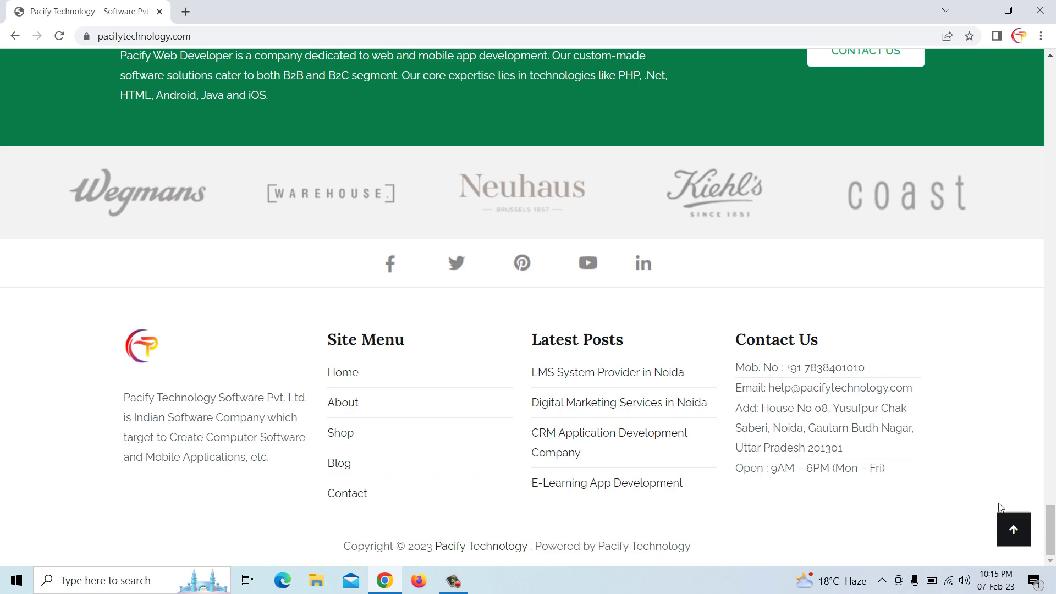
# Open the About page and read through its team section down to the company footer
pyautogui.moveTo(1052, 529); pyautogui.dragTo(1052, 61)
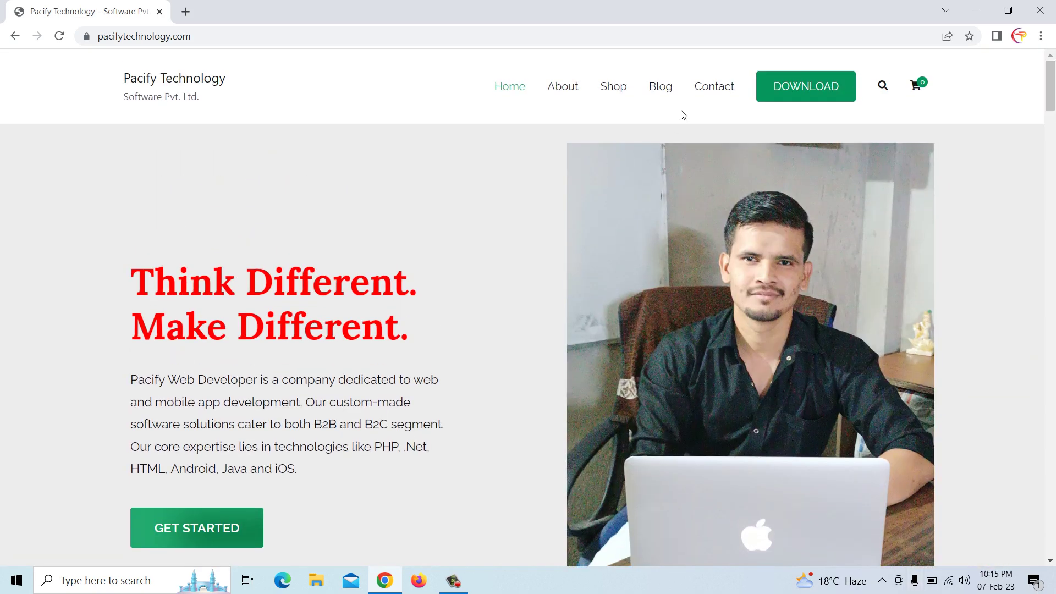
pyautogui.click(561, 92)
pyautogui.scroll(-6, 507, 227)
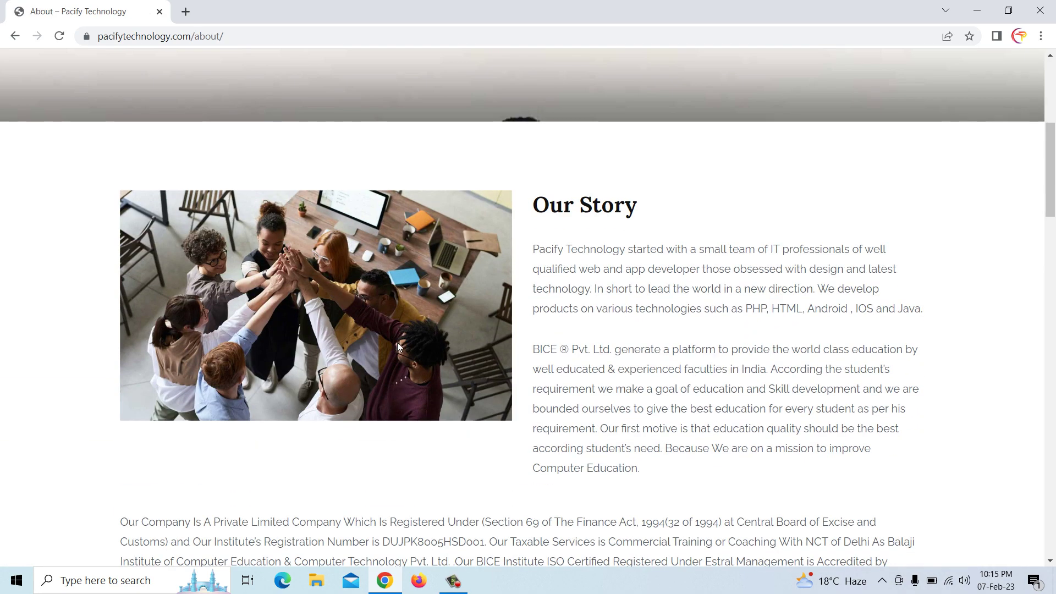
pyautogui.scroll(-9, 741, 392)
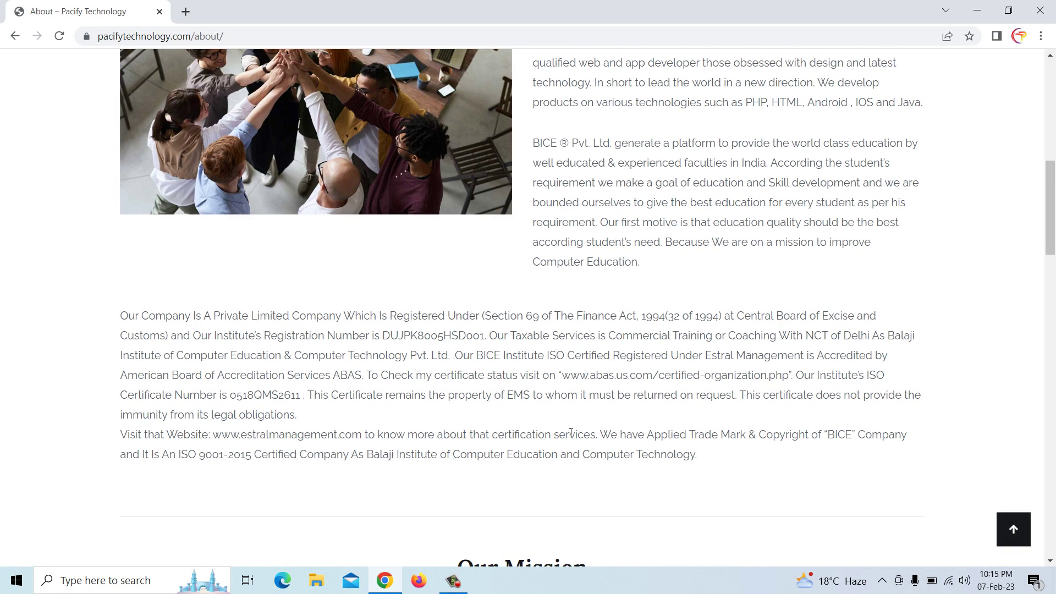
pyautogui.scroll(-20, 534, 339)
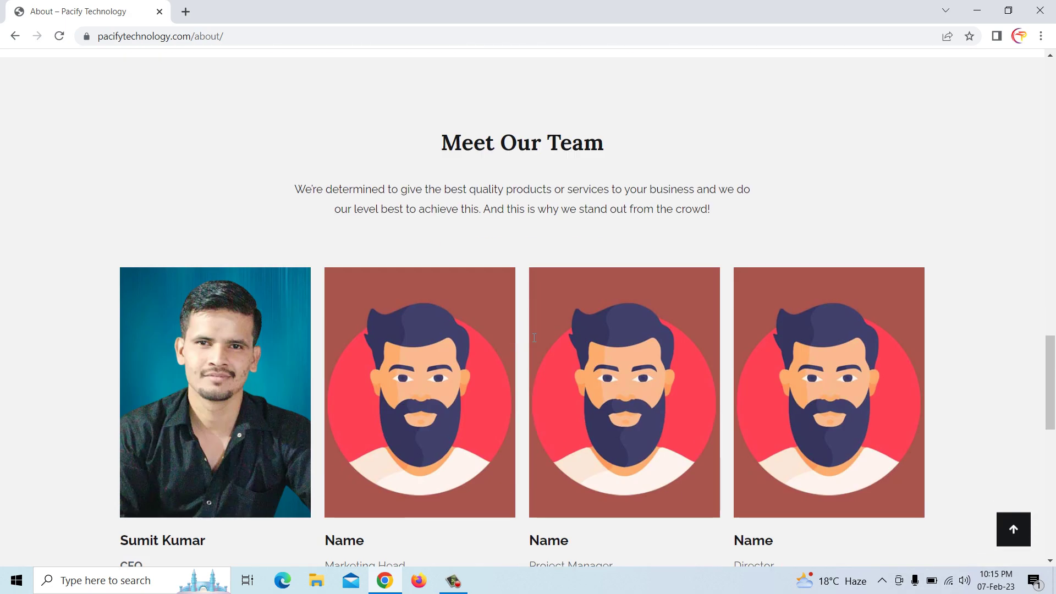
pyautogui.scroll(-3, 534, 338)
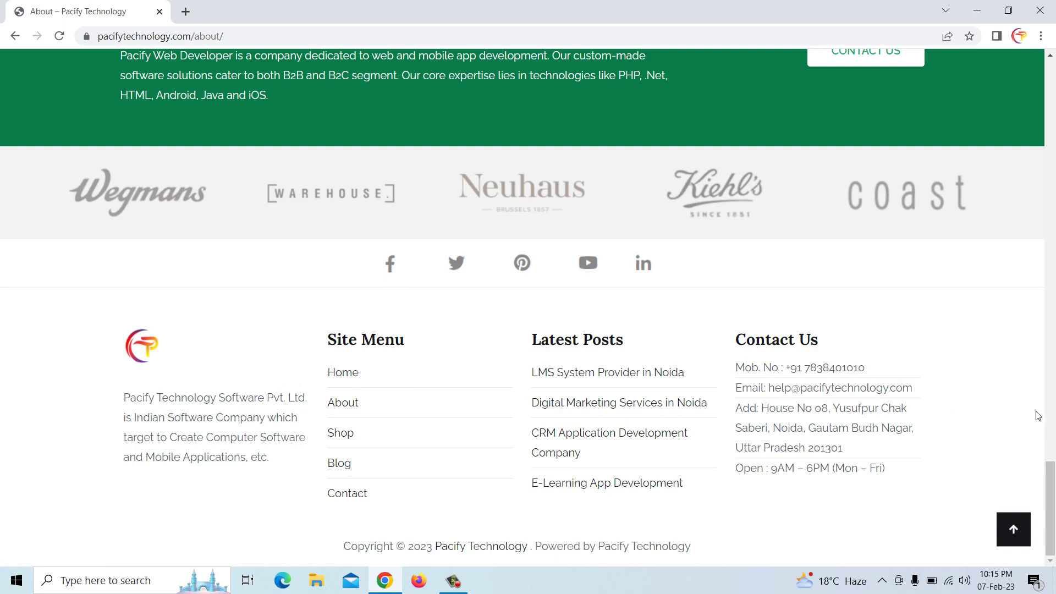
pyautogui.moveTo(1050, 472); pyautogui.dragTo(1043, 78)
# Browse the Shop product grid and open the College Management System 2.0 product page
pyautogui.click(617, 94)
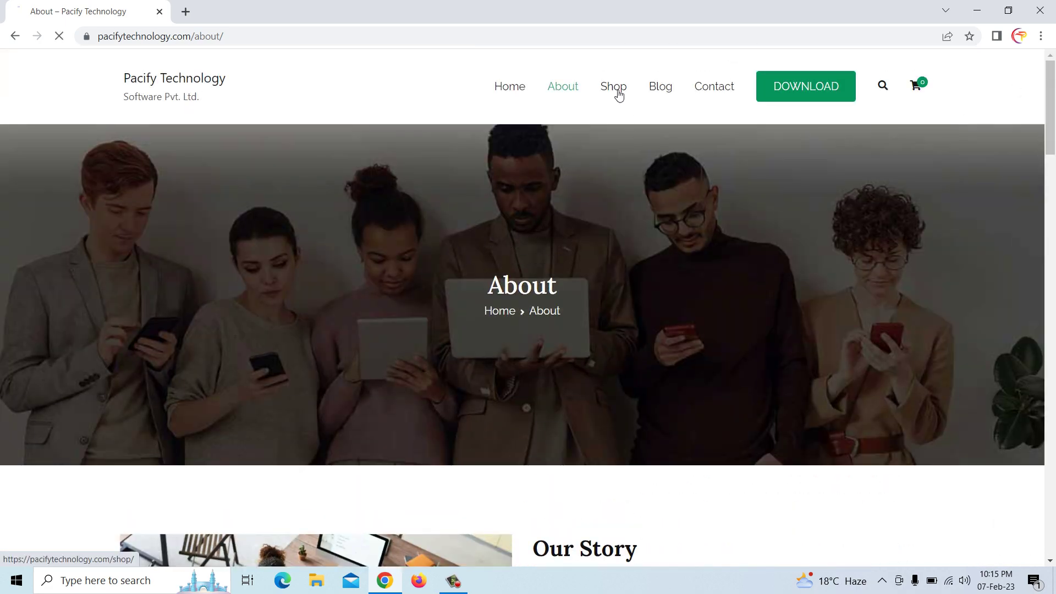
pyautogui.scroll(-5, 604, 221)
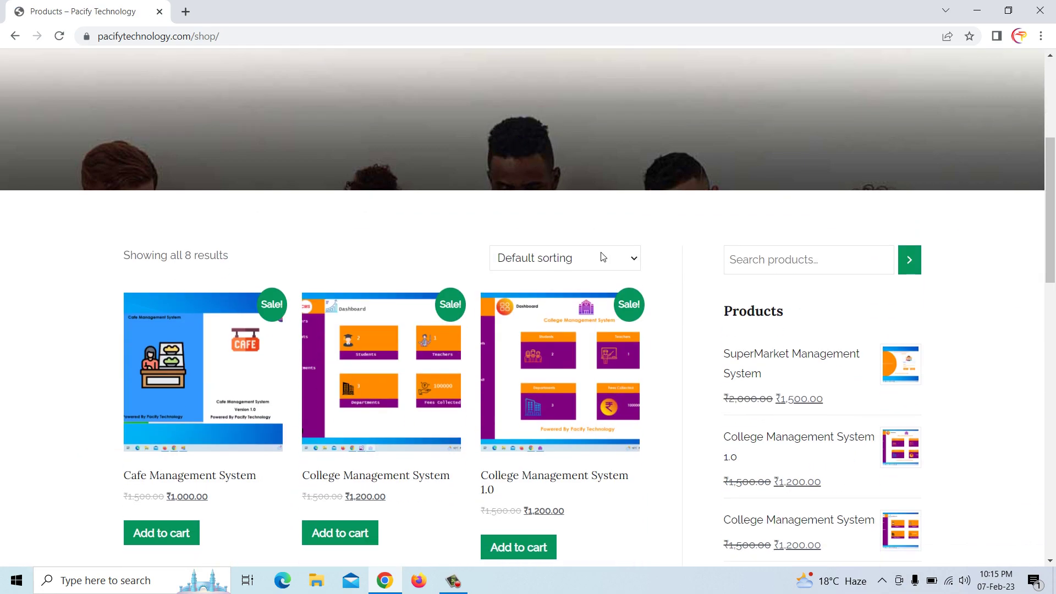
pyautogui.scroll(-4, 356, 393)
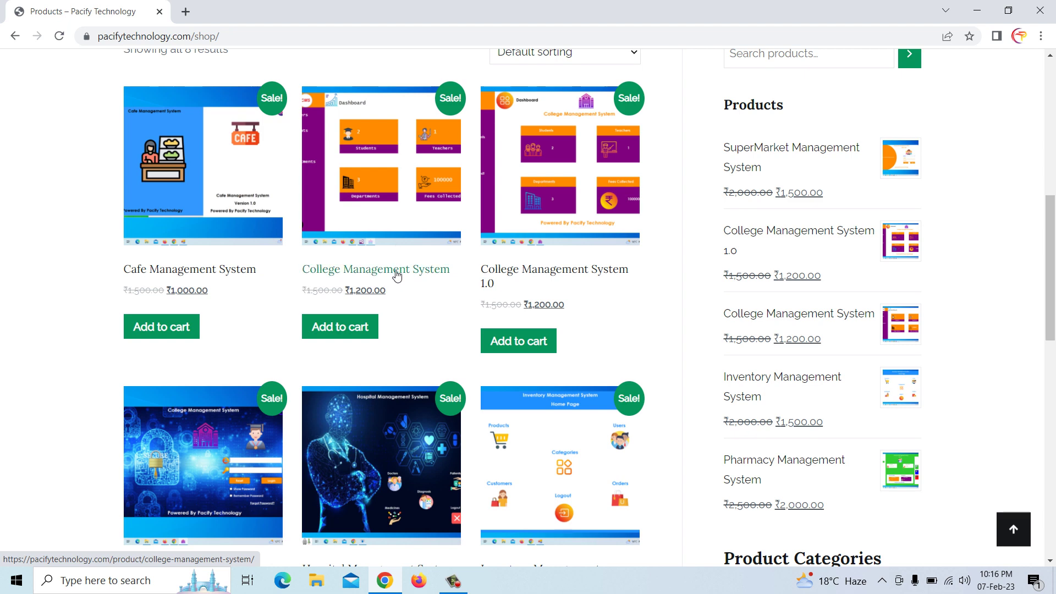
pyautogui.scroll(-1, 397, 276)
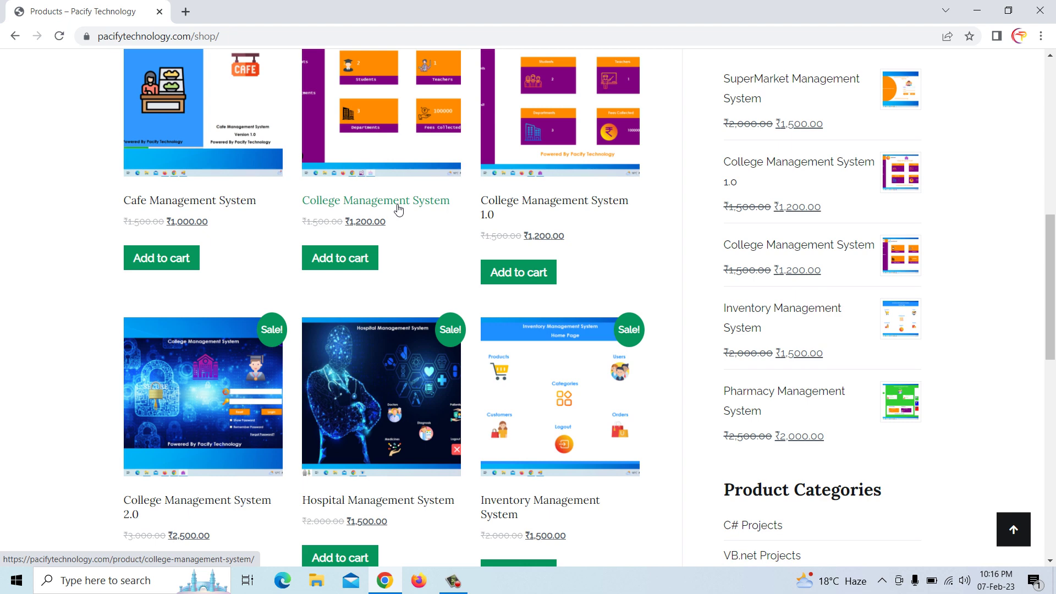
pyautogui.scroll(-1, 396, 278)
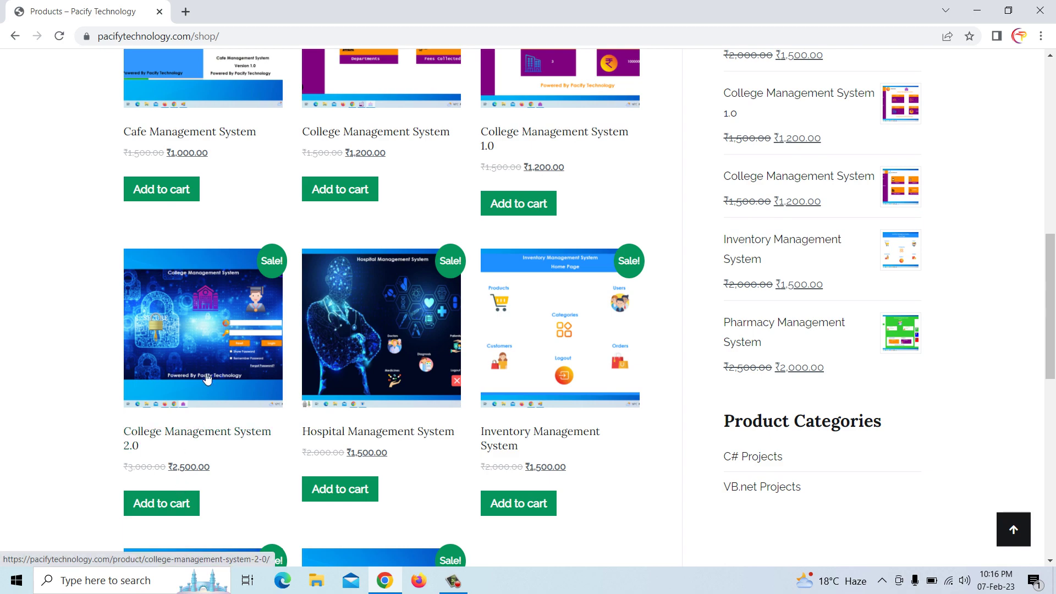
pyautogui.click(203, 438)
pyautogui.scroll(-6, 319, 337)
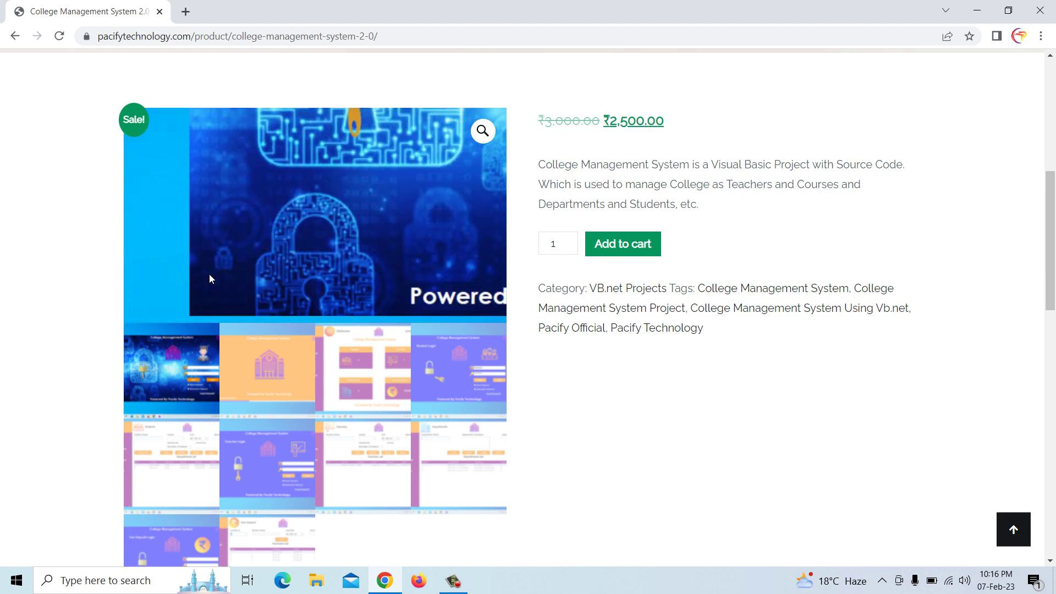
# View the College Management System 2.0 screenshots and add it to the cart
pyautogui.click(250, 368)
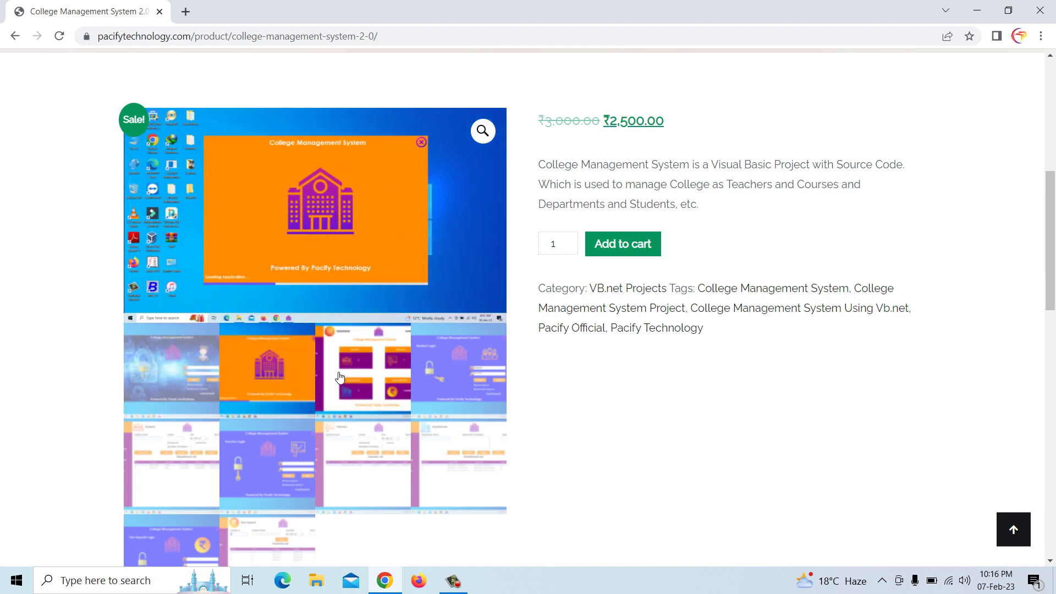
pyautogui.click(355, 379)
pyautogui.click(469, 379)
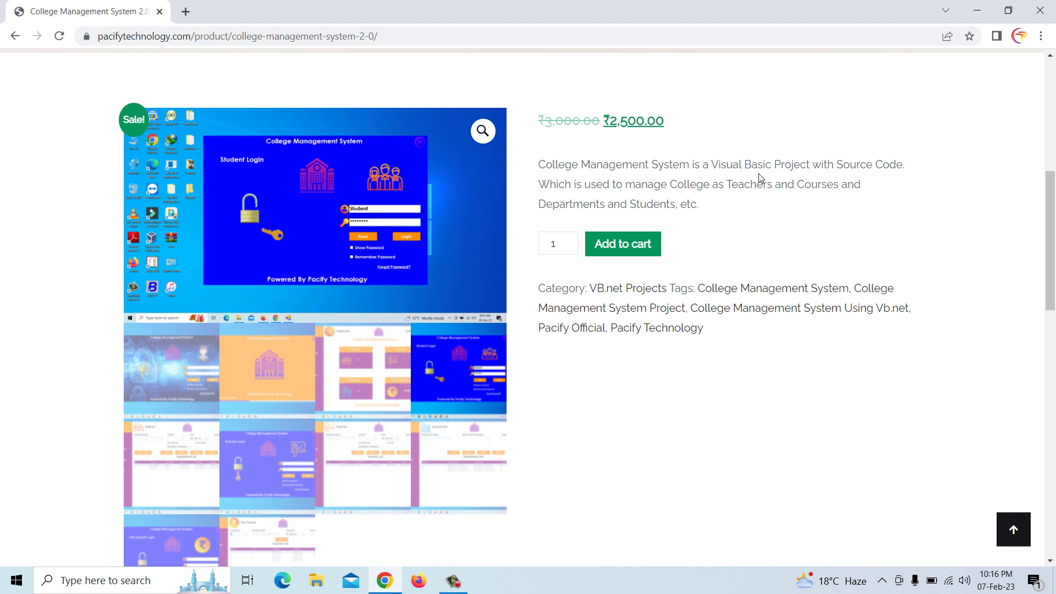
pyautogui.click(623, 252)
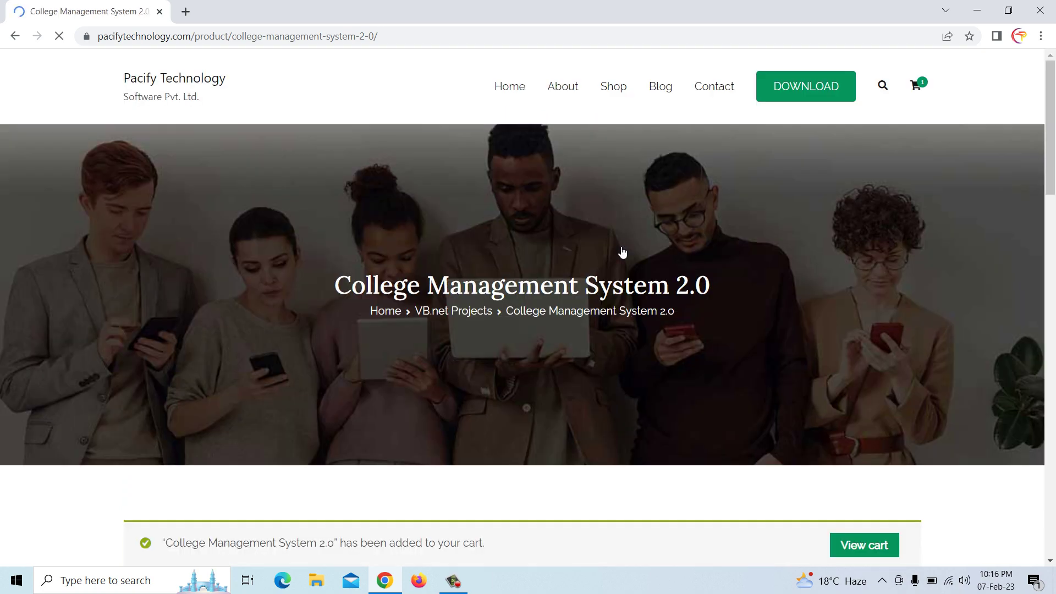
# Open Hospital Management System (₹1,500.00) from Related products and add it to the cart
pyautogui.scroll(-2, 622, 252)
pyautogui.scroll(-10, 870, 429)
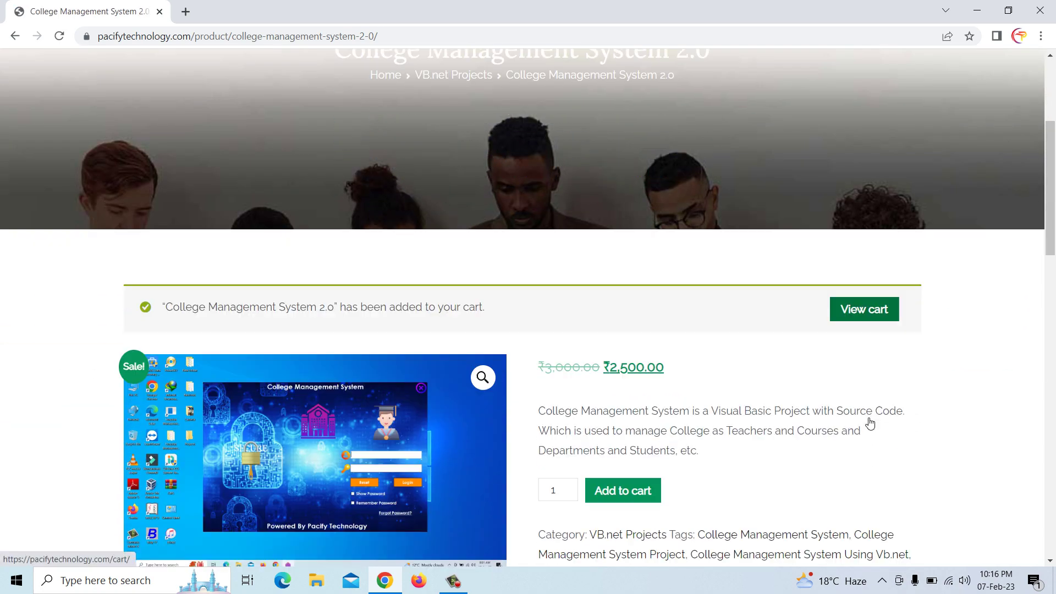
pyautogui.scroll(-6, 629, 412)
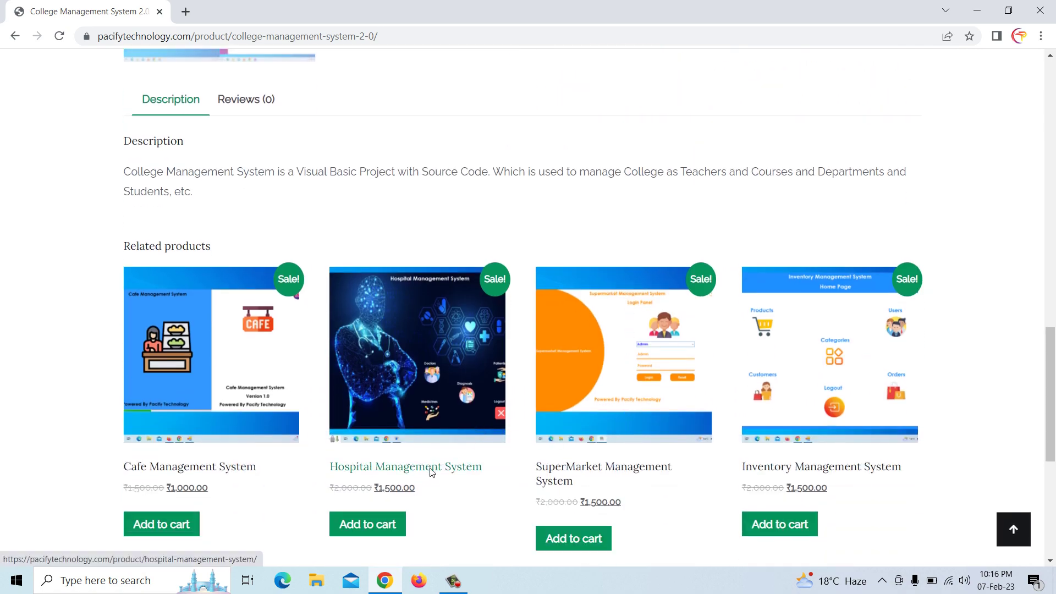
pyautogui.click(417, 469)
pyautogui.scroll(-7, 438, 432)
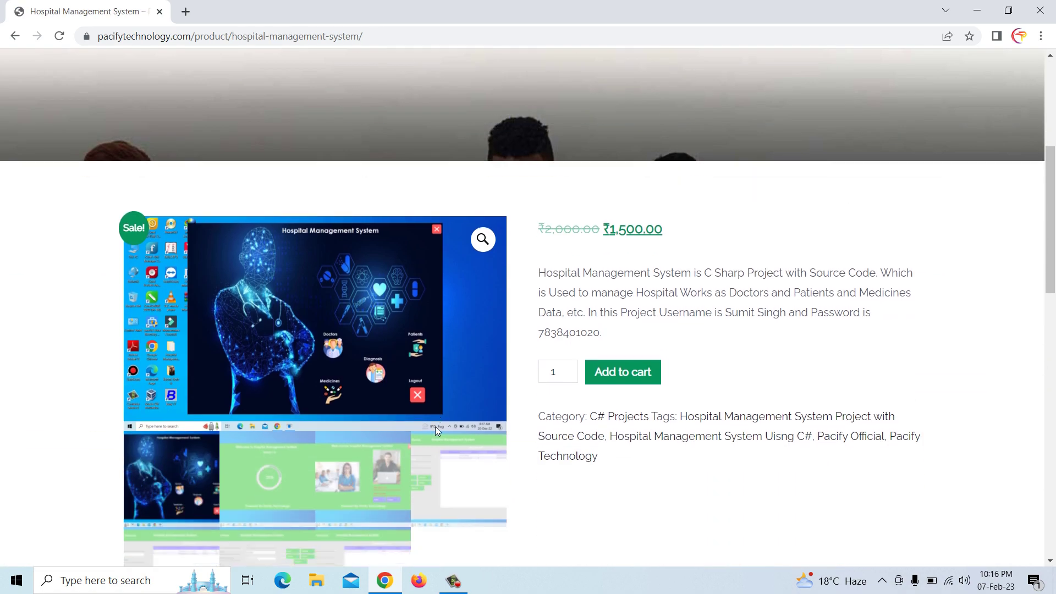
pyautogui.click(373, 405)
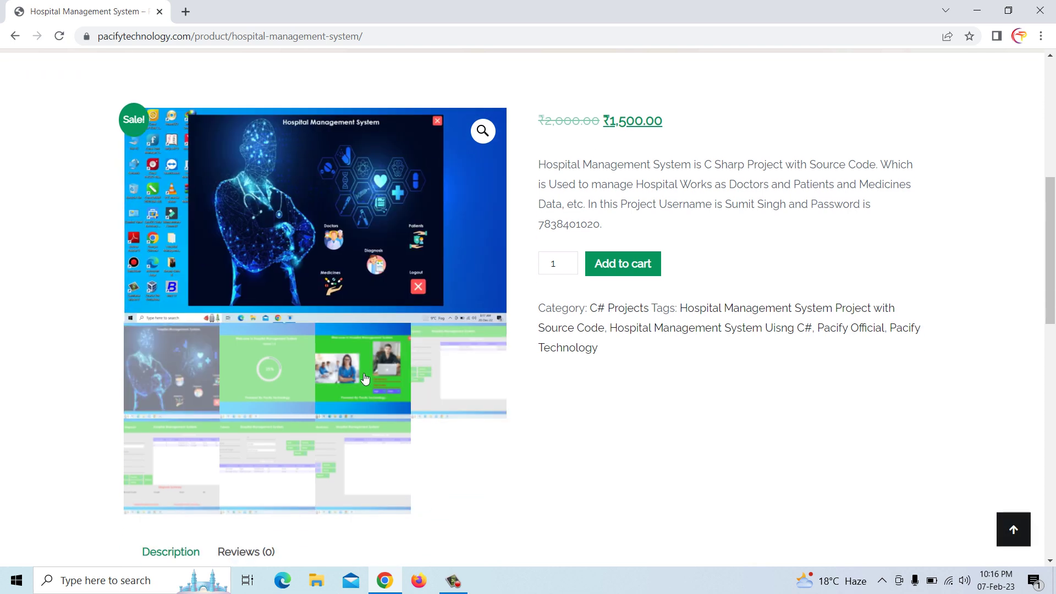
pyautogui.click(618, 274)
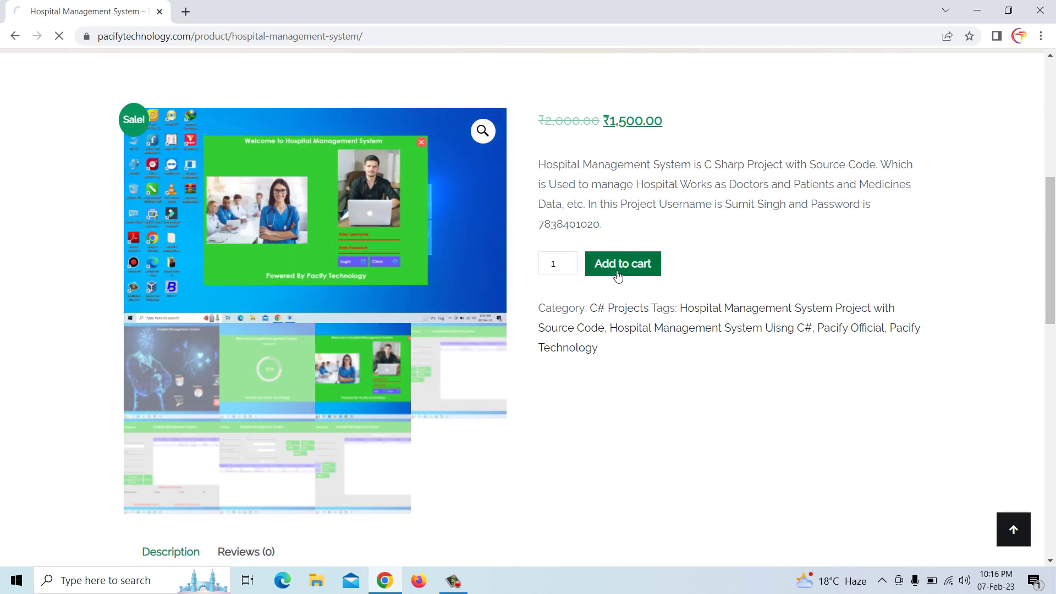
pyautogui.scroll(-3, 618, 312)
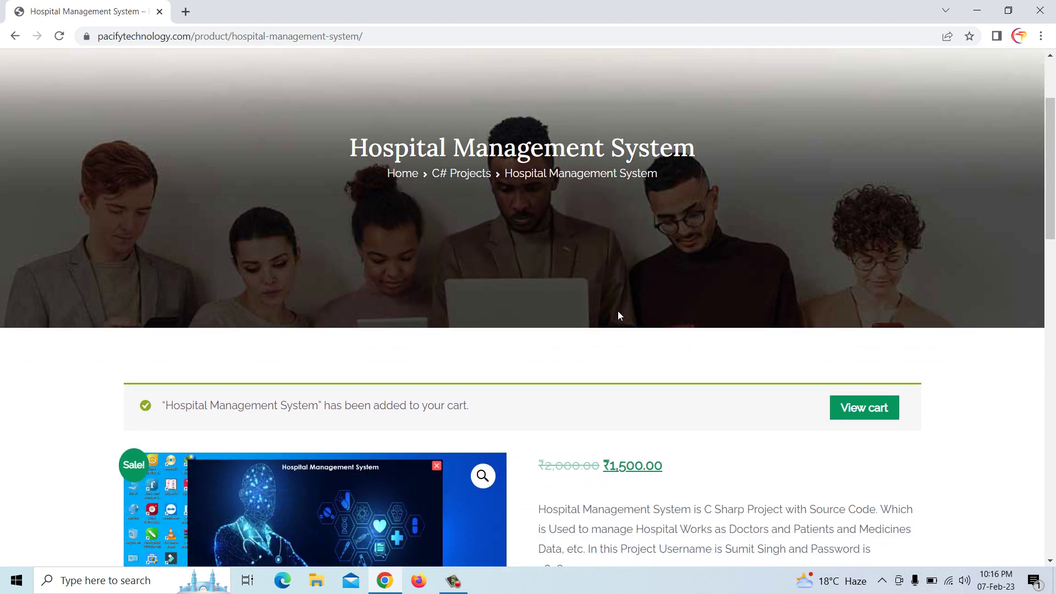
pyautogui.scroll(-3, 740, 405)
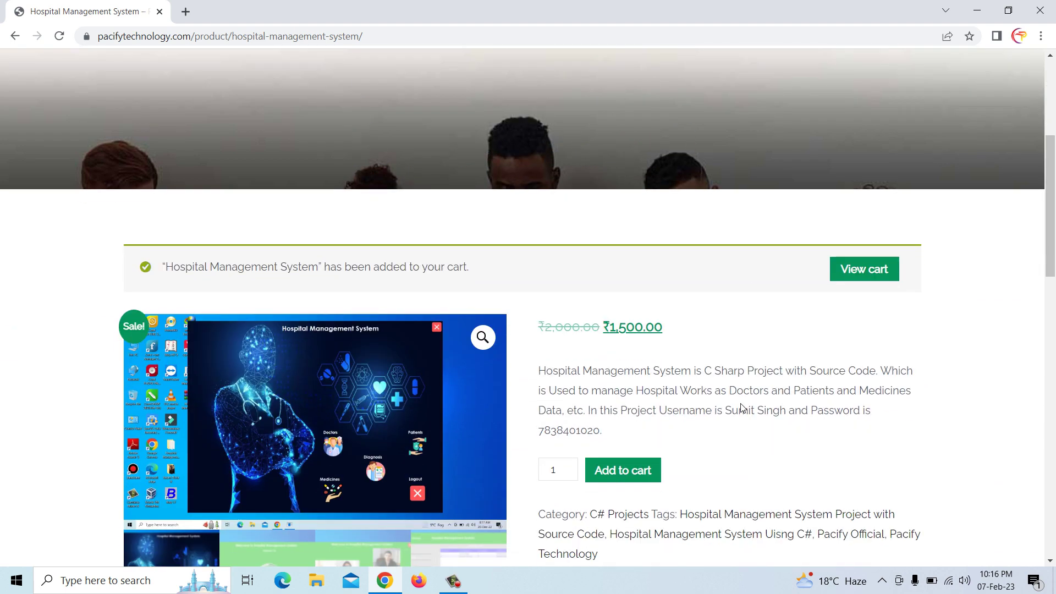
pyautogui.scroll(-3, 740, 408)
pyautogui.scroll(-4, 631, 369)
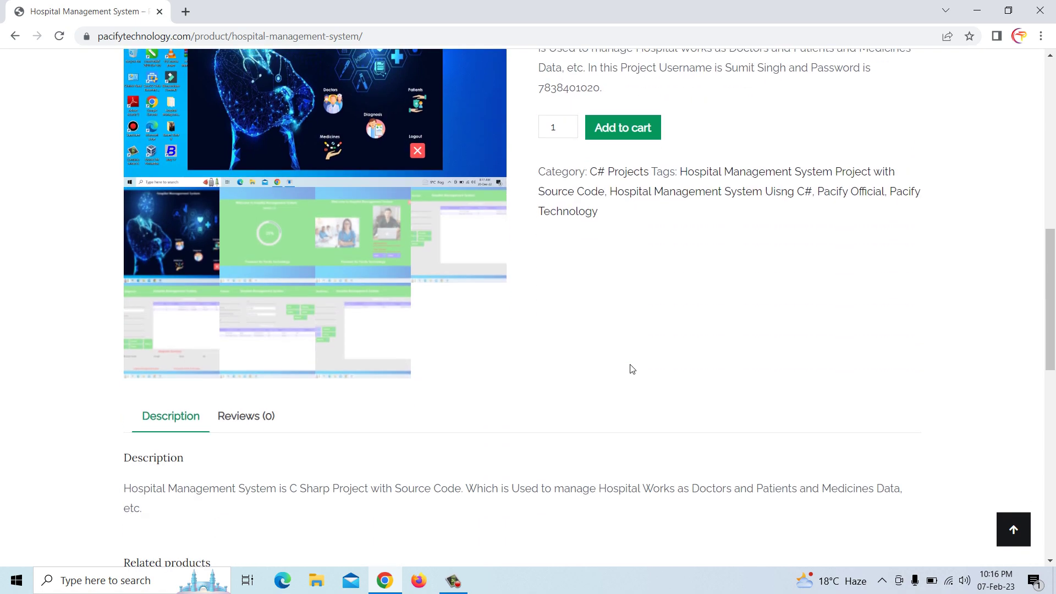
pyautogui.scroll(9, 631, 368)
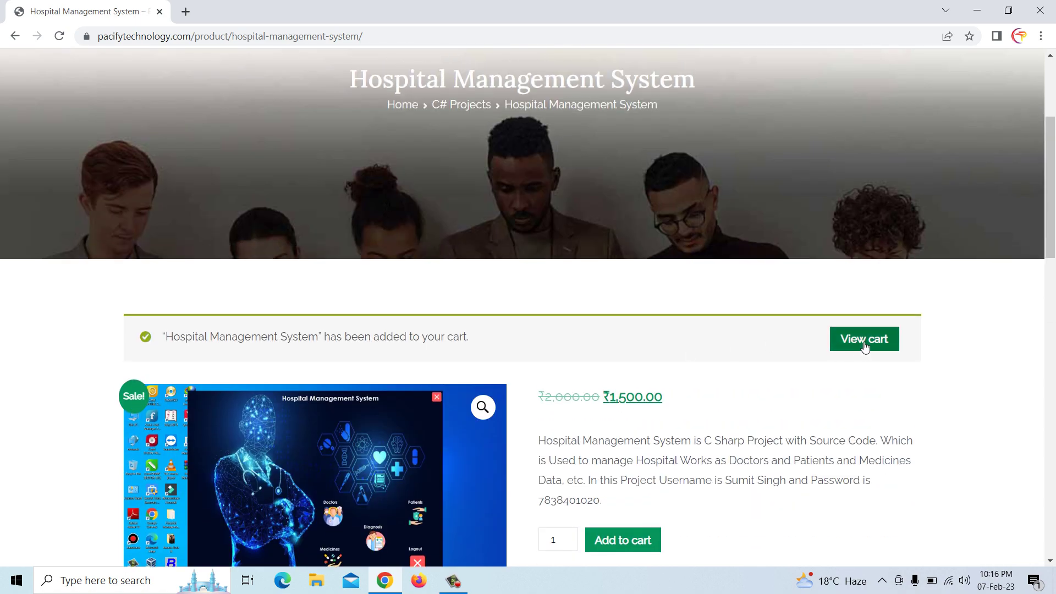
pyautogui.click(864, 342)
pyautogui.scroll(-5, 865, 343)
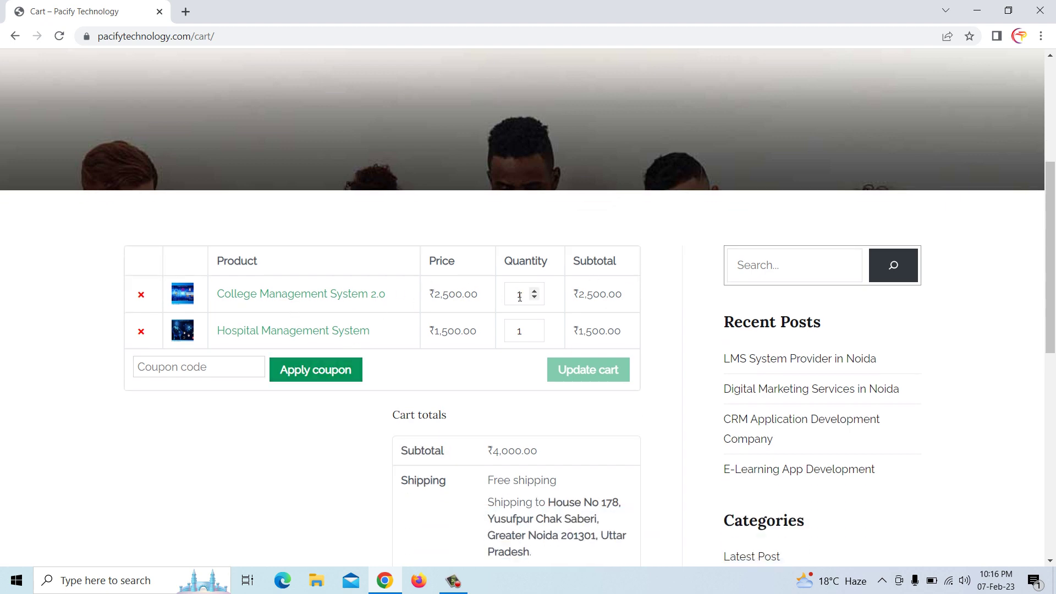
pyautogui.scroll(-3, 590, 322)
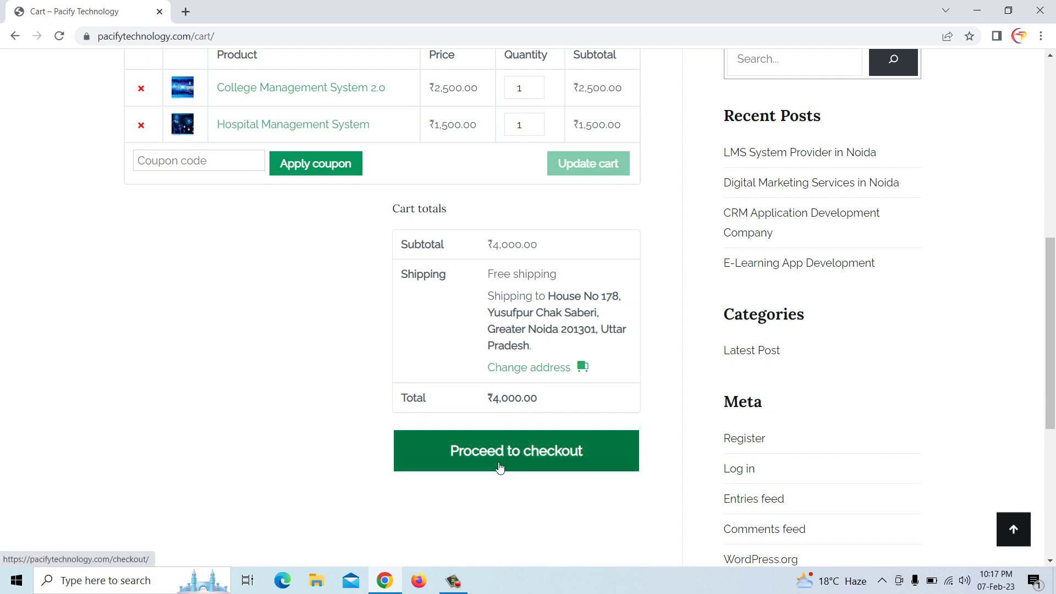
pyautogui.click(524, 457)
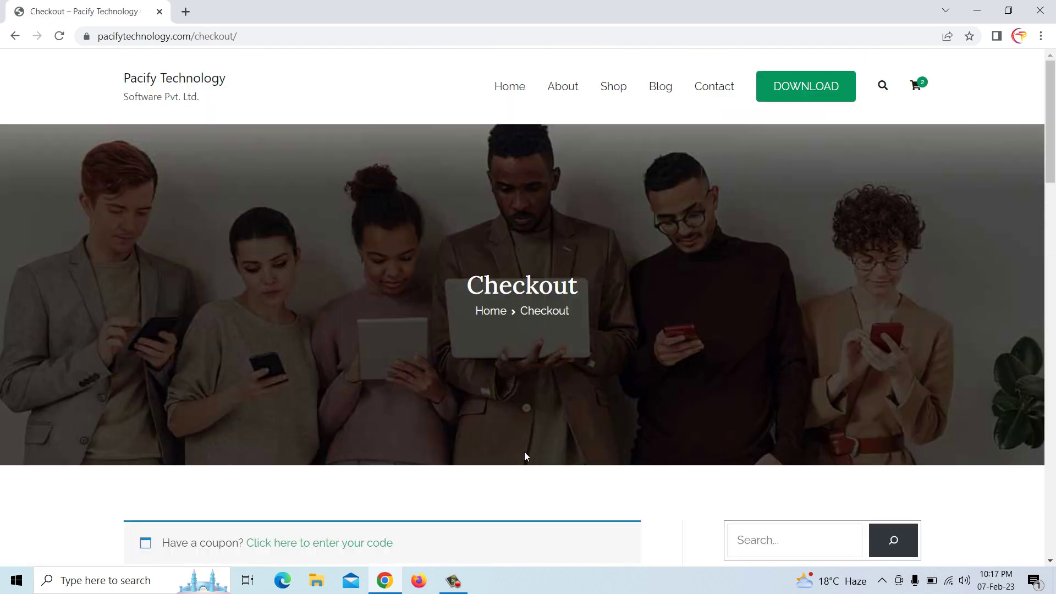
pyautogui.scroll(-7, 524, 429)
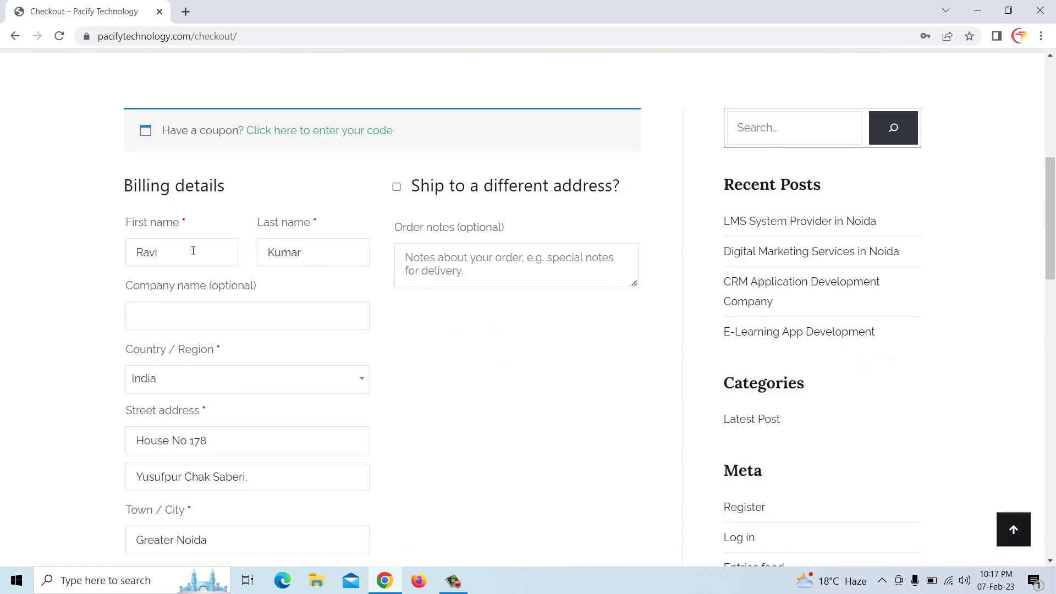
pyautogui.scroll(-2, 260, 329)
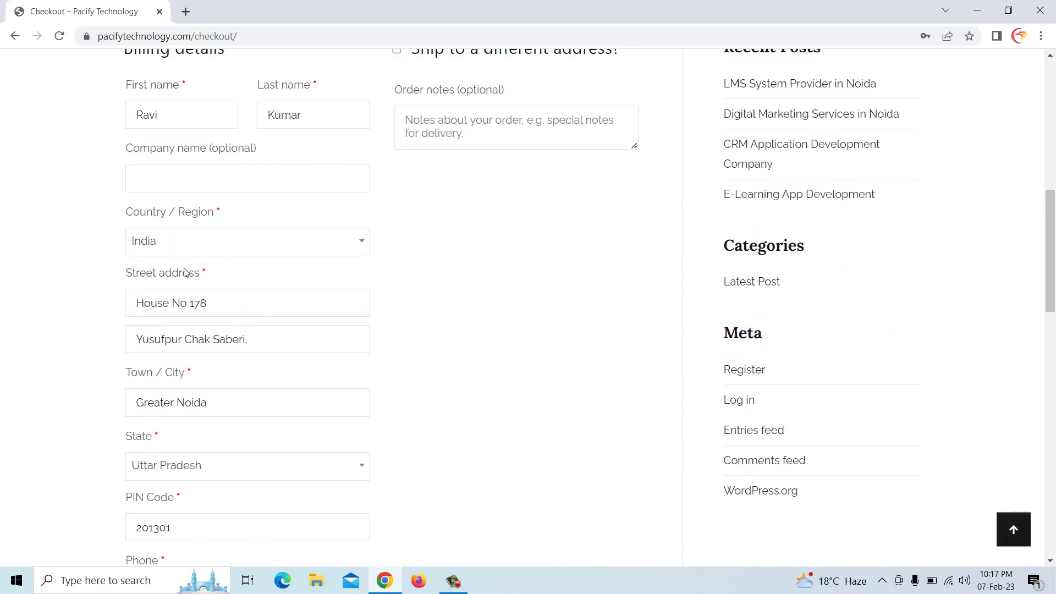
pyautogui.click(227, 302)
pyautogui.scroll(-1, 440, 317)
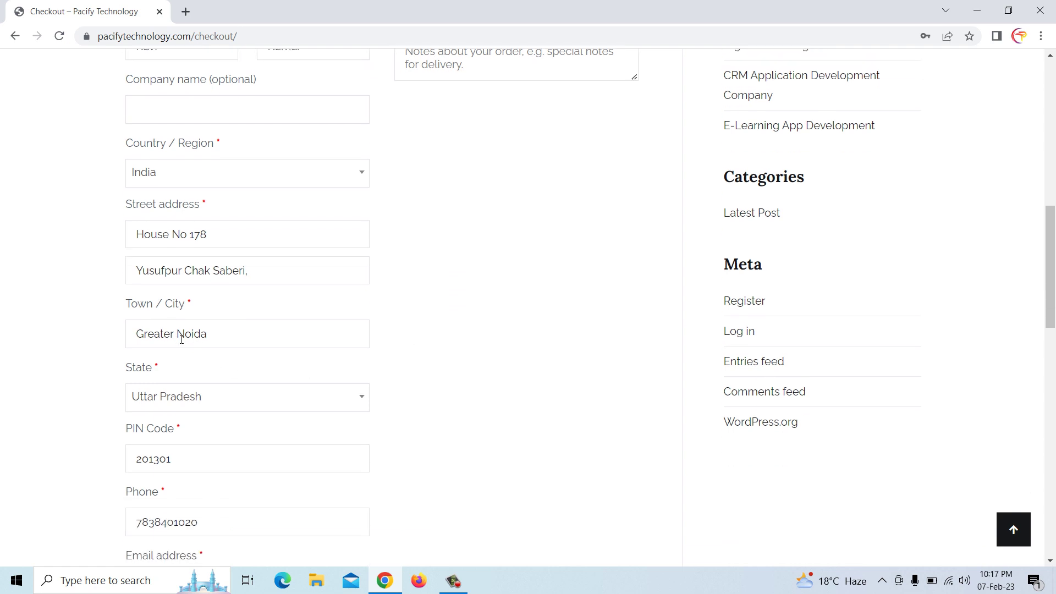
pyautogui.scroll(-2, 214, 413)
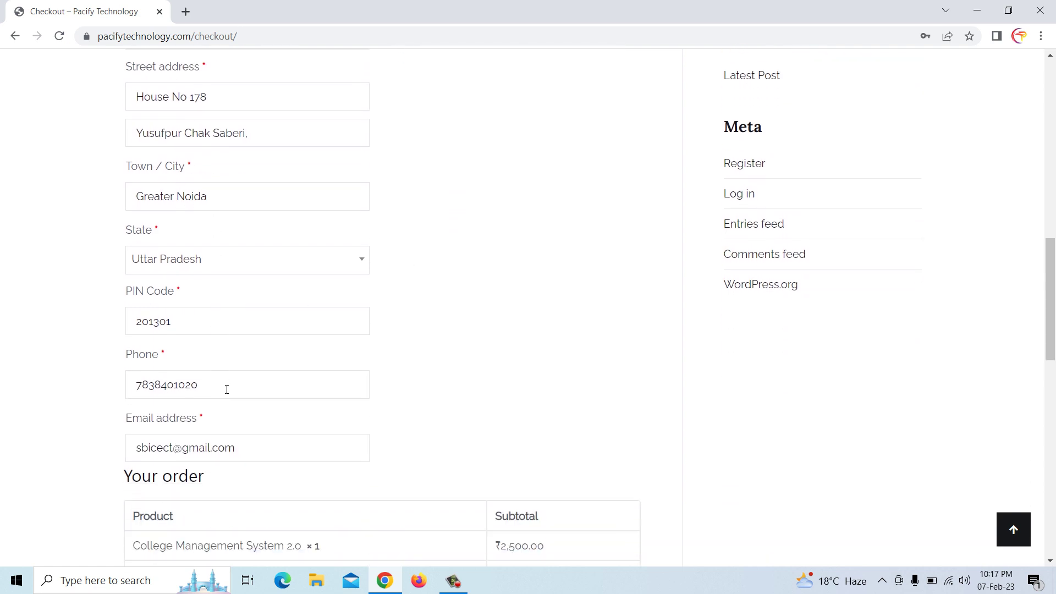
pyautogui.scroll(-1, 226, 389)
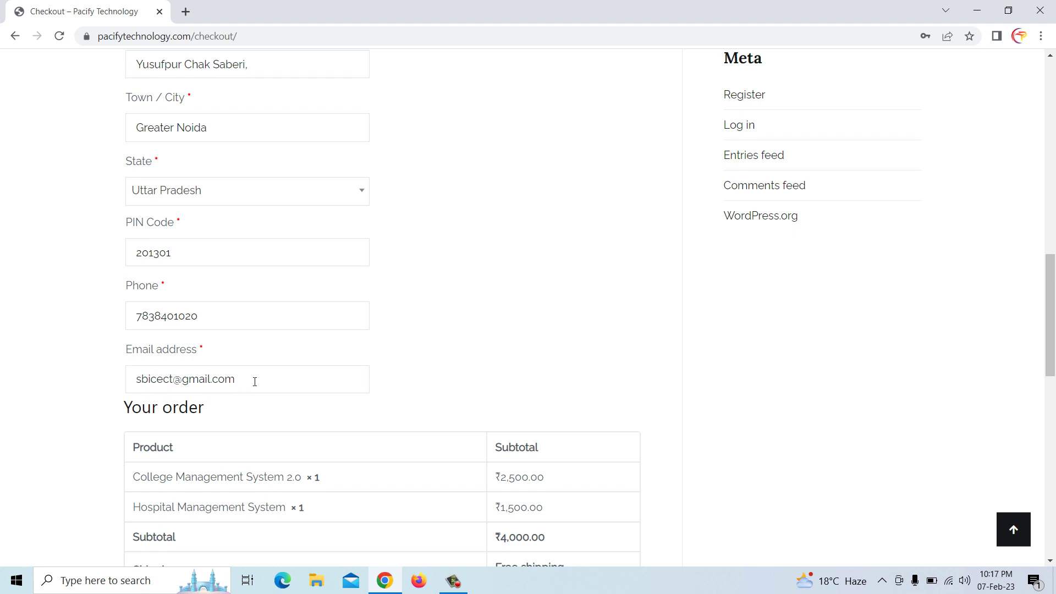
pyautogui.click(254, 383)
pyautogui.moveTo(252, 378); pyautogui.dragTo(113, 366)
pyautogui.click(128, 376)
pyautogui.scroll(-1, 391, 381)
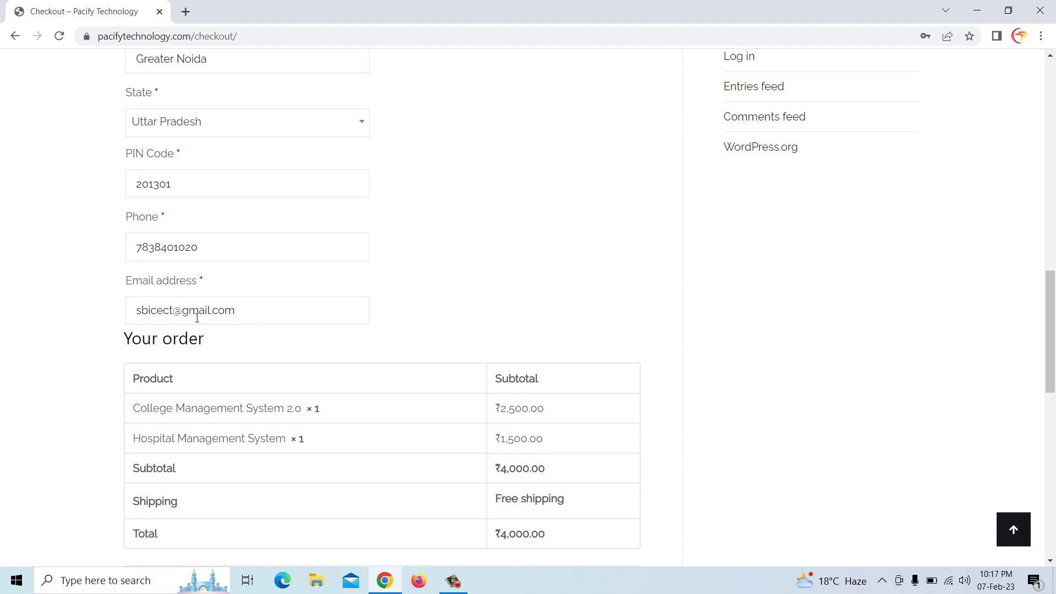
pyautogui.scroll(-1, 197, 318)
# Enter the customer's UPI number in the UPI Address field
pyautogui.scroll(-3, 238, 372)
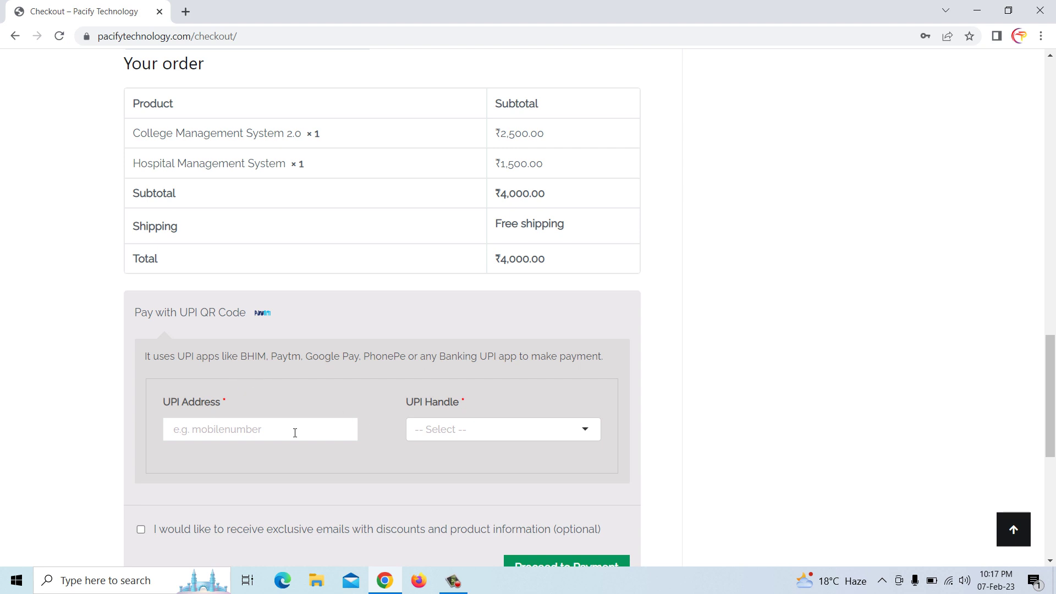
pyautogui.click(267, 429)
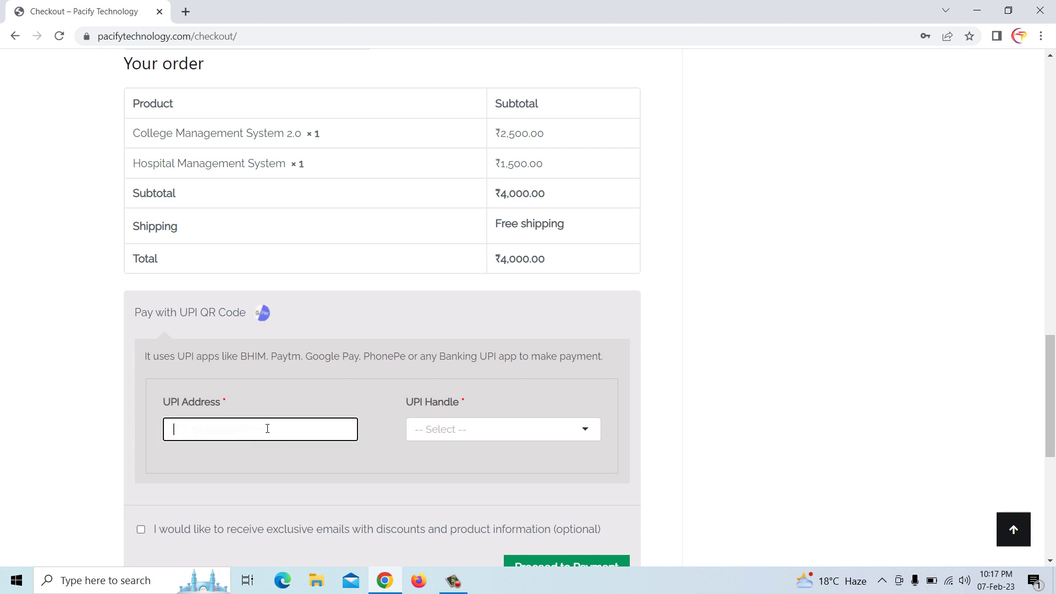
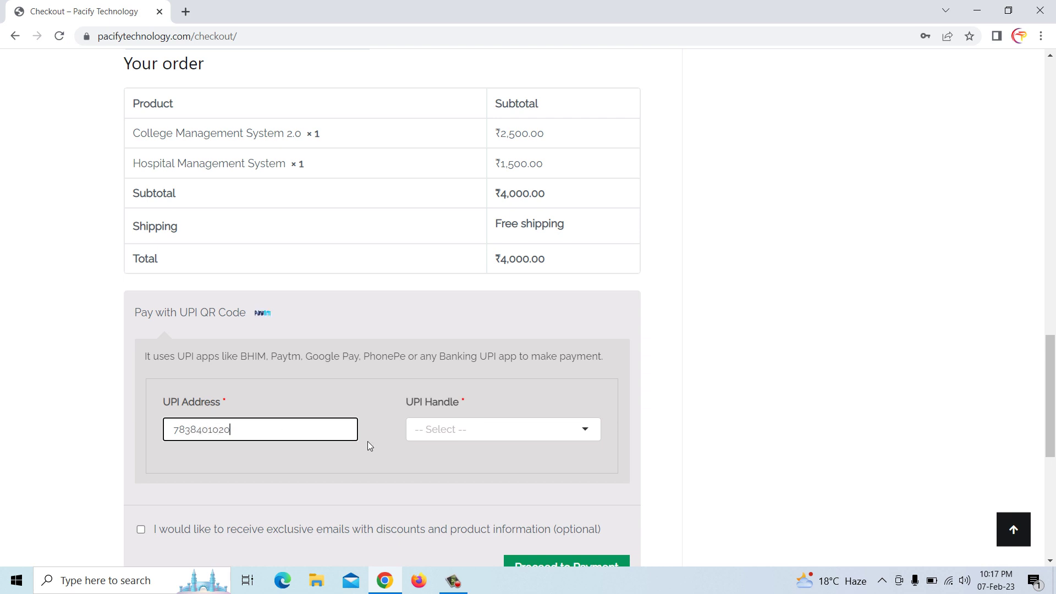
pyautogui.click(435, 431)
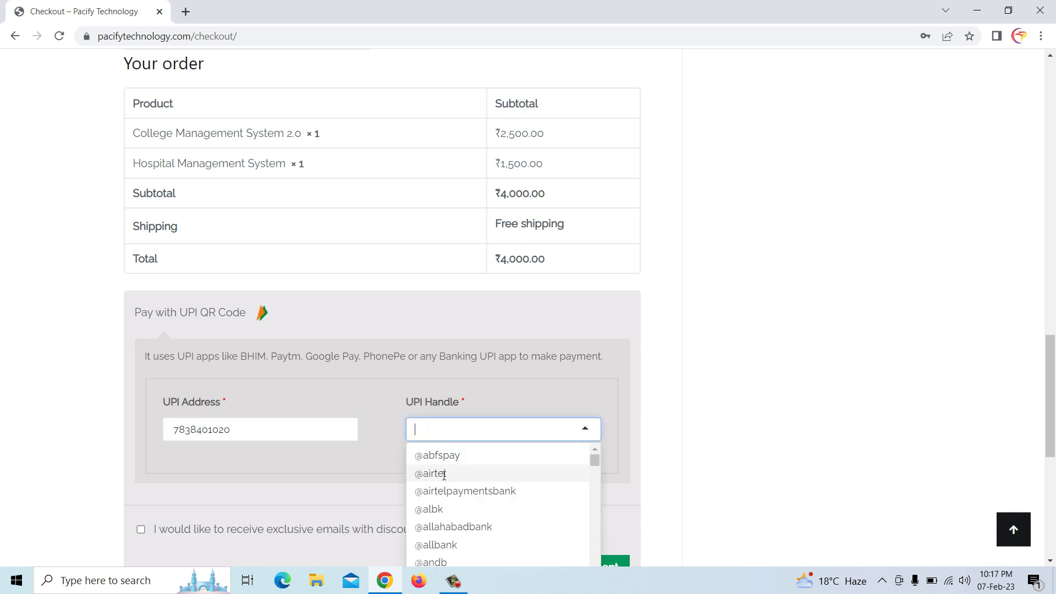
pyautogui.scroll(-3, 437, 506)
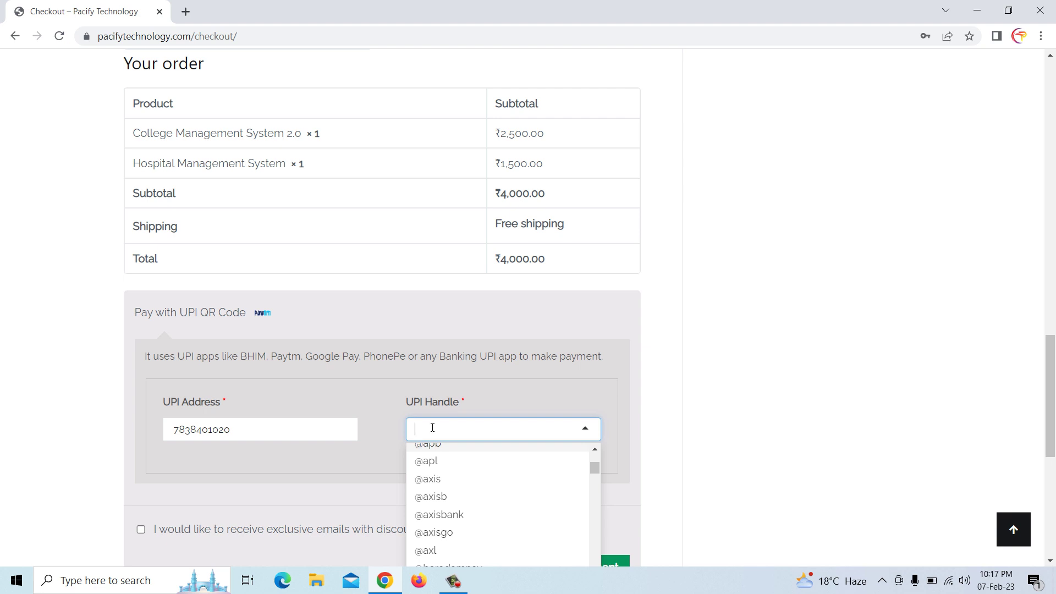
pyautogui.write('paytm')
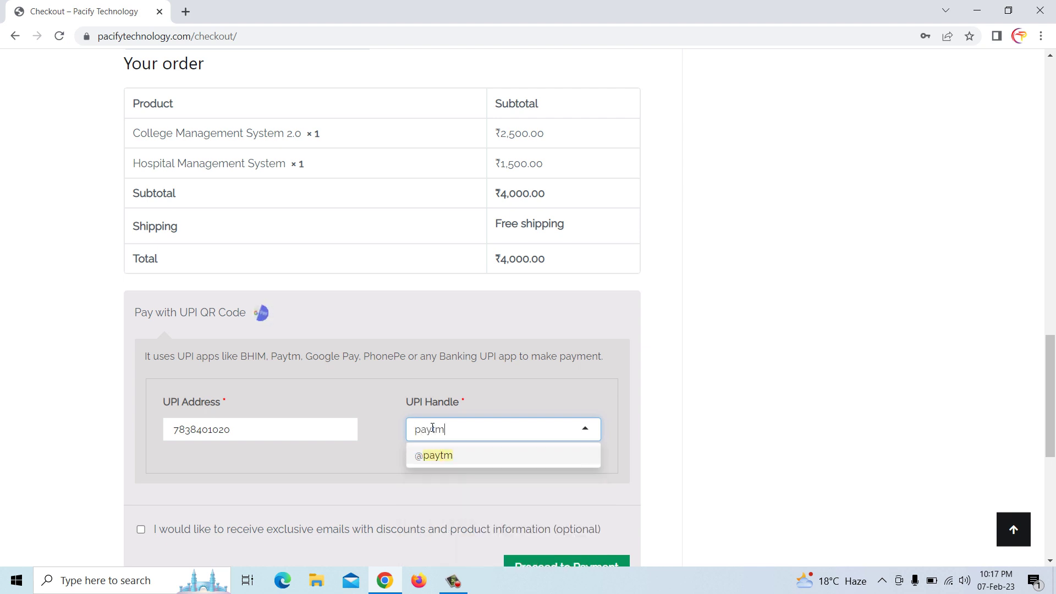
pyautogui.click(450, 457)
pyautogui.scroll(-3, 450, 460)
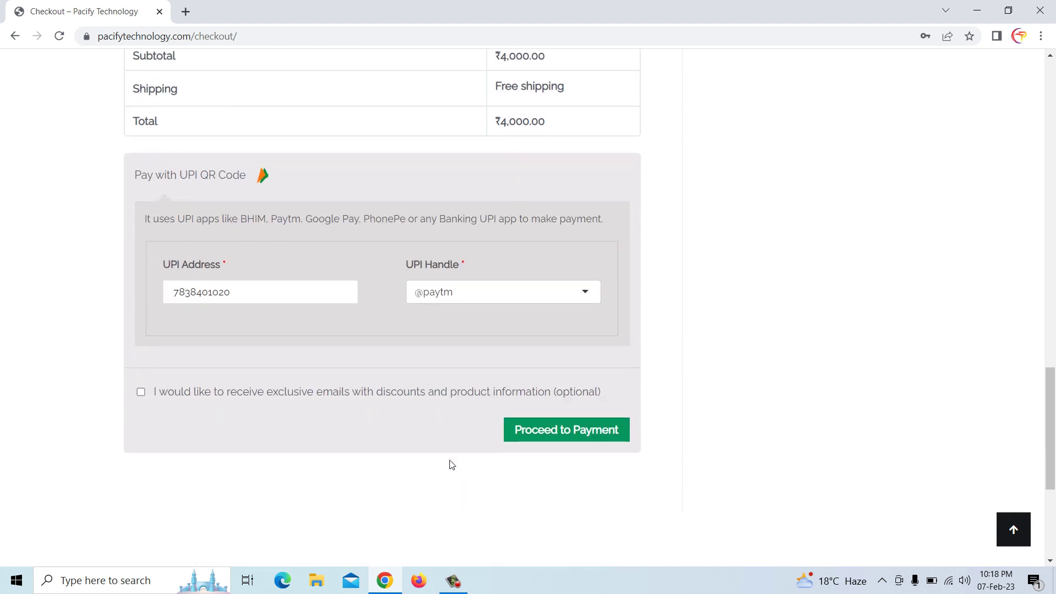
pyautogui.click(142, 393)
# Place the order, review the ₹4,000.00 UPI QR popup, and confirm the payment
pyautogui.click(575, 438)
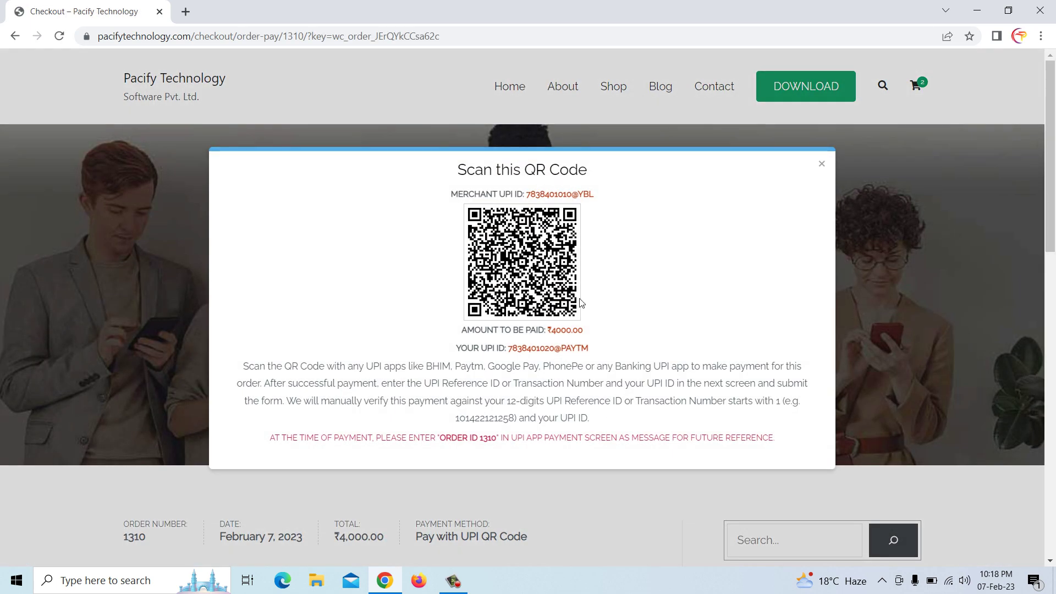
pyautogui.moveTo(527, 195); pyautogui.dragTo(573, 196)
pyautogui.moveTo(512, 348); pyautogui.dragTo(555, 349)
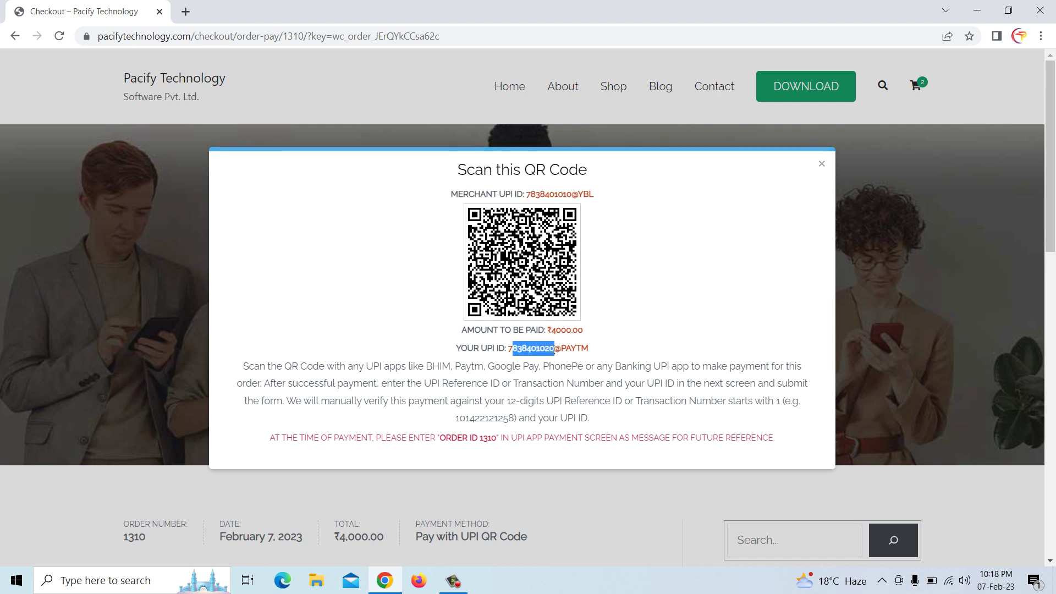
pyautogui.click(551, 331)
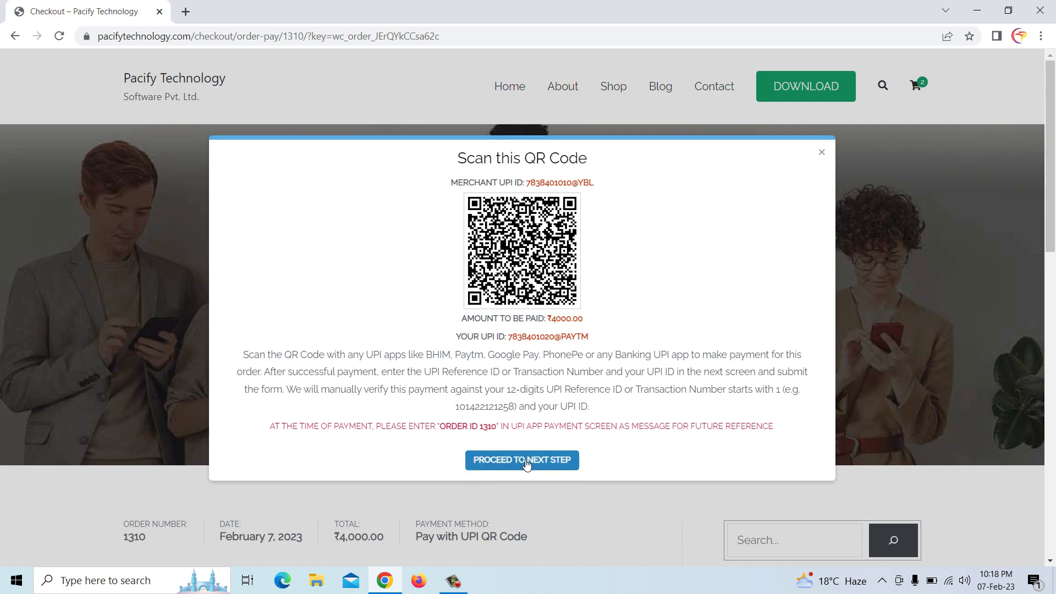
pyautogui.click(523, 461)
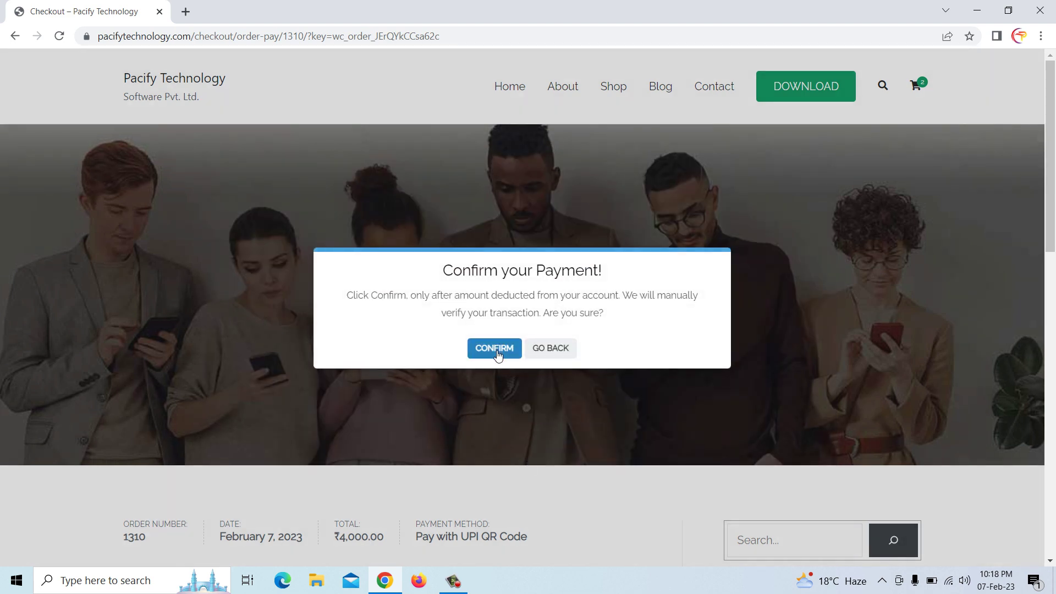
pyautogui.click(495, 350)
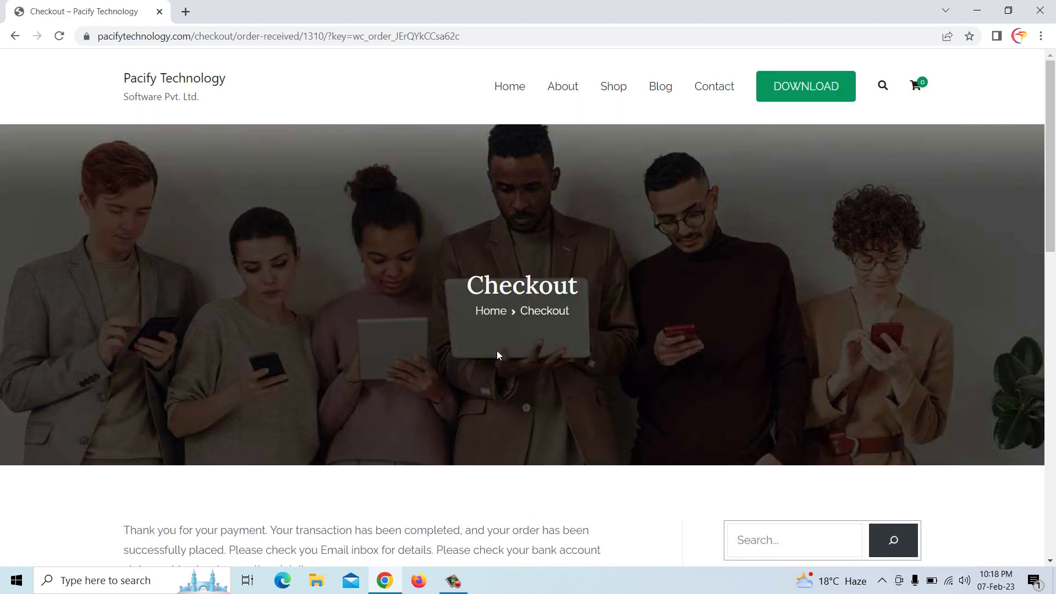
# Review the thank-you message and ₹4,000.00 order details, then launch Firefox
pyautogui.scroll(-6, 497, 352)
pyautogui.scroll(-1, 516, 413)
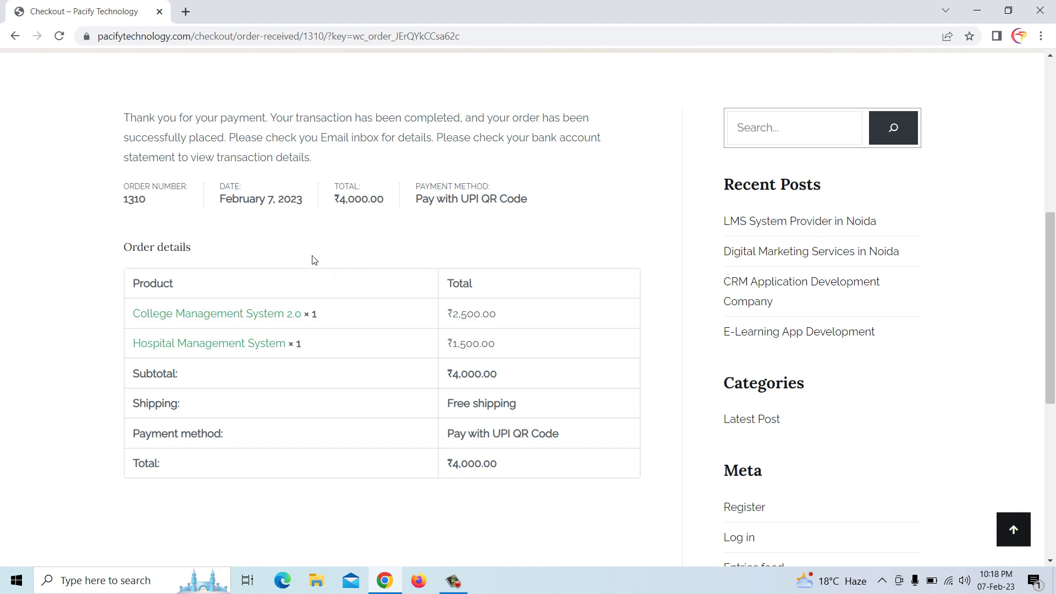
pyautogui.scroll(2, 296, 246)
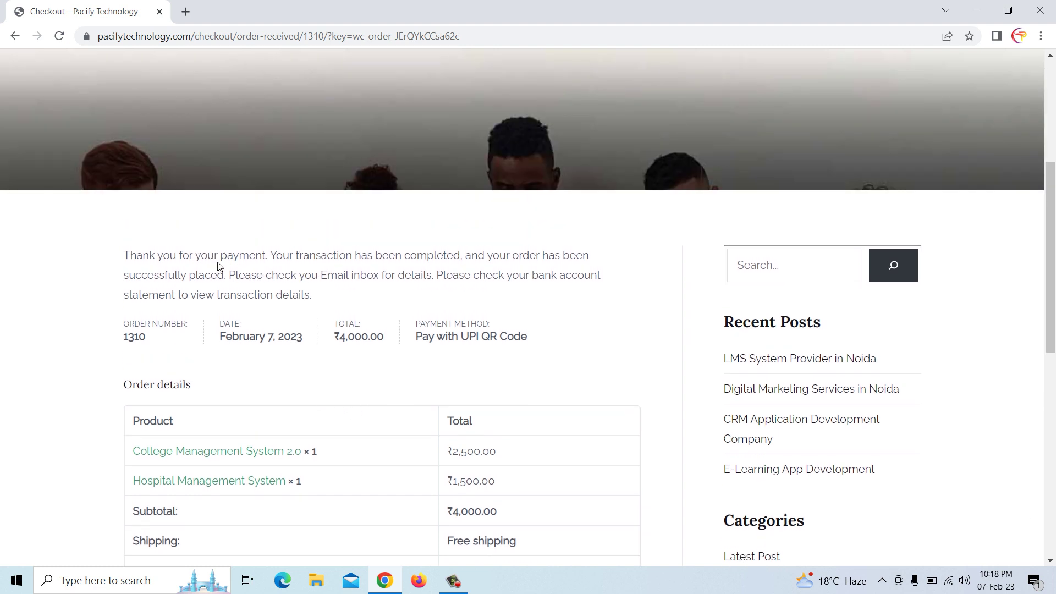
pyautogui.scroll(-3, 440, 295)
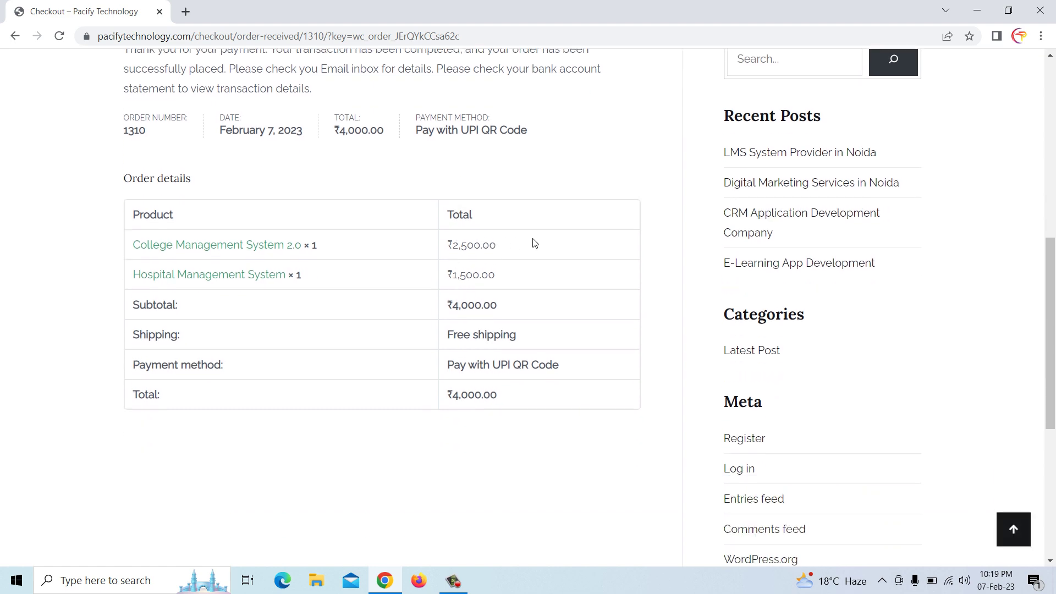
pyautogui.scroll(-2, 582, 350)
pyautogui.scroll(3, 582, 350)
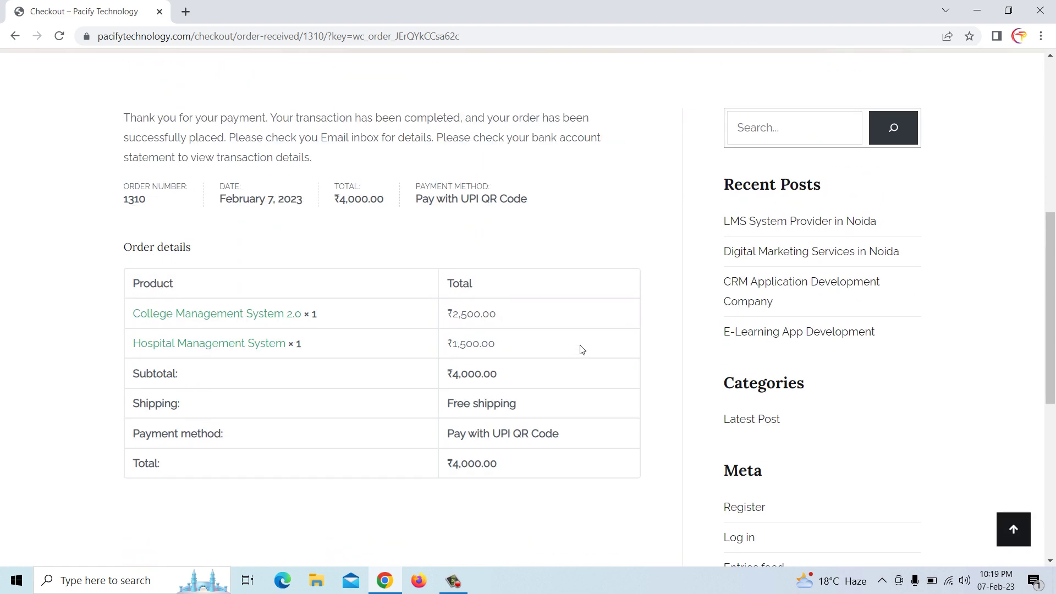
pyautogui.scroll(1, 582, 349)
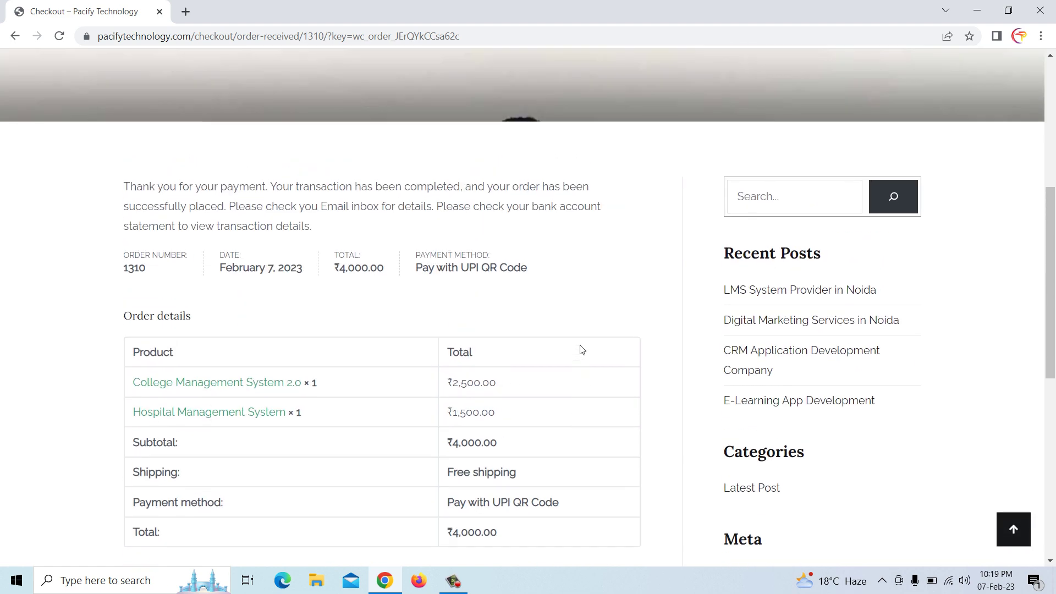
pyautogui.scroll(2, 582, 350)
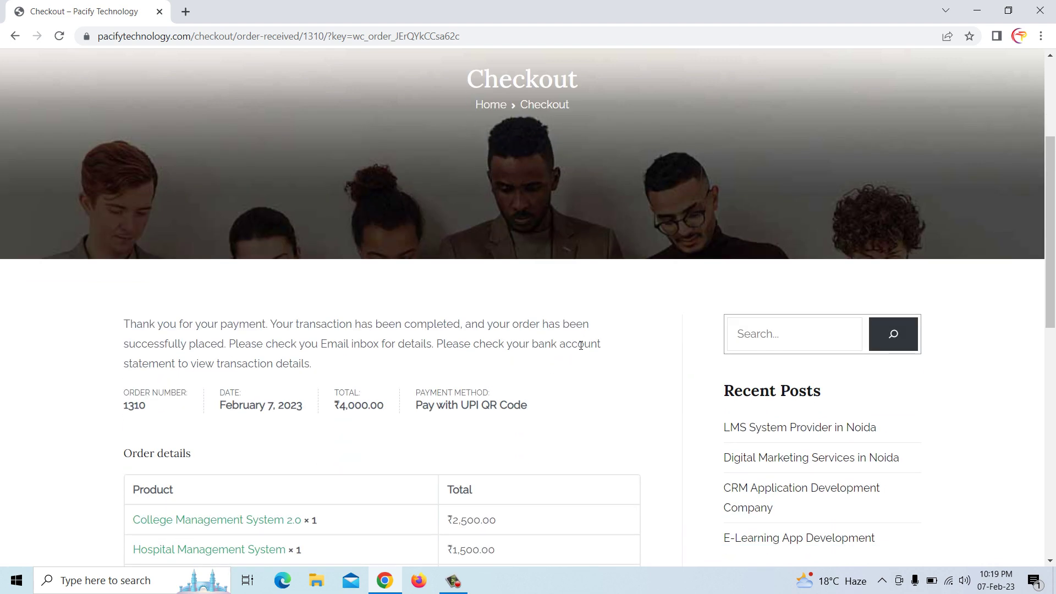
pyautogui.click(418, 582)
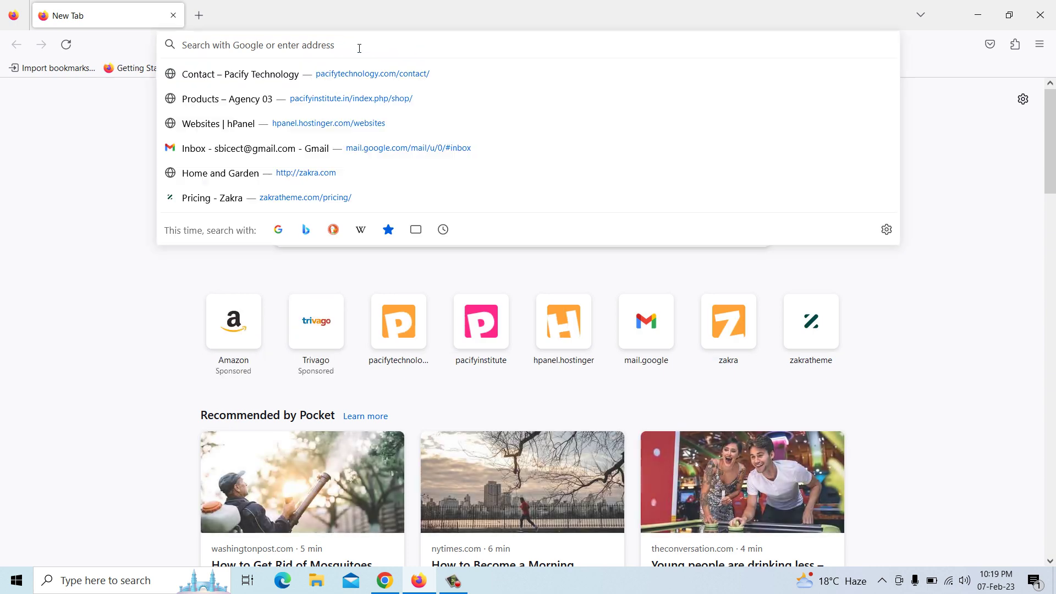
# Search the web for gmail and open the Gmail site
pyautogui.write('gmail')
pyautogui.press('BackSpace')
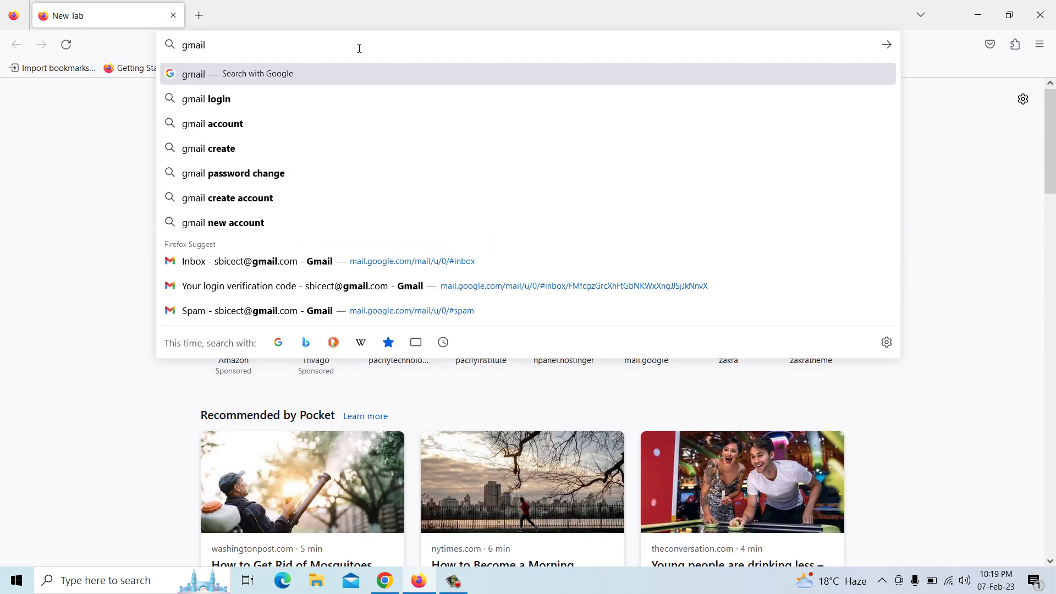
pyautogui.press('Return')
pyautogui.click(181, 215)
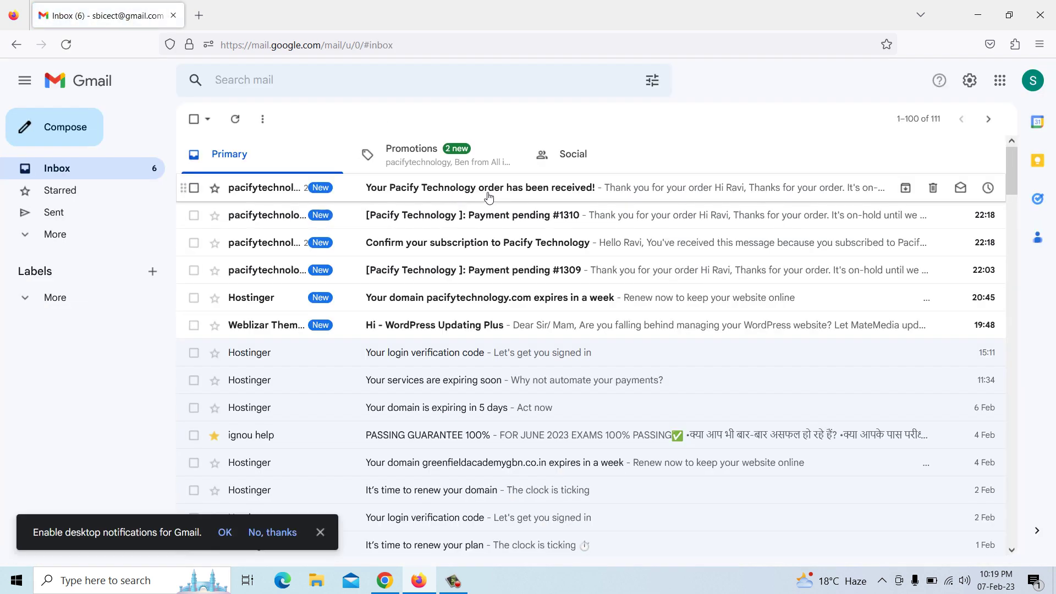
# Read the Pacify Technology order-received email and go back to the inbox
pyautogui.click(487, 194)
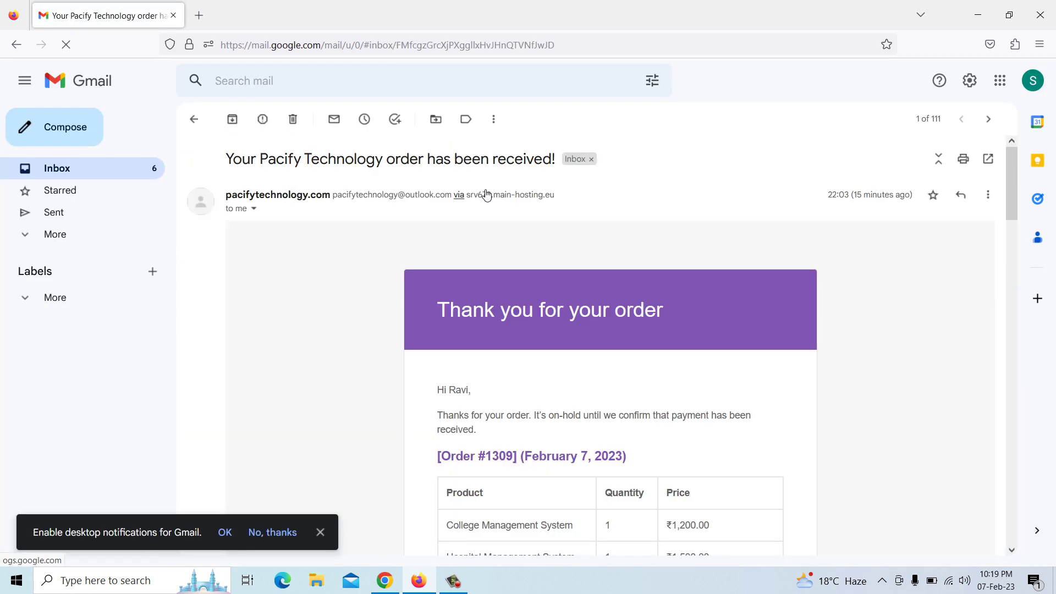
pyautogui.scroll(-4, 497, 324)
pyautogui.scroll(4, 645, 346)
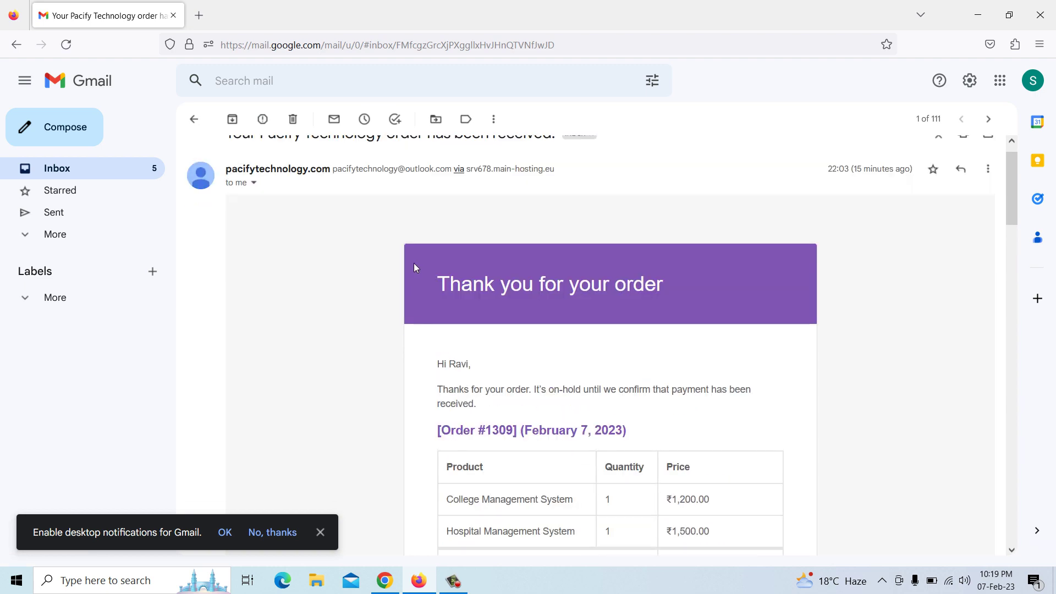
pyautogui.click(194, 119)
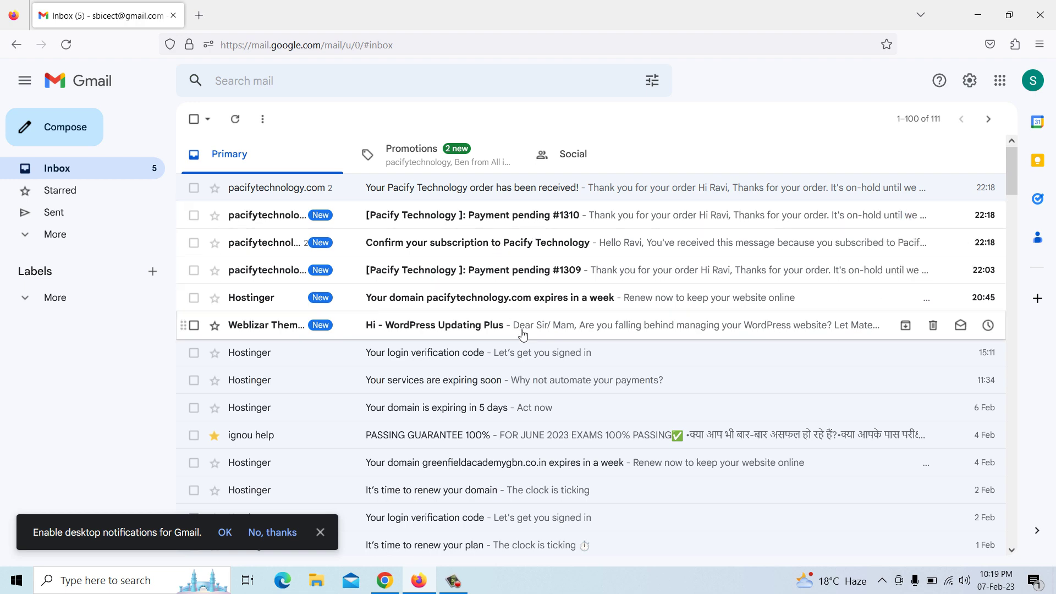
# Read the Payment pending #1310 email, return to the inbox, and switch to Chrome
pyautogui.click(507, 216)
pyautogui.scroll(-4, 539, 370)
pyautogui.scroll(-6, 546, 368)
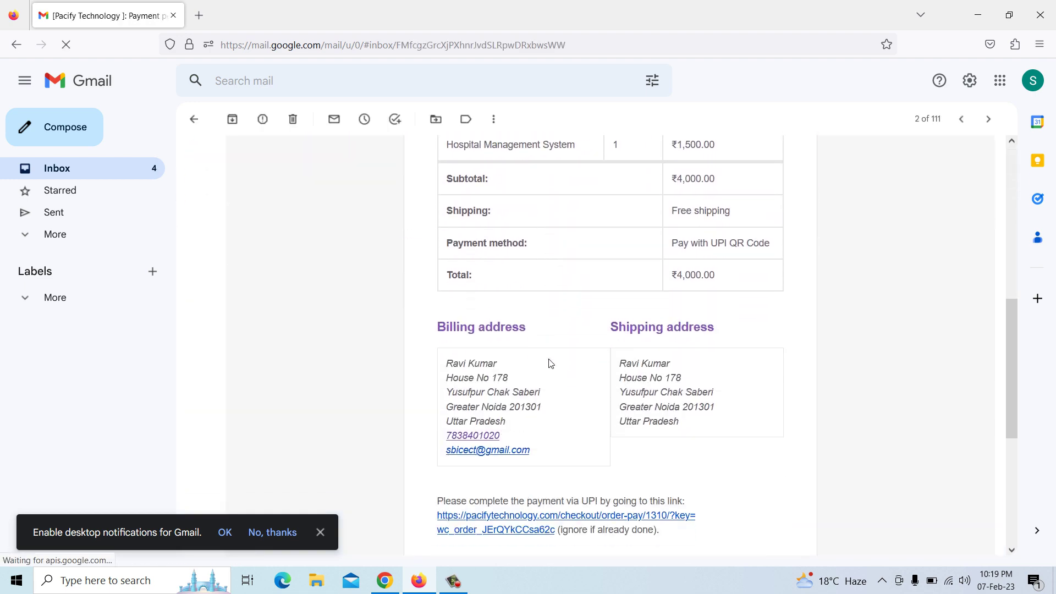
pyautogui.scroll(5, 550, 368)
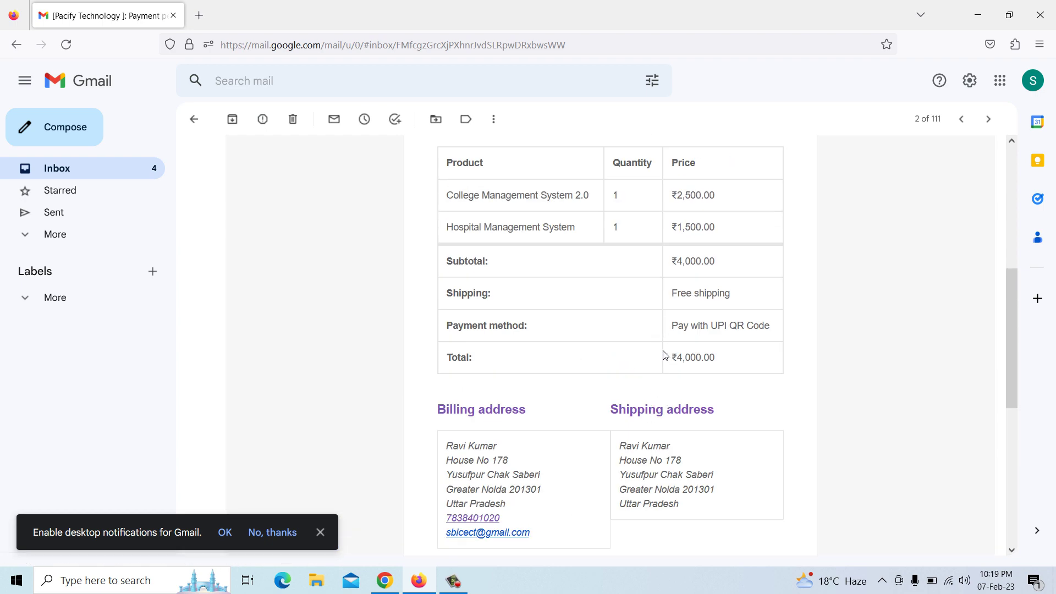
pyautogui.scroll(3, 666, 355)
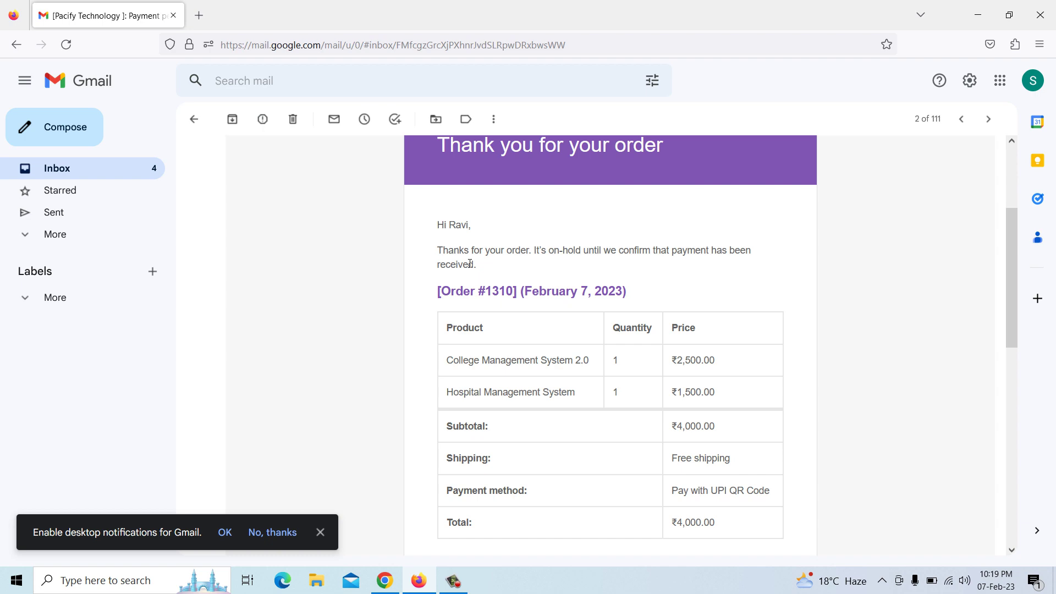
pyautogui.scroll(3, 470, 264)
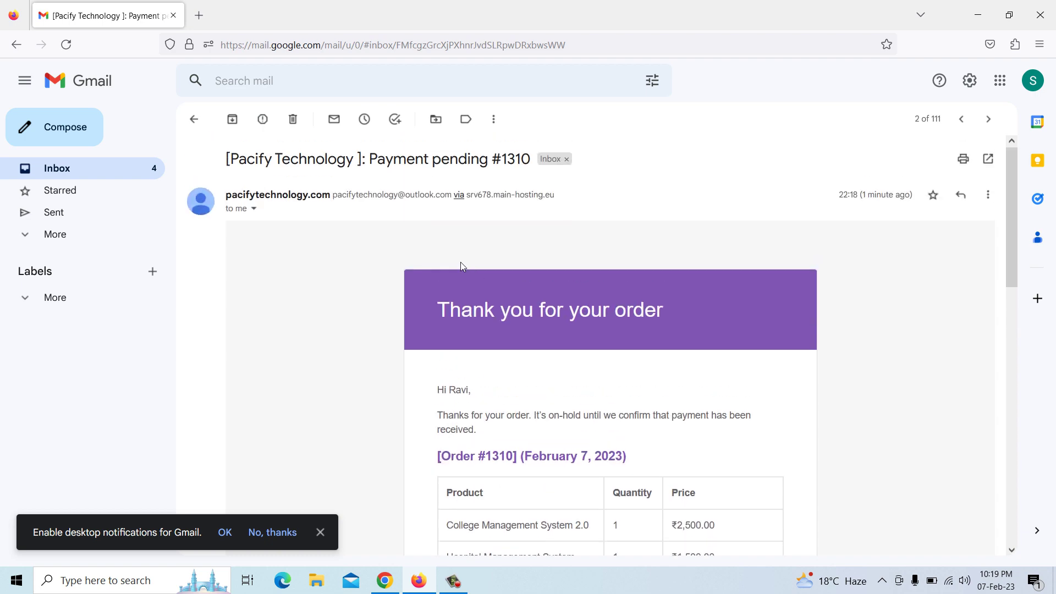
pyautogui.click(193, 119)
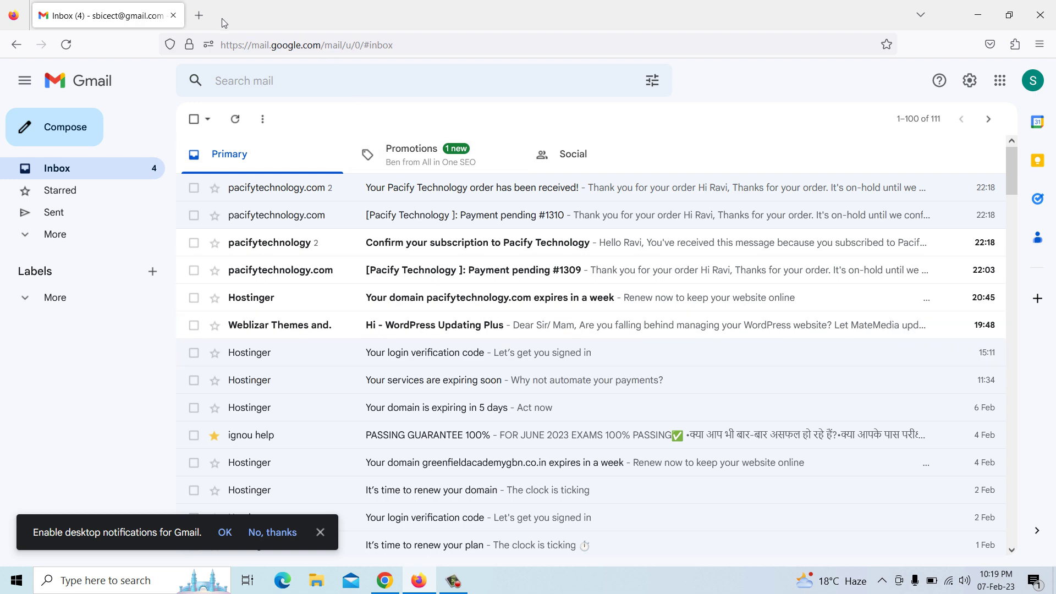
pyautogui.click(386, 581)
# In a new tab, go to the Pacify Technology site's /wp-admin address
pyautogui.click(184, 11)
pyautogui.write('pa')
pyautogui.press('Return')
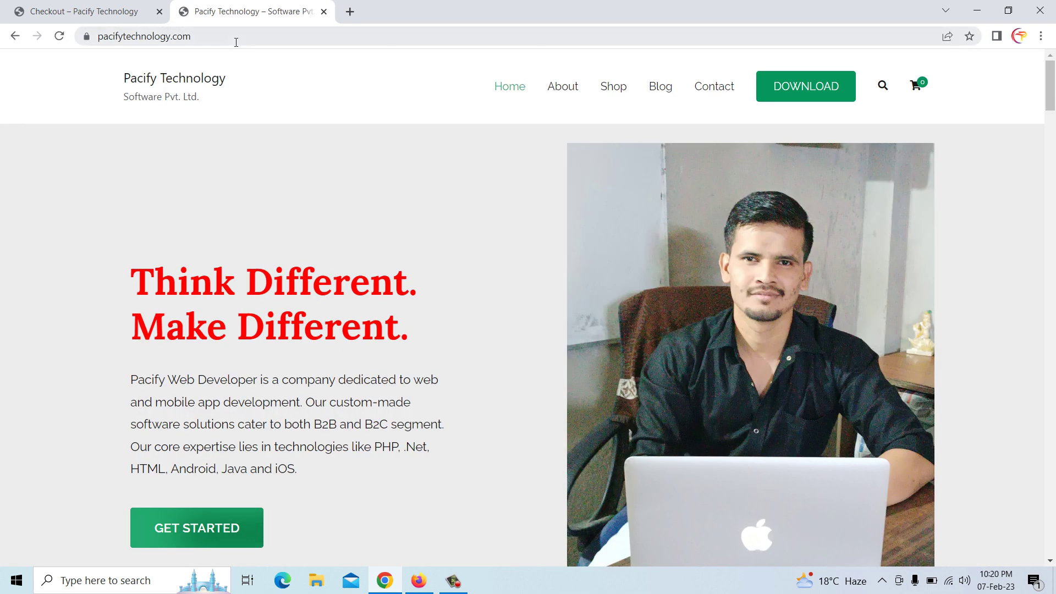
pyautogui.click(236, 41)
pyautogui.click(244, 39)
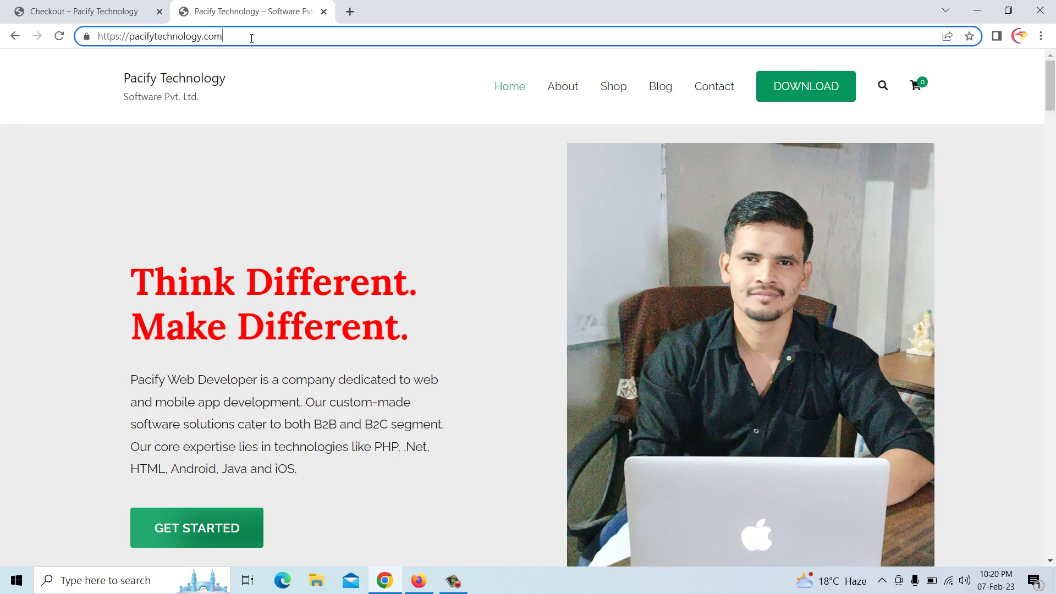
pyautogui.write('/wp-admin/')
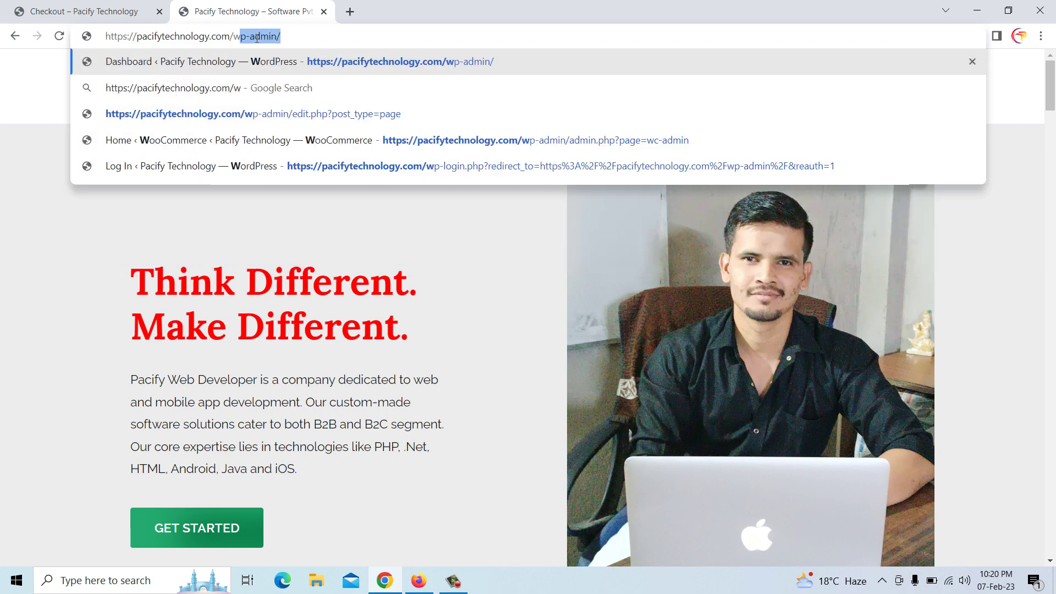
pyautogui.press('Return')
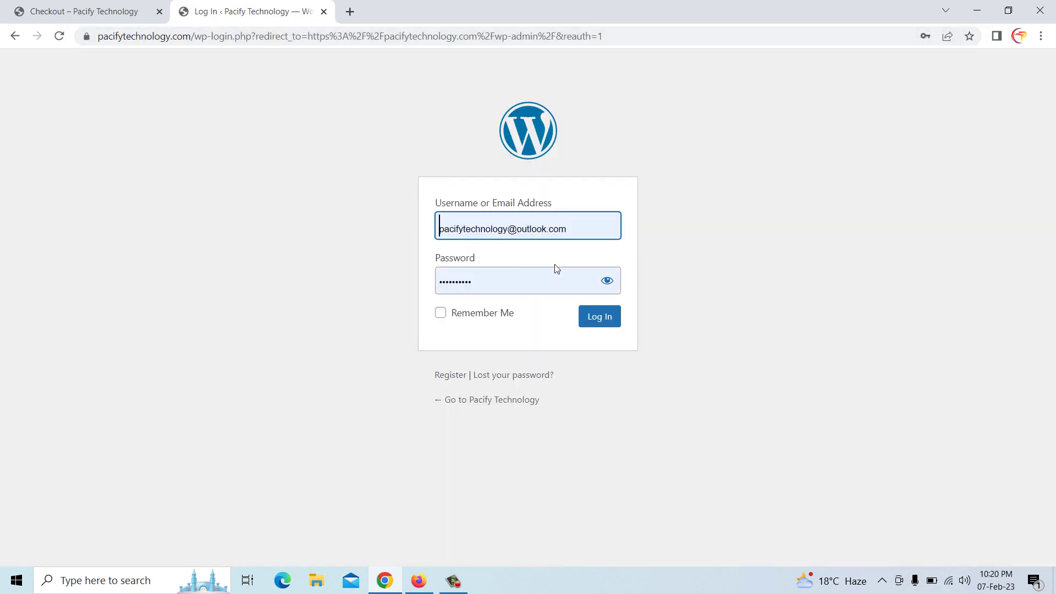
# Log in to WordPress admin and open order #1310 from WooCommerce Orders
pyautogui.click(599, 321)
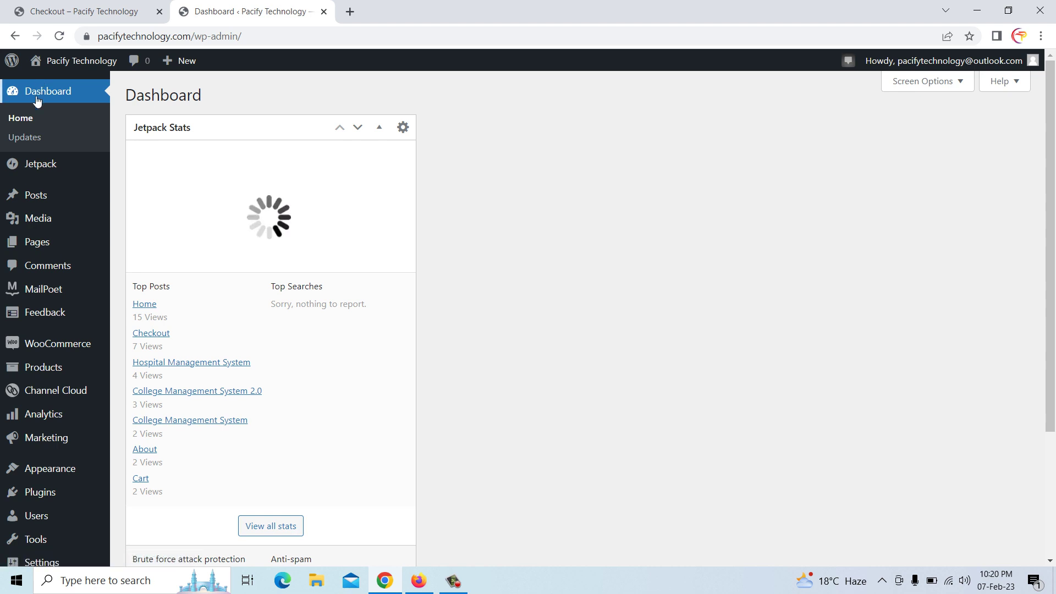
pyautogui.moveTo(68, 189)
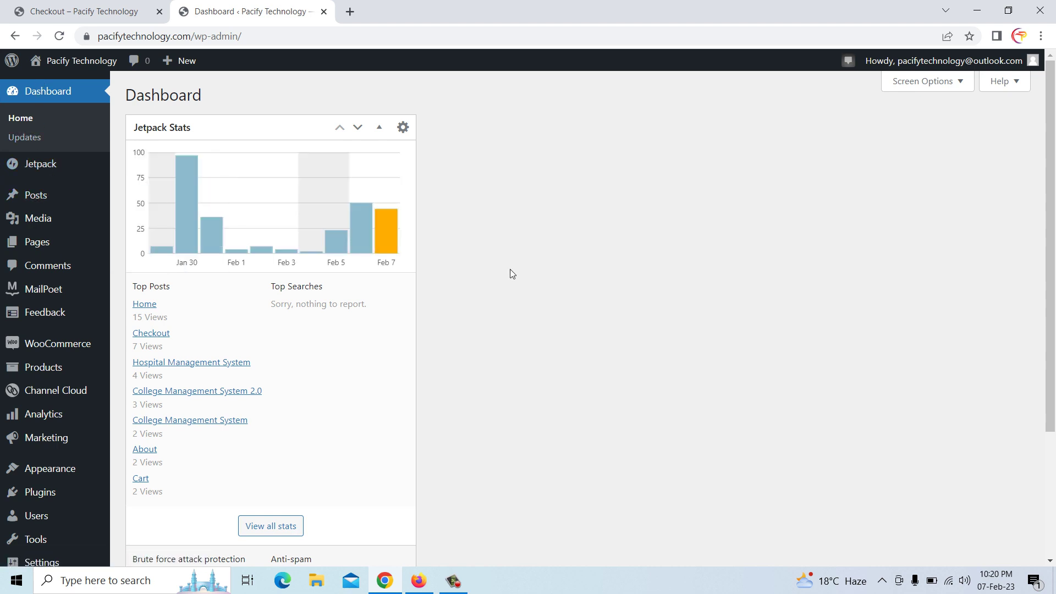
pyautogui.moveTo(41, 350)
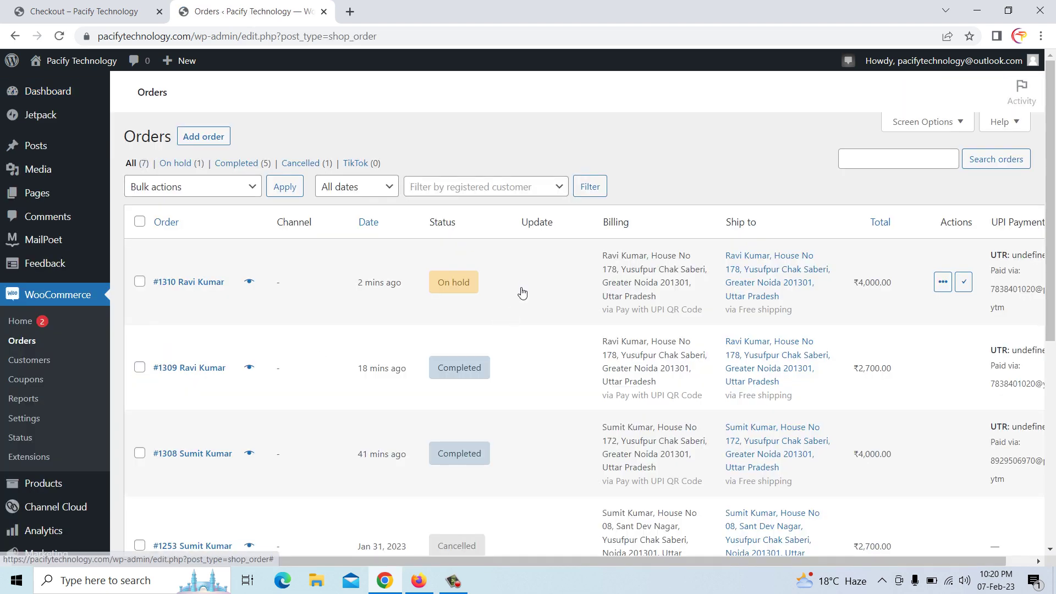
pyautogui.moveTo(453, 284)
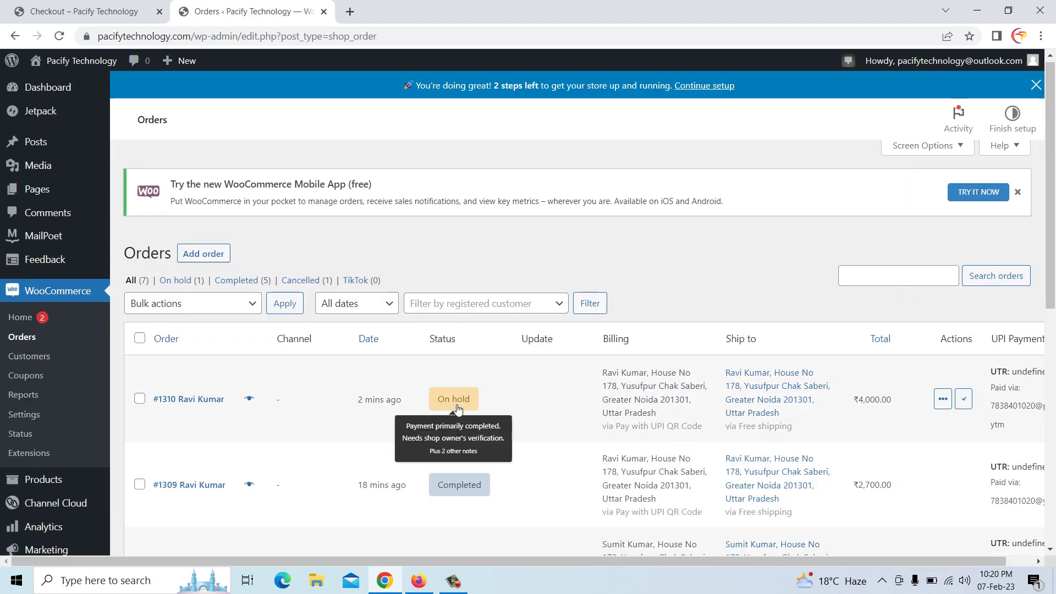
pyautogui.scroll(-2, 502, 299)
pyautogui.click(508, 281)
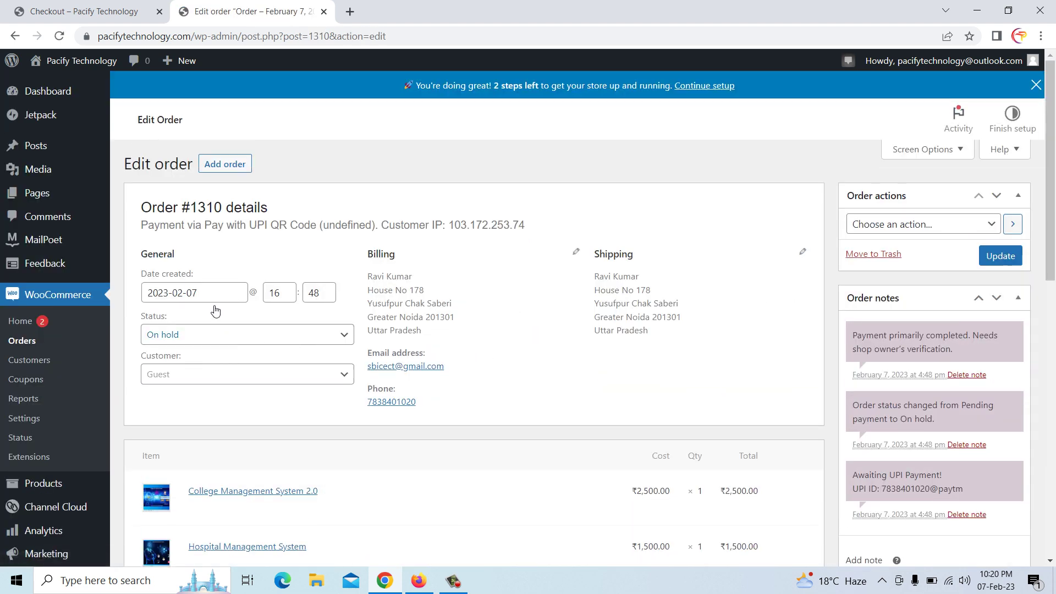
# Change order #1310's status to Completed, update it, and return to the order-received tab
pyautogui.click(210, 335)
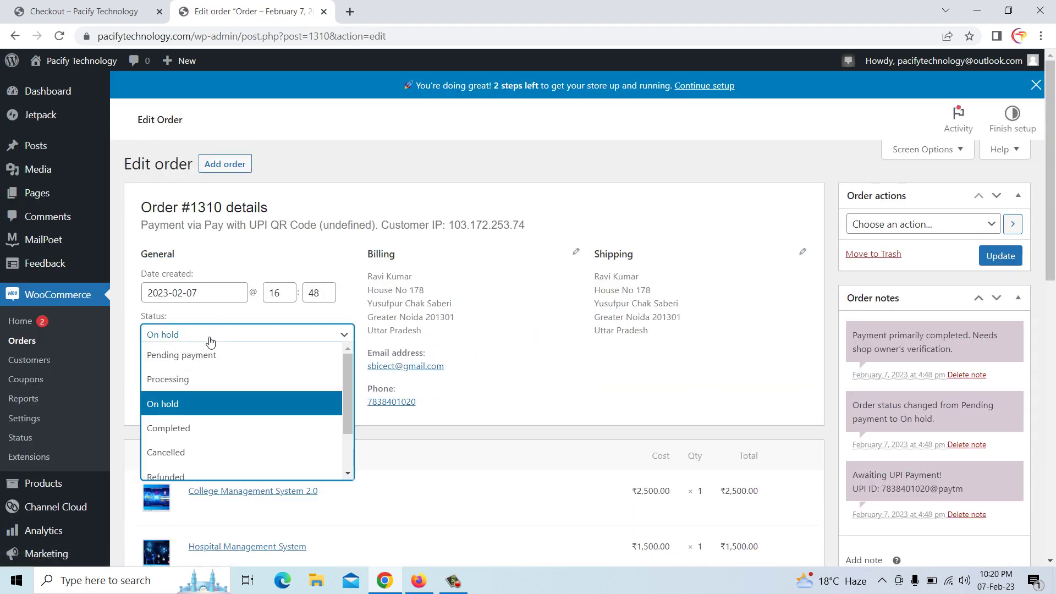
pyautogui.click(204, 428)
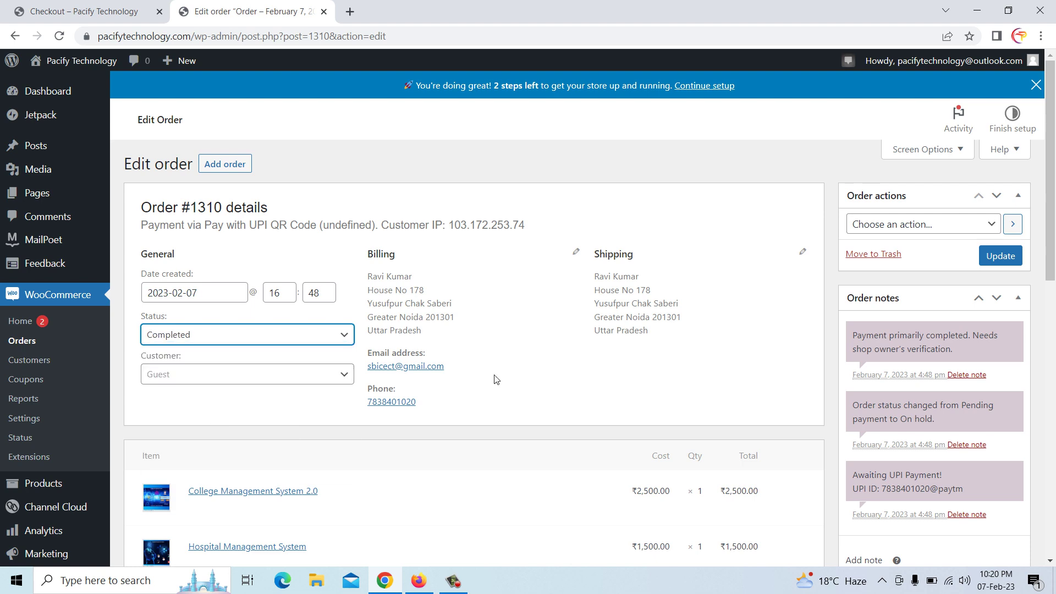
pyautogui.click(1004, 256)
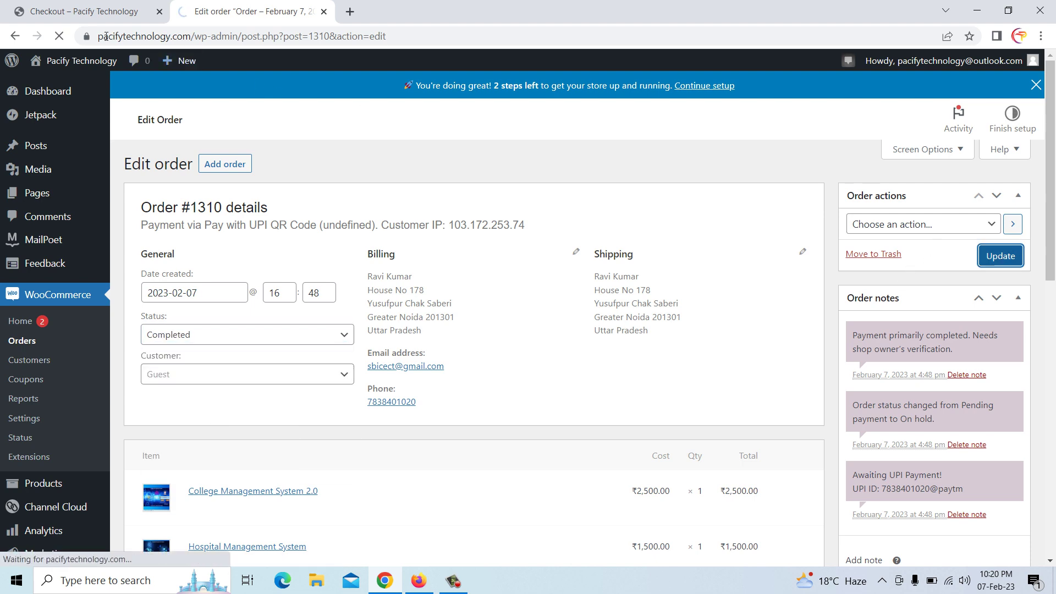
pyautogui.click(70, 11)
pyautogui.scroll(-3, 418, 269)
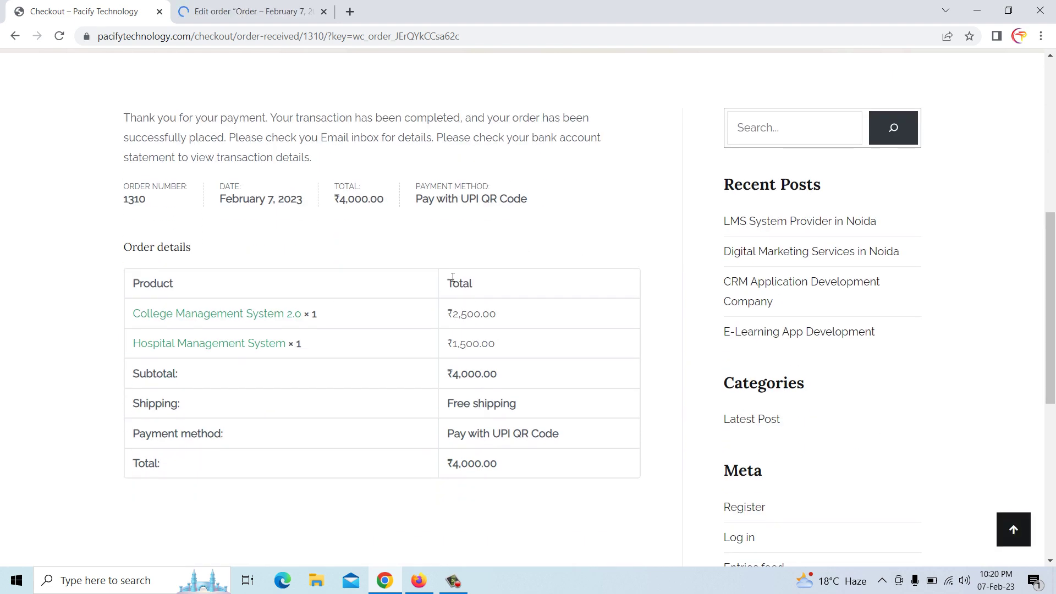
pyautogui.click(234, 19)
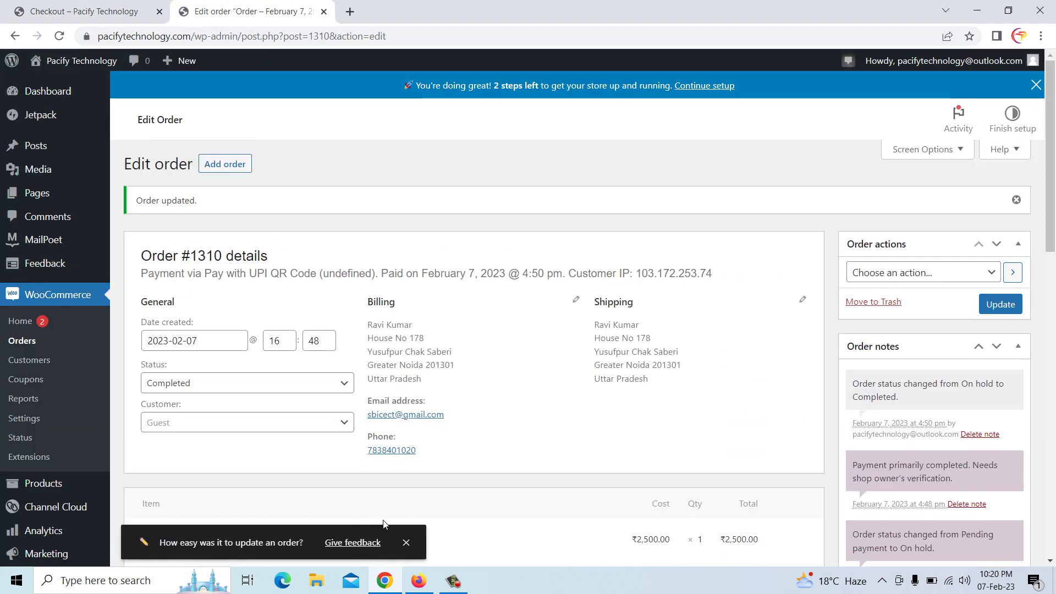
pyautogui.click(115, 12)
# Reload the order-received page and download the Hospital Management System file
pyautogui.rightClick(394, 225)
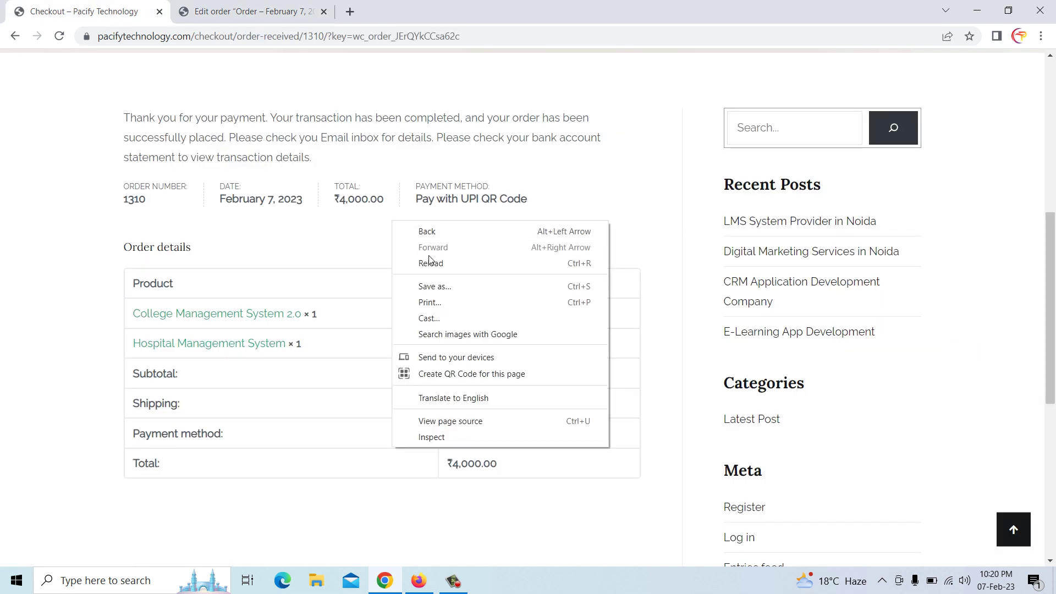
pyautogui.click(427, 257)
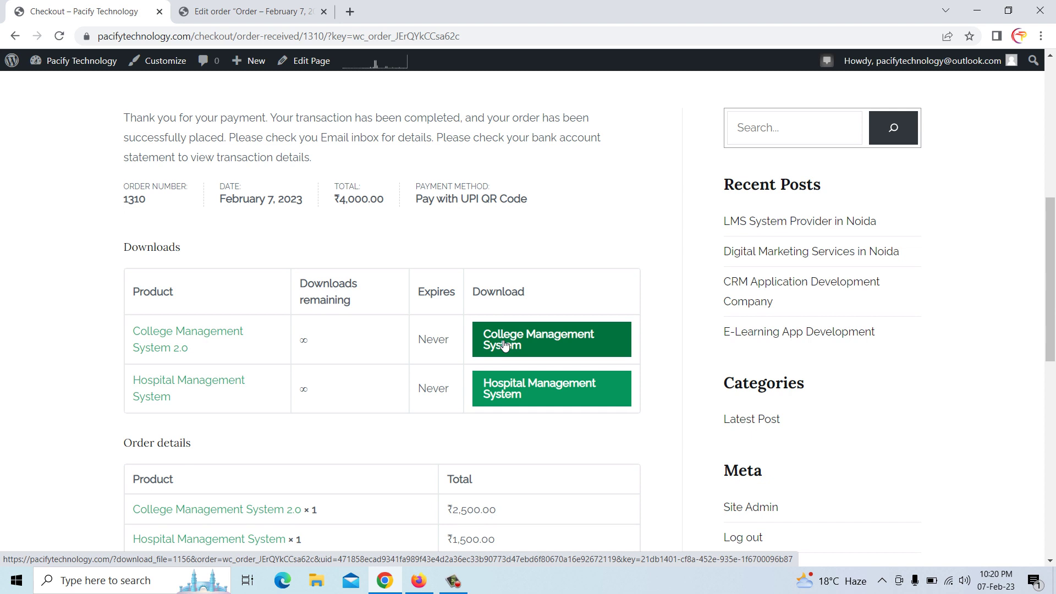
pyautogui.click(527, 399)
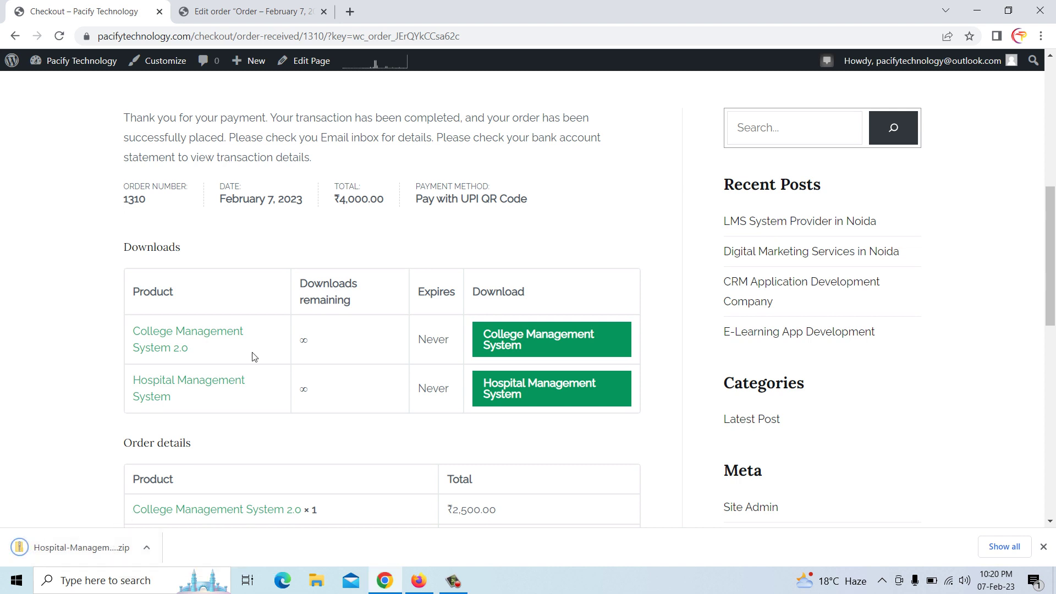
pyautogui.scroll(8, 256, 347)
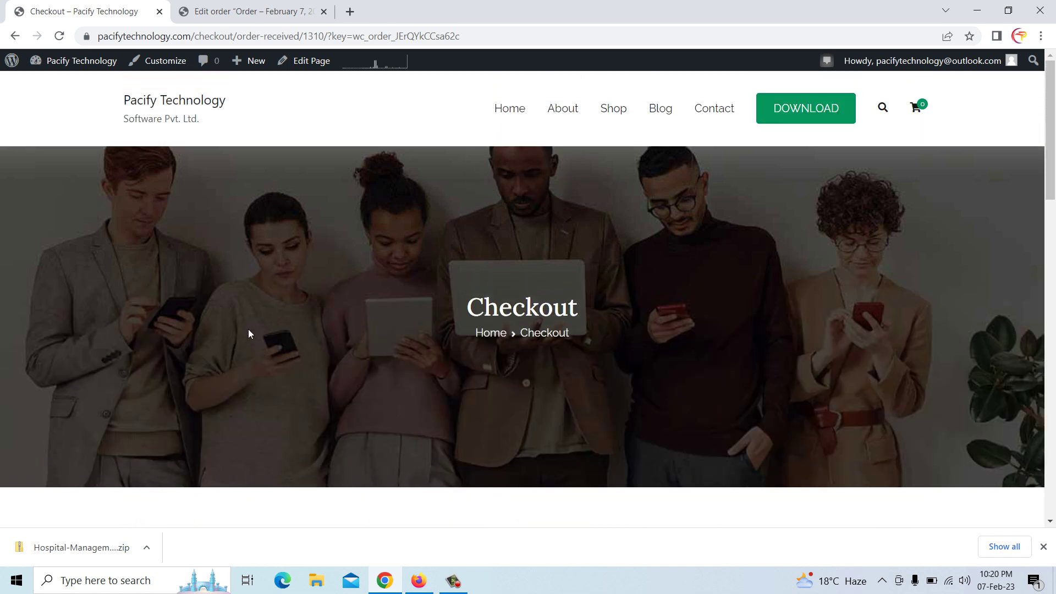
pyautogui.click(419, 581)
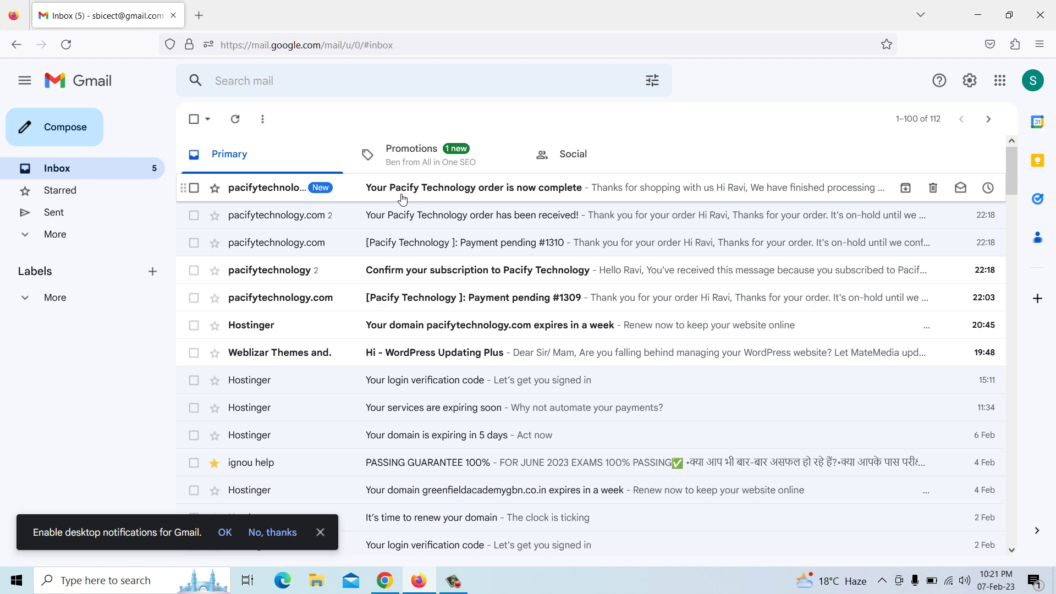
# Review the download links in the 'order is now complete' email, return to Inbox, and close Gmail
pyautogui.click(520, 191)
pyautogui.scroll(-3, 525, 364)
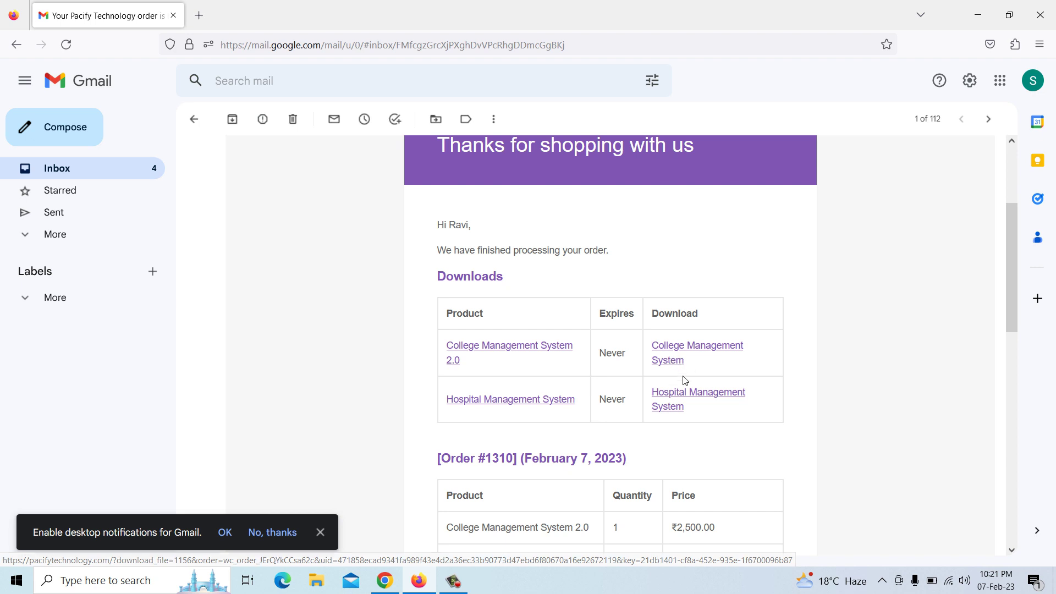
pyautogui.scroll(-2, 493, 392)
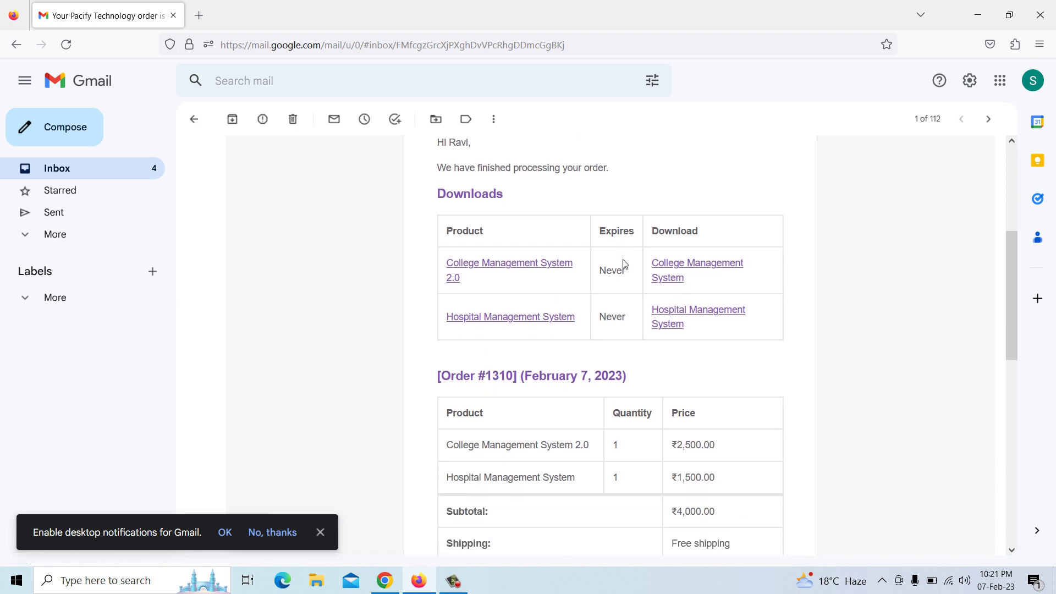
pyautogui.scroll(-5, 582, 352)
pyautogui.scroll(6, 551, 363)
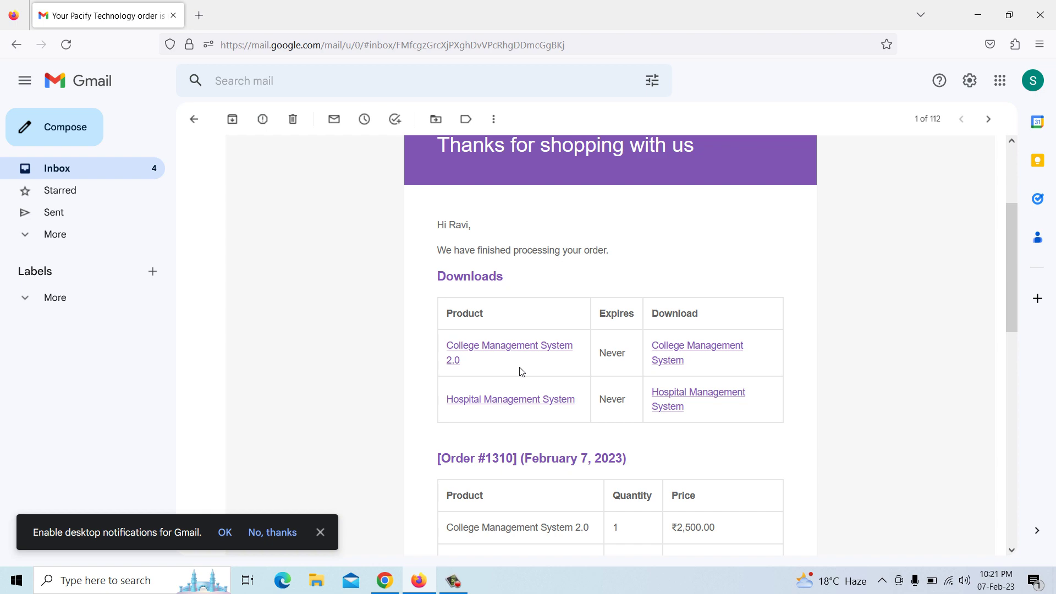
pyautogui.click(92, 165)
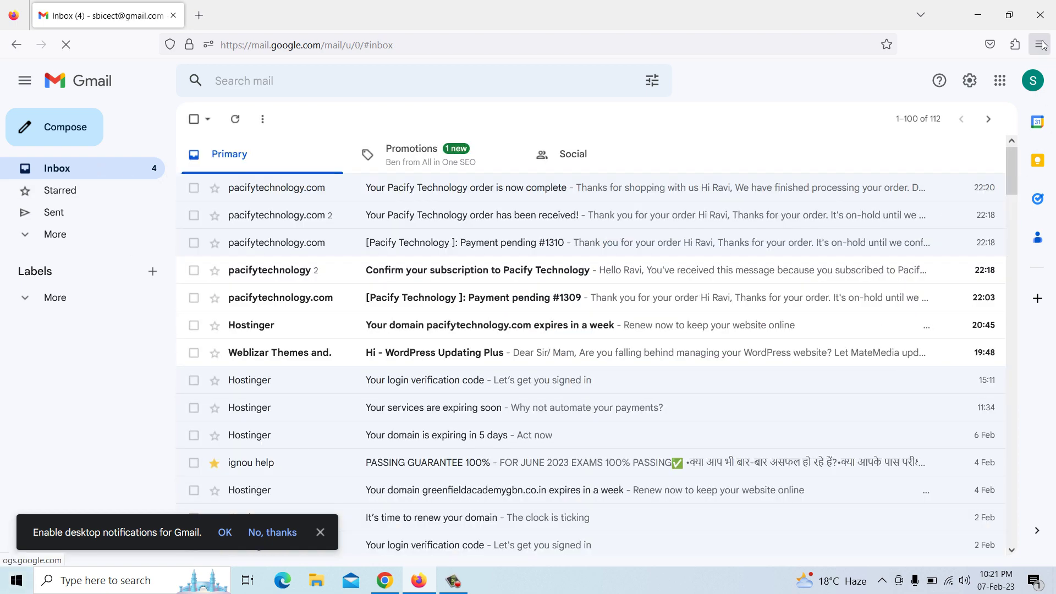
pyautogui.click(1041, 16)
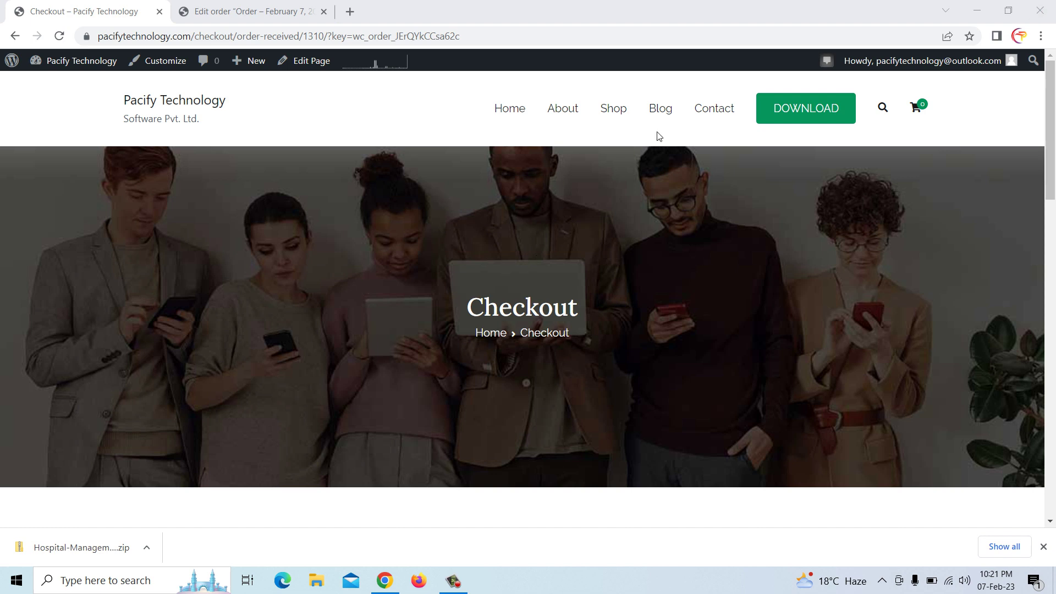
# Browse the Shop and Blog pages, scroll through the posts, and head to Contact
pyautogui.click(621, 118)
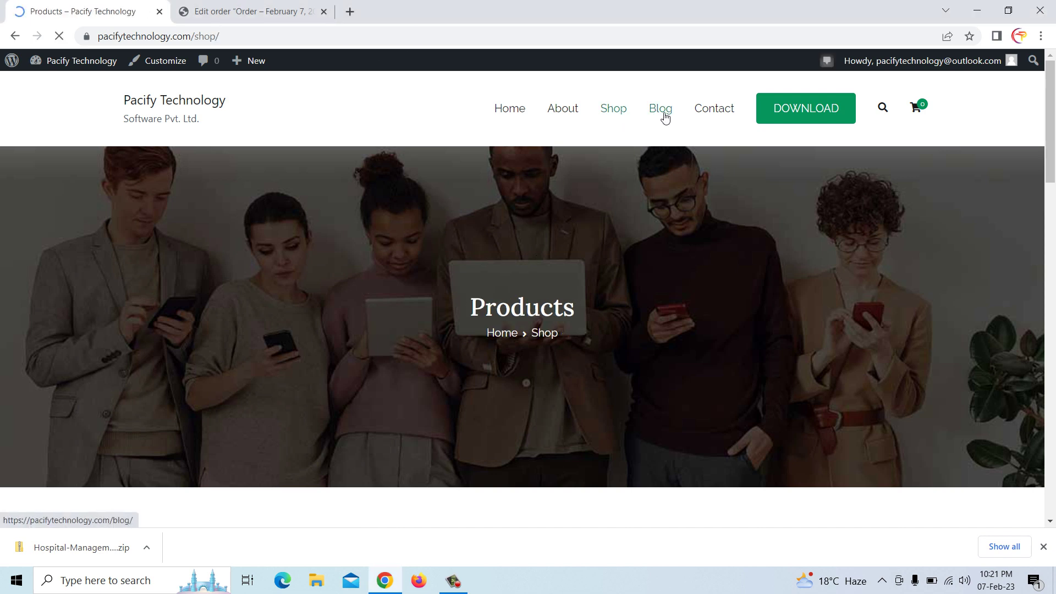
pyautogui.click(665, 117)
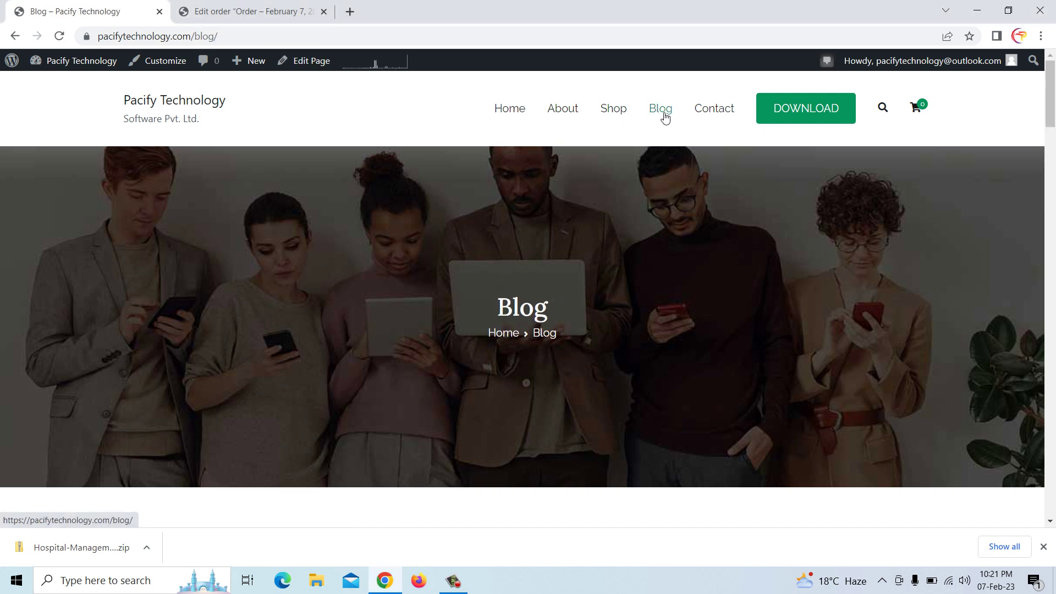
pyautogui.scroll(-11, 646, 236)
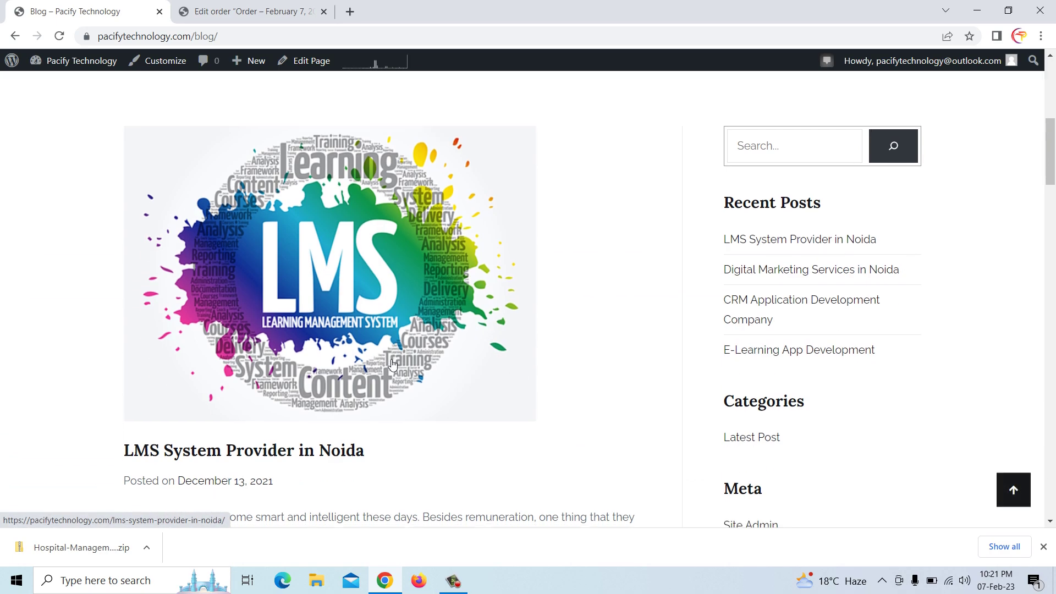
pyautogui.scroll(-15, 393, 365)
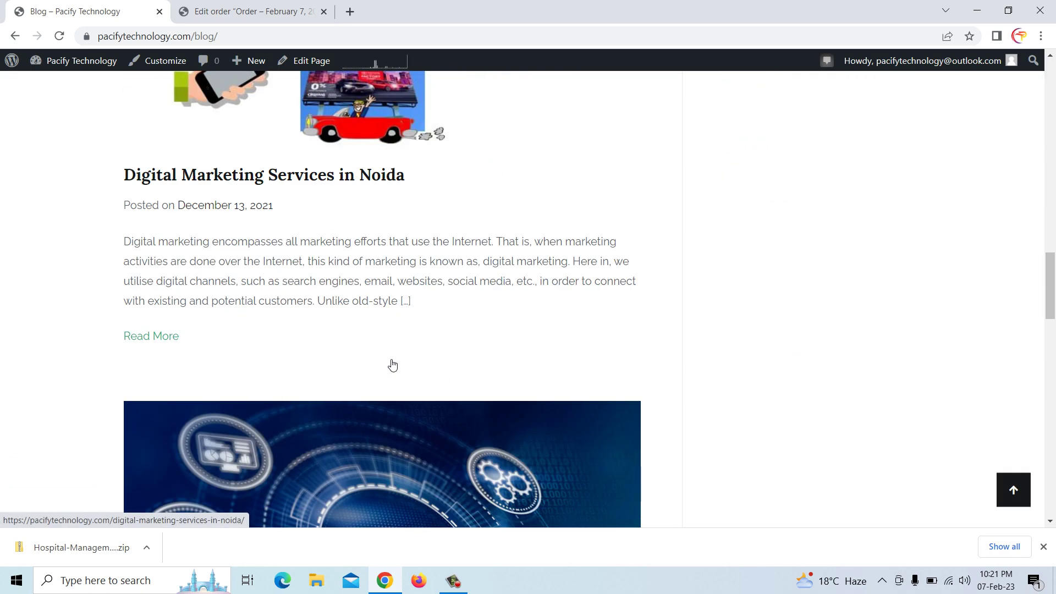
pyautogui.scroll(-15, 392, 365)
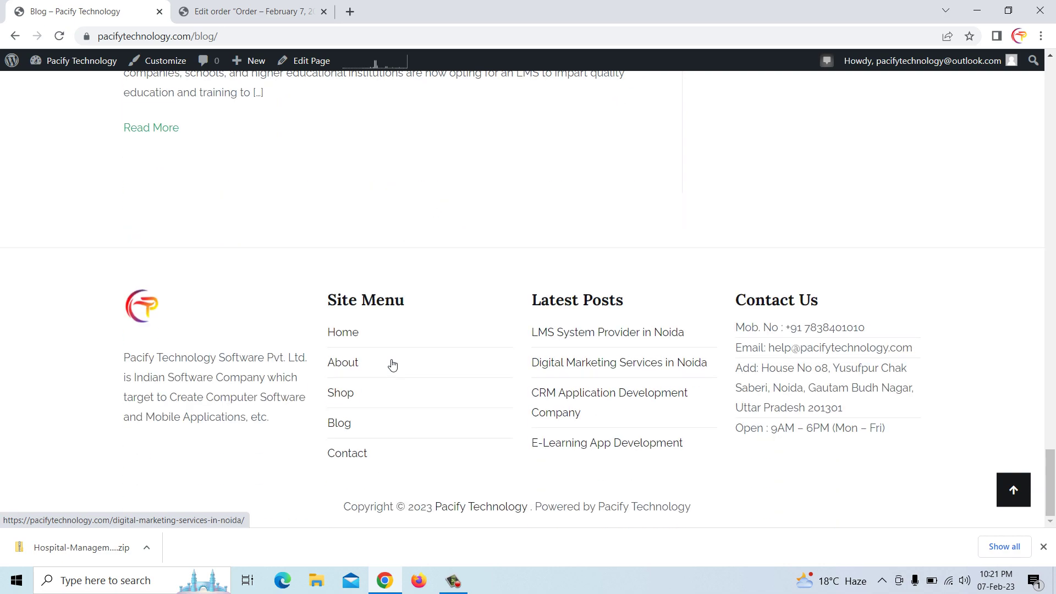
pyautogui.moveTo(1052, 473); pyautogui.dragTo(1052, 77)
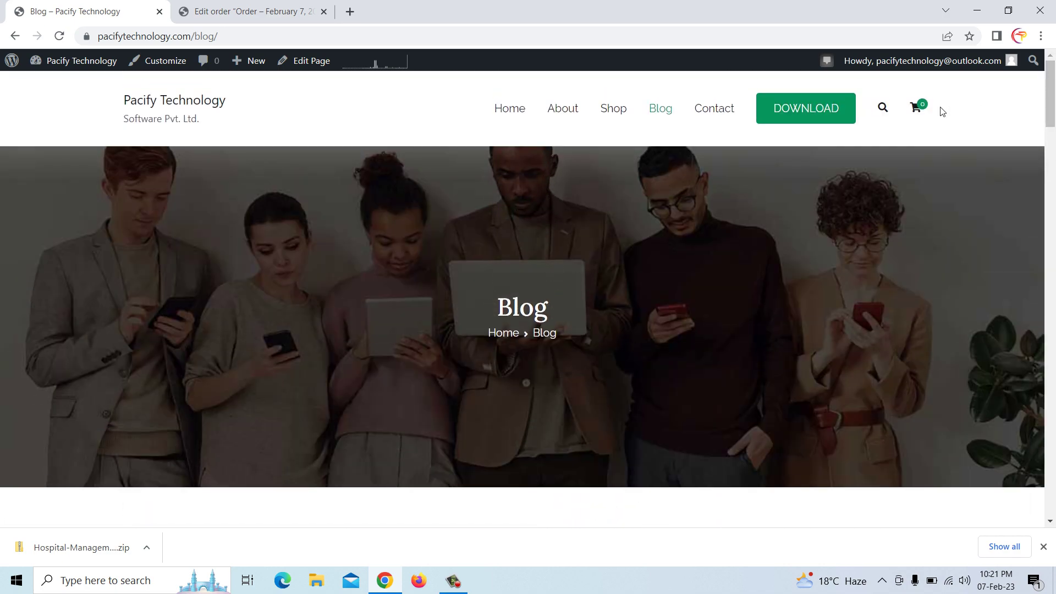
pyautogui.click(710, 111)
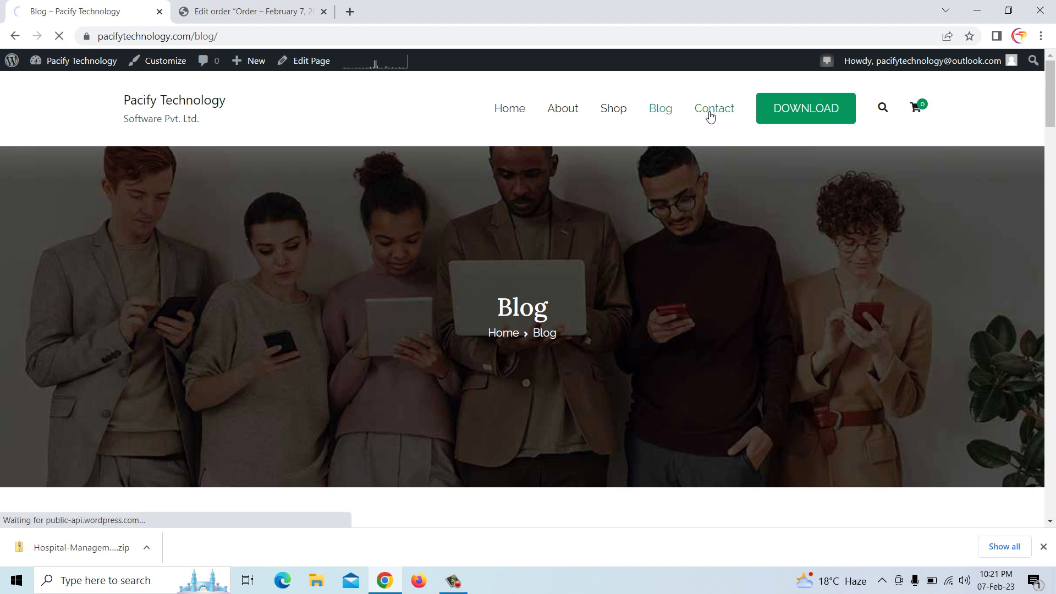
# Look over the Contact page details and location map, closing the Google Maps directions tab
pyautogui.scroll(-6, 592, 297)
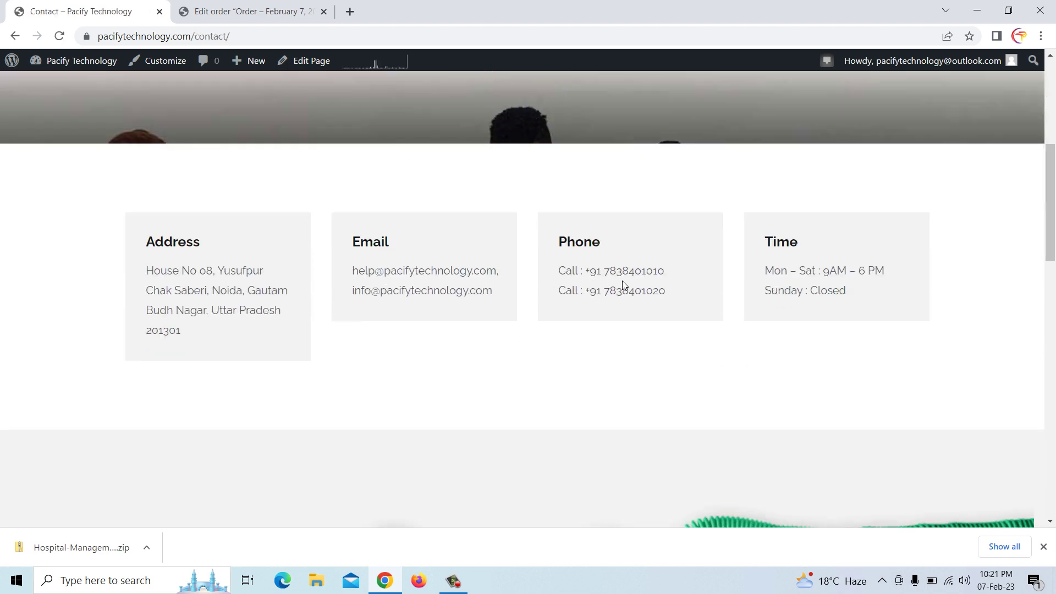
pyautogui.scroll(-5, 778, 285)
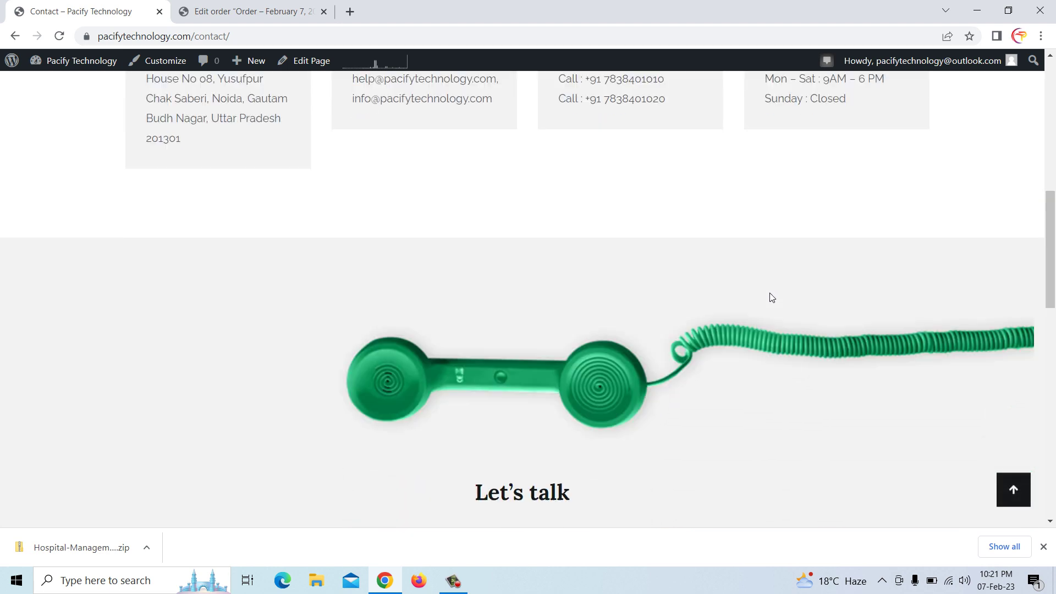
pyautogui.scroll(-7, 592, 352)
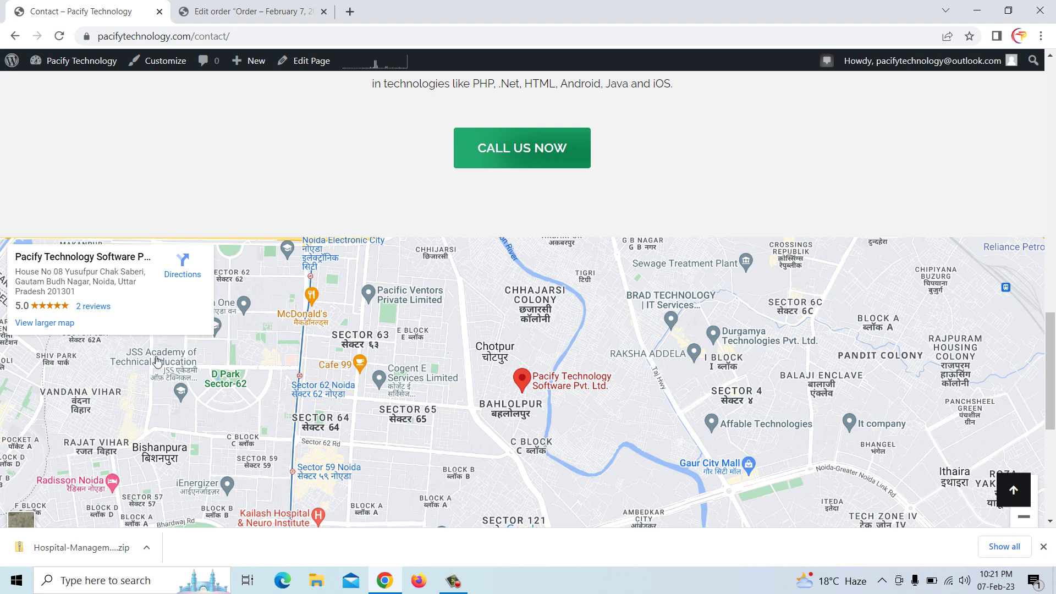
pyautogui.scroll(-1, 562, 359)
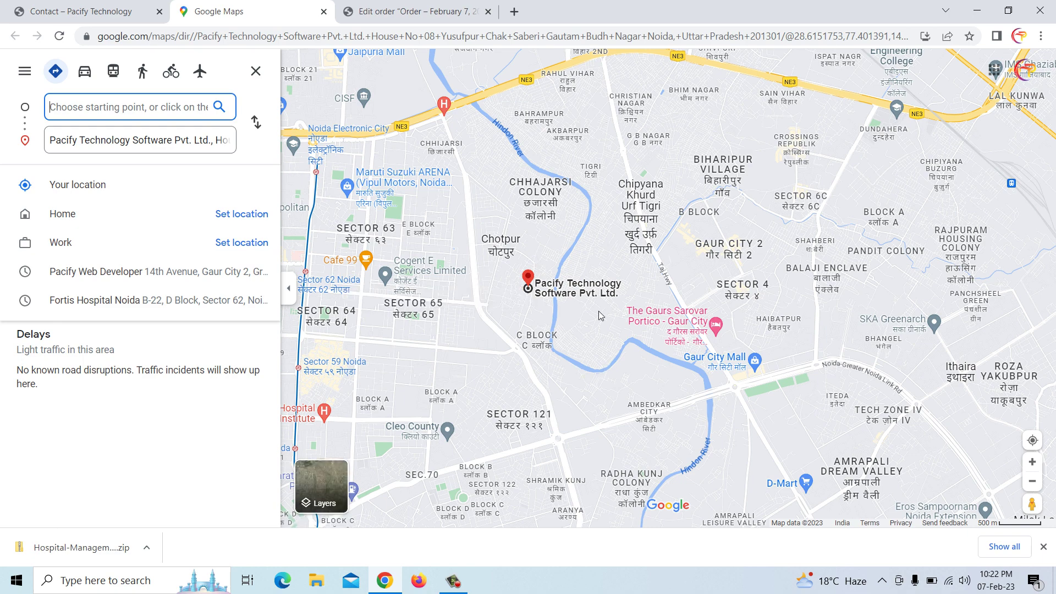
pyautogui.moveTo(663, 321)
pyautogui.click(322, 15)
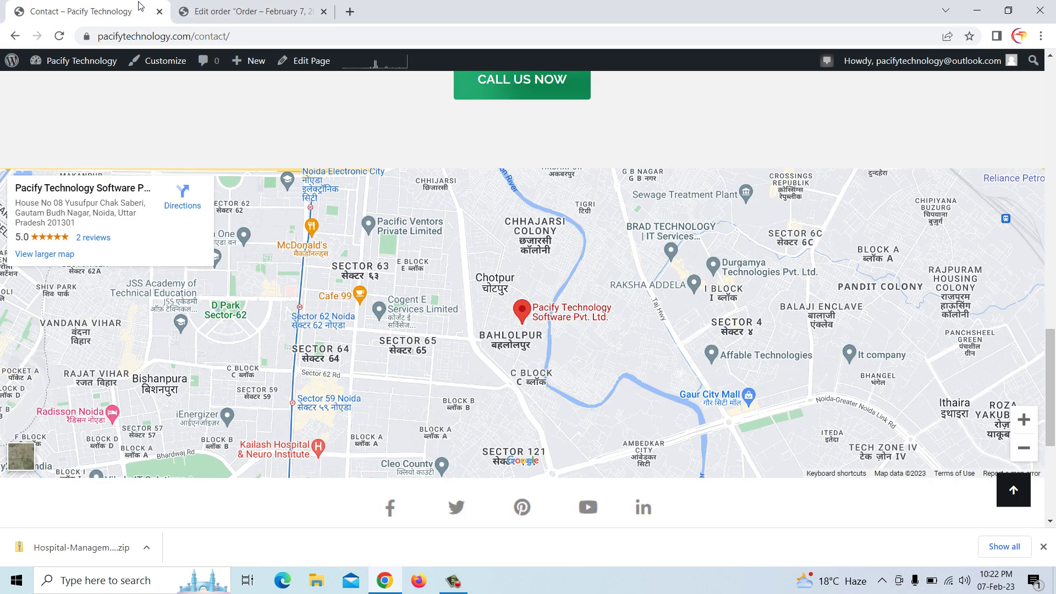
# Scroll back up and return to the site's Home page
pyautogui.scroll(-5, 503, 206)
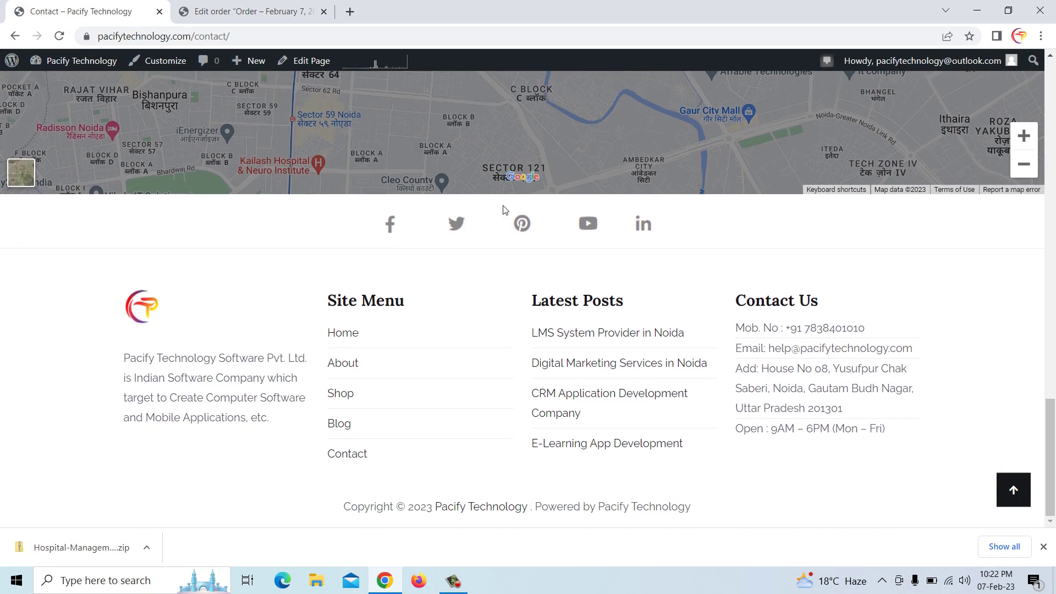
pyautogui.scroll(10, 505, 208)
pyautogui.scroll(10, 507, 209)
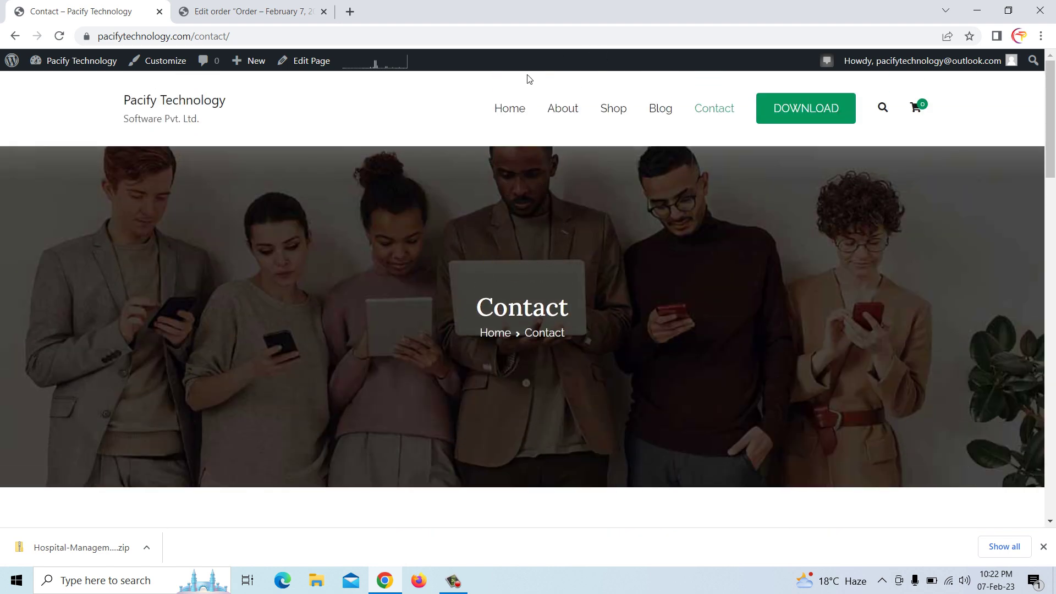
pyautogui.click(511, 111)
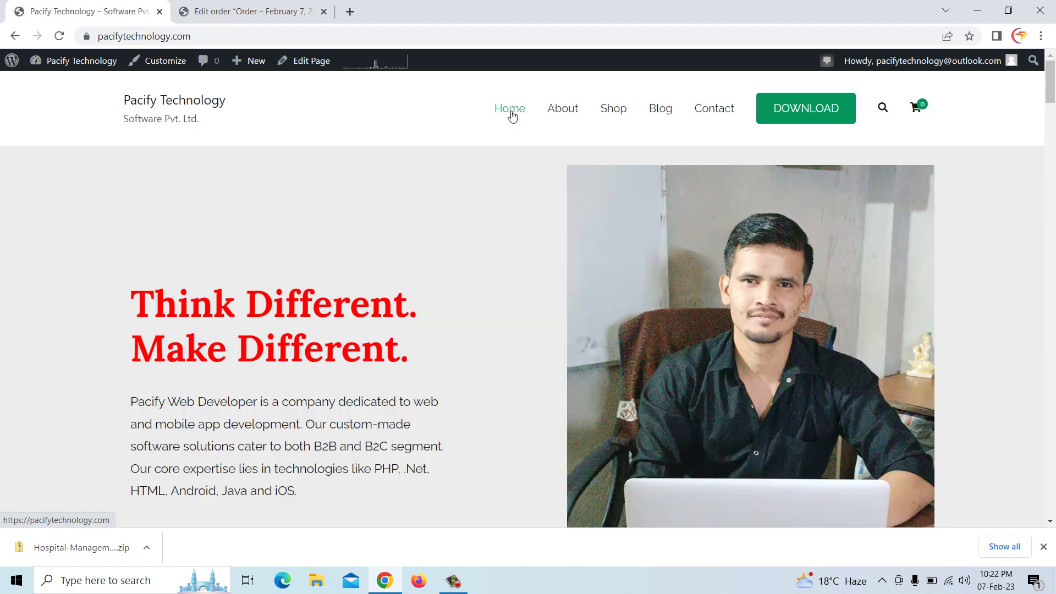
# Close the site's browser window and search Google for hostinger in a new Chrome window
pyautogui.click(1040, 10)
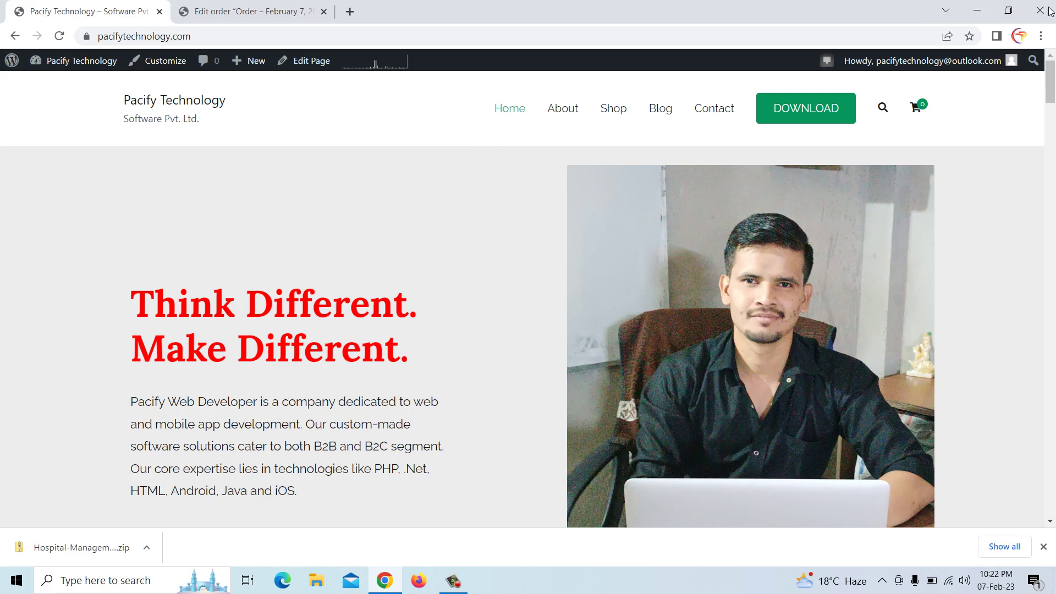
pyautogui.doubleClick(26, 363)
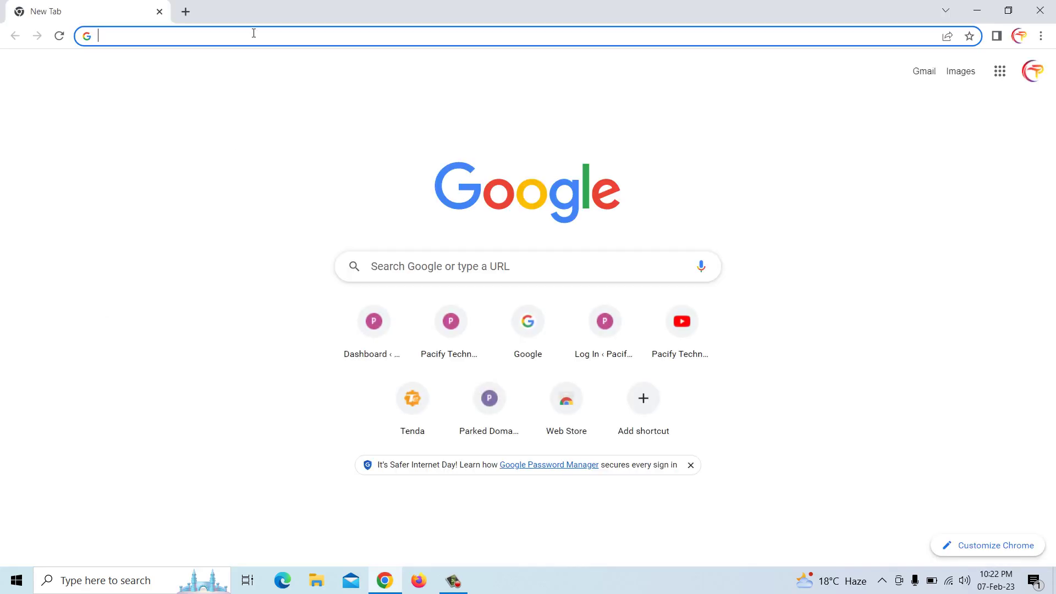
pyautogui.write('ho')
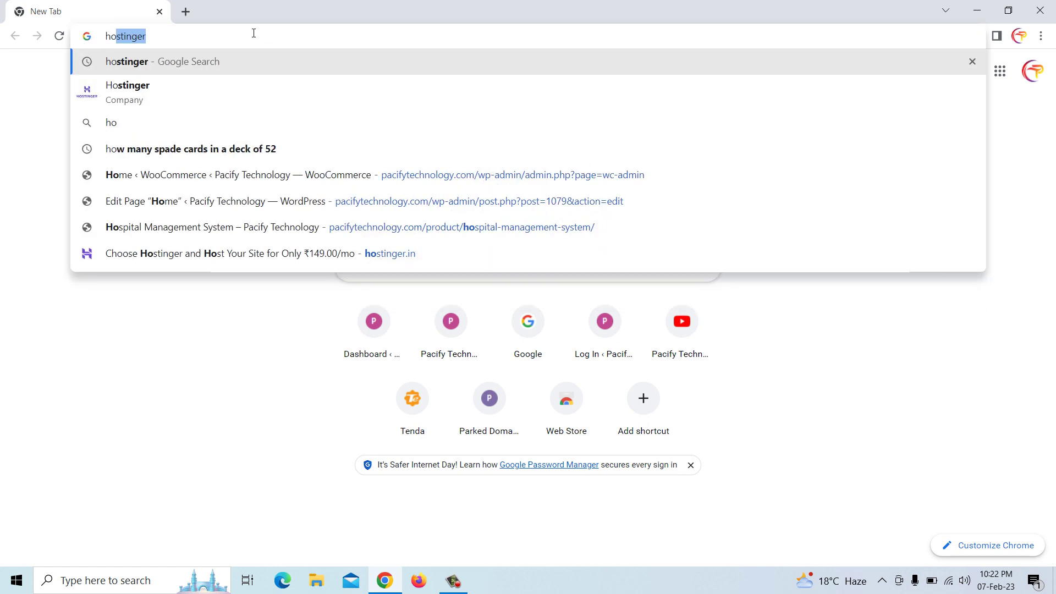
pyautogui.press('Return')
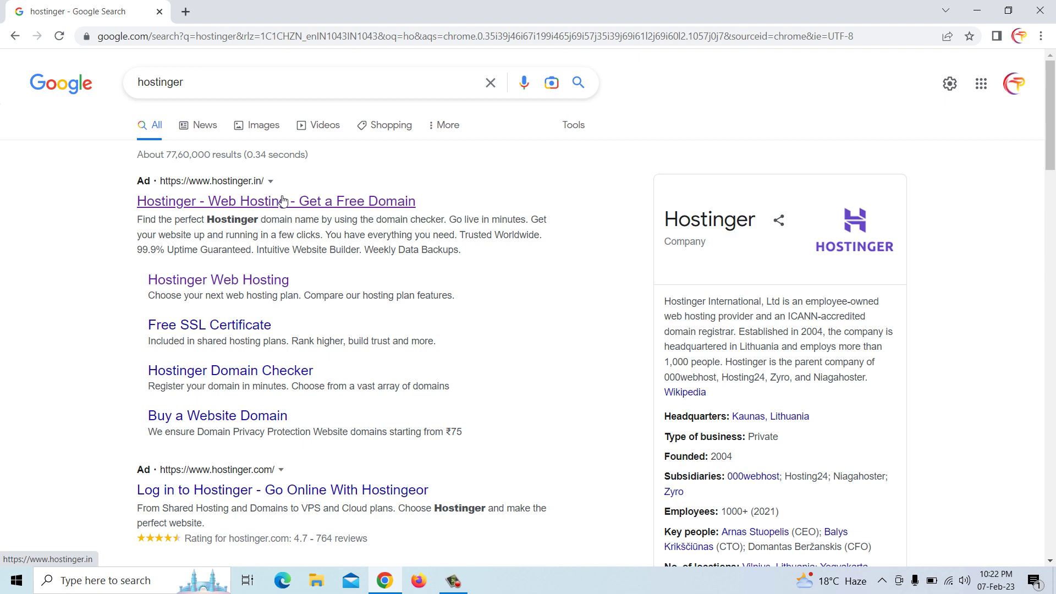
# Open Hostinger's site and expand all features of the ₹149.00/mo Best Web Hosting plan
pyautogui.click(251, 203)
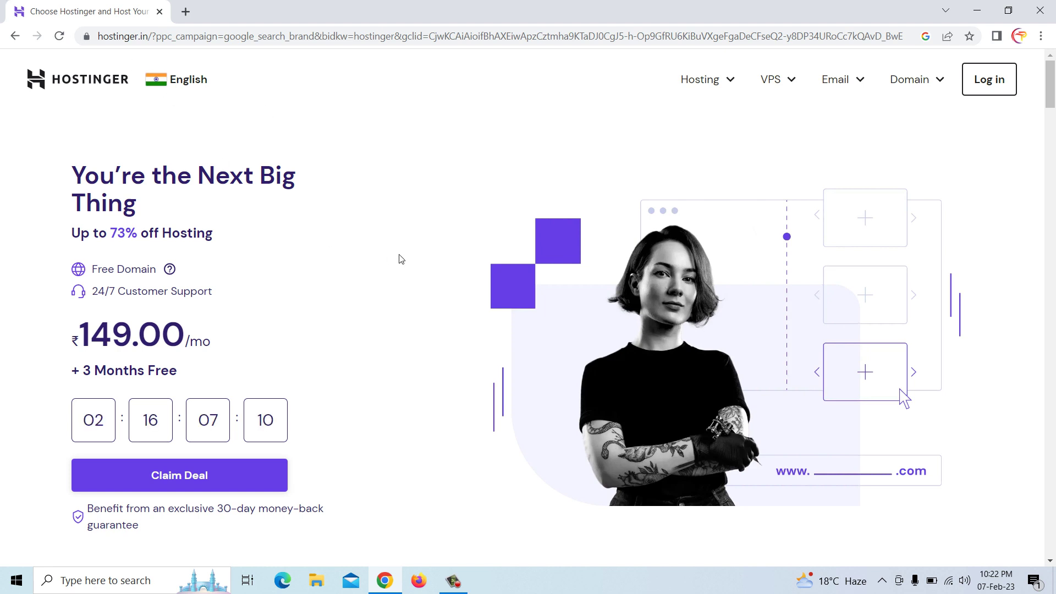
pyautogui.click(183, 483)
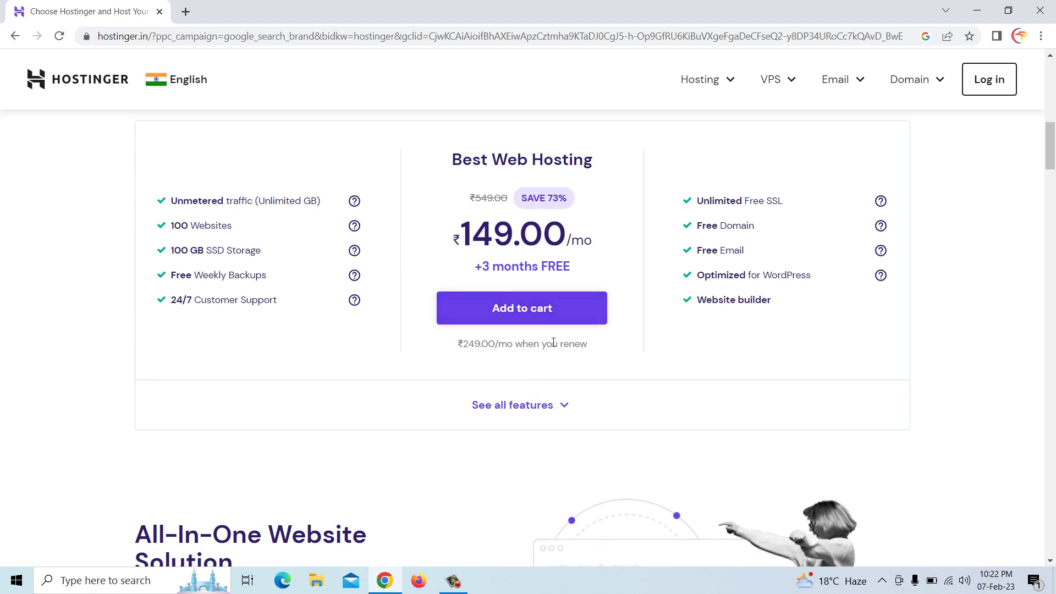
pyautogui.click(529, 405)
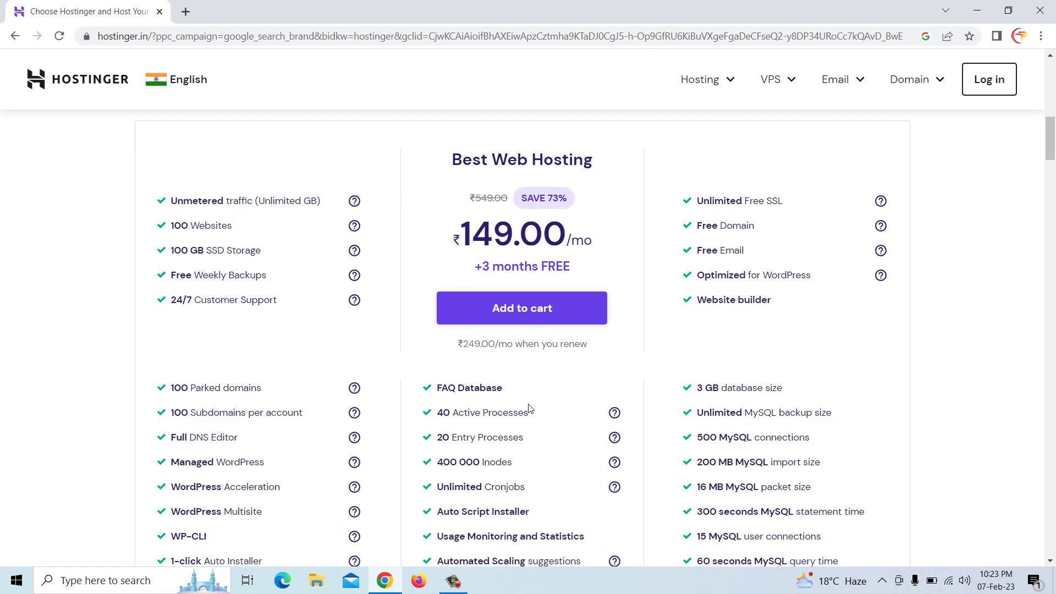
pyautogui.scroll(-1, 530, 408)
pyautogui.scroll(-1, 529, 407)
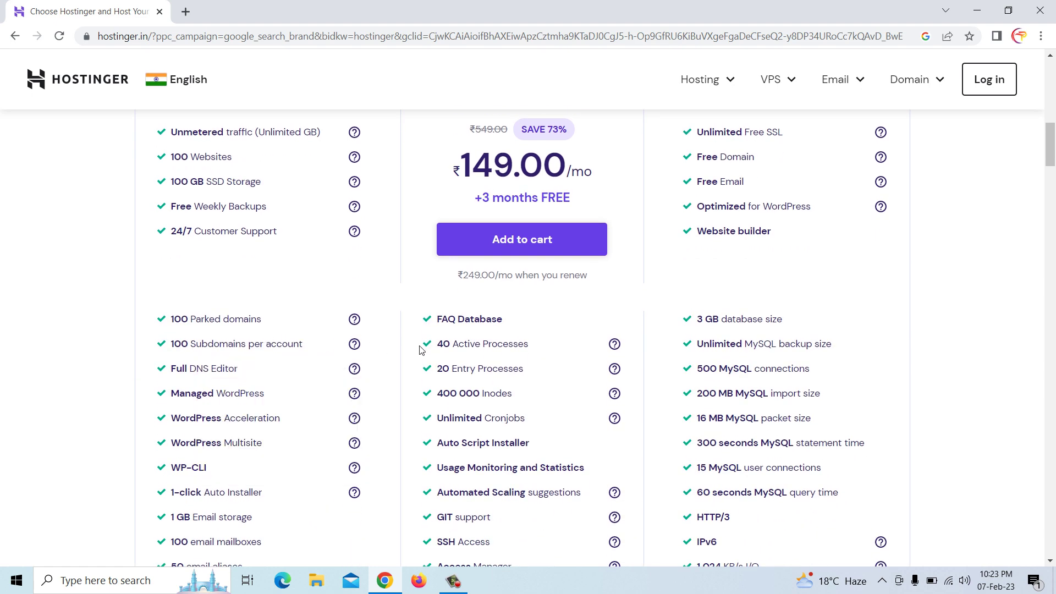
pyautogui.scroll(-3, 420, 347)
pyautogui.scroll(9, 421, 349)
pyautogui.scroll(7, 422, 352)
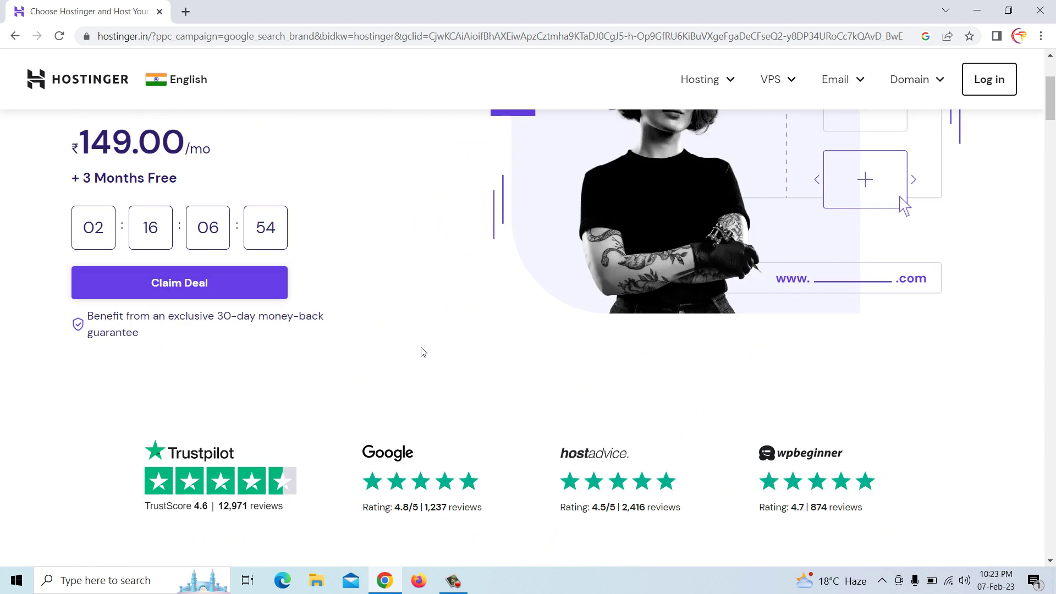
# Open the Web Hosting plans page from the products menu and scroll through its plans
pyautogui.click(717, 87)
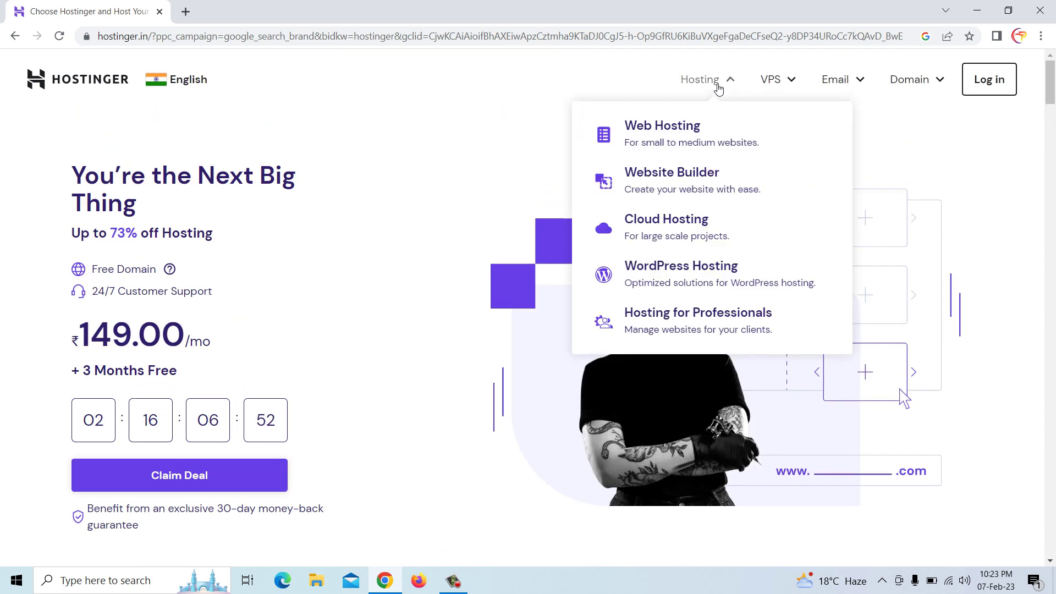
pyautogui.click(658, 138)
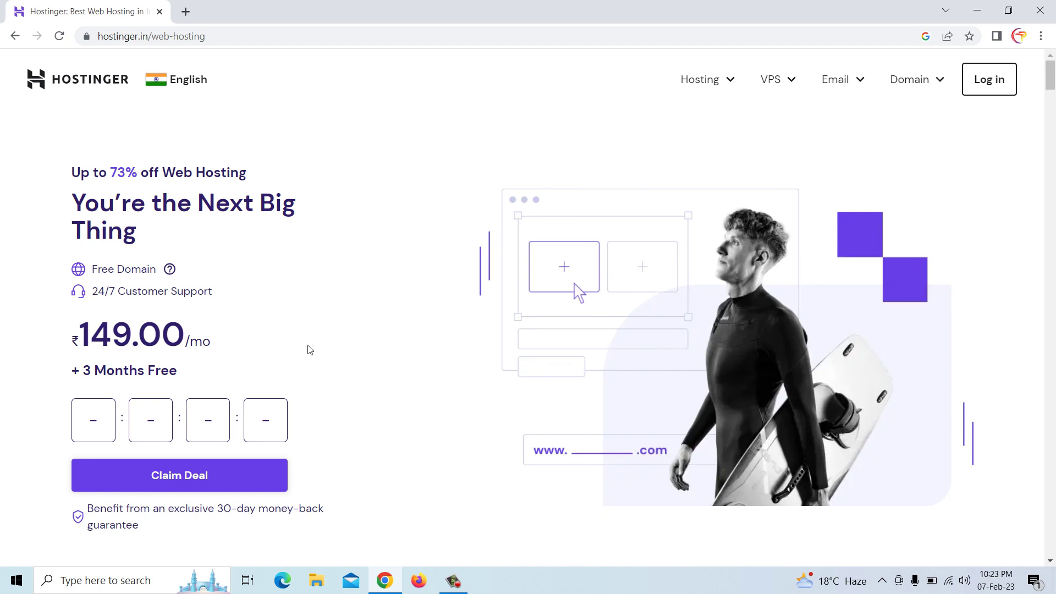
pyautogui.scroll(-10, 318, 350)
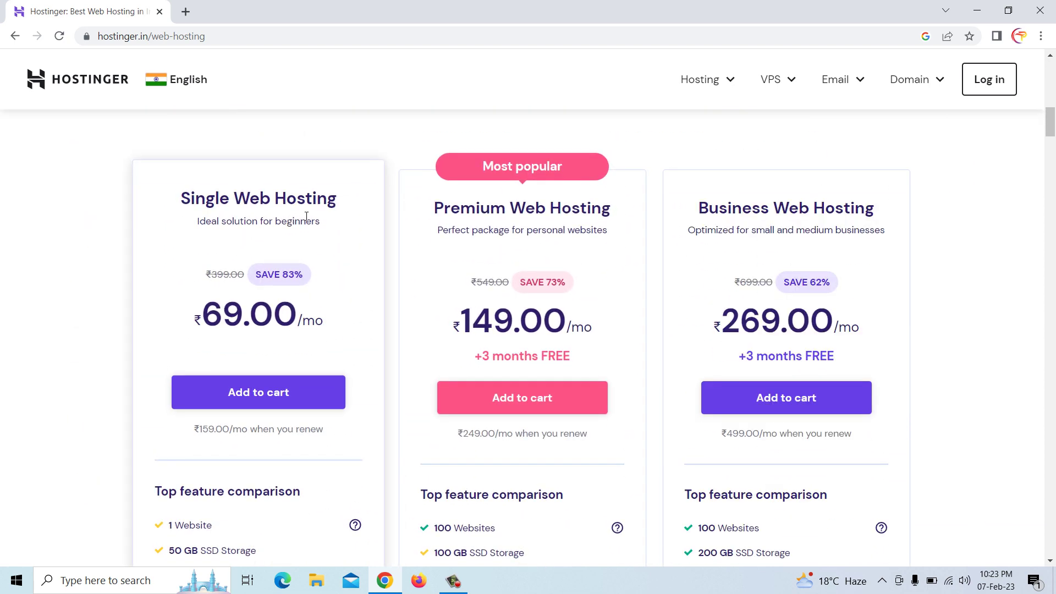
pyautogui.scroll(-1, 300, 335)
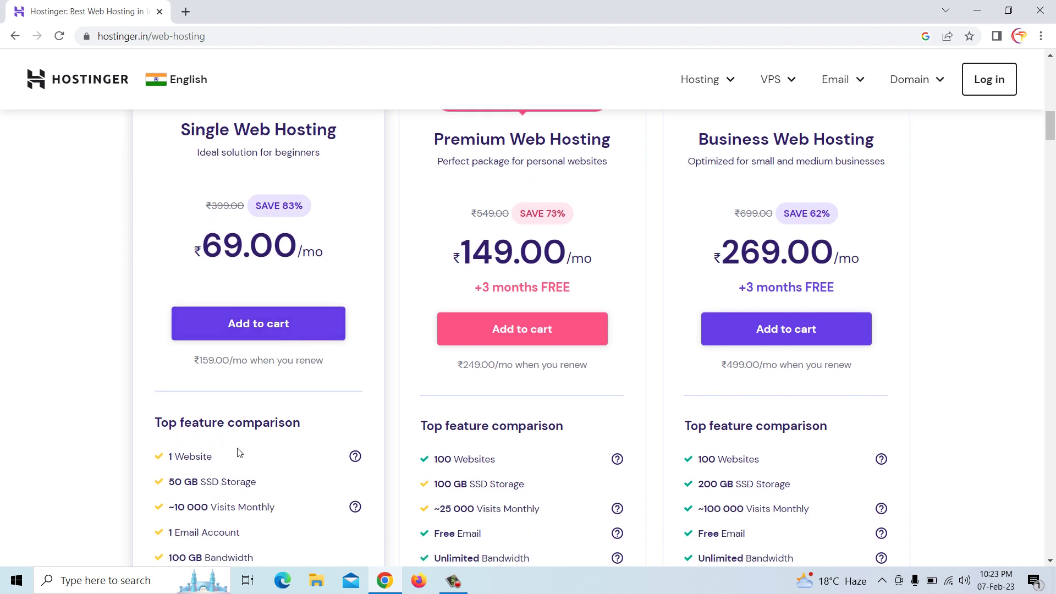
pyautogui.scroll(-1, 193, 452)
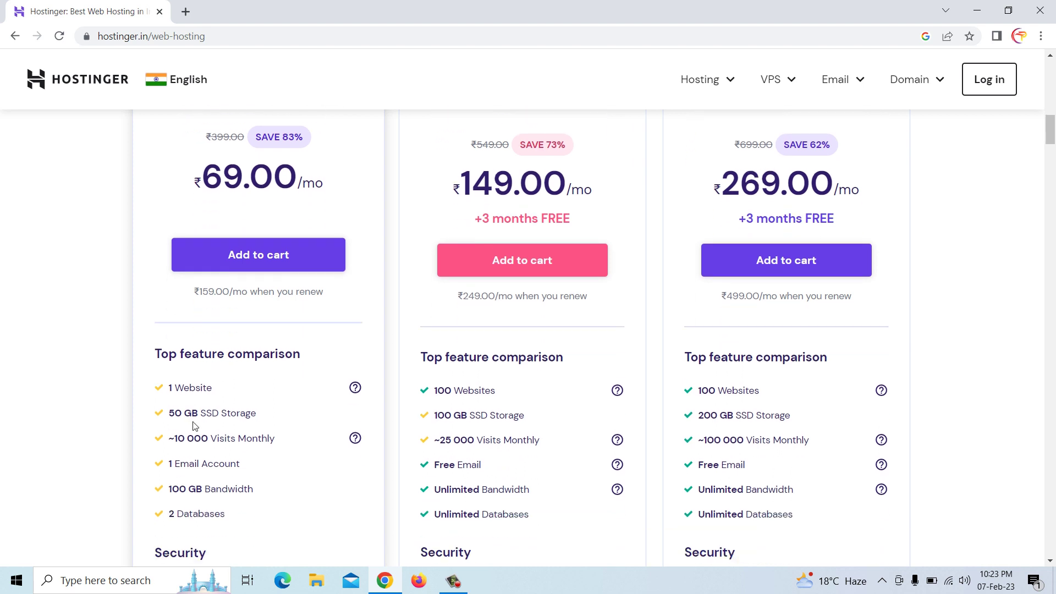
pyautogui.scroll(-1, 202, 394)
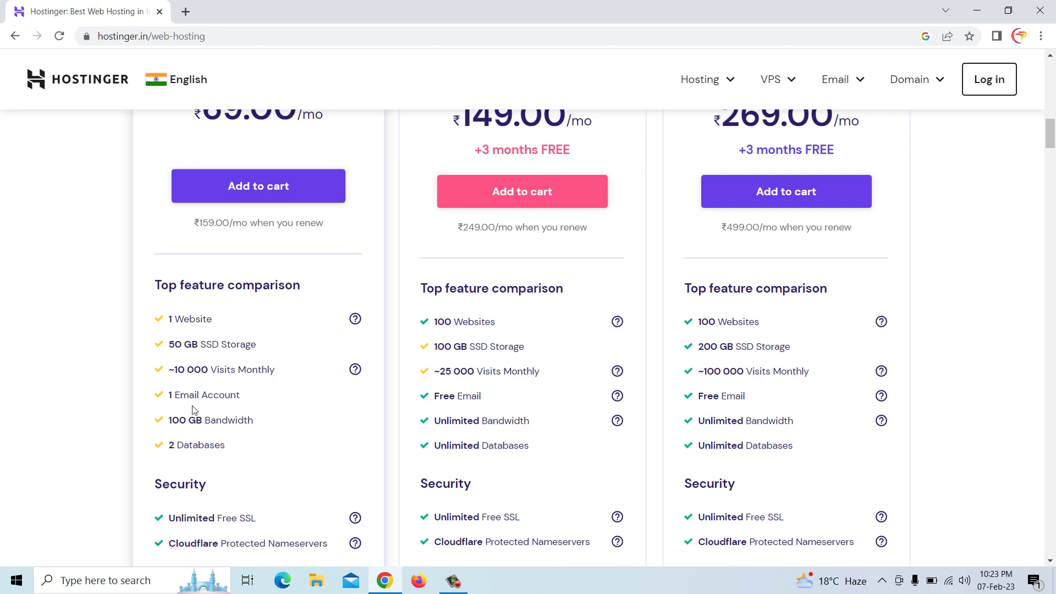
pyautogui.scroll(-1, 215, 405)
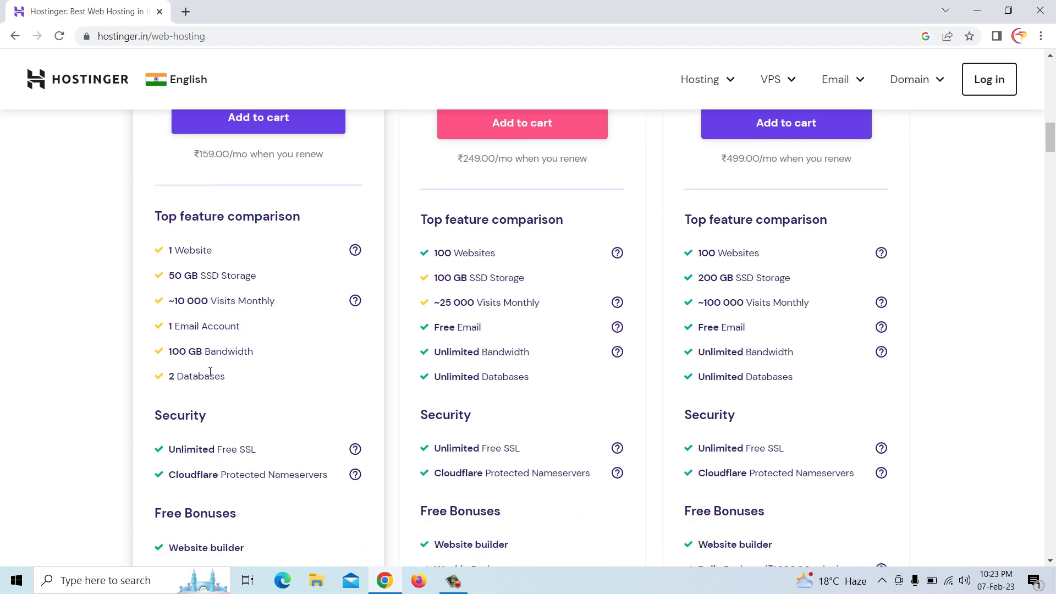
pyautogui.scroll(-1, 197, 381)
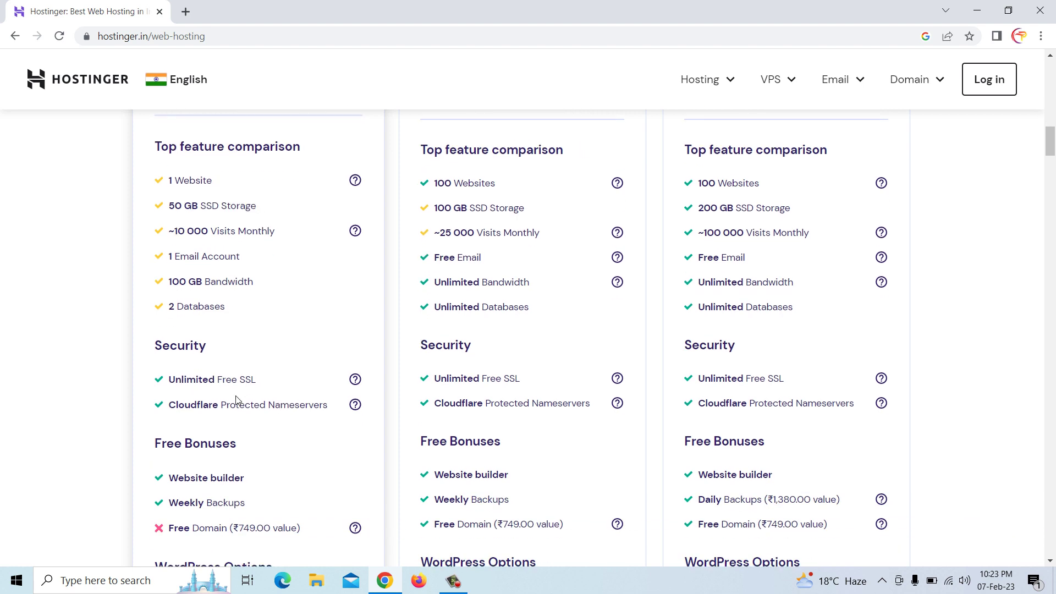
pyautogui.scroll(-1, 215, 357)
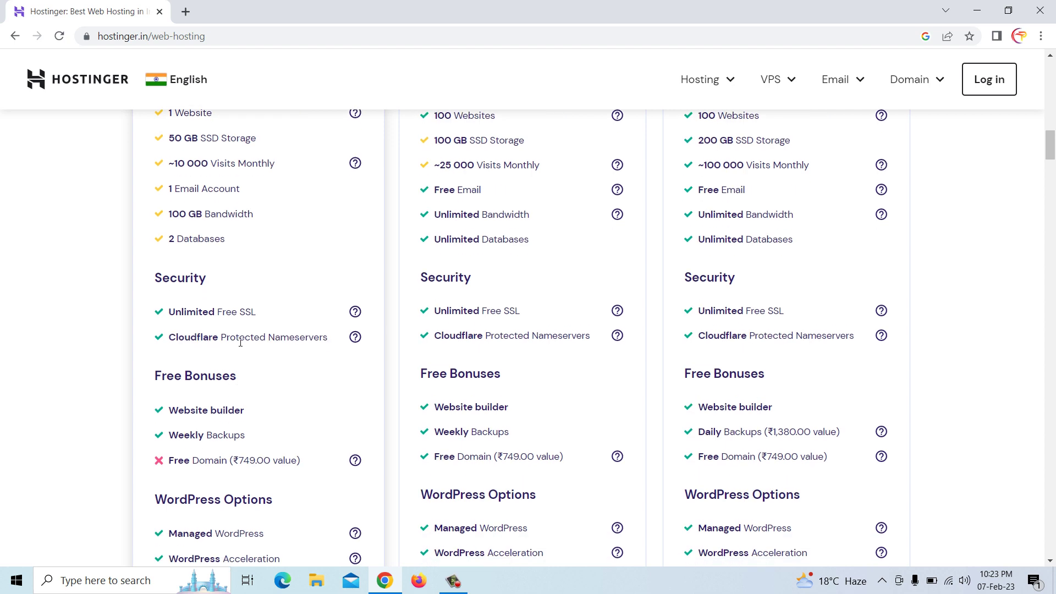
pyautogui.scroll(-1, 230, 389)
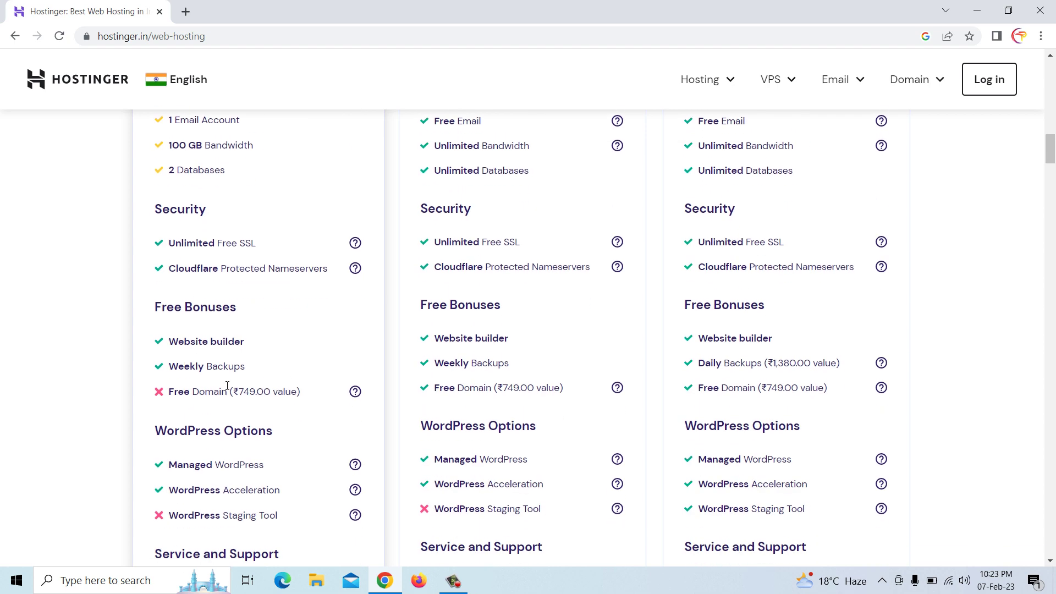
# Add the ₹269.00/mo Business Web Hosting plan to the cart
pyautogui.scroll(6, 620, 401)
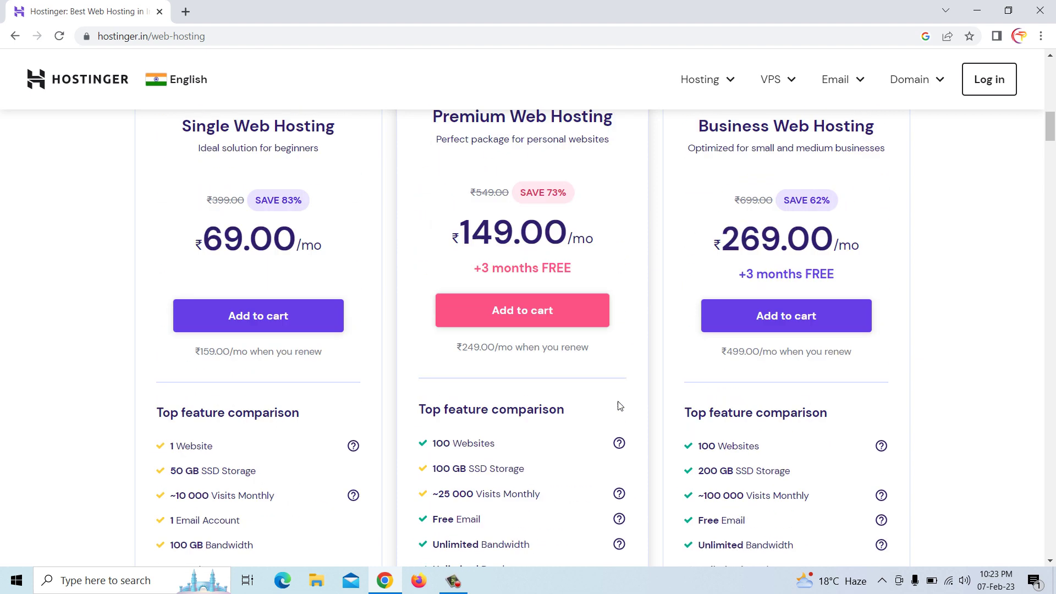
pyautogui.scroll(1, 814, 266)
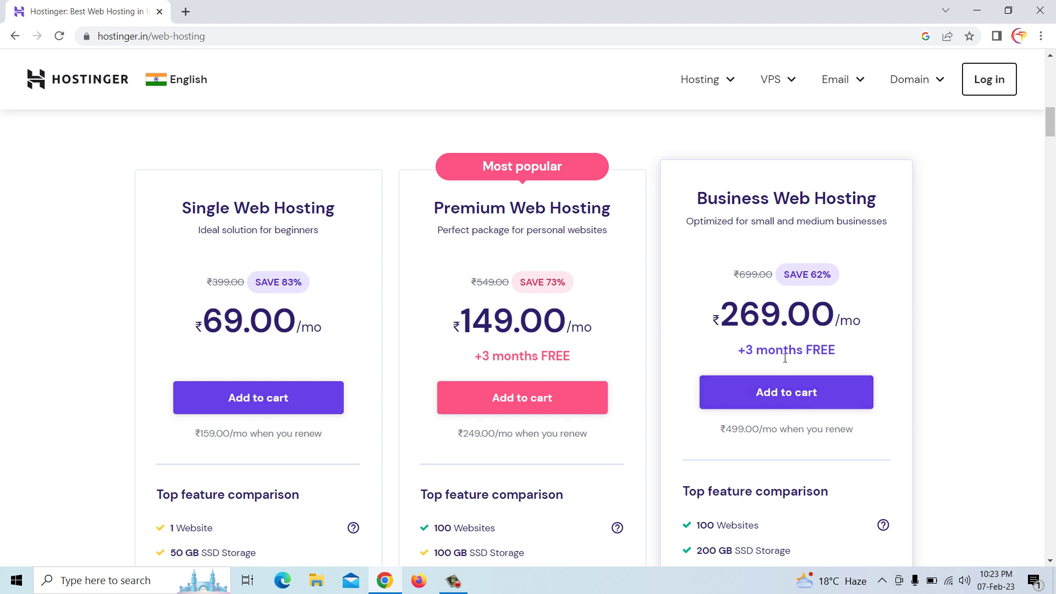
pyautogui.click(781, 404)
# Review the cart page and choose the 24-month billing period
pyautogui.scroll(-3, 787, 403)
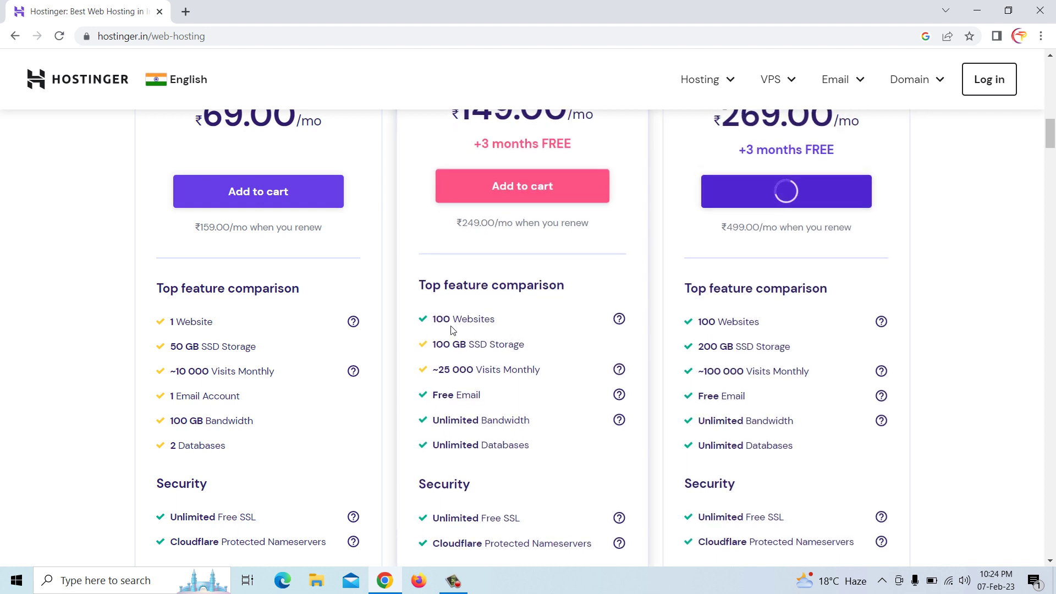
pyautogui.scroll(-2, 768, 360)
pyautogui.scroll(-5, 768, 360)
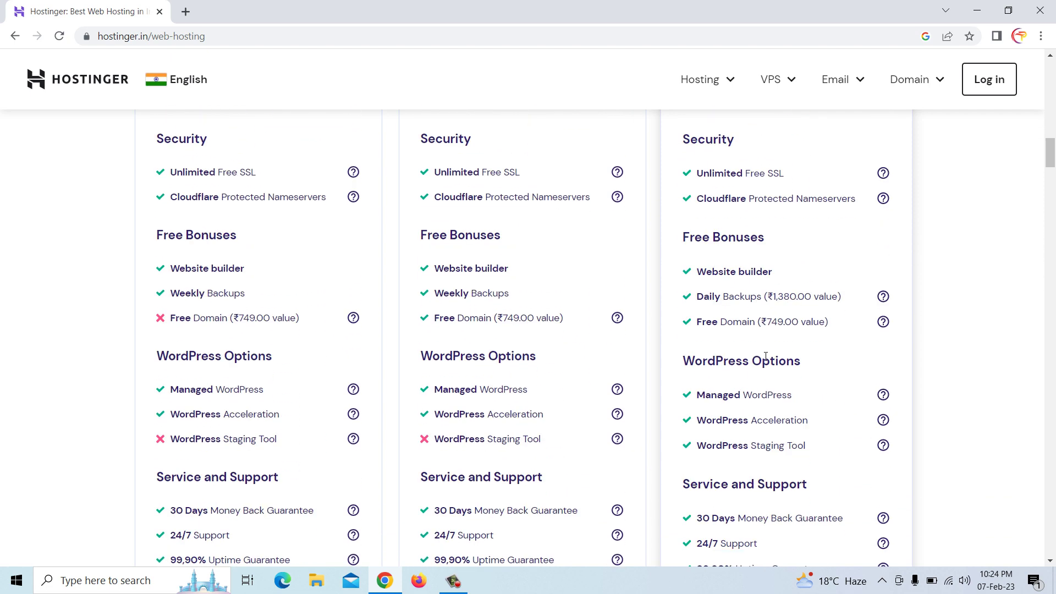
pyautogui.scroll(1, 733, 319)
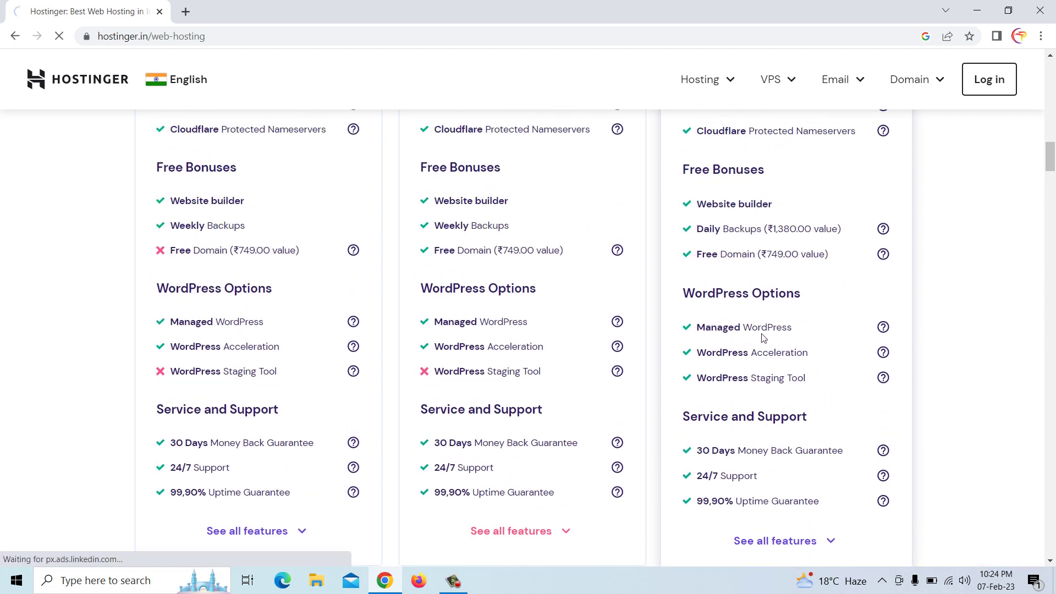
pyautogui.scroll(4, 762, 338)
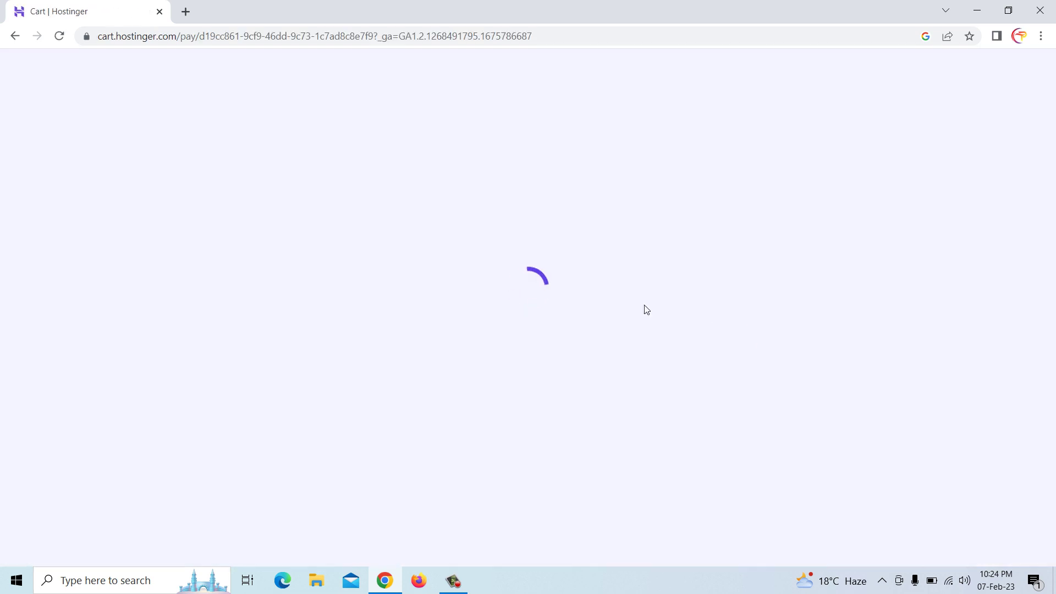
pyautogui.scroll(-3, 647, 310)
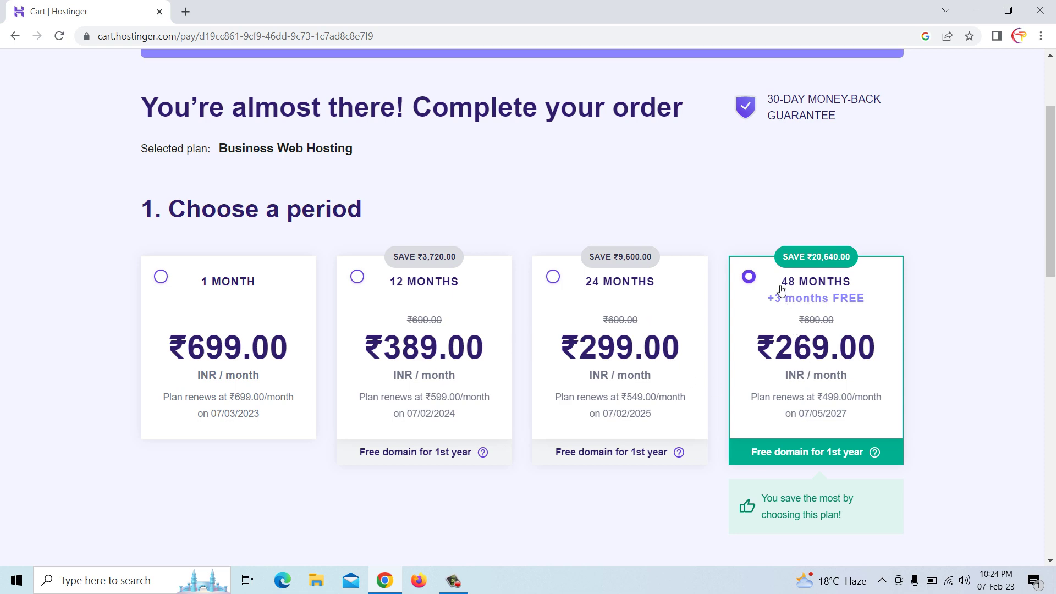
pyautogui.scroll(-9, 763, 292)
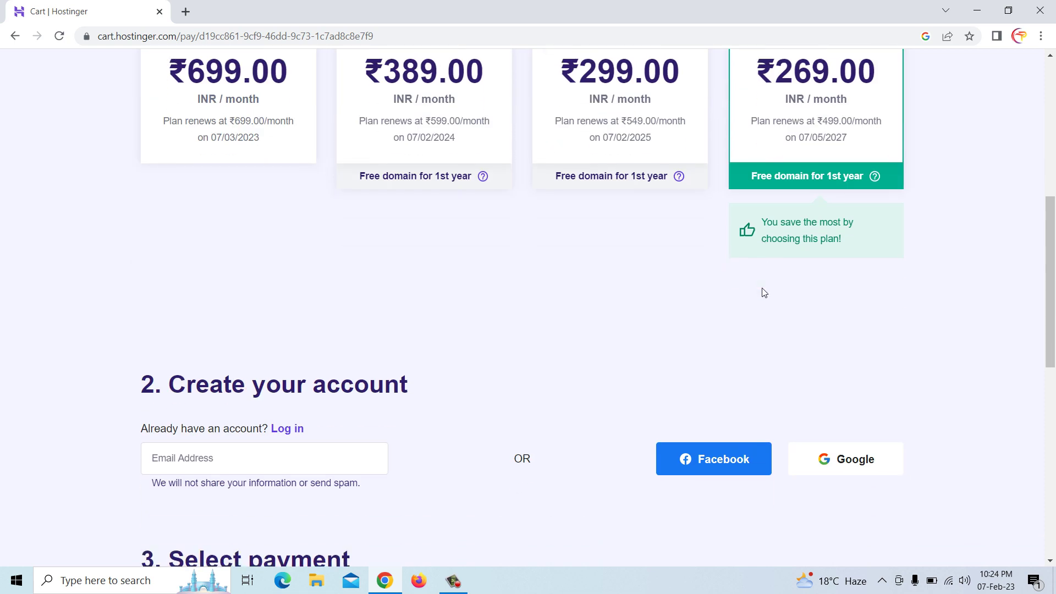
pyautogui.scroll(-3, 764, 293)
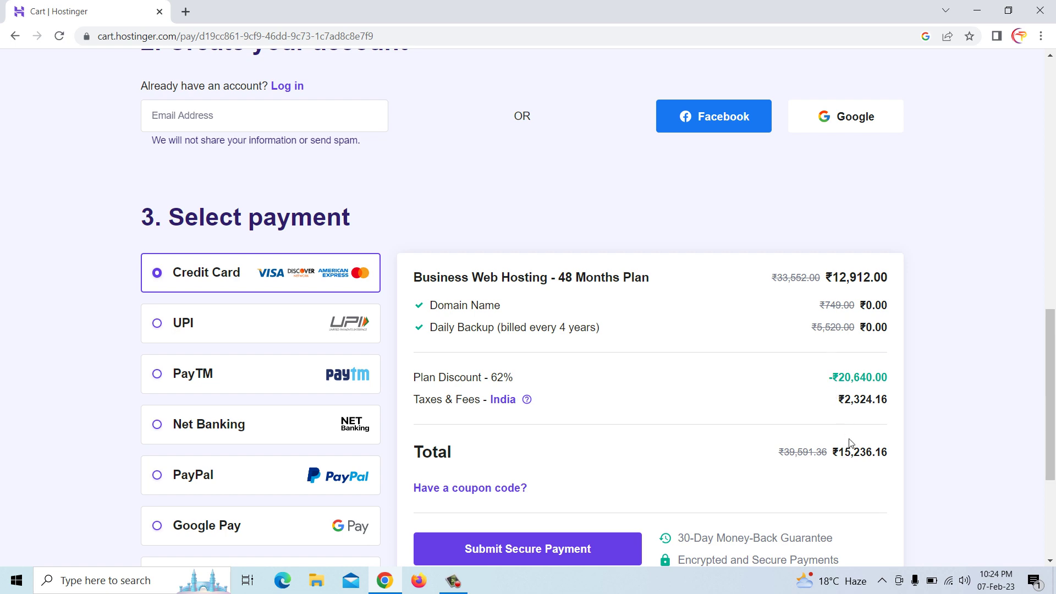
pyautogui.scroll(12, 850, 440)
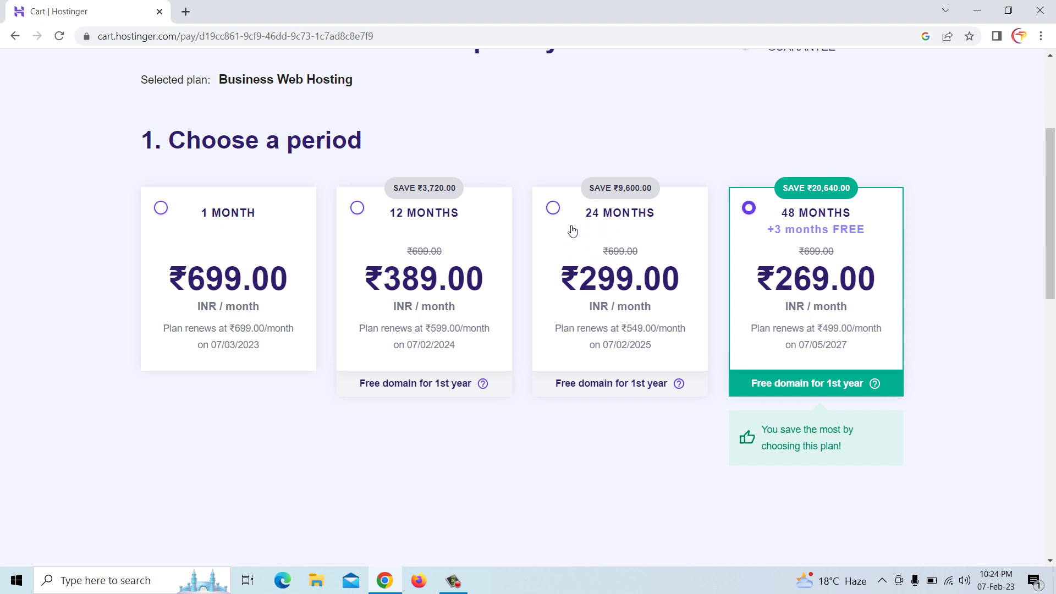
pyautogui.click(573, 231)
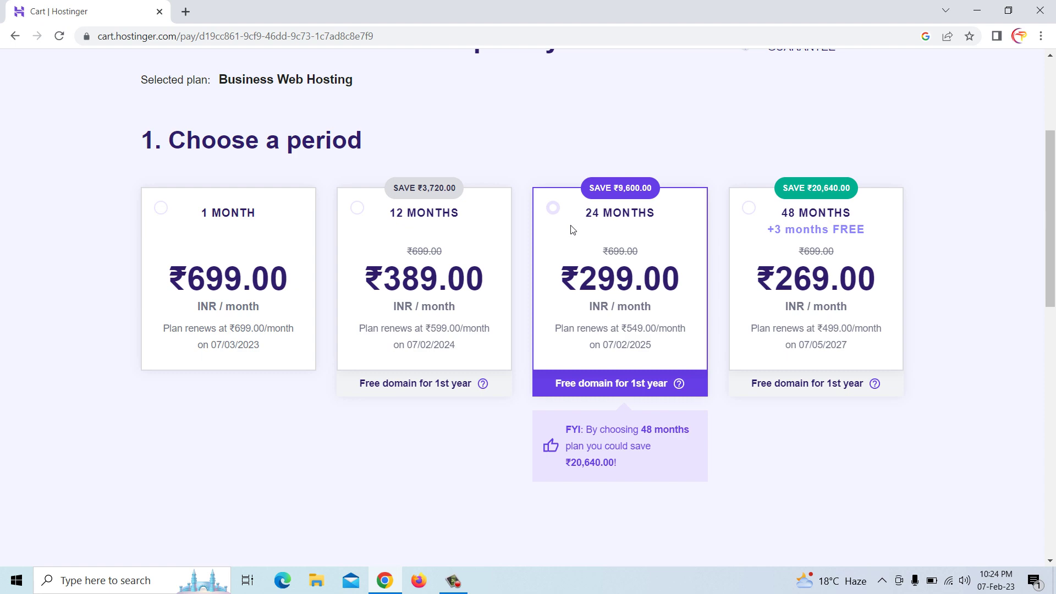
# Switch to 12 months and confirm the 44% discount and ₹5,508.24 total
pyautogui.scroll(-9, 587, 282)
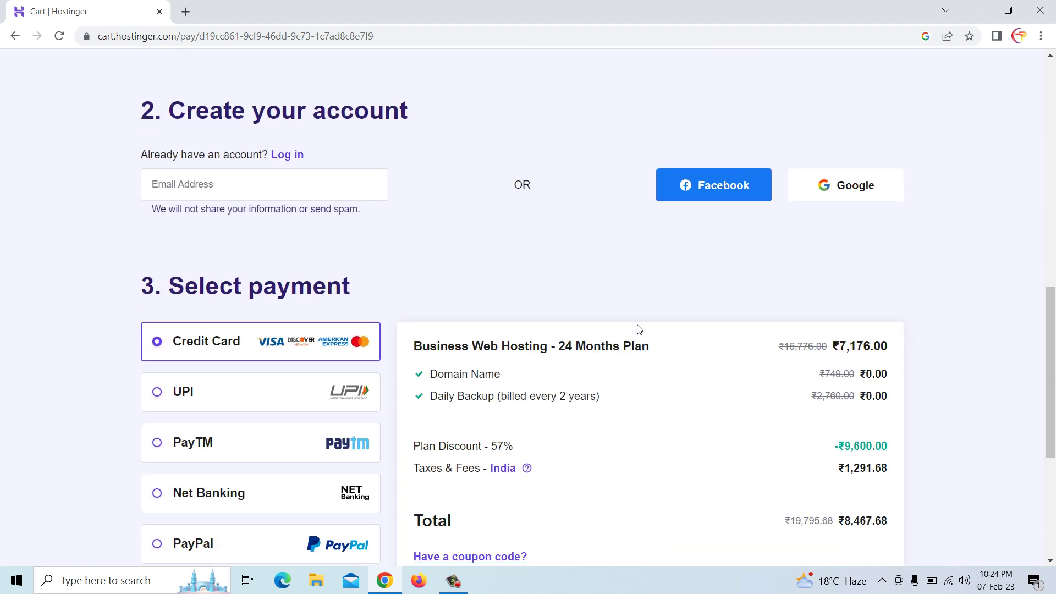
pyautogui.scroll(-4, 736, 363)
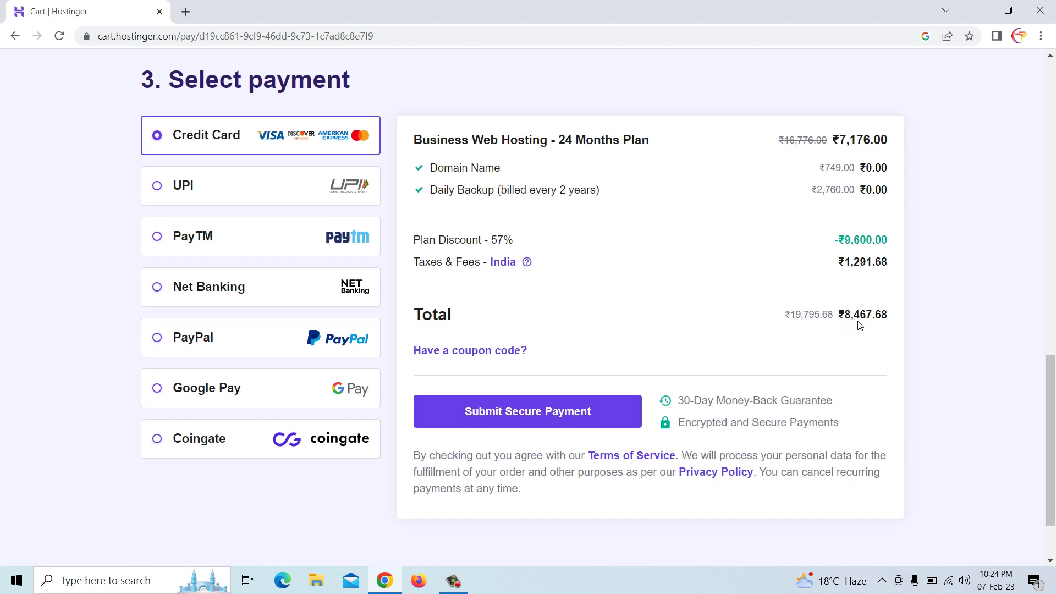
pyautogui.scroll(9, 860, 325)
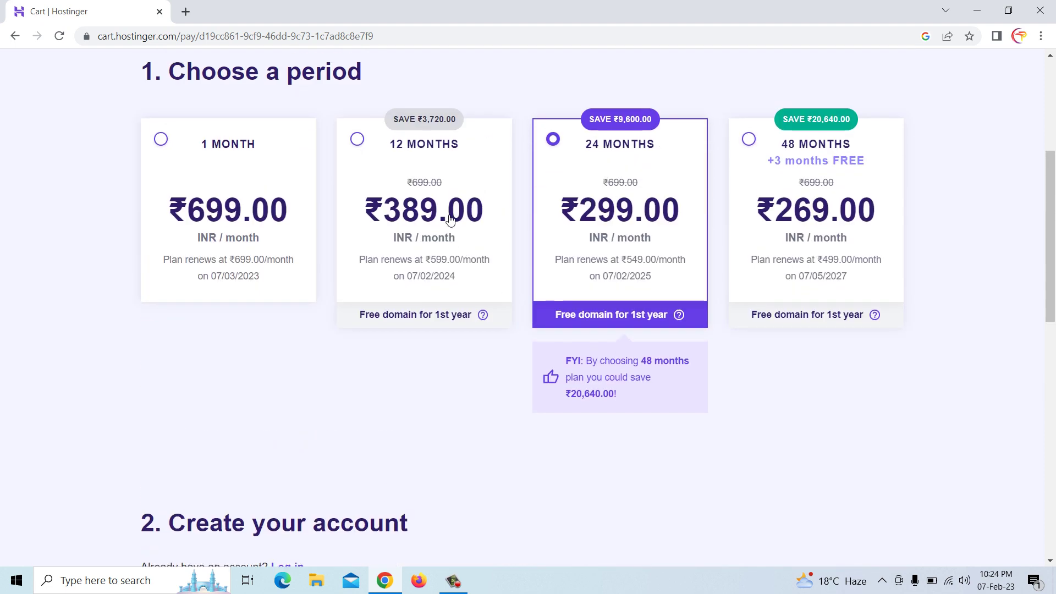
pyautogui.click(358, 140)
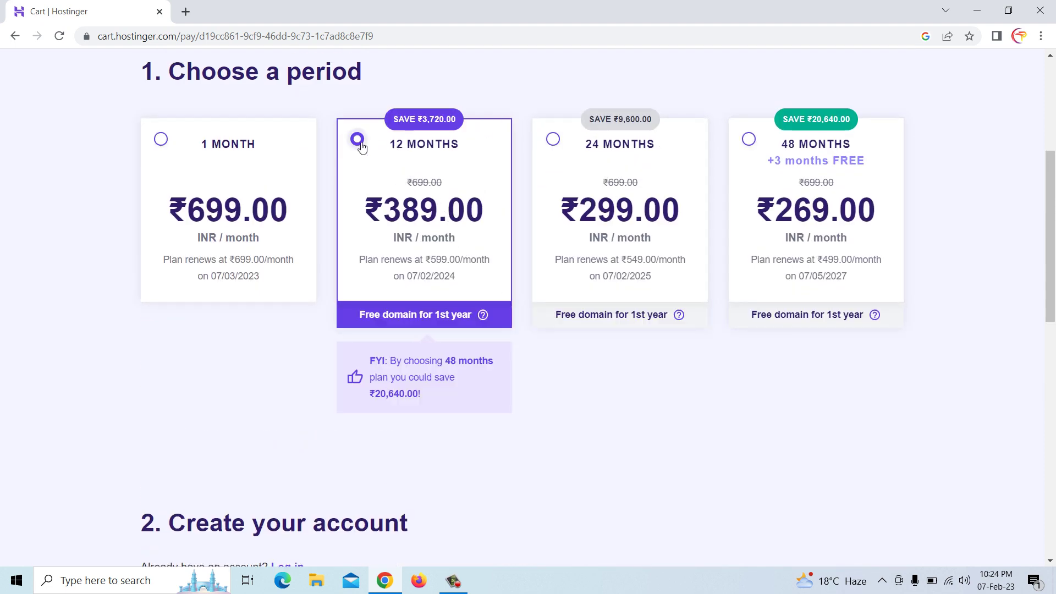
pyautogui.scroll(-7, 361, 146)
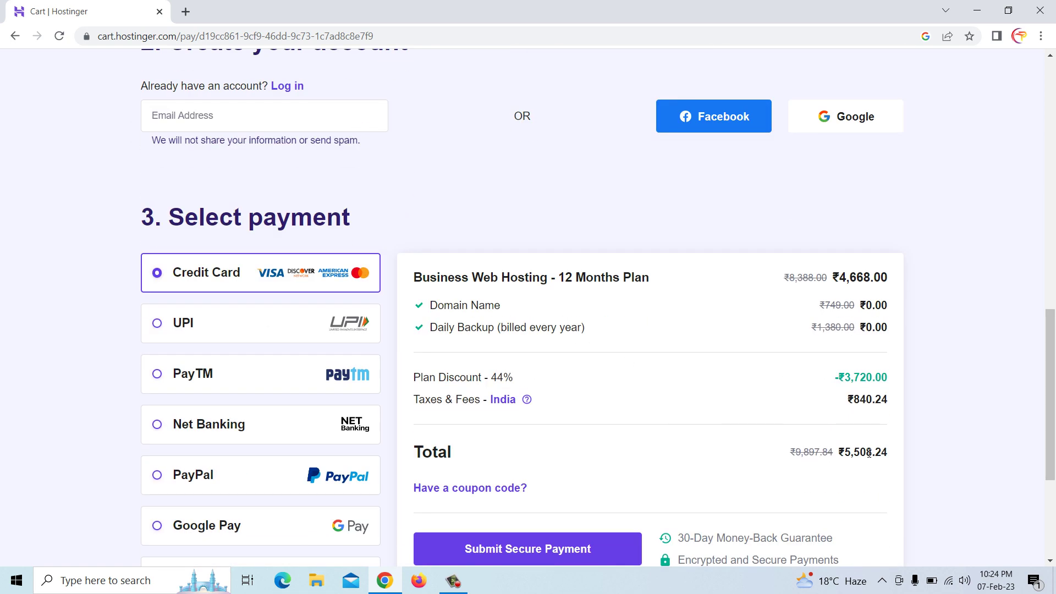
pyautogui.scroll(1, 875, 440)
pyautogui.scroll(-2, 848, 426)
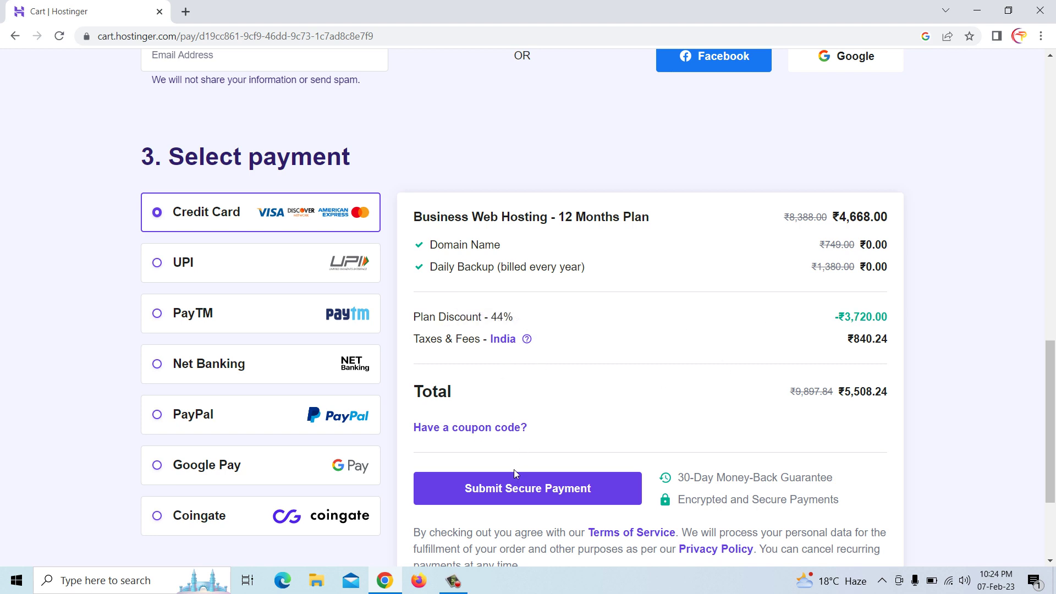
# Enter the coupon code MRWEBREVIEWS in the checkout's coupon field and apply it
pyautogui.click(488, 435)
pyautogui.click(479, 468)
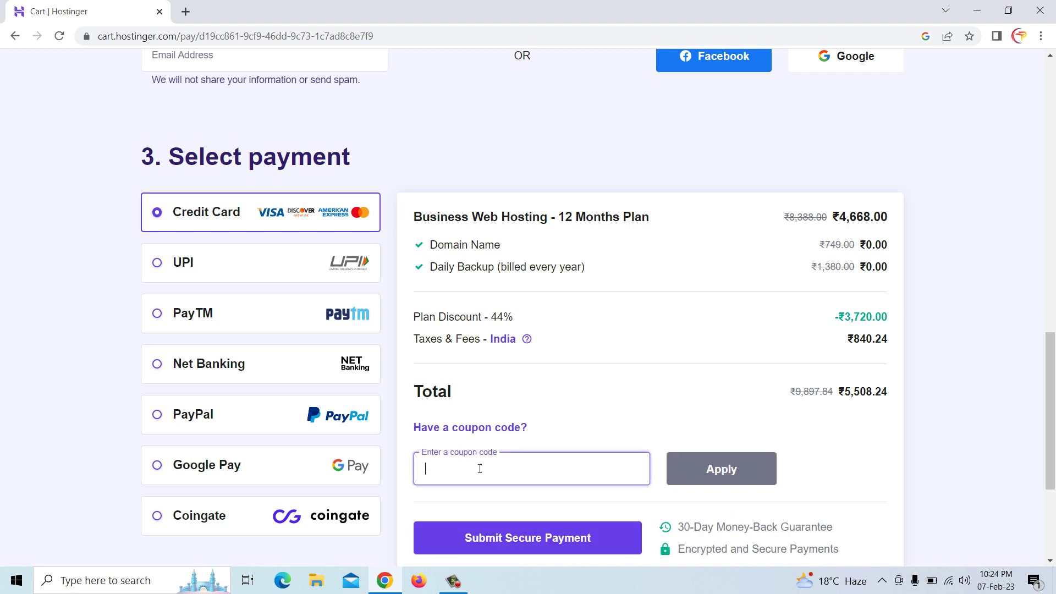
pyautogui.scroll(-1, 479, 469)
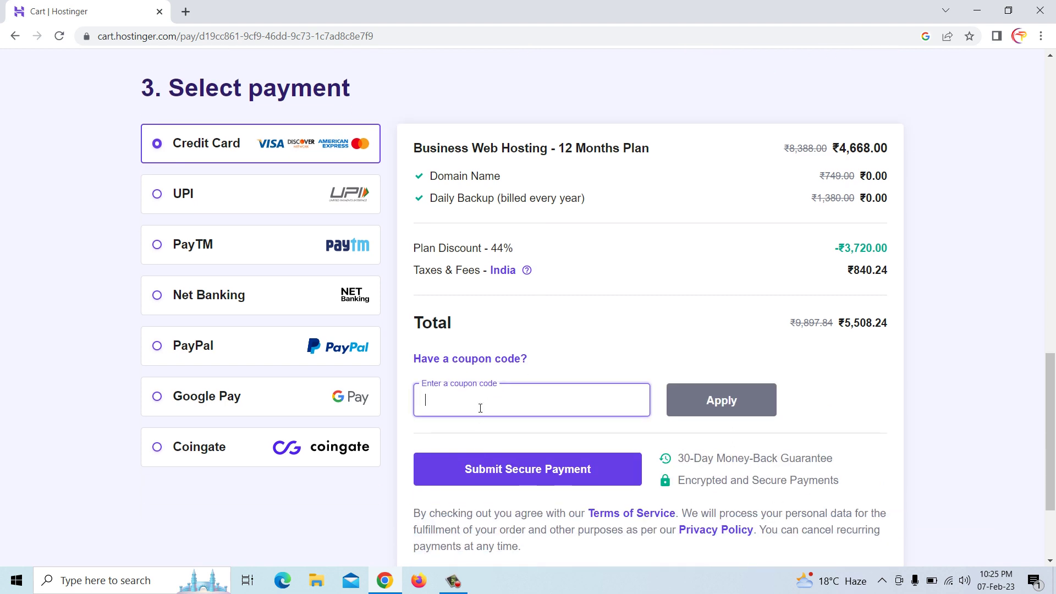
pyautogui.write('MRWEBRE')
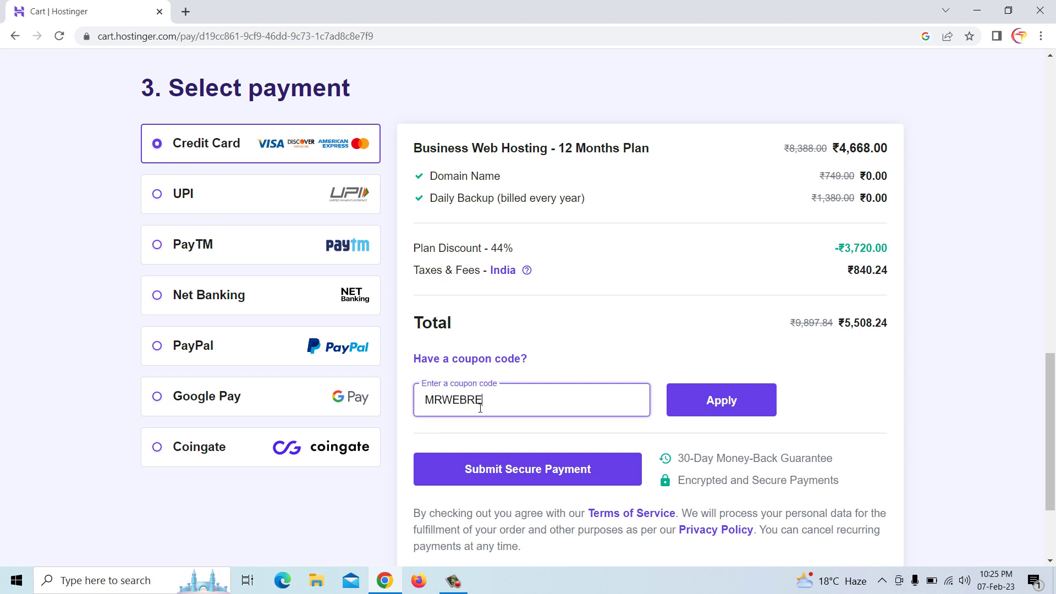
pyautogui.write('VIEWS')
pyautogui.click(722, 403)
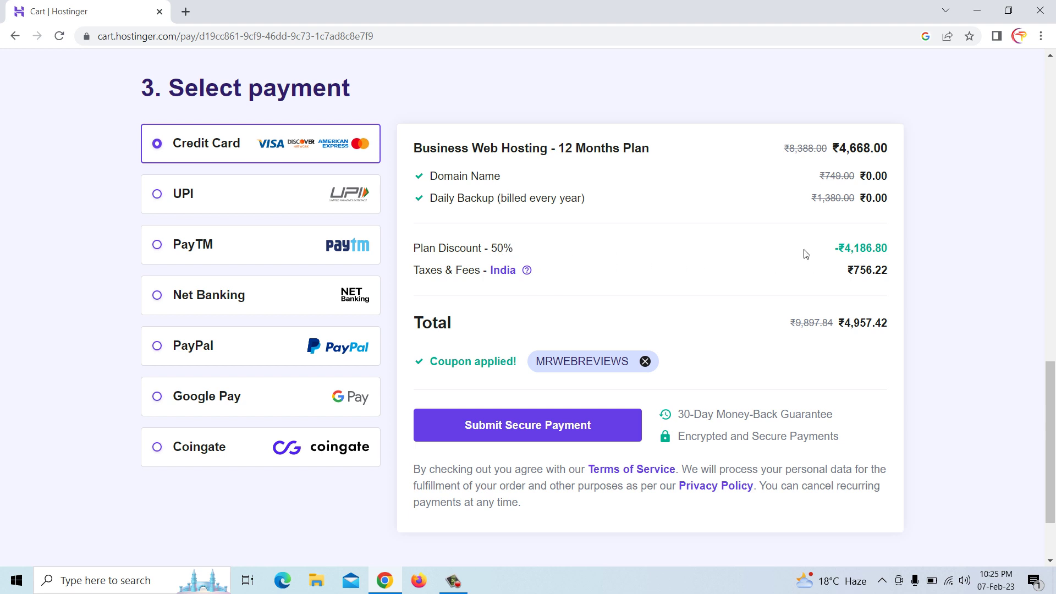
pyautogui.click(532, 428)
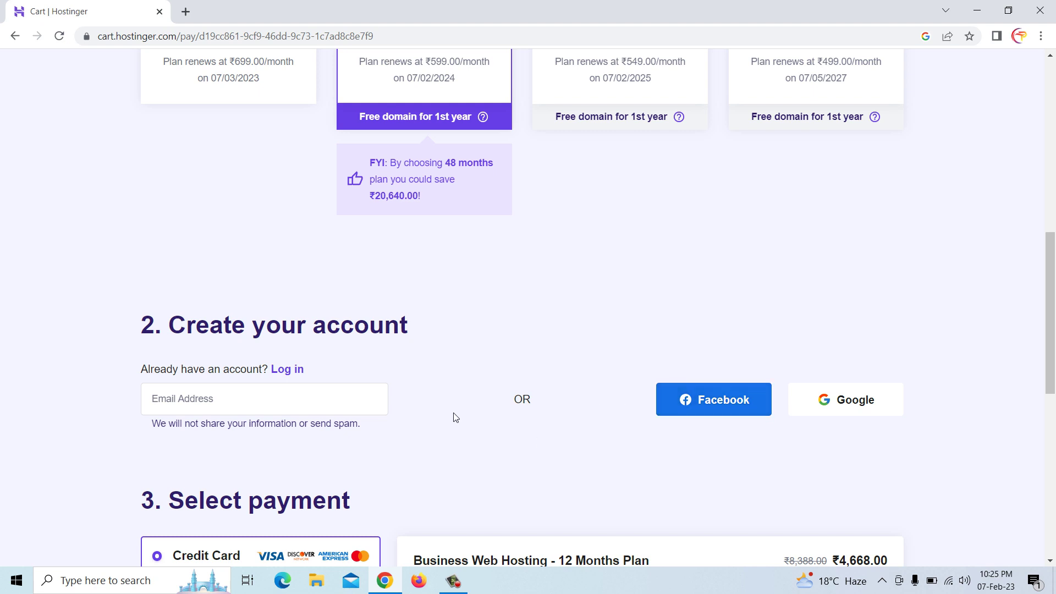
pyautogui.click(266, 395)
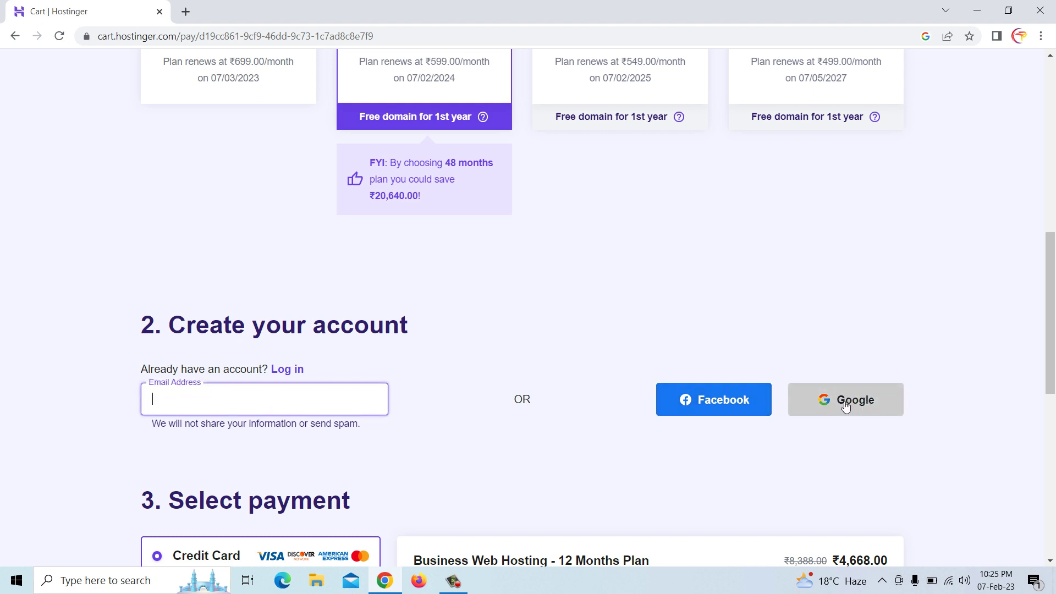
pyautogui.scroll(7, 846, 406)
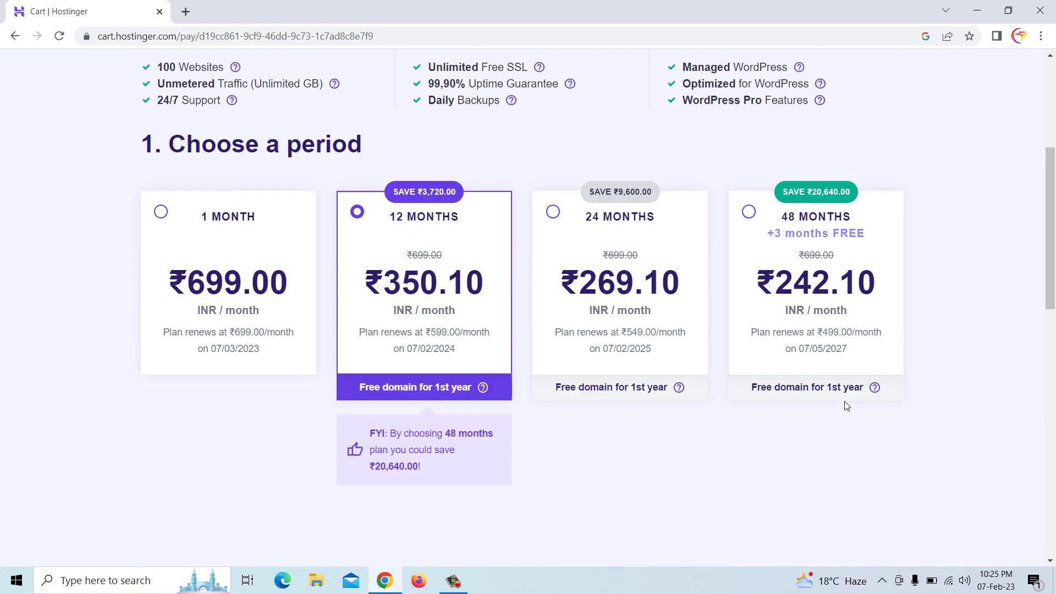
pyautogui.scroll(-3, 846, 406)
pyautogui.scroll(6, 845, 406)
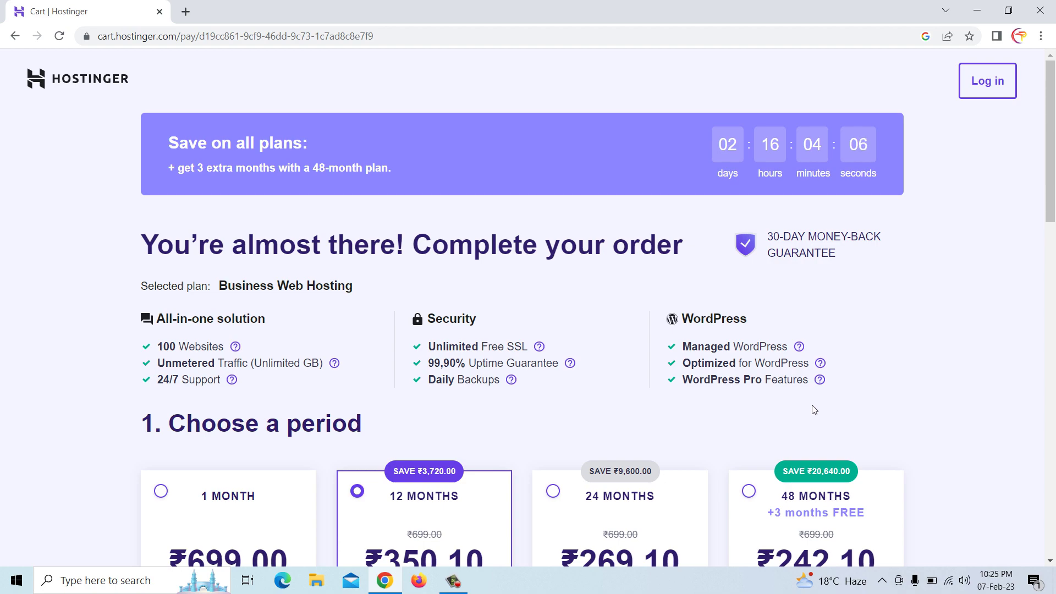
pyautogui.scroll(-10, 809, 408)
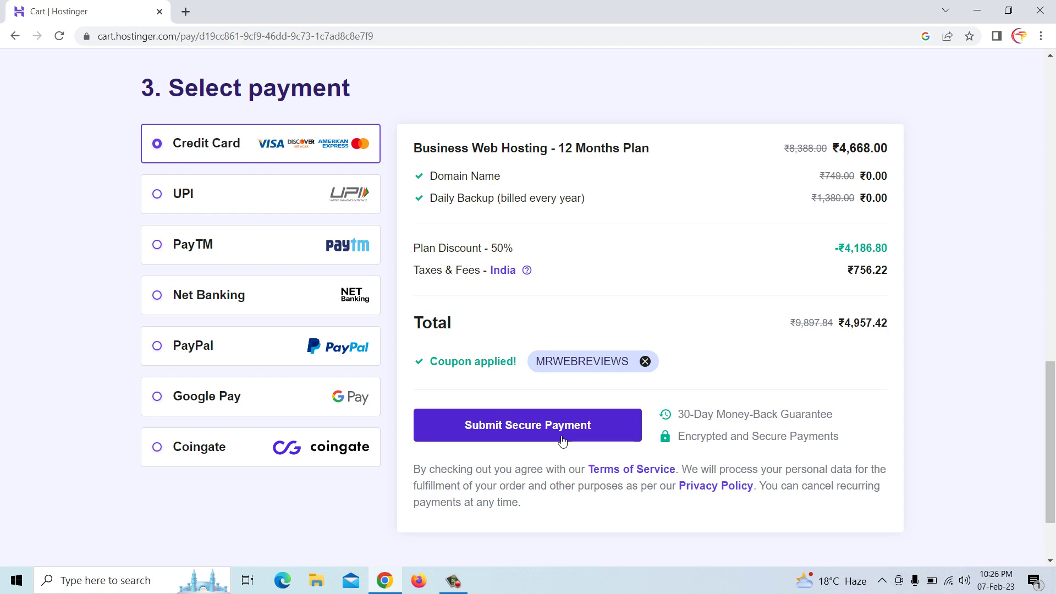
pyautogui.scroll(15, 562, 441)
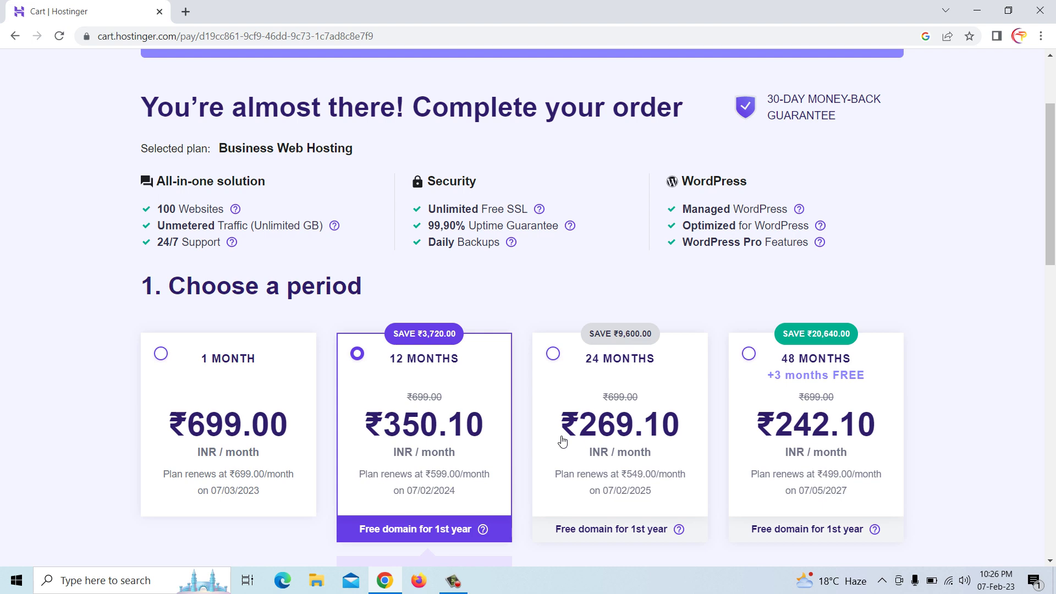
pyautogui.scroll(3, 562, 440)
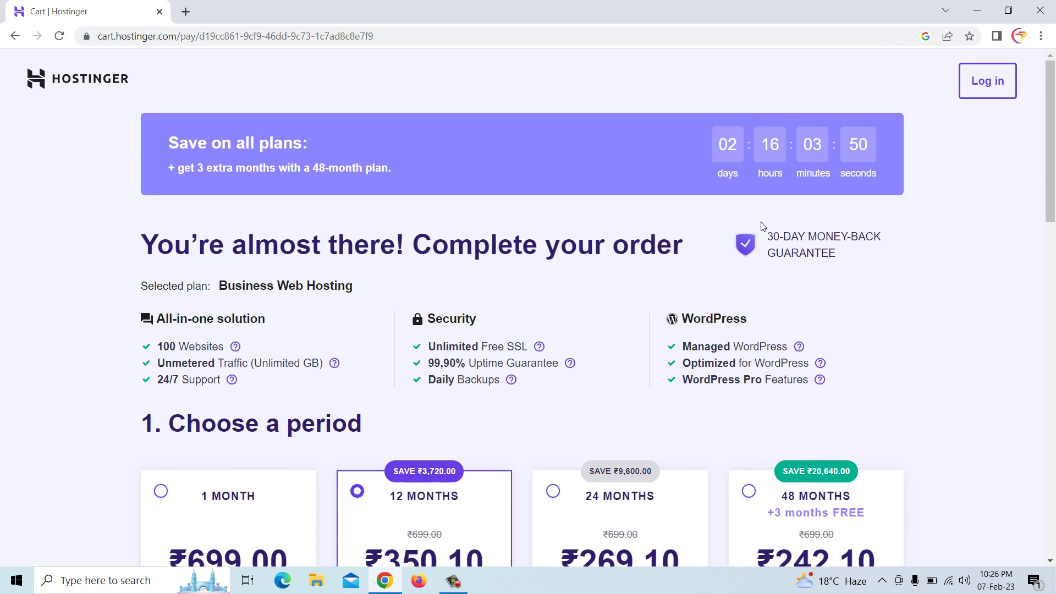
# Search Google for hostinger in a new tab and close the old cart tab
pyautogui.click(186, 12)
pyautogui.write('HO')
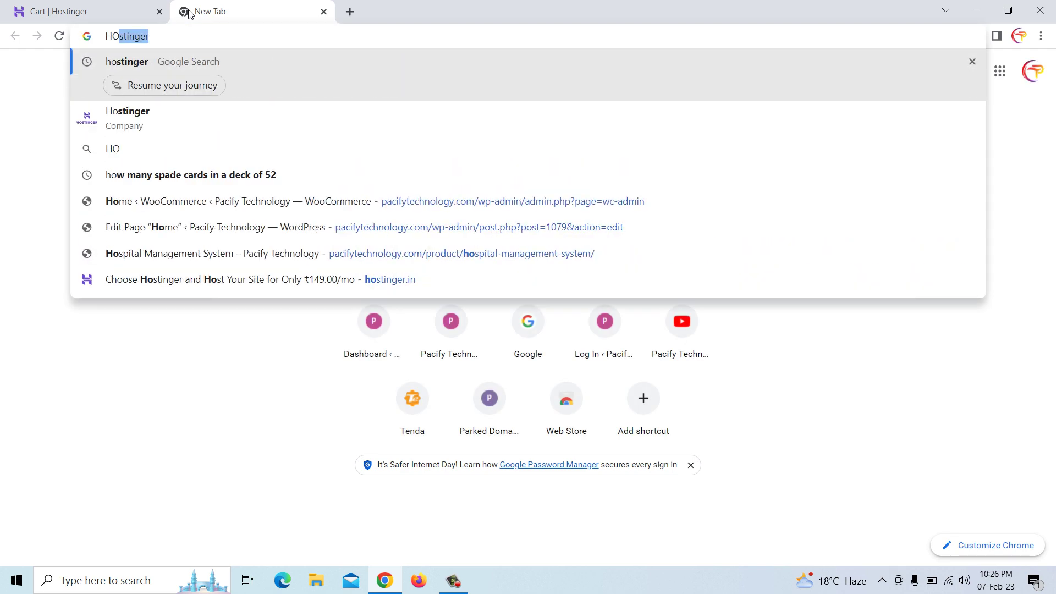
pyautogui.press('Return')
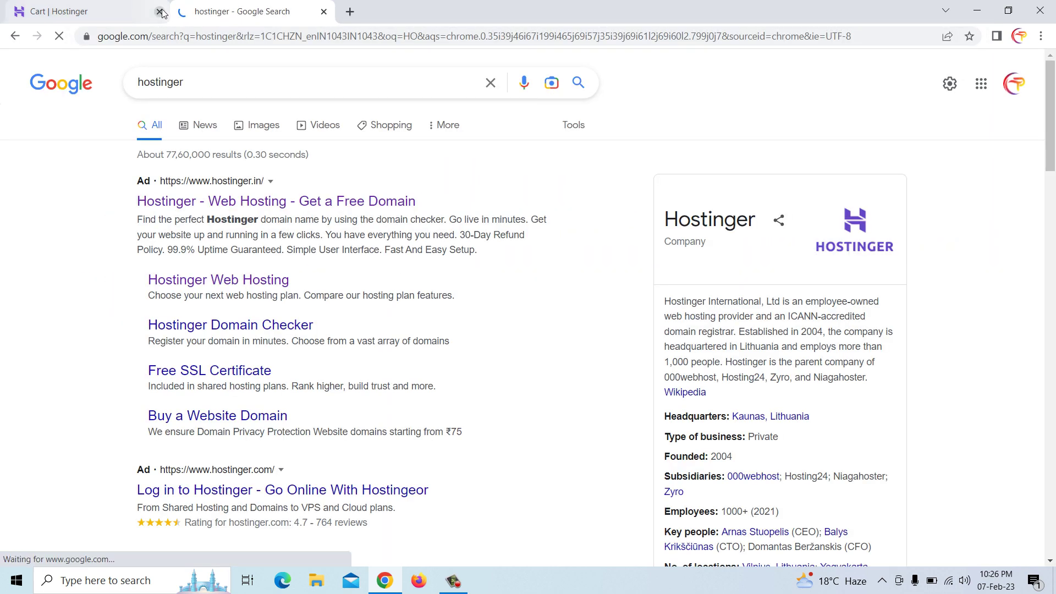
pyautogui.click(160, 12)
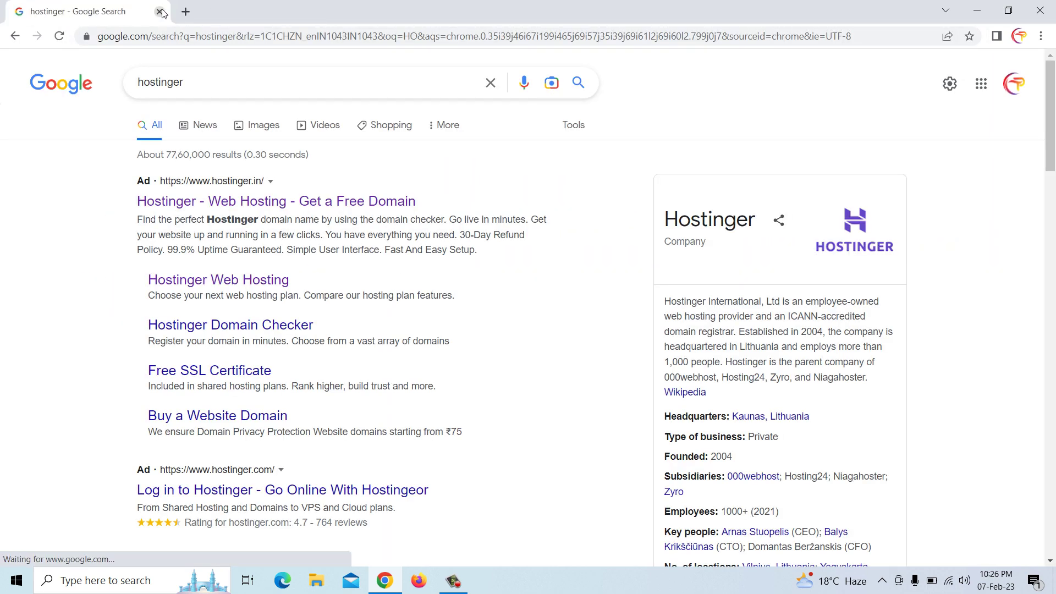
# Open Hostinger's site from the results and go to its account Log in page
pyautogui.click(265, 207)
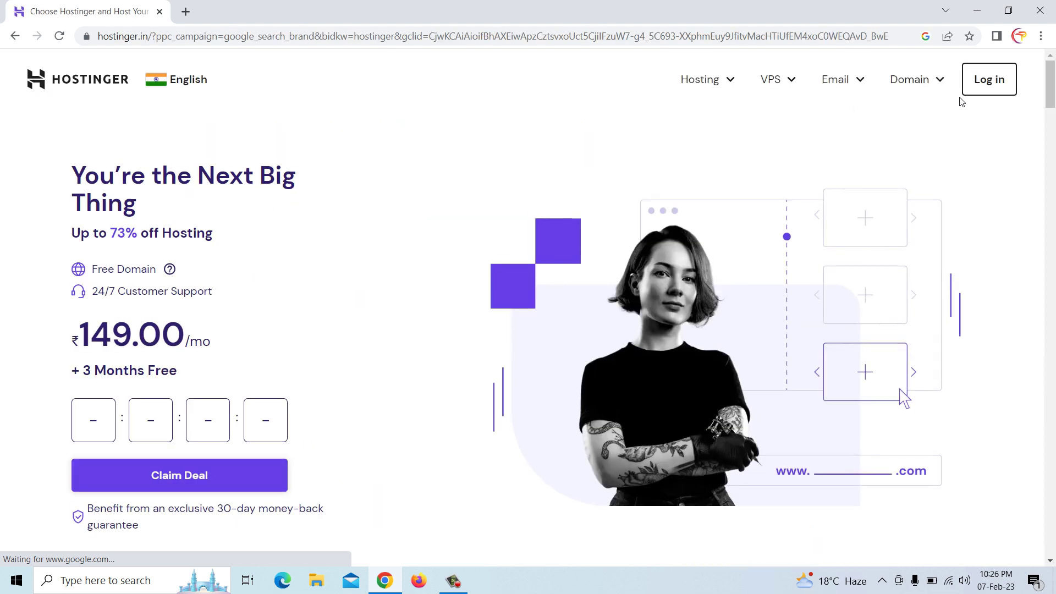
pyautogui.click(989, 83)
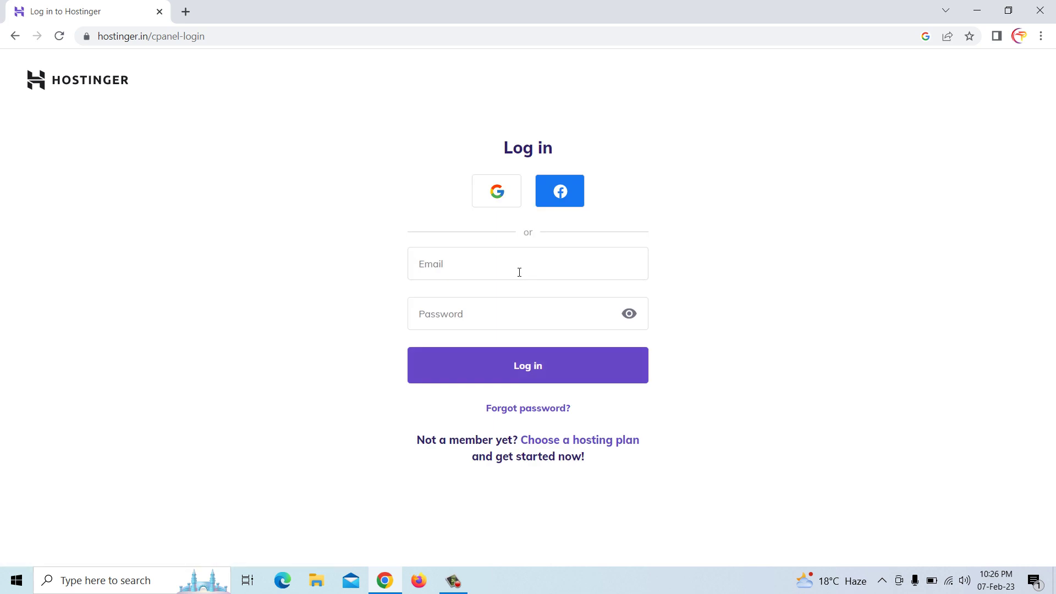
pyautogui.hotkey('alt', 'Tab')
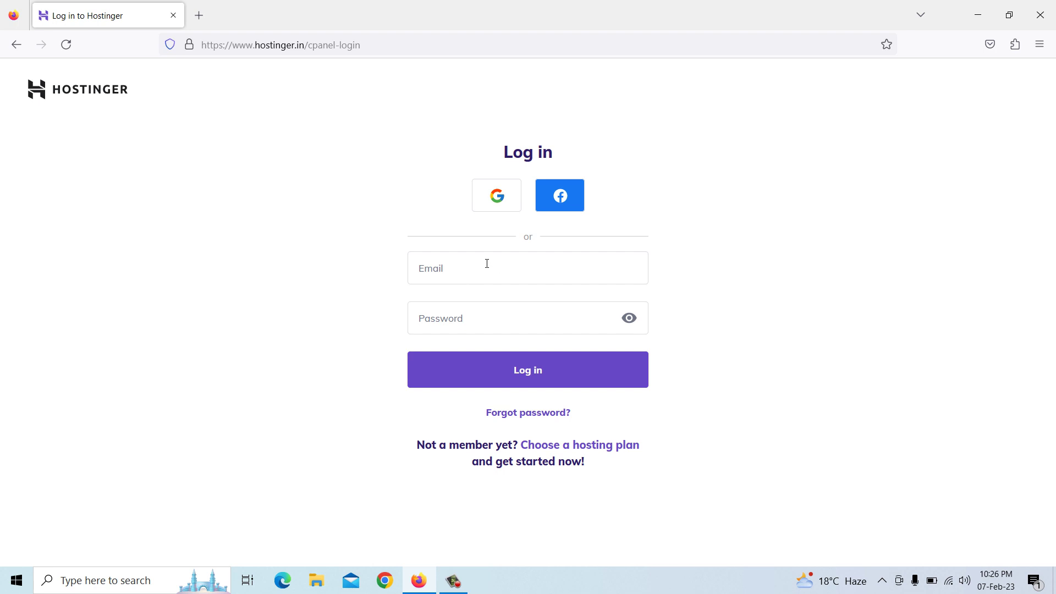
# Log in to Hostinger via Google in Firefox, reaching the Authentication Code field
pyautogui.click(499, 203)
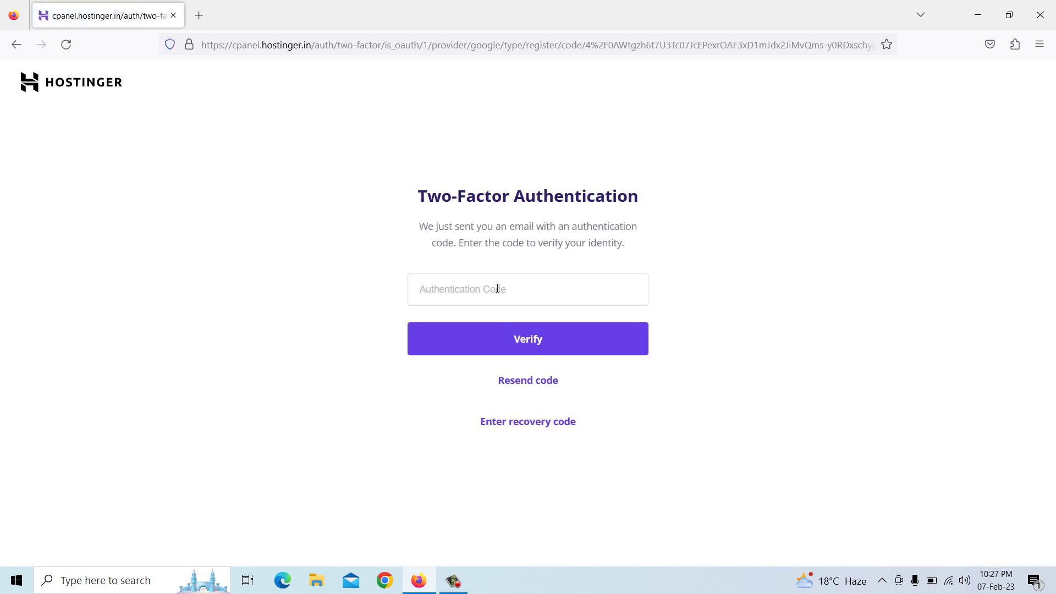
pyautogui.click(470, 293)
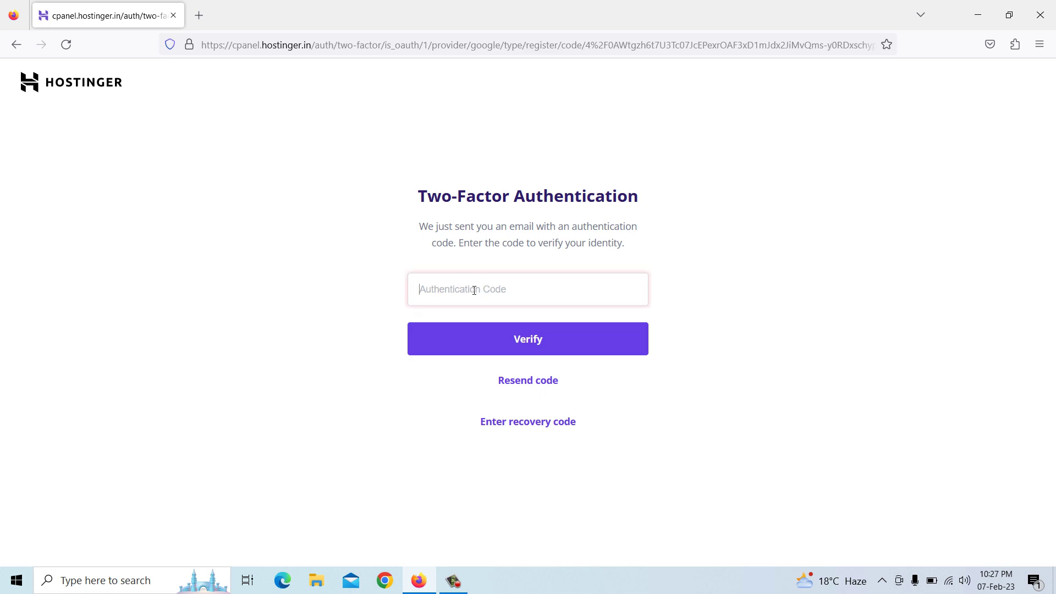
pyautogui.click(199, 16)
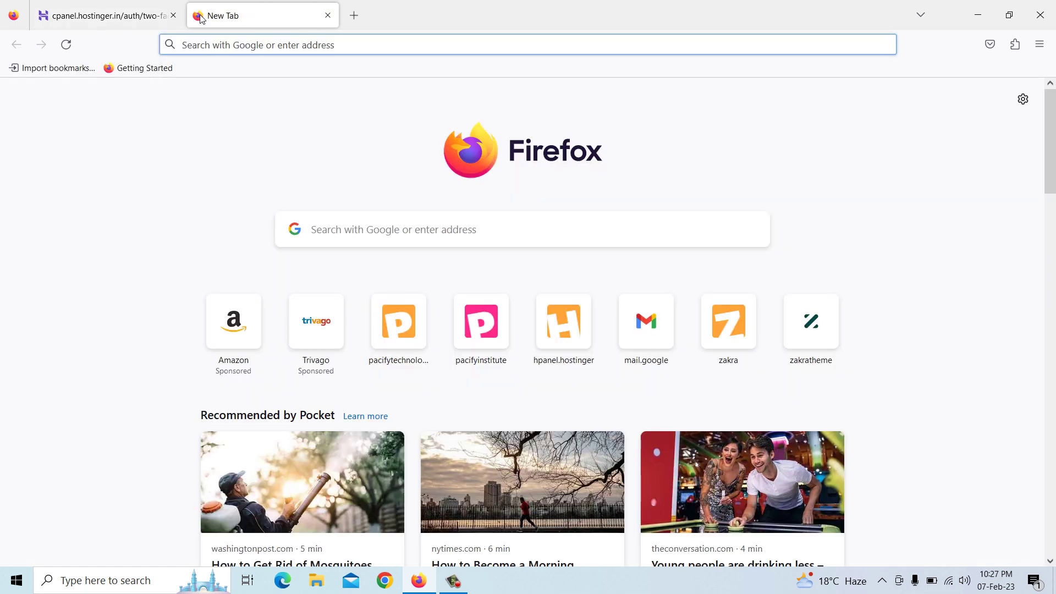
# Open Gmail via a web search and copy the code from Hostinger's verification email
pyautogui.write('GMAIL')
pyautogui.press('Return')
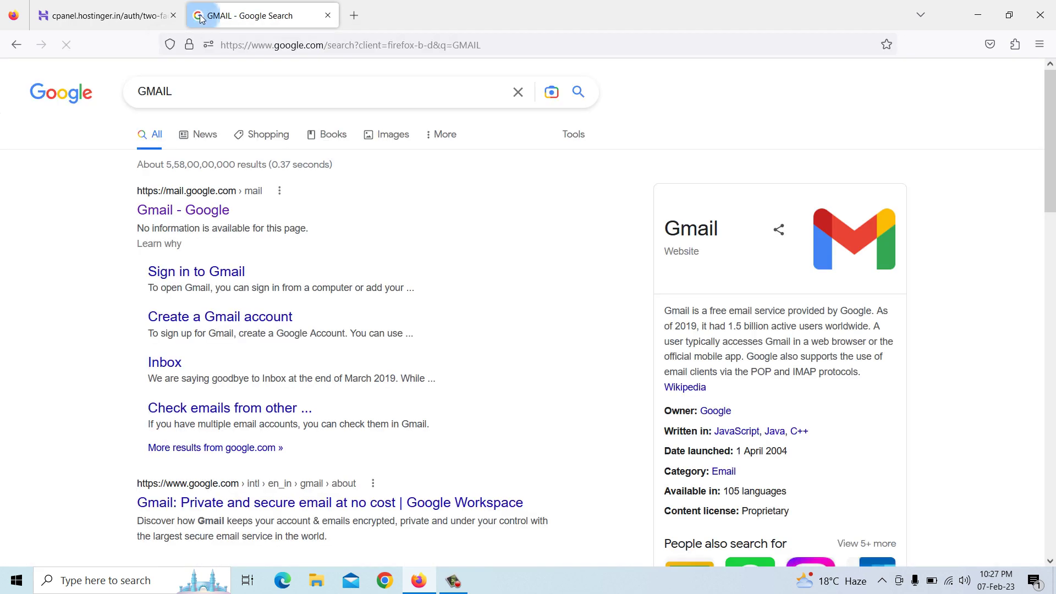
pyautogui.click(207, 212)
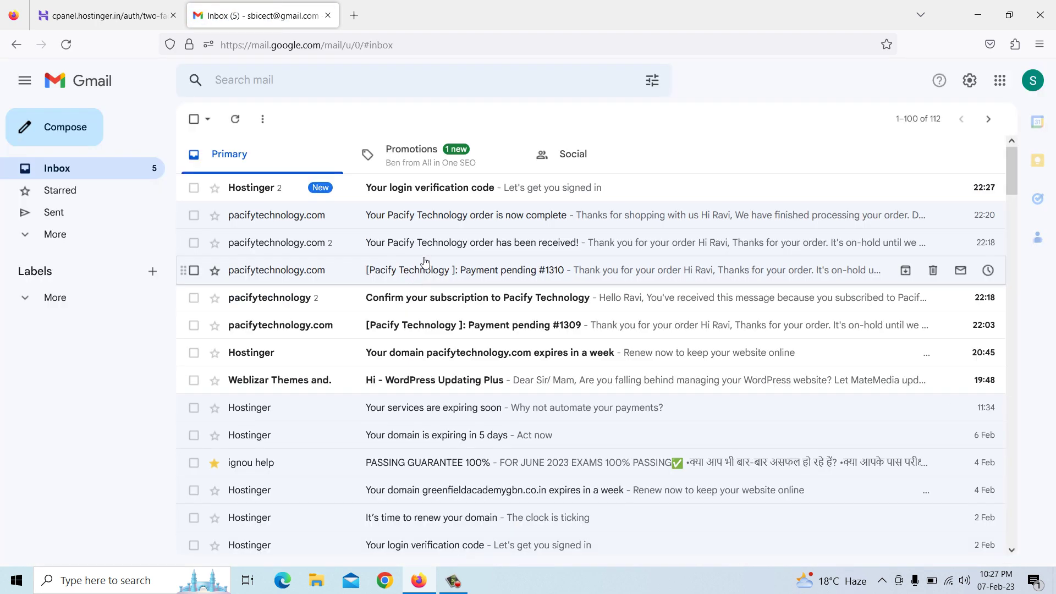
pyautogui.click(433, 199)
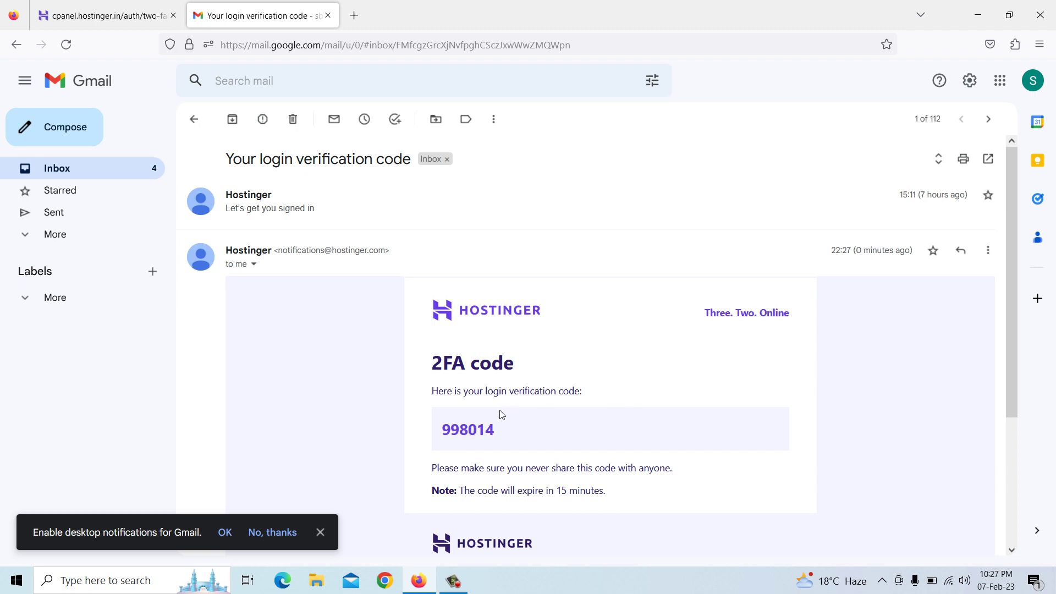
pyautogui.moveTo(445, 433); pyautogui.dragTo(493, 433)
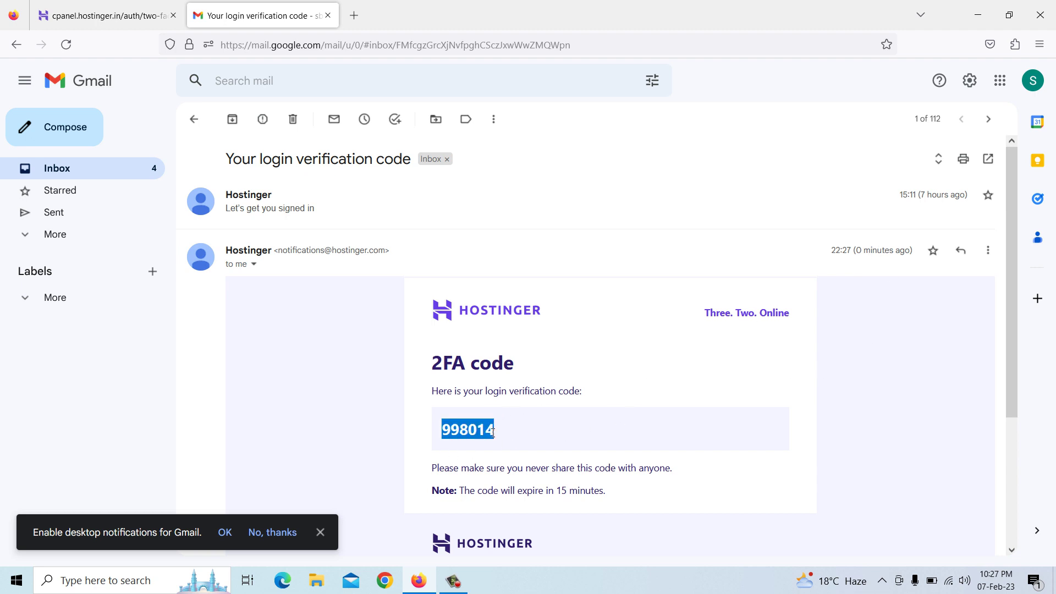
pyautogui.rightClick(486, 435)
pyautogui.click(506, 286)
# Paste the code into Hostinger's two-factor field and verify to reach hPanel
pyautogui.click(96, 15)
pyautogui.rightClick(452, 282)
pyautogui.click(501, 374)
pyautogui.click(516, 339)
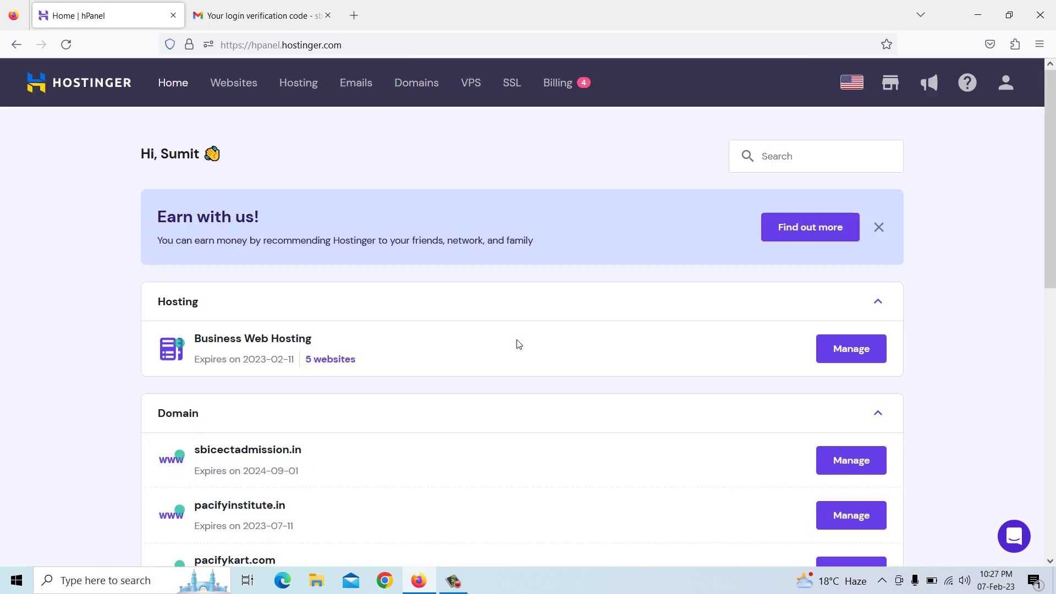
# Open hPanel's Domains page and review the six active domains and their expiry dates
pyautogui.click(298, 89)
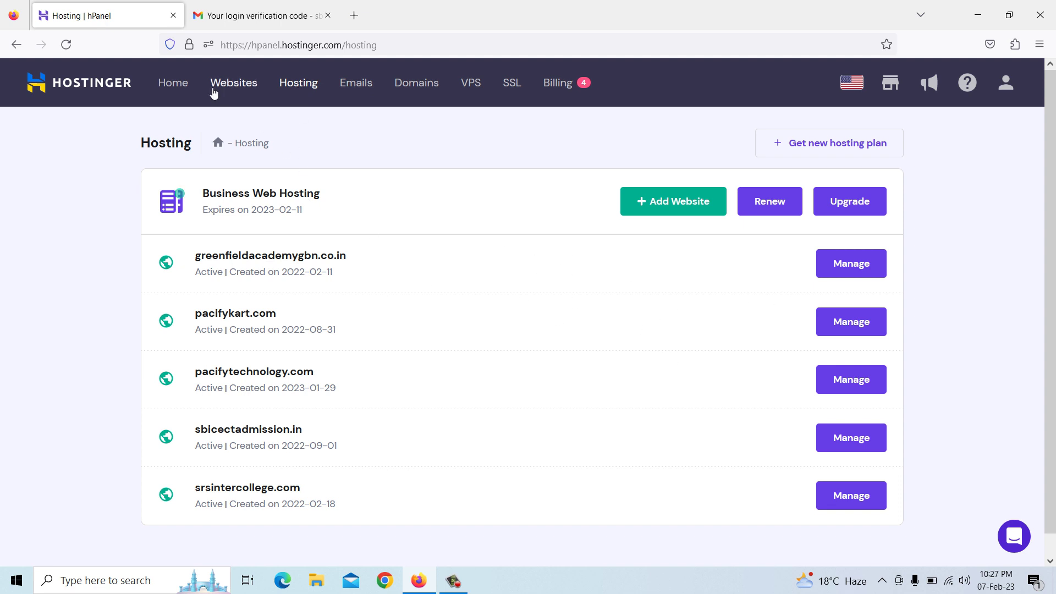
pyautogui.click(405, 88)
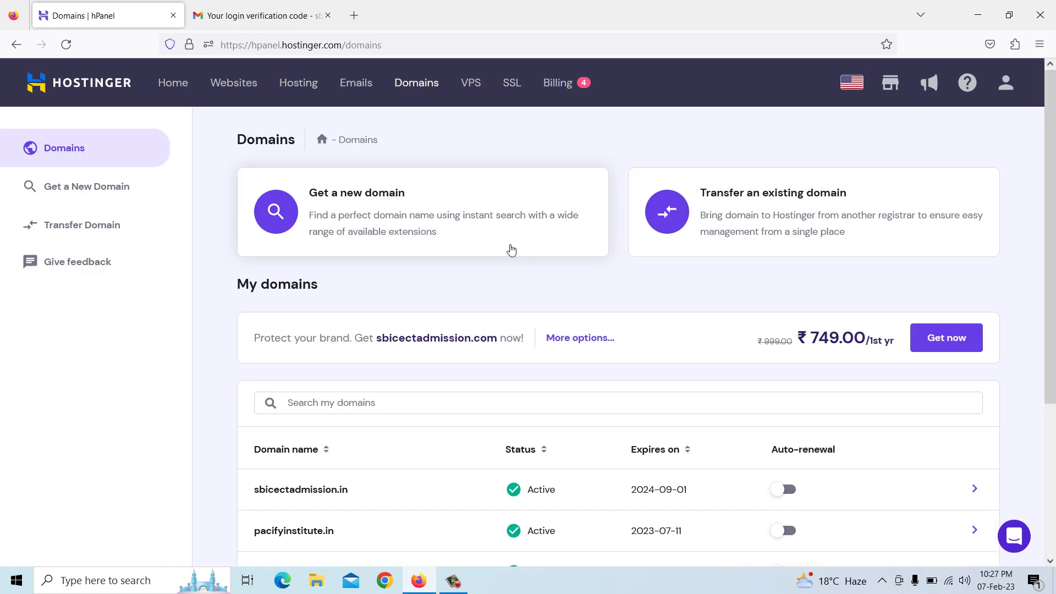
pyautogui.scroll(-3, 481, 337)
pyautogui.scroll(-2, 481, 337)
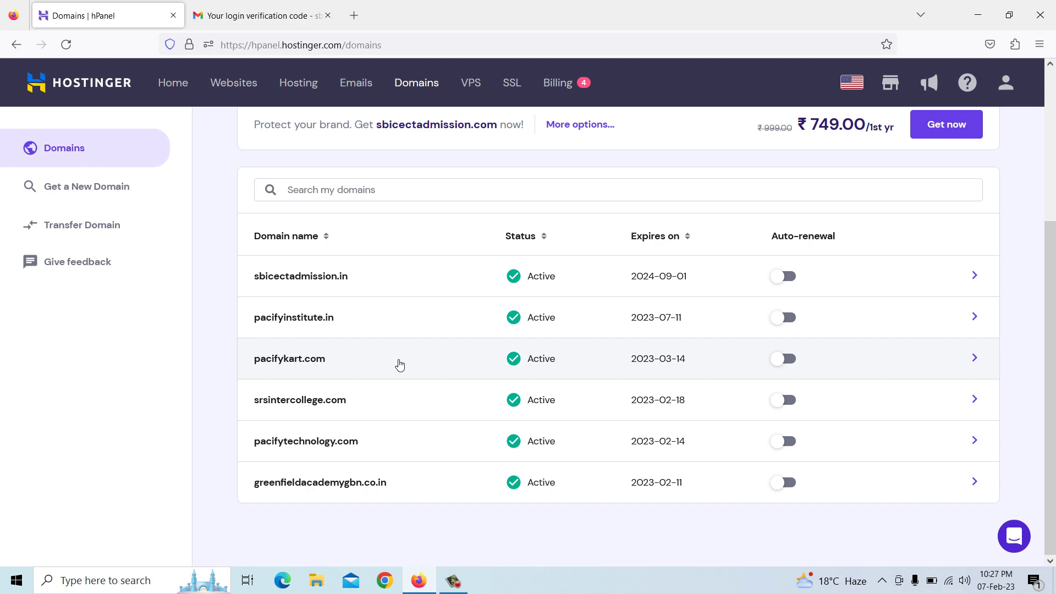
pyautogui.scroll(4, 400, 365)
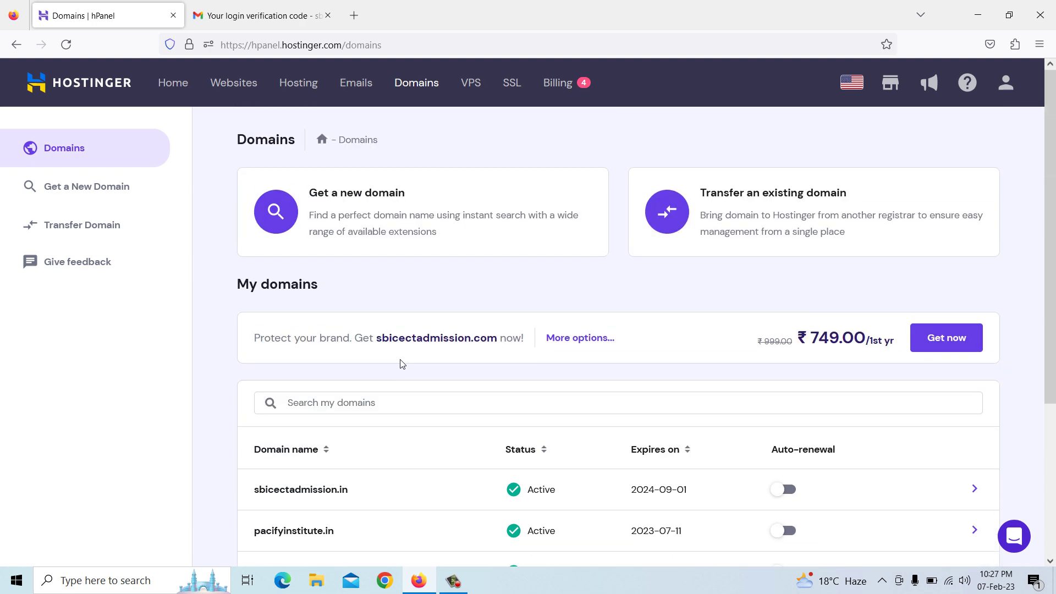
# Search for pacifyinstitute.com in the new-domain checker, finding it available at ₹749.00/yr
pyautogui.click(382, 205)
pyautogui.scroll(-1, 440, 297)
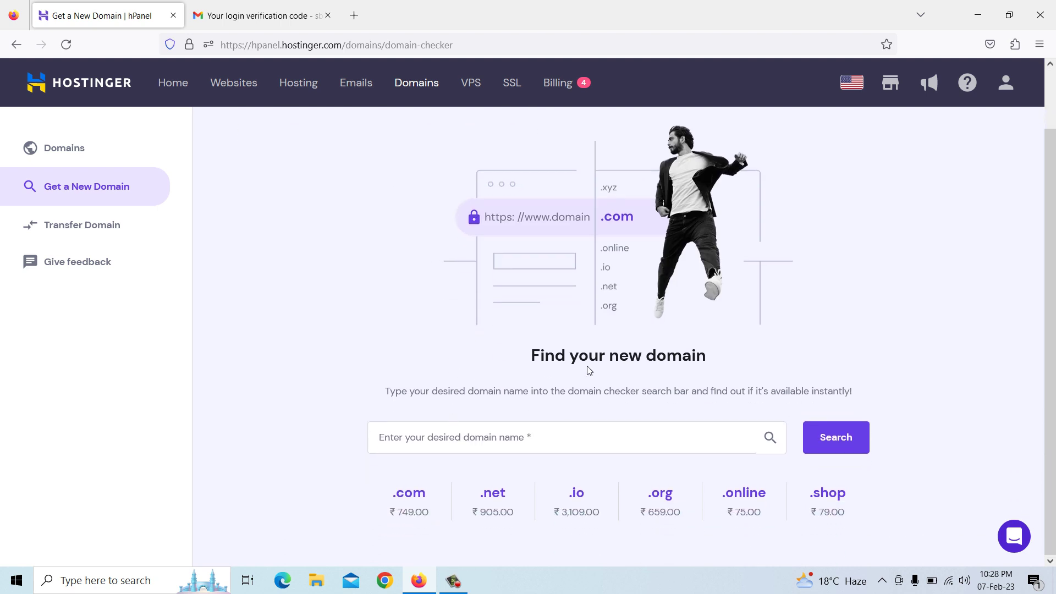
pyautogui.click(491, 440)
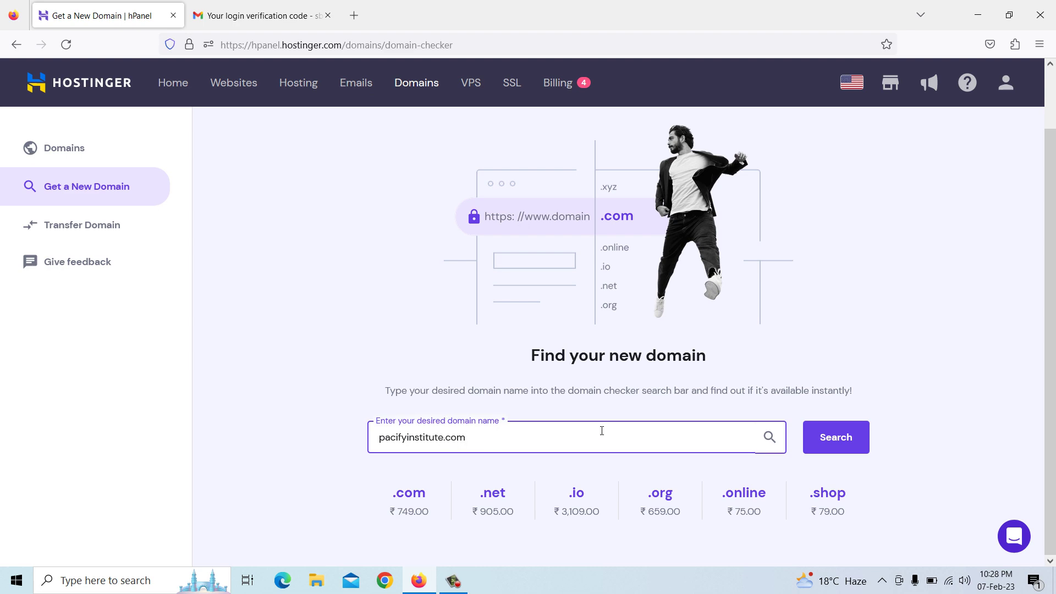
pyautogui.click(832, 435)
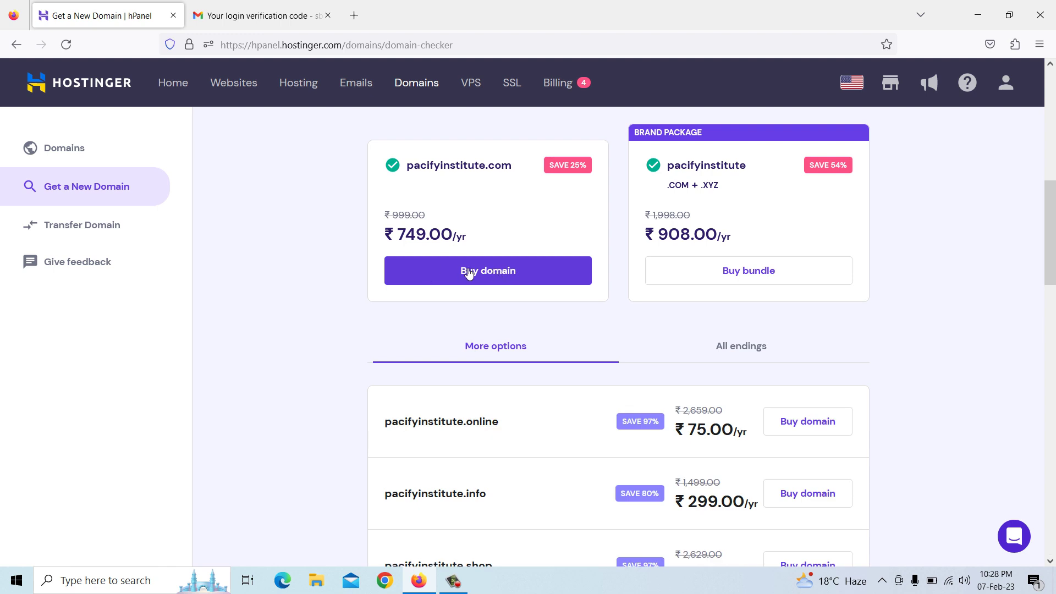
pyautogui.scroll(-1, 469, 273)
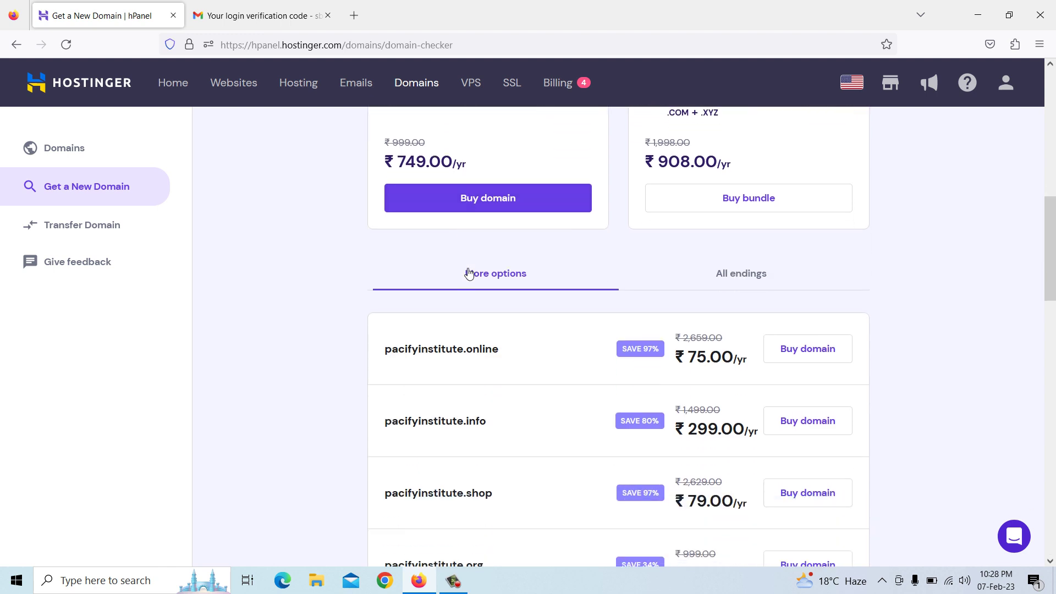
pyautogui.scroll(-1, 469, 273)
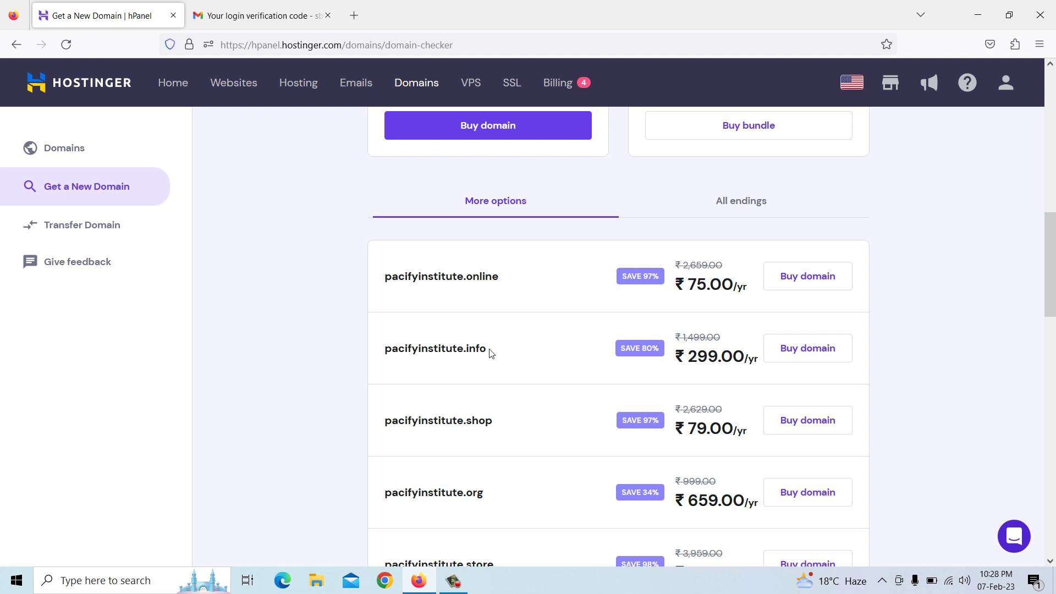
pyautogui.scroll(4, 492, 353)
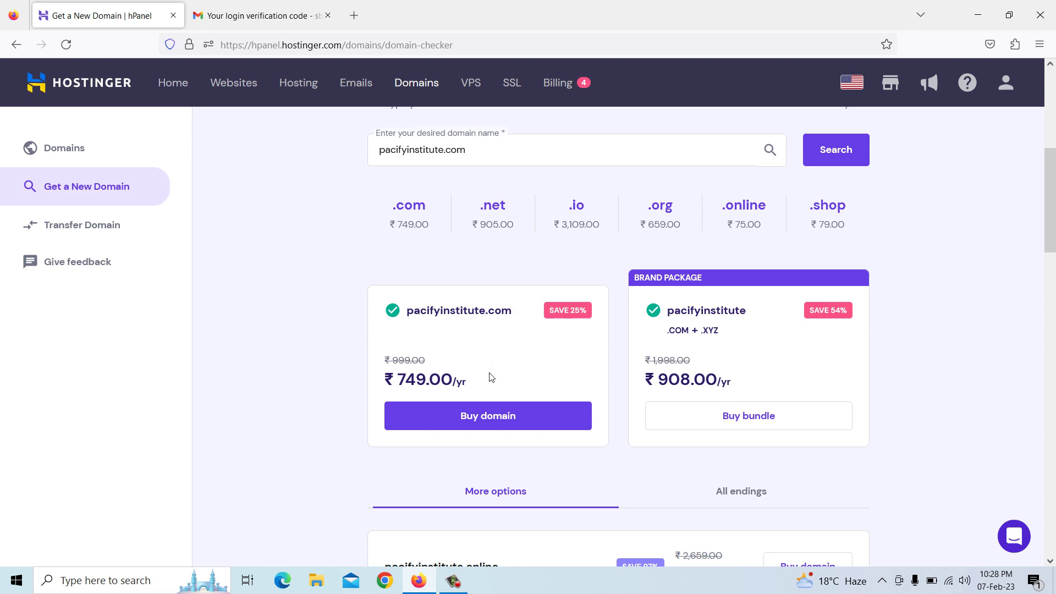
pyautogui.scroll(3, 483, 372)
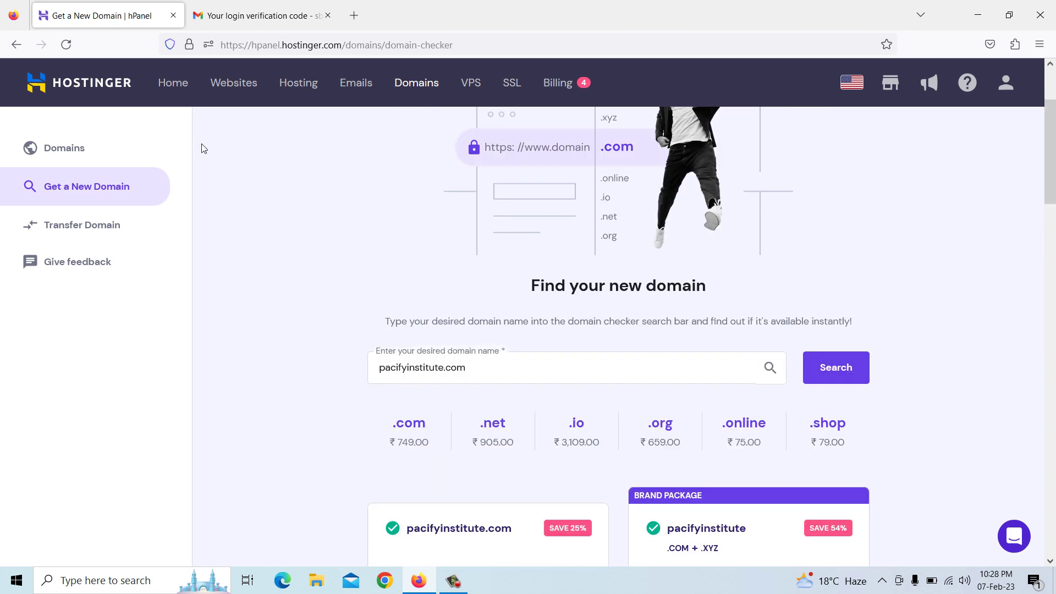
# From the Websites list, choose Create or migrate a website
pyautogui.click(240, 86)
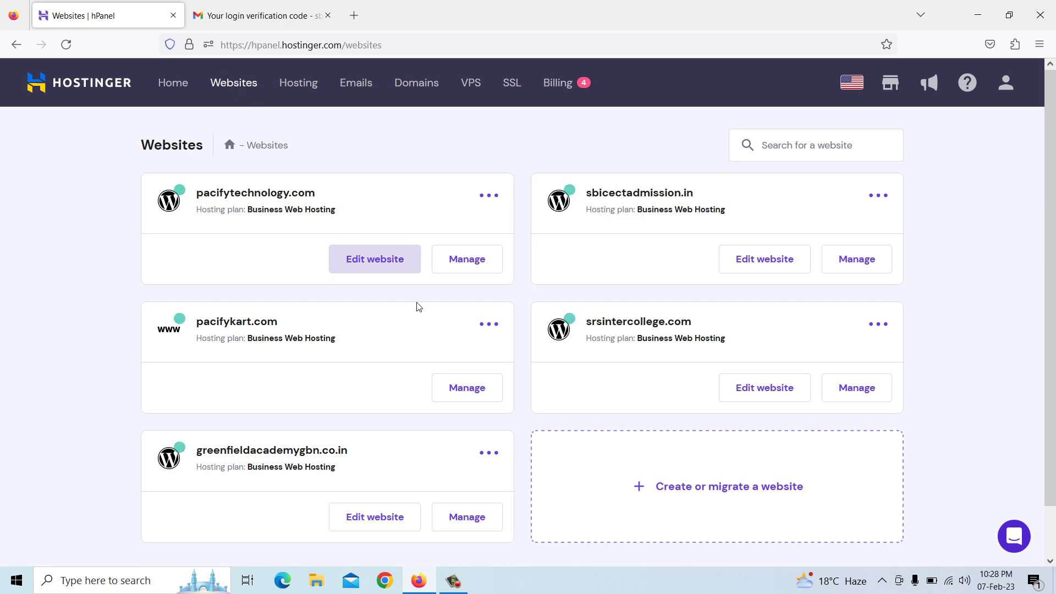
pyautogui.scroll(-1, 591, 430)
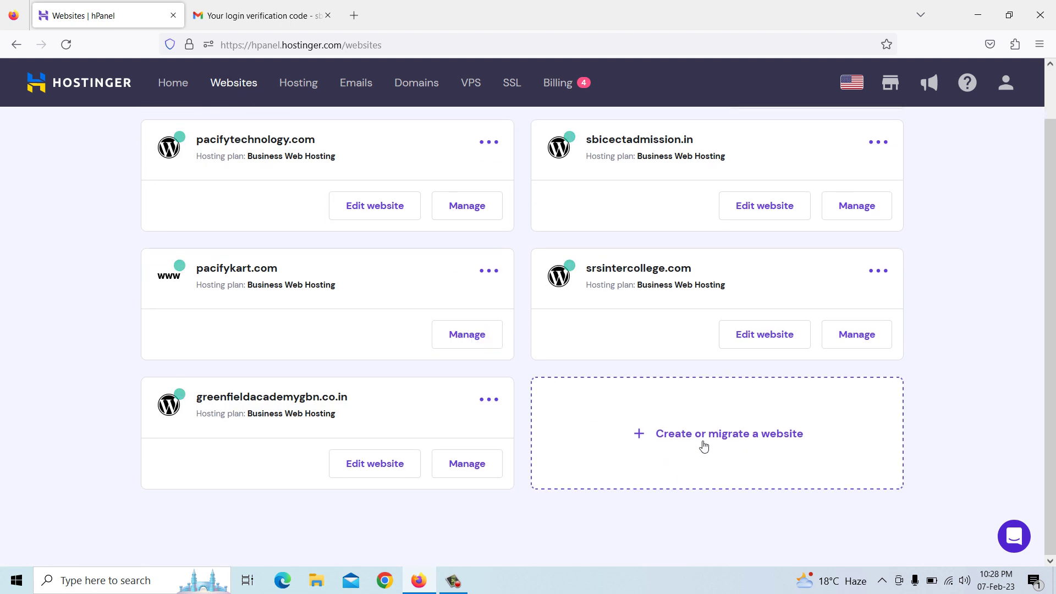
pyautogui.click(731, 438)
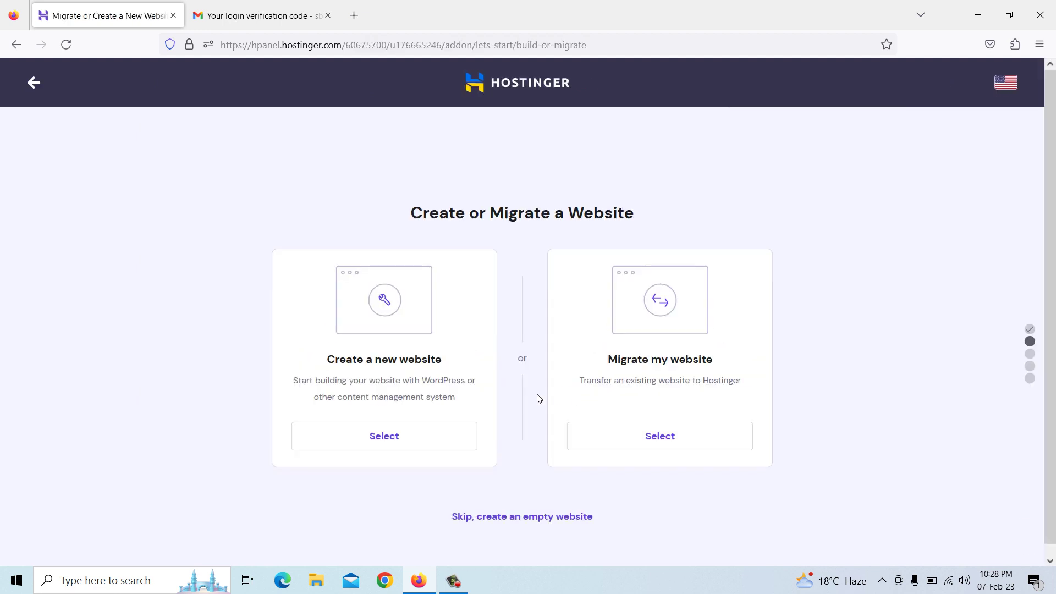
# Choose Create a new website and pick WordPress as the platform
pyautogui.click(390, 437)
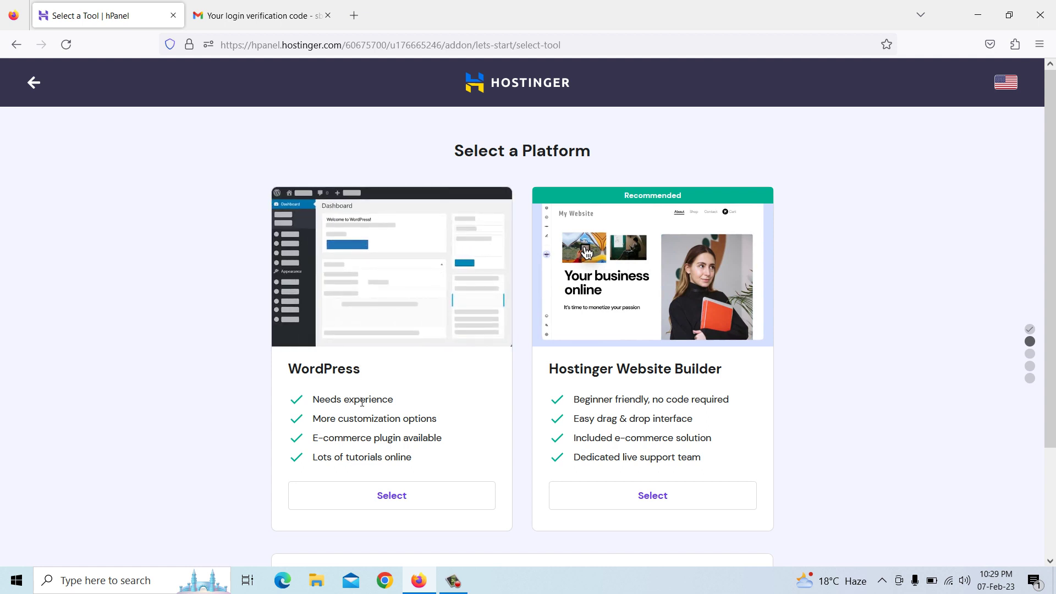
pyautogui.click(396, 503)
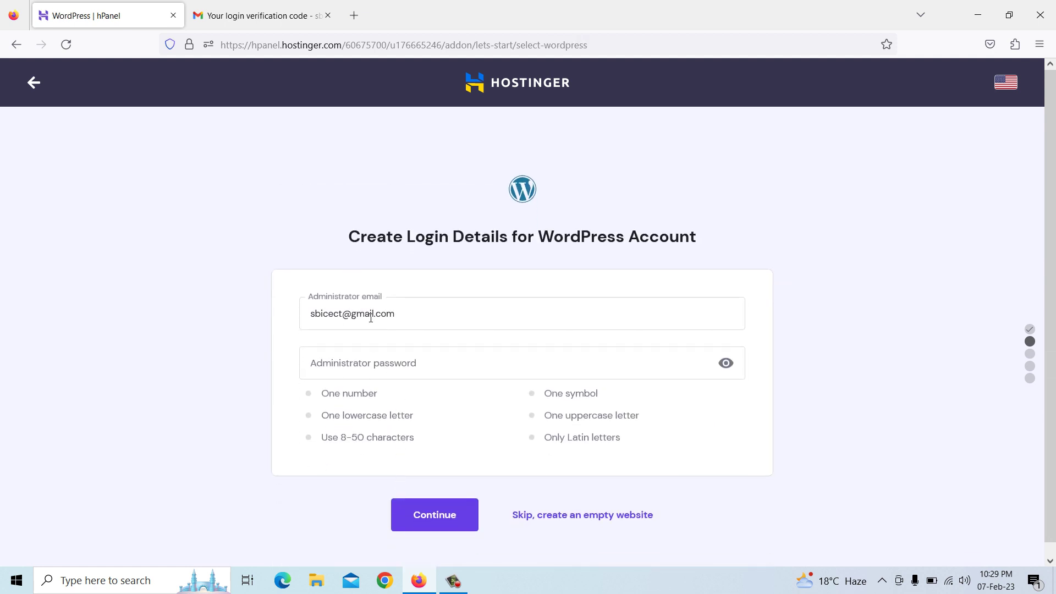
# Edit the administrator email and confirm the WordPress login details
pyautogui.click(401, 317)
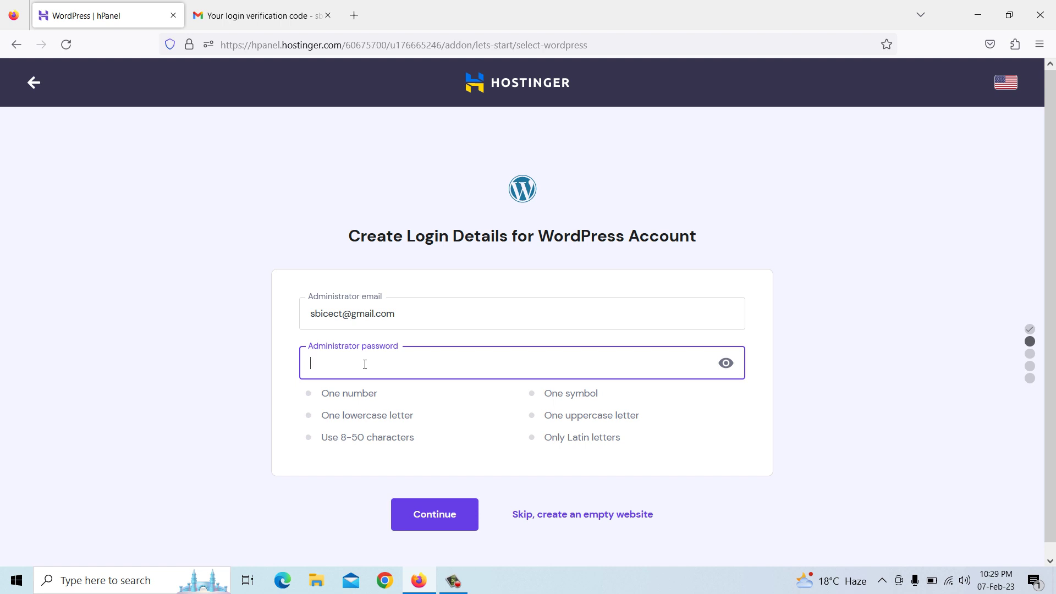
pyautogui.write('S')
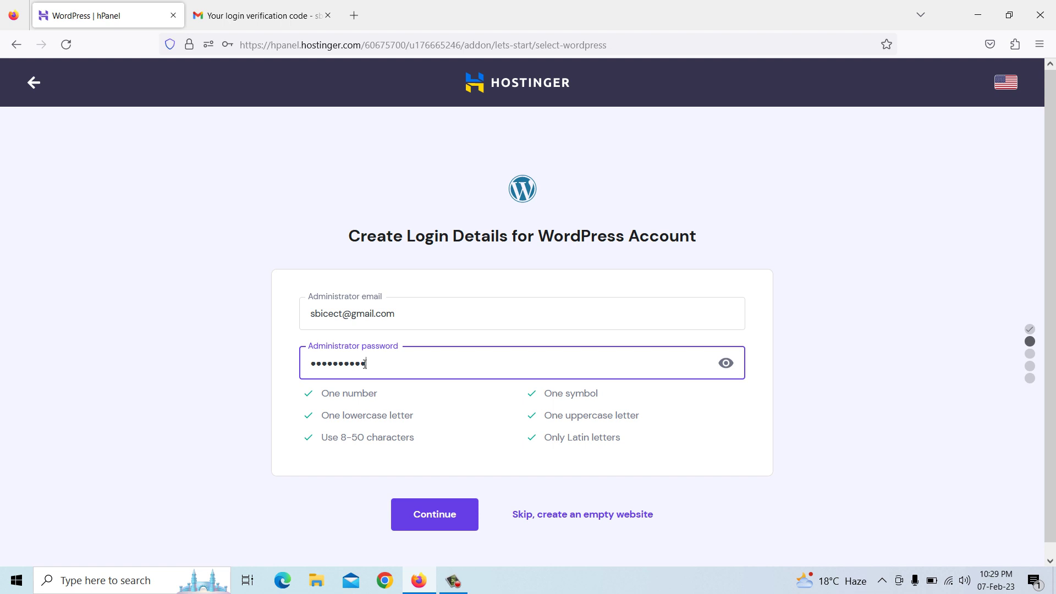
pyautogui.click(433, 524)
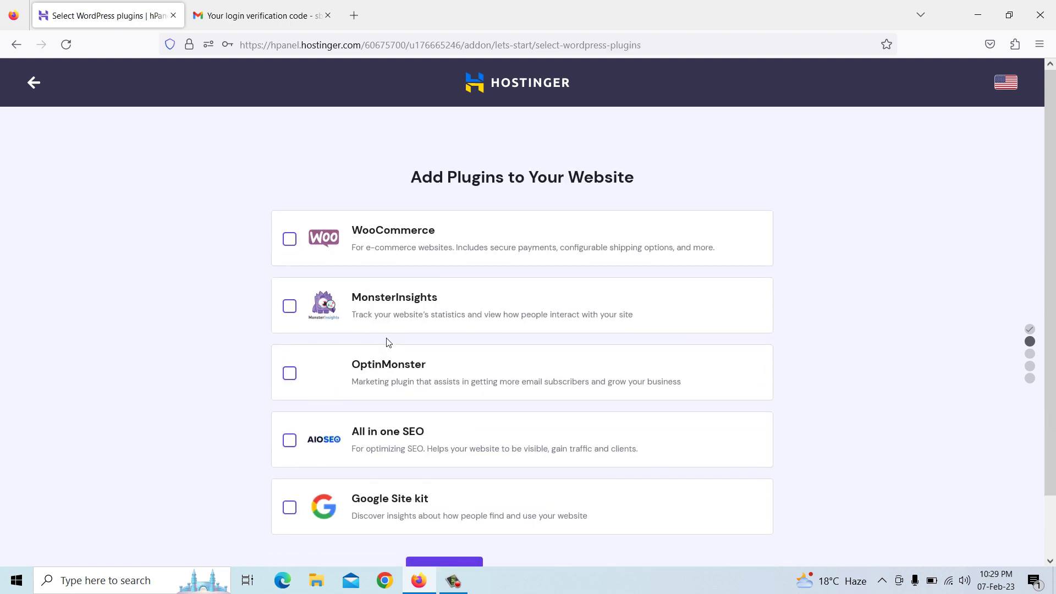
# Skip the plugin selection, choosing to manage plugins later
pyautogui.scroll(-2, 388, 342)
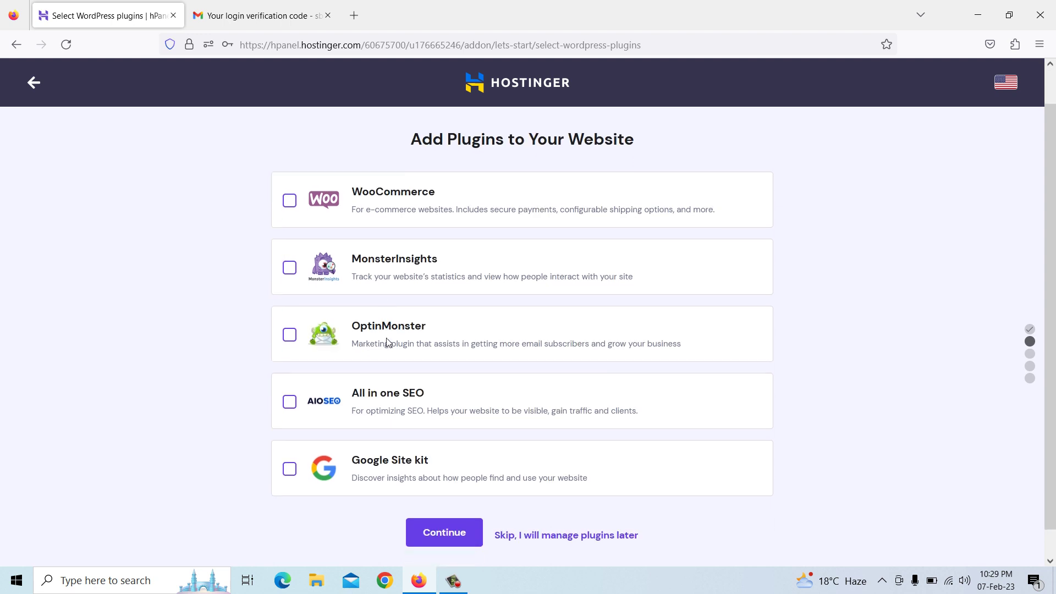
pyautogui.scroll(2, 404, 206)
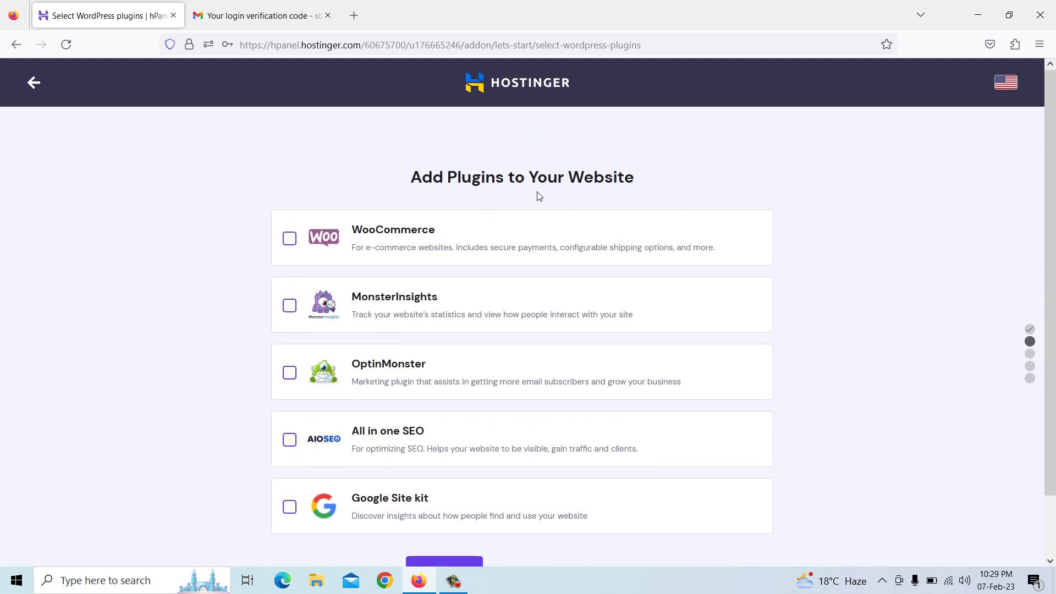
pyautogui.scroll(-2, 589, 261)
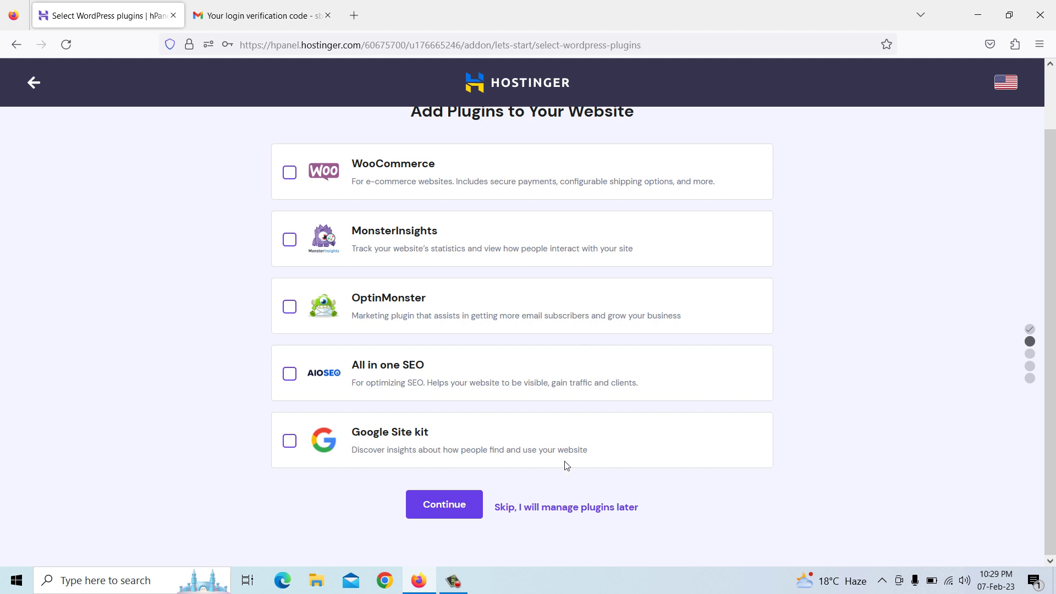
pyautogui.click(570, 508)
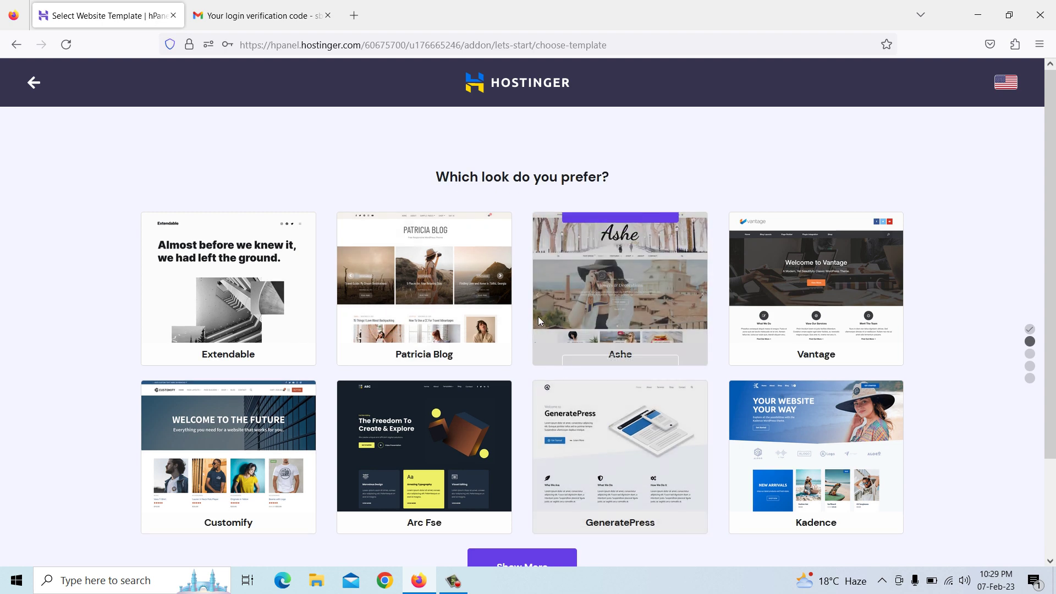
# Skip the template and assign pacifyinstitute.in as the new WordPress site's domain
pyautogui.scroll(-2, 545, 314)
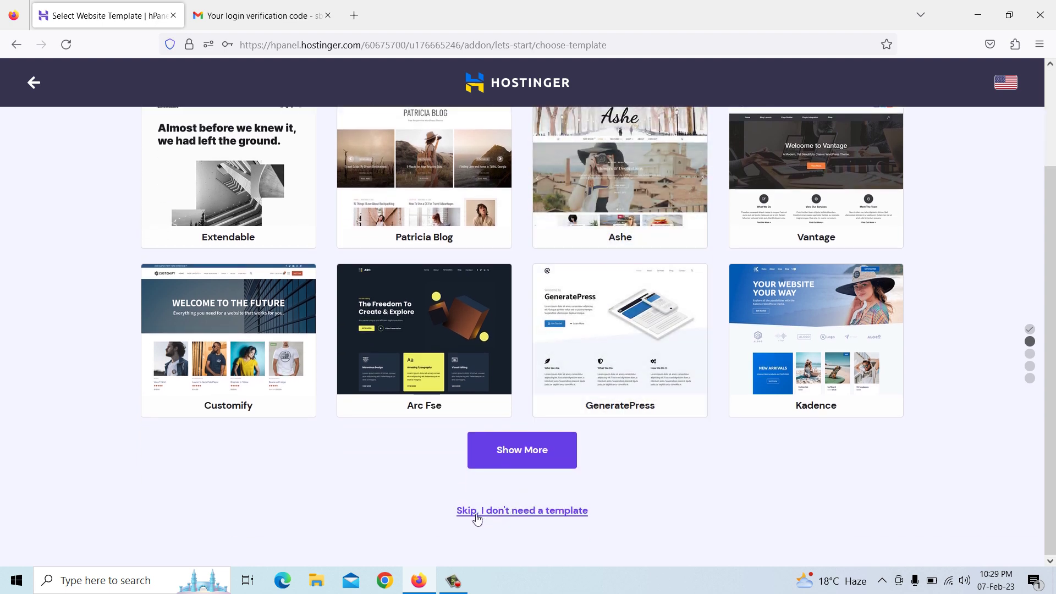
pyautogui.click(536, 516)
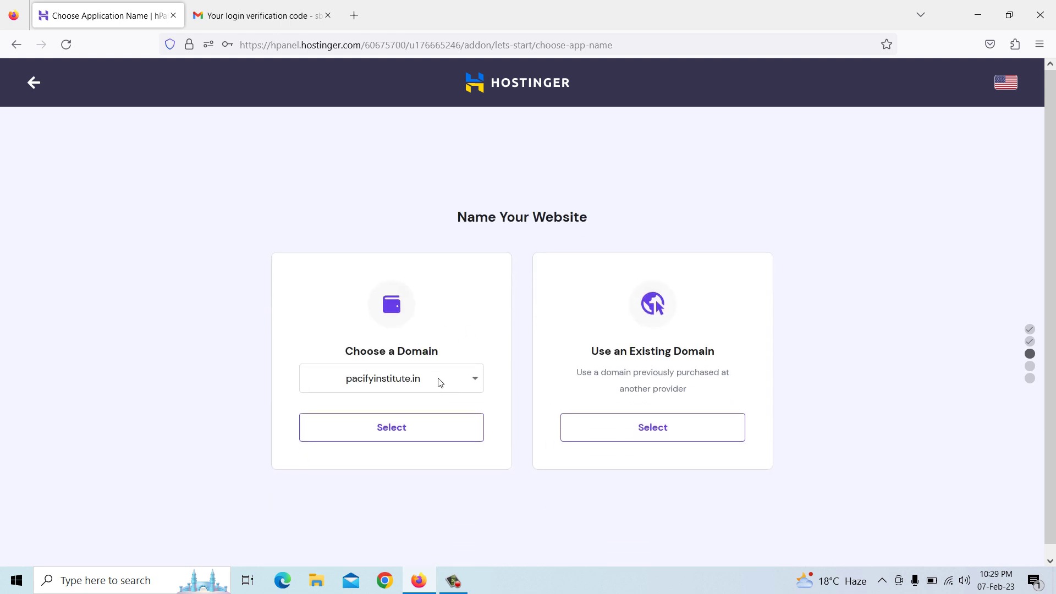
pyautogui.click(424, 386)
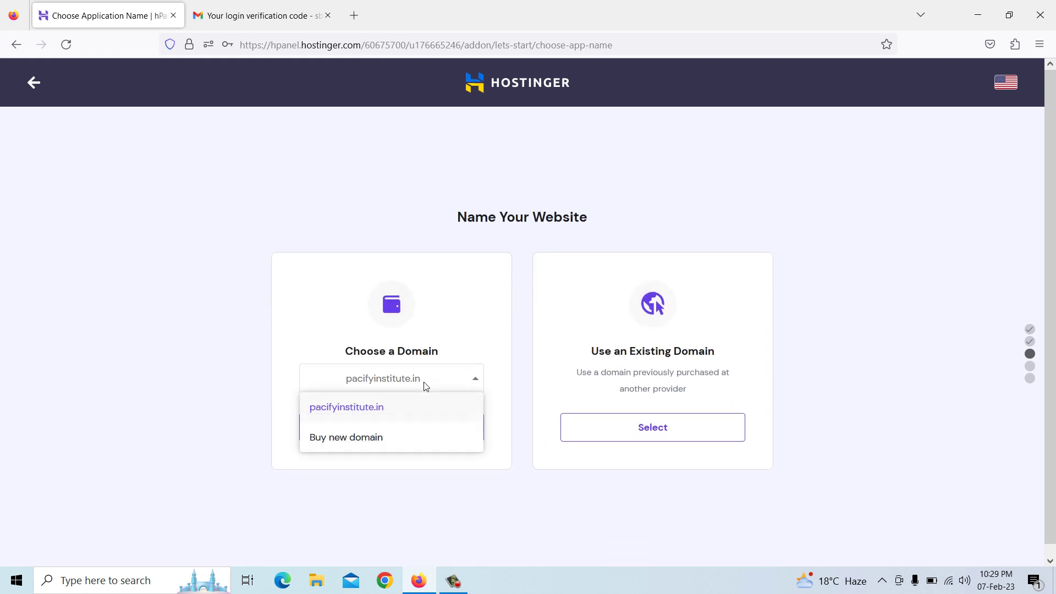
pyautogui.click(424, 387)
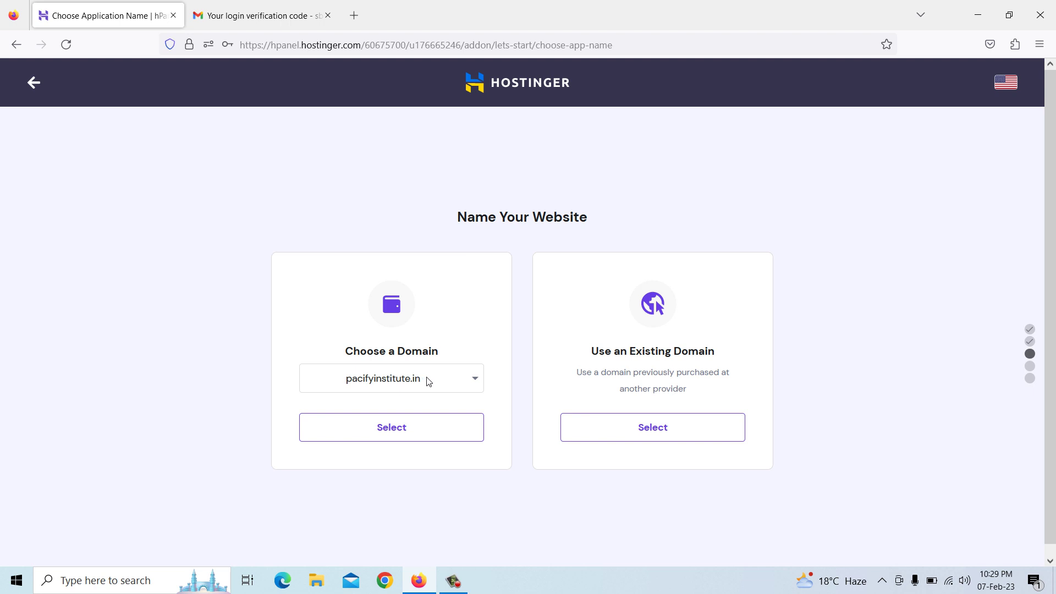
pyautogui.click(429, 381)
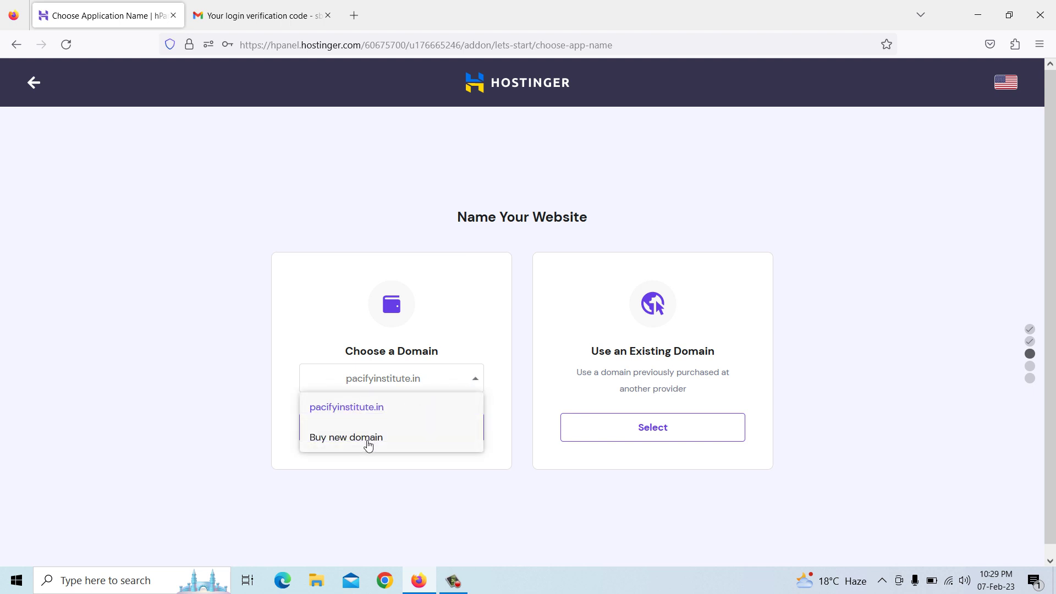
pyautogui.click(366, 463)
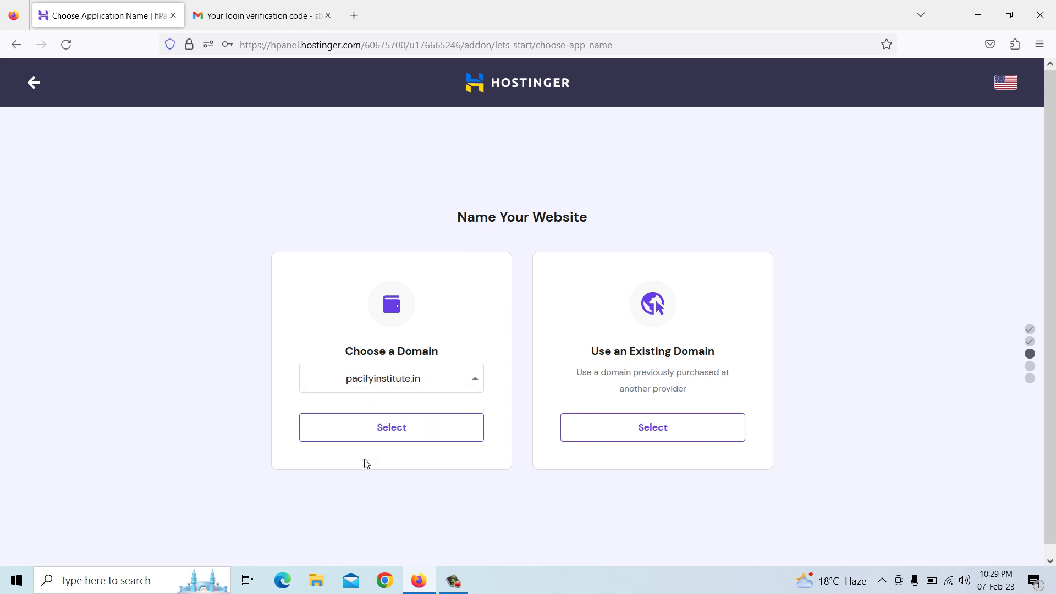
pyautogui.click(402, 428)
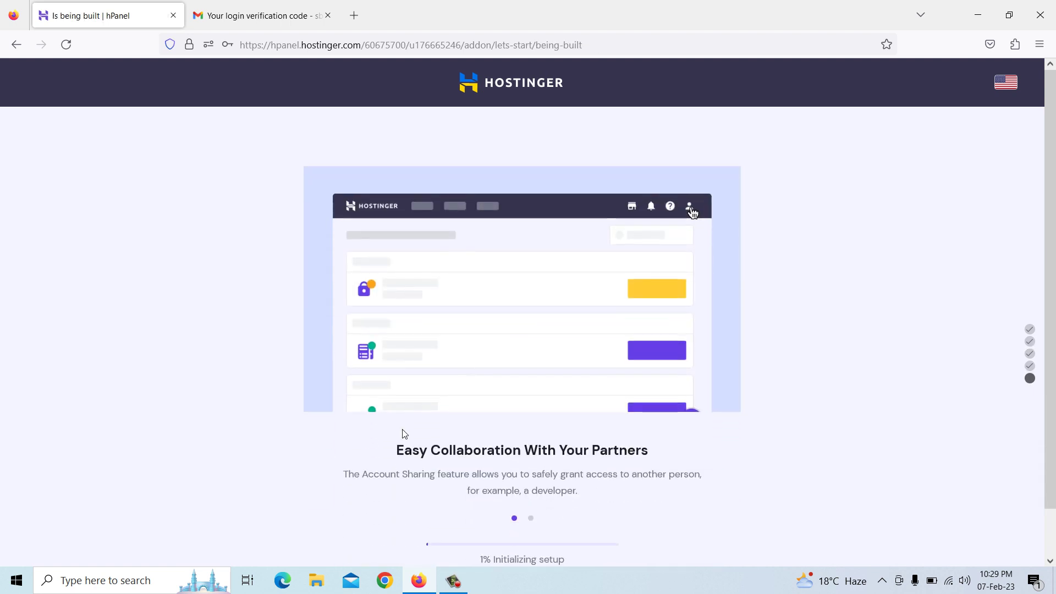
# Close the Gmail verification tab while the site build finishes
pyautogui.scroll(-2, 433, 368)
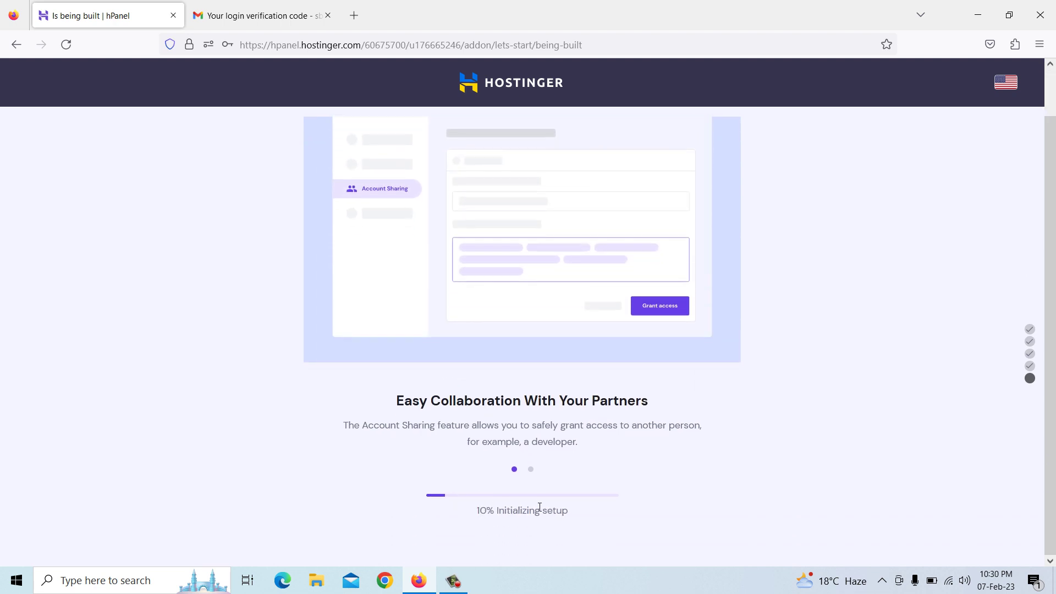
pyautogui.scroll(2, 528, 440)
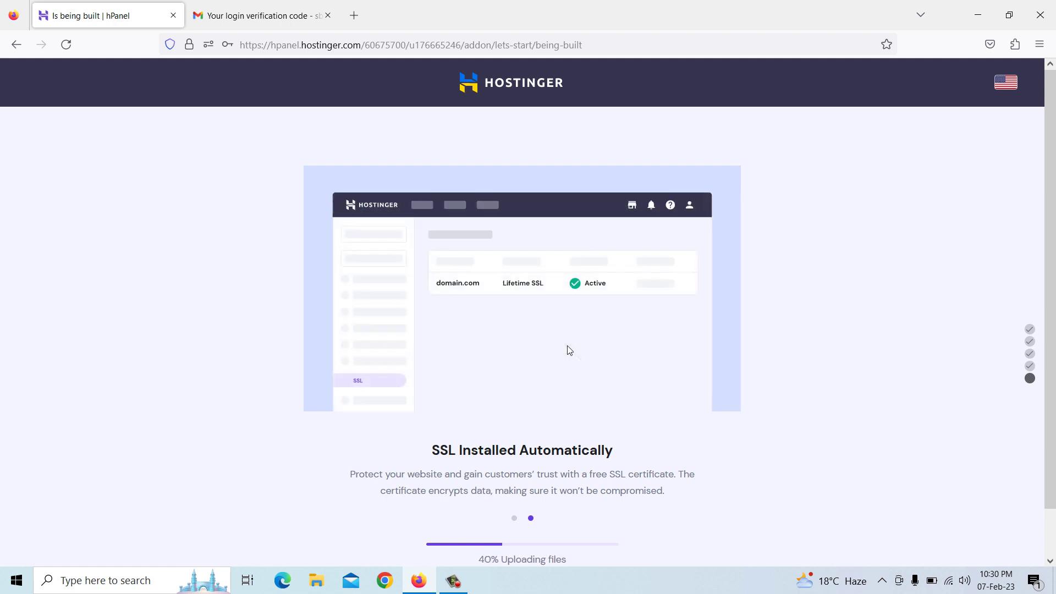
pyautogui.click(329, 16)
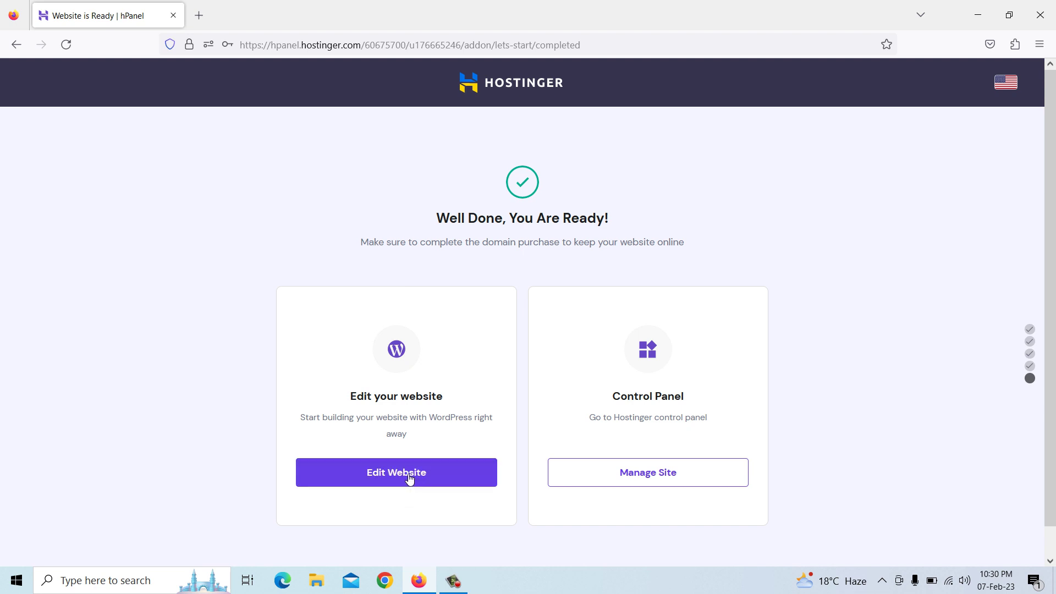
# After two Edit Website attempts return 404 pages, open pacifyinstitute.in's dashboard via Manage Site
pyautogui.click(408, 479)
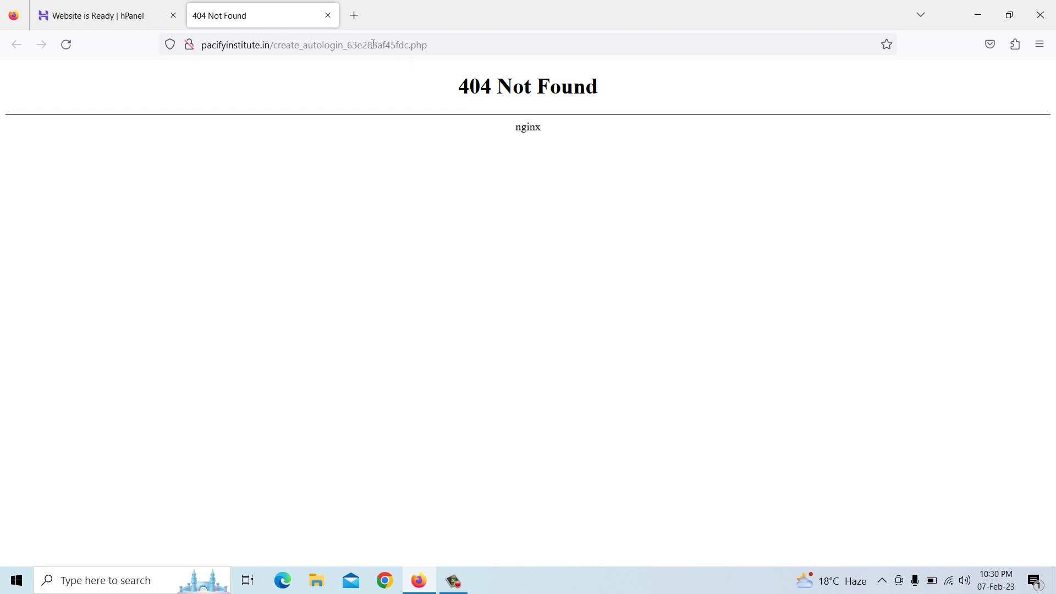
pyautogui.click(328, 16)
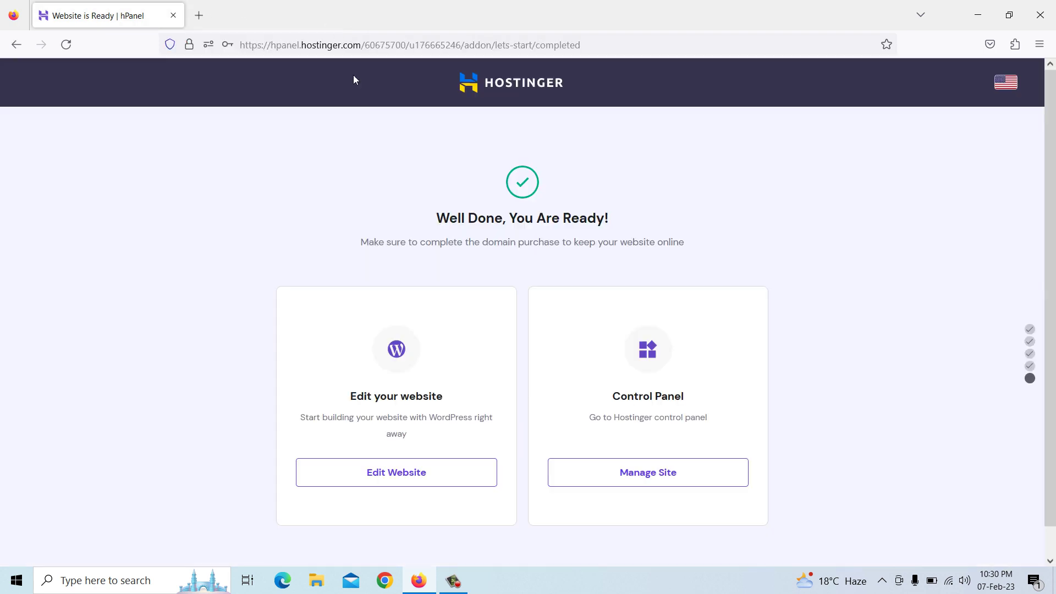
pyautogui.click(405, 473)
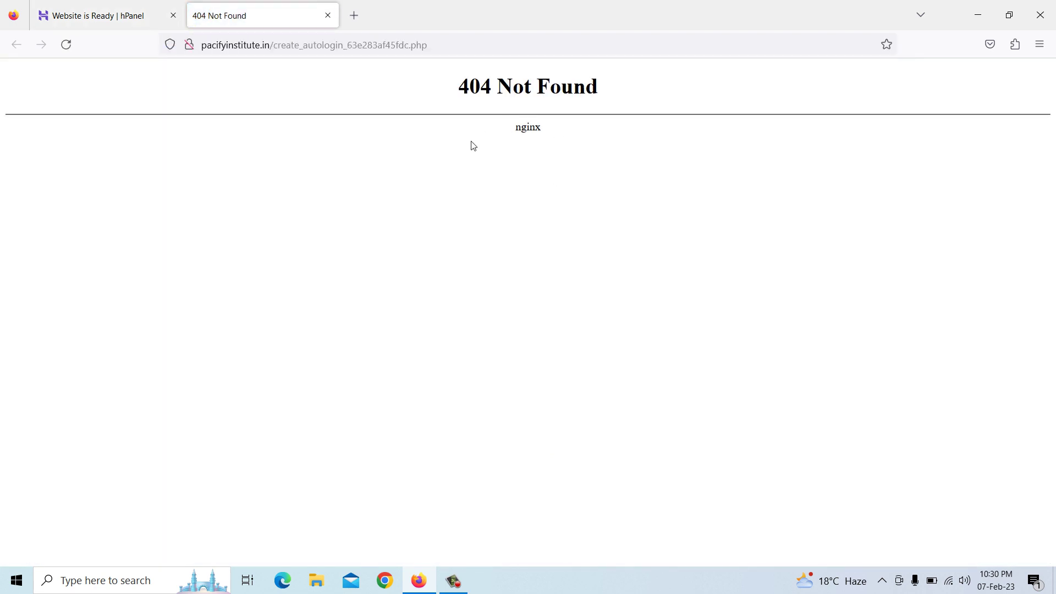
pyautogui.click(328, 15)
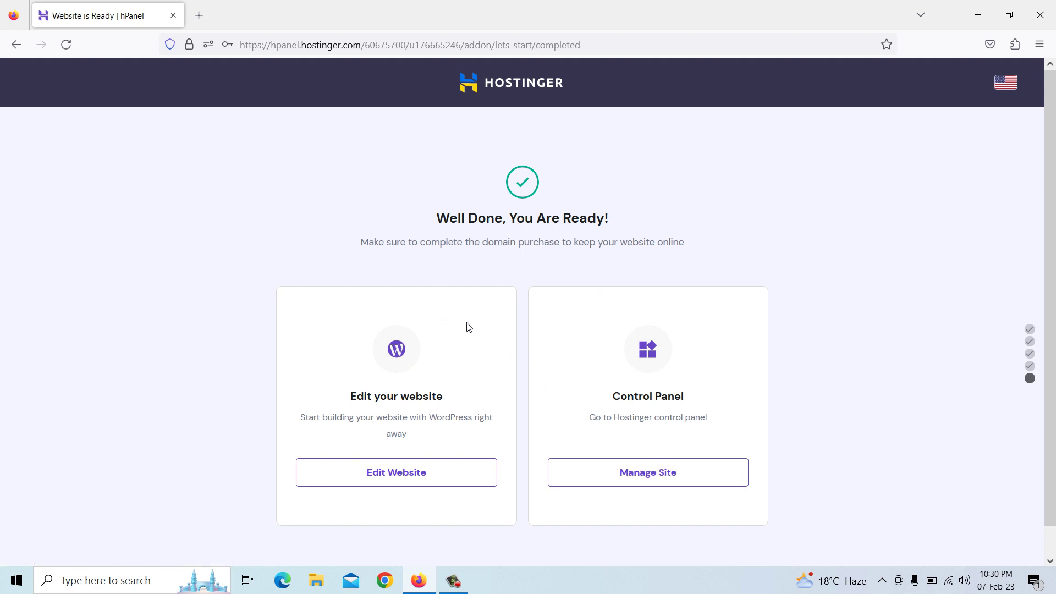
pyautogui.click(652, 481)
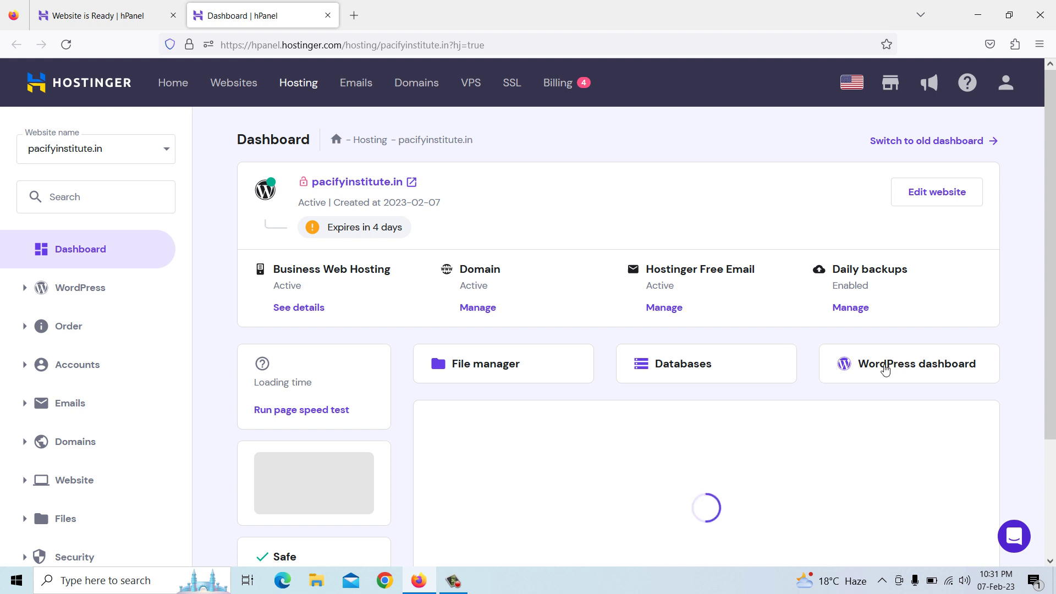
# Launch pacifyinstitute.in's WordPress admin from the hosting dashboard's Edit website button
pyautogui.click(938, 196)
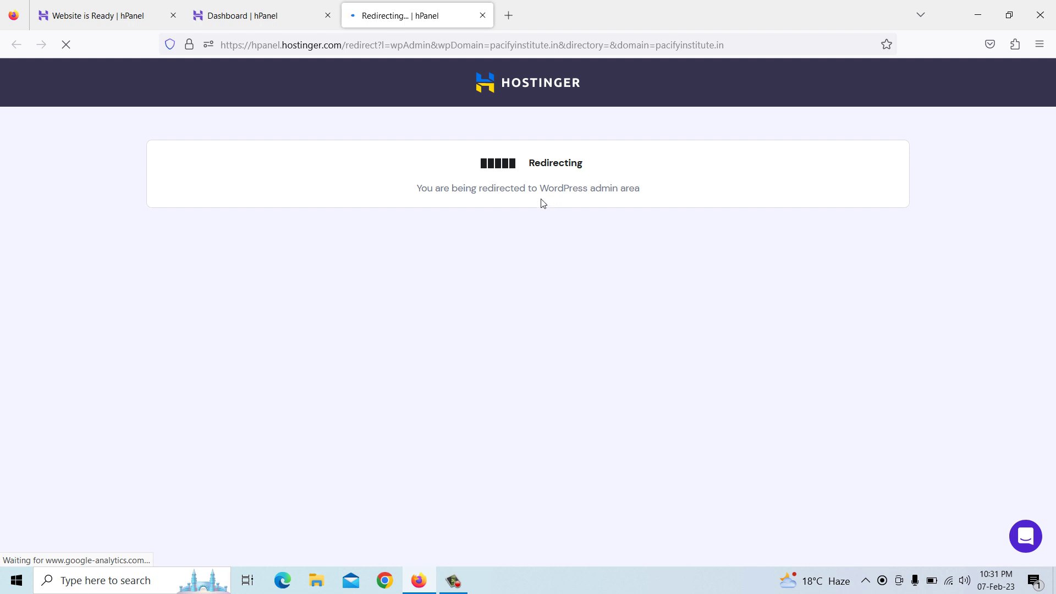
# Load pacifyinstitute.in's WordPress admin address in a new tab
pyautogui.click(509, 16)
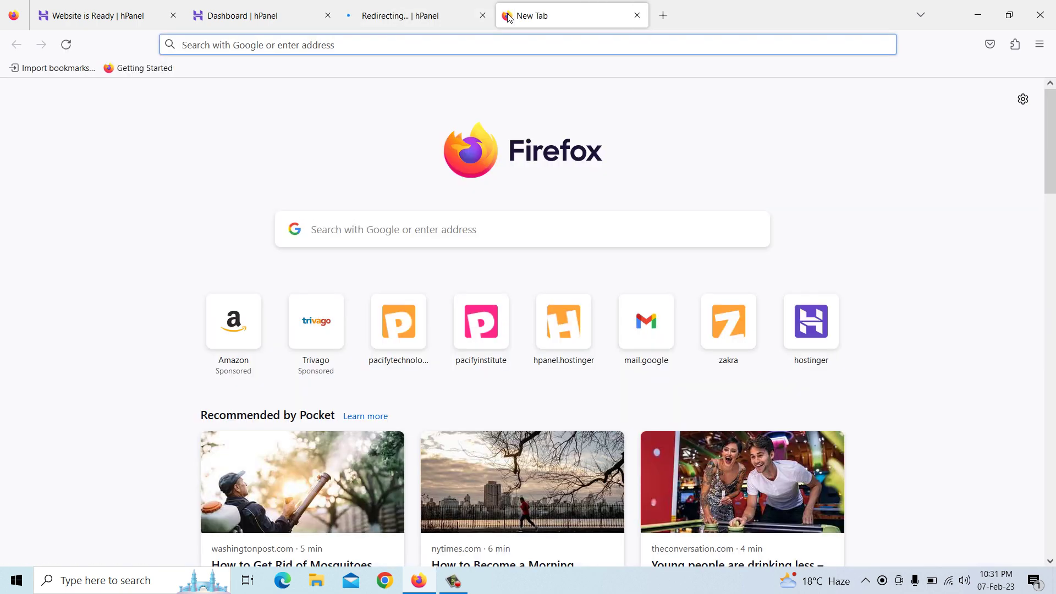
pyautogui.write('pacify')
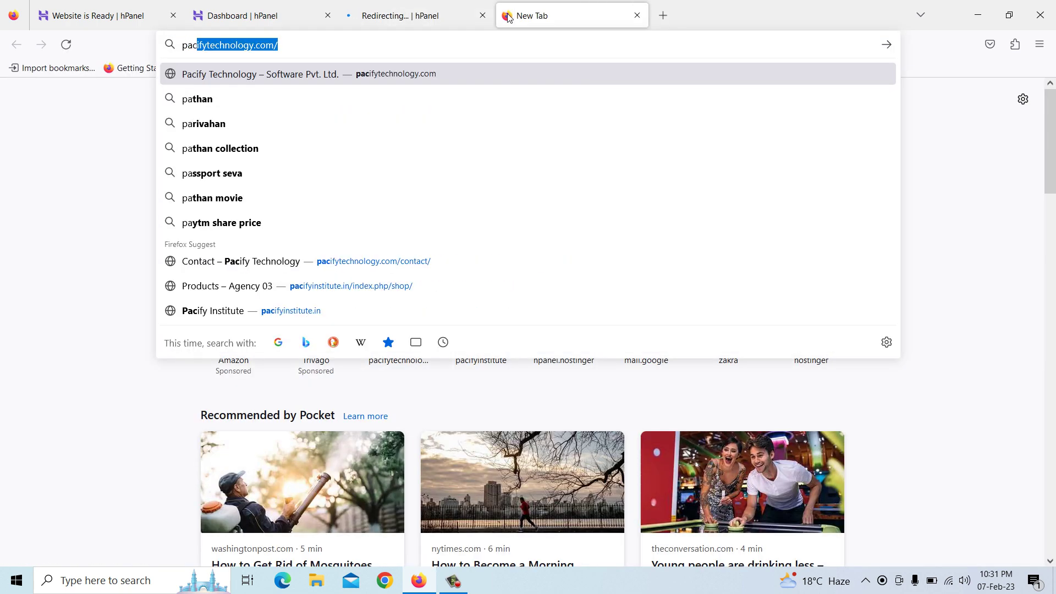
pyautogui.write('institute.in/')
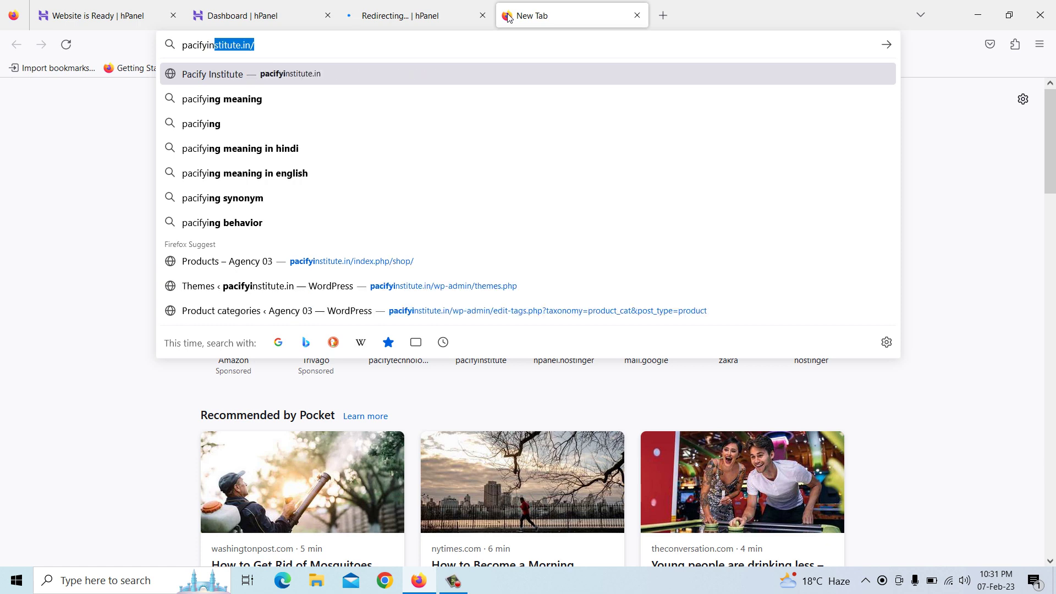
pyautogui.press('Right')
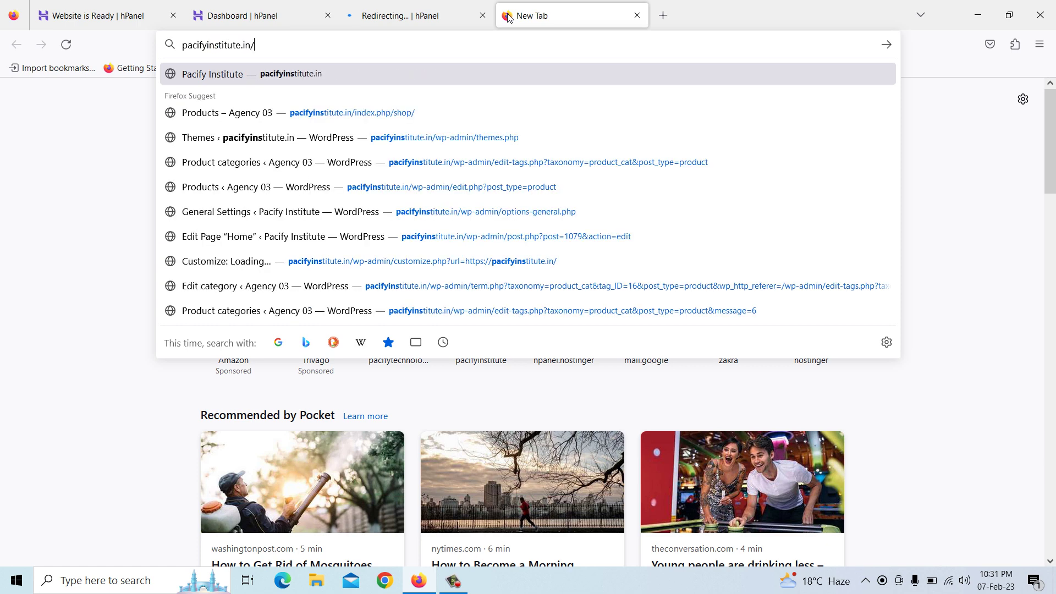
pyautogui.write('wp-admin/')
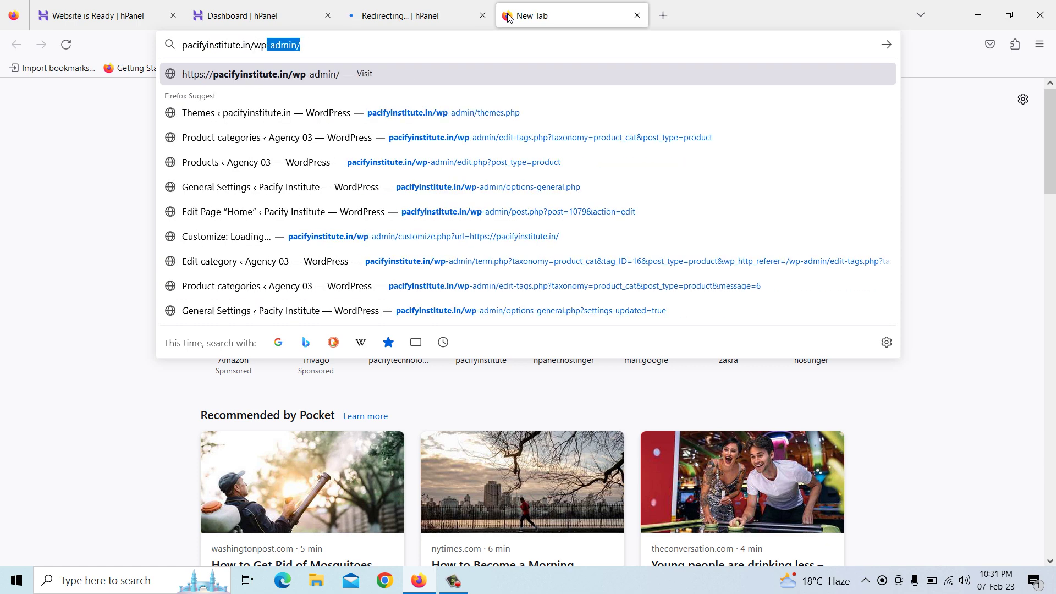
pyautogui.press('Return')
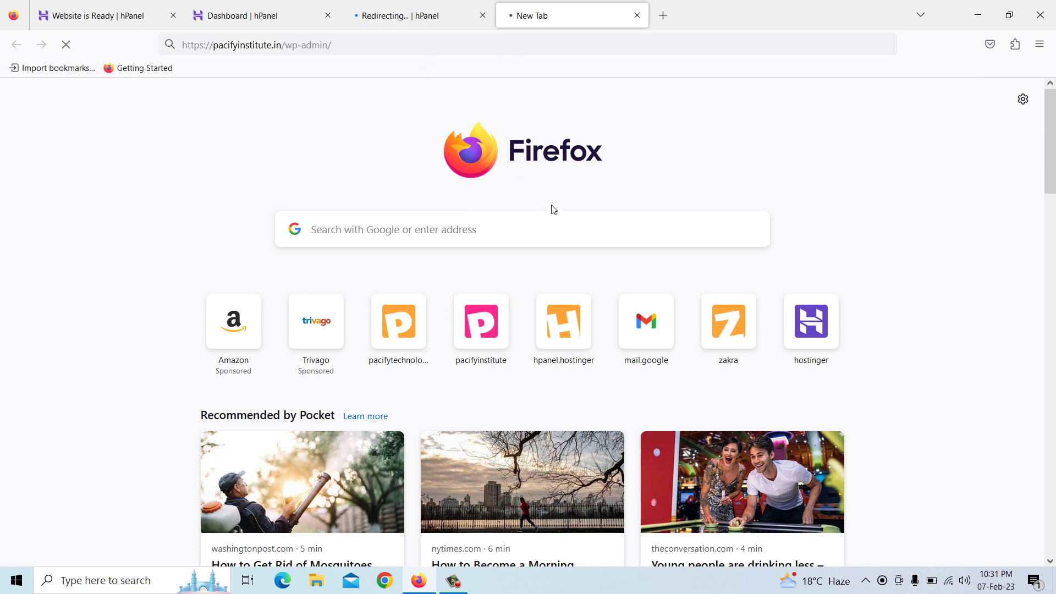
pyautogui.click(441, 21)
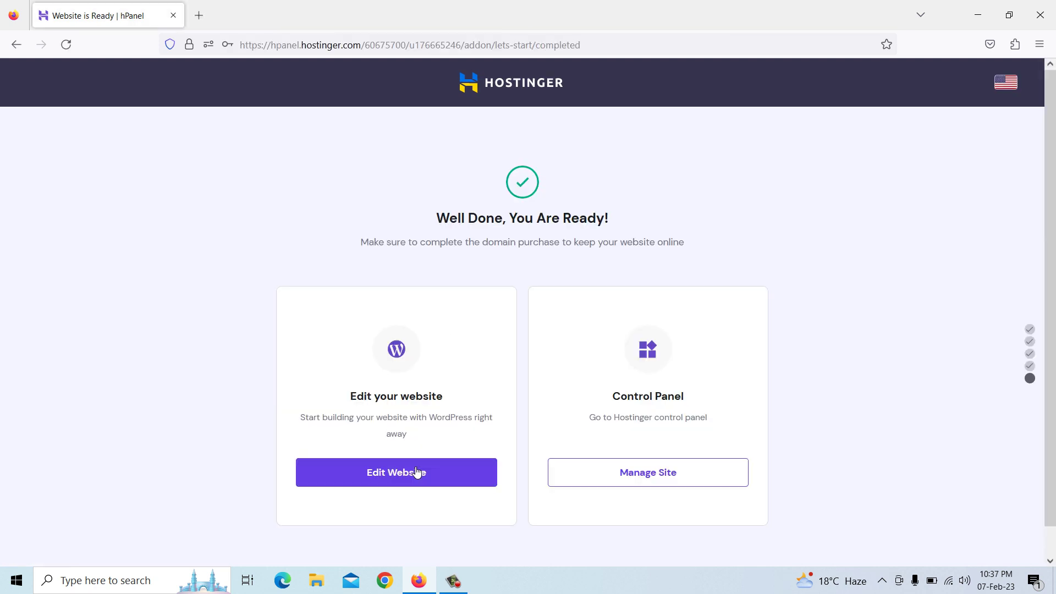
# Load pacifyinstitute.in in another tab, then launch Edit Website from the setup-complete page
pyautogui.click(199, 16)
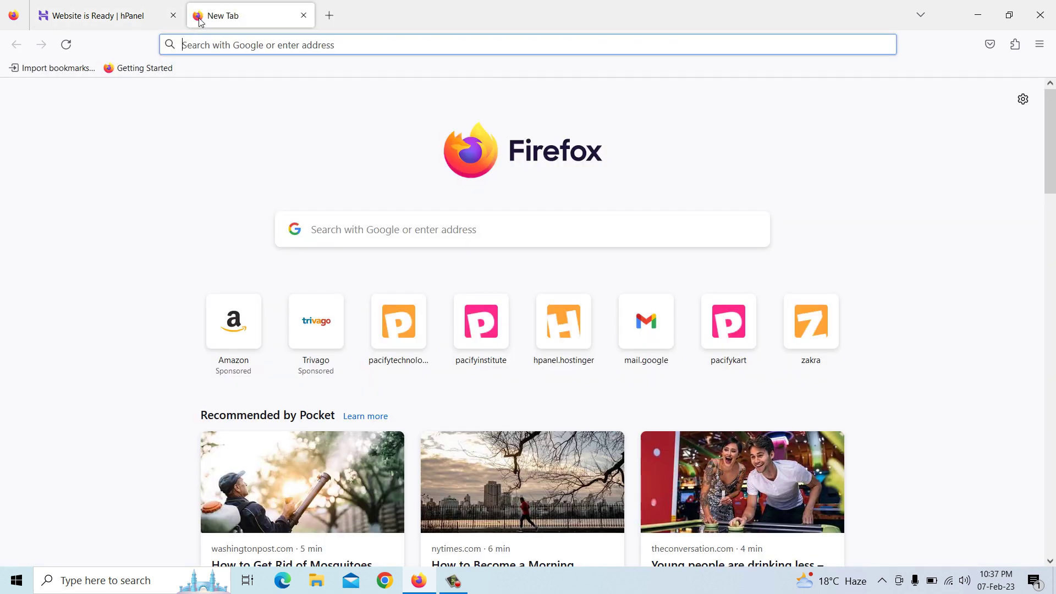
pyautogui.write('pacifyin')
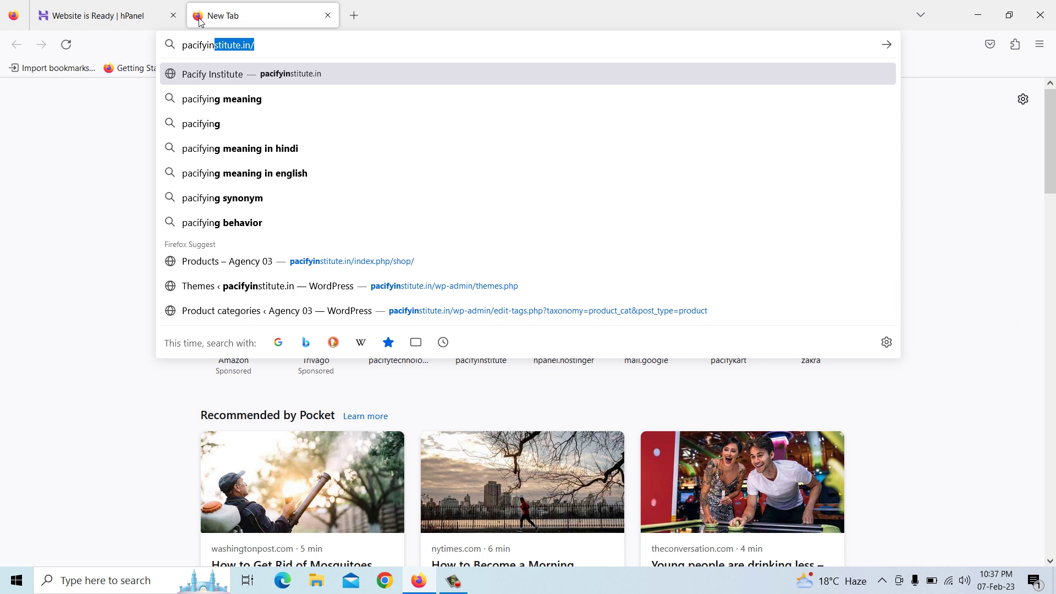
pyautogui.press('Return')
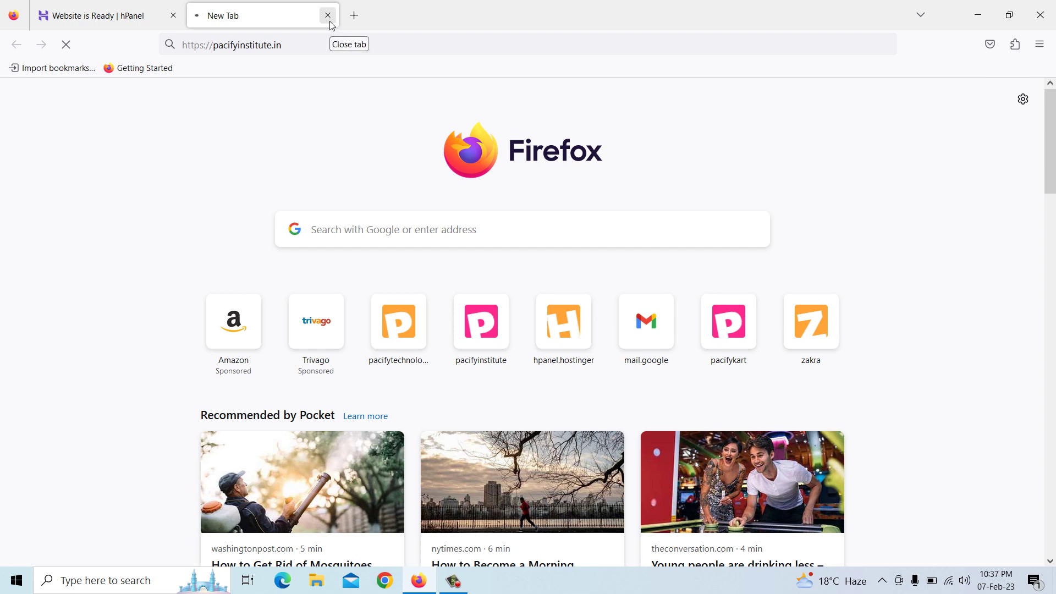
pyautogui.click(137, 22)
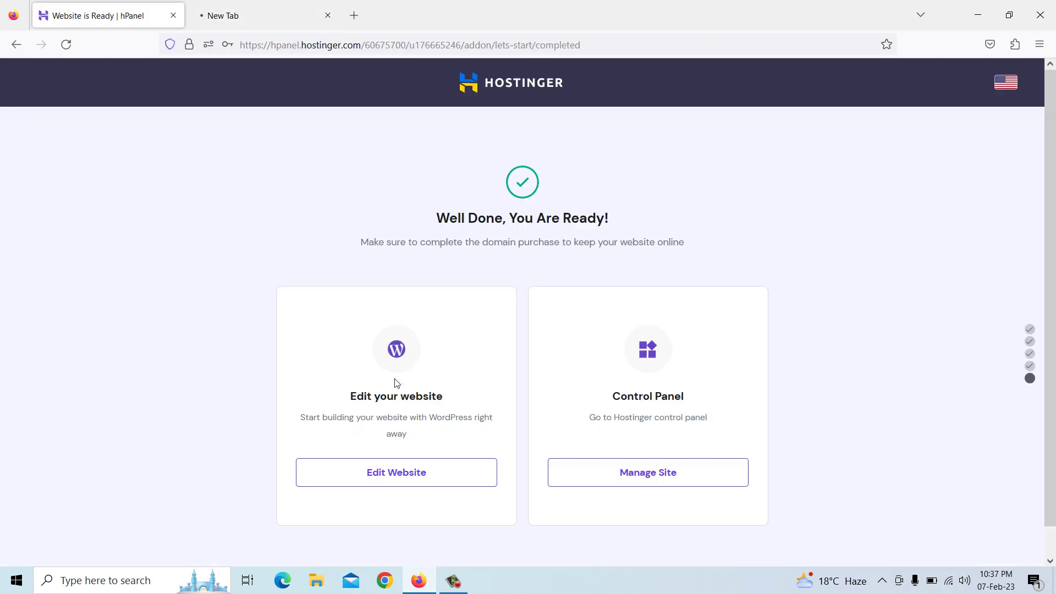
pyautogui.click(393, 481)
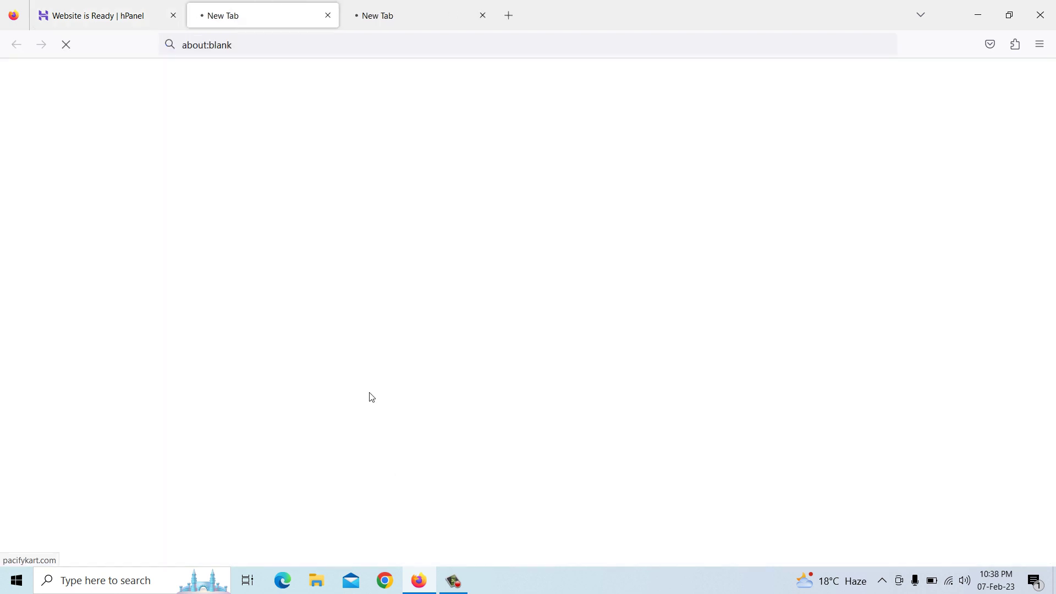
# Log in to the pacifykart.com admin with the account password, declining to save the login
pyautogui.click(484, 16)
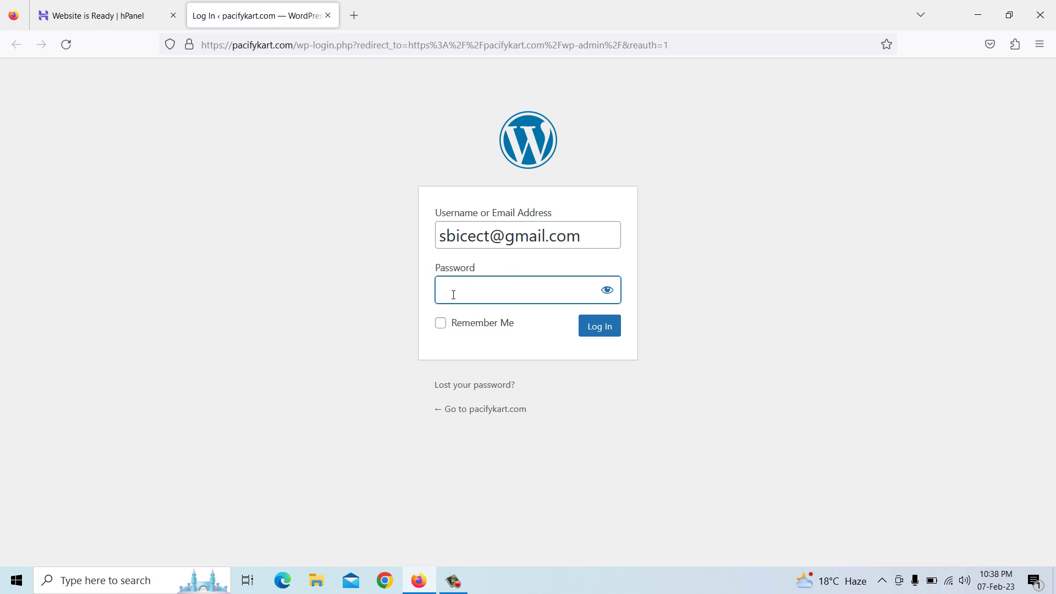
pyautogui.write('p')
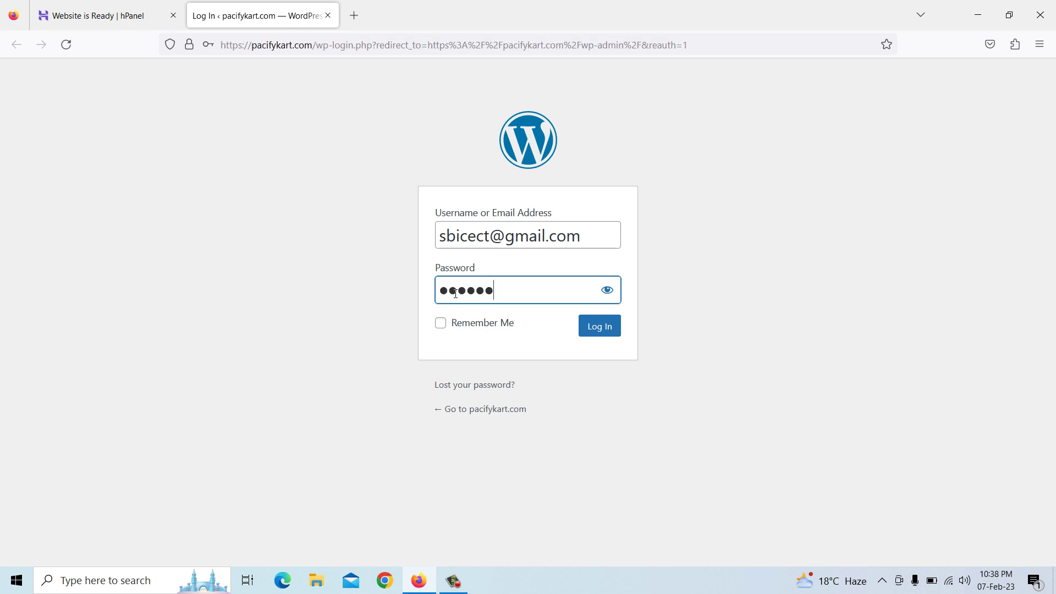
pyautogui.write('••')
pyautogui.click(597, 331)
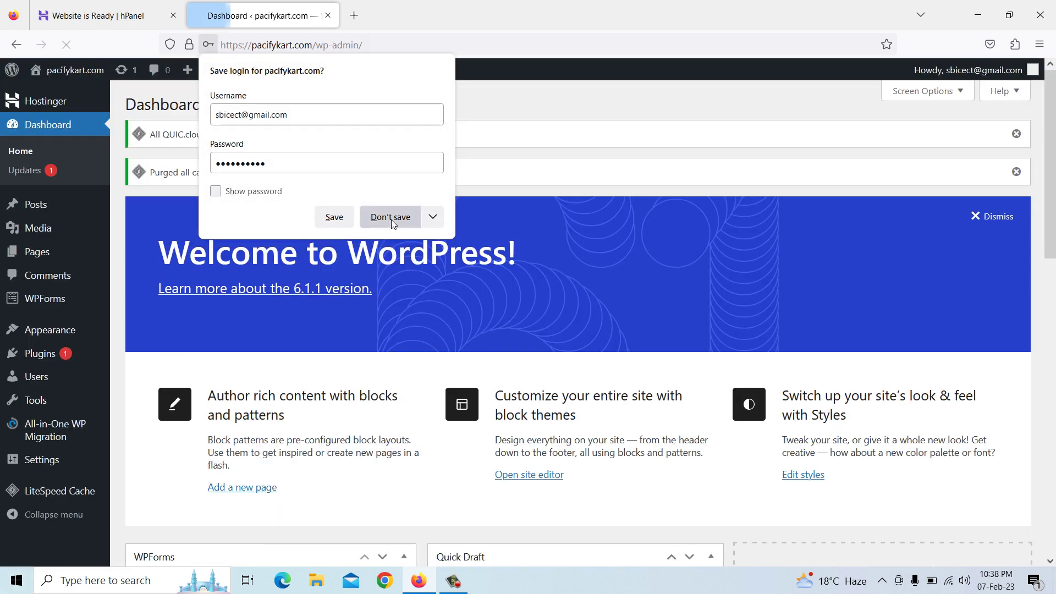
pyautogui.click(392, 220)
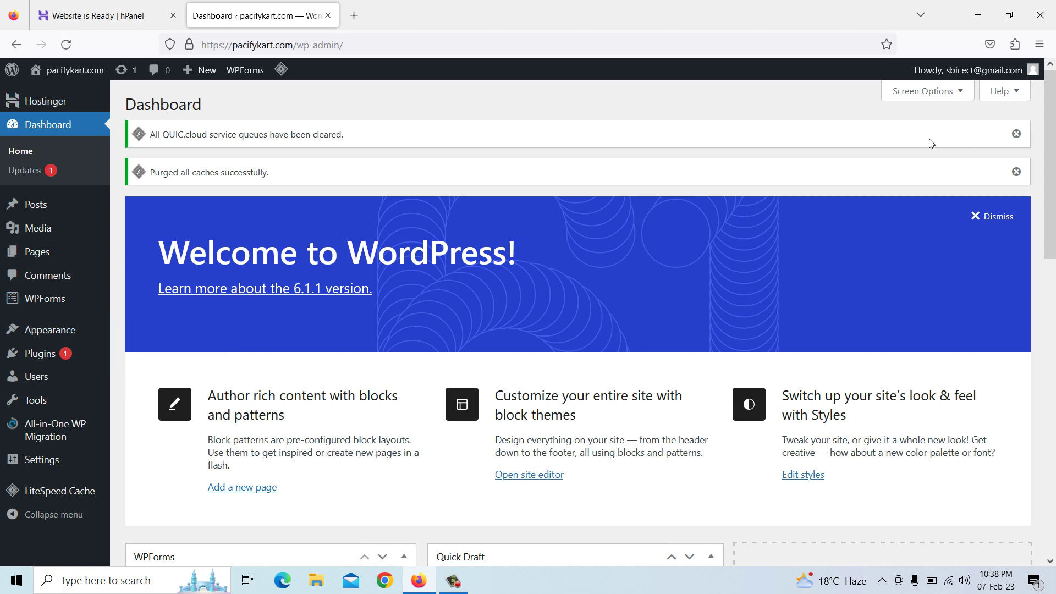
# In Screen Options, hide WPForms, Site Health, At a Glance, Activity, Quick Draft, Events and Welcome
pyautogui.click(920, 97)
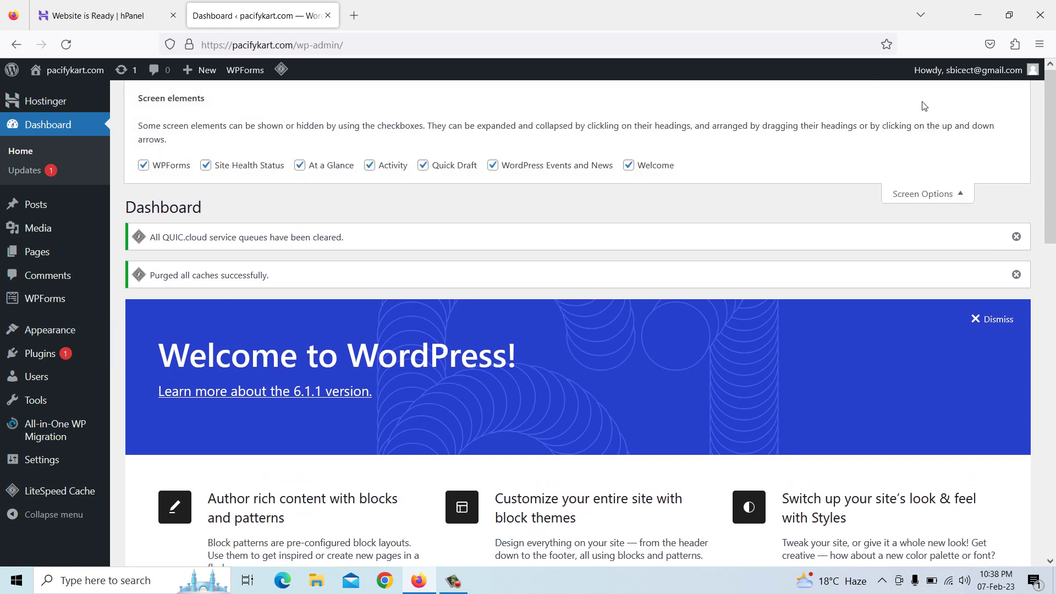
pyautogui.click(230, 173)
pyautogui.click(168, 174)
pyautogui.click(323, 173)
pyautogui.click(383, 172)
pyautogui.click(442, 172)
pyautogui.click(520, 167)
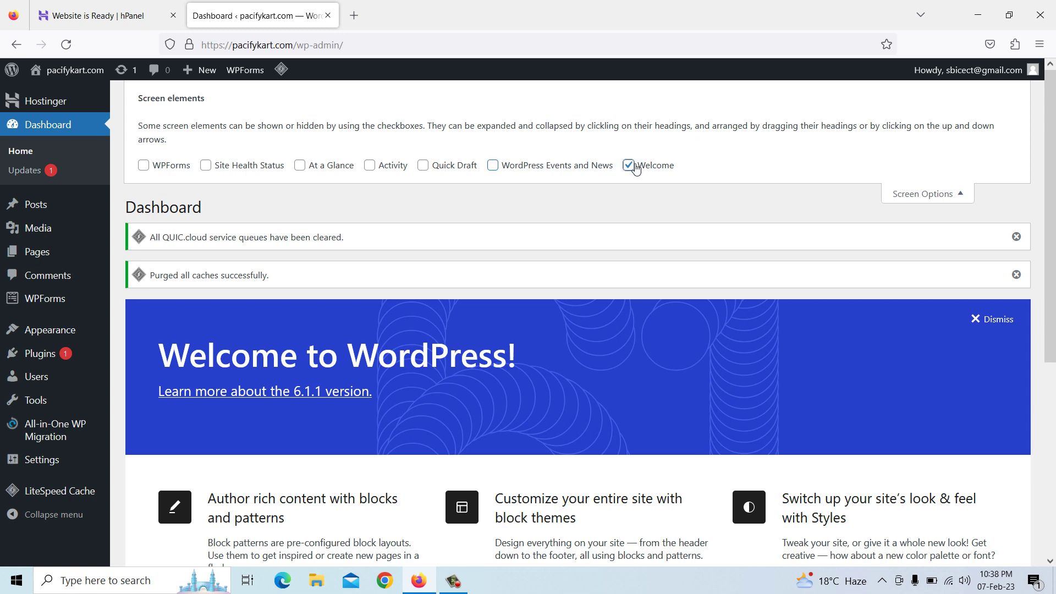
pyautogui.click(629, 165)
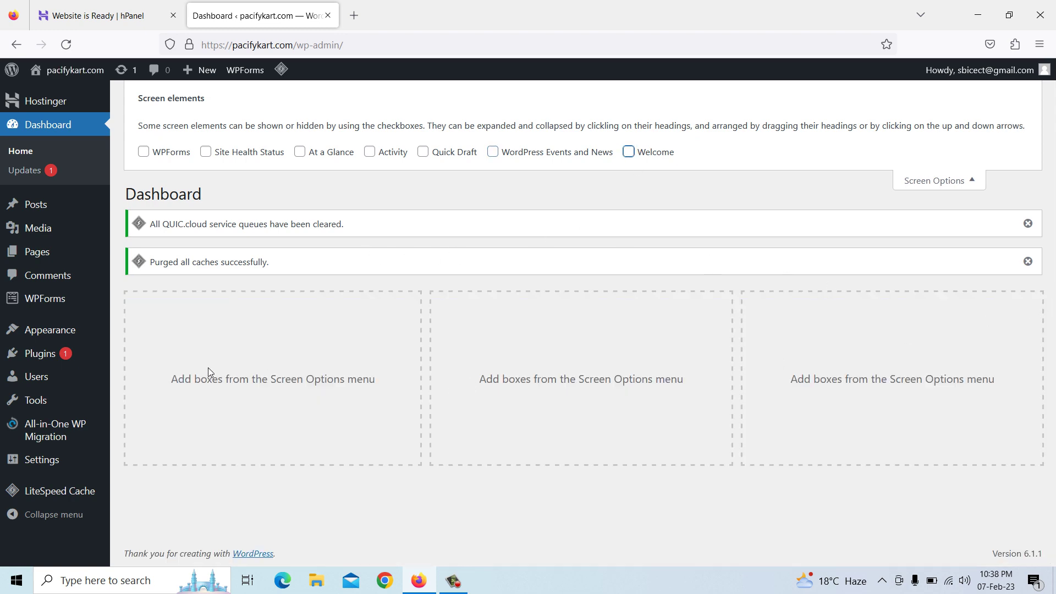
# Deactivate all six installed plugins with the Deactivate bulk action
pyautogui.click(47, 360)
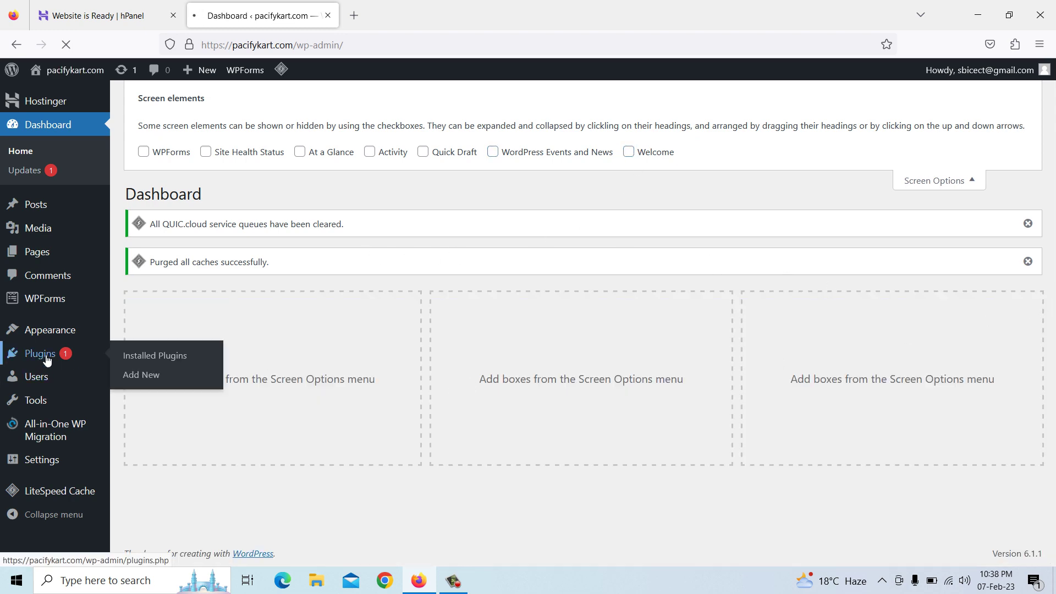
pyautogui.scroll(-3, 220, 336)
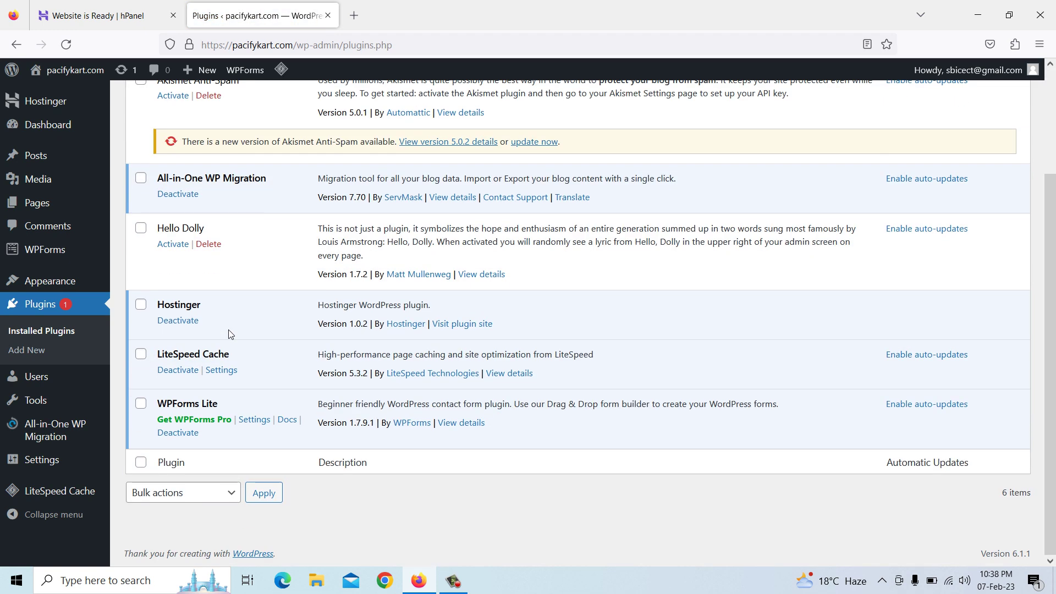
pyautogui.scroll(3, 237, 374)
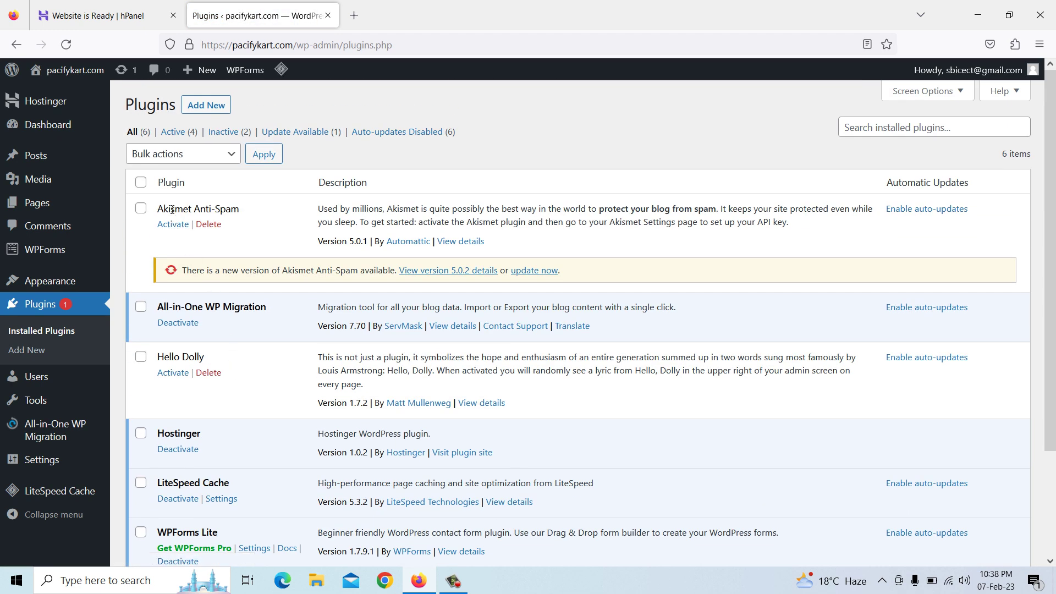
pyautogui.click(140, 183)
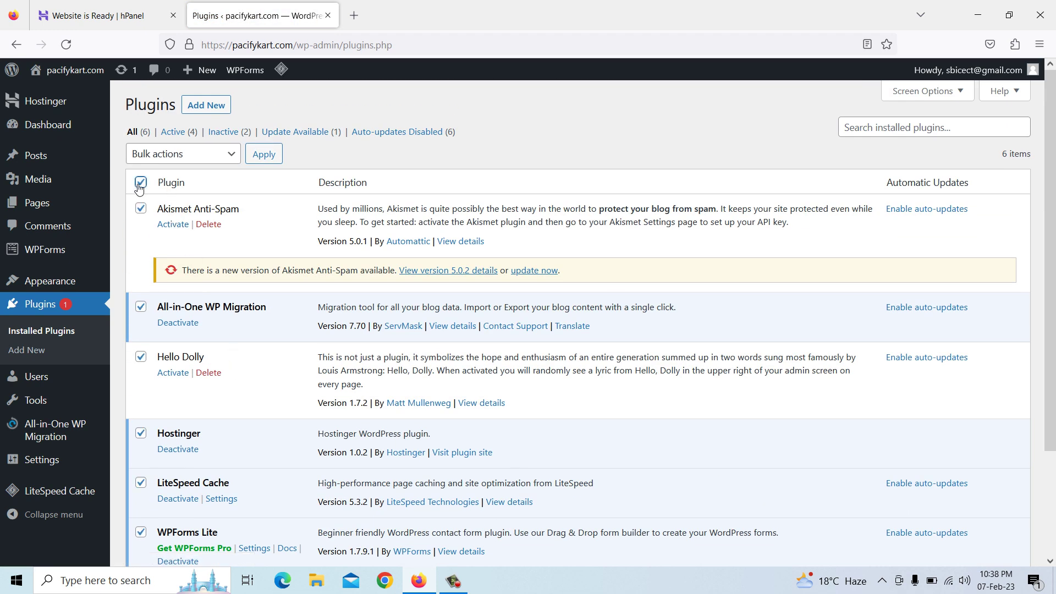
pyautogui.click(184, 156)
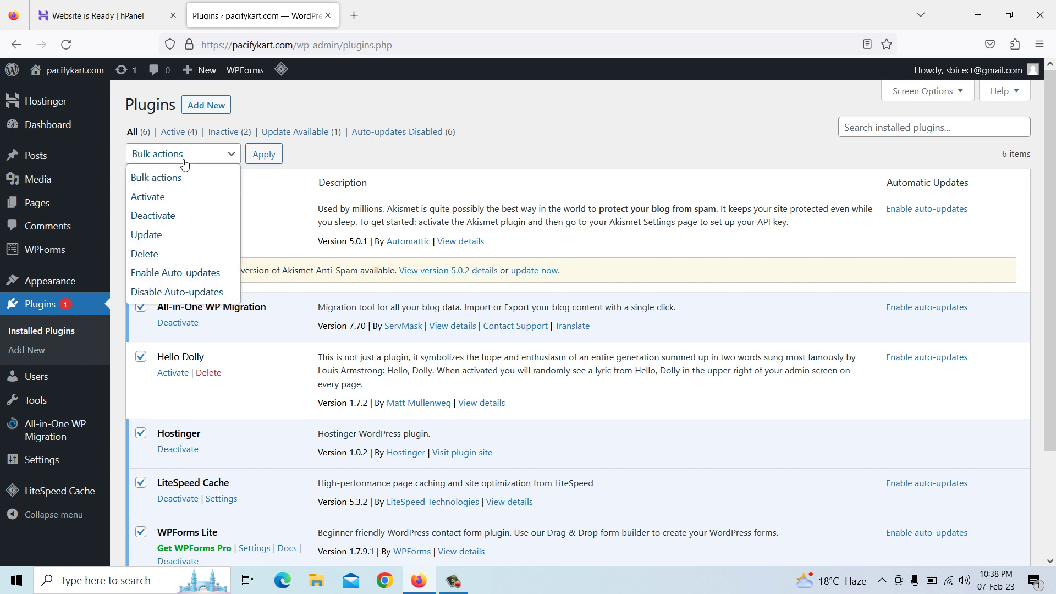
pyautogui.click(171, 216)
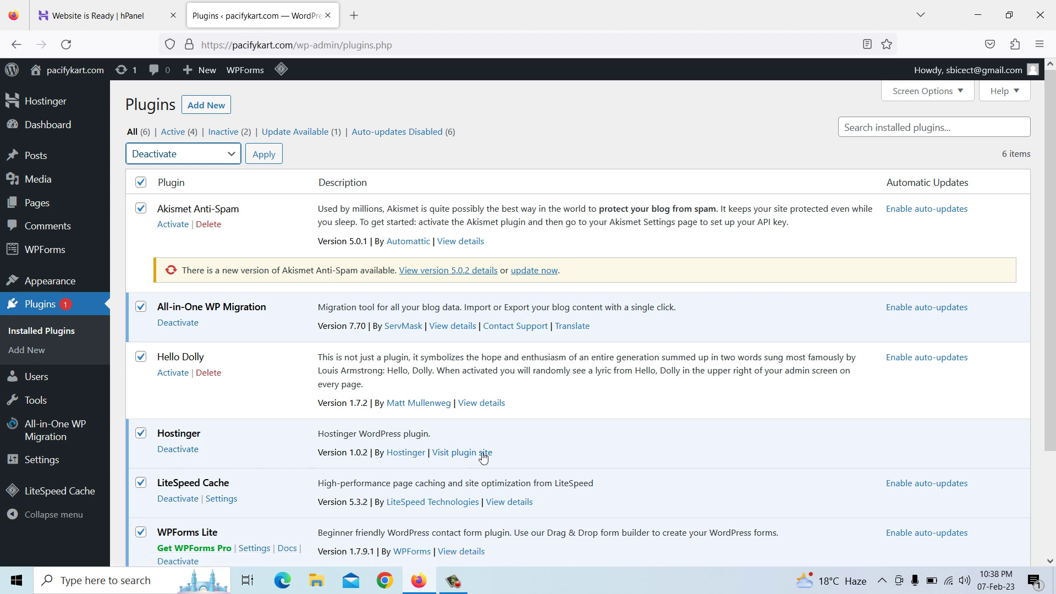
pyautogui.click(263, 155)
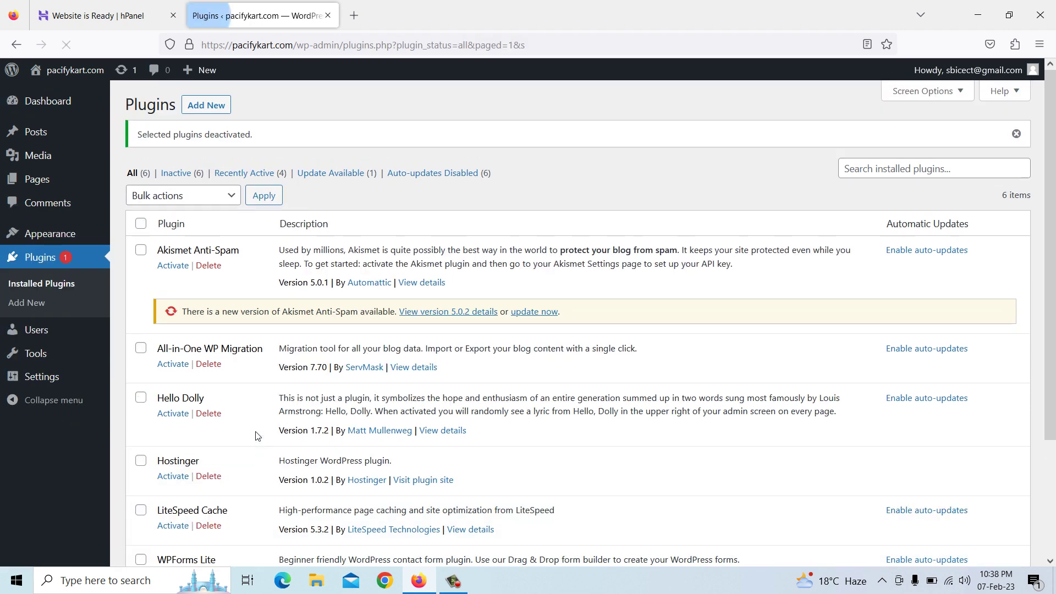
# Bulk-delete all the deactivated plugins and confirm removing their data
pyautogui.scroll(-3, 245, 406)
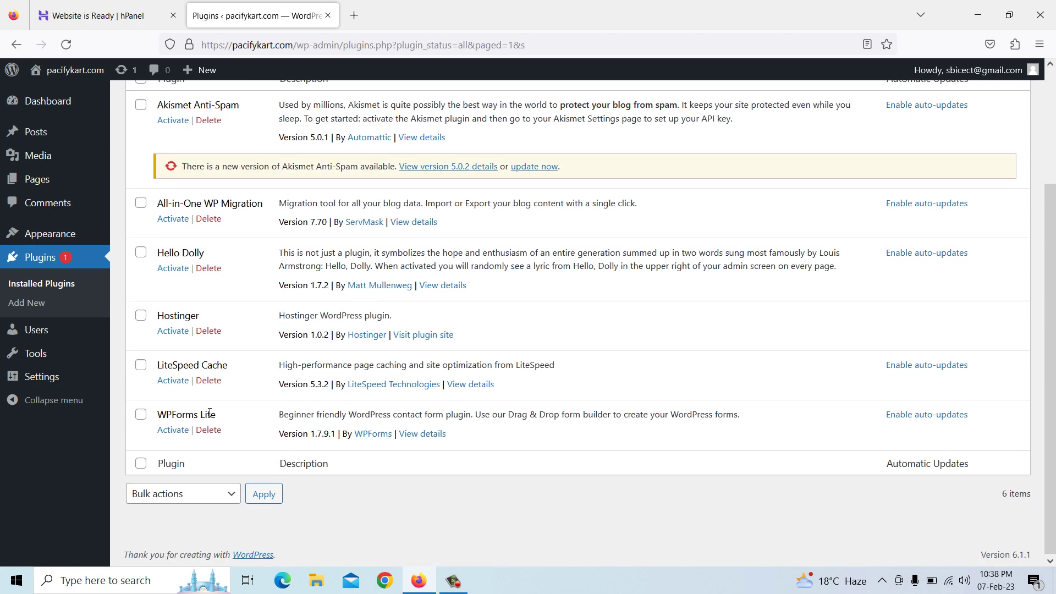
pyautogui.scroll(3, 210, 413)
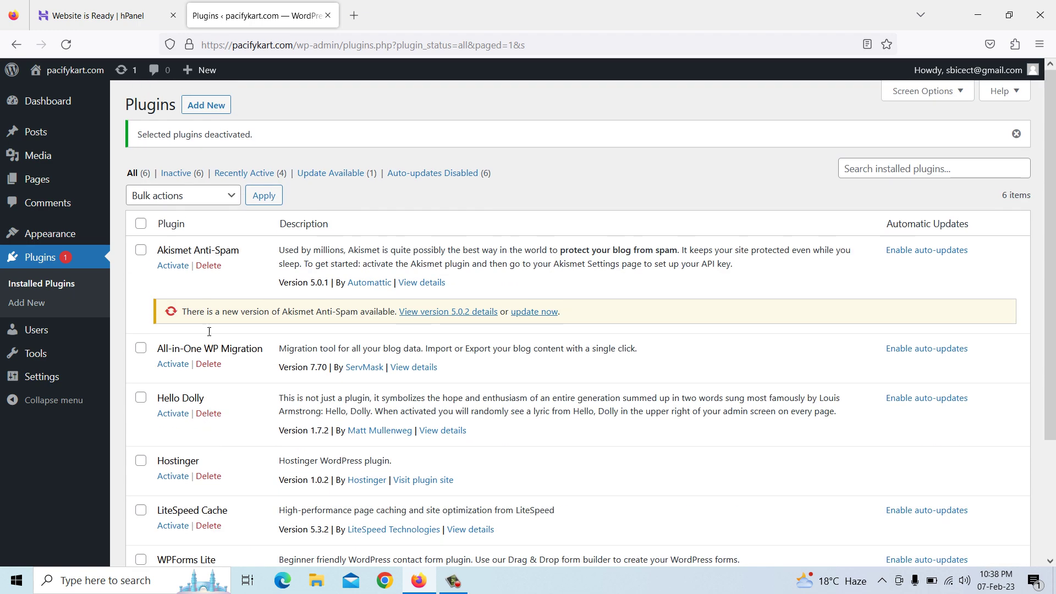
pyautogui.click(140, 224)
pyautogui.click(227, 198)
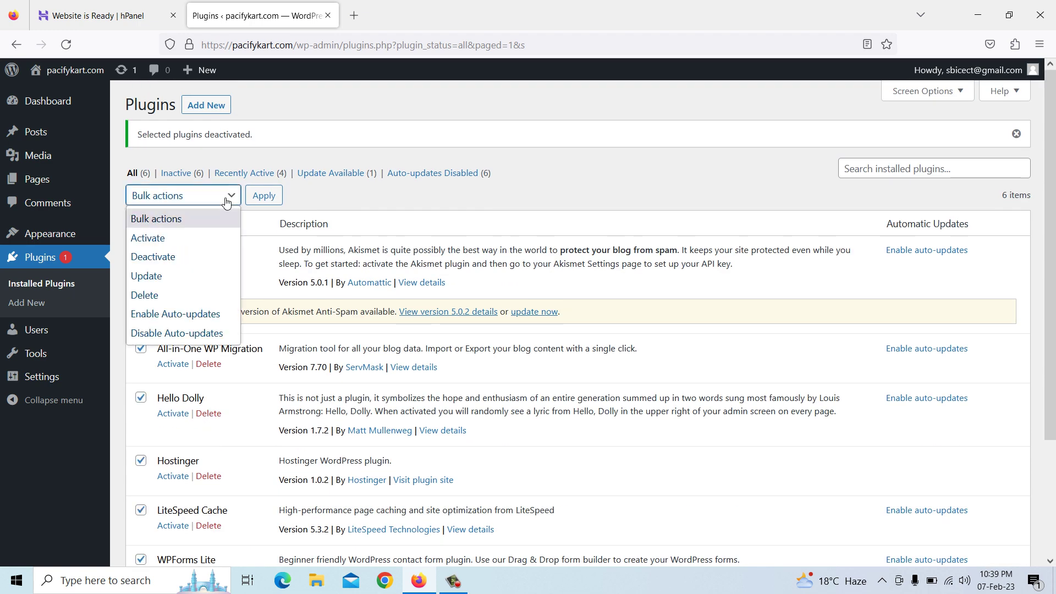
pyautogui.click(175, 293)
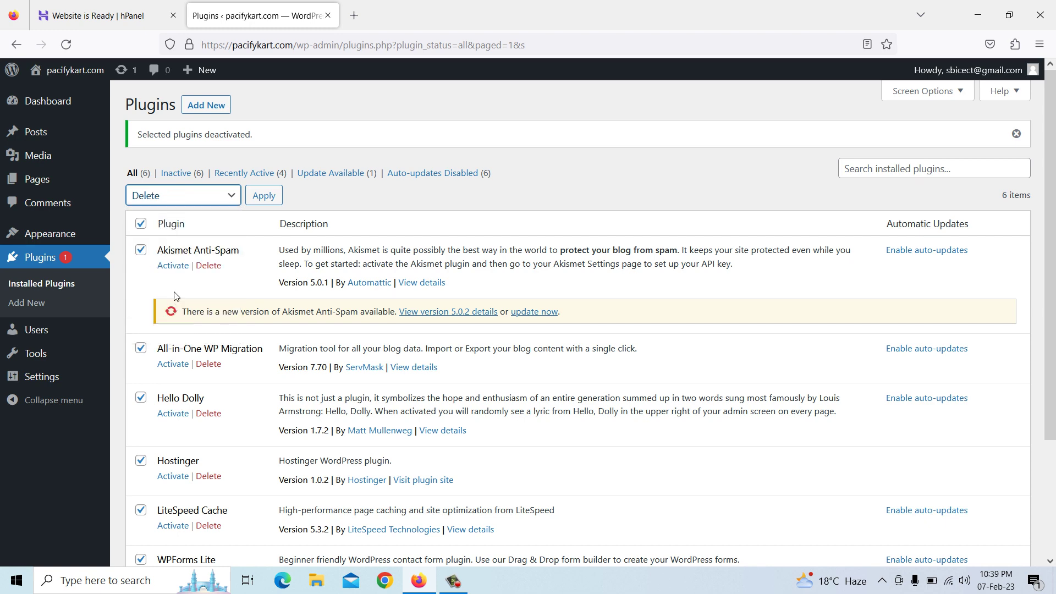
pyautogui.click(266, 199)
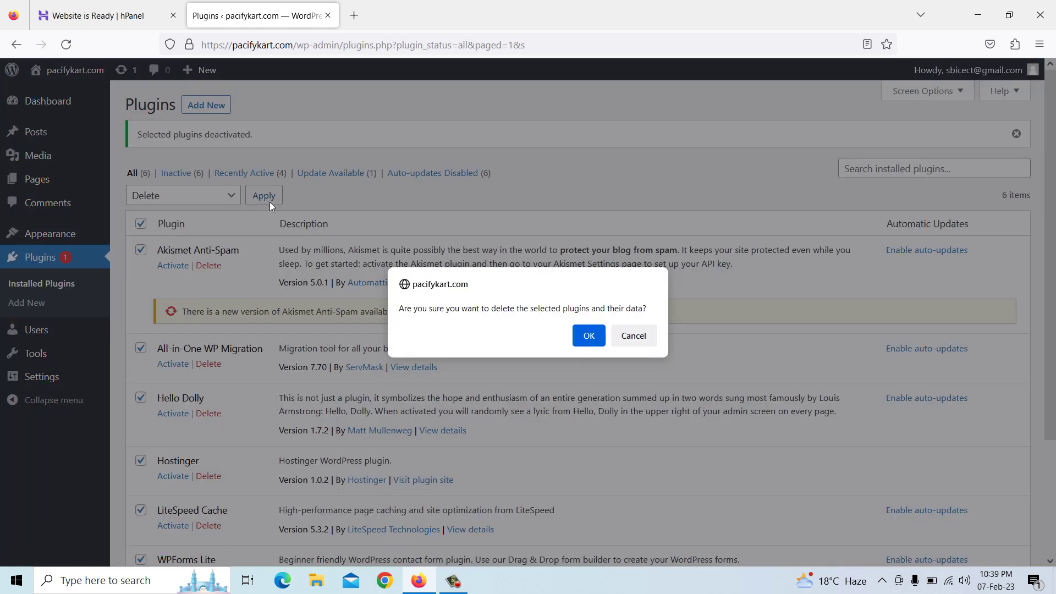
pyautogui.click(589, 336)
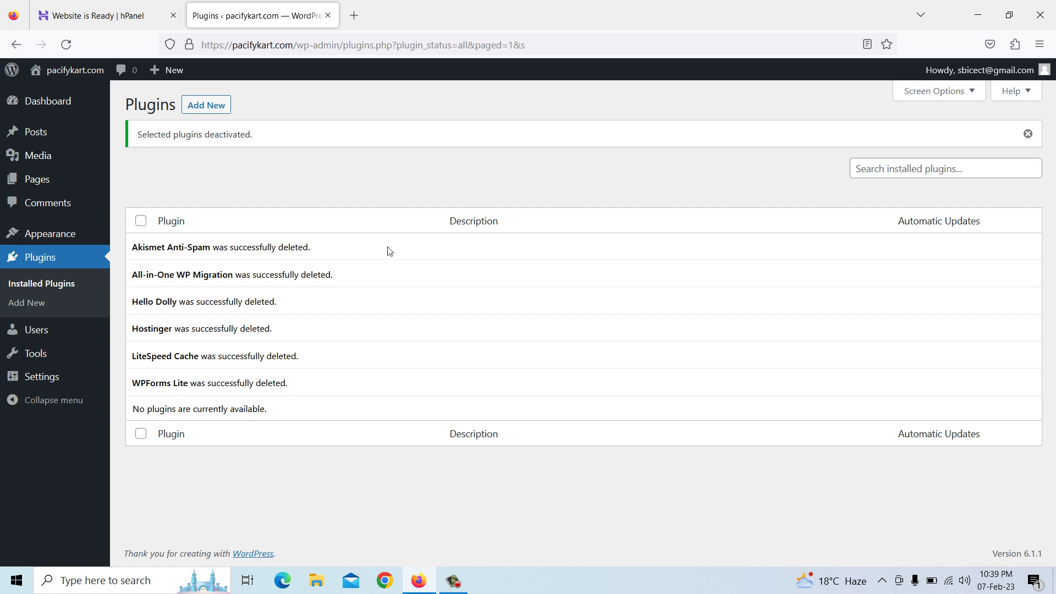
# View the live pacifykart.com homepage in a new tab, then switch back to the Plugins tab
pyautogui.click(355, 16)
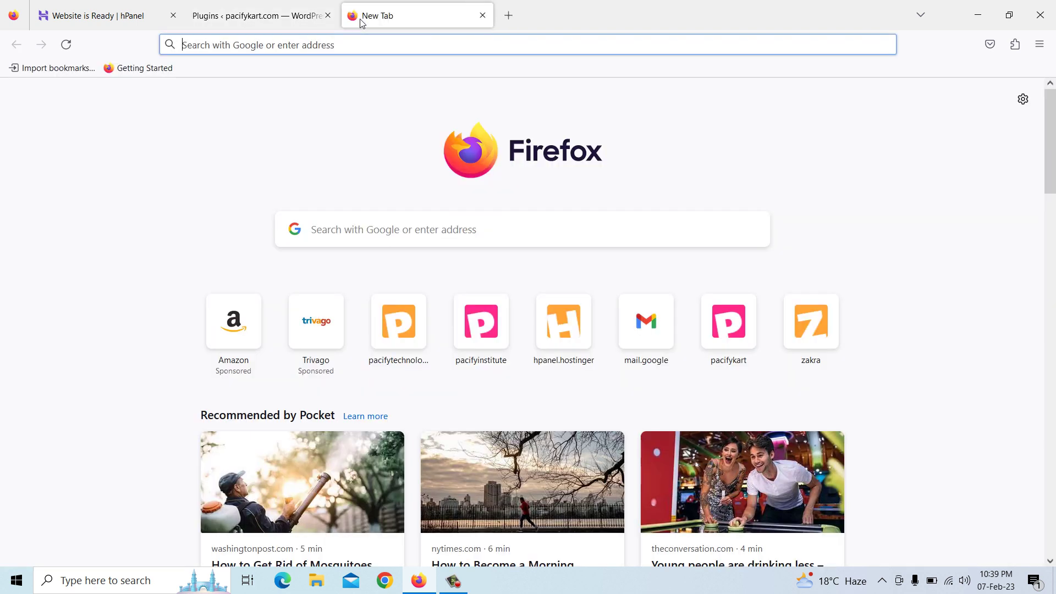
pyautogui.write('pac')
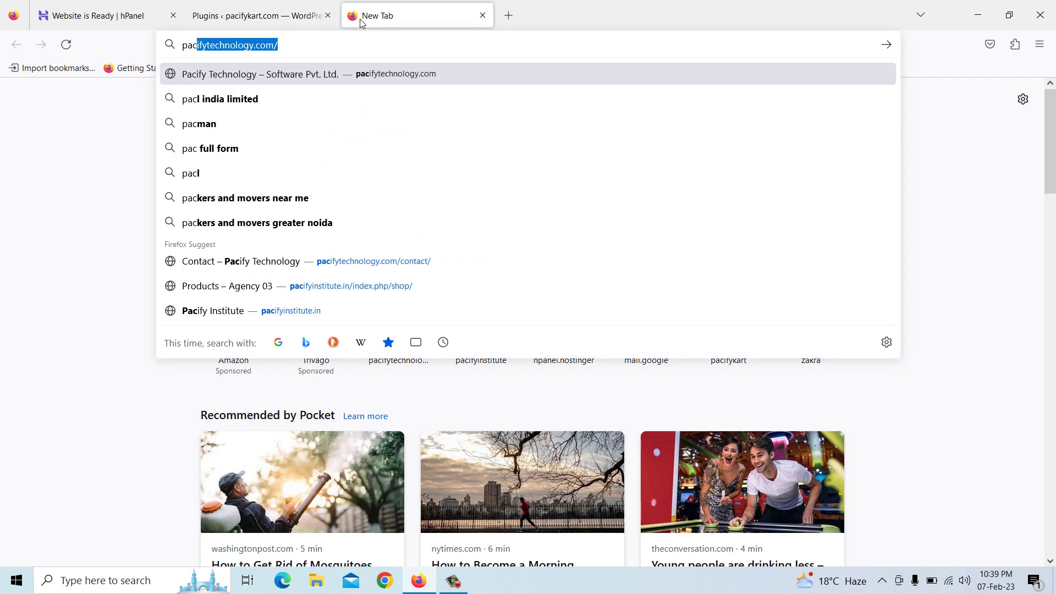
pyautogui.write('ifykart')
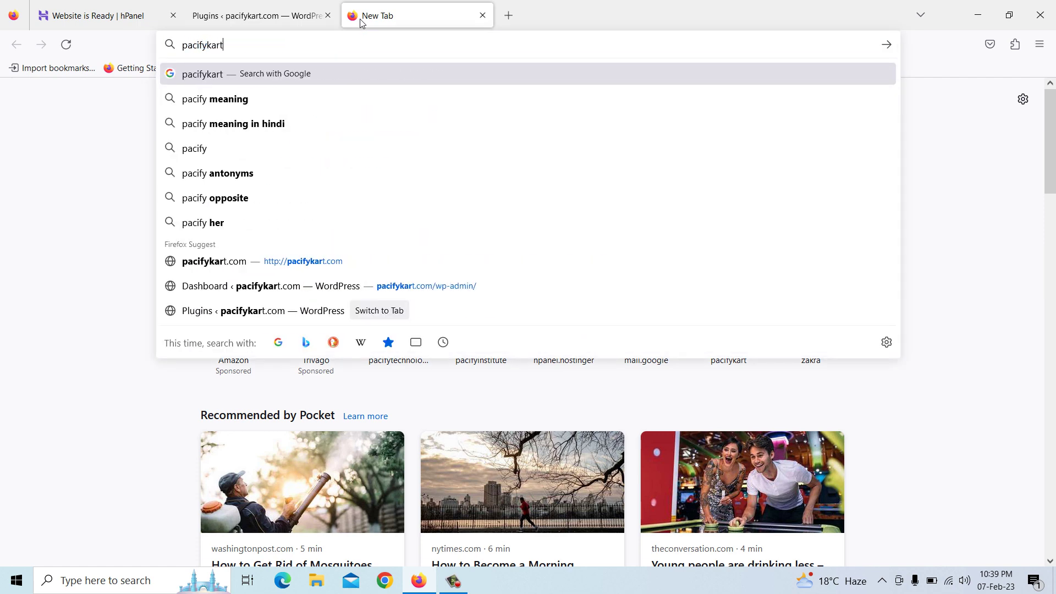
pyautogui.write('.com')
pyautogui.press('Return')
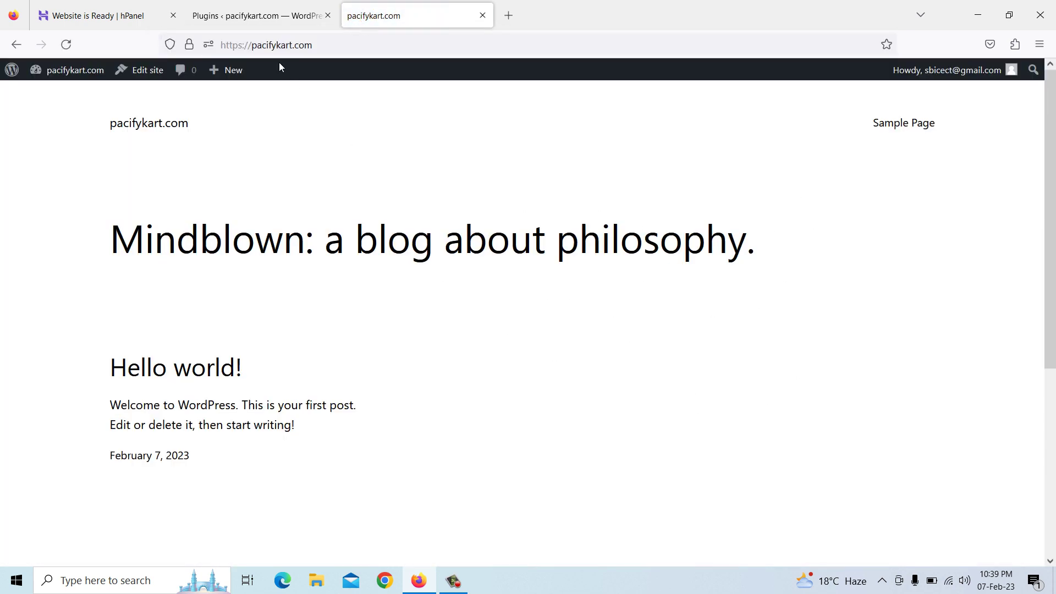
pyautogui.click(256, 19)
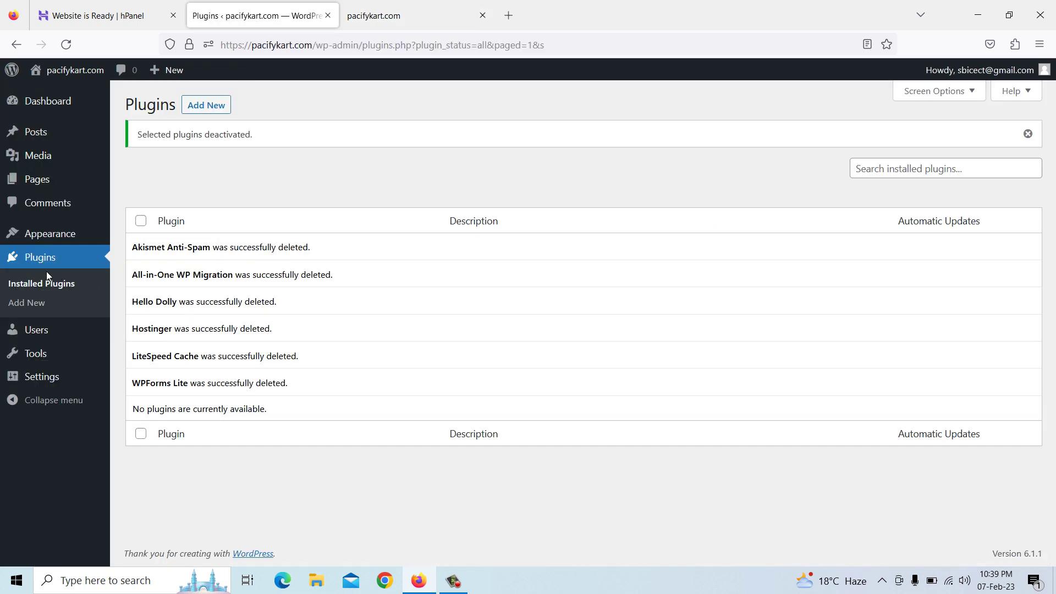
# Delete the Twenty Twenty-One and Twenty Twenty-Two themes from their Theme Details
pyautogui.click(46, 239)
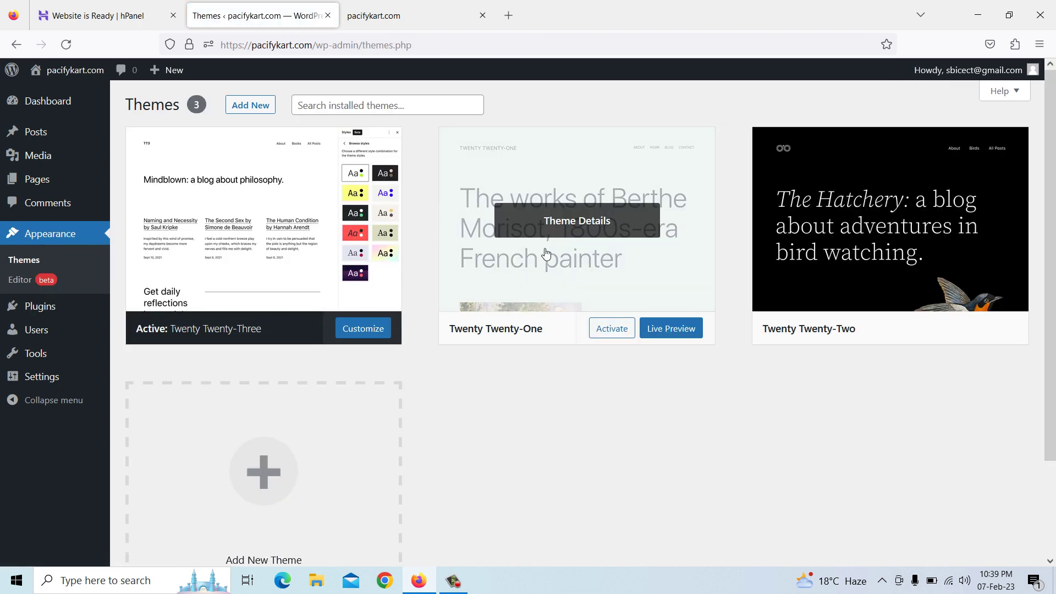
pyautogui.click(541, 286)
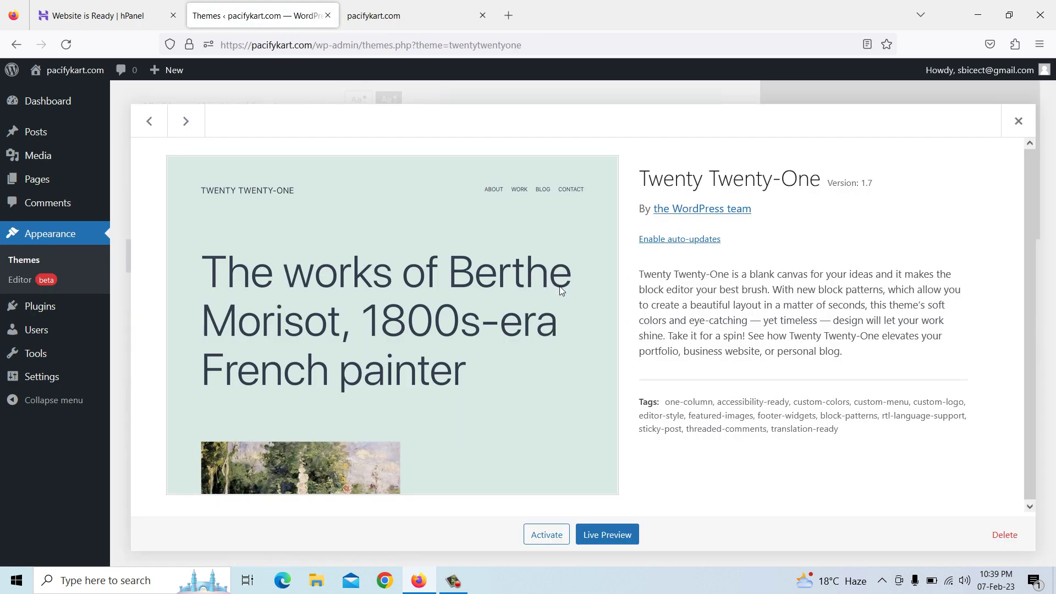
pyautogui.click(1000, 529)
pyautogui.click(593, 356)
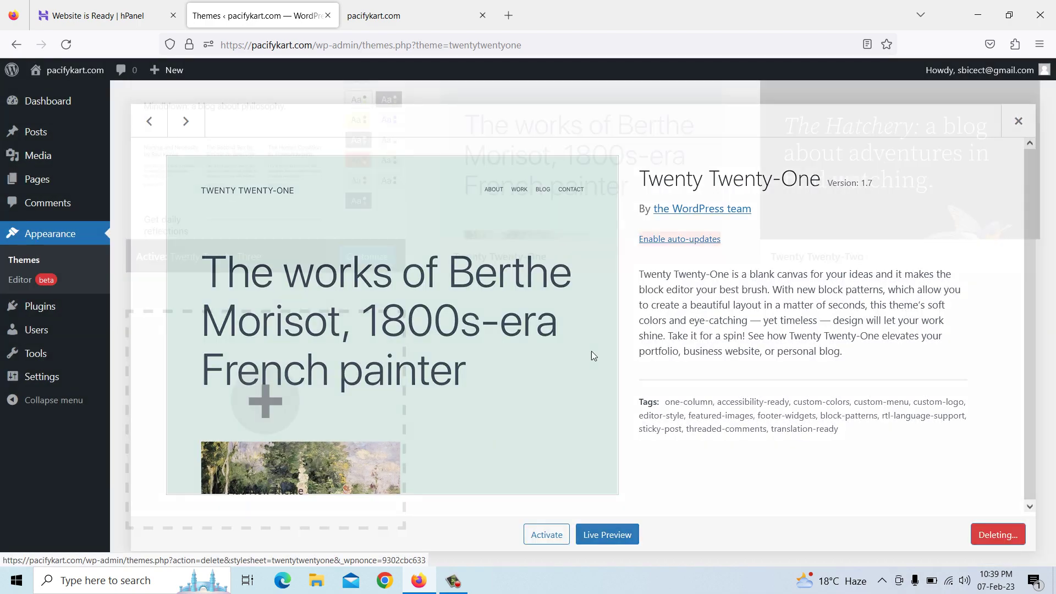
pyautogui.click(668, 225)
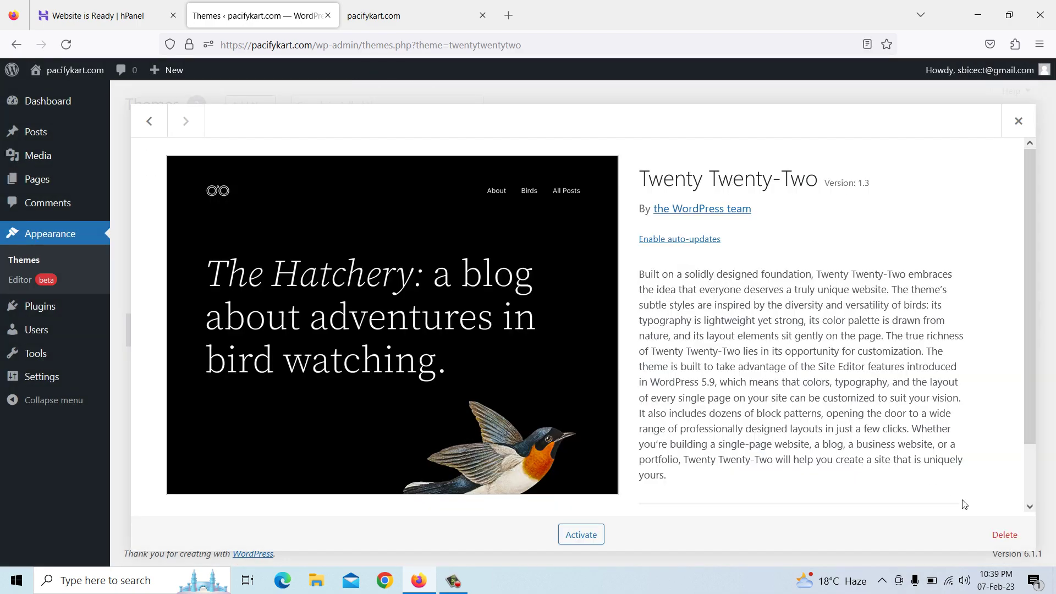
pyautogui.click(1005, 535)
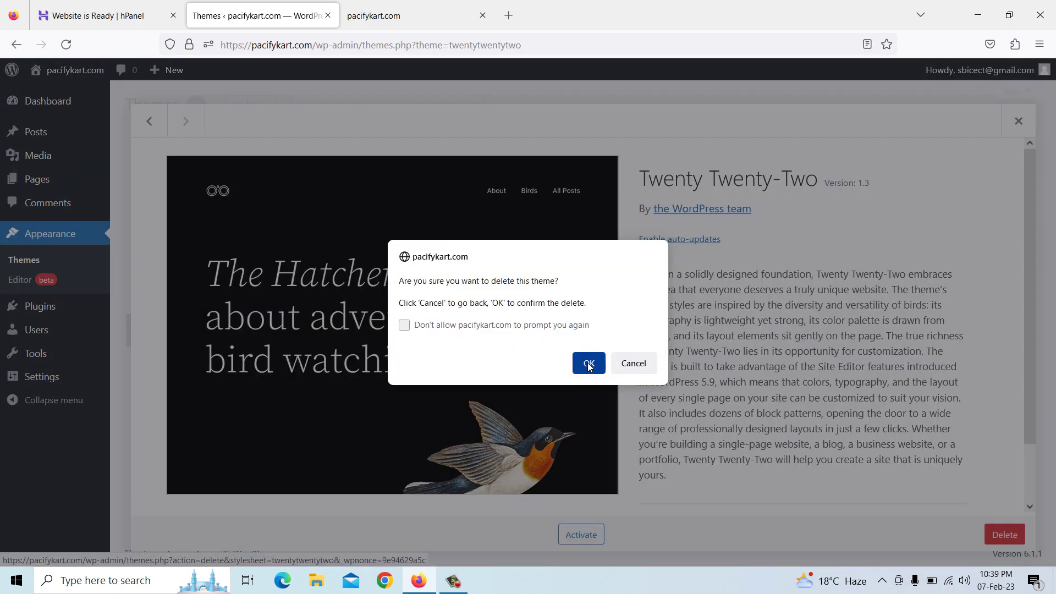
pyautogui.click(589, 364)
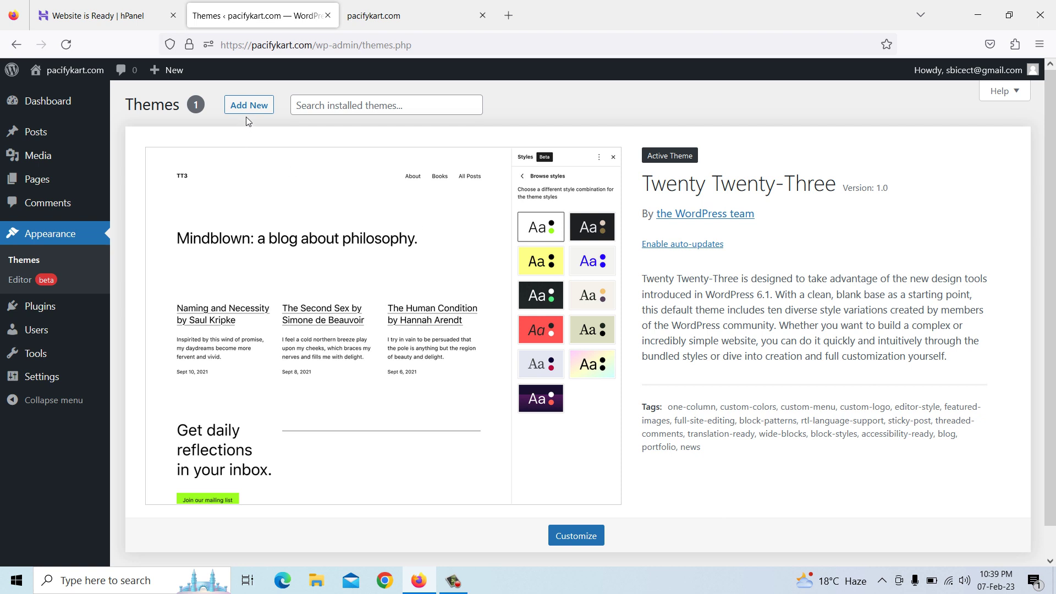
# Add the Zakra theme from the theme browser, install it and activate it
pyautogui.click(249, 107)
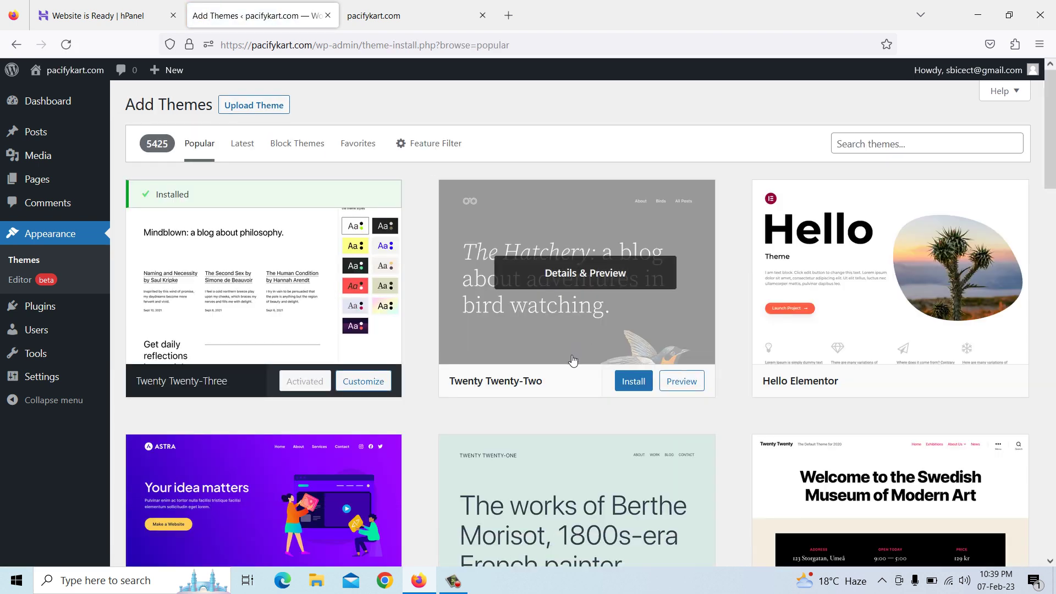
pyautogui.scroll(-12, 572, 360)
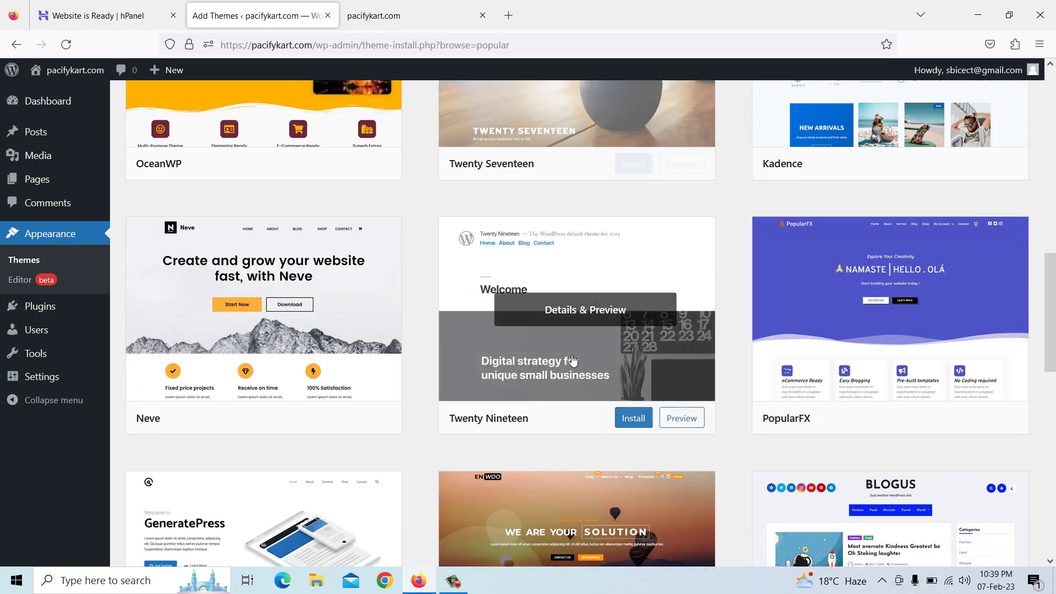
pyautogui.scroll(-8, 573, 360)
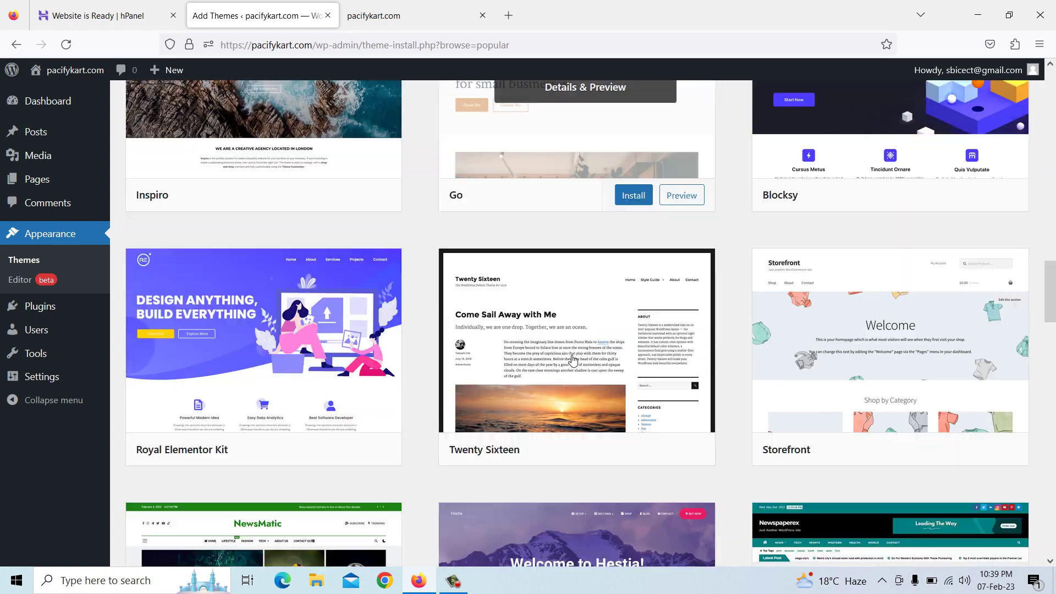
pyautogui.scroll(-10, 573, 360)
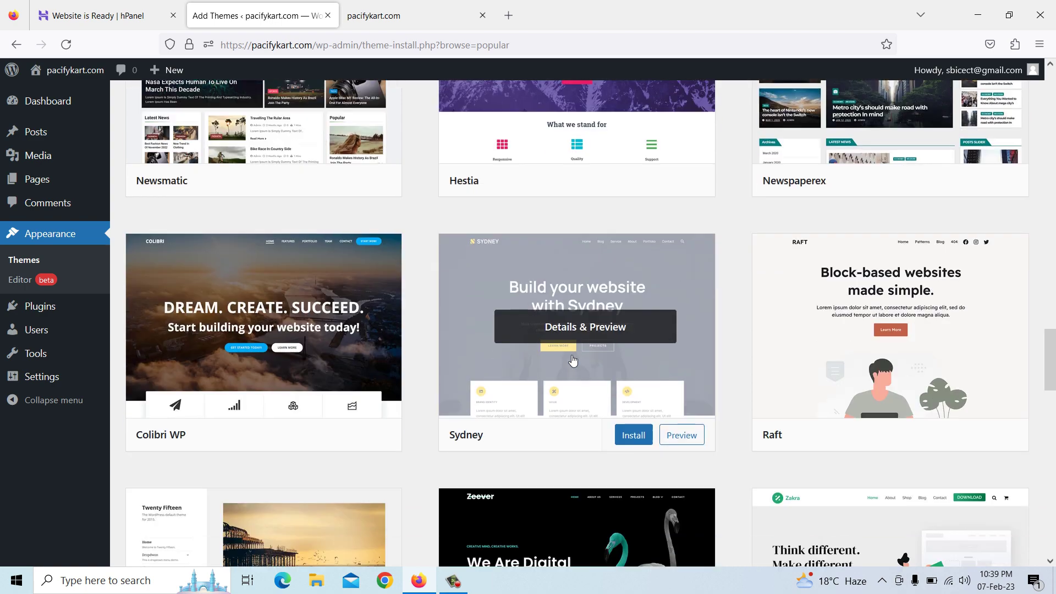
pyautogui.scroll(-2, 572, 360)
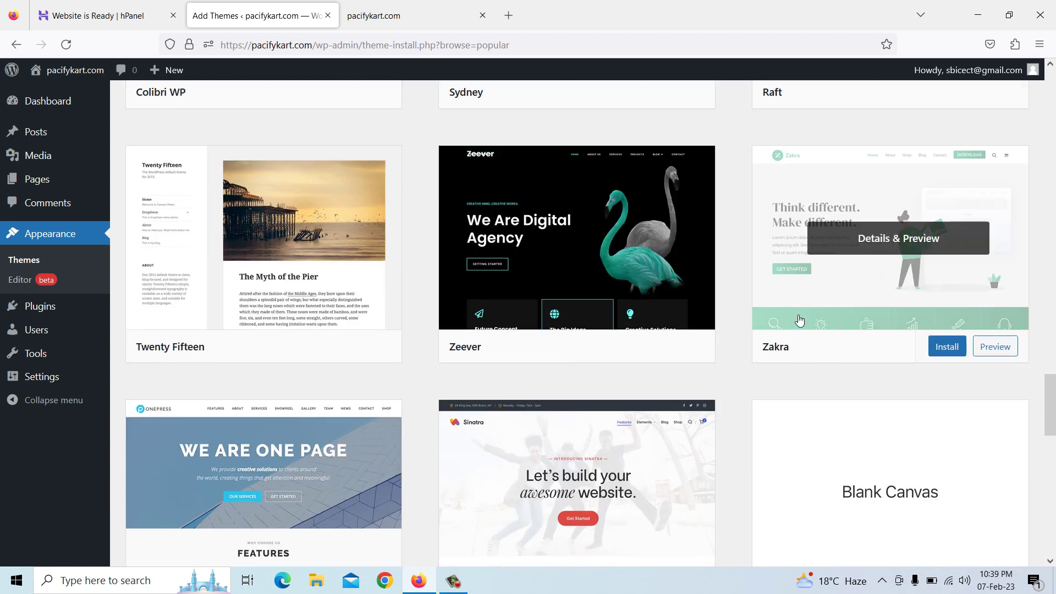
pyautogui.click(945, 354)
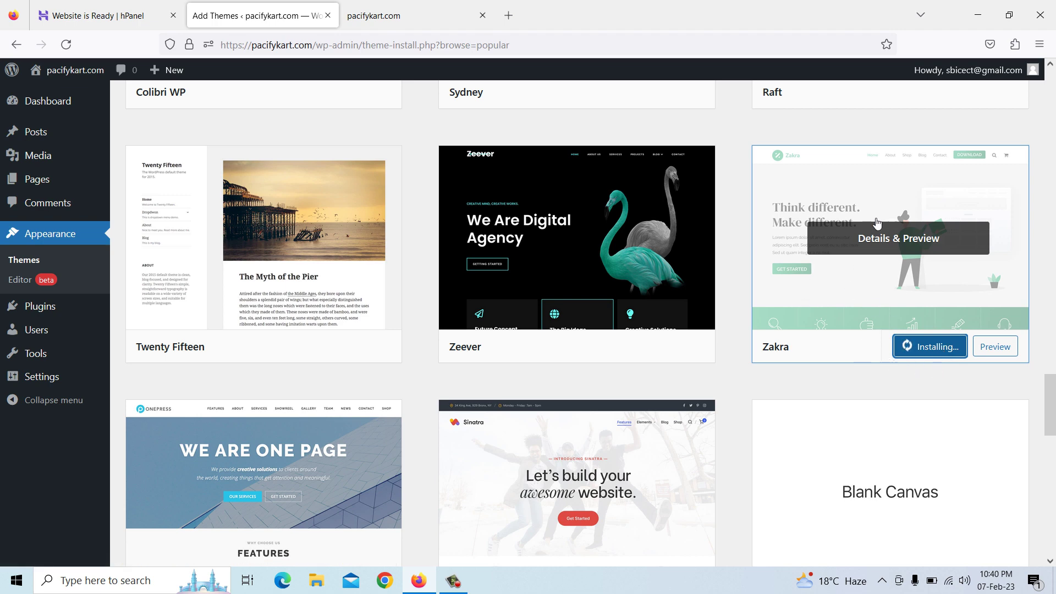
pyautogui.click(923, 348)
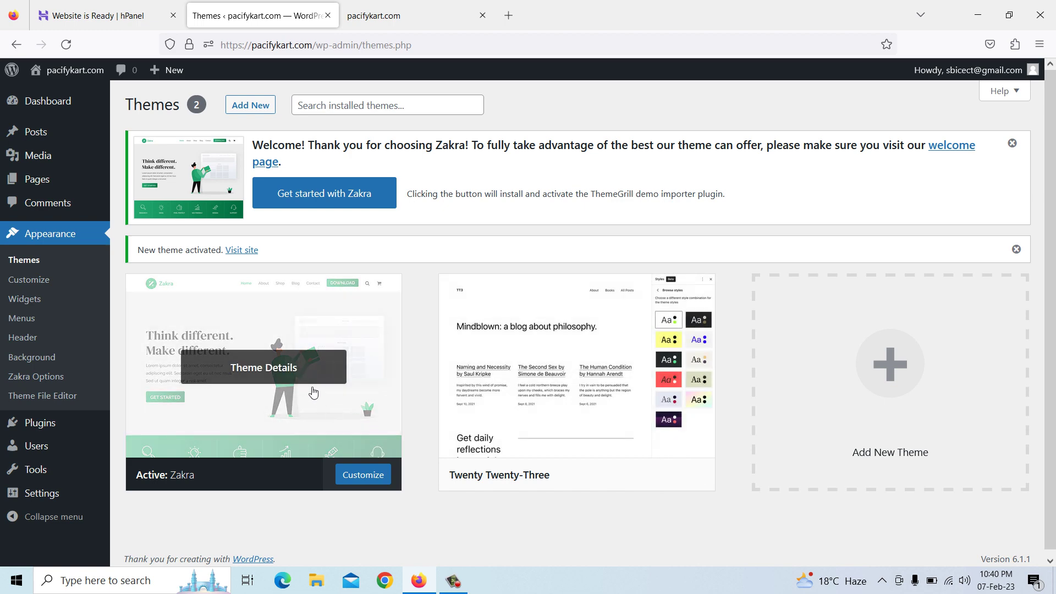
# Delete the Twenty Twenty-Three theme and confirm
pyautogui.click(598, 331)
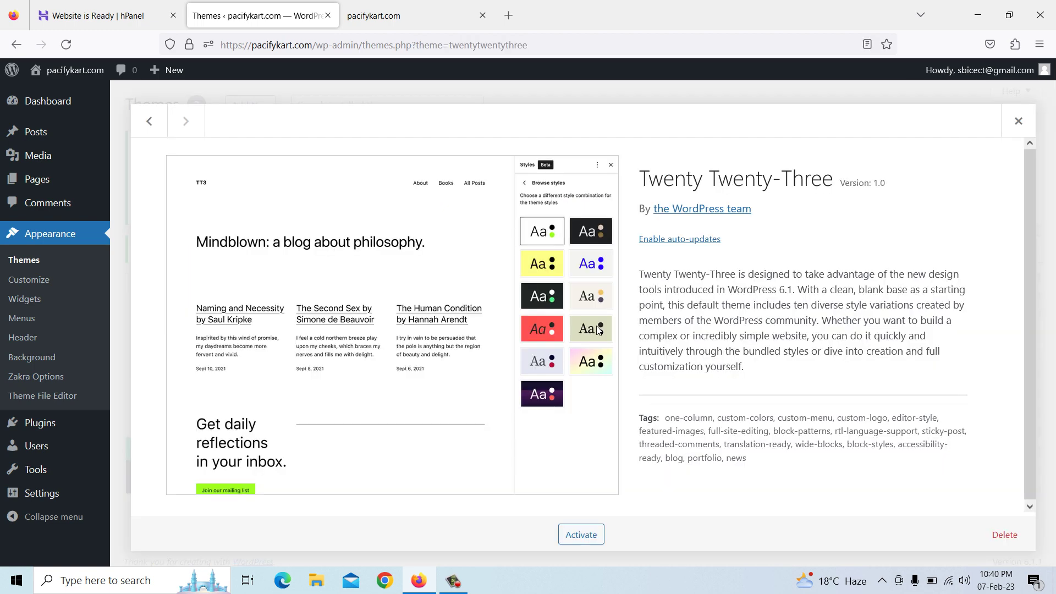
pyautogui.click(1004, 536)
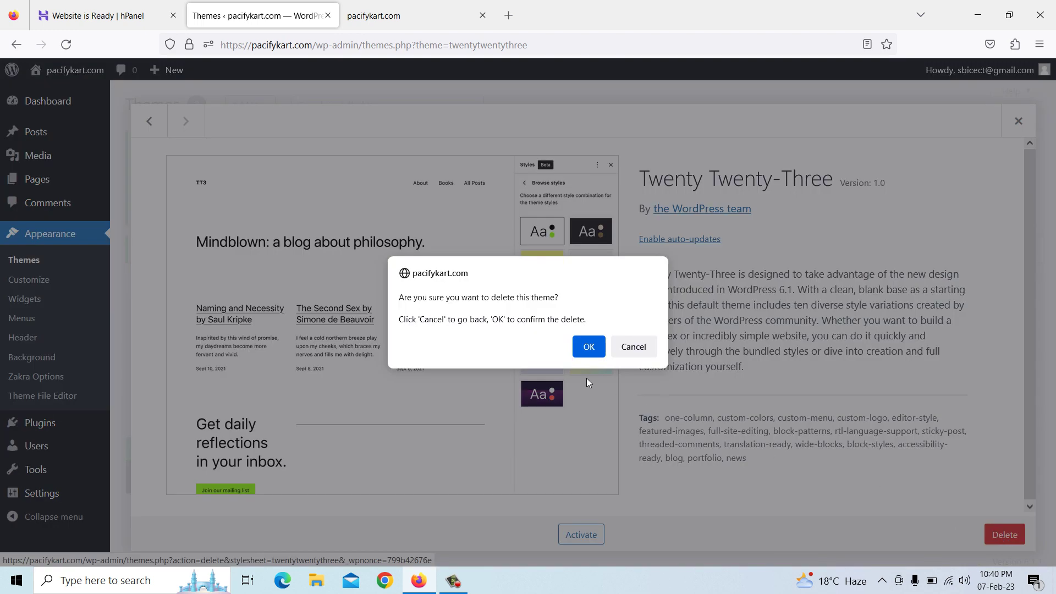
pyautogui.click(589, 347)
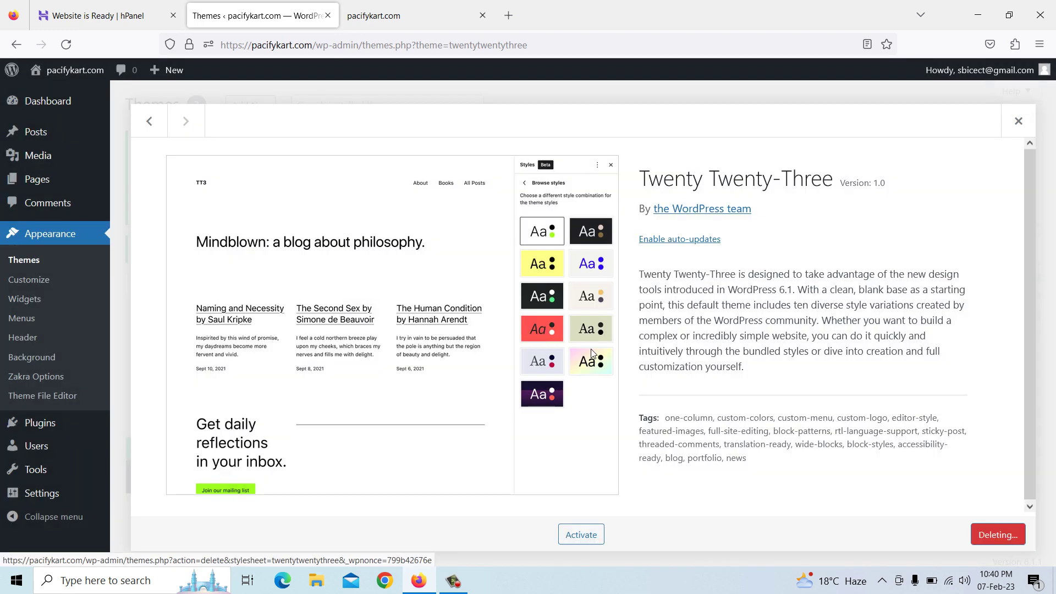
# Preview the active Zakra theme in the Customizer, then return to its theme details
pyautogui.click(377, 364)
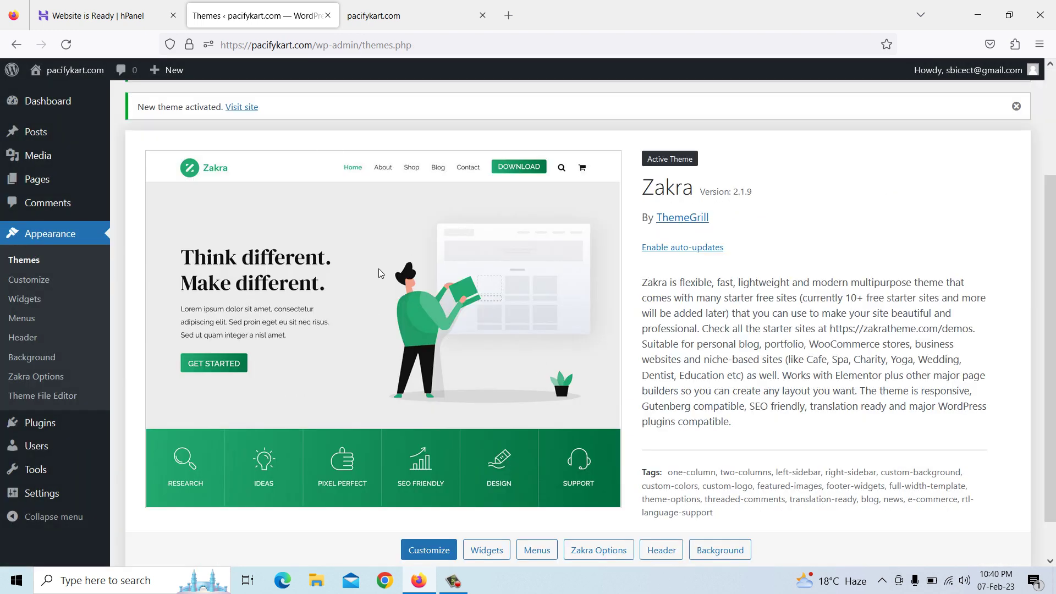
pyautogui.click(433, 551)
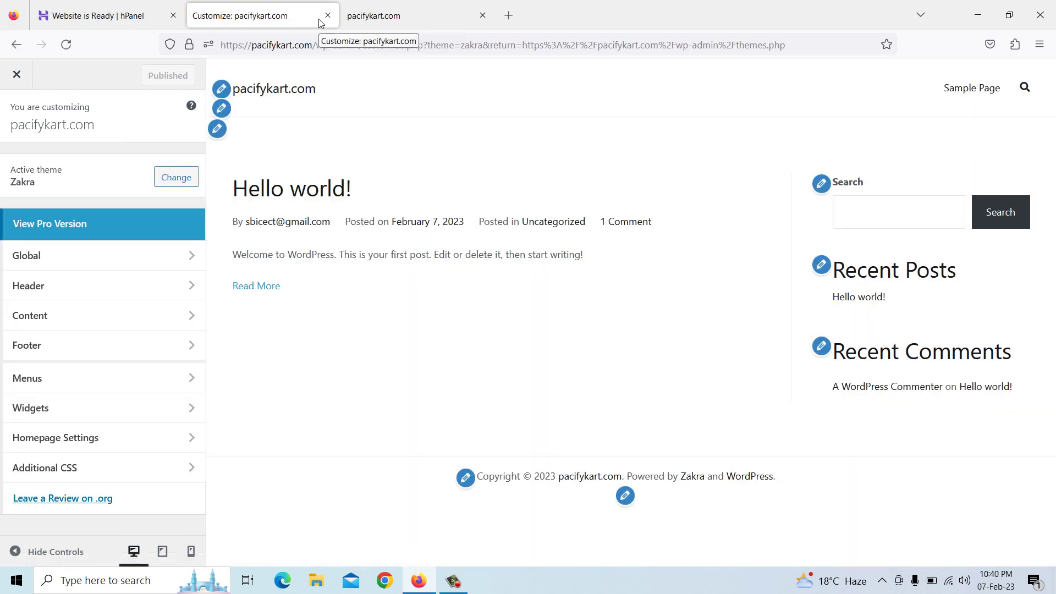
pyautogui.click(18, 77)
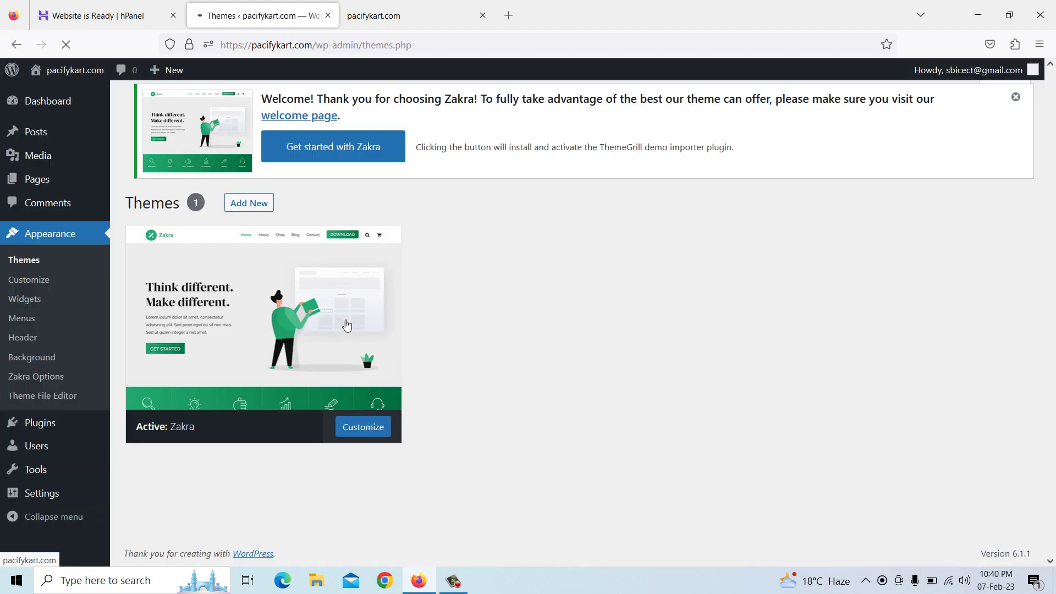
pyautogui.click(347, 325)
pyautogui.scroll(2, 347, 330)
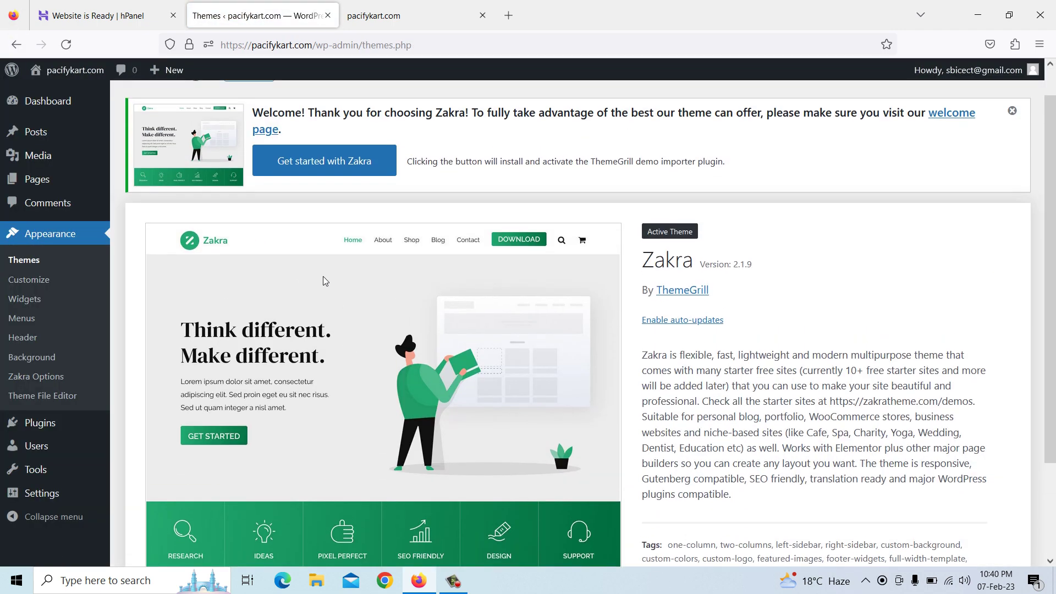
pyautogui.scroll(1, 328, 188)
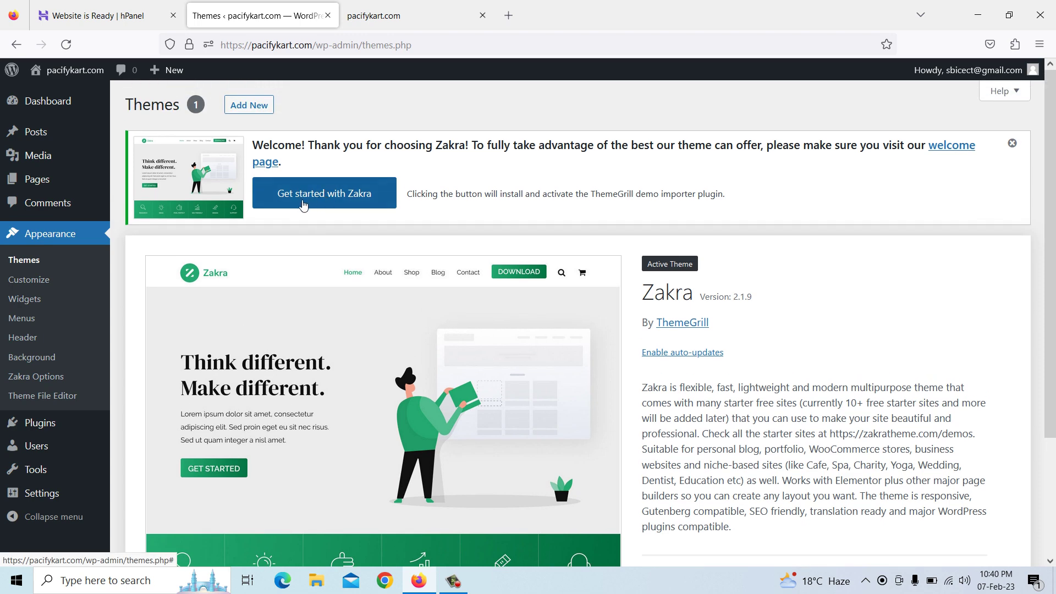
# Install the Zakra demo importer and confirm importing the Agency 03 demo
pyautogui.click(322, 202)
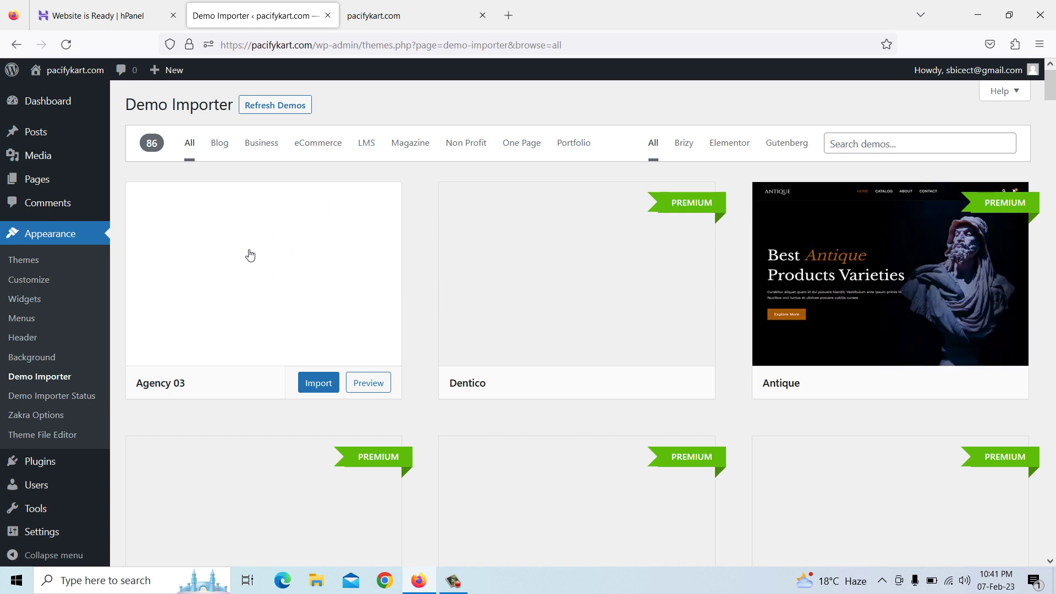
pyautogui.click(318, 384)
pyautogui.click(669, 391)
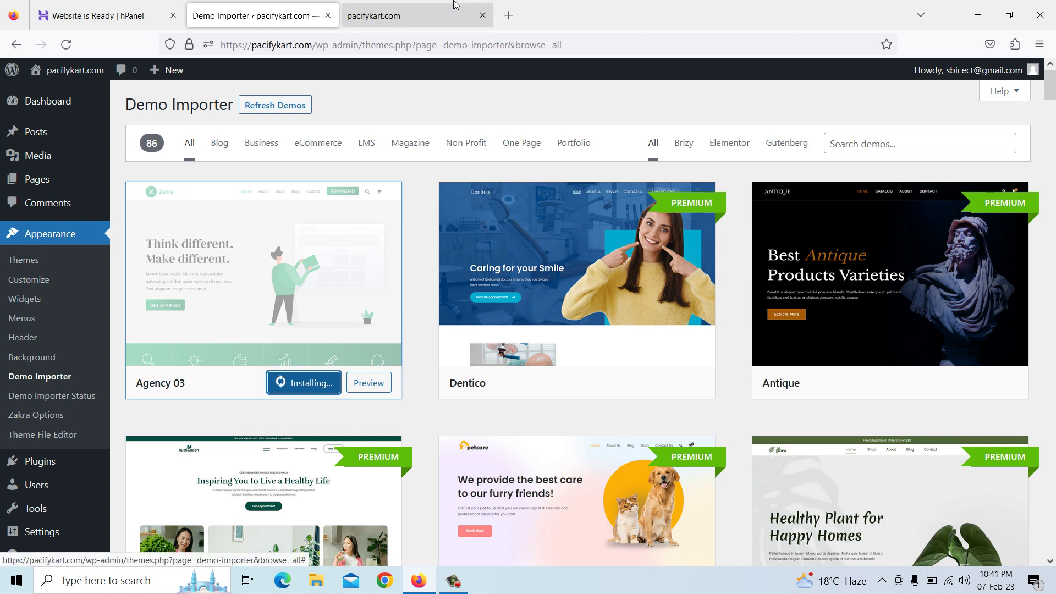
# Reload the site's front page to check Zakra, then return to the Demo Importer
pyautogui.click(422, 18)
pyautogui.rightClick(479, 149)
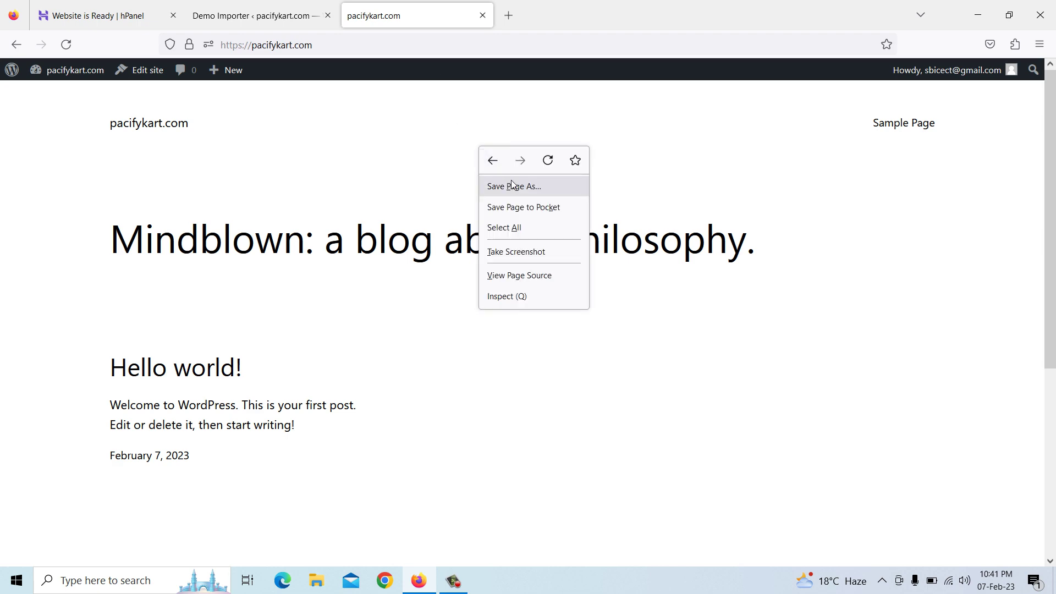
pyautogui.click(548, 160)
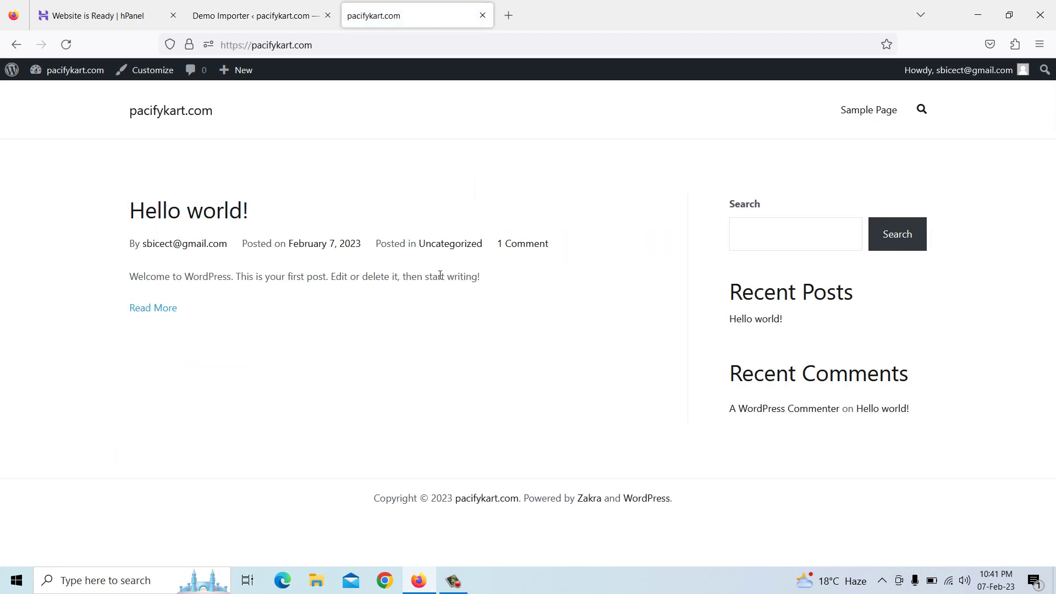
pyautogui.click(244, 17)
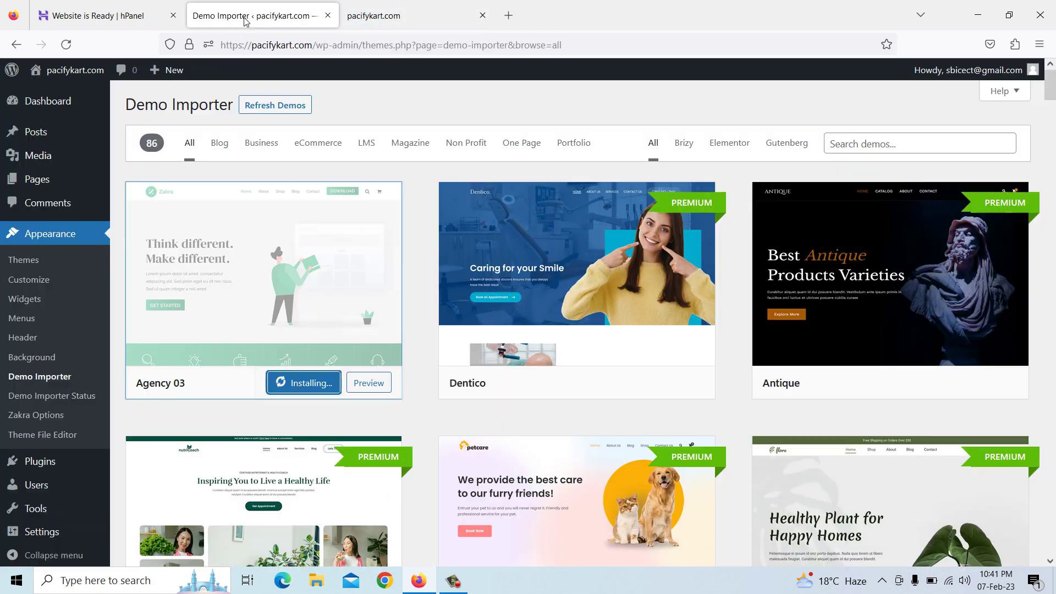
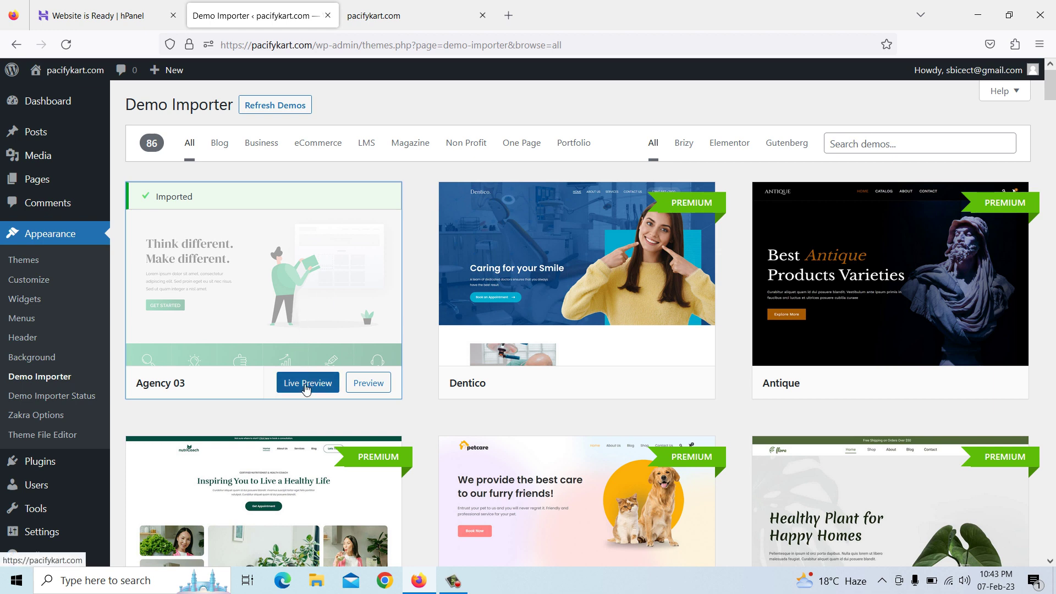
# Reload the pacifykart.com front page and scroll through the imported Agency 03 demo homepage
pyautogui.click(379, 21)
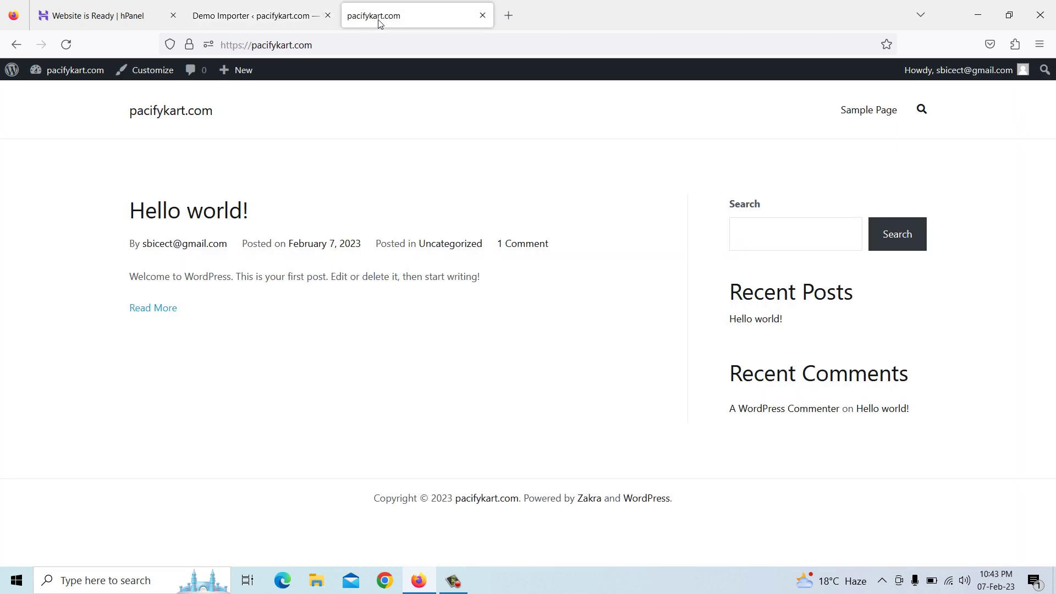
pyautogui.rightClick(388, 122)
pyautogui.click(456, 146)
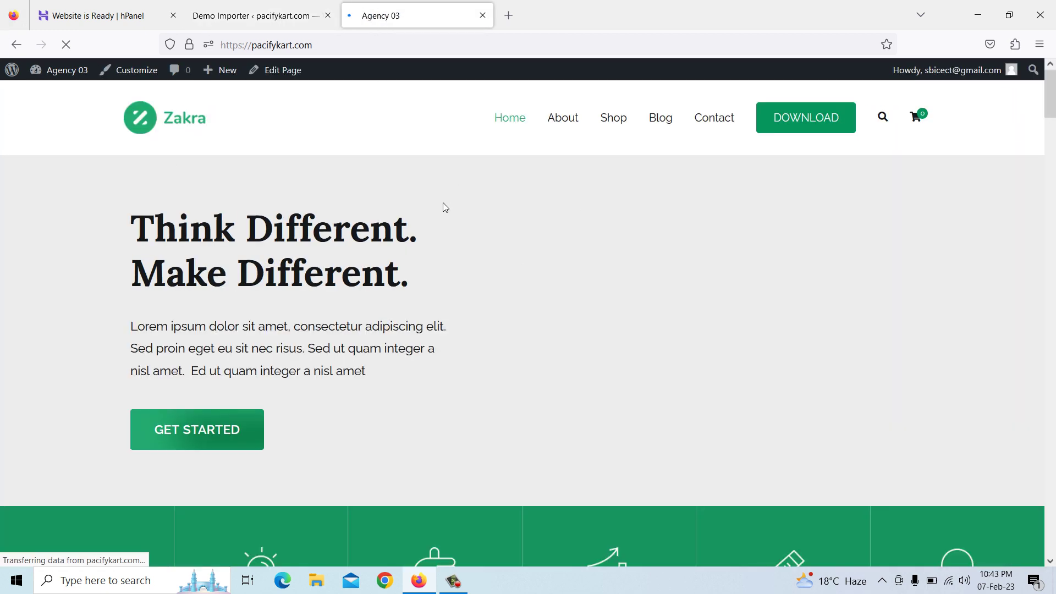
pyautogui.scroll(-8, 545, 312)
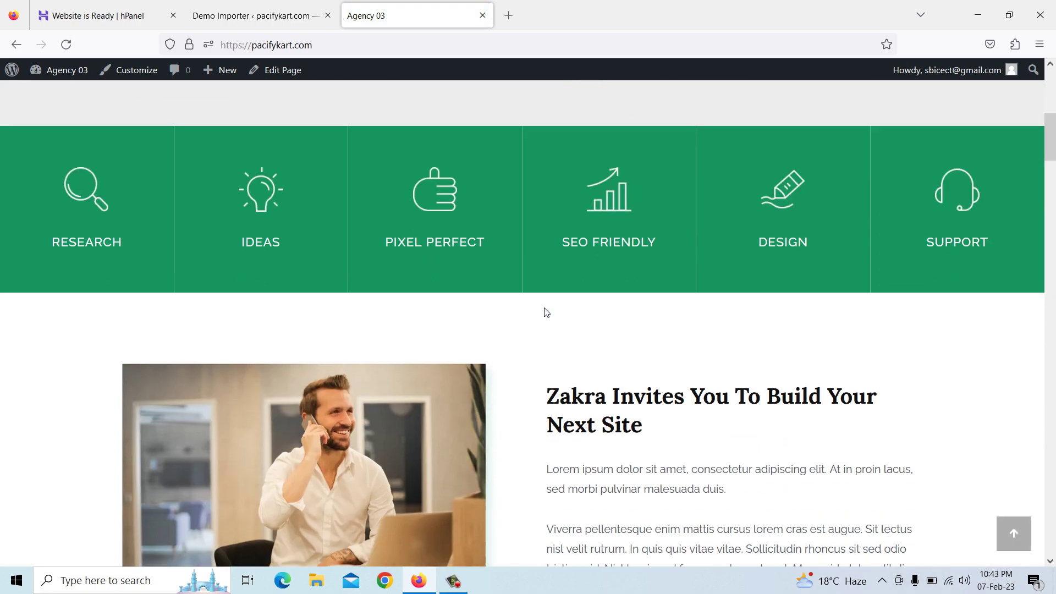
pyautogui.scroll(-1, 550, 324)
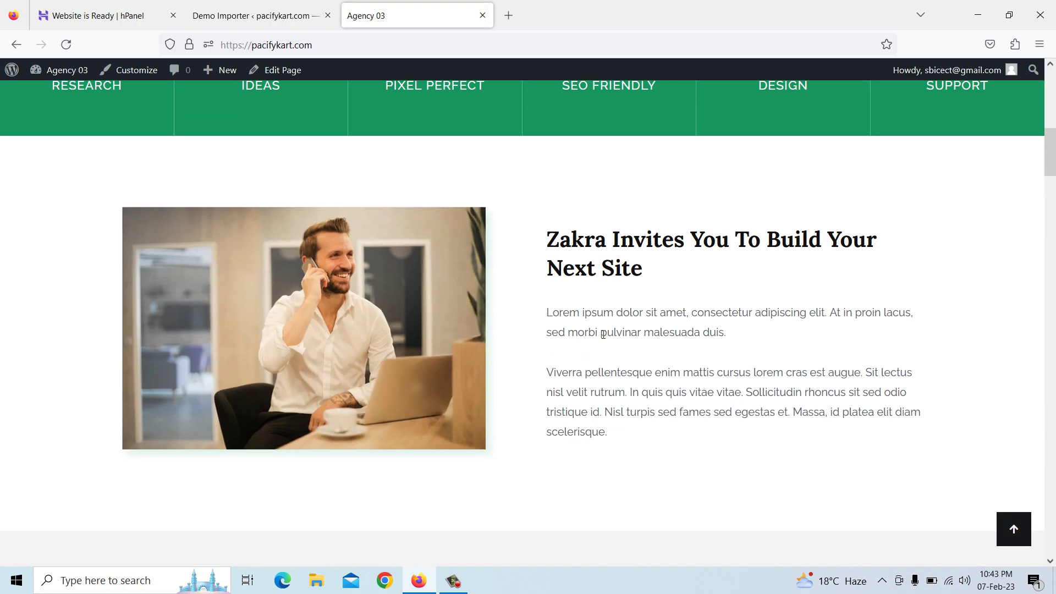
pyautogui.scroll(-7, 603, 335)
pyautogui.scroll(-10, 526, 372)
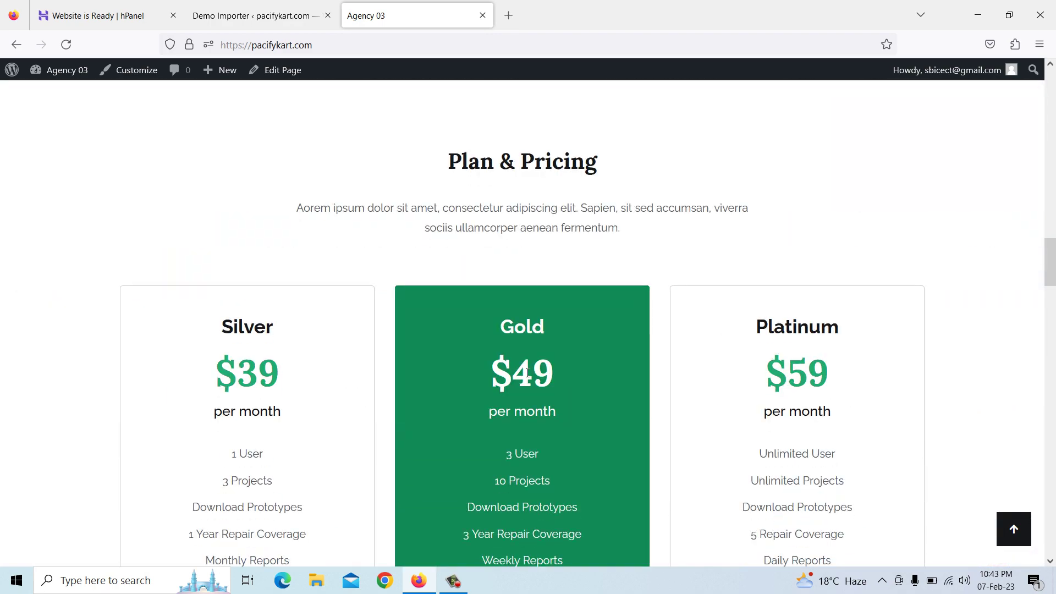
pyautogui.scroll(-20, 527, 373)
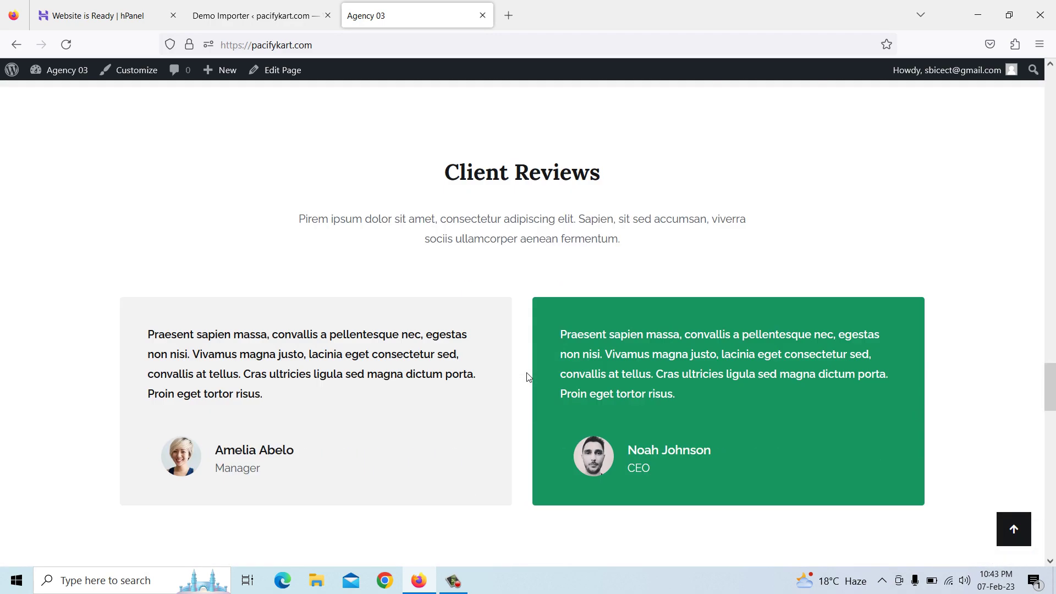
pyautogui.scroll(-18, 528, 377)
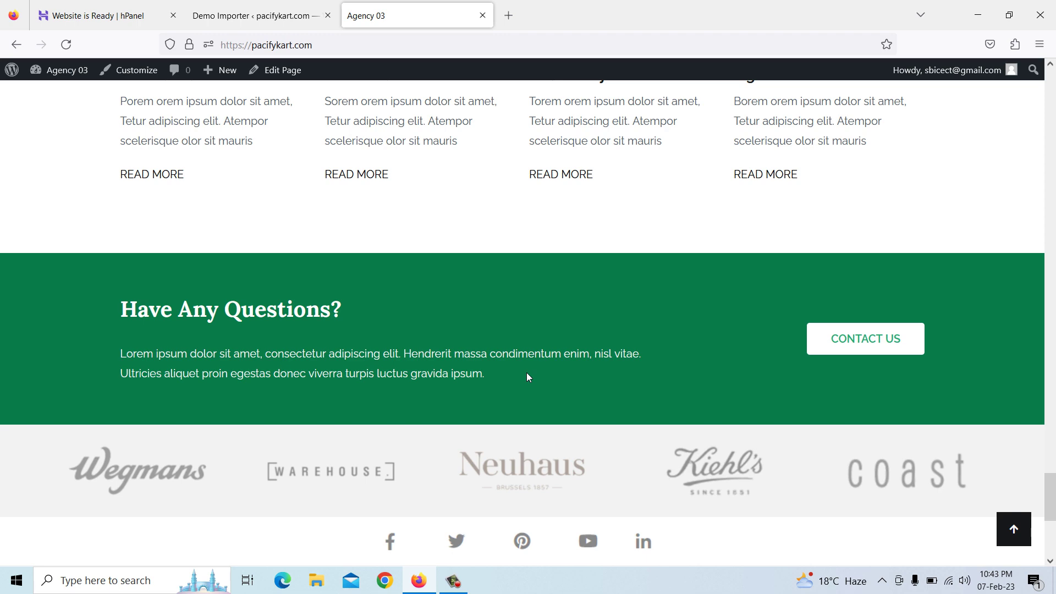
pyautogui.scroll(-6, 526, 372)
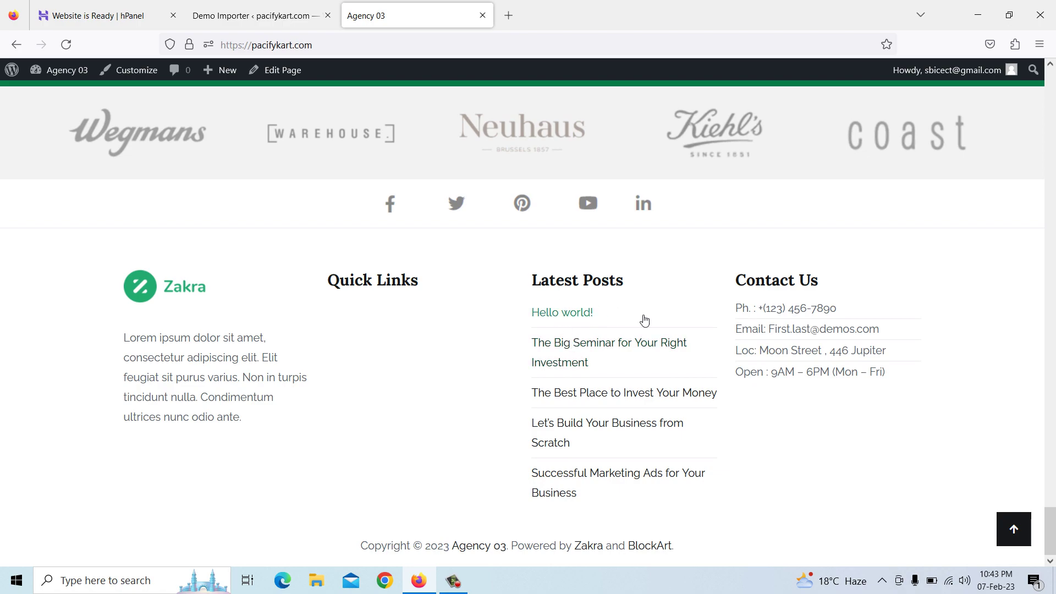
pyautogui.moveTo(1052, 513); pyautogui.dragTo(1052, 79)
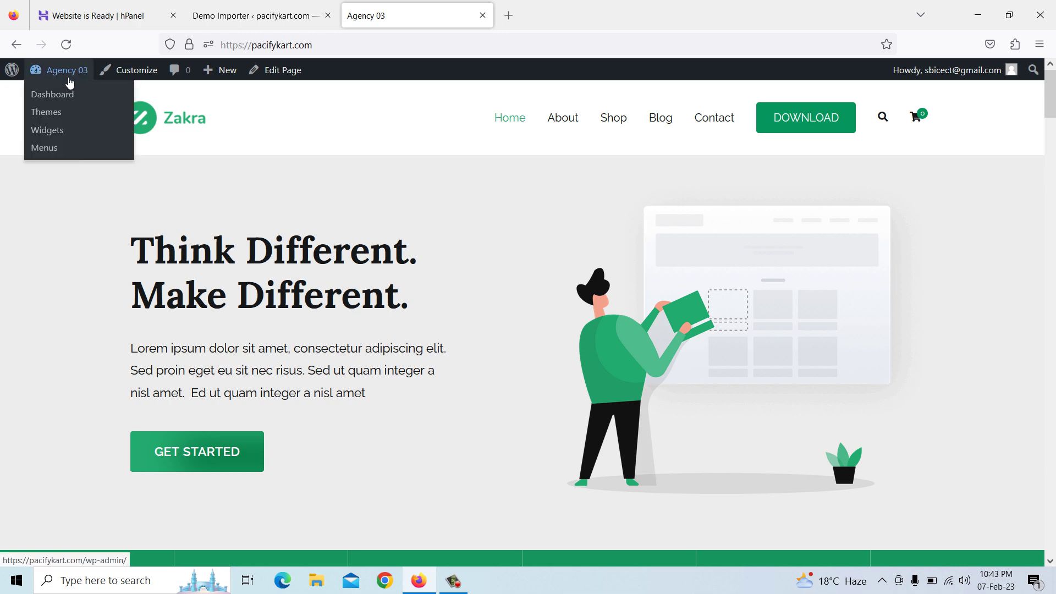
# In General settings, replace the site title Agency 03 with Pacifykart
pyautogui.click(219, 21)
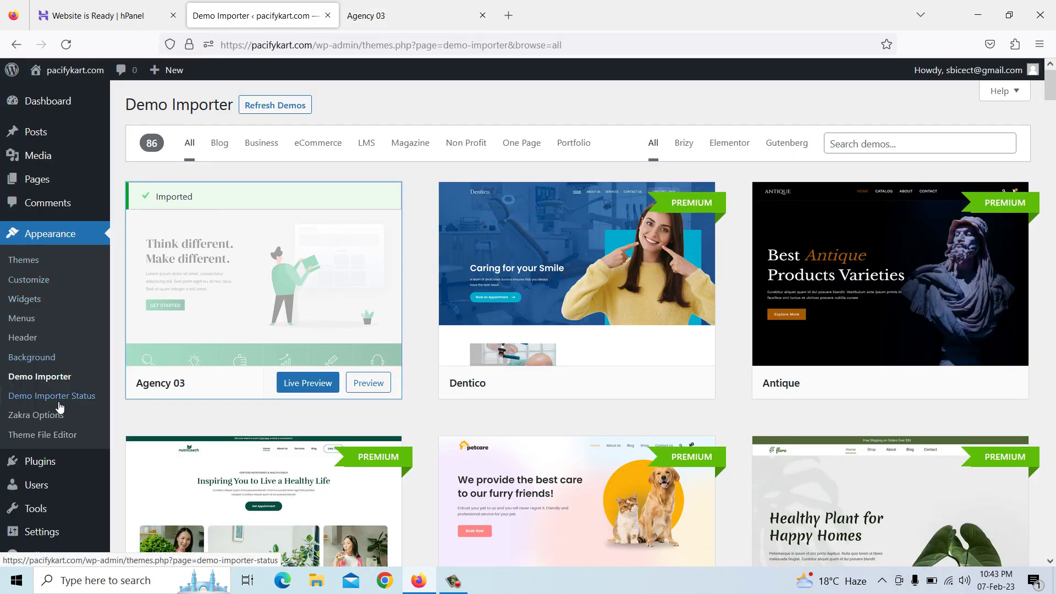
pyautogui.scroll(-2, 53, 523)
pyautogui.scroll(3, 55, 495)
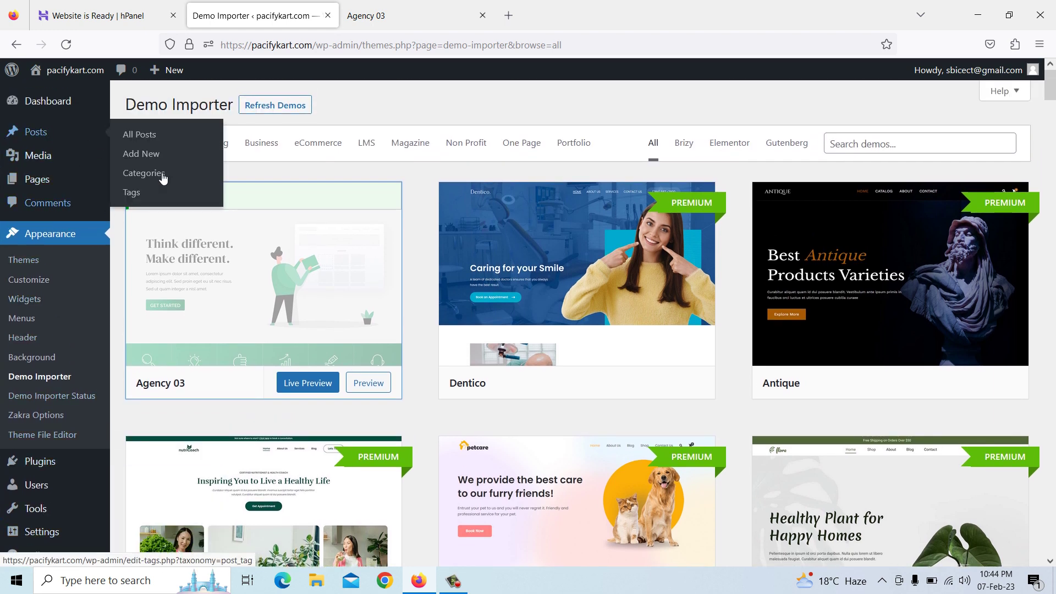
pyautogui.scroll(-3, 77, 325)
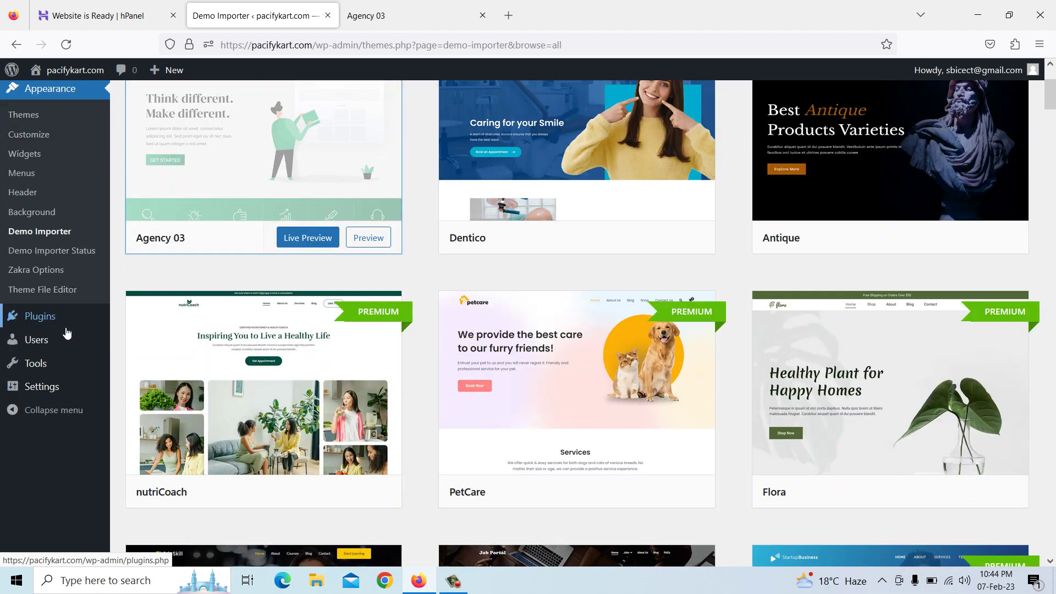
pyautogui.click(46, 395)
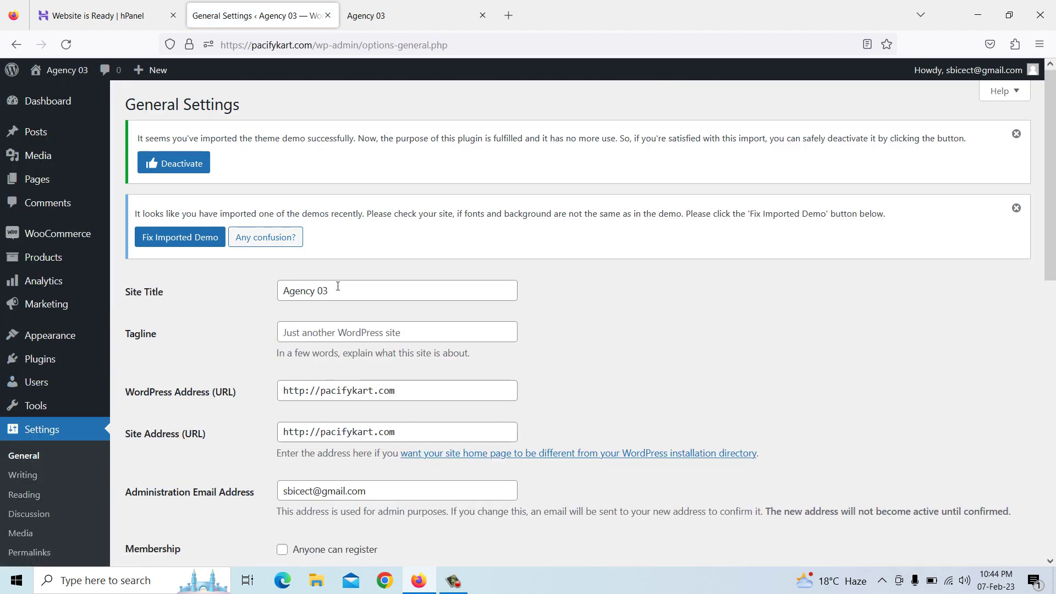
pyautogui.click(328, 292)
pyautogui.moveTo(328, 293); pyautogui.dragTo(263, 279)
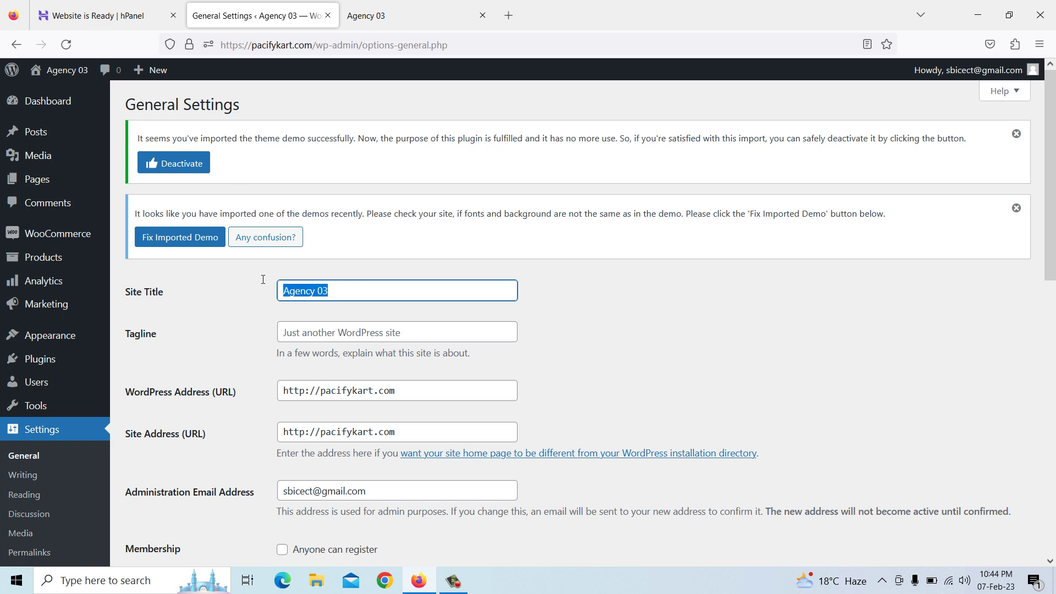
pyautogui.write('Pacifykart')
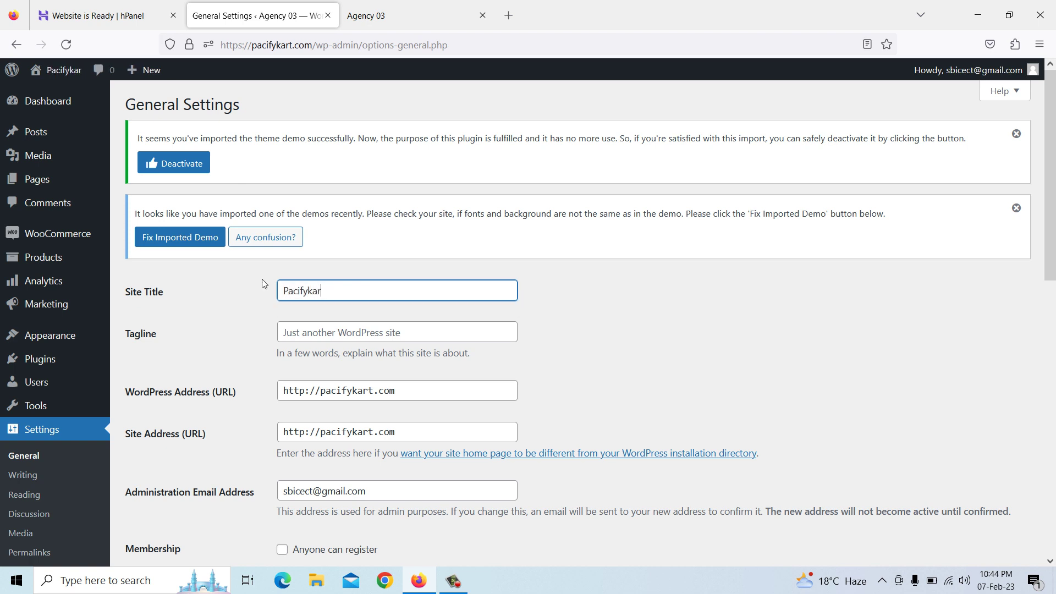
# Set the tagline to Purchase Online, allow anyone to register, and save the settings
pyautogui.click(380, 332)
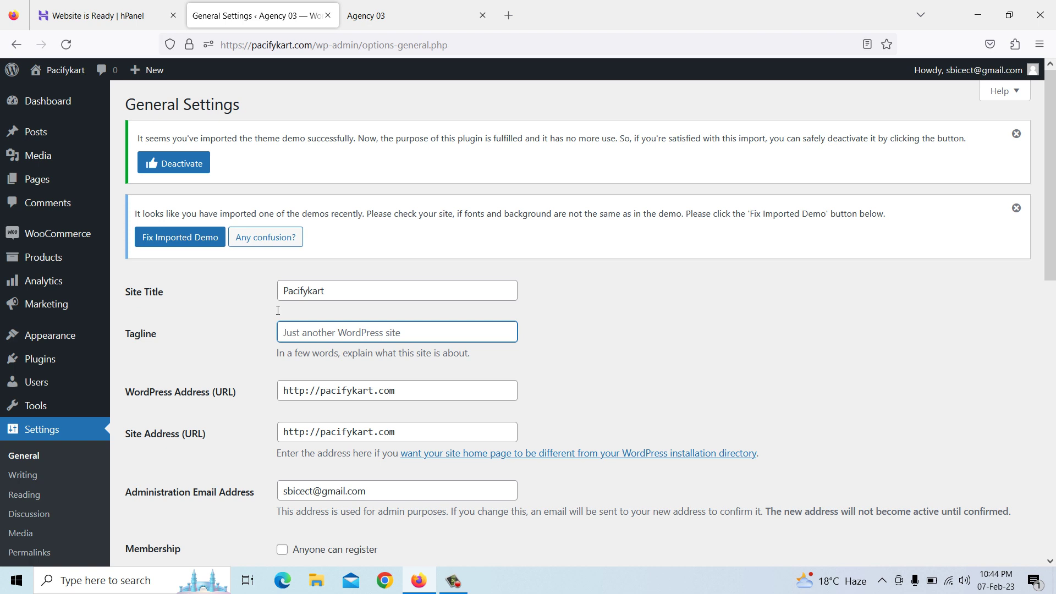
pyautogui.write('Purchase Online')
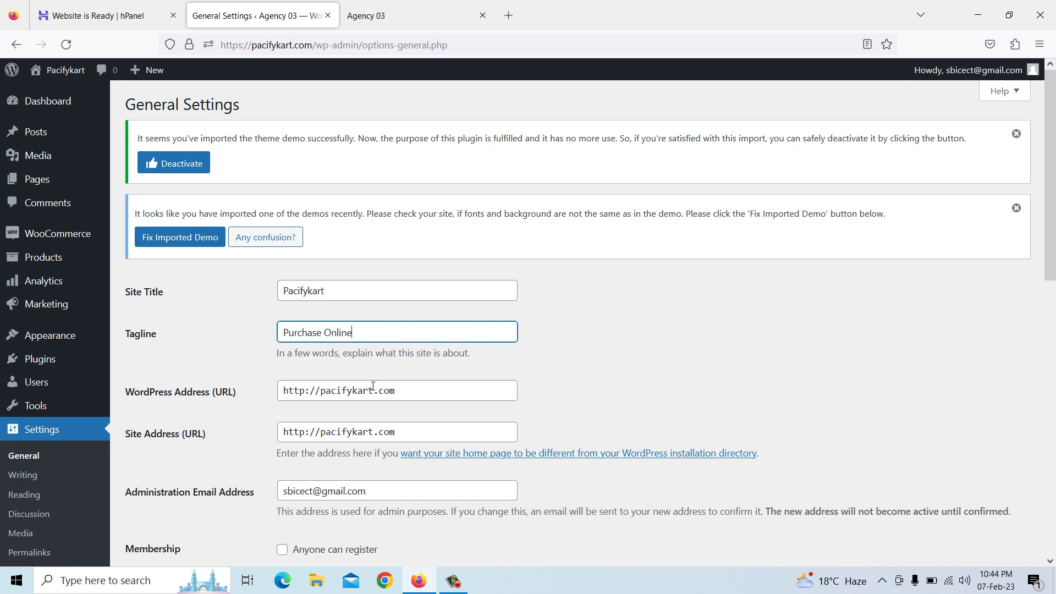
pyautogui.scroll(-1, 376, 389)
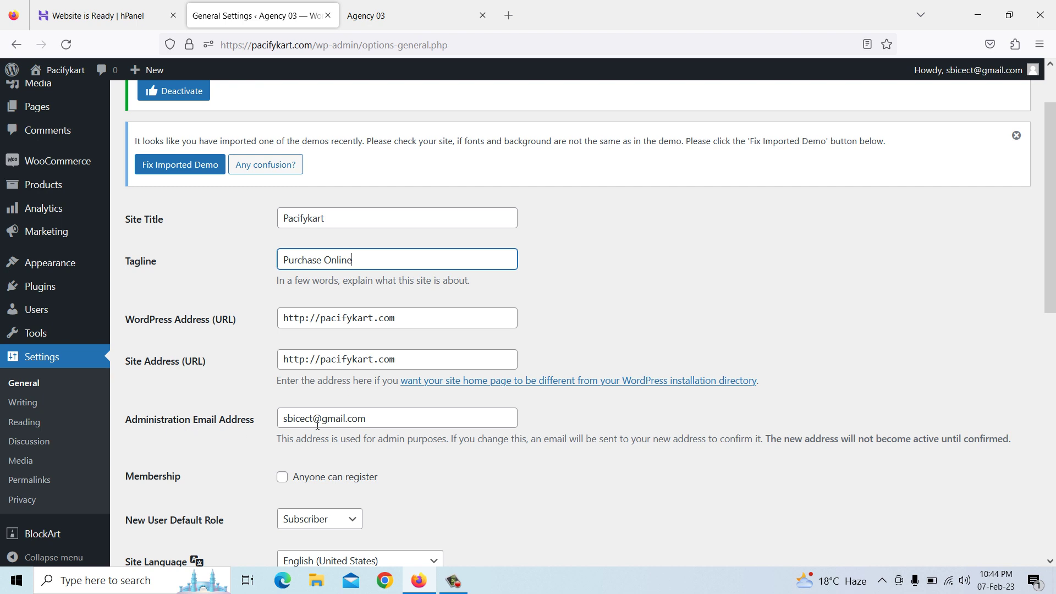
pyautogui.scroll(-1, 318, 425)
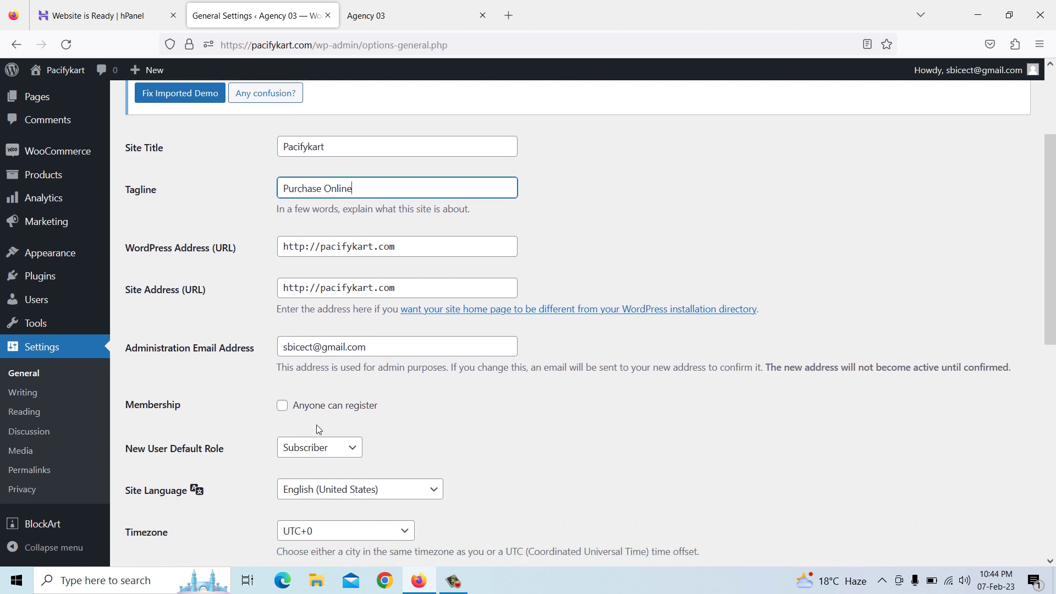
pyautogui.click(283, 406)
pyautogui.scroll(-1, 304, 411)
pyautogui.scroll(-2, 304, 411)
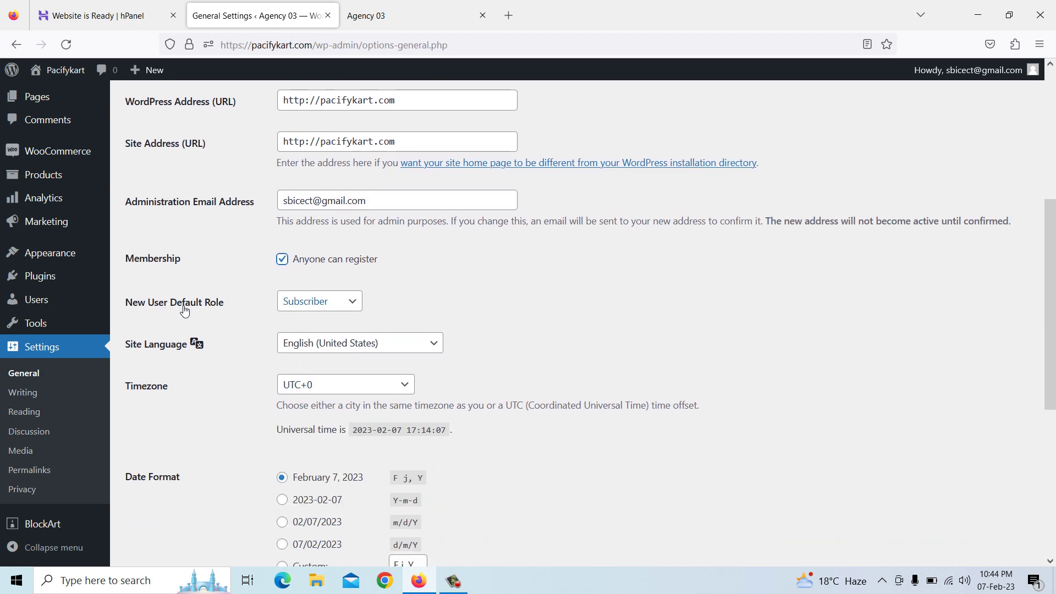
pyautogui.scroll(-5, 302, 311)
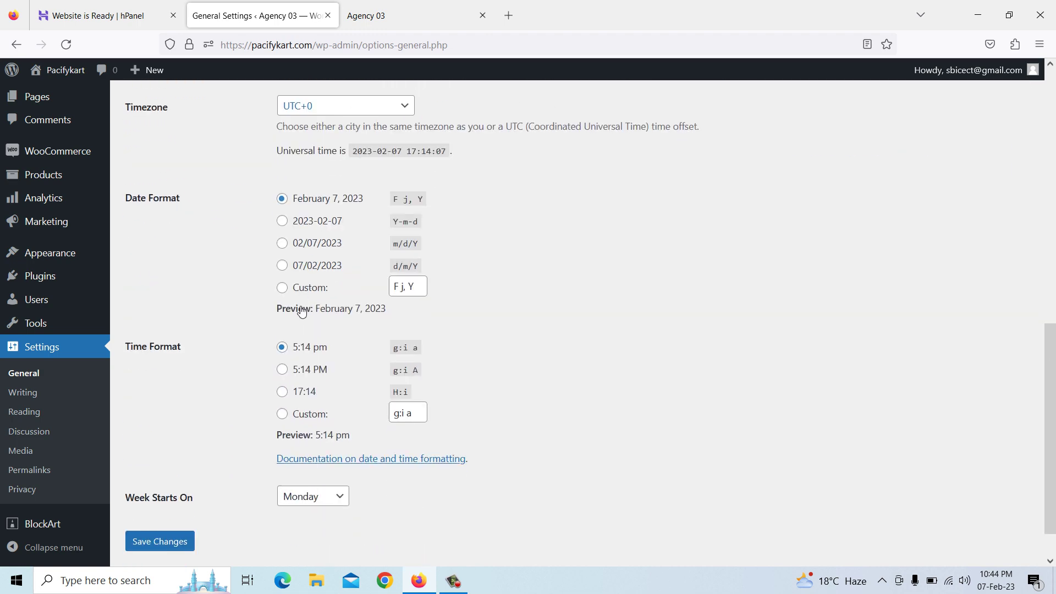
pyautogui.click(177, 531)
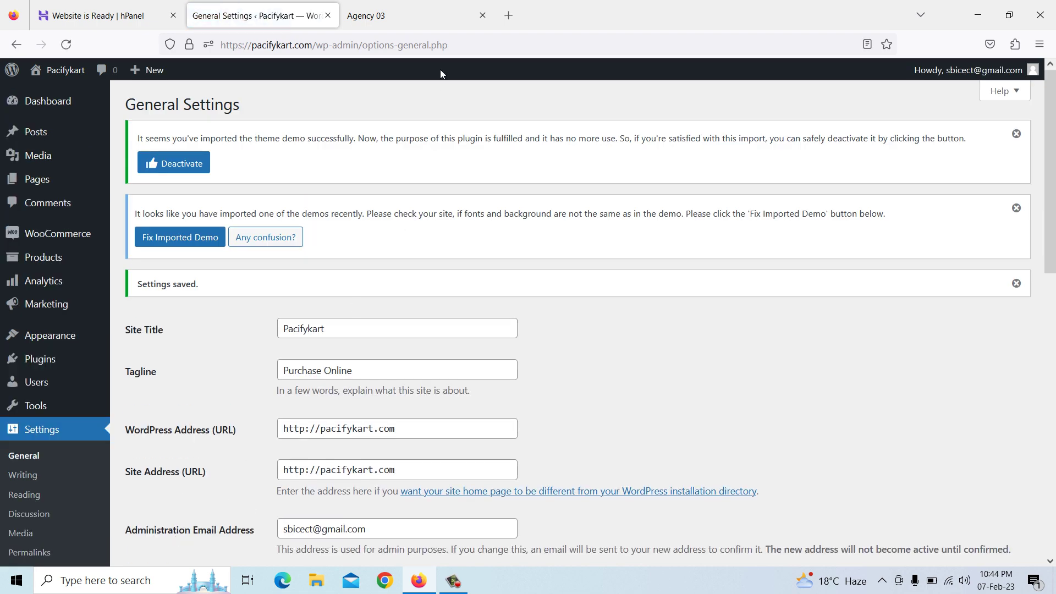
# Reload the front page to check the new title, then return to General settings
pyautogui.click(423, 20)
pyautogui.rightClick(414, 157)
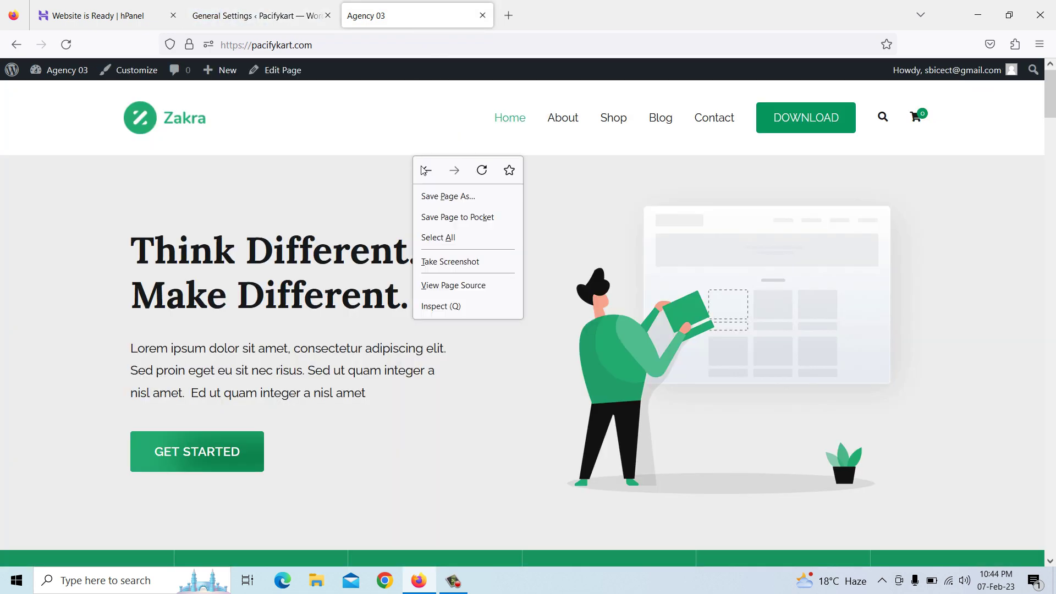
pyautogui.click(482, 170)
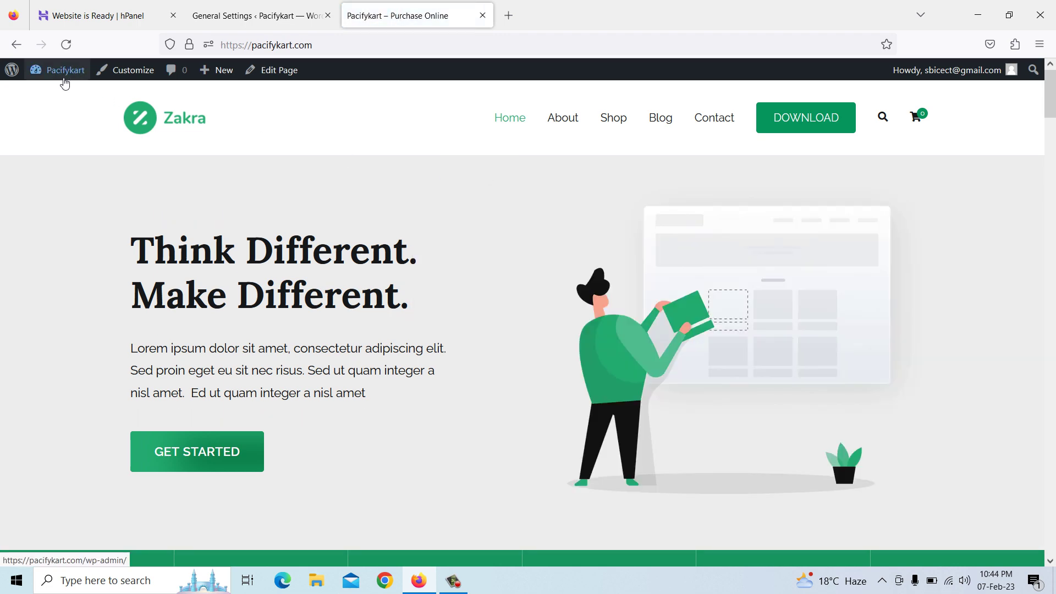
pyautogui.moveTo(66, 80)
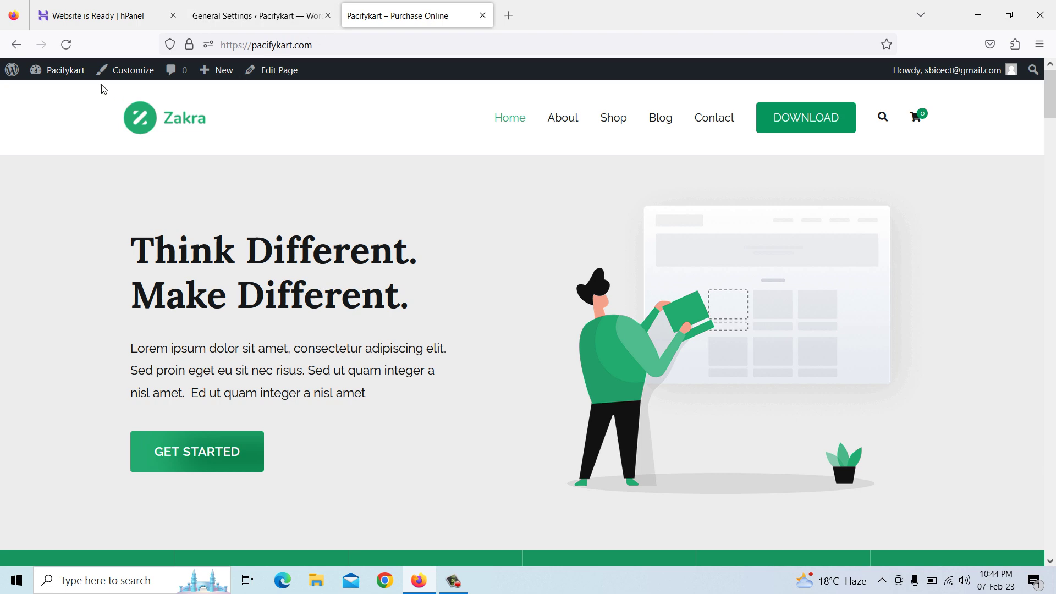
pyautogui.click(255, 13)
pyautogui.scroll(-8, 438, 374)
pyautogui.scroll(-3, 435, 376)
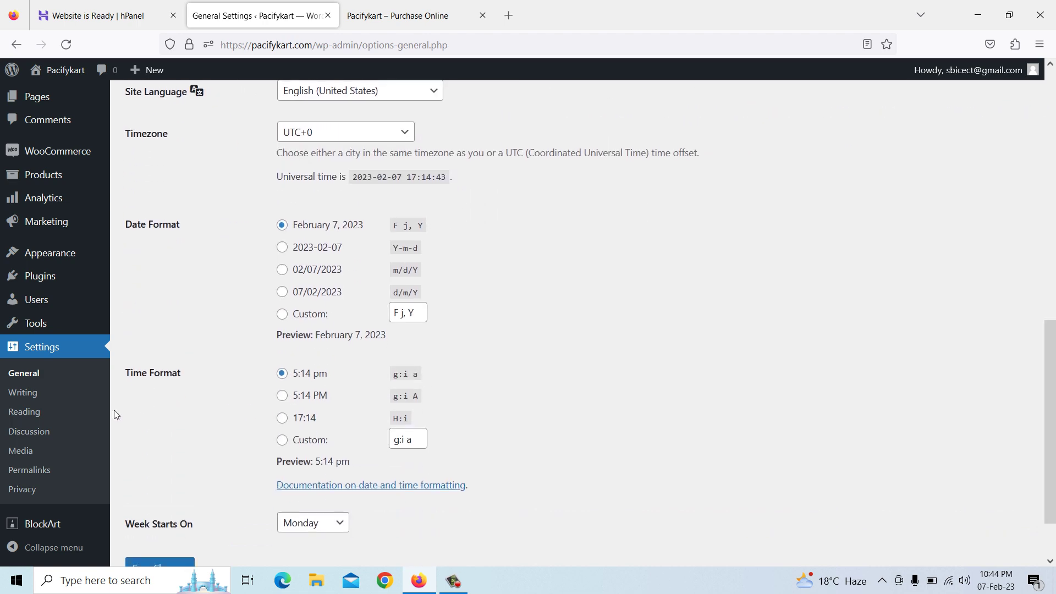
# Look through the Writing and Reading settings, leaving the default post category unchanged
pyautogui.click(28, 397)
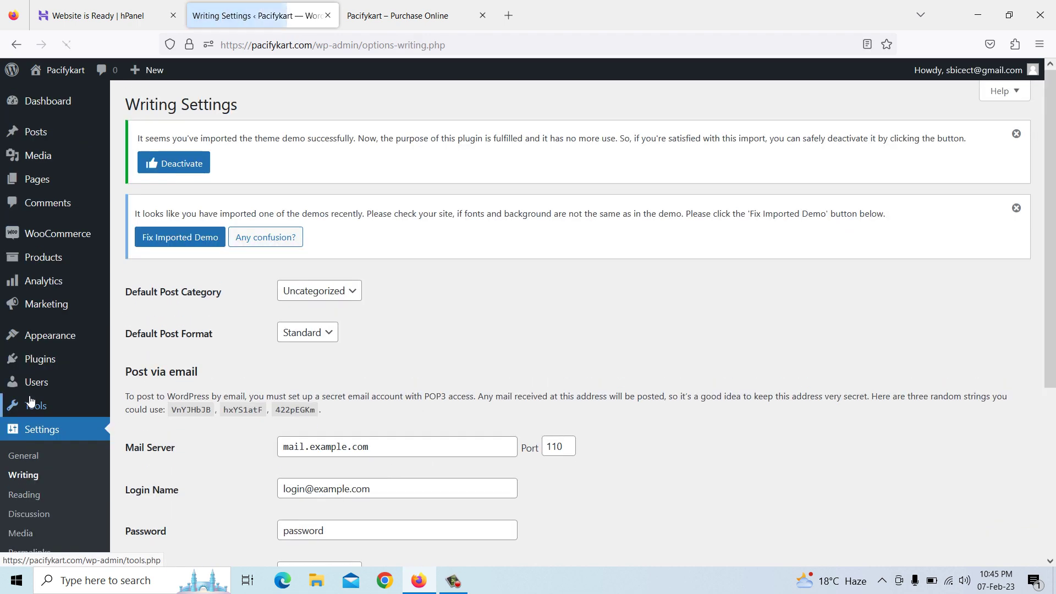
pyautogui.click(325, 296)
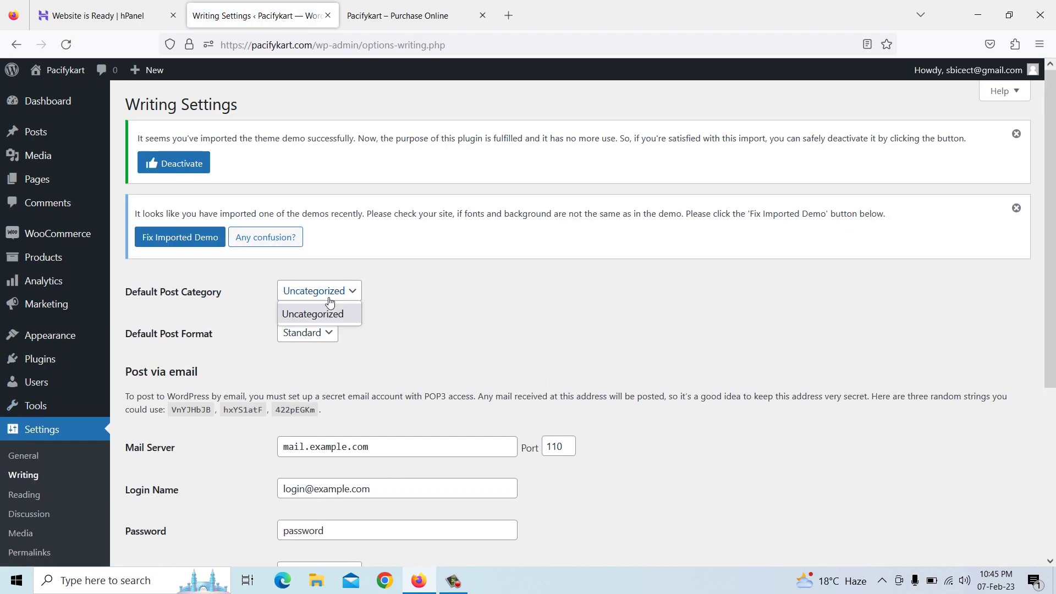
pyautogui.click(406, 307)
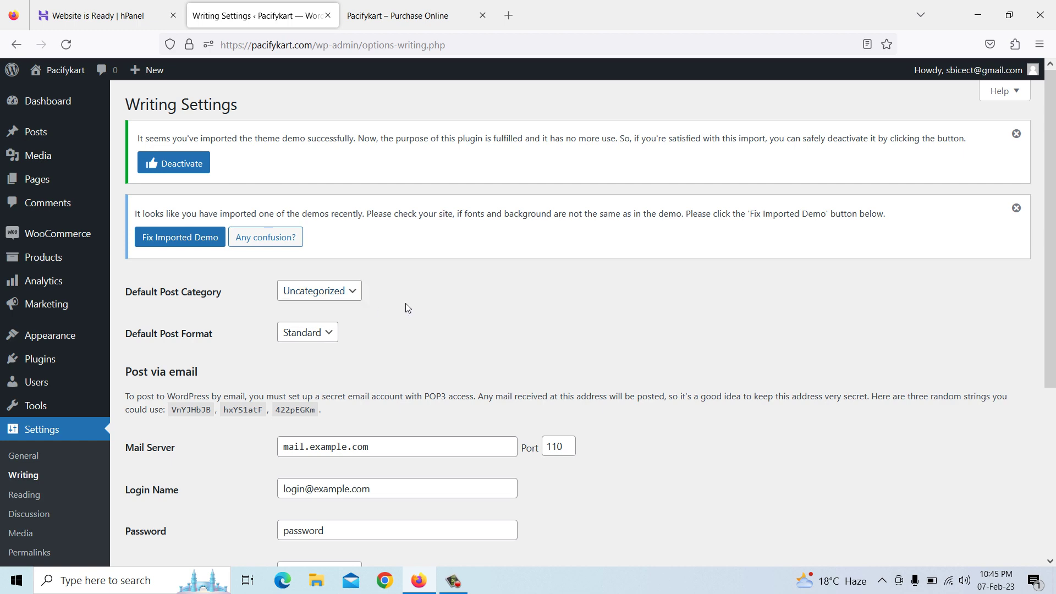
pyautogui.scroll(-4, 408, 307)
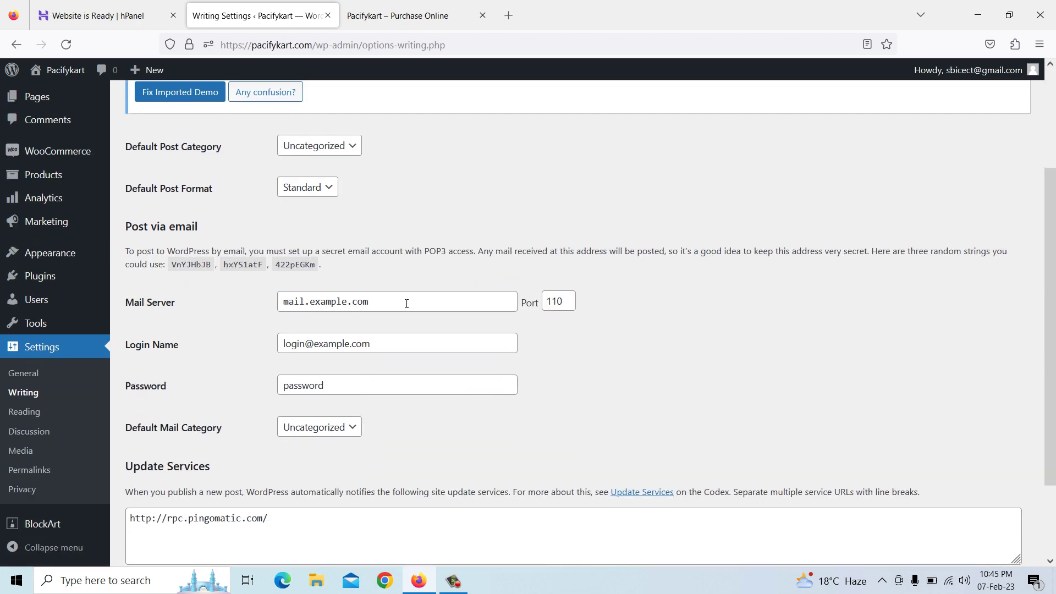
pyautogui.click(26, 413)
pyautogui.scroll(-1, 344, 367)
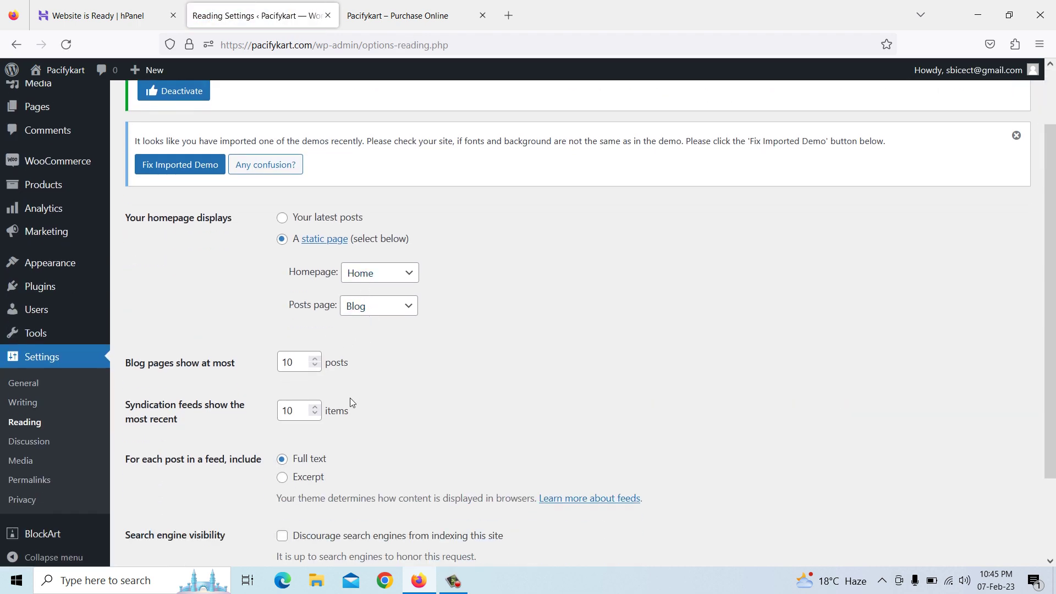
pyautogui.scroll(-2, 350, 398)
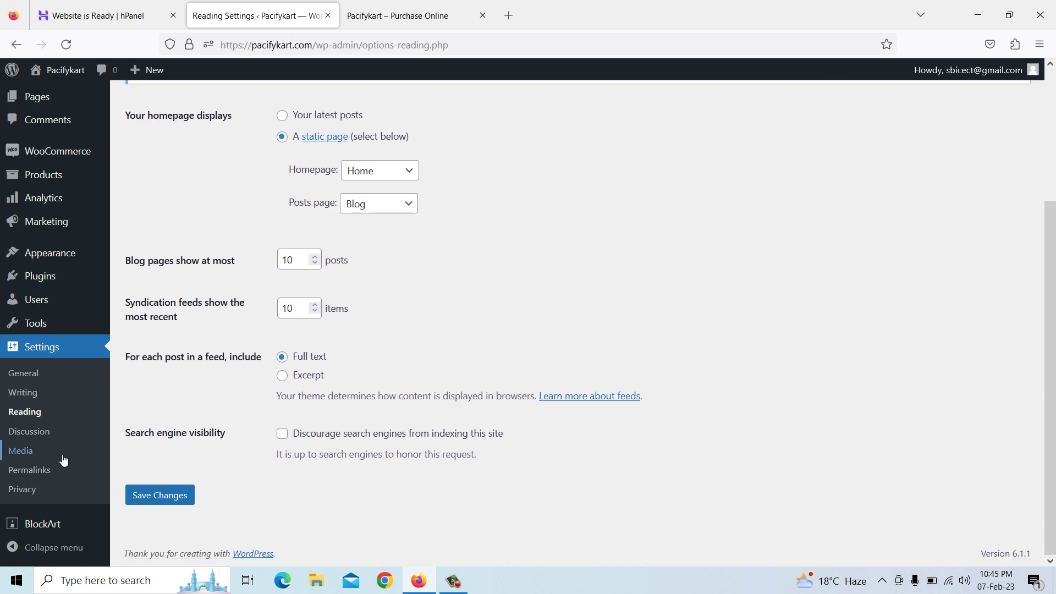
# Switch permalinks to the Post name structure, save, and switch to the live Pacifykart site
pyautogui.click(40, 476)
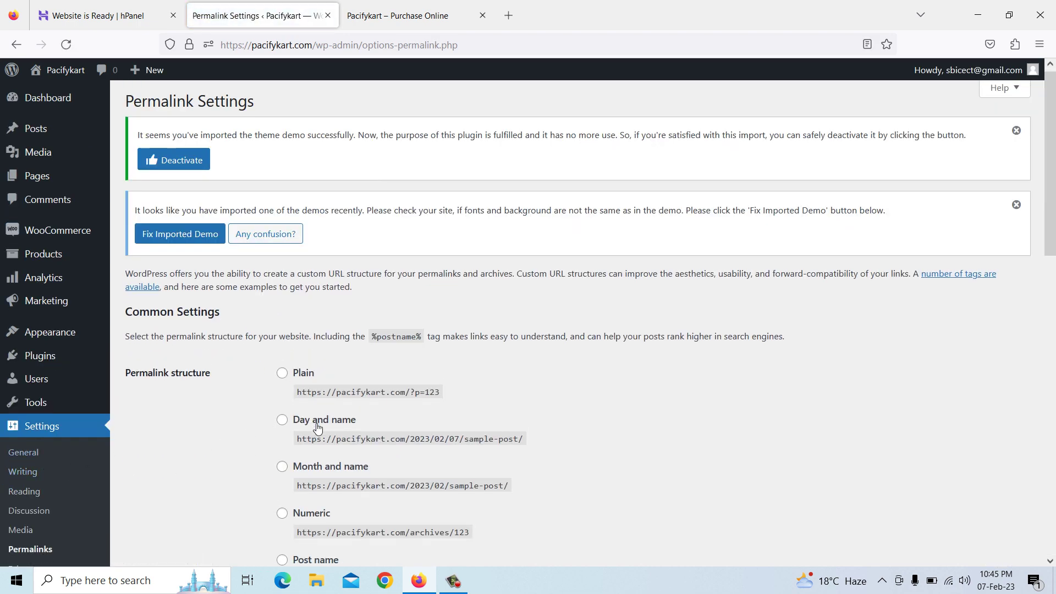
pyautogui.scroll(-7, 317, 423)
pyautogui.scroll(3, 317, 411)
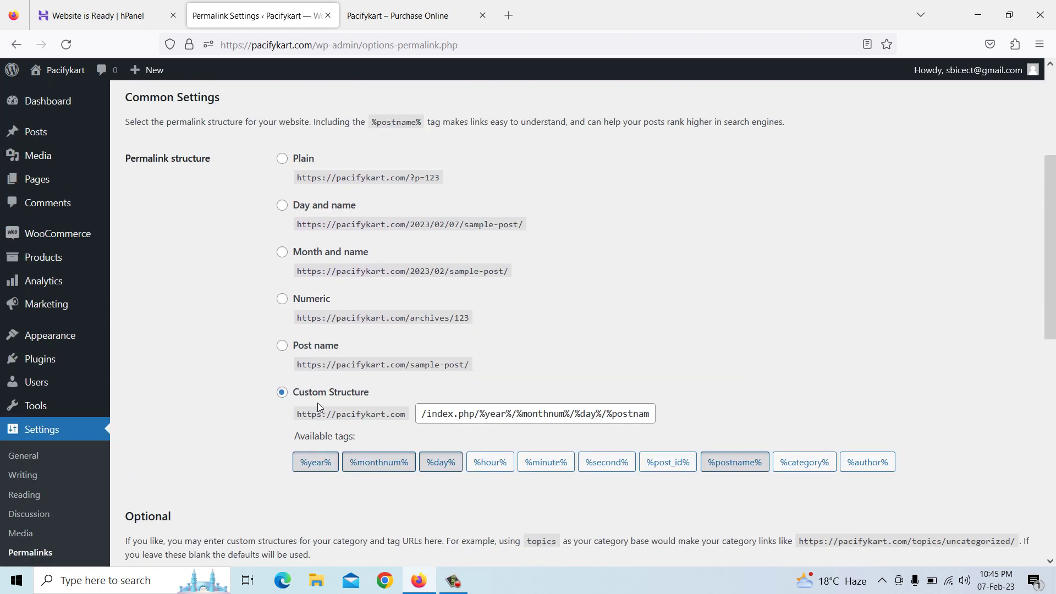
pyautogui.click(282, 346)
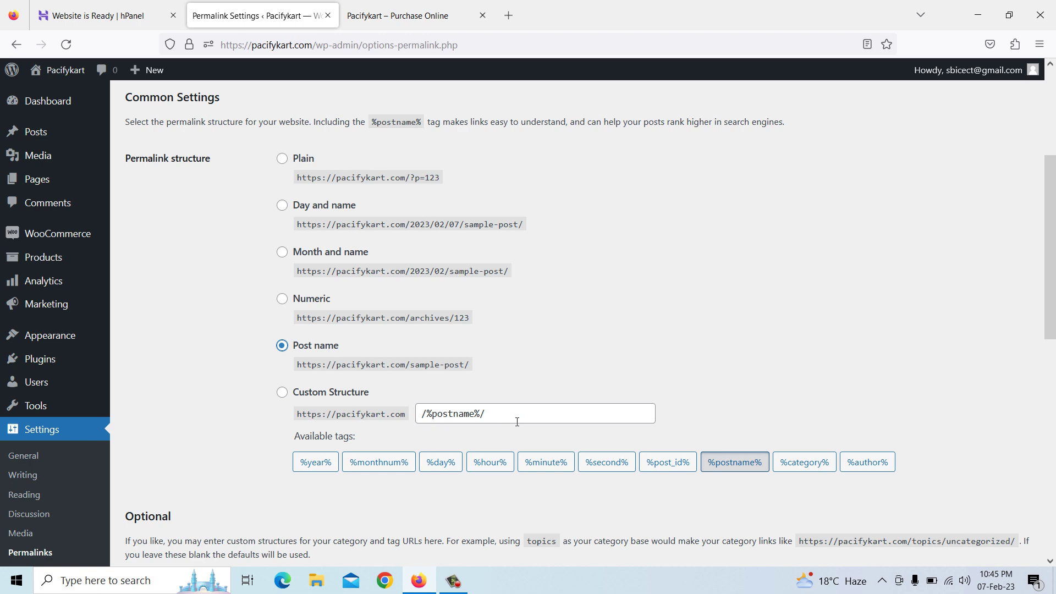
pyautogui.scroll(-10, 490, 417)
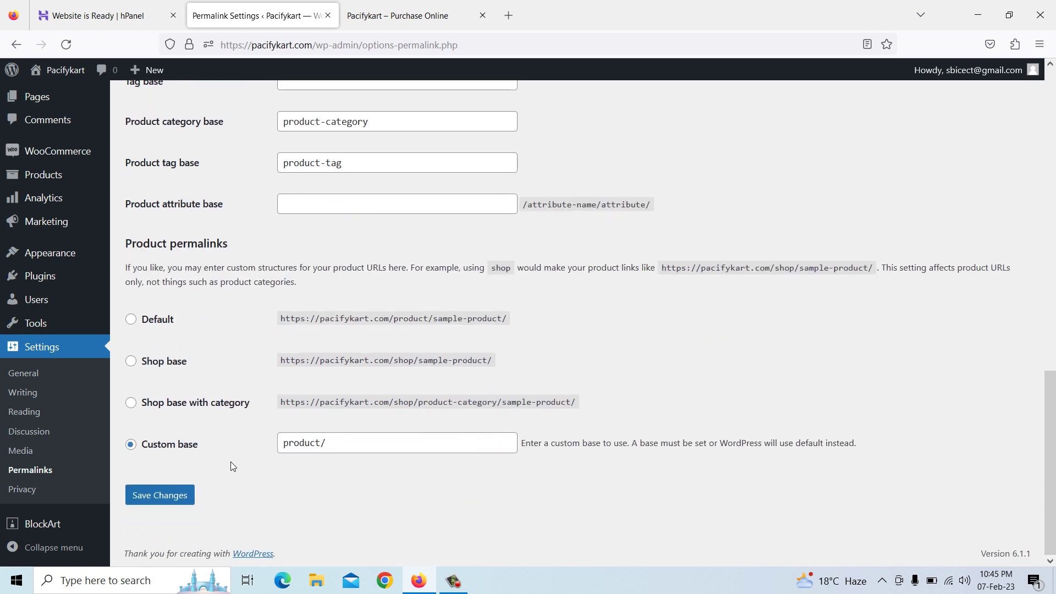
pyautogui.click(185, 496)
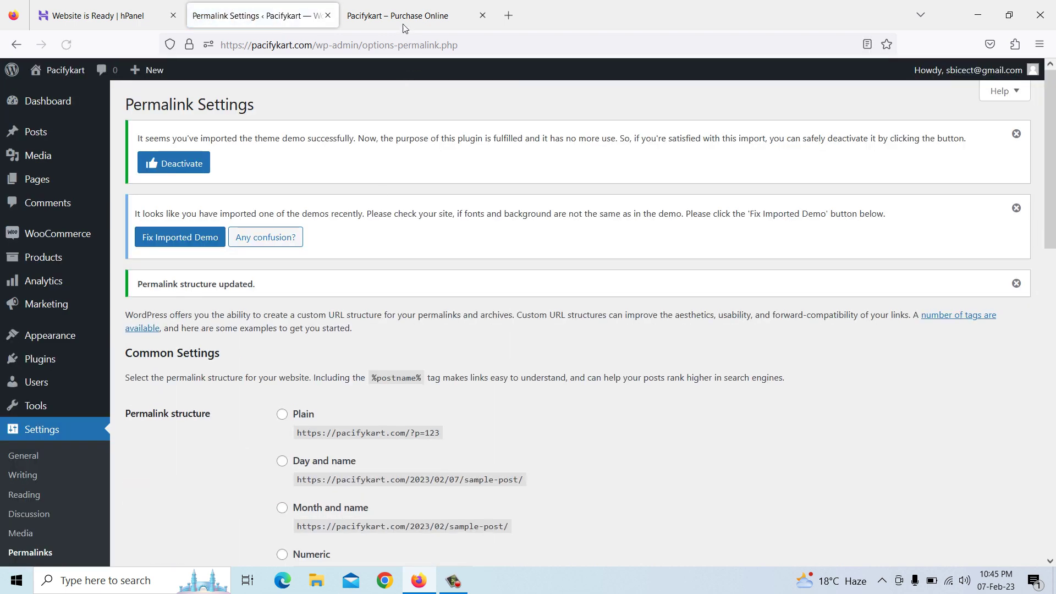
pyautogui.click(400, 19)
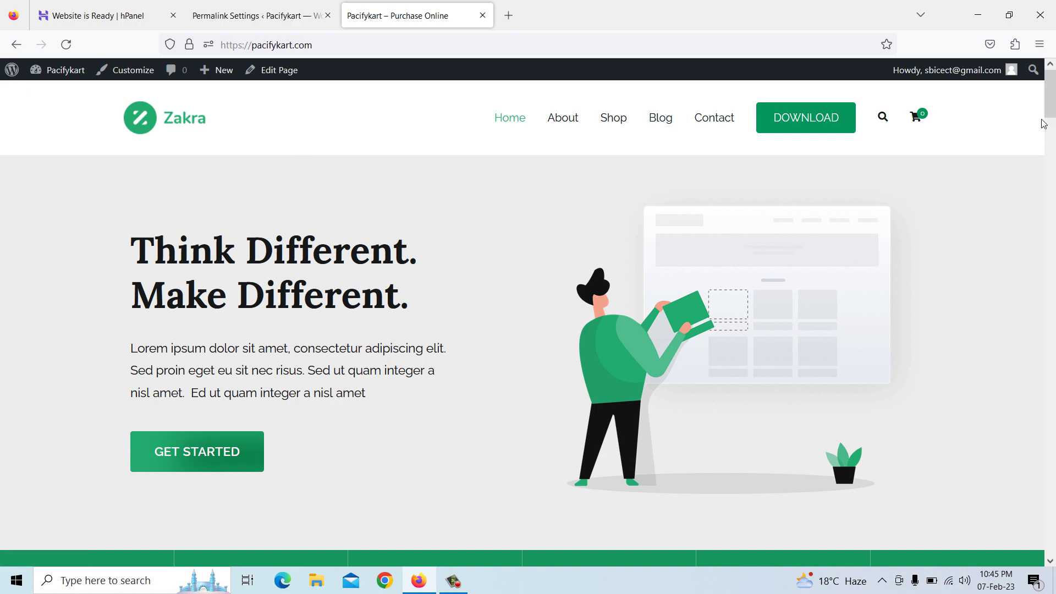
pyautogui.moveTo(1050, 110); pyautogui.dragTo(1055, 548)
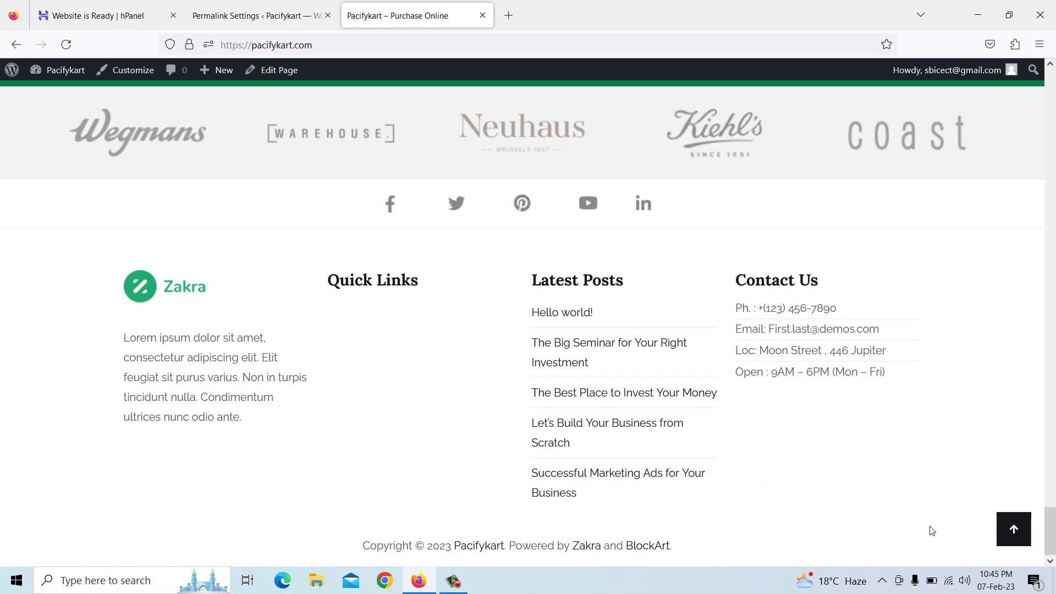
pyautogui.moveTo(1051, 531); pyautogui.dragTo(1044, 79)
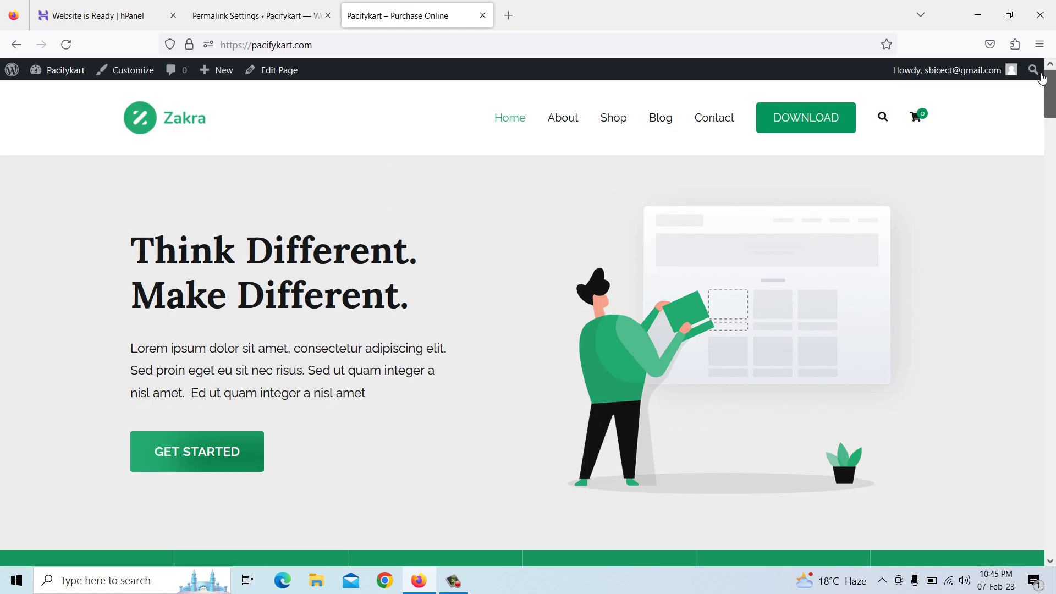
pyautogui.click(128, 71)
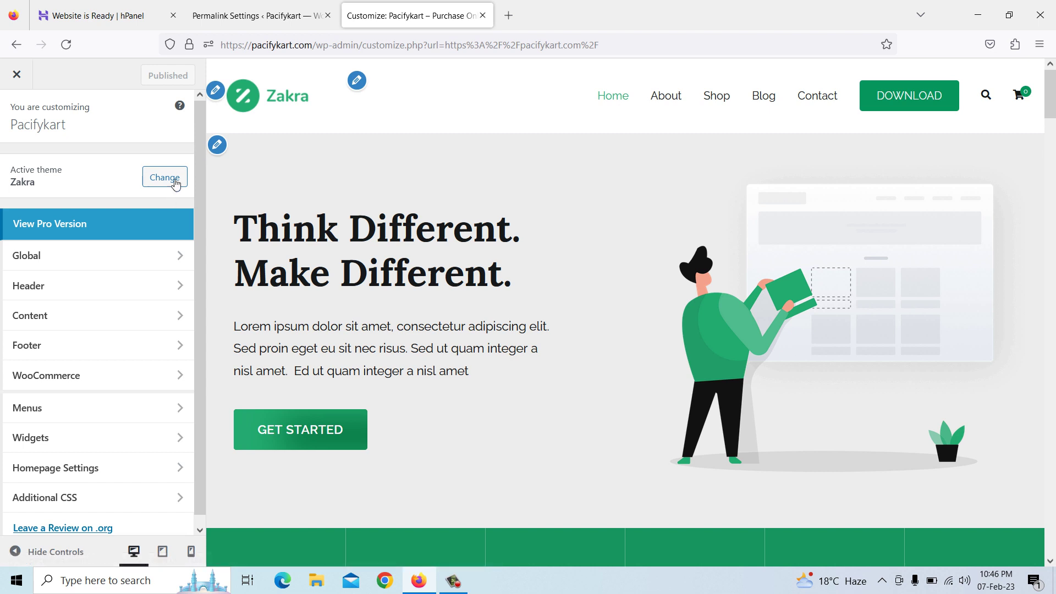
# Open Site Identity from the logo's pencil, remove the Zakra logo, and begin selecting a site icon
pyautogui.click(219, 97)
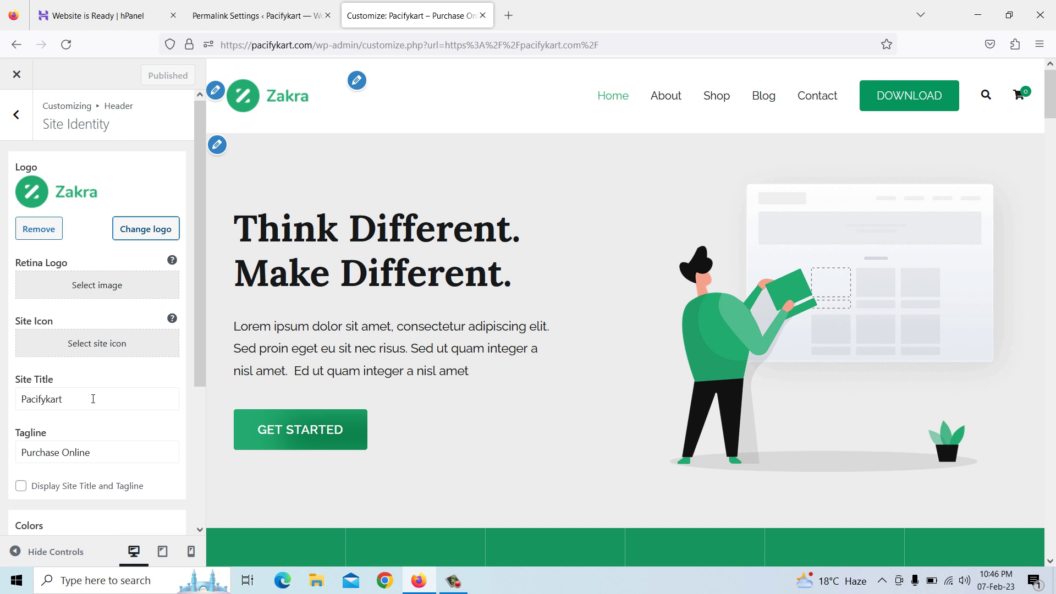
pyautogui.scroll(-3, 93, 398)
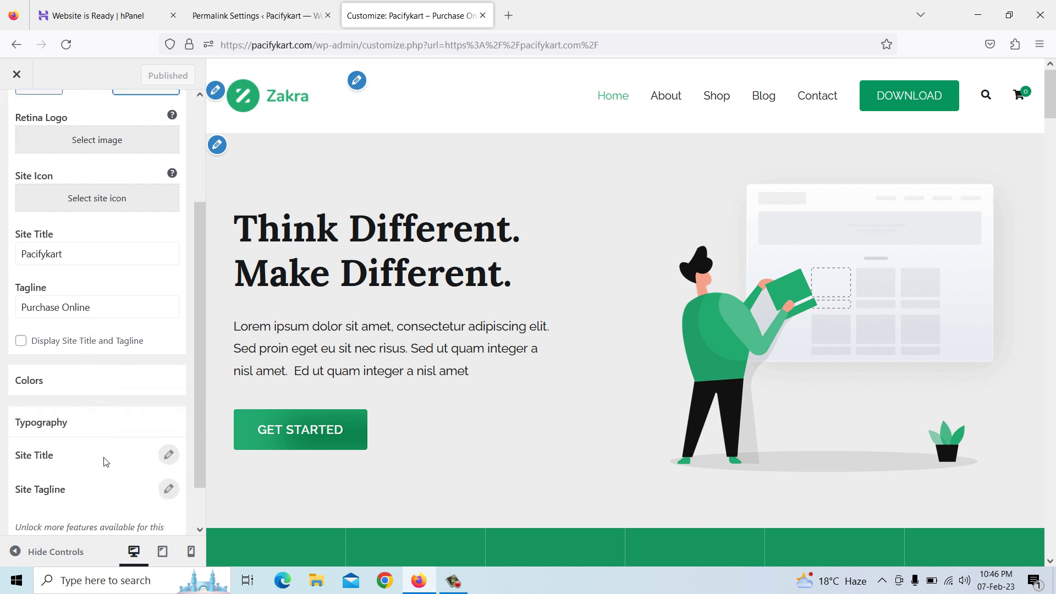
pyautogui.scroll(-1, 106, 459)
pyautogui.scroll(4, 104, 438)
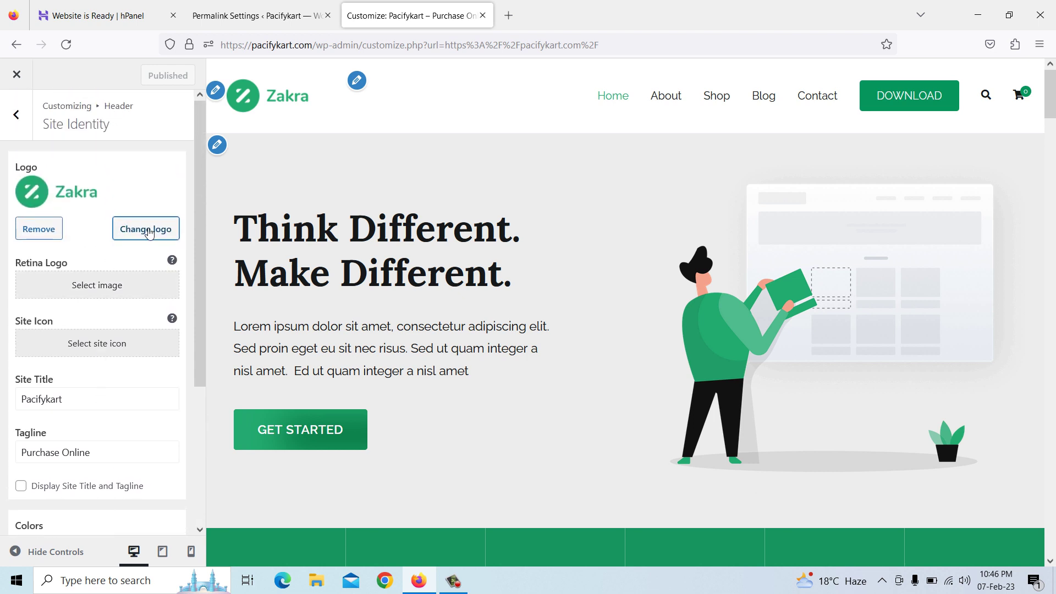
pyautogui.click(39, 229)
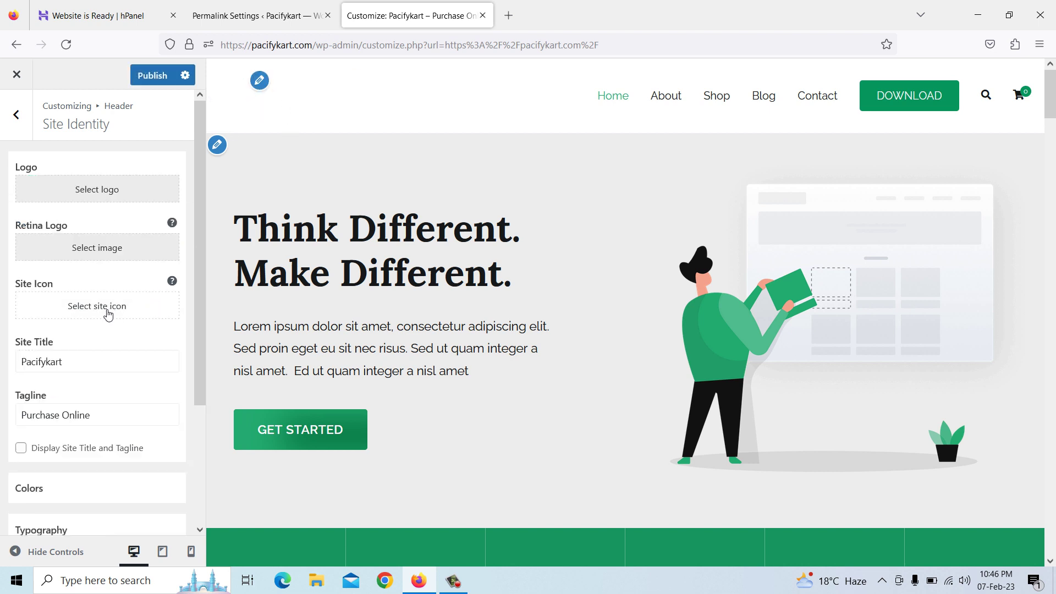
pyautogui.click(90, 363)
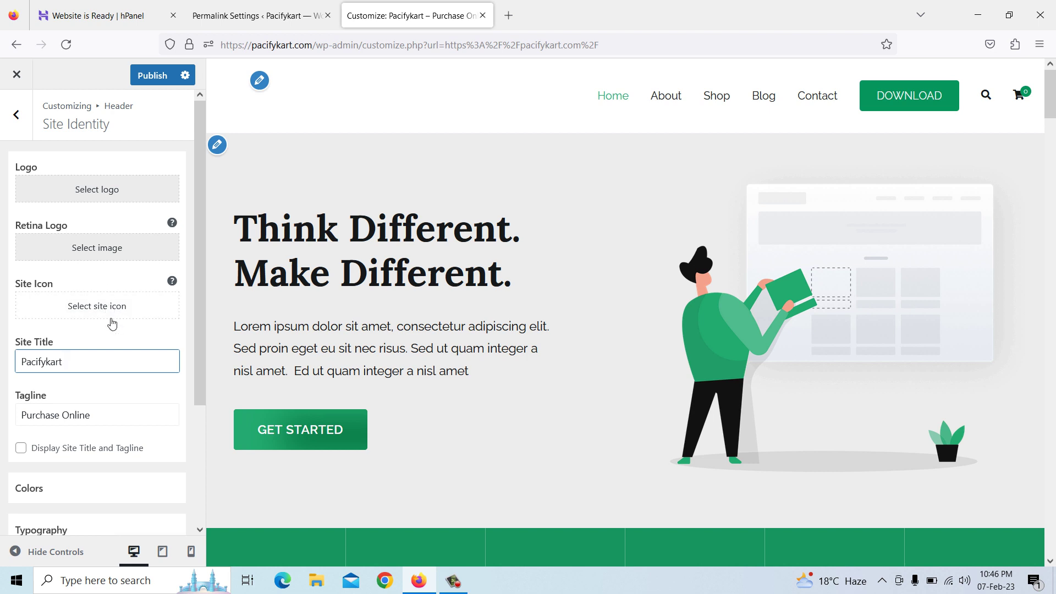
pyautogui.click(105, 307)
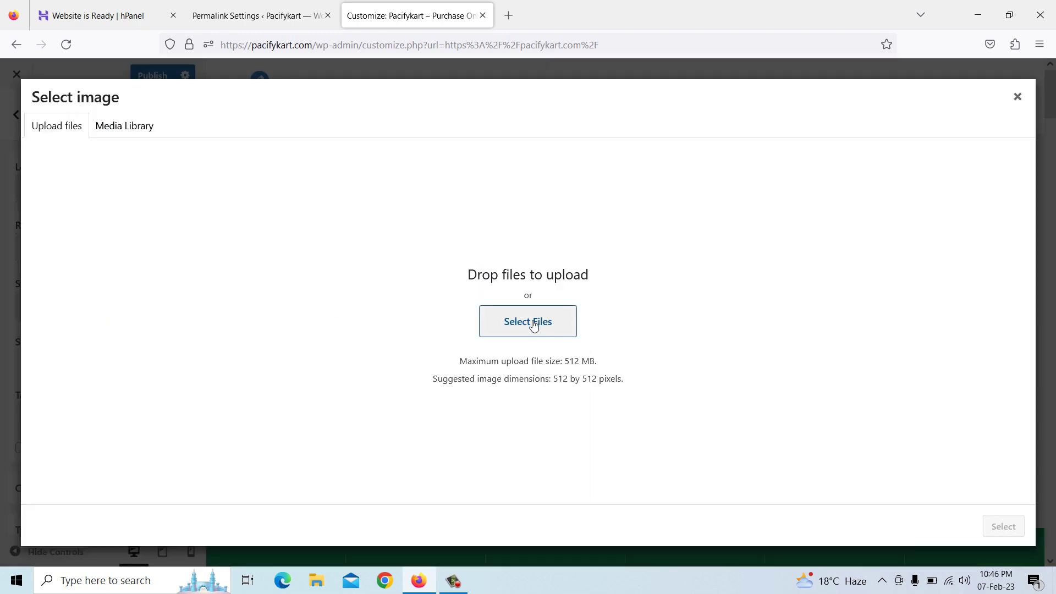
# Browse to Pictures > Screenshots in the file dialog and select the Logo image
pyautogui.click(533, 325)
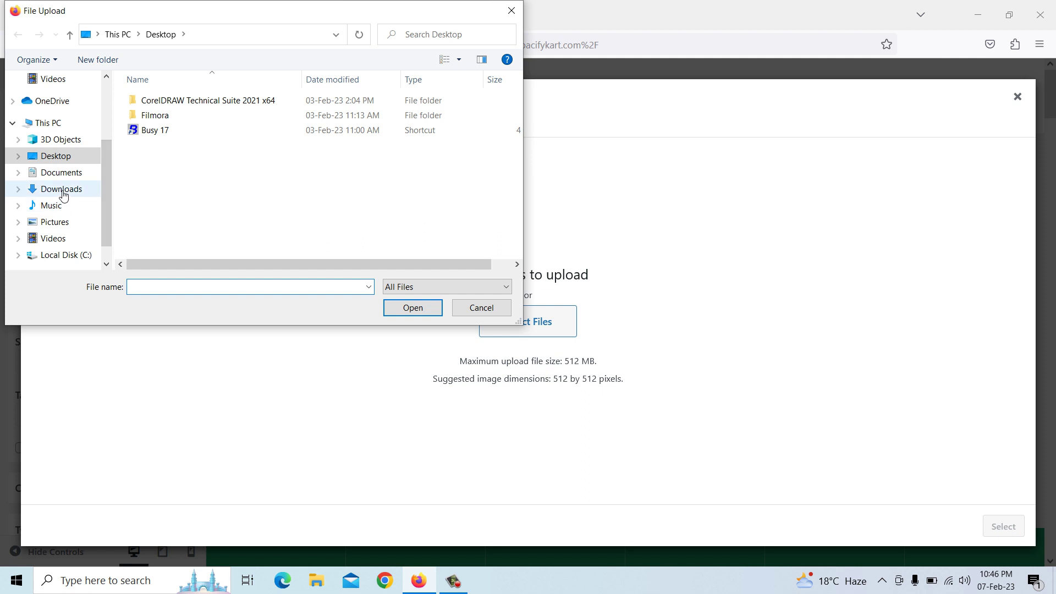
pyautogui.click(65, 189)
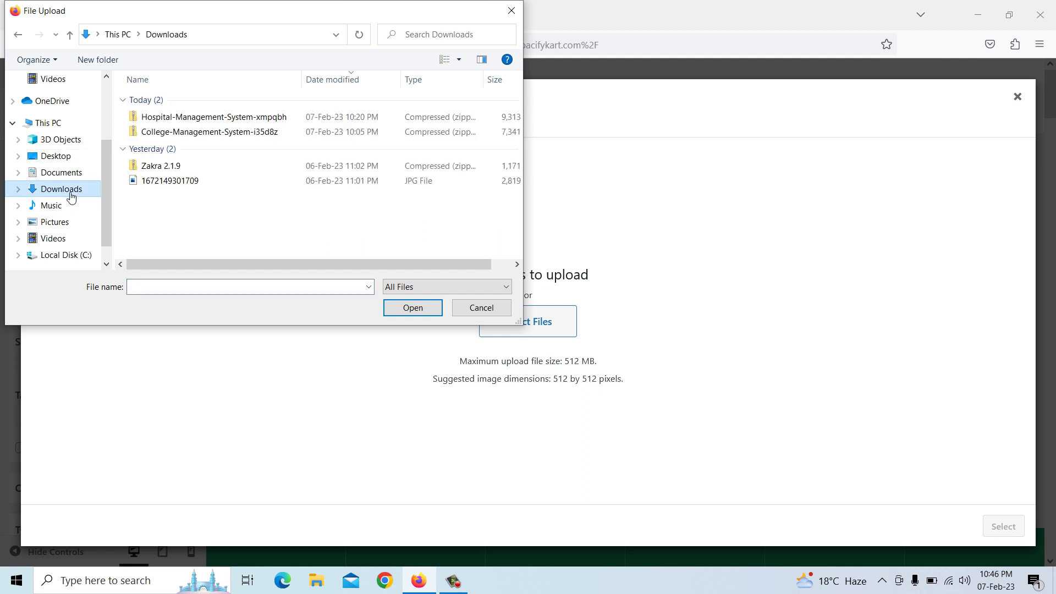
pyautogui.click(60, 222)
pyautogui.doubleClick(296, 139)
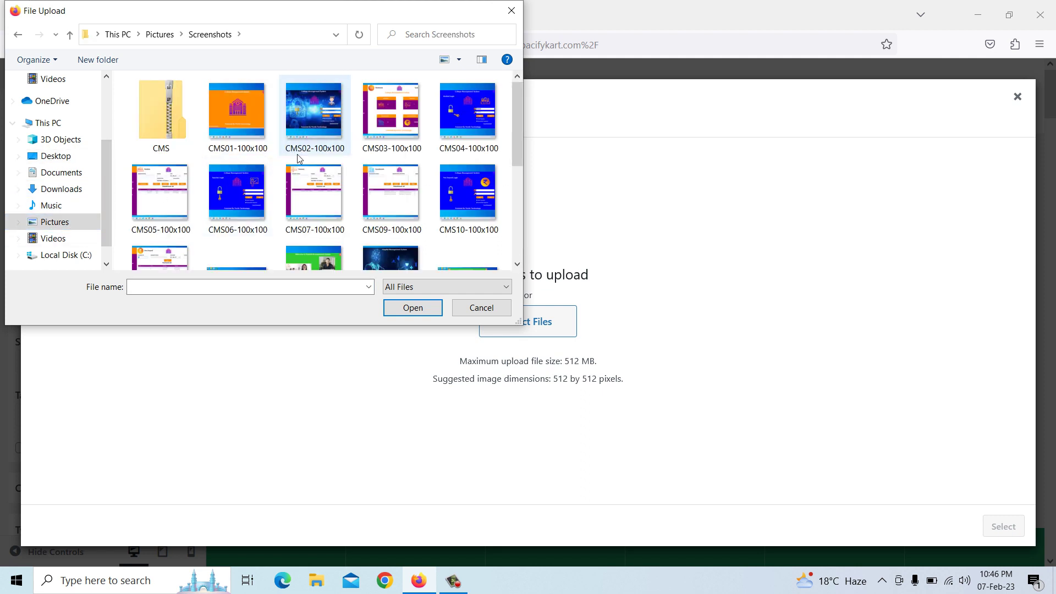
pyautogui.scroll(-4, 308, 204)
pyautogui.click(401, 160)
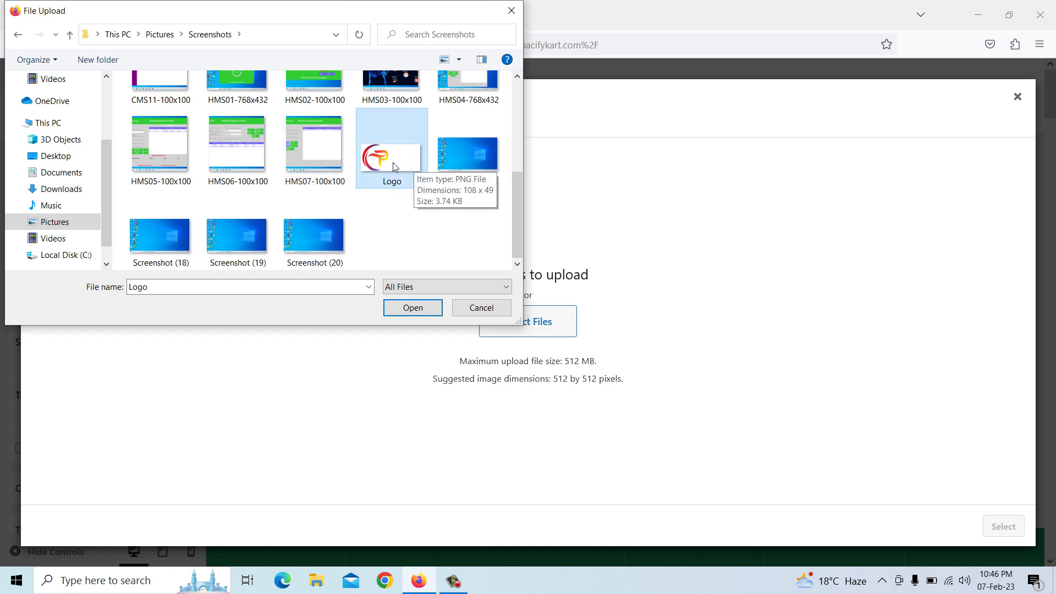
# Copy and paste Logo as Logo - Copy and open it in Microsoft Office Picture Manager
pyautogui.rightClick(394, 166)
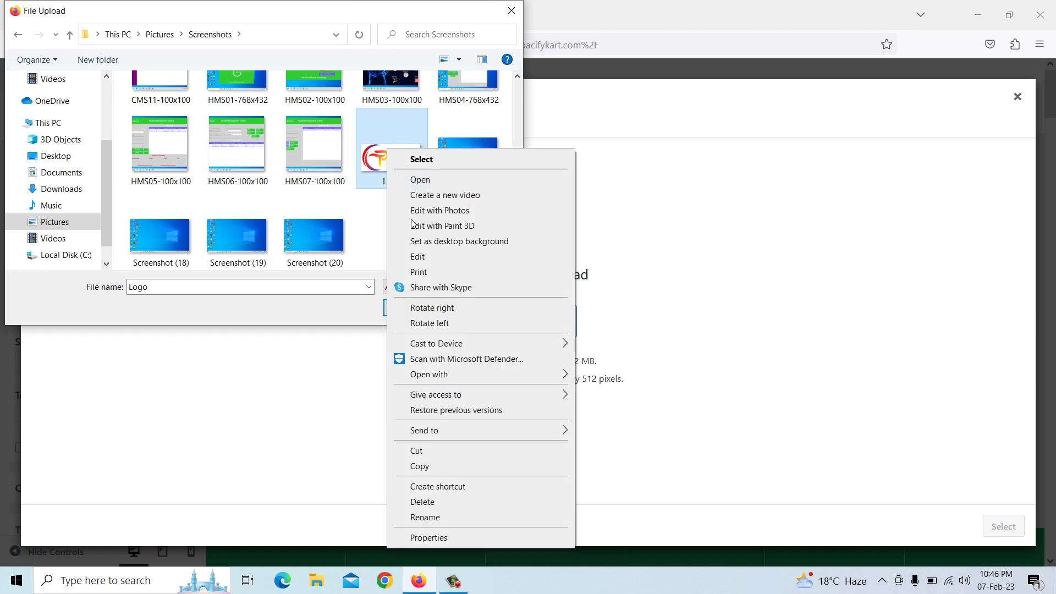
pyautogui.click(425, 467)
pyautogui.rightClick(381, 221)
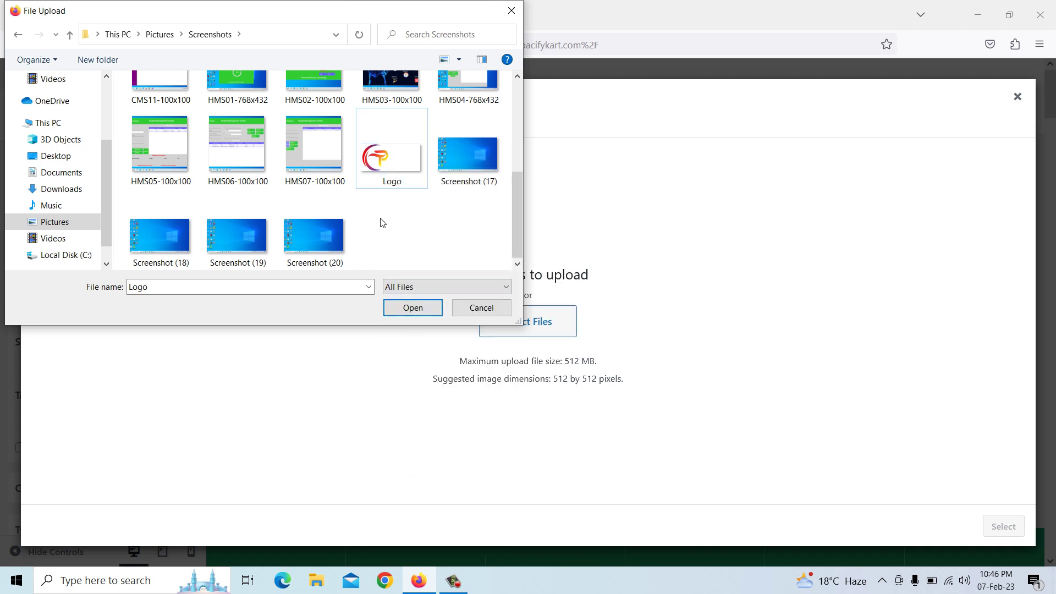
pyautogui.click(419, 295)
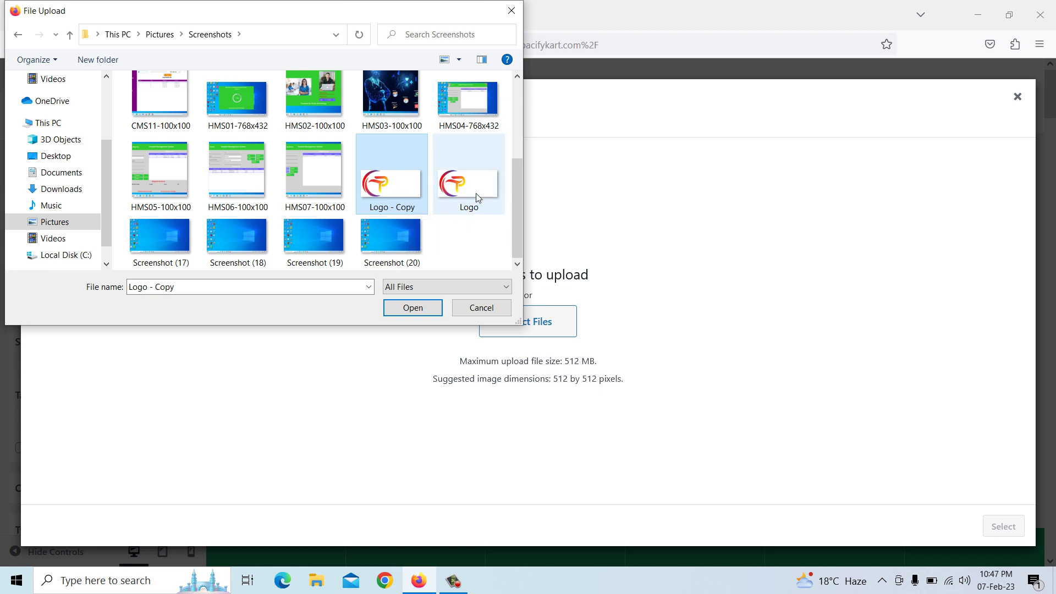
pyautogui.rightClick(389, 181)
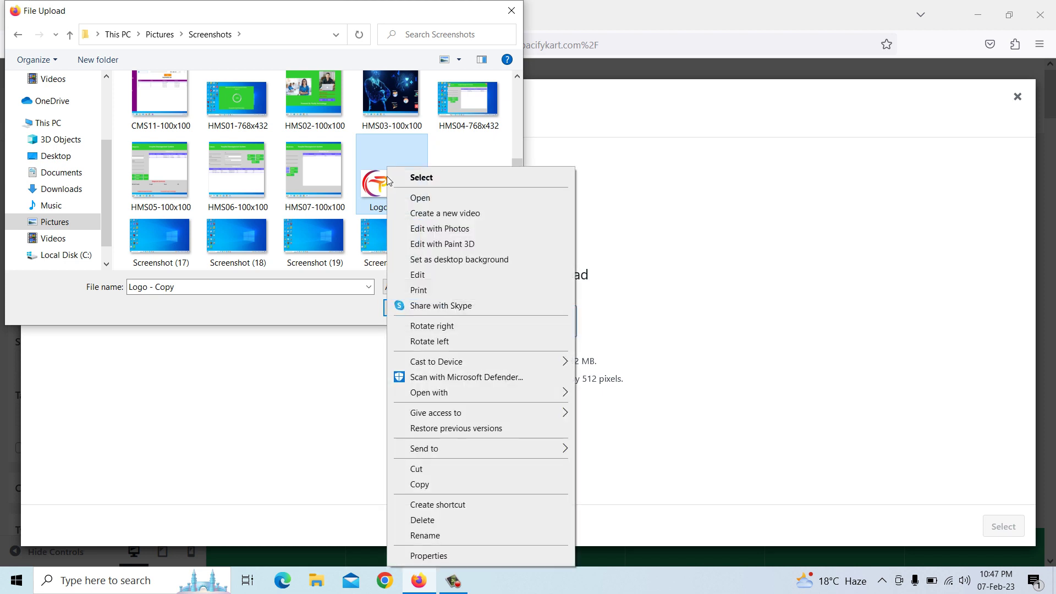
pyautogui.moveTo(475, 392)
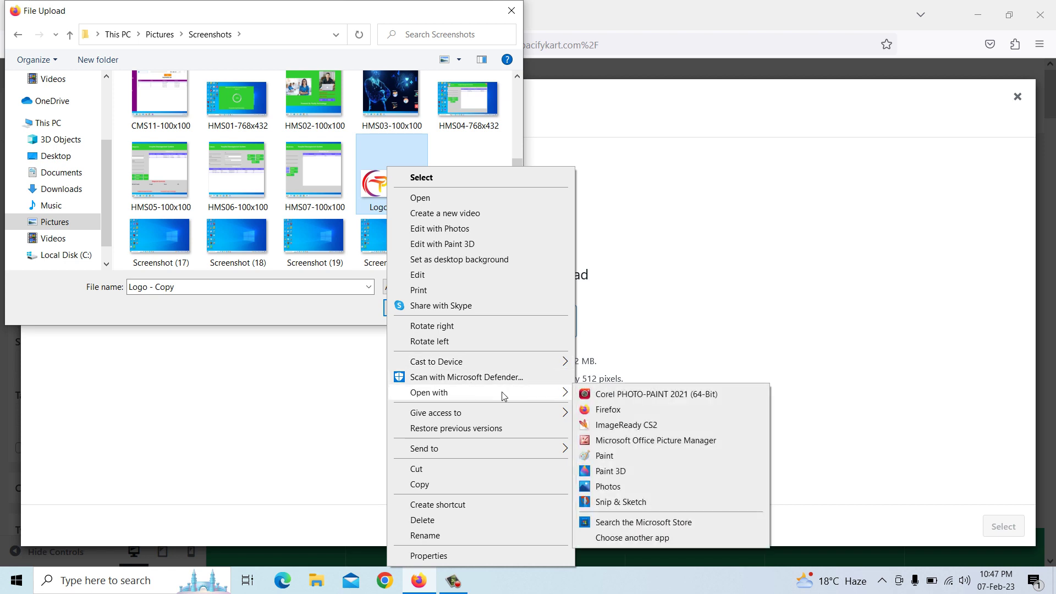
pyautogui.click(624, 443)
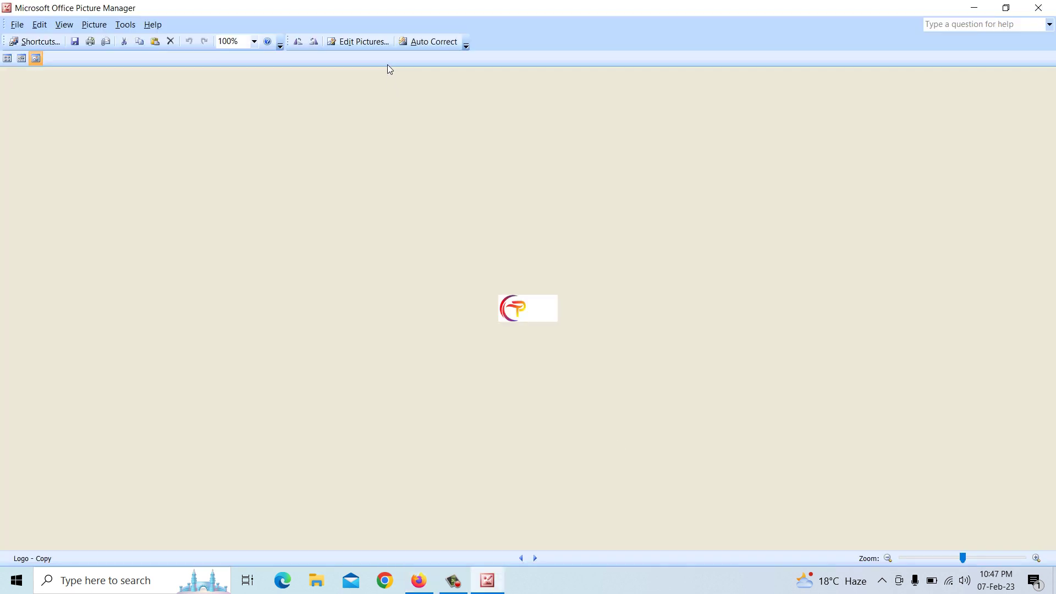
# Crop 50 pixels off the right of Logo - Copy, leaving 58 x 49 pixels, and save it
pyautogui.click(370, 45)
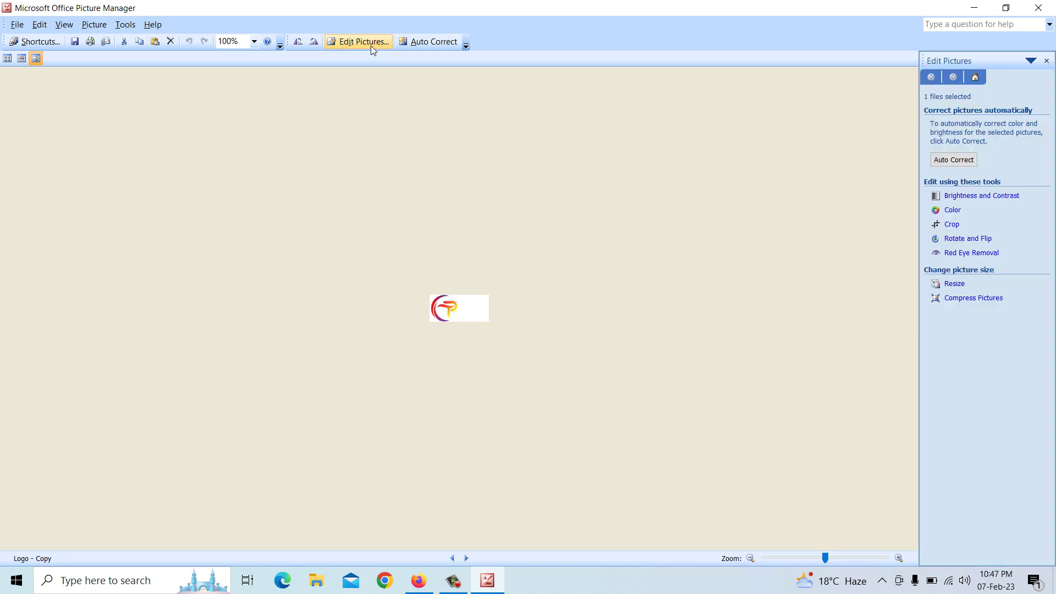
pyautogui.click(942, 228)
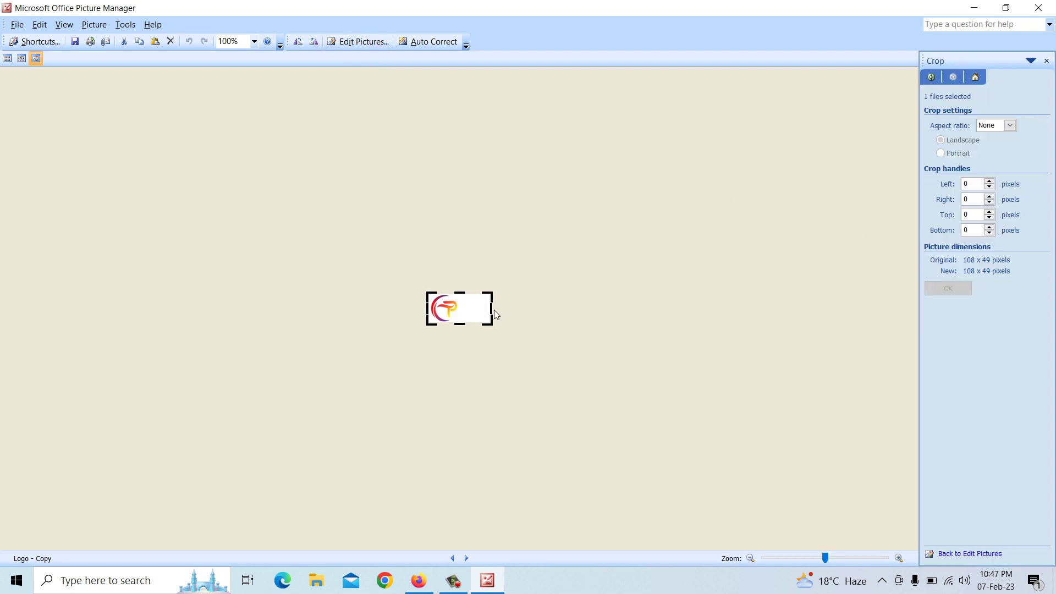
pyautogui.moveTo(493, 310); pyautogui.dragTo(465, 309)
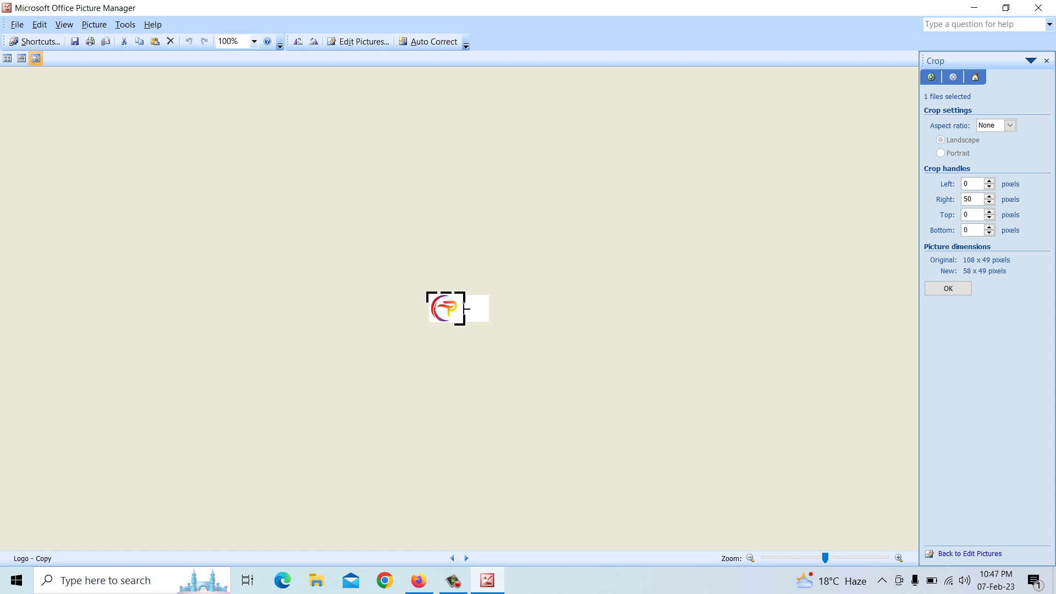
pyautogui.click(943, 290)
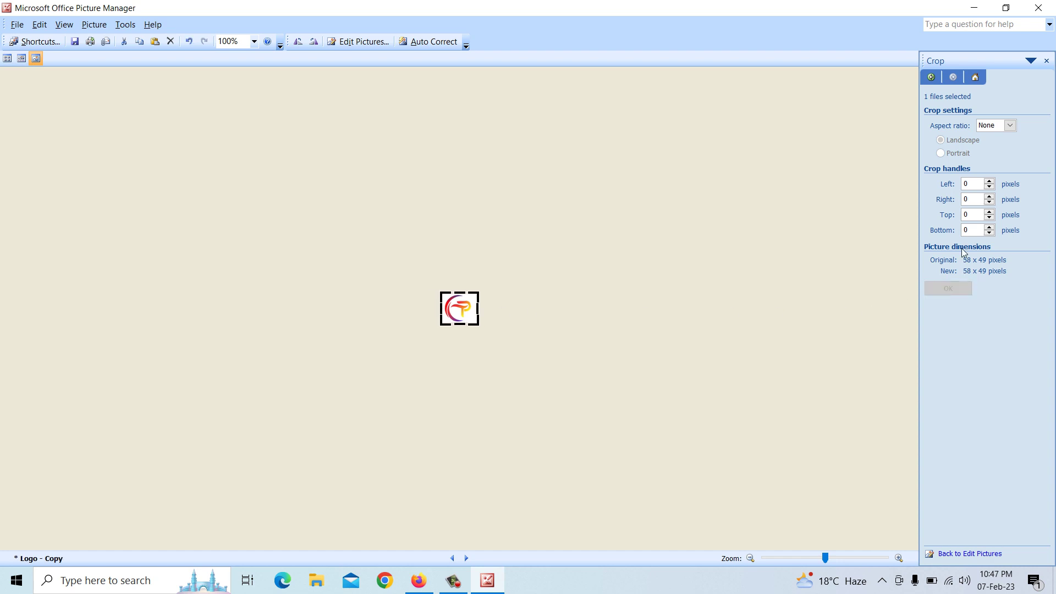
pyautogui.click(1039, 8)
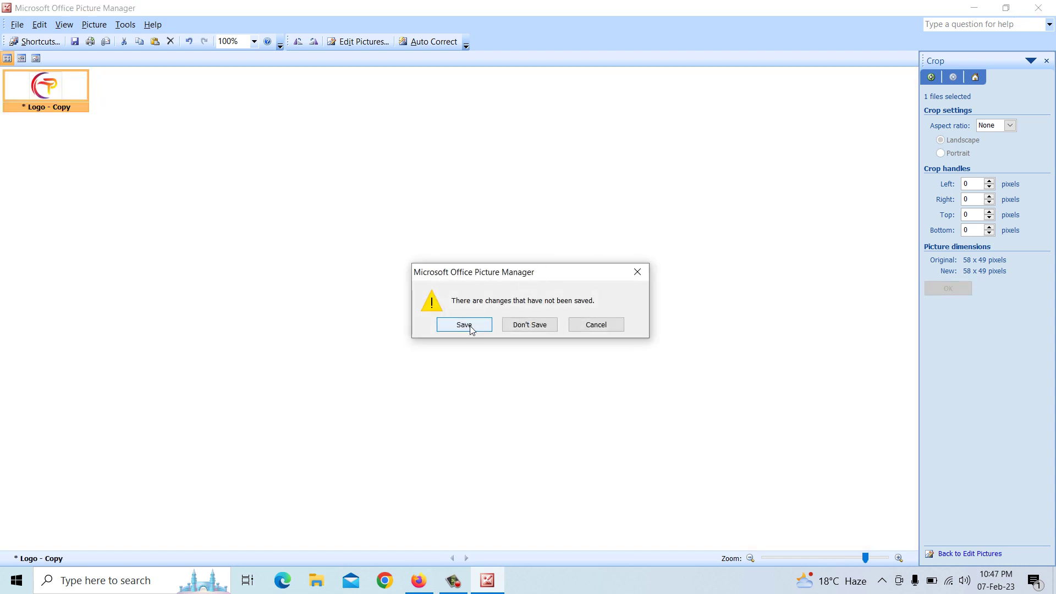
pyautogui.click(465, 325)
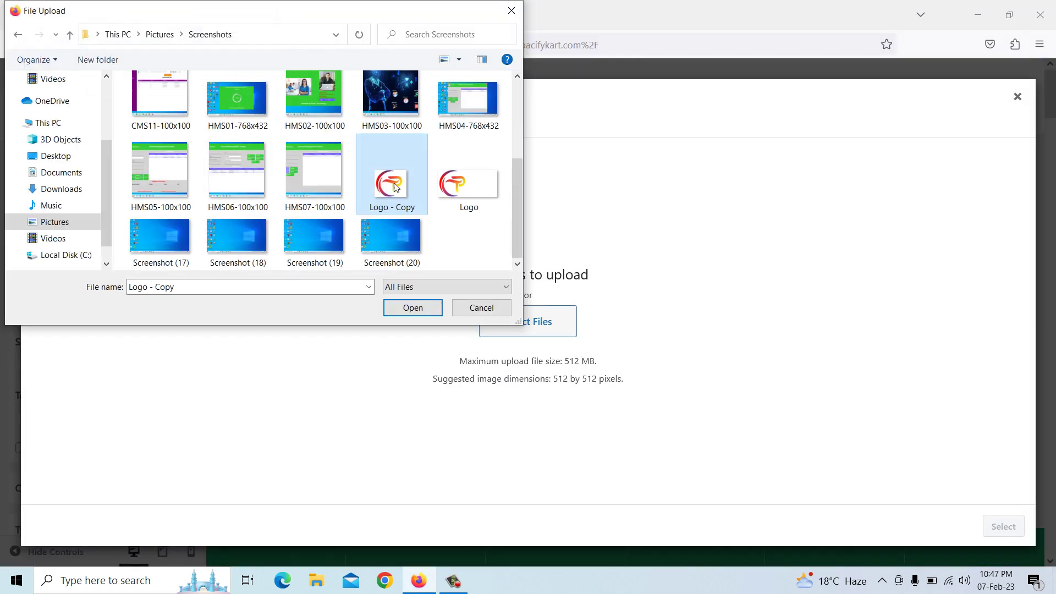
# Upload Logo - Copy, crop it as the site icon, and publish the Customizer change
pyautogui.click(417, 304)
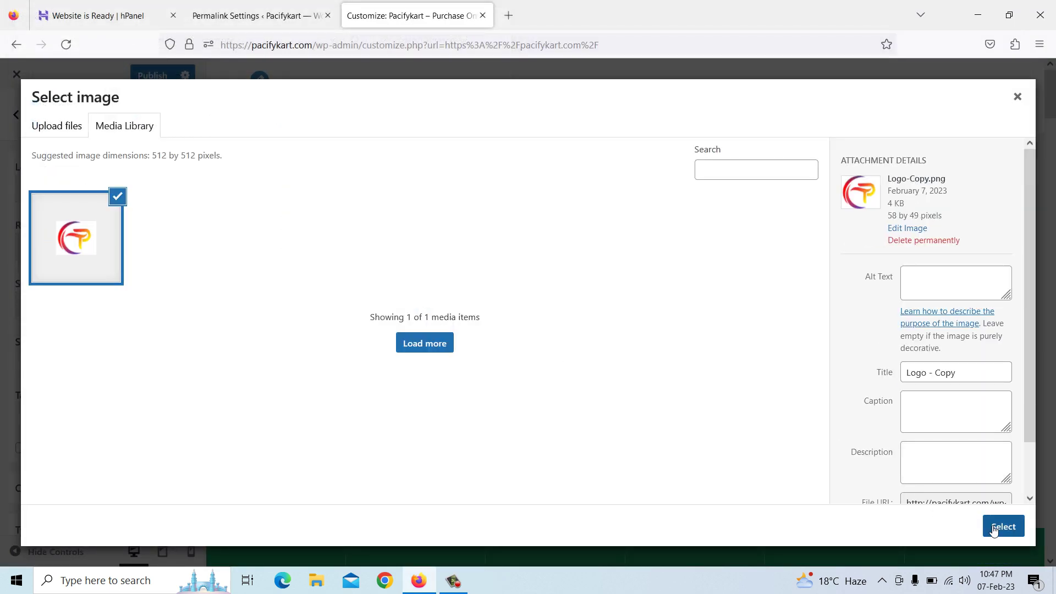
pyautogui.click(996, 529)
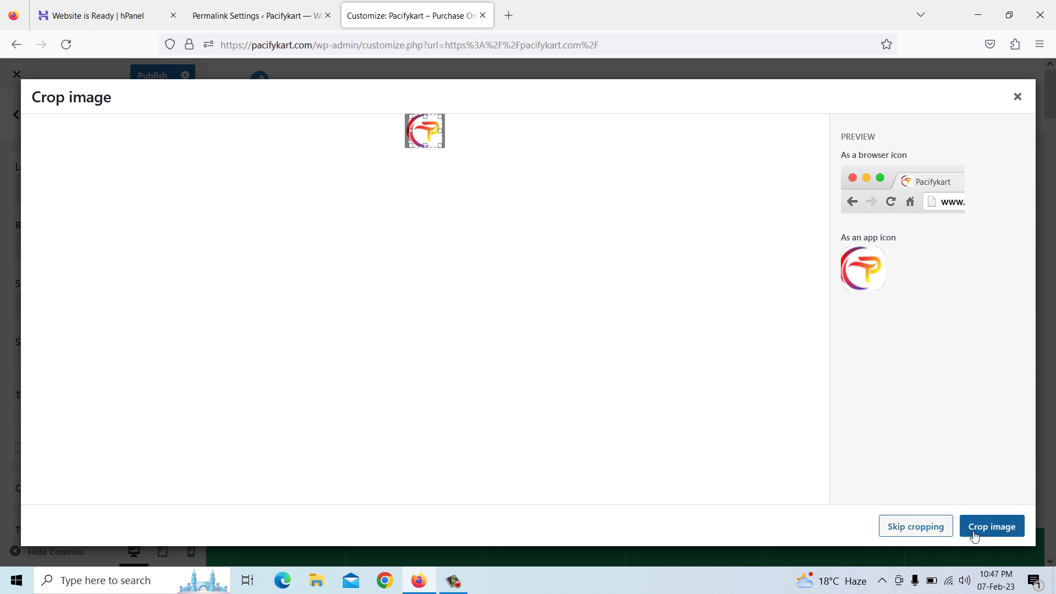
pyautogui.click(916, 529)
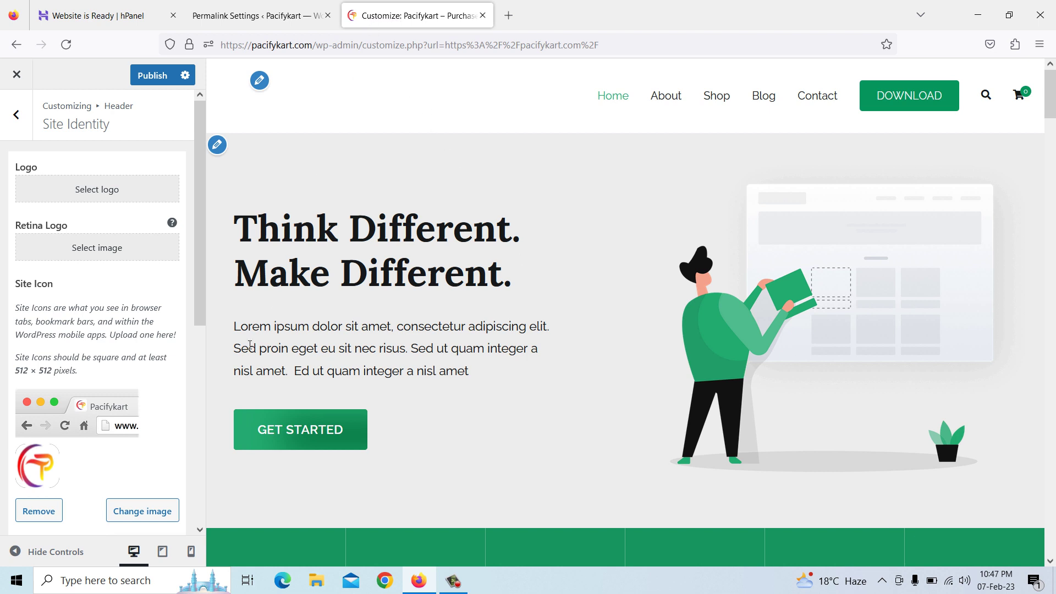
pyautogui.click(154, 77)
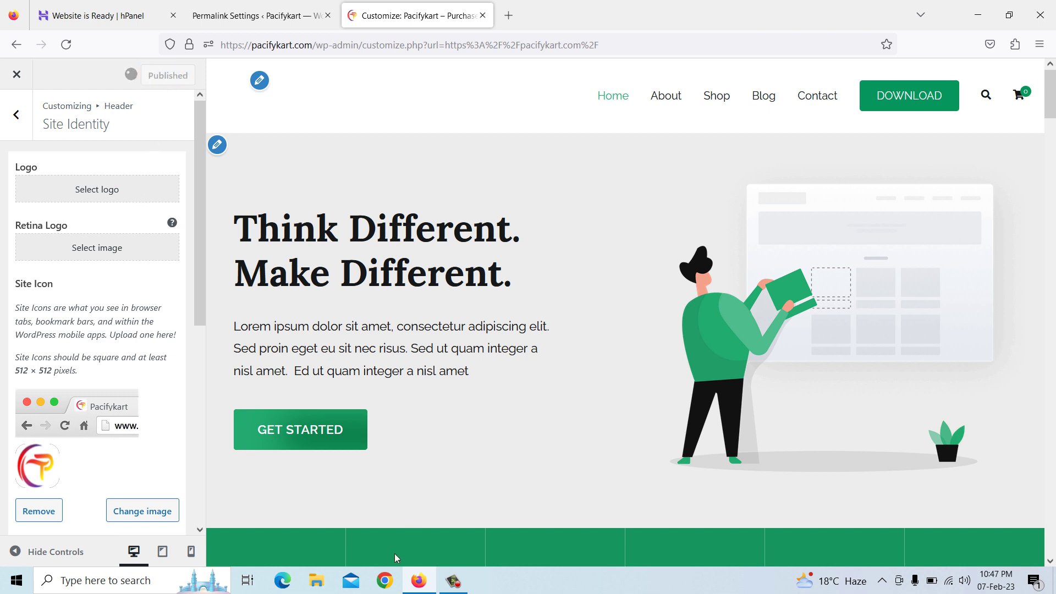
pyautogui.click(392, 587)
pyautogui.write('pacify')
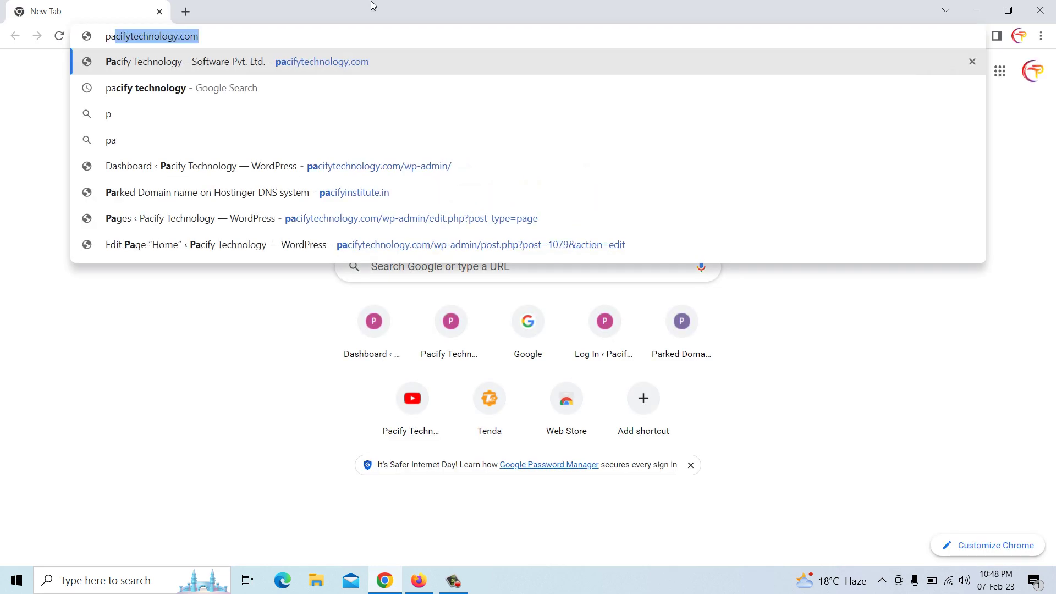
pyautogui.write('kart.com')
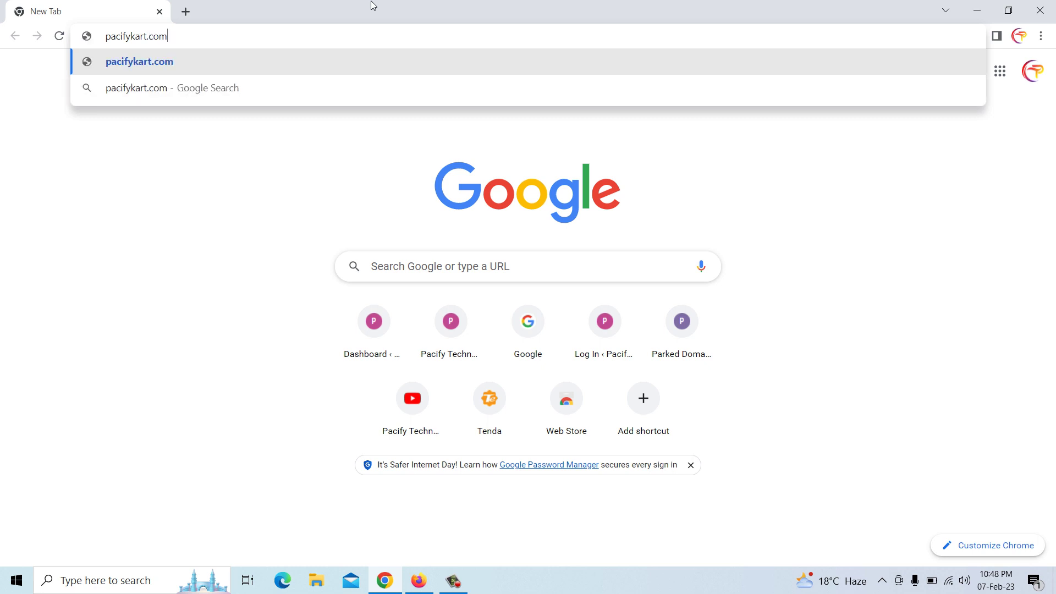
pyautogui.press('Return')
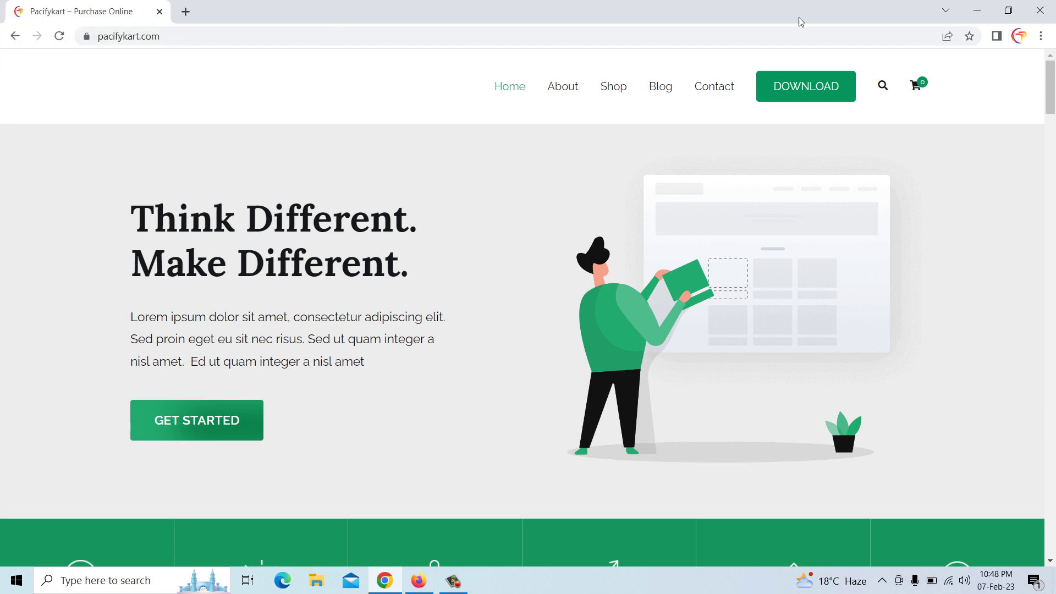
pyautogui.click(978, 10)
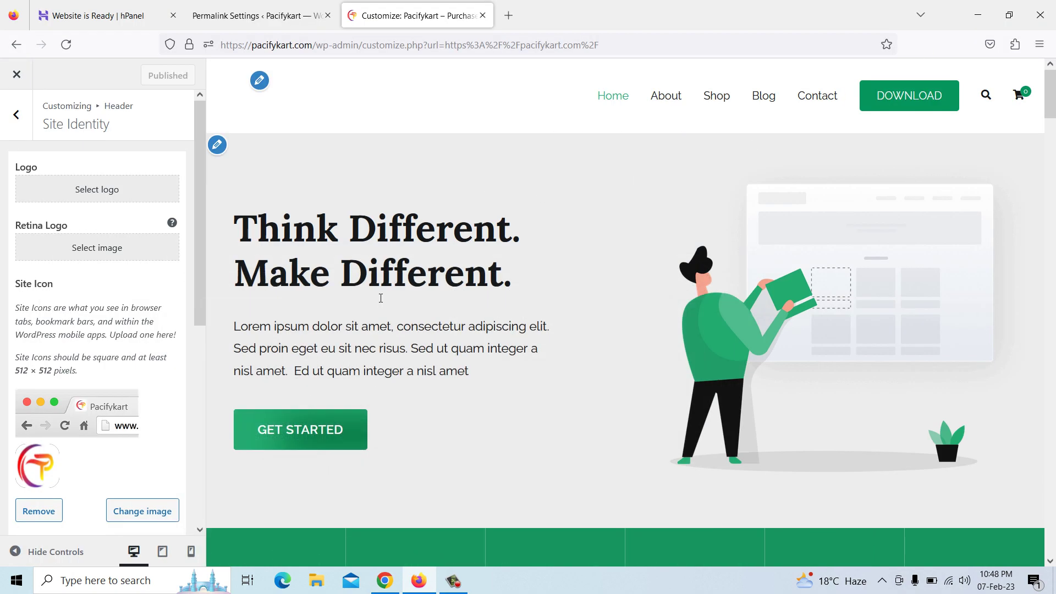
# Open the Footer One widget area and recover its broken logo block as an image block
pyautogui.scroll(-4, 390, 326)
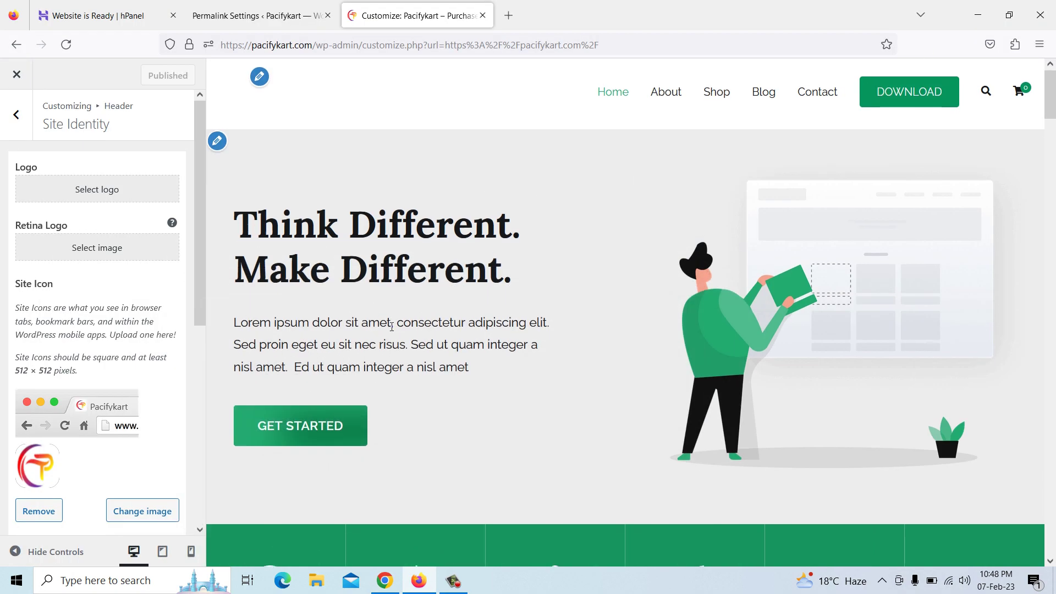
pyautogui.scroll(-20, 392, 331)
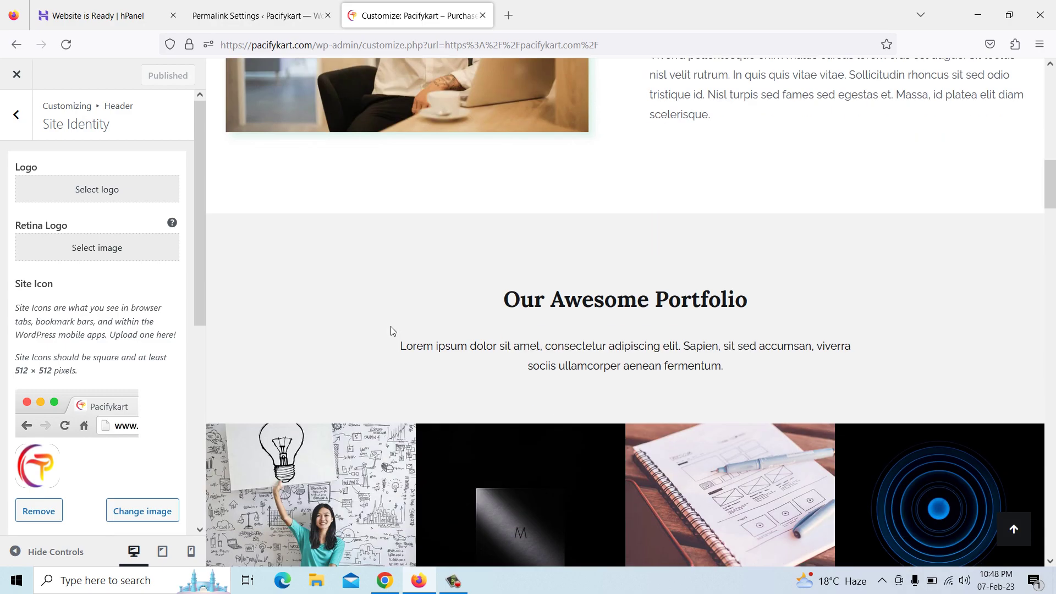
pyautogui.scroll(-18, 393, 331)
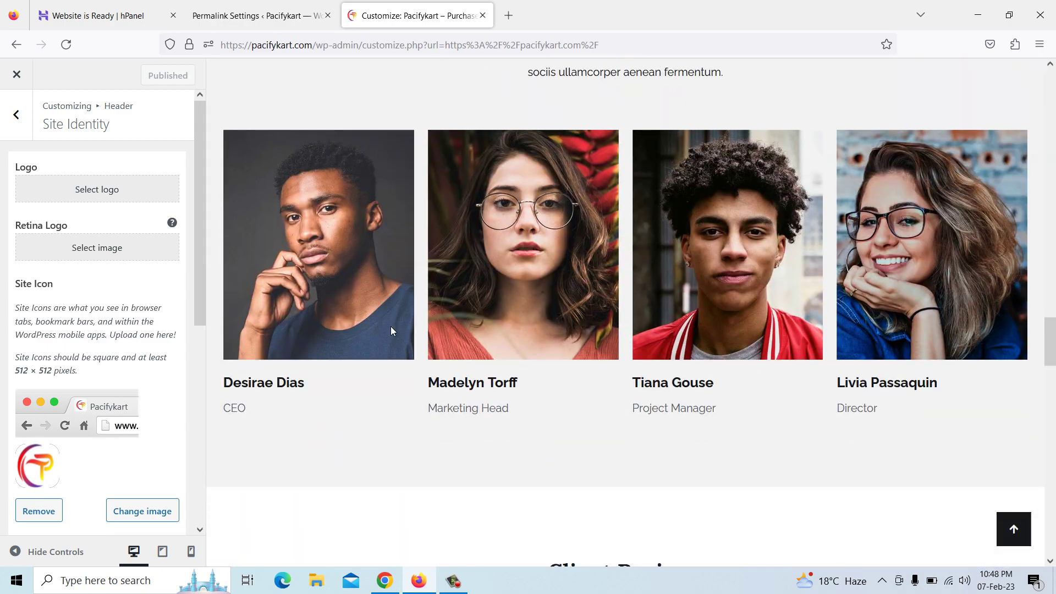
pyautogui.scroll(-17, 392, 330)
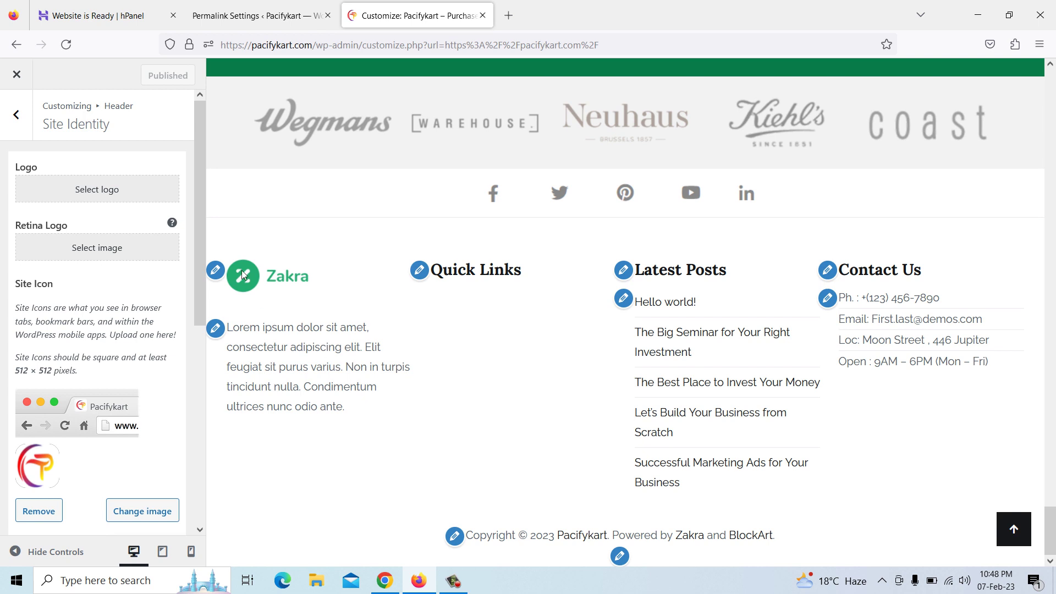
pyautogui.click(215, 270)
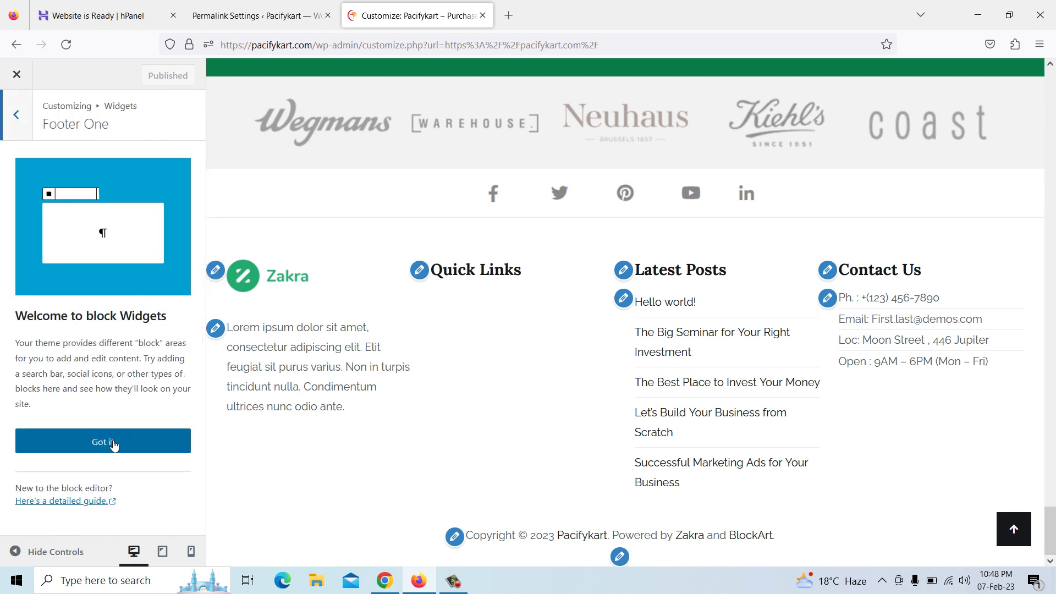
pyautogui.click(112, 442)
pyautogui.click(83, 282)
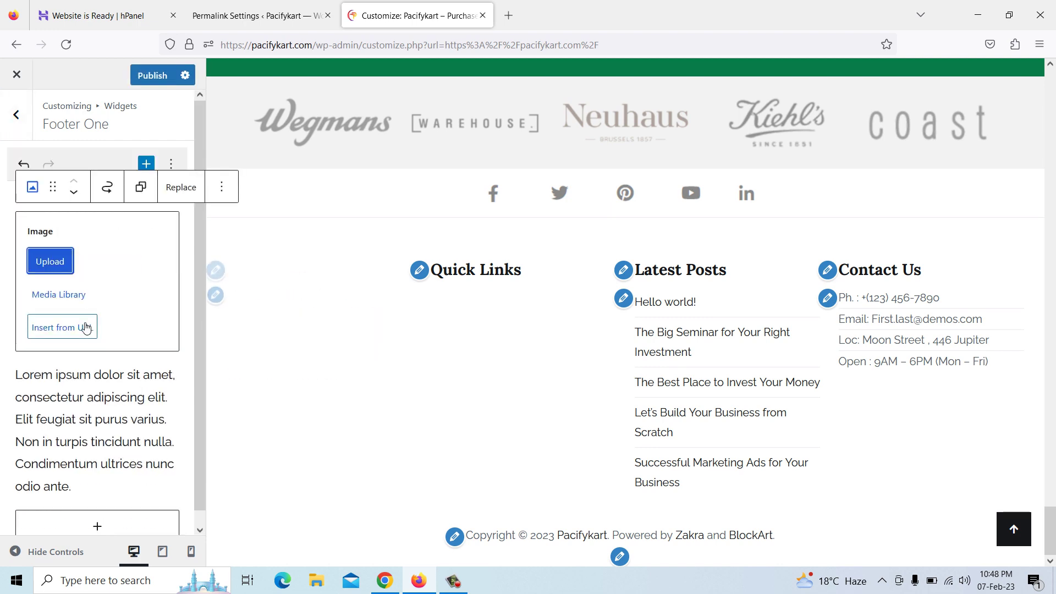
# Upload the Logo image file into the Footer One image block
pyautogui.click(48, 265)
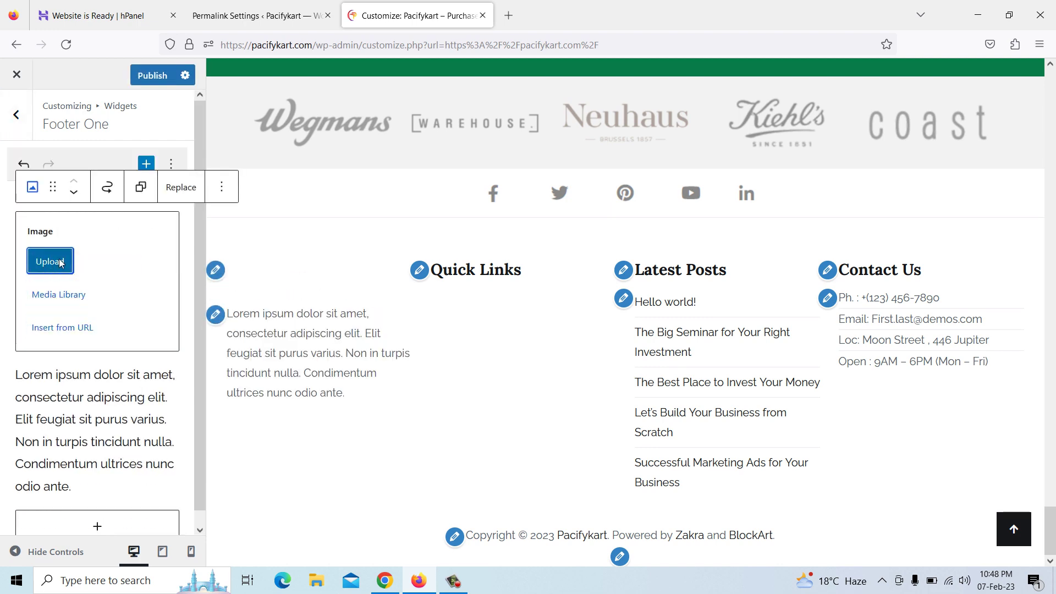
pyautogui.moveTo(521, 127); pyautogui.dragTo(520, 213)
pyautogui.click(405, 154)
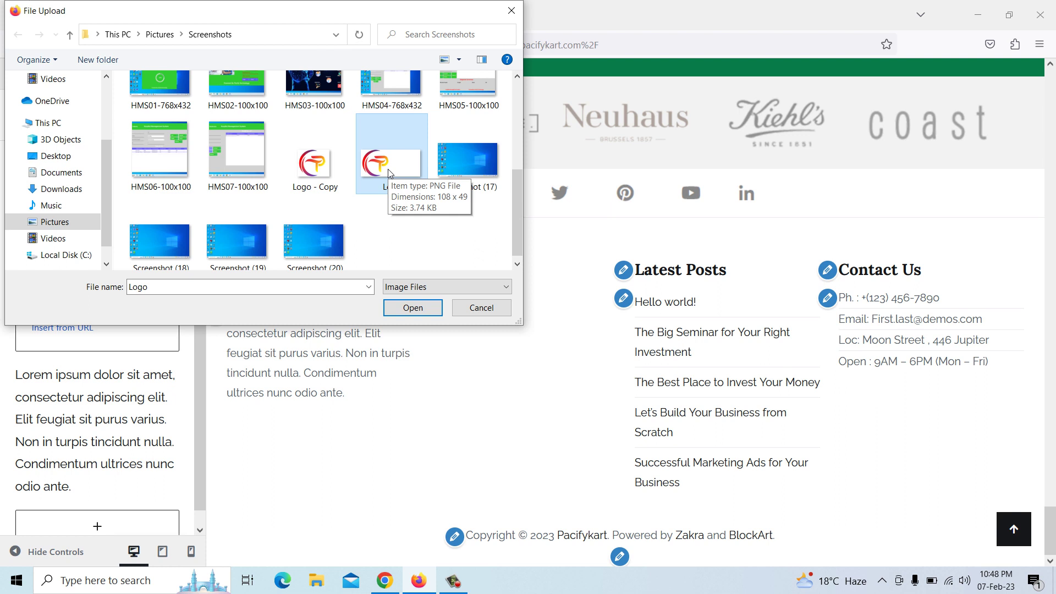
pyautogui.click(414, 310)
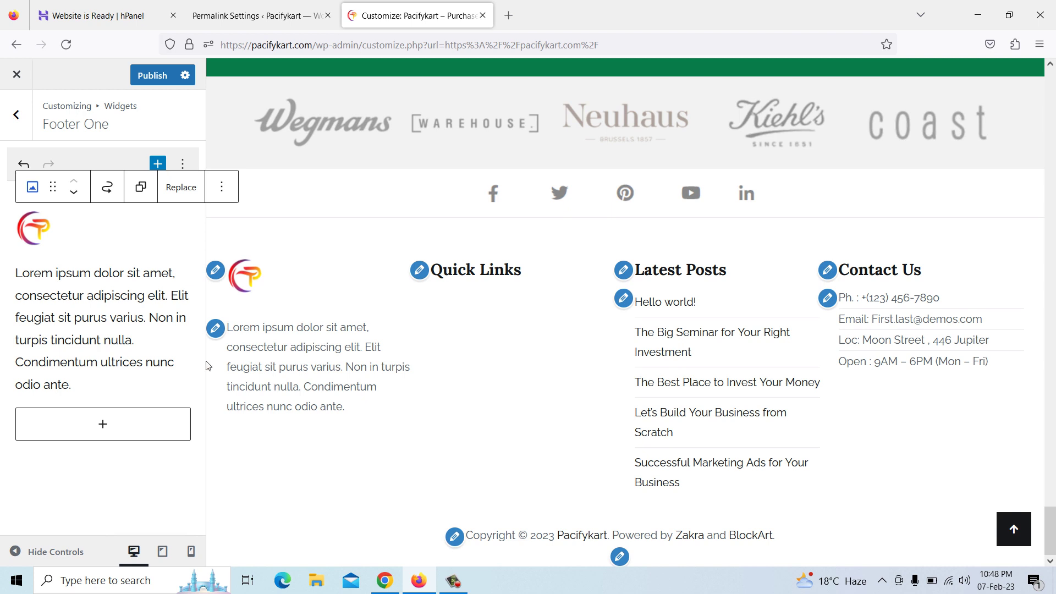
pyautogui.click(144, 343)
# Replace the old Footer One paragraph with 'Pacifykart.com is e-Commerce platform to purchase online products.'
pyautogui.moveTo(73, 388); pyautogui.dragTo(20, 273)
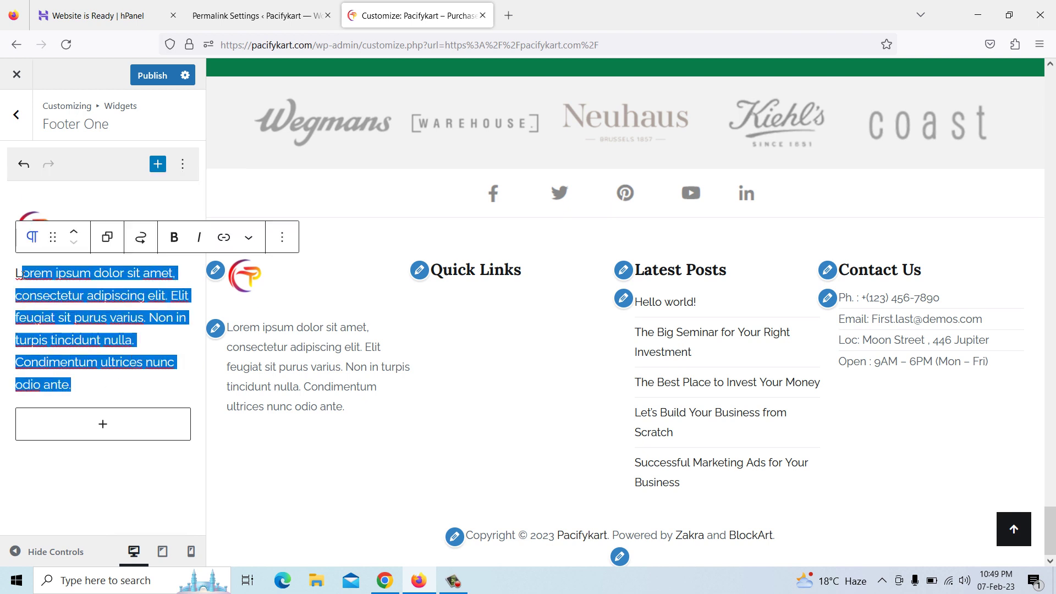
pyautogui.press('BackSpace')
pyautogui.press('BackSpace')
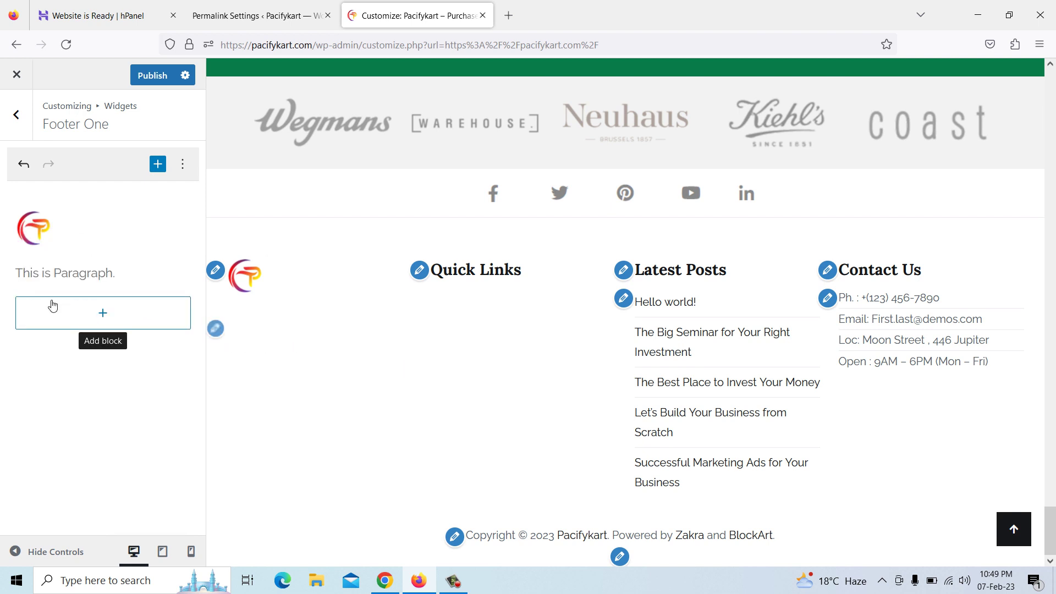
pyautogui.write('Paf')
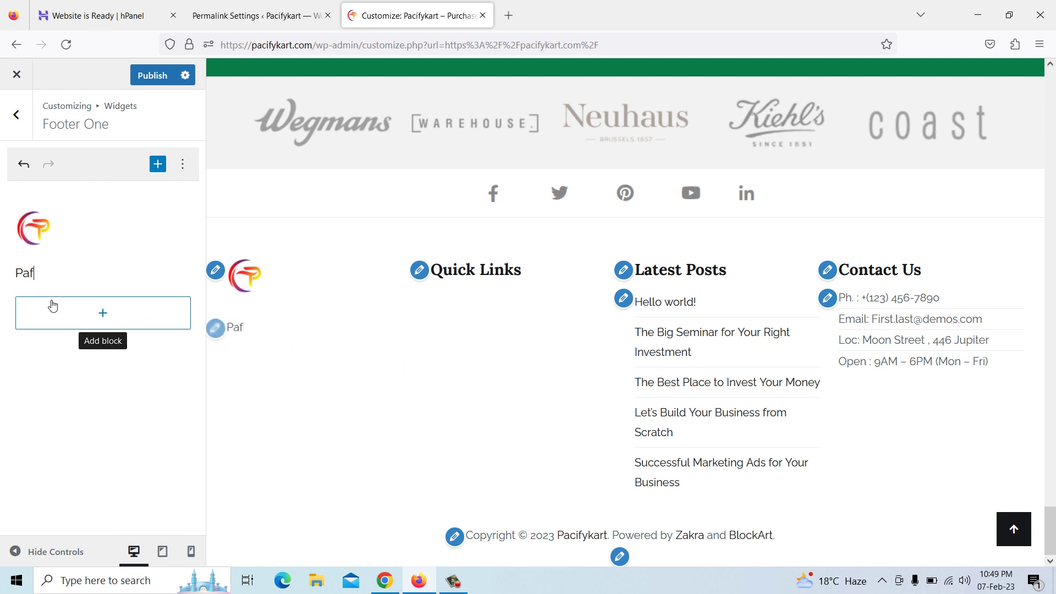
pyautogui.press('BackSpace')
pyautogui.write('cifykart')
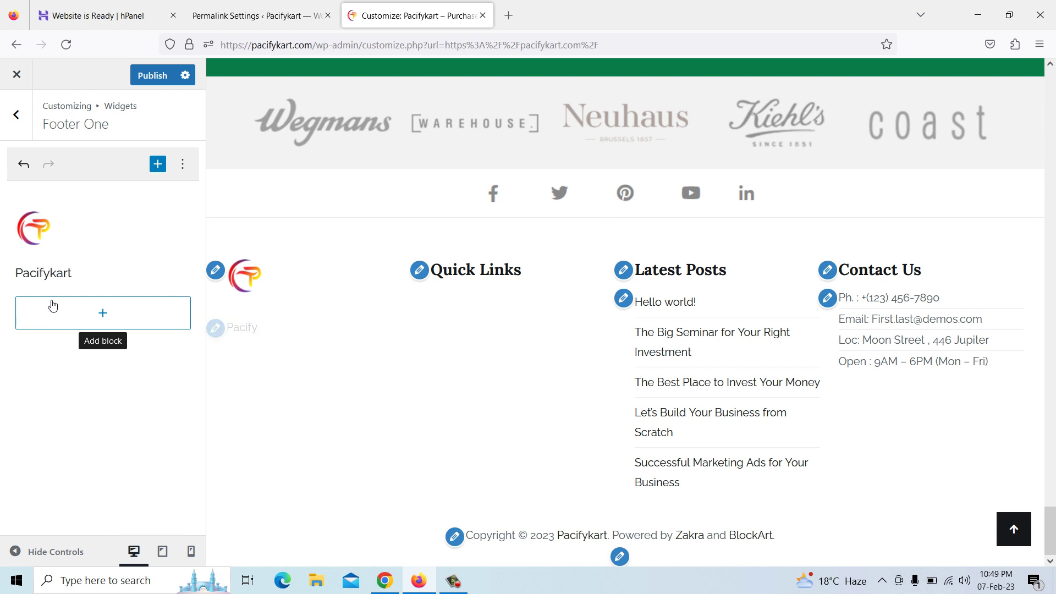
pyautogui.write('.com is E')
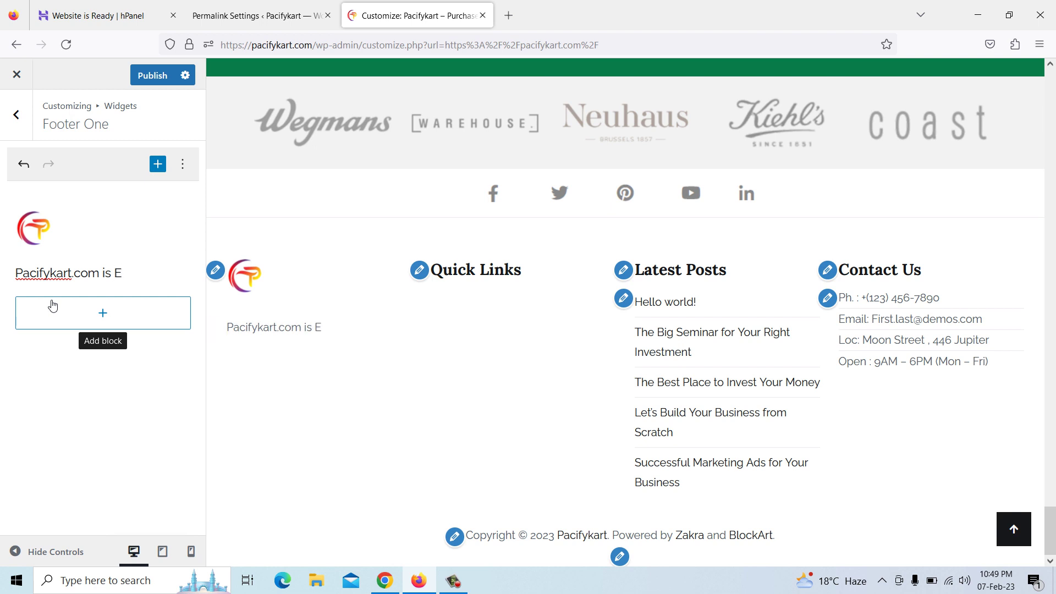
pyautogui.press('BackSpace')
pyautogui.write('e-Commerce platform to puc')
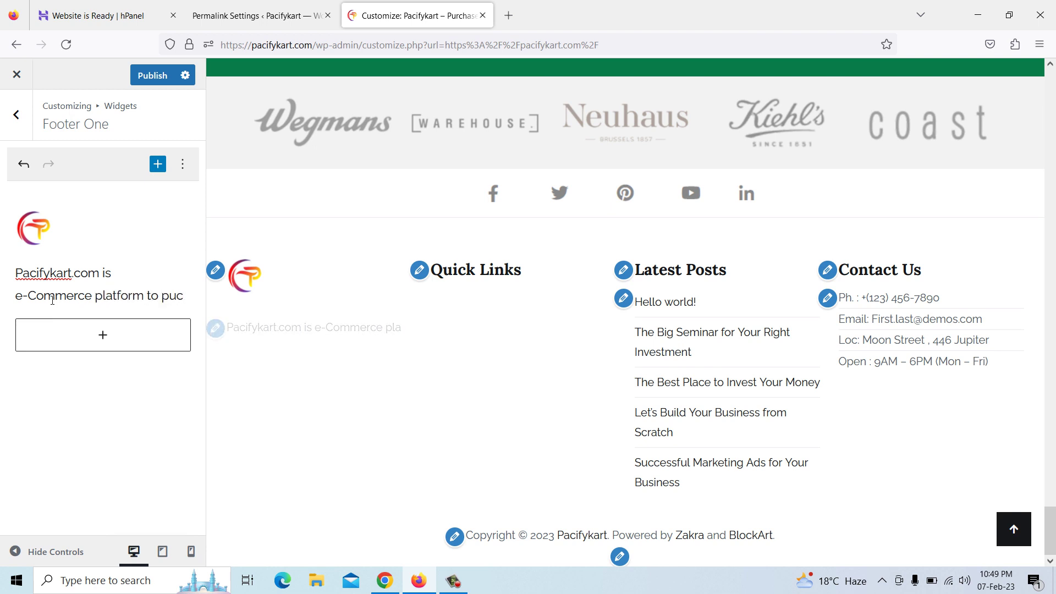
pyautogui.press('BackSpace')
pyautogui.press('BackSpace')
pyautogui.write('rchase online pro')
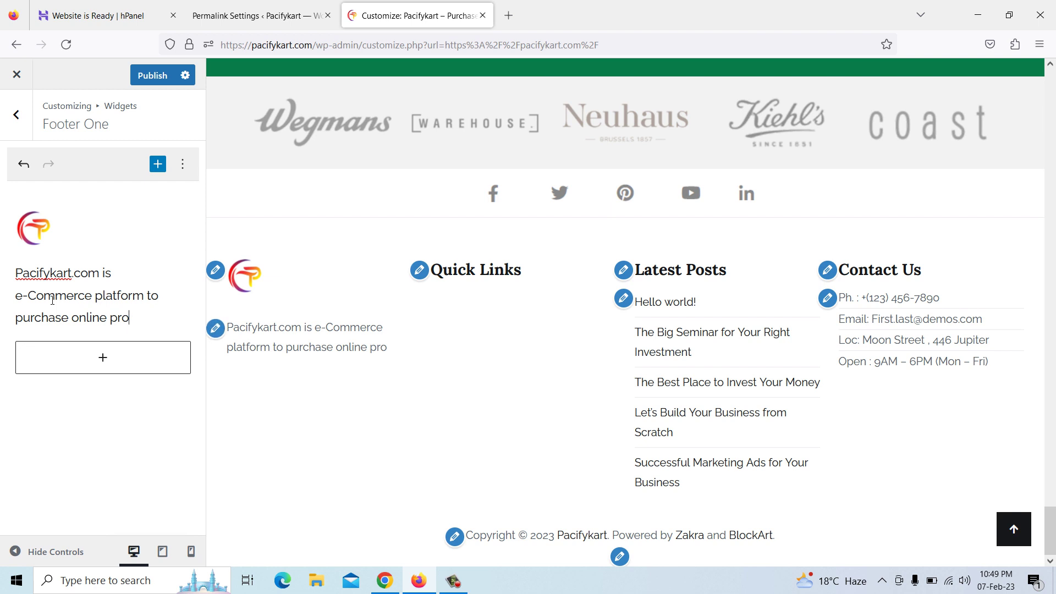
pyautogui.write('ducts.')
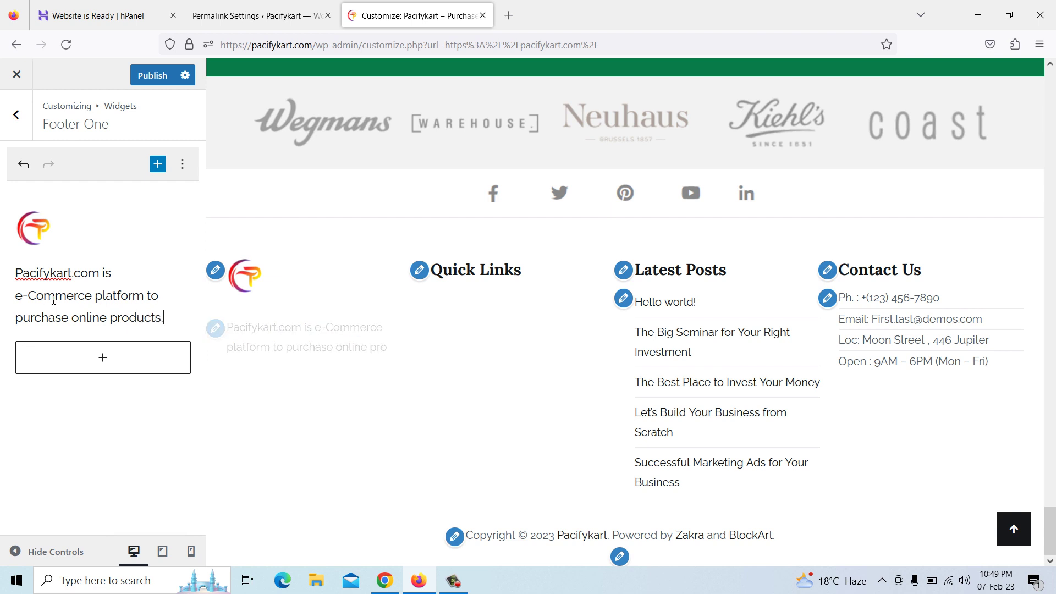
pyautogui.click(669, 274)
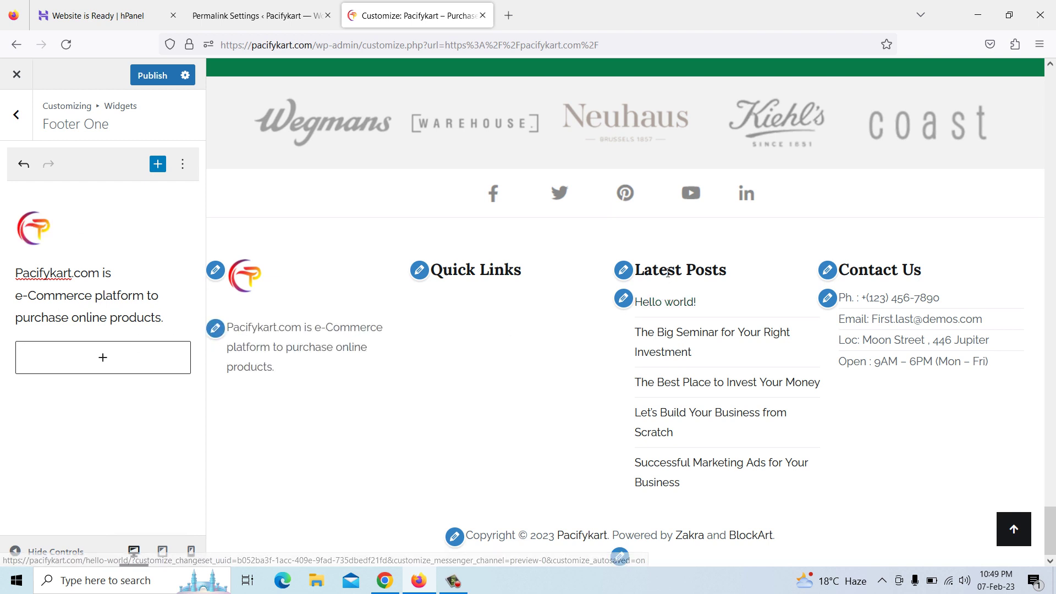
# Select the Footer Three Latest Posts block and remove it from the footer
pyautogui.click(624, 272)
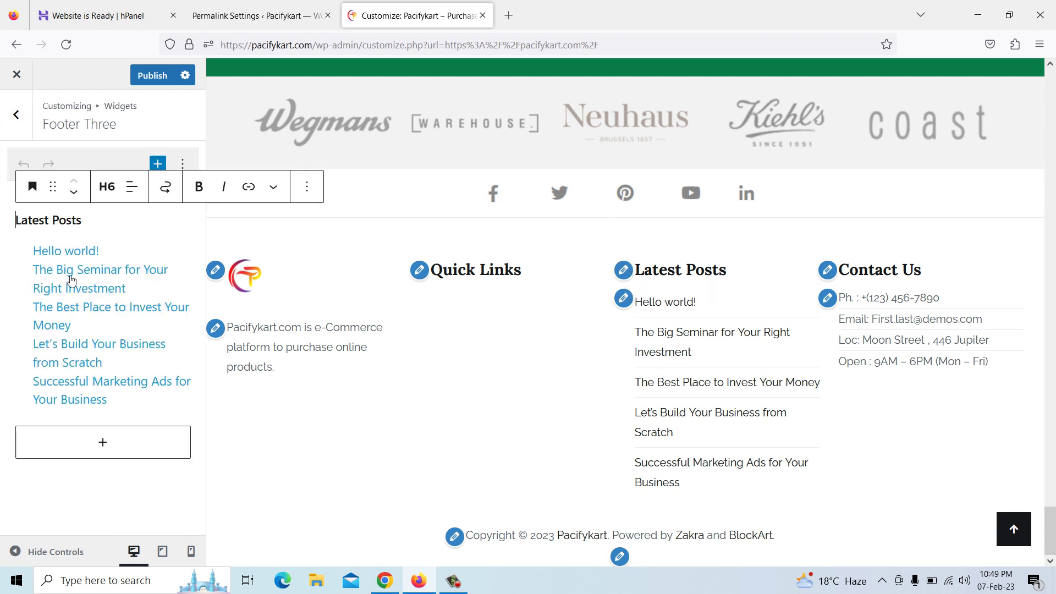
pyautogui.click(83, 255)
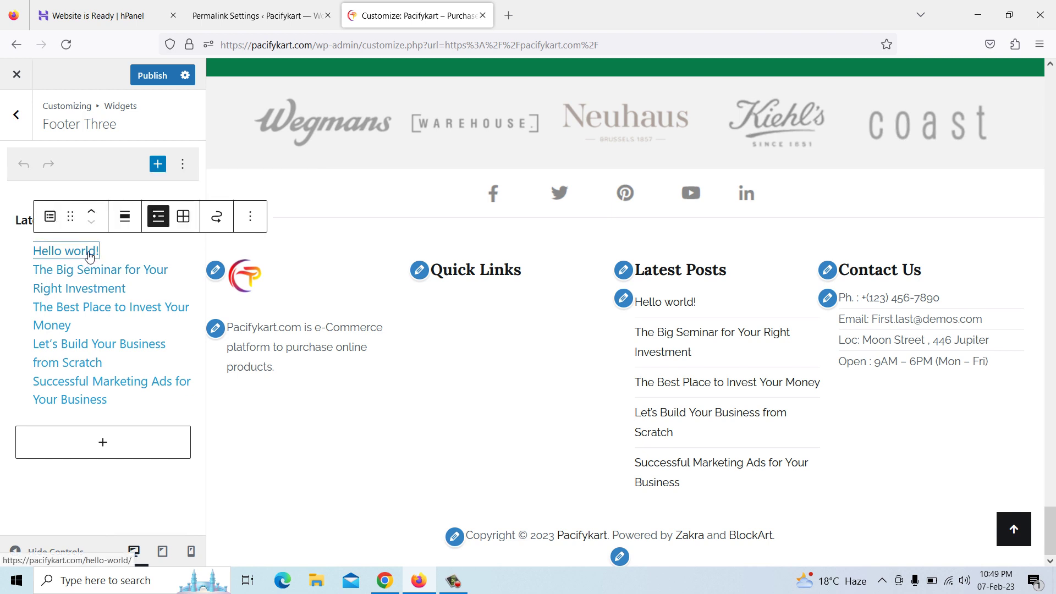
pyautogui.rightClick(94, 253)
pyautogui.press('Escape')
pyautogui.click(251, 217)
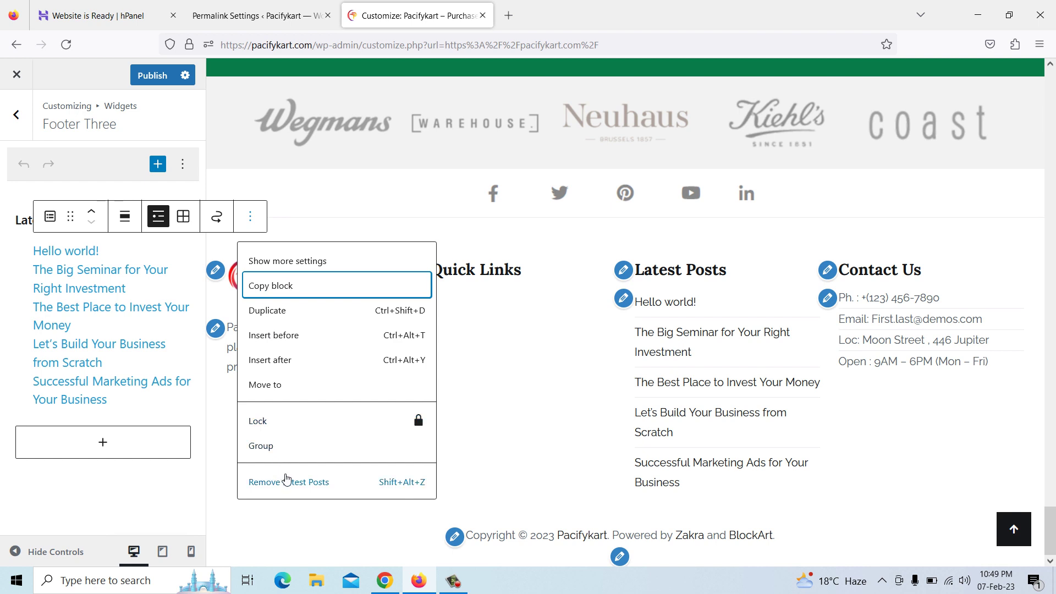
pyautogui.click(287, 480)
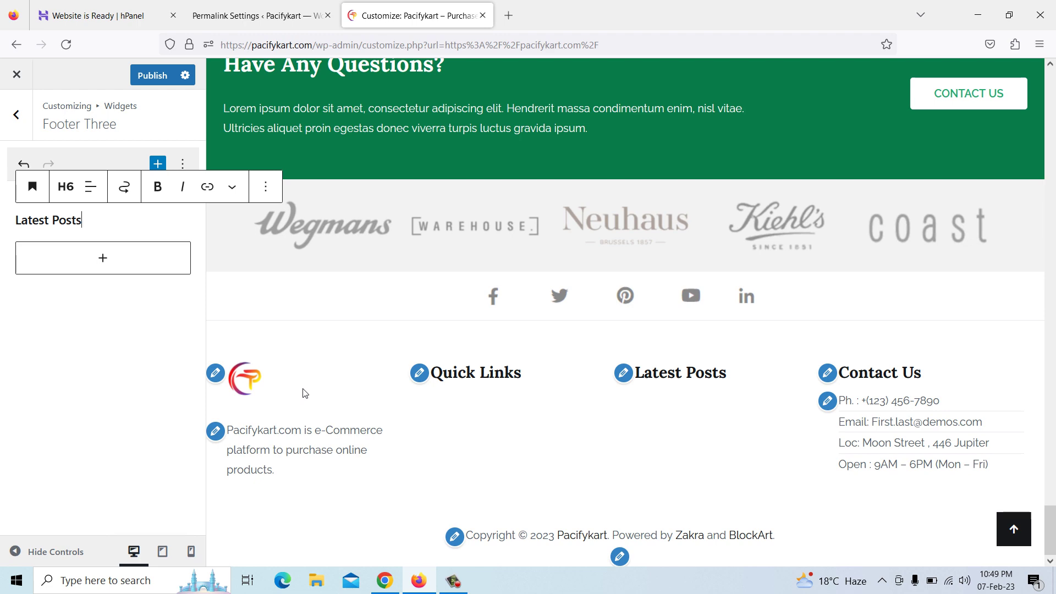
# Undo the removal with Ctrl+Z and open 'The Big Seminar for Your Right Investment' in the preview
pyautogui.hotkey('ctrl', 'z')
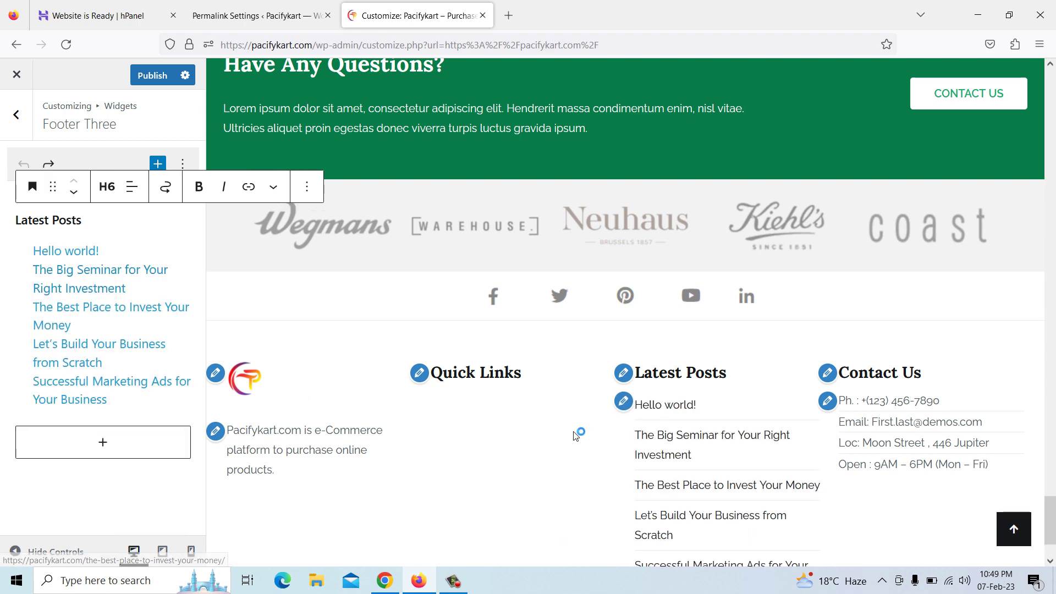
pyautogui.click(690, 439)
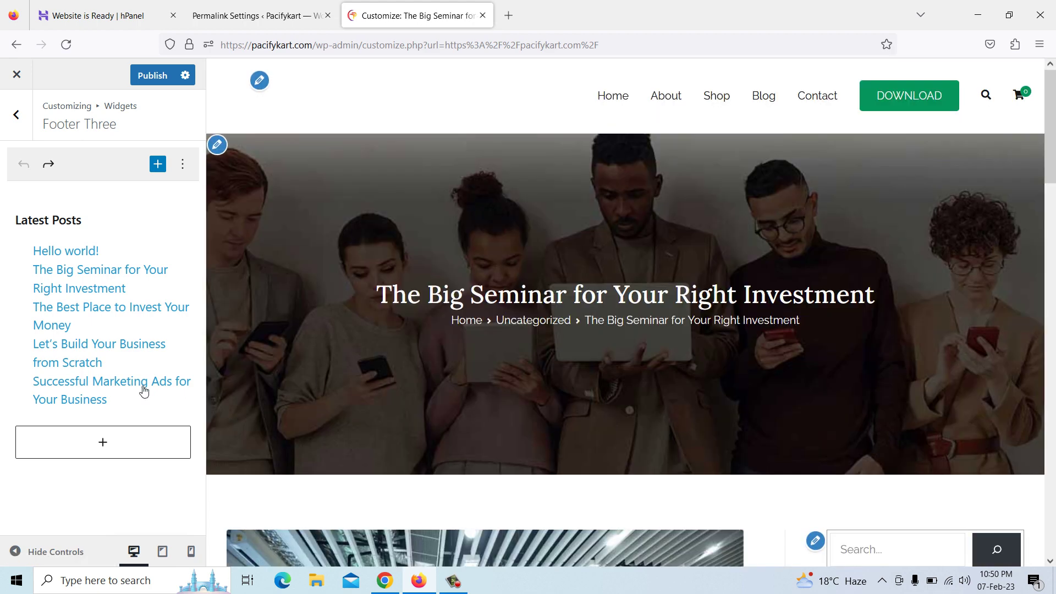
pyautogui.click(17, 75)
# Cancel the leave warning so the Customizer stays open
pyautogui.click(633, 341)
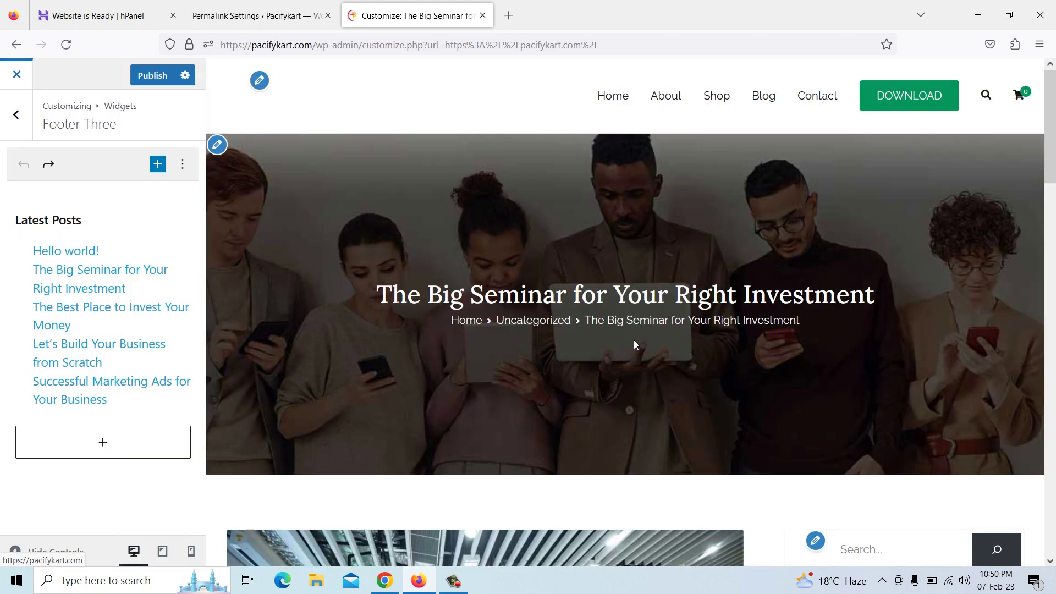
pyautogui.scroll(-10, 634, 340)
pyautogui.scroll(-5, 633, 342)
pyautogui.scroll(3, 631, 344)
pyautogui.scroll(-4, 495, 352)
pyautogui.scroll(6, 419, 354)
pyautogui.scroll(4, 406, 356)
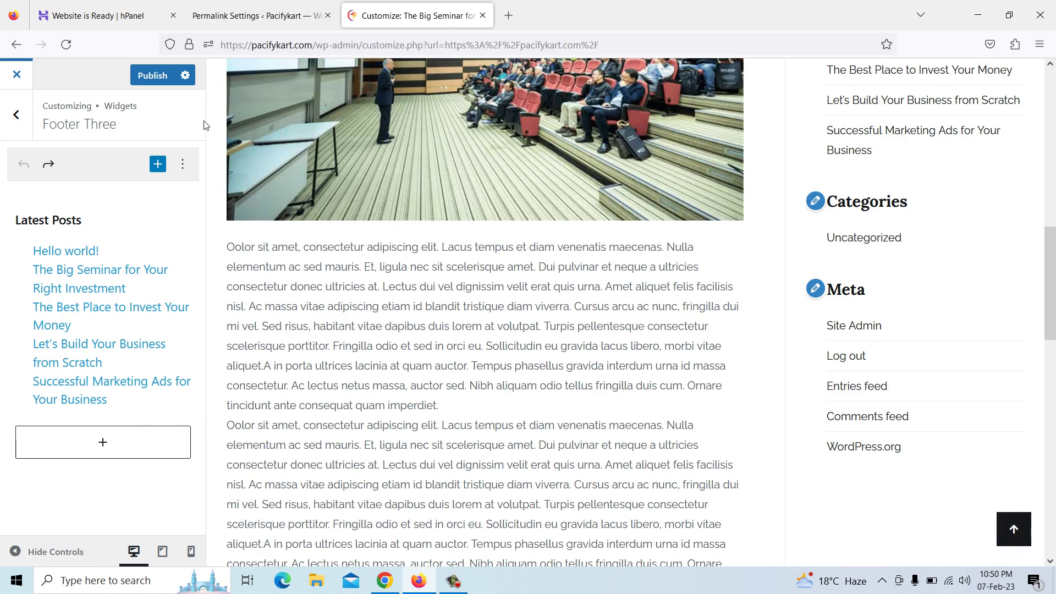
# Publish the footer widget changes and close the Customizer
pyautogui.click(150, 75)
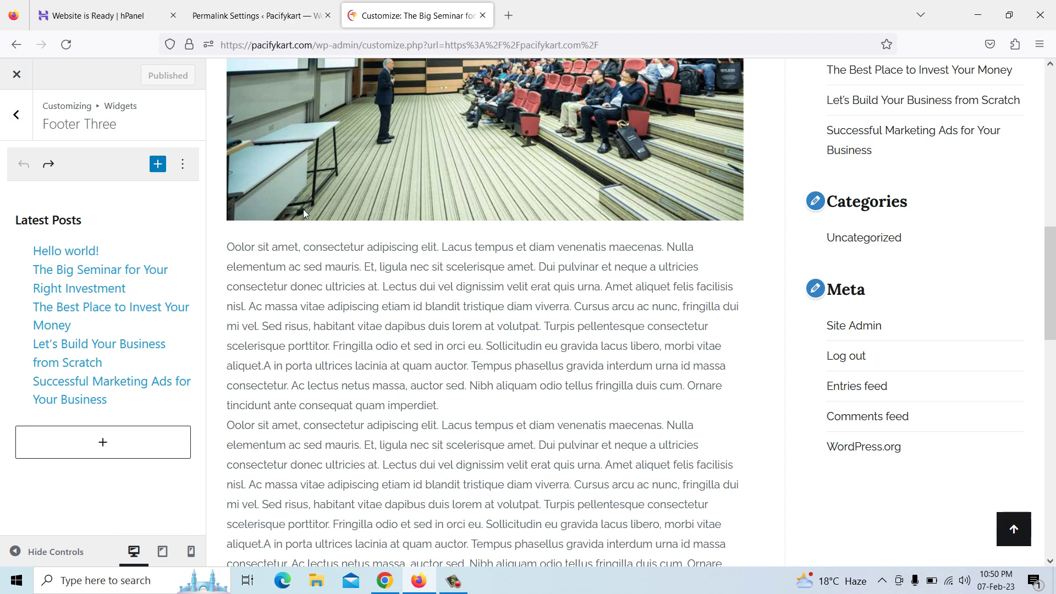
pyautogui.scroll(1, 272, 193)
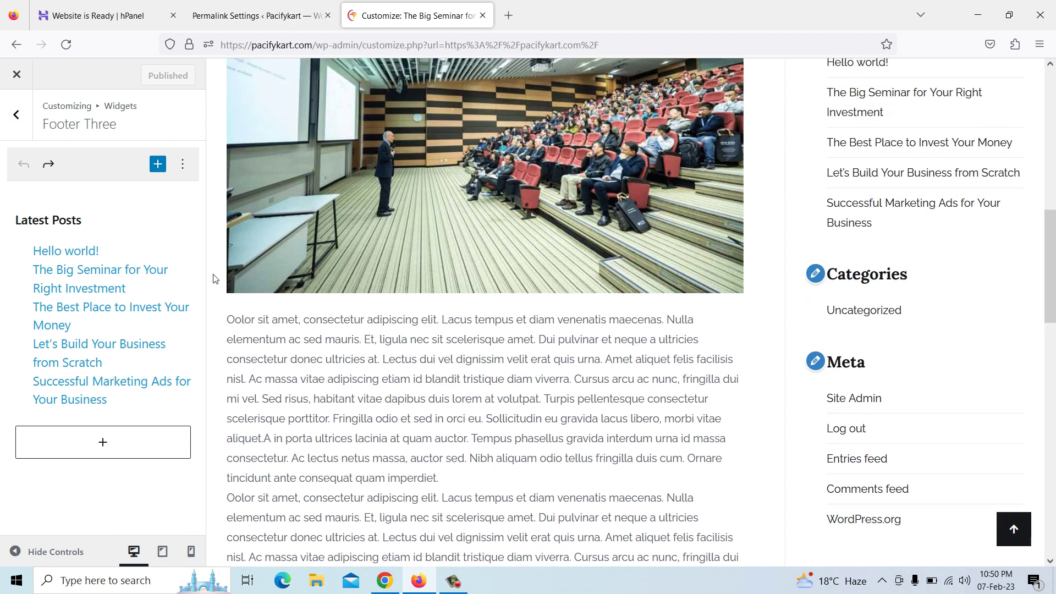
pyautogui.click(15, 81)
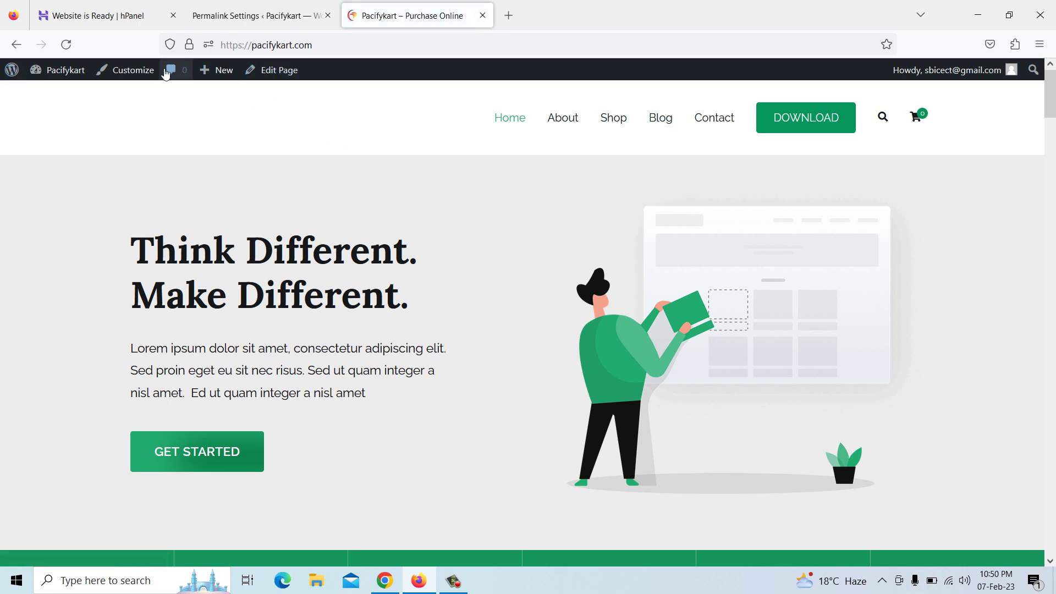
# Reopen the Customizer at the Footer Bottom Bar copyright text settings
pyautogui.click(138, 76)
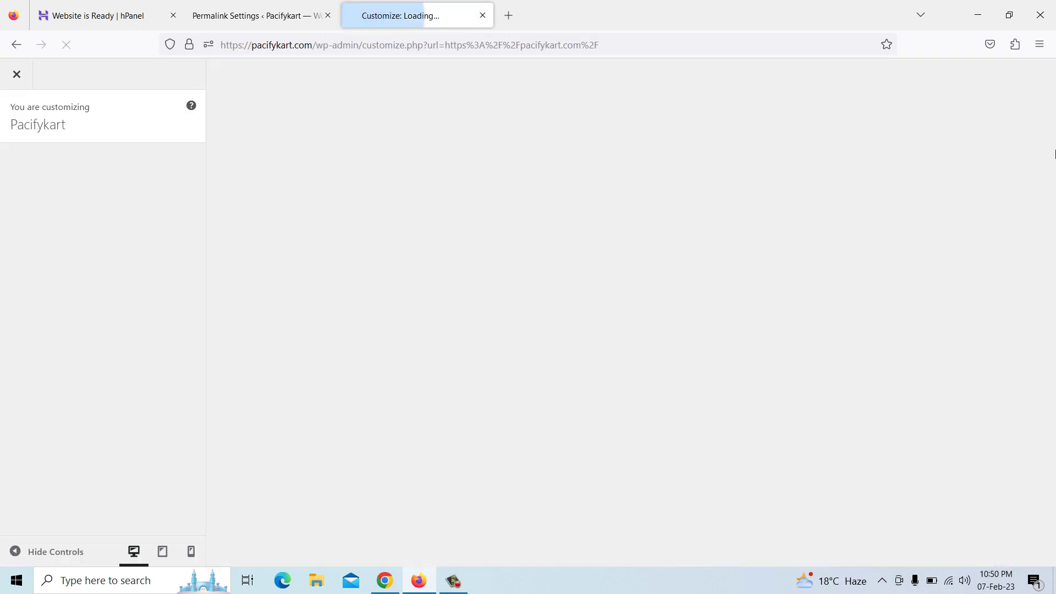
pyautogui.moveTo(1052, 113); pyautogui.dragTo(1054, 548)
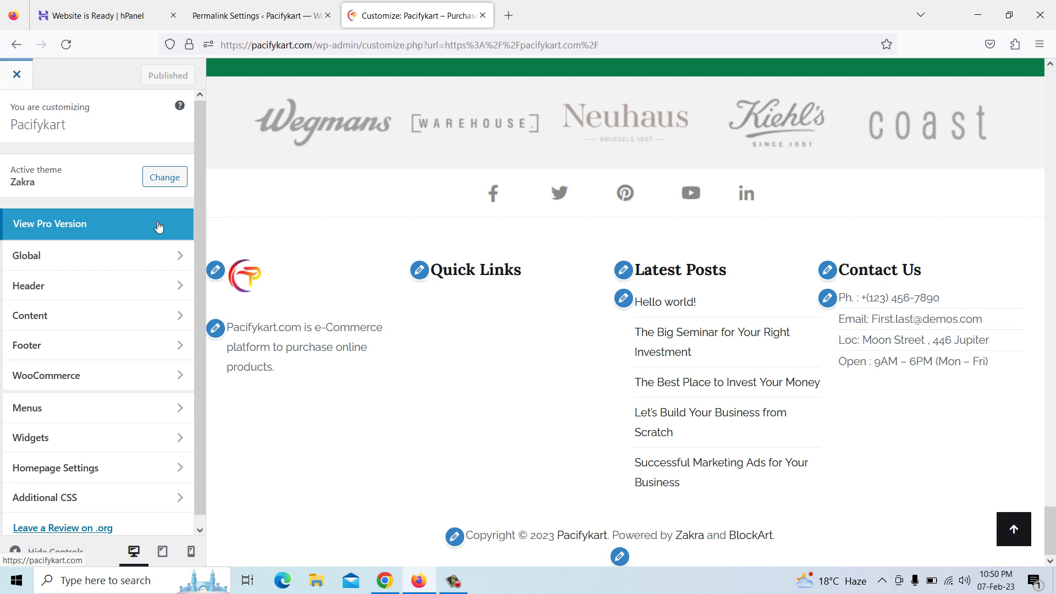
pyautogui.click(455, 537)
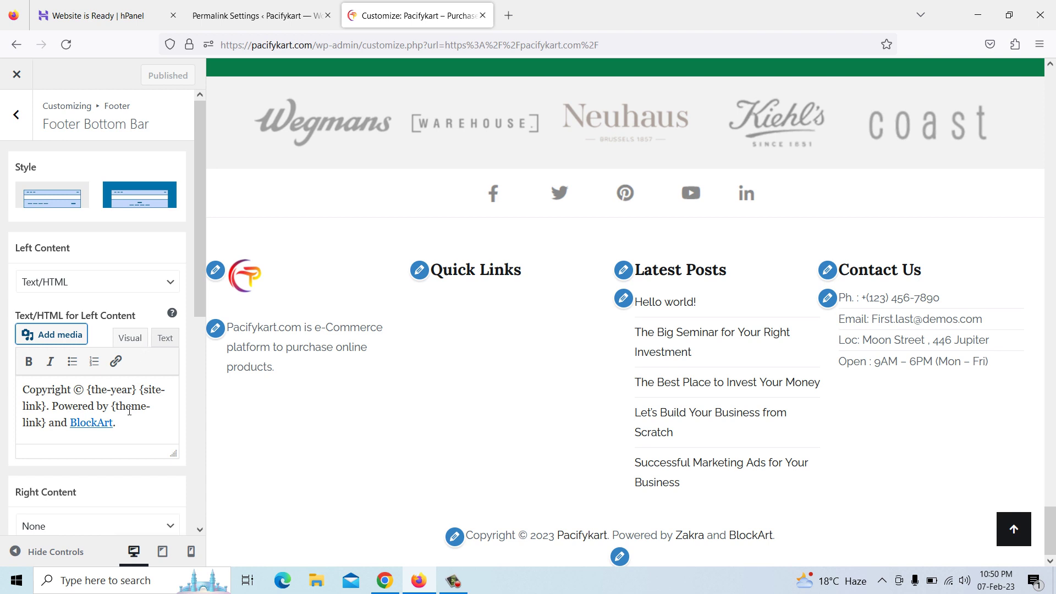
# Replace '{theme-link} and BlockArt.' with 'Pacifykart.com' in the footer copyright, then edit Contact Us
pyautogui.click(126, 428)
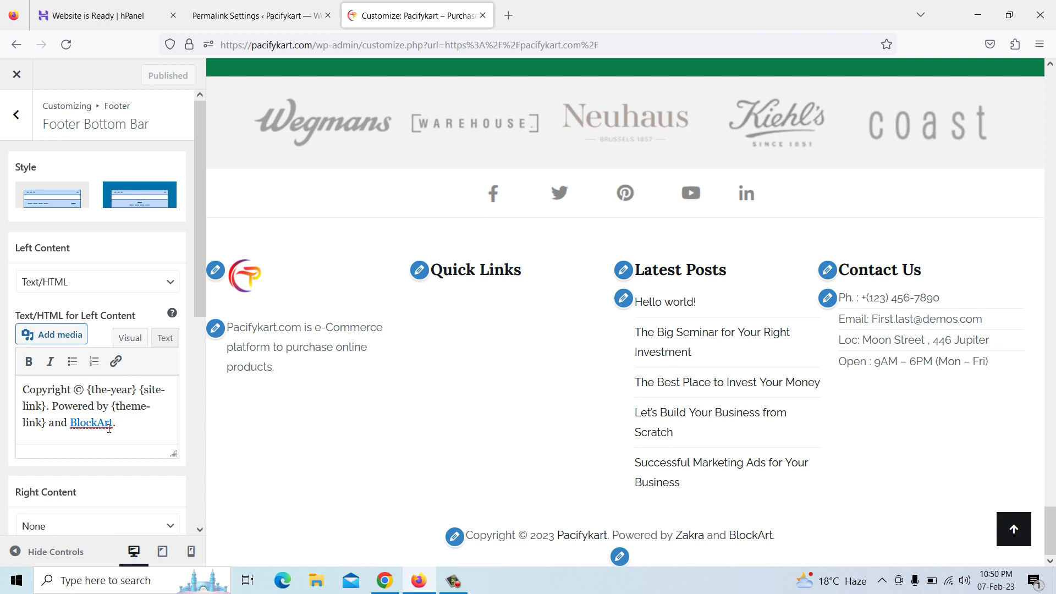
pyautogui.moveTo(114, 408); pyautogui.dragTo(125, 421)
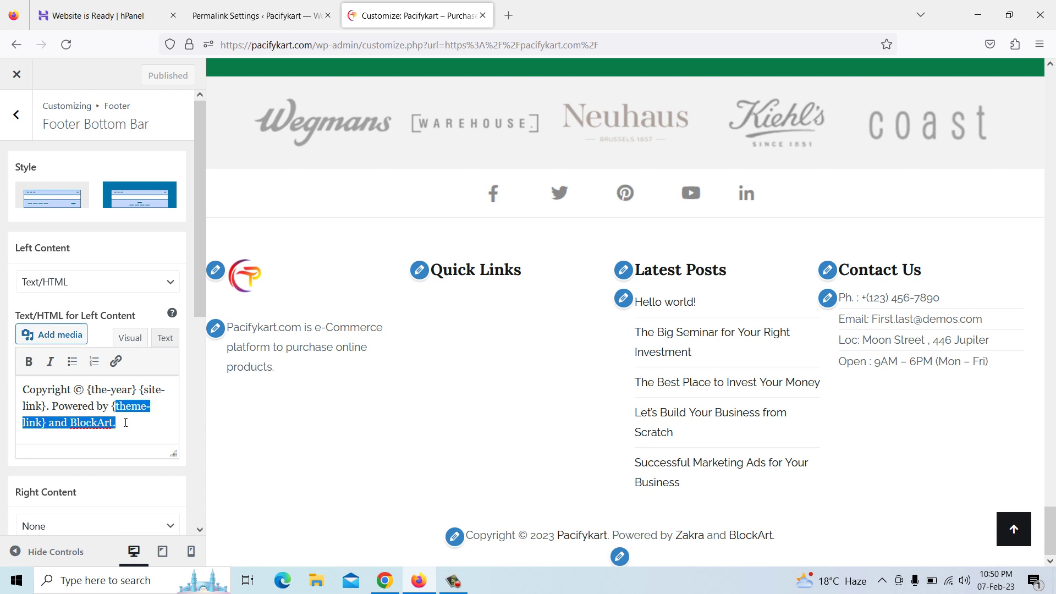
pyautogui.press('BackSpace')
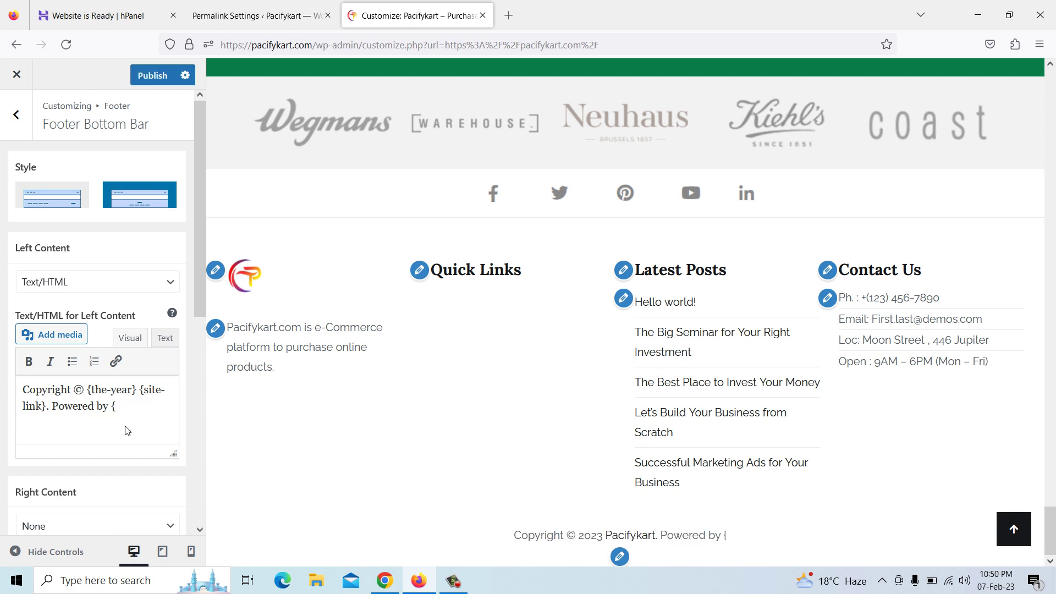
pyautogui.press('BackSpace')
pyautogui.write('Pa')
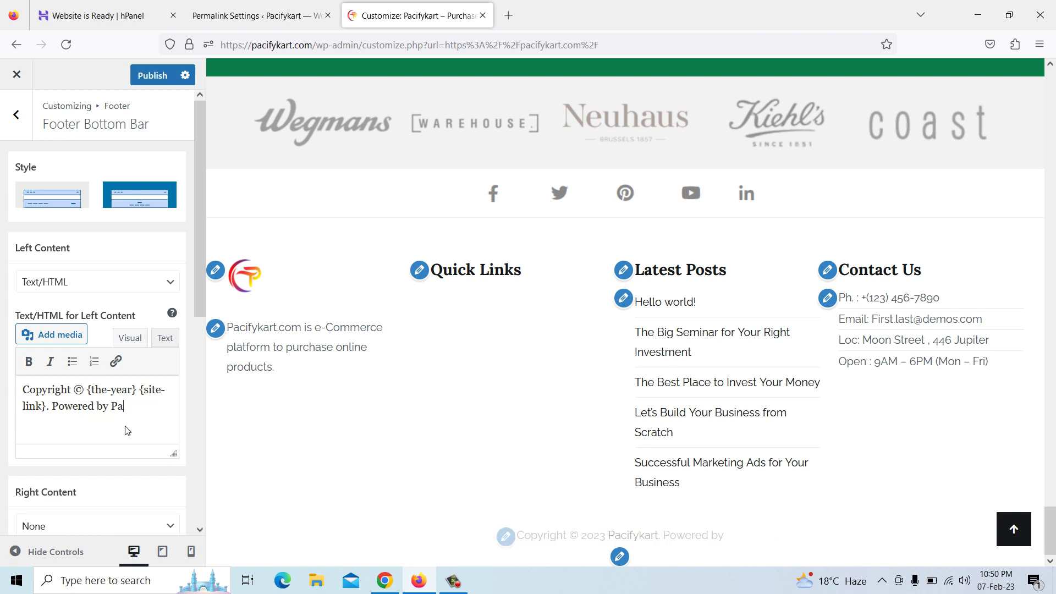
pyautogui.write('cifykart')
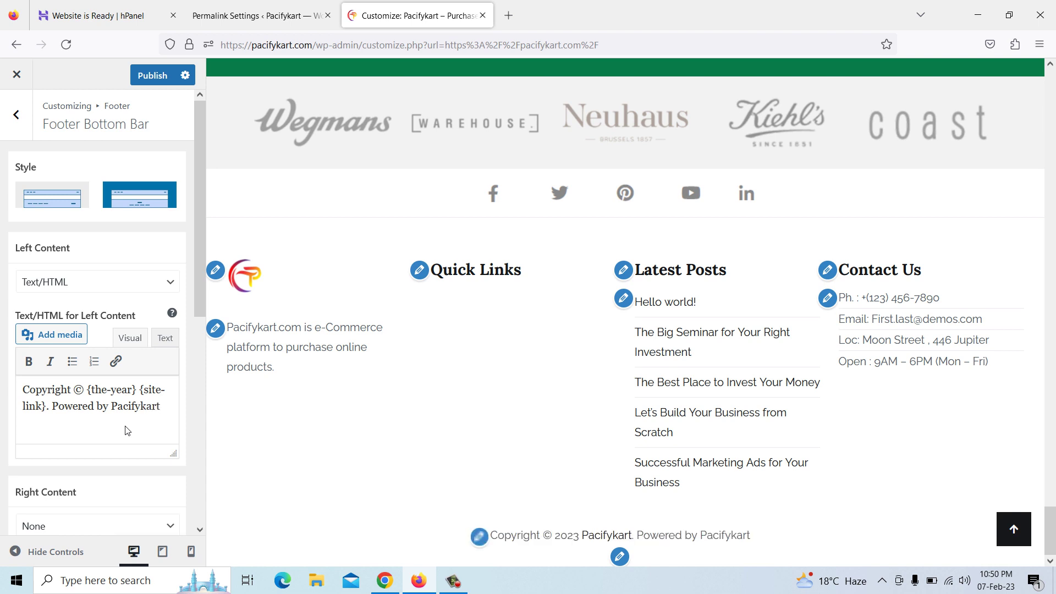
pyautogui.scroll(-2, 127, 431)
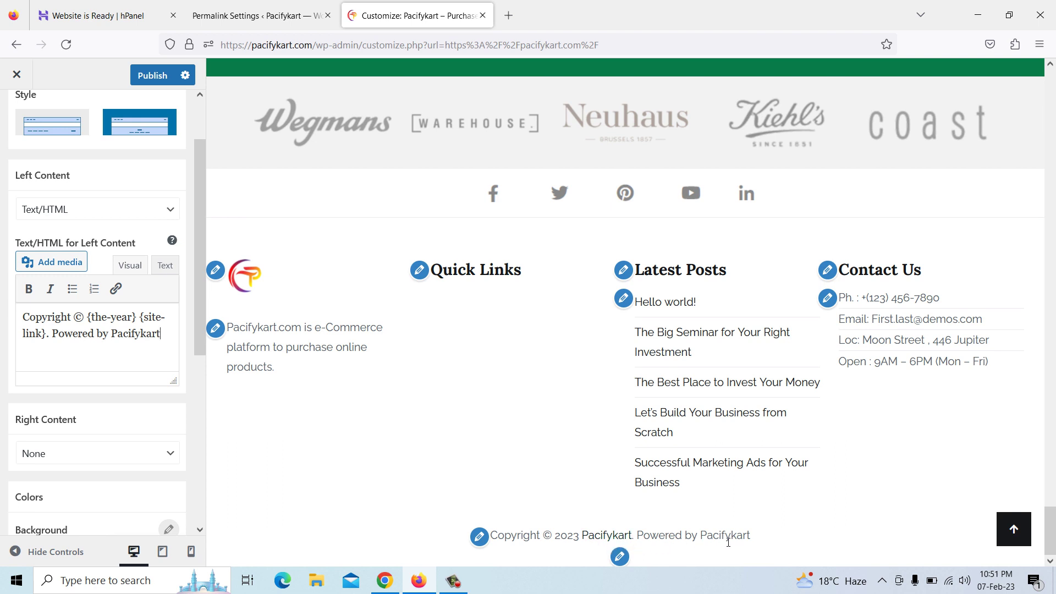
pyautogui.write('.com')
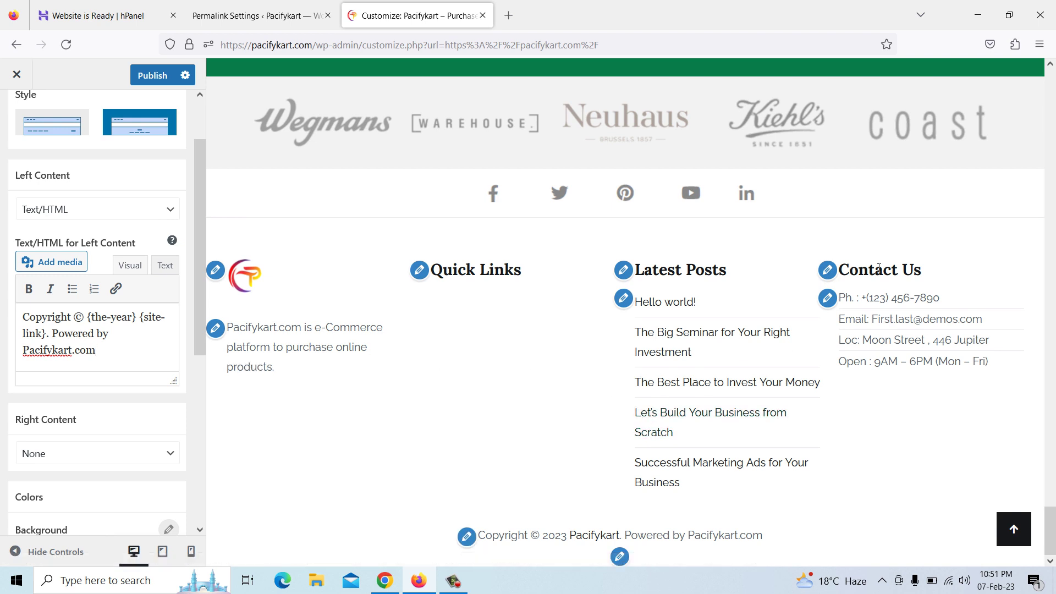
pyautogui.click(828, 300)
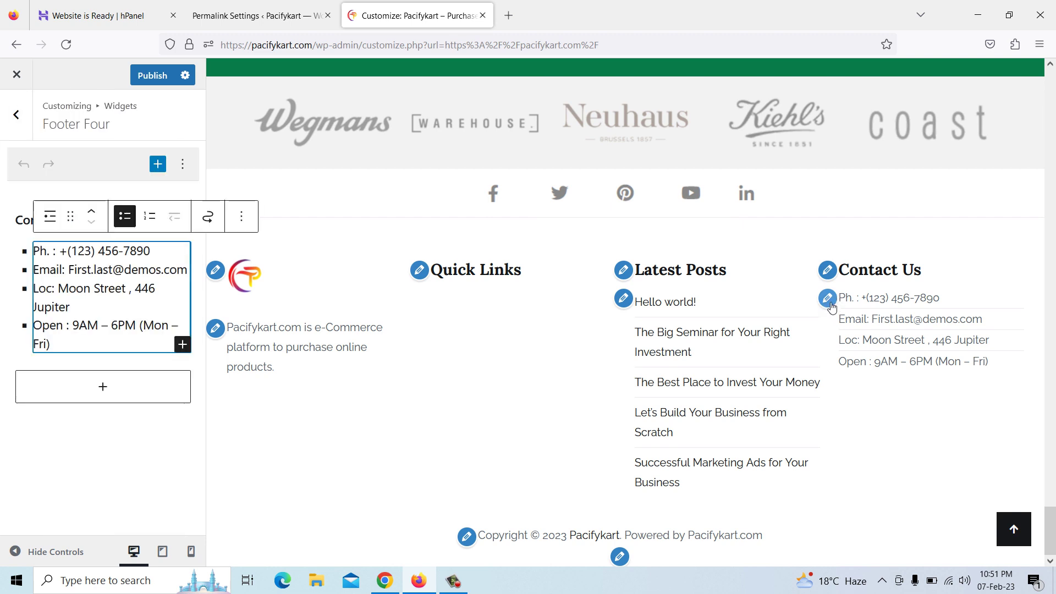
# Replace the Contact Us widget's phone number and email address with new ones
pyautogui.click(158, 251)
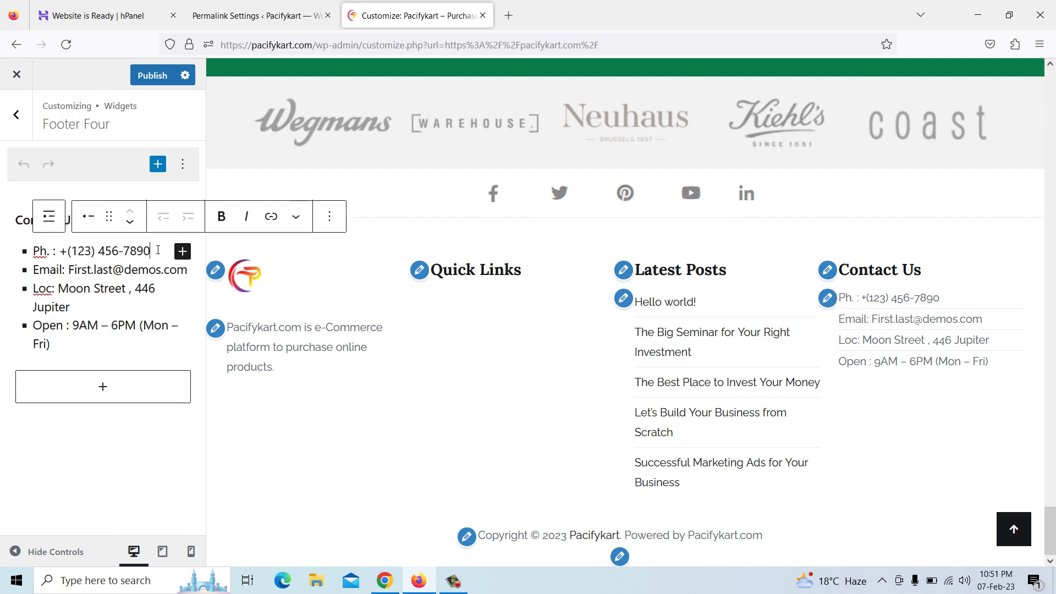
pyautogui.moveTo(151, 251); pyautogui.dragTo(74, 251)
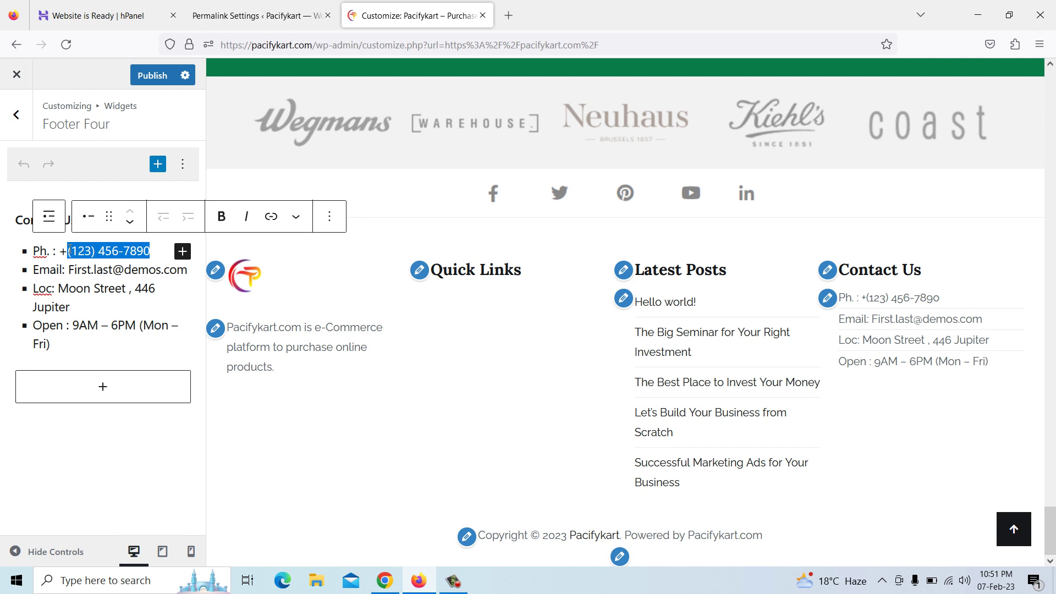
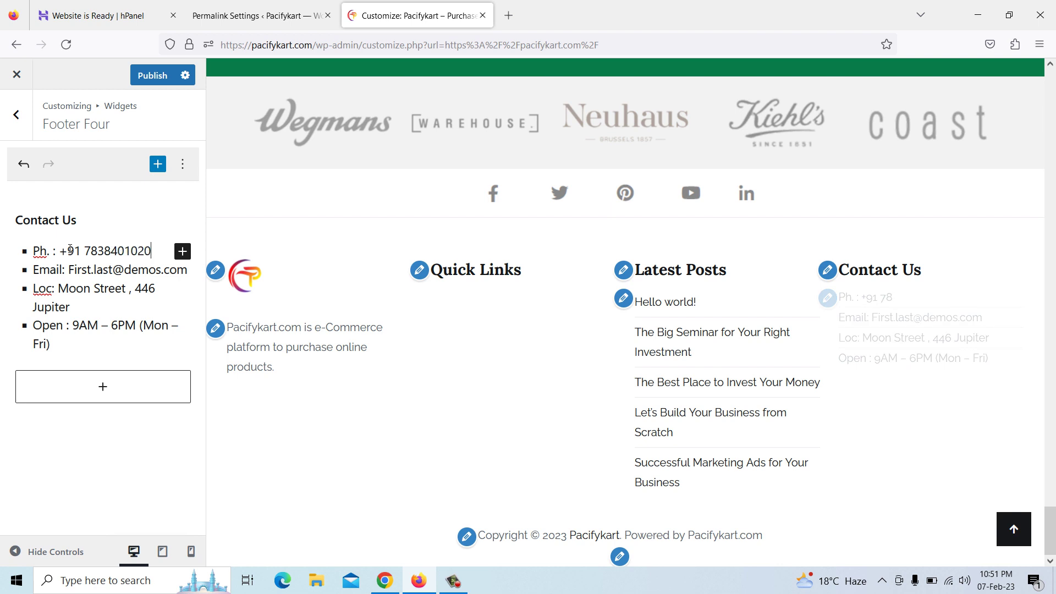
pyautogui.click(191, 270)
pyautogui.press('BackSpace')
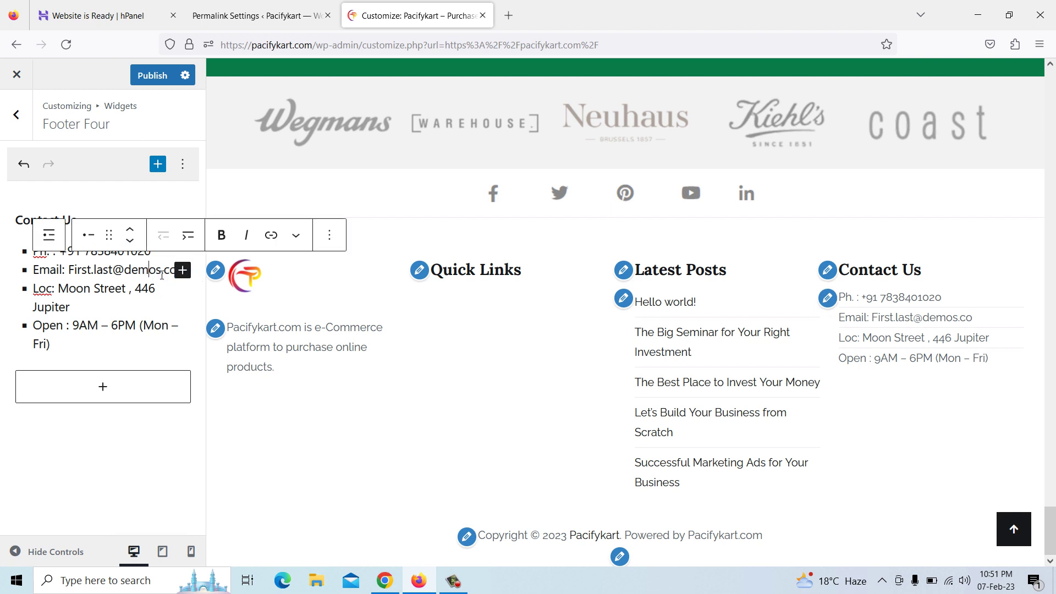
pyautogui.press('BackSpace')
pyautogui.press('BackSpace')
pyautogui.press('BackSpace')
pyautogui.press('BackSpace')
pyautogui.press('BackSpace')
pyautogui.press('BackSpace')
pyautogui.press('BackSpace')
pyautogui.press('BackSpace')
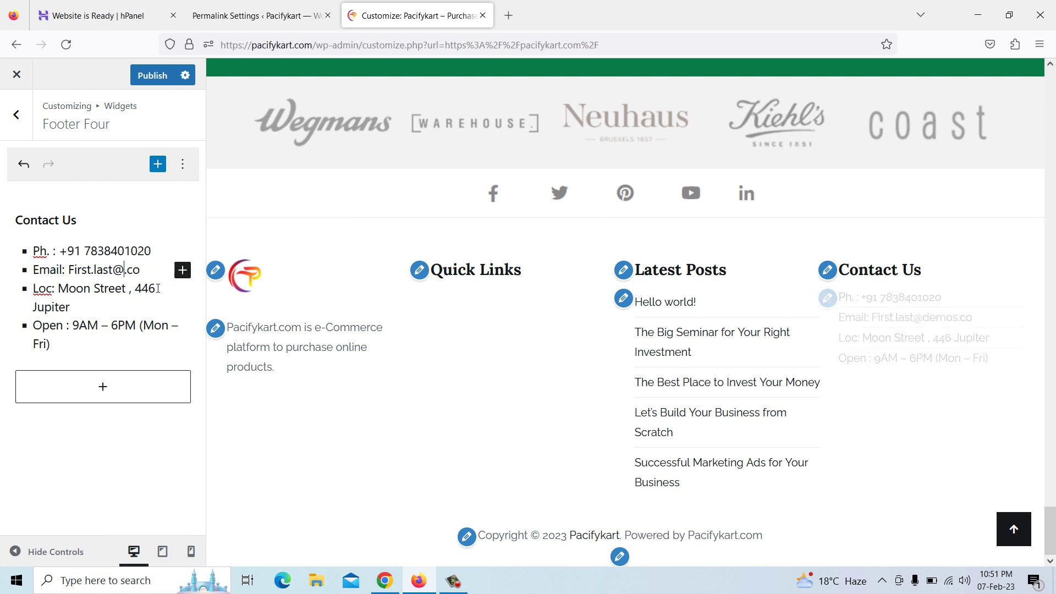
pyautogui.press('BackSpace')
pyautogui.press('BackSpace')
pyautogui.press('BackSpace')
pyautogui.press('BackSpace')
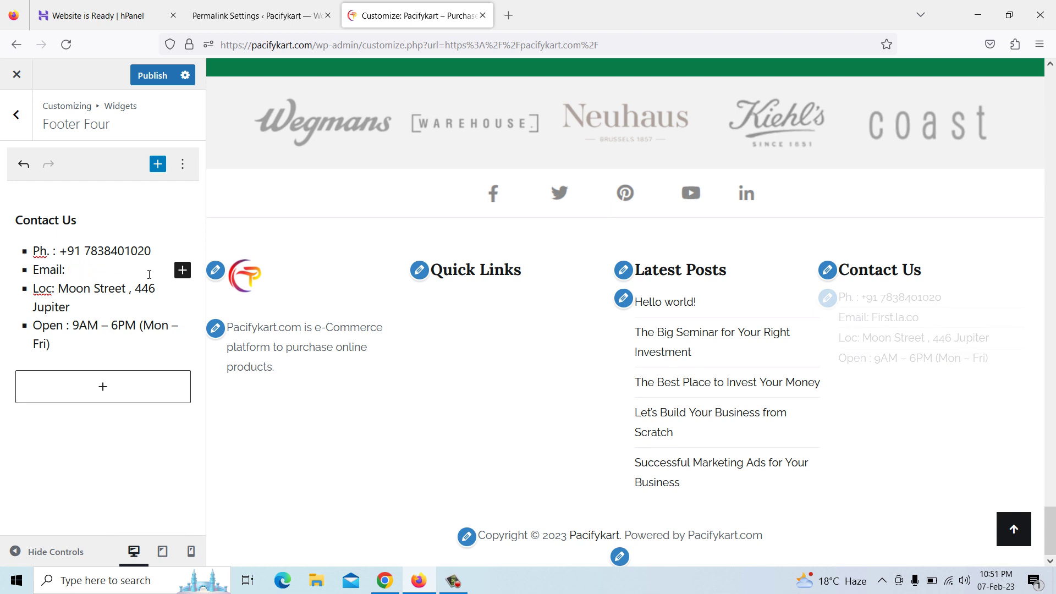
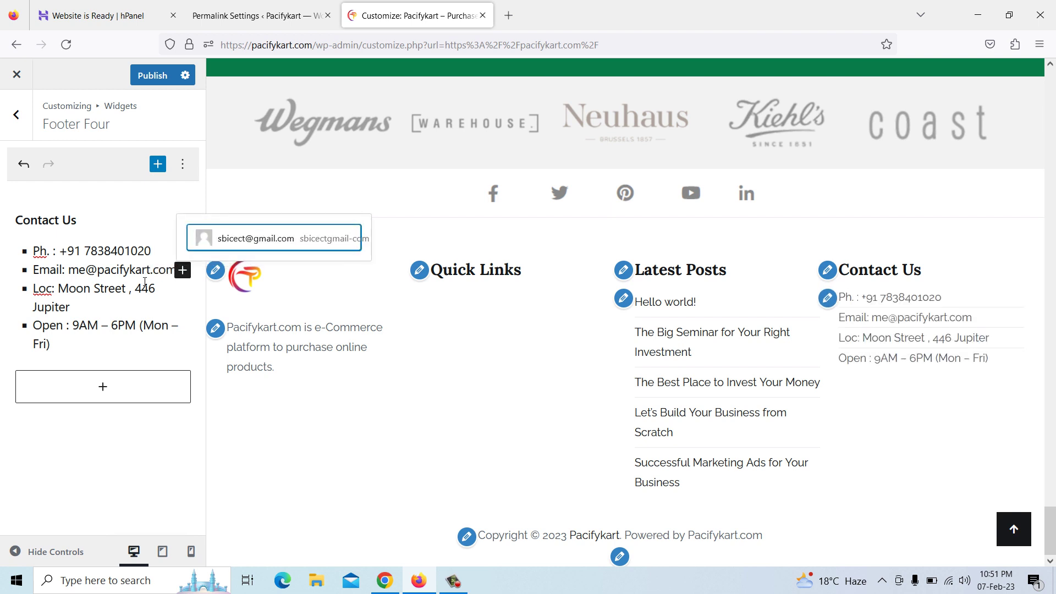
# Enter the full street, city and postcode address, then preview the Hello world! post
pyautogui.click(122, 288)
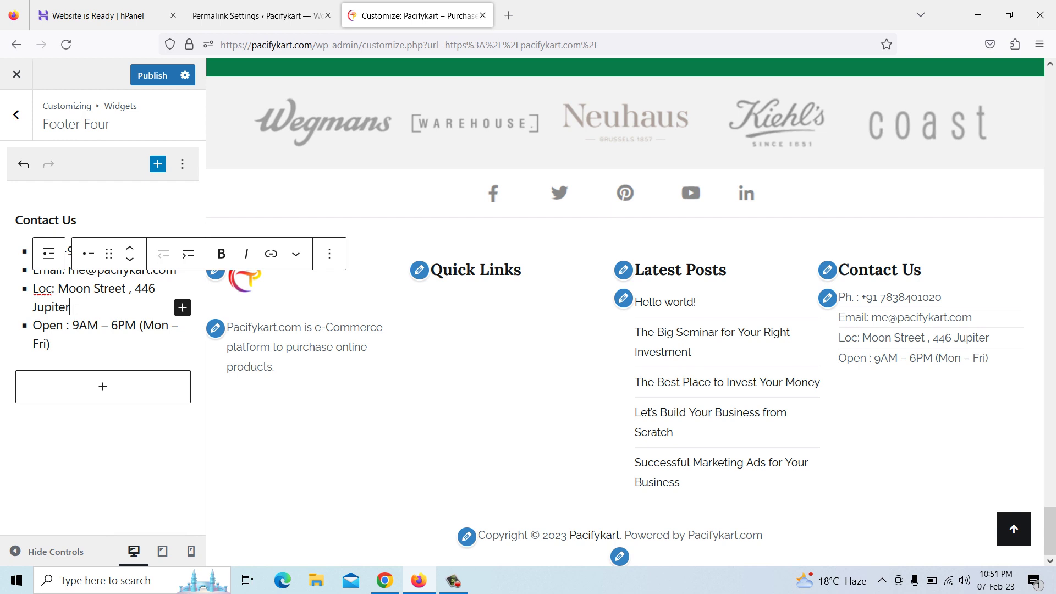
pyautogui.moveTo(35, 288); pyautogui.dragTo(65, 303)
pyautogui.press('BackSpace')
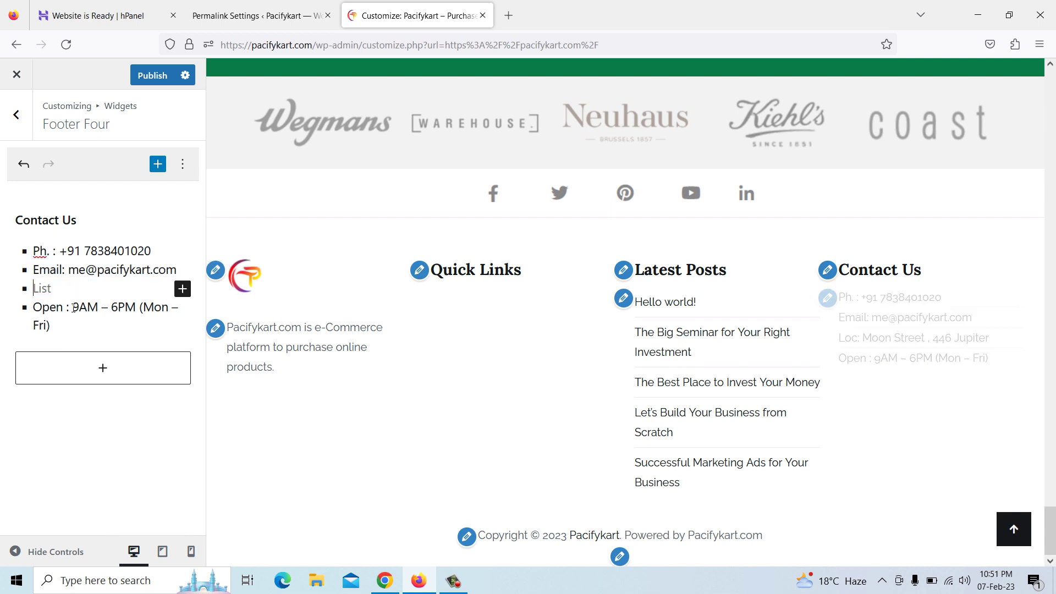
pyautogui.write('A')
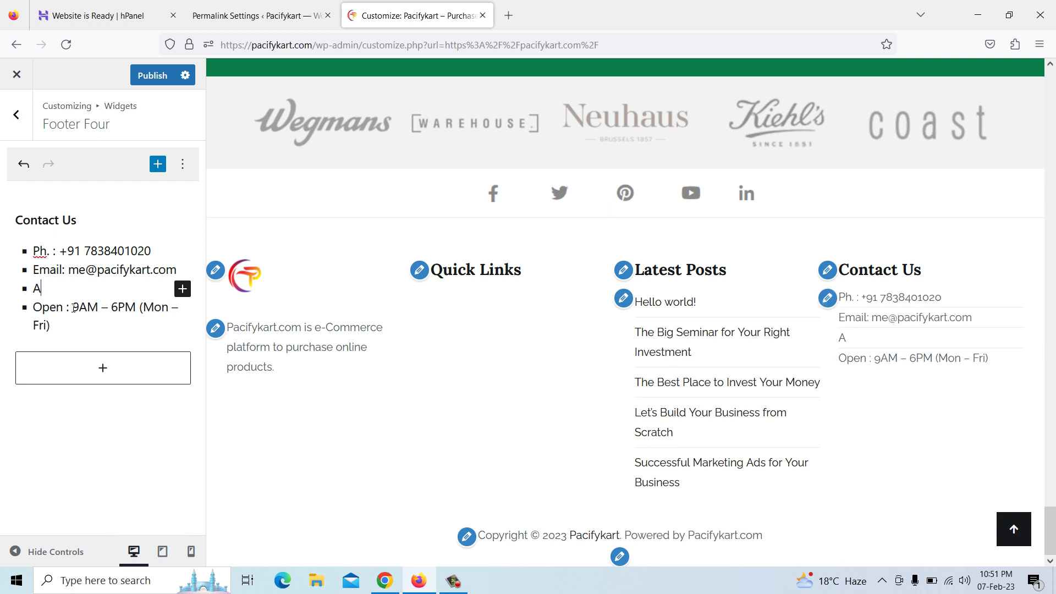
pyautogui.write('dd :')
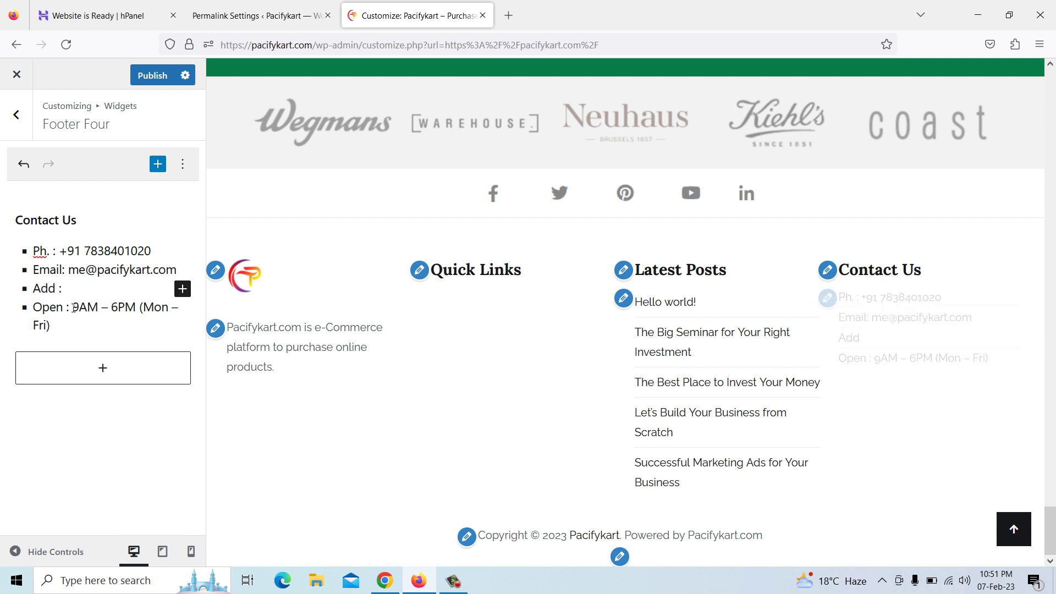
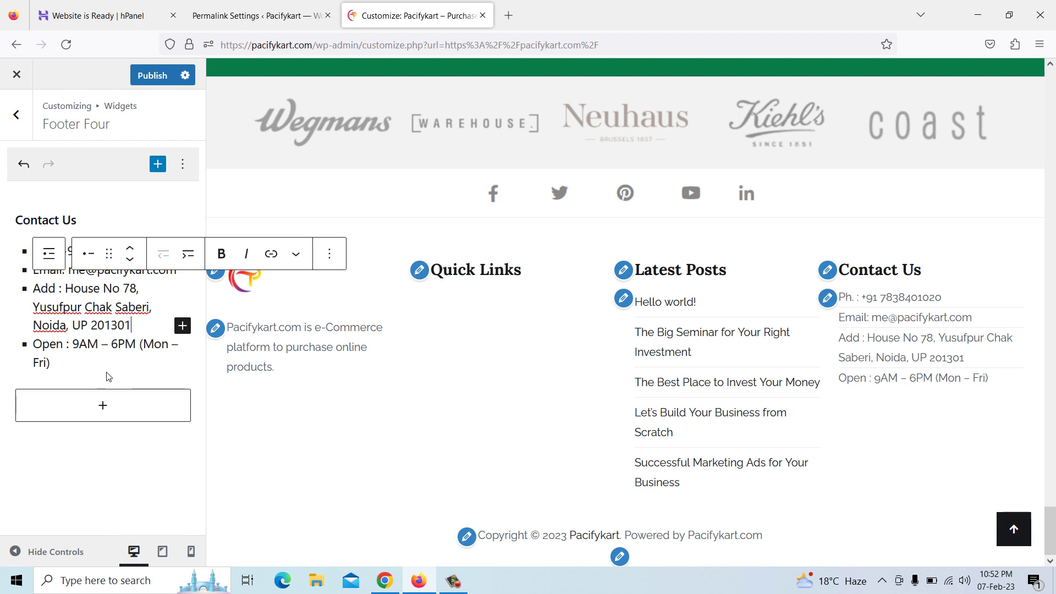
pyautogui.click(656, 307)
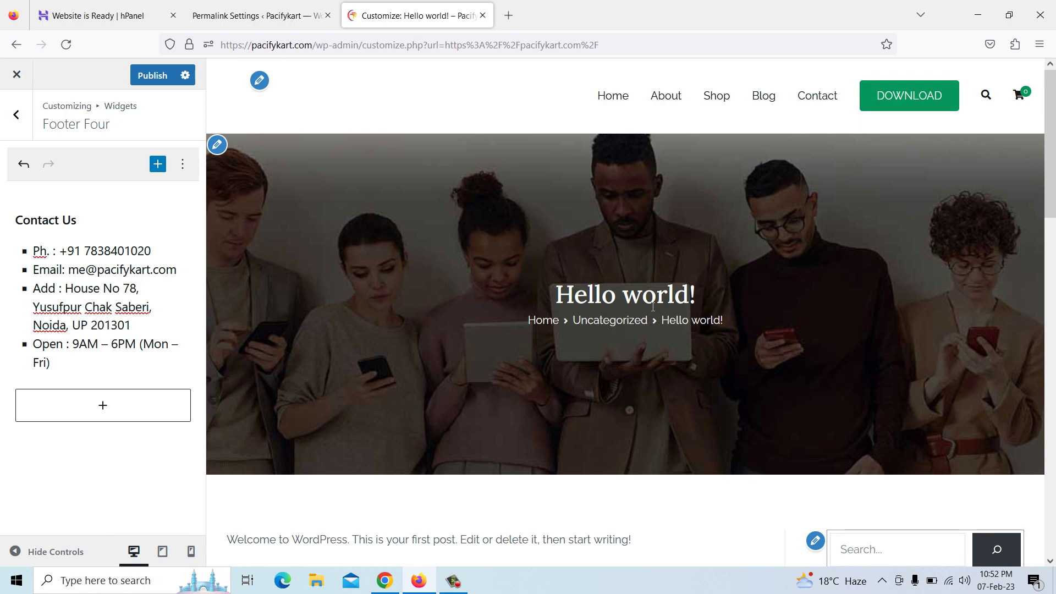
# Publish the footer contact changes
pyautogui.scroll(-8, 653, 307)
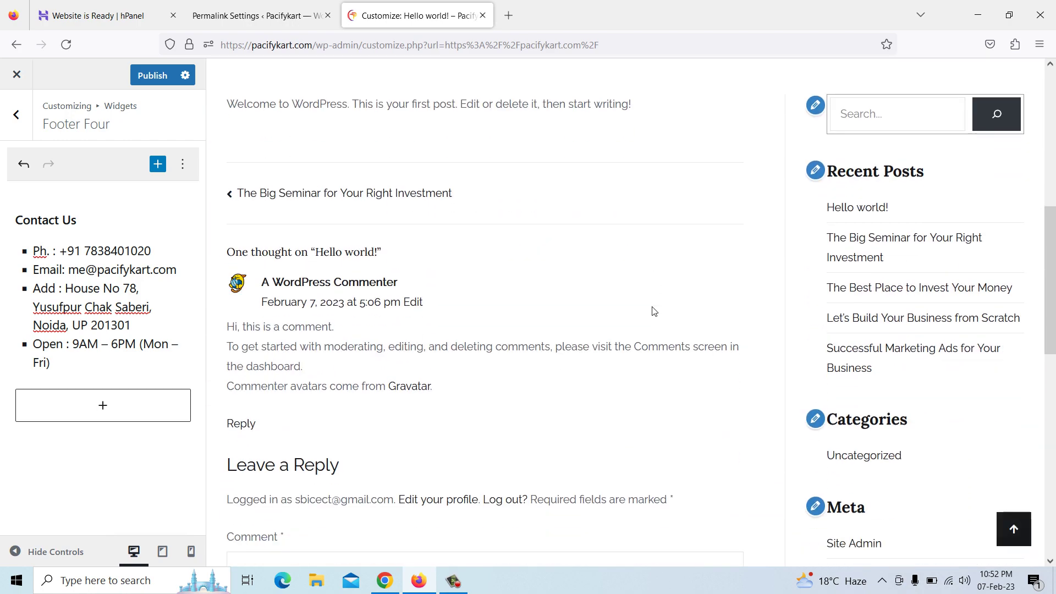
pyautogui.scroll(4, 653, 309)
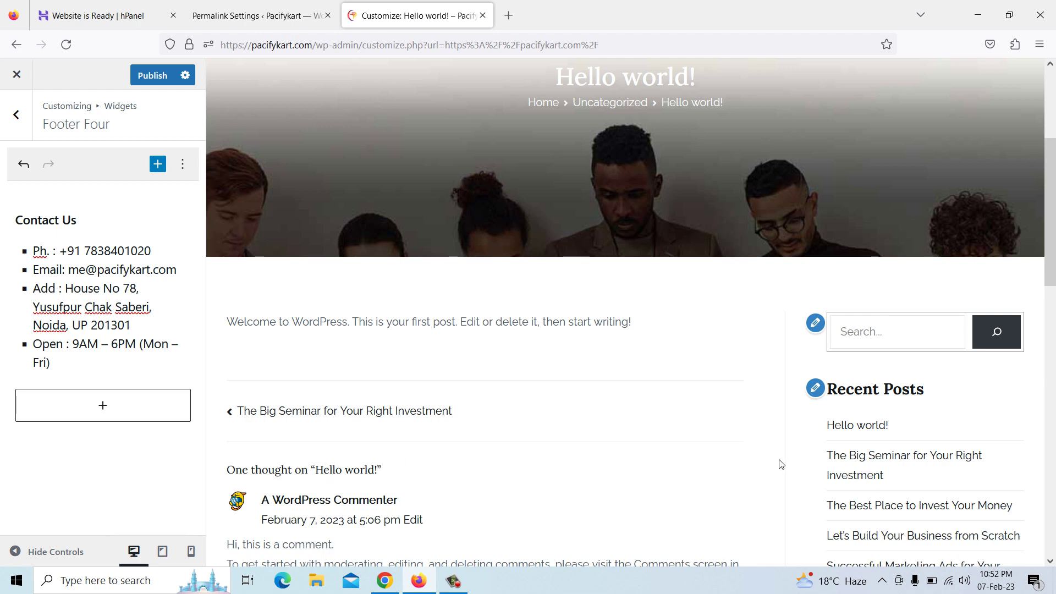
pyautogui.click(144, 81)
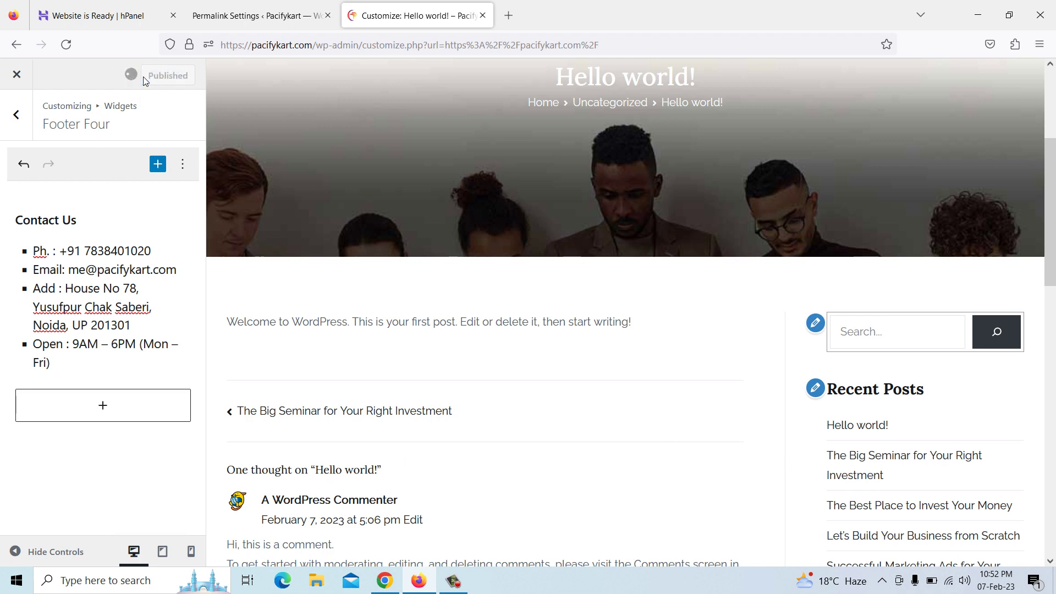
# Close the Customizer and open the About WordPress 6.1.1 page
pyautogui.click(17, 74)
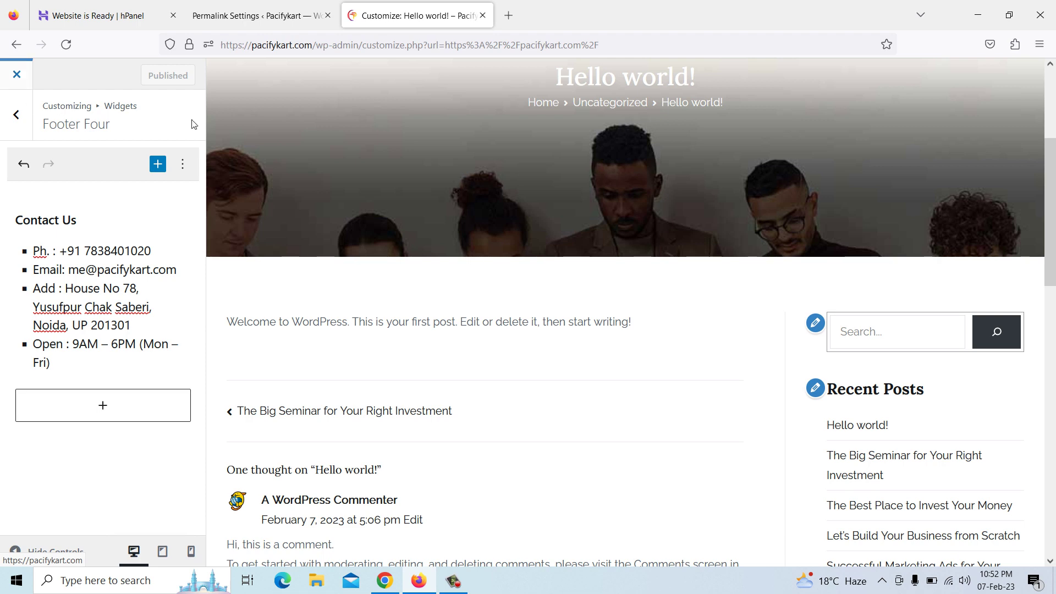
pyautogui.click(18, 77)
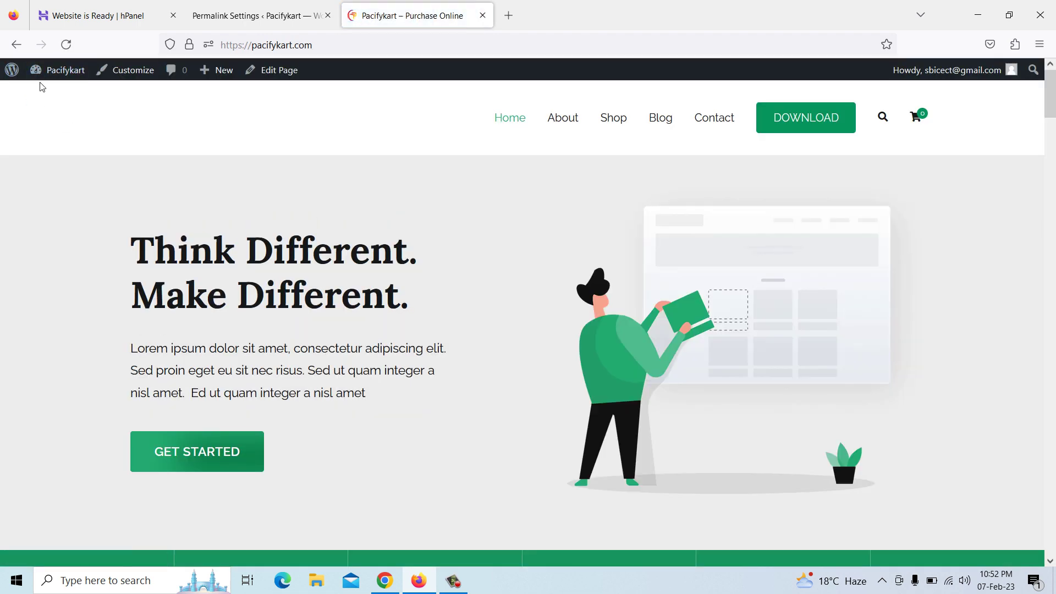
pyautogui.moveTo(13, 74)
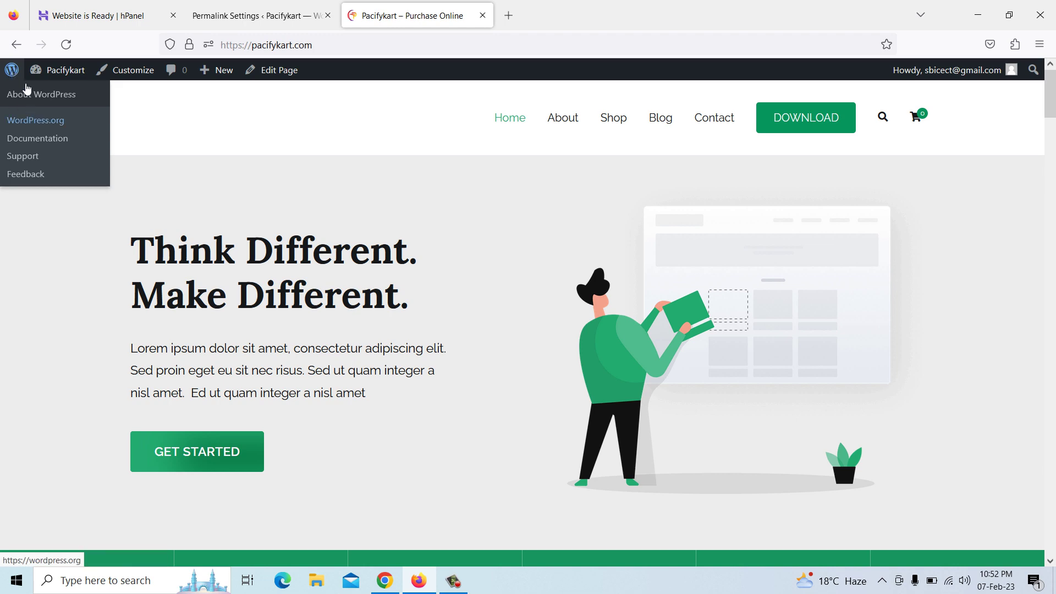
pyautogui.click(11, 74)
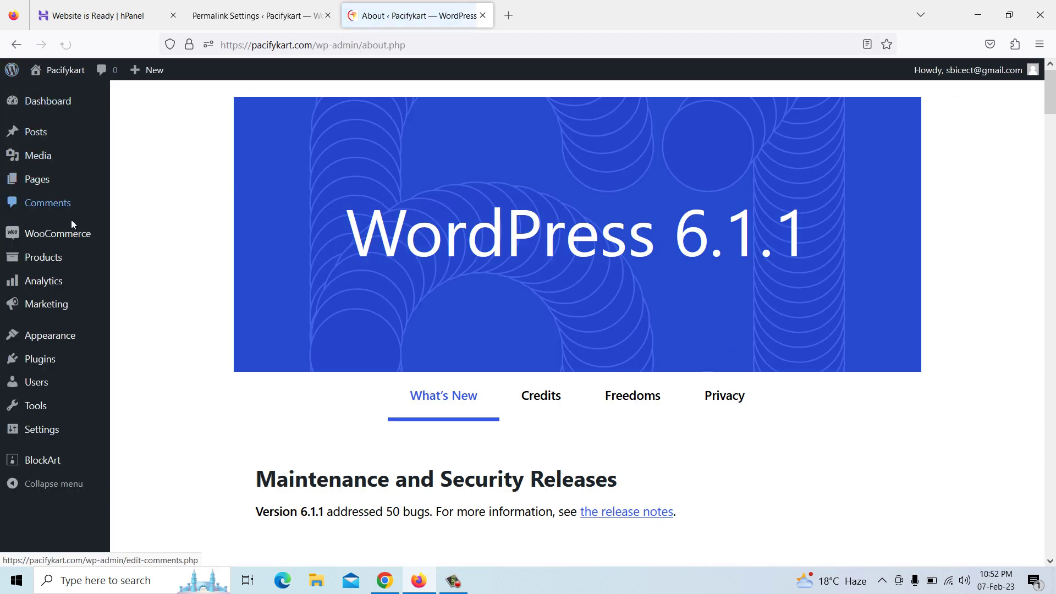
# Move the Hello world! post to the Trash from All Posts
pyautogui.click(41, 134)
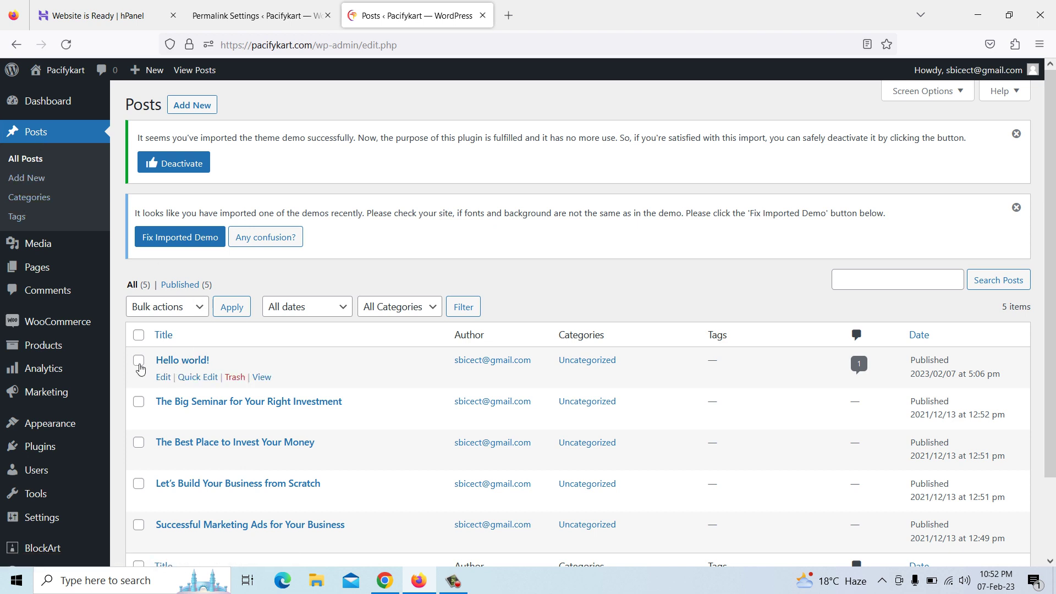
pyautogui.click(233, 379)
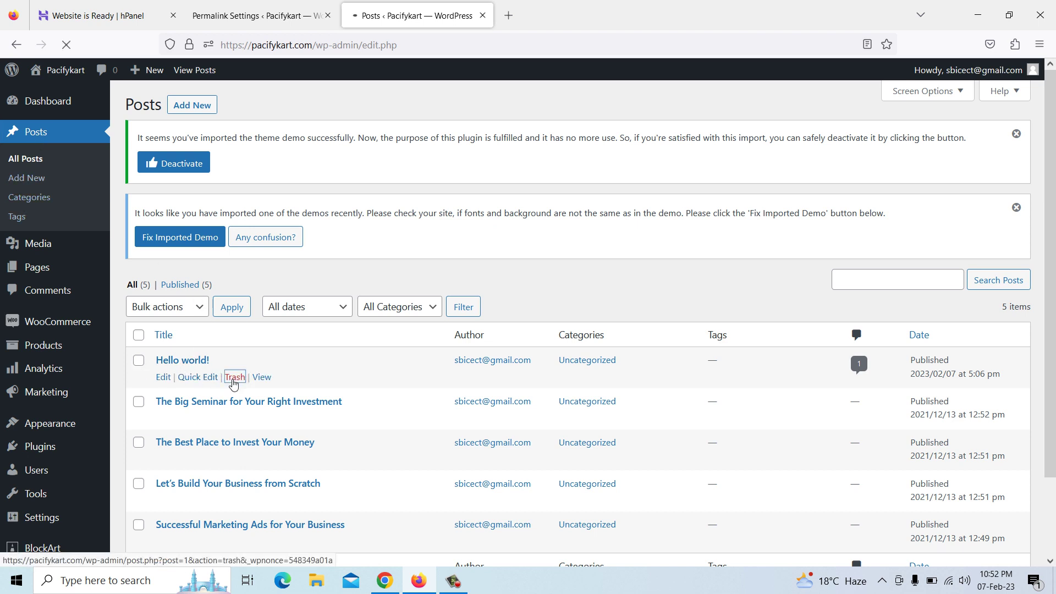
pyautogui.scroll(-3, 234, 382)
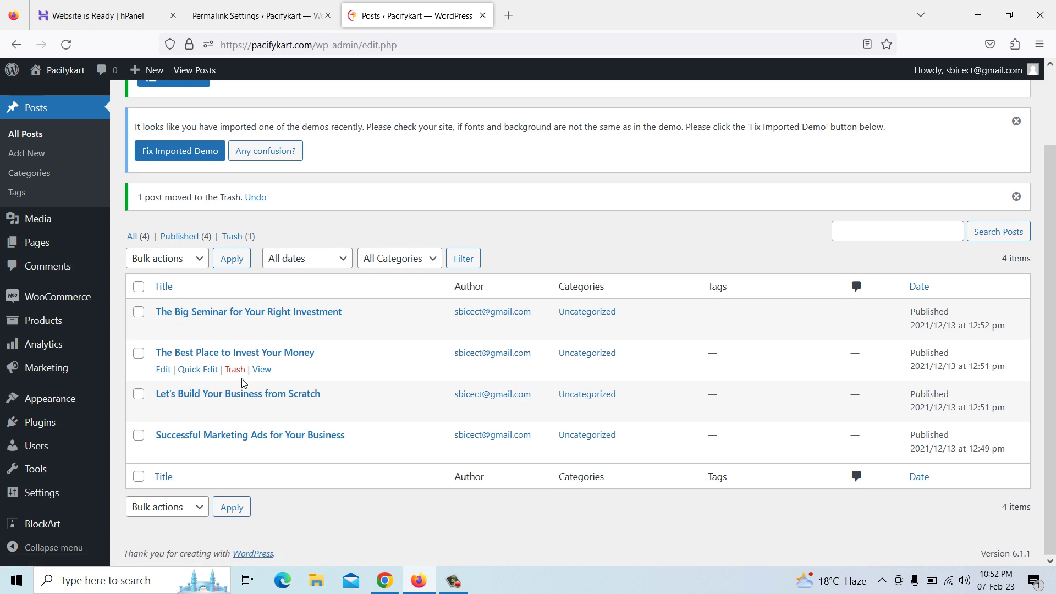
# Visit the live site and reopen the Customizer
pyautogui.moveTo(71, 76)
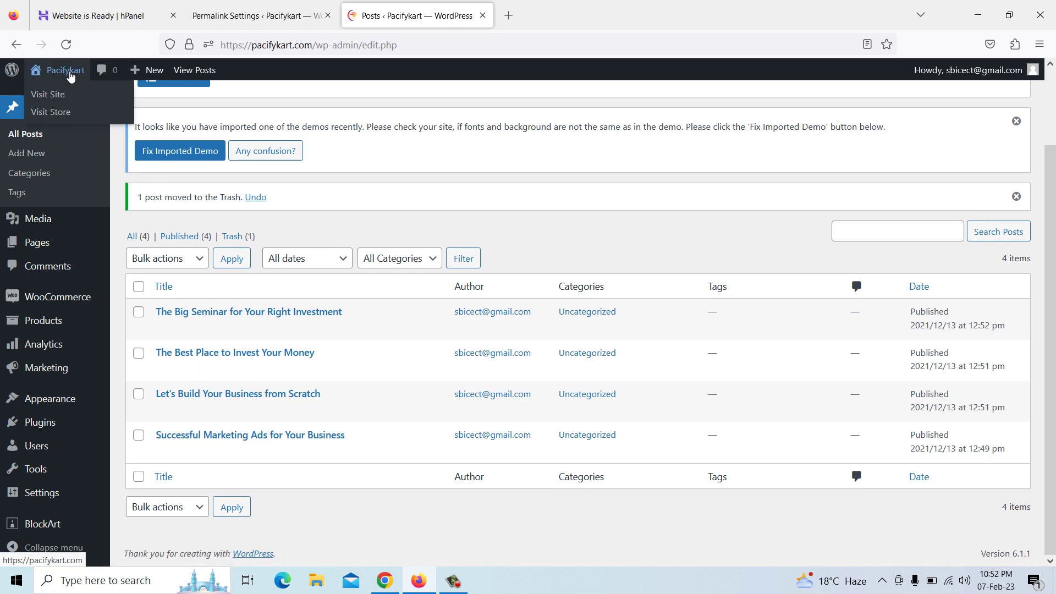
pyautogui.click(48, 95)
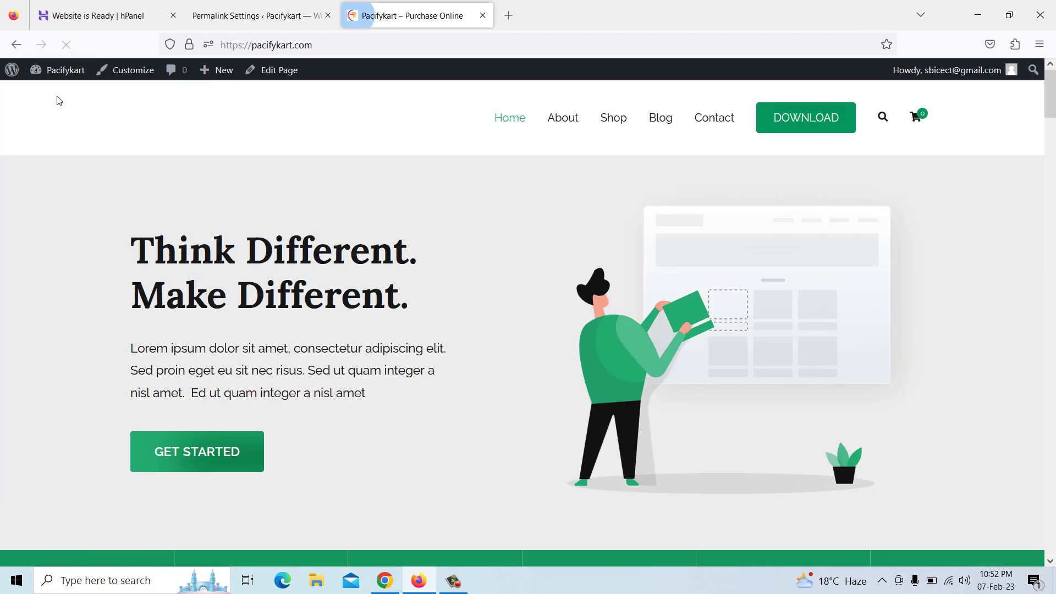
pyautogui.scroll(-10, 529, 239)
pyautogui.scroll(8, 217, 203)
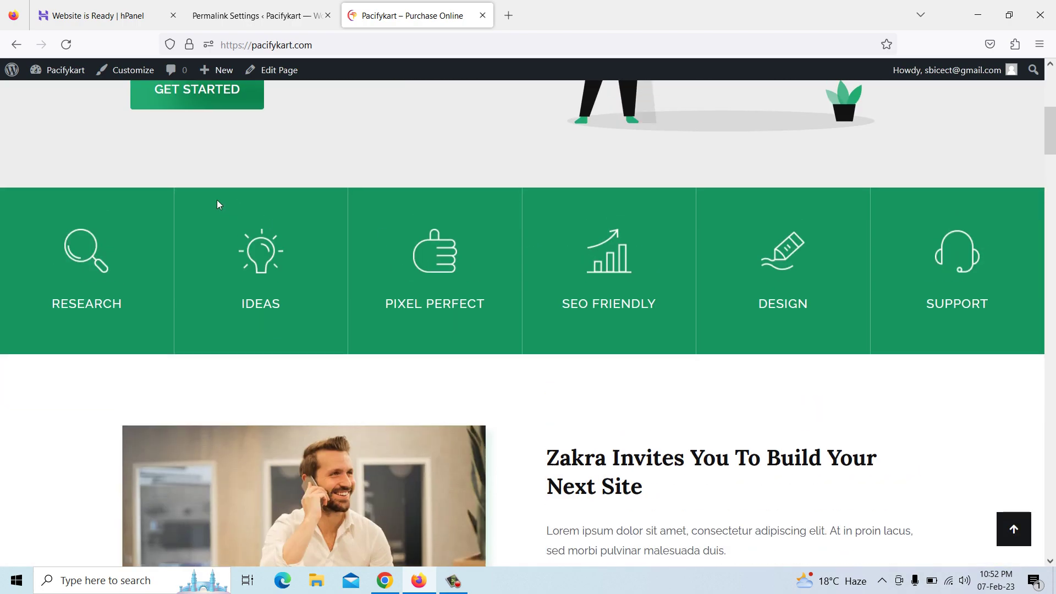
pyautogui.click(133, 72)
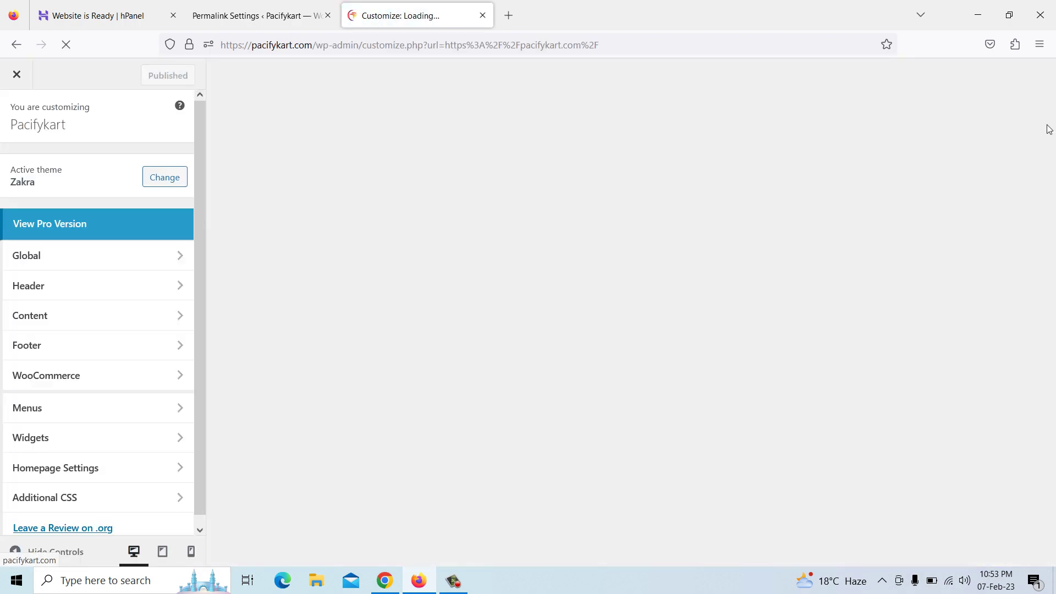
# Add a Navigation Menu widget using the Main menu to Quick Links, leaving its title blank
pyautogui.moveTo(1051, 124); pyautogui.dragTo(1053, 531)
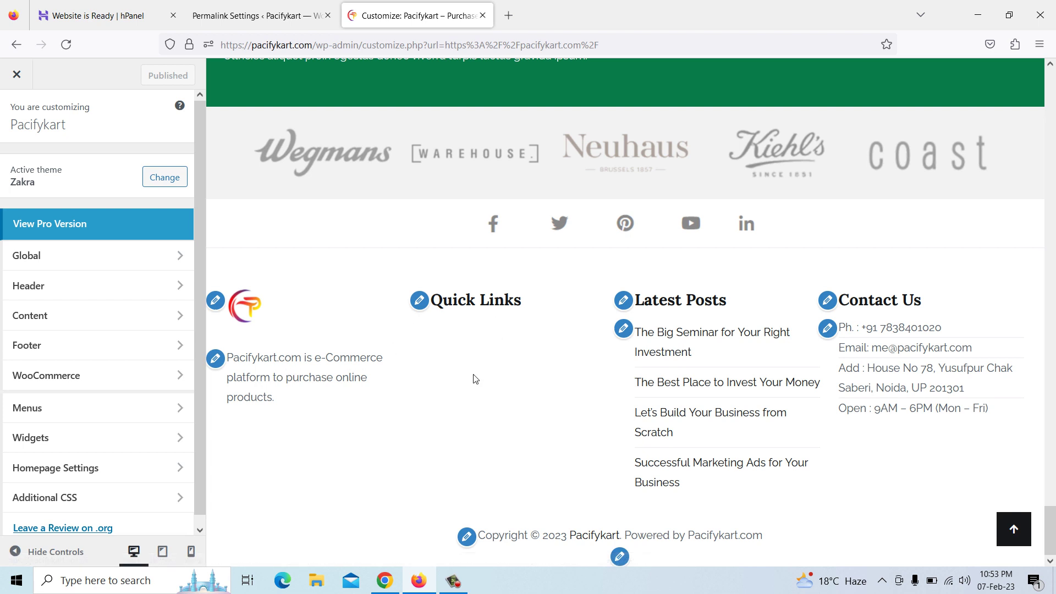
pyautogui.click(420, 304)
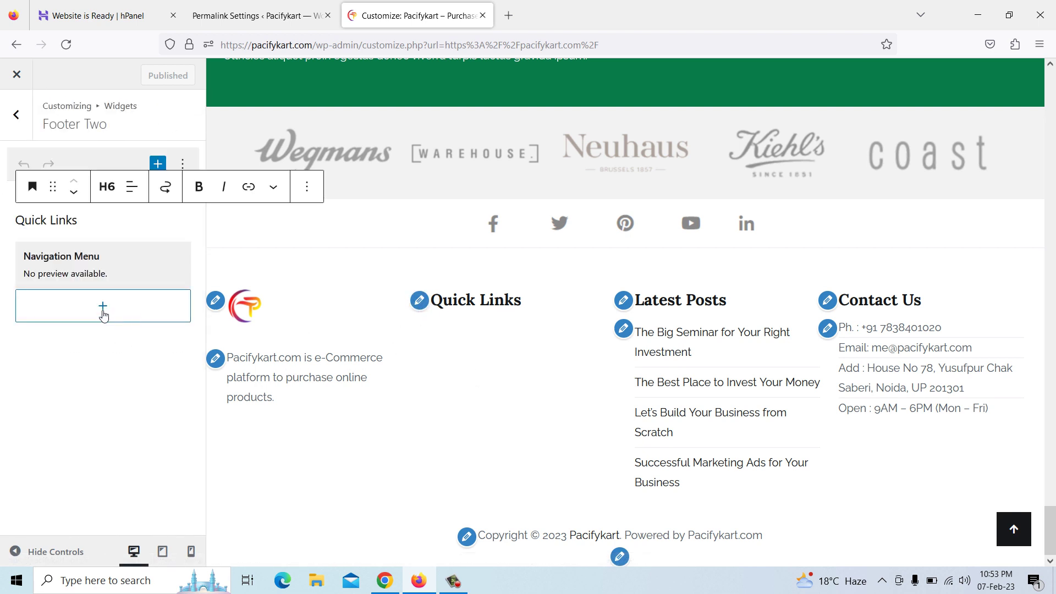
pyautogui.click(108, 317)
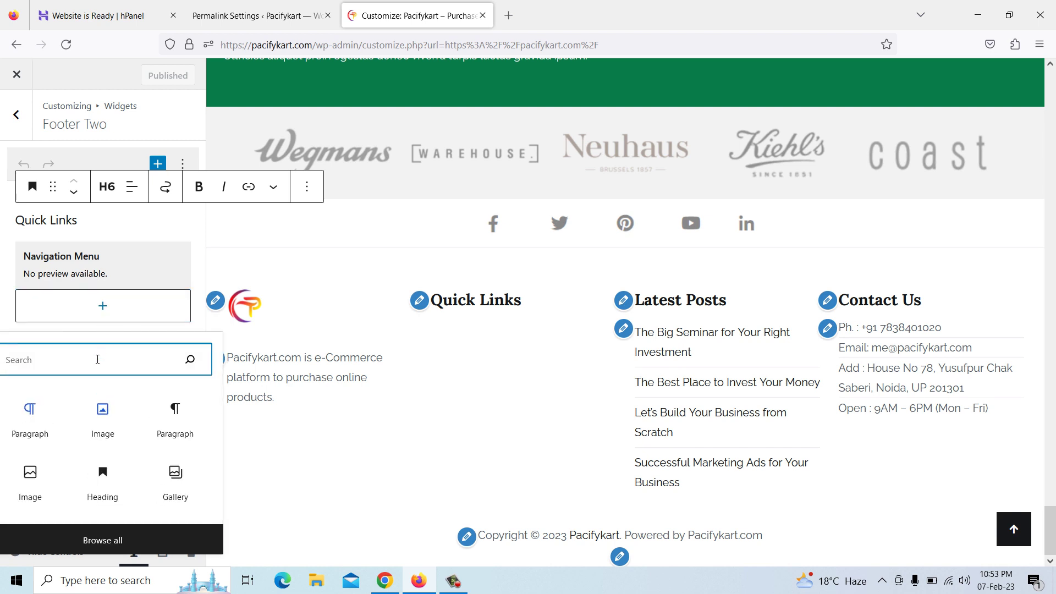
pyautogui.write('me')
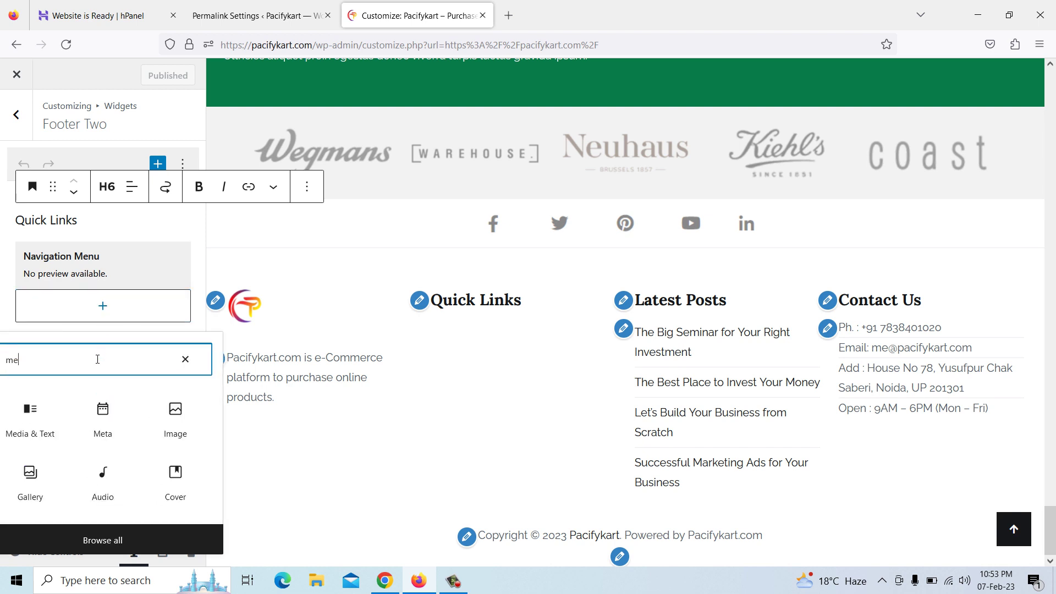
pyautogui.write('nu')
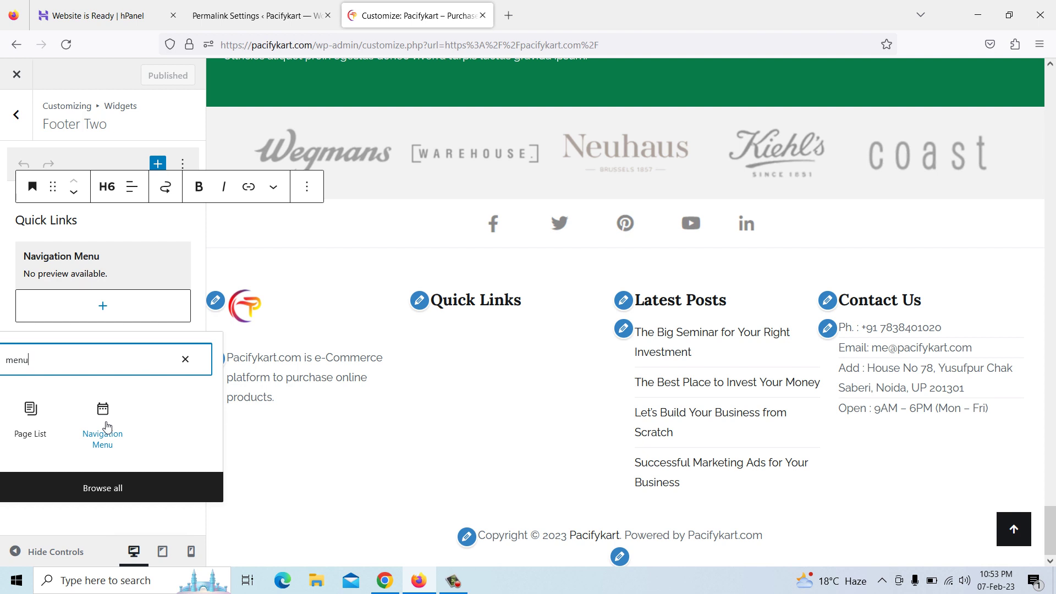
pyautogui.click(107, 427)
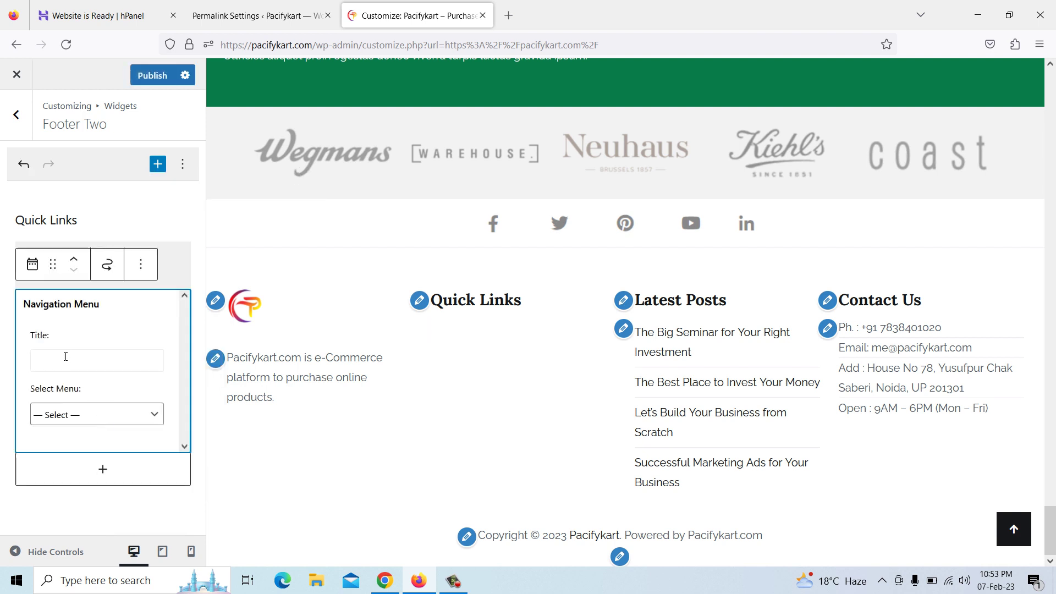
pyautogui.click(76, 415)
pyautogui.click(66, 450)
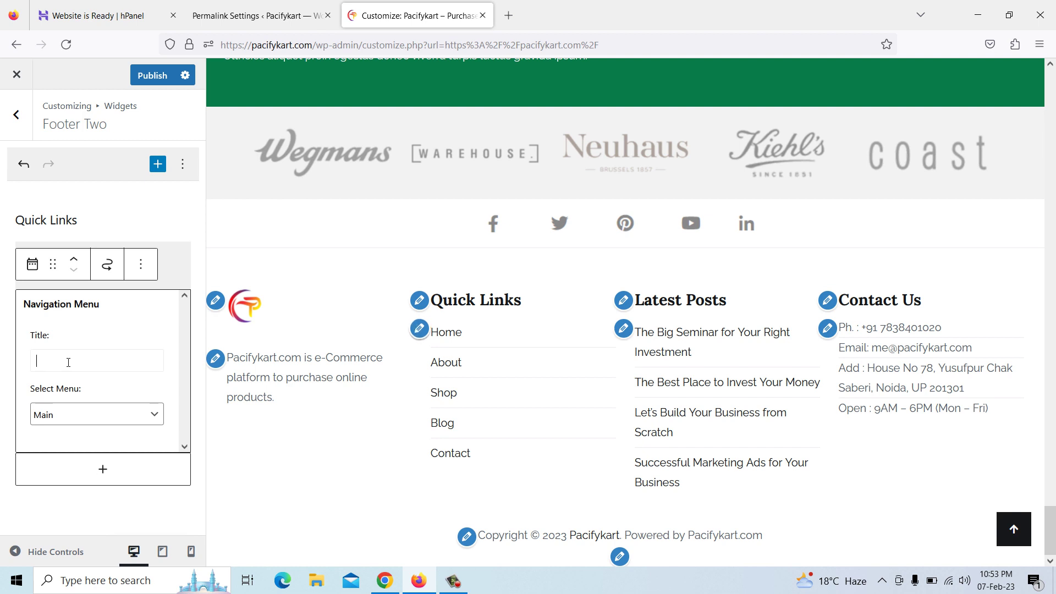
pyautogui.click(68, 362)
pyautogui.write('Menu')
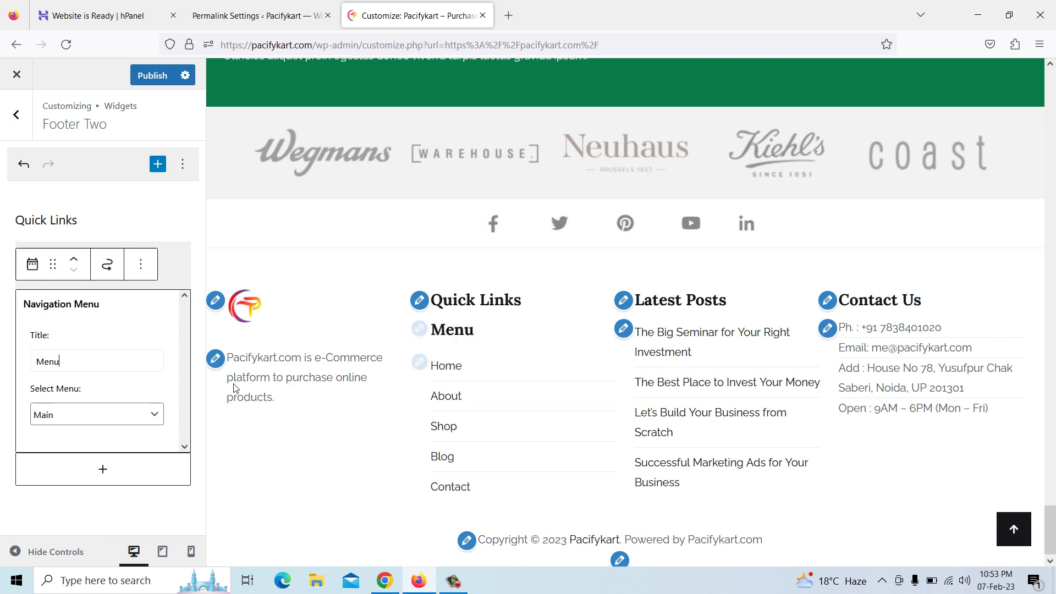
pyautogui.hotkey('ctrl', 'a')
pyautogui.press('BackSpace')
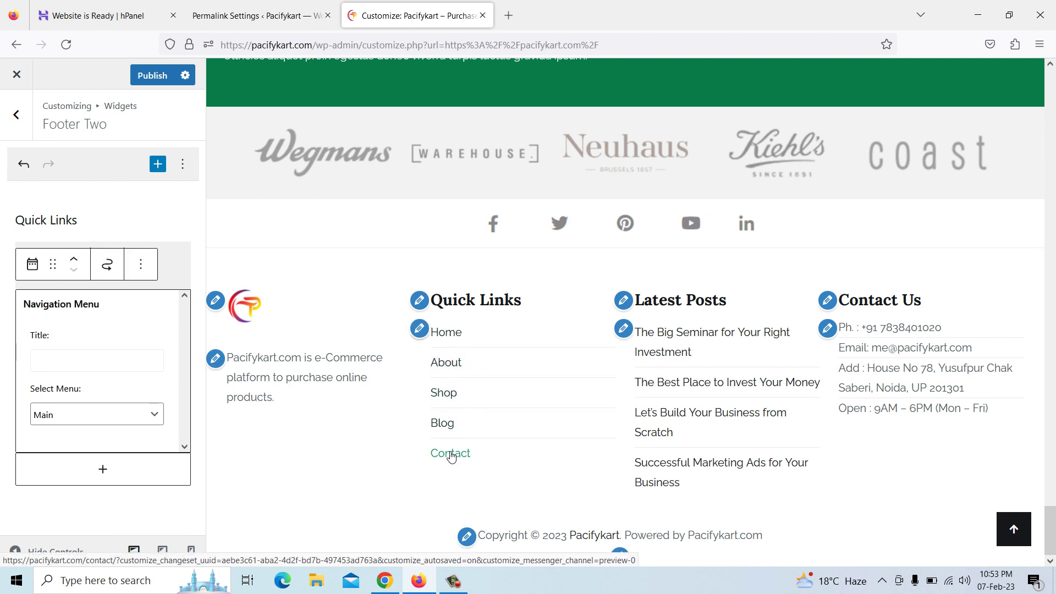
# Publish the Quick Links widget changes and close the Customizer
pyautogui.scroll(5, 455, 420)
pyautogui.scroll(20, 456, 418)
pyautogui.scroll(20, 455, 418)
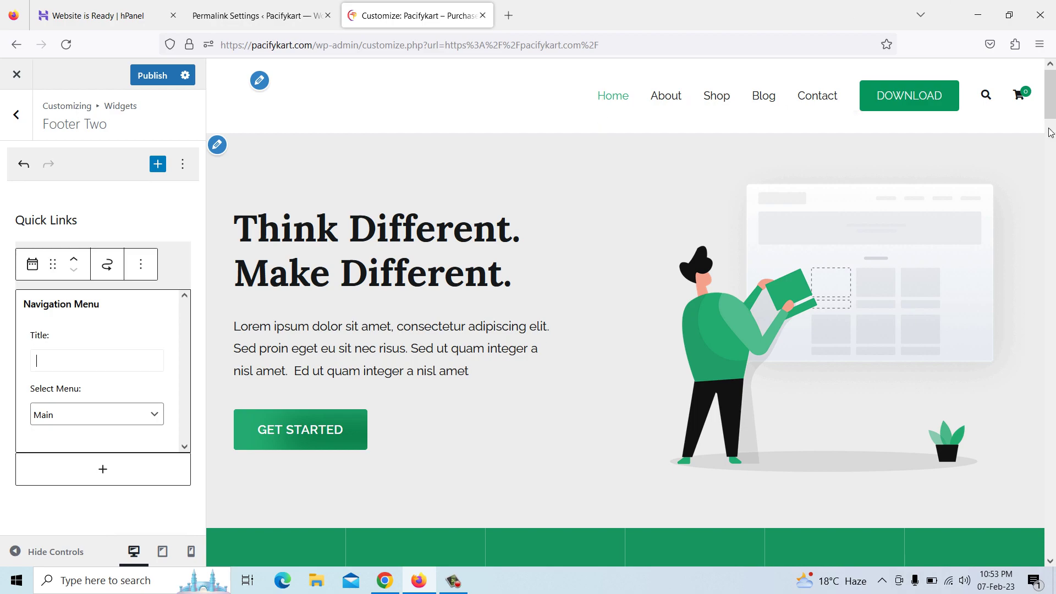
pyautogui.moveTo(1051, 111); pyautogui.dragTo(1053, 548)
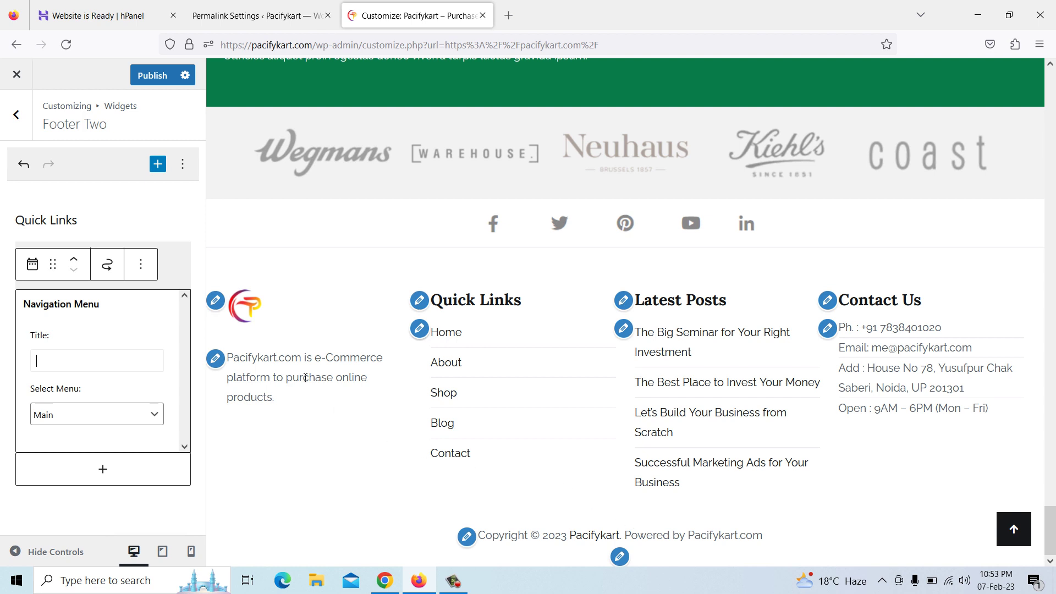
pyautogui.click(152, 80)
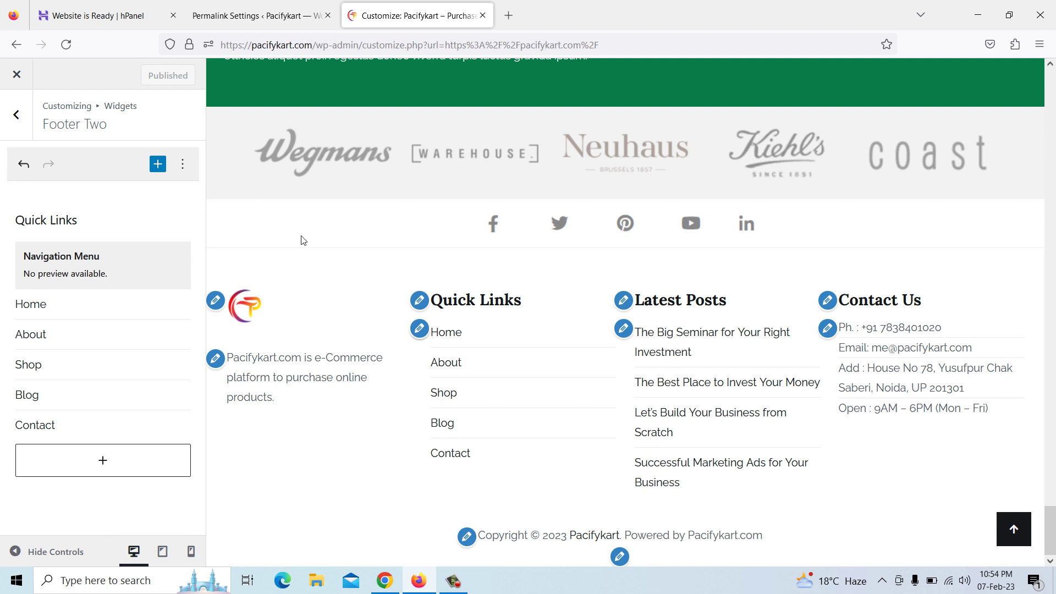
pyautogui.click(17, 74)
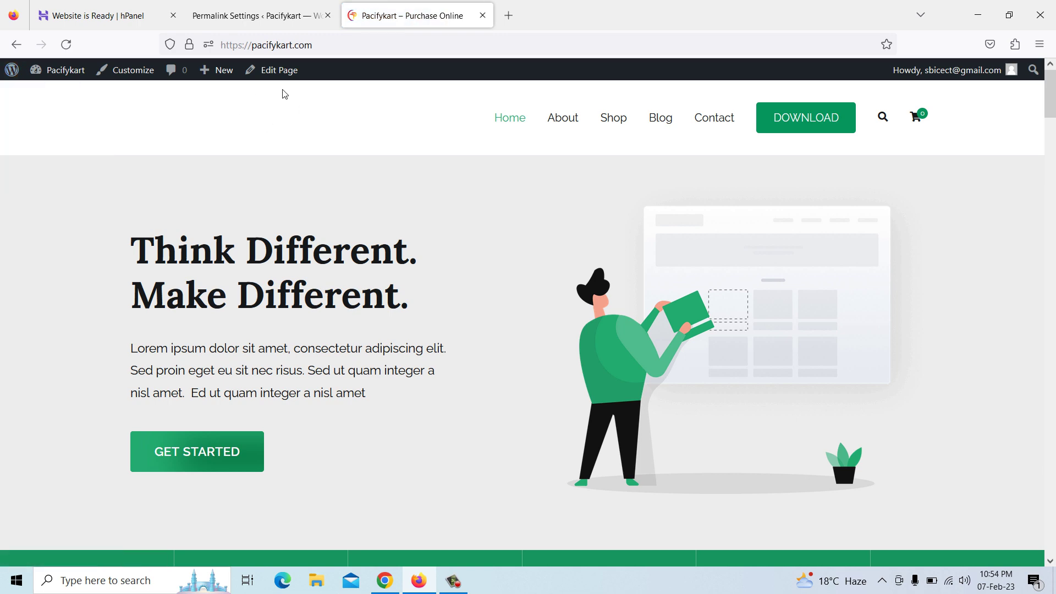
# Check the Categories sidebar on the site's Blog page
pyautogui.click(656, 121)
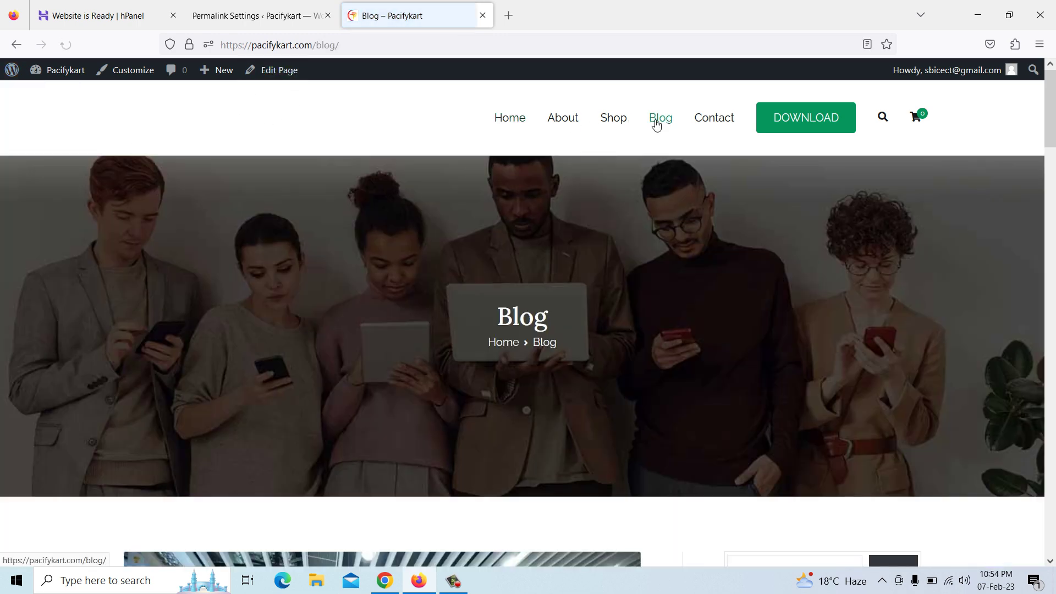
pyautogui.scroll(-4, 591, 308)
pyautogui.scroll(-7, 591, 311)
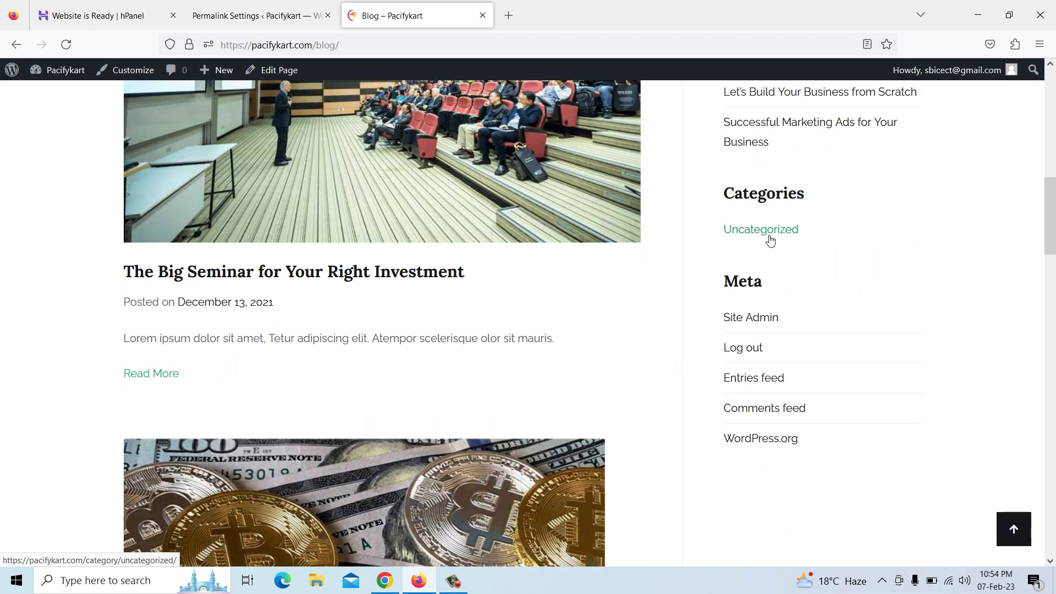
# Go to the admin's About WordPress 6.1.1 page
pyautogui.moveTo(12, 77)
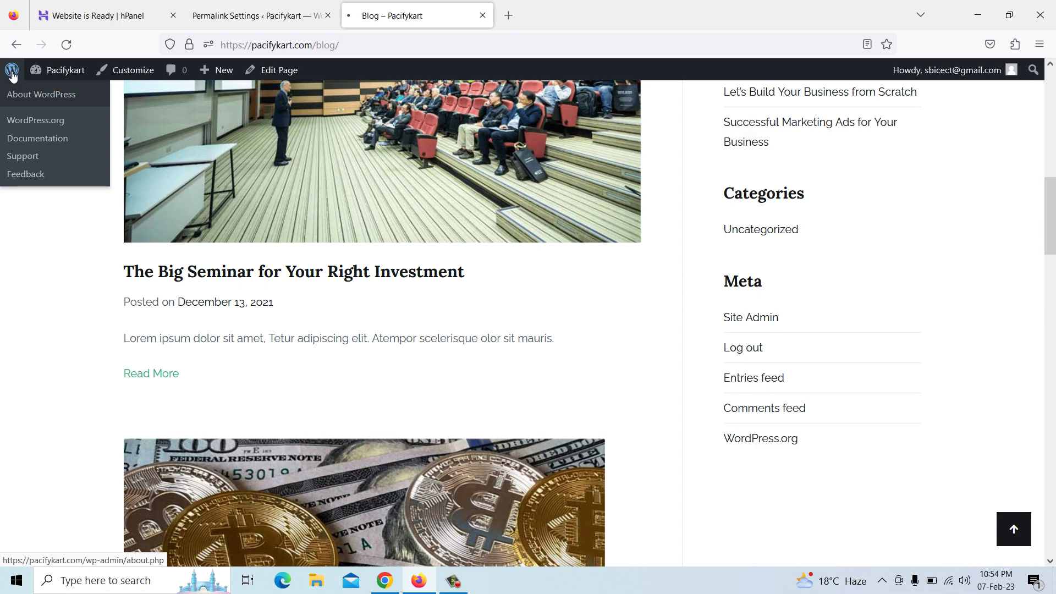
pyautogui.click(12, 75)
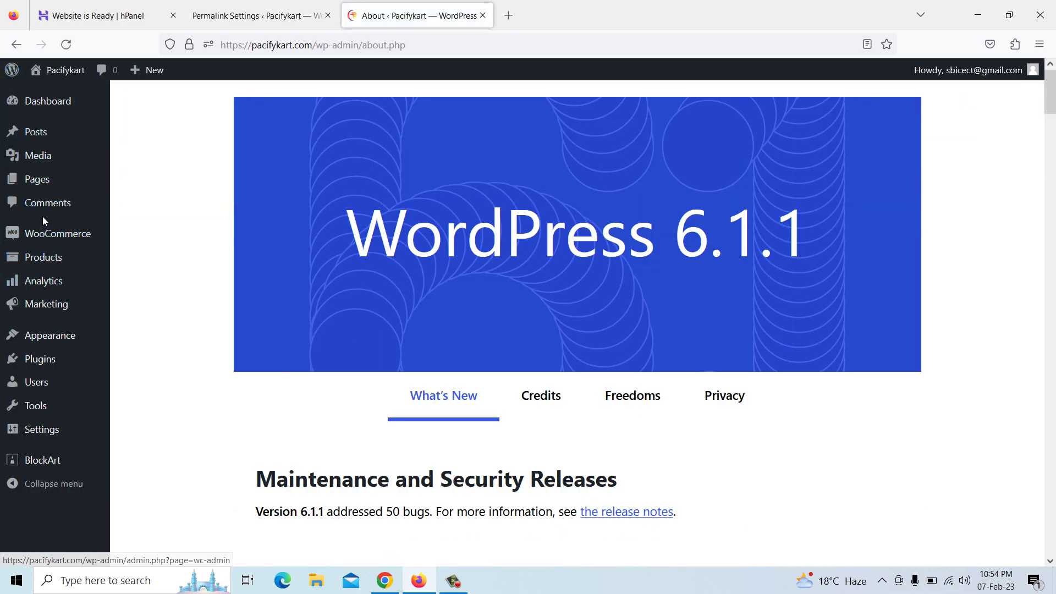
pyautogui.moveTo(39, 142)
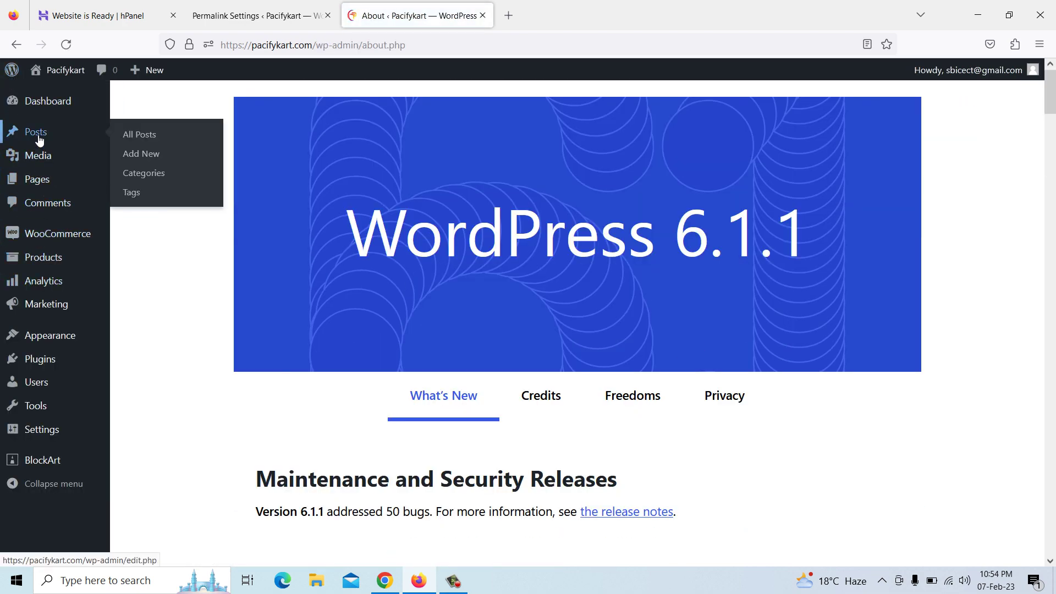
# Rename Uncategorized to 'Latest Post' with slug latestpost, update it, and view the homepage in Chrome
pyautogui.click(145, 174)
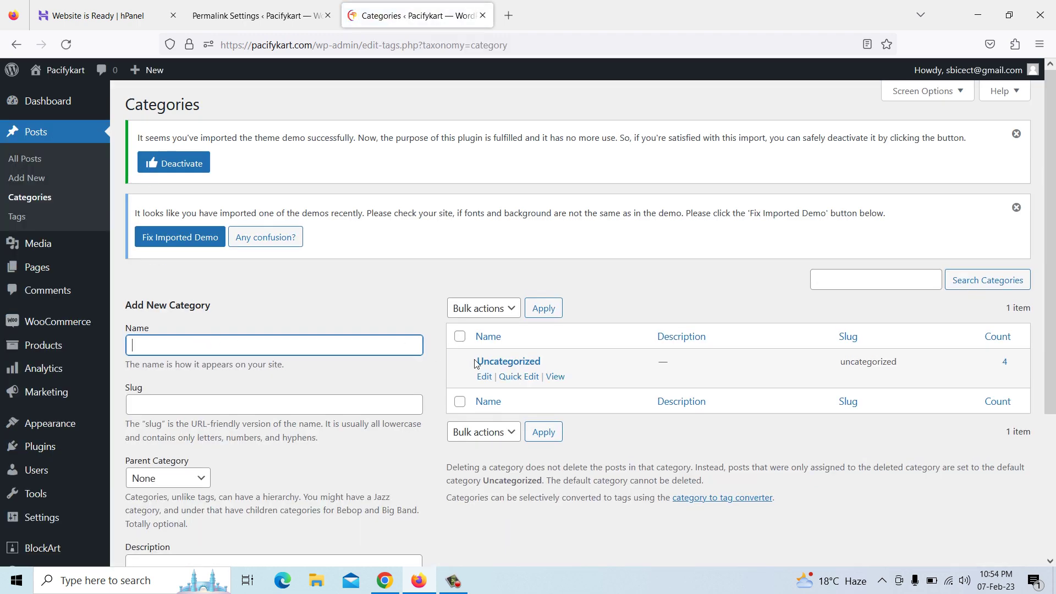
pyautogui.click(484, 377)
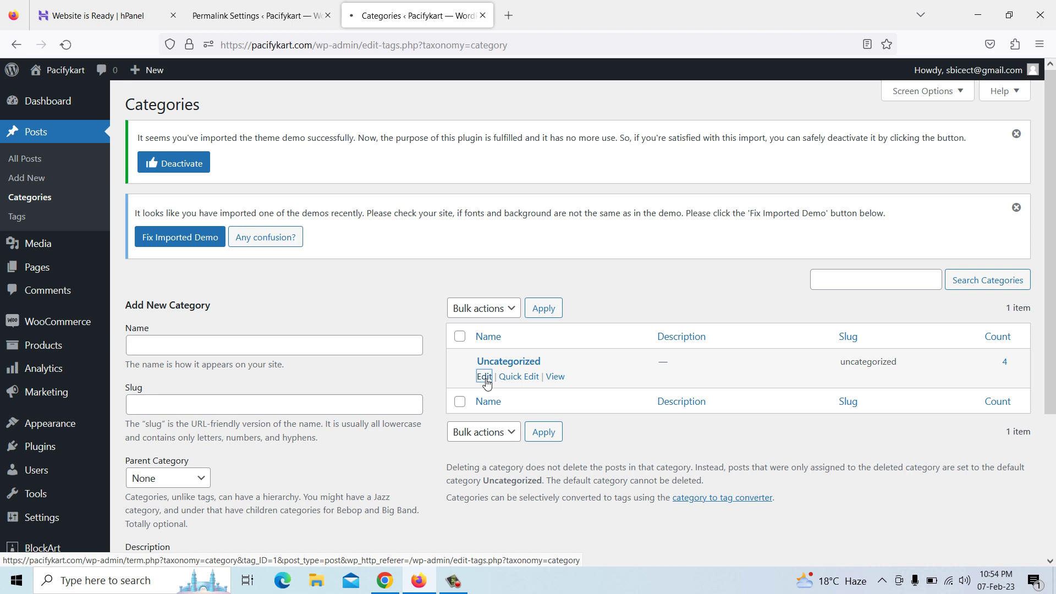
pyautogui.doubleClick(361, 293)
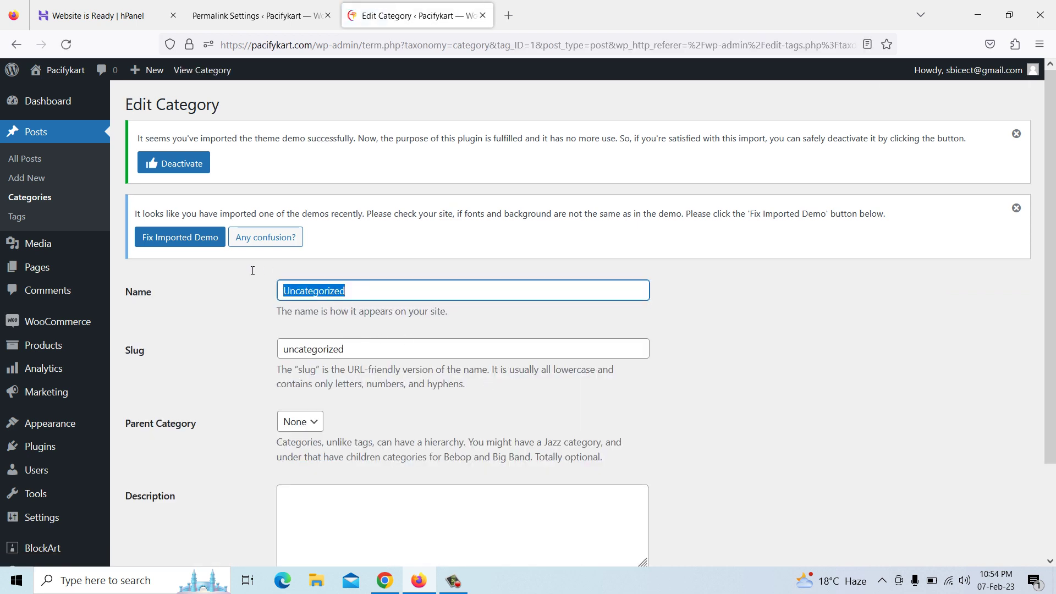
pyautogui.press('BackSpace')
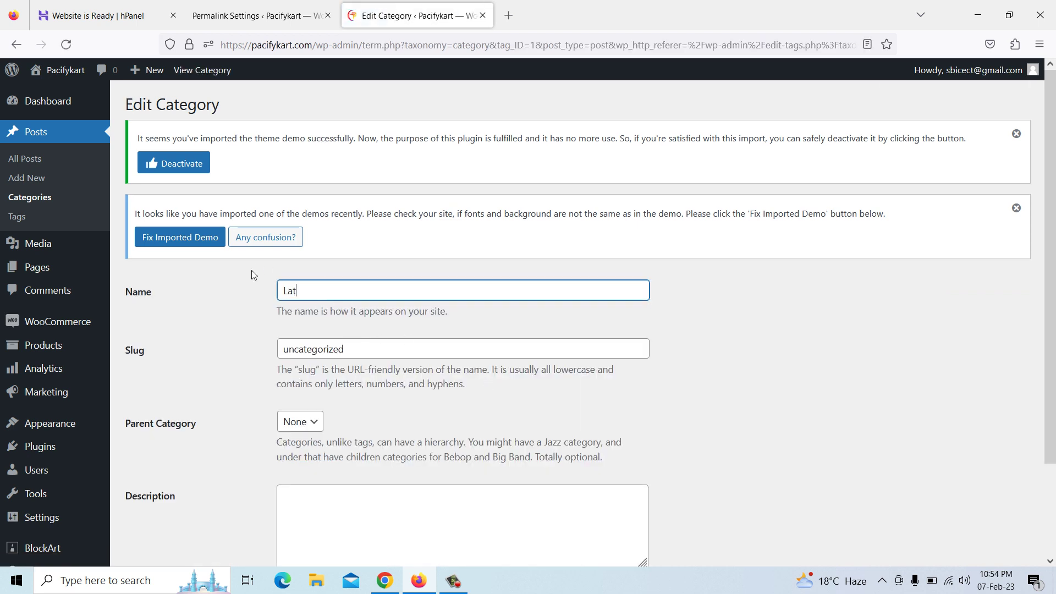
pyautogui.write('Latest Post')
pyautogui.moveTo(369, 354); pyautogui.dragTo(250, 349)
pyautogui.press('BackSpace')
pyautogui.write('LatestPost')
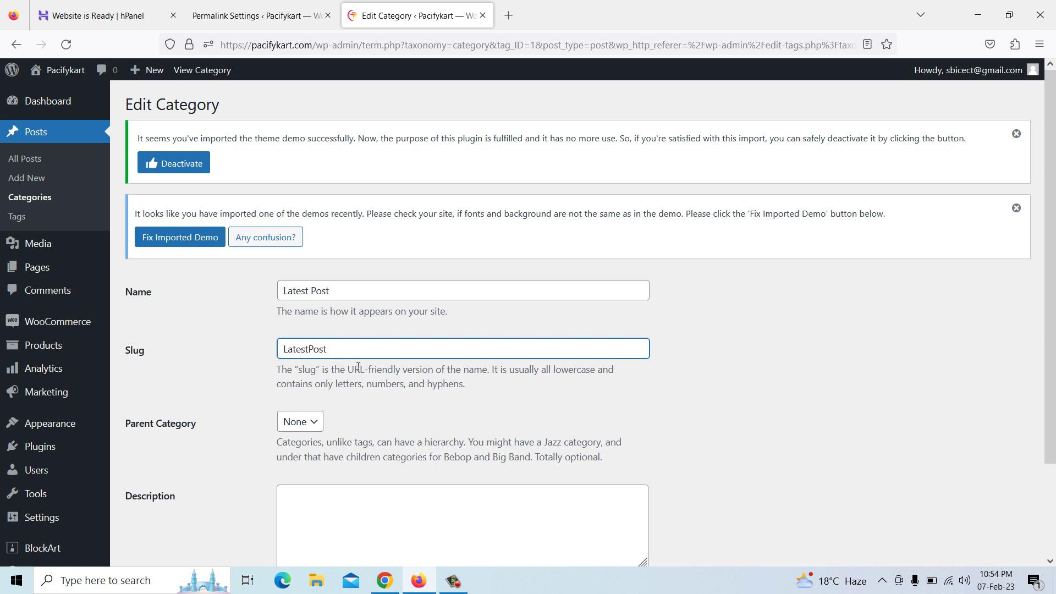
pyautogui.scroll(-2, 265, 348)
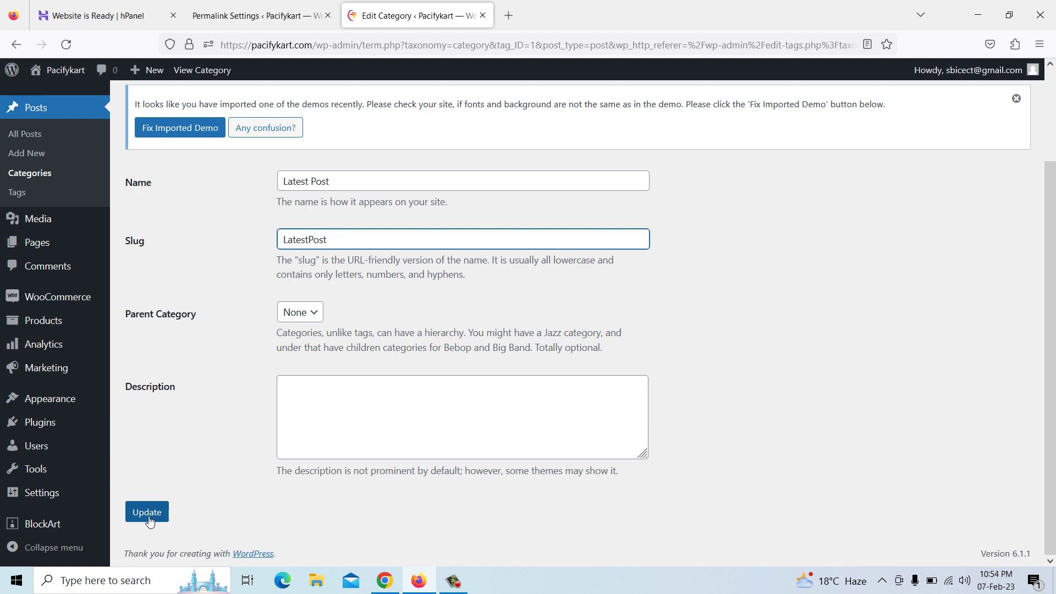
pyautogui.click(147, 513)
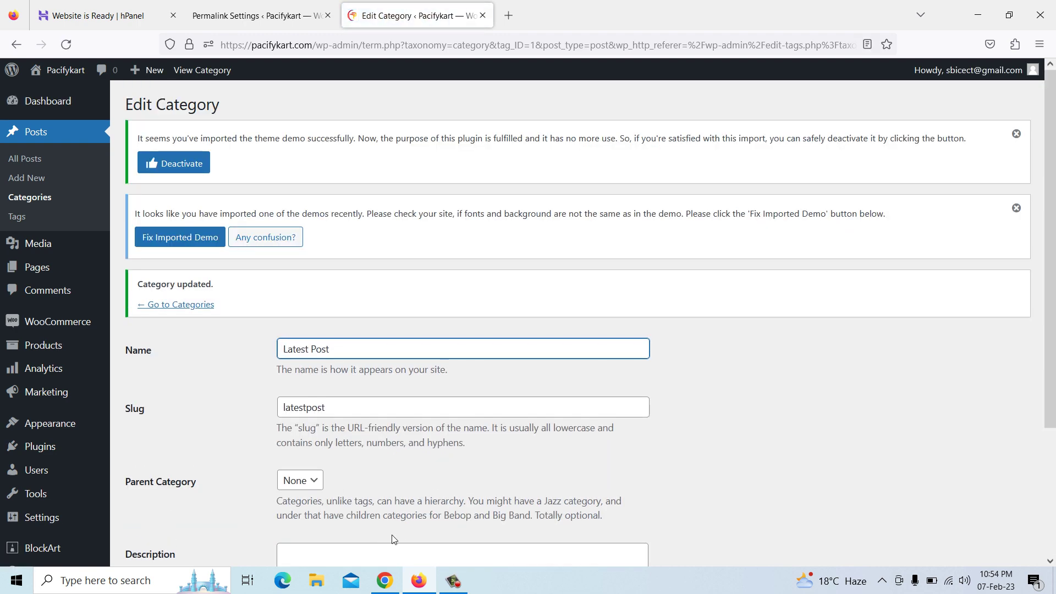
pyautogui.click(385, 572)
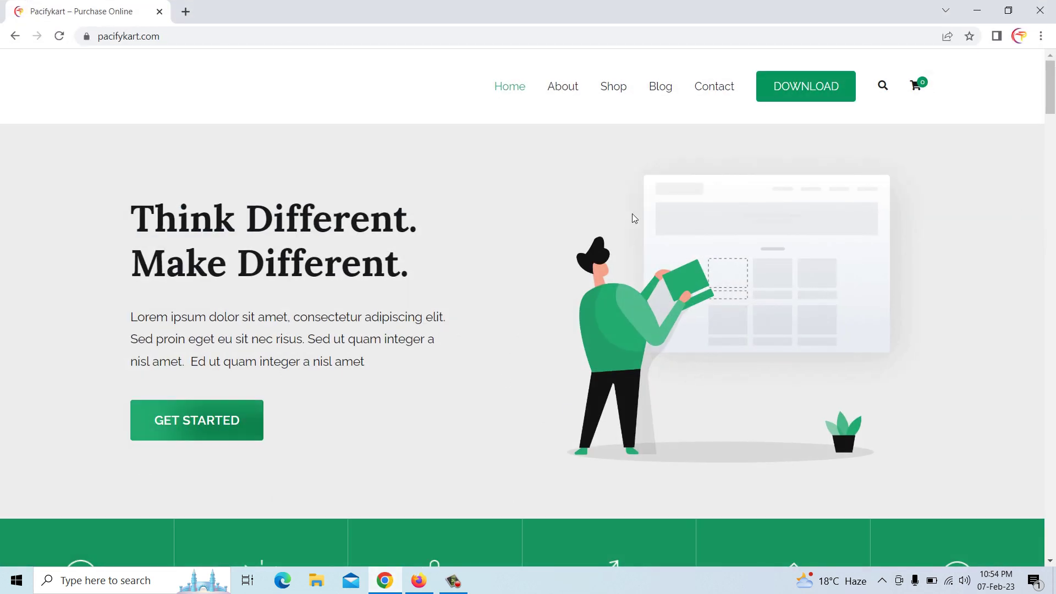
# Confirm the live Blog page lists the Latest Post category
pyautogui.click(665, 95)
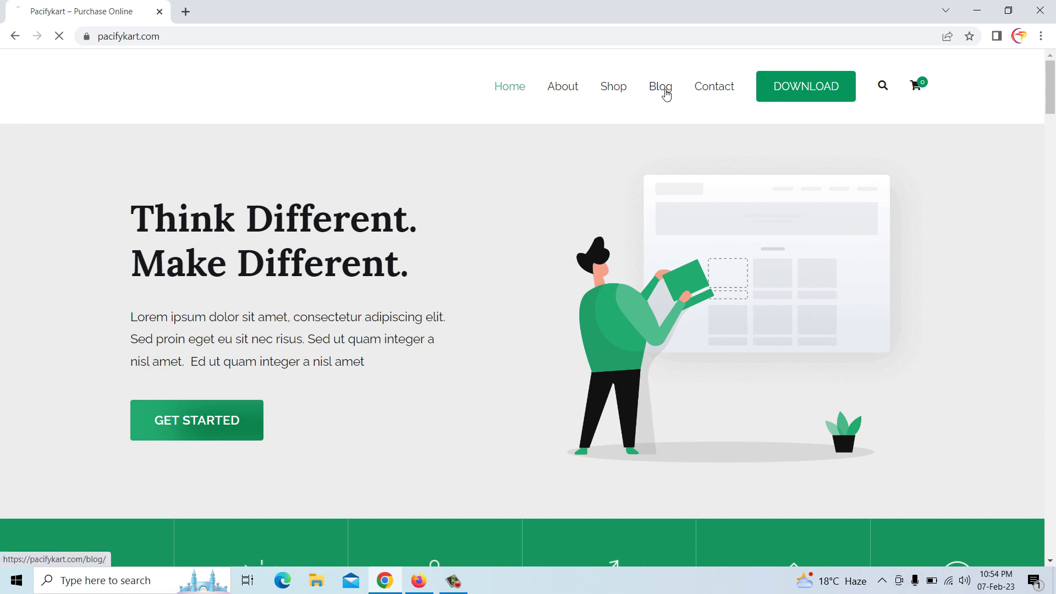
pyautogui.scroll(-10, 666, 256)
pyautogui.scroll(-2, 666, 255)
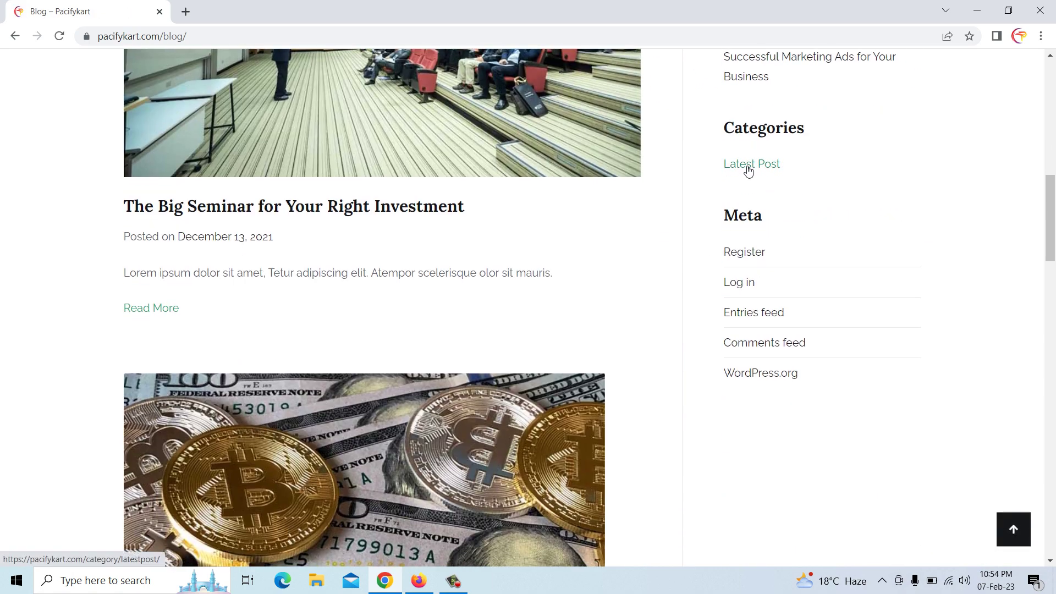
pyautogui.scroll(5, 751, 220)
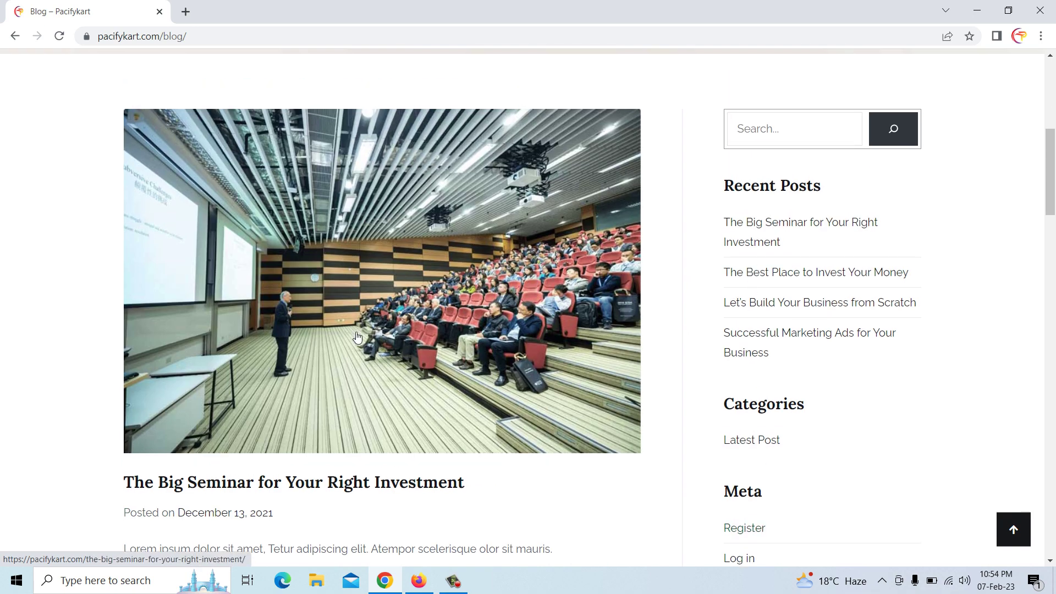
pyautogui.scroll(7, 357, 337)
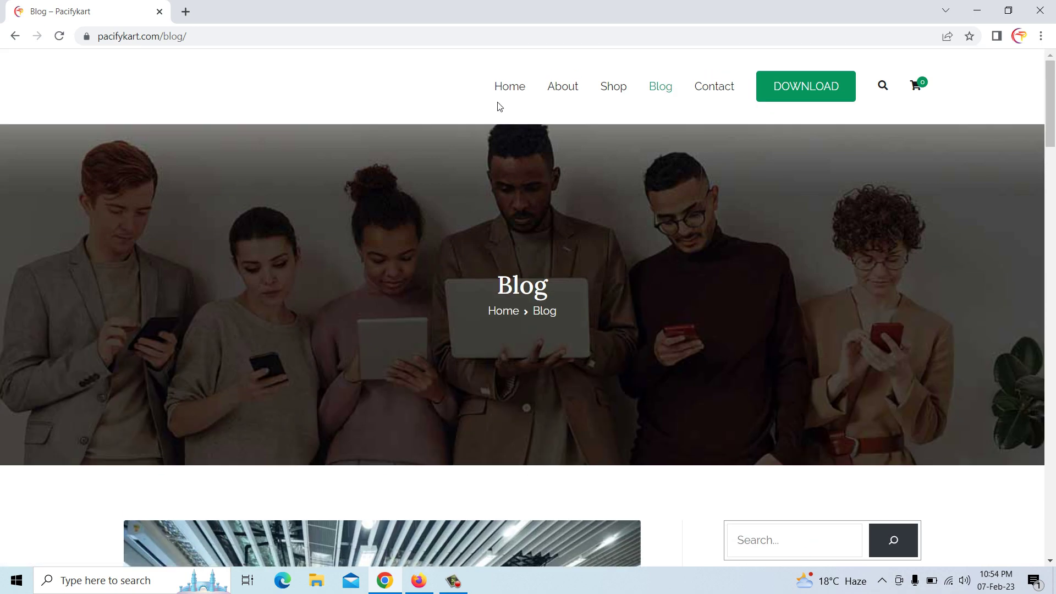
# Select the homepage hero paragraph, then return to the WordPress admin window
pyautogui.click(509, 93)
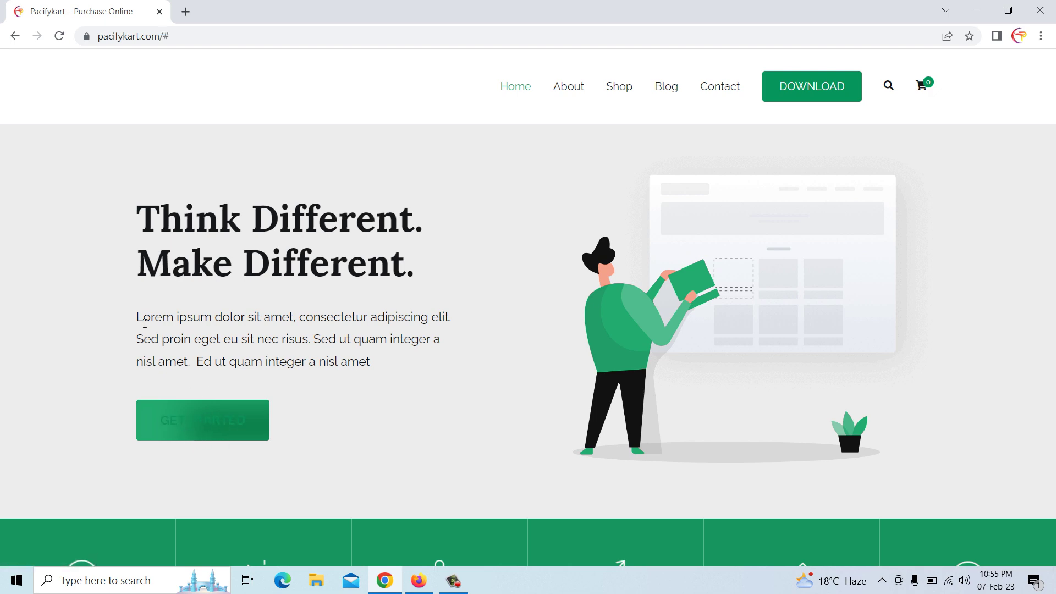
pyautogui.moveTo(137, 322); pyautogui.dragTo(377, 364)
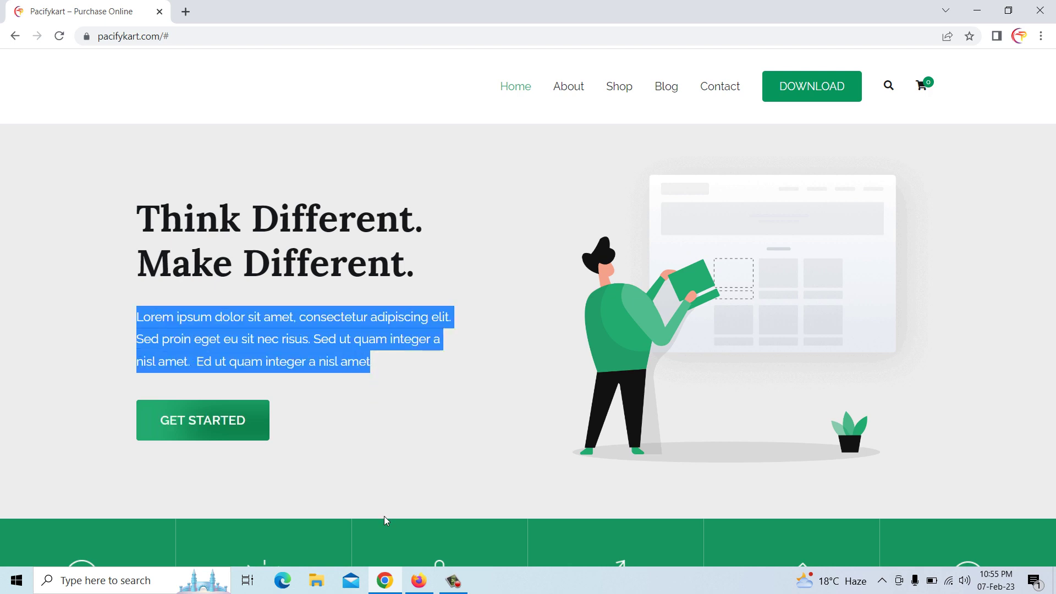
pyautogui.click(417, 582)
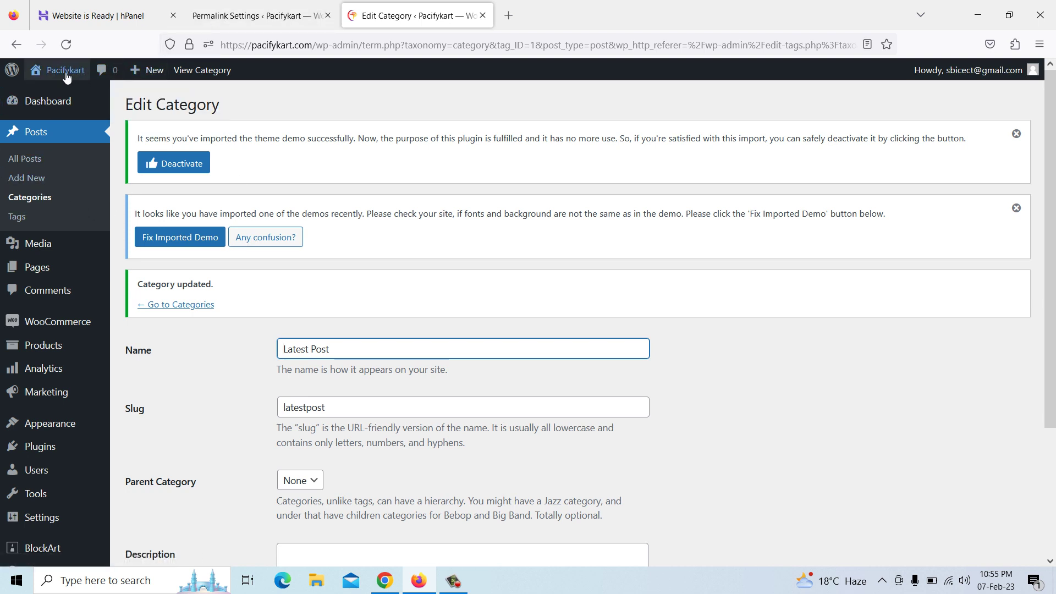
# Visit the Pacifykart site and open the Home page in the block editor
pyautogui.moveTo(62, 77)
pyautogui.click(53, 97)
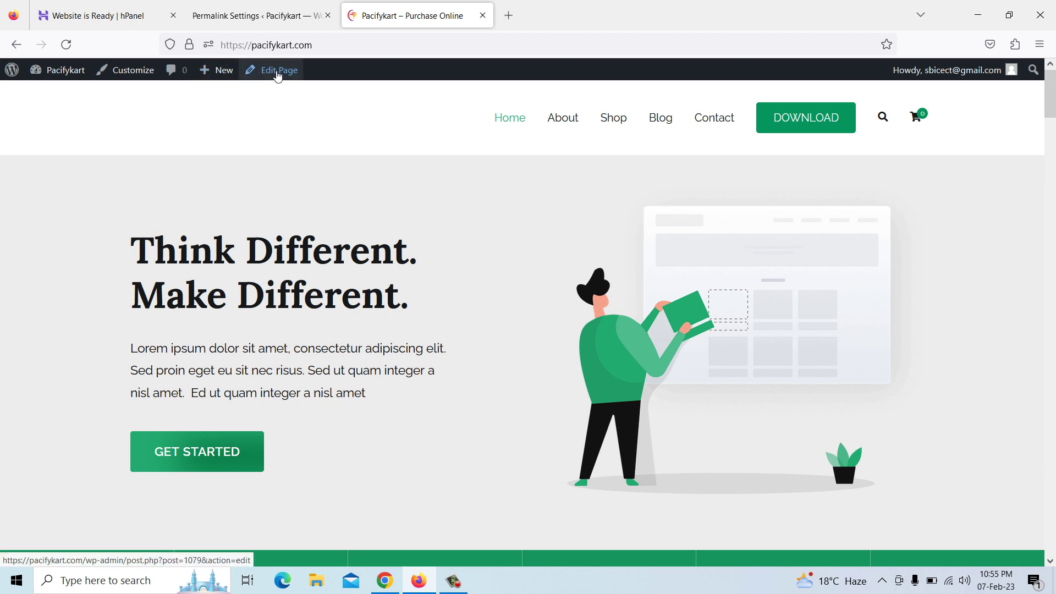
pyautogui.click(277, 76)
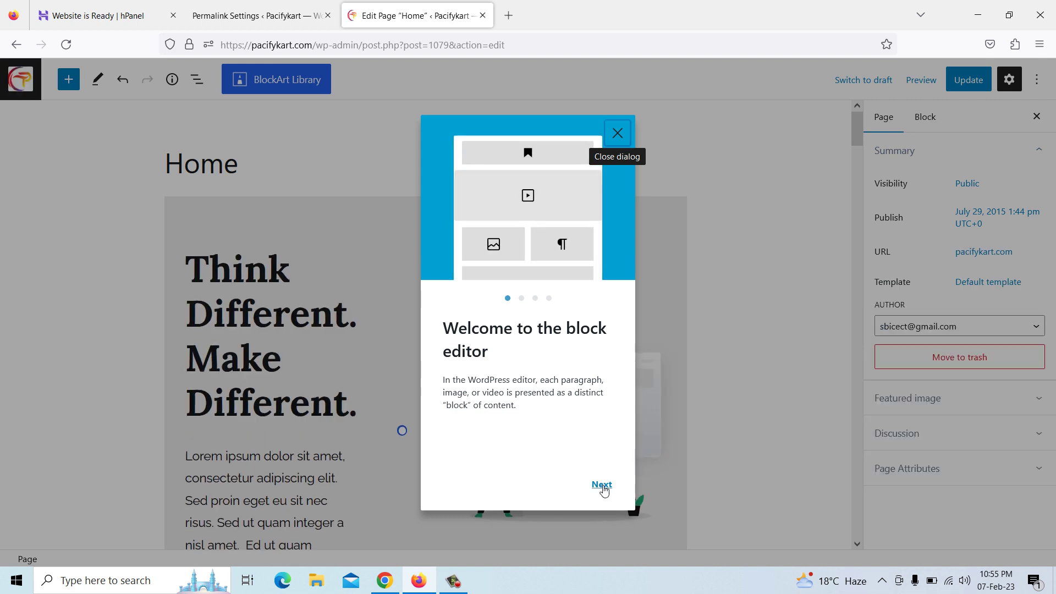
# Step through the block editor welcome guide and dismiss it with Get started
pyautogui.click(602, 486)
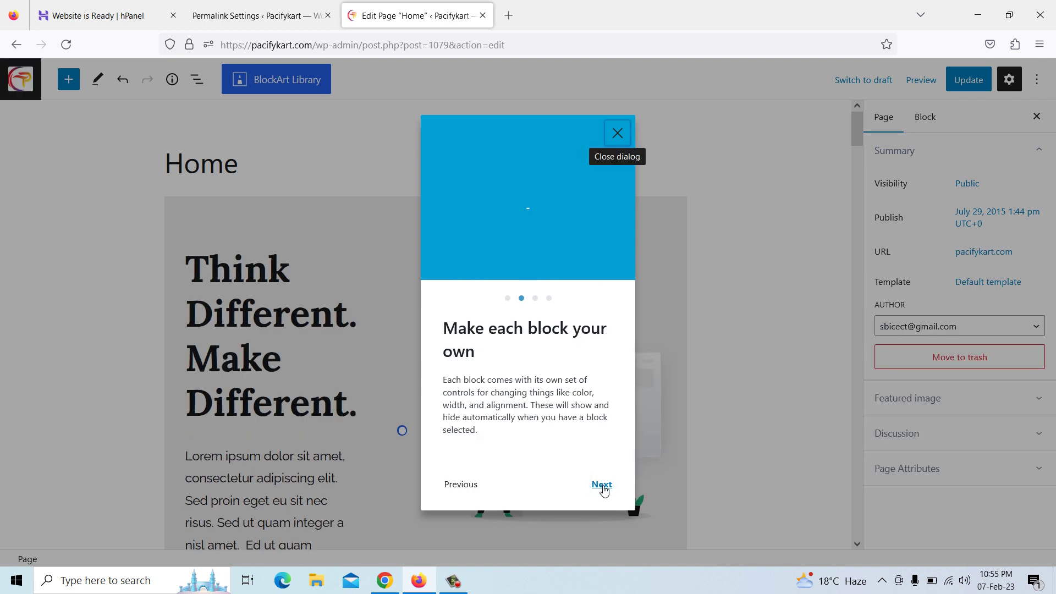
pyautogui.click(603, 485)
pyautogui.click(602, 486)
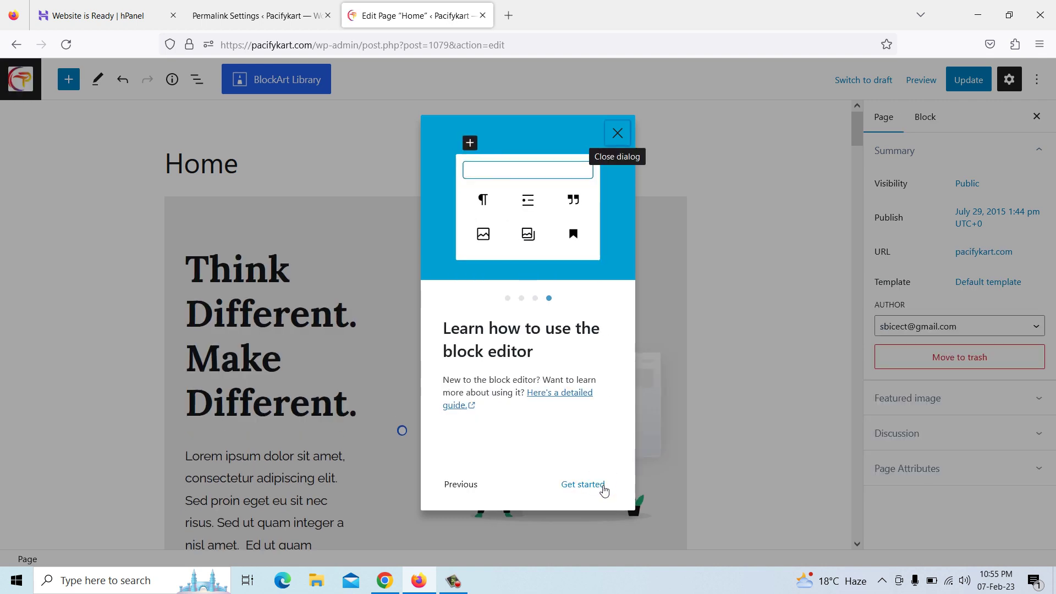
pyautogui.click(593, 487)
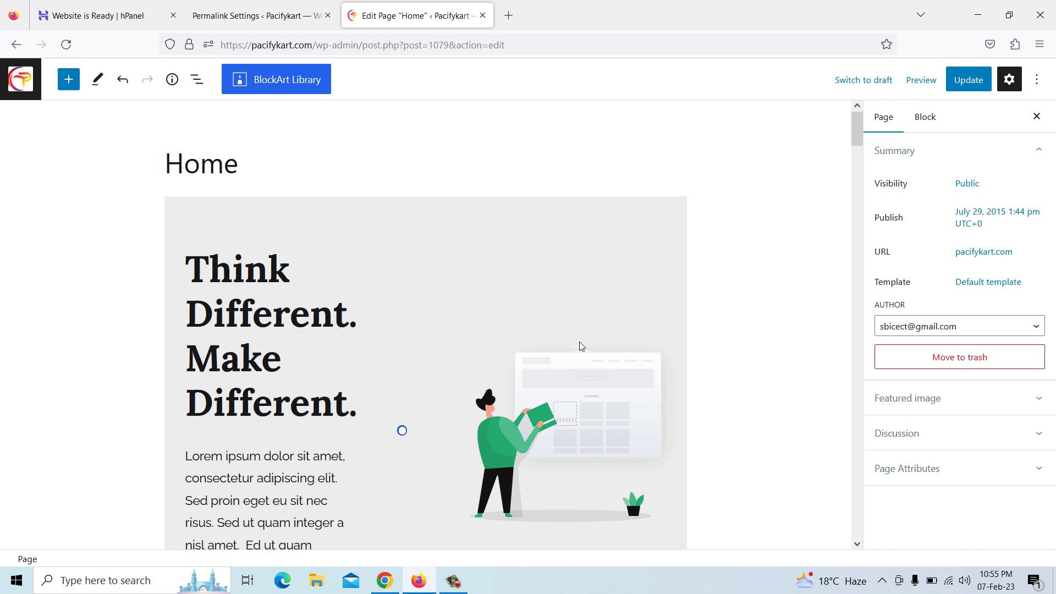
pyautogui.scroll(-5, 579, 342)
pyautogui.scroll(3, 579, 341)
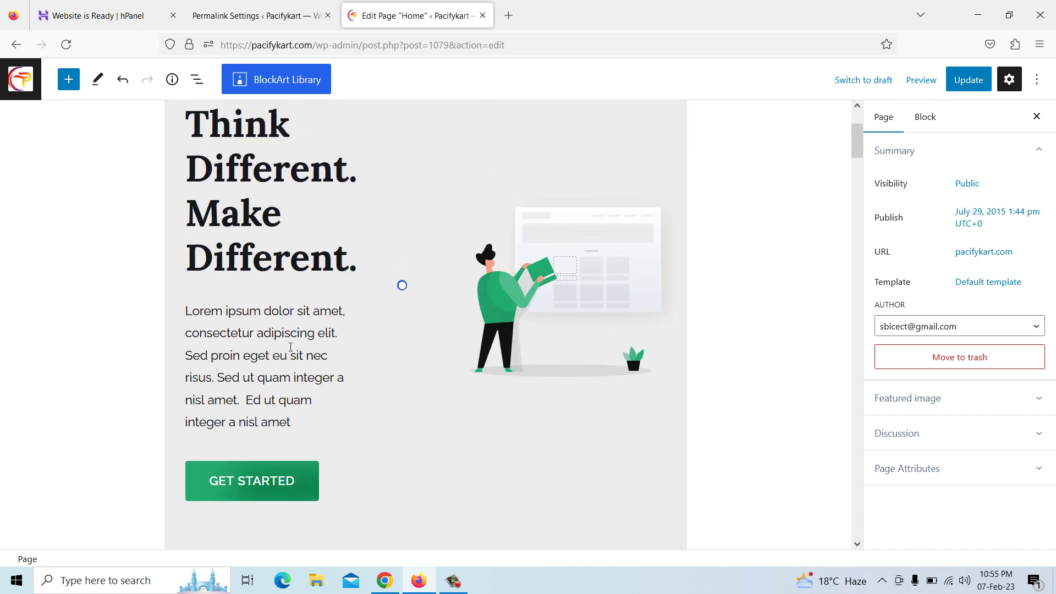
# Clear the hero's Lorem ipsum paragraph and load pacifytechnology.com in a new Chrome tab
pyautogui.click(291, 355)
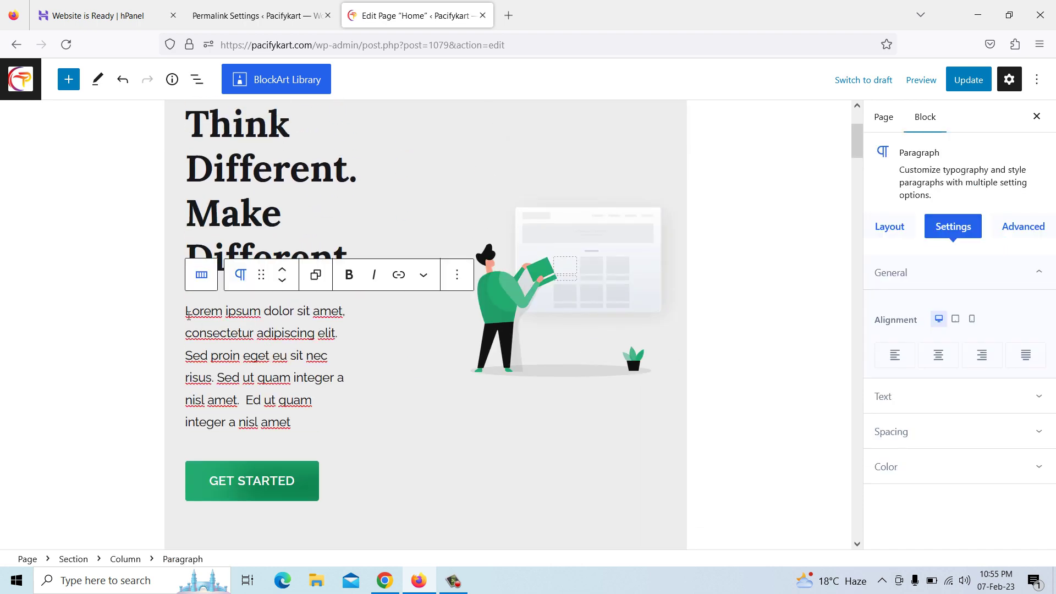
pyautogui.moveTo(187, 313); pyautogui.dragTo(304, 420)
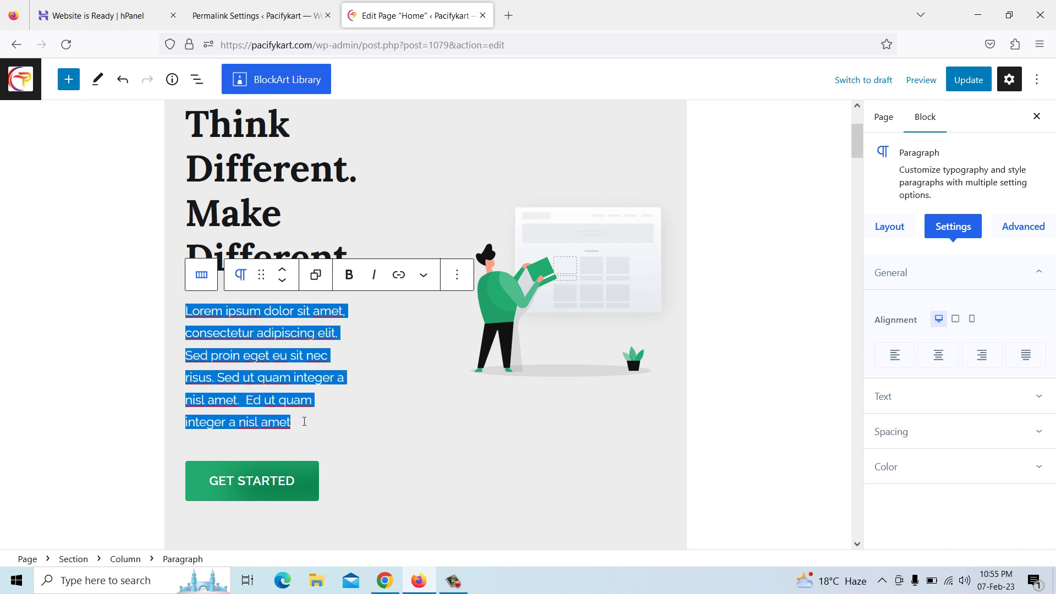
pyautogui.press('BackSpace')
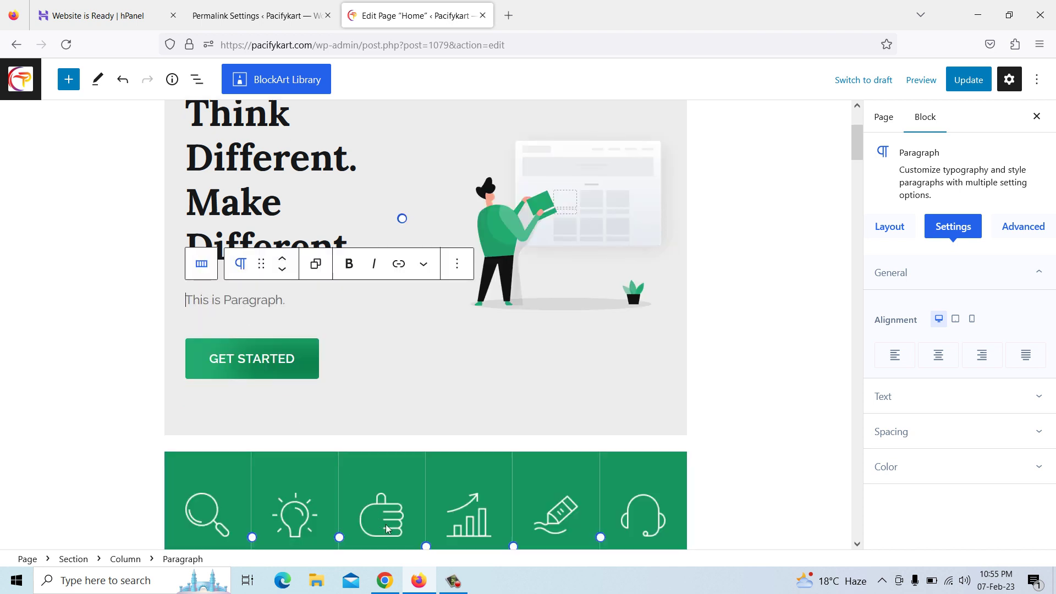
pyautogui.click(386, 581)
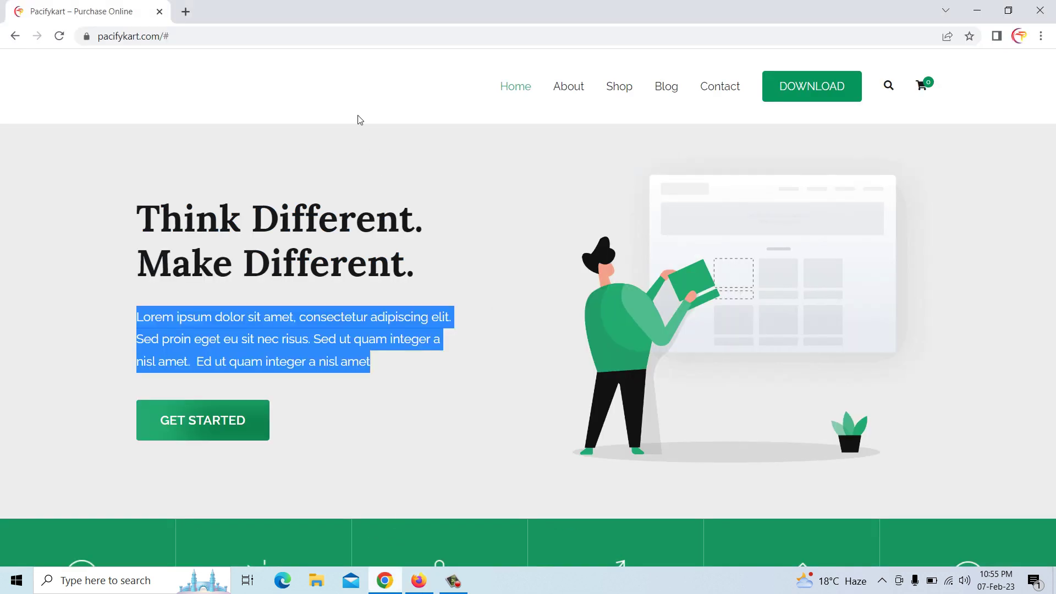
pyautogui.click(186, 12)
pyautogui.write('p')
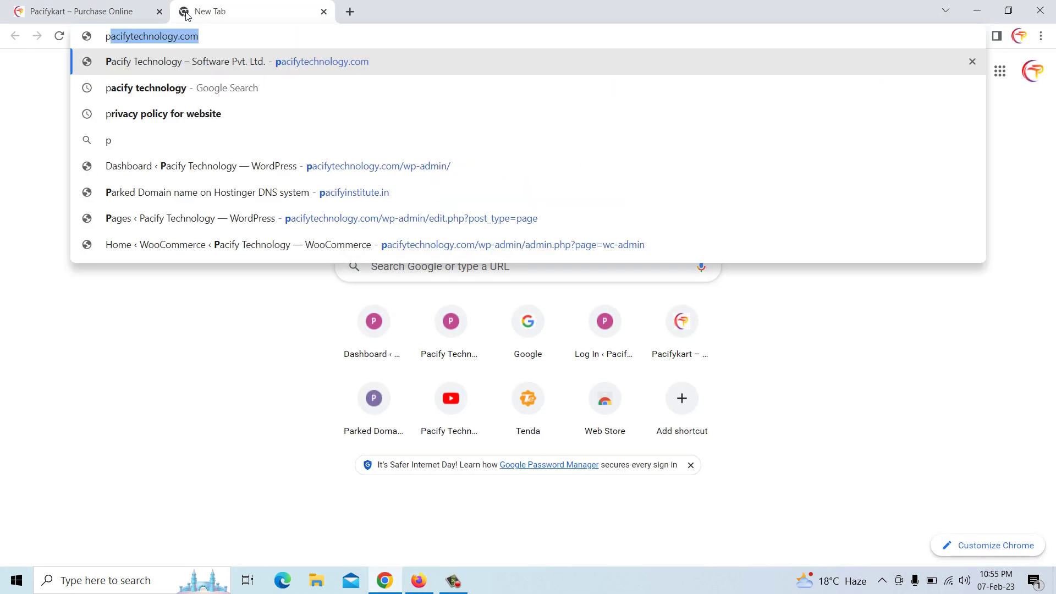
pyautogui.press('Return')
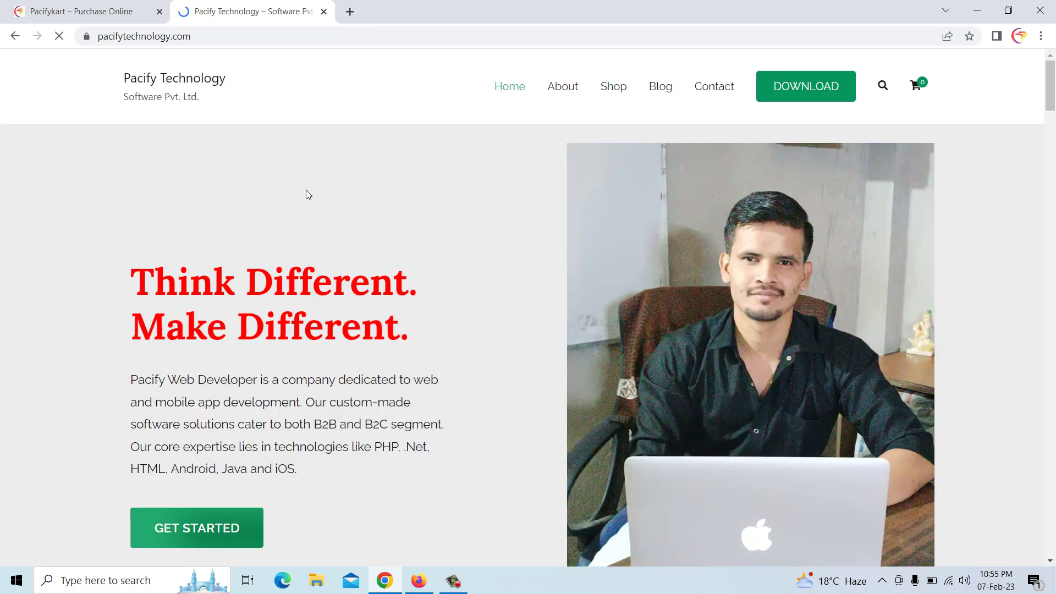
# Copy the Pacify Web Developer description and paste it into the empty hero paragraph
pyautogui.scroll(-2, 283, 292)
pyautogui.moveTo(132, 245); pyautogui.dragTo(298, 332)
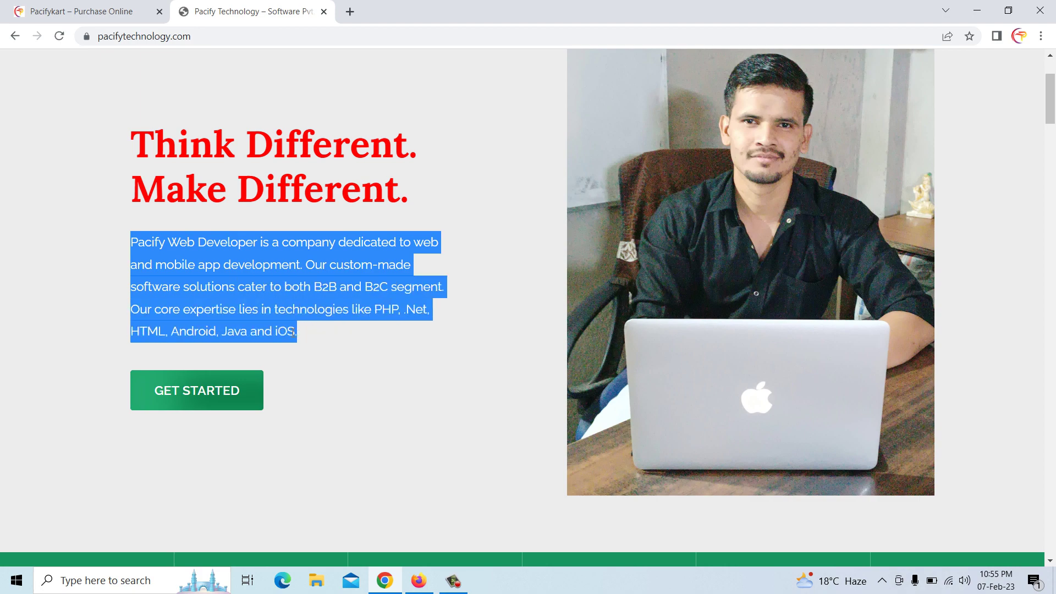
pyautogui.rightClick(296, 332)
pyautogui.click(318, 347)
pyautogui.click(419, 580)
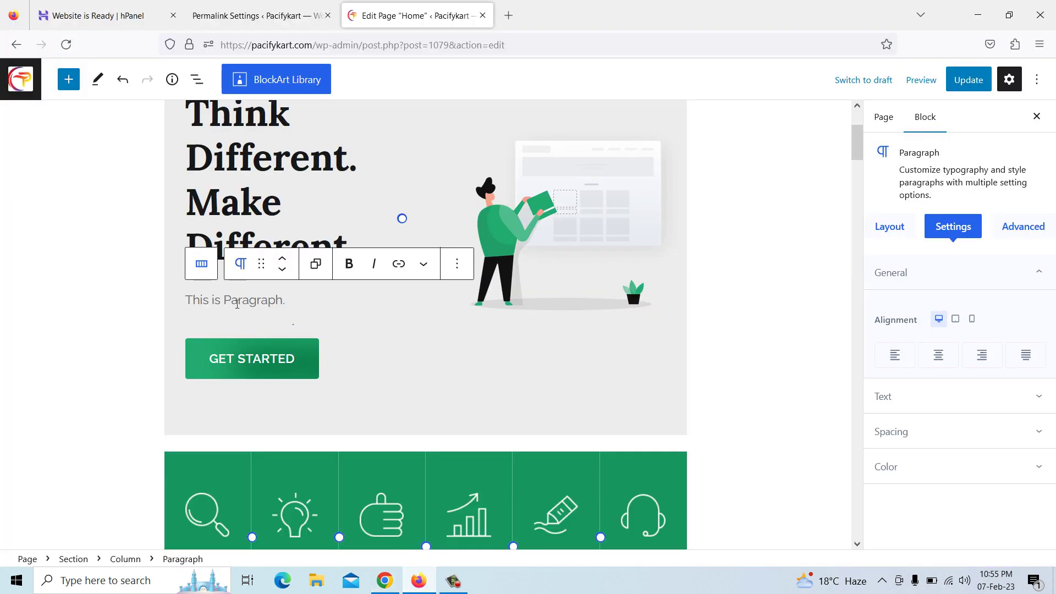
pyautogui.hotkey('ctrl', 'v')
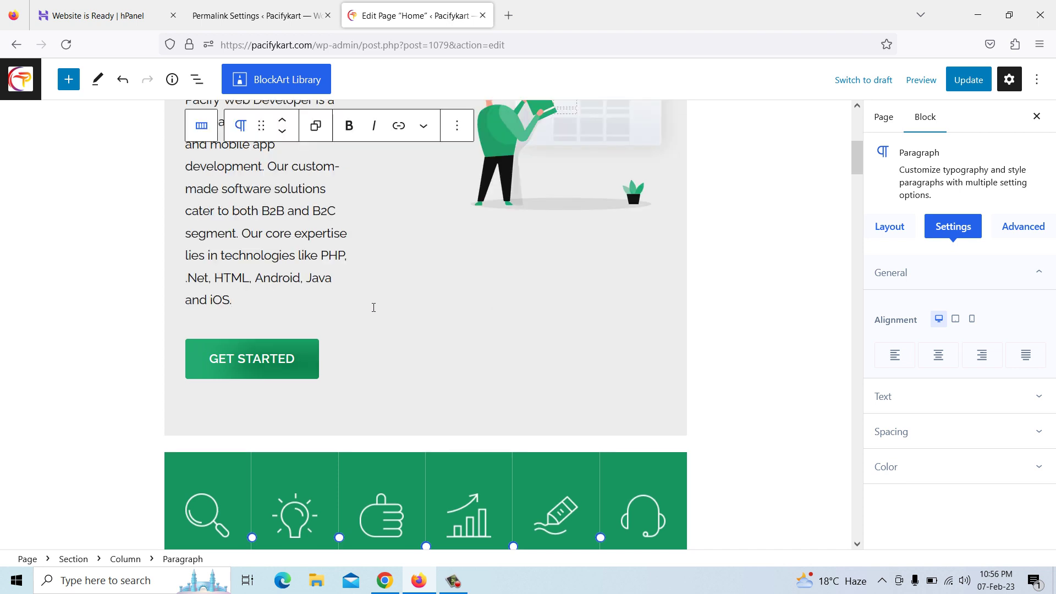
pyautogui.scroll(-2, 293, 366)
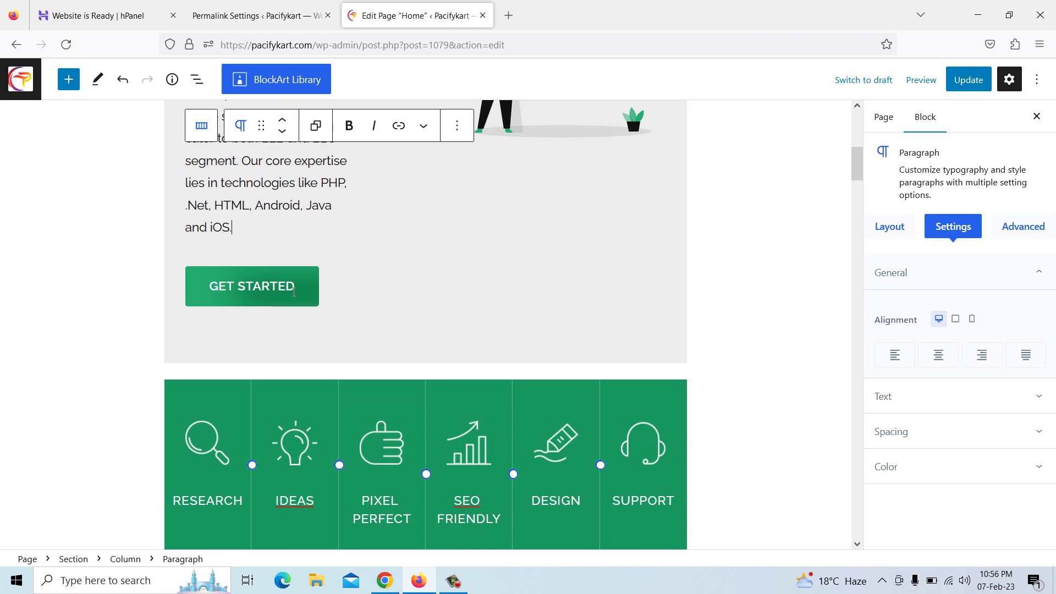
# Clear the # from the GET STARTED button link and bring up the Pacifykart Contact page
pyautogui.click(294, 291)
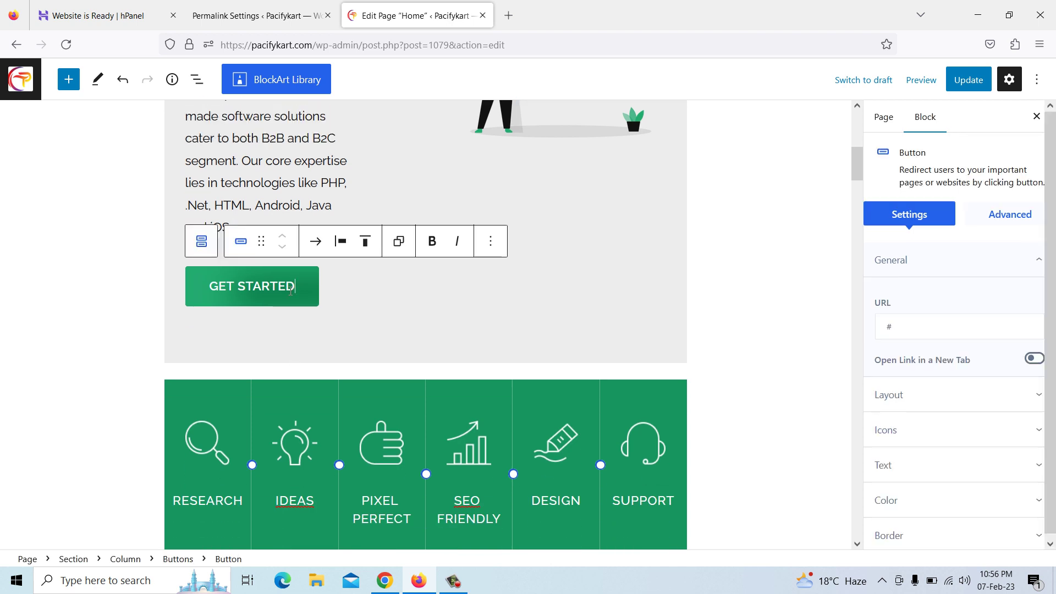
pyautogui.click(911, 328)
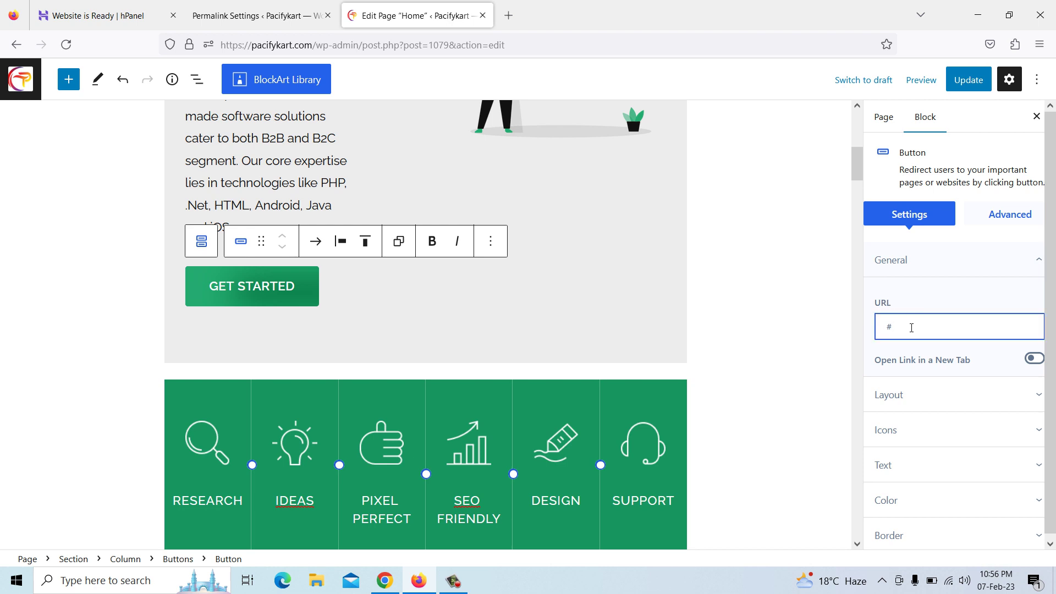
pyautogui.press('BackSpace')
pyautogui.click(385, 579)
pyautogui.click(112, 11)
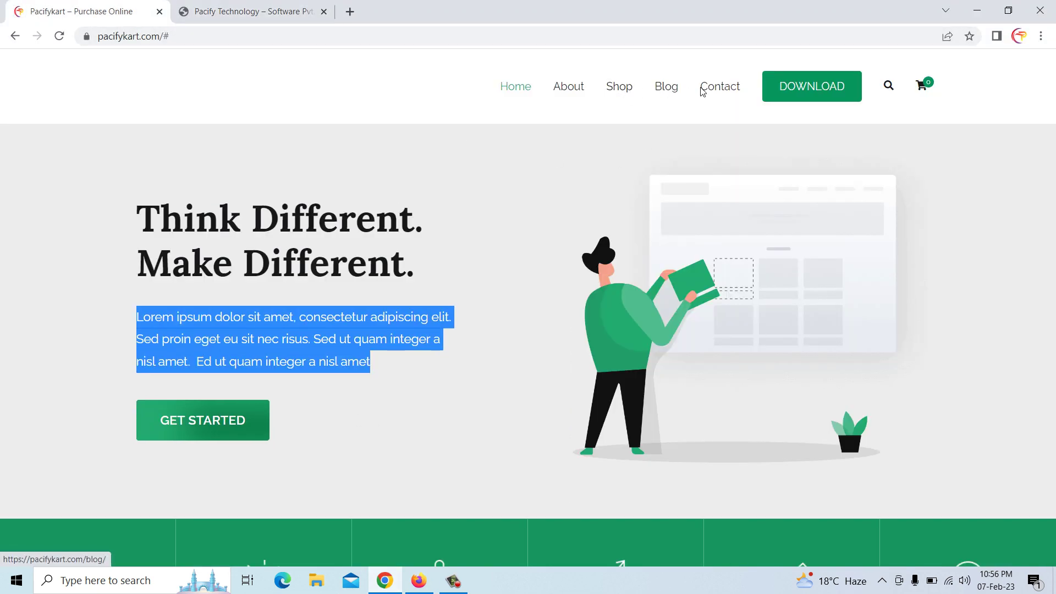
pyautogui.click(727, 95)
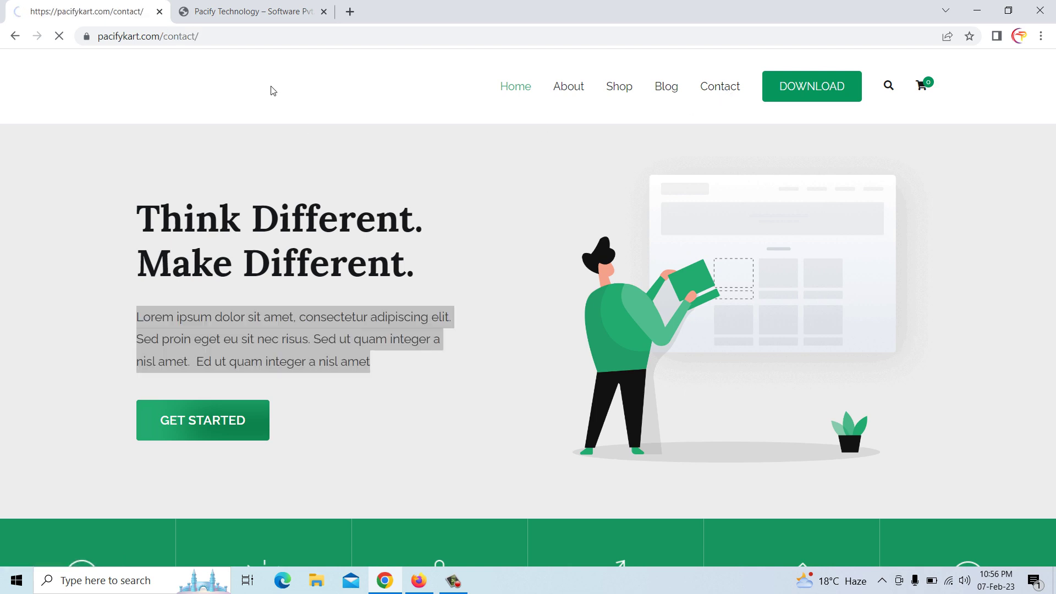
pyautogui.scroll(-3, 395, 241)
pyautogui.scroll(-2, 395, 241)
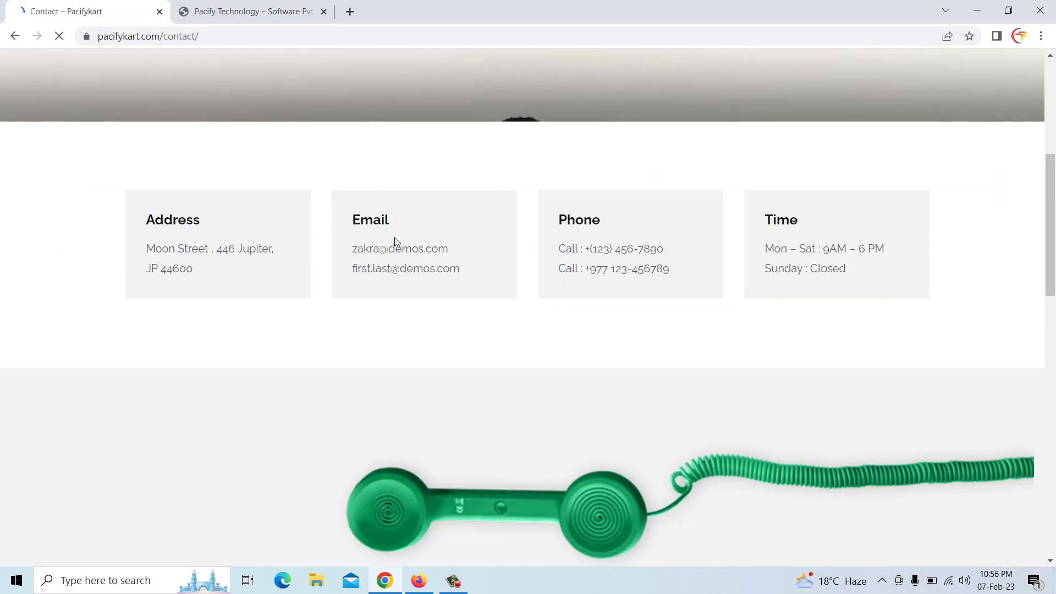
pyautogui.scroll(4, 302, 254)
pyautogui.scroll(2, 439, 266)
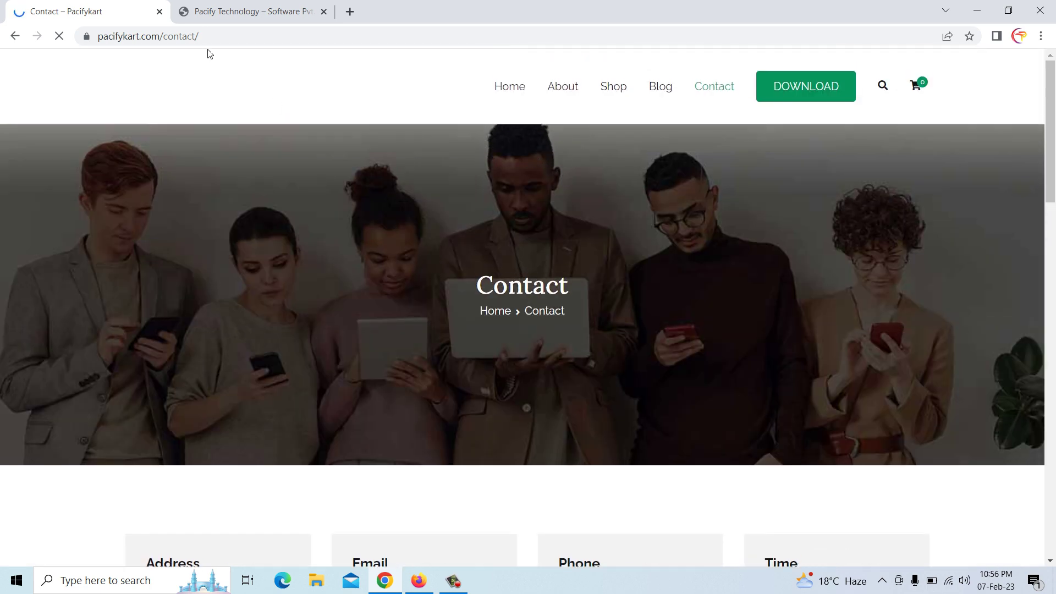
pyautogui.click(229, 36)
pyautogui.moveTo(229, 36); pyautogui.dragTo(98, 35)
pyautogui.click(251, 35)
pyautogui.moveTo(250, 35); pyautogui.dragTo(106, 37)
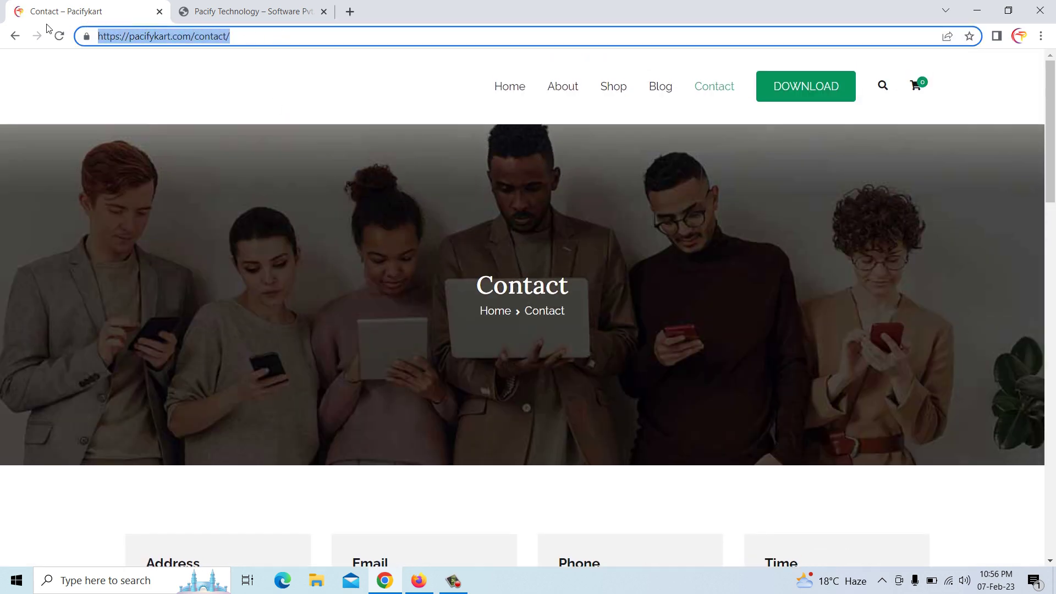
pyautogui.rightClick(142, 38)
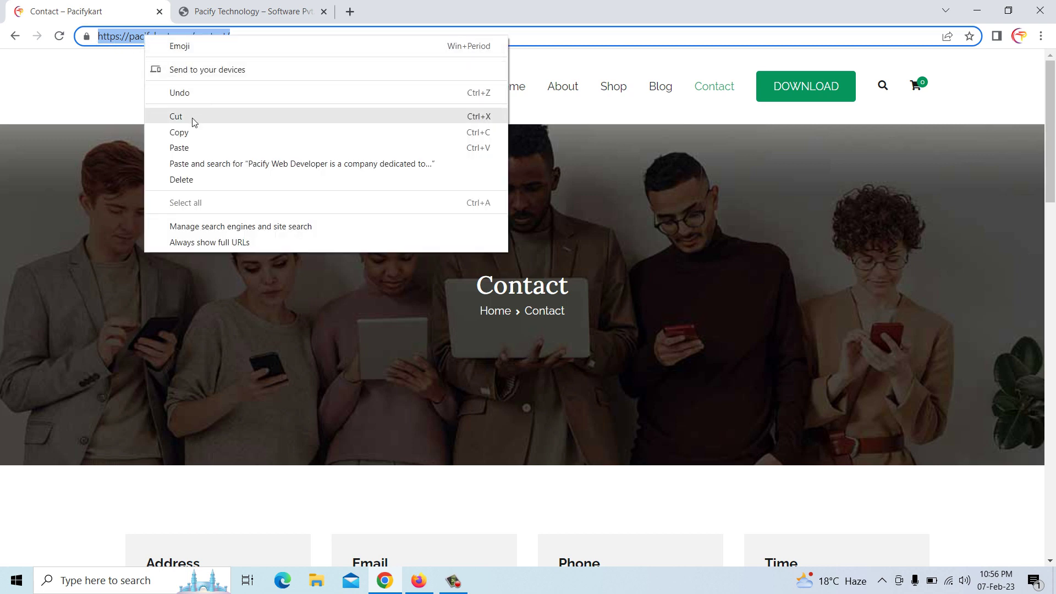
pyautogui.click(196, 133)
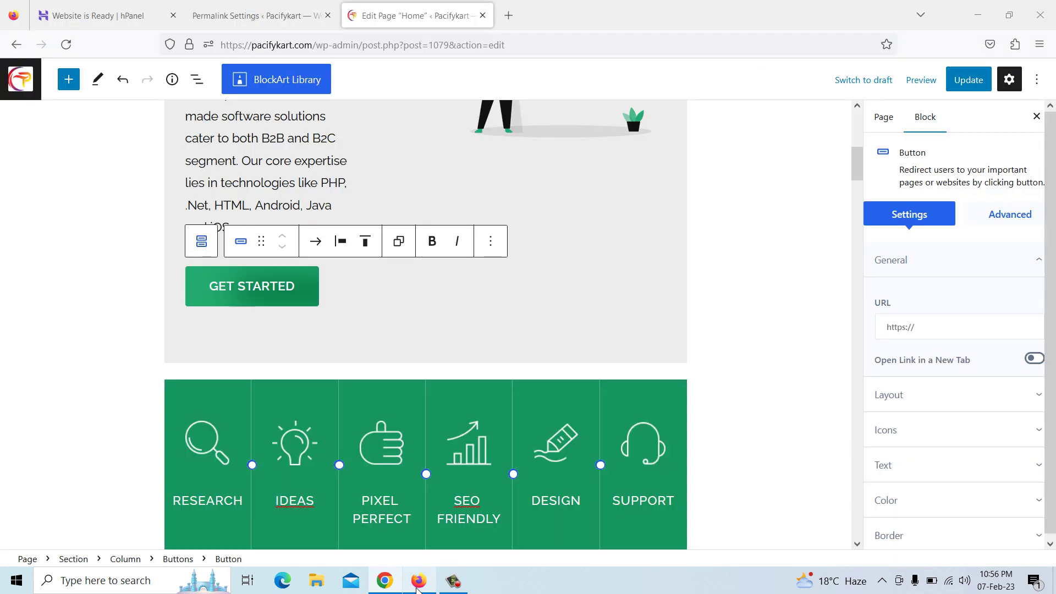
pyautogui.click(419, 581)
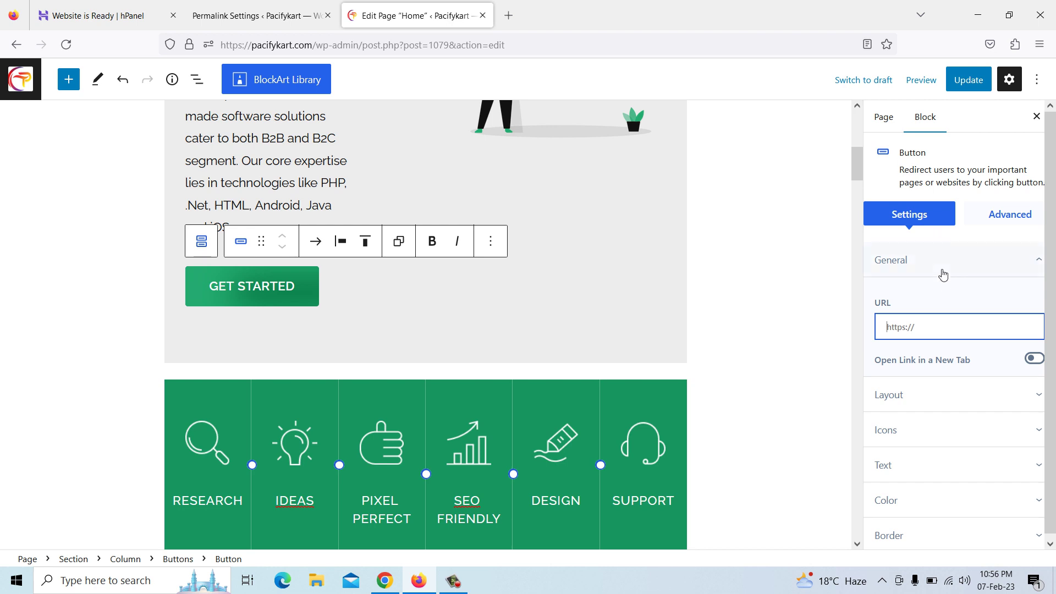
pyautogui.rightClick(928, 331)
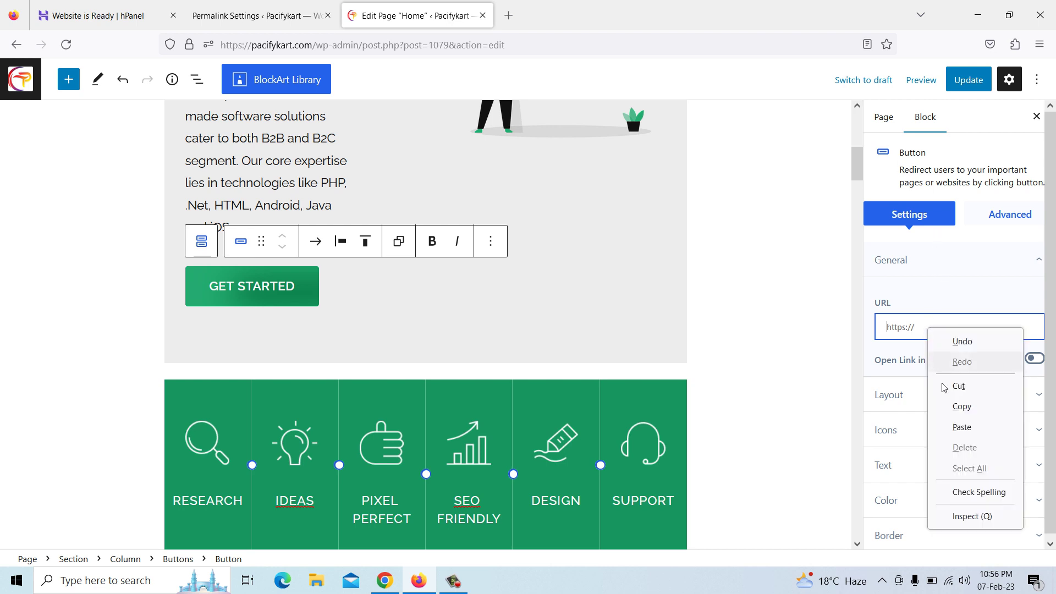
pyautogui.click(962, 426)
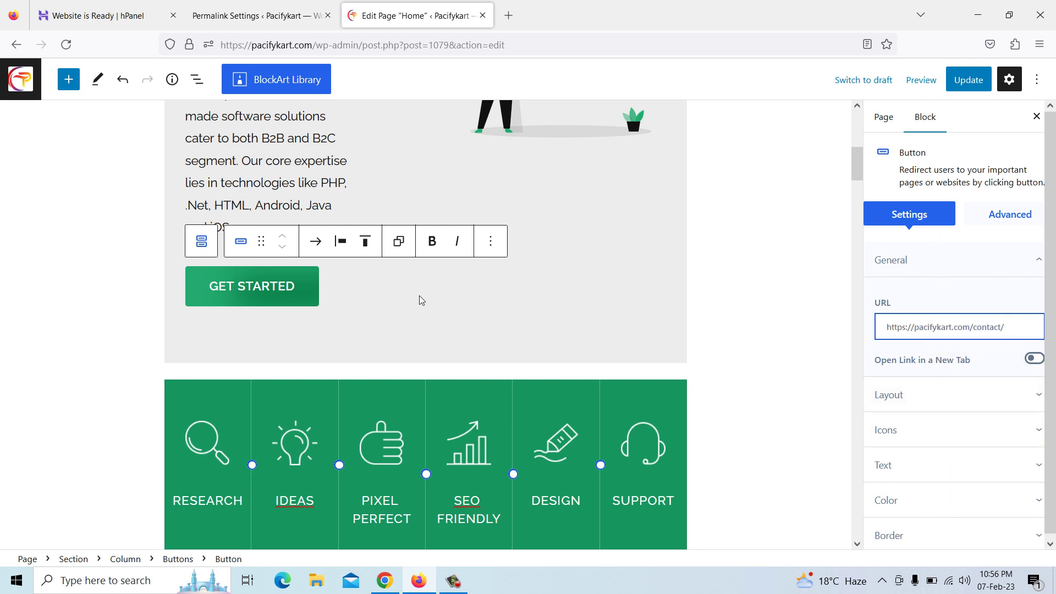
pyautogui.scroll(-3, 419, 295)
# Delete the Lorem ipsum and Viverra placeholder paragraphs in the Zakra Invites section
pyautogui.scroll(-6, 419, 299)
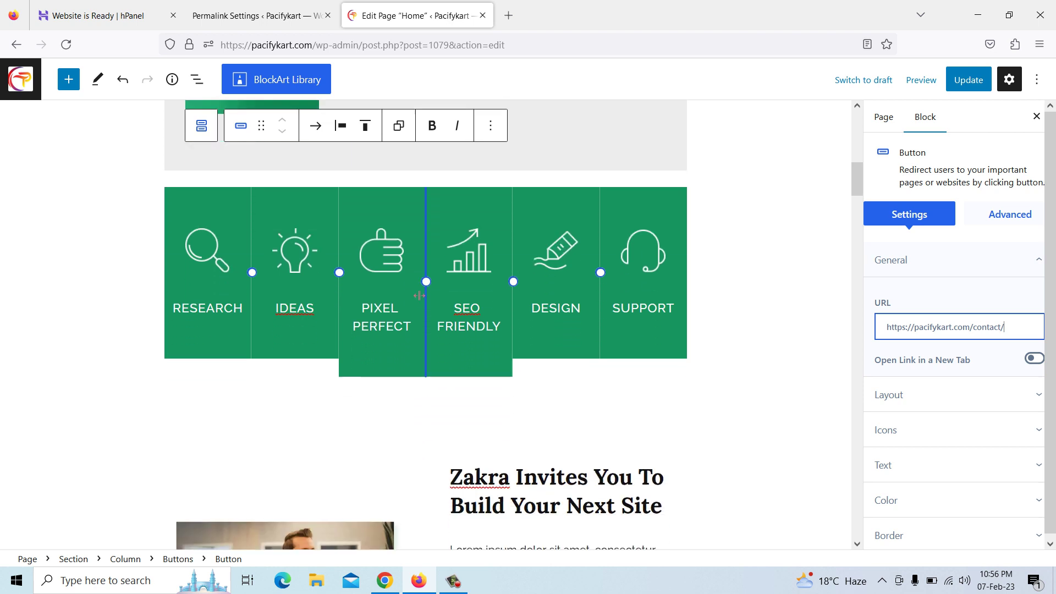
pyautogui.click(502, 314)
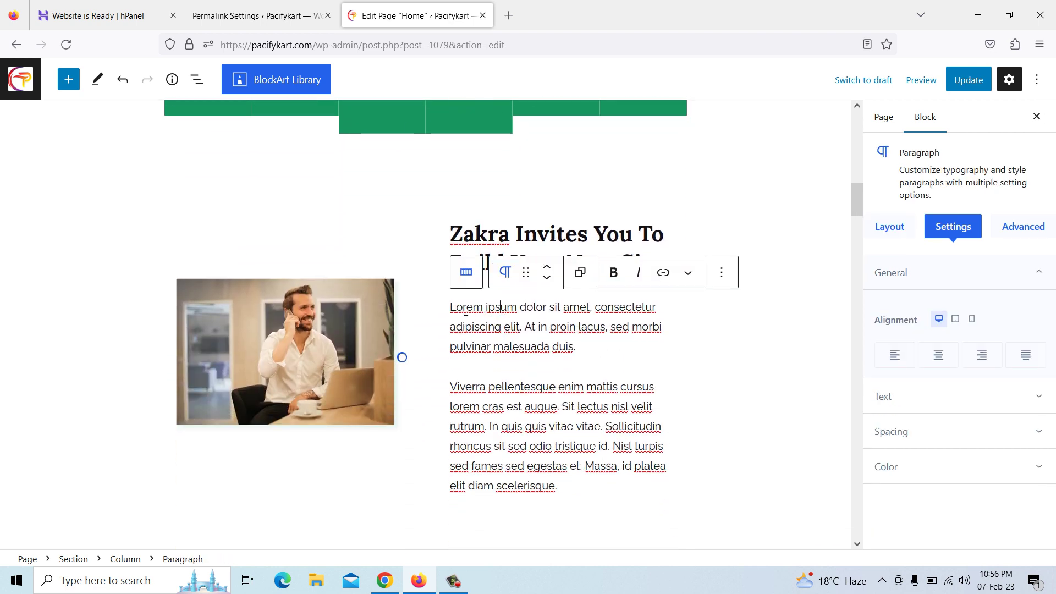
pyautogui.moveTo(453, 307); pyautogui.dragTo(581, 357)
pyautogui.press('BackSpace')
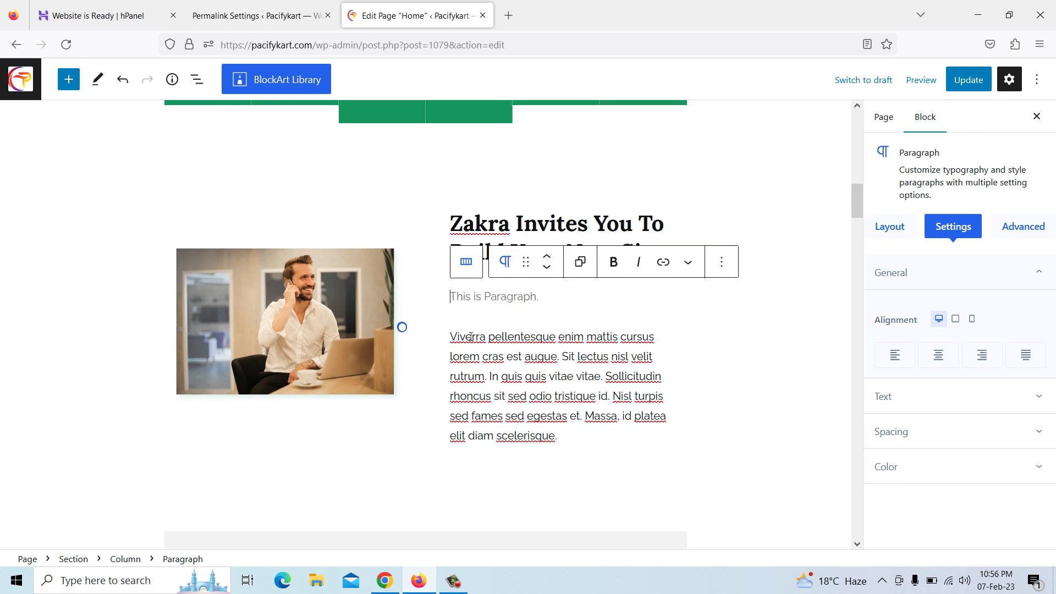
pyautogui.moveTo(454, 336); pyautogui.dragTo(570, 437)
pyautogui.press('BackSpace')
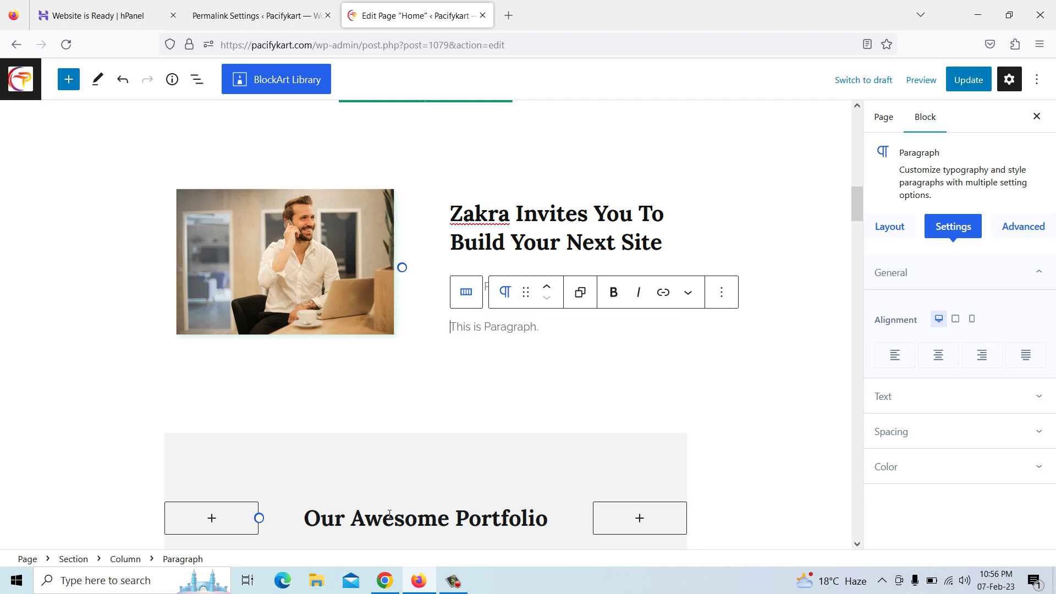
# Copy the four-line three-things quote from pacifytechnology.com into the upper empty paragraph
pyautogui.click(386, 581)
pyautogui.click(250, 11)
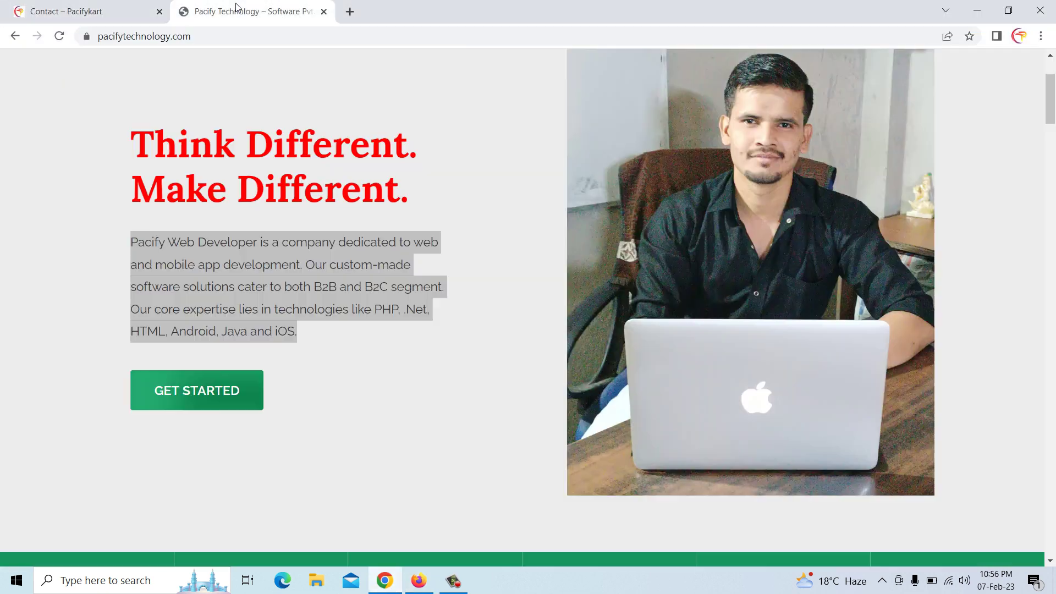
pyautogui.scroll(-10, 389, 202)
pyautogui.scroll(-3, 566, 249)
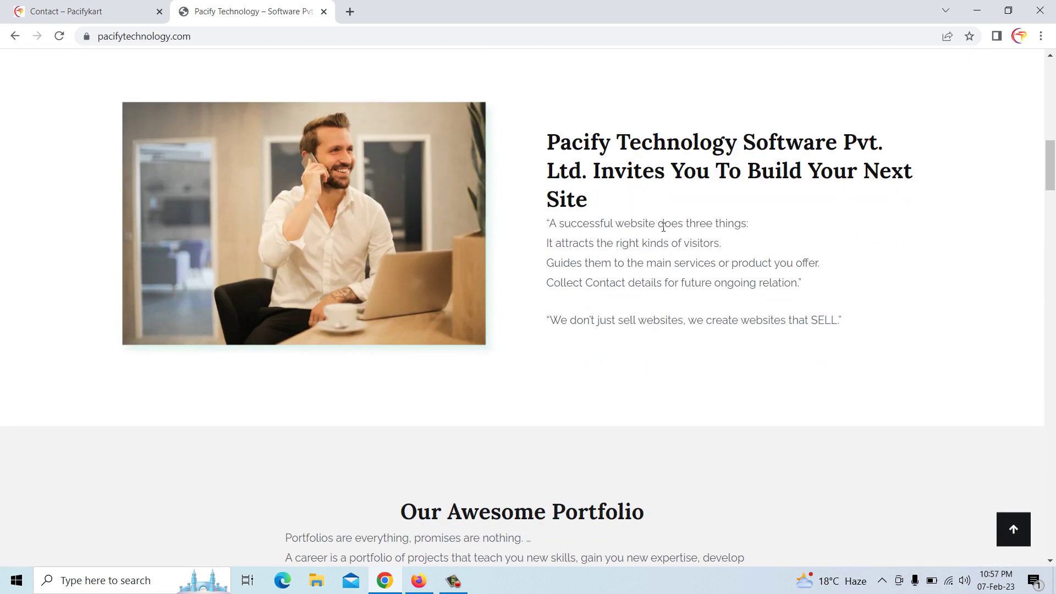
pyautogui.moveTo(552, 223); pyautogui.dragTo(802, 296)
pyautogui.click(555, 237)
pyautogui.moveTo(549, 222); pyautogui.dragTo(823, 290)
pyautogui.rightClick(799, 283)
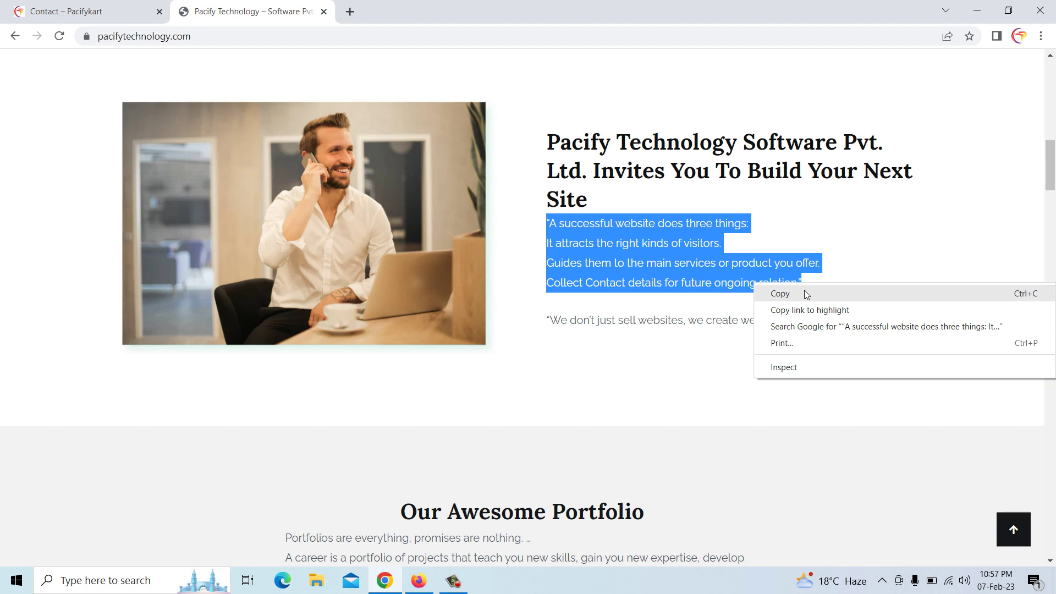
pyautogui.click(803, 292)
pyautogui.click(424, 585)
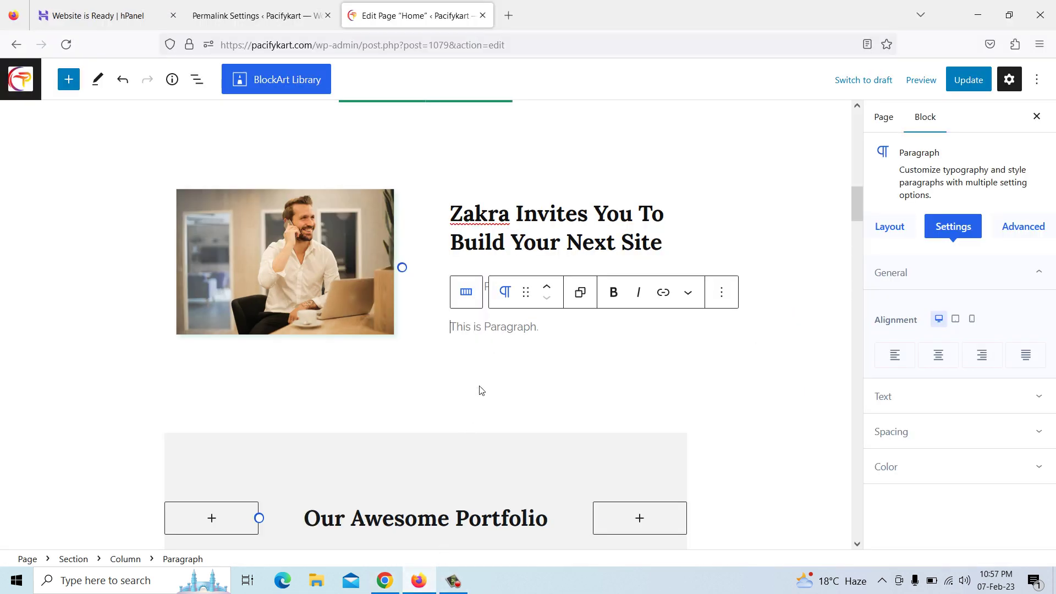
pyautogui.click(487, 287)
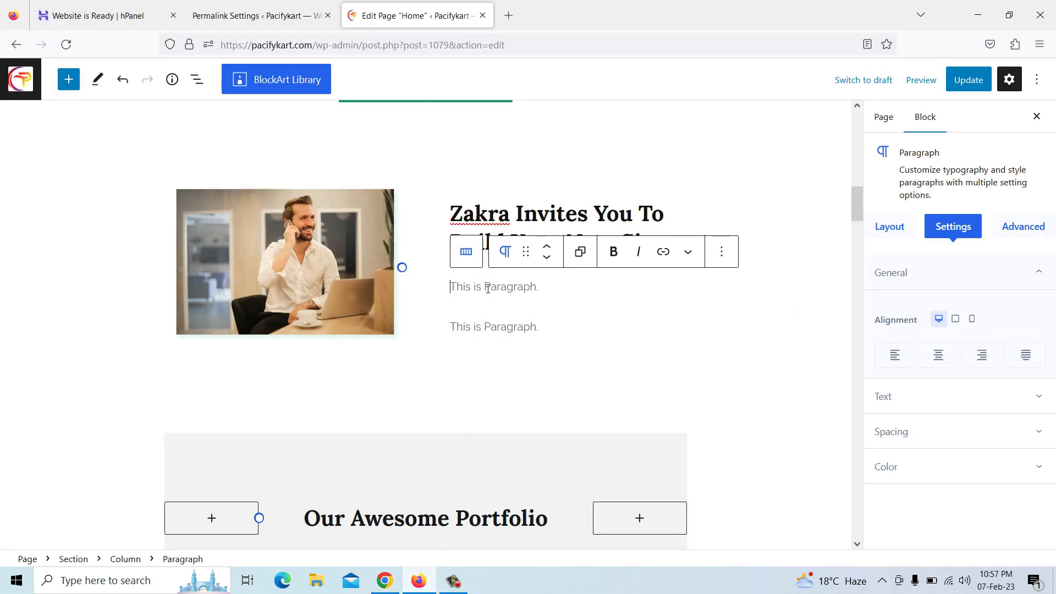
pyautogui.rightClick(488, 289)
pyautogui.click(539, 387)
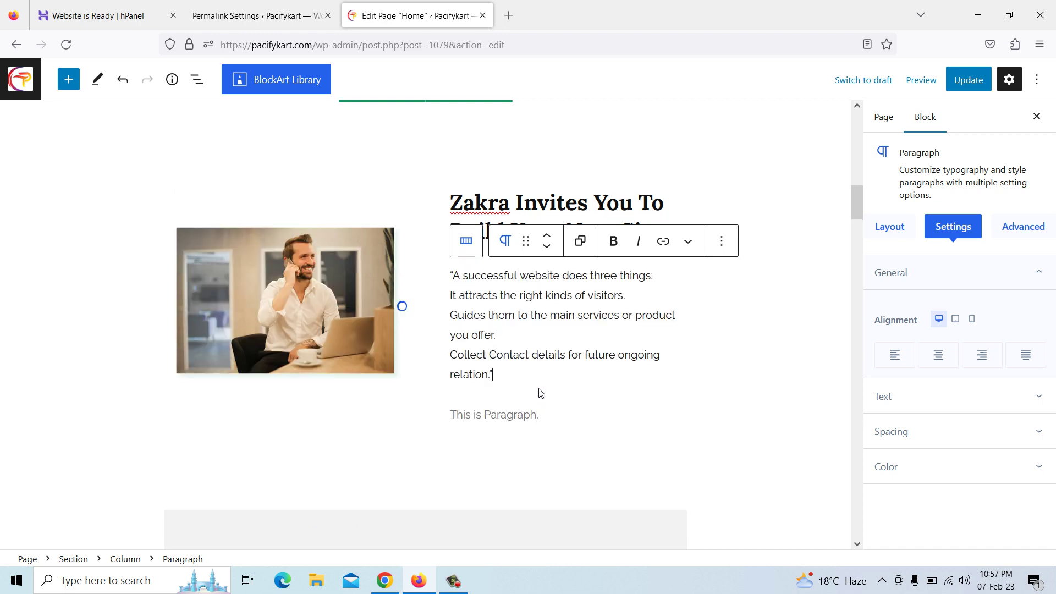
# Paste "We don't just sell websites, we create websites that SELL." as plain text below it
pyautogui.click(484, 415)
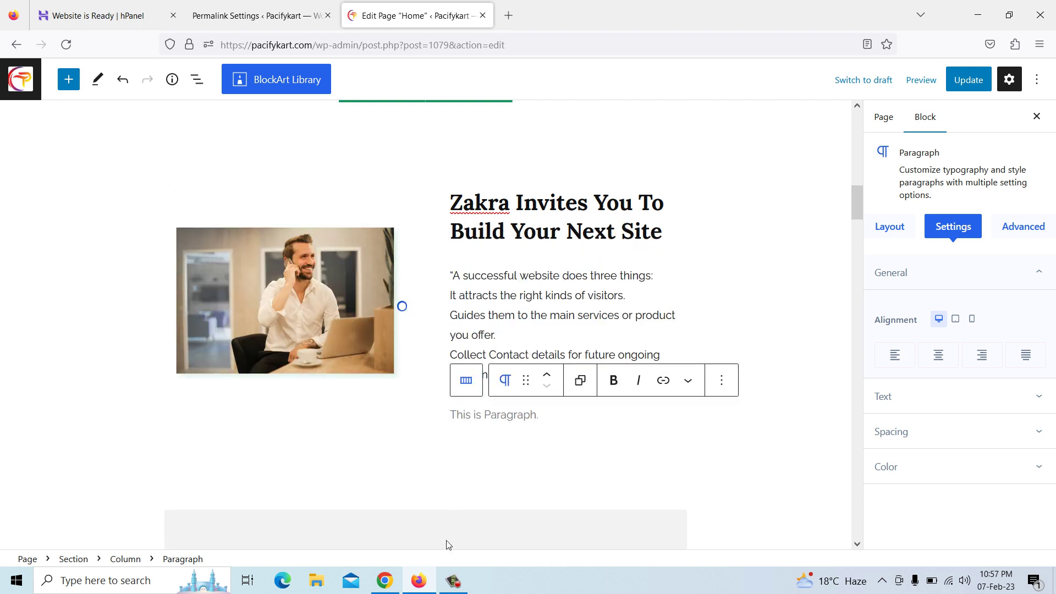
pyautogui.click(400, 580)
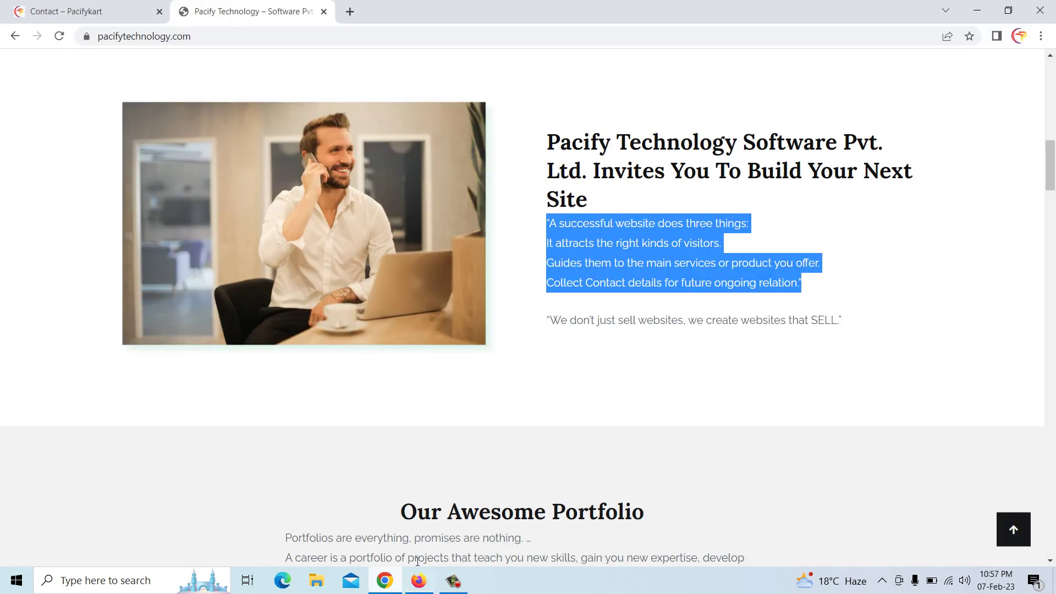
pyautogui.click(549, 318)
pyautogui.moveTo(548, 319); pyautogui.dragTo(847, 328)
pyautogui.rightClick(833, 326)
pyautogui.click(831, 332)
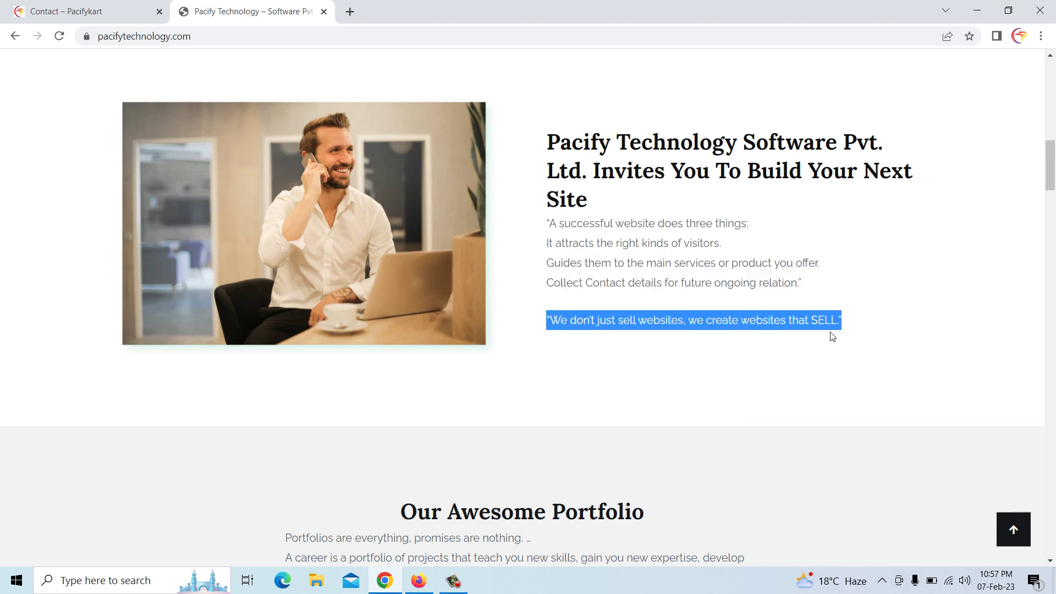
pyautogui.click(419, 581)
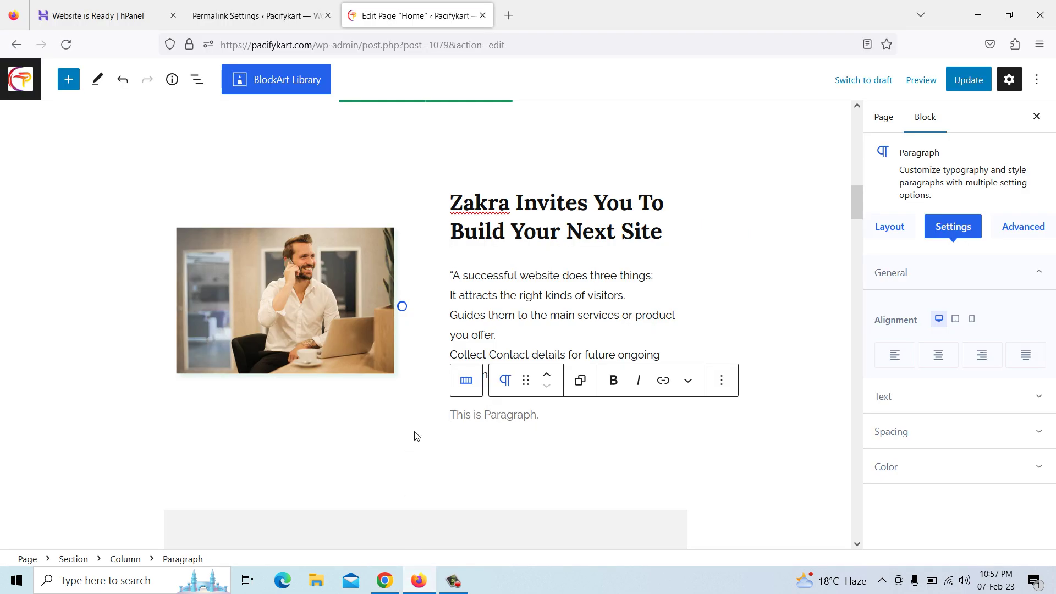
pyautogui.rightClick(462, 417)
pyautogui.click(511, 290)
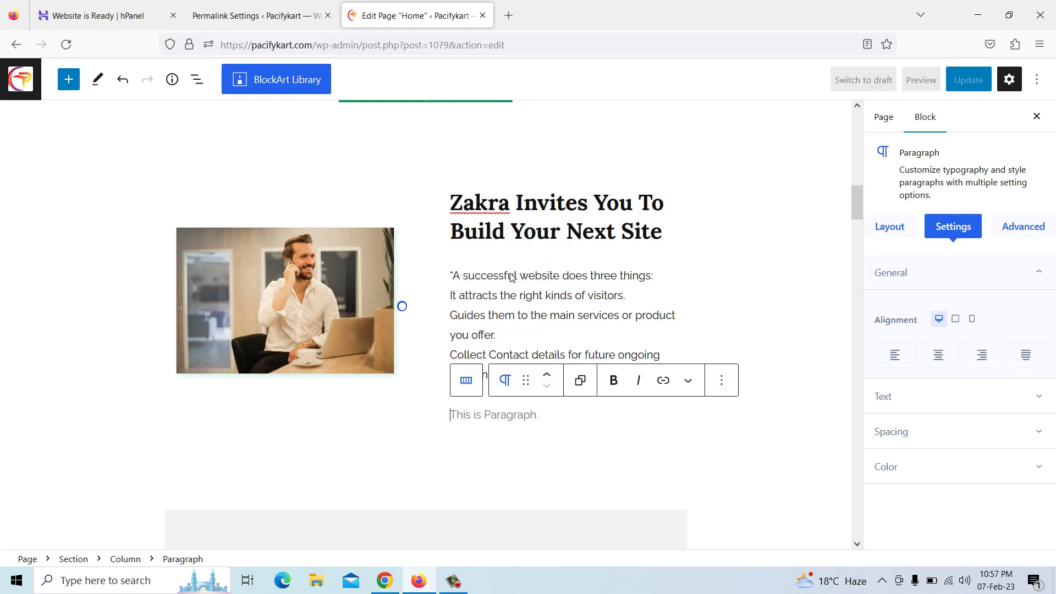
pyautogui.click(497, 206)
# Replace the Zakra heading with 'Pacify Technology Software Pvt. Ltd. Invites You To Build Your Next Site'
pyautogui.click(385, 581)
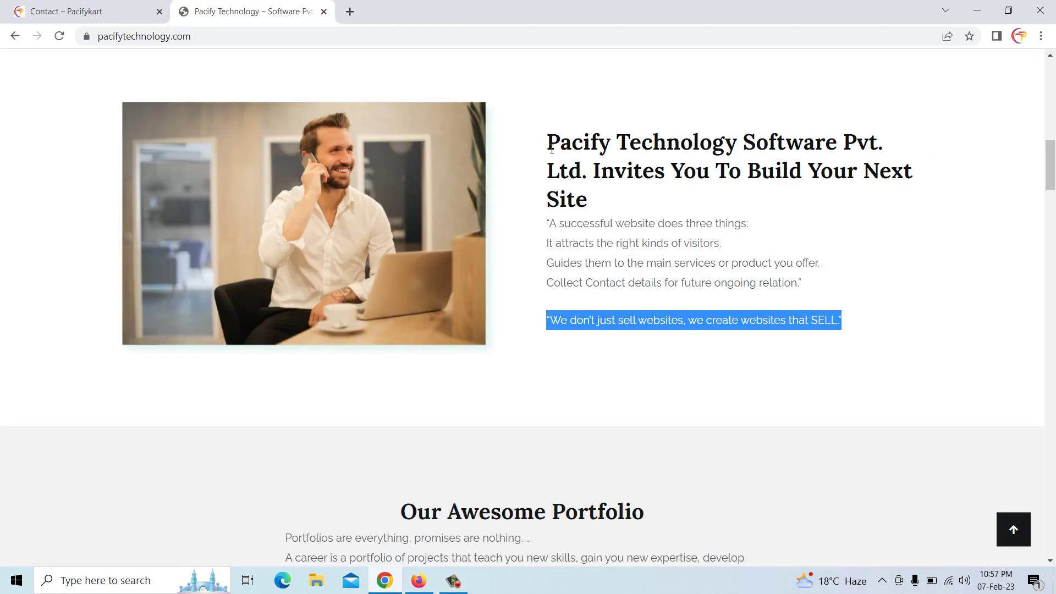
pyautogui.moveTo(550, 139); pyautogui.dragTo(600, 193)
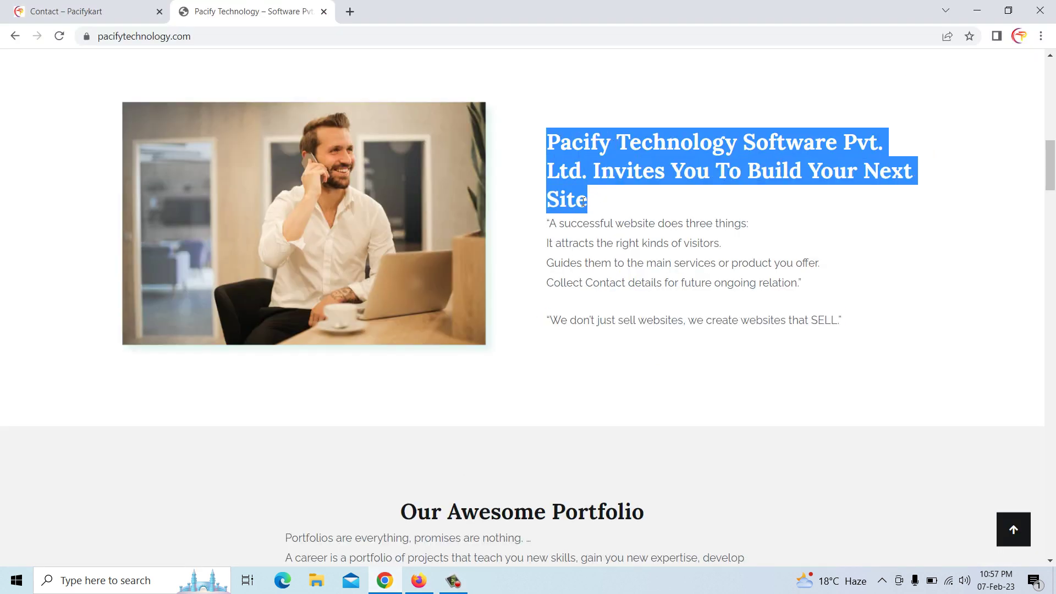
pyautogui.rightClick(586, 200)
pyautogui.click(602, 215)
pyautogui.click(420, 581)
pyautogui.moveTo(452, 201); pyautogui.dragTo(663, 233)
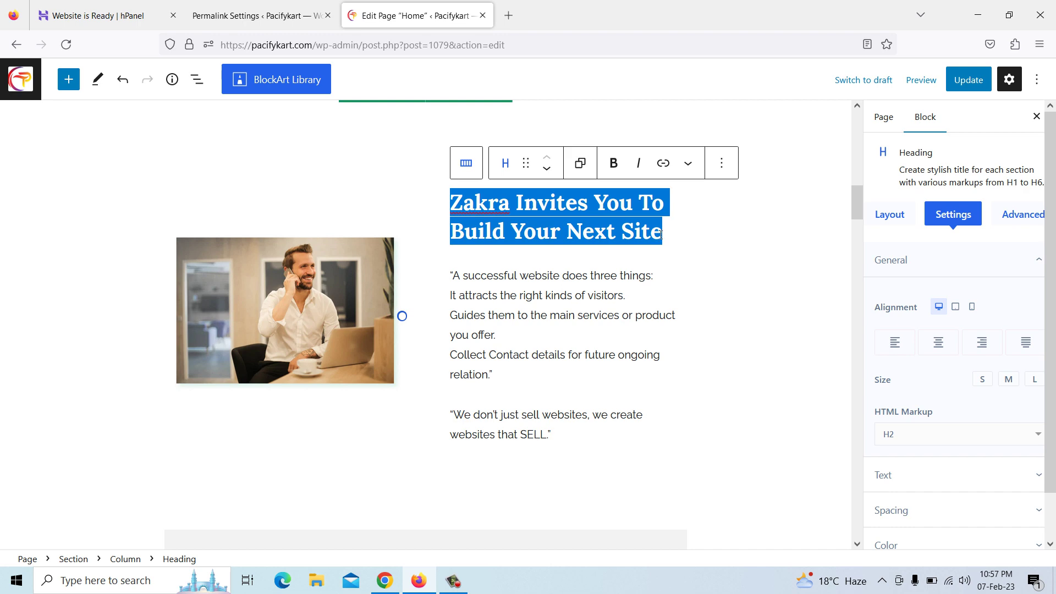
pyautogui.press('BackSpace')
pyautogui.rightClick(479, 180)
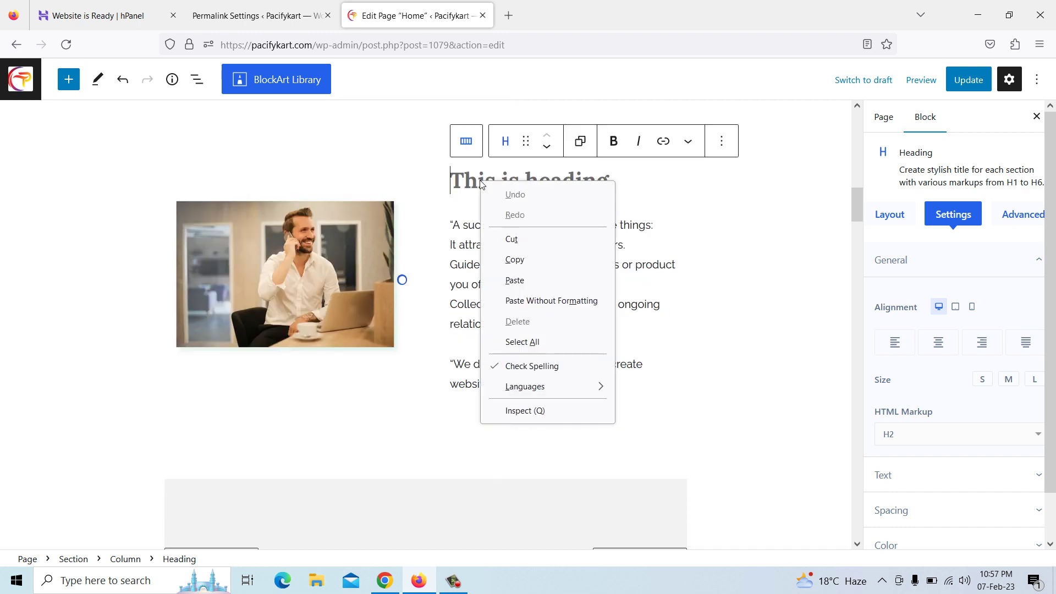
pyautogui.click(526, 280)
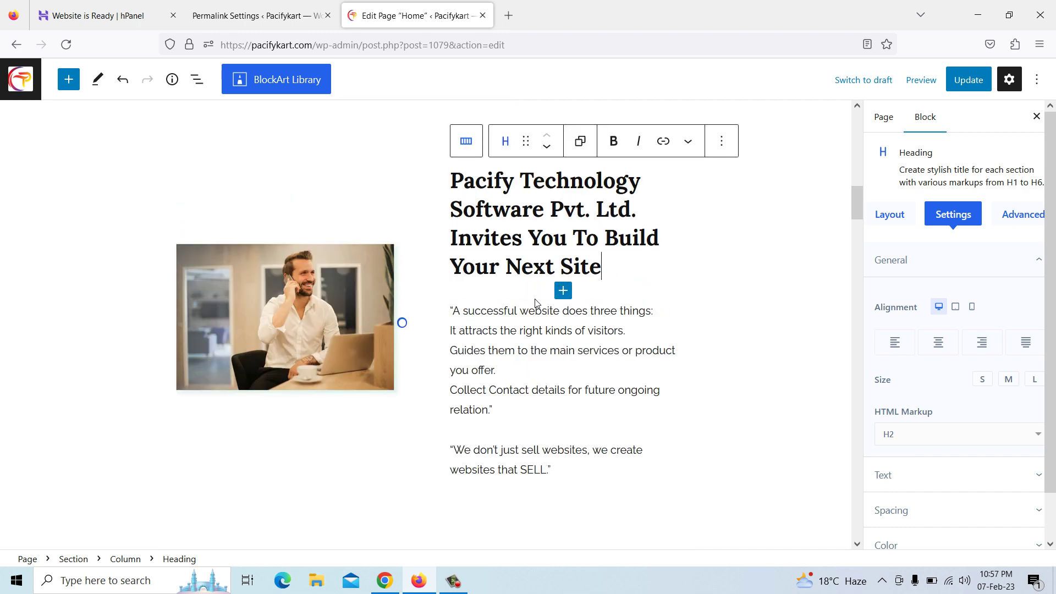
# Delete the lorem ipsum text from the portfolio intro paragraph
pyautogui.scroll(-3, 536, 302)
pyautogui.click(316, 158)
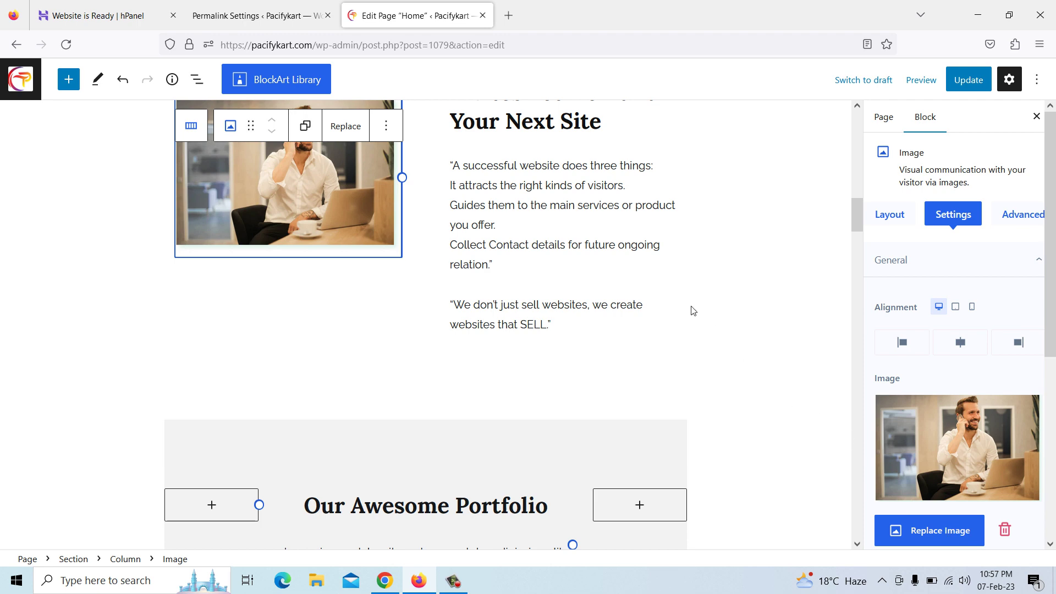
pyautogui.scroll(-5, 674, 287)
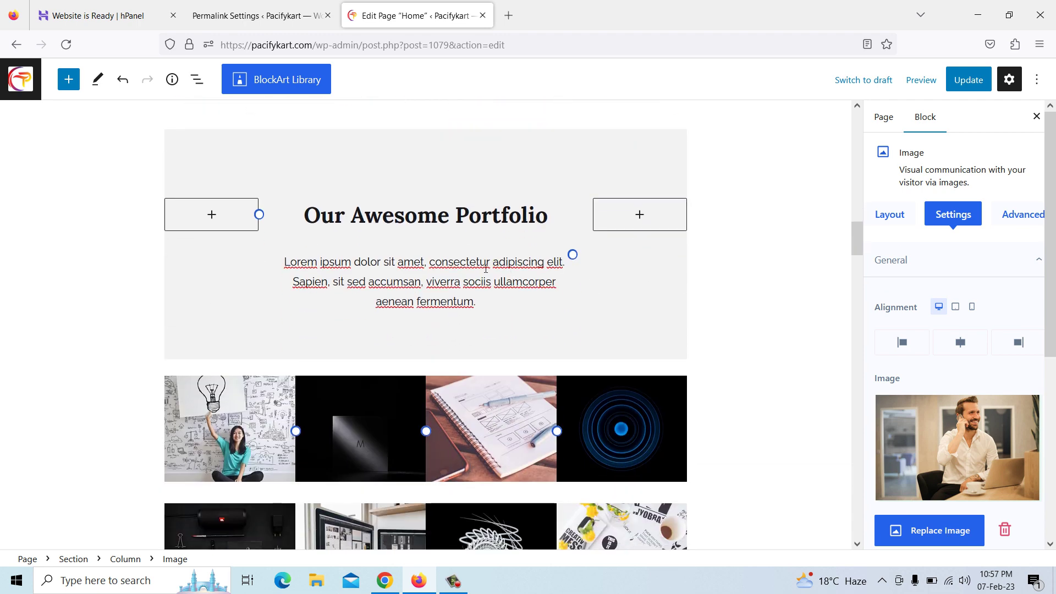
pyautogui.click(487, 264)
pyautogui.moveTo(285, 262); pyautogui.dragTo(474, 309)
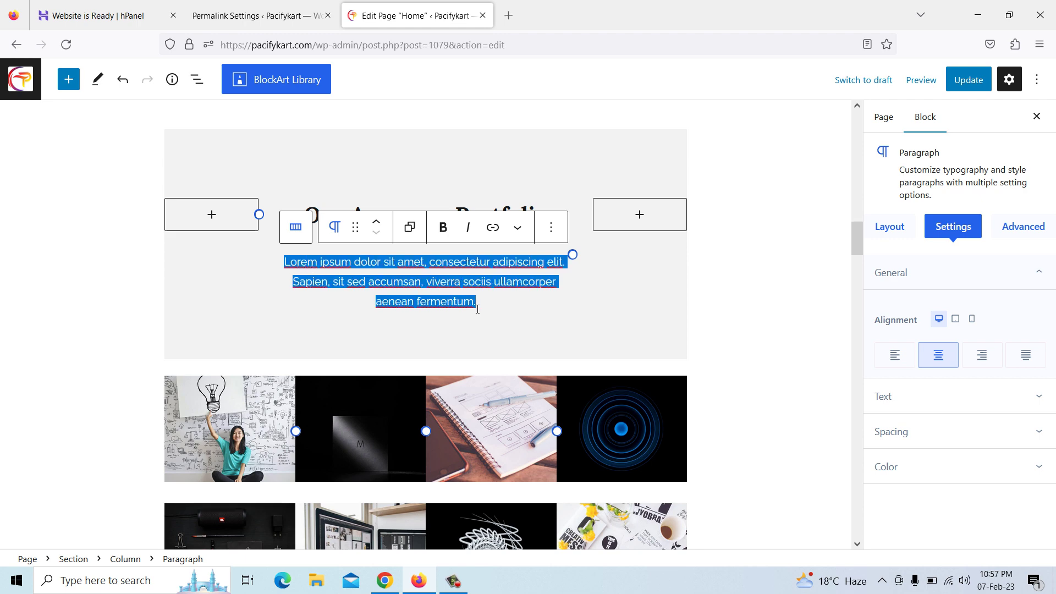
pyautogui.press('BackSpace')
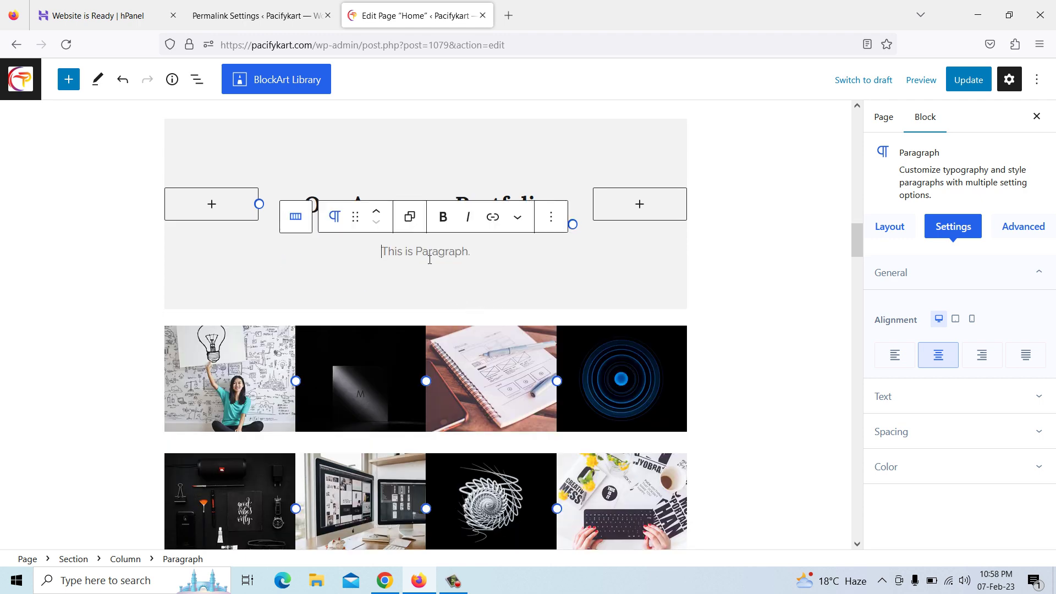
# Copy the four-line portfolio paragraph from the Pacify site into the empty portfolio intro
pyautogui.click(385, 581)
pyautogui.scroll(-2, 438, 389)
pyautogui.scroll(-2, 439, 389)
pyautogui.moveTo(289, 334); pyautogui.dragTo(625, 396)
pyautogui.rightClick(615, 394)
pyautogui.click(633, 406)
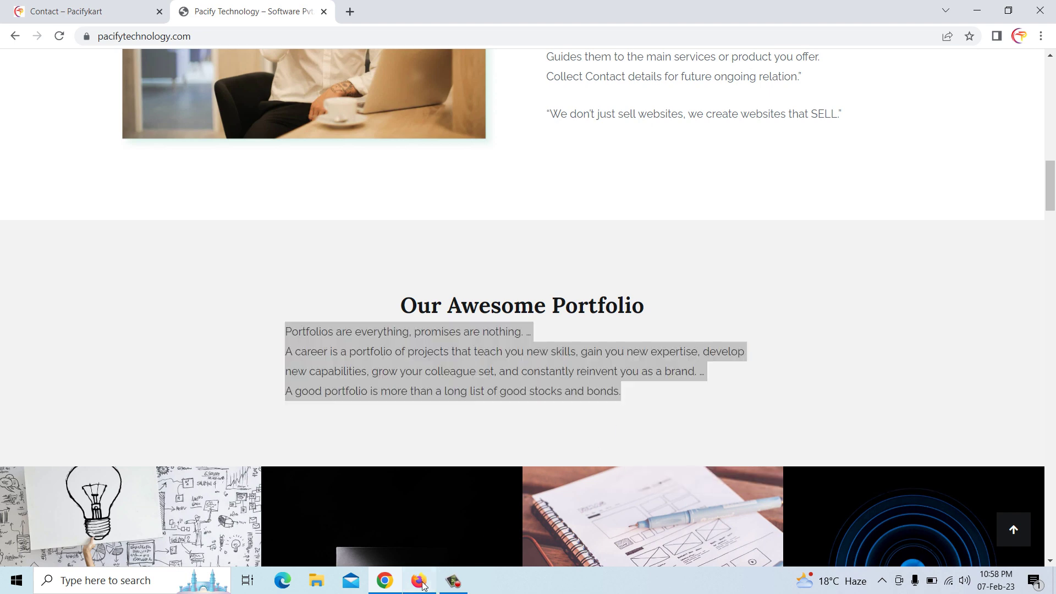
pyautogui.click(420, 582)
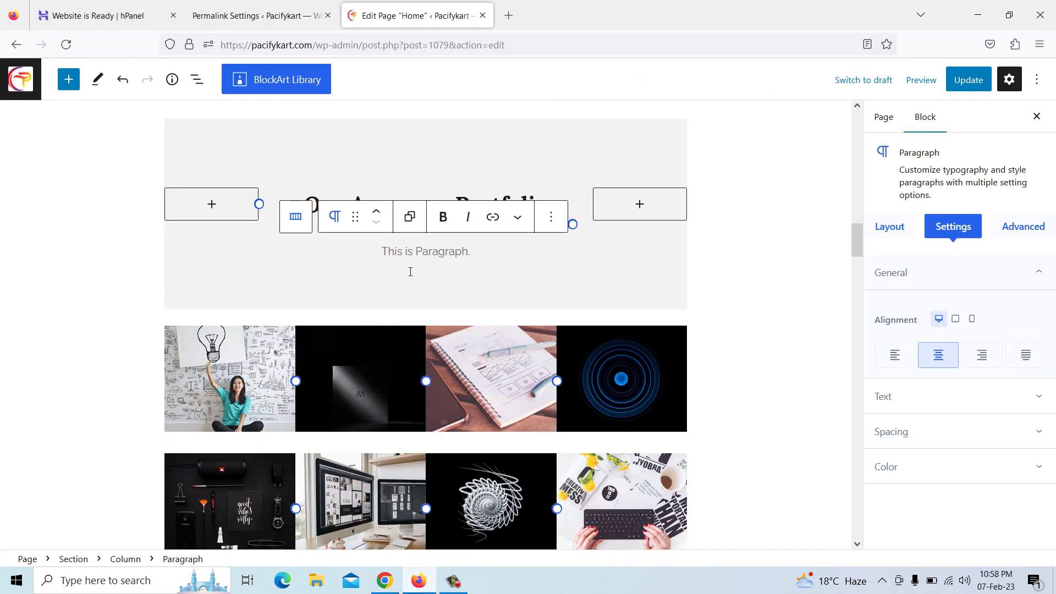
pyautogui.hotkey('ctrl', 'v')
pyautogui.scroll(-3, 450, 248)
# Paste Pacify's customized feedback plans intro over the Plan & Pricing lorem ipsum paragraph
pyautogui.scroll(-7, 450, 244)
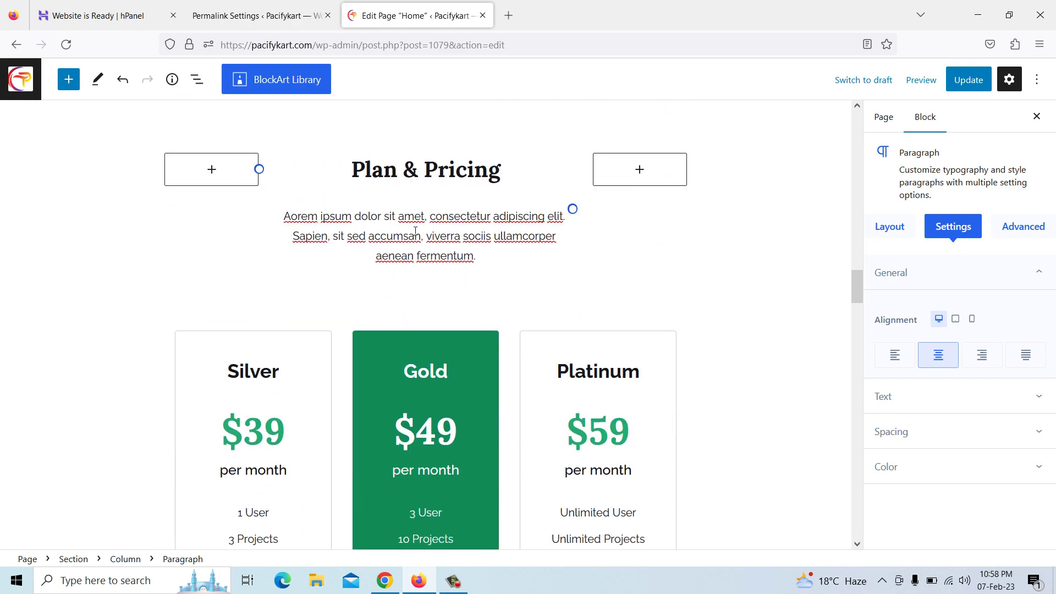
pyautogui.hotkey('alt', 'Tab')
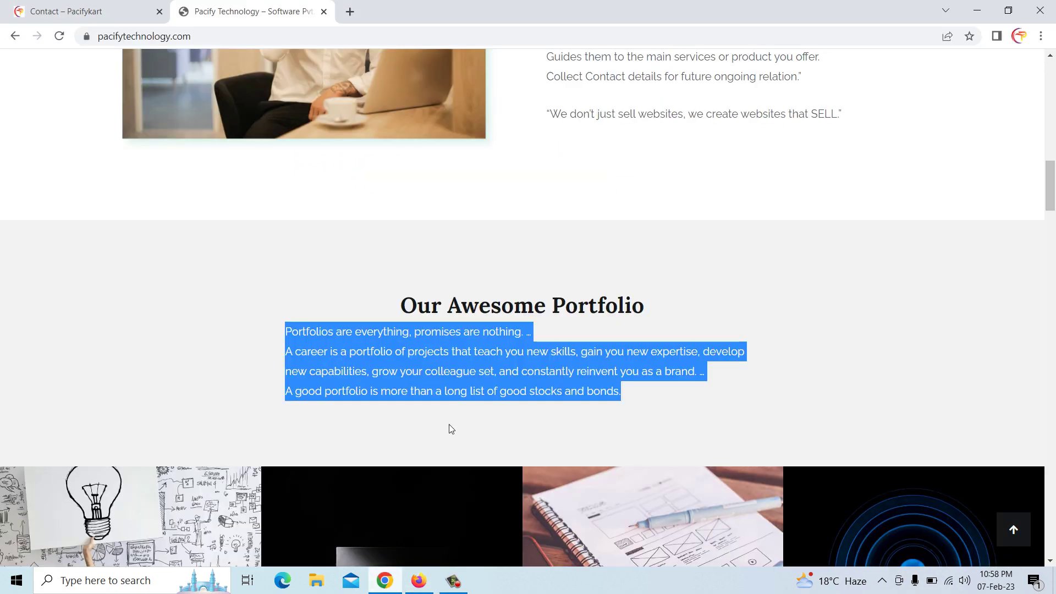
pyautogui.scroll(-6, 467, 343)
pyautogui.scroll(-9, 470, 340)
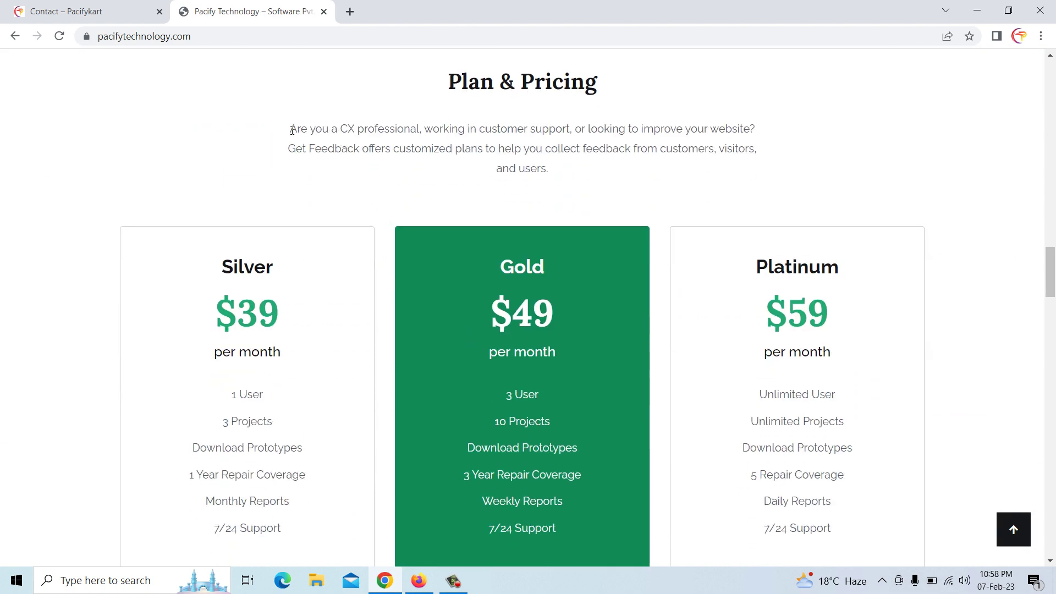
pyautogui.moveTo(292, 130); pyautogui.dragTo(553, 175)
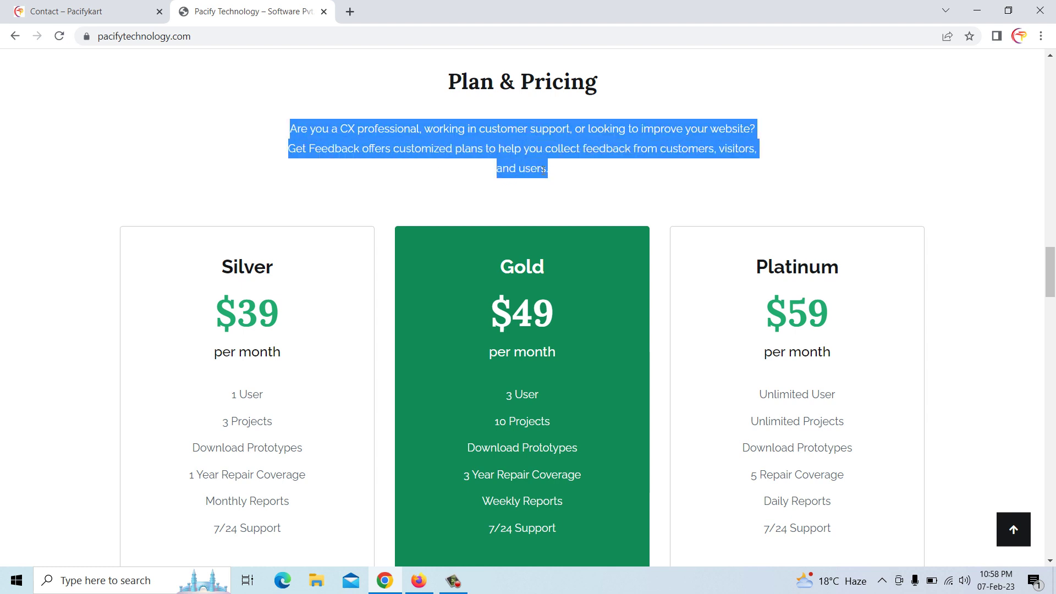
pyautogui.rightClick(543, 170)
pyautogui.click(570, 182)
pyautogui.click(419, 581)
pyautogui.moveTo(286, 217); pyautogui.dragTo(500, 256)
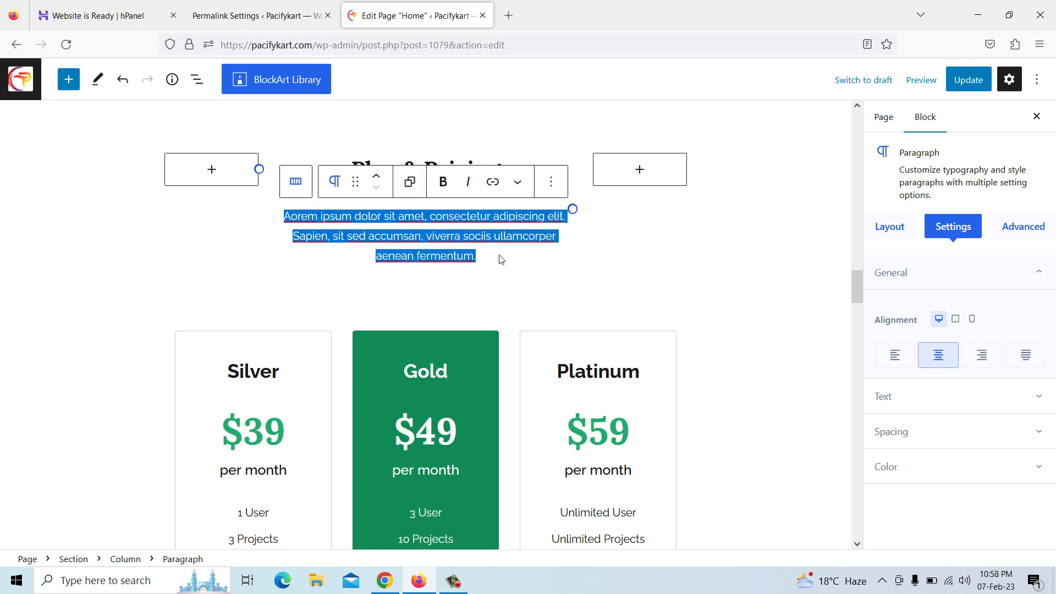
pyautogui.hotkey('ctrl', 'v')
pyautogui.scroll(-5, 508, 222)
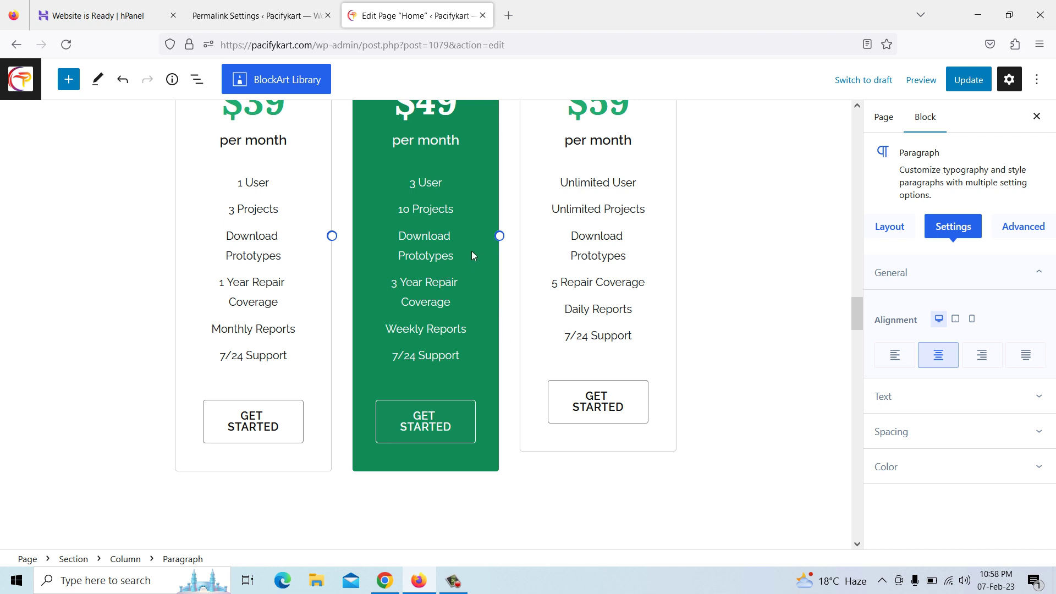
pyautogui.scroll(-6, 432, 253)
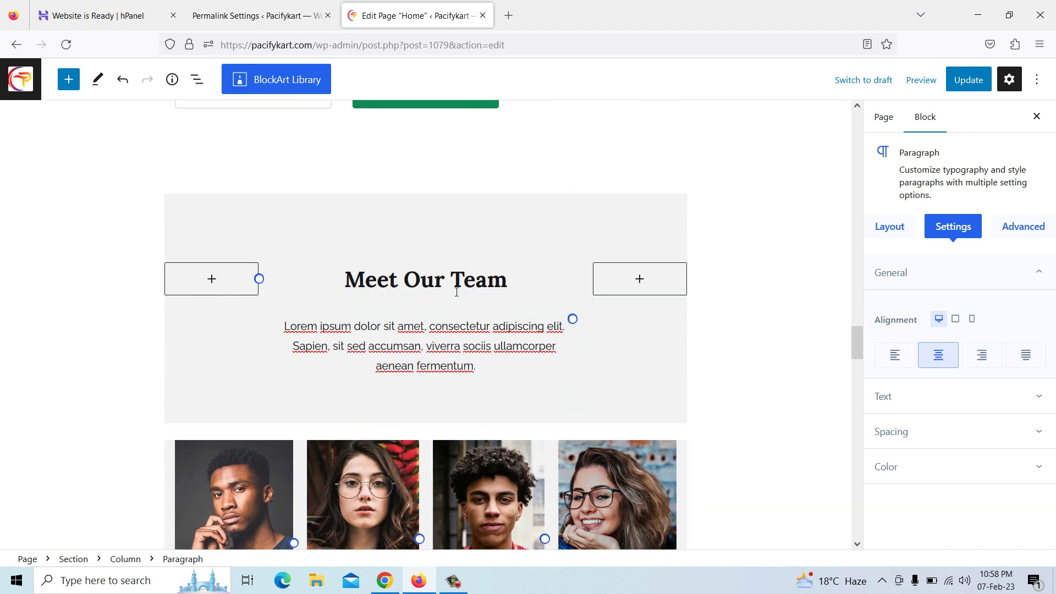
# Paste the four teamwork quotes starting 'Alone we can do so little' over the Meet Our Team lorem ipsum
pyautogui.scroll(-1, 456, 292)
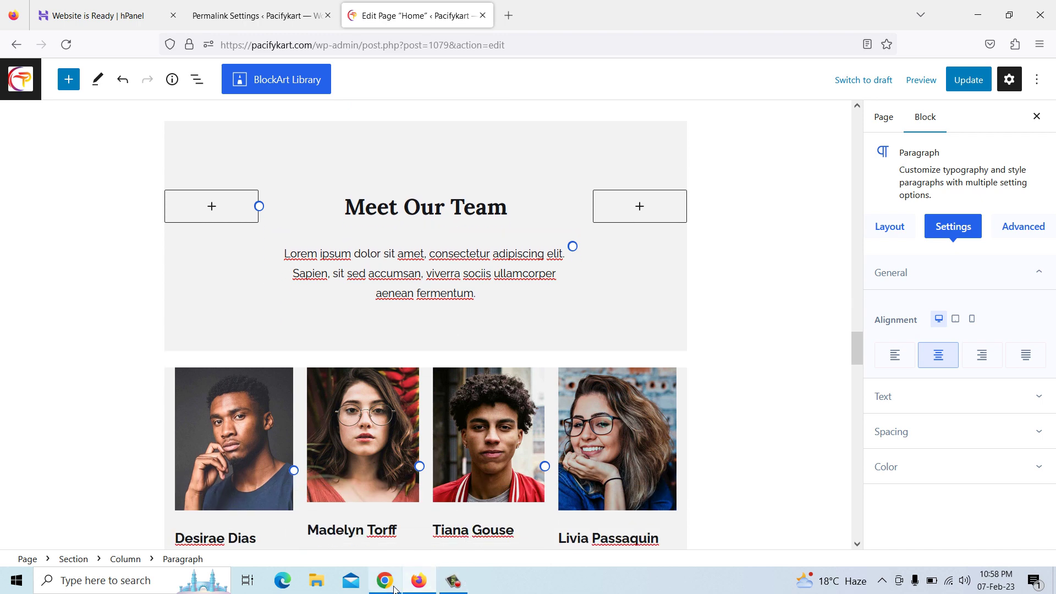
pyautogui.click(394, 588)
pyautogui.scroll(-8, 432, 348)
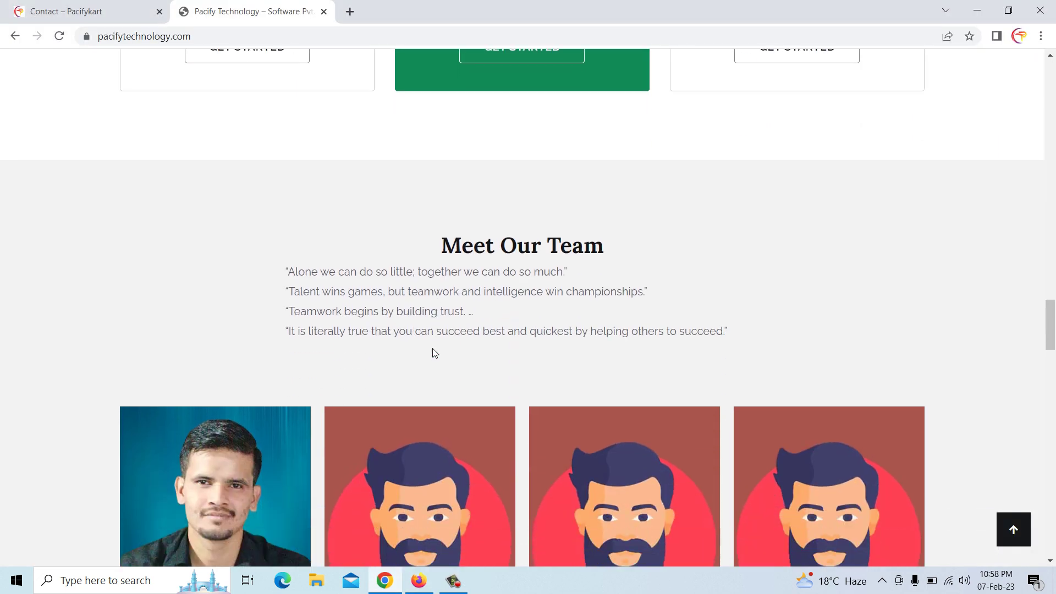
pyautogui.moveTo(288, 262); pyautogui.dragTo(372, 288)
pyautogui.click(372, 288)
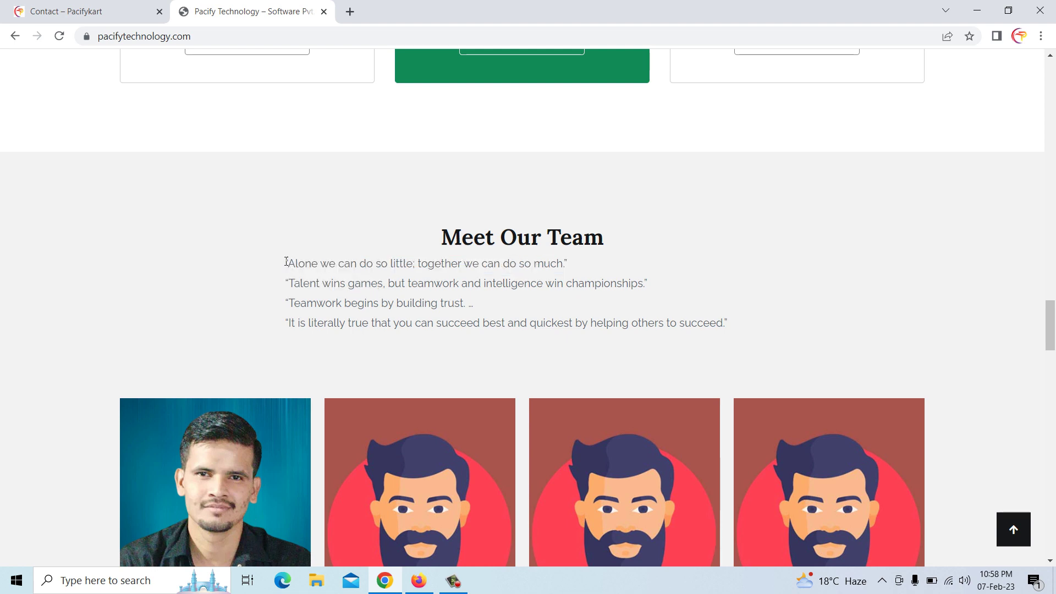
pyautogui.moveTo(287, 263); pyautogui.dragTo(728, 334)
pyautogui.rightClick(728, 334)
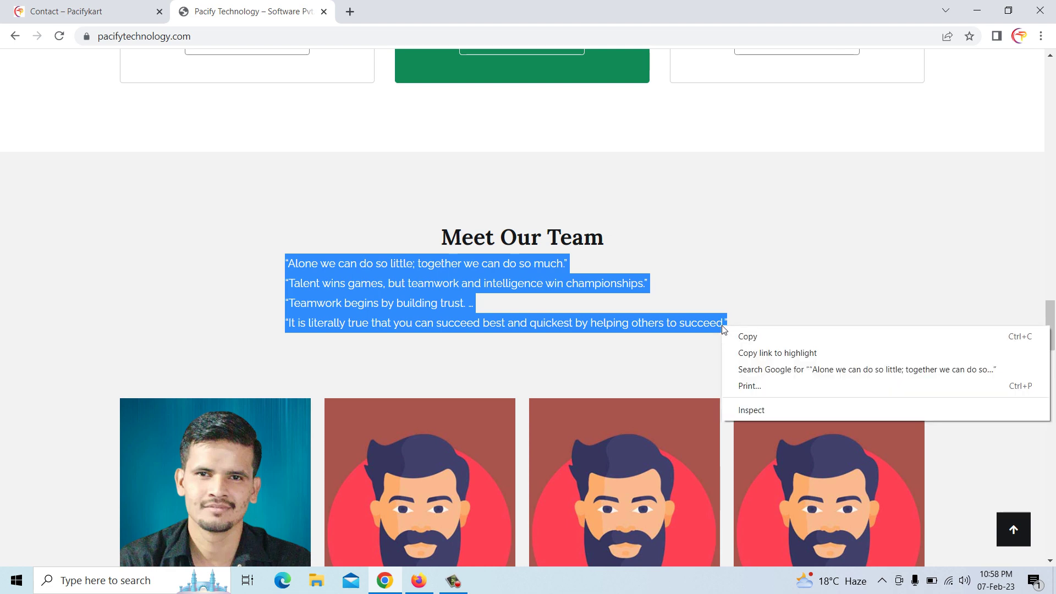
pyautogui.click(745, 338)
pyautogui.click(418, 580)
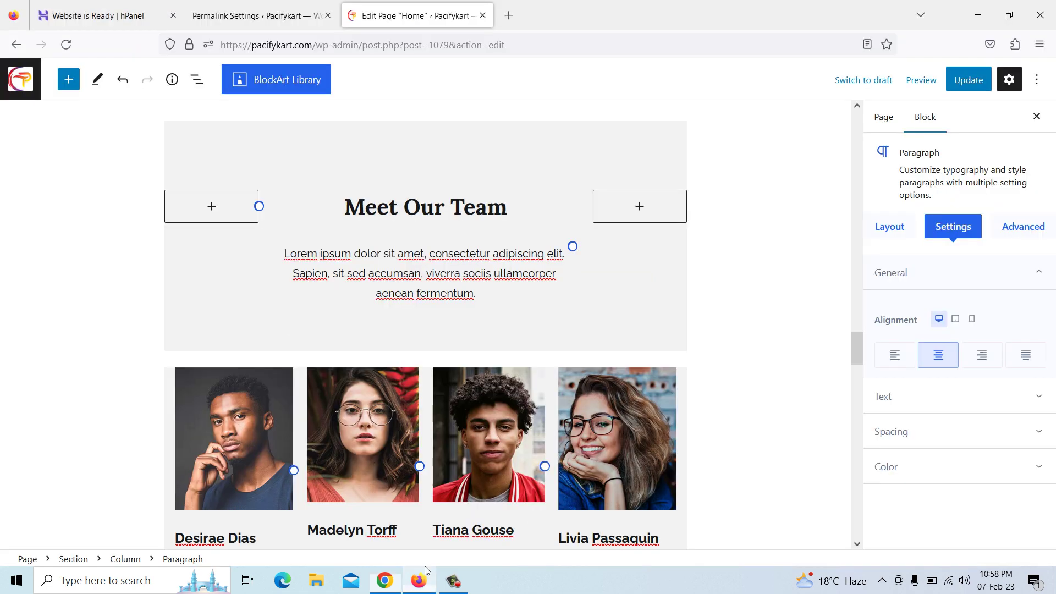
pyautogui.moveTo(285, 254); pyautogui.dragTo(483, 295)
pyautogui.hotkey('ctrl', 'v')
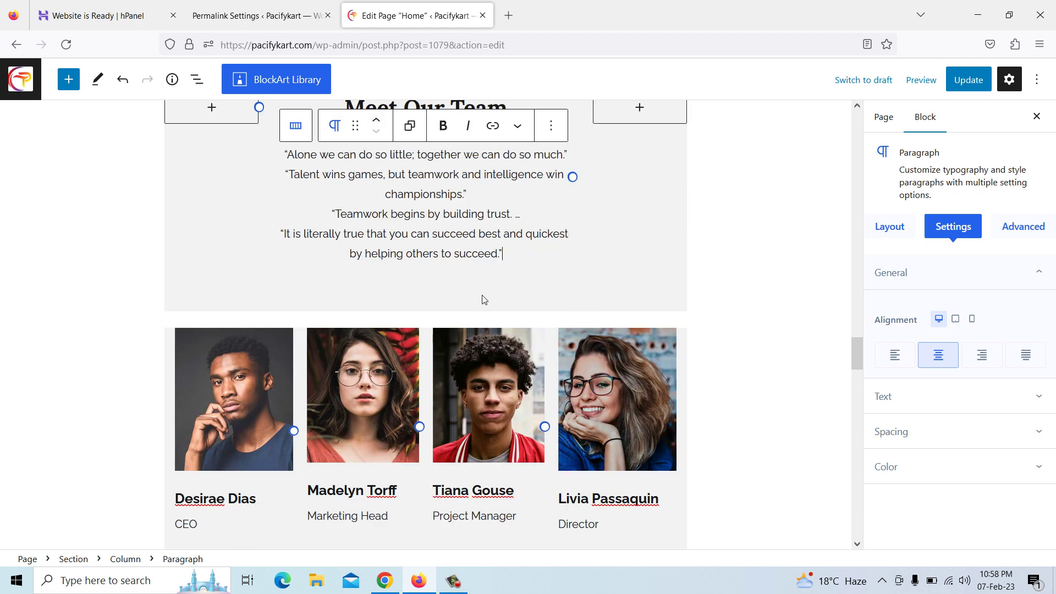
pyautogui.scroll(-3, 325, 404)
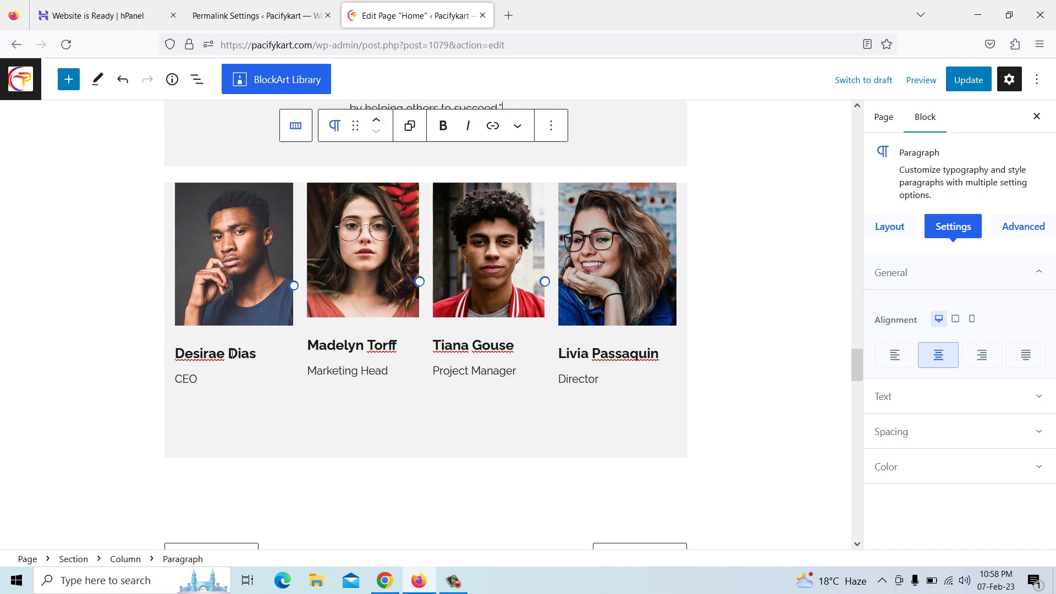
# Minimize the browsers and open the Downloads folder from This PC
pyautogui.click(219, 283)
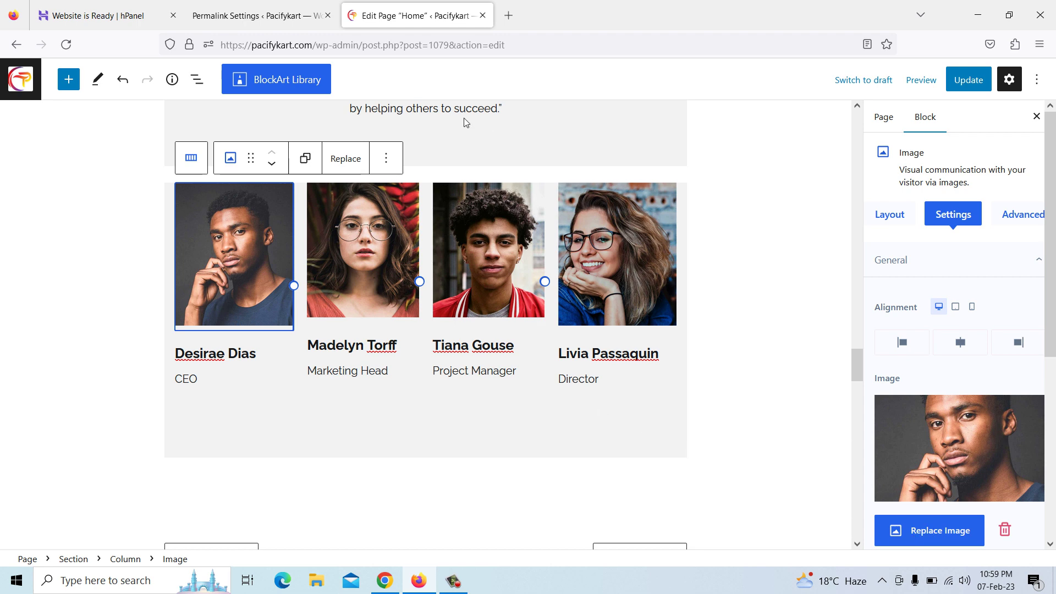
pyautogui.click(979, 15)
pyautogui.click(975, 11)
pyautogui.doubleClick(26, 94)
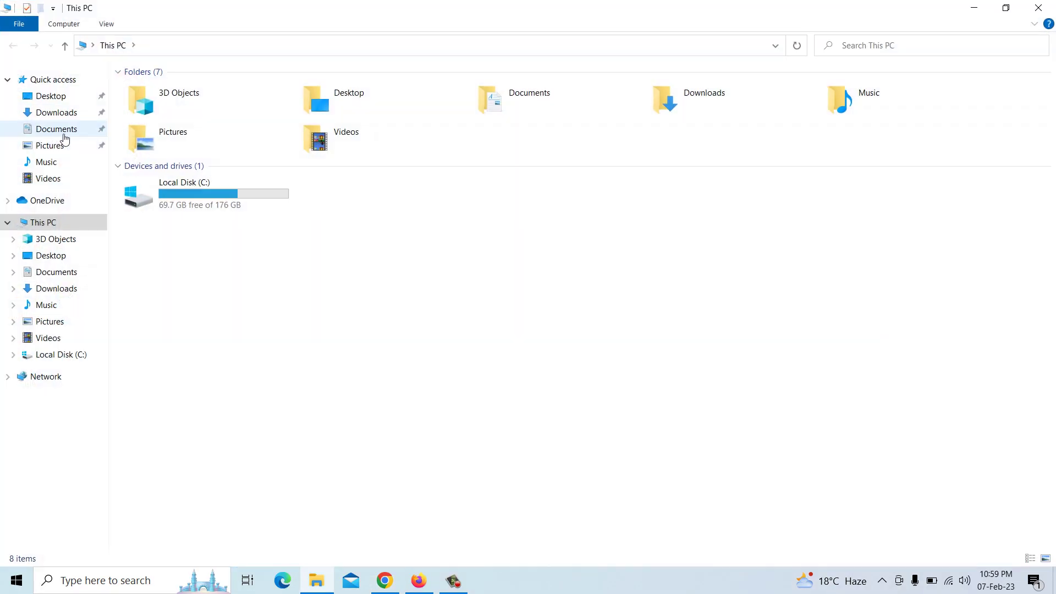
pyautogui.click(59, 114)
pyautogui.click(240, 229)
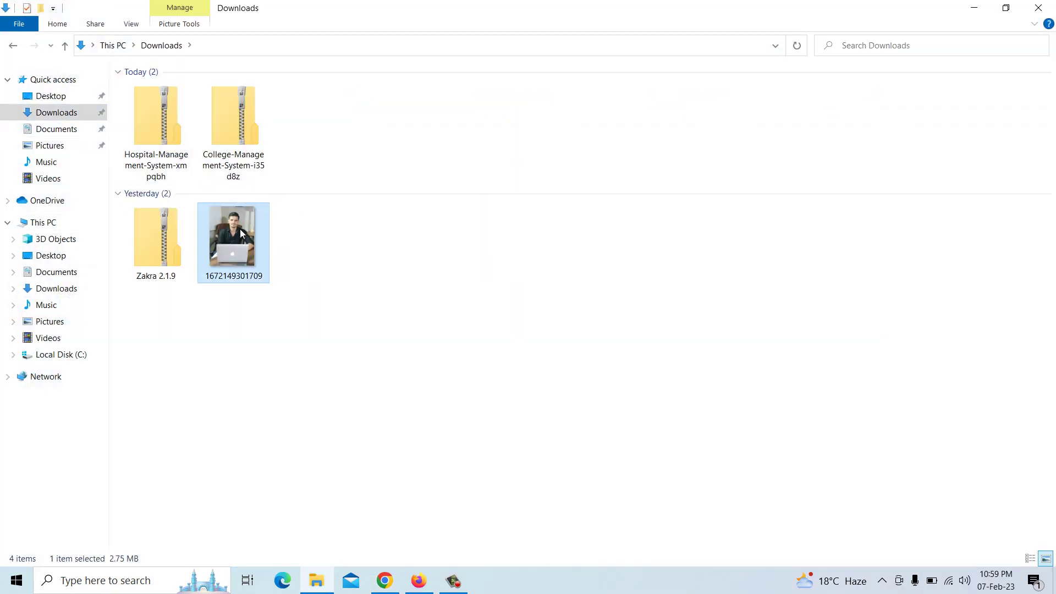
pyautogui.rightClick(240, 231)
pyautogui.moveTo(341, 393)
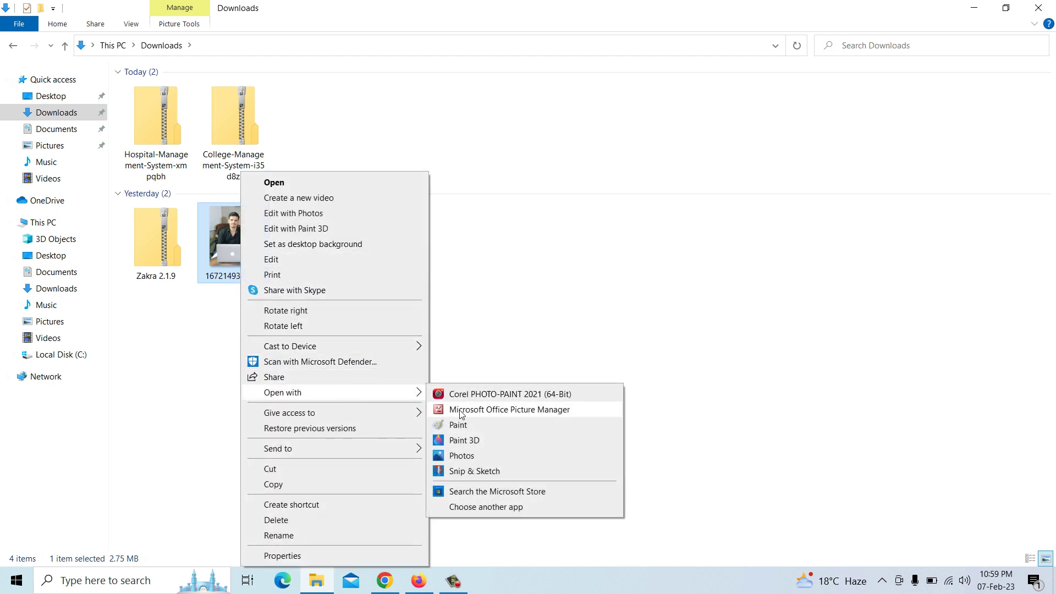
pyautogui.click(461, 413)
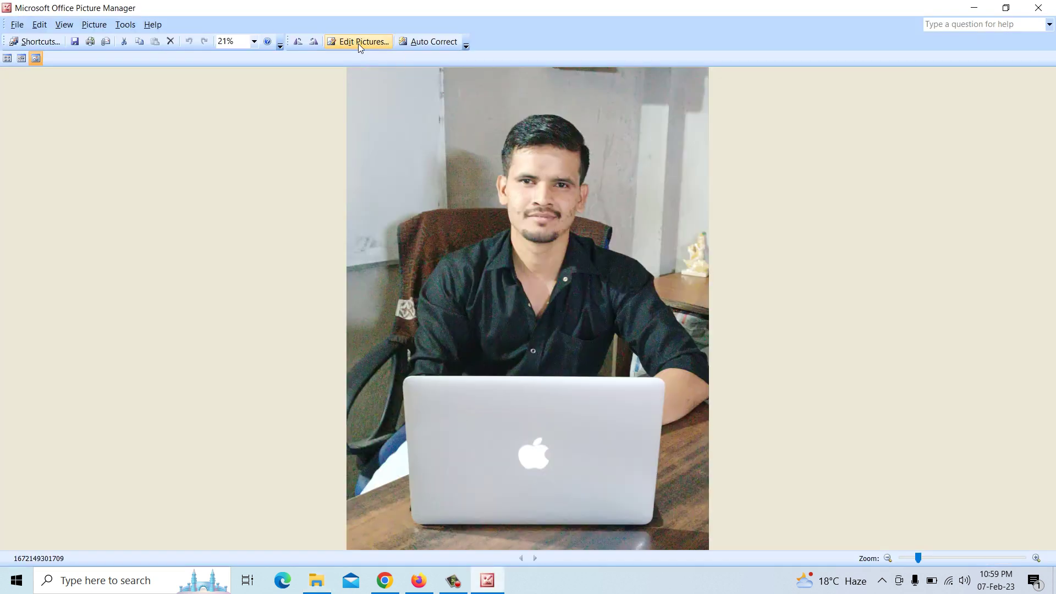
# Crop the photo to the man's head and shoulders, centring his face
pyautogui.click(357, 43)
pyautogui.click(952, 224)
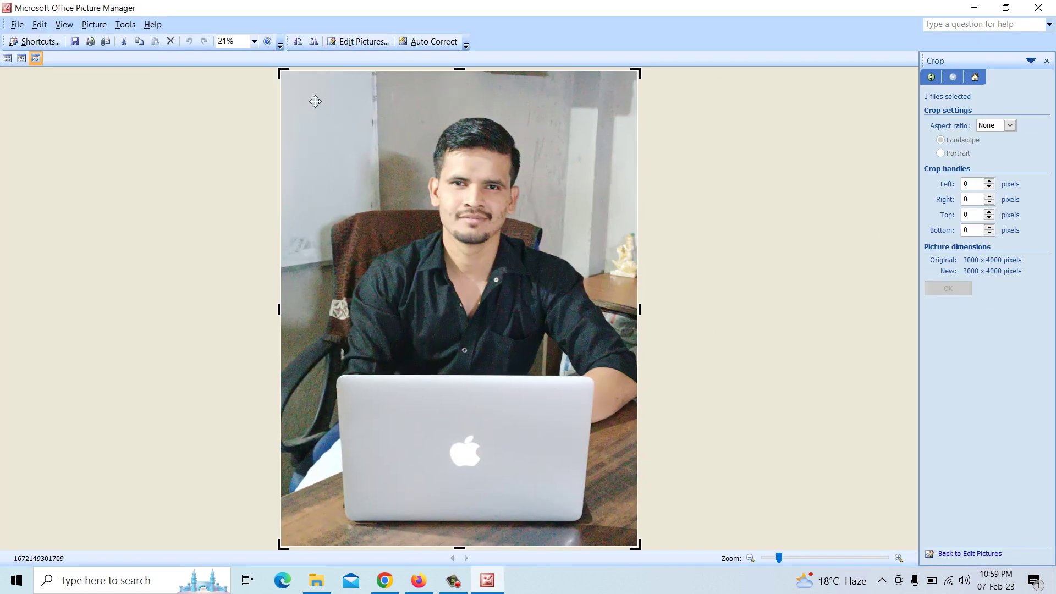
pyautogui.moveTo(284, 75); pyautogui.dragTo(372, 101)
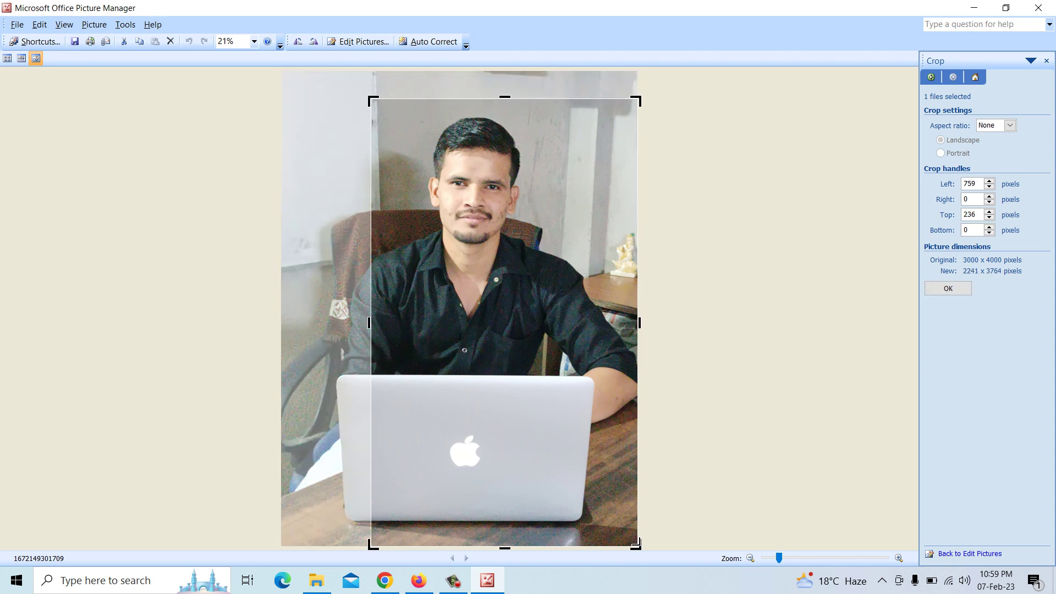
pyautogui.moveTo(636, 543); pyautogui.dragTo(576, 360)
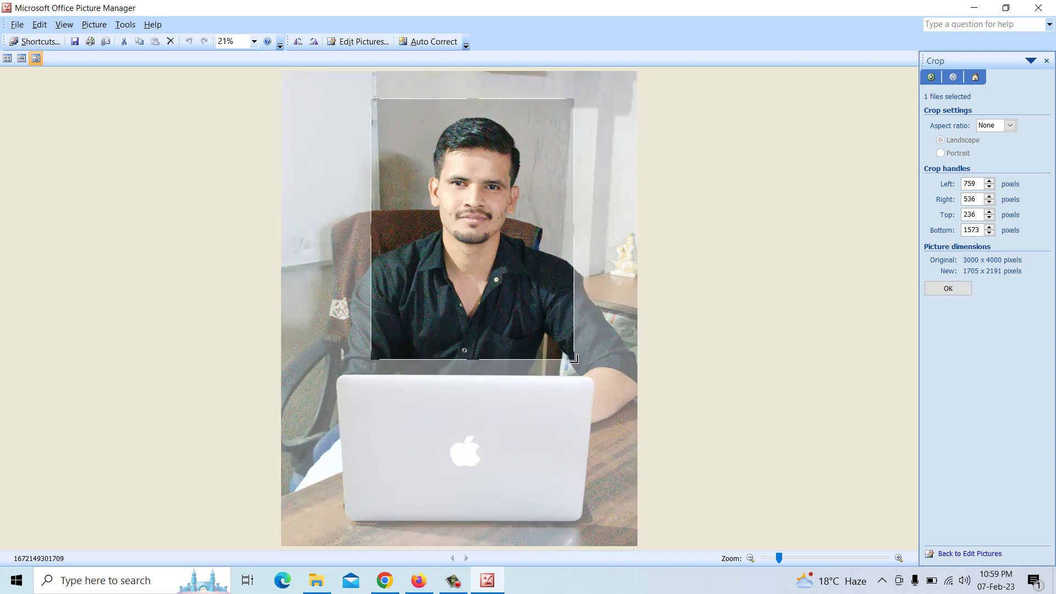
pyautogui.moveTo(543, 323); pyautogui.dragTo(541, 327)
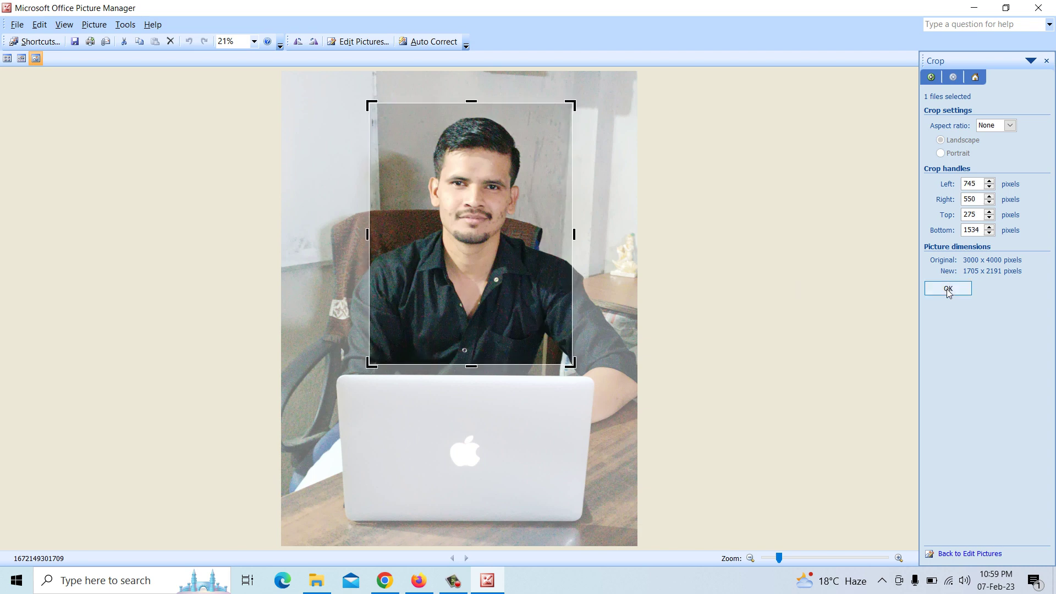
pyautogui.click(948, 289)
# Save the cropped photo as a new image named 'New', then close without saving the original
pyautogui.click(18, 24)
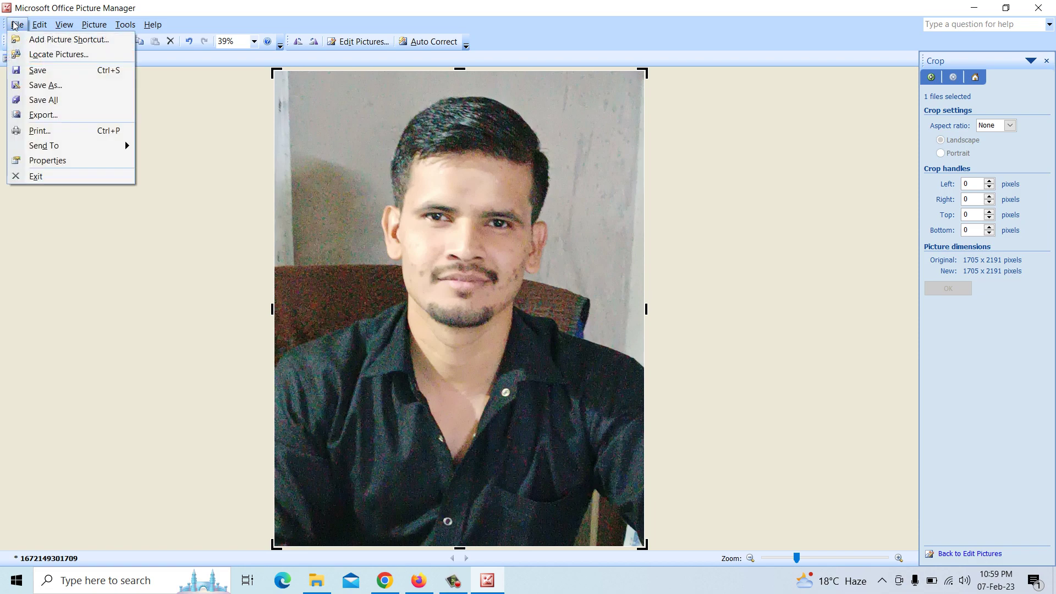
pyautogui.click(36, 81)
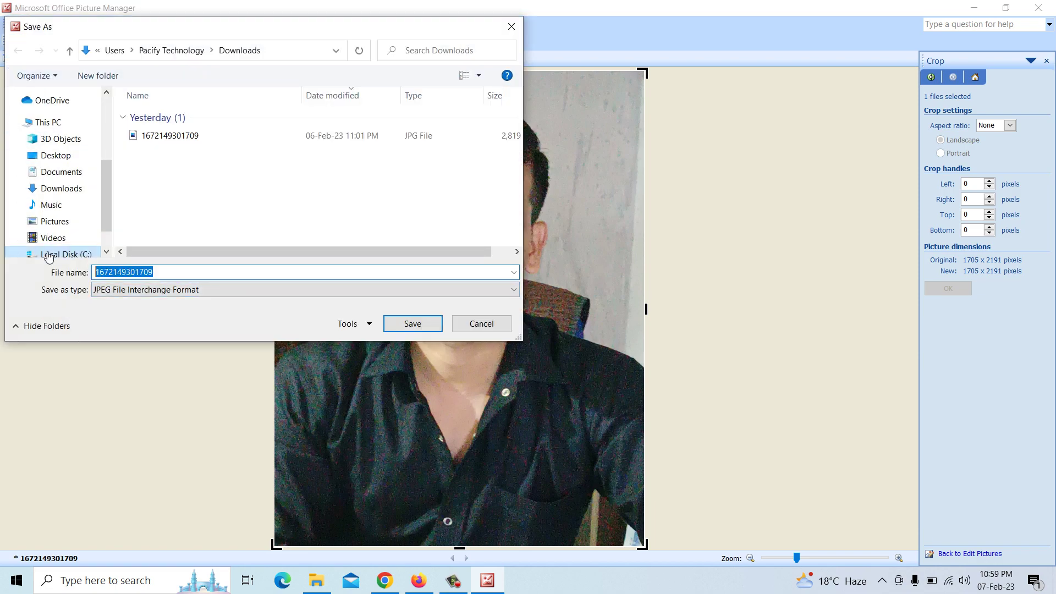
pyautogui.write('N')
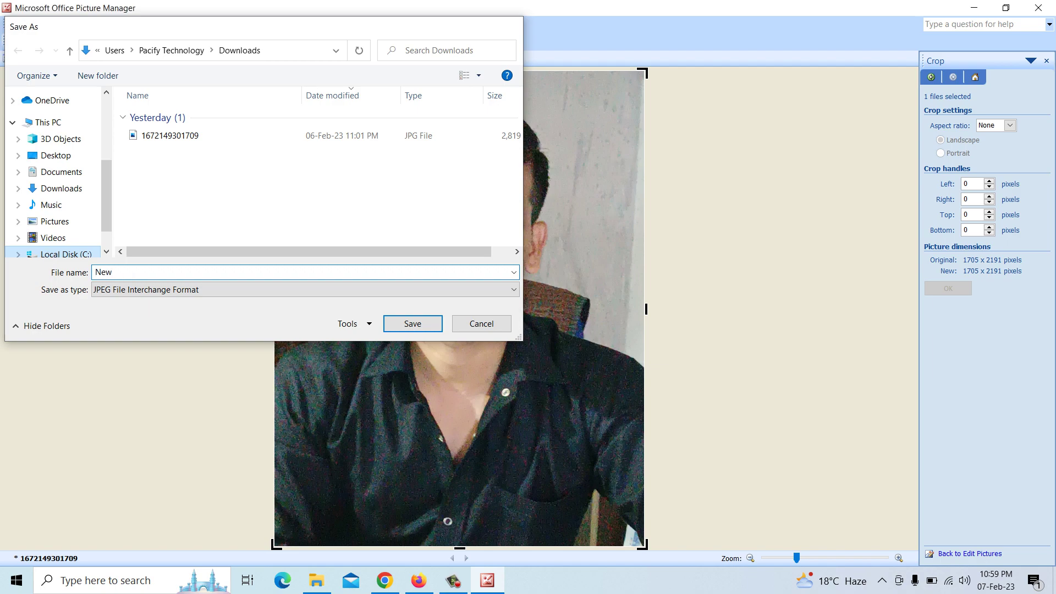
pyautogui.write('ew')
pyautogui.press('Return')
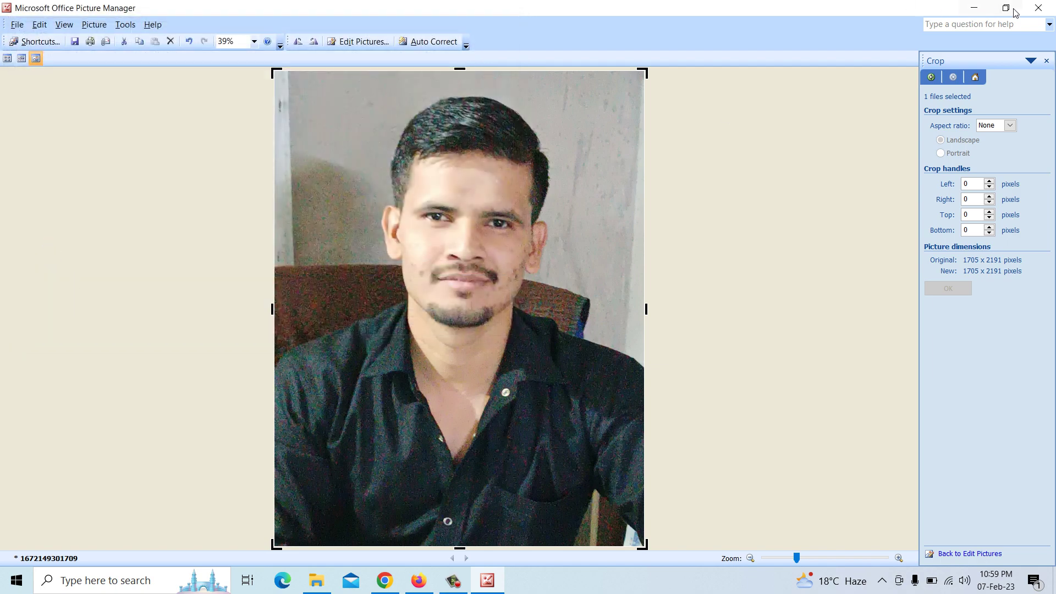
pyautogui.click(1039, 8)
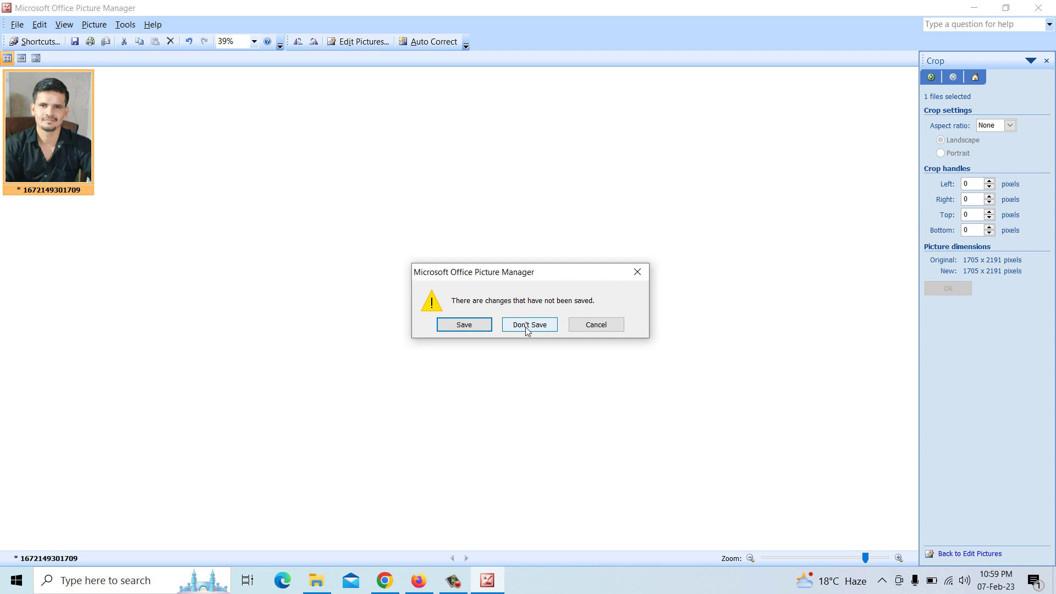
pyautogui.click(526, 326)
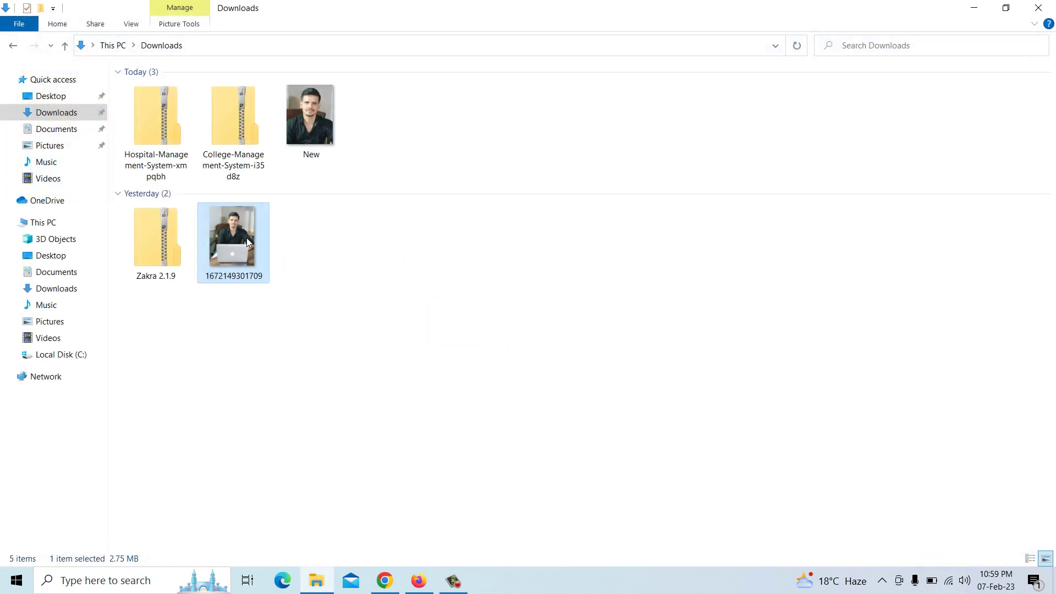
# In a new Chrome tab, search 'remove bg' and go to the remove.bg website
pyautogui.click(299, 137)
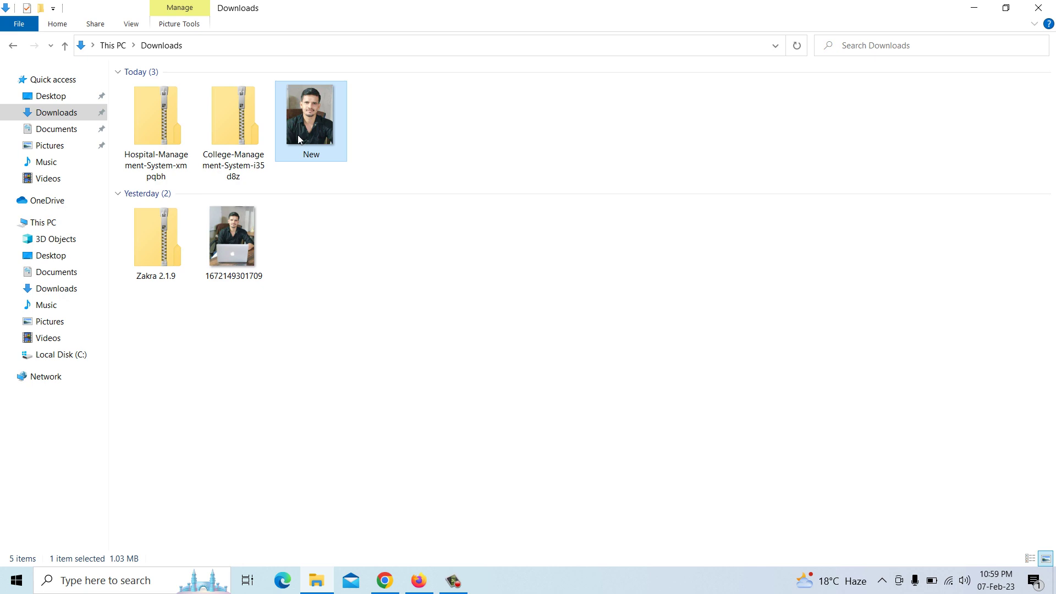
pyautogui.click(385, 580)
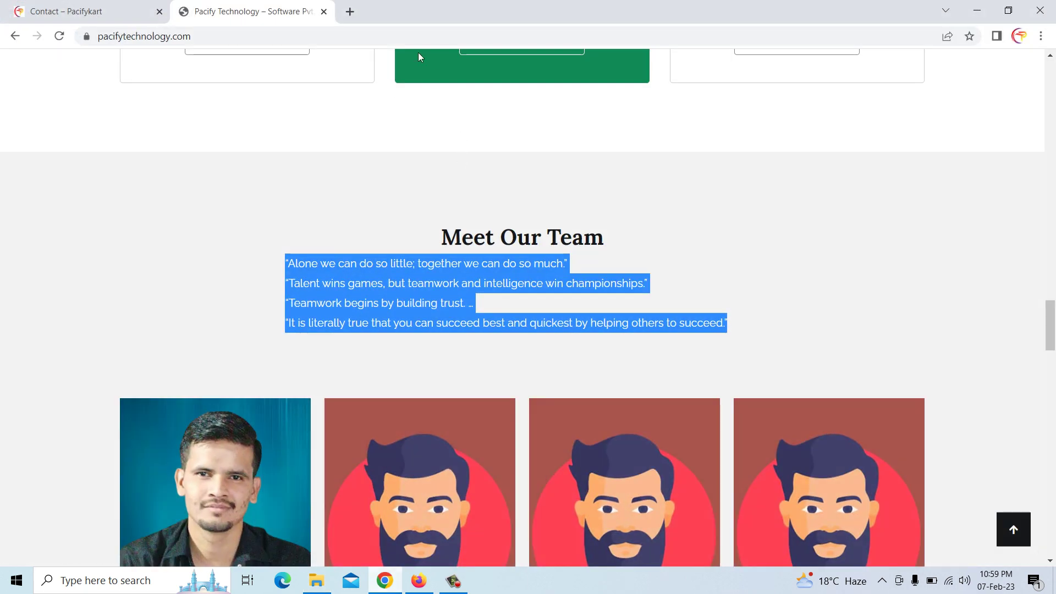
pyautogui.click(350, 12)
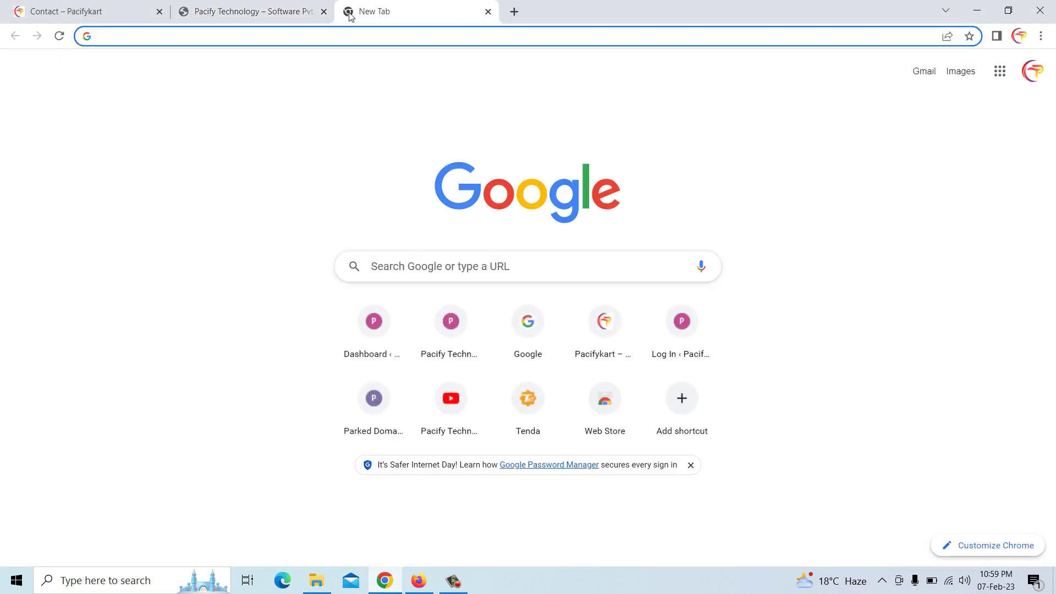
pyautogui.write('remo')
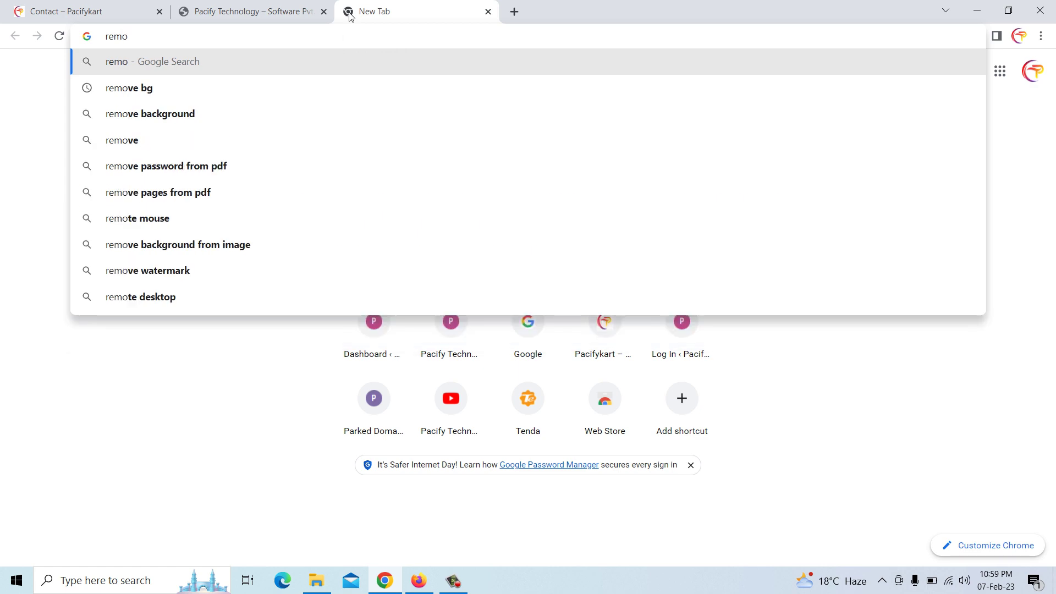
pyautogui.press('Down')
pyautogui.press('Return')
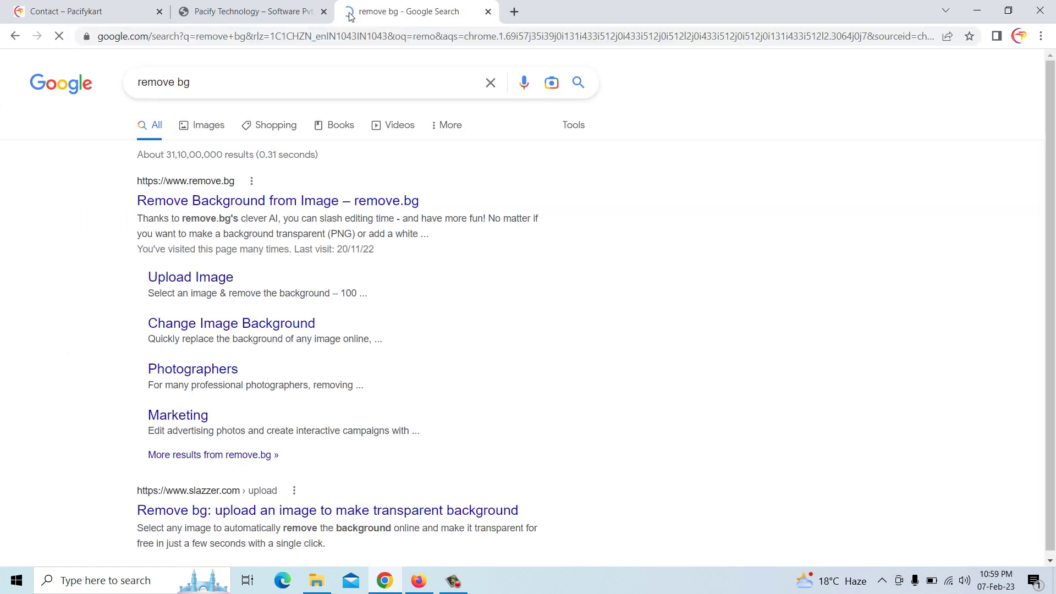
pyautogui.click(291, 201)
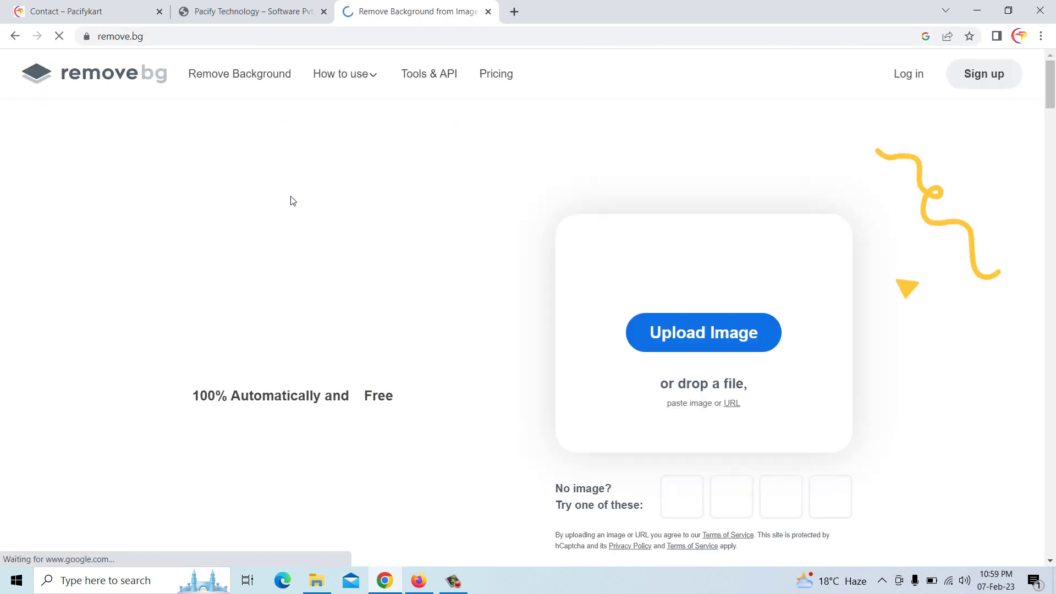
# Upload the cropped image 'New' from Downloads to remove.bg
pyautogui.click(694, 334)
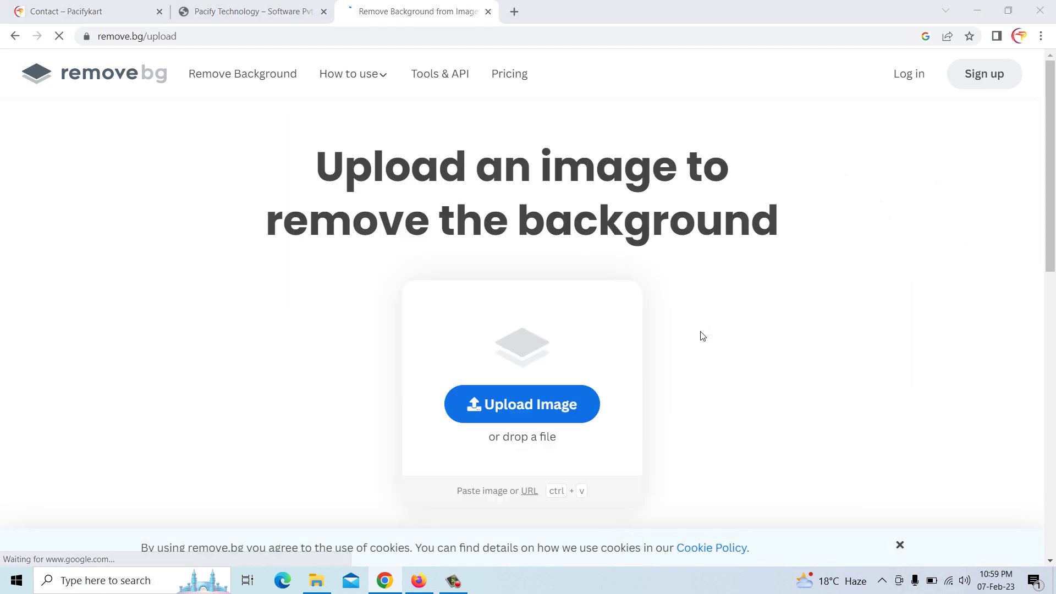
pyautogui.click(66, 189)
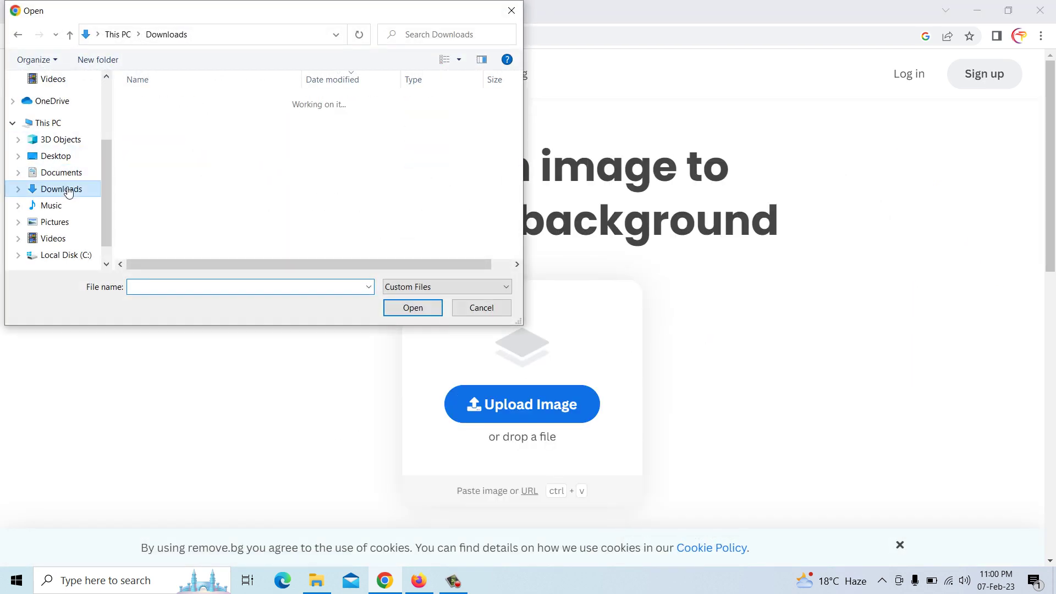
pyautogui.click(178, 120)
pyautogui.click(459, 60)
pyautogui.press('Escape')
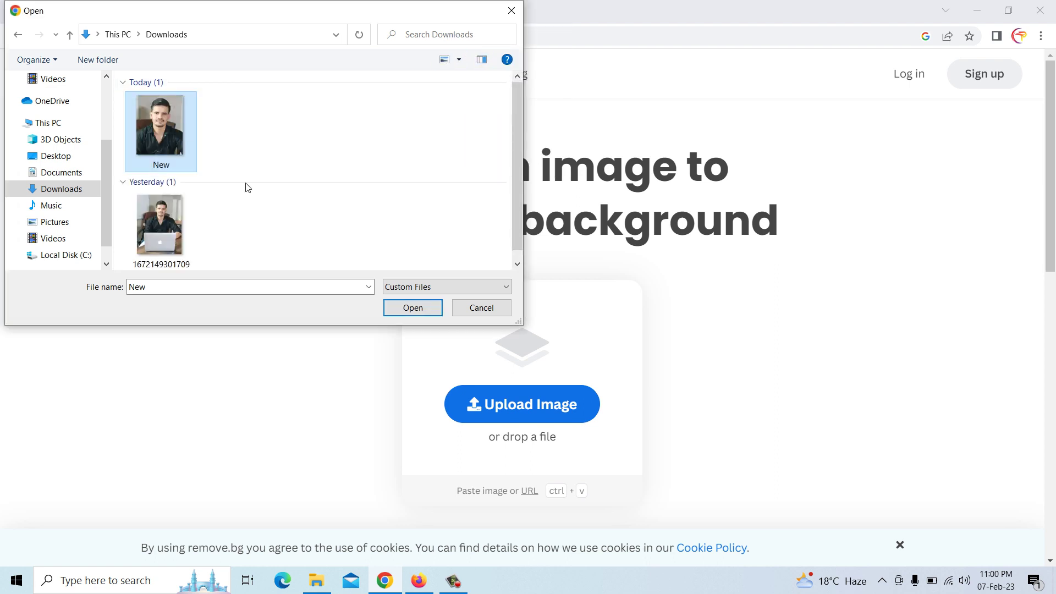
pyautogui.click(397, 308)
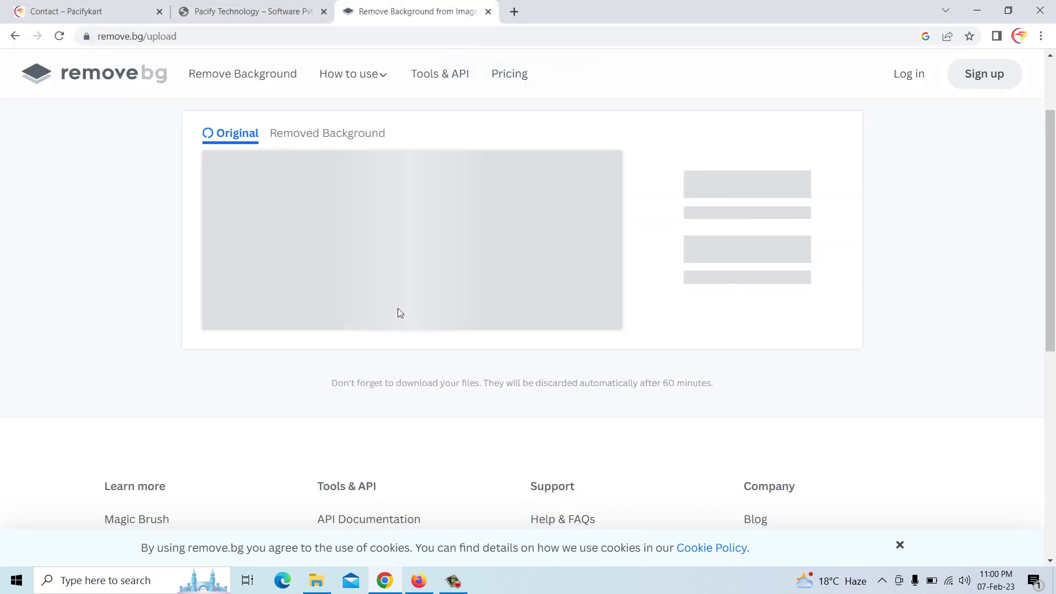
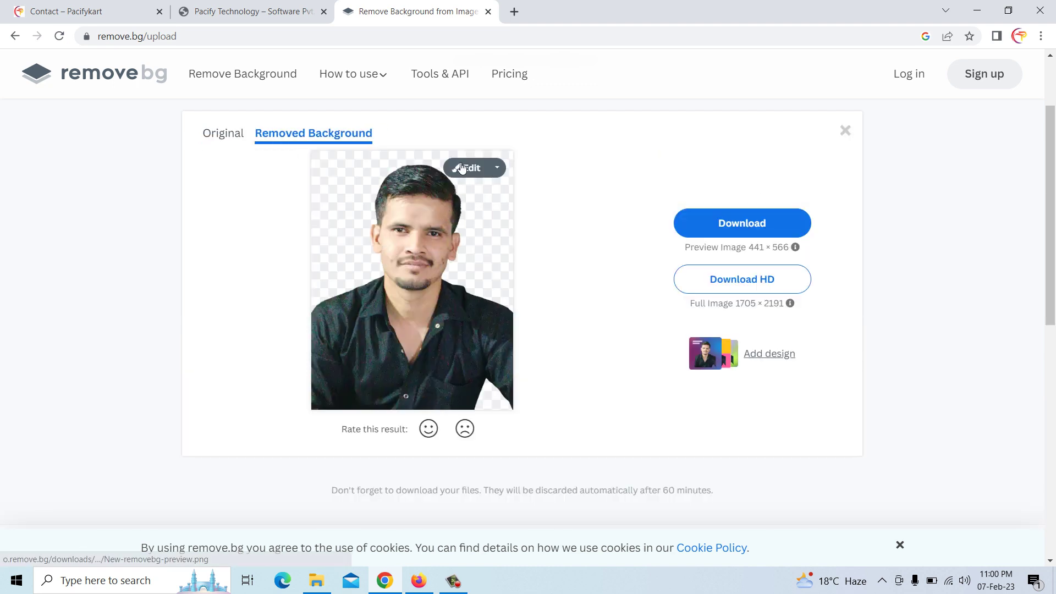
# Put a blue gradient background behind the cut-out portrait in the remove.bg editor
pyautogui.click(459, 167)
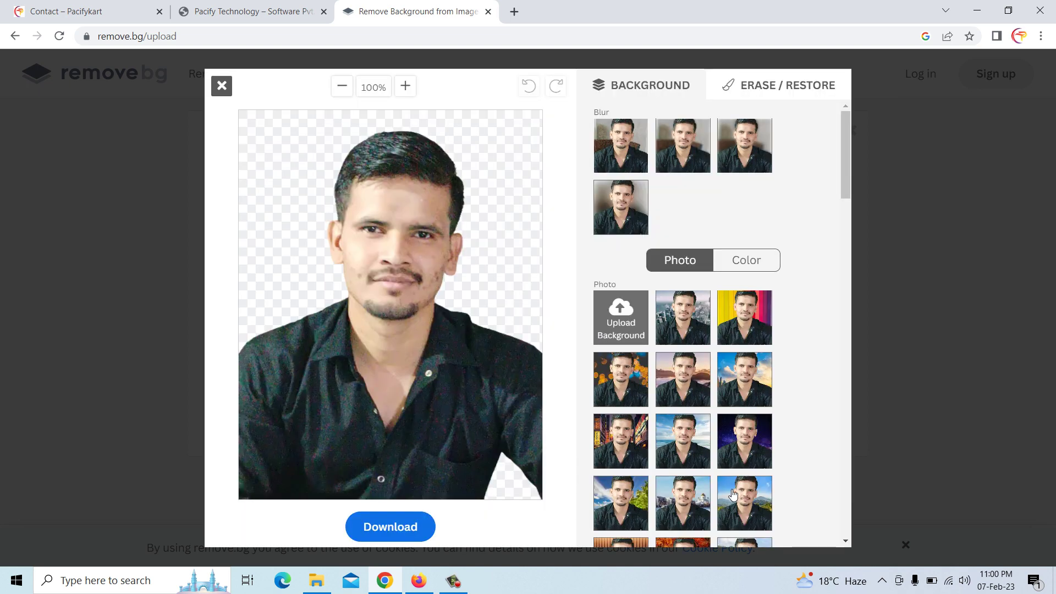
pyautogui.click(744, 504)
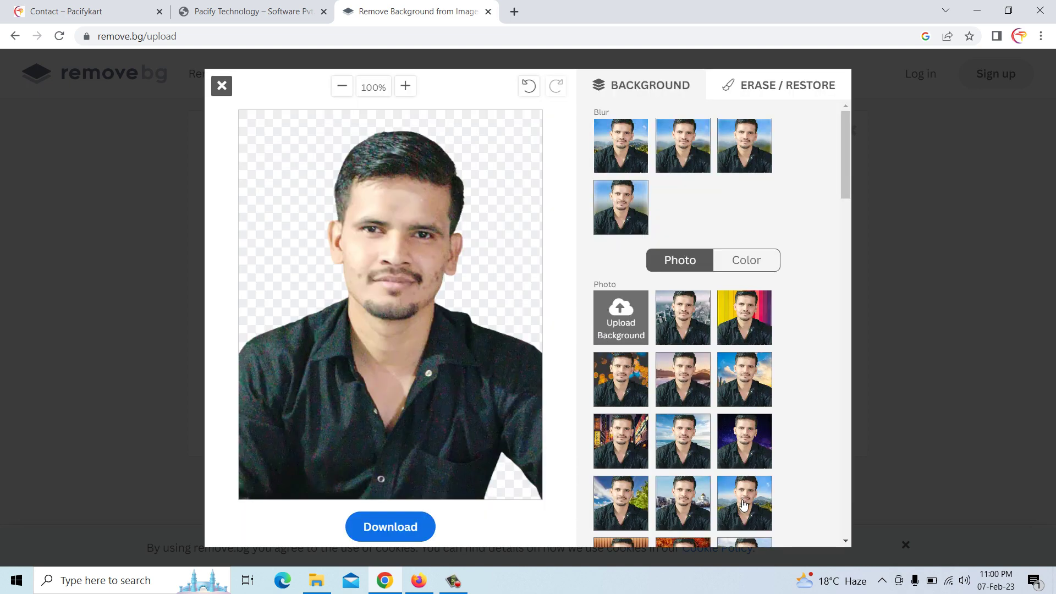
pyautogui.scroll(-6, 737, 495)
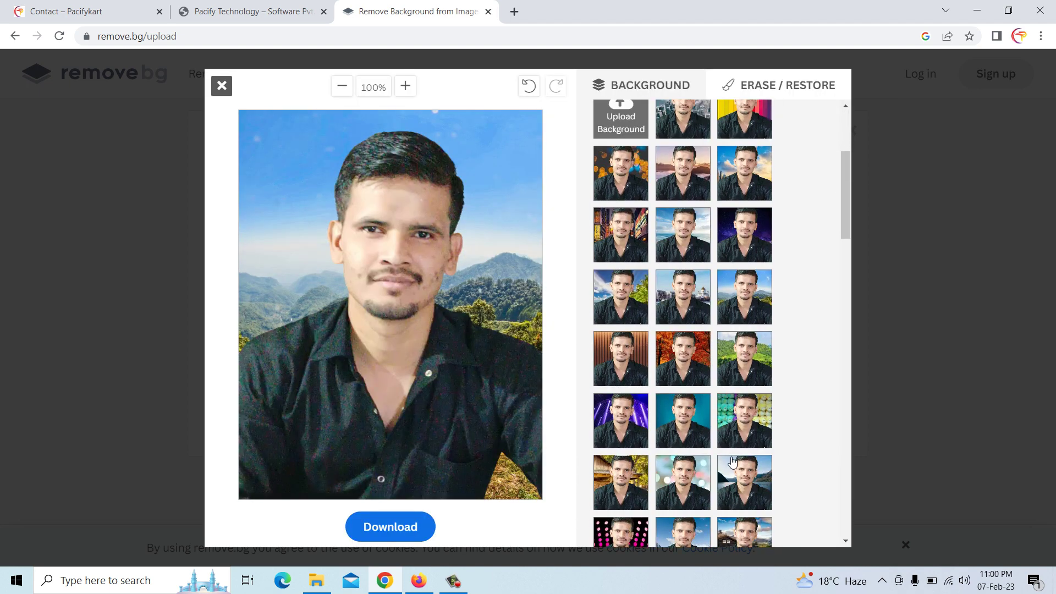
pyautogui.scroll(-7, 684, 468)
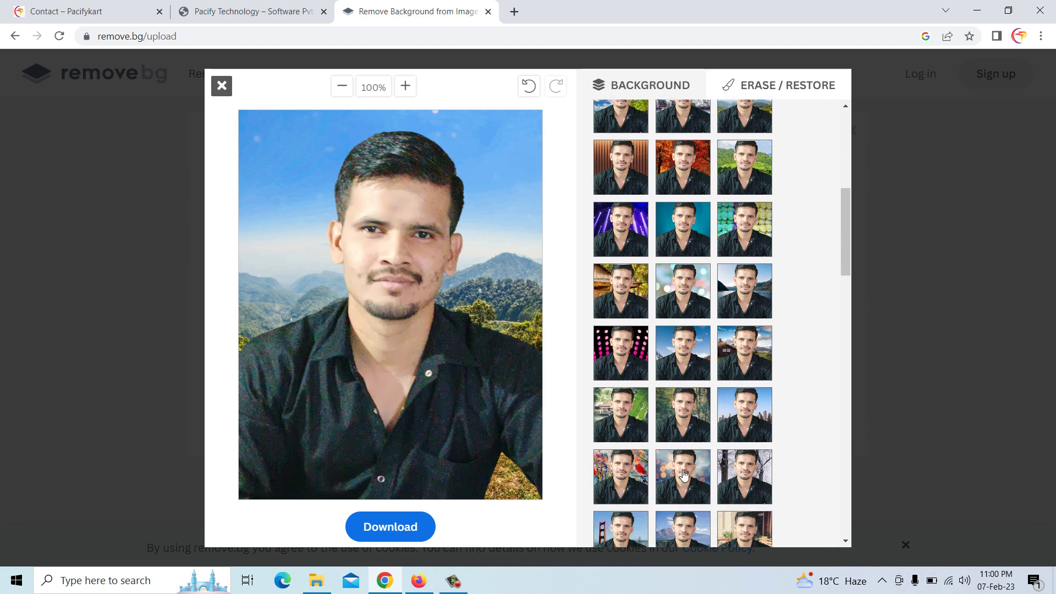
pyautogui.scroll(-10, 715, 454)
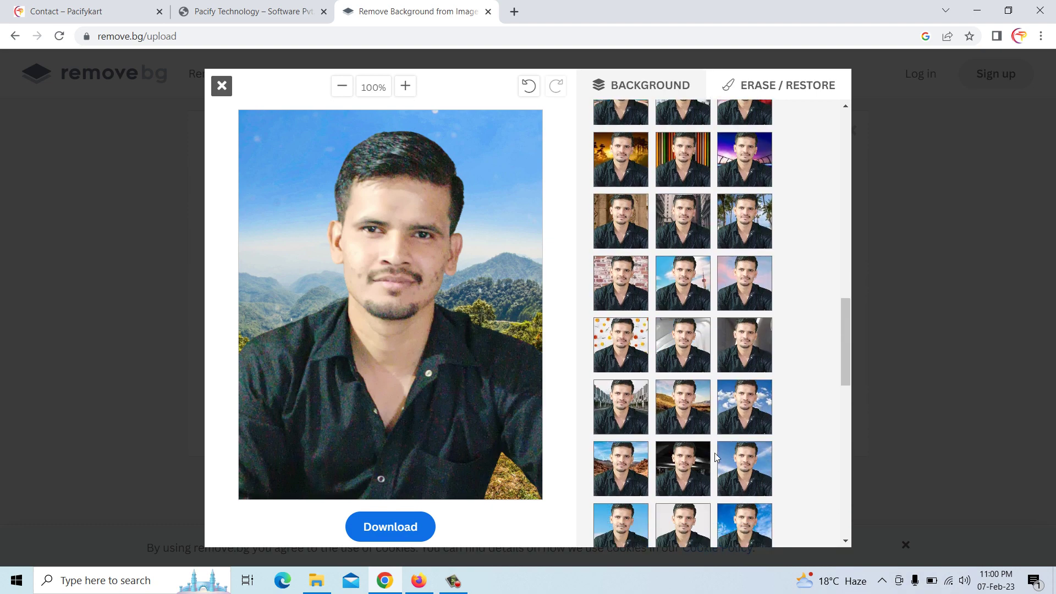
pyautogui.scroll(-2, 714, 454)
pyautogui.click(730, 240)
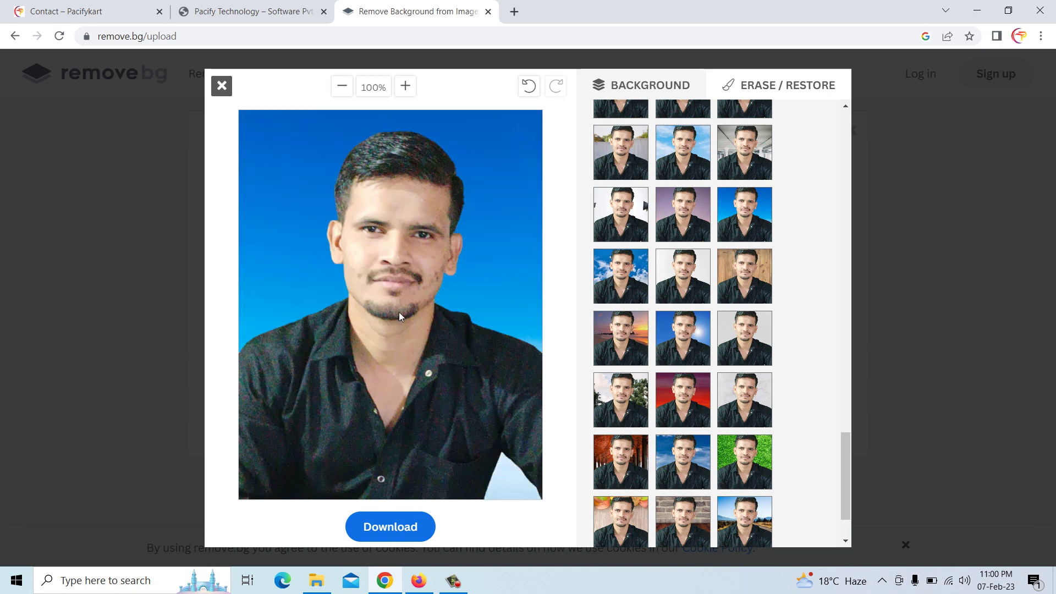
# Download the edited image, then close the download options and the editor
pyautogui.click(401, 525)
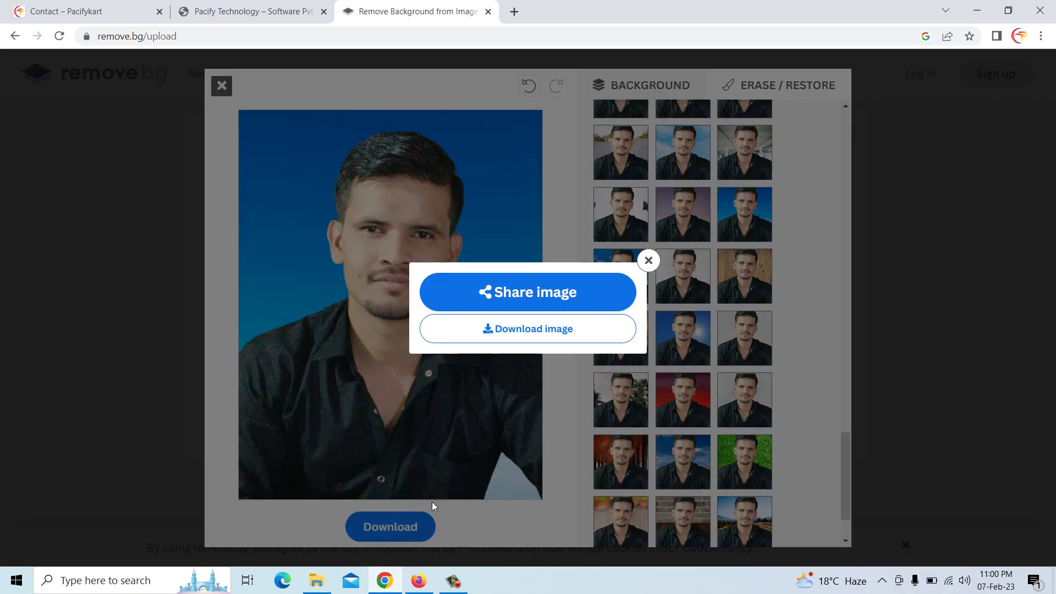
pyautogui.click(524, 333)
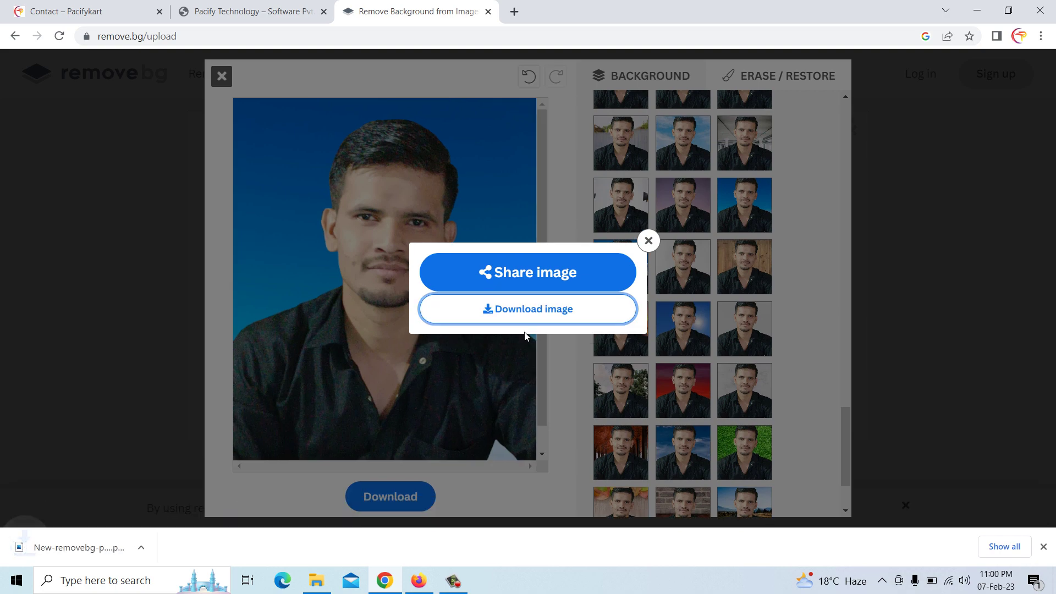
pyautogui.click(648, 242)
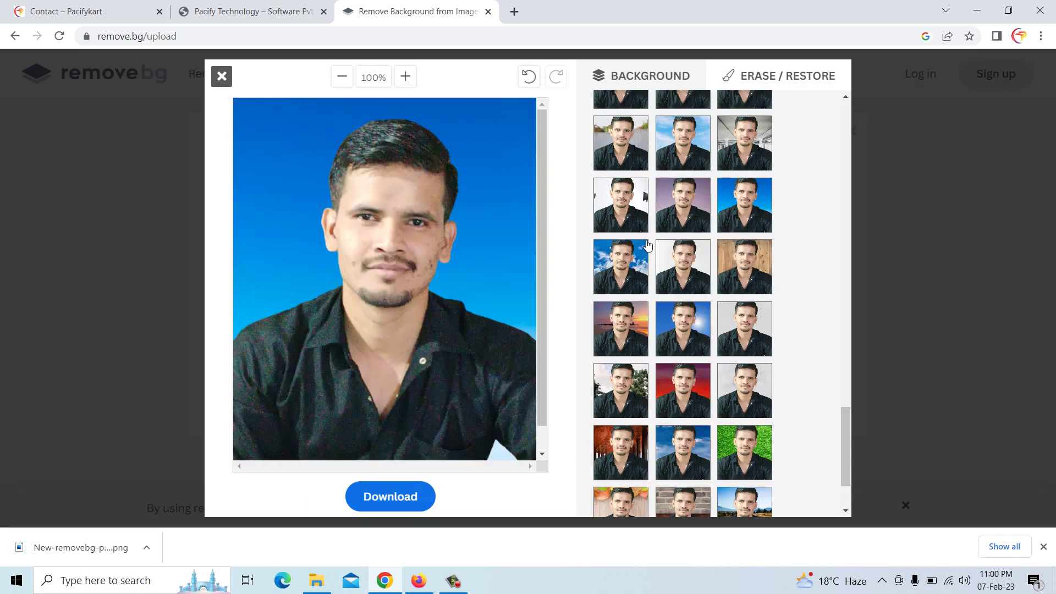
pyautogui.click(221, 78)
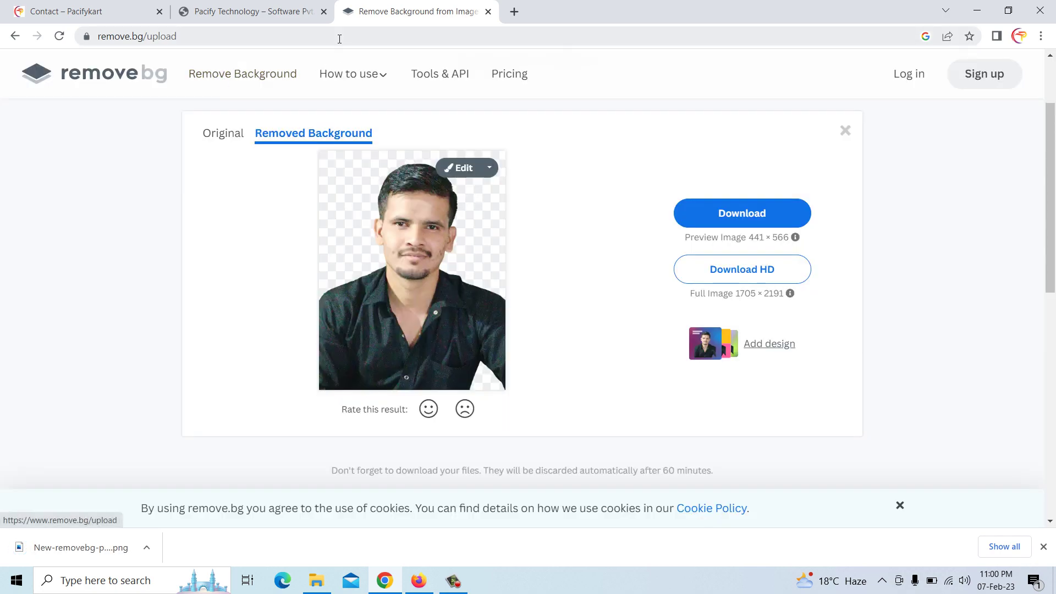
pyautogui.click(340, 37)
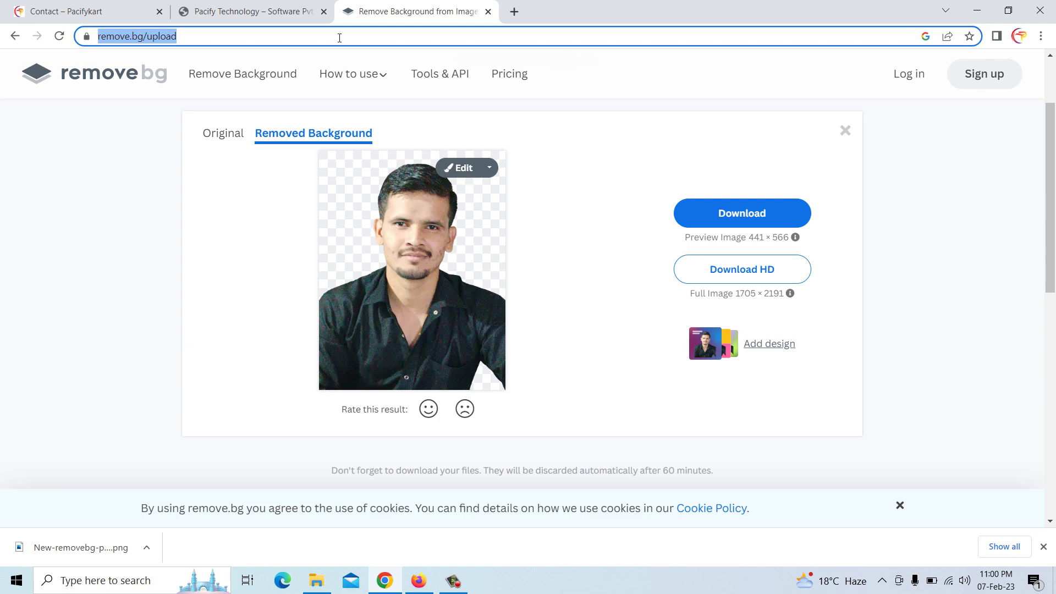
# Search Google for 'user photo', then refine the search to 'user photo icon'
pyautogui.write('user')
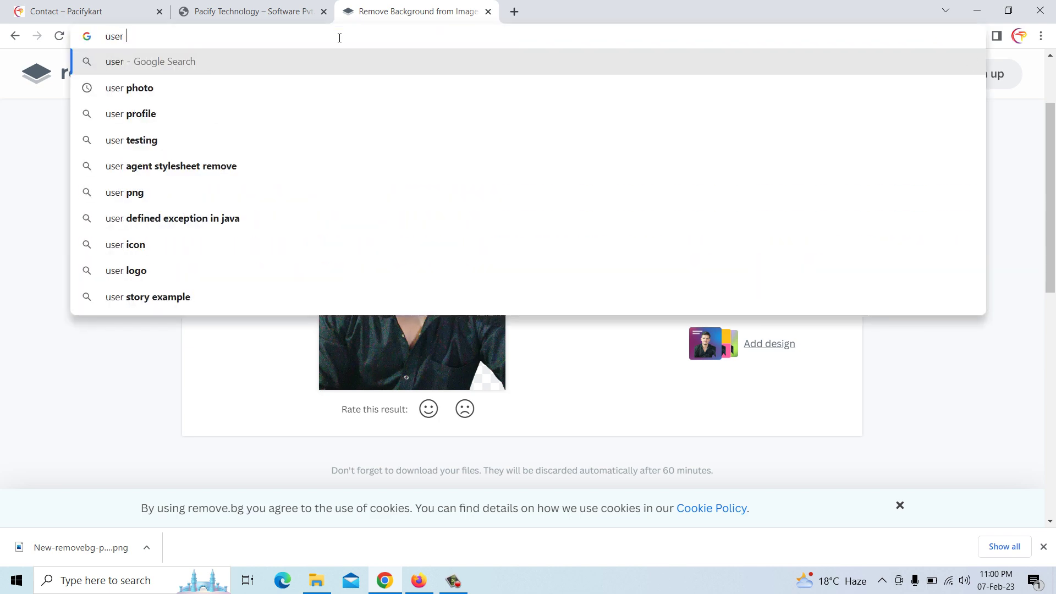
pyautogui.press('Down')
pyautogui.press('Return')
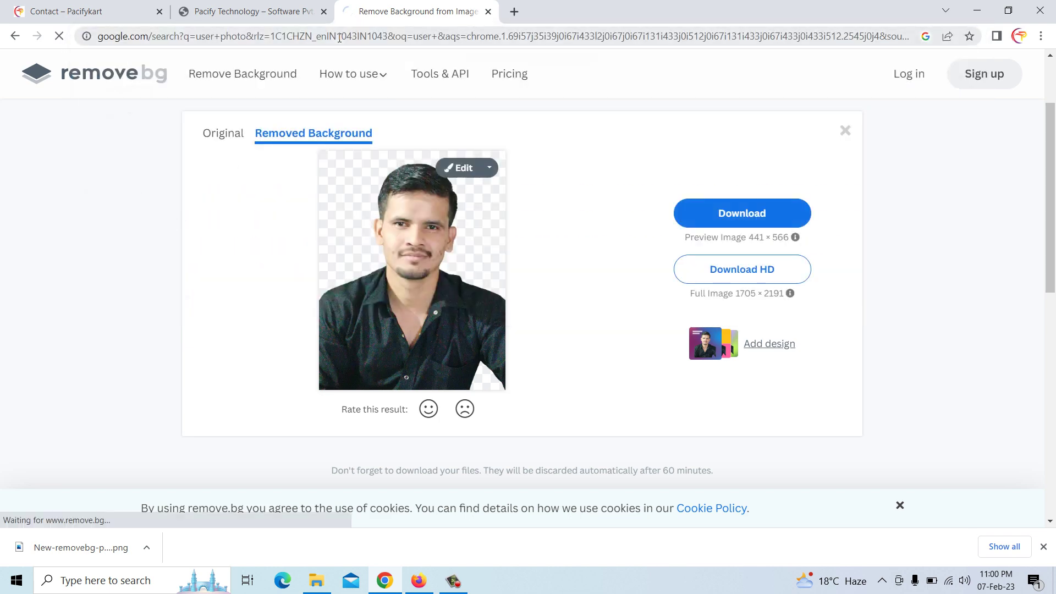
pyautogui.scroll(-1, 246, 278)
pyautogui.scroll(1, 220, 231)
pyautogui.click(201, 82)
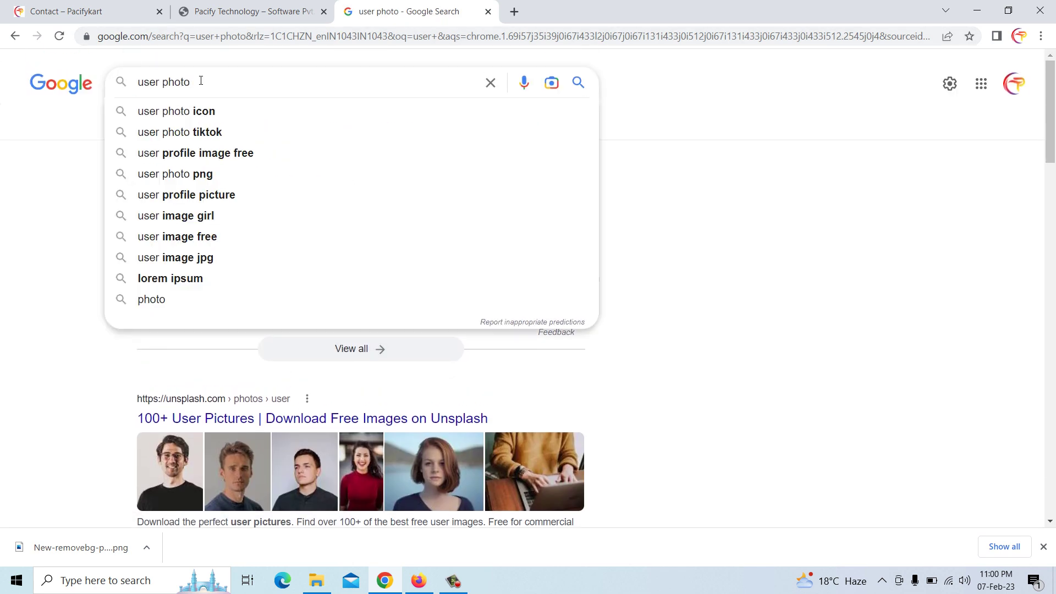
pyautogui.click(208, 106)
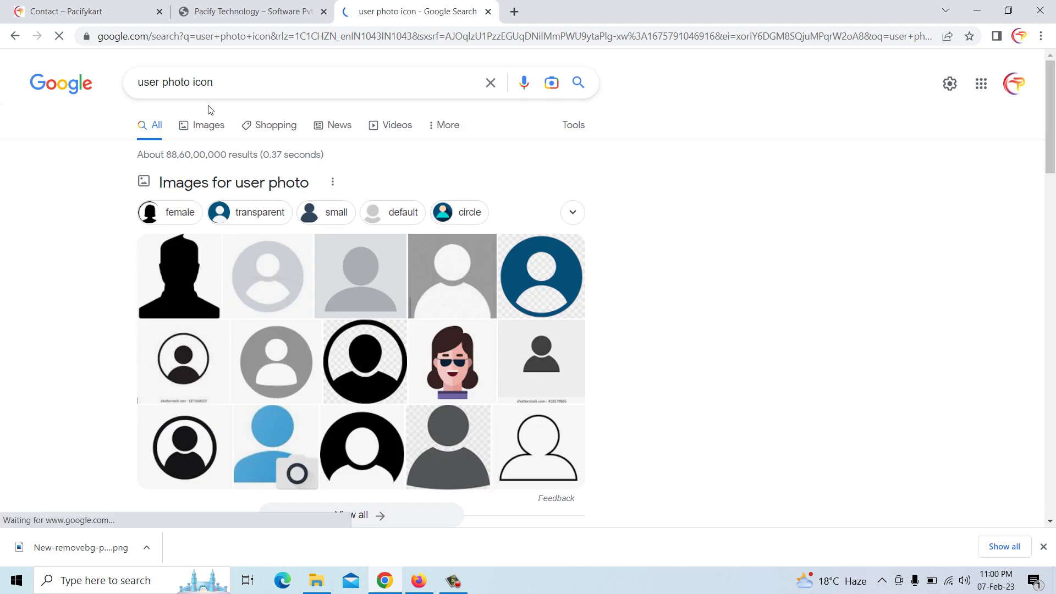
# Open the Flaticon 'User Picture' result
pyautogui.scroll(-3, 478, 364)
pyautogui.scroll(1, 366, 361)
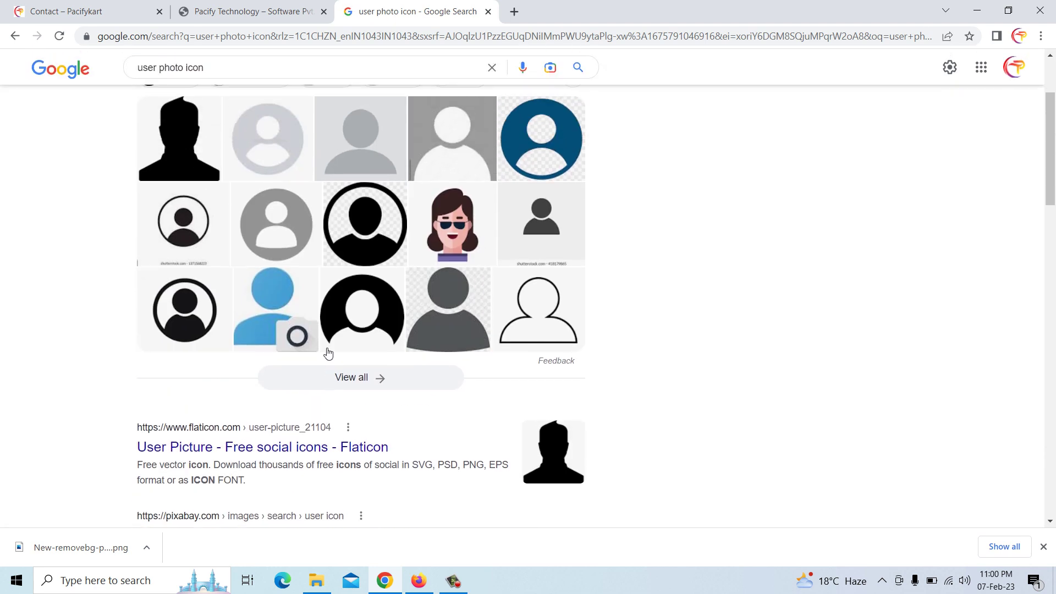
pyautogui.click(244, 457)
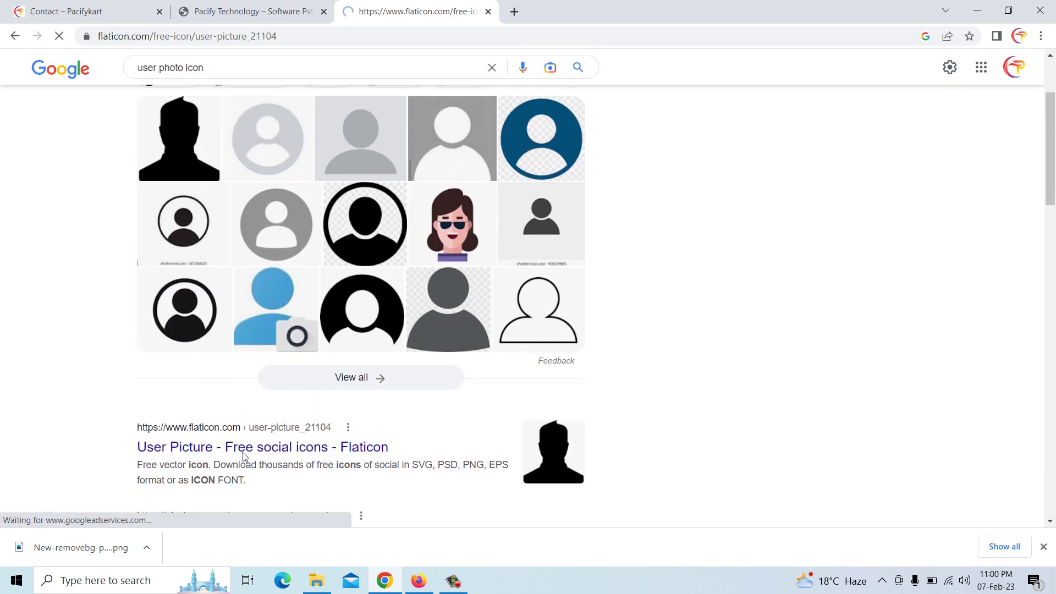
# Download the bearded man icon from Flaticon's related icons as a free PNG, then close the tab
pyautogui.scroll(-2, 392, 323)
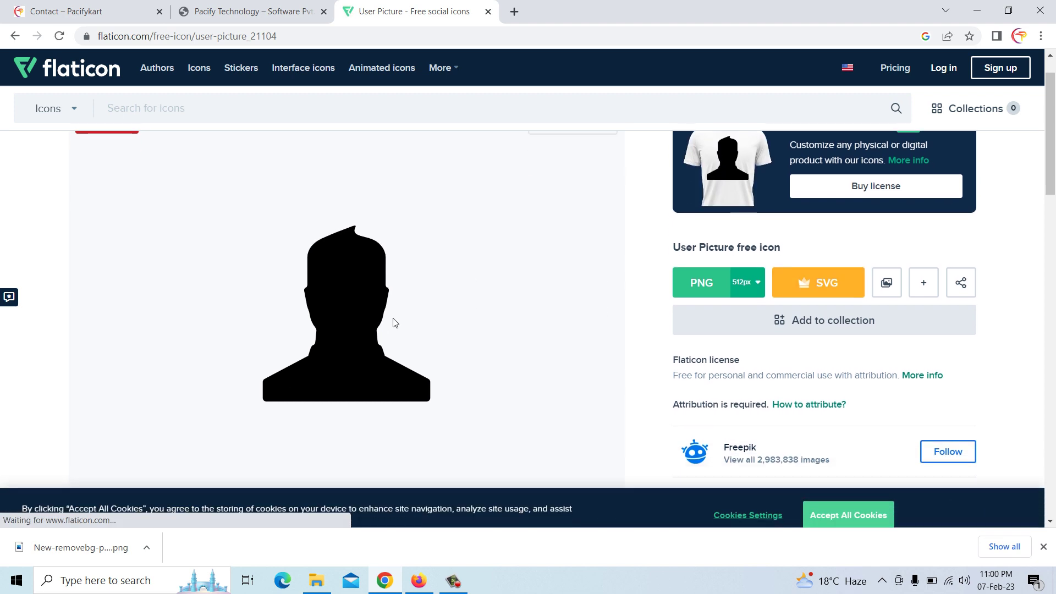
pyautogui.scroll(-5, 394, 318)
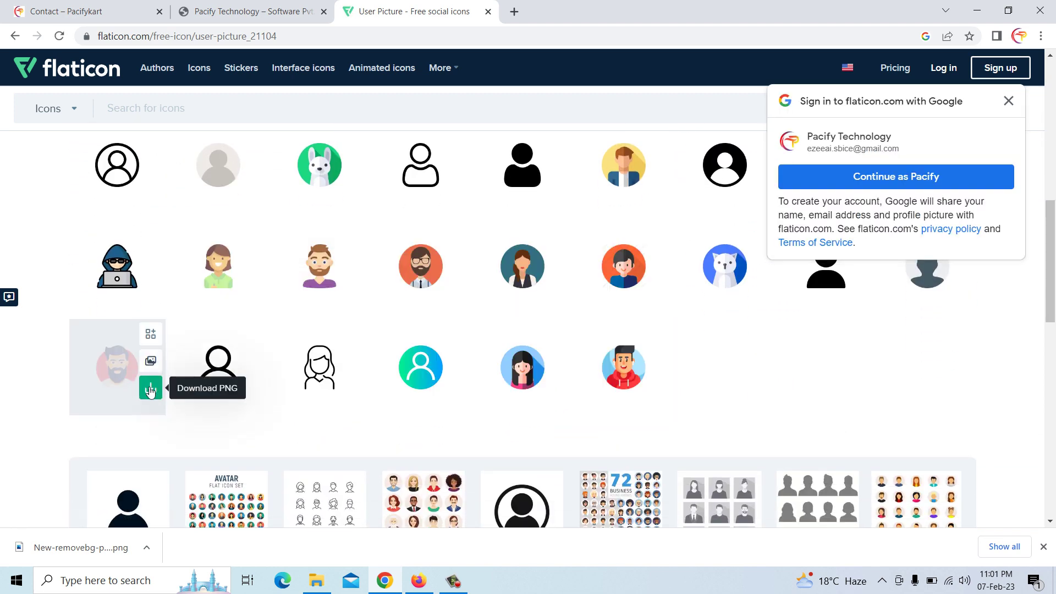
pyautogui.click(151, 387)
pyautogui.click(719, 265)
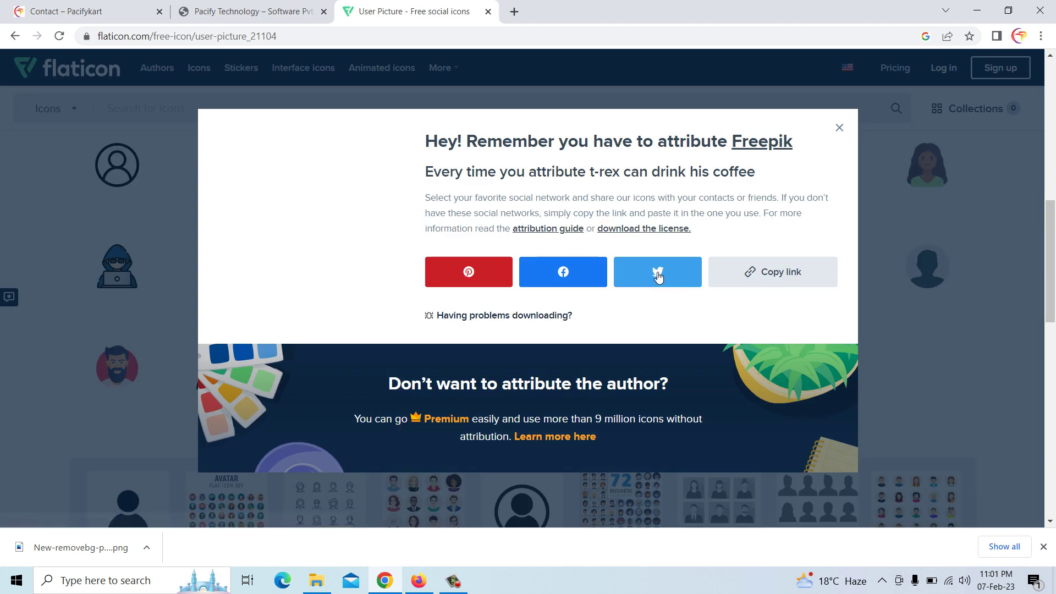
pyautogui.click(840, 126)
pyautogui.click(488, 11)
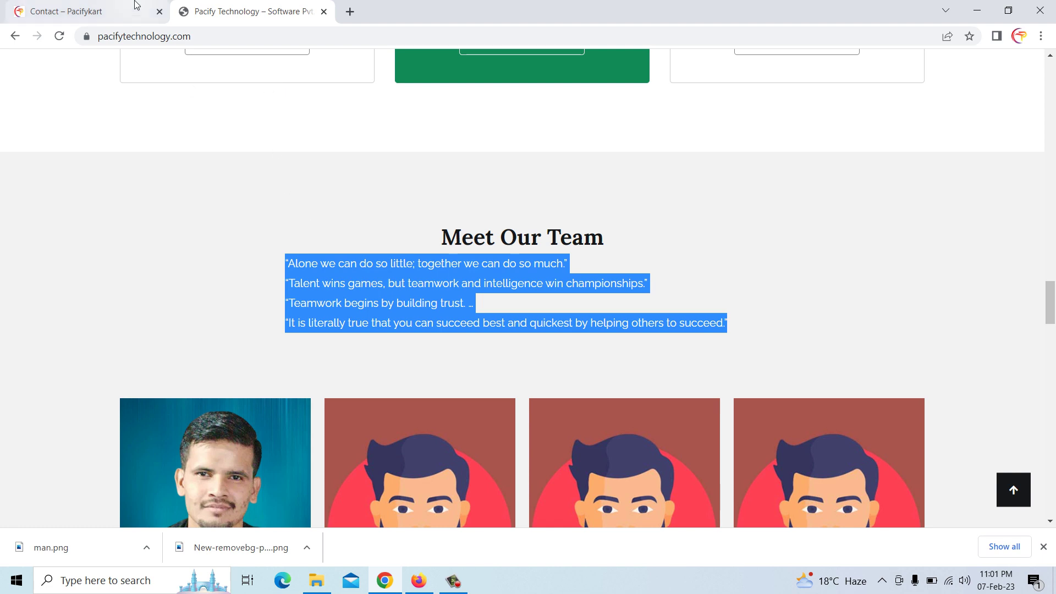
# Replace the first team member's photo with New-removebg-preview uploaded from Downloads
pyautogui.click(120, 9)
pyautogui.click(199, 5)
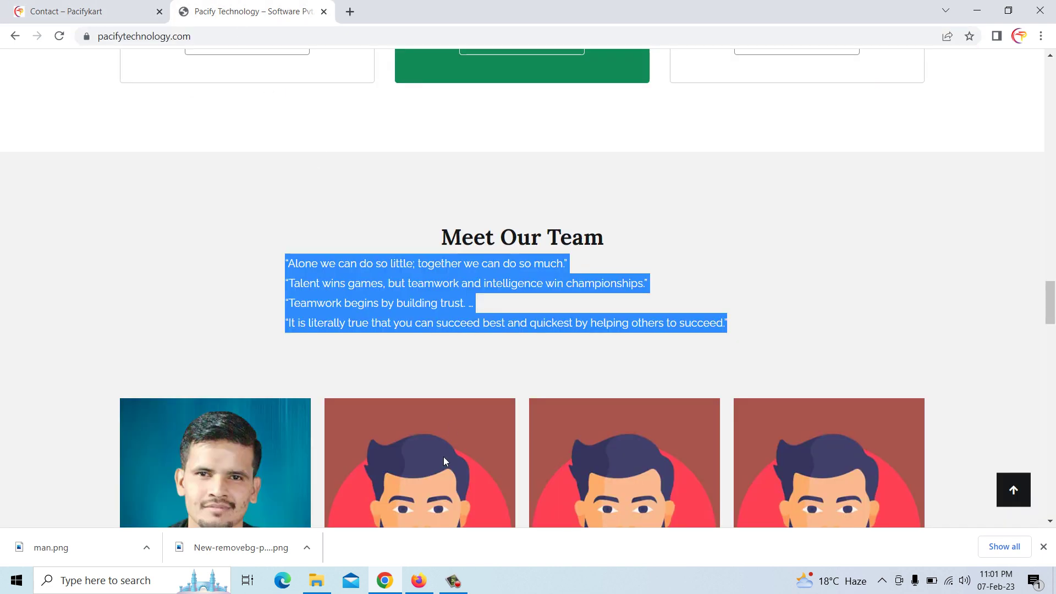
pyautogui.click(417, 579)
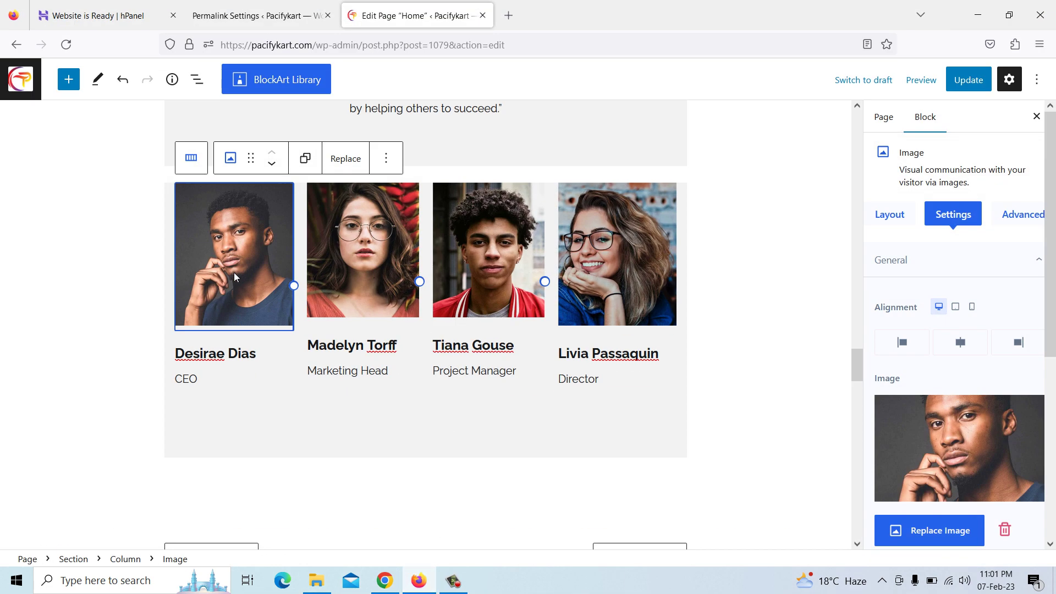
pyautogui.click(940, 541)
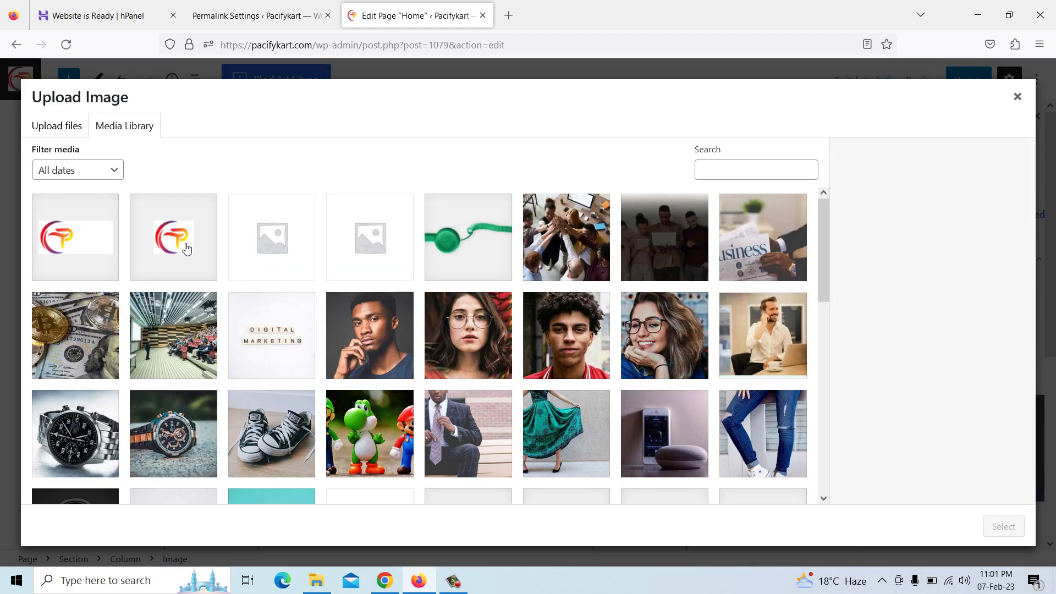
pyautogui.click(59, 133)
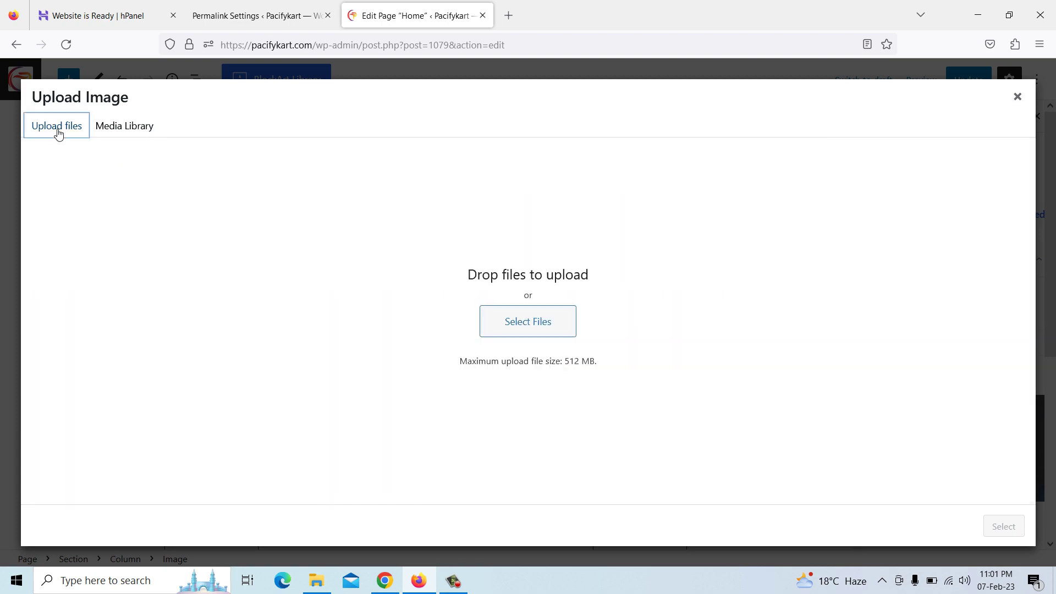
pyautogui.click(536, 327)
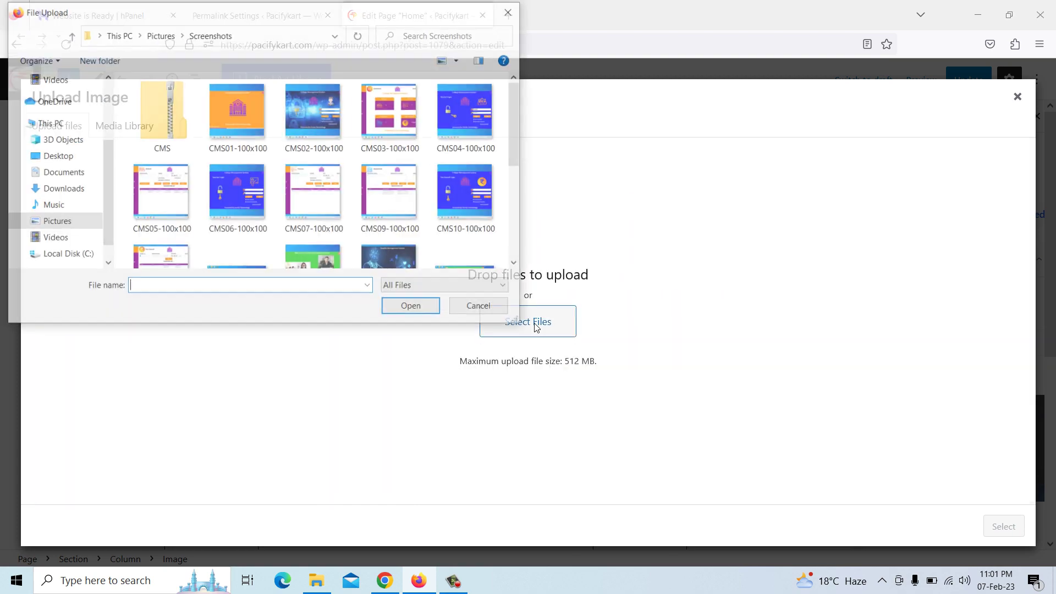
pyautogui.click(65, 191)
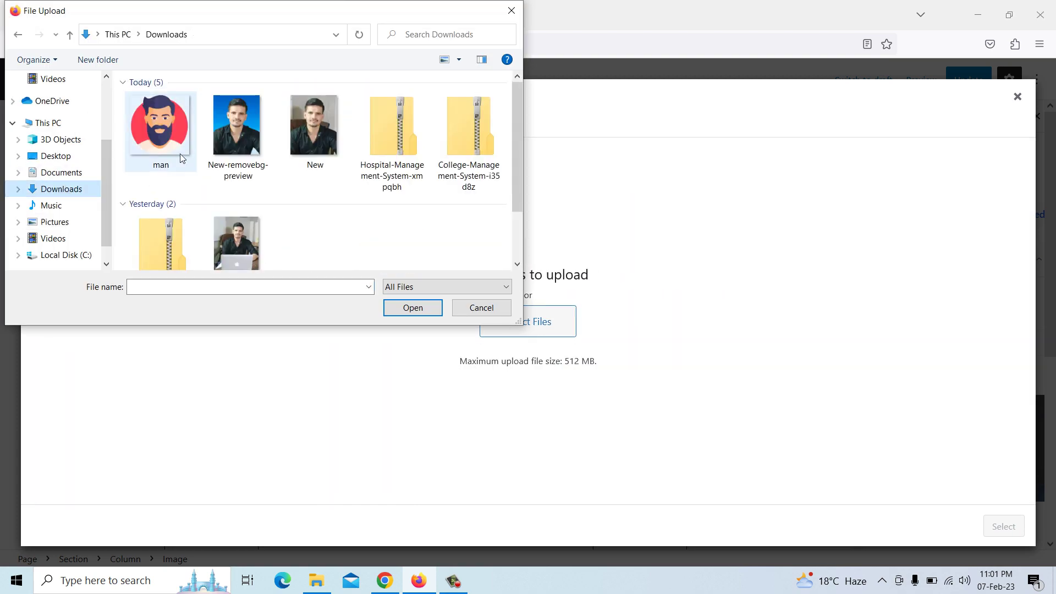
pyautogui.click(234, 144)
pyautogui.click(414, 308)
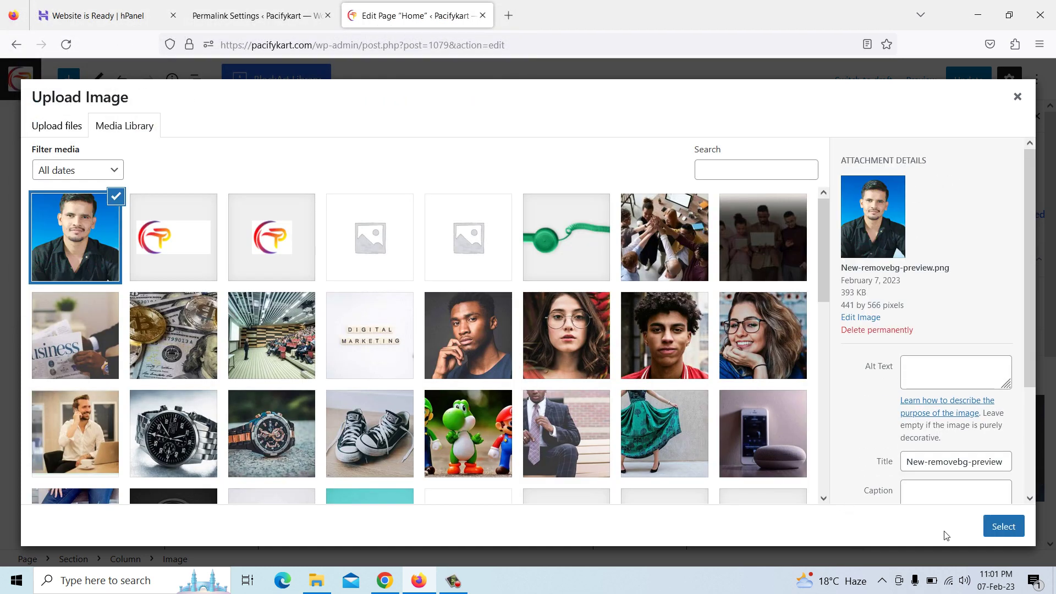
pyautogui.click(1002, 528)
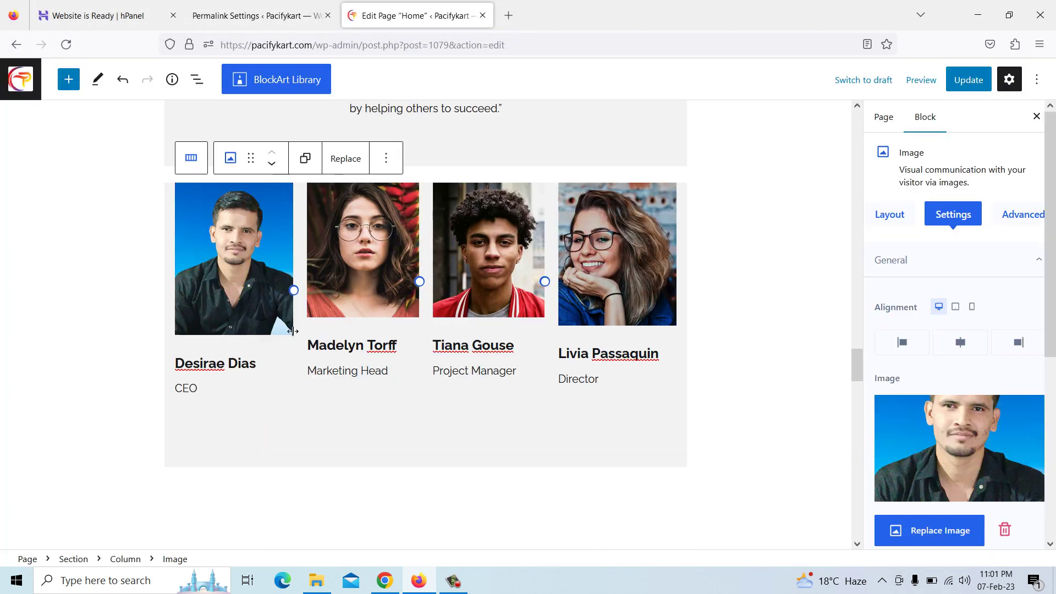
# Retype the first team member's name heading as 'Sum'
pyautogui.click(241, 363)
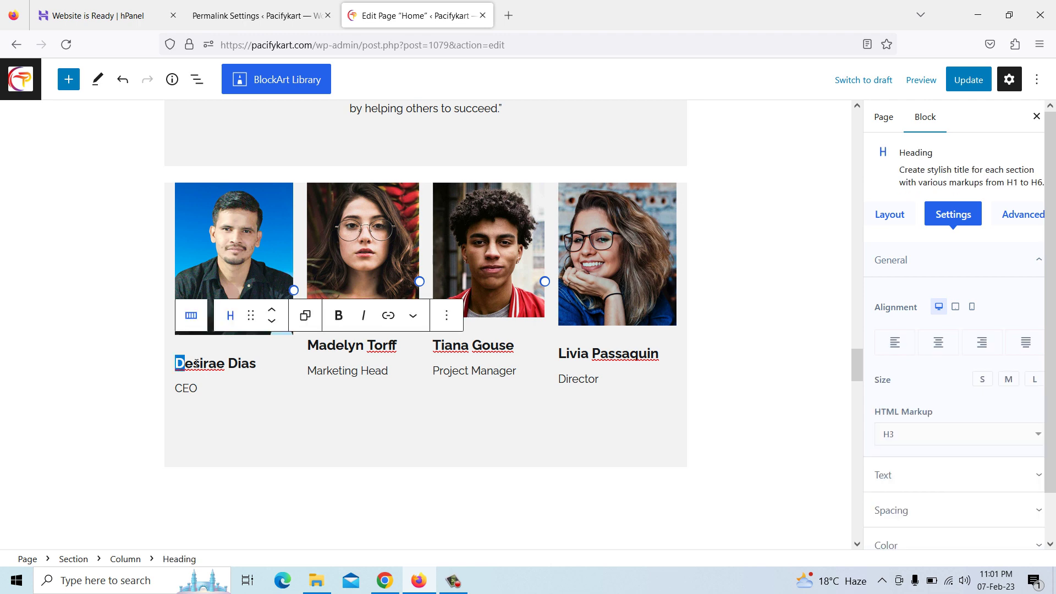
pyautogui.moveTo(179, 363); pyautogui.dragTo(252, 365)
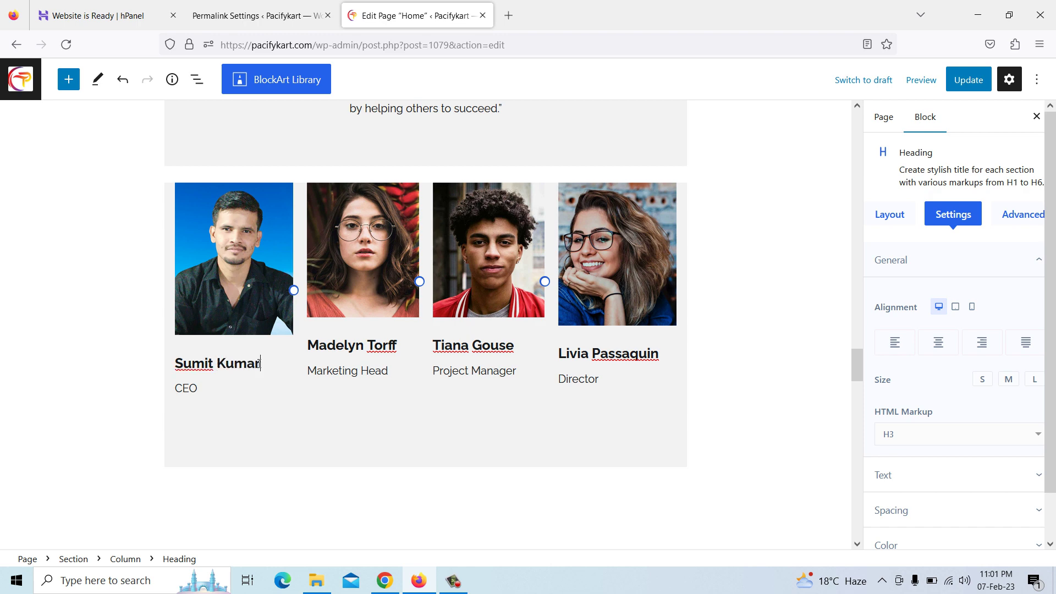
pyautogui.click(342, 262)
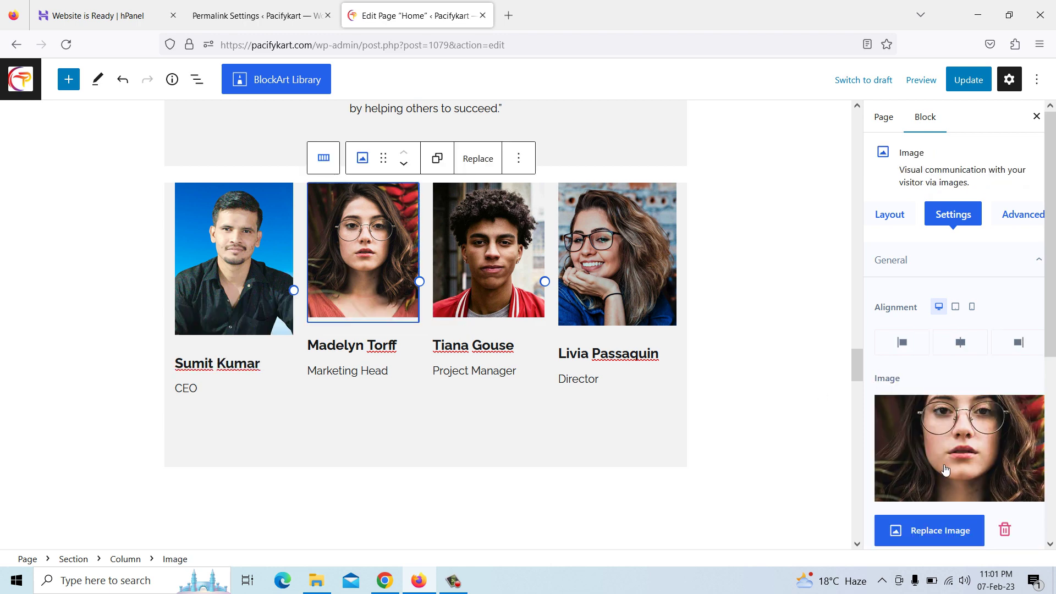
# Upload man.png as the second member's photo and change their heading to 'Name'
pyautogui.click(934, 531)
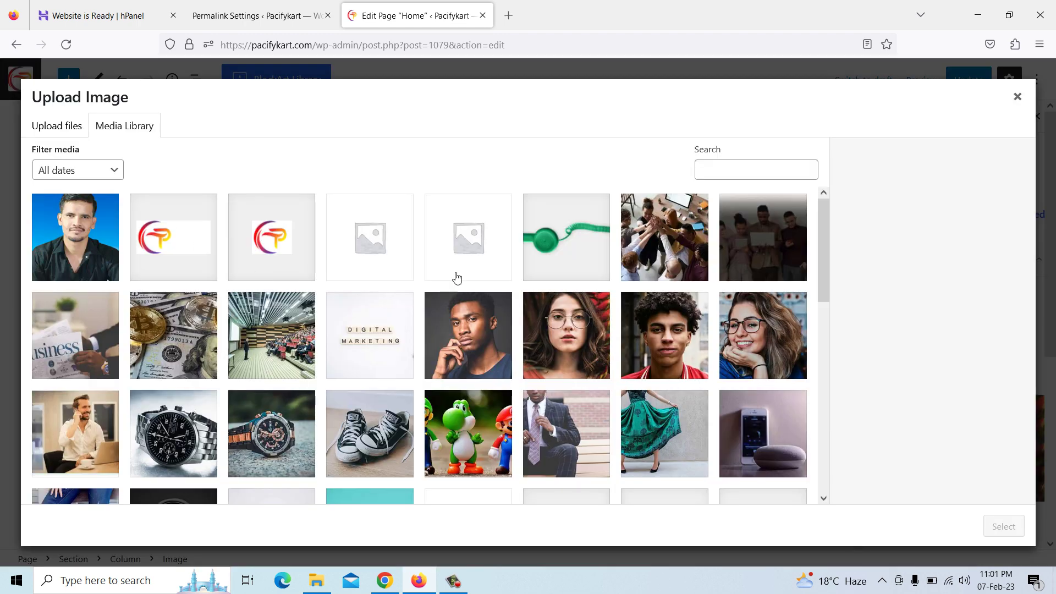
pyautogui.click(66, 130)
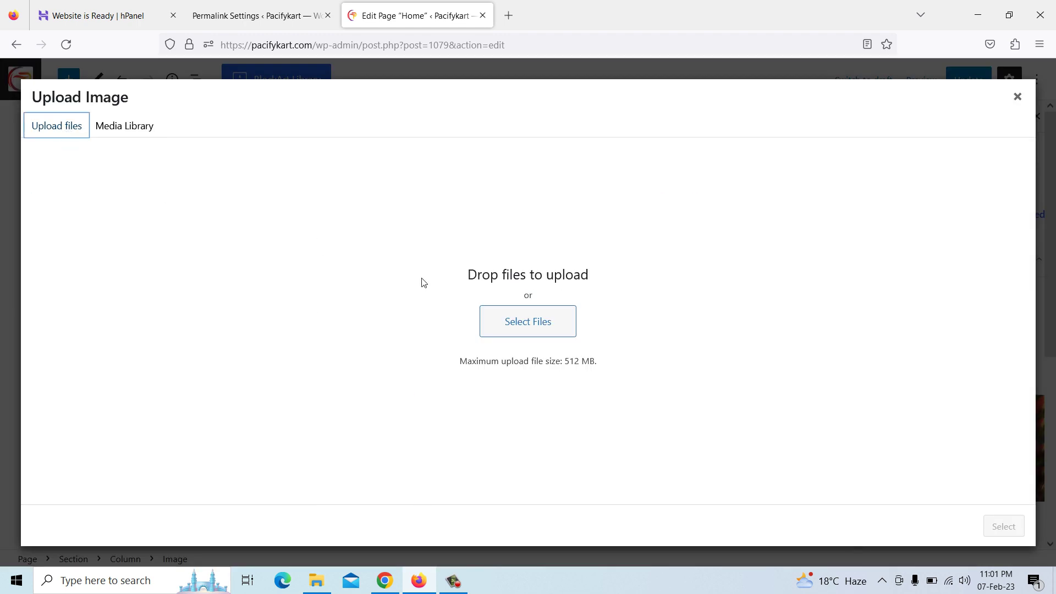
pyautogui.click(542, 325)
pyautogui.click(171, 160)
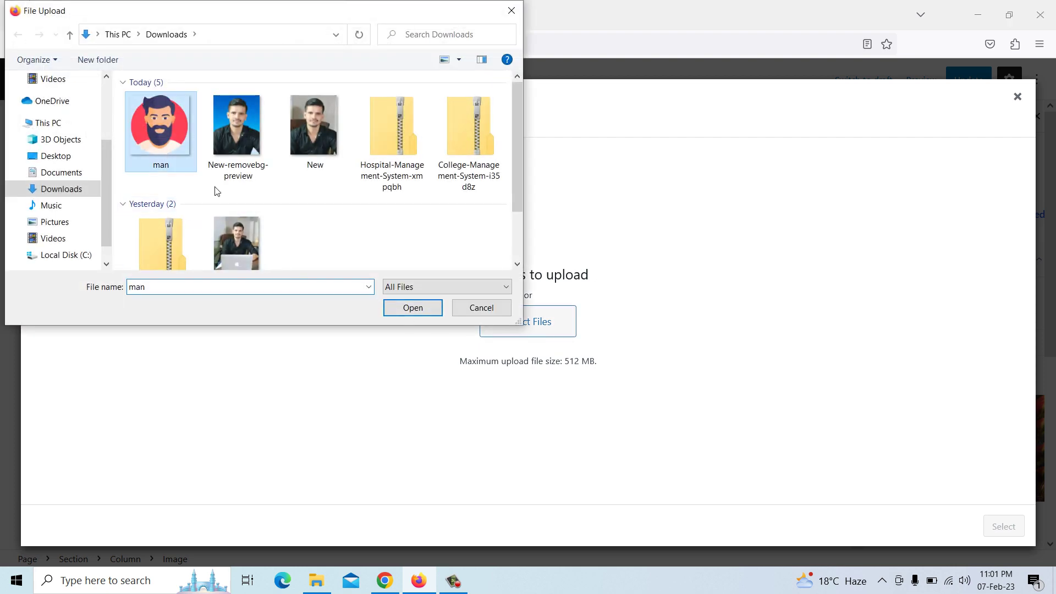
pyautogui.click(412, 308)
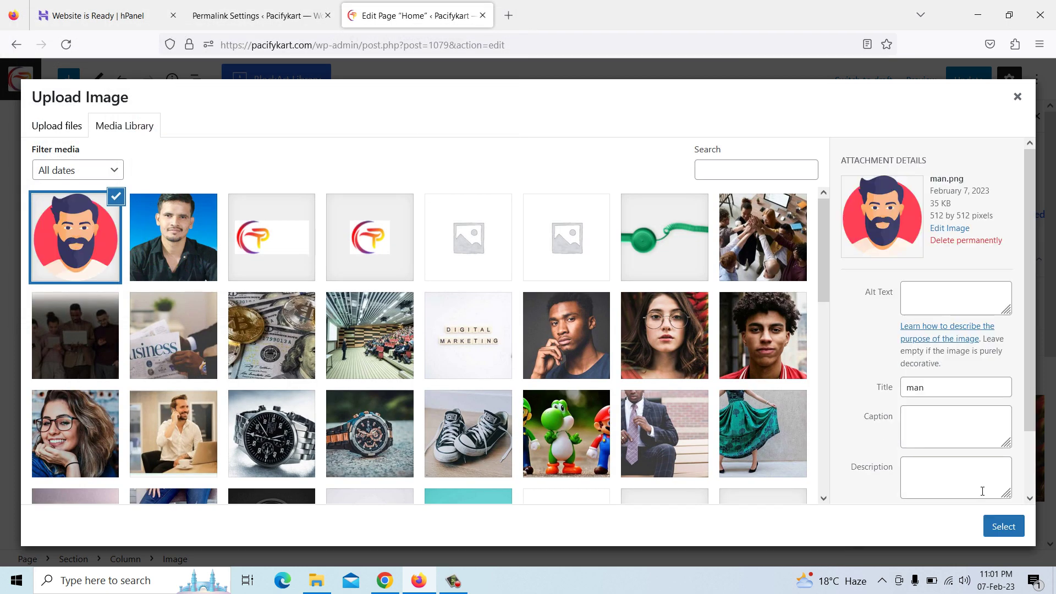
pyautogui.click(1003, 526)
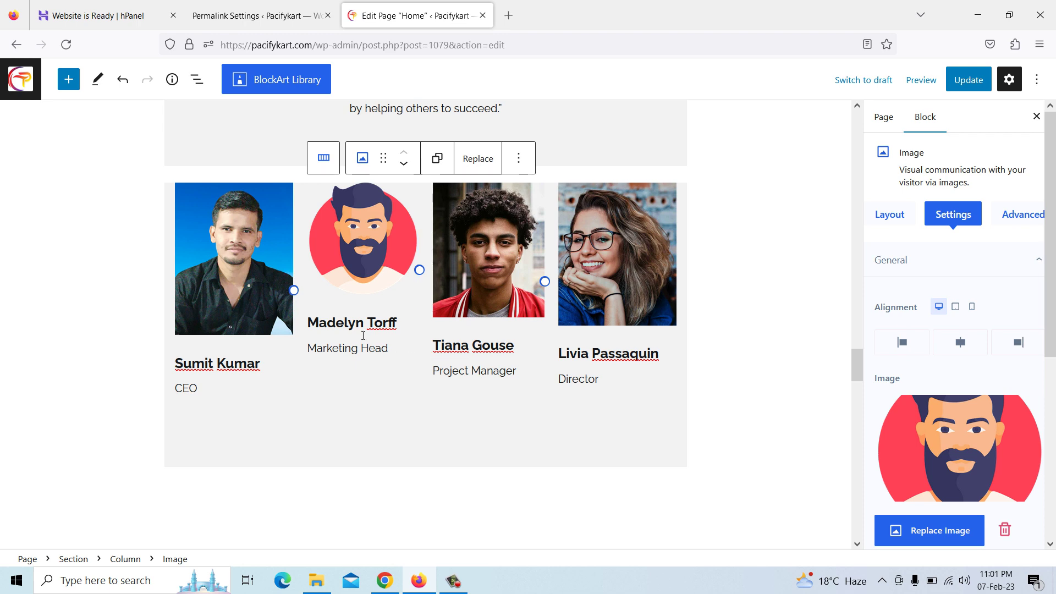
pyautogui.click(356, 324)
pyautogui.moveTo(309, 328); pyautogui.dragTo(398, 329)
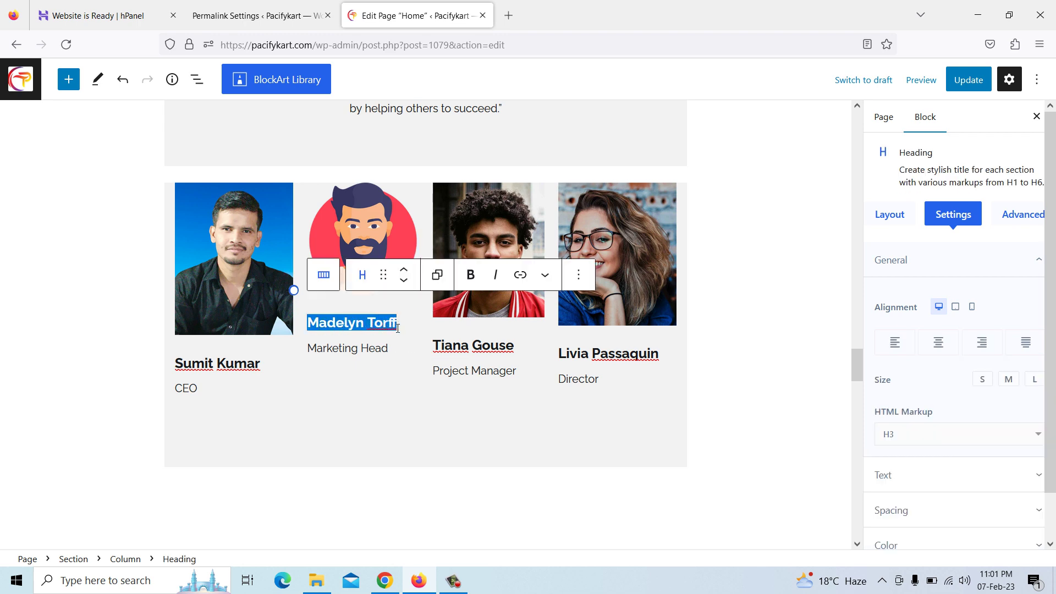
pyautogui.write('Name')
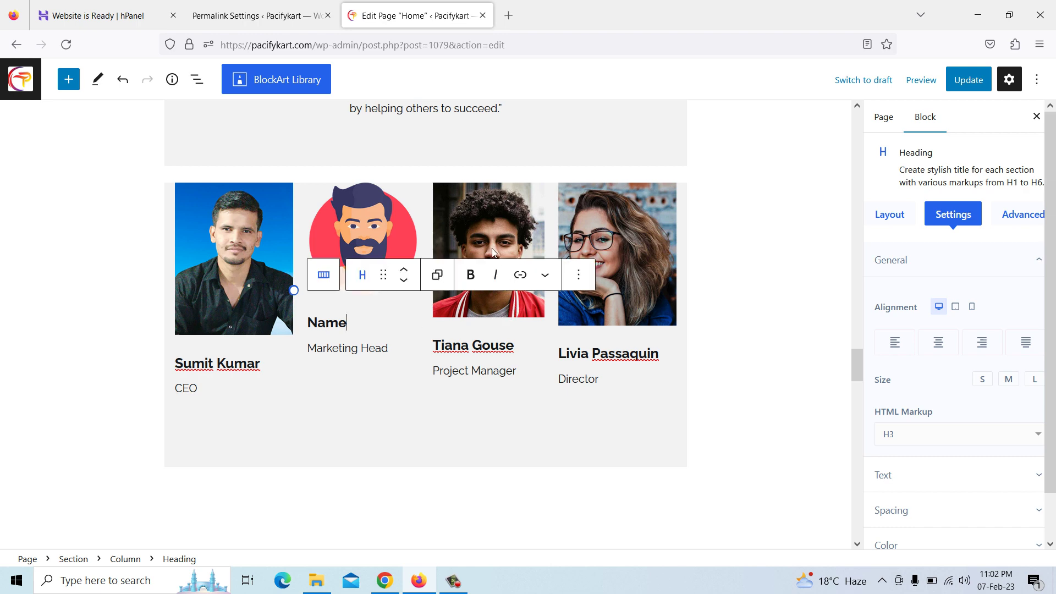
# Give the third and fourth members the man.png avatar and the heading 'Name'
pyautogui.click(491, 251)
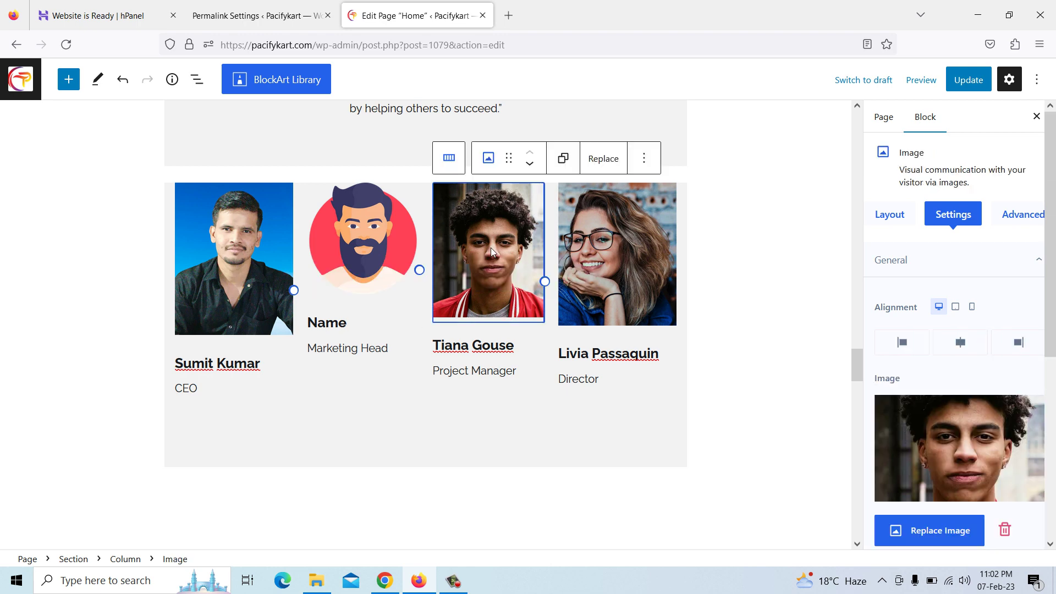
pyautogui.click(941, 532)
pyautogui.click(90, 240)
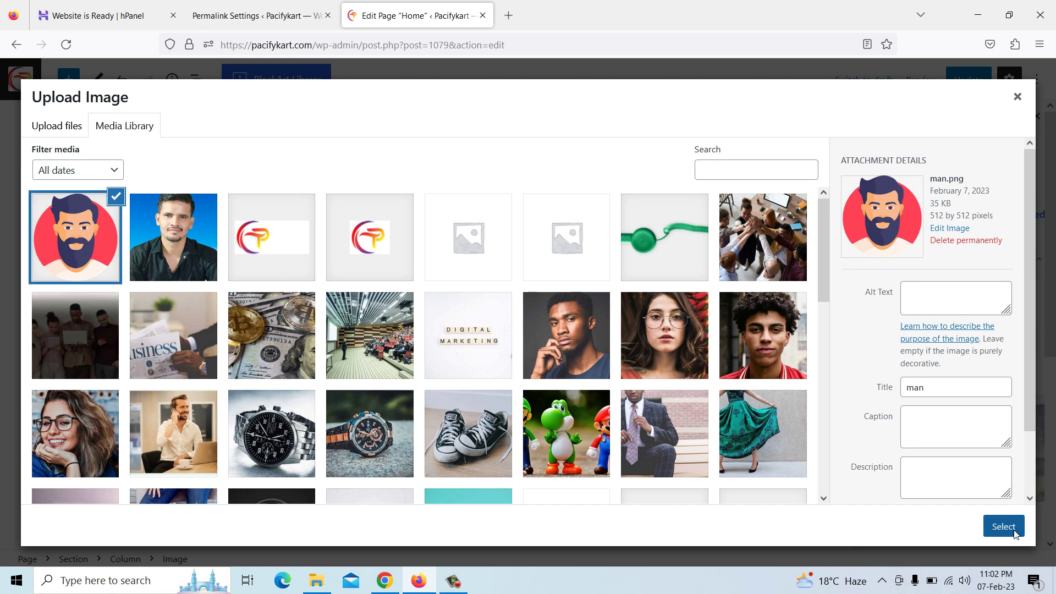
pyautogui.click(1011, 529)
pyautogui.moveTo(434, 323); pyautogui.dragTo(518, 328)
pyautogui.write('Name')
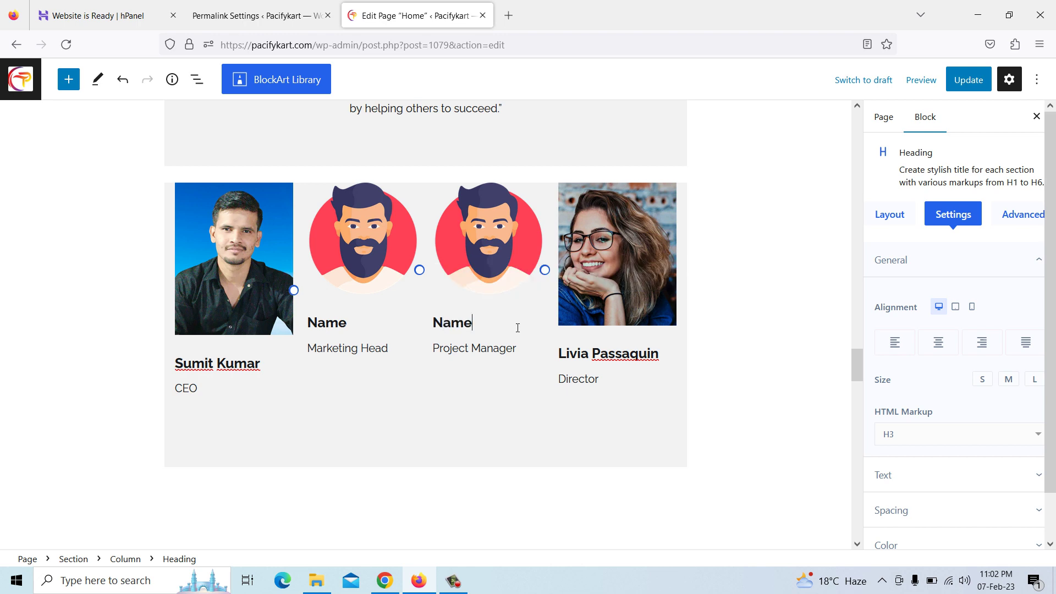
pyautogui.click(590, 222)
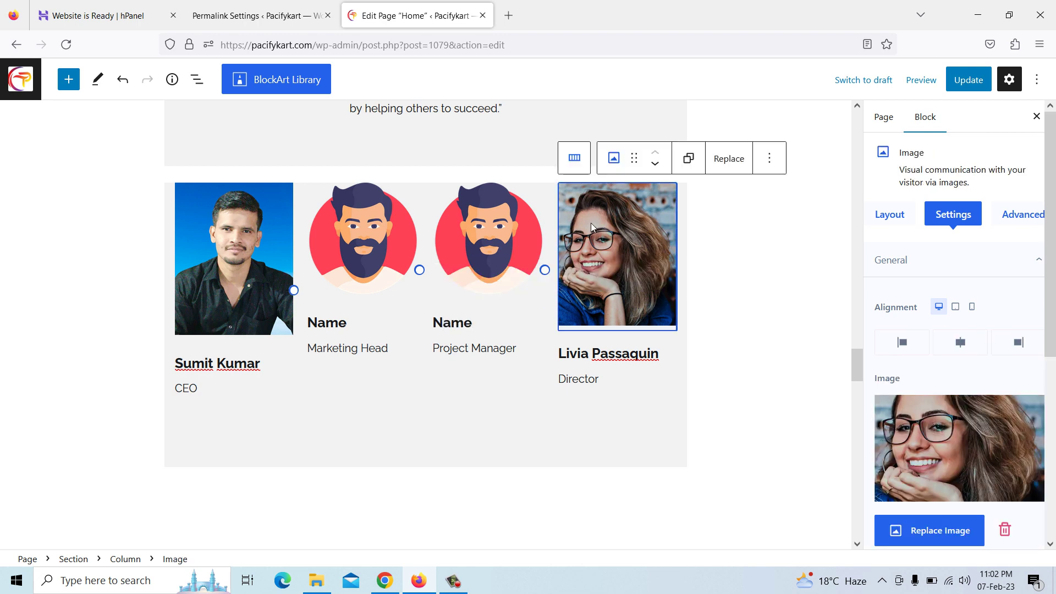
pyautogui.click(938, 538)
pyautogui.click(91, 238)
pyautogui.click(1002, 528)
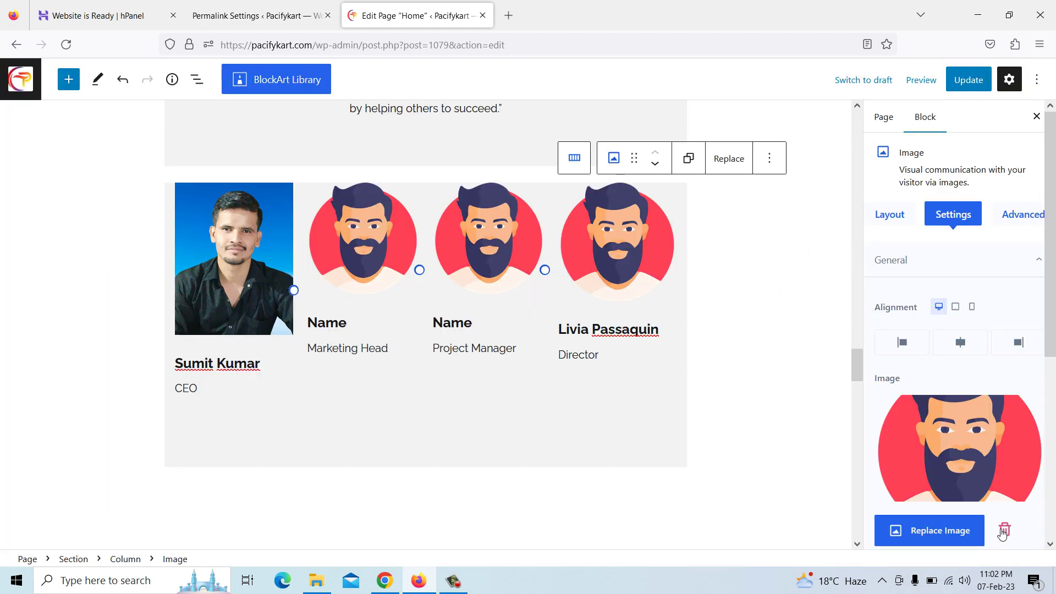
pyautogui.click(581, 332)
pyautogui.moveTo(560, 330); pyautogui.dragTo(658, 337)
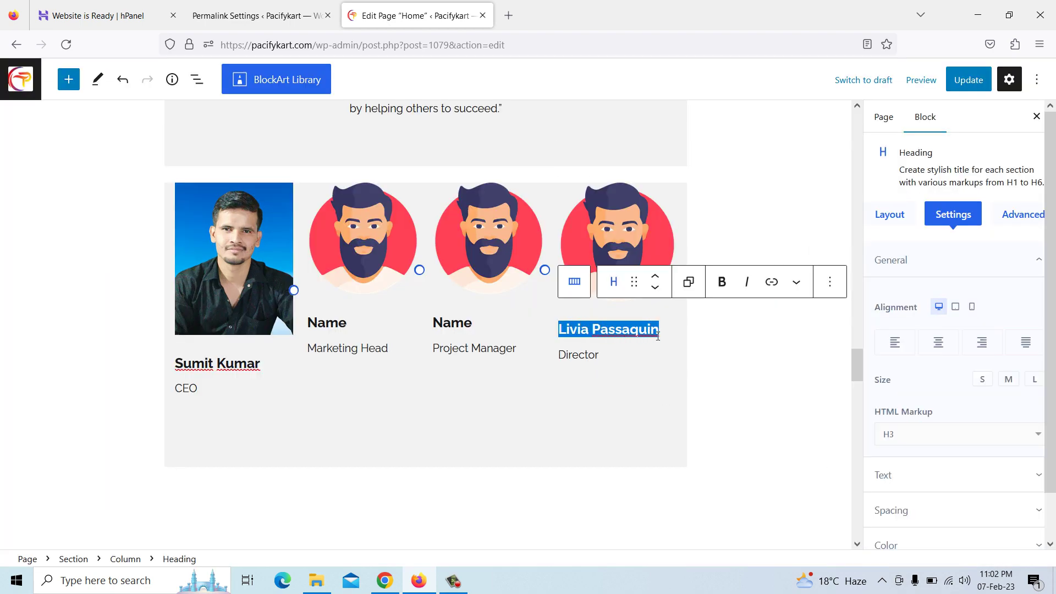
pyautogui.write('Name')
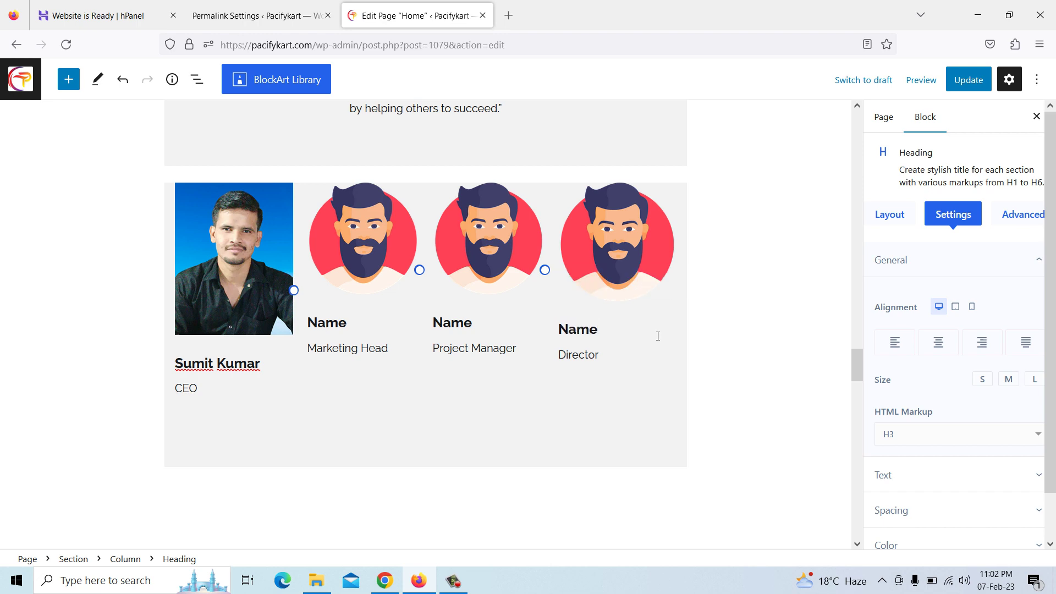
# Copy the Client Reviews intro paragraph from pacifytechnology.com
pyautogui.scroll(-5, 653, 338)
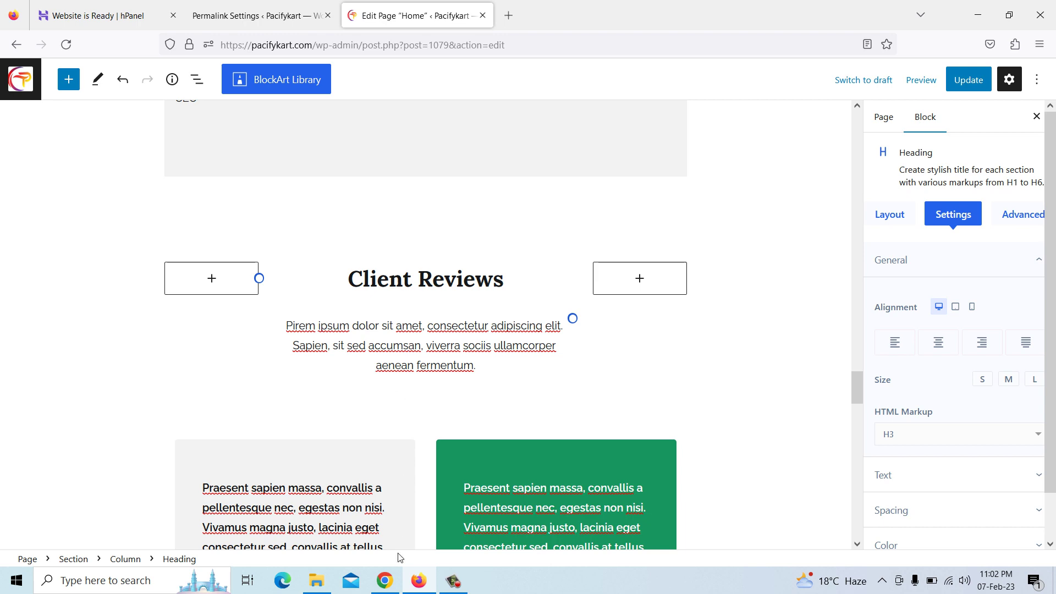
pyautogui.click(385, 581)
pyautogui.scroll(-10, 414, 355)
pyautogui.scroll(-1, 413, 356)
pyautogui.moveTo(296, 290); pyautogui.dragTo(746, 329)
pyautogui.rightClick(747, 336)
pyautogui.click(748, 344)
pyautogui.click(333, 301)
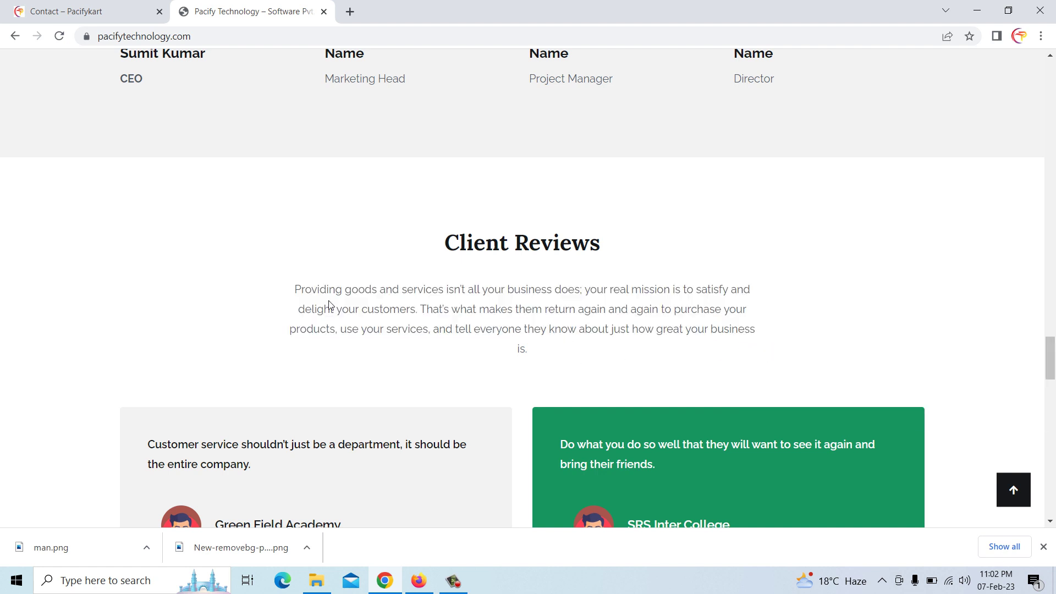
pyautogui.moveTo(295, 290); pyautogui.dragTo(526, 348)
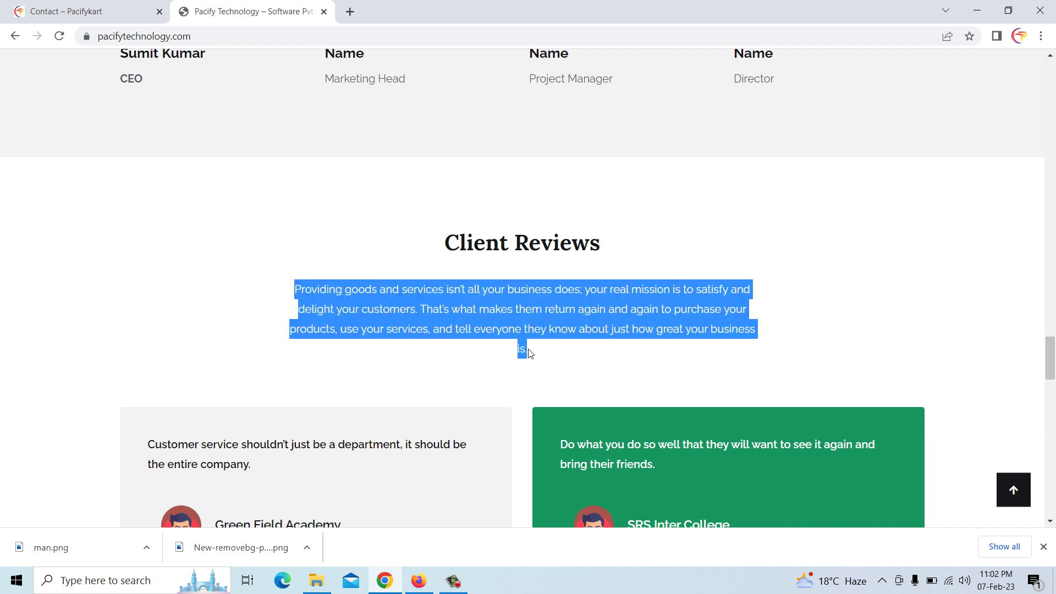
pyautogui.rightClick(526, 349)
pyautogui.click(551, 361)
pyautogui.click(419, 581)
pyautogui.click(375, 341)
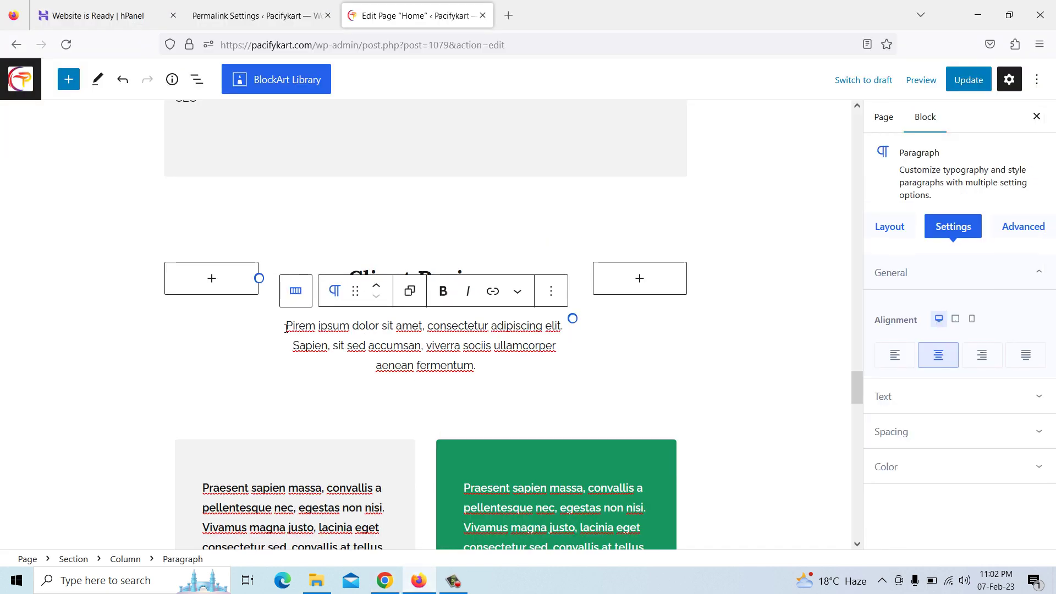
# Paste the copied paragraph about satisfying and delighting customers over the Client Reviews placeholder
pyautogui.moveTo(286, 325); pyautogui.dragTo(337, 341)
pyautogui.moveTo(461, 366); pyautogui.dragTo(483, 371)
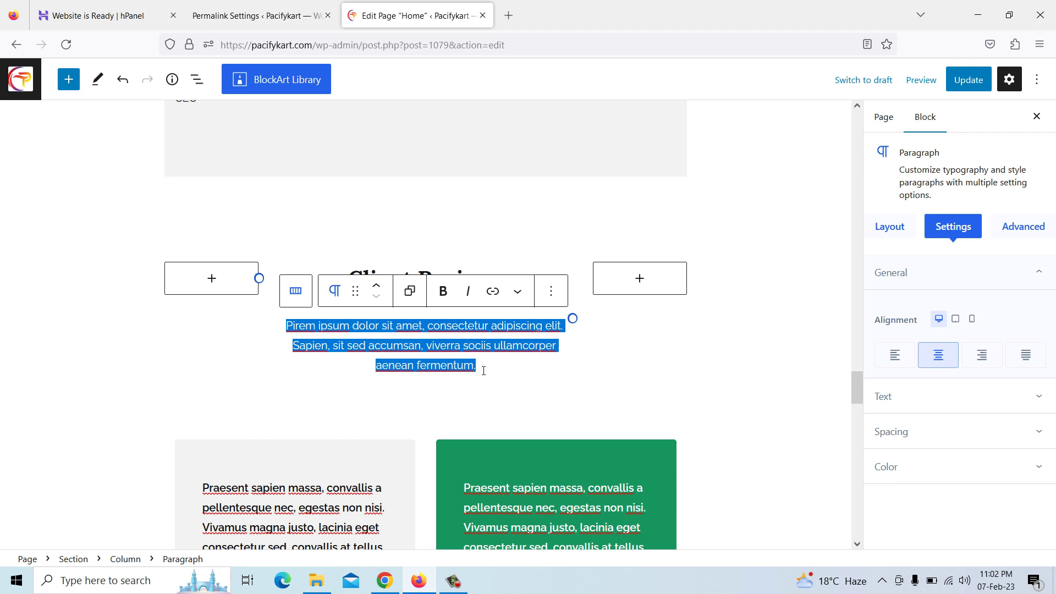
pyautogui.hotkey('ctrl', 'v')
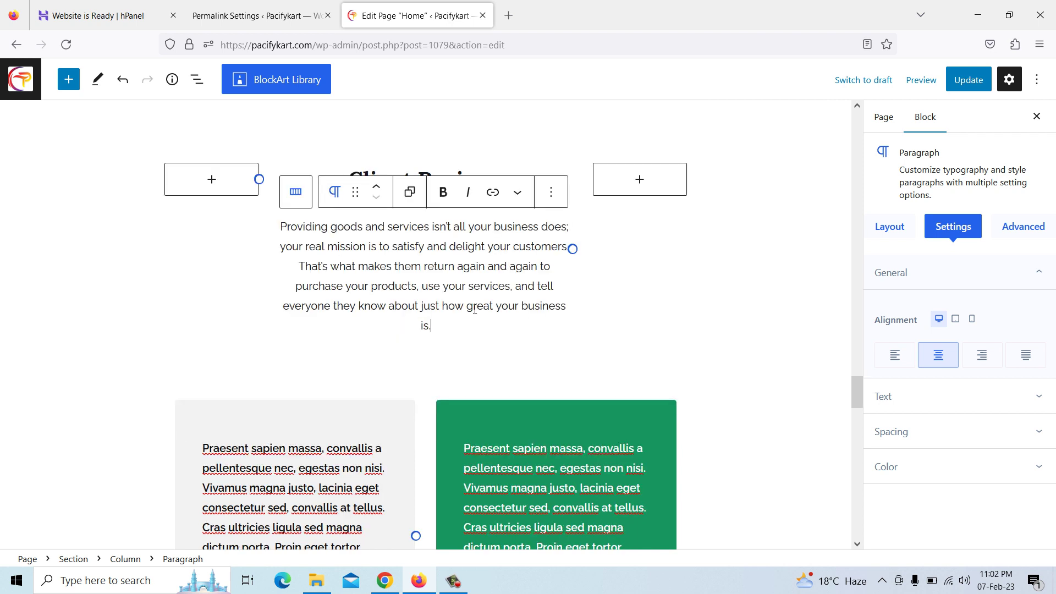
pyautogui.scroll(-3, 475, 309)
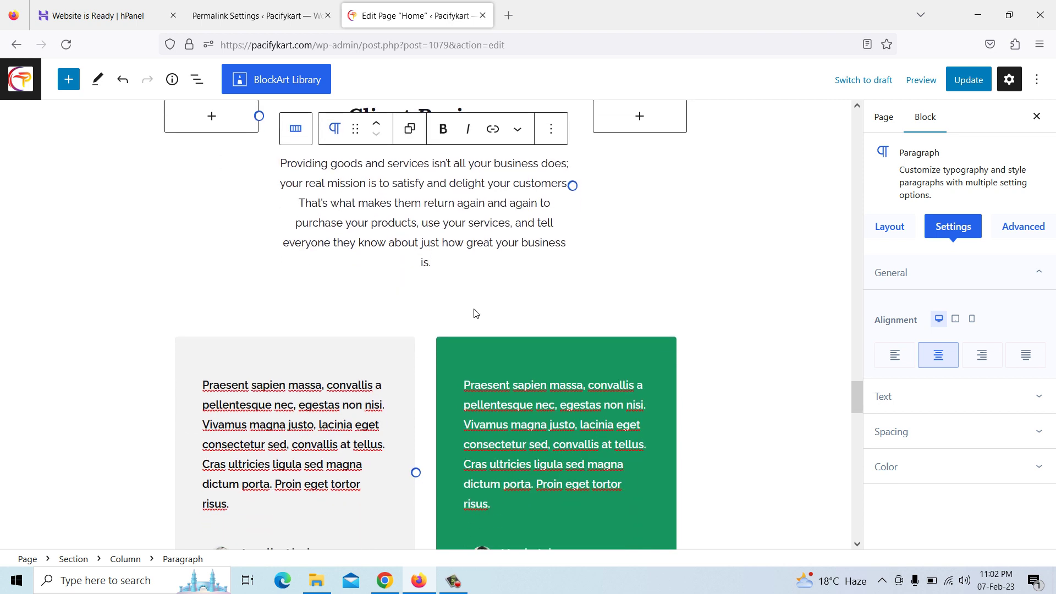
pyautogui.scroll(-2, 318, 265)
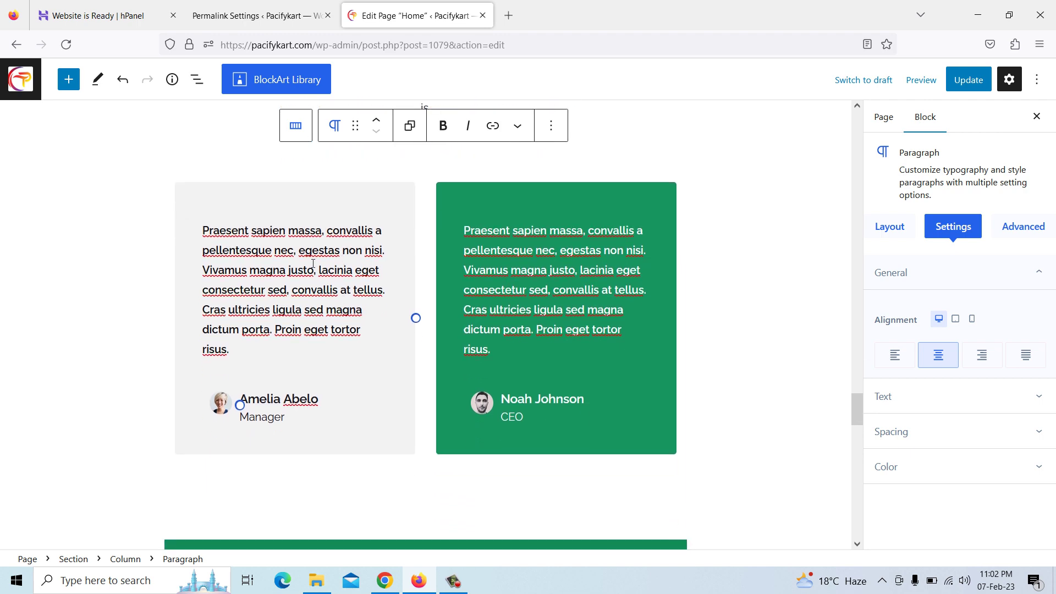
# Copy the first review card's quote from pacifytechnology.com
pyautogui.hotkey('alt', 'Tab')
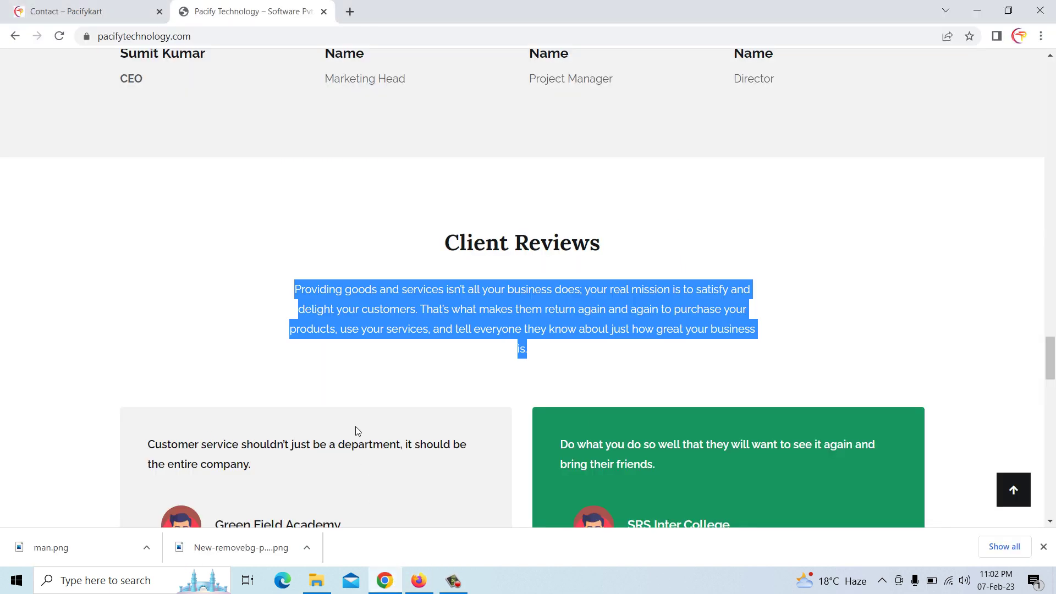
pyautogui.scroll(-2, 360, 465)
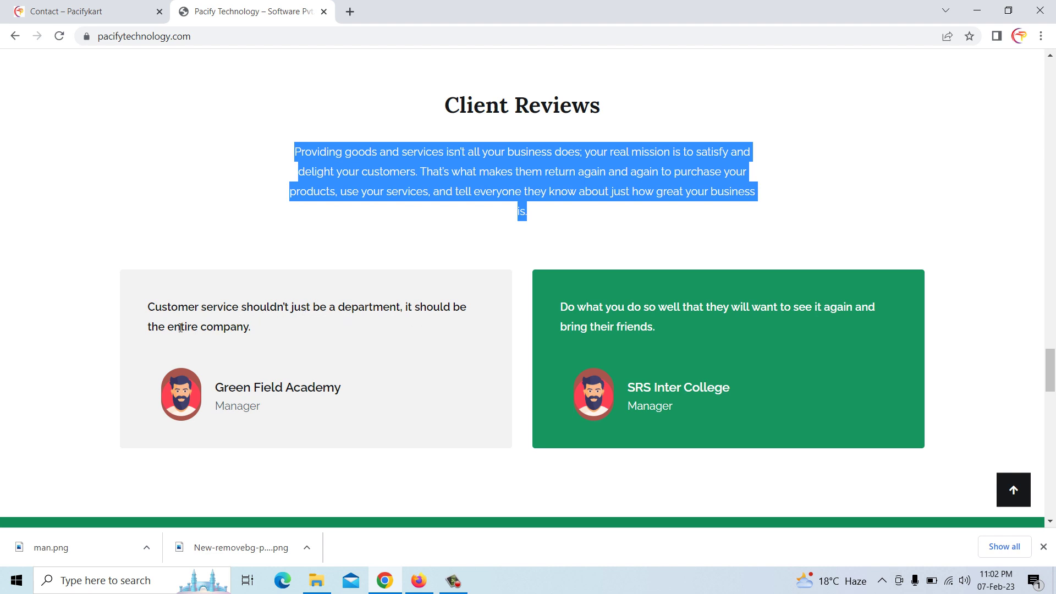
pyautogui.moveTo(150, 307); pyautogui.dragTo(252, 329)
pyautogui.rightClick(240, 333)
pyautogui.click(267, 343)
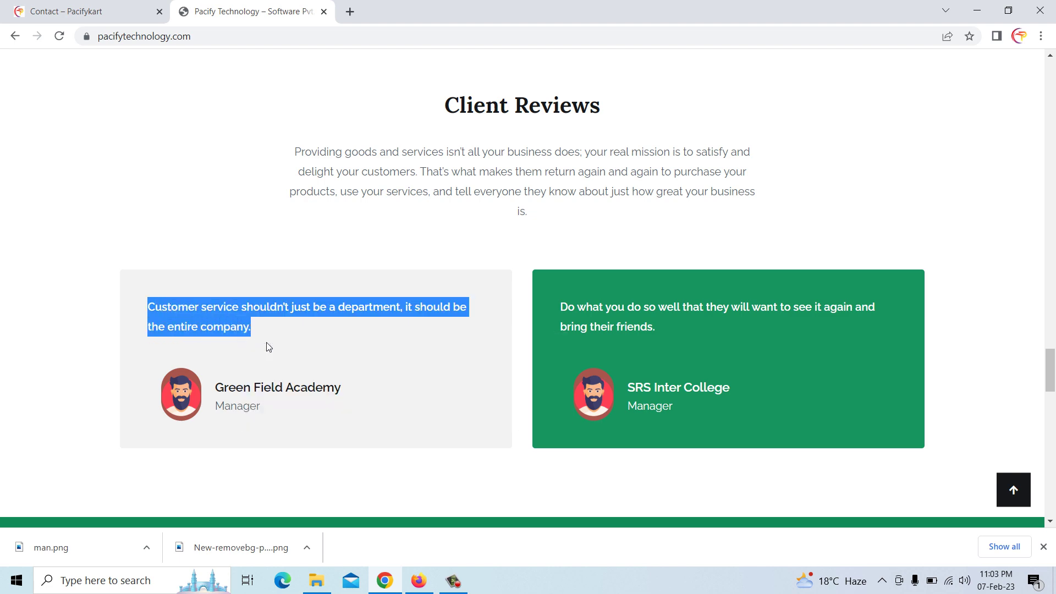
pyautogui.click(419, 579)
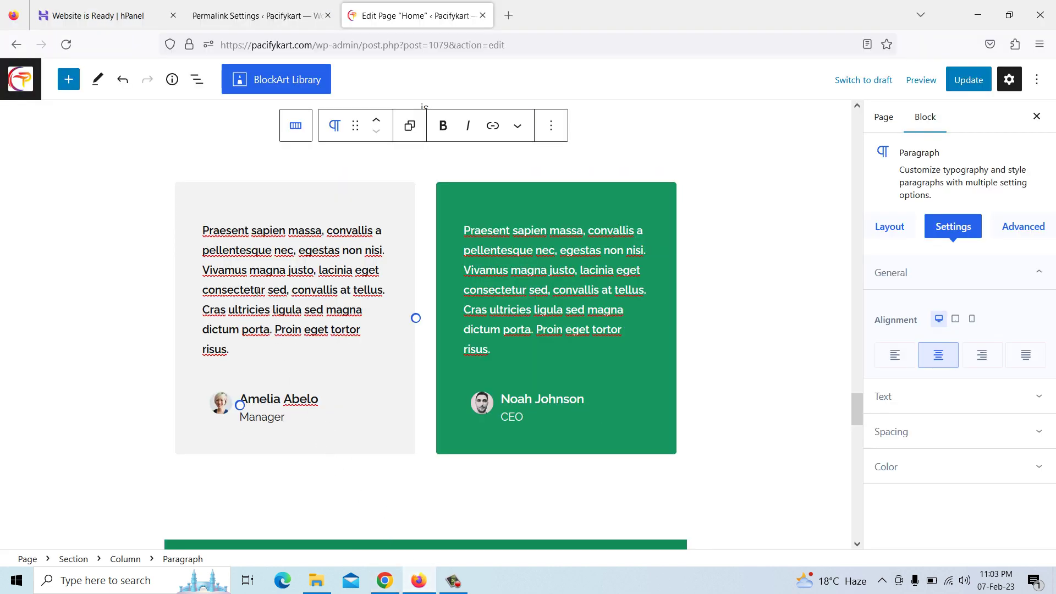
# Paste the customer-service quote into the left review card and retitle it 'Shree Balaji Institute'
pyautogui.click(246, 272)
pyautogui.moveTo(204, 229); pyautogui.dragTo(240, 345)
pyautogui.hotkey('ctrl', 'v')
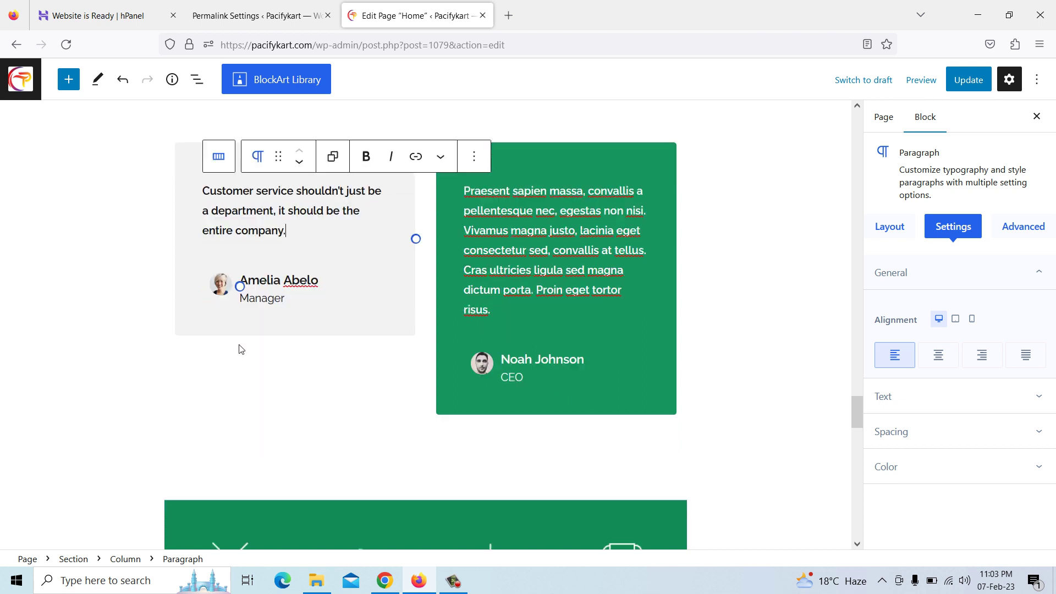
pyautogui.click(259, 281)
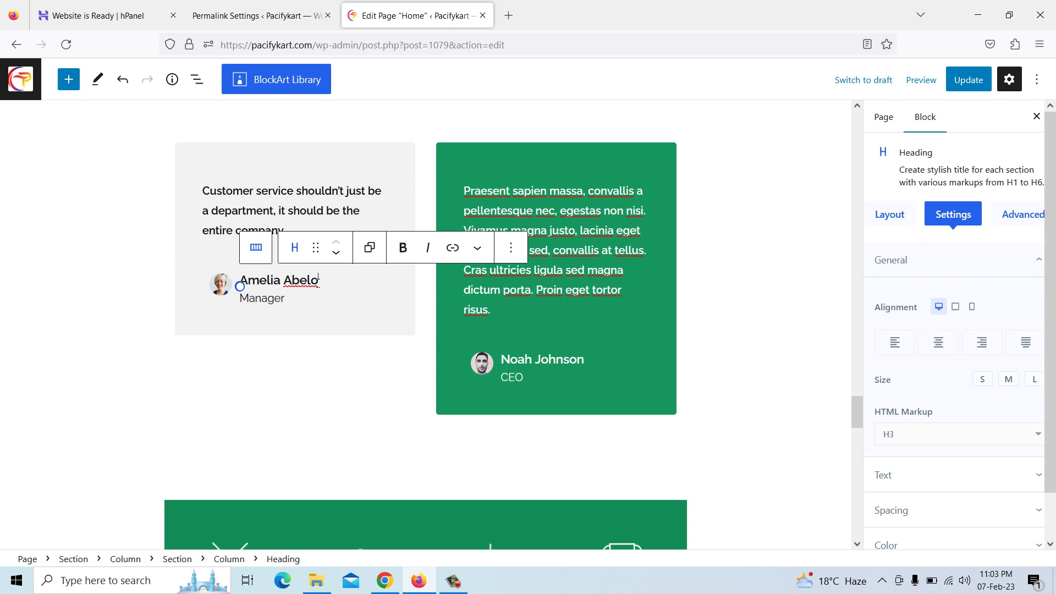
pyautogui.press('BackSpace')
pyautogui.press('BackSpace')
pyautogui.press('BackSpace')
pyautogui.press('BackSpace')
pyautogui.press('BackSpace')
pyautogui.press('BackSpace')
pyautogui.press('BackSpace')
pyautogui.press('BackSpace')
pyautogui.press('BackSpace')
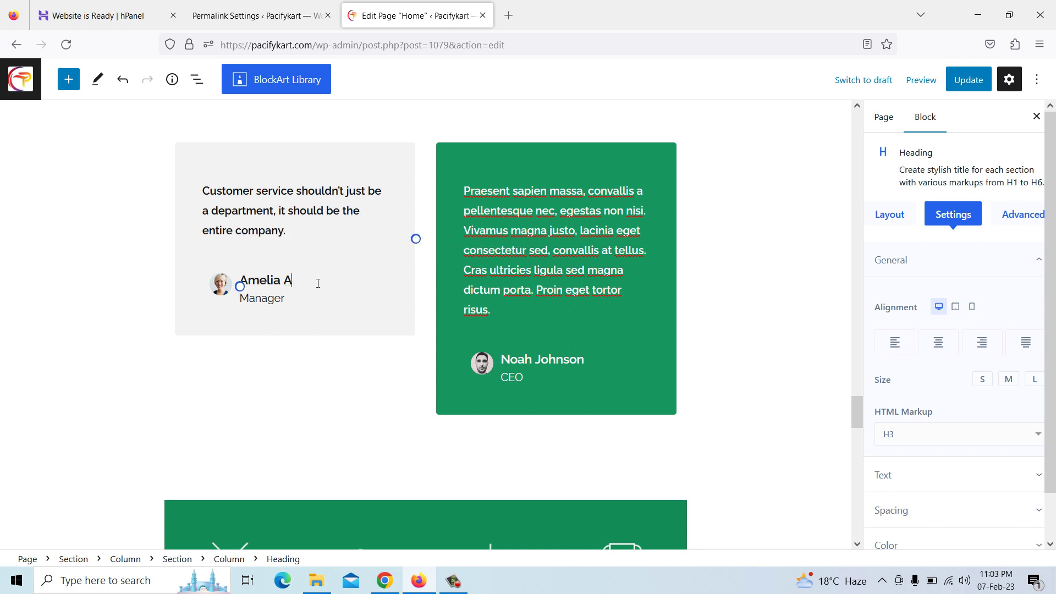
pyautogui.press('BackSpace')
pyautogui.press('BackSpace')
pyautogui.press('BackSpace')
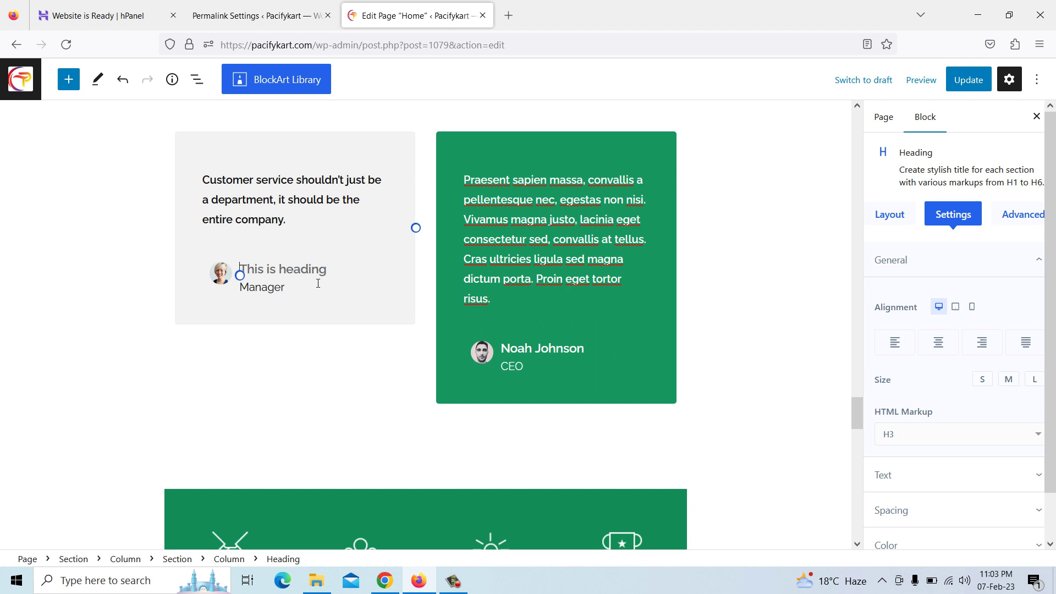
pyautogui.write('S')
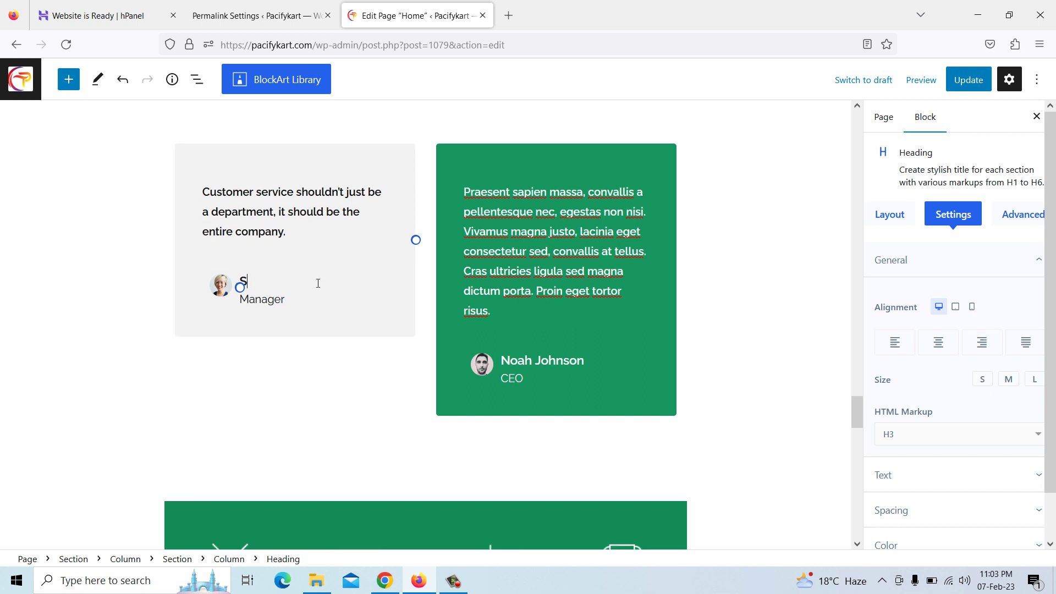
pyautogui.write('hree Balaji Institute')
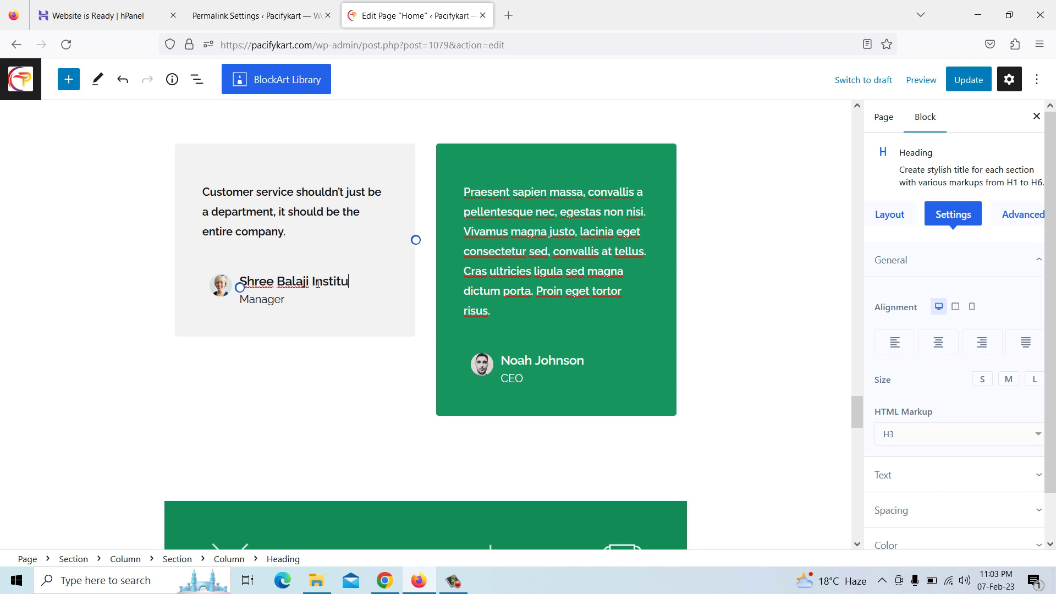
# Replace the left testimonial's avatar with the bearded cartoon man image
pyautogui.click(228, 288)
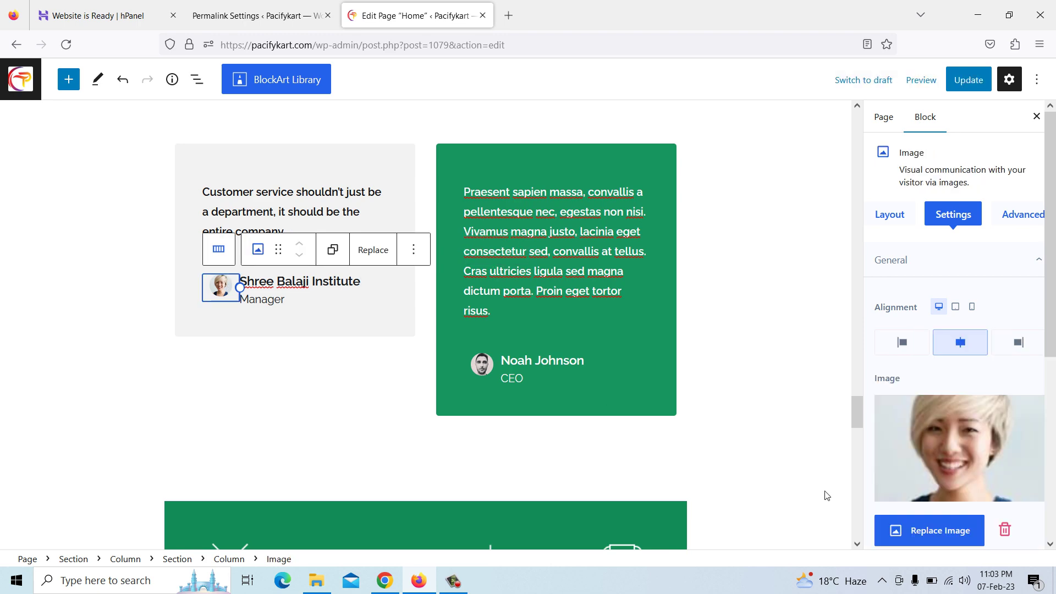
pyautogui.click(936, 533)
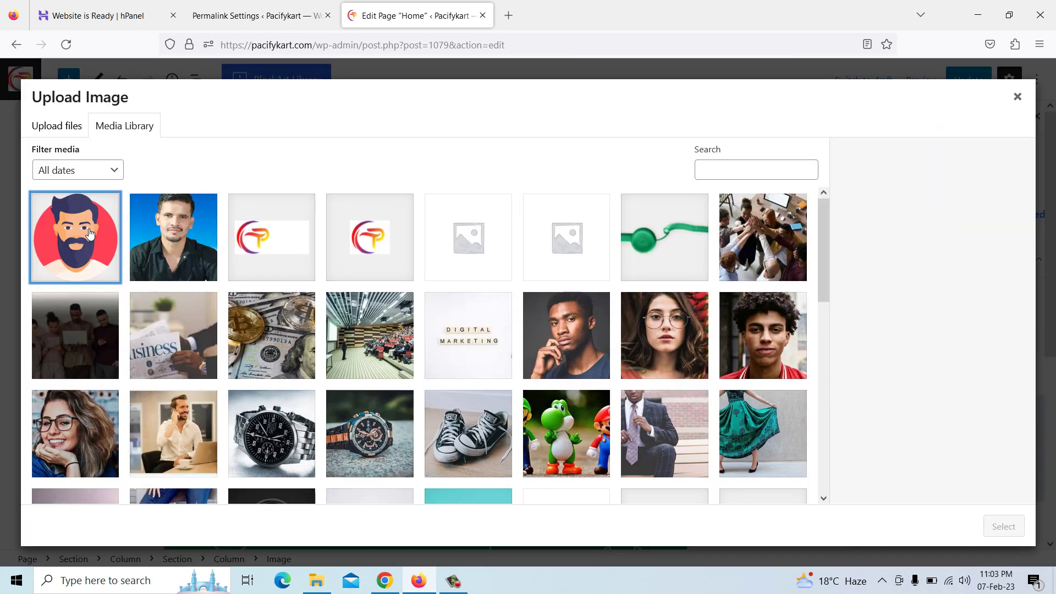
pyautogui.click(88, 233)
pyautogui.click(1001, 526)
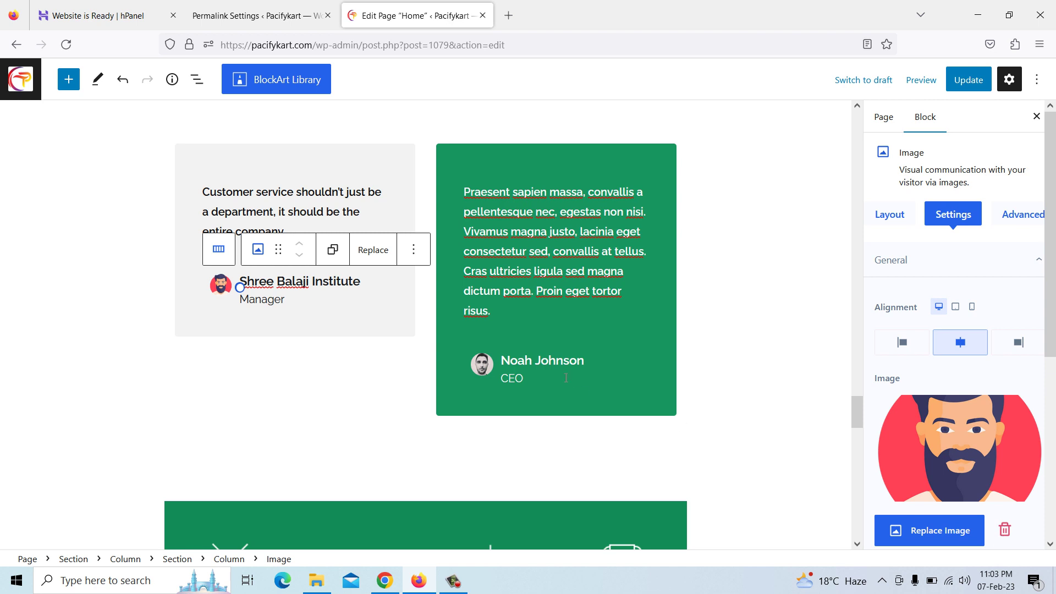
# Copy the second review's text from the Pacify Technology site
pyautogui.click(490, 274)
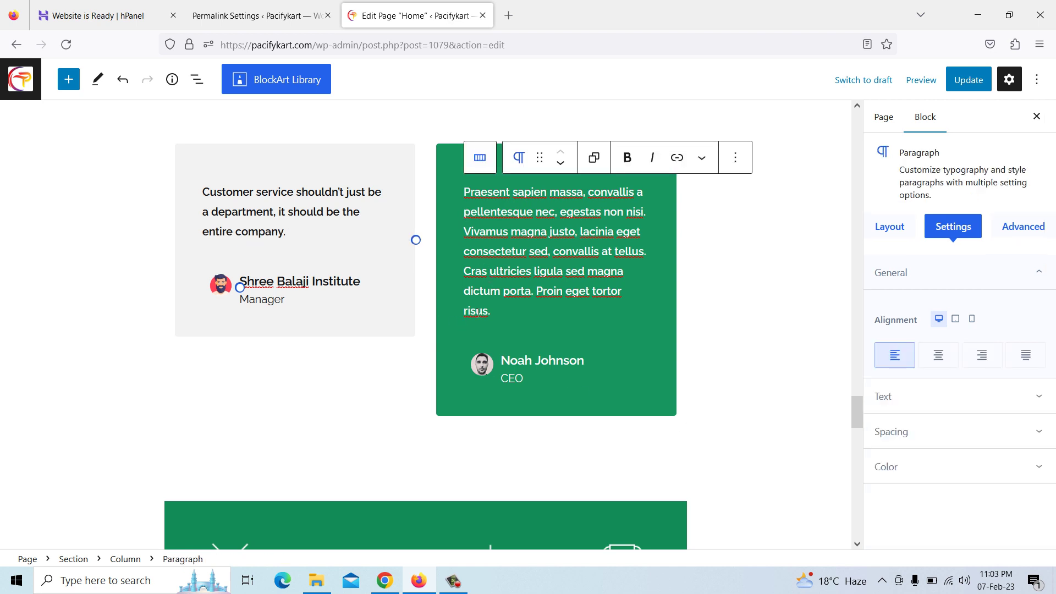
pyautogui.click(385, 580)
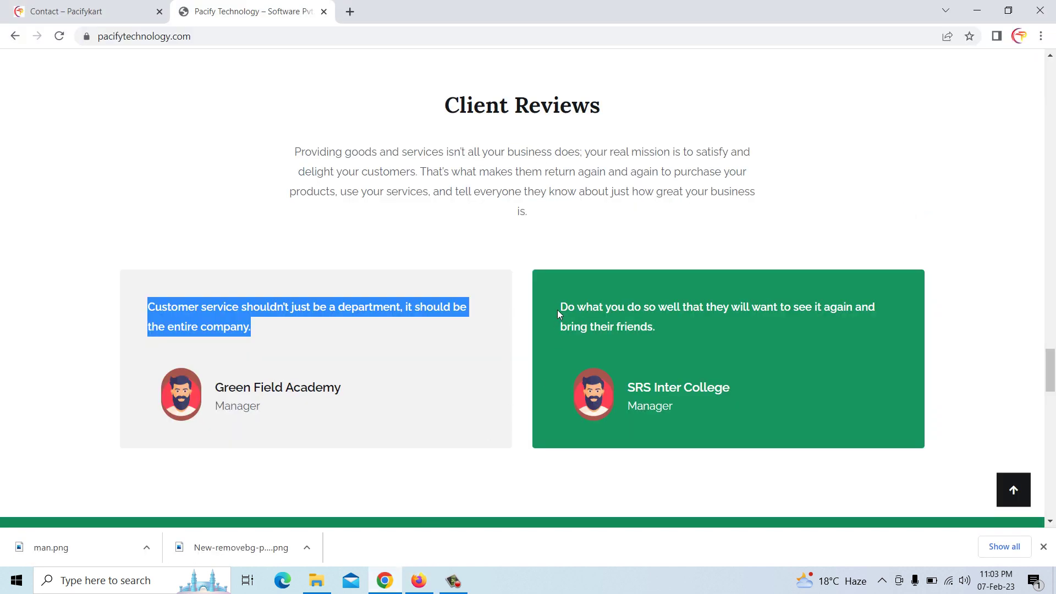
pyautogui.moveTo(559, 309); pyautogui.dragTo(604, 320)
pyautogui.rightClick(655, 328)
pyautogui.click(669, 341)
pyautogui.click(418, 580)
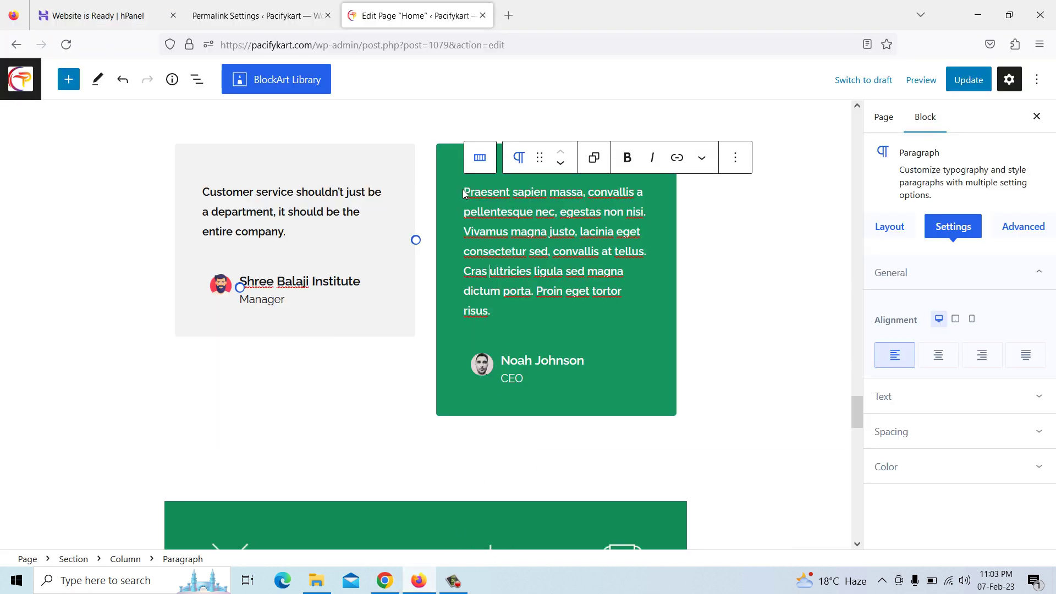
# Paste the 'Do what you do so well…' quote into the green card and rename Noah Johnson to 'Pacify Technology'
pyautogui.moveTo(465, 192); pyautogui.dragTo(504, 314)
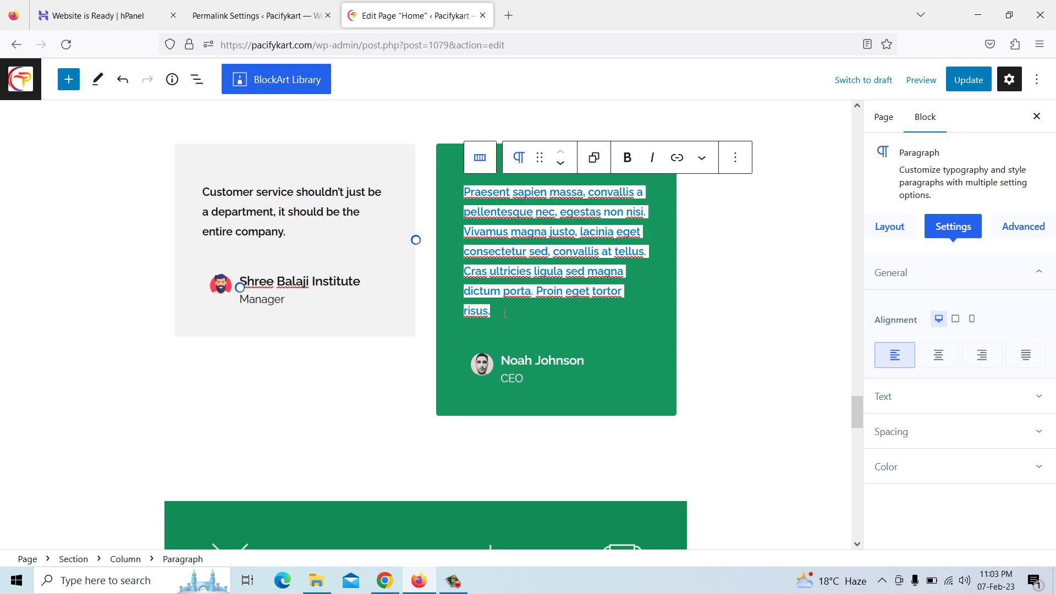
pyautogui.hotkey('ctrl', 'v')
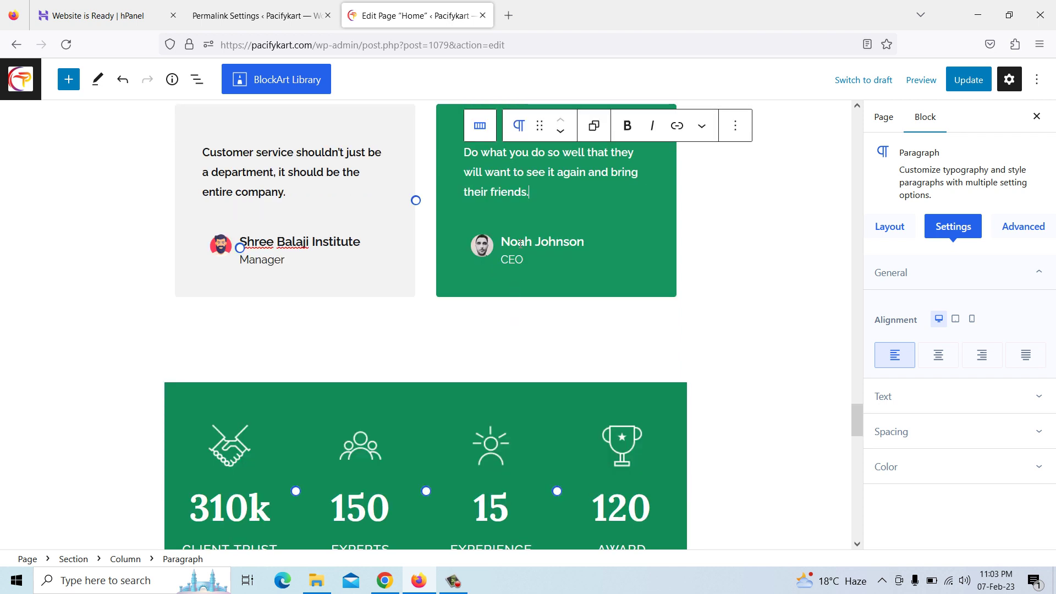
pyautogui.click(518, 244)
pyautogui.moveTo(503, 244); pyautogui.dragTo(584, 245)
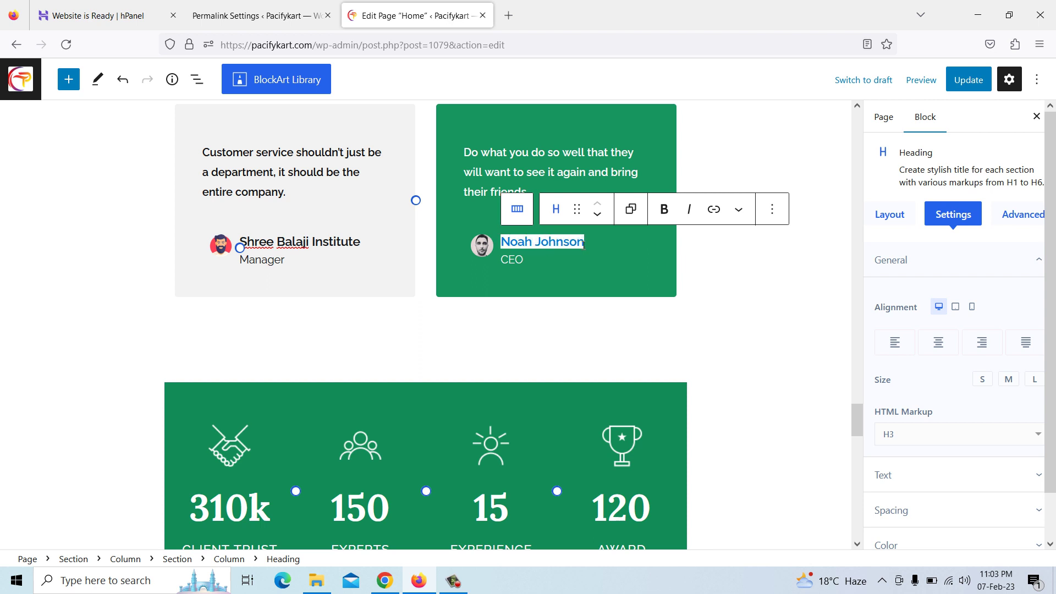
pyautogui.write('Pa')
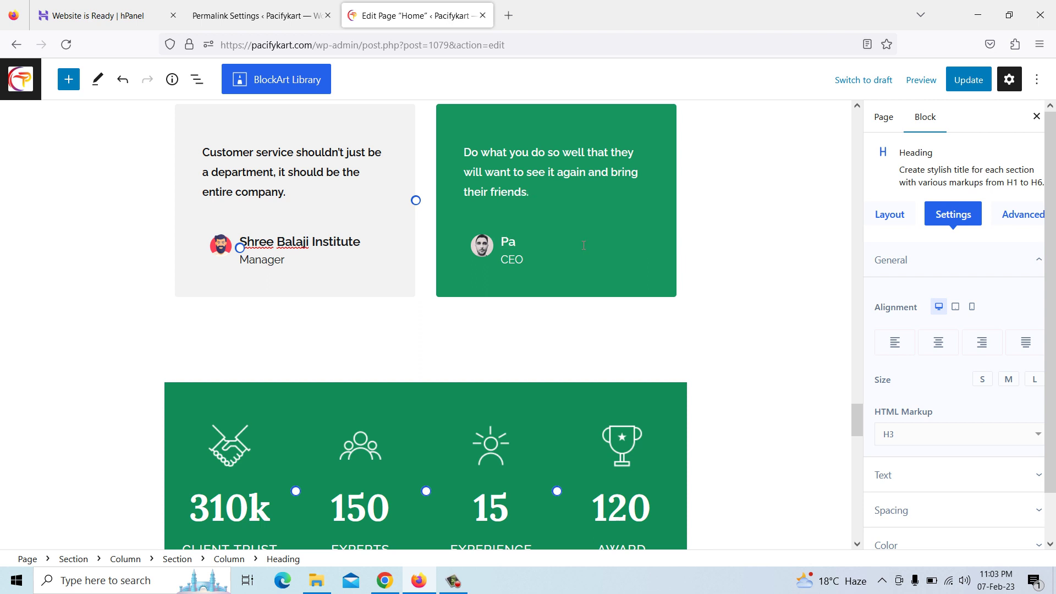
pyautogui.write('cify Technology')
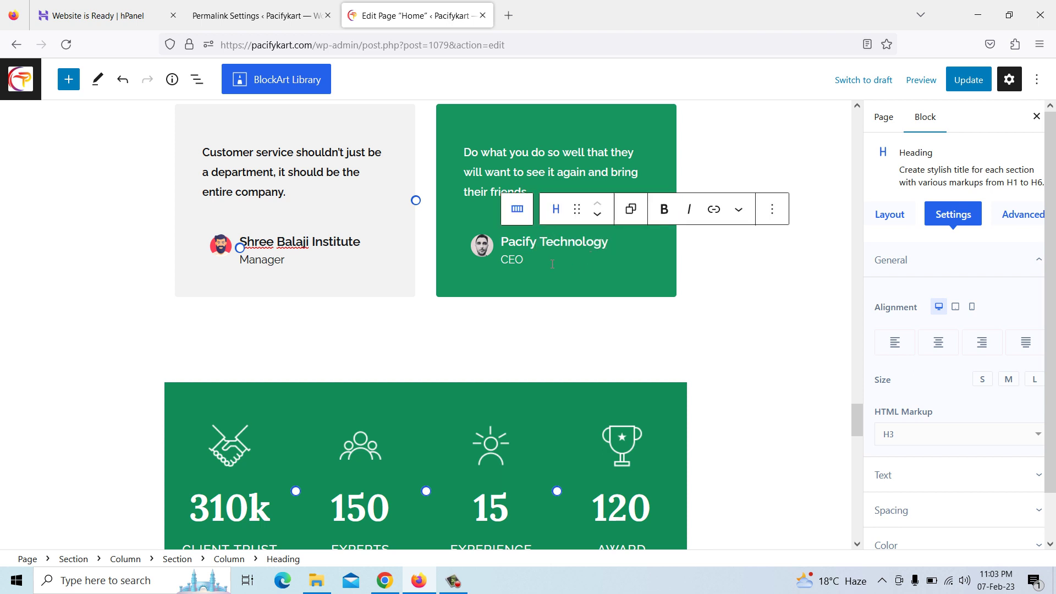
# Set the green testimonial's avatar to the bearded cartoon man image (man.png)
pyautogui.click(484, 250)
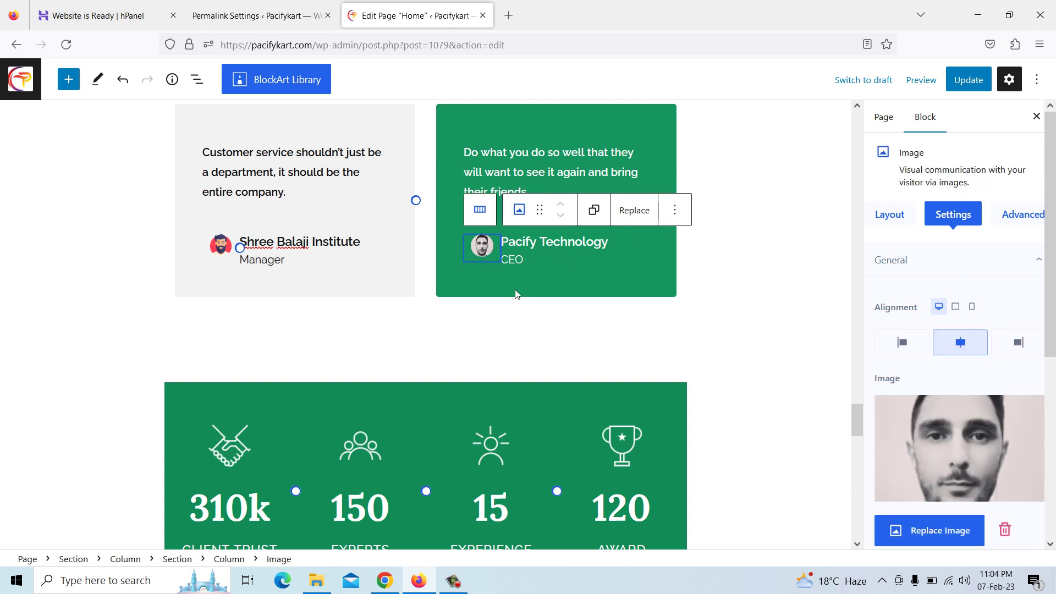
pyautogui.click(927, 530)
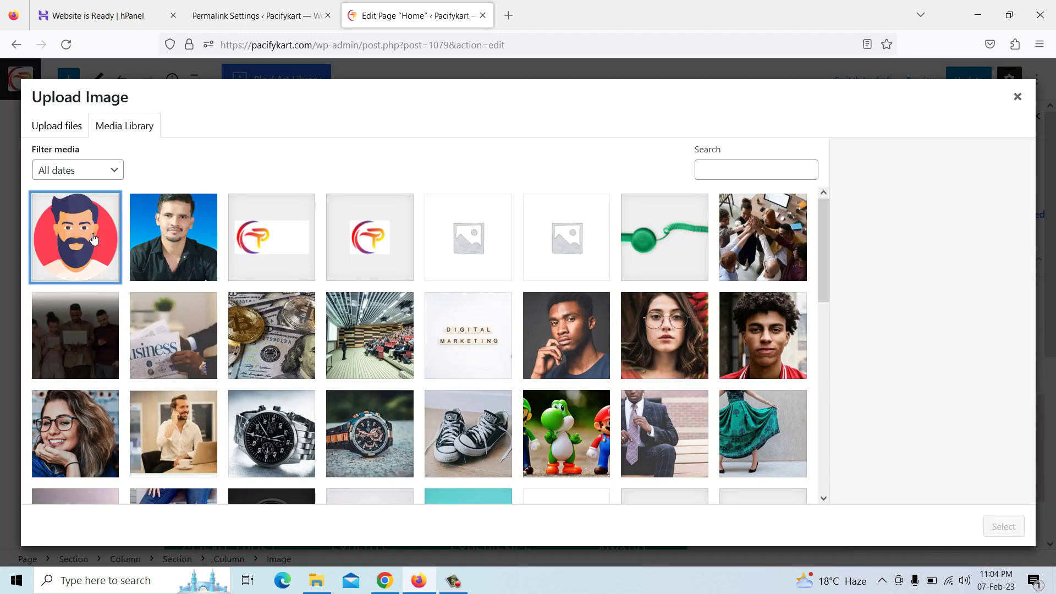
pyautogui.click(94, 241)
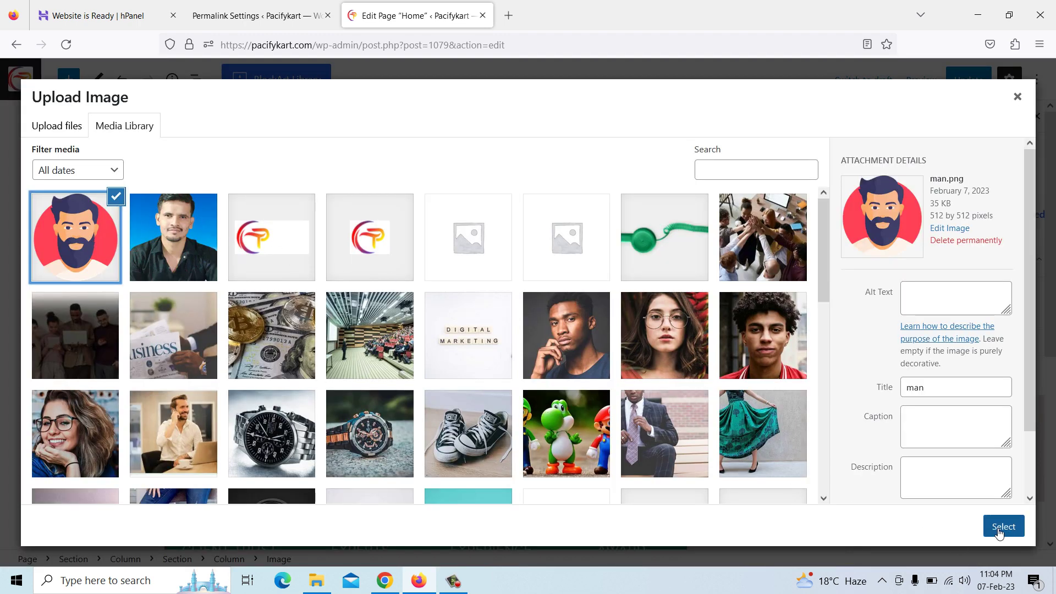
pyautogui.click(749, 361)
pyautogui.click(1003, 526)
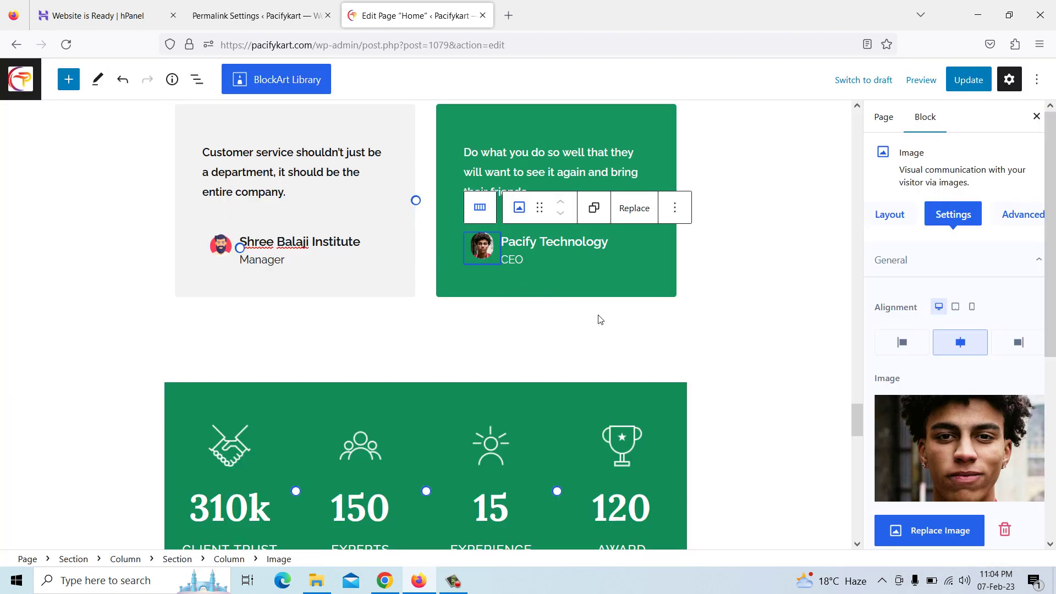
pyautogui.click(947, 535)
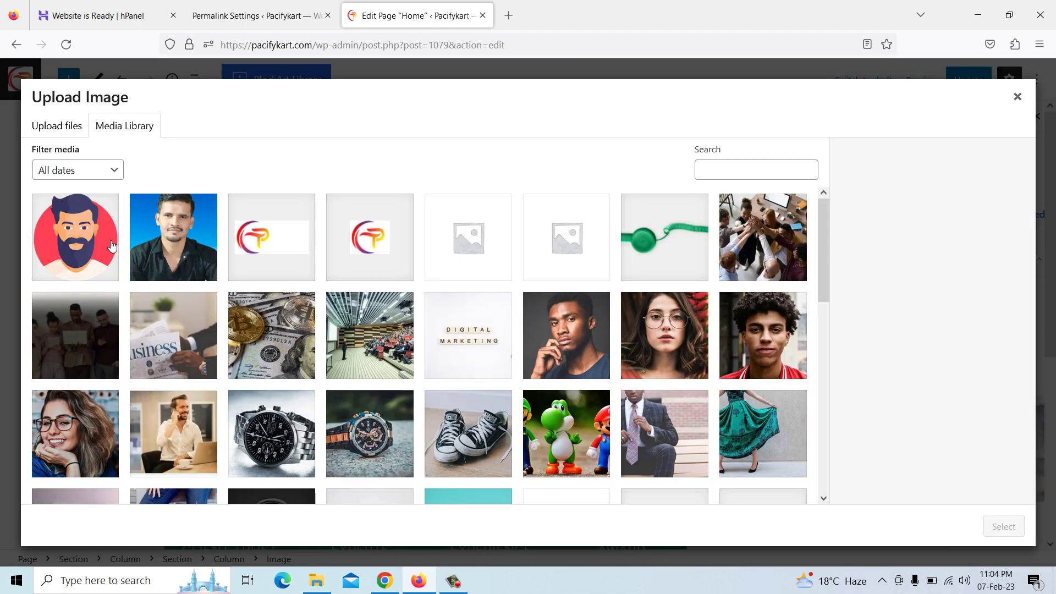
pyautogui.click(95, 242)
pyautogui.click(1003, 528)
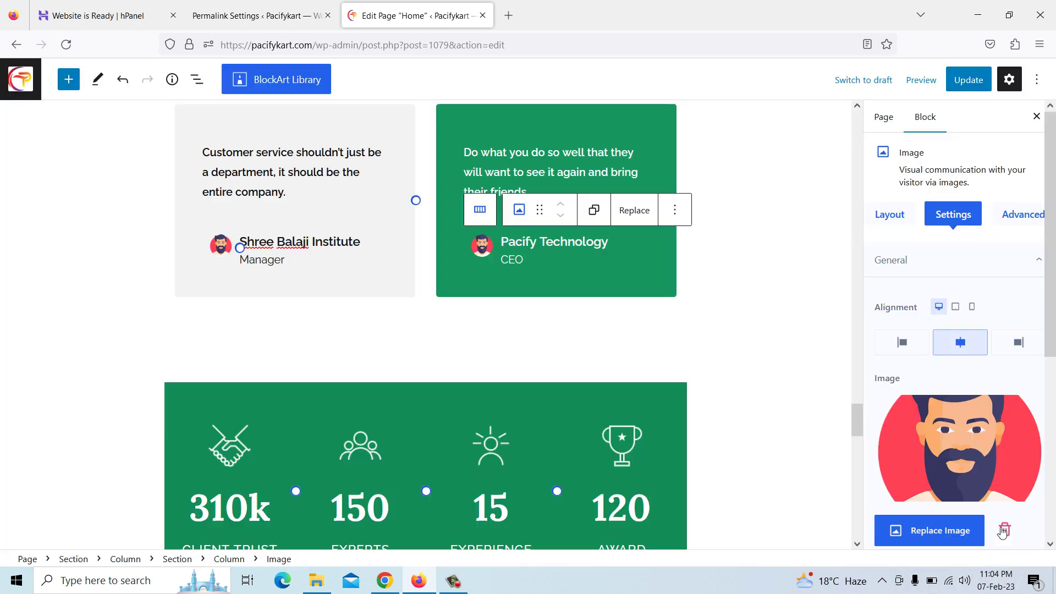
pyautogui.click(683, 332)
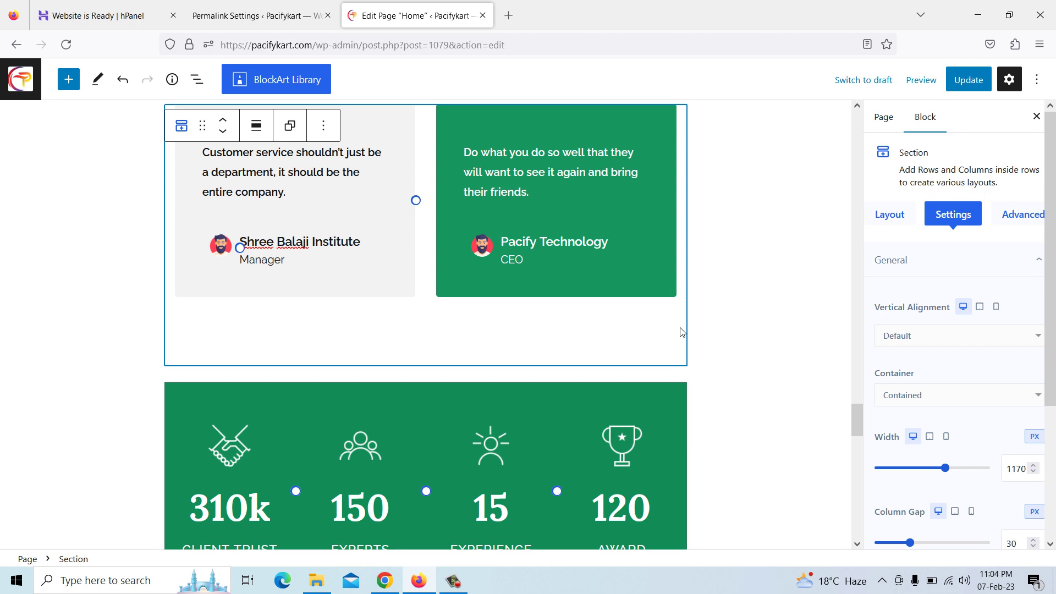
pyautogui.scroll(-8, 489, 297)
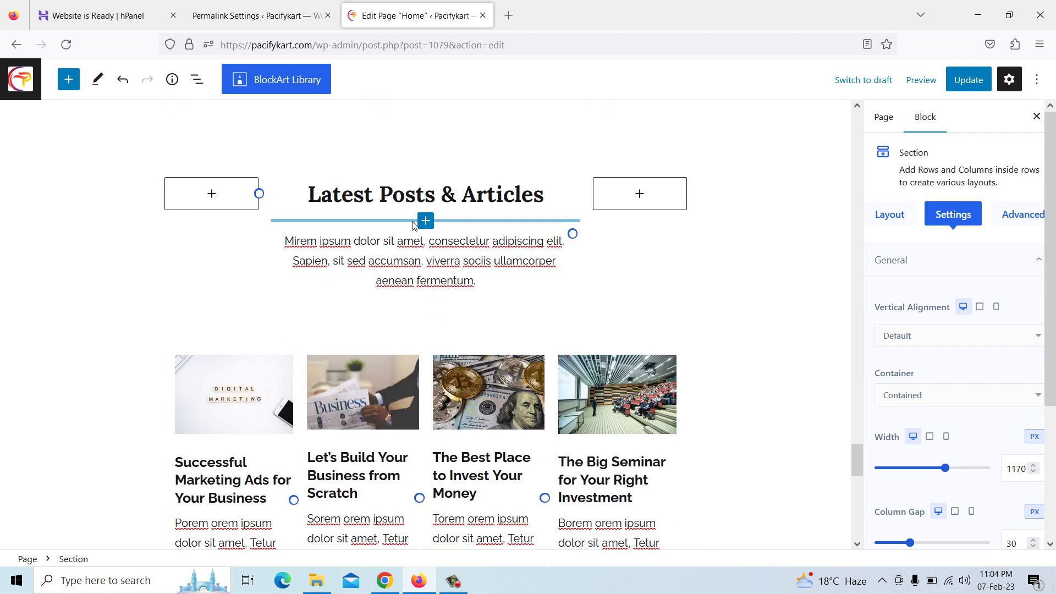
pyautogui.scroll(-2, 478, 248)
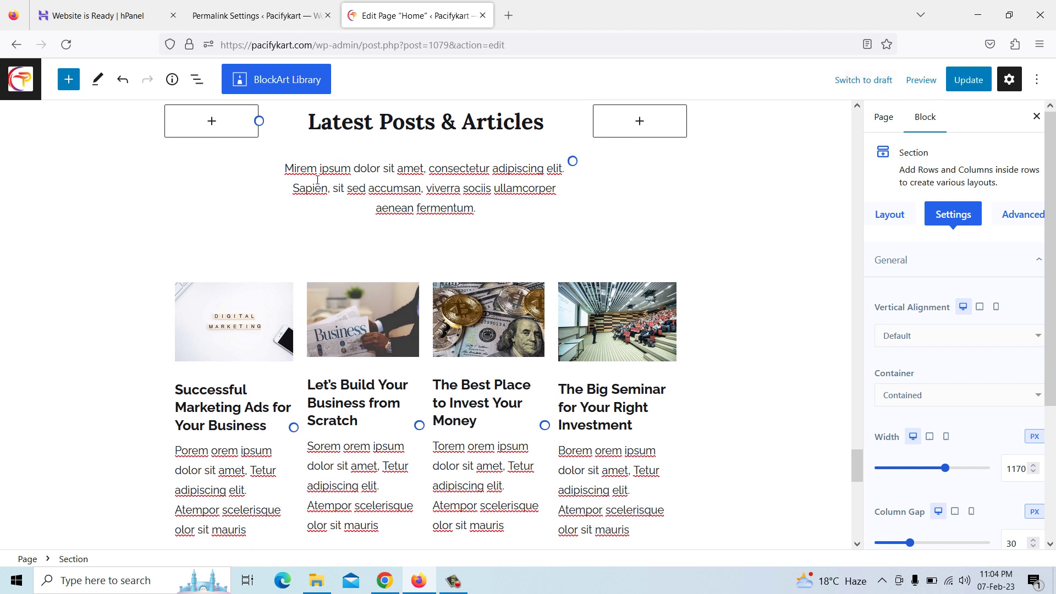
# Copy the 'Knowledge if shared timely…' subtitle from pacifytechnology.com over the Latest Posts intro placeholder
pyautogui.click(385, 581)
pyautogui.scroll(-12, 446, 405)
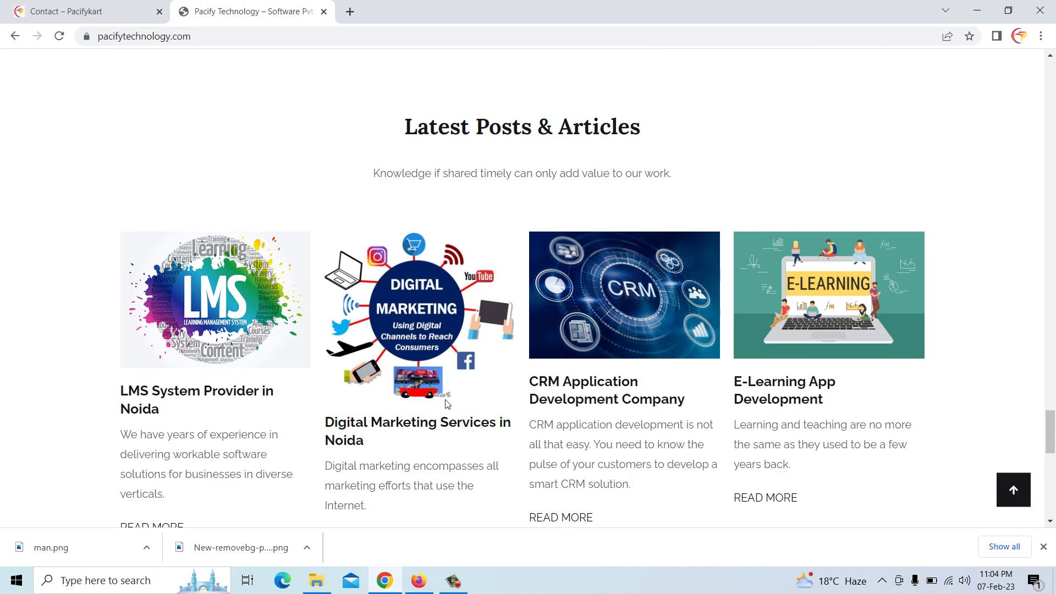
pyautogui.scroll(1, 447, 404)
pyautogui.scroll(3, 446, 404)
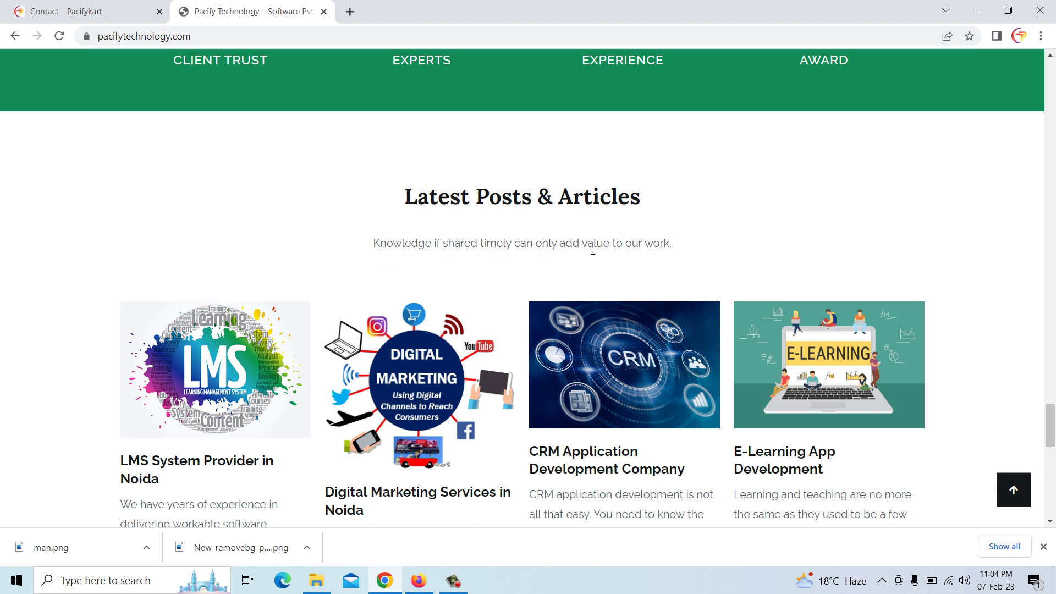
pyautogui.moveTo(376, 243); pyautogui.dragTo(718, 249)
pyautogui.rightClick(654, 251)
pyautogui.click(678, 259)
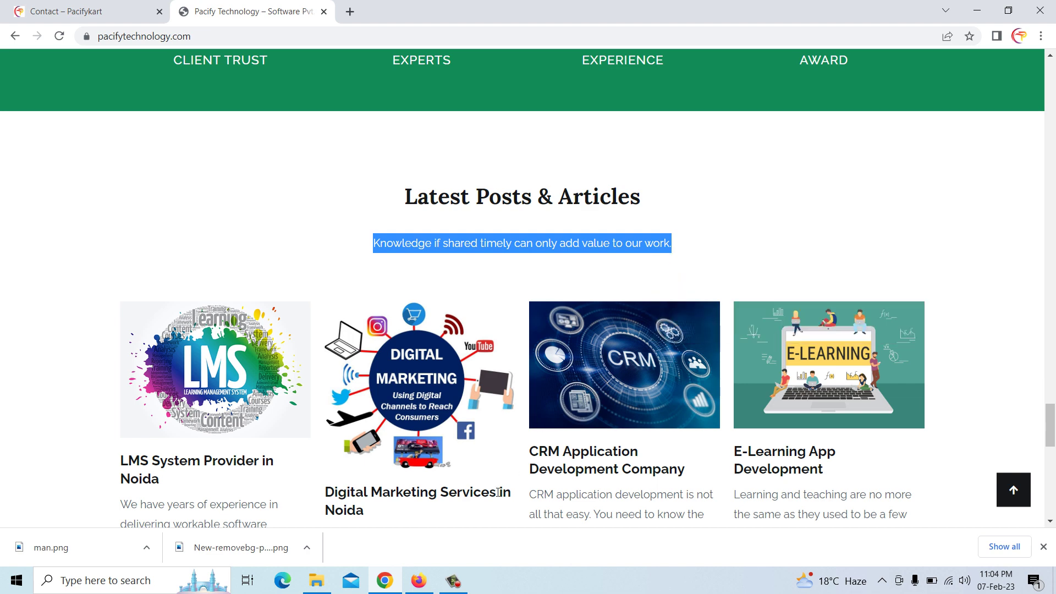
pyautogui.click(421, 581)
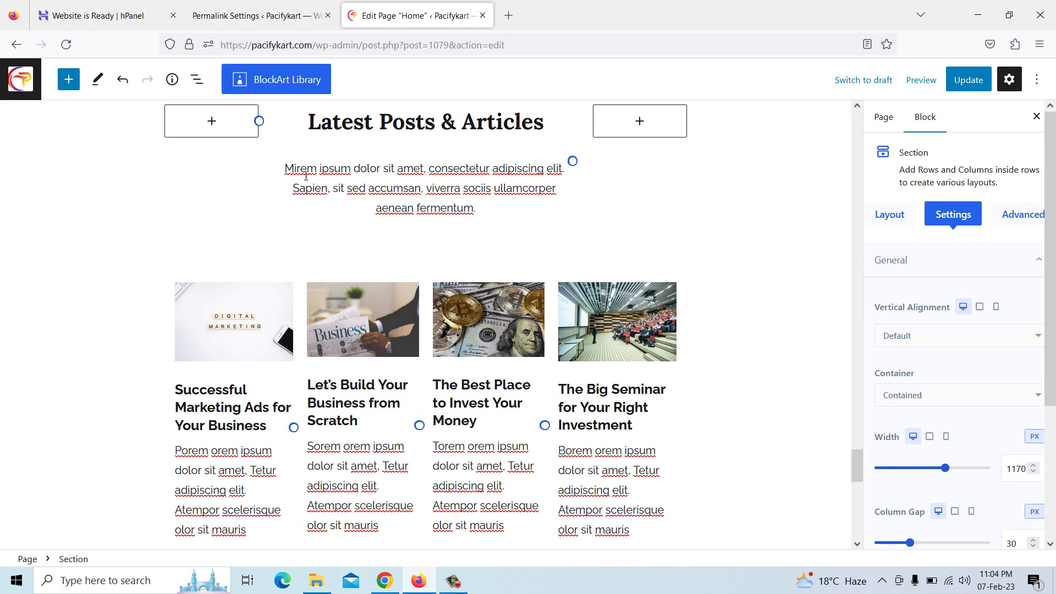
pyautogui.moveTo(285, 168); pyautogui.dragTo(487, 212)
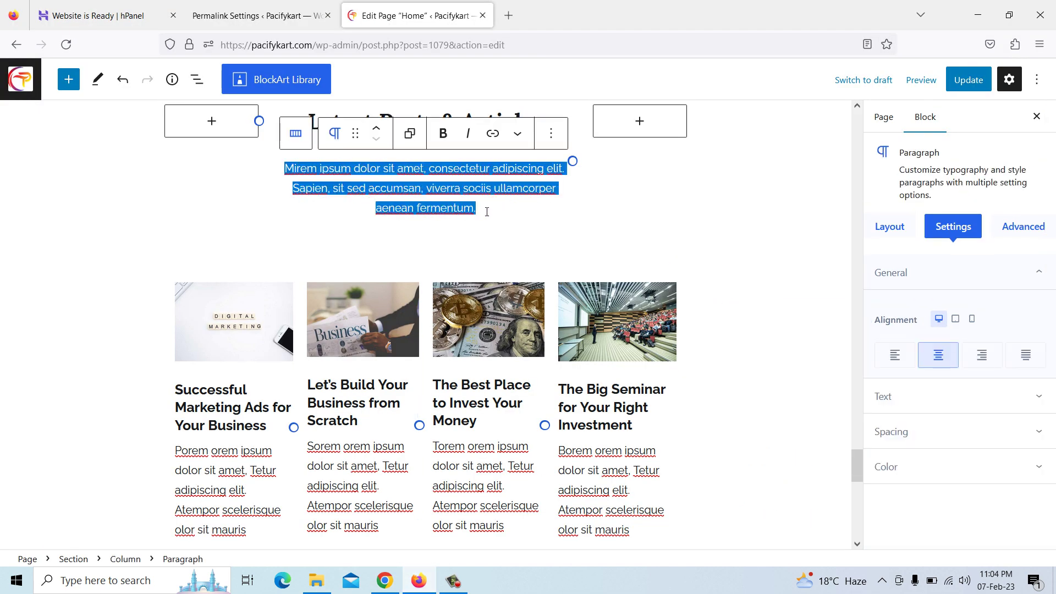
pyautogui.hotkey('ctrl', 'v')
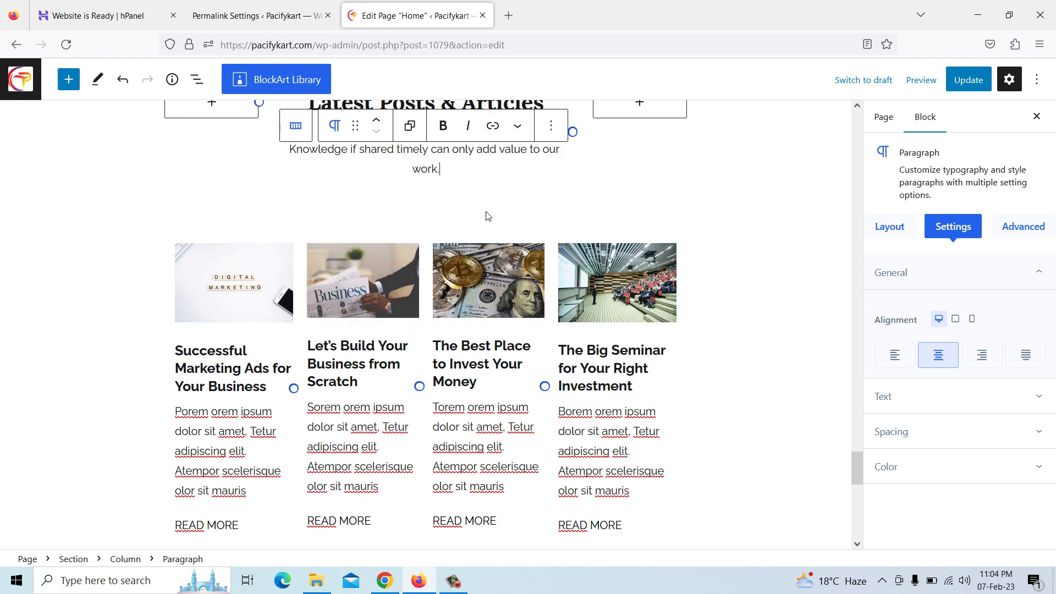
pyautogui.scroll(-3, 487, 218)
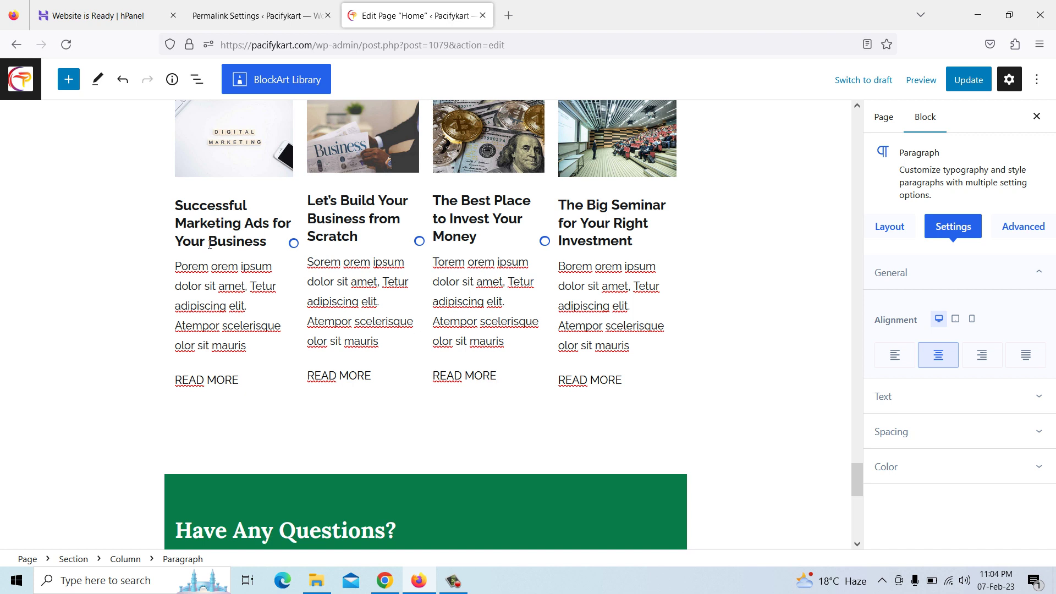
# Copy the Pacify Web Developer description paragraph under Have Any Questions? on pacifytechnology.com
pyautogui.scroll(2, 249, 246)
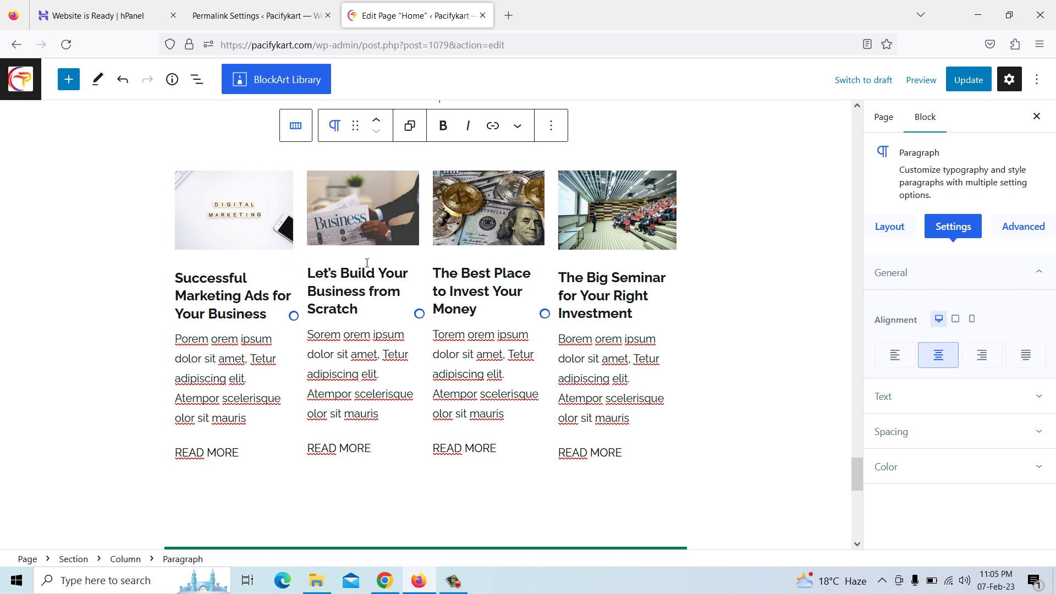
pyautogui.scroll(-3, 361, 374)
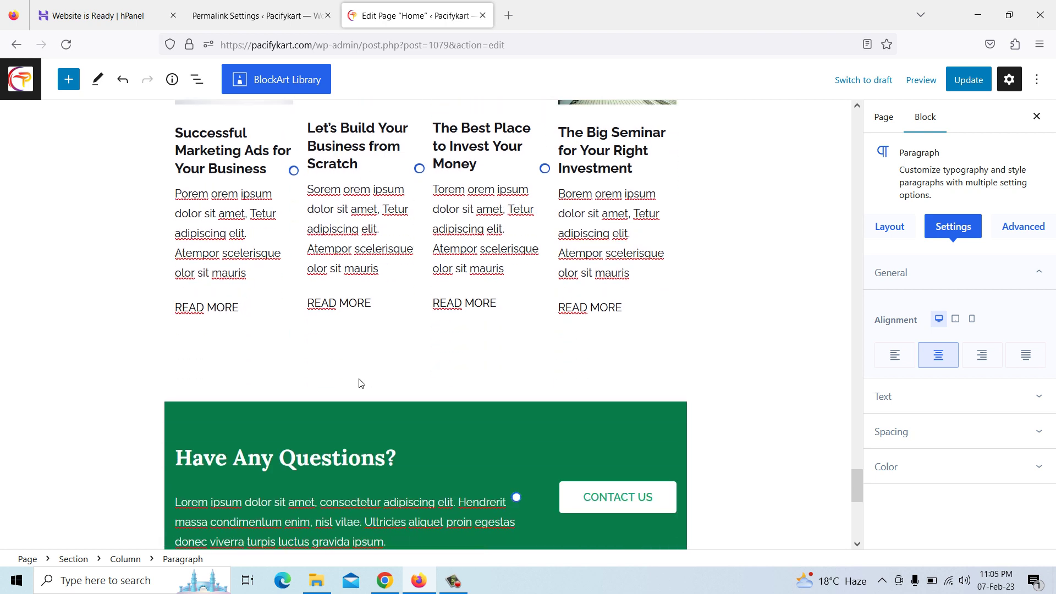
pyautogui.scroll(-2, 361, 384)
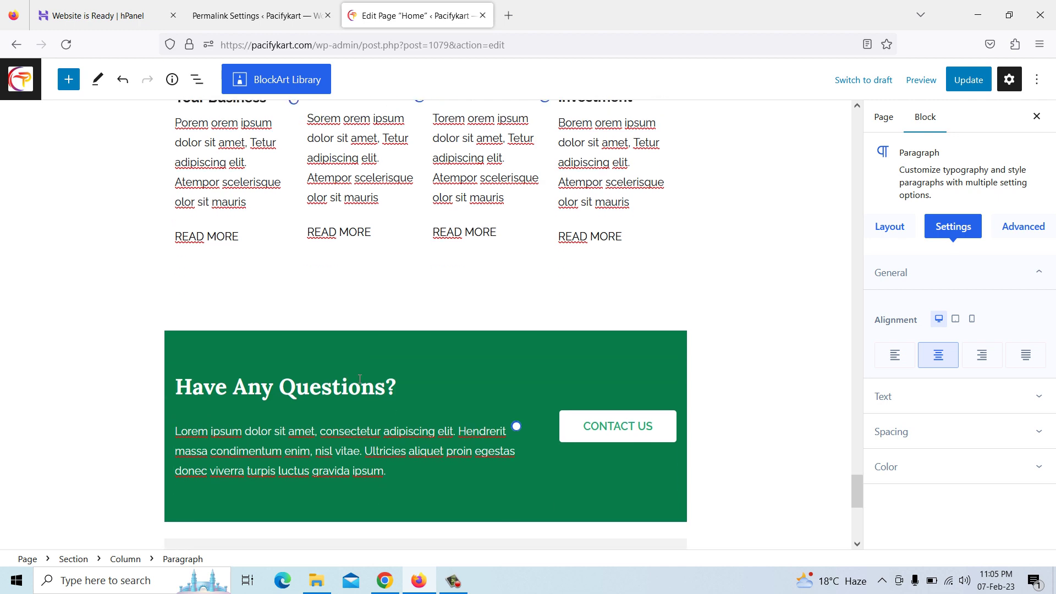
pyautogui.scroll(3, 353, 307)
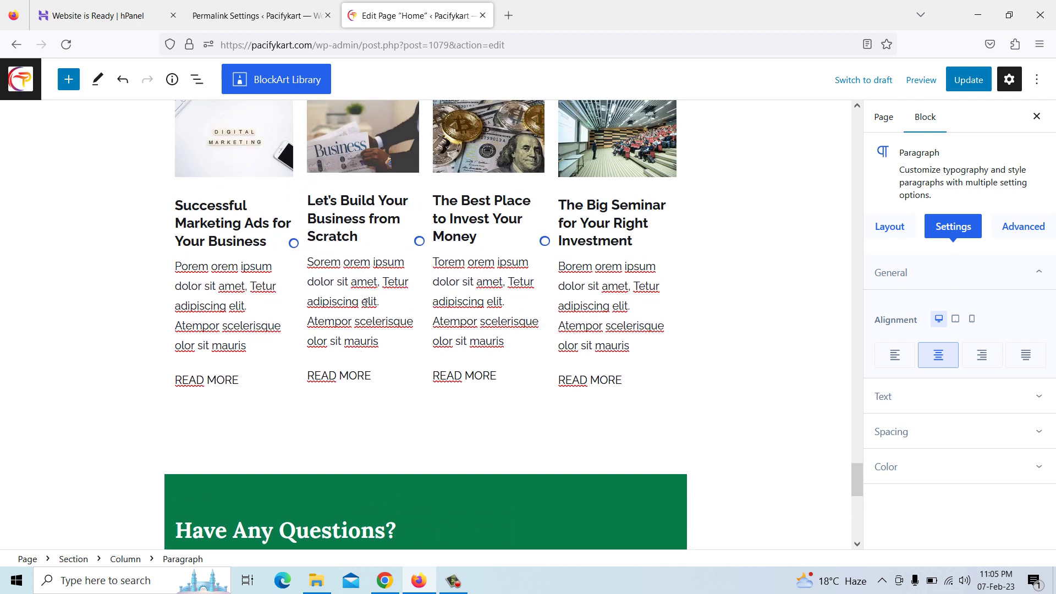
pyautogui.scroll(-3, 365, 302)
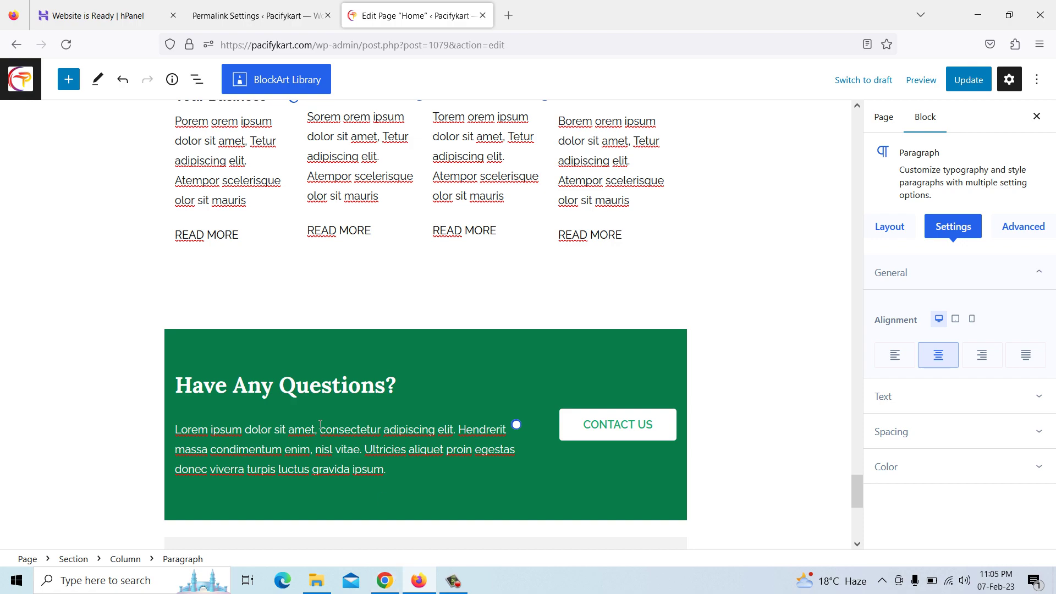
pyautogui.scroll(-2, 322, 429)
pyautogui.click(385, 581)
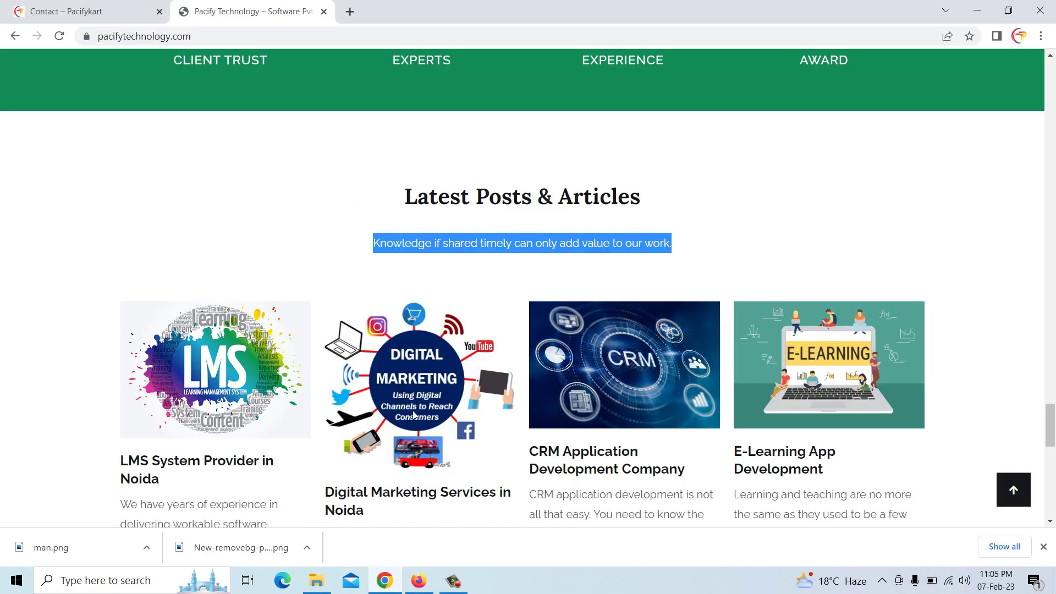
pyautogui.scroll(-6, 416, 407)
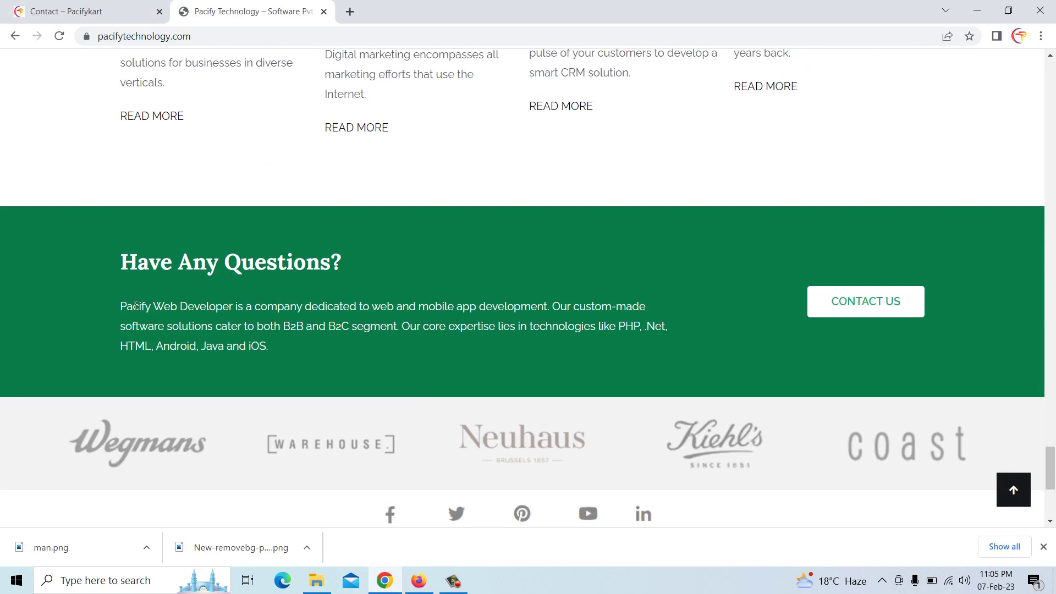
pyautogui.moveTo(127, 310); pyautogui.dragTo(259, 348)
pyautogui.rightClick(260, 350)
pyautogui.click(290, 362)
# Paste the copied description over the Lorem ipsum paragraph in the WordPress editor
pyautogui.click(419, 581)
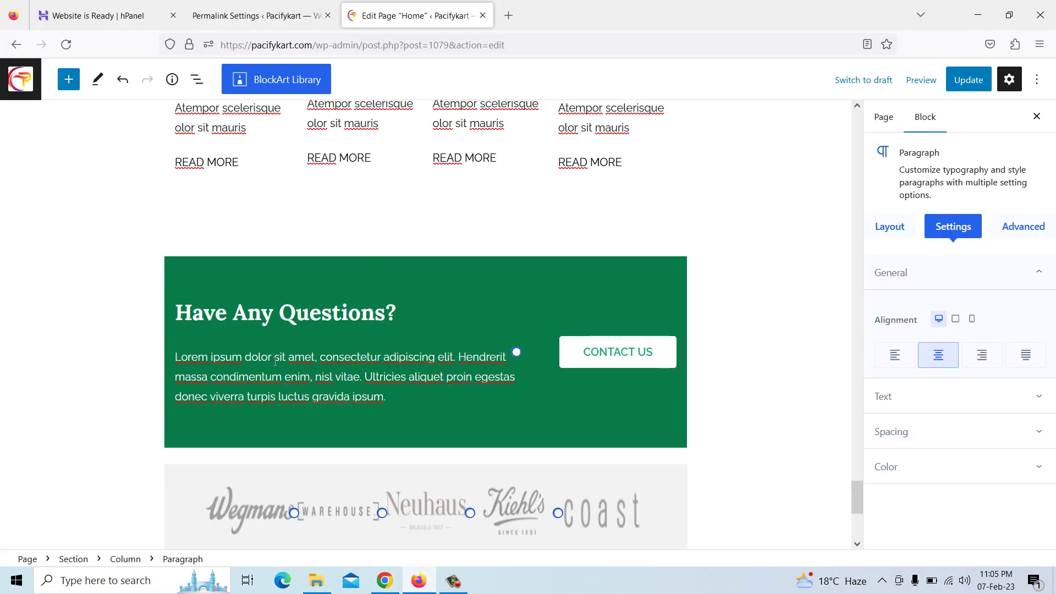
pyautogui.moveTo(175, 359); pyautogui.dragTo(395, 402)
pyautogui.hotkey('ctrl', 'v')
pyautogui.scroll(-1, 395, 404)
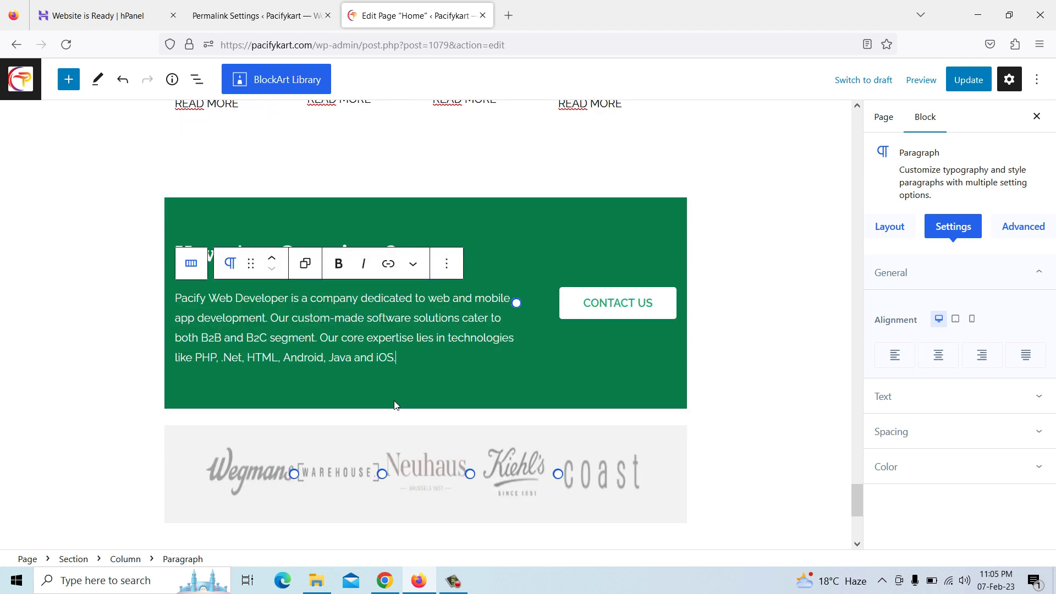
# Clear the existing link URL of the CONTACT US button
pyautogui.click(613, 309)
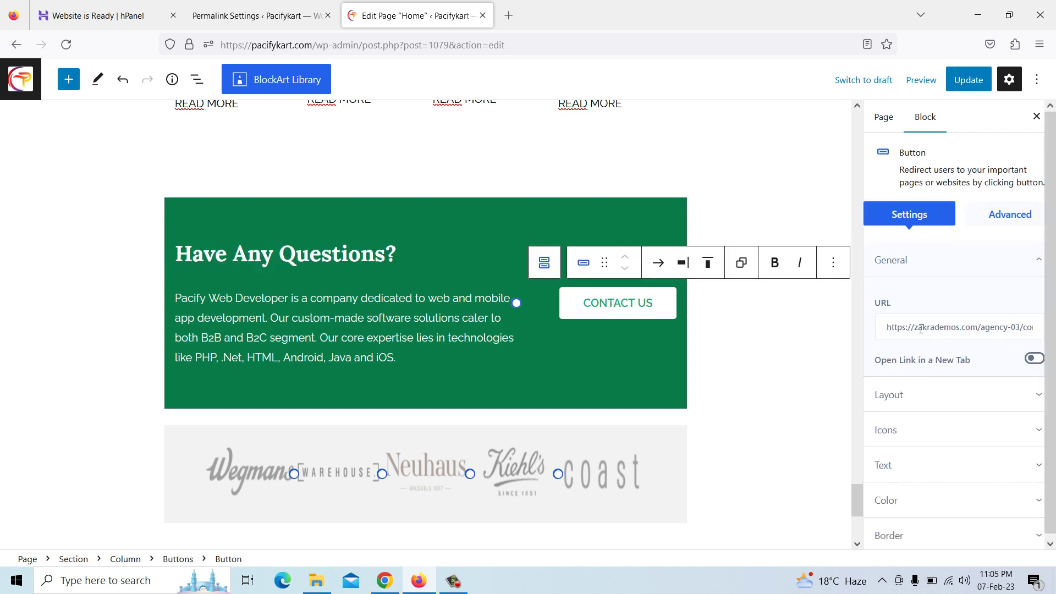
pyautogui.moveTo(893, 327); pyautogui.dragTo(1046, 327)
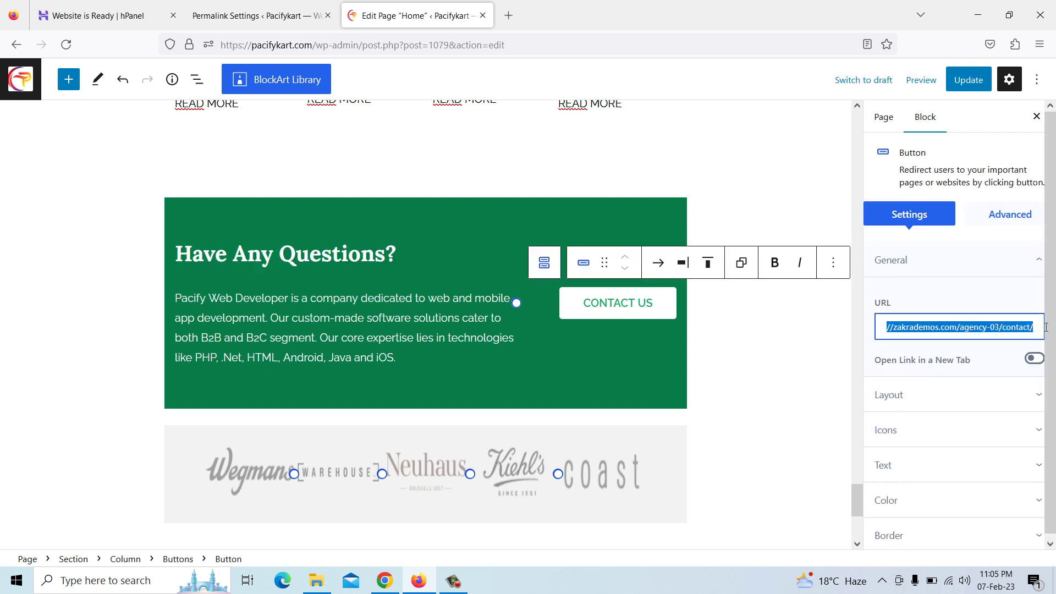
pyautogui.press('BackSpace')
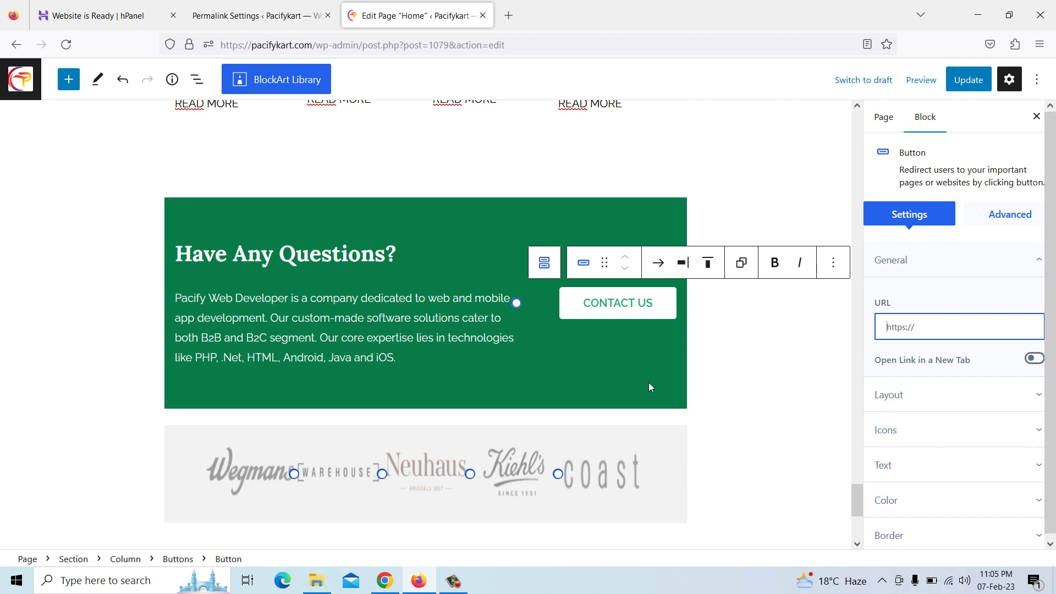
pyautogui.click(385, 580)
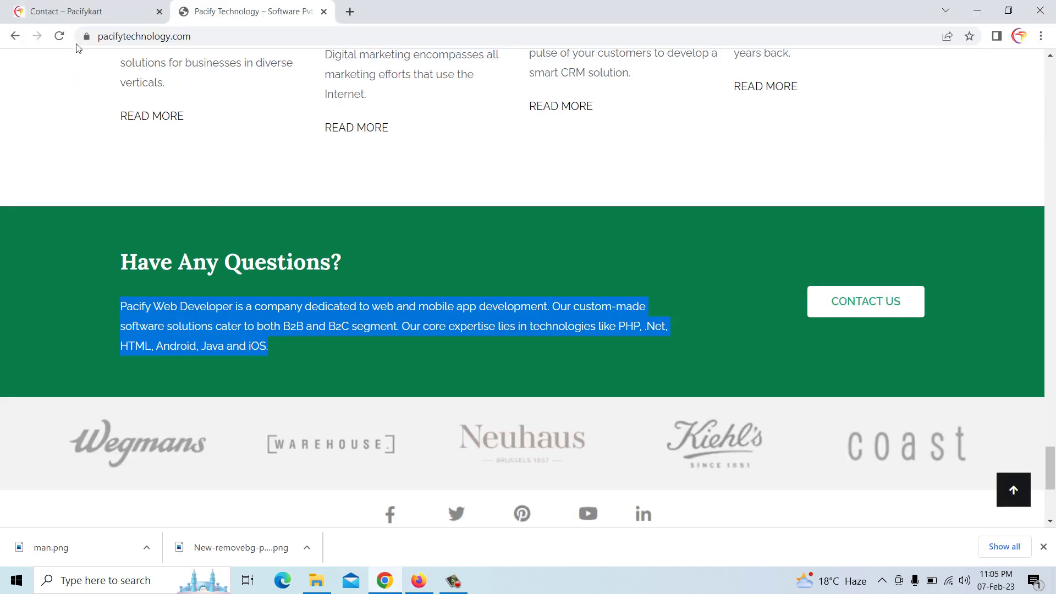
pyautogui.click(88, 12)
pyautogui.click(717, 90)
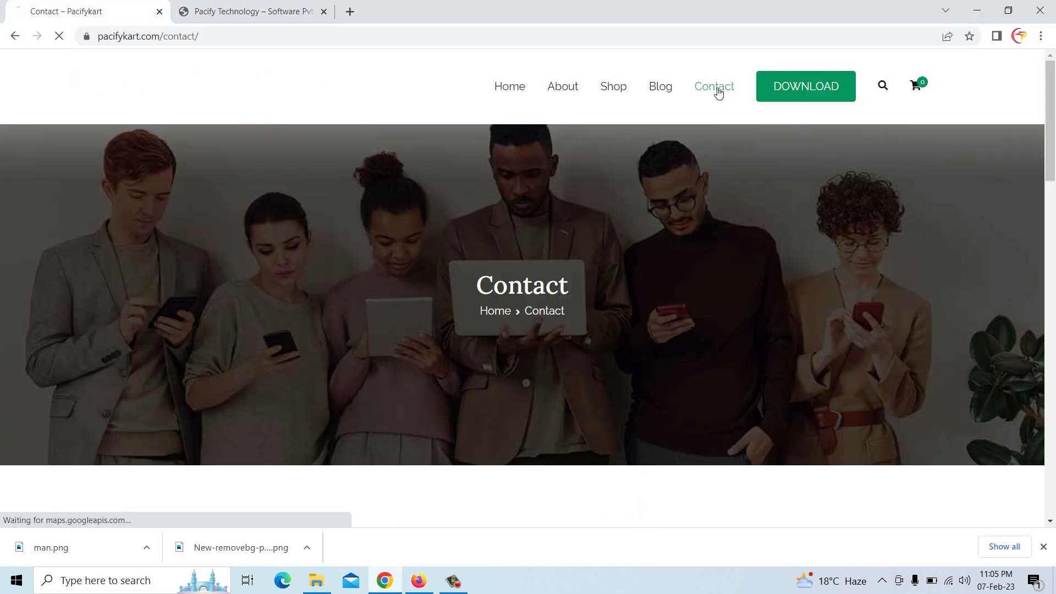
pyautogui.click(199, 36)
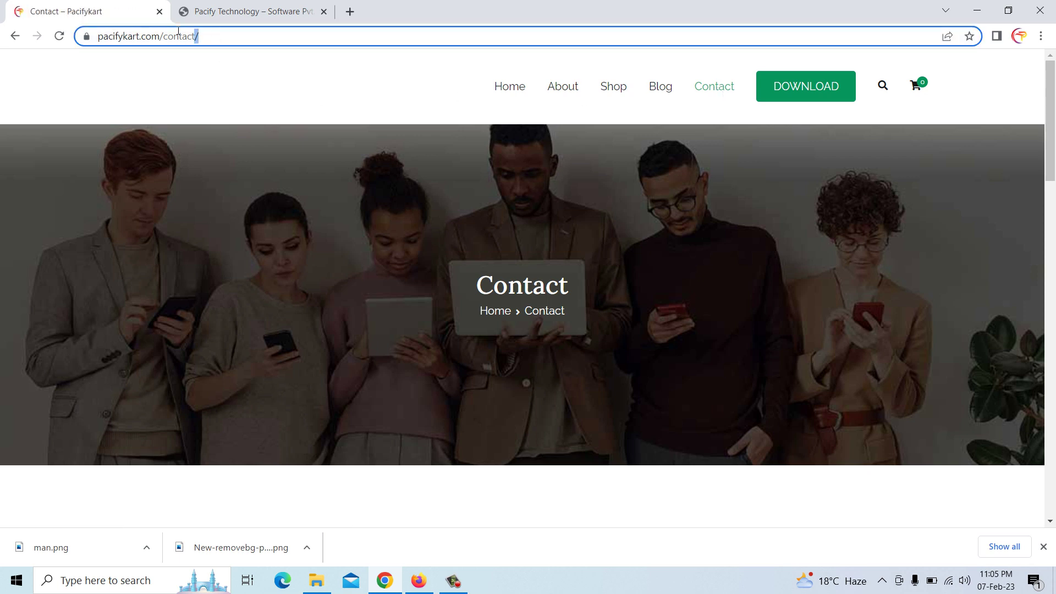
pyautogui.rightClick(102, 38)
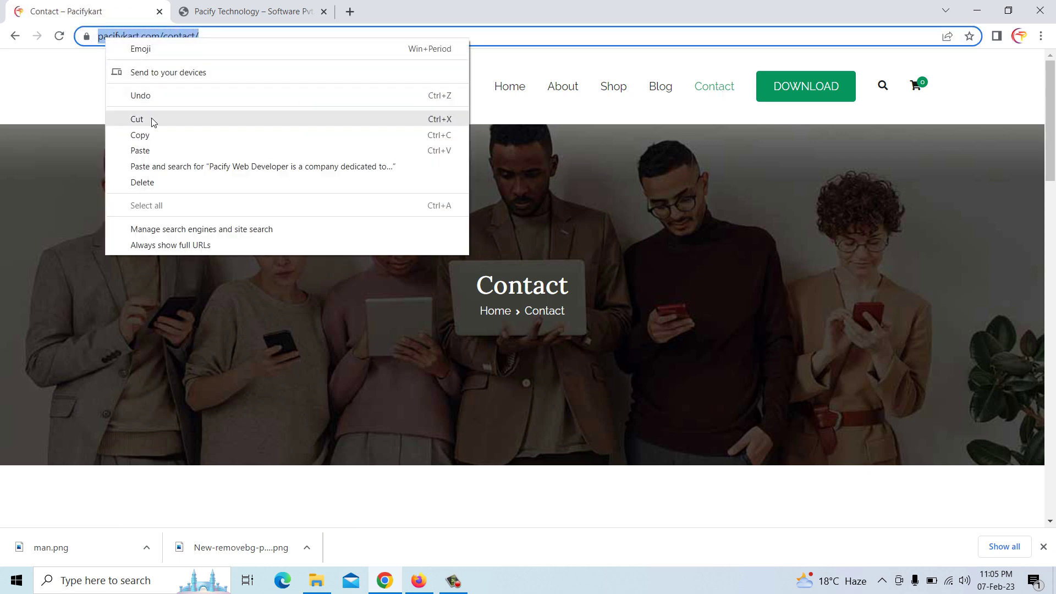
pyautogui.click(152, 132)
pyautogui.click(418, 581)
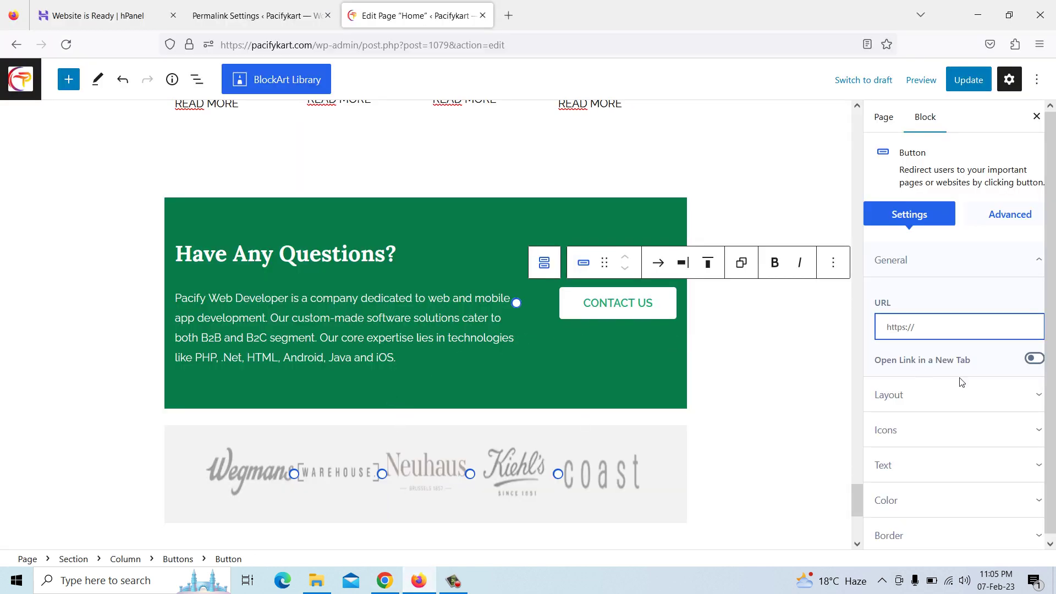
pyautogui.hotkey('ctrl', 'v')
pyautogui.scroll(-5, 652, 361)
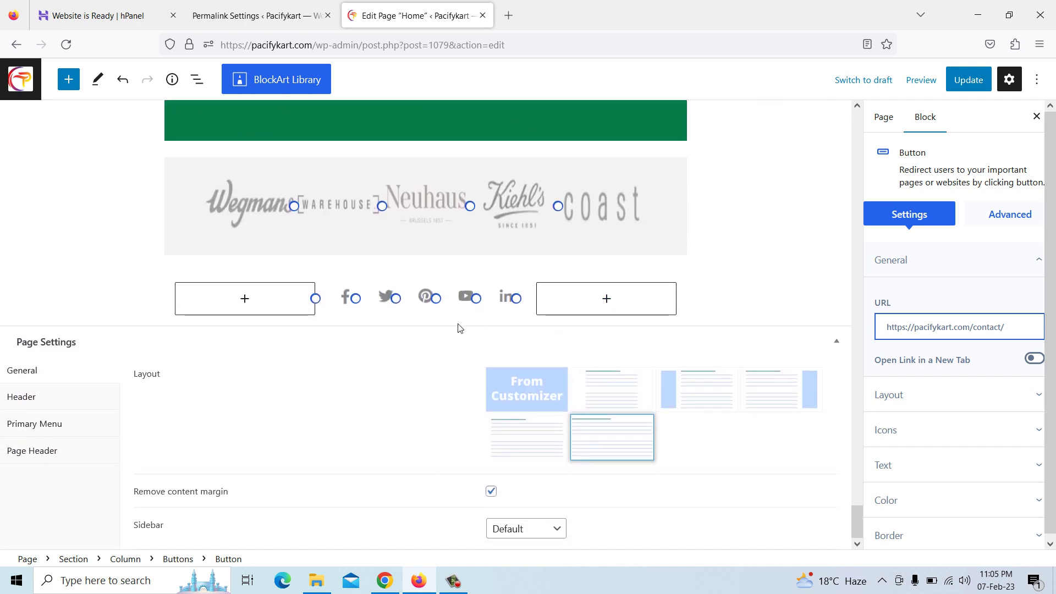
# Remove the account name from the Facebook icon link and check the Twitter and Pinterest links
pyautogui.click(347, 300)
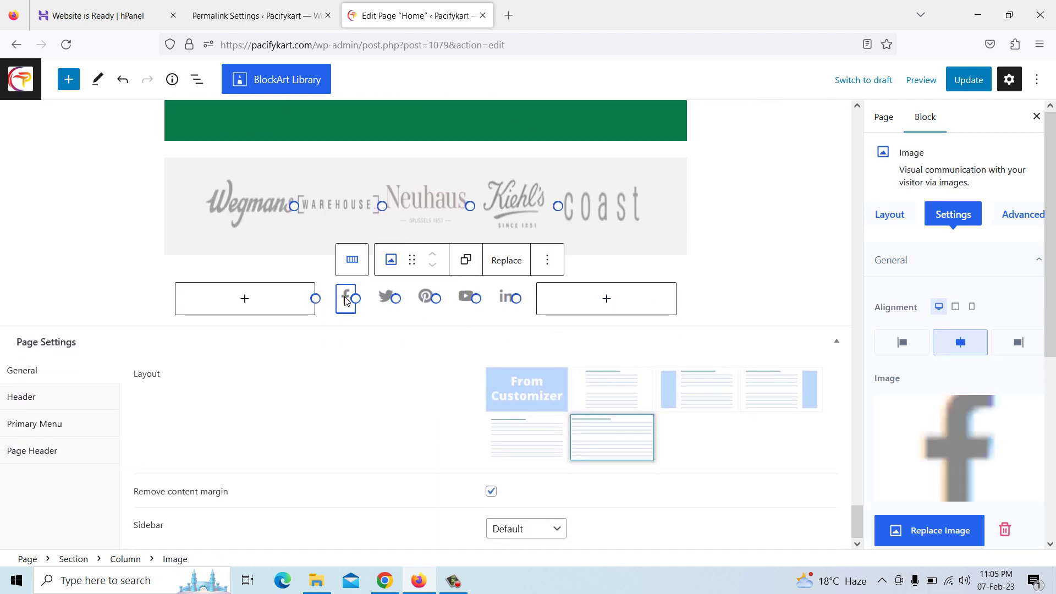
pyautogui.scroll(-5, 969, 295)
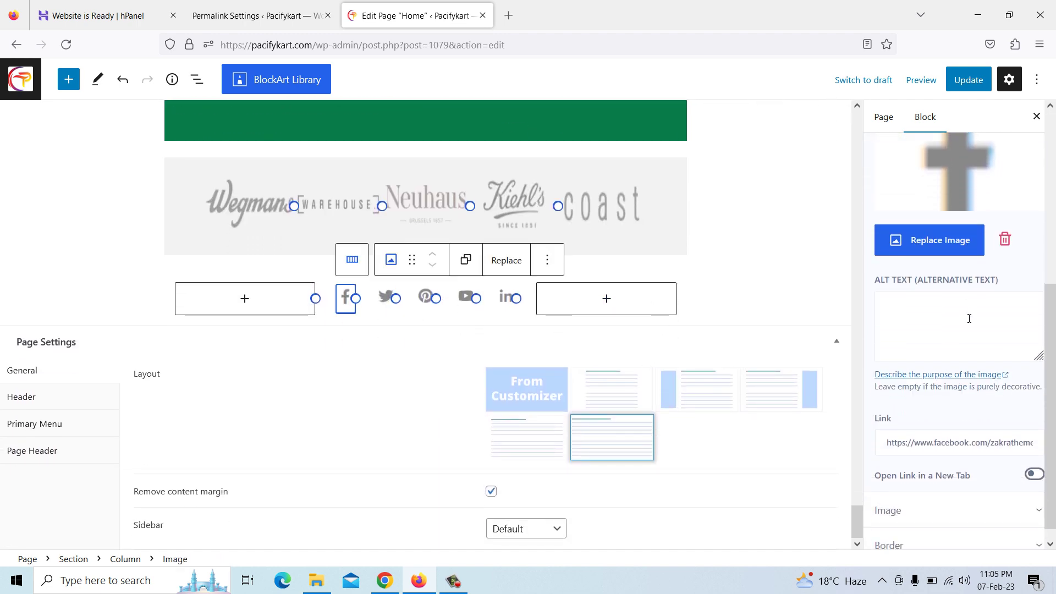
pyautogui.click(990, 428)
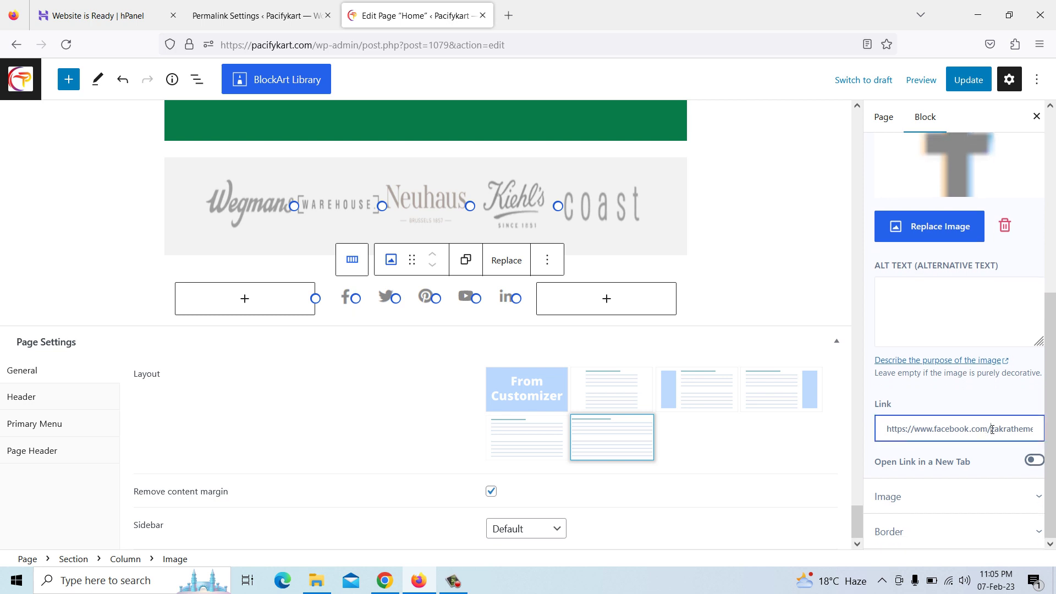
pyautogui.moveTo(992, 429); pyautogui.dragTo(1055, 429)
pyautogui.press('BackSpace')
pyautogui.click(385, 299)
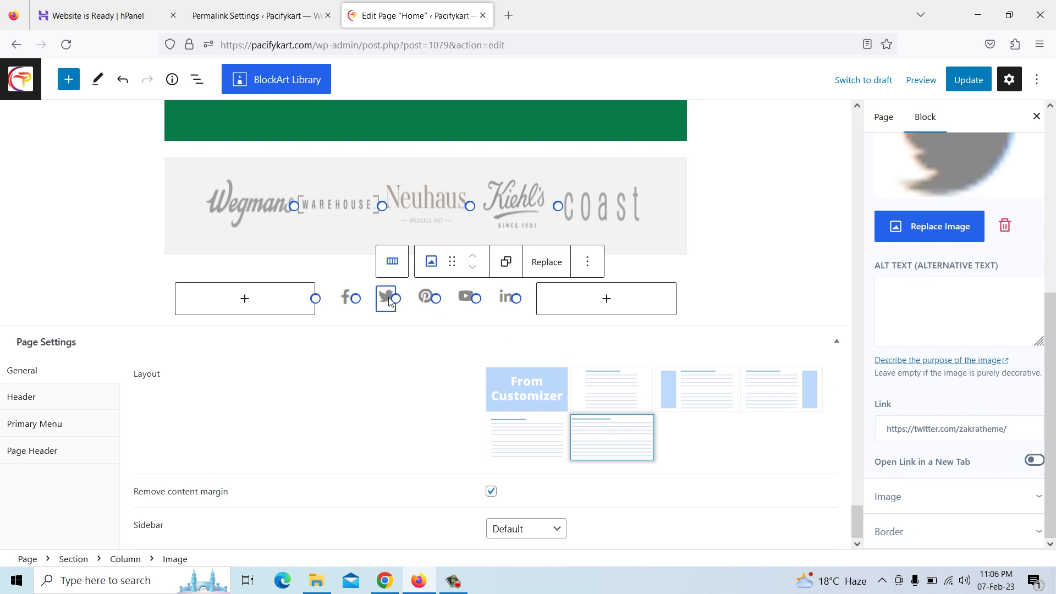
pyautogui.click(1013, 430)
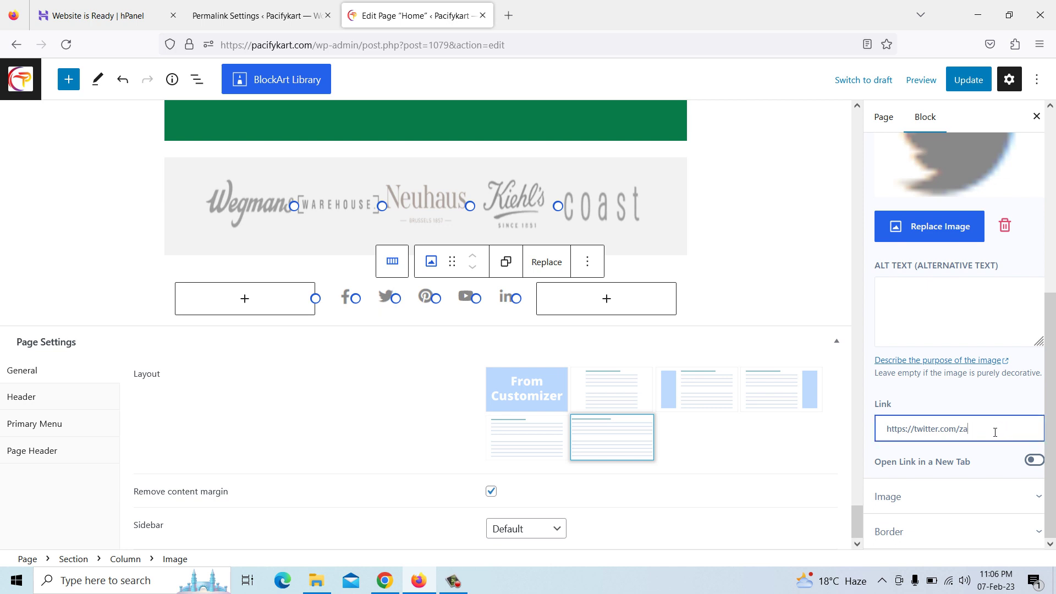
pyautogui.click(426, 297)
pyautogui.click(1035, 430)
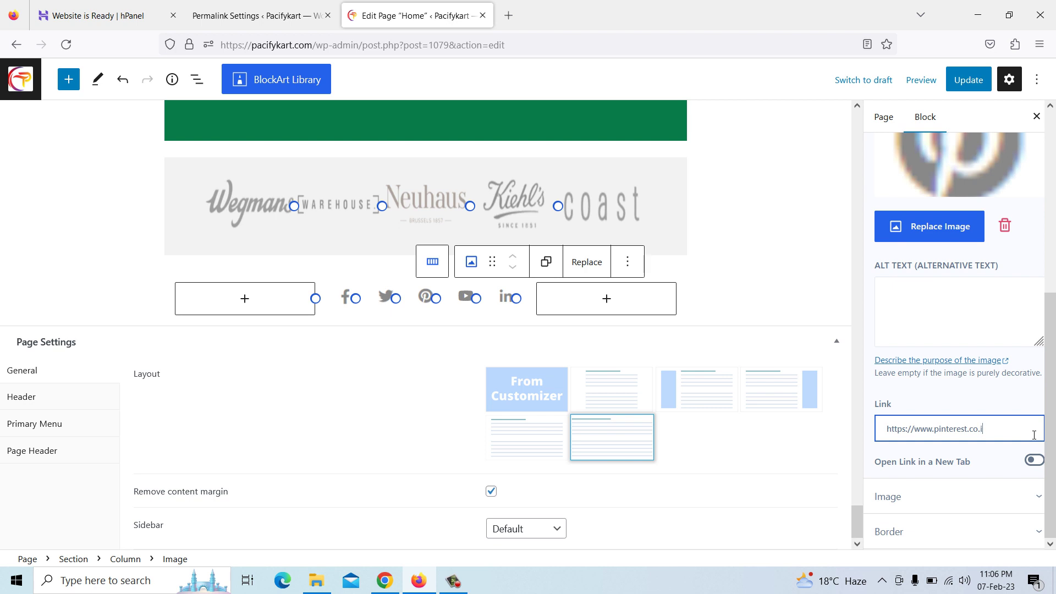
# Strip the channel and company paths so YouTube and LinkedIn link to their bare sites
pyautogui.click(465, 299)
pyautogui.click(993, 430)
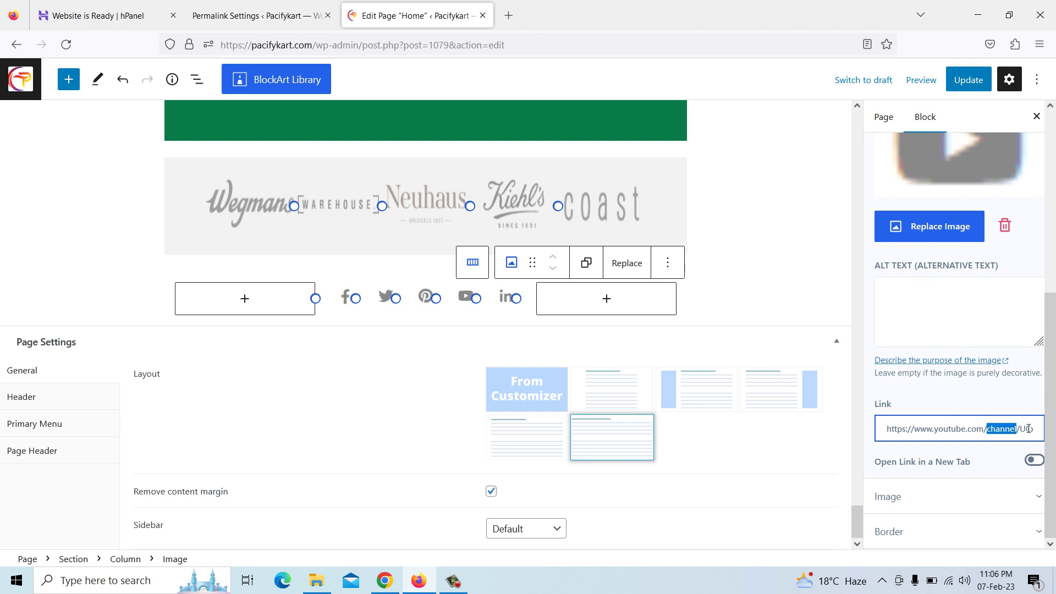
pyautogui.moveTo(1027, 428); pyautogui.dragTo(1054, 429)
pyautogui.press('BackSpace')
pyautogui.click(506, 300)
pyautogui.click(1020, 430)
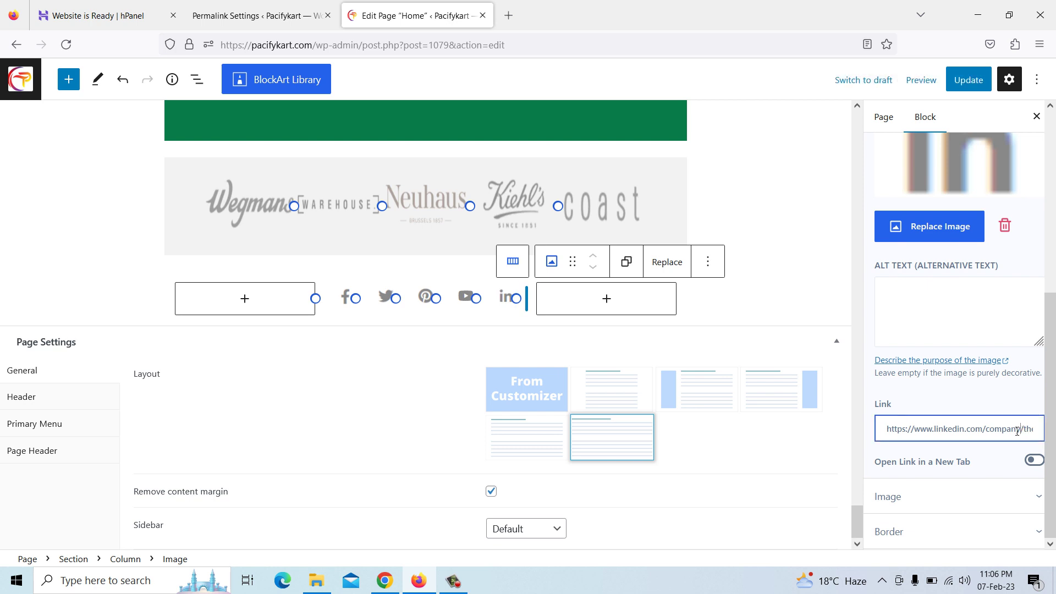
pyautogui.moveTo(990, 429); pyautogui.dragTo(1054, 429)
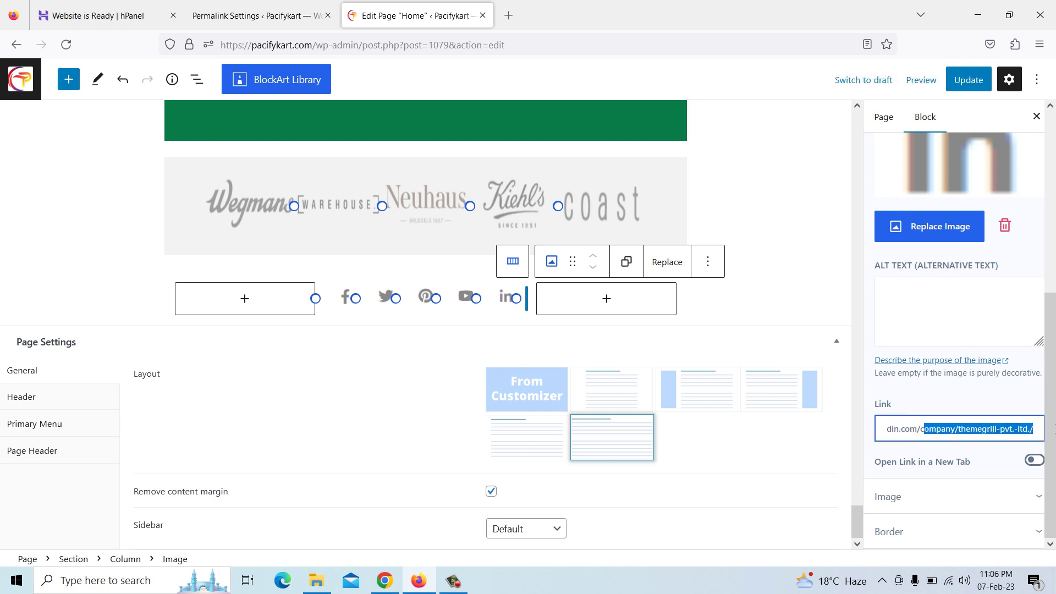
pyautogui.press('BackSpace')
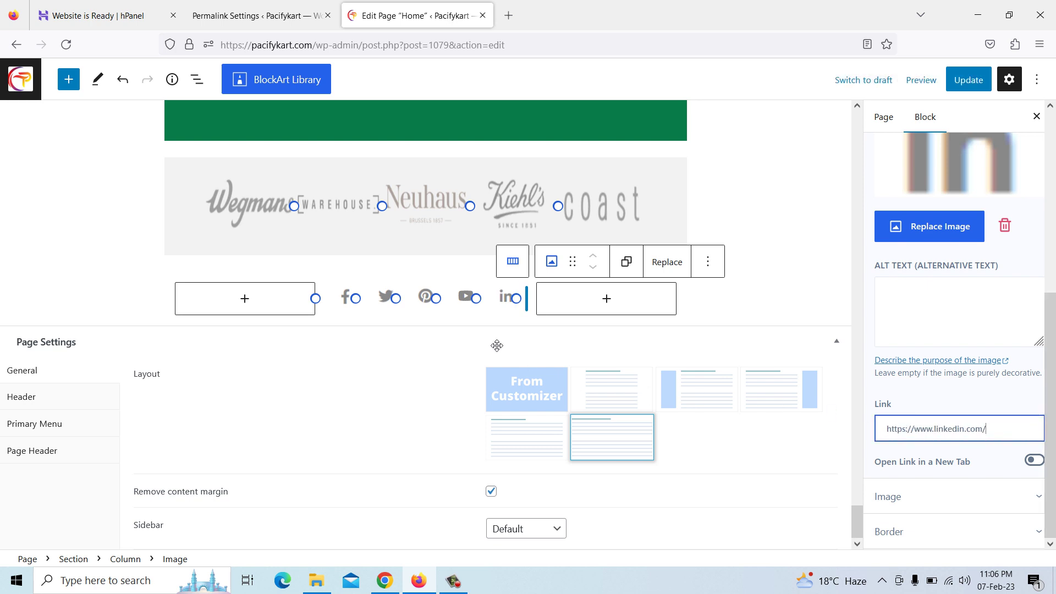
pyautogui.scroll(3, 496, 345)
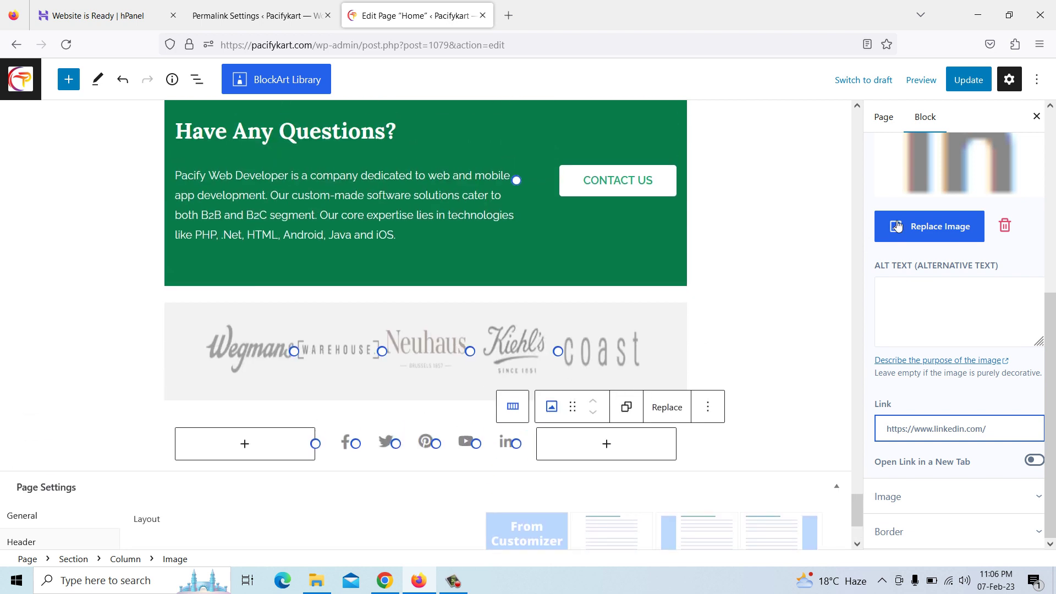
pyautogui.scroll(3, 946, 231)
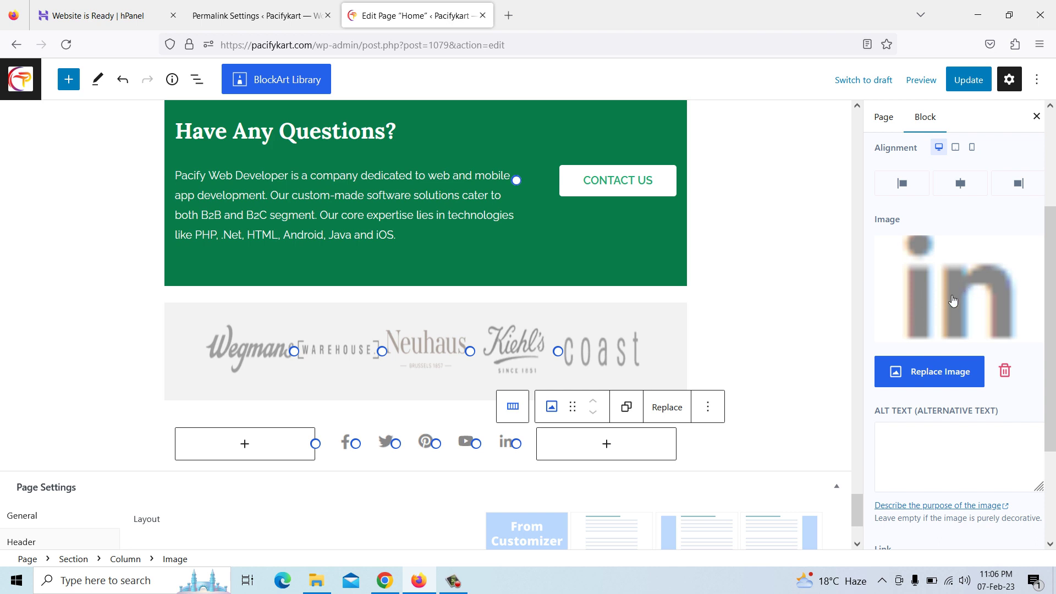
pyautogui.scroll(3, 515, 273)
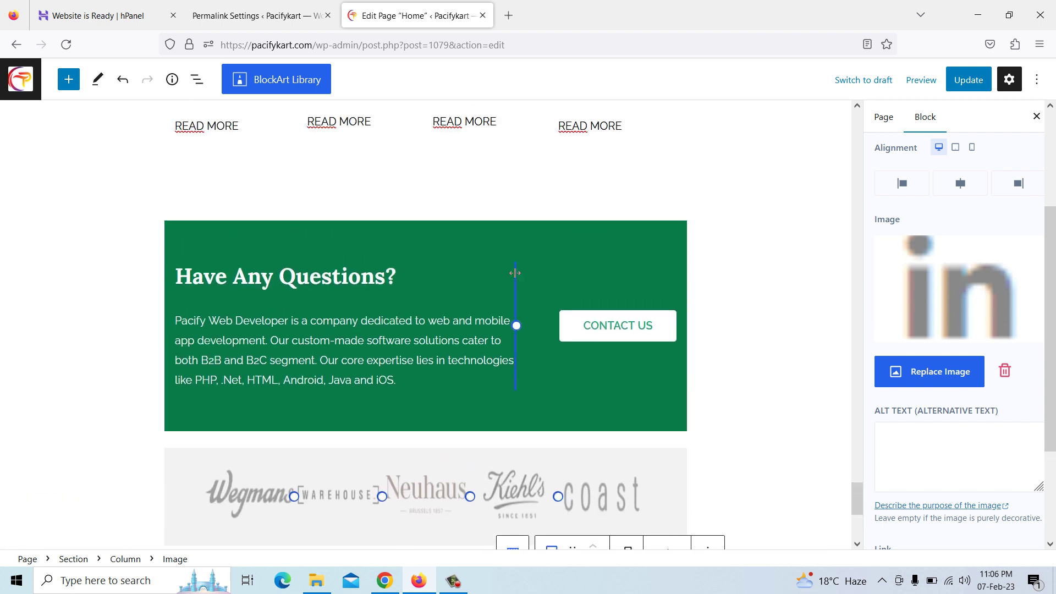
# Update the Home page and confirm the 'Page updated' notice
pyautogui.click(976, 88)
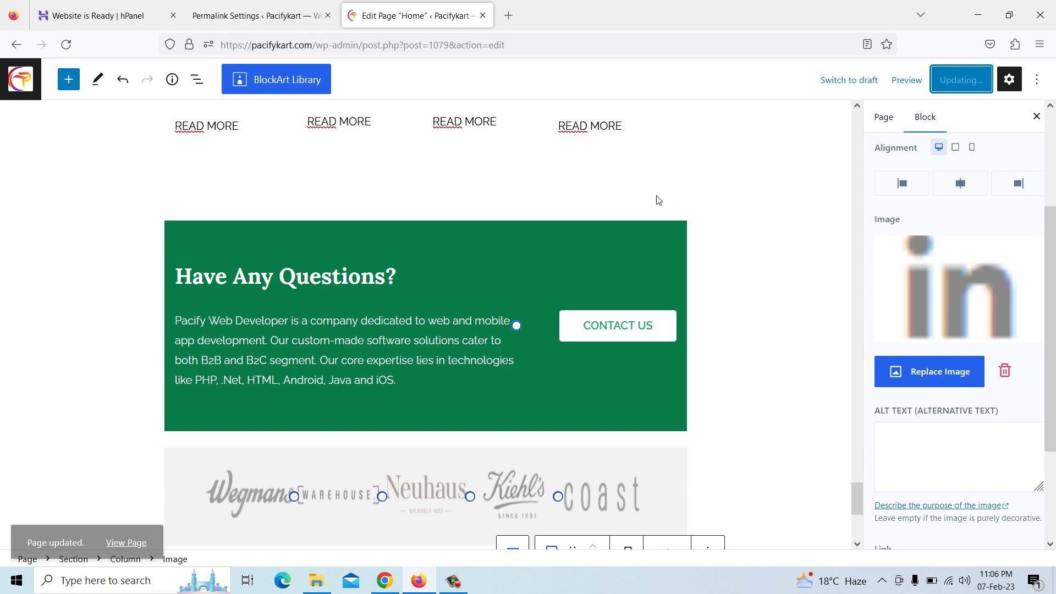
pyautogui.scroll(3, 420, 313)
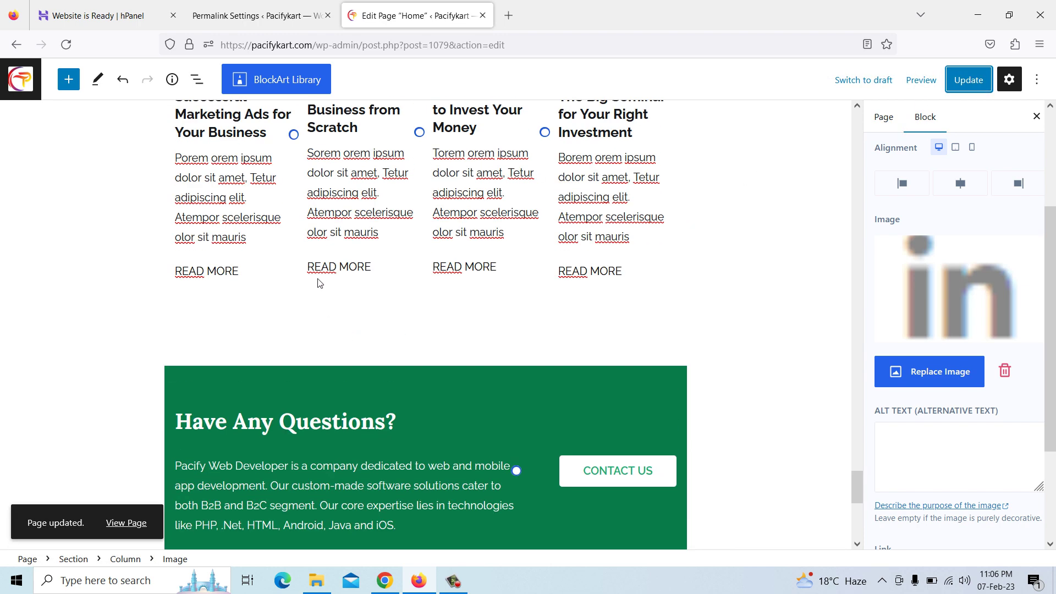
pyautogui.scroll(3, 322, 291)
pyautogui.scroll(3, 325, 313)
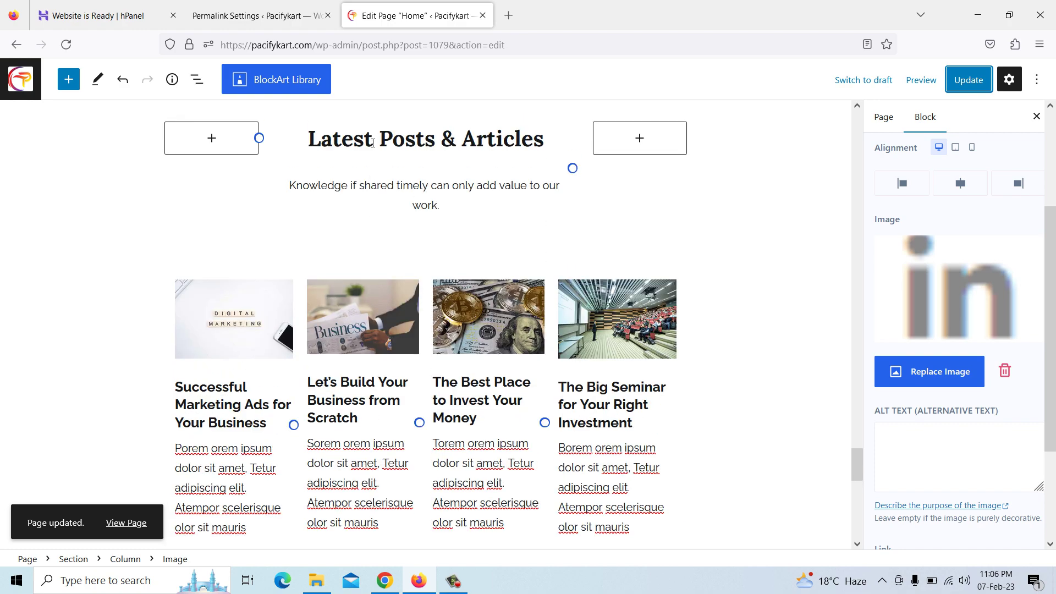
pyautogui.scroll(-3, 374, 264)
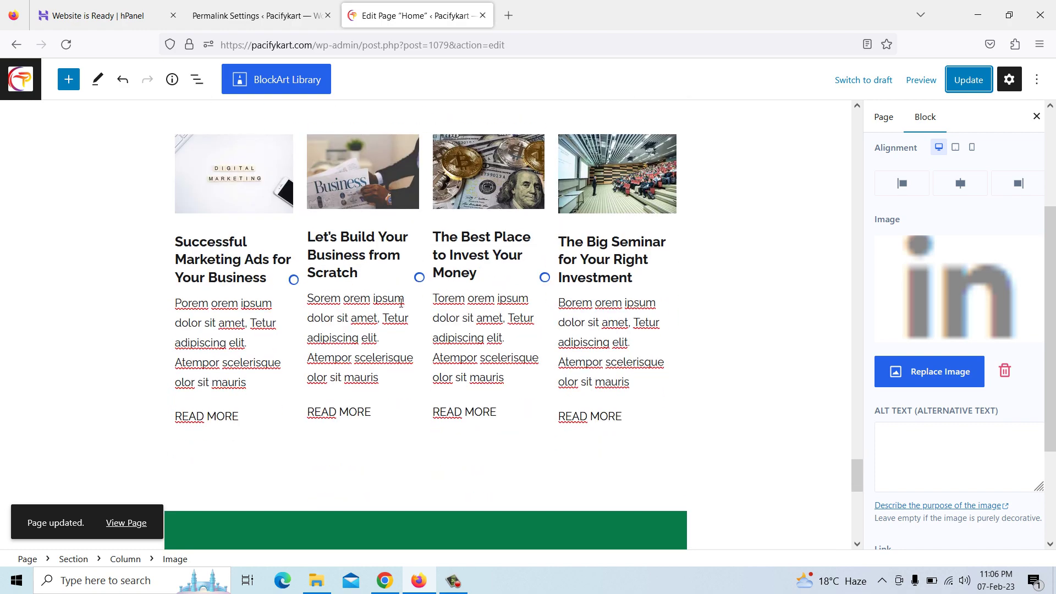
pyautogui.scroll(20, 401, 302)
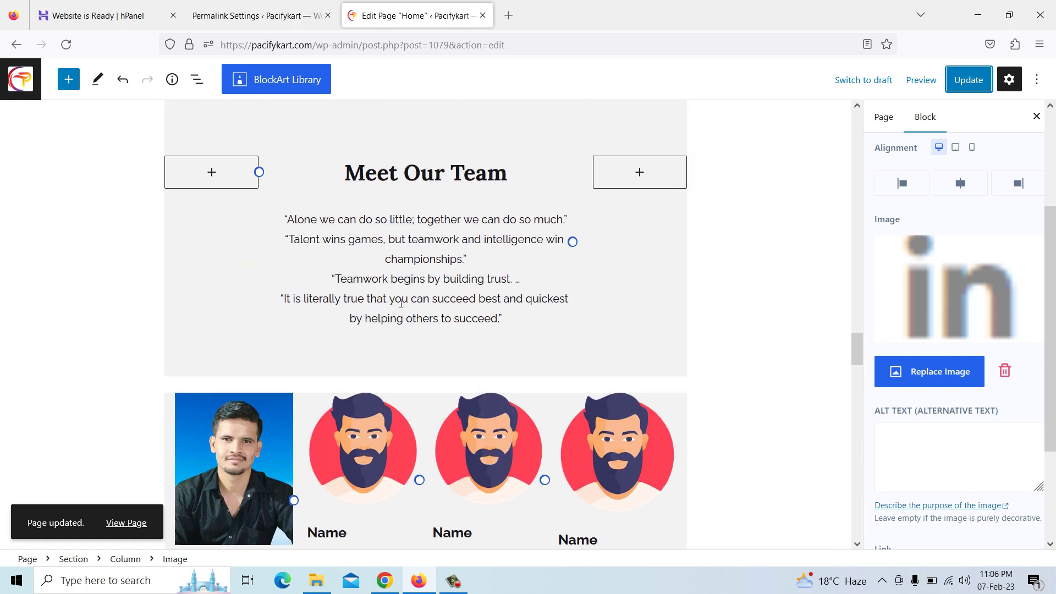
pyautogui.scroll(20, 401, 303)
pyautogui.scroll(10, 401, 307)
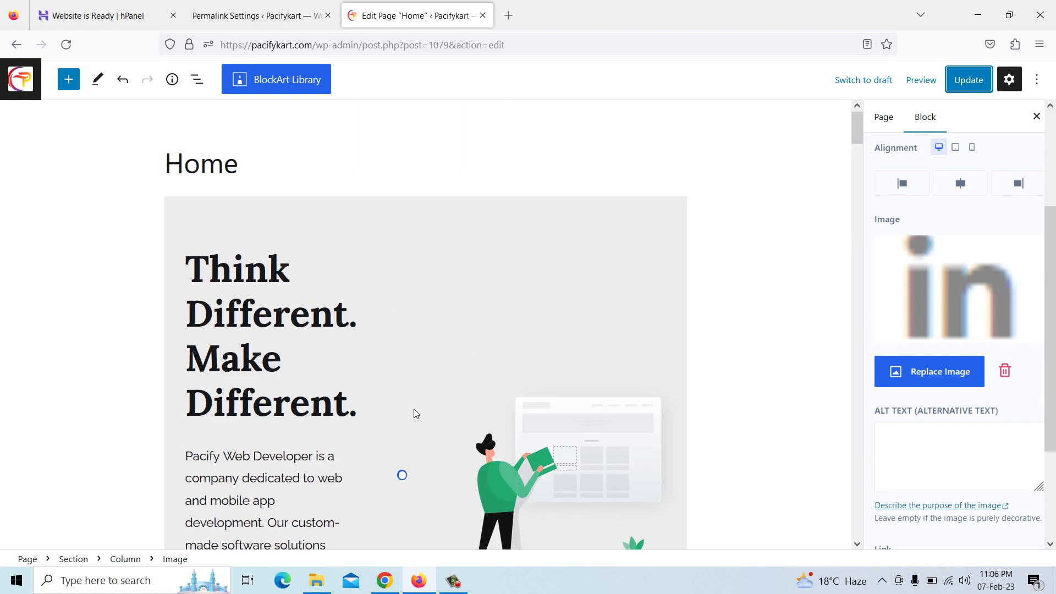
pyautogui.scroll(-3, 413, 413)
pyautogui.scroll(2, 369, 290)
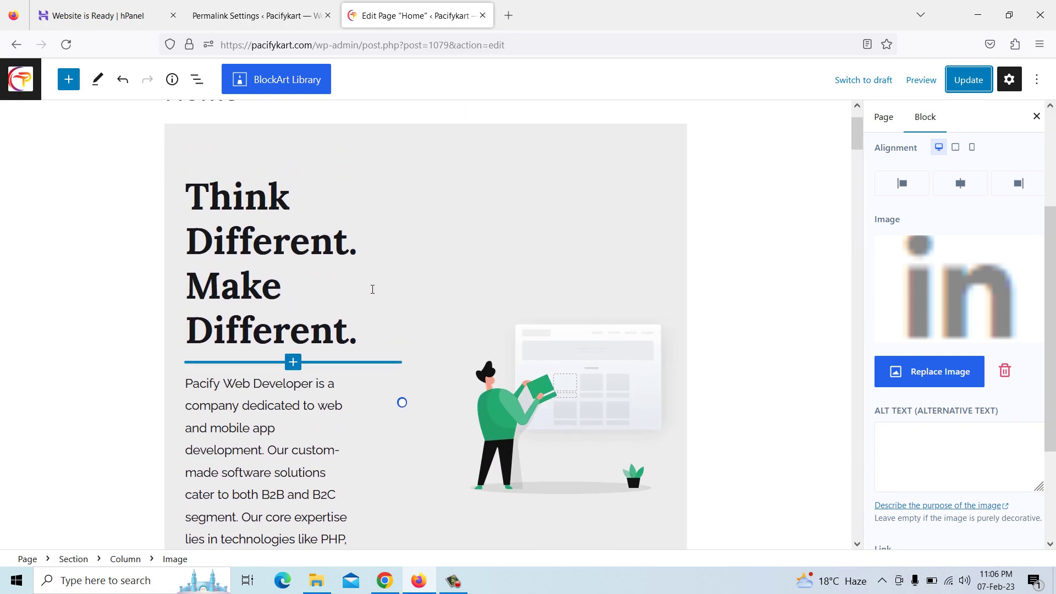
pyautogui.click(551, 343)
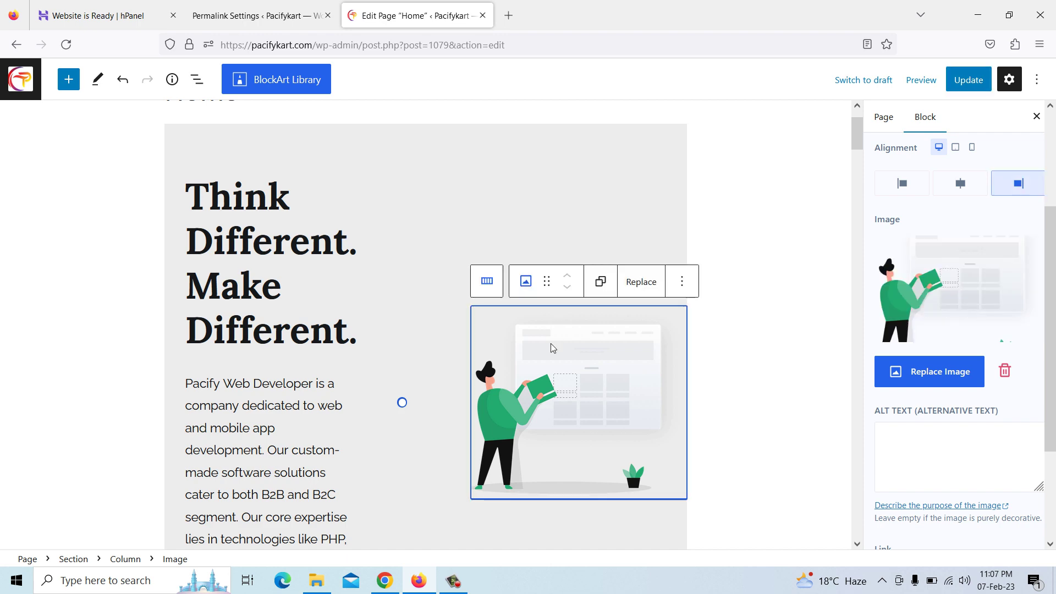
# Replace the hero illustration with an uploaded photo of a man at a laptop
pyautogui.click(633, 290)
pyautogui.click(687, 355)
pyautogui.click(160, 235)
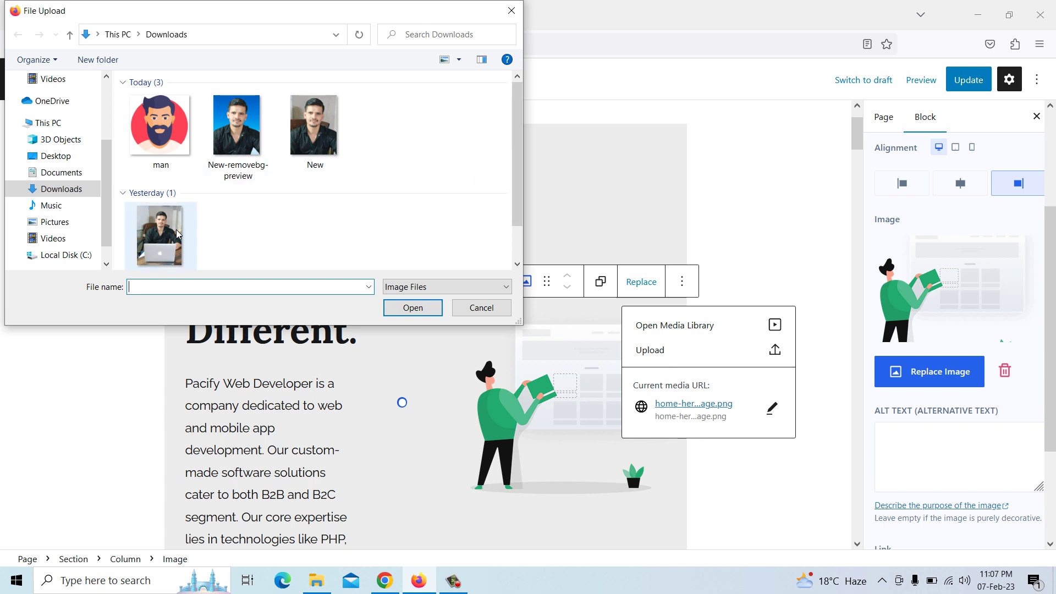
pyautogui.click(413, 308)
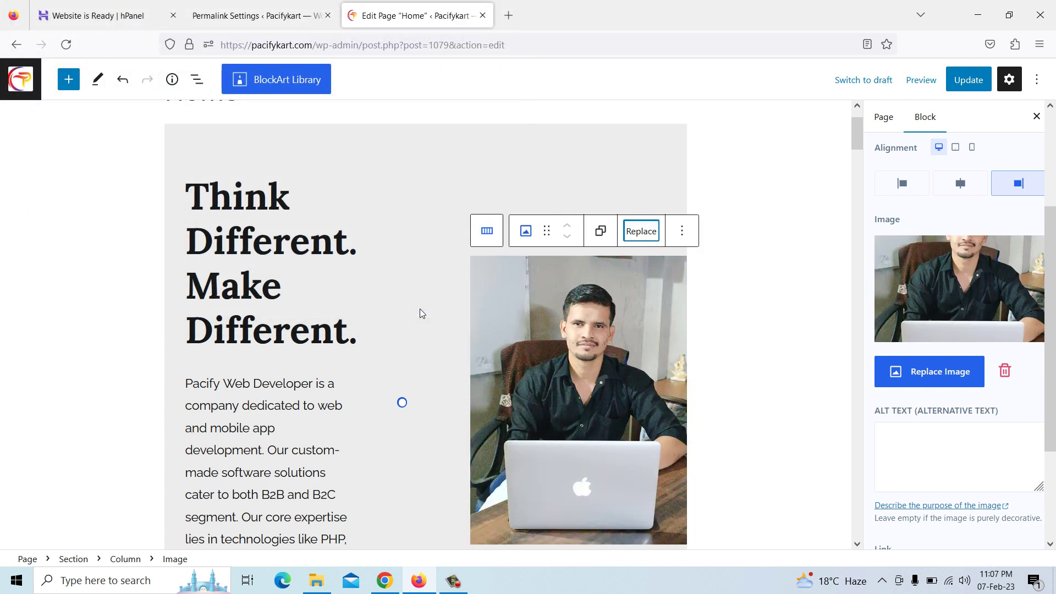
# Save the Home page with Update and bring up the live site in Chrome
pyautogui.scroll(-2, 671, 331)
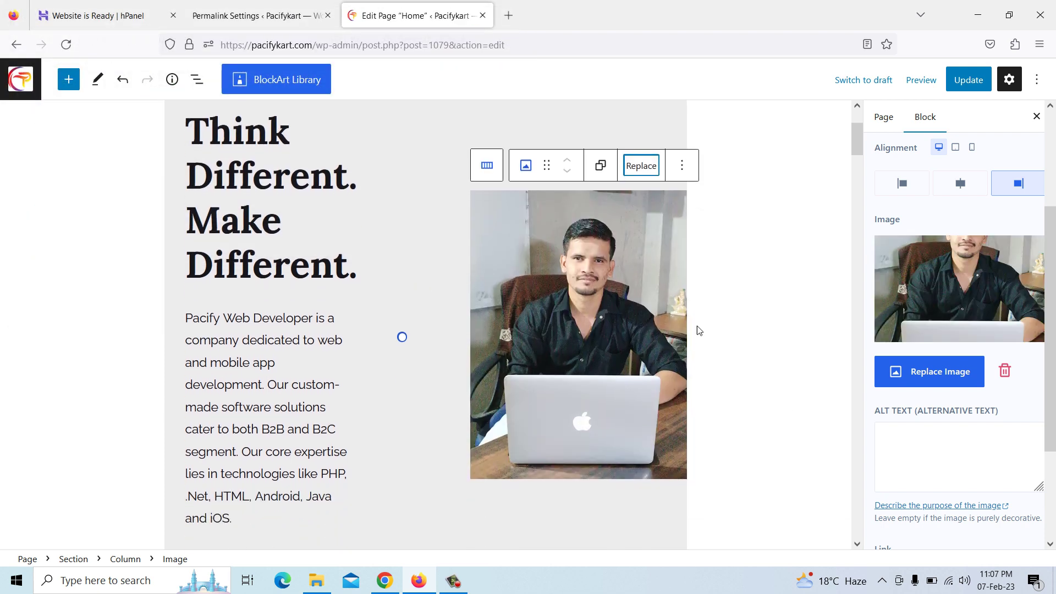
pyautogui.click(969, 80)
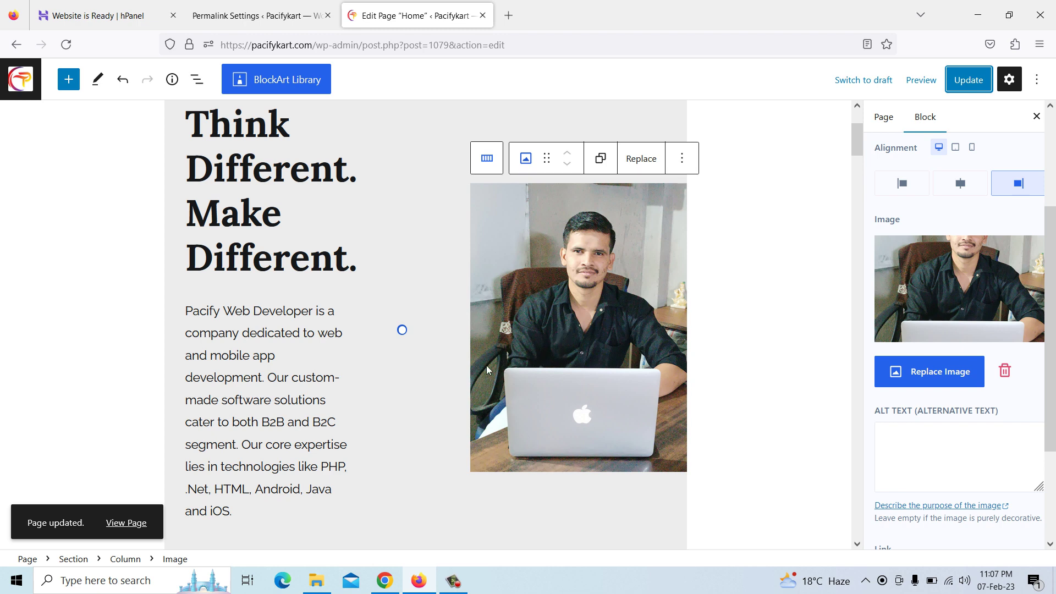
pyautogui.click(385, 580)
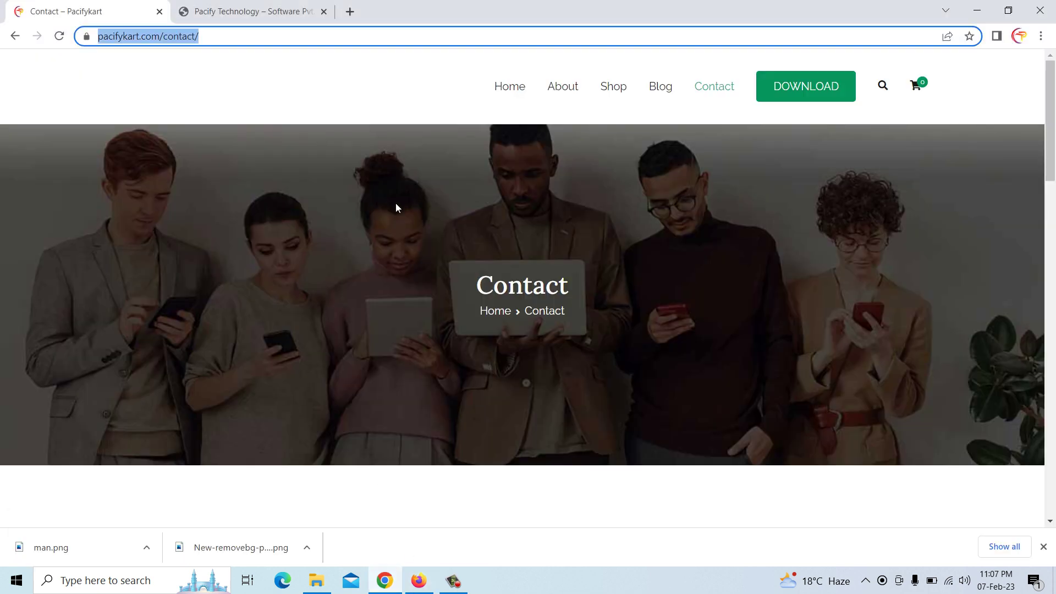
# Open and reload the live Pacifykart home page, then update the WordPress Home page again
pyautogui.click(510, 88)
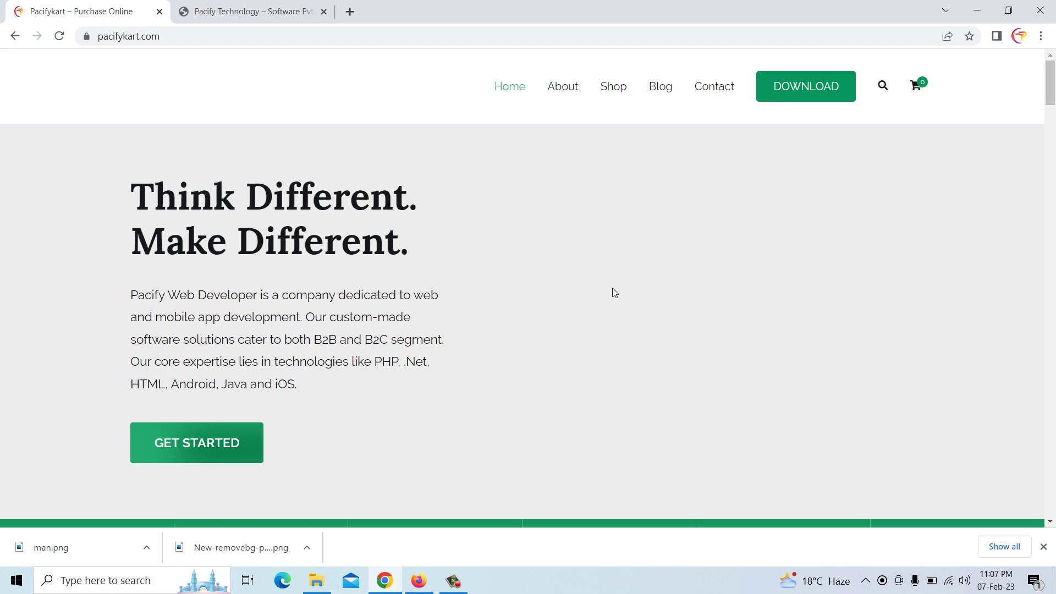
pyautogui.rightClick(447, 180)
pyautogui.click(484, 219)
pyautogui.scroll(-6, 483, 231)
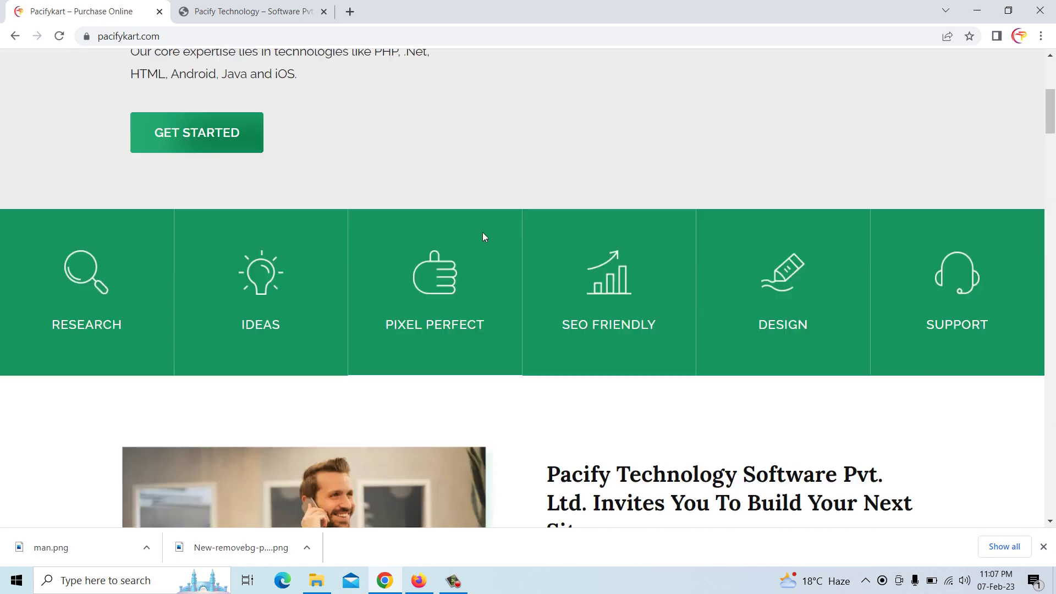
pyautogui.scroll(5, 483, 232)
pyautogui.scroll(-3, 559, 236)
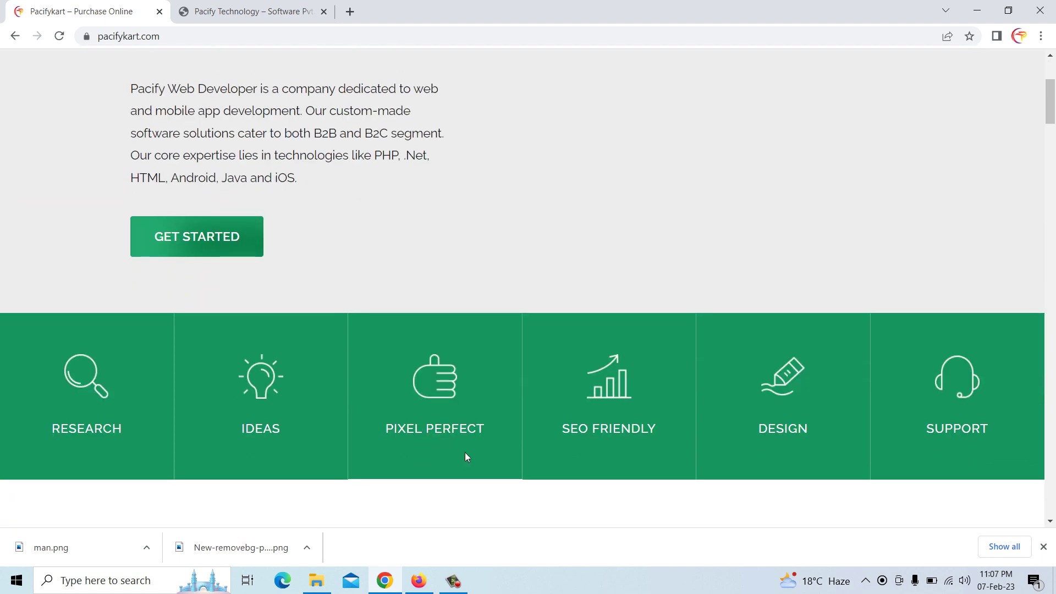
pyautogui.click(419, 581)
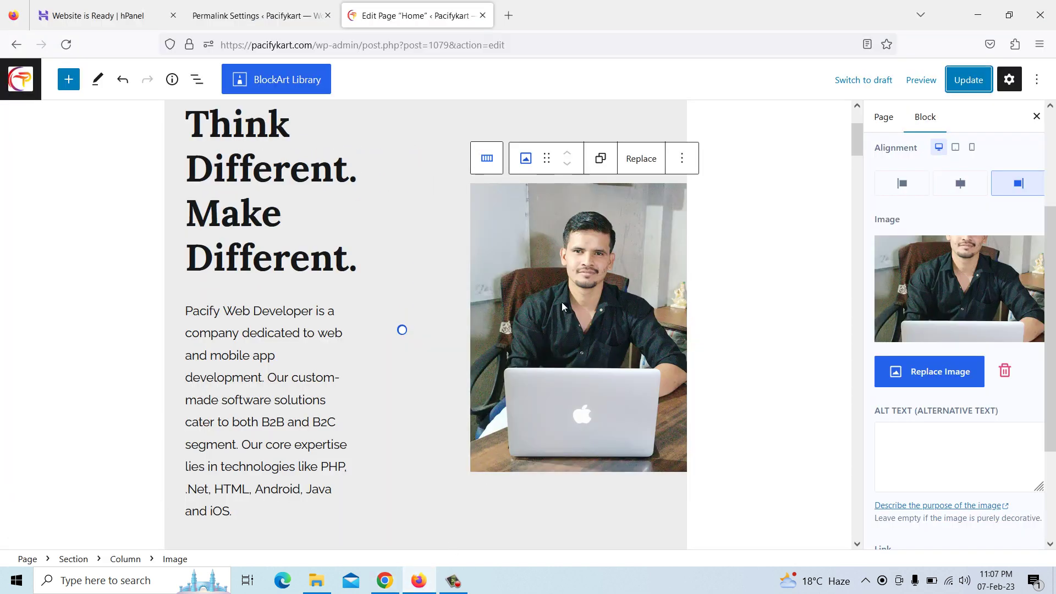
pyautogui.click(960, 86)
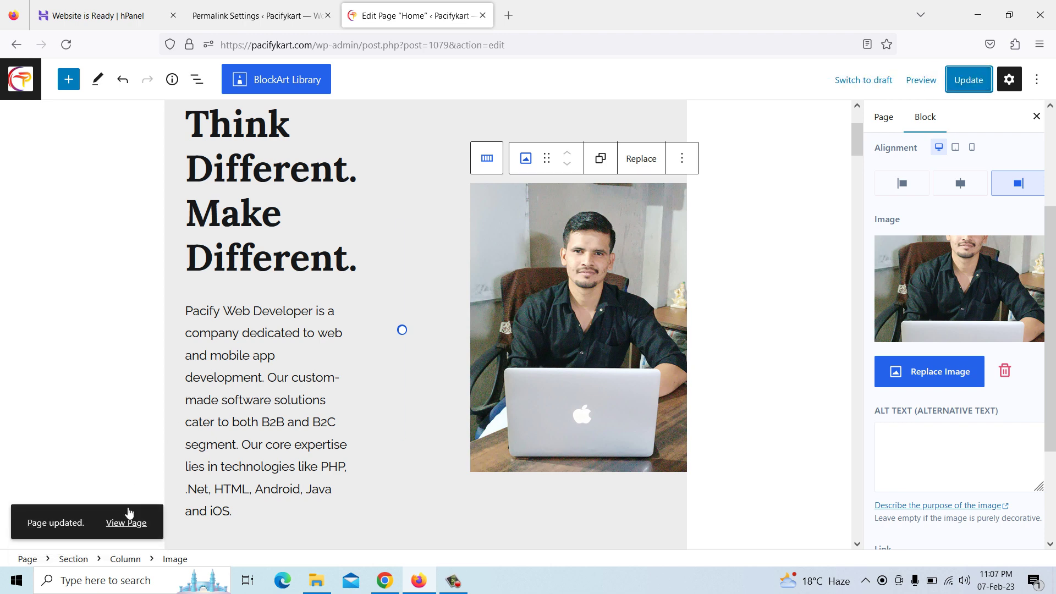
# Reload the live Pacifykart home page and review the laptop portrait hero and portfolio text
pyautogui.click(384, 581)
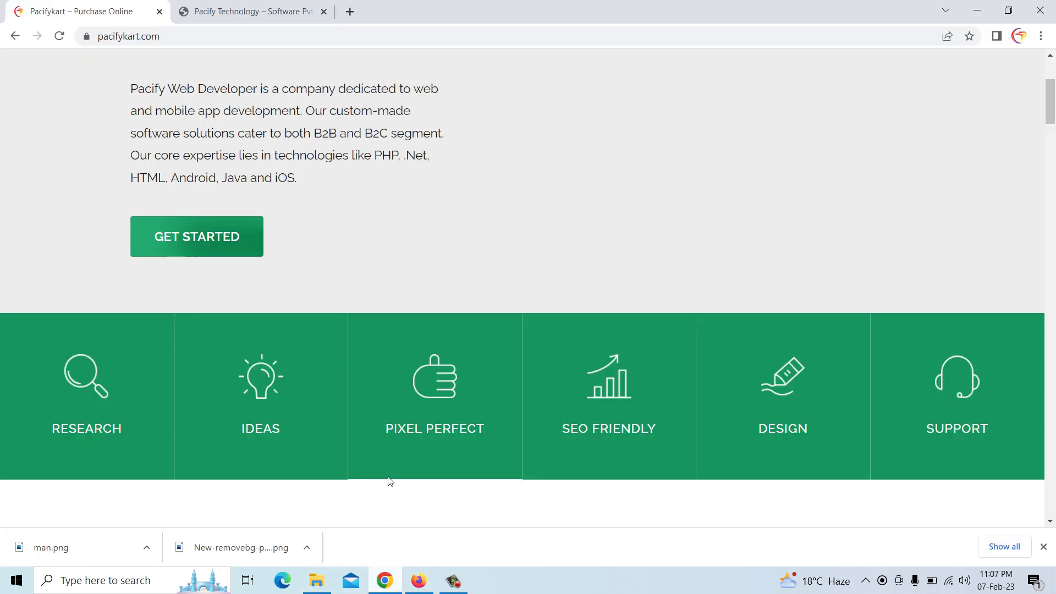
pyautogui.click(431, 223)
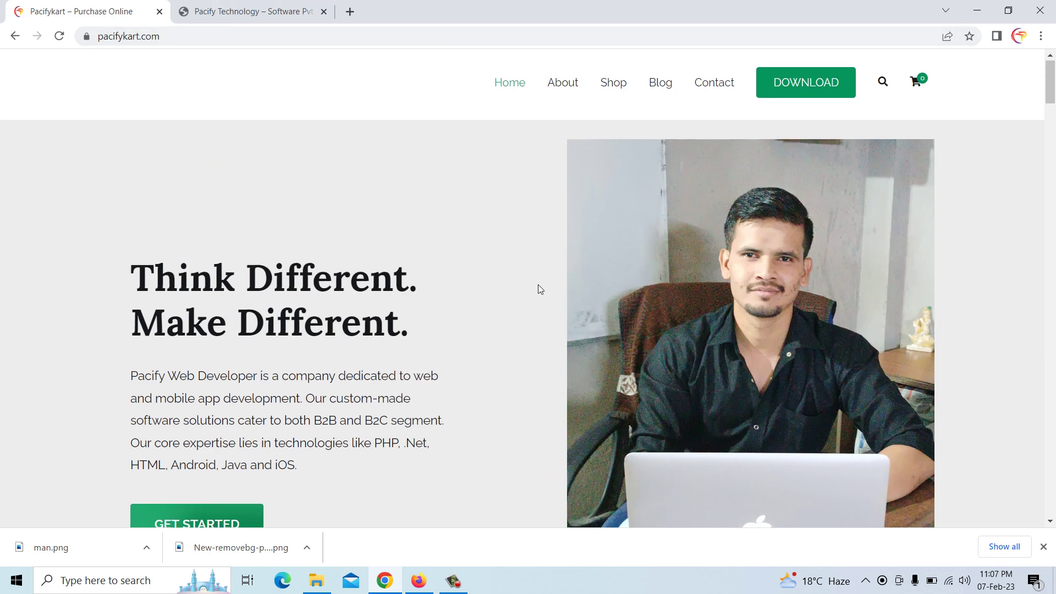
pyautogui.scroll(-1, 538, 285)
pyautogui.scroll(-10, 539, 290)
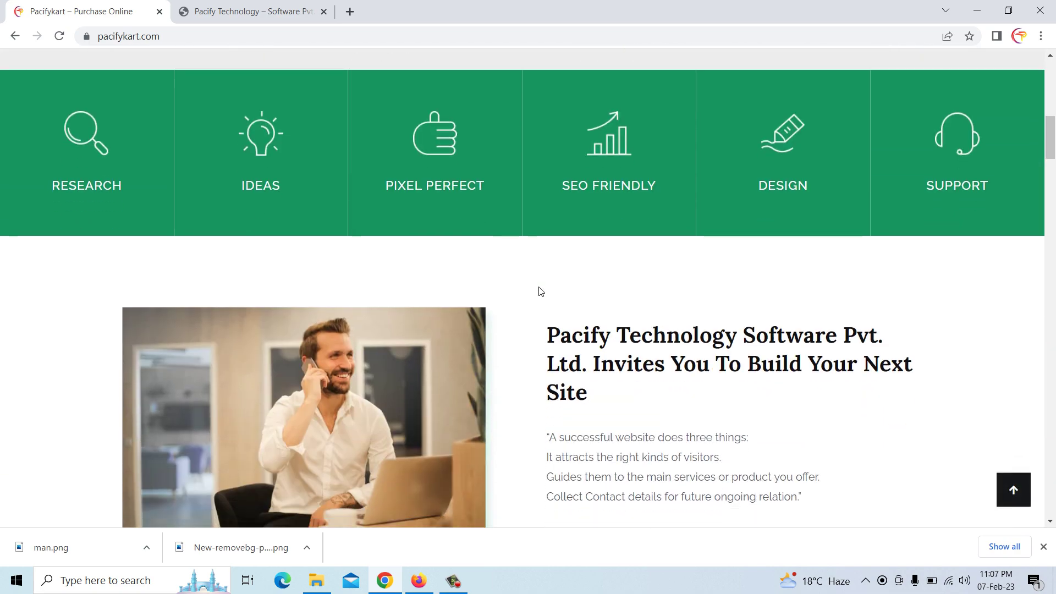
pyautogui.scroll(3, 616, 319)
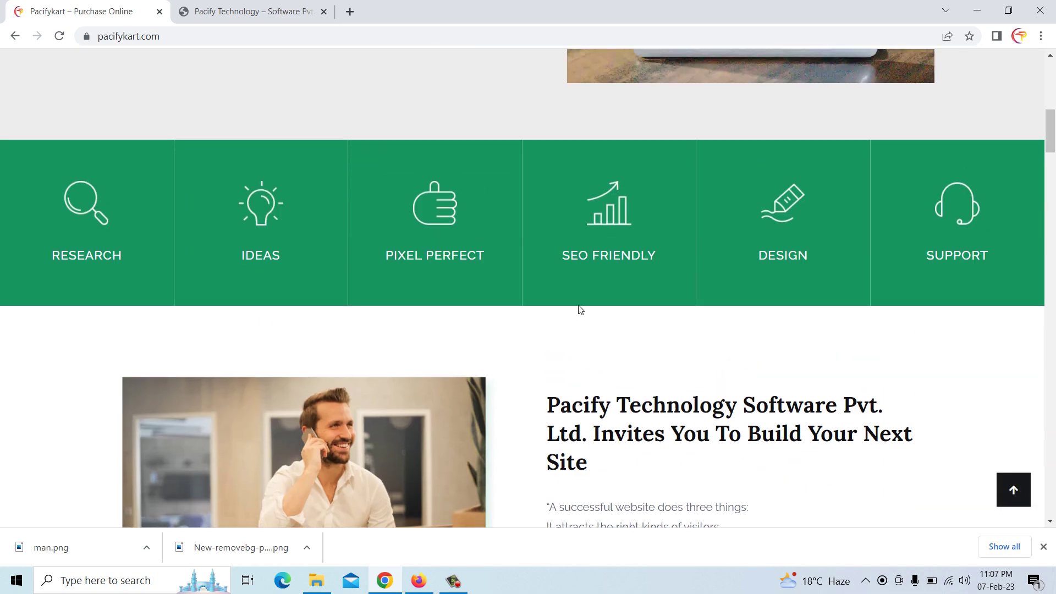
pyautogui.scroll(-12, 492, 284)
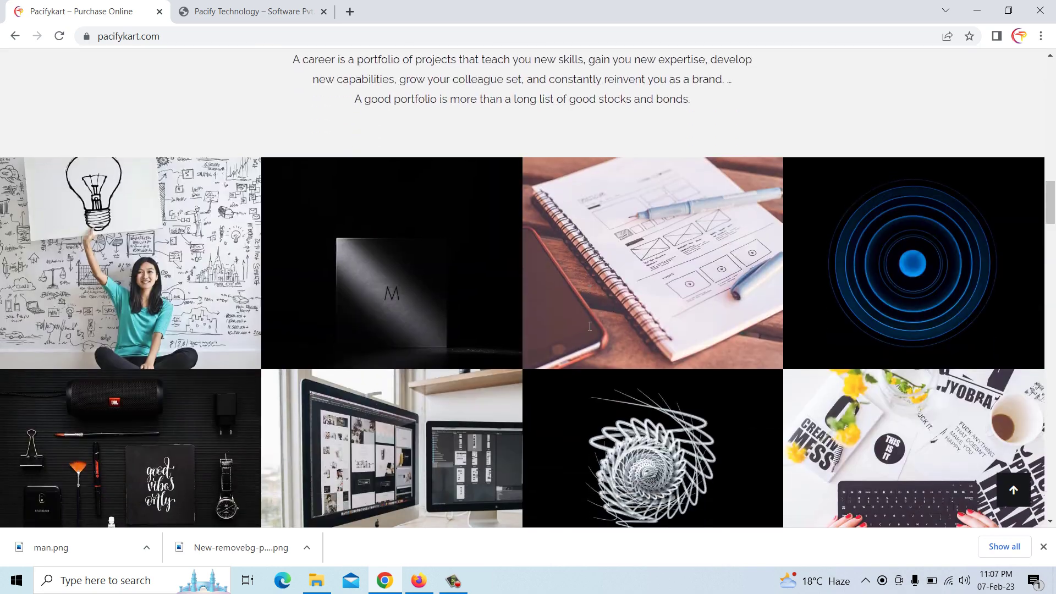
pyautogui.scroll(2, 579, 313)
pyautogui.moveTo(404, 145); pyautogui.dragTo(552, 203)
pyautogui.click(532, 201)
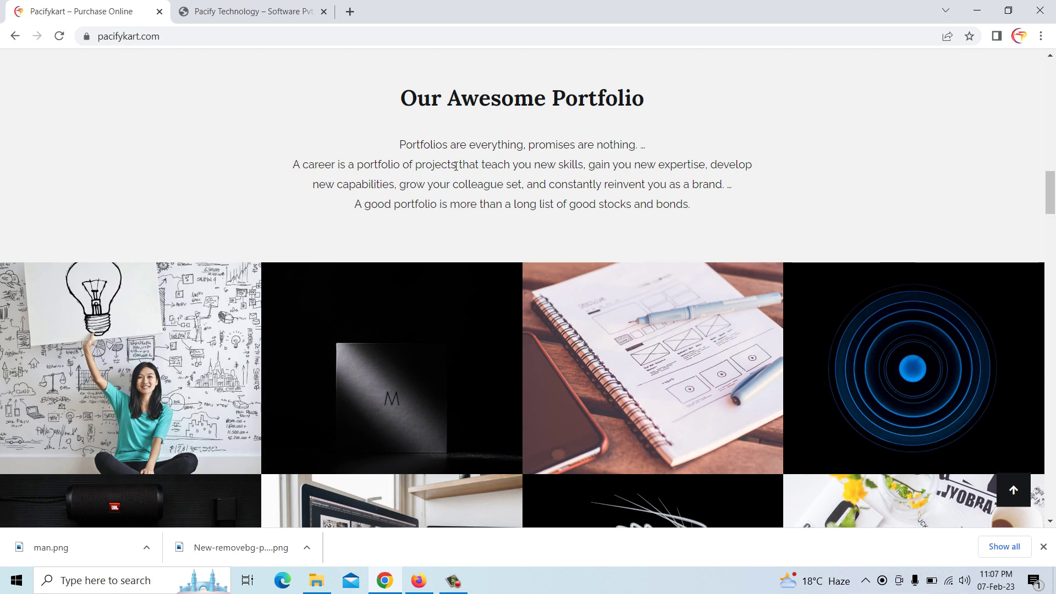
pyautogui.scroll(-10, 456, 166)
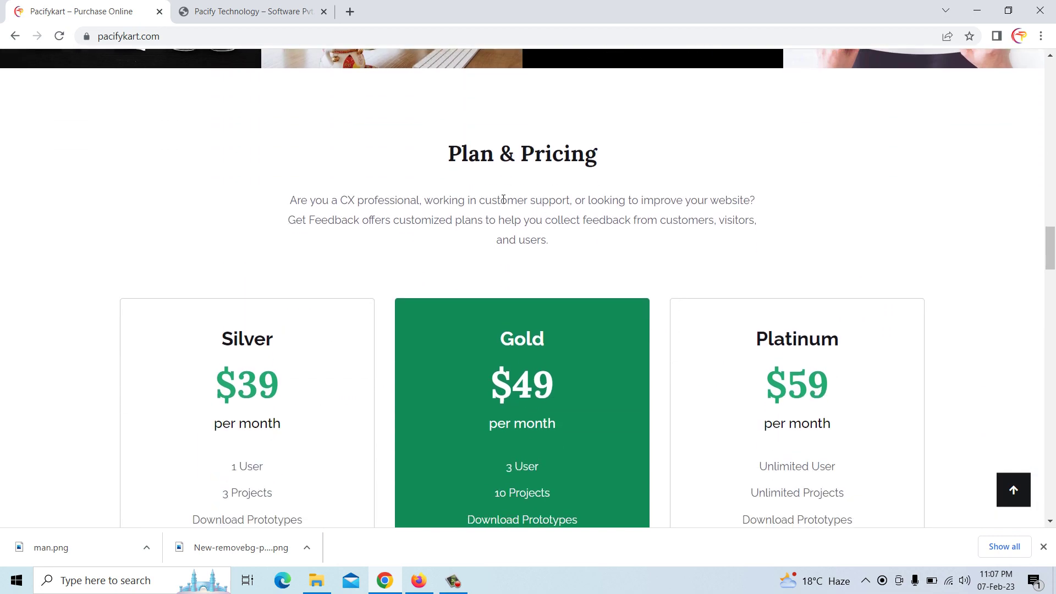
pyautogui.scroll(-10, 495, 199)
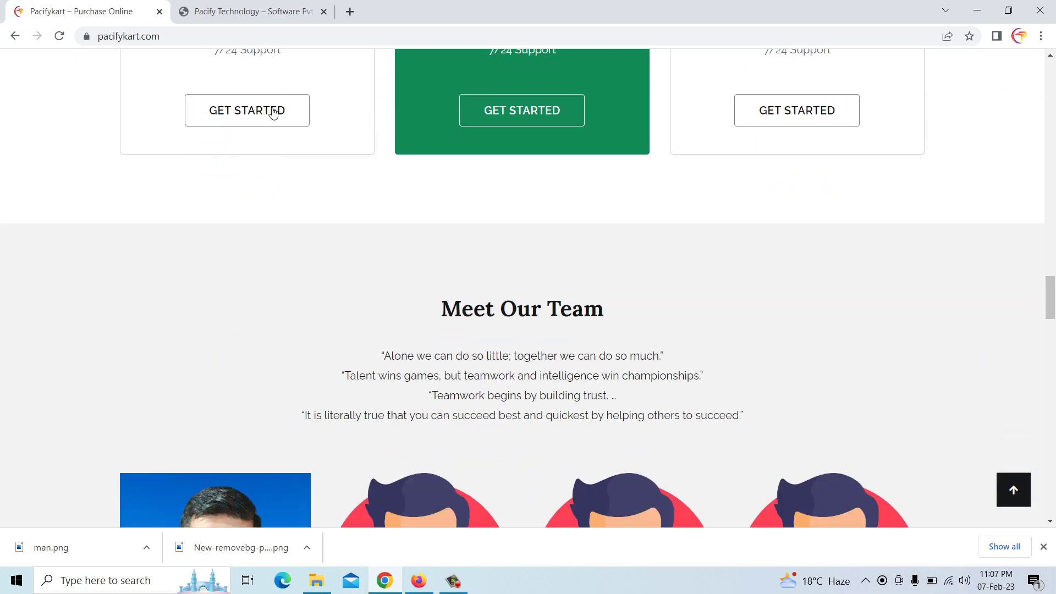
# Open the 'Successful Marketing Ads for Your Business' article on Pacifykart, then return home
pyautogui.click(236, 12)
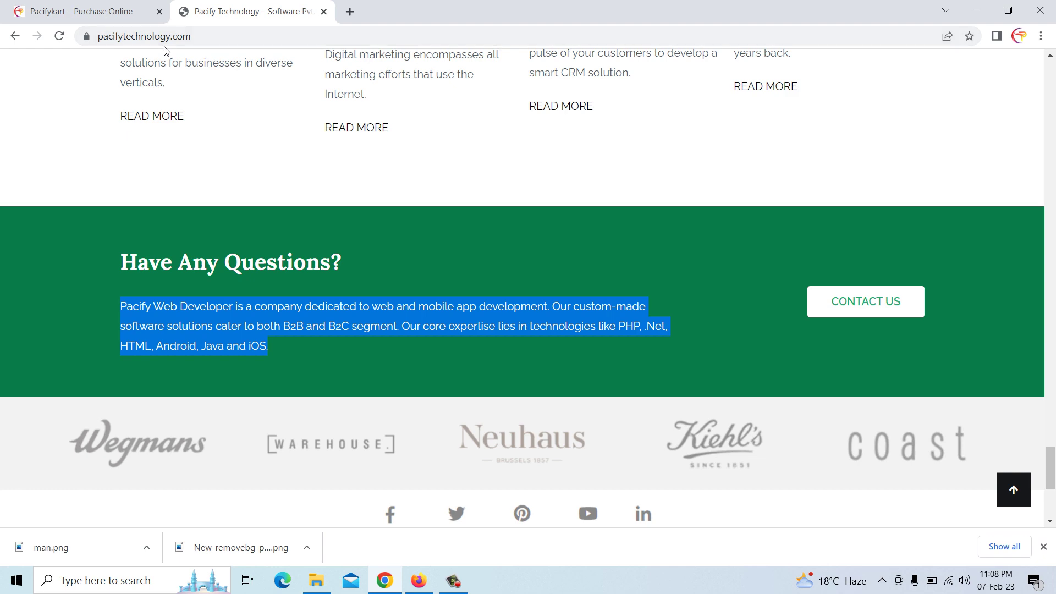
pyautogui.click(109, 12)
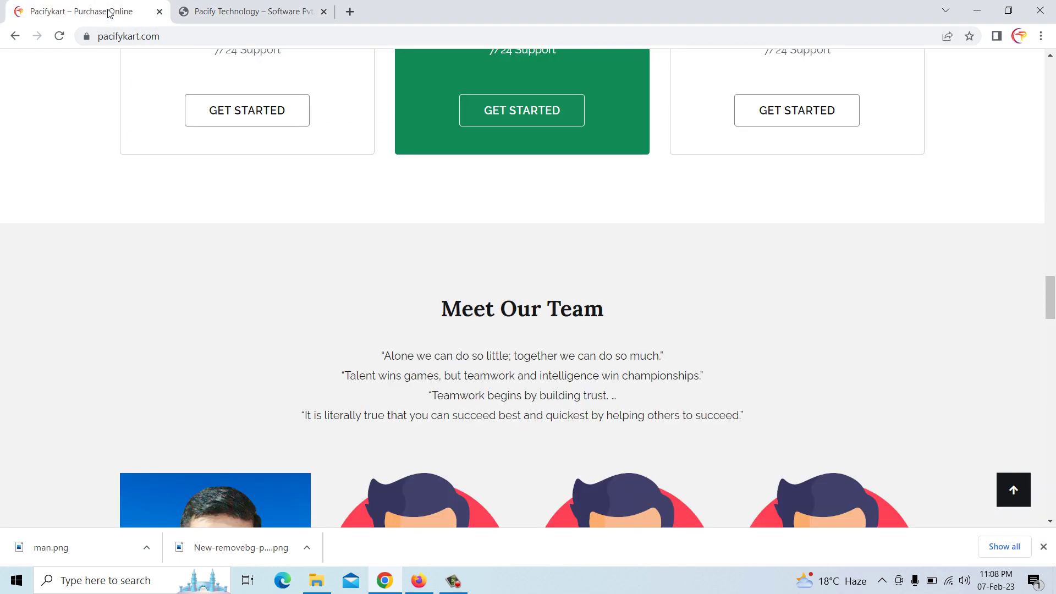
pyautogui.scroll(-9, 402, 303)
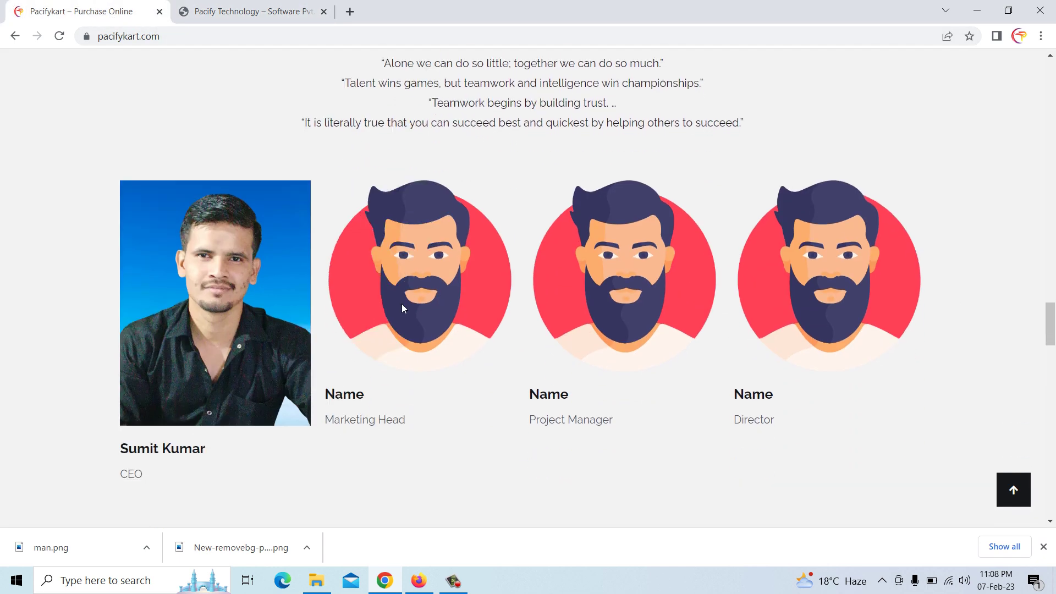
pyautogui.scroll(-9, 602, 304)
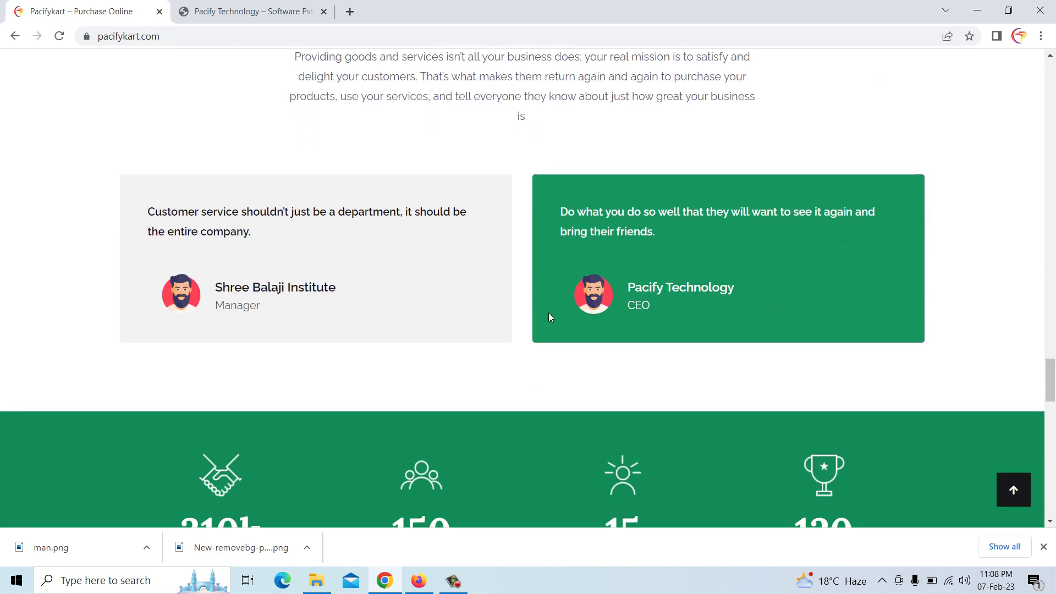
pyautogui.scroll(-8, 506, 266)
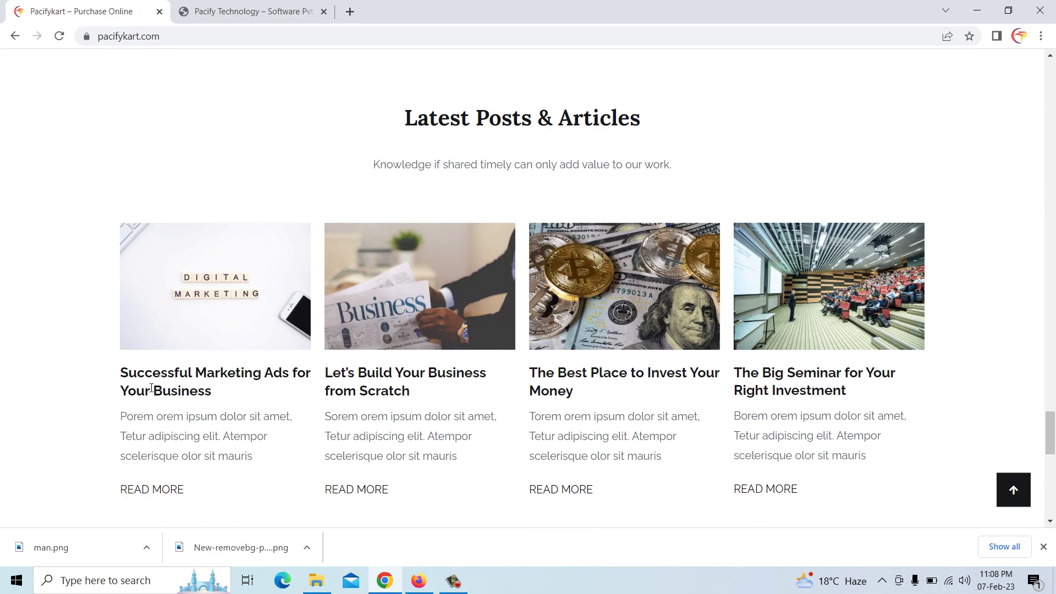
pyautogui.scroll(-4, 460, 223)
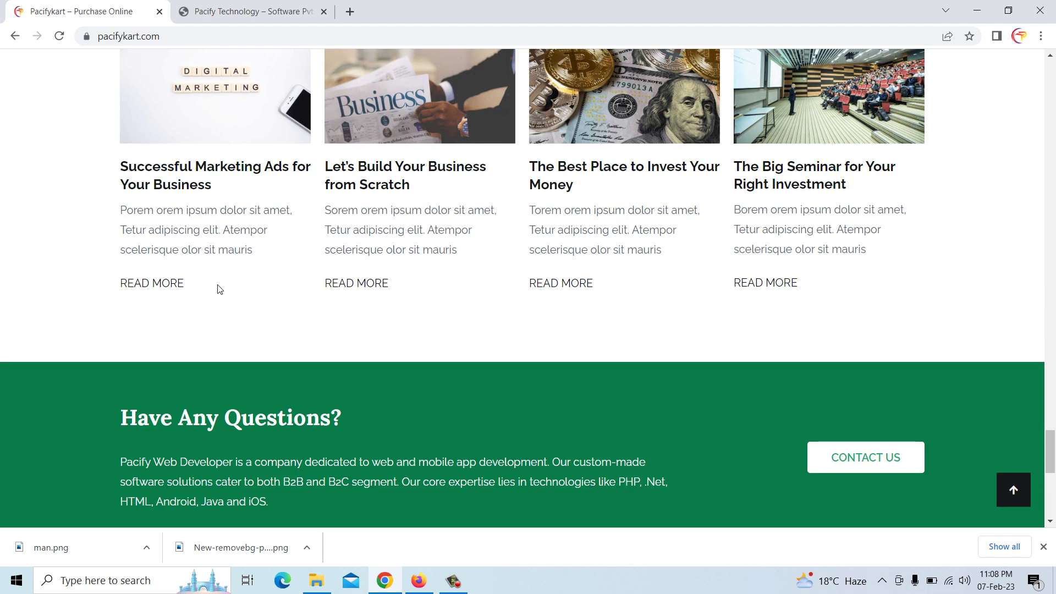
pyautogui.click(171, 287)
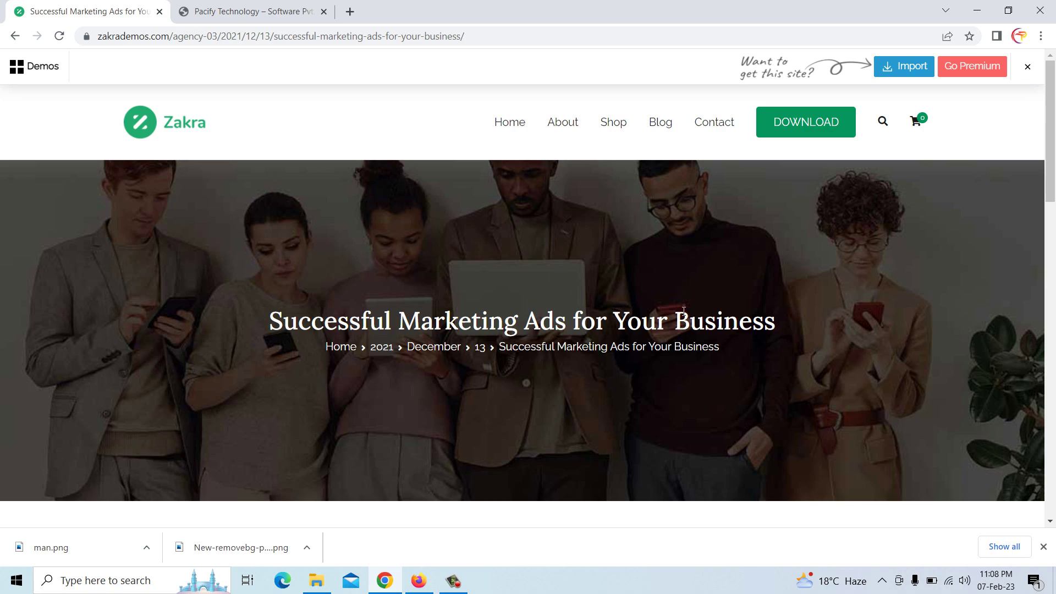
pyautogui.click(15, 36)
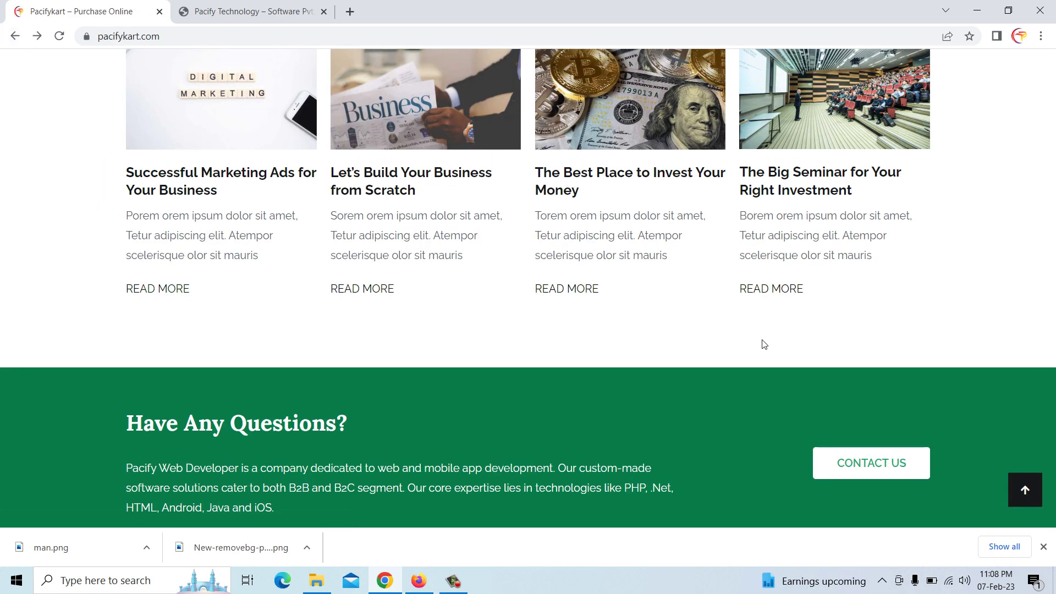
pyautogui.scroll(15, 761, 342)
pyautogui.scroll(20, 854, 346)
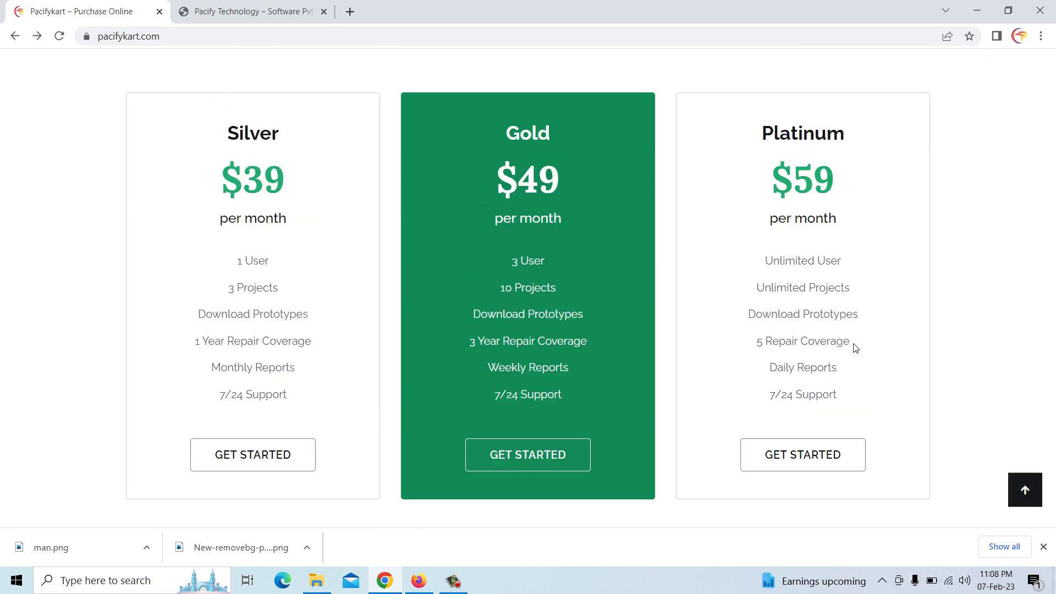
pyautogui.scroll(3, 855, 348)
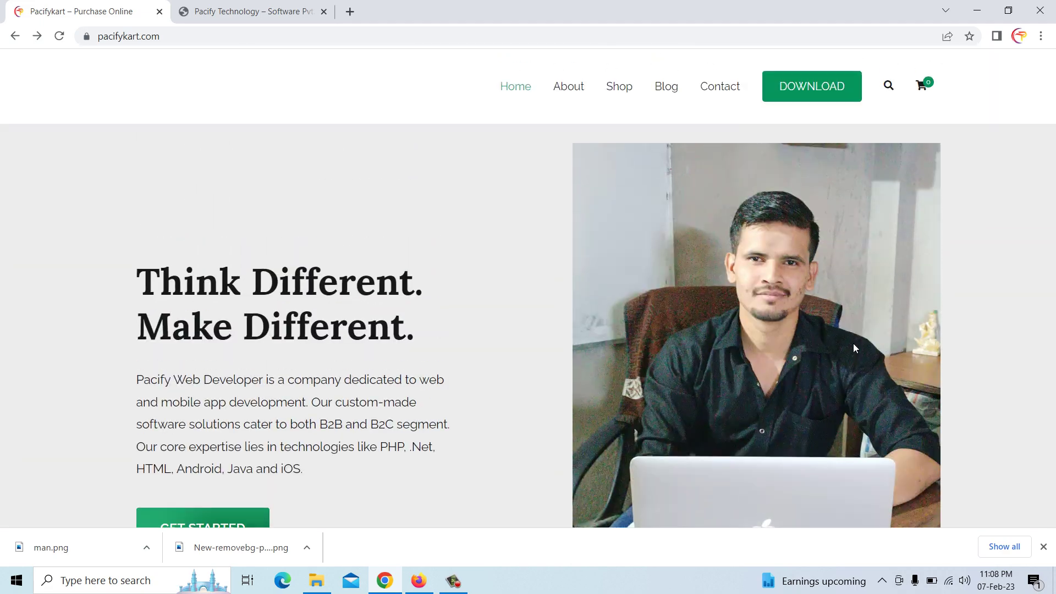
# Open and reload the live Pacifykart Blog listing before returning to the WordPress editor
pyautogui.click(661, 88)
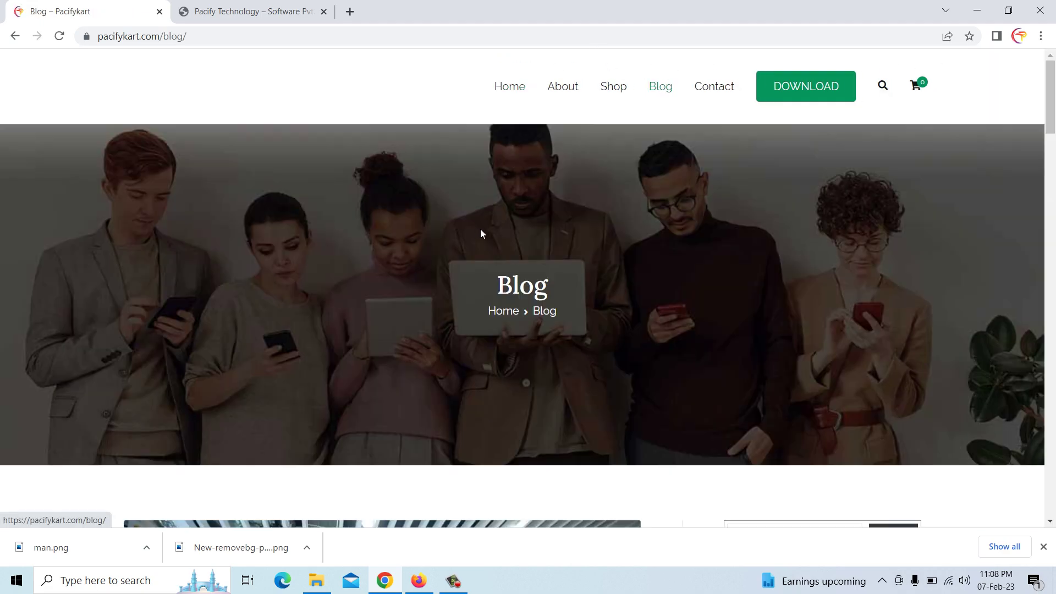
pyautogui.scroll(-5, 466, 269)
pyautogui.scroll(6, 466, 270)
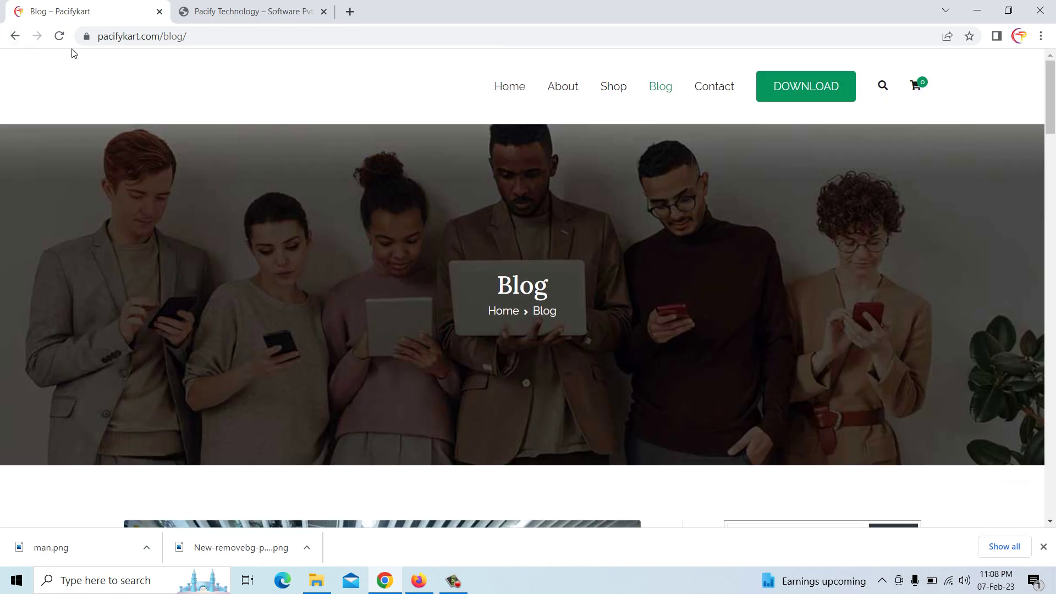
pyautogui.click(660, 89)
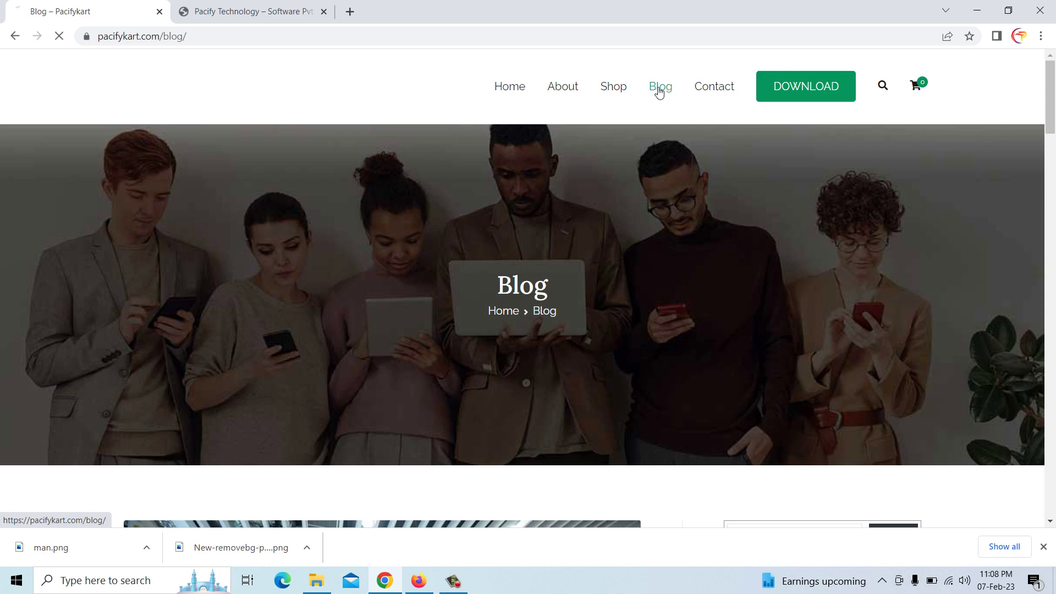
pyautogui.scroll(-7, 461, 319)
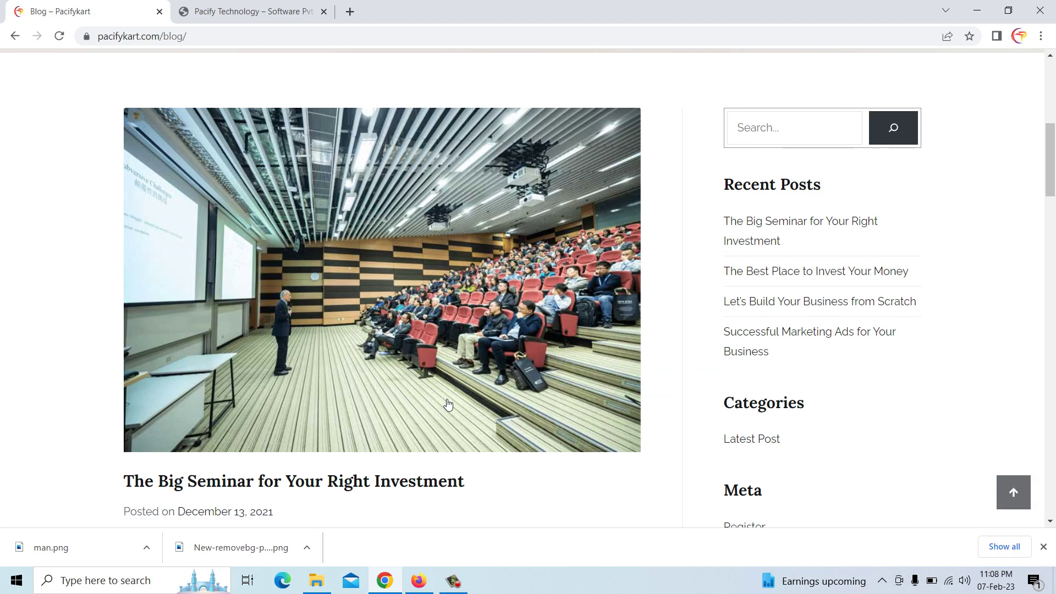
pyautogui.click(419, 581)
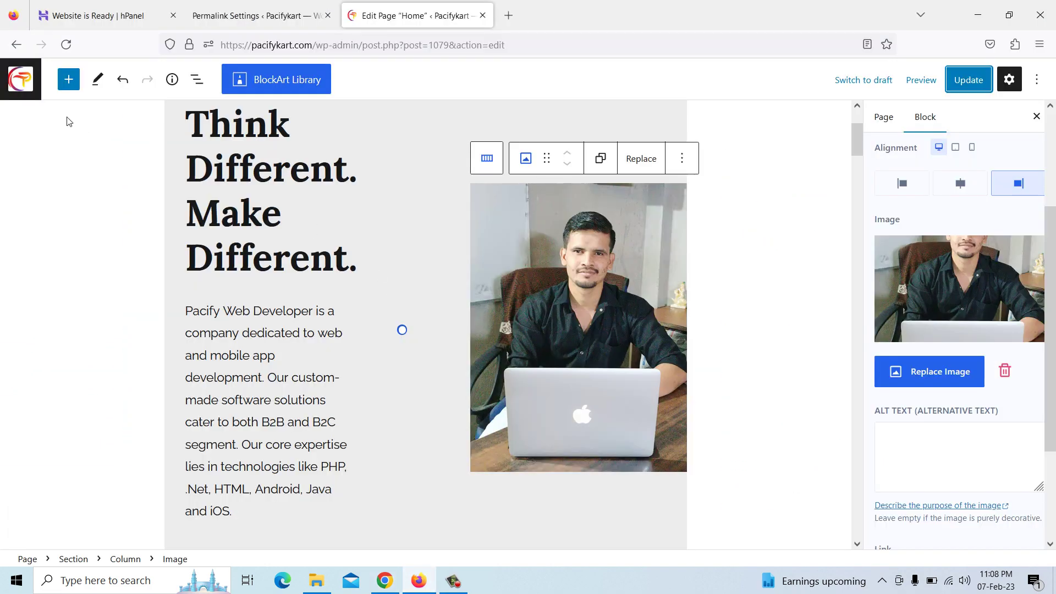
# From Posts > All Posts, edit 'Successful Marketing Ads for Your Business'
pyautogui.click(20, 80)
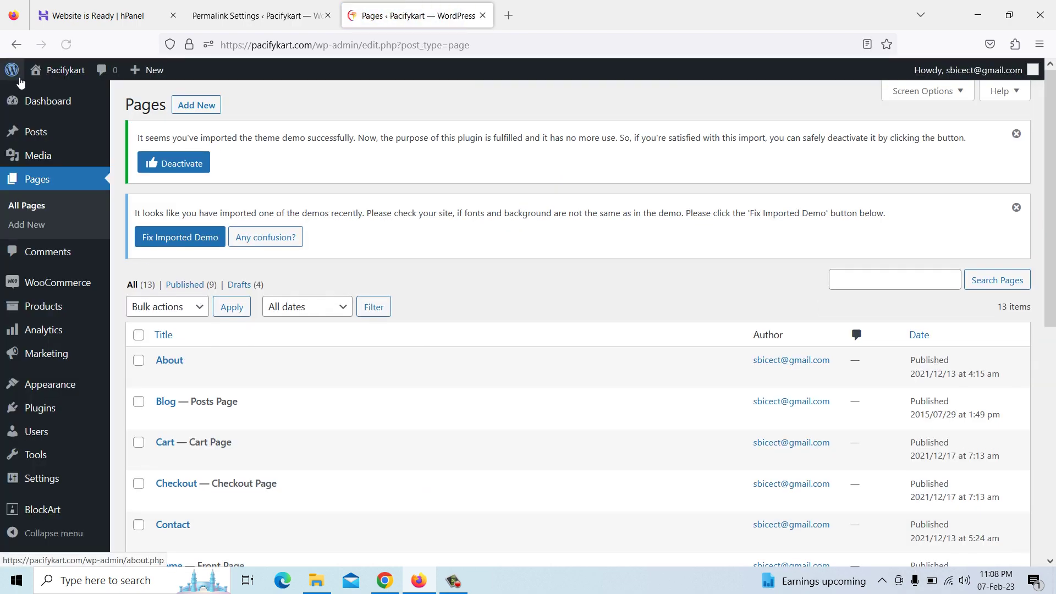
pyautogui.click(40, 134)
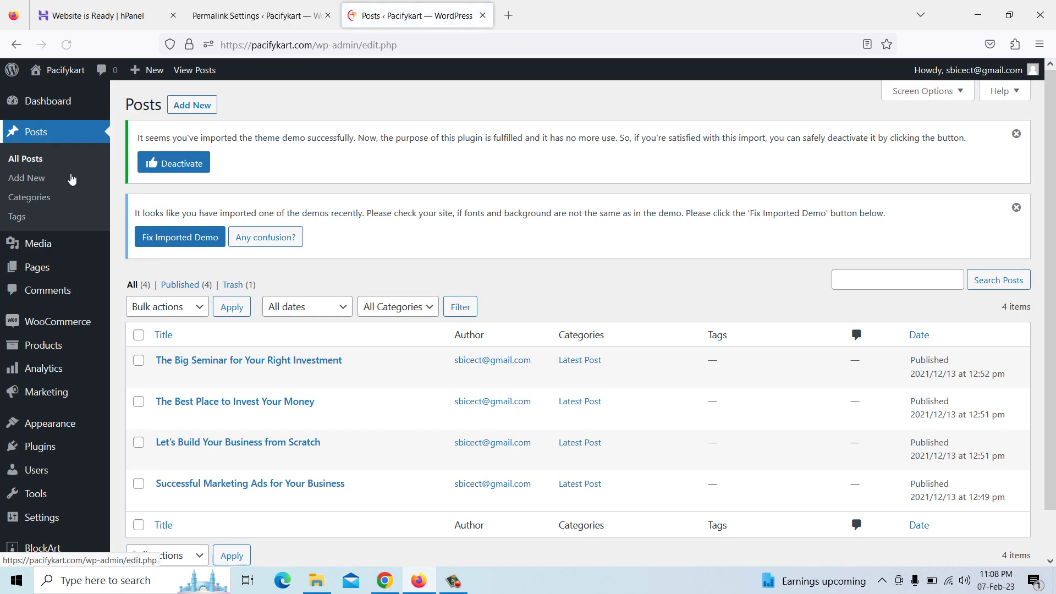
pyautogui.moveTo(212, 366)
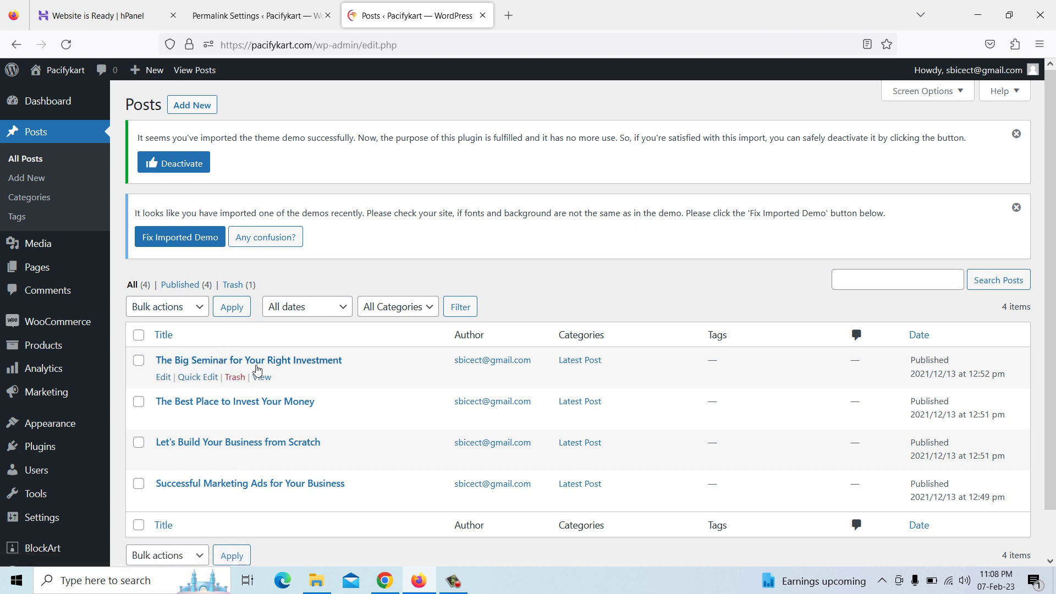
pyautogui.moveTo(260, 488)
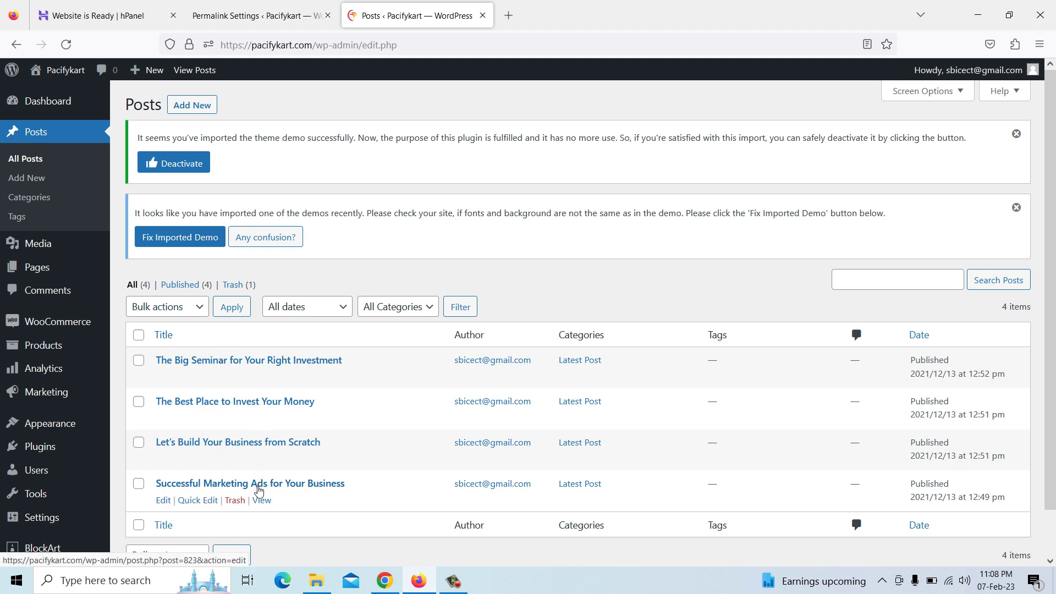
pyautogui.scroll(-1, 280, 490)
pyautogui.click(163, 452)
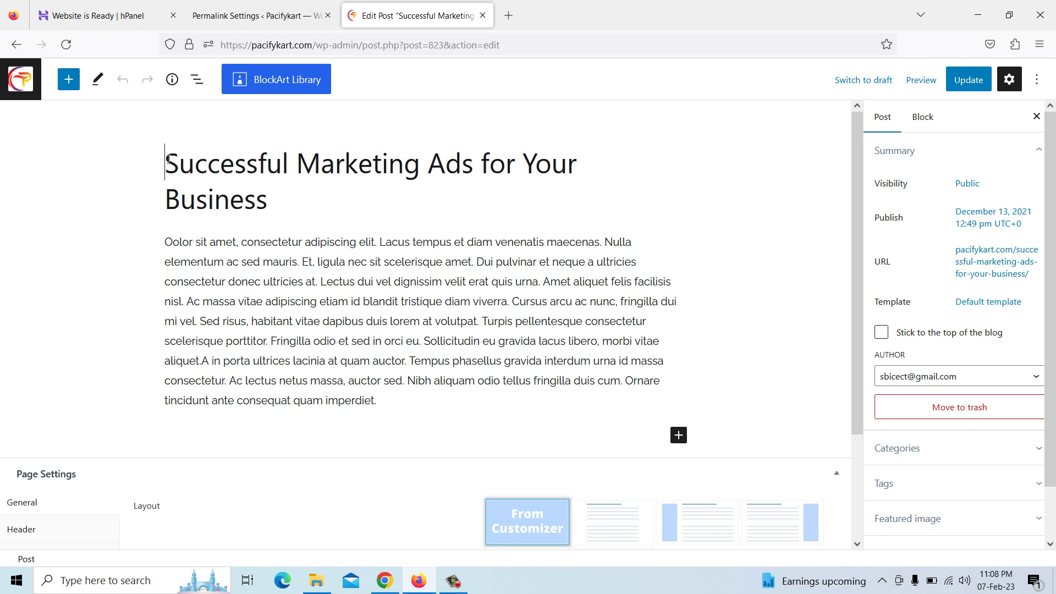
# Select the 'Successful Marketing Ads for Your Business' title and place the caret at its end
pyautogui.tripleClick(270, 207)
pyautogui.click(269, 207)
pyautogui.scroll(-3, 319, 314)
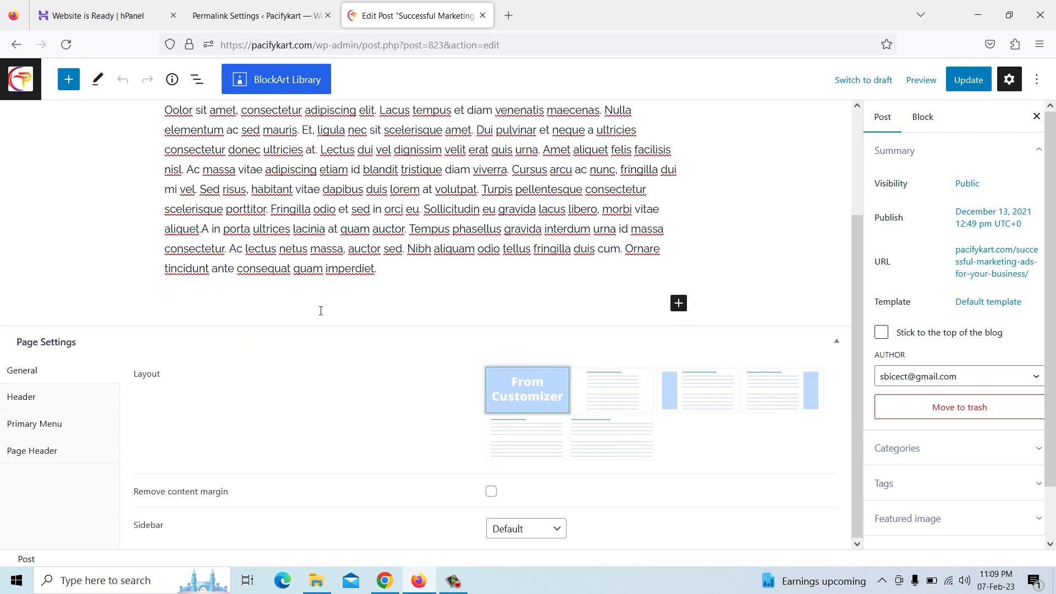
# Open the 'LMS System Provider in Noida' article on pacifytechnology.com in Chrome
pyautogui.click(385, 577)
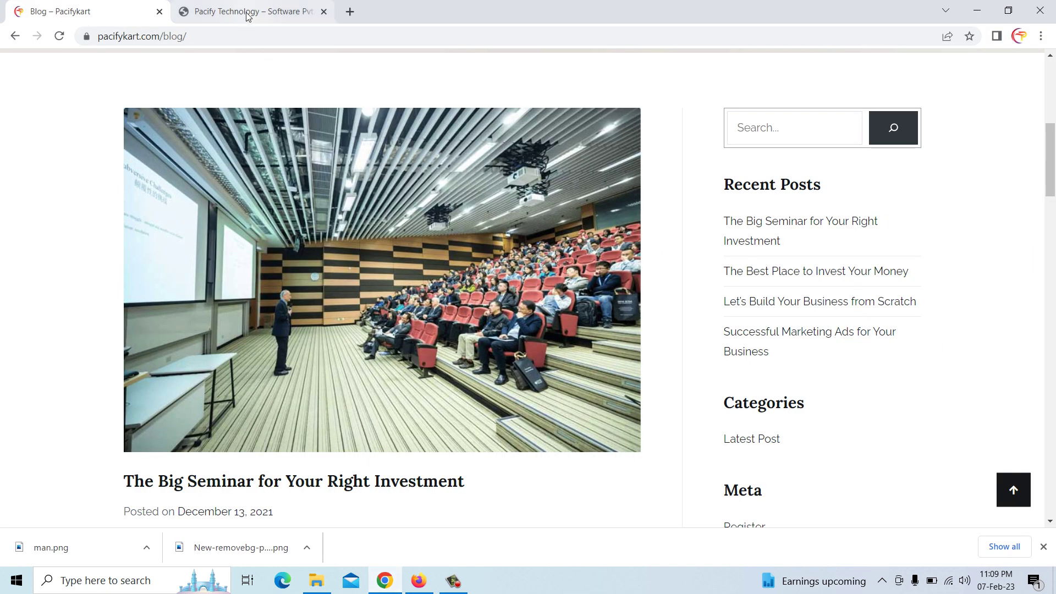
pyautogui.click(246, 15)
pyautogui.scroll(-5, 382, 255)
pyautogui.scroll(4, 383, 257)
pyautogui.scroll(8, 382, 252)
pyautogui.scroll(-5, 286, 306)
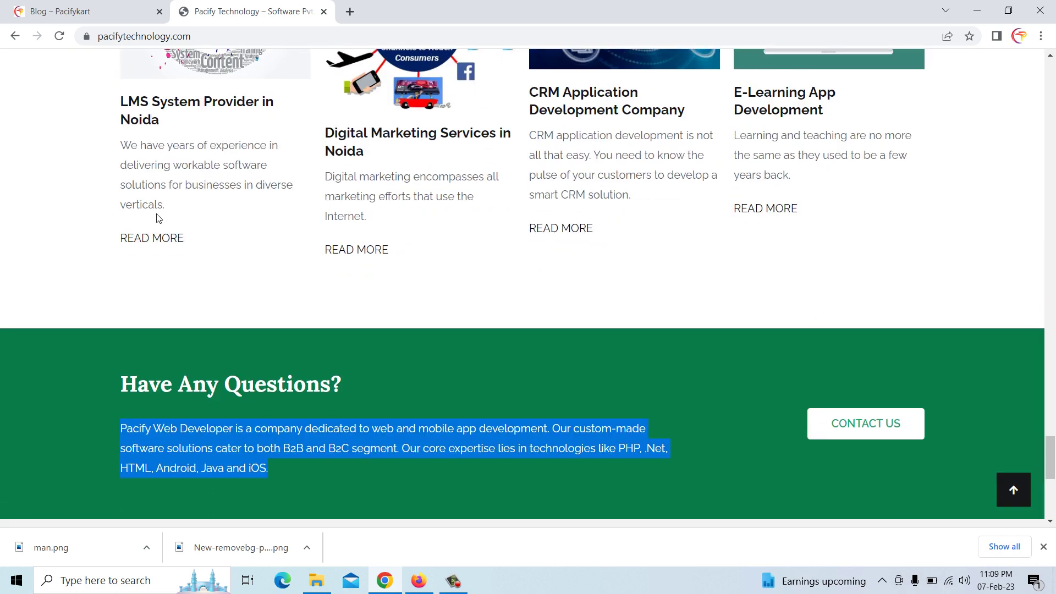
pyautogui.click(158, 237)
# Select and copy the article's full 'LMS System Provider in Noida' heading
pyautogui.scroll(-13, 446, 234)
pyautogui.scroll(6, 388, 268)
pyautogui.scroll(-4, 389, 272)
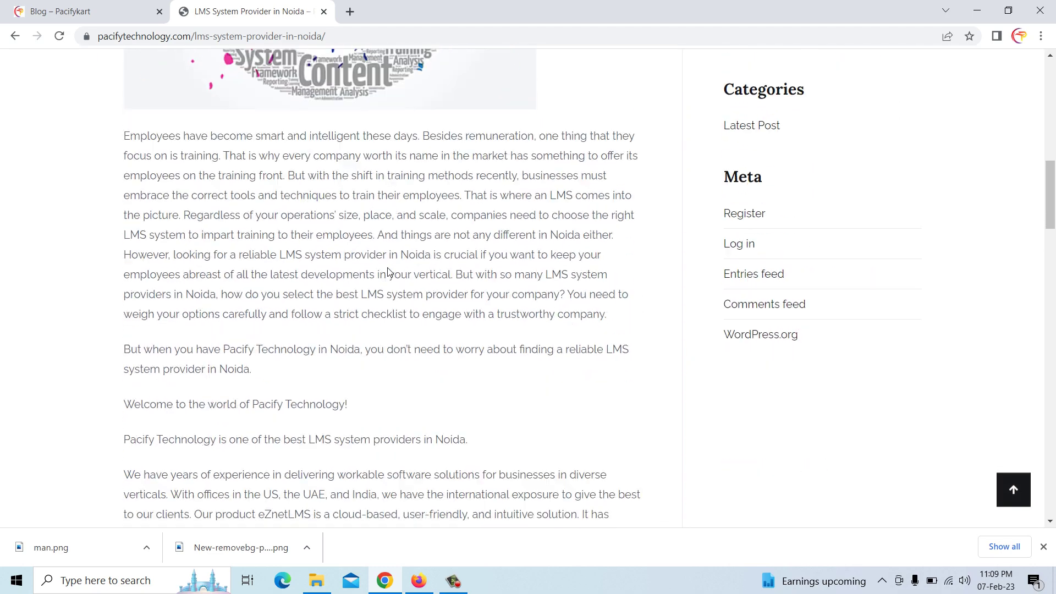
pyautogui.scroll(-8, 388, 272)
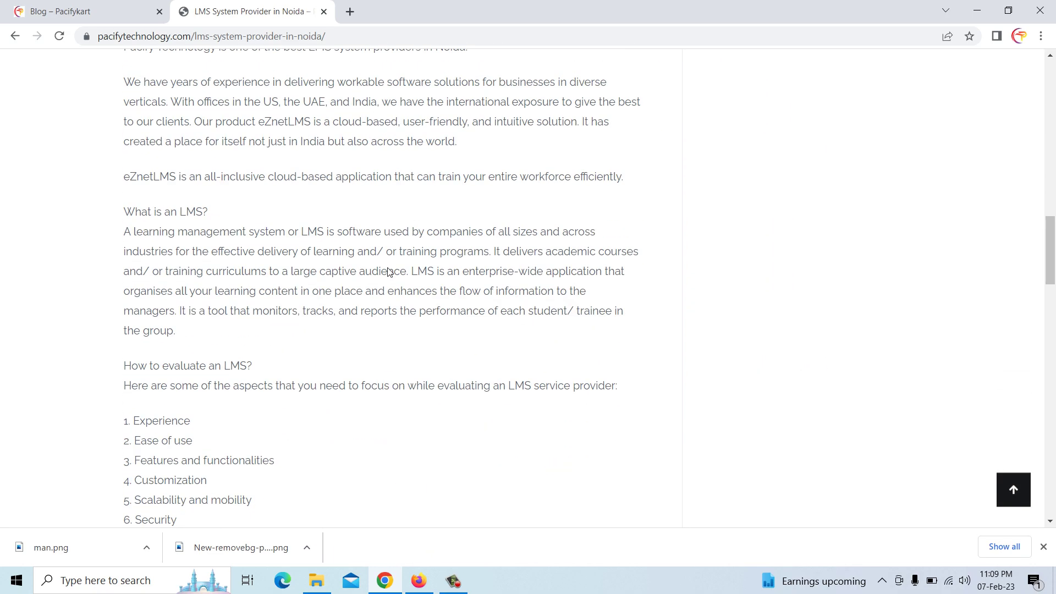
pyautogui.scroll(15, 389, 272)
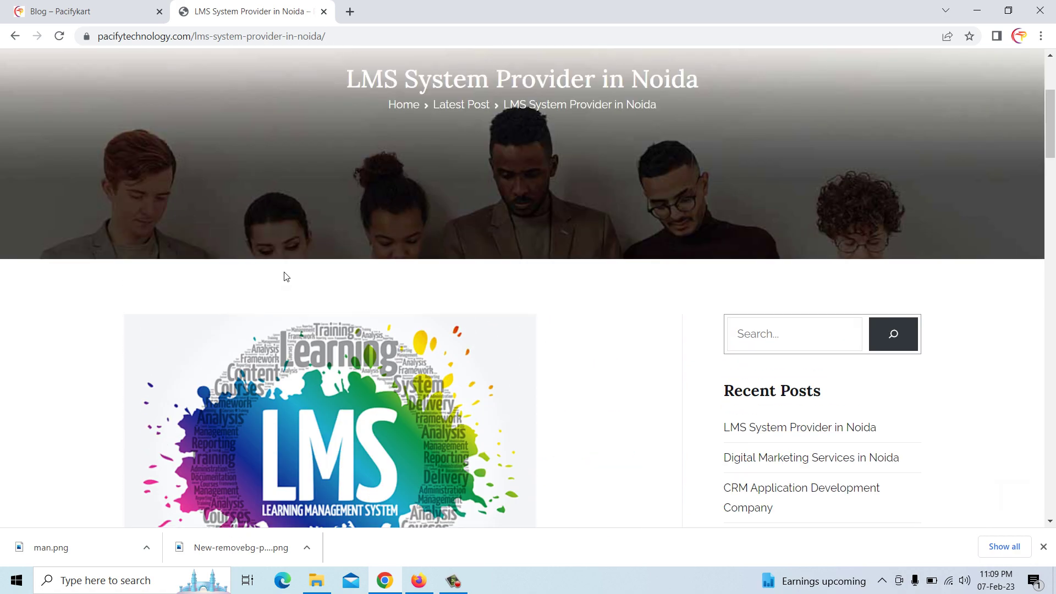
pyautogui.scroll(4, 285, 276)
pyautogui.moveTo(350, 287); pyautogui.dragTo(651, 286)
pyautogui.moveTo(689, 287); pyautogui.dragTo(695, 287)
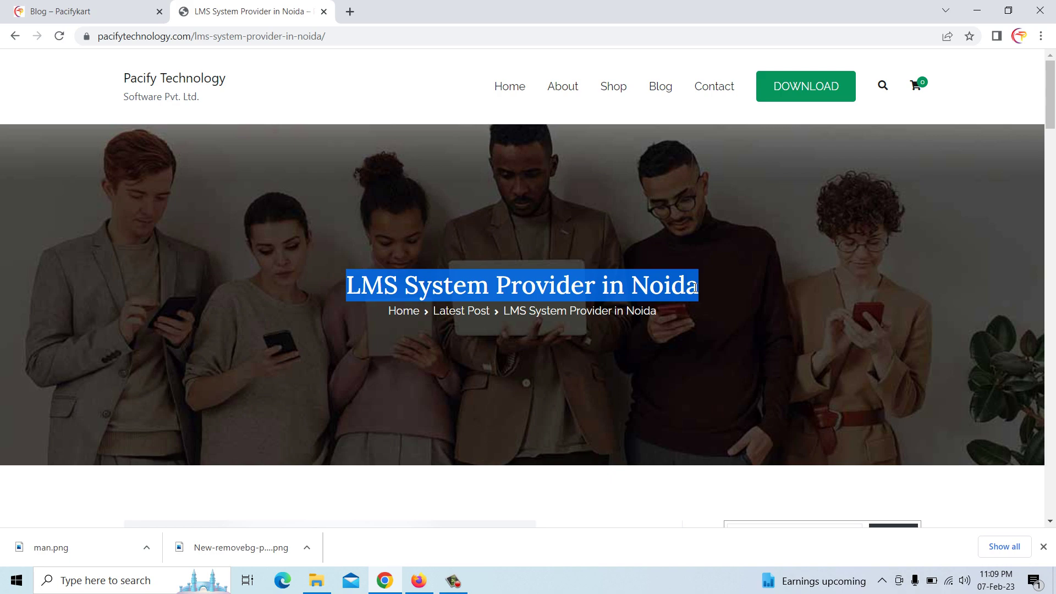
pyautogui.rightClick(689, 288)
pyautogui.click(714, 304)
# Paste 'LMS System Provider in Noida' over the old 'Successful Marketing Ads for Your Business' title
pyautogui.click(419, 581)
pyautogui.scroll(3, 352, 187)
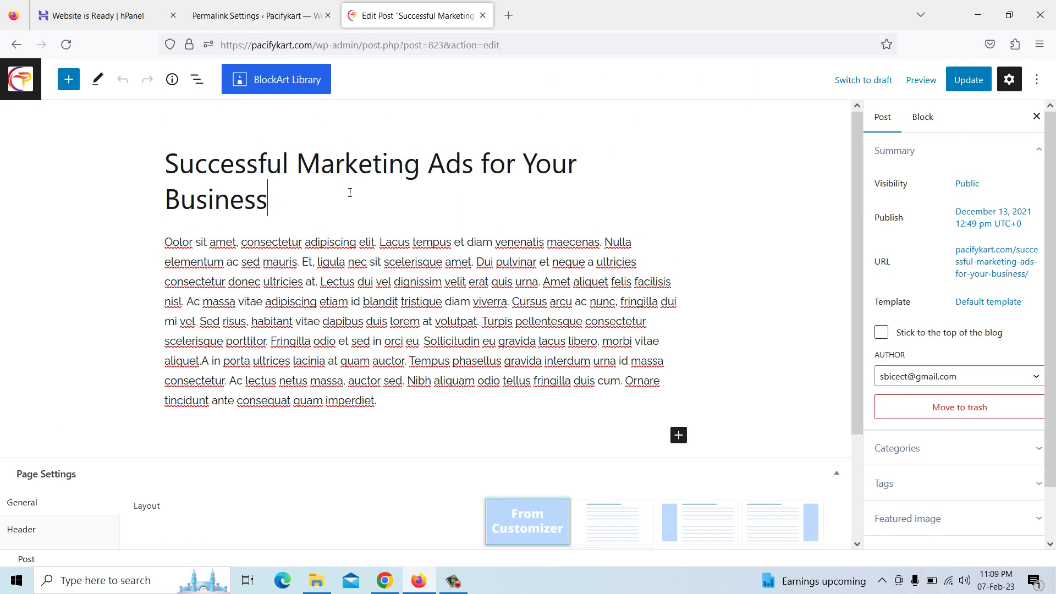
pyautogui.moveTo(172, 165); pyautogui.dragTo(275, 201)
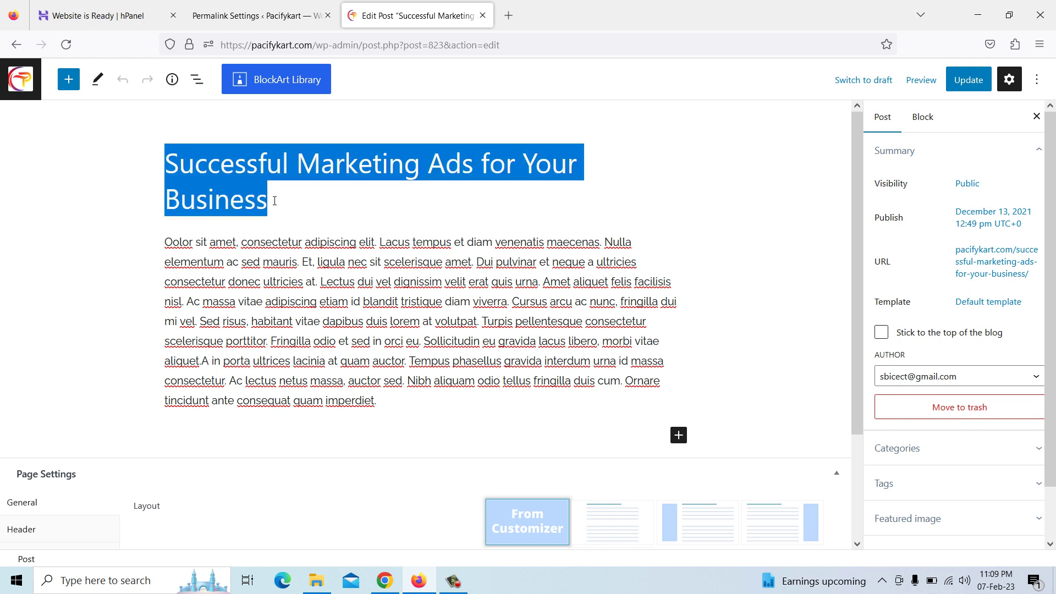
pyautogui.rightClick(255, 207)
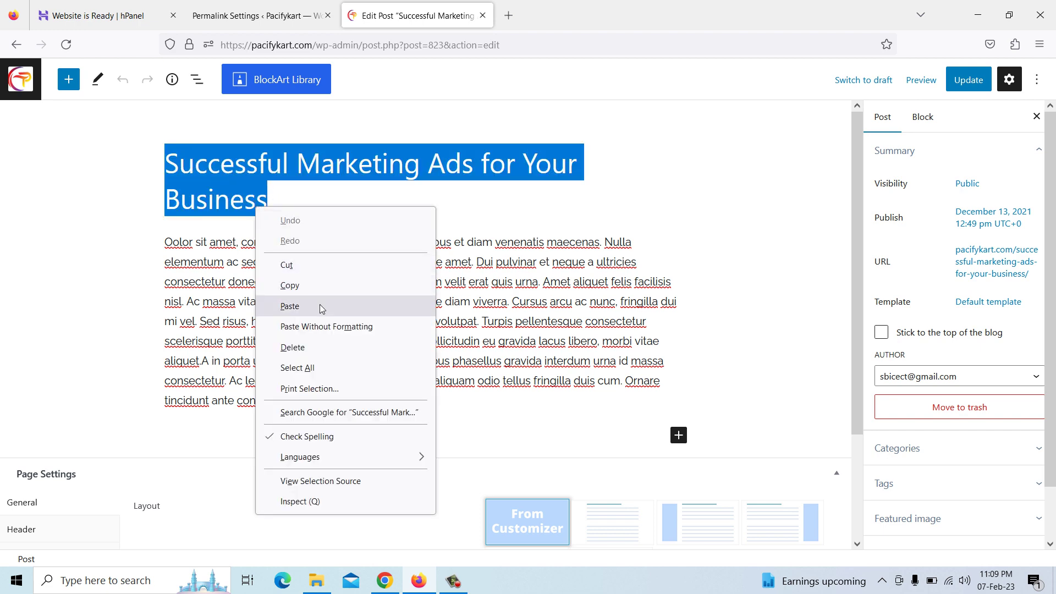
pyautogui.click(319, 304)
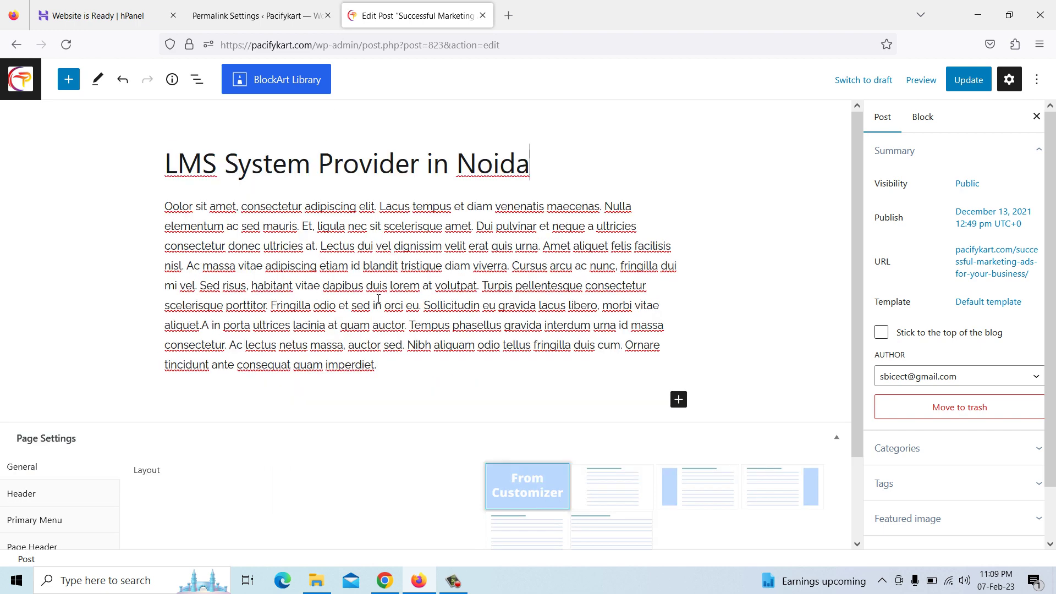
pyautogui.click(385, 581)
# Copy the LMS article's full body text, from 'Employees' down to its last line
pyautogui.scroll(-9, 339, 321)
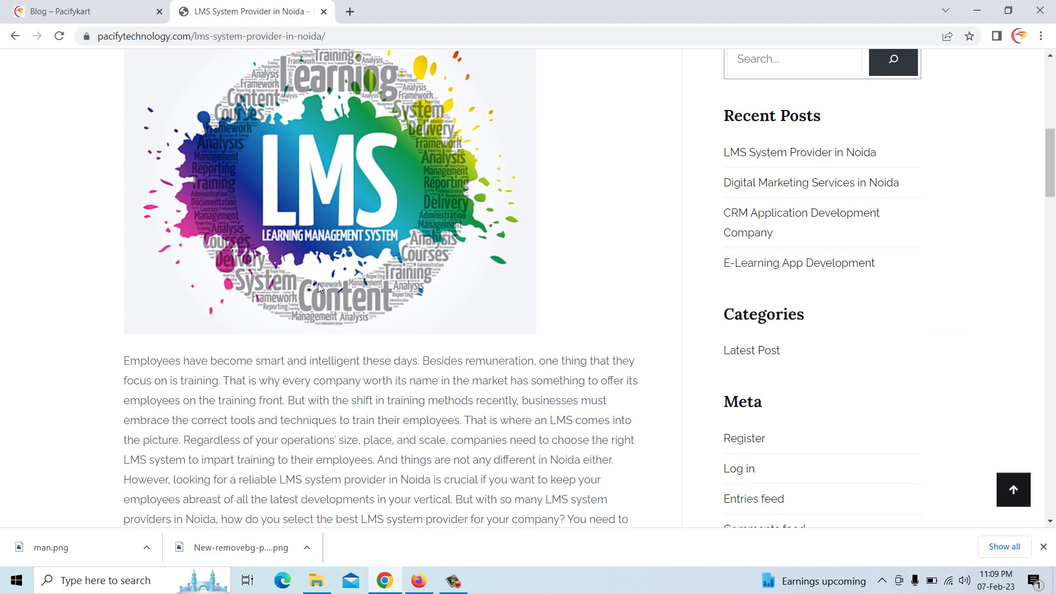
pyautogui.scroll(-5, 318, 285)
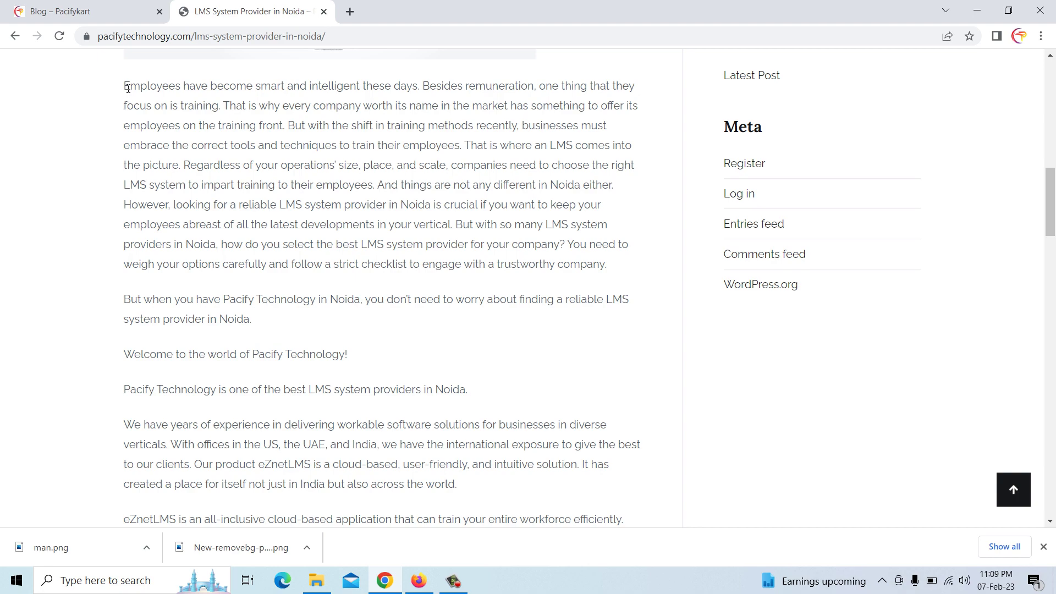
pyautogui.moveTo(126, 86); pyautogui.dragTo(580, 363)
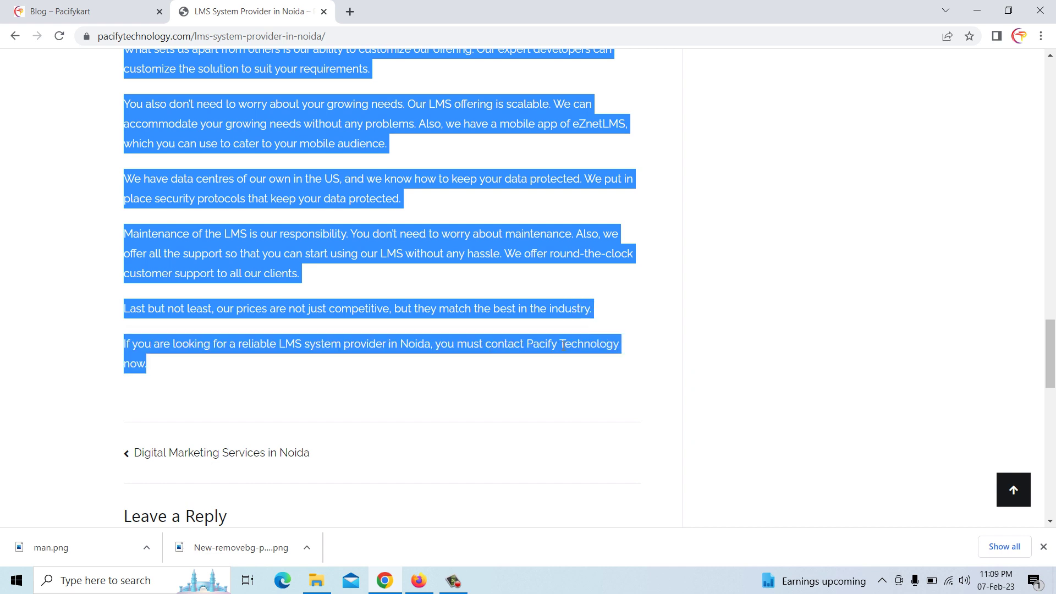
pyautogui.rightClick(563, 345)
pyautogui.click(585, 358)
# Paste the copied LMS article text over the Lorem ipsum placeholder paragraph
pyautogui.click(420, 582)
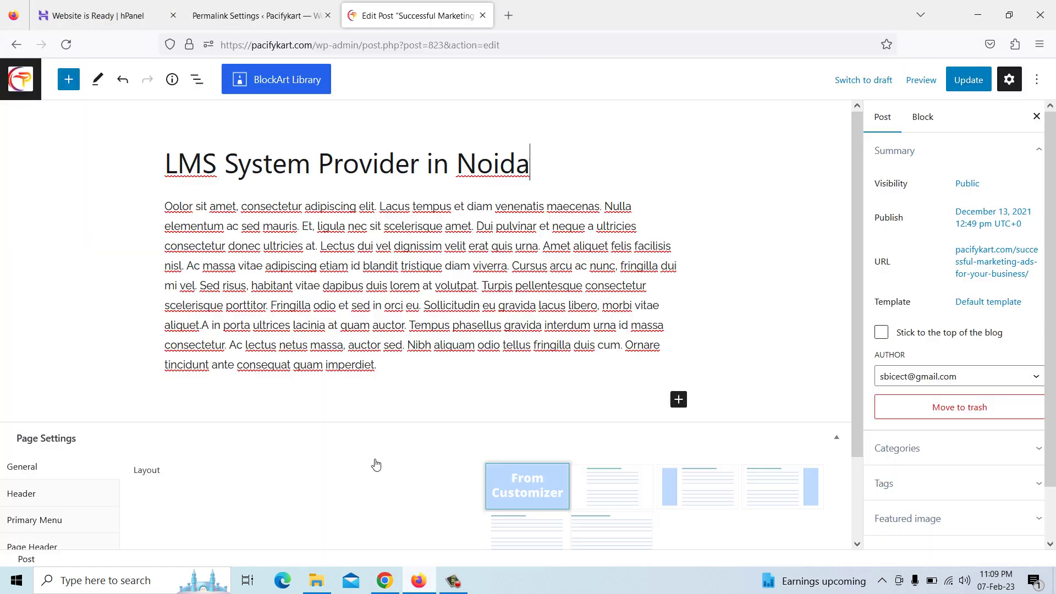
pyautogui.moveTo(169, 207); pyautogui.dragTo(388, 365)
pyautogui.rightClick(386, 338)
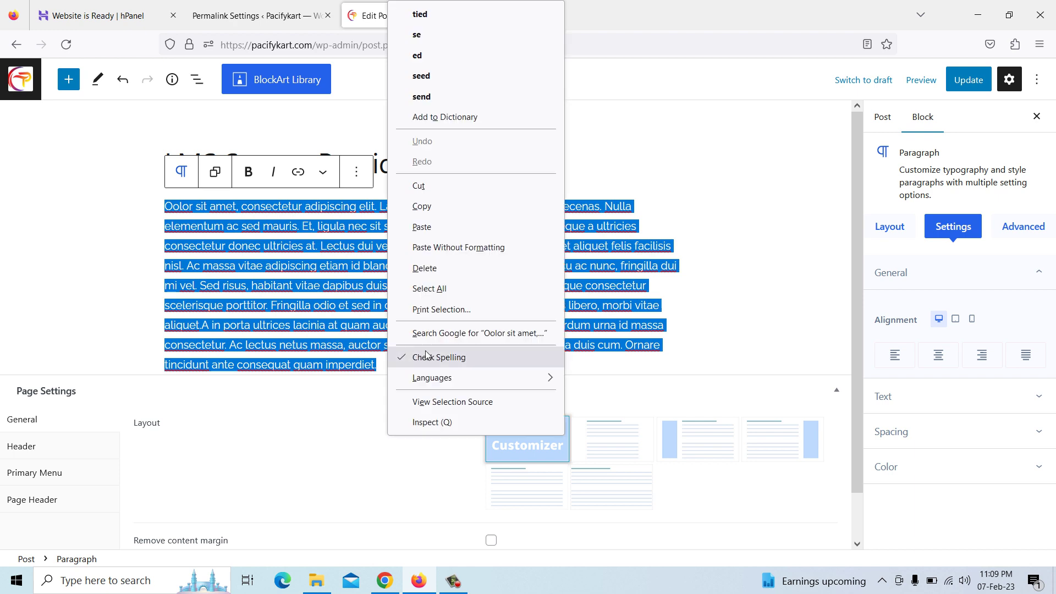
pyautogui.click(437, 224)
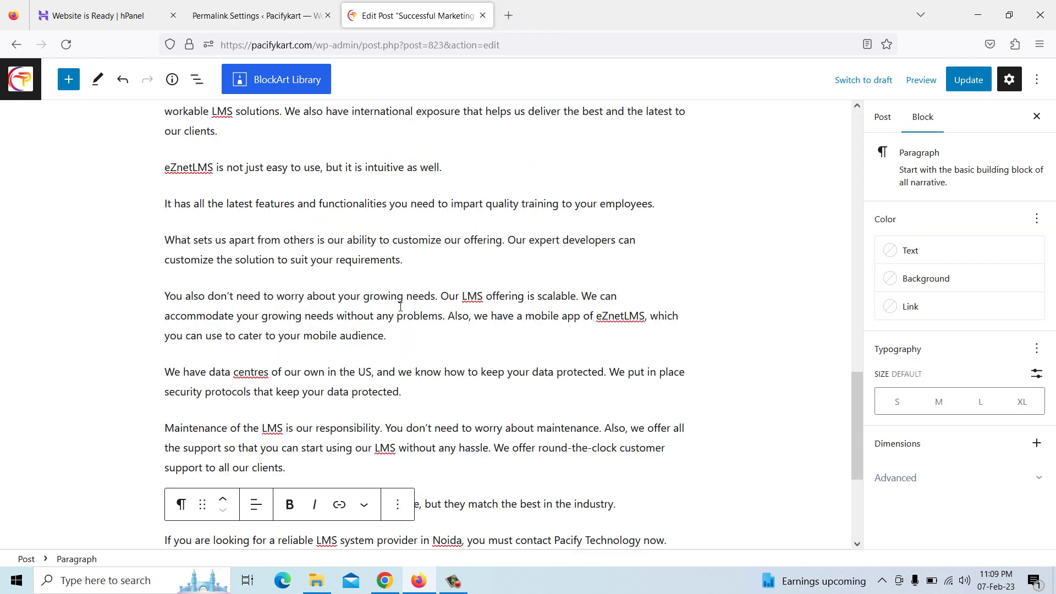
pyautogui.scroll(4, 326, 341)
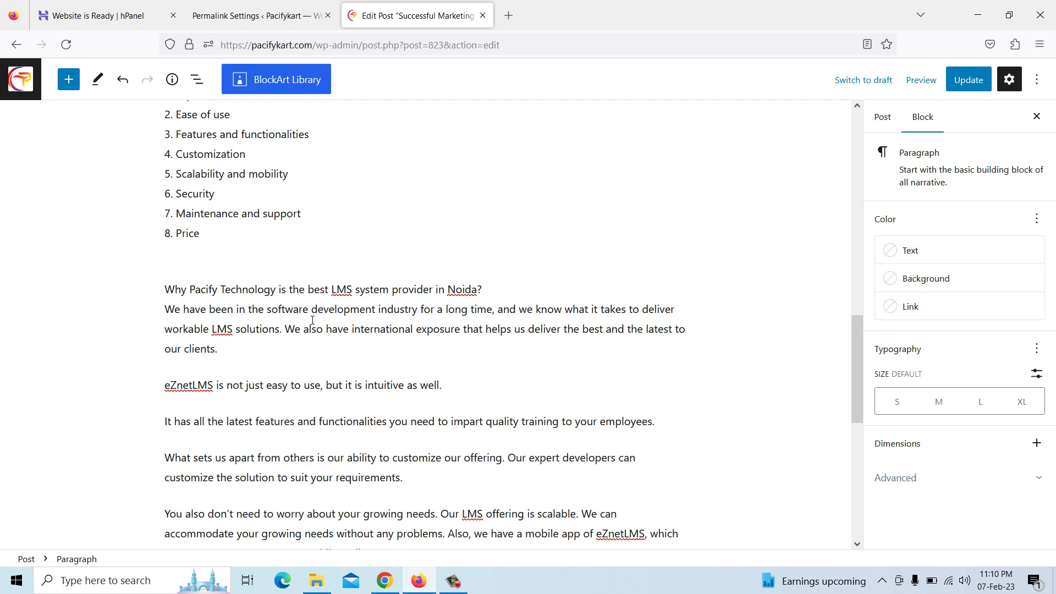
pyautogui.scroll(5, 585, 309)
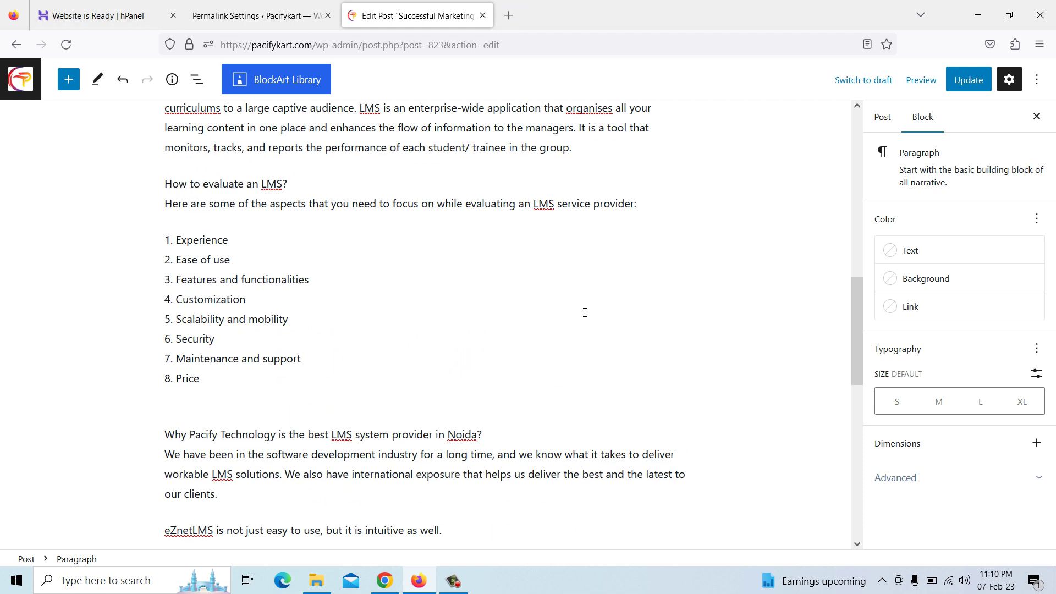
pyautogui.scroll(1, 585, 329)
pyautogui.scroll(7, 585, 329)
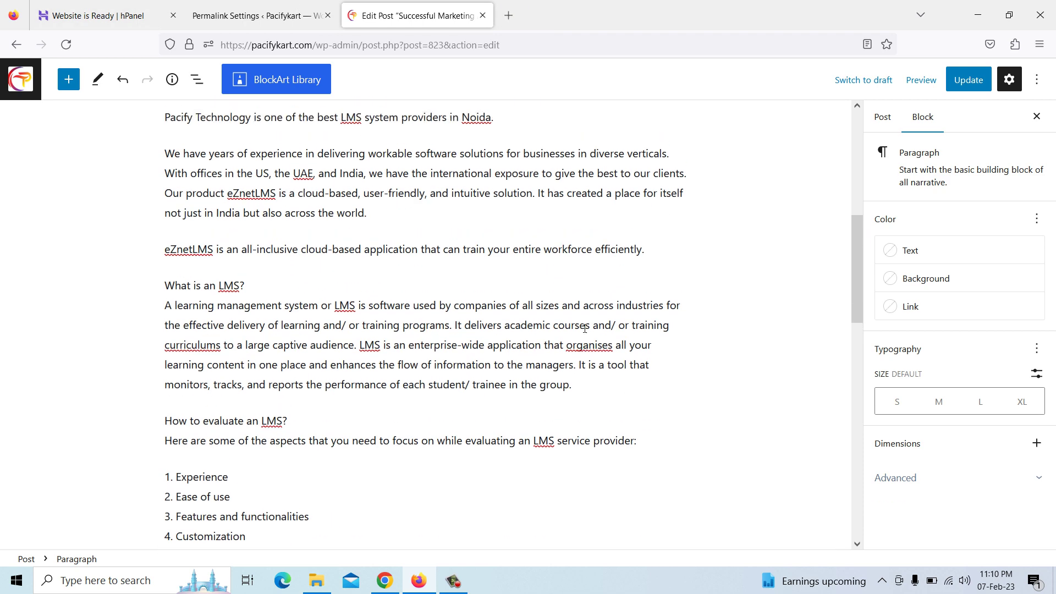
pyautogui.click(519, 168)
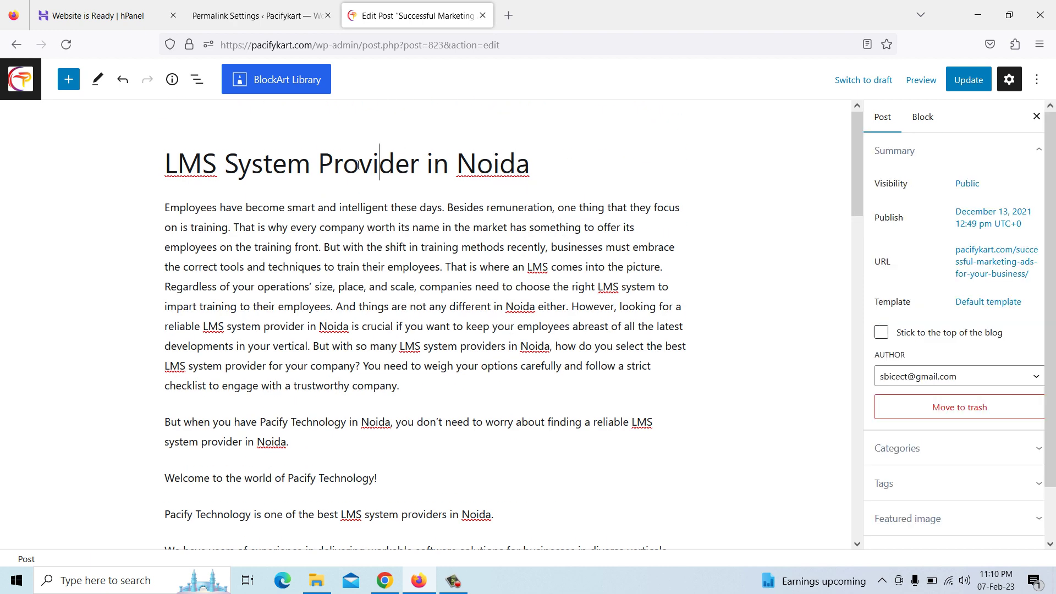
# Clear the old successful-marketing-ads slug from the post's Permalink field
pyautogui.click(964, 268)
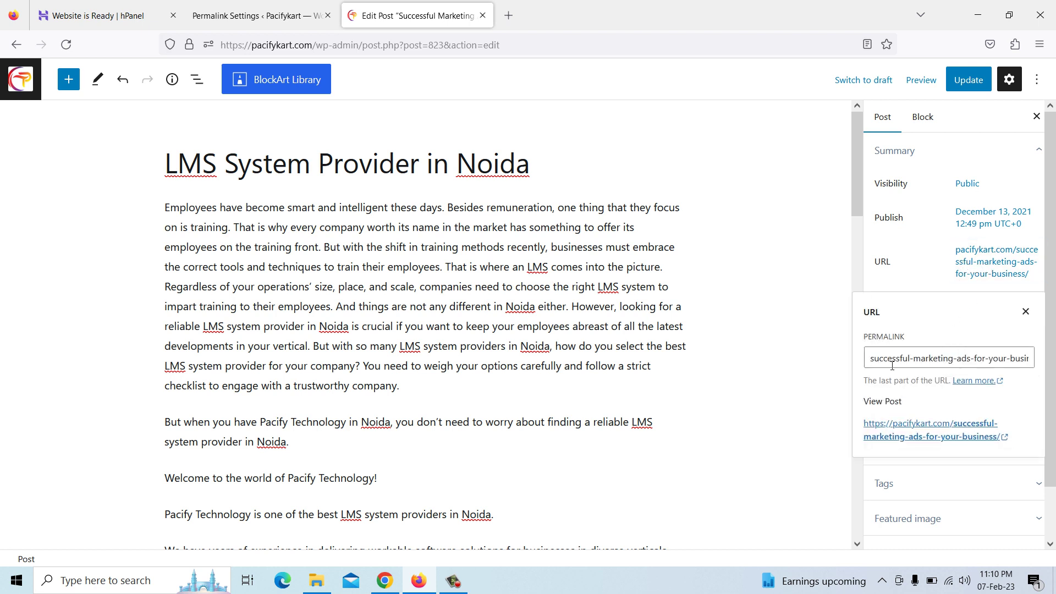
pyautogui.moveTo(873, 364); pyautogui.dragTo(1044, 362)
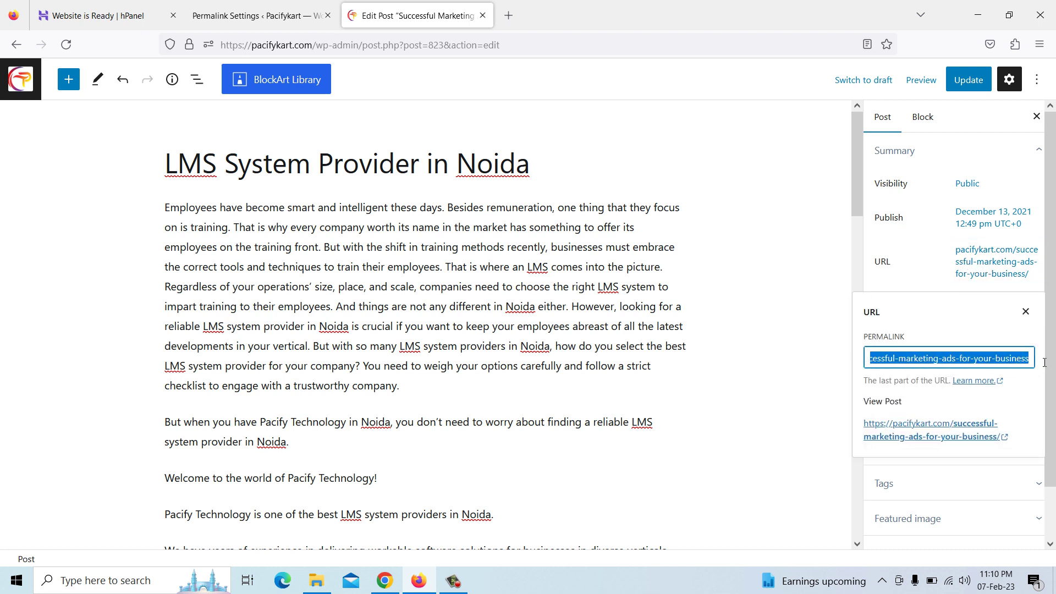
pyautogui.press('BackSpace')
pyautogui.click(525, 168)
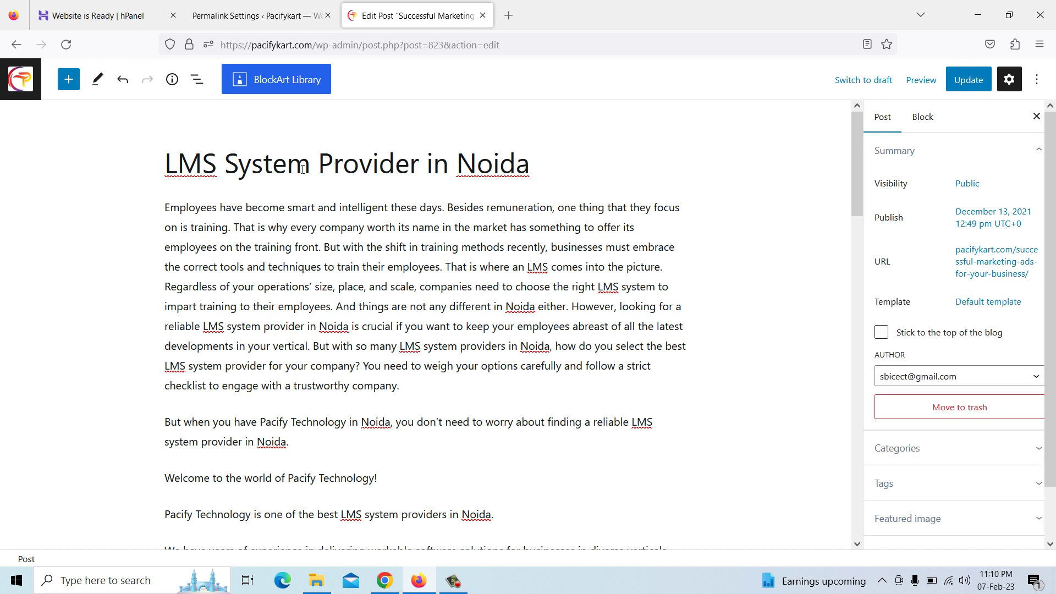
# Copy the post title and paste it as the new slug, lms-system-provider-in-noida
pyautogui.moveTo(168, 164); pyautogui.dragTo(540, 177)
pyautogui.rightClick(492, 167)
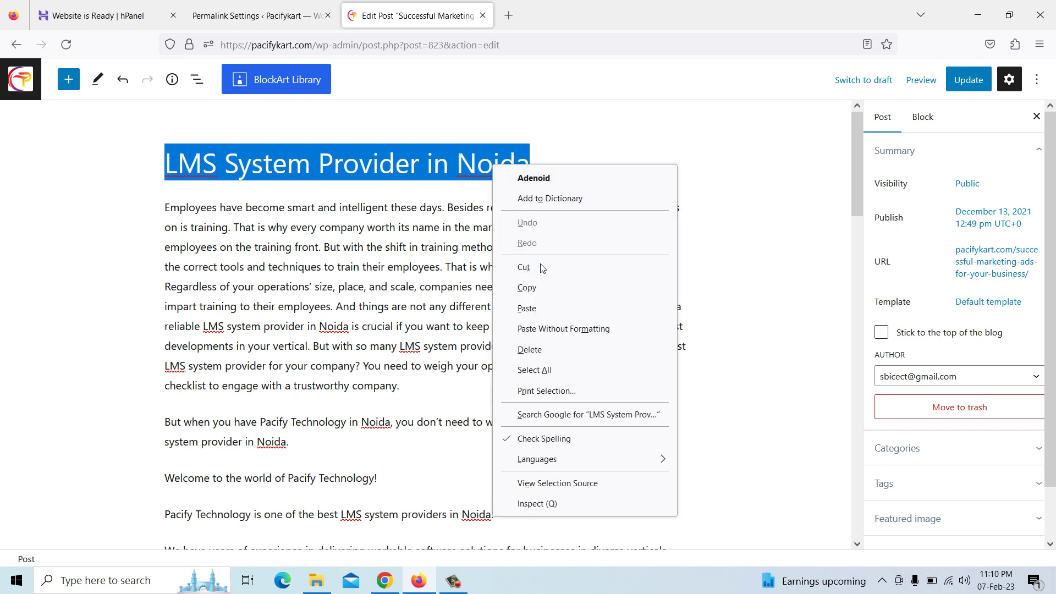
pyautogui.click(542, 289)
pyautogui.click(991, 272)
pyautogui.moveTo(997, 358); pyautogui.dragTo(866, 353)
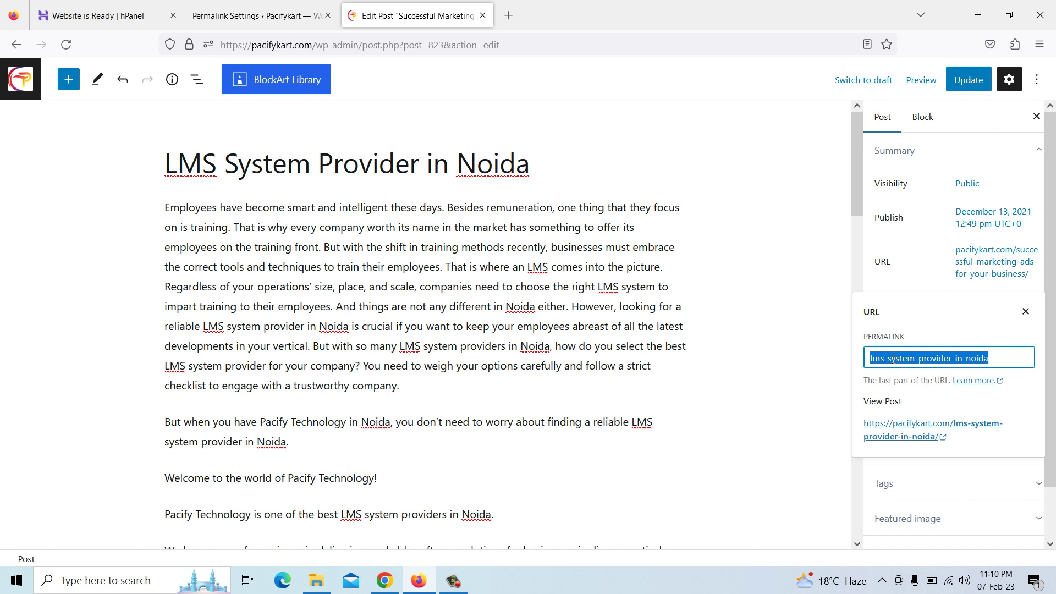
pyautogui.press('BackSpace')
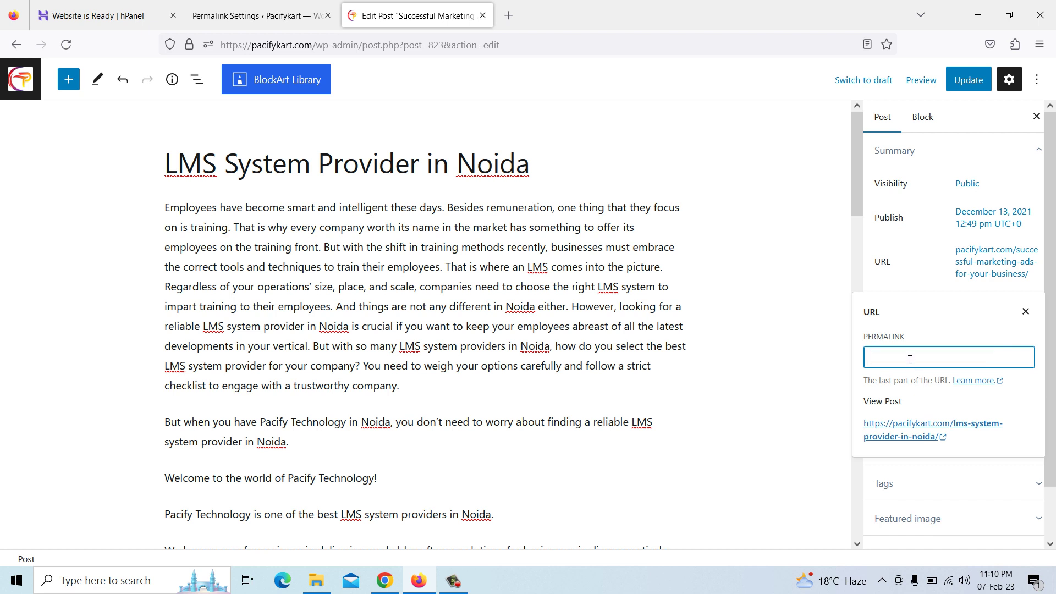
pyautogui.hotkey('ctrl', 'v')
pyautogui.click(836, 317)
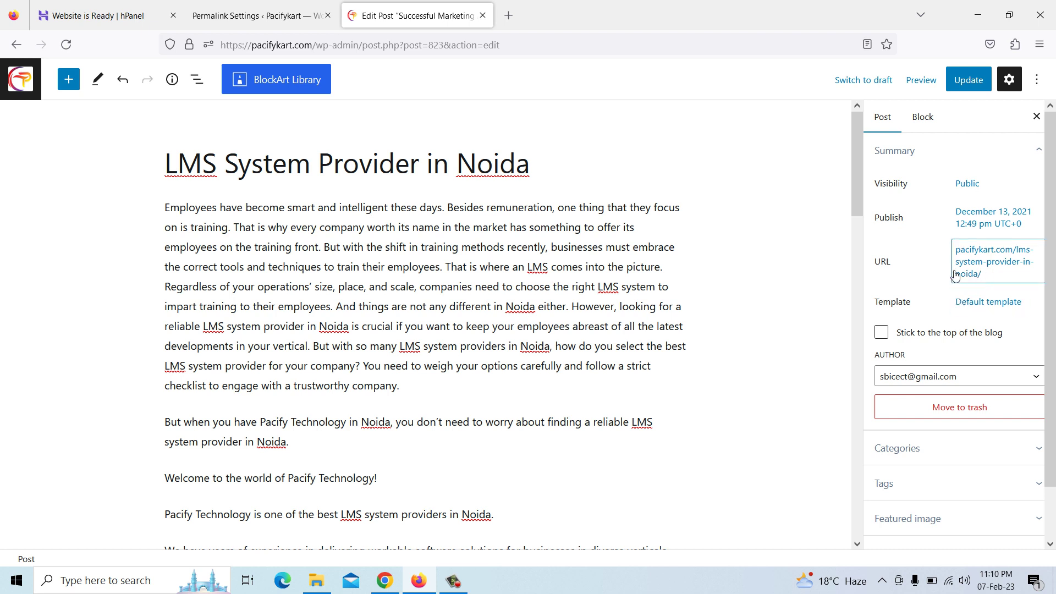
pyautogui.scroll(-2, 960, 379)
# Expand the Featured image panel and view the media library, closing it unchanged
pyautogui.click(943, 465)
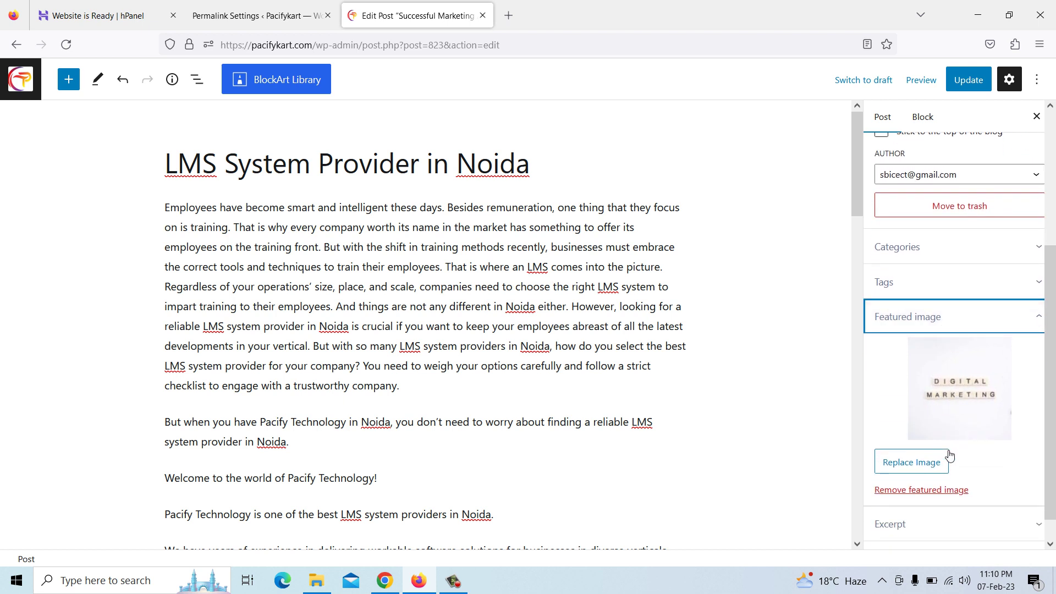
pyautogui.click(918, 465)
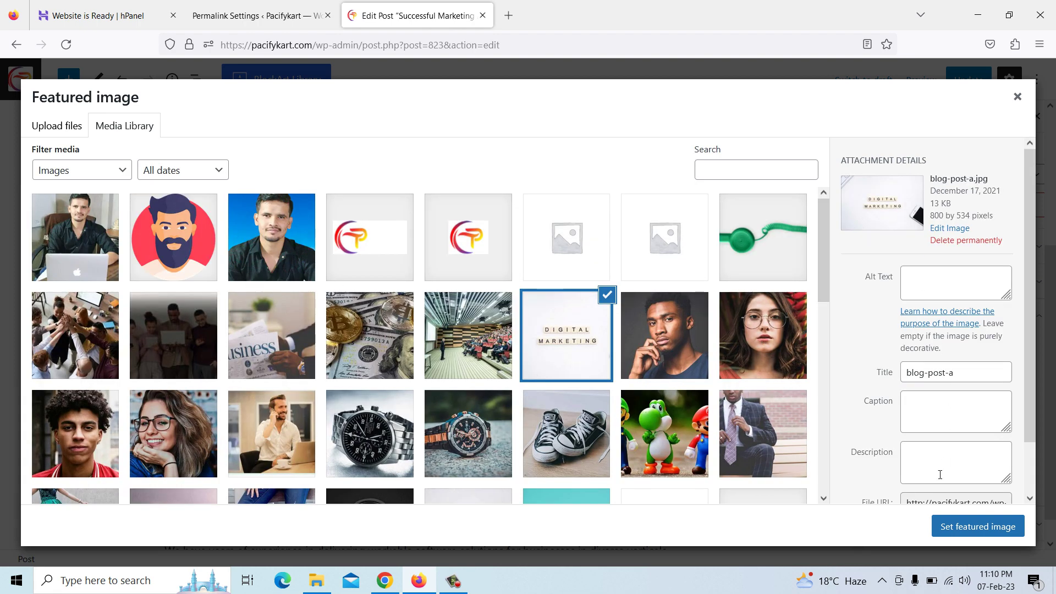
pyautogui.click(1017, 98)
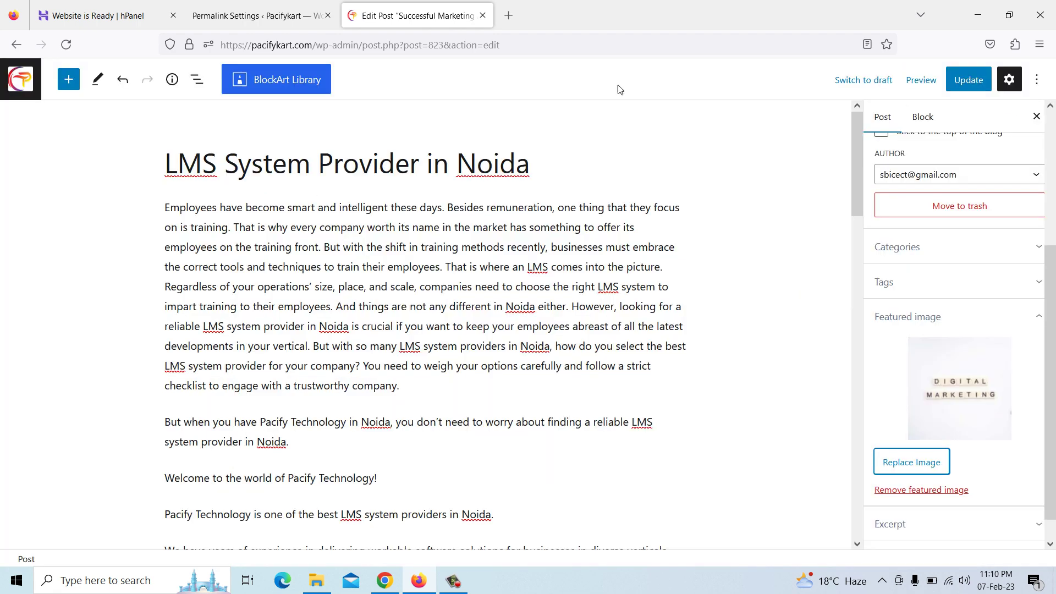
# Search Google for 'lms images' in a new tab
pyautogui.click(505, 17)
pyautogui.write('LM')
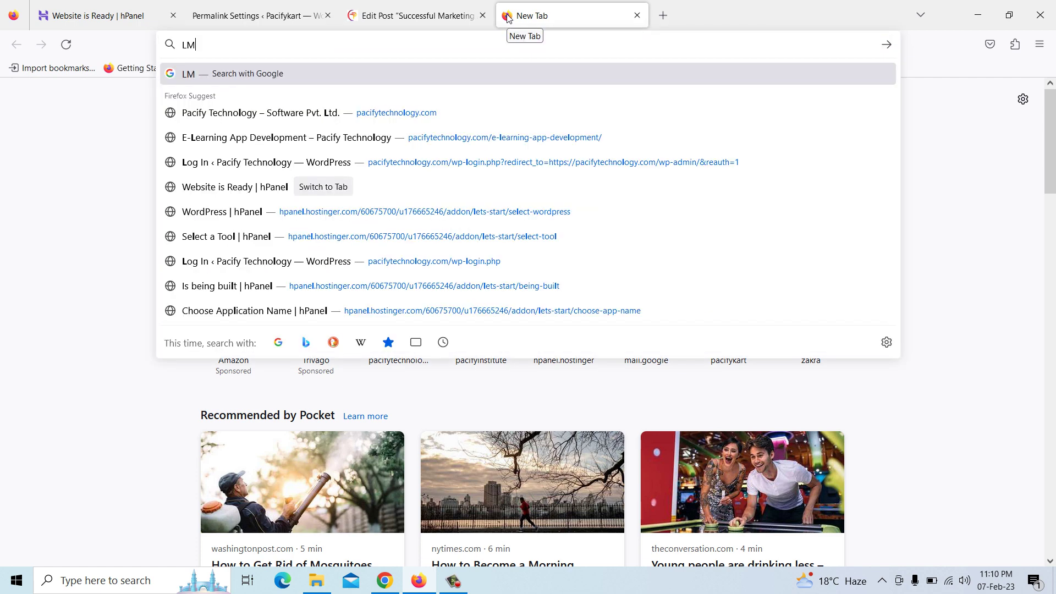
pyautogui.write('S IMA')
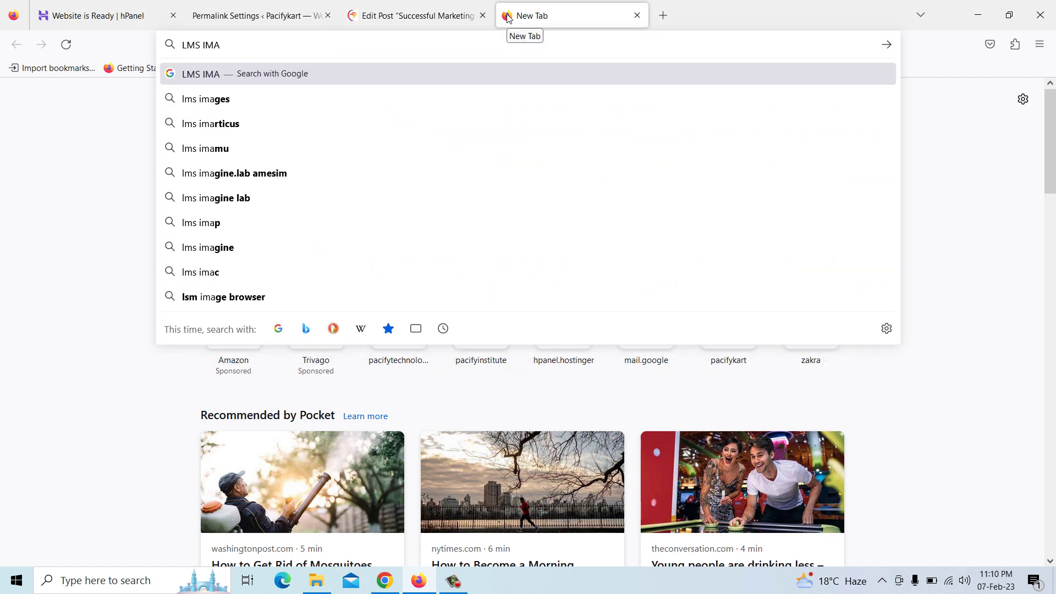
pyautogui.press('Down')
pyautogui.press('Return')
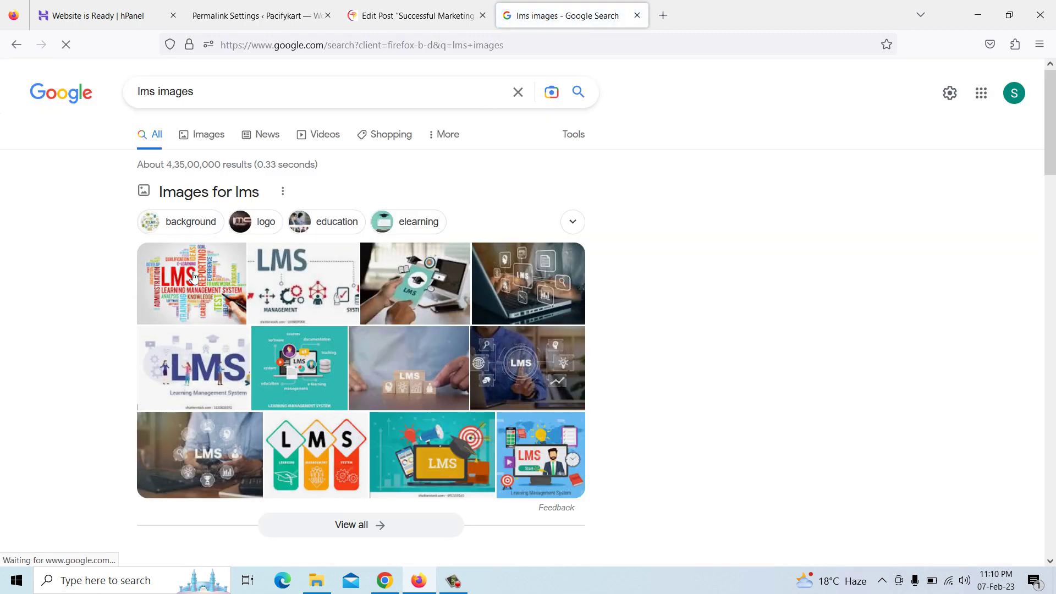
# Save the Depositphotos LMS word-cloud image to Downloads as a JPEG
pyautogui.click(236, 253)
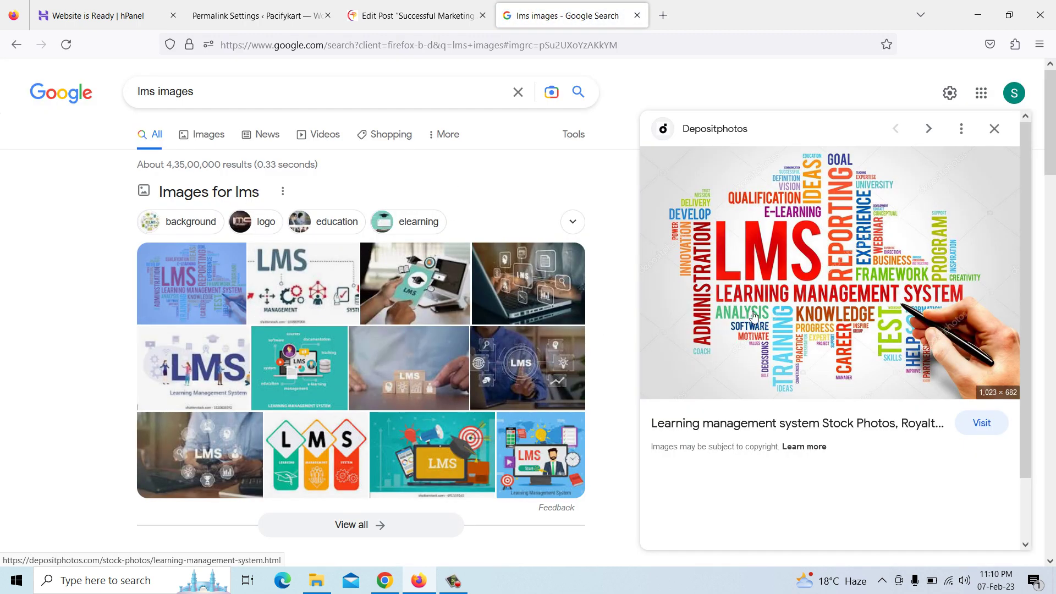
pyautogui.rightClick(793, 234)
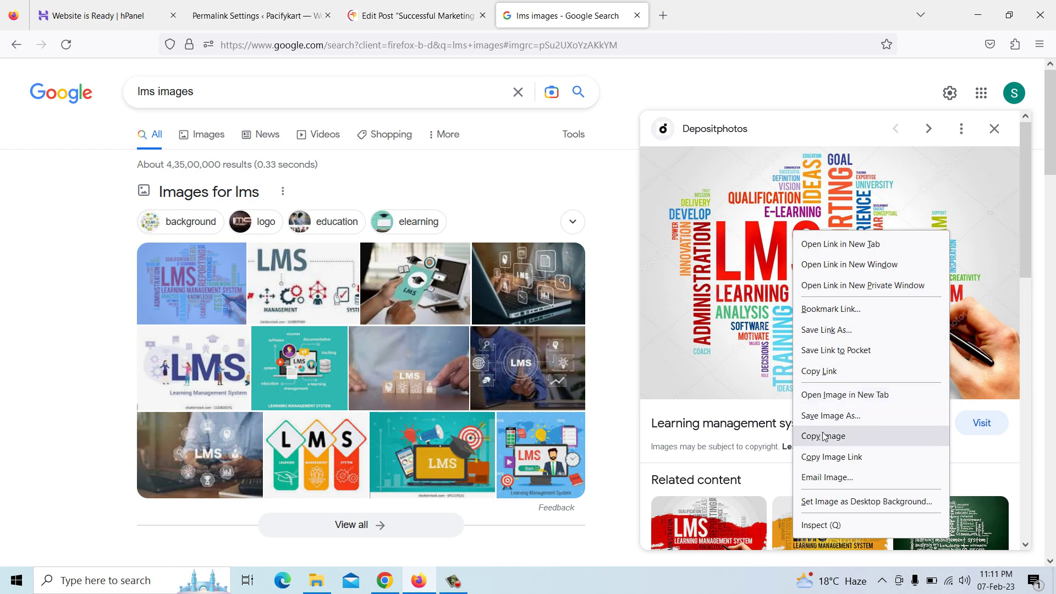
pyautogui.click(830, 417)
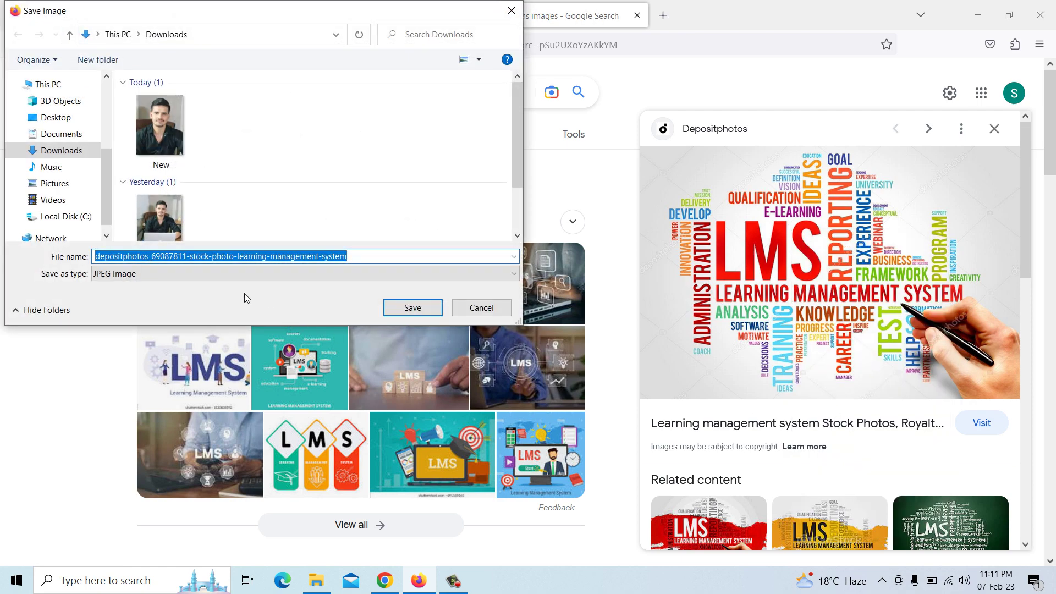
pyautogui.click(404, 311)
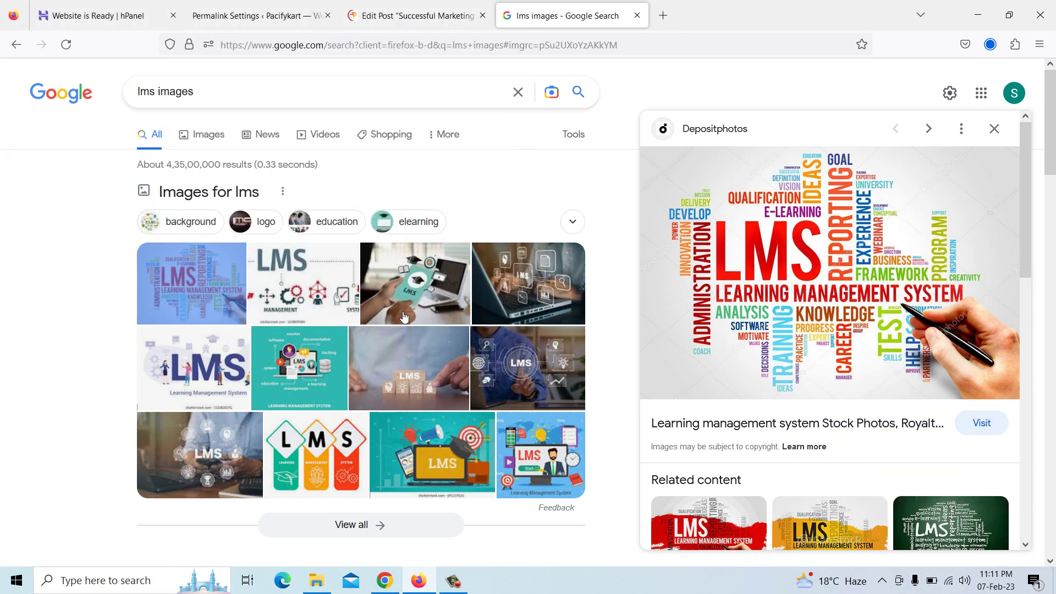
# Upload the downloaded word-cloud picture, renamed LMS, and set it as the featured image
pyautogui.click(416, 17)
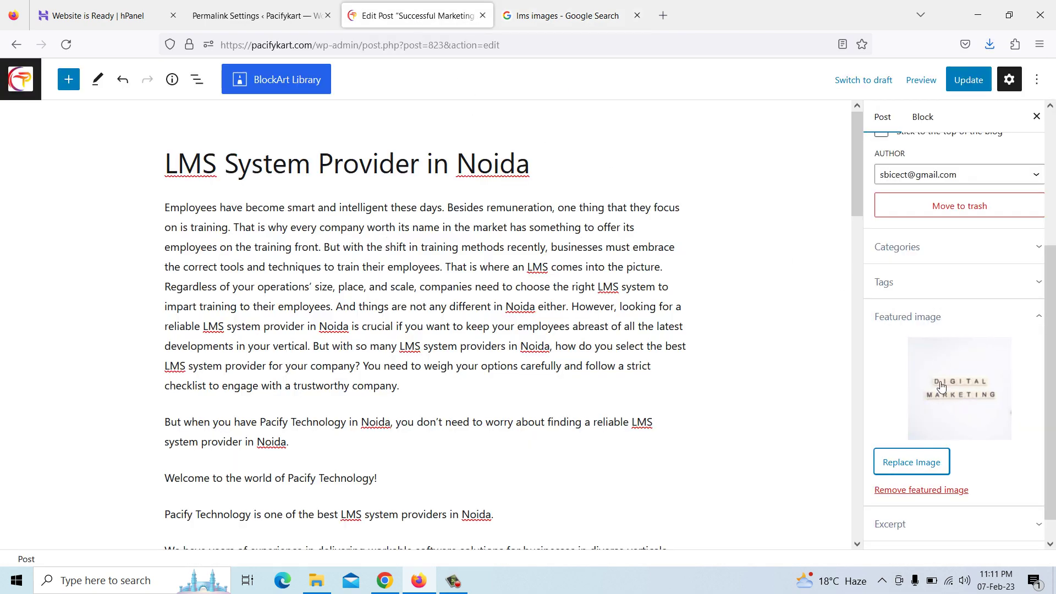
pyautogui.click(913, 462)
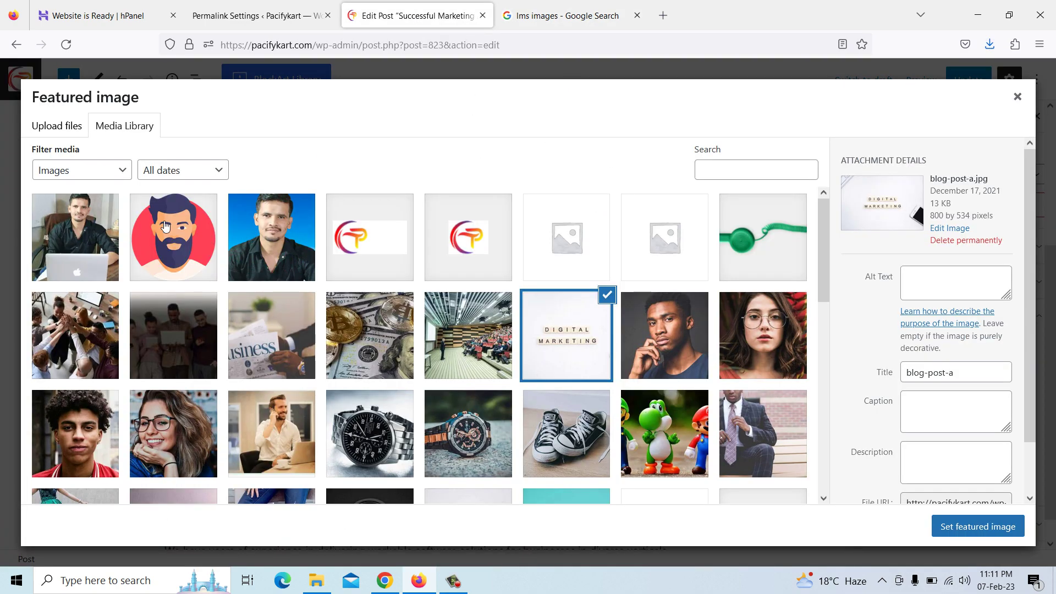
pyautogui.click(59, 127)
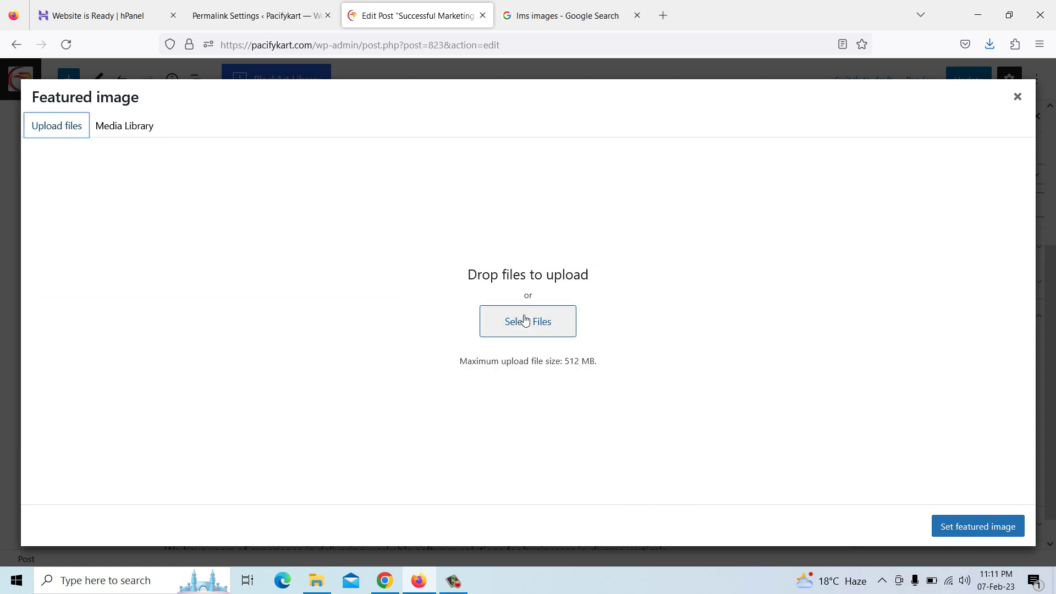
pyautogui.click(542, 324)
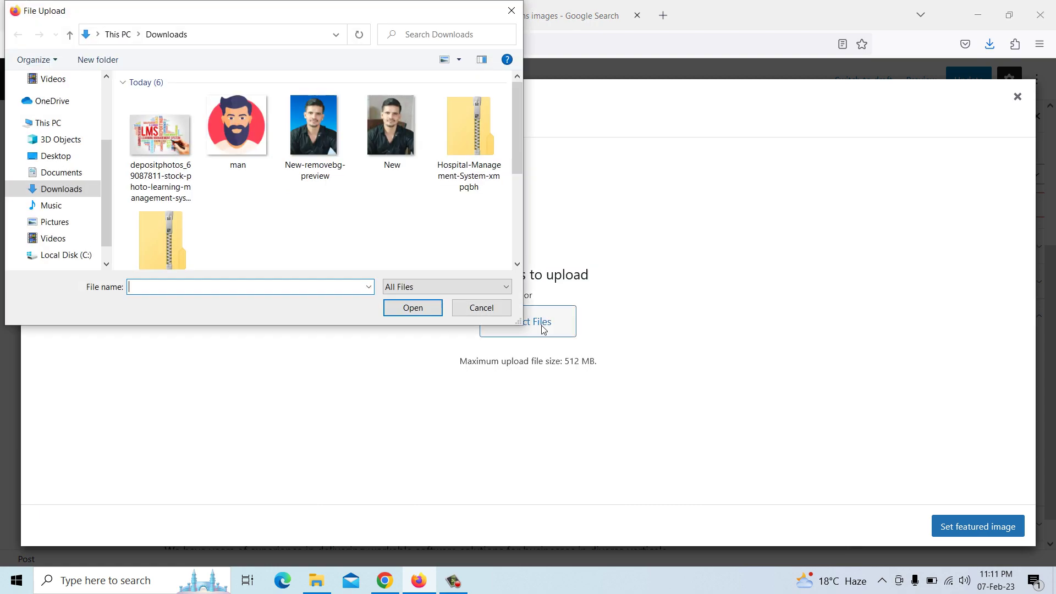
pyautogui.click(156, 150)
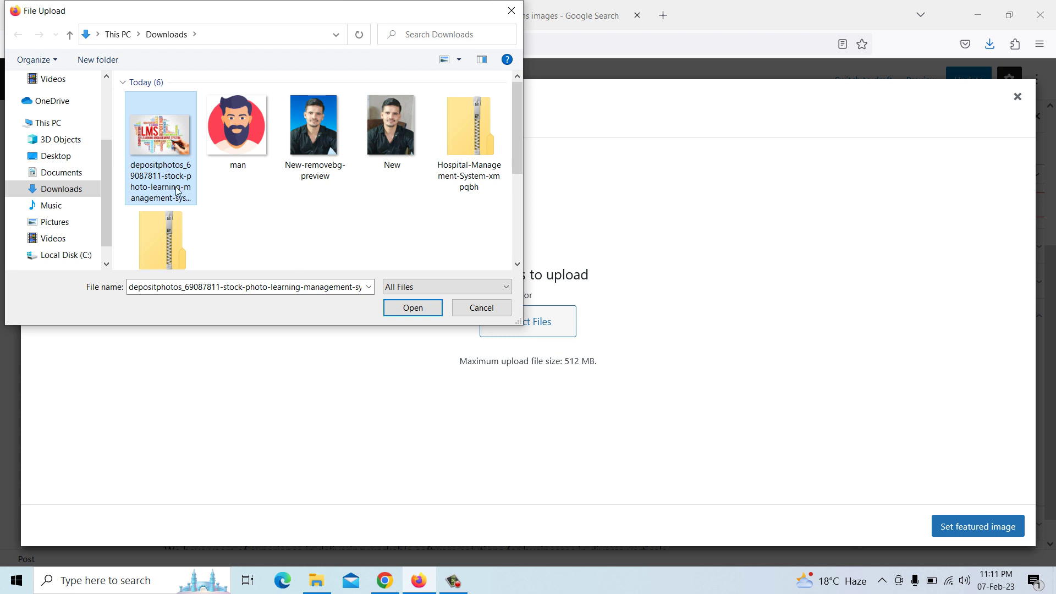
pyautogui.click(152, 182)
pyautogui.write('LMS')
pyautogui.click(154, 187)
pyautogui.click(156, 132)
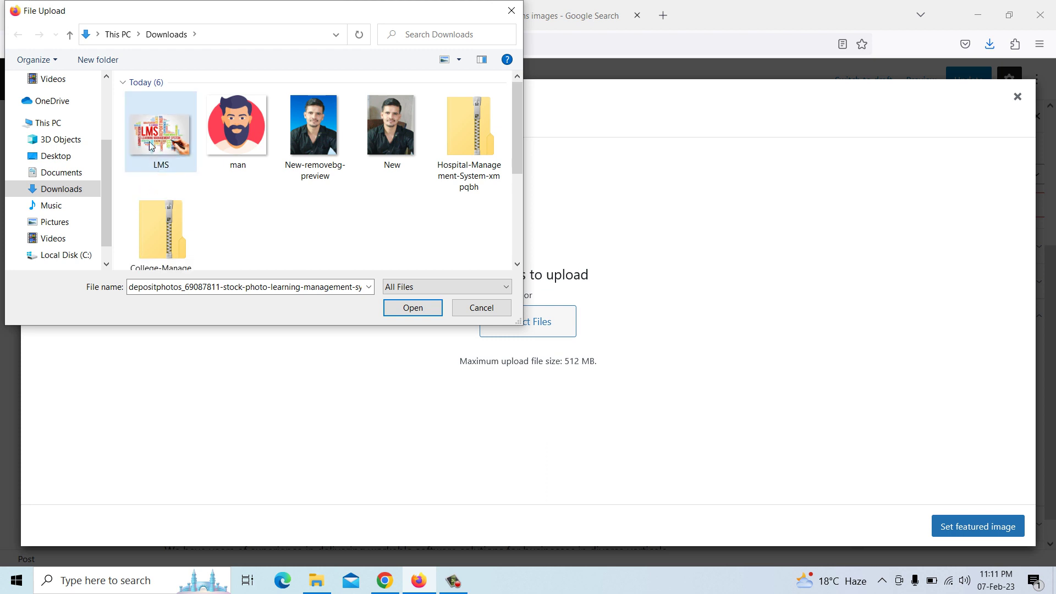
pyautogui.click(417, 310)
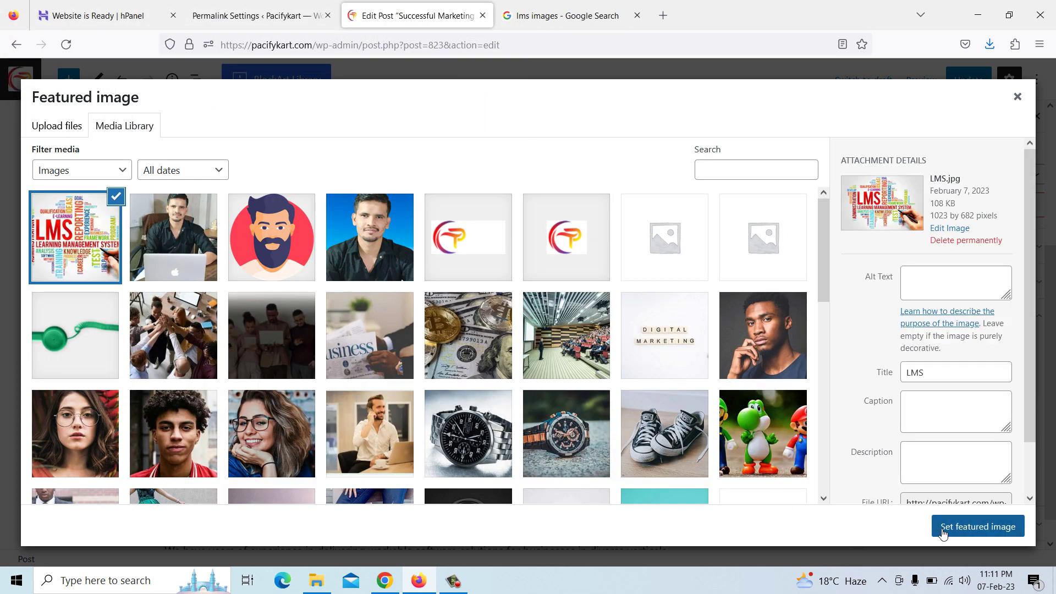
pyautogui.click(975, 537)
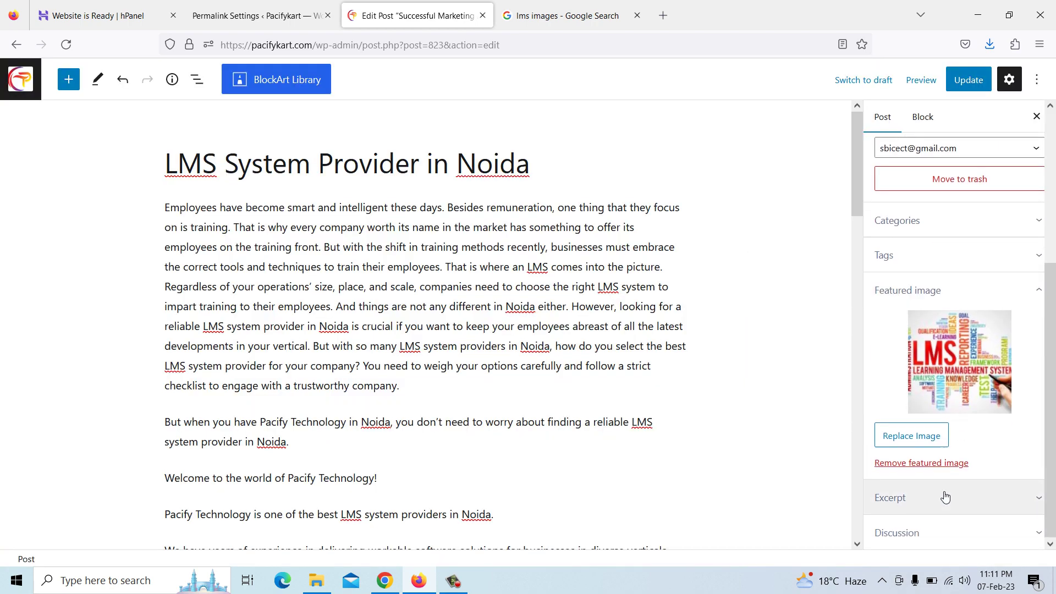
# Check the Tags and Categories panels, then Update the LMS System Provider in Noida post
pyautogui.scroll(3, 947, 495)
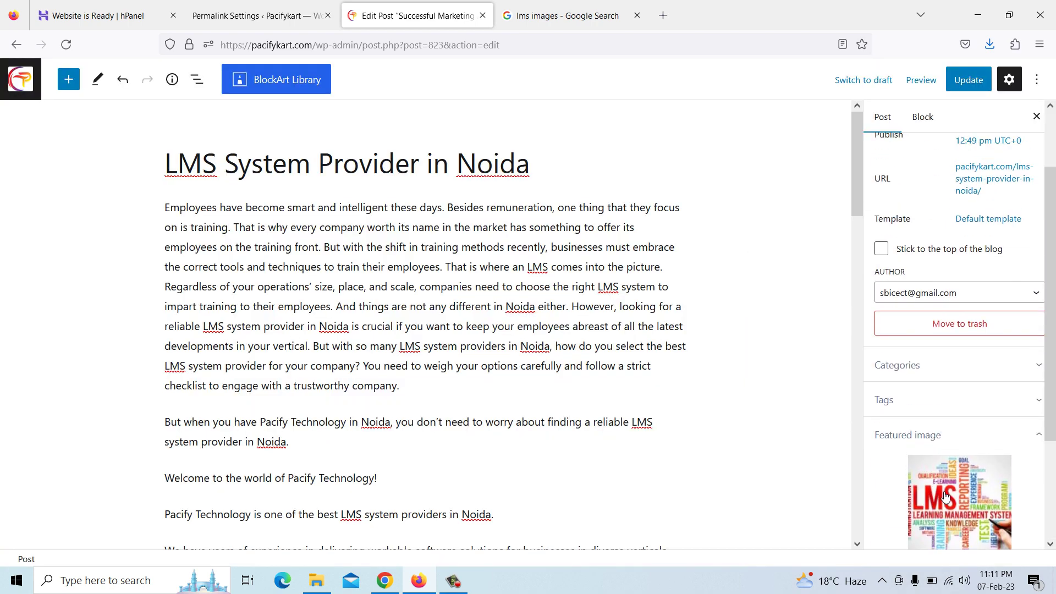
pyautogui.click(937, 414)
pyautogui.click(935, 366)
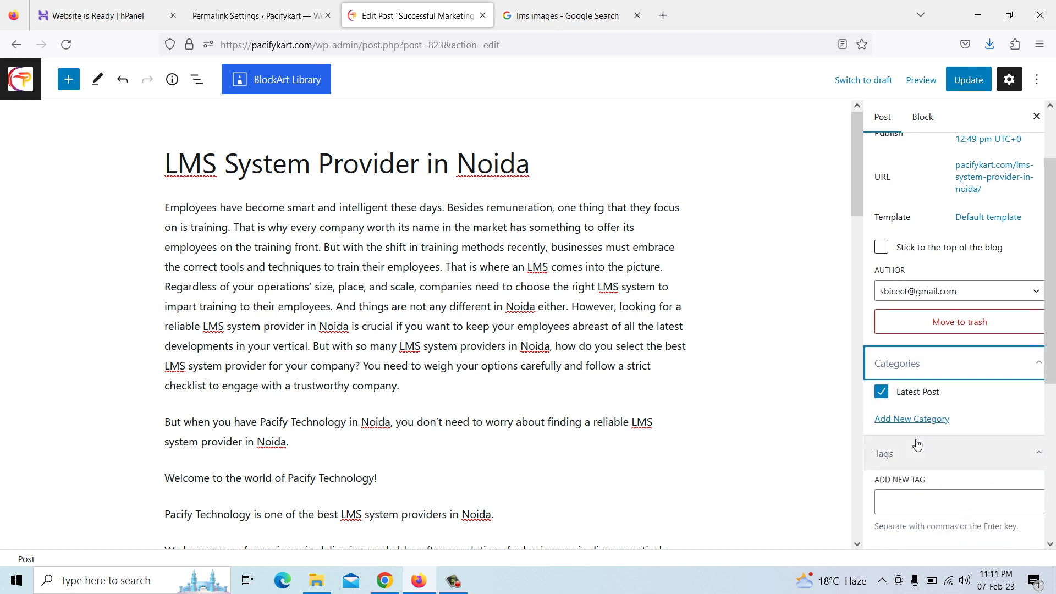
pyautogui.scroll(-4, 917, 437)
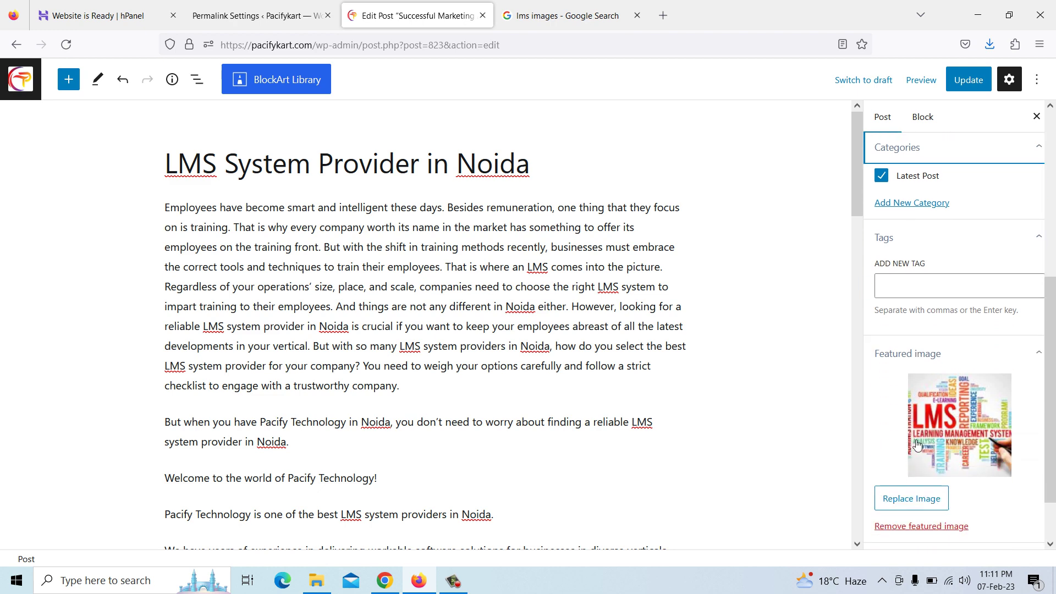
pyautogui.scroll(5, 917, 444)
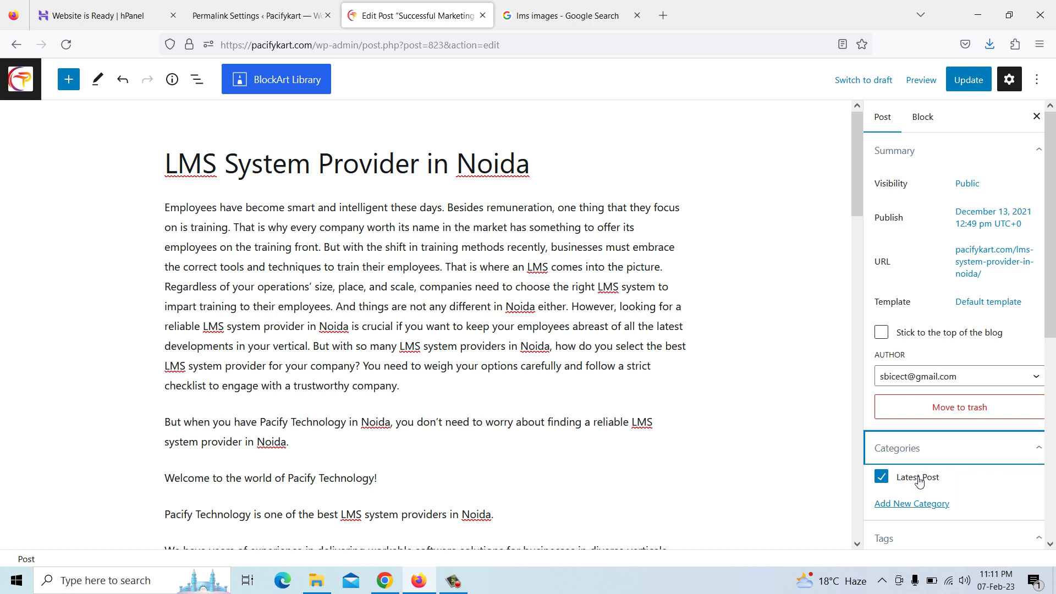
pyautogui.click(971, 82)
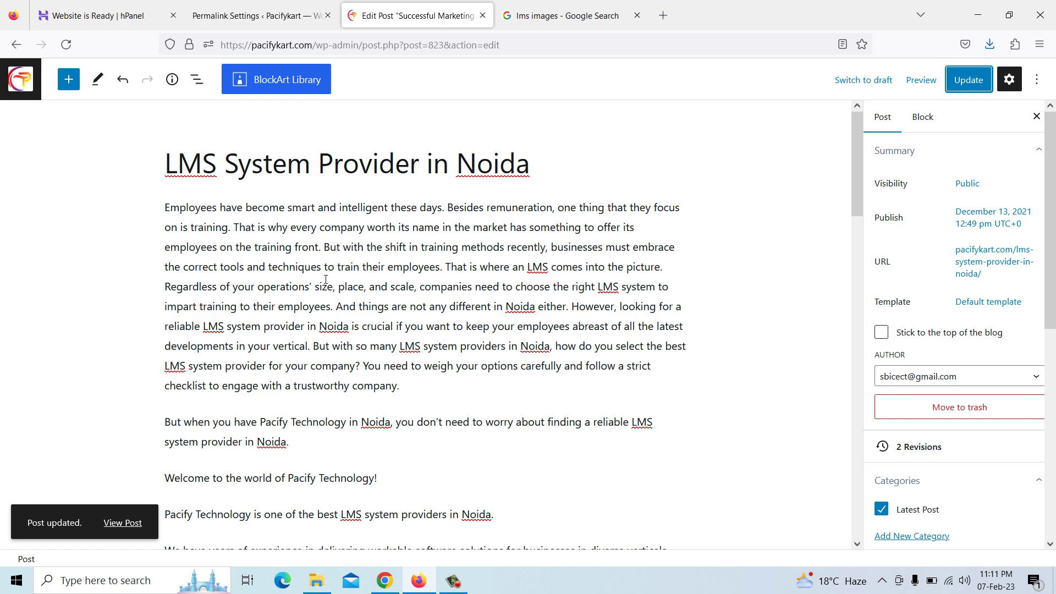
pyautogui.click(385, 580)
pyautogui.scroll(5, 184, 114)
# Reload the live Pacifykart blog and scroll through its post listing
pyautogui.click(83, 11)
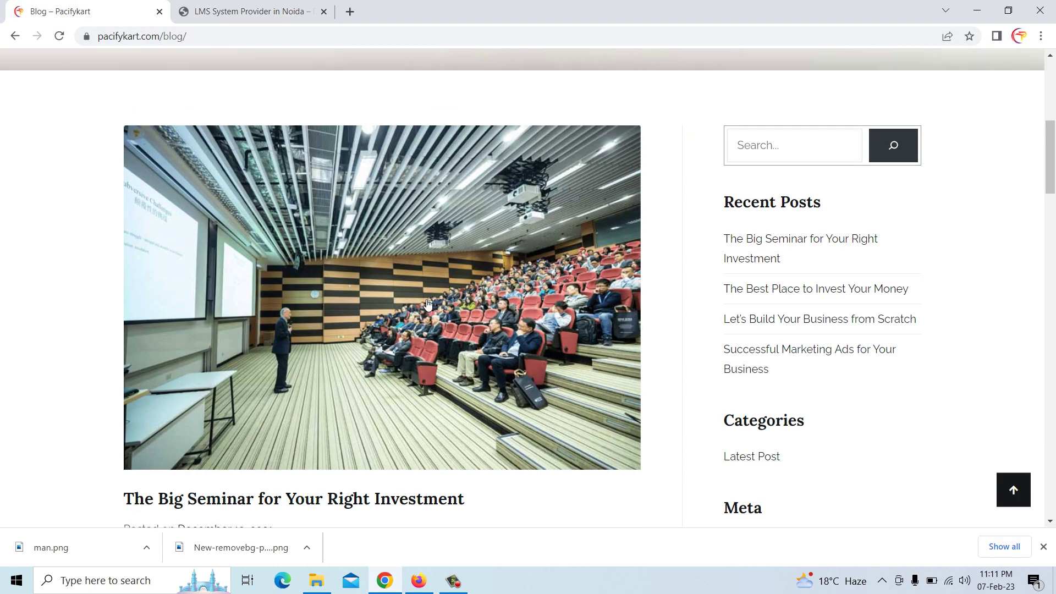
pyautogui.scroll(6, 427, 298)
pyautogui.rightClick(361, 169)
pyautogui.click(400, 200)
pyautogui.scroll(-3, 399, 201)
pyautogui.scroll(-2, 399, 201)
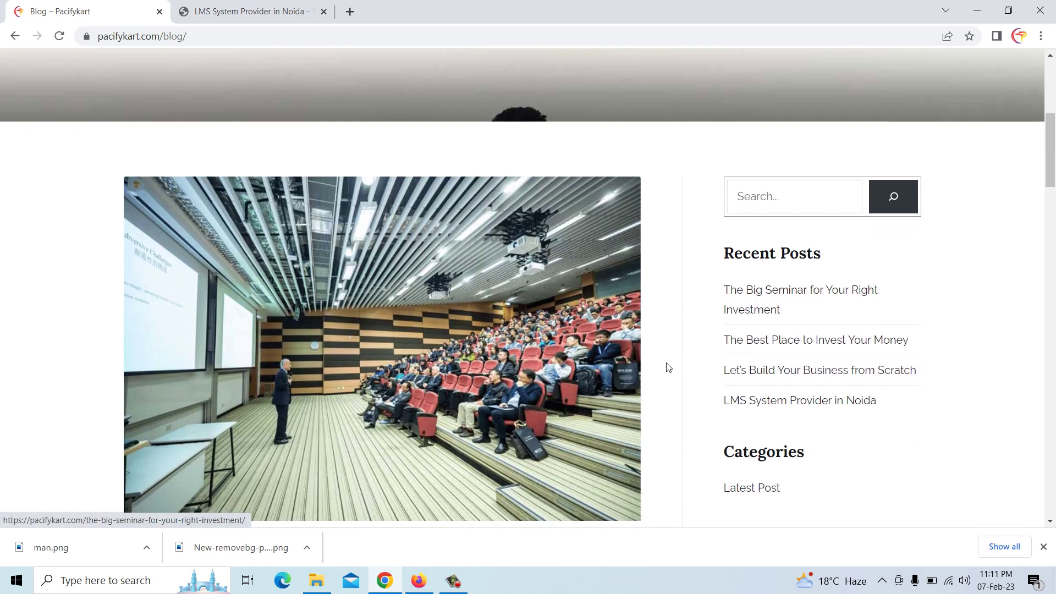
pyautogui.click(749, 302)
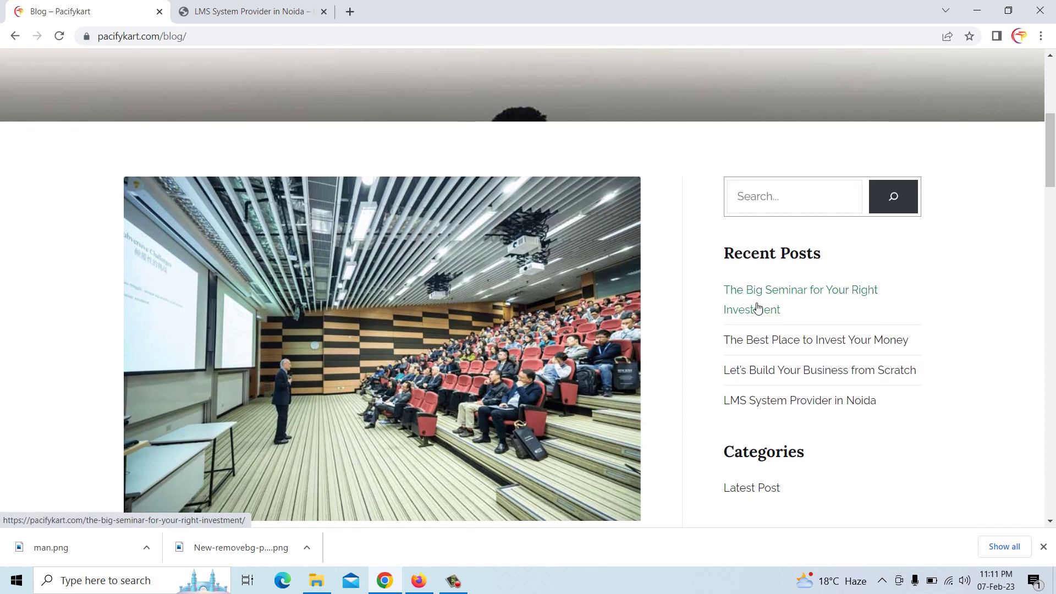
pyautogui.scroll(-5, 679, 309)
pyautogui.scroll(-5, 679, 309)
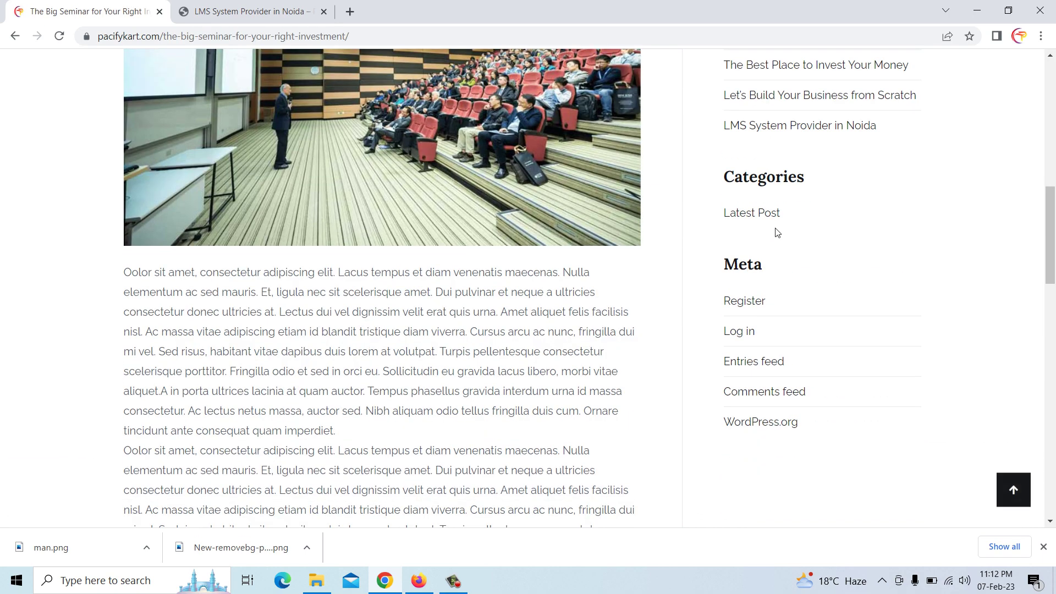
# Read through the published LMS System Provider in Noida post on the live site
pyautogui.click(780, 130)
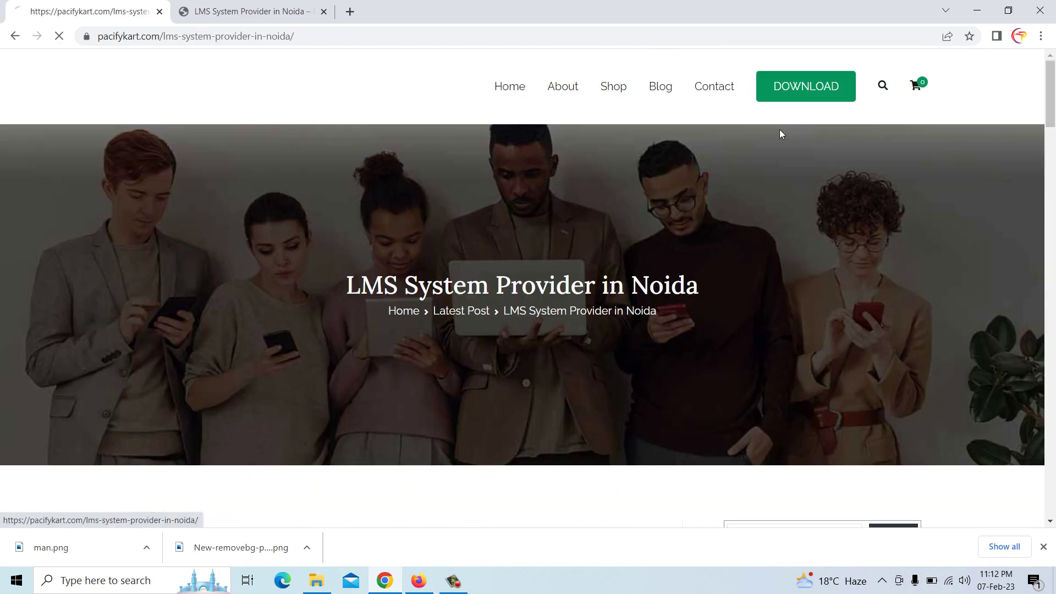
pyautogui.scroll(-10, 629, 271)
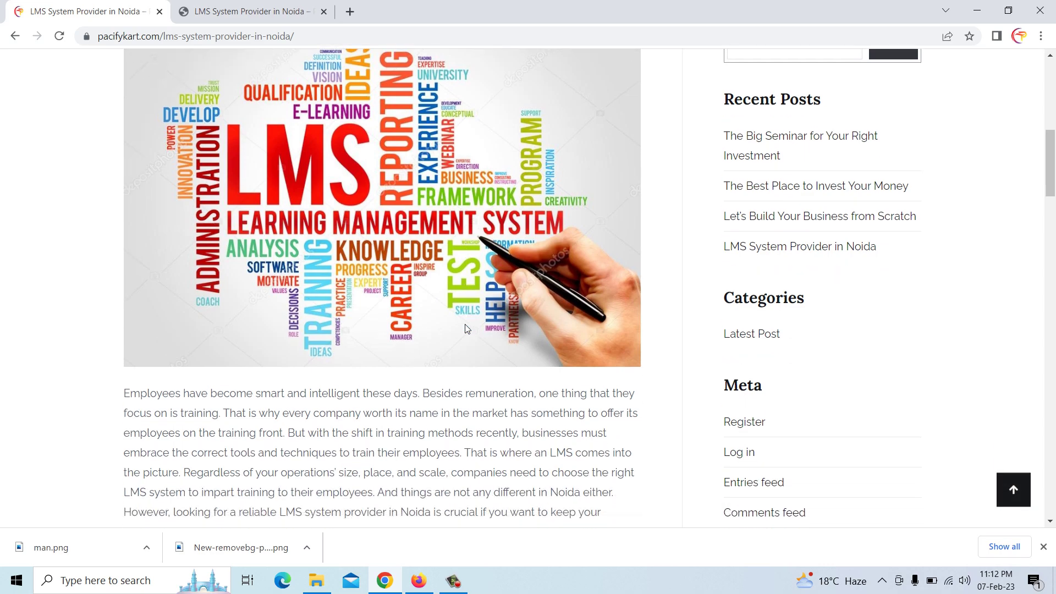
pyautogui.scroll(-18, 466, 328)
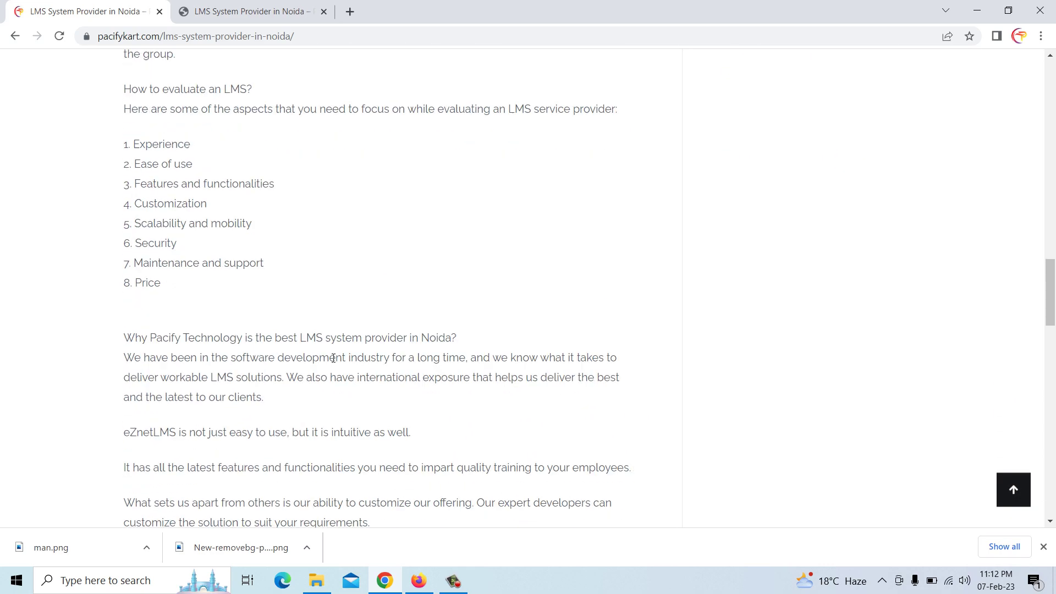
pyautogui.scroll(-20, 334, 358)
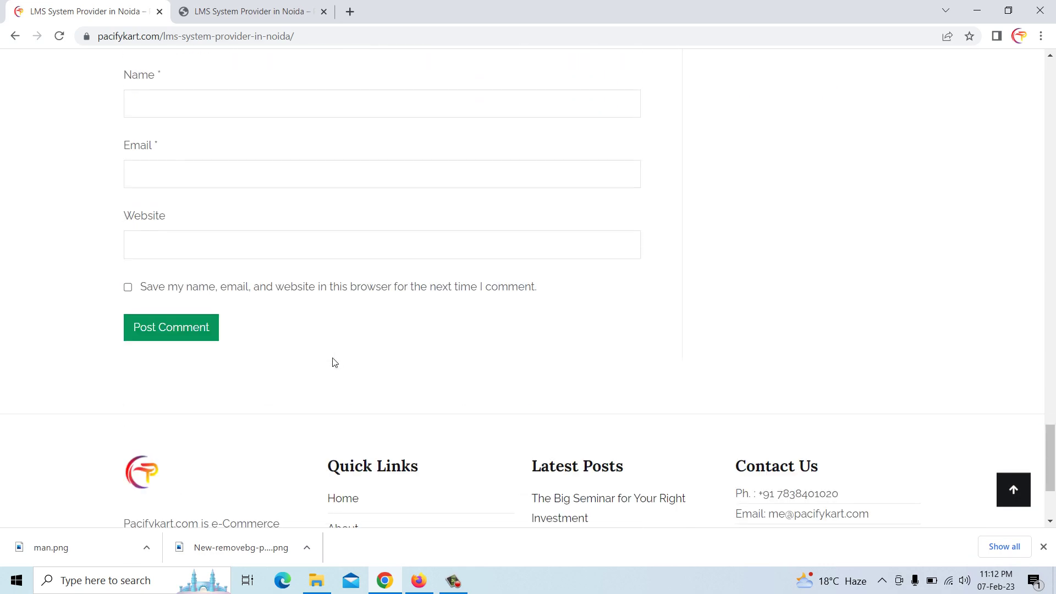
pyautogui.click(1044, 546)
pyautogui.scroll(14, 503, 432)
pyautogui.scroll(20, 506, 431)
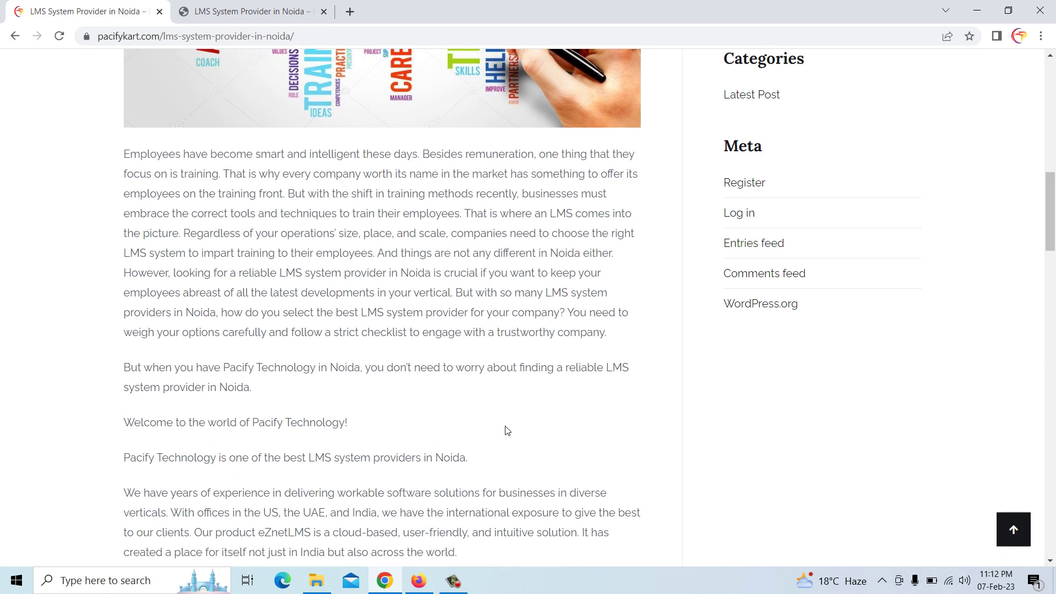
pyautogui.scroll(3, 506, 429)
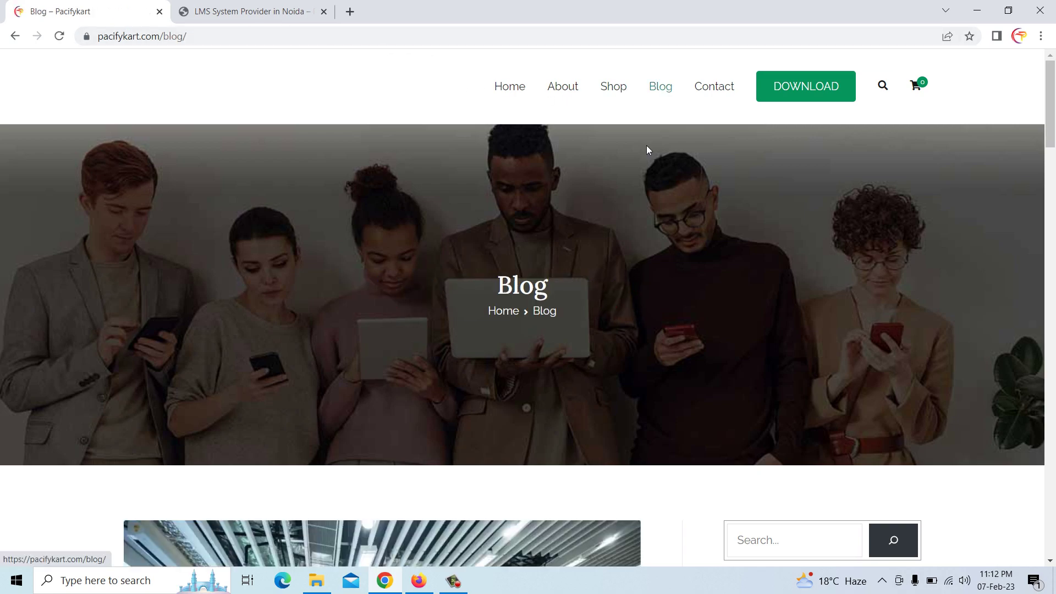
pyautogui.scroll(-15, 580, 409)
pyautogui.scroll(-18, 512, 424)
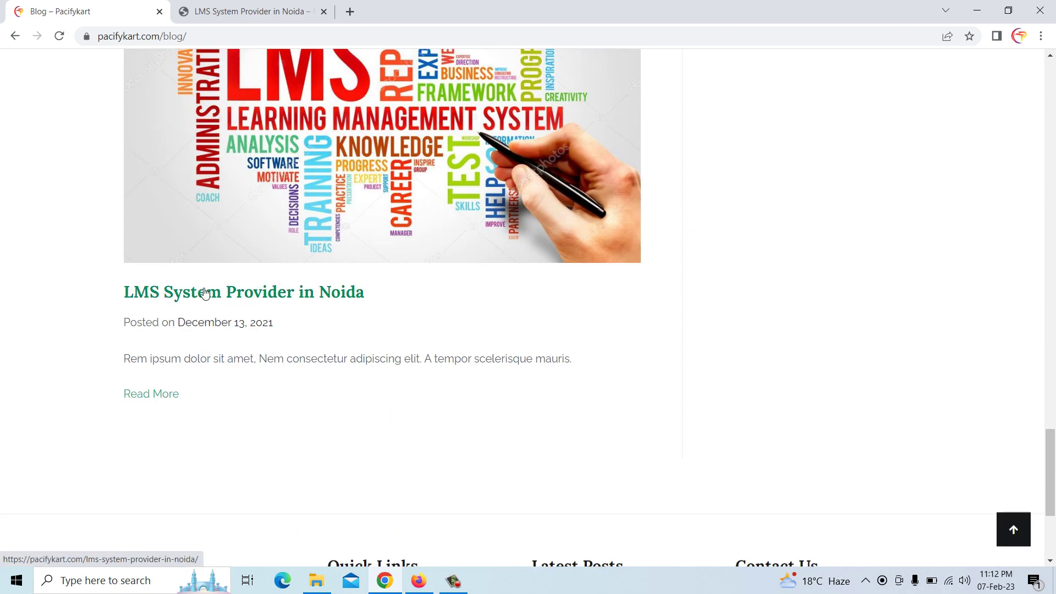
pyautogui.click(419, 581)
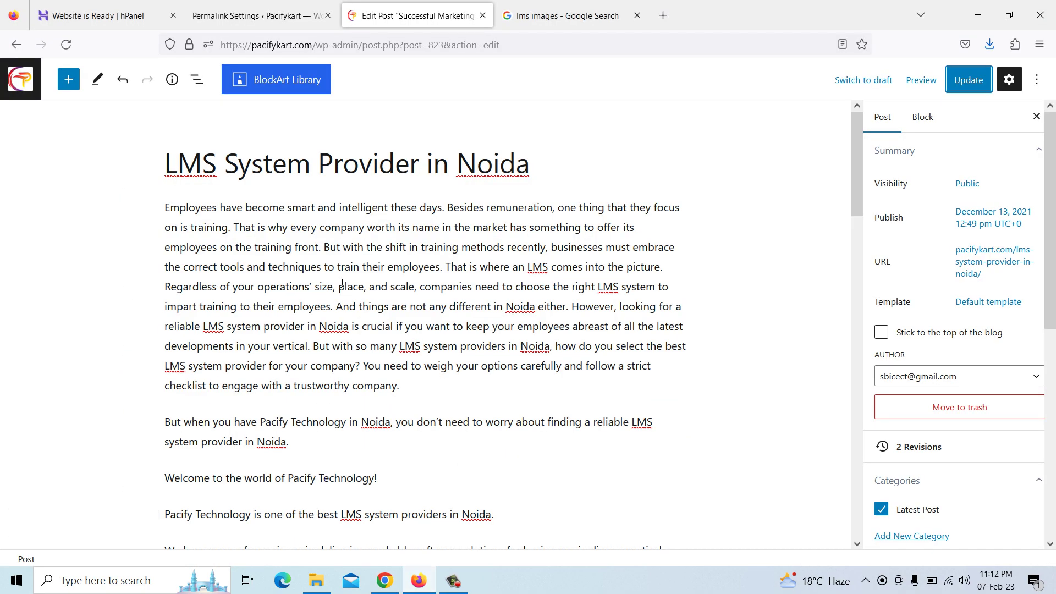
# Go to All Posts and open 'Let's Build Your Business from Scratch' for editing
pyautogui.click(21, 81)
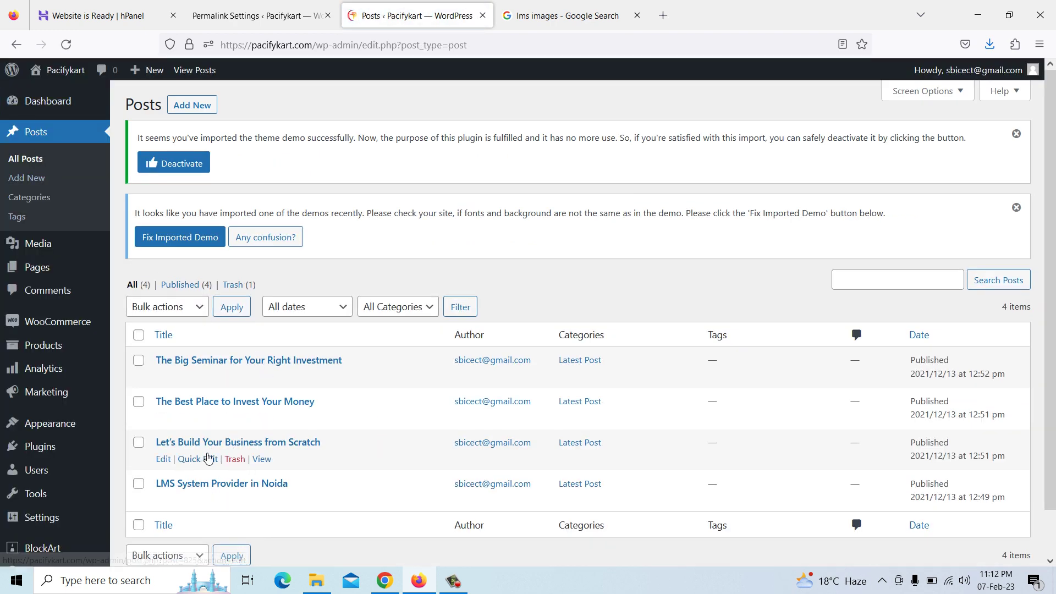
pyautogui.click(164, 459)
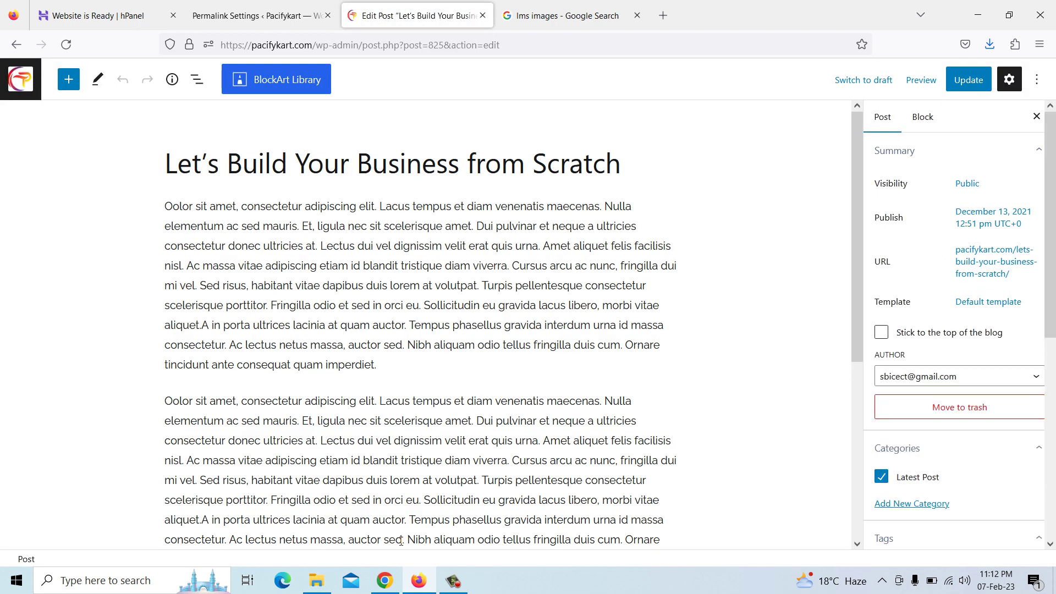
pyautogui.click(384, 580)
# Copy the 'Digital Marketing Services in Noida' heading from the pacifytechnology.com home page's latest posts
pyautogui.click(236, 11)
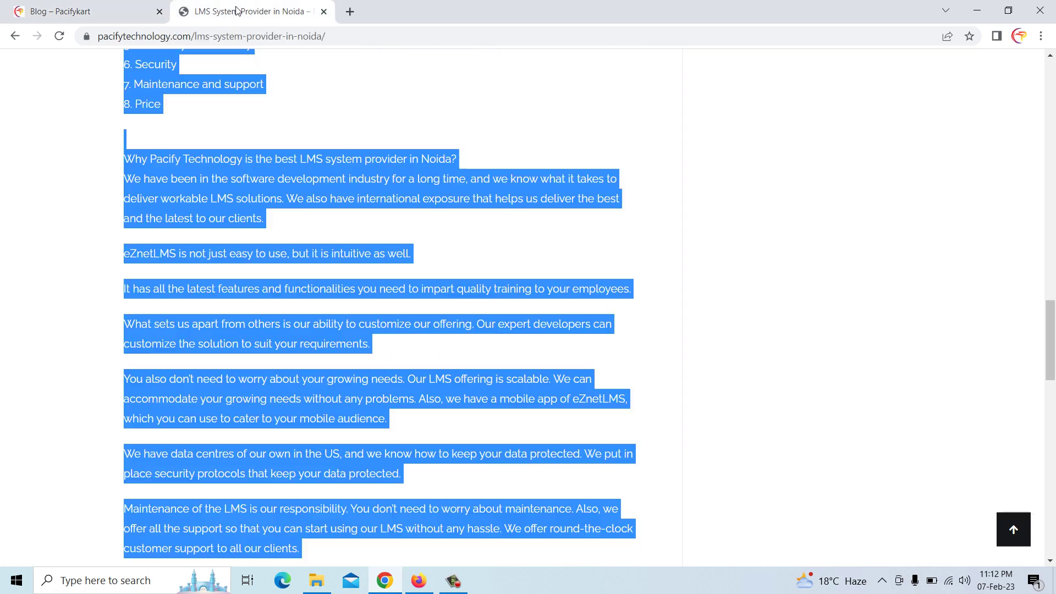
pyautogui.click(11, 36)
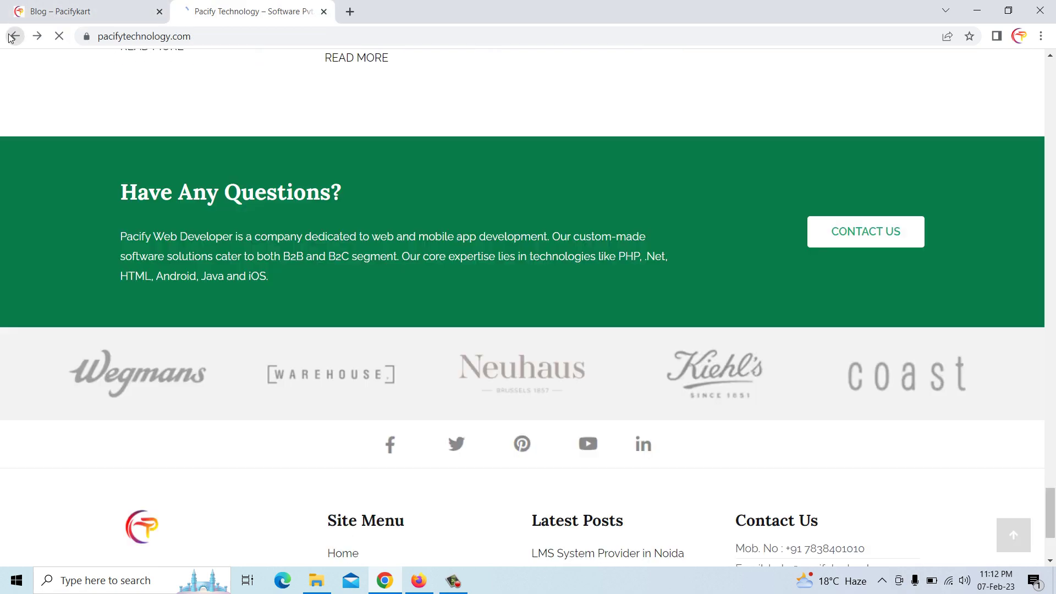
pyautogui.scroll(12, 279, 299)
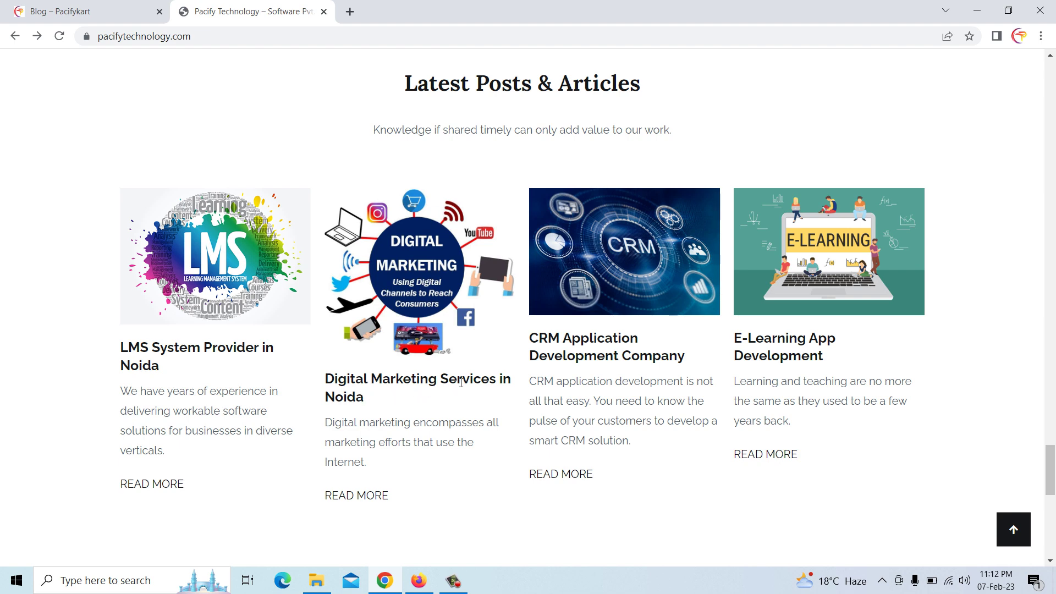
pyautogui.moveTo(327, 379); pyautogui.dragTo(372, 400)
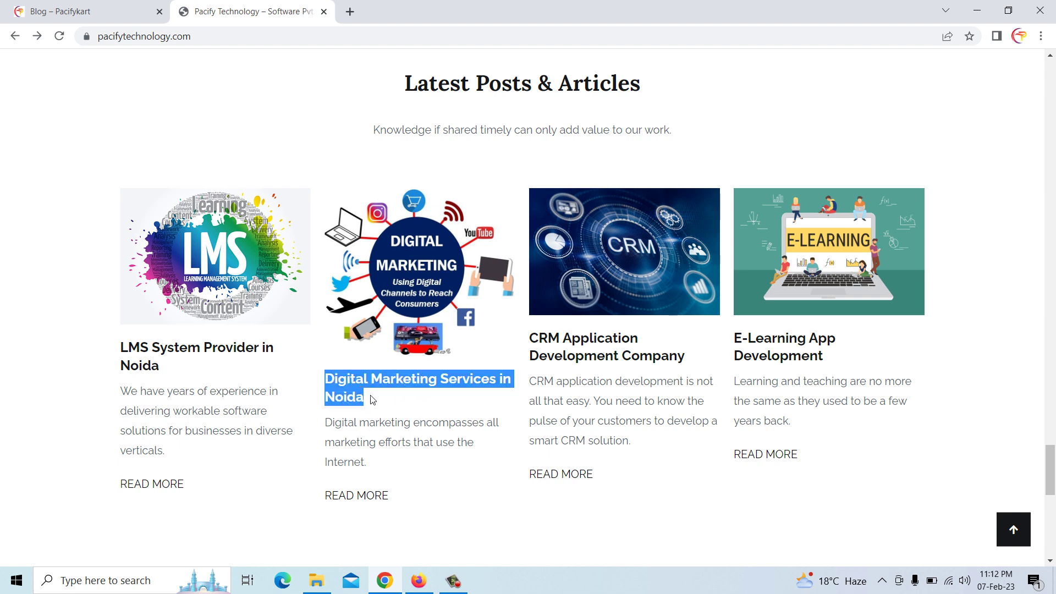
pyautogui.rightClick(356, 398)
pyautogui.click(383, 409)
pyautogui.click(419, 581)
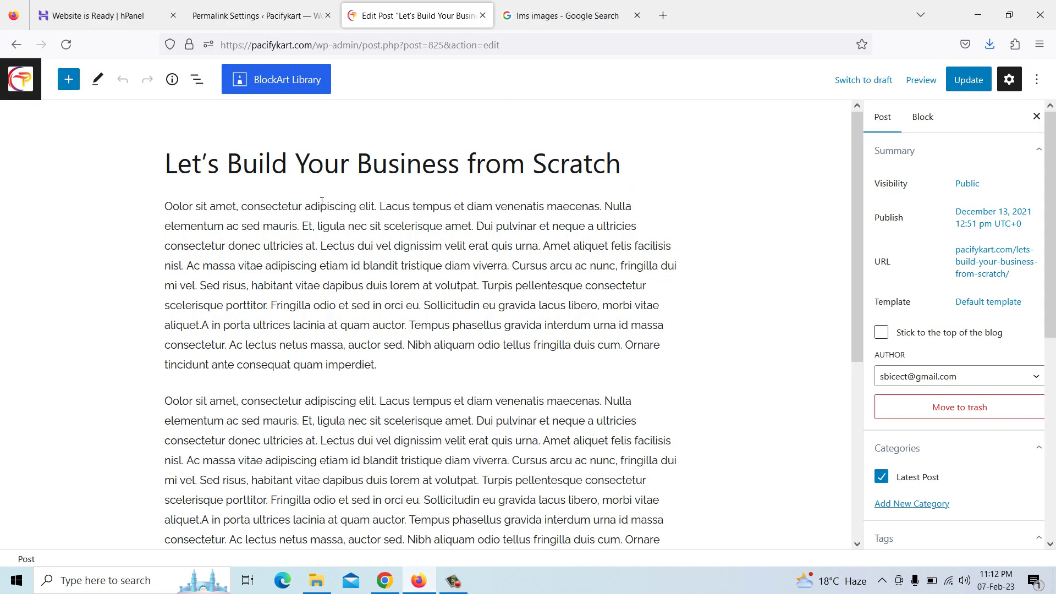
# Replace the post title with the pasted 'Digital Marketing Services in Noida'
pyautogui.moveTo(168, 161); pyautogui.dragTo(621, 165)
pyautogui.rightClick(590, 170)
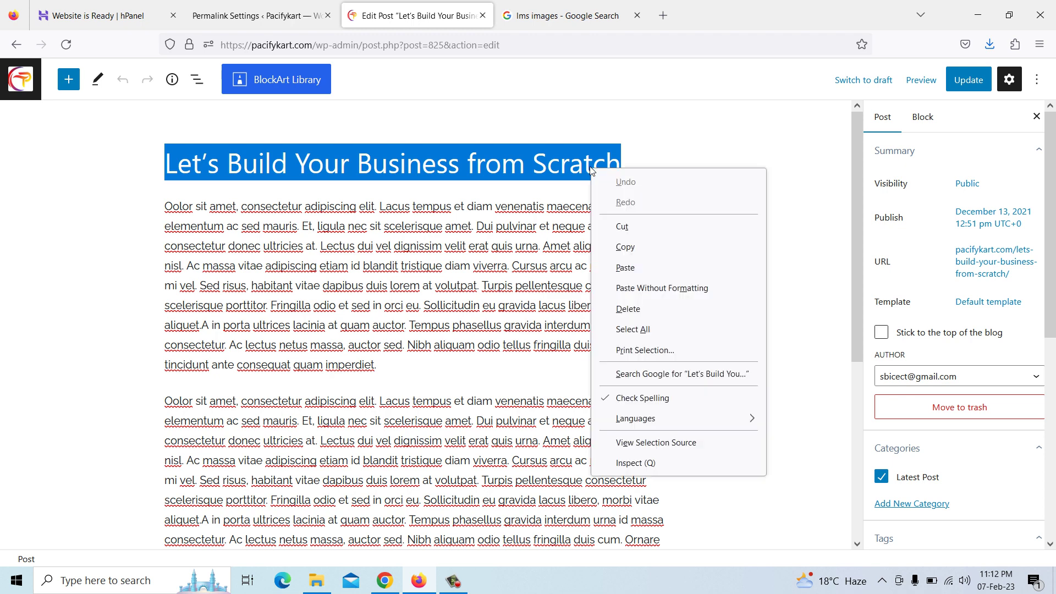
pyautogui.click(627, 268)
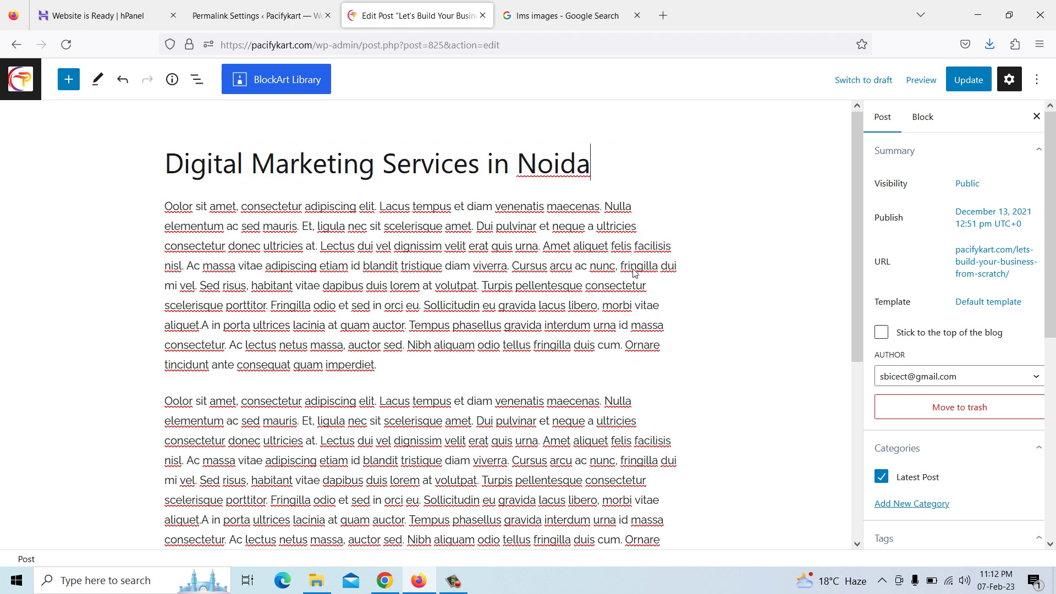
# Replace the permalink slug with the pasted 'Digital Marketing Services in Noida' text
pyautogui.click(985, 271)
pyautogui.moveTo(1016, 358); pyautogui.dragTo(835, 358)
pyautogui.press('BackSpace')
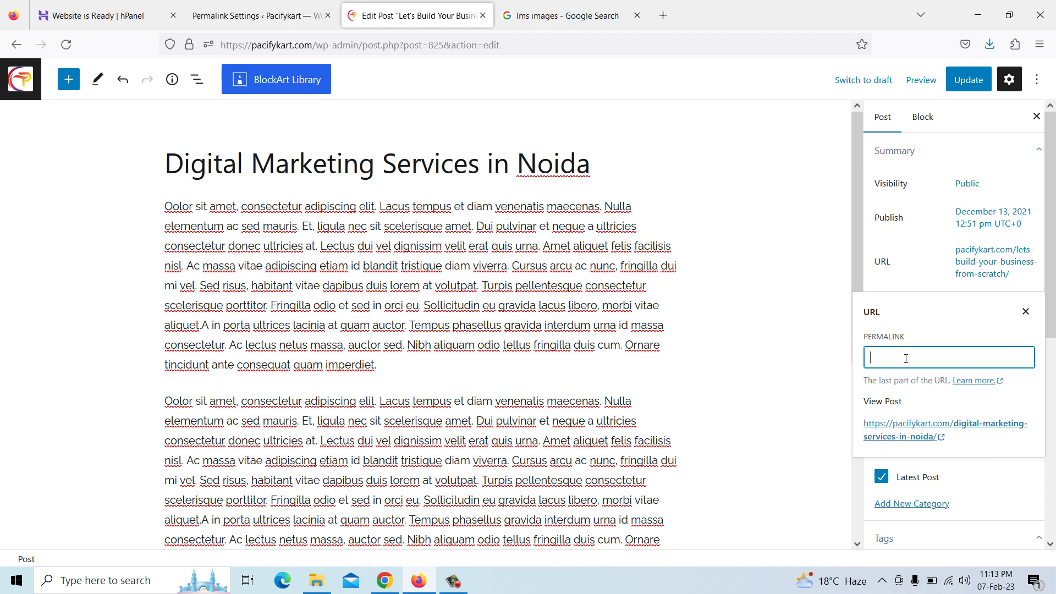
pyautogui.rightClick(924, 359)
pyautogui.click(936, 439)
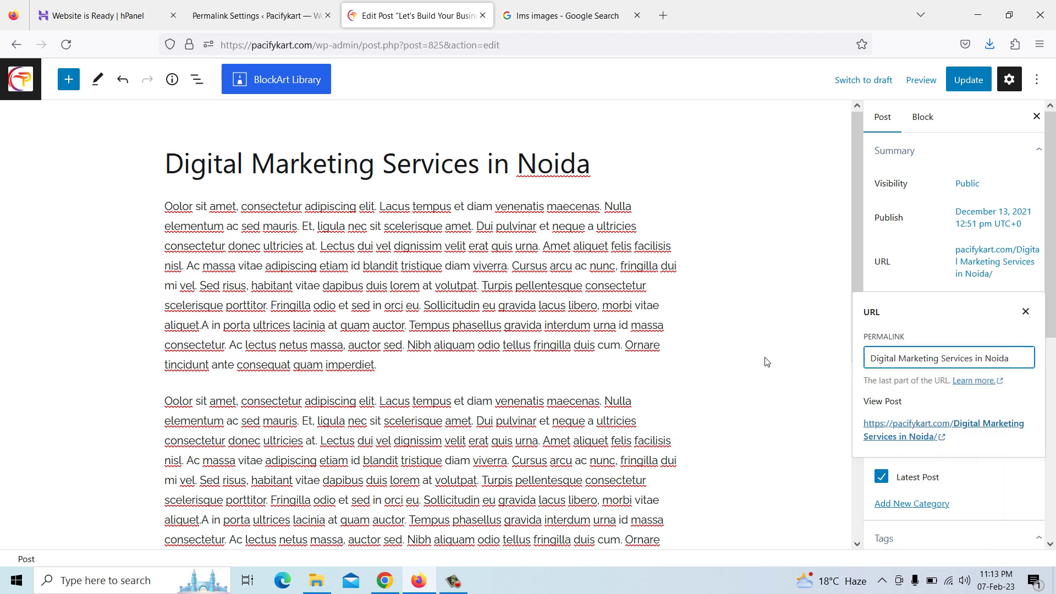
pyautogui.click(586, 286)
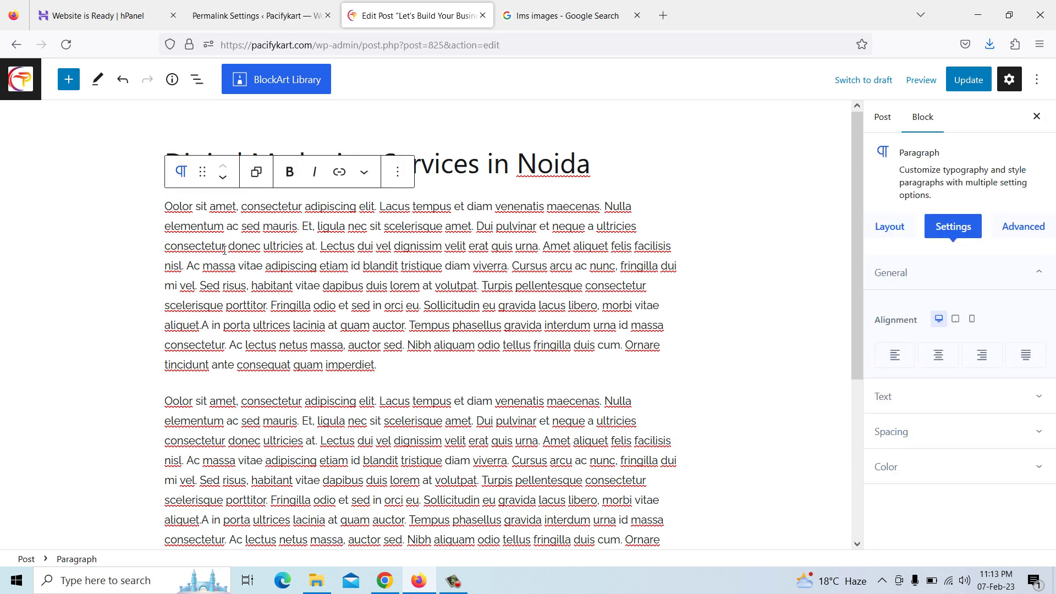
# Open the live 'Digital Marketing Services in Noida' article and copy its body text
pyautogui.click(385, 581)
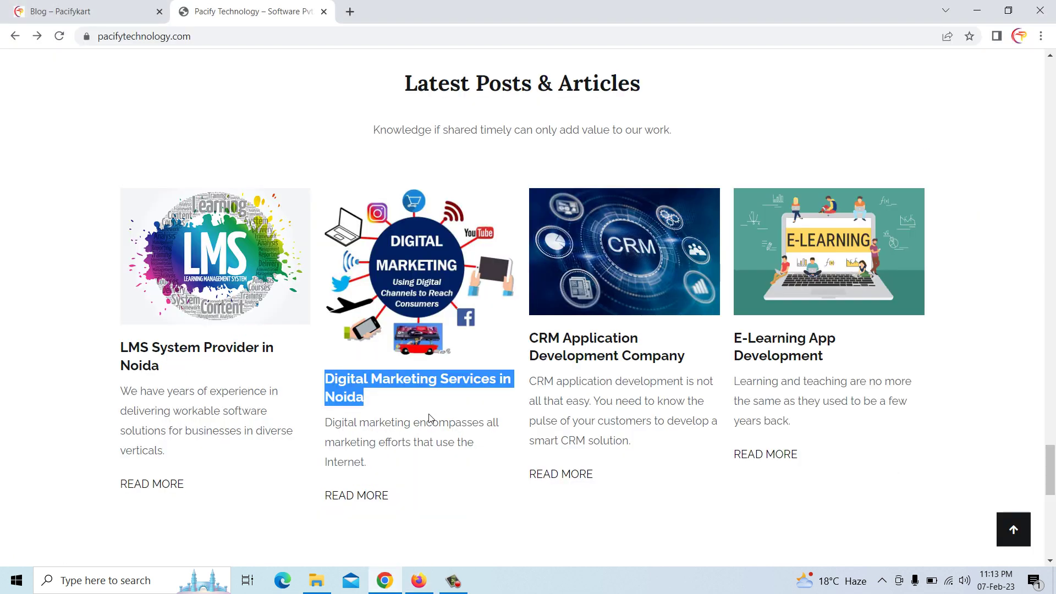
pyautogui.click(361, 497)
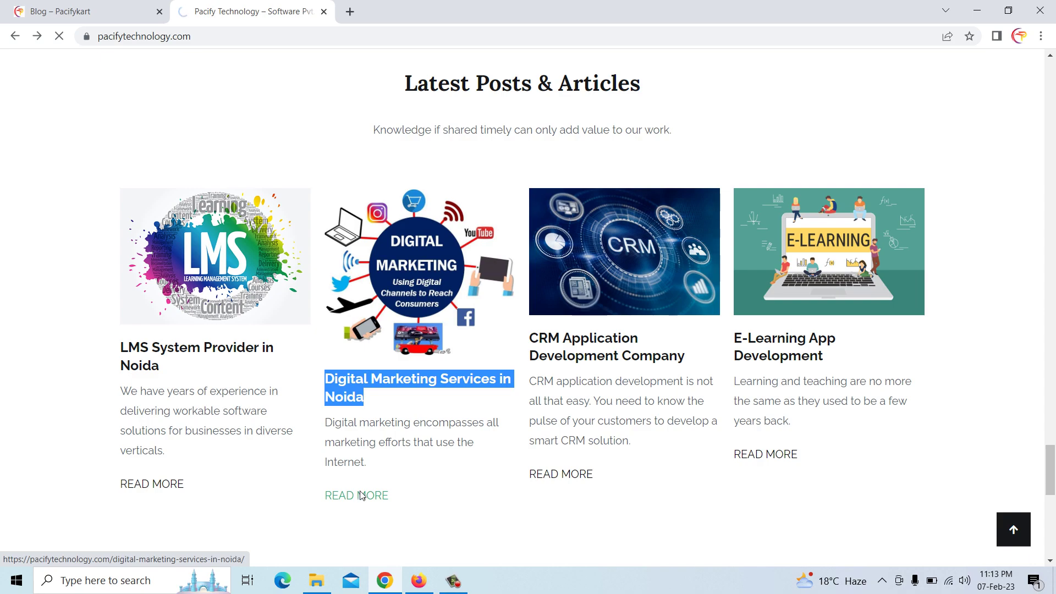
pyautogui.scroll(-10, 357, 312)
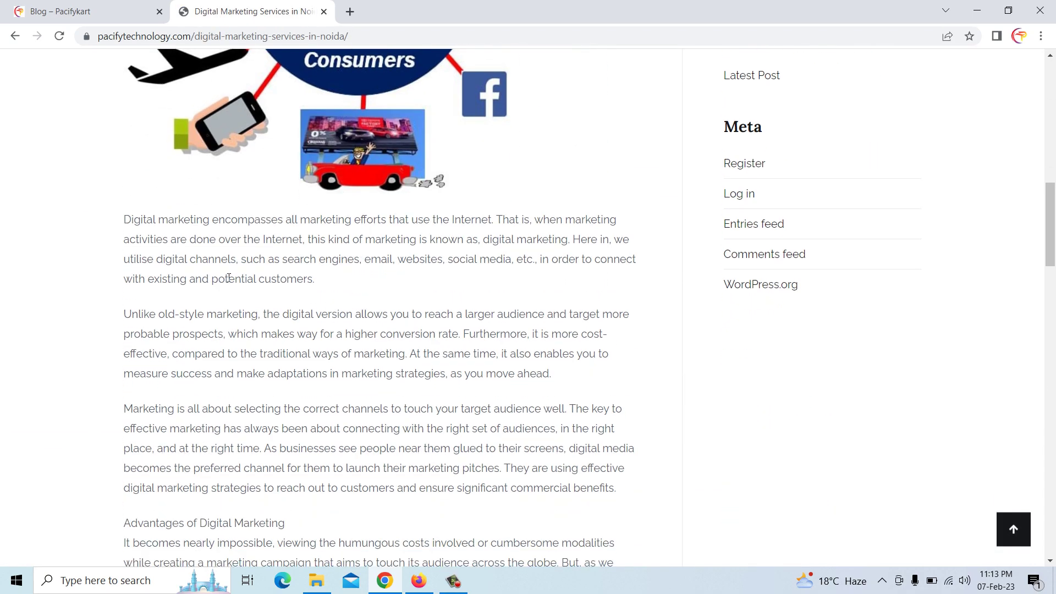
pyautogui.moveTo(126, 219); pyautogui.dragTo(434, 215)
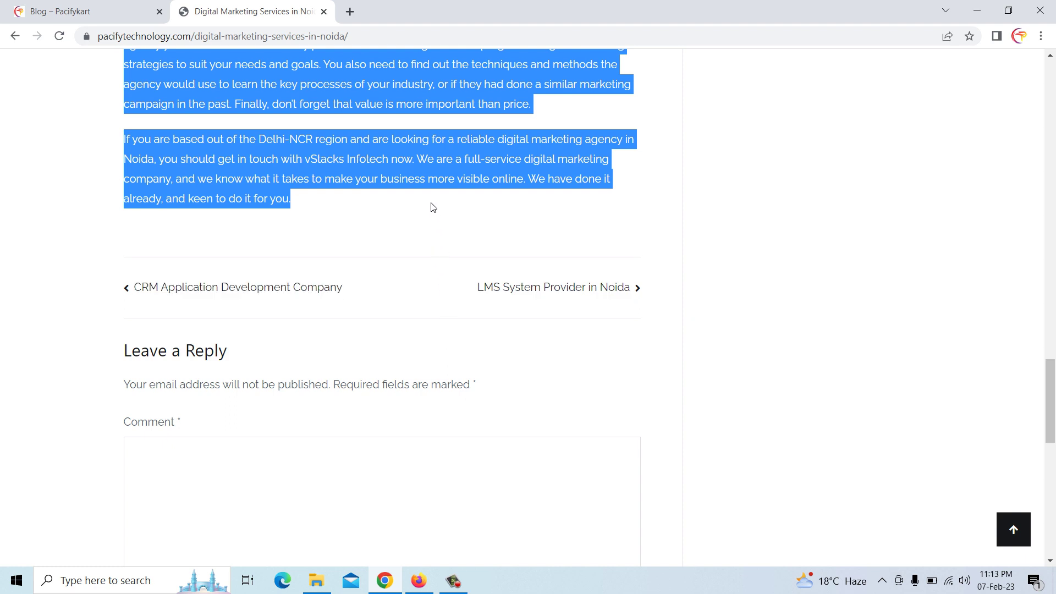
pyautogui.rightClick(408, 179)
pyautogui.click(433, 189)
# Select the Lorem-style placeholder paragraphs in the WordPress post body
pyautogui.click(419, 581)
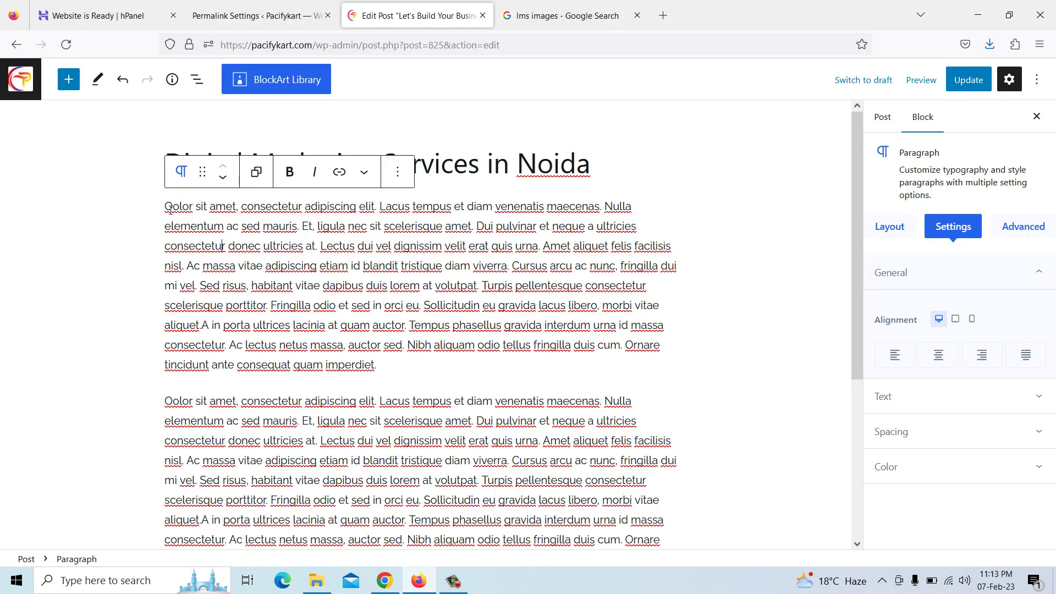
pyautogui.moveTo(166, 207); pyautogui.dragTo(459, 452)
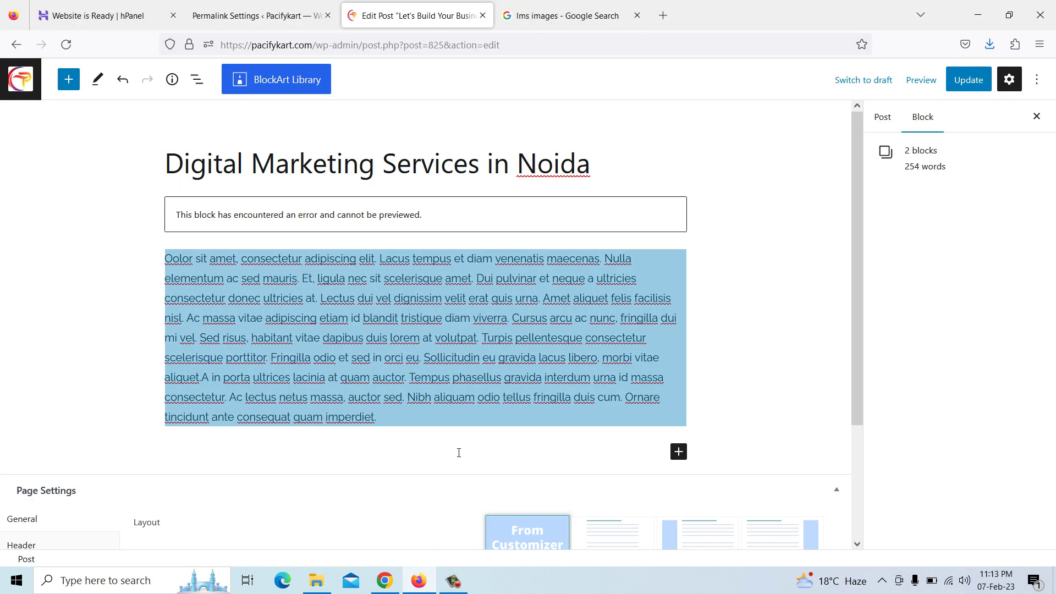
pyautogui.moveTo(448, 385); pyautogui.dragTo(349, 221)
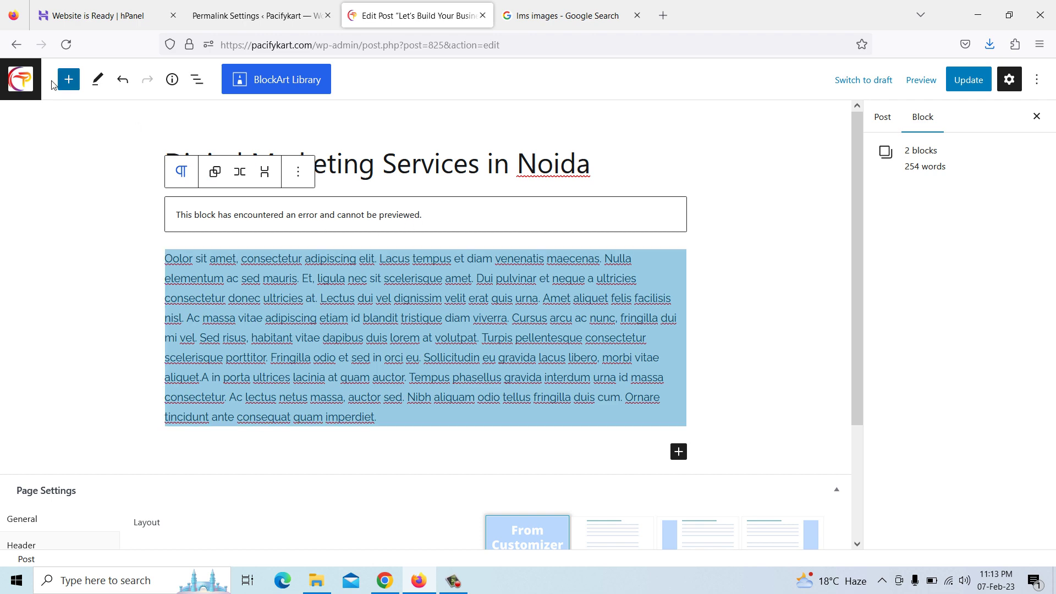
# Leave the current editor and open 'Let's Build Your Business from Scratch' for editing
pyautogui.click(16, 45)
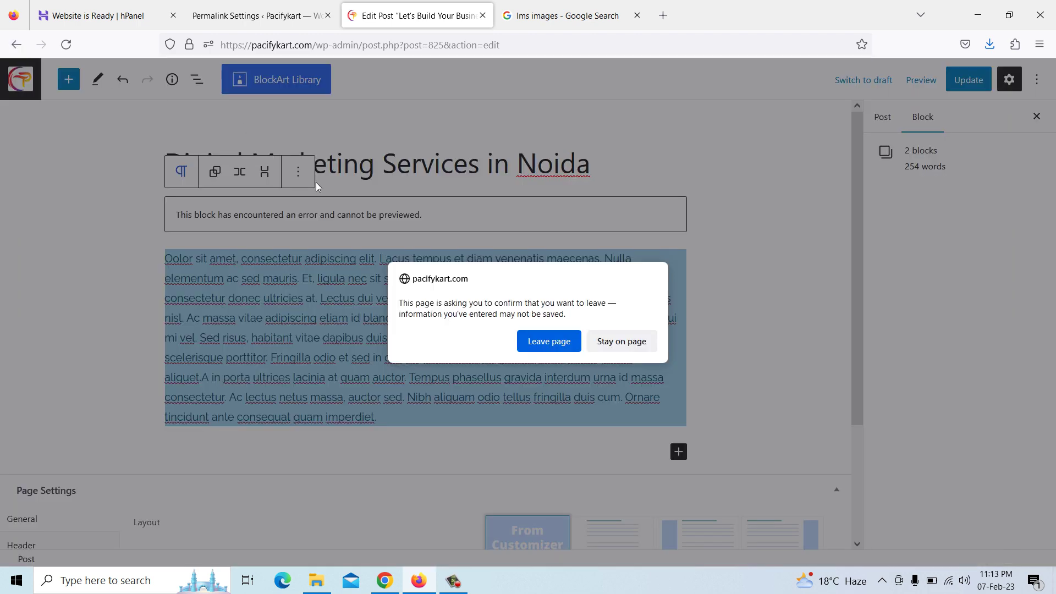
pyautogui.click(559, 341)
pyautogui.moveTo(197, 465)
pyautogui.click(165, 461)
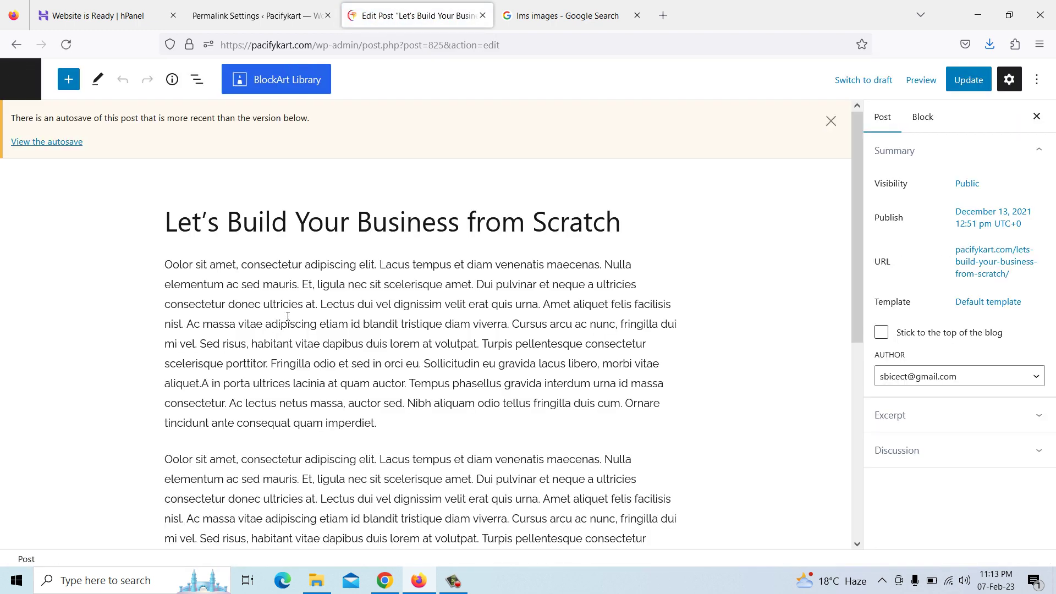
# Remove the extra placeholder paragraph and paste the digital marketing article over the remaining one
pyautogui.click(287, 324)
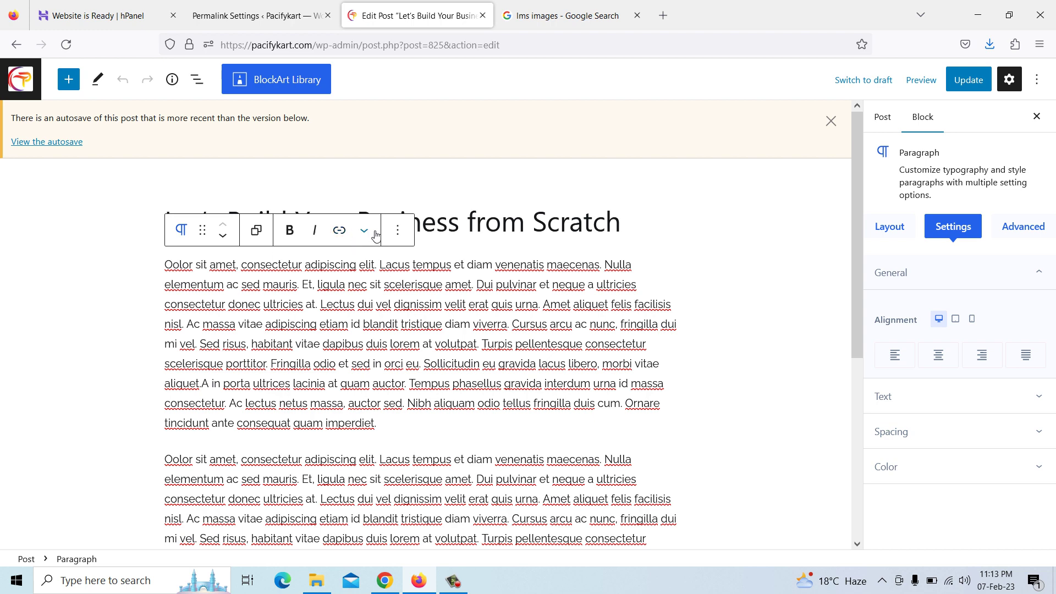
pyautogui.click(397, 230)
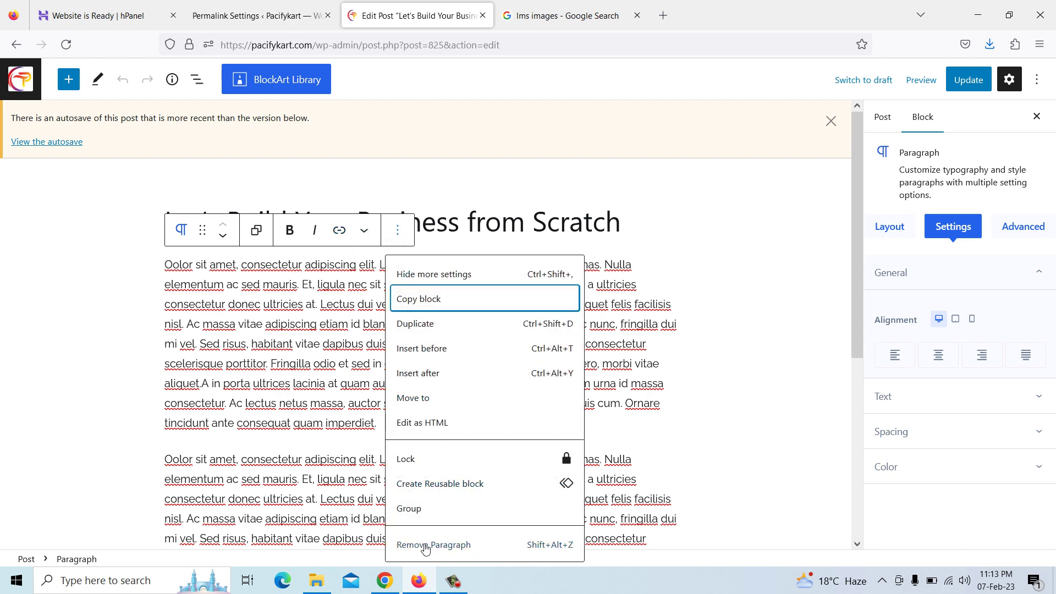
pyautogui.click(425, 546)
pyautogui.click(327, 308)
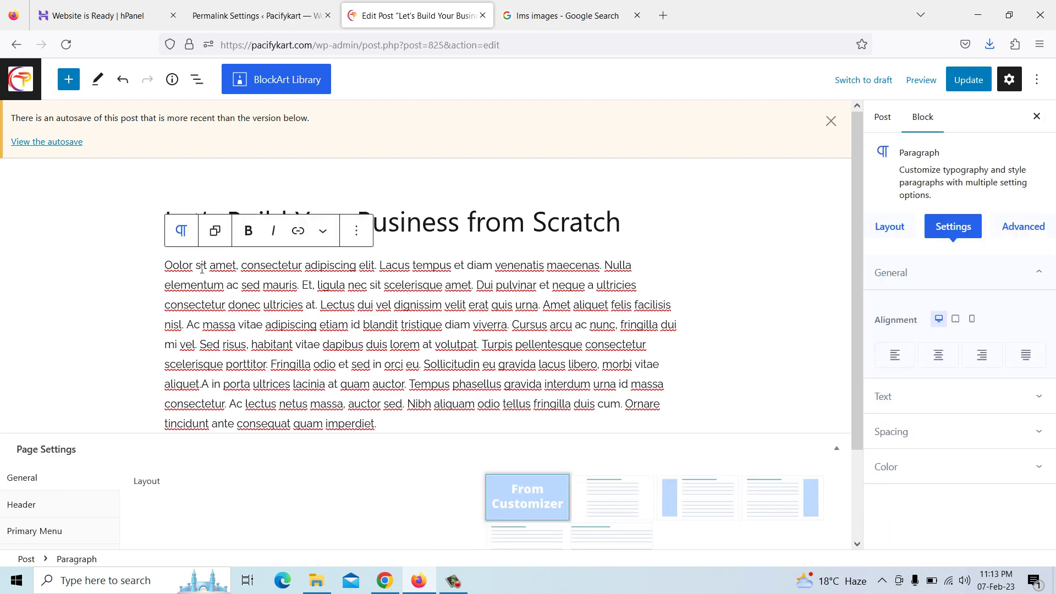
pyautogui.moveTo(166, 265); pyautogui.dragTo(388, 427)
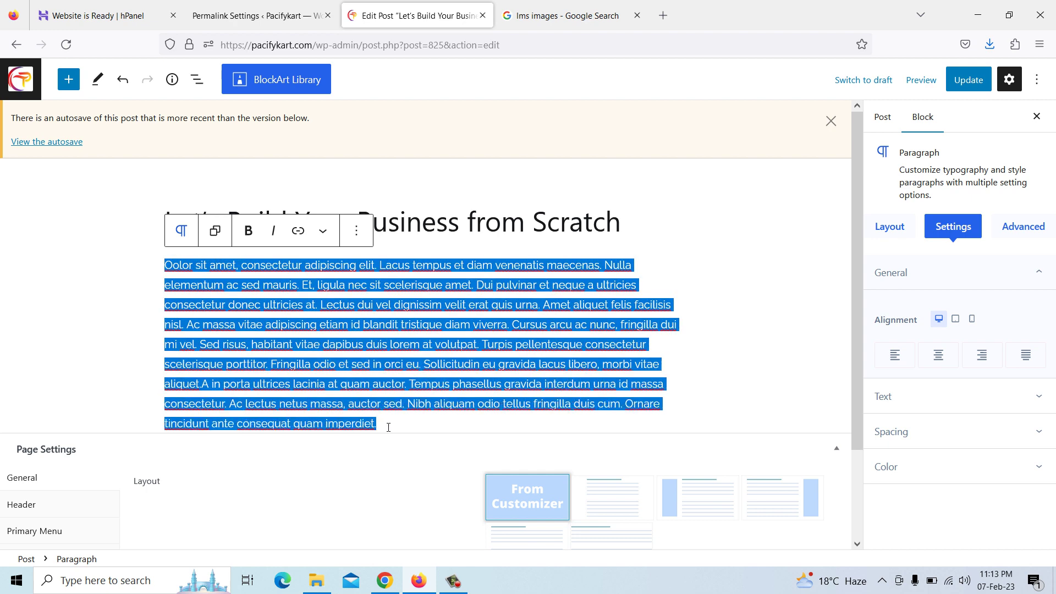
pyautogui.rightClick(374, 376)
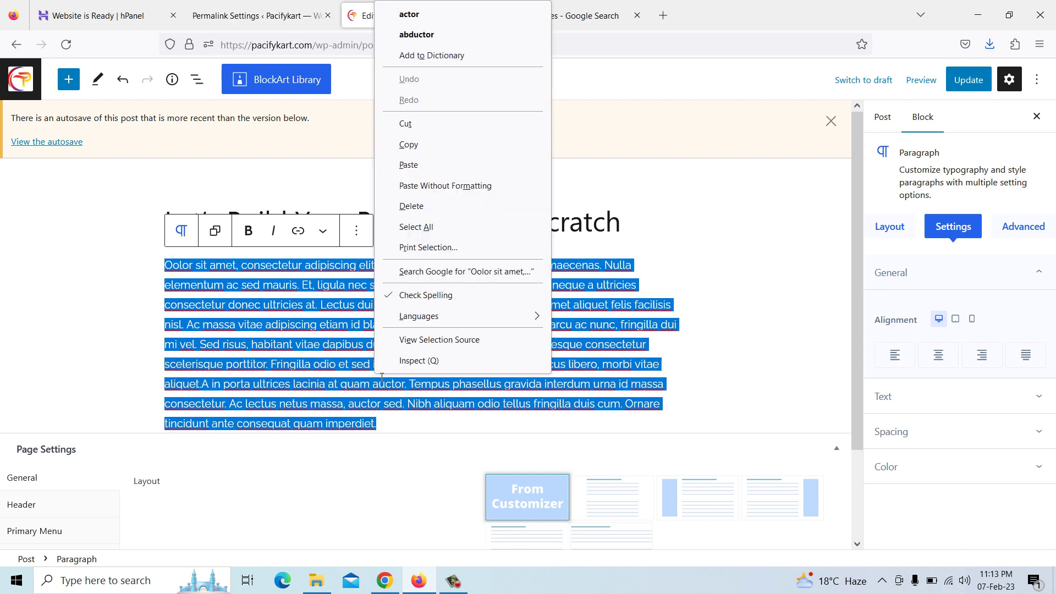
pyautogui.click(408, 165)
pyautogui.scroll(15, 405, 340)
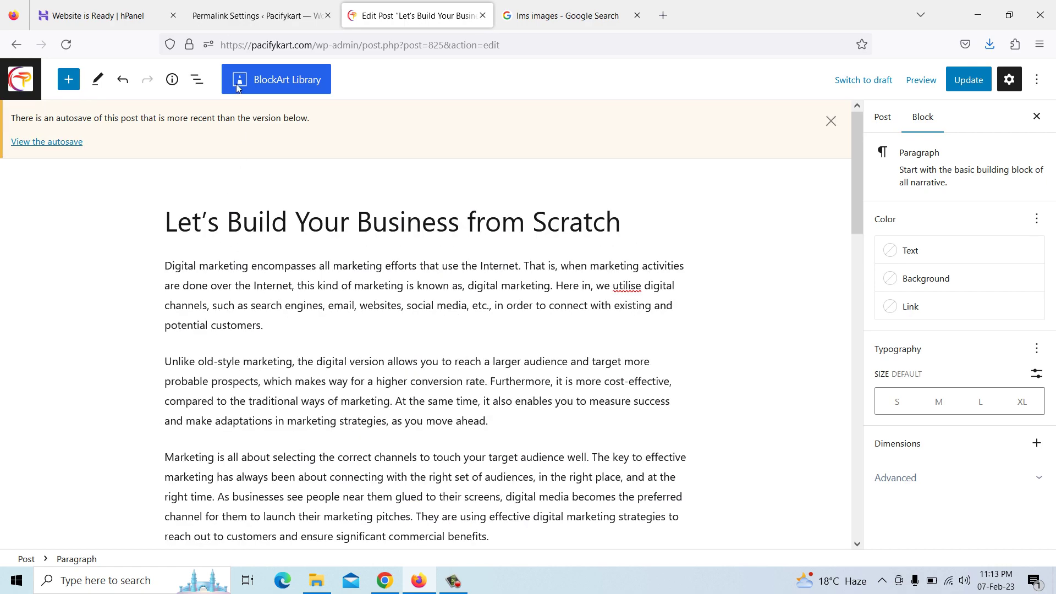
# Copy the 'Digital Marketing Services in Noida' heading from the top of the Chrome article
pyautogui.click(385, 581)
pyautogui.scroll(4, 410, 338)
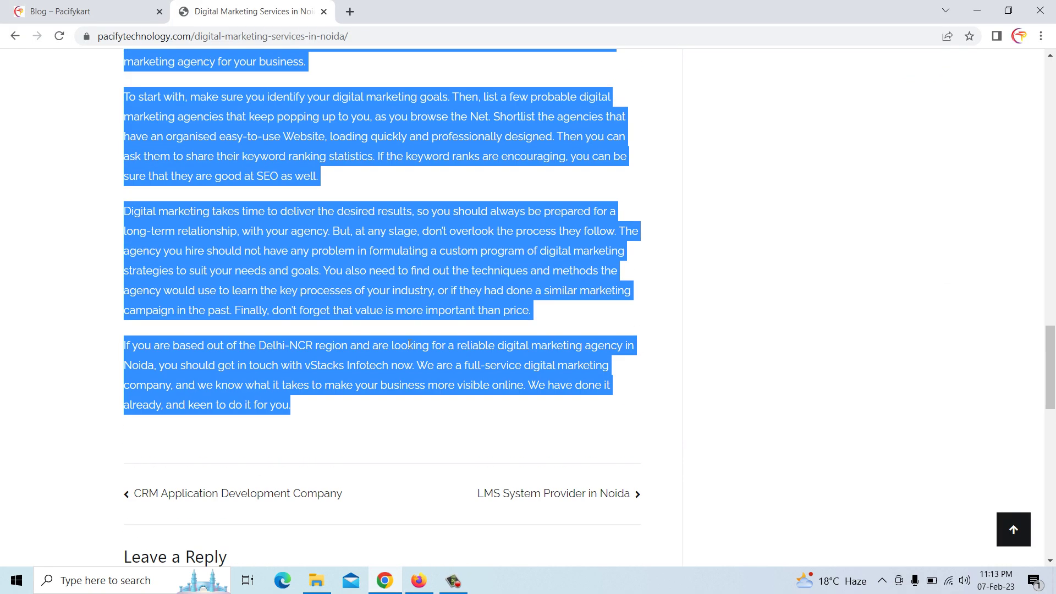
pyautogui.scroll(20, 411, 341)
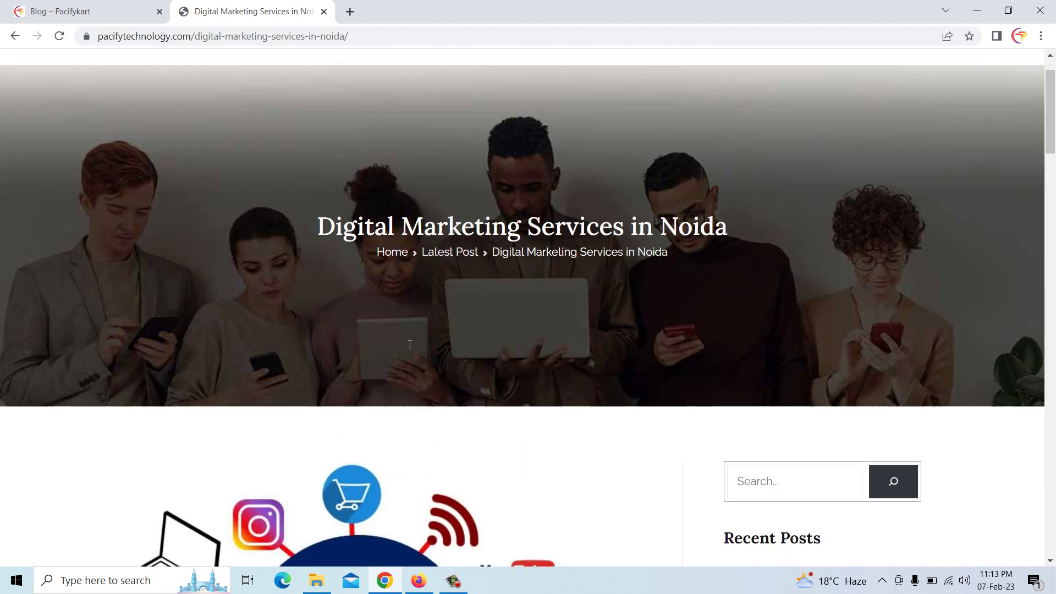
pyautogui.moveTo(325, 227); pyautogui.dragTo(727, 227)
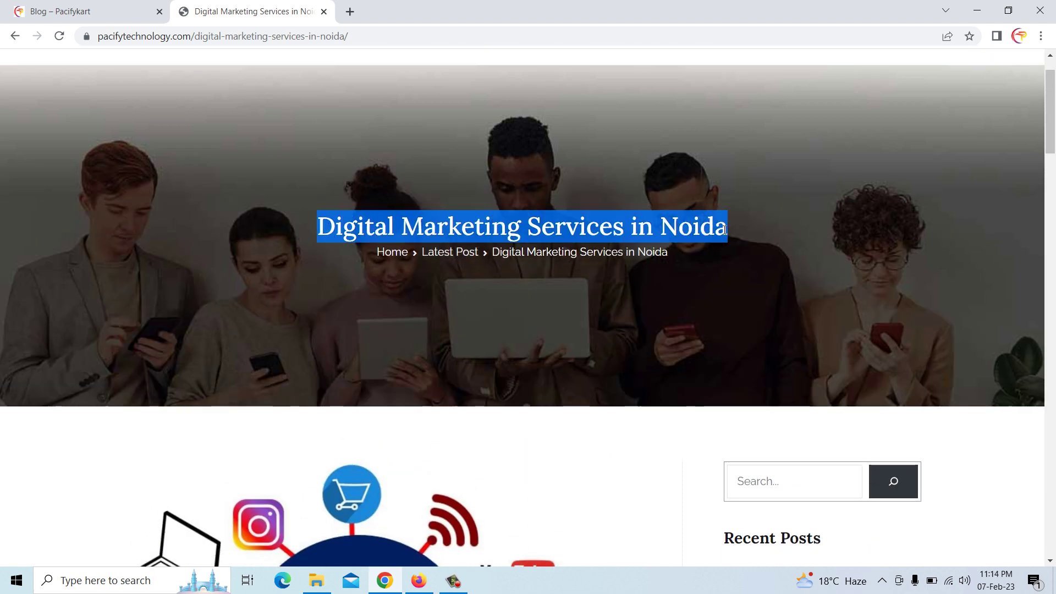
pyautogui.rightClick(718, 225)
pyautogui.click(744, 240)
# Replace the post title with 'Digital Marketing Services in Noida'
pyautogui.click(420, 578)
pyautogui.click(416, 229)
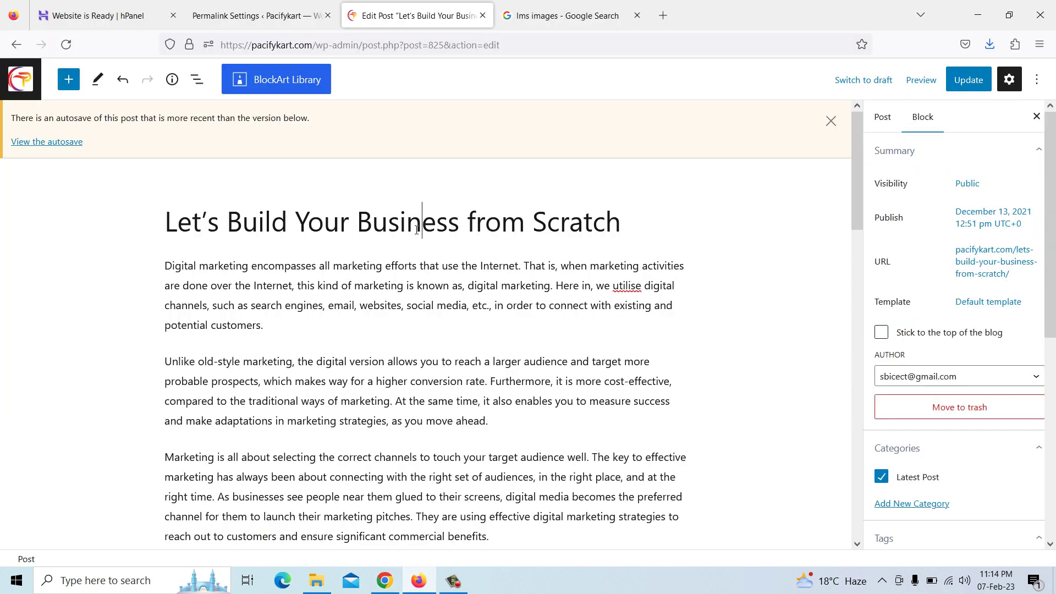
pyautogui.moveTo(169, 226); pyautogui.dragTo(630, 227)
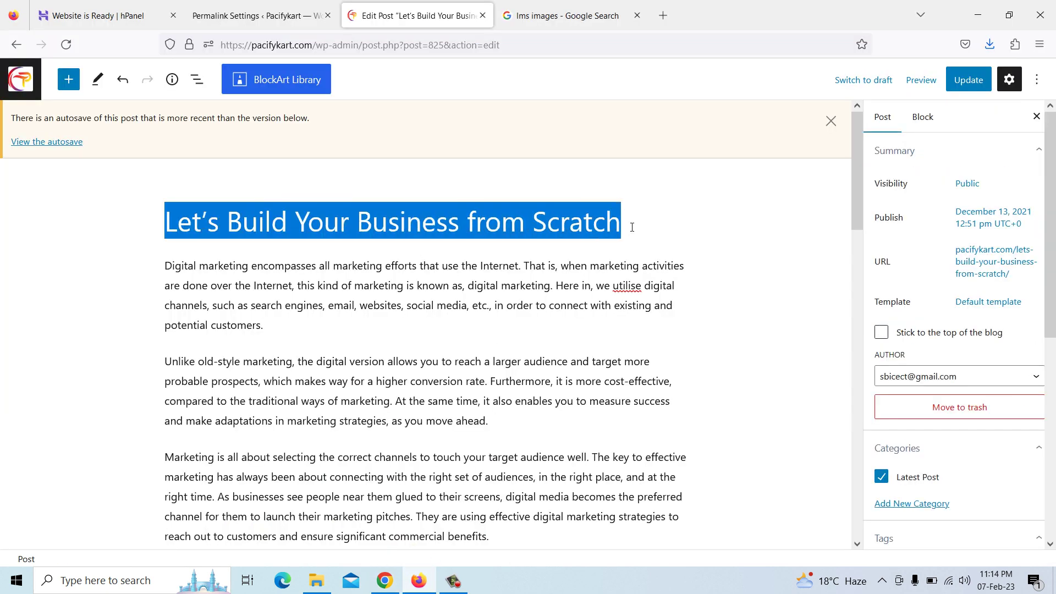
pyautogui.rightClick(604, 233)
pyautogui.click(659, 329)
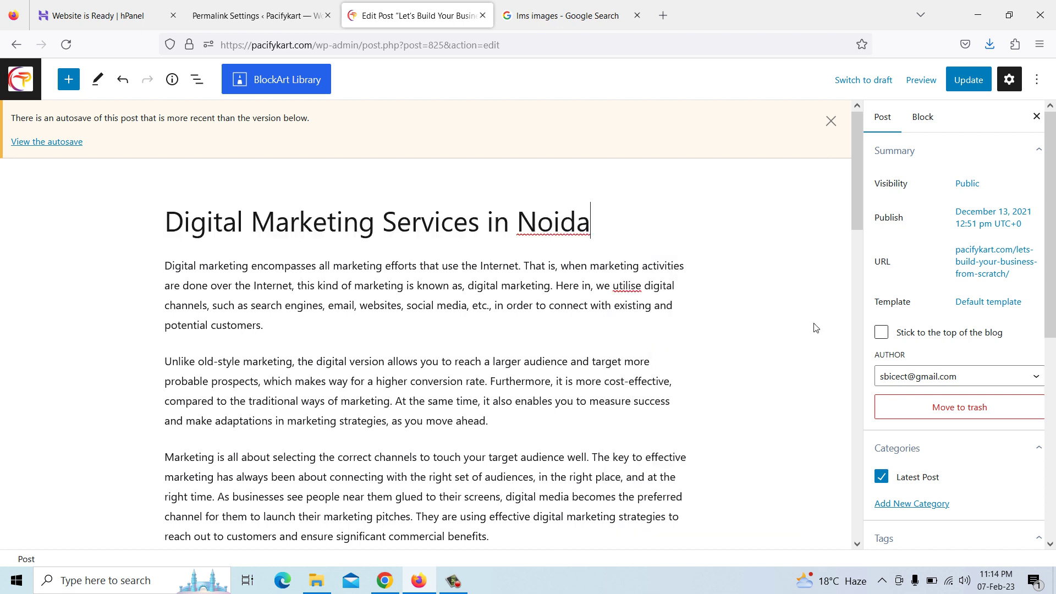
# Replace the post's permalink with the pasted 'Digital Marketing Services in Noida' title
pyautogui.click(971, 277)
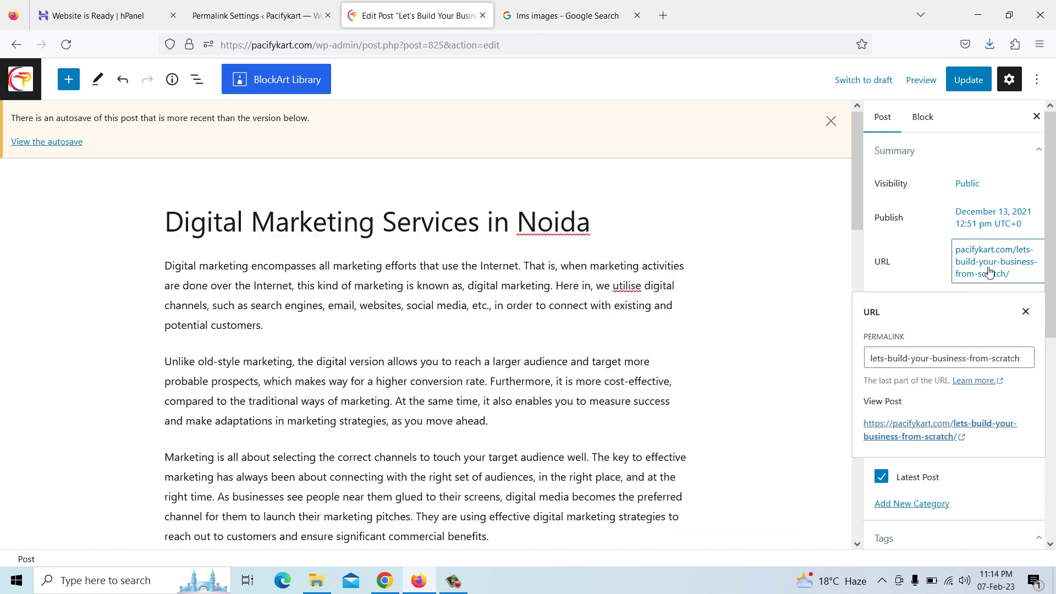
pyautogui.doubleClick(1003, 355)
pyautogui.tripleClick(1003, 355)
pyautogui.rightClick(1003, 359)
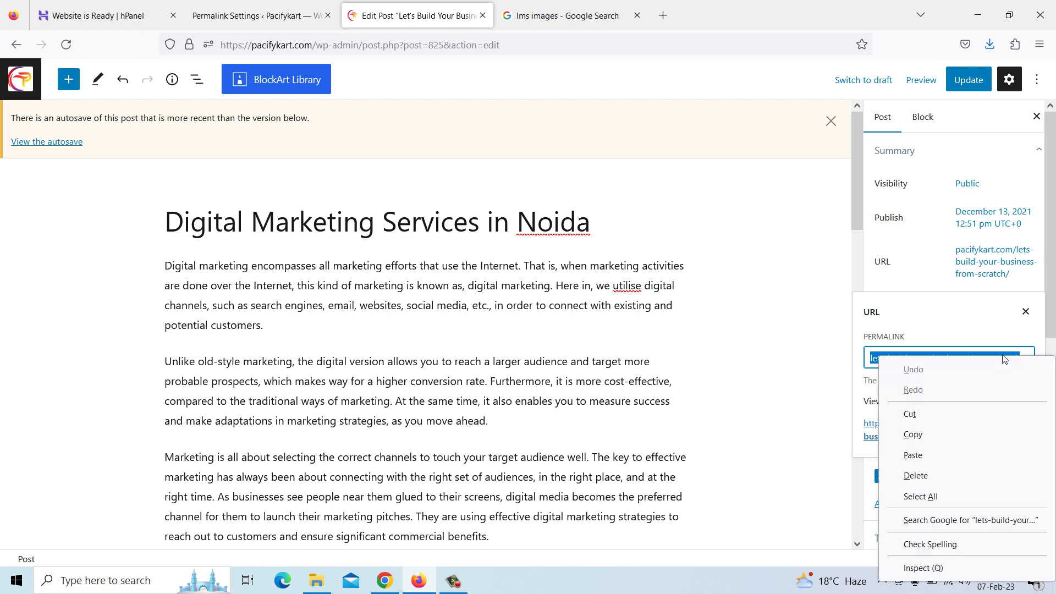
pyautogui.click(939, 459)
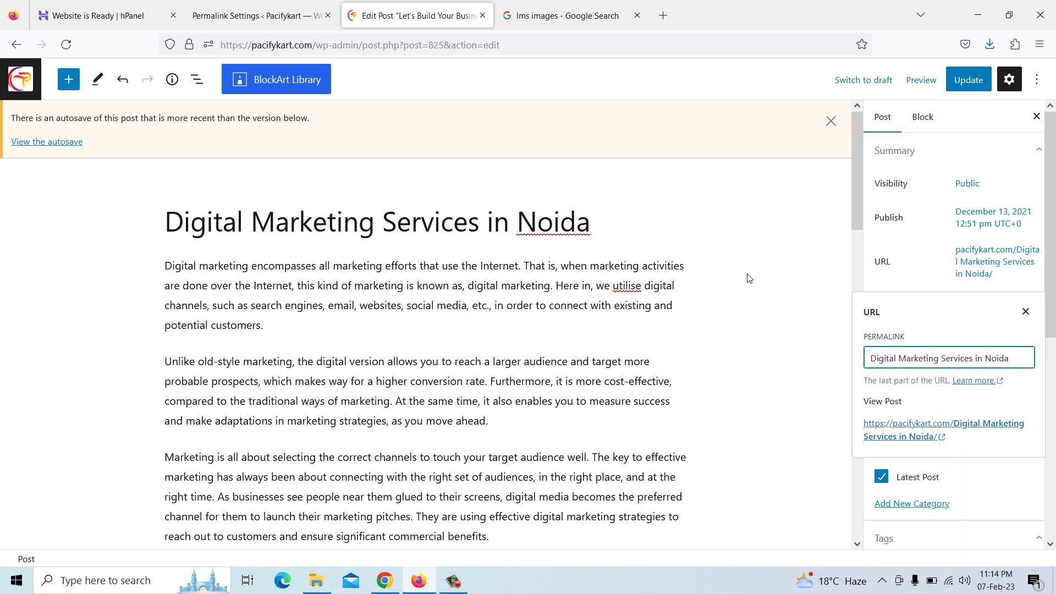
pyautogui.scroll(-2, 757, 302)
pyautogui.scroll(2, 420, 257)
# Search Google for 'digital marketing images'
pyautogui.click(583, 13)
pyautogui.moveTo(213, 106); pyautogui.dragTo(104, 82)
pyautogui.write('DIGITA')
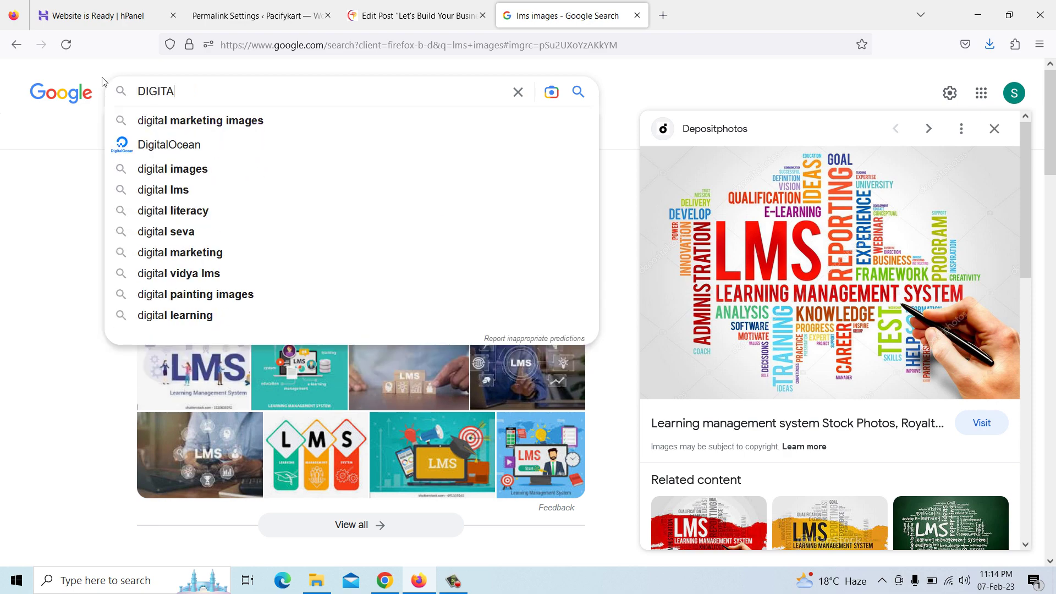
pyautogui.press('Down')
pyautogui.press('Return')
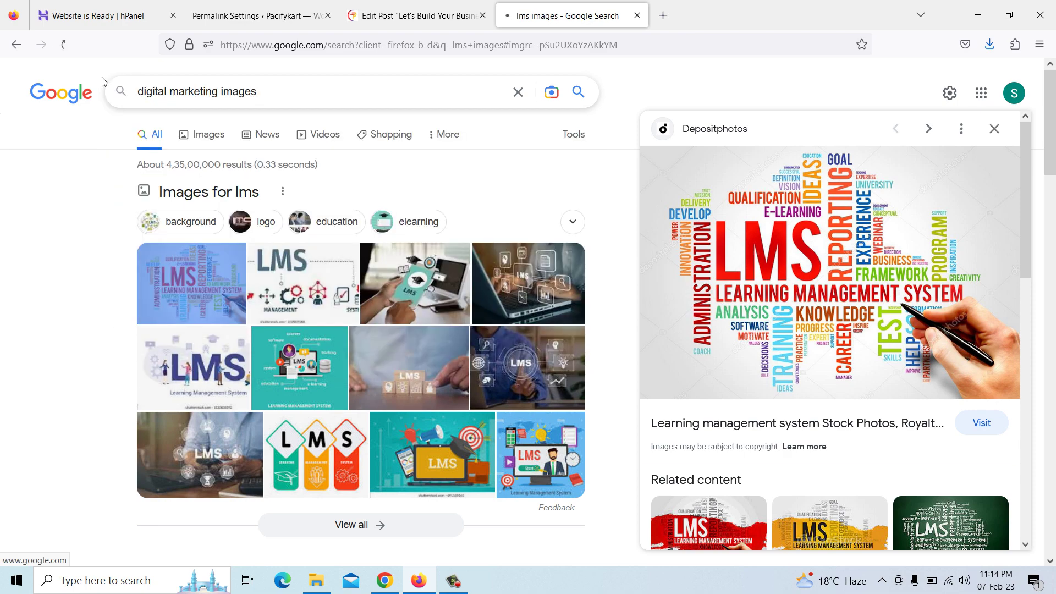
# Save the first digital marketing image result to the Downloads folder
pyautogui.click(188, 293)
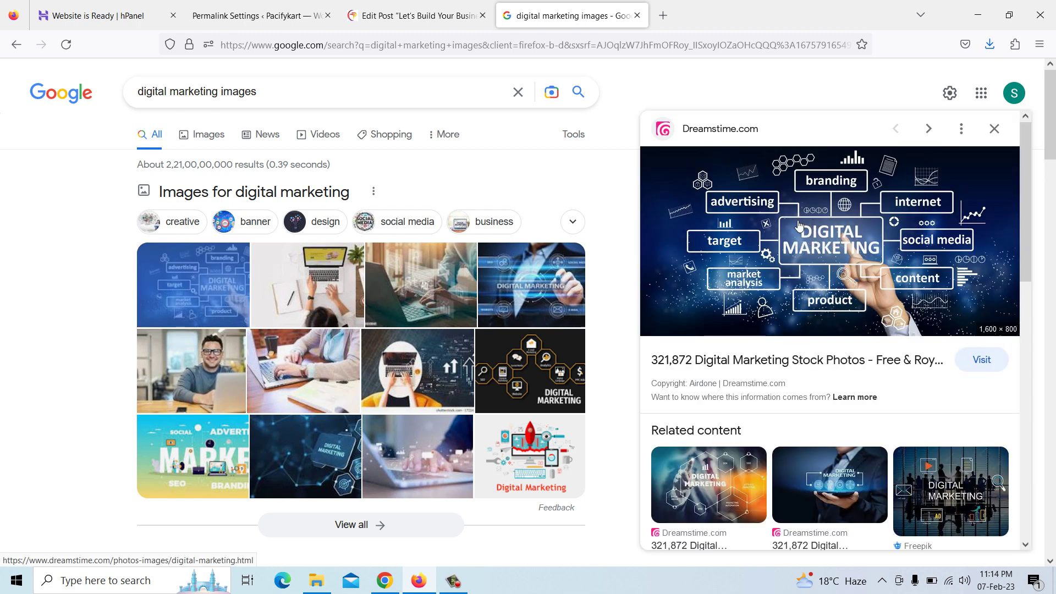
pyautogui.rightClick(800, 223)
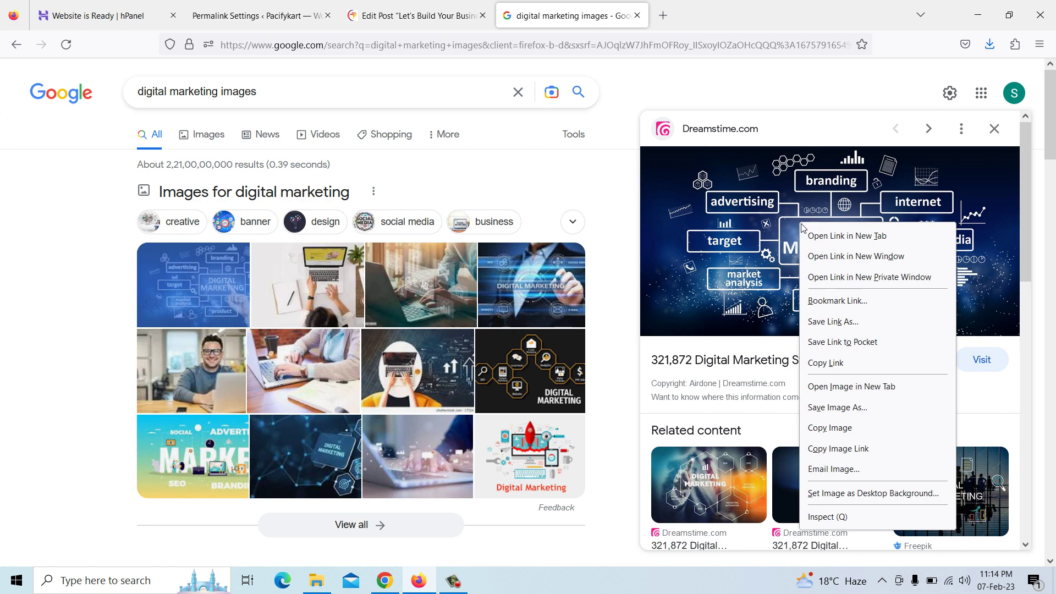
pyautogui.click(839, 408)
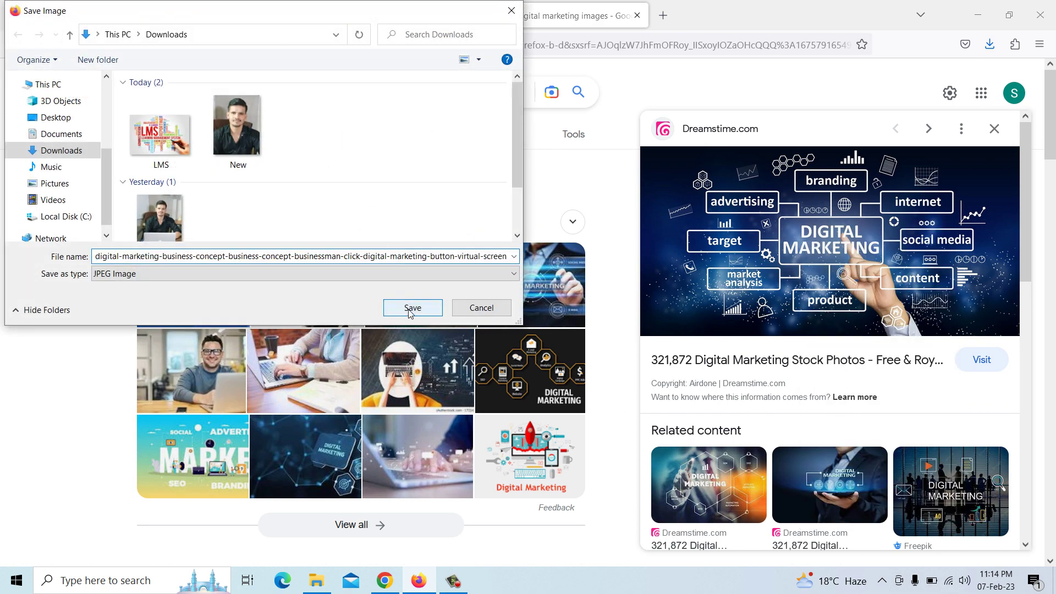
pyautogui.click(411, 309)
pyautogui.click(405, 16)
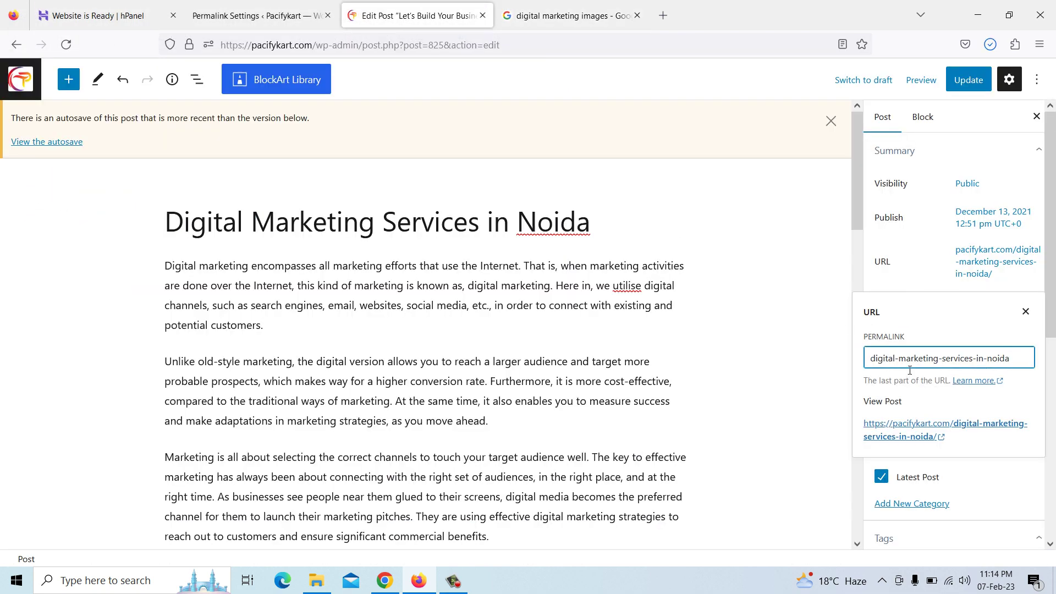
# Start replacing the featured image, renaming the downloaded picture to DMS in the file picker
pyautogui.moveTo(1052, 304); pyautogui.dragTo(1054, 462)
pyautogui.scroll(-1, 993, 457)
pyautogui.click(905, 463)
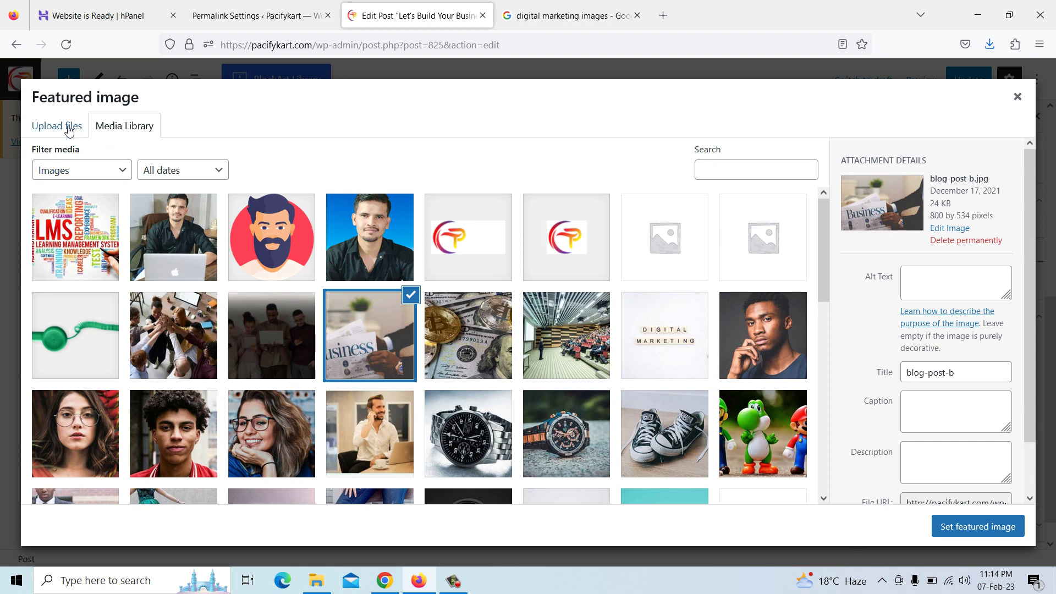
pyautogui.click(72, 129)
pyautogui.click(539, 328)
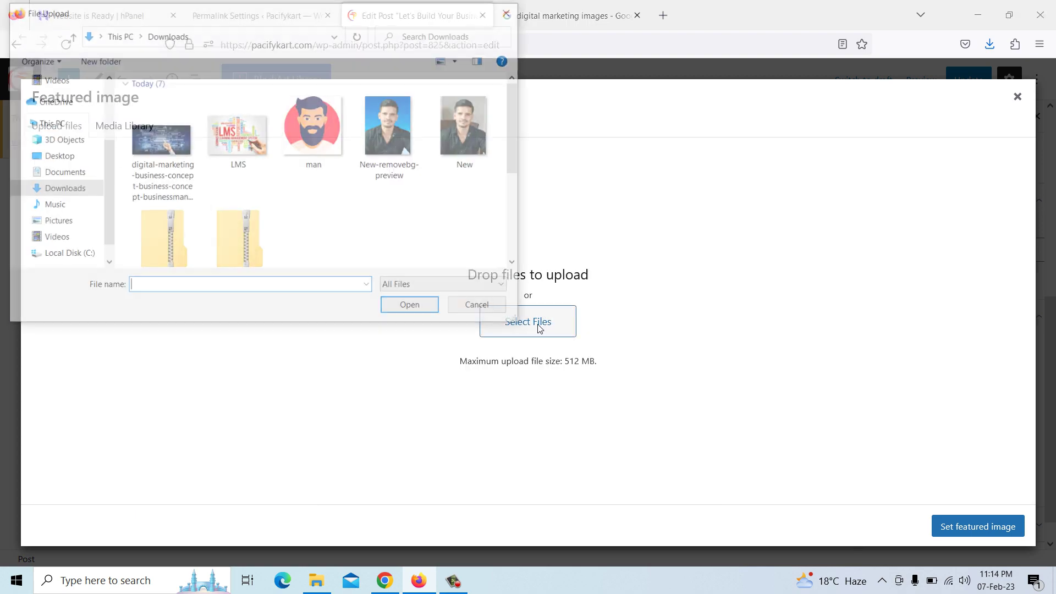
pyautogui.click(166, 158)
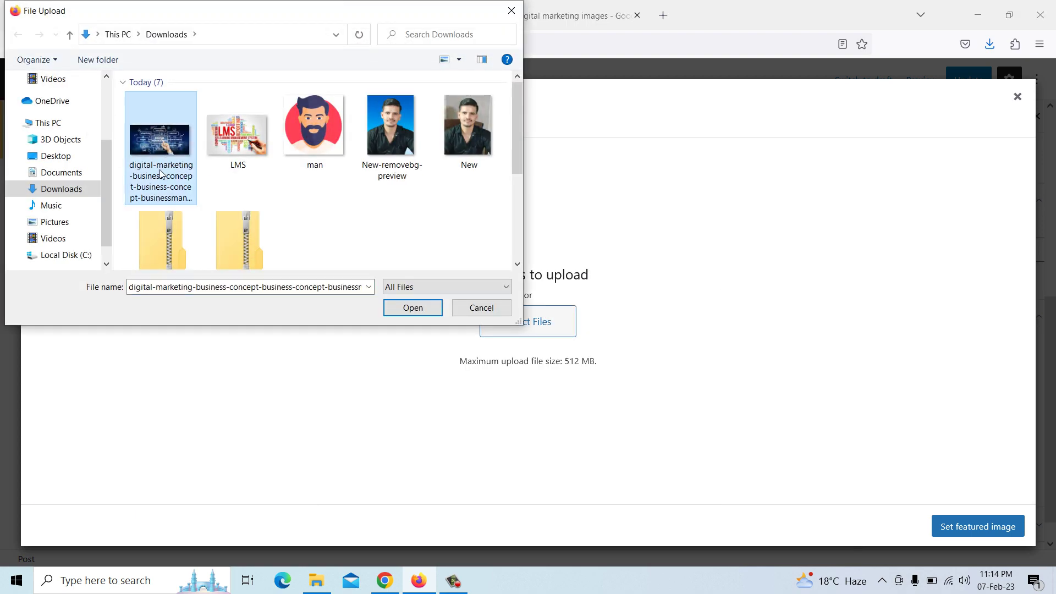
pyautogui.click(161, 171)
pyautogui.write('dms')
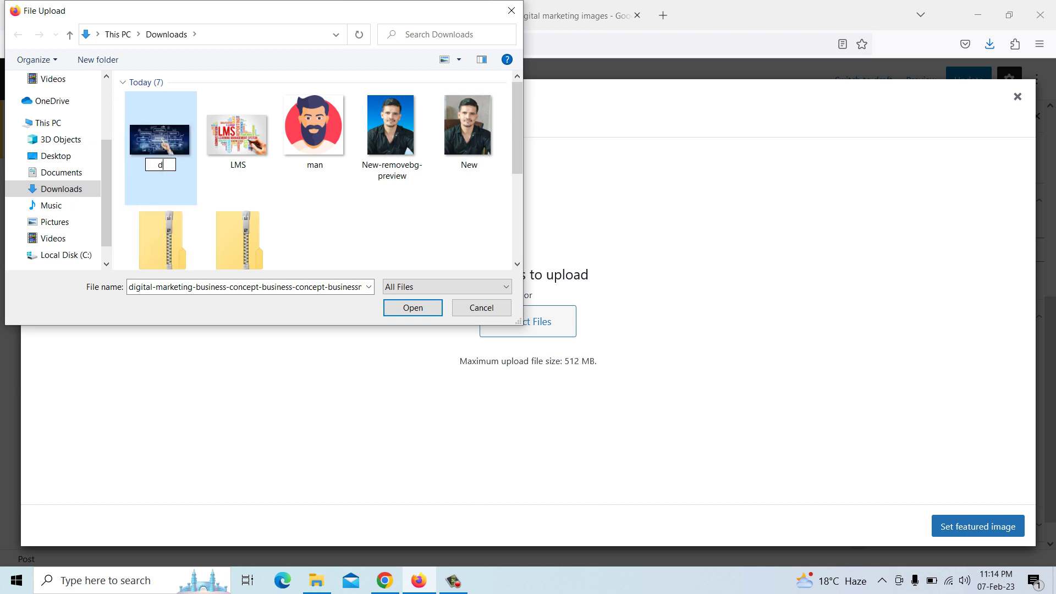
pyautogui.press('BackSpace')
pyautogui.press('BackSpace')
pyautogui.press('BackSpace')
pyautogui.write('DMS')
pyautogui.press('Return')
# Upload DMS.jpg, set it as the featured image and update the post
pyautogui.click(164, 170)
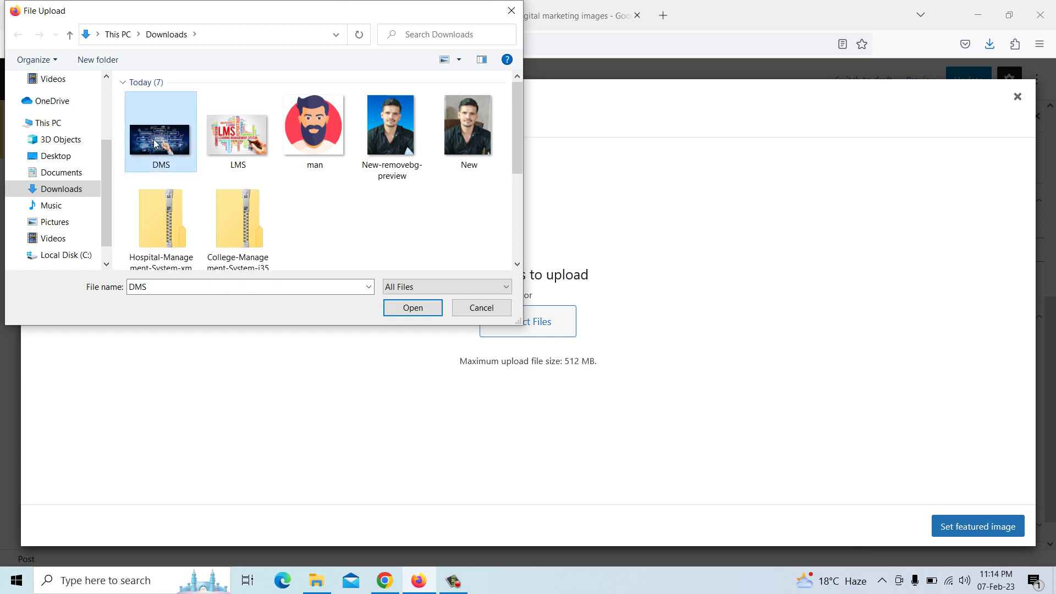
pyautogui.click(417, 311)
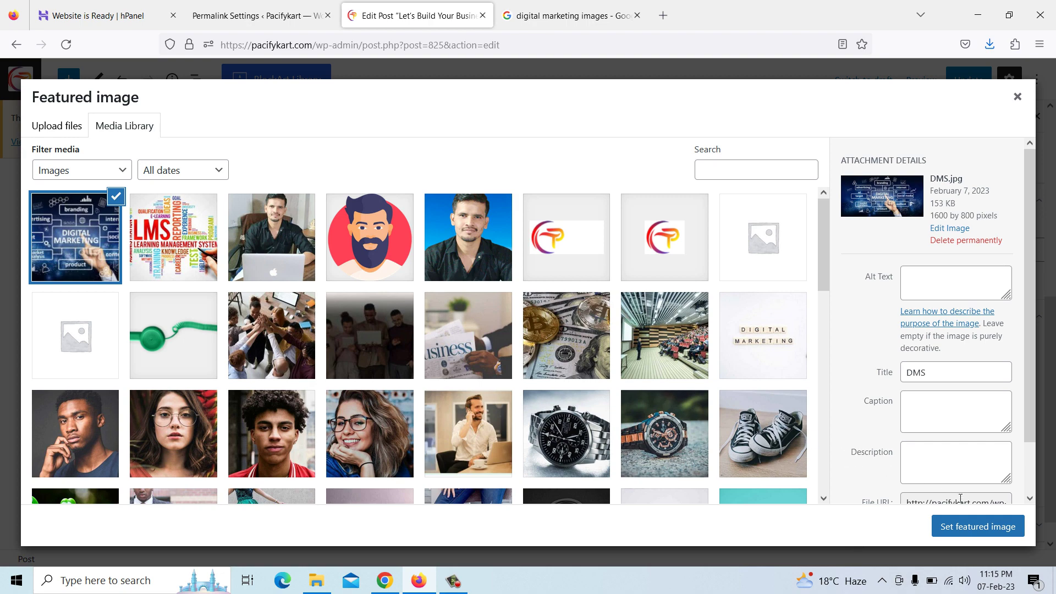
pyautogui.click(978, 529)
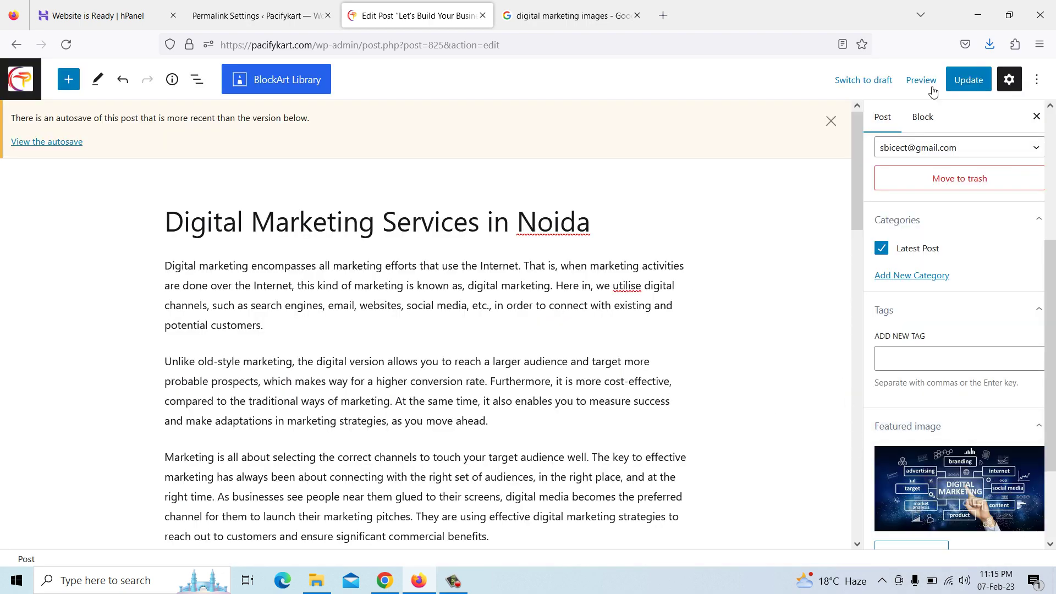
pyautogui.click(964, 83)
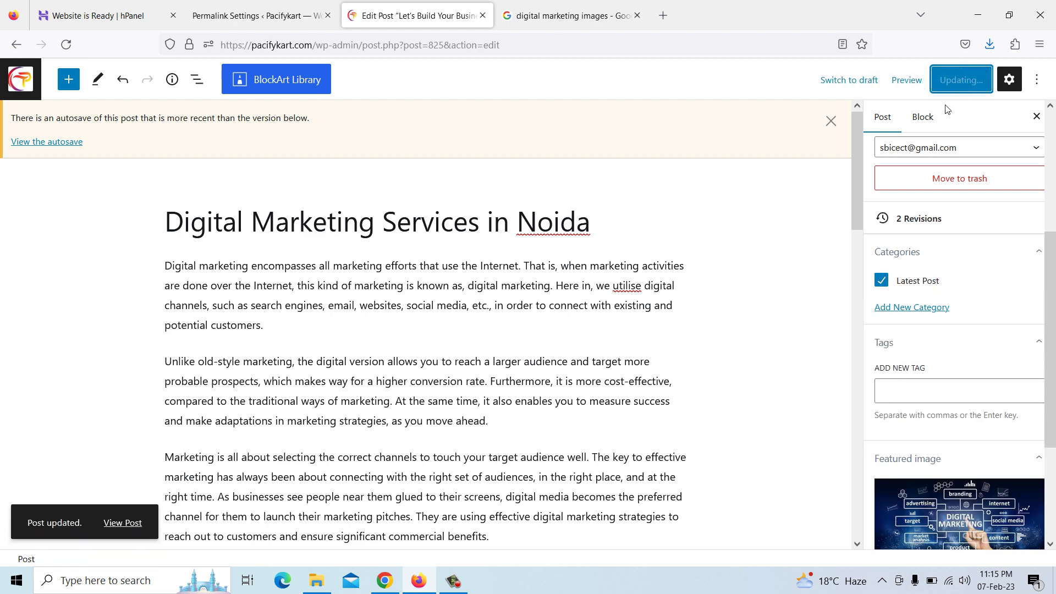
# Reload the Pacifykart blog listing and scroll through to check the new post's image
pyautogui.click(383, 585)
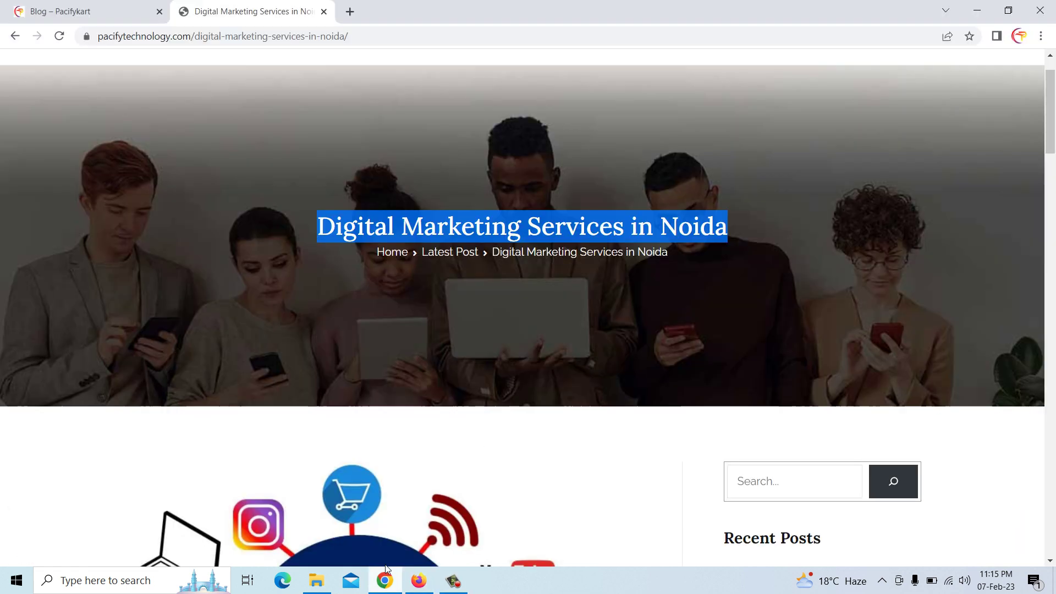
pyautogui.scroll(-3, 392, 333)
pyautogui.scroll(3, 384, 303)
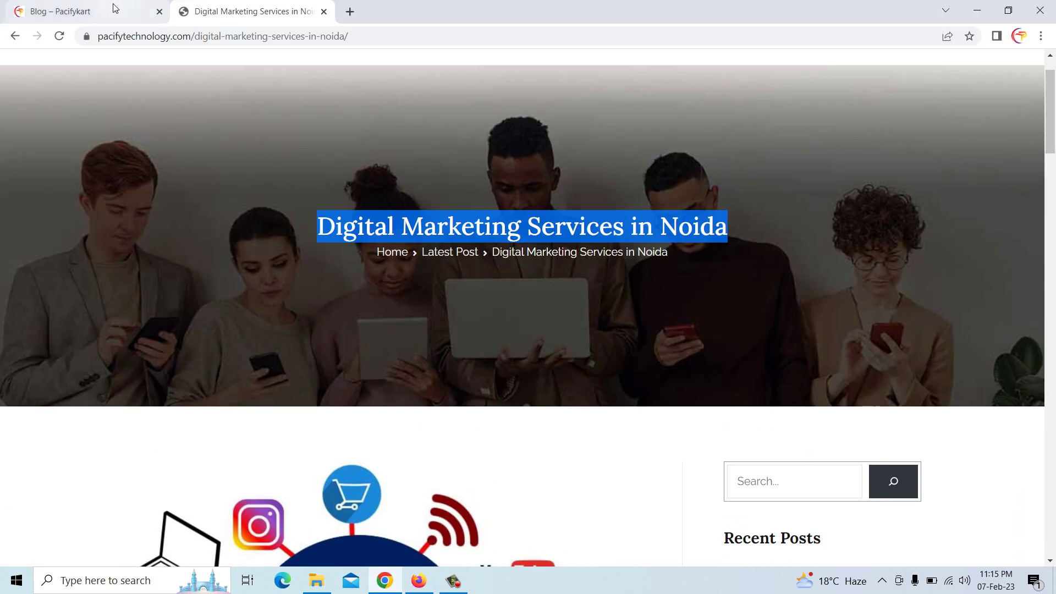
pyautogui.click(113, 11)
pyautogui.scroll(8, 385, 330)
pyautogui.scroll(15, 385, 330)
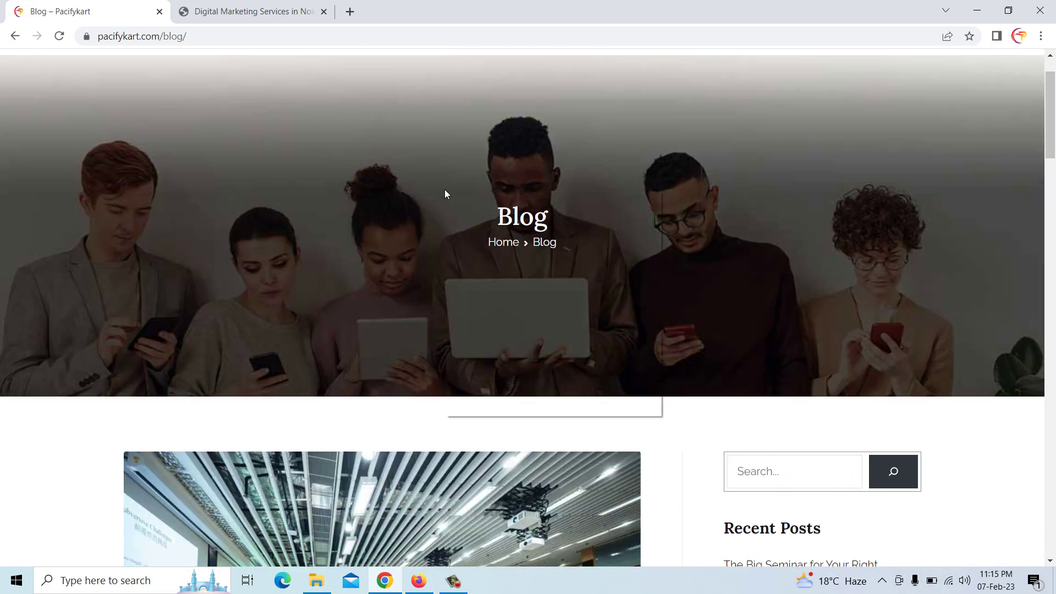
pyautogui.rightClick(445, 194)
pyautogui.click(478, 230)
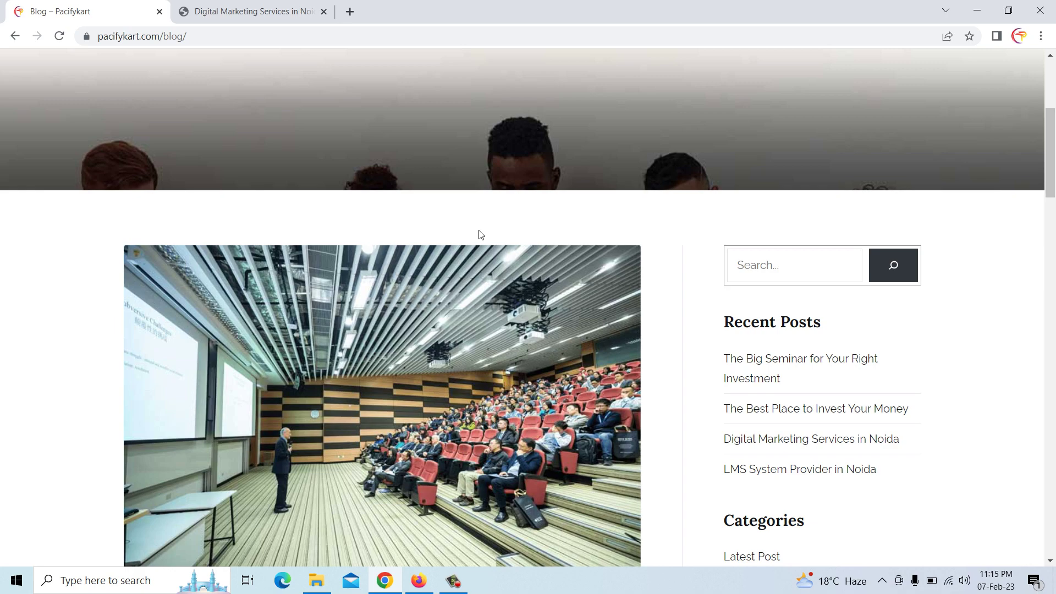
pyautogui.scroll(-20, 483, 326)
pyautogui.scroll(-7, 483, 326)
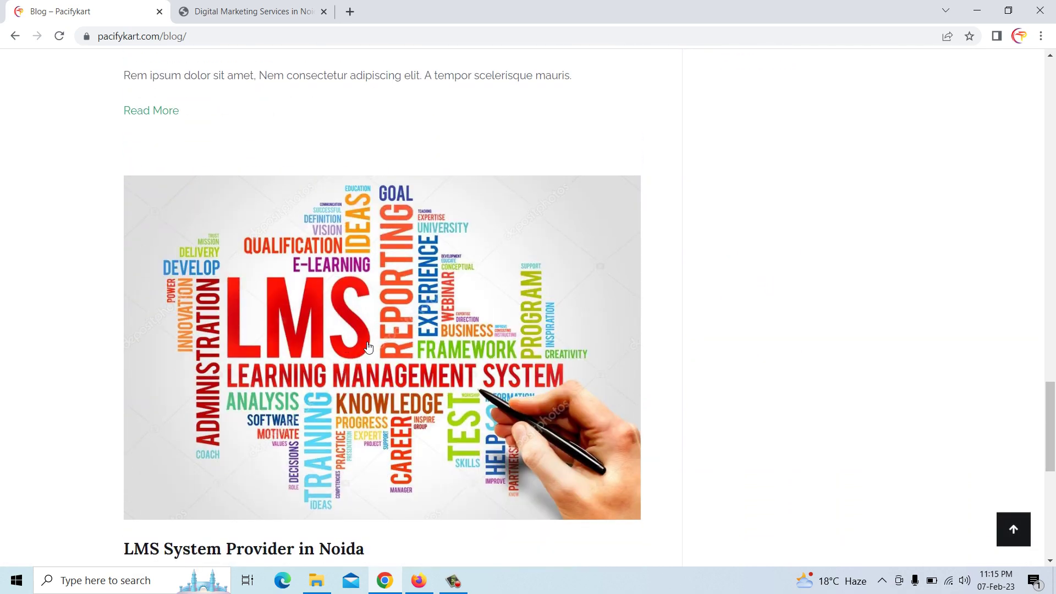
pyautogui.scroll(15, 347, 346)
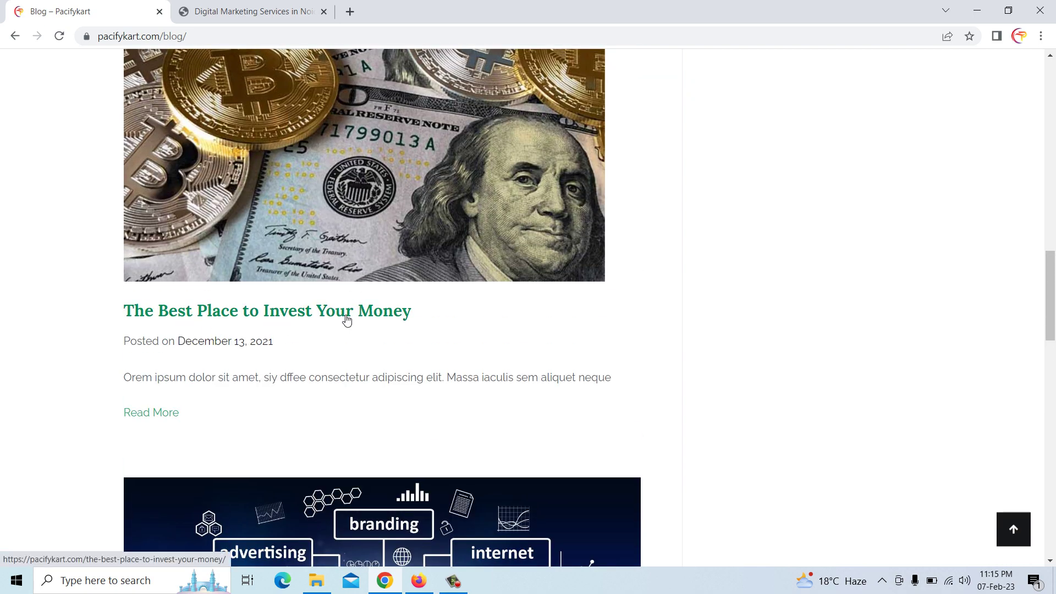
pyautogui.scroll(2, 346, 319)
# Open 'The Best Place to Invest Your Money' from the WordPress posts list for editing
pyautogui.click(419, 581)
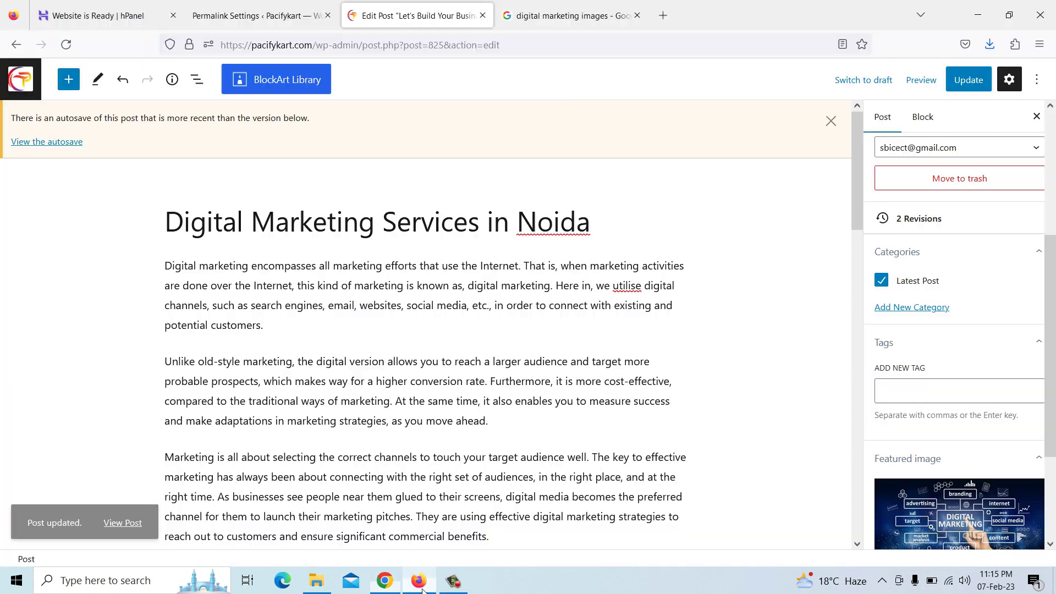
pyautogui.click(29, 89)
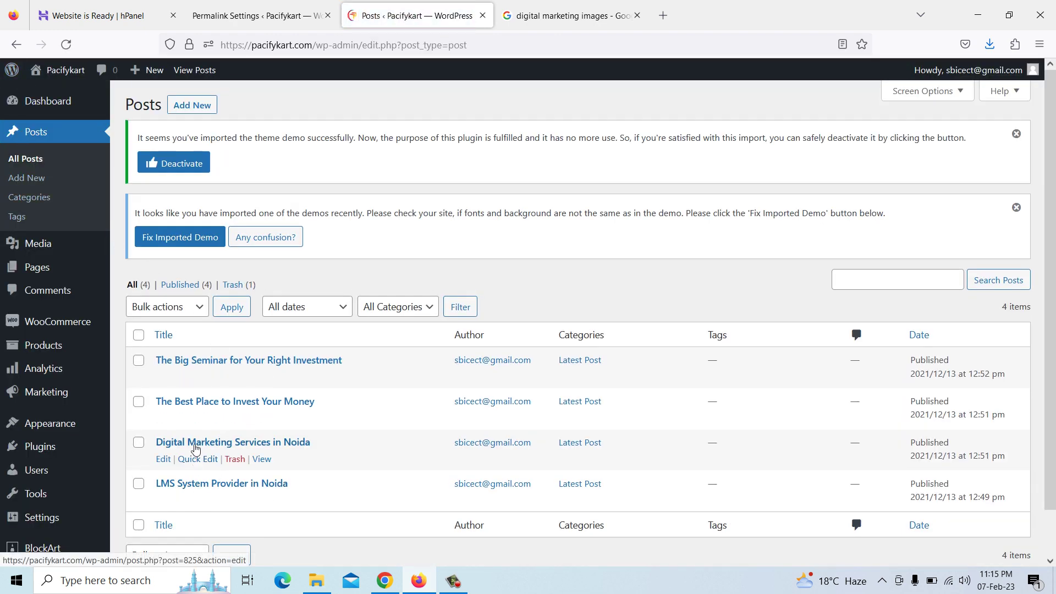
pyautogui.click(163, 419)
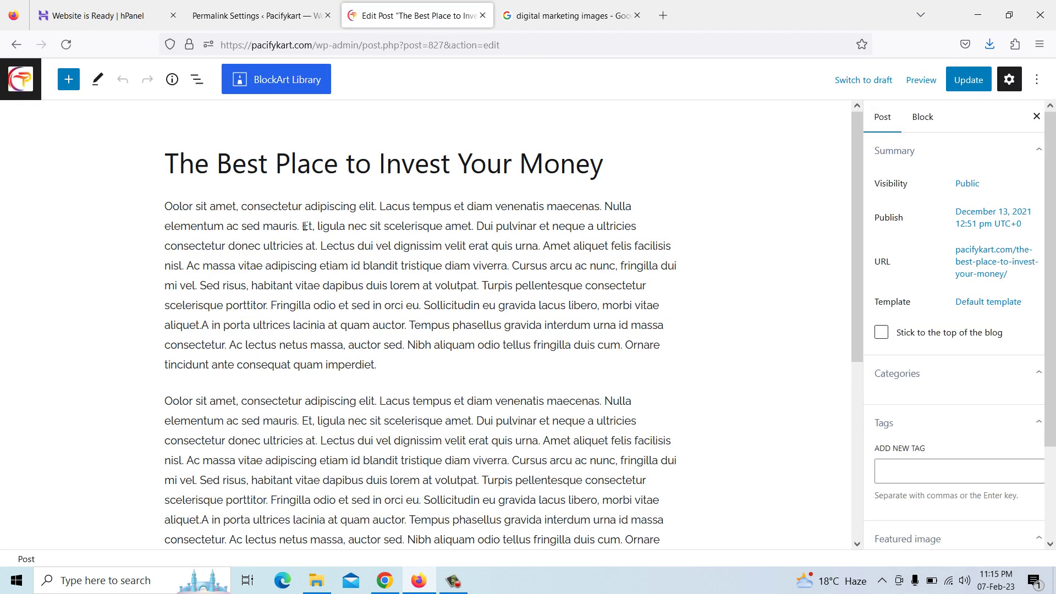
# Go to the Pacify Technology home page and scroll to the Latest Posts cards
pyautogui.click(399, 581)
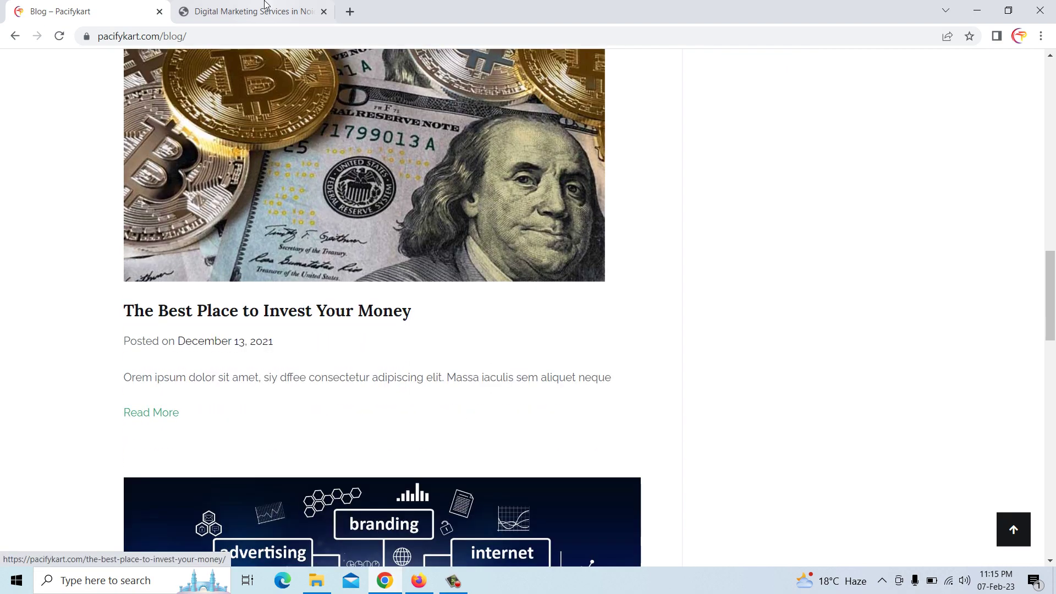
pyautogui.click(270, 11)
pyautogui.scroll(-9, 418, 245)
pyautogui.scroll(10, 419, 245)
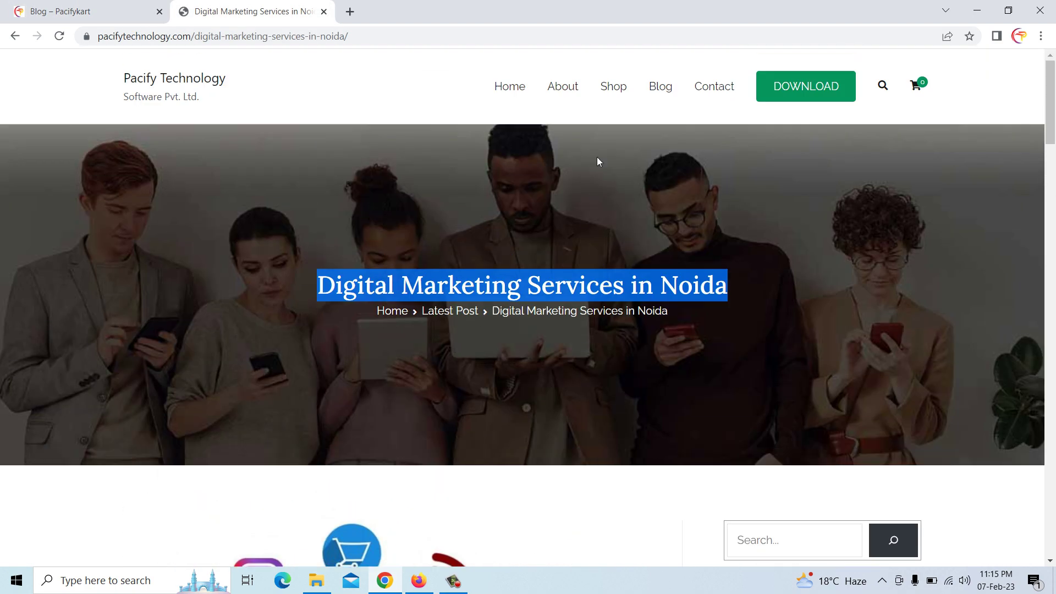
pyautogui.click(656, 93)
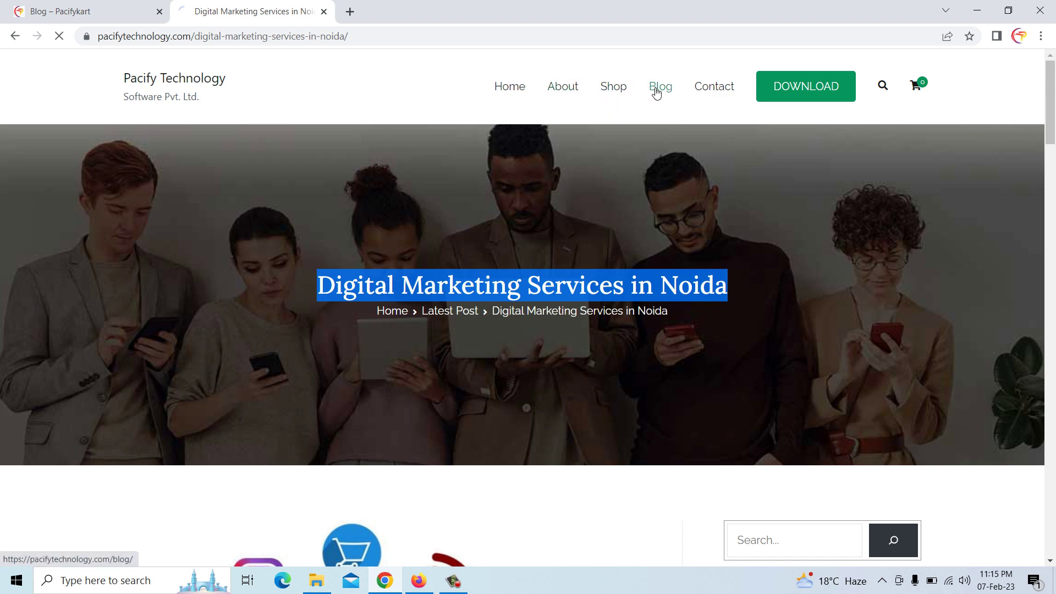
pyautogui.click(513, 91)
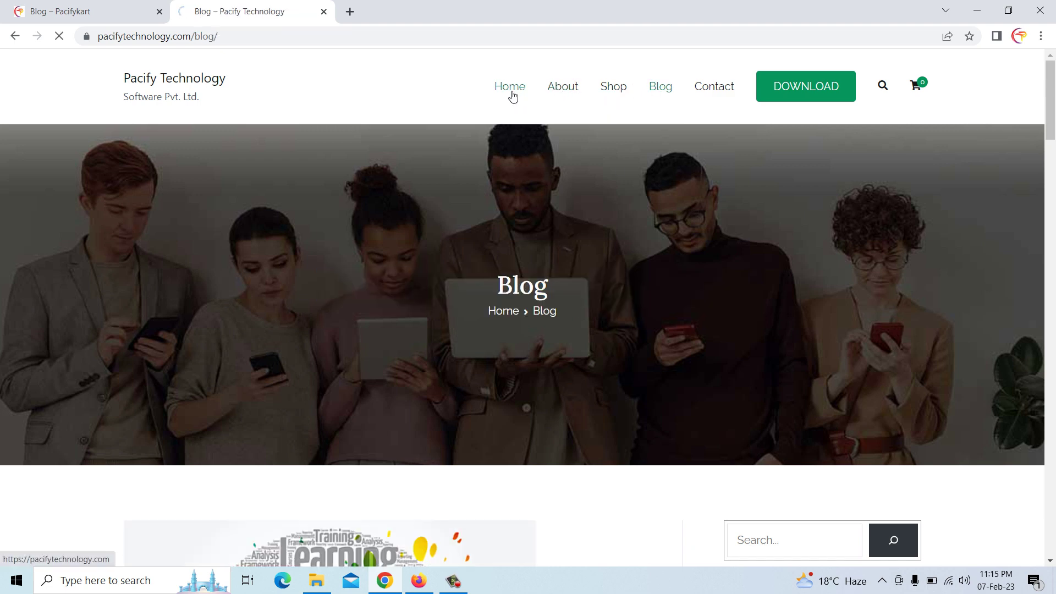
pyautogui.moveTo(1050, 85); pyautogui.dragTo(1053, 541)
pyautogui.scroll(2, 783, 414)
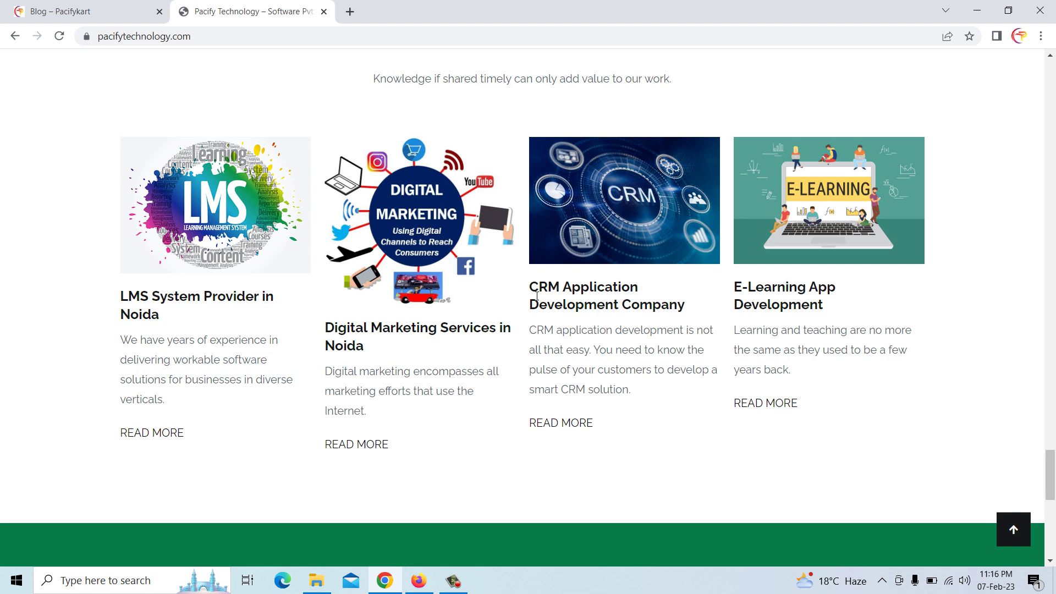
# Copy the 'CRM Application Development Company' heading and select the WordPress post's existing title
pyautogui.moveTo(534, 286); pyautogui.dragTo(685, 307)
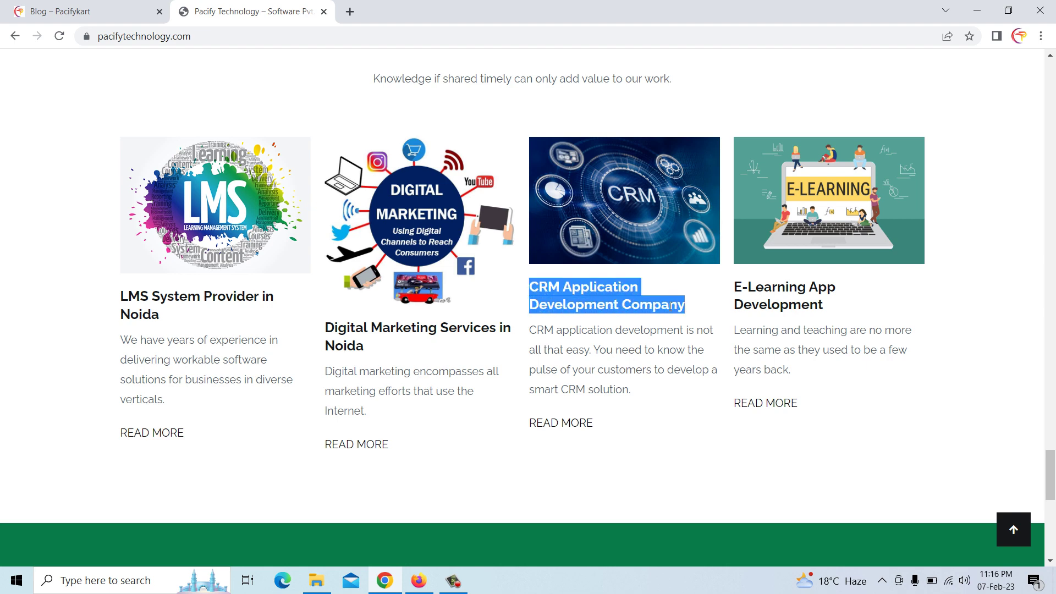
pyautogui.rightClick(667, 307)
pyautogui.click(695, 316)
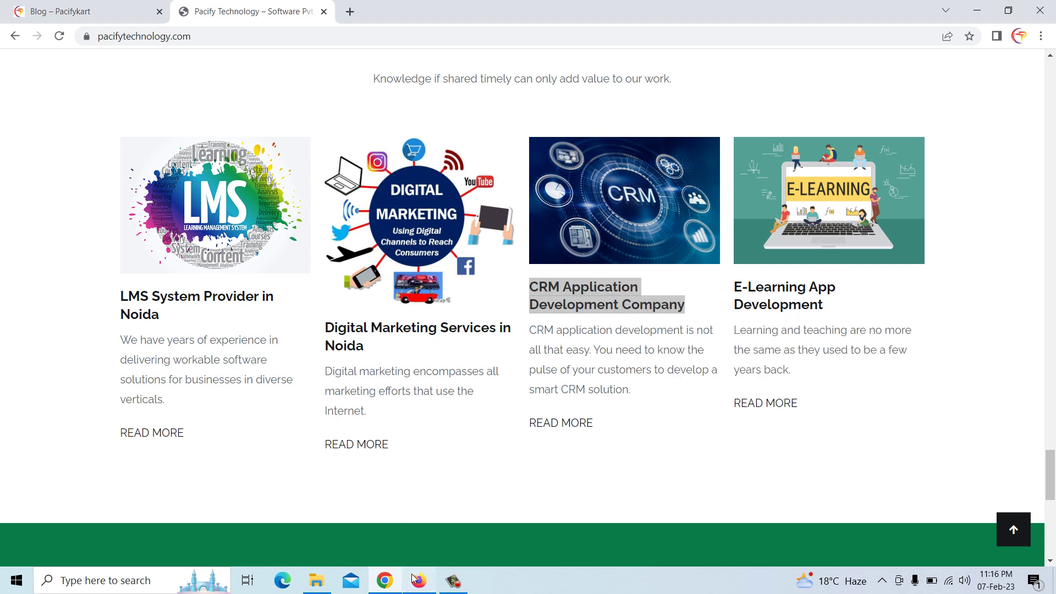
pyautogui.click(417, 580)
pyautogui.click(353, 176)
pyautogui.moveTo(604, 166); pyautogui.dragTo(148, 171)
# Replace the title with 'CRM Application Development Company' and view that article on the home page
pyautogui.press('BackSpace')
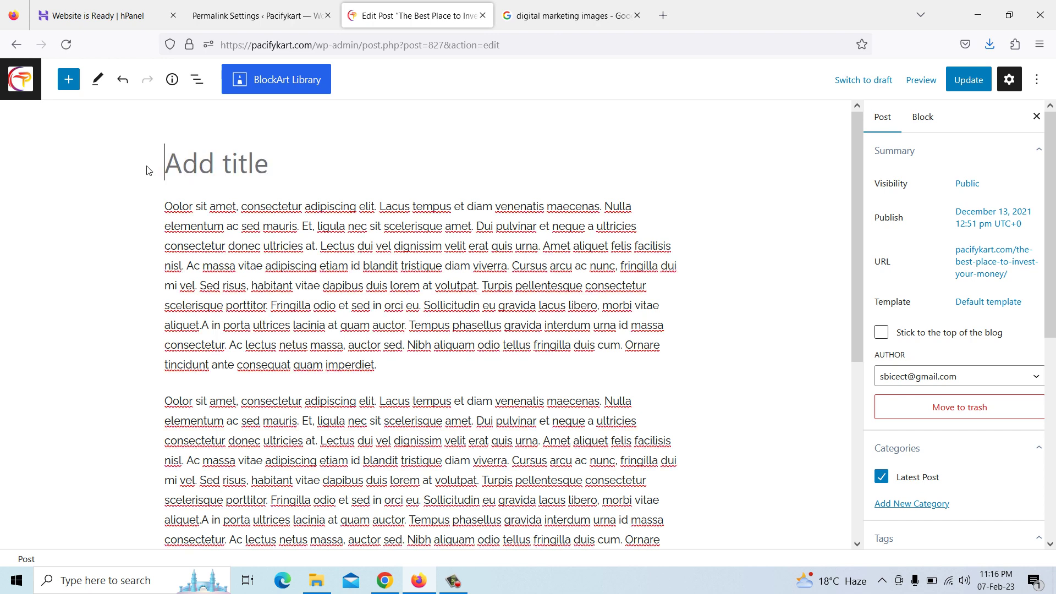
pyautogui.hotkey('ctrl', 'v')
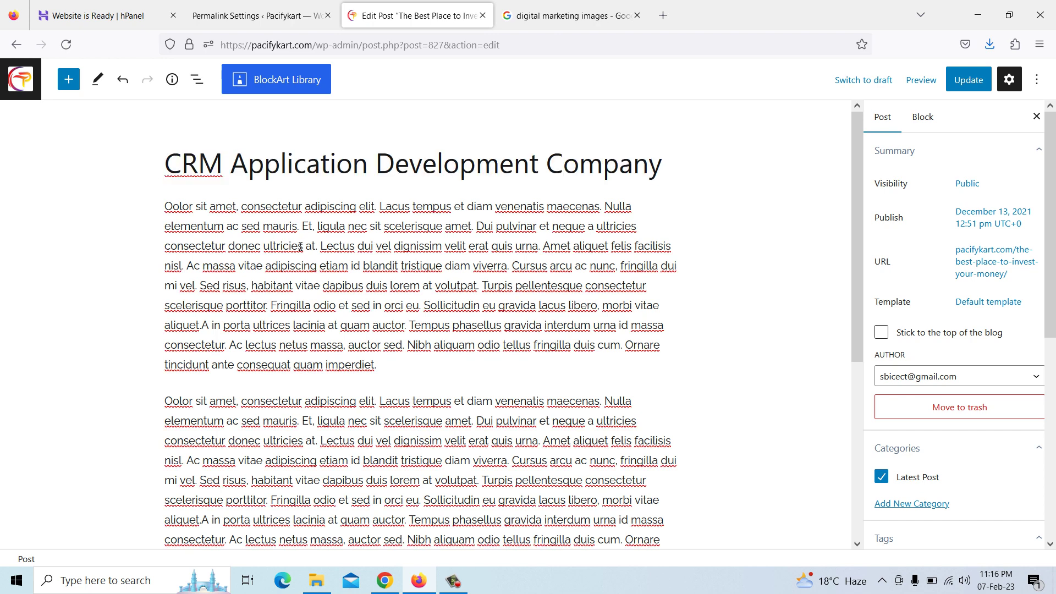
pyautogui.click(385, 581)
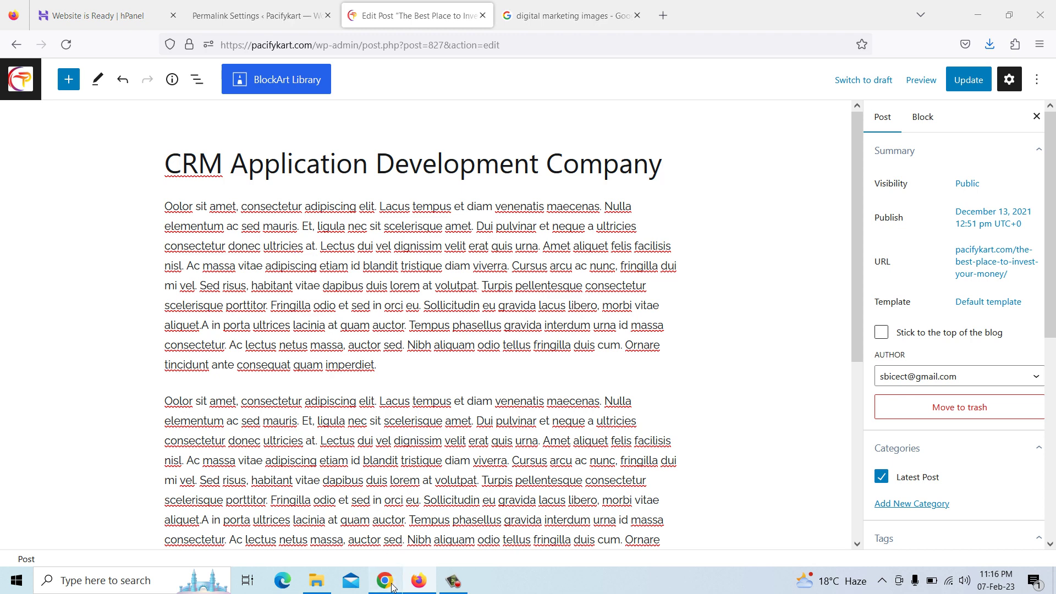
pyautogui.click(557, 429)
pyautogui.scroll(-10, 344, 313)
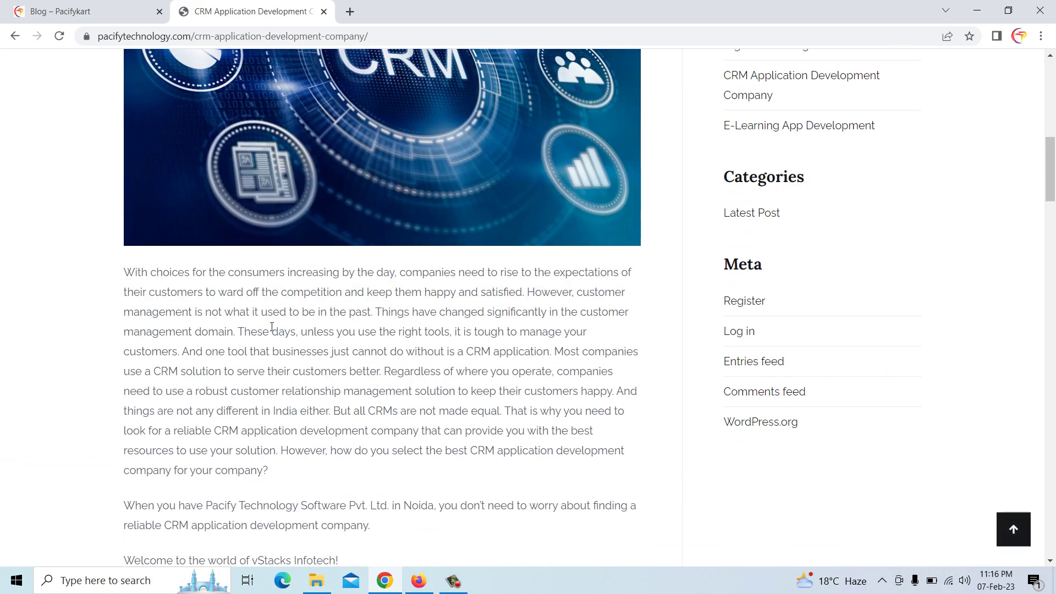
pyautogui.click(417, 576)
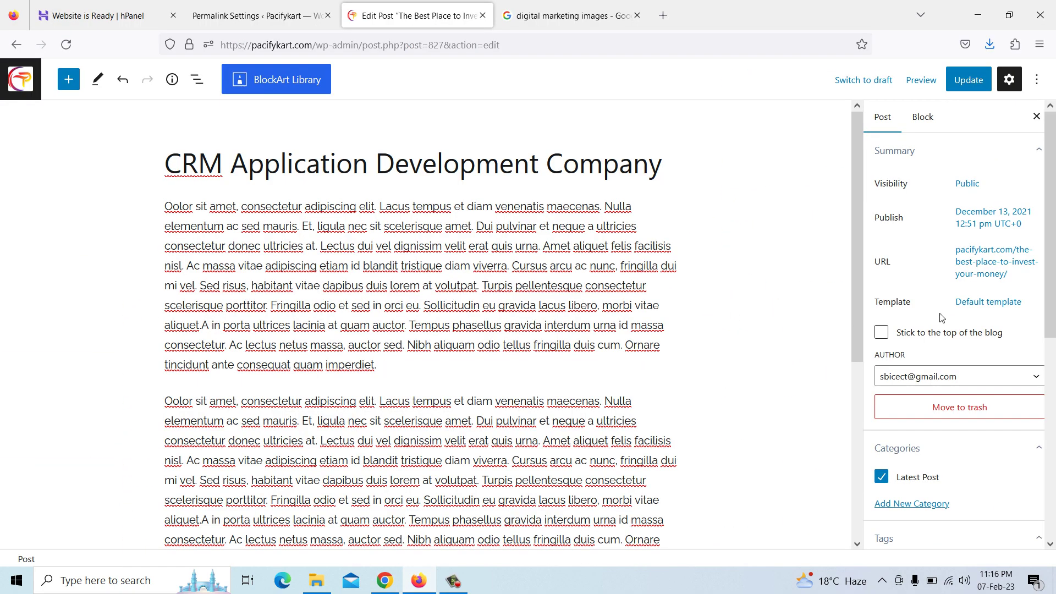
# Replace the permalink slug with the pasted CRM Application Development Company title
pyautogui.click(1002, 262)
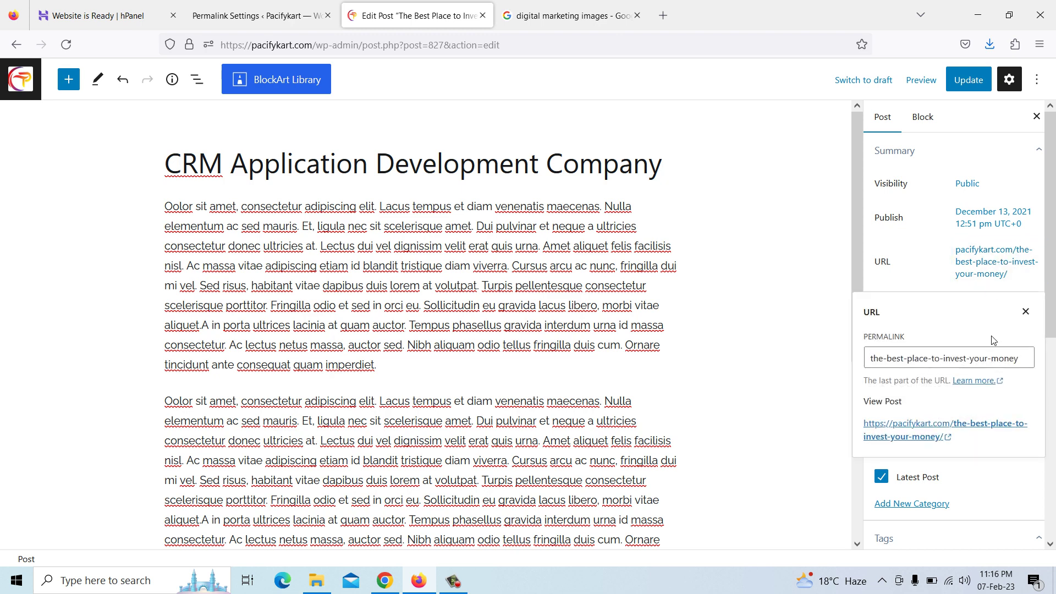
pyautogui.moveTo(1024, 357); pyautogui.dragTo(792, 359)
pyautogui.press('BackSpace')
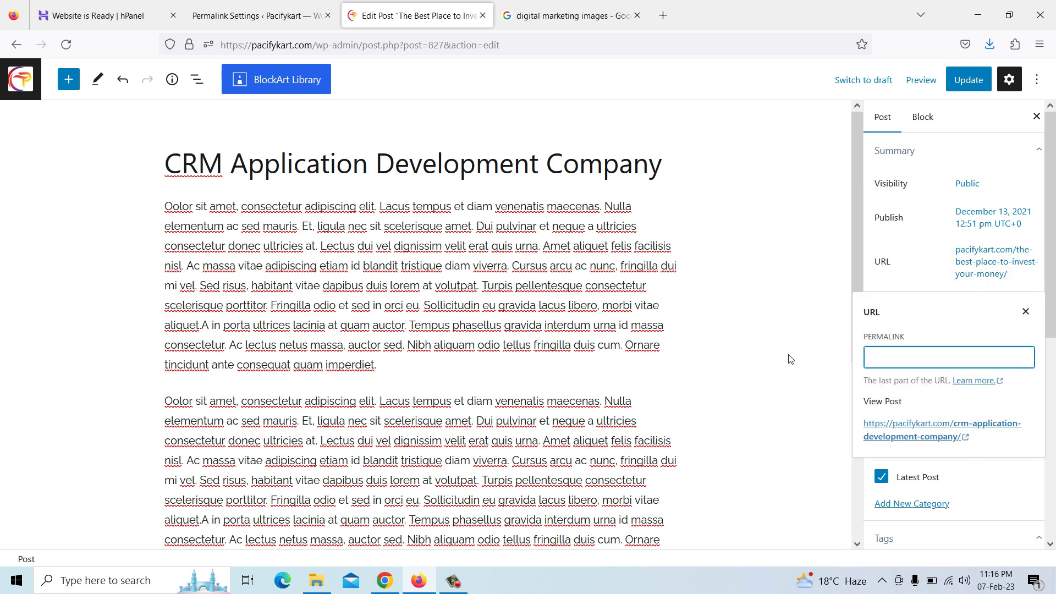
pyautogui.hotkey('ctrl', 'v')
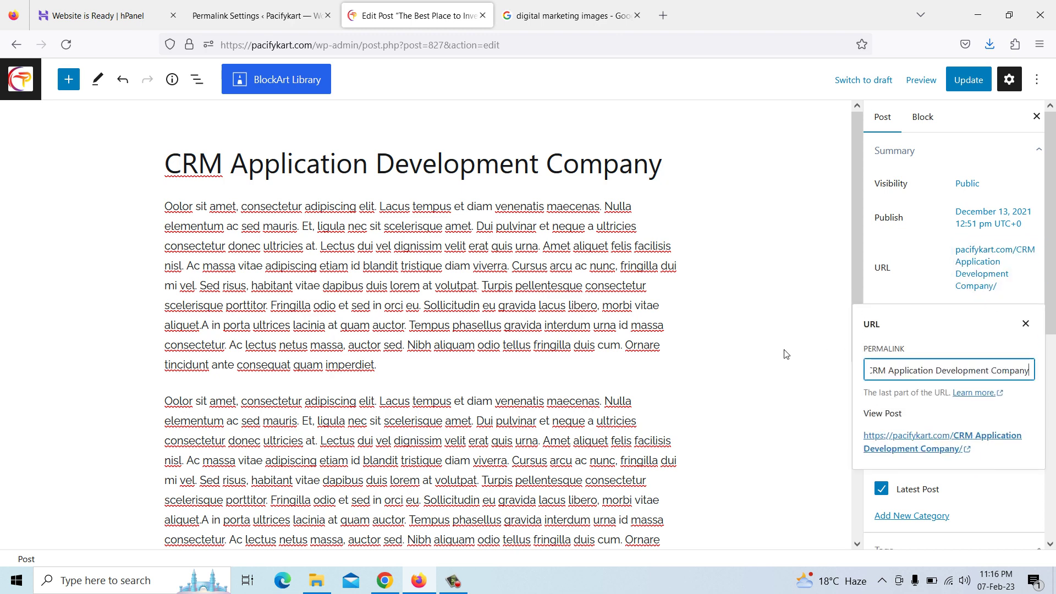
pyautogui.click(572, 15)
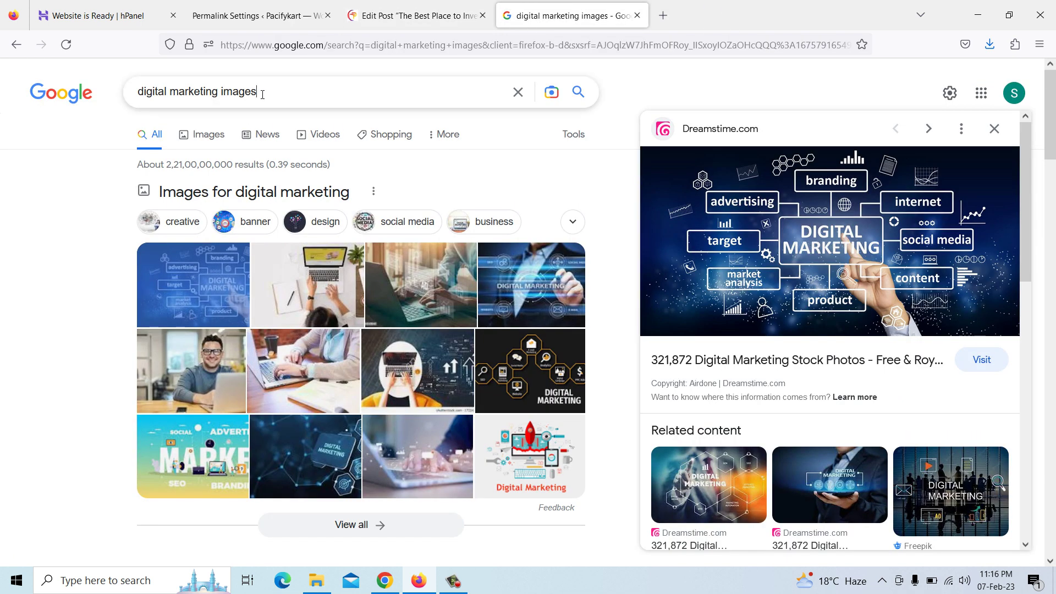
# Search Google Images for 'CRM Application Development Company'
pyautogui.moveTo(263, 95); pyautogui.dragTo(100, 89)
pyautogui.hotkey('ctrl', 'v')
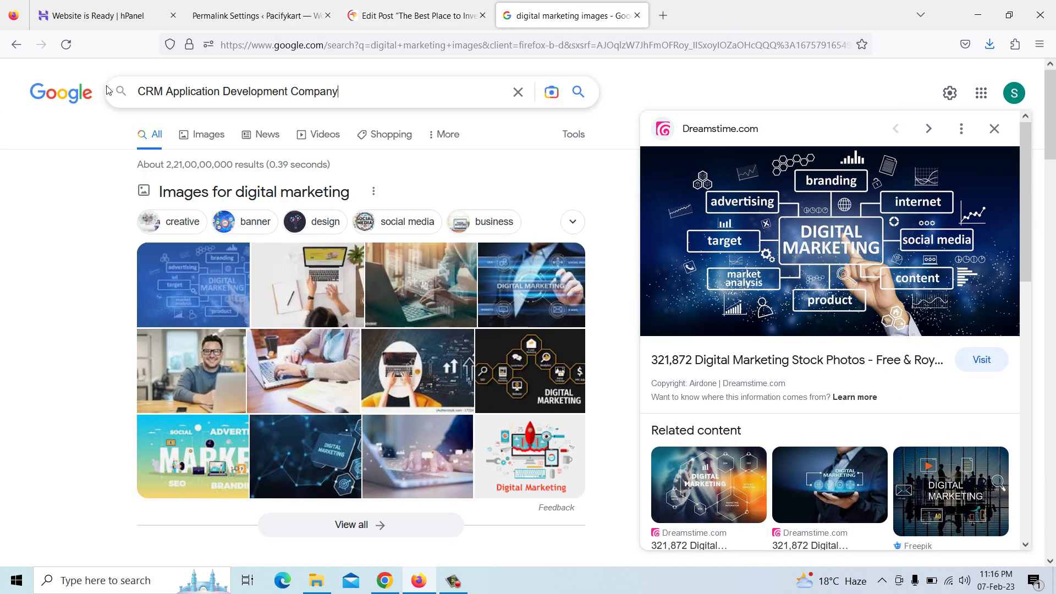
pyautogui.press('Return')
pyautogui.click(213, 145)
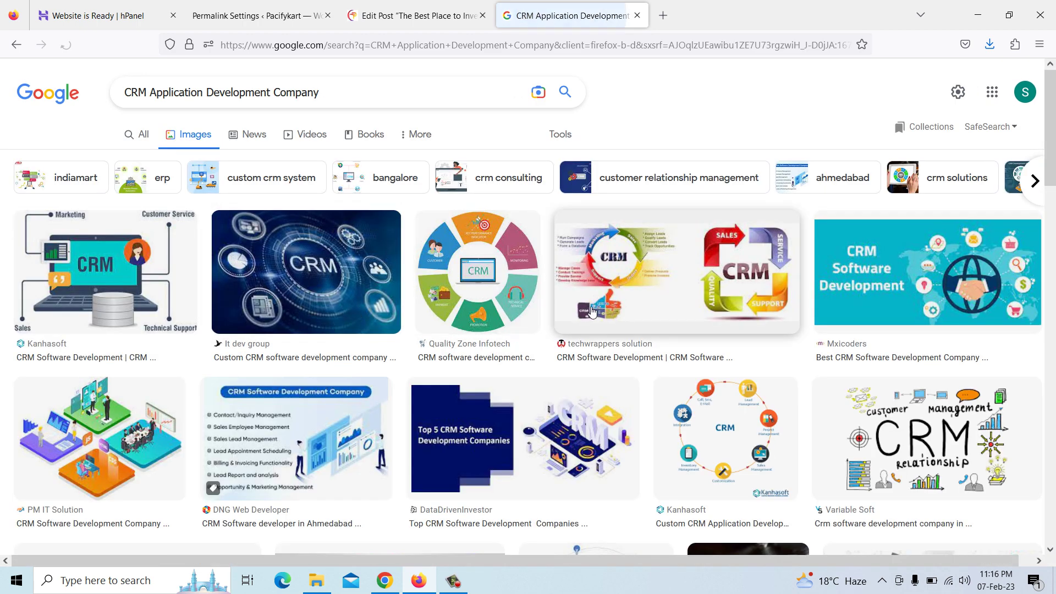
# Save the dark blue CRM illustration to Downloads as index
pyautogui.click(310, 290)
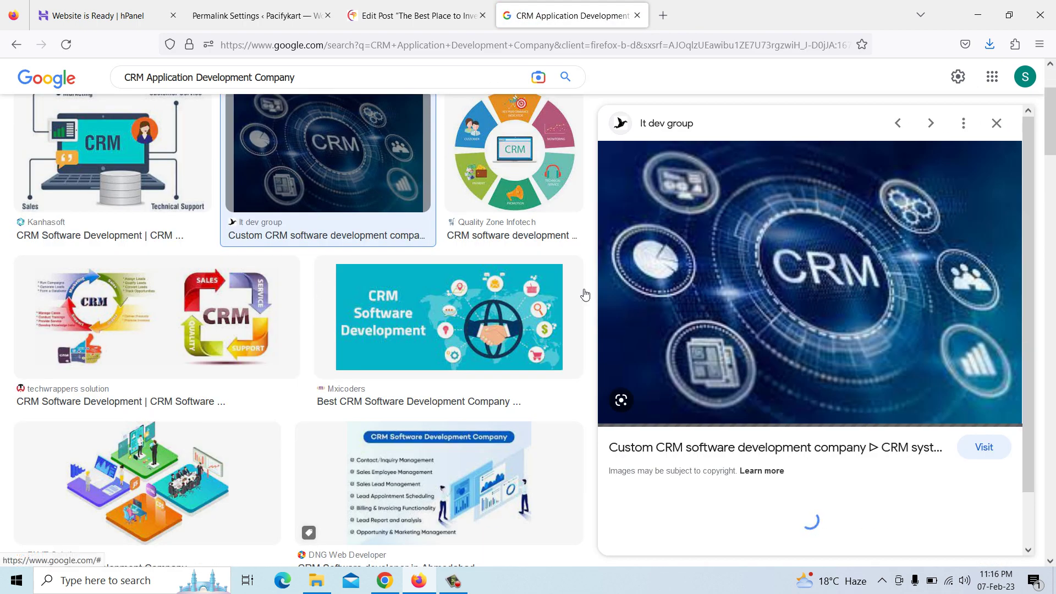
pyautogui.rightClick(752, 257)
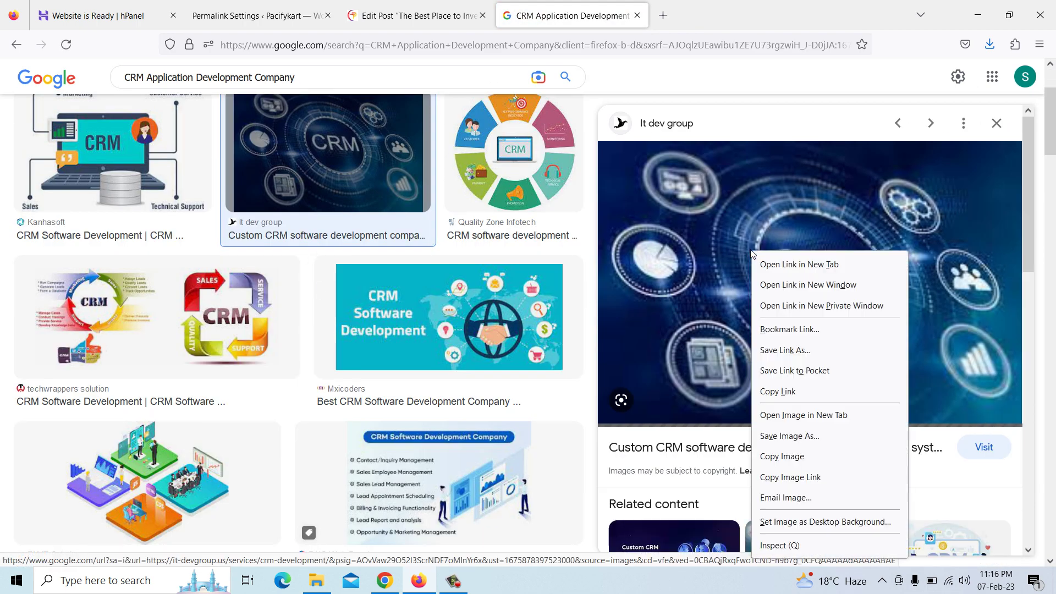
pyautogui.click(804, 436)
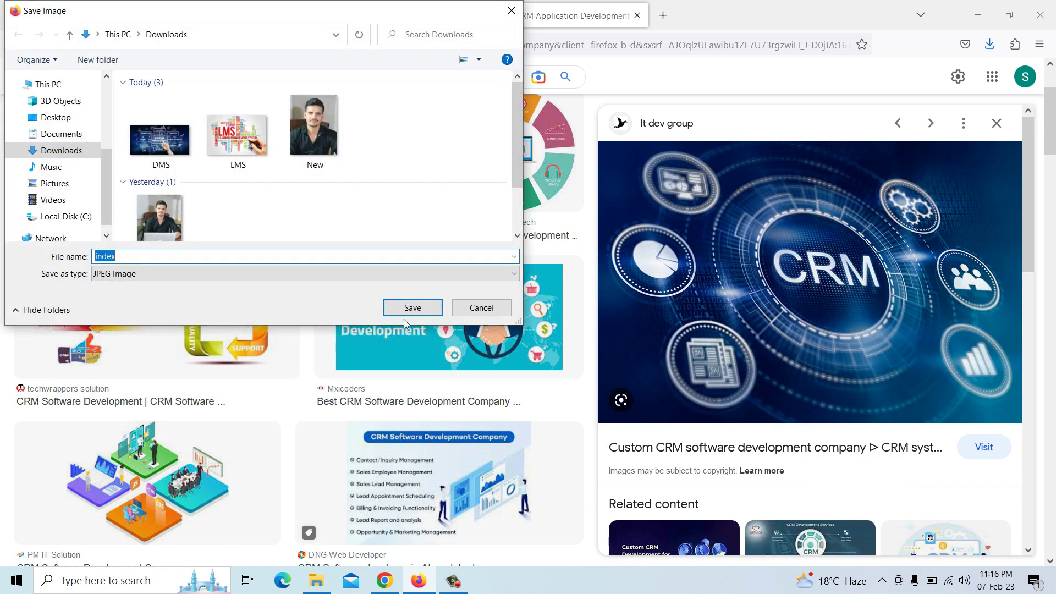
pyautogui.click(405, 313)
pyautogui.click(413, 4)
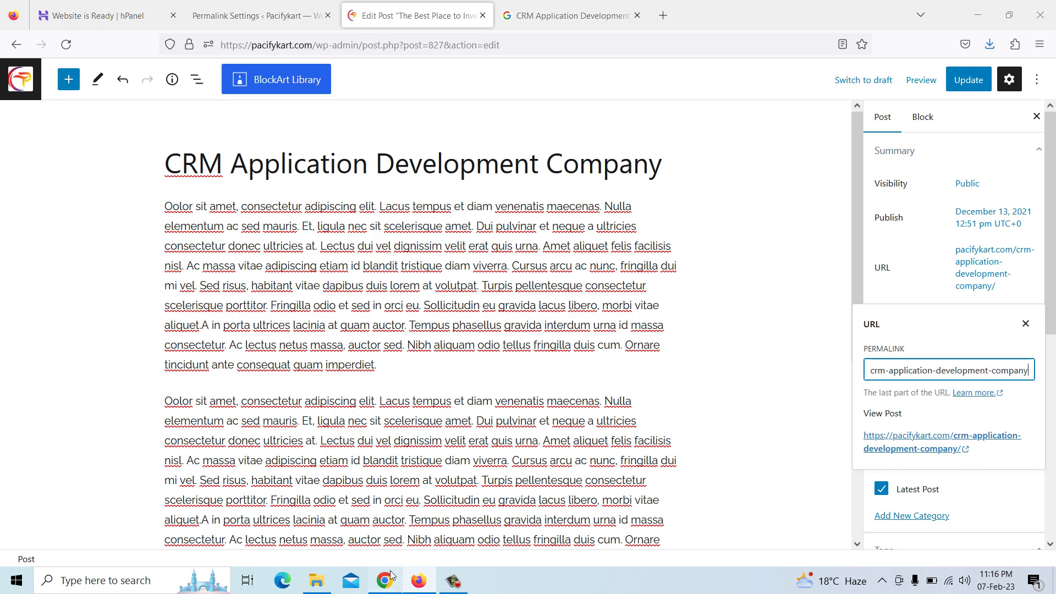
# Copy the CRM article body text, from 'With choices…' to the last line, in Chrome
pyautogui.hotkey('alt', 'Tab')
pyautogui.scroll(4, 138, 275)
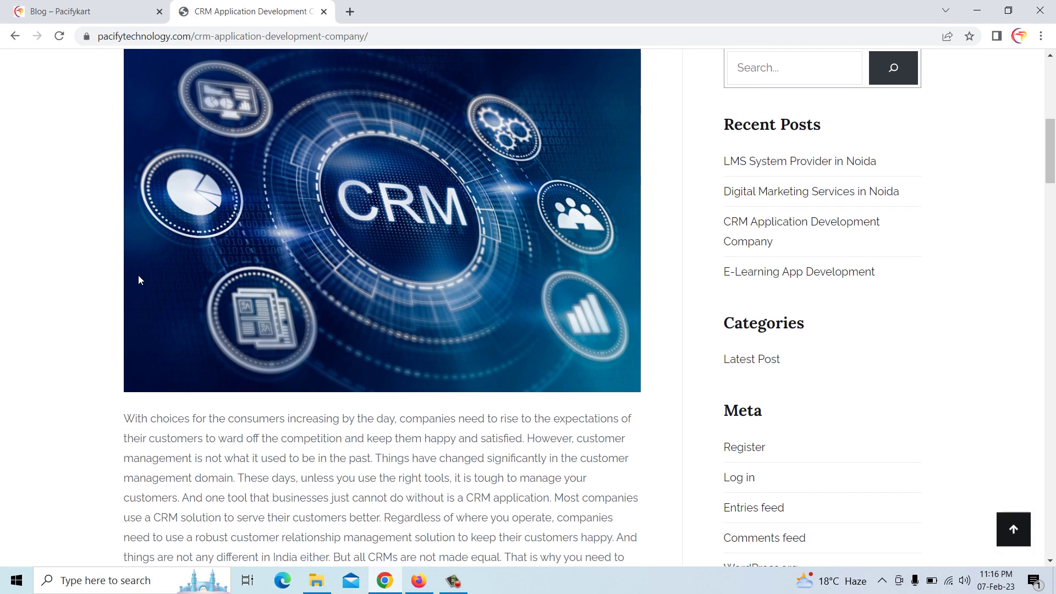
pyautogui.scroll(-6, 137, 278)
pyautogui.scroll(-1, 139, 280)
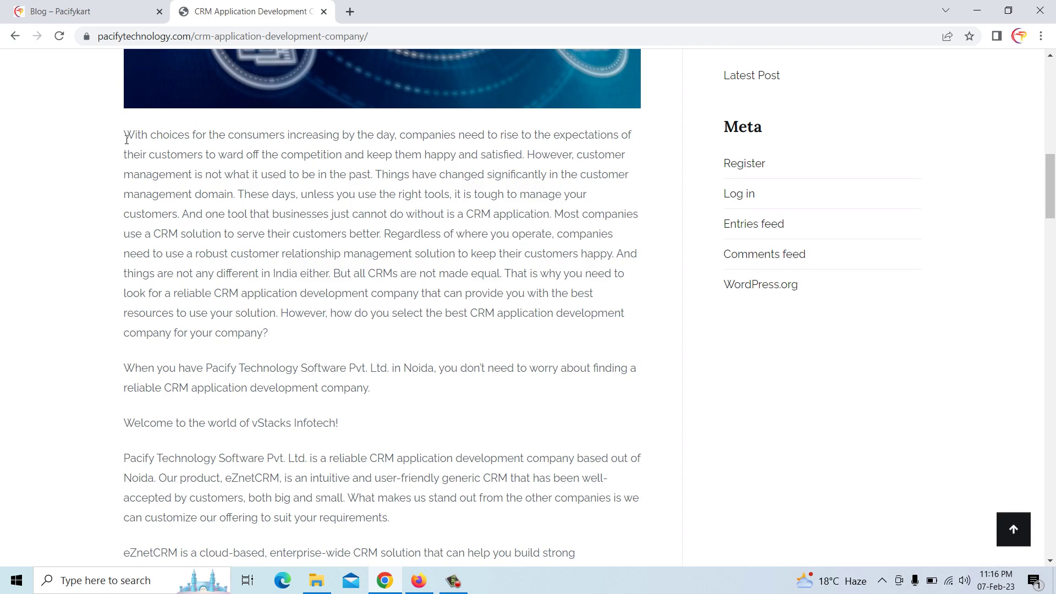
pyautogui.moveTo(127, 135); pyautogui.dragTo(319, 160)
pyautogui.rightClick(319, 159)
pyautogui.click(346, 169)
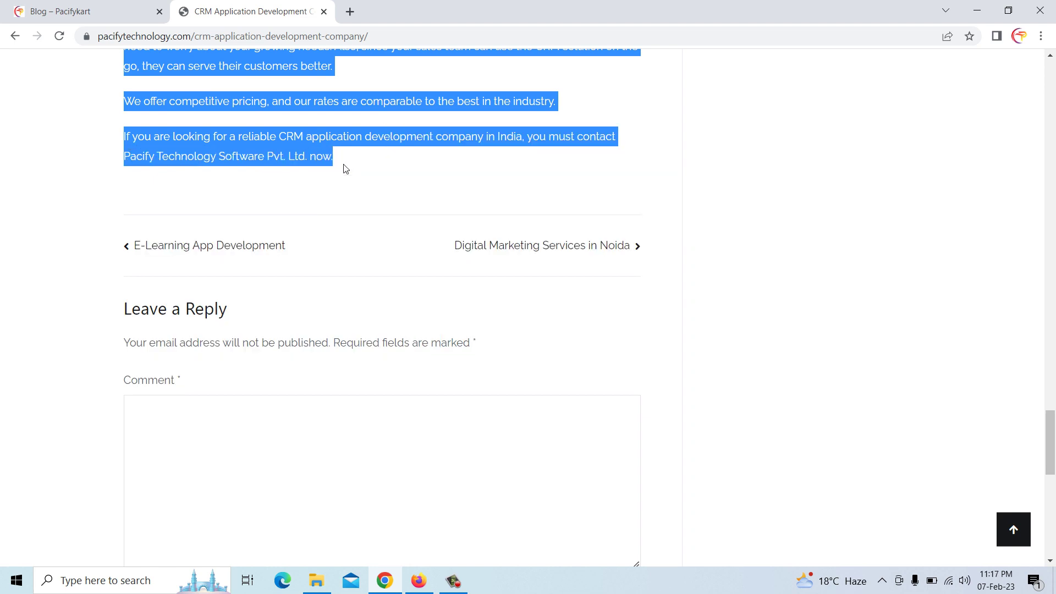
pyautogui.click(418, 580)
# Delete the first Lorem ipsum placeholder paragraph block from the post
pyautogui.scroll(-4, 371, 210)
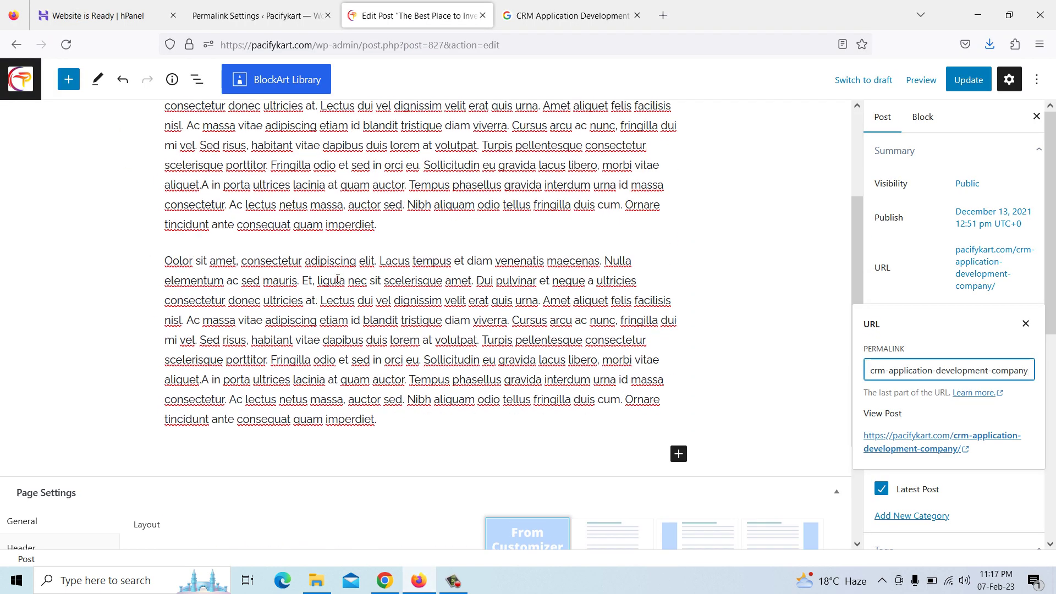
pyautogui.click(371, 210)
pyautogui.scroll(3, 405, 195)
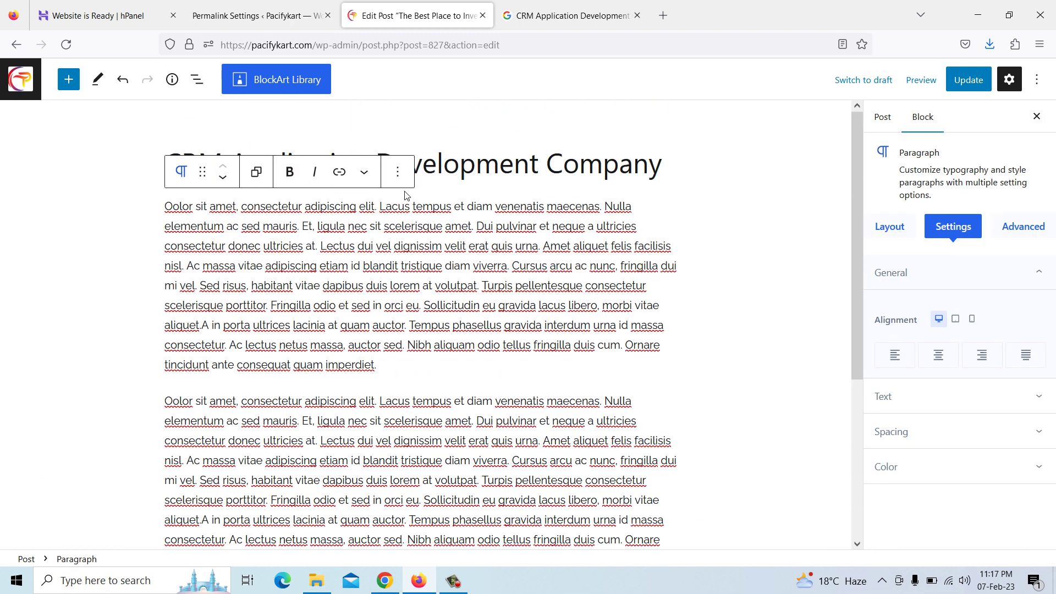
pyautogui.click(398, 171)
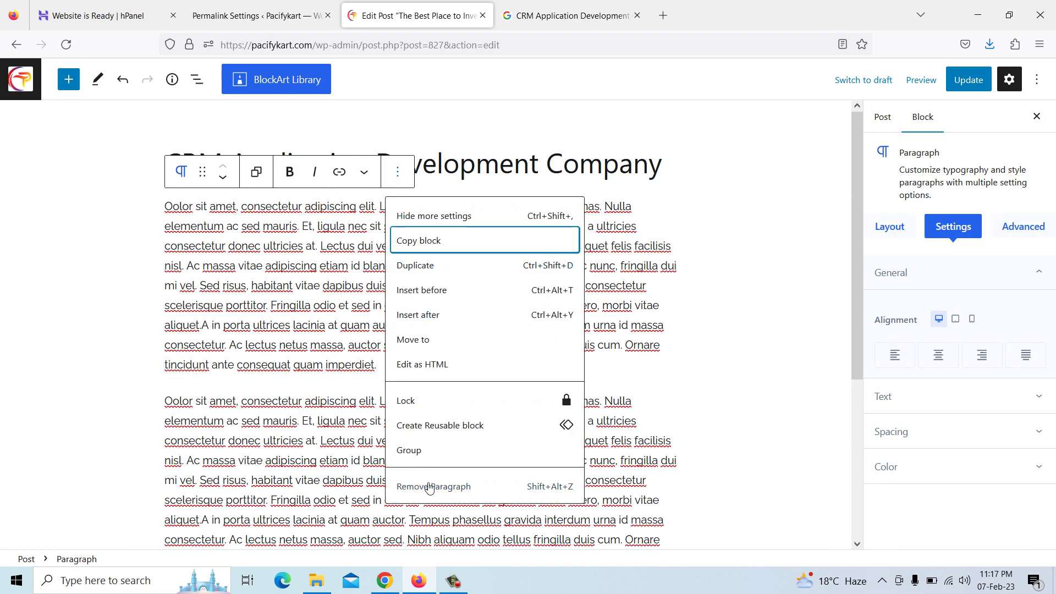
pyautogui.click(429, 485)
# Replace the remaining placeholder paragraph's text with the pasted CRM article
pyautogui.click(275, 281)
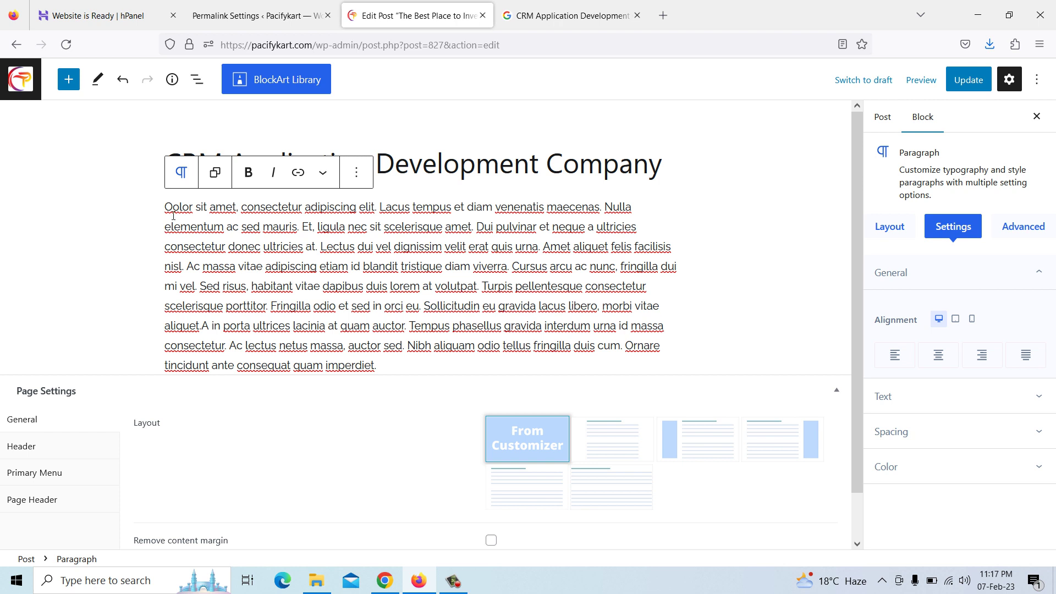
pyautogui.moveTo(165, 206); pyautogui.dragTo(403, 365)
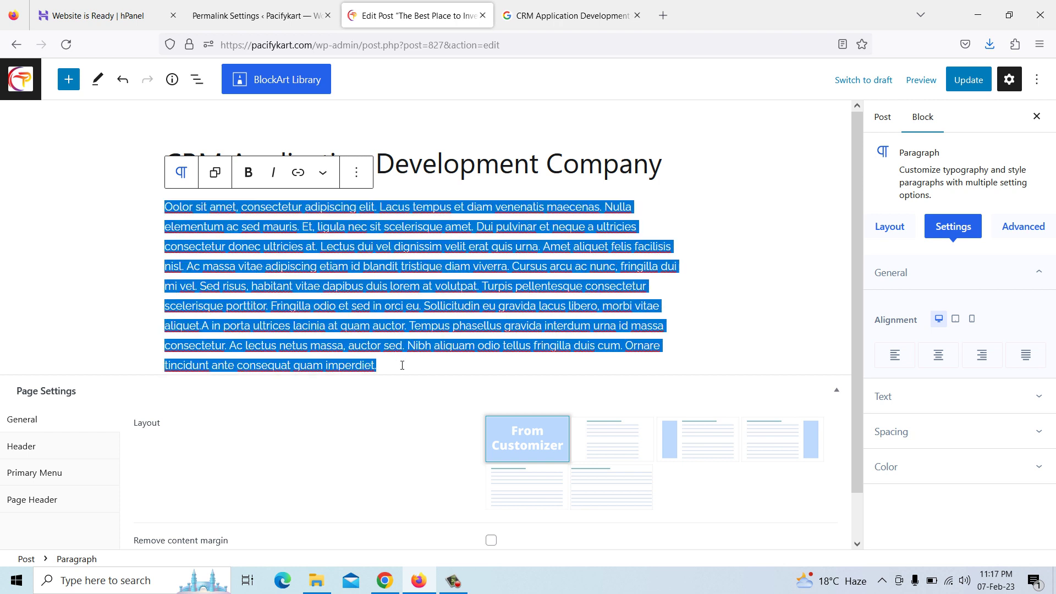
pyautogui.press('BackSpace')
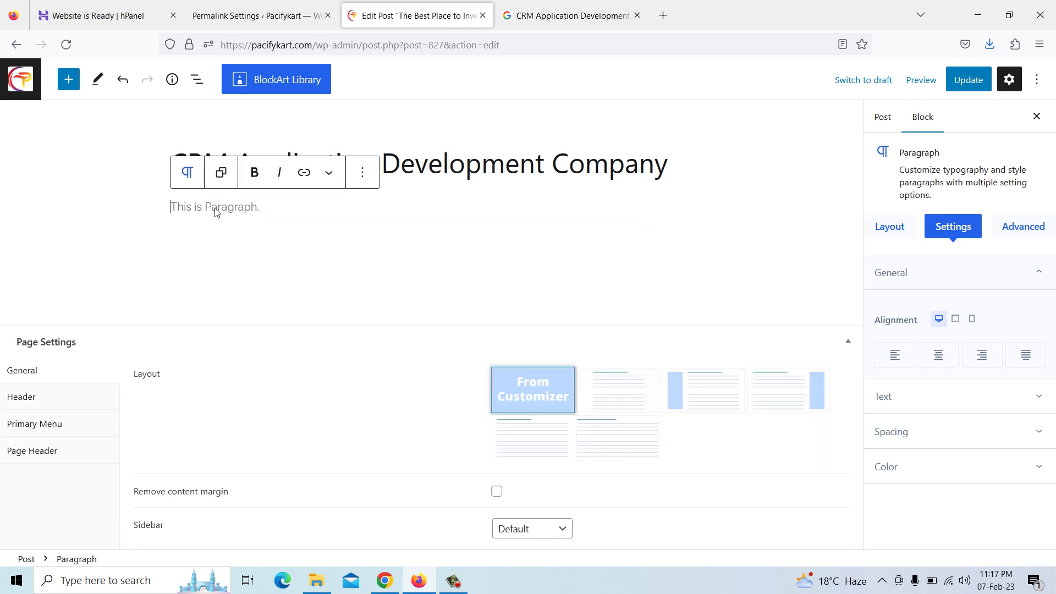
pyautogui.rightClick(215, 212)
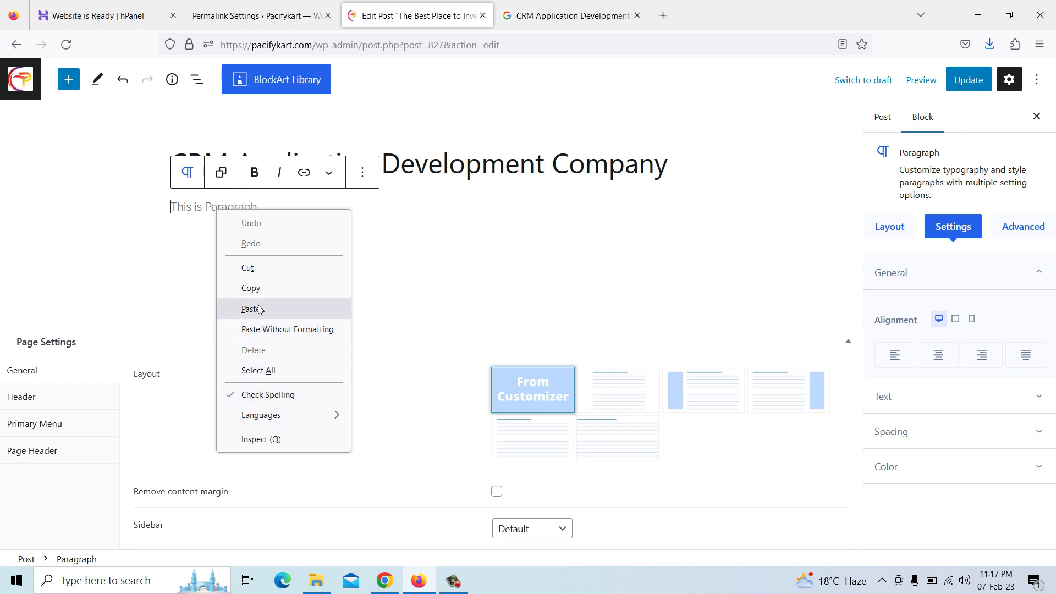
pyautogui.click(259, 309)
pyautogui.scroll(-3, 299, 379)
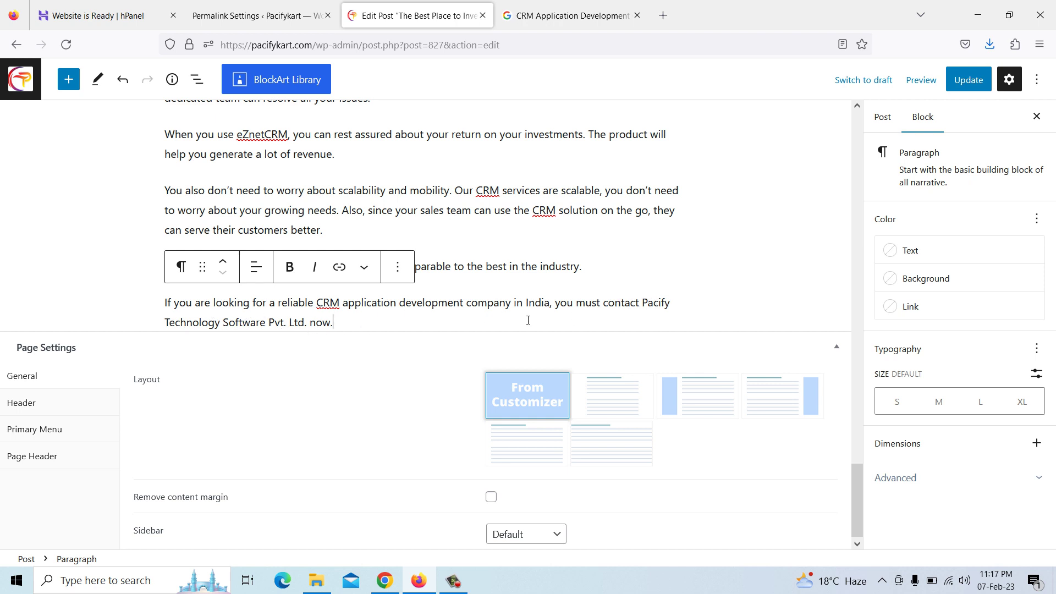
pyautogui.moveTo(644, 302); pyautogui.dragTo(666, 313)
pyautogui.click(323, 319)
# Correct 'organisation' to 'organization' and 'customising' to 'customizing' using spelling suggestions
pyautogui.scroll(8, 539, 226)
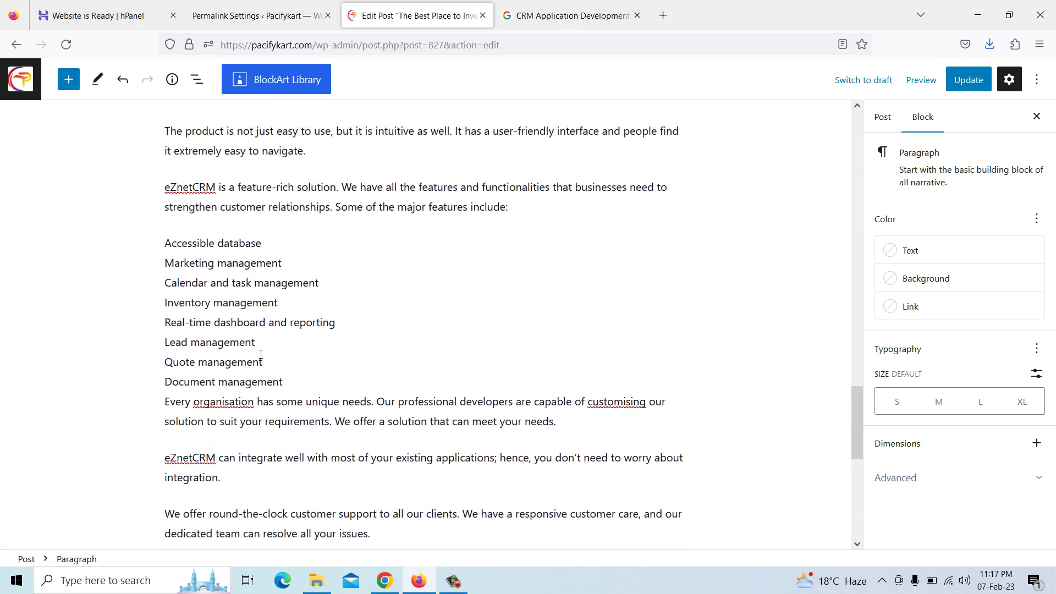
pyautogui.rightClick(225, 402)
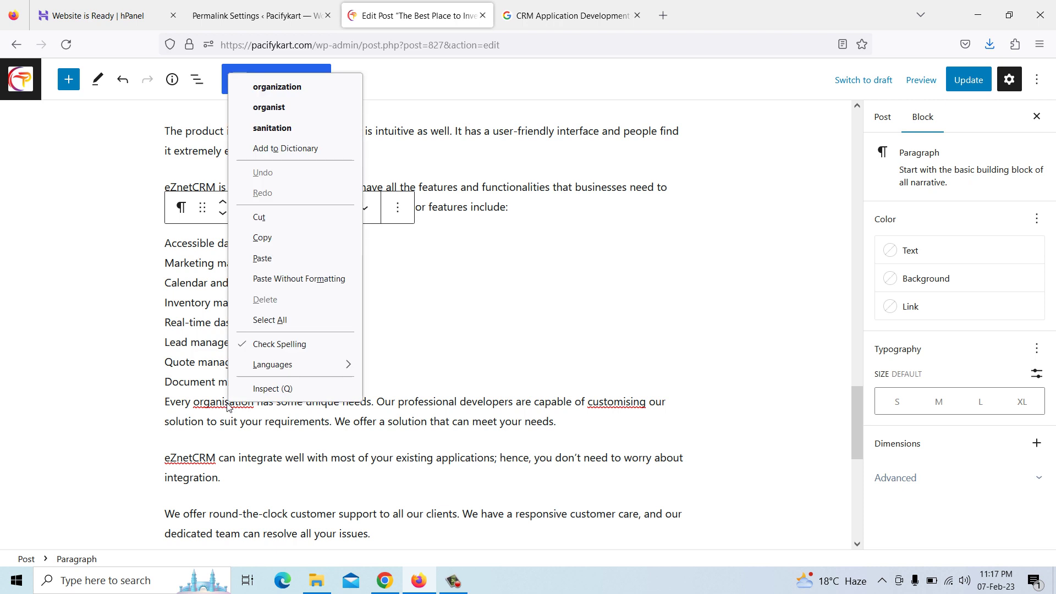
pyautogui.click(295, 88)
pyautogui.rightClick(617, 401)
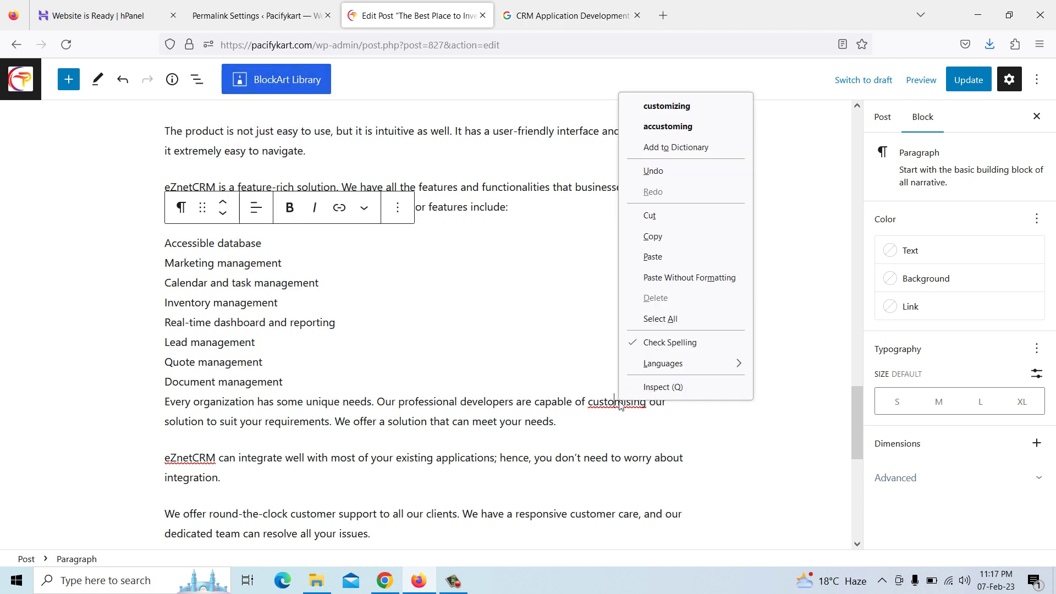
pyautogui.click(674, 110)
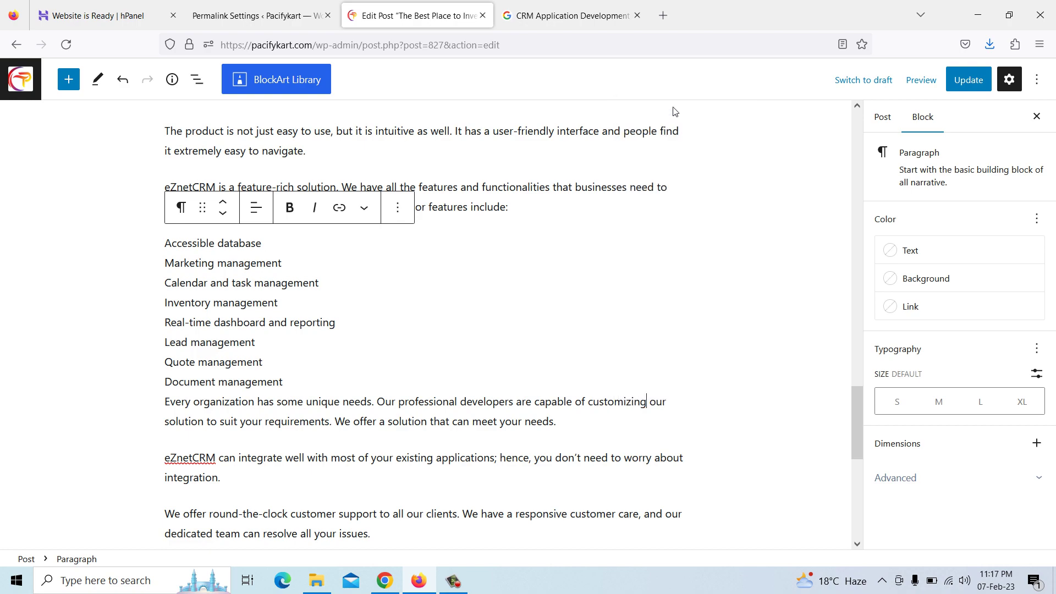
pyautogui.scroll(3, 507, 286)
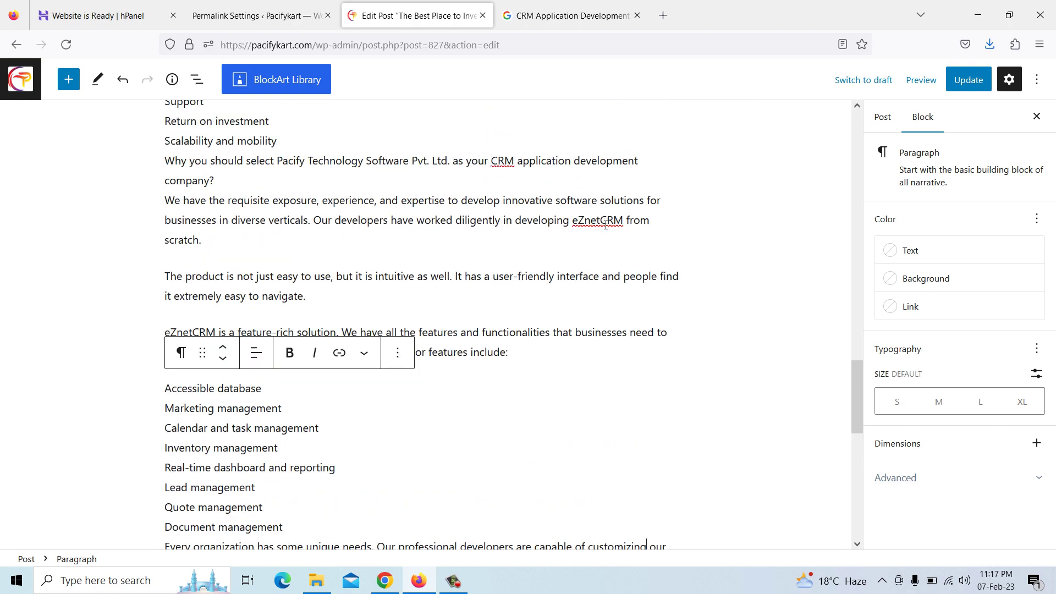
pyautogui.scroll(20, 605, 221)
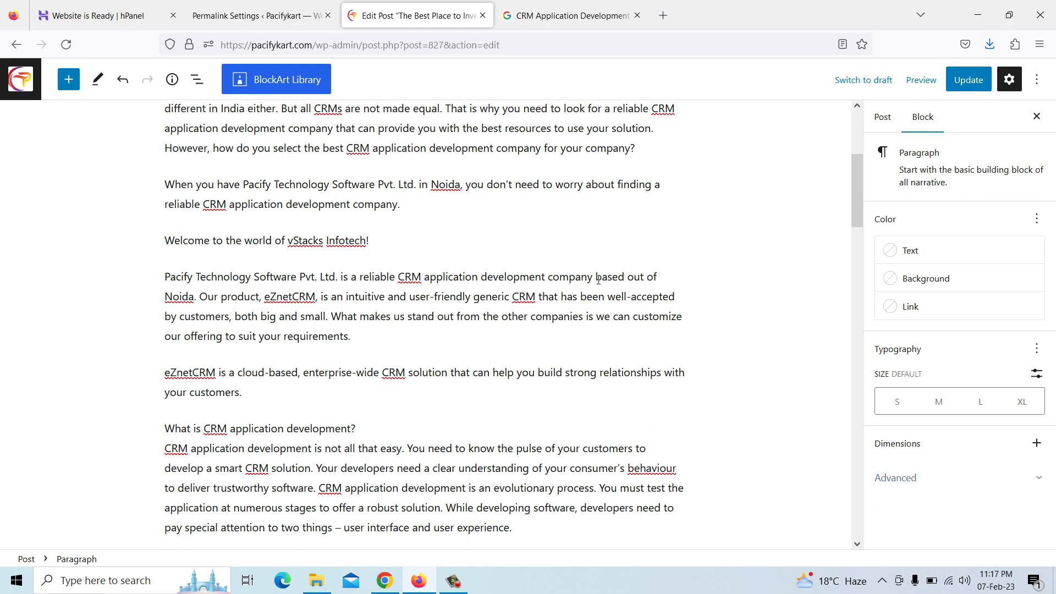
pyautogui.scroll(5, 599, 280)
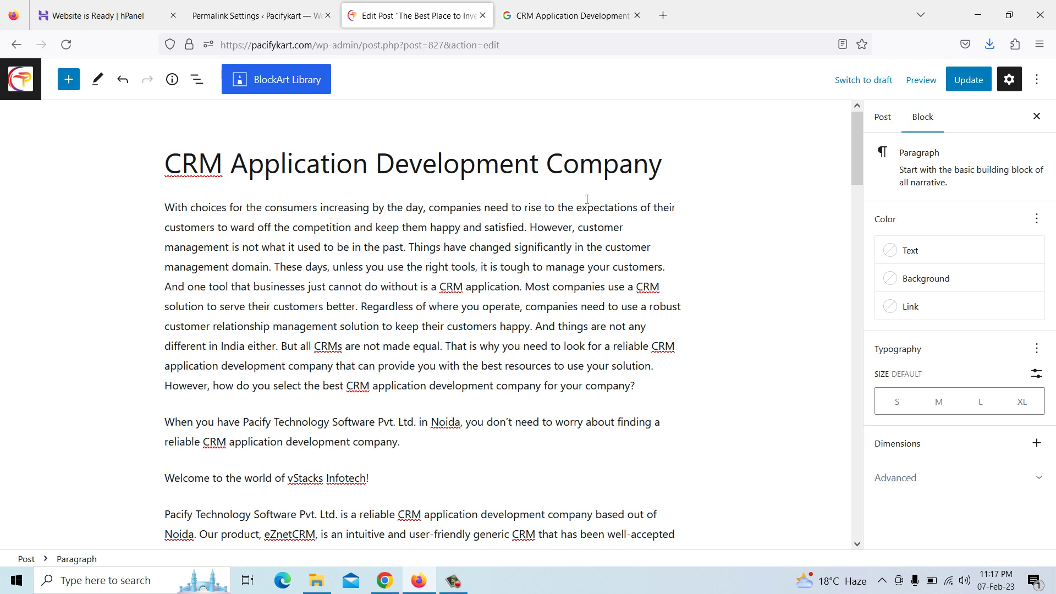
# Upload index.jpg and set it as the CRM post's featured image
pyautogui.click(548, 168)
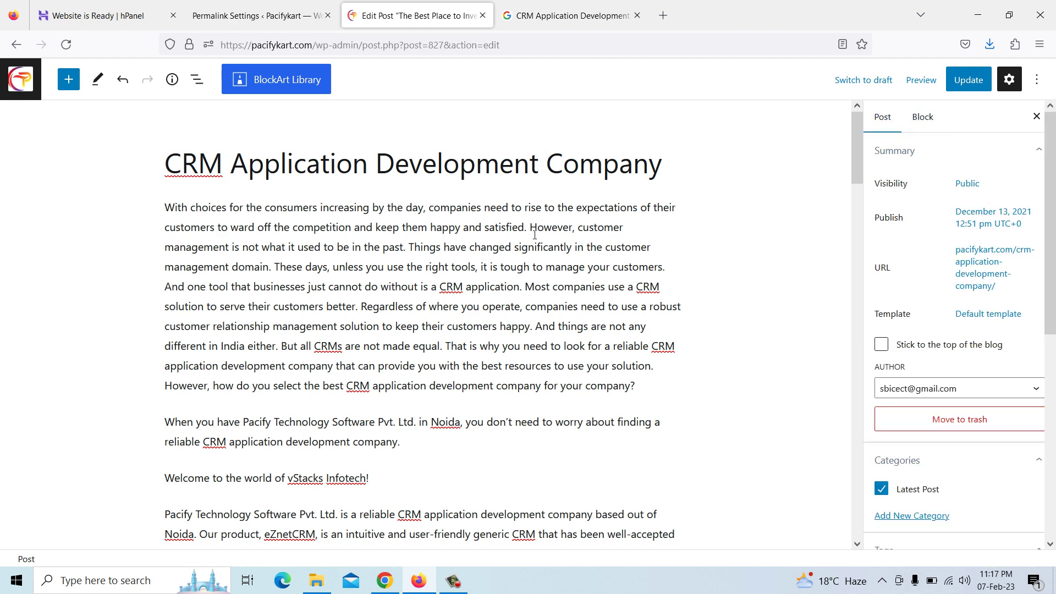
pyautogui.scroll(-7, 935, 407)
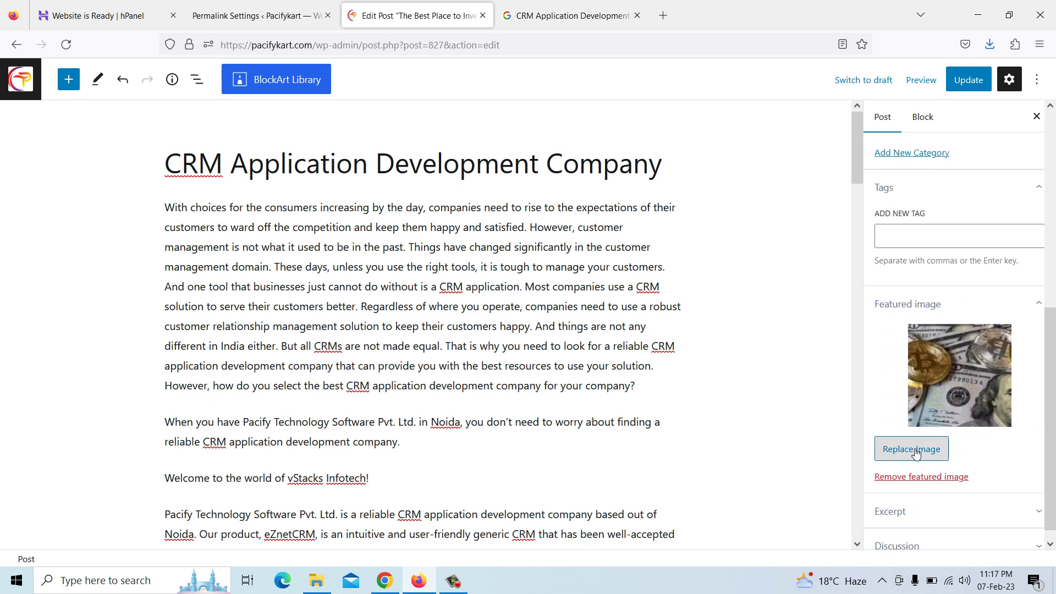
pyautogui.click(910, 449)
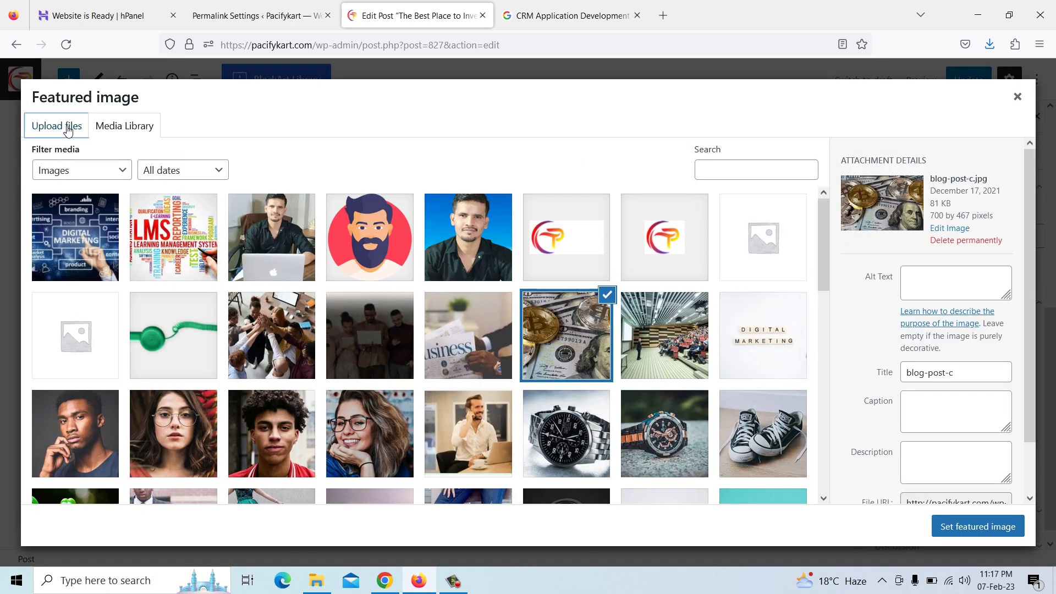
pyautogui.click(75, 126)
pyautogui.click(527, 323)
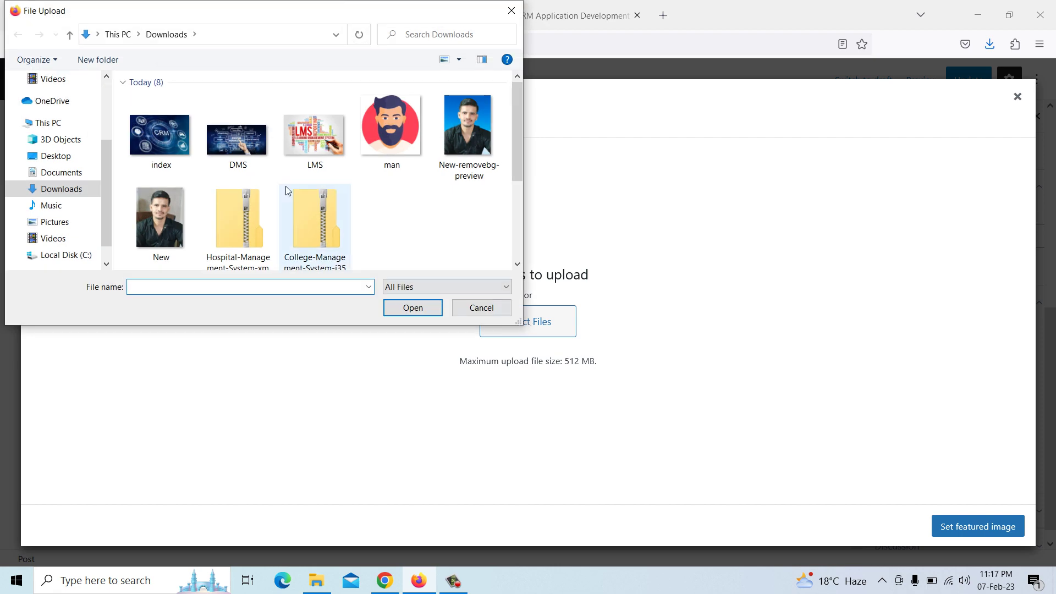
pyautogui.click(162, 142)
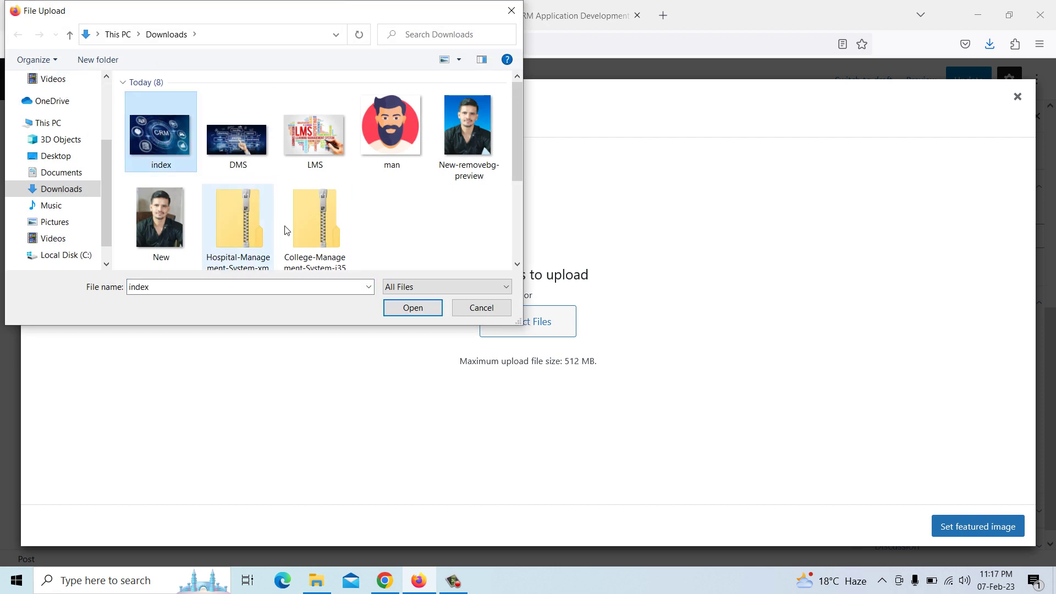
pyautogui.click(410, 308)
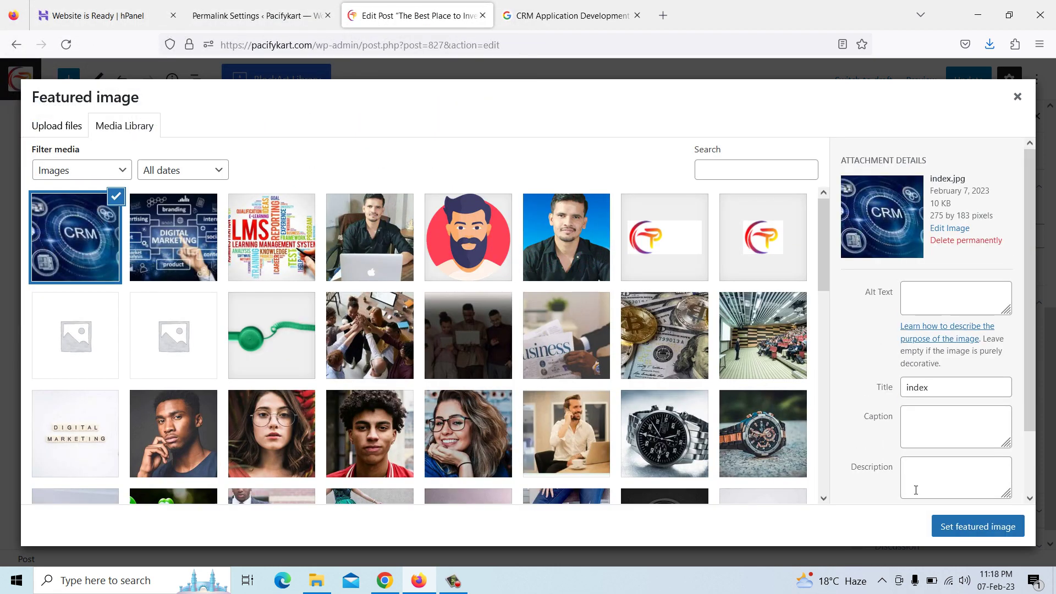
pyautogui.click(962, 534)
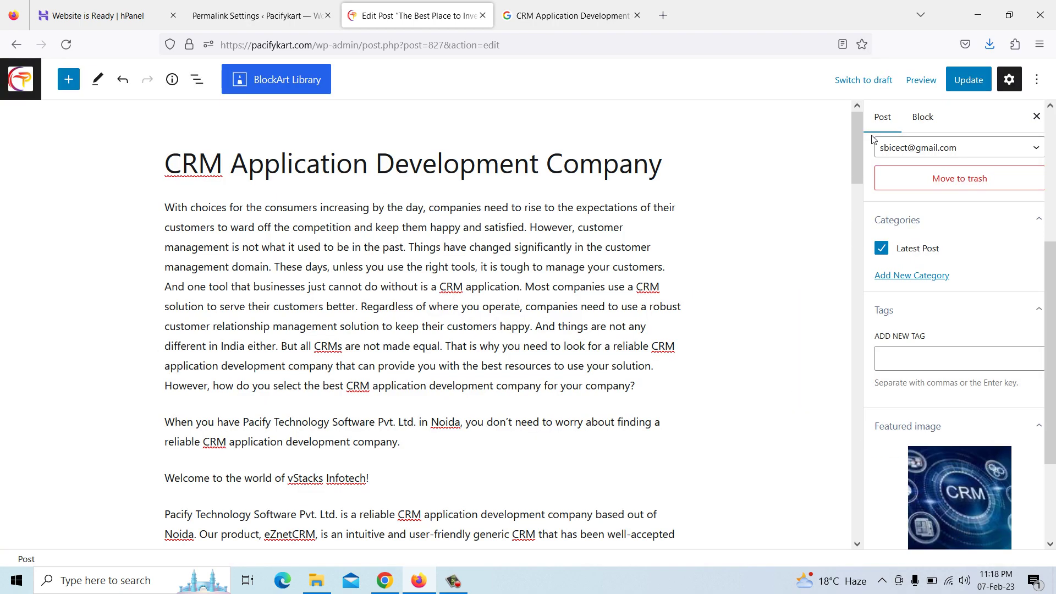
# Update the CRM post and bring up the Blog – Pacifykart tab in Chrome
pyautogui.click(969, 81)
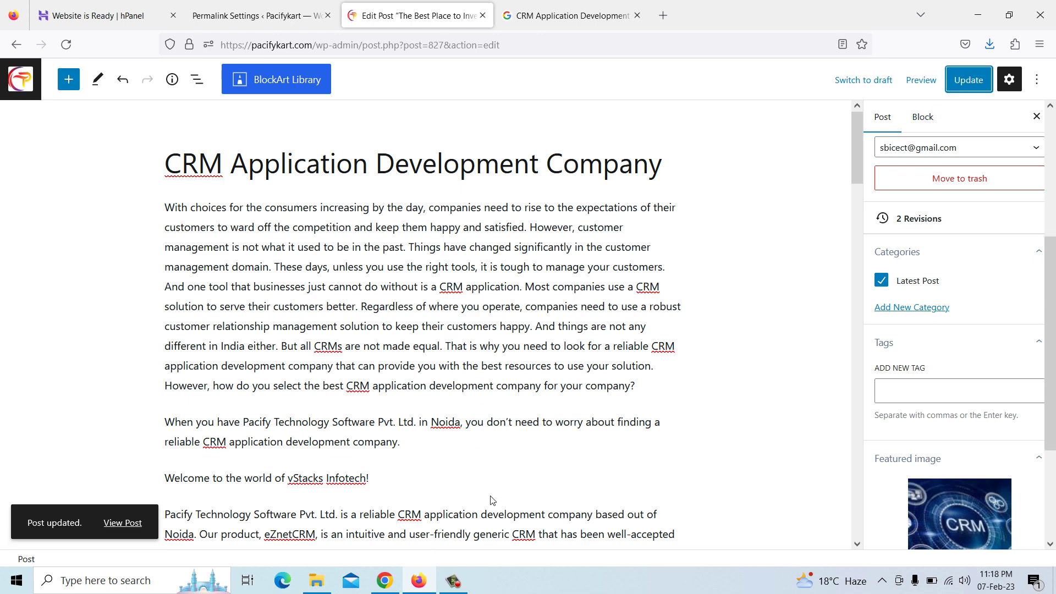
pyautogui.click(385, 580)
pyautogui.click(72, 10)
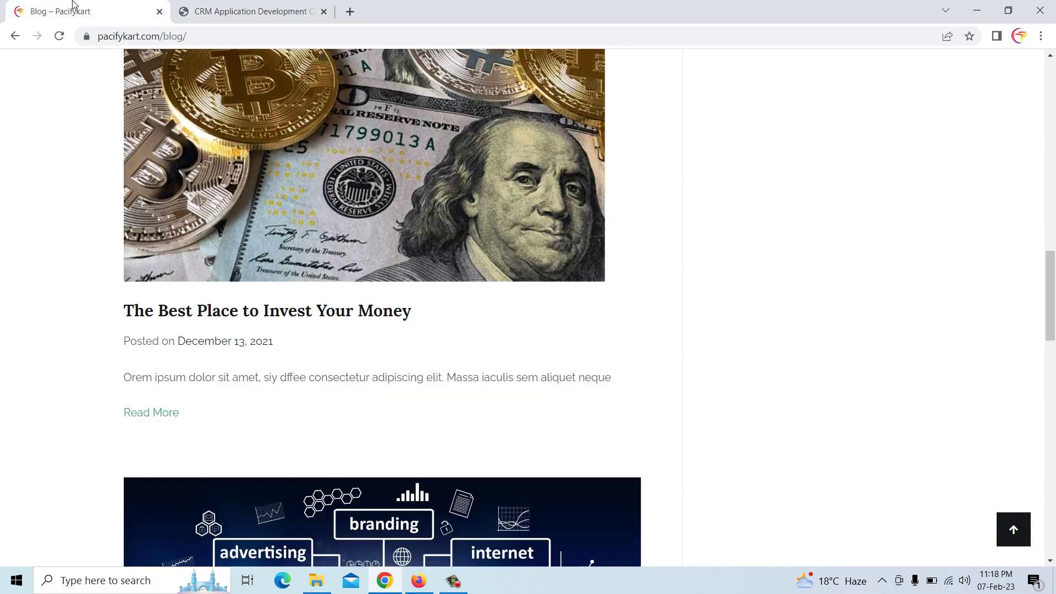
# Reload the Pacifykart blog and confirm CRM Application Development Company appears among recent posts
pyautogui.scroll(10, 336, 245)
pyautogui.scroll(-10, 401, 333)
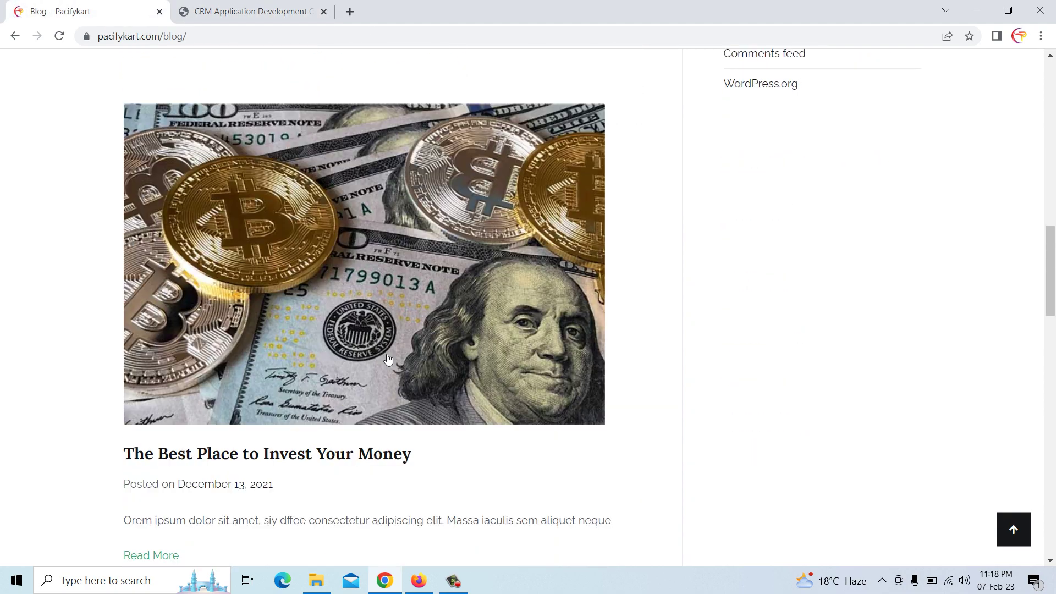
pyautogui.rightClick(652, 227)
pyautogui.click(685, 267)
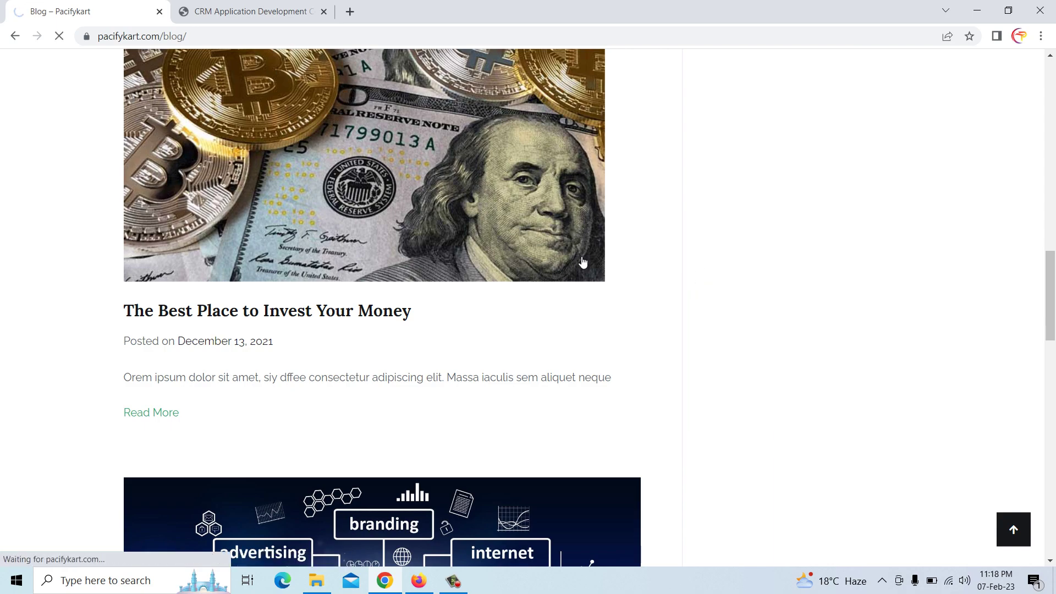
pyautogui.scroll(5, 432, 280)
pyautogui.scroll(-6, 429, 280)
pyautogui.scroll(-5, 319, 292)
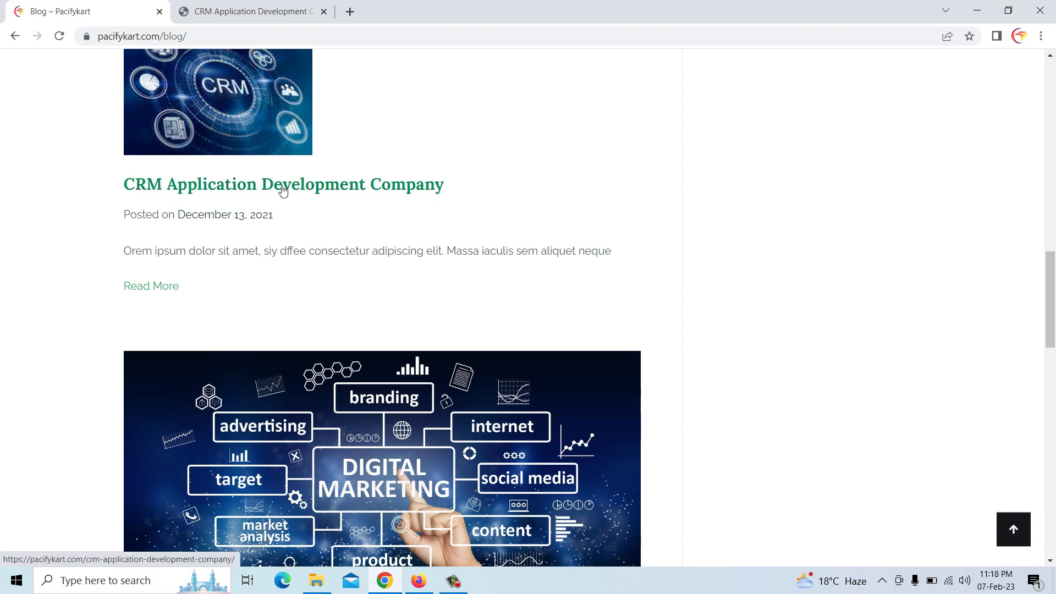
pyautogui.scroll(2, 378, 192)
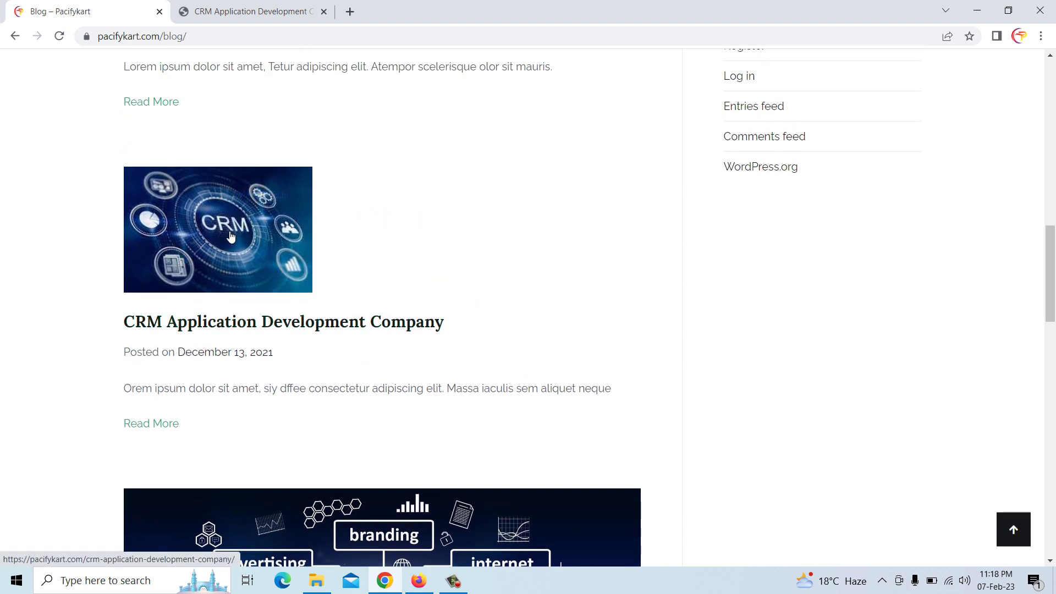
pyautogui.scroll(3, 246, 252)
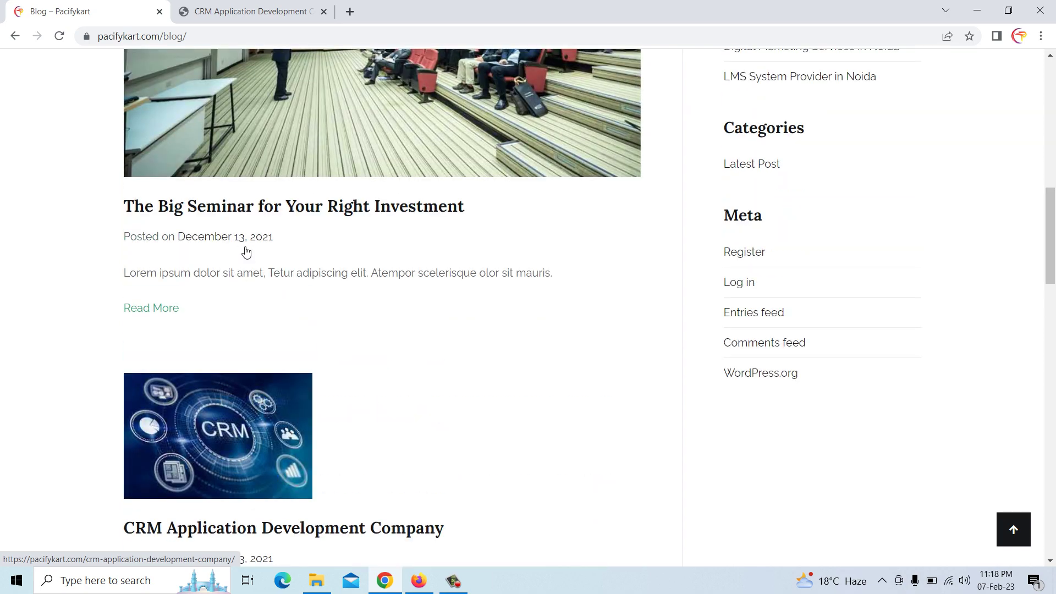
pyautogui.scroll(6, 246, 252)
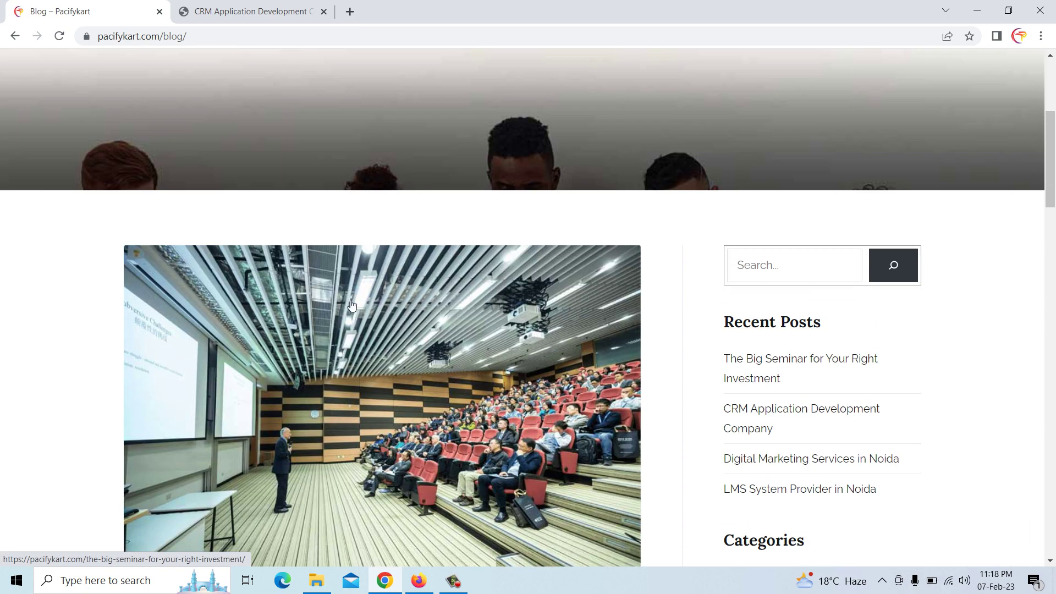
pyautogui.scroll(-4, 352, 305)
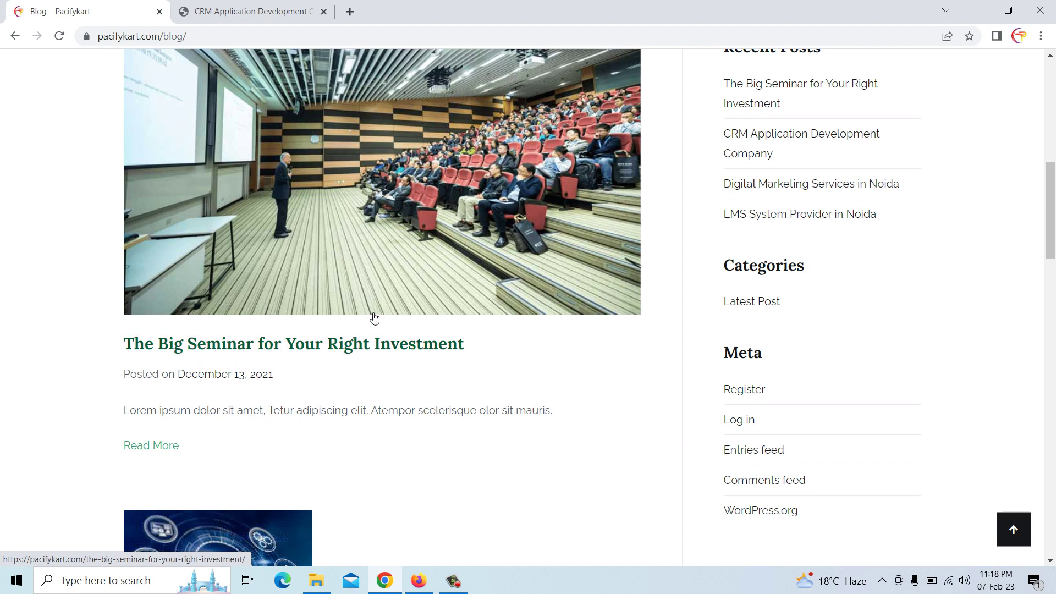
pyautogui.scroll(2, 373, 316)
pyautogui.scroll(5, 373, 317)
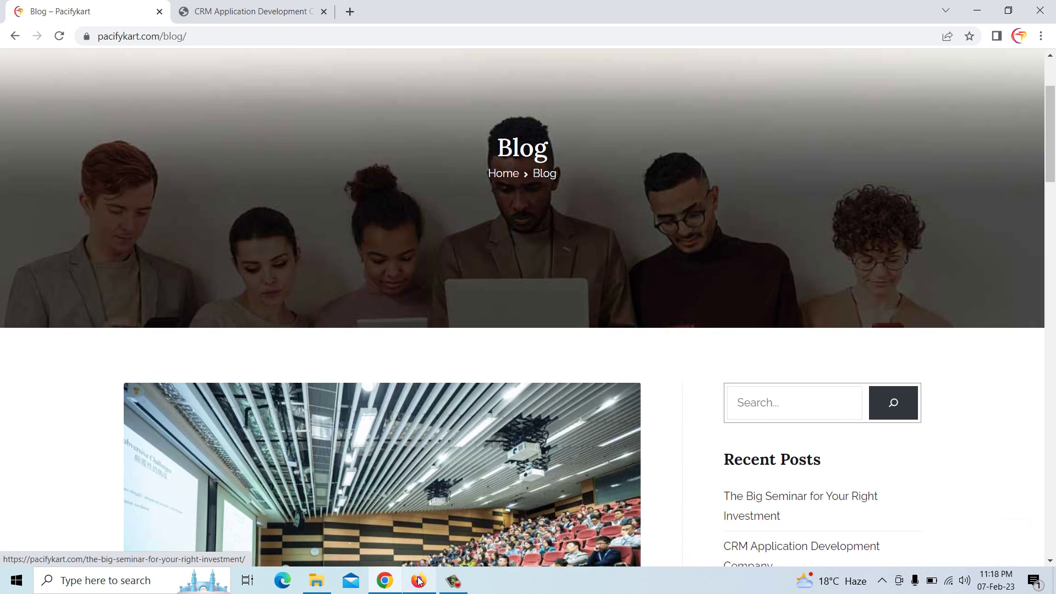
pyautogui.hotkey('alt', 'Tab')
# Open The Big Seminar for Your Right Investment post in the editor, then return to Chrome
pyautogui.click(22, 82)
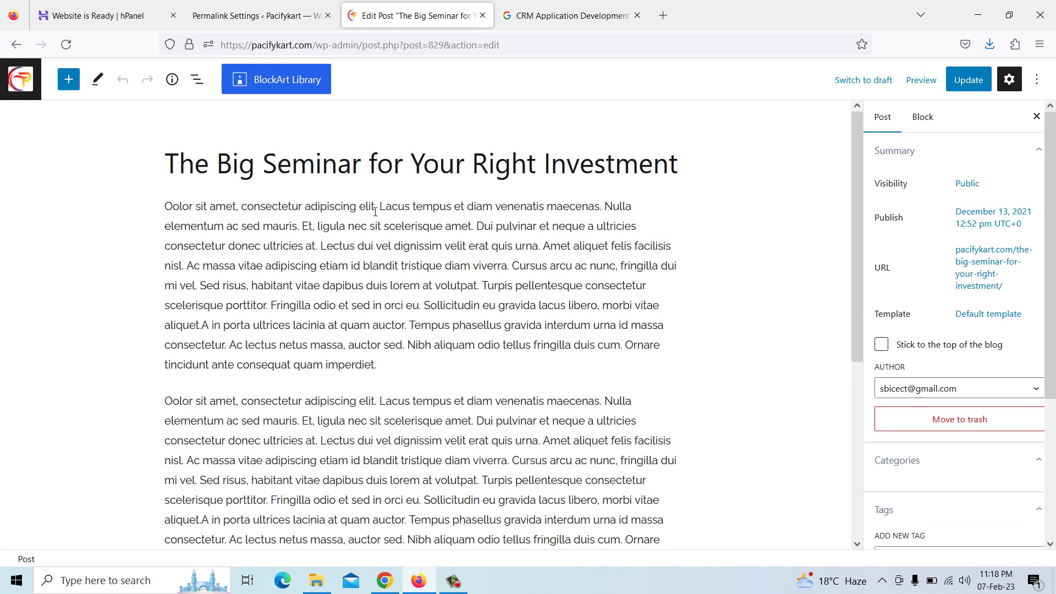
pyautogui.click(376, 164)
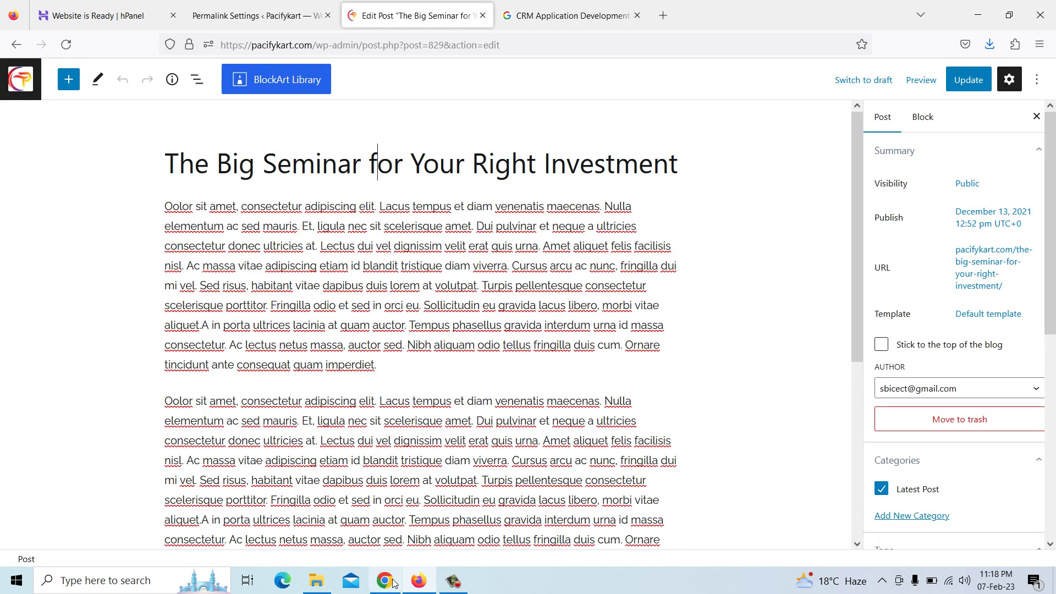
pyautogui.click(389, 586)
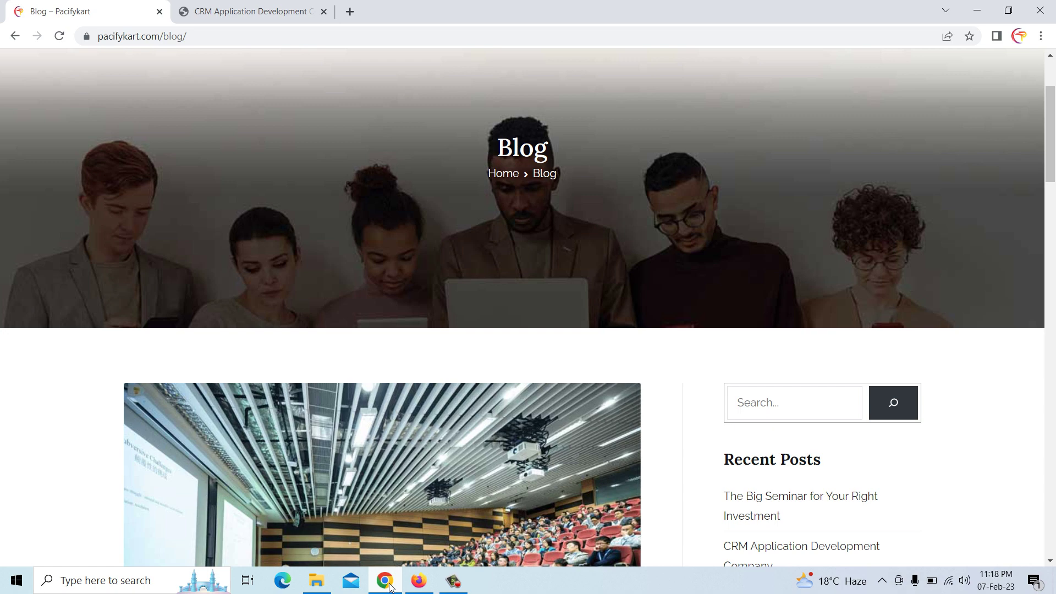
# Go from the CRM article tab to the Pacify Technology home page via the Home breadcrumb
pyautogui.scroll(-7, 1, 516)
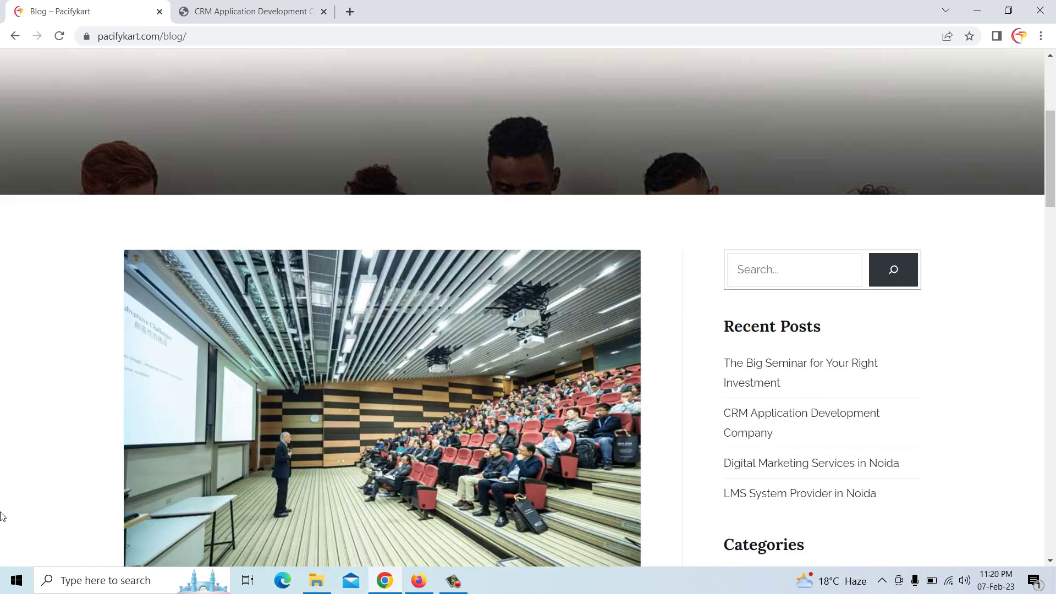
pyautogui.scroll(-1, 2, 516)
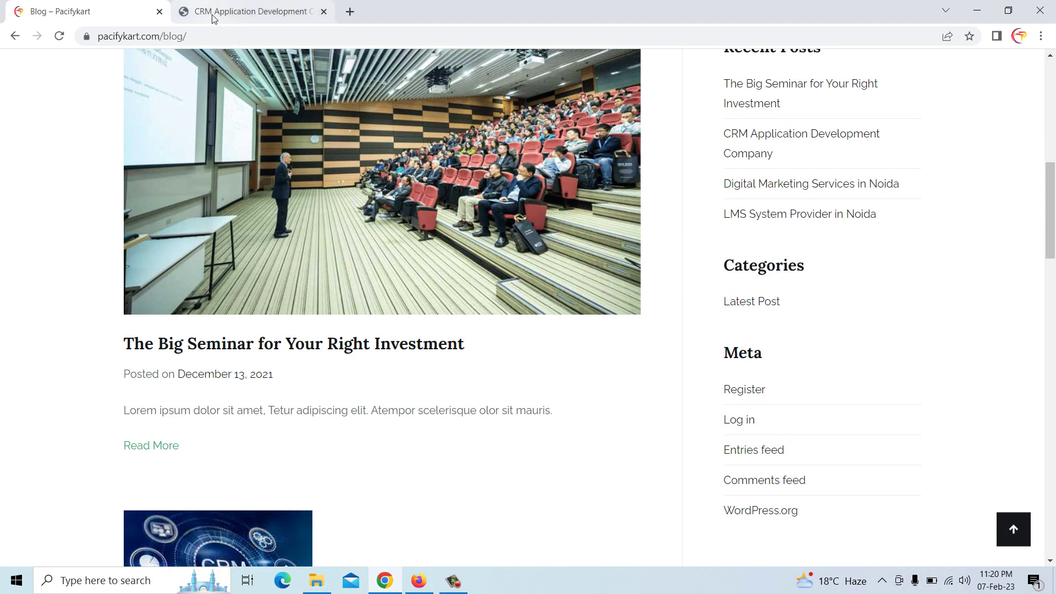
pyautogui.click(216, 16)
pyautogui.scroll(4, 278, 245)
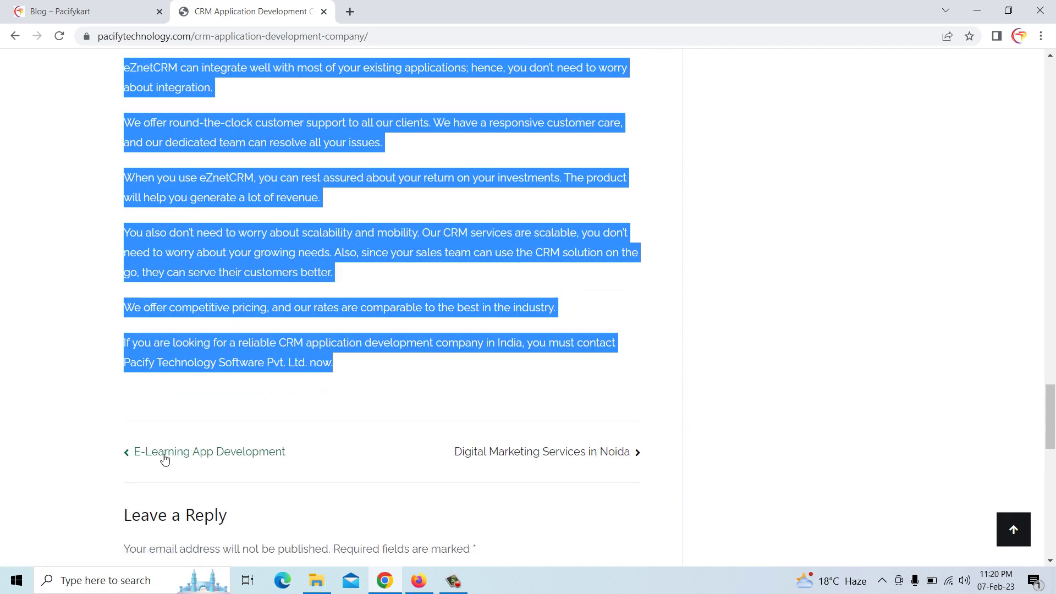
pyautogui.scroll(3, 229, 277)
pyautogui.scroll(20, 229, 277)
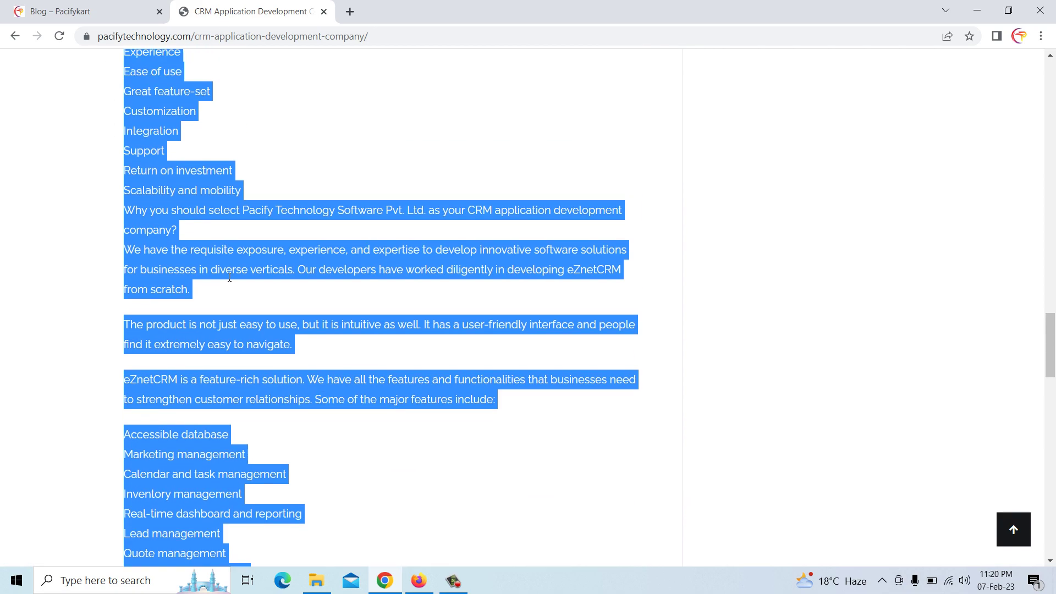
pyautogui.scroll(14, 229, 277)
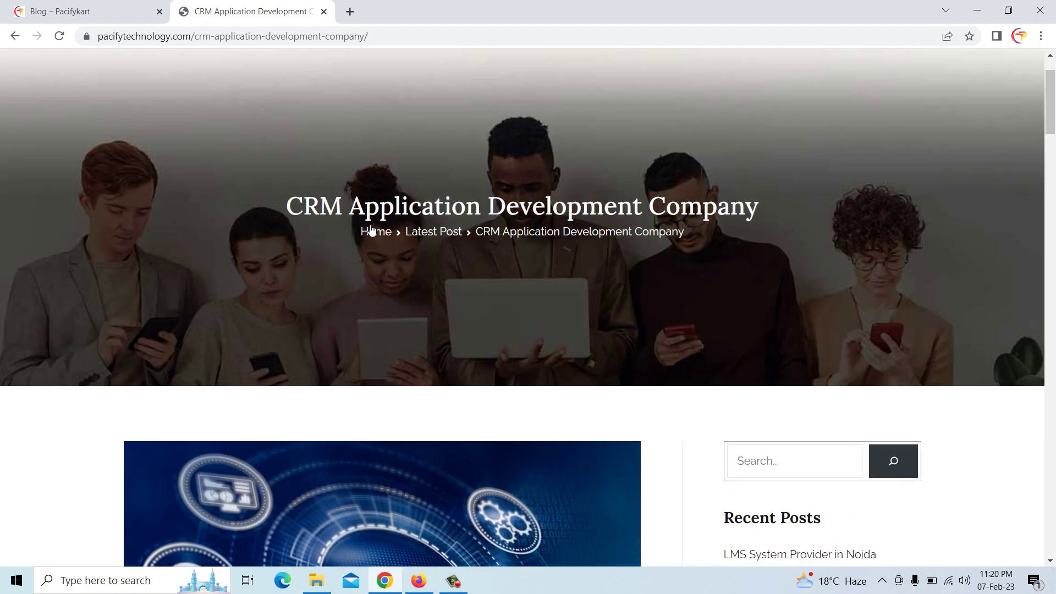
pyautogui.click(373, 236)
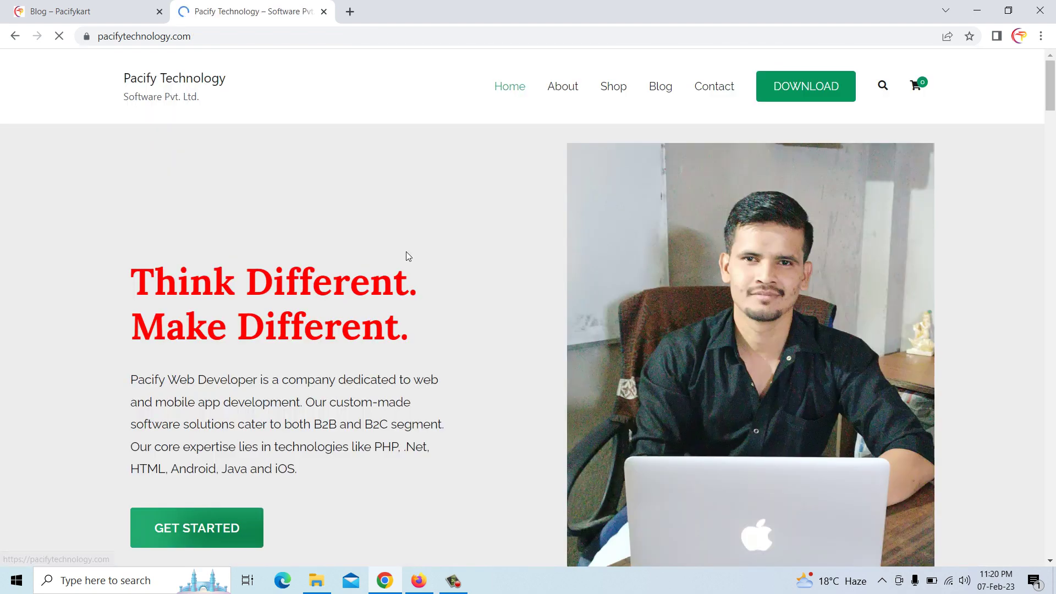
# Select the E-Learning App Development title under Latest Posts & Articles
pyautogui.scroll(-20, 508, 265)
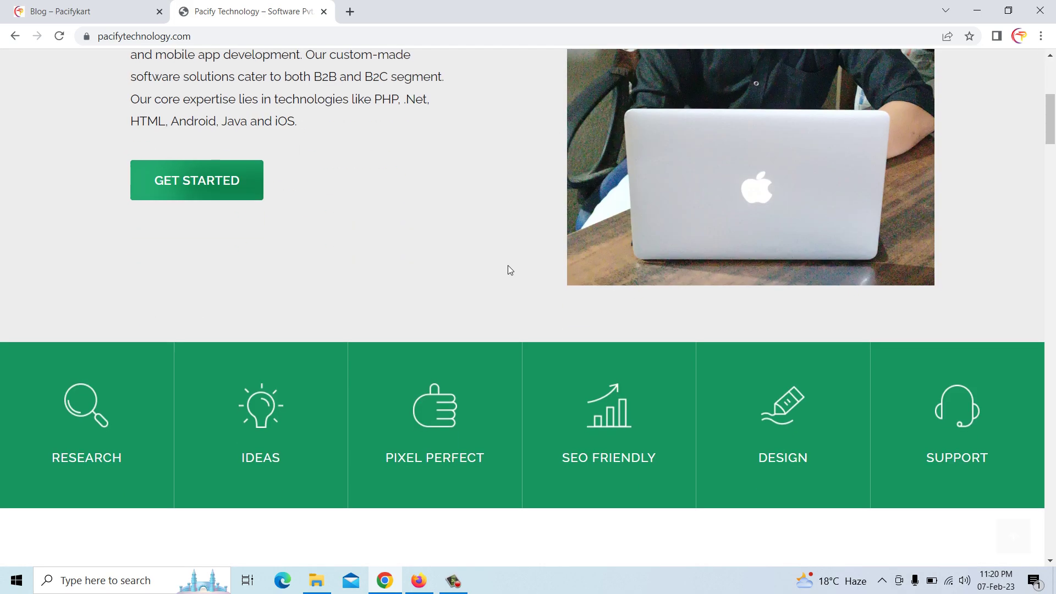
pyautogui.scroll(-20, 508, 266)
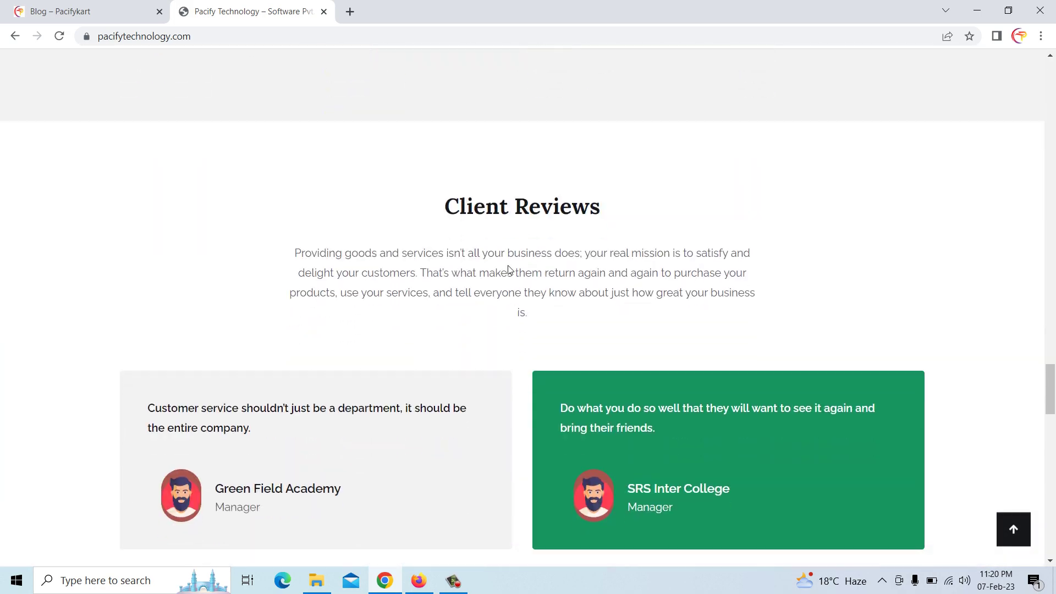
pyautogui.scroll(7, 508, 266)
pyautogui.scroll(2, 511, 270)
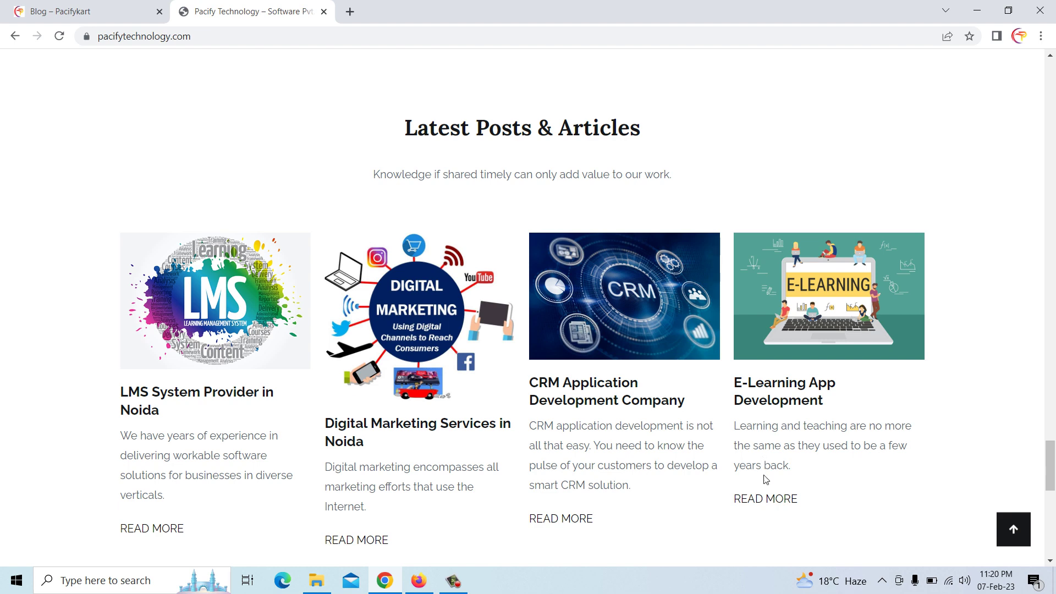
pyautogui.moveTo(737, 381); pyautogui.dragTo(825, 400)
pyautogui.hotkey('ctrl', 'c')
pyautogui.click(419, 581)
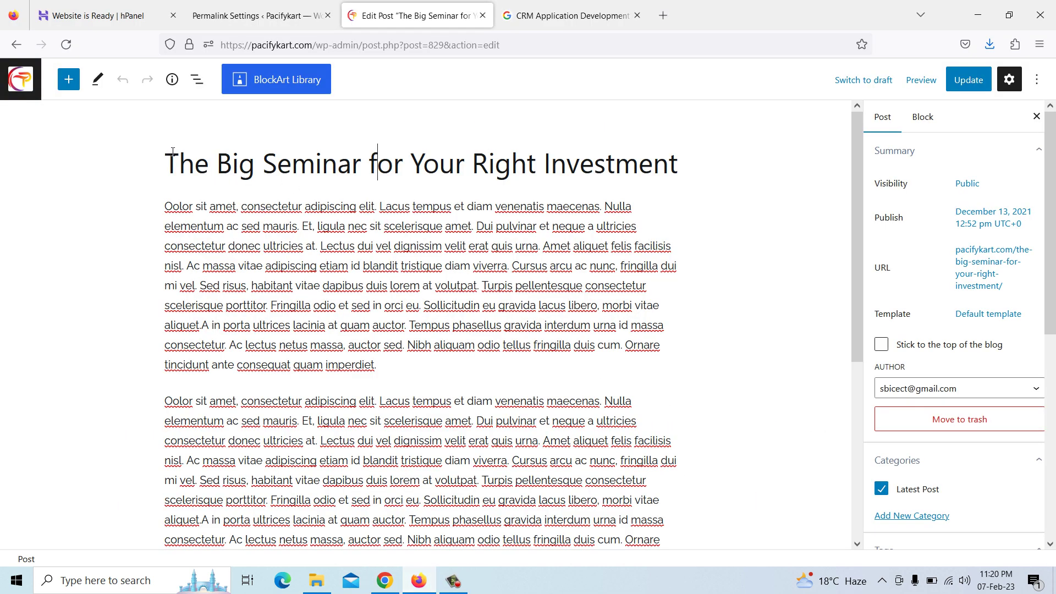
# Replace the post title with E-Learning App Development
pyautogui.moveTo(168, 165); pyautogui.dragTo(689, 177)
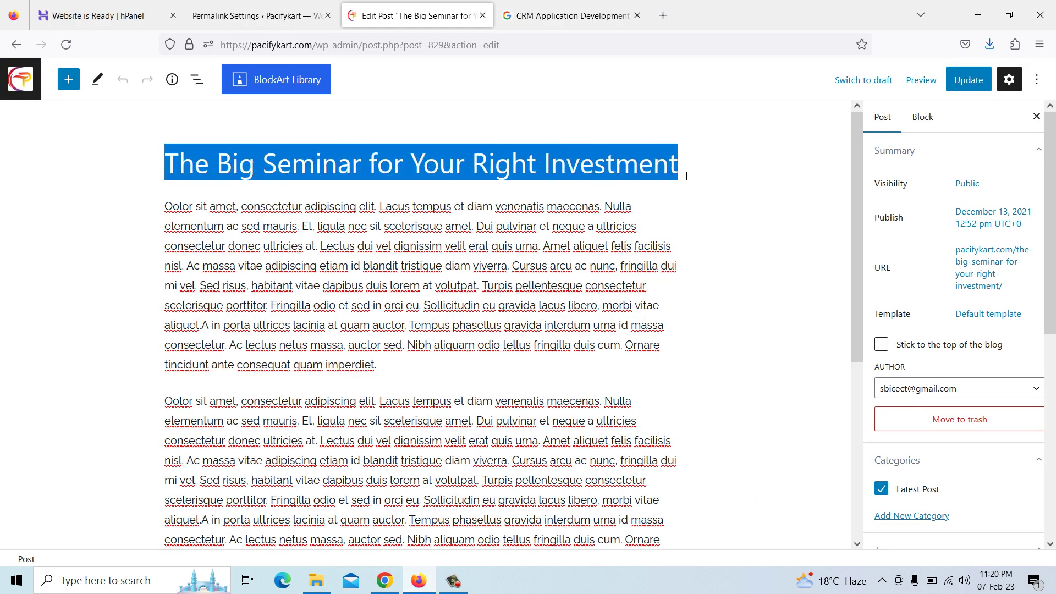
pyautogui.rightClick(651, 172)
pyautogui.click(685, 269)
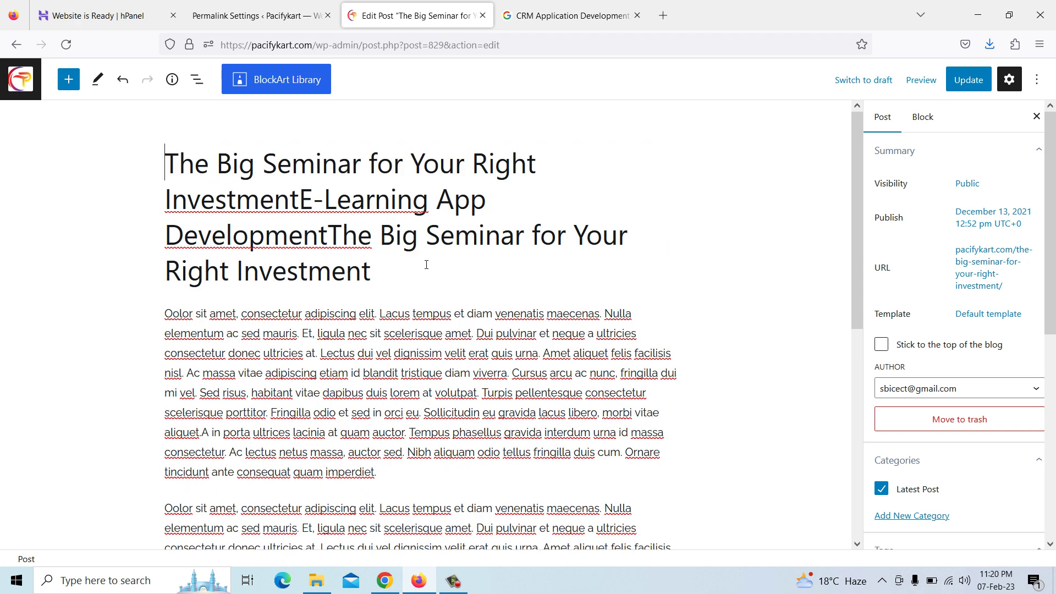
pyautogui.hotkey('ctrl', 'z')
pyautogui.moveTo(167, 155); pyautogui.dragTo(676, 169)
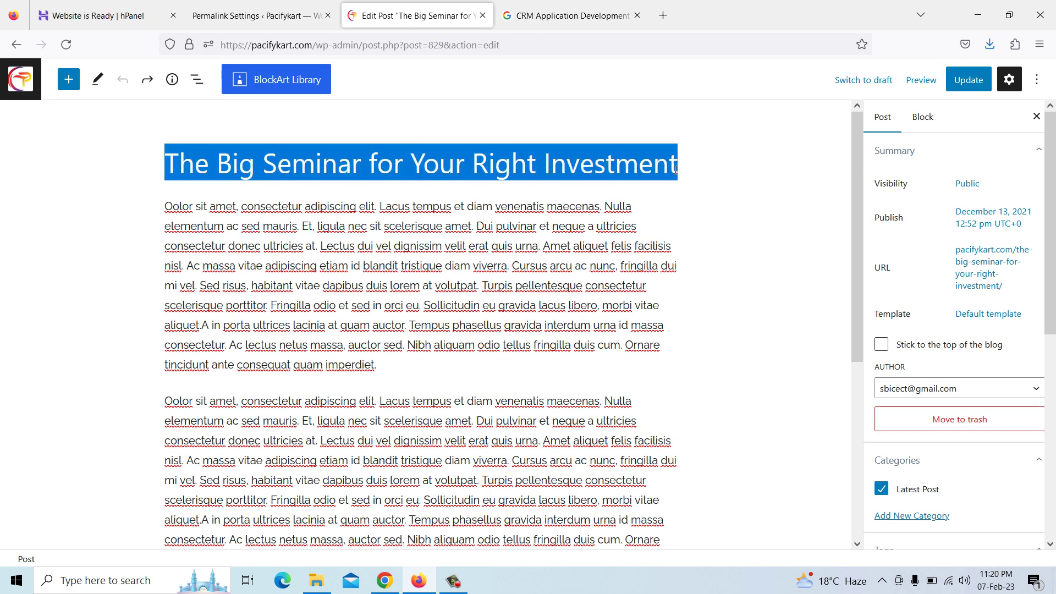
pyautogui.rightClick(676, 169)
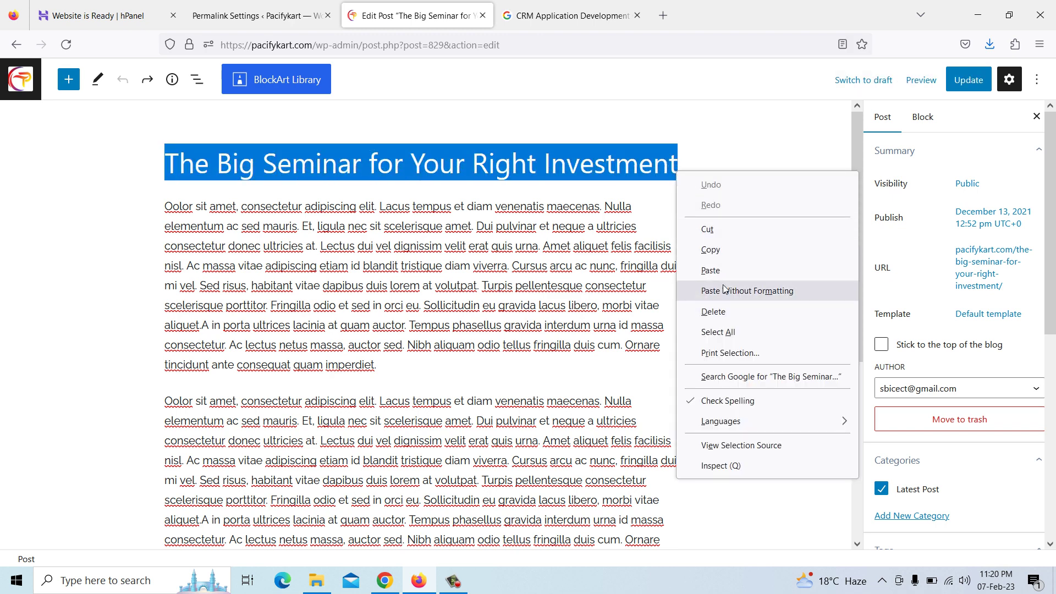
pyautogui.press('Escape')
pyautogui.hotkey('ctrl', 'v')
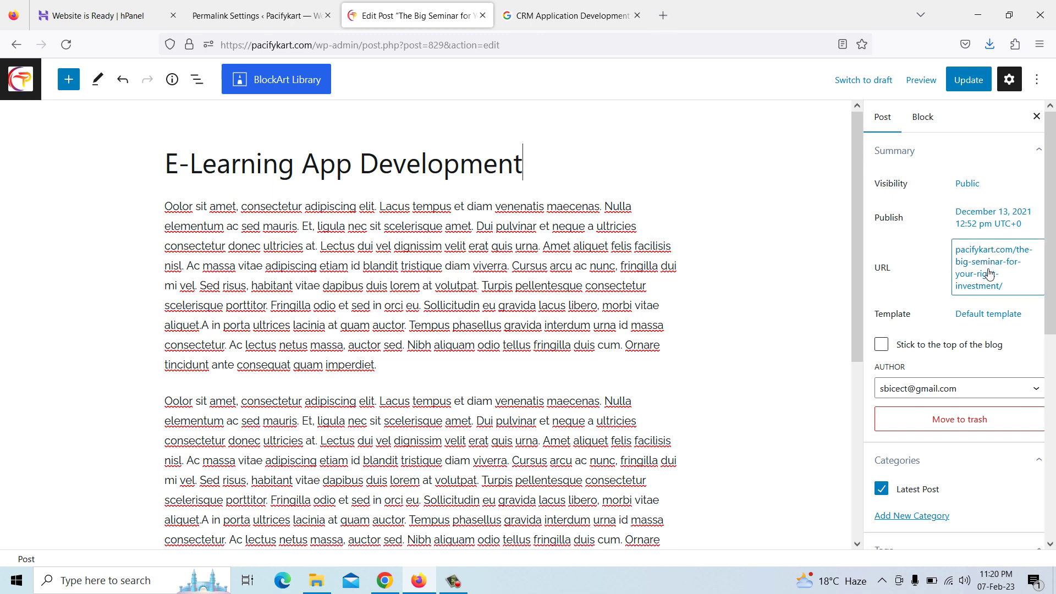
# Set the post's permalink slug to E-Learning App Development
pyautogui.click(959, 279)
pyautogui.click(925, 365)
pyautogui.tripleClick(920, 368)
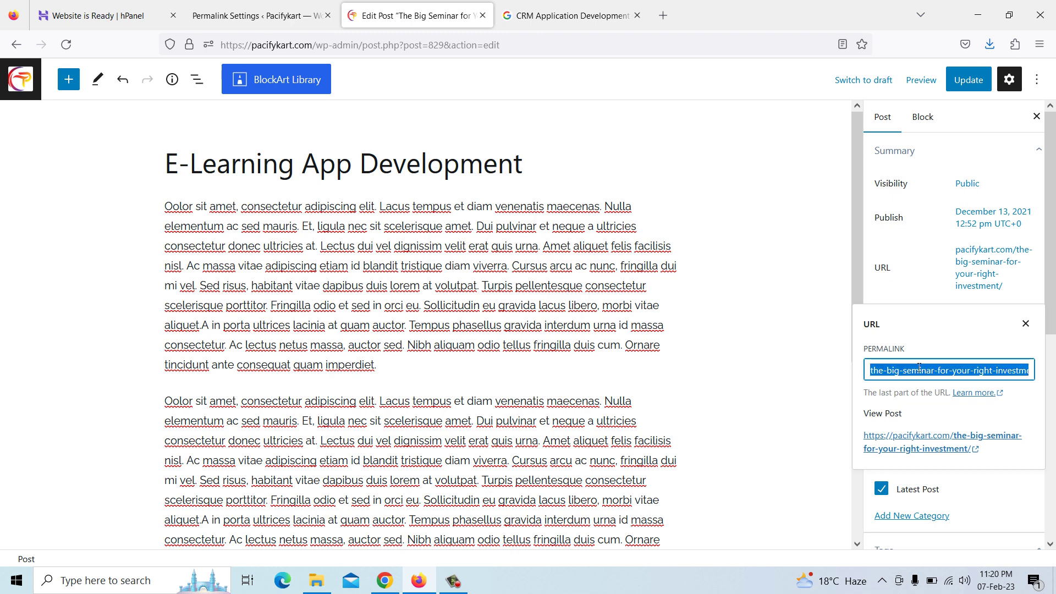
pyautogui.hotkey('ctrl', 'v')
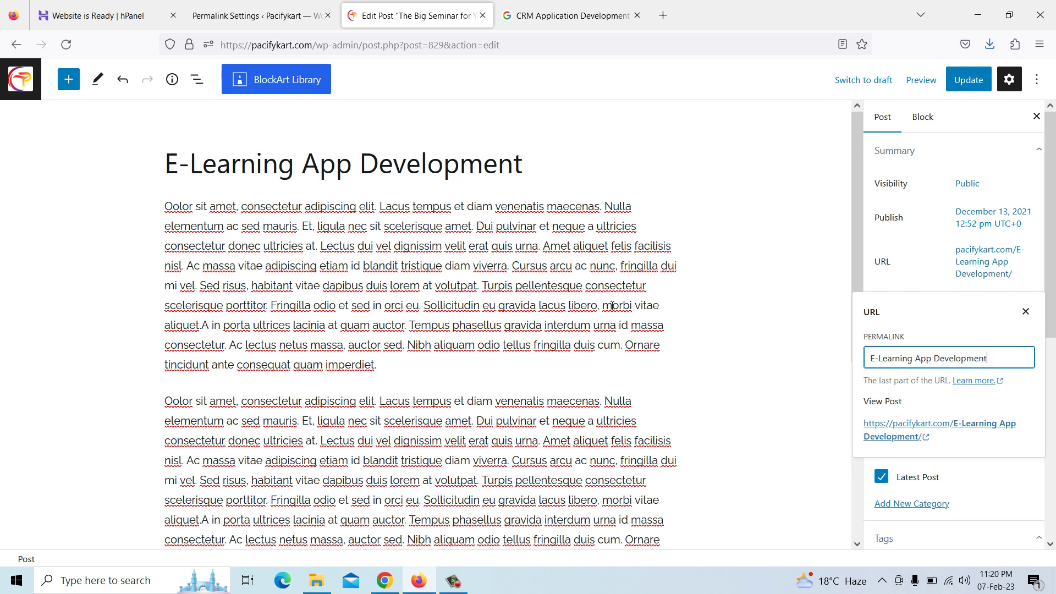
# Run a Google image search for E-Learning App Development and preview the Prismetric e-learning image
pyautogui.click(556, 12)
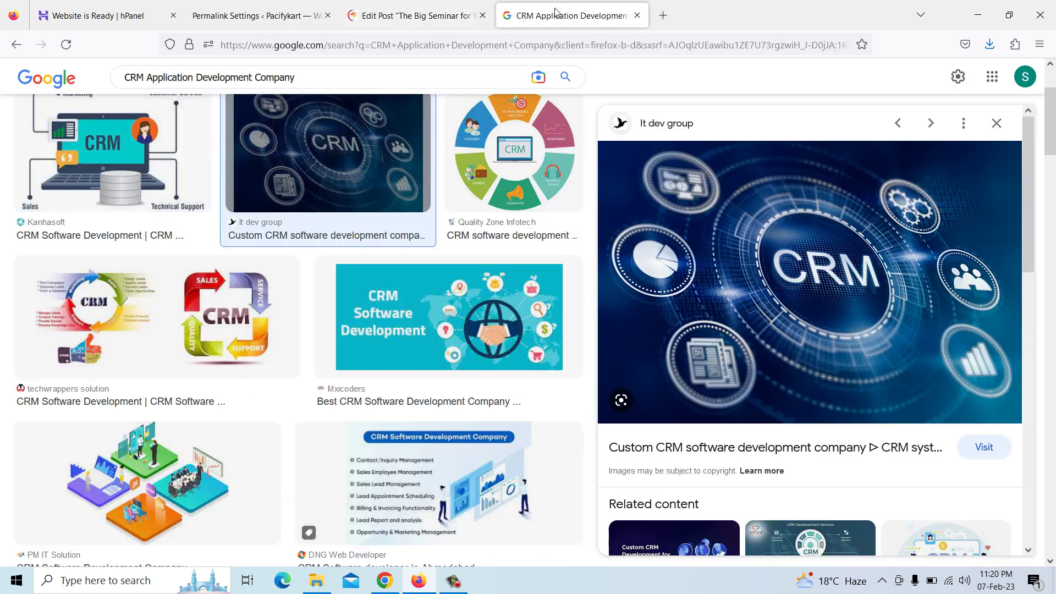
pyautogui.moveTo(295, 77); pyautogui.dragTo(95, 52)
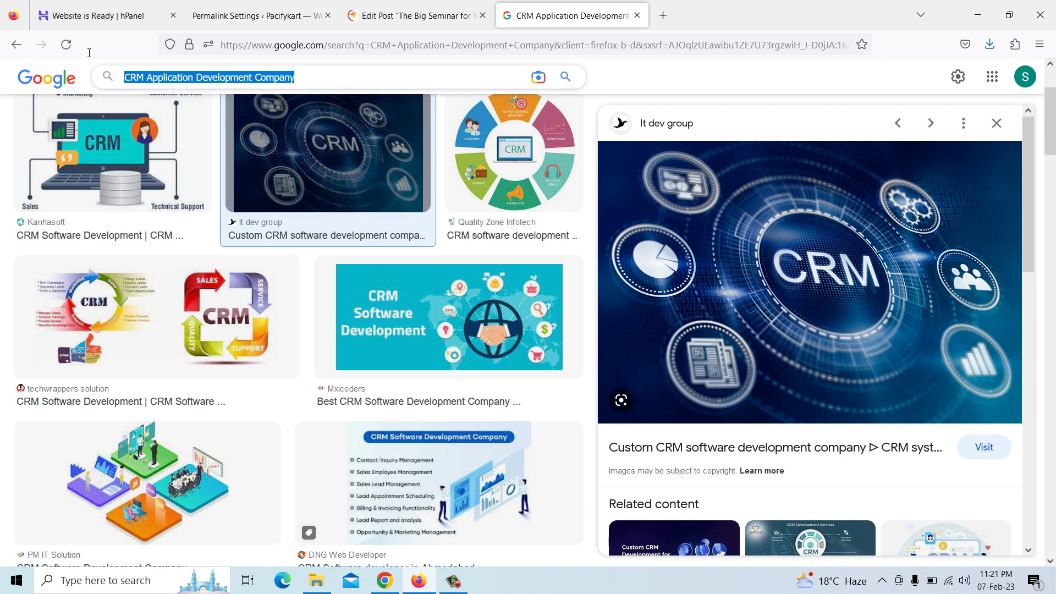
pyautogui.hotkey('ctrl', 'v')
pyautogui.press('Return')
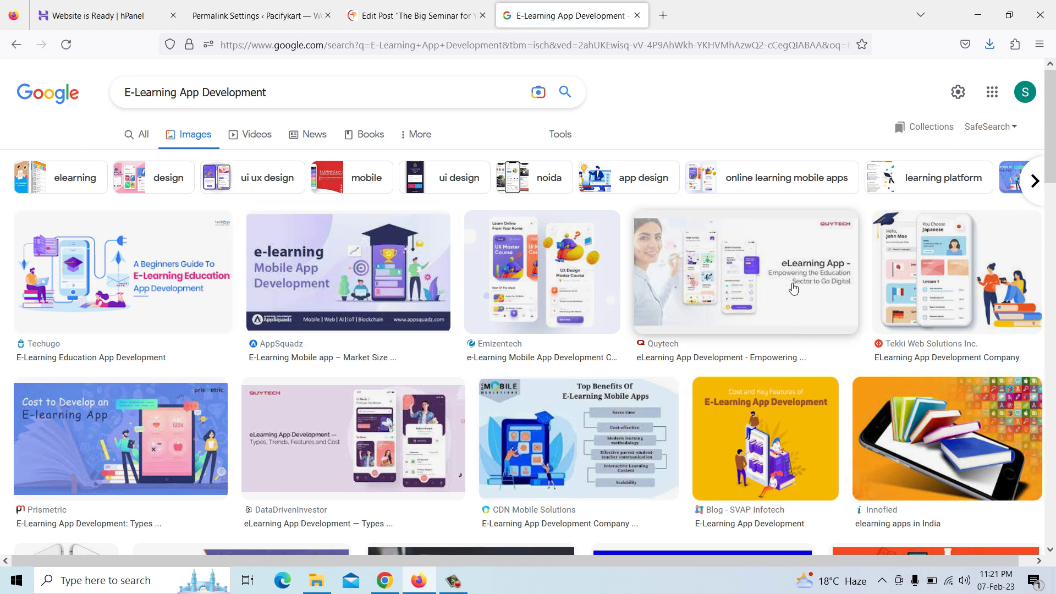
pyautogui.click(141, 460)
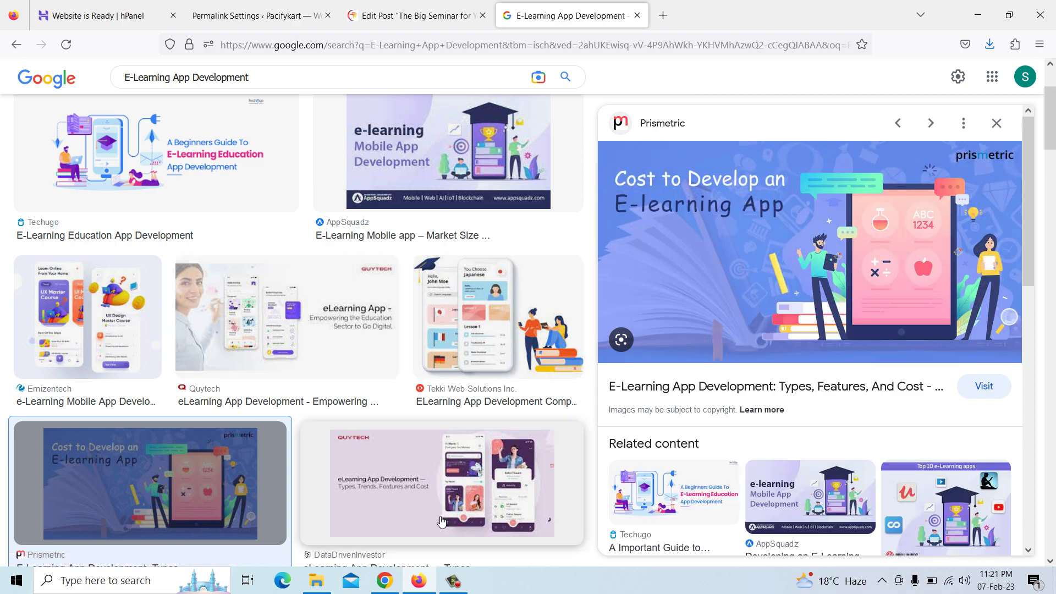
pyautogui.click(391, 579)
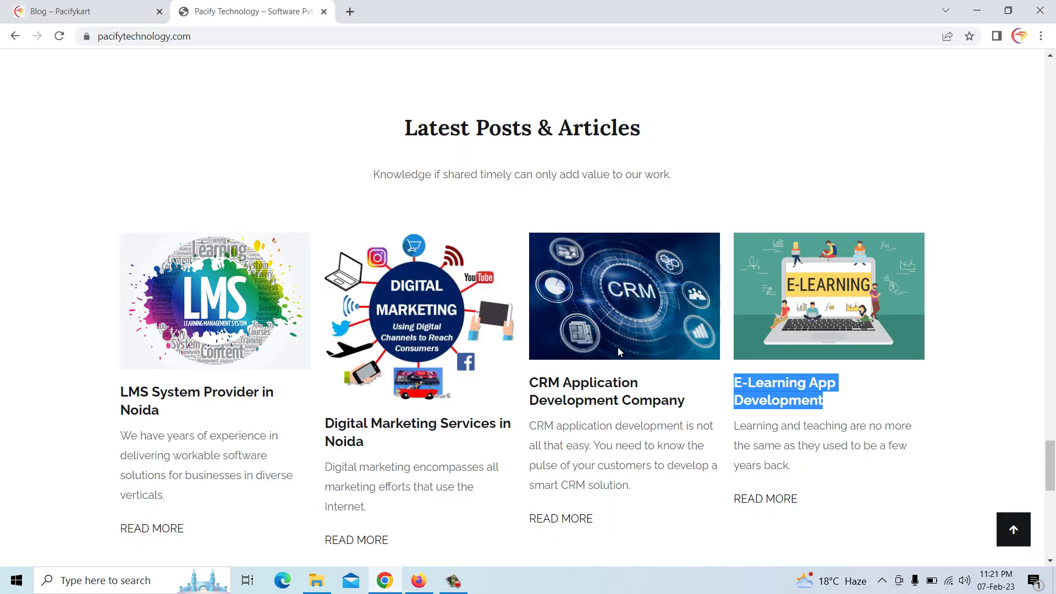
# Save the E-Learning App Development article's image as E-learning
pyautogui.click(797, 396)
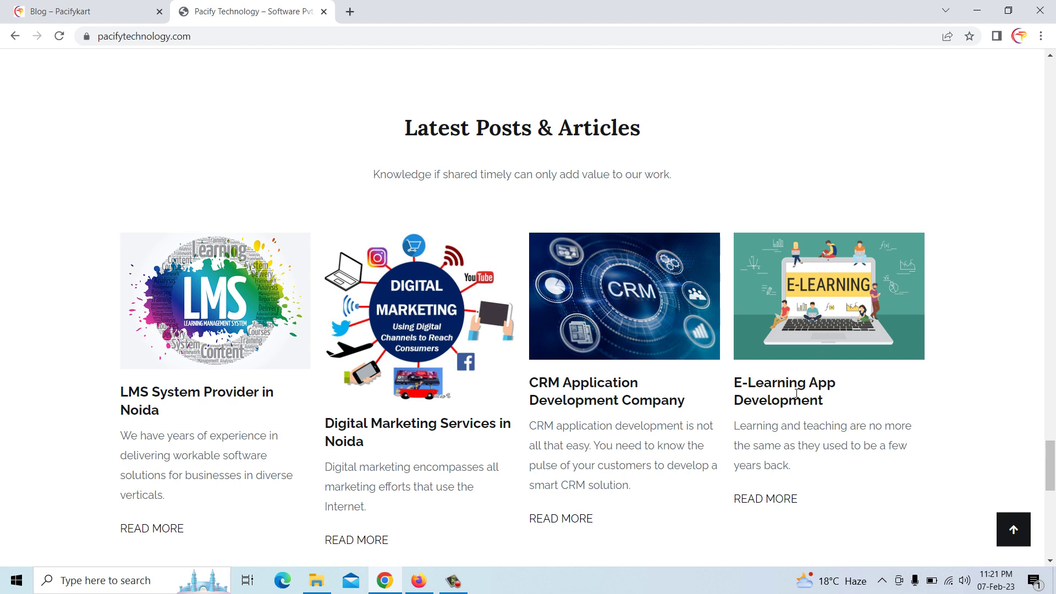
pyautogui.click(766, 498)
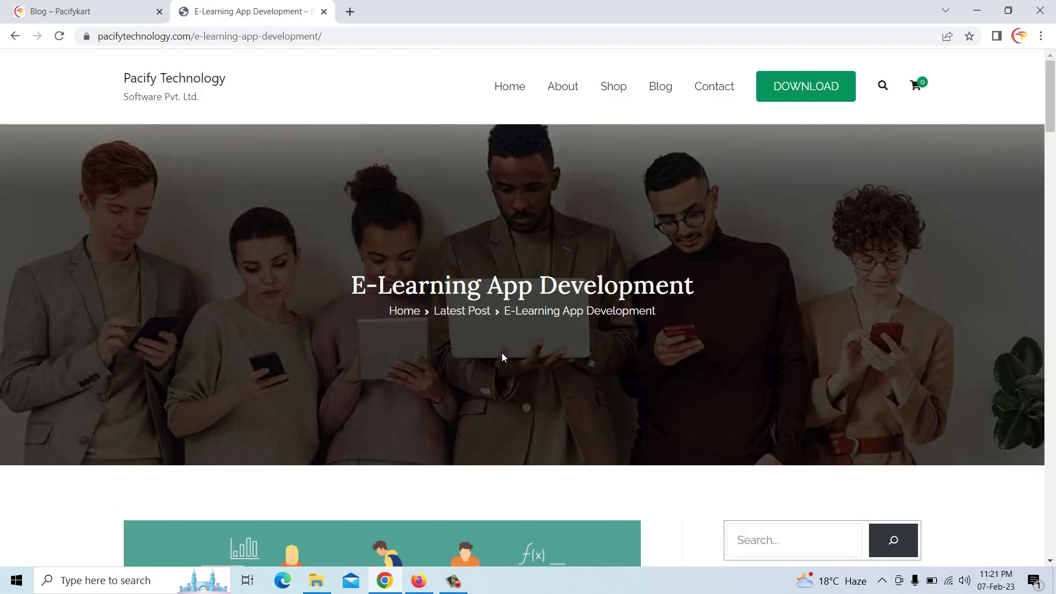
pyautogui.scroll(-5, 502, 357)
pyautogui.rightClick(427, 373)
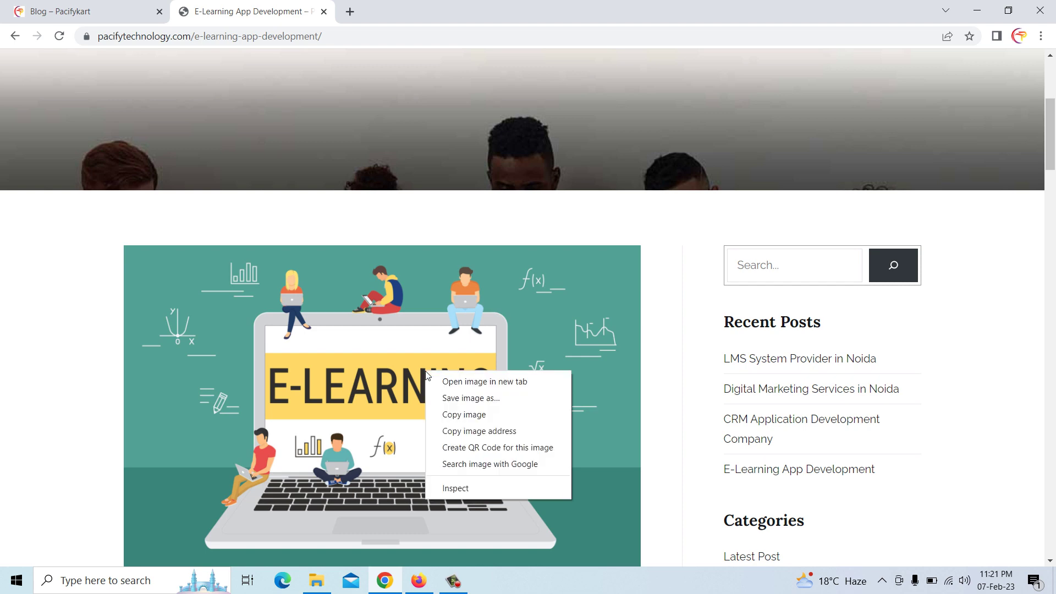
pyautogui.click(467, 399)
pyautogui.click(408, 309)
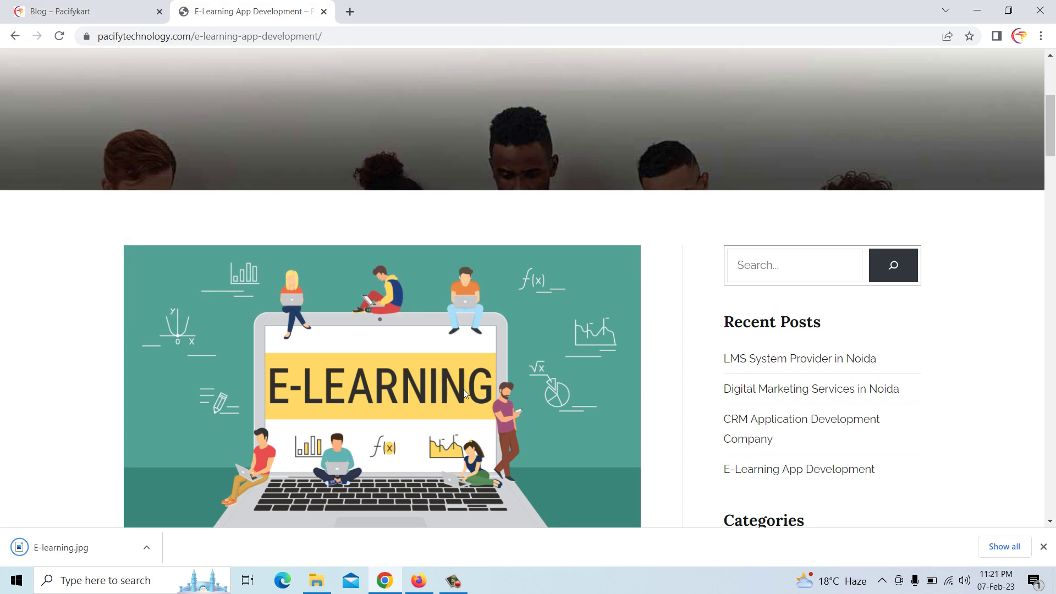
# Save the CRM article's image as crm-software-development-company-2048x1365.jpg
pyautogui.scroll(-4, 675, 312)
pyautogui.scroll(4, 418, 277)
pyautogui.click(15, 36)
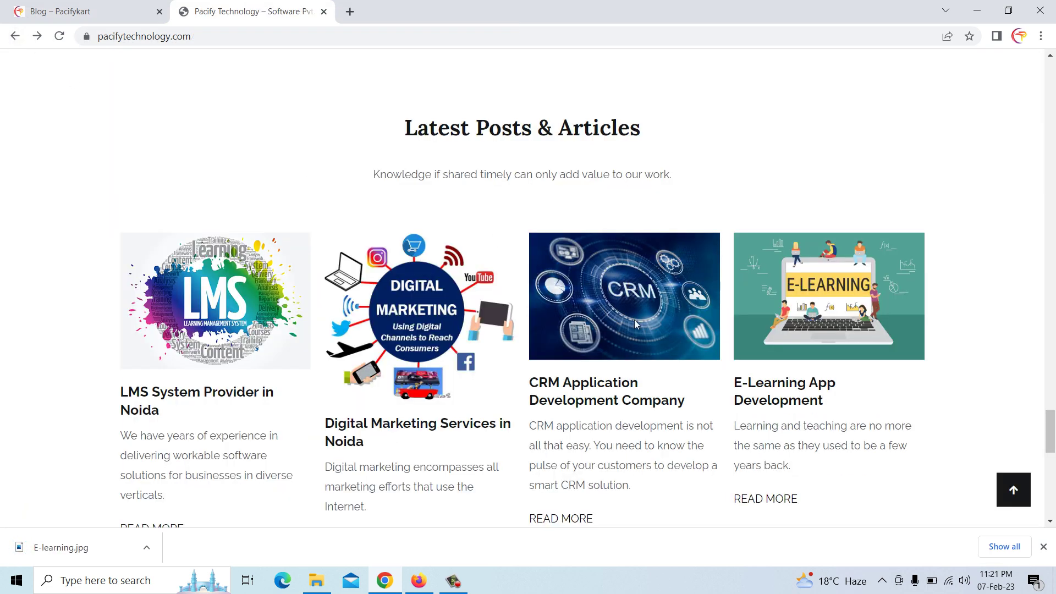
pyautogui.click(575, 517)
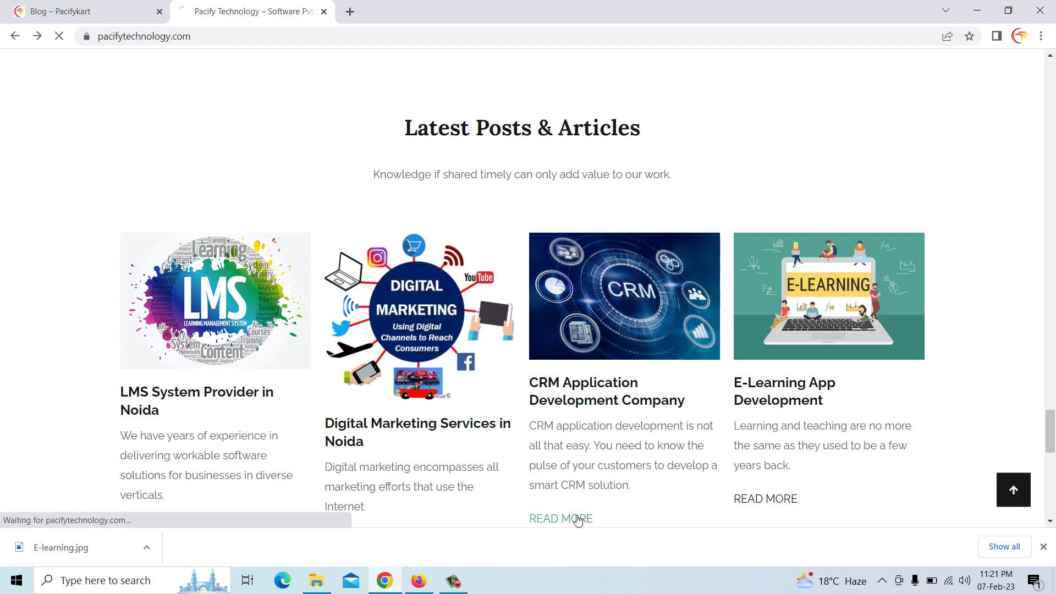
pyautogui.scroll(-3, 476, 377)
pyautogui.scroll(-4, 477, 378)
pyautogui.rightClick(414, 247)
pyautogui.click(471, 274)
pyautogui.click(411, 306)
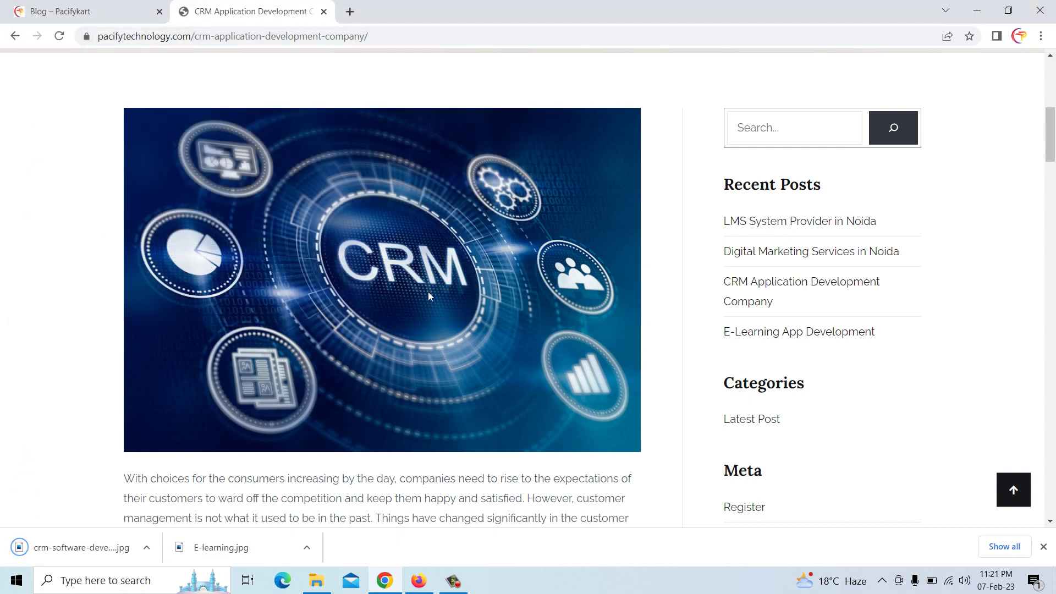
# Return to the E-Learning App Development post editor in Firefox and close the permalink popup
pyautogui.click(418, 583)
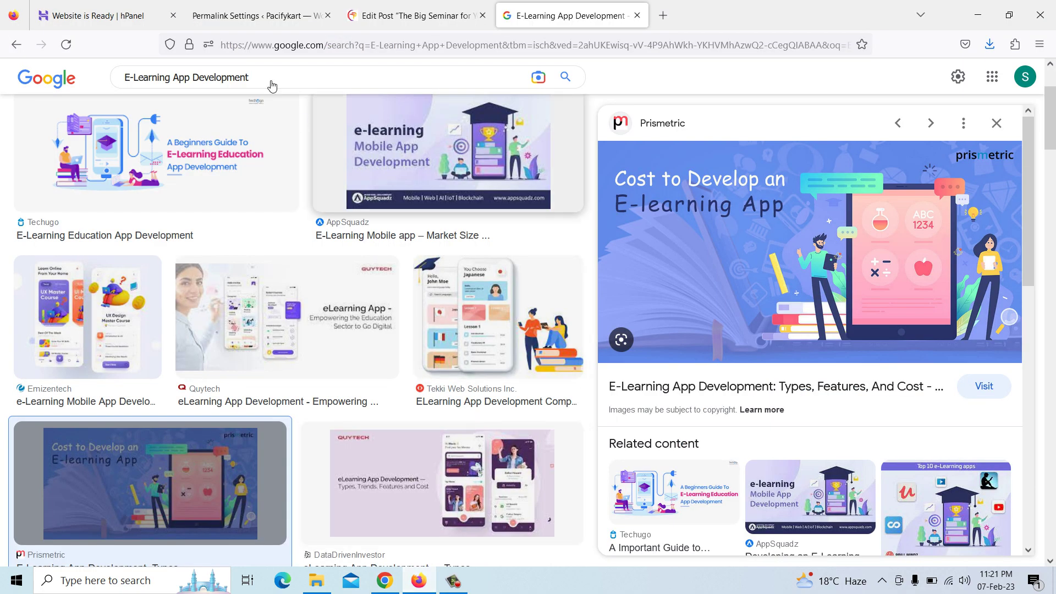
pyautogui.click(391, 19)
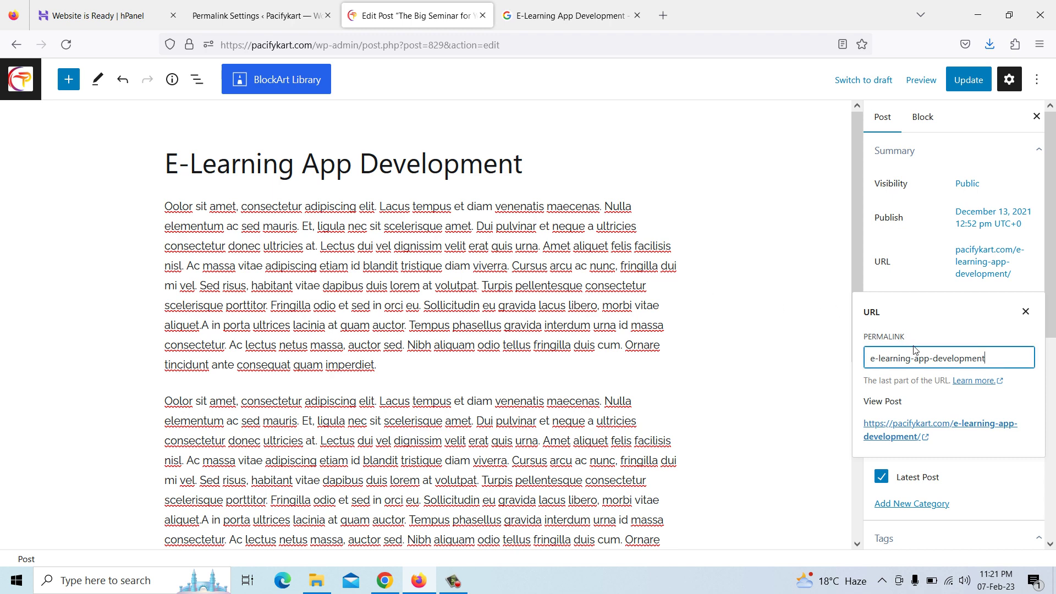
pyautogui.click(468, 165)
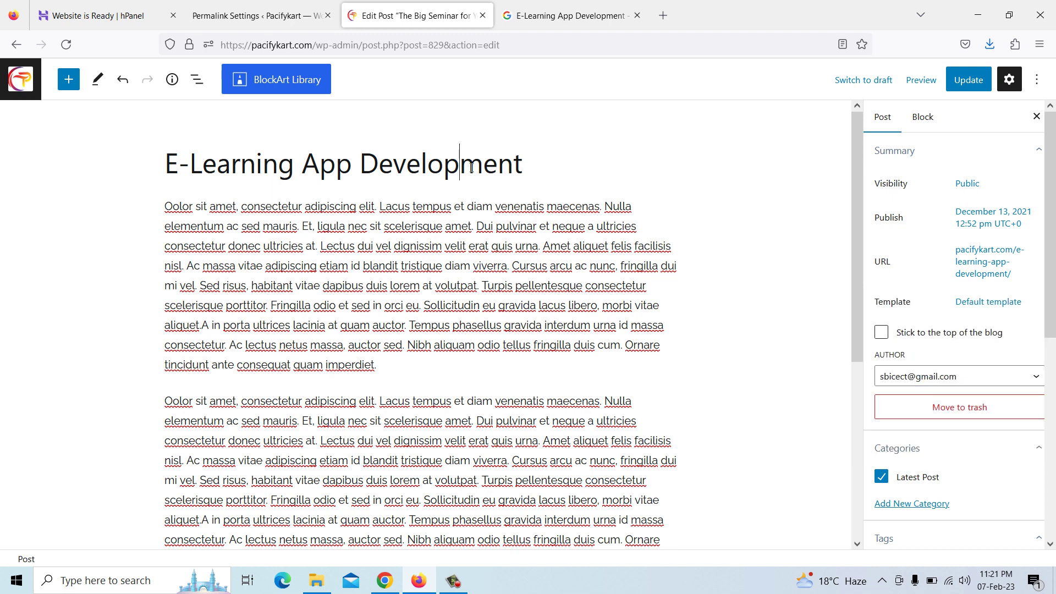
pyautogui.scroll(-5, 1023, 328)
# Upload E-learning.jpg from Pictures > Screenshots and make it the featured image
pyautogui.scroll(-2, 1023, 328)
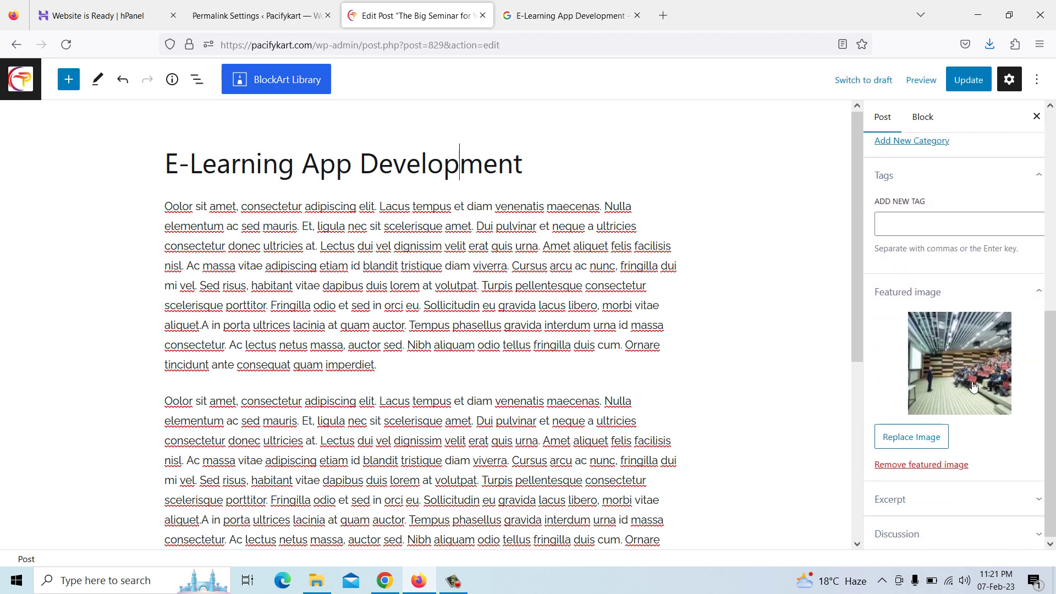
pyautogui.click(920, 435)
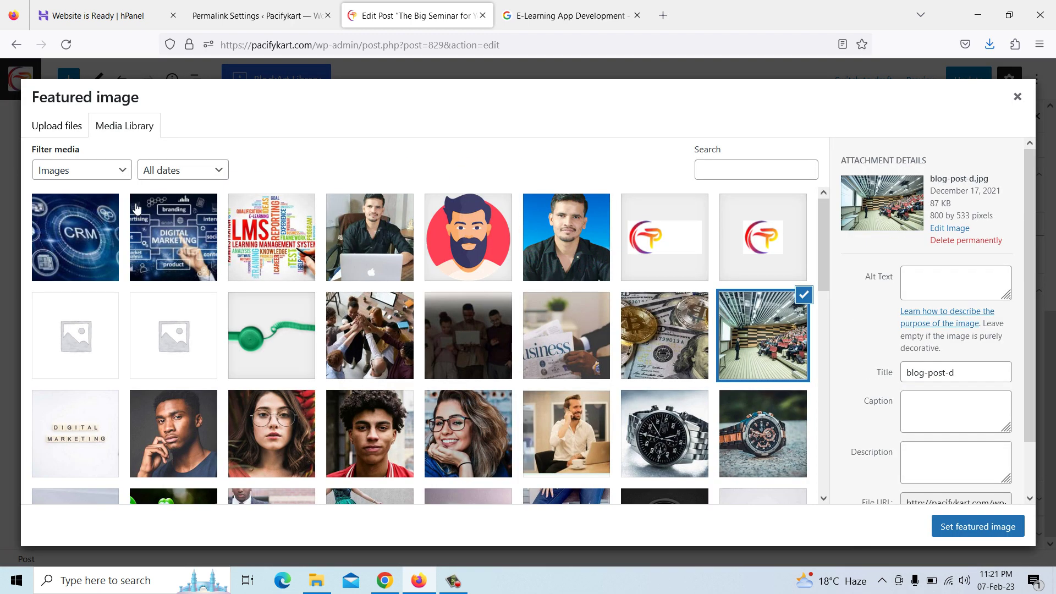
pyautogui.click(61, 132)
pyautogui.click(529, 321)
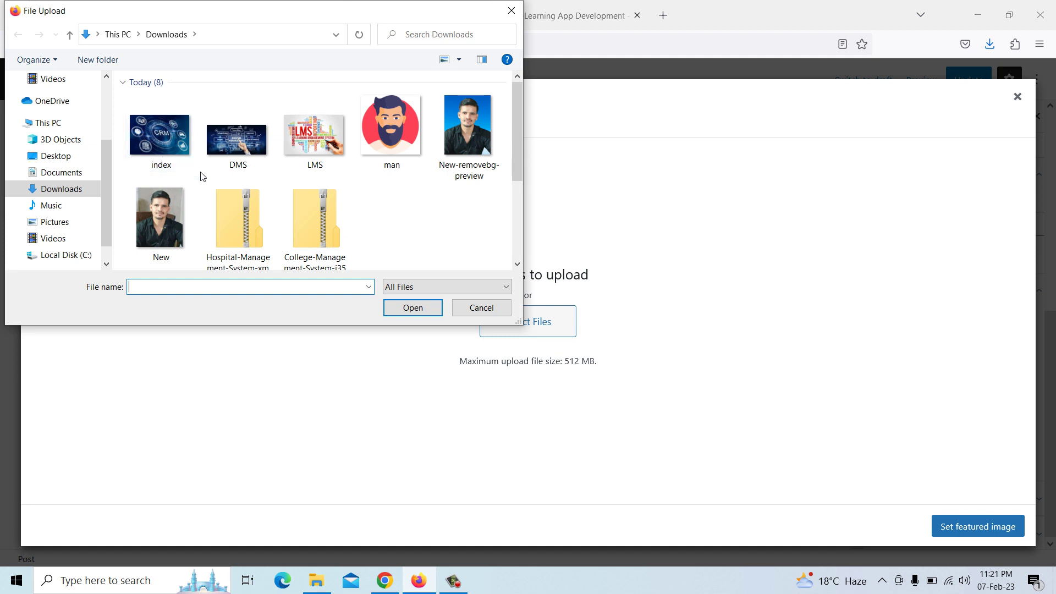
pyautogui.click(65, 227)
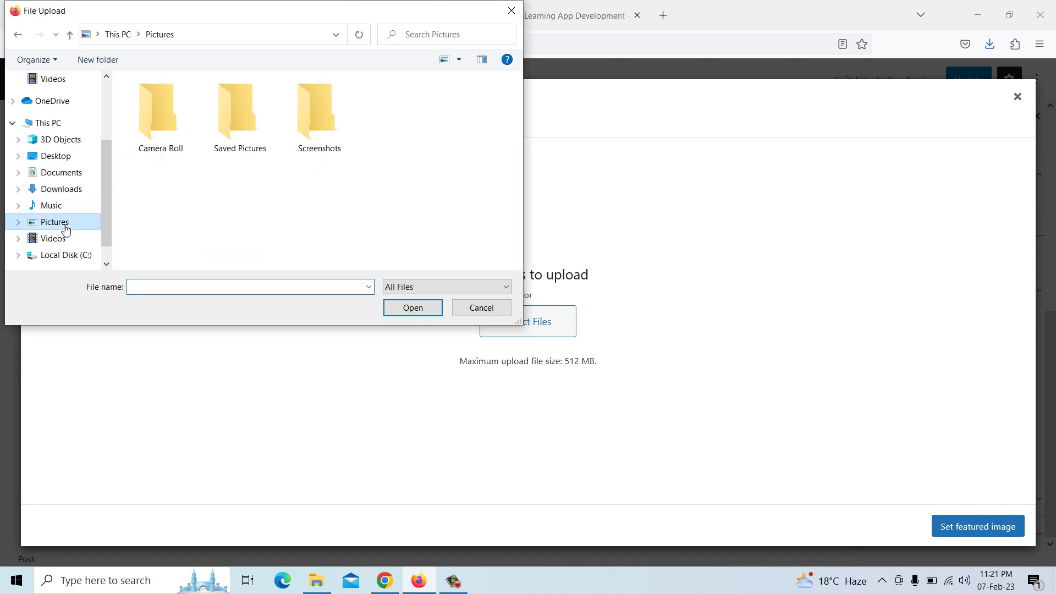
pyautogui.doubleClick(300, 155)
pyautogui.scroll(-5, 330, 163)
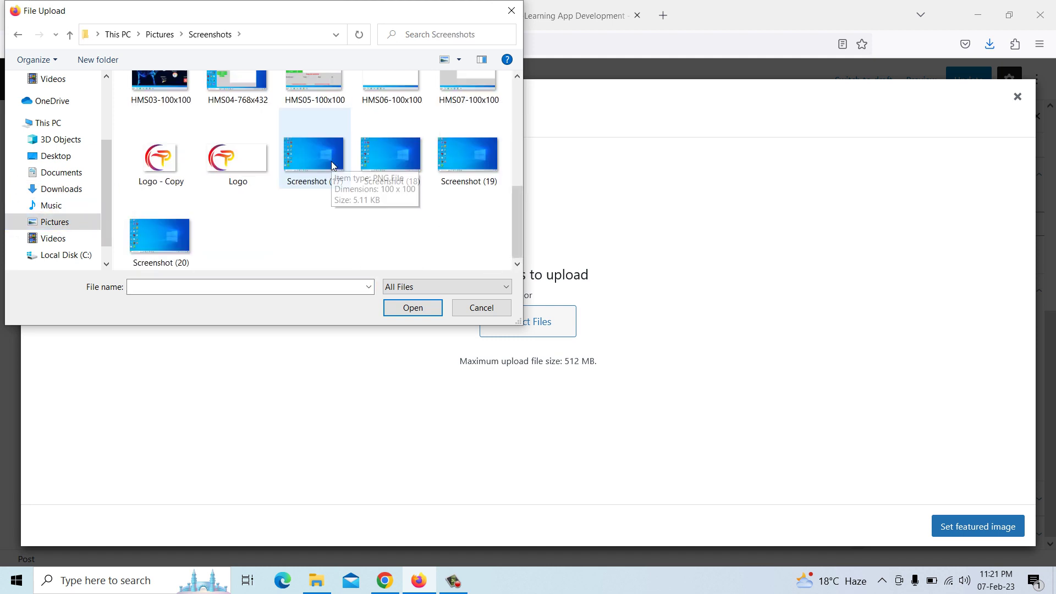
pyautogui.scroll(4, 332, 176)
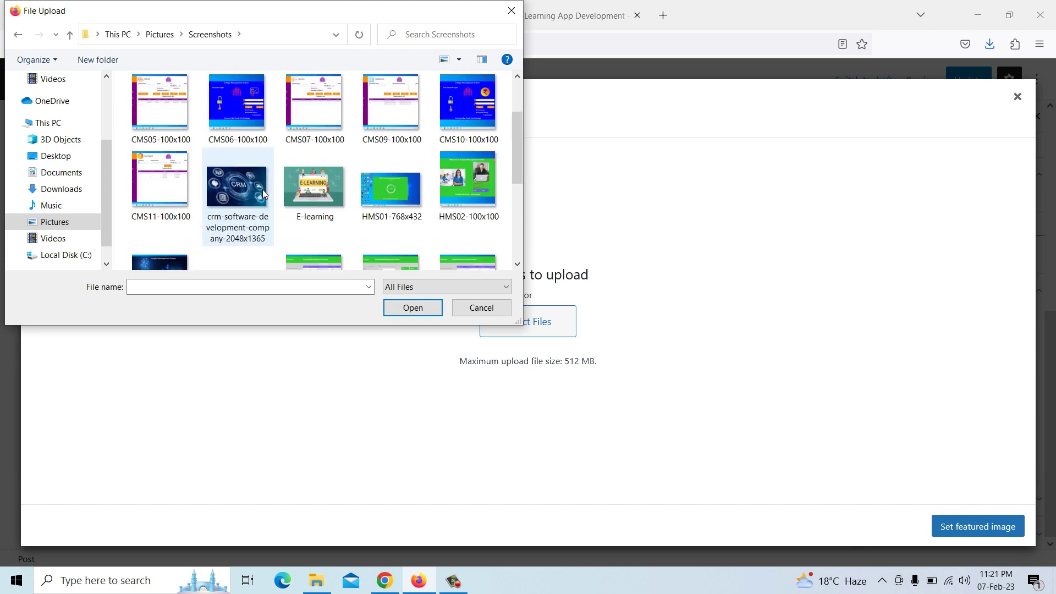
pyautogui.click(259, 199)
pyautogui.click(322, 205)
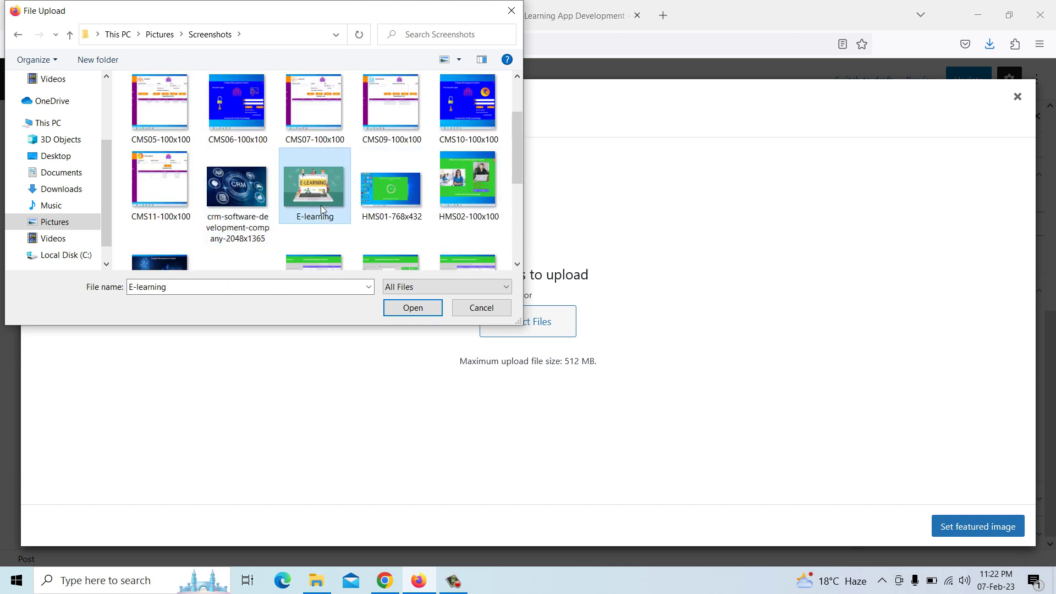
pyautogui.click(408, 312)
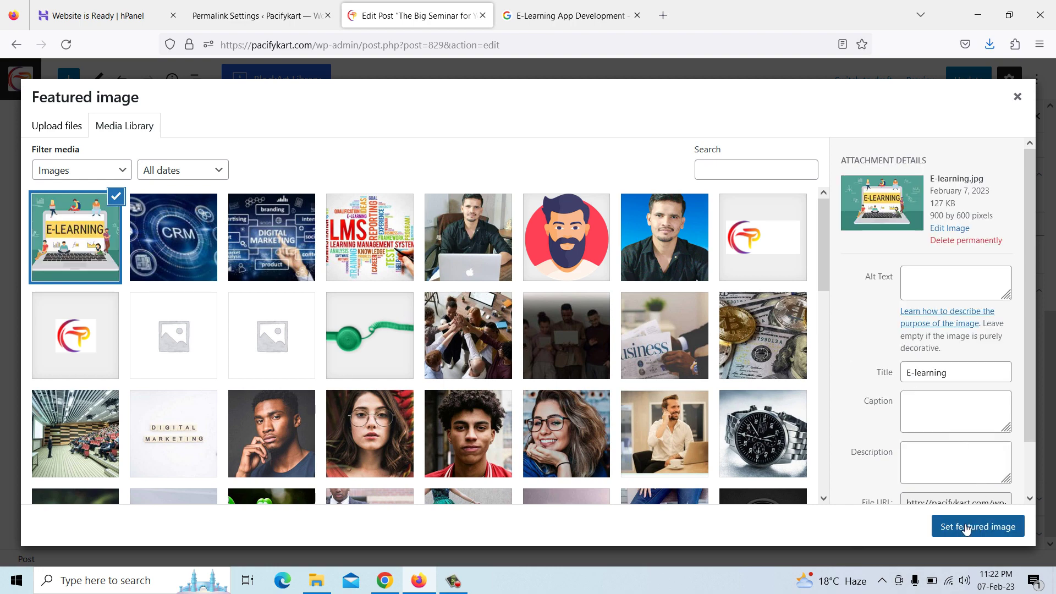
pyautogui.click(966, 528)
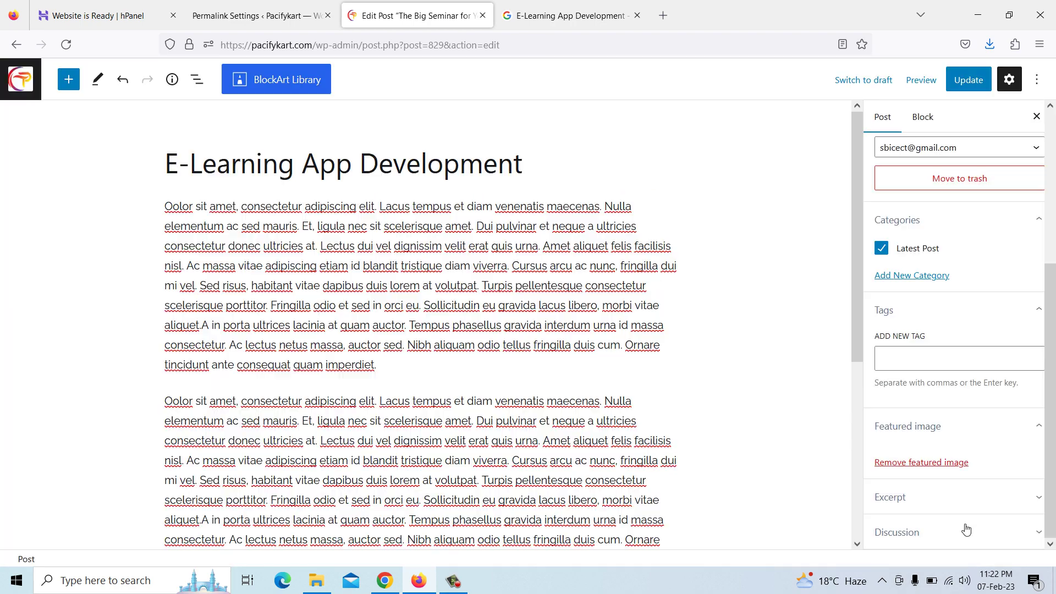
pyautogui.click(420, 234)
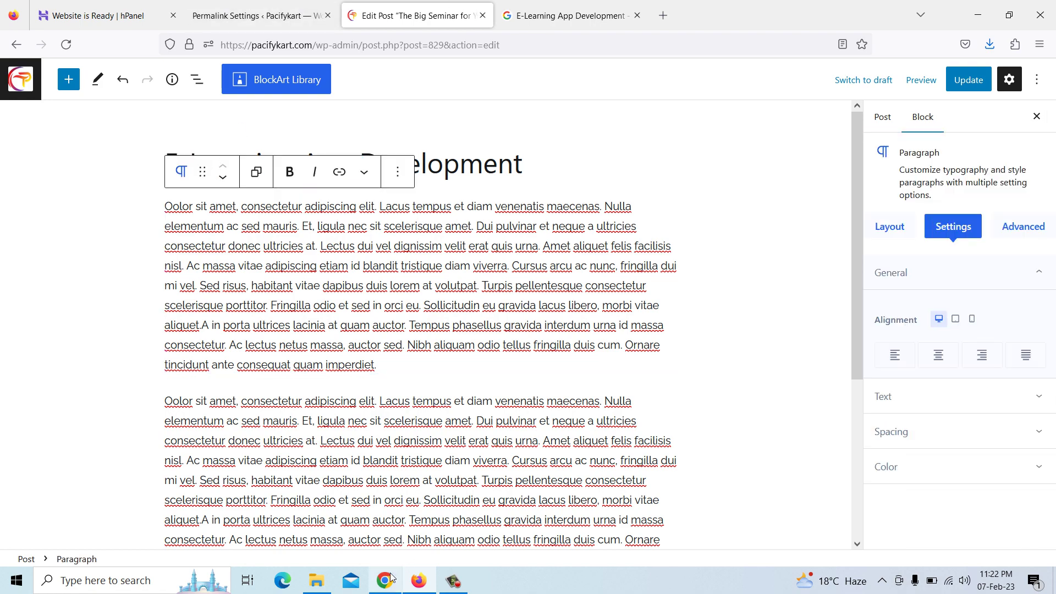
# Open the E-Learning App Development article on the Pacify Technology site in Chrome
pyautogui.click(385, 580)
pyautogui.scroll(7, 441, 229)
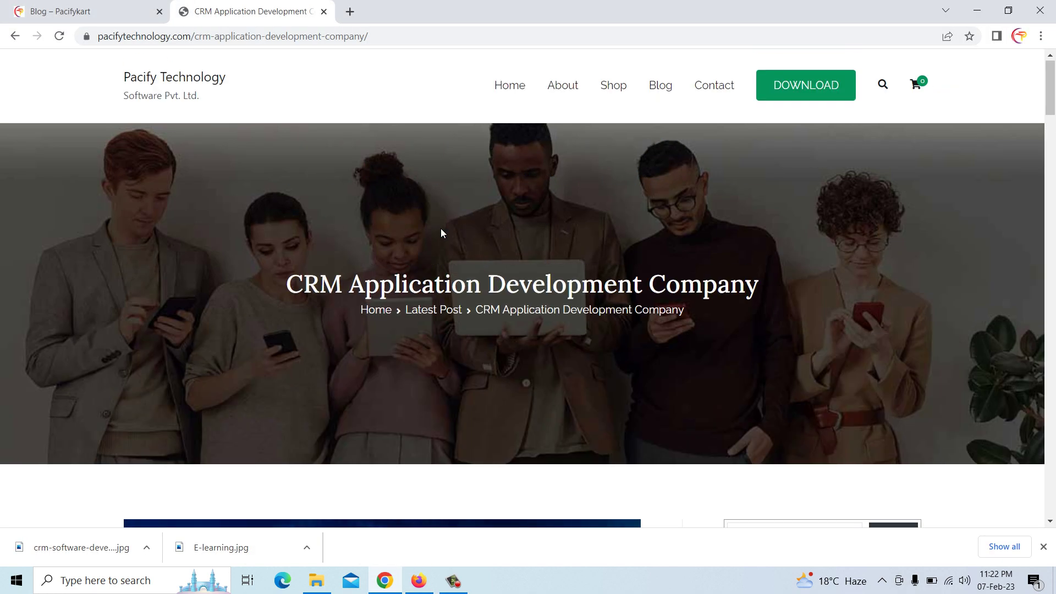
pyautogui.scroll(-6, 440, 229)
pyautogui.scroll(-4, 475, 304)
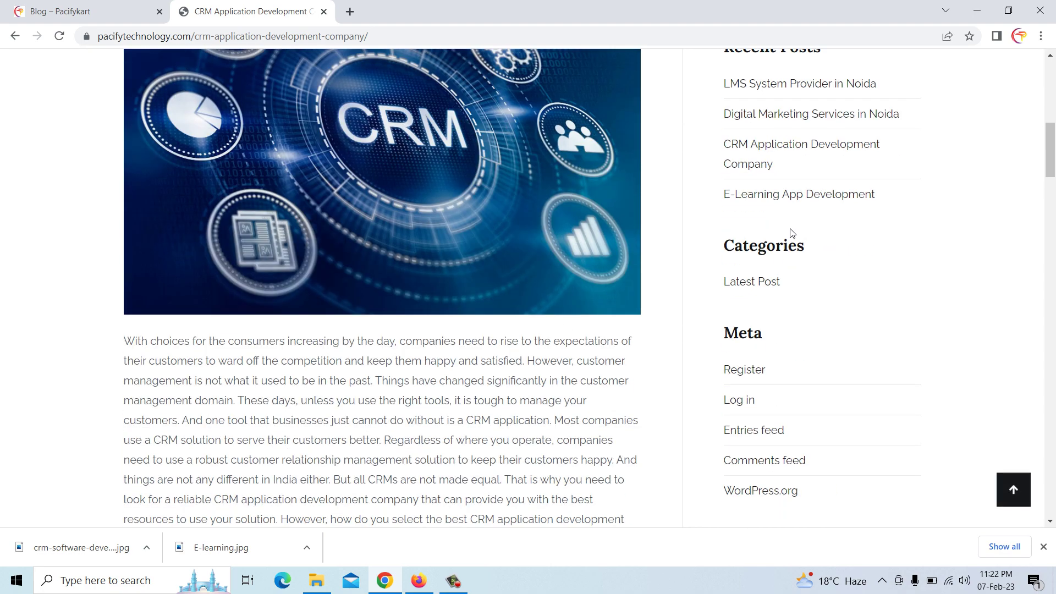
pyautogui.click(799, 201)
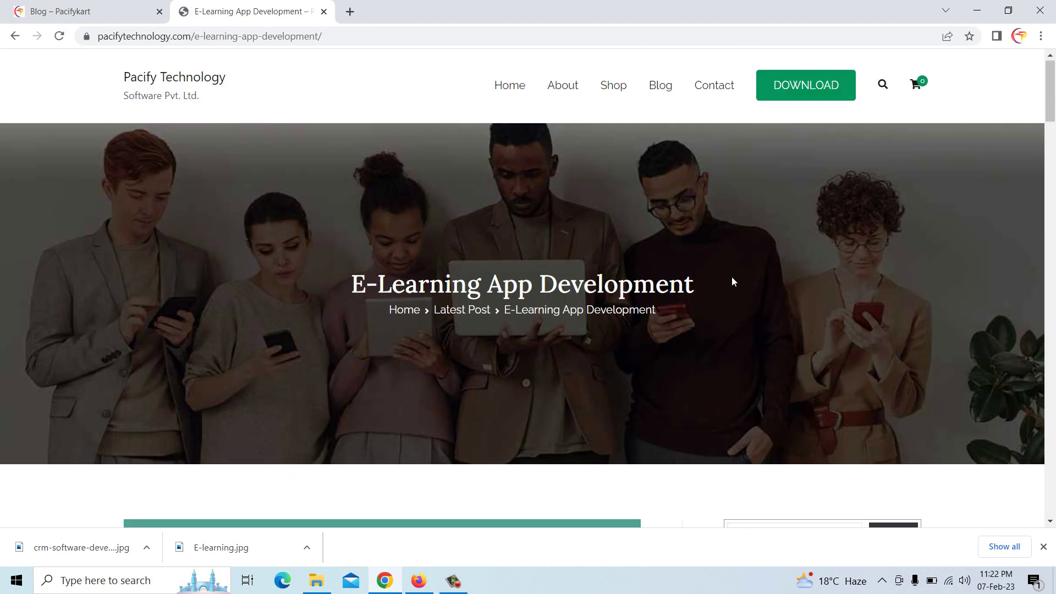
# Copy the article's body text and return to the WordPress post editor
pyautogui.scroll(-12, 588, 329)
pyautogui.scroll(1, 147, 258)
pyautogui.moveTo(126, 208); pyautogui.dragTo(504, 414)
pyautogui.rightClick(466, 414)
pyautogui.click(486, 427)
pyautogui.click(415, 577)
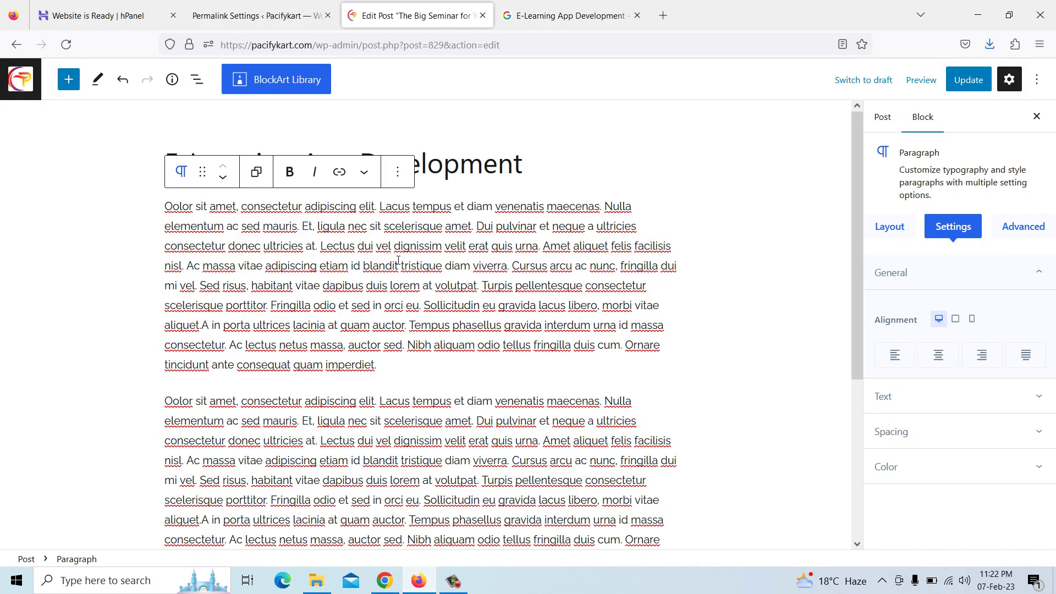
# Remove the second placeholder paragraph and erase the first paragraph's Lorem ipsum text
pyautogui.click(399, 172)
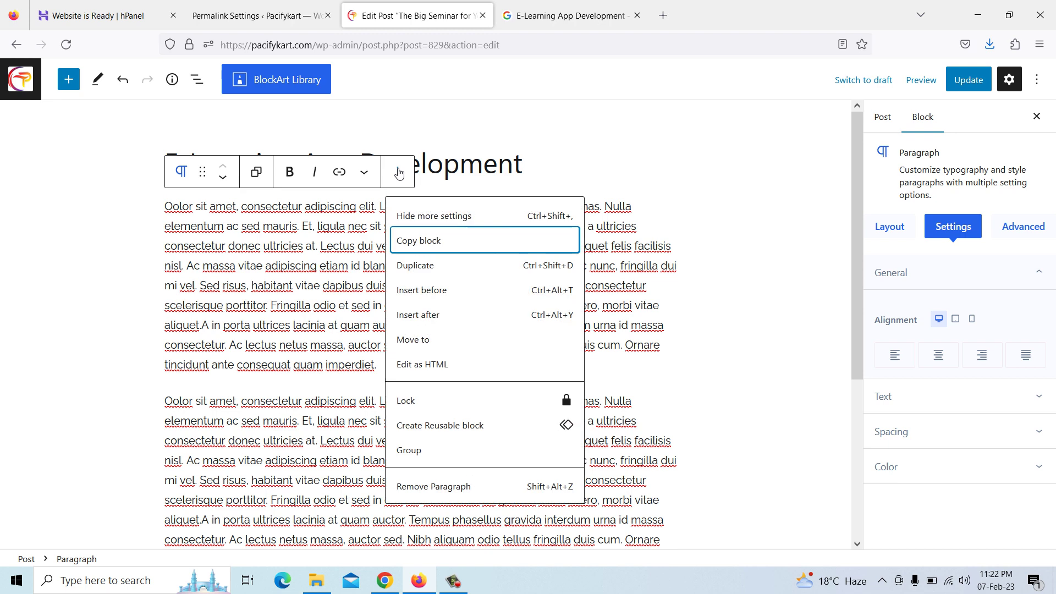
pyautogui.click(434, 487)
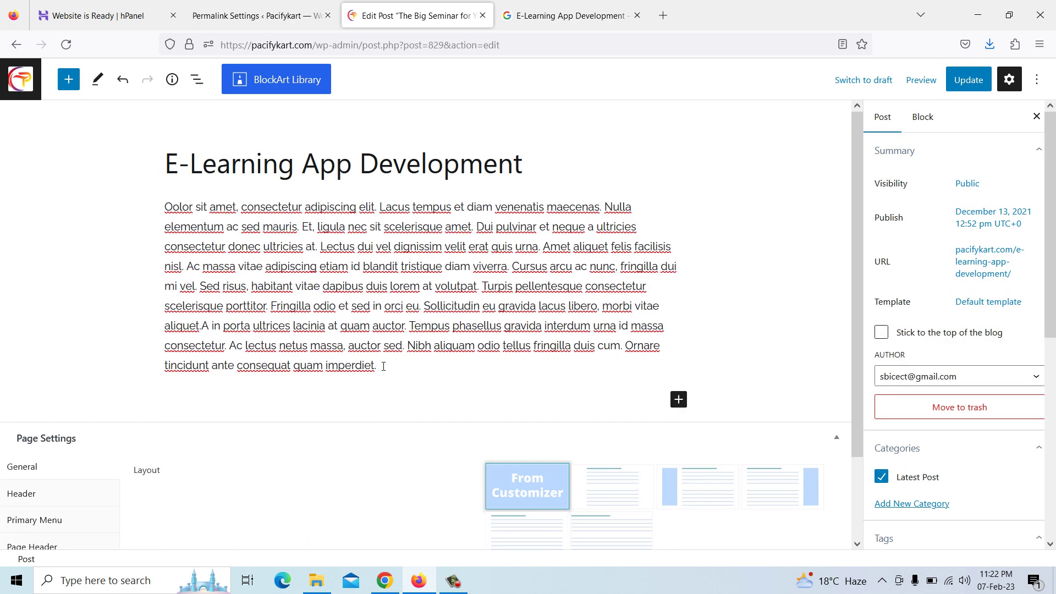
pyautogui.click(383, 366)
pyautogui.moveTo(382, 366); pyautogui.dragTo(178, 205)
pyautogui.press('BackSpace')
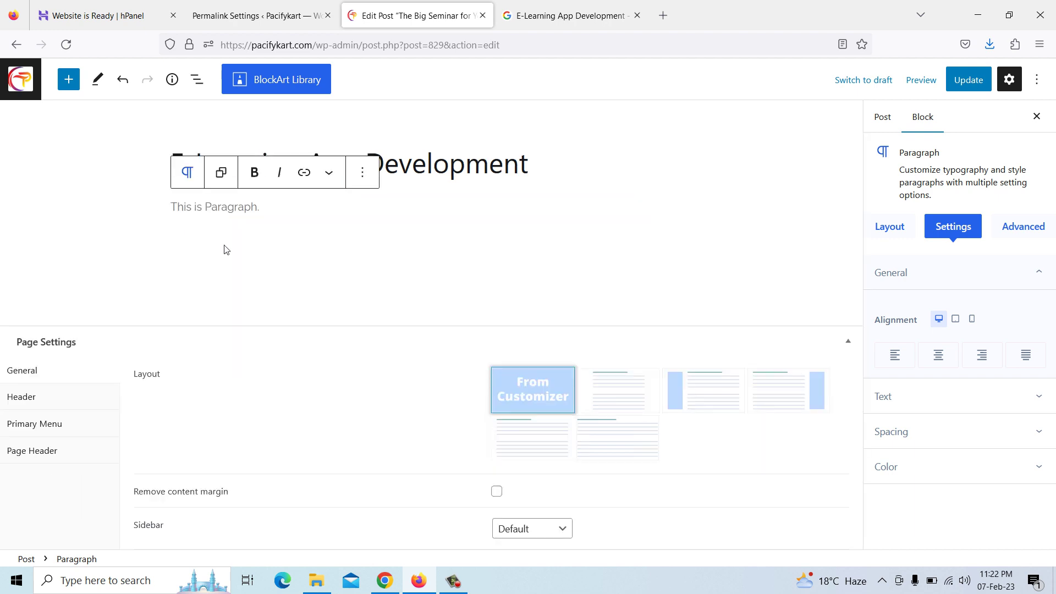
# Paste the E-Learning article text into the empty paragraph and update the post
pyautogui.rightClick(215, 217)
pyautogui.click(257, 311)
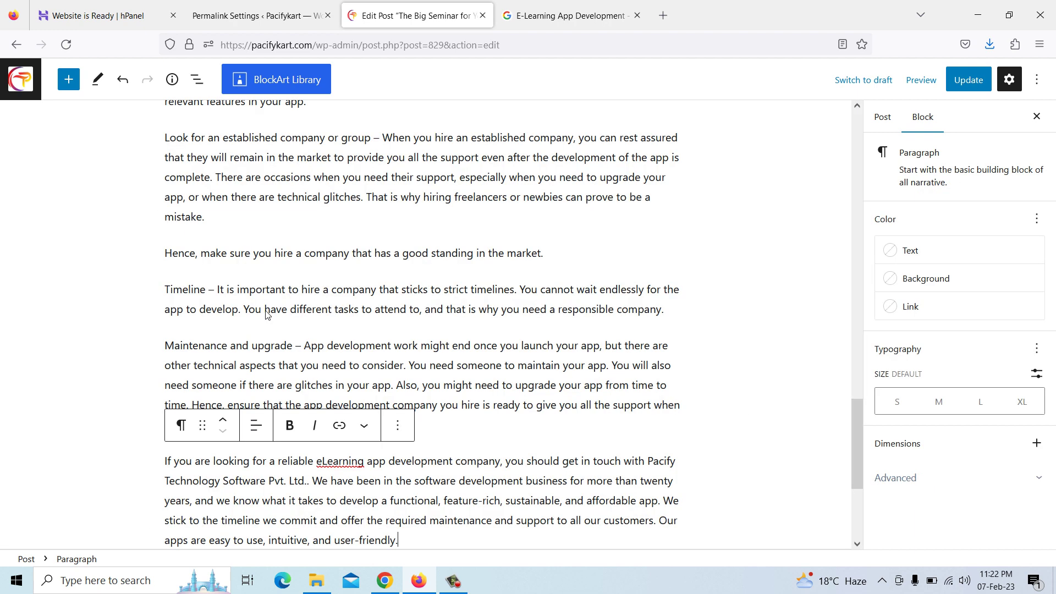
pyautogui.scroll(10, 351, 325)
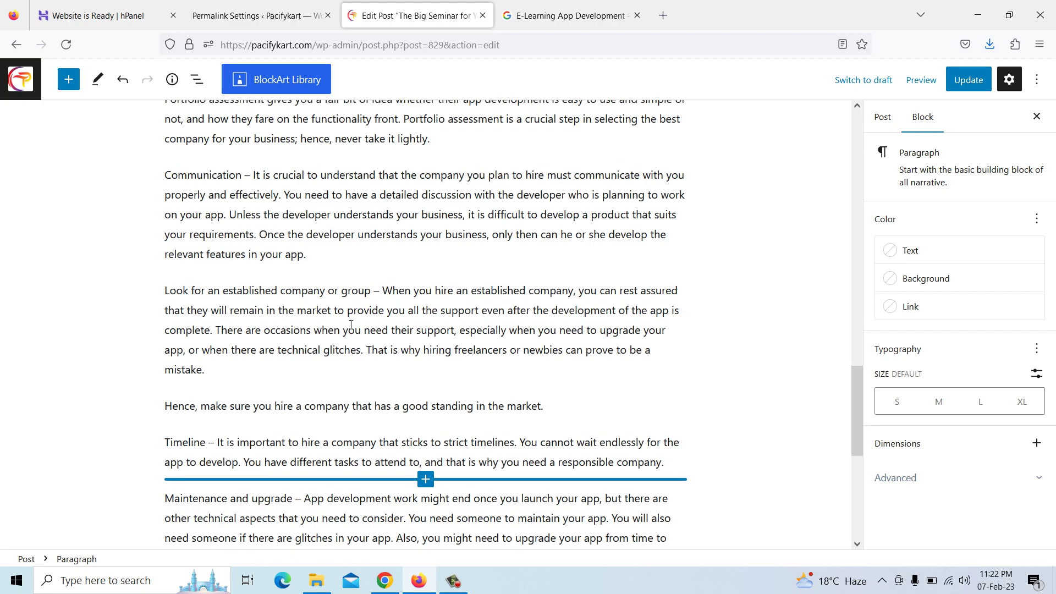
pyautogui.scroll(10, 351, 324)
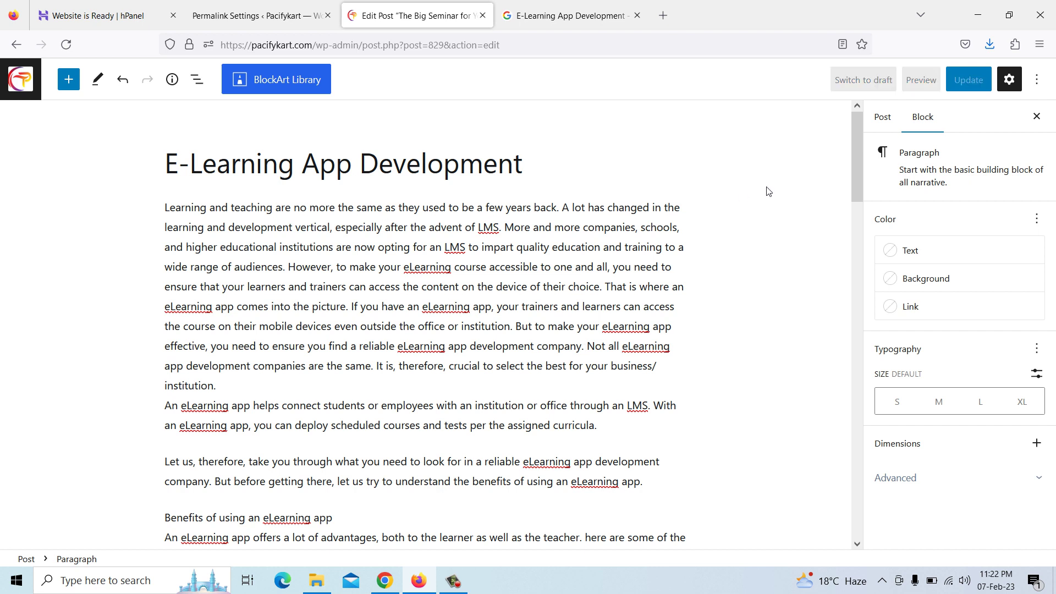
pyautogui.click(964, 81)
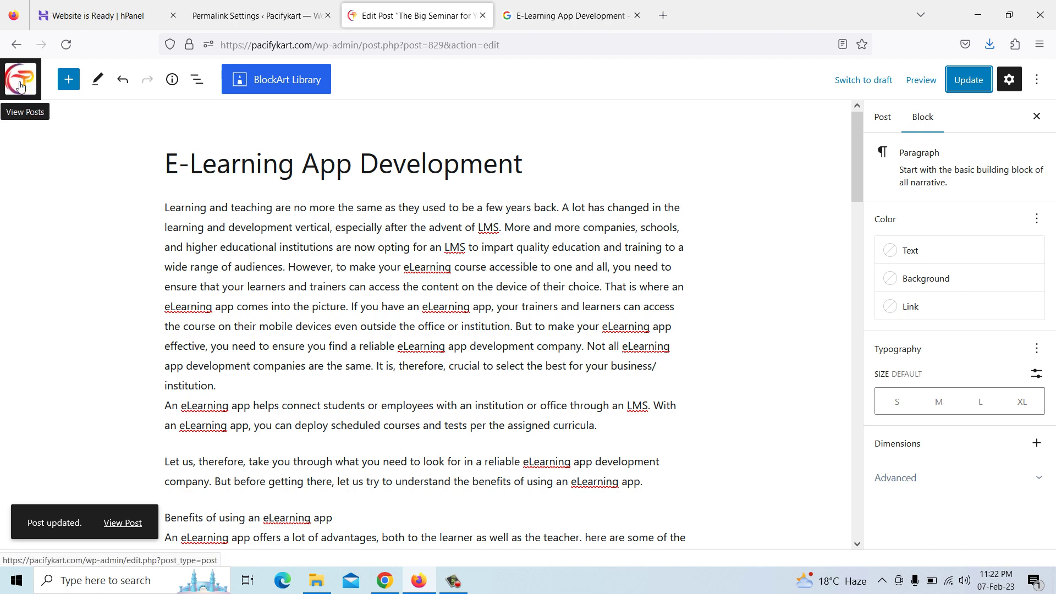
pyautogui.click(20, 86)
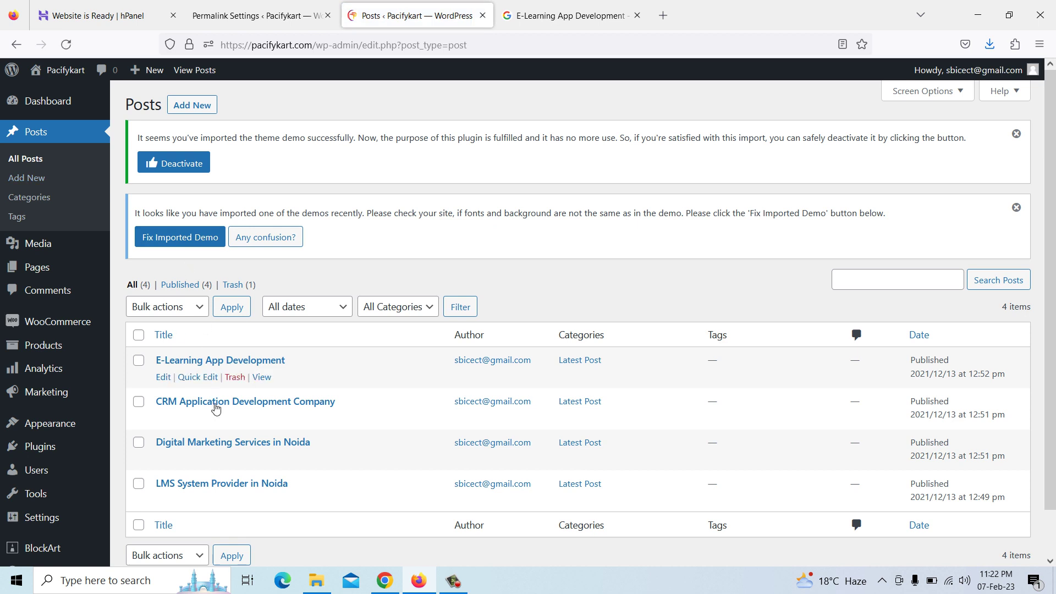
# Open the CRM Application Development Company post and start uploading a replacement featured image
pyautogui.click(164, 419)
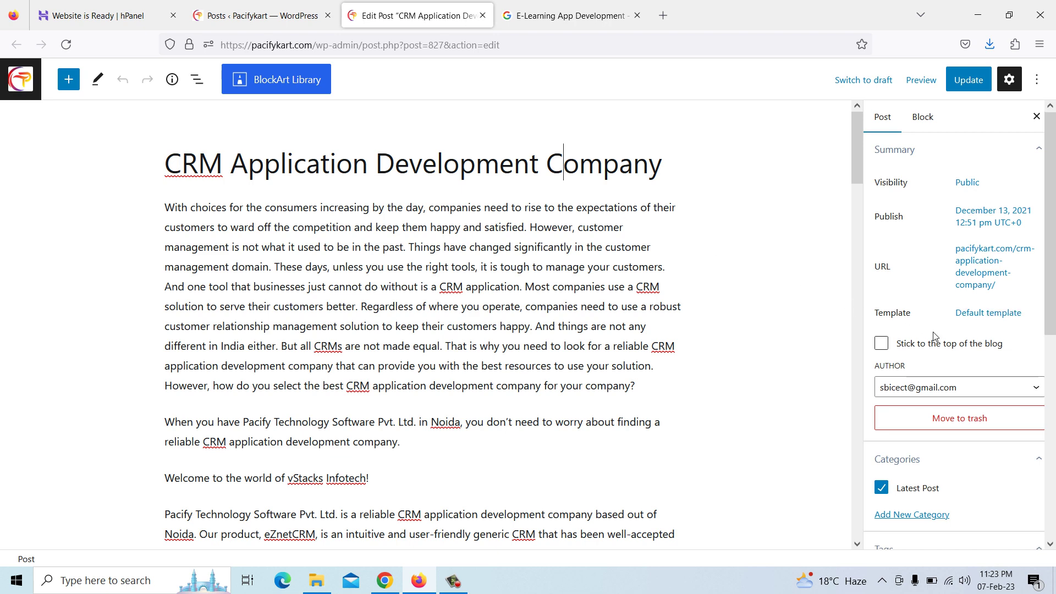
pyautogui.scroll(-5, 934, 335)
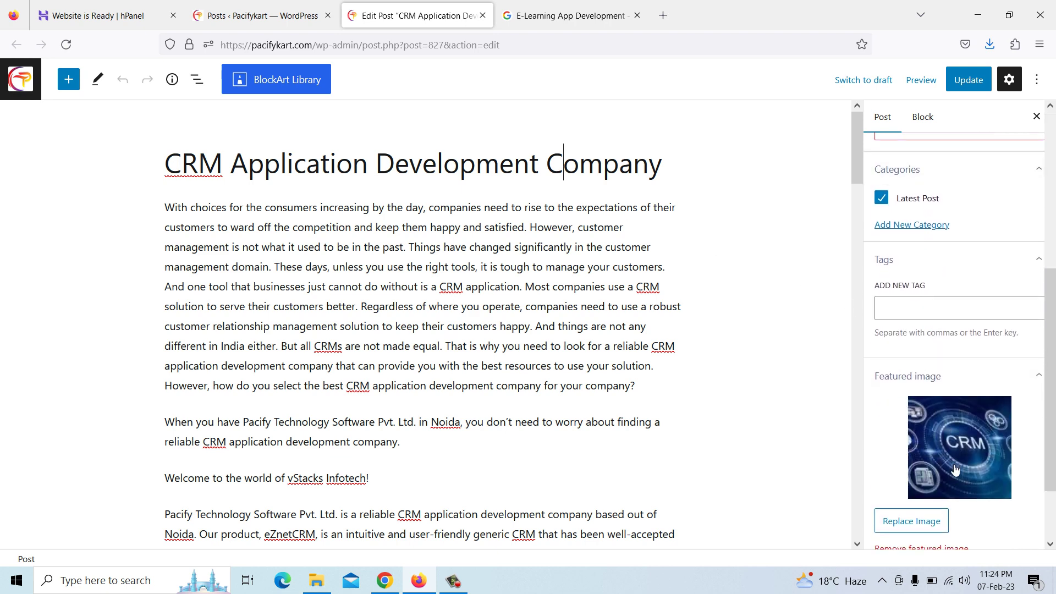
pyautogui.scroll(-2, 956, 470)
pyautogui.click(915, 452)
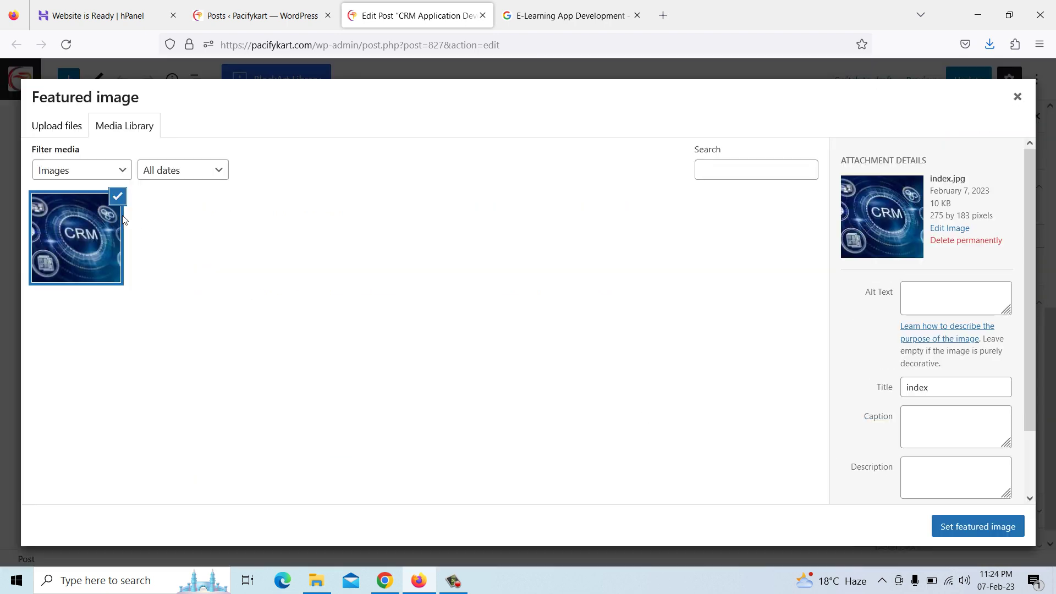
pyautogui.click(65, 131)
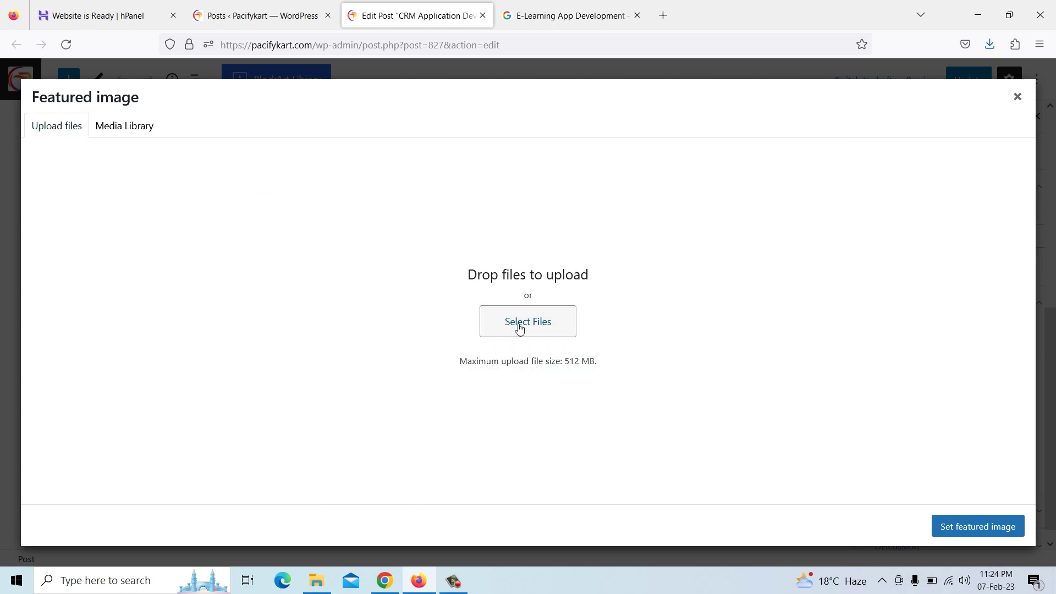
pyautogui.click(521, 325)
# Upload crm-software-development-company-2048x1365.jpg, set it as featured image, and update the post
pyautogui.scroll(-1, 288, 204)
pyautogui.scroll(-1, 286, 204)
pyautogui.click(238, 129)
pyautogui.click(422, 311)
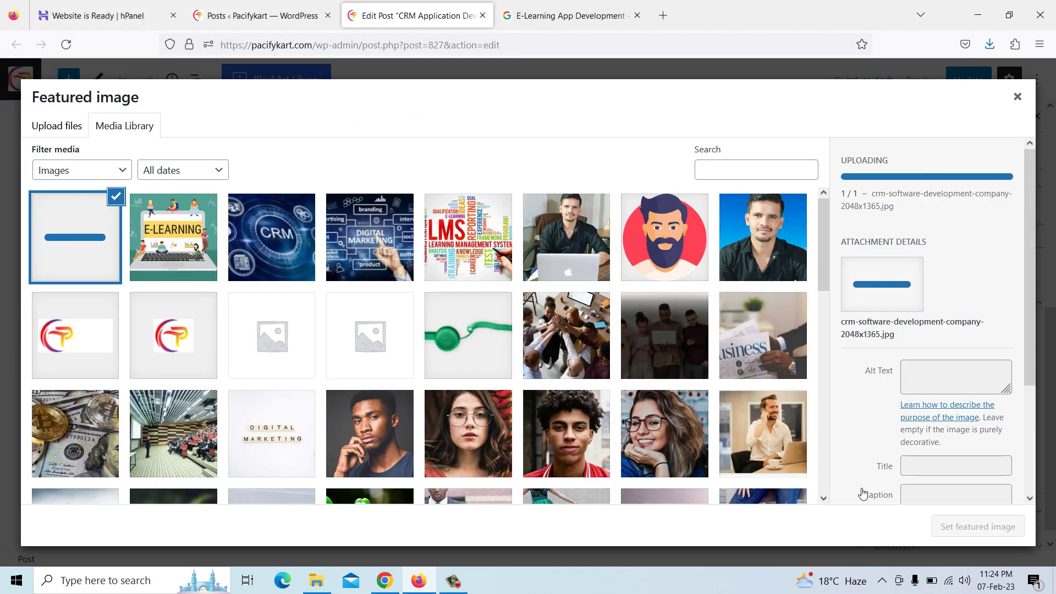
pyautogui.click(965, 533)
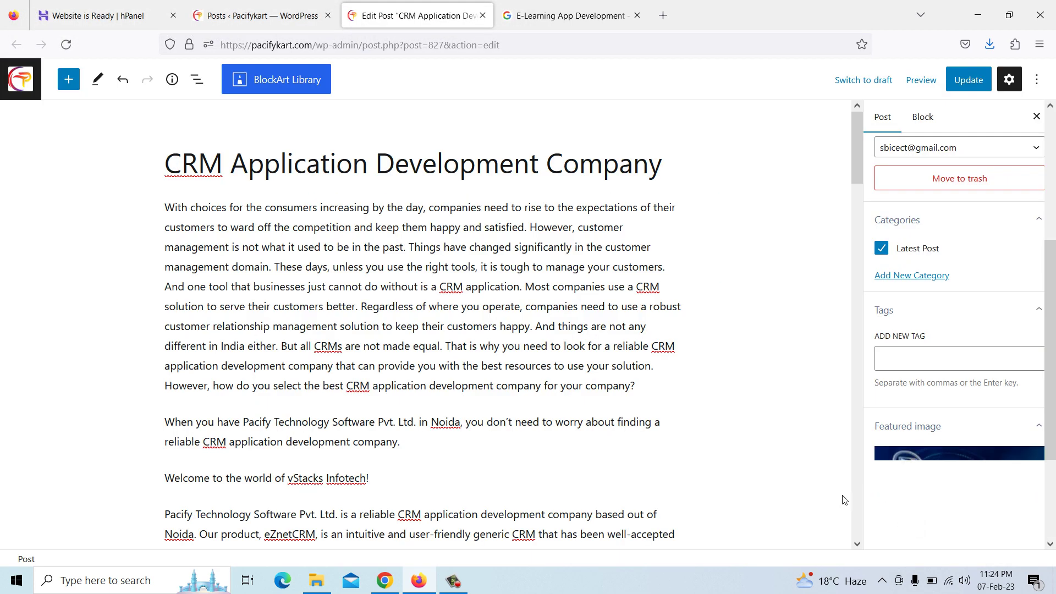
pyautogui.click(967, 83)
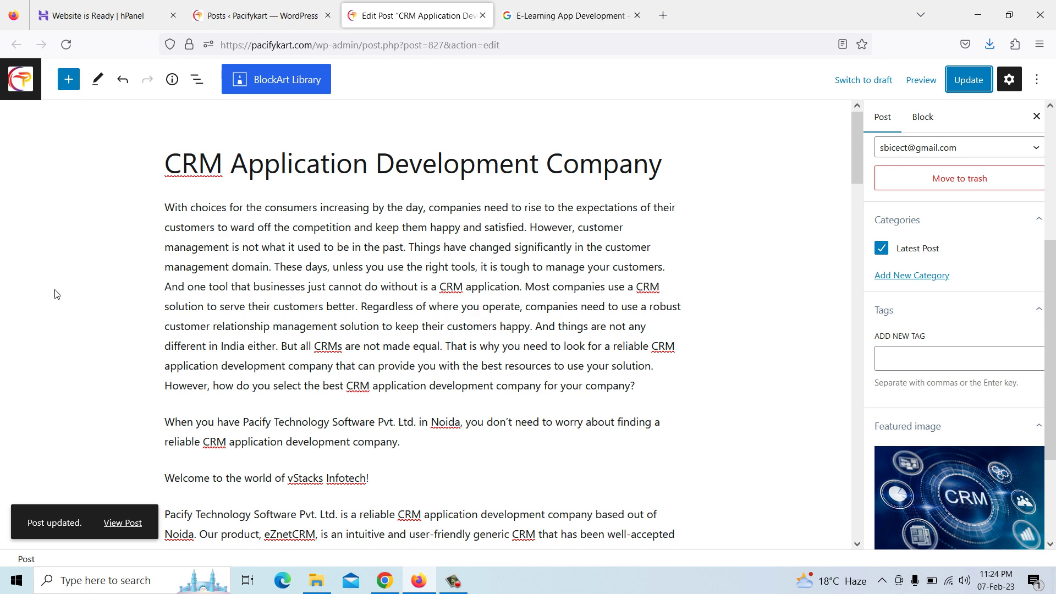
pyautogui.click(21, 79)
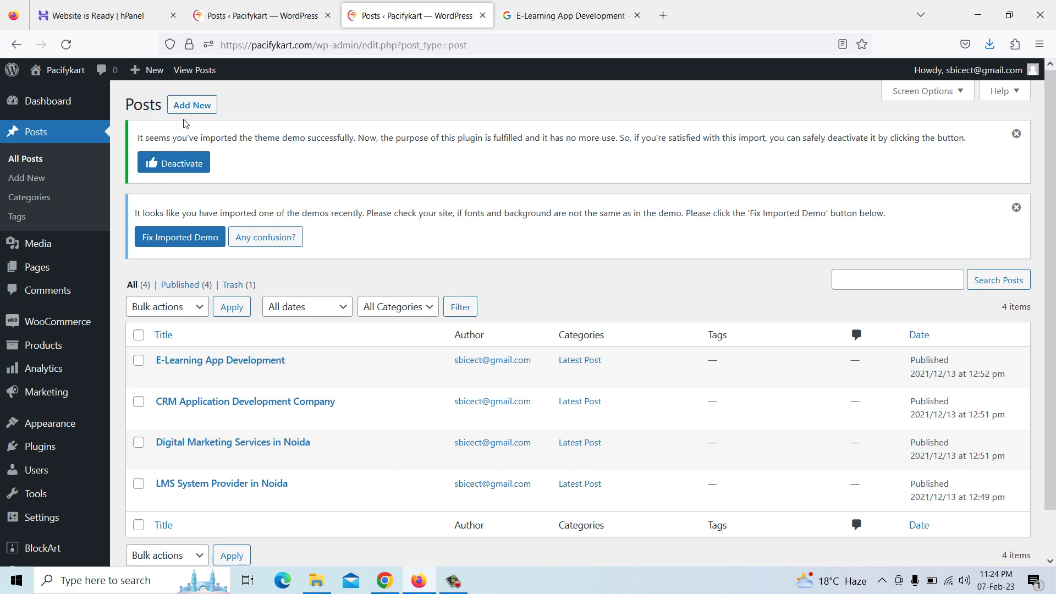
# Look over a blank new post, leave it unsaved, and bring up Chrome's E-Learning article
pyautogui.click(191, 110)
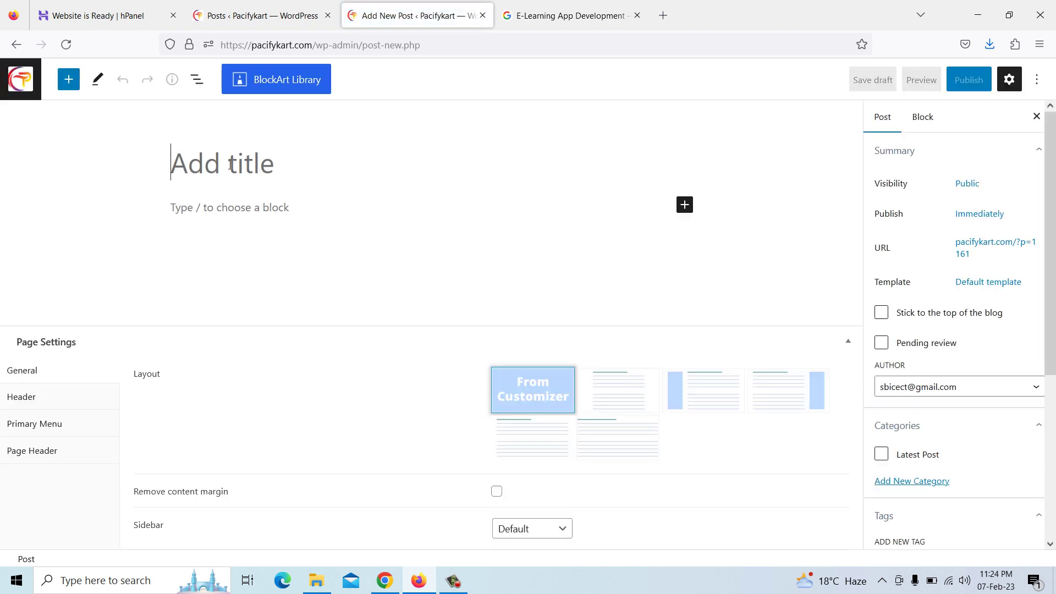
pyautogui.click(240, 207)
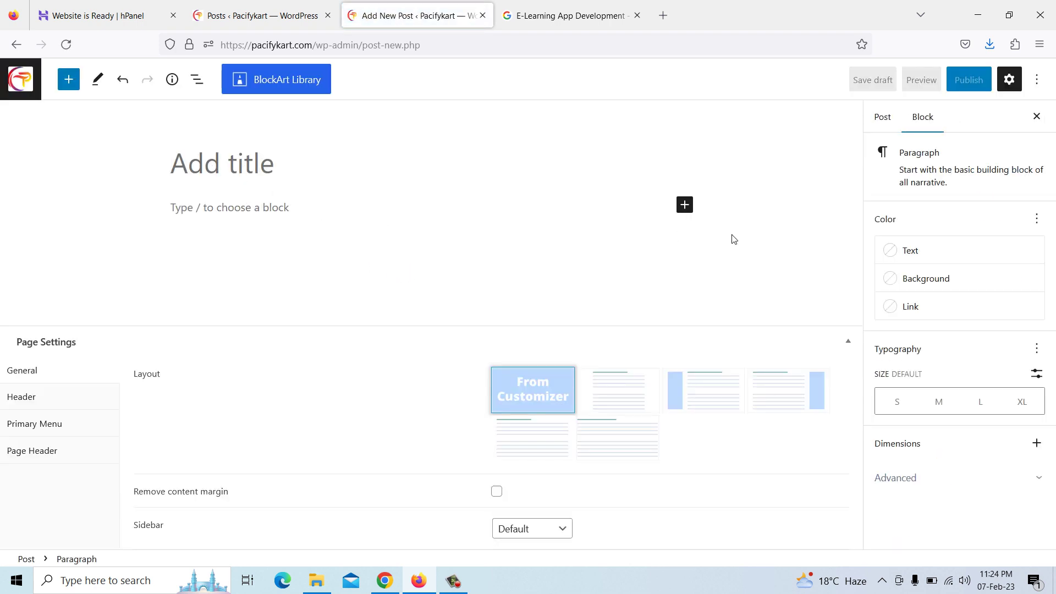
pyautogui.click(279, 160)
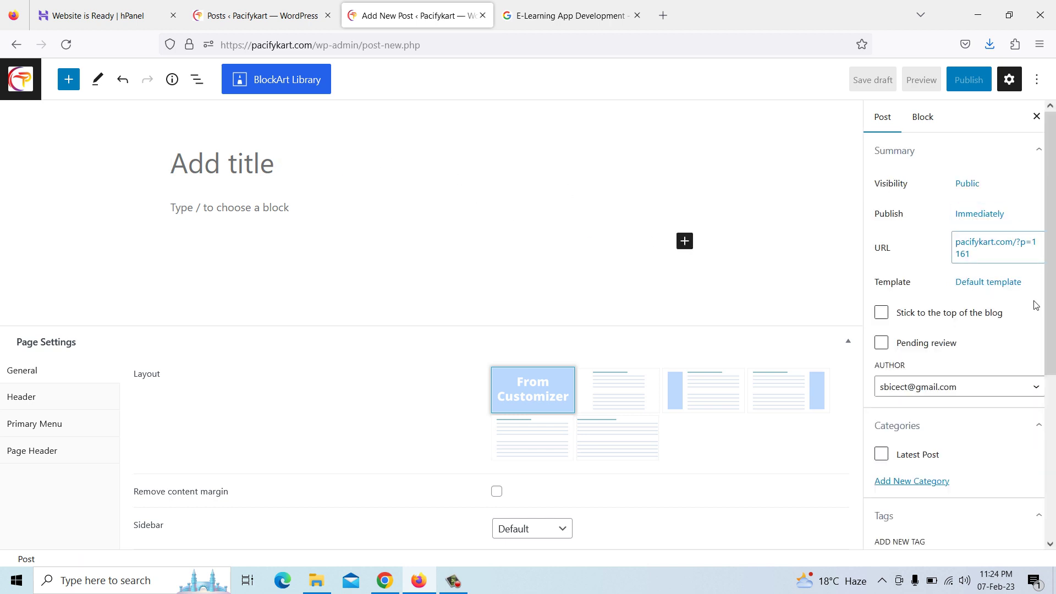
pyautogui.scroll(-3, 960, 385)
pyautogui.scroll(-2, 957, 418)
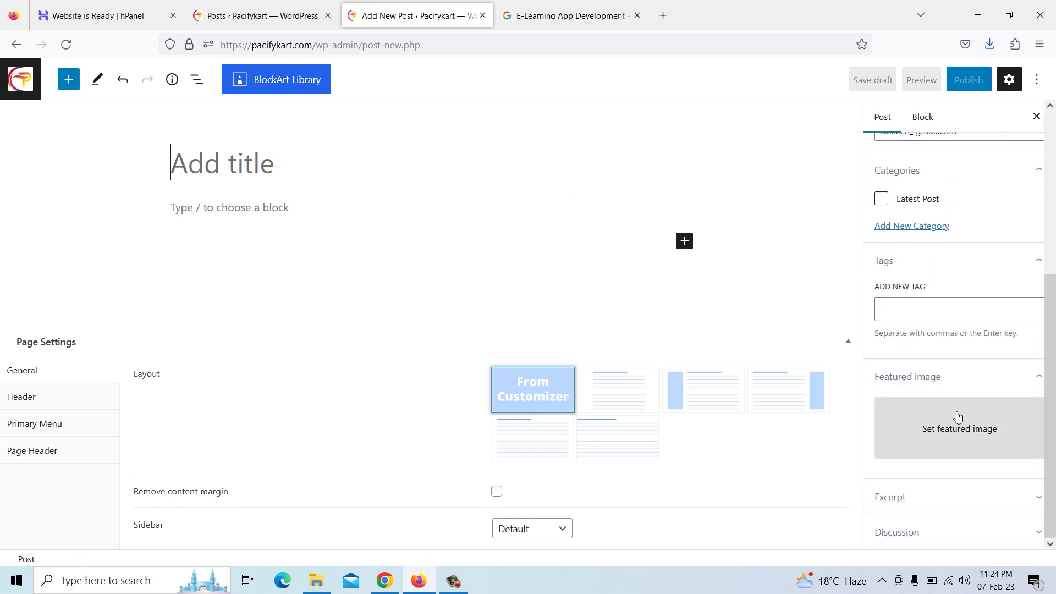
pyautogui.scroll(4, 956, 435)
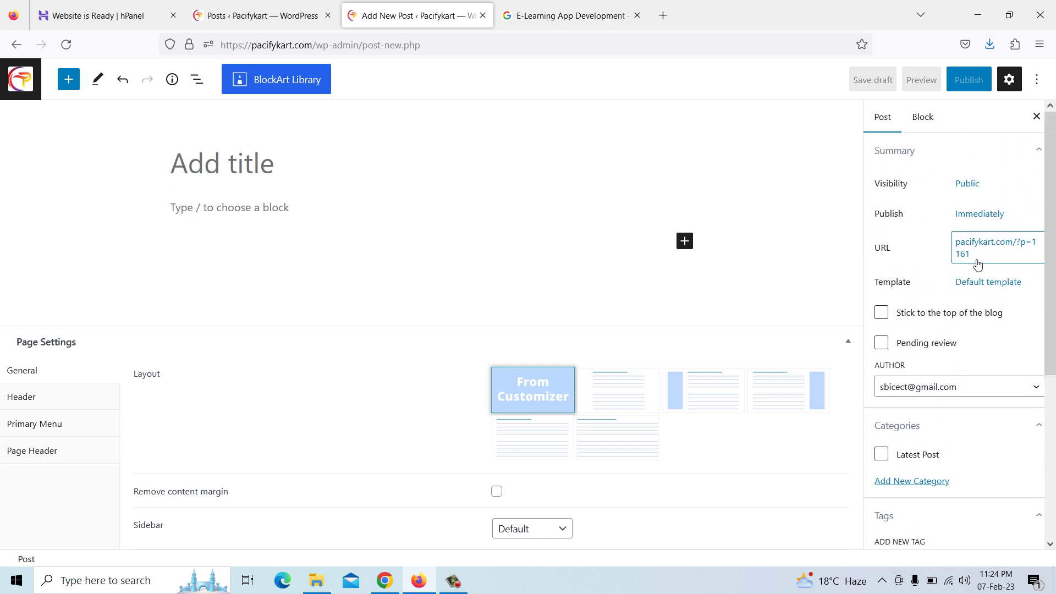
pyautogui.click(18, 53)
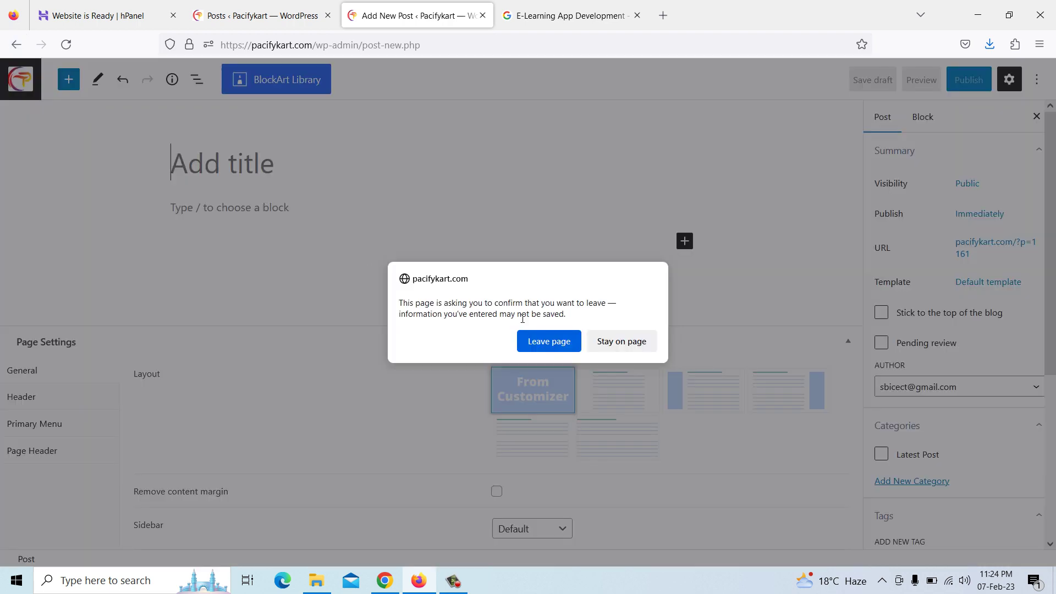
pyautogui.click(551, 342)
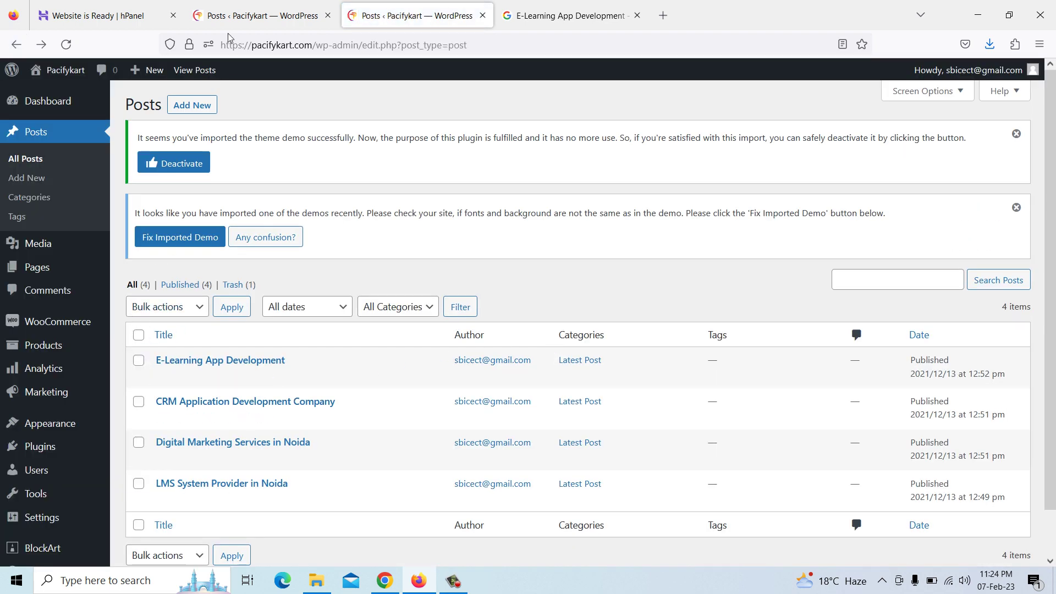
pyautogui.click(385, 580)
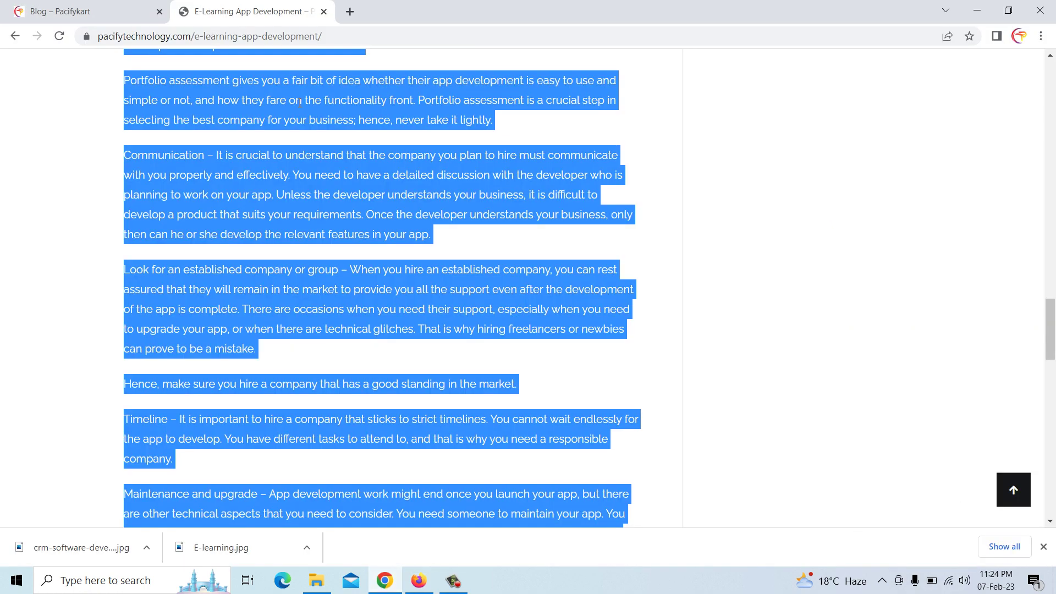
# Reload the Pacifykart blog page in Chrome and scroll through its posts
pyautogui.click(109, 14)
pyautogui.scroll(10, 586, 214)
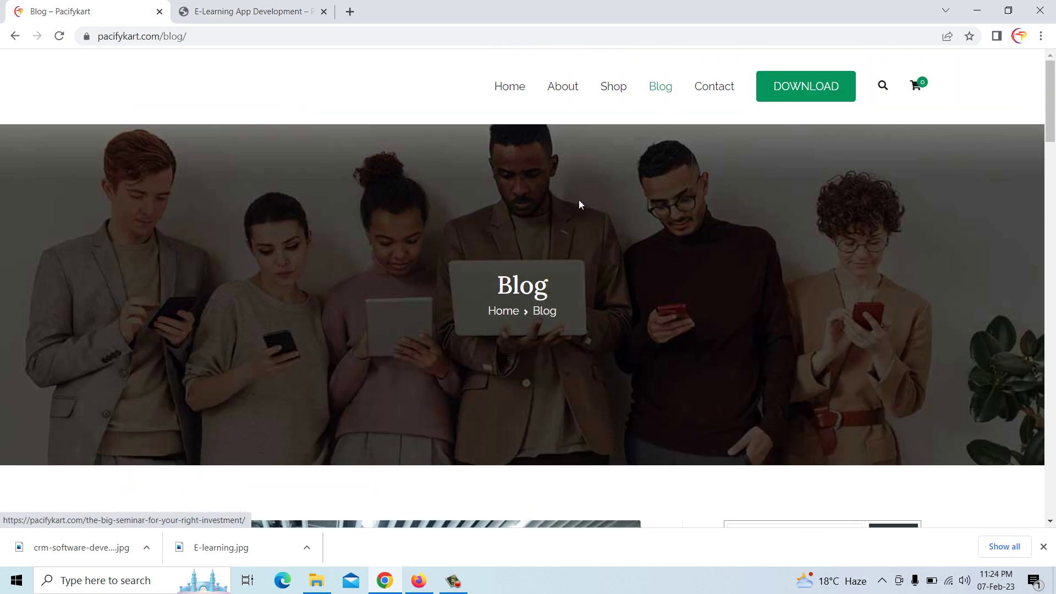
pyautogui.rightClick(570, 182)
pyautogui.click(621, 220)
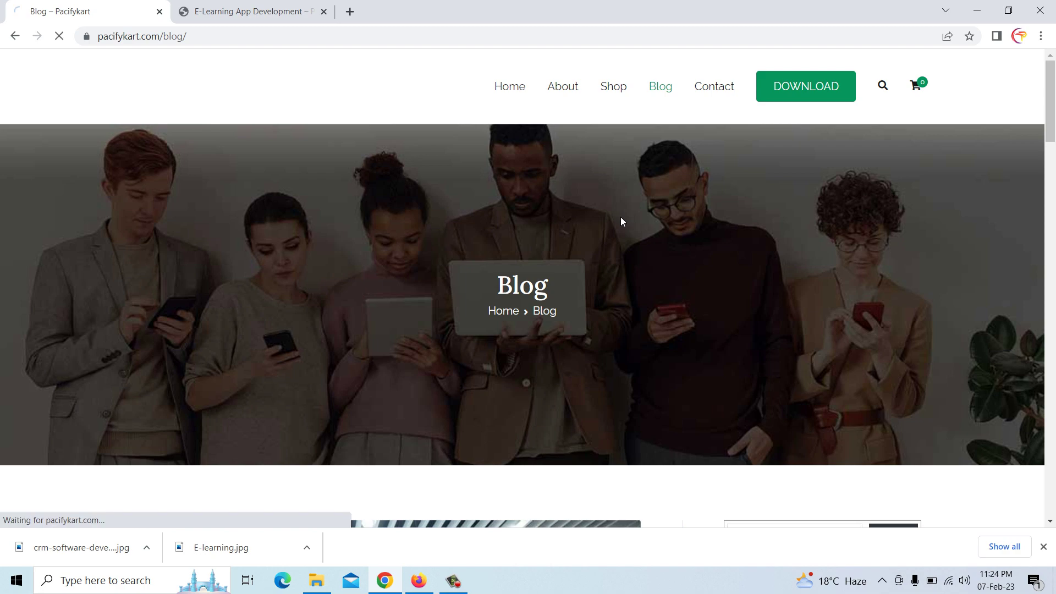
pyautogui.scroll(-9, 621, 219)
pyautogui.scroll(-10, 424, 252)
pyautogui.scroll(-11, 266, 294)
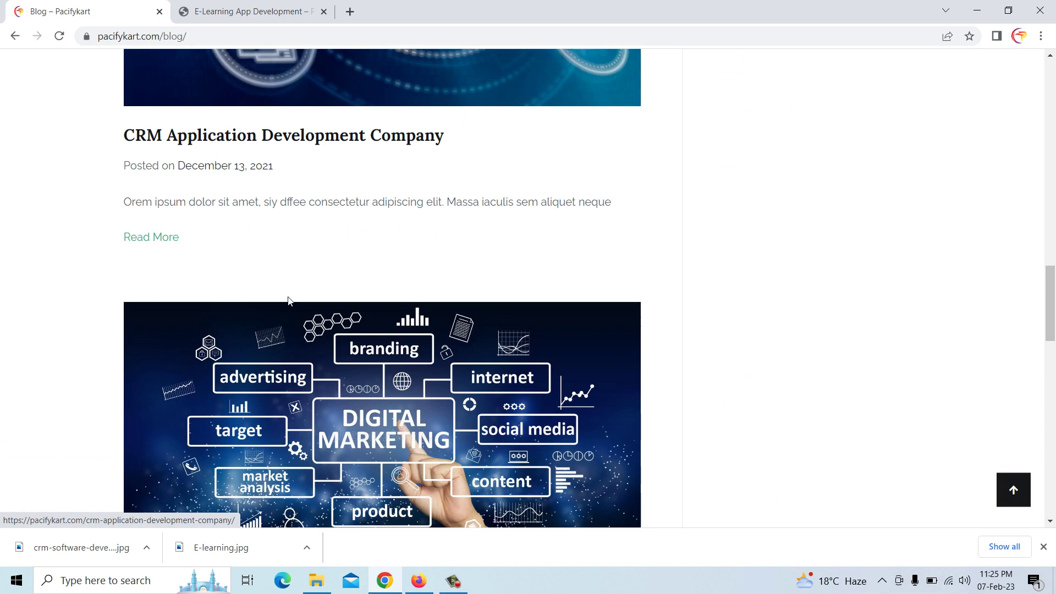
pyautogui.scroll(-12, 222, 191)
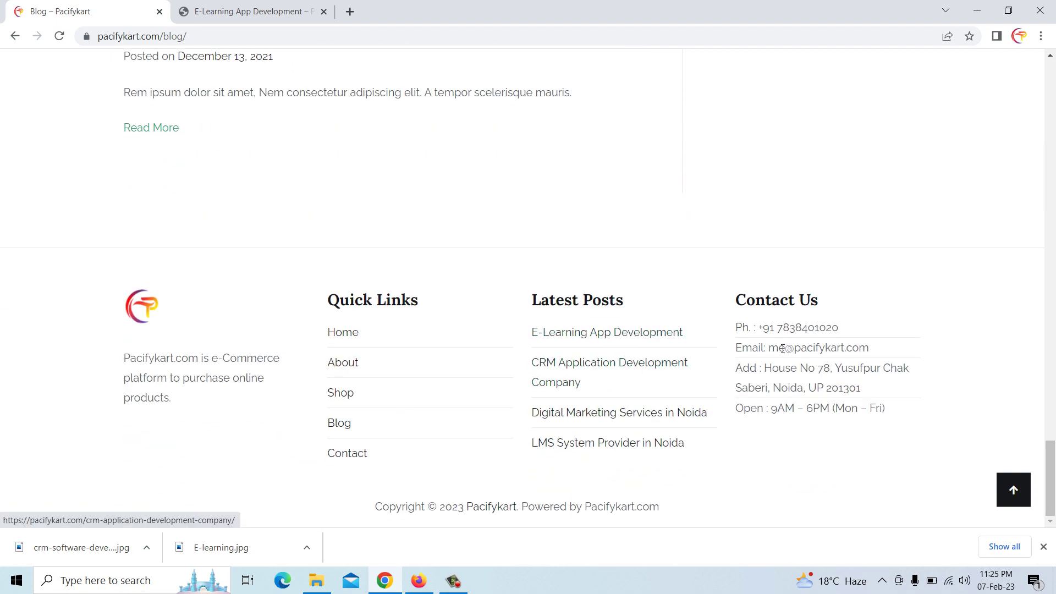
pyautogui.scroll(15, 783, 355)
pyautogui.scroll(17, 783, 354)
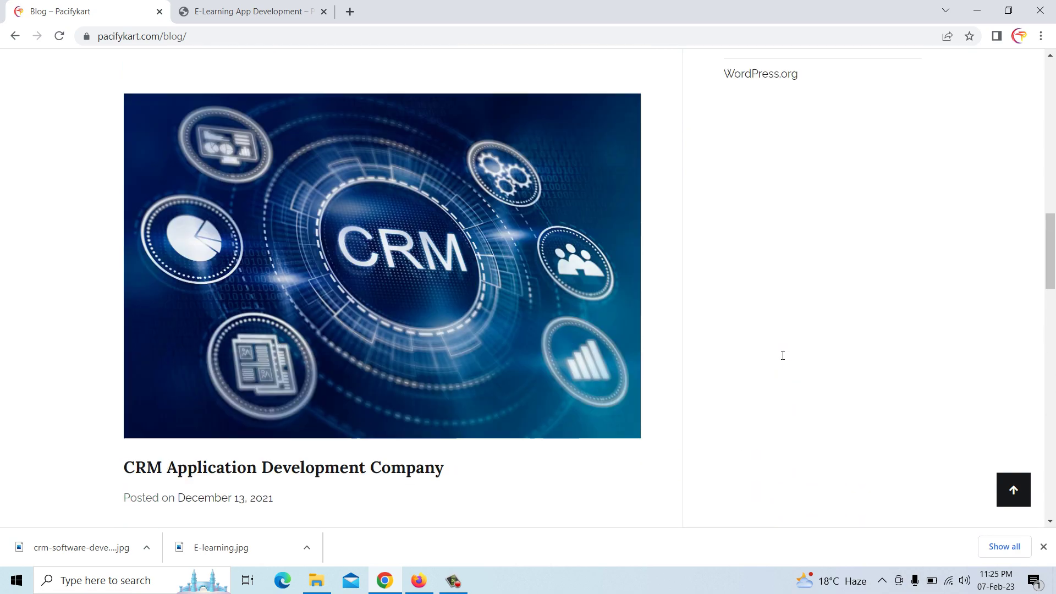
pyautogui.scroll(8, 780, 259)
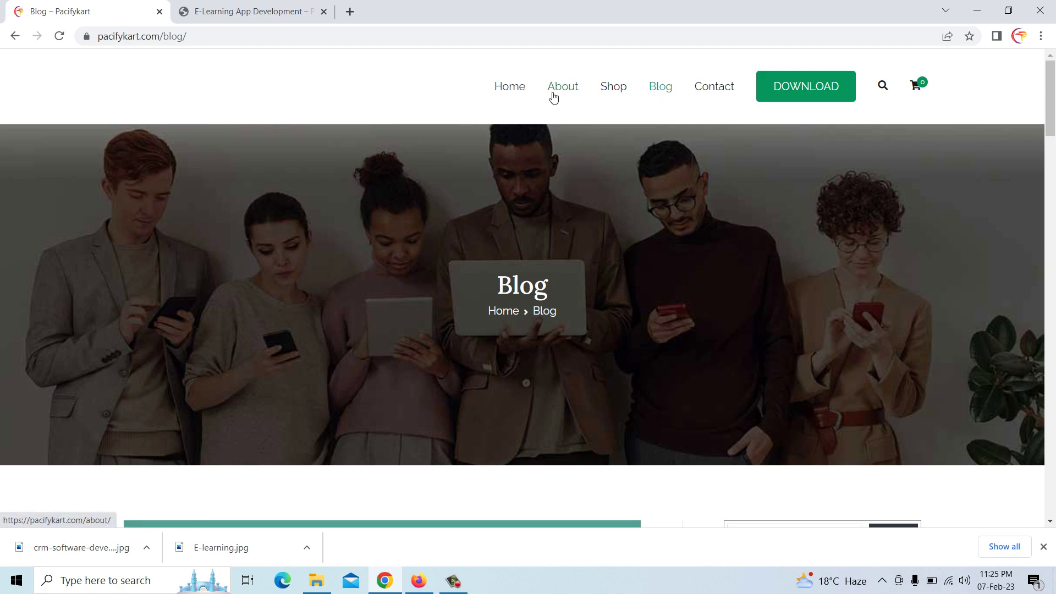
# Open the Pacifykart home page and review its placeholder Latest Posts cards
pyautogui.click(509, 89)
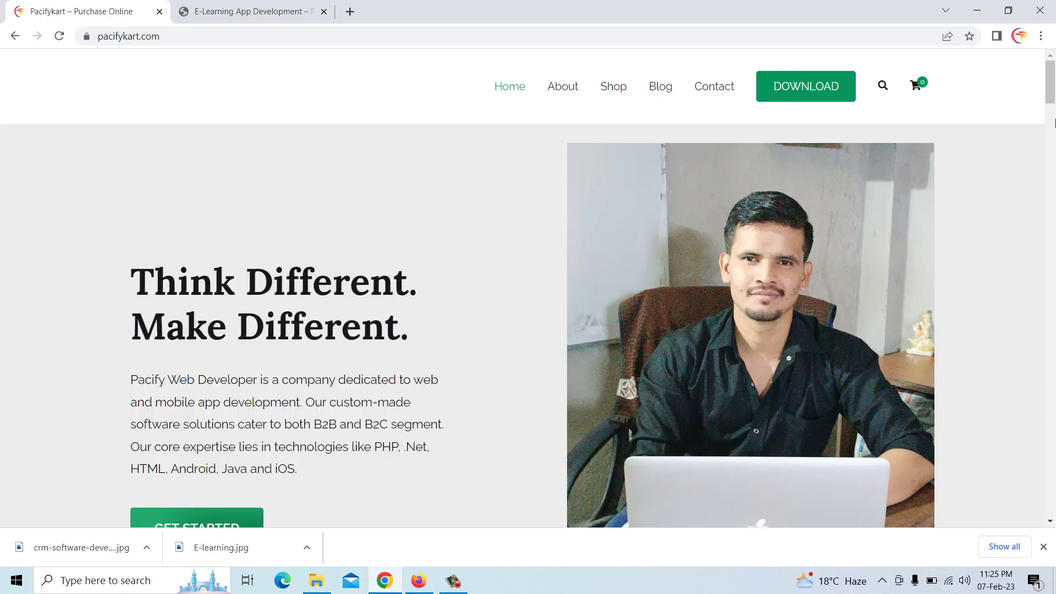
pyautogui.moveTo(1051, 83); pyautogui.dragTo(1053, 453)
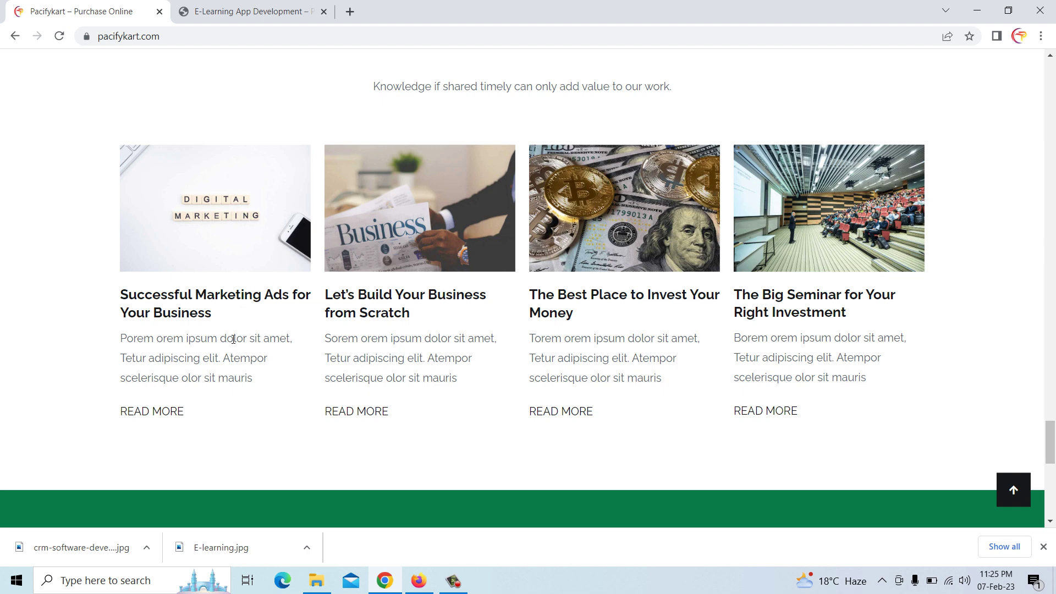
pyautogui.scroll(1, 241, 337)
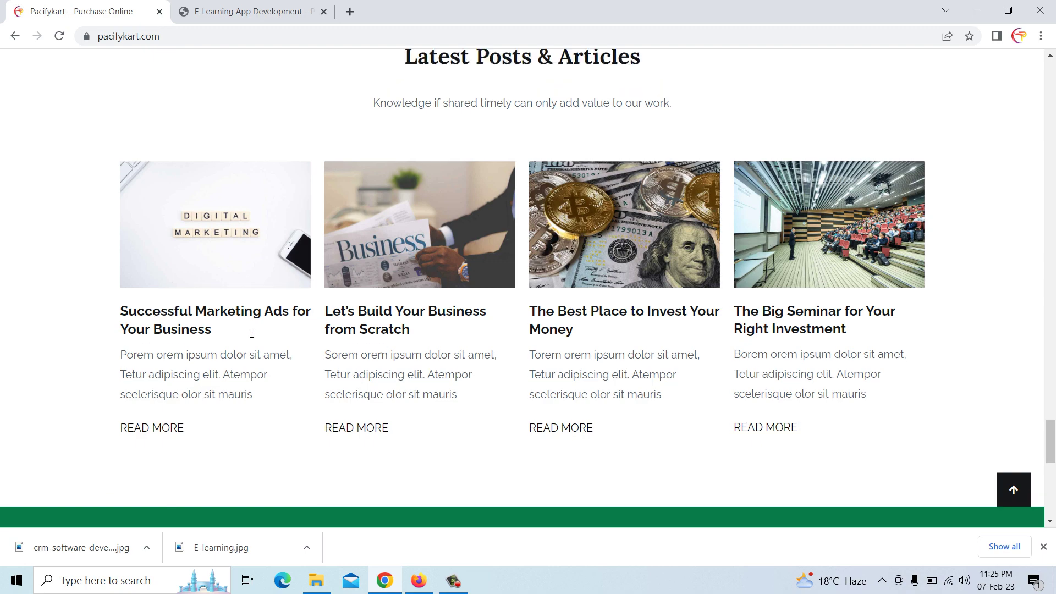
pyautogui.scroll(-4, 325, 443)
pyautogui.scroll(1, 325, 443)
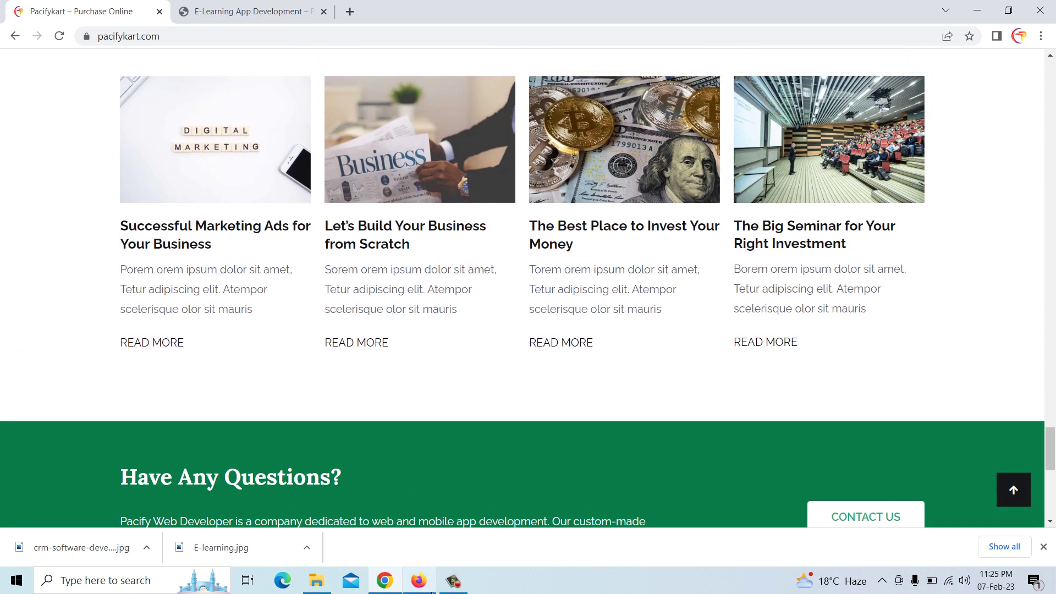
pyautogui.click(418, 581)
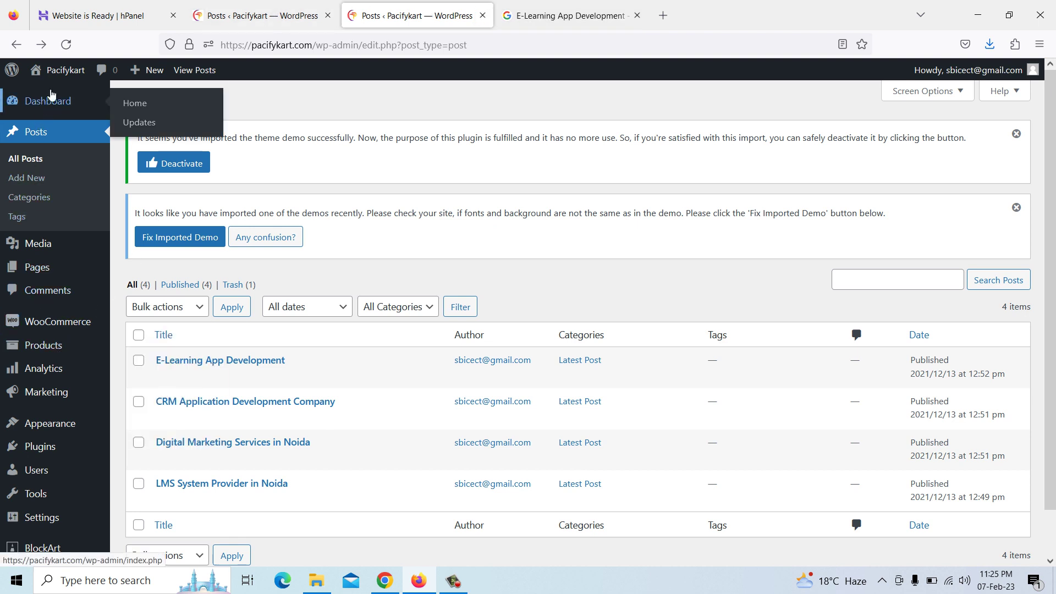
# Visit the live Pacifykart site from the admin bar and scroll to the Latest Posts & Articles cards
pyautogui.moveTo(51, 78)
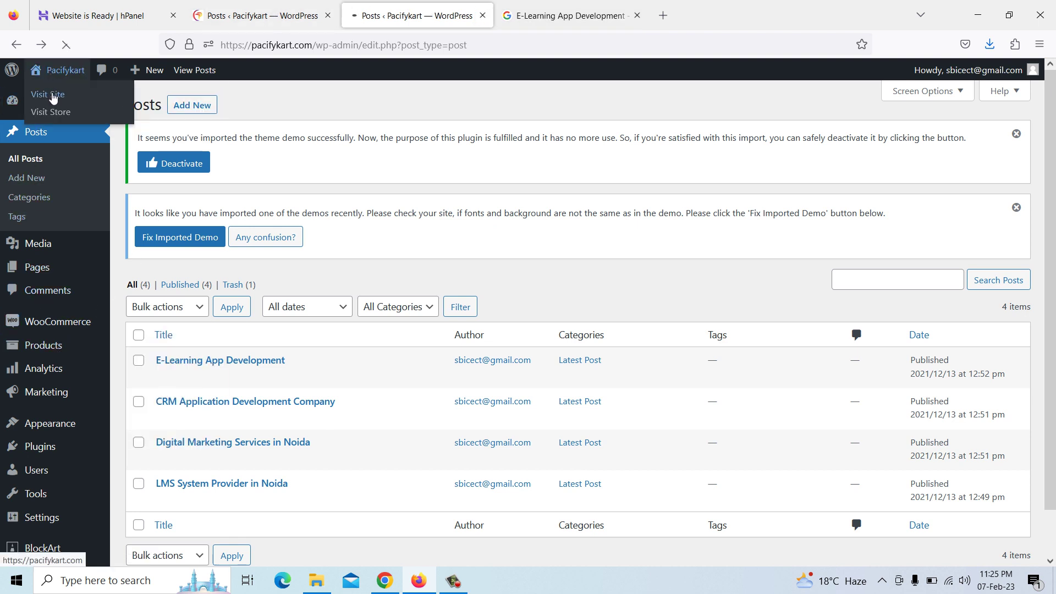
pyautogui.scroll(-4, 283, 279)
pyautogui.scroll(4, 283, 279)
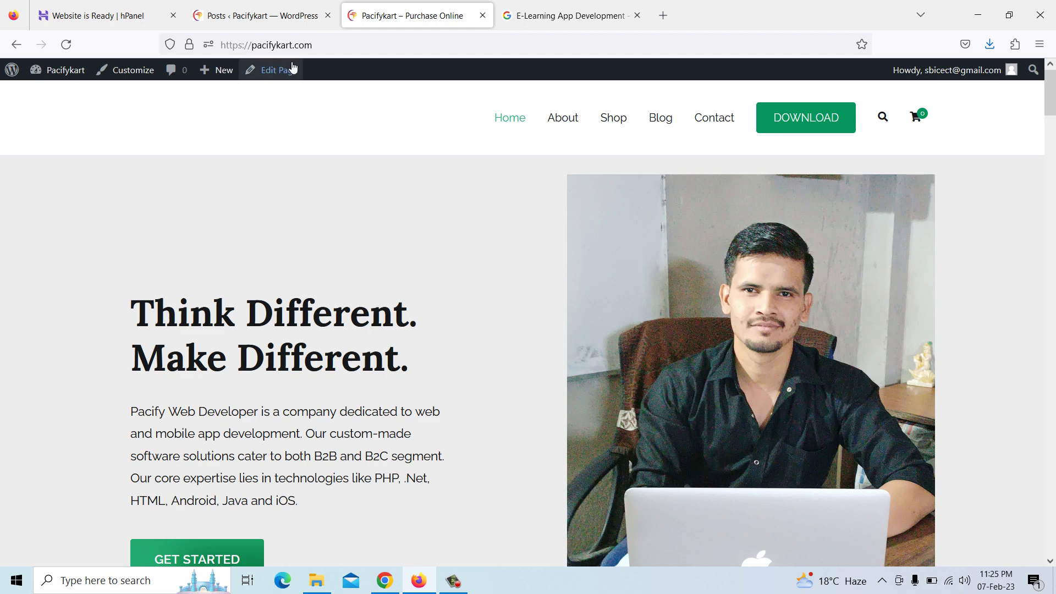
pyautogui.moveTo(1051, 99); pyautogui.dragTo(1054, 491)
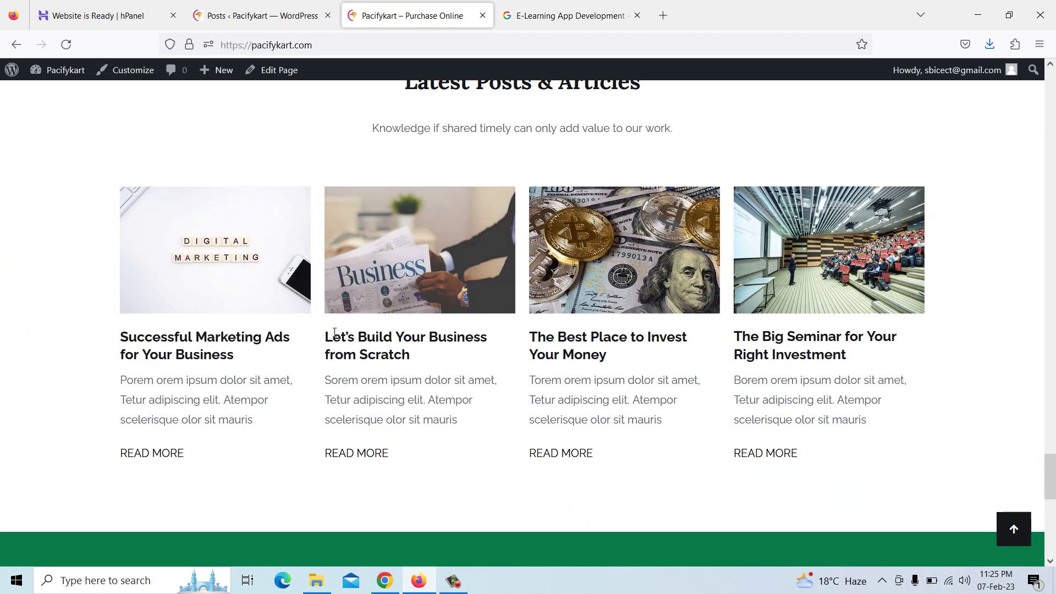
pyautogui.scroll(-1, 330, 332)
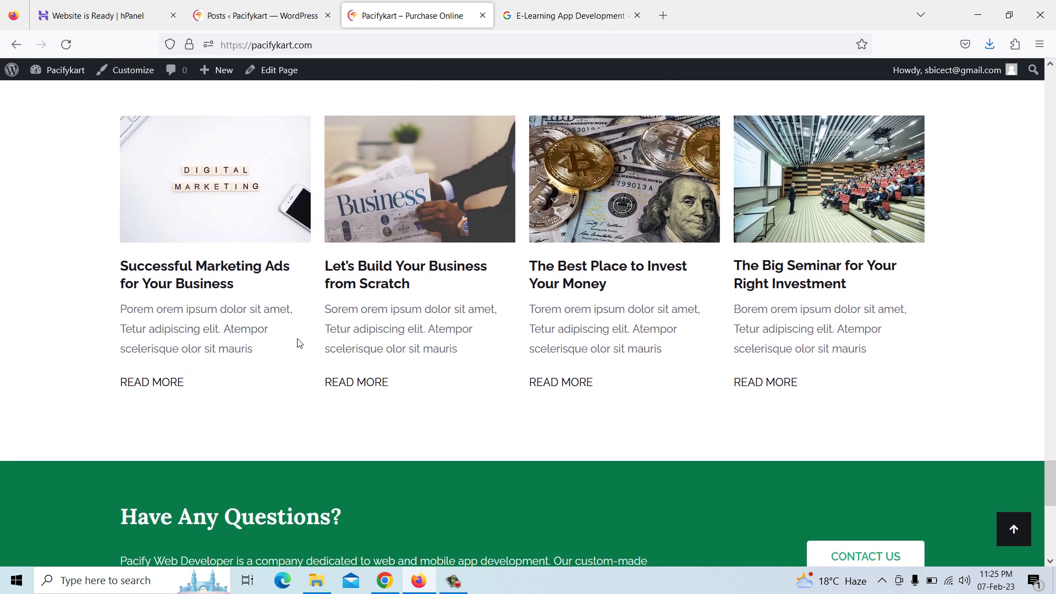
pyautogui.scroll(1, 299, 344)
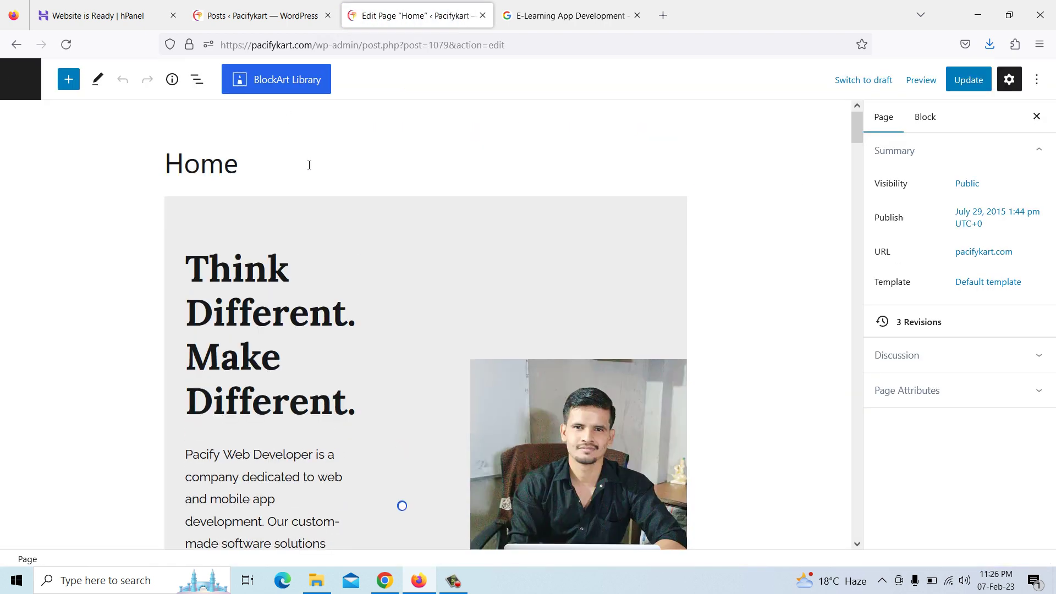
# Scroll the Home page editor to the first card's Successful Marketing Ads heading and excerpt
pyautogui.scroll(-15, 523, 253)
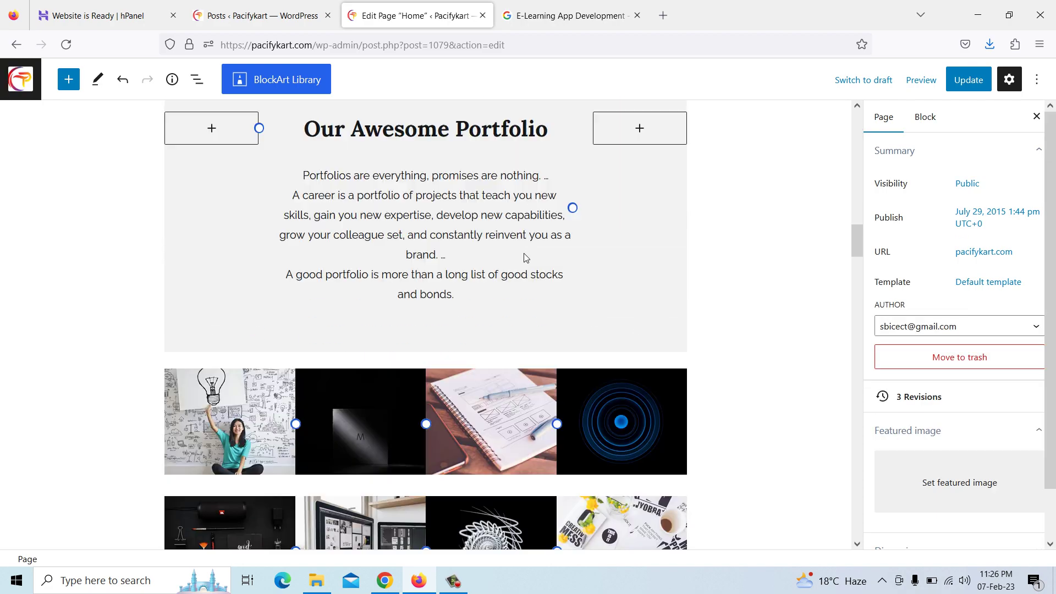
pyautogui.scroll(-15, 525, 254)
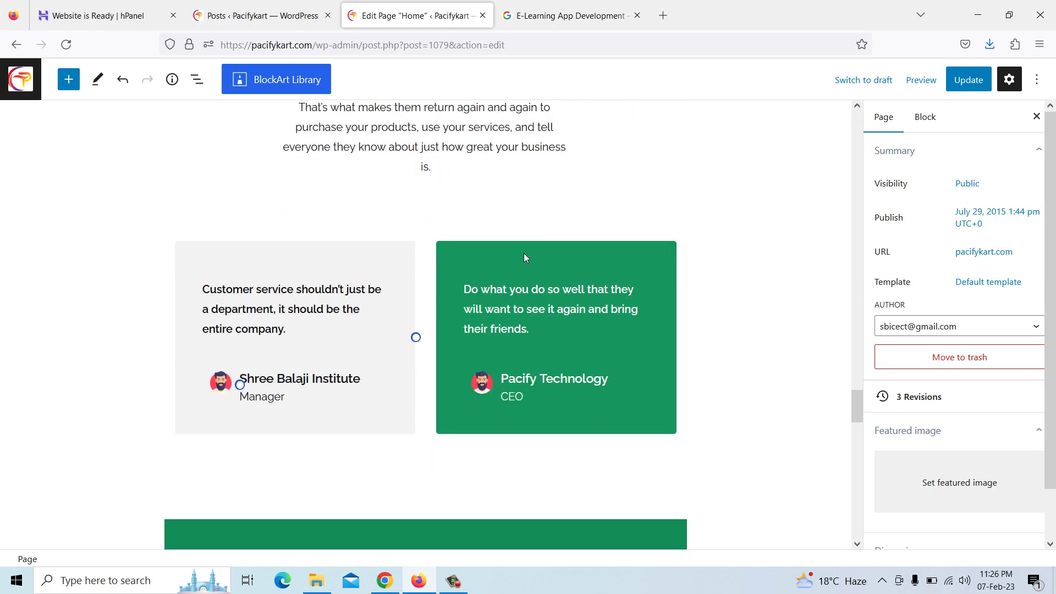
pyautogui.scroll(-5, 525, 254)
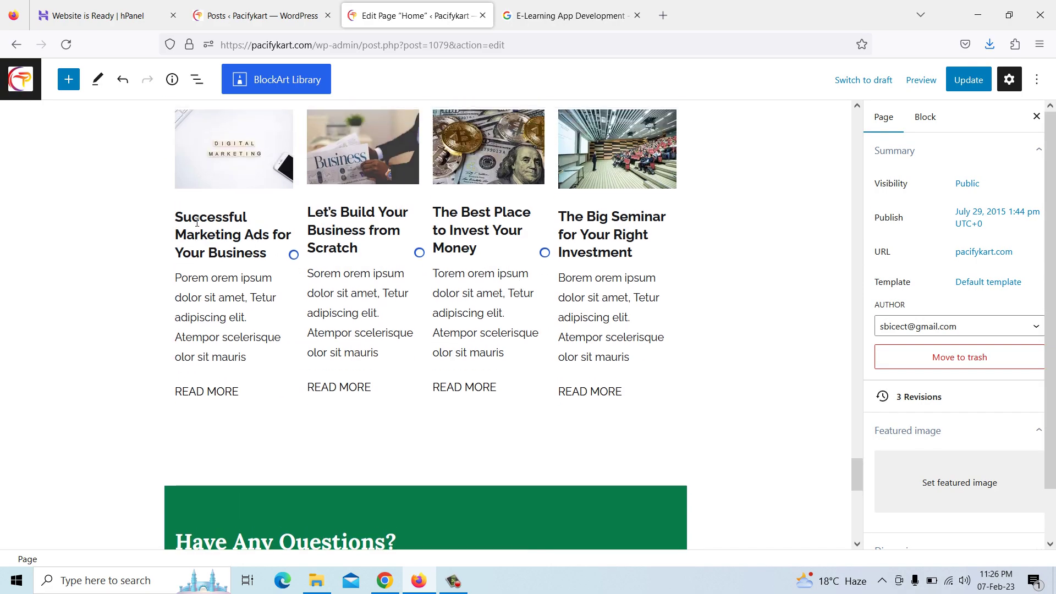
pyautogui.click(206, 221)
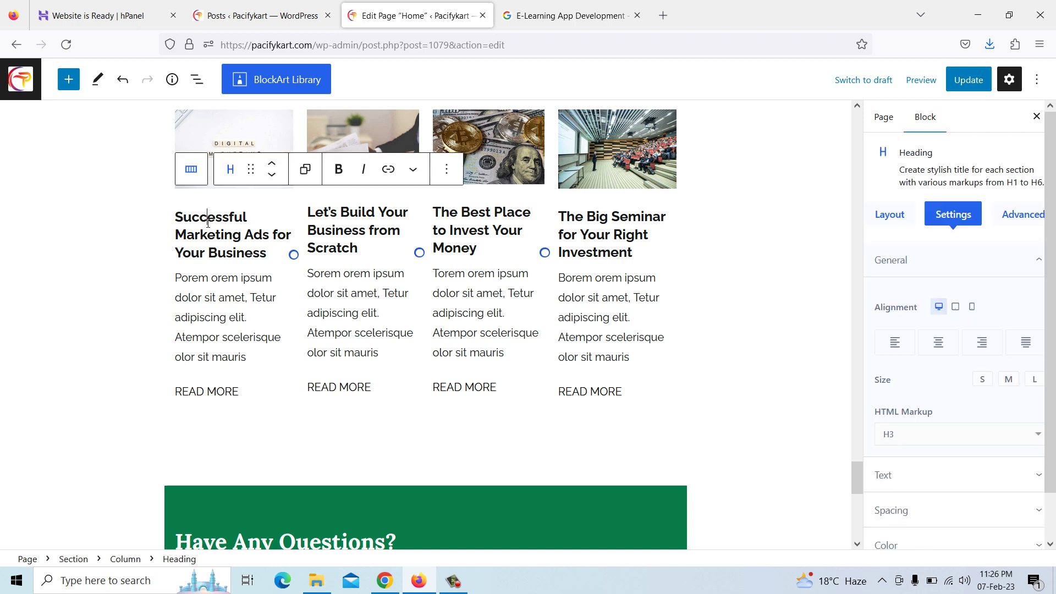
pyautogui.click(233, 312)
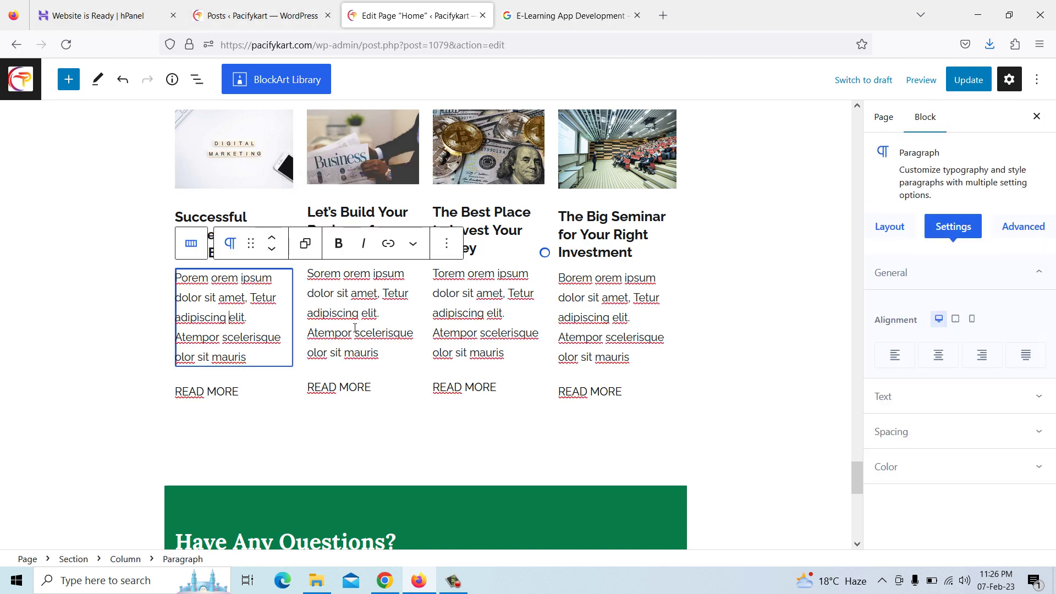
# Copy the 'LMS System Provider in Noida' title from the Pacify Technology home page
pyautogui.click(385, 581)
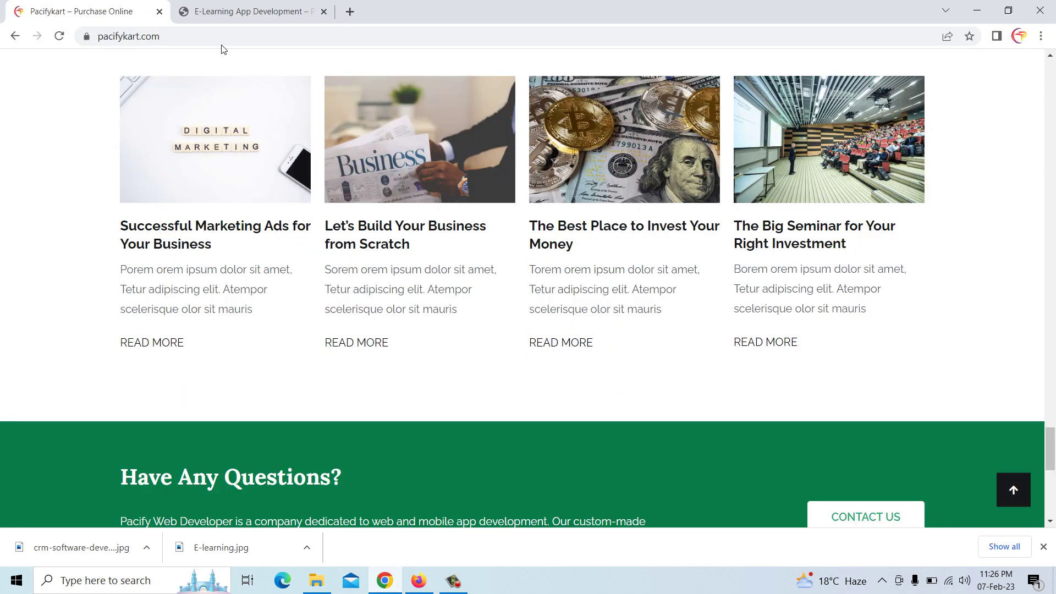
pyautogui.click(223, 12)
pyautogui.moveTo(1046, 336); pyautogui.dragTo(1017, 82)
pyautogui.click(511, 89)
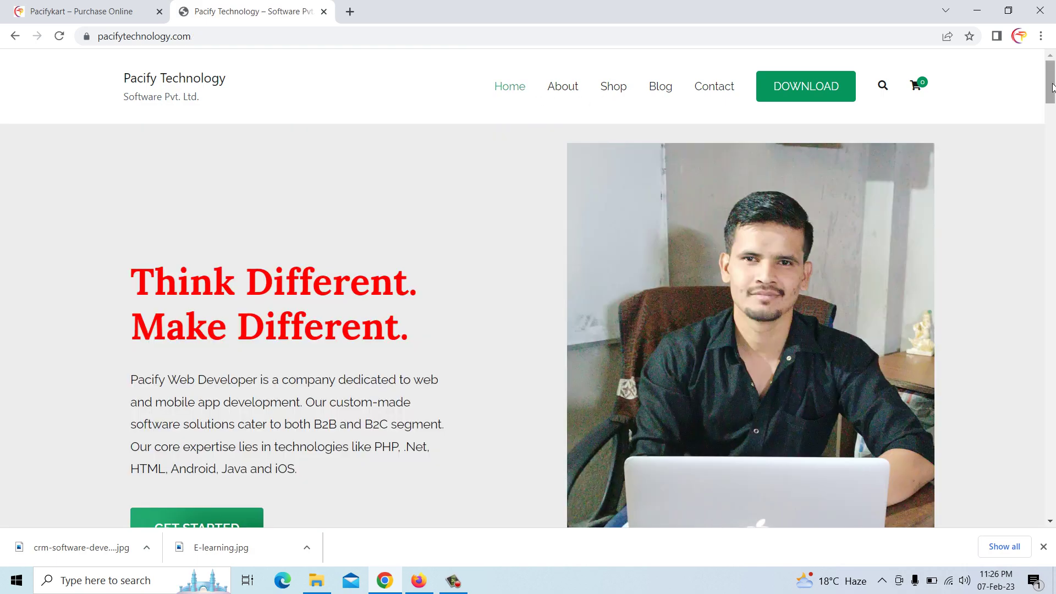
pyautogui.moveTo(1053, 91); pyautogui.dragTo(1047, 450)
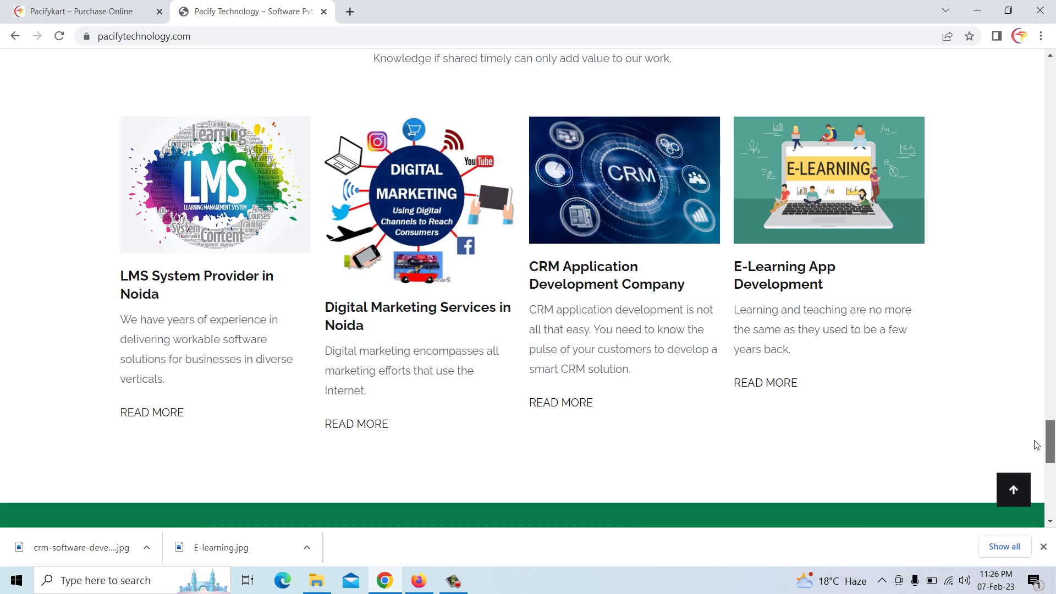
pyautogui.scroll(-3, 181, 341)
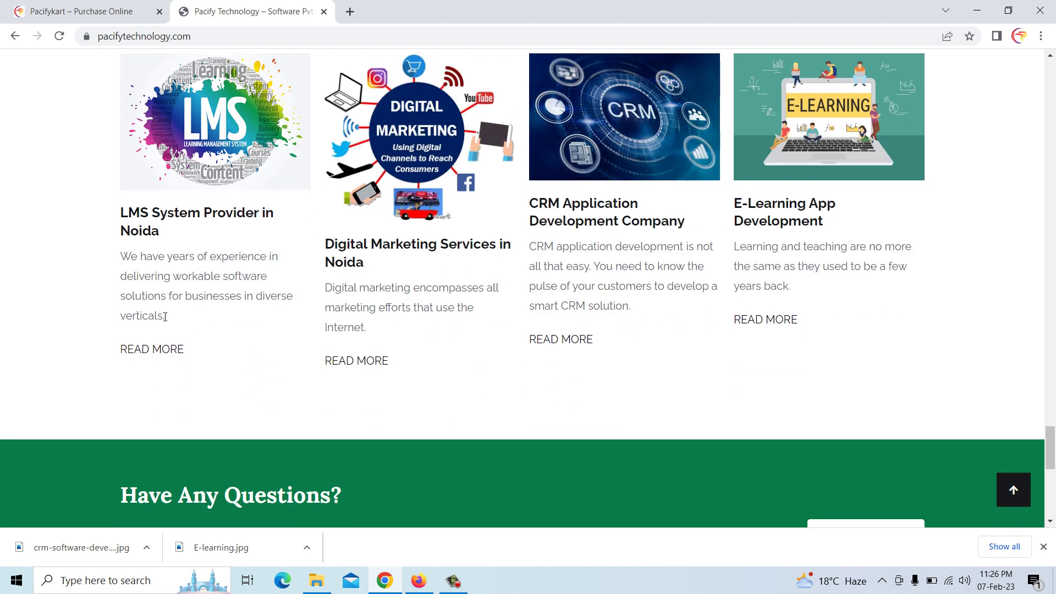
pyautogui.moveTo(122, 212); pyautogui.dragTo(161, 229)
pyautogui.rightClick(153, 231)
pyautogui.click(171, 239)
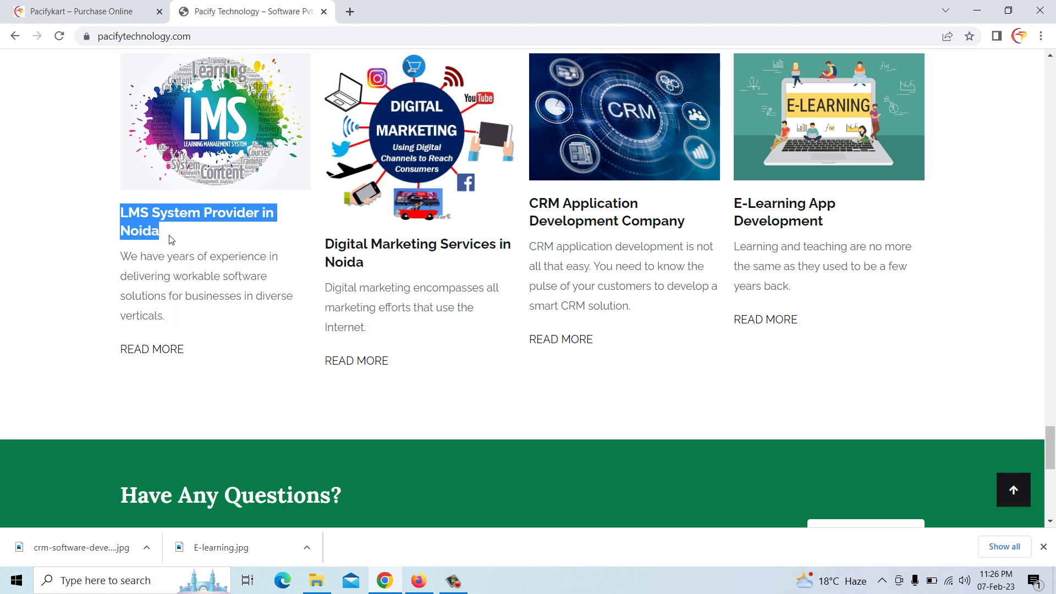
# Replace the first card's heading with 'LMS System Provider in Noida' and clear its placeholder excerpt
pyautogui.click(418, 580)
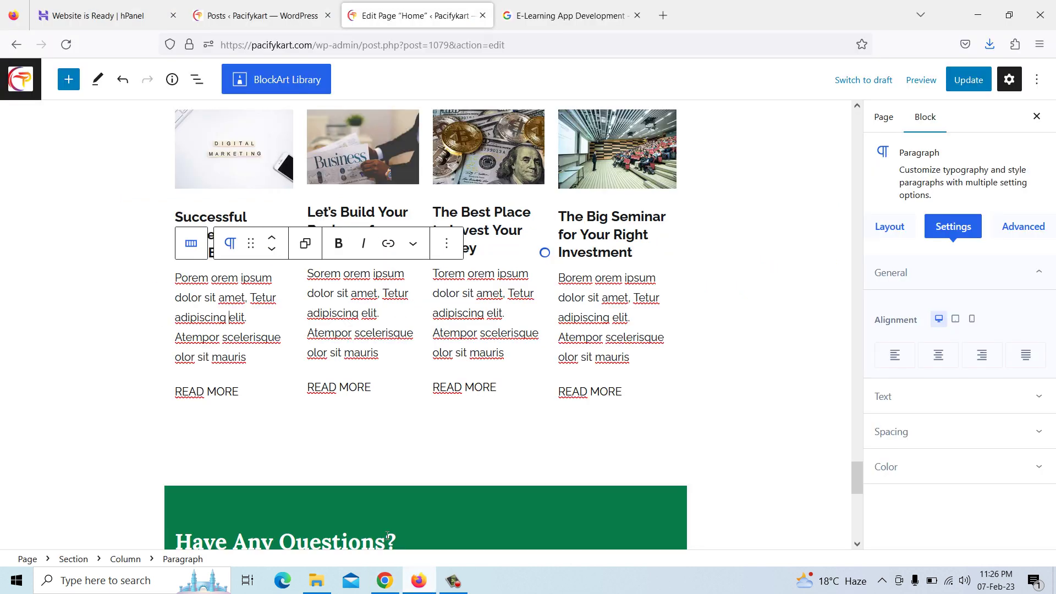
pyautogui.click(204, 219)
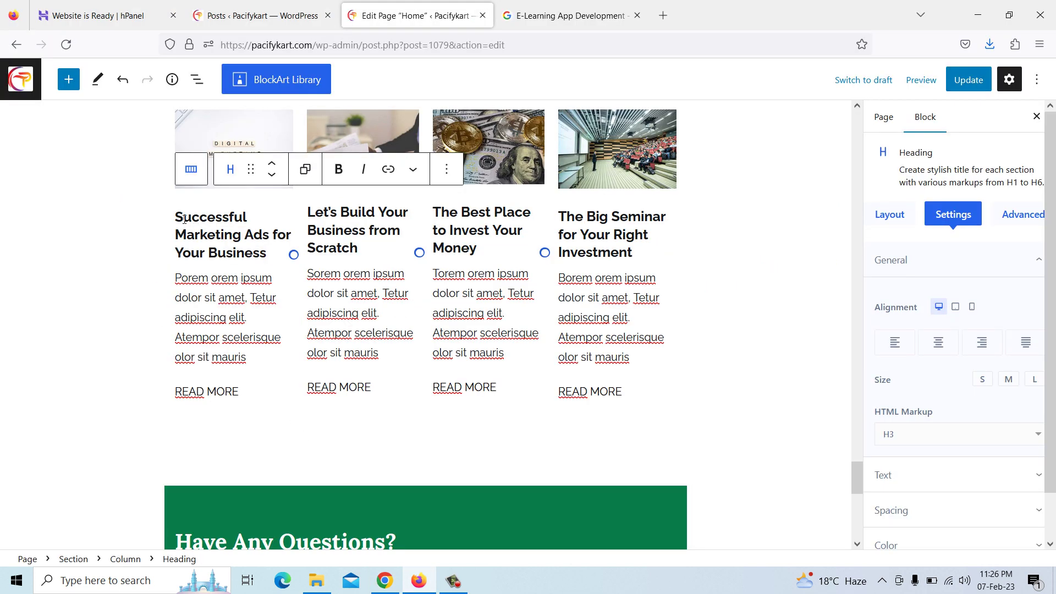
pyautogui.moveTo(178, 217); pyautogui.dragTo(268, 255)
pyautogui.hotkey('ctrl', 'v')
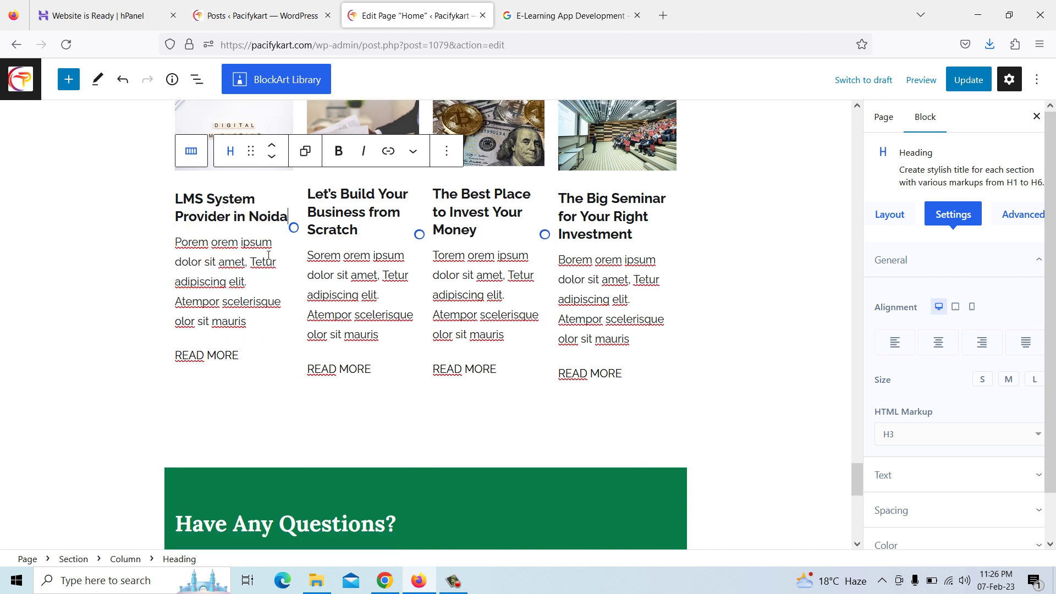
pyautogui.click(250, 270)
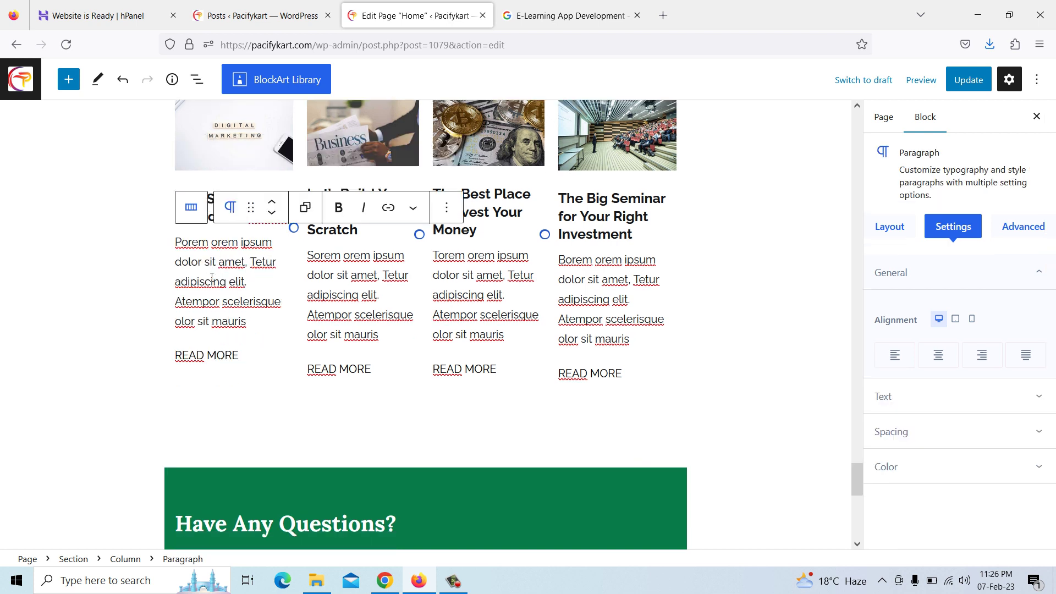
pyautogui.moveTo(176, 242); pyautogui.dragTo(255, 318)
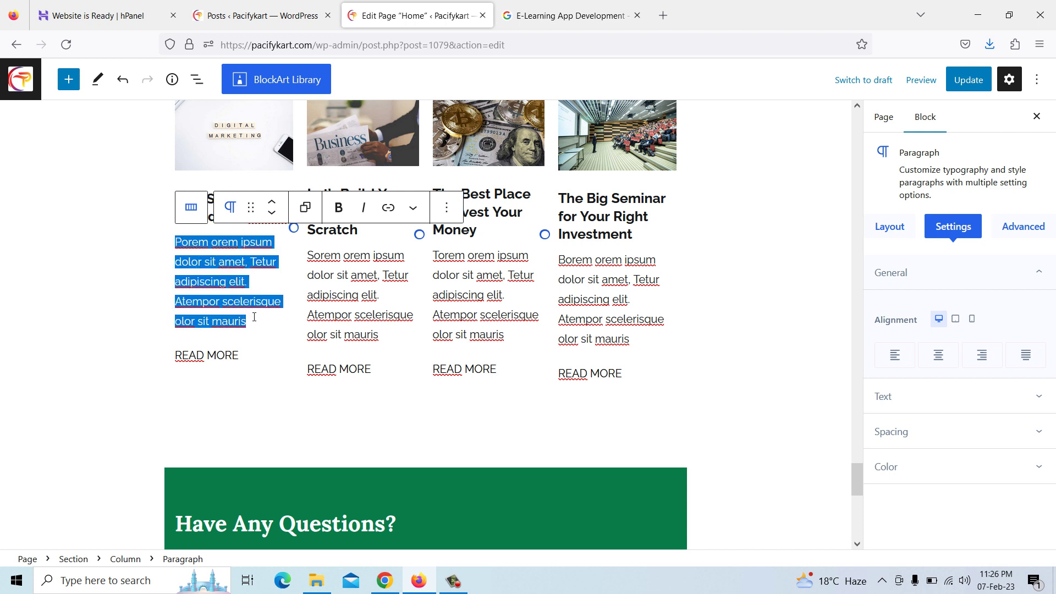
pyautogui.press('BackSpace')
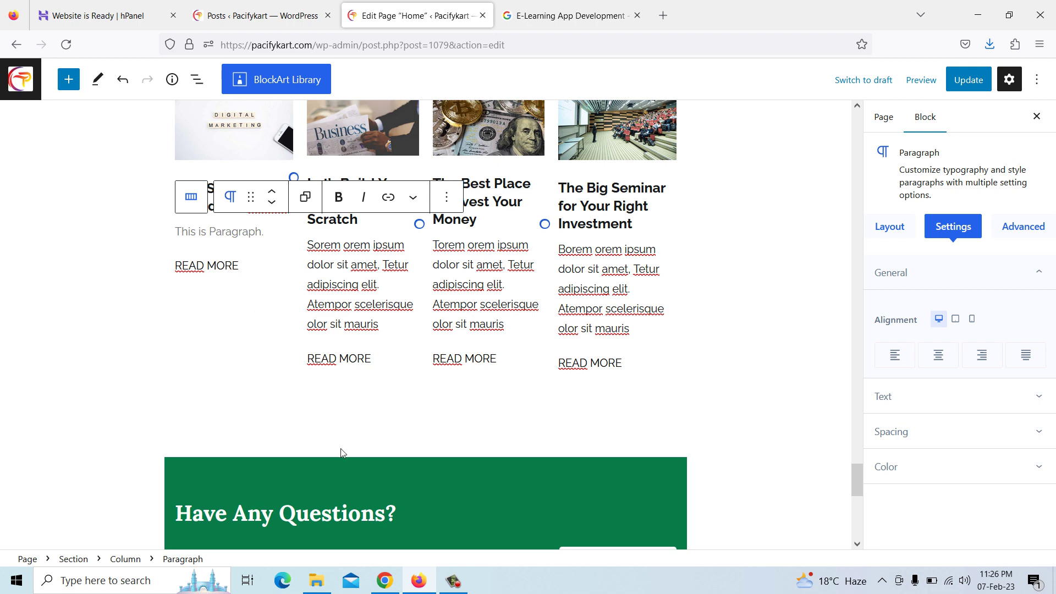
# Copy the LMS post's excerpt from Pacify Technology and paste it into the first card
pyautogui.click(384, 580)
pyautogui.moveTo(122, 258); pyautogui.dragTo(167, 316)
pyautogui.rightClick(160, 318)
pyautogui.click(189, 328)
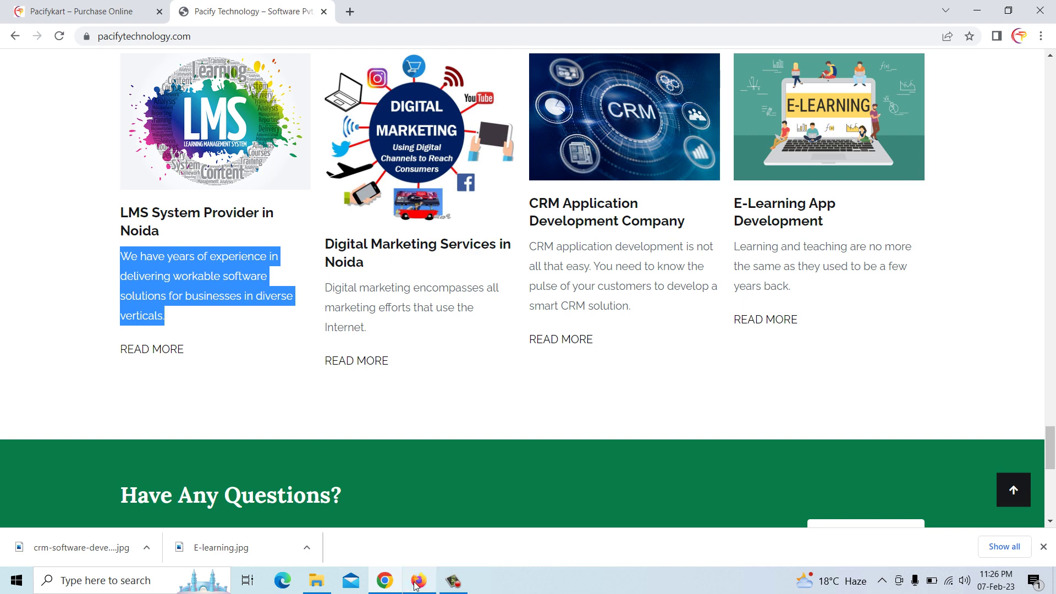
pyautogui.click(417, 581)
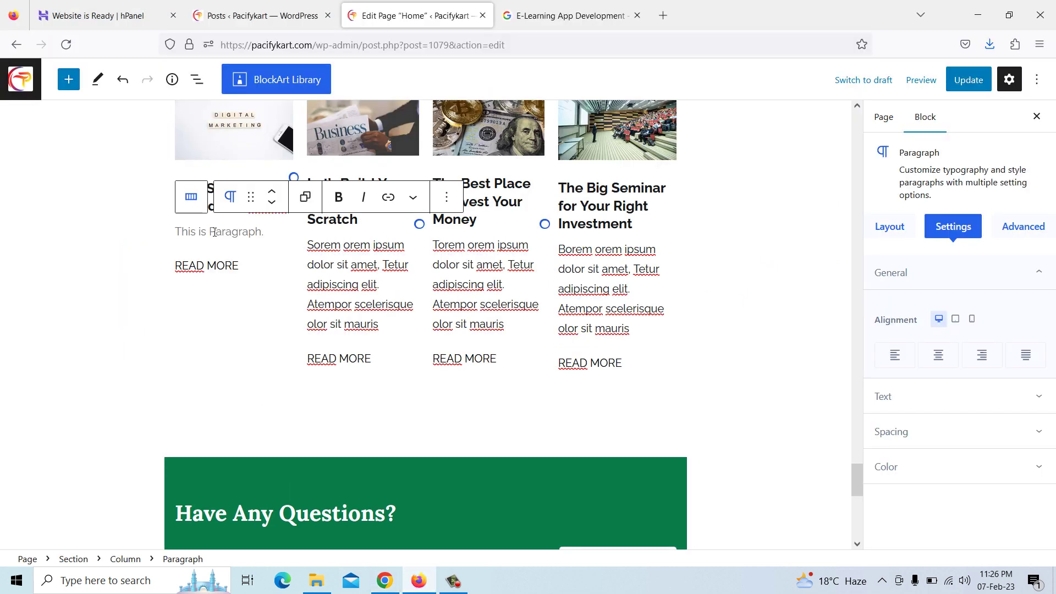
pyautogui.hotkey('ctrl', 'v')
pyautogui.scroll(-2, 214, 231)
pyautogui.click(213, 277)
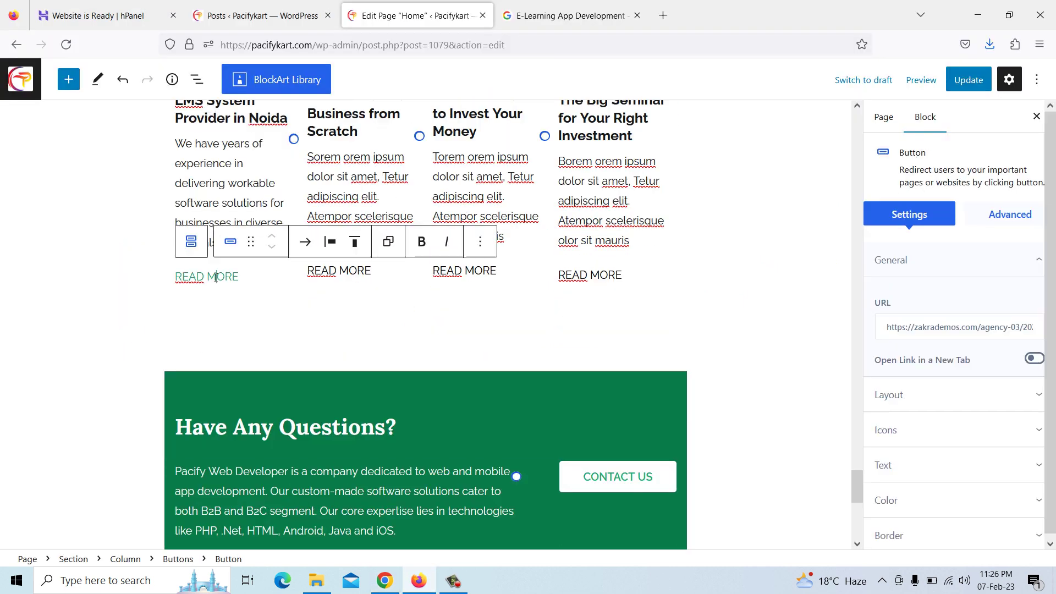
pyautogui.click(973, 330)
pyautogui.press('BackSpace')
pyautogui.press('BackSpace')
pyautogui.press('BackSpace')
pyautogui.press('BackSpace')
pyautogui.press('BackSpace')
pyautogui.press('BackSpace')
pyautogui.press('BackSpace')
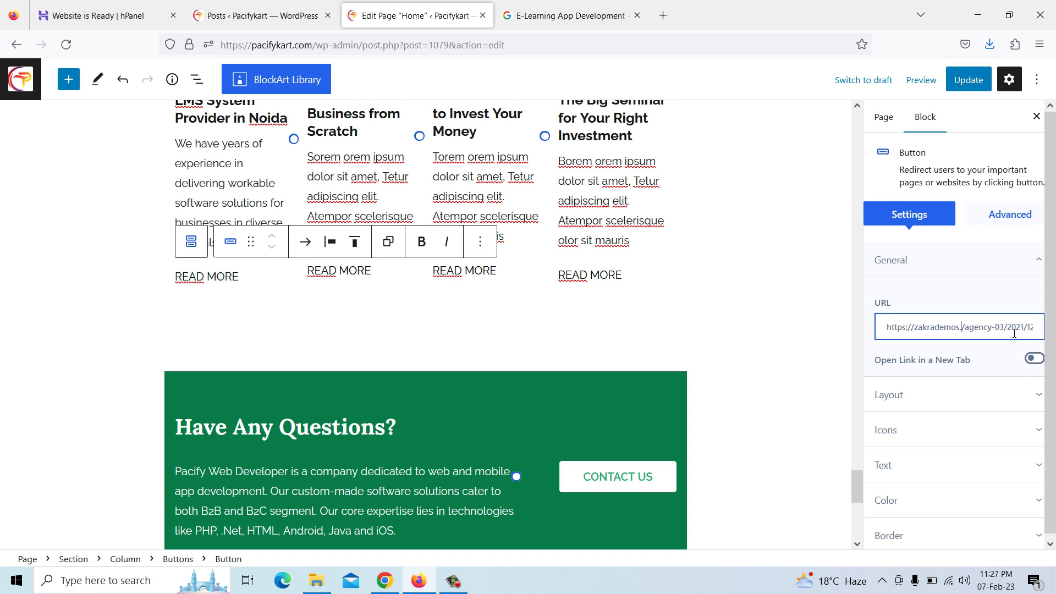
pyautogui.press('Right')
pyautogui.press('Right')
pyautogui.press('Right')
pyautogui.press('Right')
pyautogui.press('Right')
pyautogui.press('Right')
pyautogui.press('Right')
pyautogui.press('Right')
pyautogui.press('Right')
pyautogui.press('Right')
pyautogui.press('Right')
pyautogui.press('Right')
pyautogui.press('Right')
pyautogui.press('Right')
pyautogui.press('Right')
pyautogui.press('Right')
pyautogui.press('Right')
pyautogui.press('Right')
pyautogui.press('Right')
pyautogui.press('Right')
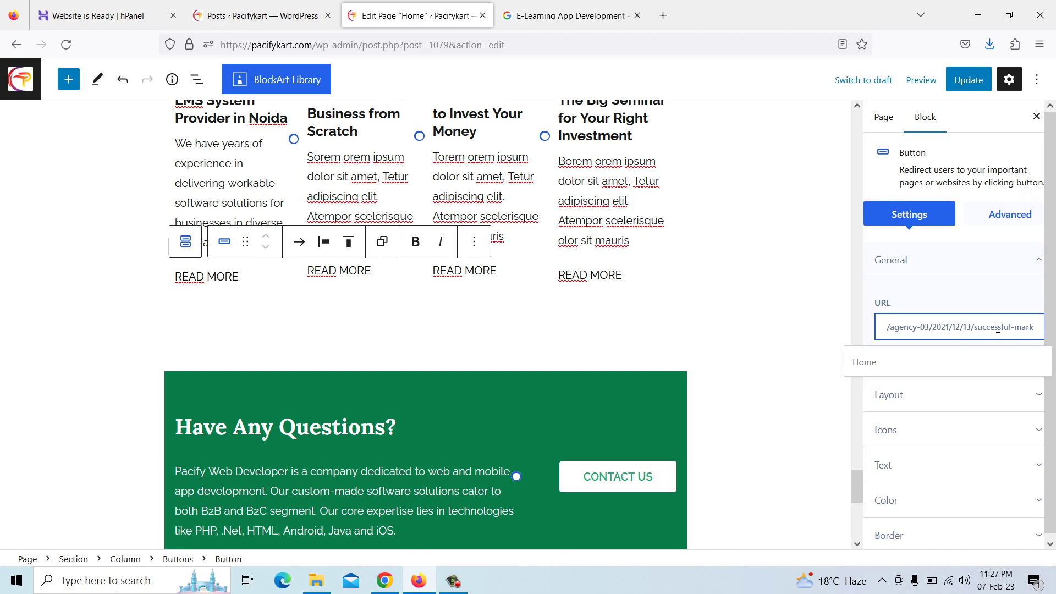
pyautogui.press('Return')
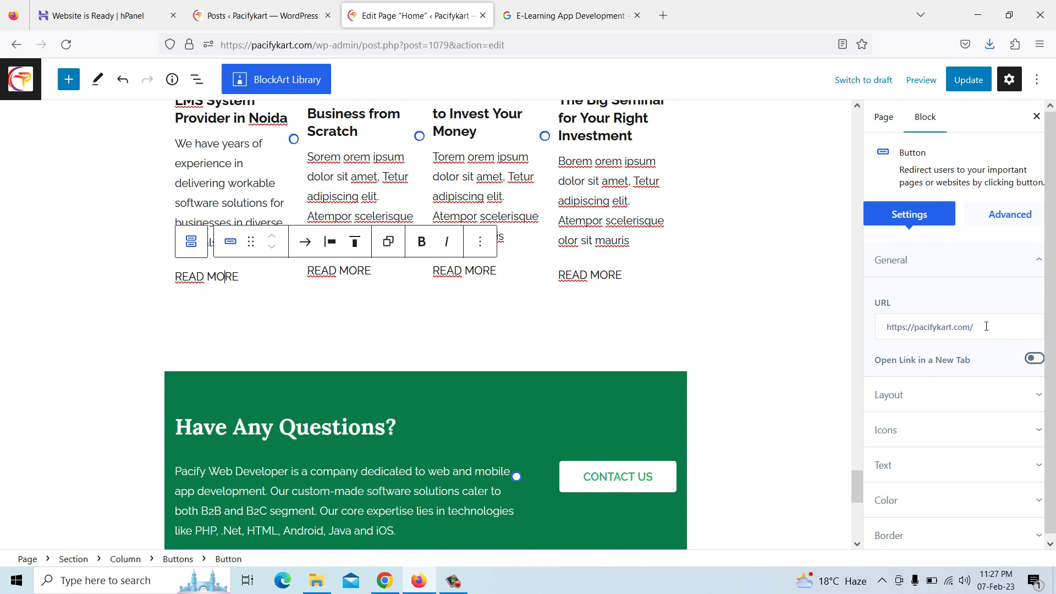
pyautogui.moveTo(990, 326); pyautogui.dragTo(881, 325)
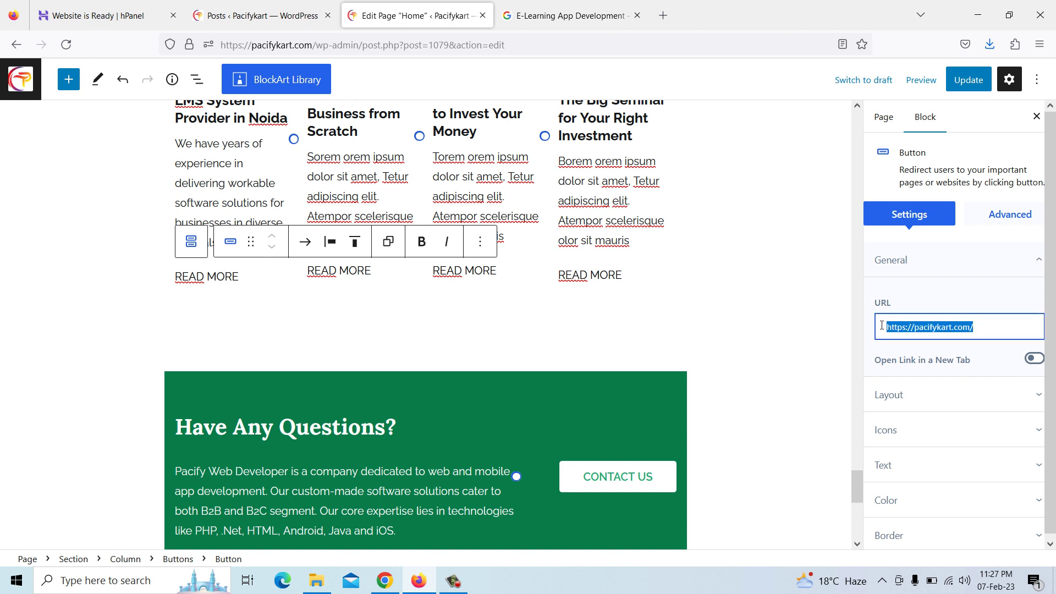
pyautogui.click(997, 325)
pyautogui.moveTo(999, 324); pyautogui.dragTo(913, 328)
pyautogui.press('BackSpace')
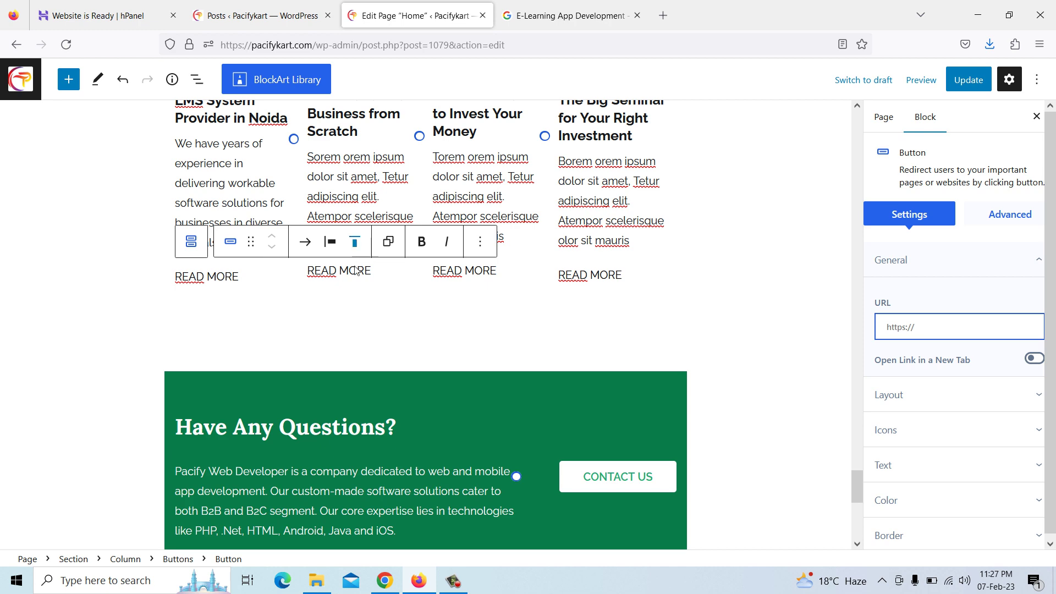
pyautogui.scroll(2, 239, 275)
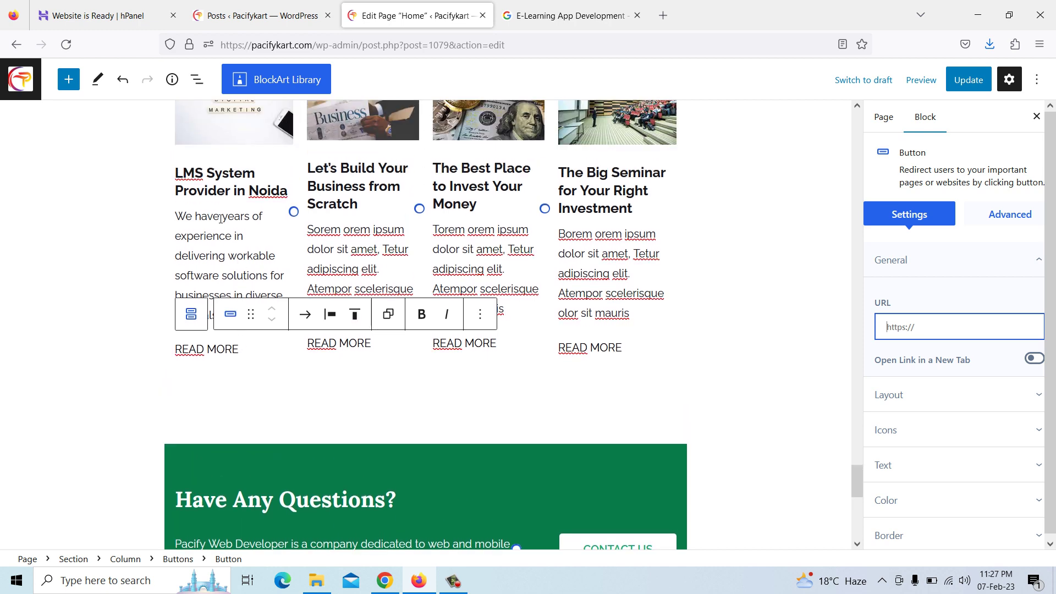
# Open the LMS System Provider in Noida post from the Pacifykart blog in Chrome
pyautogui.click(380, 584)
pyautogui.click(101, 19)
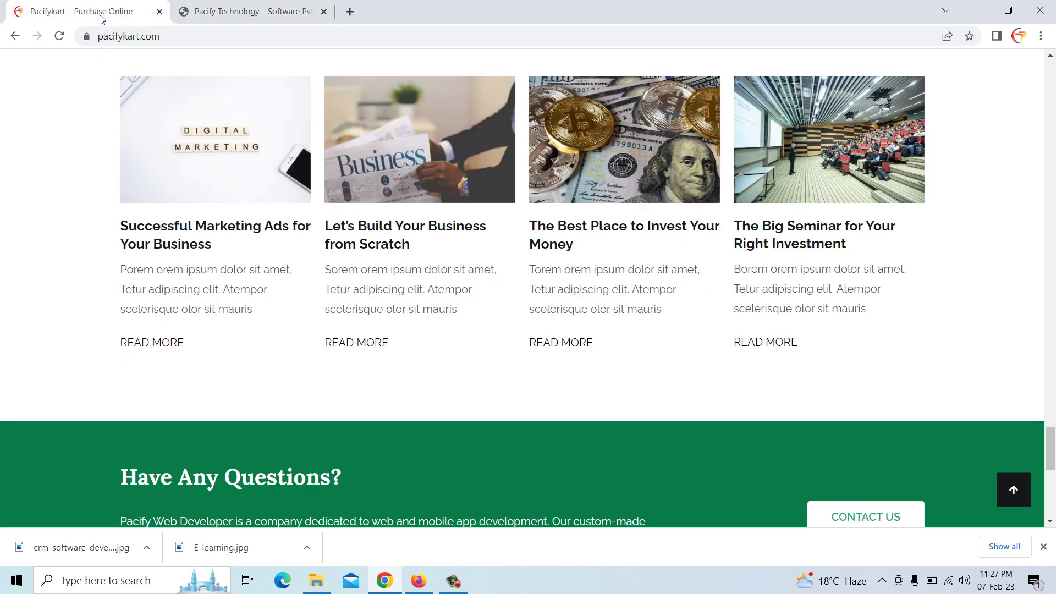
pyautogui.scroll(20, 208, 240)
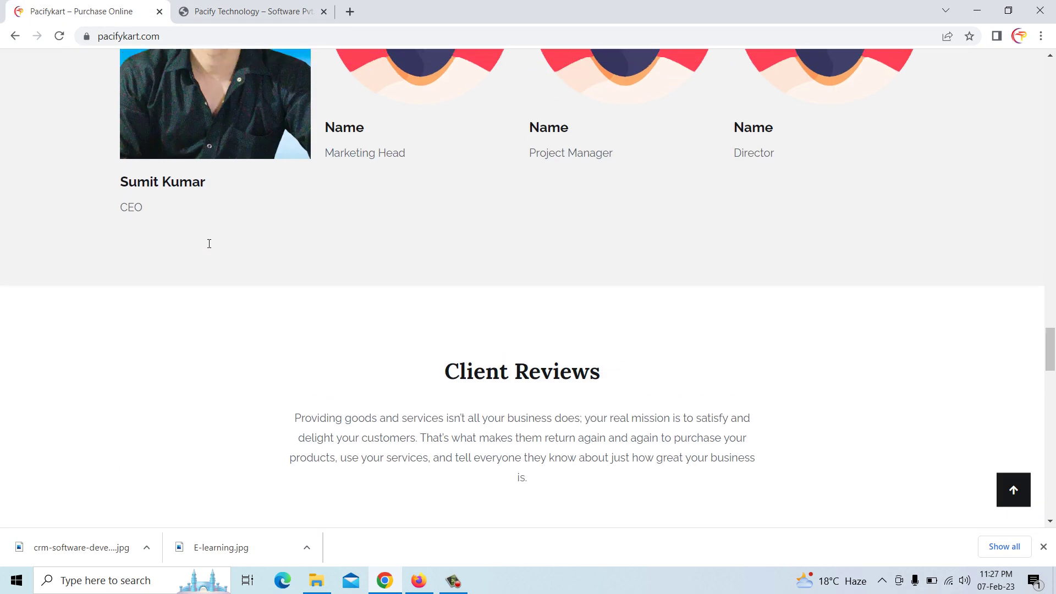
pyautogui.scroll(15, 972, 257)
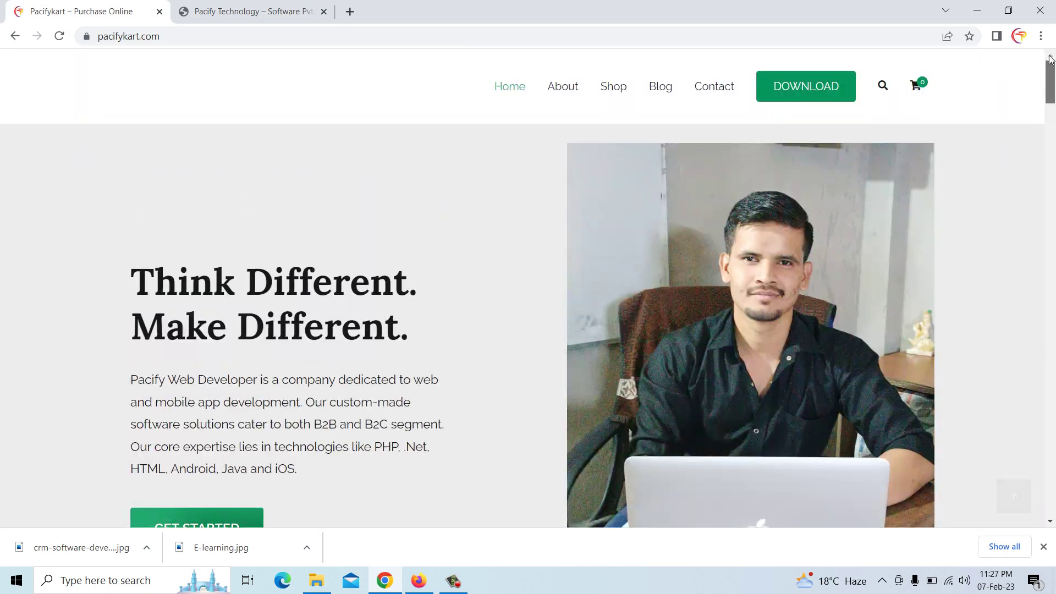
pyautogui.click(662, 91)
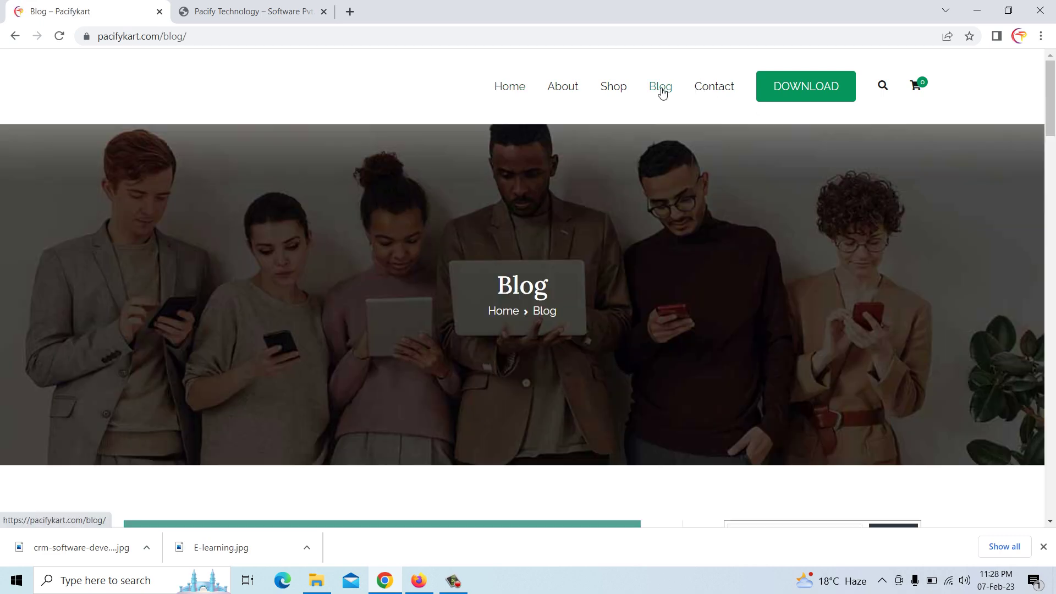
pyautogui.scroll(-1, 549, 285)
pyautogui.scroll(-15, 551, 286)
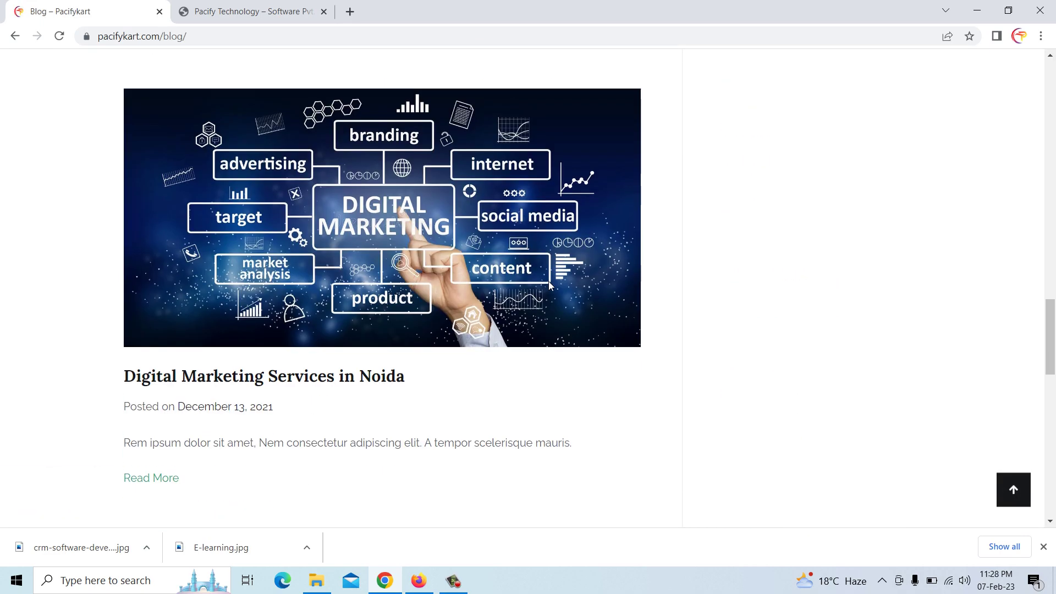
pyautogui.scroll(-8, 549, 282)
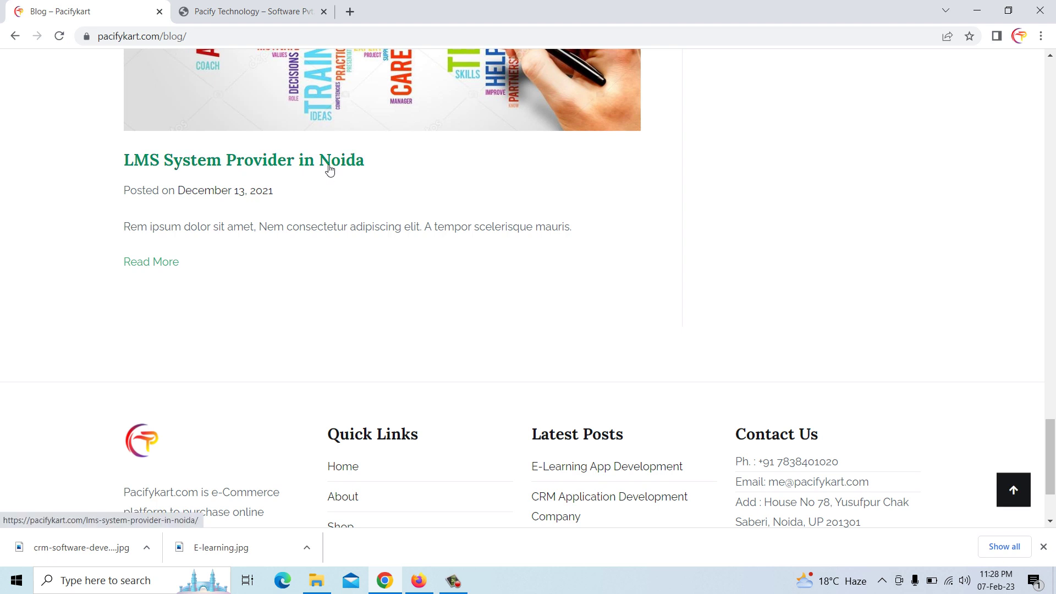
pyautogui.click(328, 165)
# Copy the LMS post's web address and paste it as the READ MORE link
pyautogui.click(246, 38)
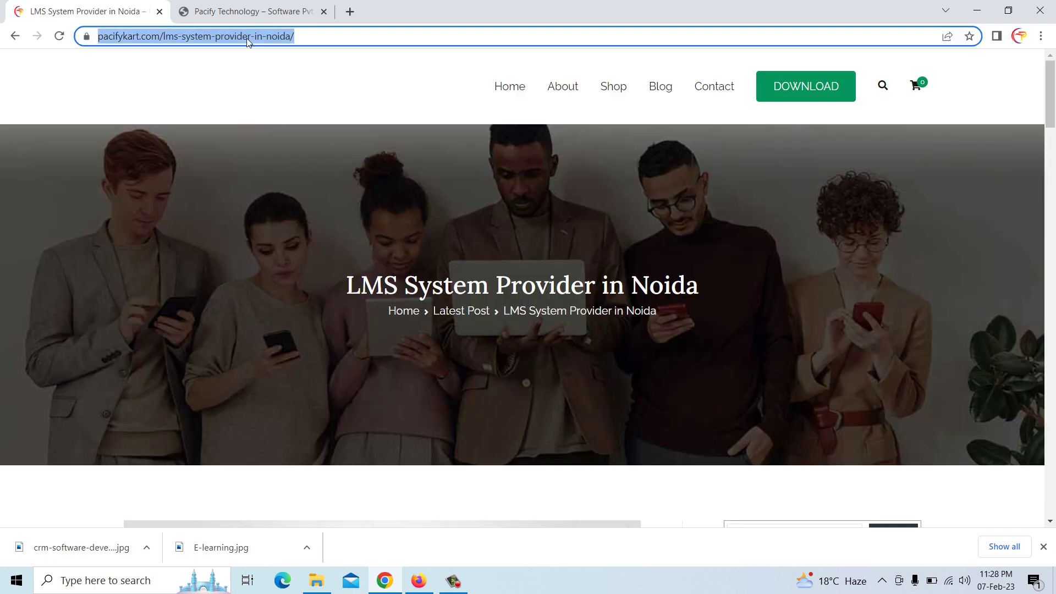
pyautogui.rightClick(247, 38)
pyautogui.click(290, 136)
pyautogui.click(419, 581)
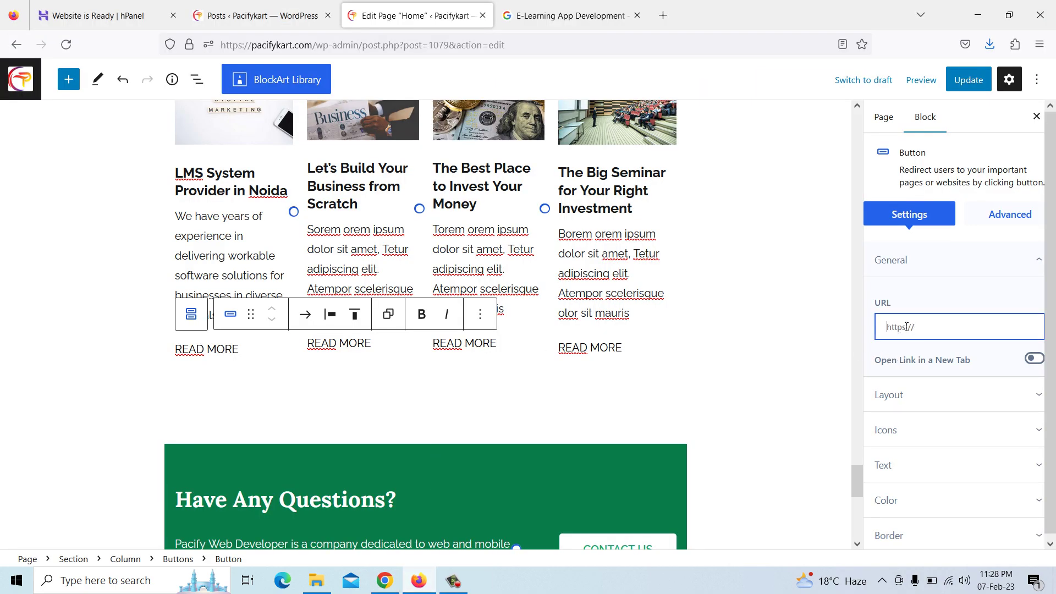
pyautogui.hotkey('ctrl', 'v')
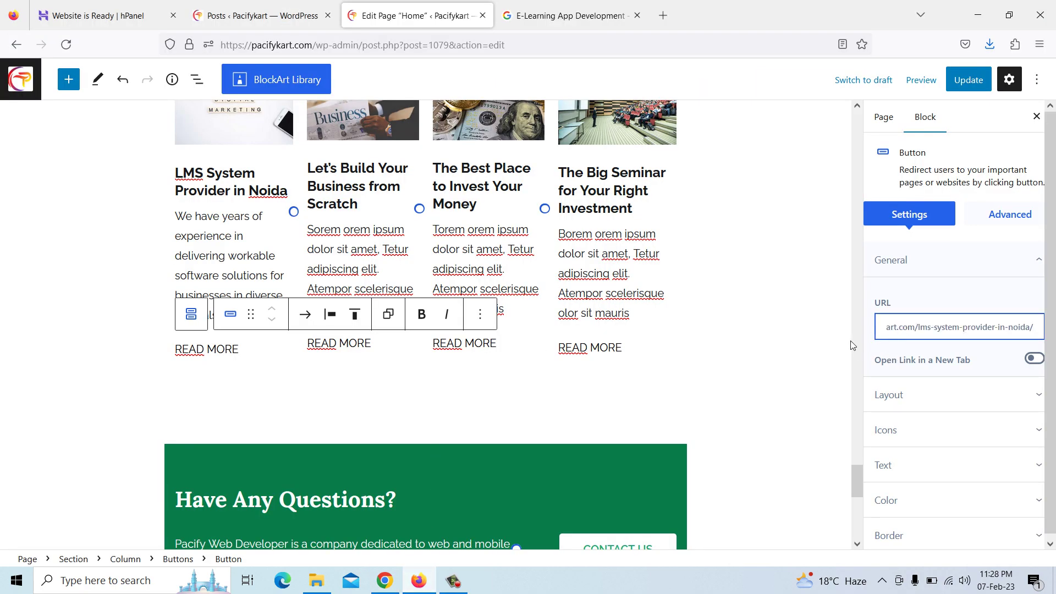
pyautogui.click(361, 241)
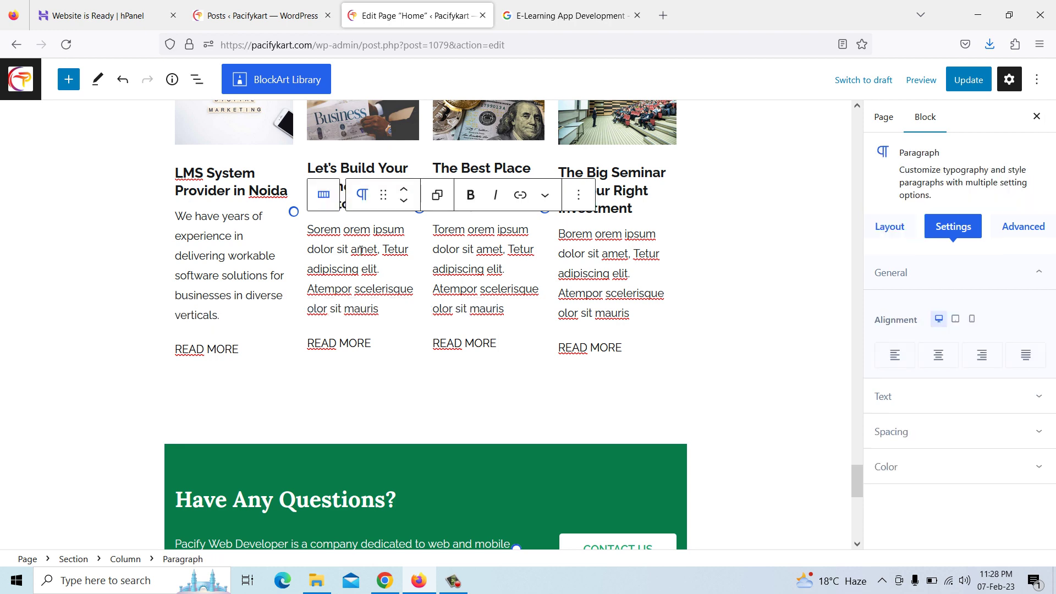
# Replace the second card's heading with the copied title 'Digital Marketing Services in Noida'
pyautogui.scroll(3, 361, 248)
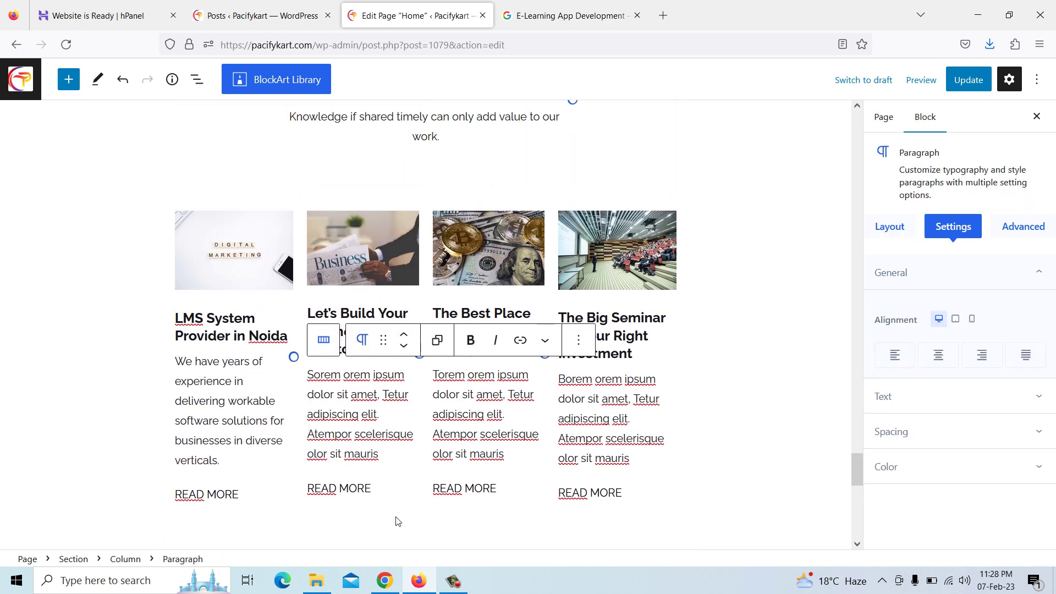
pyautogui.click(387, 583)
pyautogui.click(247, 11)
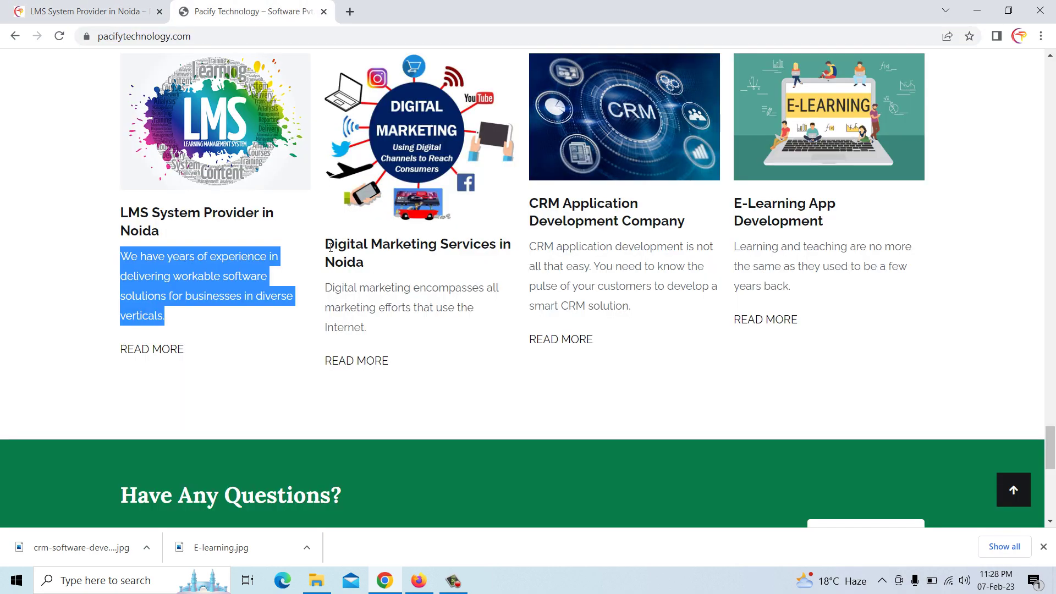
pyautogui.moveTo(330, 247); pyautogui.dragTo(362, 264)
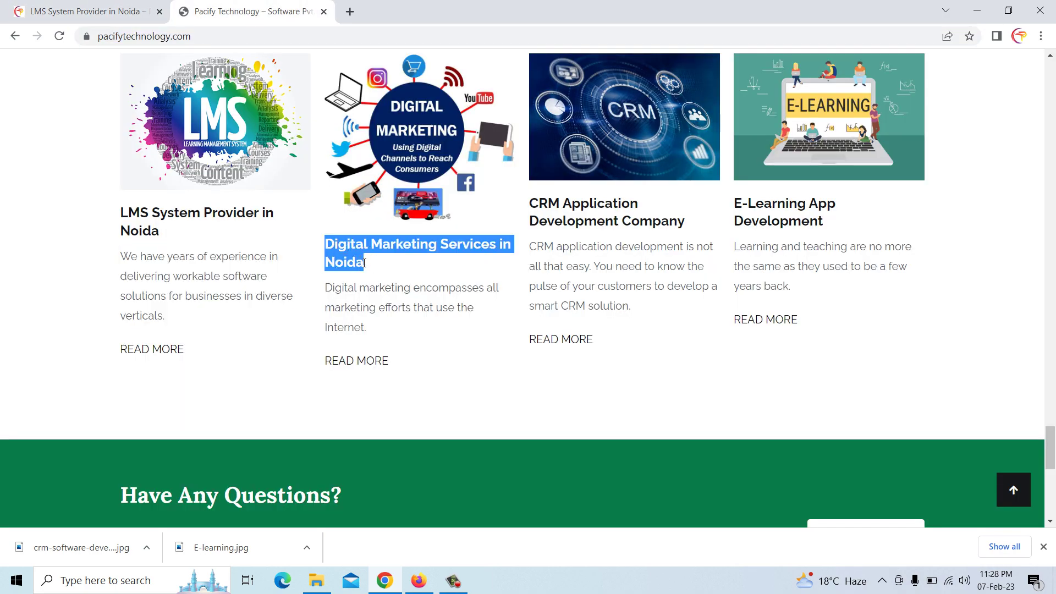
pyautogui.rightClick(352, 270)
pyautogui.click(378, 276)
pyautogui.click(418, 580)
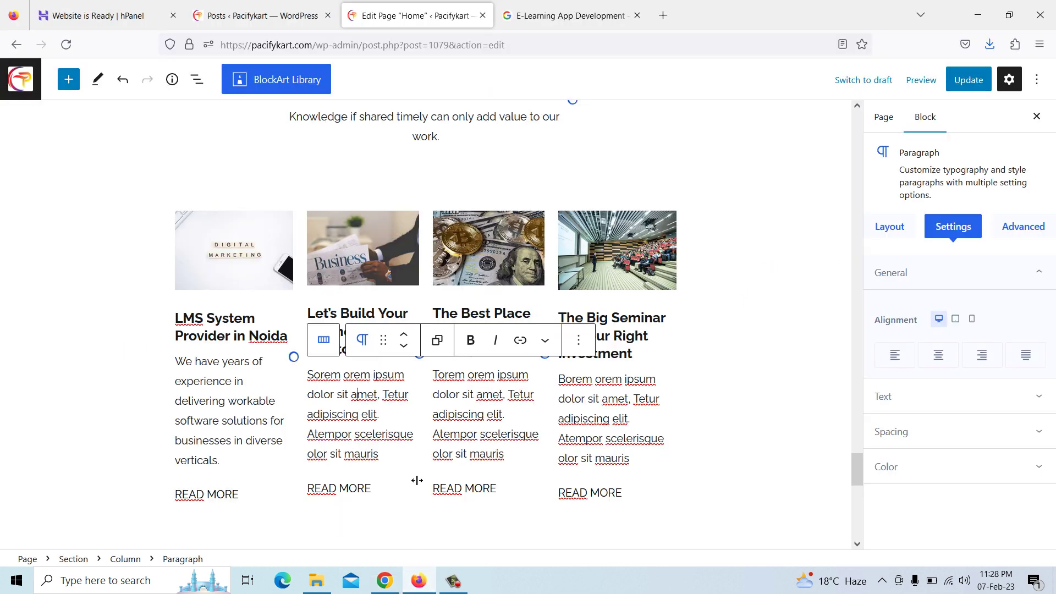
pyautogui.click(352, 315)
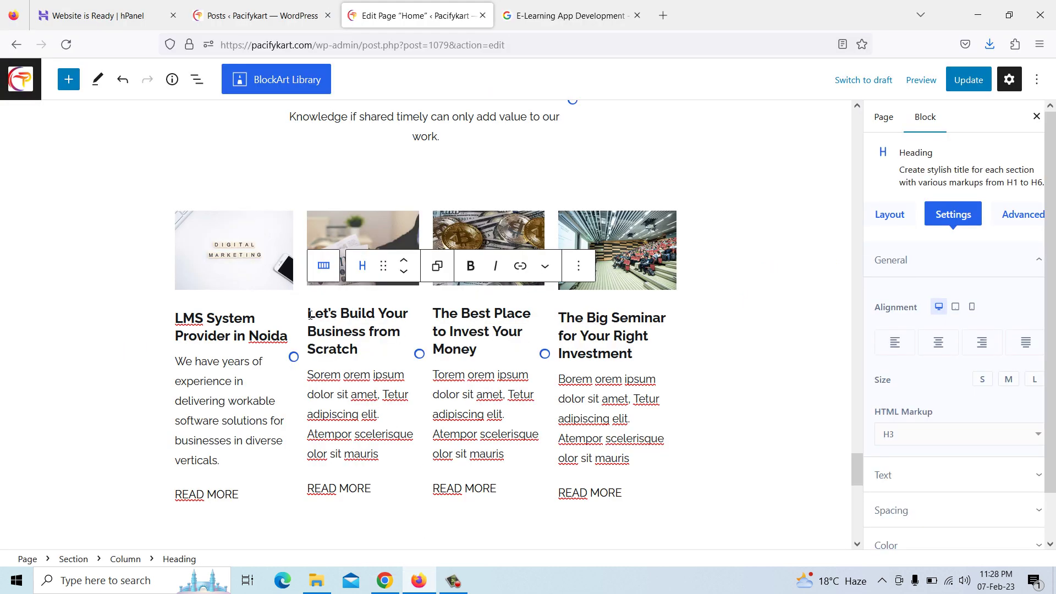
pyautogui.moveTo(315, 316); pyautogui.dragTo(365, 344)
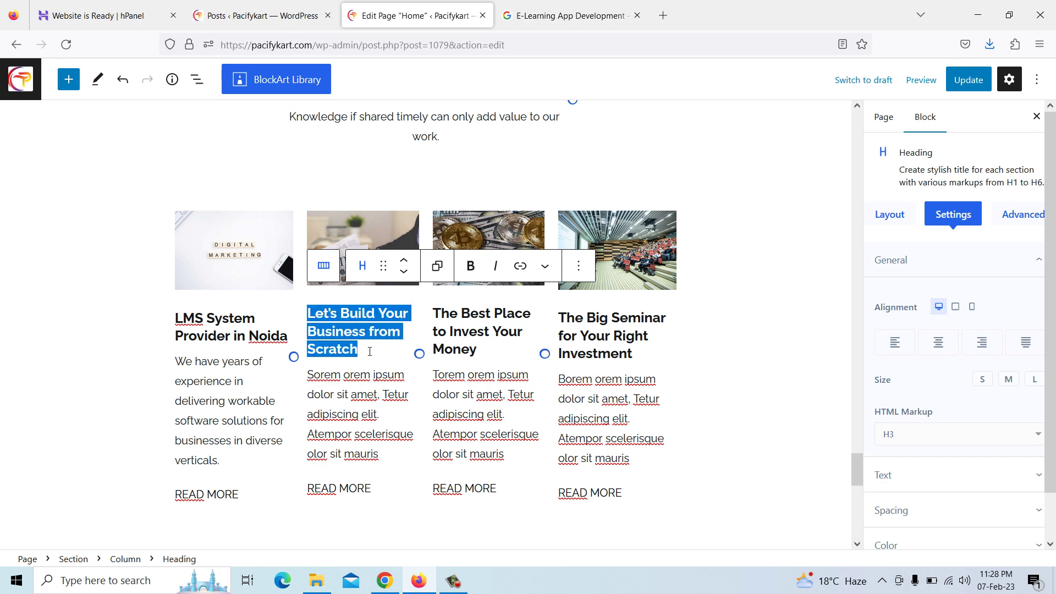
pyautogui.hotkey('ctrl', 'v')
# Replace the second card's placeholder paragraph with the copied digital marketing excerpt
pyautogui.click(352, 362)
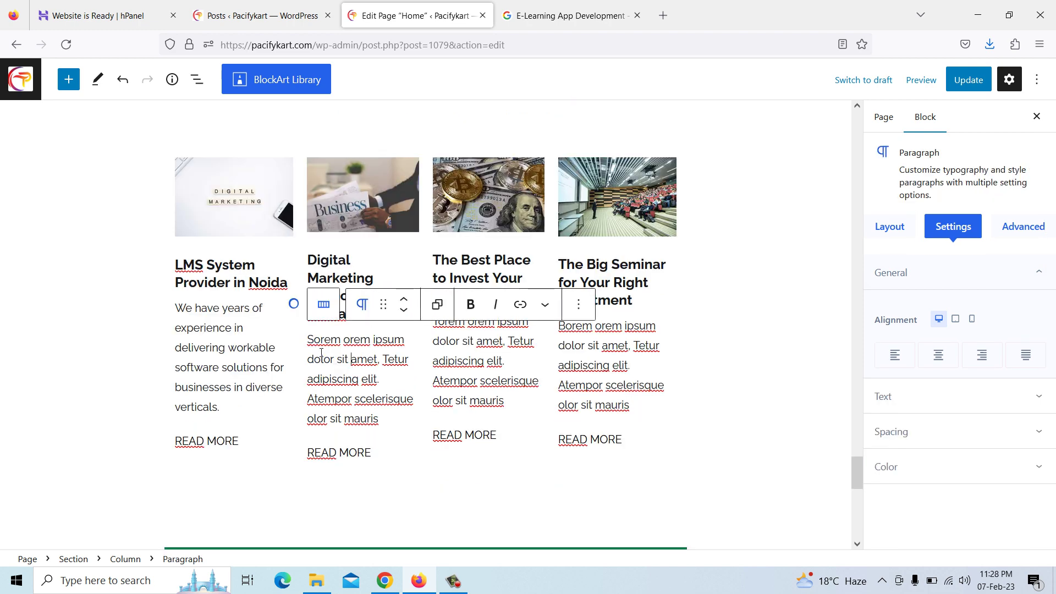
pyautogui.click(385, 580)
pyautogui.click(329, 287)
pyautogui.moveTo(328, 287); pyautogui.dragTo(371, 332)
pyautogui.rightClick(370, 332)
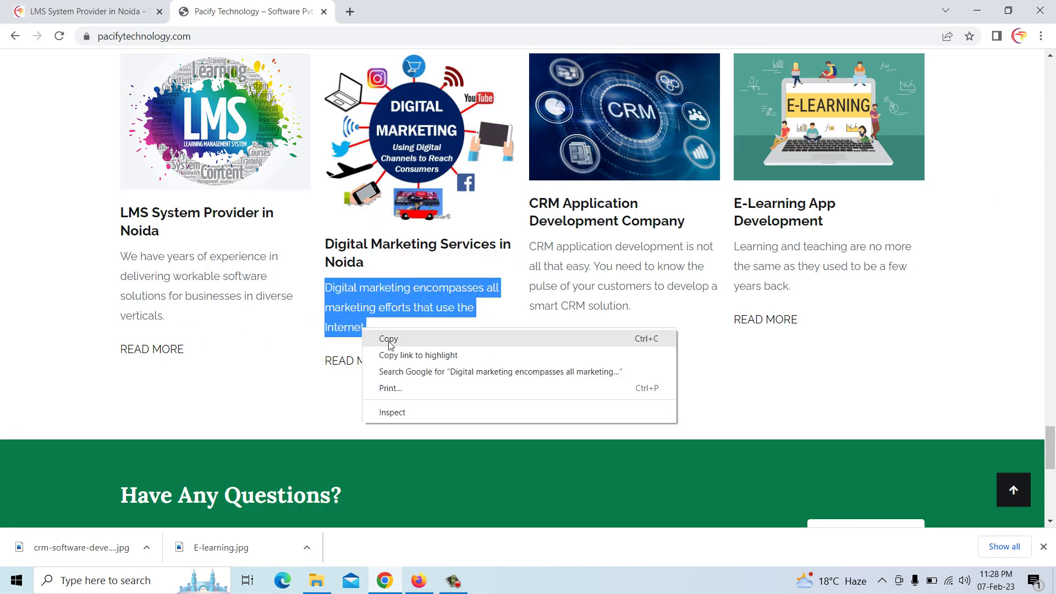
pyautogui.click(385, 339)
pyautogui.click(419, 580)
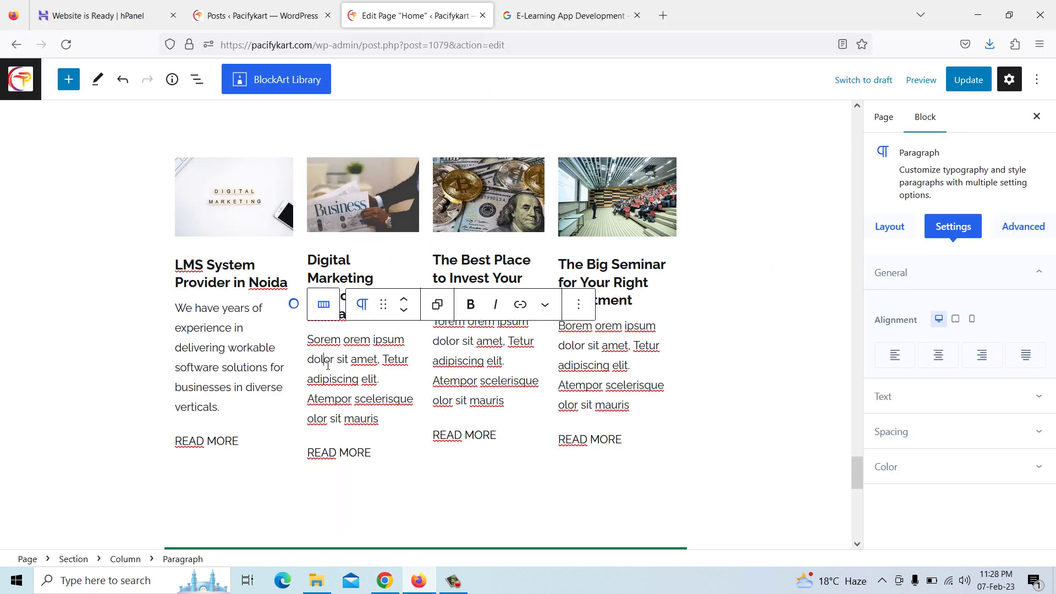
pyautogui.moveTo(310, 340); pyautogui.dragTo(384, 424)
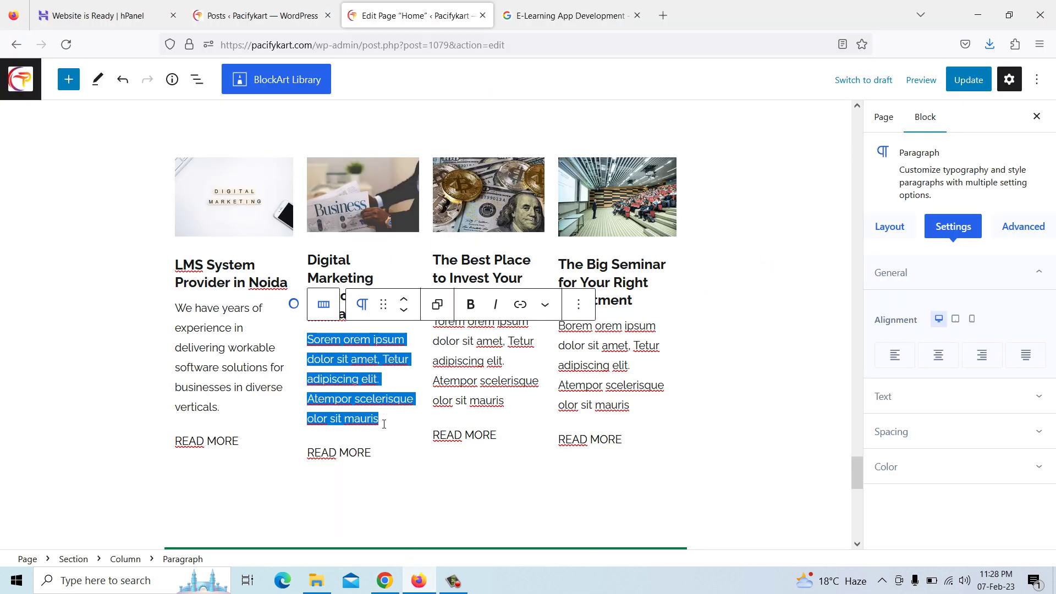
pyautogui.hotkey('ctrl', 'v')
pyautogui.scroll(-1, 384, 424)
pyautogui.click(462, 303)
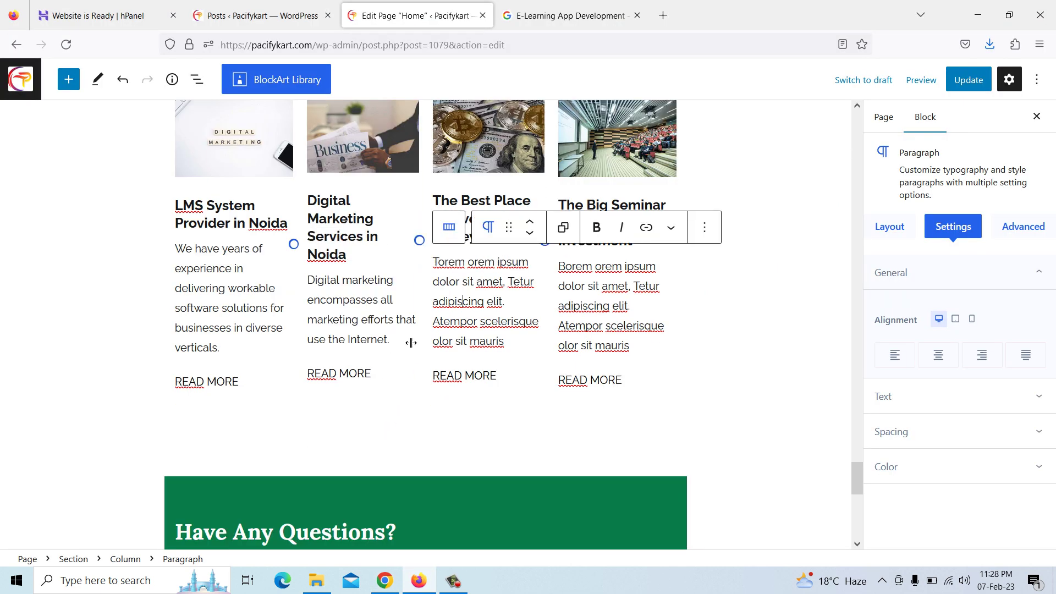
# Delete the old link address from the second card's READ MORE button
pyautogui.click(359, 373)
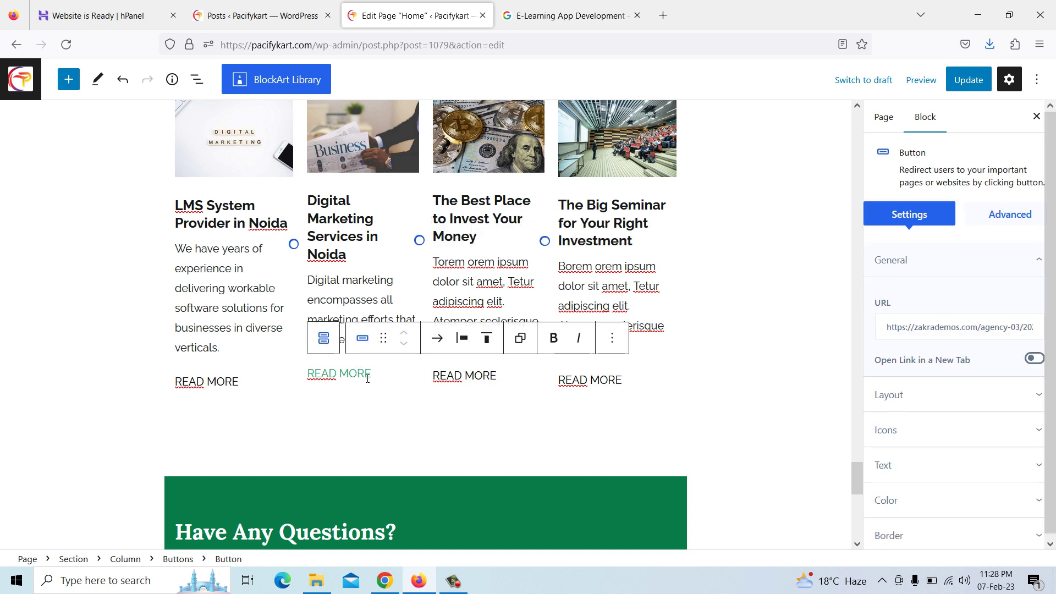
pyautogui.moveTo(884, 327); pyautogui.dragTo(1054, 327)
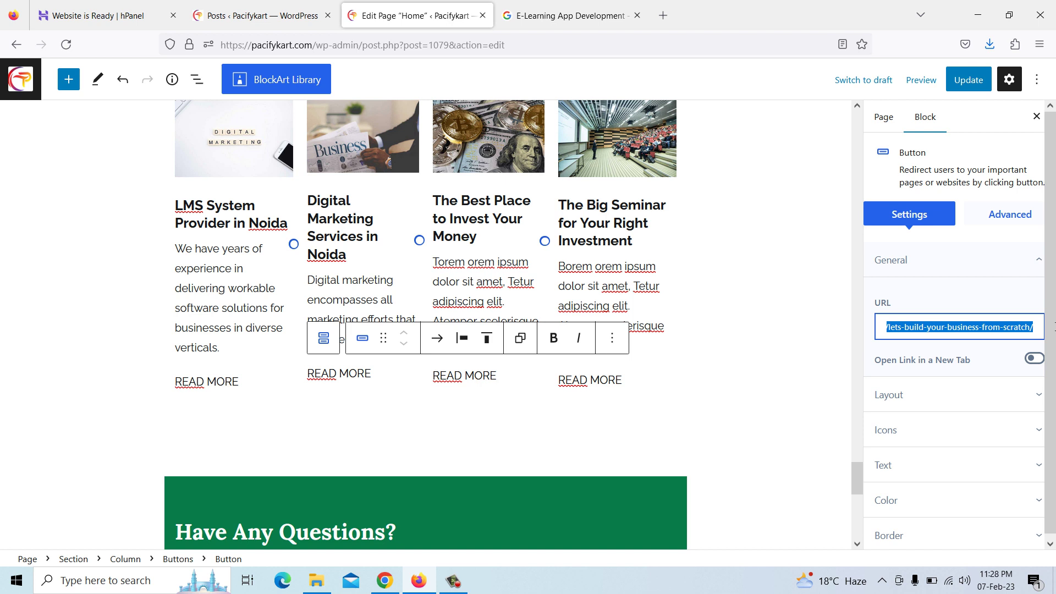
pyautogui.press('BackSpace')
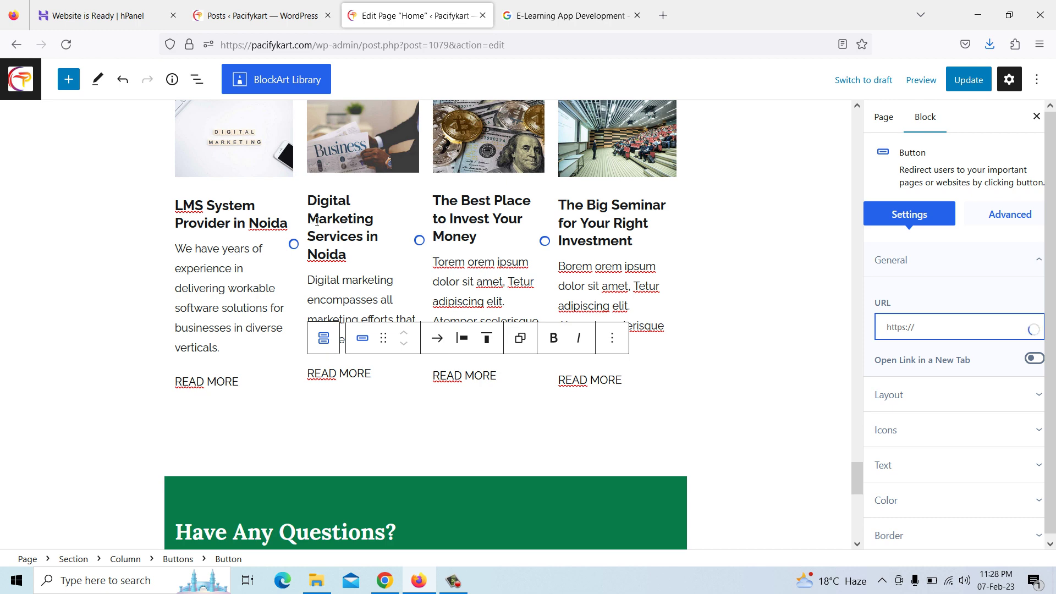
# Paste the copied digital-marketing-services-in-noida post URL as the button's link
pyautogui.click(387, 580)
pyautogui.hotkey('ctrl', 'Tab')
pyautogui.scroll(-3, 423, 282)
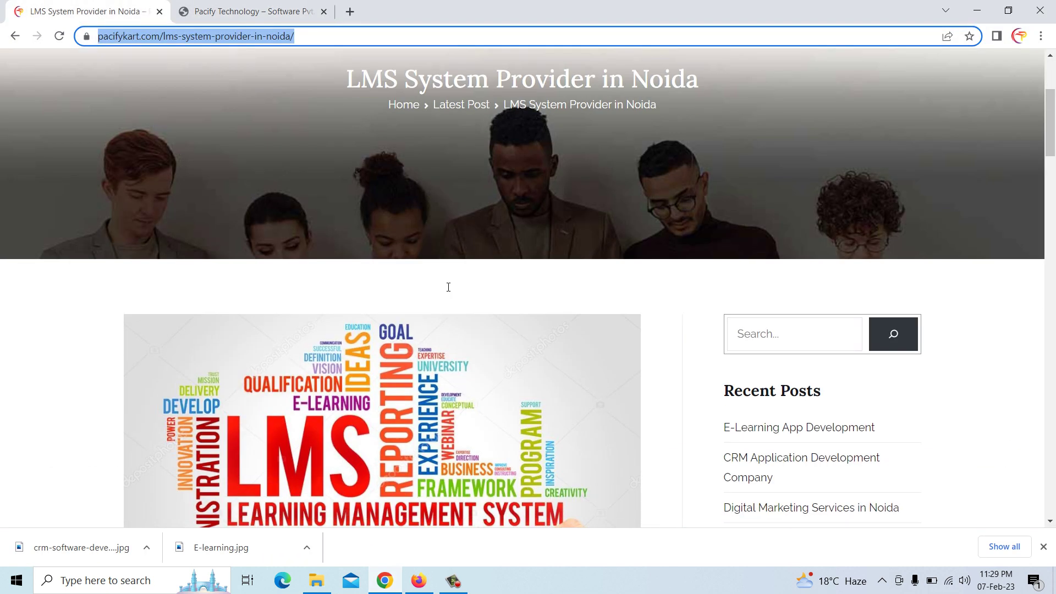
pyautogui.scroll(3, 471, 312)
pyautogui.scroll(-6, 499, 309)
pyautogui.scroll(-1, 503, 310)
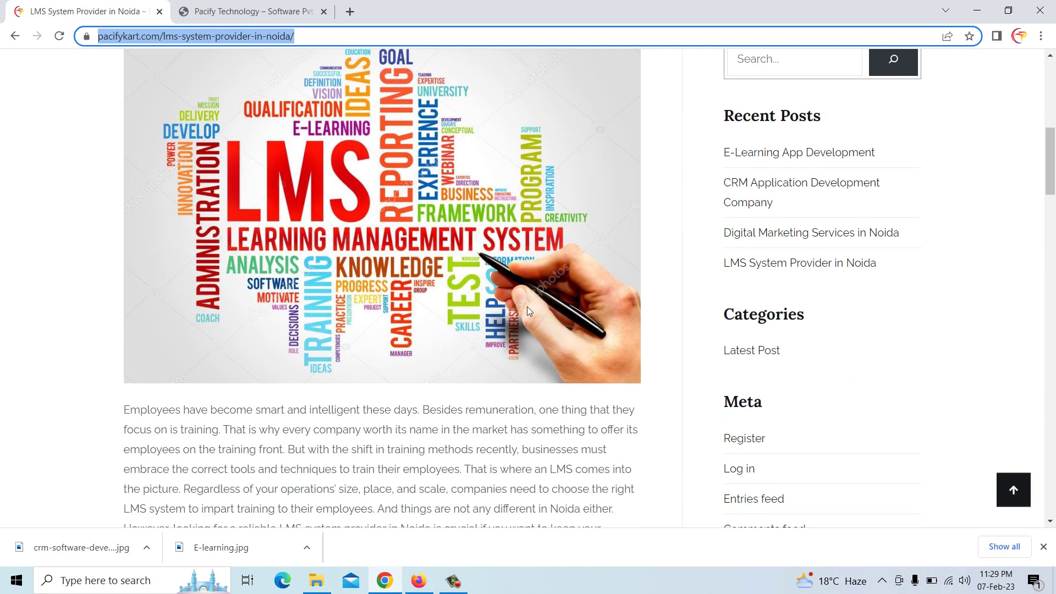
pyautogui.click(818, 234)
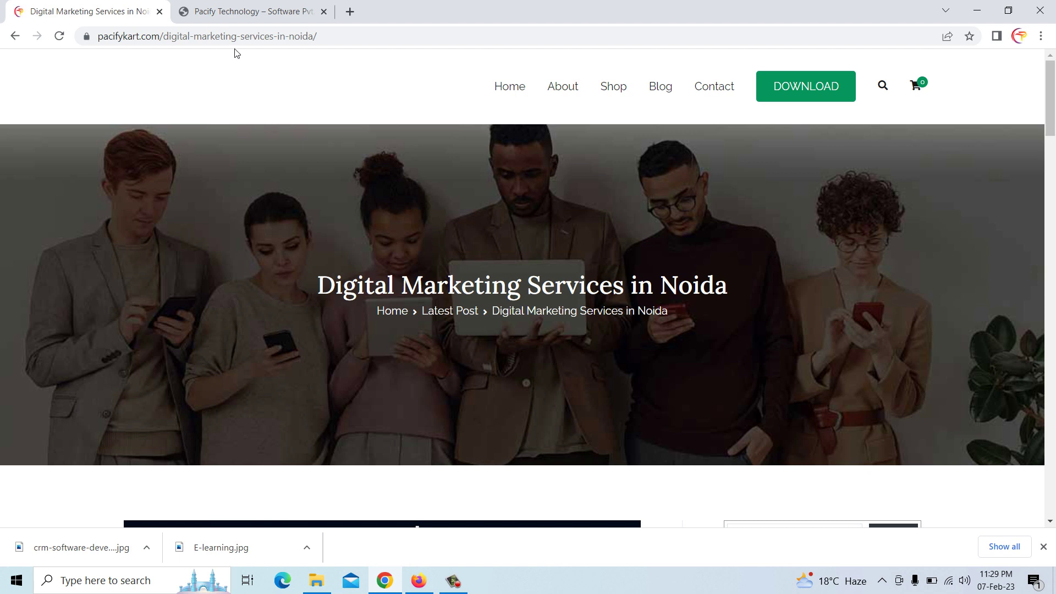
pyautogui.click(242, 37)
pyautogui.rightClick(241, 38)
pyautogui.click(293, 136)
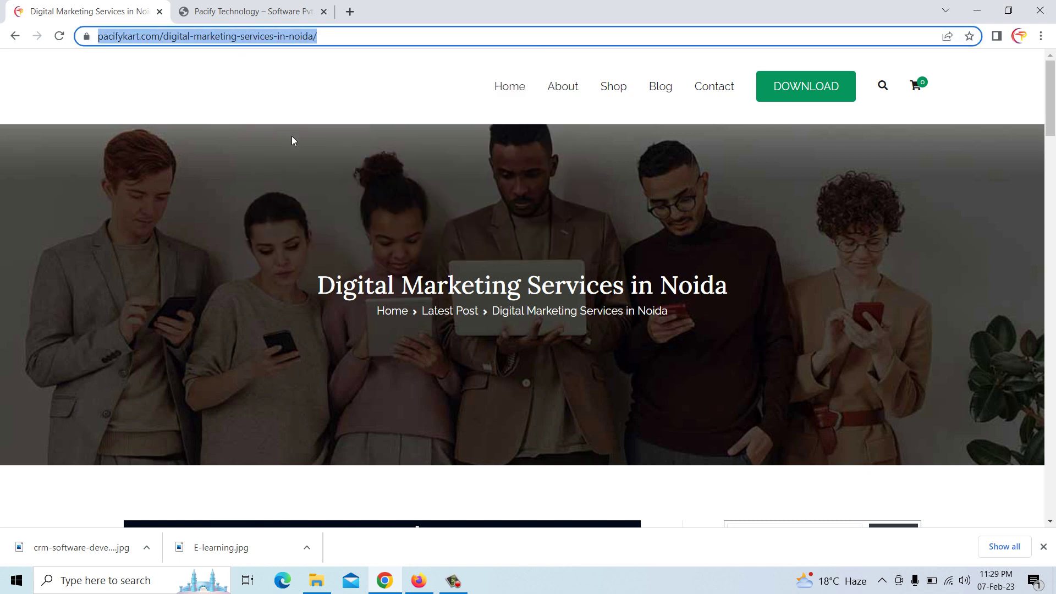
pyautogui.click(418, 581)
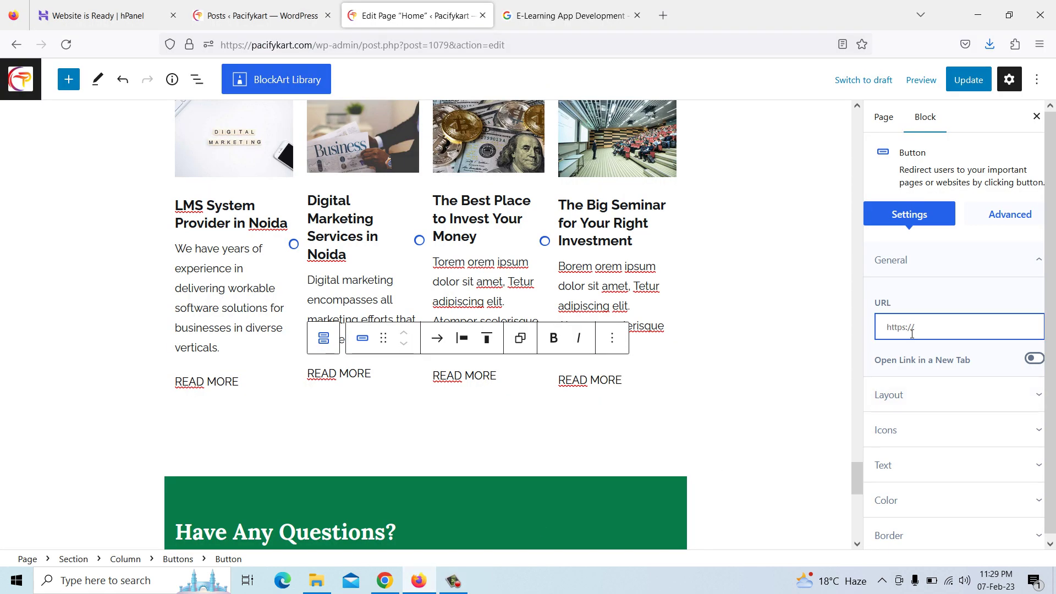
pyautogui.hotkey('ctrl', 'v')
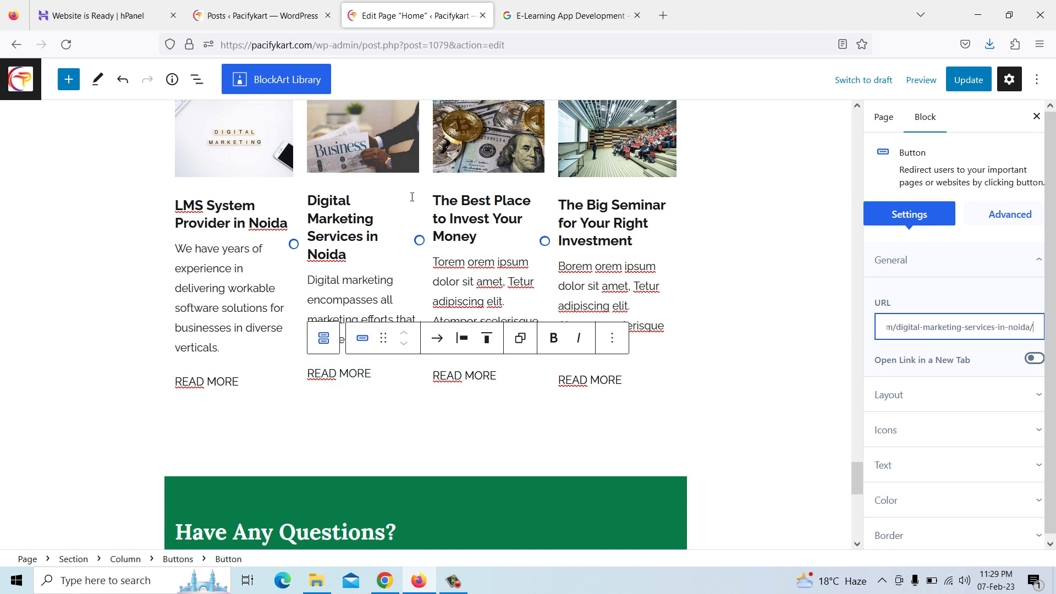
pyautogui.click(476, 219)
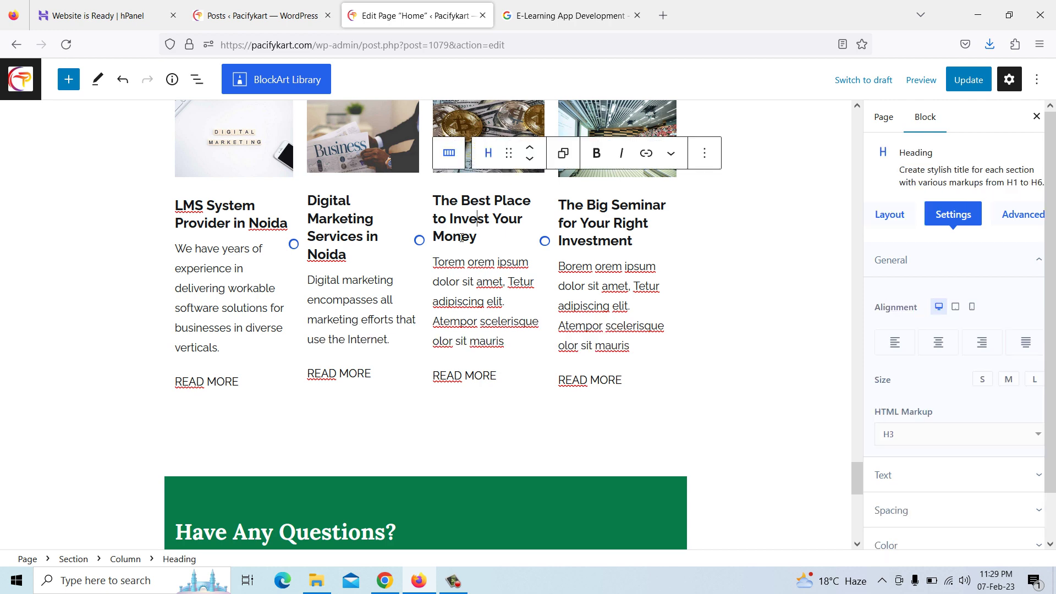
# Replace the third card's heading with the copied title 'CRM Application Development Company'
pyautogui.click(384, 590)
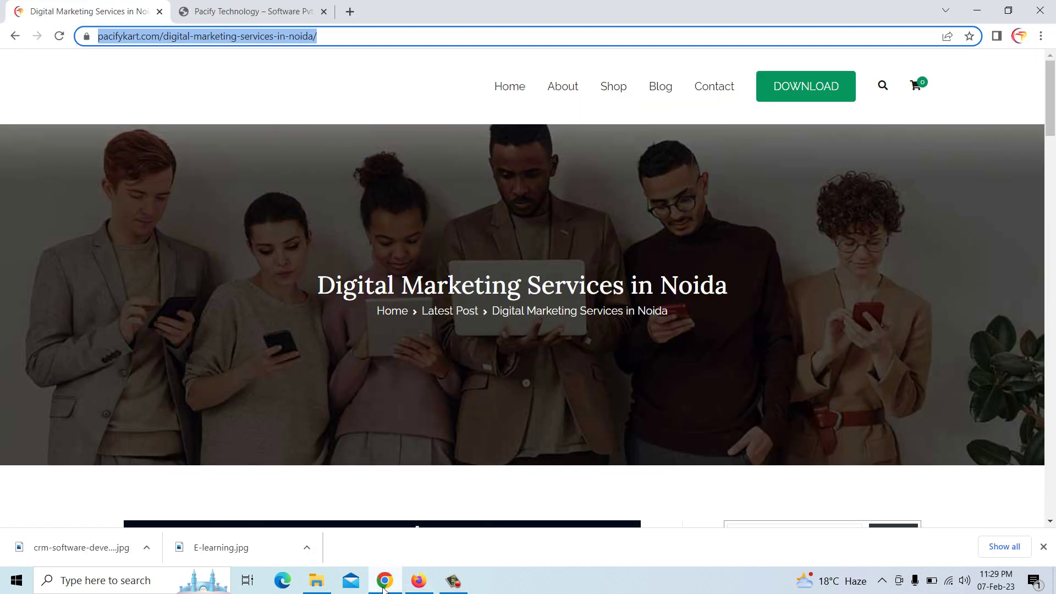
pyautogui.click(259, 8)
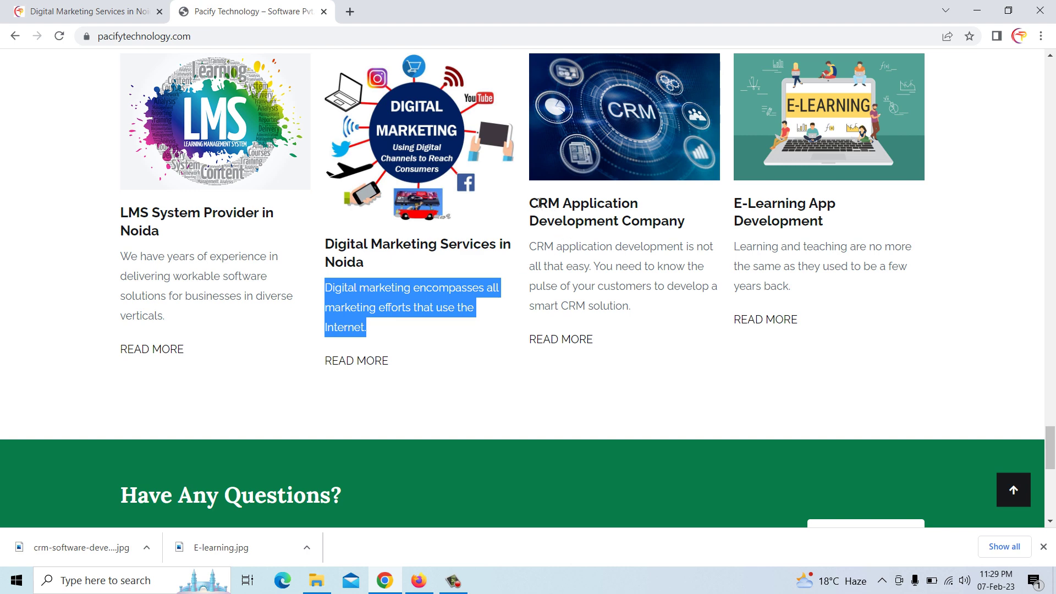
pyautogui.moveTo(532, 203); pyautogui.dragTo(682, 226)
pyautogui.rightClick(682, 226)
pyautogui.click(695, 234)
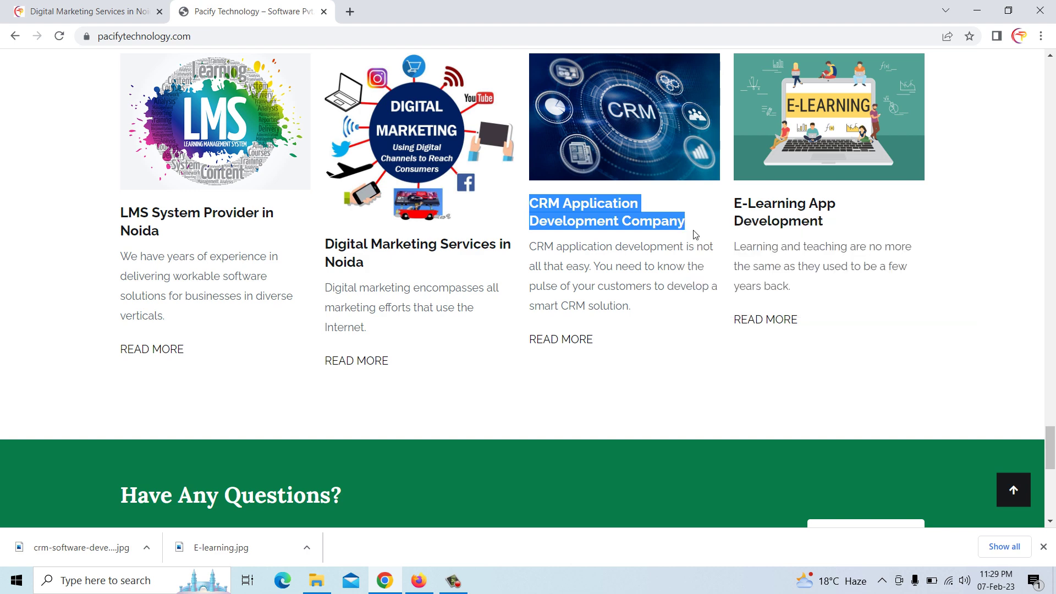
pyautogui.click(419, 581)
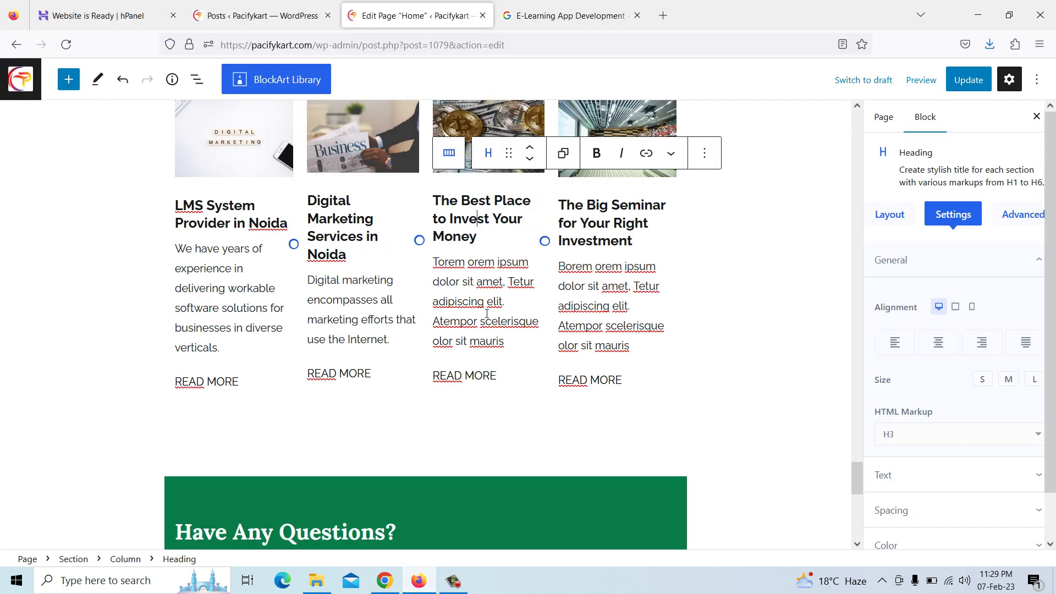
pyautogui.moveTo(480, 243); pyautogui.dragTo(433, 205)
pyautogui.hotkey('ctrl', 'v')
# Replace the third card's placeholder paragraph with the copied CRM description
pyautogui.click(476, 278)
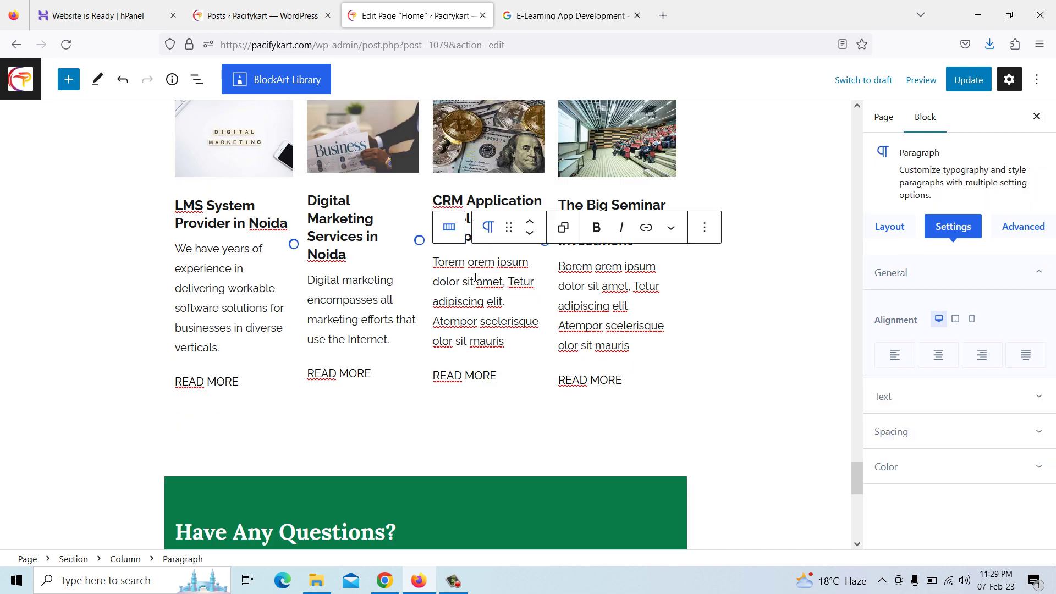
pyautogui.click(386, 580)
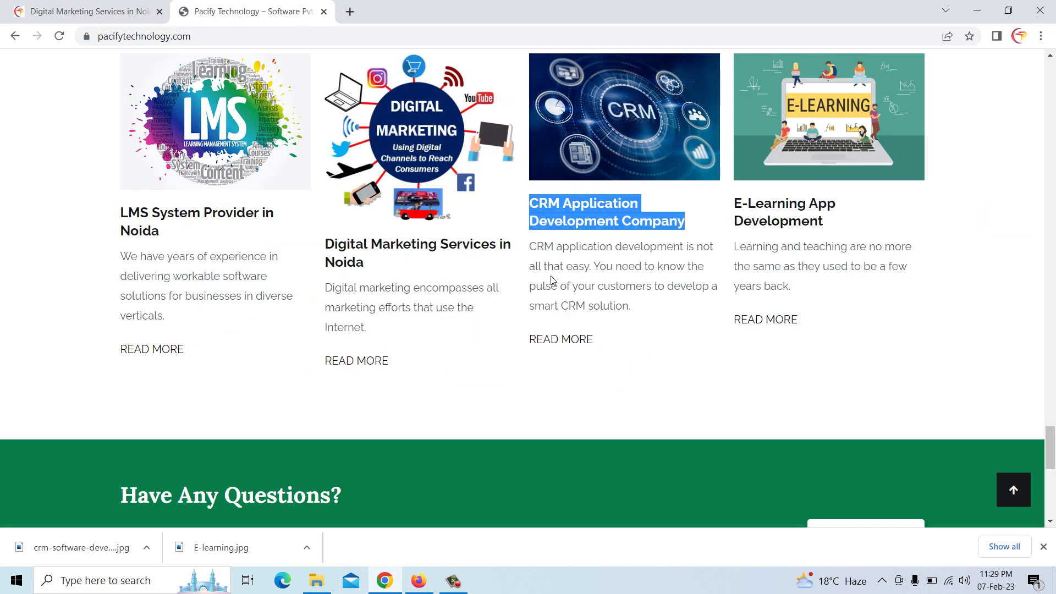
pyautogui.moveTo(533, 246); pyautogui.dragTo(634, 311)
pyautogui.rightClick(621, 315)
pyautogui.click(643, 320)
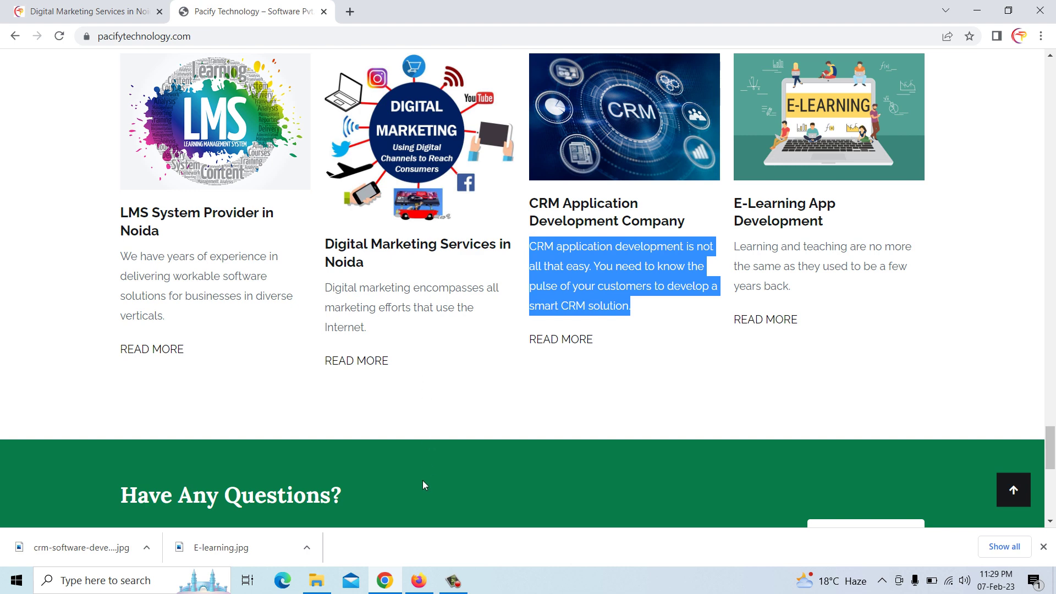
pyautogui.click(419, 580)
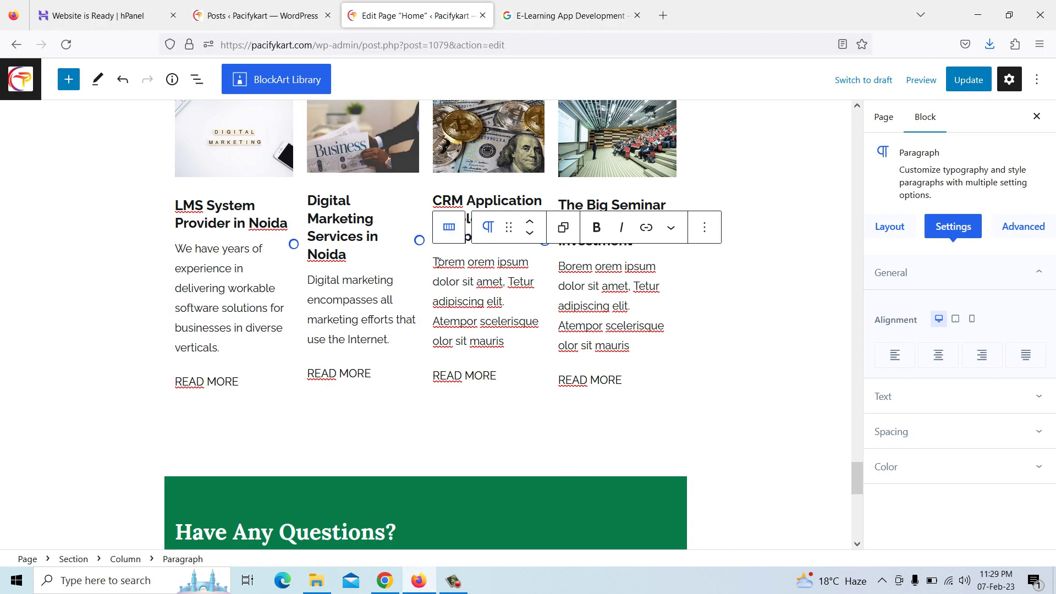
pyautogui.moveTo(439, 262); pyautogui.dragTo(515, 337)
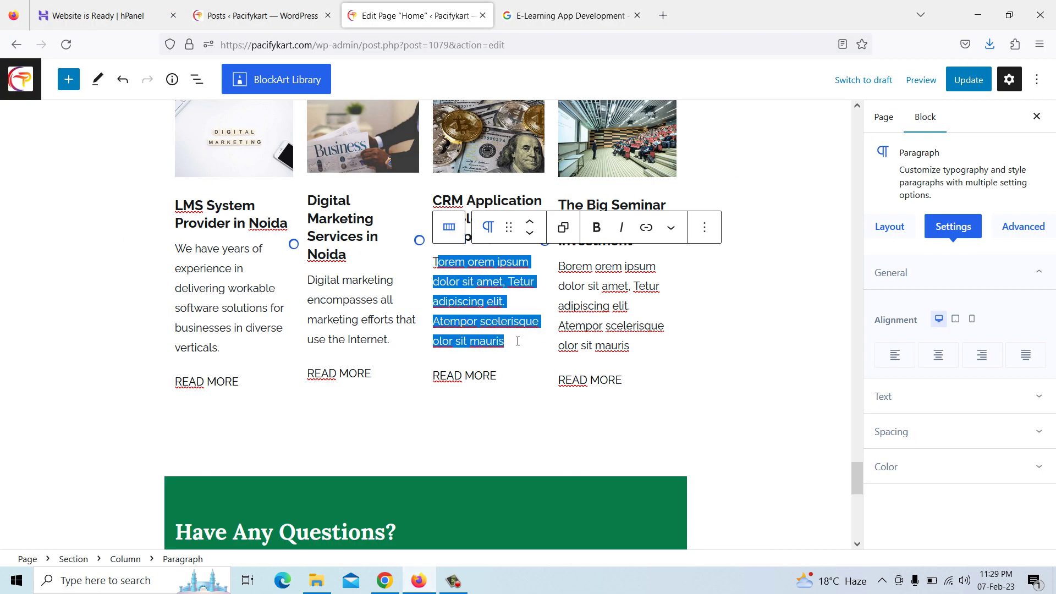
pyautogui.press('BackSpace')
pyautogui.press('BackSpace')
pyautogui.hotkey('ctrl', 'v')
pyautogui.scroll(-2, 517, 345)
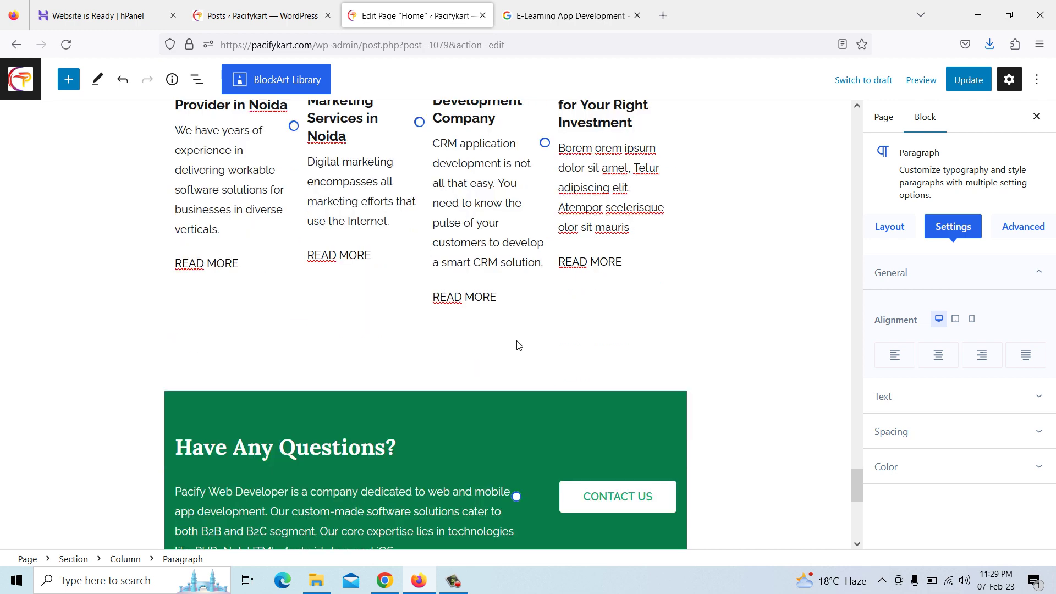
pyautogui.scroll(2, 496, 331)
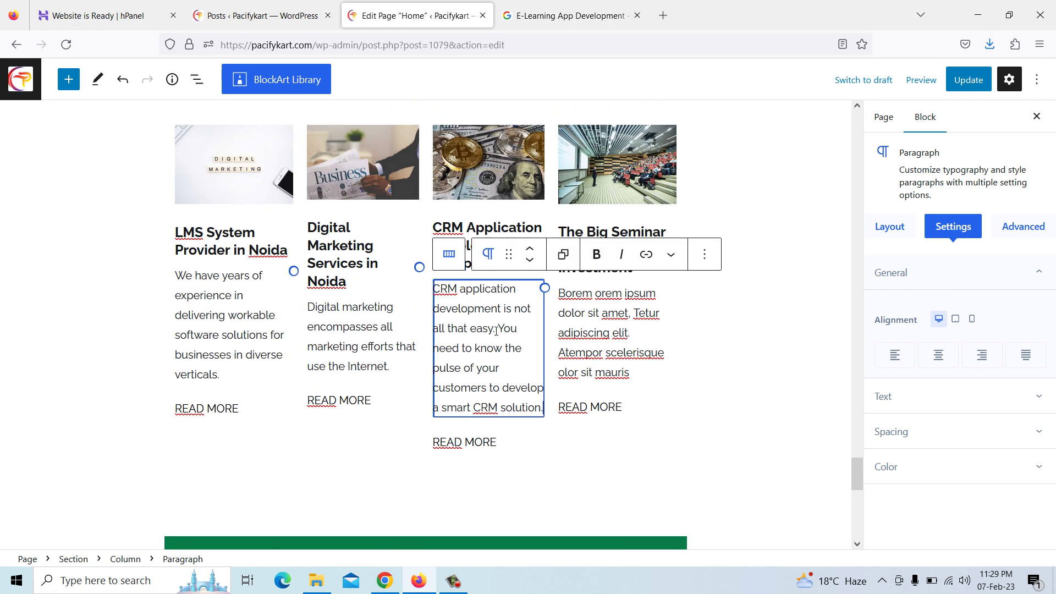
# Clear the CRM card's READ MORE link address
pyautogui.click(473, 443)
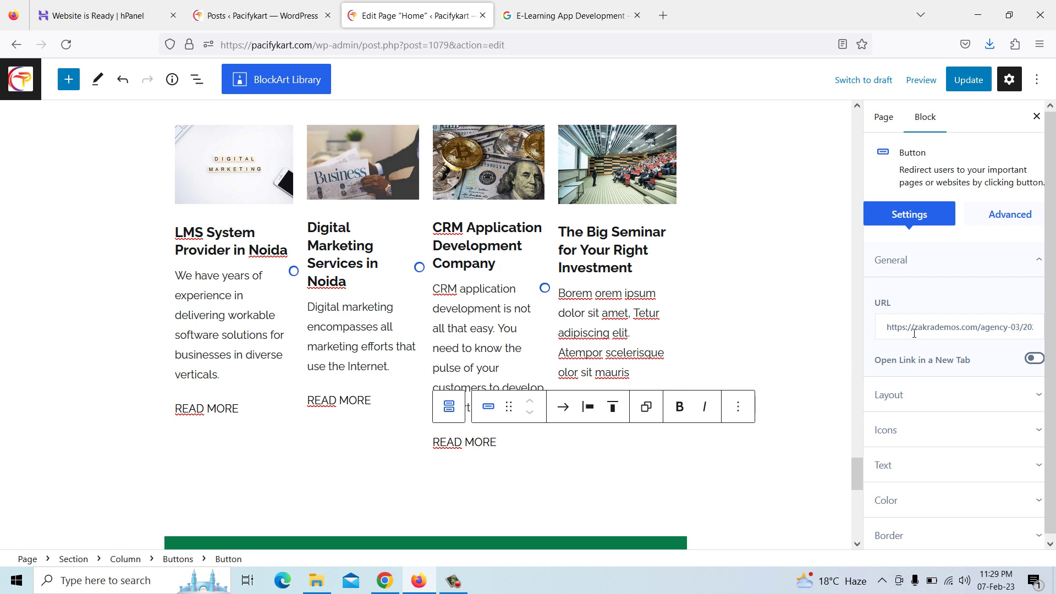
pyautogui.moveTo(888, 329); pyautogui.dragTo(1055, 331)
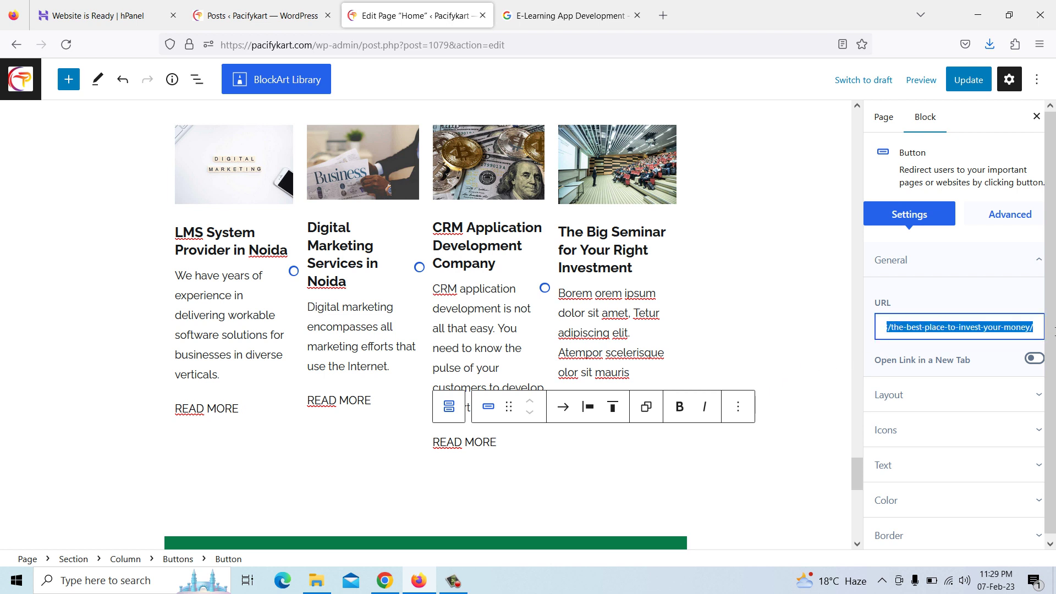
pyautogui.press('BackSpace')
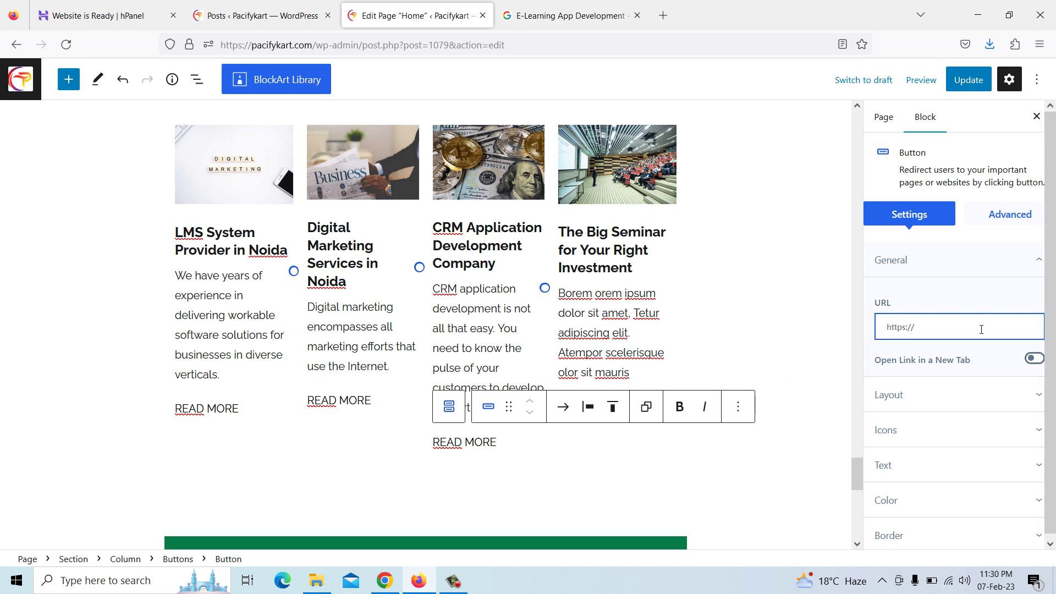
# Open the CRM Application Development Company post from the live site's Recent Posts list
pyautogui.click(385, 581)
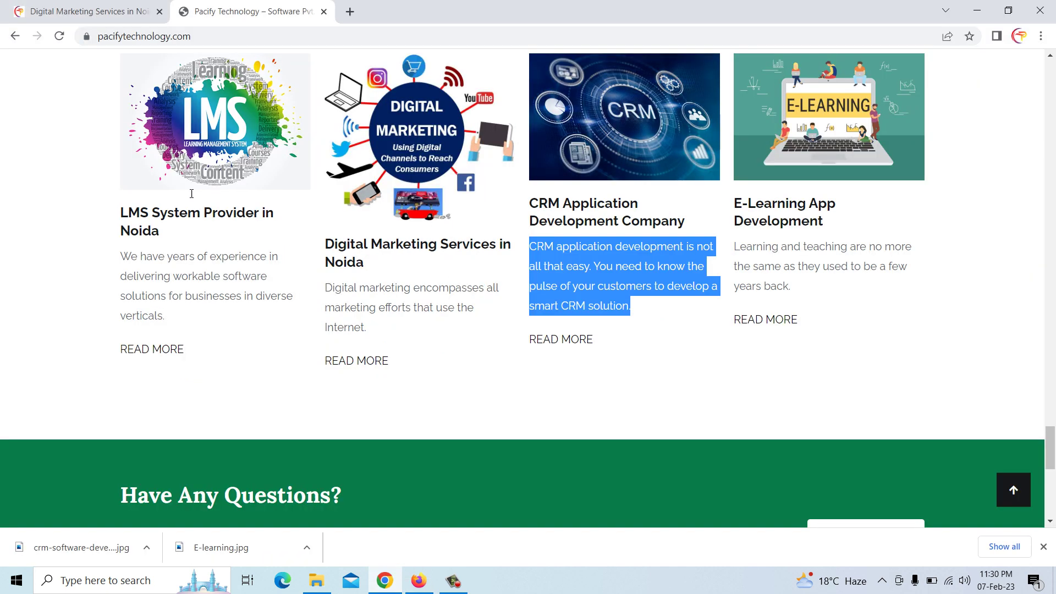
pyautogui.click(79, 14)
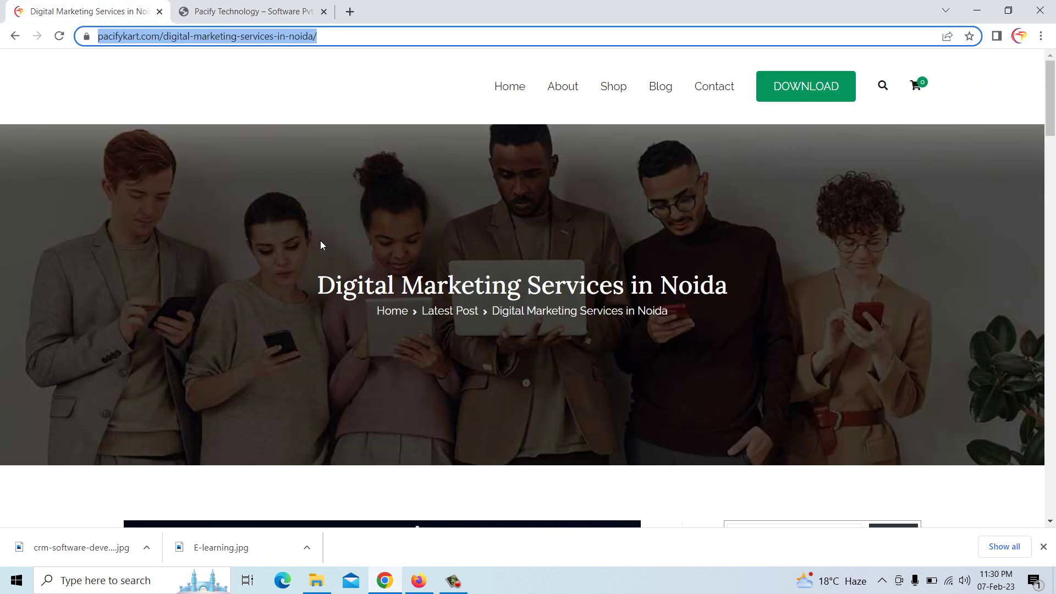
pyautogui.scroll(-5, 561, 412)
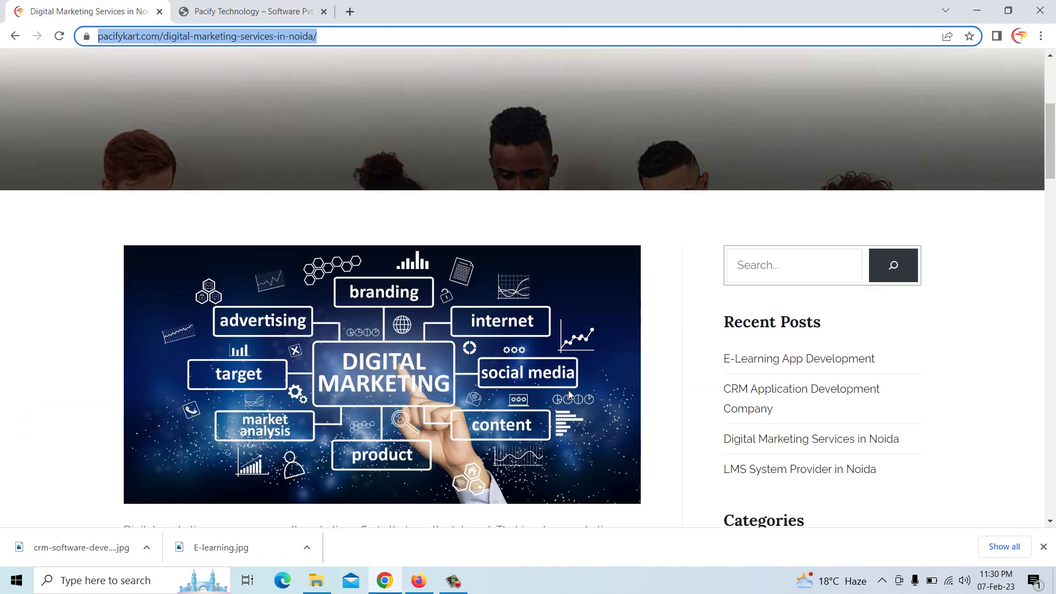
pyautogui.click(760, 398)
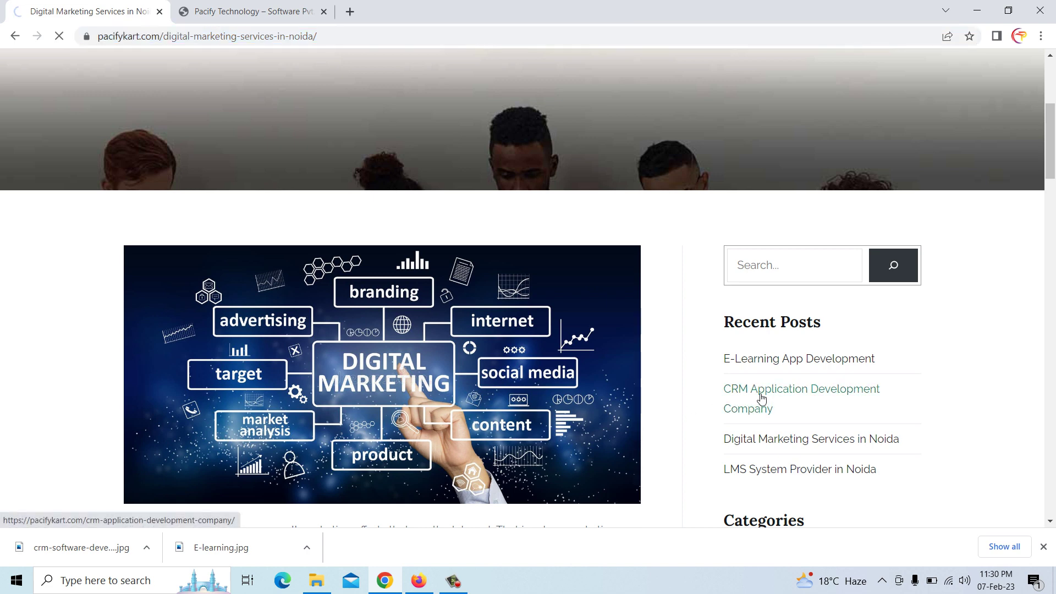
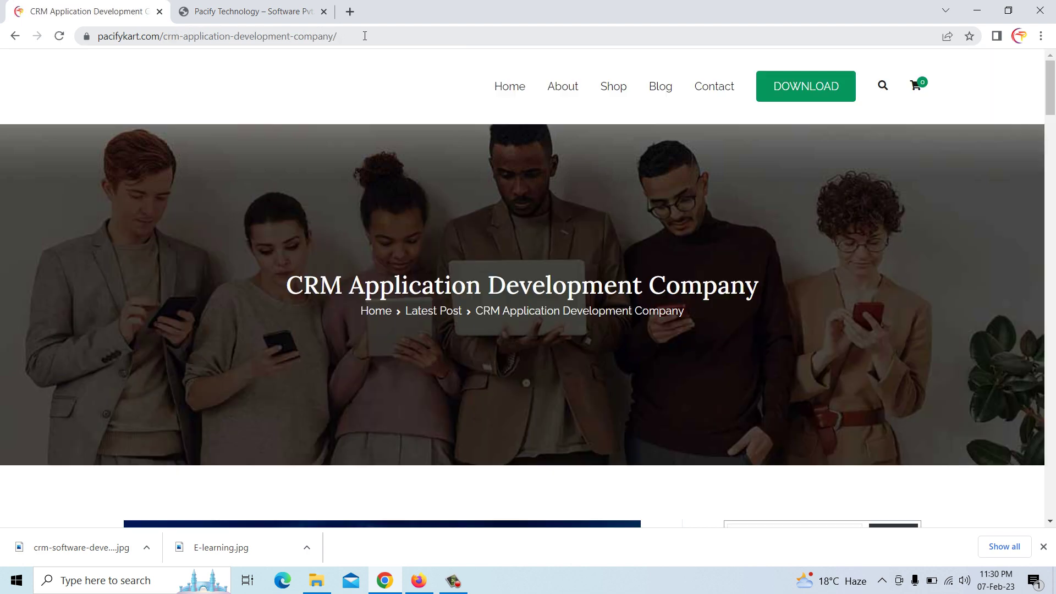
# Copy the CRM post's URL from Chrome and paste it as the CRM card's READ MORE link
pyautogui.moveTo(365, 36); pyautogui.dragTo(95, 23)
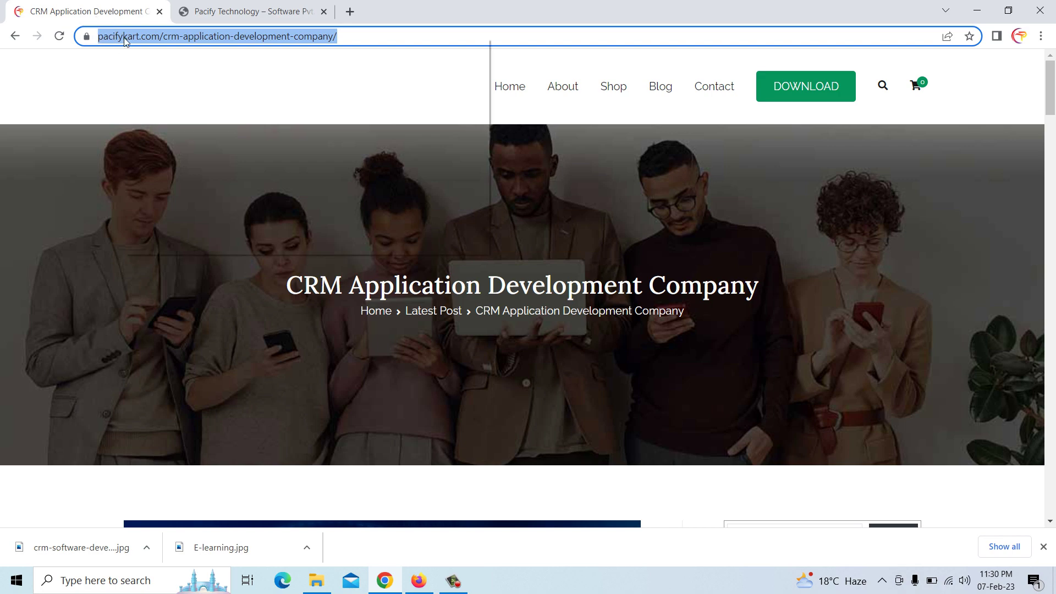
pyautogui.click(172, 133)
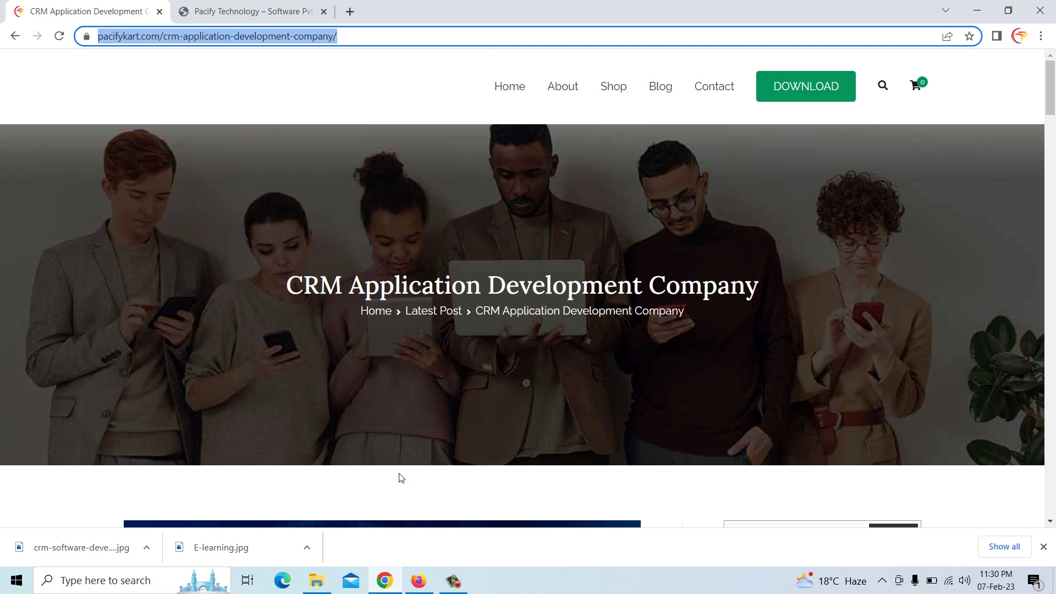
pyautogui.click(419, 580)
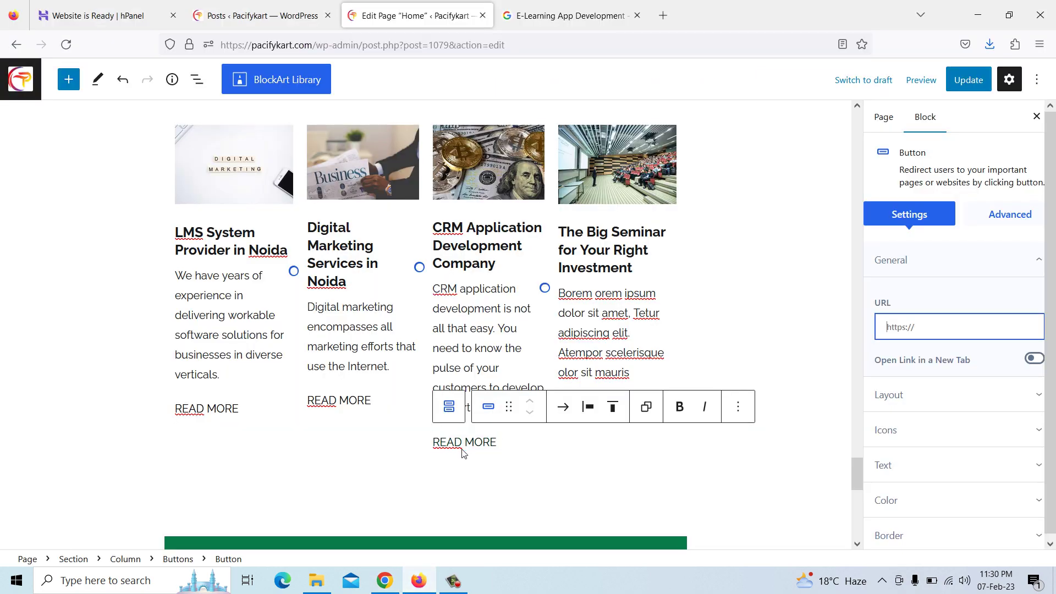
pyautogui.hotkey('ctrl', 'v')
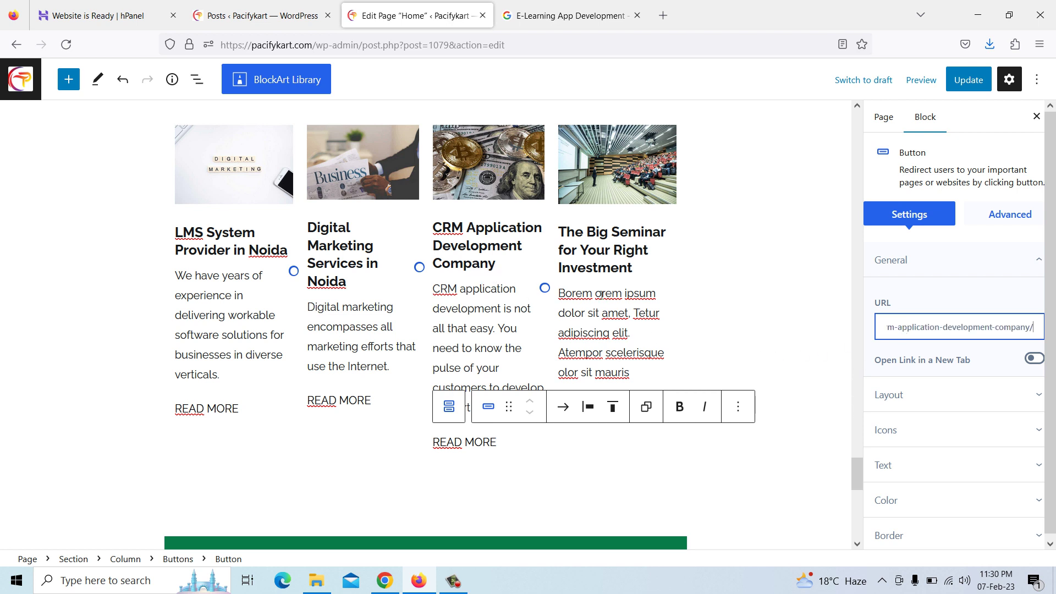
pyautogui.click(595, 258)
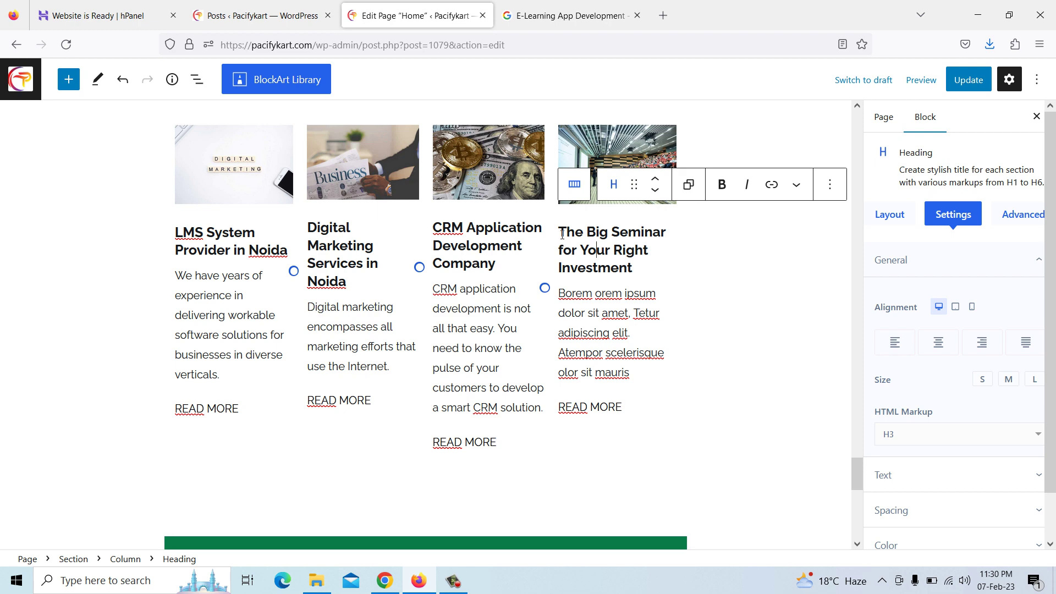
# Replace the fourth card's seminar heading with 'E-Learning App Development' copied from Pacify Technology
pyautogui.moveTo(560, 232); pyautogui.dragTo(635, 264)
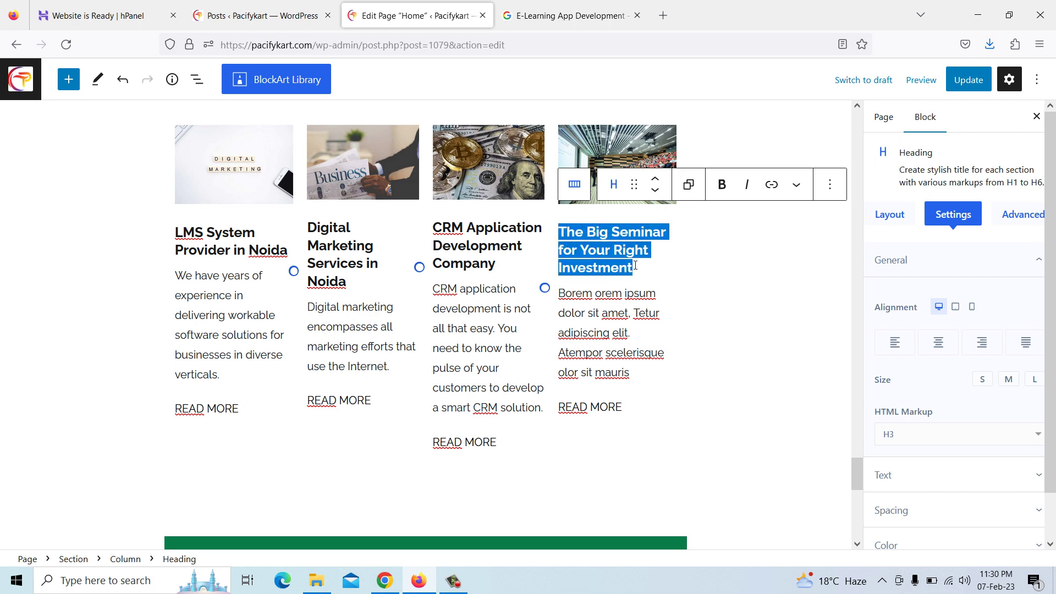
pyautogui.press('BackSpace')
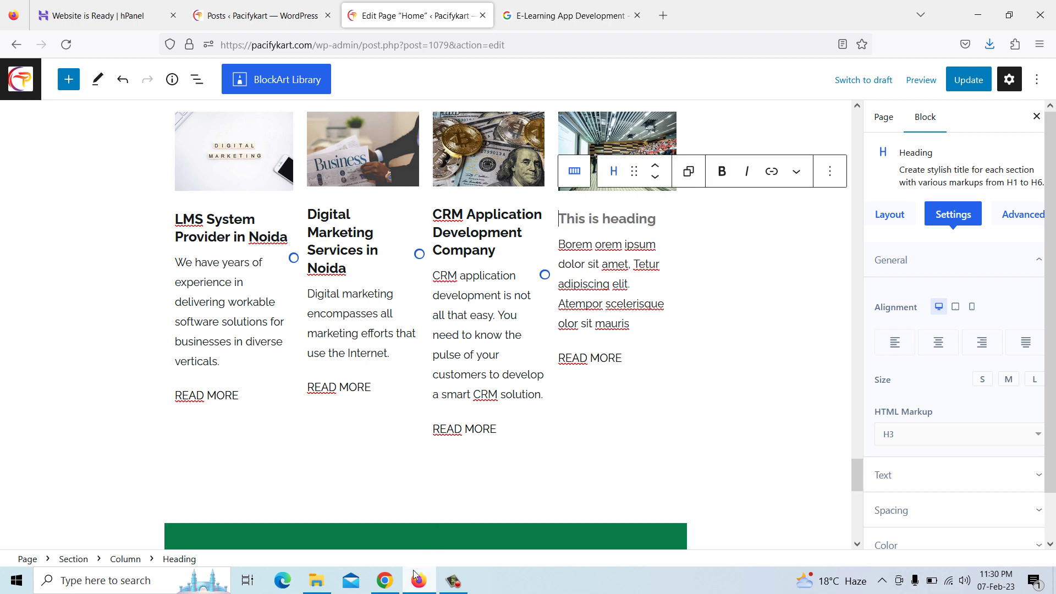
pyautogui.click(386, 580)
pyautogui.click(268, 8)
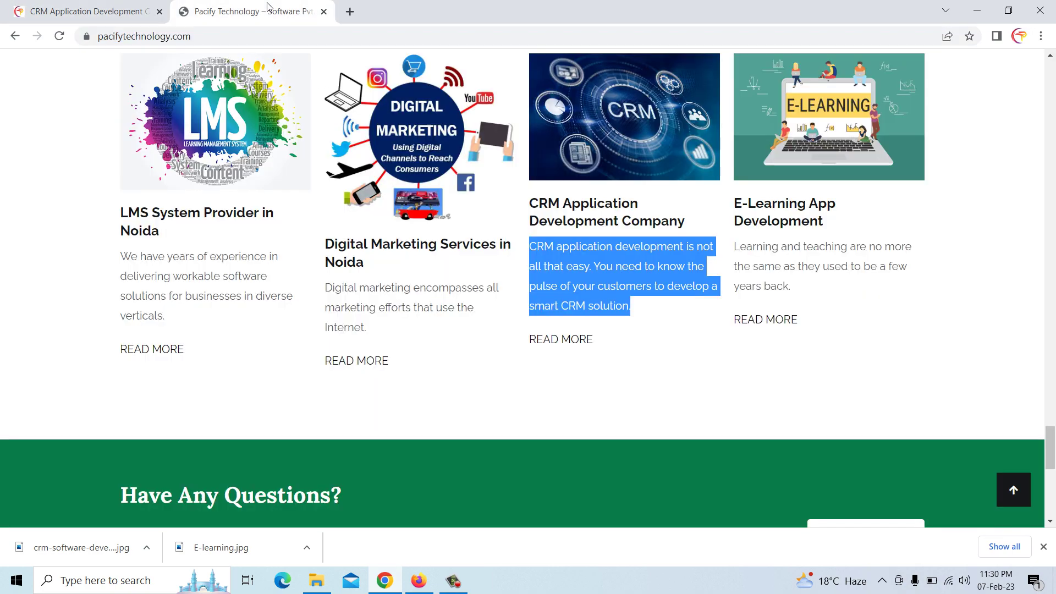
pyautogui.moveTo(735, 205); pyautogui.dragTo(832, 229)
pyautogui.rightClick(820, 223)
pyautogui.click(830, 232)
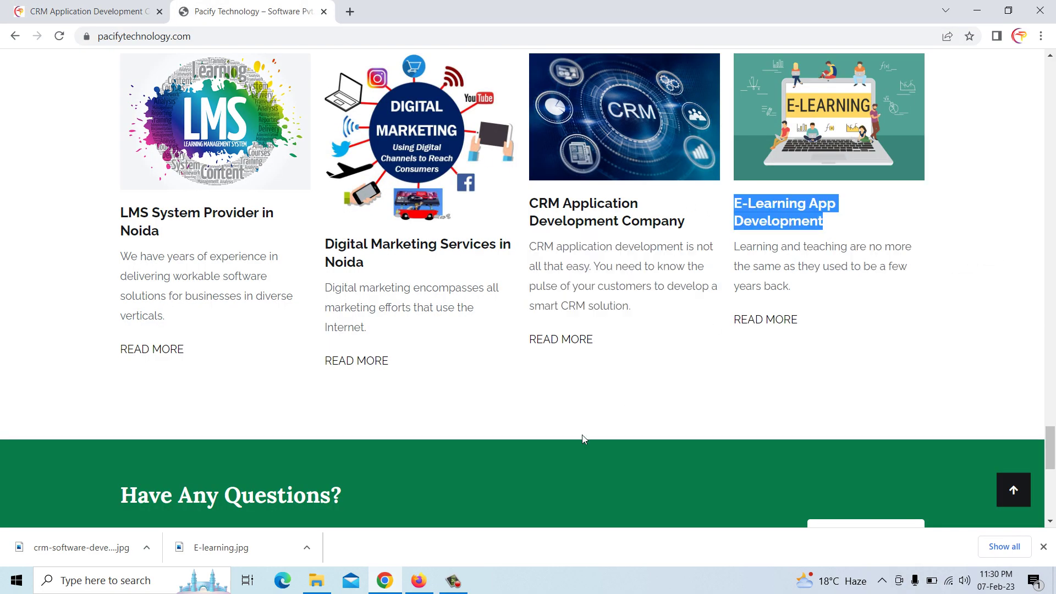
pyautogui.click(419, 582)
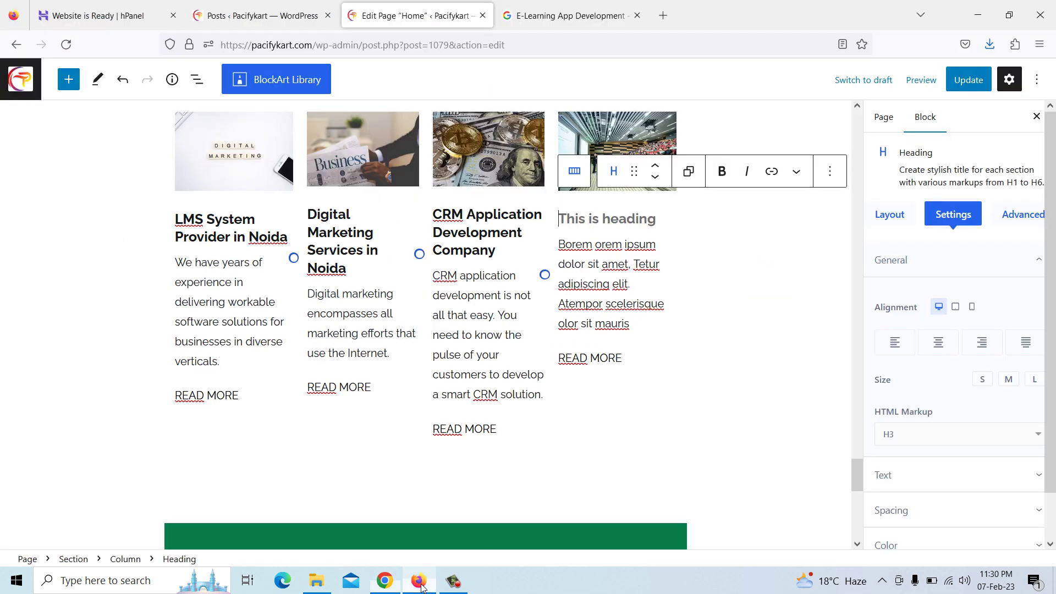
pyautogui.click(571, 215)
pyautogui.hotkey('ctrl', 'v')
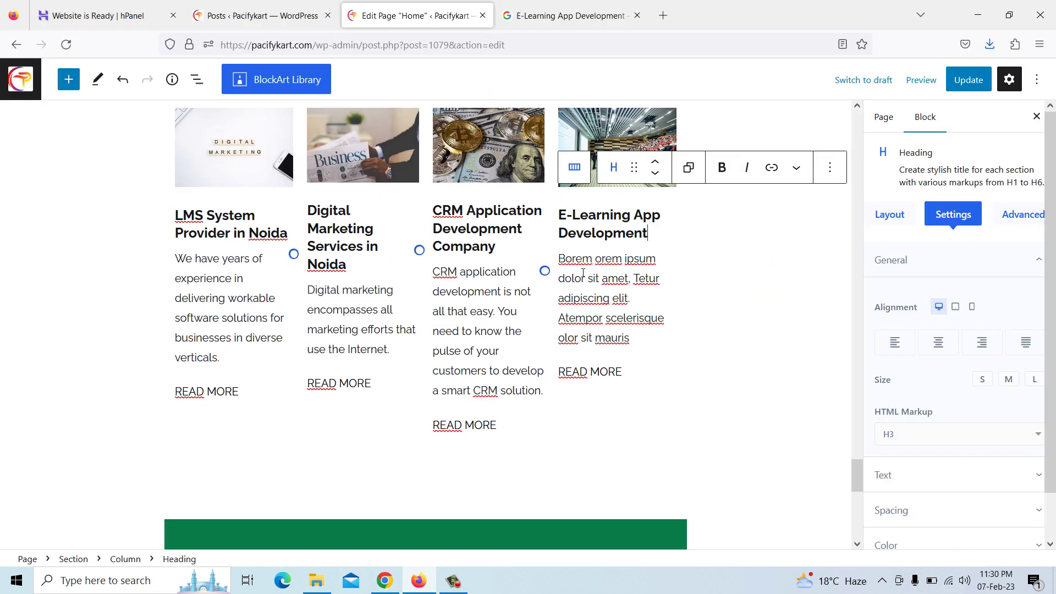
# Replace the card's lorem ipsum paragraph with the e-learning description copied from Pacify Technology
pyautogui.click(583, 273)
pyautogui.moveTo(559, 259); pyautogui.dragTo(639, 338)
pyautogui.press('BackSpace')
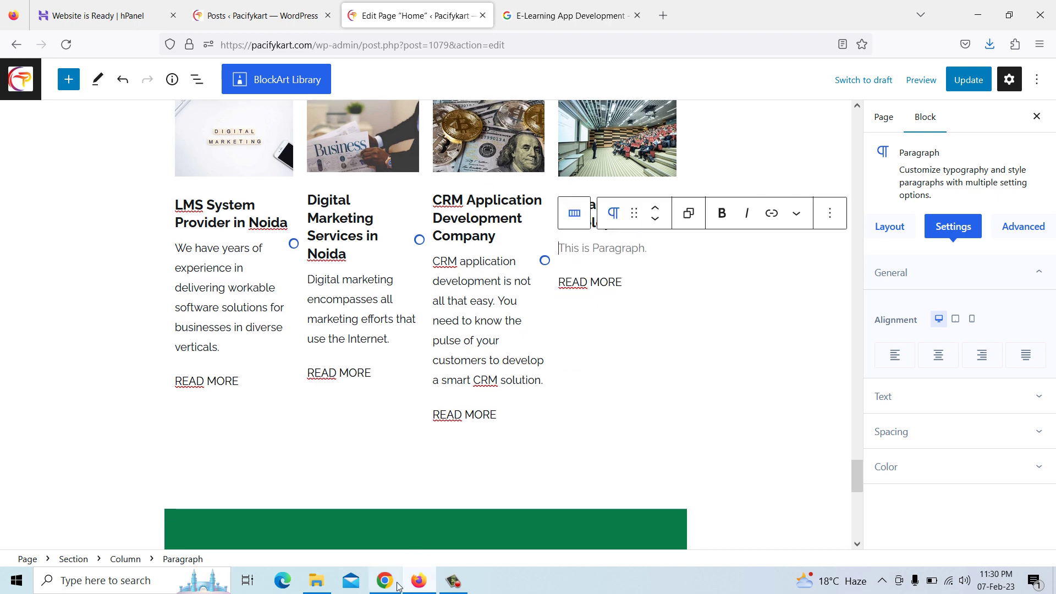
pyautogui.click(385, 580)
pyautogui.moveTo(736, 248); pyautogui.dragTo(801, 290)
pyautogui.rightClick(782, 286)
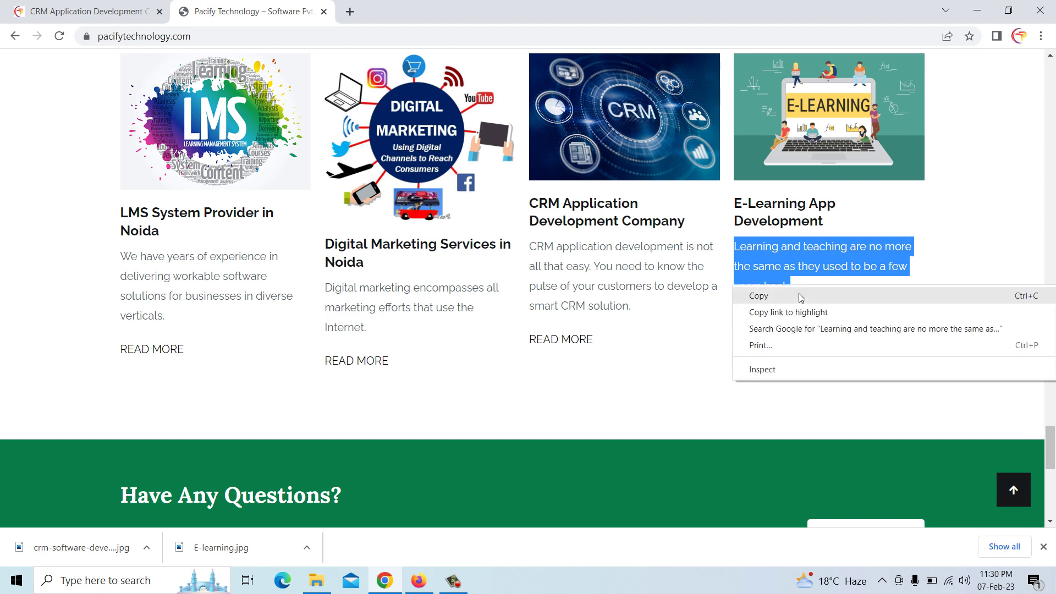
pyautogui.click(807, 302)
pyautogui.click(419, 580)
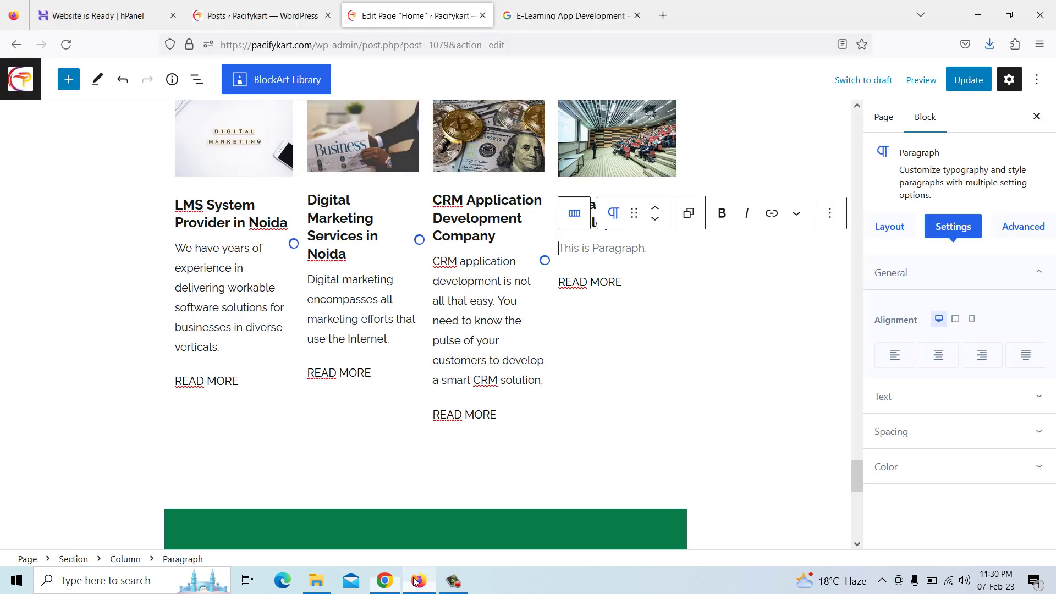
pyautogui.hotkey('ctrl', 'v')
pyautogui.scroll(-1, 573, 311)
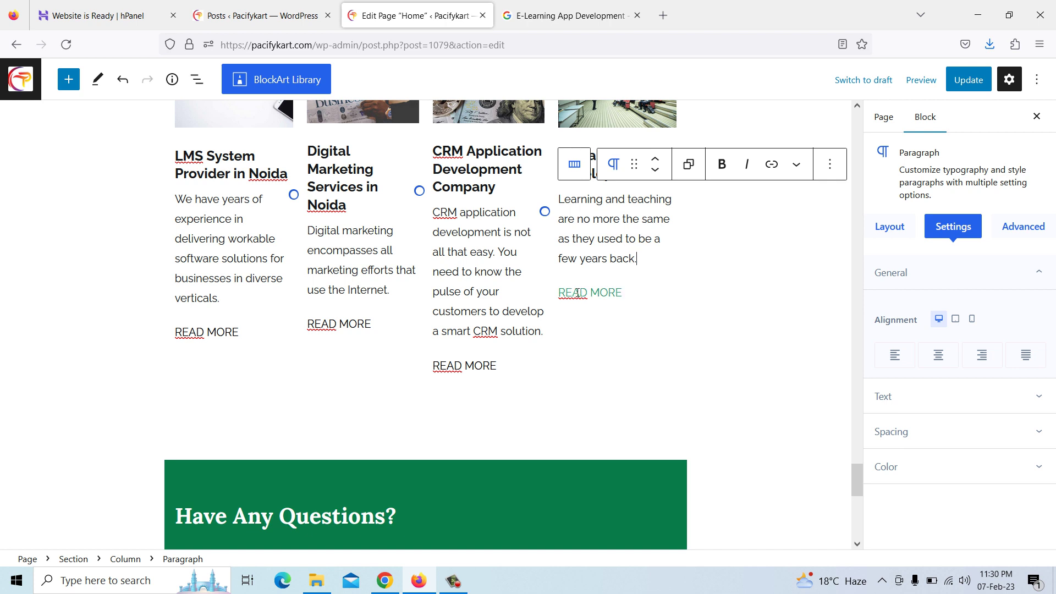
pyautogui.click(577, 293)
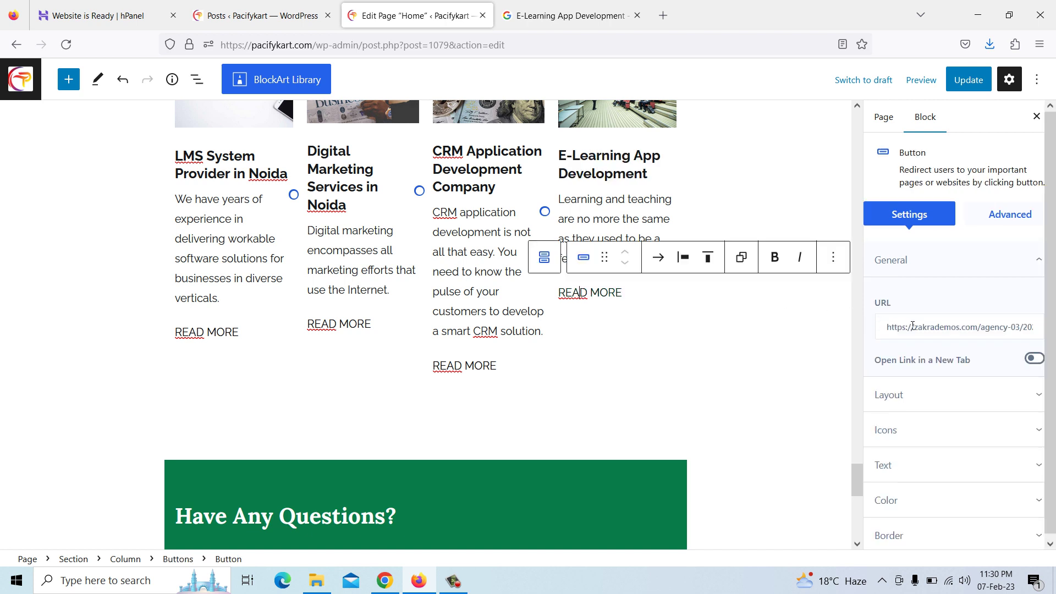
# Clear the READ MORE button's old seminar link and open the E-Learning App Development post in Chrome
pyautogui.moveTo(889, 329); pyautogui.dragTo(1054, 329)
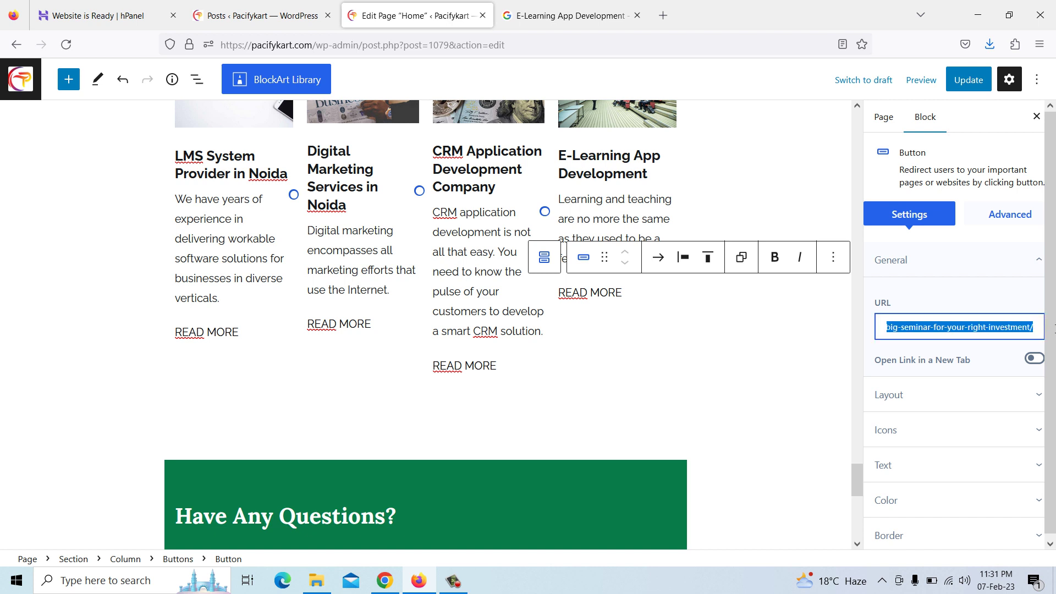
pyautogui.press('BackSpace')
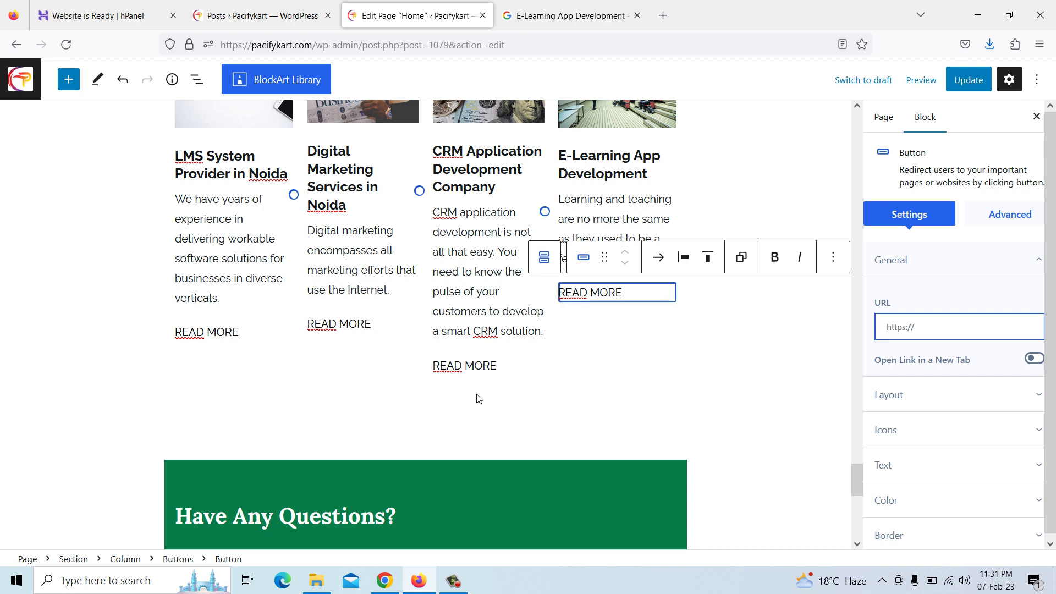
pyautogui.click(385, 580)
pyautogui.click(33, 5)
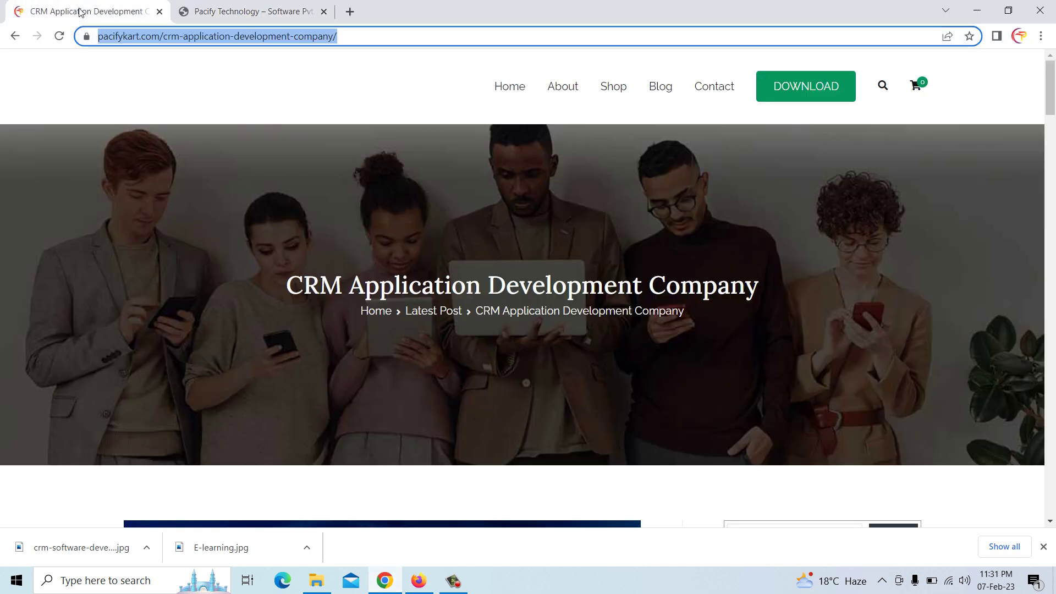
pyautogui.scroll(-6, 488, 286)
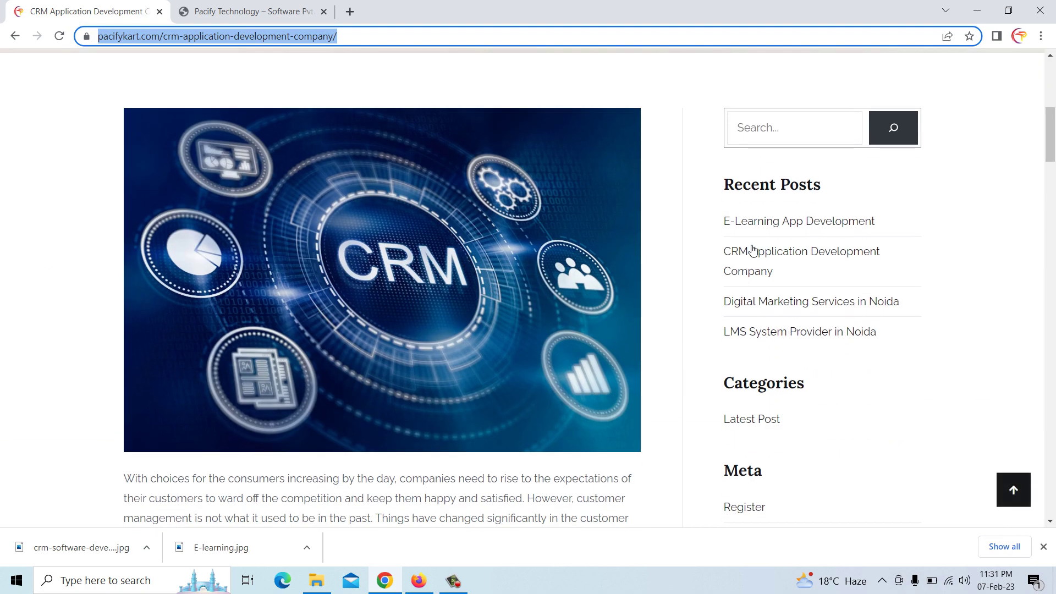
pyautogui.click(765, 223)
pyautogui.scroll(-3, 731, 253)
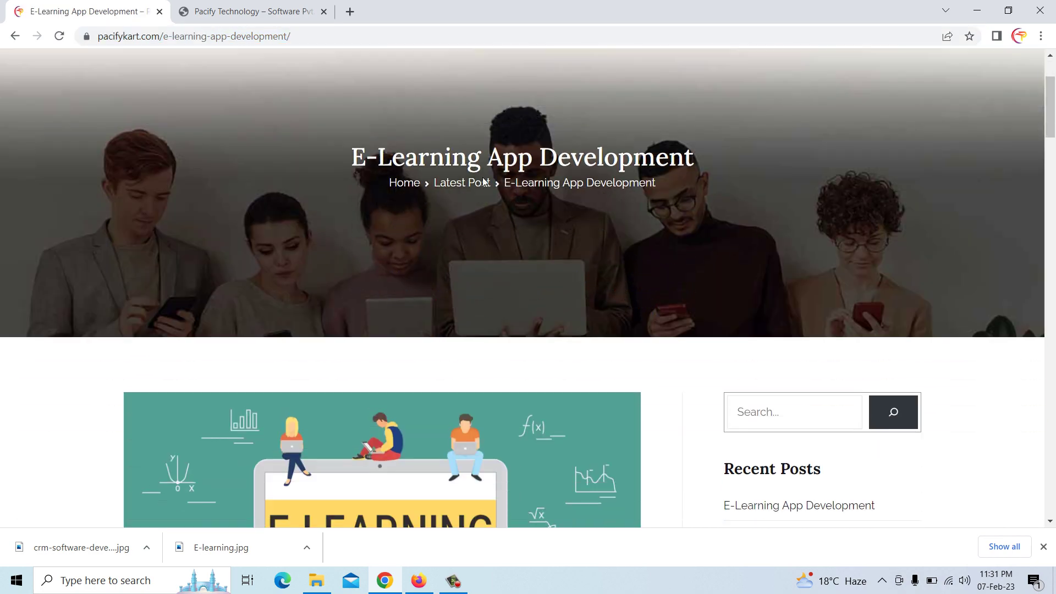
# Copy the e-learning post's address and paste it as the READ MORE button's link
pyautogui.click(295, 37)
pyautogui.rightClick(296, 37)
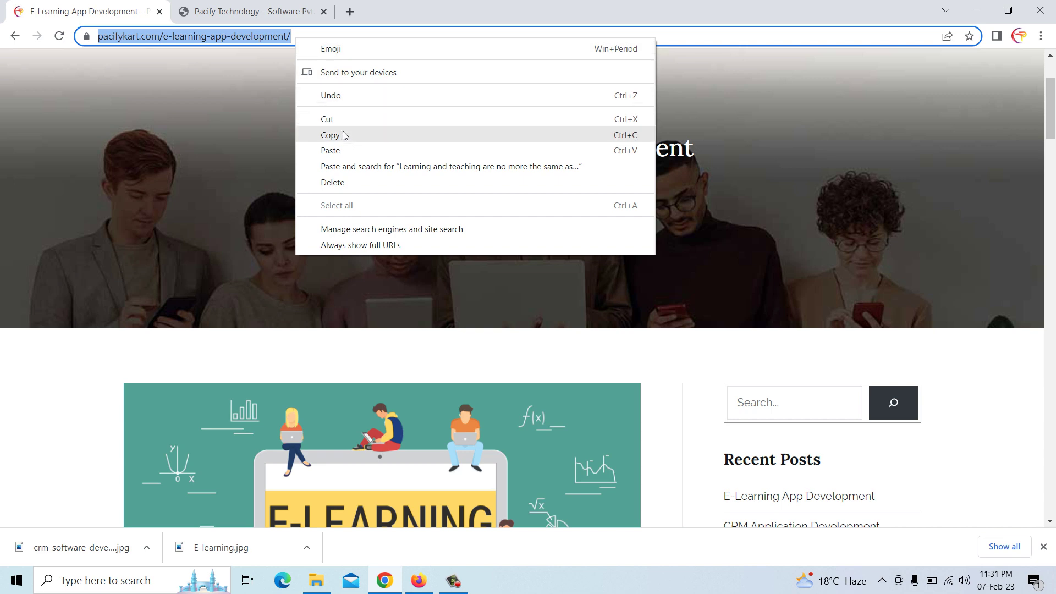
pyautogui.click(344, 134)
pyautogui.click(418, 581)
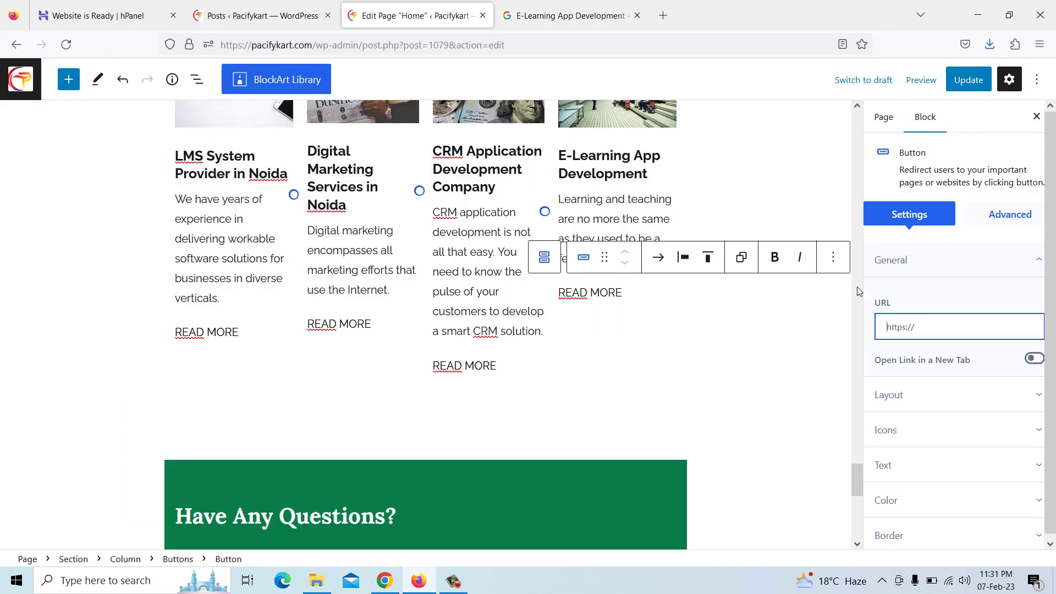
pyautogui.hotkey('ctrl', 'v')
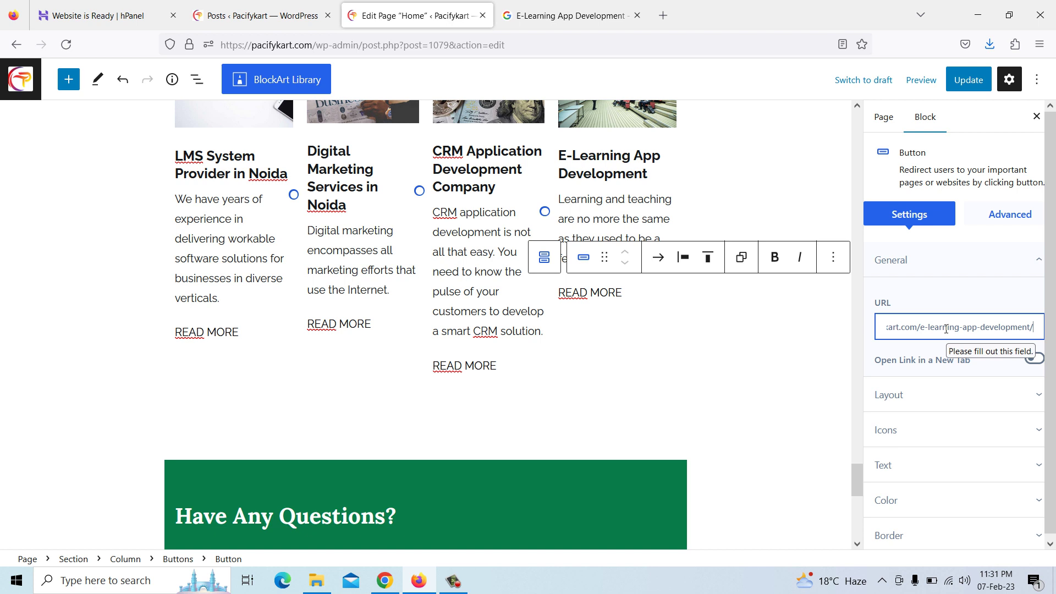
pyautogui.scroll(3, 563, 221)
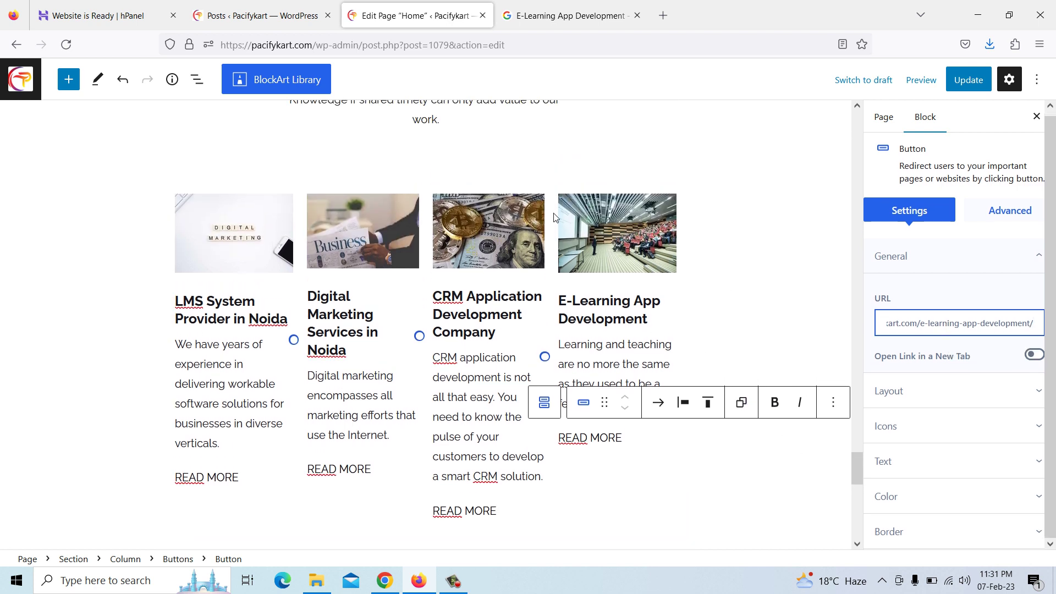
pyautogui.click(208, 242)
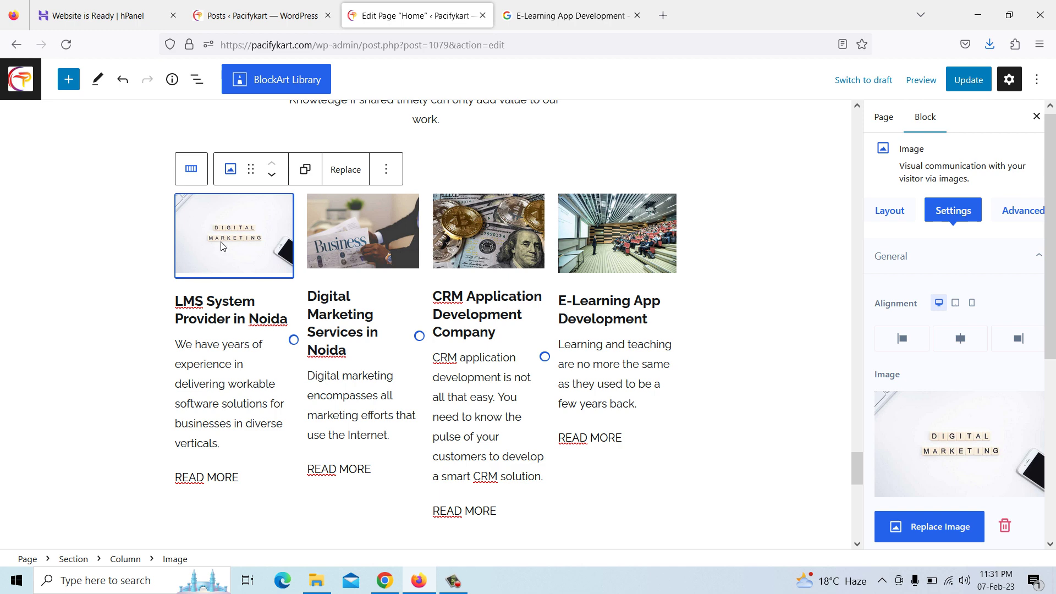
# Replace the first card's image with the LMS picture and the second's with Digital Marketing
pyautogui.click(929, 528)
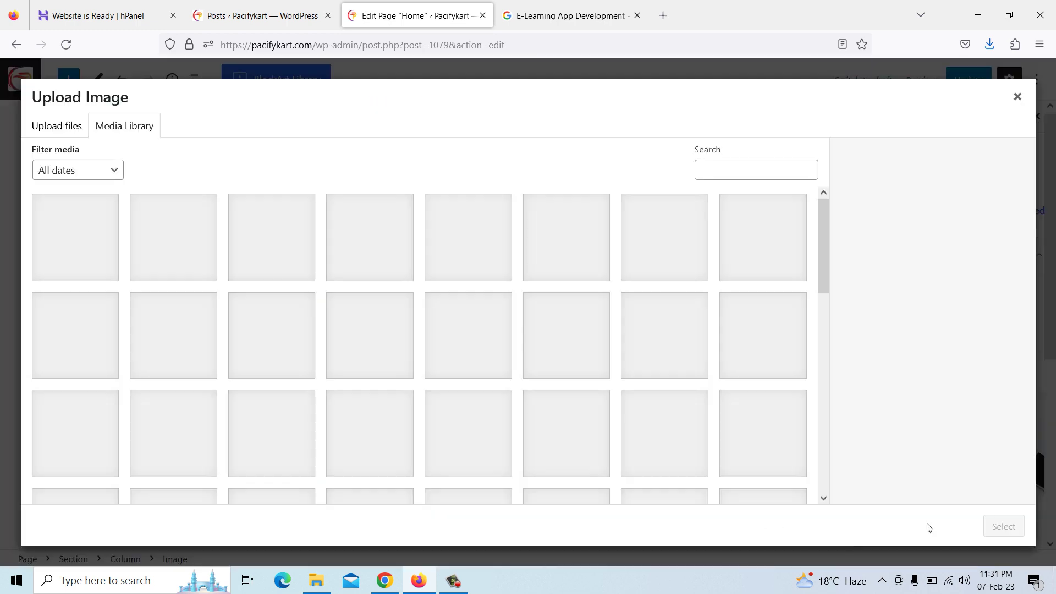
pyautogui.click(450, 248)
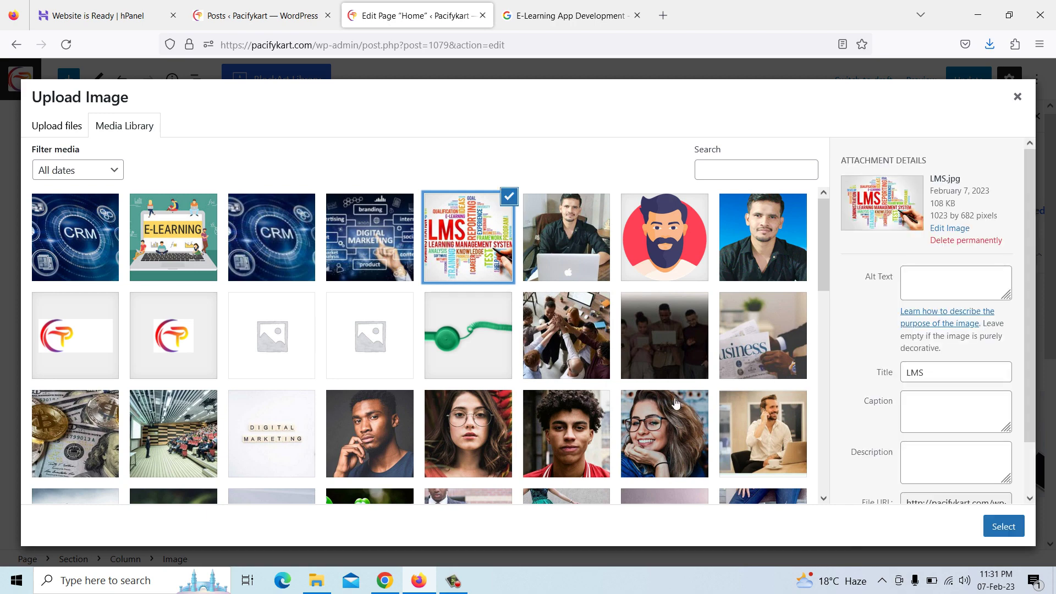
pyautogui.click(985, 524)
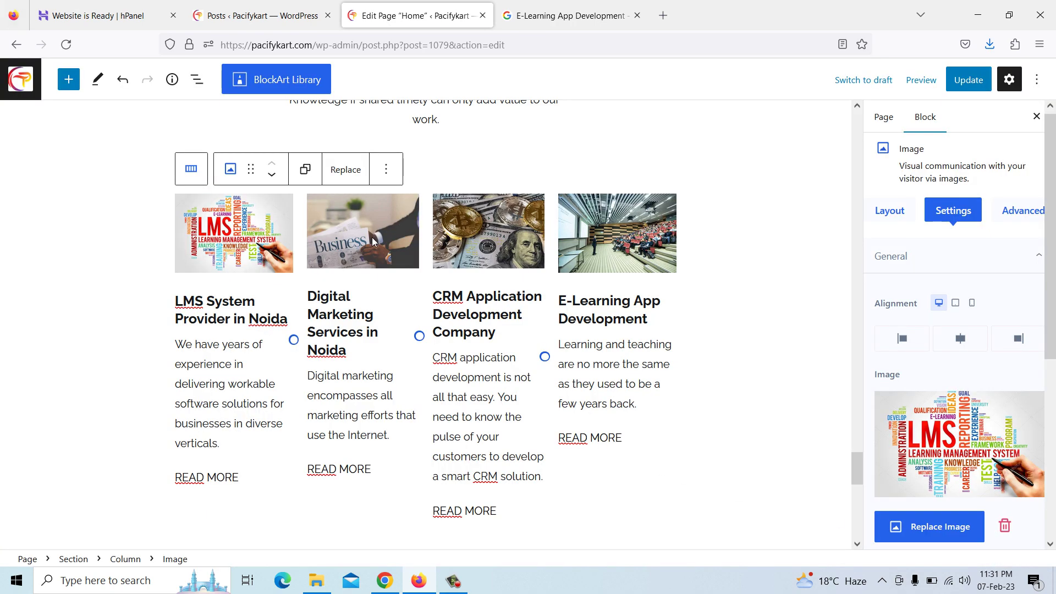
pyautogui.click(361, 242)
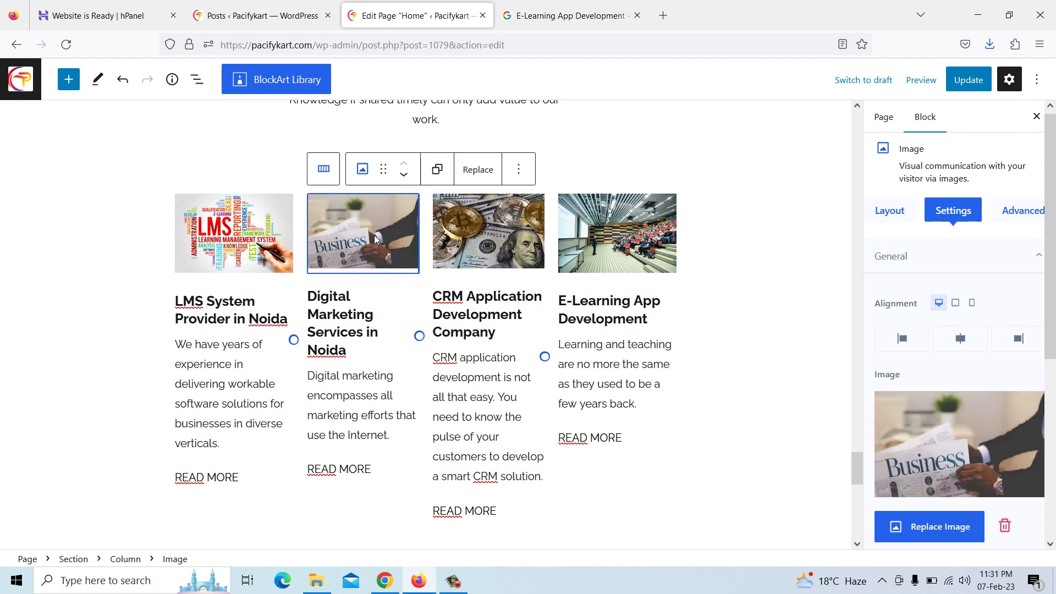
pyautogui.click(931, 531)
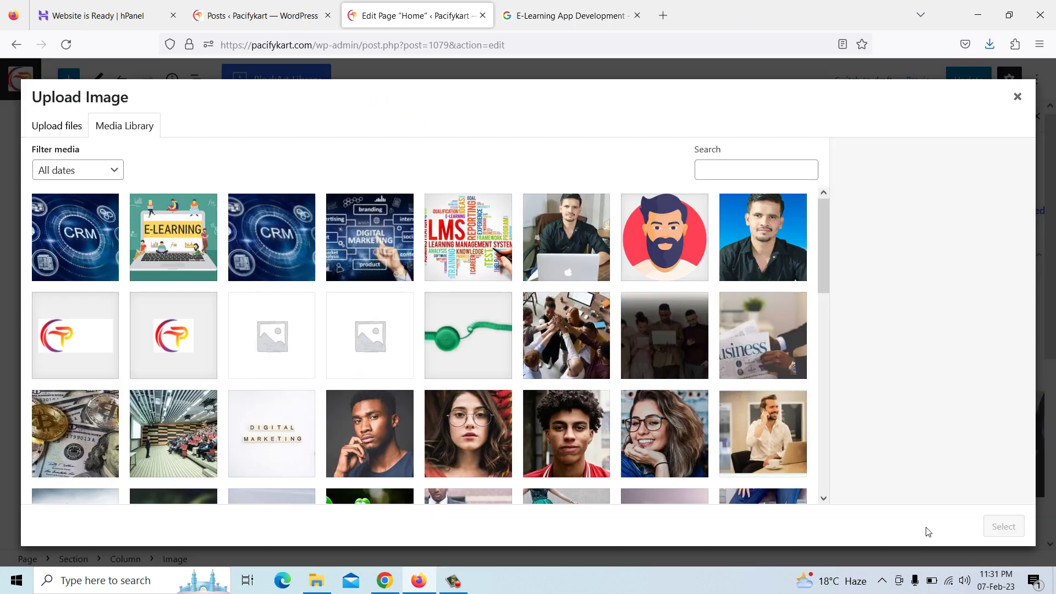
pyautogui.click(351, 247)
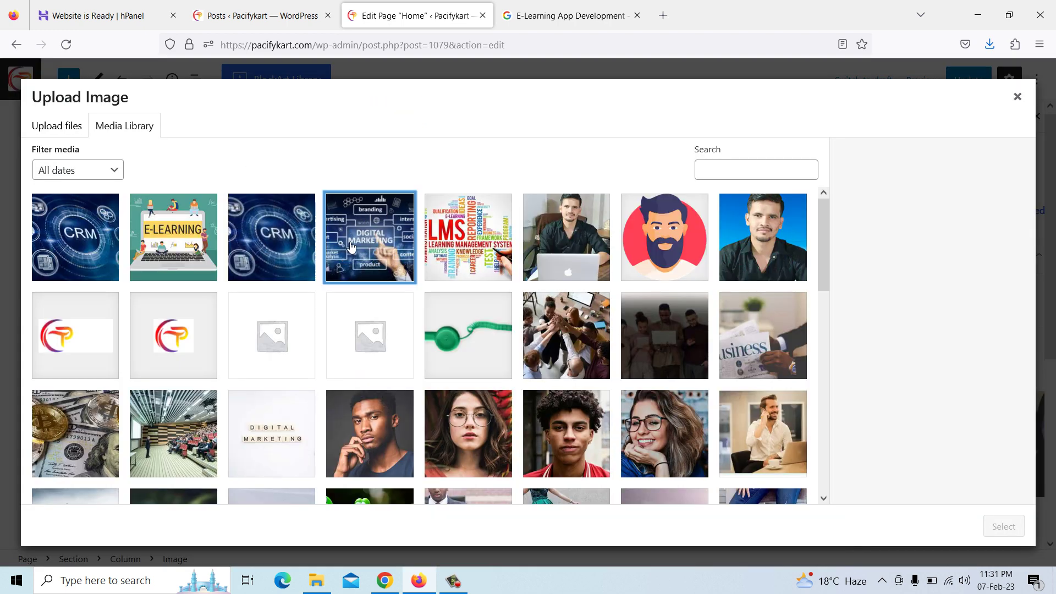
pyautogui.click(990, 527)
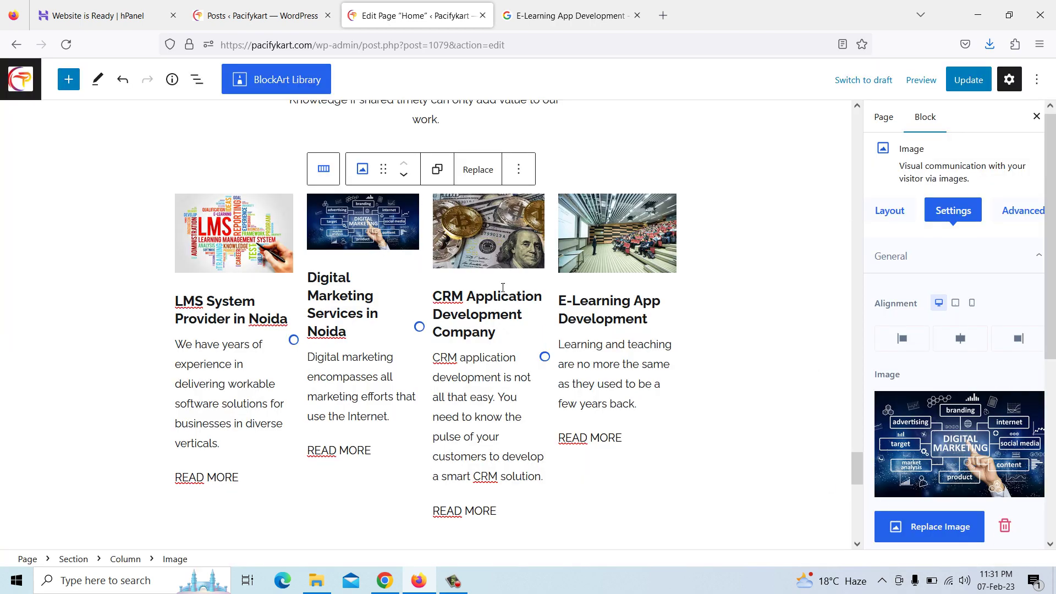
# Replace the third card's image with the CRM picture and the fourth's with E-learning
pyautogui.click(478, 244)
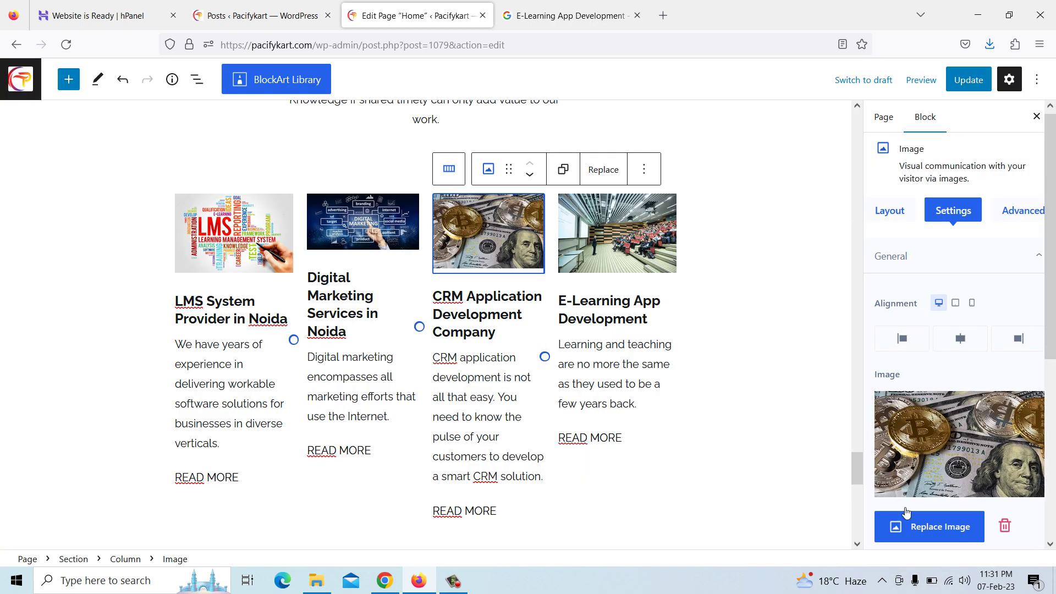
pyautogui.click(902, 531)
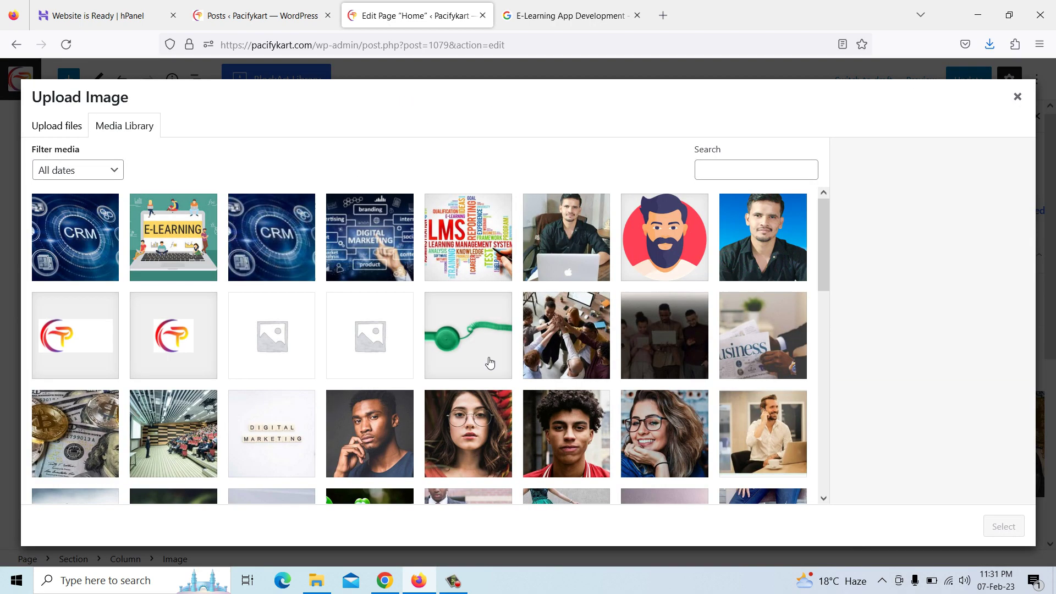
pyautogui.click(89, 247)
pyautogui.click(1003, 526)
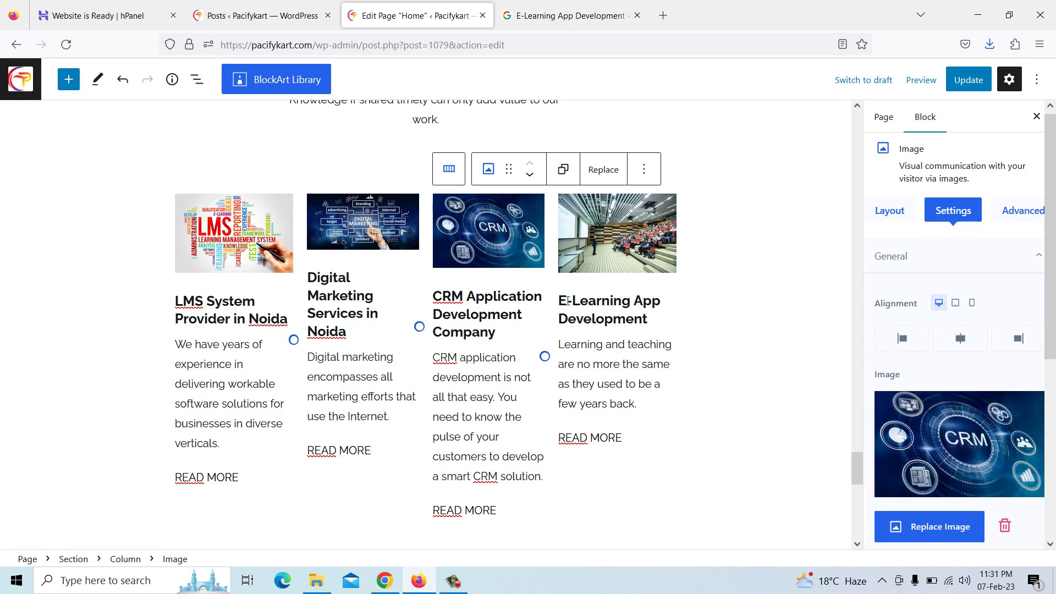
pyautogui.click(598, 243)
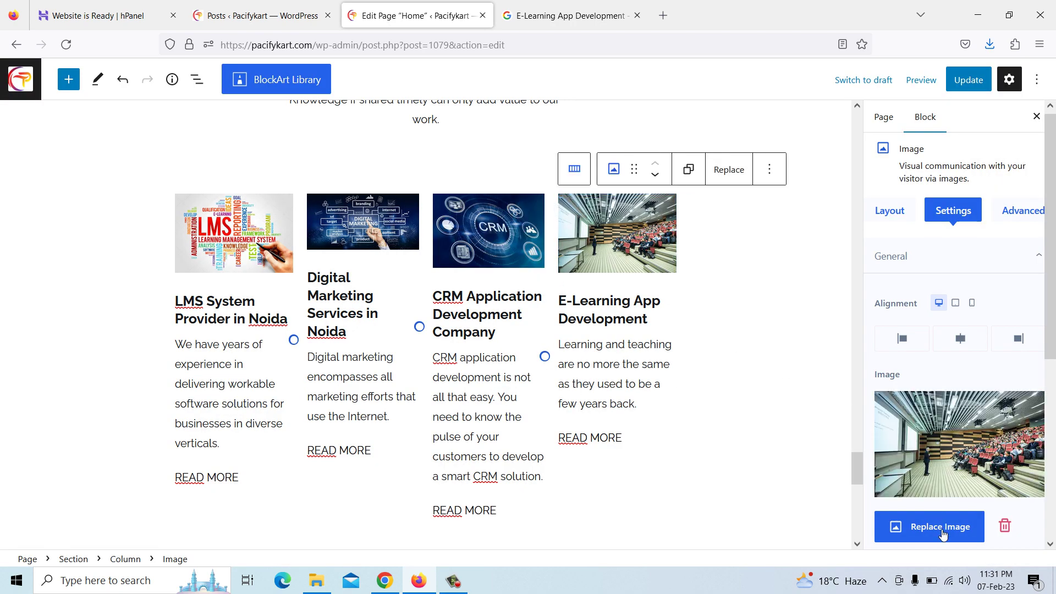
pyautogui.click(942, 529)
pyautogui.click(177, 243)
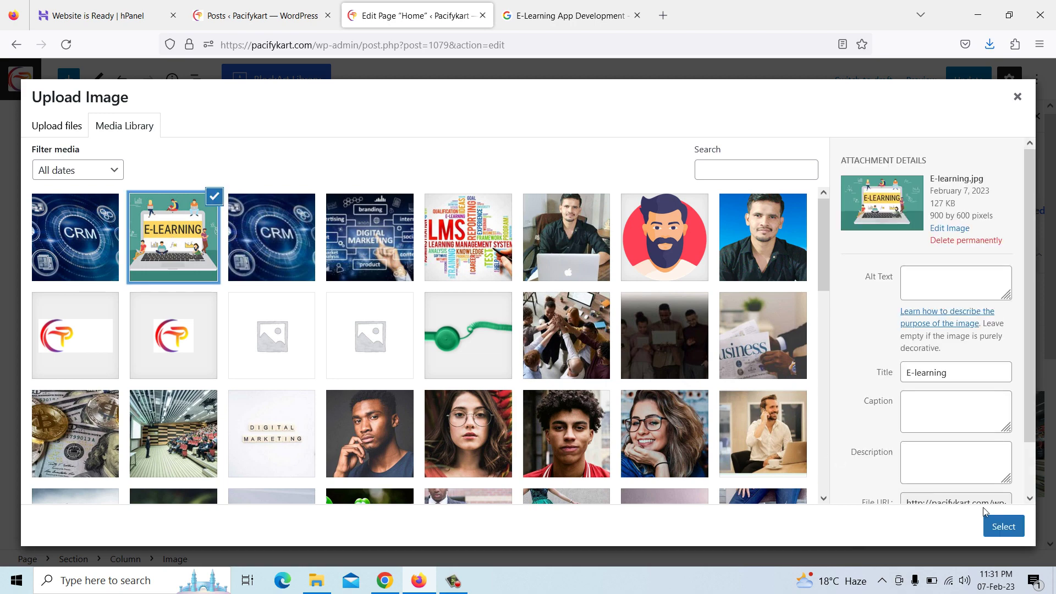
pyautogui.click(1004, 526)
# Update the Home page to save the new card images
pyautogui.scroll(-4, 576, 330)
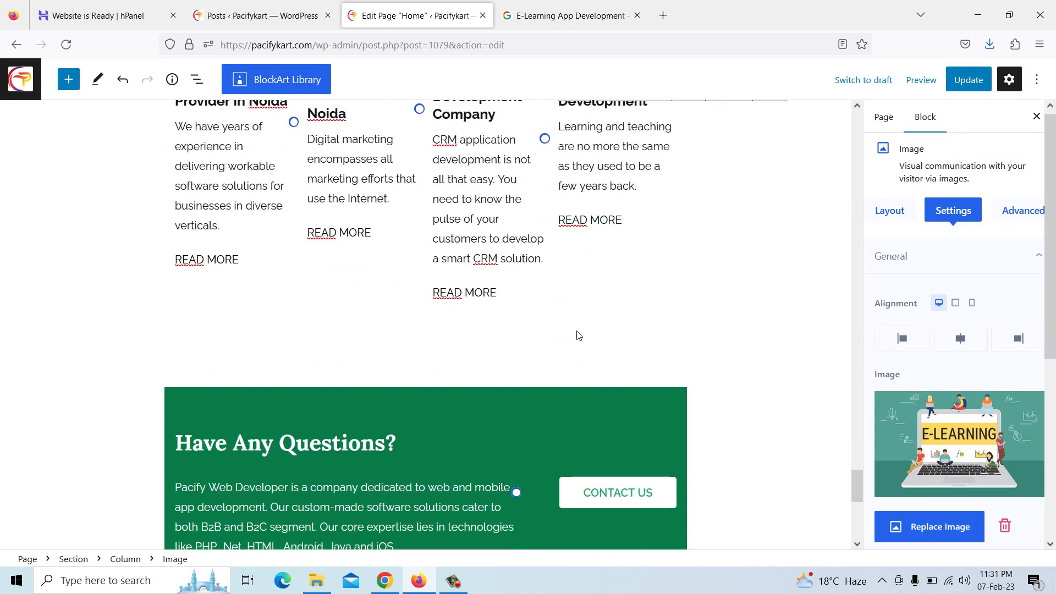
pyautogui.scroll(-5, 477, 319)
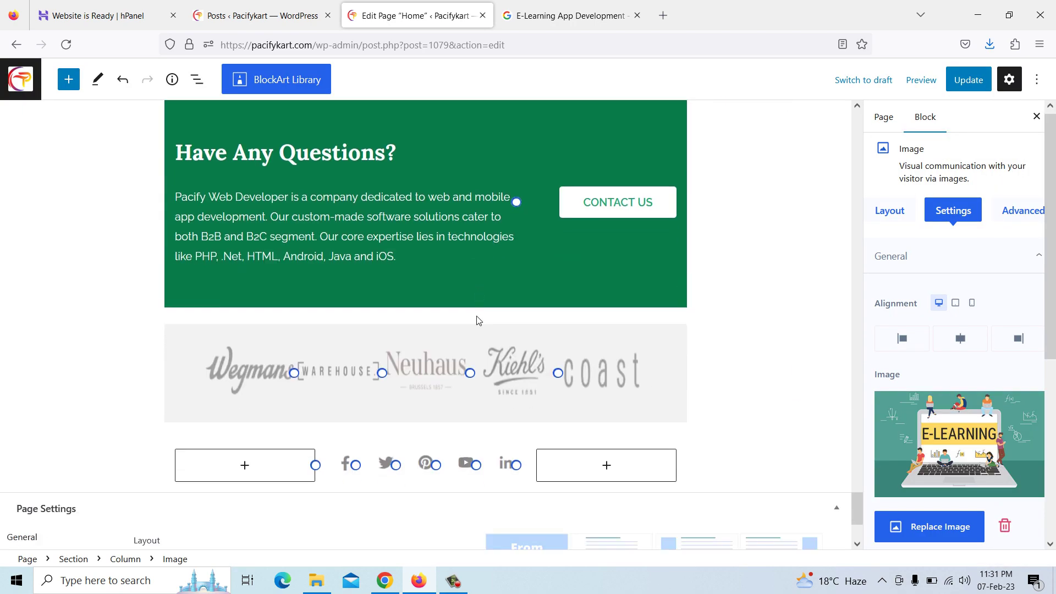
pyautogui.click(968, 80)
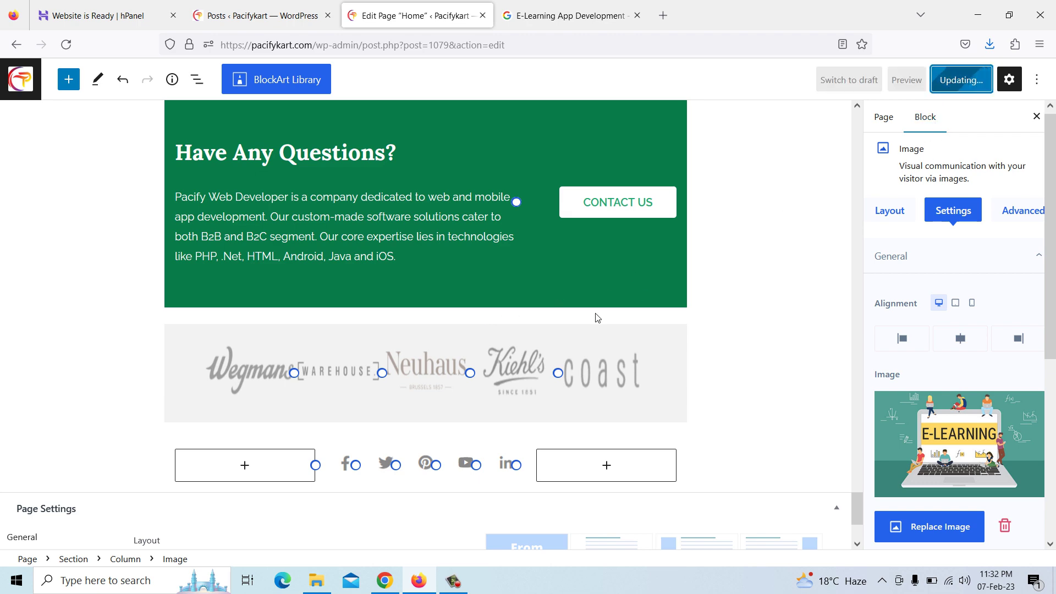
pyautogui.scroll(-2, 563, 329)
pyautogui.scroll(-2, 563, 329)
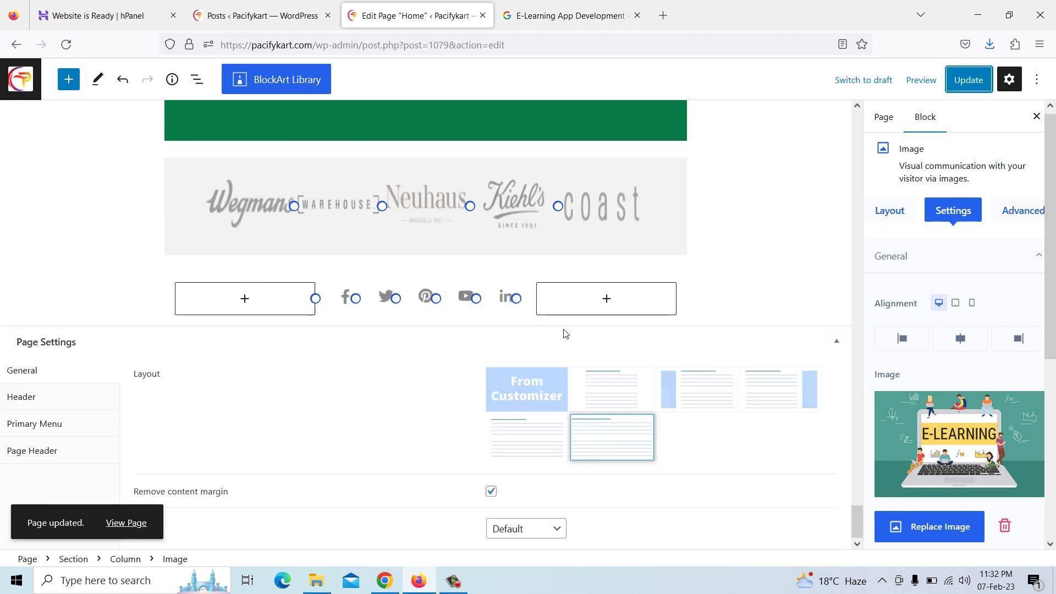
pyautogui.scroll(14, 565, 332)
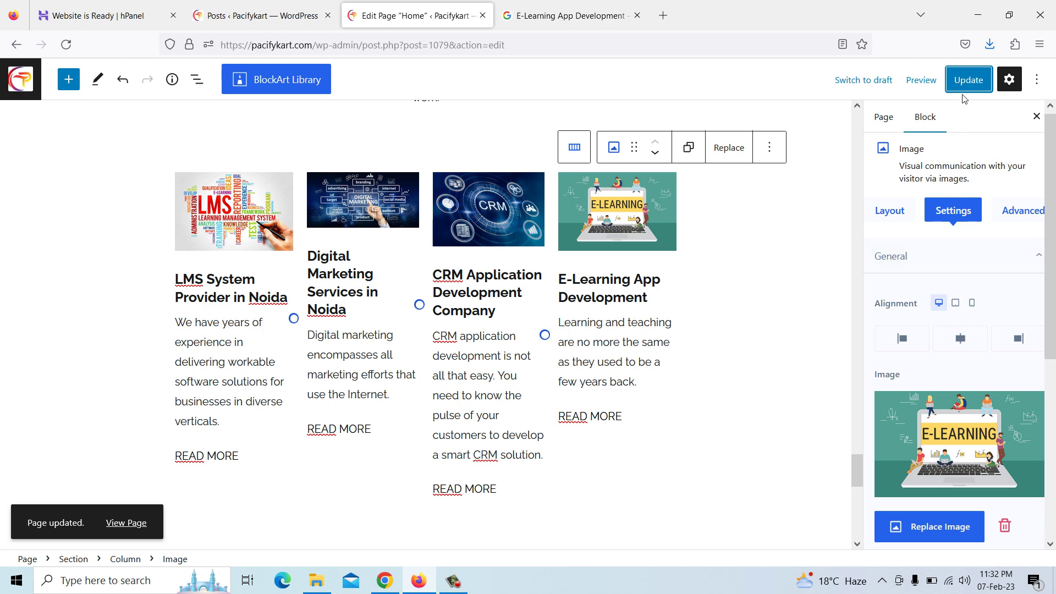
# Update the Home page again and go to the live Pacifykart home page in Chrome
pyautogui.click(969, 84)
pyautogui.click(385, 580)
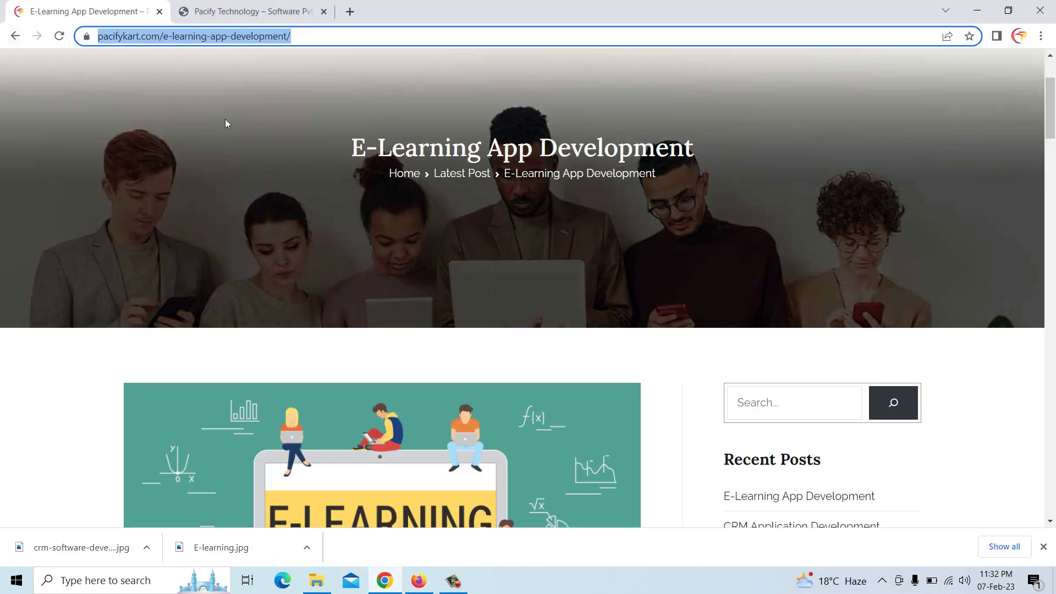
pyautogui.click(406, 173)
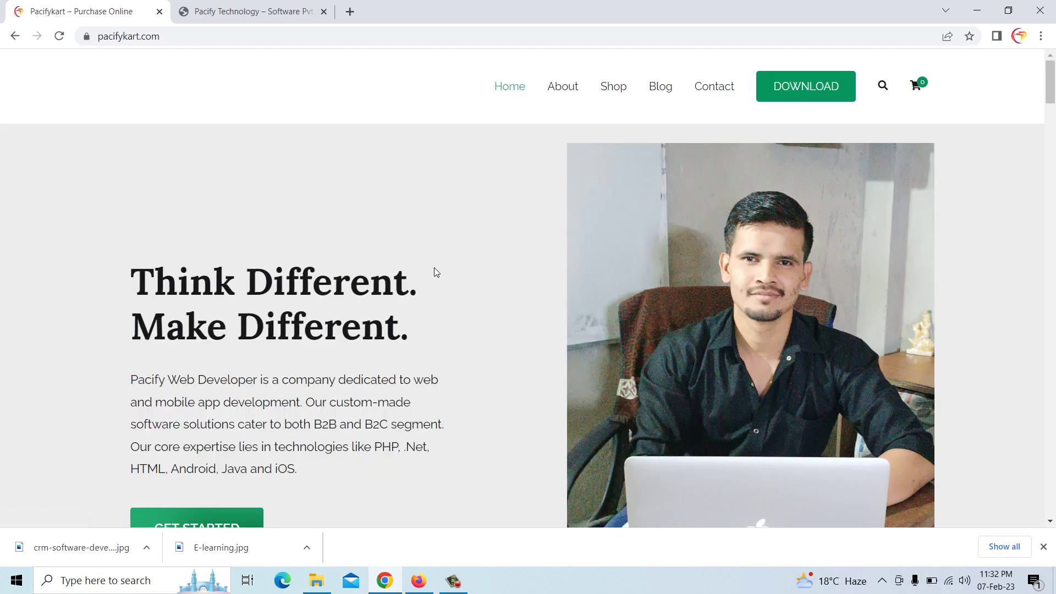
pyautogui.scroll(-4, 434, 268)
pyautogui.scroll(4, 434, 267)
# Compare against the Pacify Technology site, then reload Pacifykart to see the updated latest-post cards
pyautogui.click(262, 10)
pyautogui.scroll(5, 501, 249)
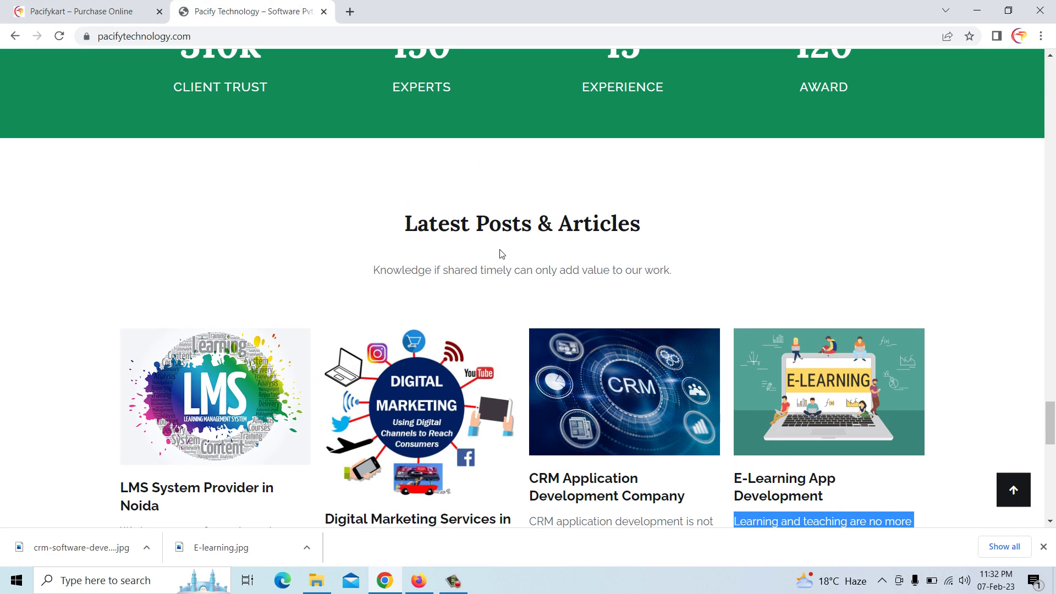
pyautogui.click(98, 11)
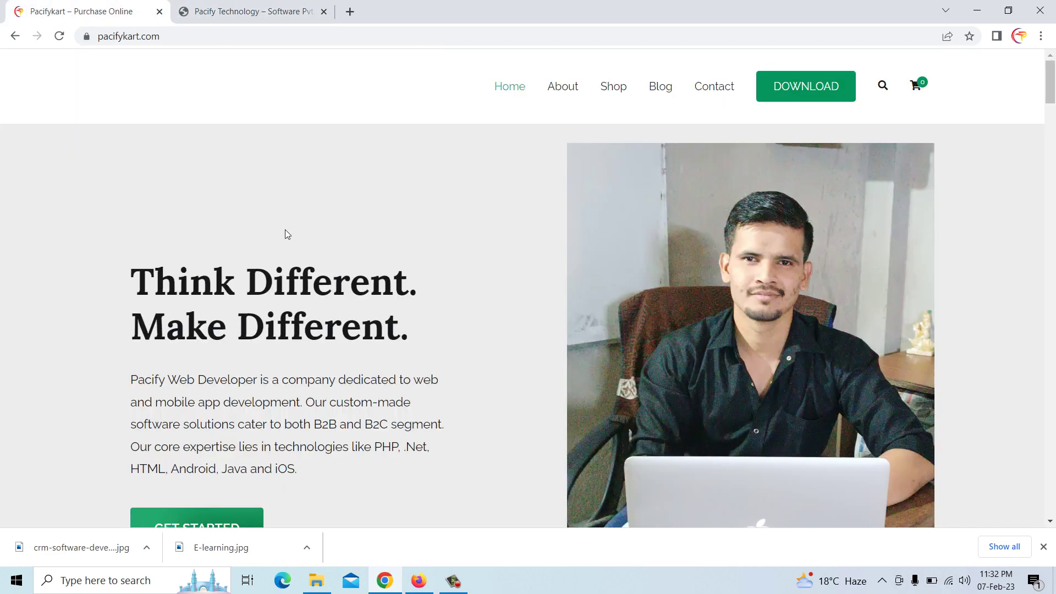
pyautogui.scroll(-20, 343, 292)
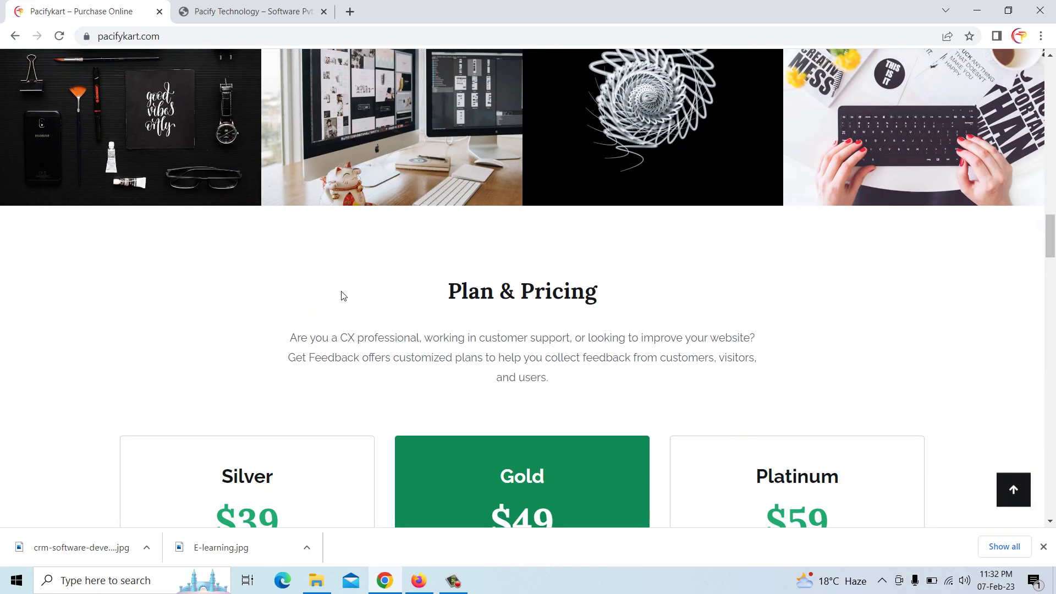
pyautogui.rightClick(302, 173)
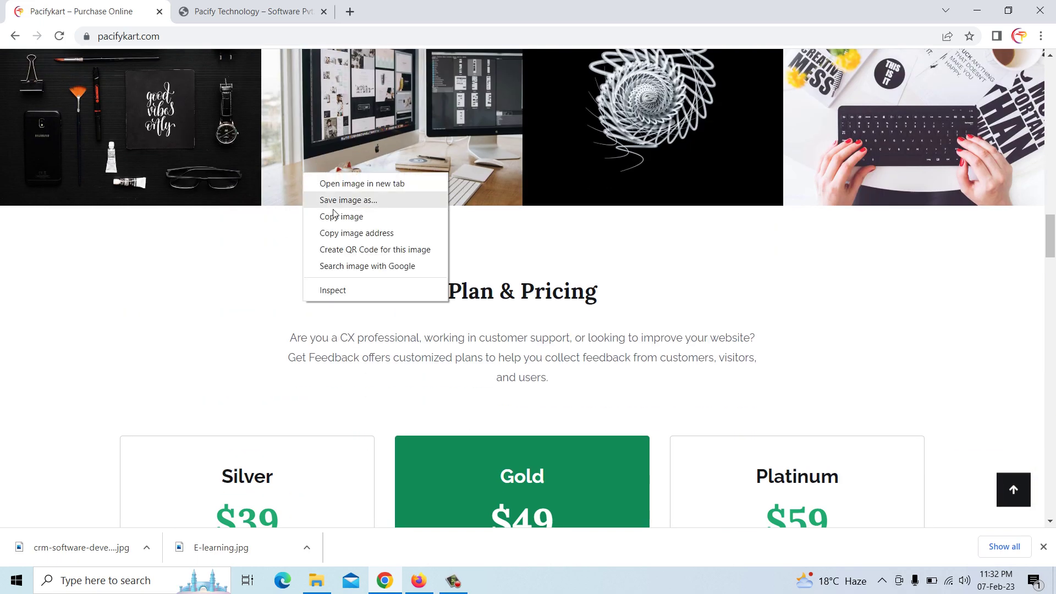
pyautogui.click(293, 241)
pyautogui.rightClick(292, 240)
pyautogui.click(330, 281)
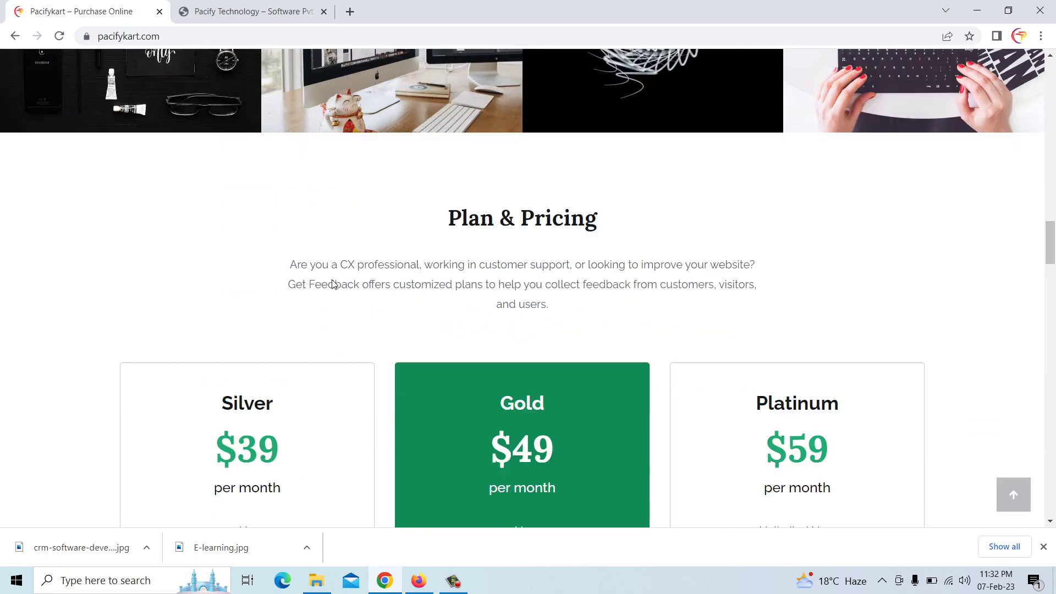
pyautogui.scroll(-20, 333, 284)
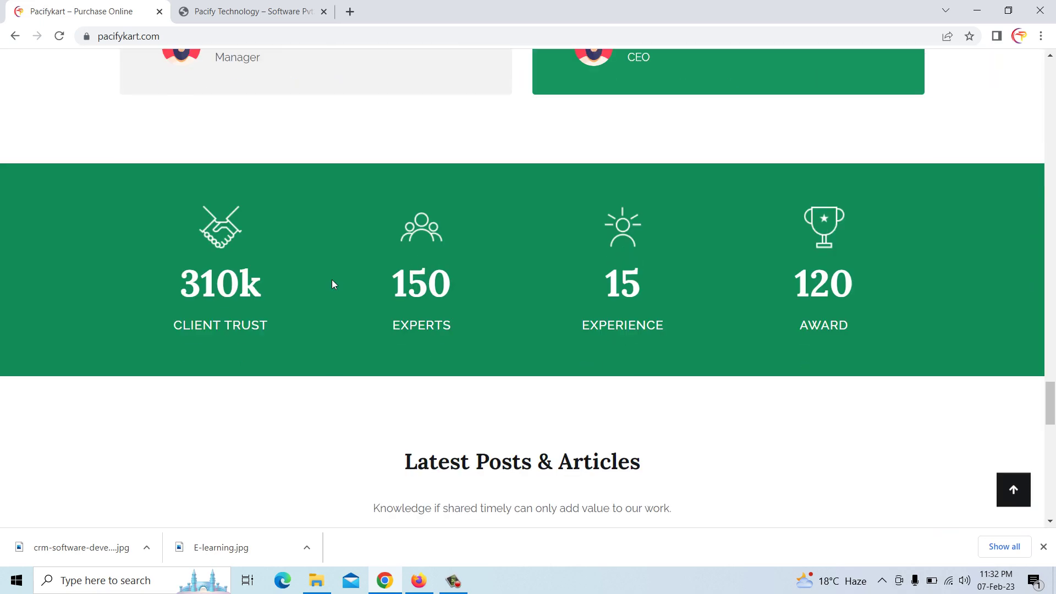
pyautogui.scroll(-6, 331, 279)
pyautogui.scroll(3, 226, 176)
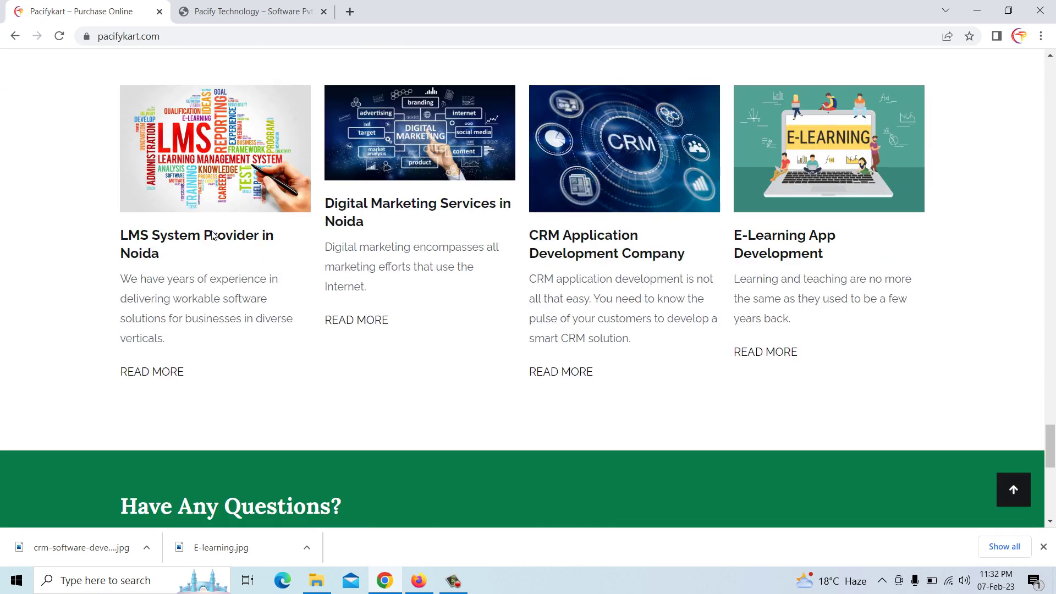
# Open and skim the LMS System Provider in Noida post, then go back to the home page header
pyautogui.click(160, 373)
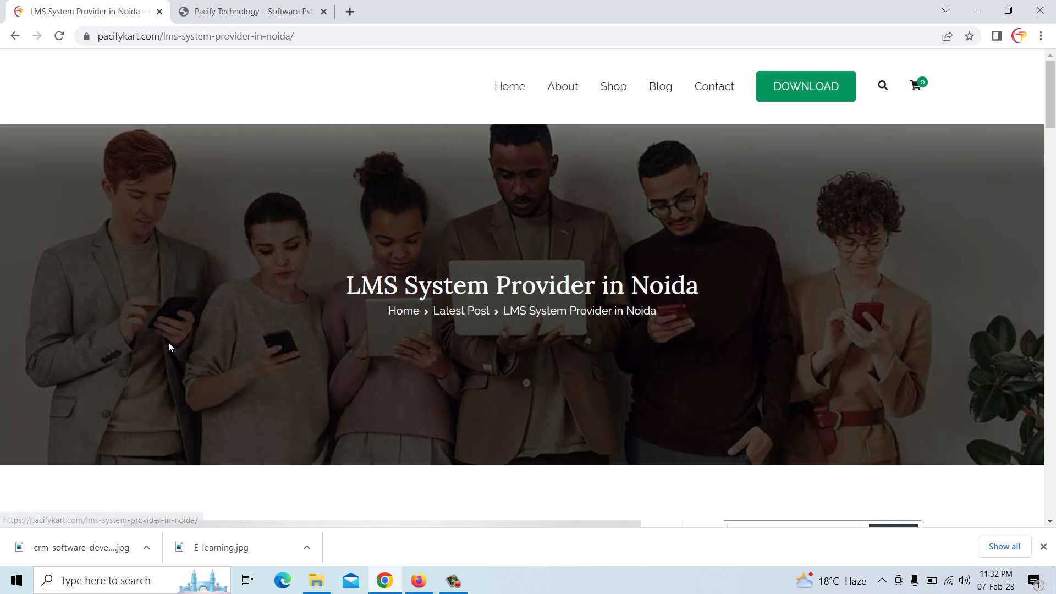
pyautogui.scroll(-14, 444, 305)
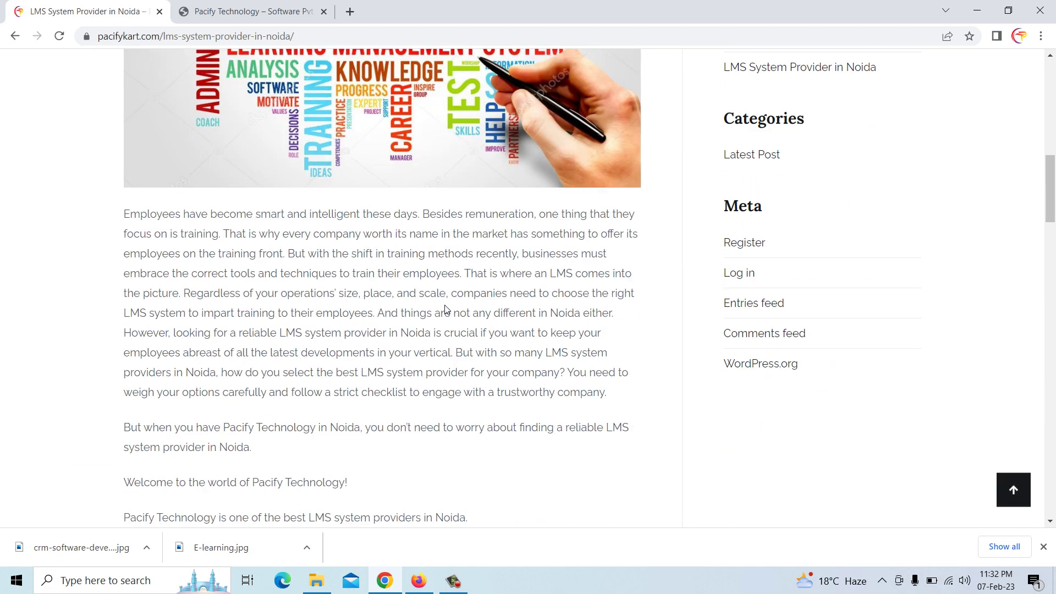
pyautogui.scroll(-20, 480, 305)
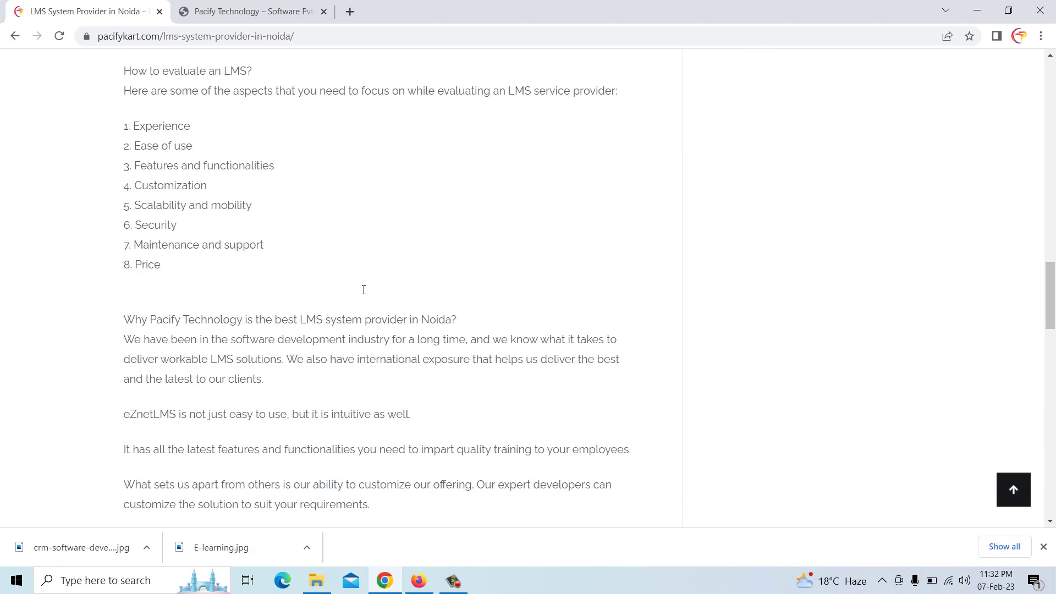
pyautogui.scroll(-14, 364, 290)
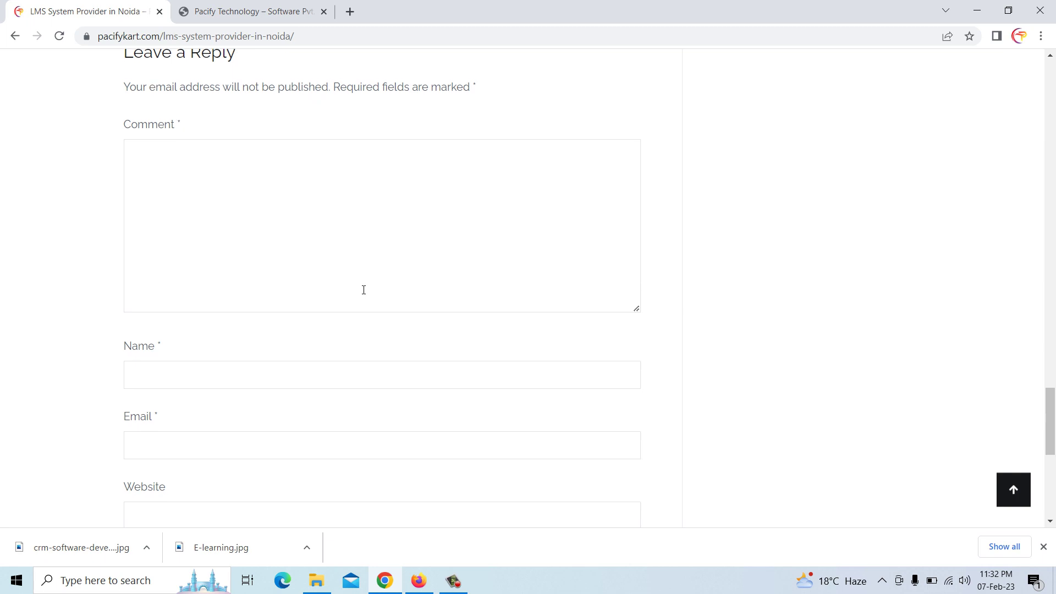
pyautogui.scroll(6, 356, 290)
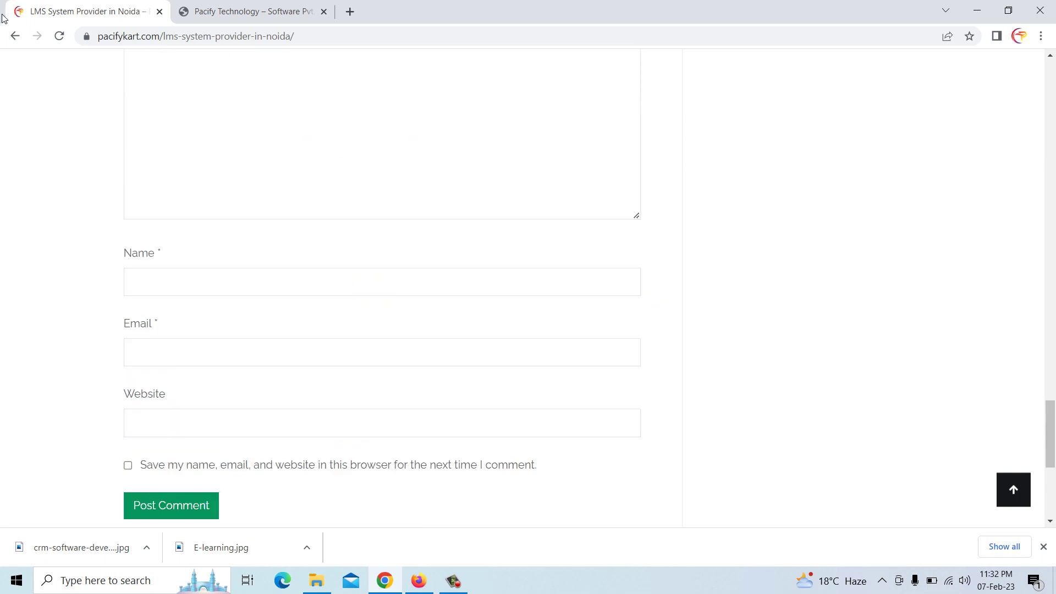
pyautogui.click(14, 36)
pyautogui.scroll(6, 220, 161)
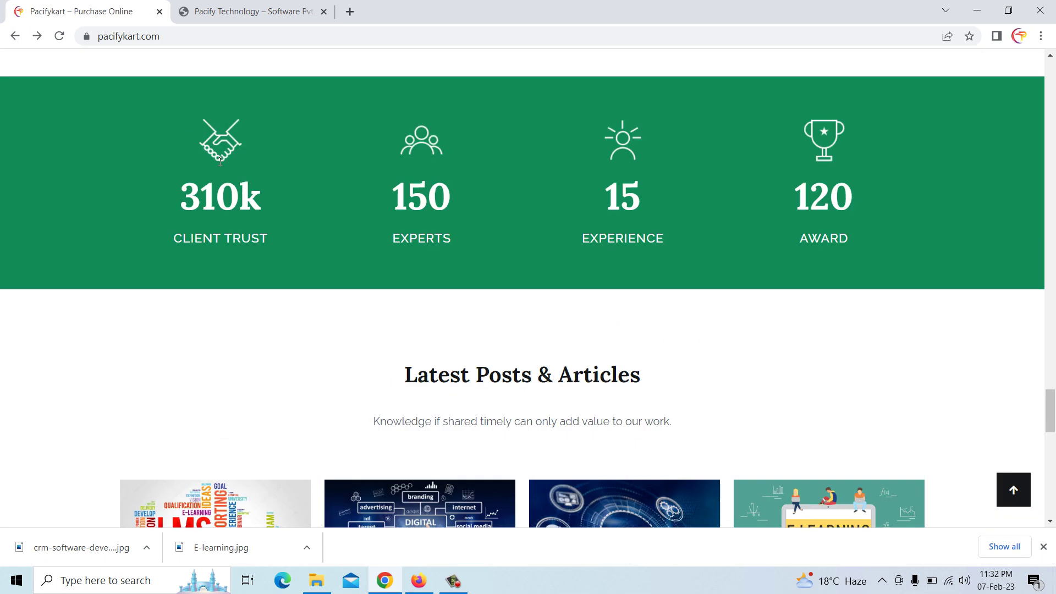
pyautogui.scroll(20, 221, 162)
pyautogui.scroll(20, 220, 161)
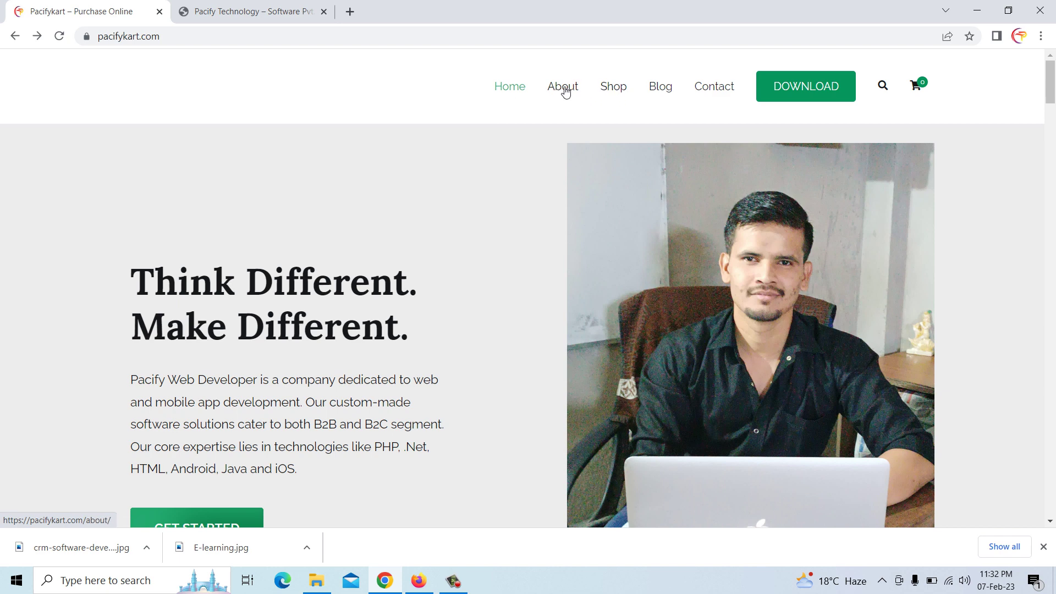
# Open the live Contact page and scroll through its contact details, map and footer
pyautogui.click(709, 89)
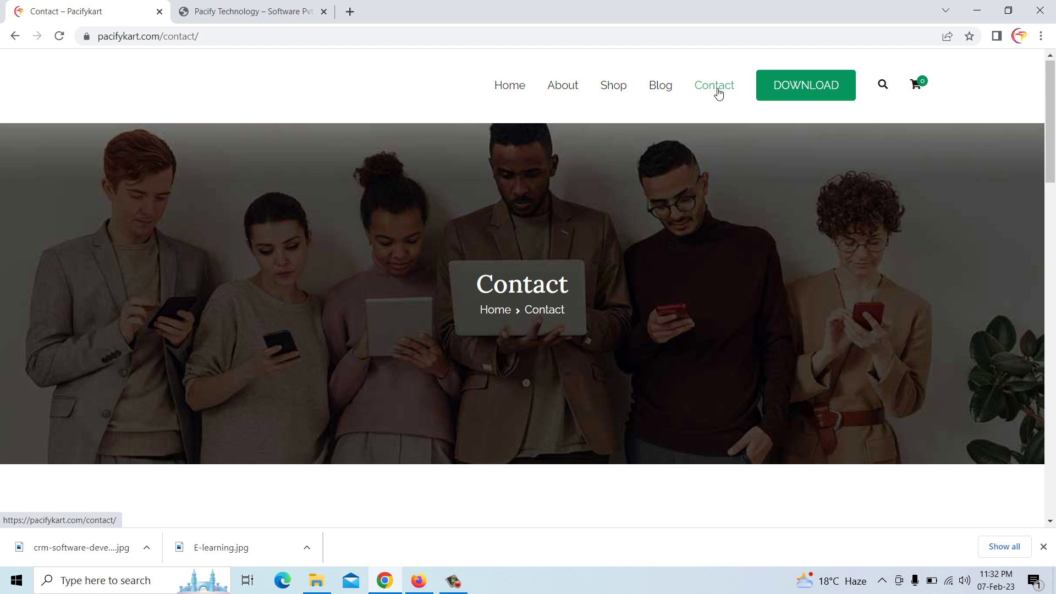
pyautogui.scroll(-6, 660, 183)
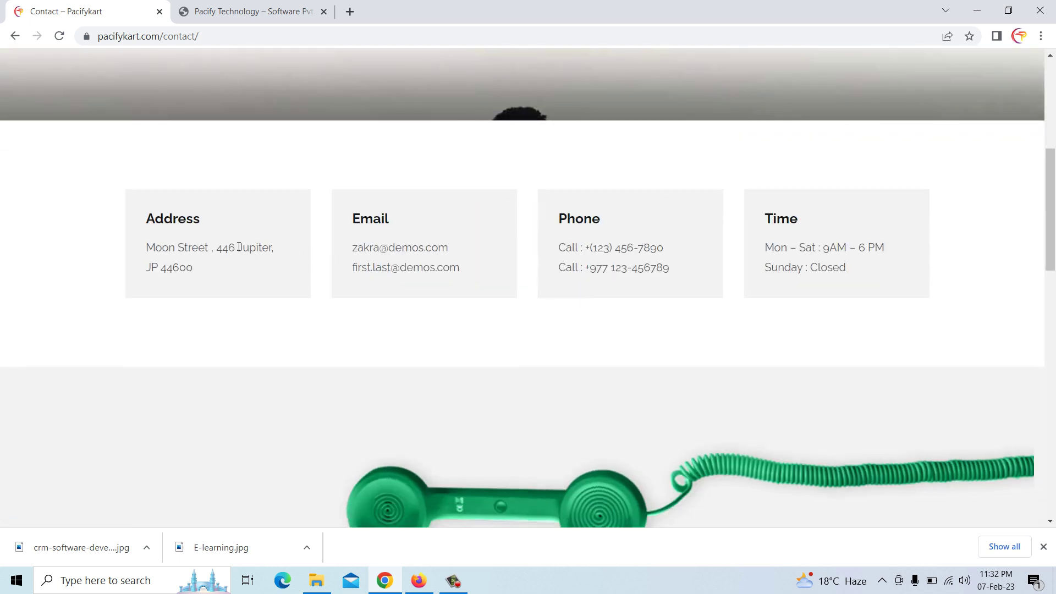
pyautogui.scroll(-1, 220, 251)
pyautogui.scroll(-10, 233, 191)
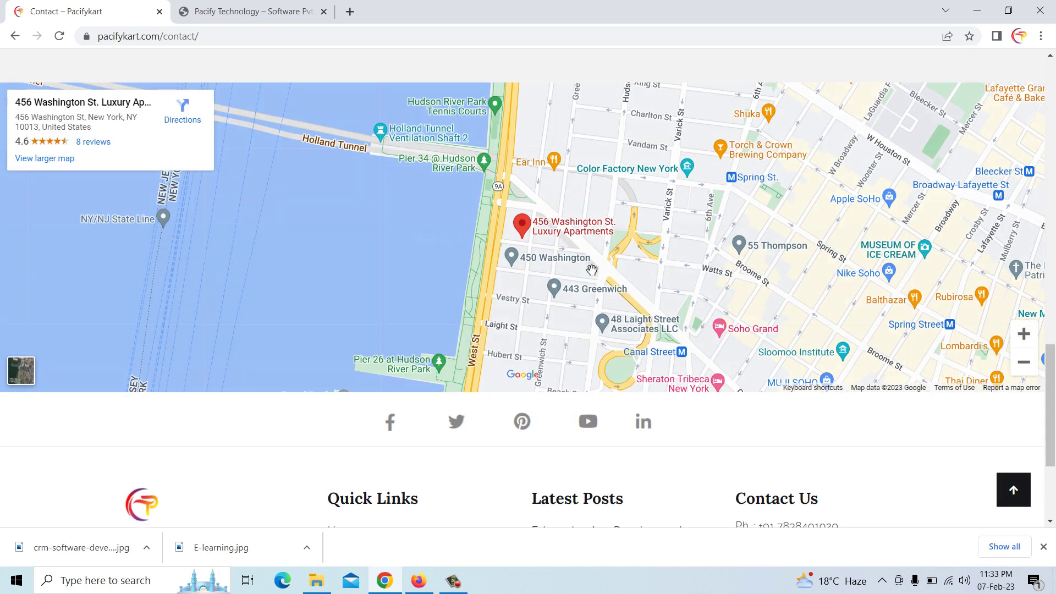
pyautogui.scroll(-3, 592, 270)
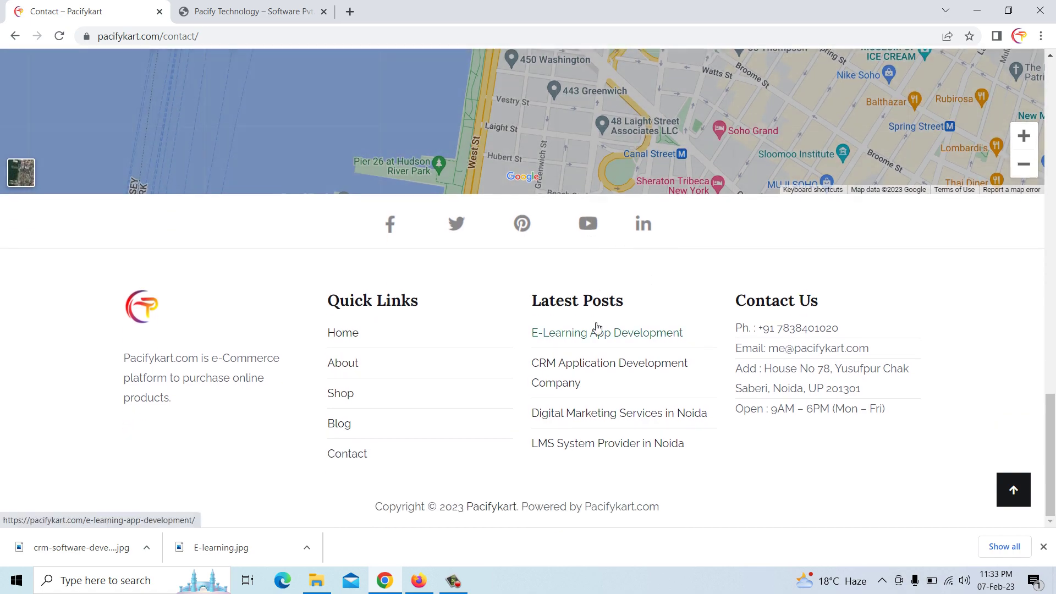
pyautogui.scroll(15, 597, 329)
pyautogui.scroll(3, 598, 329)
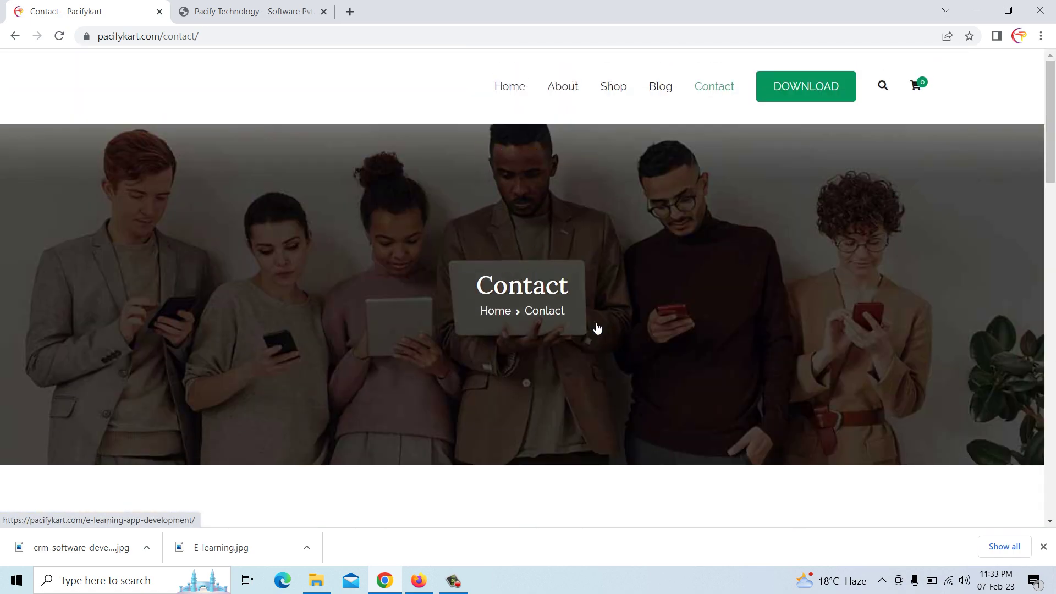
# Leave the Home editor for Pages, open the Contact page for editing, and show the Posts list
pyautogui.click(418, 580)
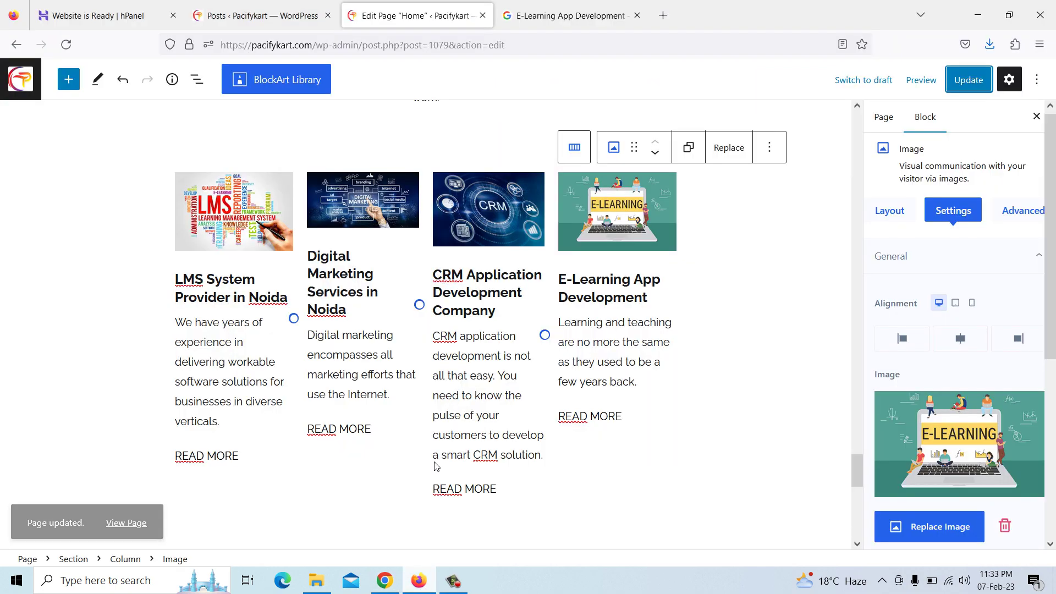
pyautogui.scroll(5, 432, 288)
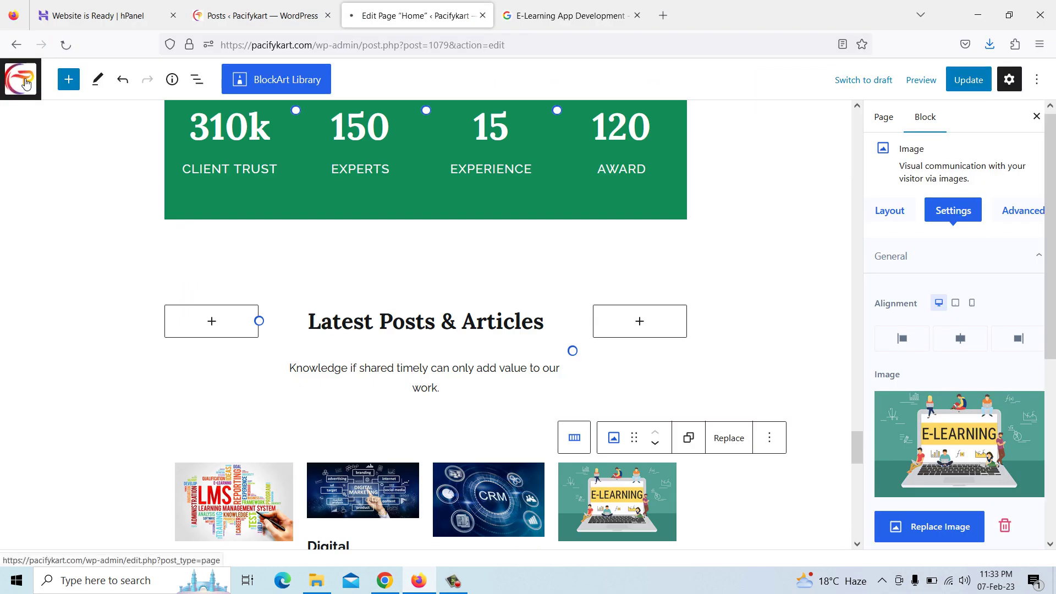
pyautogui.click(25, 81)
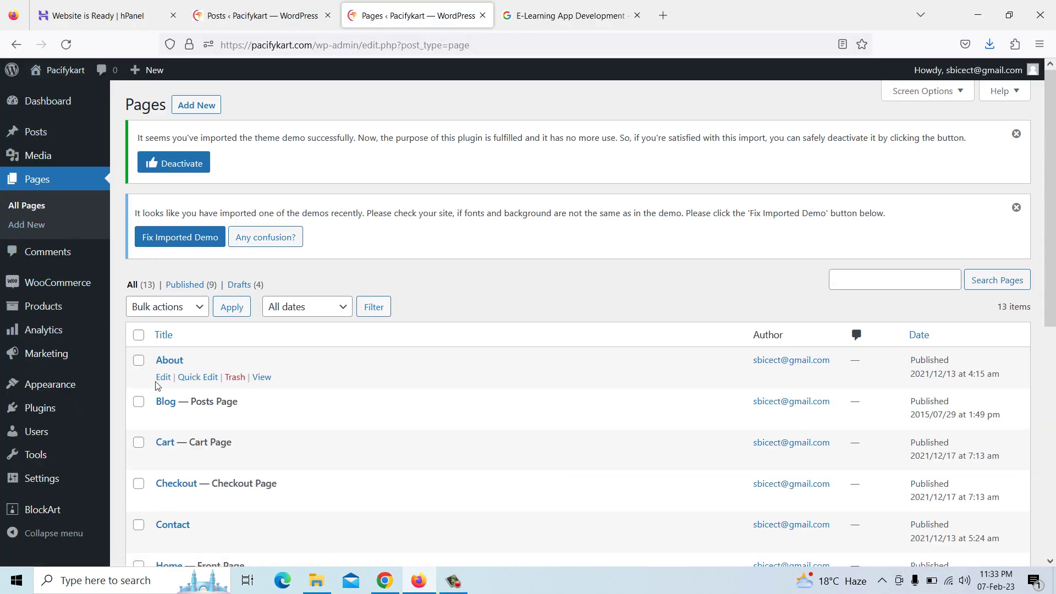
pyautogui.moveTo(194, 417)
pyautogui.scroll(-2, 193, 416)
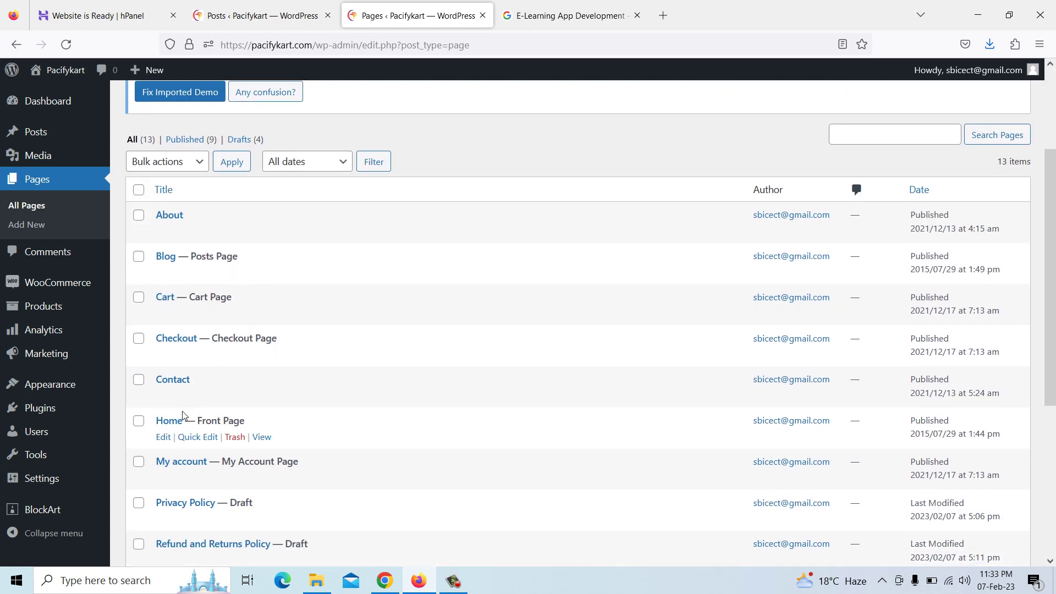
pyautogui.click(164, 397)
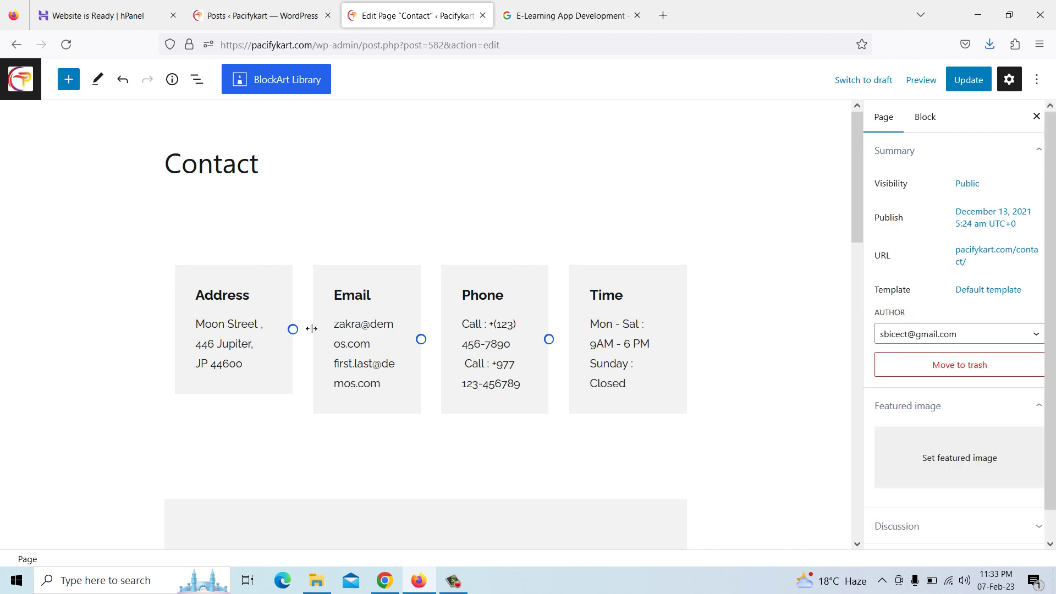
pyautogui.click(269, 10)
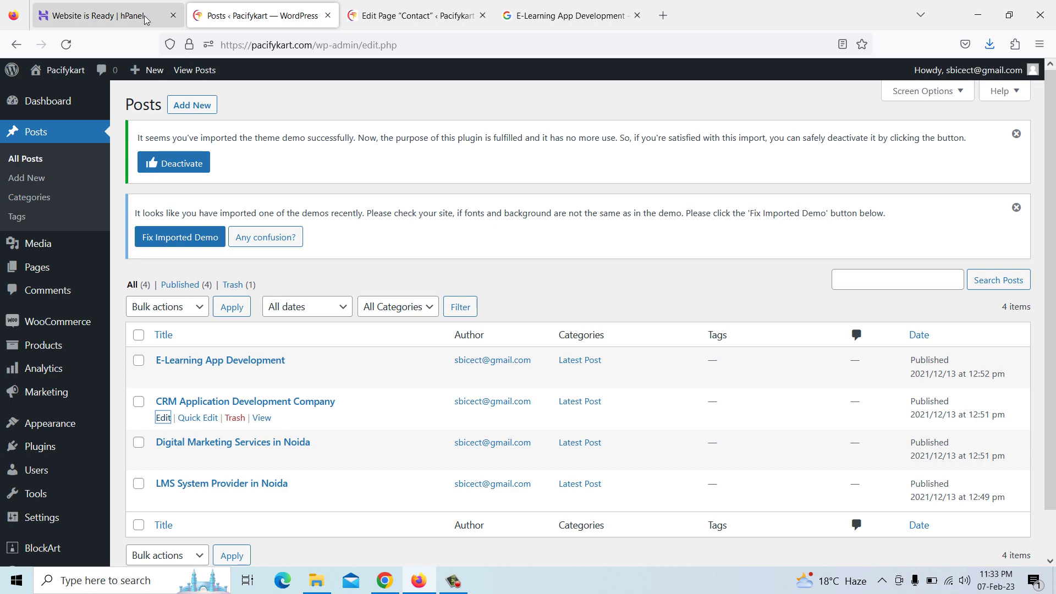
# Copy the company address from the live Contact Us footer and return to the Contact page editor
pyautogui.click(386, 580)
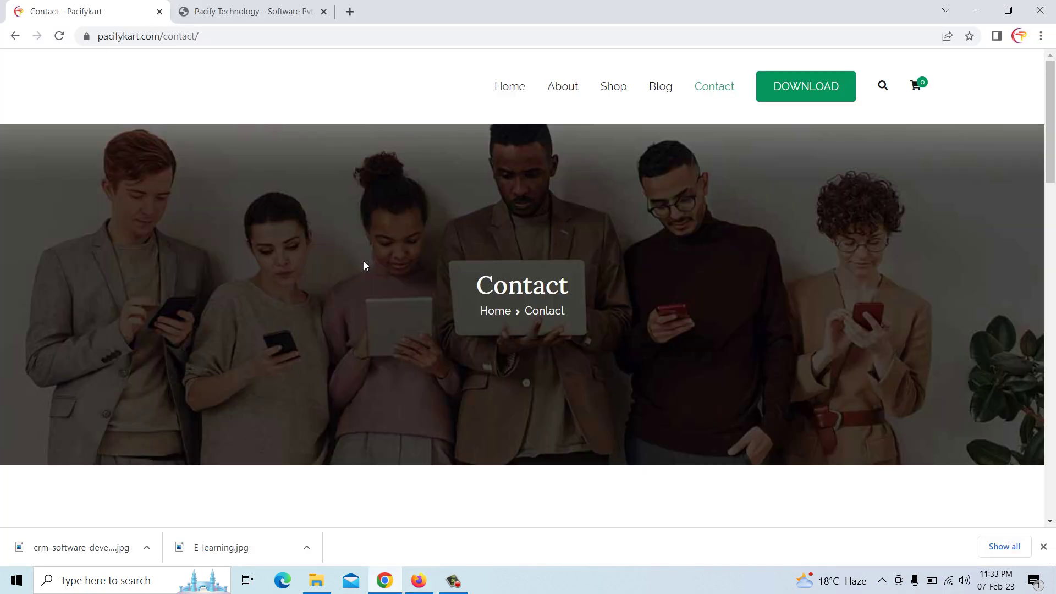
pyautogui.scroll(-20, 314, 226)
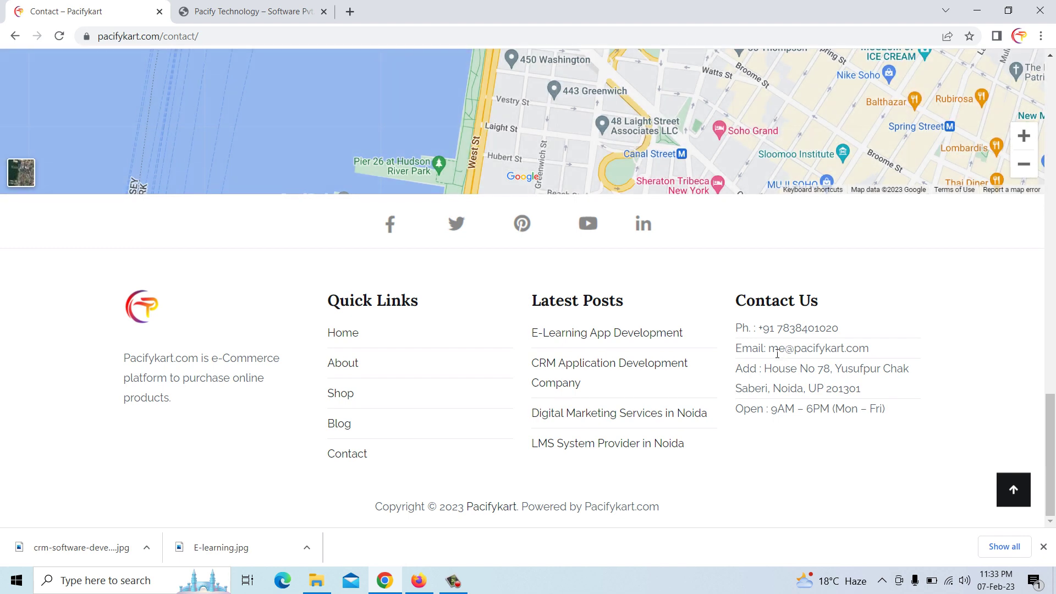
pyautogui.moveTo(738, 369); pyautogui.dragTo(862, 392)
pyautogui.rightClick(862, 392)
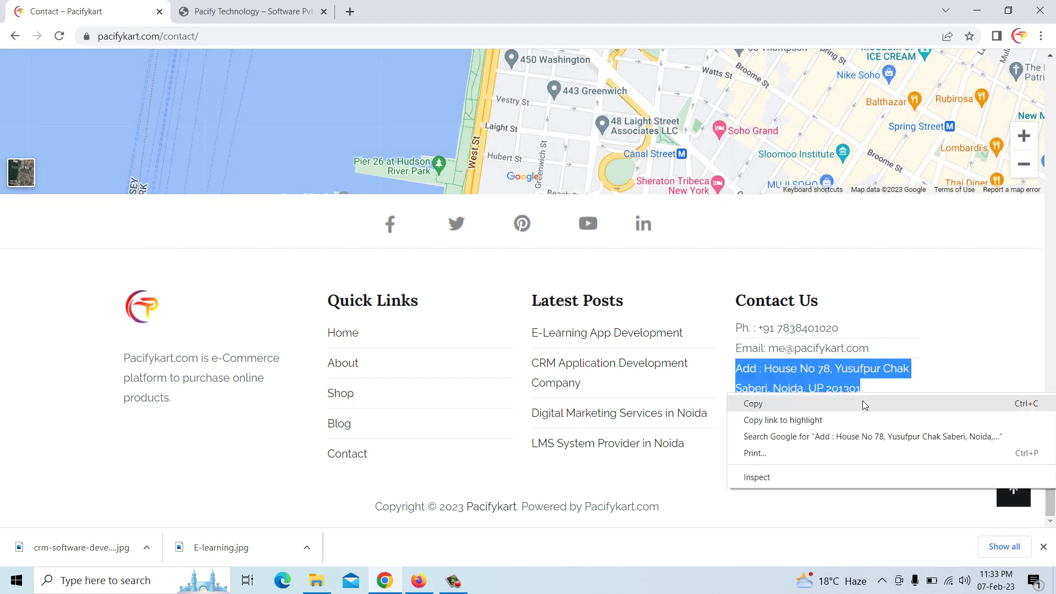
pyautogui.click(862, 403)
pyautogui.click(418, 581)
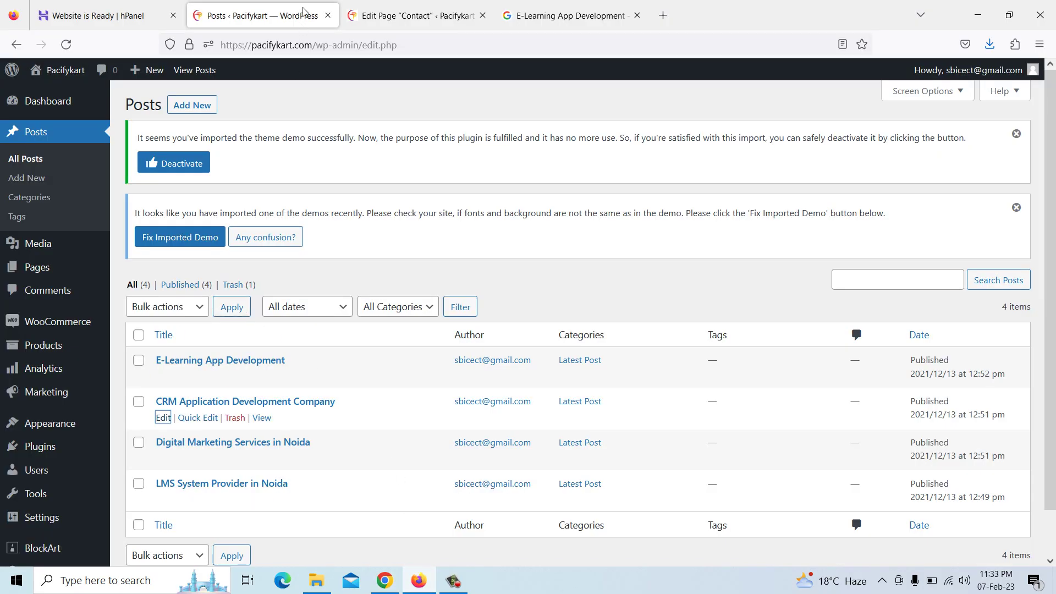
pyautogui.click(387, 9)
# After a block error on the Moon Street address, leave without saving and reopen the Contact editor
pyautogui.click(233, 323)
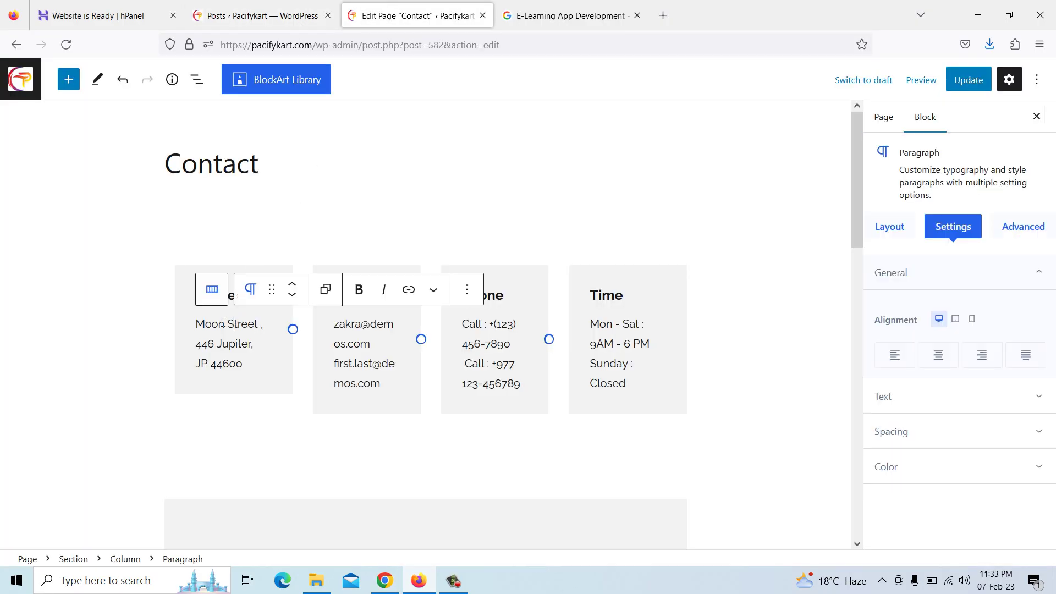
pyautogui.moveTo(198, 325); pyautogui.dragTo(261, 365)
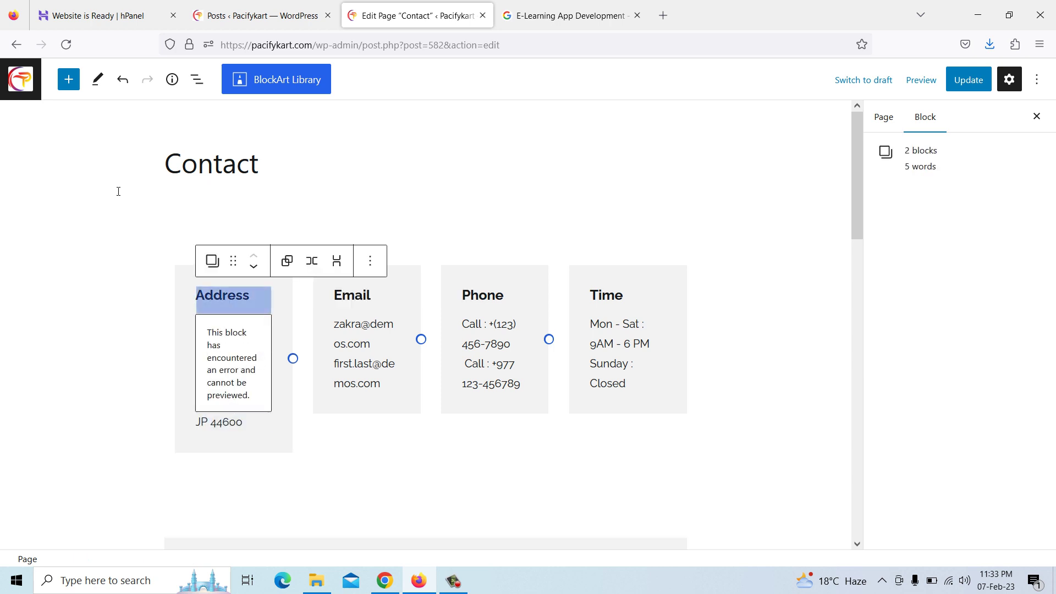
pyautogui.click(38, 93)
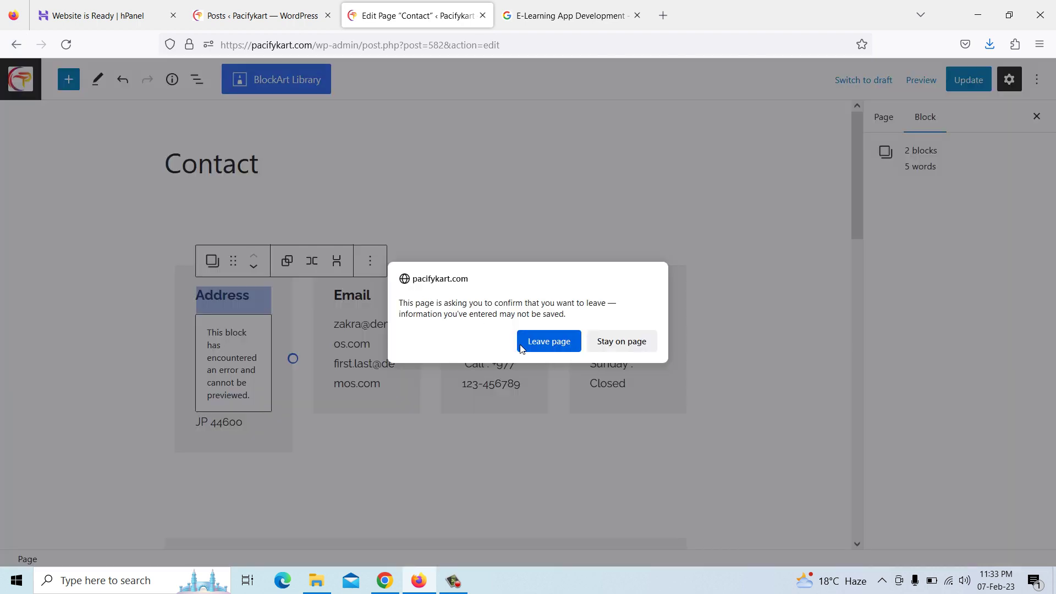
pyautogui.click(537, 347)
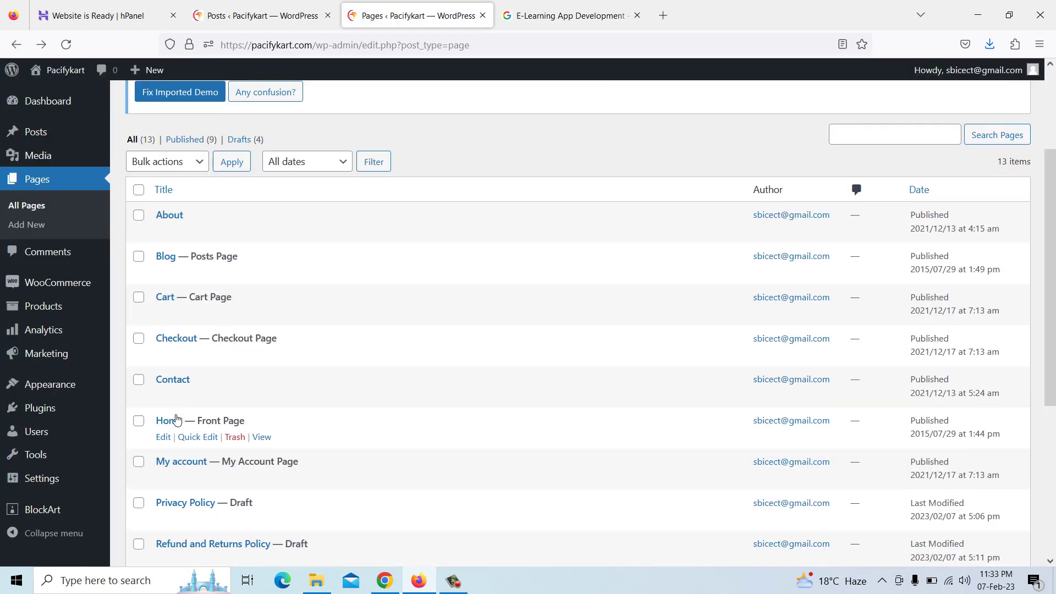
pyautogui.click(163, 396)
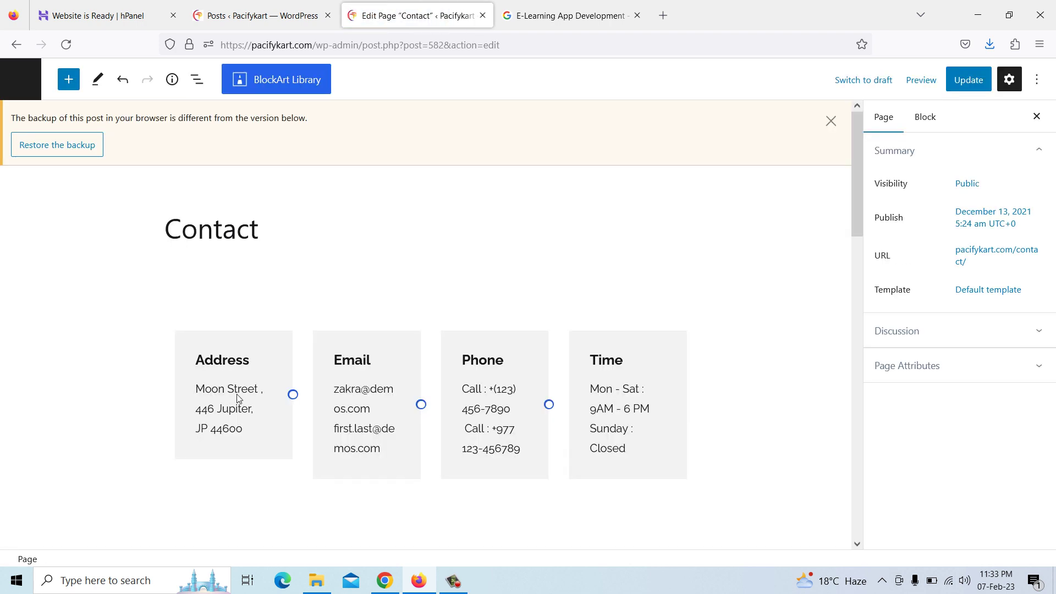
# Delete the Moon Street paragraph, replace 'JP 44600' with the copied address, and drop the 'Add : ' prefix
pyautogui.click(247, 391)
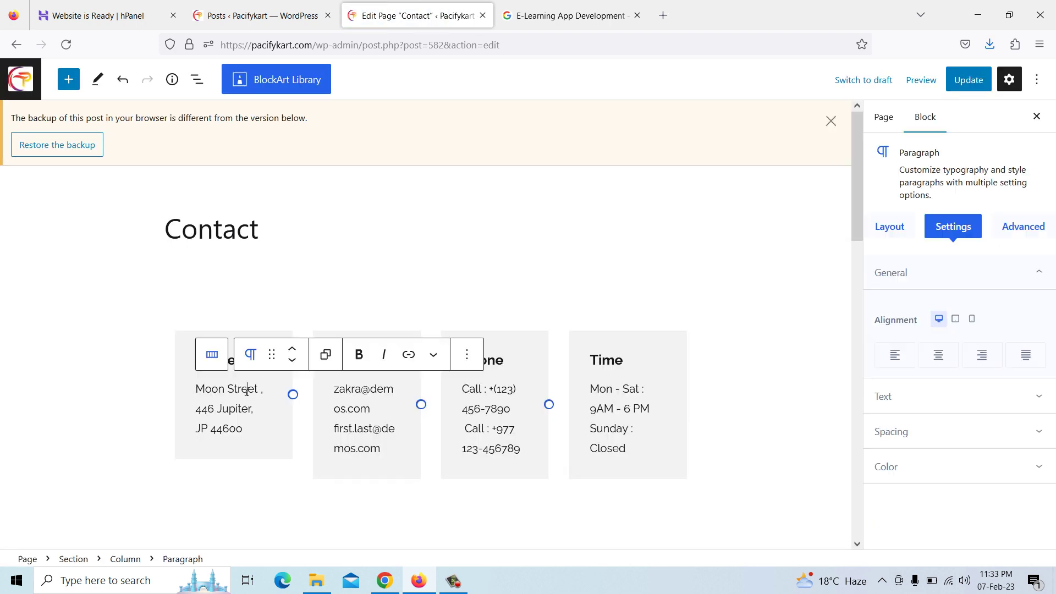
pyautogui.click(467, 356)
pyautogui.scroll(-2, 520, 290)
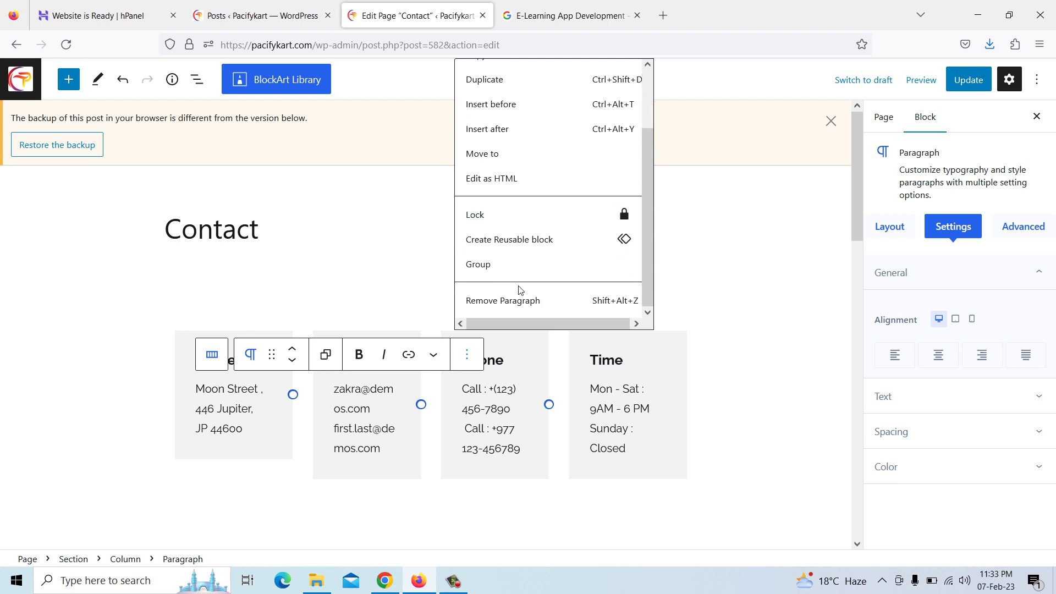
pyautogui.click(520, 302)
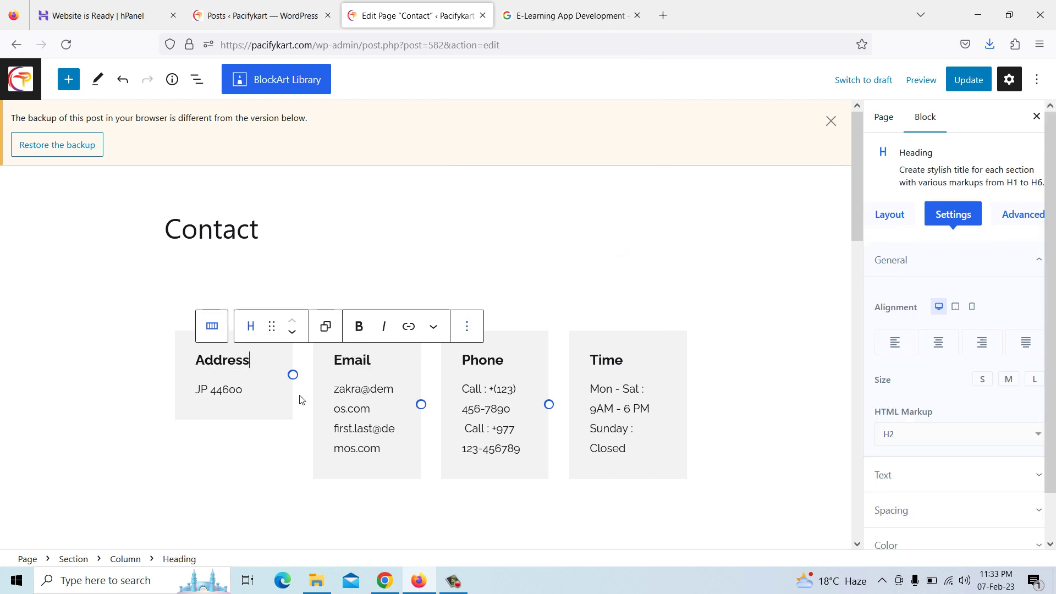
pyautogui.click(244, 396)
pyautogui.moveTo(199, 391); pyautogui.dragTo(249, 392)
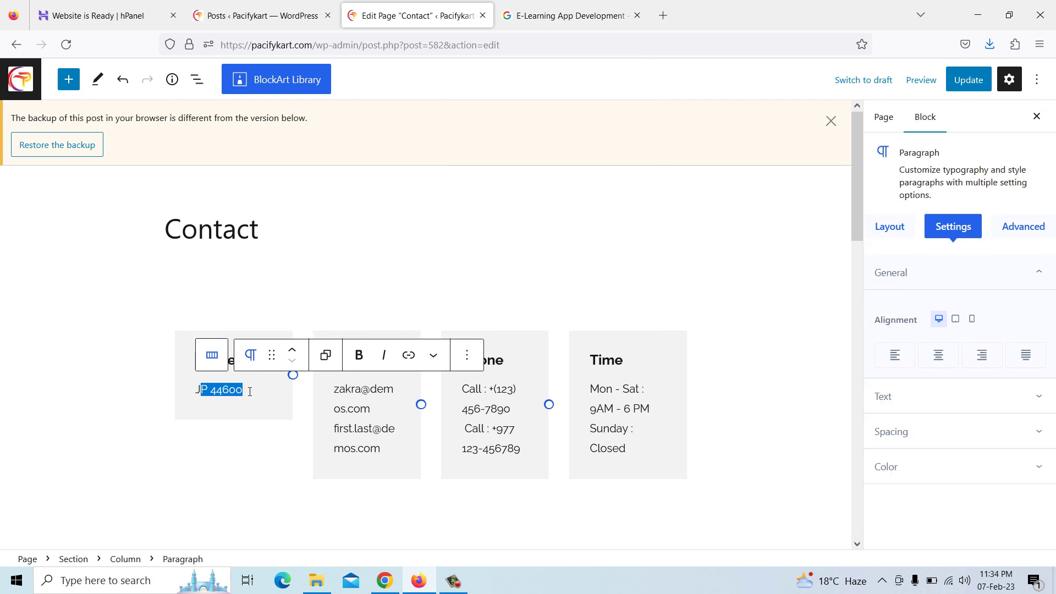
pyautogui.press('BackSpace')
pyautogui.press('BackSpace')
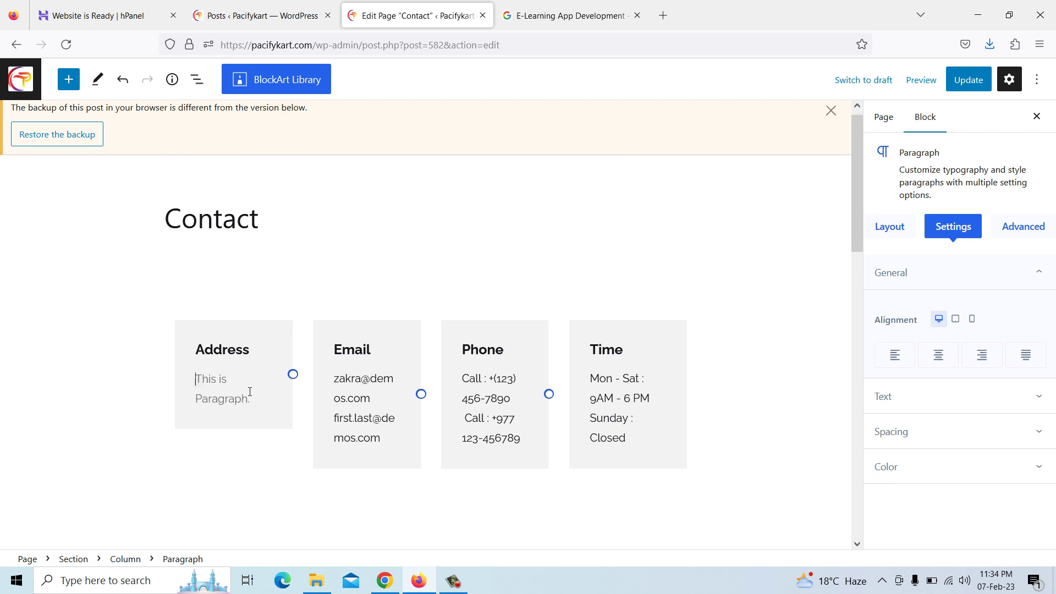
pyautogui.hotkey('ctrl', 'v')
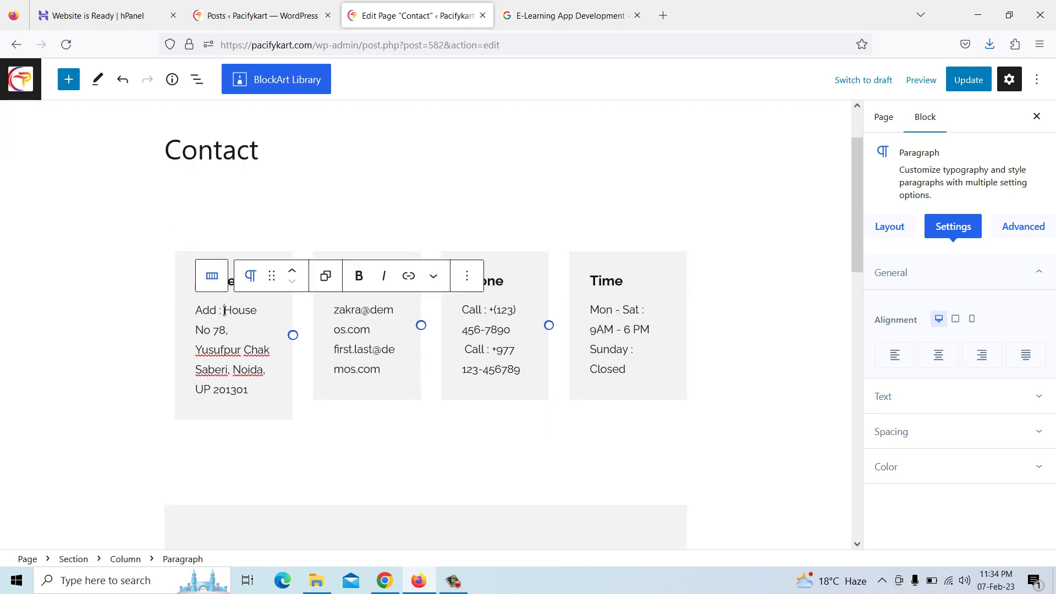
pyautogui.press('BackSpace')
pyautogui.press('BackSpace')
pyautogui.press('BackSpace')
pyautogui.press('BackSpace')
pyautogui.press('BackSpace')
pyautogui.press('BackSpace')
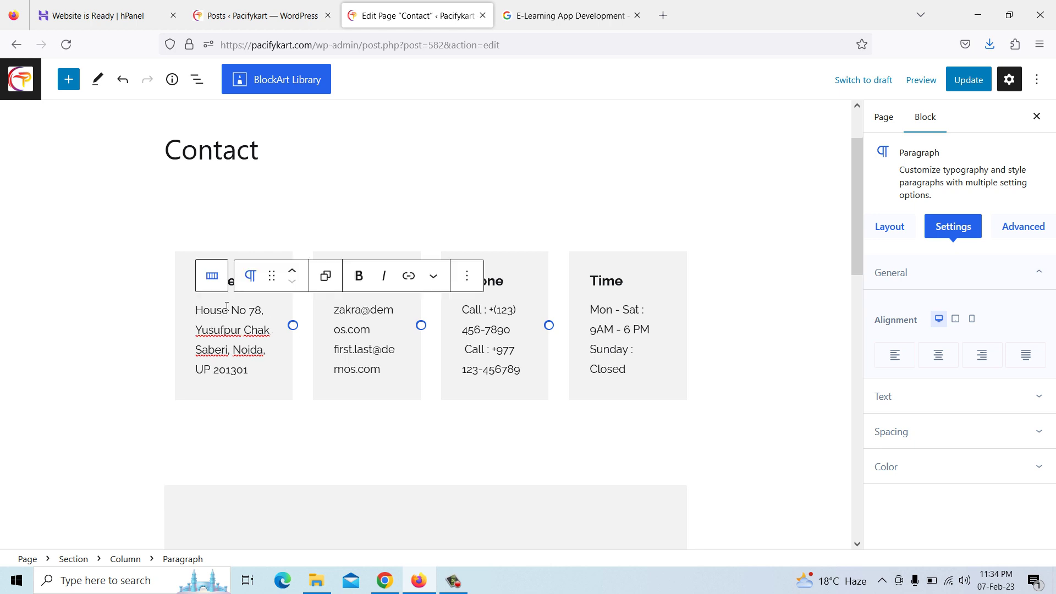
pyautogui.click(355, 327)
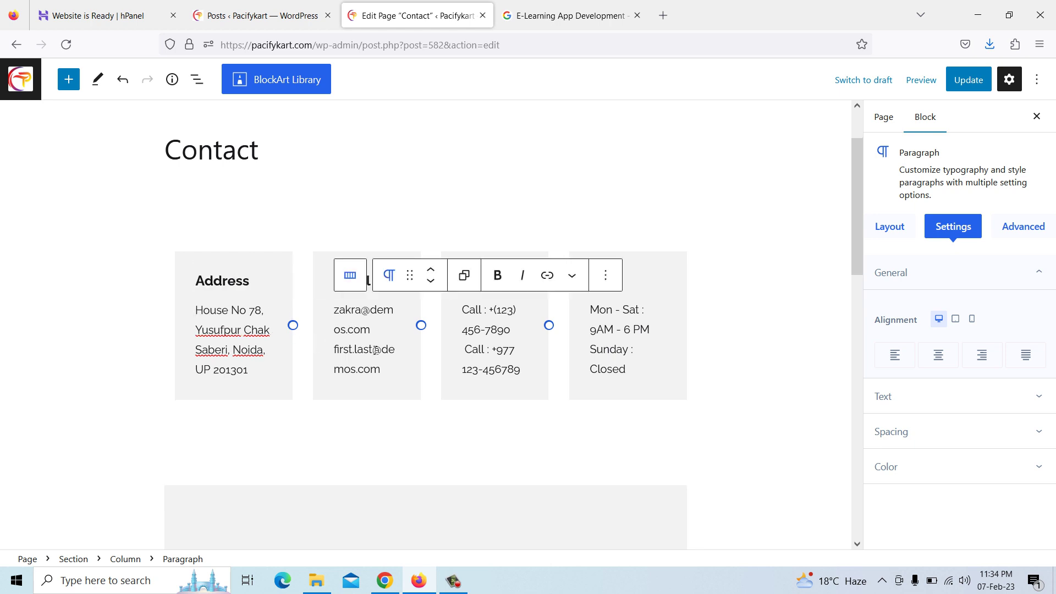
# Replace the second placeholder email in the Email card with a Pacifykart address
pyautogui.click(380, 361)
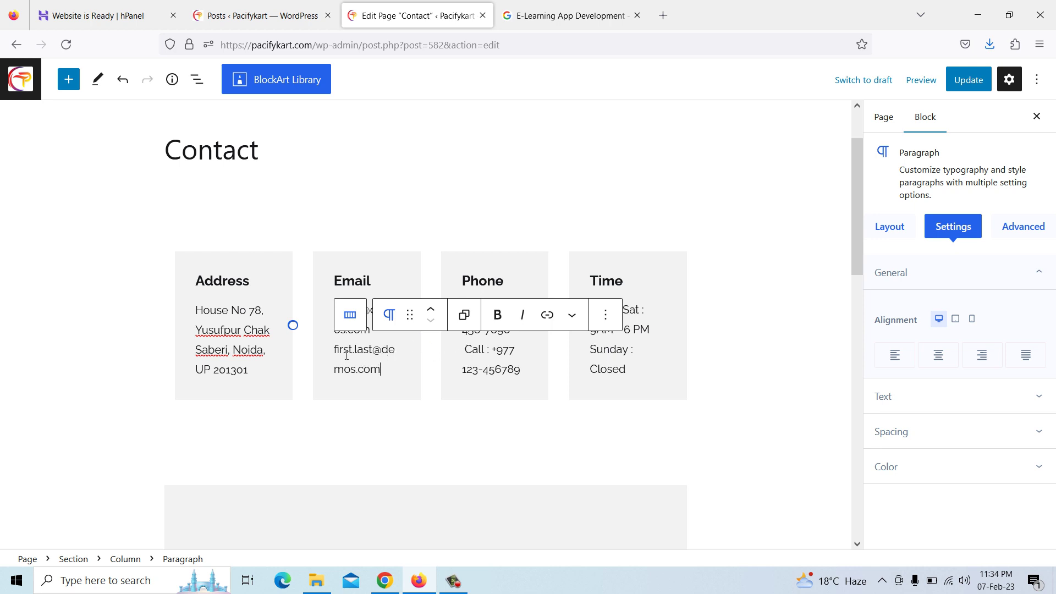
pyautogui.moveTo(344, 353); pyautogui.dragTo(380, 370)
pyautogui.write('ME')
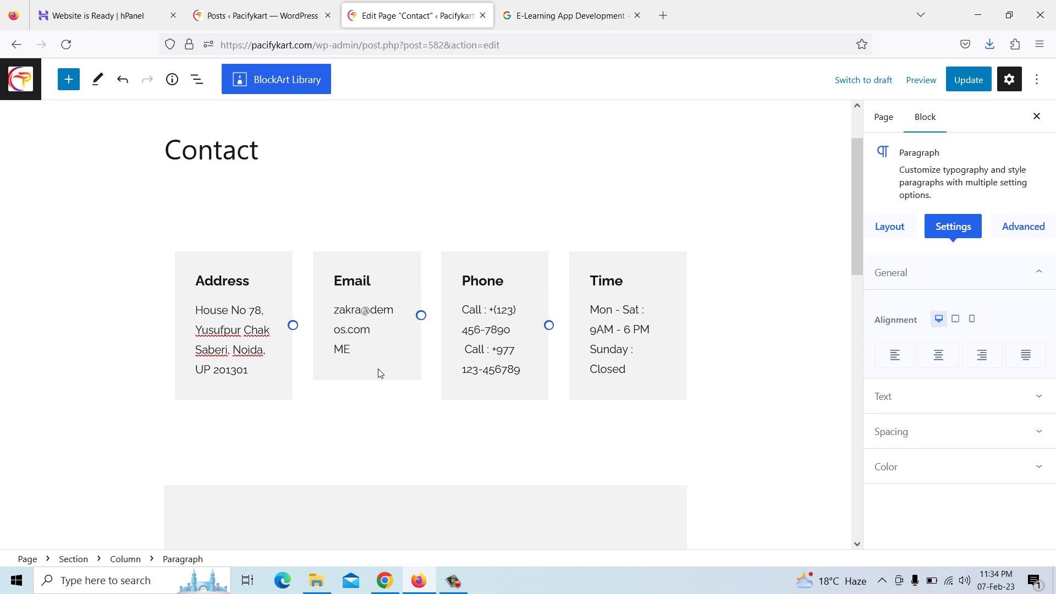
pyautogui.press('BackSpace')
pyautogui.press('BackSpace')
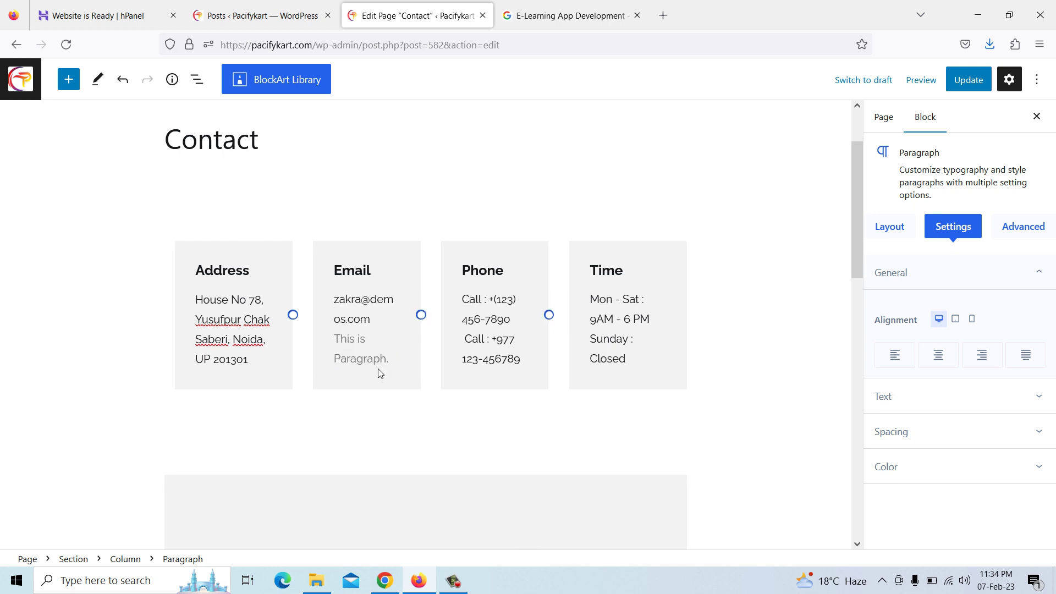
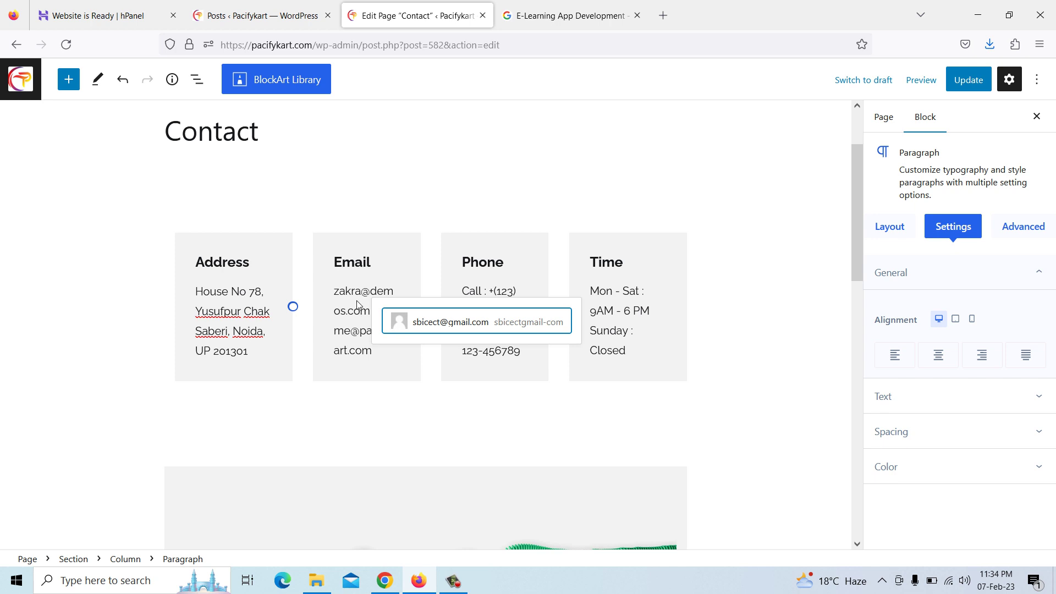
# Replace the first placeholder email with both Pacifykart contact addresses and select the old phone number
pyautogui.click(366, 291)
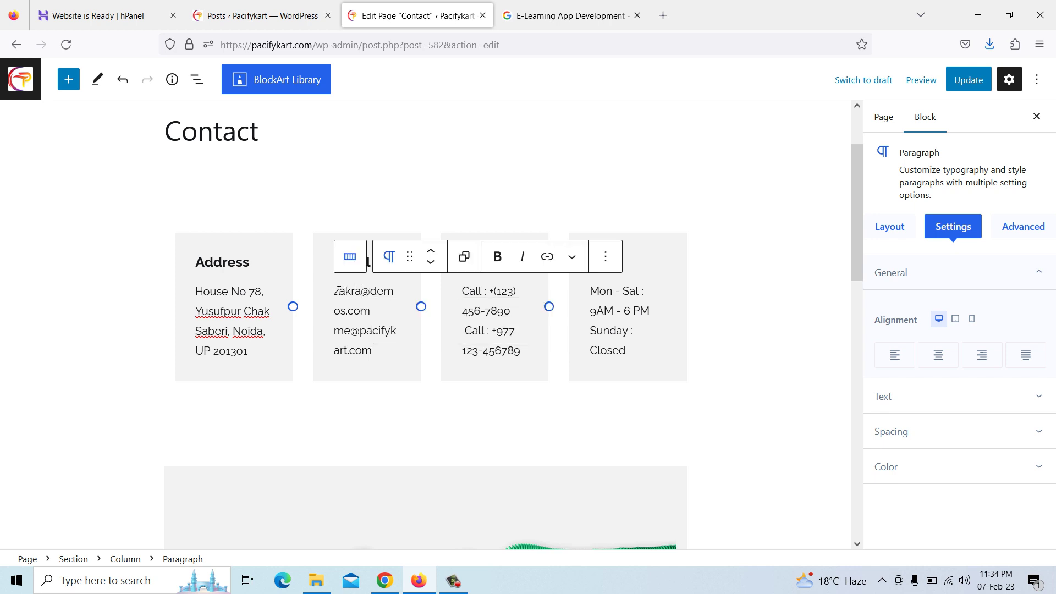
pyautogui.moveTo(334, 291); pyautogui.dragTo(370, 304)
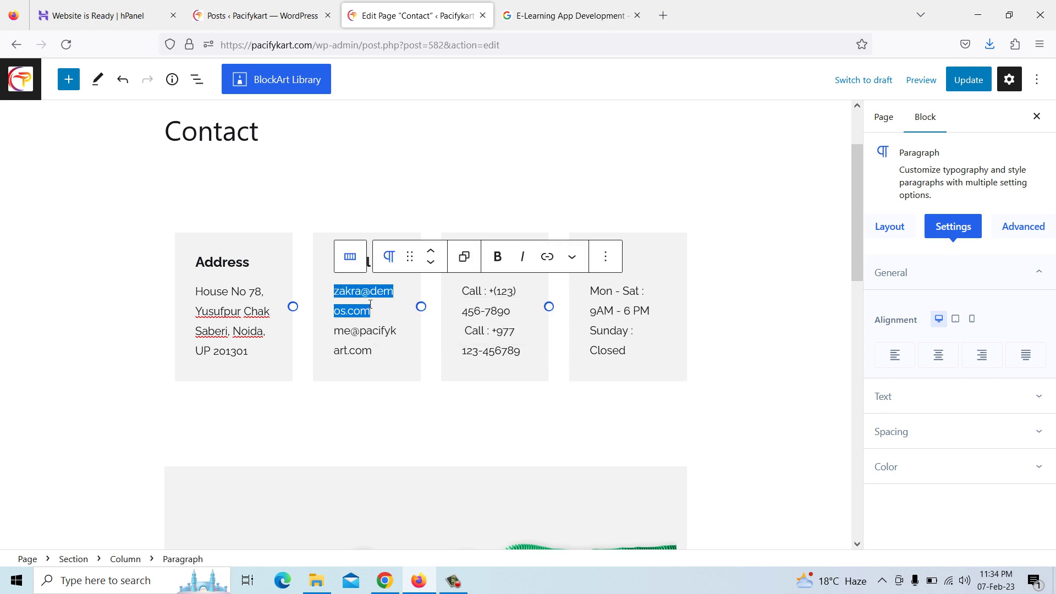
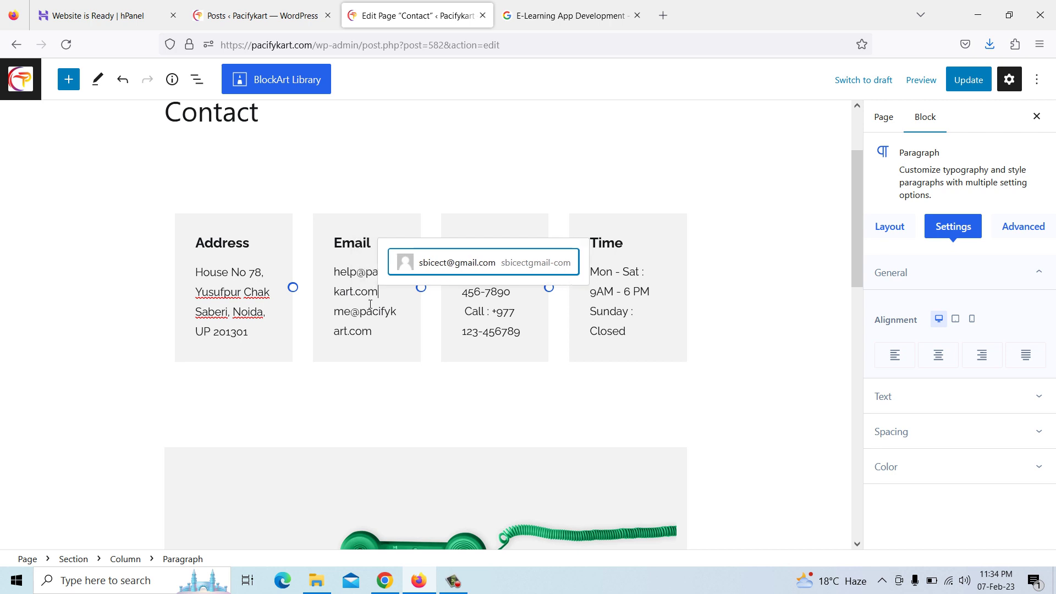
pyautogui.click(513, 330)
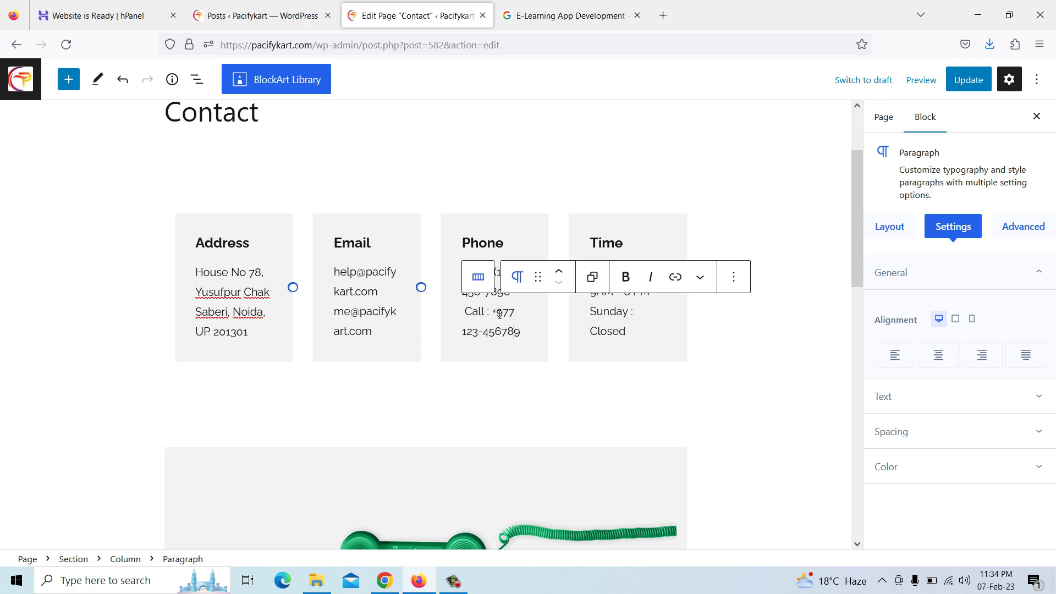
pyautogui.moveTo(497, 312); pyautogui.dragTo(526, 327)
# Replace the old Phone card number with a new +91 number and delete the other placeholder number
pyautogui.press('BackSpace')
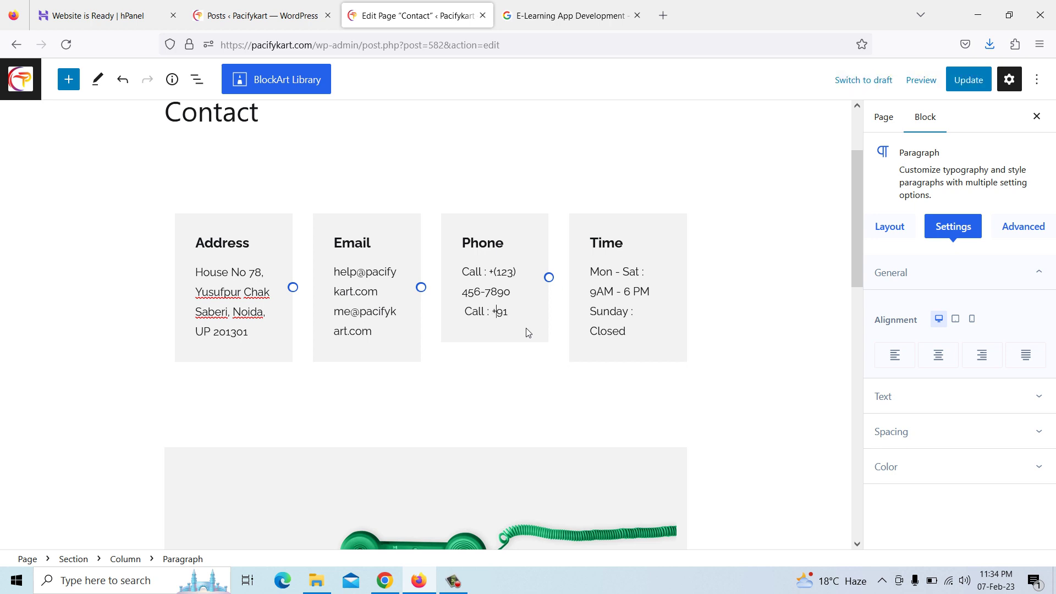
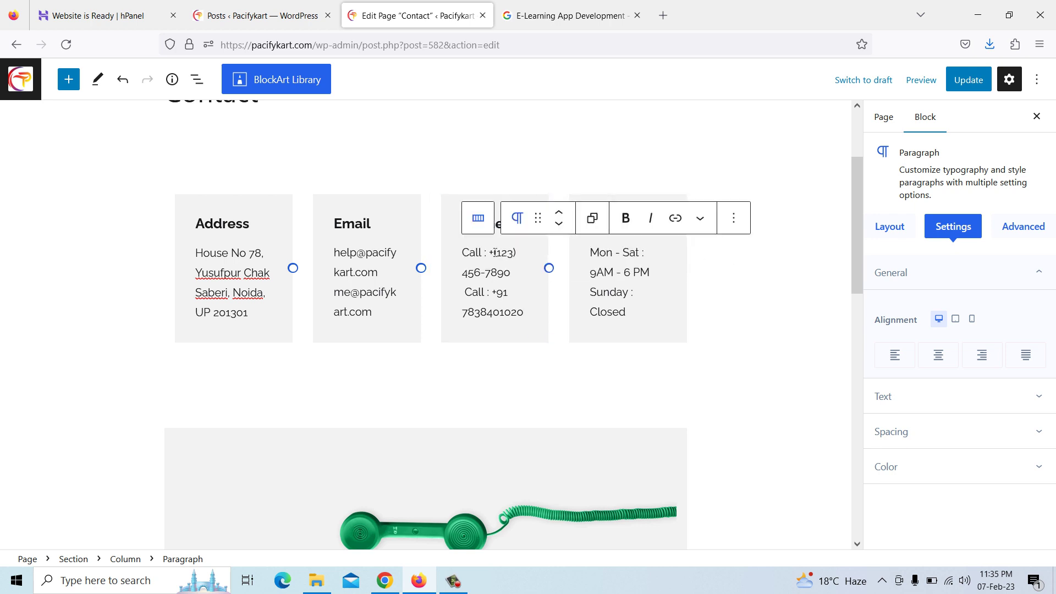
pyautogui.moveTo(495, 252); pyautogui.dragTo(513, 266)
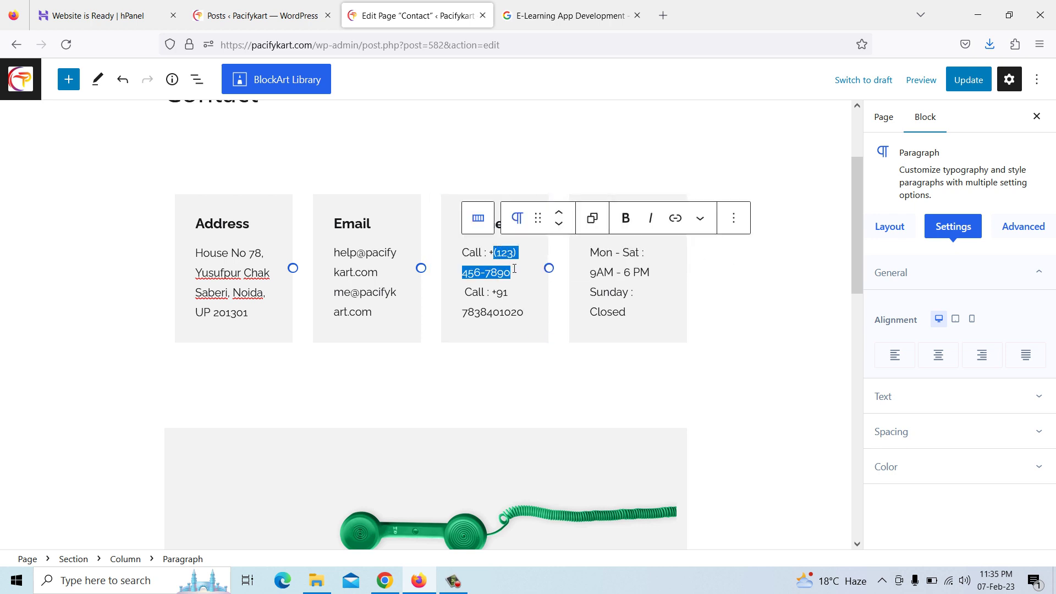
pyautogui.press('BackSpace')
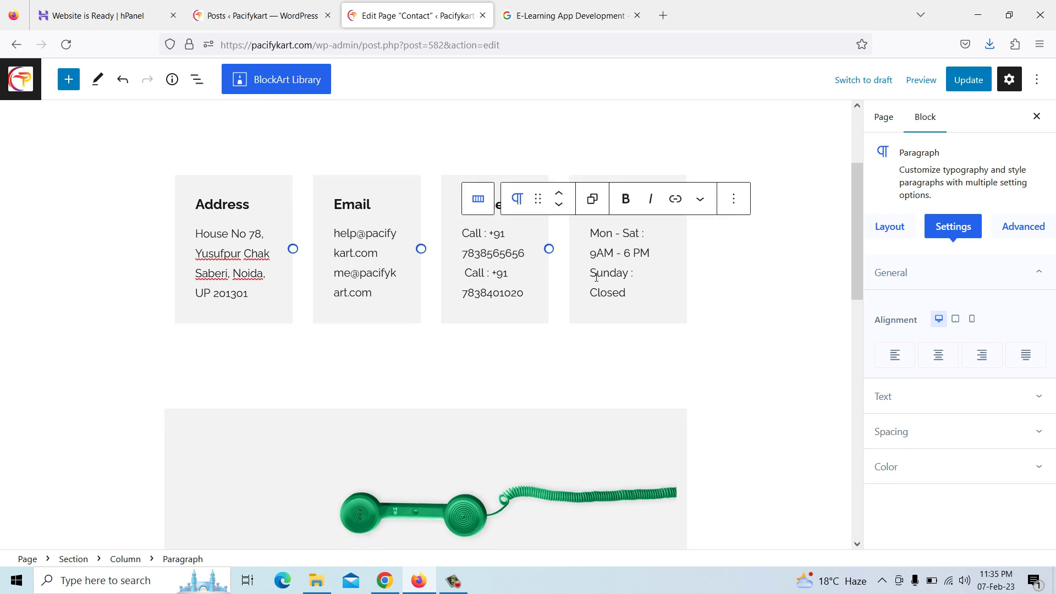
# Delete all the placeholder Latin text from the Let's talk paragraph
pyautogui.scroll(-6, 615, 286)
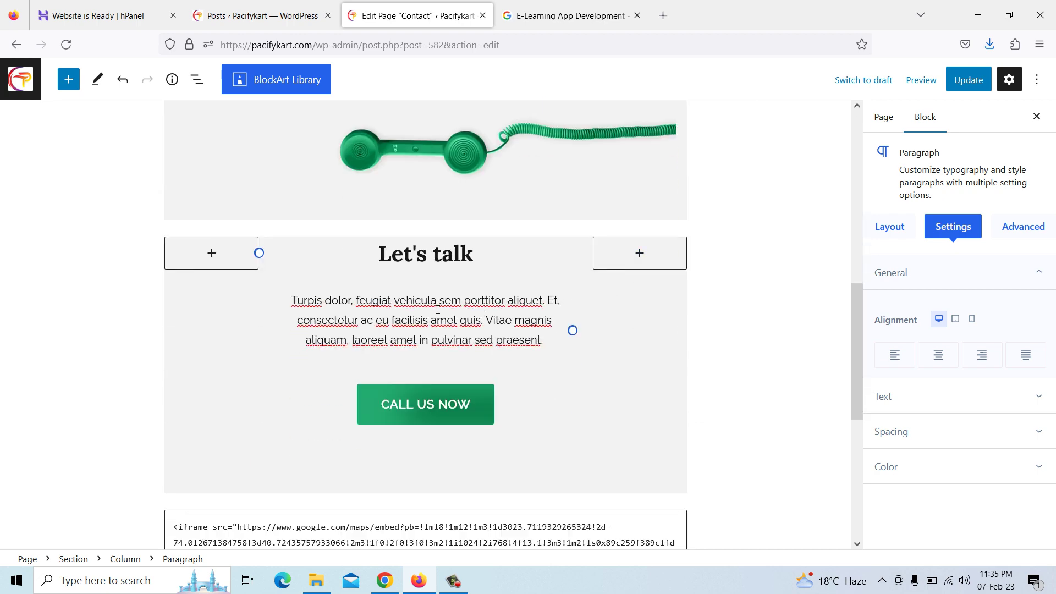
pyautogui.click(438, 310)
pyautogui.moveTo(296, 299); pyautogui.dragTo(542, 342)
pyautogui.press('BackSpace')
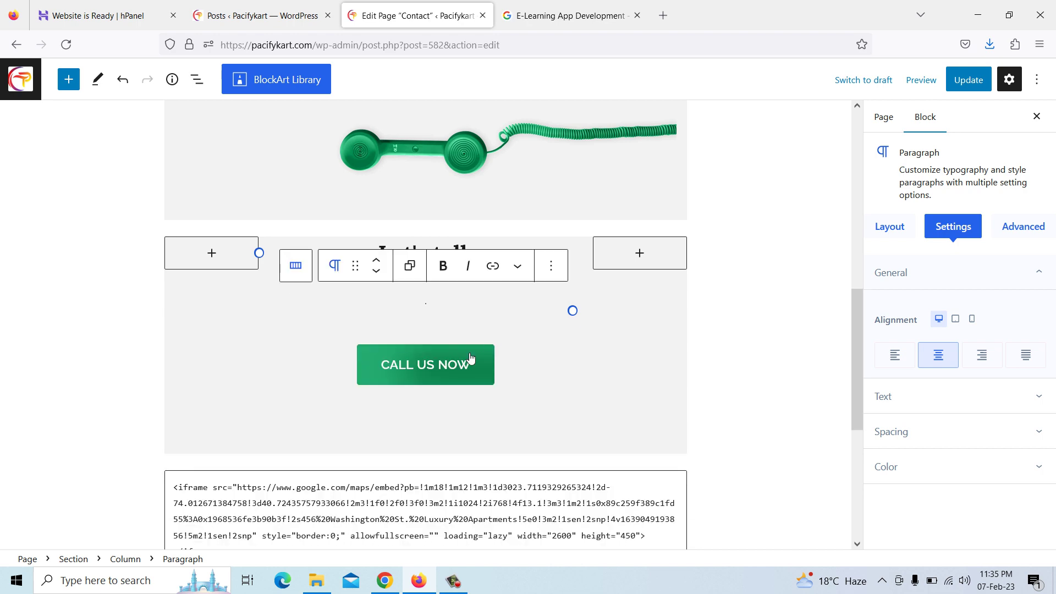
pyautogui.click(385, 581)
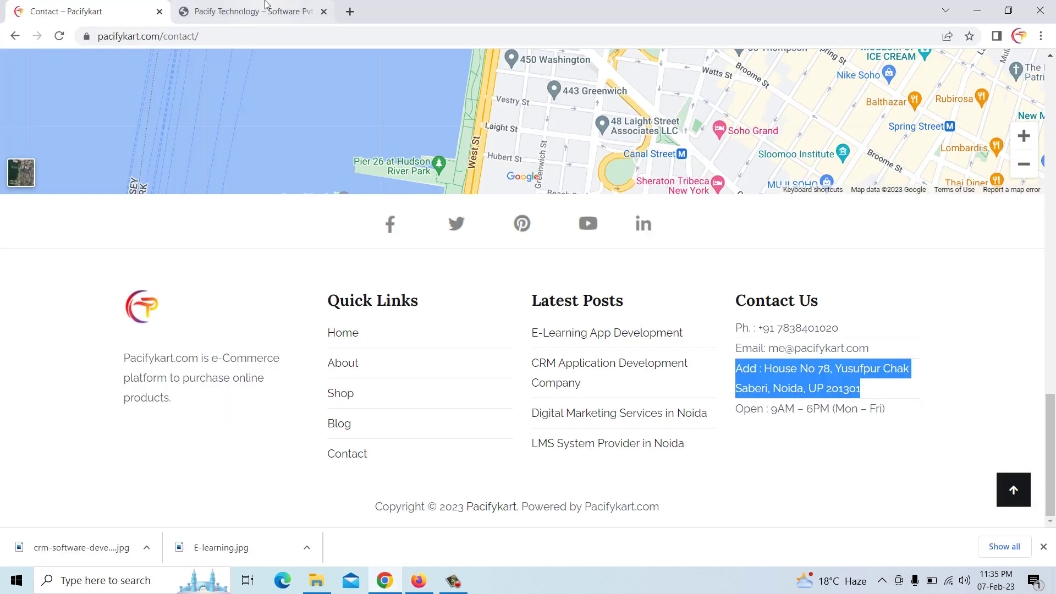
# Copy the Let's talk description paragraph from Pacify Technology's Contact page
pyautogui.hotkey('ctrl', 'Tab')
pyautogui.scroll(-5, 510, 323)
pyautogui.scroll(18, 507, 207)
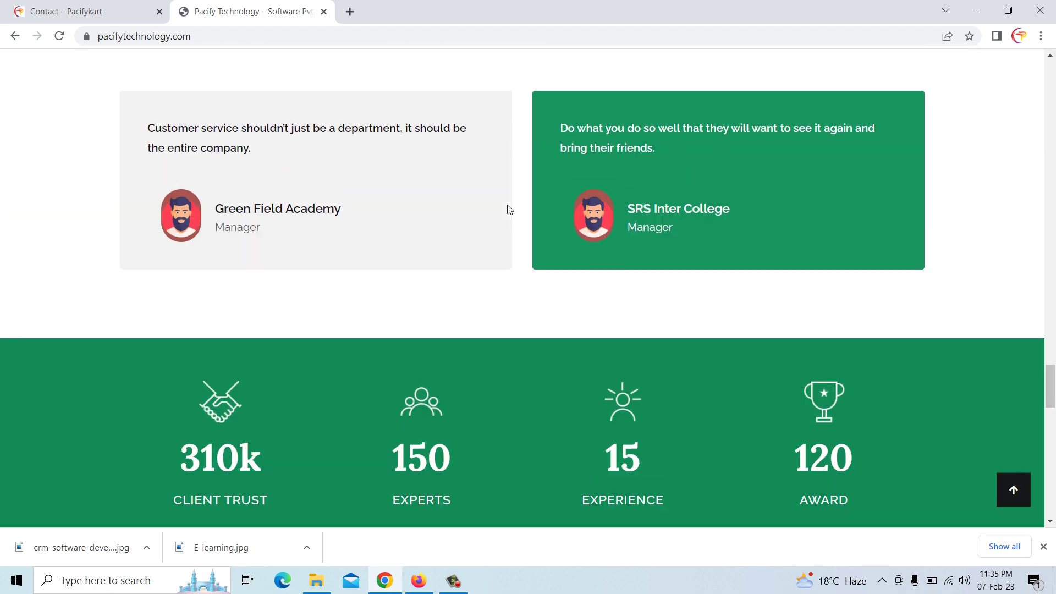
pyautogui.scroll(20, 508, 207)
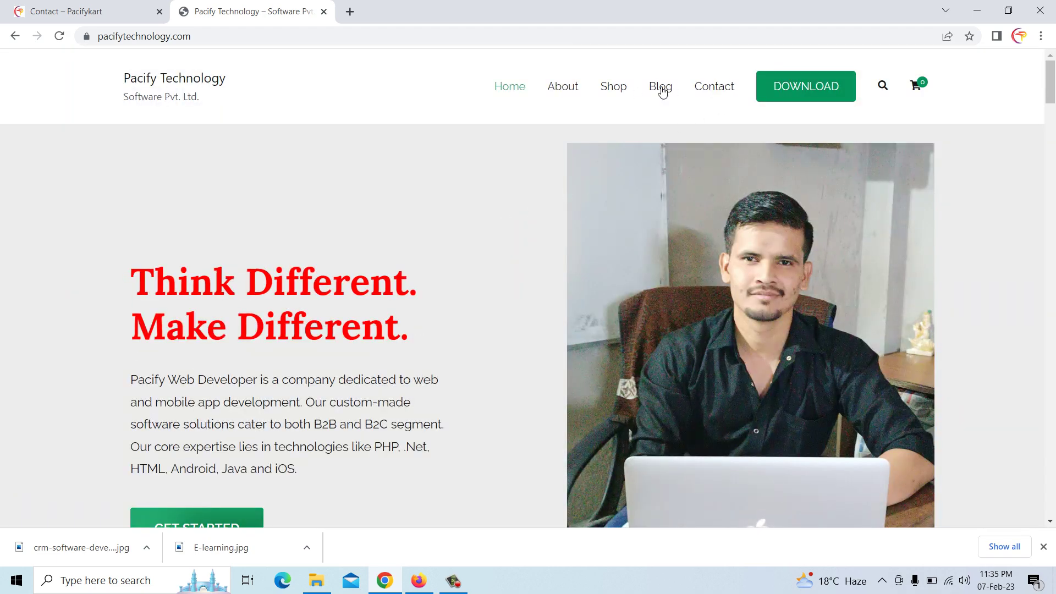
pyautogui.click(713, 89)
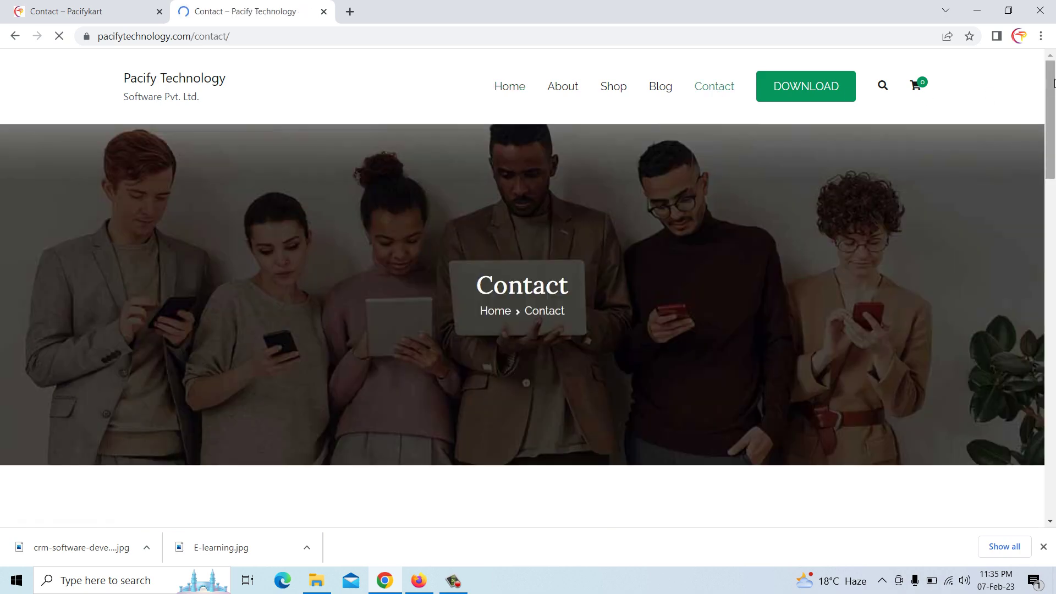
pyautogui.scroll(-15, 498, 257)
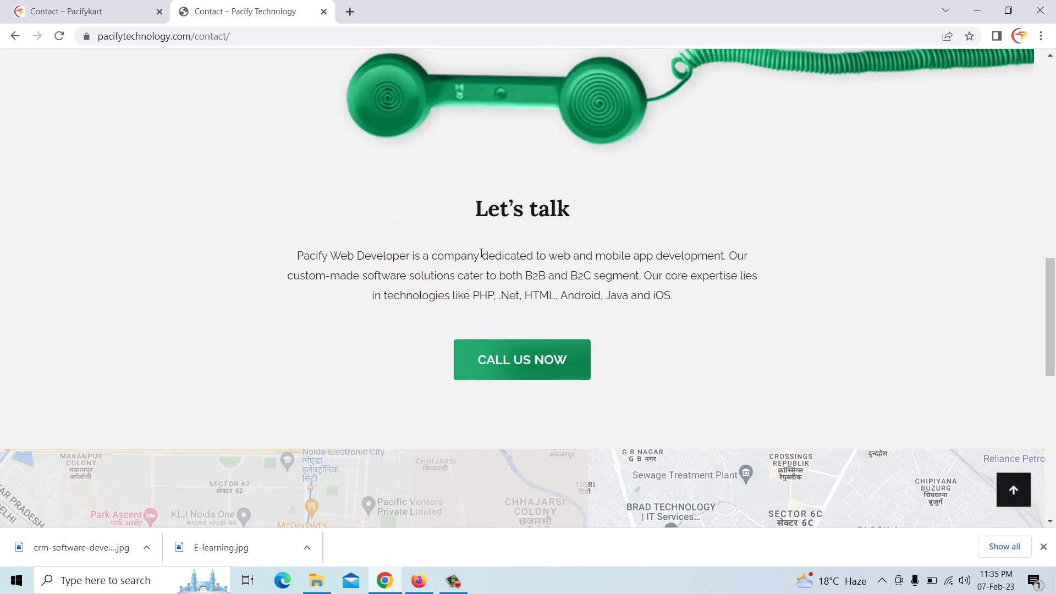
pyautogui.moveTo(297, 255); pyautogui.dragTo(684, 299)
pyautogui.hotkey('ctrl', 'c')
pyautogui.rightClick(661, 297)
pyautogui.click(683, 304)
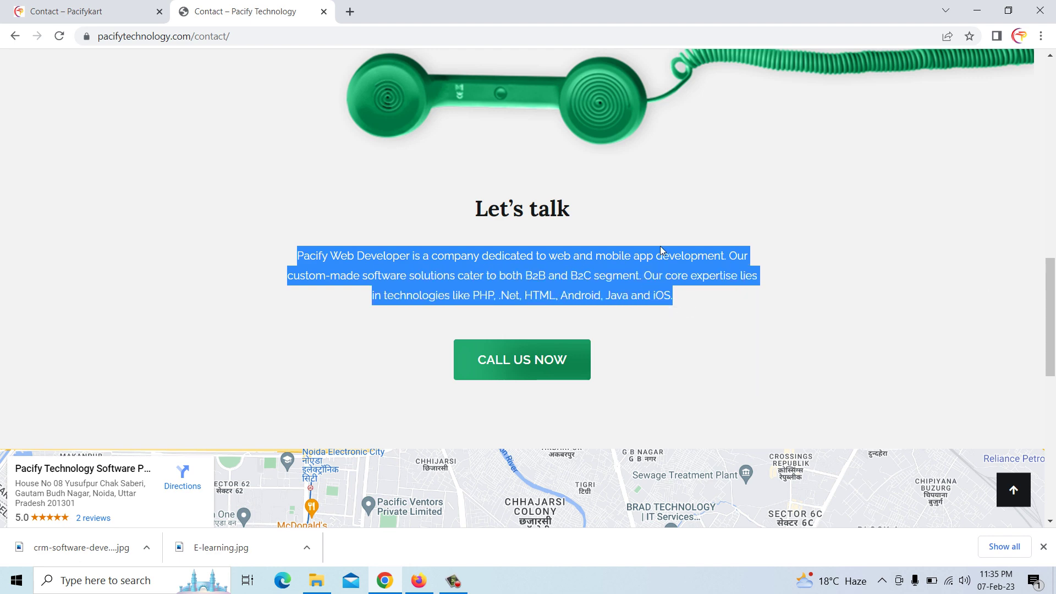
pyautogui.click(419, 580)
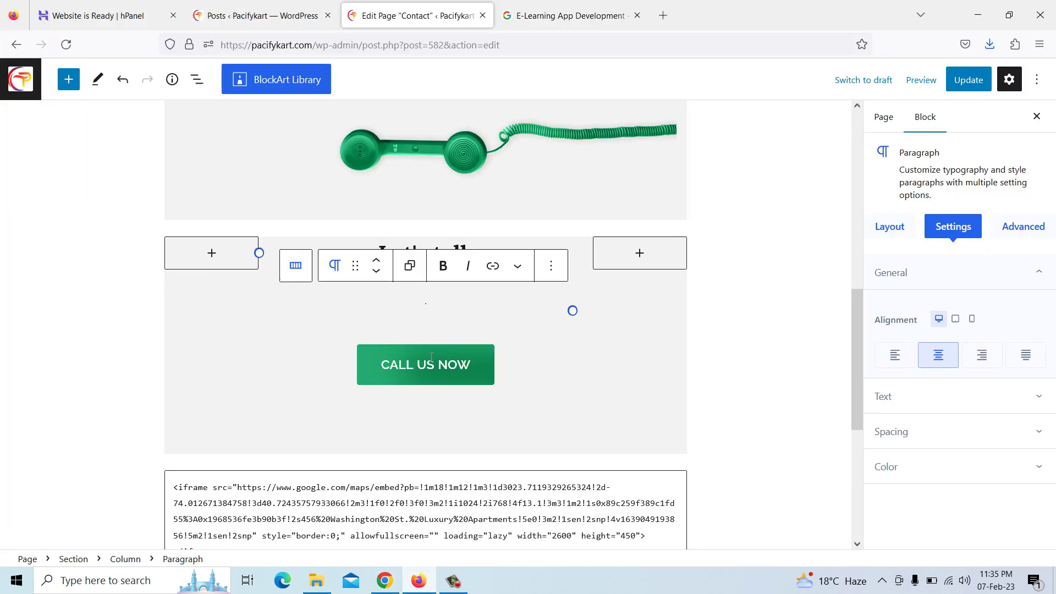
# Paste the Pacify Web Developer description into Let's talk and start editing the CALL US NOW button link
pyautogui.hotkey('ctrl', 'v')
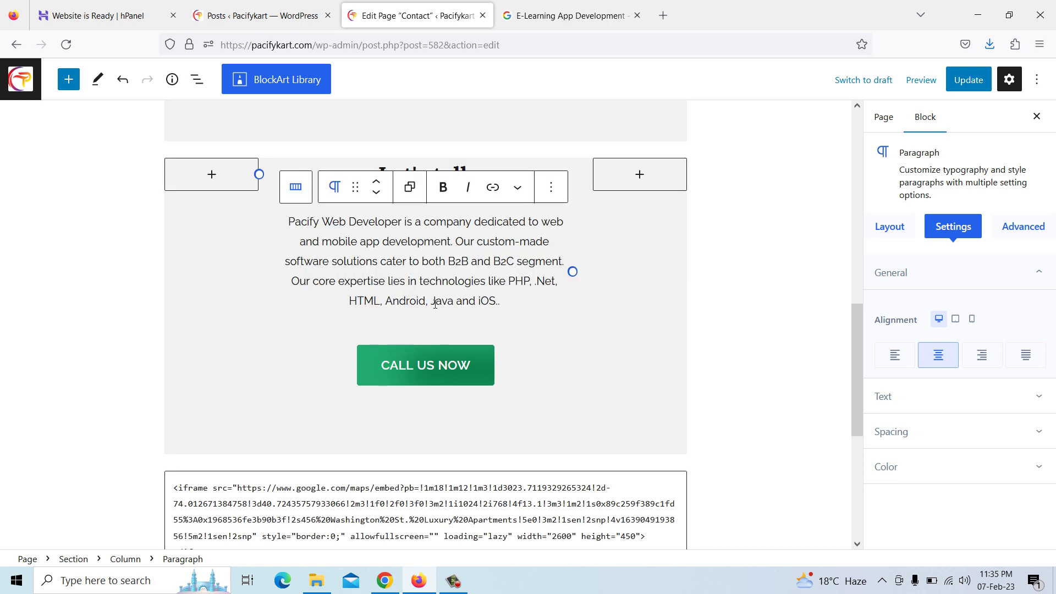
pyautogui.press('BackSpace')
pyautogui.press('BackSpace')
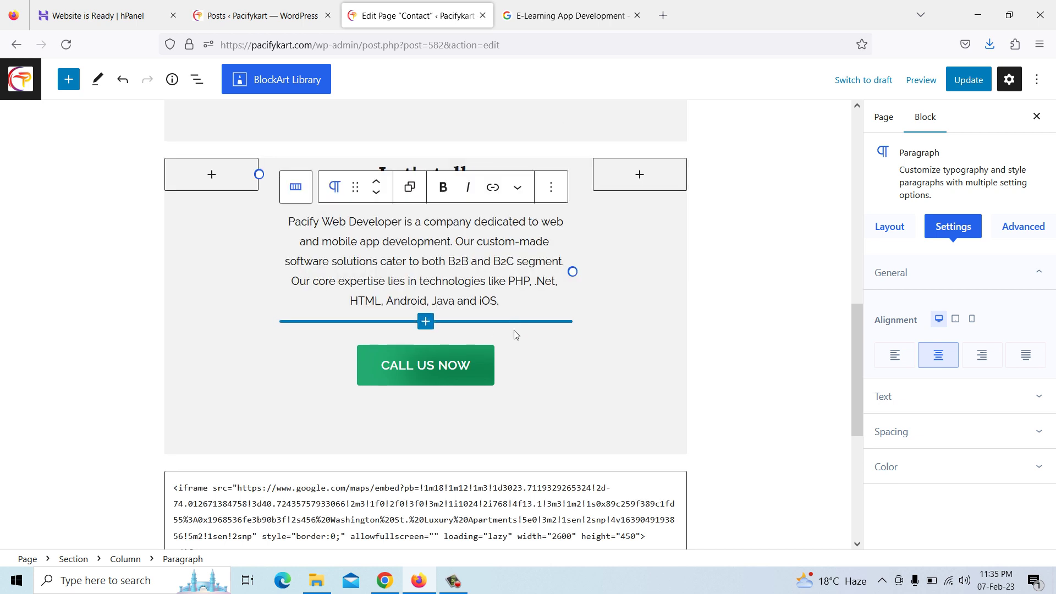
pyautogui.click(439, 367)
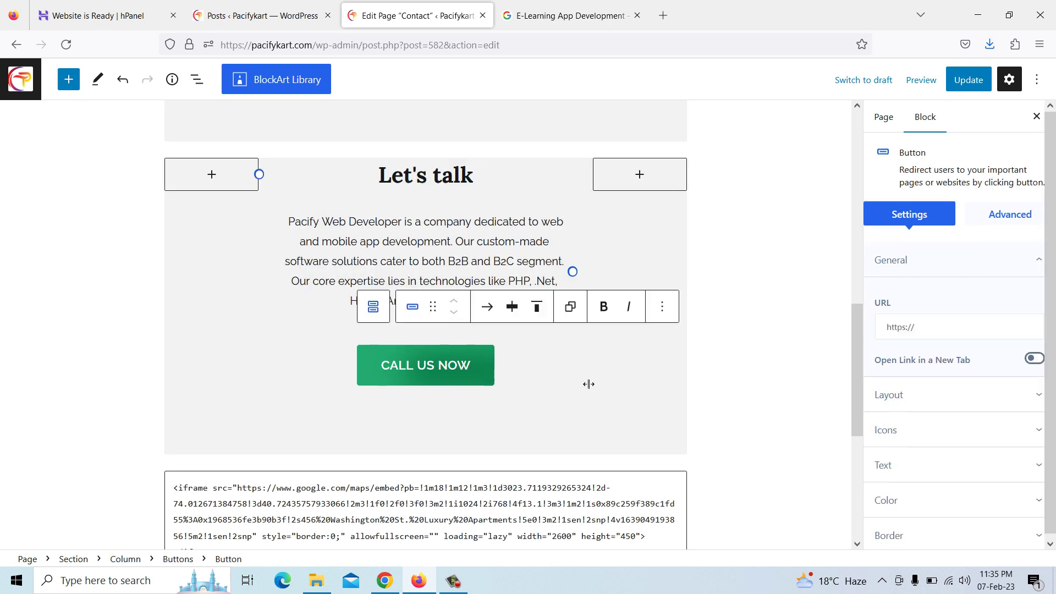
pyautogui.click(934, 331)
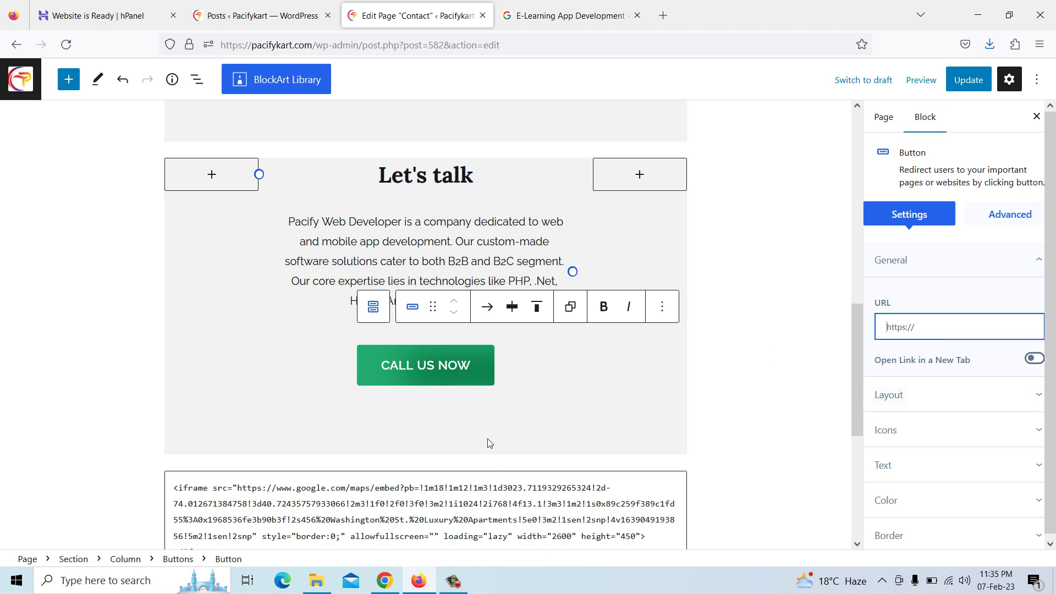
pyautogui.click(385, 581)
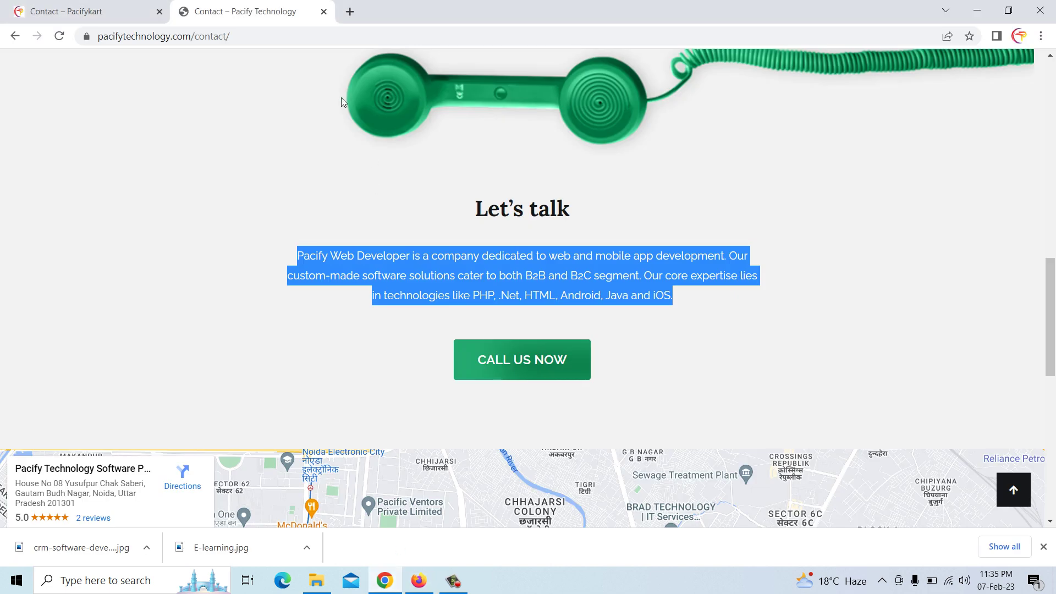
# Copy the live Pacifykart home page address from the browser's address bar
pyautogui.click(124, 7)
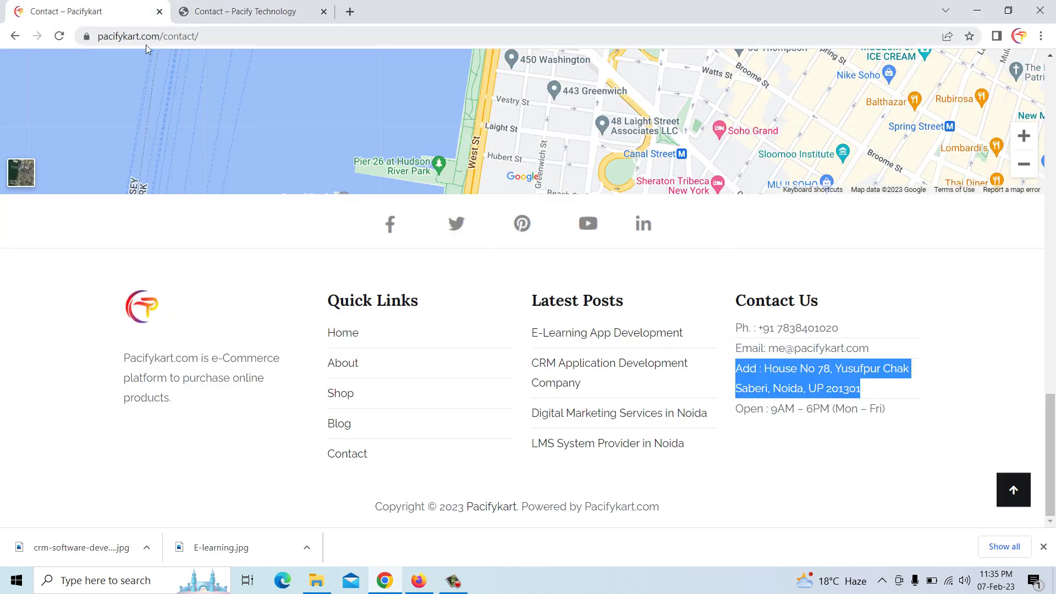
pyautogui.click(345, 339)
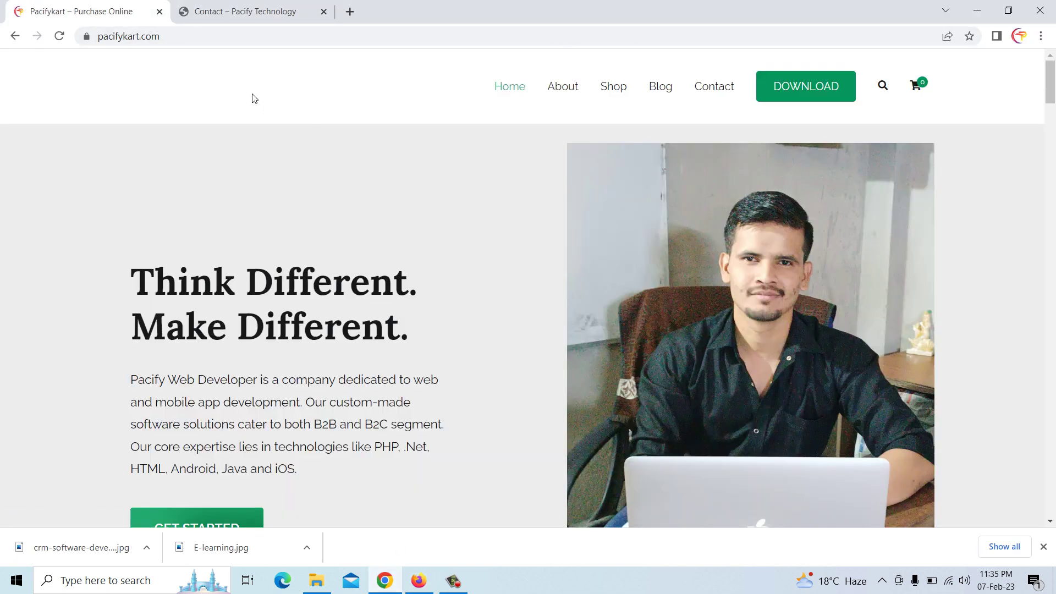
pyautogui.click(199, 36)
pyautogui.rightClick(199, 35)
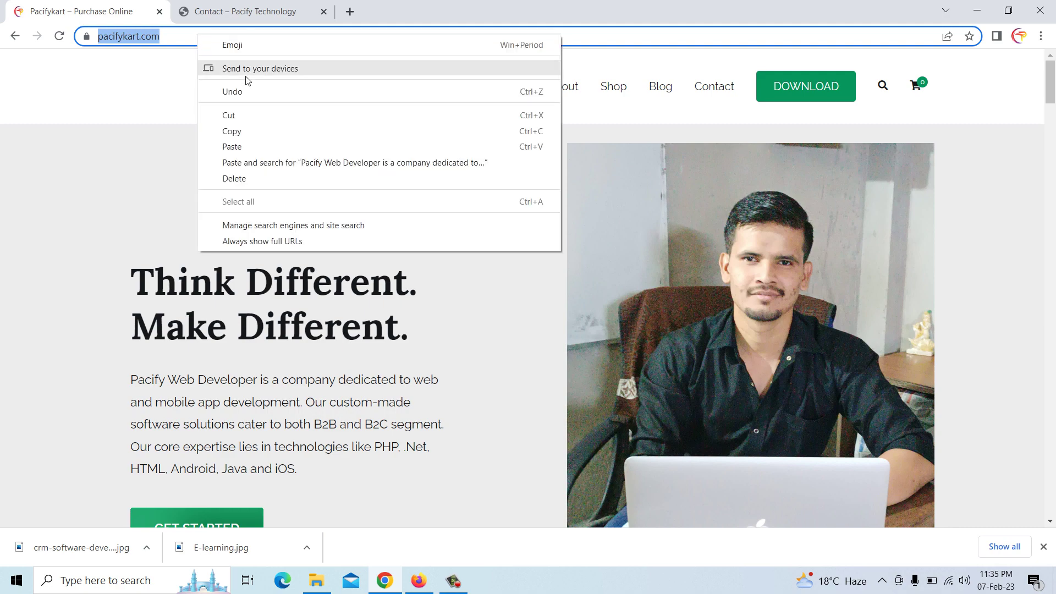
pyautogui.click(256, 130)
pyautogui.click(418, 581)
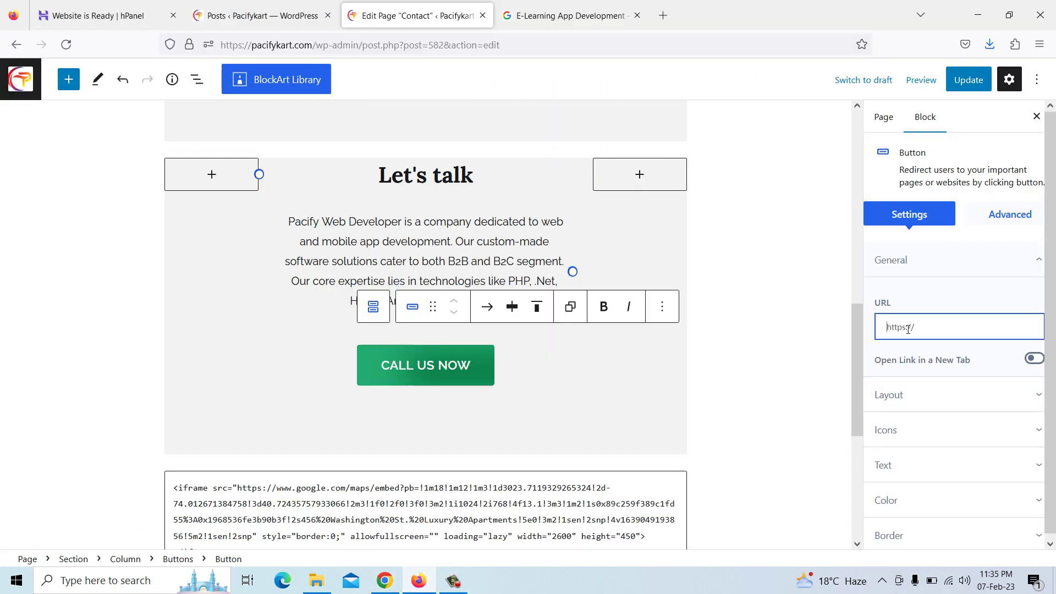
# Search Google for Pacify Technology and switch to the web results
pyautogui.click(891, 330)
pyautogui.click(551, 17)
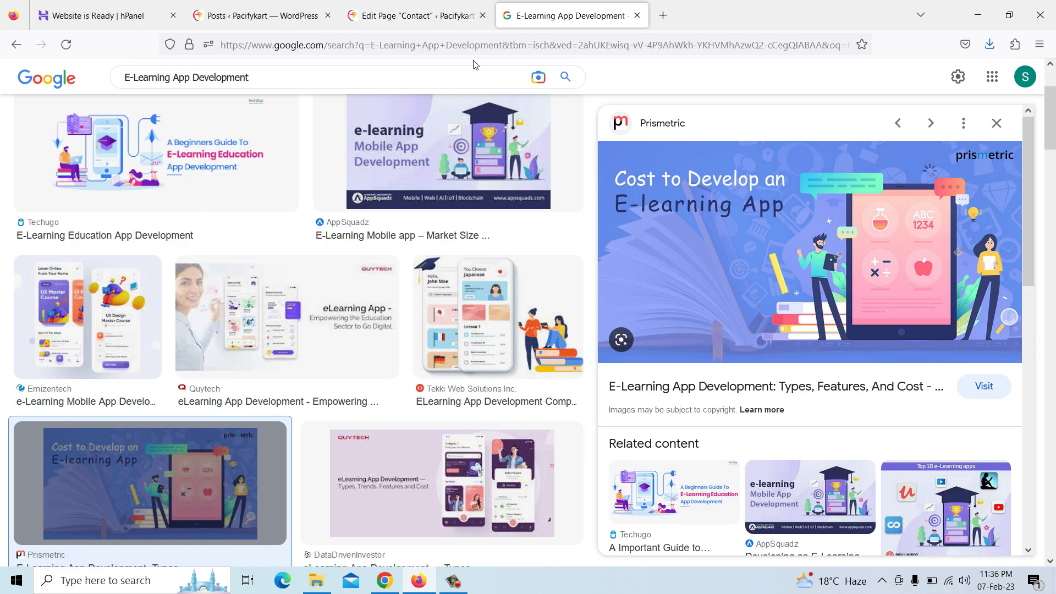
pyautogui.moveTo(251, 77); pyautogui.dragTo(75, 59)
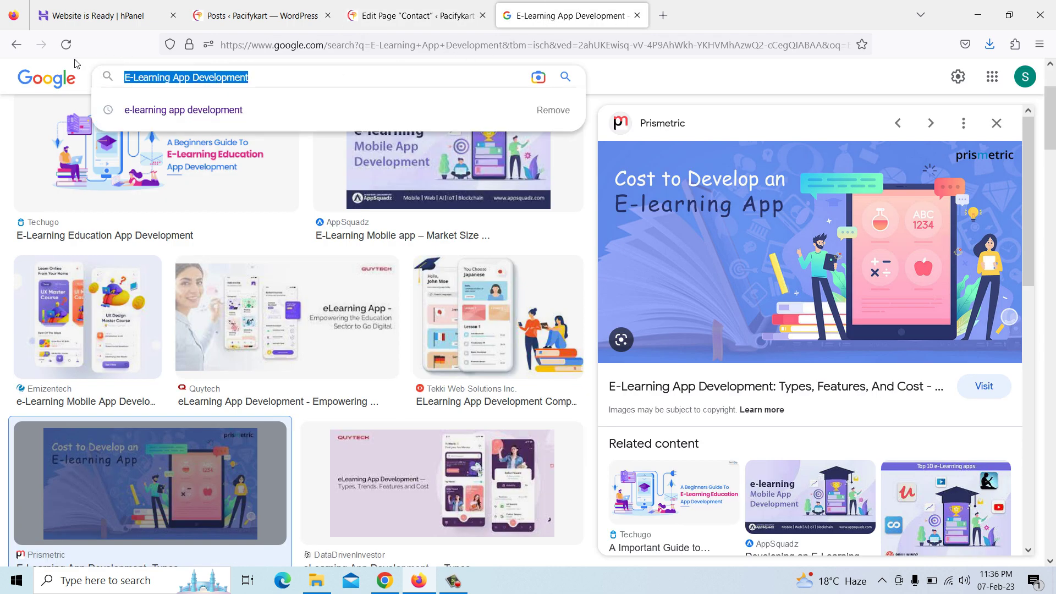
pyautogui.write('pac')
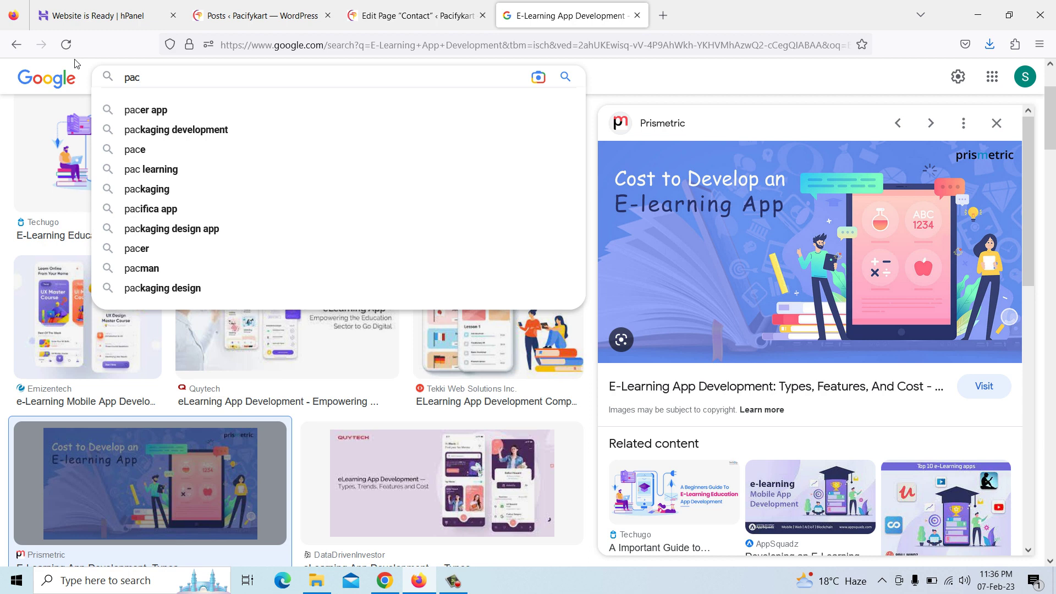
pyautogui.write('if')
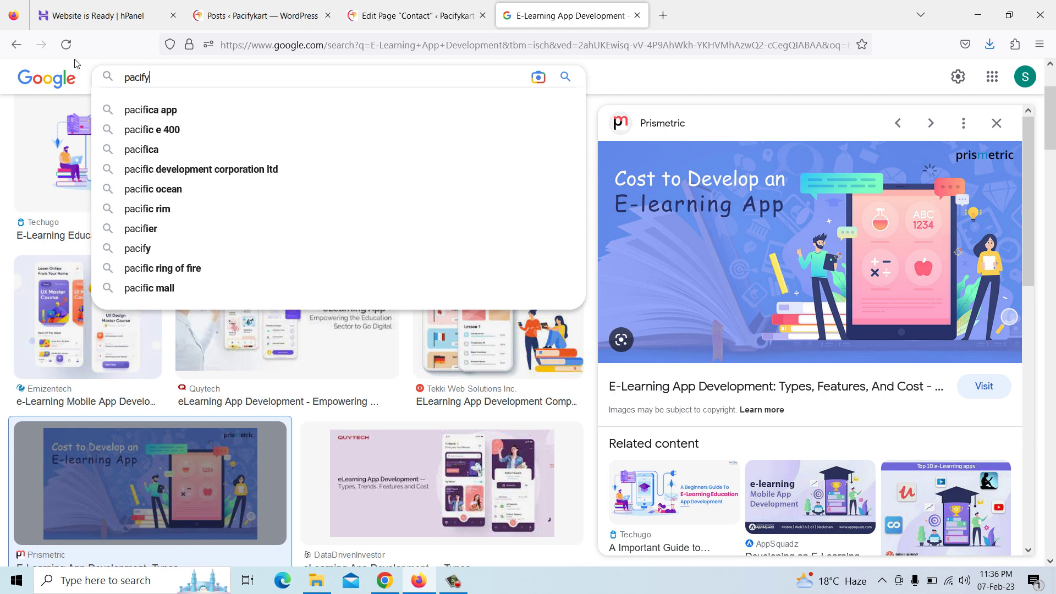
pyautogui.write('y ')
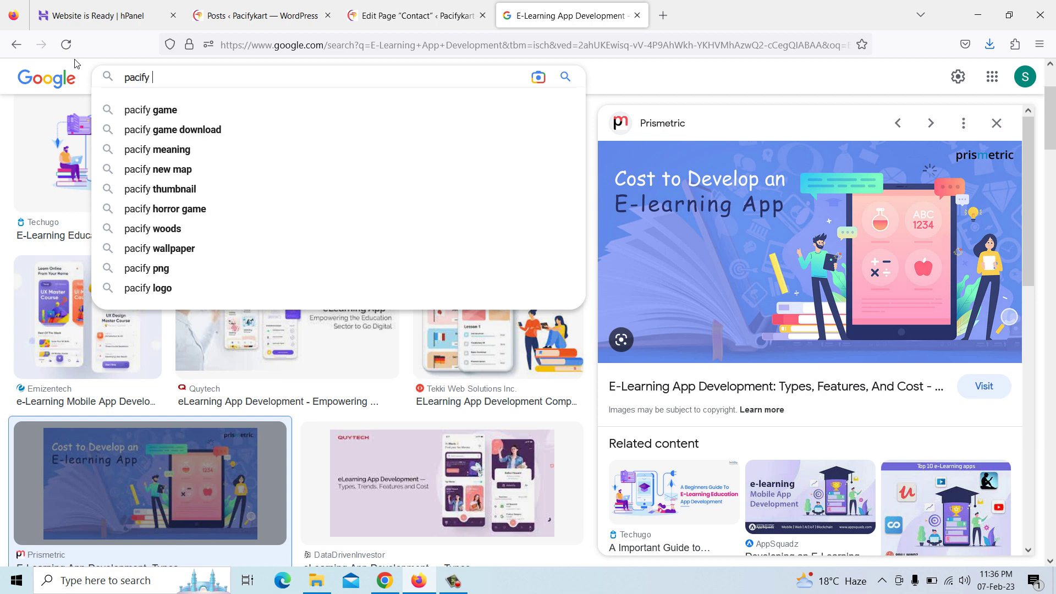
pyautogui.write('te')
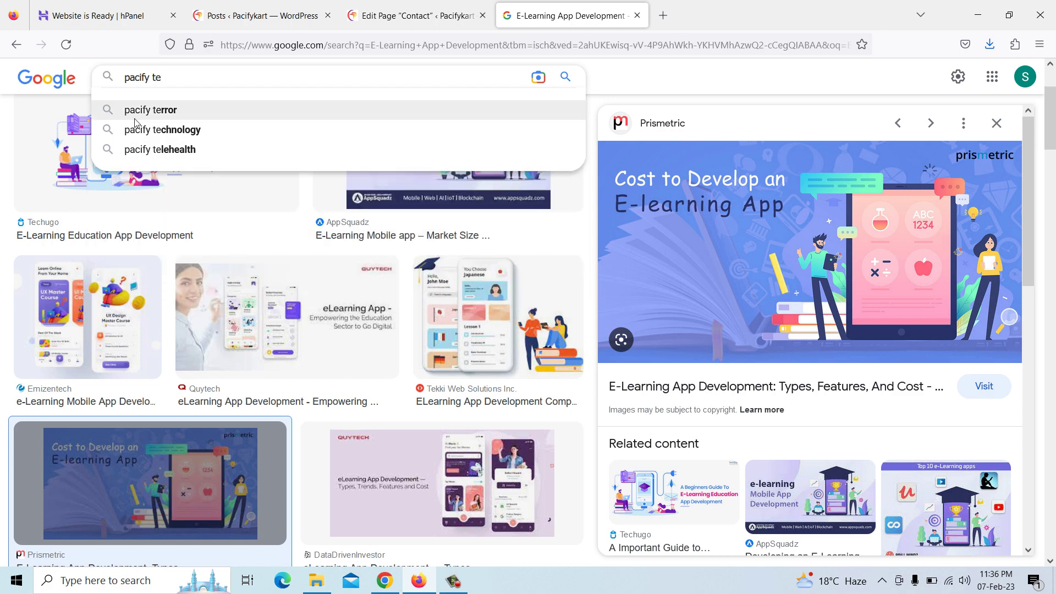
pyautogui.click(154, 131)
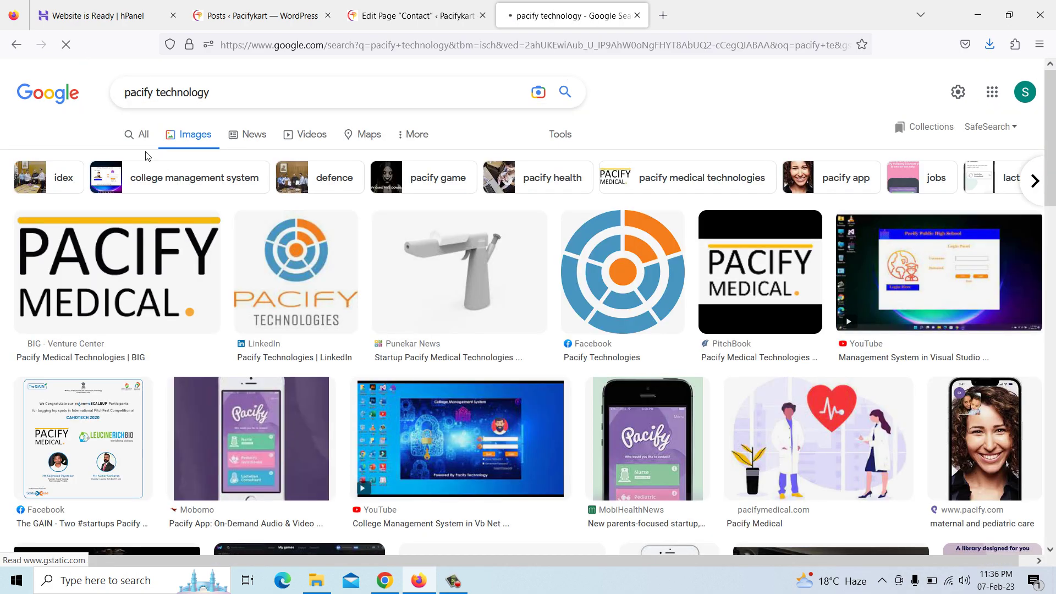
pyautogui.click(143, 137)
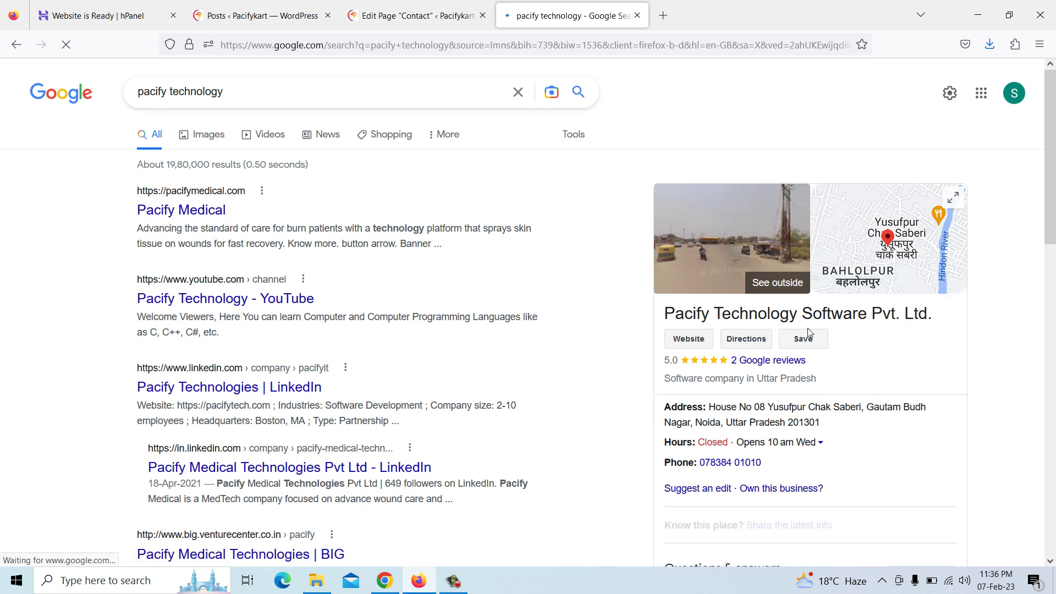
pyautogui.scroll(-2, 814, 331)
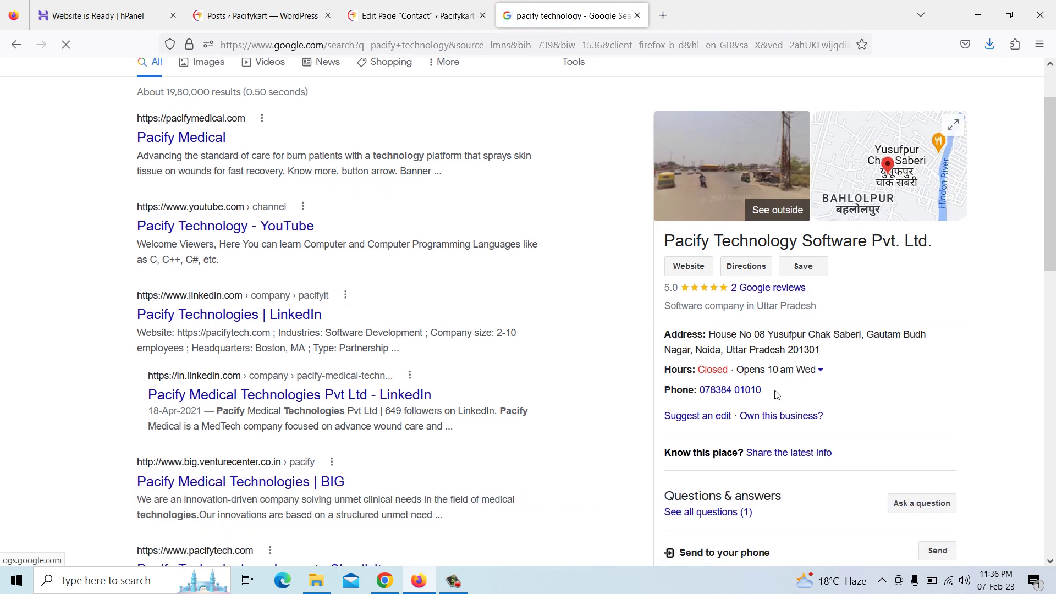
# Copy Pacify Technology's Google Maps share link and paste it into the CALL US NOW button URL
pyautogui.click(741, 273)
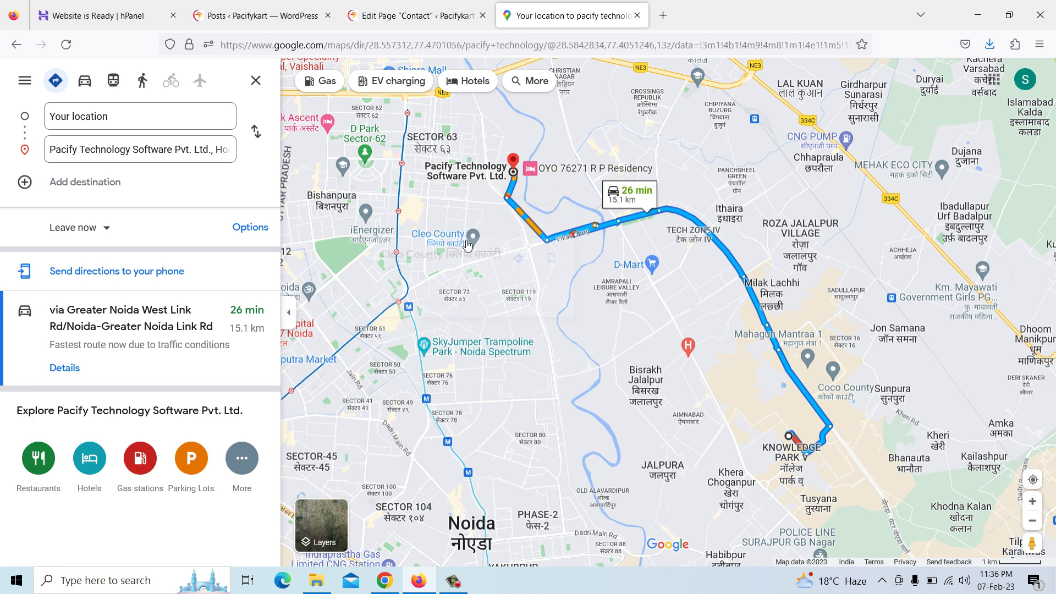
pyautogui.click(512, 168)
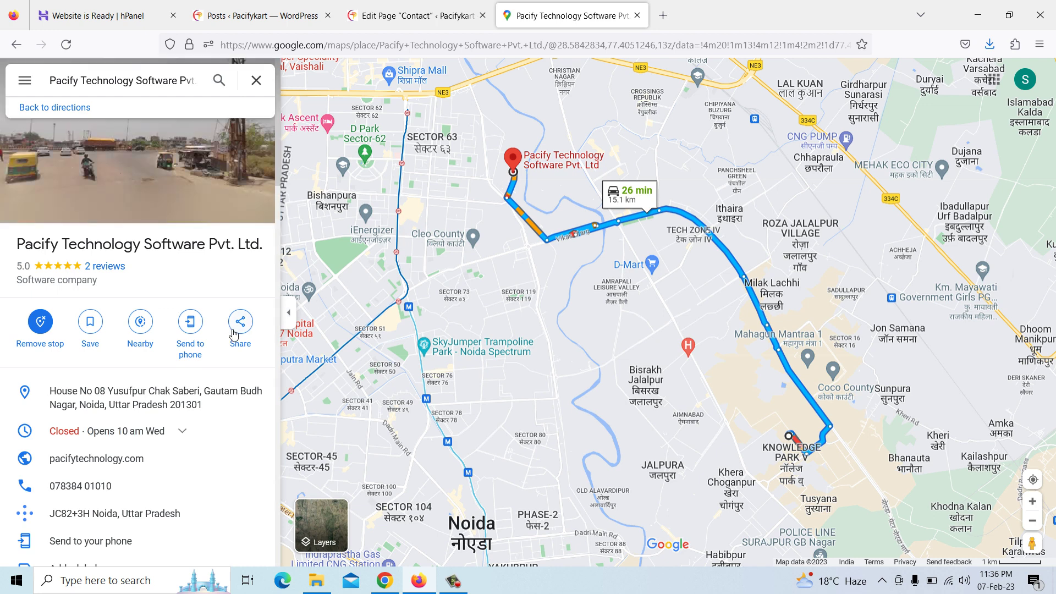
pyautogui.click(239, 330)
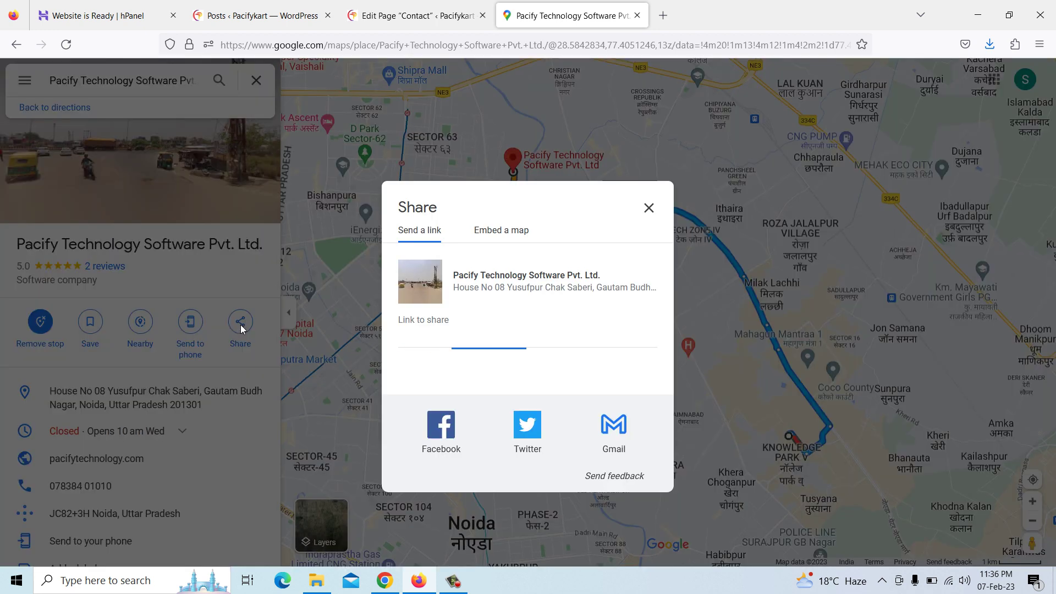
pyautogui.click(631, 344)
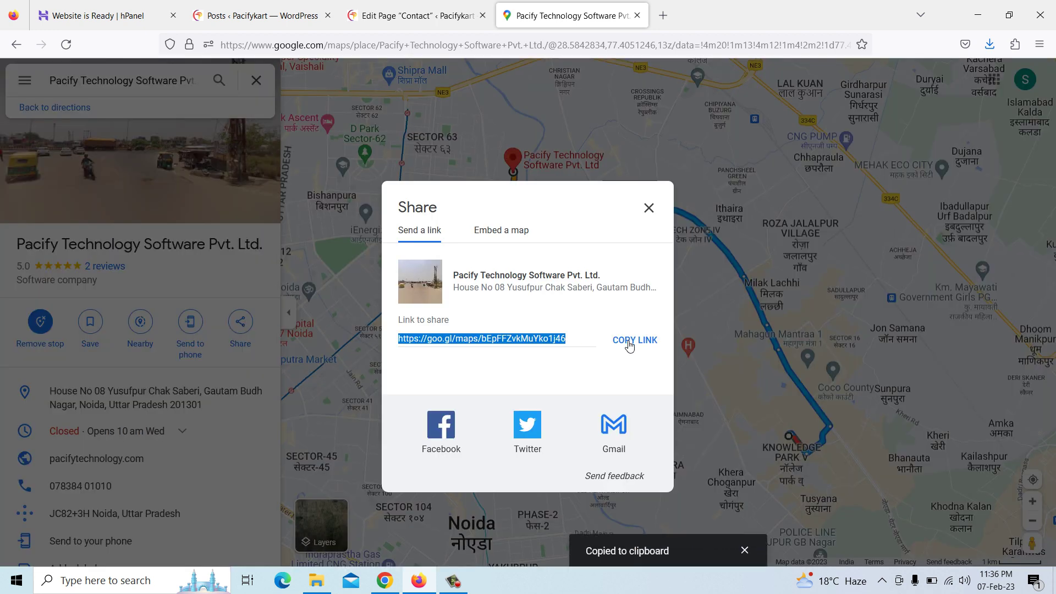
pyautogui.click(421, 18)
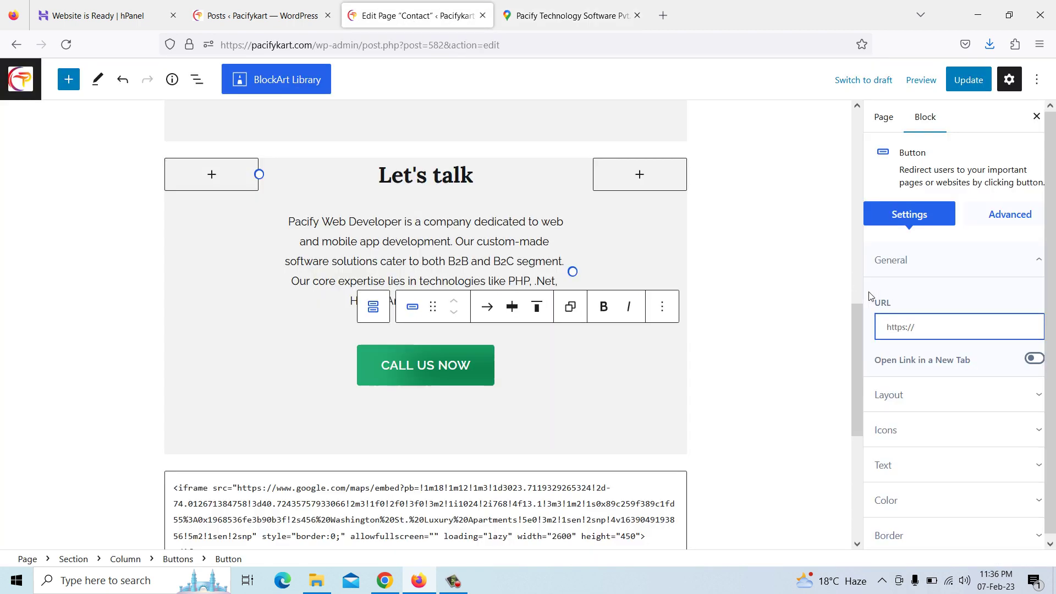
pyautogui.hotkey('ctrl', 'v')
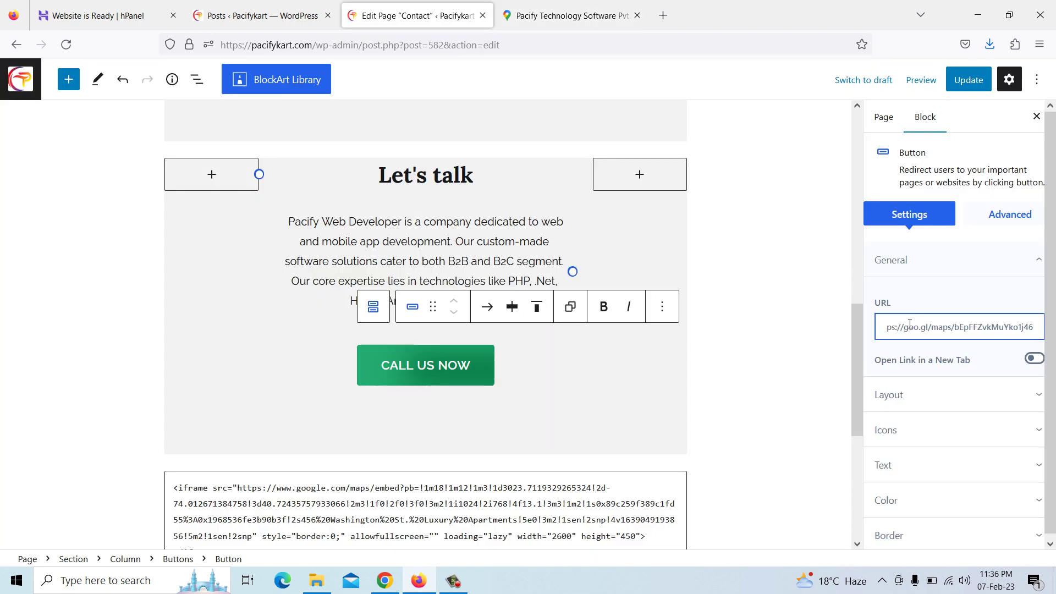
# Copy the Google Maps embed HTML for Pacify Technology Software Pvt. Ltd
pyautogui.click(543, 21)
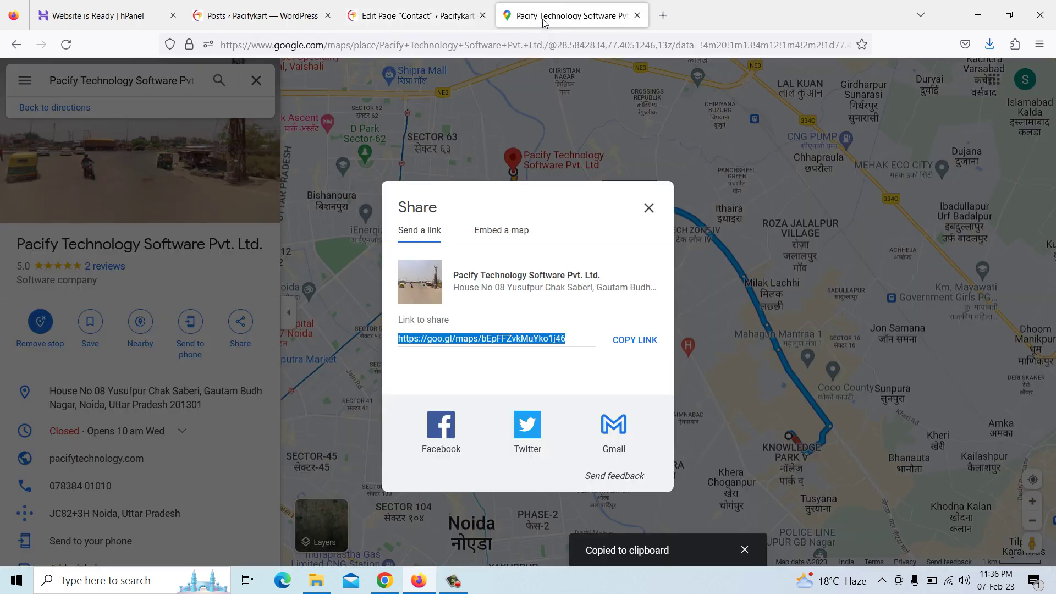
pyautogui.click(498, 232)
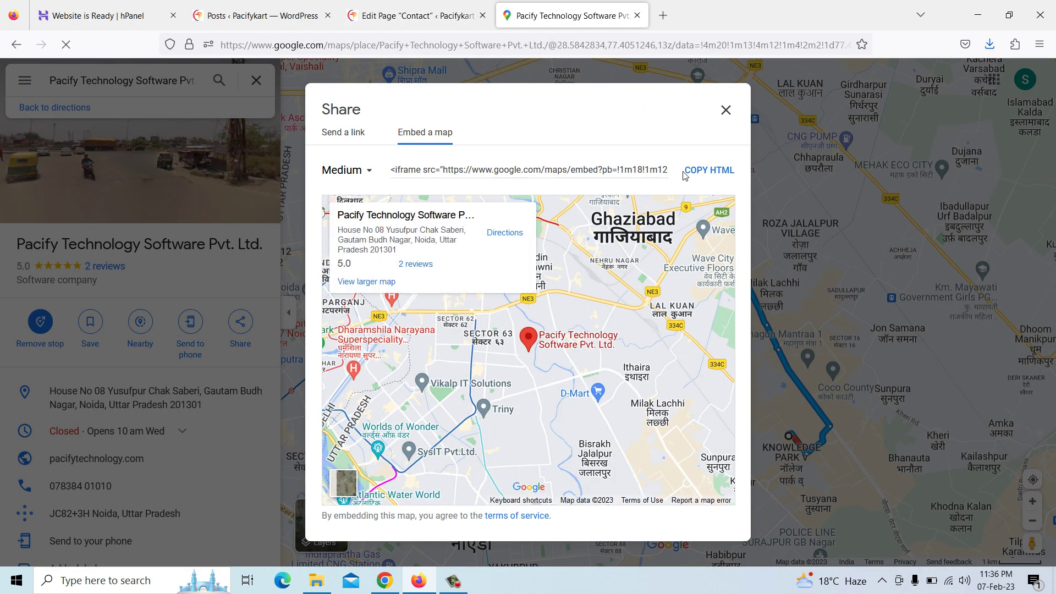
pyautogui.click(692, 177)
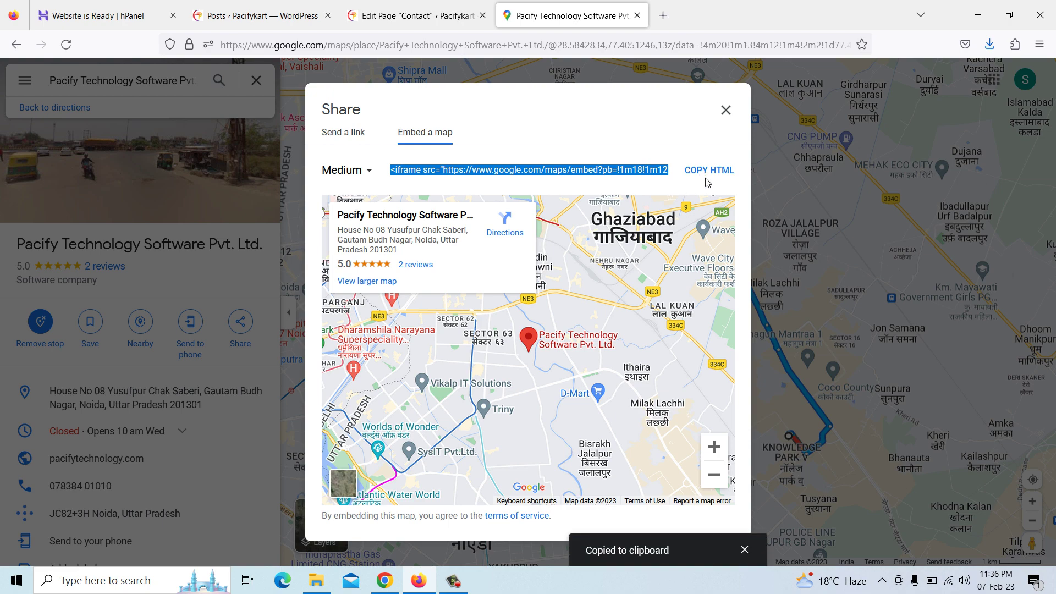
pyautogui.click(726, 110)
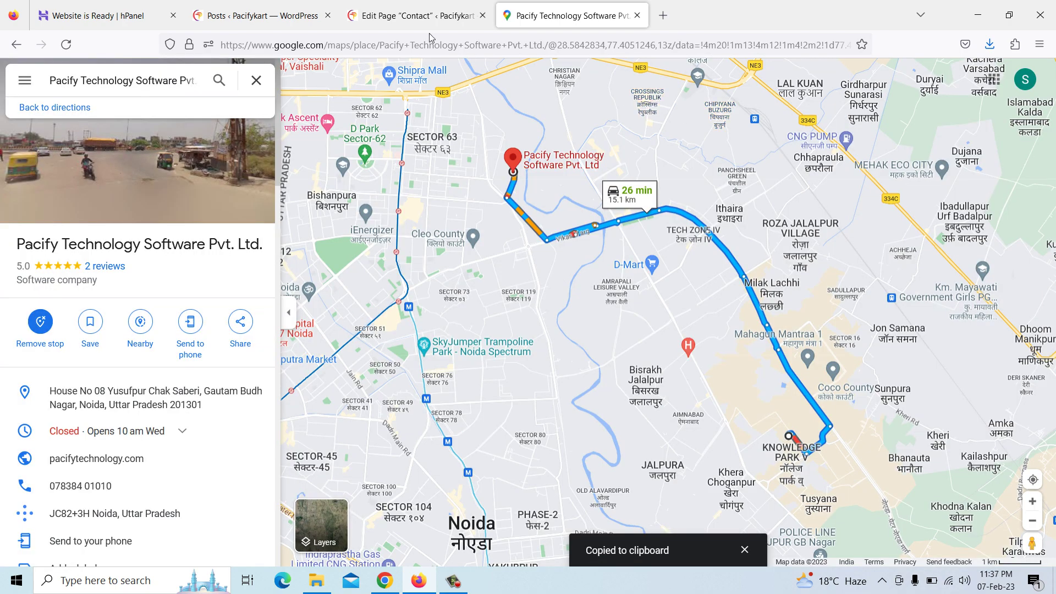
pyautogui.click(412, 15)
# Replace the old New York map code in the Custom HTML block with the copied embed code
pyautogui.scroll(-3, 464, 330)
pyautogui.click(400, 393)
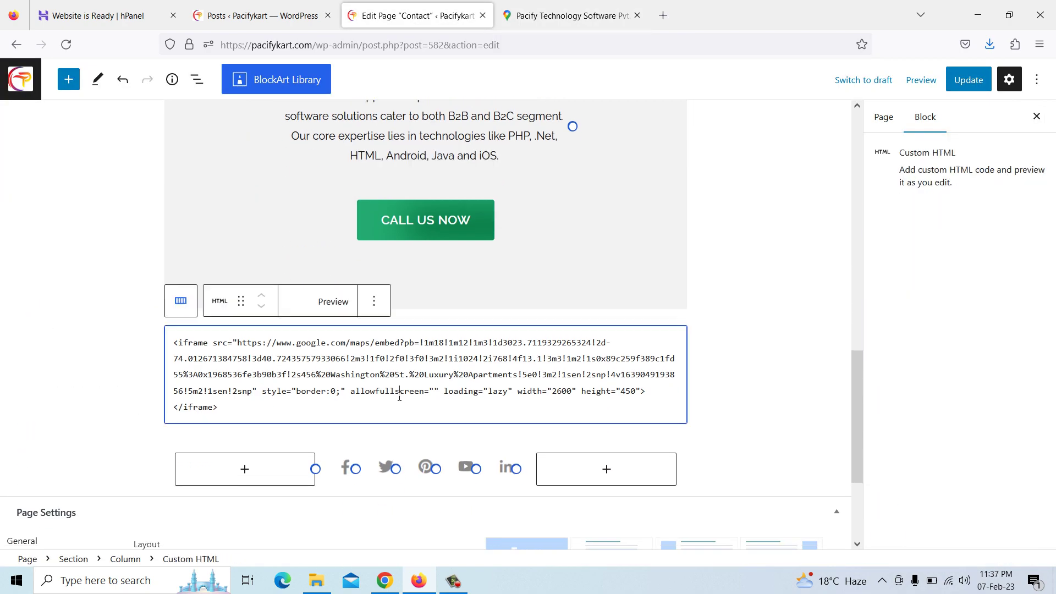
pyautogui.click(333, 301)
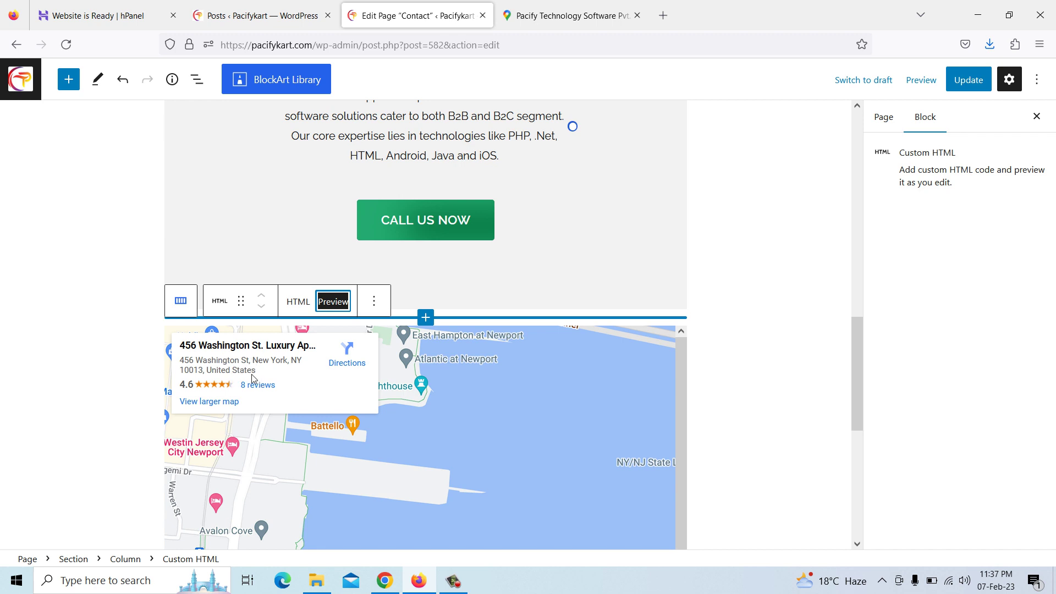
pyautogui.click(299, 304)
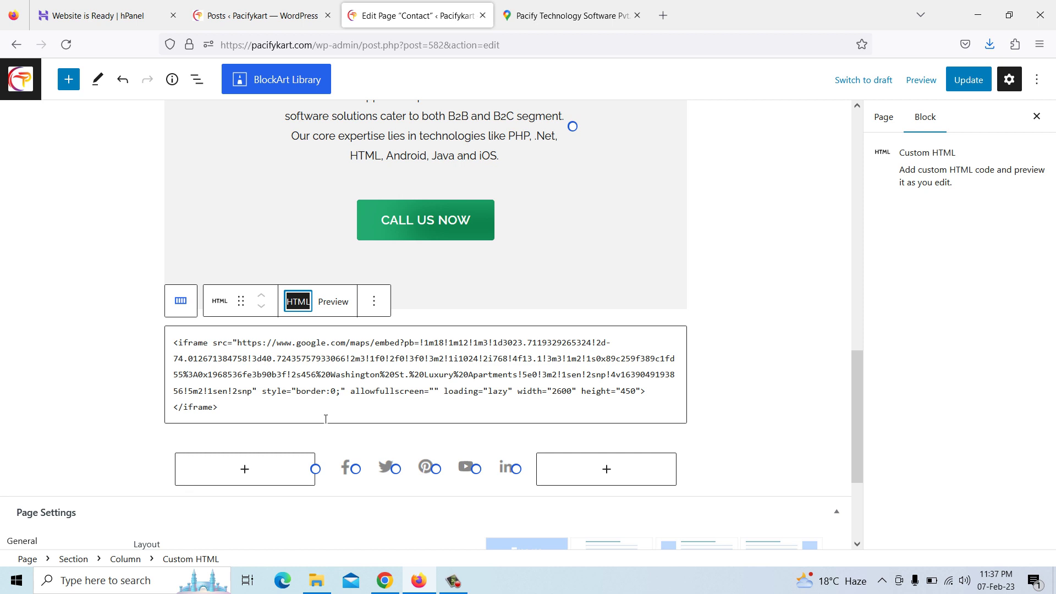
pyautogui.click(559, 392)
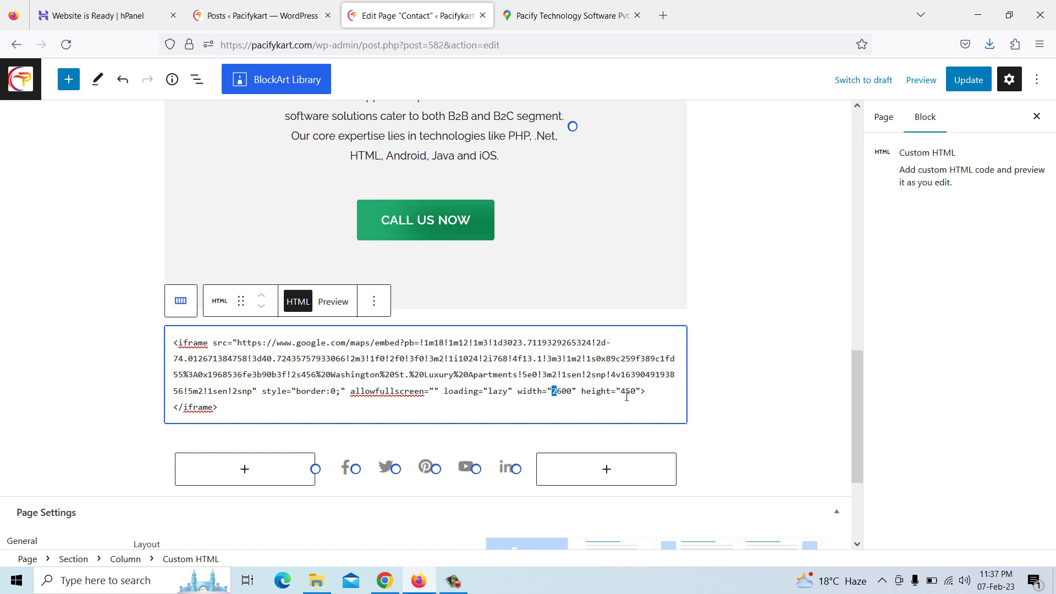
pyautogui.moveTo(222, 409); pyautogui.dragTo(175, 345)
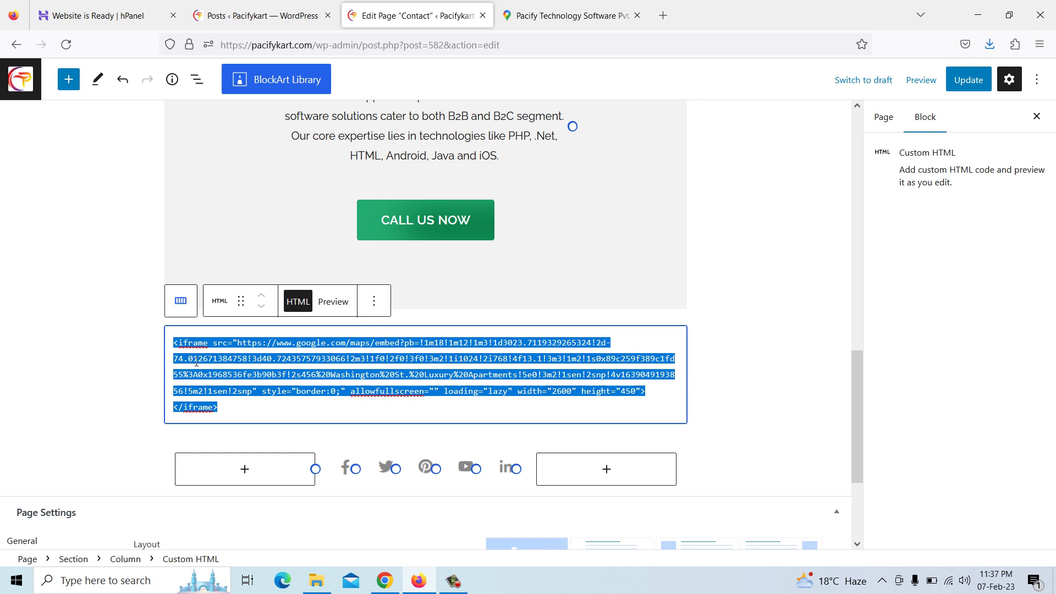
pyautogui.press('BackSpace')
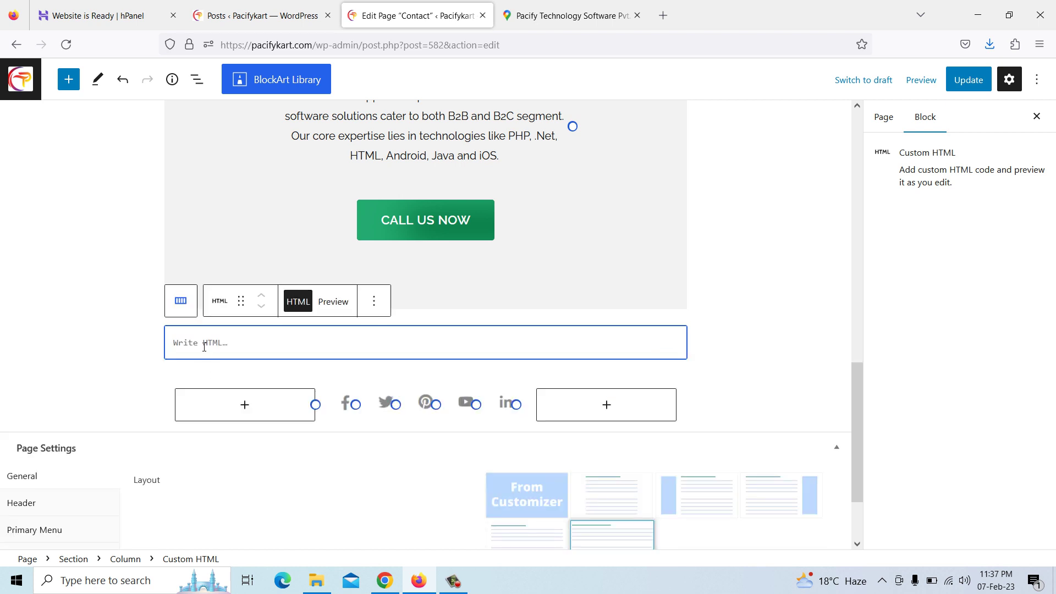
pyautogui.rightClick(203, 348)
pyautogui.click(245, 444)
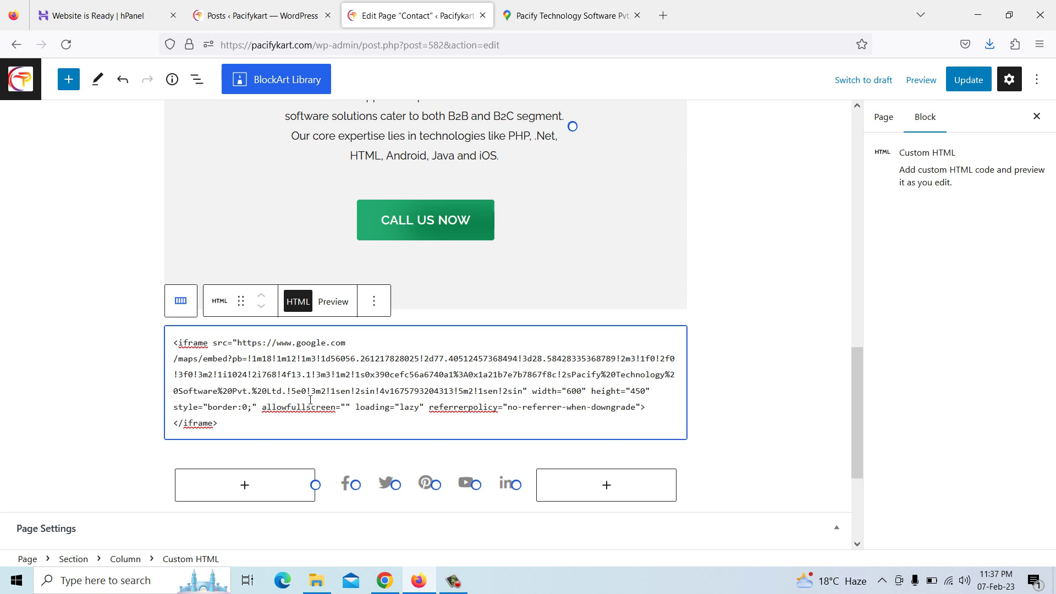
# Recopy the Pacify Technology map embed HTML and paste it into the Custom HTML block
pyautogui.click(567, 15)
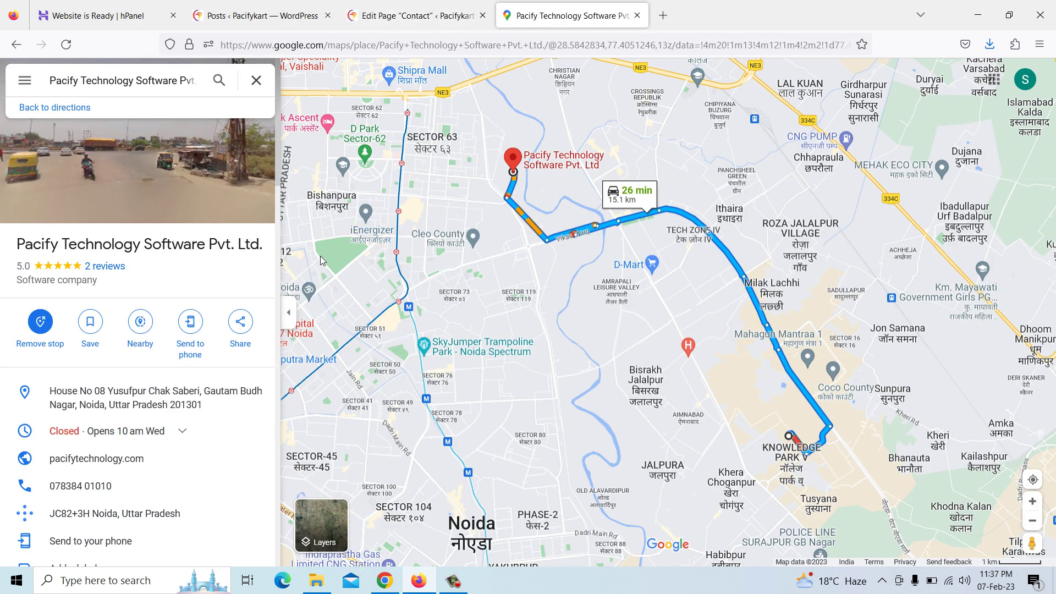
pyautogui.click(241, 324)
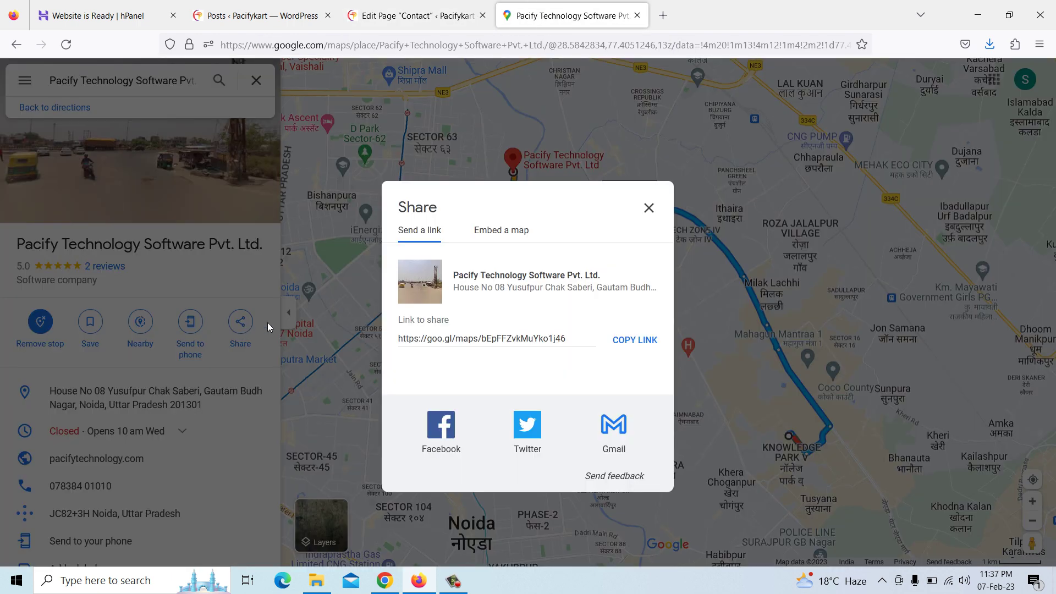
pyautogui.click(499, 232)
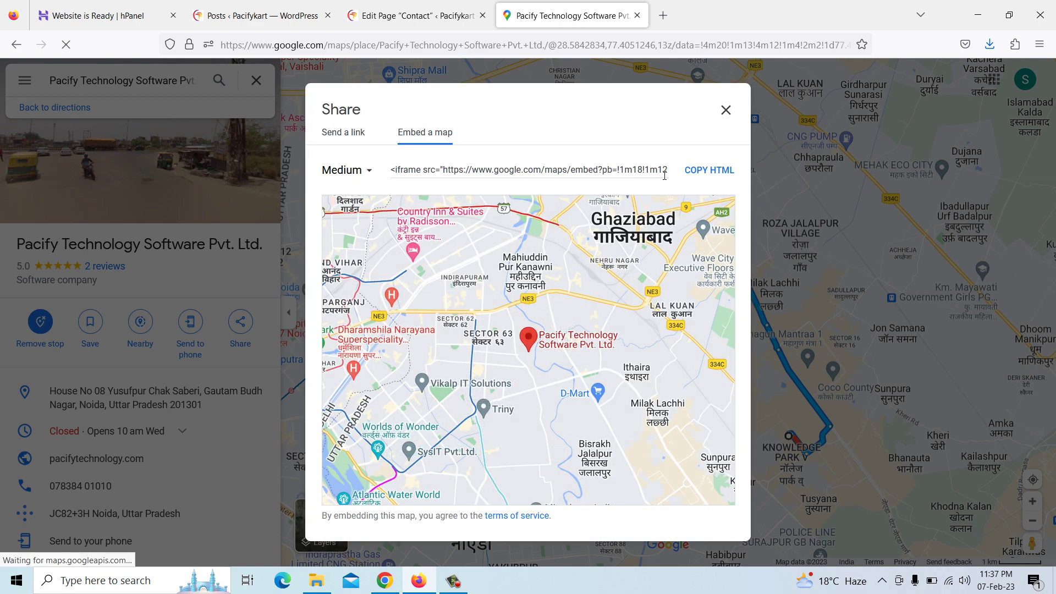
pyautogui.click(709, 170)
pyautogui.click(726, 110)
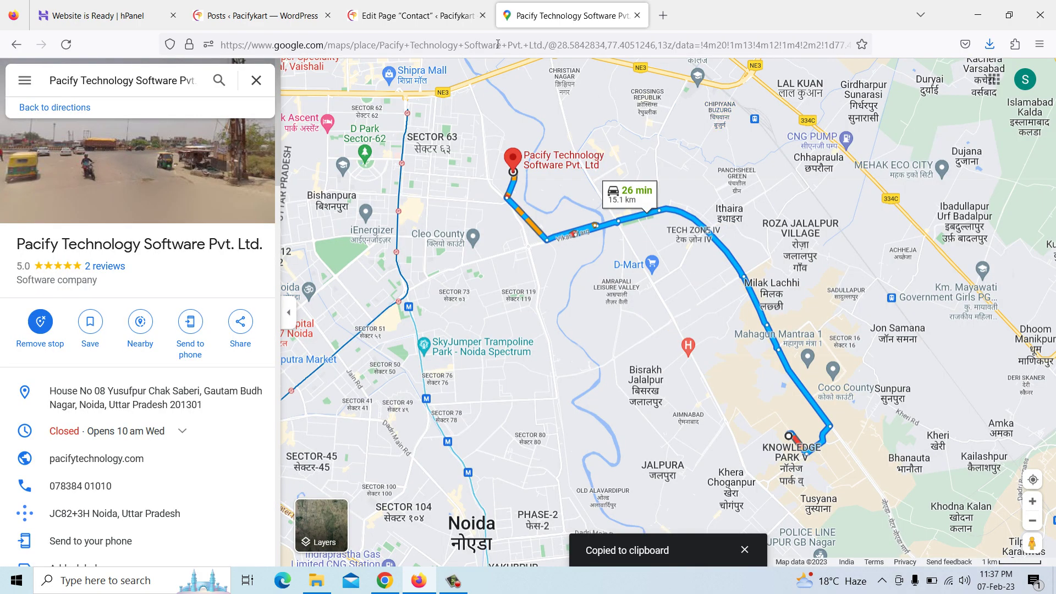
pyautogui.click(413, 16)
pyautogui.hotkey('ctrl', 'v')
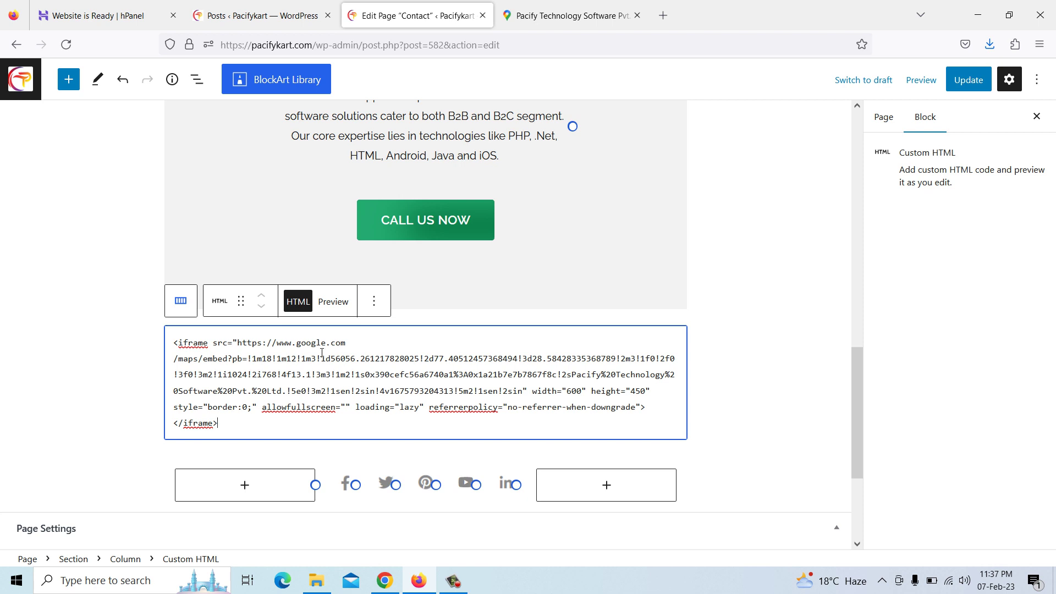
# Preview the embedded Pacify Technology map and update the Contact page
pyautogui.click(331, 310)
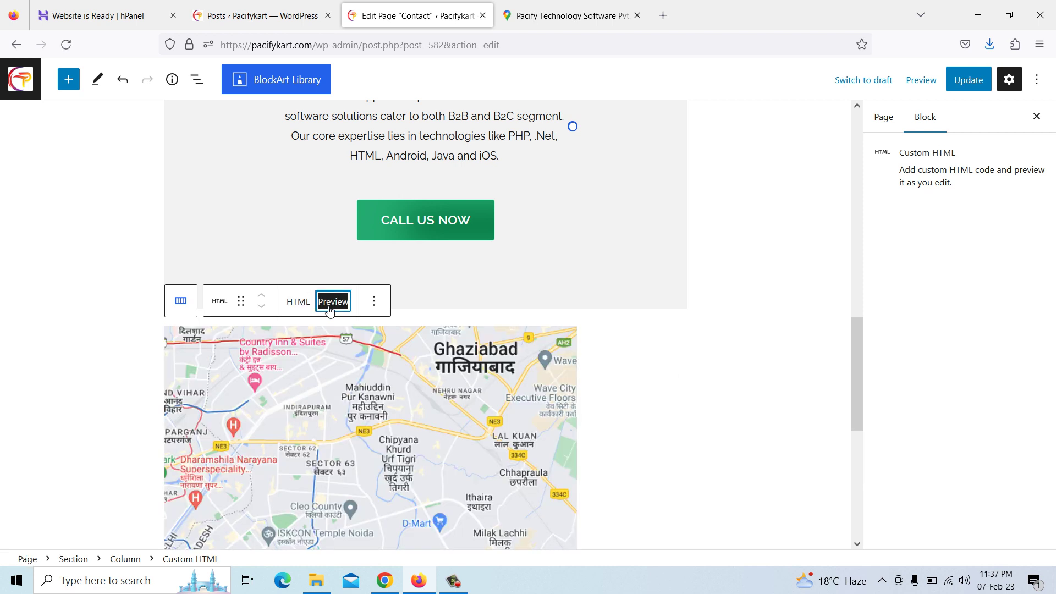
pyautogui.scroll(-2, 440, 385)
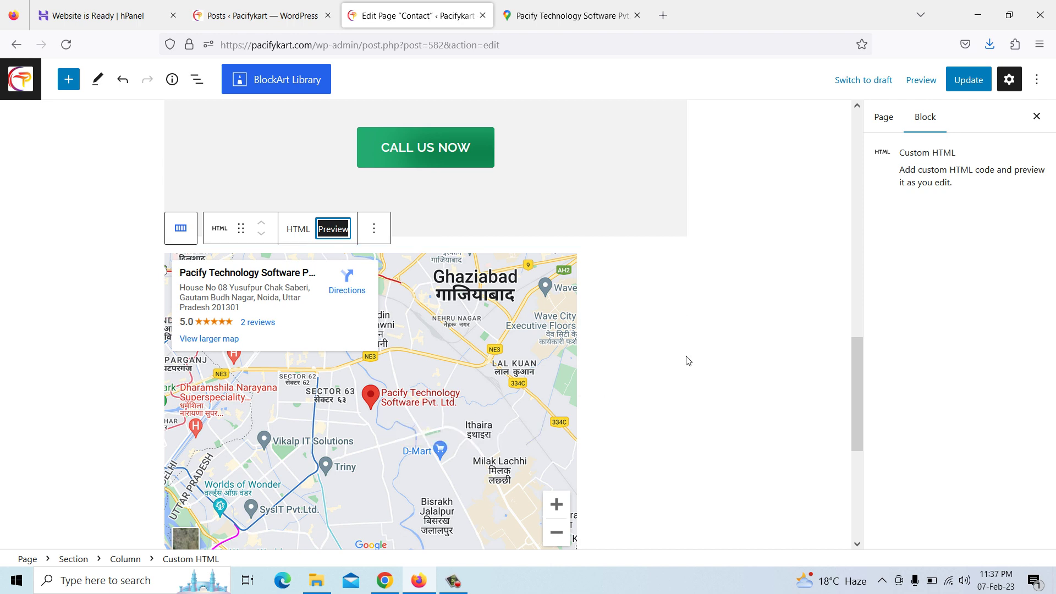
pyautogui.scroll(-3, 572, 356)
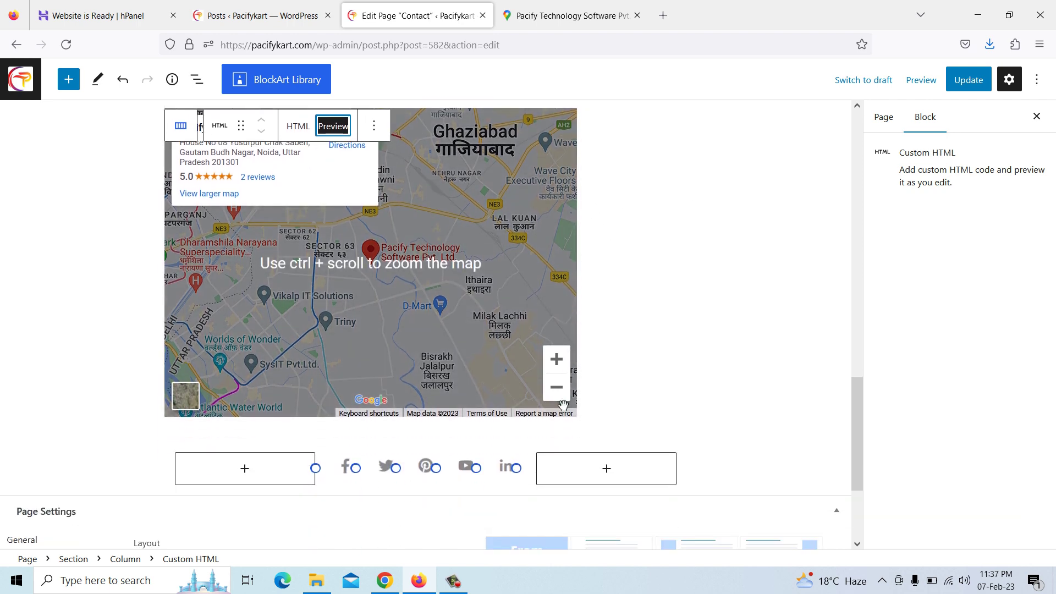
pyautogui.scroll(4, 563, 406)
pyautogui.click(967, 80)
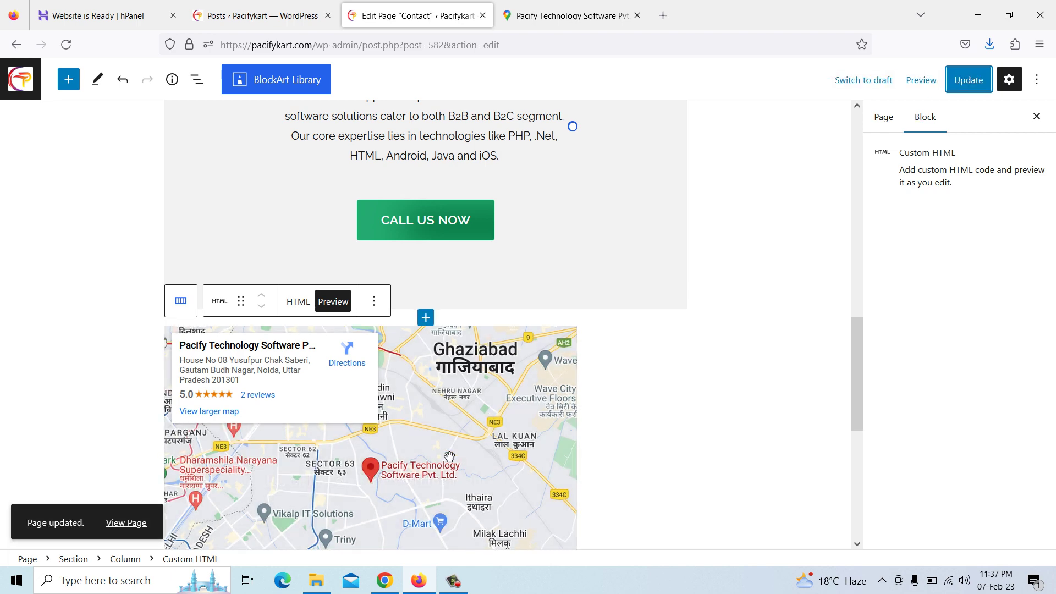
# Check the map on the live Pacifykart Contact page
pyautogui.click(385, 581)
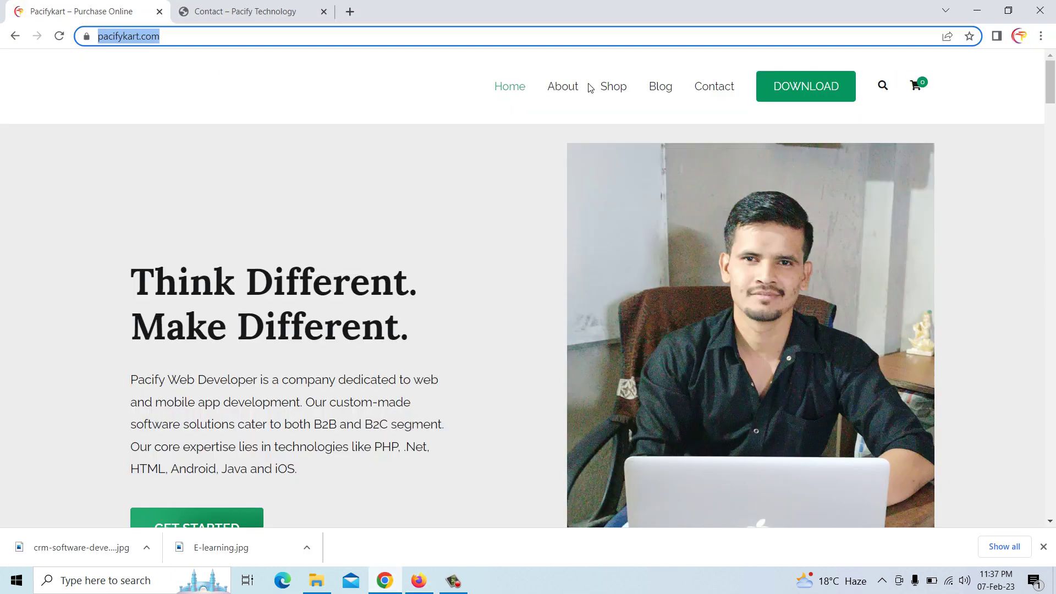
pyautogui.click(712, 90)
pyautogui.scroll(-20, 655, 273)
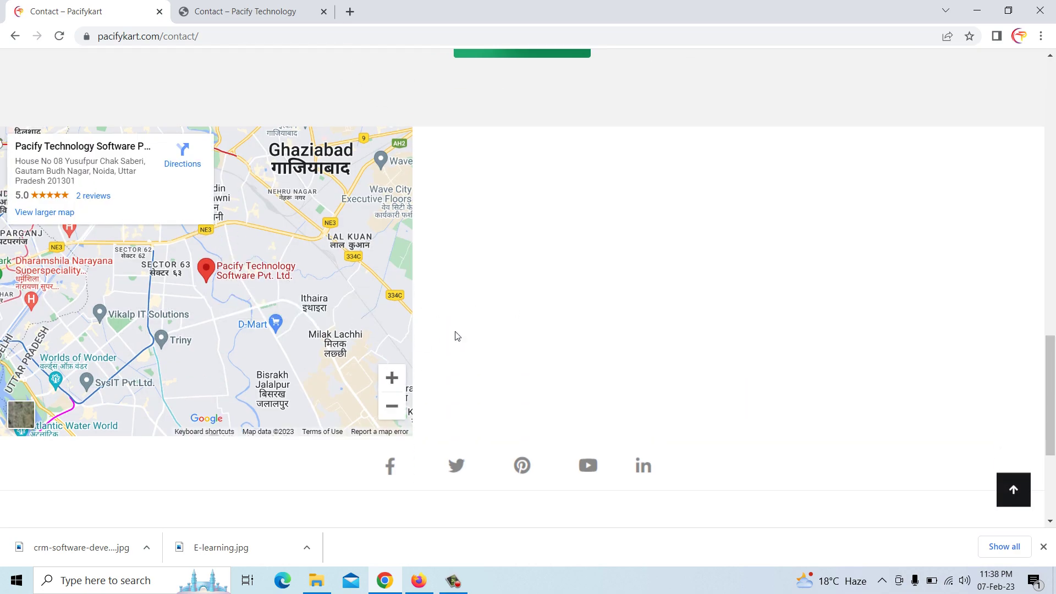
# Widen the map embed from 600 to 2600, update the page, and reload the live Contact page
pyautogui.click(420, 580)
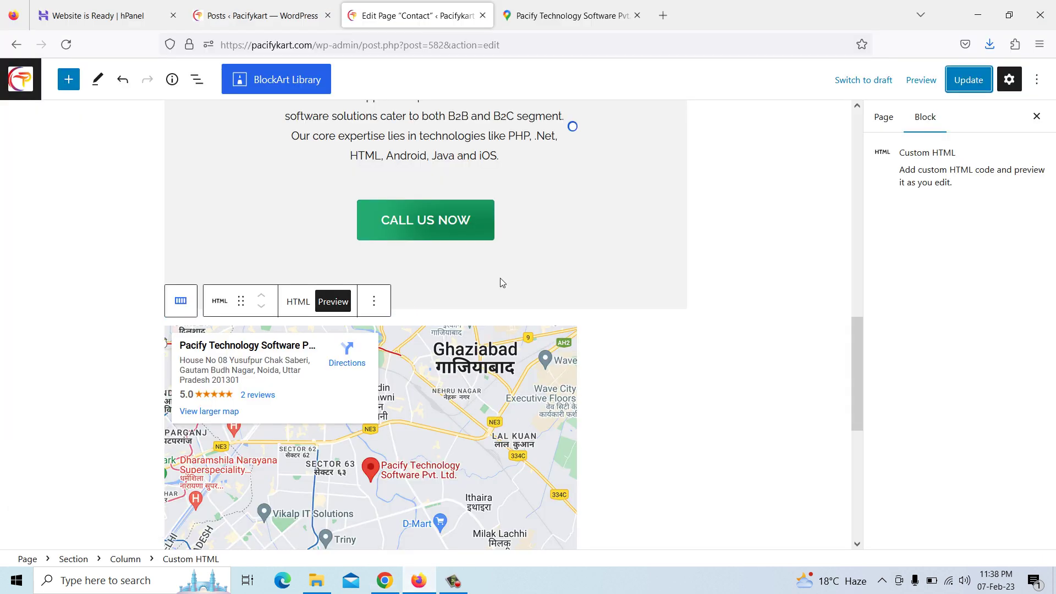
pyautogui.click(298, 302)
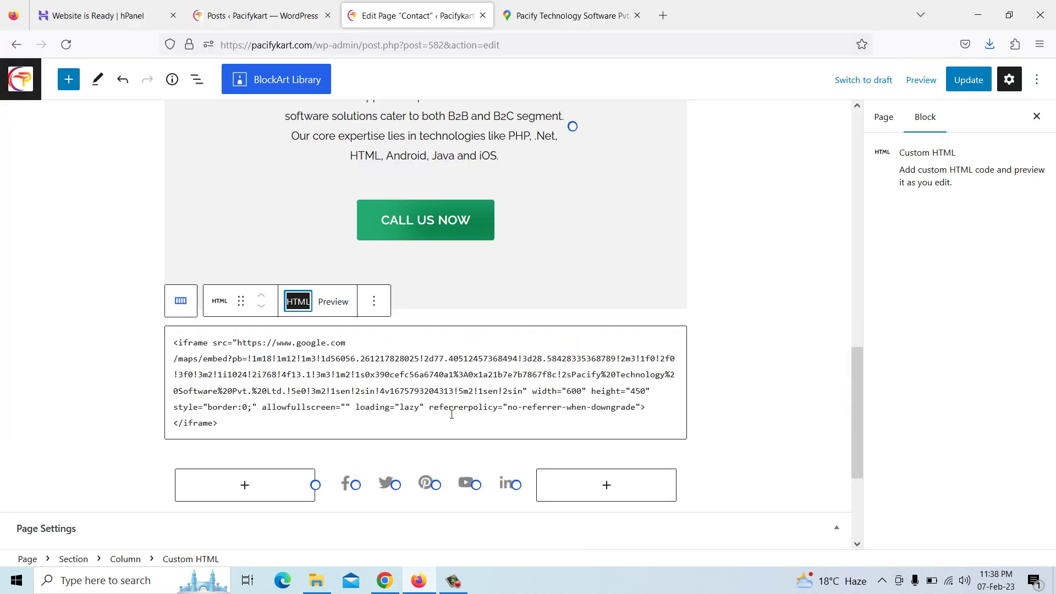
pyautogui.click(569, 393)
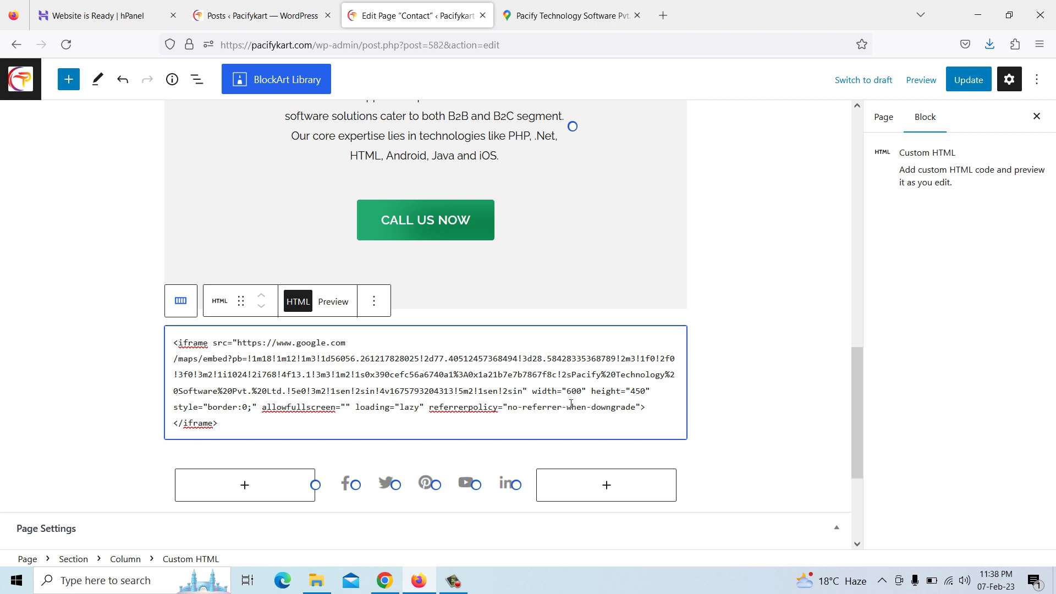
pyautogui.write('2')
pyautogui.click(967, 81)
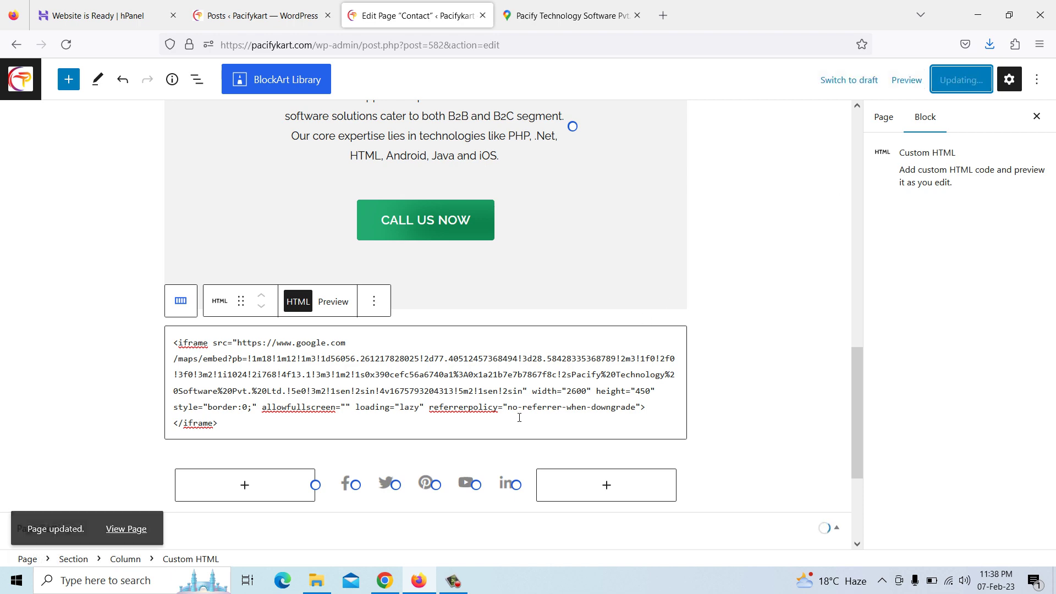
pyautogui.click(400, 582)
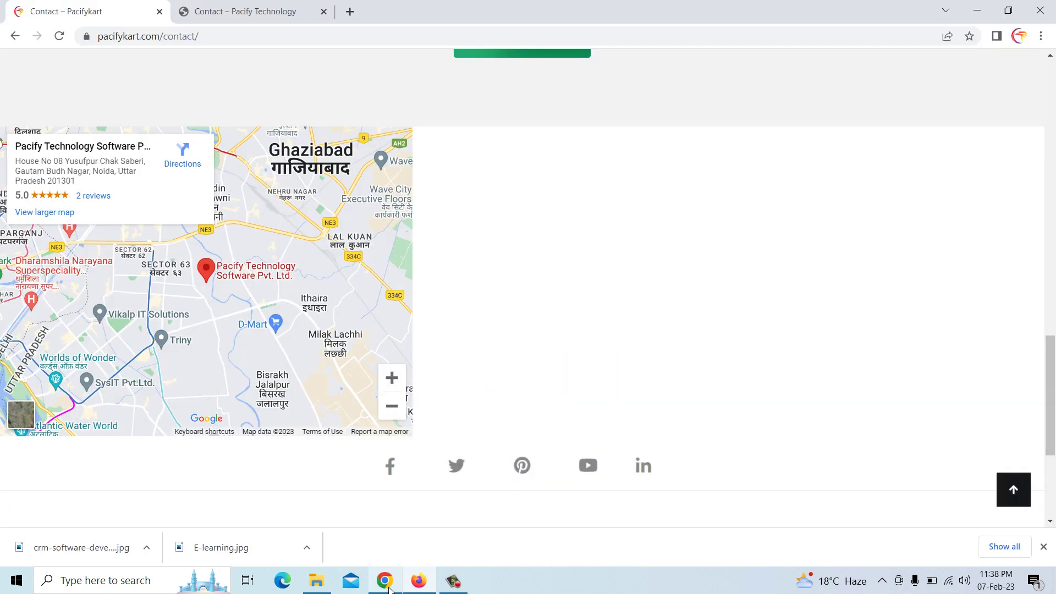
pyautogui.rightClick(487, 223)
pyautogui.click(535, 267)
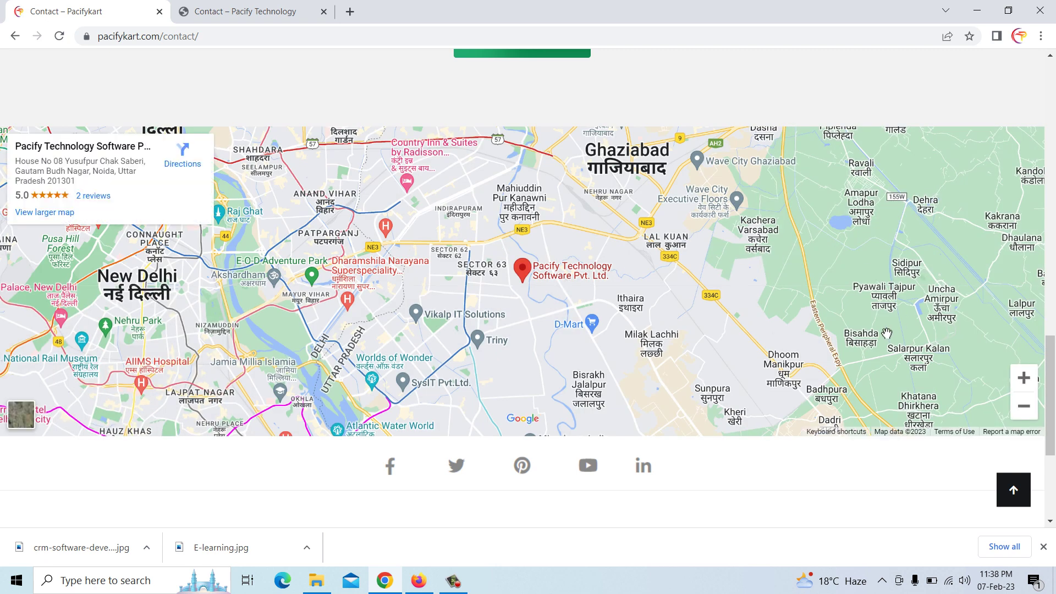
# Scroll through the live Contact page, then look over the Blog page
pyautogui.scroll(4, 608, 286)
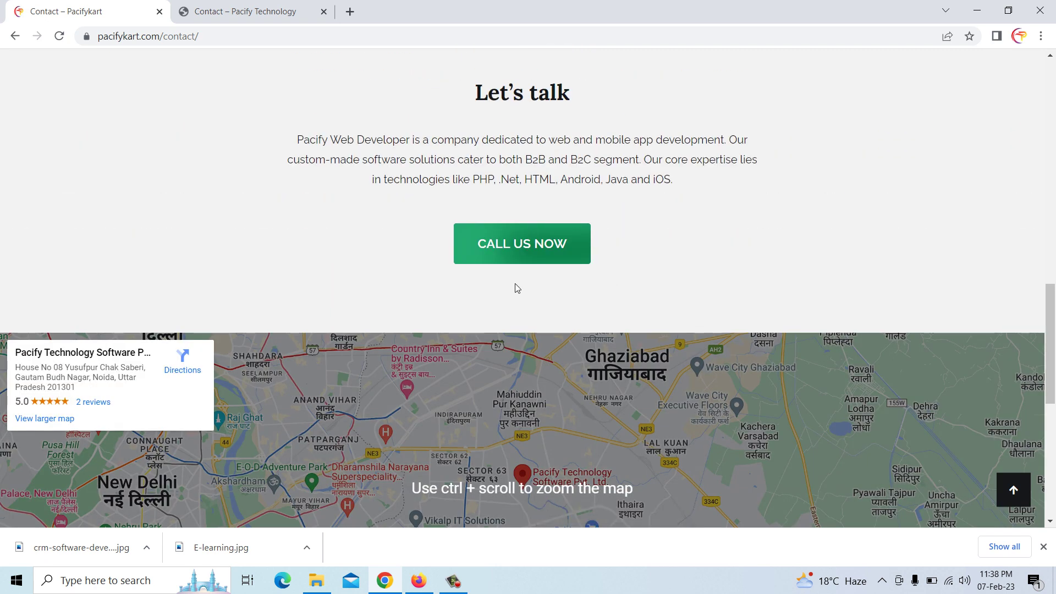
pyautogui.scroll(-3, 519, 287)
pyautogui.scroll(-4, 564, 241)
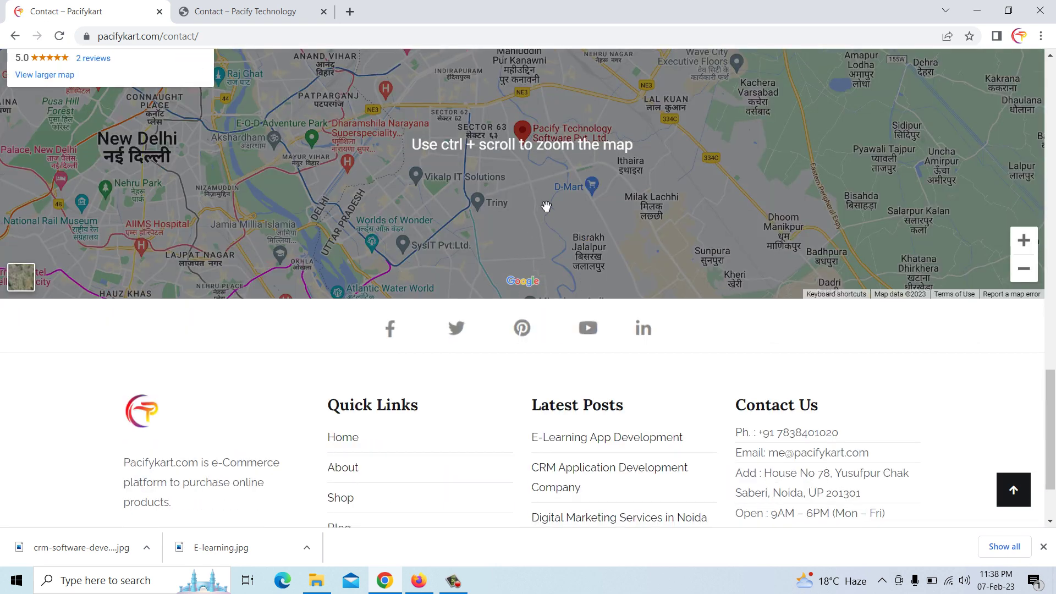
pyautogui.scroll(-2, 534, 224)
pyautogui.scroll(4, 534, 220)
pyautogui.scroll(-3, 534, 223)
pyautogui.scroll(15, 535, 223)
pyautogui.scroll(5, 534, 222)
pyautogui.scroll(-3, 534, 223)
pyautogui.scroll(5, 631, 300)
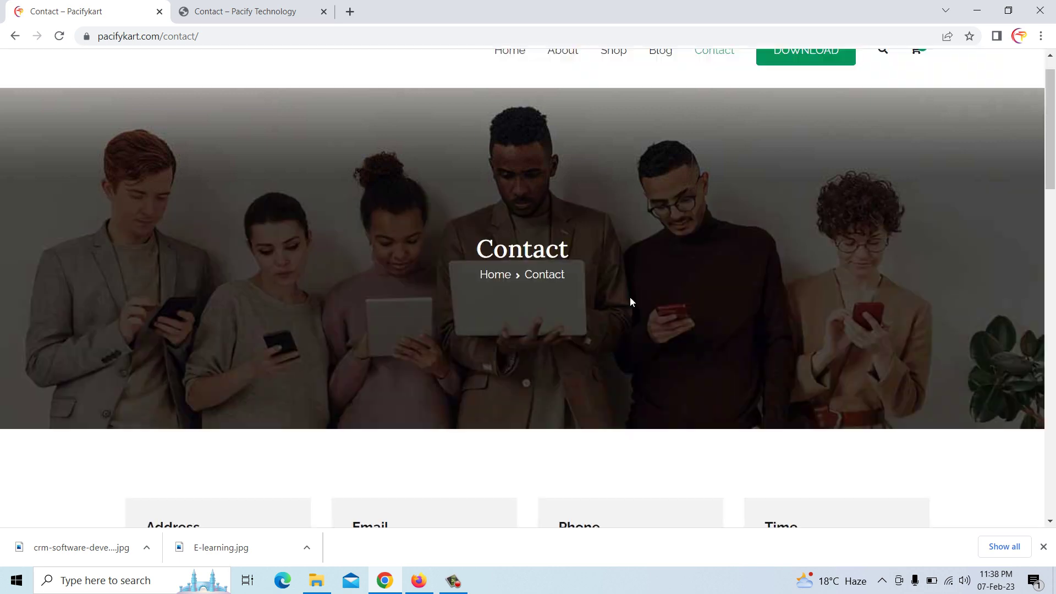
pyautogui.click(663, 90)
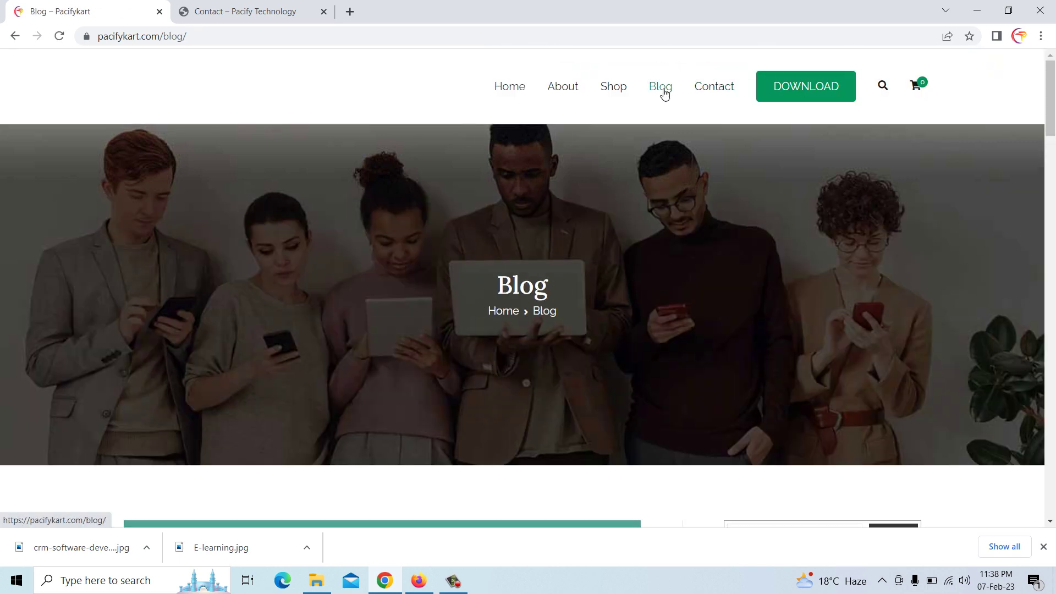
pyautogui.scroll(-6, 625, 210)
pyautogui.scroll(6, 623, 208)
# Browse the live Shop products page
pyautogui.click(617, 89)
pyautogui.scroll(-1, 605, 236)
pyautogui.scroll(-7, 604, 257)
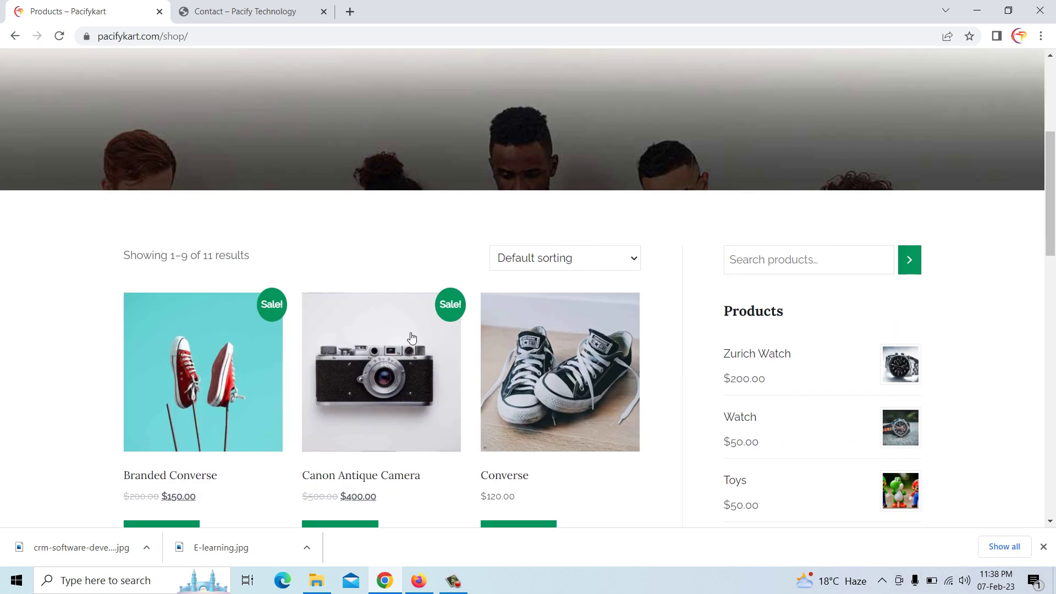
pyautogui.scroll(-4, 420, 314)
pyautogui.scroll(4, 422, 315)
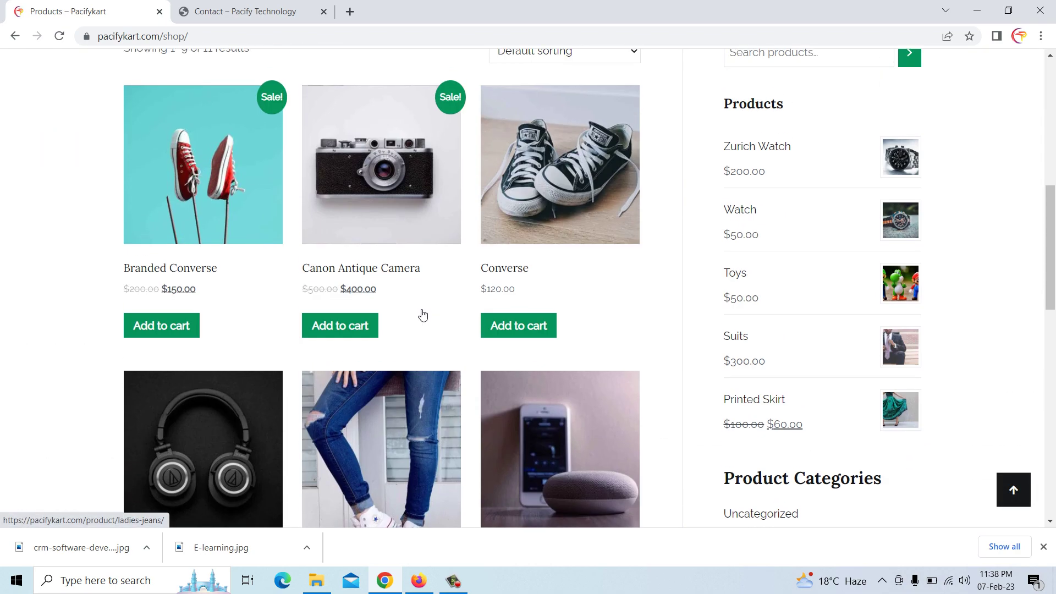
pyautogui.scroll(-6, 419, 313)
pyautogui.scroll(-4, 421, 311)
pyautogui.scroll(15, 423, 314)
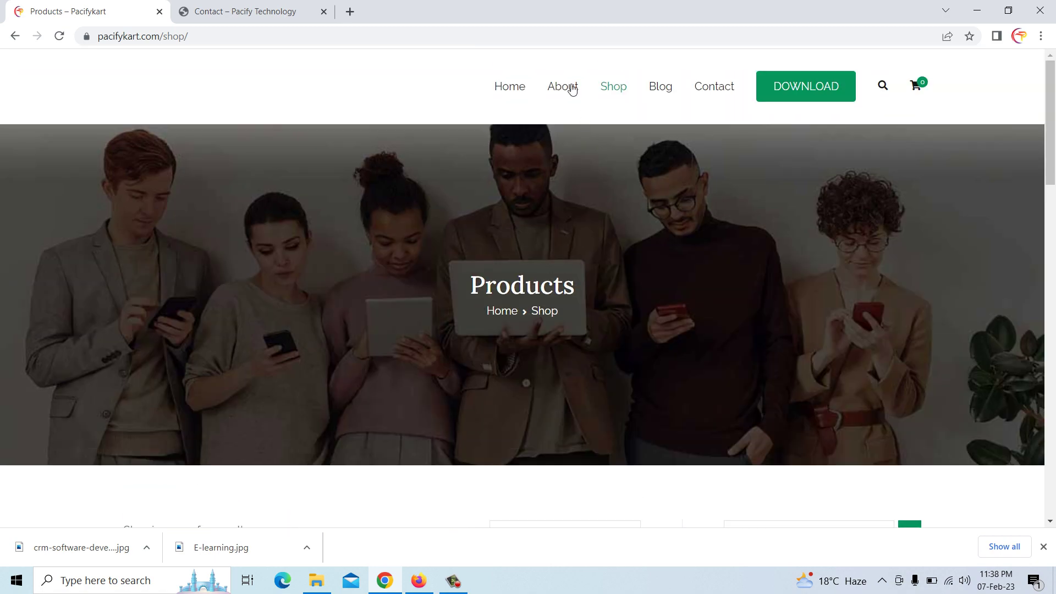
# Scroll through the live About page
pyautogui.click(566, 88)
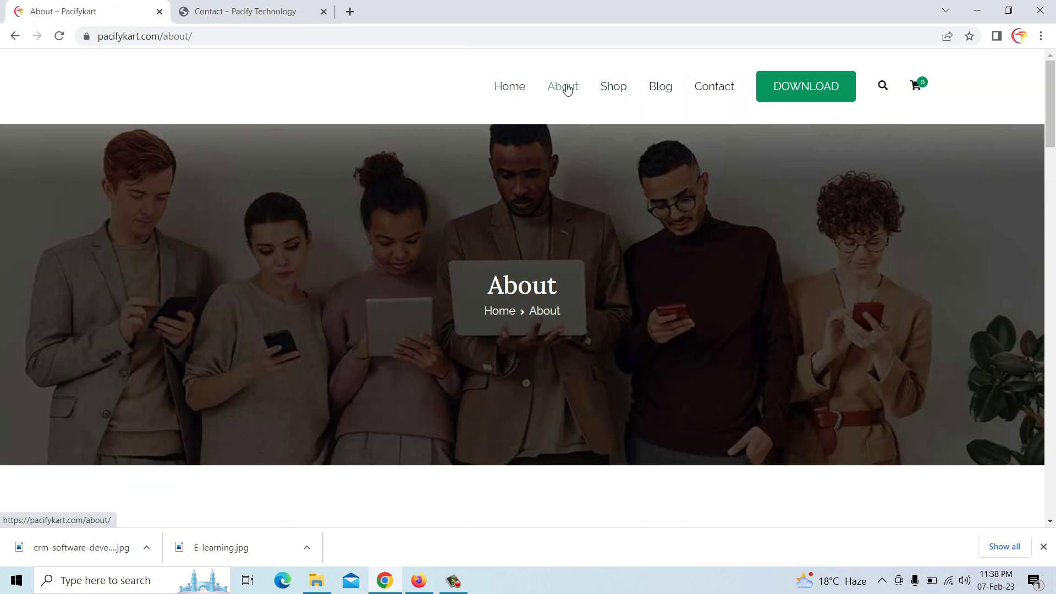
pyautogui.scroll(-10, 584, 330)
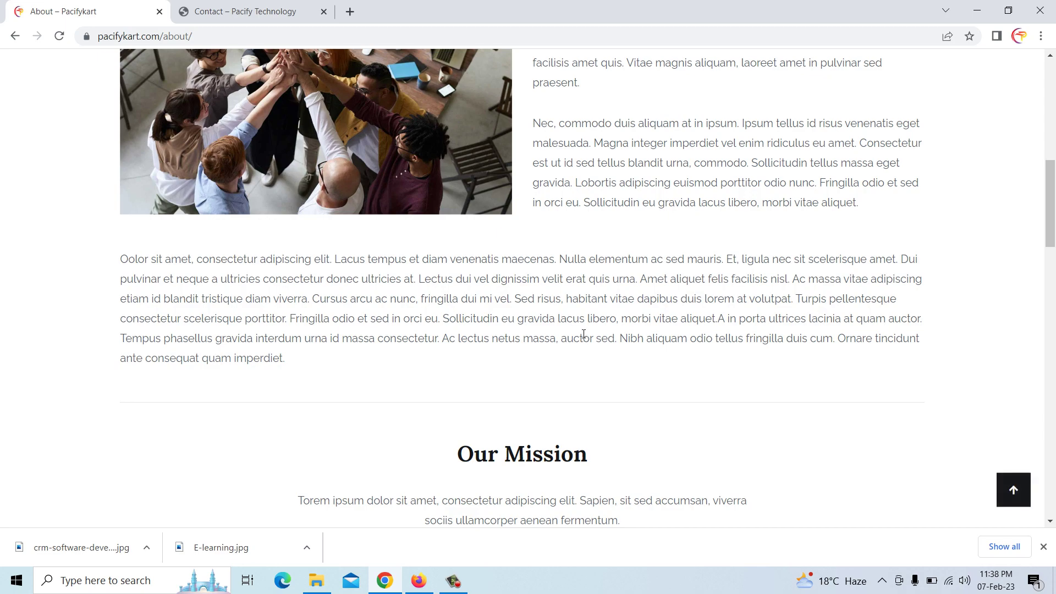
pyautogui.scroll(-5, 583, 332)
pyautogui.scroll(-14, 584, 334)
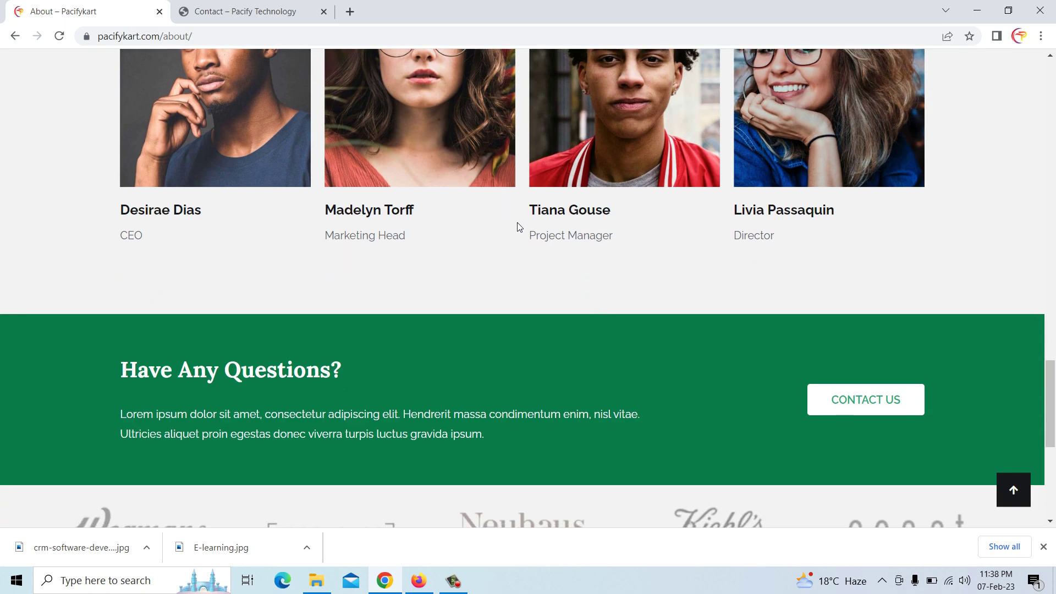
pyautogui.scroll(-5, 501, 239)
pyautogui.scroll(-3, 424, 214)
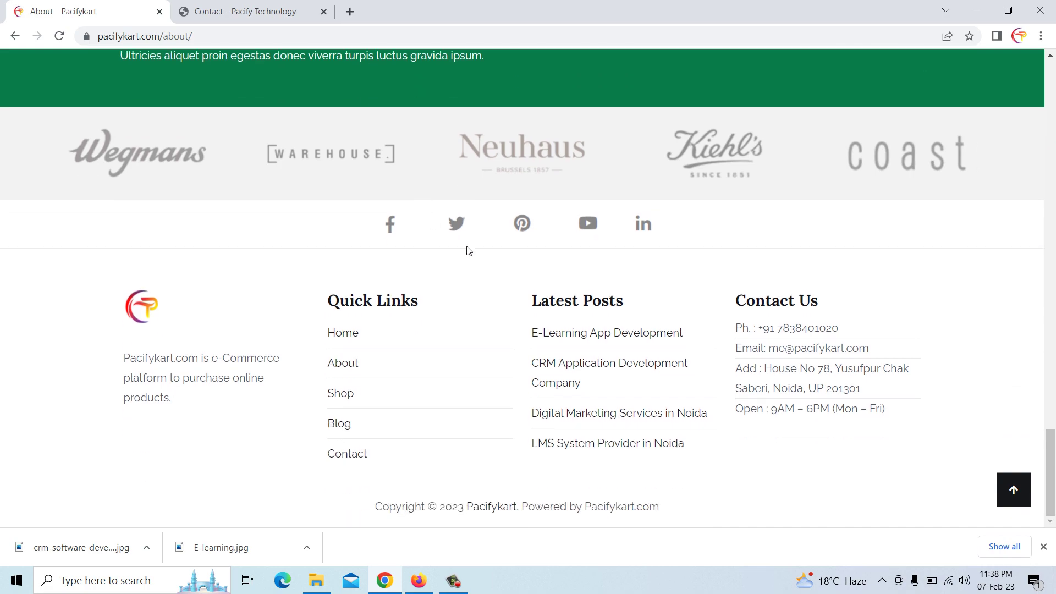
pyautogui.scroll(20, 528, 275)
pyautogui.scroll(8, 528, 275)
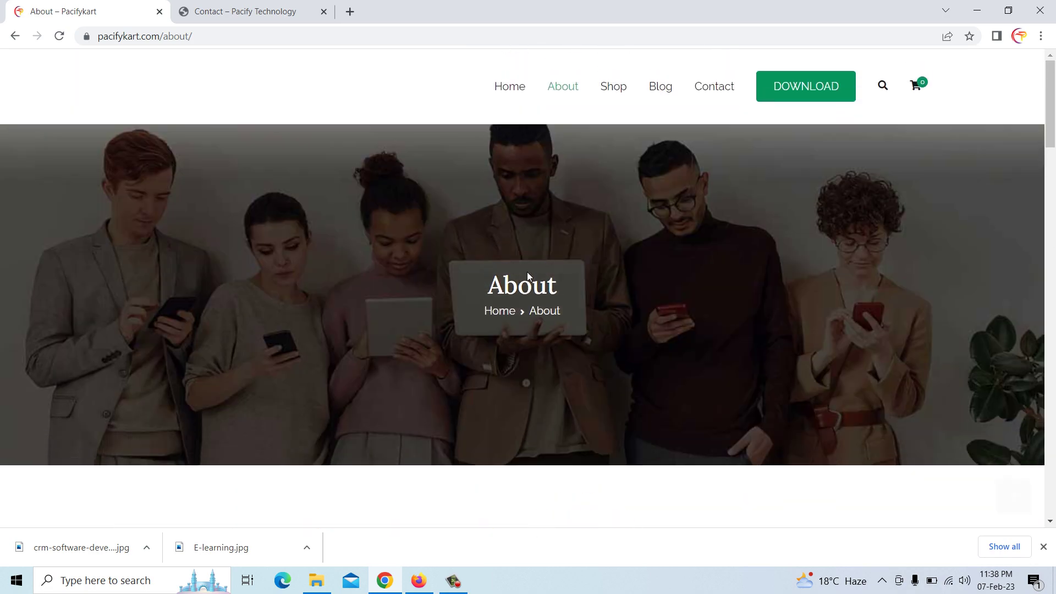
pyautogui.click(419, 580)
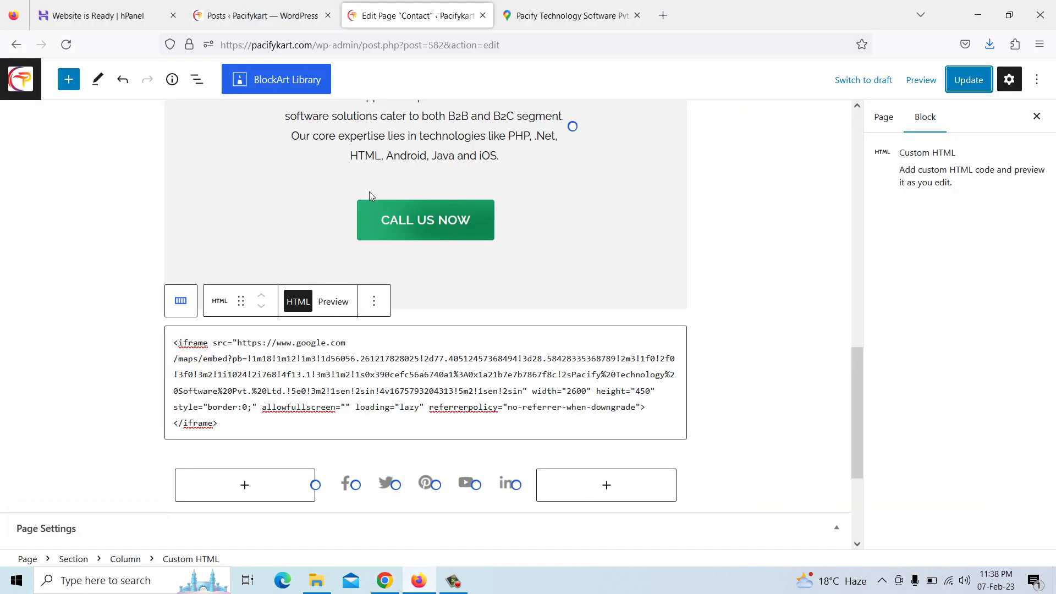
# Open the Contact page for editing from the Pages list
pyautogui.click(21, 85)
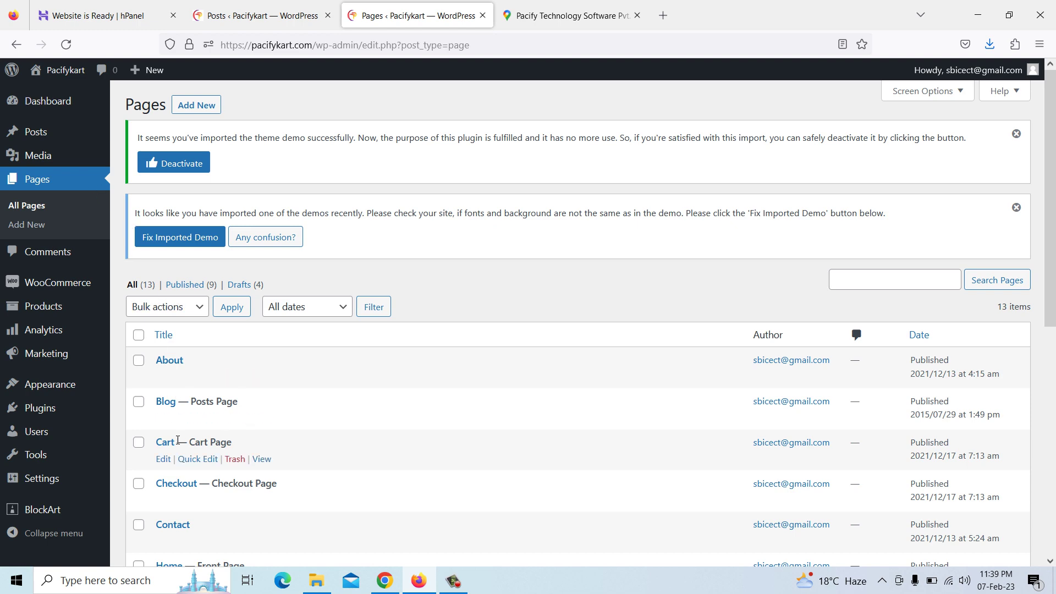
pyautogui.scroll(-3, 181, 443)
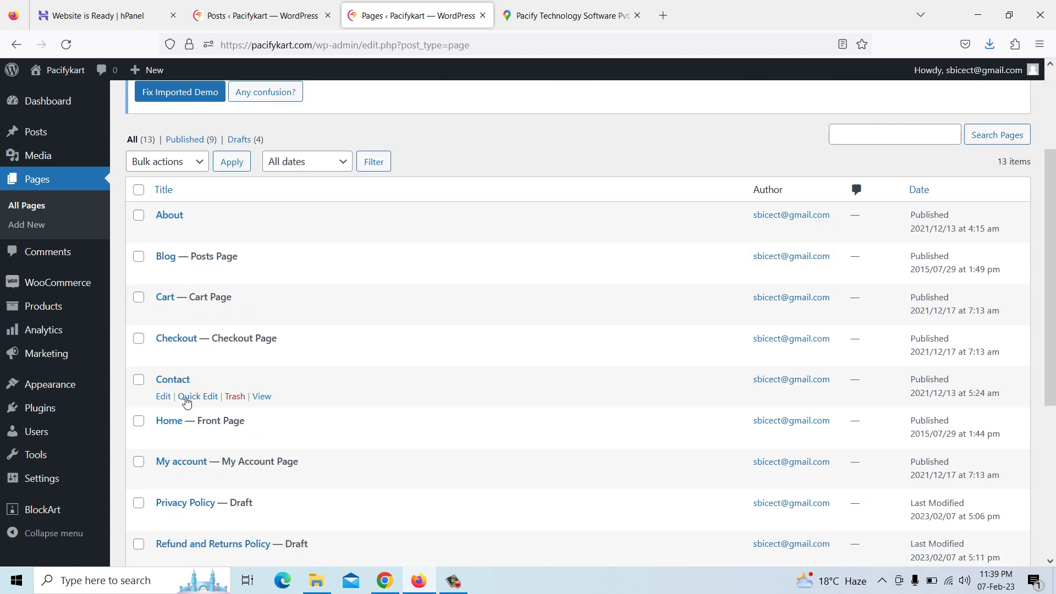
pyautogui.click(163, 397)
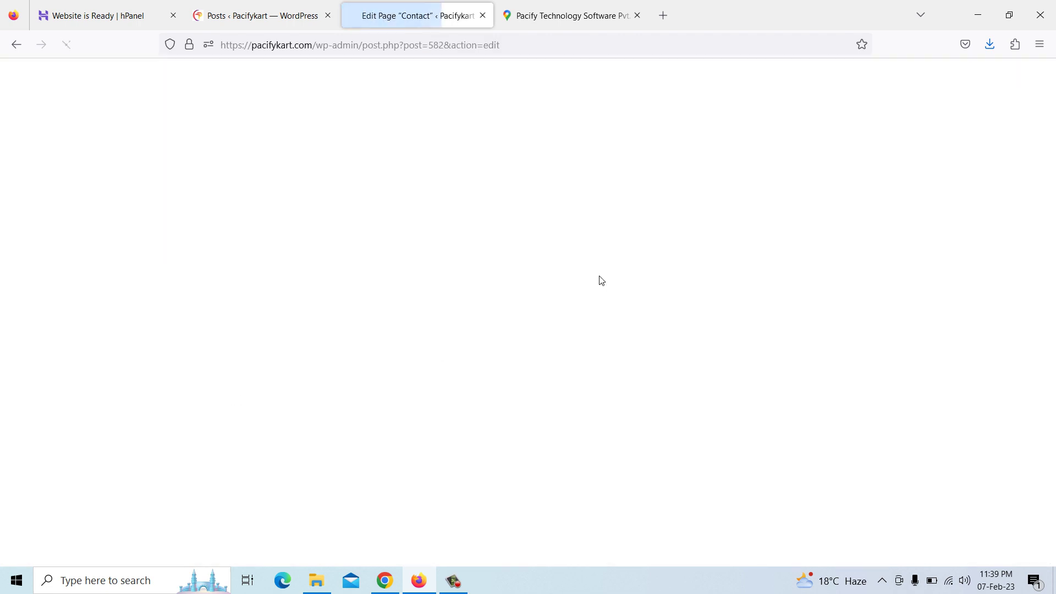
pyautogui.scroll(-12, 601, 281)
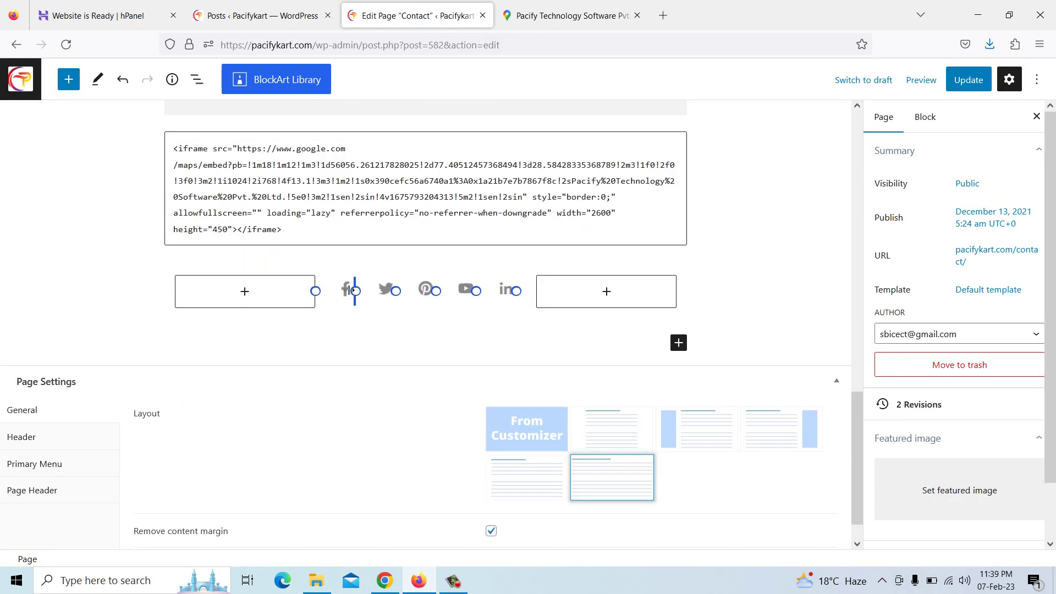
# Remove the zakratheme account path from the Facebook icon's link
pyautogui.click(348, 292)
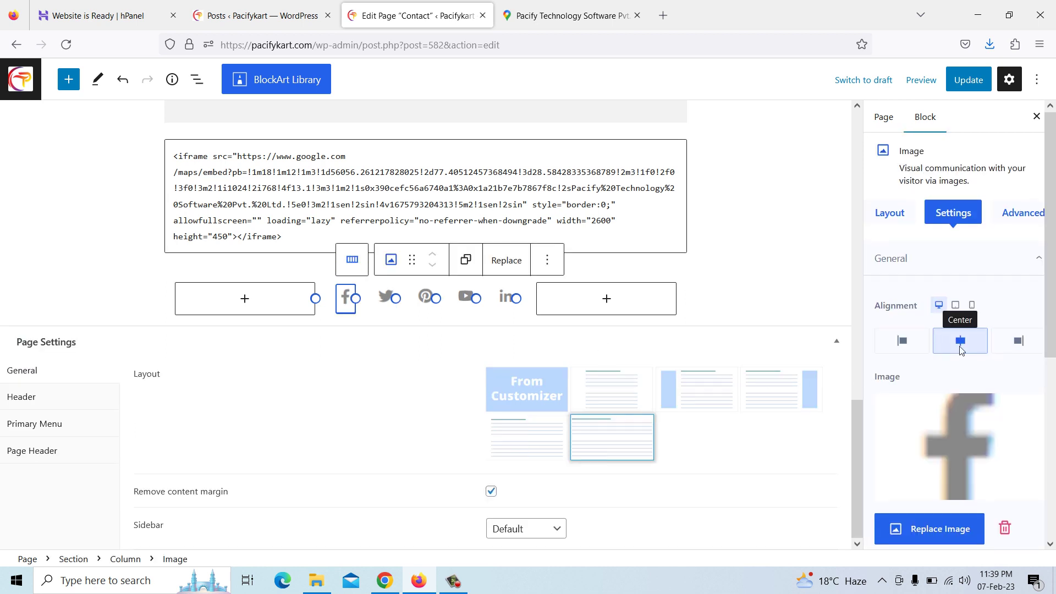
pyautogui.scroll(-5, 960, 352)
pyautogui.click(995, 432)
pyautogui.moveTo(993, 432); pyautogui.dragTo(1050, 431)
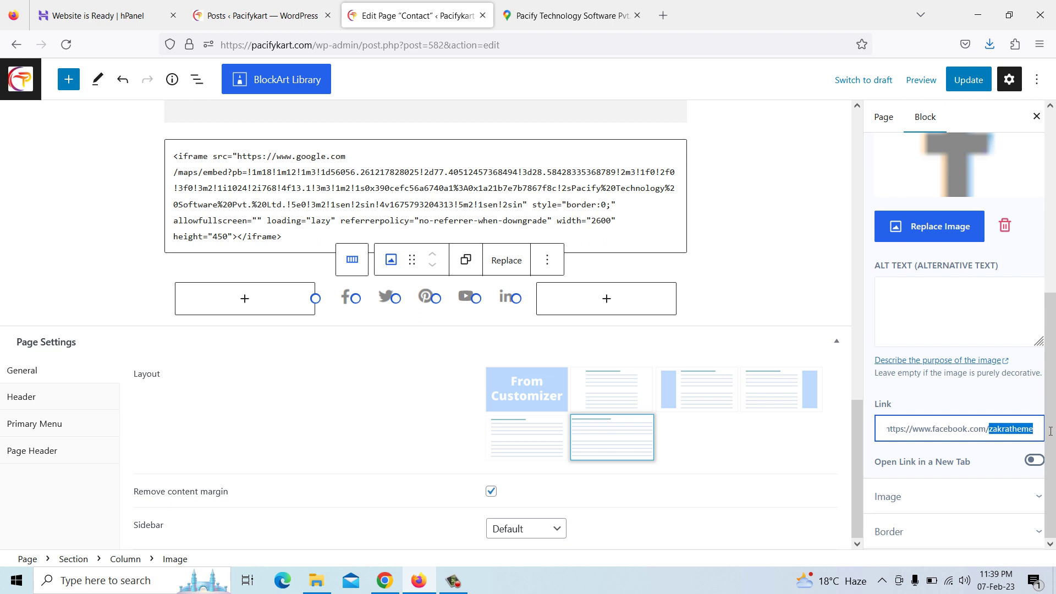
pyautogui.press('BackSpace')
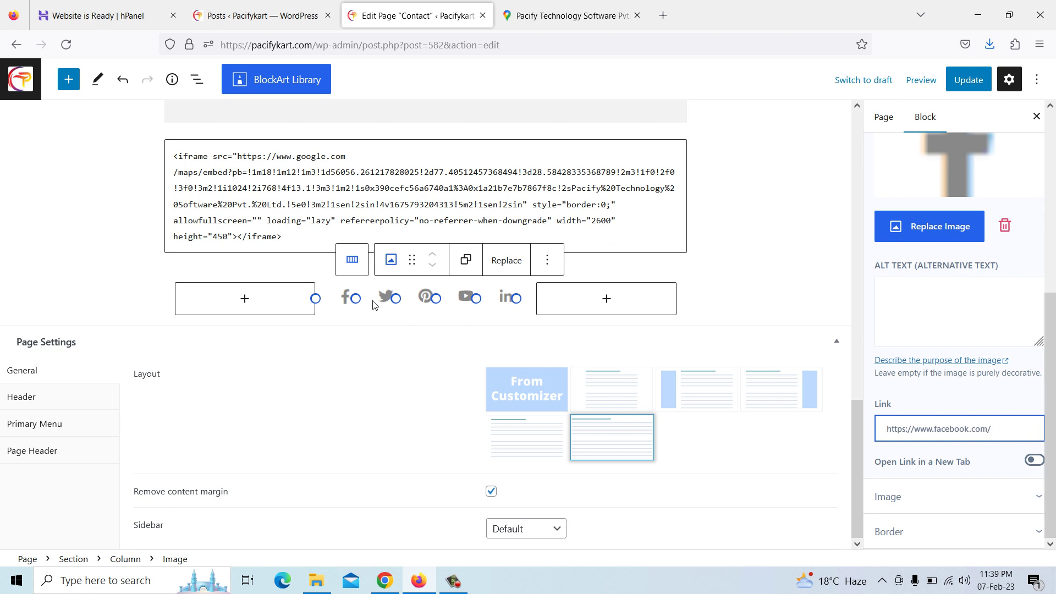
# Strip the account path from the Twitter and Pinterest icon links
pyautogui.click(386, 300)
pyautogui.click(1015, 428)
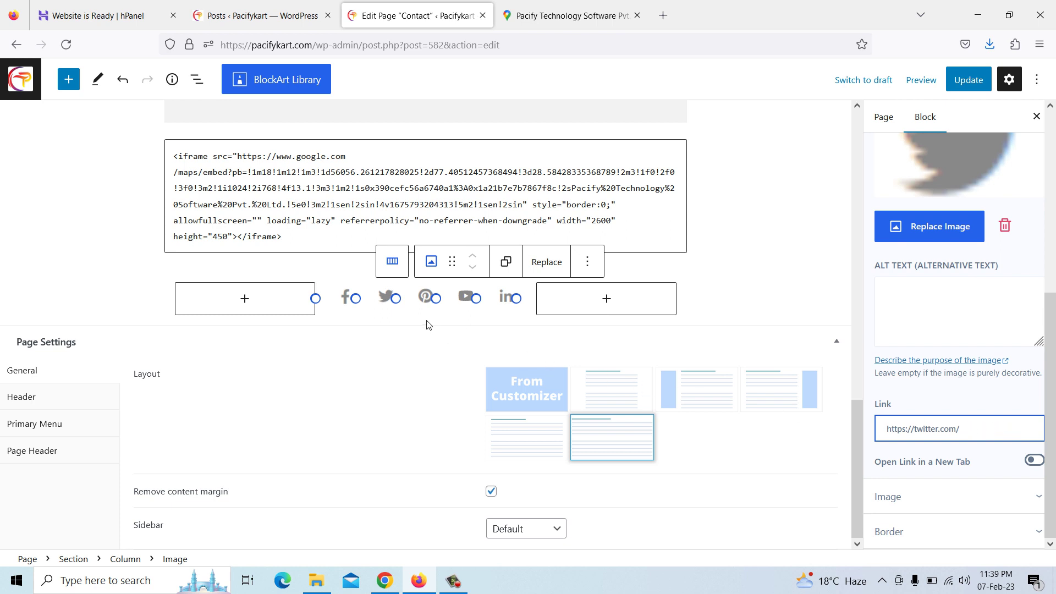
pyautogui.click(425, 301)
pyautogui.click(977, 431)
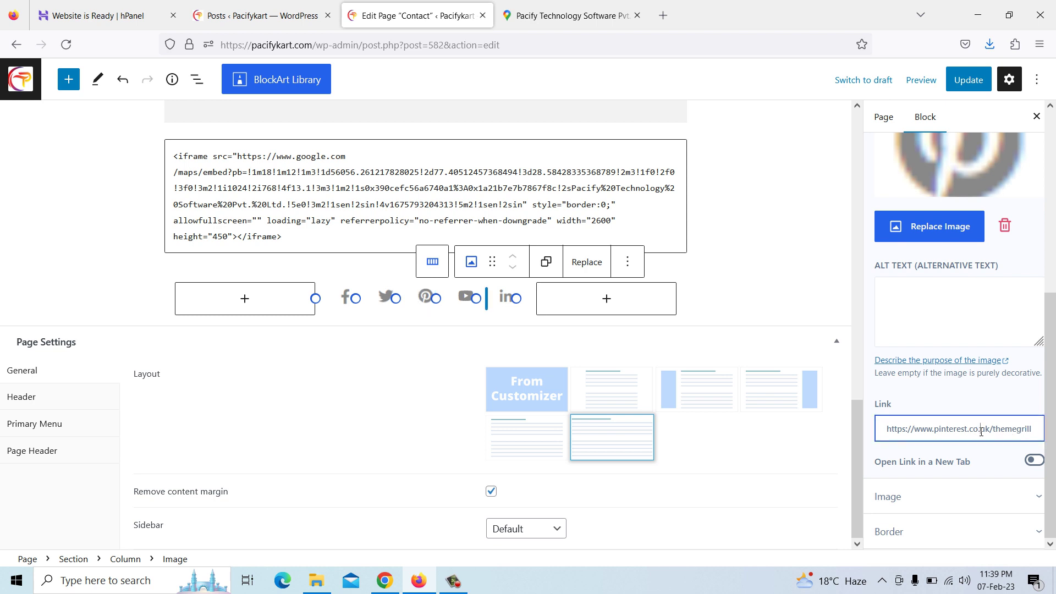
pyautogui.moveTo(982, 432); pyautogui.dragTo(1049, 434)
pyautogui.press('BackSpace')
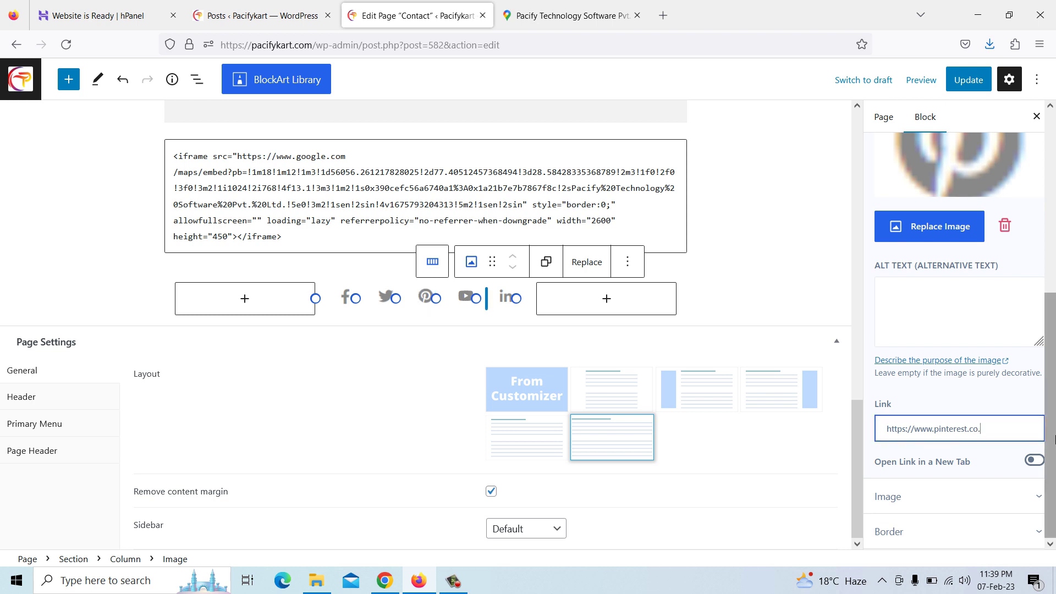
pyautogui.click(467, 302)
pyautogui.moveTo(991, 429); pyautogui.dragTo(1052, 433)
pyautogui.press('BackSpace')
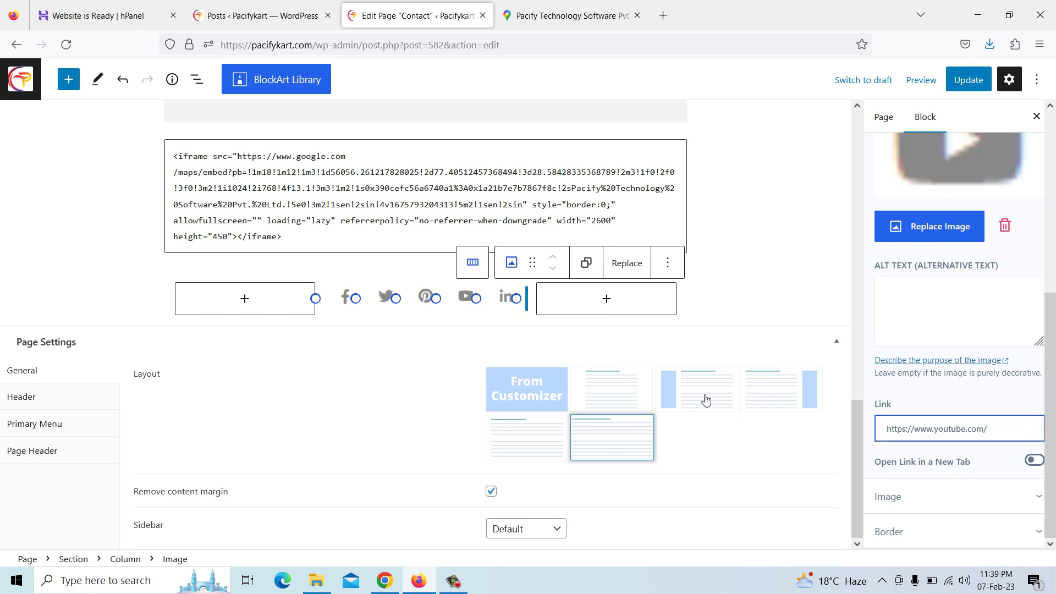
pyautogui.click(503, 300)
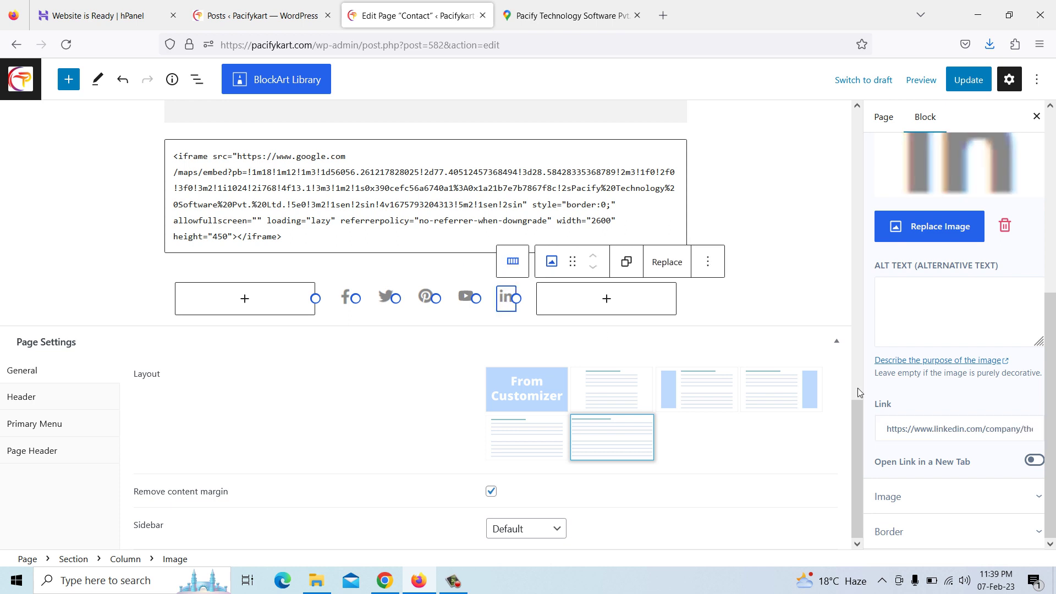
pyautogui.moveTo(987, 430); pyautogui.dragTo(1054, 431)
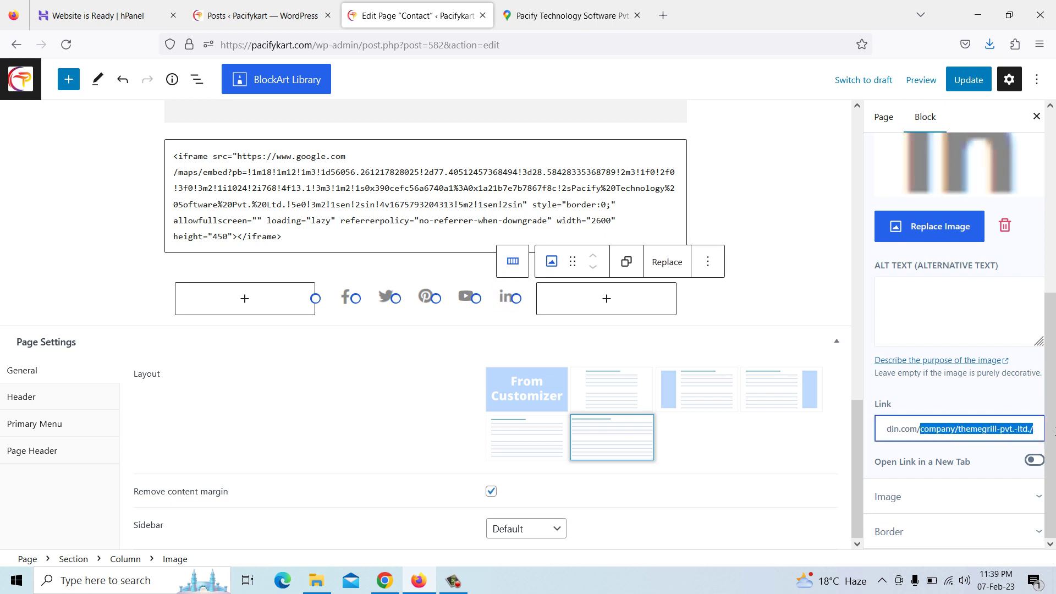
pyautogui.press('BackSpace')
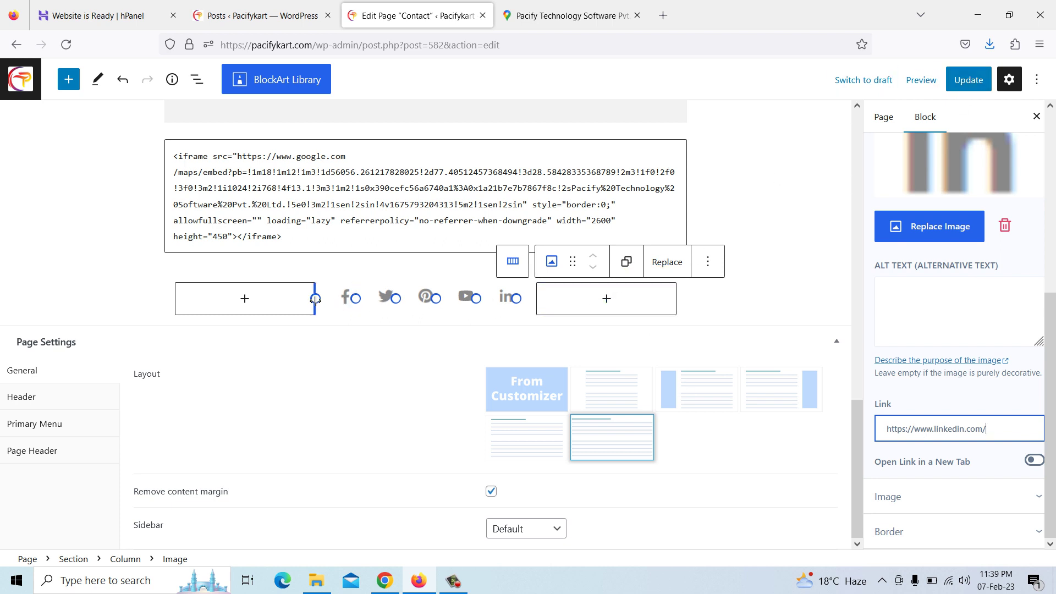
pyautogui.click(961, 87)
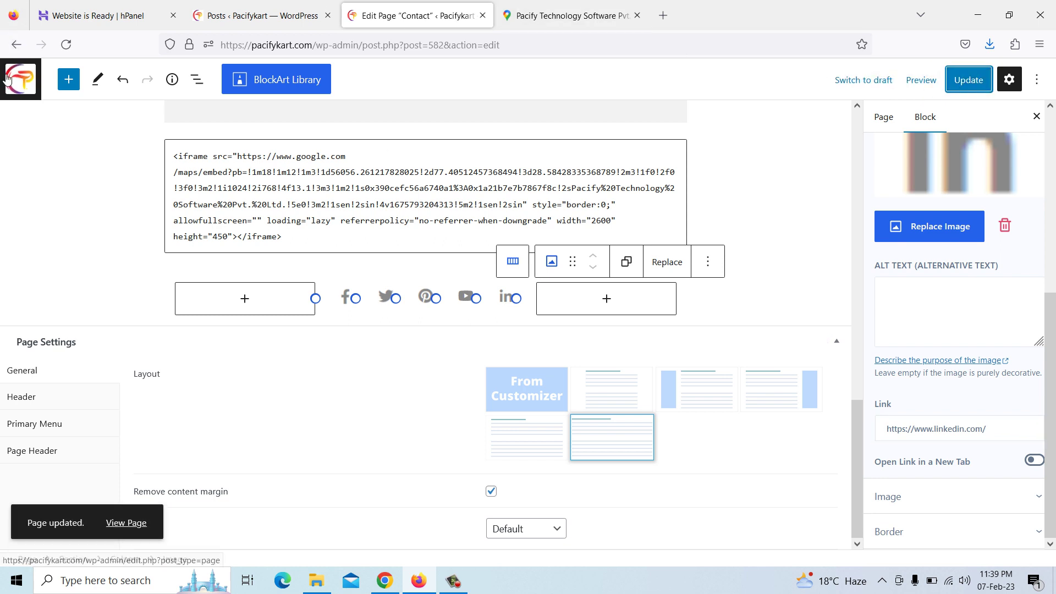
# Open the About page in the block editor and review its Our Story section
pyautogui.click(16, 46)
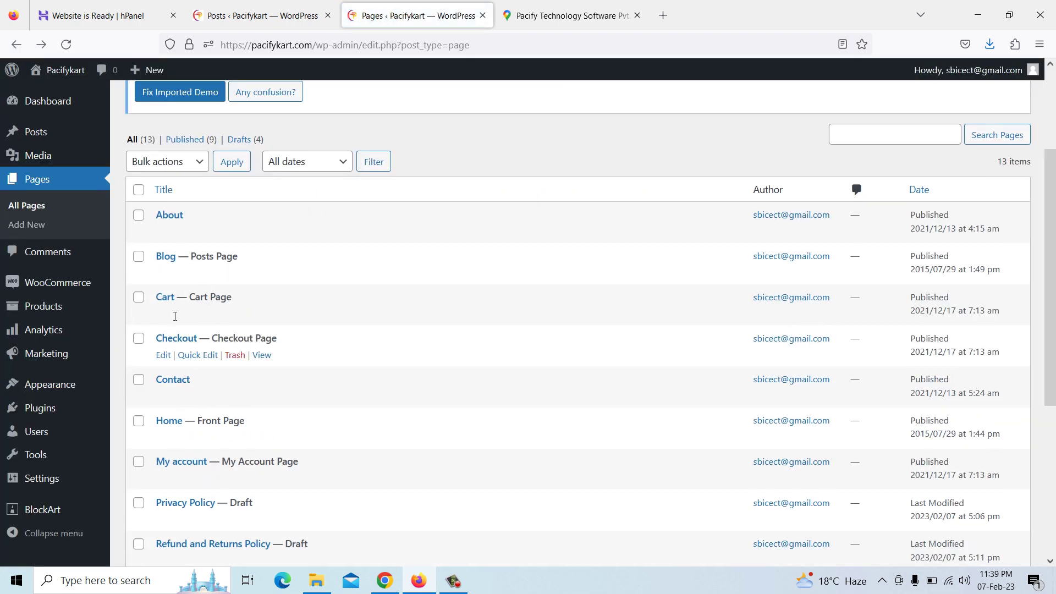
pyautogui.click(165, 232)
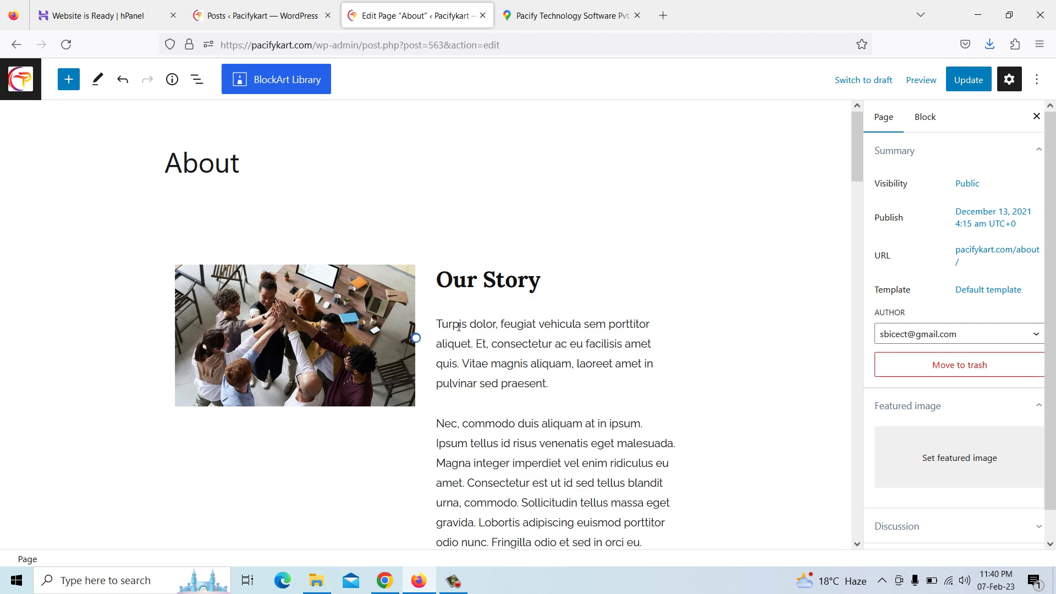
pyautogui.scroll(-3, 424, 309)
pyautogui.scroll(1, 452, 273)
pyautogui.scroll(-5, 465, 275)
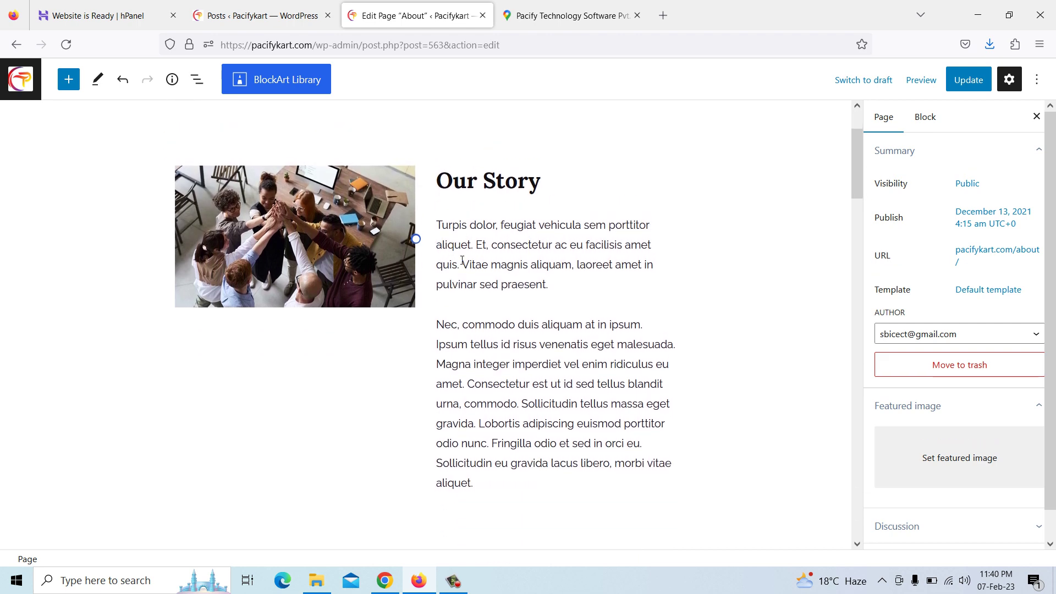
pyautogui.scroll(-5, 478, 328)
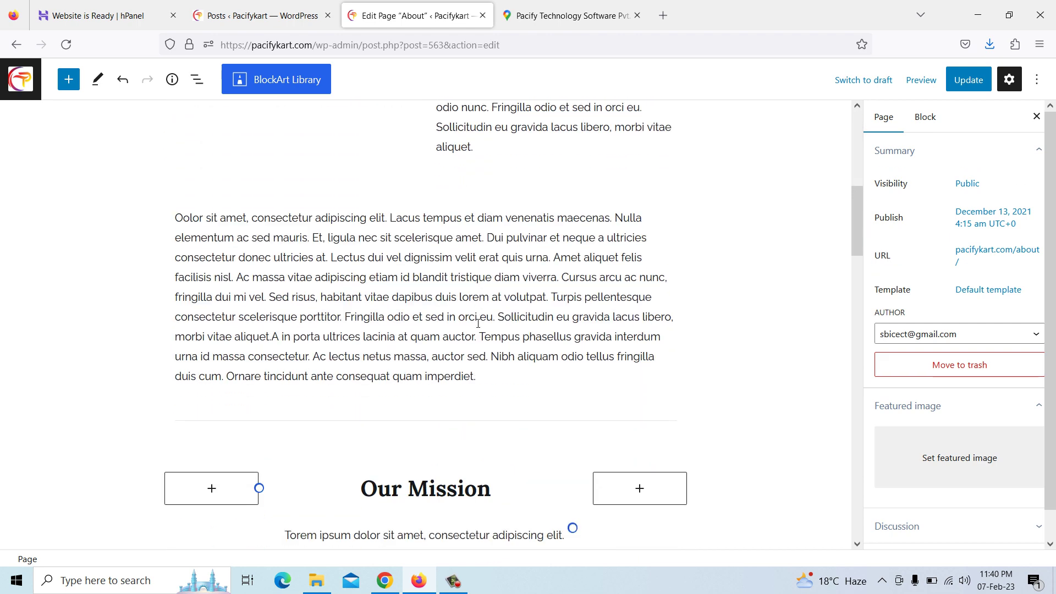
pyautogui.scroll(4, 478, 327)
pyautogui.scroll(4, 478, 328)
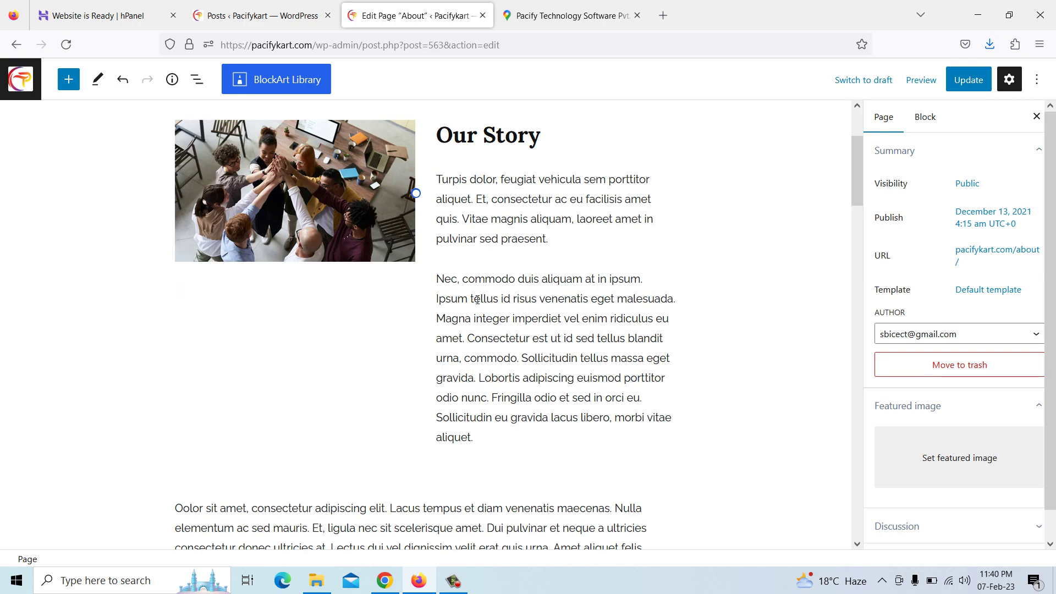
# Copy the first Our Story paragraph from the Pacify Technology About page in Chrome
pyautogui.click(384, 575)
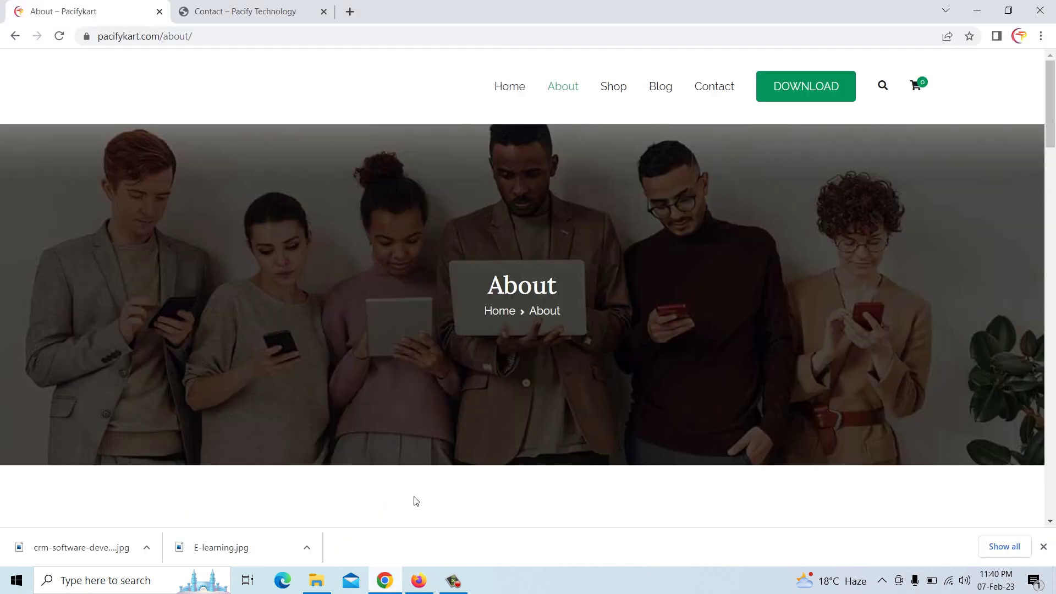
pyautogui.click(262, 7)
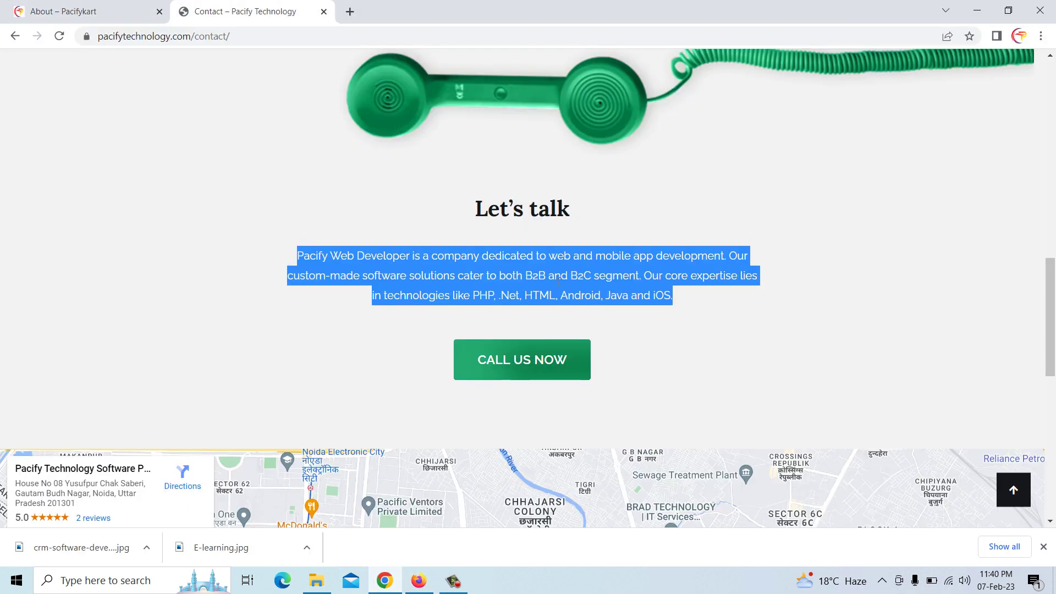
pyautogui.scroll(15, 875, 290)
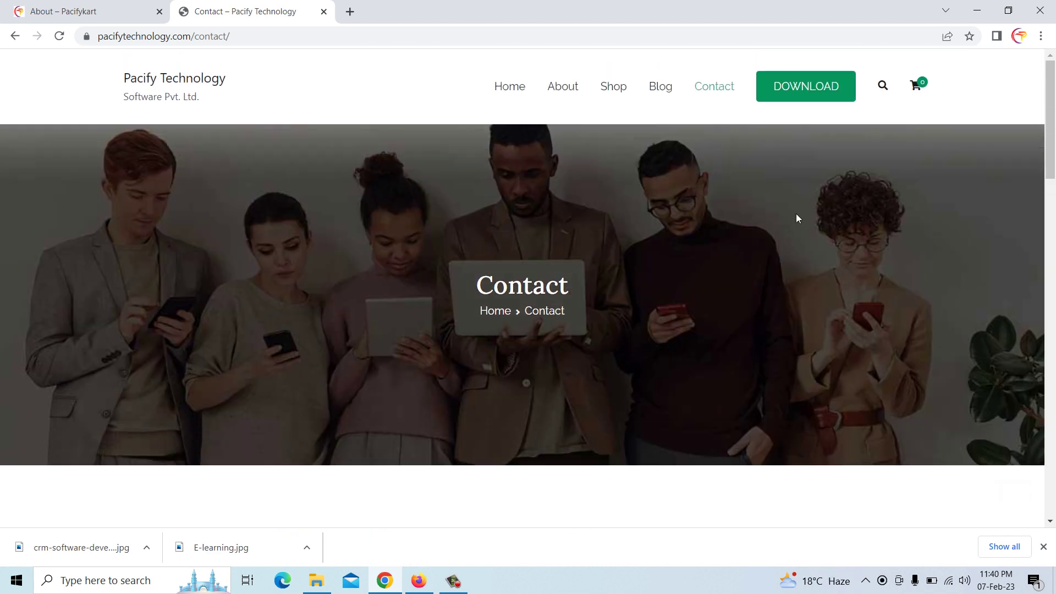
pyautogui.click(563, 91)
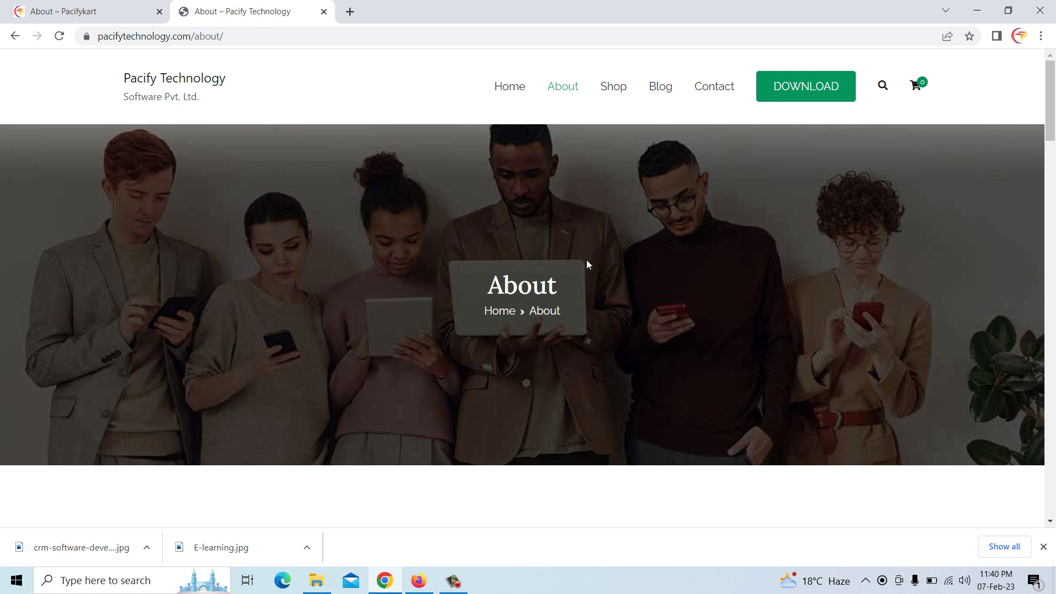
pyautogui.scroll(-7, 587, 261)
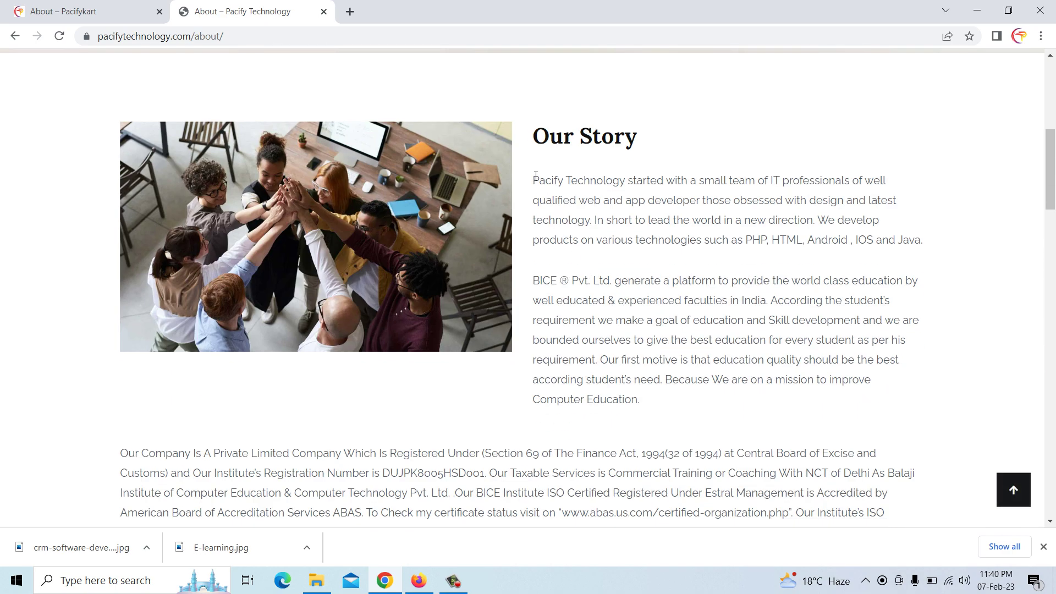
pyautogui.moveTo(536, 178); pyautogui.dragTo(924, 244)
pyautogui.hotkey('ctrl', 'c')
pyautogui.rightClick(917, 245)
pyautogui.click(903, 189)
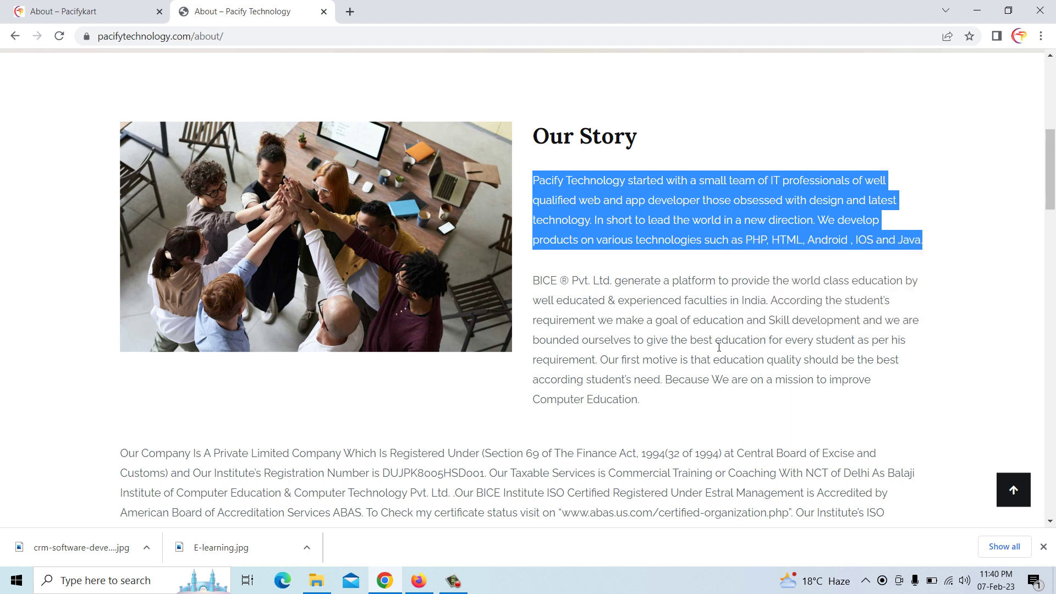
pyautogui.click(420, 580)
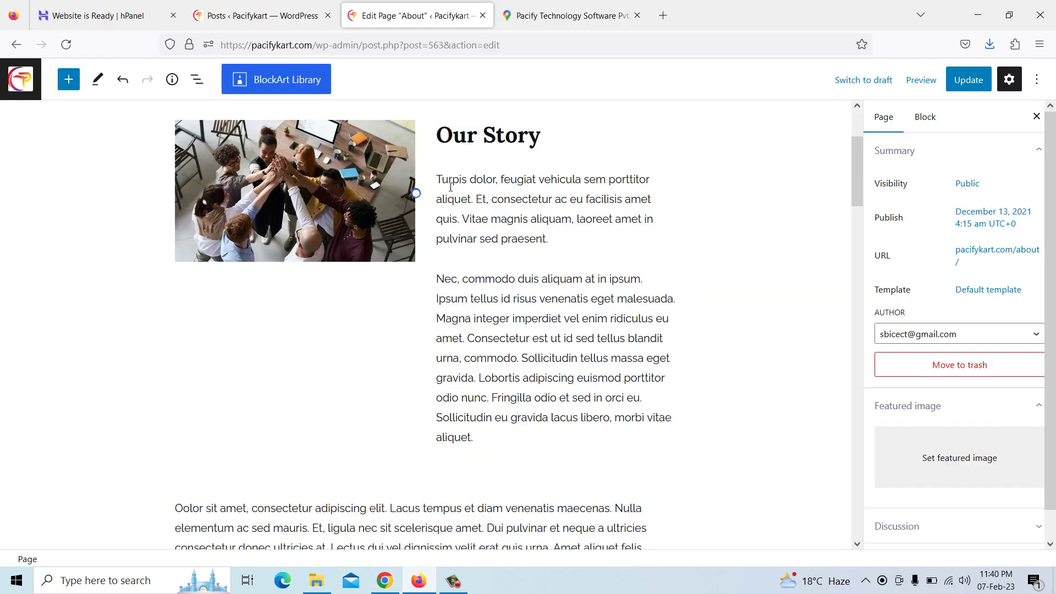
# Replace the first Our Story placeholder paragraph with the pasted Pacify Technology story text
pyautogui.moveTo(442, 181); pyautogui.dragTo(555, 242)
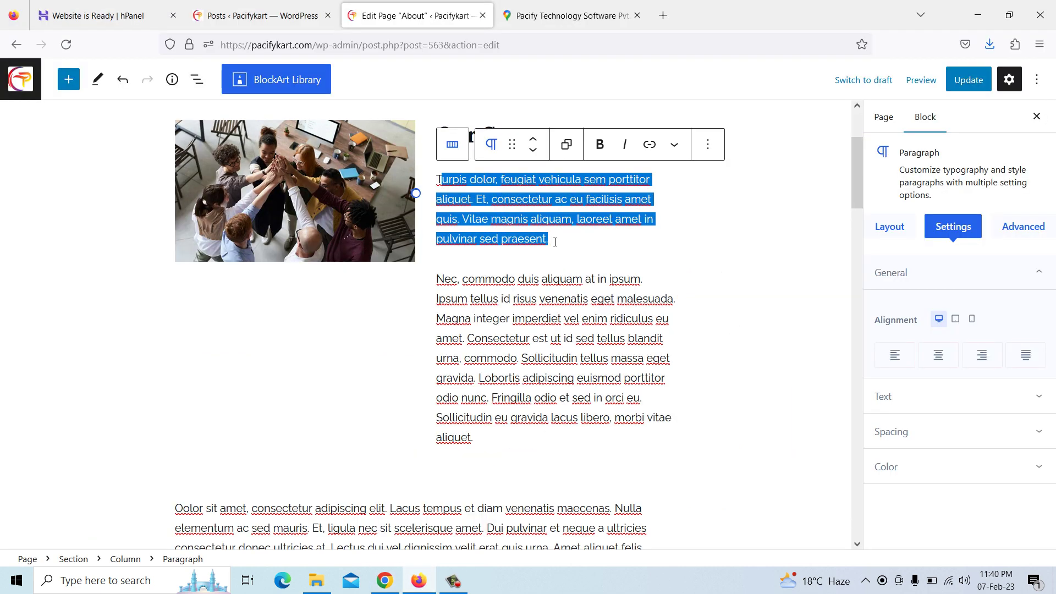
pyautogui.press('BackSpace')
pyautogui.press('BackSpace')
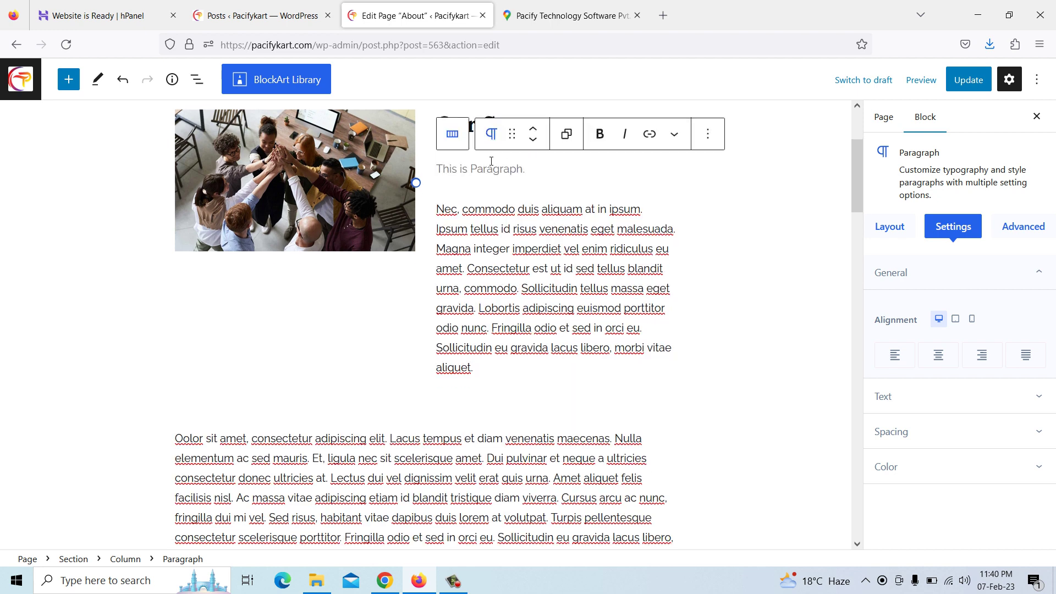
pyautogui.rightClick(485, 168)
pyautogui.click(540, 272)
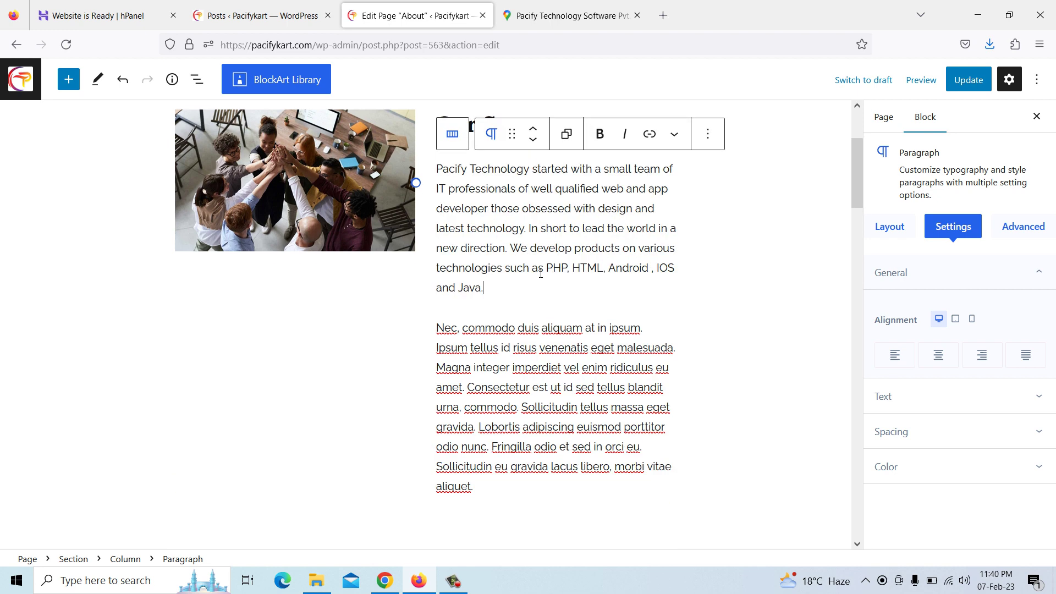
pyautogui.scroll(-3, 493, 367)
# Replace the second Our Story placeholder with the copied BICE education paragraph
pyautogui.click(387, 581)
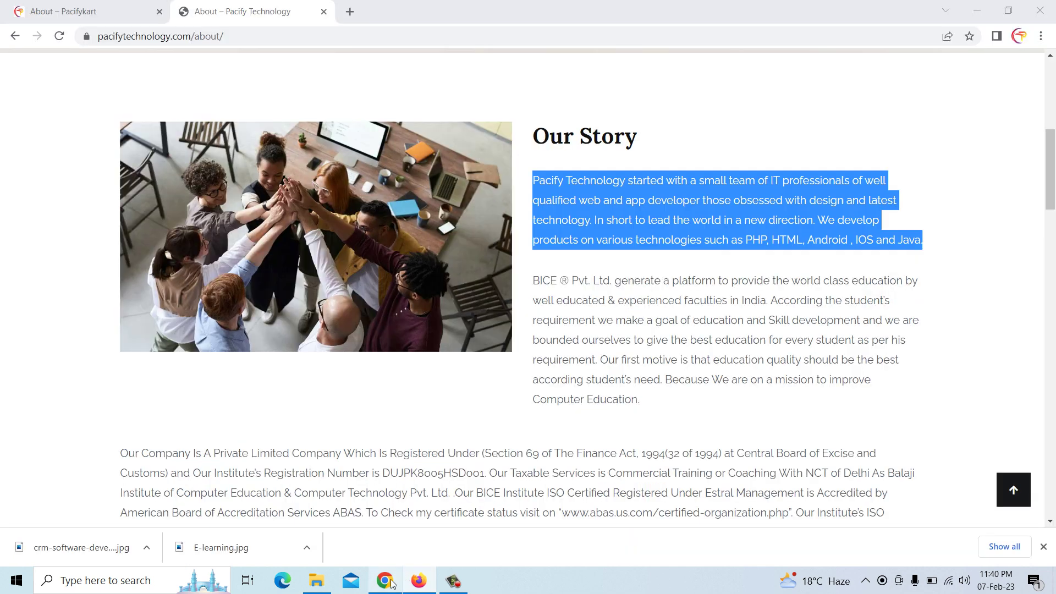
pyautogui.moveTo(534, 281); pyautogui.dragTo(671, 397)
pyautogui.rightClick(671, 361)
pyautogui.click(688, 377)
pyautogui.click(435, 578)
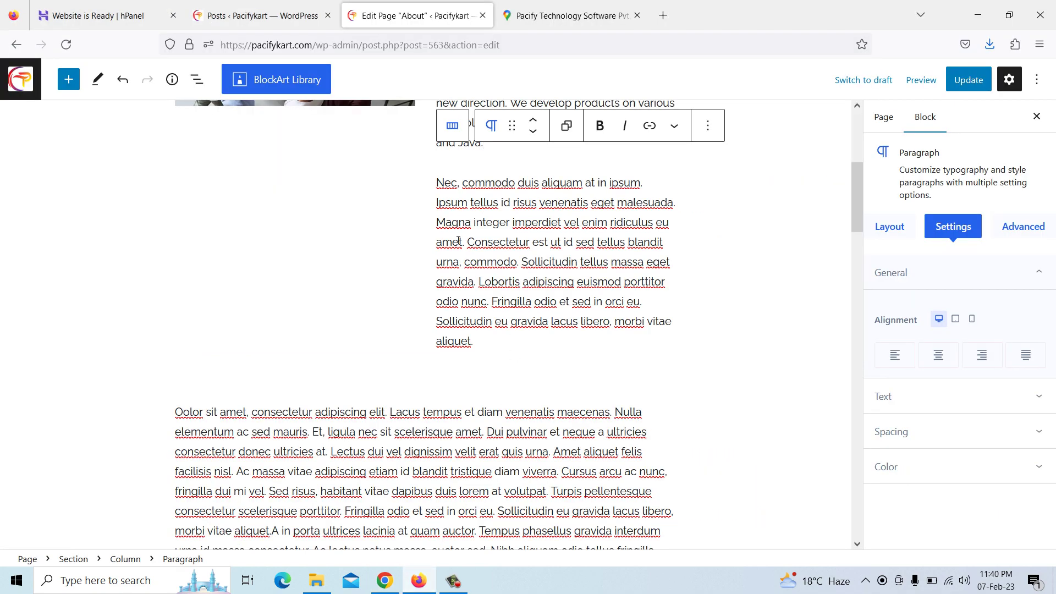
pyautogui.moveTo(441, 183); pyautogui.dragTo(515, 341)
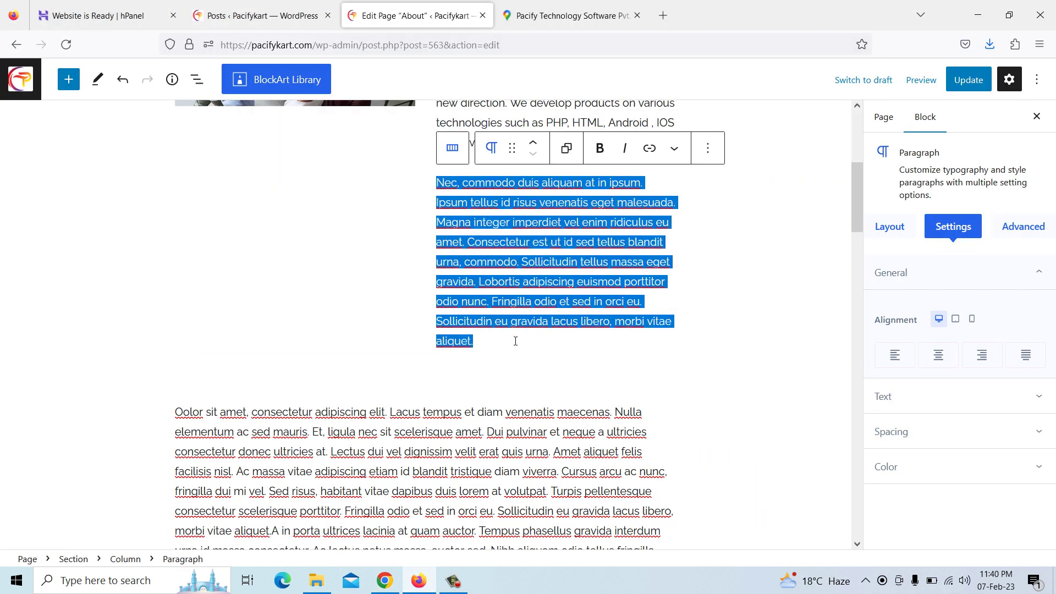
pyautogui.press('BackSpace')
pyautogui.rightClick(460, 175)
pyautogui.click(522, 258)
pyautogui.scroll(-2, 515, 321)
# Replace the long Lorem paragraph with the company registration and certificate paragraph
pyautogui.click(462, 302)
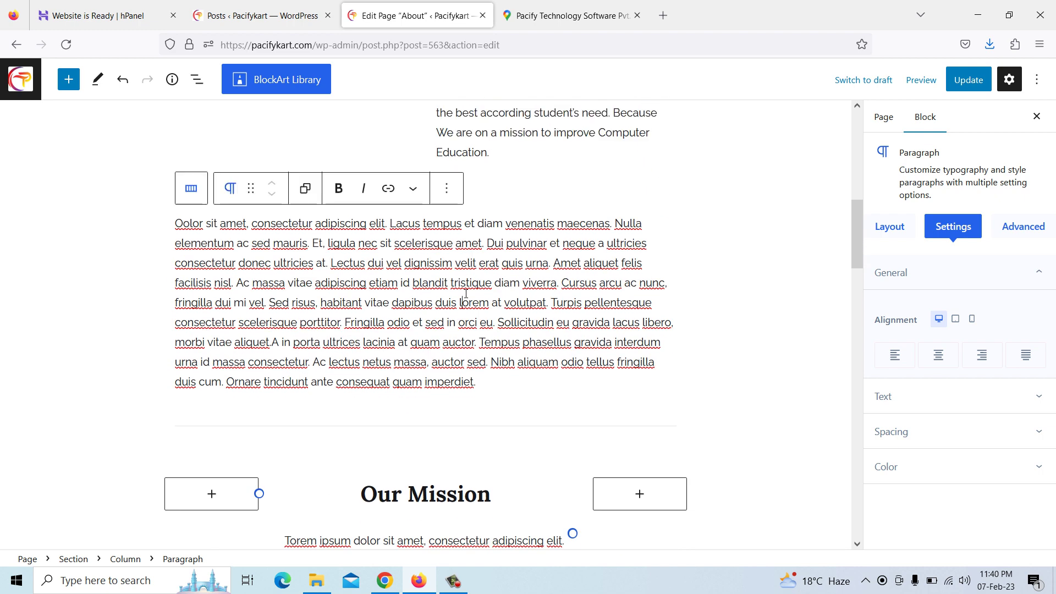
pyautogui.moveTo(179, 224); pyautogui.dragTo(476, 381)
pyautogui.press('BackSpace')
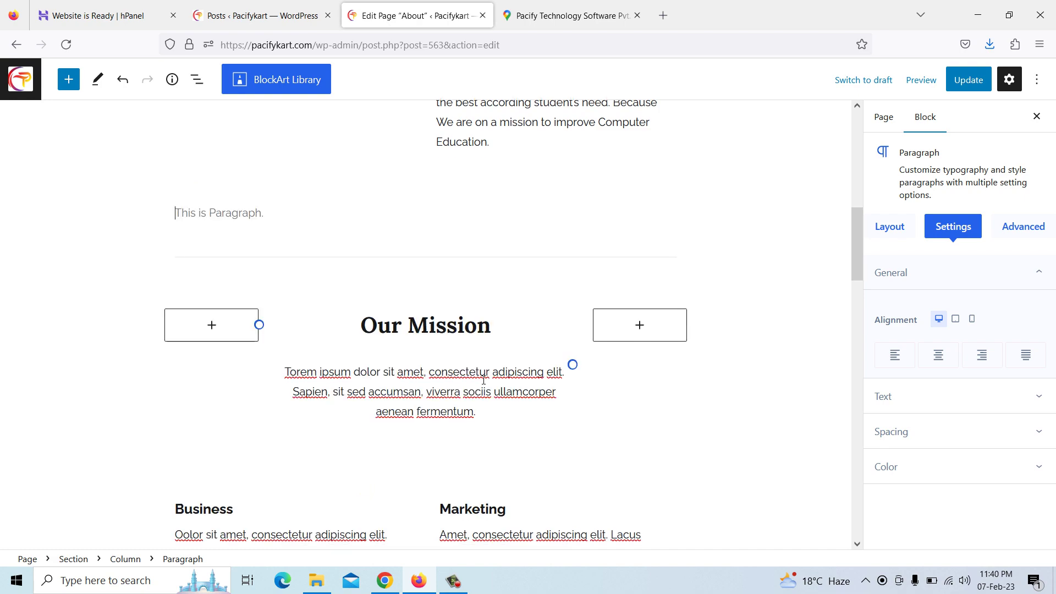
pyautogui.hotkey('alt', 'Tab')
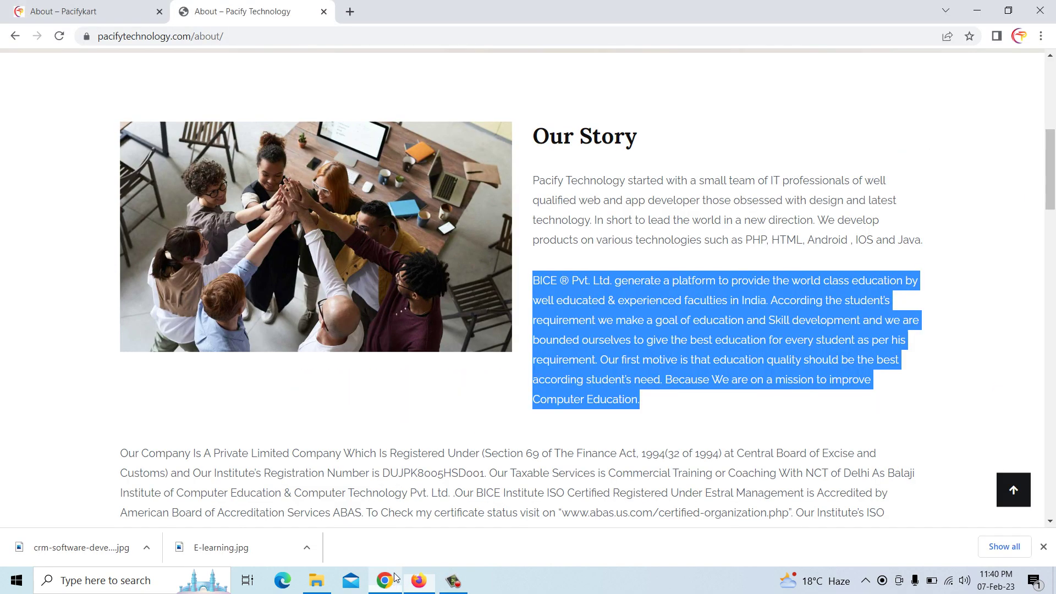
pyautogui.scroll(-5, 518, 309)
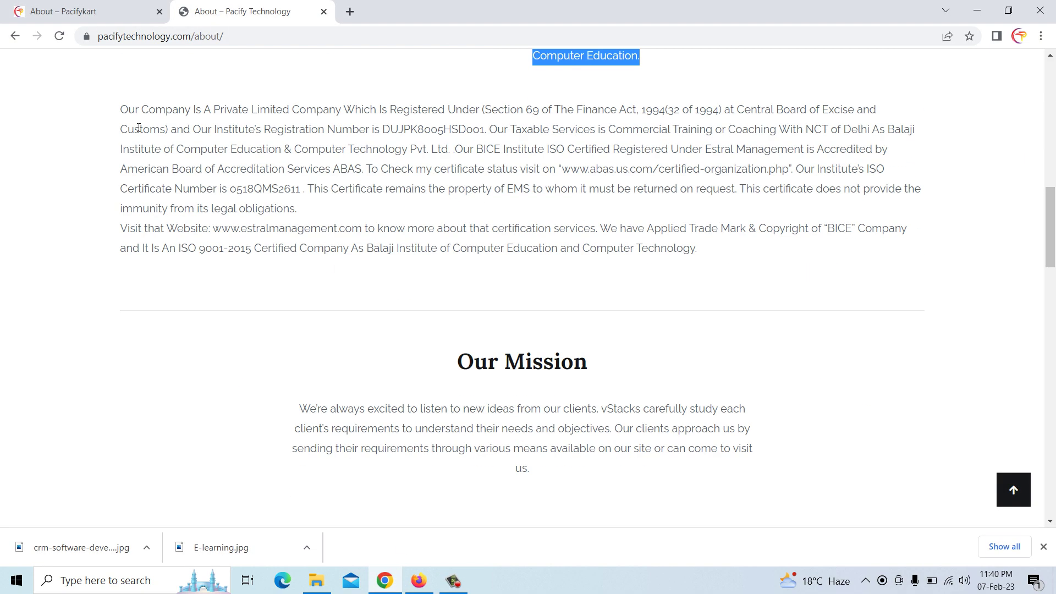
pyautogui.moveTo(123, 109); pyautogui.dragTo(708, 253)
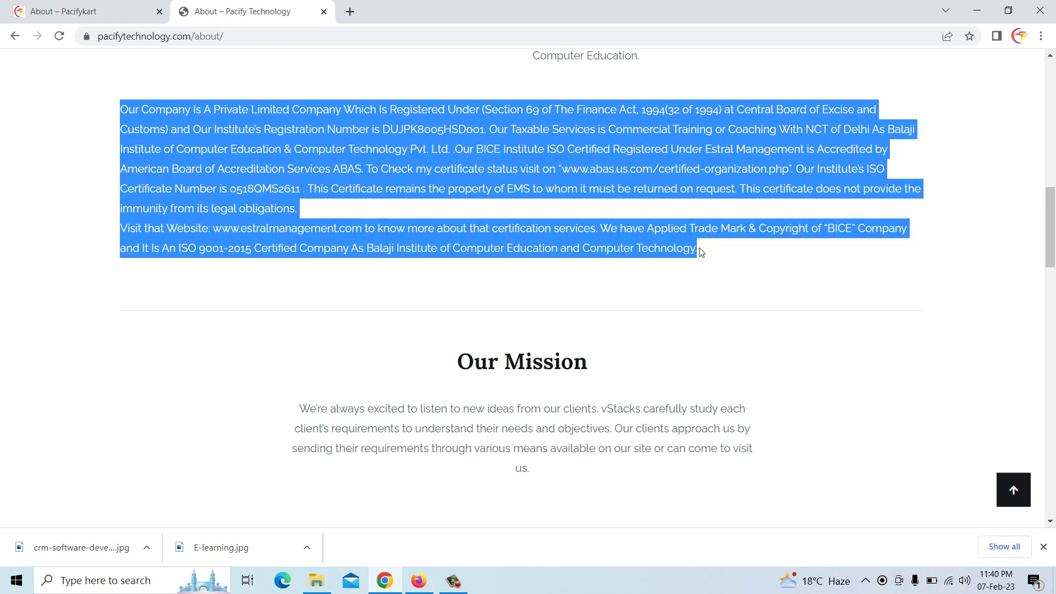
pyautogui.rightClick(704, 259)
pyautogui.click(716, 259)
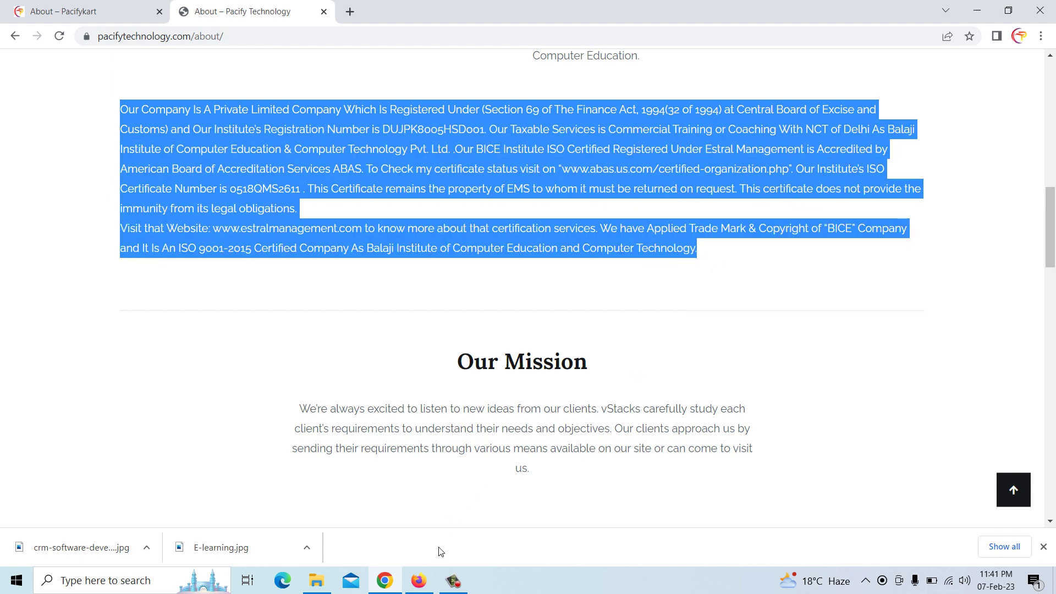
pyautogui.click(419, 582)
pyautogui.click(245, 219)
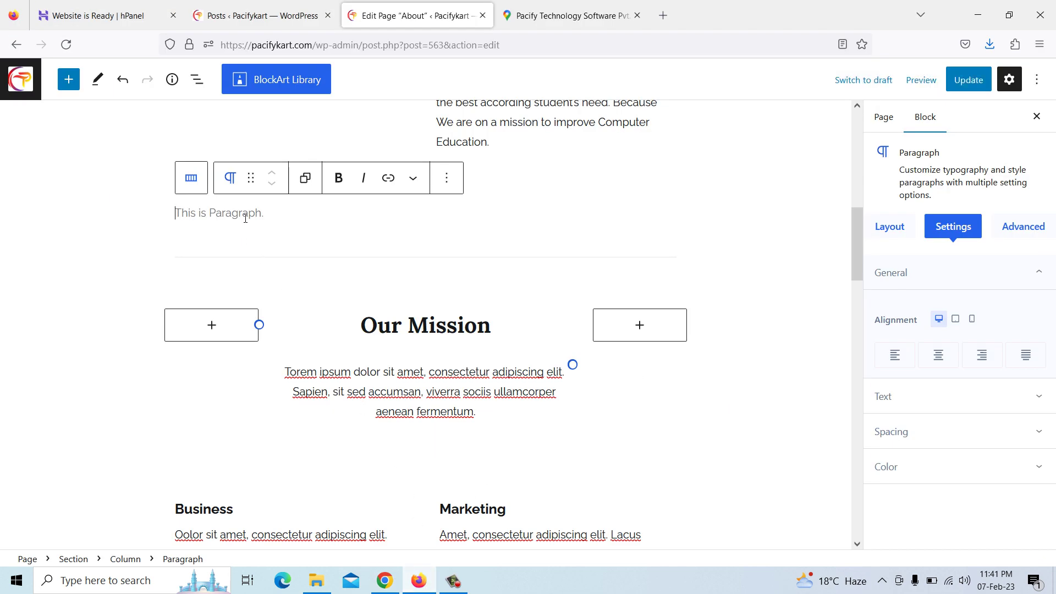
pyautogui.hotkey('ctrl', 'v')
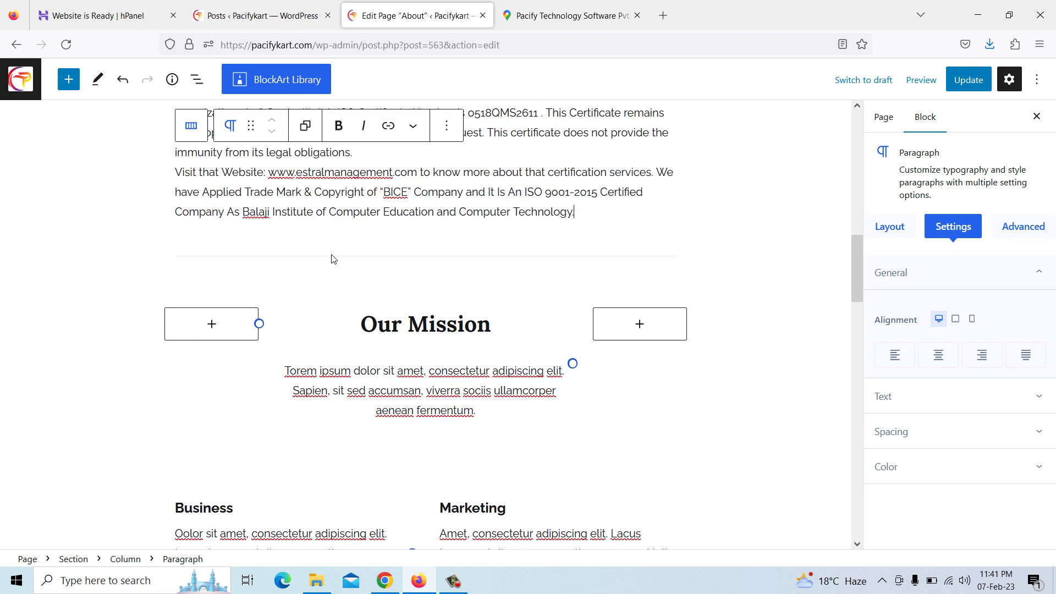
pyautogui.scroll(-1, 376, 296)
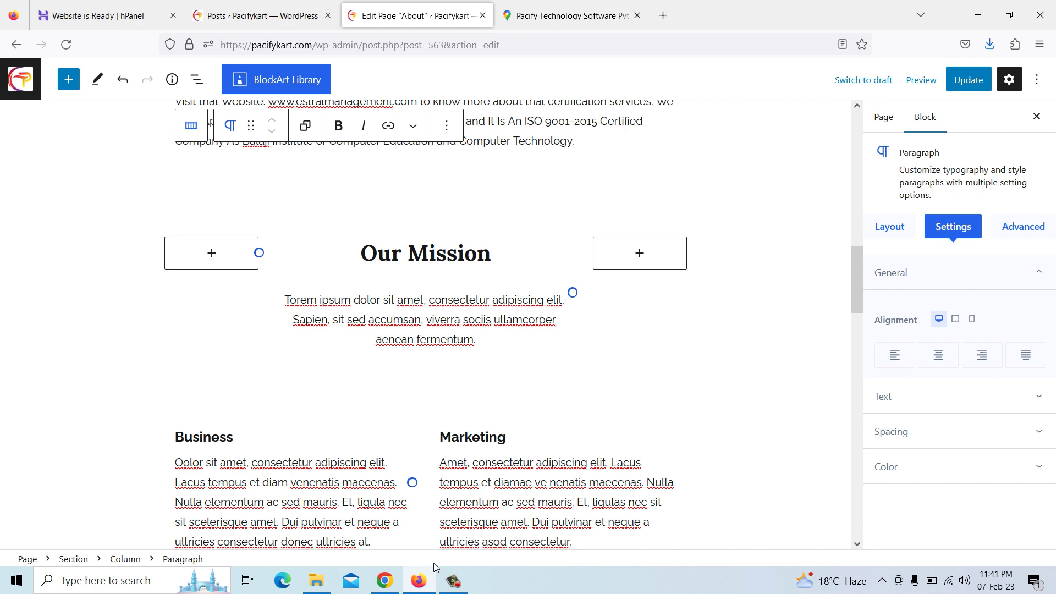
# Replace the Lorem ipsum text under Our Mission with Pacify Technology's mission paragraph
pyautogui.click(385, 580)
pyautogui.scroll(-1, 432, 308)
pyautogui.moveTo(300, 271); pyautogui.dragTo(564, 332)
pyautogui.rightClick(520, 332)
pyautogui.click(536, 354)
pyautogui.click(418, 580)
pyautogui.moveTo(286, 300); pyautogui.dragTo(502, 348)
pyautogui.hotkey('ctrl', 'v')
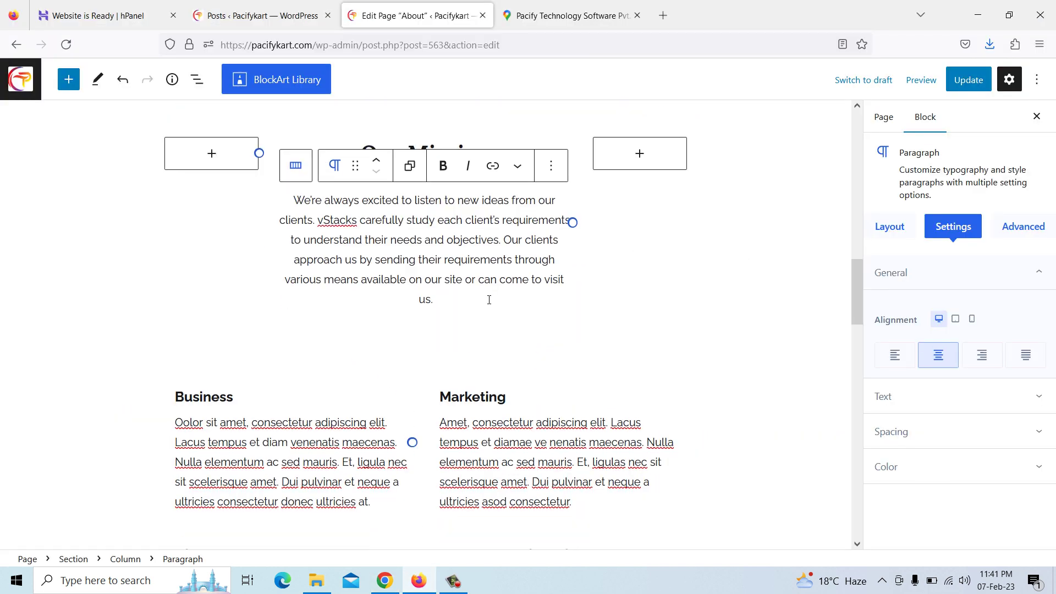
pyautogui.scroll(-3, 513, 352)
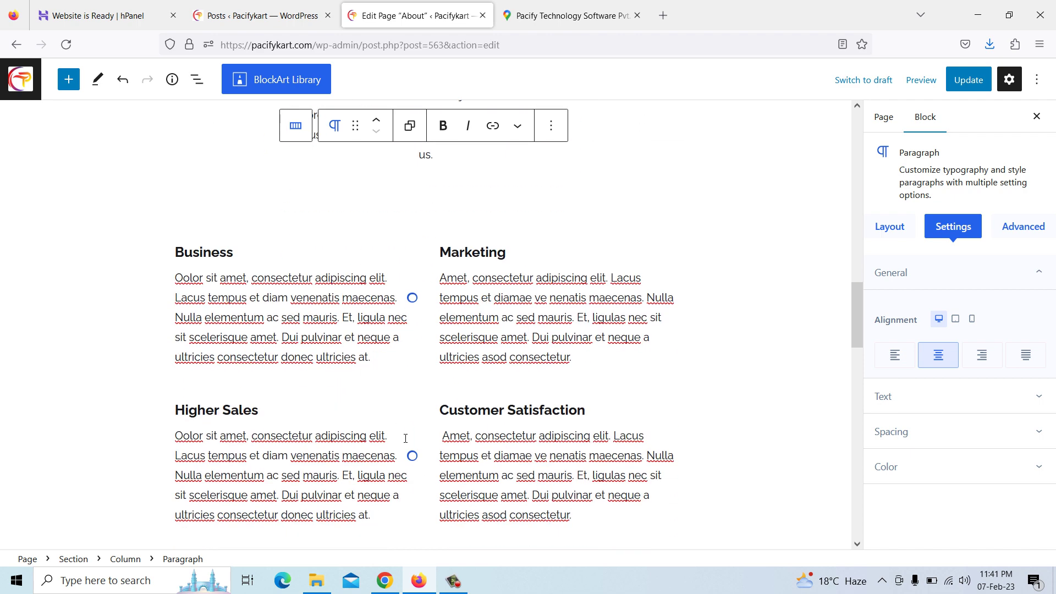
# Replace the placeholder under Business with Pacify Technology's Business description
pyautogui.click(385, 580)
pyautogui.scroll(-2, 330, 435)
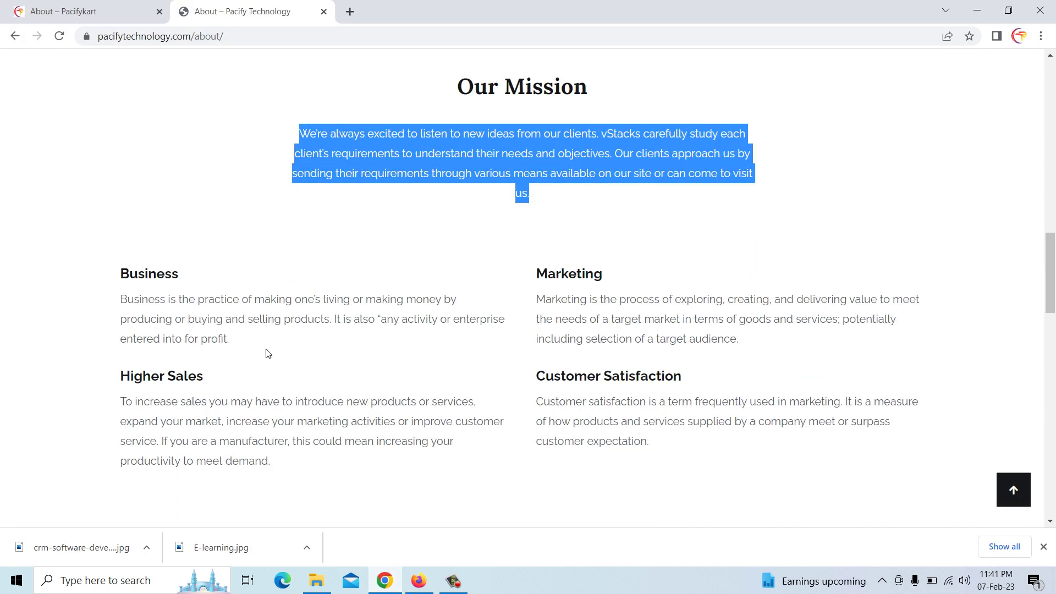
pyautogui.scroll(-1, 146, 302)
pyautogui.moveTo(121, 230); pyautogui.dragTo(231, 266)
pyautogui.rightClick(231, 266)
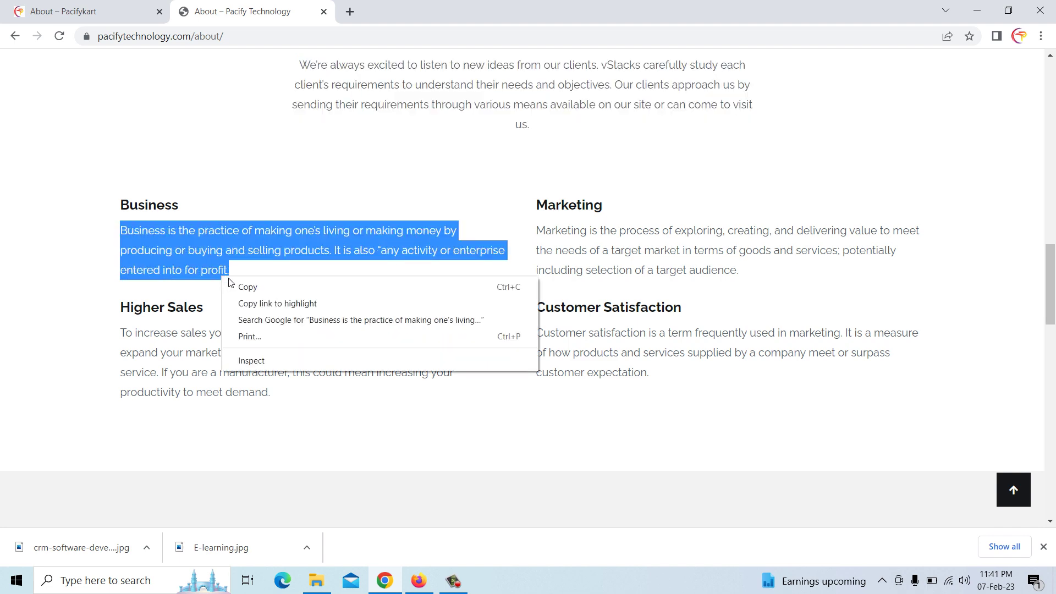
pyautogui.click(245, 285)
pyautogui.click(419, 580)
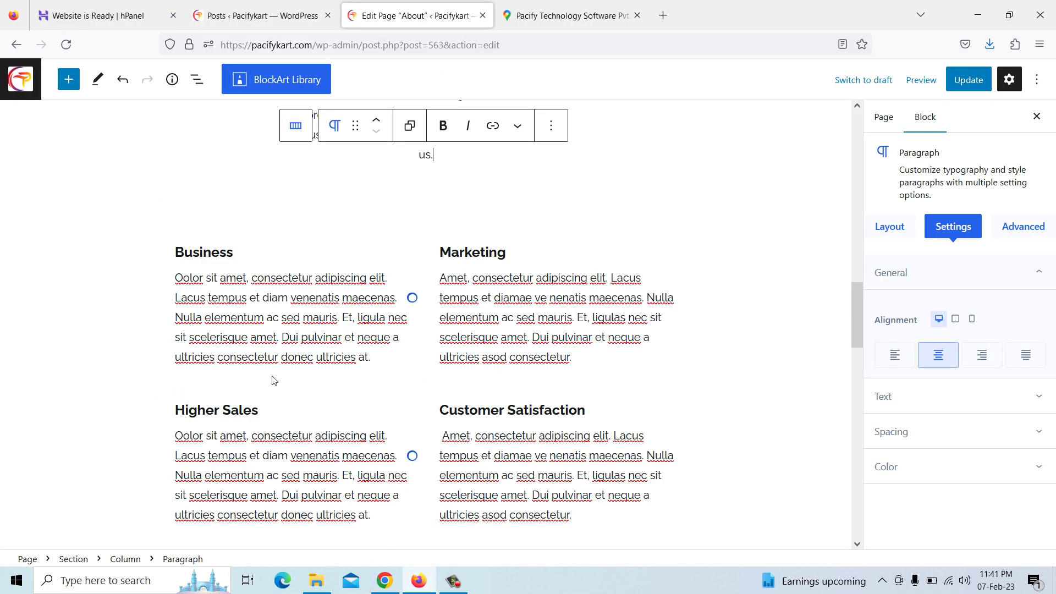
pyautogui.moveTo(177, 279); pyautogui.dragTo(379, 356)
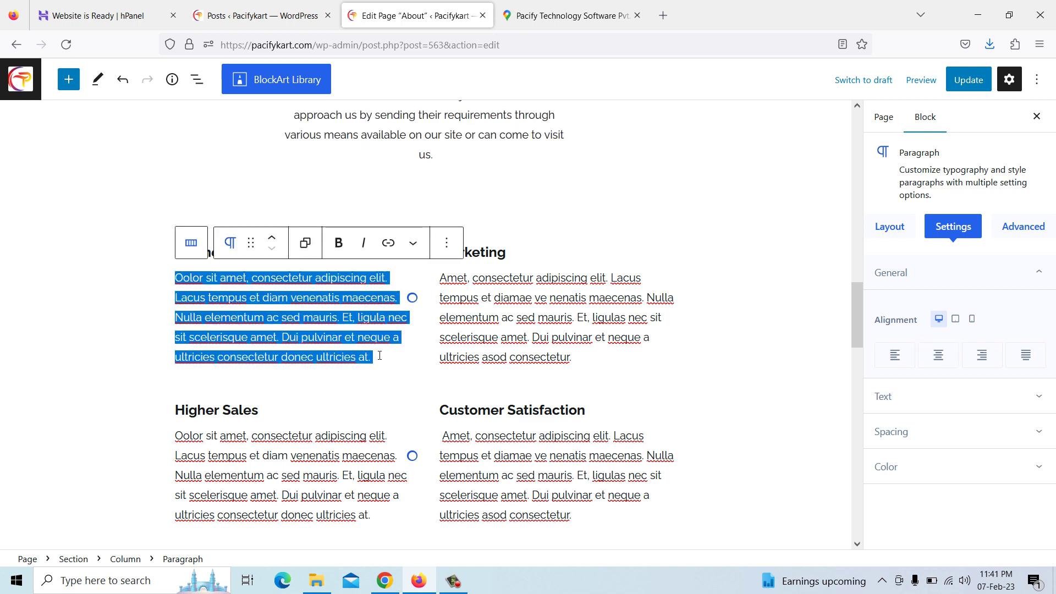
pyautogui.hotkey('ctrl', 'v')
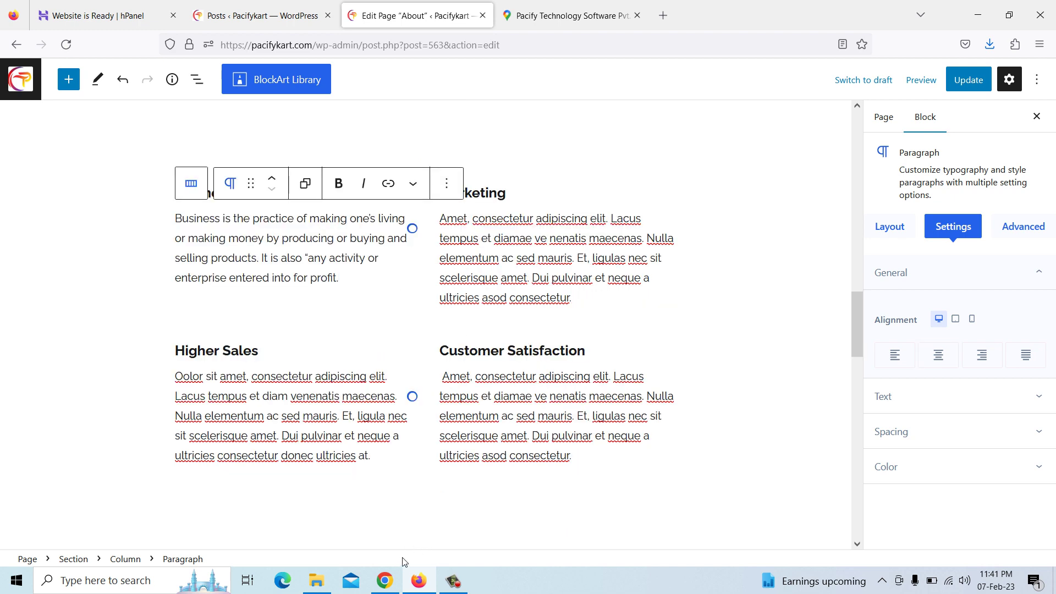
# Paste the copied Marketing description over the editor's Marketing paragraph
pyautogui.click(384, 580)
pyautogui.moveTo(538, 232); pyautogui.dragTo(748, 275)
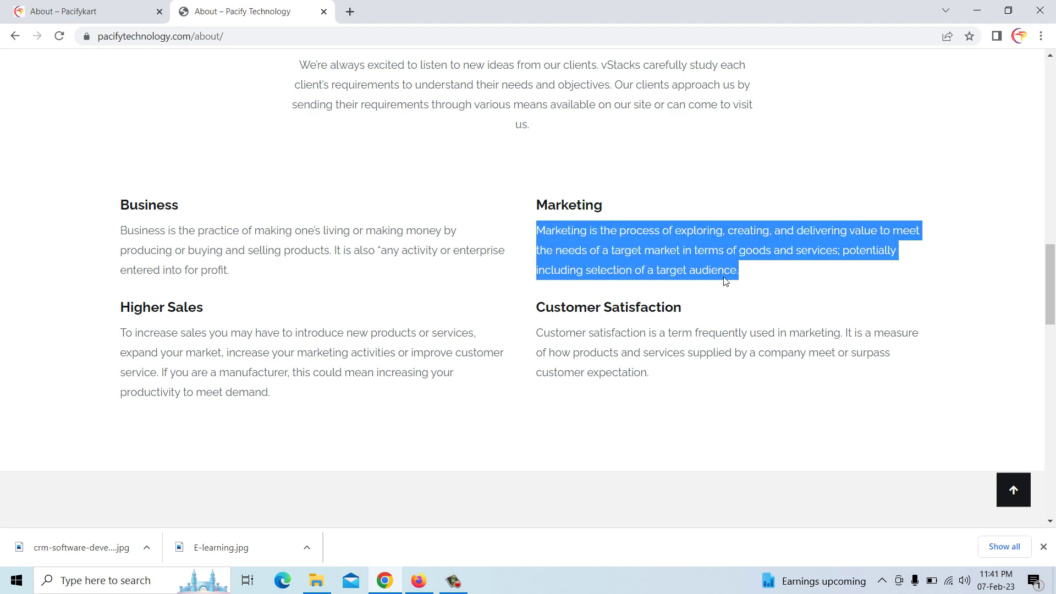
pyautogui.rightClick(725, 271)
pyautogui.click(746, 282)
pyautogui.click(418, 581)
pyautogui.moveTo(442, 220); pyautogui.dragTo(581, 297)
pyautogui.hotkey('ctrl', 'v')
pyautogui.scroll(-2, 581, 297)
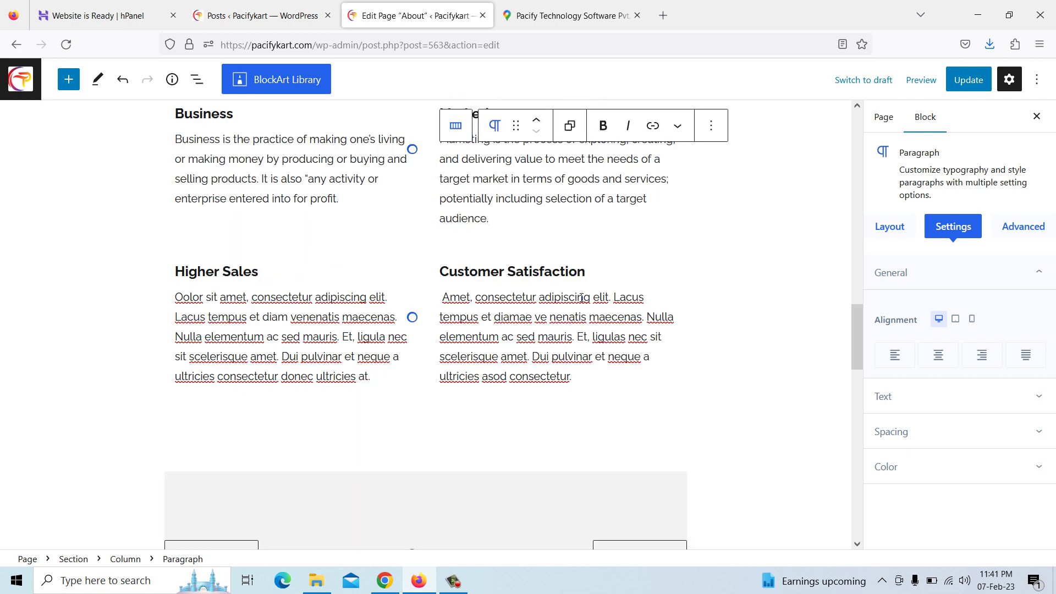
# Replace the placeholder Higher Sales paragraph with the copied Pacify Technology text
pyautogui.click(385, 580)
pyautogui.moveTo(124, 331); pyautogui.dragTo(294, 393)
pyautogui.rightClick(265, 390)
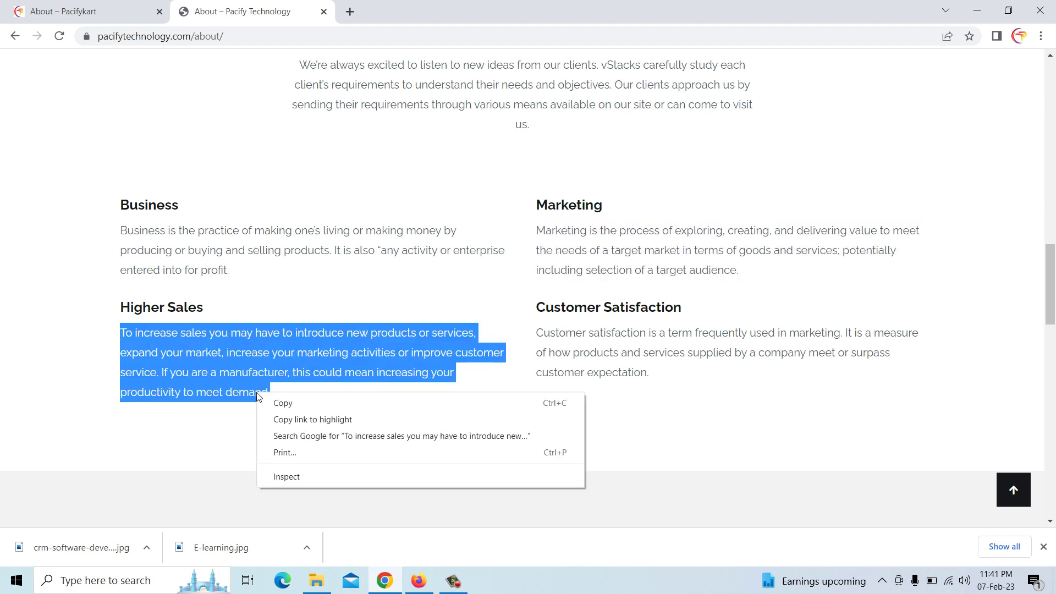
pyautogui.click(288, 405)
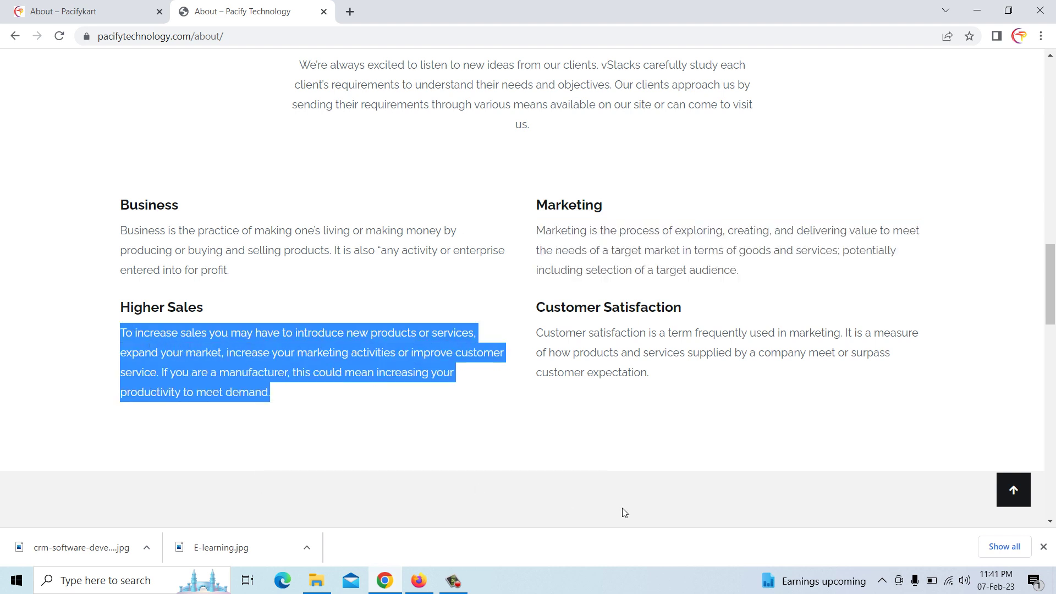
pyautogui.click(1043, 548)
pyautogui.click(418, 581)
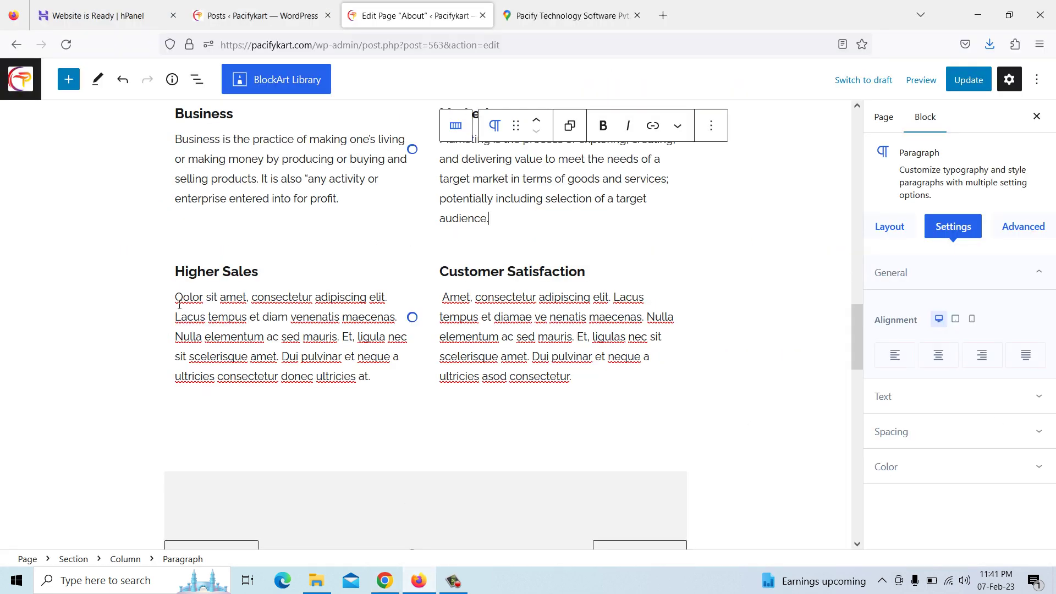
pyautogui.moveTo(176, 298); pyautogui.dragTo(375, 376)
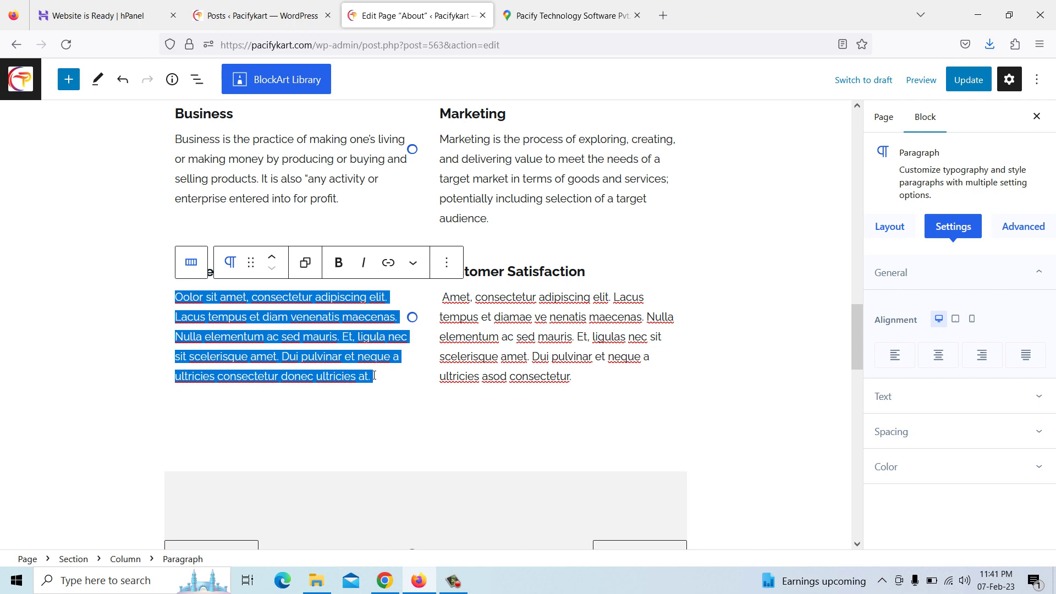
pyautogui.hotkey('ctrl', 'v')
pyautogui.scroll(-2, 380, 379)
# Swap the placeholder Customer Satisfaction text for the copied Pacify Technology paragraph
pyautogui.click(465, 237)
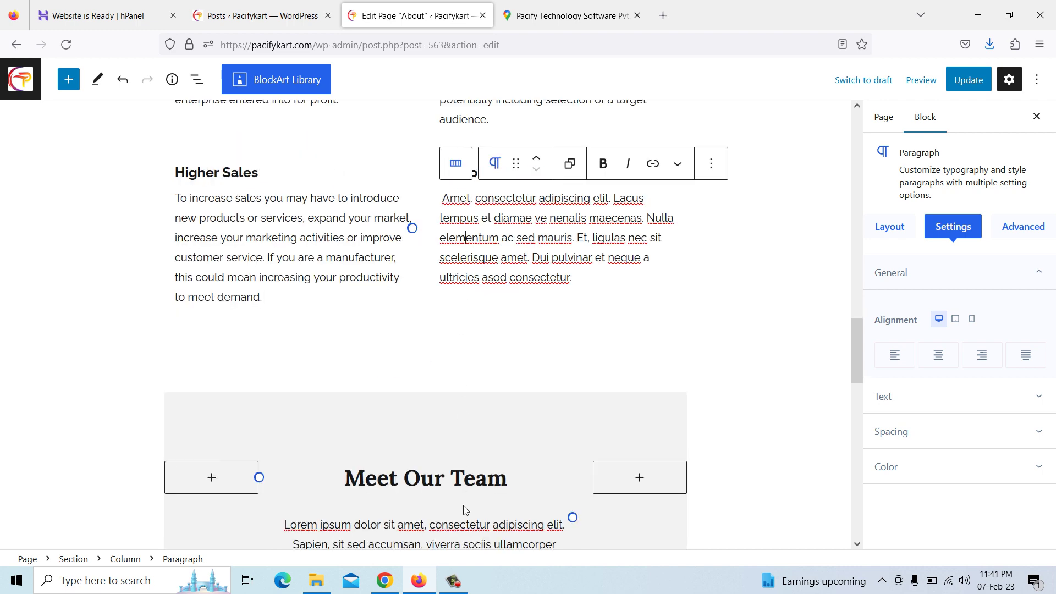
pyautogui.click(386, 581)
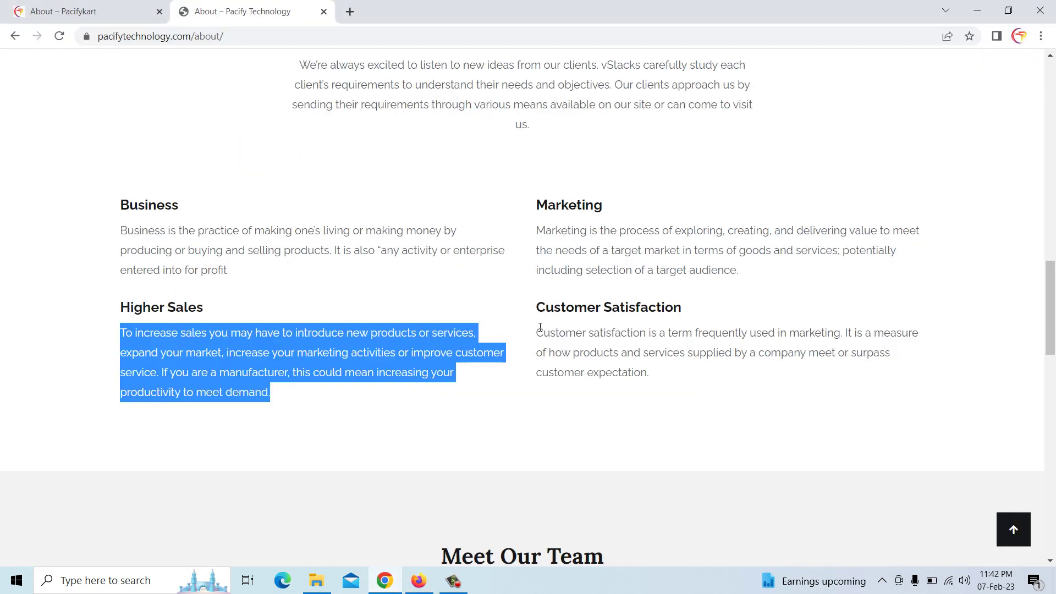
pyautogui.moveTo(540, 332); pyautogui.dragTo(653, 379)
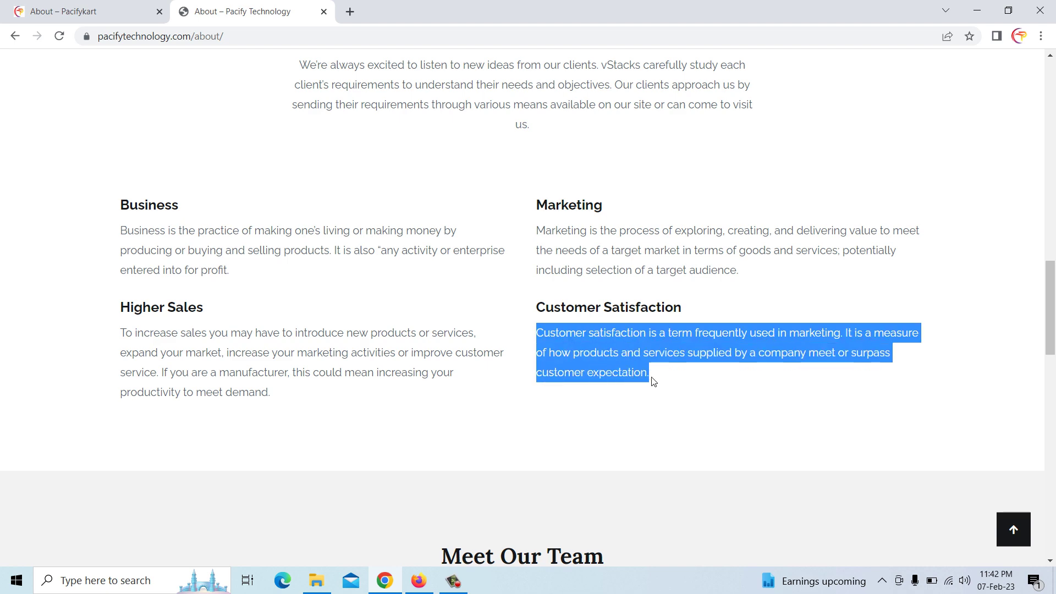
pyautogui.rightClick(642, 380)
pyautogui.click(664, 389)
pyautogui.click(419, 581)
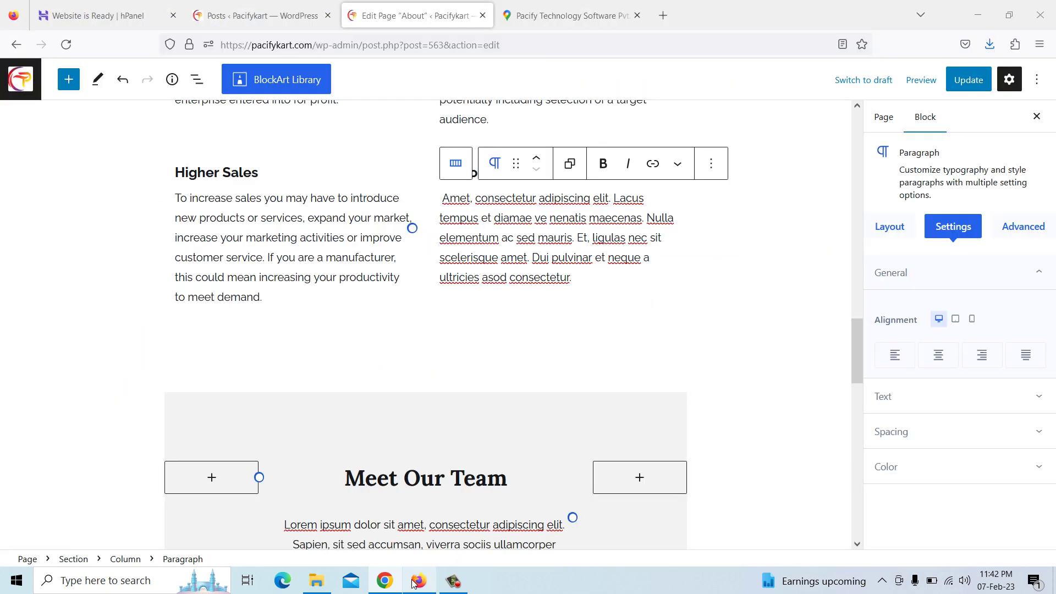
pyautogui.moveTo(444, 201); pyautogui.dragTo(584, 273)
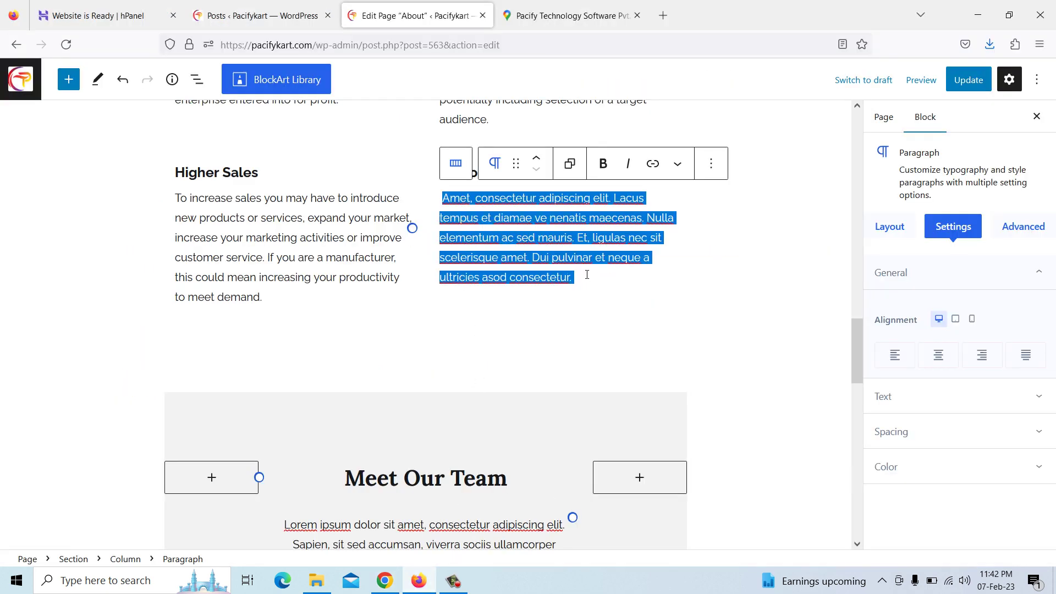
pyautogui.press('BackSpace')
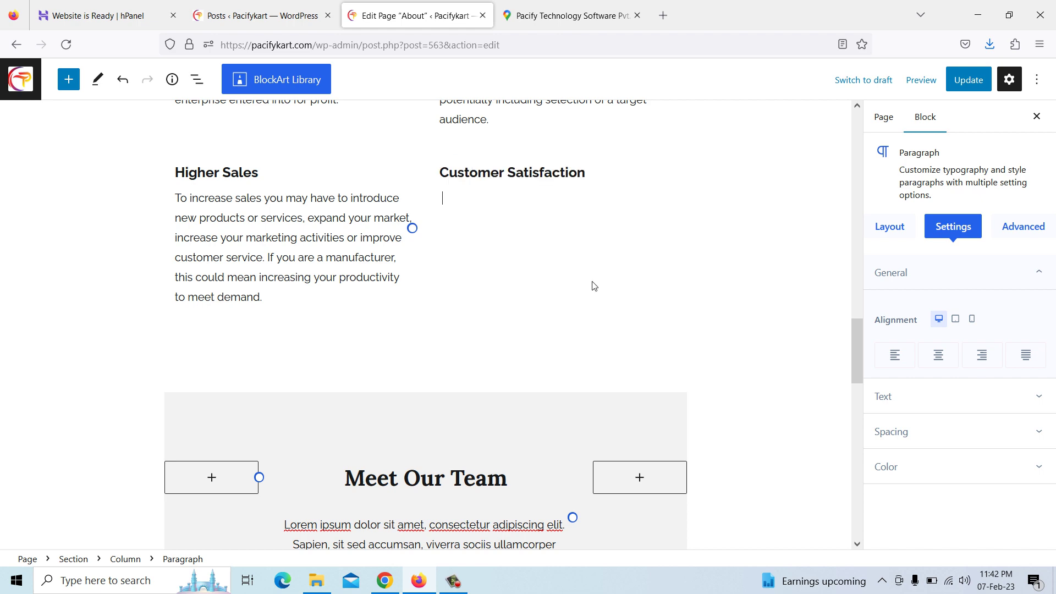
pyautogui.hotkey('ctrl', 'v')
pyautogui.scroll(-1, 594, 286)
pyautogui.scroll(-3, 592, 281)
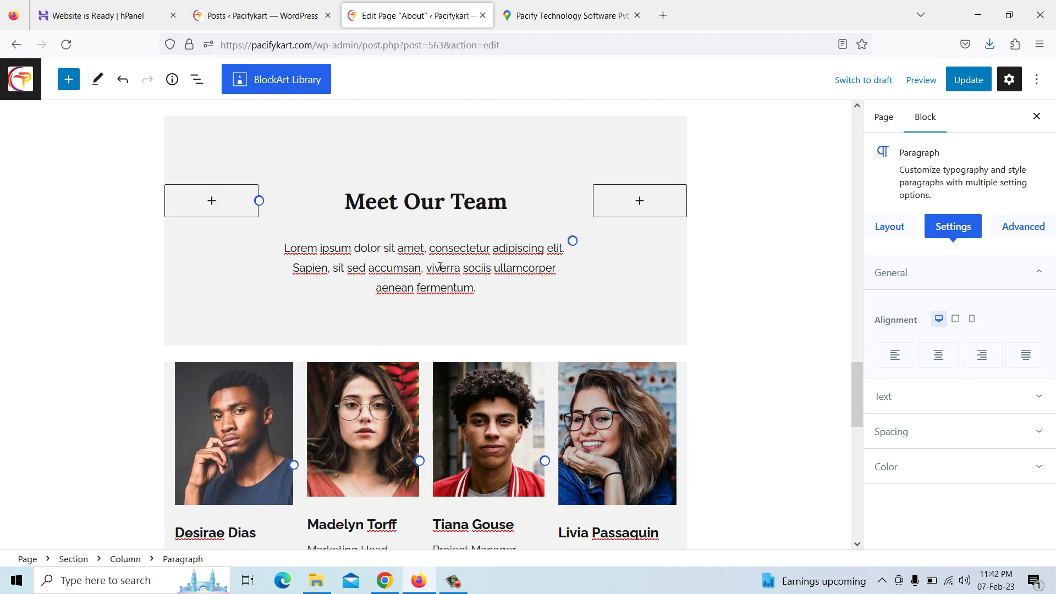
# Replace the Meet Our Team intro with the copied best-quality-products paragraph
pyautogui.click(384, 580)
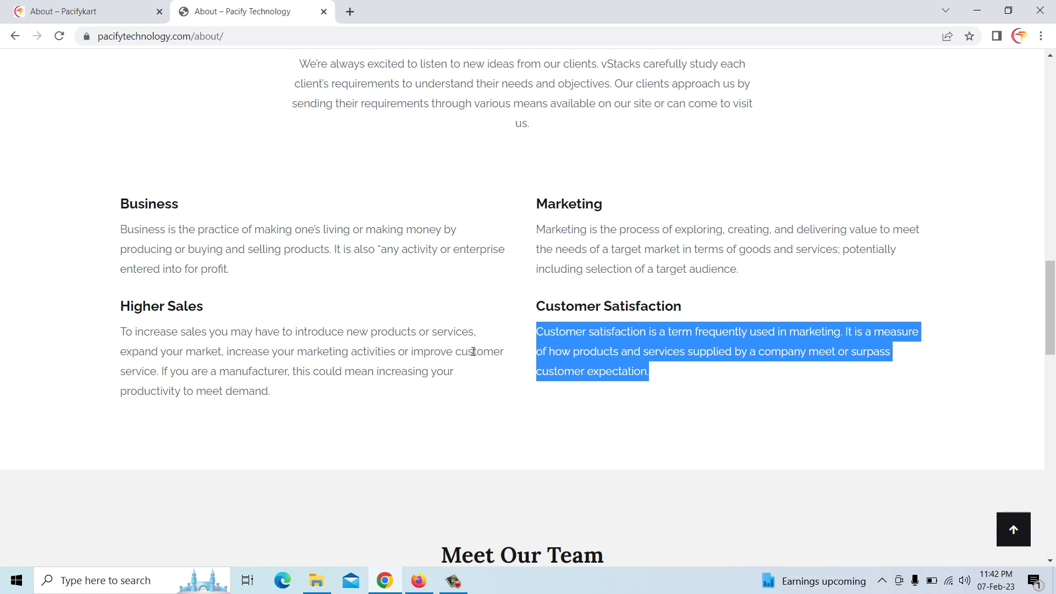
pyautogui.scroll(-3, 476, 353)
pyautogui.scroll(-2, 476, 353)
pyautogui.moveTo(295, 329); pyautogui.dragTo(732, 360)
pyautogui.rightClick(706, 348)
pyautogui.click(720, 360)
pyautogui.click(423, 581)
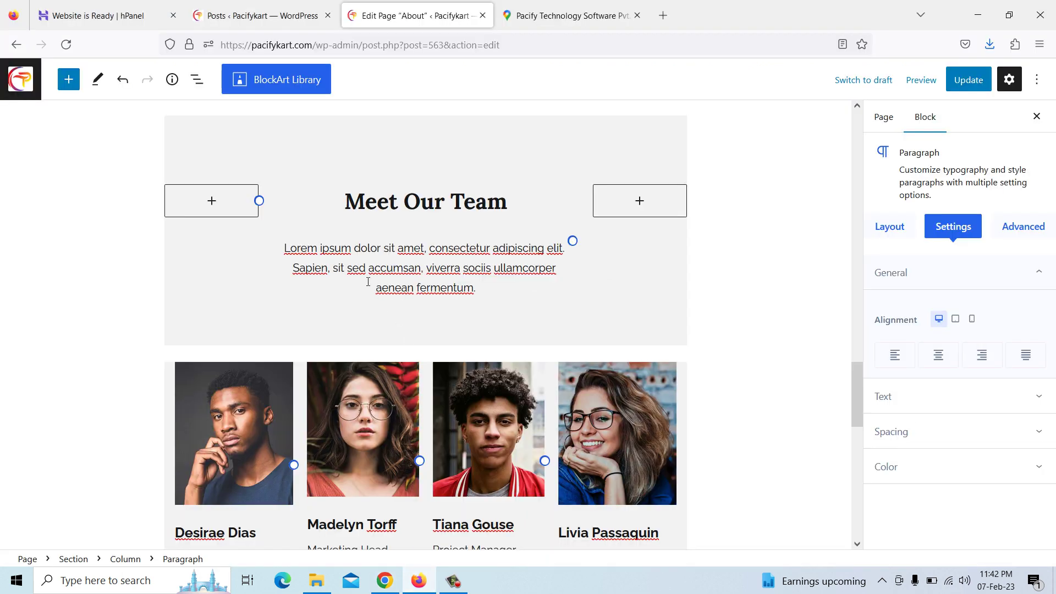
pyautogui.moveTo(286, 248); pyautogui.dragTo(493, 278)
pyautogui.press('BackSpace')
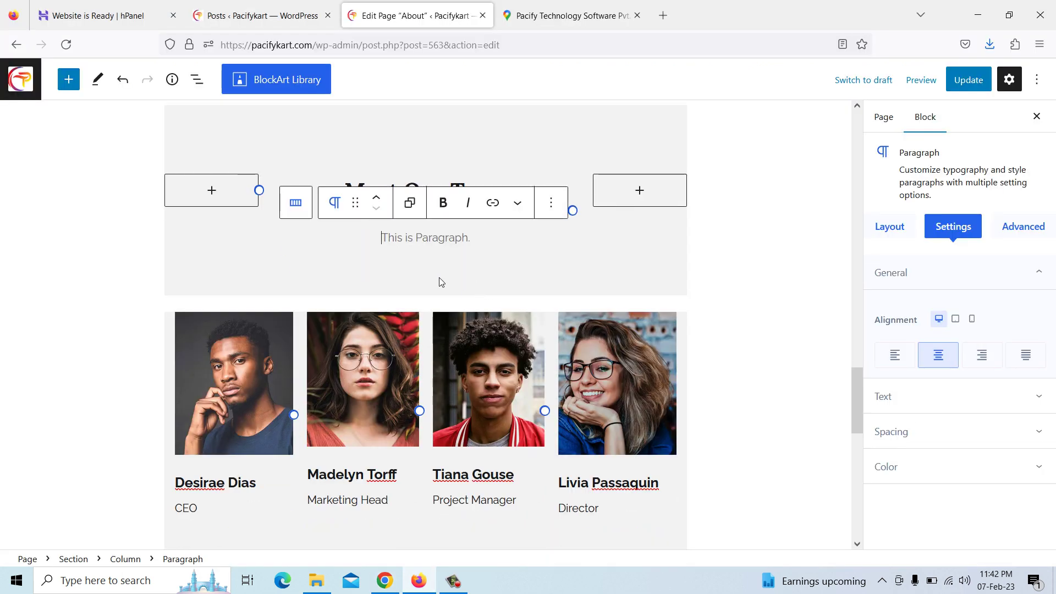
pyautogui.hotkey('ctrl', 'v')
pyautogui.scroll(-3, 334, 336)
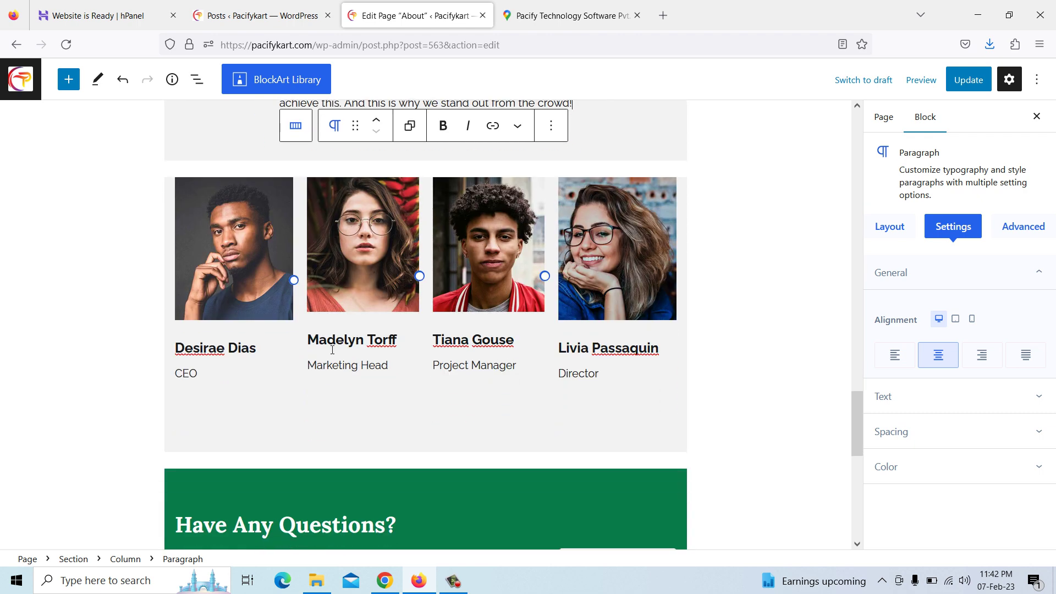
# Replace the CEO's photo with the blue-background portrait and the Marketing Head's with the man.png avatar
pyautogui.click(262, 268)
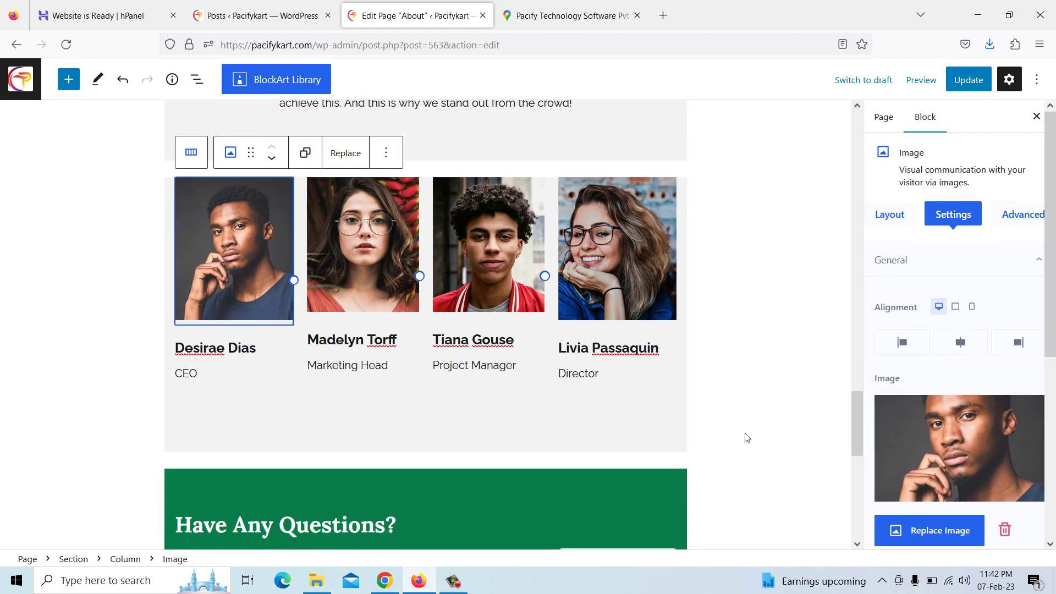
pyautogui.click(938, 531)
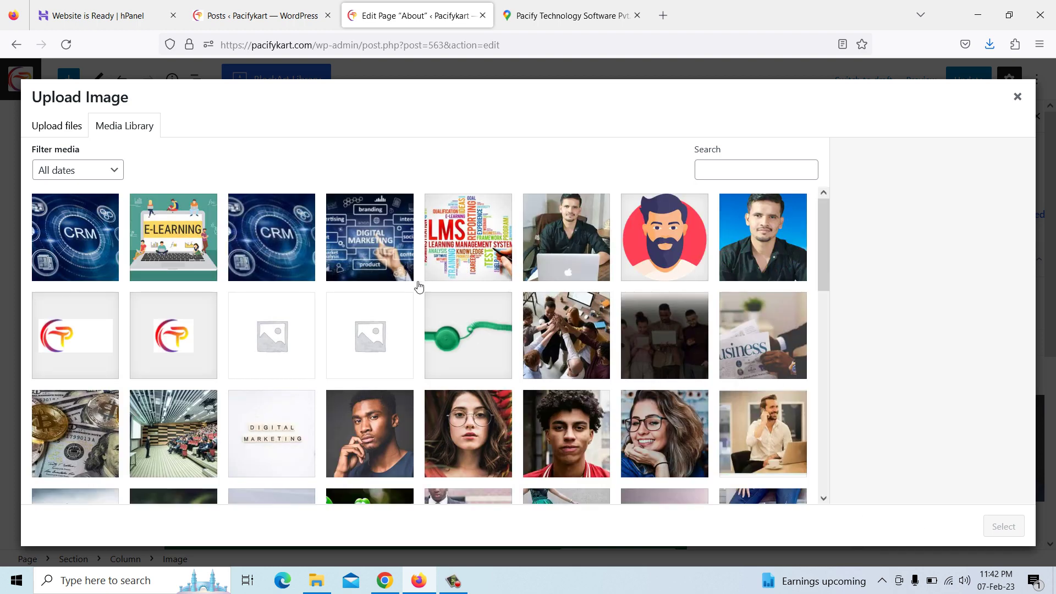
pyautogui.click(749, 248)
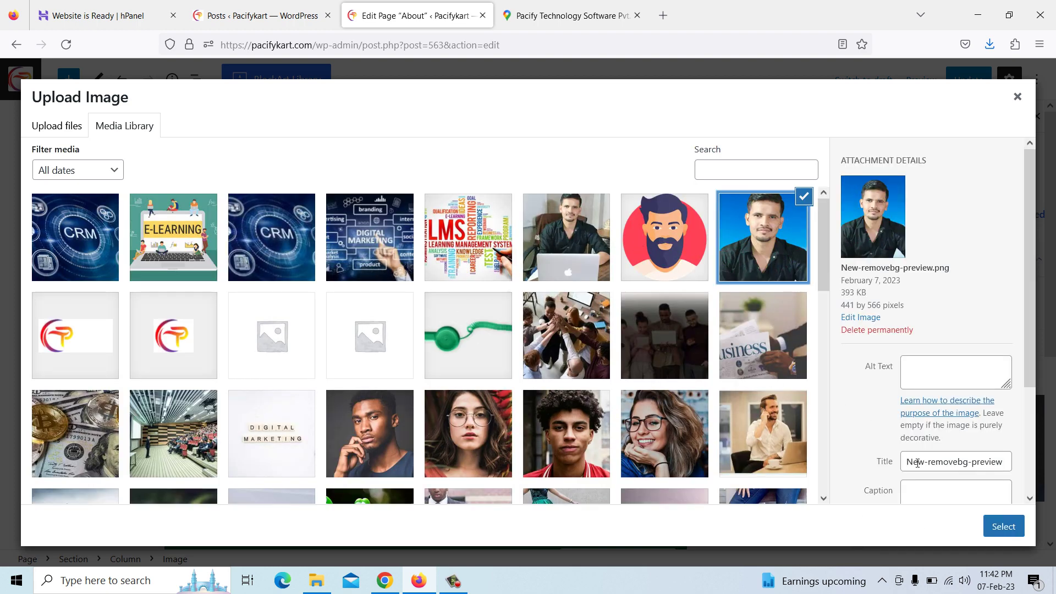
pyautogui.click(991, 529)
pyautogui.click(358, 267)
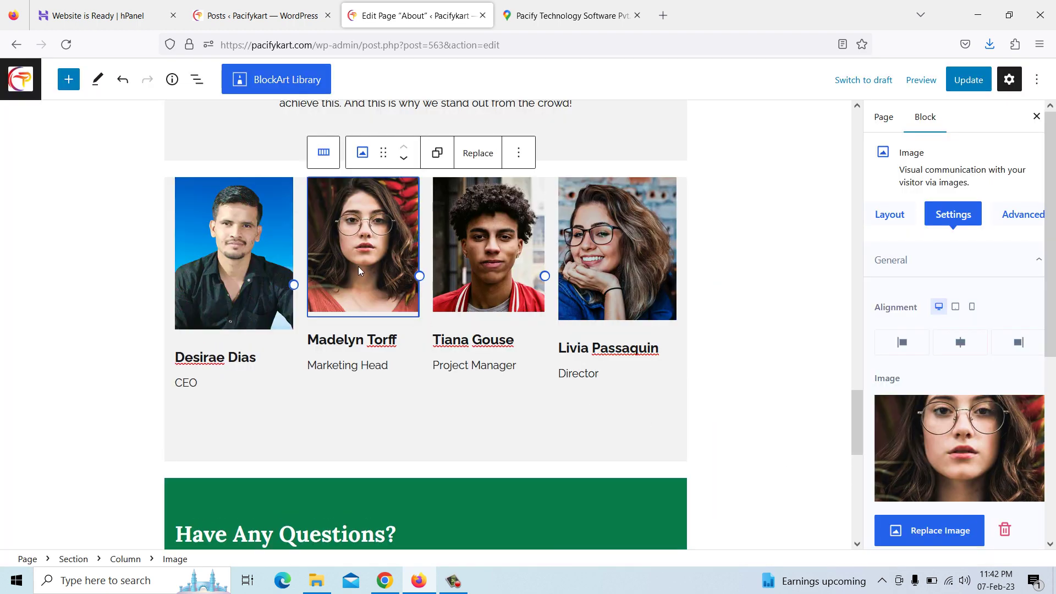
pyautogui.click(940, 532)
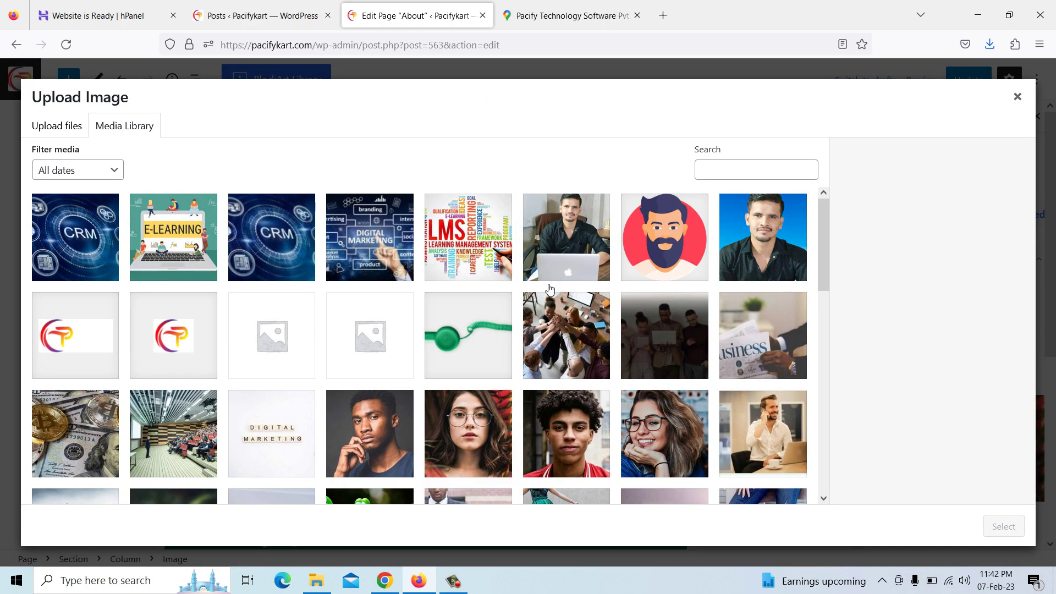
pyautogui.click(662, 263)
pyautogui.click(1009, 529)
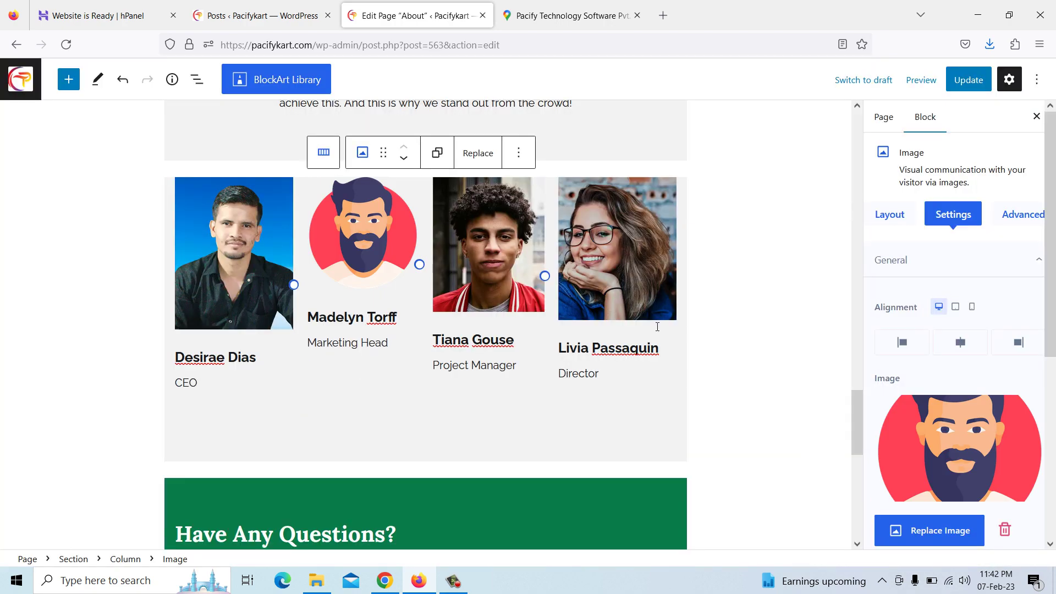
# Swap the Project Manager and Director photos for the man.png avatar
pyautogui.click(517, 258)
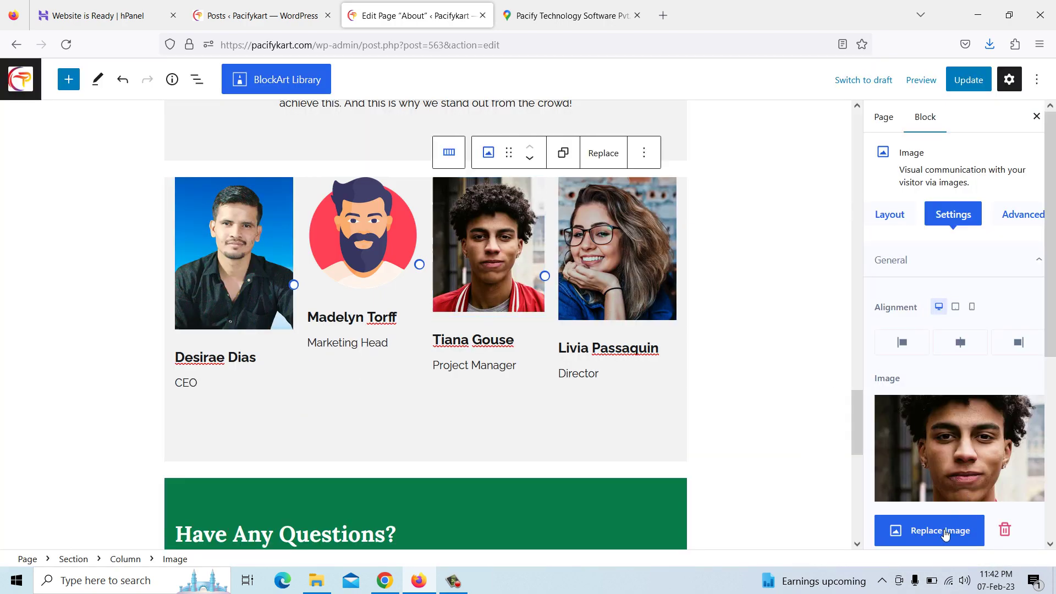
pyautogui.click(932, 529)
pyautogui.click(675, 247)
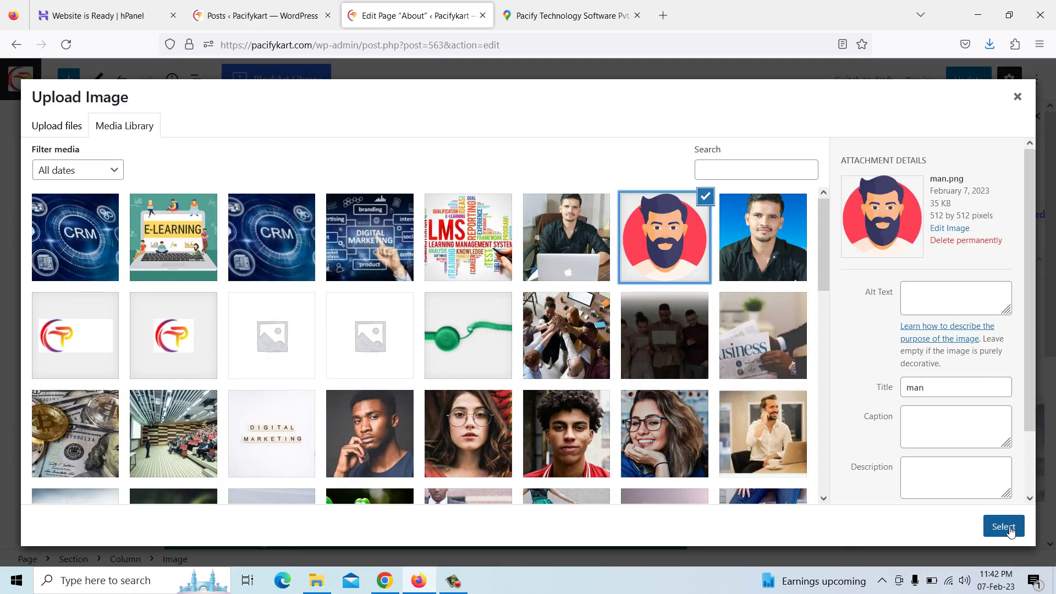
pyautogui.click(1005, 527)
pyautogui.click(603, 253)
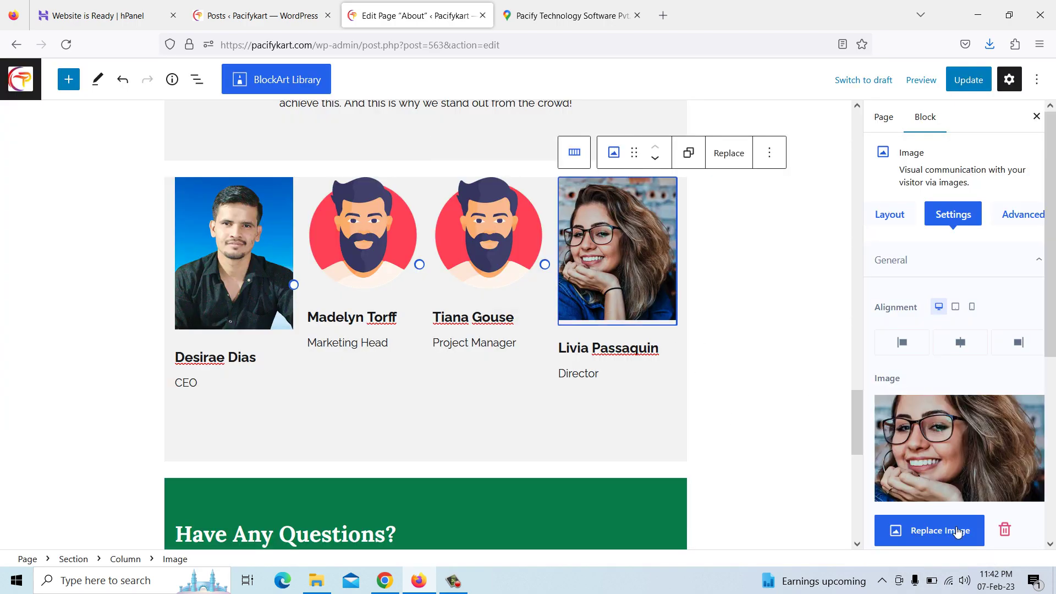
pyautogui.click(956, 529)
pyautogui.click(688, 237)
pyautogui.click(993, 526)
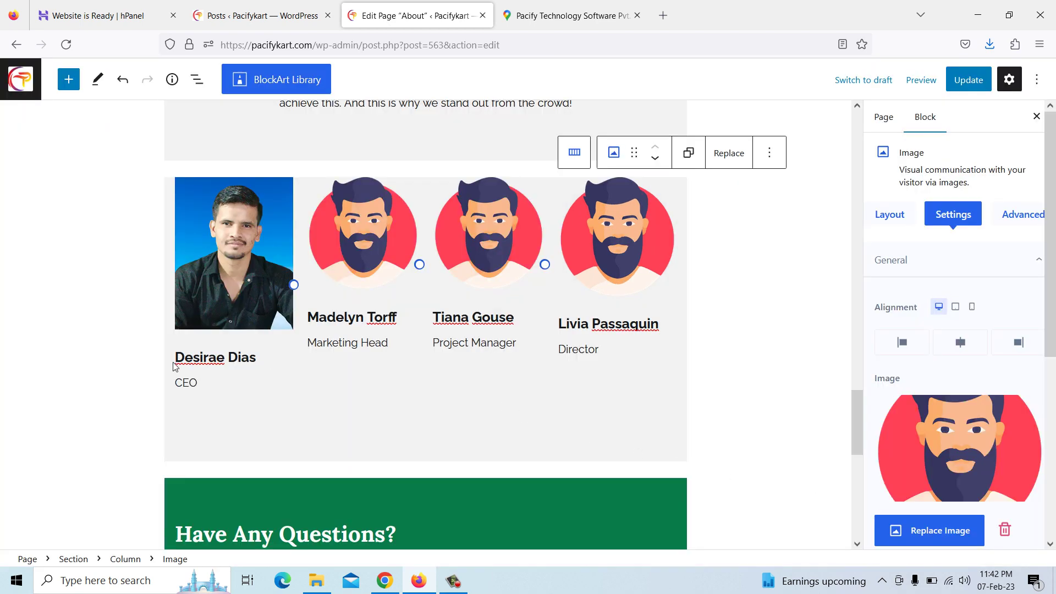
# Retype the CEO heading with the CEO's name and replace the Marketing Head's name with 'Name'
pyautogui.moveTo(175, 358); pyautogui.dragTo(259, 367)
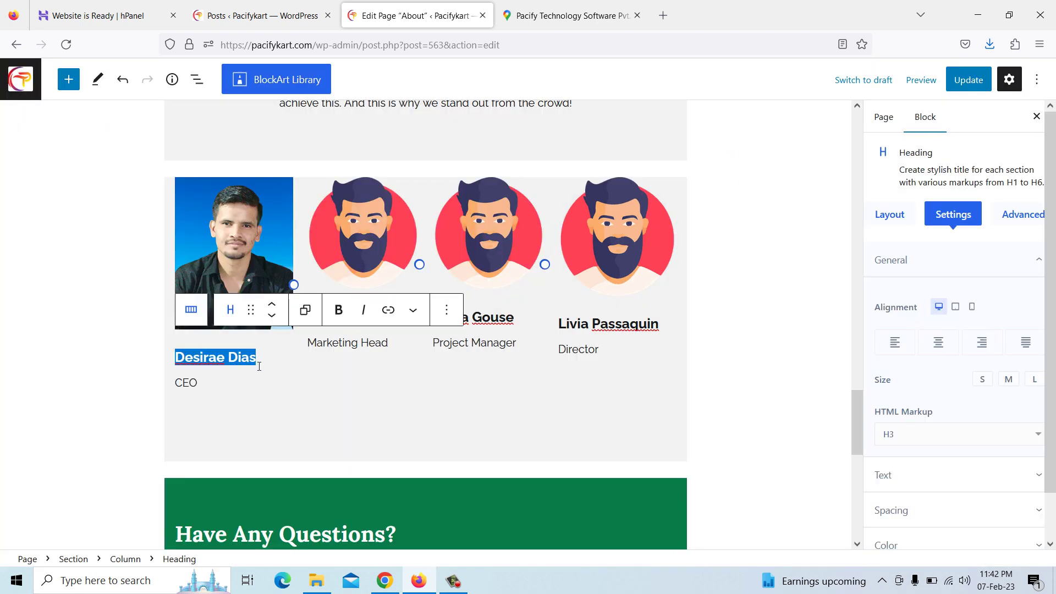
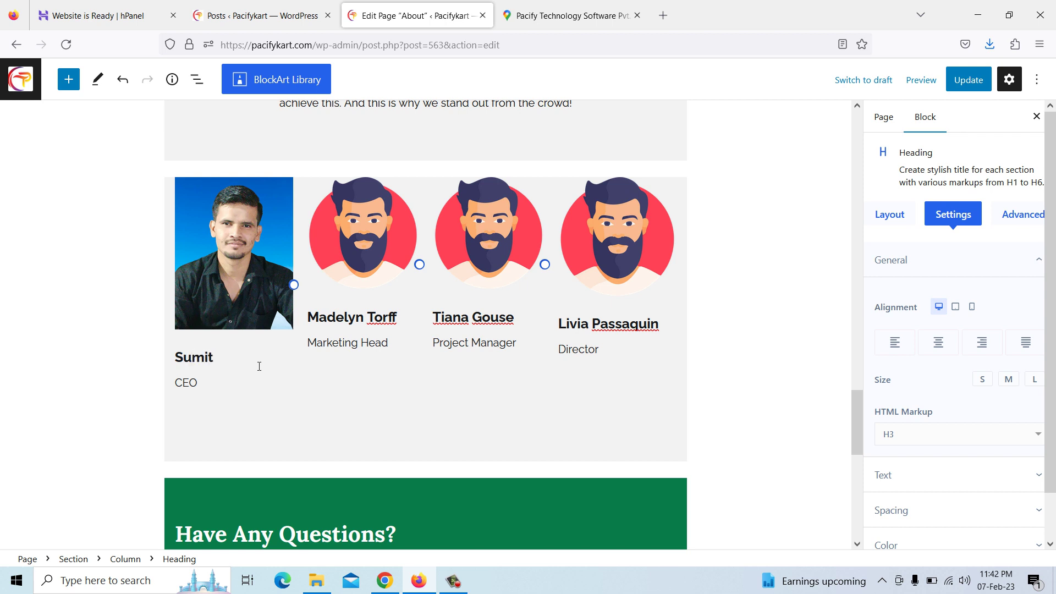
pyautogui.click(341, 342)
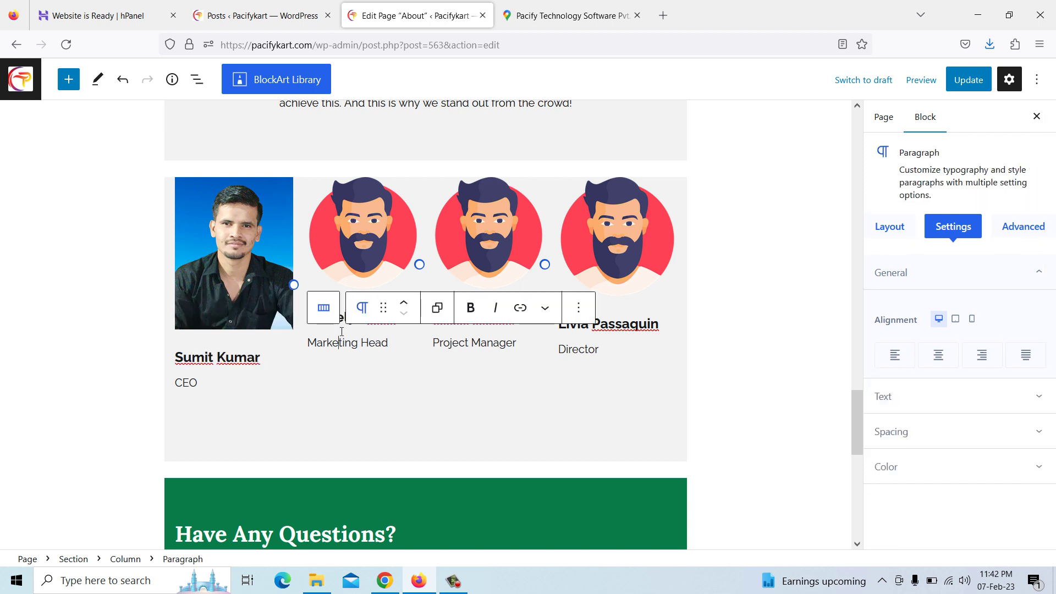
pyautogui.click(342, 318)
pyautogui.moveTo(314, 319); pyautogui.dragTo(401, 319)
pyautogui.write('Name')
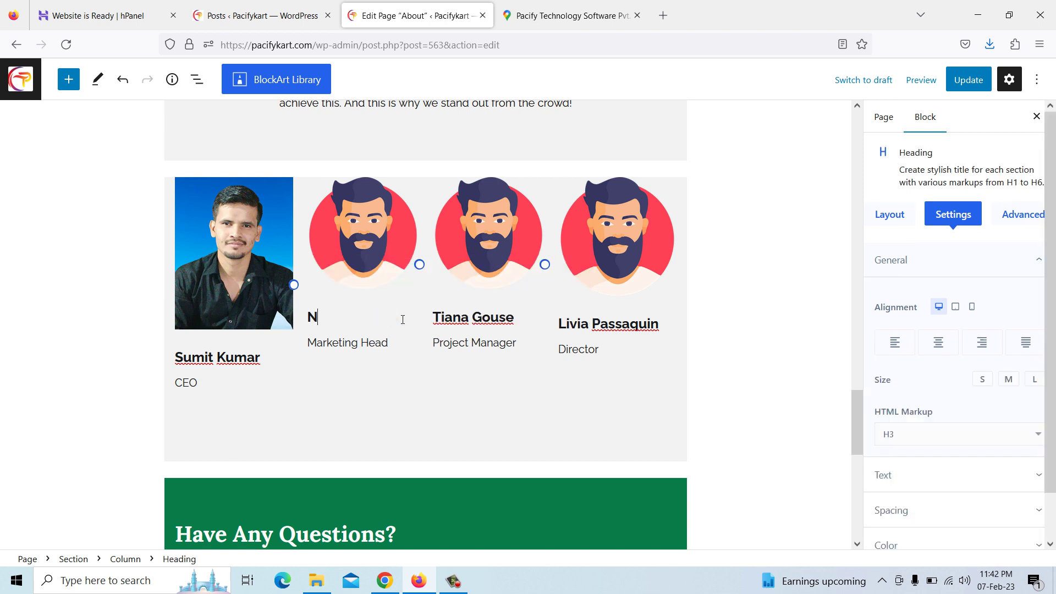
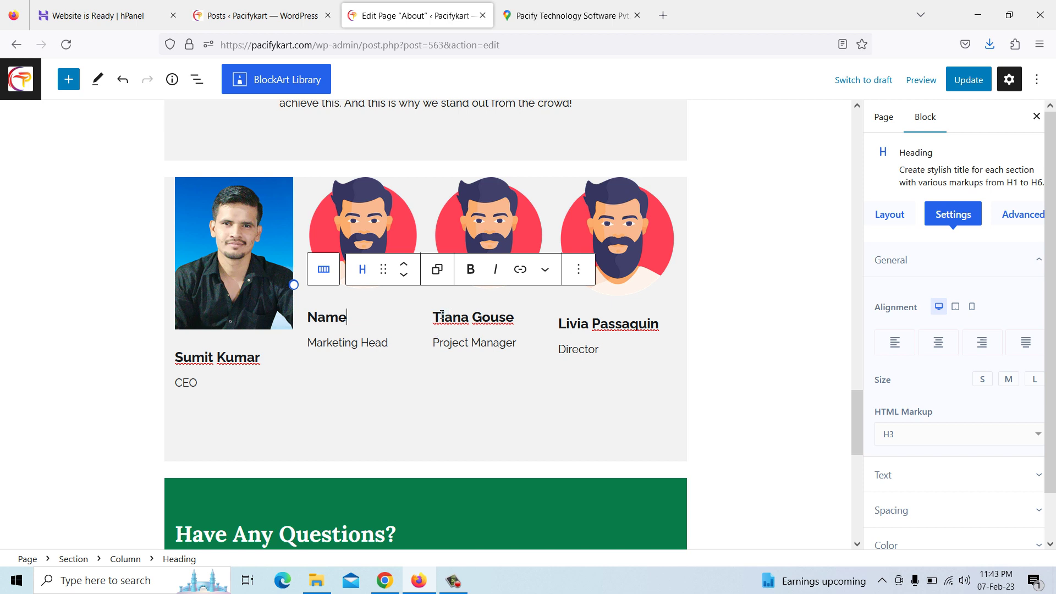
# Replace the name headings above Project Manager and Director with the text 'Name'
pyautogui.moveTo(436, 317); pyautogui.dragTo(516, 321)
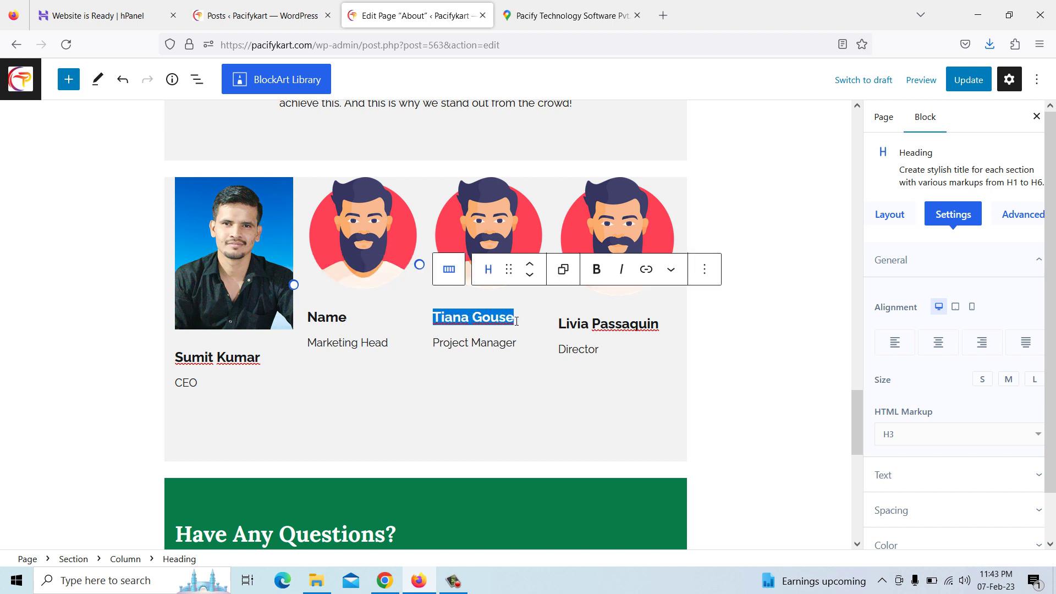
pyautogui.write('Name')
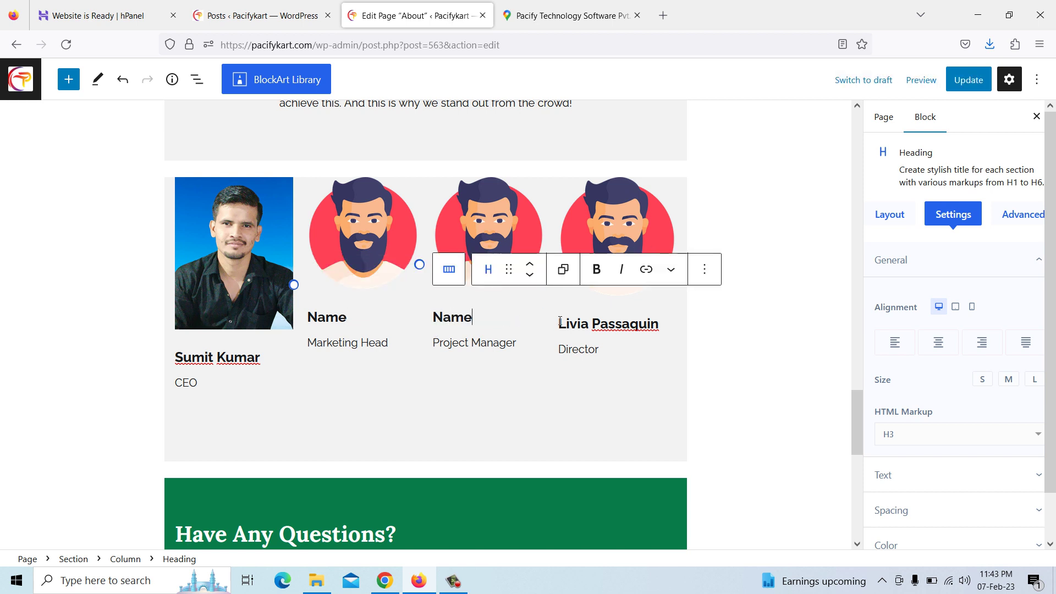
pyautogui.moveTo(563, 323); pyautogui.dragTo(660, 327)
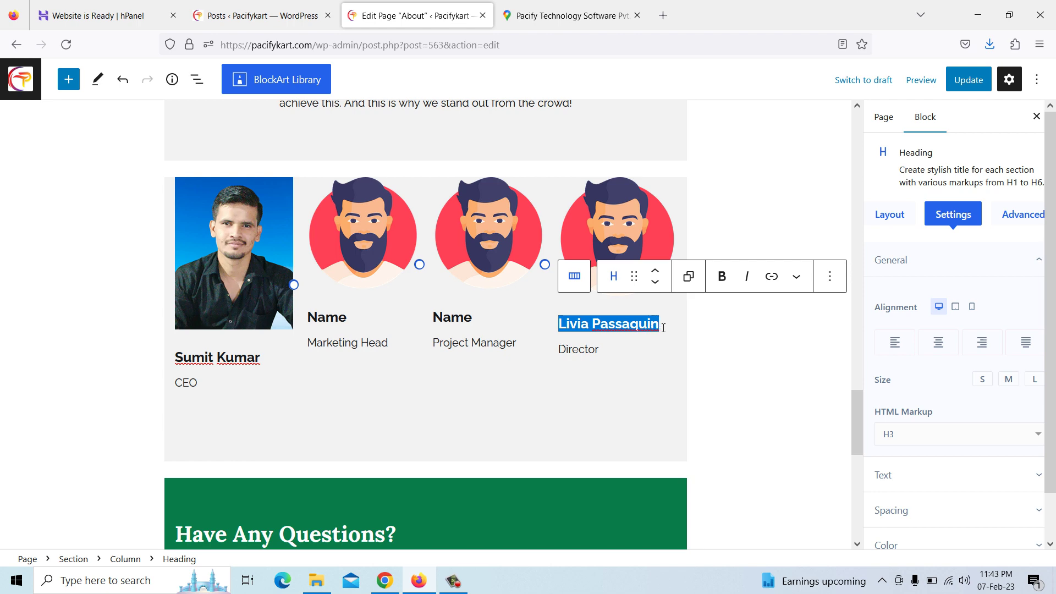
pyautogui.write('Name')
pyautogui.scroll(-4, 663, 330)
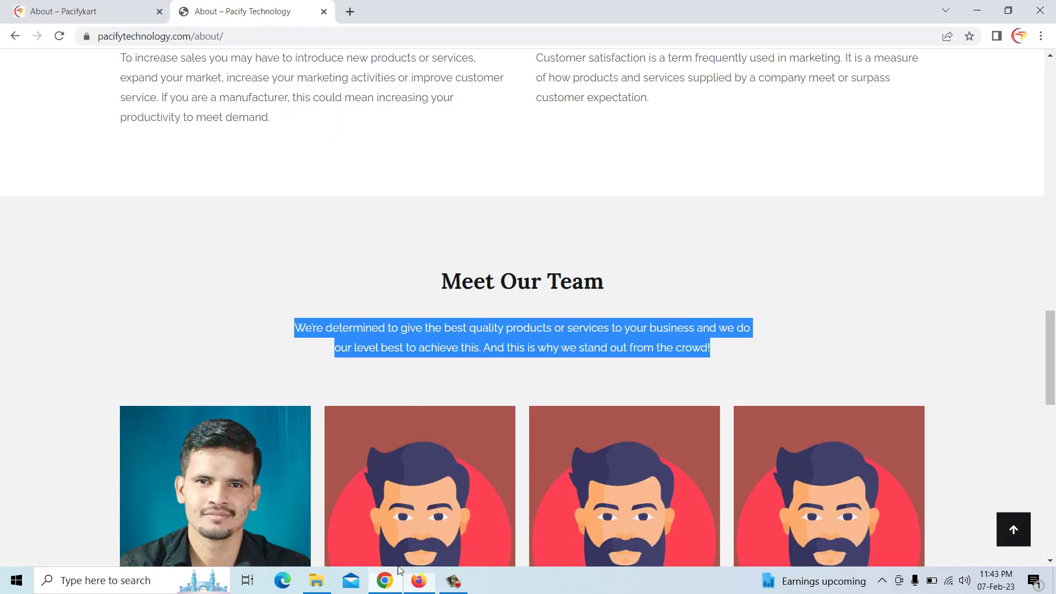
# Copy the Pacify Web Developer description from the reference About page and paste it over the Lorem ipsum paragraph
pyautogui.click(385, 580)
pyautogui.scroll(-8, 424, 349)
pyautogui.moveTo(121, 263); pyautogui.dragTo(273, 306)
pyautogui.rightClick(268, 308)
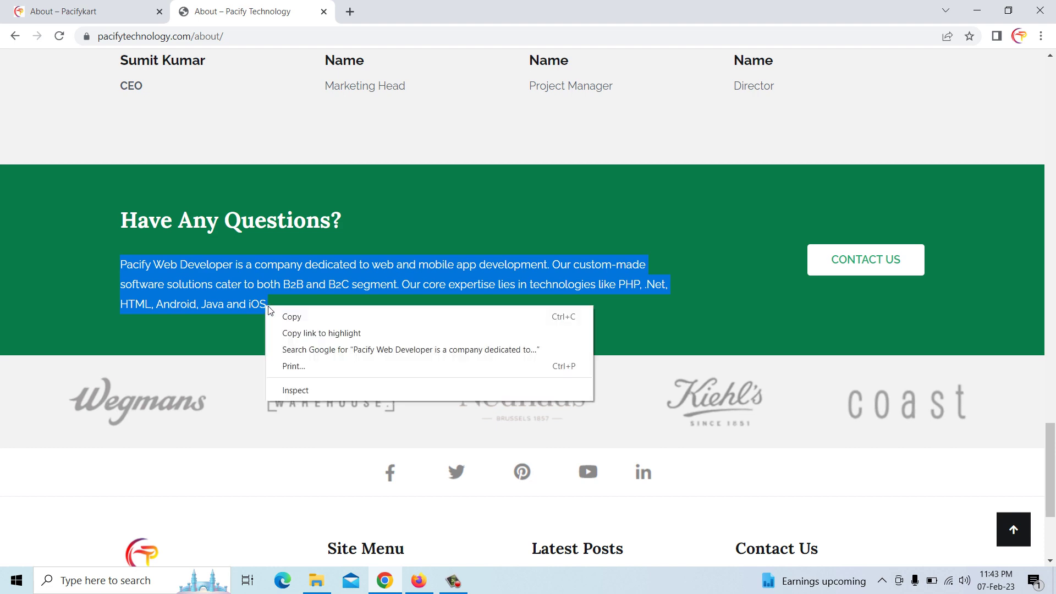
pyautogui.click(291, 317)
pyautogui.click(419, 581)
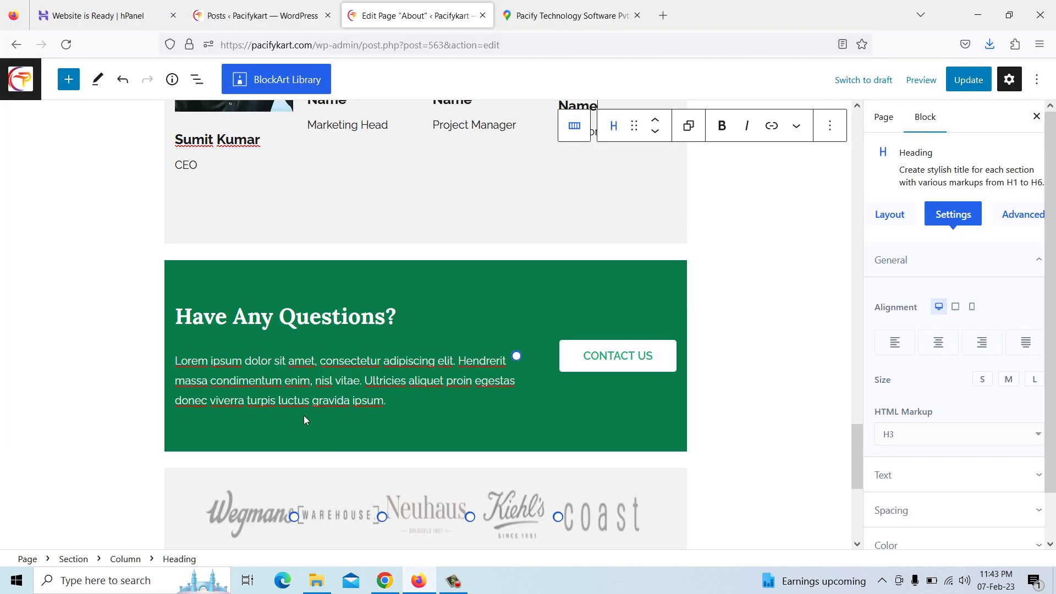
pyautogui.moveTo(172, 361); pyautogui.dragTo(386, 410)
pyautogui.hotkey('ctrl', 'v')
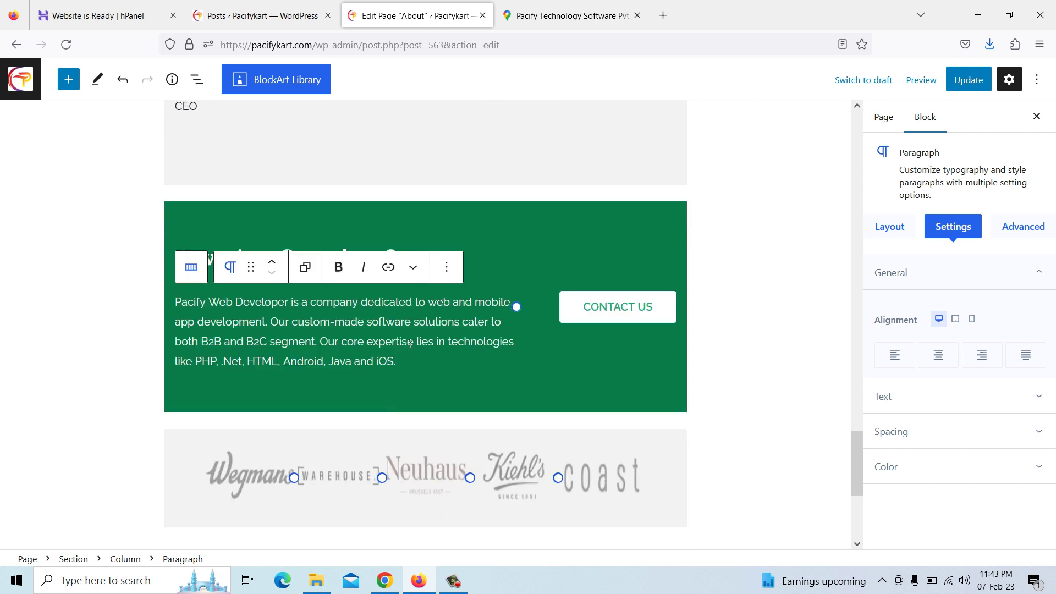
pyautogui.click(619, 306)
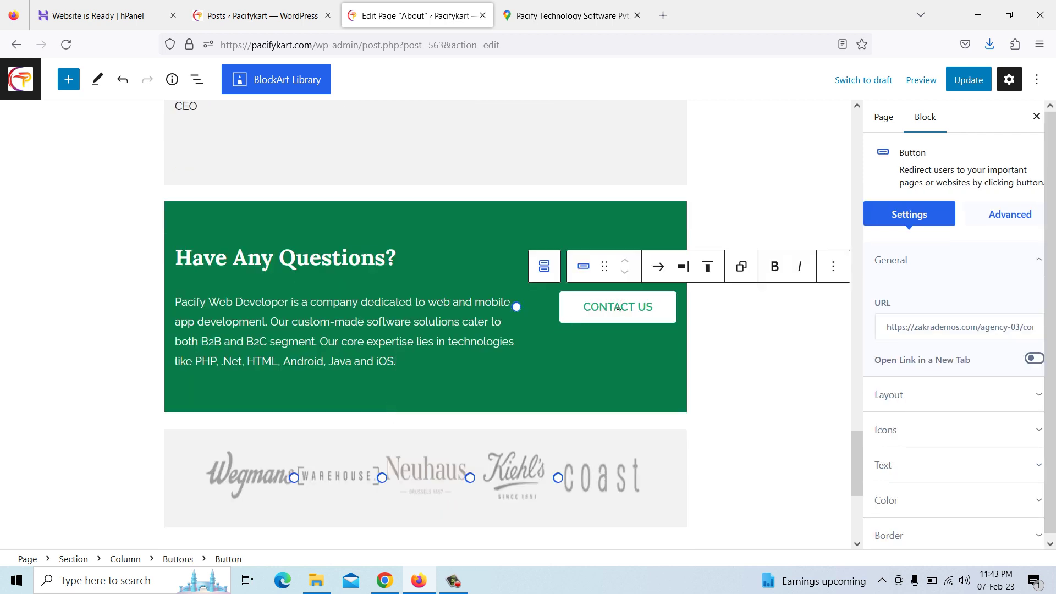
# Clear the CONTACT US button's existing link URL
pyautogui.click(952, 328)
pyautogui.moveTo(888, 326); pyautogui.dragTo(1033, 328)
pyautogui.press('BackSpace')
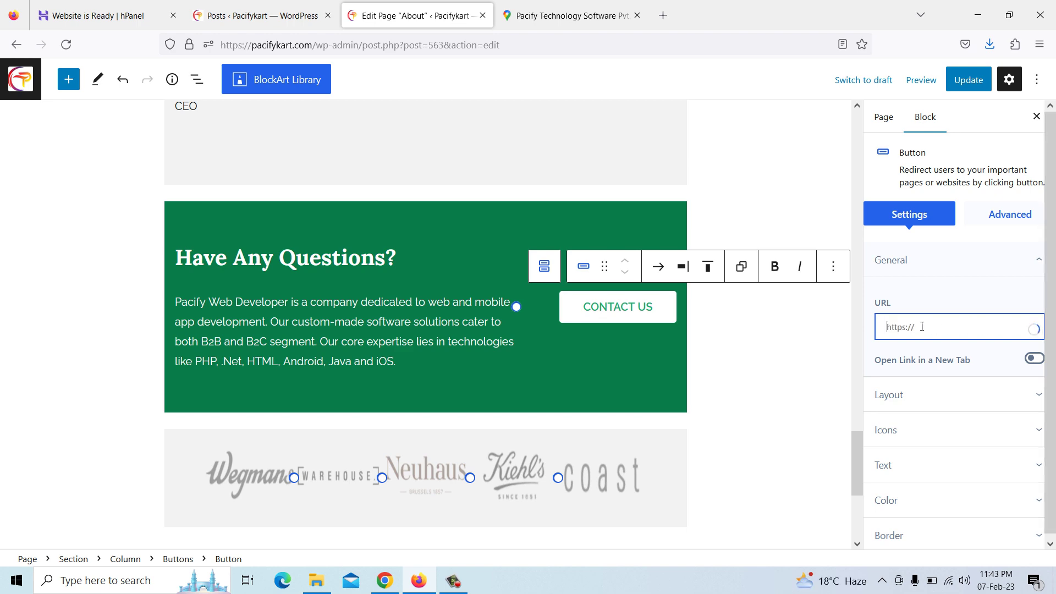
pyautogui.click(385, 580)
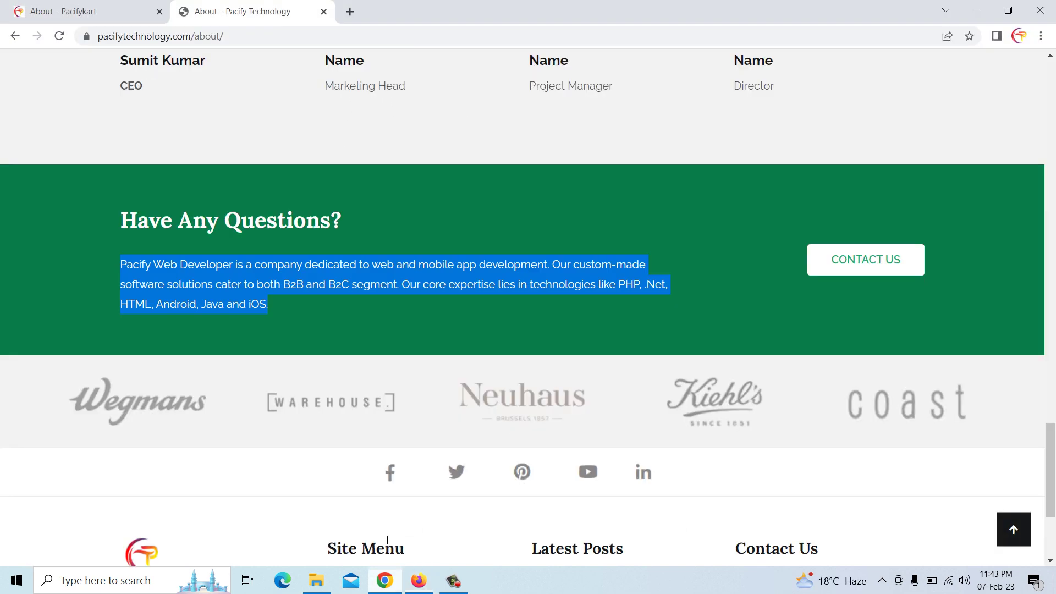
pyautogui.click(98, 6)
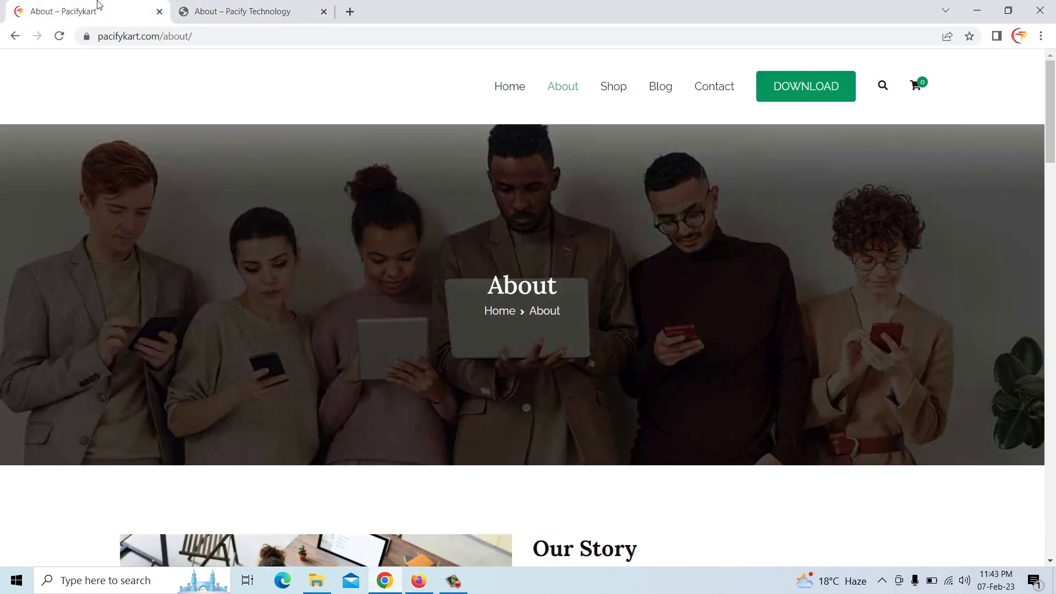
pyautogui.click(713, 93)
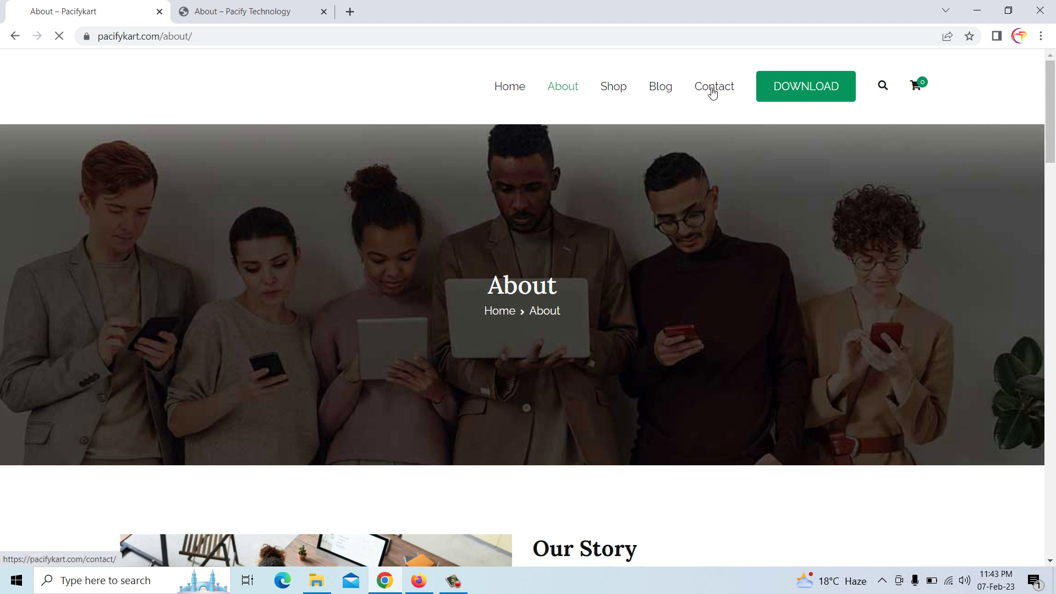
pyautogui.click(213, 36)
pyautogui.rightClick(213, 36)
pyautogui.click(268, 134)
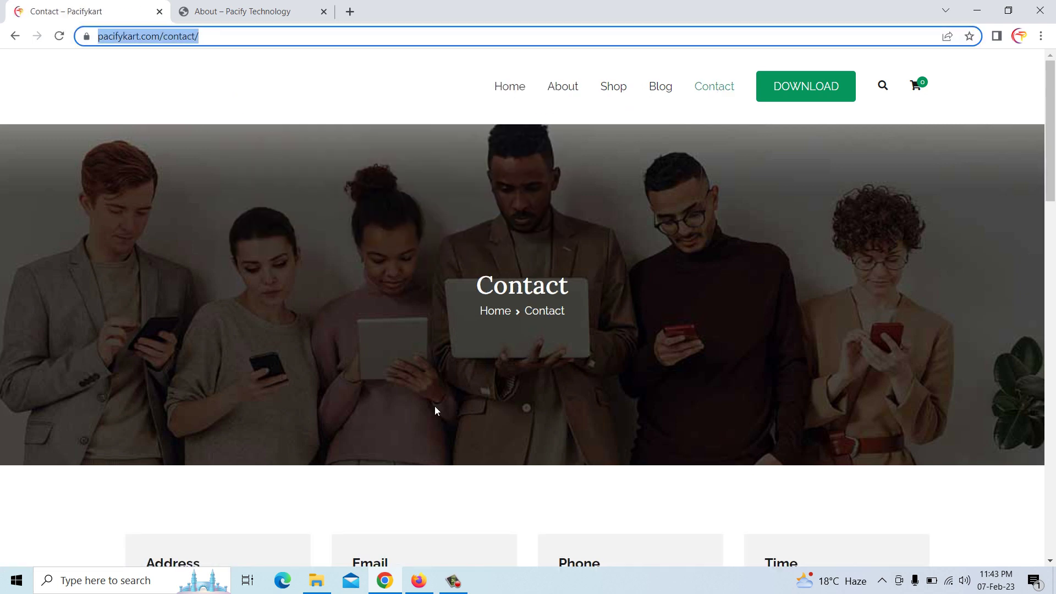
pyautogui.click(419, 580)
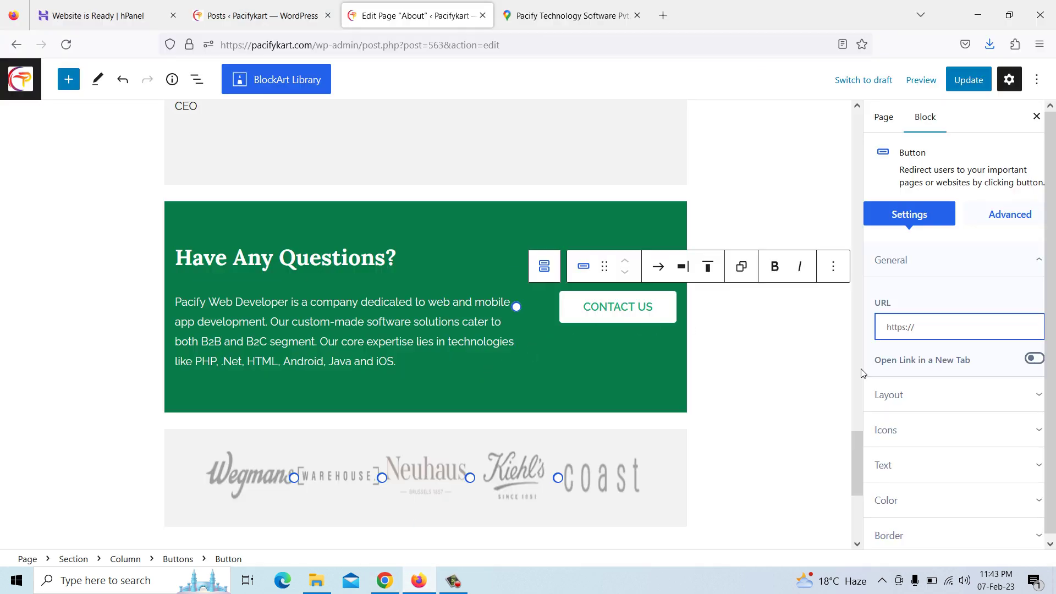
pyautogui.hotkey('ctrl', 'v')
pyautogui.scroll(-2, 489, 378)
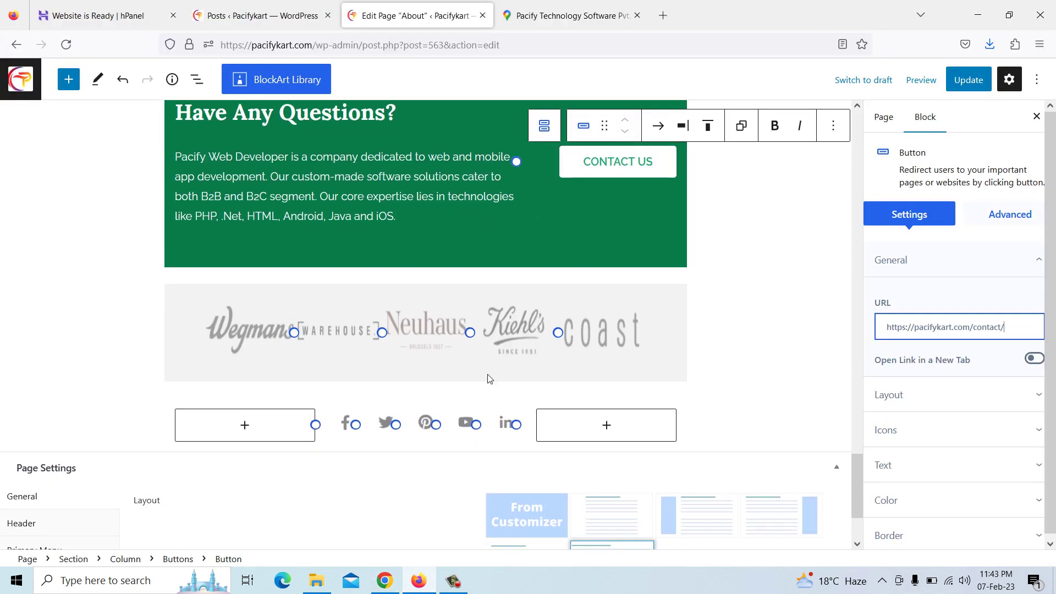
# Strip the account part from the Facebook icon's link
pyautogui.click(402, 326)
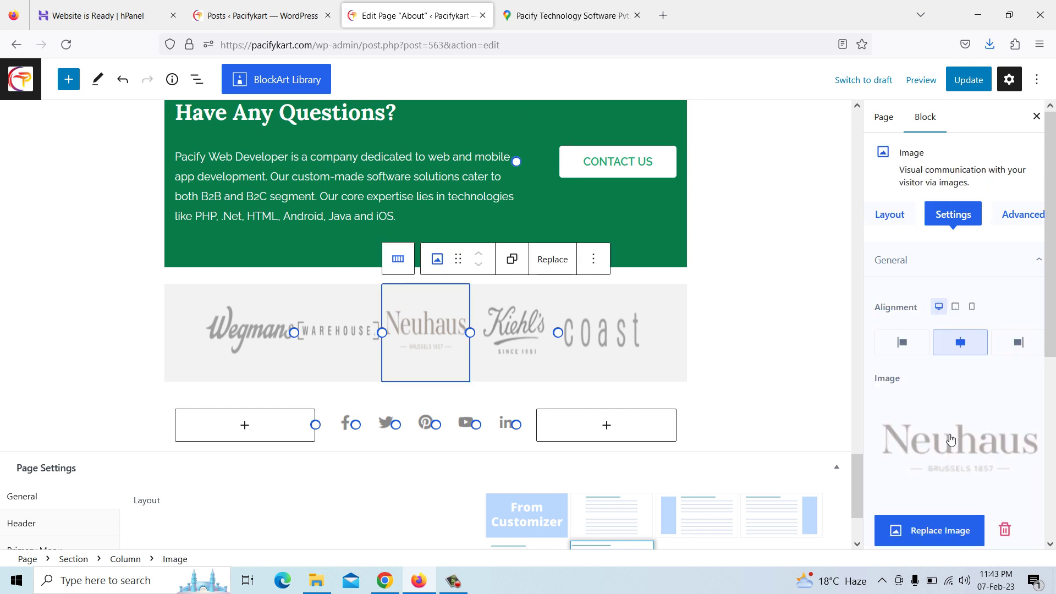
pyautogui.scroll(-1, 649, 418)
pyautogui.scroll(-2, 618, 406)
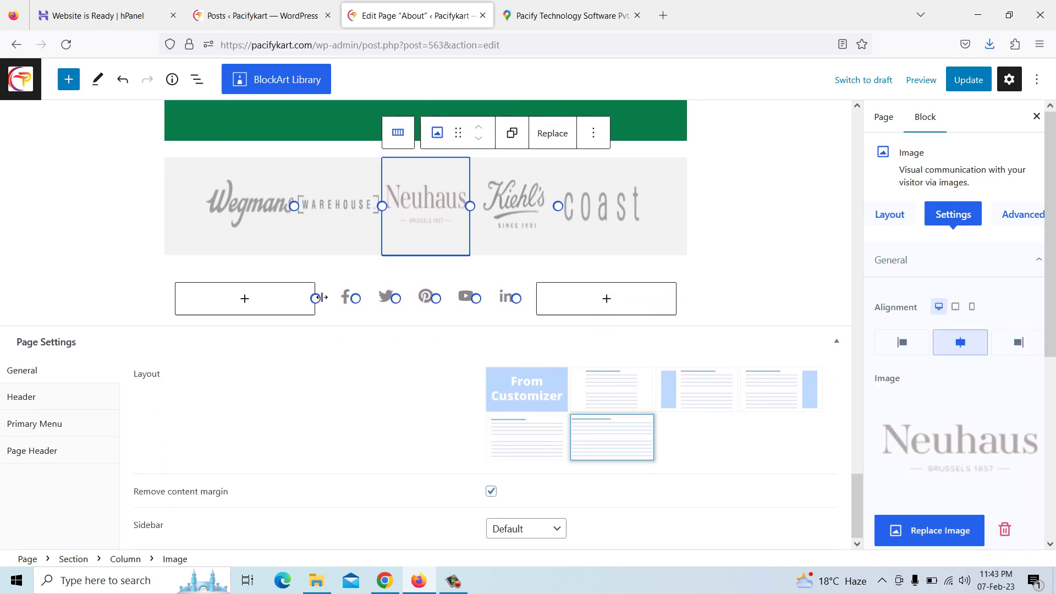
pyautogui.click(346, 301)
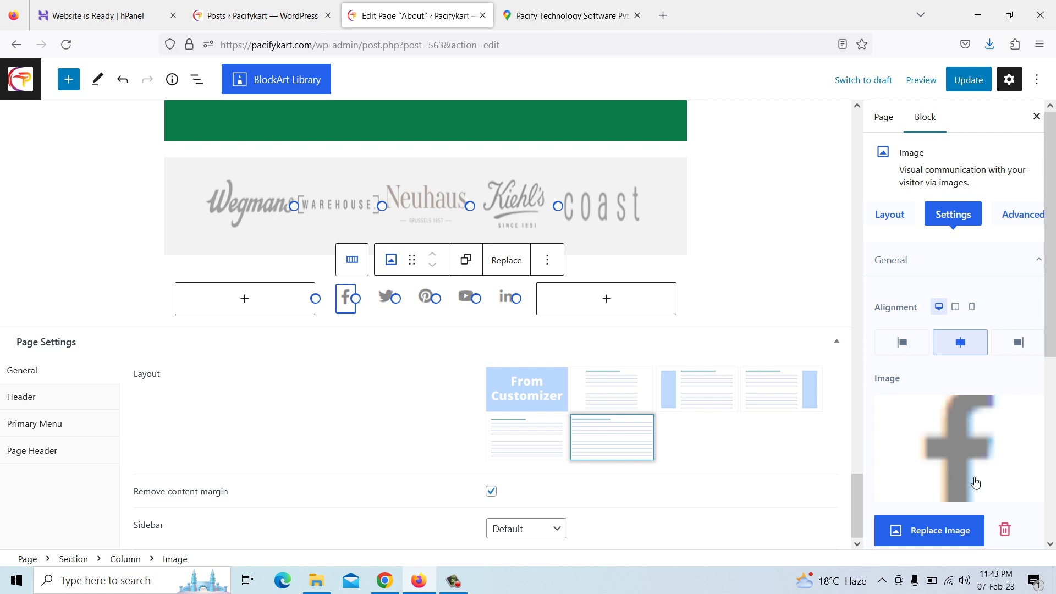
pyautogui.scroll(-4, 1002, 428)
pyautogui.scroll(-2, 1002, 428)
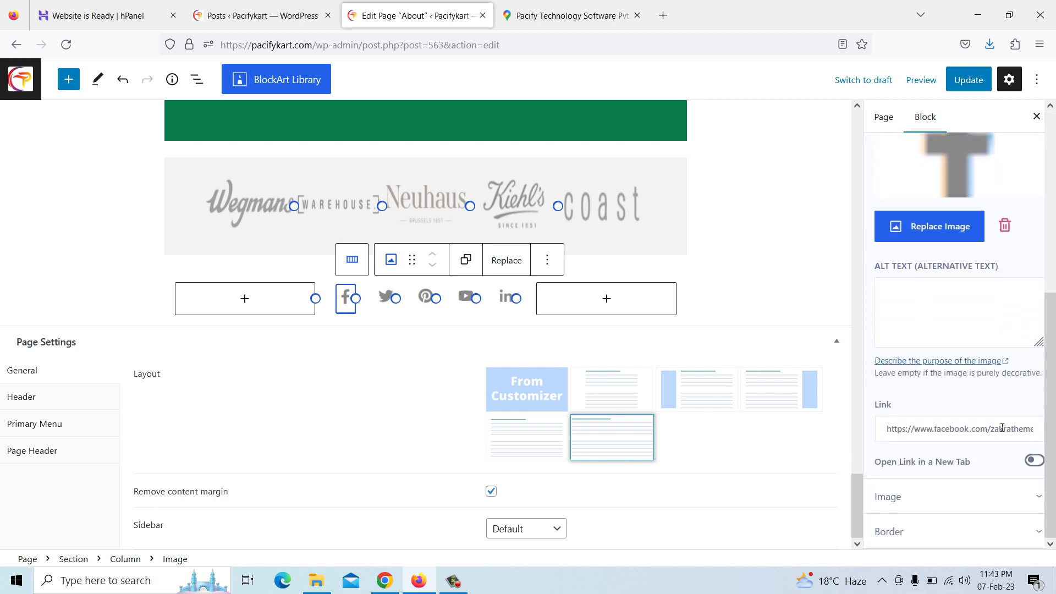
pyautogui.moveTo(999, 431); pyautogui.dragTo(1055, 431)
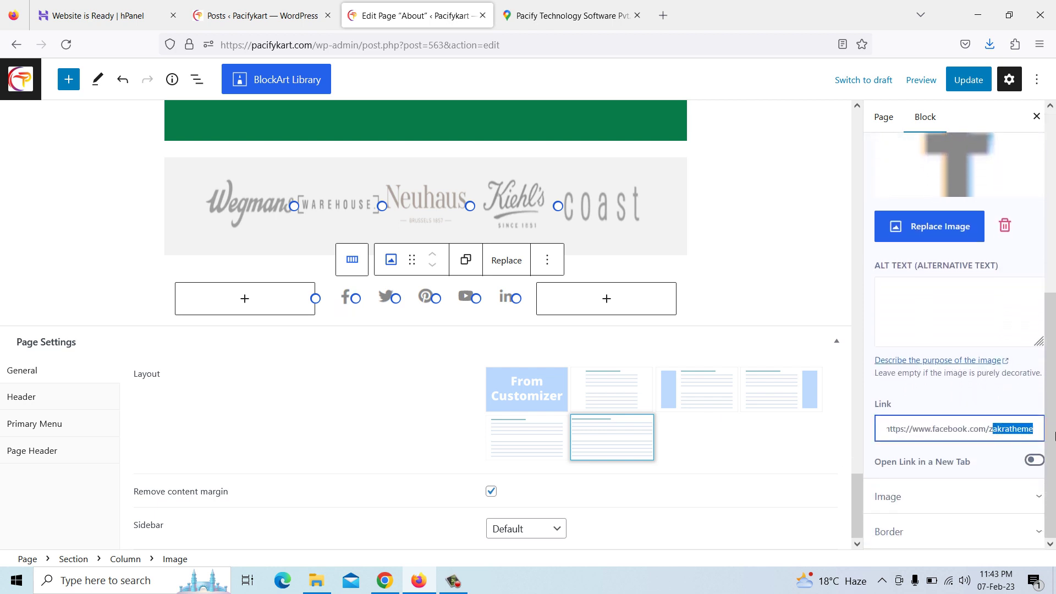
pyautogui.press('BackSpace')
pyautogui.press('BackSpace')
# Strip the Twitter link's account part and replace the Pinterest link's uk/themegrill ending with 'in'
pyautogui.click(386, 298)
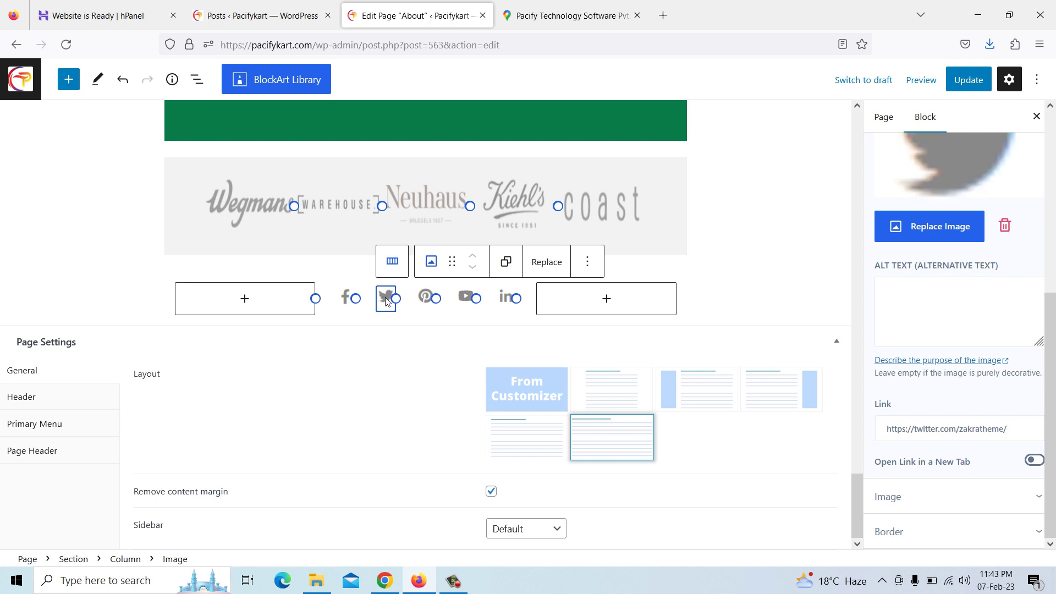
pyautogui.moveTo(1012, 433); pyautogui.dragTo(962, 422)
pyautogui.press('BackSpace')
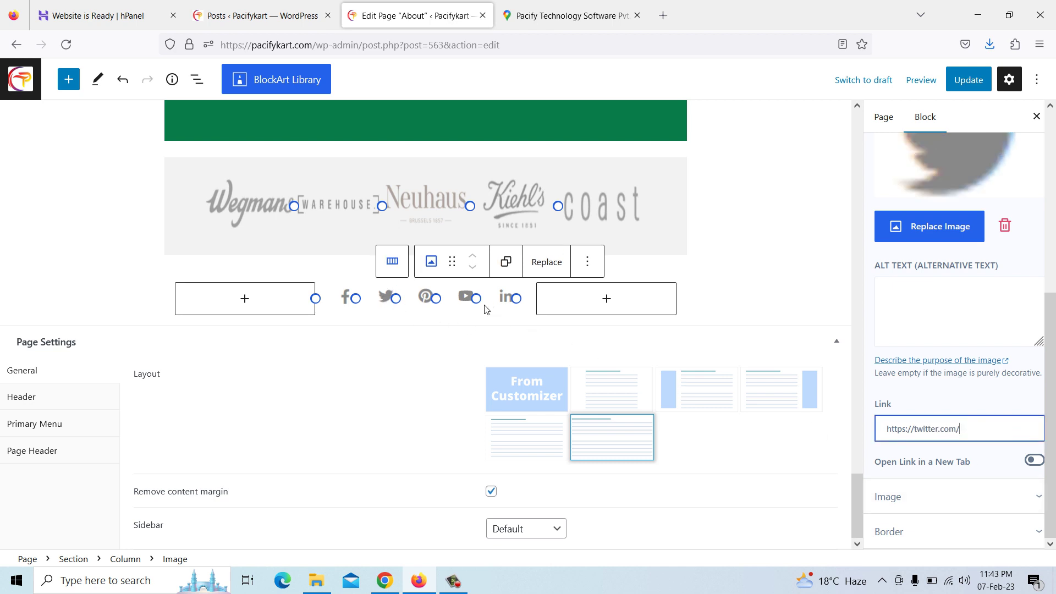
pyautogui.click(428, 299)
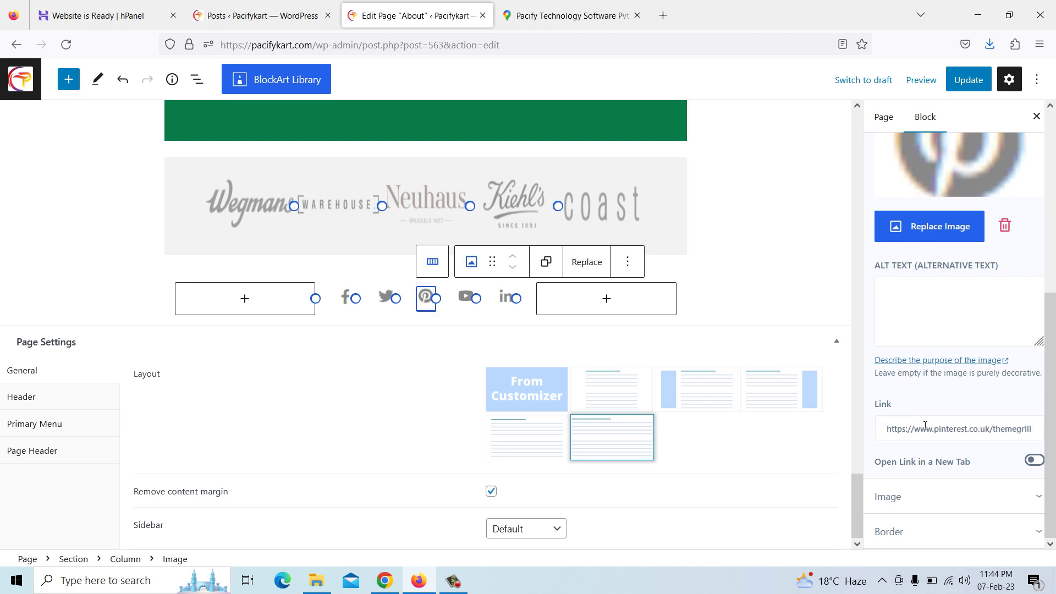
pyautogui.moveTo(985, 428); pyautogui.dragTo(1034, 430)
pyautogui.press('BackSpace')
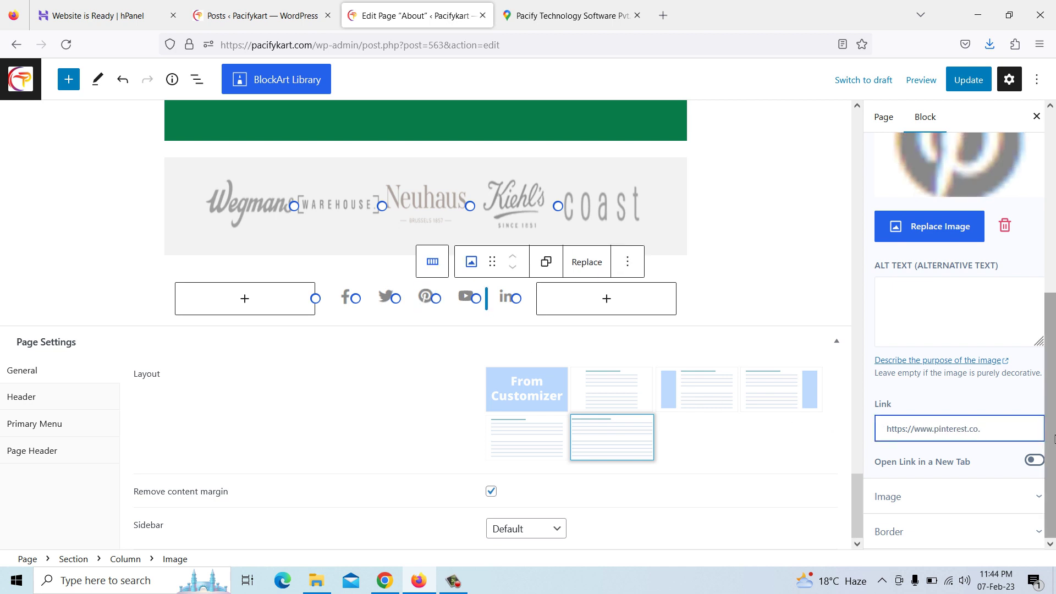
pyautogui.write('in')
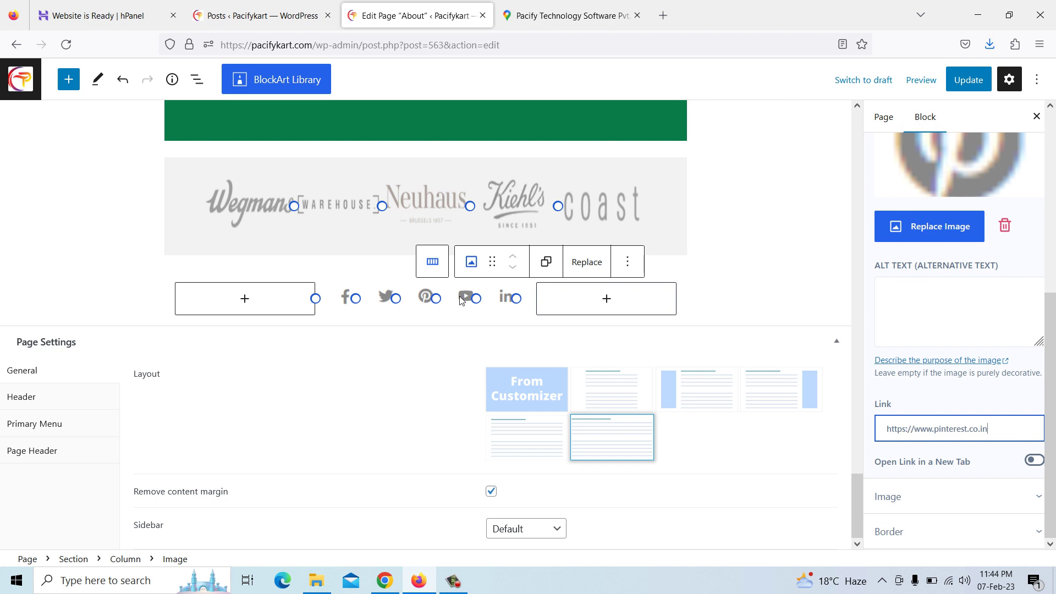
pyautogui.click(466, 299)
pyautogui.moveTo(992, 429); pyautogui.dragTo(1055, 429)
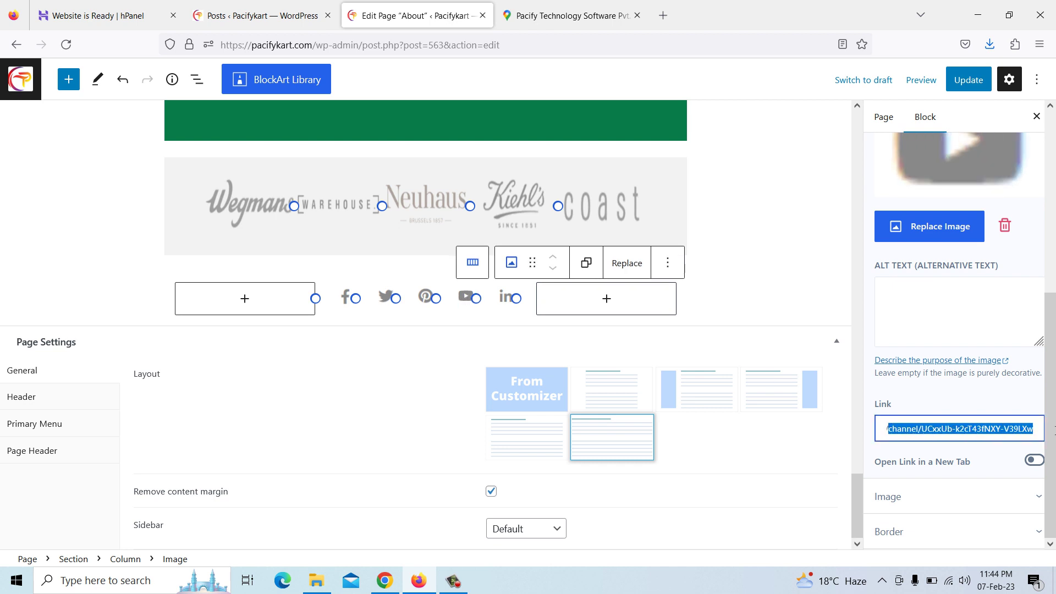
pyautogui.click(503, 303)
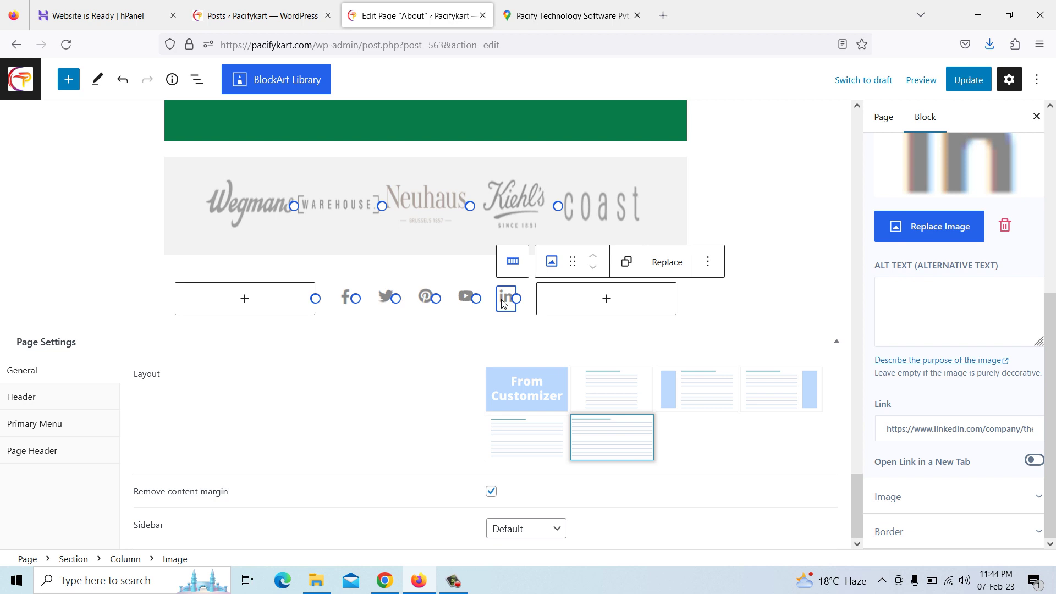
pyautogui.click(989, 430)
pyautogui.hotkey('shift', 'End')
pyautogui.press('BackSpace')
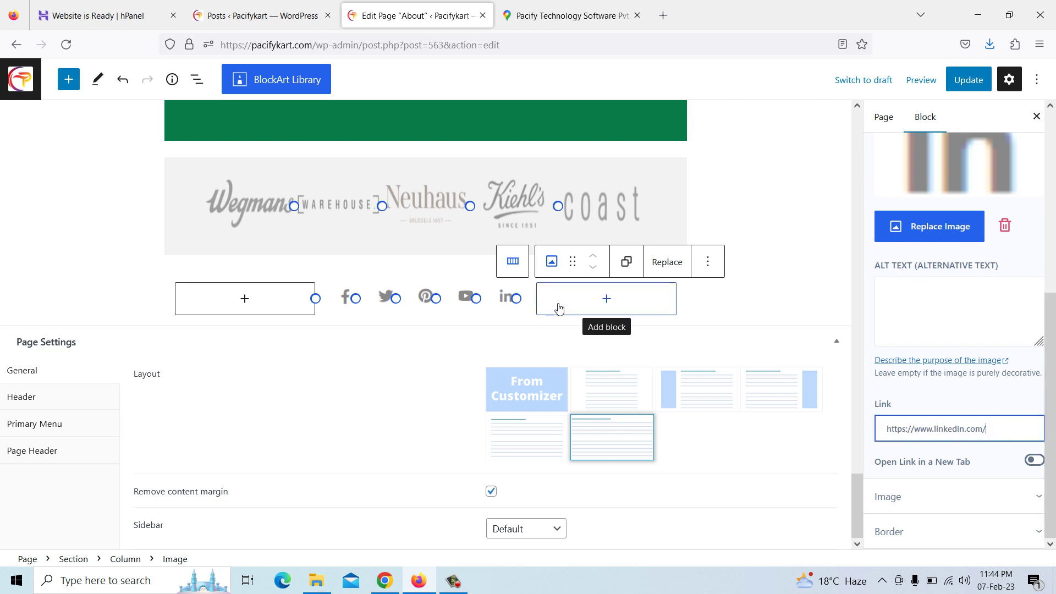
# Update the About page and switch to the live site in Chrome
pyautogui.scroll(10, 559, 308)
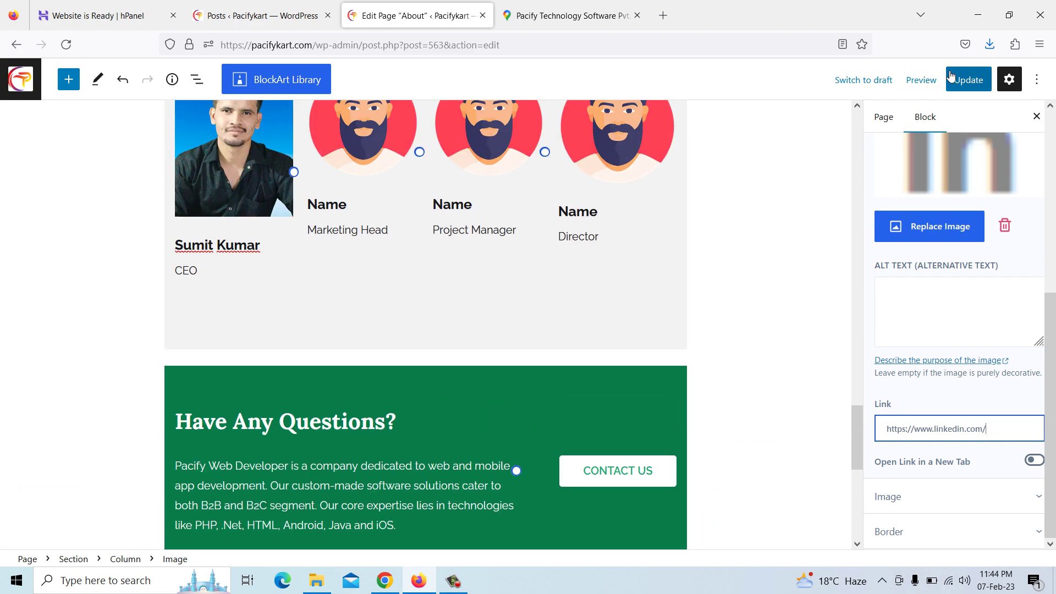
pyautogui.click(969, 81)
pyautogui.scroll(9, 570, 268)
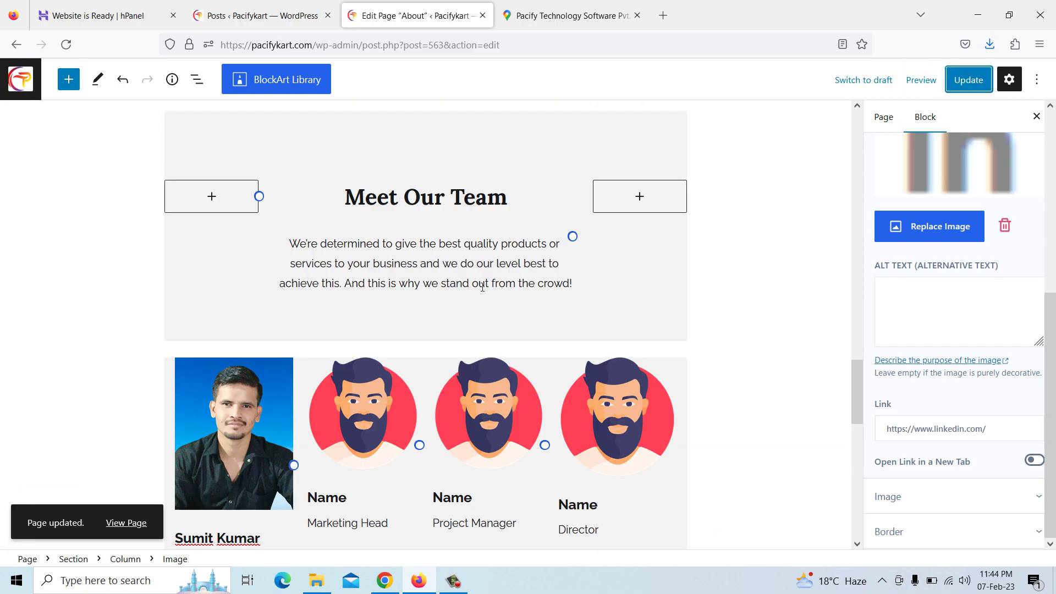
pyautogui.scroll(15, 484, 291)
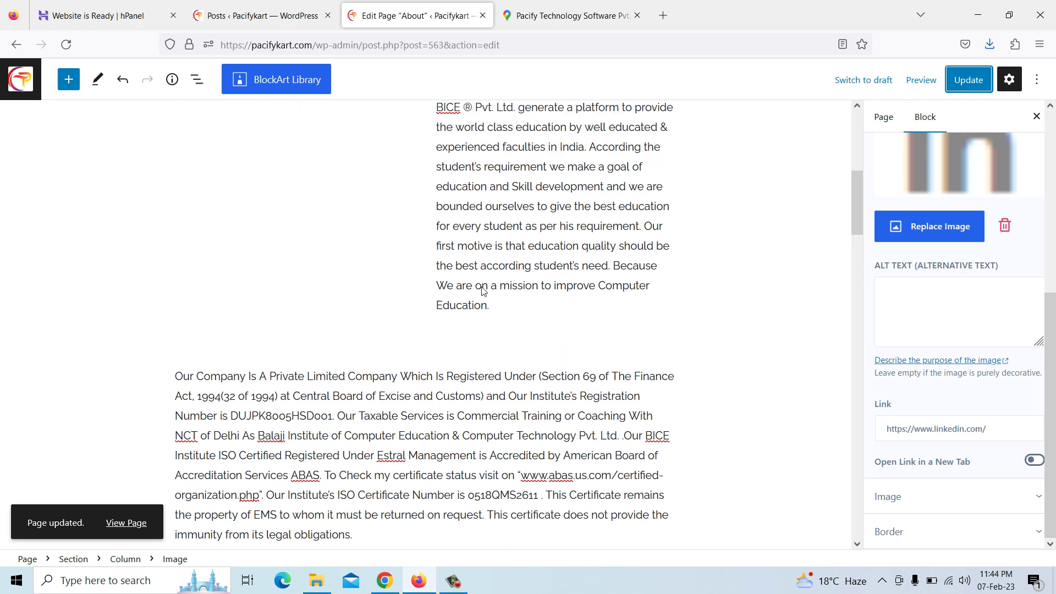
pyautogui.scroll(1, 483, 287)
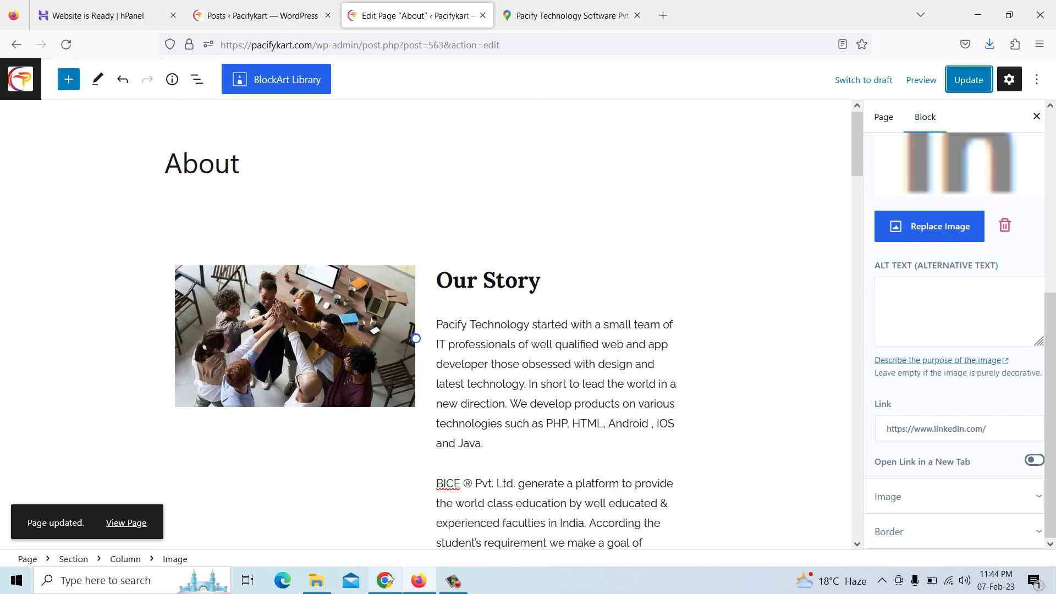
pyautogui.click(385, 580)
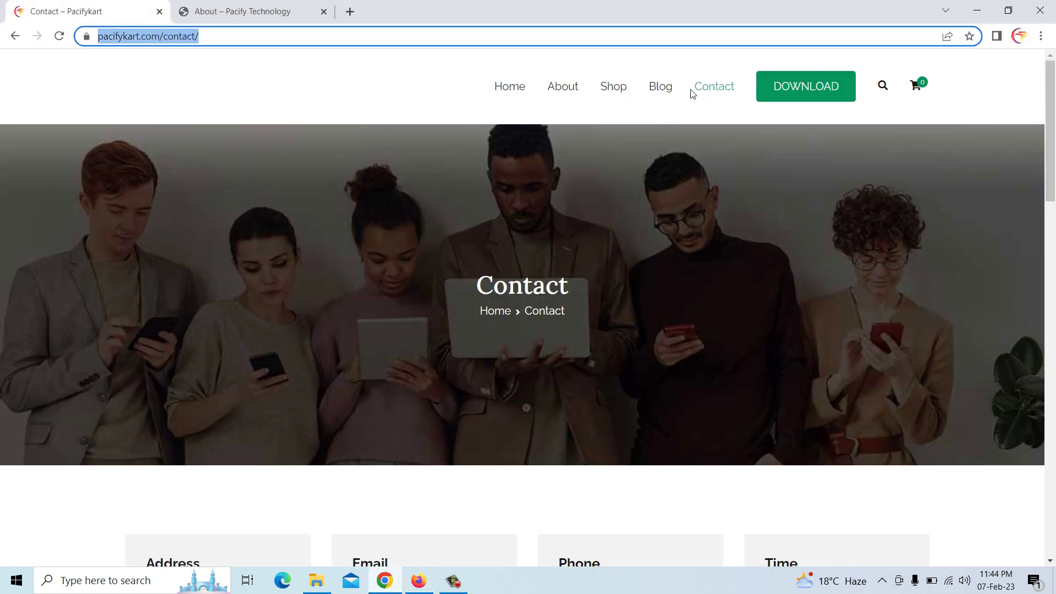
# Reload the live site and scroll through the updated About page at pacifykart.com/about/ before heading to Shop
pyautogui.rightClick(432, 87)
pyautogui.click(474, 129)
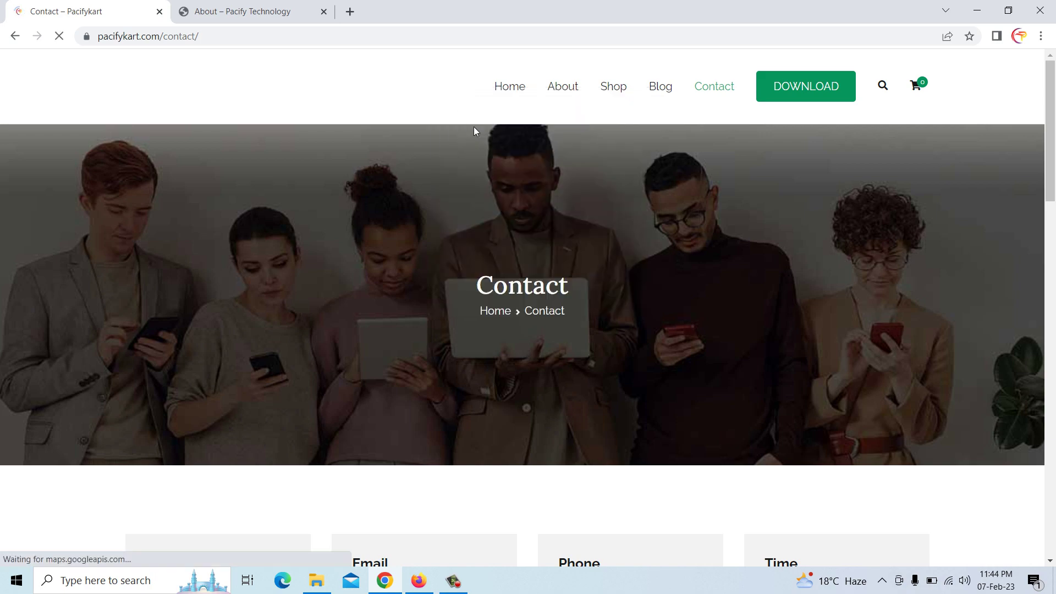
pyautogui.click(567, 88)
pyautogui.scroll(-10, 569, 187)
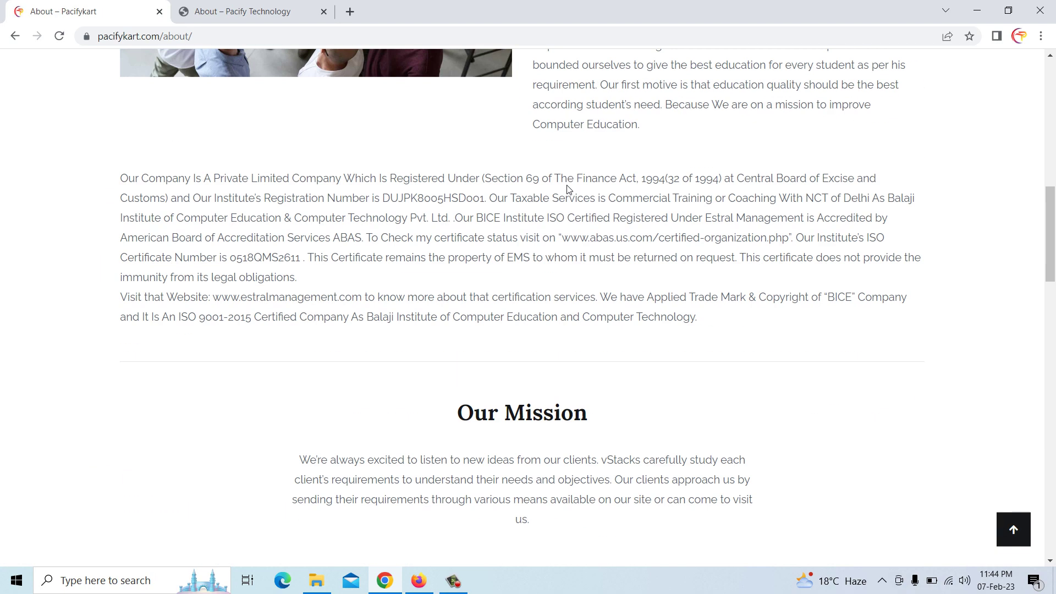
pyautogui.scroll(-15, 569, 188)
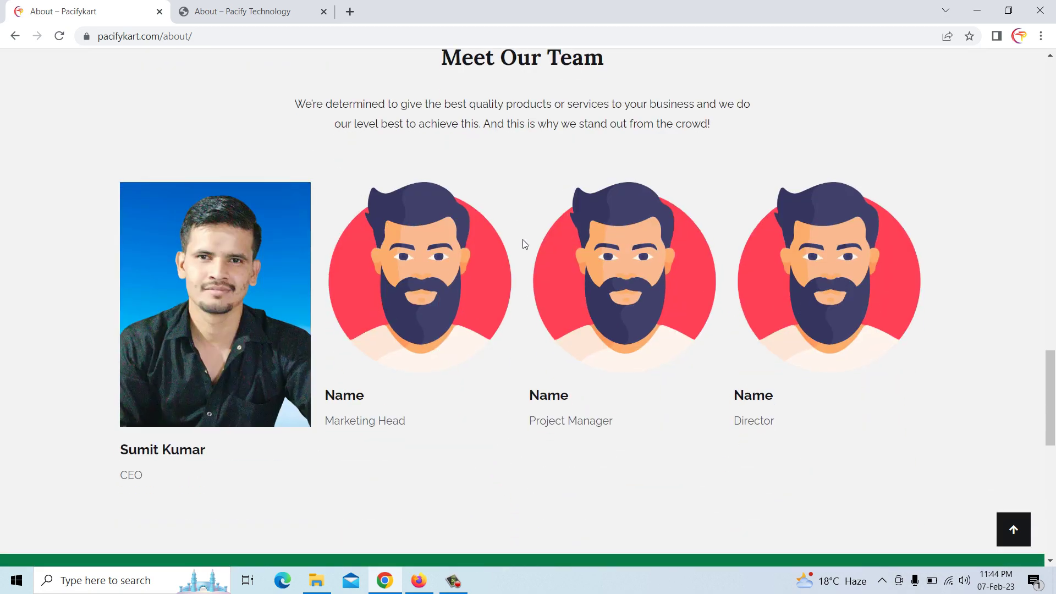
pyautogui.scroll(-12, 414, 299)
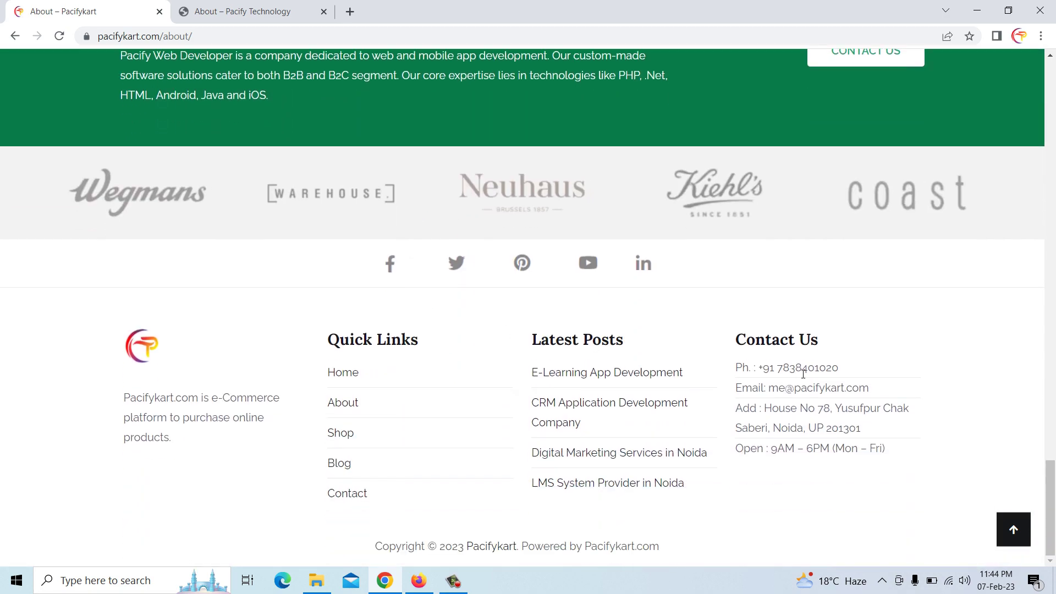
pyautogui.moveTo(1051, 507); pyautogui.dragTo(1055, 81)
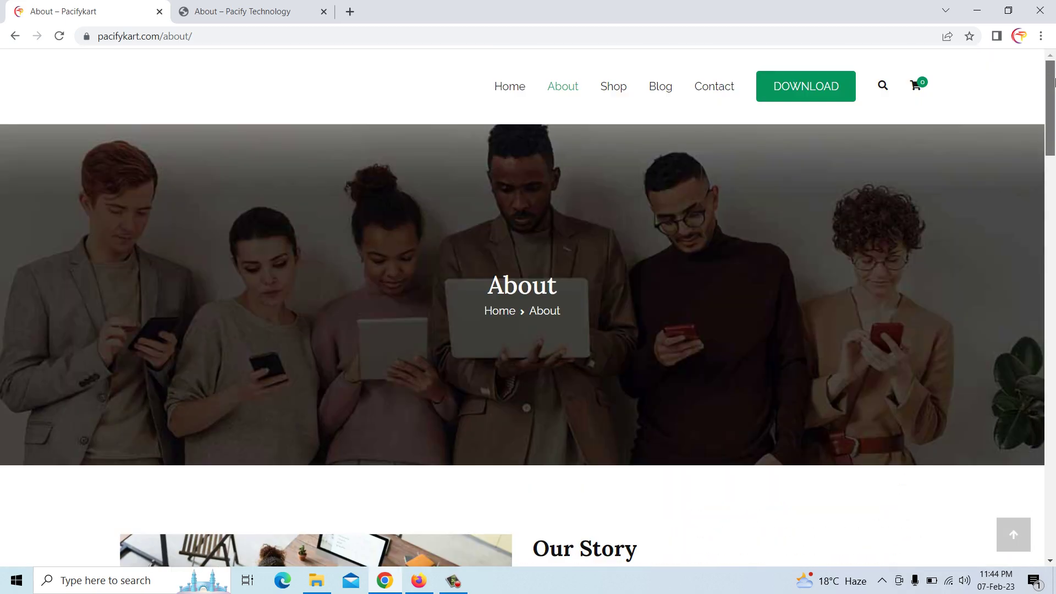
pyautogui.click(613, 86)
# Scroll through the Shop page's product grid (1–9 of 11) and Product Categories
pyautogui.scroll(-8, 388, 295)
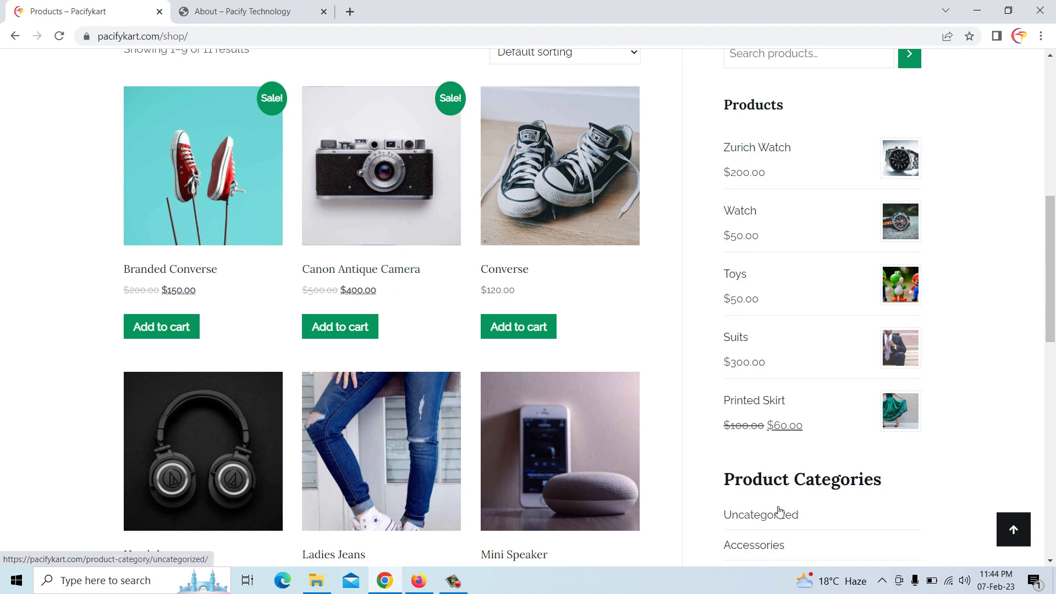
pyautogui.scroll(-2, 781, 489)
pyautogui.scroll(-2, 769, 449)
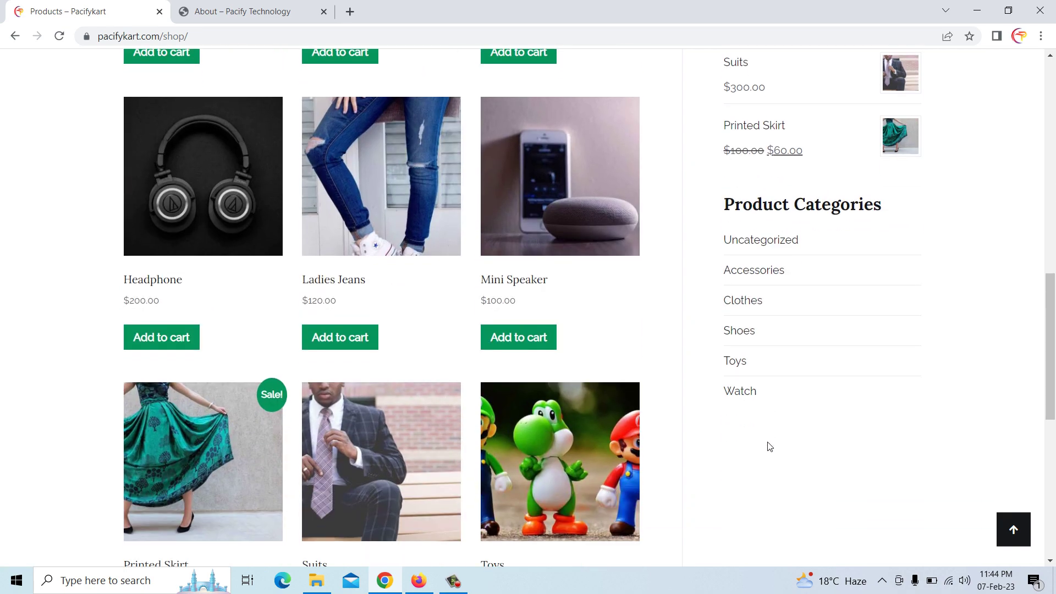
pyautogui.scroll(3, 523, 338)
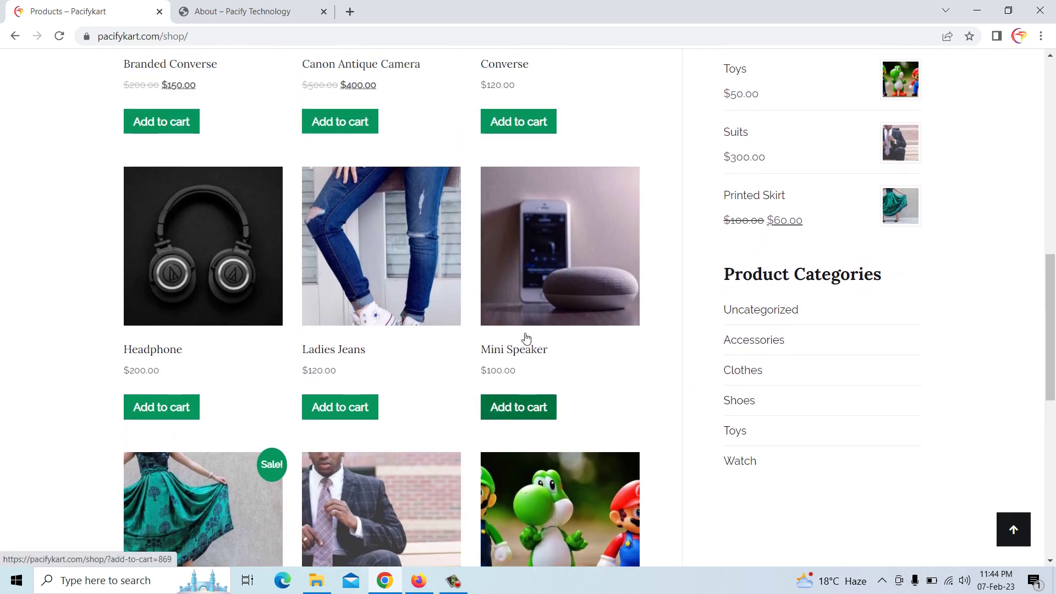
pyautogui.scroll(4, 447, 258)
pyautogui.scroll(2, 446, 259)
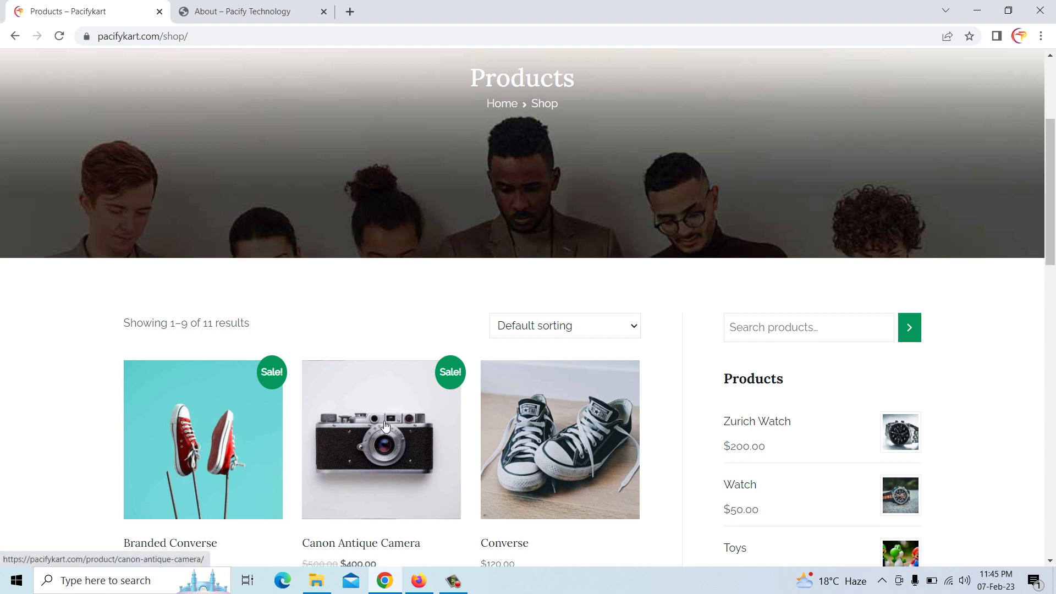
pyautogui.scroll(-1, 385, 426)
pyautogui.scroll(2, 401, 419)
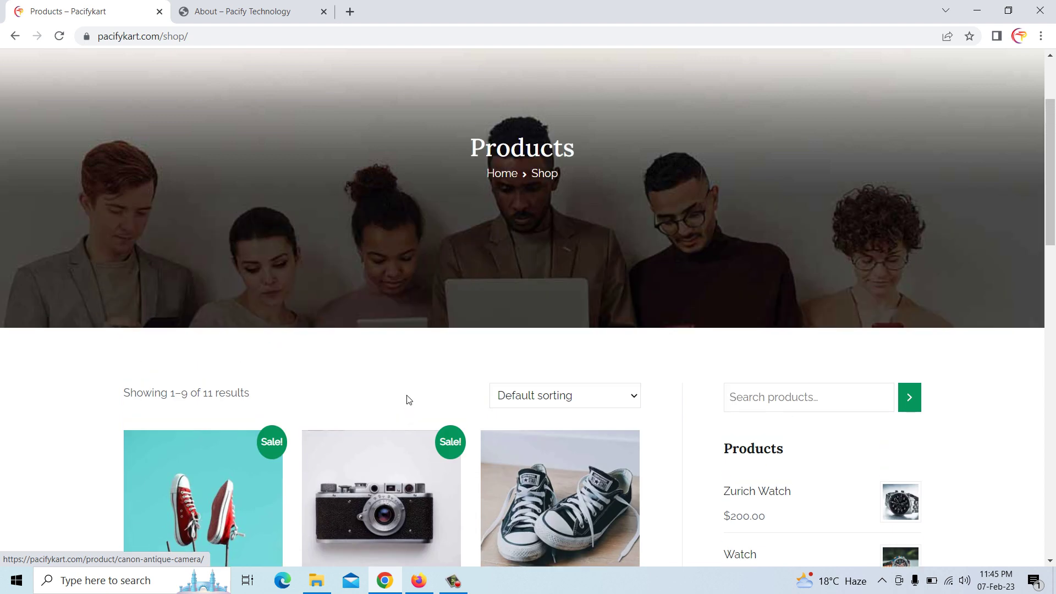
# Trash the Sample Page and permanently delete it from the Trash
pyautogui.click(419, 581)
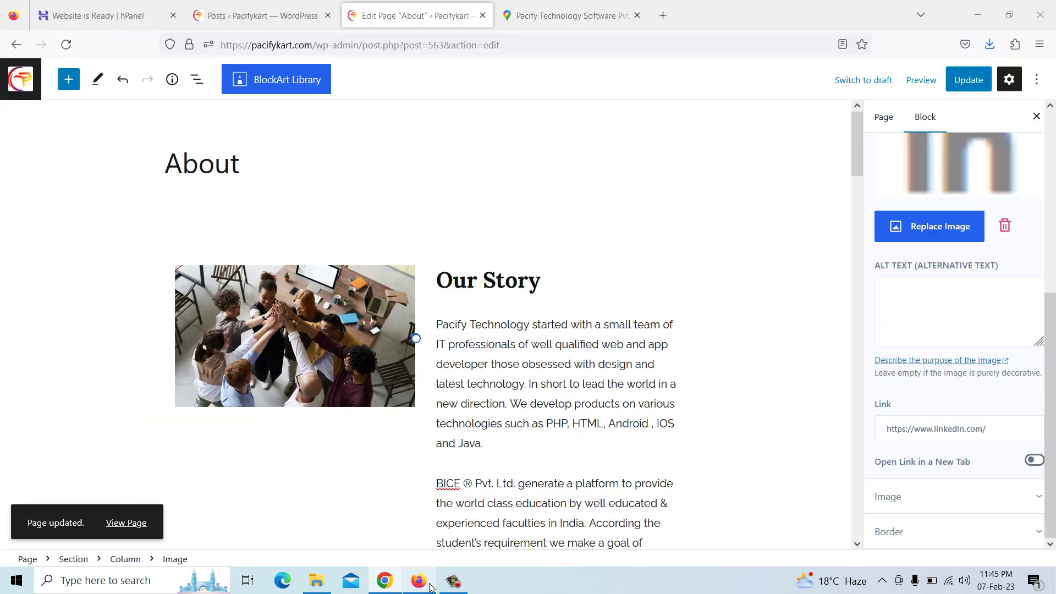
pyautogui.click(29, 88)
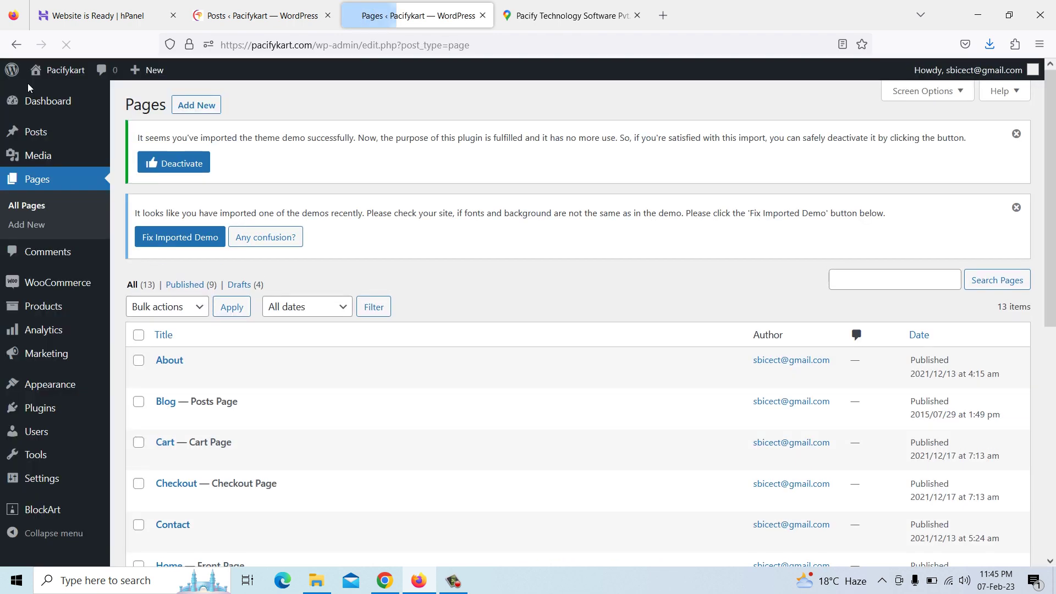
pyautogui.scroll(-3, 176, 380)
pyautogui.scroll(-3, 179, 374)
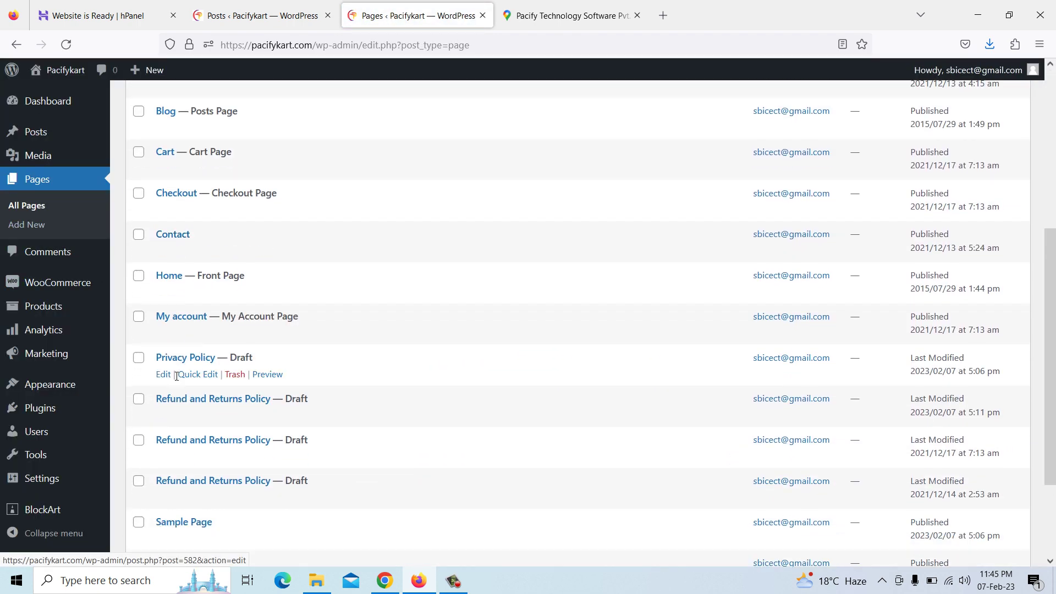
pyautogui.scroll(-3, 184, 429)
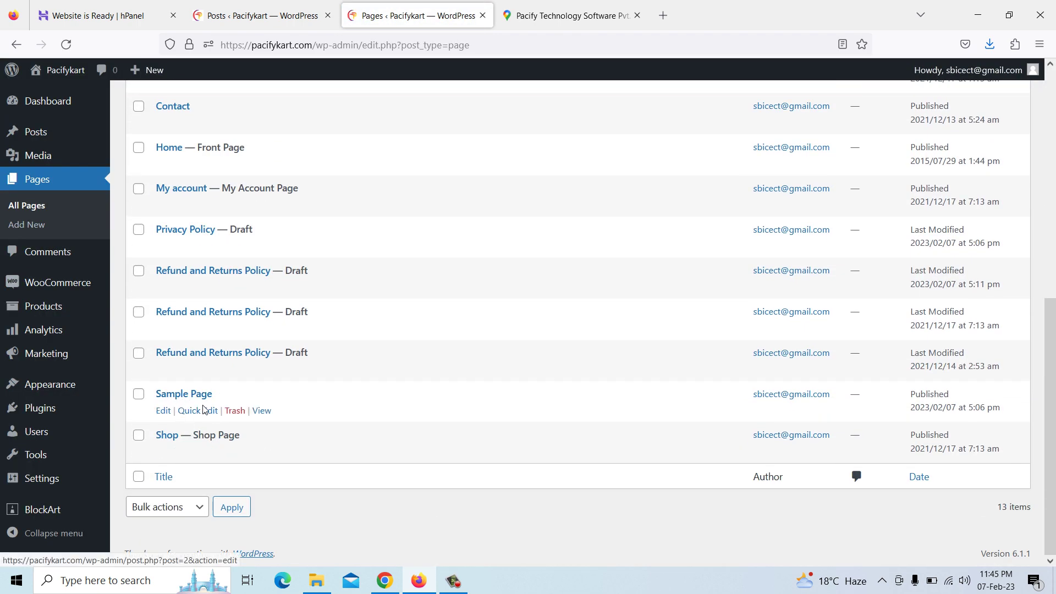
pyautogui.click(234, 411)
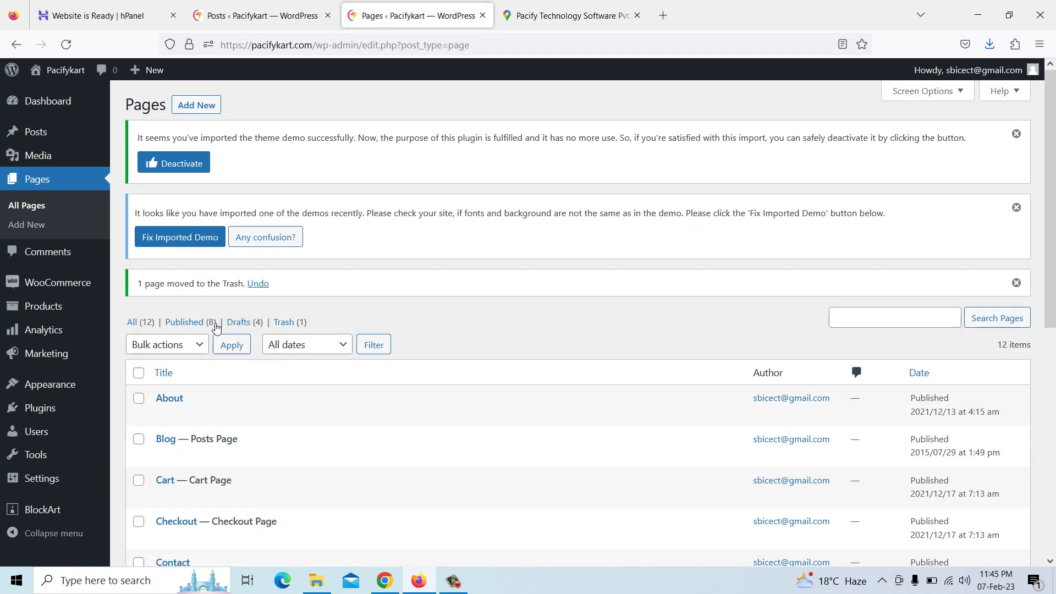
pyautogui.click(291, 323)
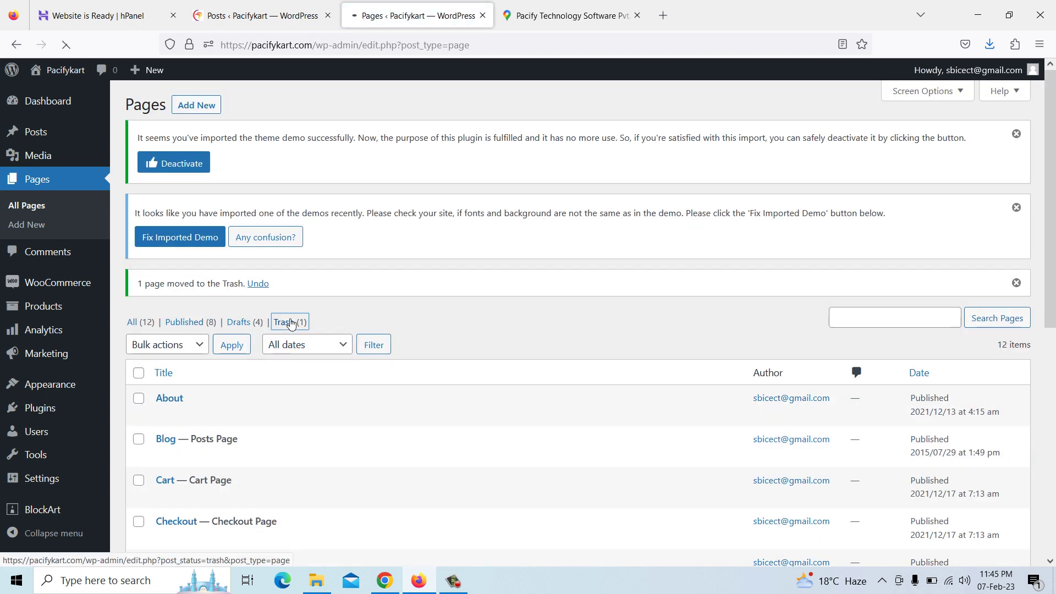
pyautogui.click(225, 379)
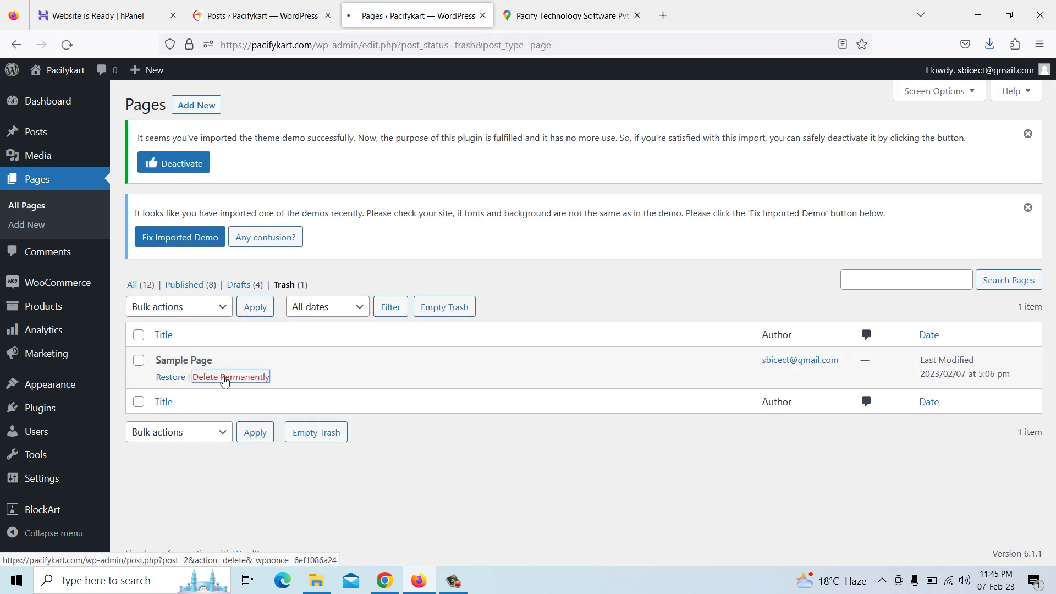
pyautogui.click(36, 177)
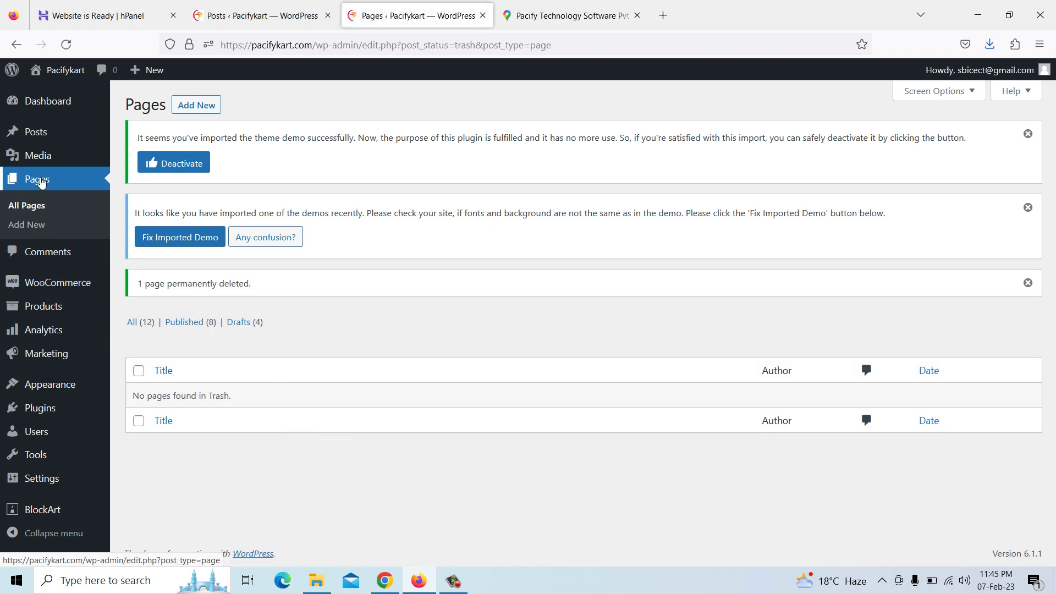
# Review the All Pages list, now 12 pages: 8 published and 4 drafts
pyautogui.scroll(-3, 253, 341)
pyautogui.scroll(3, 252, 341)
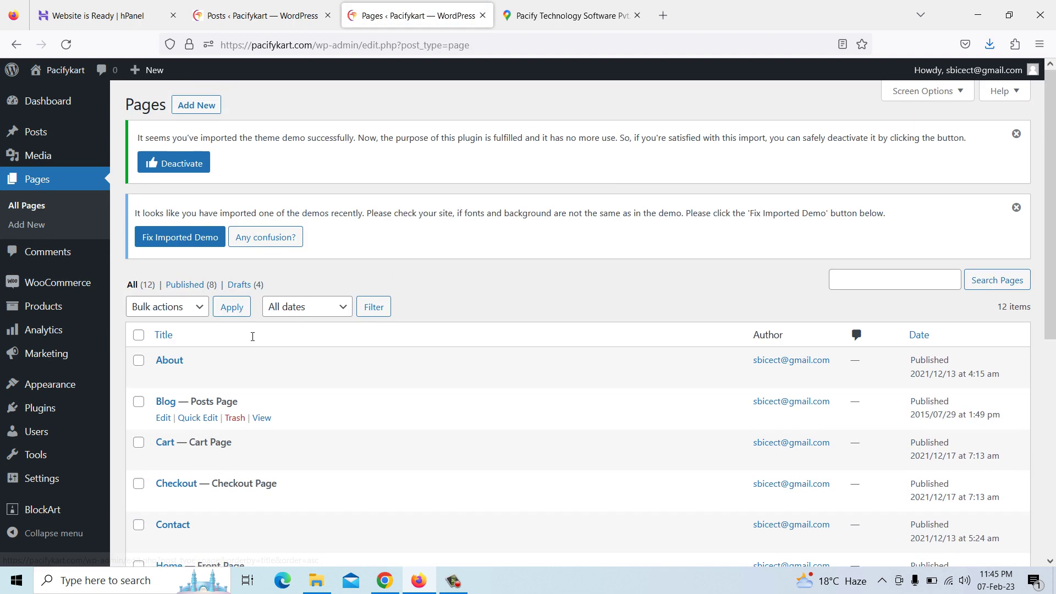
pyautogui.scroll(-7, 253, 341)
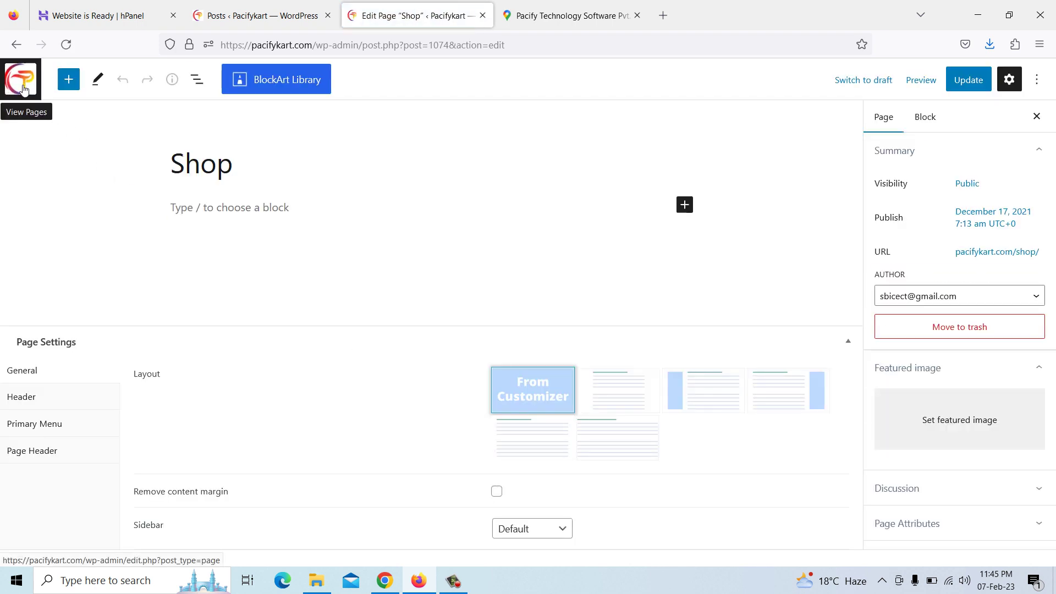
pyautogui.click(23, 90)
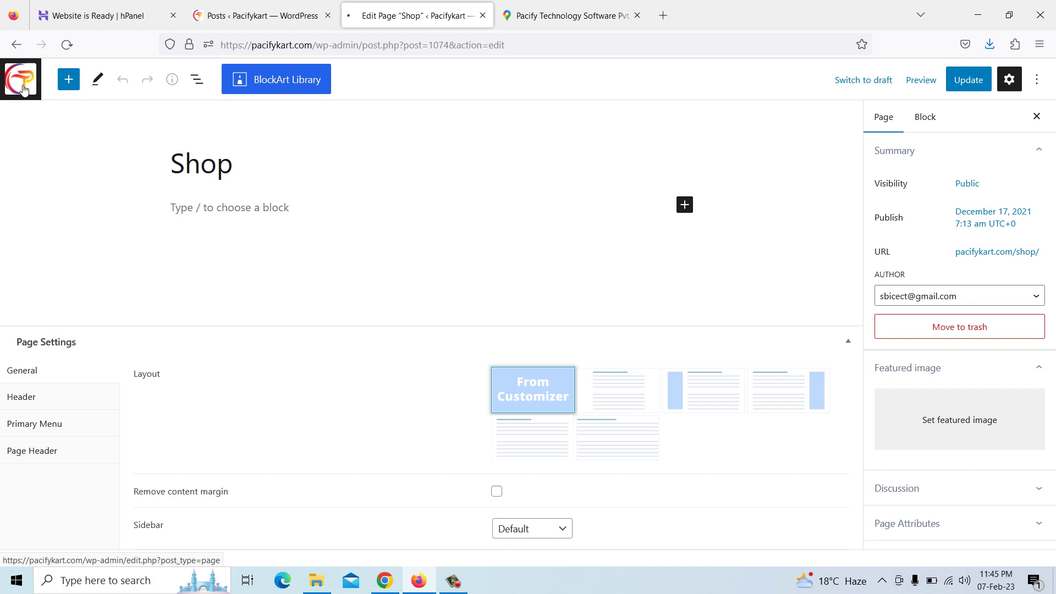
pyautogui.moveTo(69, 313)
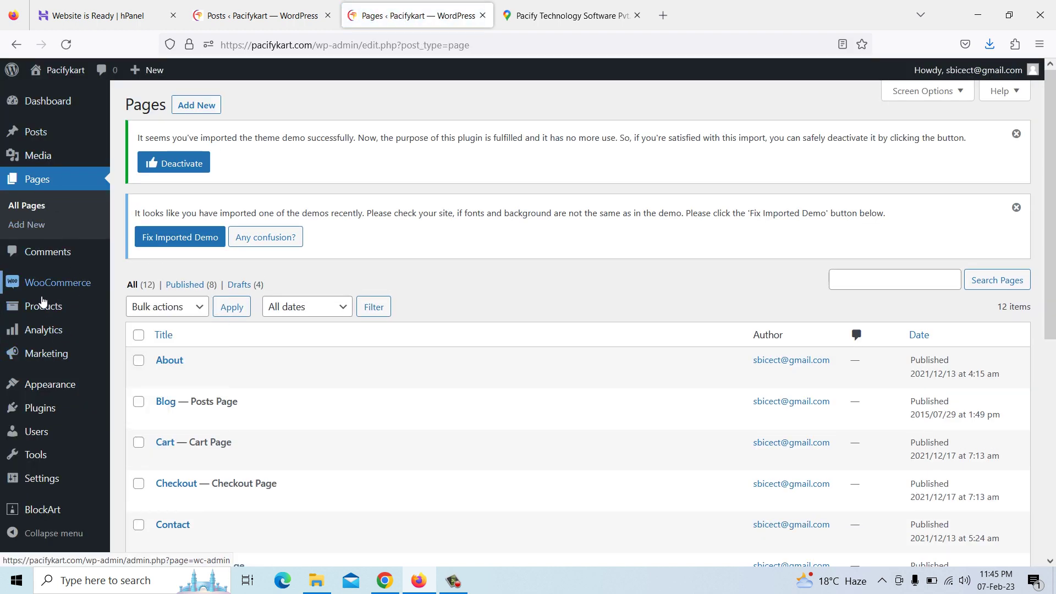
# Select all 11 demo products and bulk-move them to the Trash, leaving All Products empty
pyautogui.click(45, 312)
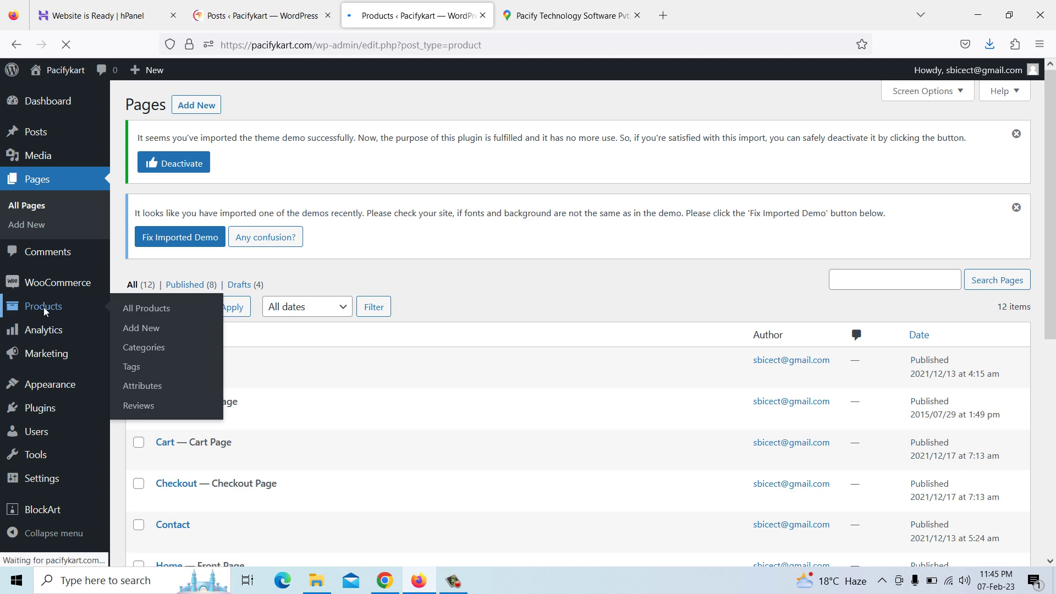
pyautogui.scroll(-2, 214, 324)
pyautogui.scroll(-1, 214, 326)
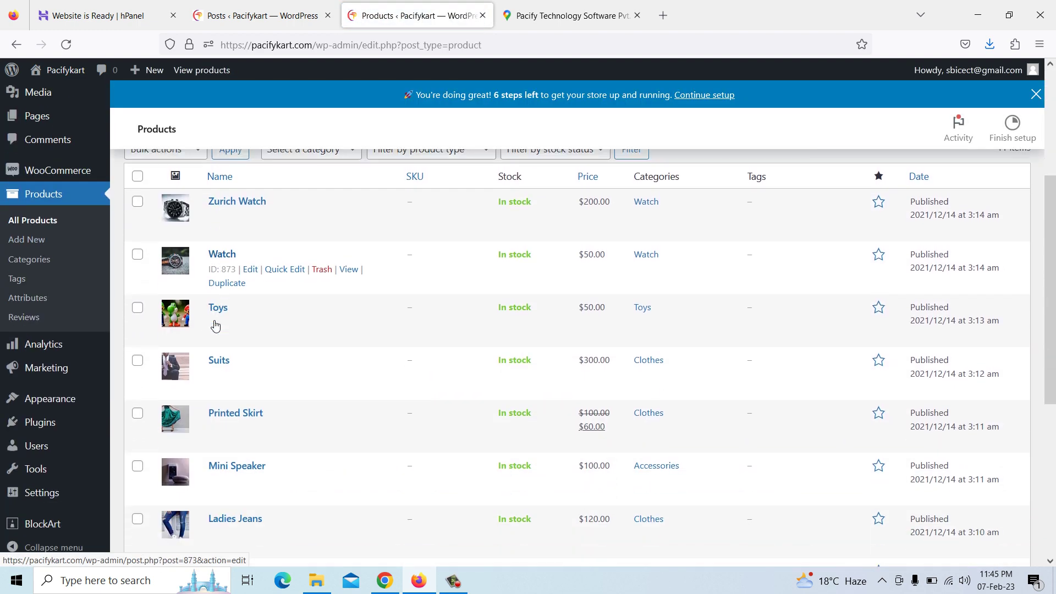
pyautogui.click(138, 176)
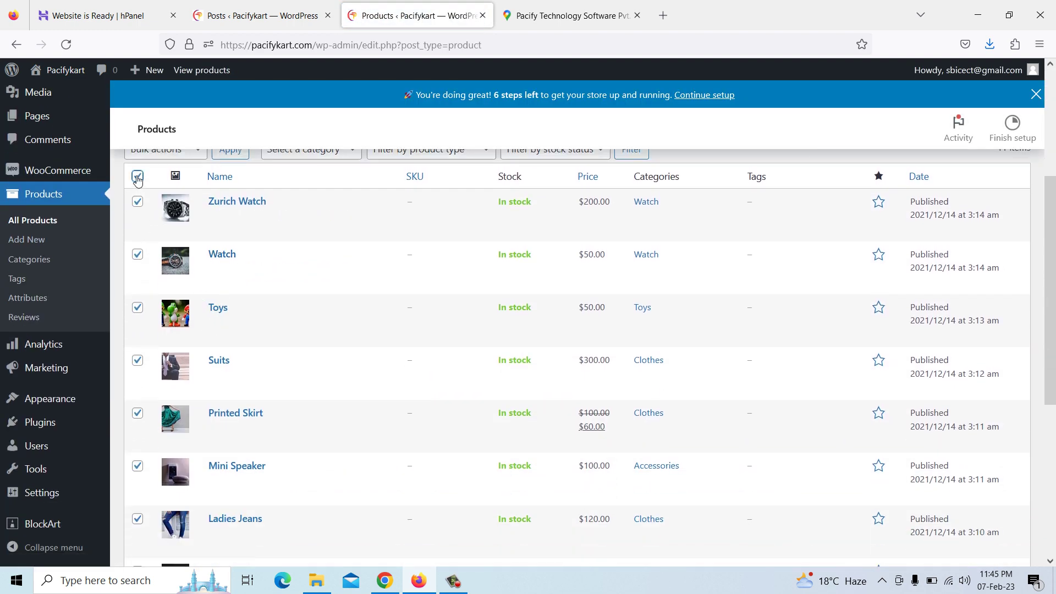
pyautogui.scroll(3, 210, 273)
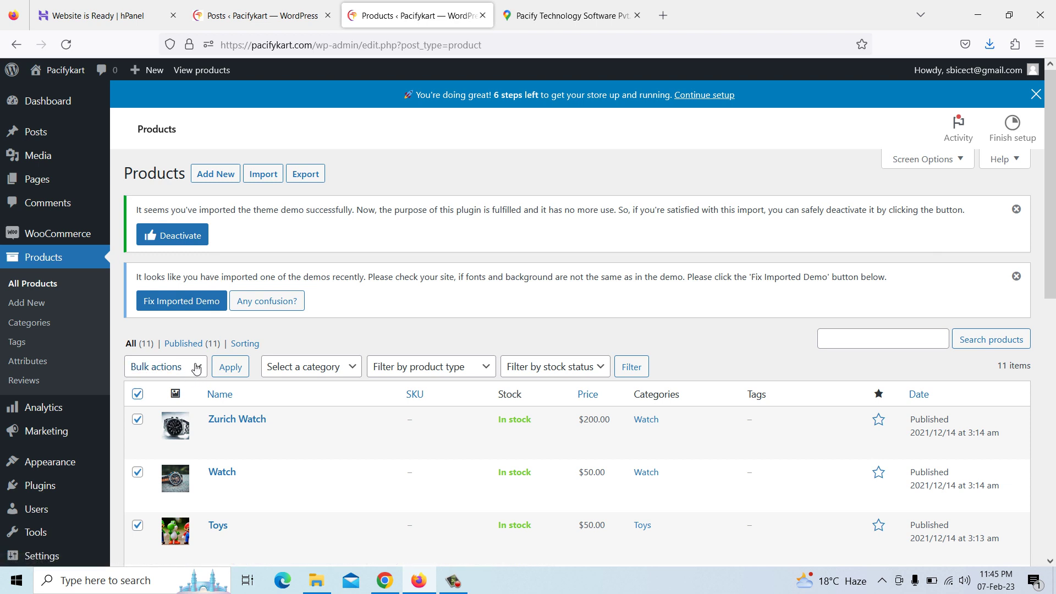
pyautogui.click(143, 367)
pyautogui.click(155, 428)
pyautogui.click(235, 368)
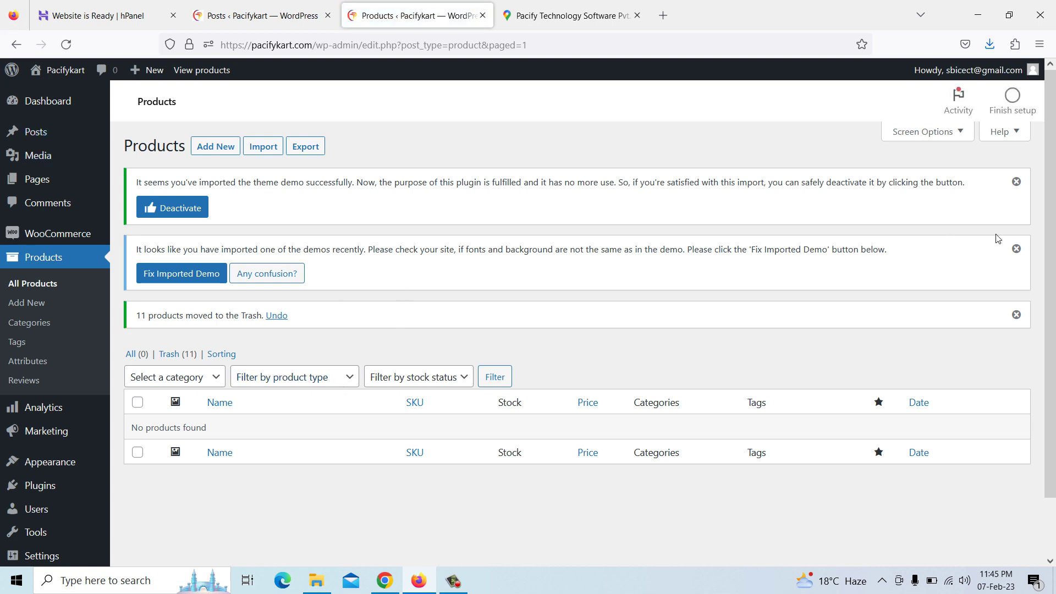
pyautogui.click(1017, 251)
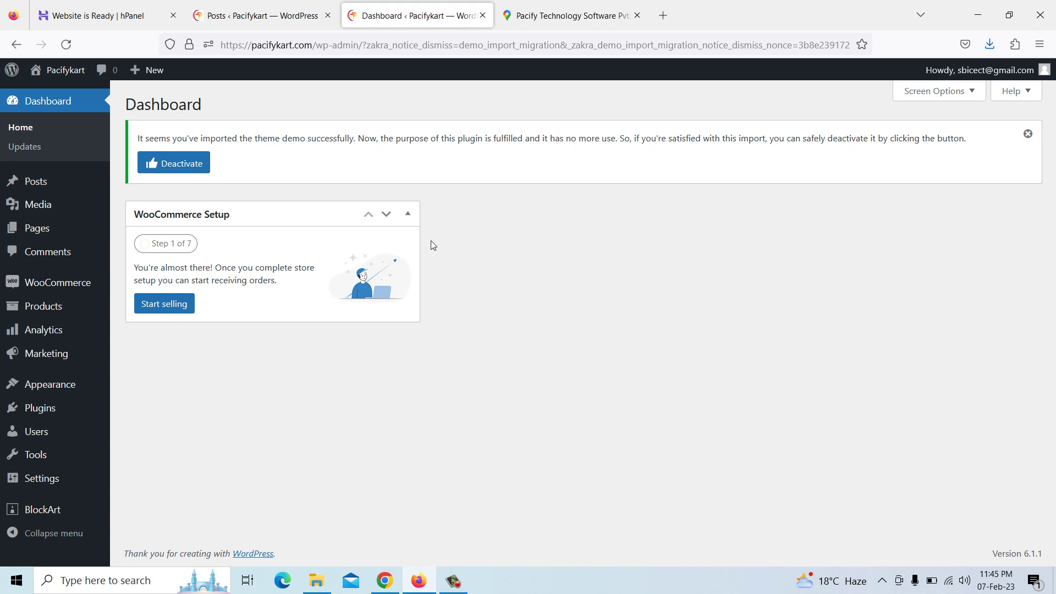
pyautogui.click(49, 314)
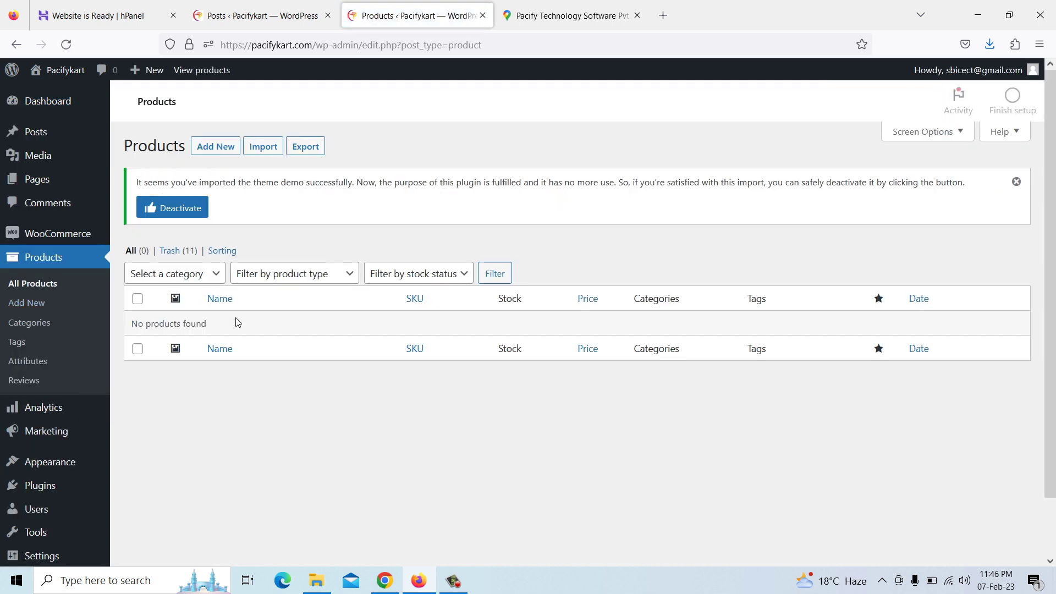
pyautogui.click(385, 580)
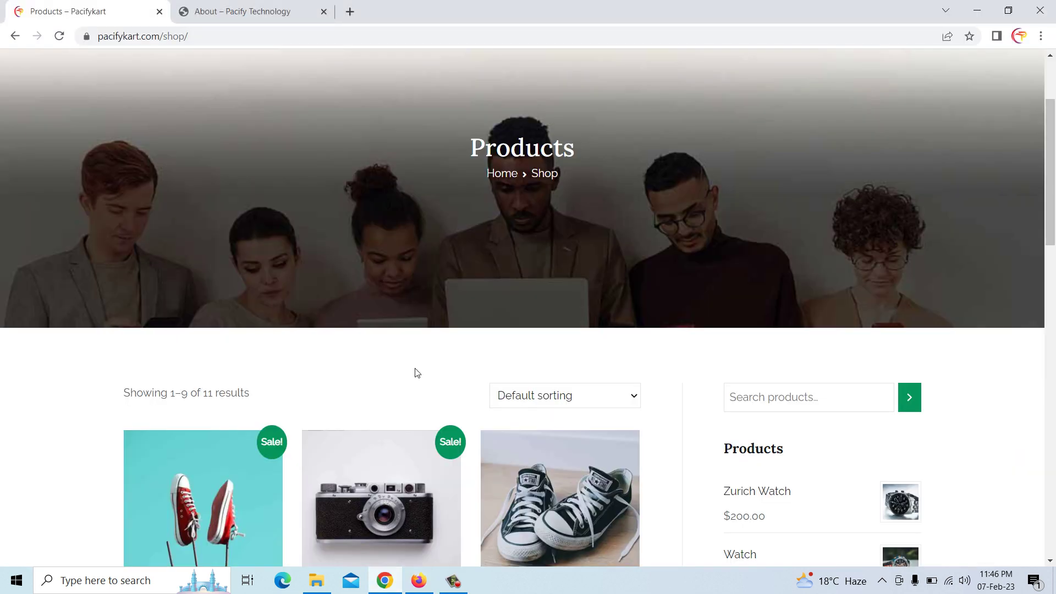
# Reload the live shop page and confirm it now shows no products found
pyautogui.scroll(-3, 417, 284)
pyautogui.rightClick(414, 260)
pyautogui.click(464, 300)
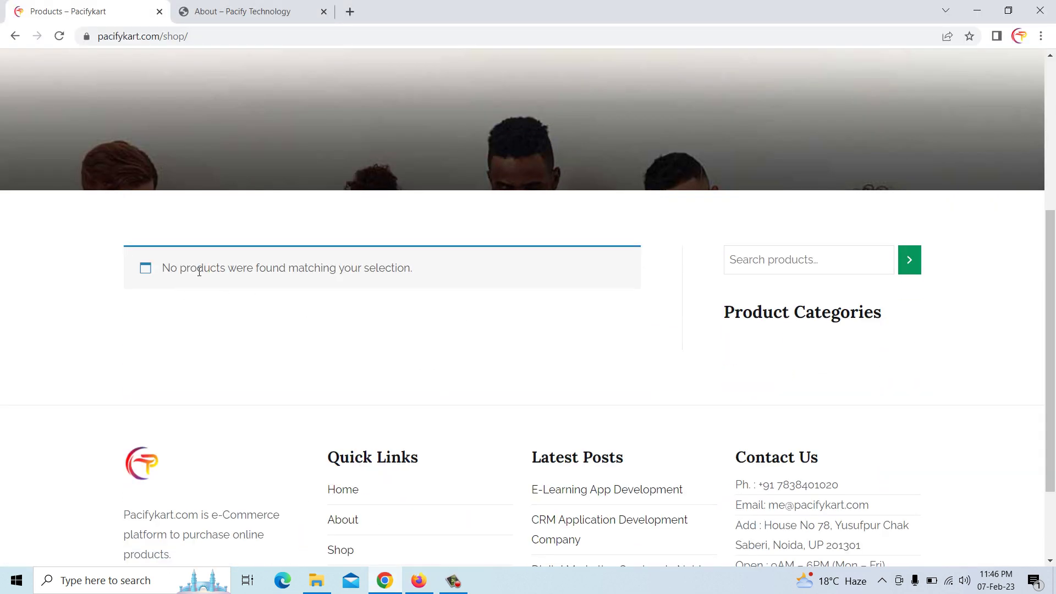
pyautogui.scroll(-2, 770, 367)
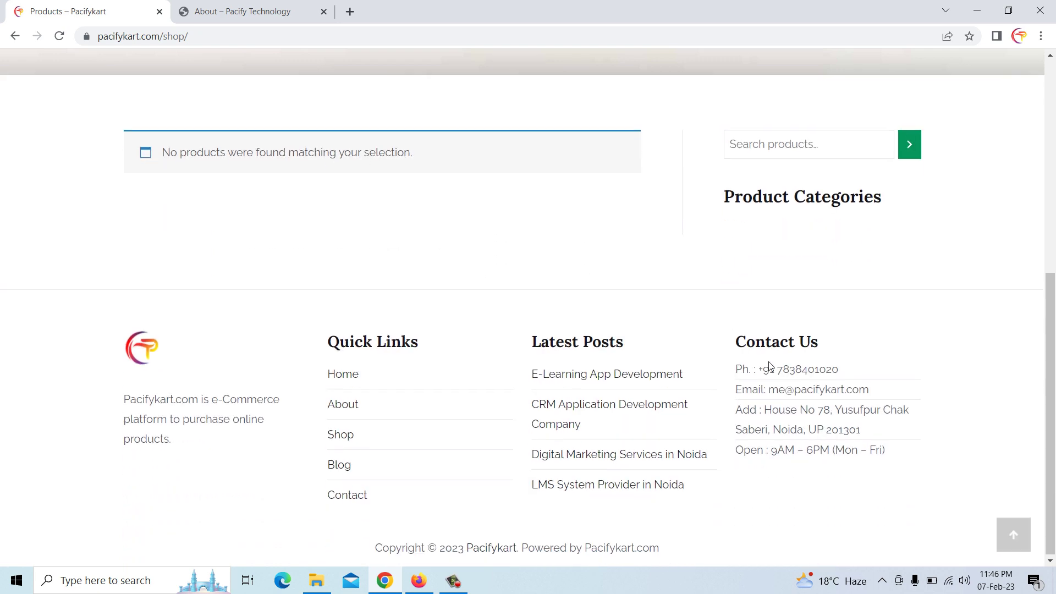
pyautogui.scroll(5, 770, 361)
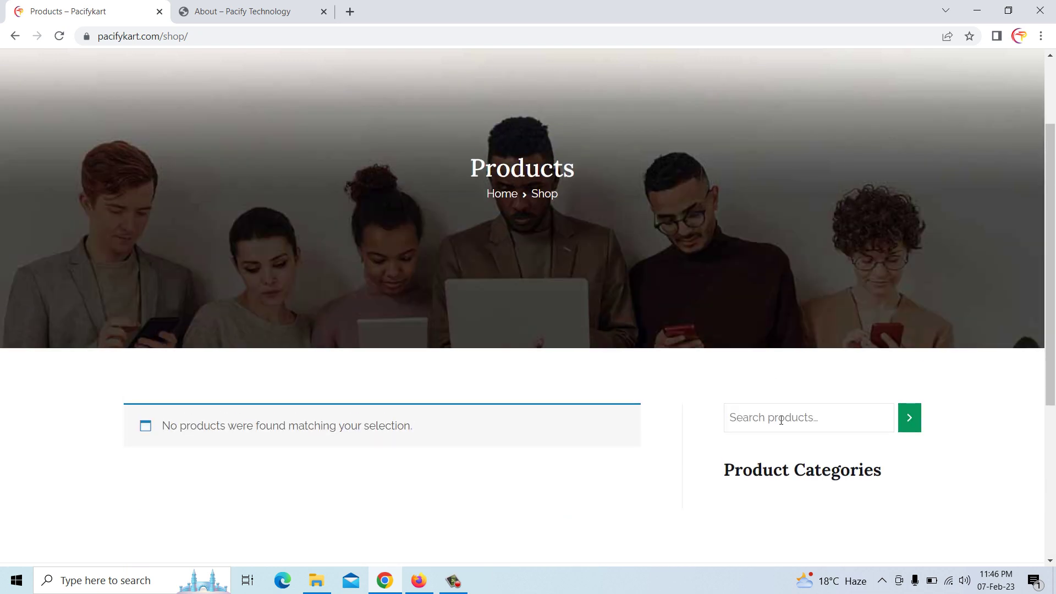
pyautogui.click(418, 581)
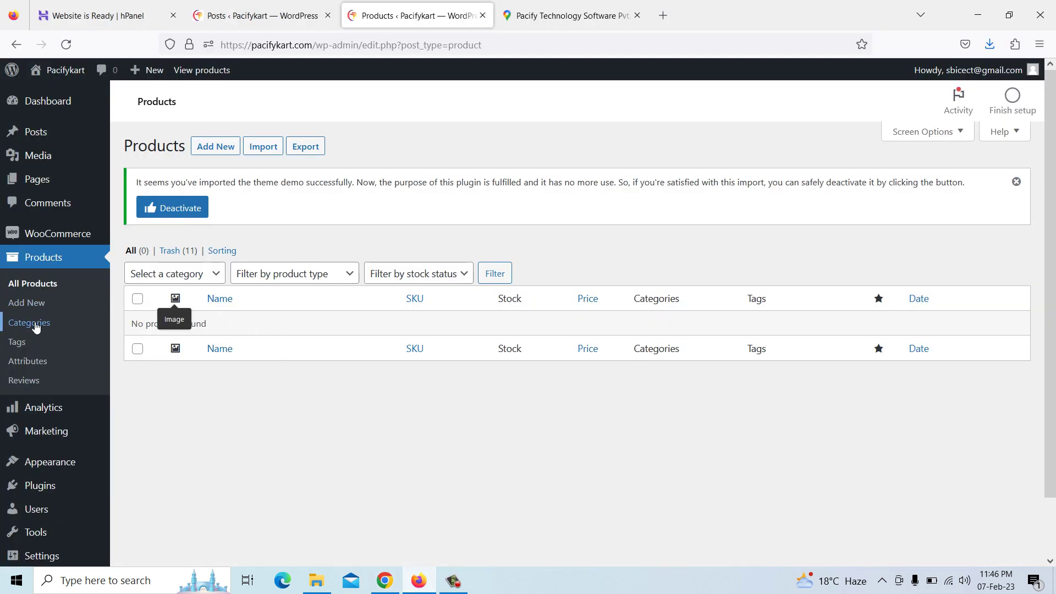
# Bulk-delete the Accessories, Clothes, Shoes, Toys and Watch product categories, keeping only Uncategorized
pyautogui.click(33, 323)
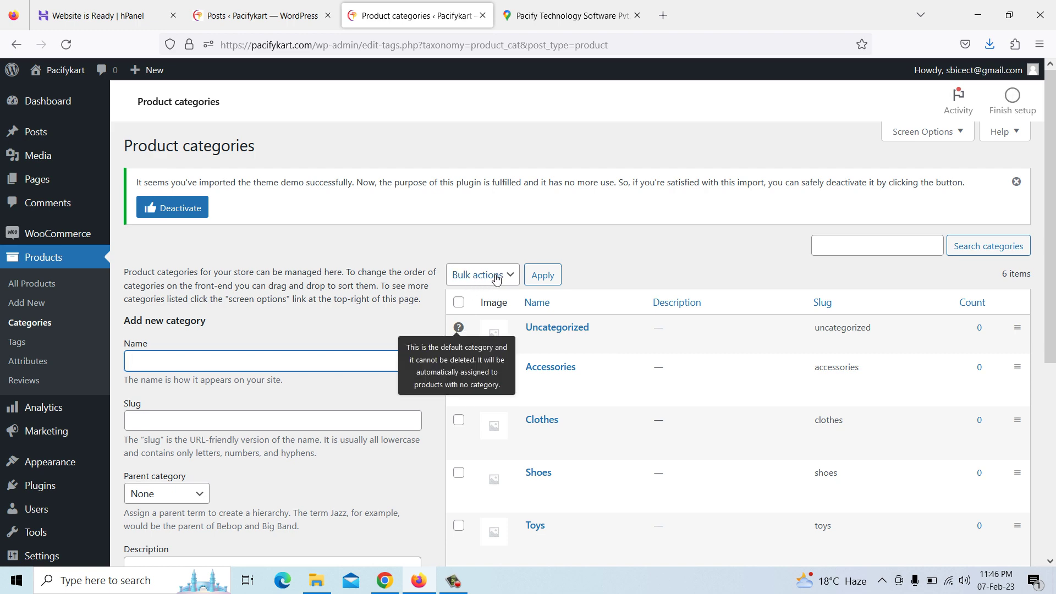
pyautogui.click(459, 422)
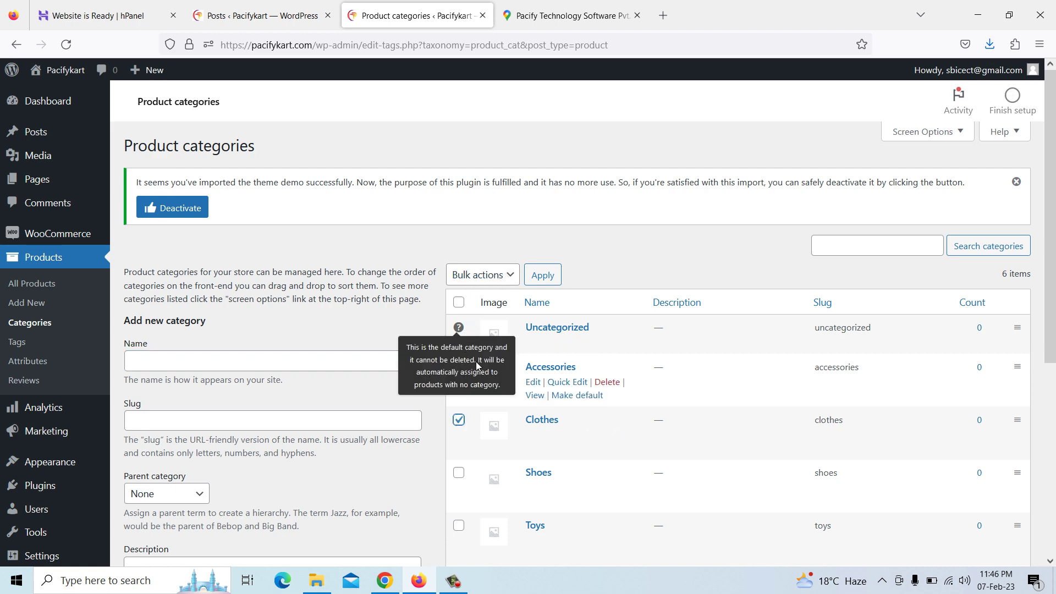
pyautogui.click(459, 473)
pyautogui.scroll(-2, 463, 477)
pyautogui.scroll(-2, 463, 477)
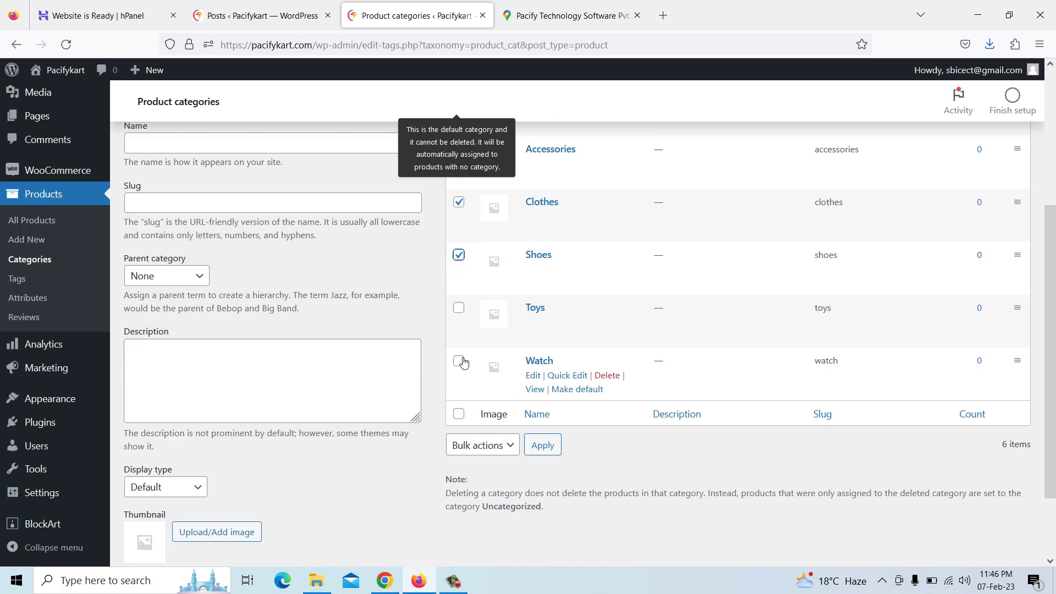
pyautogui.click(460, 363)
pyautogui.click(459, 308)
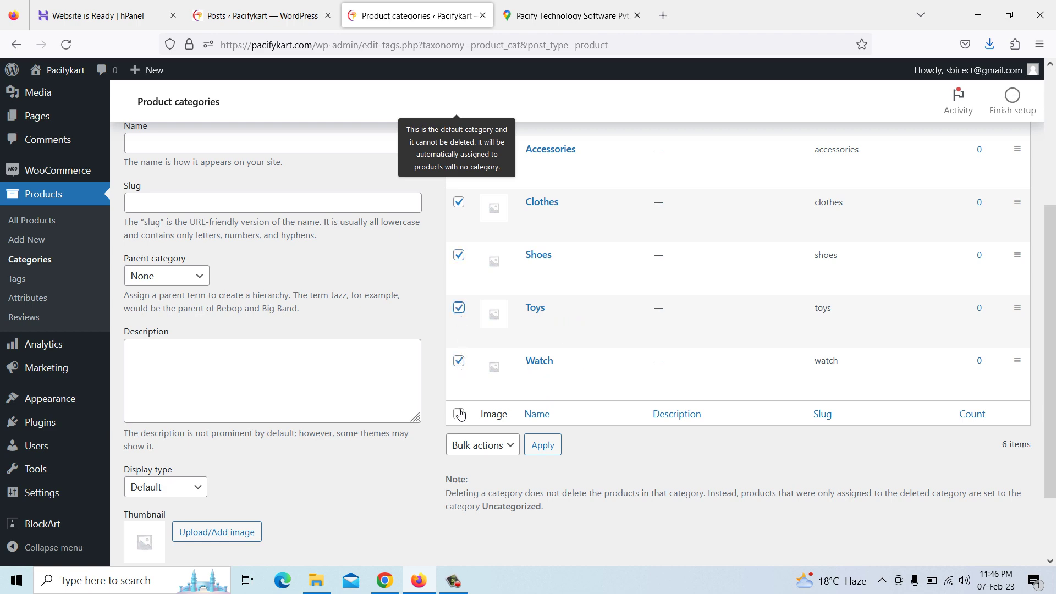
pyautogui.scroll(3, 471, 330)
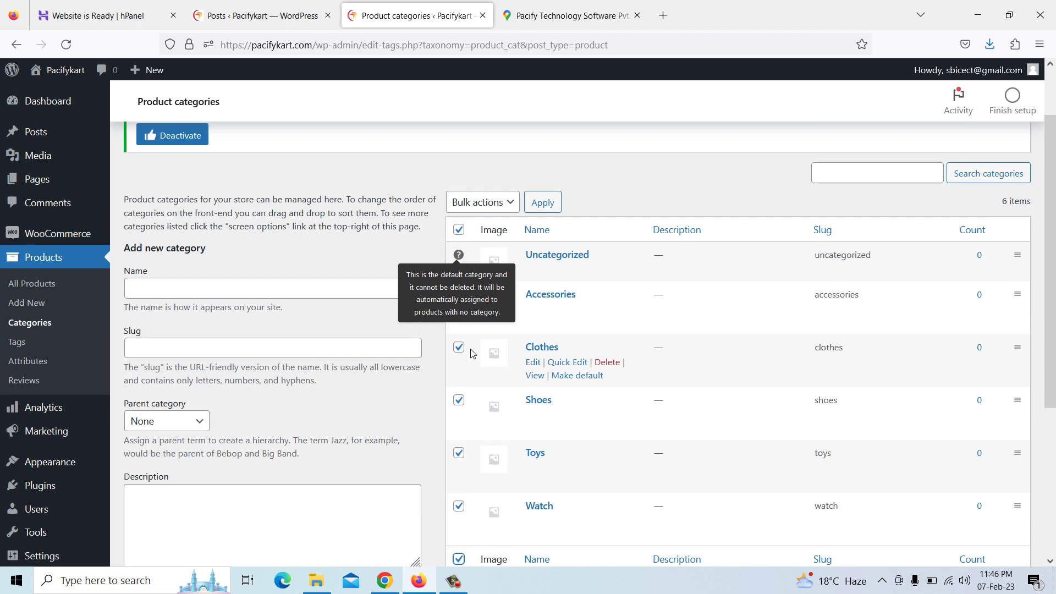
pyautogui.click(509, 209)
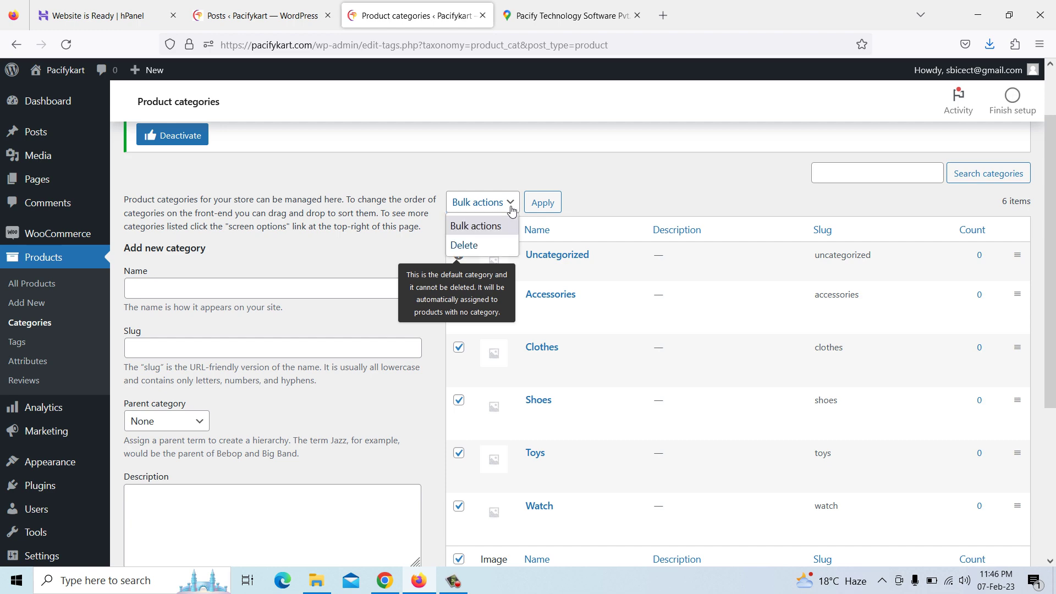
pyautogui.click(477, 246)
pyautogui.click(539, 203)
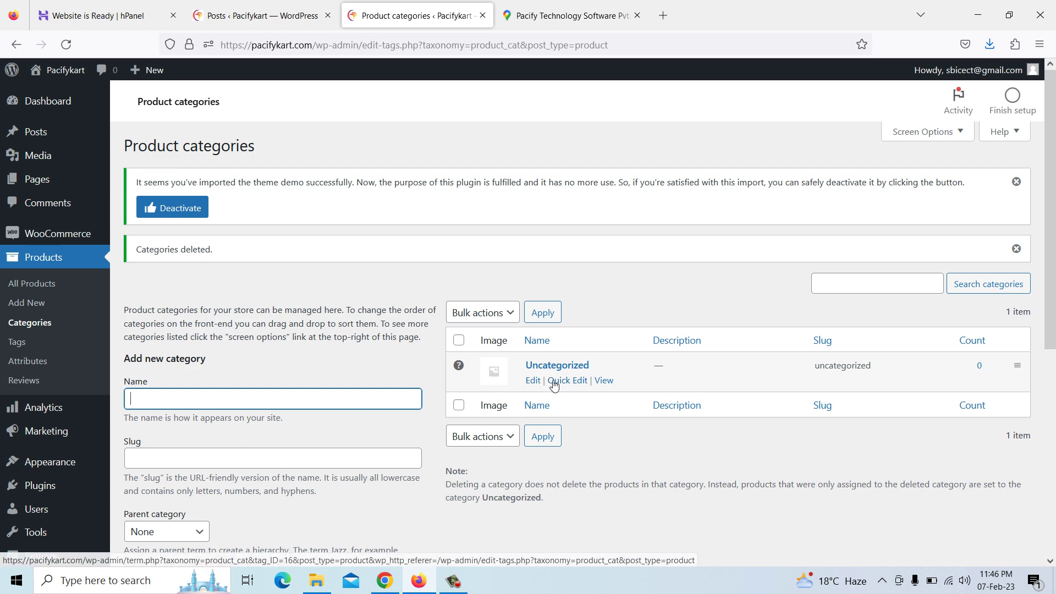
# Rename the Uncategorized category to 'Visual Basic Project' with slug 'VisualBasicProject'
pyautogui.click(536, 385)
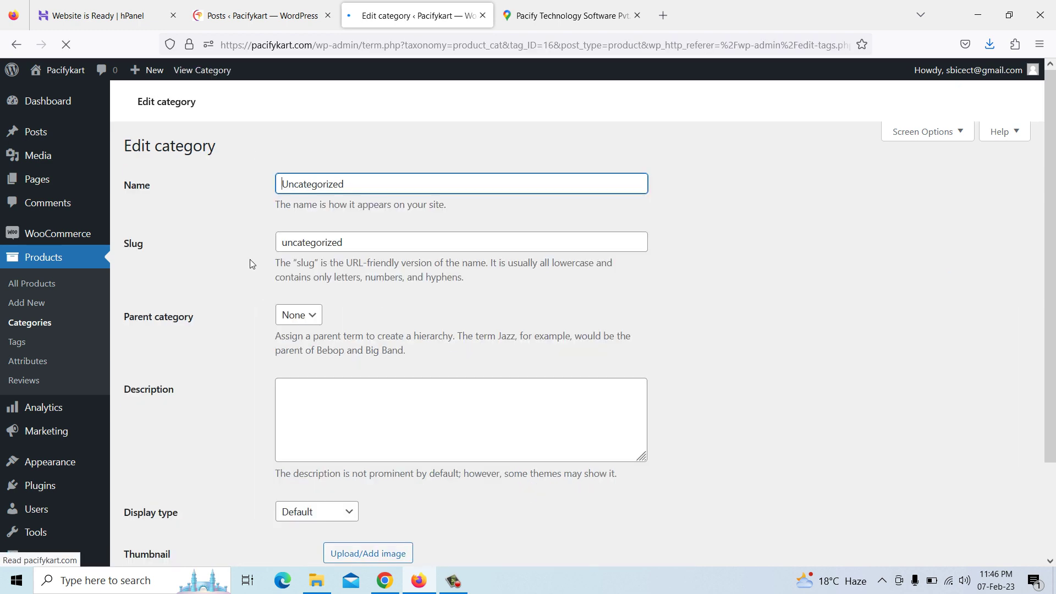
pyautogui.moveTo(346, 257); pyautogui.dragTo(238, 239)
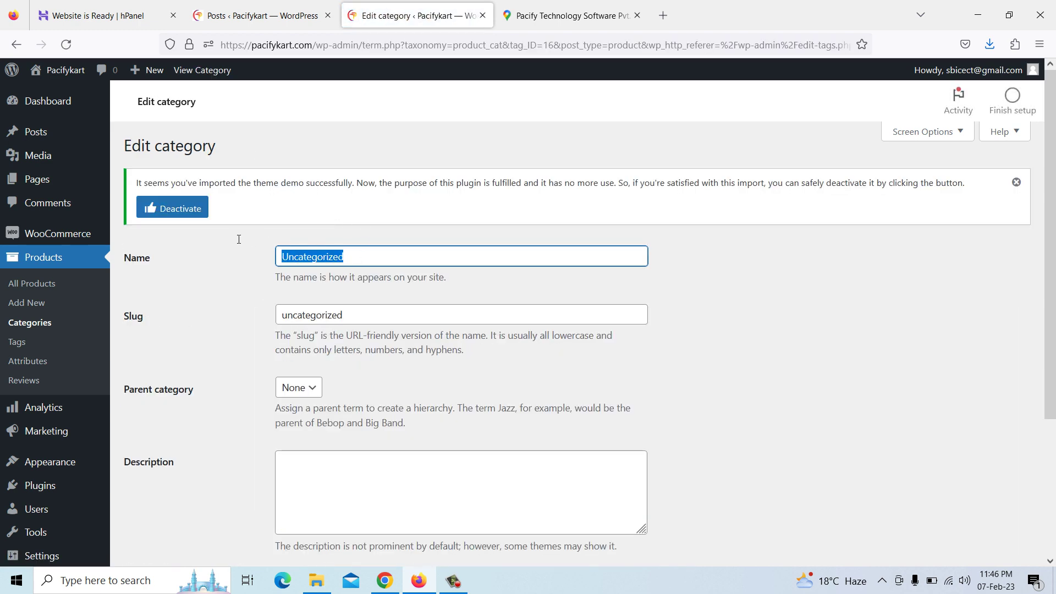
pyautogui.press('BackSpace')
pyautogui.write('Vis')
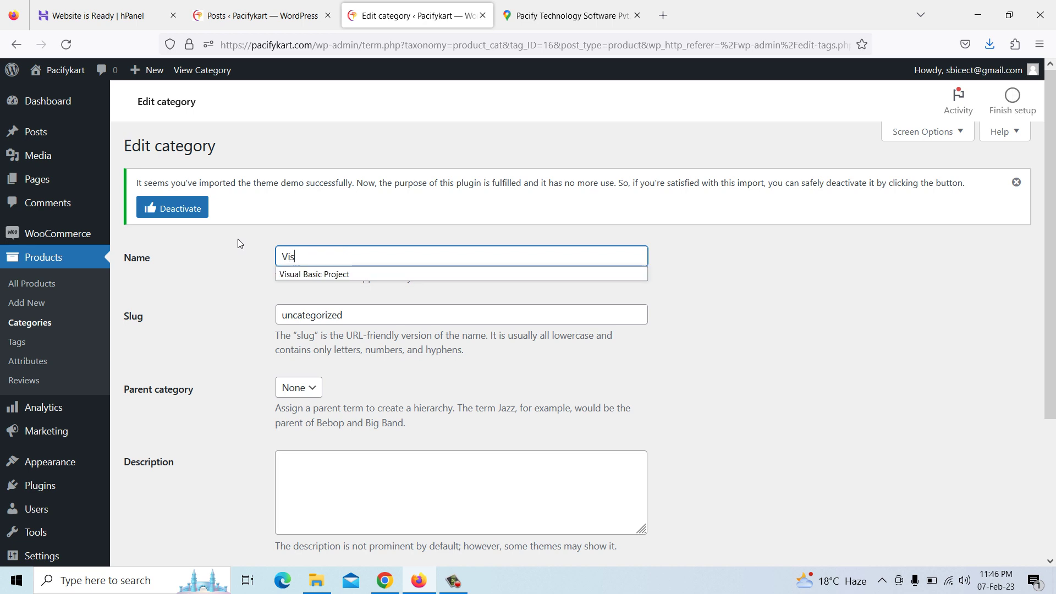
pyautogui.write('ual')
pyautogui.click(314, 274)
pyautogui.click(343, 315)
pyautogui.doubleClick(316, 314)
pyautogui.press('BackSpace')
pyautogui.click(296, 314)
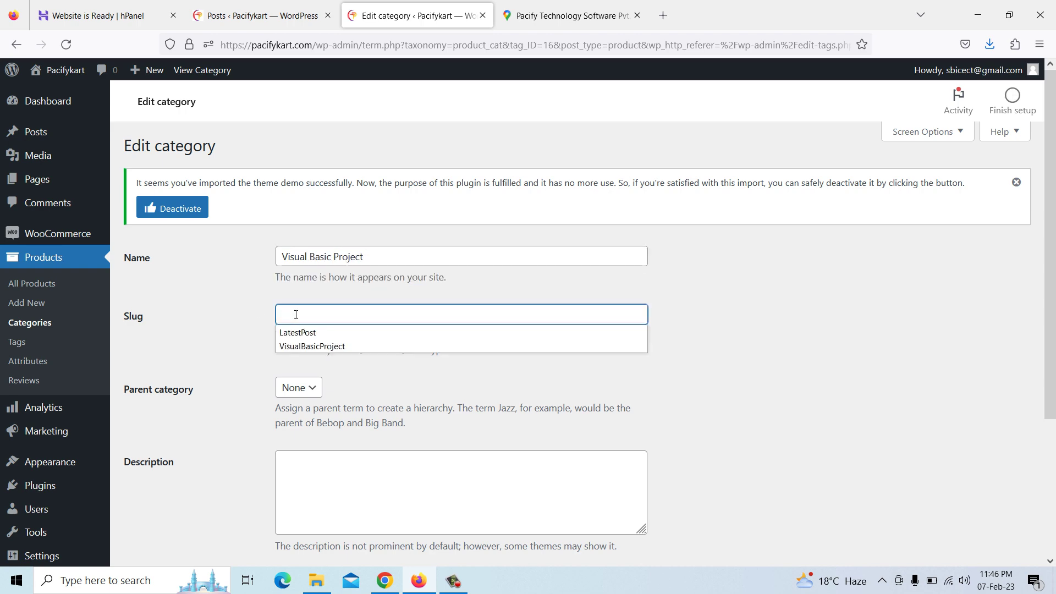
pyautogui.click(308, 347)
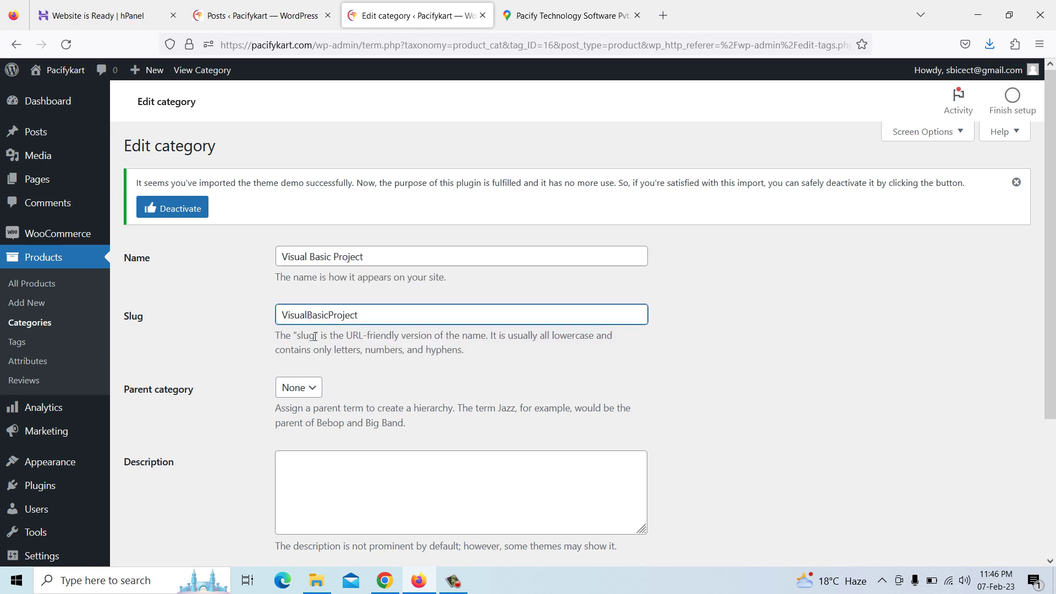
# Open the category thumbnail image chooser and start a new browser tab
pyautogui.scroll(-3, 325, 368)
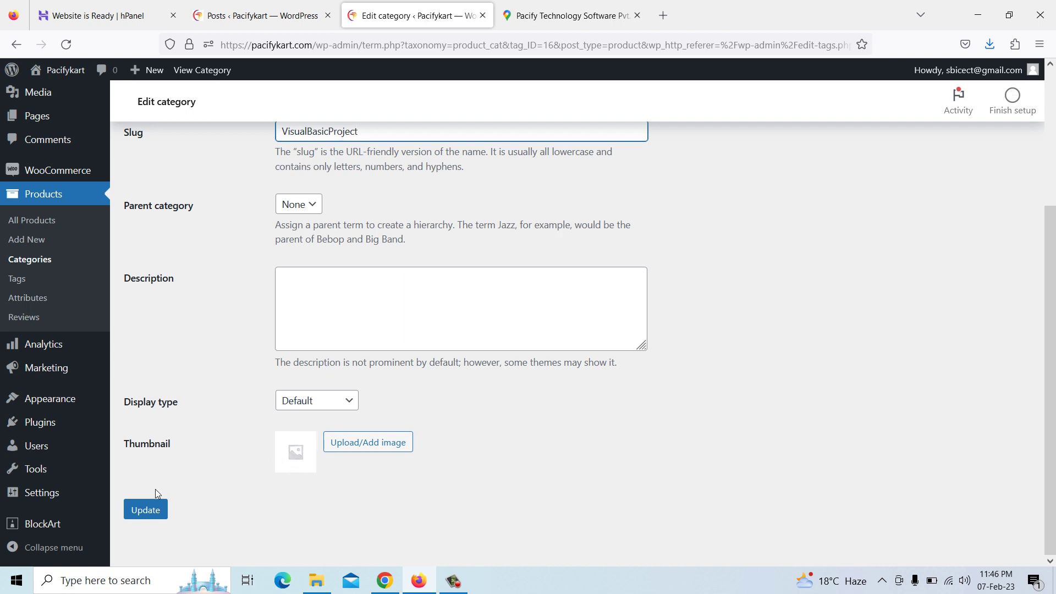
pyautogui.click(359, 452)
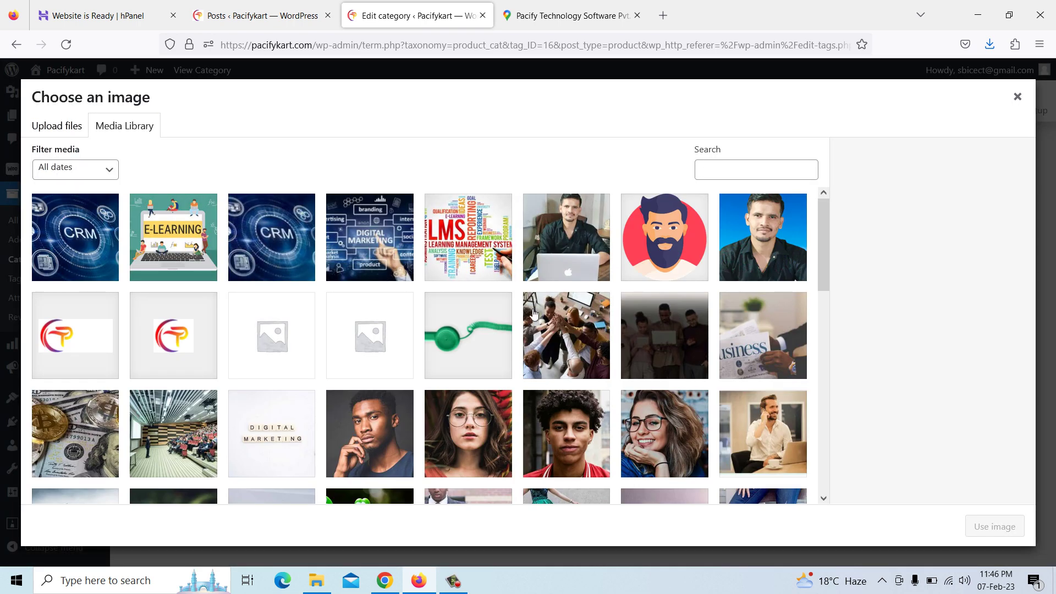
pyautogui.click(614, 17)
# Search Google Images for 'visual basic'
pyautogui.click(664, 16)
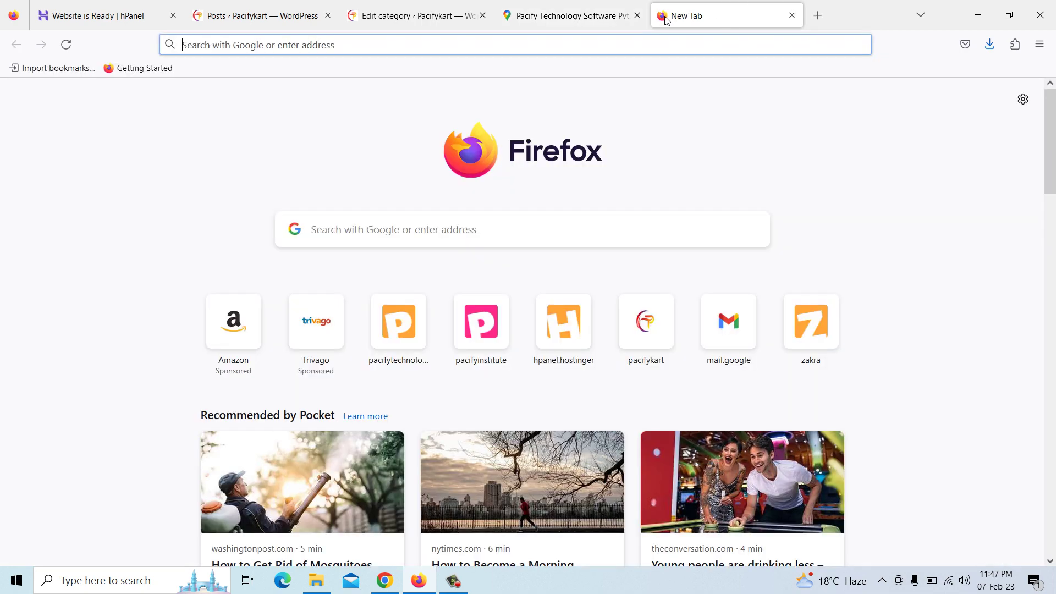
pyautogui.write('visual')
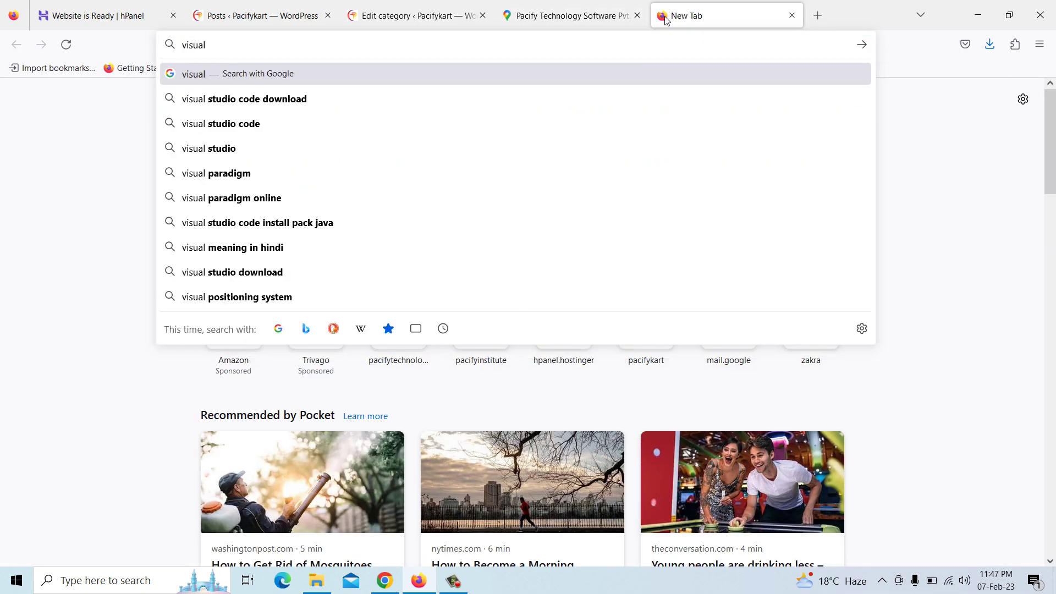
pyautogui.write(' basic')
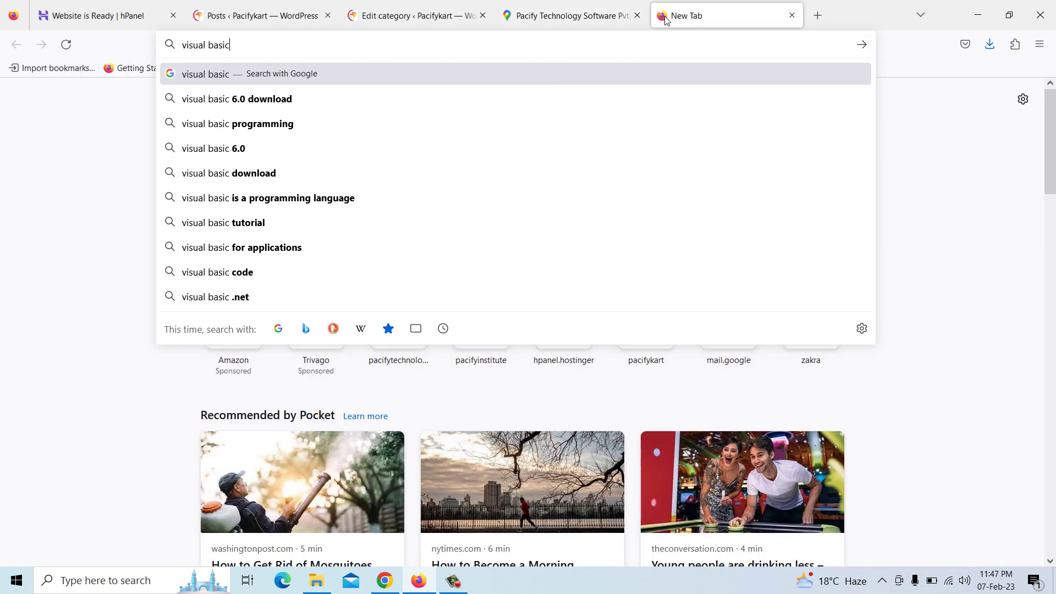
pyautogui.press('Return')
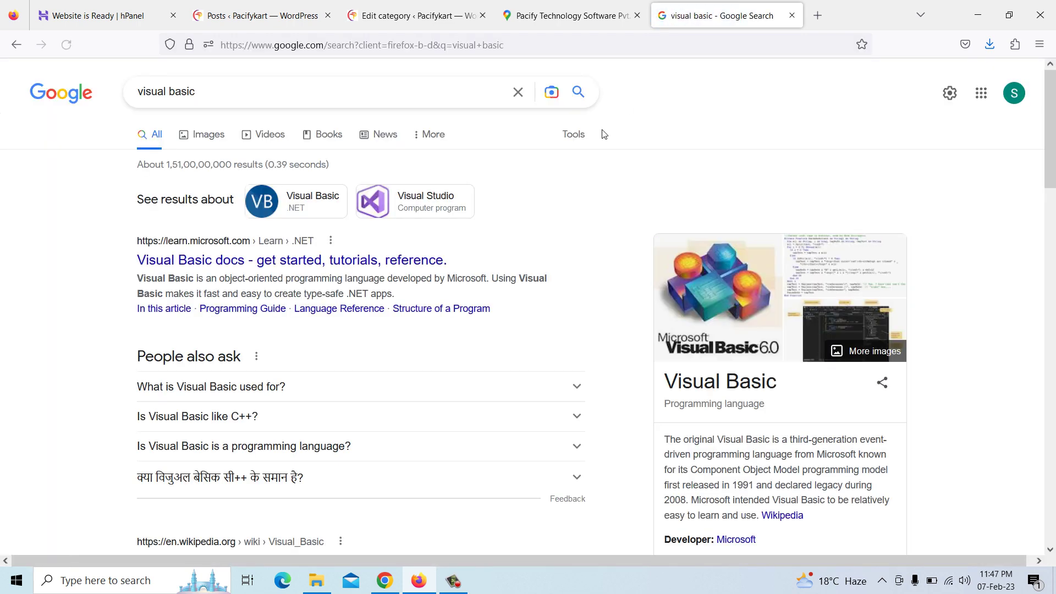
pyautogui.click(214, 137)
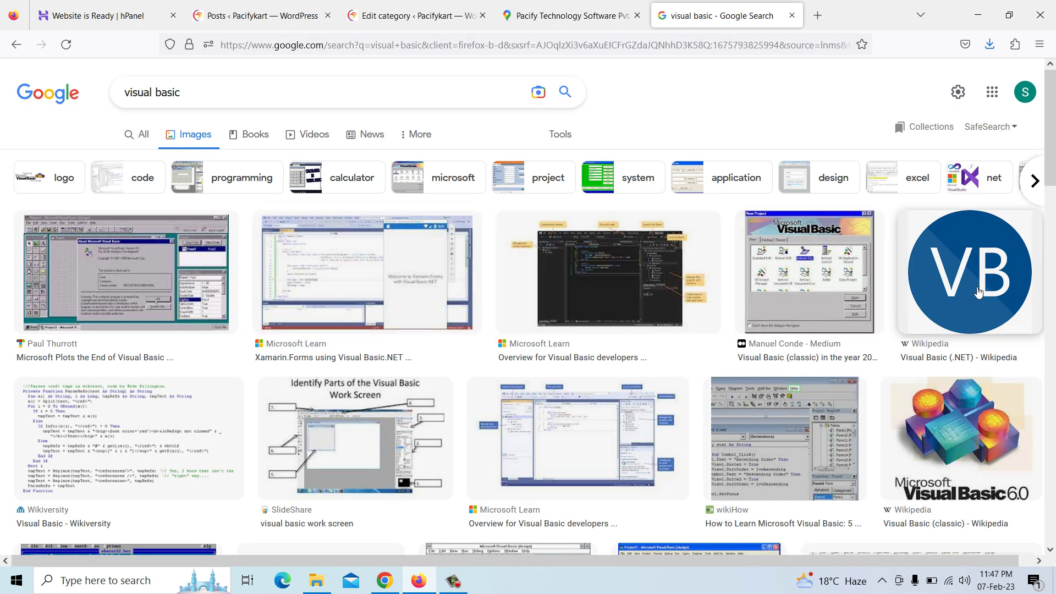
# Save the VB logo image to Downloads as 'images'
pyautogui.click(971, 292)
pyautogui.rightClick(796, 284)
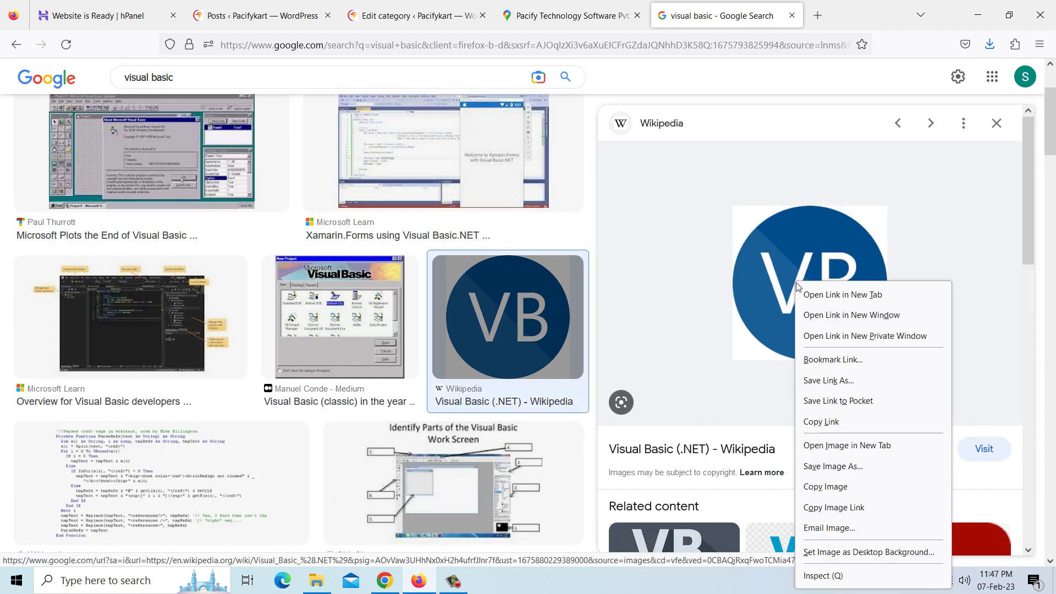
pyautogui.click(832, 466)
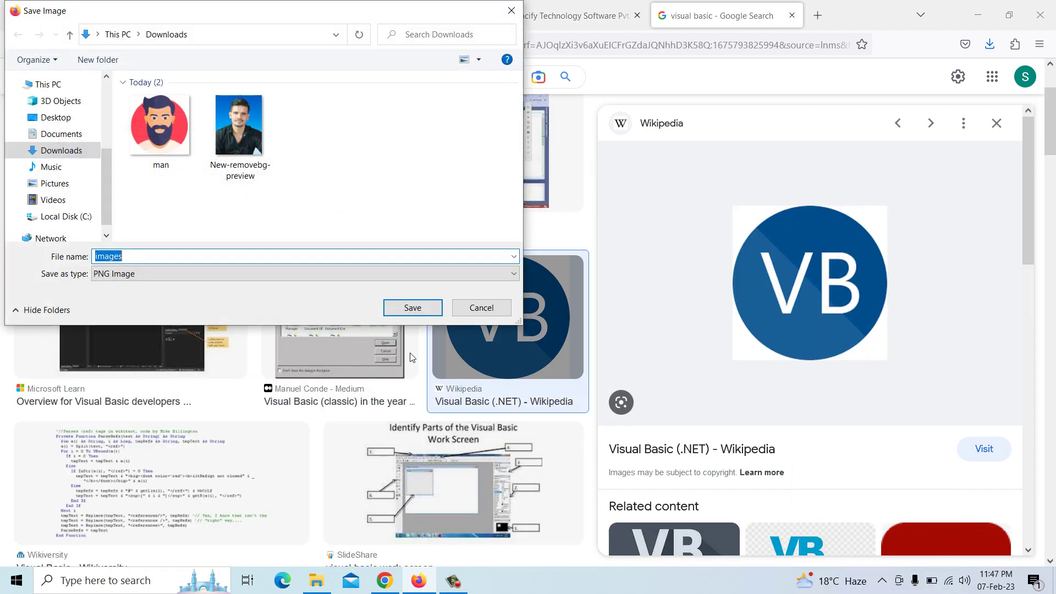
pyautogui.click(410, 307)
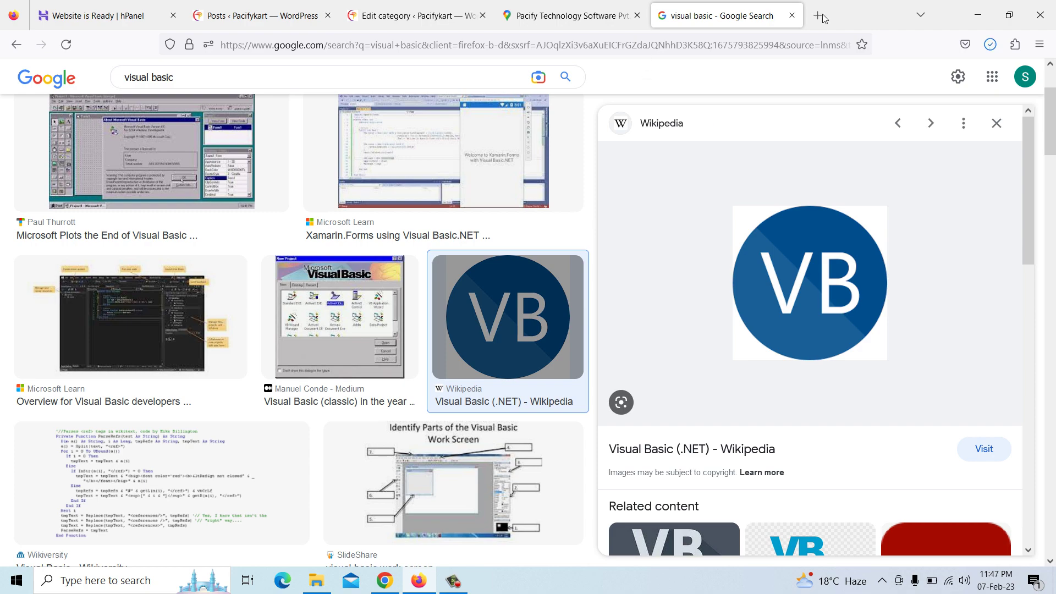
# Upload 'images' from Downloads as the category thumbnail and update the category
pyautogui.click(792, 16)
pyautogui.click(638, 16)
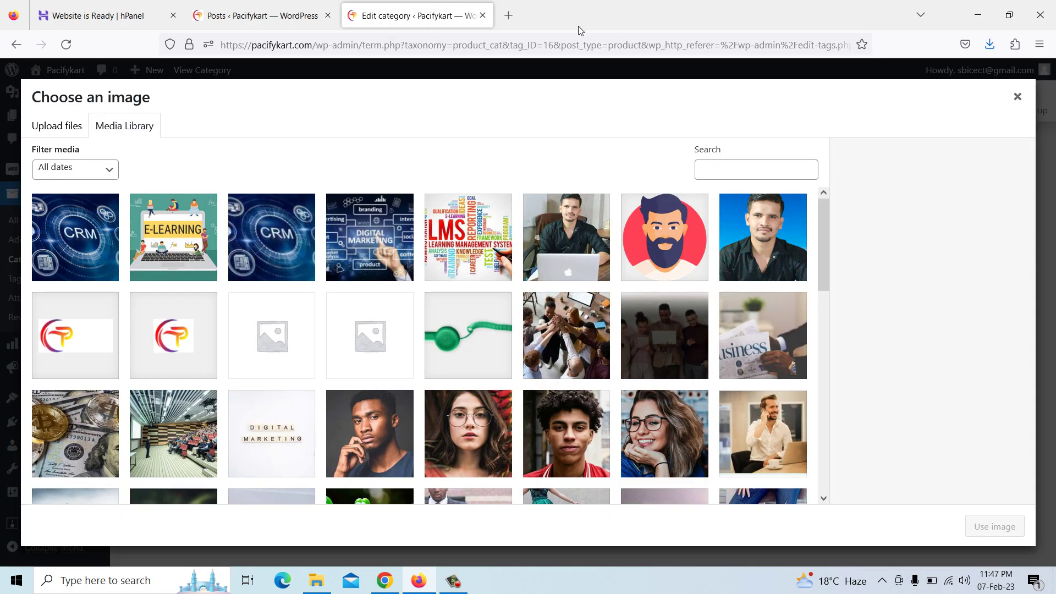
pyautogui.click(61, 128)
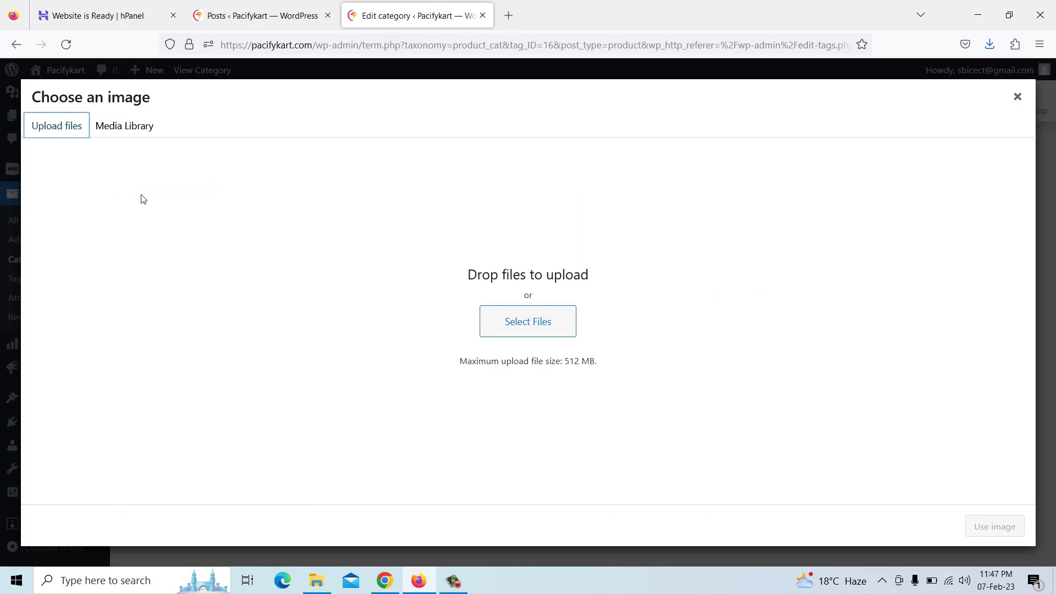
pyautogui.click(510, 330)
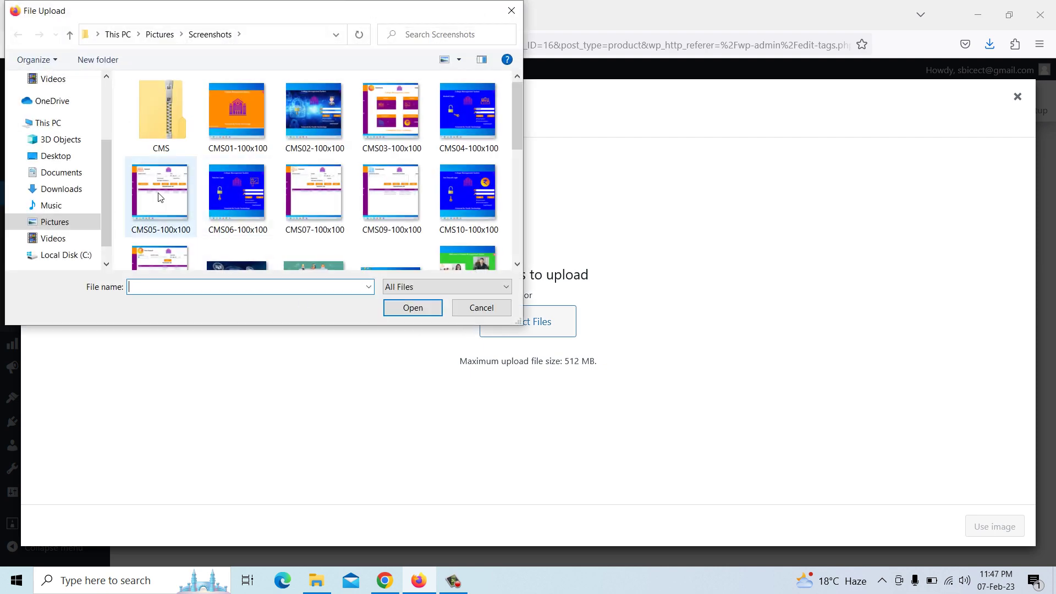
pyautogui.click(61, 188)
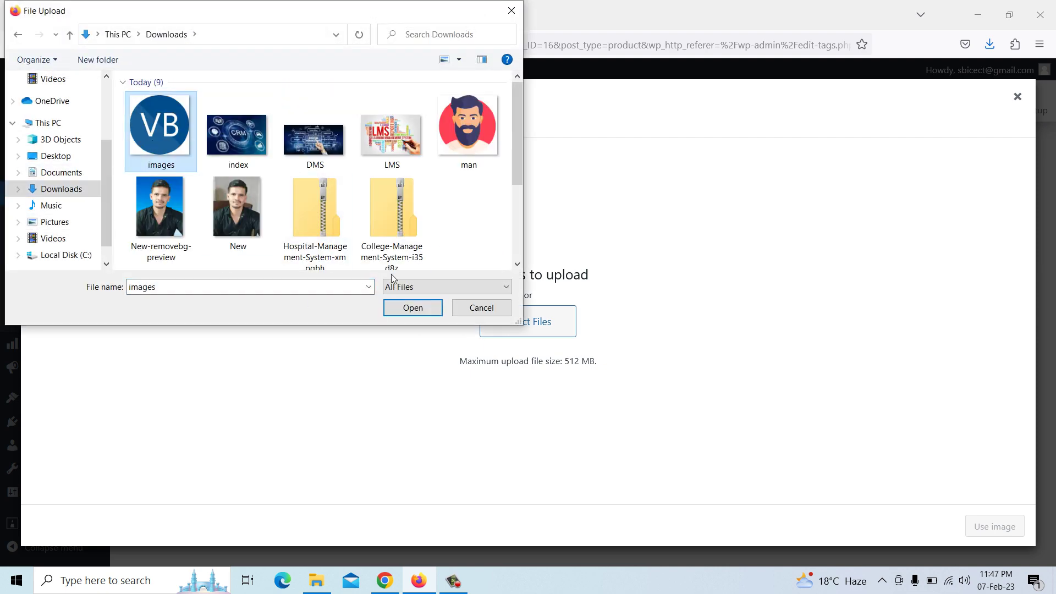
pyautogui.click(411, 308)
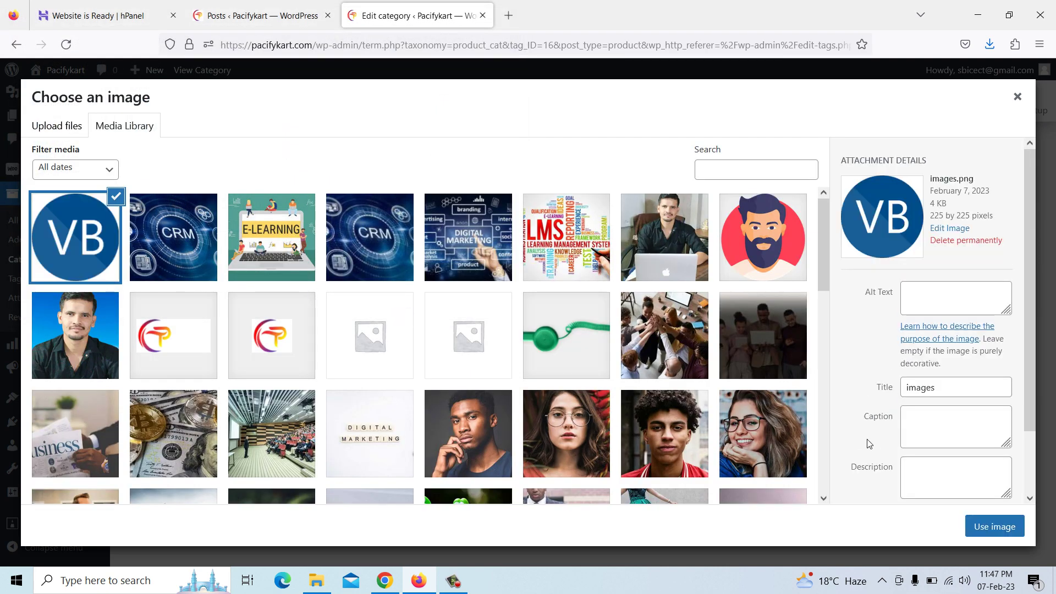
pyautogui.click(985, 526)
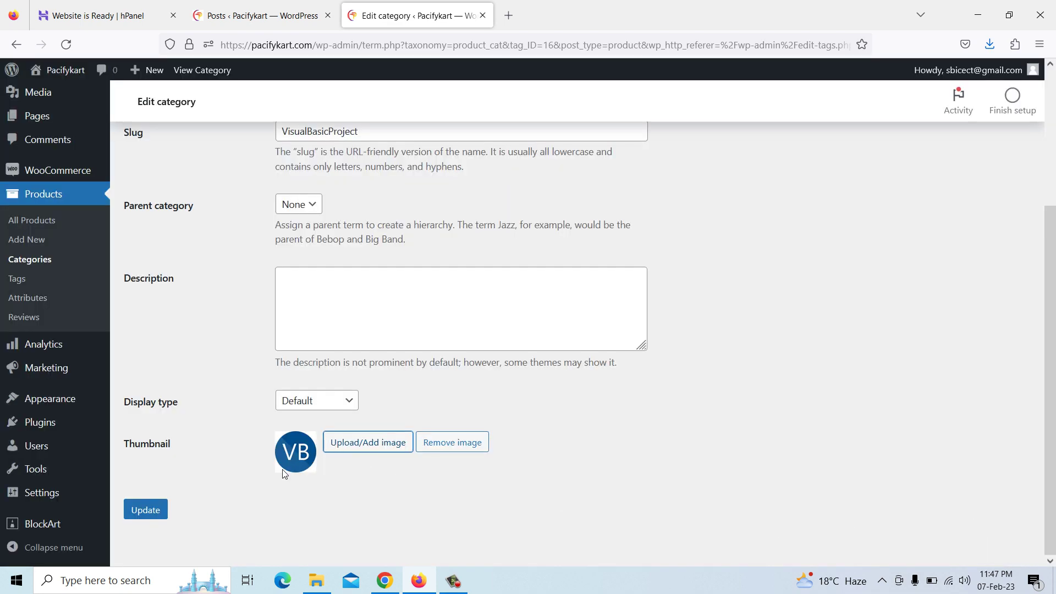
pyautogui.click(150, 510)
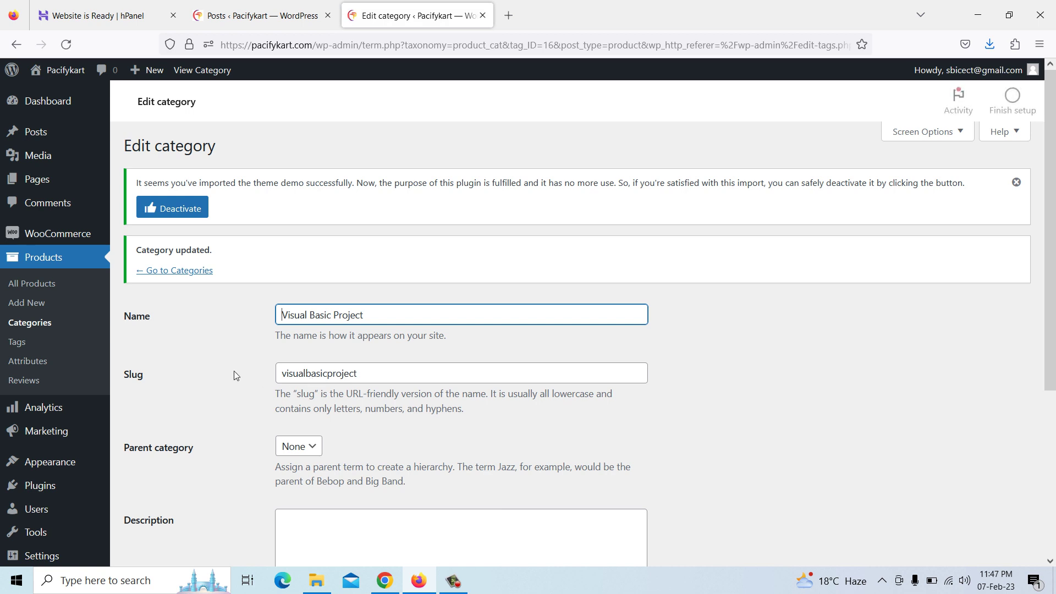
# Start a new product from All Products and open the Downloads folder
pyautogui.click(32, 290)
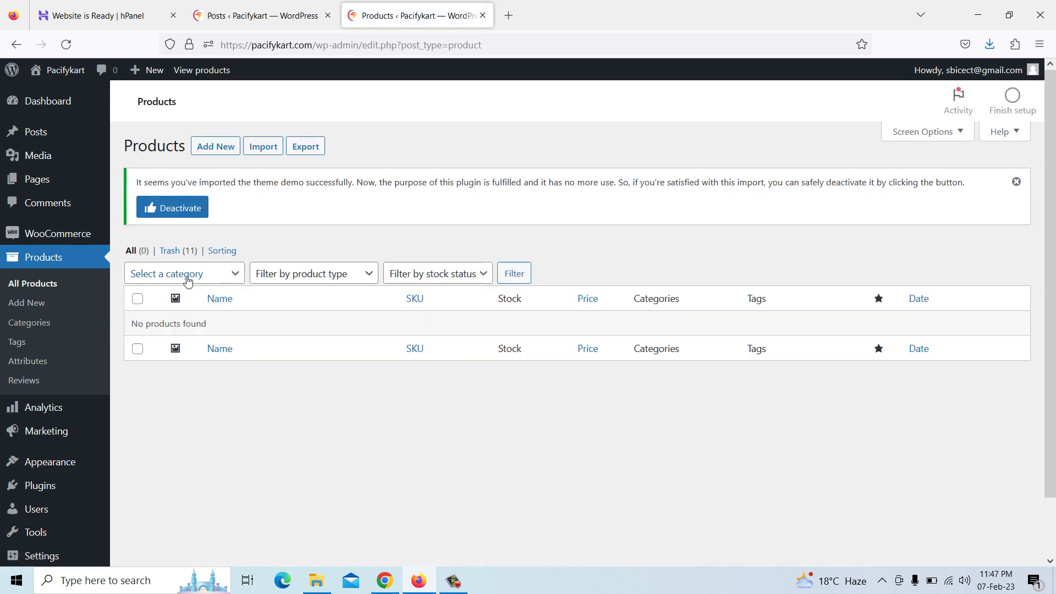
pyautogui.click(219, 147)
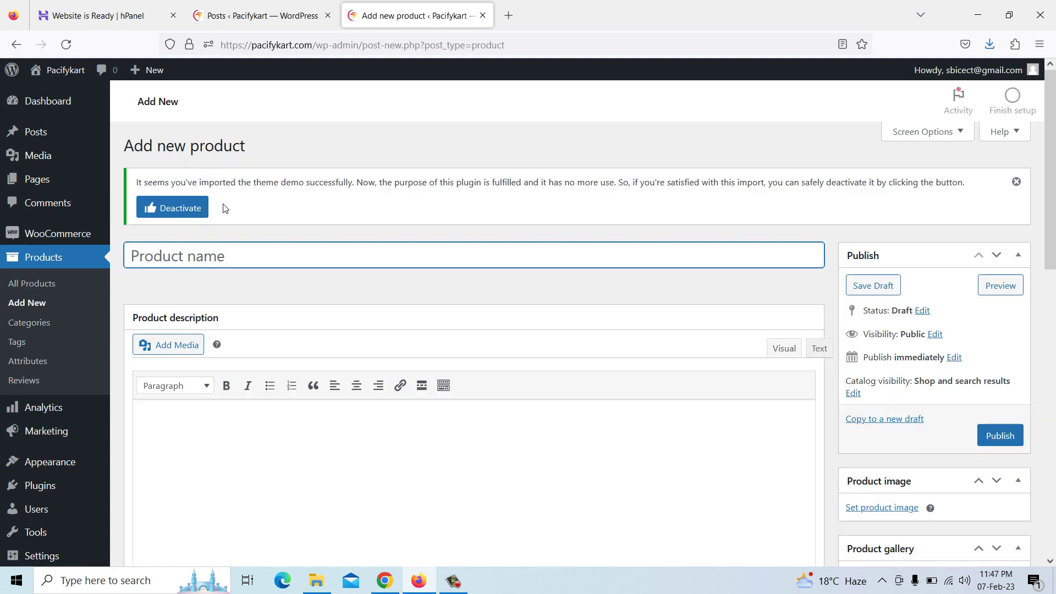
pyautogui.click(324, 586)
# Rename the college and hospital management zips to CMS and HMS
pyautogui.click(231, 143)
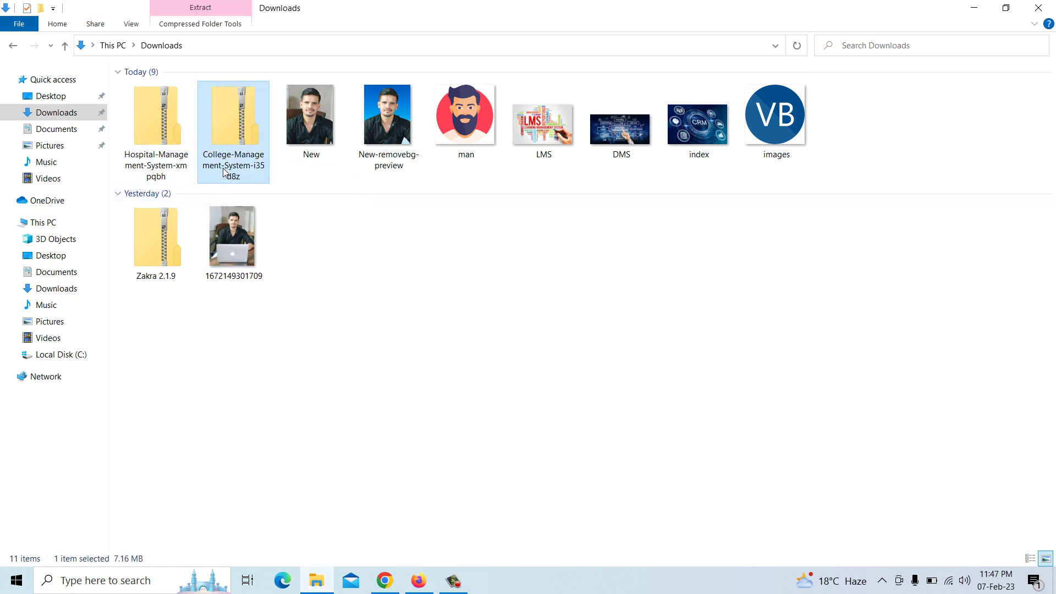
pyautogui.click(250, 166)
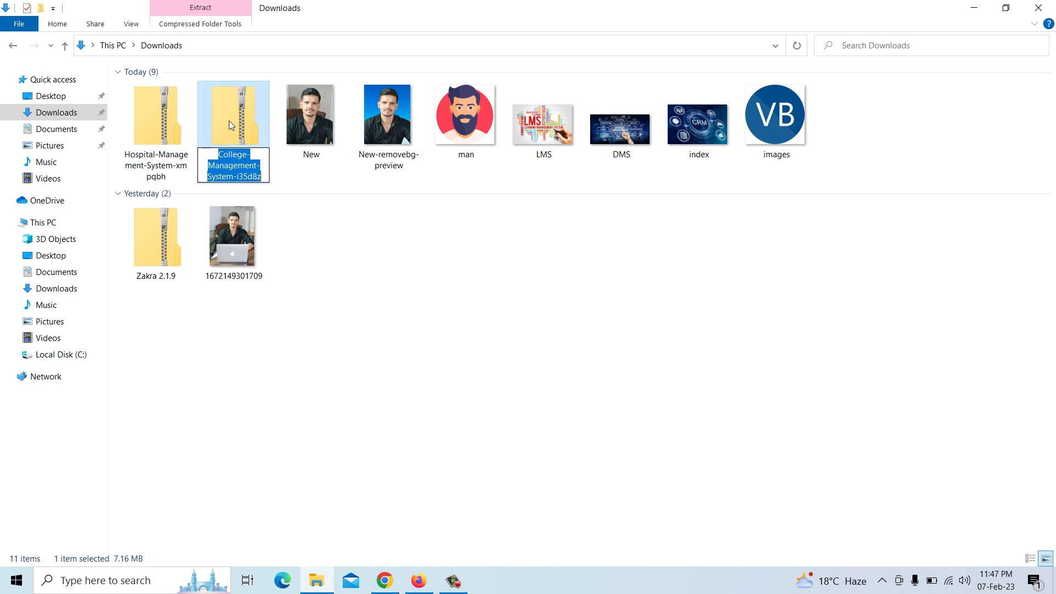
pyautogui.moveTo(232, 157); pyautogui.dragTo(273, 182)
pyautogui.write('CMS')
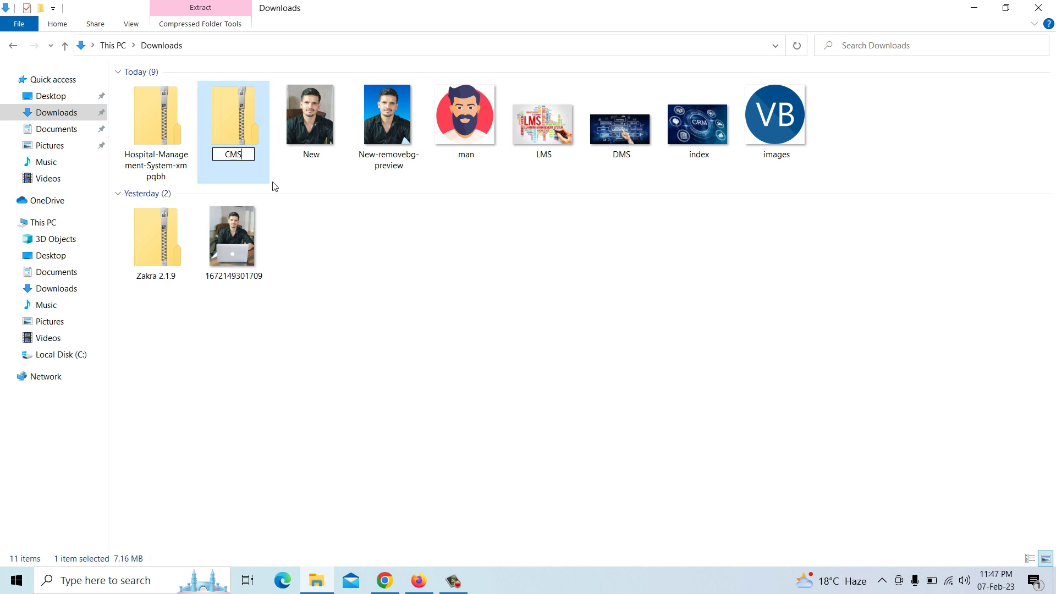
pyautogui.press('Return')
pyautogui.click(166, 172)
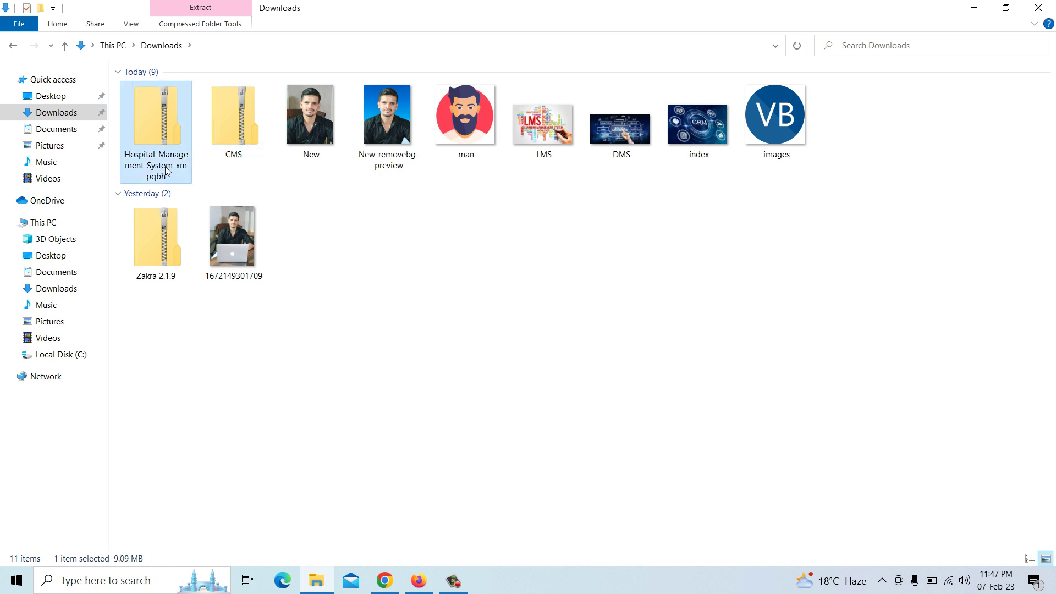
pyautogui.click(159, 167)
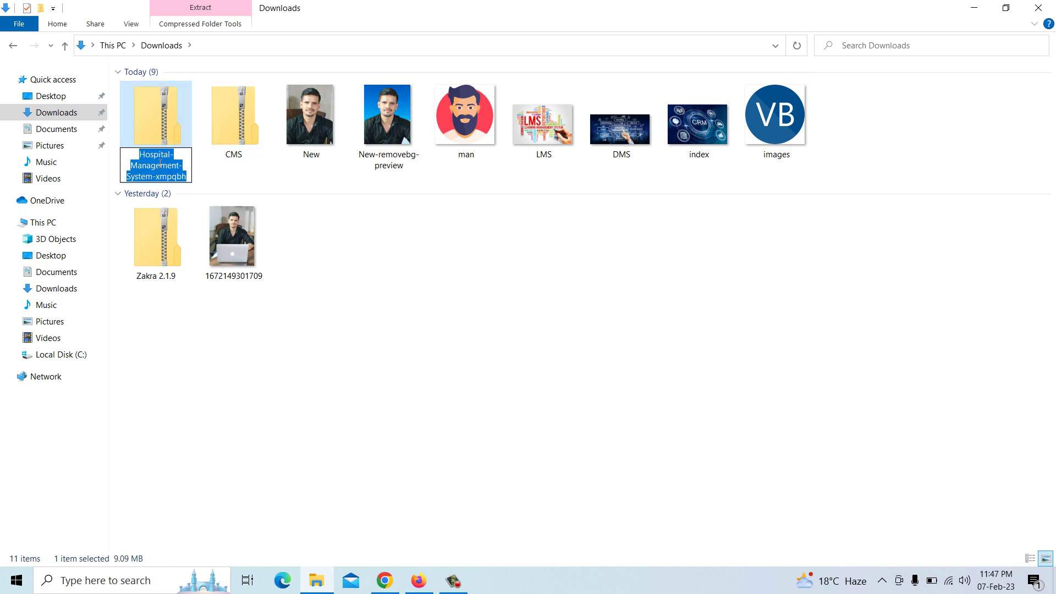
pyautogui.write('M')
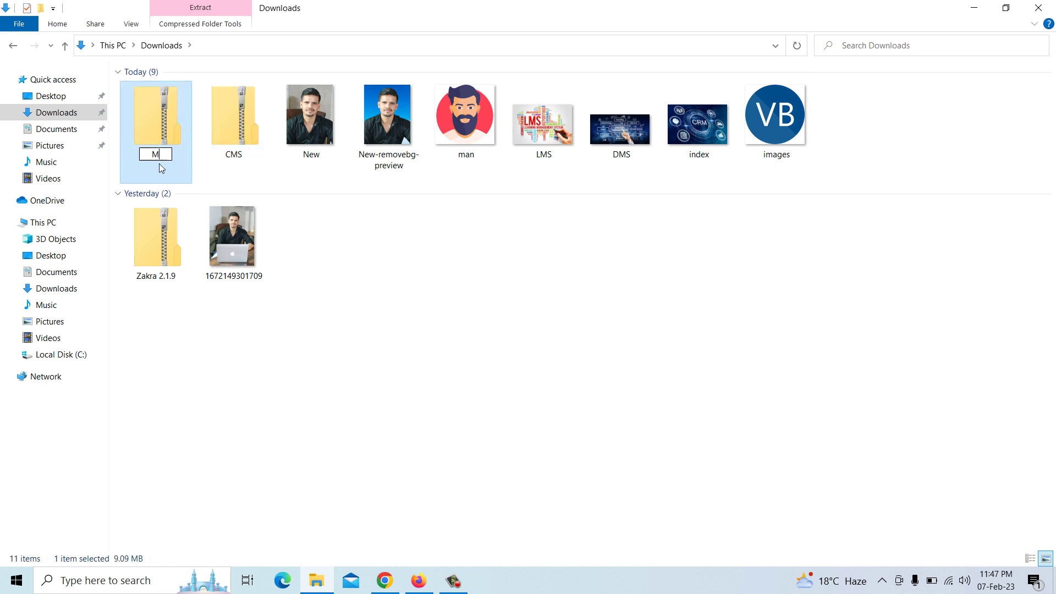
pyautogui.write('HMS')
pyautogui.press('Return')
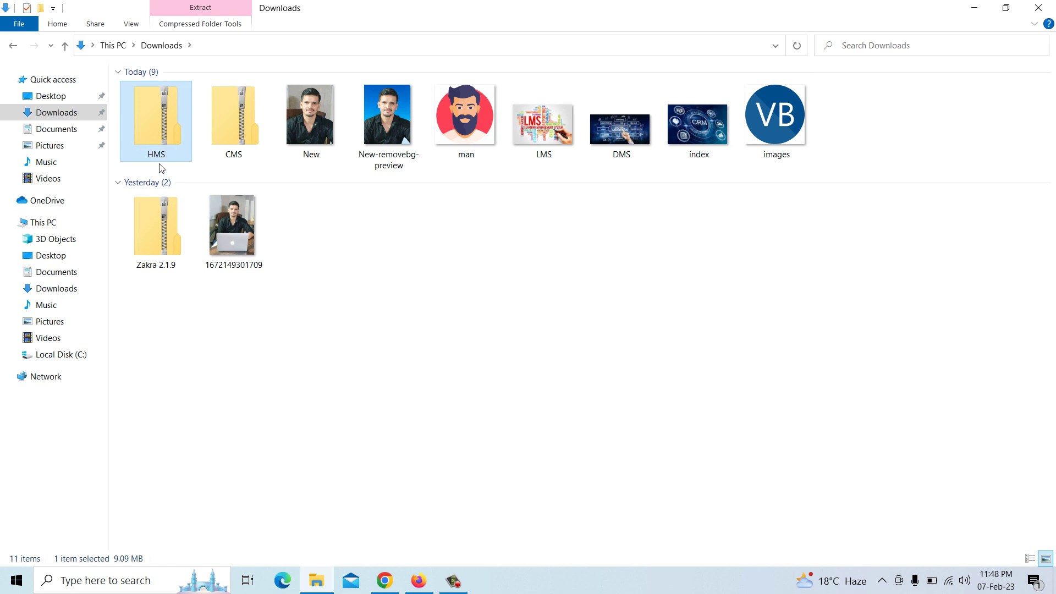
# Cut the crm-software and E-learning images from Pictures > Screenshots
pyautogui.click(63, 329)
pyautogui.doubleClick(309, 106)
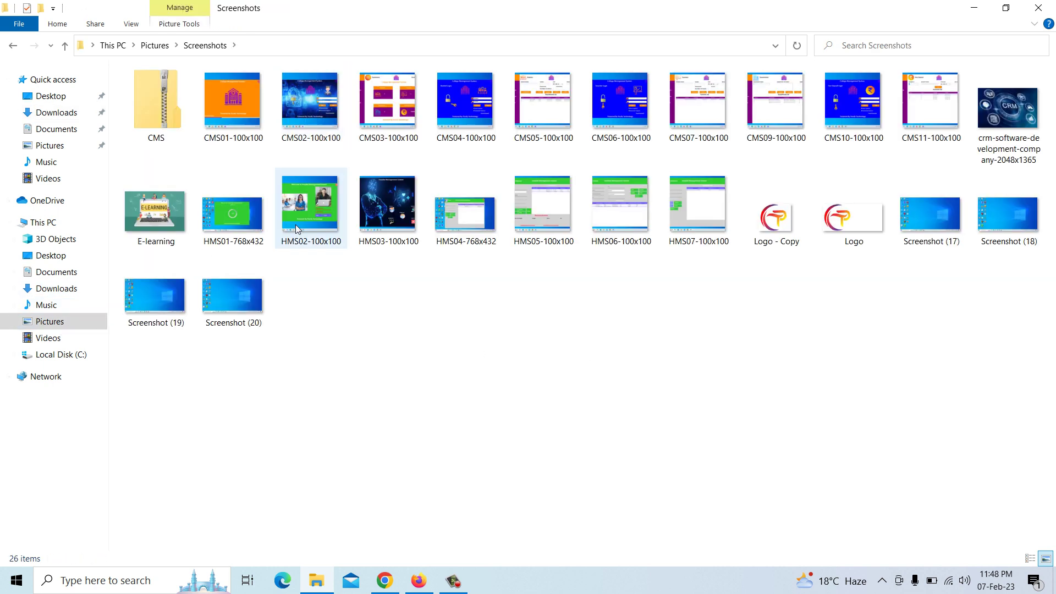
pyautogui.click(1008, 122)
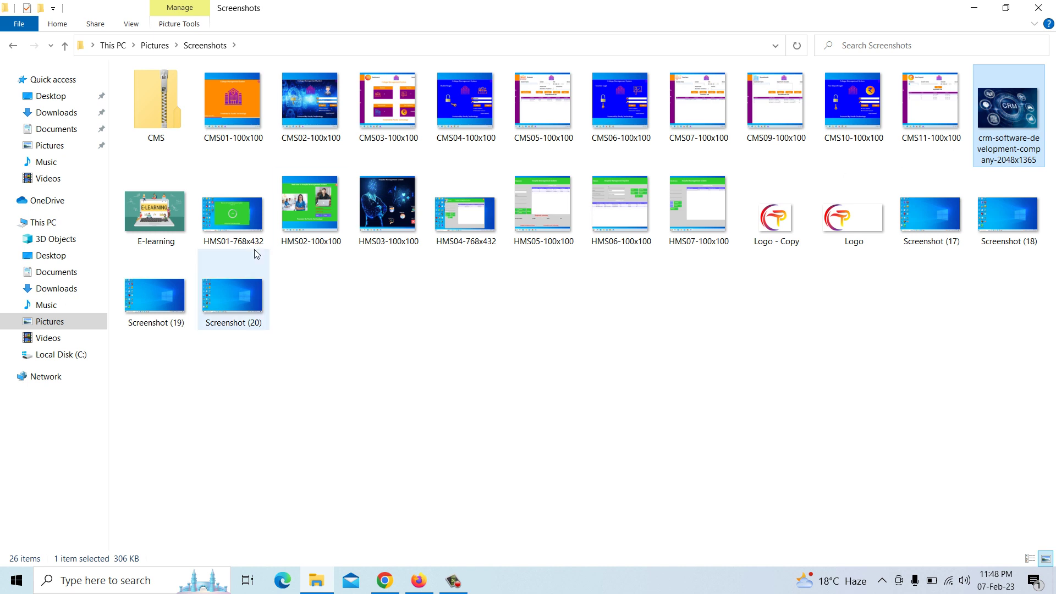
pyautogui.keyDown('ctrl'); pyautogui.click(182, 224); pyautogui.keyUp('ctrl')
pyautogui.hotkey('ctrl', 'x')
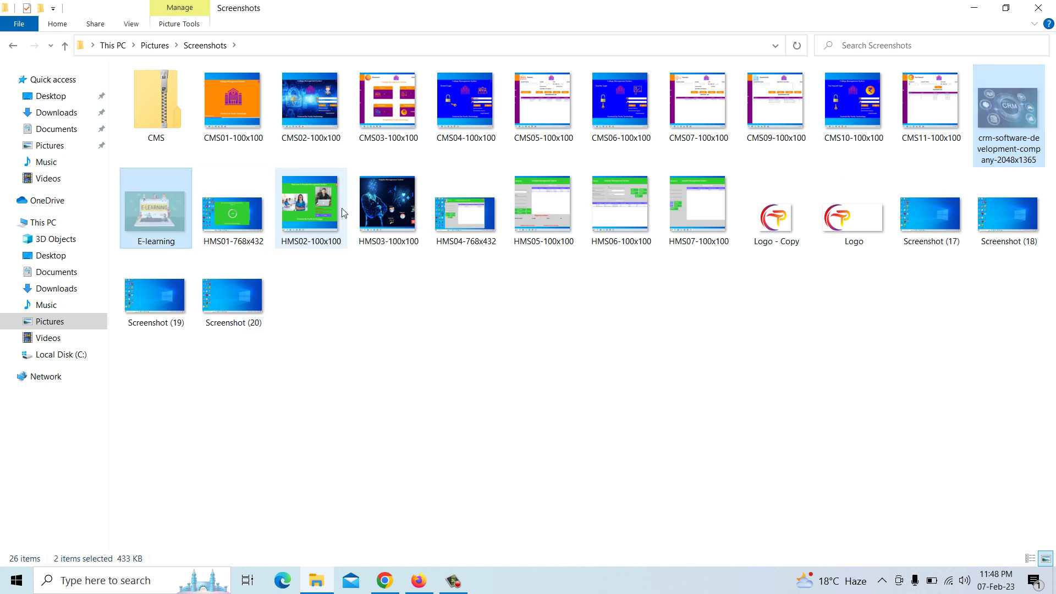
# Preview the HMS03-100x100 screenshot, then paste the cut images into Downloads
pyautogui.click(374, 201)
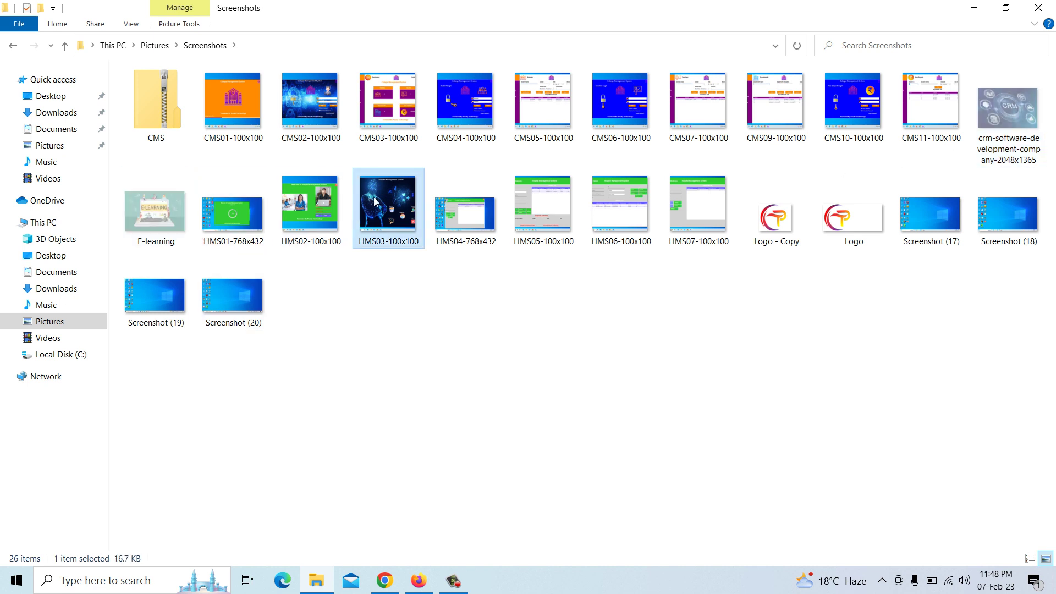
pyautogui.doubleClick(376, 206)
pyautogui.click(571, 479)
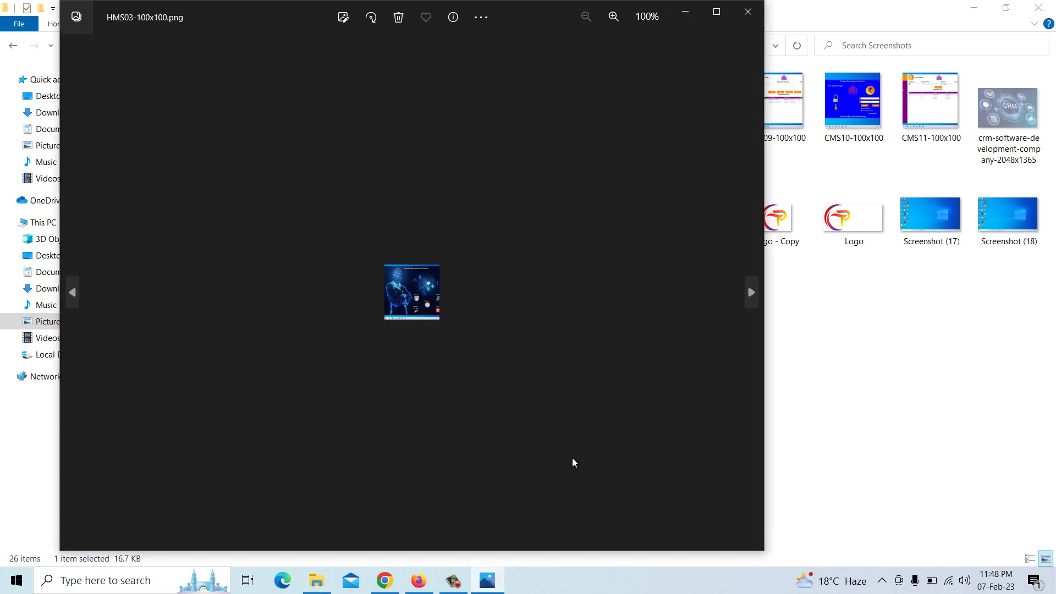
pyautogui.click(746, 13)
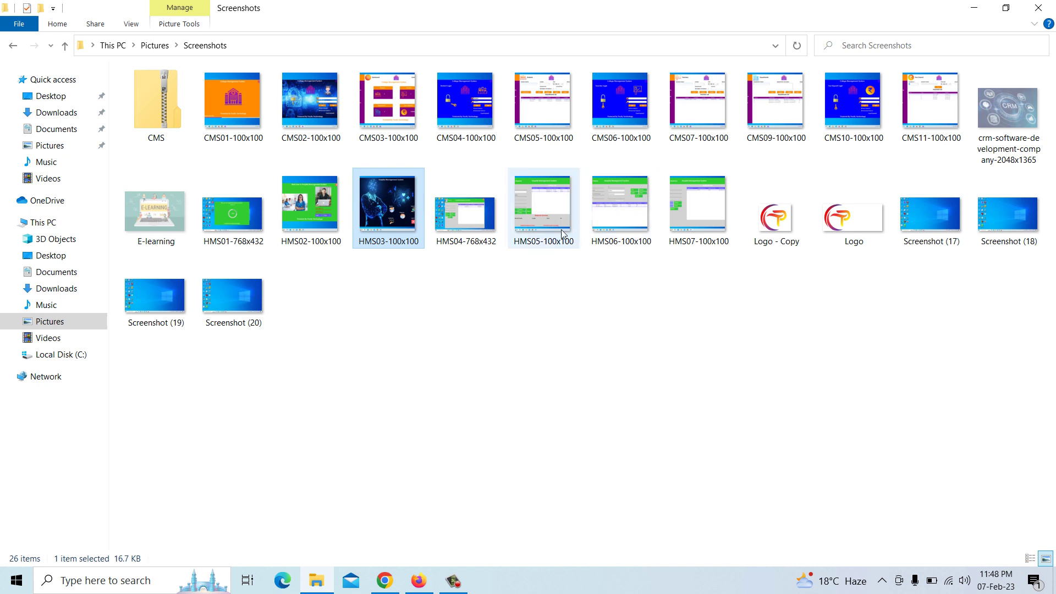
pyautogui.click(548, 220)
pyautogui.click(380, 211)
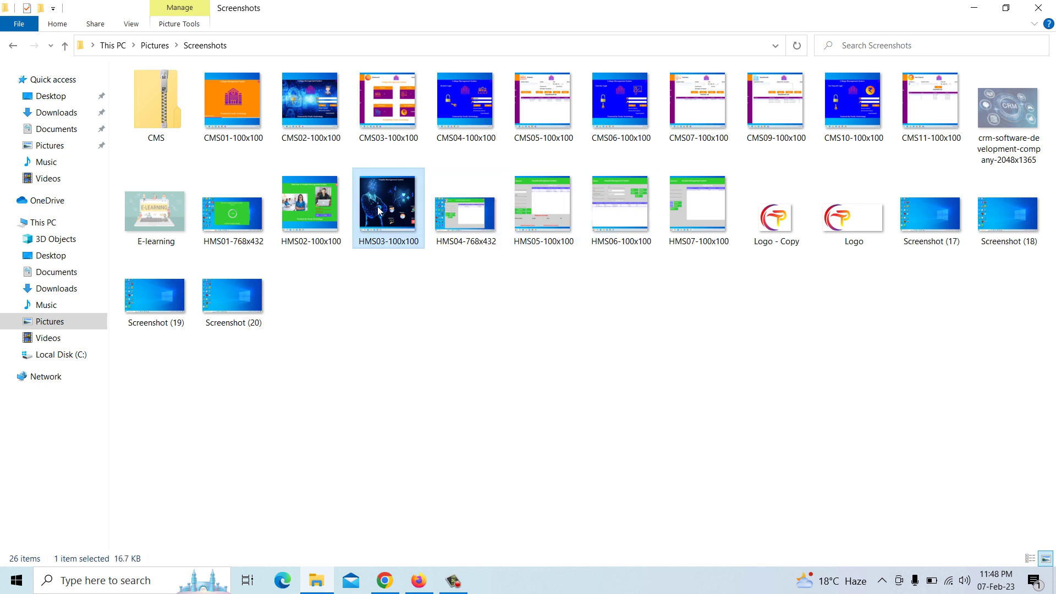
pyautogui.click(309, 206)
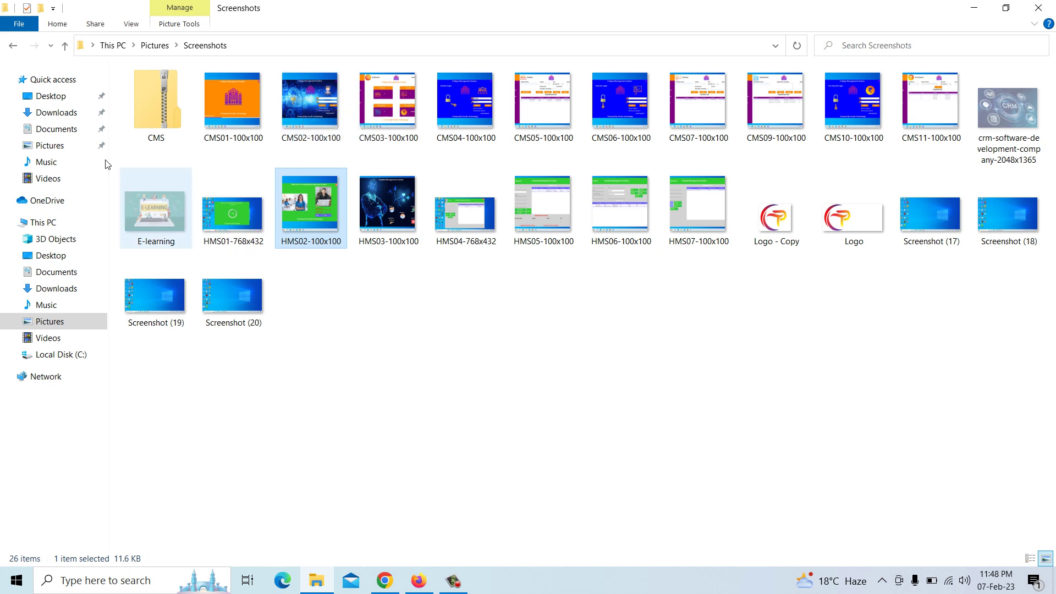
pyautogui.rightClick(333, 229)
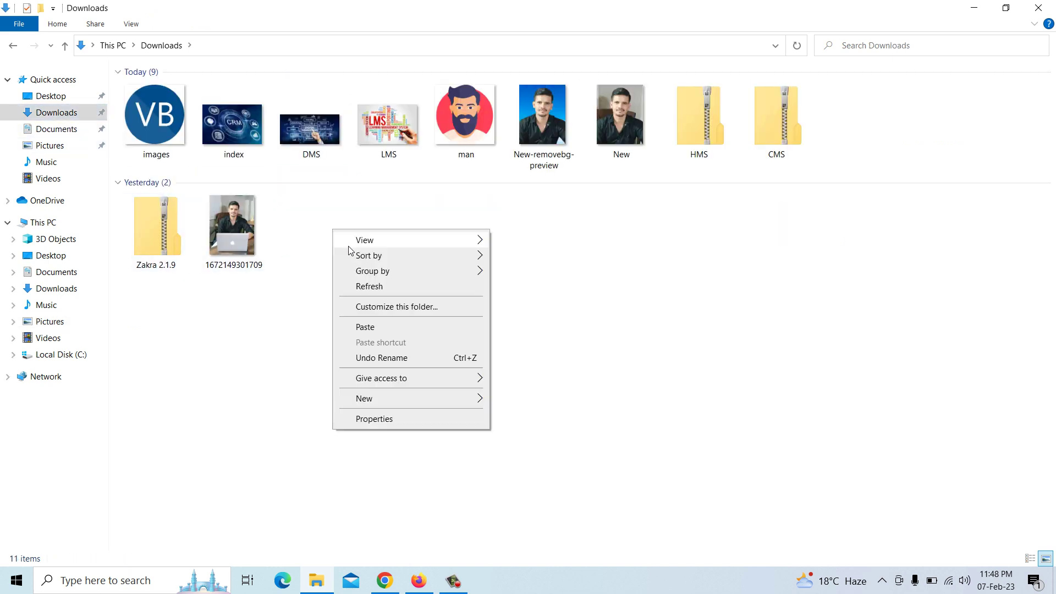
pyautogui.click(361, 325)
# Title the product 'College Management System' and describe it as a Visual Basic project managing Teachers, Students, Departments
pyautogui.click(1049, 5)
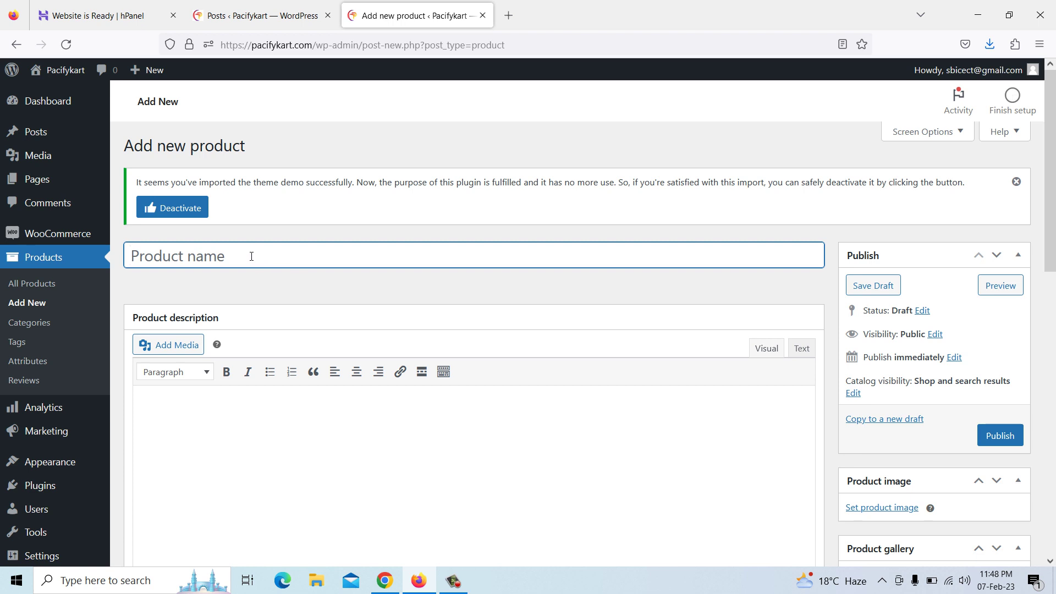
pyautogui.write('College Manageme')
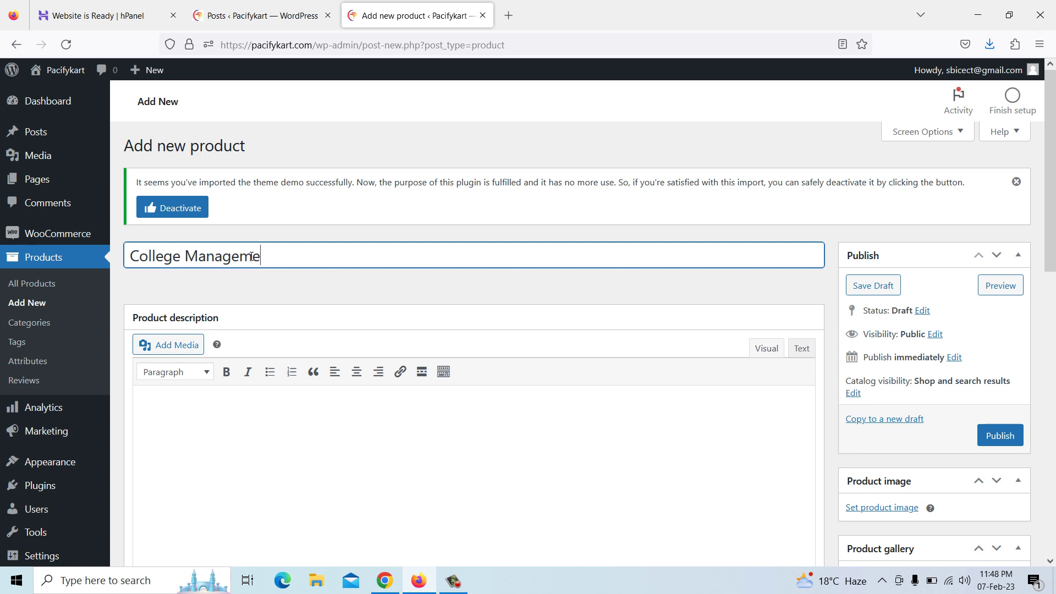
pyautogui.write('nt System')
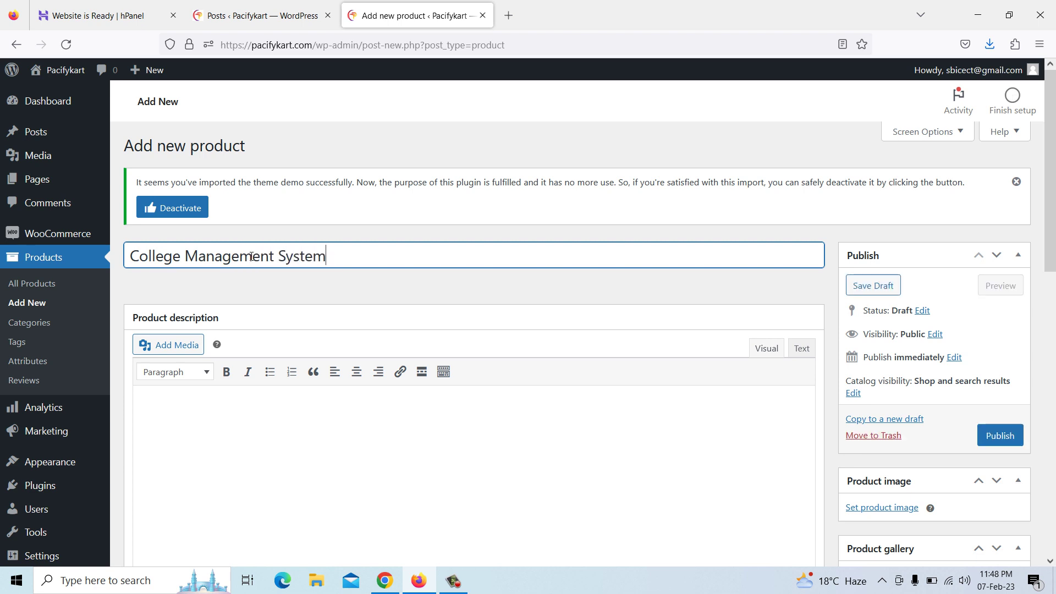
pyautogui.click(263, 406)
pyautogui.scroll(-1, 258, 385)
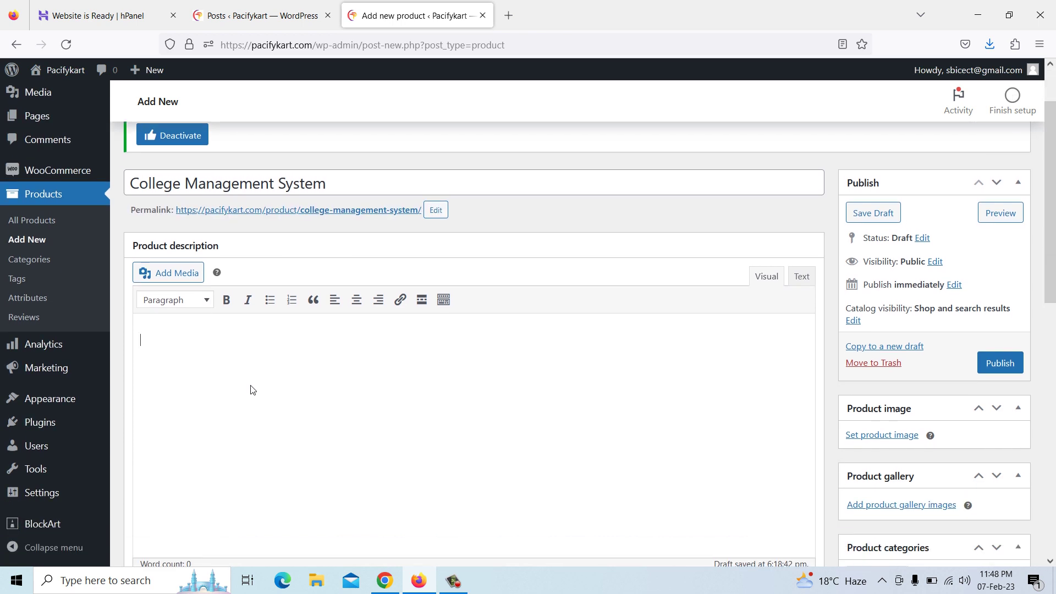
pyautogui.write('College Management System ')
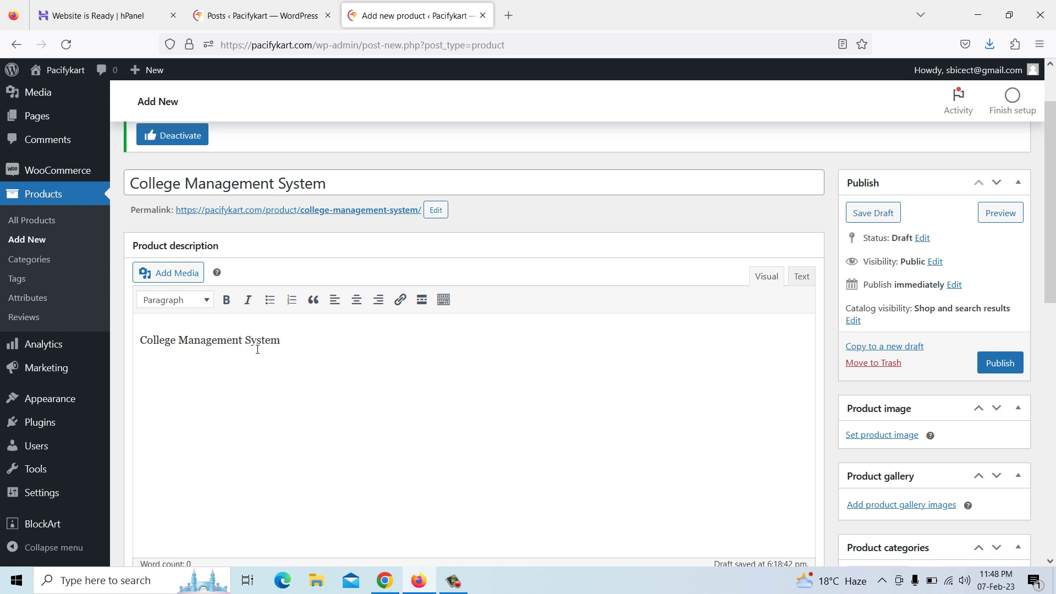
pyautogui.write('is a Visual Pro')
pyautogui.press('BackSpace')
pyautogui.press('BackSpace')
pyautogui.press('BackSpace')
pyautogui.write('Basic Project')
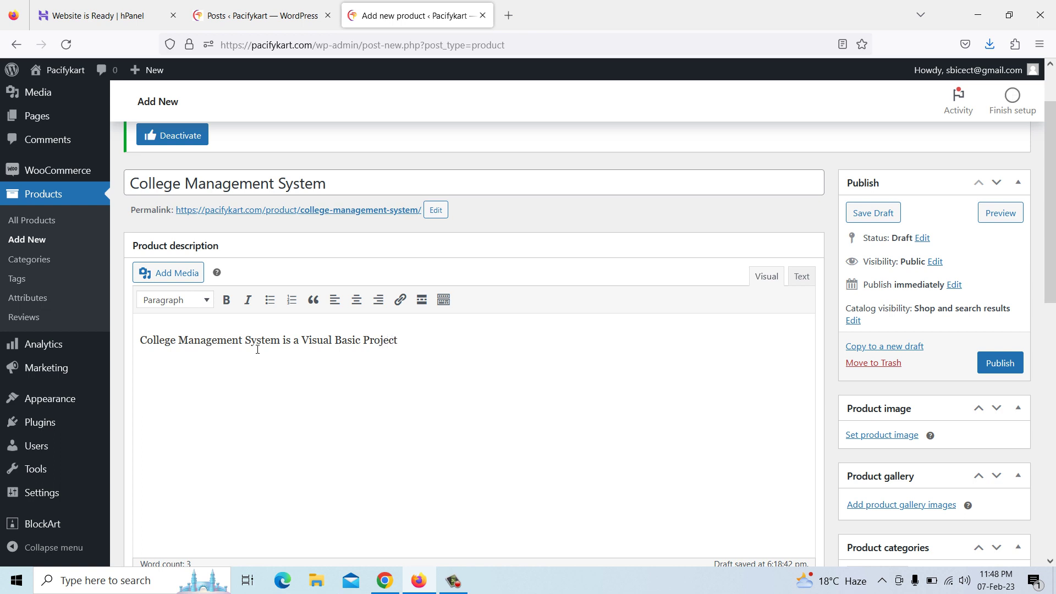
pyautogui.write(' which is used to manae')
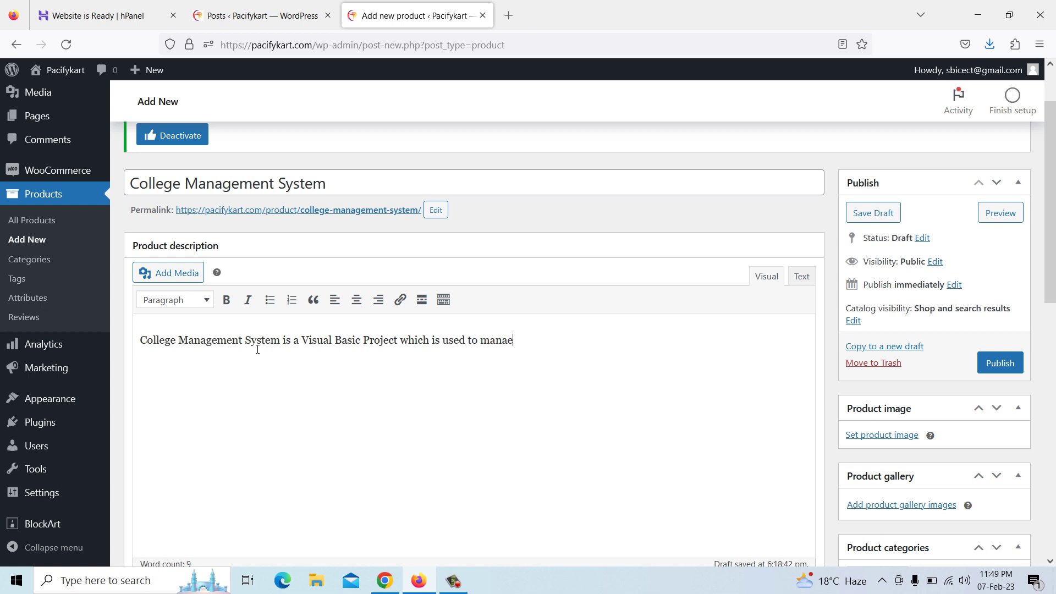
pyautogui.write('ge')
pyautogui.write(' Collefe')
pyautogui.press('BackSpace')
pyautogui.press('BackSpace')
pyautogui.write('ge Data like as')
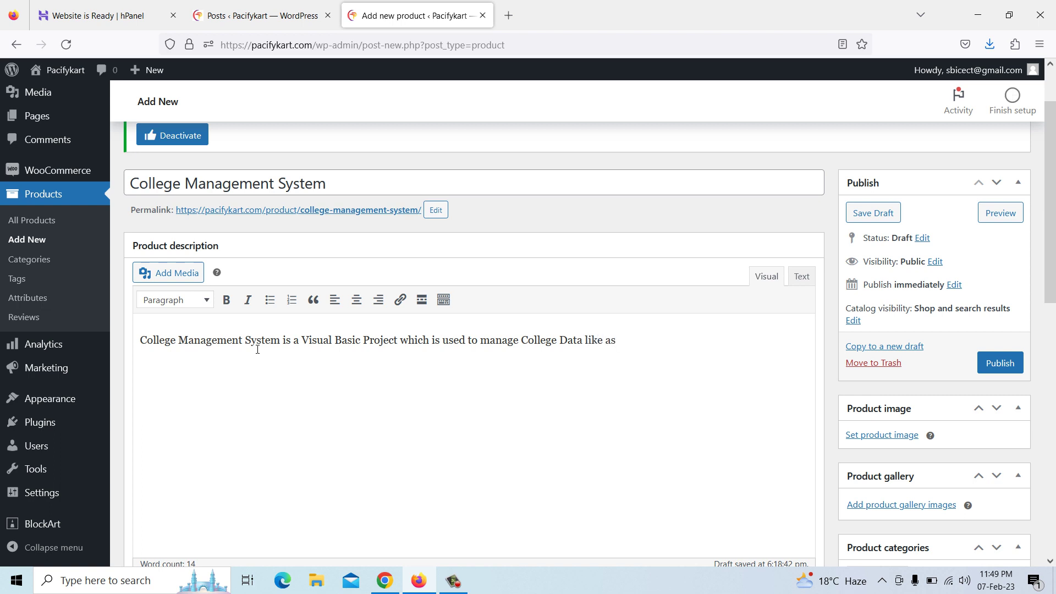
pyautogui.write(' TTeachers, Students, Depart')
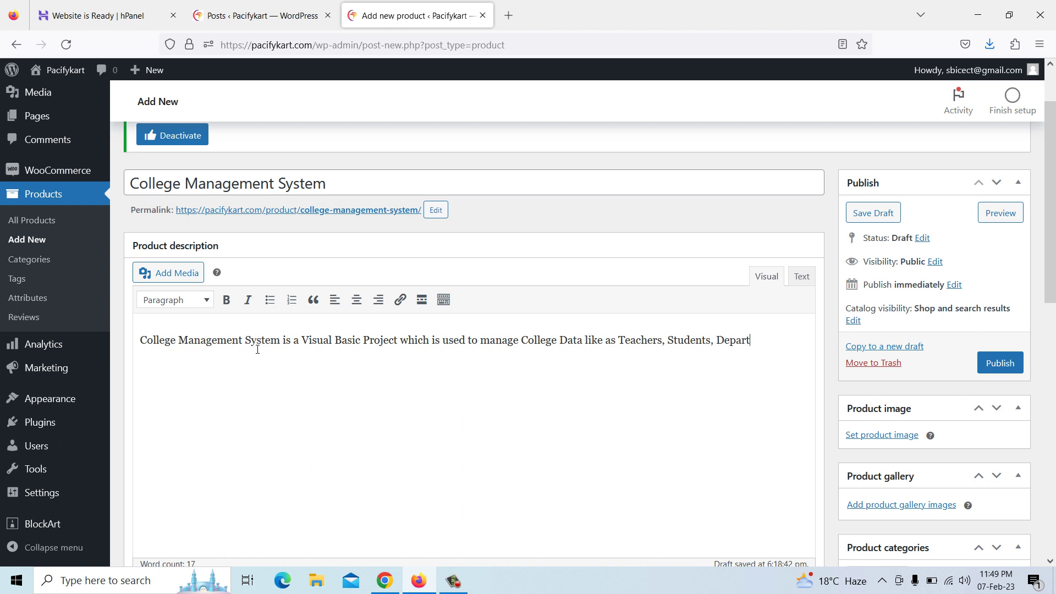
pyautogui.write('met')
# Complete the description with Fees and the project's login username and password
pyautogui.press('BackSpace')
pyautogui.write('nts, Fees, etx')
pyautogui.press('BackSpace')
pyautogui.write('c. In this ')
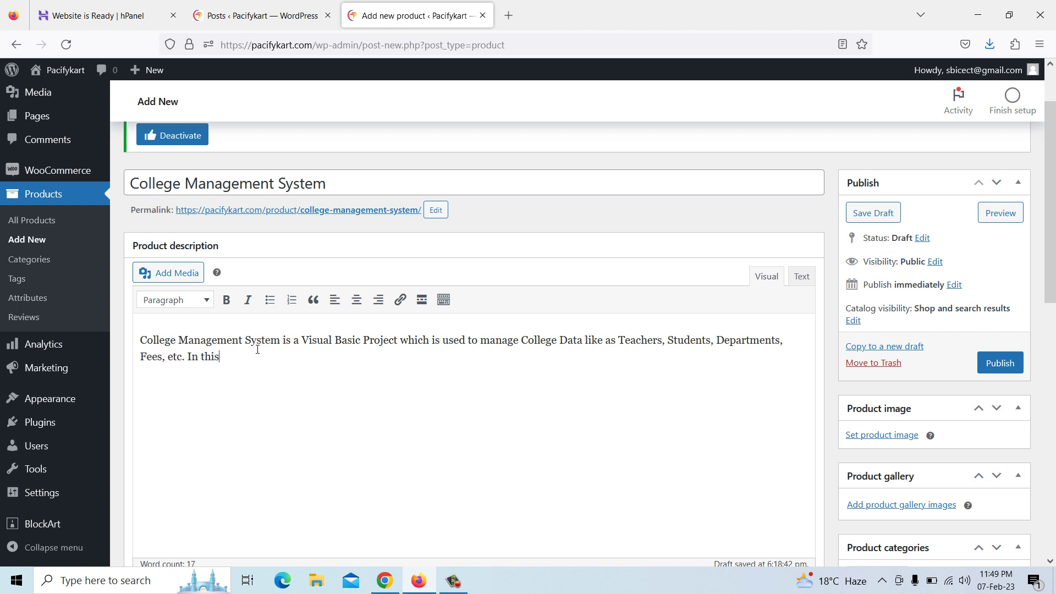
pyautogui.write('Project username is Admisn')
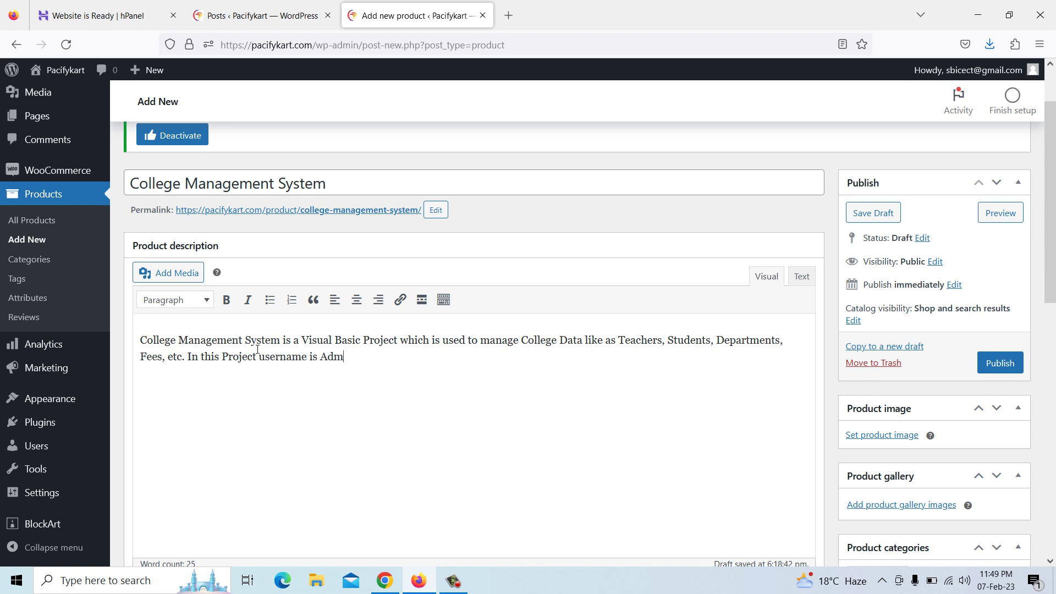
pyautogui.press('BackSpace')
pyautogui.press('BackSpace')
pyautogui.write('n and Password is Password.')
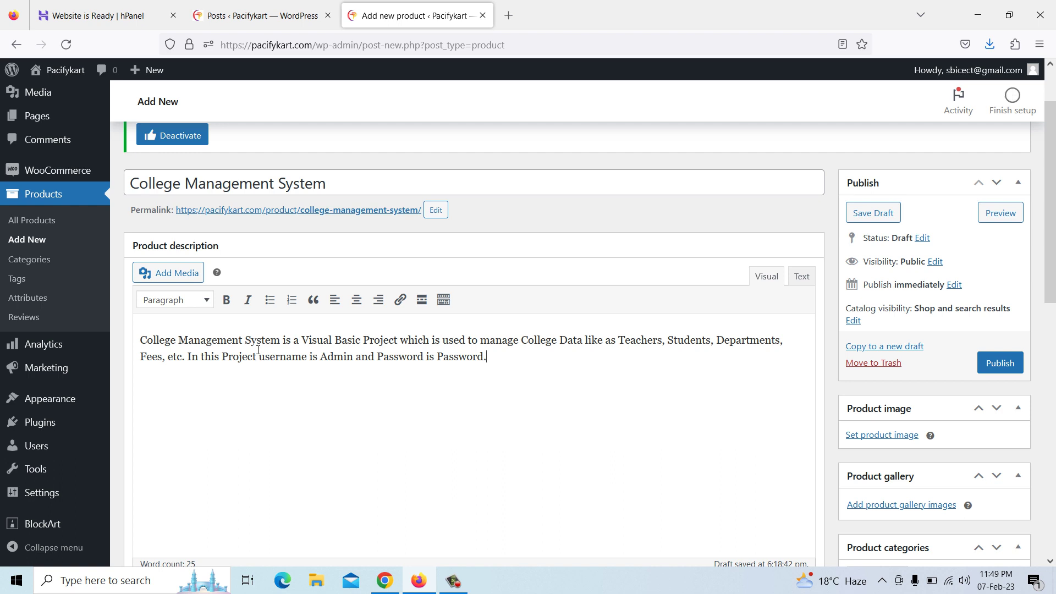
pyautogui.moveTo(377, 357); pyautogui.dragTo(384, 357)
pyautogui.write('p')
pyautogui.moveTo(487, 358); pyautogui.dragTo(134, 338)
# Copy the full description into the Product short description field
pyautogui.rightClick(166, 347)
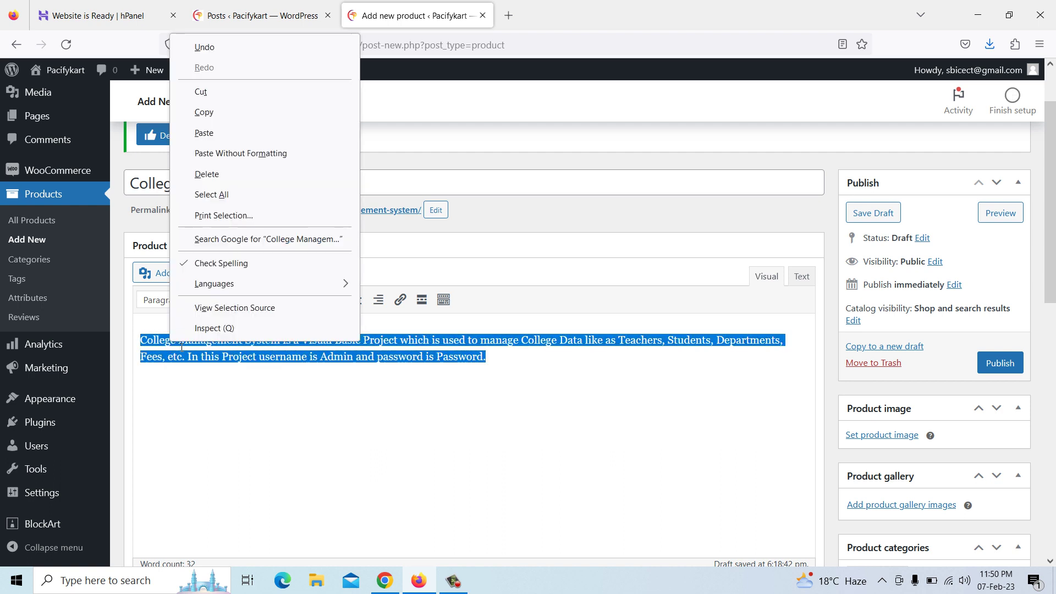
pyautogui.click(209, 114)
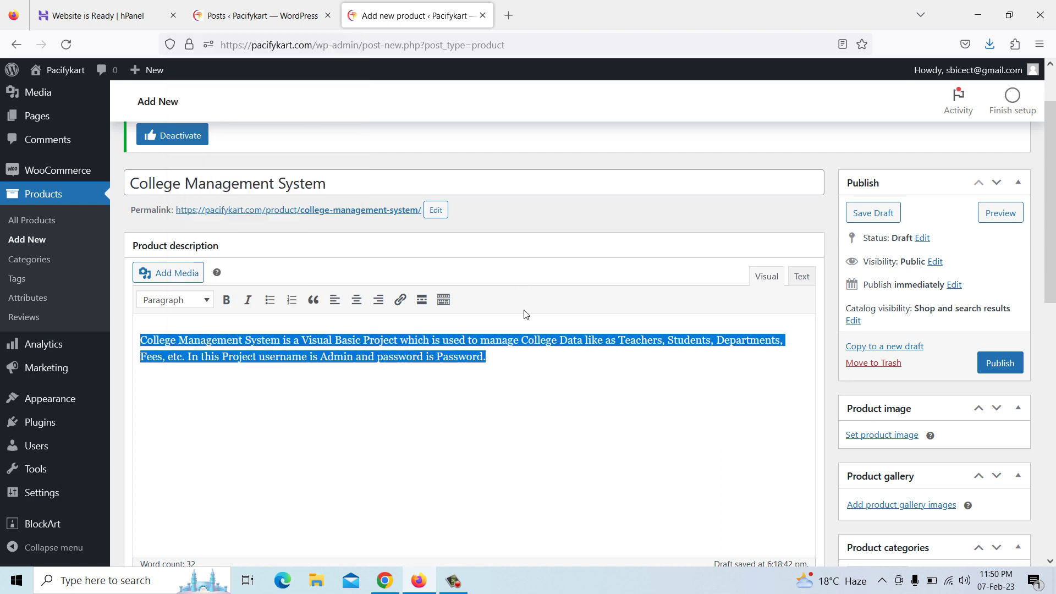
pyautogui.scroll(-8, 525, 308)
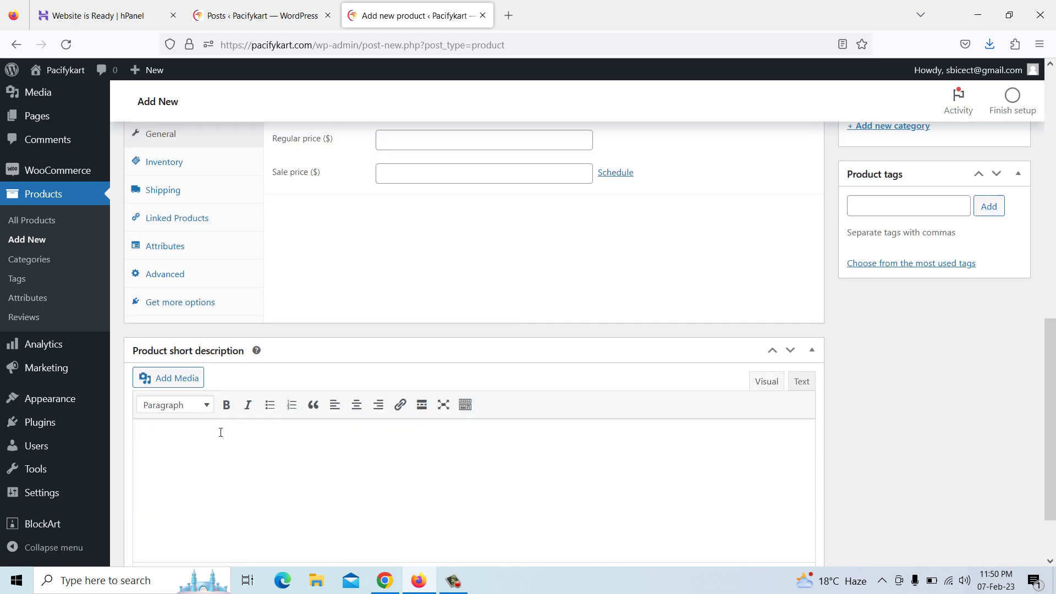
pyautogui.scroll(-3, 212, 448)
pyautogui.rightClick(197, 361)
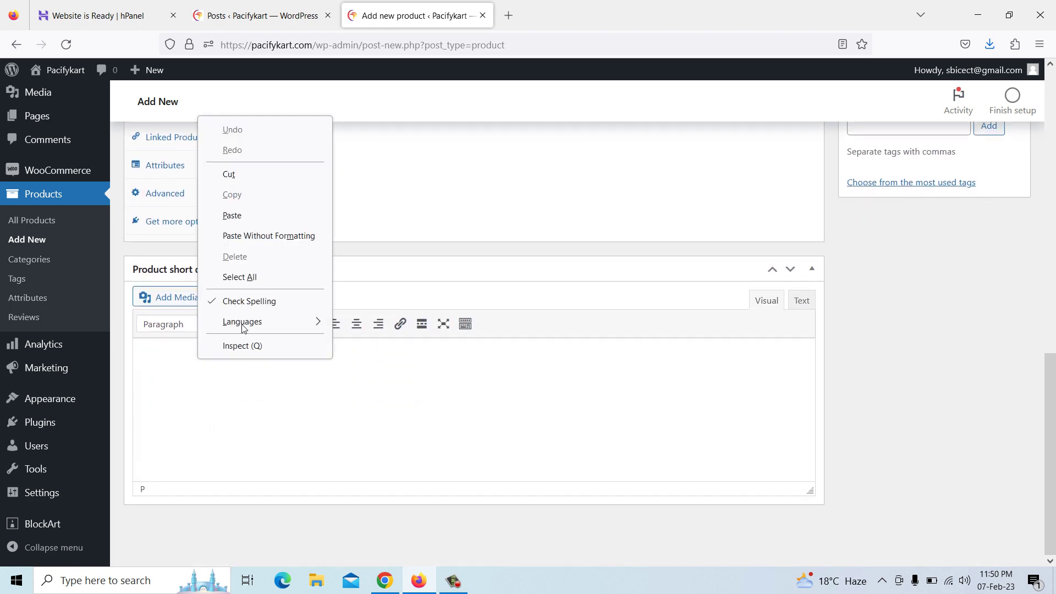
pyautogui.click(243, 215)
pyautogui.scroll(6, 301, 364)
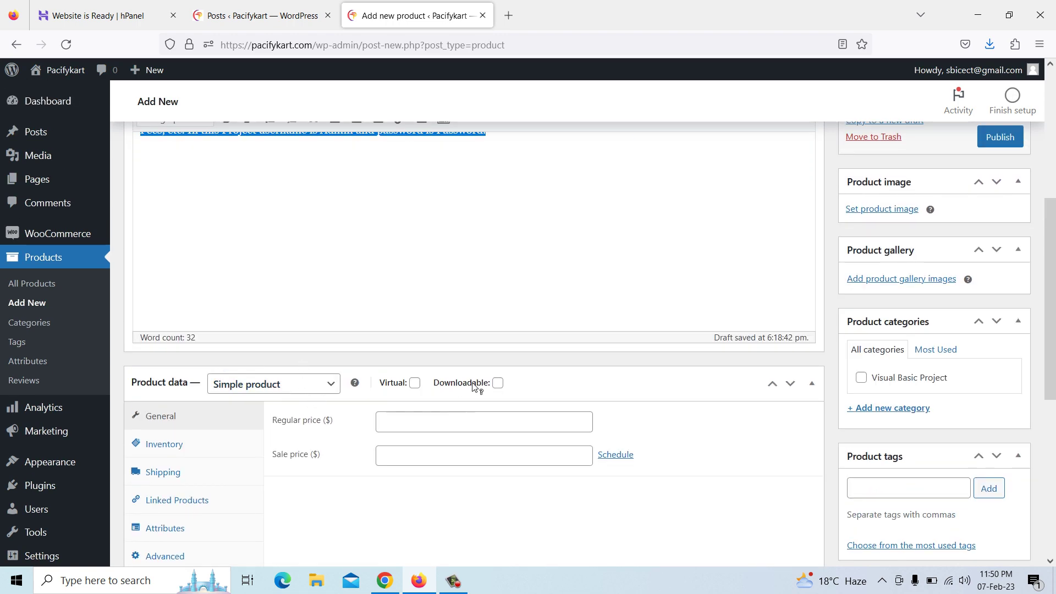
# Mark the product Downloadable with regular price 1500 and sale price 1200
pyautogui.click(498, 383)
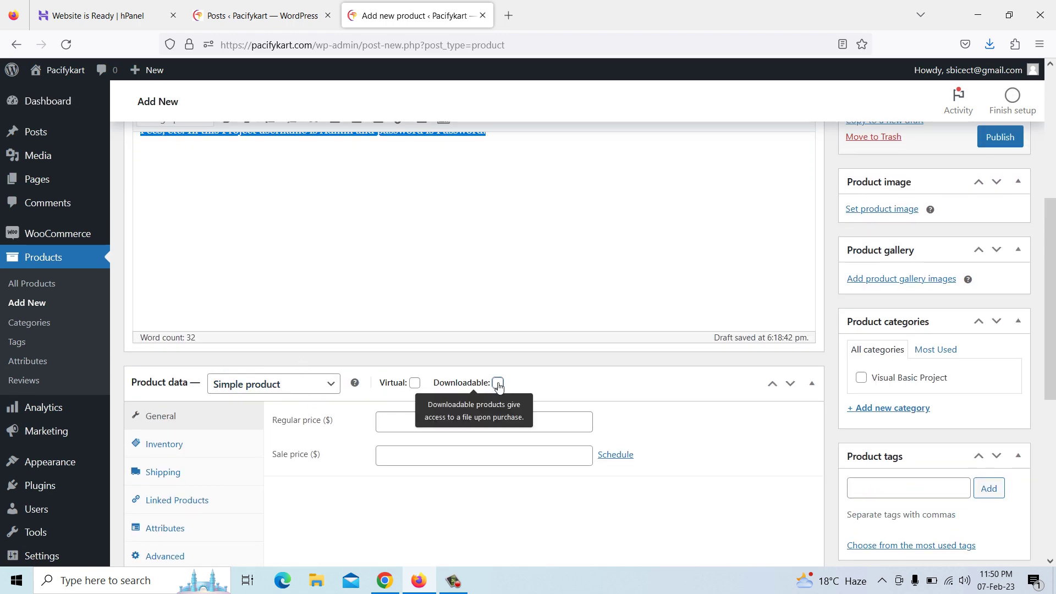
pyautogui.click(401, 419)
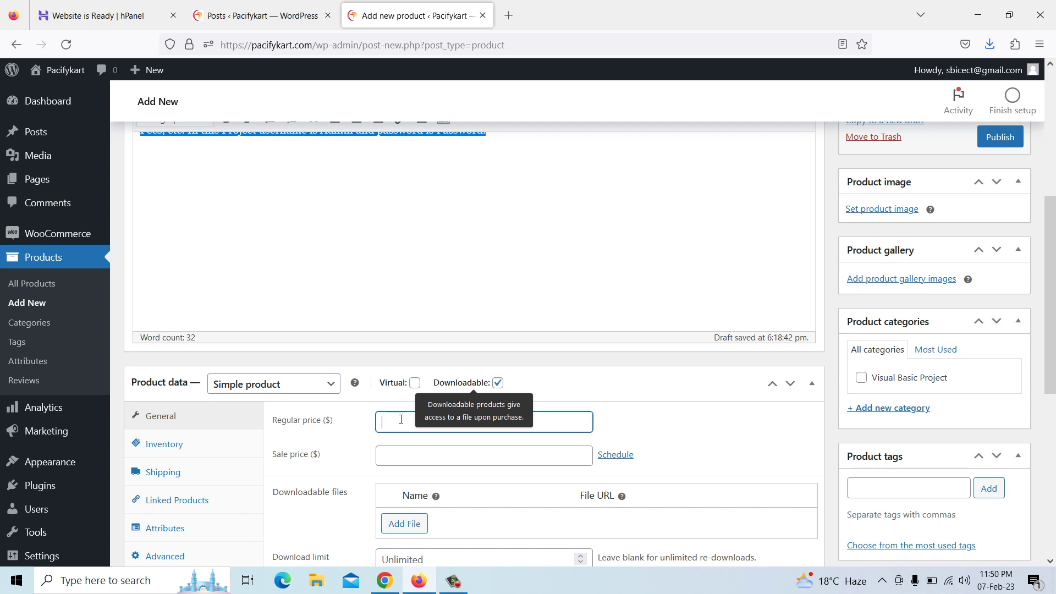
pyautogui.write('1500')
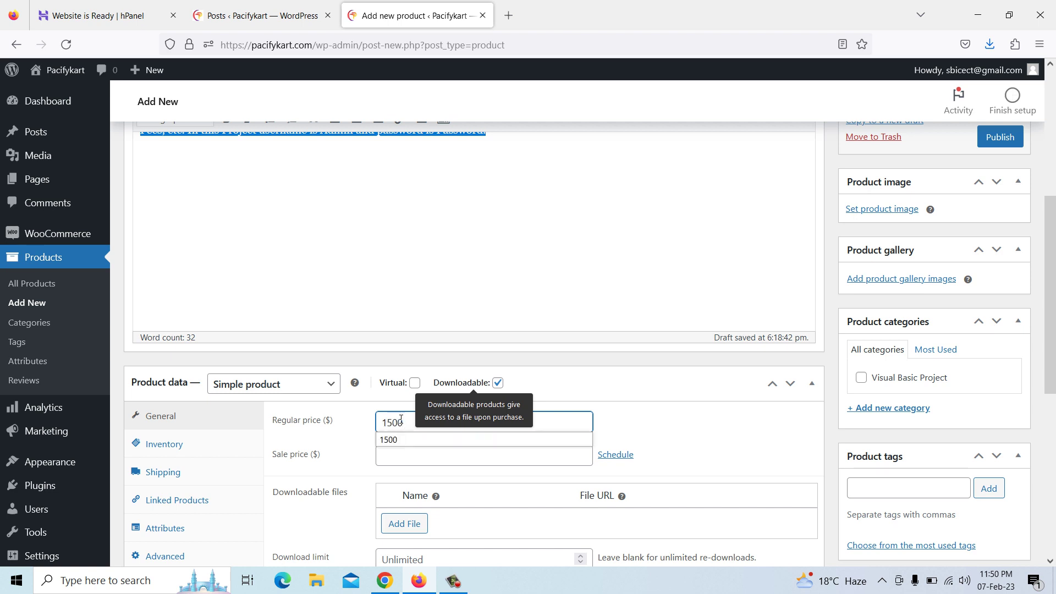
pyautogui.click(395, 459)
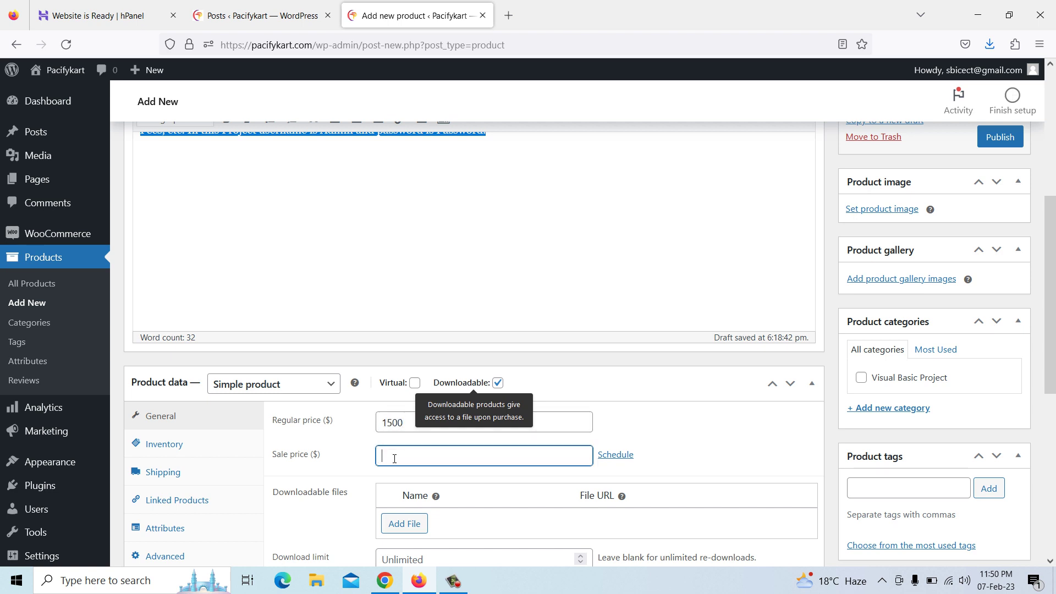
pyautogui.write('1200')
# Schedule the sale from 2023-02-01 to 2023-02-28
pyautogui.click(616, 456)
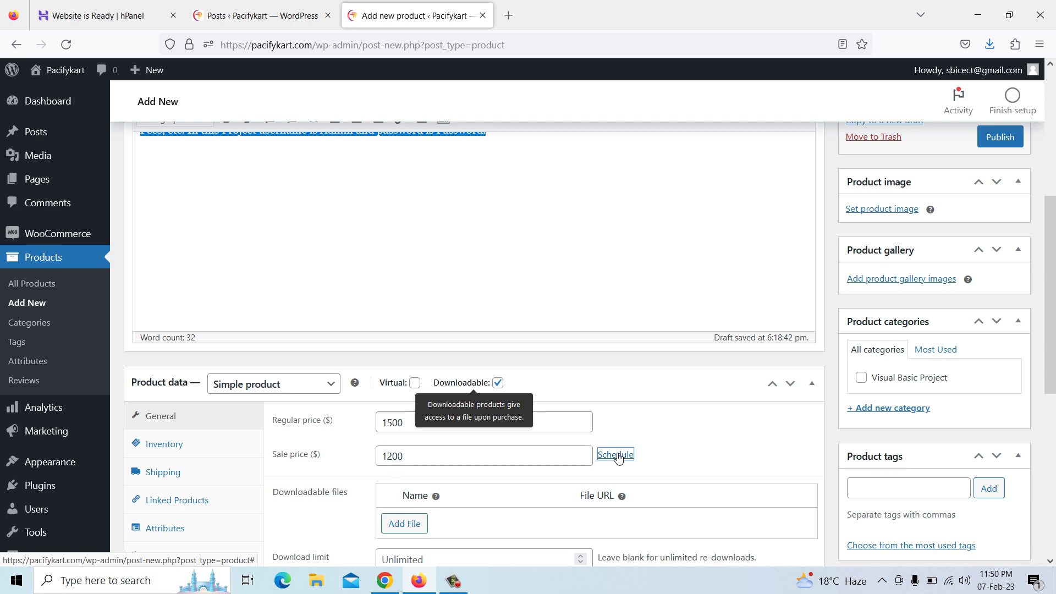
pyautogui.scroll(-1, 559, 478)
pyautogui.scroll(-2, 560, 478)
pyautogui.click(435, 346)
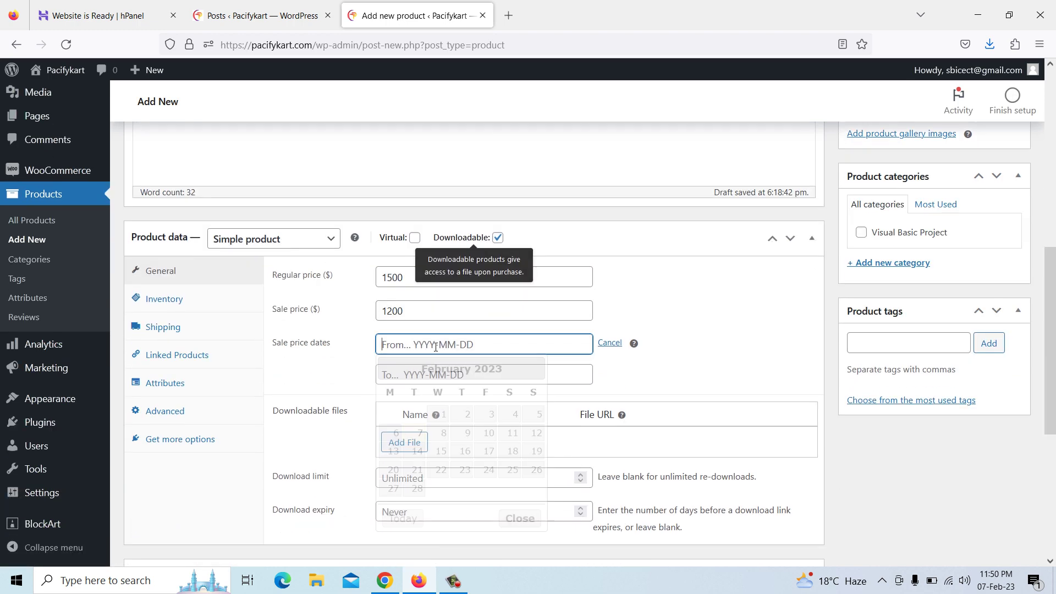
pyautogui.click(438, 414)
pyautogui.press('Tab')
pyautogui.click(417, 518)
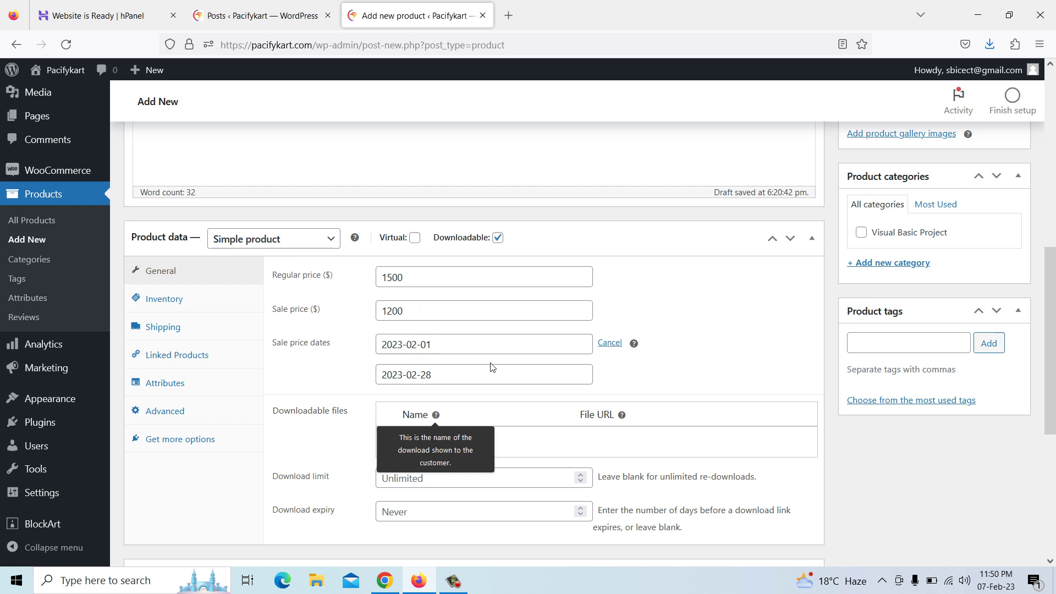
pyautogui.scroll(-3, 491, 366)
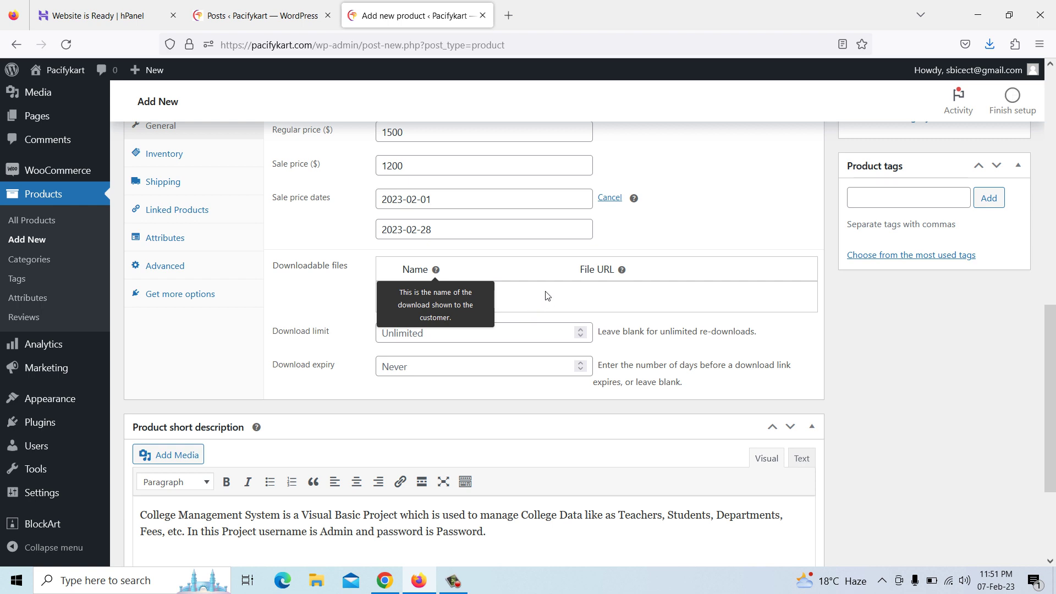
# Add a downloadable file row named 'College Management System'
pyautogui.click(417, 301)
pyautogui.click(505, 299)
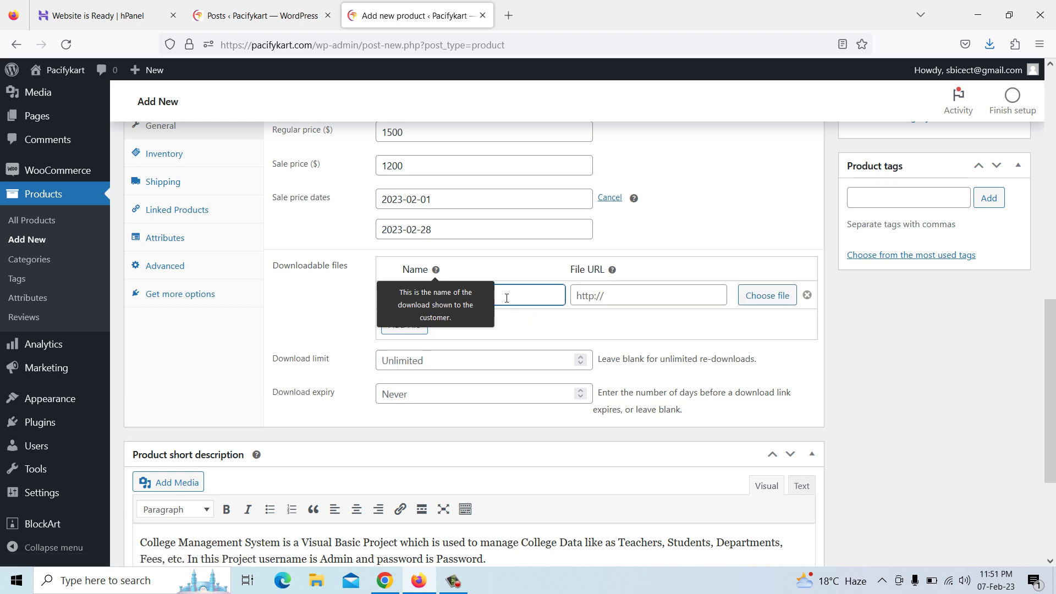
pyautogui.click(467, 295)
pyautogui.click(500, 298)
pyautogui.click(500, 298)
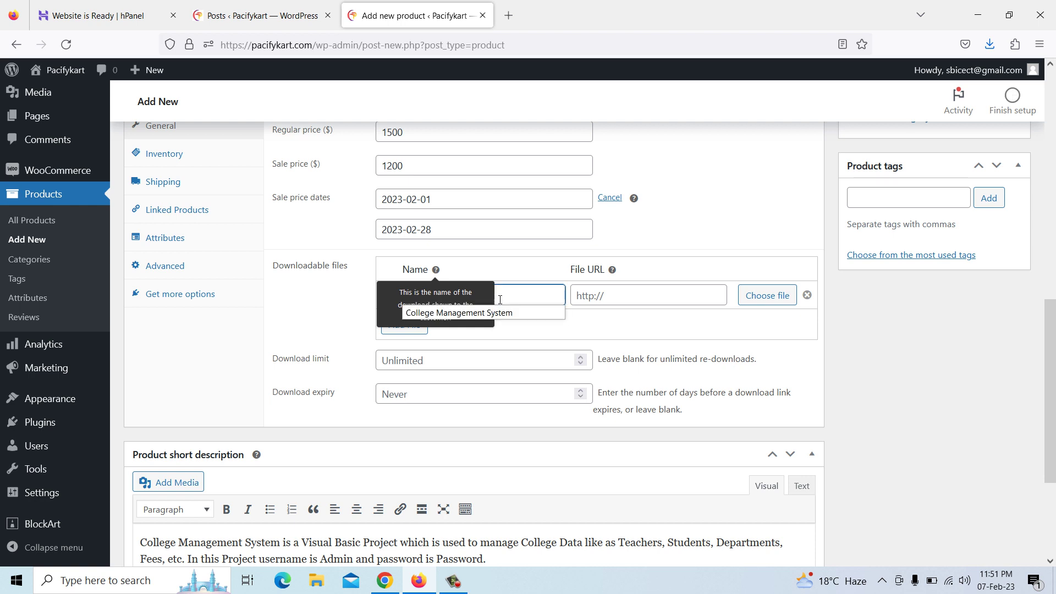
pyautogui.click(550, 313)
# Upload the CMS zip from Downloads and insert it as the download's file URL
pyautogui.click(659, 297)
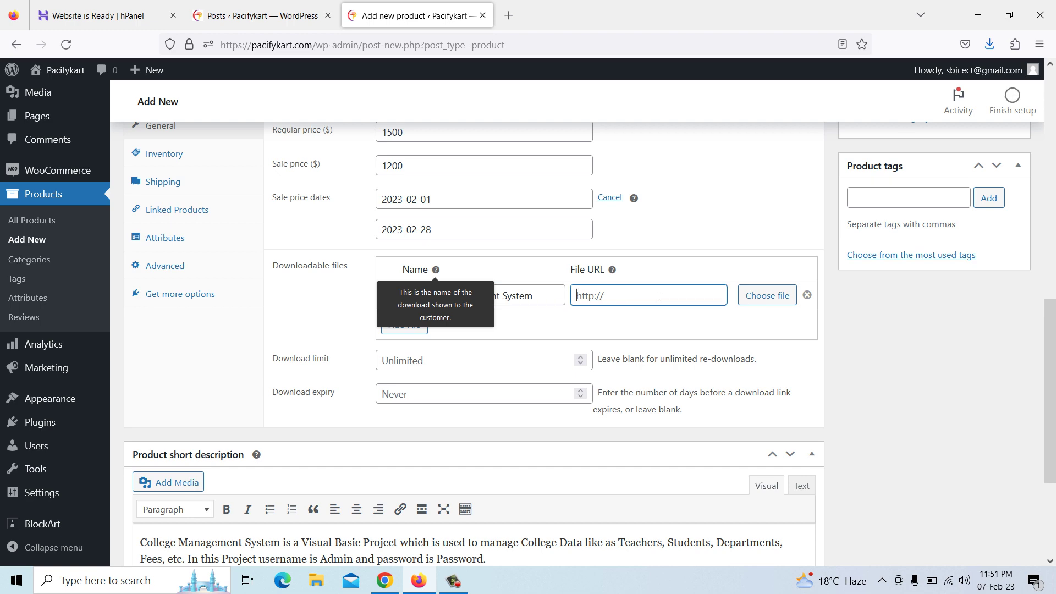
pyautogui.click(764, 295)
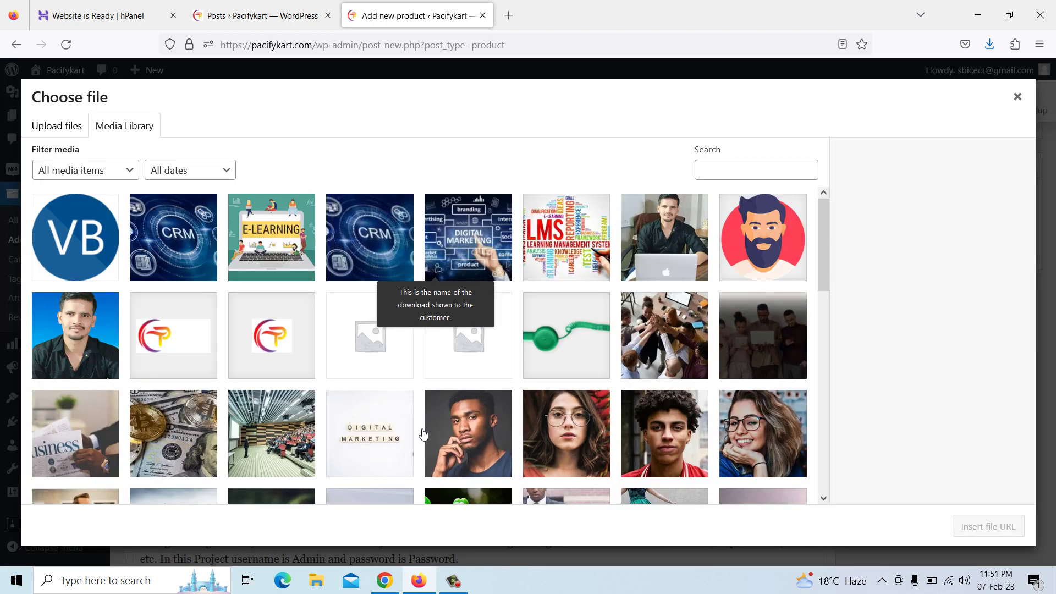
pyautogui.click(65, 127)
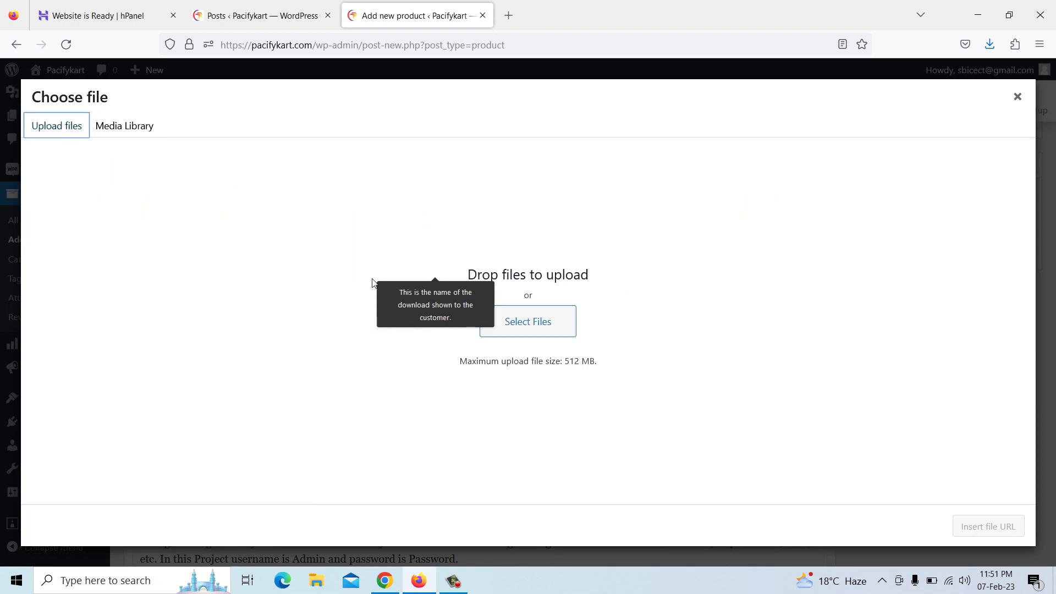
pyautogui.click(534, 328)
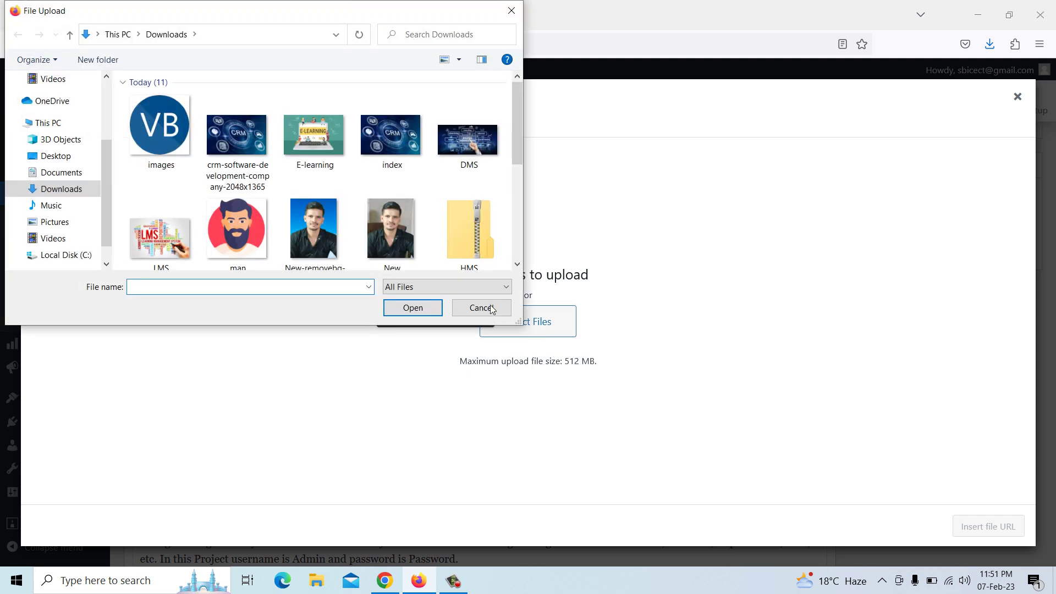
pyautogui.moveTo(521, 109); pyautogui.dragTo(520, 175)
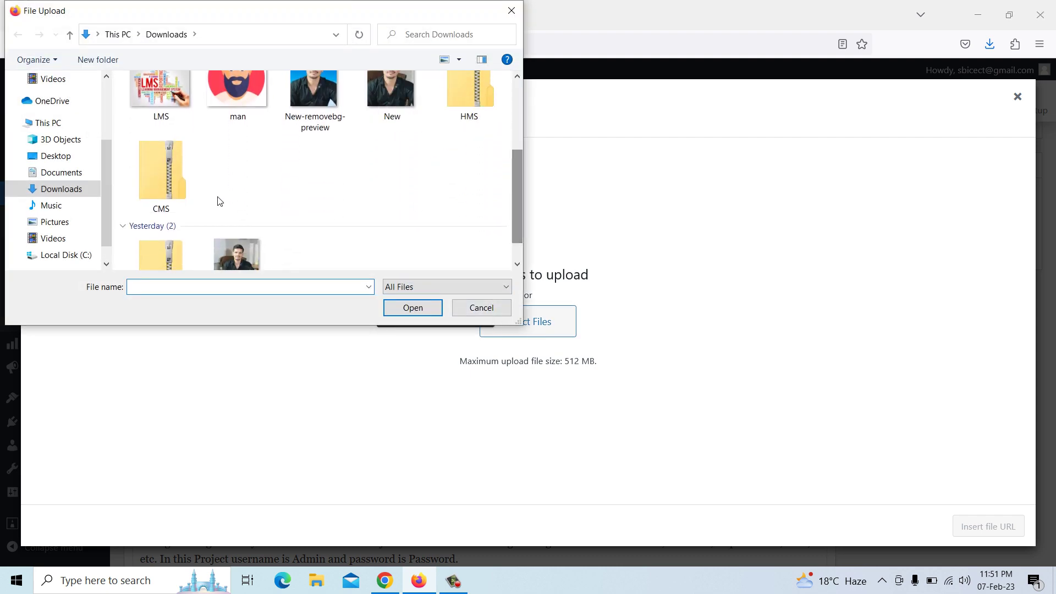
pyautogui.click(165, 181)
pyautogui.click(406, 309)
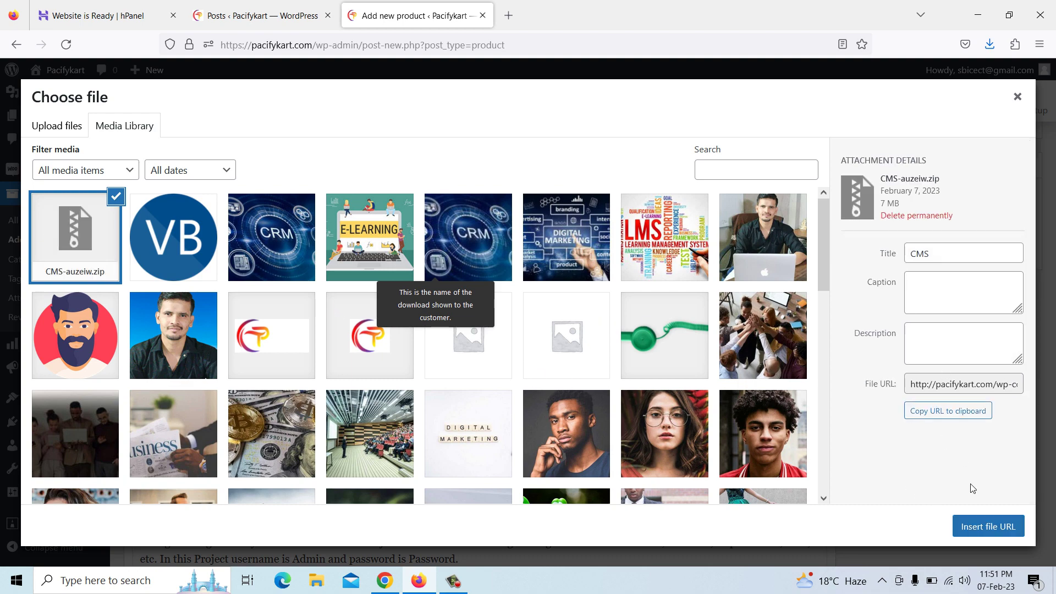
pyautogui.click(983, 528)
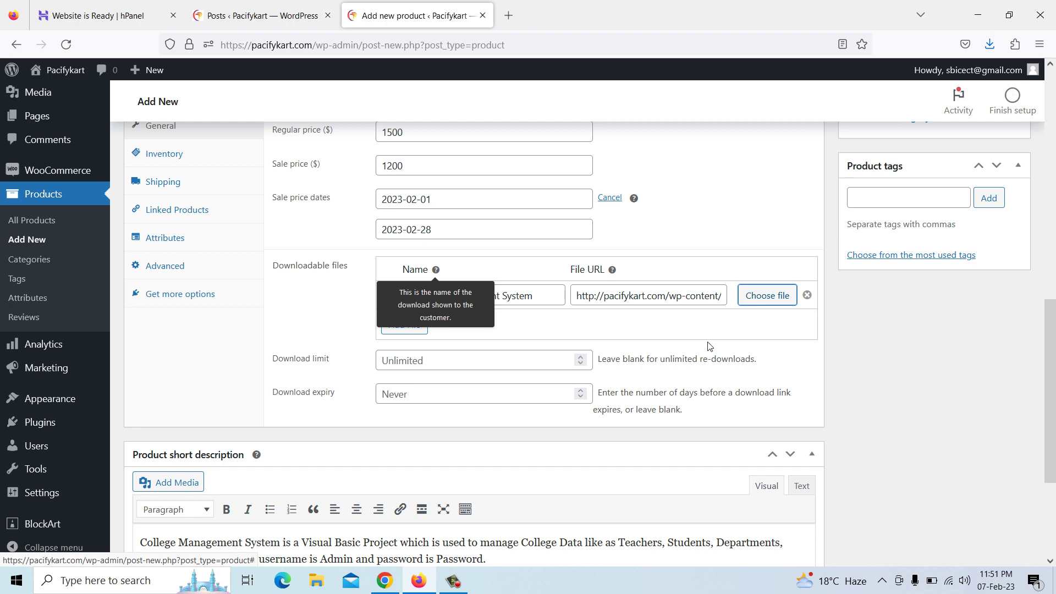
pyautogui.scroll(-3, 605, 351)
pyautogui.scroll(7, 605, 351)
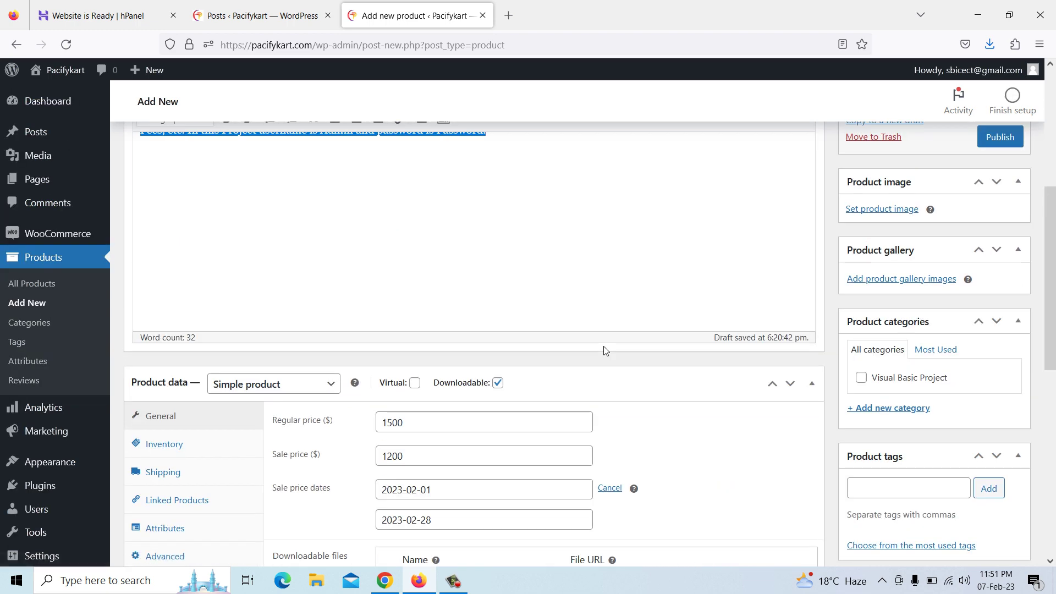
# Upload CMS02-100x100 from Pictures > Screenshots and set it as the product image
pyautogui.click(872, 212)
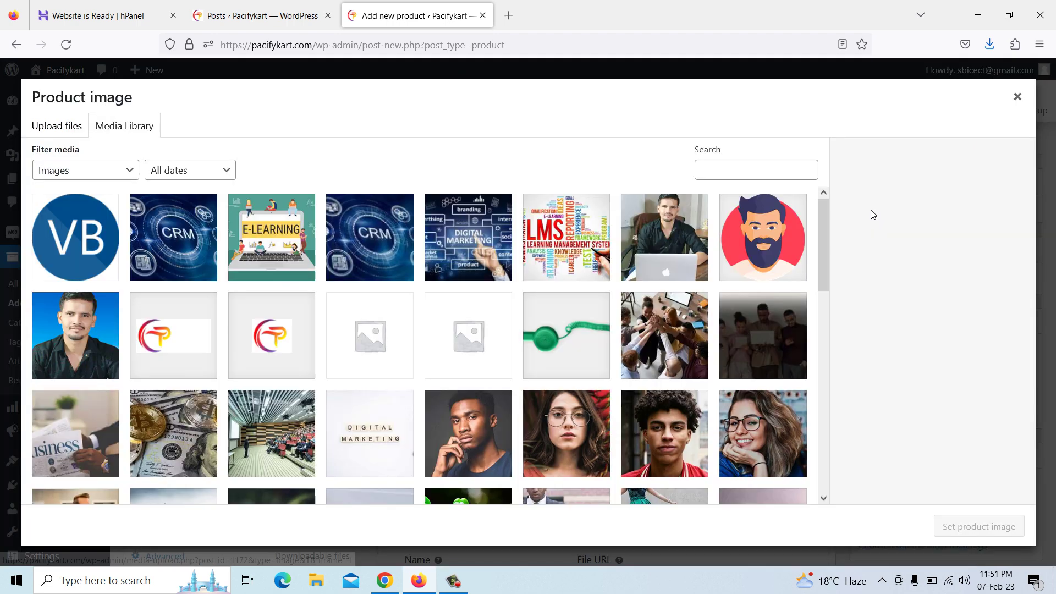
pyautogui.click(63, 134)
pyautogui.click(532, 324)
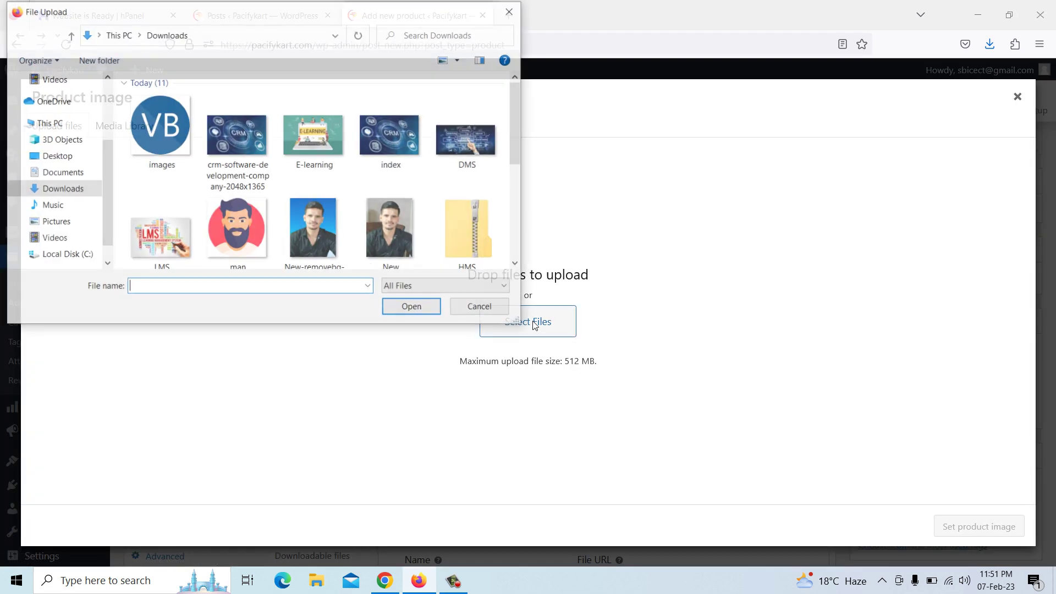
pyautogui.click(55, 222)
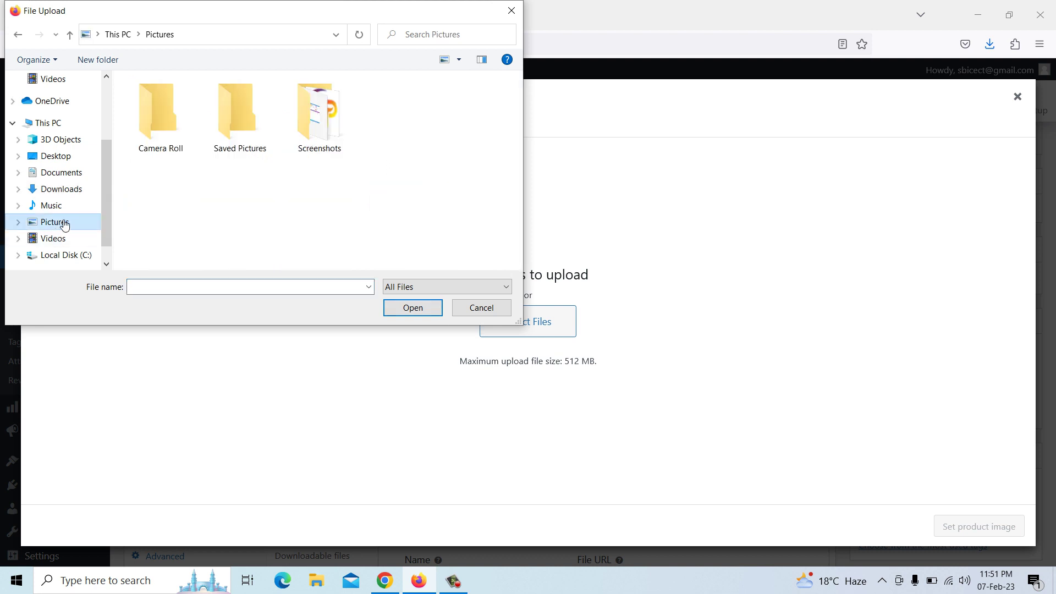
pyautogui.doubleClick(314, 132)
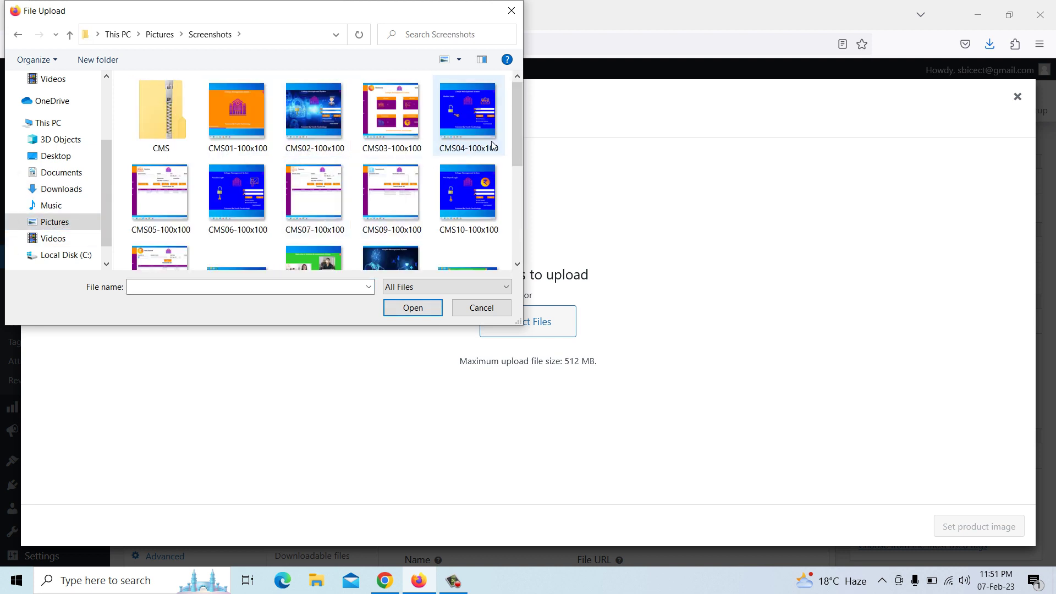
pyautogui.click(414, 308)
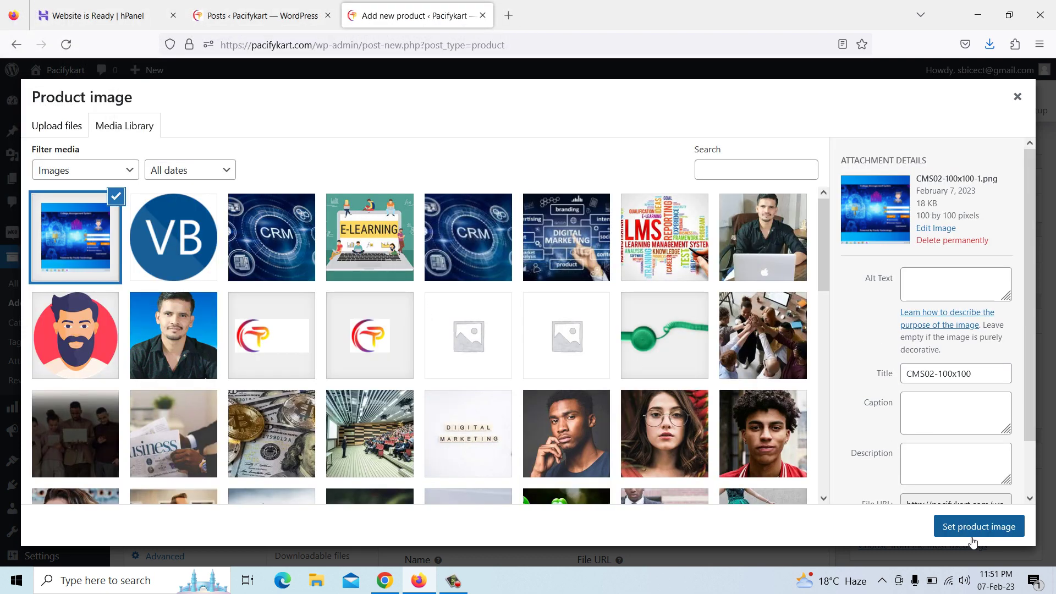
pyautogui.click(976, 526)
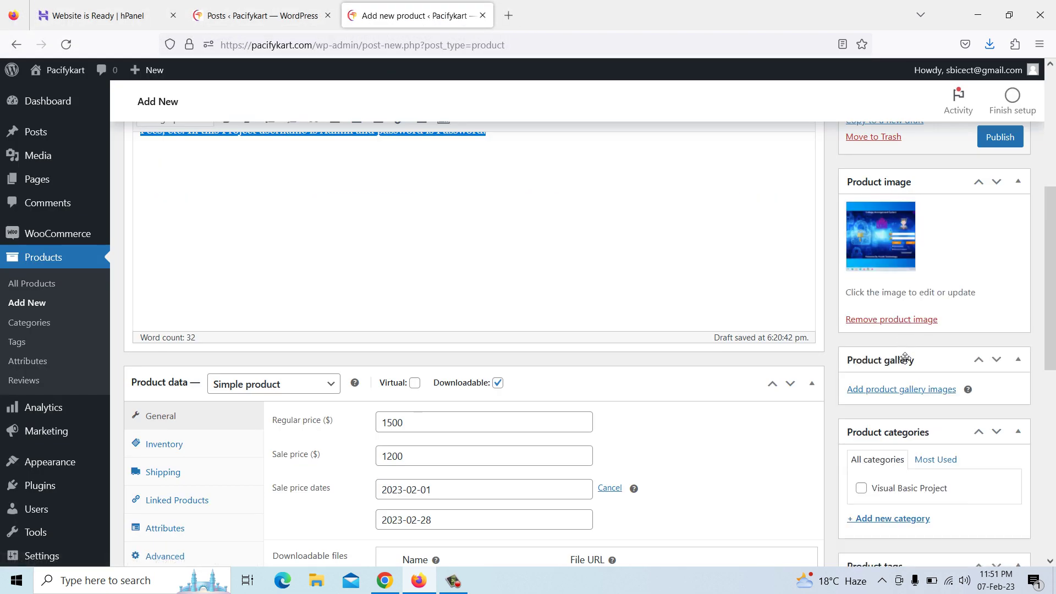
pyautogui.scroll(-2, 905, 358)
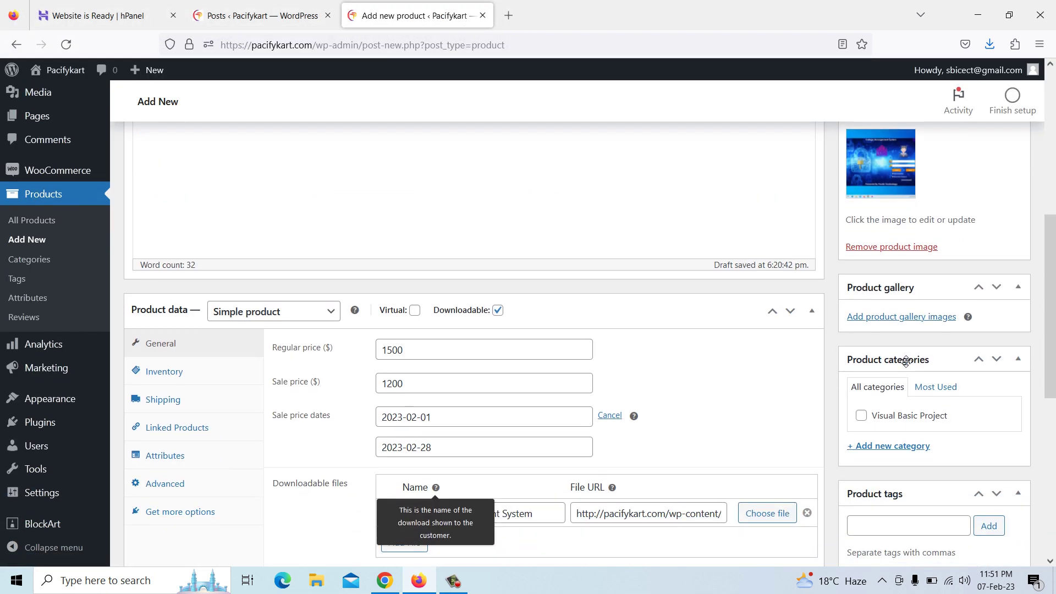
# Open the gallery uploader and select the first CMS screenshots, starting with CMS01-100x100
pyautogui.click(902, 320)
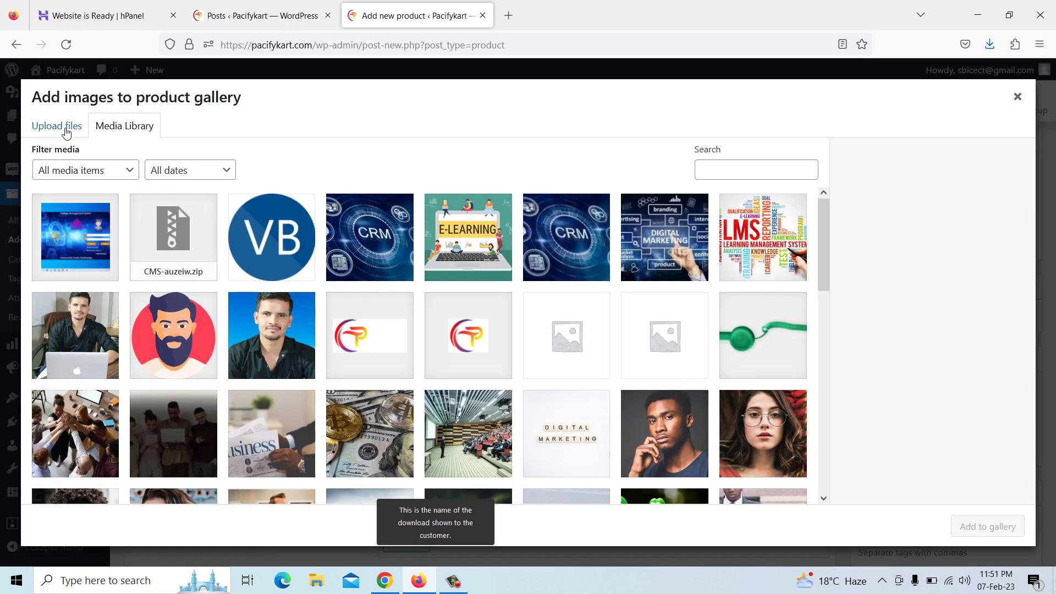
pyautogui.click(65, 127)
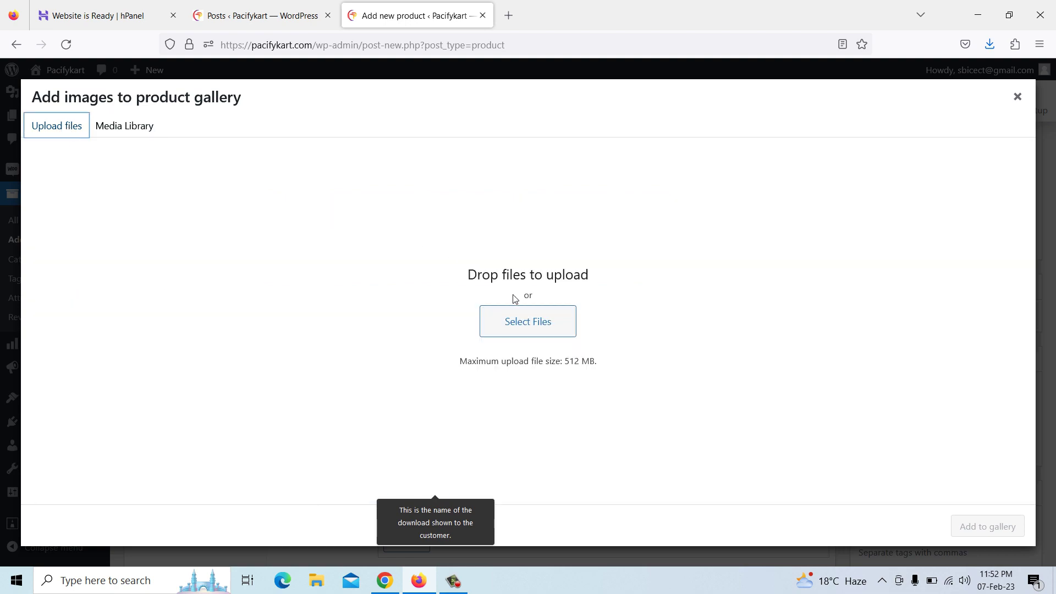
pyautogui.click(520, 321)
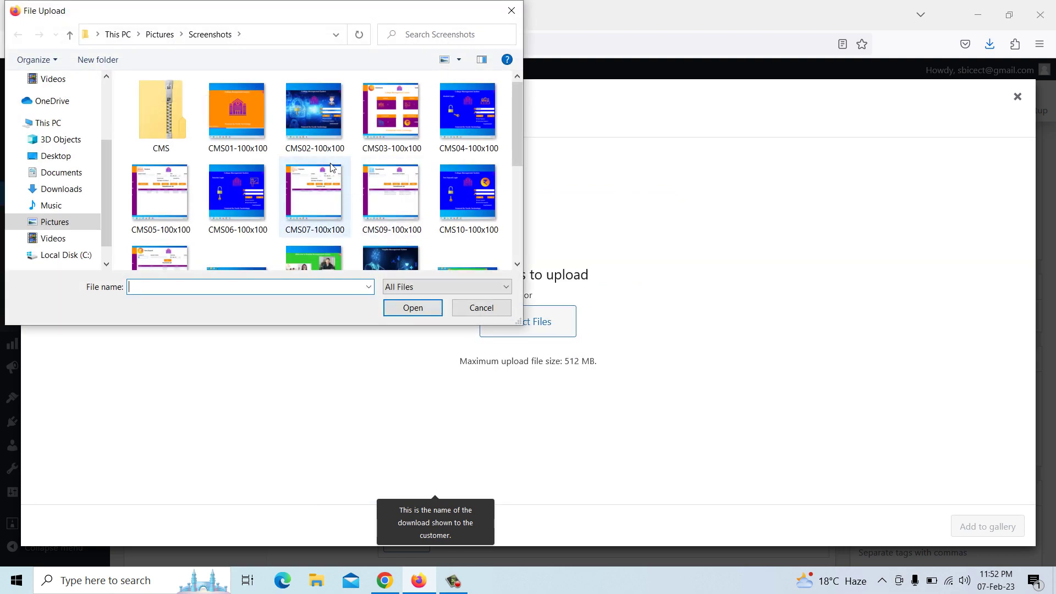
pyautogui.click(253, 106)
pyautogui.keyDown('ctrl'); pyautogui.click(313, 110); pyautogui.keyUp('ctrl')
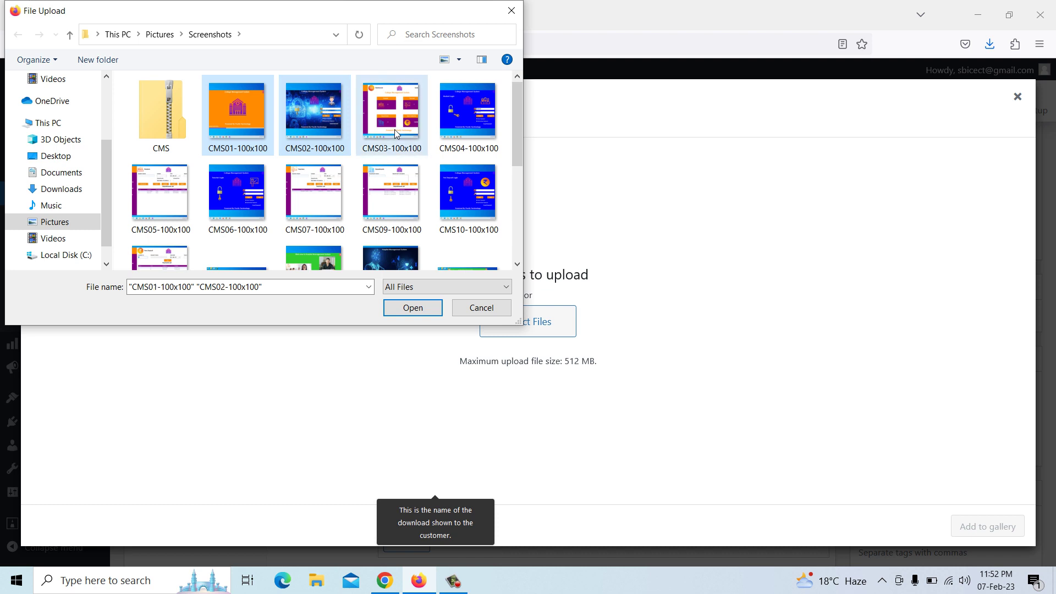
pyautogui.keyDown('ctrl'); pyautogui.click(391, 110); pyautogui.keyUp('ctrl')
pyautogui.keyDown('ctrl'); pyautogui.click(467, 110); pyautogui.keyUp('ctrl')
# Select the remaining CMS screenshots (CMS05 through CMS11) and upload them all
pyautogui.keyDown('ctrl'); pyautogui.click(461, 193); pyautogui.keyUp('ctrl')
pyautogui.keyDown('ctrl'); pyautogui.click(390, 195); pyautogui.keyUp('ctrl')
pyautogui.keyDown('ctrl'); pyautogui.click(314, 195); pyautogui.keyUp('ctrl')
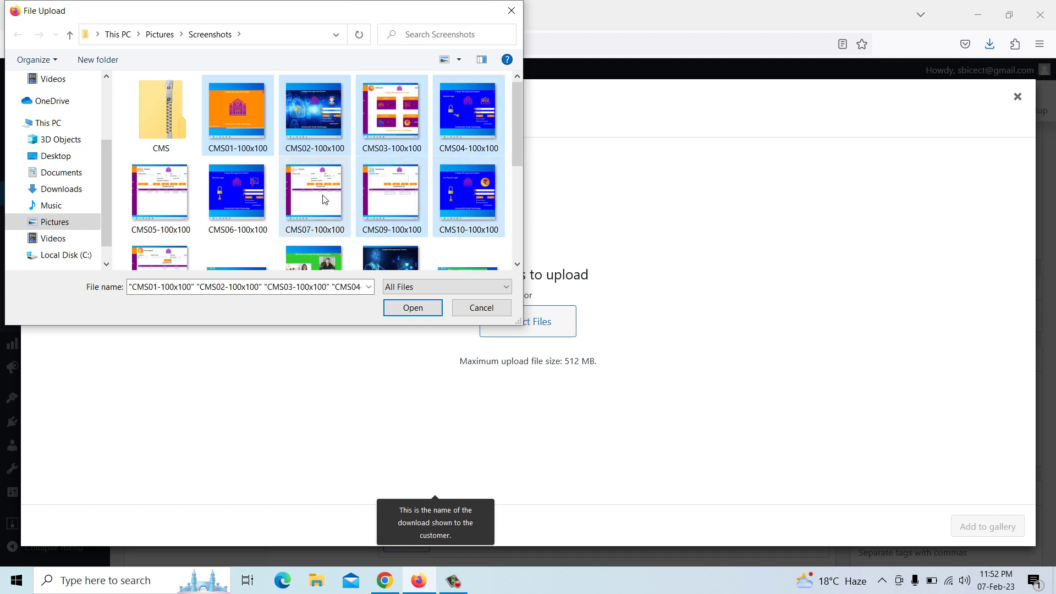
pyautogui.keyDown('ctrl'); pyautogui.click(237, 195); pyautogui.keyUp('ctrl')
pyautogui.keyDown('ctrl'); pyautogui.click(185, 198); pyautogui.keyUp('ctrl')
pyautogui.scroll(-1, 185, 198)
pyautogui.keyDown('ctrl'); pyautogui.click(173, 219); pyautogui.keyUp('ctrl')
pyautogui.click(413, 308)
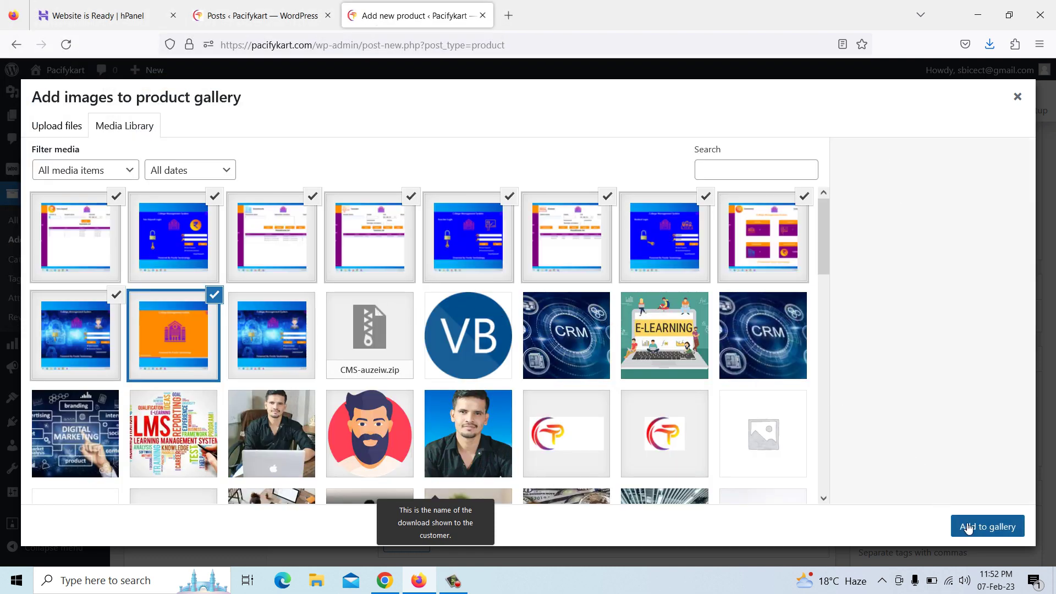
# Add the uploaded screenshots to the product gallery and tick the Visual Basic Project category
pyautogui.click(968, 528)
pyautogui.scroll(-5, 941, 392)
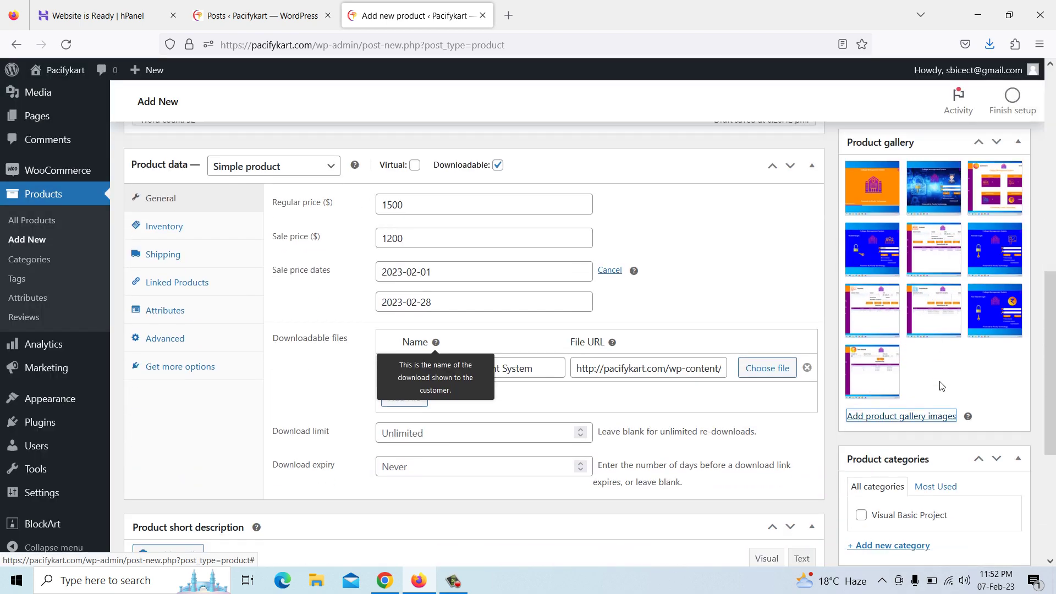
pyautogui.click(861, 370)
pyautogui.scroll(-1, 875, 390)
pyautogui.click(887, 406)
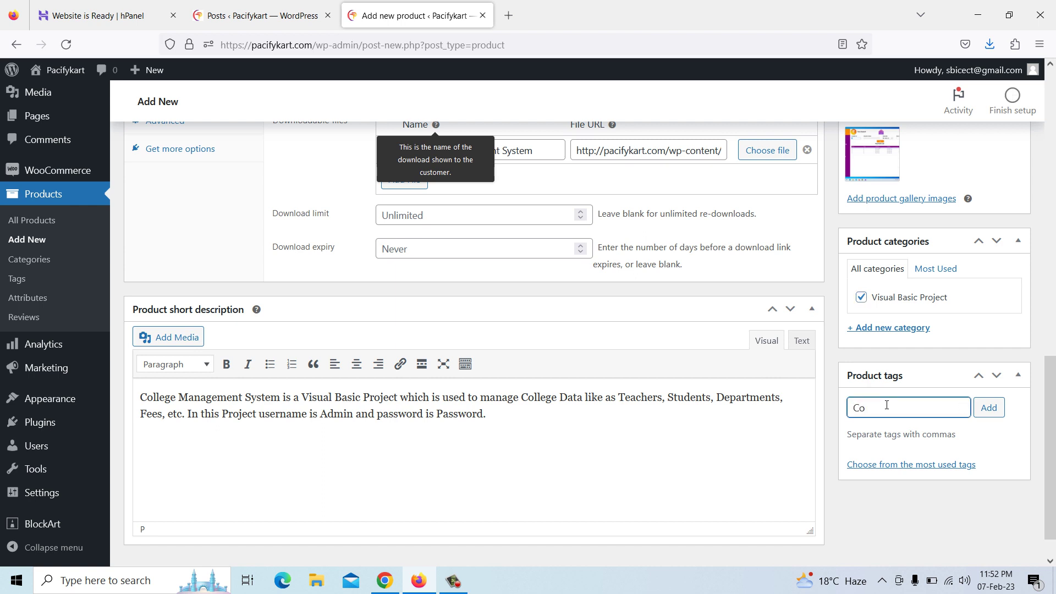
# Add tags 'College Management System', 'College Management System in Visual Basic' and 'College Management System Using Vb.net'
pyautogui.write('College')
pyautogui.write(' Manag')
pyautogui.write('ement System')
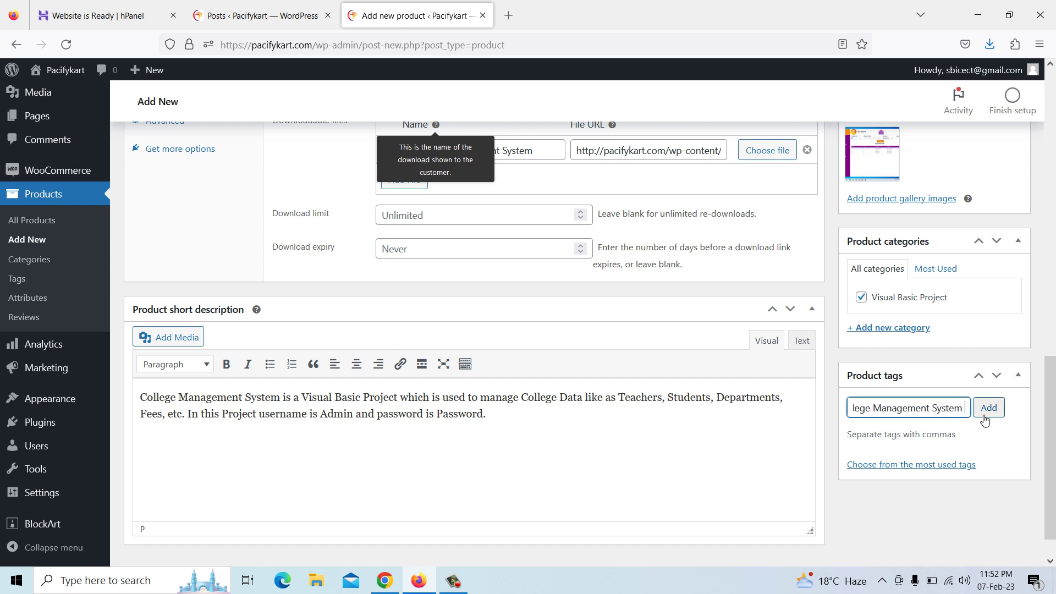
pyautogui.click(986, 413)
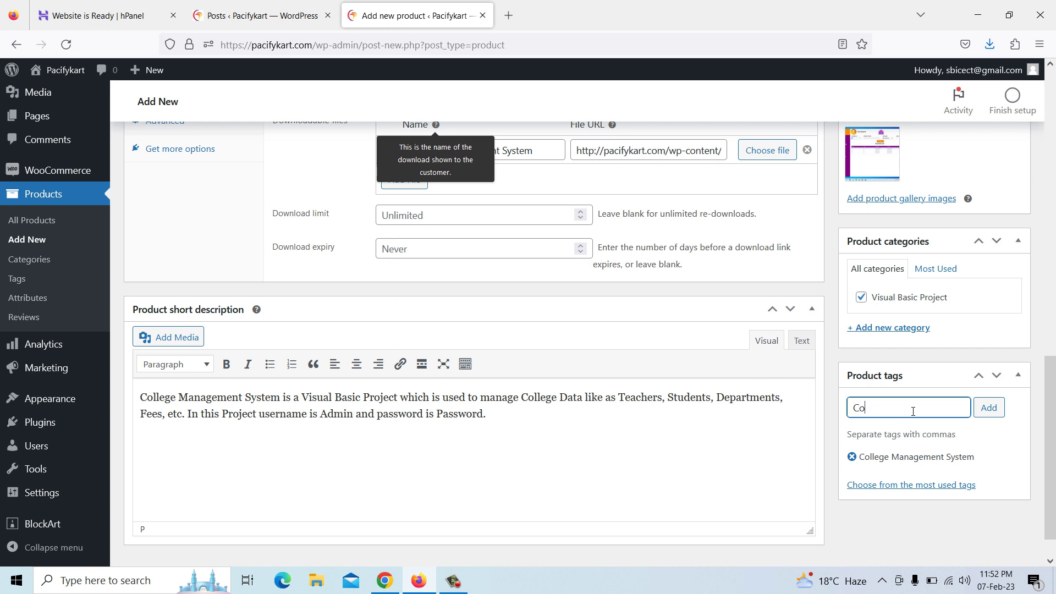
pyautogui.write('College Management System')
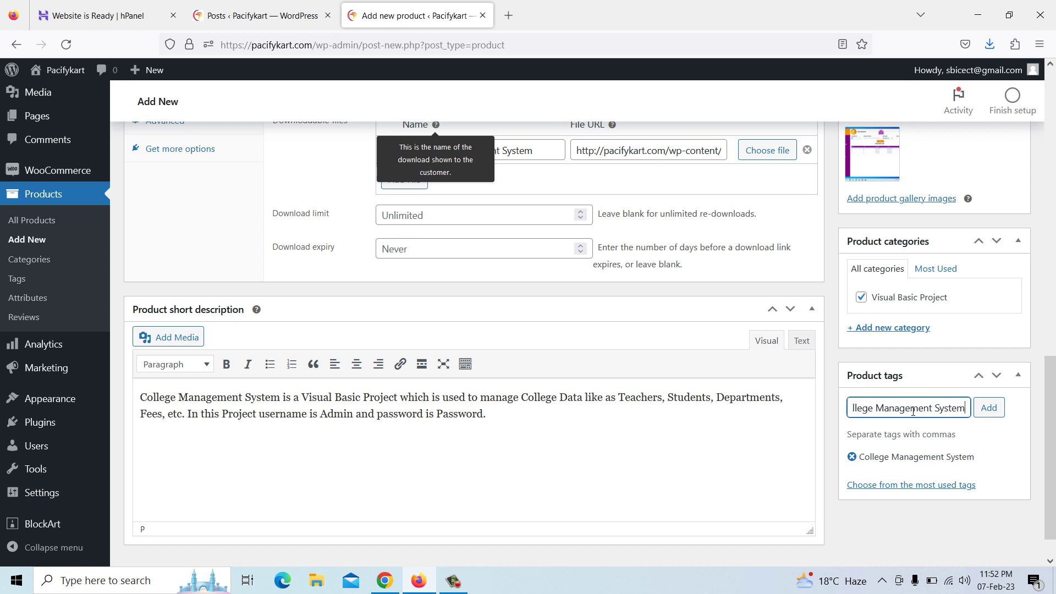
pyautogui.write(' in Visua')
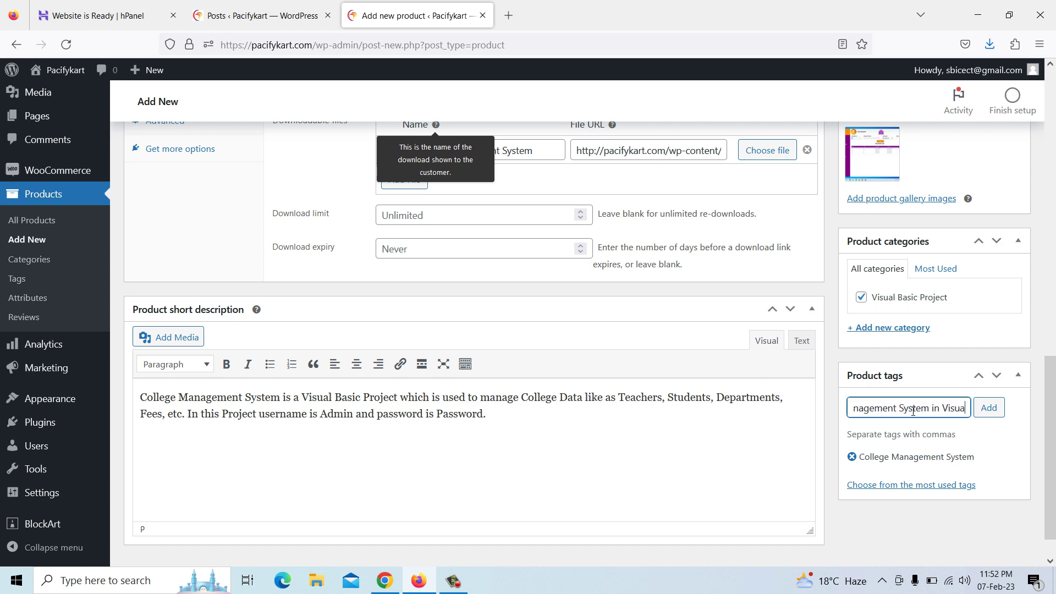
pyautogui.write('l Basic')
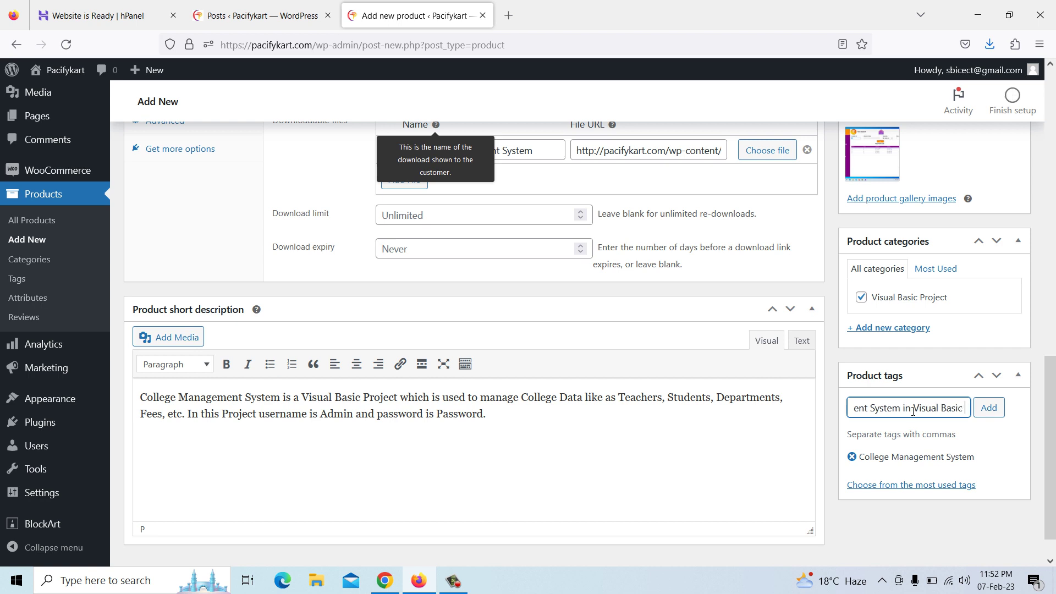
pyautogui.click(988, 407)
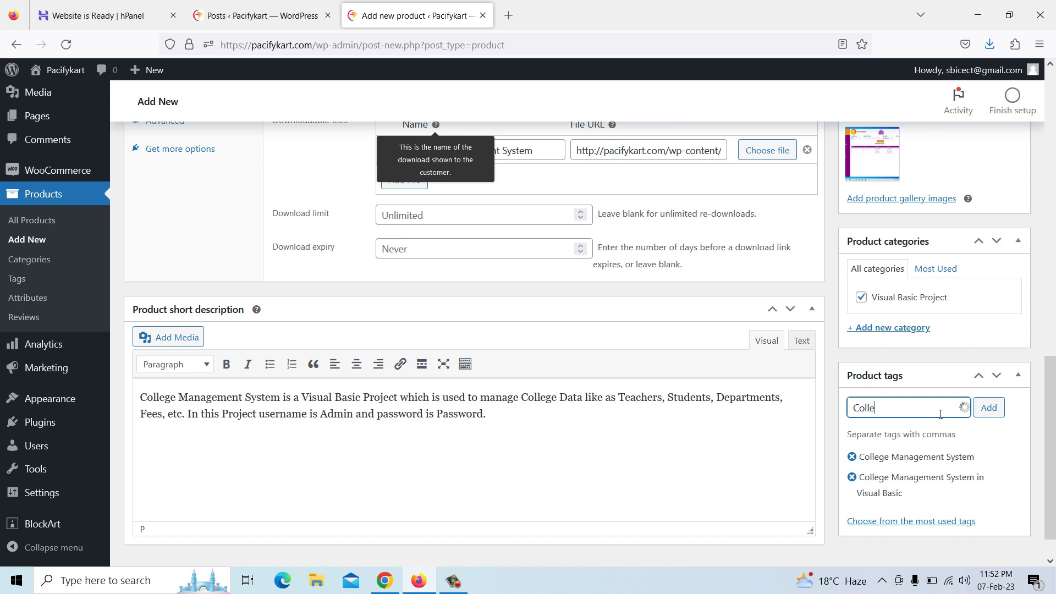
pyautogui.write('College Managem')
pyautogui.write('ent System')
pyautogui.write(' Using')
pyautogui.write(' Vb')
pyautogui.write('.net')
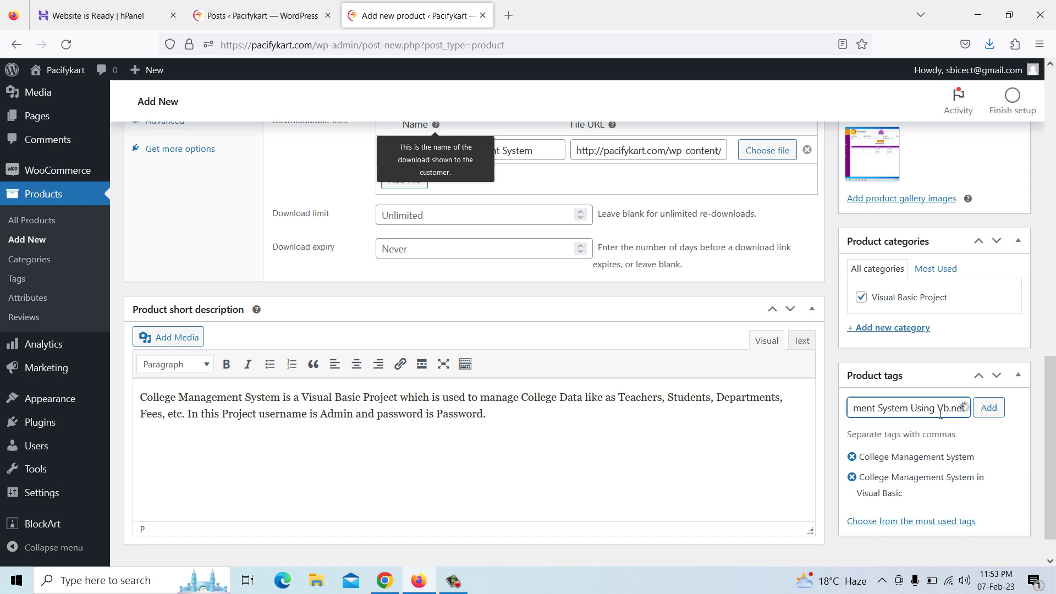
pyautogui.click(988, 408)
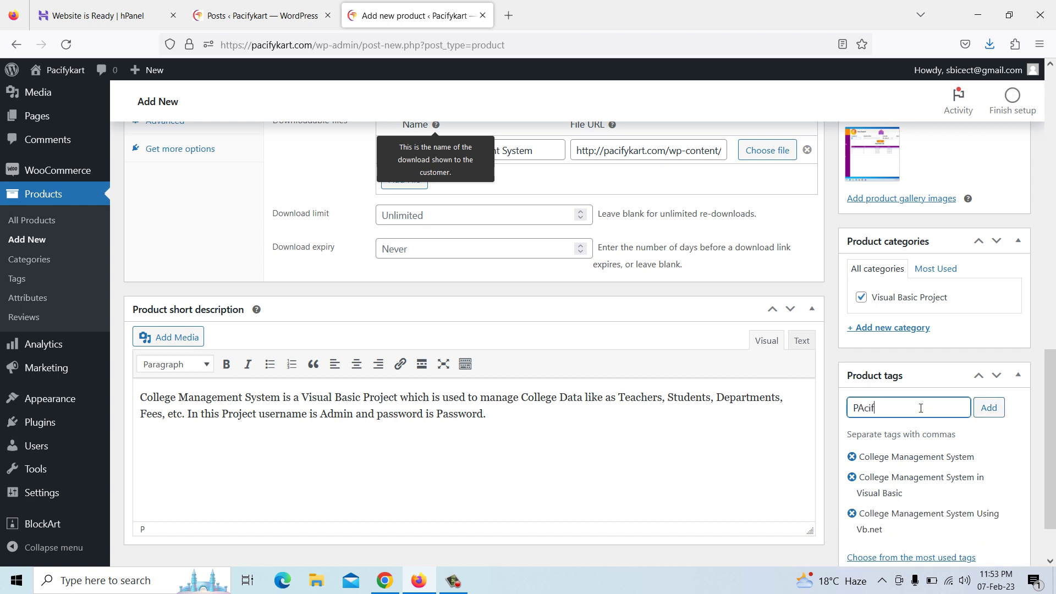
# Add 'Pacifykart' and 'Visual Basic Projects' as product tags
pyautogui.press('BackSpace')
pyautogui.press('BackSpace')
pyautogui.write('acifykat')
pyautogui.press('BackSpace')
pyautogui.click(989, 408)
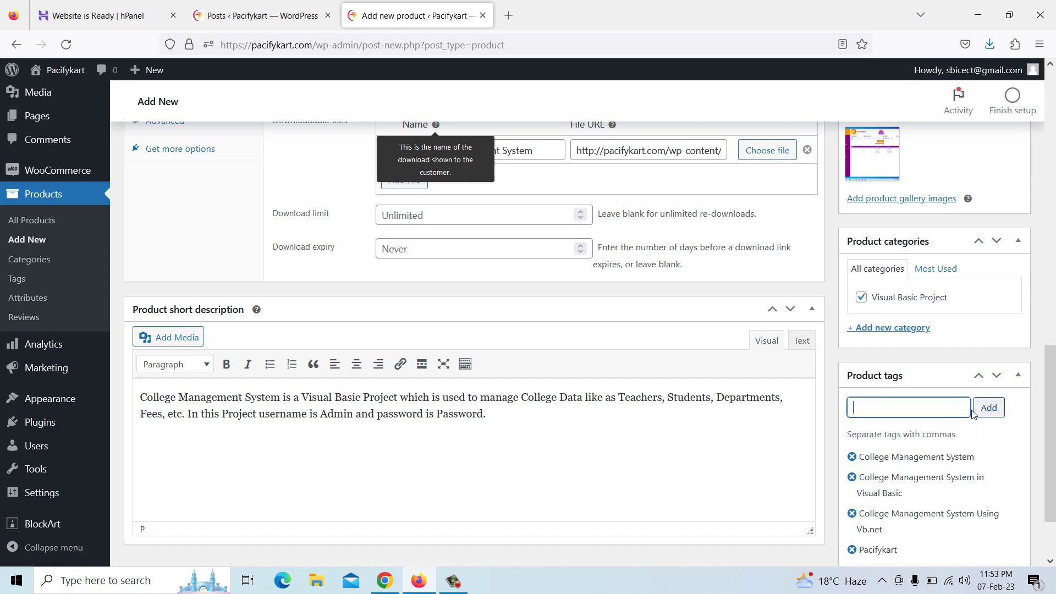
pyautogui.scroll(-2, 888, 409)
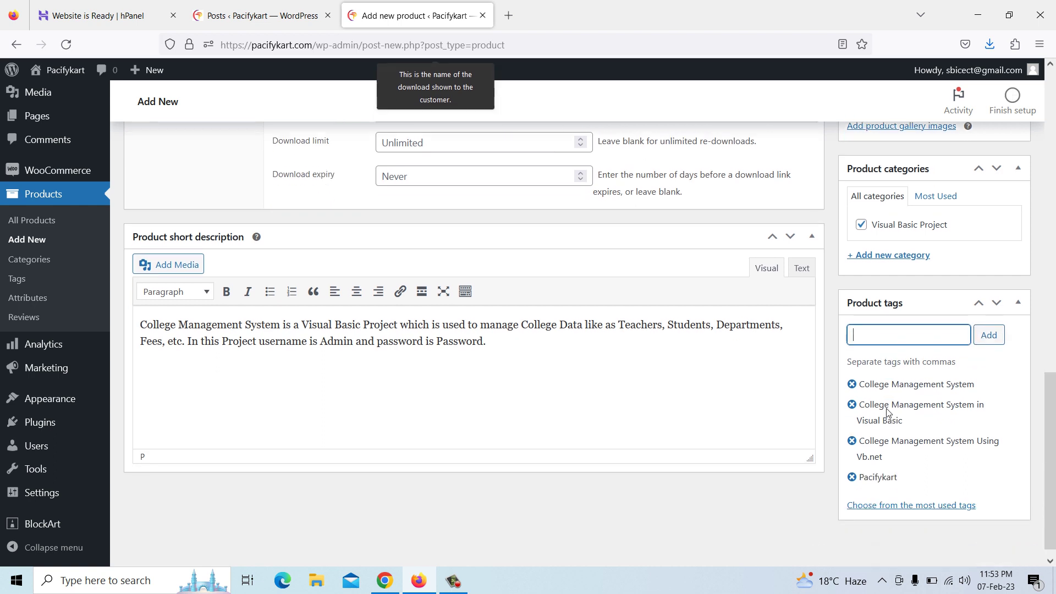
pyautogui.write('Visual Basic Projects')
pyautogui.click(986, 335)
# Review the Inventory, Shipping, Linked Products, Attributes and Advanced product data tabs
pyautogui.scroll(-1, 750, 385)
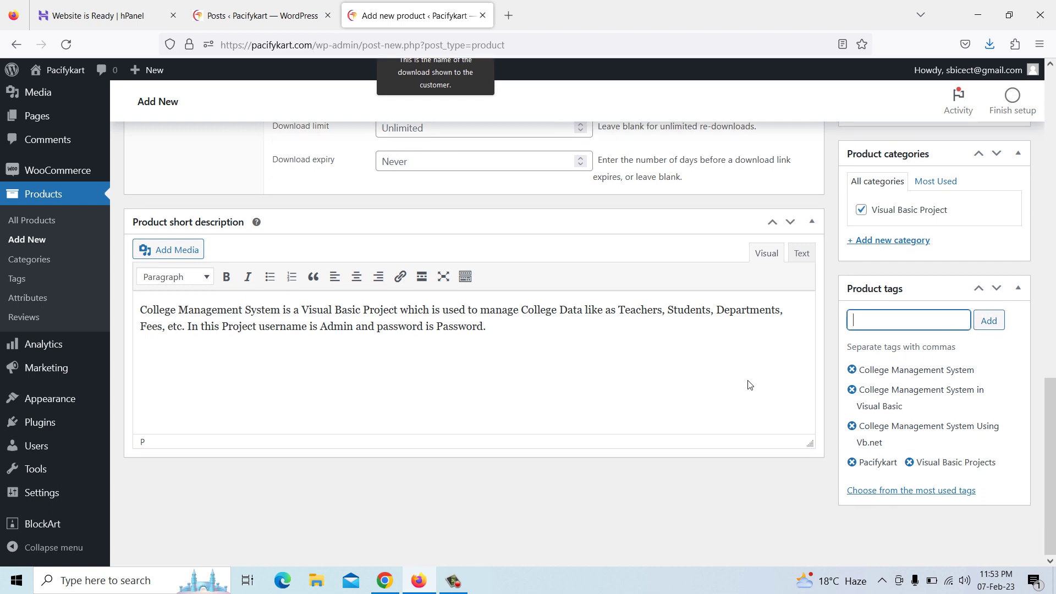
pyautogui.scroll(4, 748, 387)
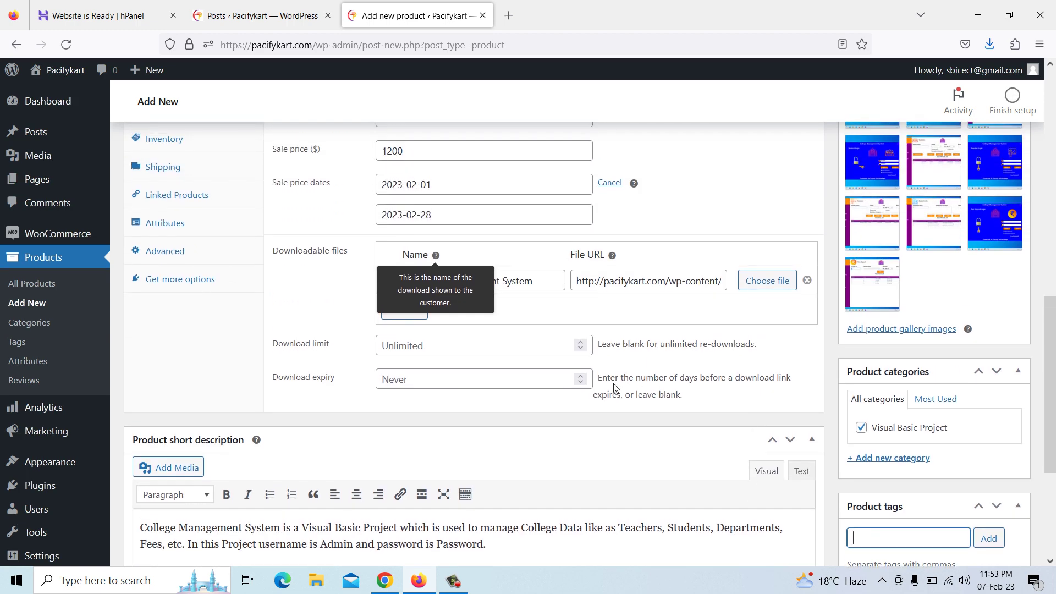
pyautogui.scroll(1, 504, 399)
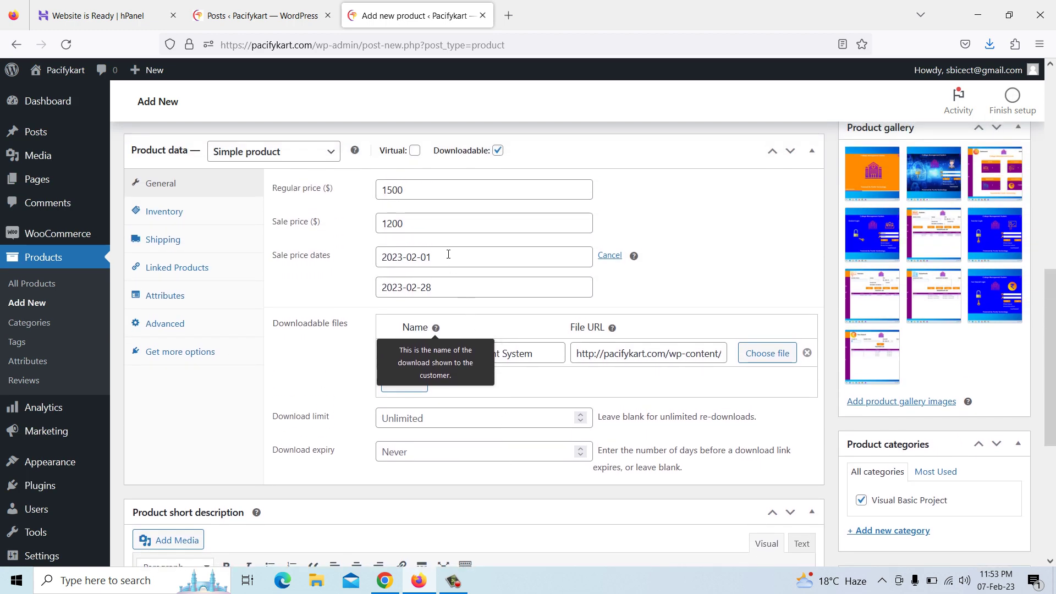
pyautogui.scroll(1, 447, 250)
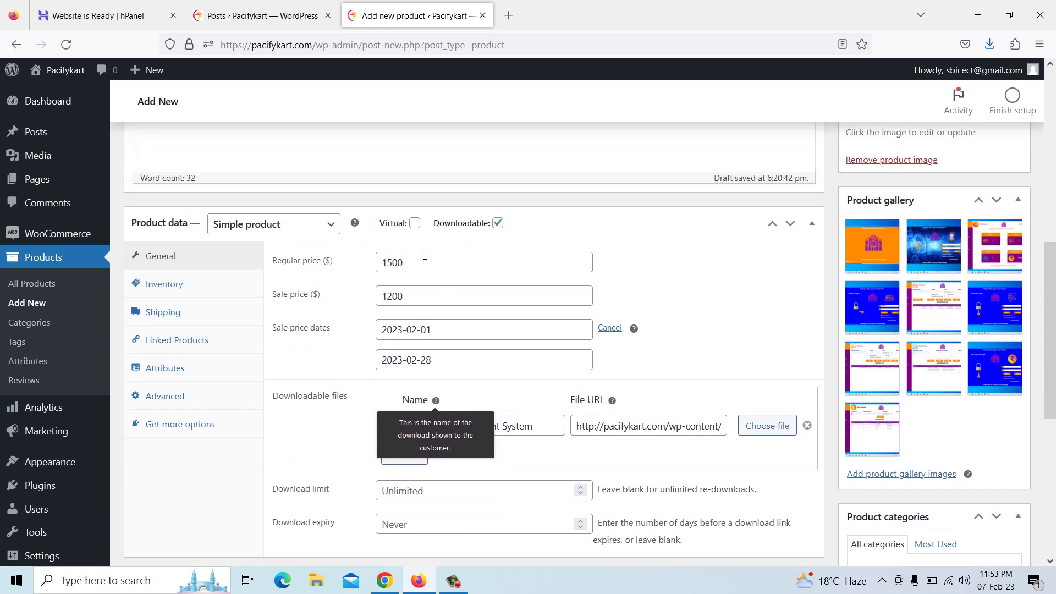
pyautogui.click(190, 287)
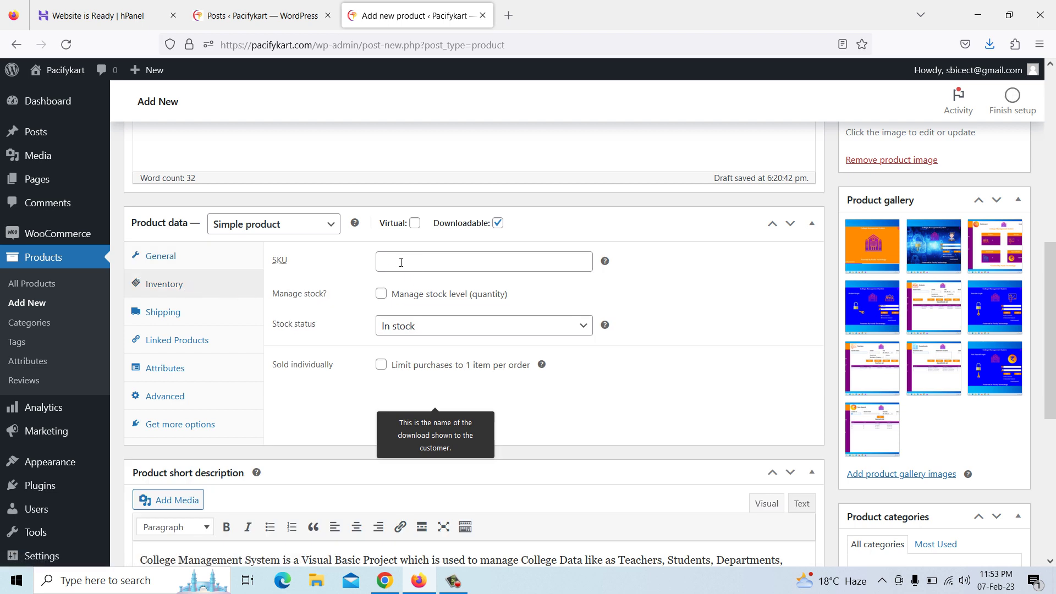
pyautogui.click(190, 312)
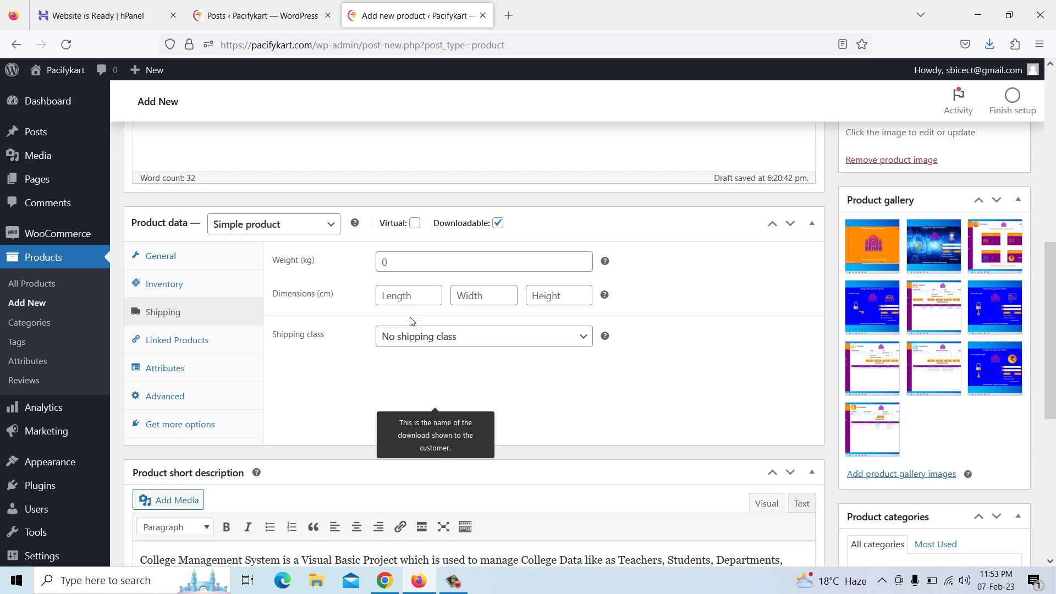
pyautogui.click(206, 345)
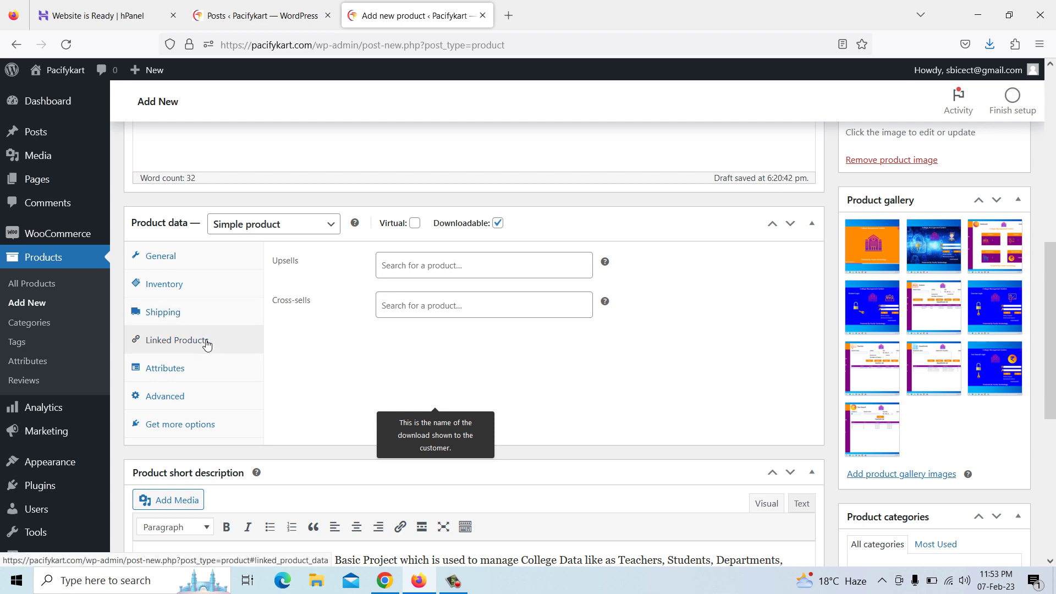
pyautogui.click(191, 376)
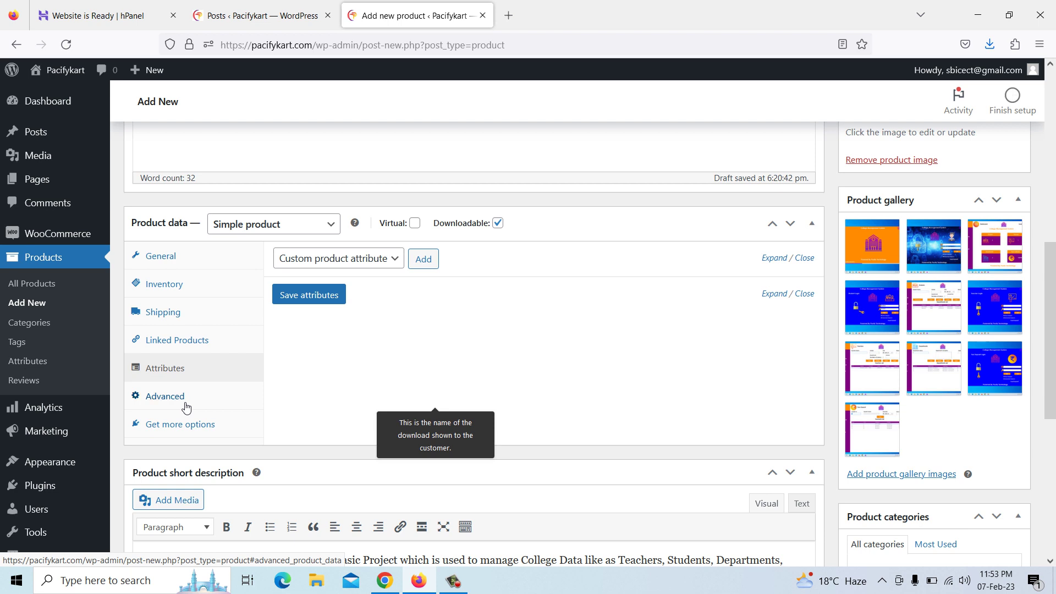
pyautogui.click(186, 408)
# Return to the General tab and publish the College Management System product
pyautogui.click(182, 263)
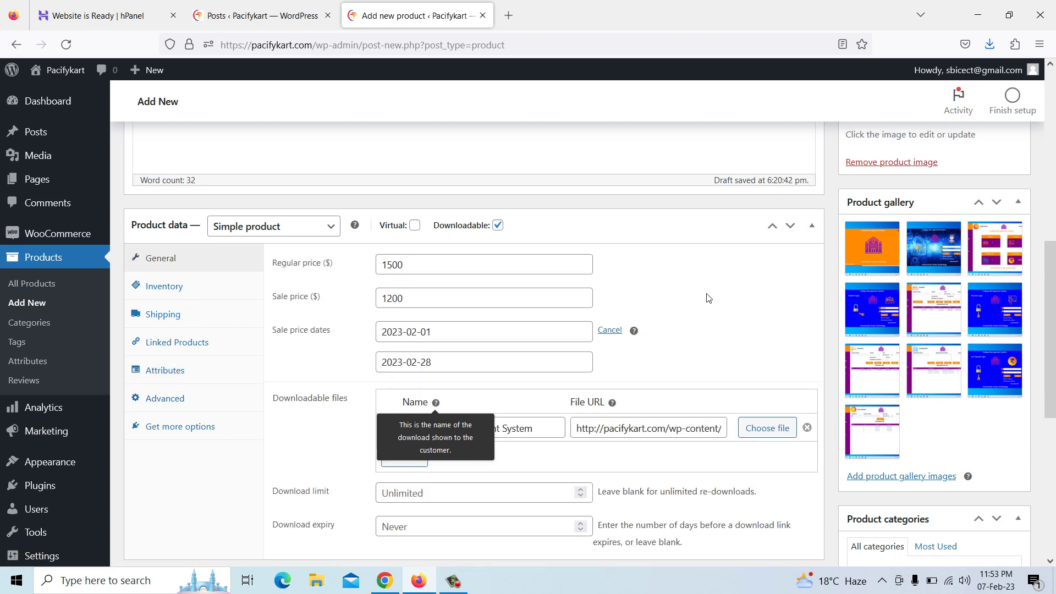
pyautogui.scroll(6, 709, 298)
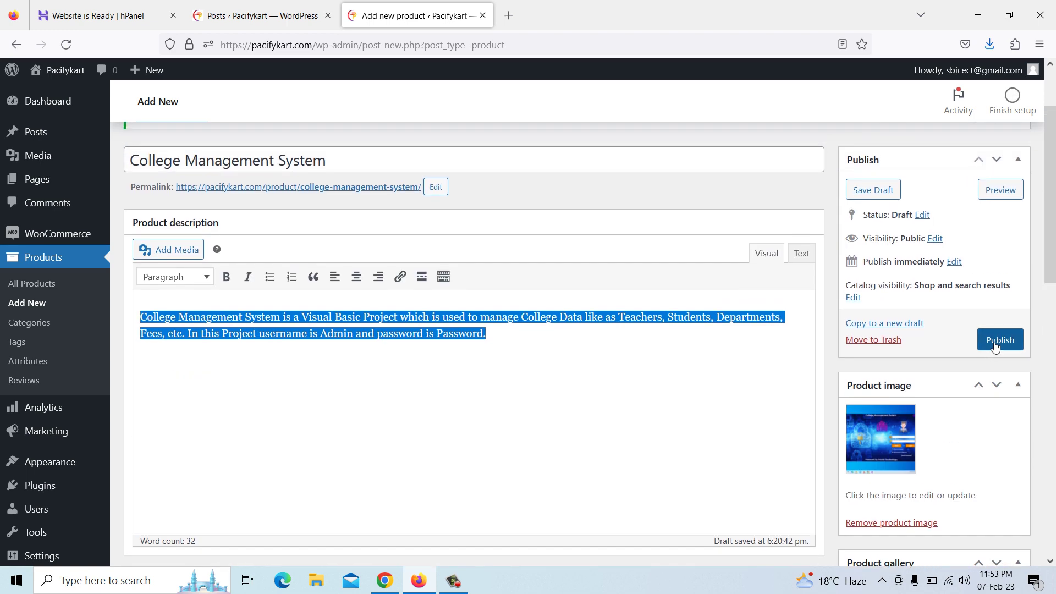
pyautogui.click(996, 345)
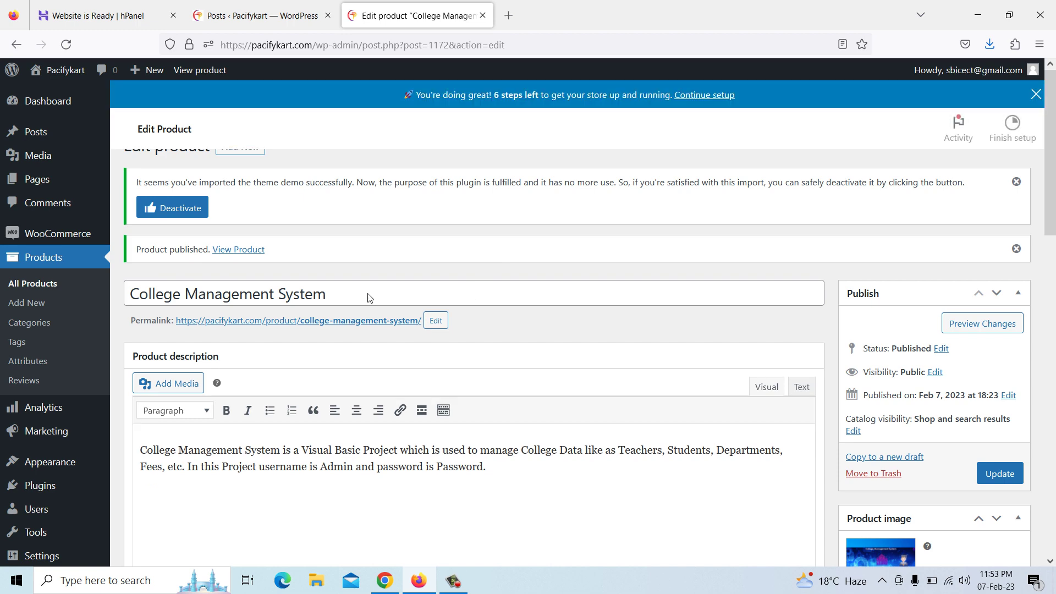
# Reload the Pacifykart shop page in Chrome to show the new product
pyautogui.click(392, 580)
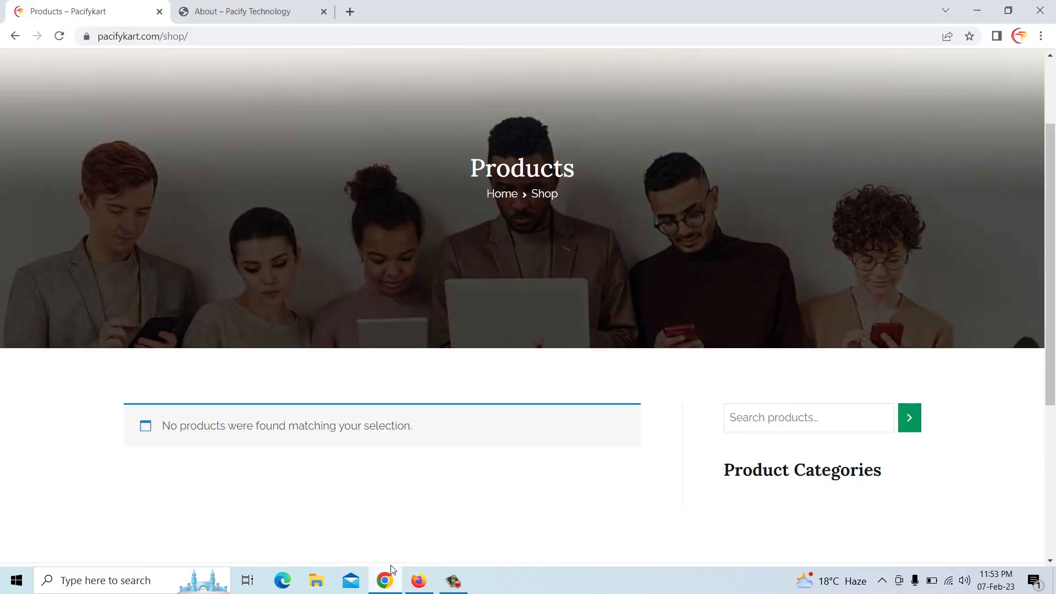
pyautogui.rightClick(391, 177)
pyautogui.click(438, 220)
pyautogui.scroll(-4, 318, 292)
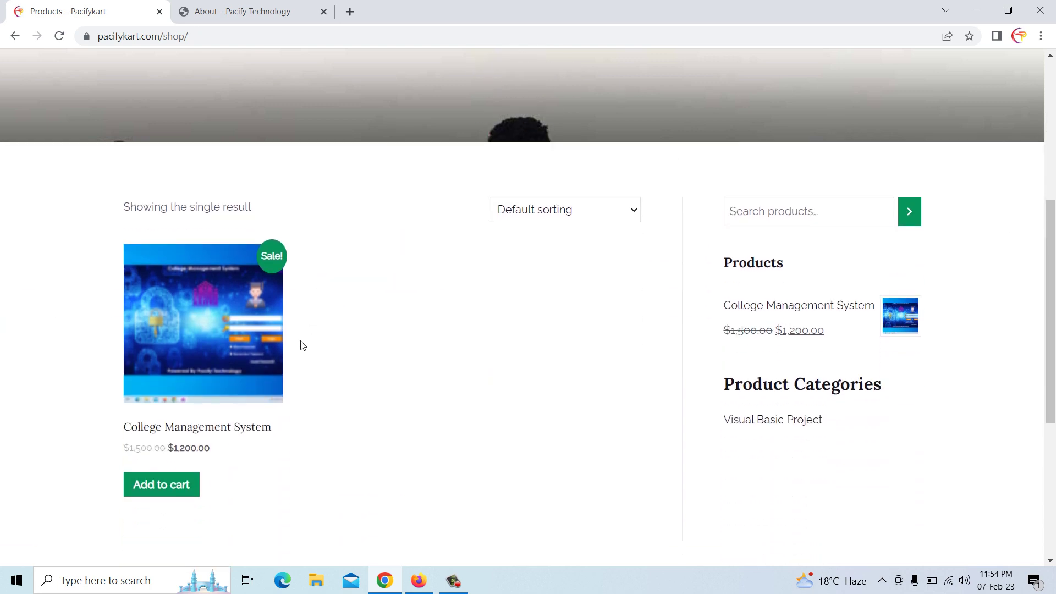
# Add College Management System to the cart from its product page and view the cart
pyautogui.click(215, 435)
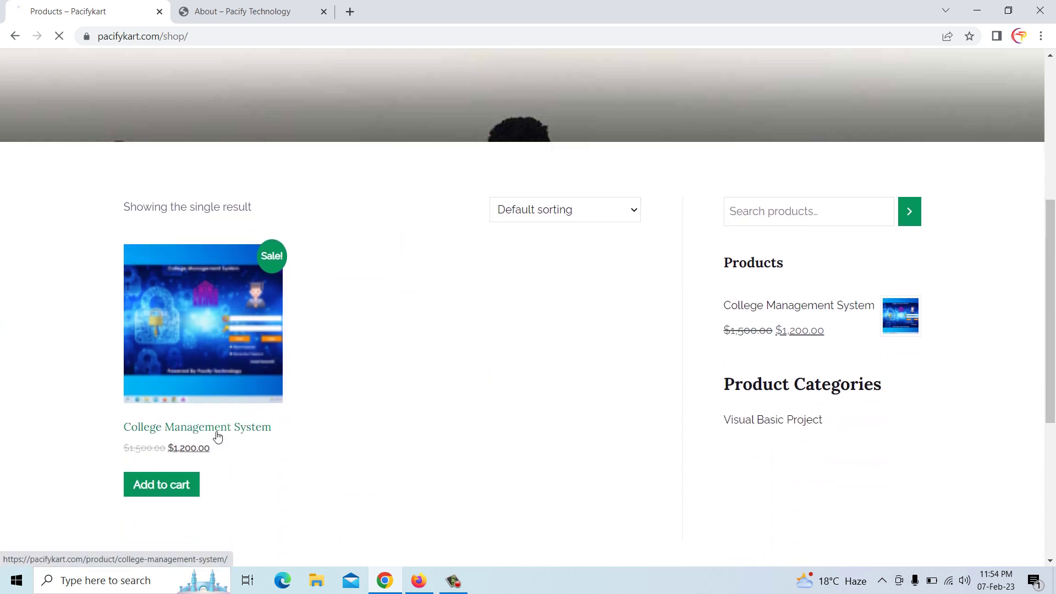
pyautogui.scroll(-8, 394, 352)
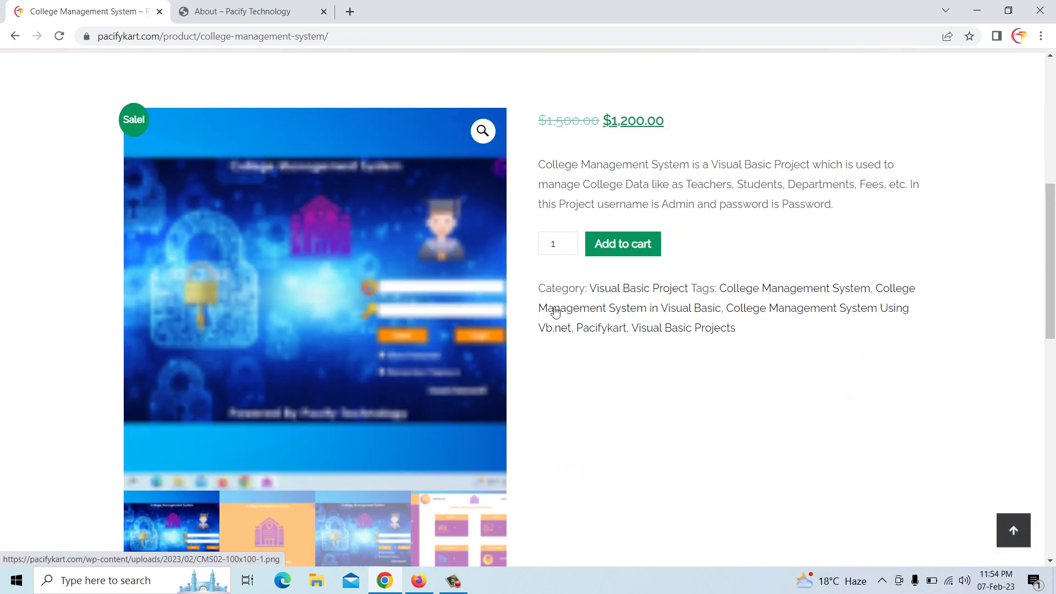
pyautogui.click(617, 245)
pyautogui.scroll(-4, 550, 302)
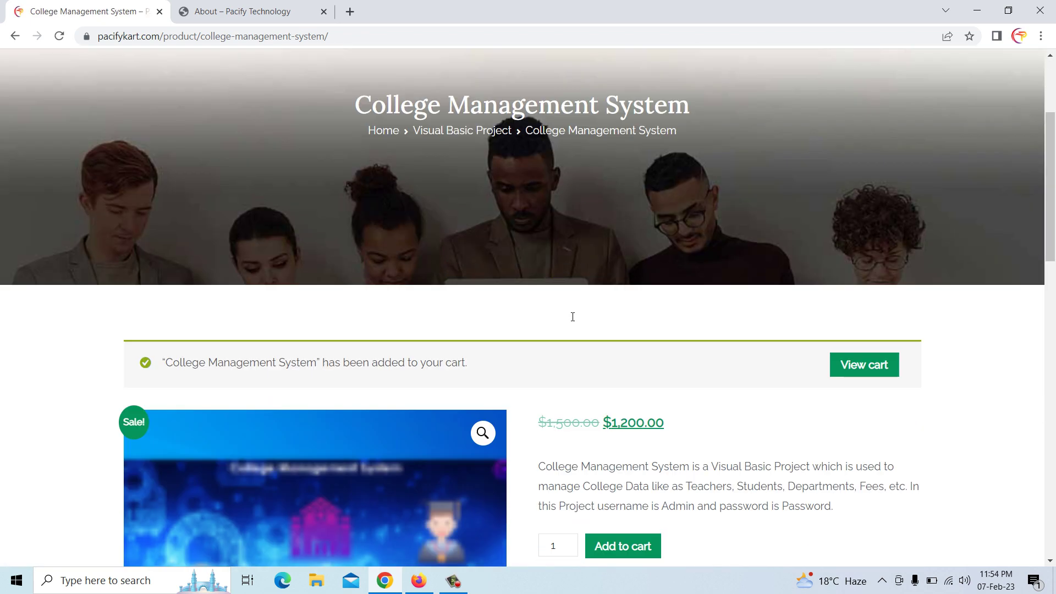
pyautogui.scroll(-1, 500, 350)
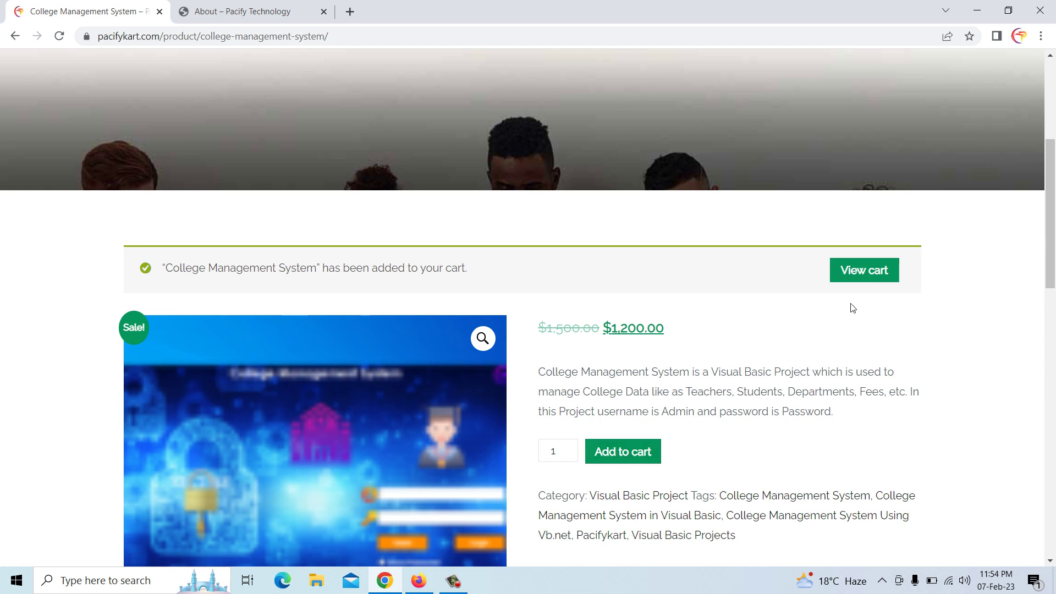
pyautogui.click(872, 270)
# Proceed to checkout and try placing the order
pyautogui.scroll(-8, 625, 308)
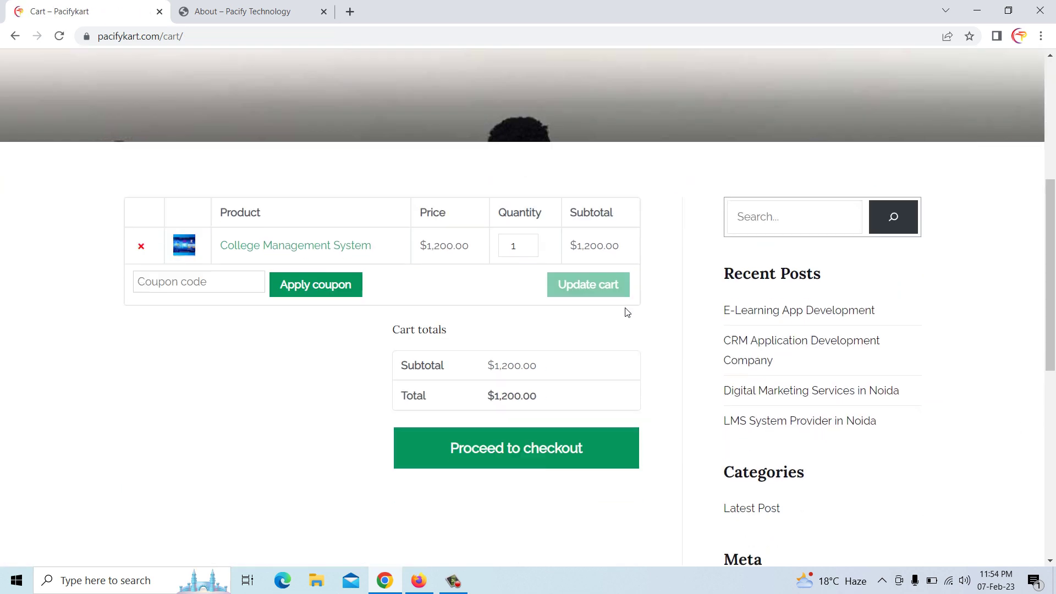
pyautogui.click(515, 370)
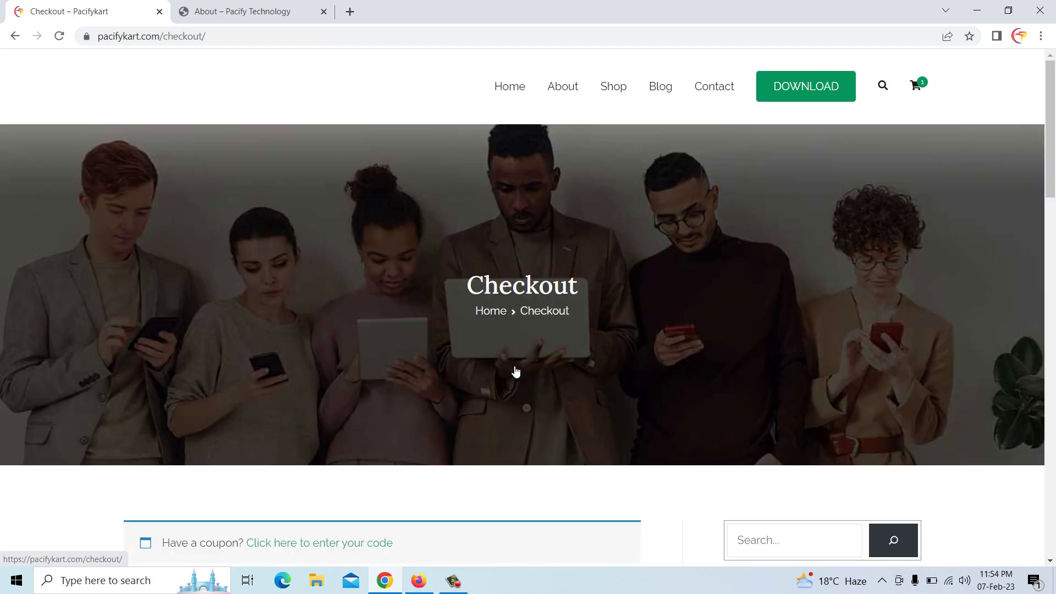
pyautogui.scroll(-5, 516, 371)
pyautogui.scroll(-15, 515, 371)
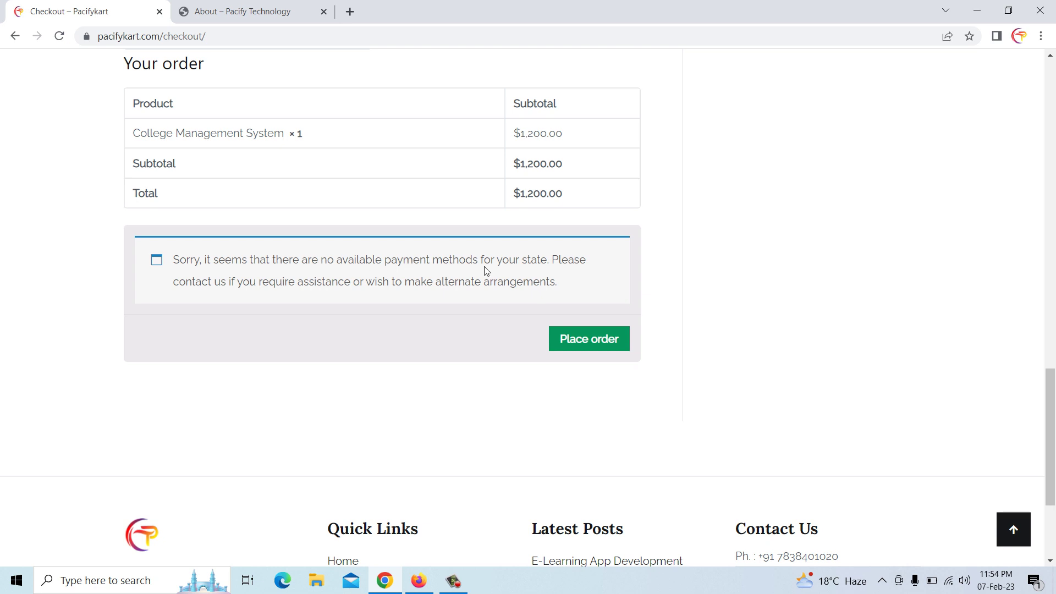
pyautogui.click(583, 346)
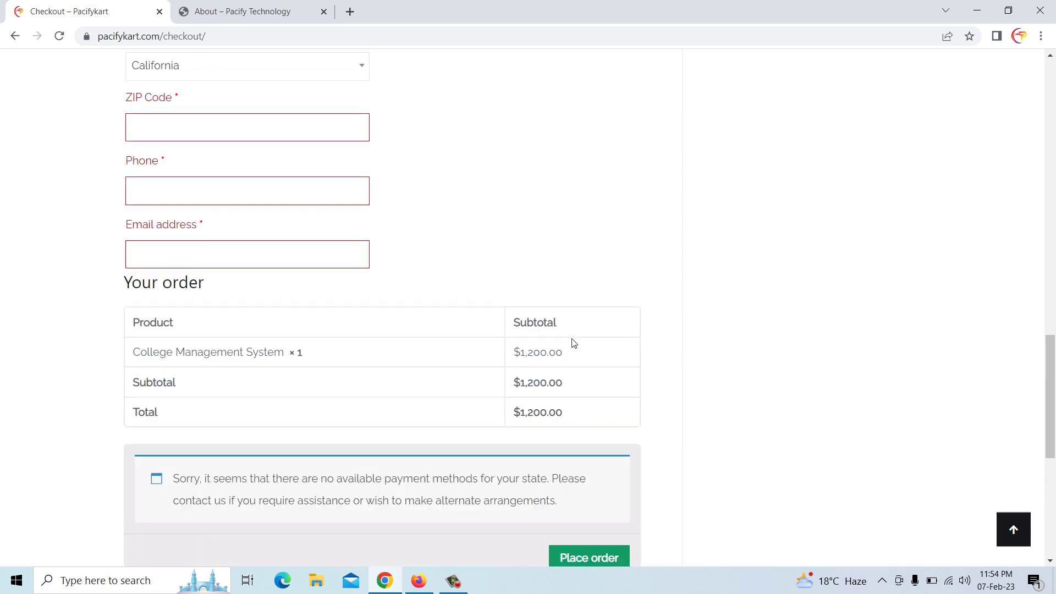
# Go back to the cart, remove College Management System, and return to the shop listing
pyautogui.scroll(6, 323, 297)
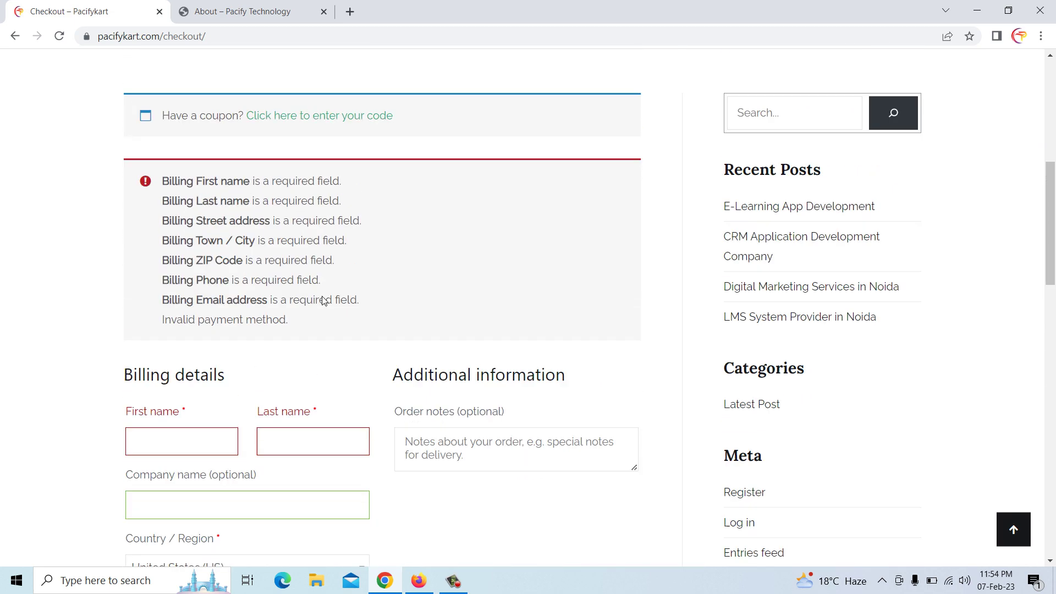
pyautogui.click(15, 36)
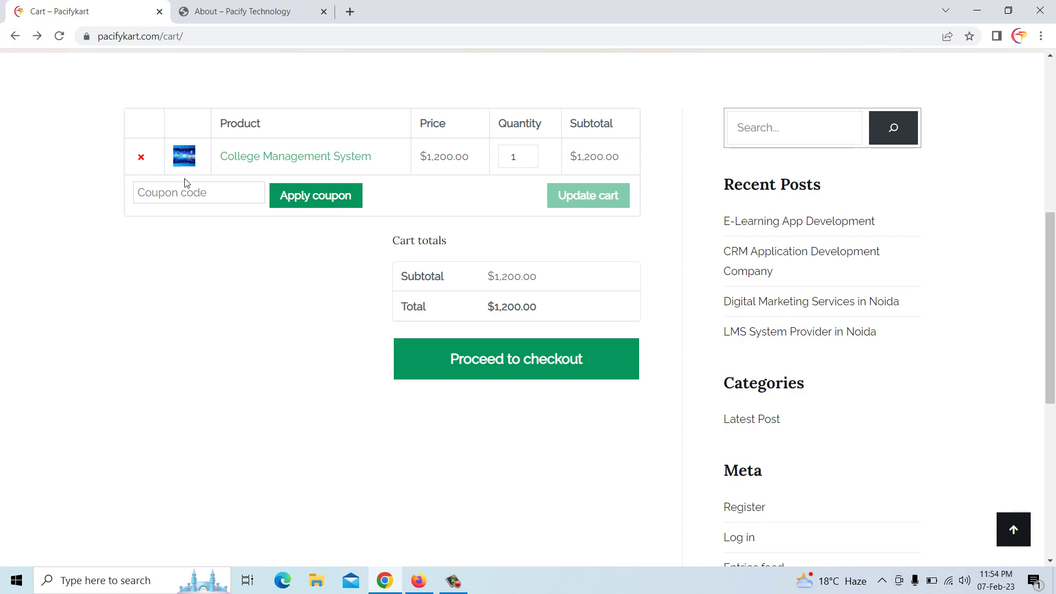
pyautogui.click(140, 157)
pyautogui.scroll(8, 582, 237)
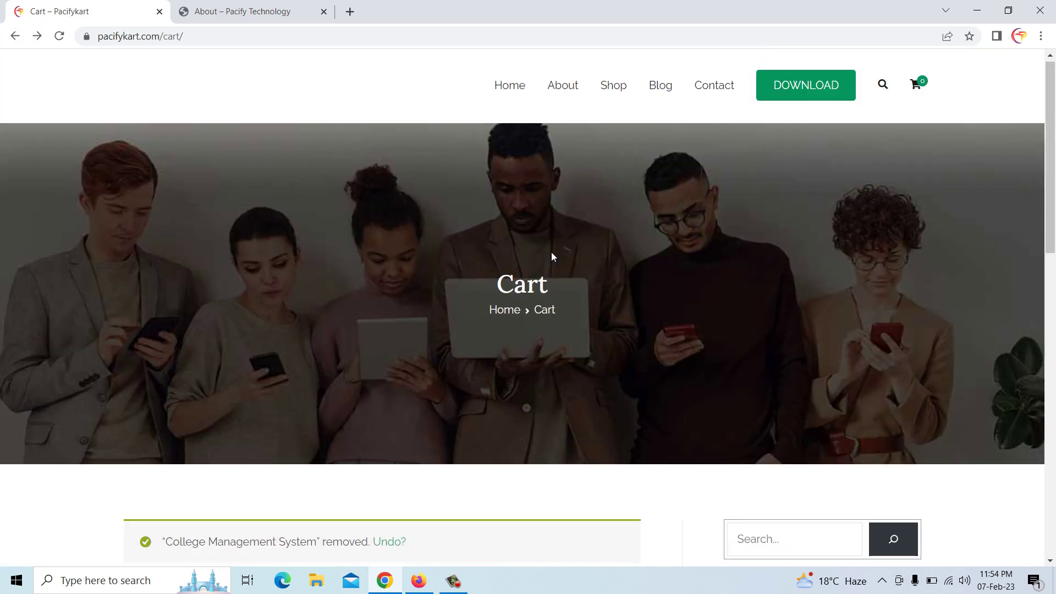
pyautogui.scroll(-5, 552, 255)
pyautogui.scroll(5, 552, 256)
pyautogui.click(615, 90)
pyautogui.scroll(-4, 485, 206)
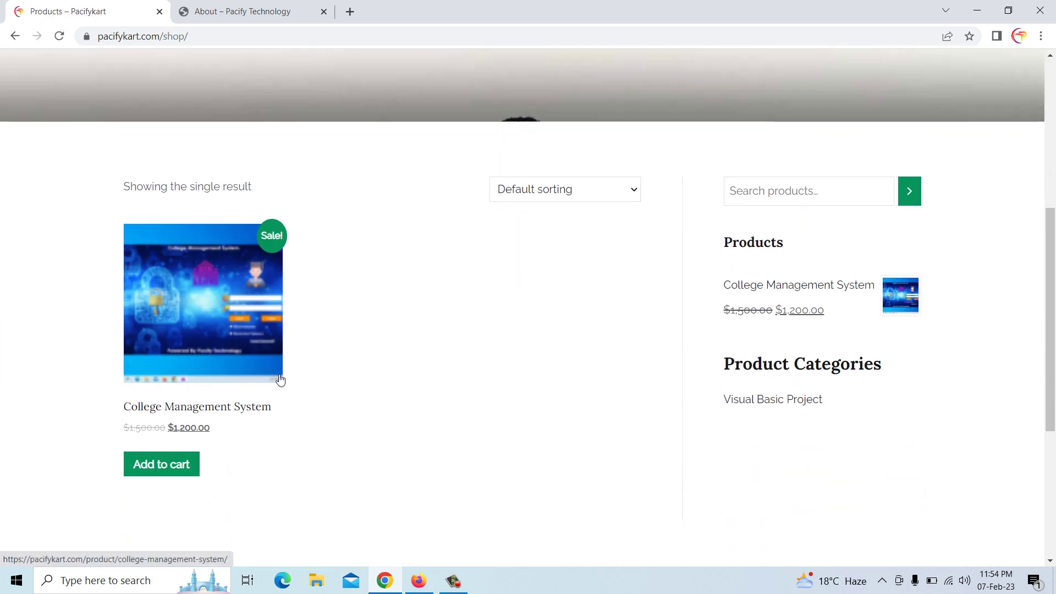
pyautogui.click(418, 583)
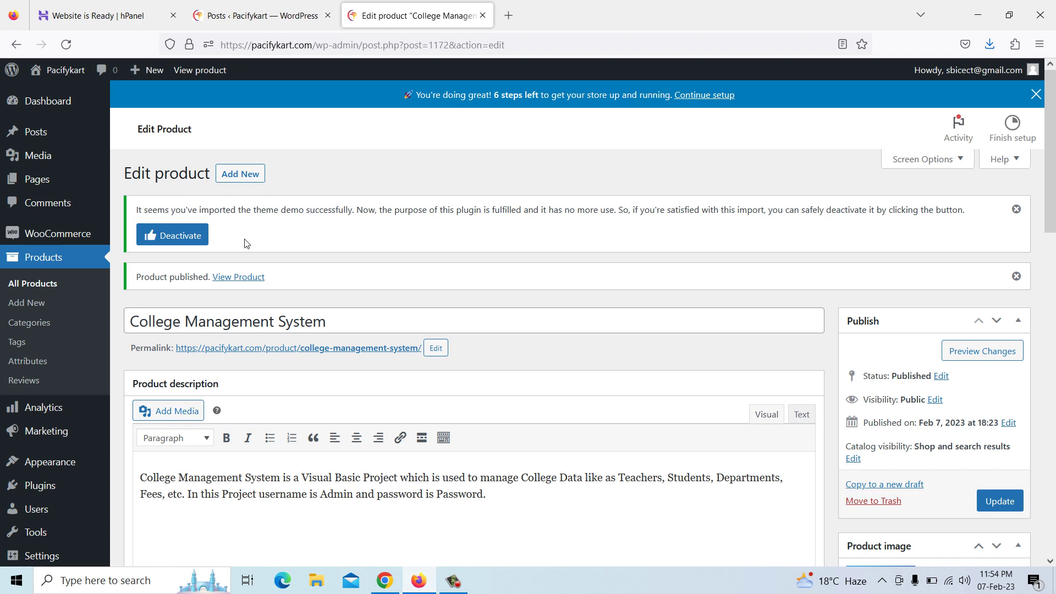
# From All Products, start a new product and begin naming it 'Hos'
pyautogui.click(46, 259)
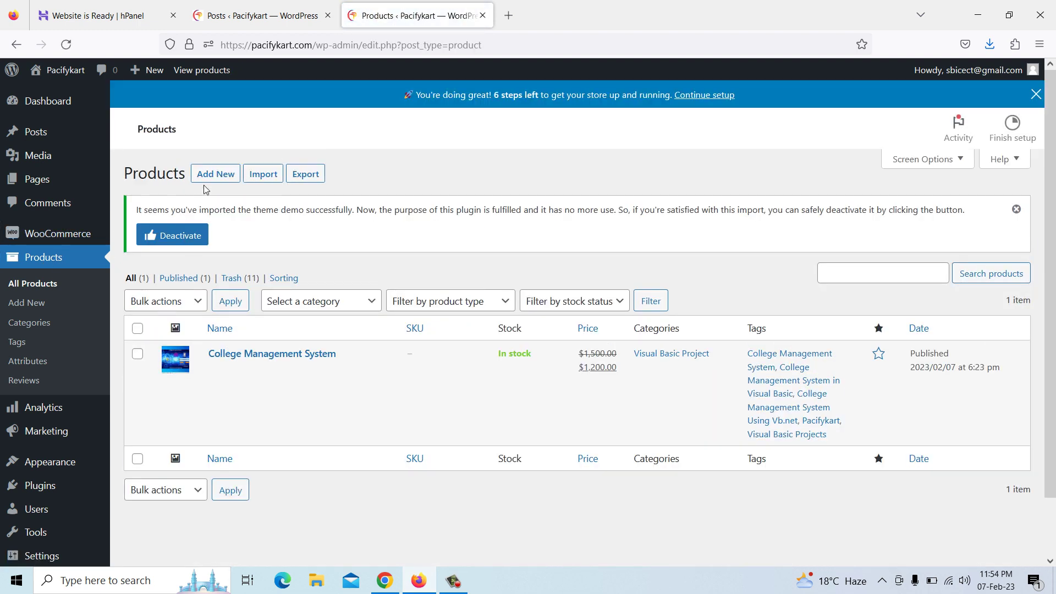
pyautogui.click(211, 175)
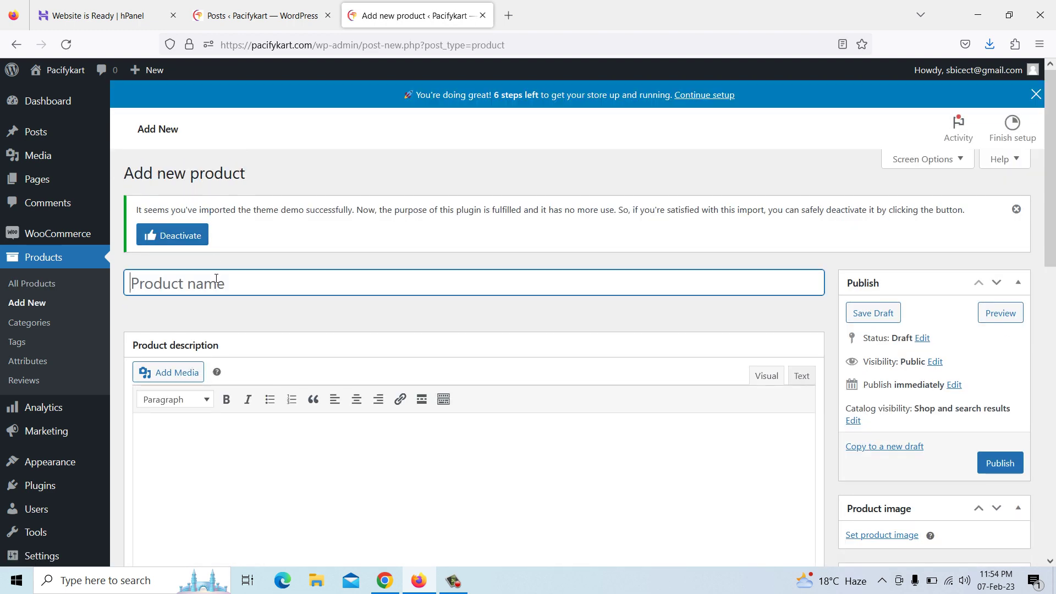
pyautogui.write('Hospital Management System')
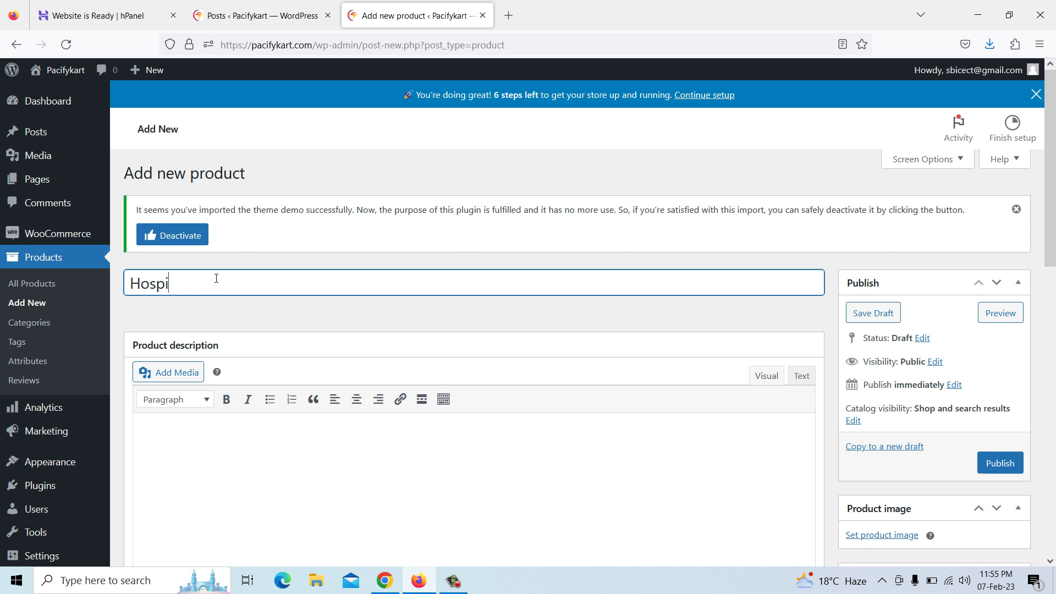
# Title the product 'Hospital Management System' and begin describing it as a C# project for hospital data
pyautogui.write('ta')
pyautogui.write('l Management System')
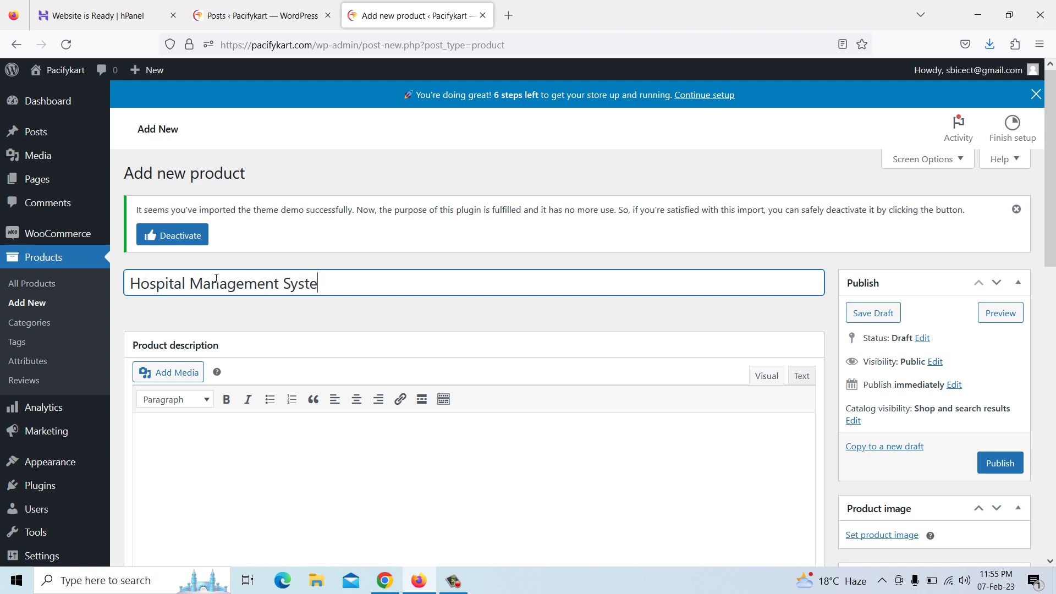
pyautogui.click(237, 434)
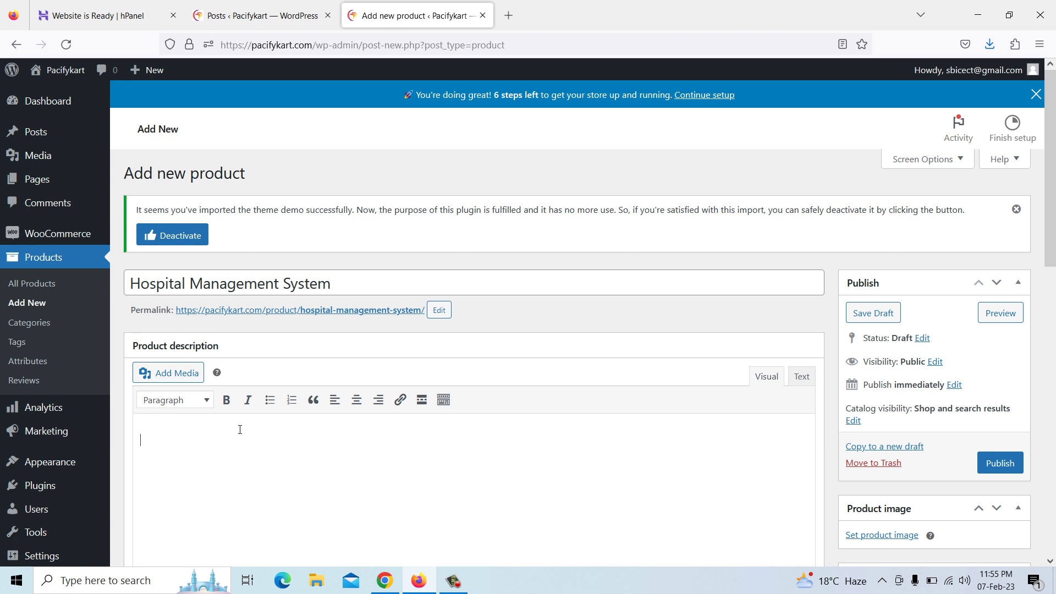
pyautogui.write('Hospital Management System i')
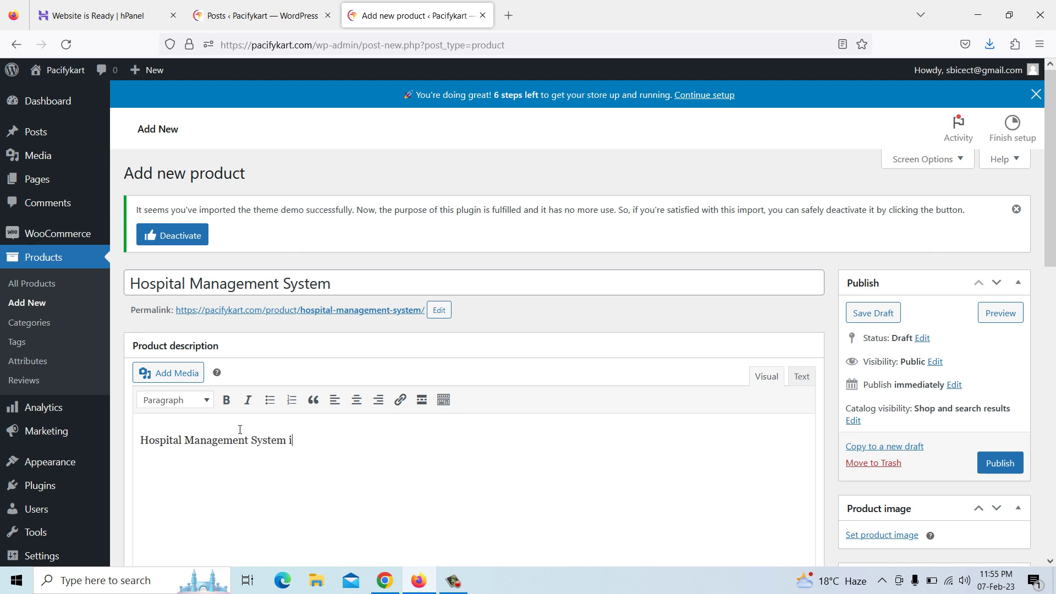
pyautogui.write('s')
pyautogui.write(' a C# Pr')
pyautogui.write('ject')
pyautogui.press('BackSpace')
pyautogui.press('BackSpace')
pyautogui.press('BackSpace')
pyautogui.press('BackSpace')
pyautogui.write('oject which is us')
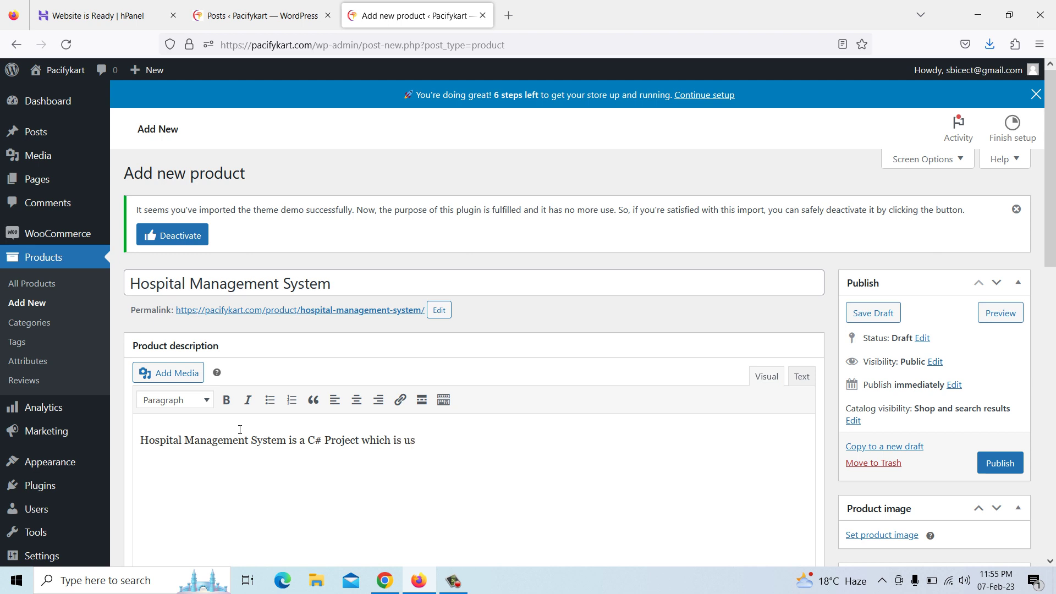
pyautogui.write('ed to manage')
pyautogui.press('BackSpace')
pyautogui.press('BackSpace')
pyautogui.write('ge Hospital; Data like')
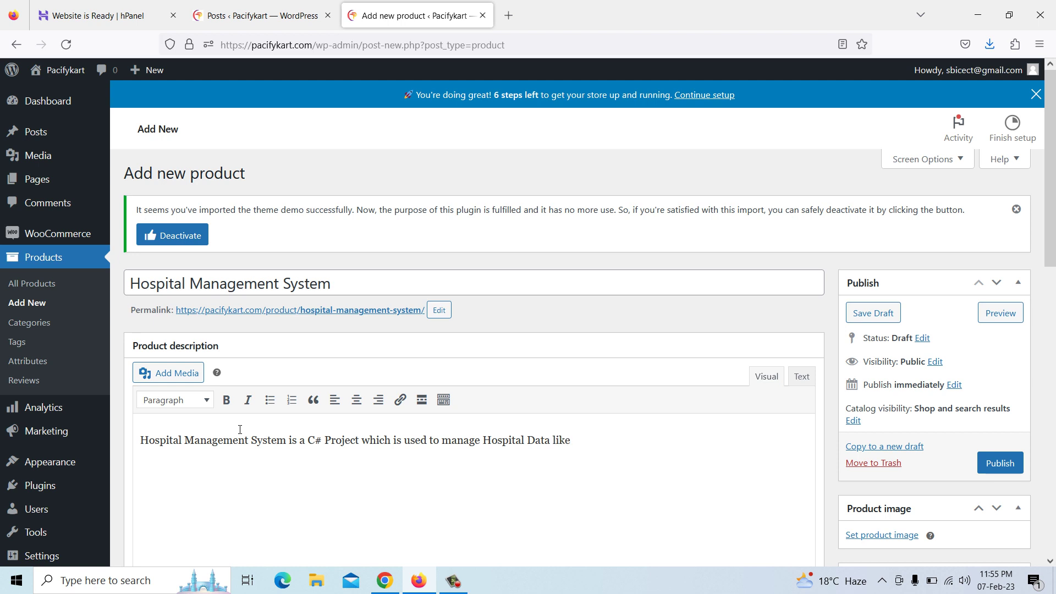
pyautogui.write(' as Doctors, Medicines, Patie')
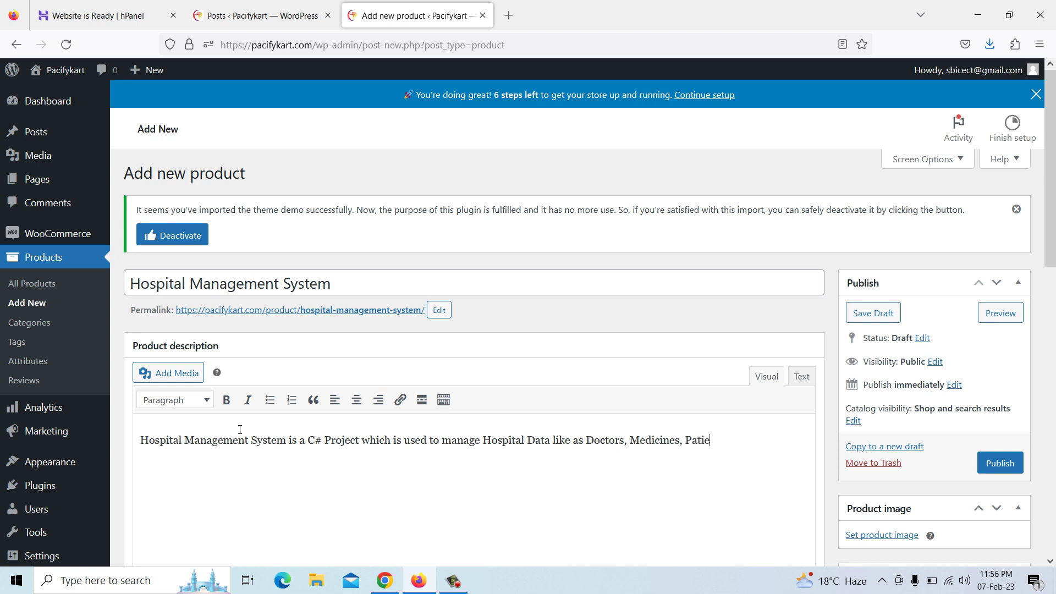
pyautogui.write('nts, etc.')
# Finish the description with the demo username and password, then copy the whole paragraph
pyautogui.scroll(-4, 240, 429)
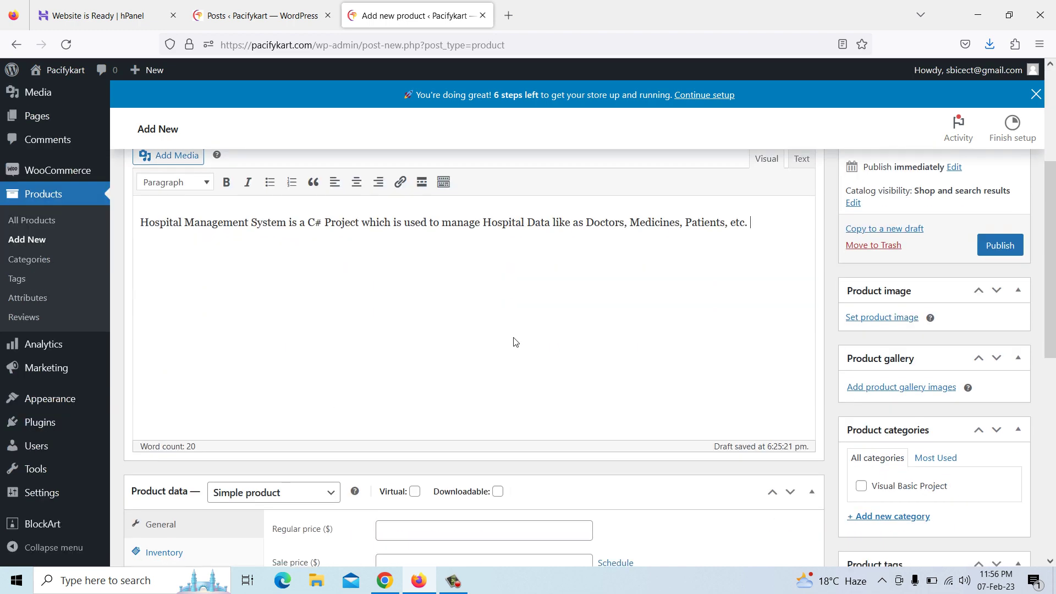
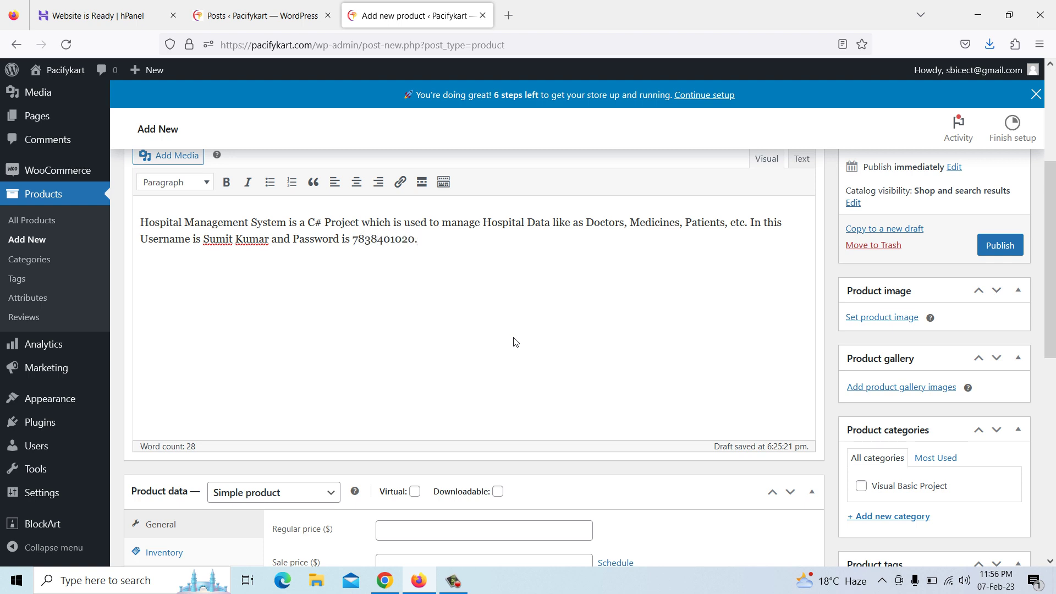
pyautogui.moveTo(419, 240); pyautogui.dragTo(123, 228)
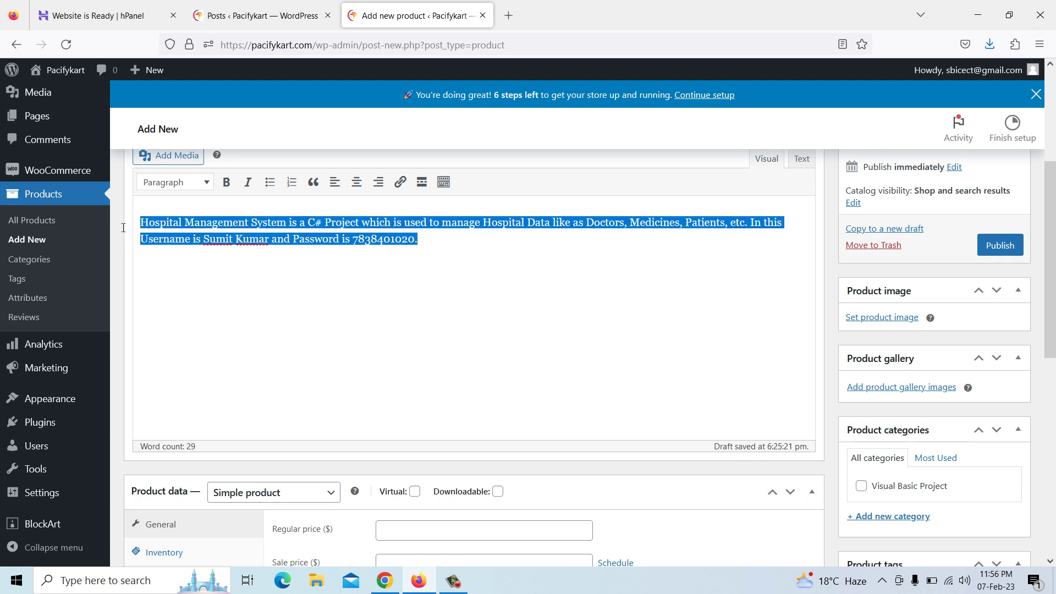
pyautogui.rightClick(158, 226)
pyautogui.click(210, 301)
pyautogui.click(293, 304)
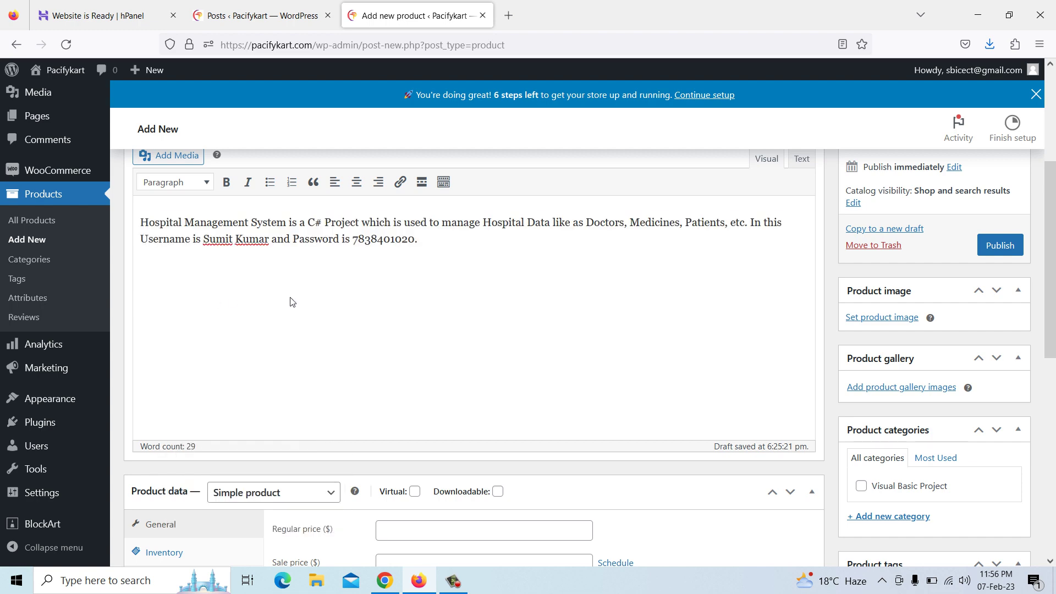
# Paste the copied description into the Product short description
pyautogui.scroll(-10, 371, 406)
pyautogui.click(223, 423)
pyautogui.rightClick(215, 410)
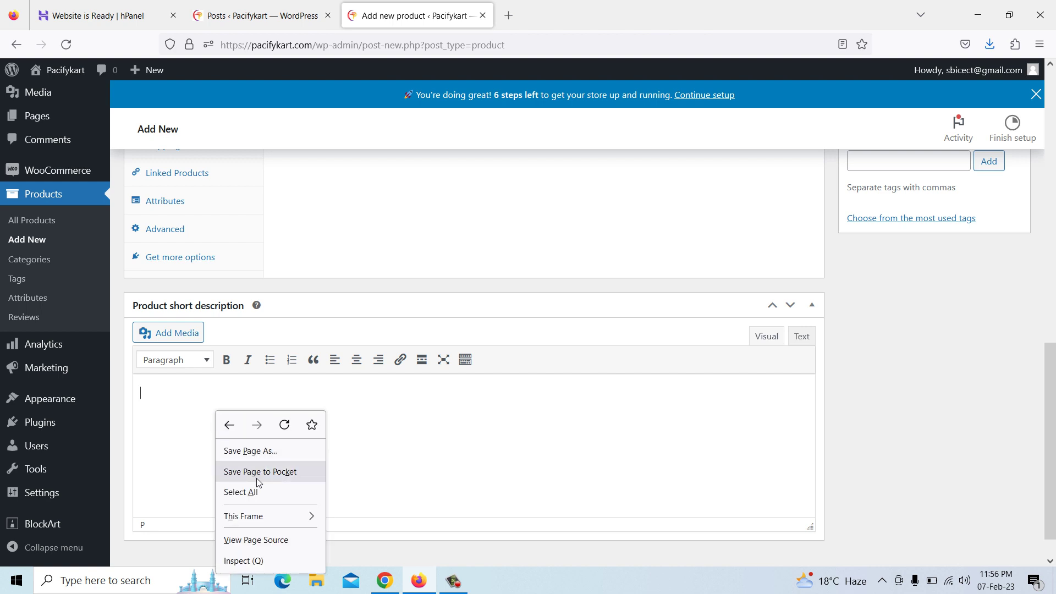
pyautogui.click(183, 409)
pyautogui.scroll(-1, 183, 409)
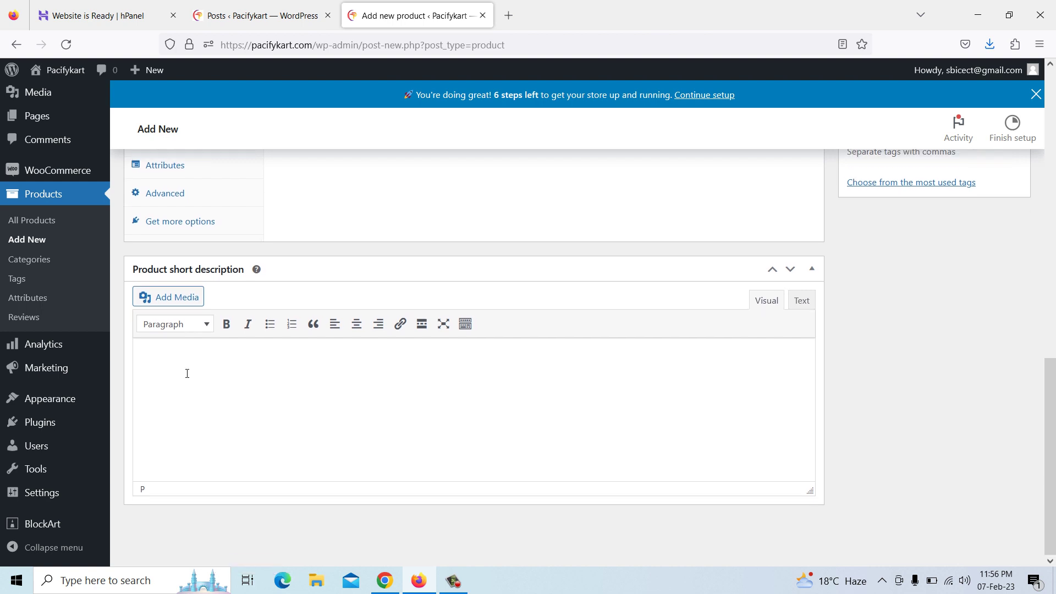
pyautogui.hotkey('ctrl', 'v')
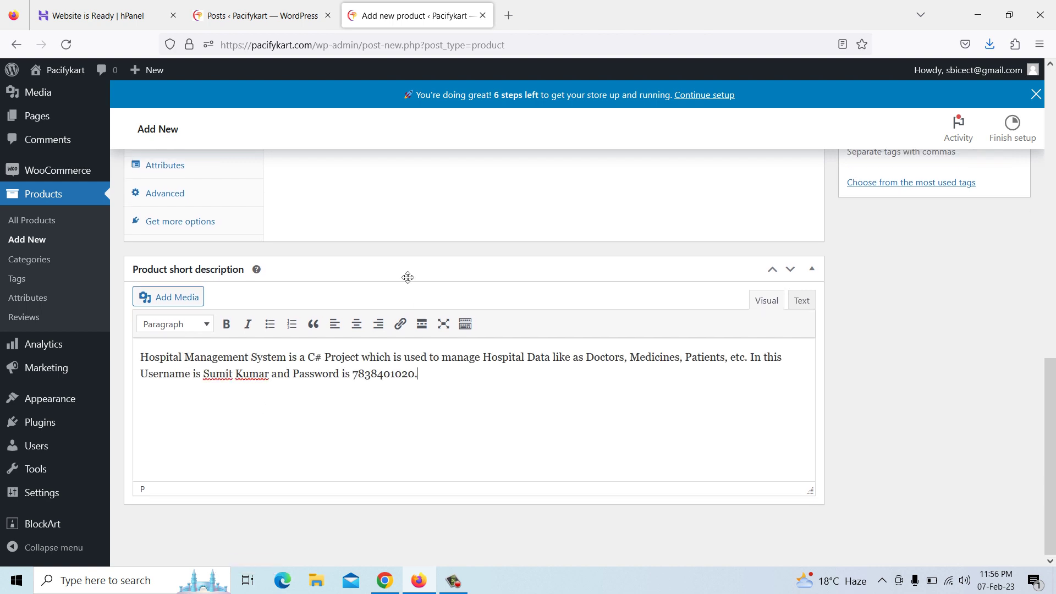
pyautogui.scroll(3, 408, 297)
# Make the product downloadable with a regular price of 1500
pyautogui.scroll(2, 538, 229)
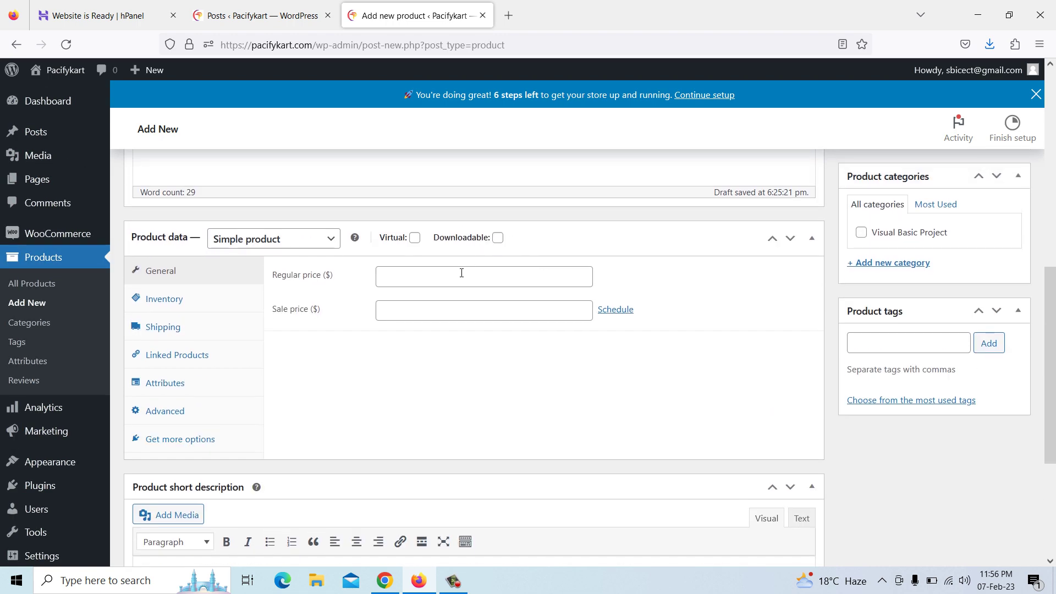
pyautogui.click(497, 240)
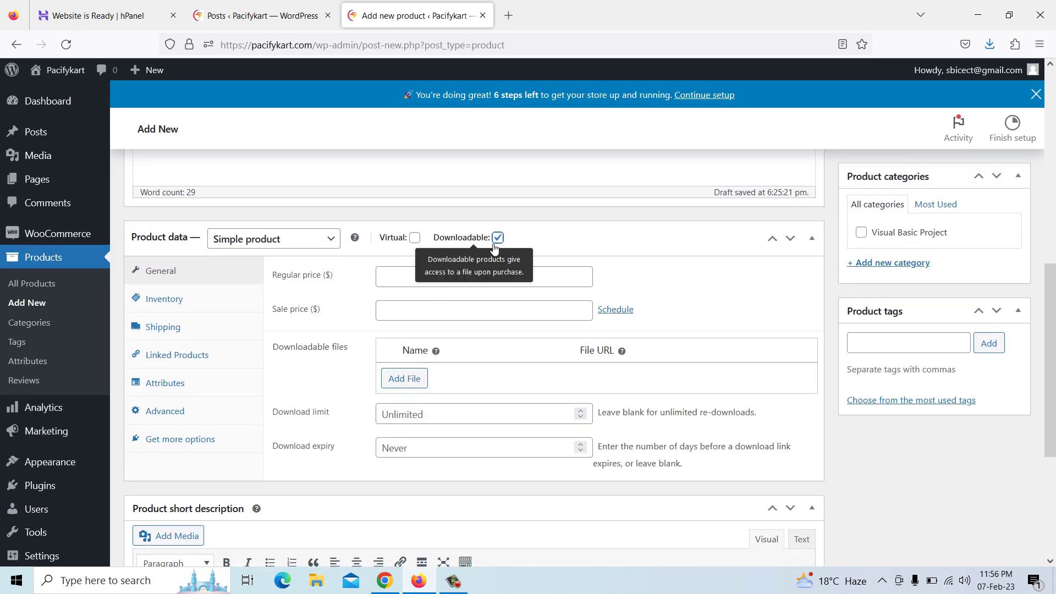
pyautogui.click(400, 281)
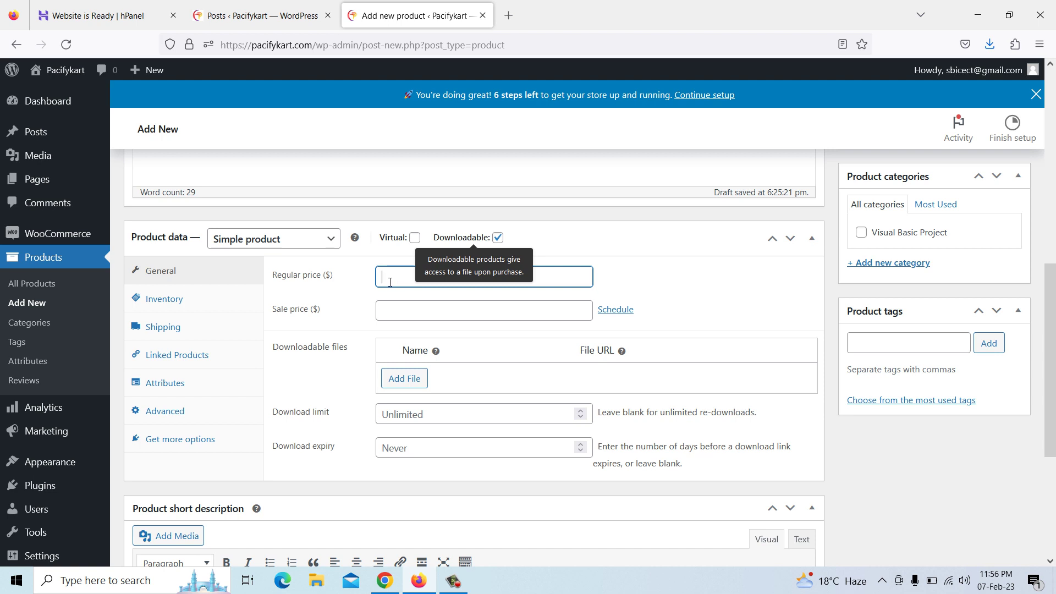
pyautogui.write('1500')
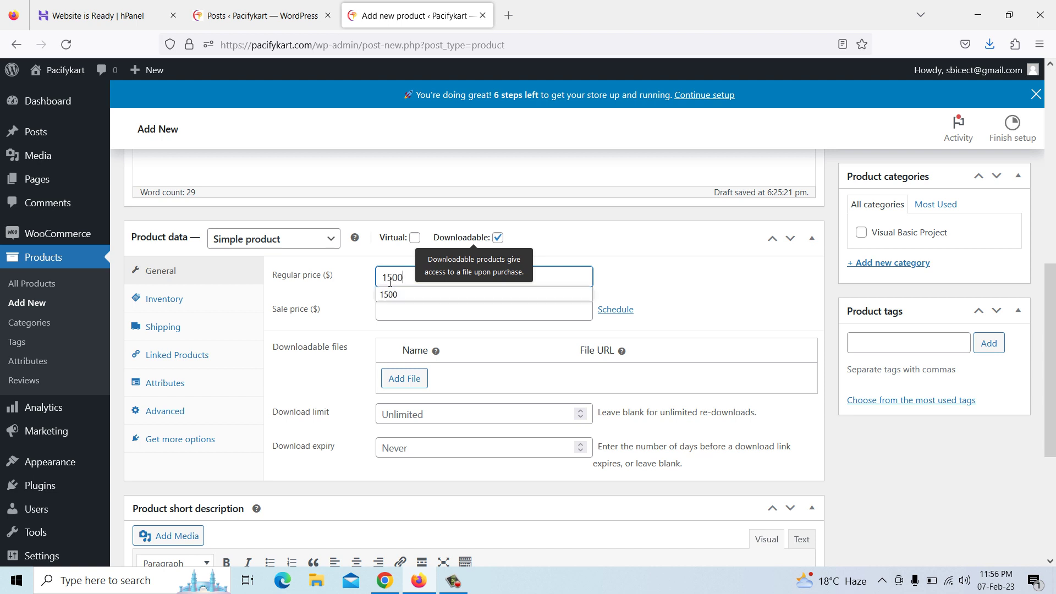
pyautogui.click(397, 309)
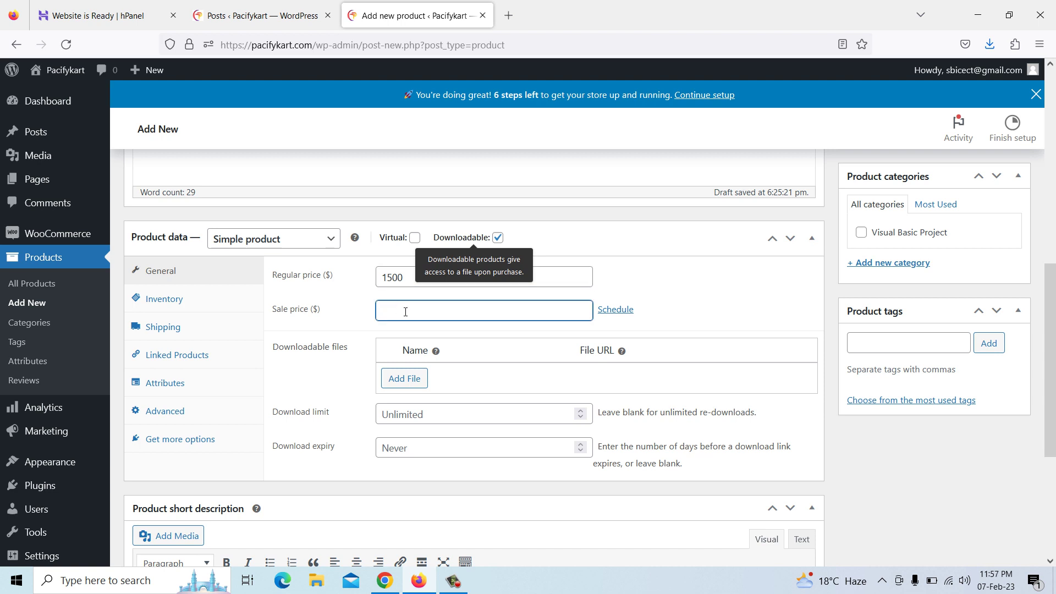
# Add a downloadable file entry named 'Hospital Management System'
pyautogui.click(405, 379)
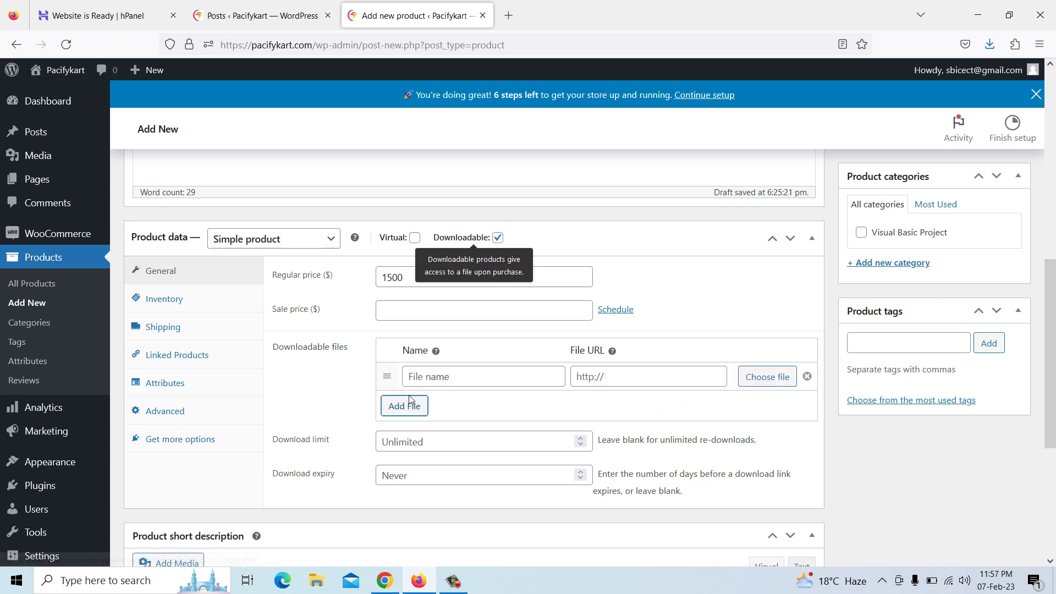
pyautogui.click(430, 374)
pyautogui.write('H')
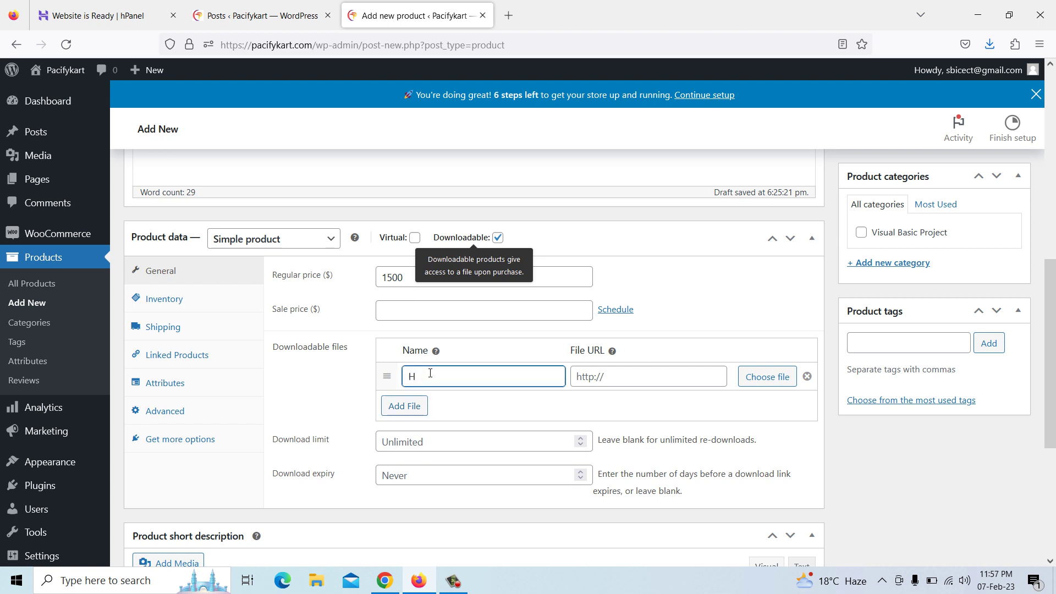
pyautogui.press('BackSpace')
pyautogui.write('C')
pyautogui.click(451, 395)
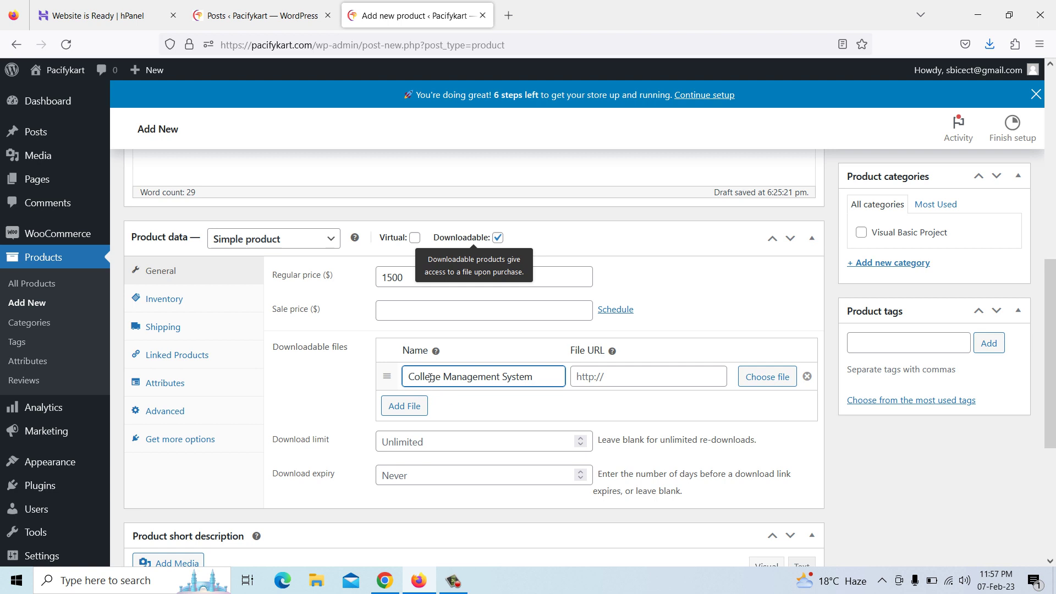
pyautogui.moveTo(443, 377); pyautogui.dragTo(400, 376)
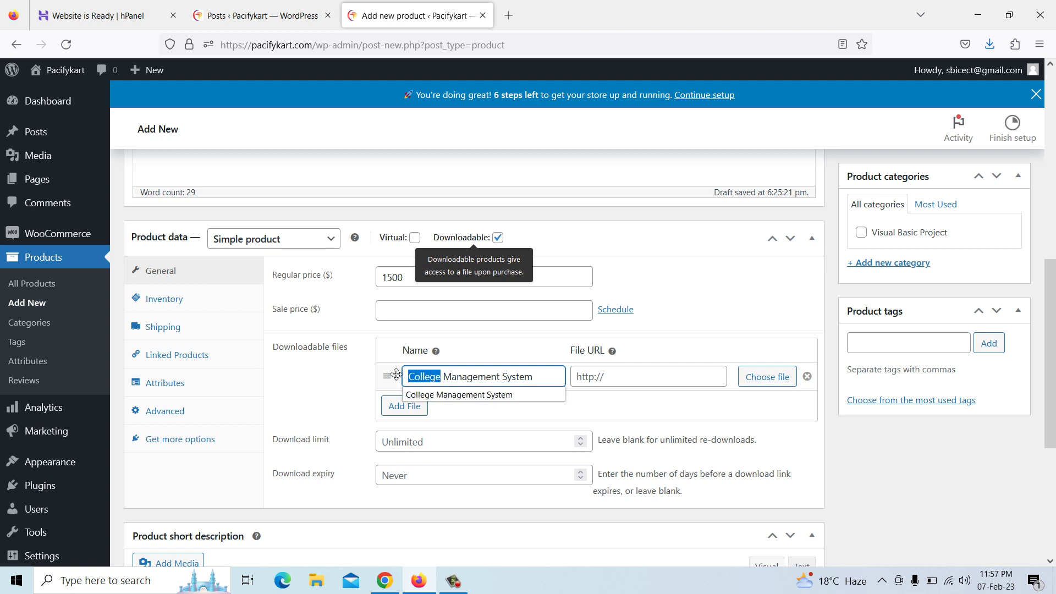
pyautogui.write('Hospital')
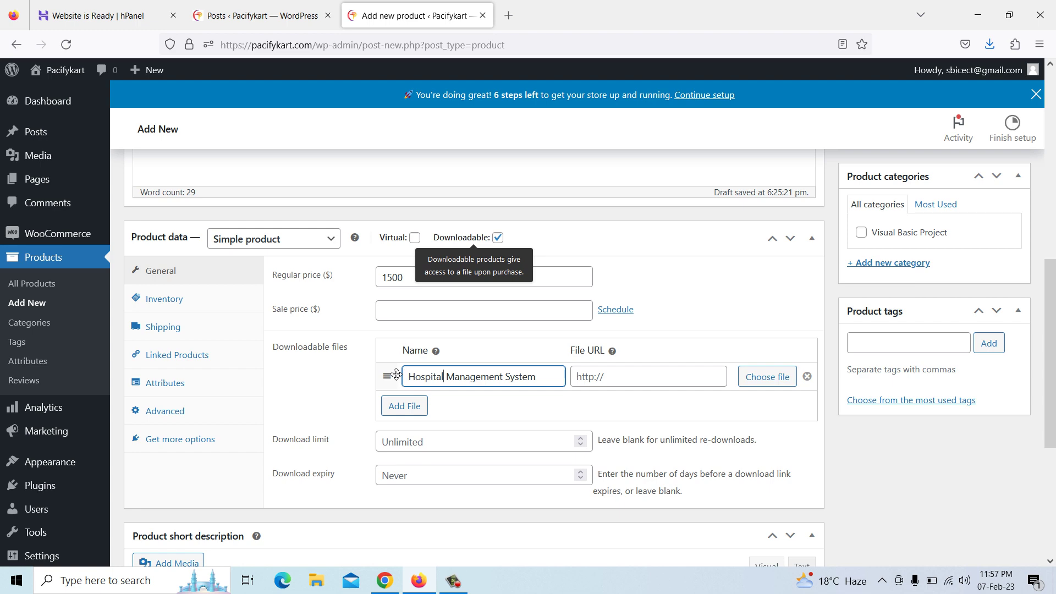
pyautogui.click(759, 389)
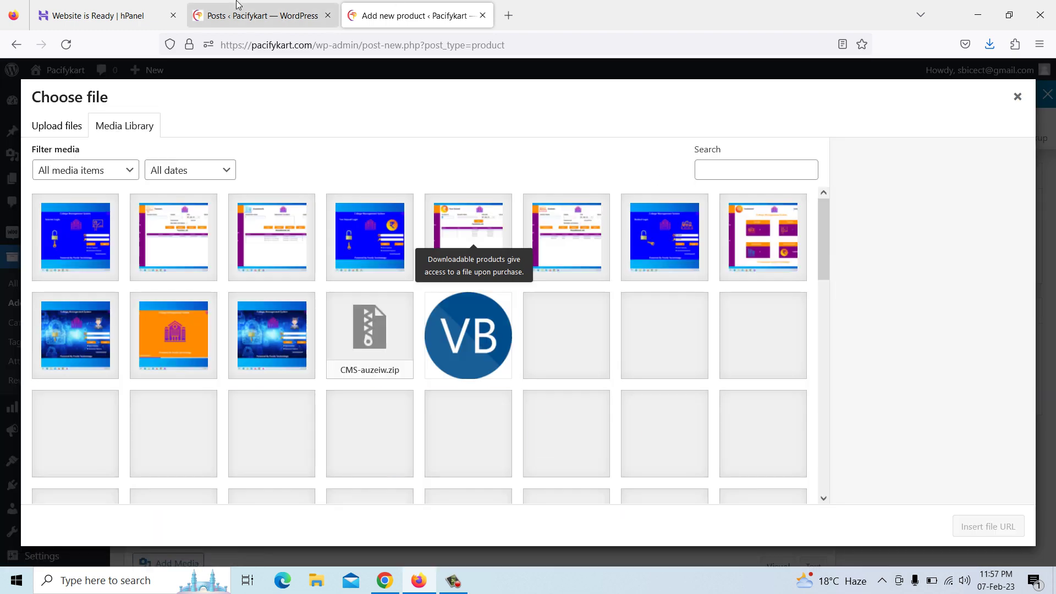
# Upload HMS.zip from Downloads and insert it as the download's file URL
pyautogui.click(75, 128)
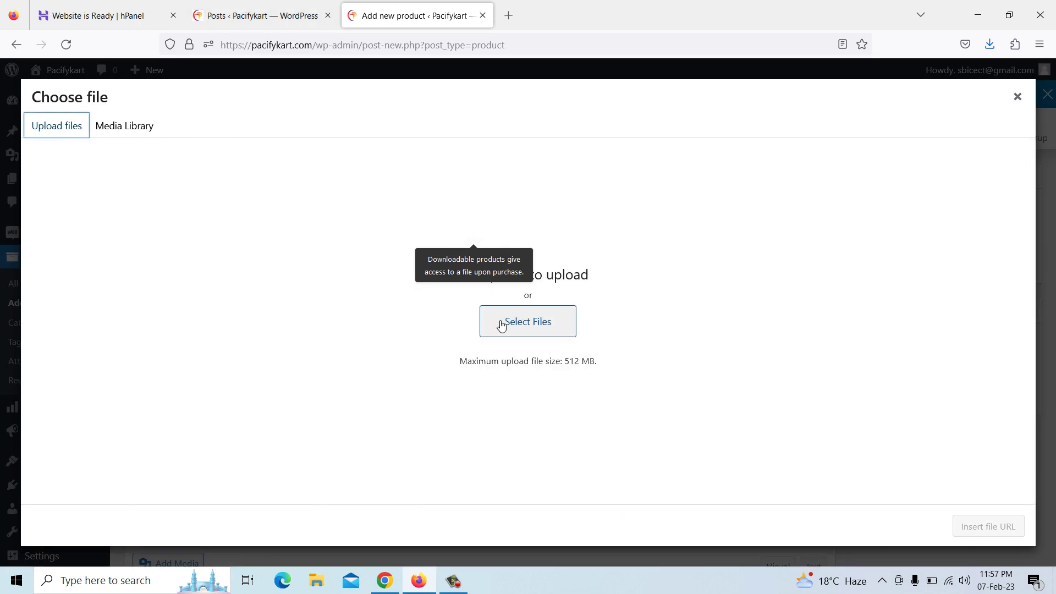
pyautogui.click(511, 325)
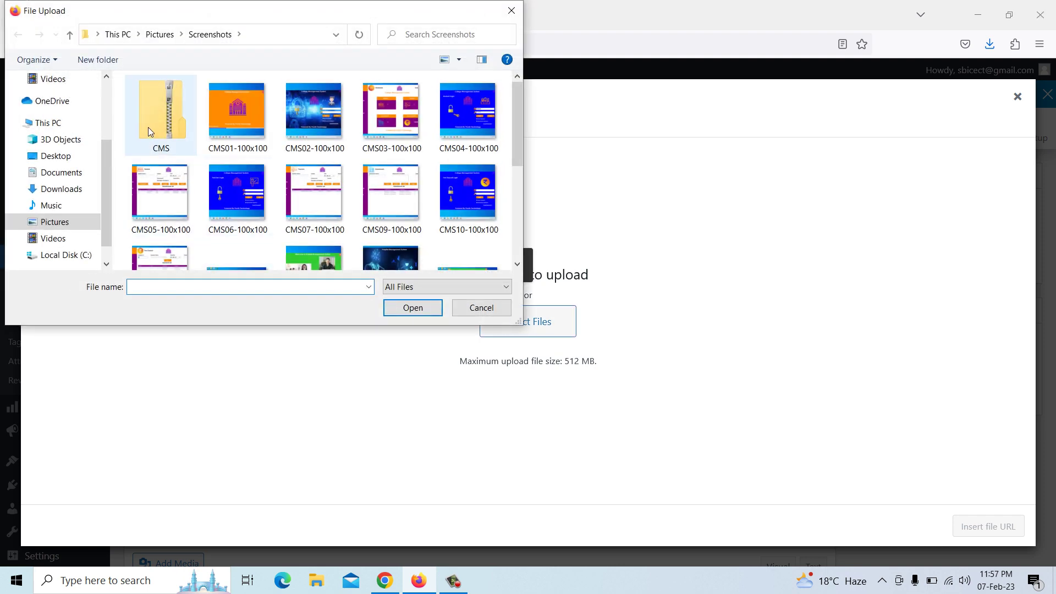
pyautogui.click(148, 127)
pyautogui.scroll(-3, 150, 127)
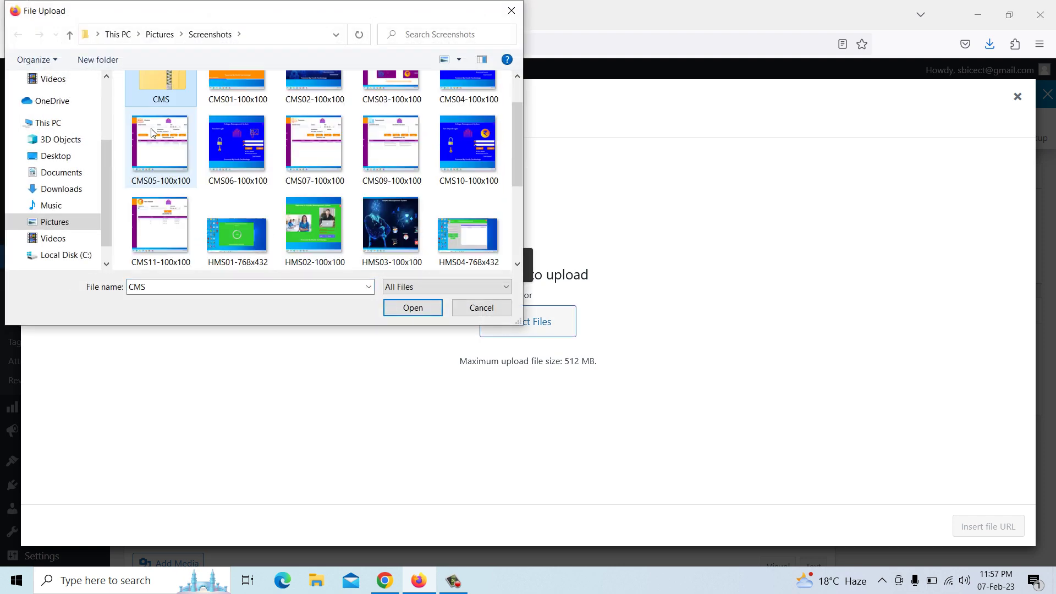
pyautogui.click(69, 187)
pyautogui.click(445, 236)
pyautogui.click(420, 310)
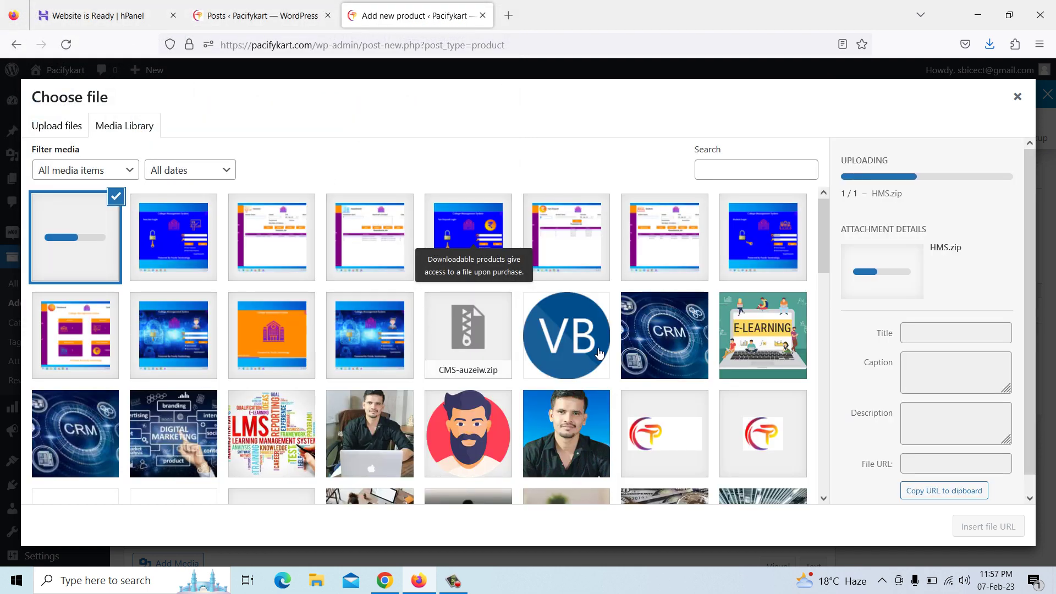
pyautogui.click(982, 526)
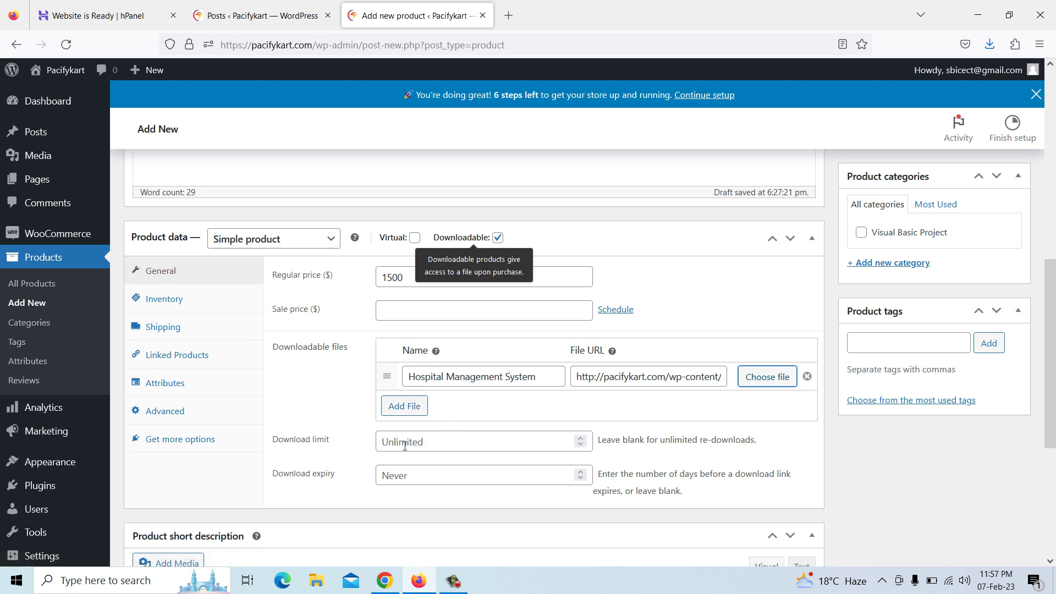
# Add a new 'C#' product category, checked for this product
pyautogui.click(888, 266)
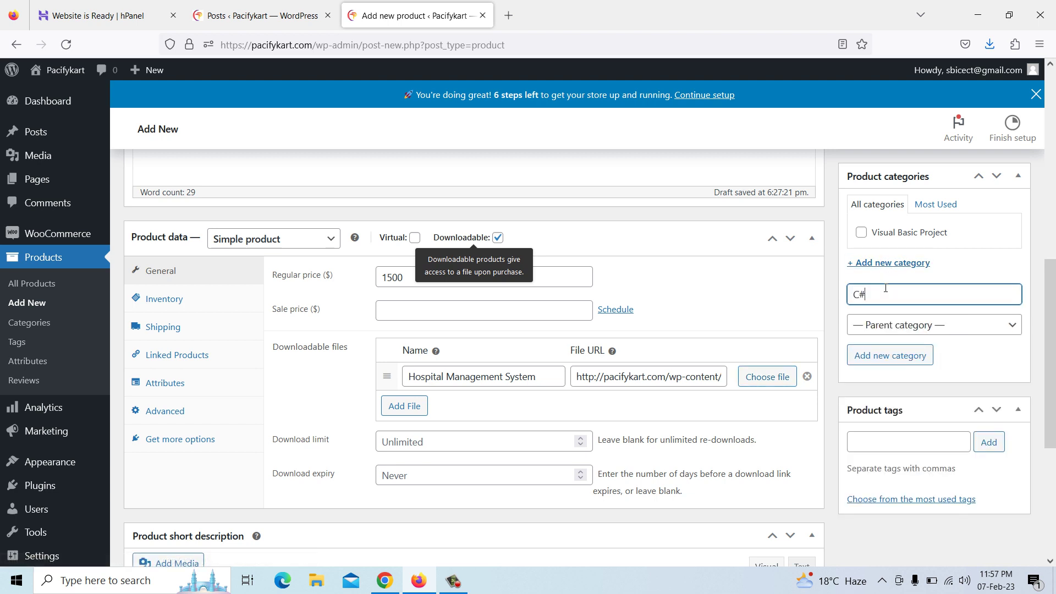
pyautogui.write('C#')
pyautogui.click(887, 356)
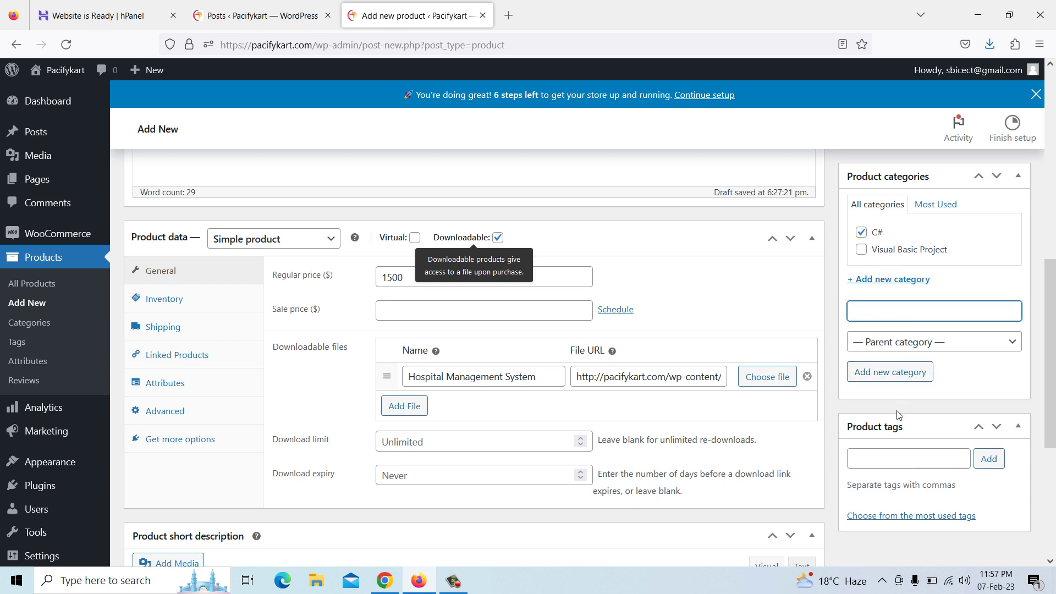
pyautogui.scroll(-5, 936, 471)
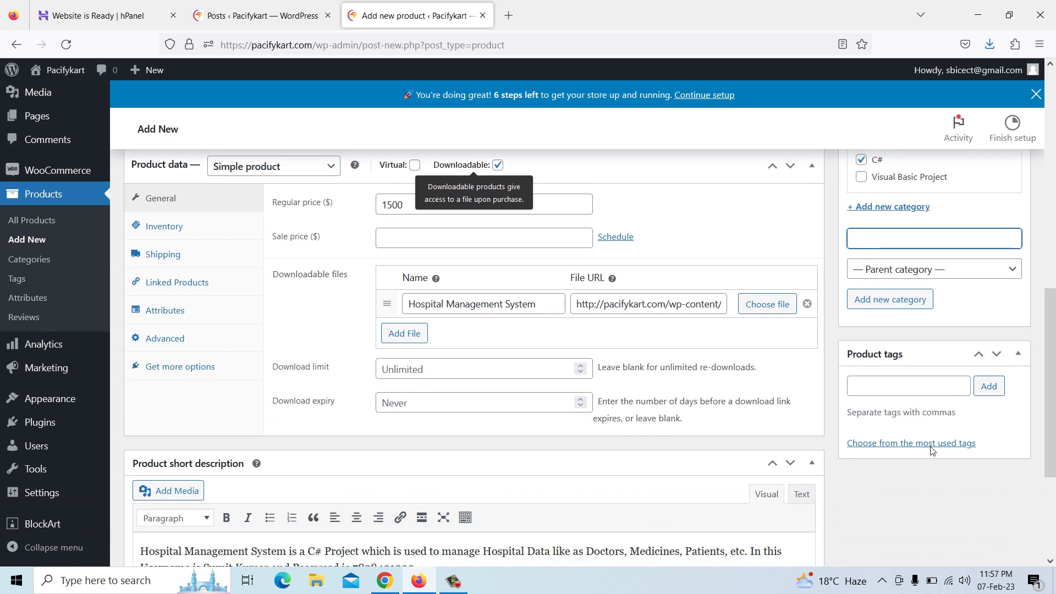
pyautogui.scroll(10, 930, 428)
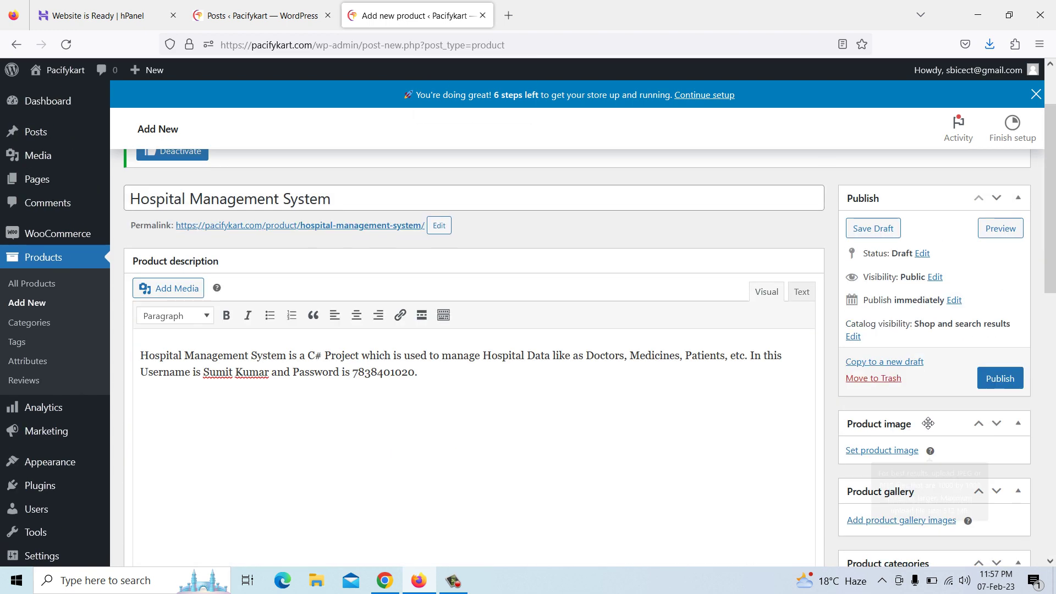
# Upload HMS03-100x100 from Pictures\Screenshots and set it as the product image
pyautogui.click(880, 451)
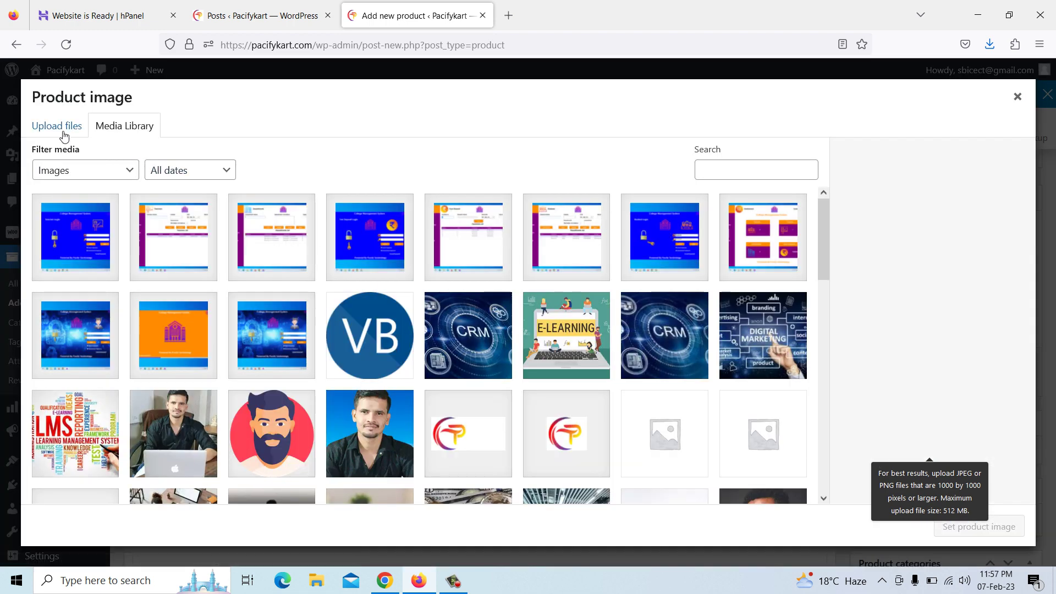
pyautogui.click(65, 137)
pyautogui.click(498, 310)
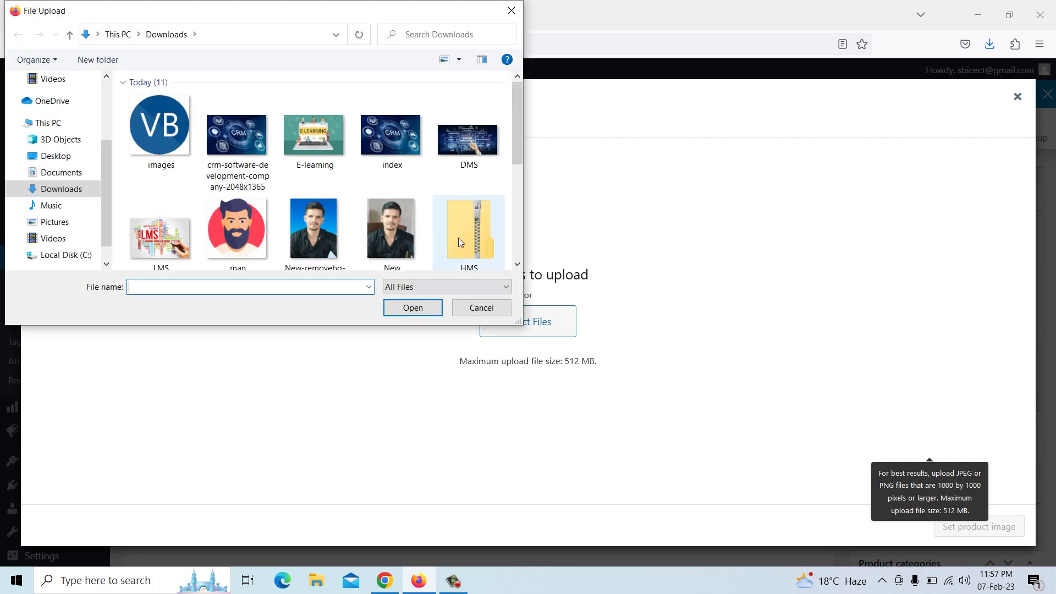
pyautogui.click(69, 223)
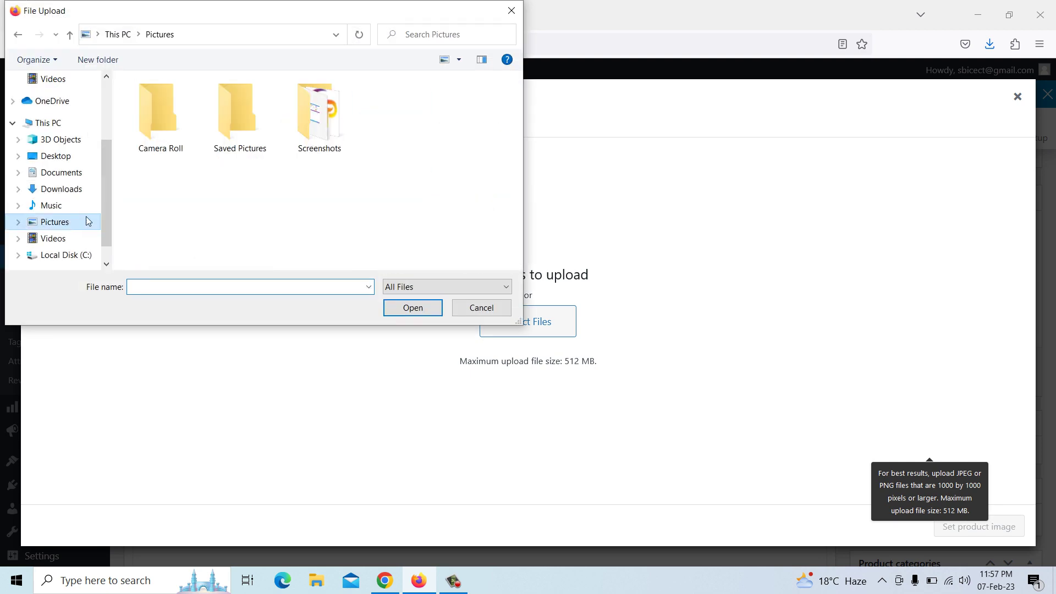
pyautogui.doubleClick(319, 144)
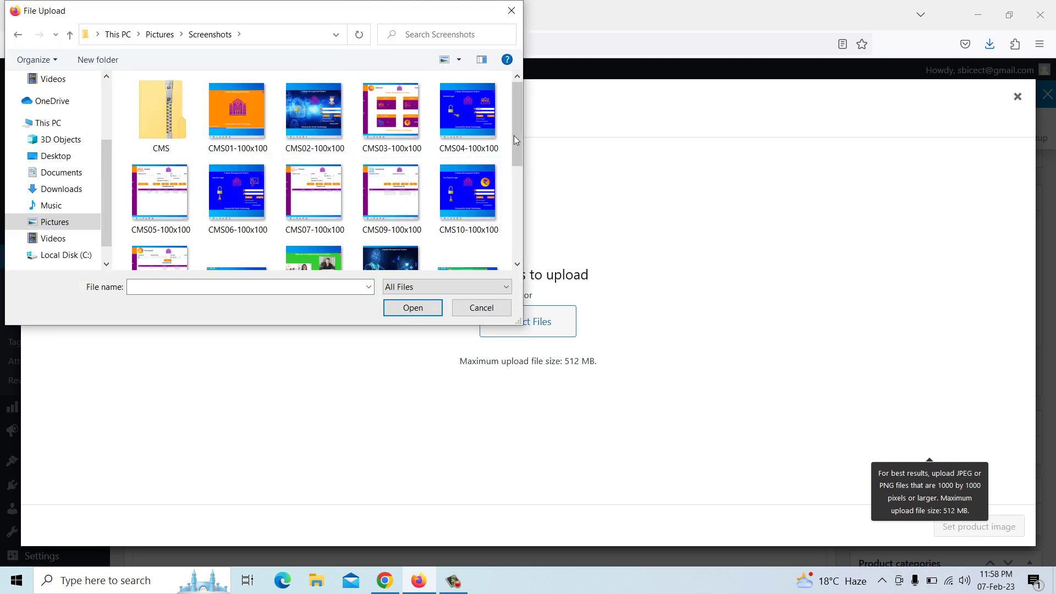
pyautogui.moveTo(516, 131); pyautogui.dragTo(516, 184)
pyautogui.click(383, 151)
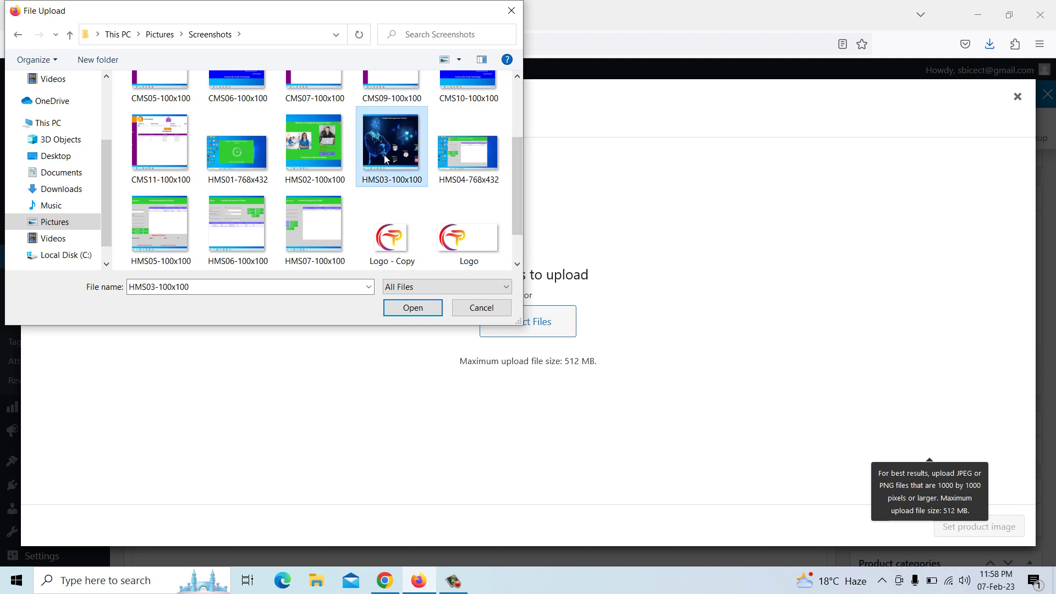
pyautogui.click(423, 308)
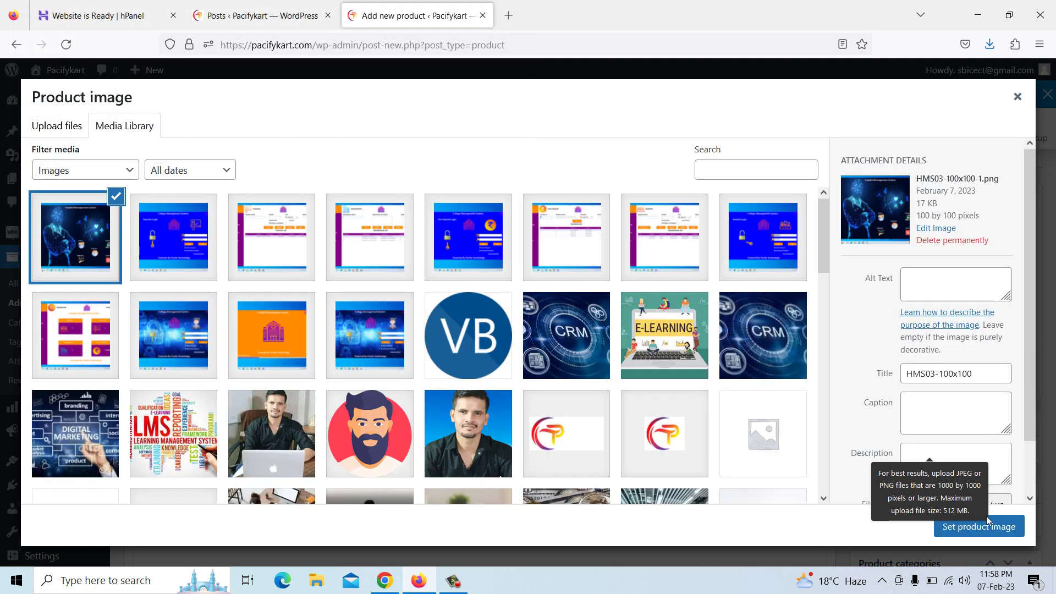
pyautogui.click(979, 527)
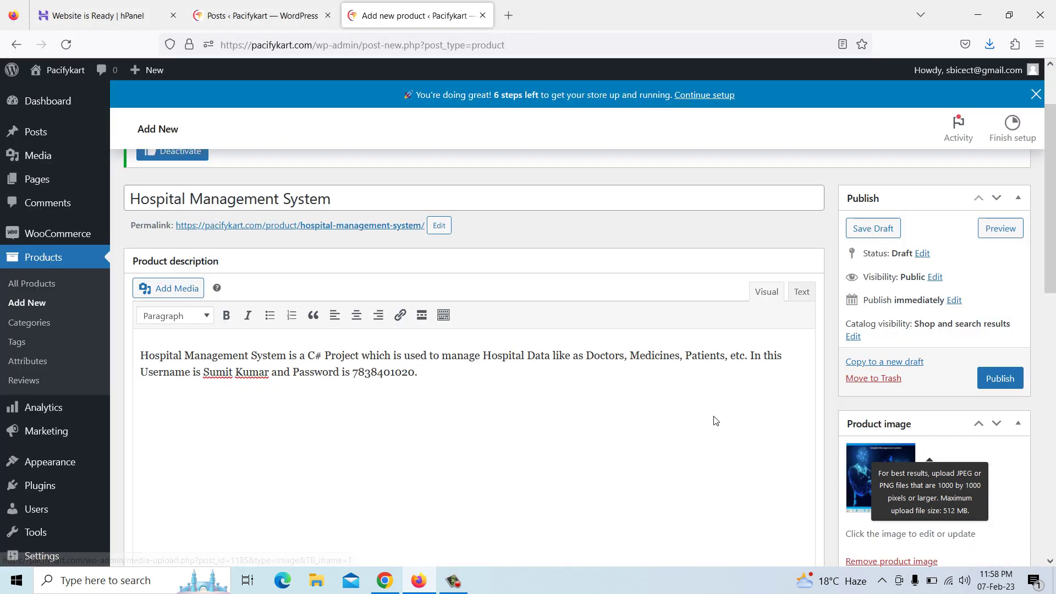
pyautogui.scroll(-5, 667, 414)
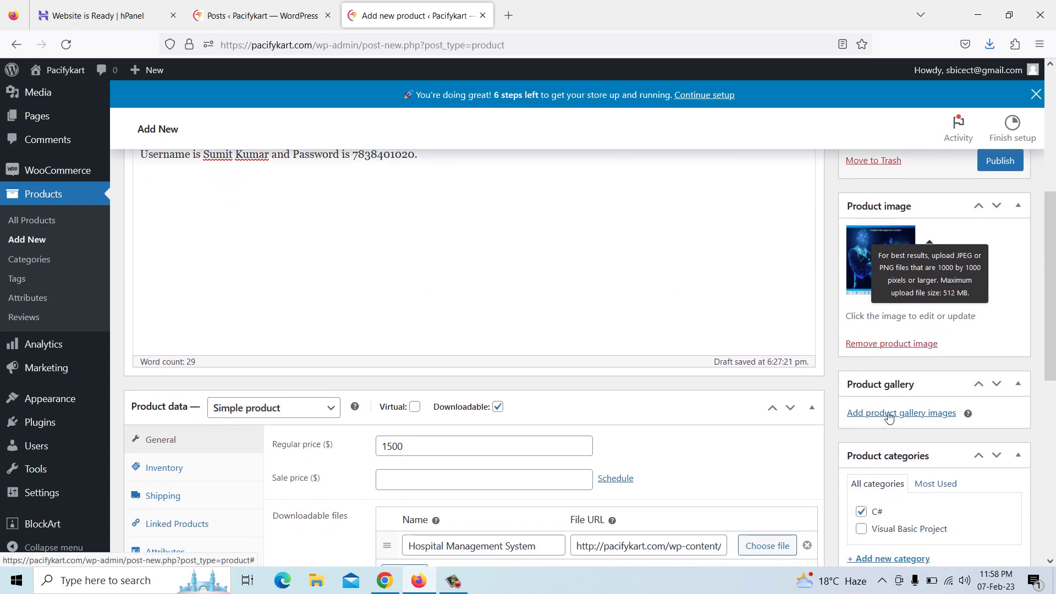
# Upload screenshots HMS01 through HMS07 and add all seven to the product gallery
pyautogui.click(890, 417)
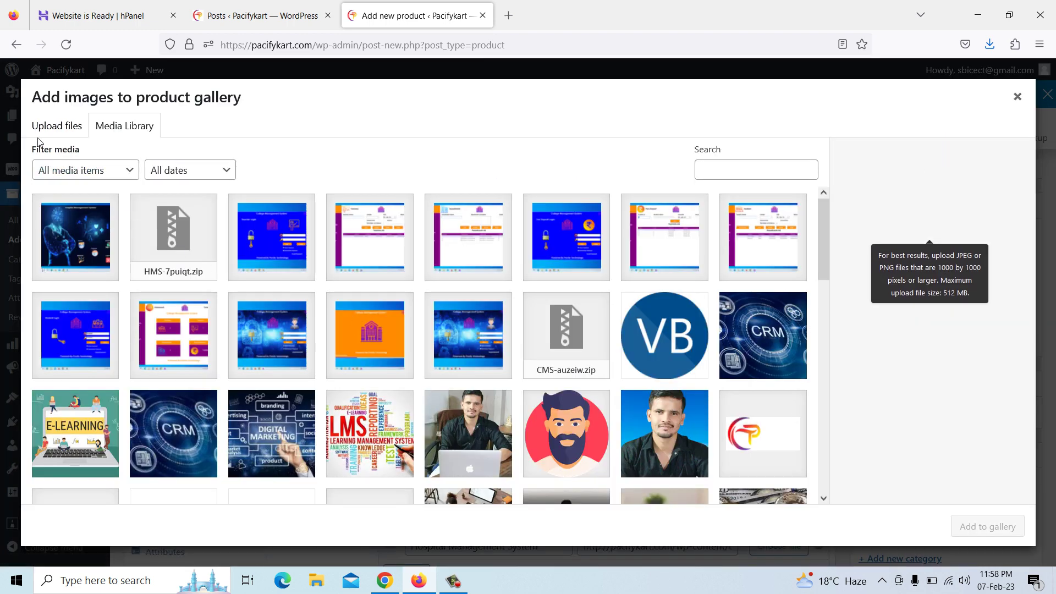
pyautogui.click(54, 128)
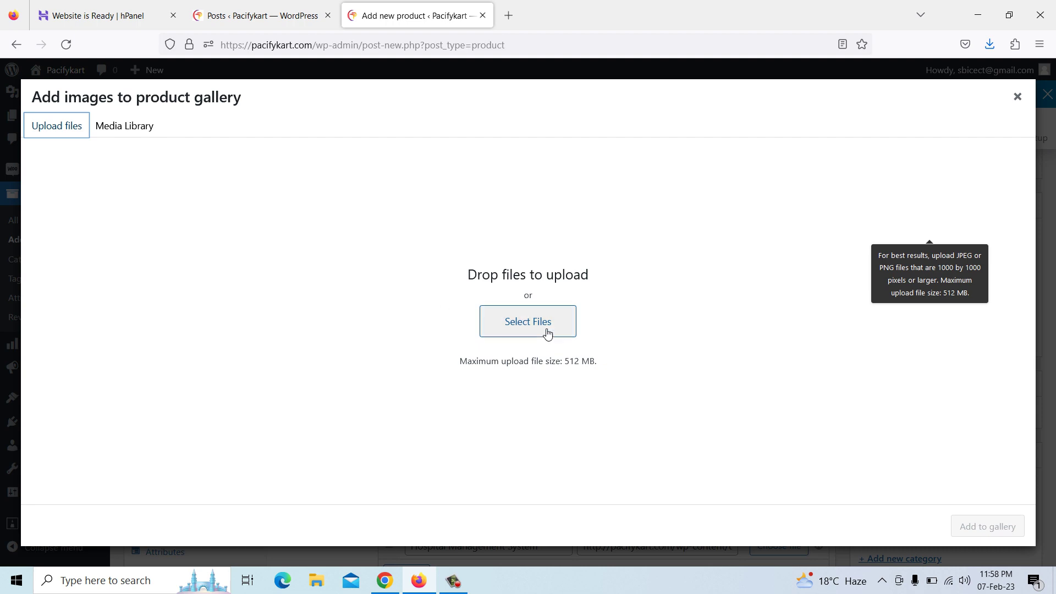
pyautogui.click(527, 326)
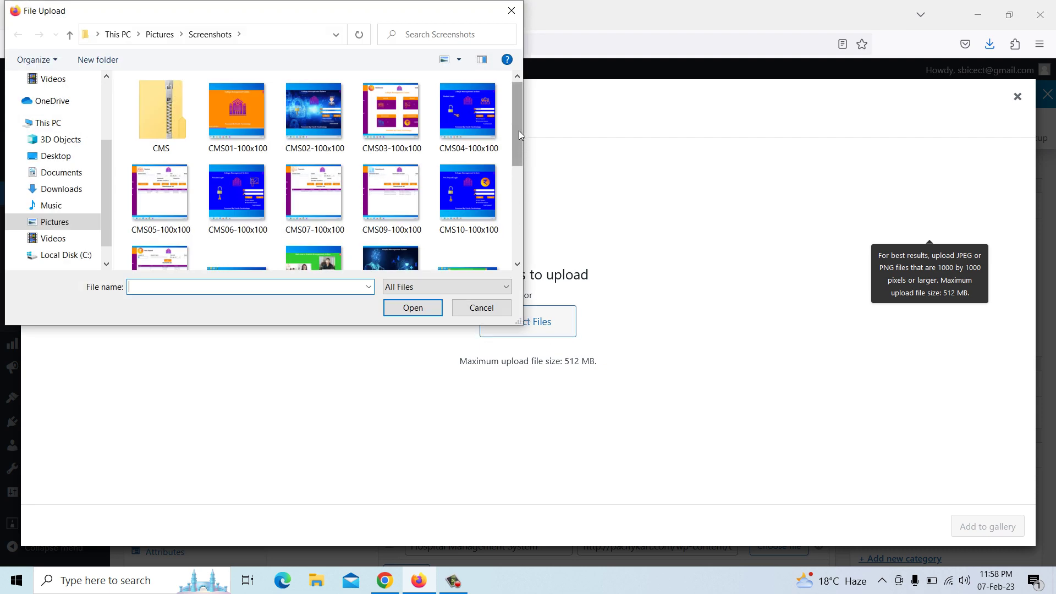
pyautogui.moveTo(519, 129); pyautogui.dragTo(519, 188)
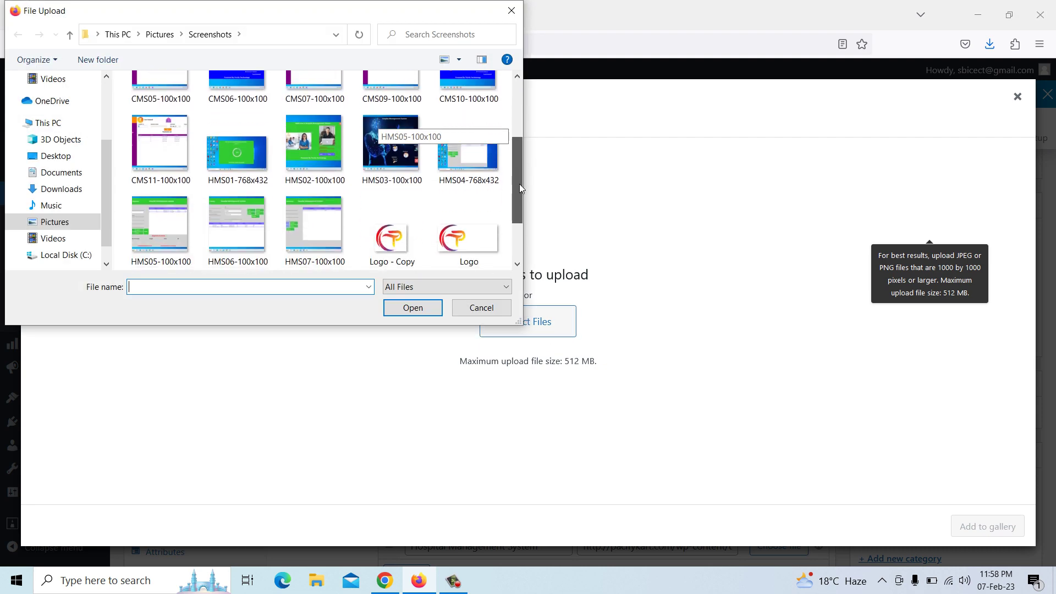
pyautogui.click(248, 148)
pyautogui.keyDown('ctrl'); pyautogui.click(310, 149); pyautogui.keyUp('ctrl')
pyautogui.keyDown('ctrl'); pyautogui.click(388, 150); pyautogui.keyUp('ctrl')
pyautogui.keyDown('ctrl'); pyautogui.click(454, 154); pyautogui.keyUp('ctrl')
pyautogui.keyDown('ctrl'); pyautogui.click(322, 222); pyautogui.keyUp('ctrl')
pyautogui.keyDown('ctrl'); pyautogui.click(237, 223); pyautogui.keyUp('ctrl')
pyautogui.keyDown('ctrl'); pyautogui.click(172, 226); pyautogui.keyUp('ctrl')
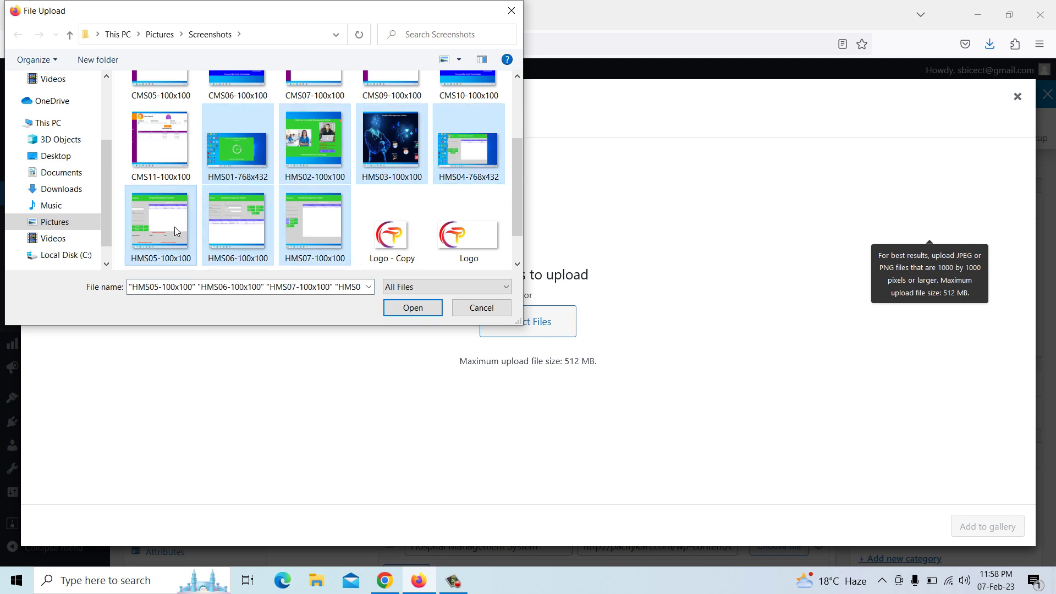
pyautogui.click(400, 307)
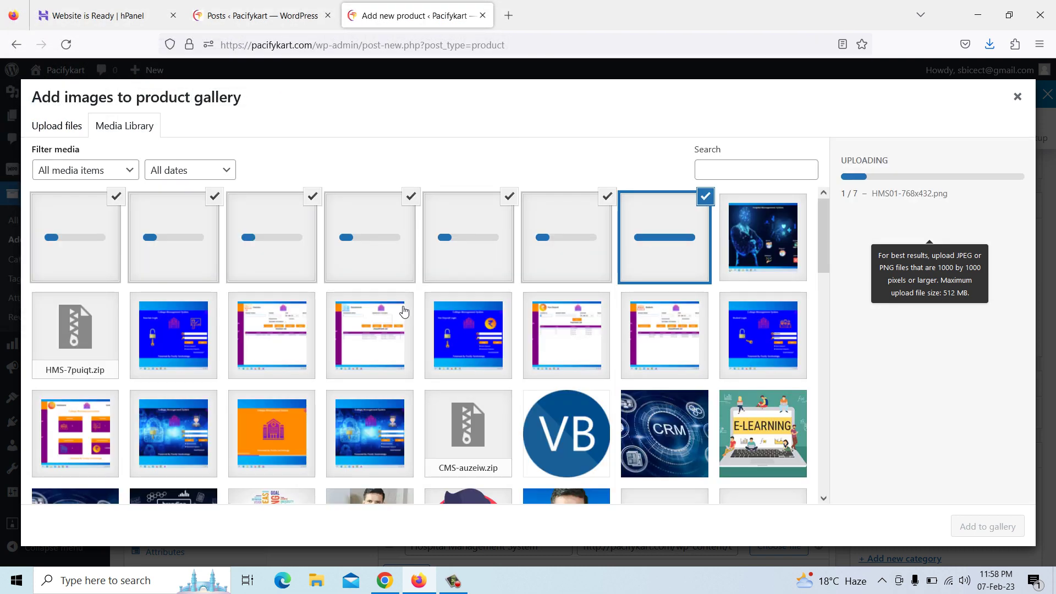
pyautogui.click(979, 534)
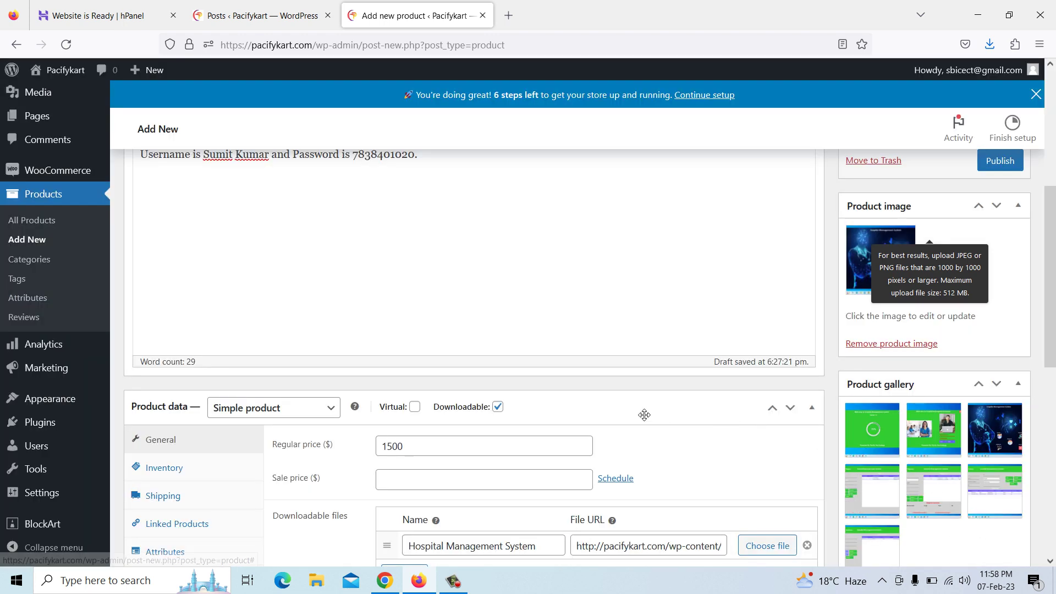
pyautogui.scroll(-3, 630, 408)
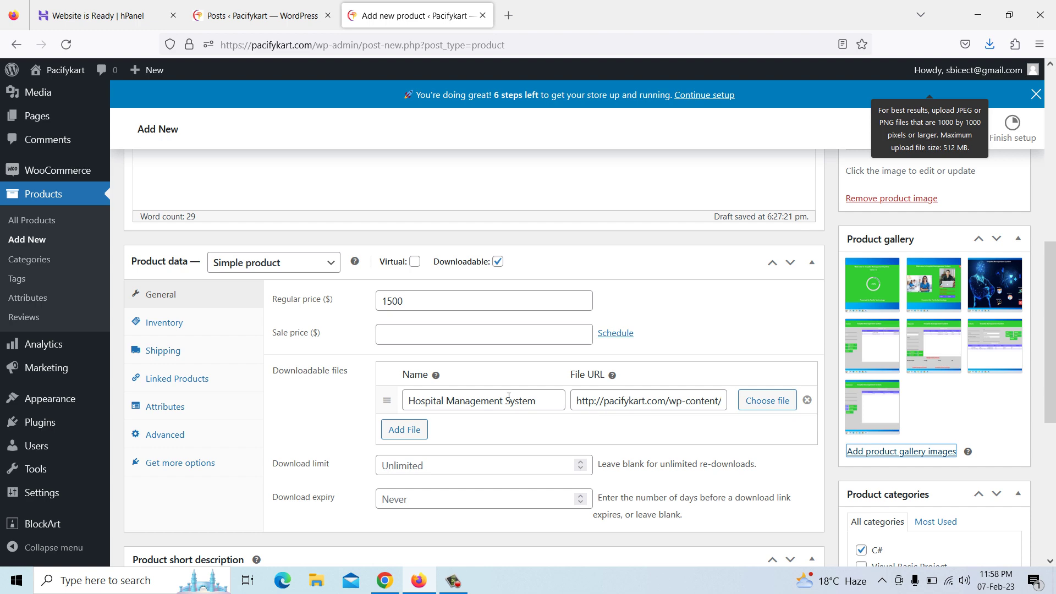
pyautogui.scroll(-5, 509, 397)
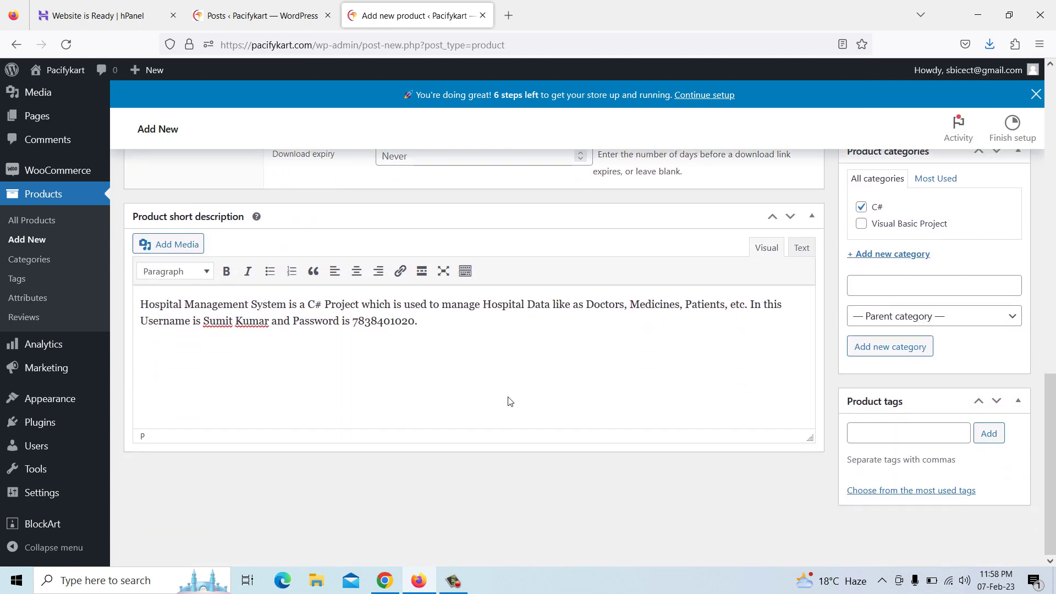
pyautogui.scroll(7, 510, 402)
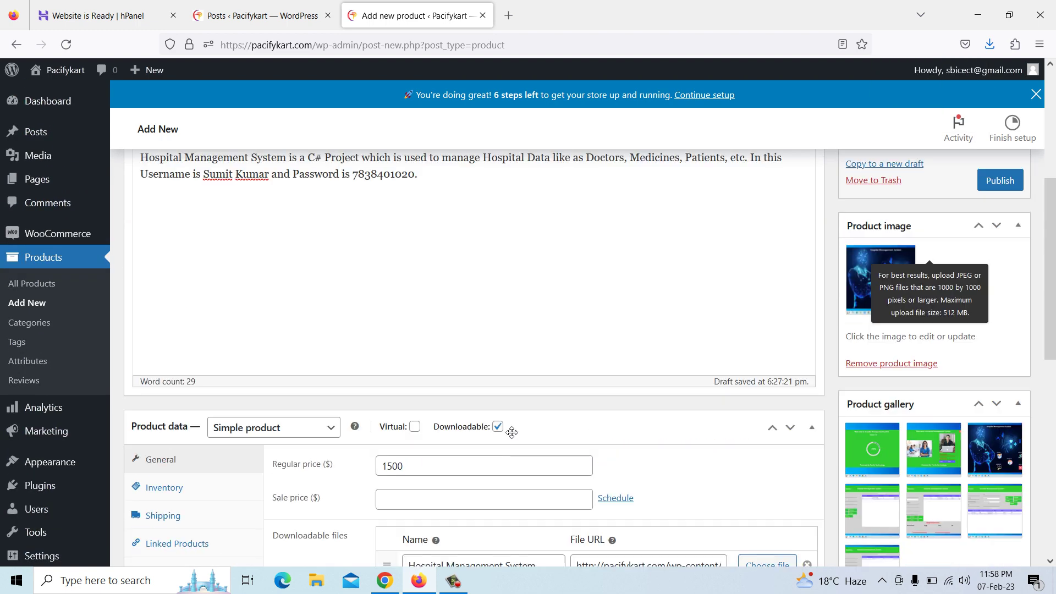
pyautogui.scroll(2, 847, 335)
pyautogui.scroll(3, 846, 335)
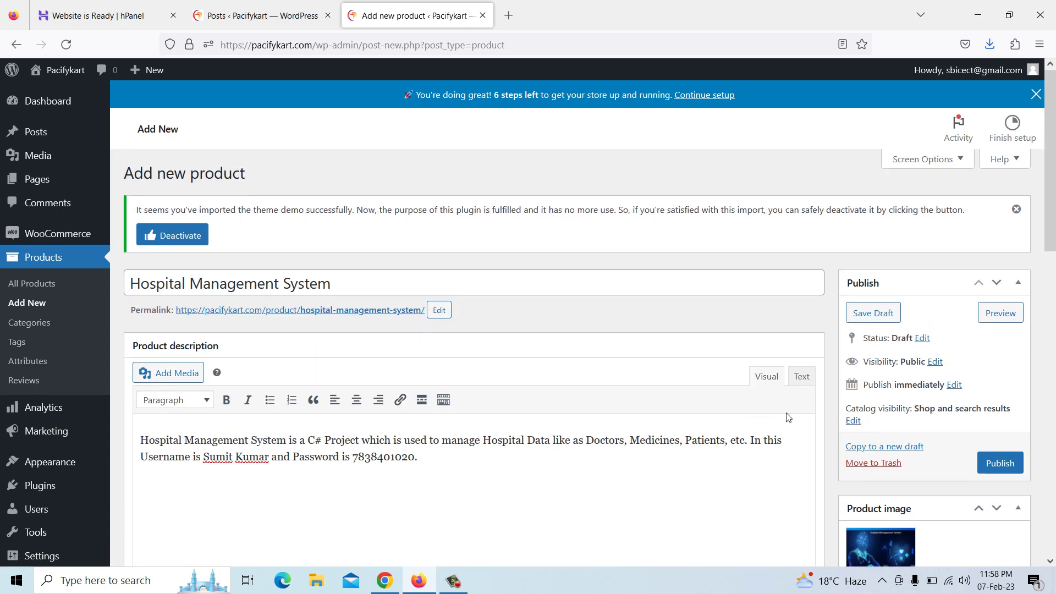
pyautogui.scroll(-10, 768, 413)
pyautogui.click(874, 422)
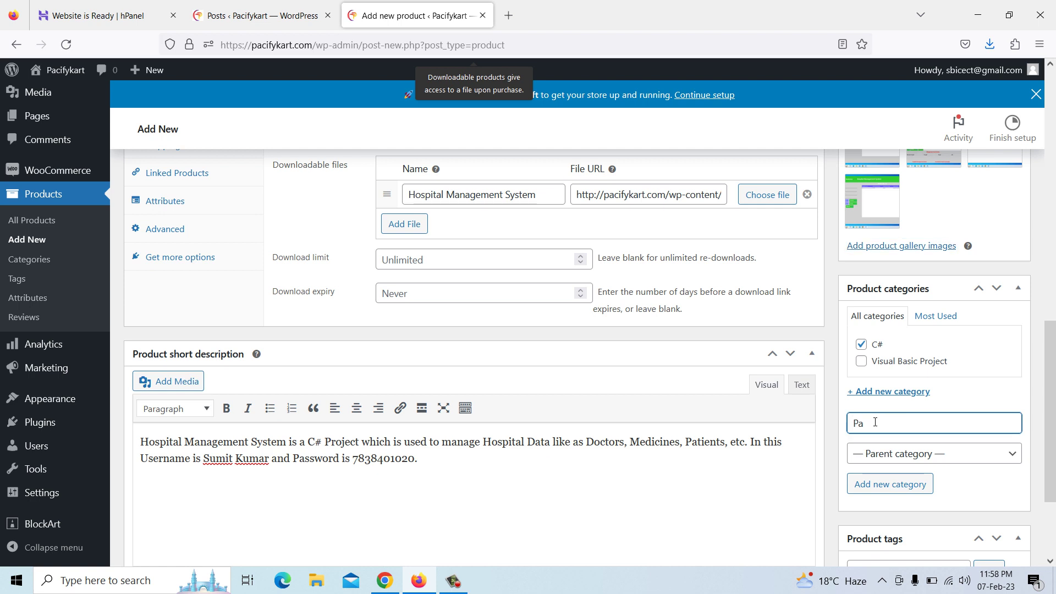
pyautogui.write('P')
pyautogui.press('BackSpace')
pyautogui.scroll(-2, 876, 422)
pyautogui.click(882, 430)
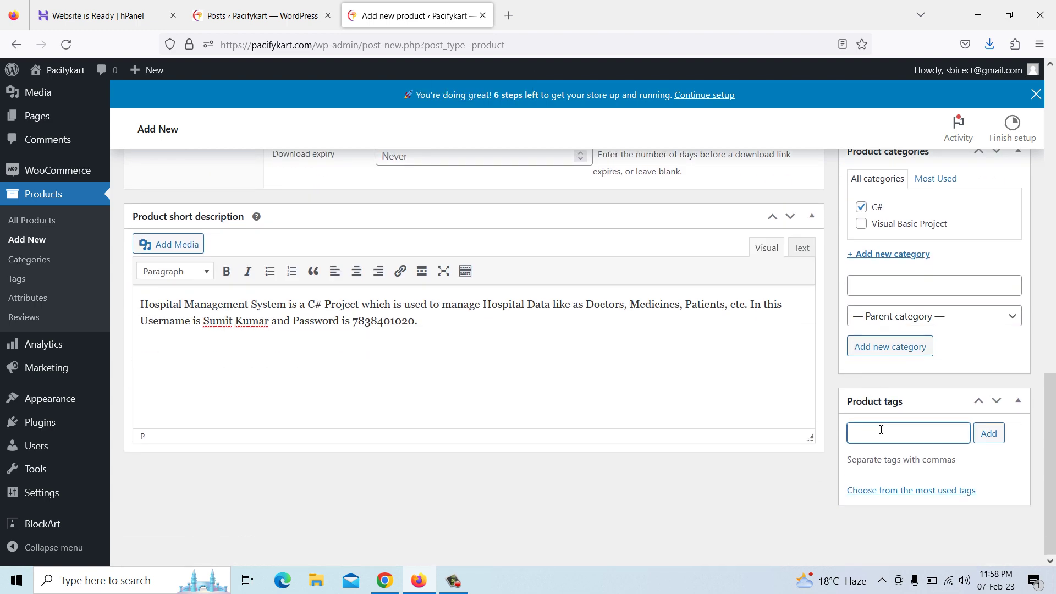
pyautogui.write('Pa')
# Add product tags Pacifykart, Visual Basic Projects and C# Projects
pyautogui.click(876, 454)
pyautogui.click(988, 434)
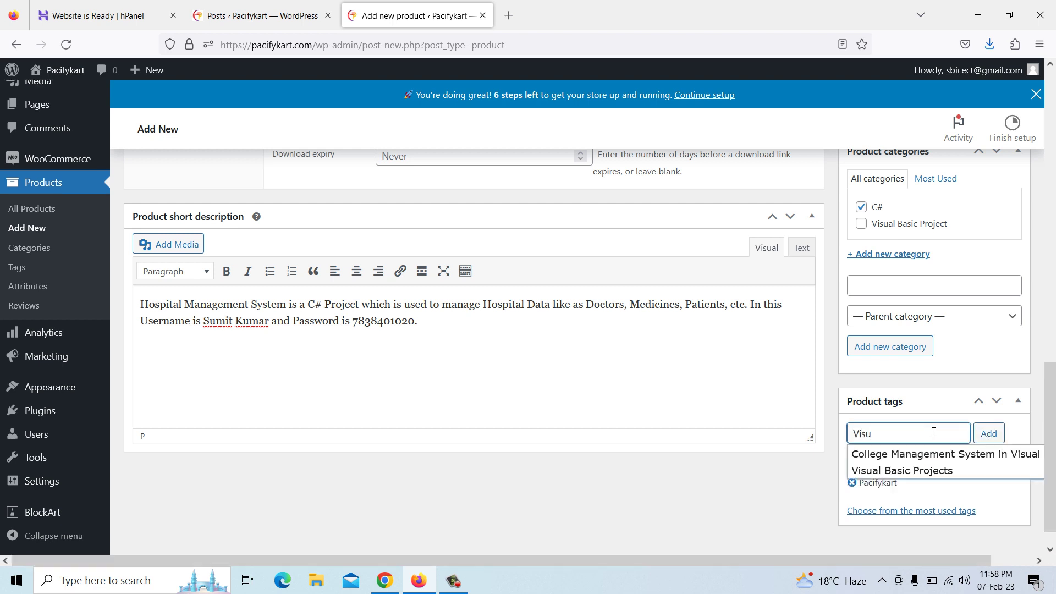
pyautogui.click(932, 471)
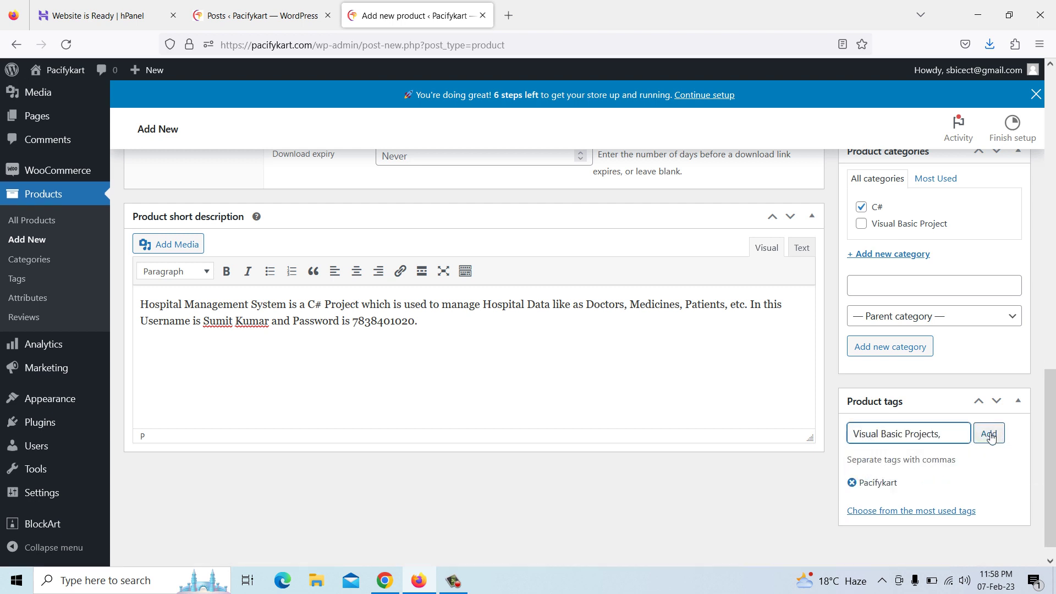
pyautogui.click(989, 434)
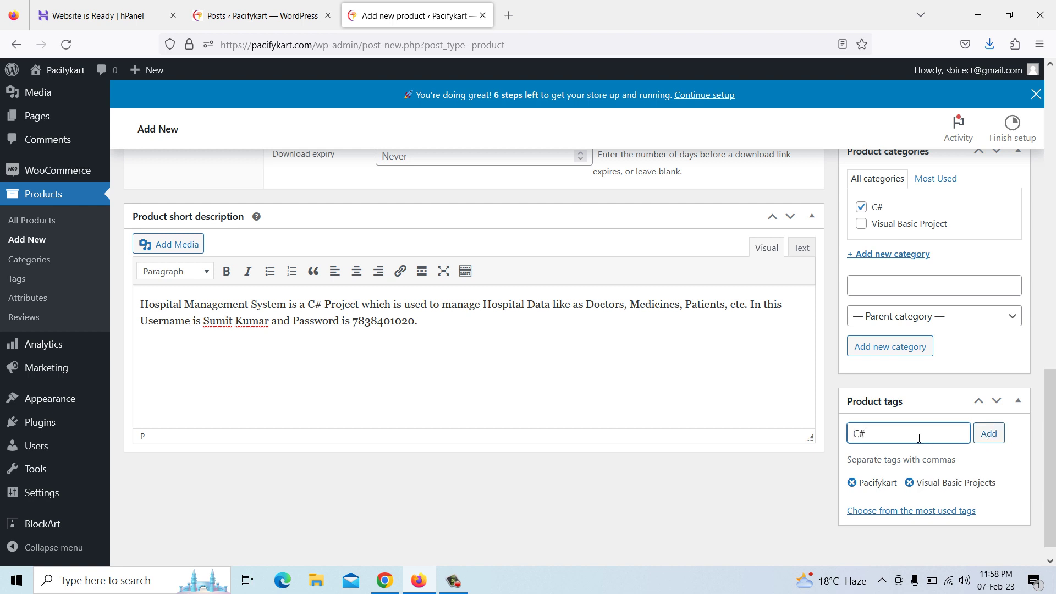
pyautogui.click(919, 438)
pyautogui.write('C# Projects')
pyautogui.click(989, 434)
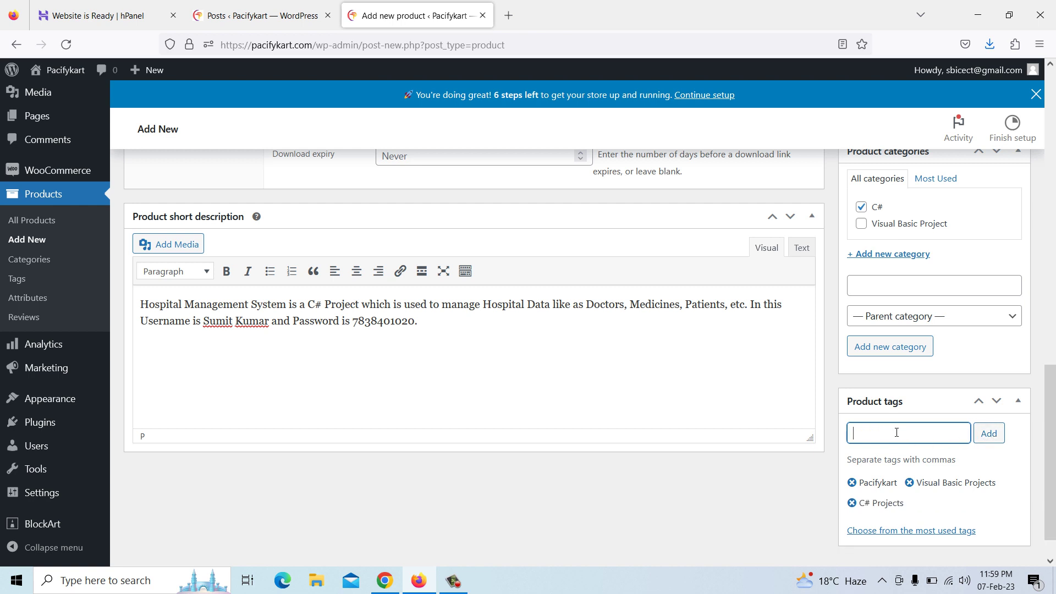
# Add tags 'Hospital Management System' and 'Hospital Management System in C#', then publish the product
pyautogui.write('Hosp')
pyautogui.write('ital Mana')
pyautogui.write('gemen')
pyautogui.write('t System')
pyautogui.click(988, 435)
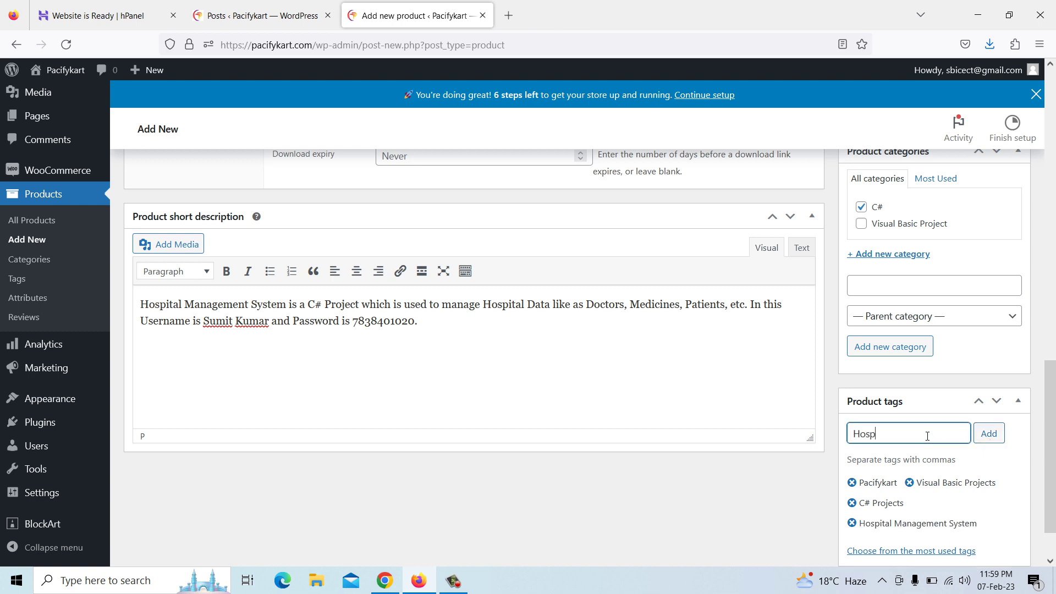
pyautogui.write('Hospital Management Sys')
pyautogui.press('BackSpace')
pyautogui.press('BackSpace')
pyautogui.write('tem in C')
pyautogui.press('BackSpace')
pyautogui.write('C#')
pyautogui.click(986, 434)
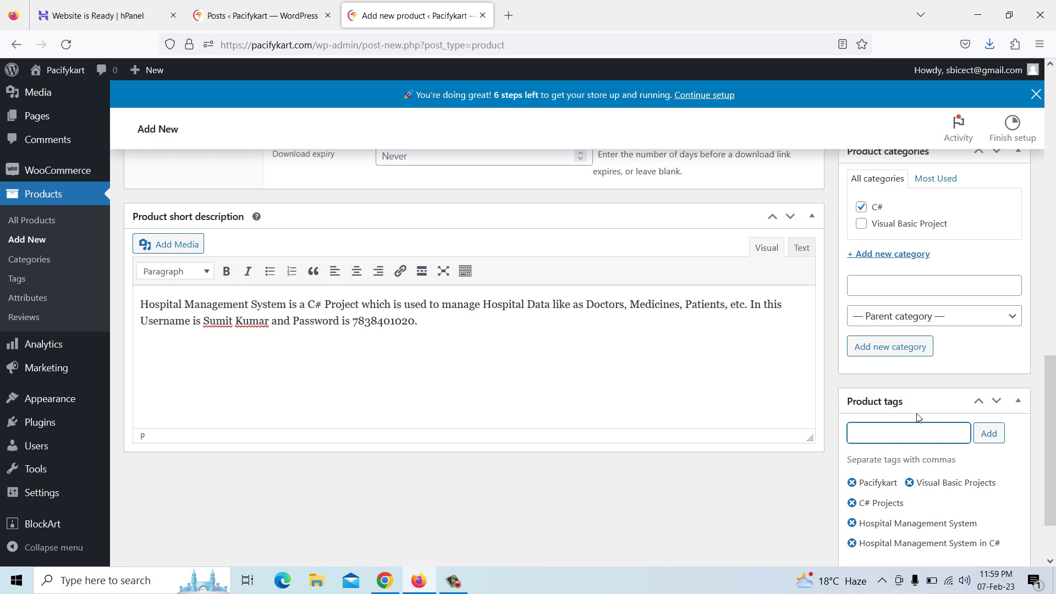
pyautogui.scroll(8, 786, 352)
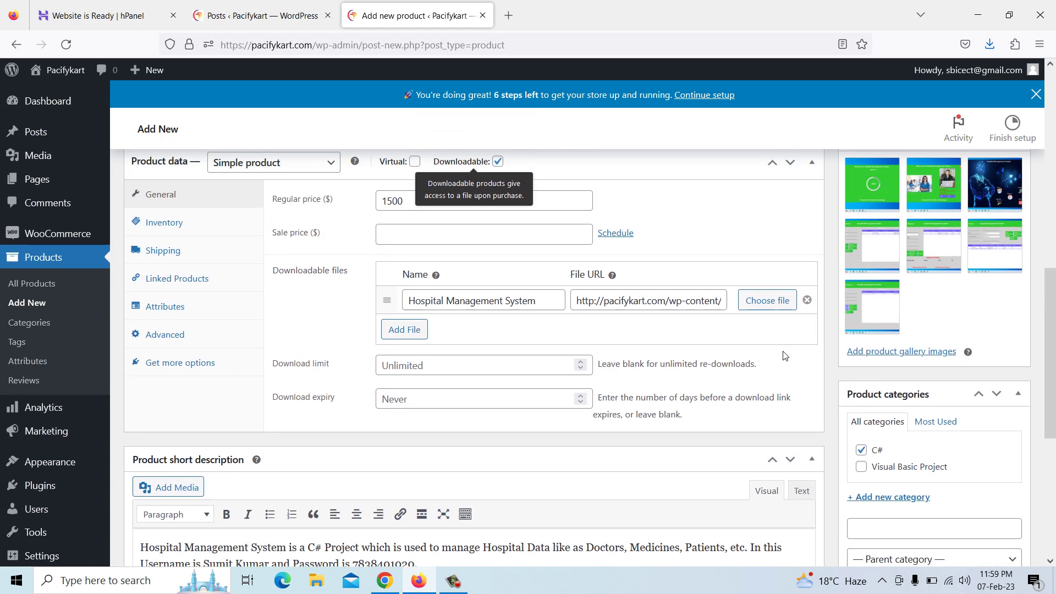
pyautogui.scroll(3, 786, 355)
pyautogui.click(991, 328)
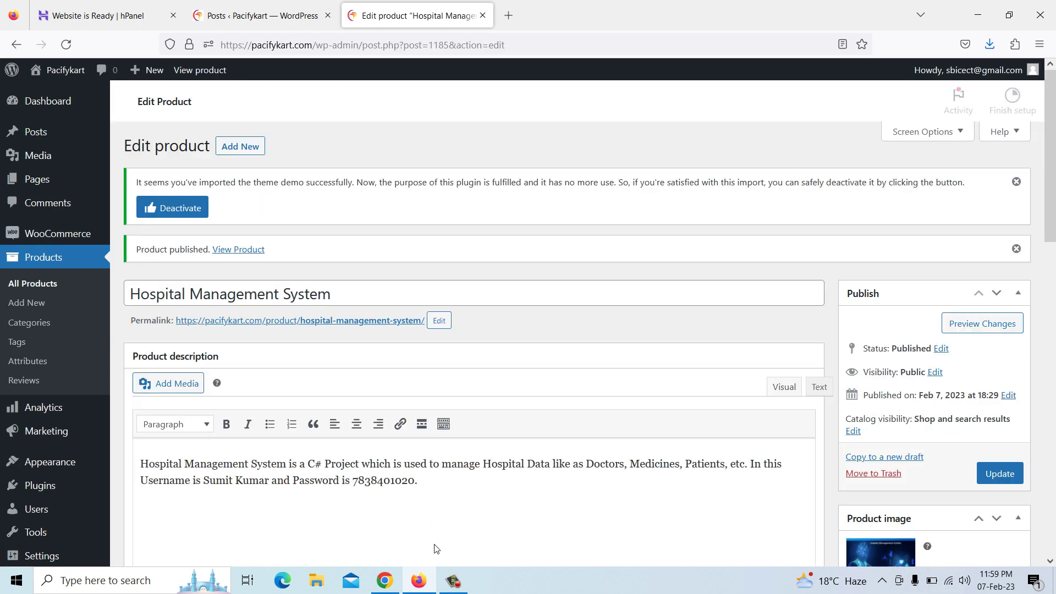
# Reload the Pacifykart shop in Chrome to confirm Hospital Management System lists at $1,500.00
pyautogui.click(385, 581)
pyautogui.rightClick(383, 275)
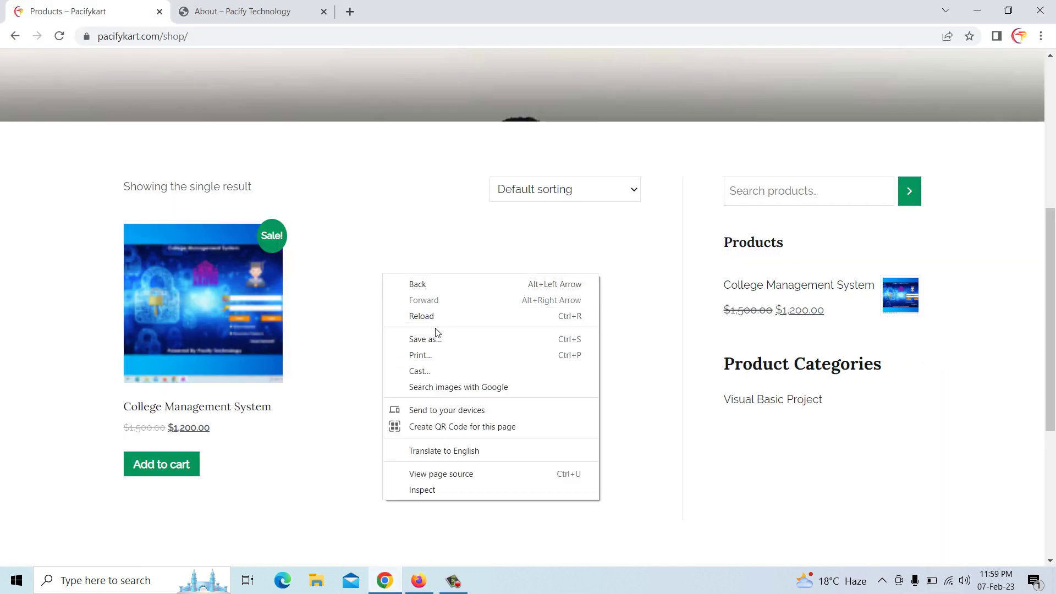
pyautogui.click(421, 316)
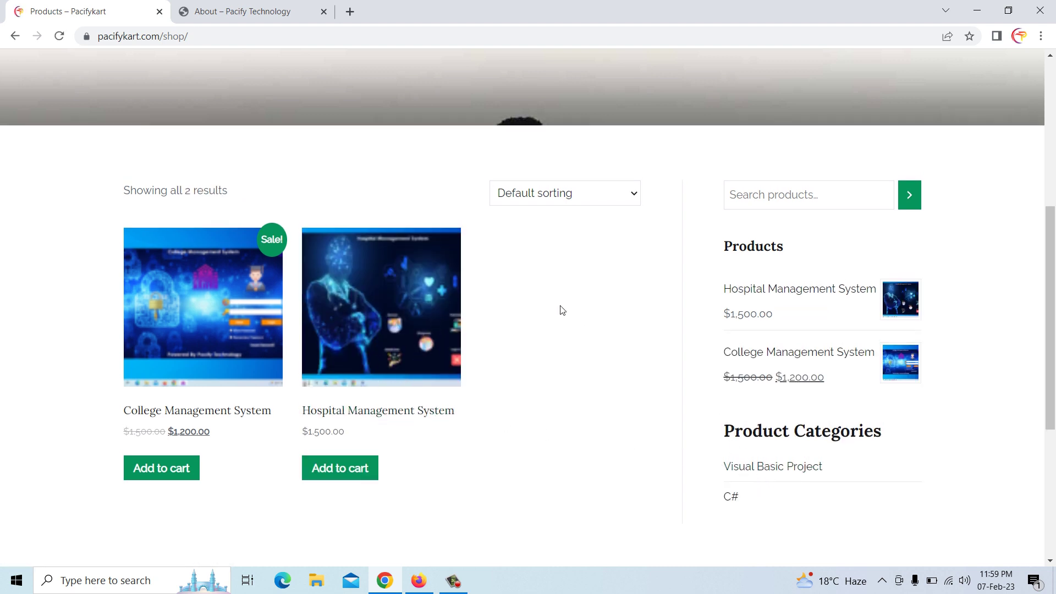
pyautogui.scroll(3, 558, 317)
pyautogui.scroll(4, 557, 318)
pyautogui.scroll(-6, 537, 358)
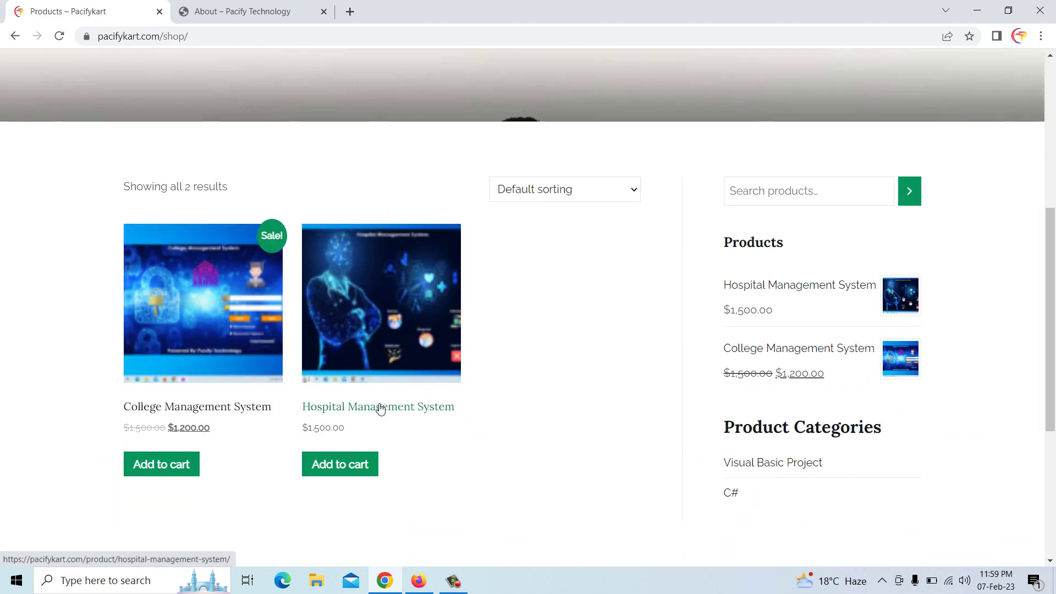
pyautogui.scroll(-5, 377, 399)
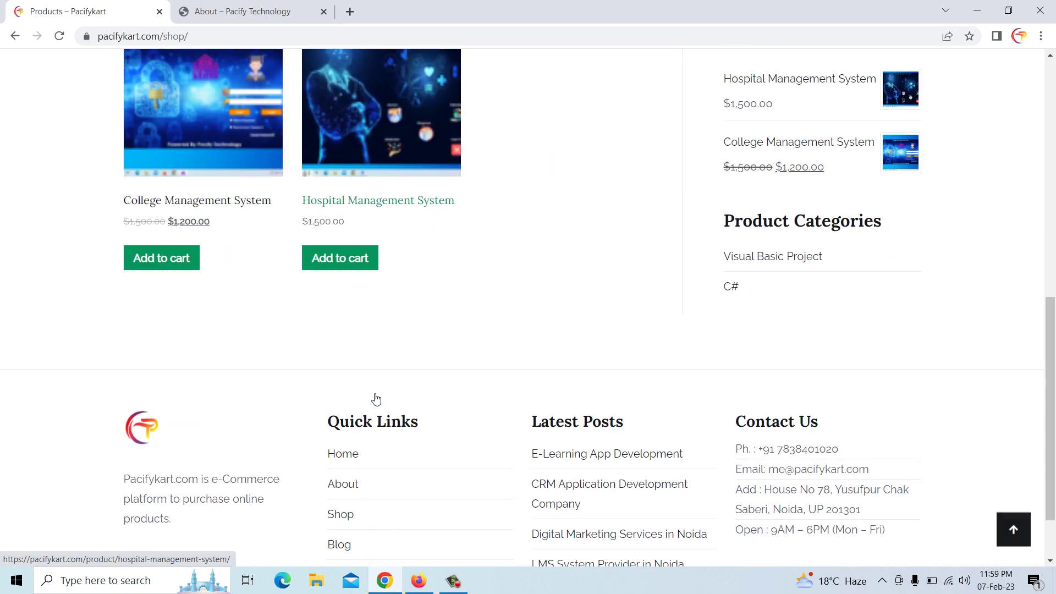
pyautogui.scroll(10, 376, 398)
pyautogui.scroll(-3, 377, 398)
pyautogui.scroll(3, 377, 398)
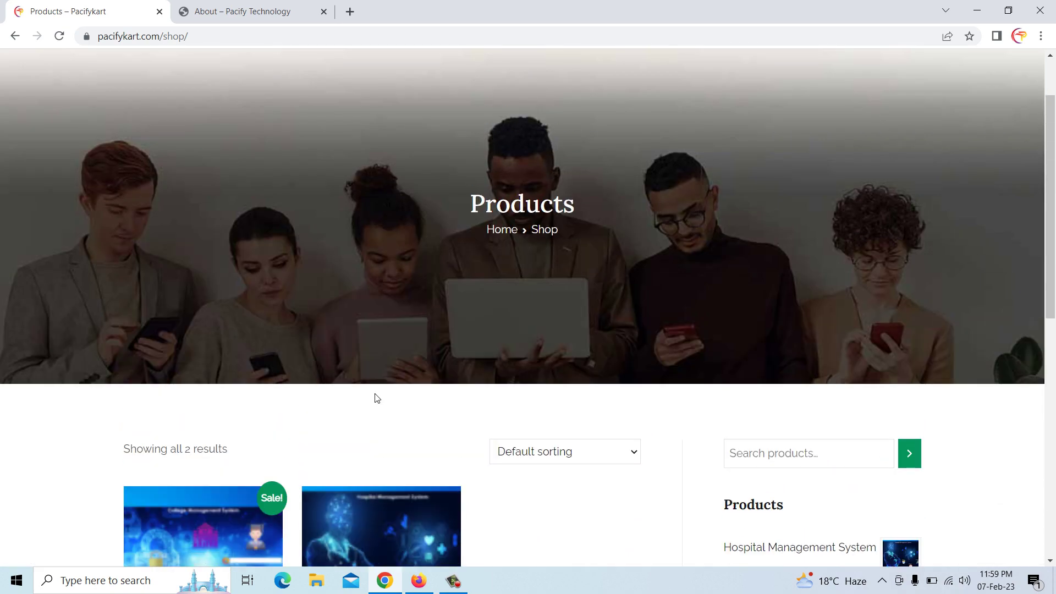
pyautogui.scroll(-5, 377, 399)
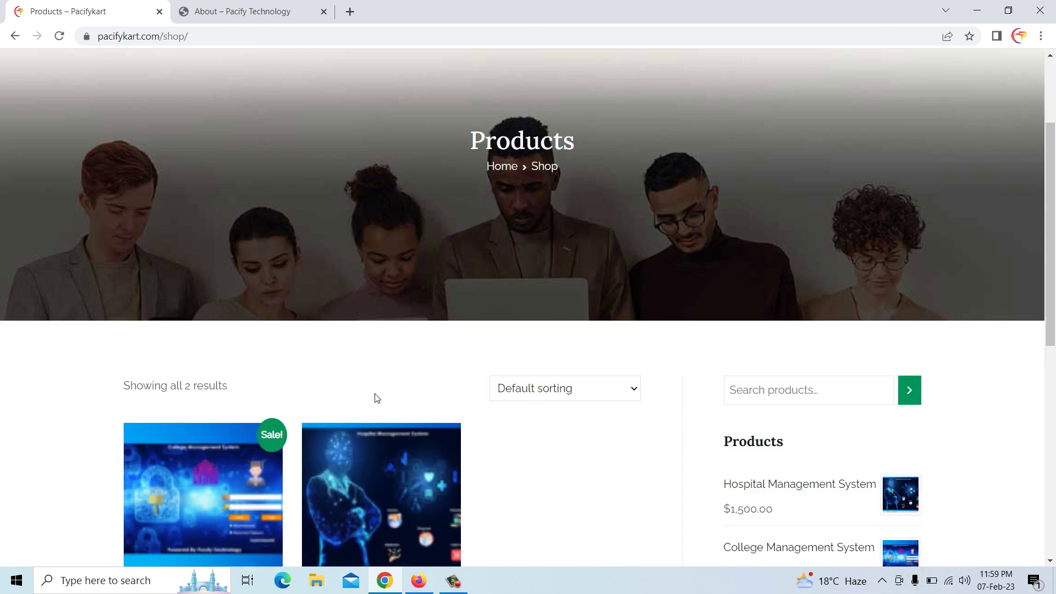
pyautogui.click(424, 591)
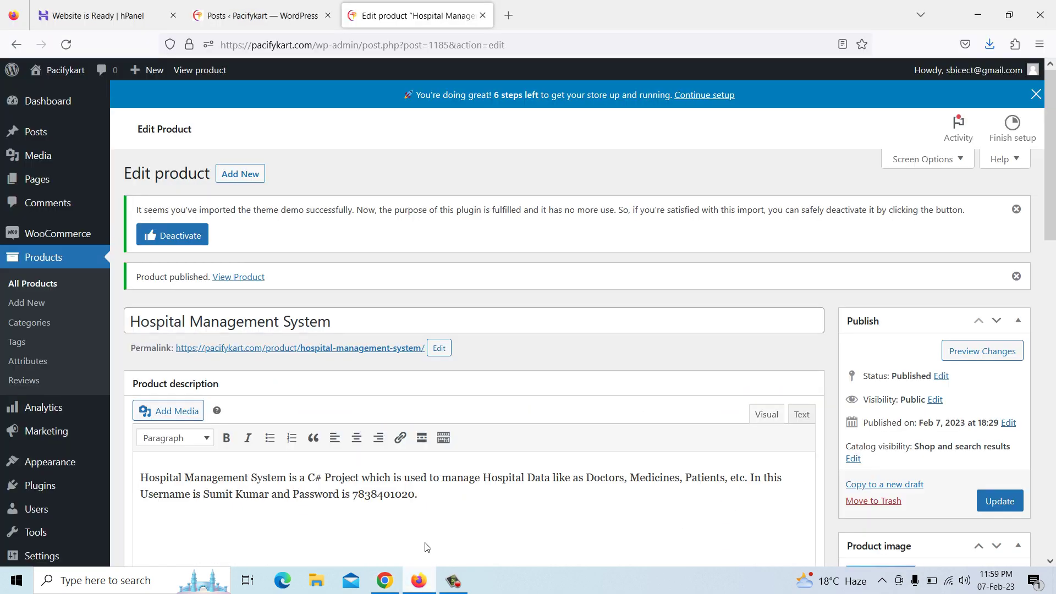
# Search plugins for 'UPI', then install and activate UPI QR Code Payment Gateway
pyautogui.scroll(-2, 69, 446)
pyautogui.click(44, 424)
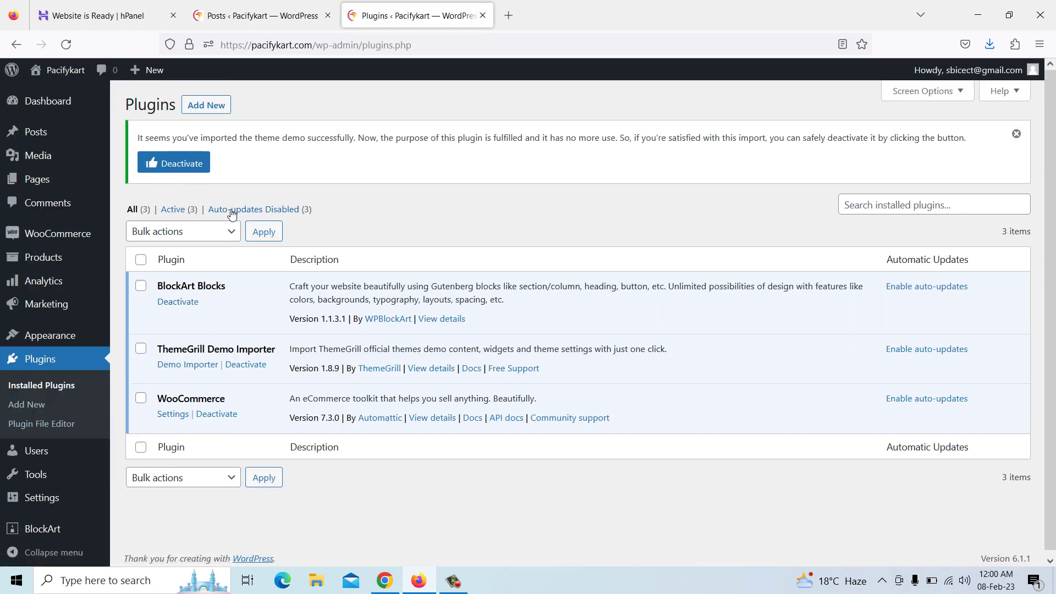
pyautogui.click(208, 108)
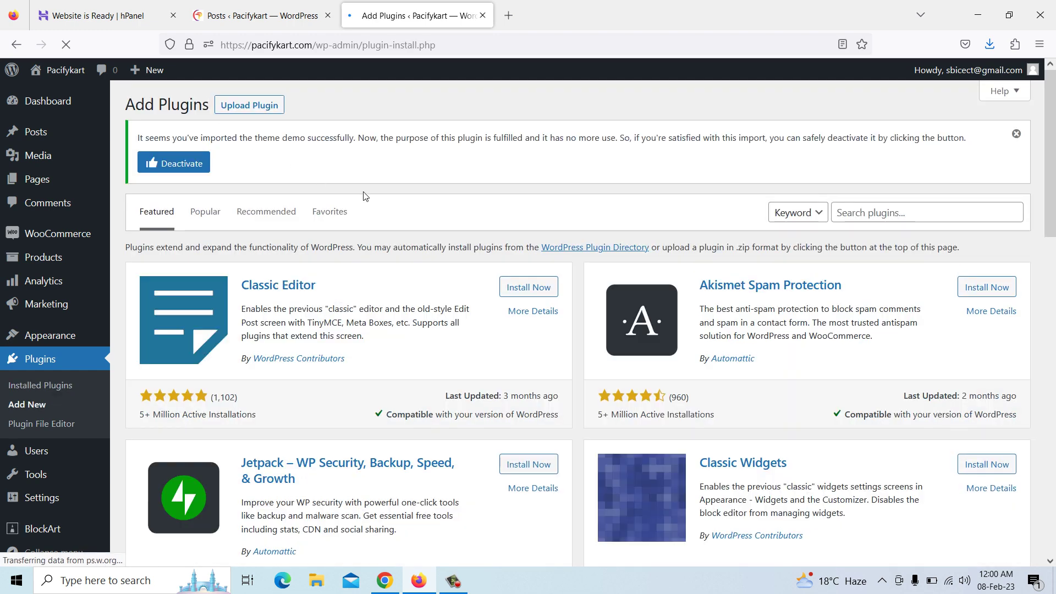
pyautogui.click(845, 211)
pyautogui.write('UPI')
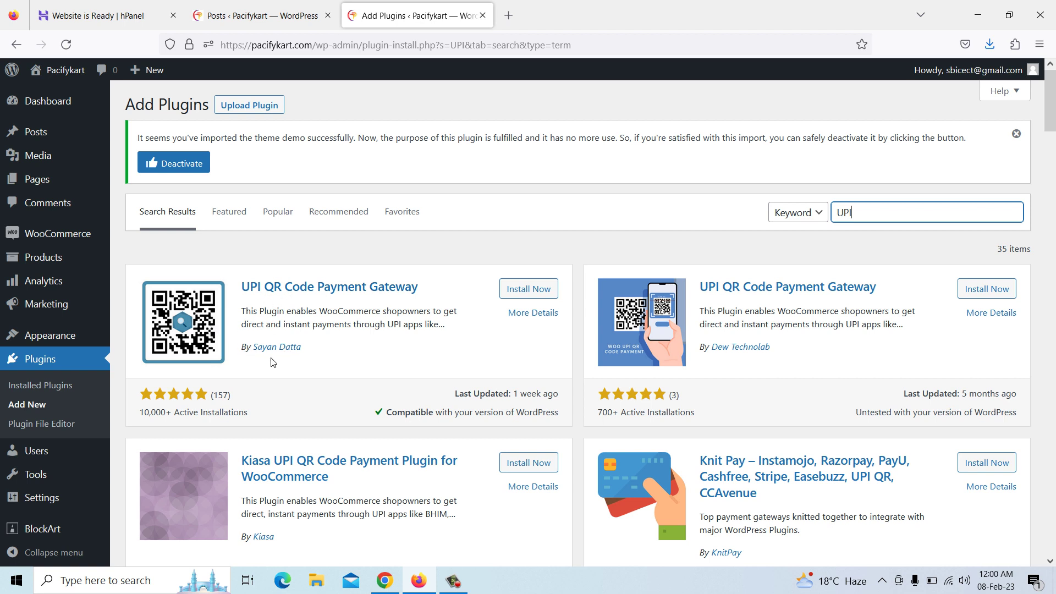
pyautogui.click(530, 293)
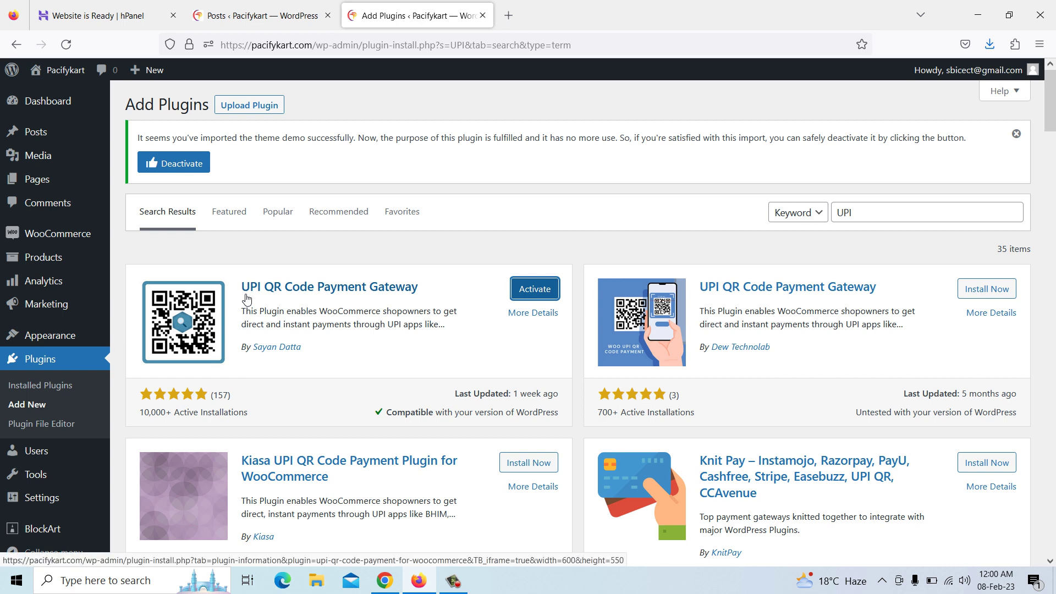
pyautogui.click(530, 296)
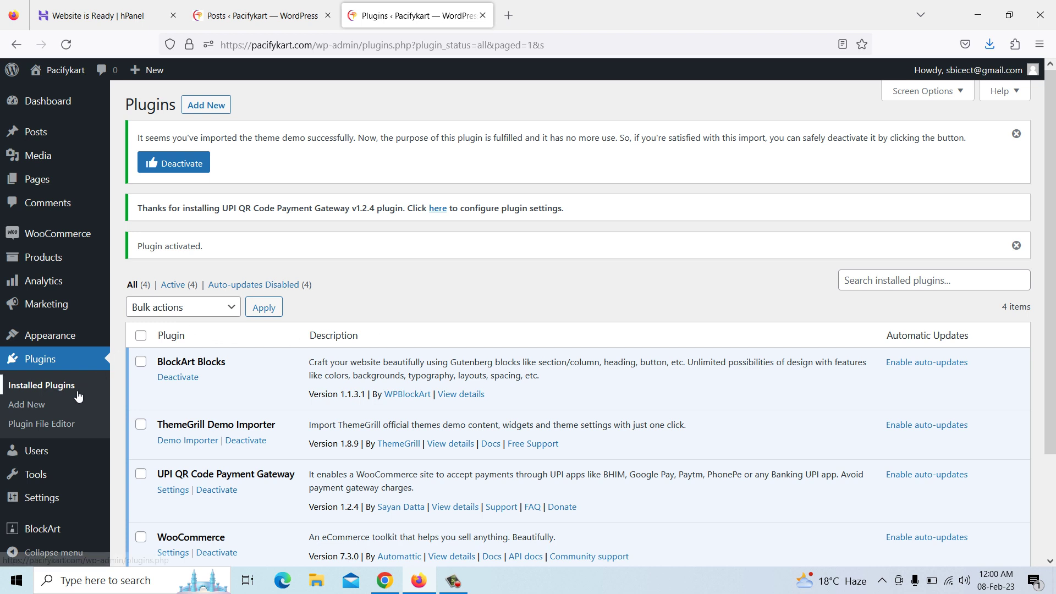
pyautogui.moveTo(50, 239)
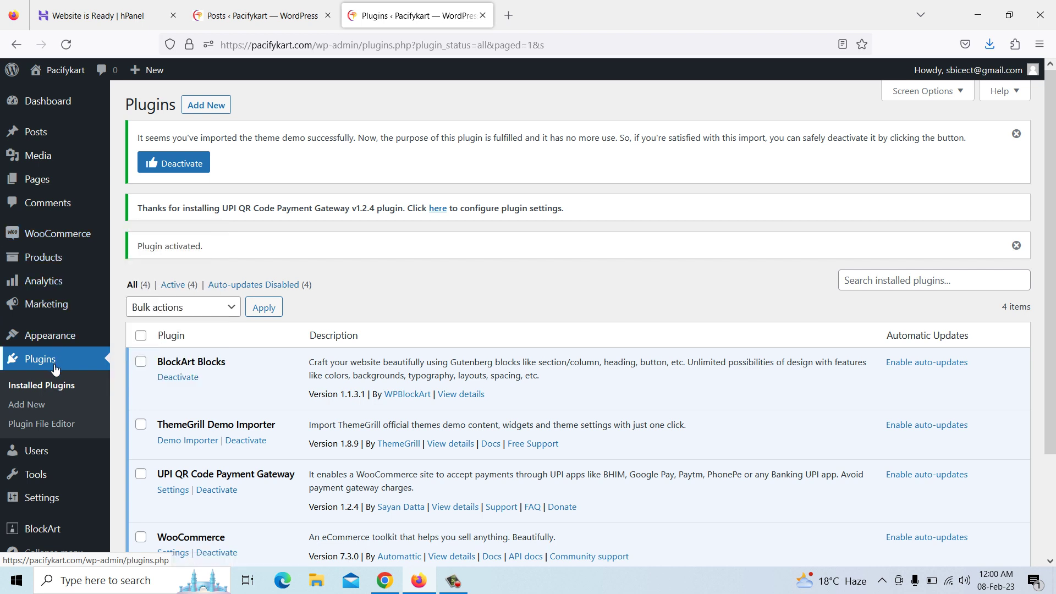
pyautogui.scroll(-2, 55, 370)
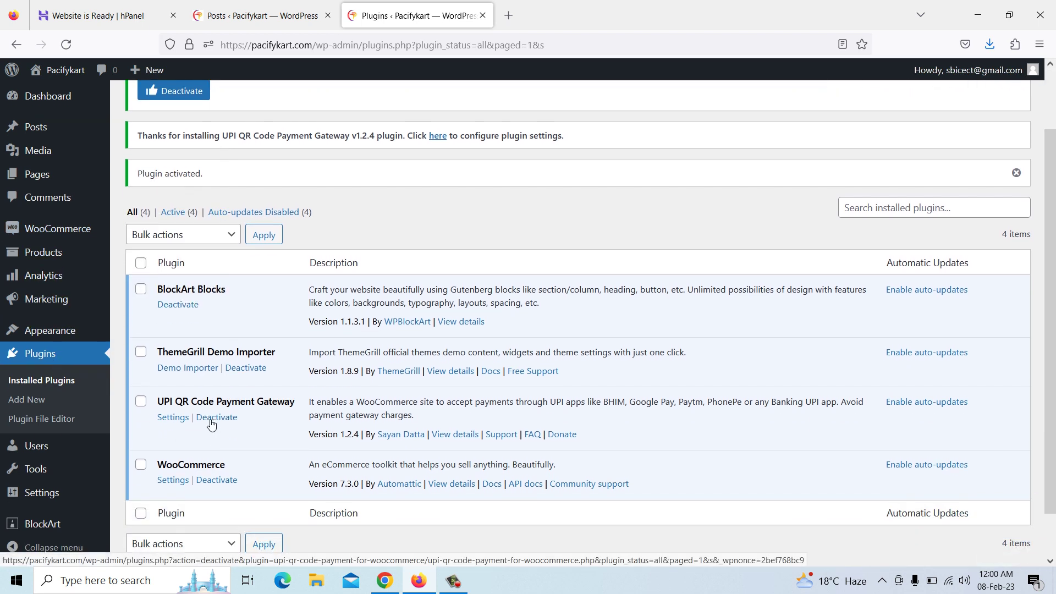
pyautogui.click(173, 417)
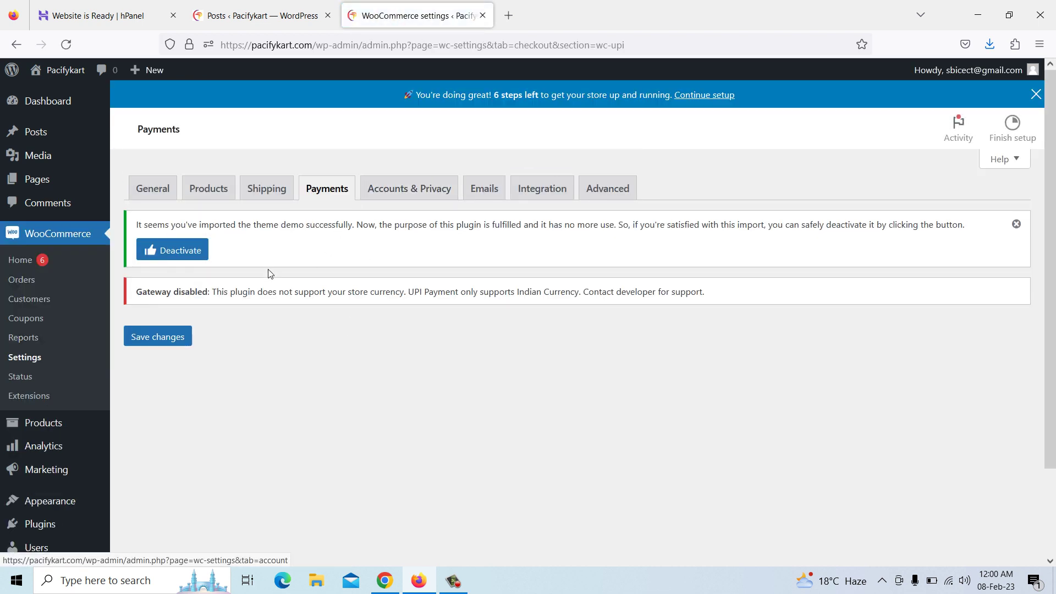
# Switch on the UPI QR Code method in WooCommerce Payments, then go to WooCommerce store setup
pyautogui.click(325, 192)
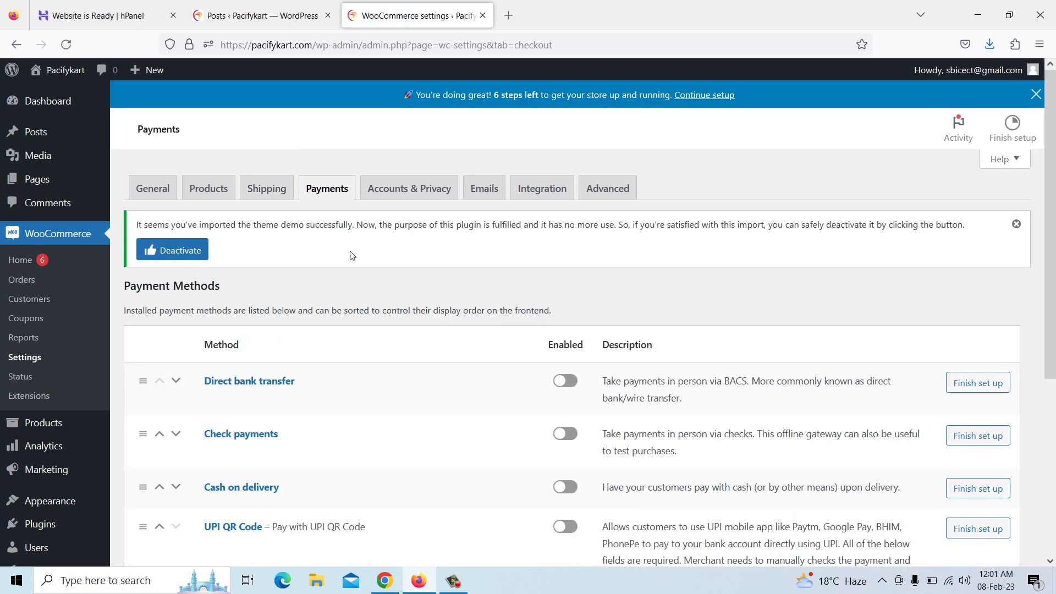
pyautogui.scroll(-3, 436, 341)
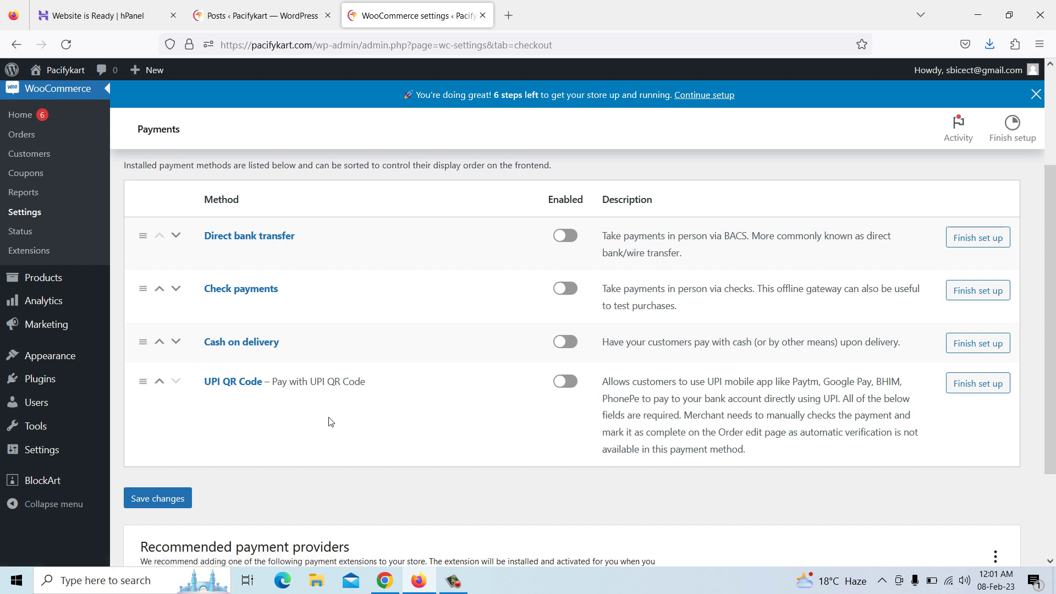
pyautogui.scroll(3, 330, 422)
pyautogui.scroll(-1, 330, 422)
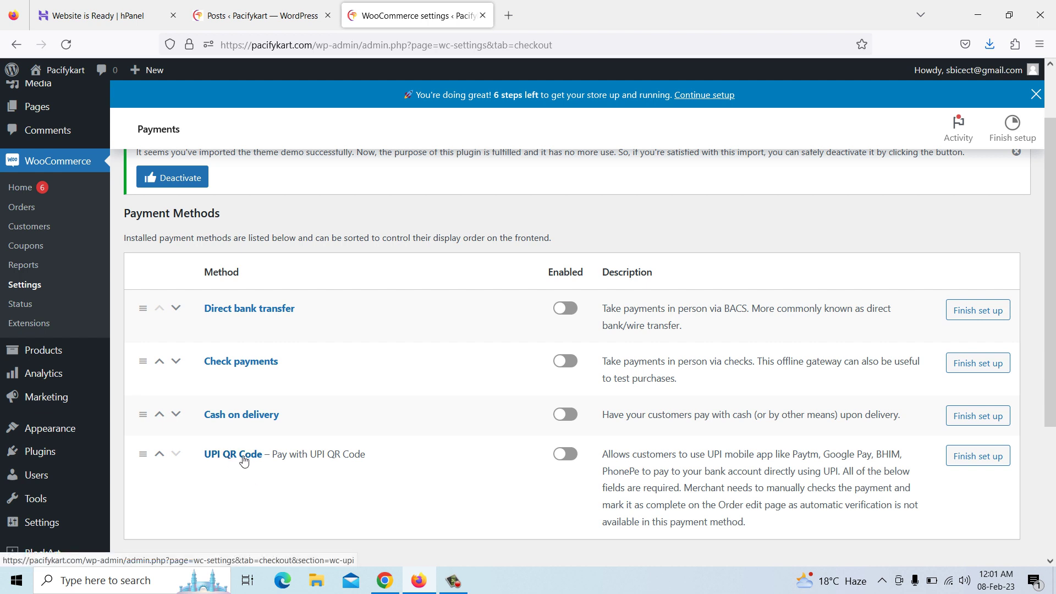
pyautogui.click(567, 457)
pyautogui.scroll(2, 309, 349)
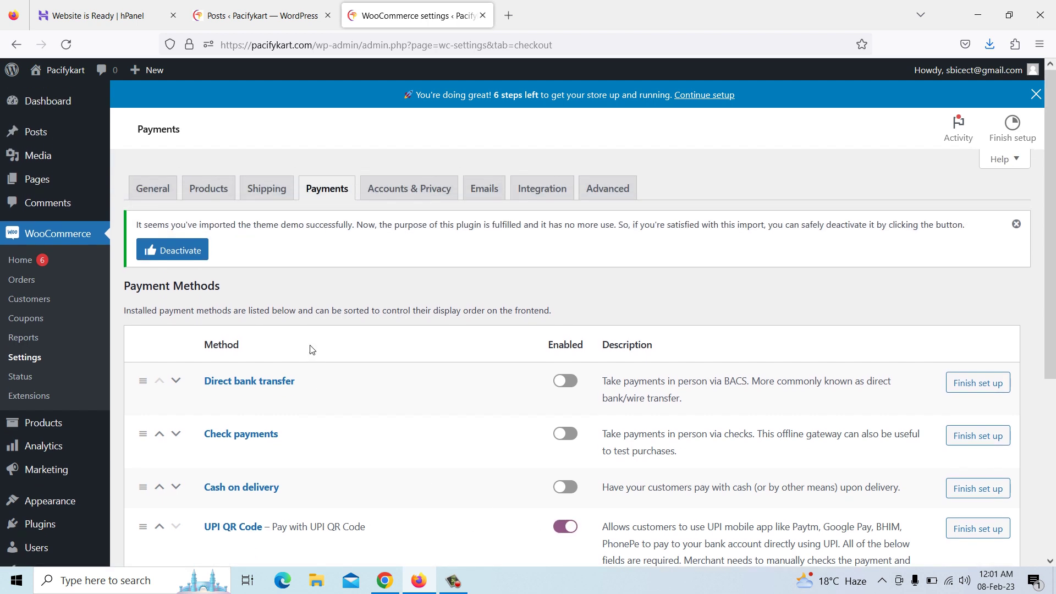
pyautogui.click(38, 243)
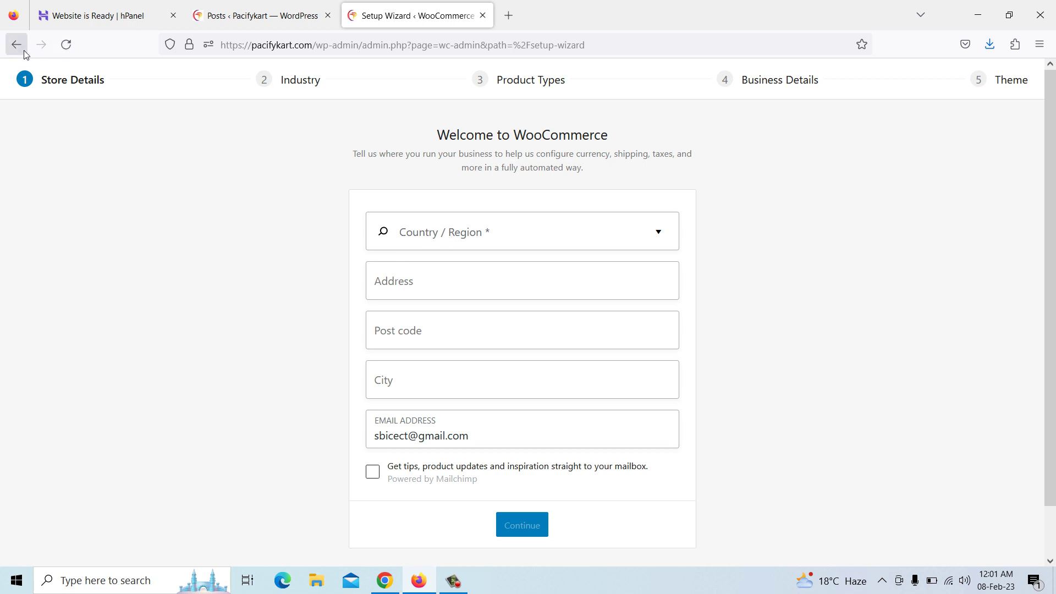
# Return to WooCommerce setup and set the store's country/region to India — Uttar Pradesh
pyautogui.click(238, 19)
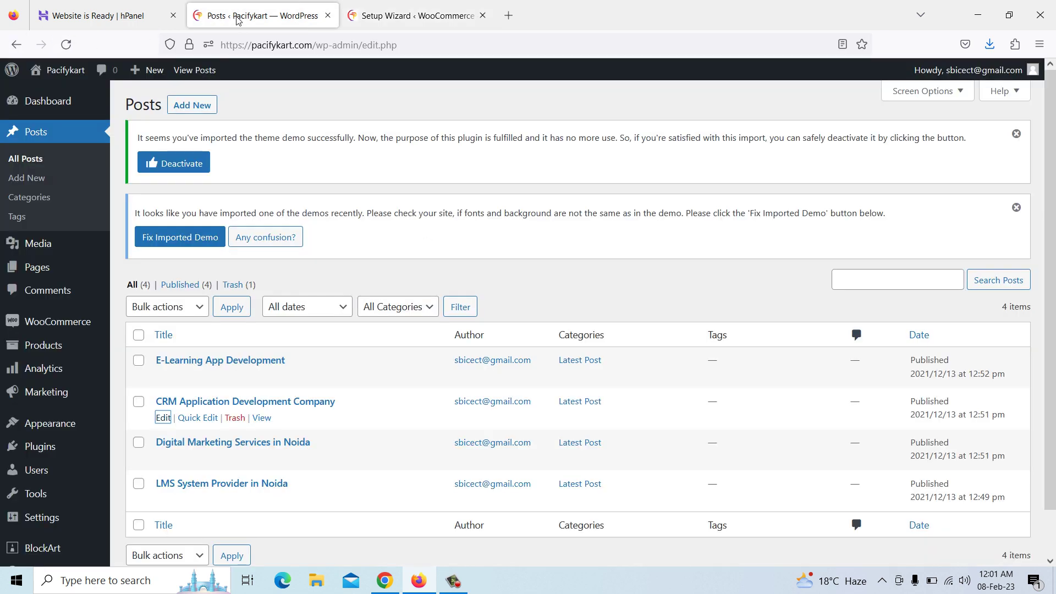
pyautogui.click(49, 325)
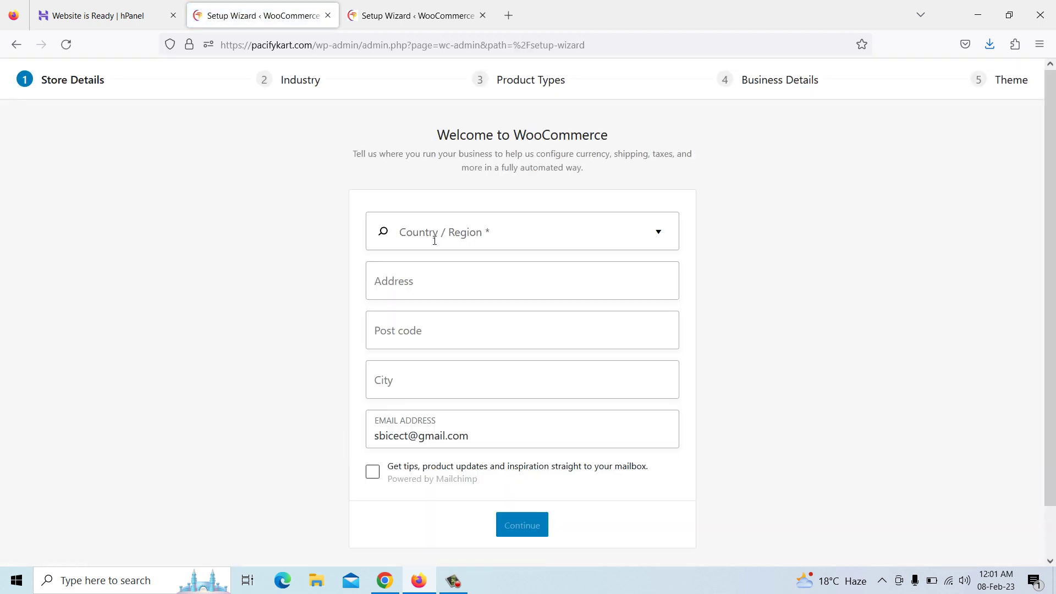
pyautogui.click(436, 232)
pyautogui.write('utt')
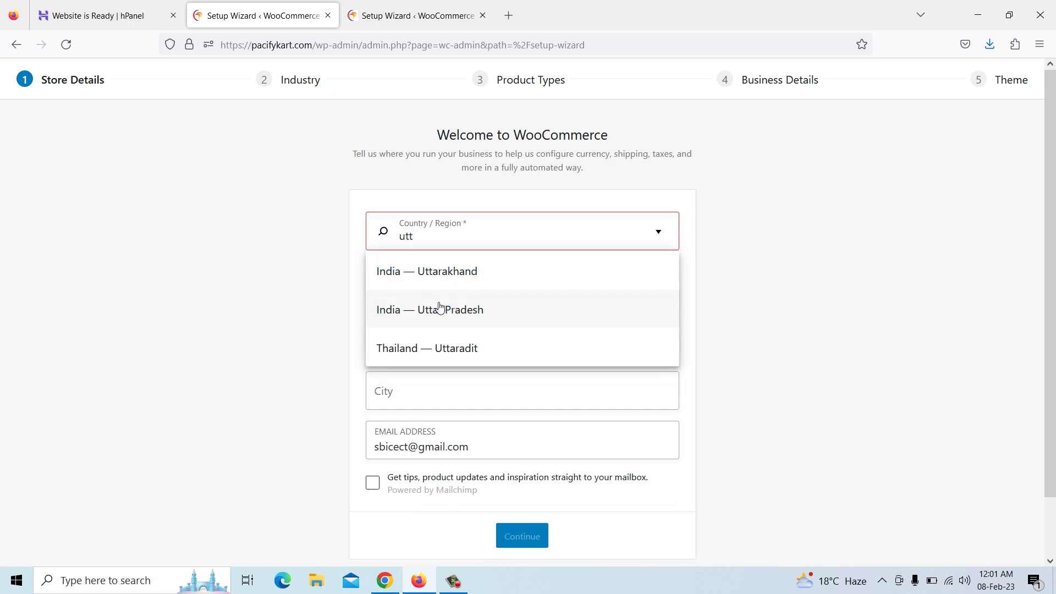
pyautogui.click(439, 309)
# Fill in the store's street address, PIN code and Greater Noida as the city, then continue
pyautogui.click(425, 283)
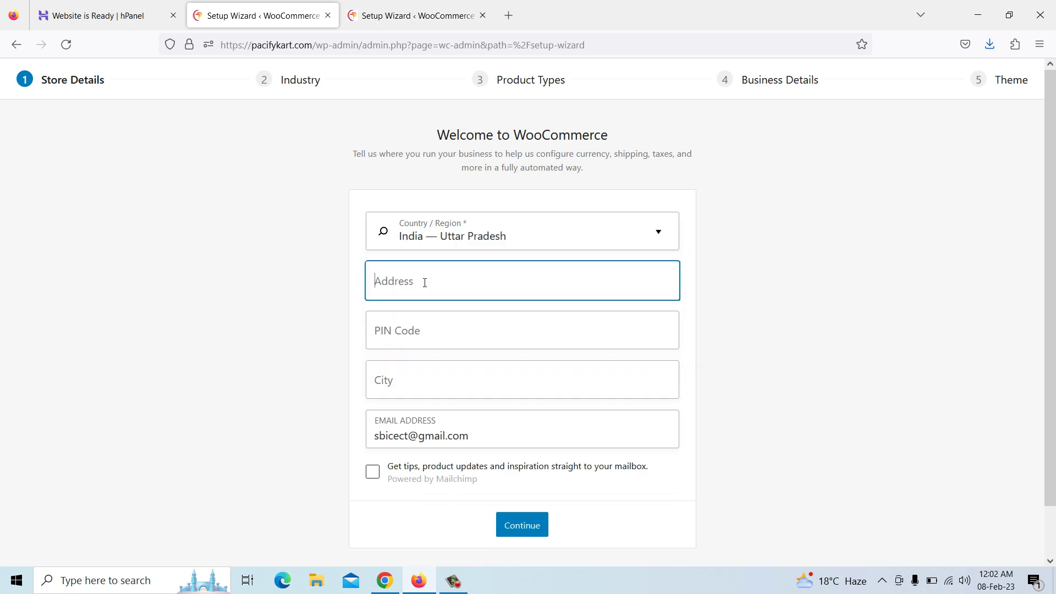
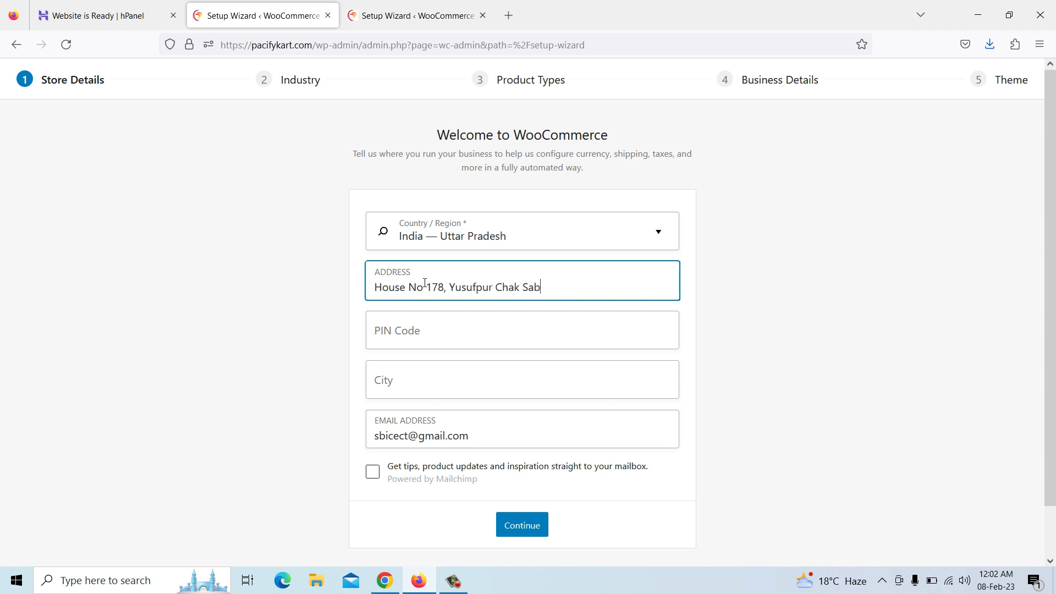
pyautogui.press('Tab')
pyautogui.write('201301')
pyautogui.press('Tab')
pyautogui.write('Greate')
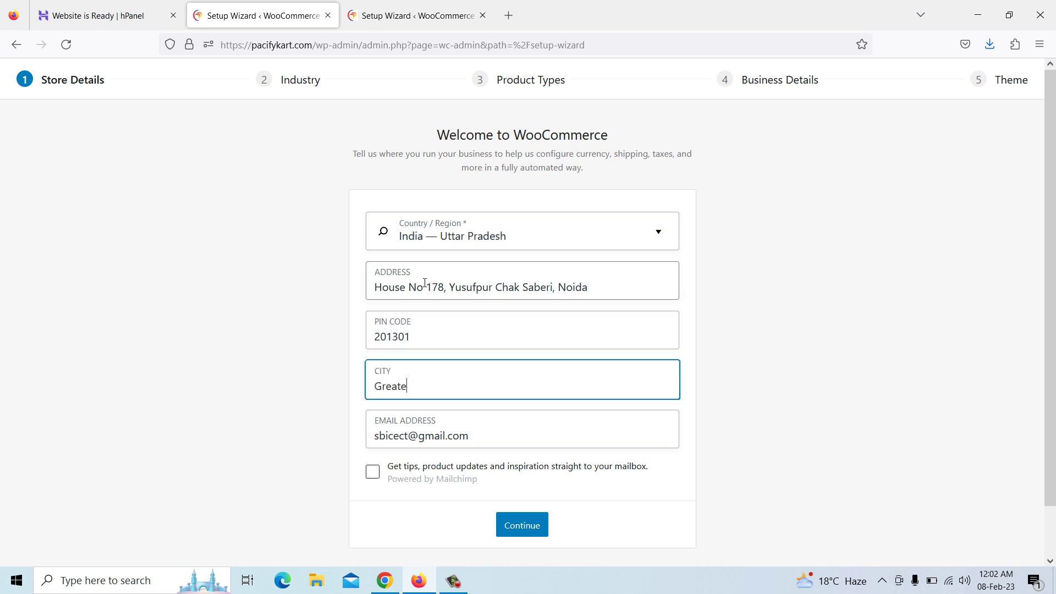
pyautogui.write('r Noida')
pyautogui.press('Tab')
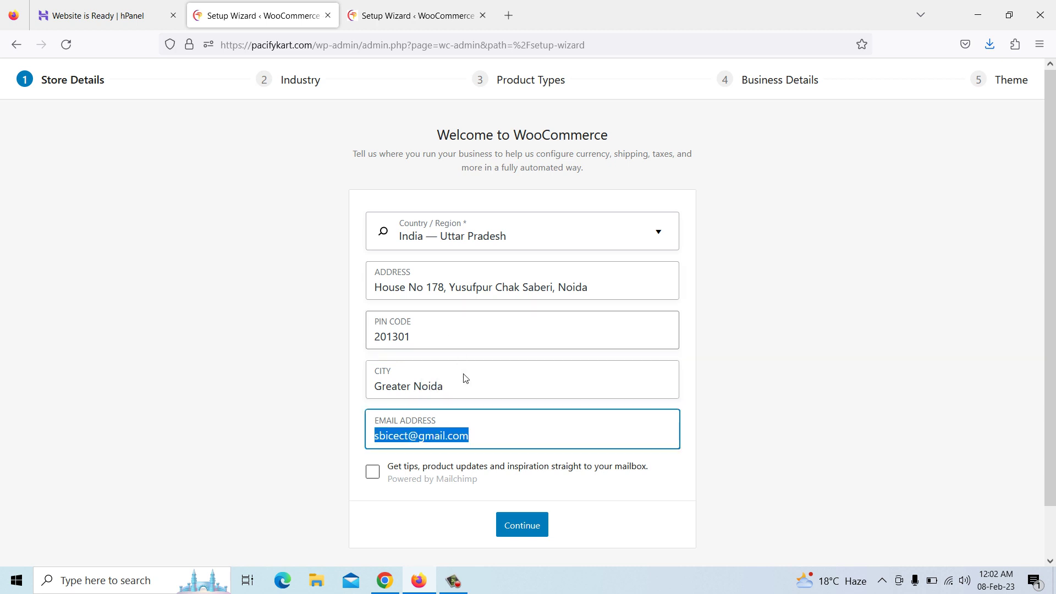
pyautogui.click(507, 525)
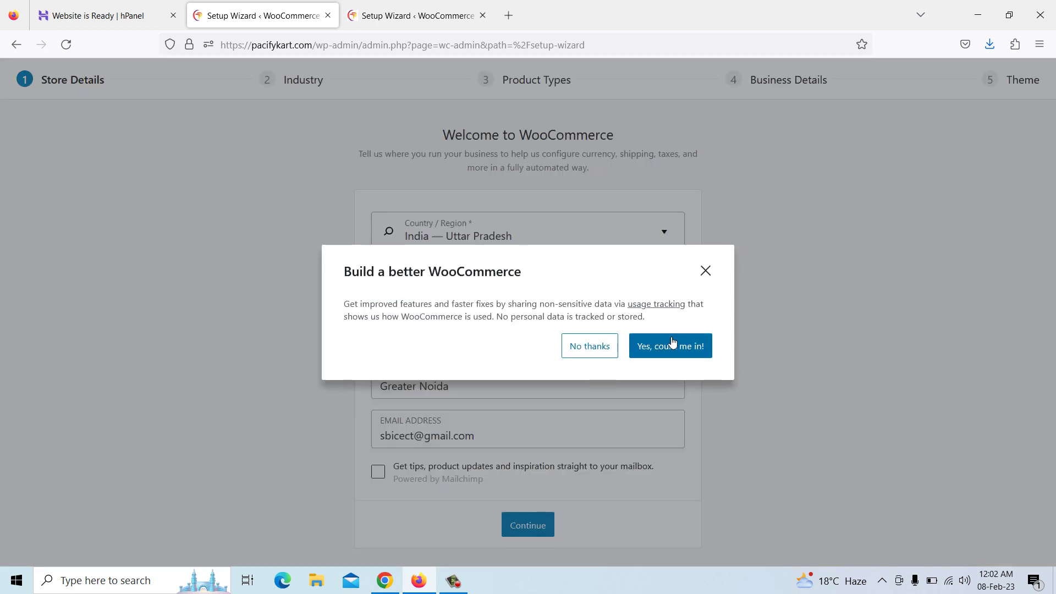
# Opt into usage tracking, choose the Education and learning industry, and add Downloads as a product type
pyautogui.click(670, 357)
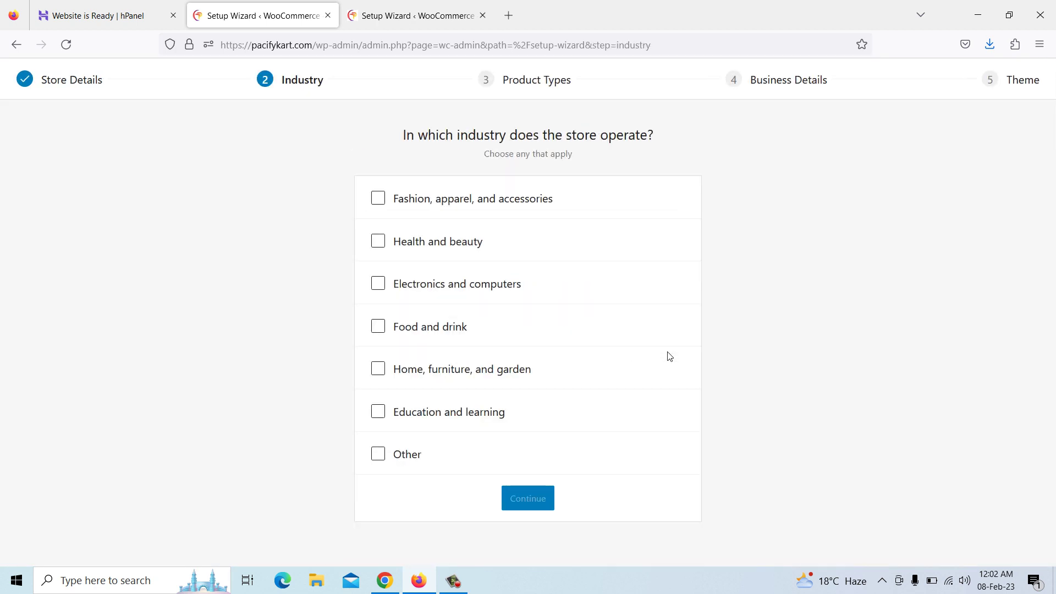
pyautogui.click(433, 418)
pyautogui.click(537, 500)
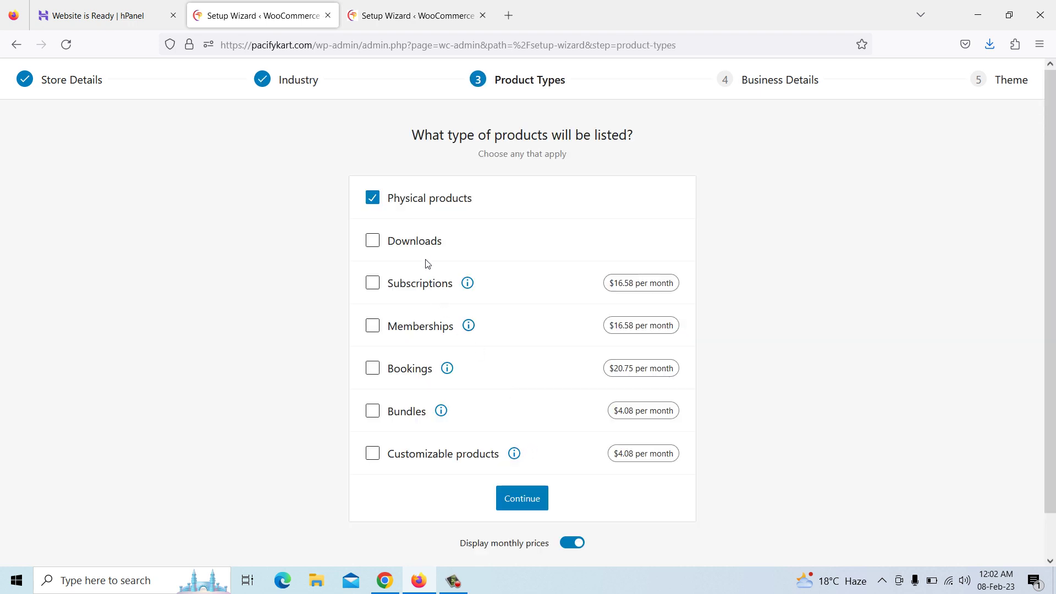
pyautogui.click(372, 245)
pyautogui.click(523, 499)
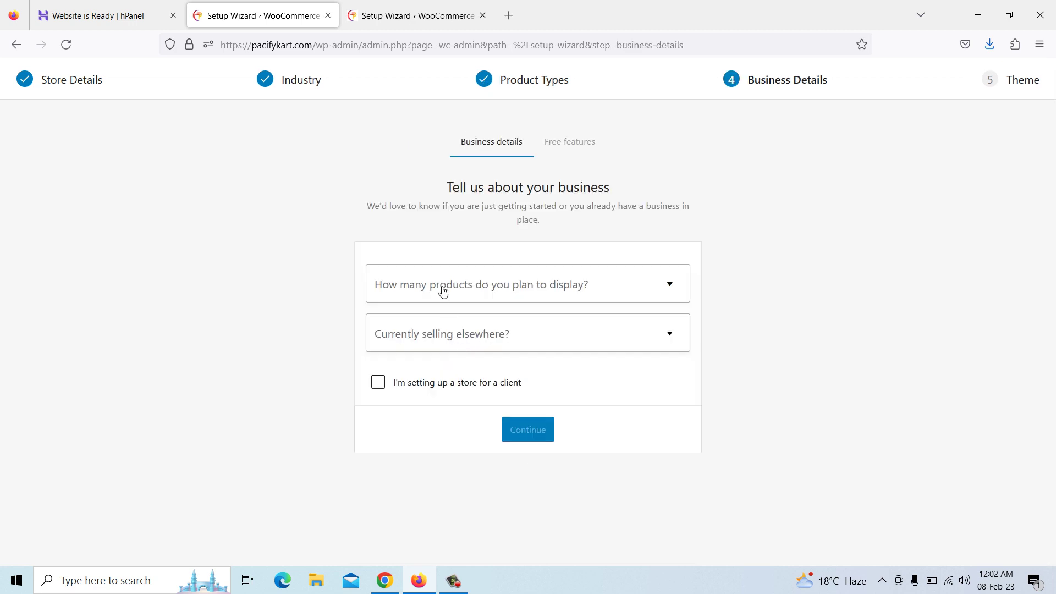
# Set Business Details to 1,000+ planned products and No for selling elsewhere
pyautogui.click(512, 290)
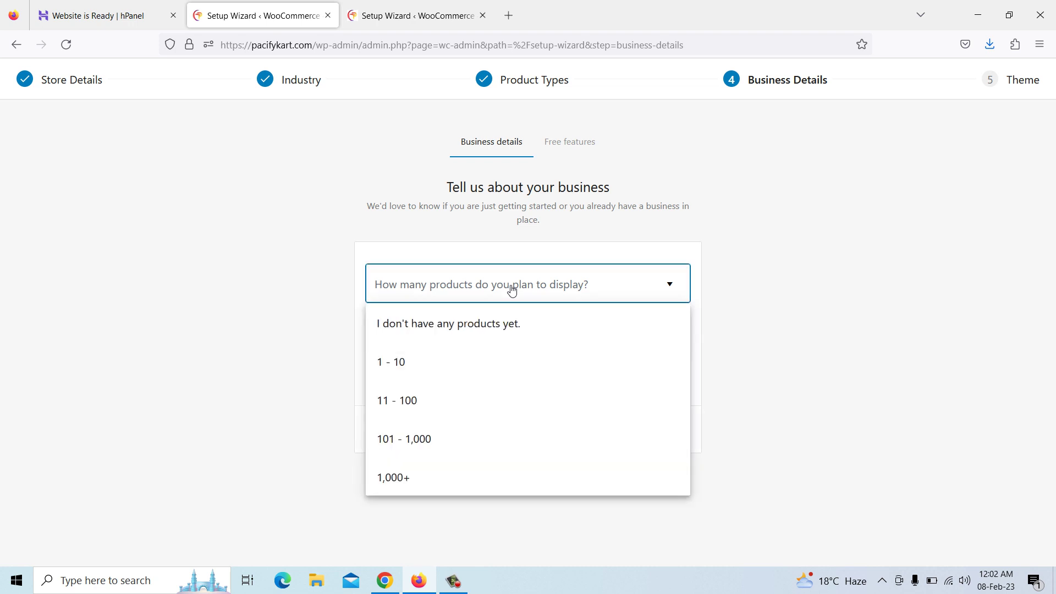
pyautogui.click(410, 484)
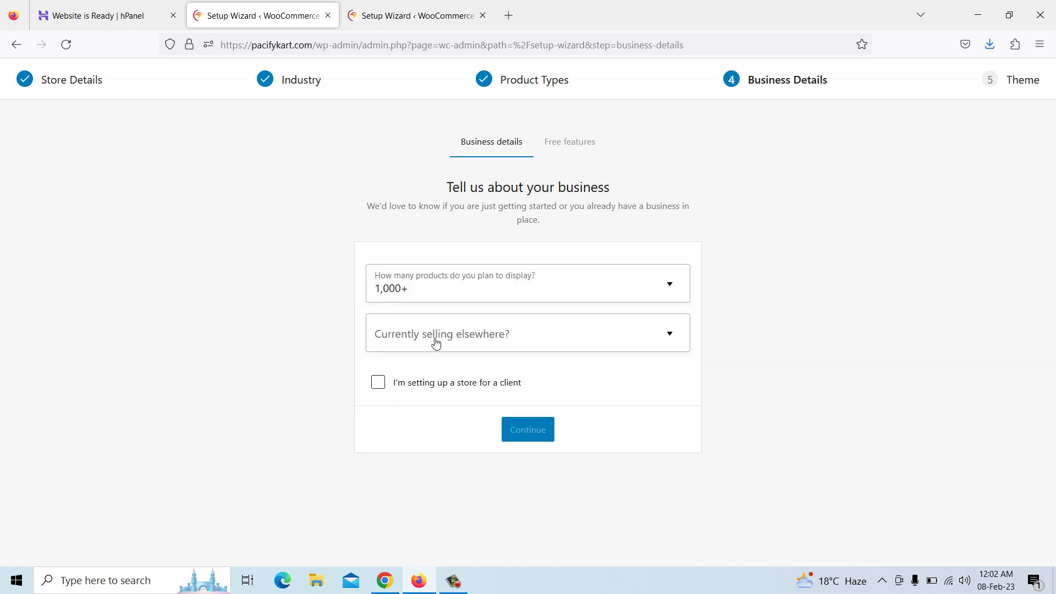
pyautogui.click(445, 344)
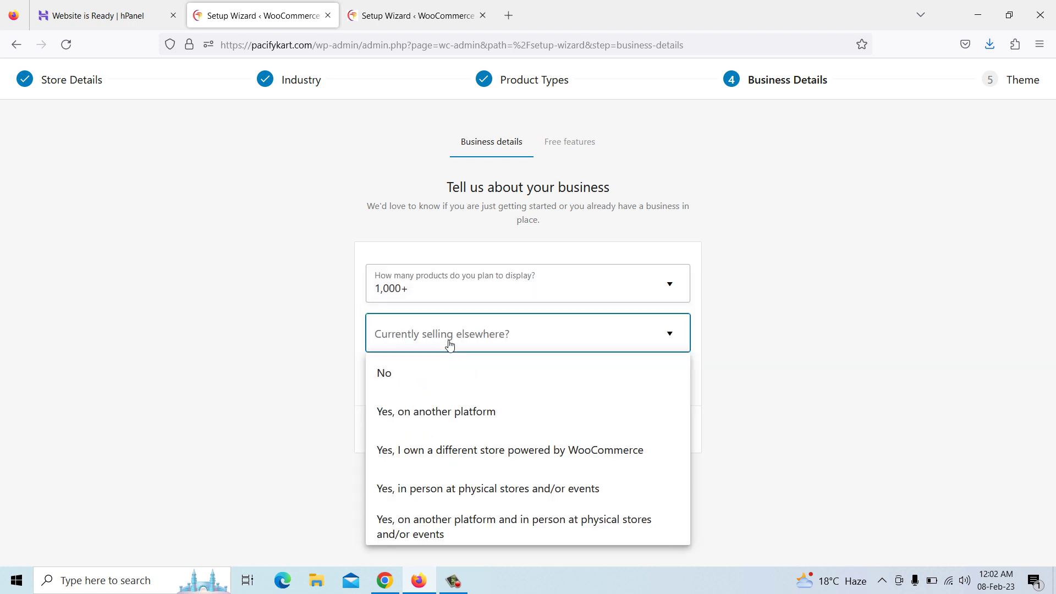
pyautogui.click(428, 381)
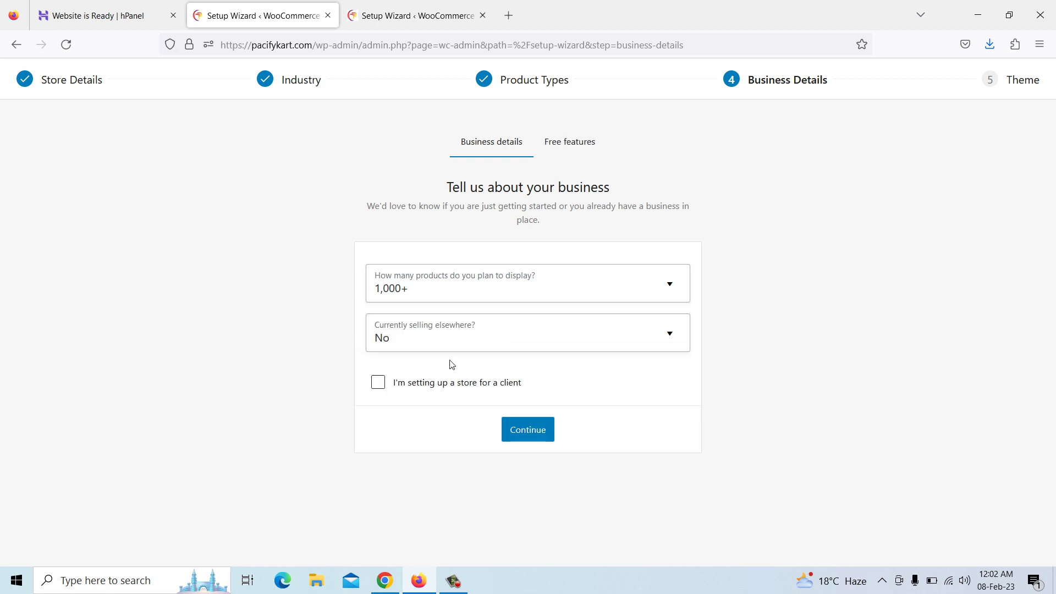
pyautogui.click(446, 342)
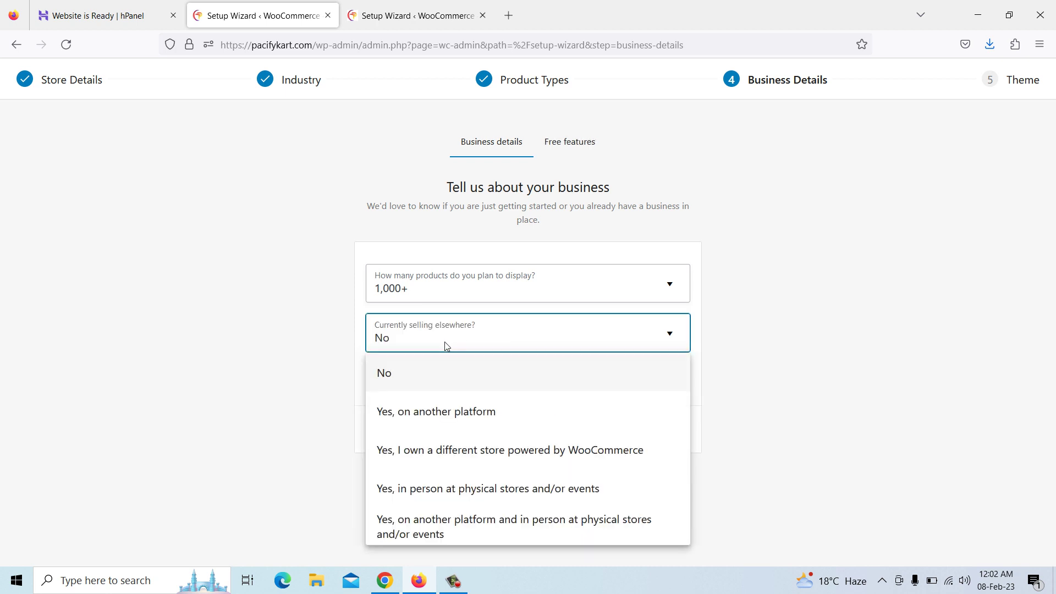
pyautogui.click(426, 383)
# Install the recommended free business features, retrying after failures, and close the duplicate wizard tab
pyautogui.click(530, 434)
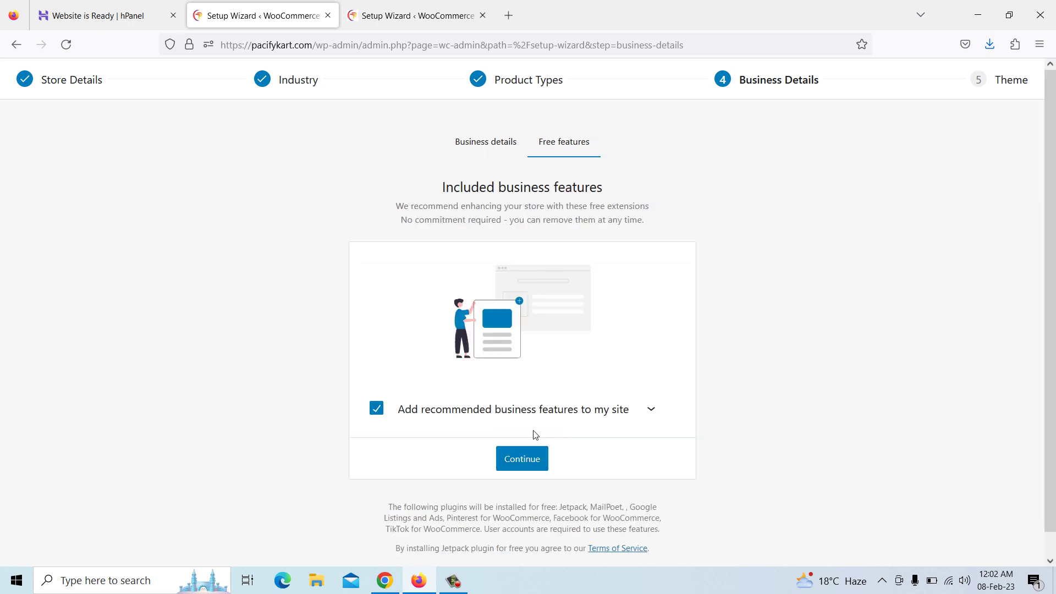
pyautogui.click(524, 466)
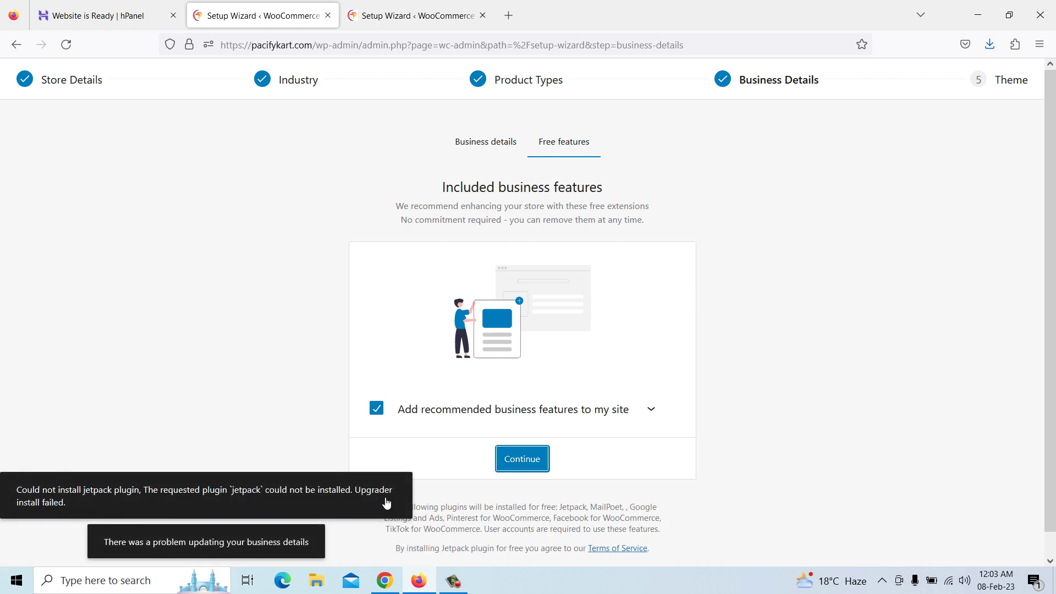
pyautogui.click(520, 465)
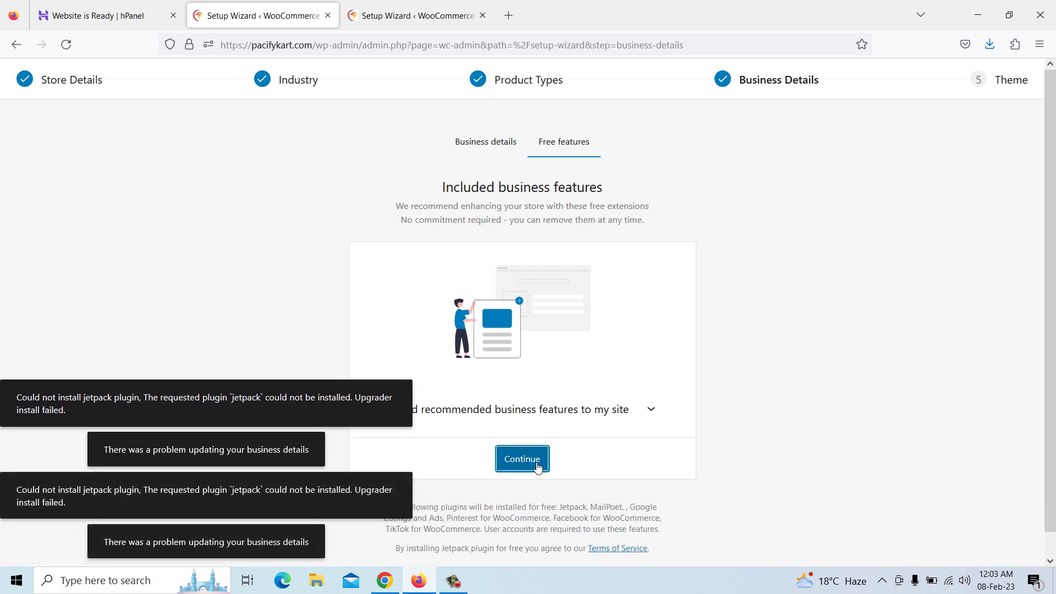
pyautogui.click(526, 466)
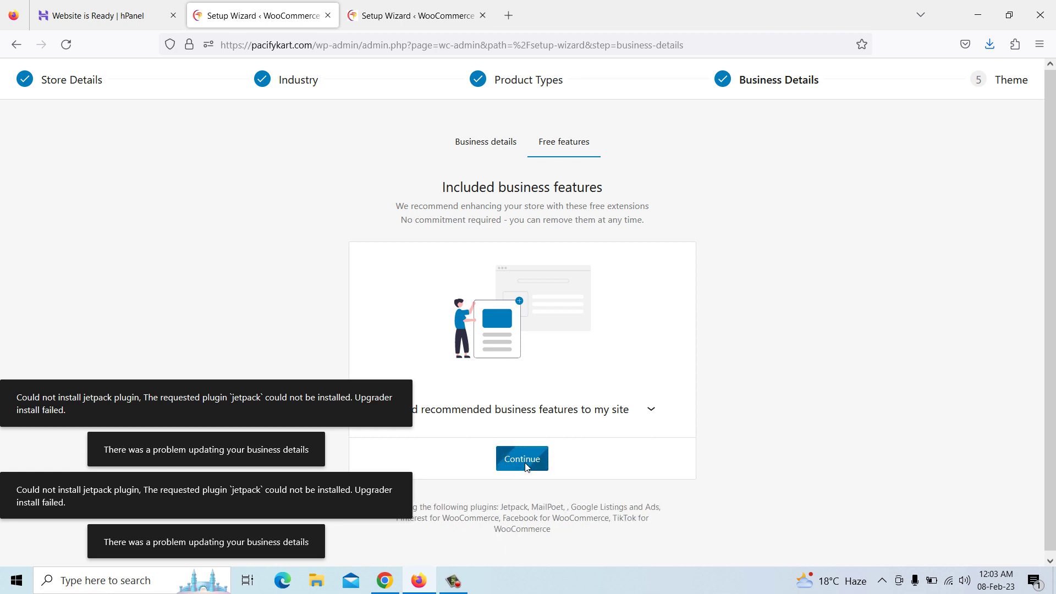
pyautogui.click(483, 16)
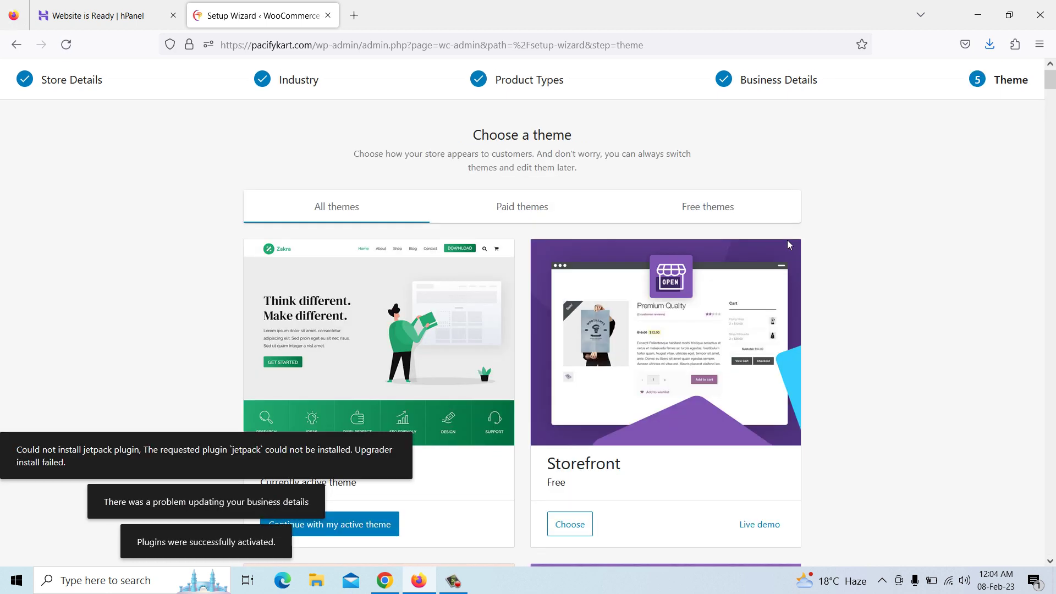
# Choose 'Continue with my active theme' to keep Zakra as the store theme
pyautogui.scroll(-3, 401, 348)
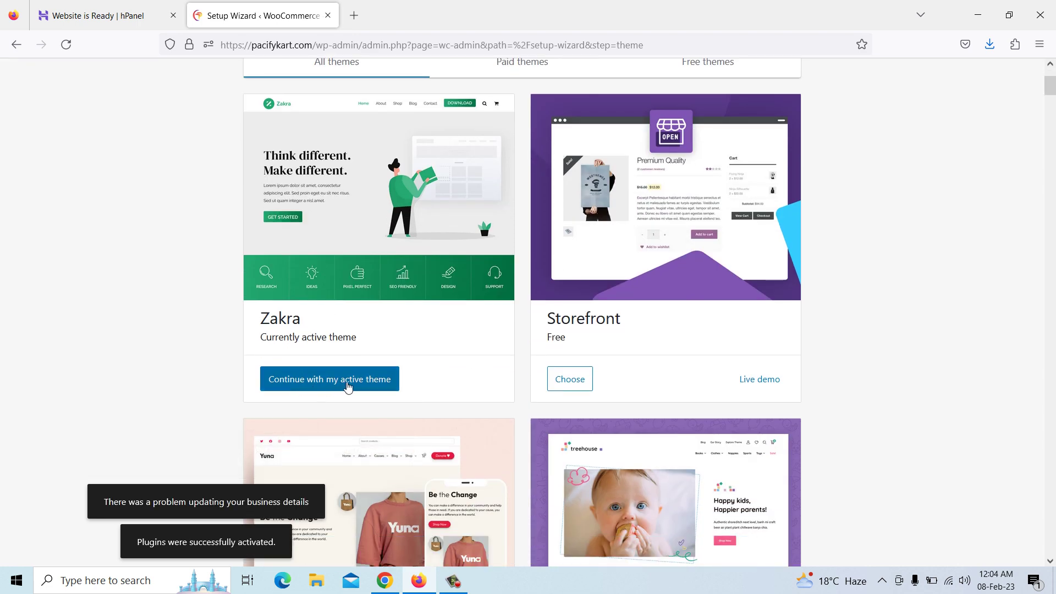
pyautogui.scroll(3, 348, 386)
pyautogui.scroll(-2, 347, 385)
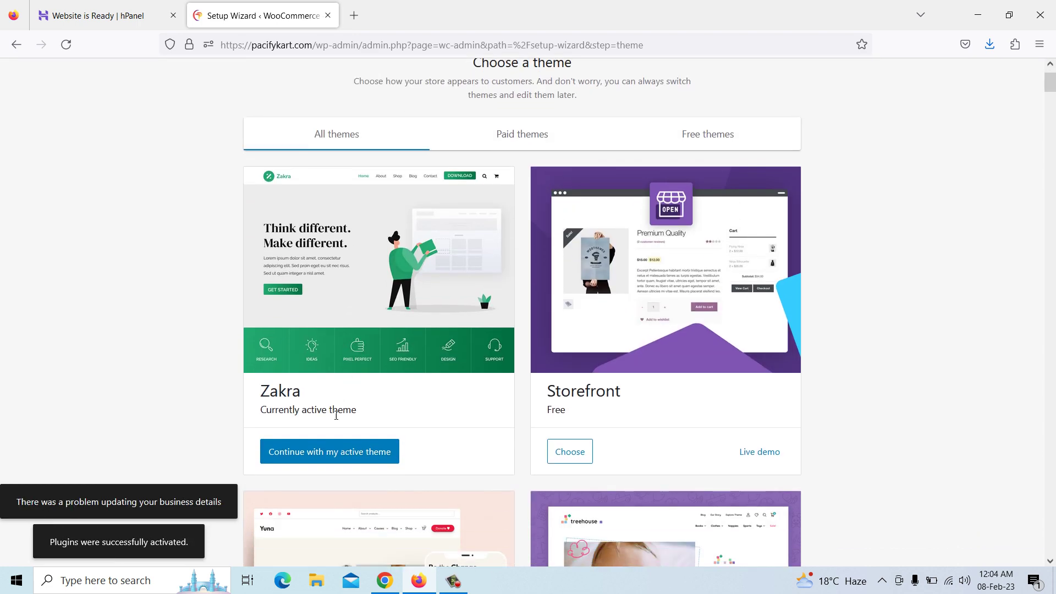
pyautogui.click(323, 460)
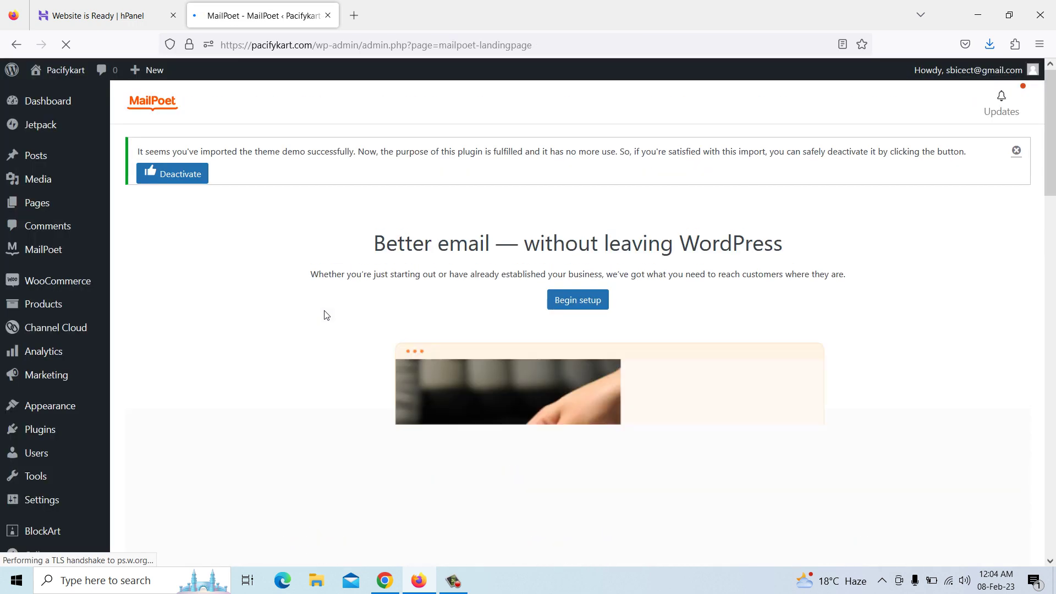
# Open WooCommerce Settings and scroll through the General tab's store address and selling options
pyautogui.scroll(-10, 327, 315)
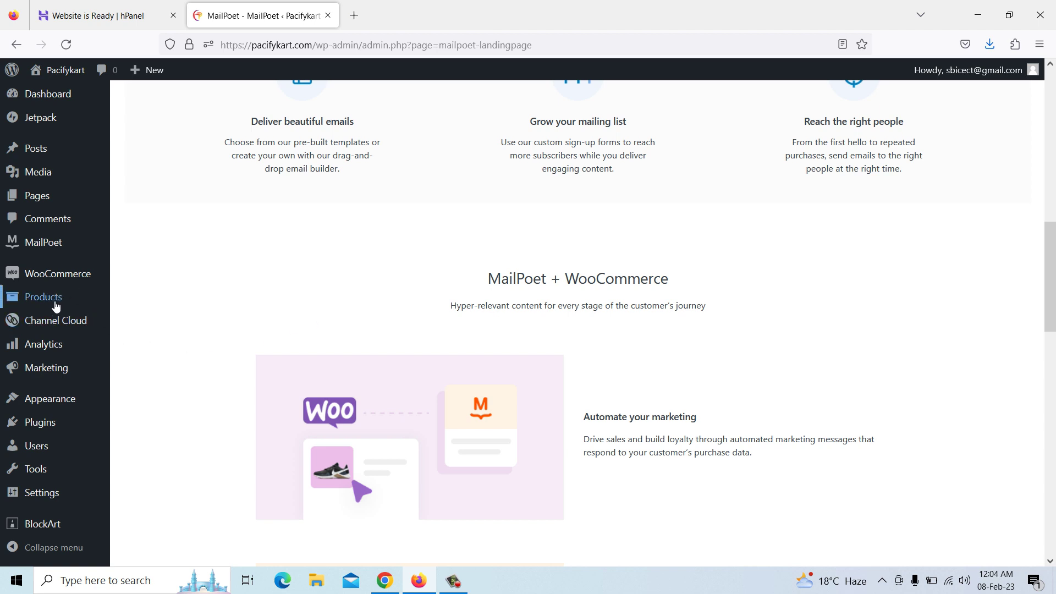
pyautogui.moveTo(46, 286)
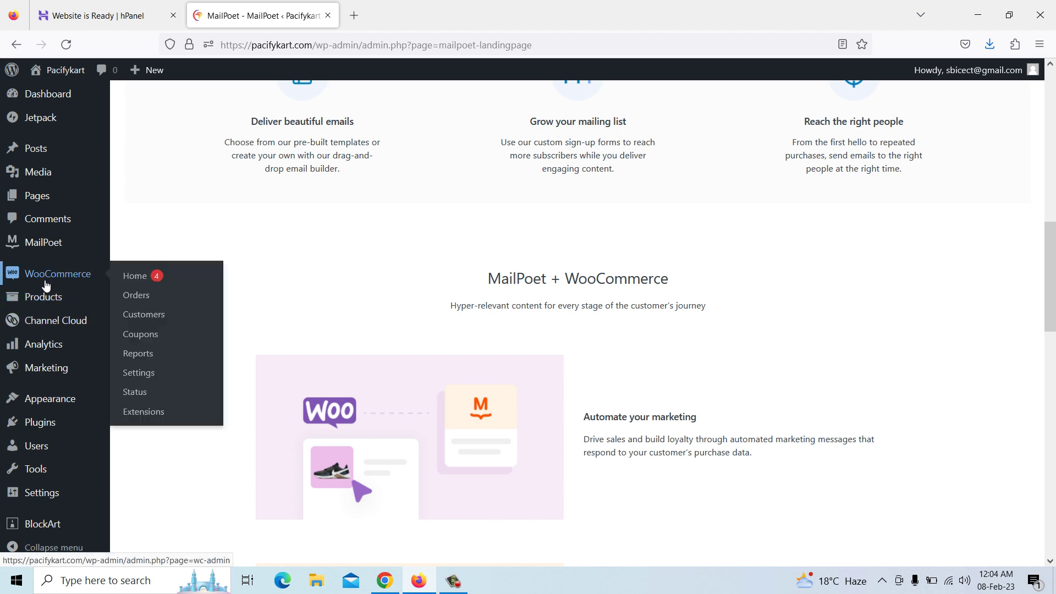
pyautogui.click(141, 374)
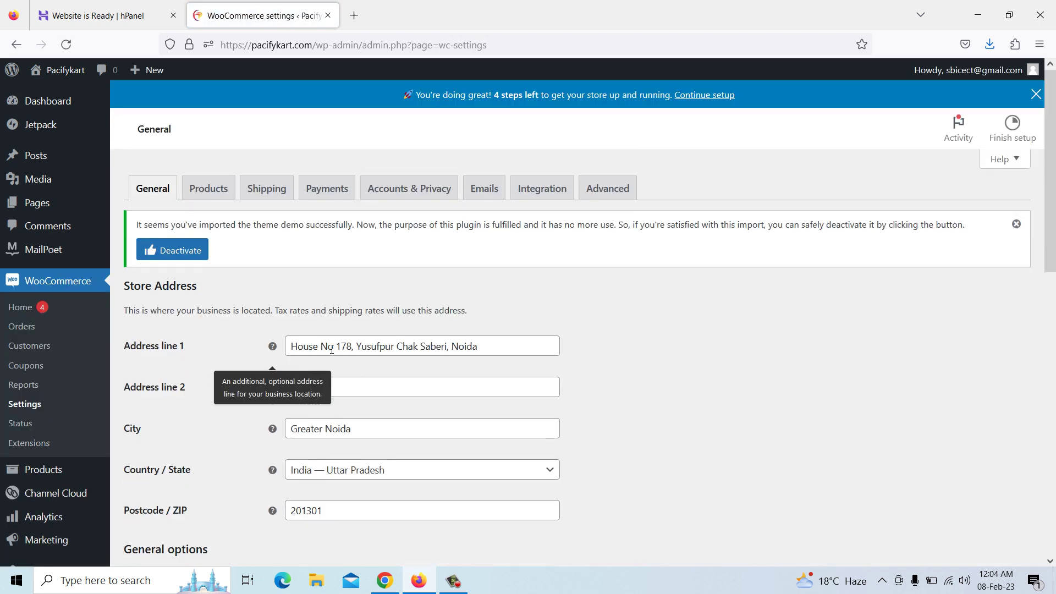
pyautogui.scroll(-5, 315, 385)
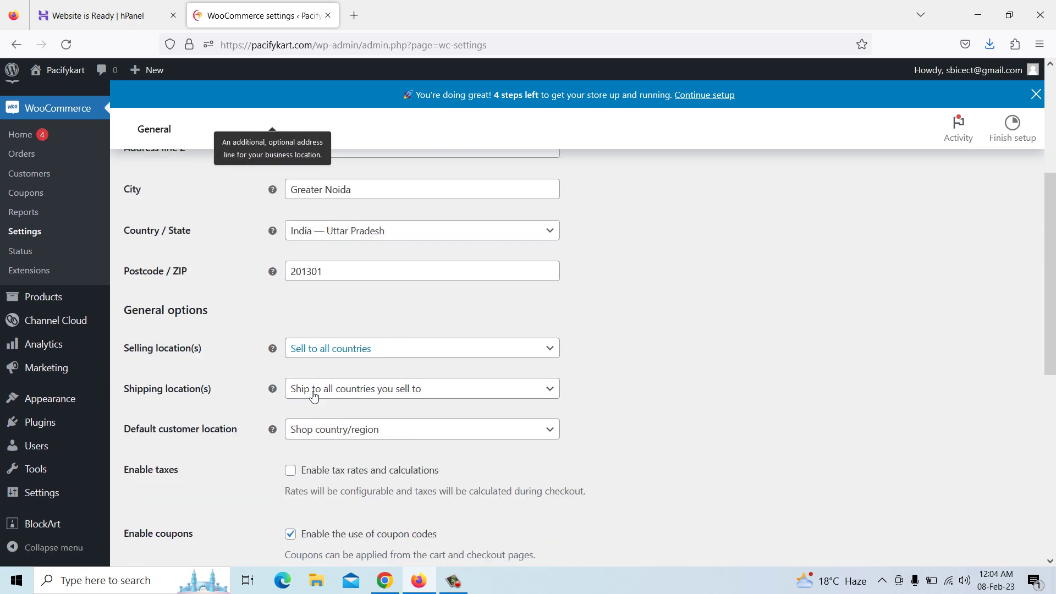
pyautogui.scroll(-6, 317, 319)
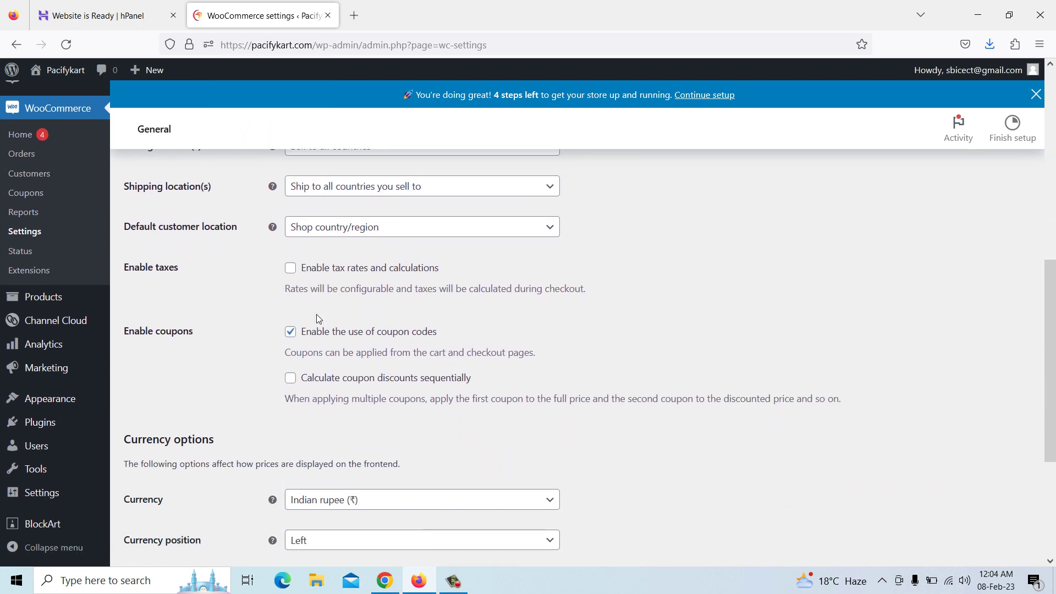
pyautogui.scroll(11, 318, 332)
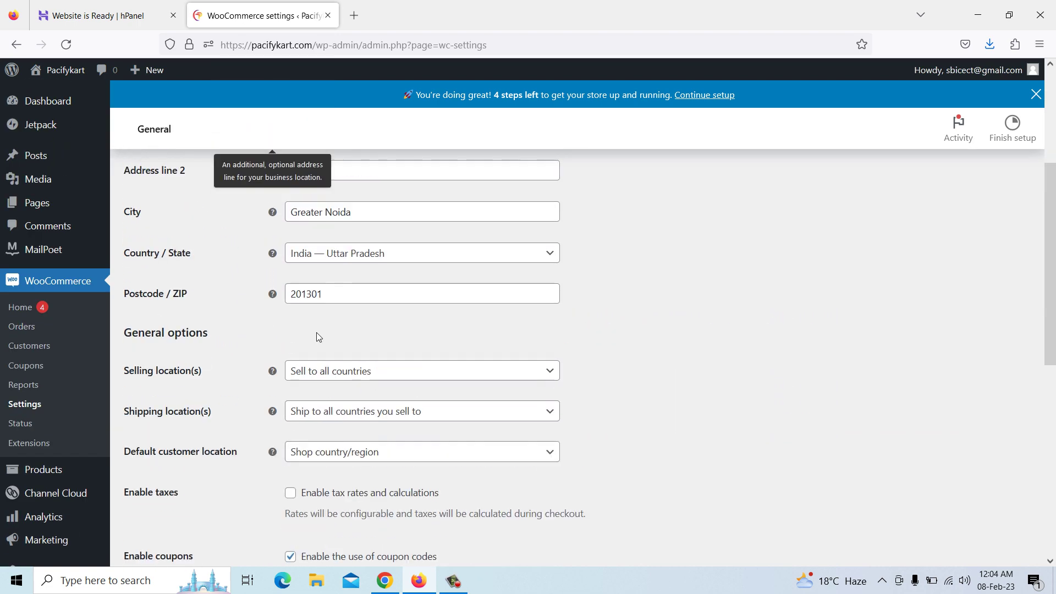
# Open the UPI QR Code payment method settings, keeping On Hold as the payment complete status
pyautogui.click(314, 191)
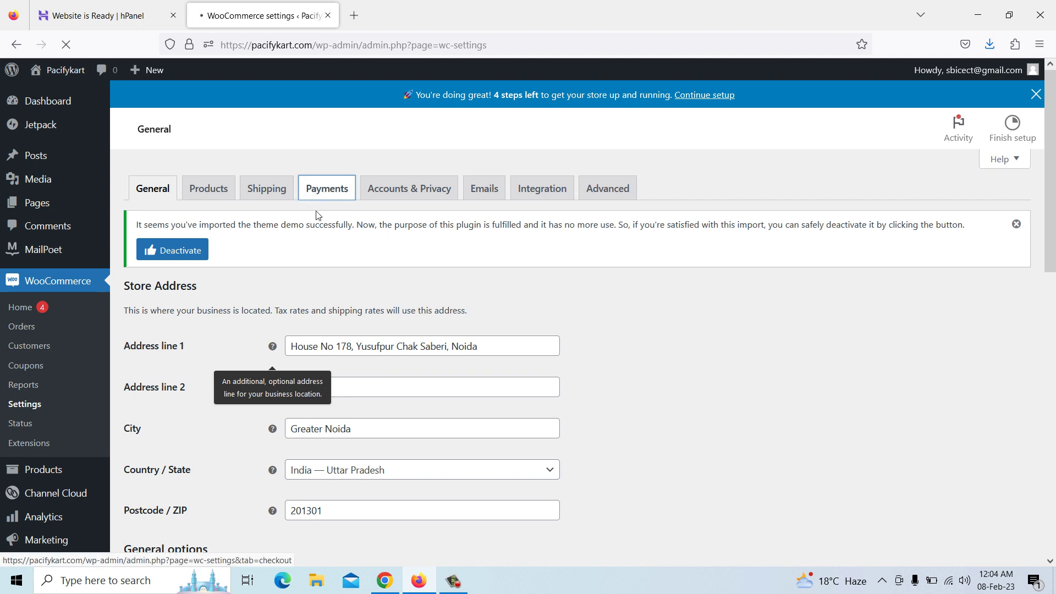
pyautogui.scroll(-2, 332, 231)
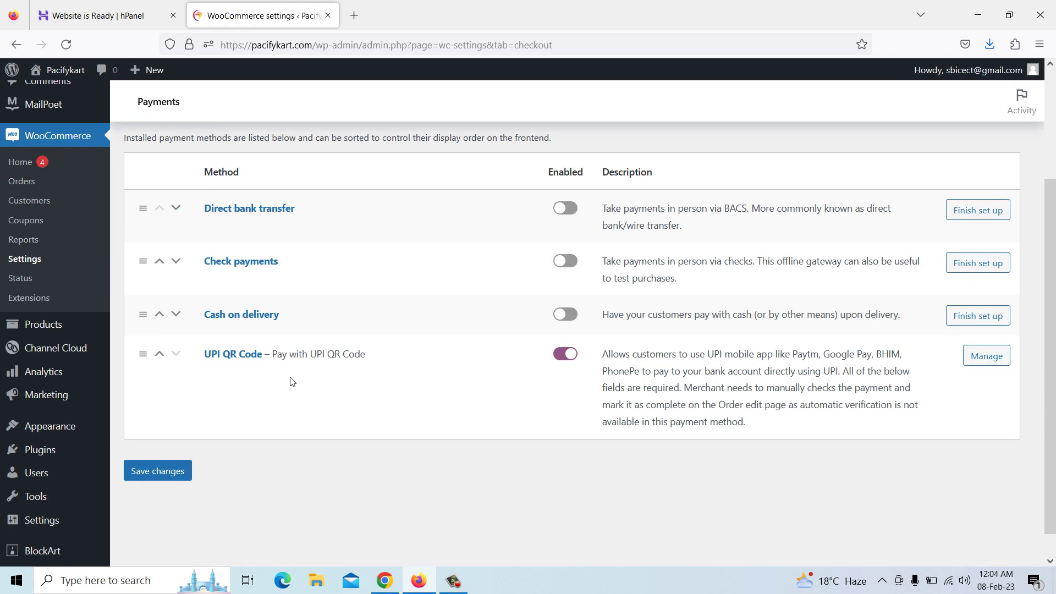
pyautogui.click(235, 355)
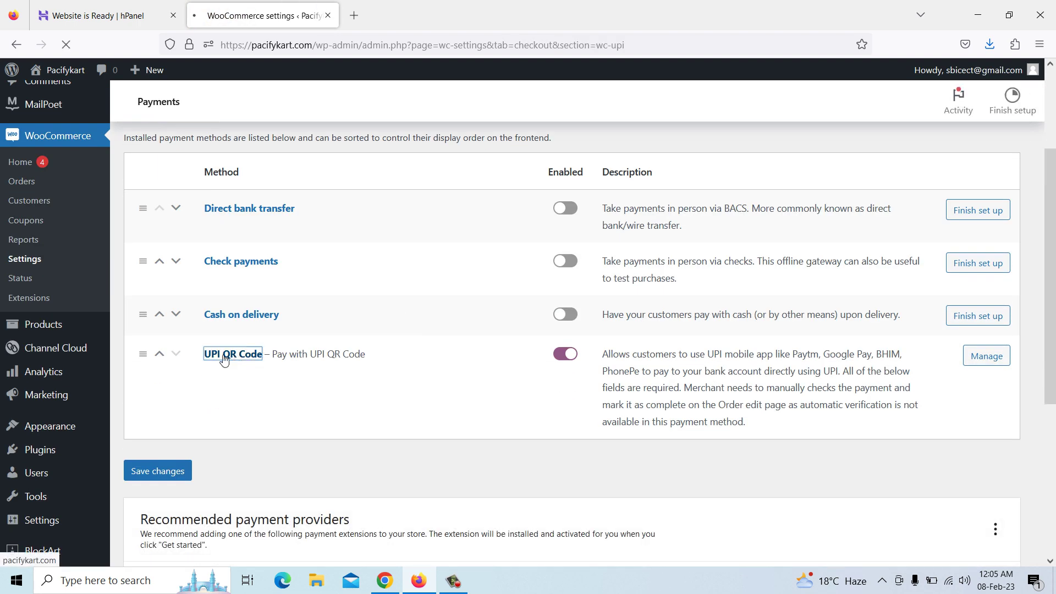
pyautogui.scroll(-4, 297, 368)
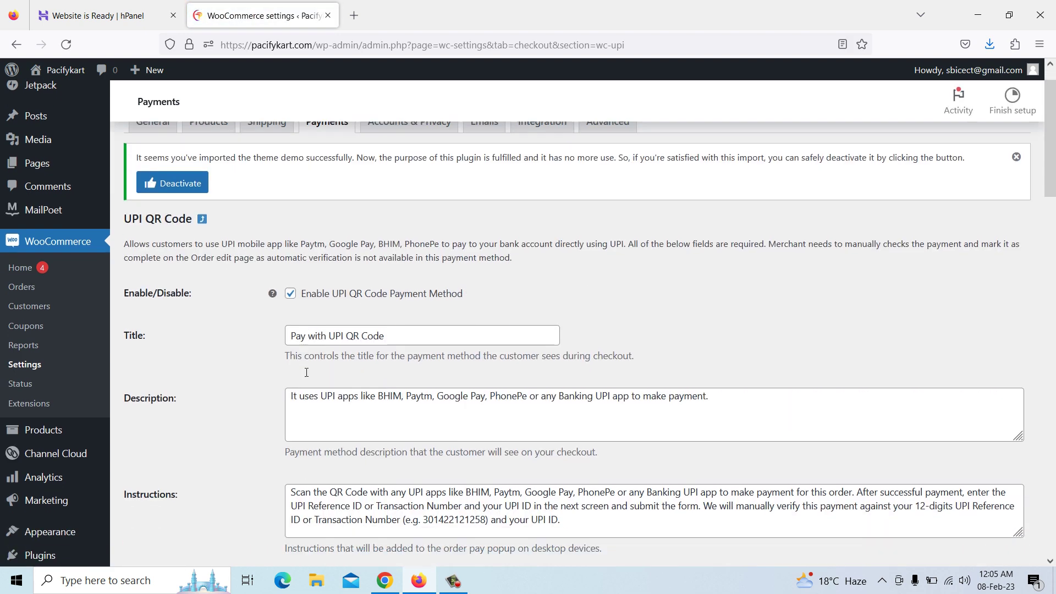
pyautogui.scroll(-6, 308, 369)
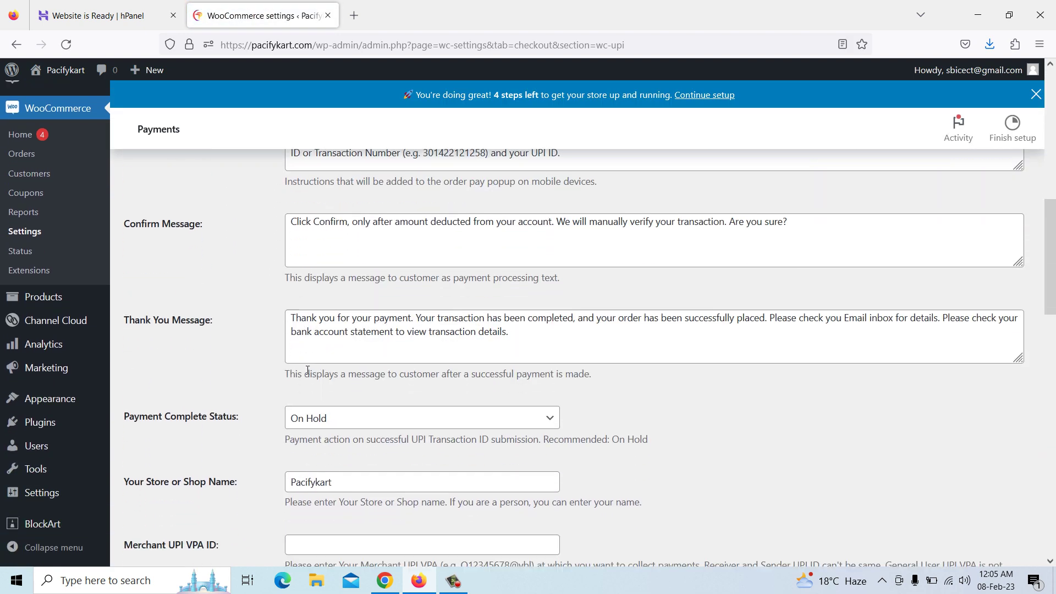
pyautogui.click(316, 376)
pyautogui.click(316, 374)
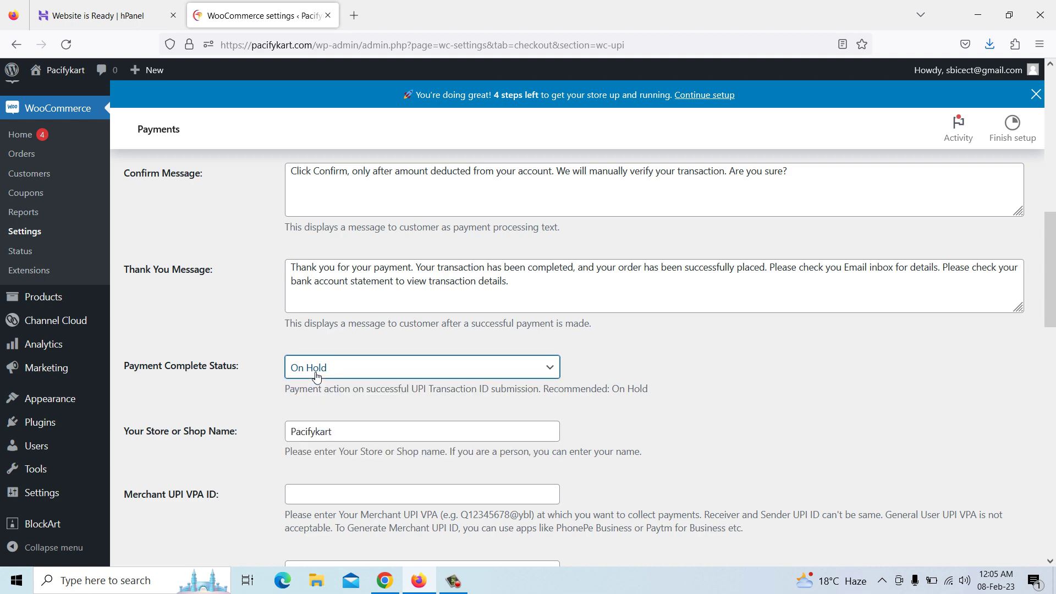
pyautogui.scroll(-3, 313, 357)
# Enter the merchant UPI VPA ID, keep Require Field for the UPI ID, and save changes
pyautogui.click(306, 349)
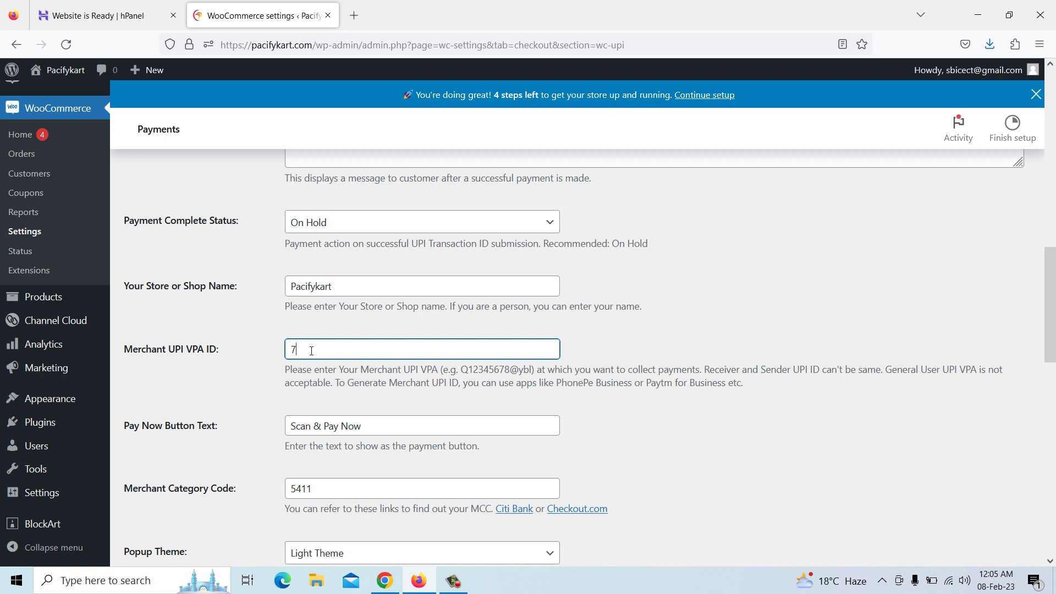
pyautogui.moveTo(462, 371); pyautogui.dragTo(531, 372)
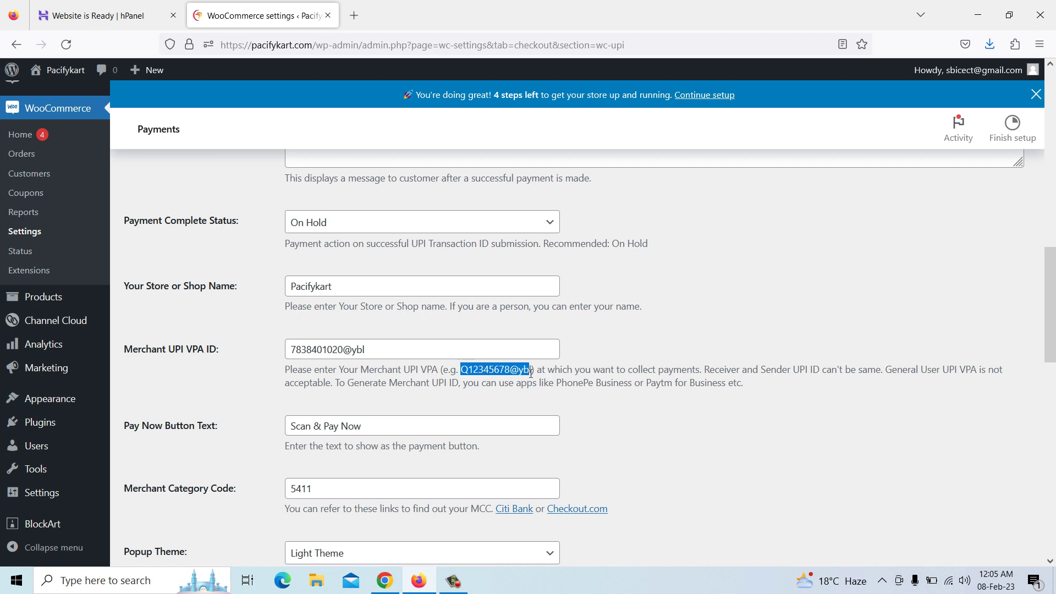
pyautogui.scroll(-3, 366, 314)
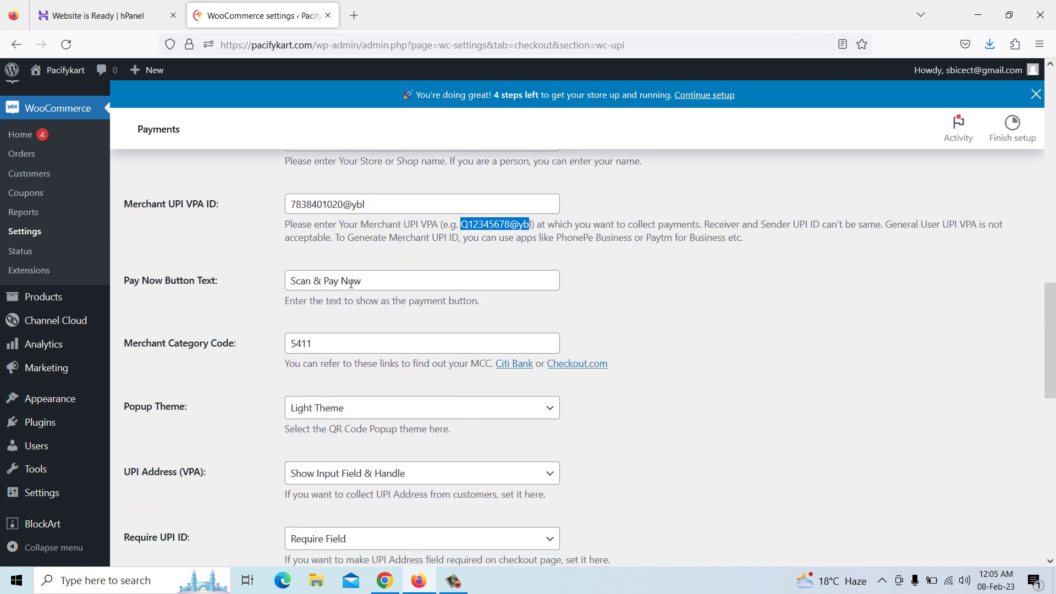
pyautogui.scroll(-2, 338, 336)
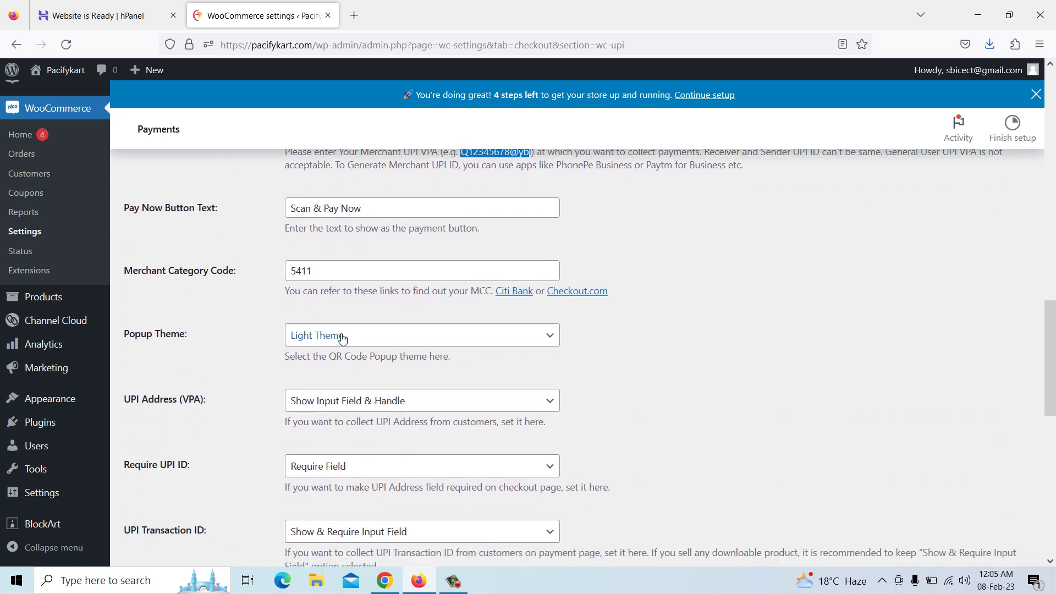
pyautogui.scroll(-2, 347, 402)
pyautogui.click(338, 403)
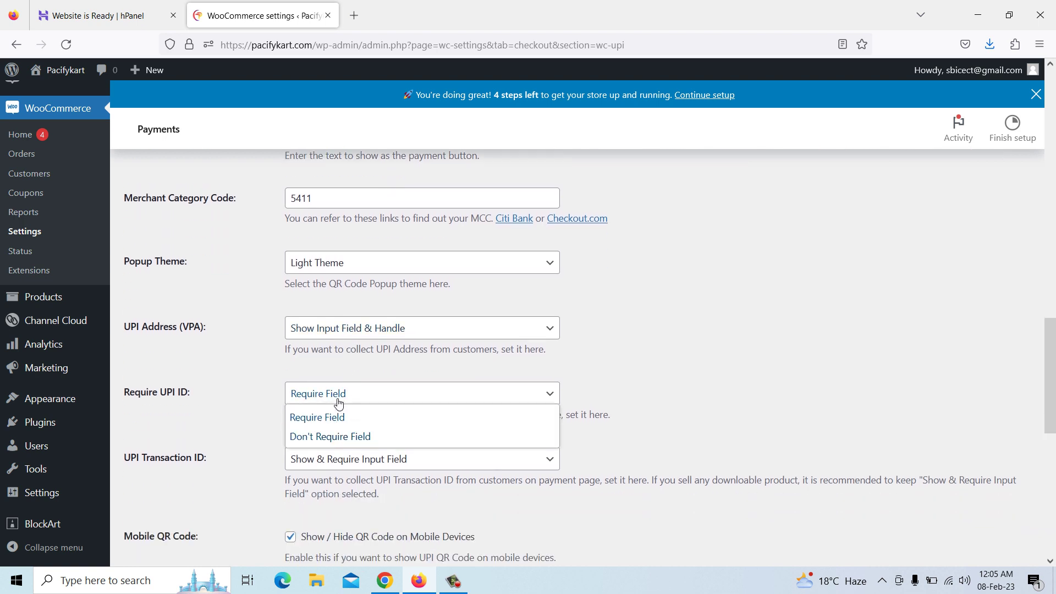
pyautogui.click(338, 404)
pyautogui.scroll(-4, 338, 402)
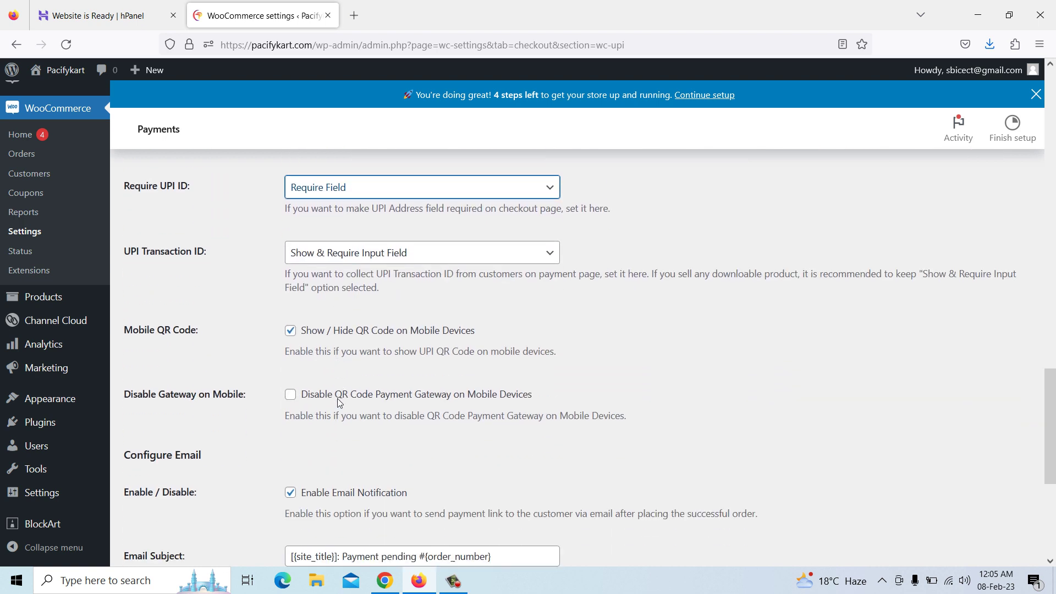
pyautogui.scroll(-5, 338, 407)
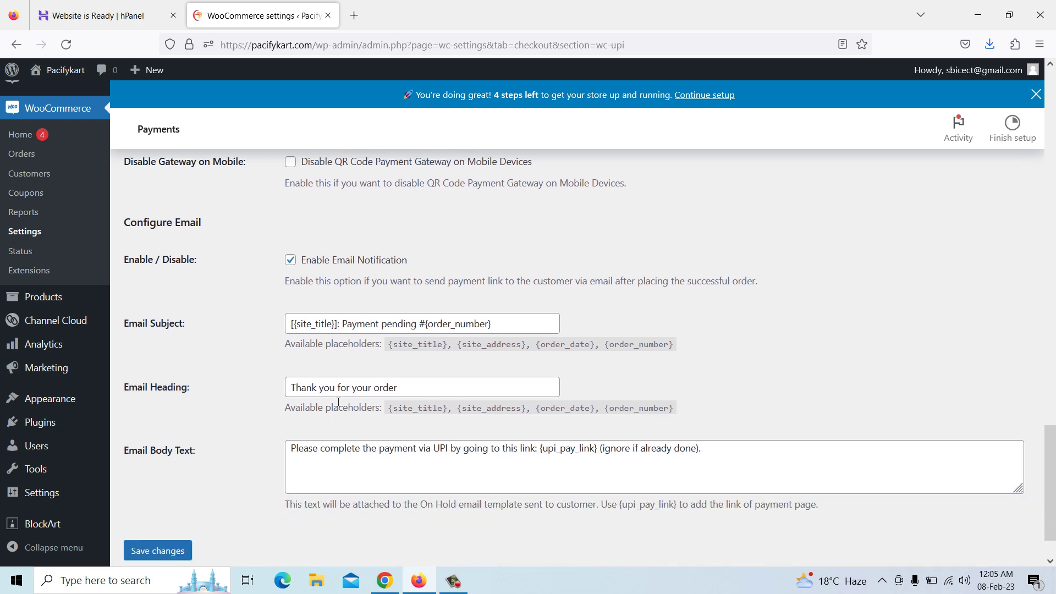
pyautogui.click(170, 495)
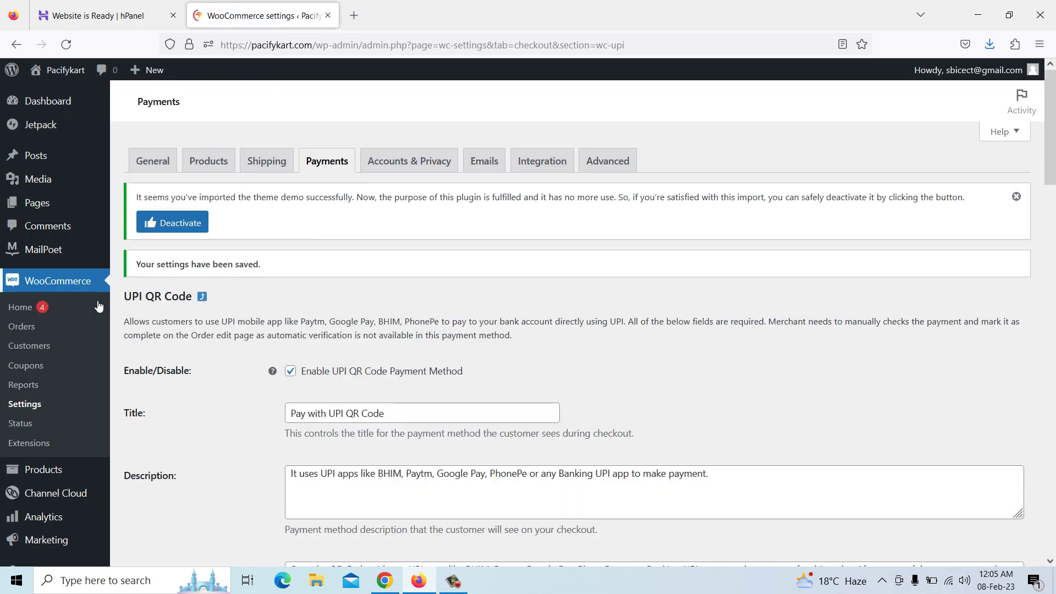
# Reload the Pacifykart shop, add Hospital and College Management System to the cart, and view it
pyautogui.click(386, 583)
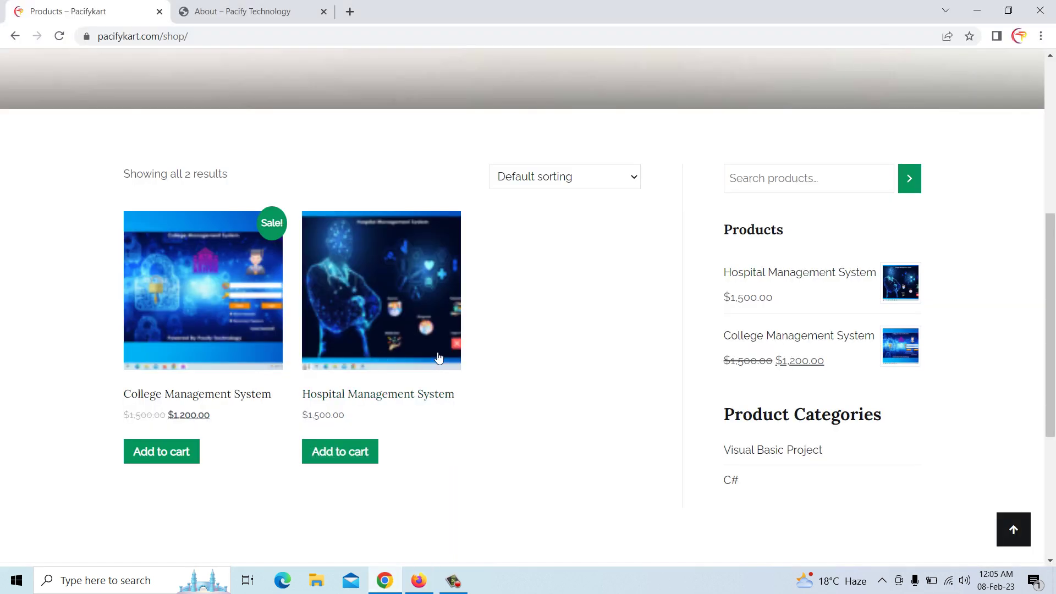
pyautogui.scroll(1, 432, 359)
pyautogui.rightClick(474, 82)
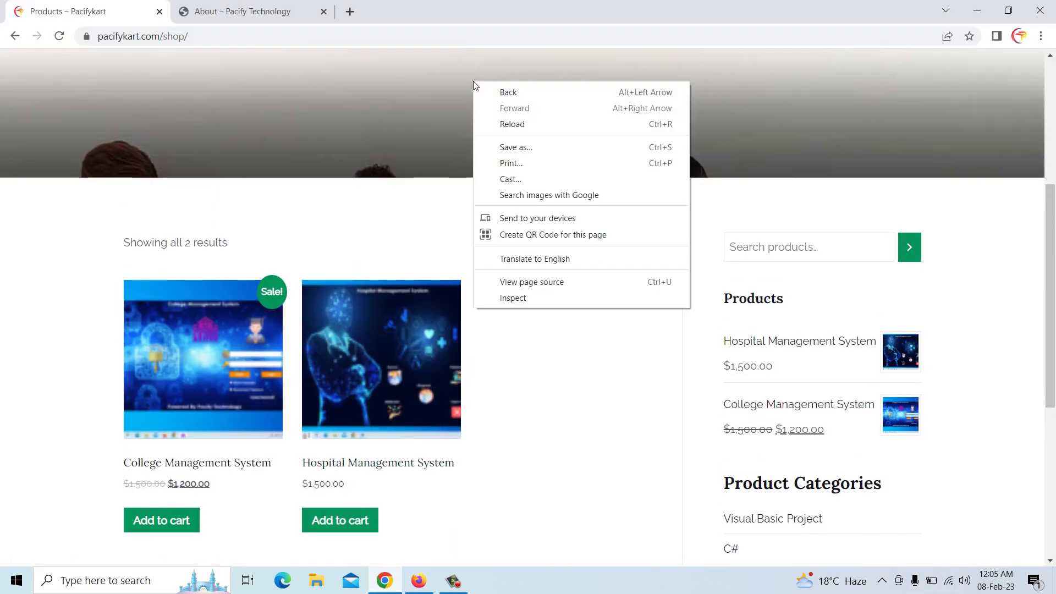
pyautogui.click(516, 124)
pyautogui.scroll(-2, 432, 330)
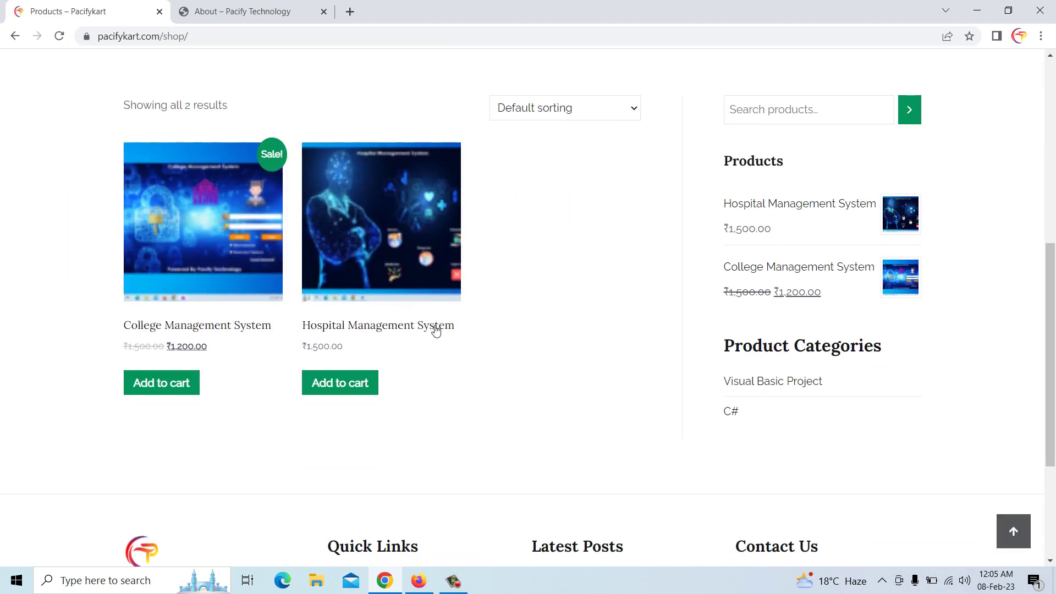
pyautogui.click(342, 385)
pyautogui.click(181, 385)
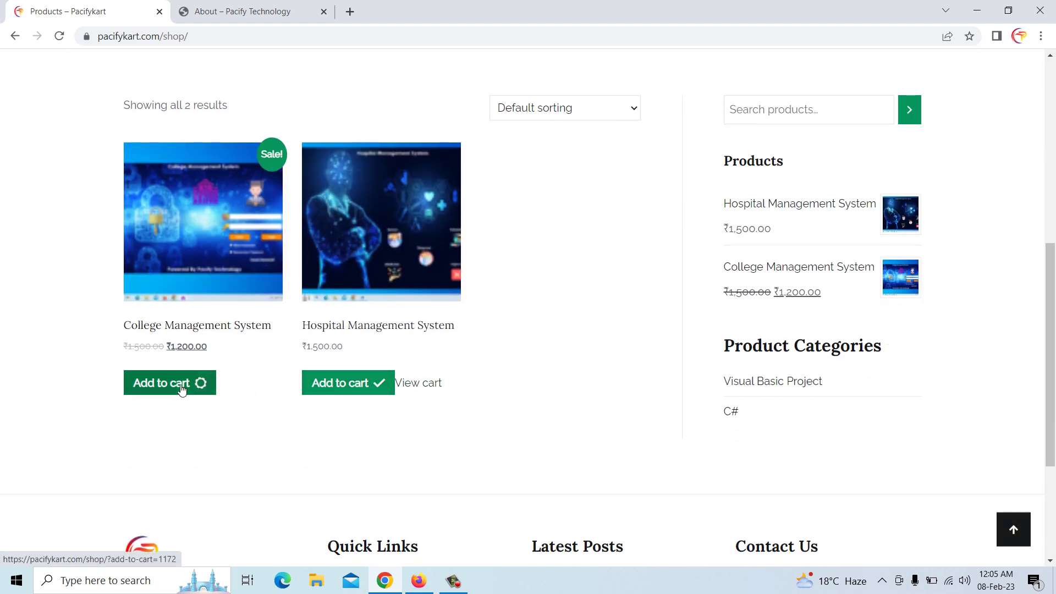
pyautogui.click(429, 394)
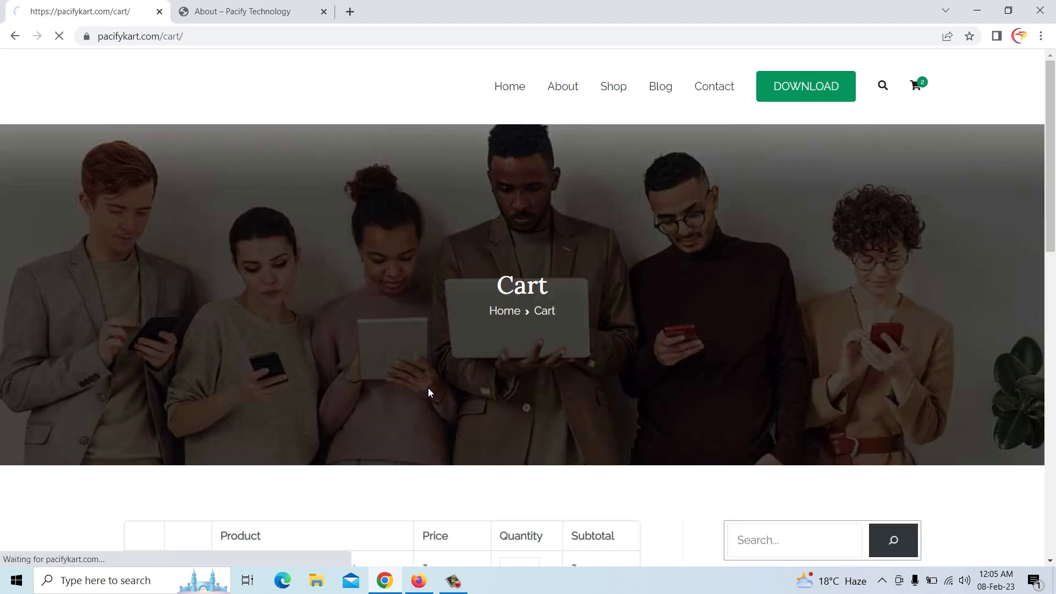
pyautogui.scroll(-5, 430, 386)
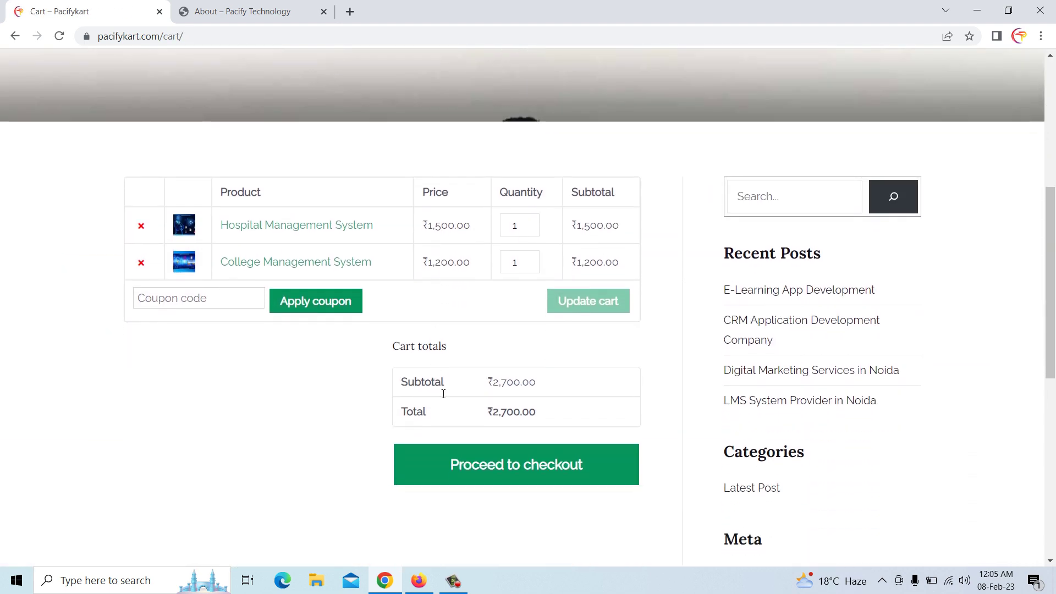
# Proceed to checkout and fill the customer's first and last name from saved suggestions
pyautogui.click(491, 466)
pyautogui.scroll(-5, 495, 464)
pyautogui.scroll(-3, 269, 393)
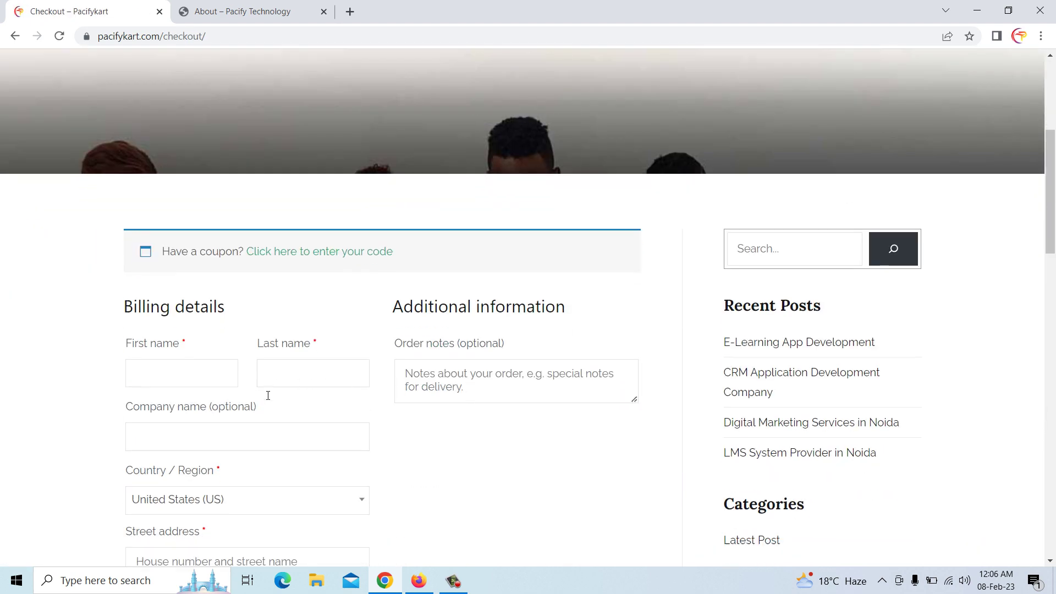
pyautogui.click(220, 253)
pyautogui.click(201, 289)
pyautogui.click(287, 256)
pyautogui.click(317, 288)
pyautogui.click(252, 313)
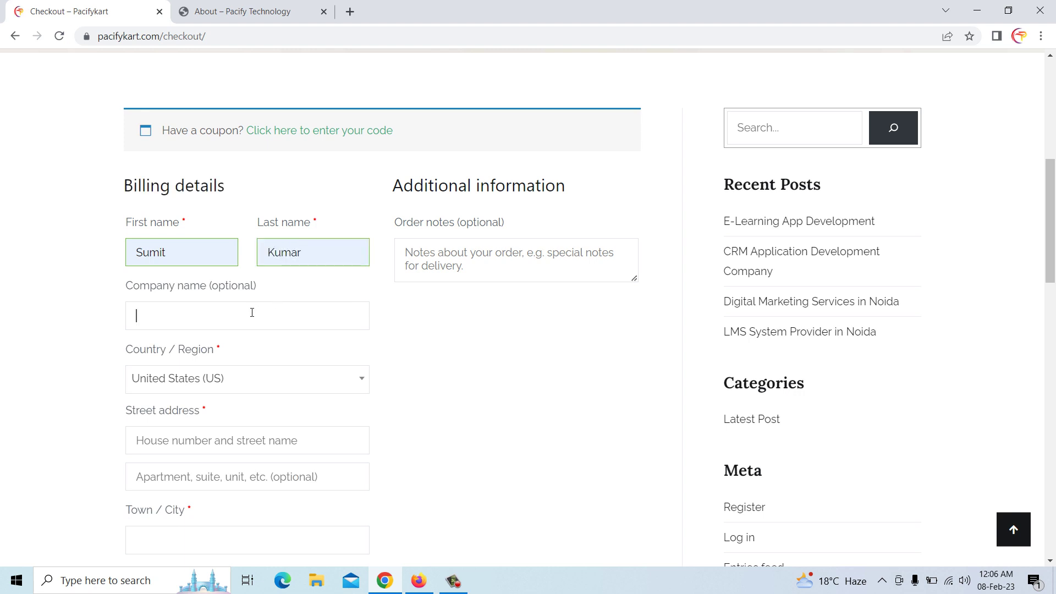
# Set the billing country to India
pyautogui.click(209, 380)
pyautogui.write('utt')
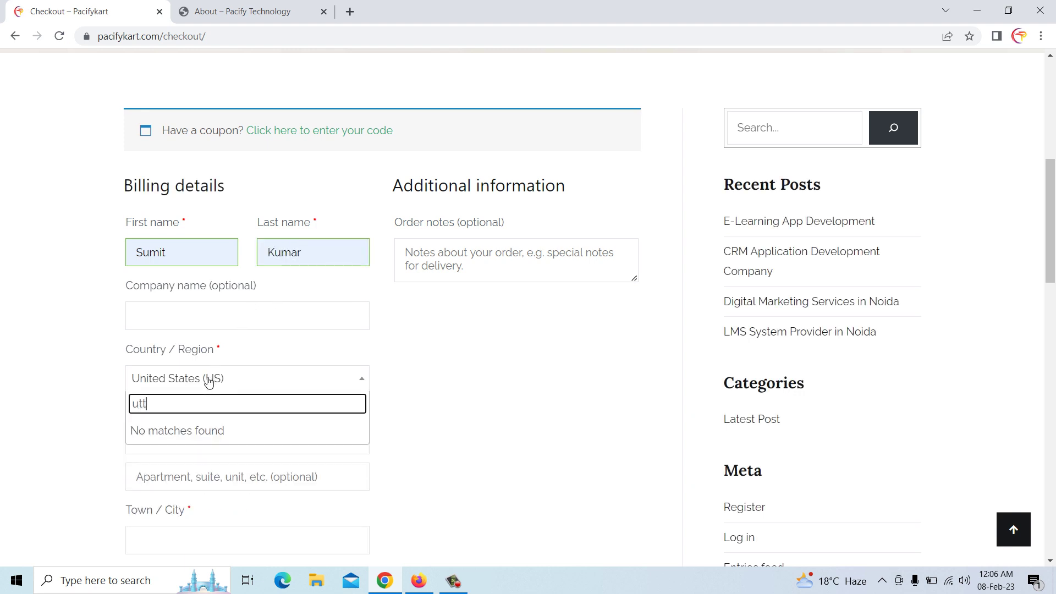
pyautogui.press('BackSpace')
pyautogui.press('BackSpace')
pyautogui.press('BackSpace')
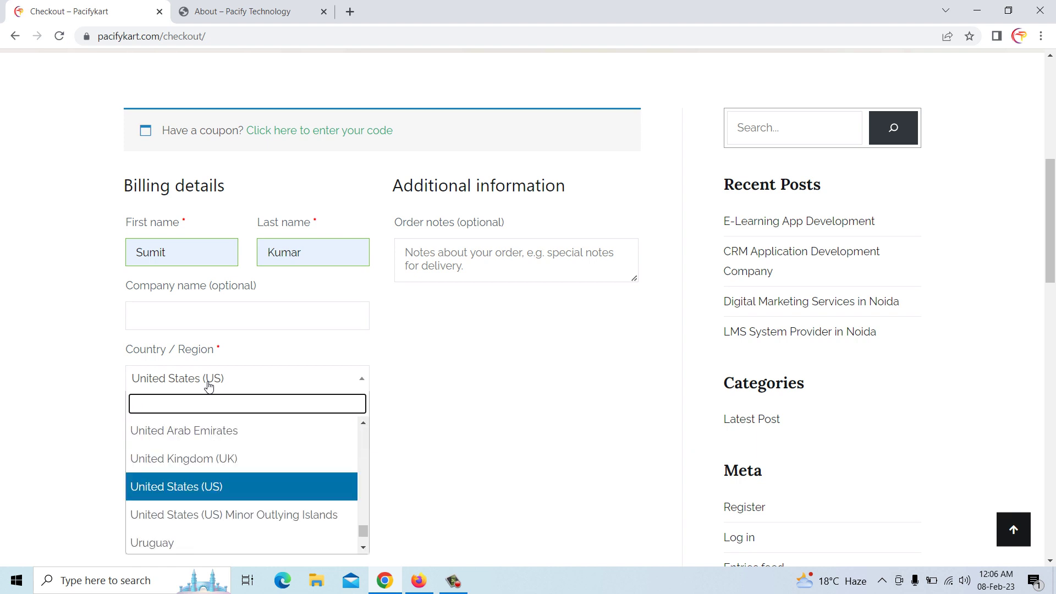
pyautogui.write('ind')
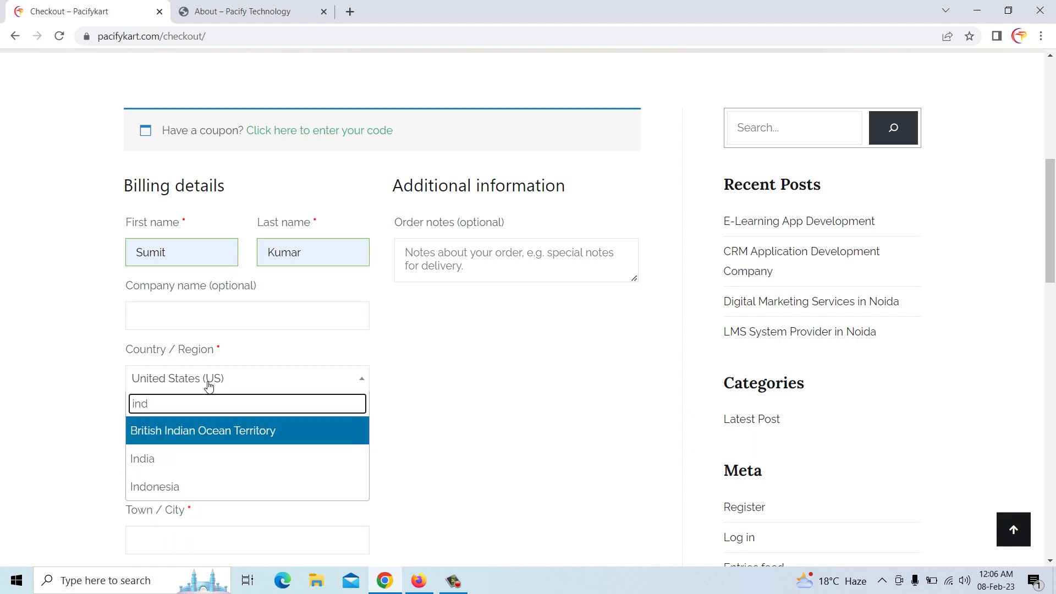
pyautogui.click(193, 460)
pyautogui.scroll(-1, 195, 447)
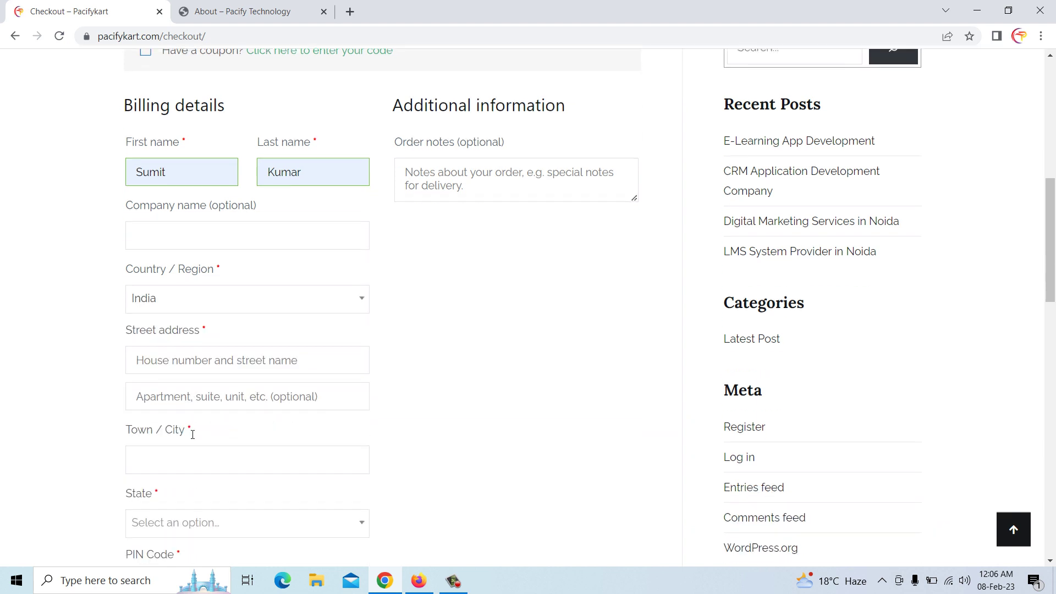
pyautogui.scroll(-2, 193, 447)
# Fill the street address, second address line and town from autofill, and pick Uttar Pradesh as state
pyautogui.click(176, 299)
pyautogui.click(203, 340)
pyautogui.click(203, 344)
pyautogui.click(224, 369)
pyautogui.click(194, 401)
pyautogui.click(212, 438)
pyautogui.click(188, 472)
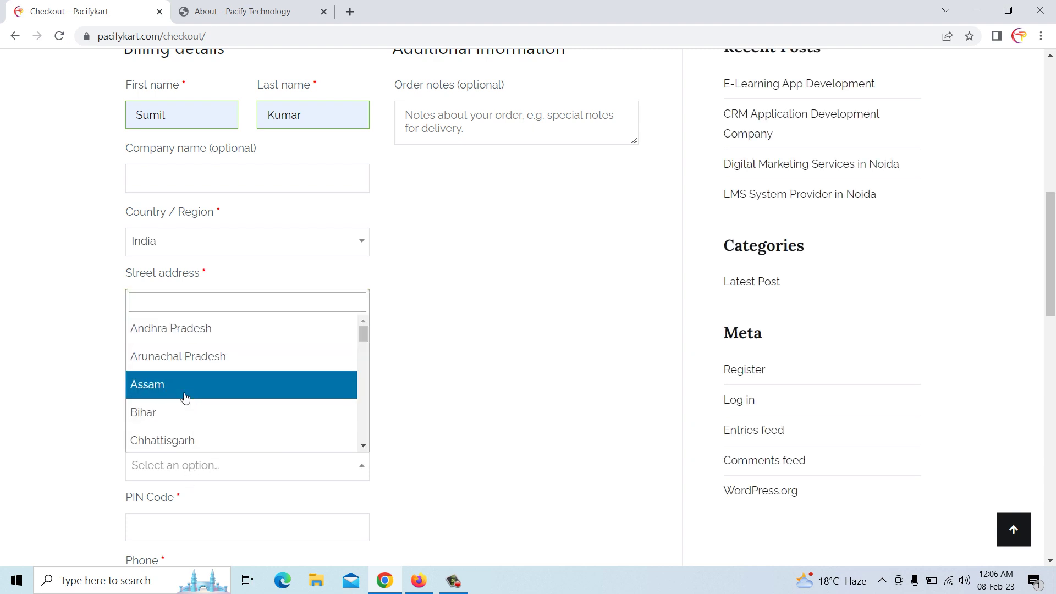
pyautogui.write('utt')
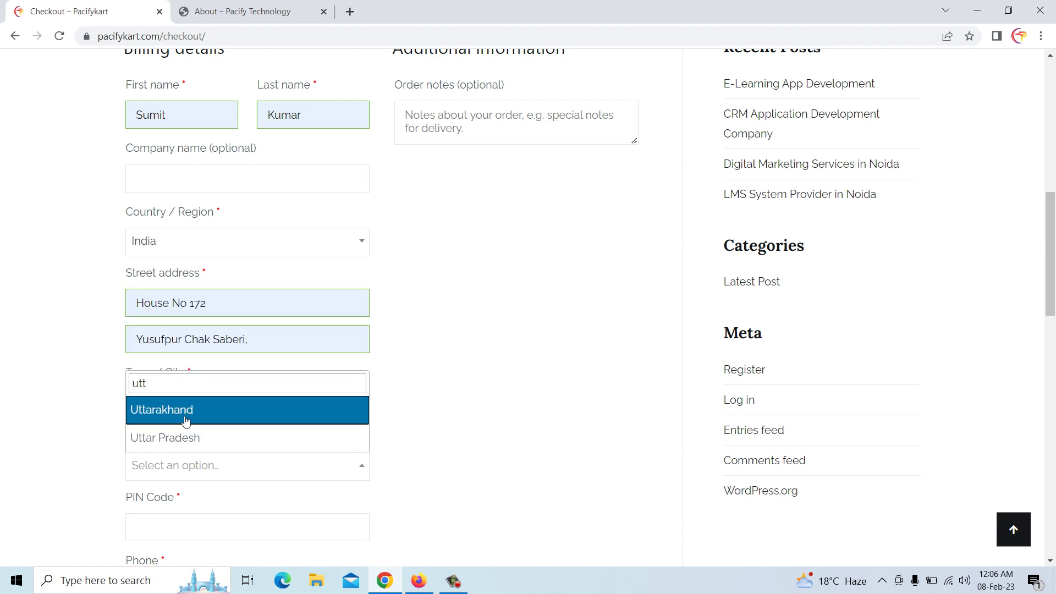
pyautogui.click(186, 439)
# Fill the PIN code, phone number and e-mail address from saved suggestions
pyautogui.scroll(-2, 186, 435)
pyautogui.click(178, 389)
pyautogui.click(209, 424)
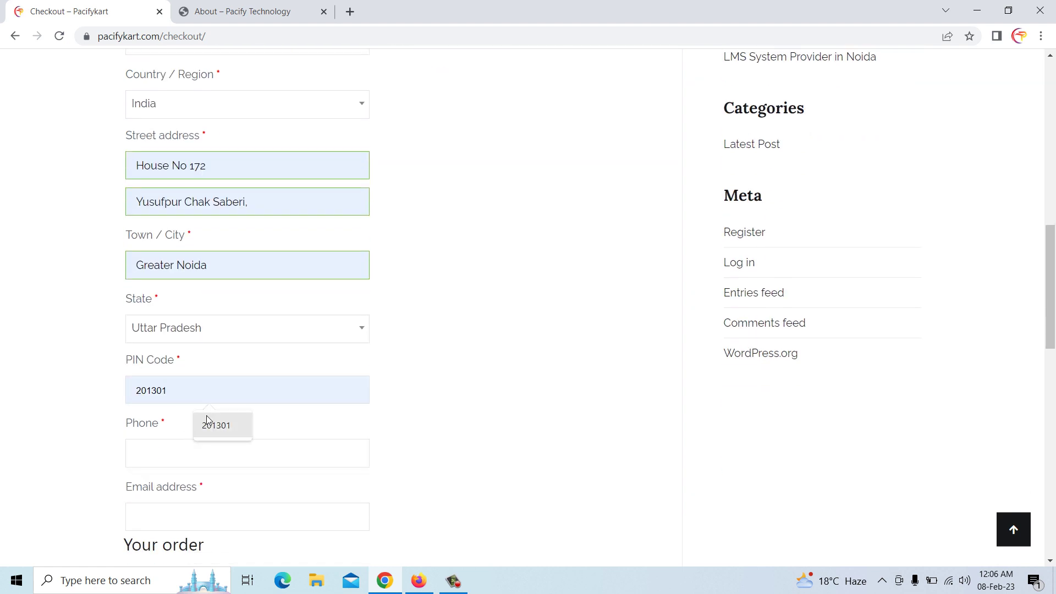
pyautogui.click(207, 446)
pyautogui.click(221, 487)
pyautogui.scroll(-3, 221, 486)
pyautogui.click(200, 373)
pyautogui.click(222, 410)
pyautogui.scroll(-2, 222, 411)
pyautogui.scroll(-3, 222, 411)
pyautogui.click(229, 461)
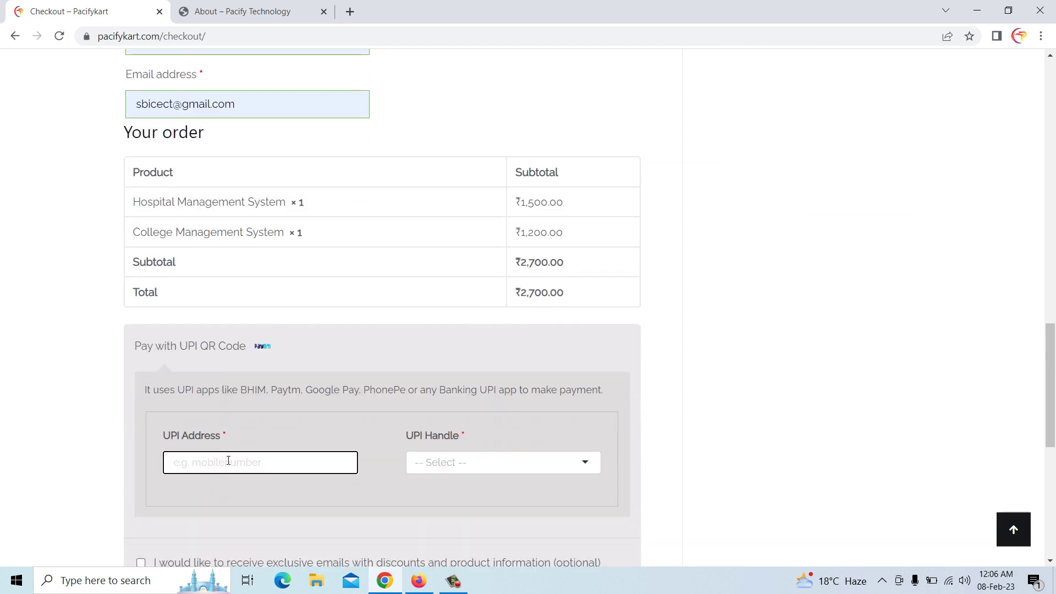
pyautogui.click(431, 462)
pyautogui.write('payt')
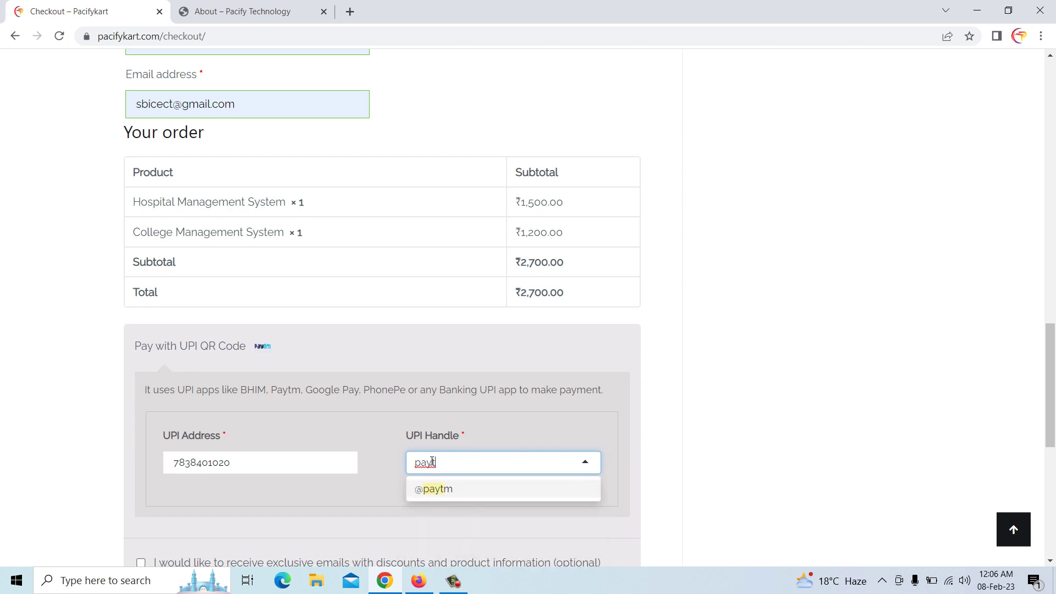
pyautogui.click(445, 488)
pyautogui.scroll(-3, 448, 490)
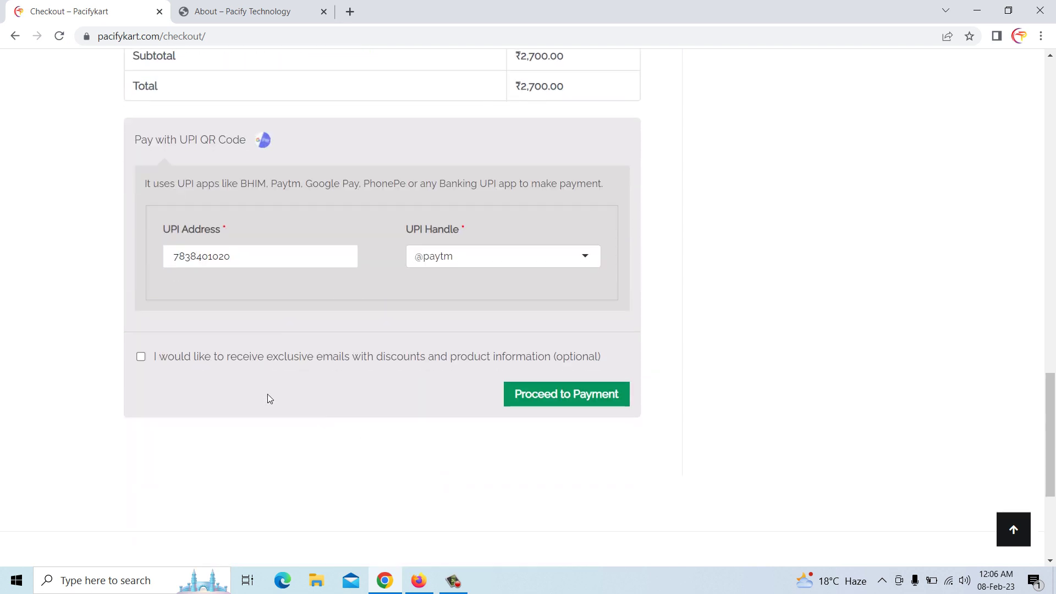
pyautogui.click(142, 356)
pyautogui.click(540, 394)
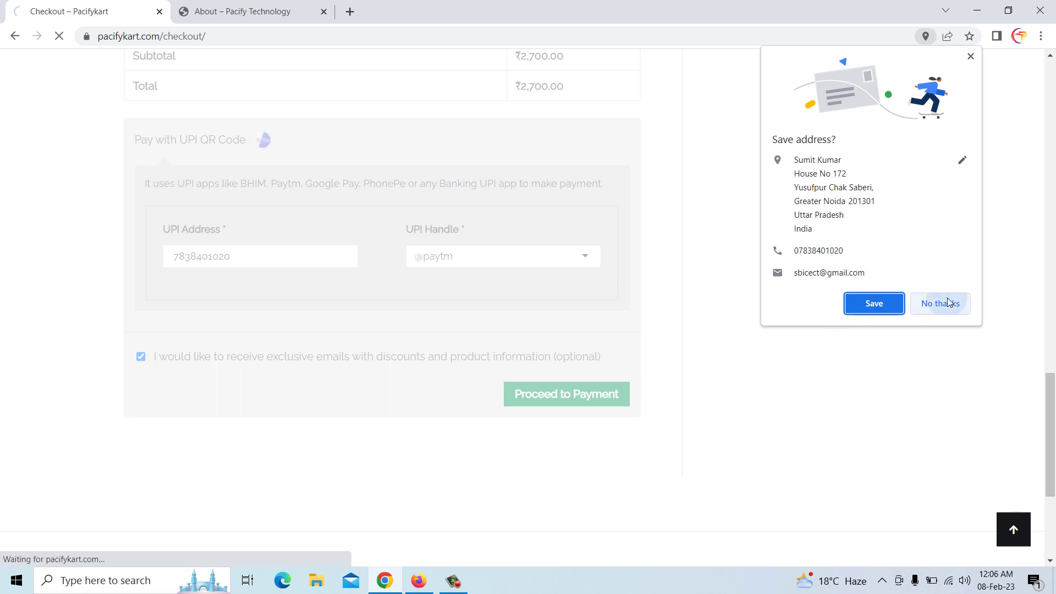
pyautogui.click(945, 303)
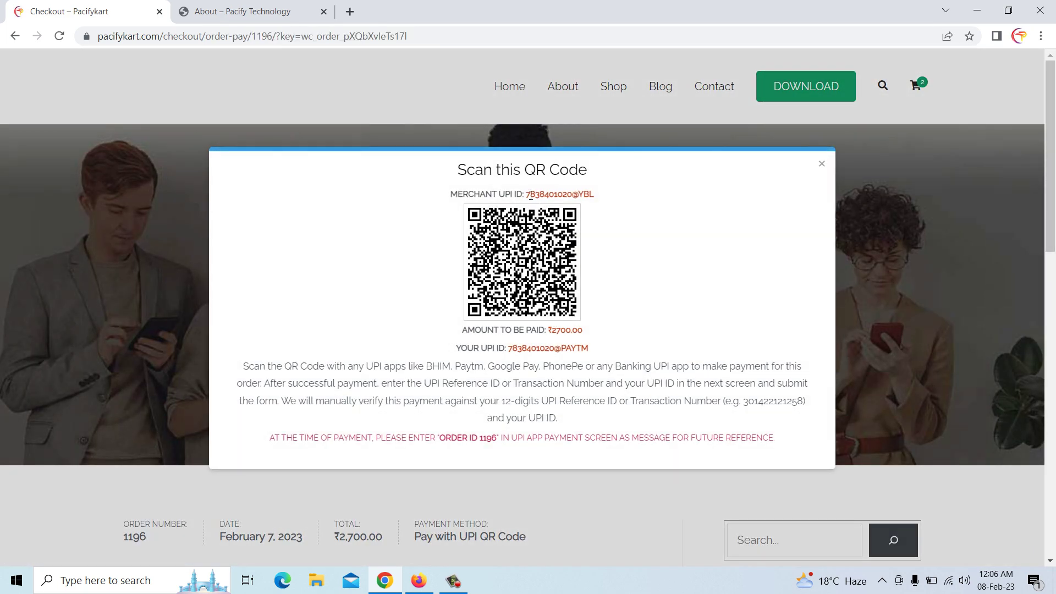
# Review the UPI IDs on the QR code screen and proceed to the payment confirmation step
pyautogui.moveTo(529, 194); pyautogui.dragTo(589, 196)
pyautogui.click(529, 348)
pyautogui.moveTo(514, 349); pyautogui.dragTo(557, 354)
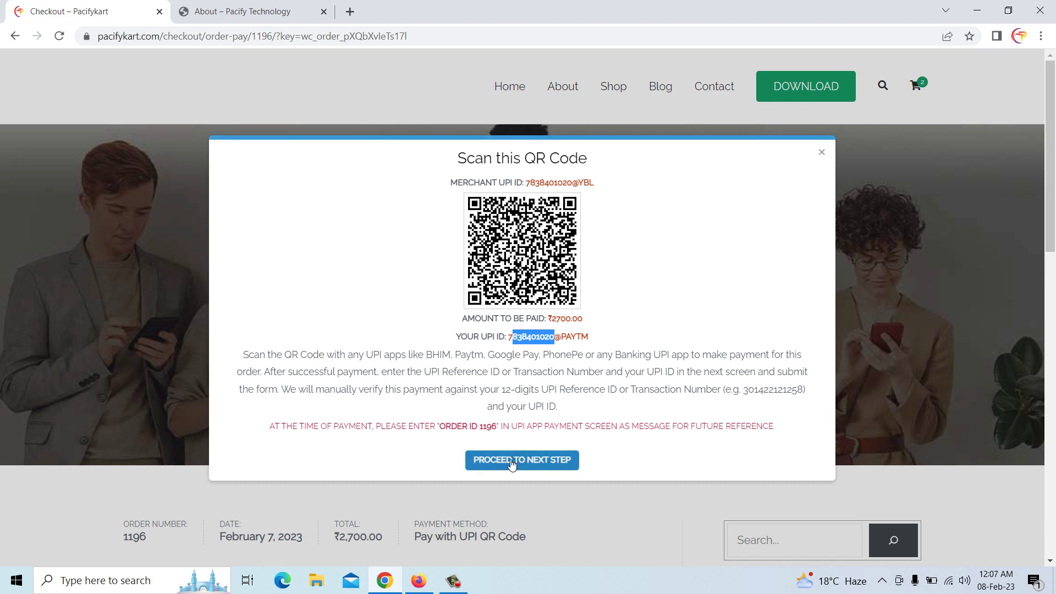
pyautogui.click(505, 467)
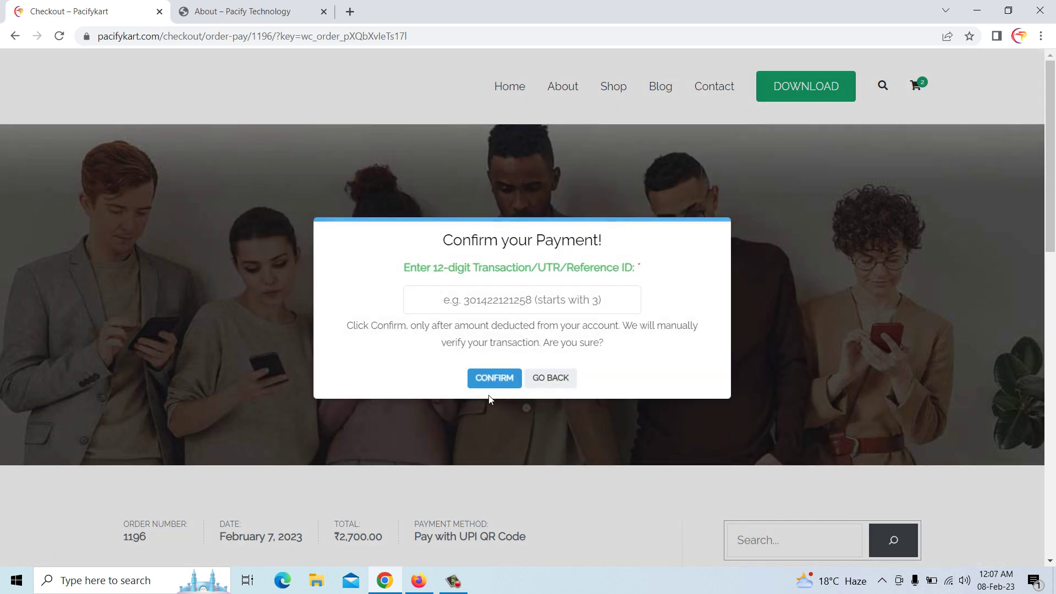
# Try confirming the payment three times with an empty transaction ID, dismissing each error
pyautogui.click(499, 380)
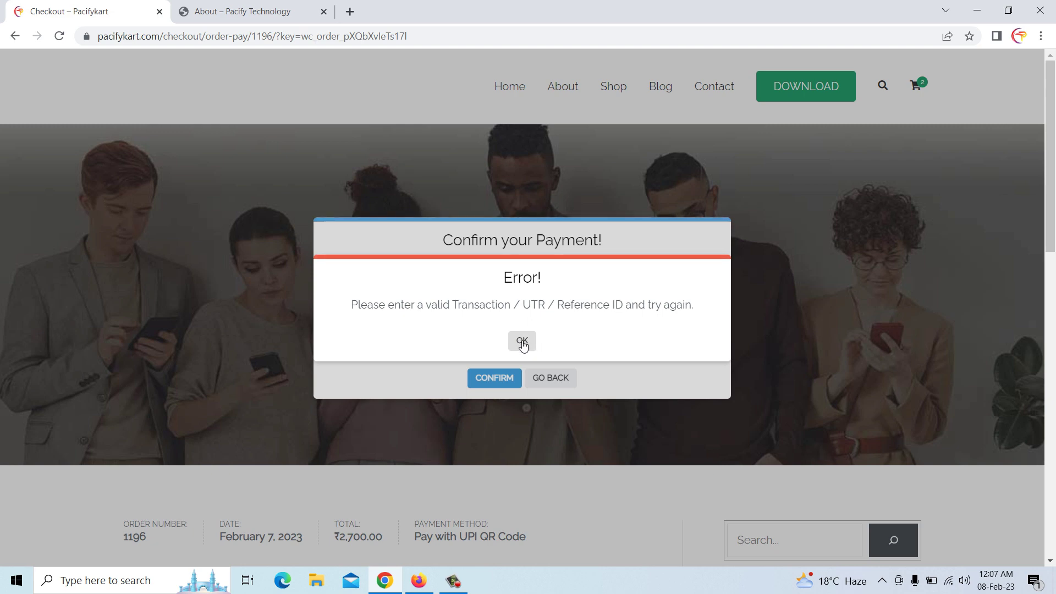
pyautogui.click(522, 343)
pyautogui.click(494, 379)
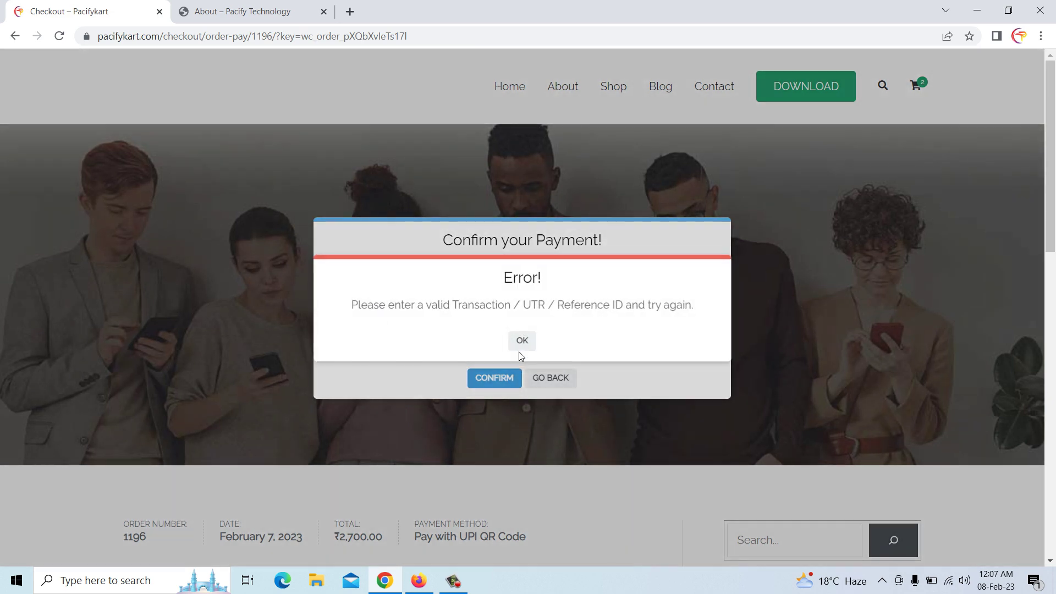
pyautogui.click(521, 346)
pyautogui.click(496, 379)
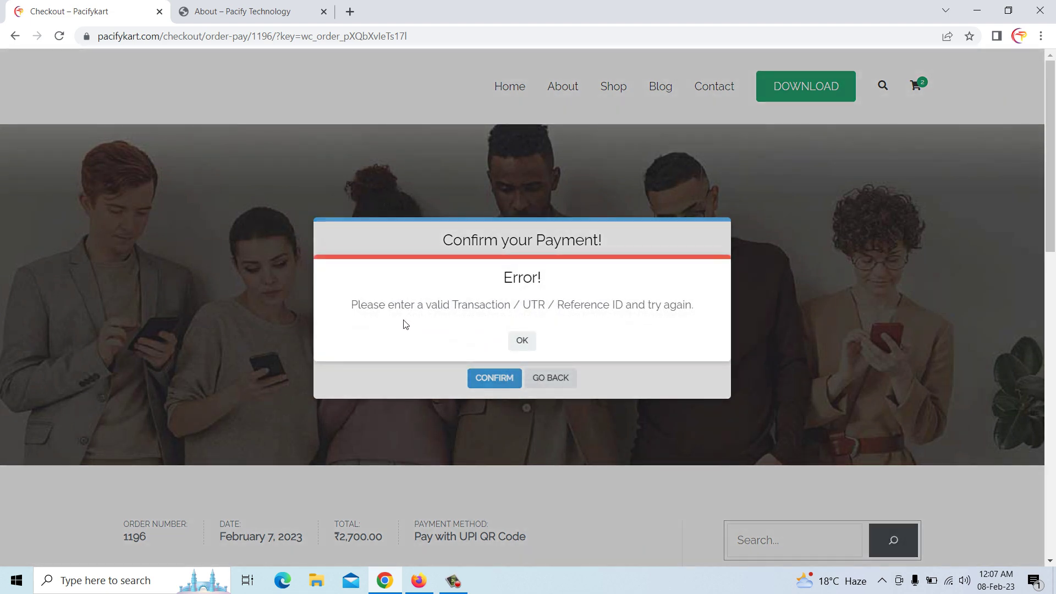
pyautogui.click(522, 342)
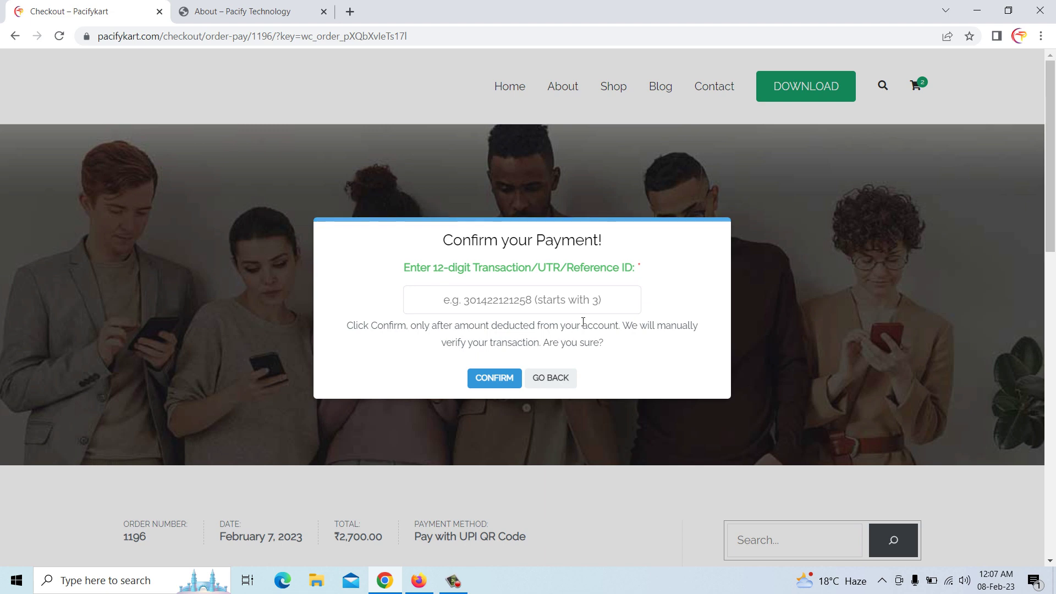
pyautogui.click(604, 300)
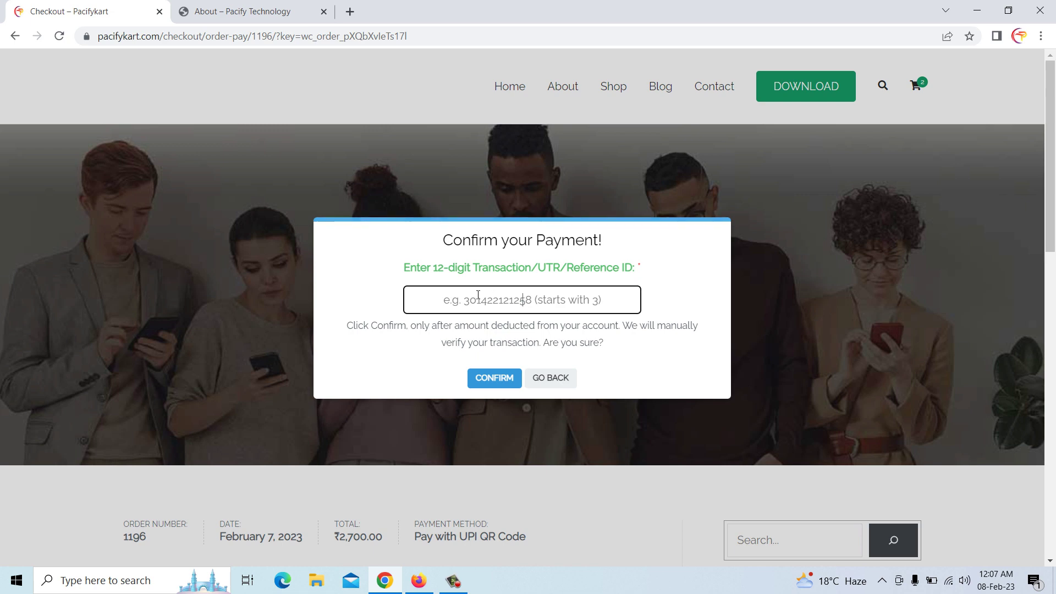
pyautogui.write('12')
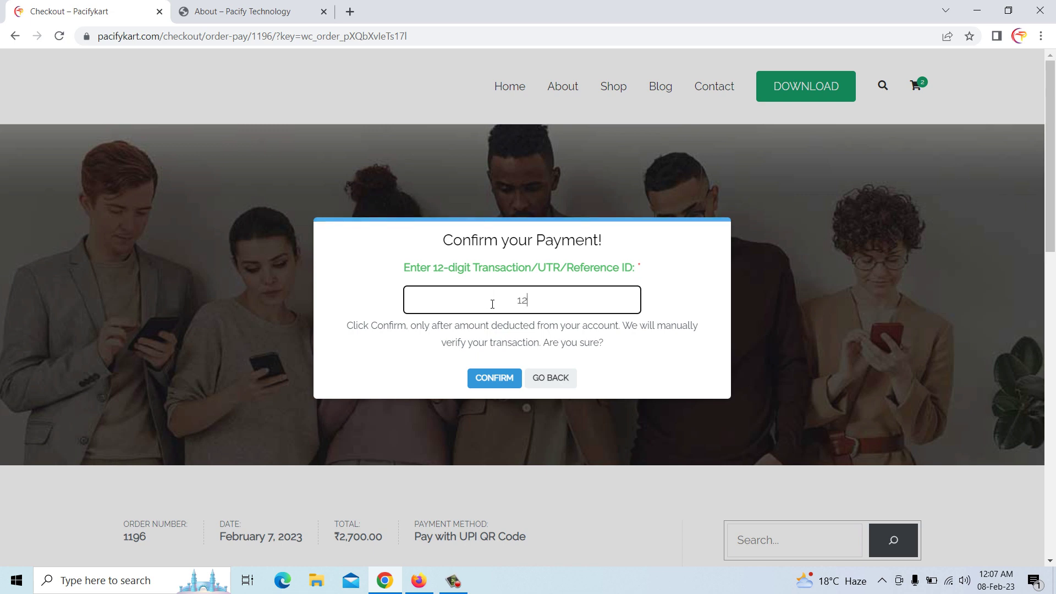
pyautogui.write('4574747474')
pyautogui.click(493, 377)
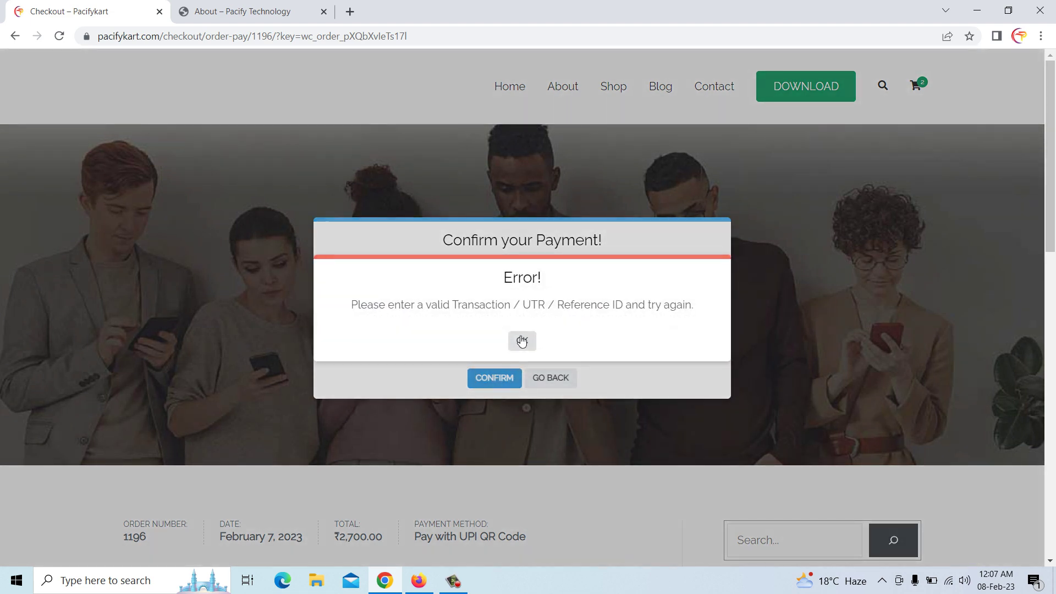
pyautogui.click(522, 341)
pyautogui.click(570, 305)
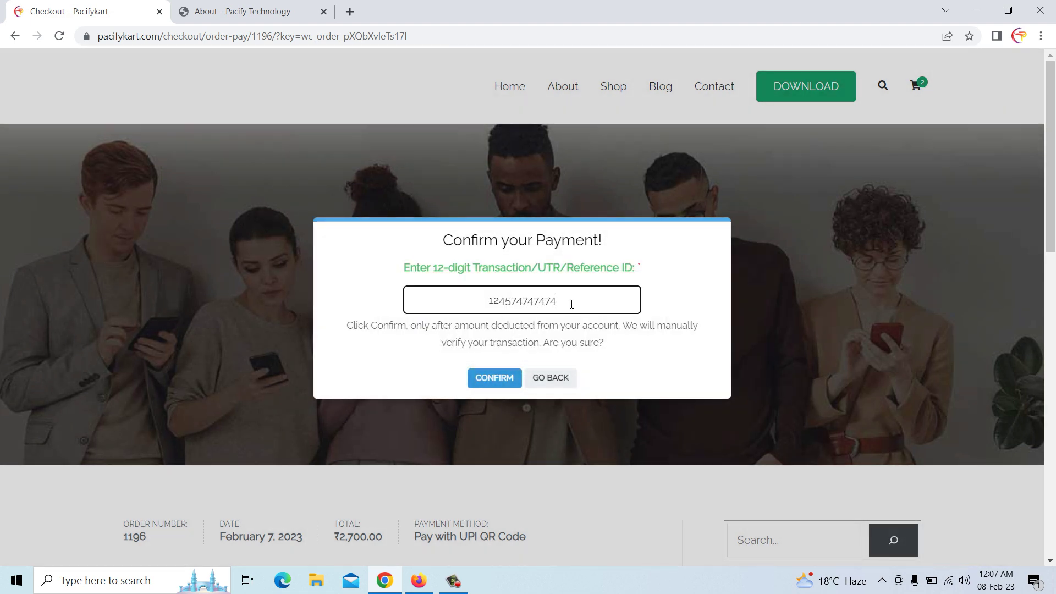
pyautogui.moveTo(570, 304); pyautogui.dragTo(482, 297)
pyautogui.press('BackSpace')
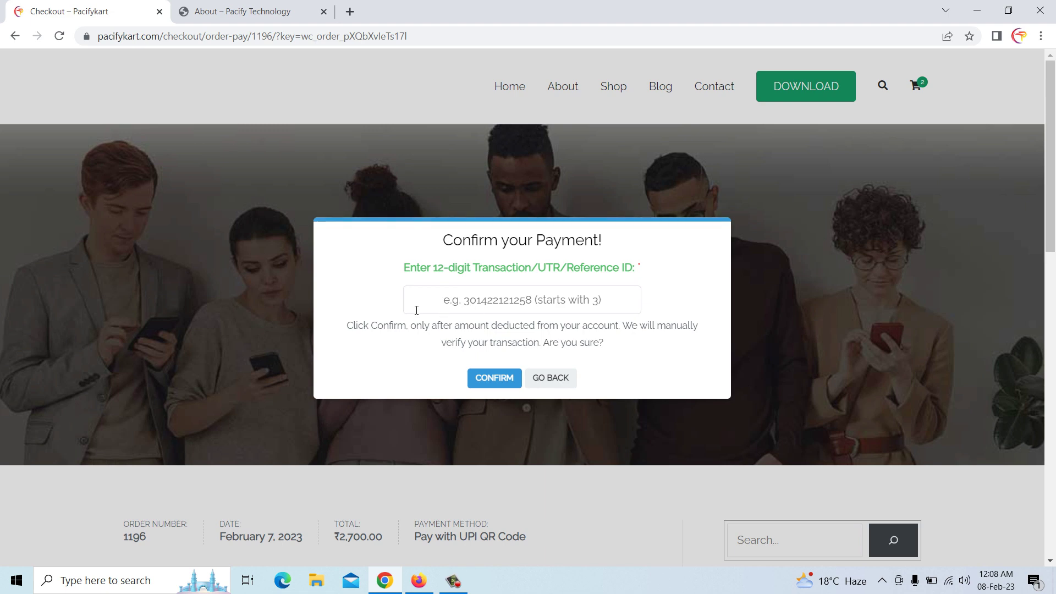
pyautogui.click(468, 303)
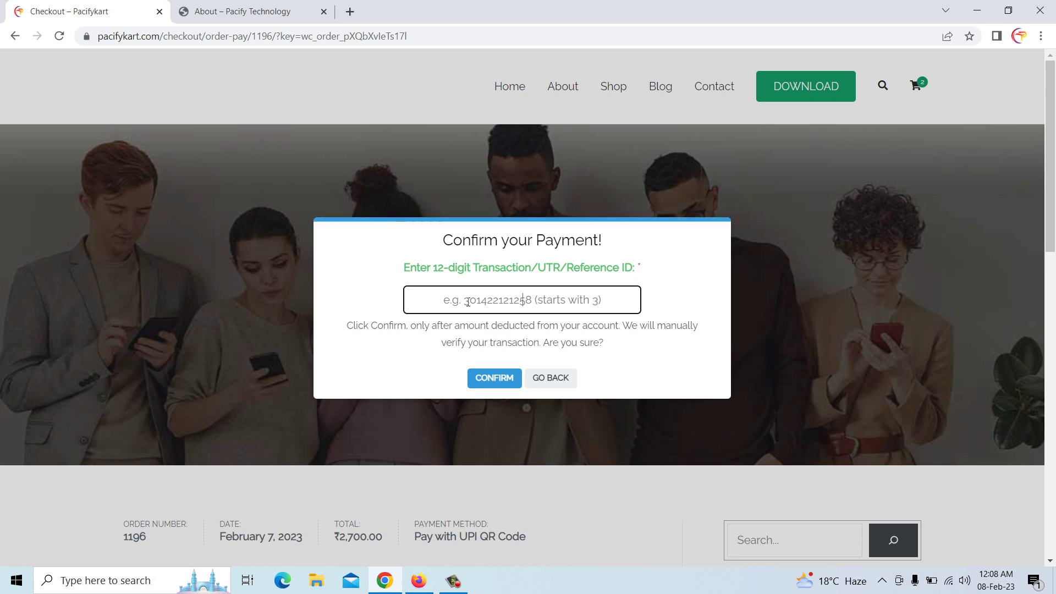
pyautogui.write('30')
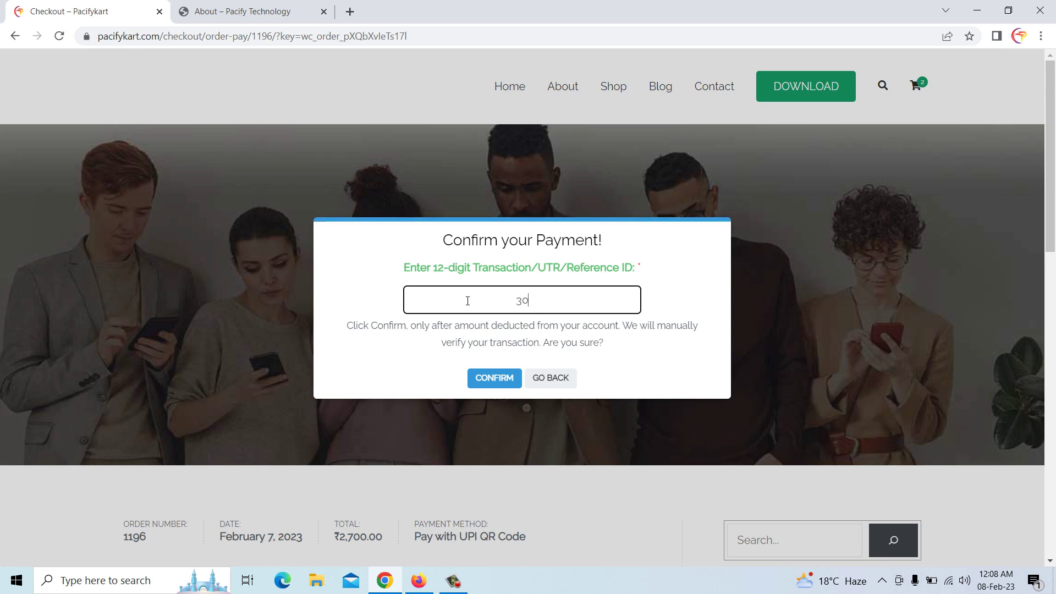
pyautogui.write('1412131212')
pyautogui.click(495, 370)
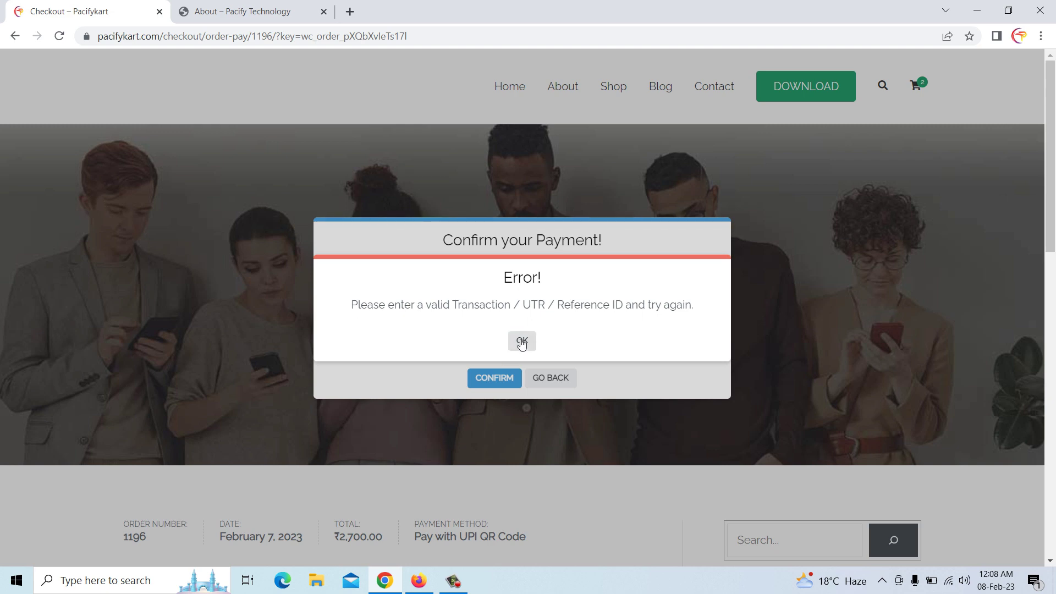
pyautogui.click(521, 340)
pyautogui.click(566, 299)
pyautogui.click(512, 378)
pyautogui.click(523, 339)
pyautogui.click(613, 310)
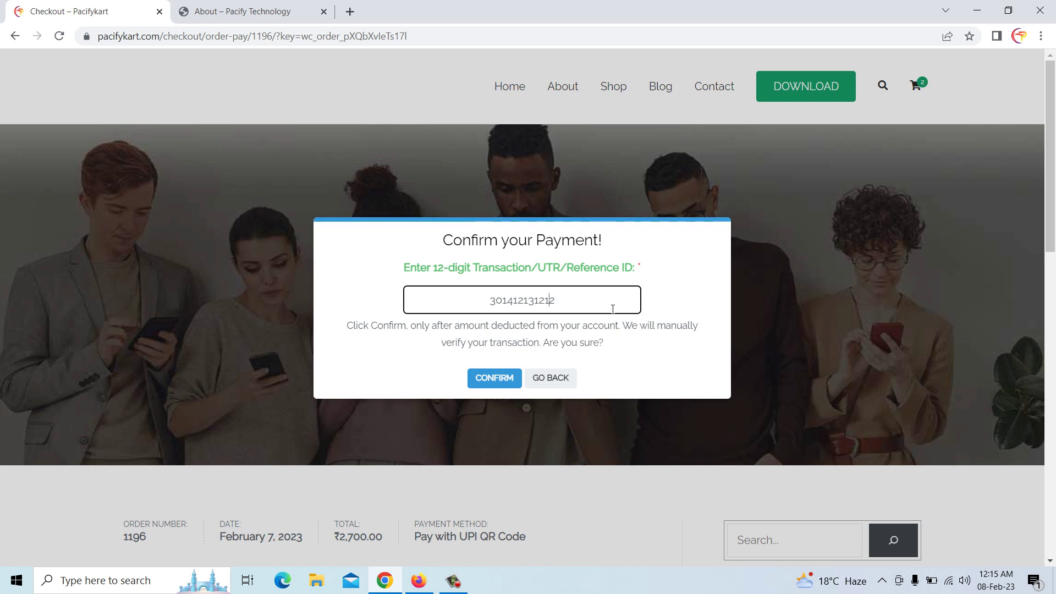
# Return to the QR screen and retry the payment confirmation, dismissing the invalid-ID error
pyautogui.click(545, 385)
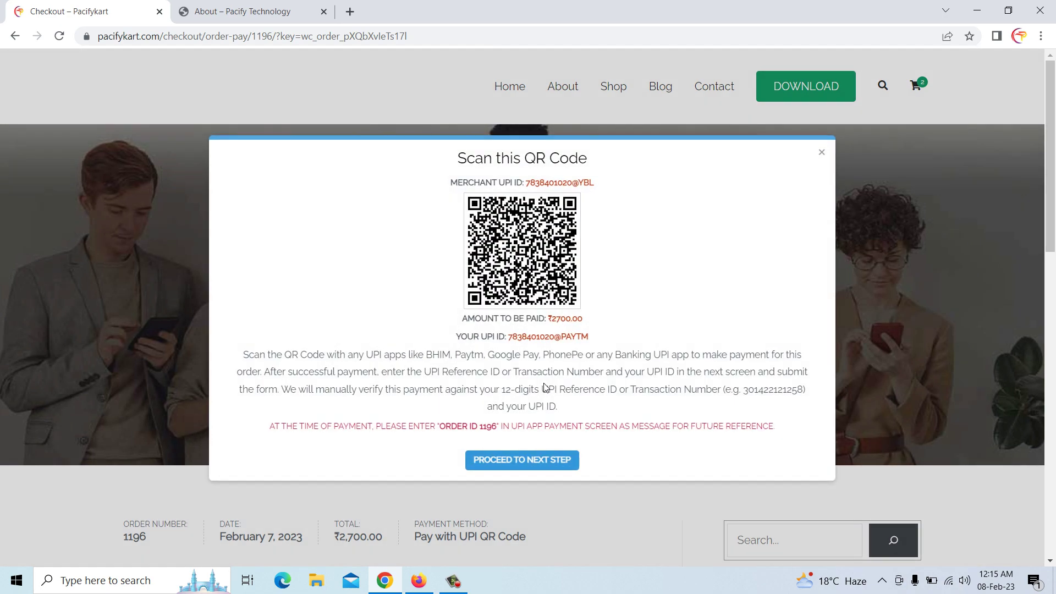
pyautogui.click(537, 465)
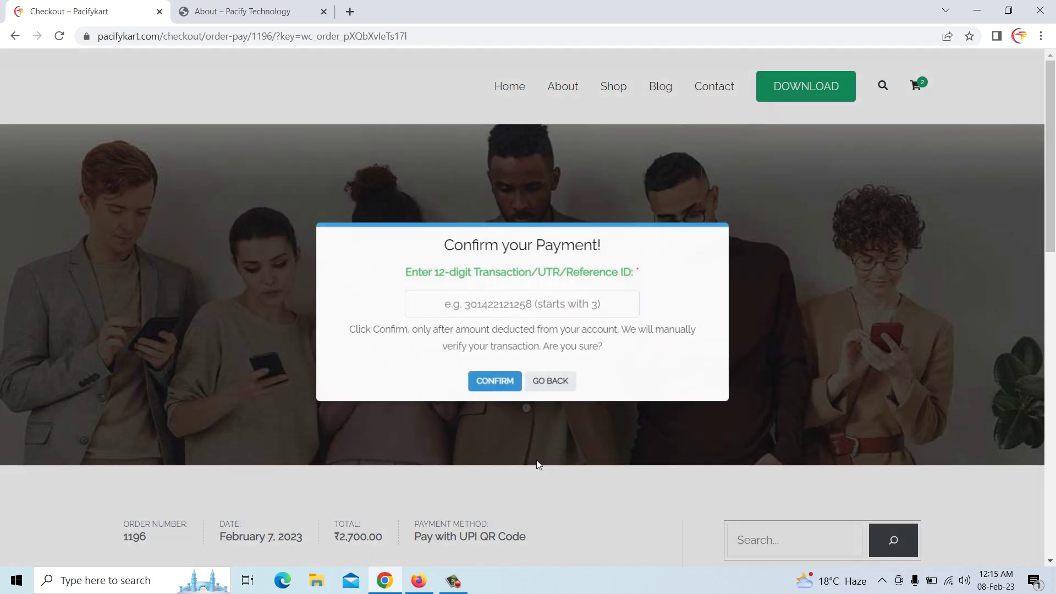
pyautogui.click(505, 383)
pyautogui.click(519, 345)
pyautogui.click(540, 379)
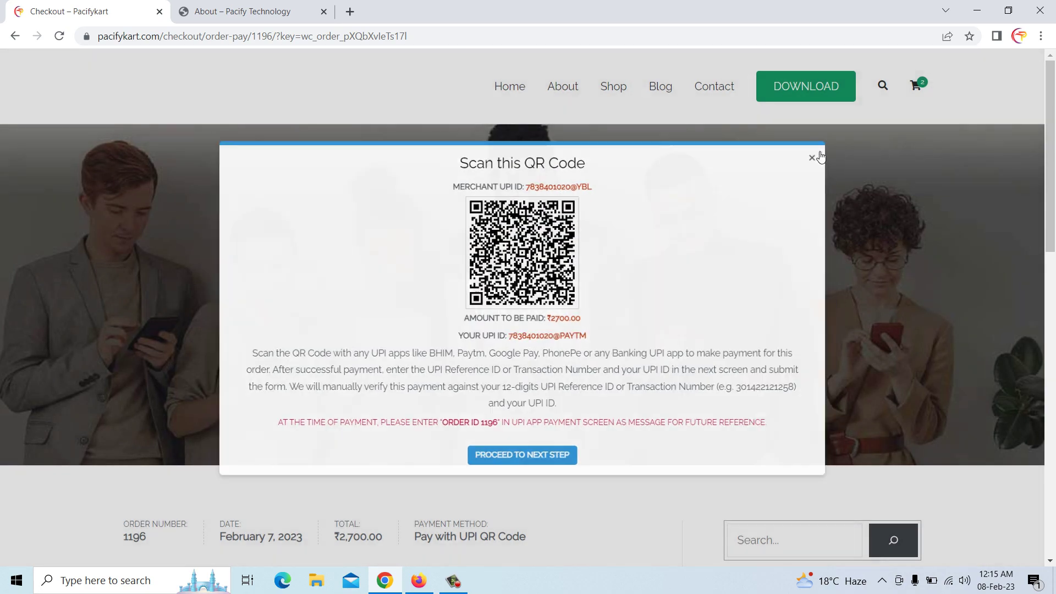
# Close the QR dialog and reload the order payment page
pyautogui.click(820, 157)
pyautogui.scroll(-5, 660, 300)
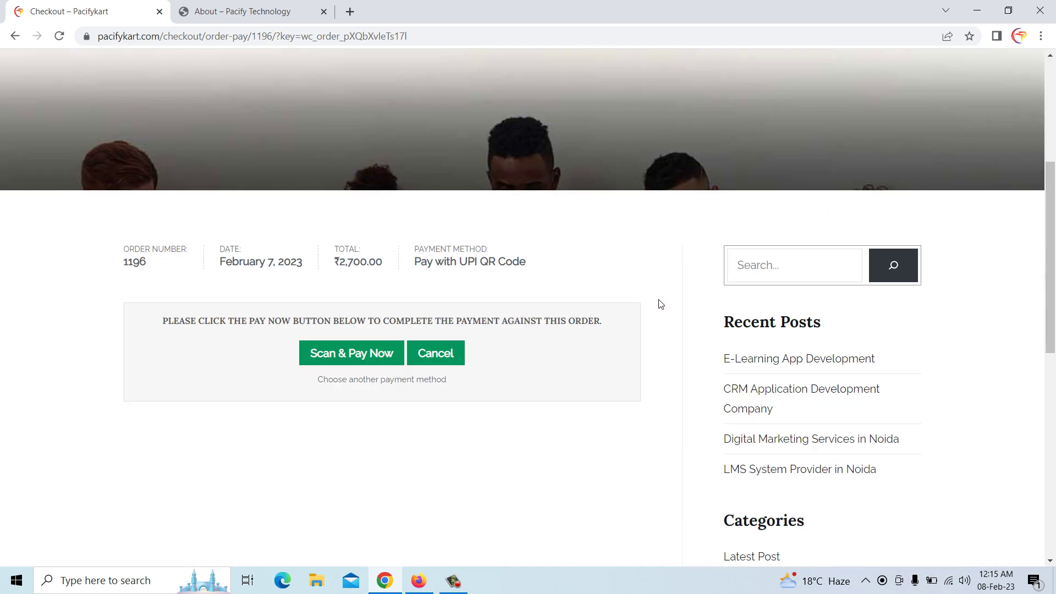
pyautogui.rightClick(608, 277)
pyautogui.click(647, 320)
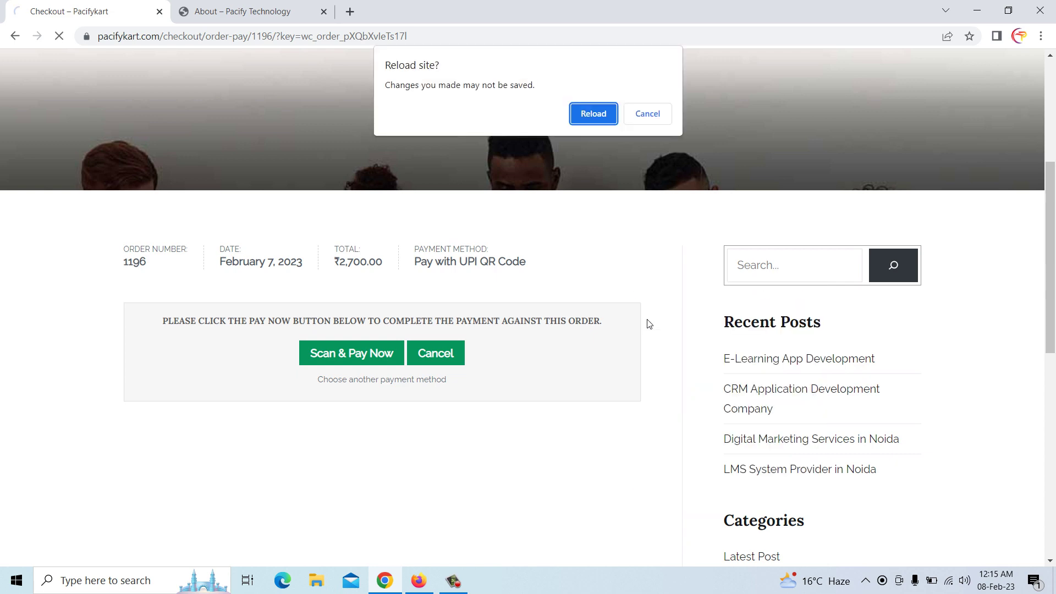
pyautogui.click(595, 115)
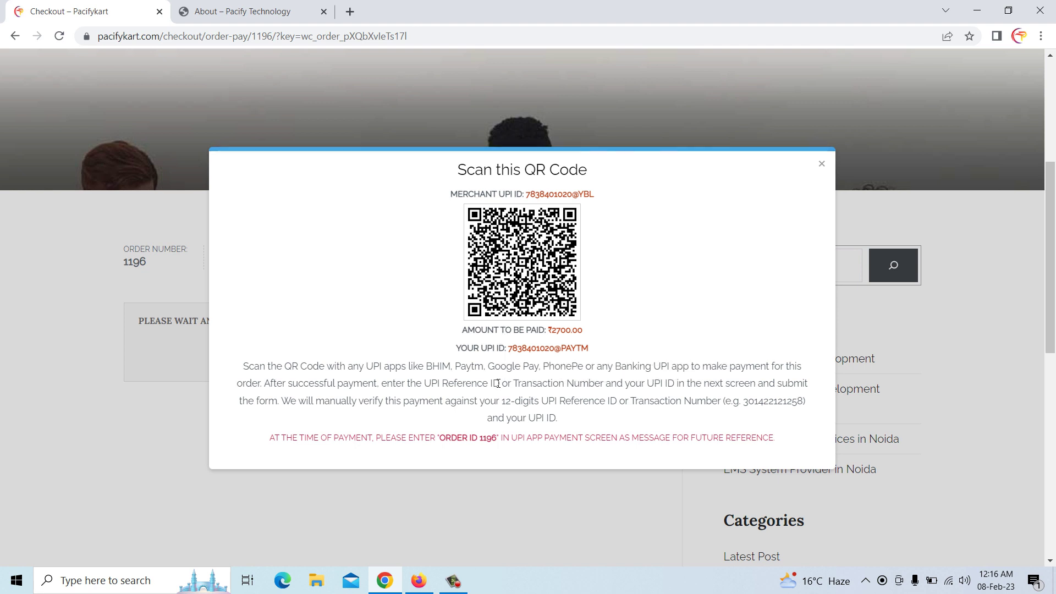
# Enable auto-updates for the UPI QR Code Payment Gateway plugin, then return to order 1196's checkout
pyautogui.click(418, 570)
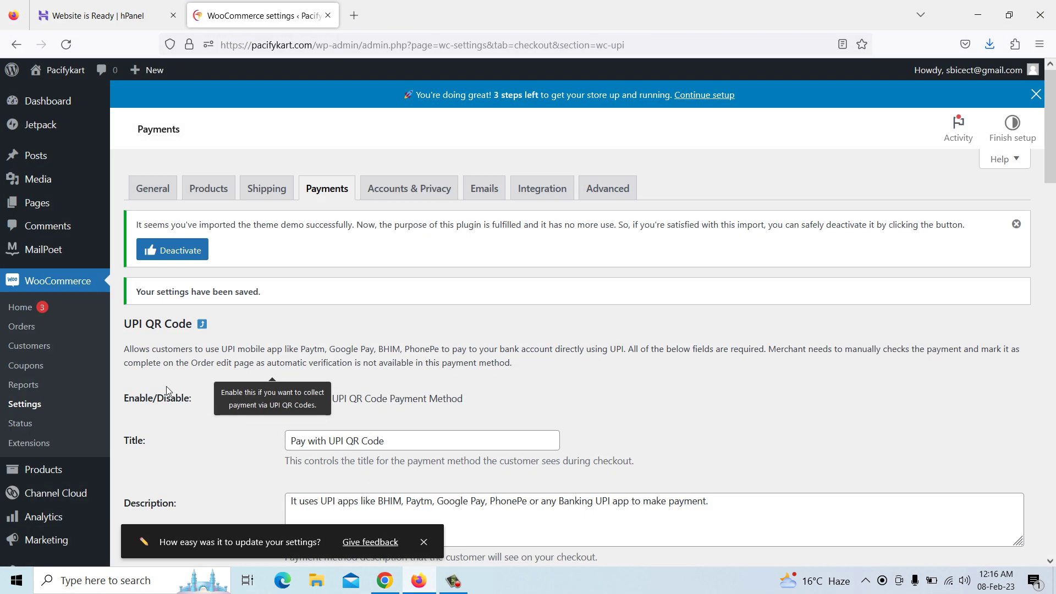
pyautogui.scroll(-3, 53, 447)
pyautogui.moveTo(49, 461)
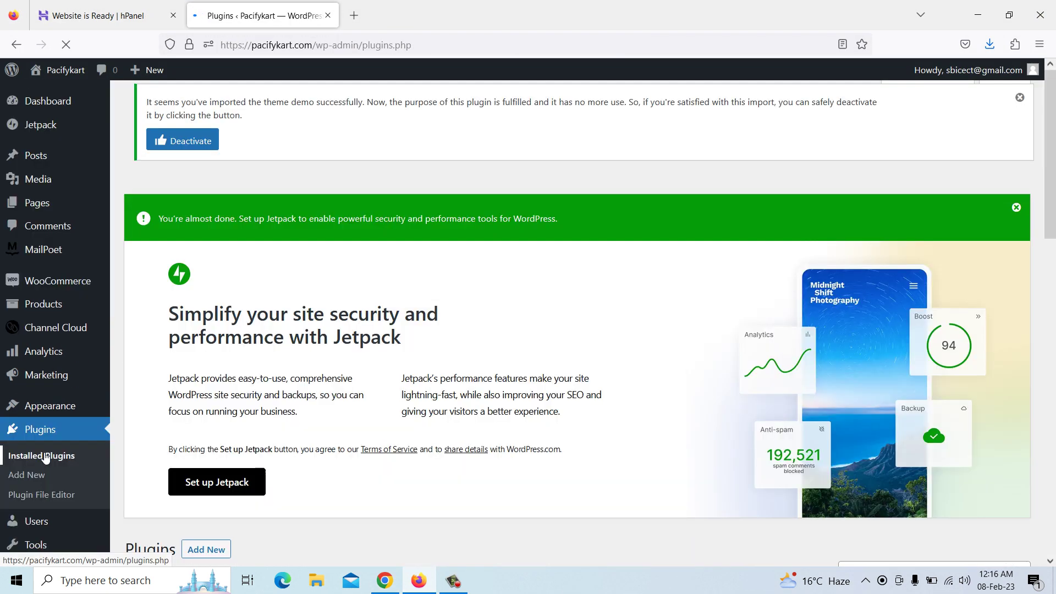
pyautogui.scroll(-10, 195, 408)
pyautogui.scroll(-8, 196, 407)
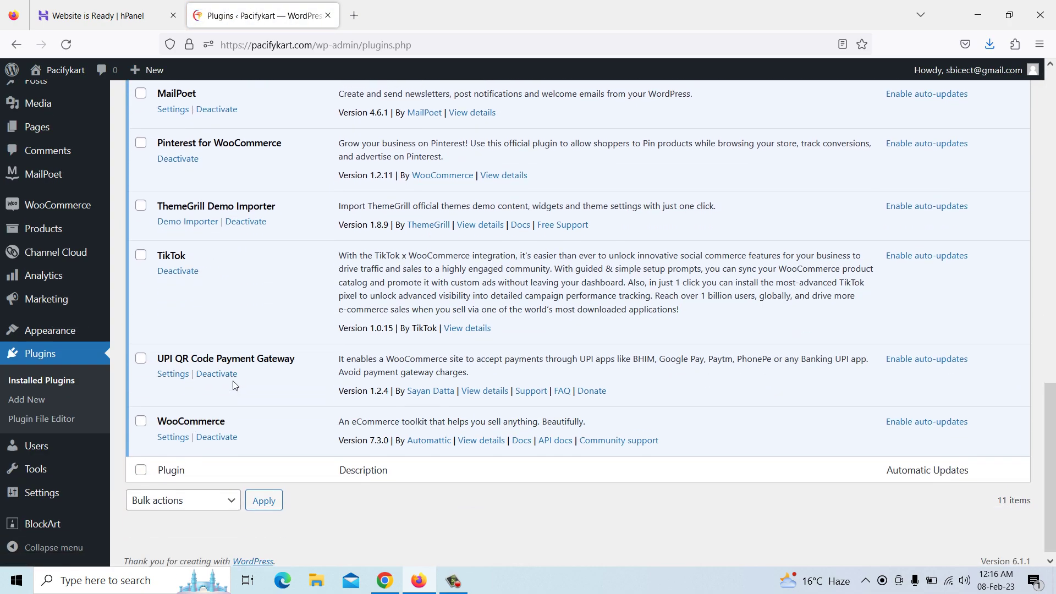
pyautogui.click(912, 363)
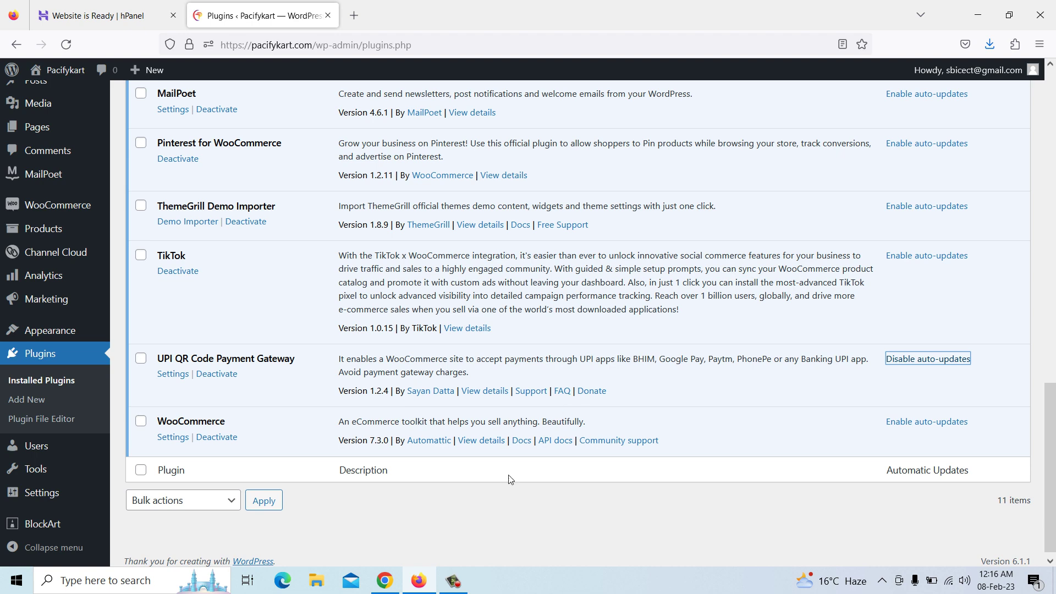
pyautogui.click(385, 582)
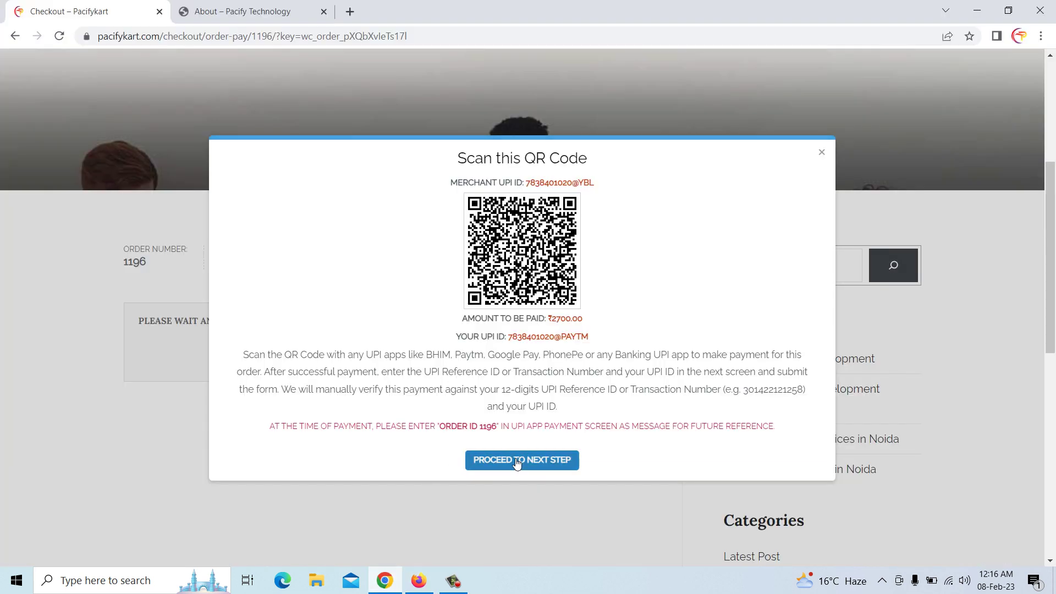
# Proceed to confirmation, submit without an ID, dismiss the error and go back to the QR screen
pyautogui.click(517, 460)
pyautogui.click(506, 381)
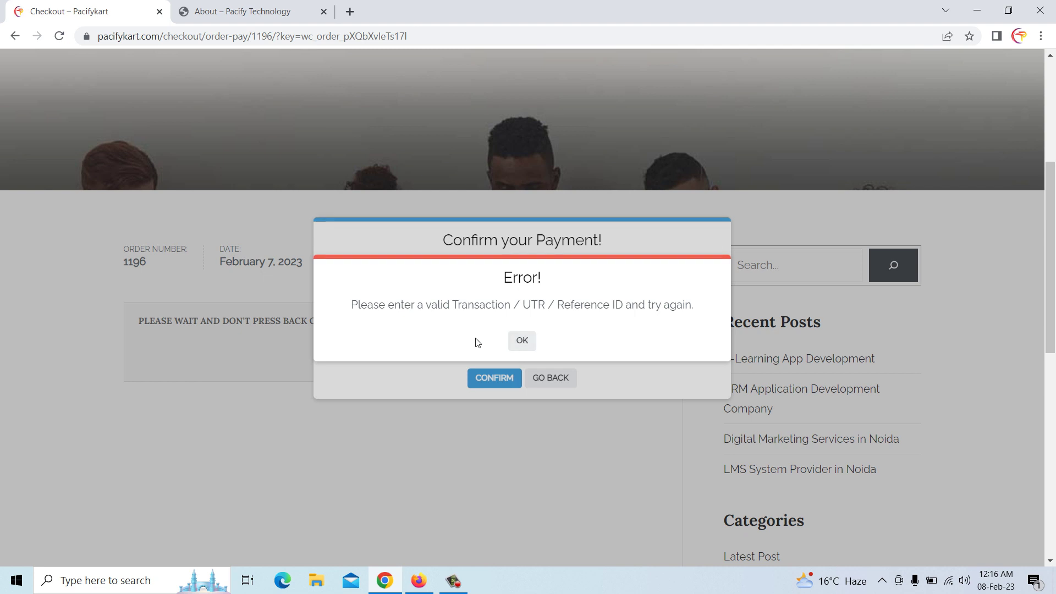
pyautogui.click(525, 343)
pyautogui.click(553, 302)
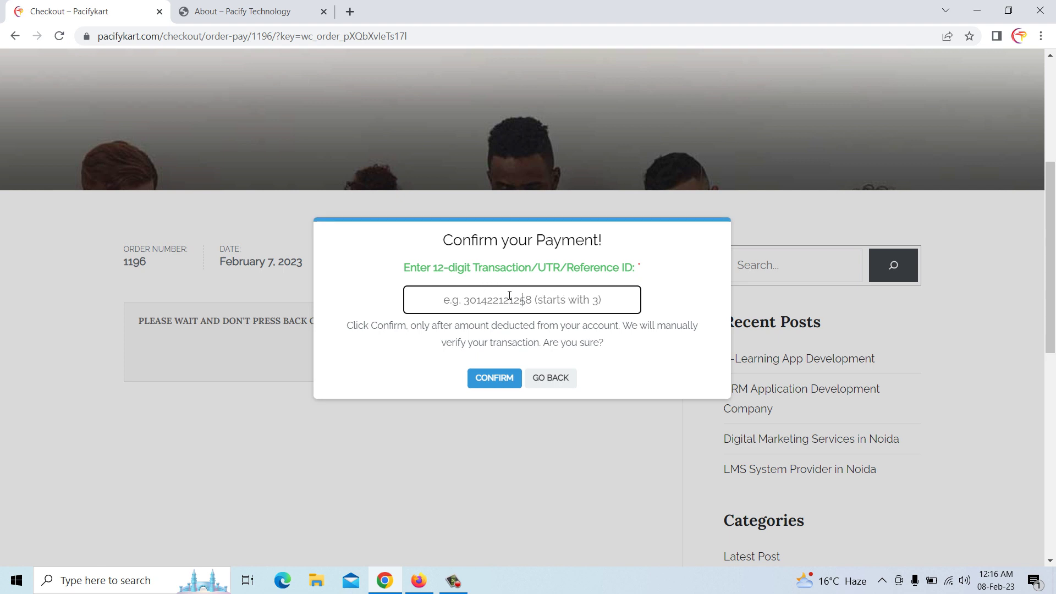
pyautogui.click(550, 378)
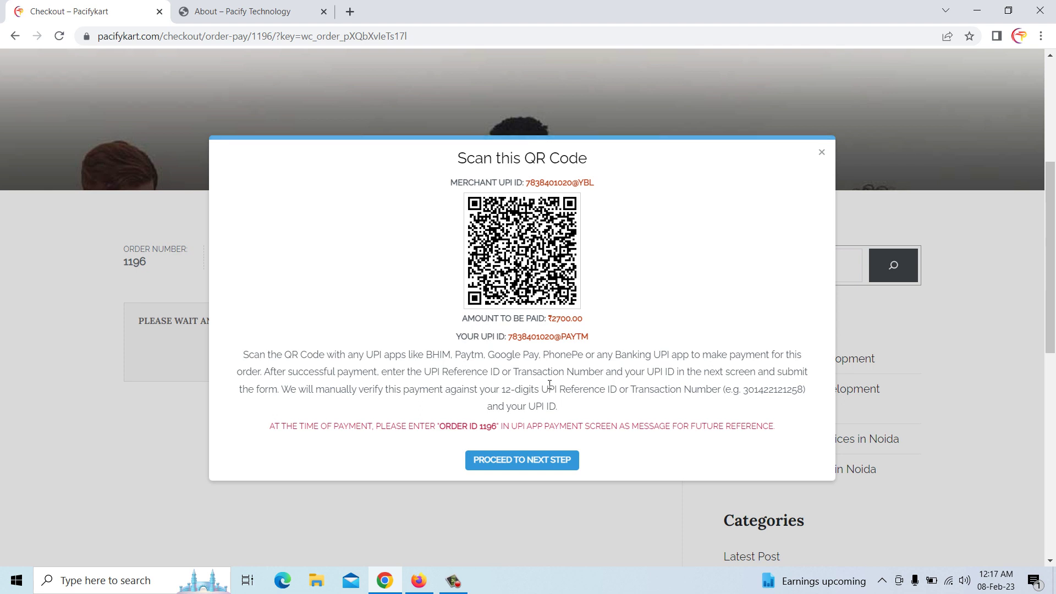
# Submit a 12-digit transaction ID, see it rejected, then view the phone's PhonePe receipt in Screen Cast
pyautogui.click(545, 460)
pyautogui.click(498, 311)
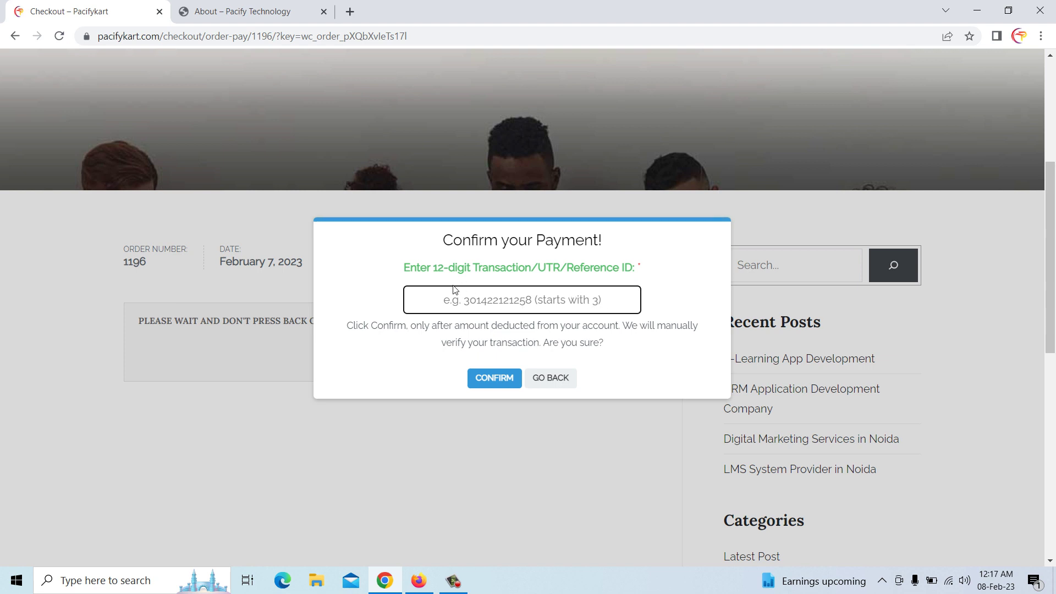
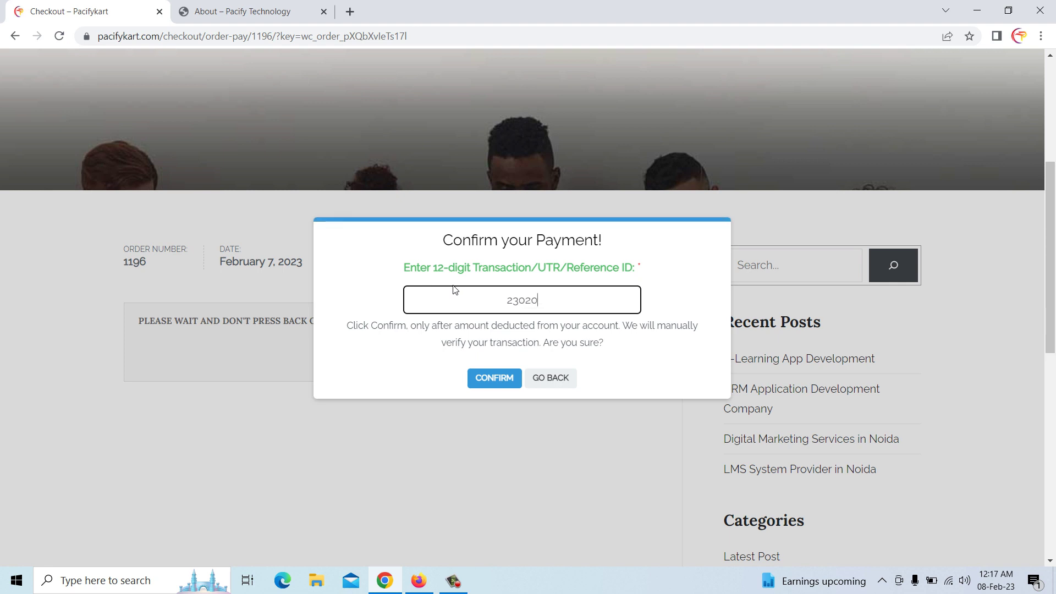
pyautogui.click(498, 378)
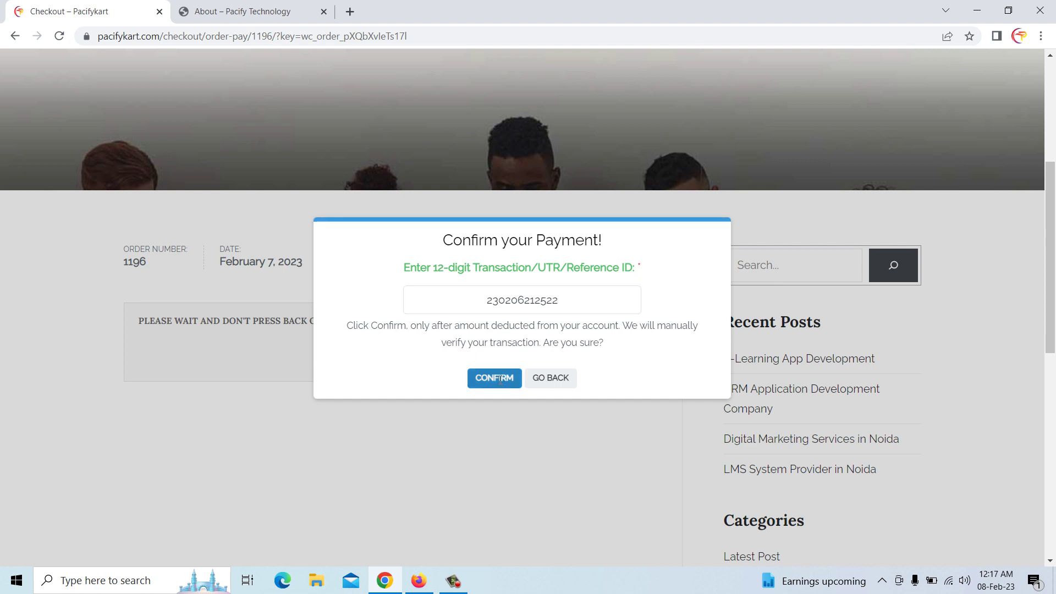
pyautogui.click(522, 341)
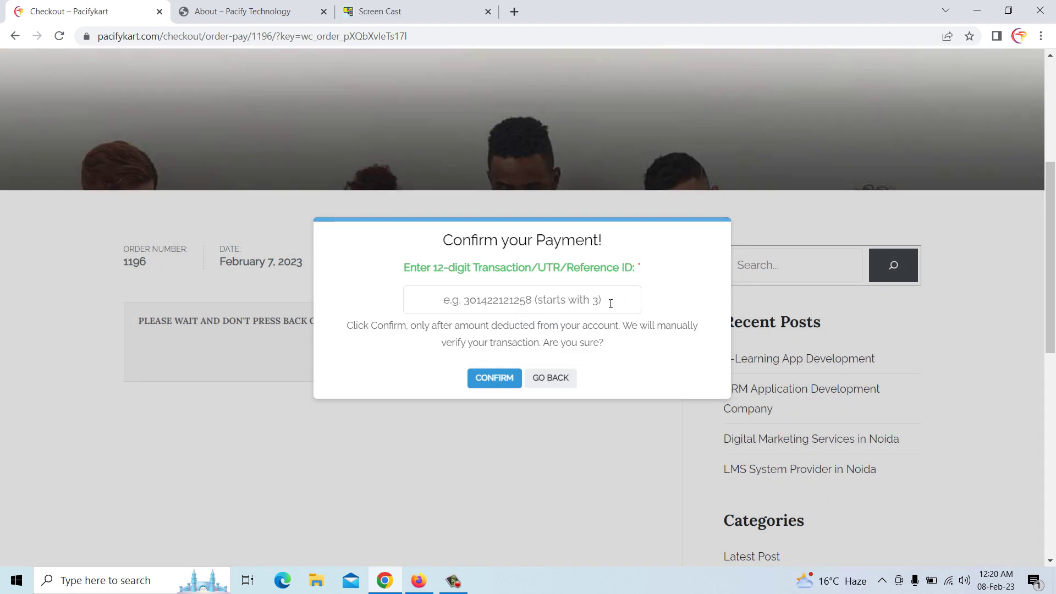
pyautogui.click(518, 294)
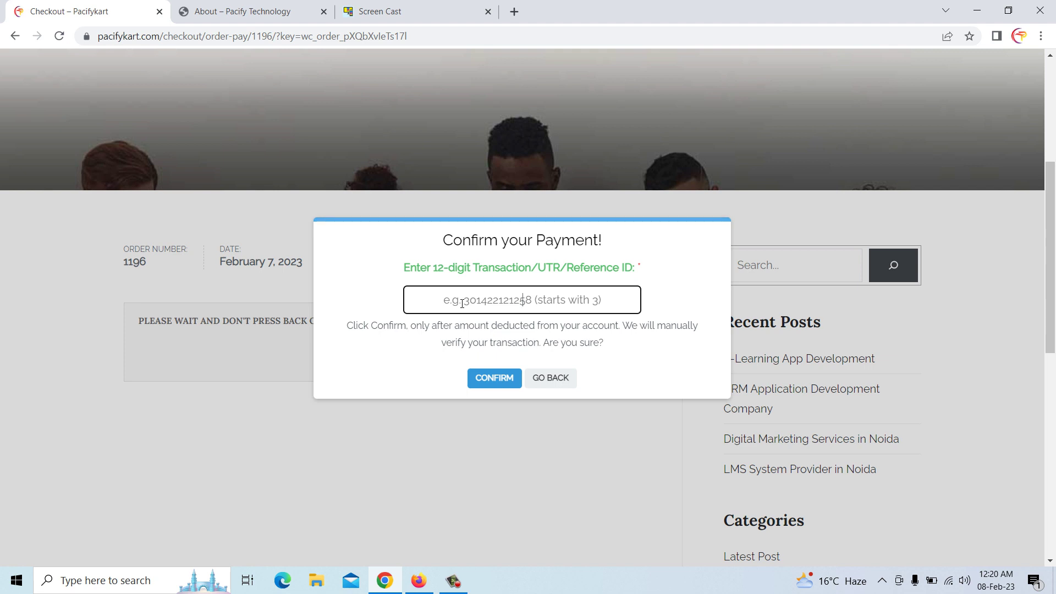
pyautogui.click(380, 12)
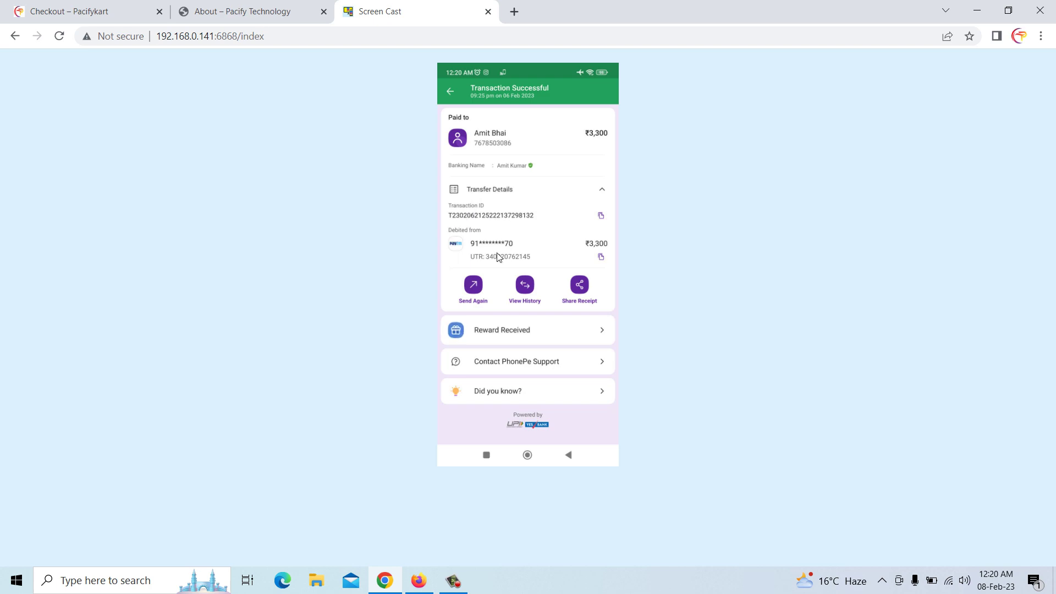
pyautogui.click(269, 11)
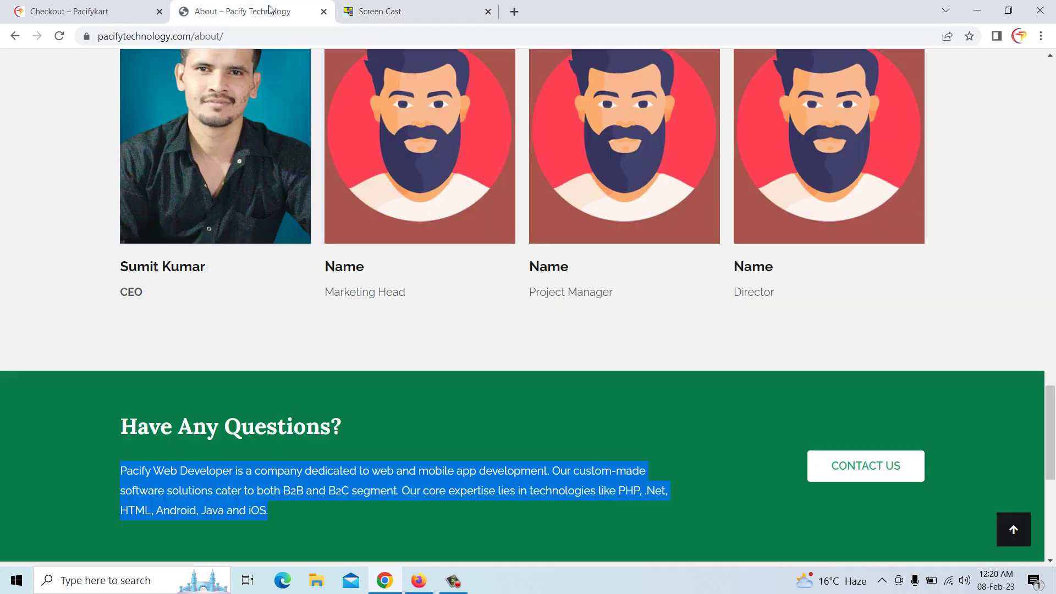
pyautogui.click(114, 8)
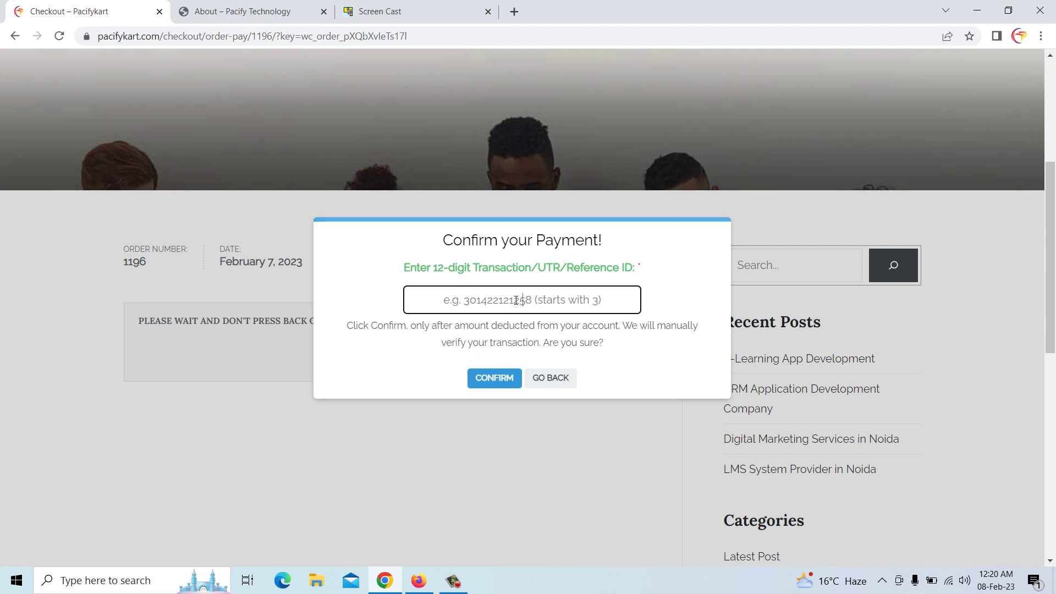
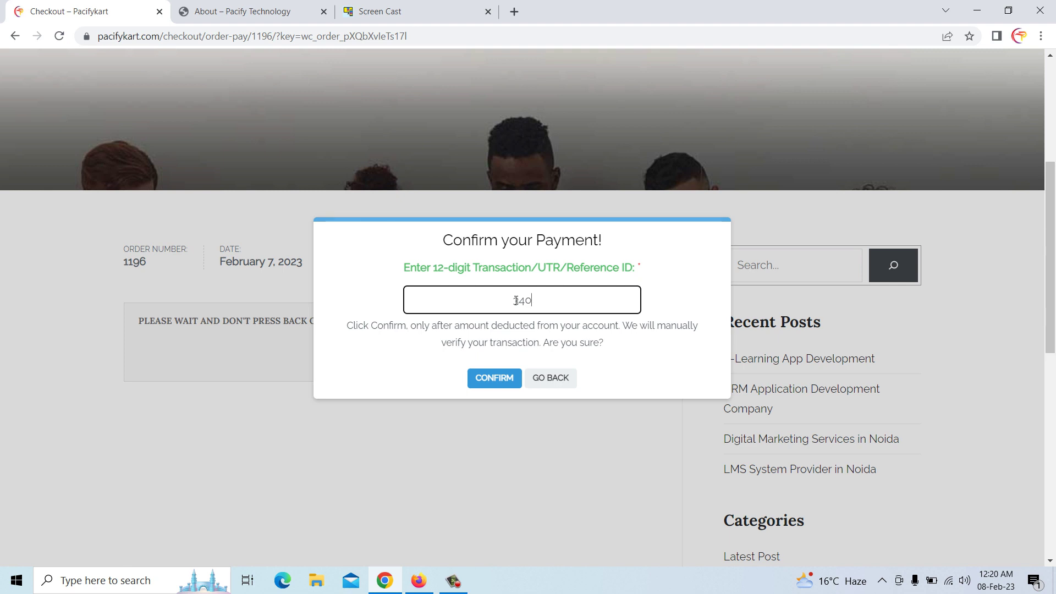
pyautogui.click(496, 379)
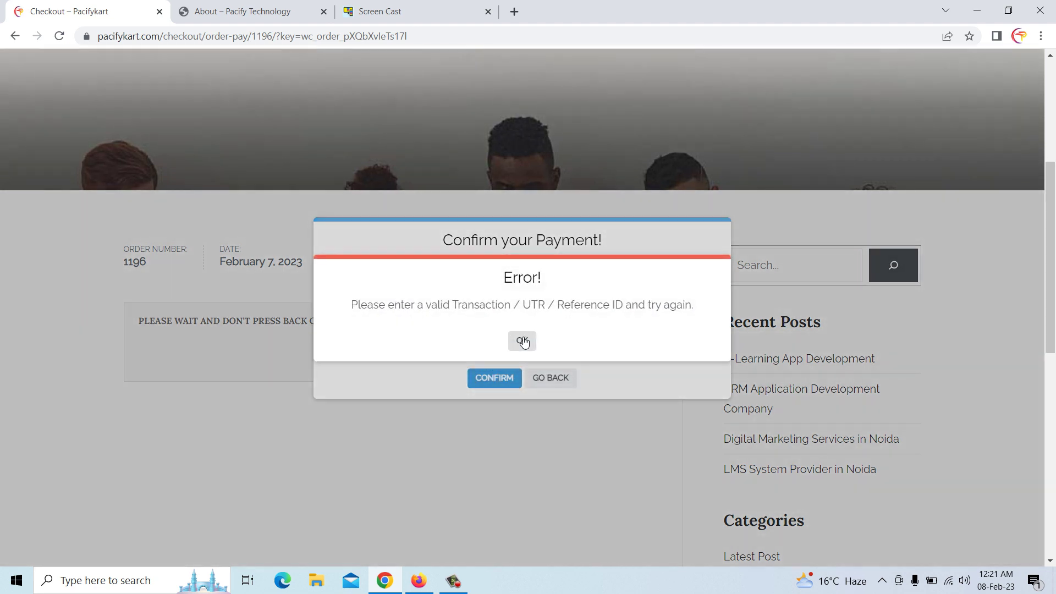
pyautogui.click(523, 341)
pyautogui.click(556, 384)
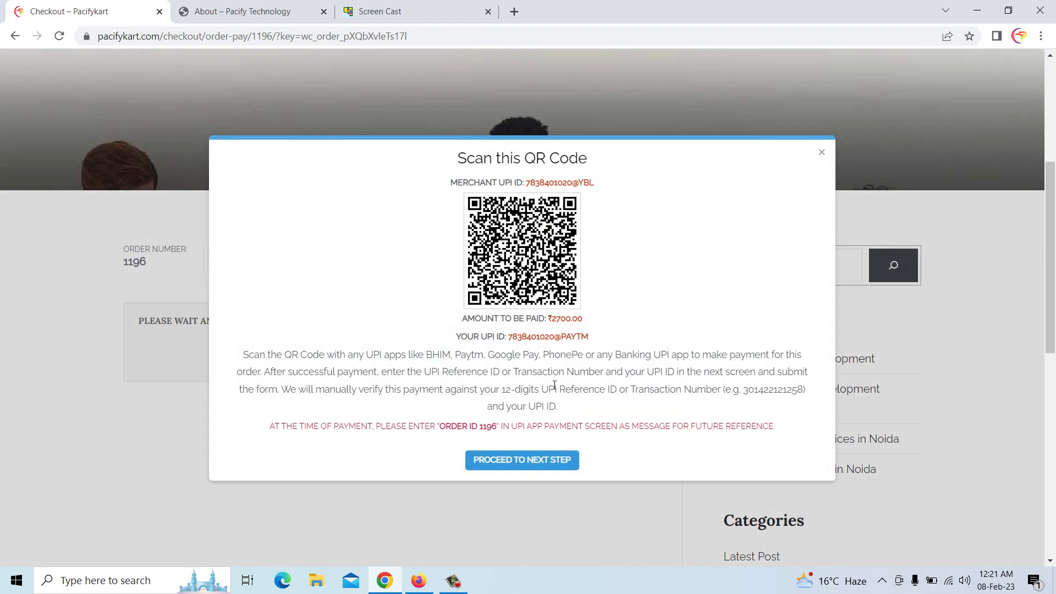
pyautogui.click(822, 154)
# Leave checkout for the Shop page, then go Home and to Contact, scrolling to the address and hours cards
pyautogui.scroll(4, 417, 369)
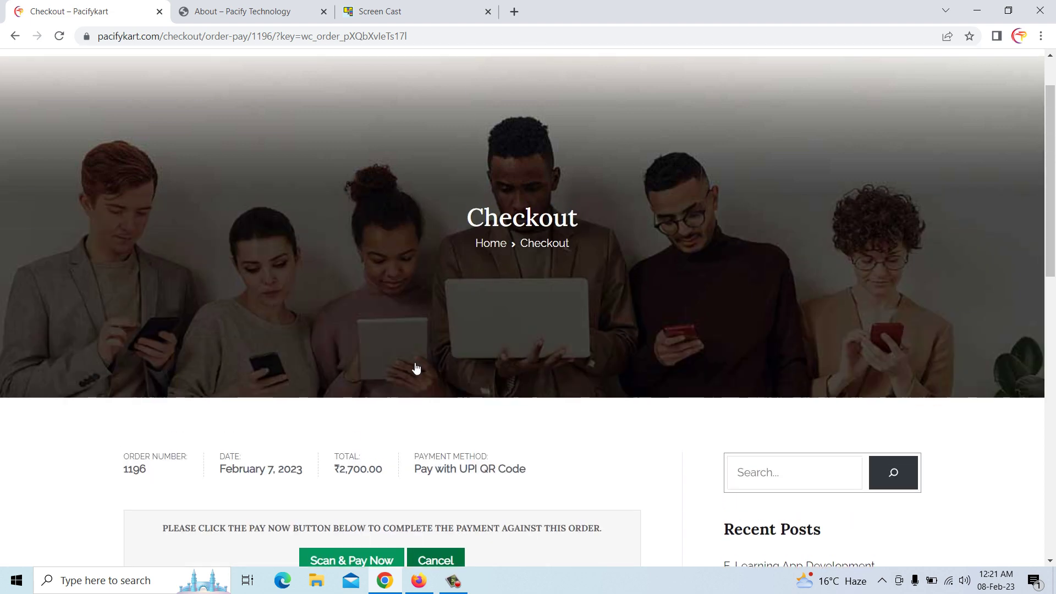
pyautogui.scroll(1, 416, 368)
pyautogui.click(614, 88)
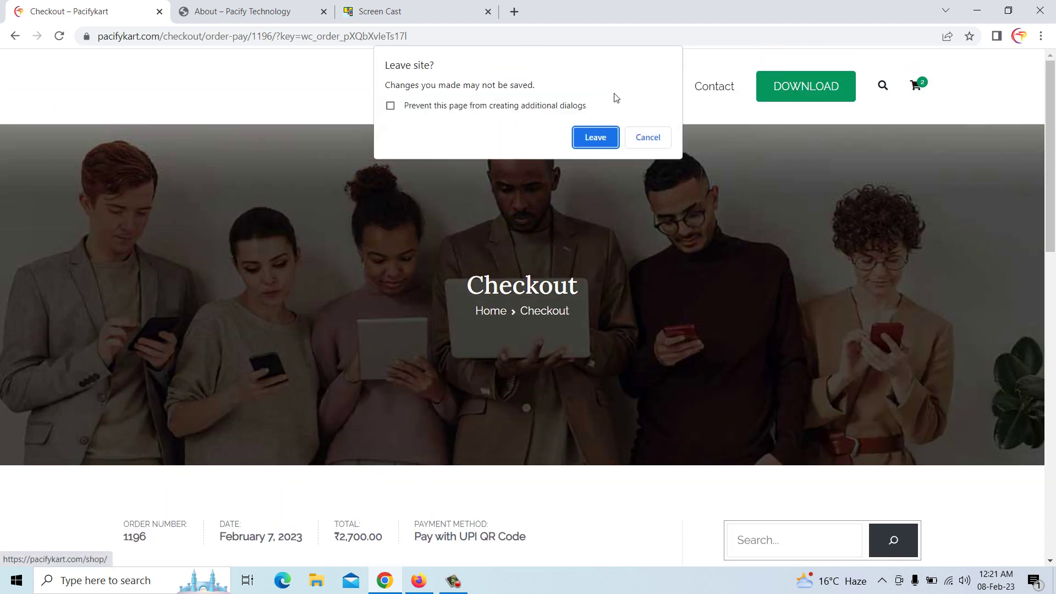
pyautogui.click(597, 136)
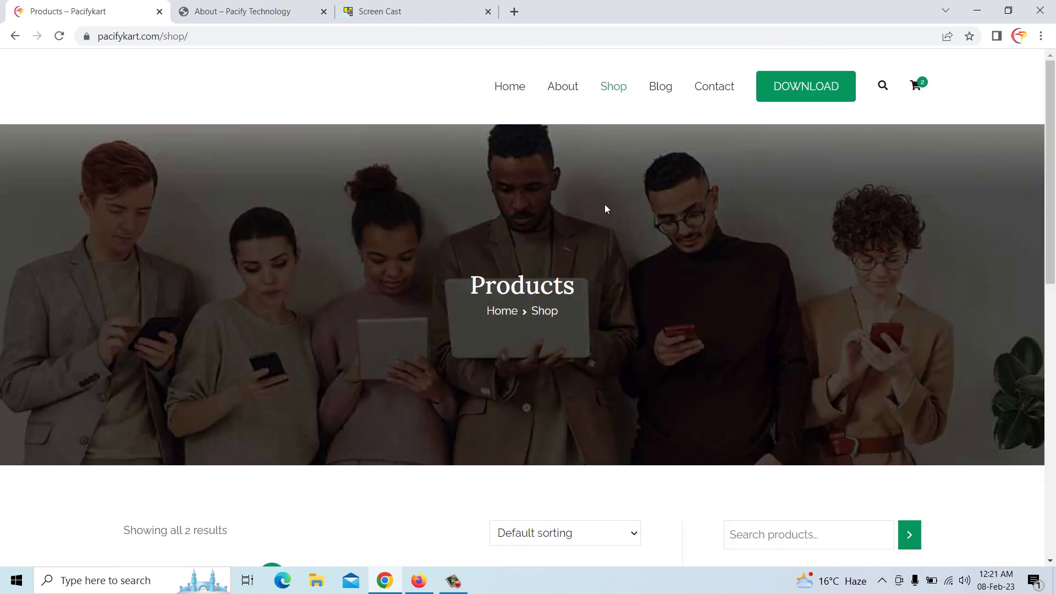
pyautogui.scroll(-10, 605, 205)
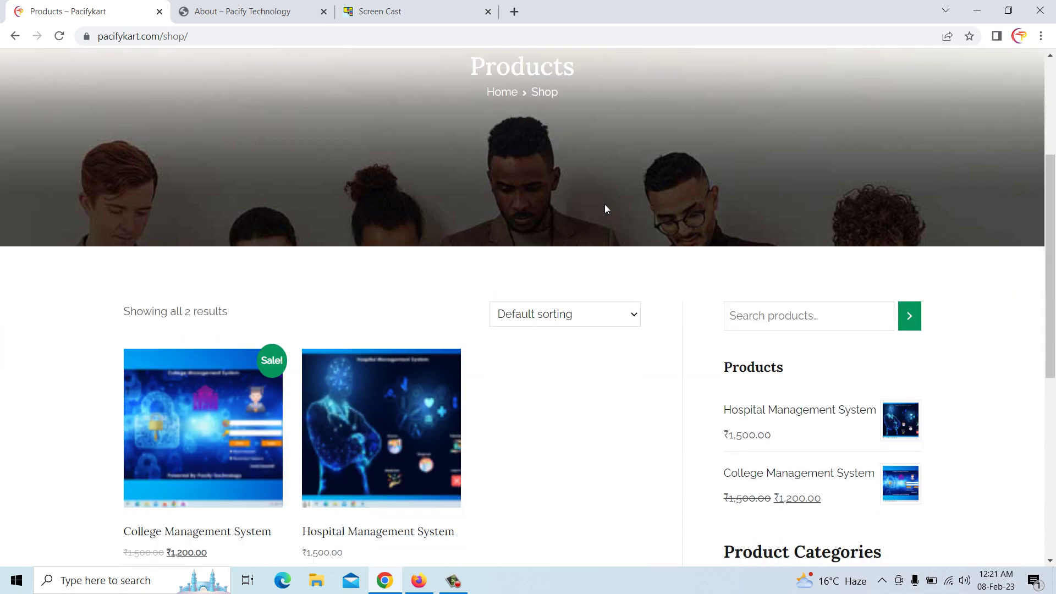
pyautogui.scroll(10, 606, 209)
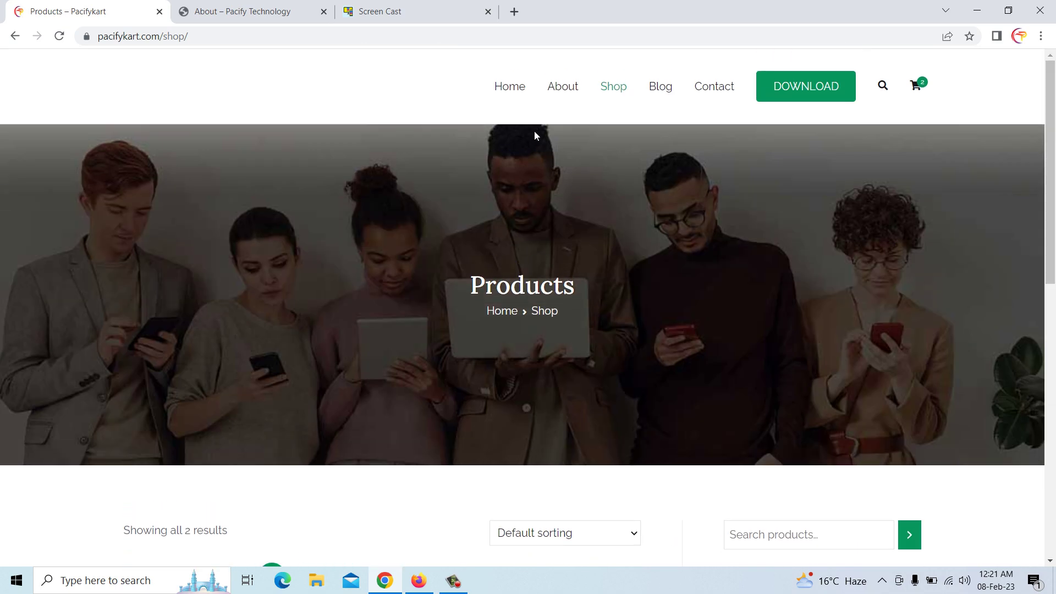
pyautogui.click(510, 90)
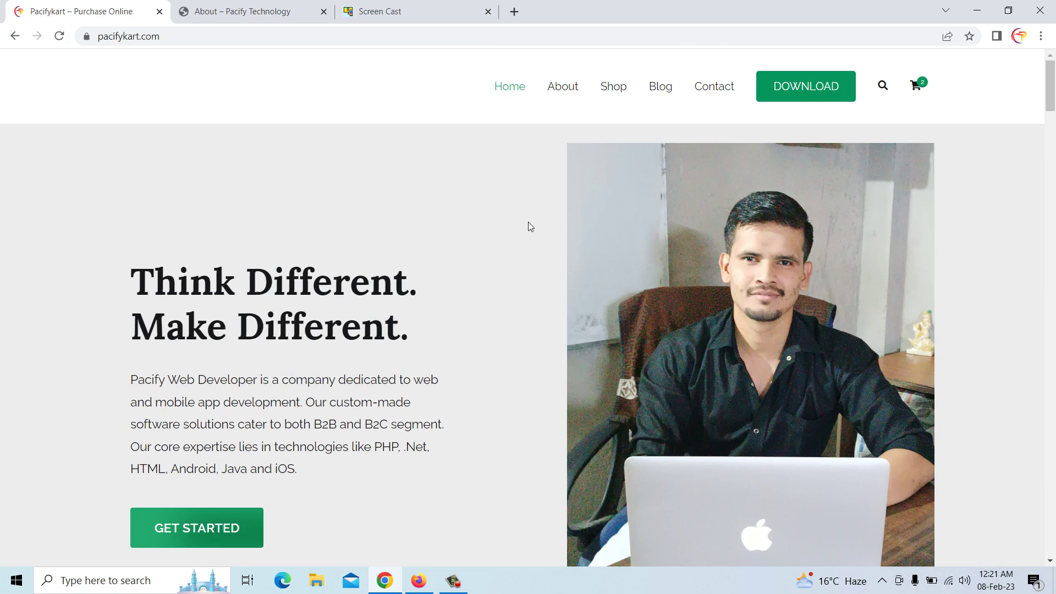
pyautogui.click(711, 92)
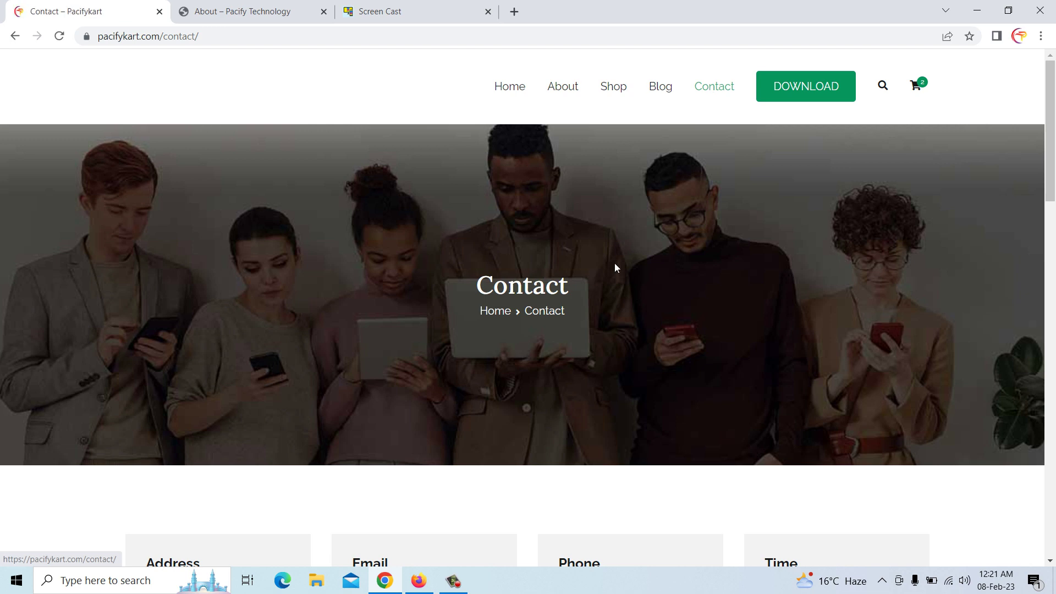
pyautogui.scroll(-3, 616, 263)
pyautogui.scroll(-3, 616, 265)
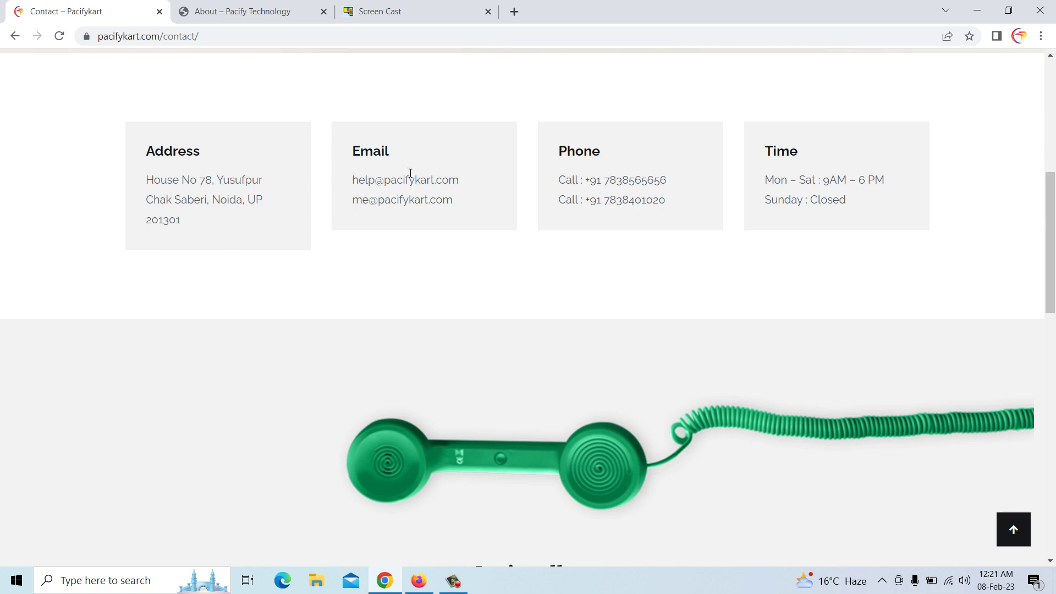
# Open the site's Emails section in Hostinger hPanel
pyautogui.click(420, 581)
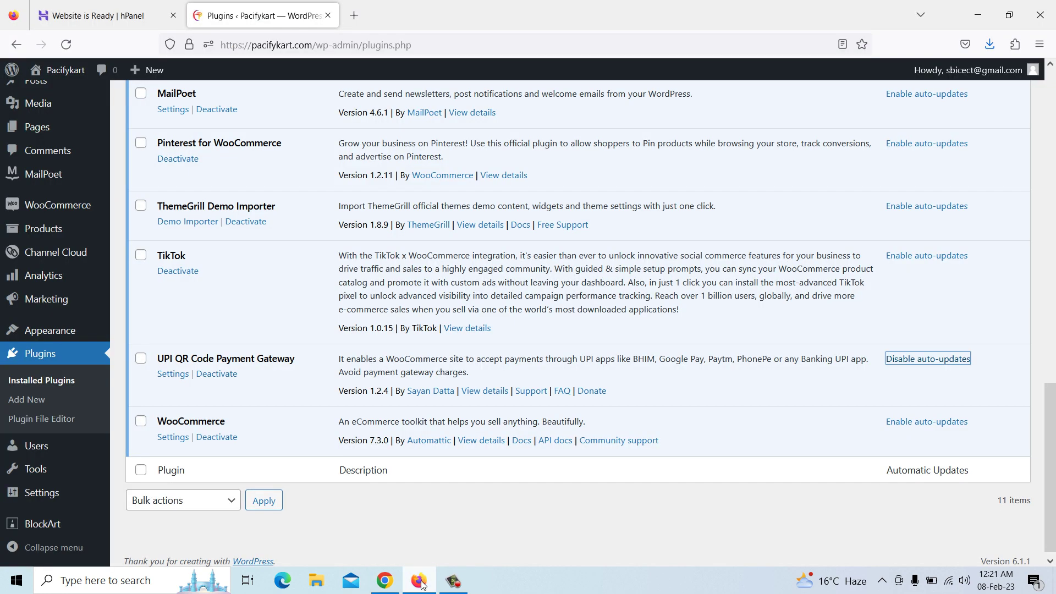
pyautogui.click(115, 20)
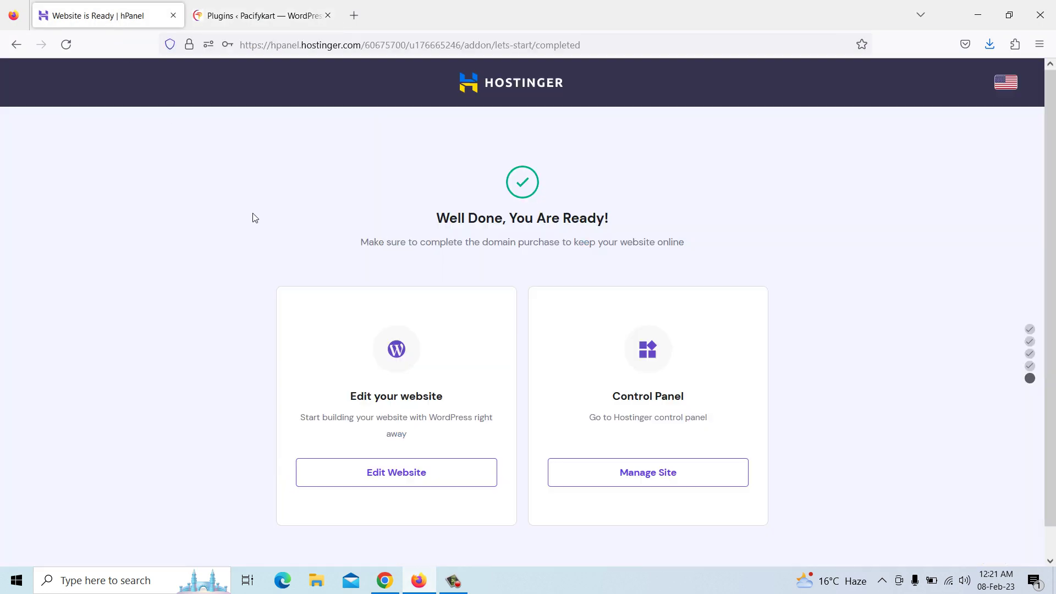
pyautogui.click(643, 482)
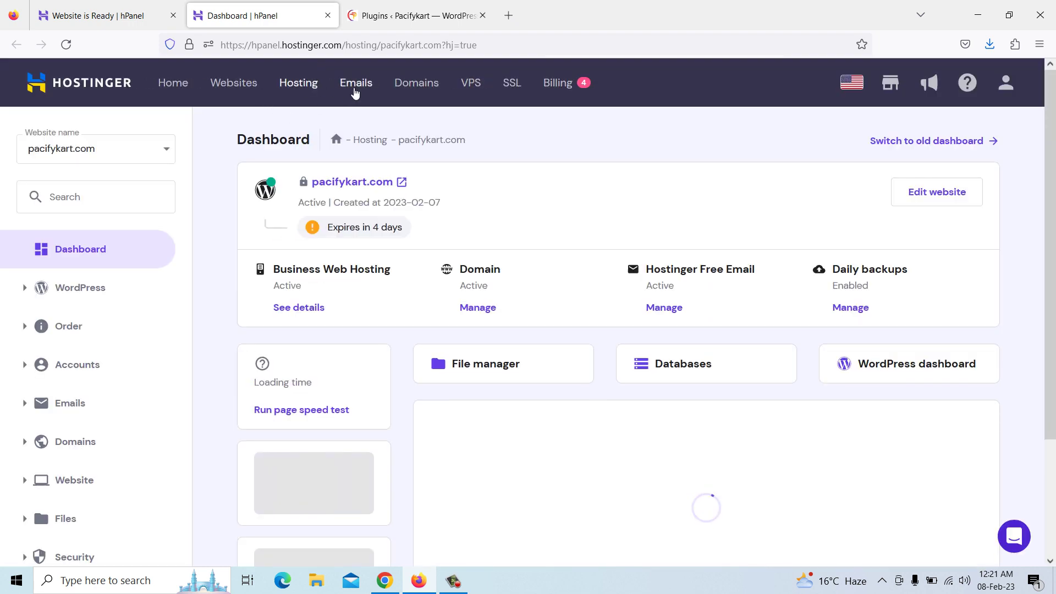
pyautogui.click(352, 85)
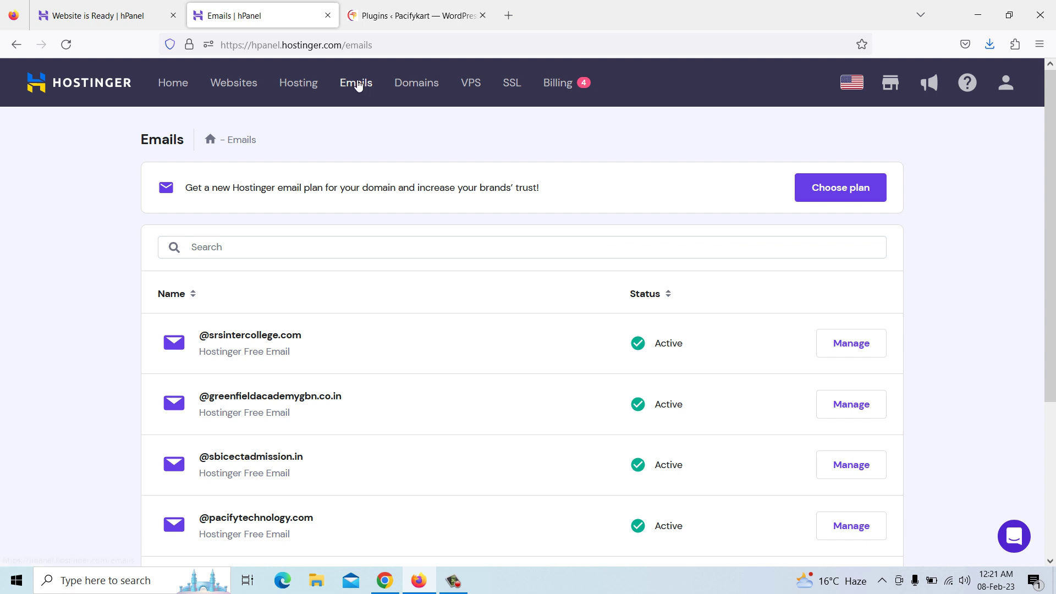
pyautogui.scroll(-3, 417, 290)
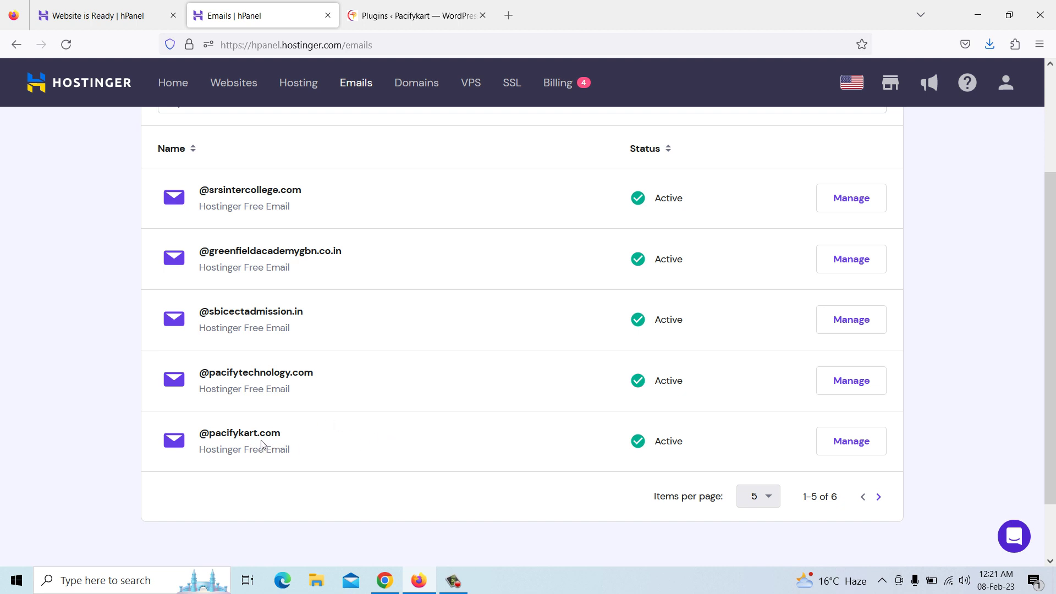
pyautogui.click(842, 447)
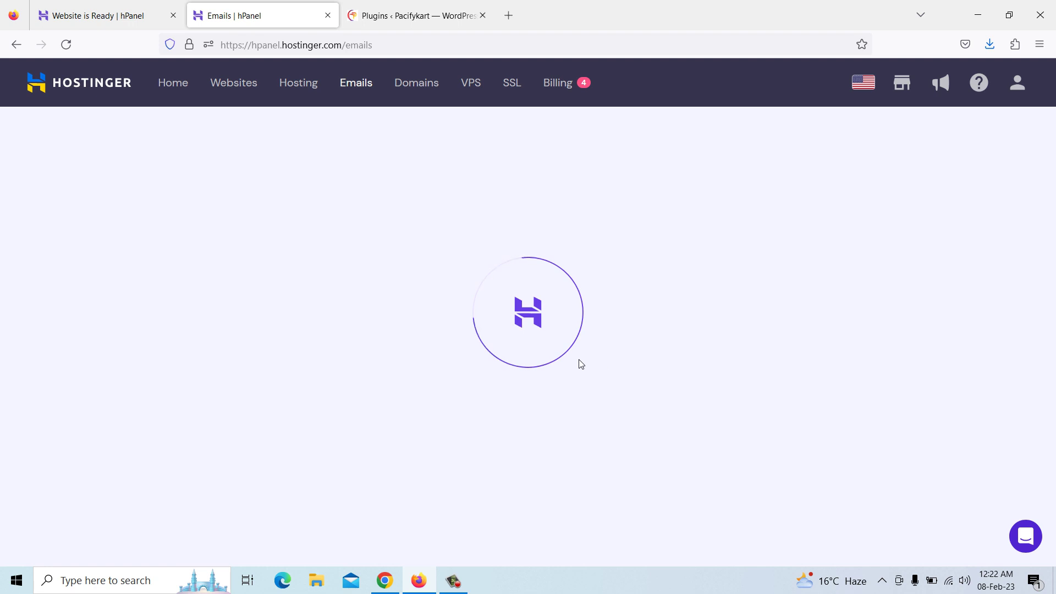
pyautogui.scroll(-2, 581, 363)
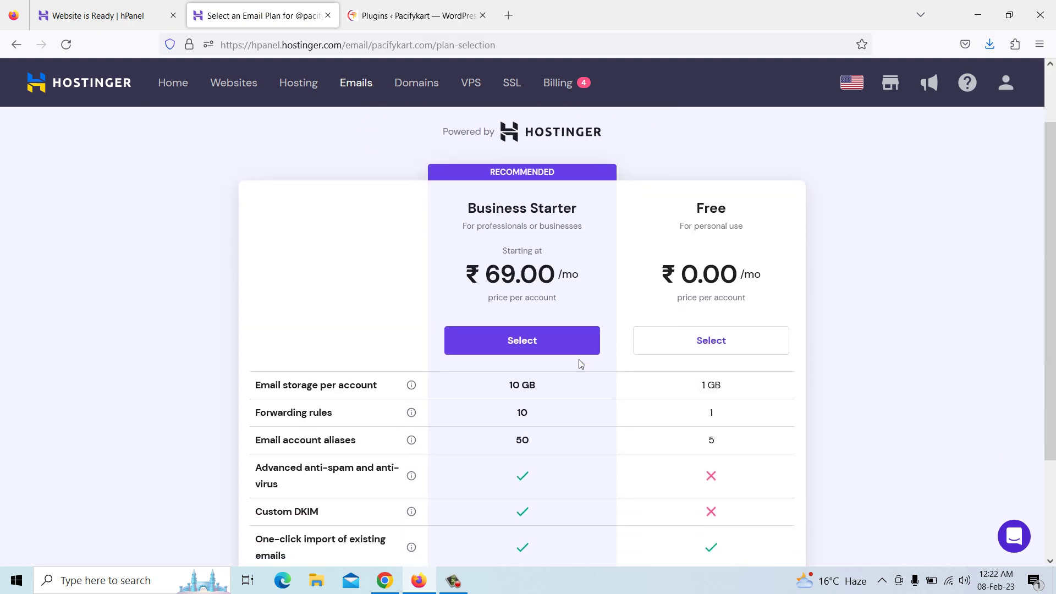
pyautogui.scroll(-3, 581, 363)
pyautogui.scroll(4, 581, 363)
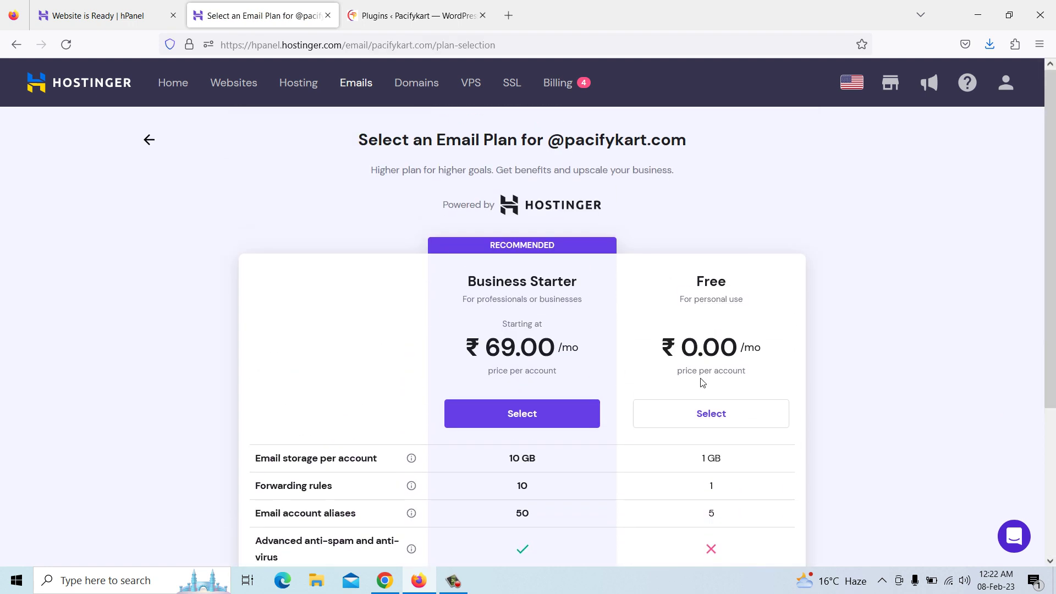
pyautogui.click(707, 419)
pyautogui.click(432, 277)
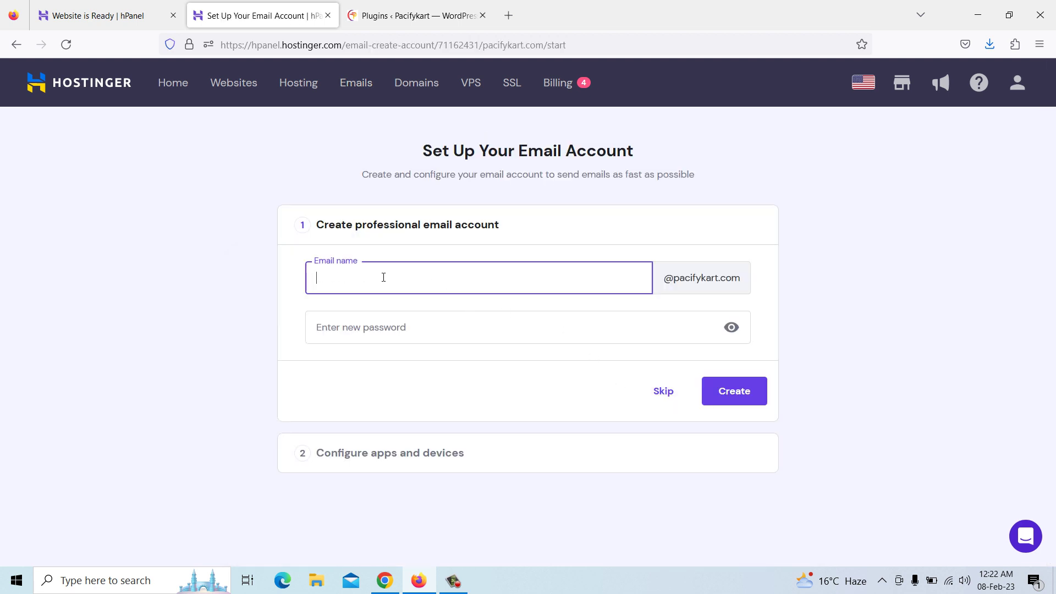
# Check the storefront's contact e-mail addresses, then return to the email setup form
pyautogui.click(400, 12)
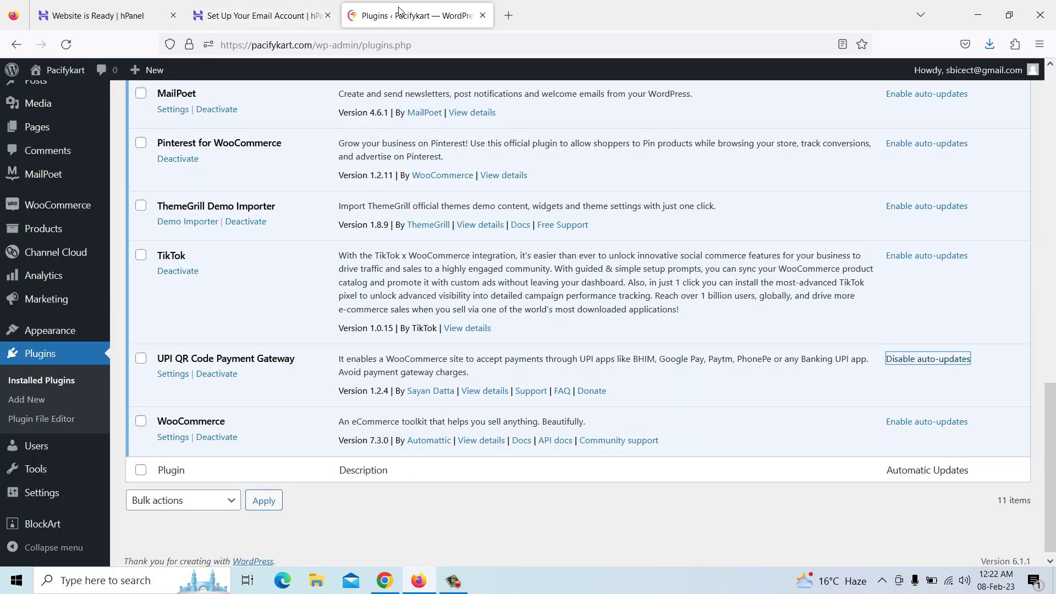
pyautogui.click(259, 15)
pyautogui.click(384, 580)
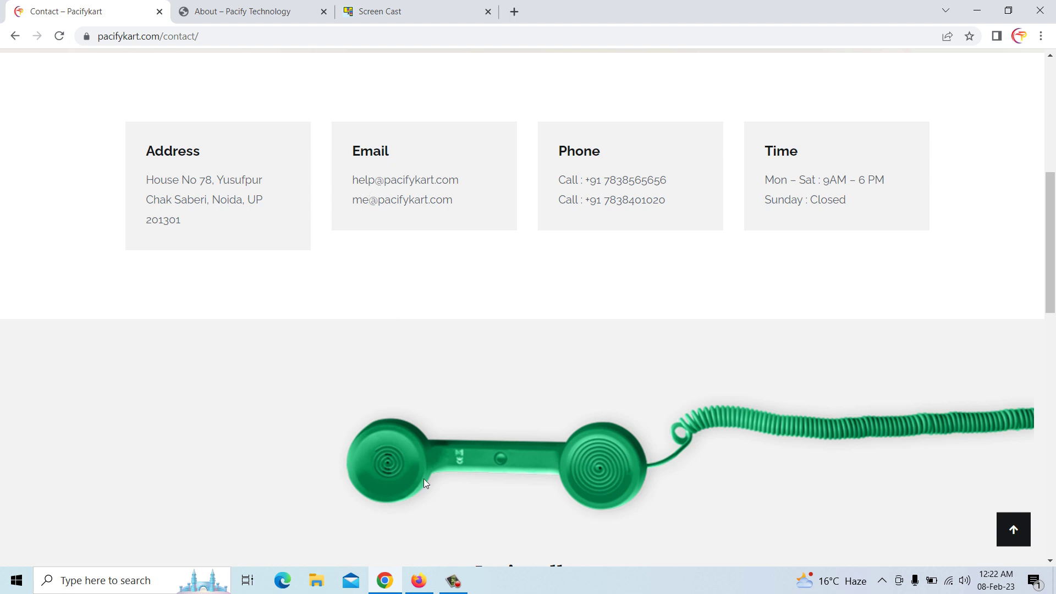
pyautogui.click(418, 580)
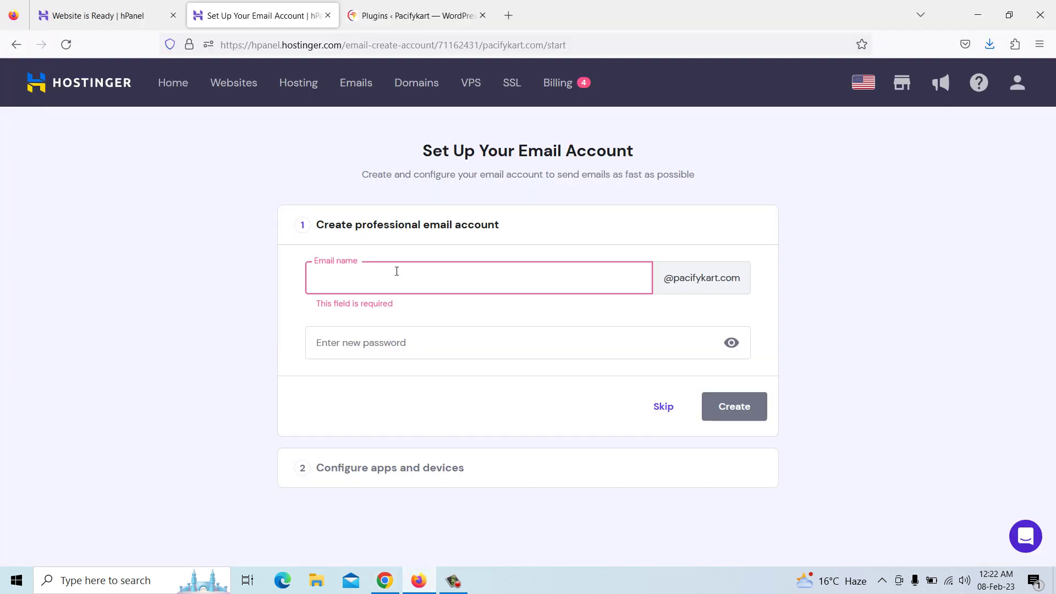
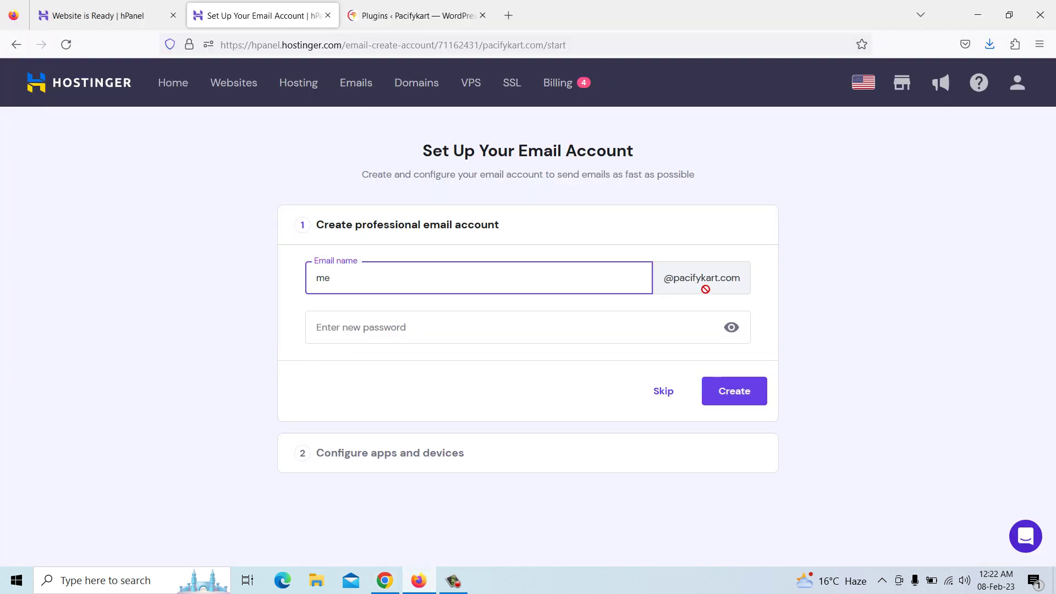
# Create the new pacifykart.com mailbox with its name and a password, and complete setup
pyautogui.click(576, 325)
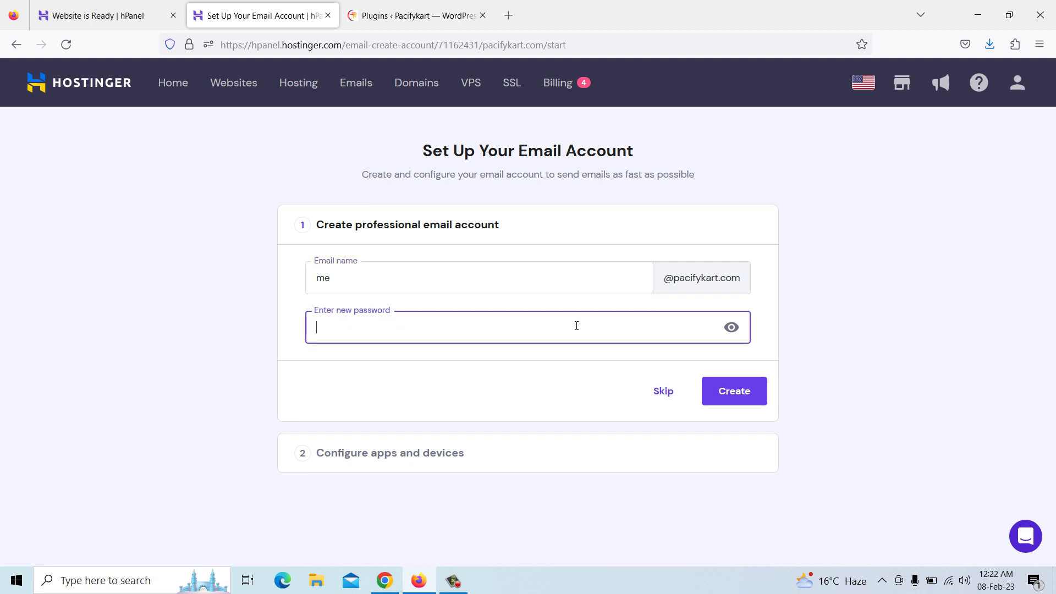
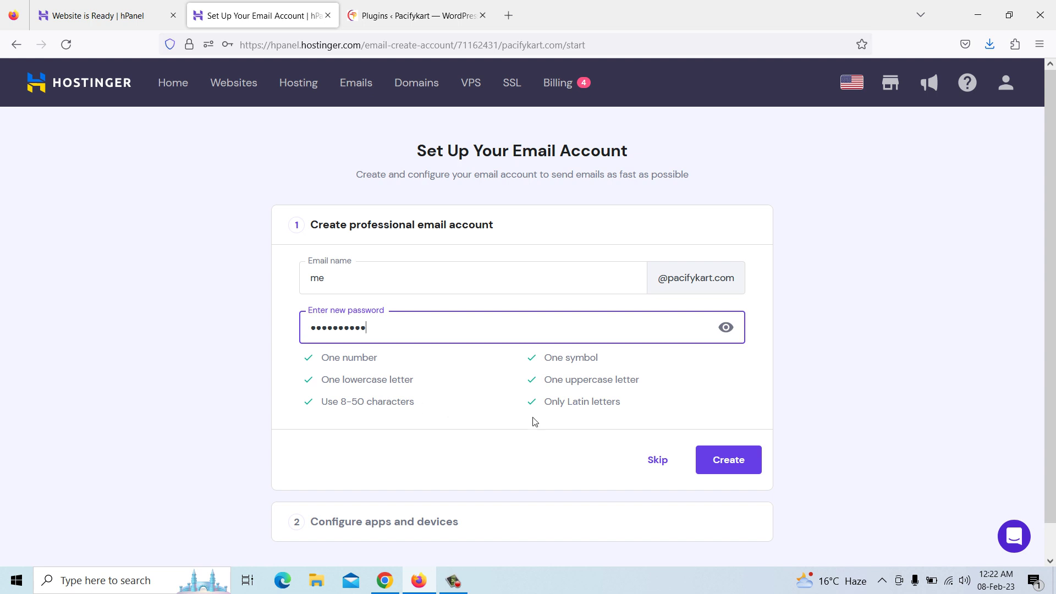
pyautogui.click(730, 464)
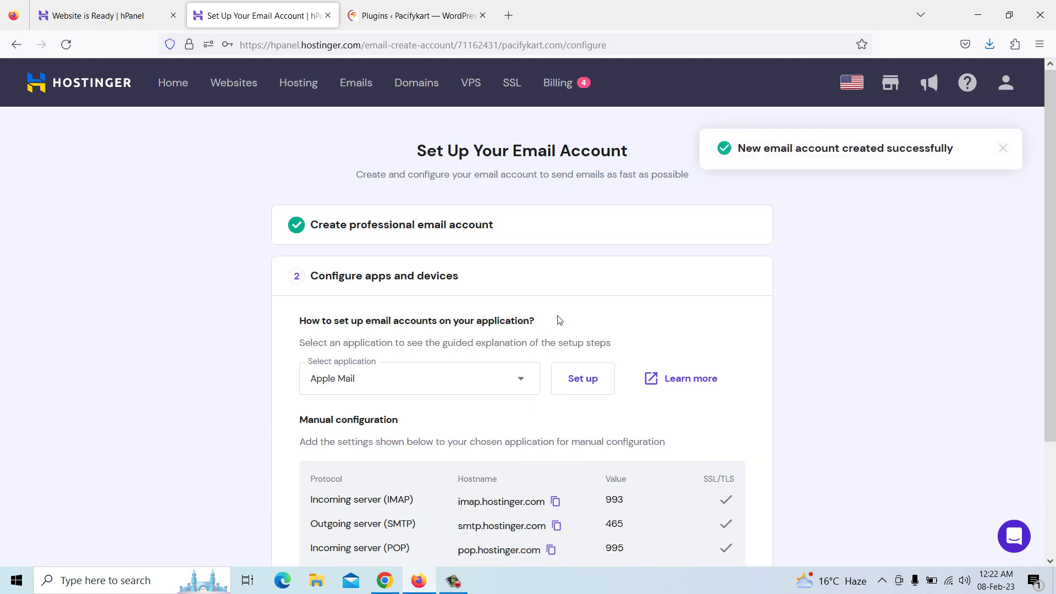
pyautogui.scroll(-3, 560, 319)
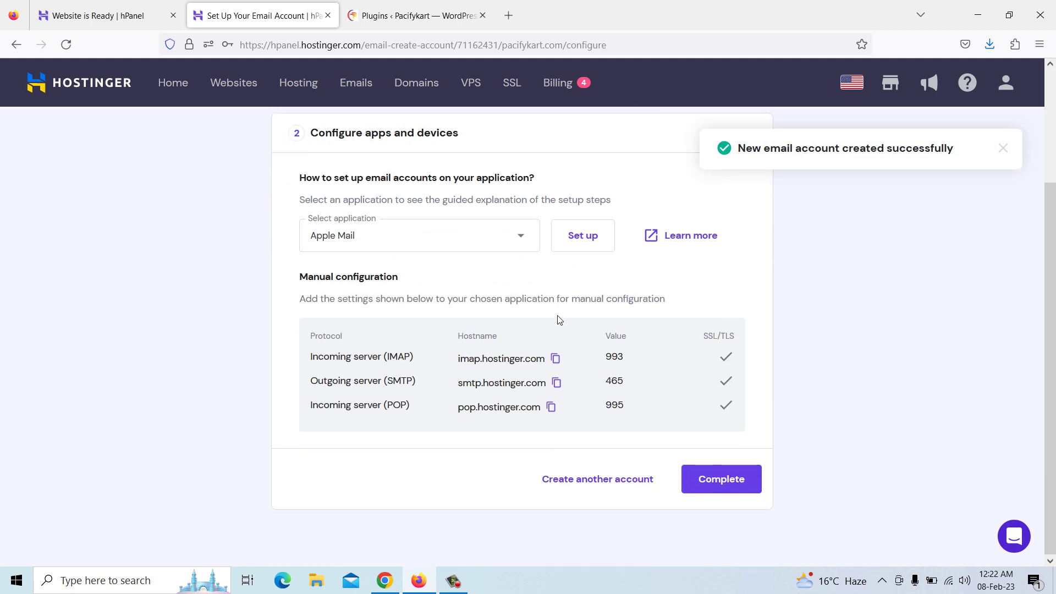
pyautogui.click(717, 484)
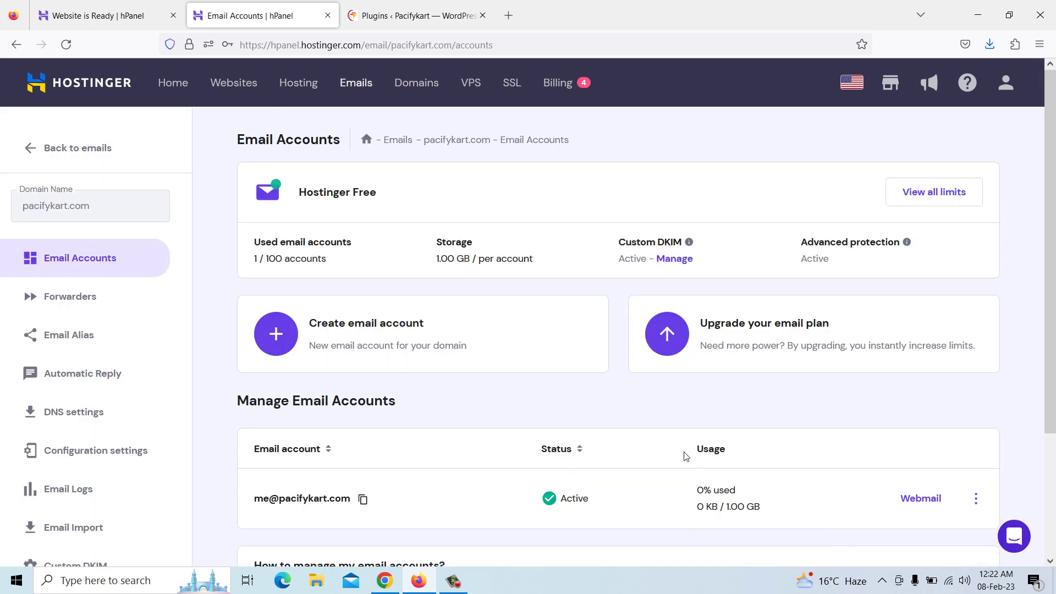
# Log in to the new mailbox in Webmail with its password, choosing never to save the login
pyautogui.scroll(-3, 666, 403)
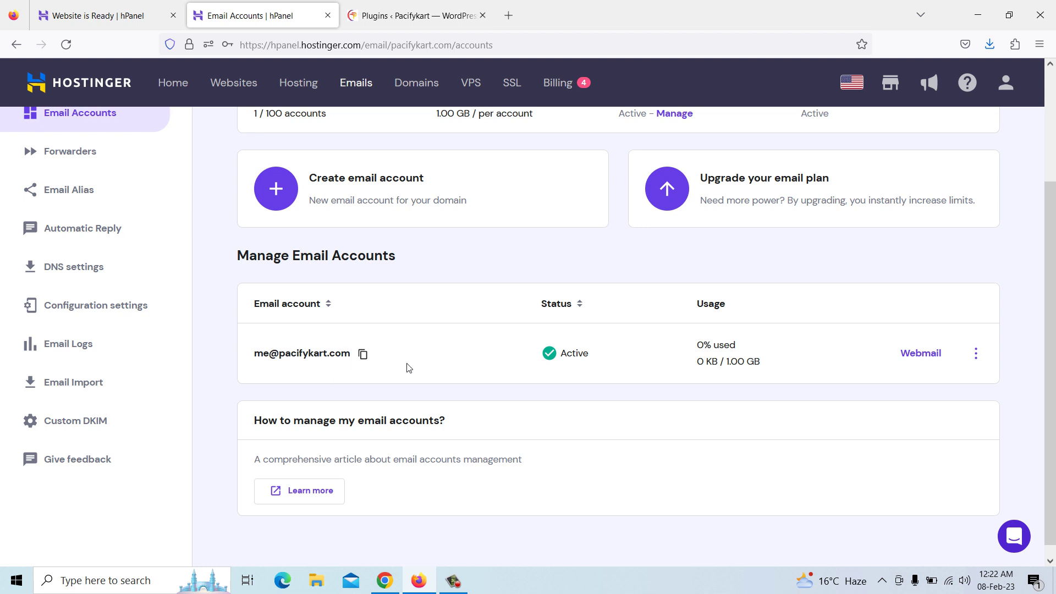
pyautogui.click(917, 362)
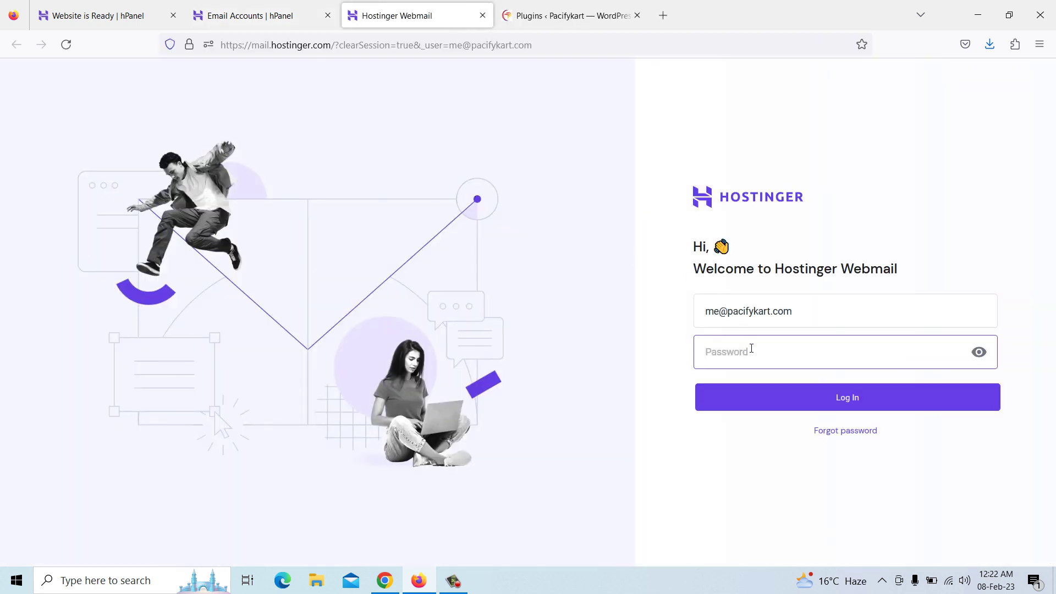
pyautogui.write('•')
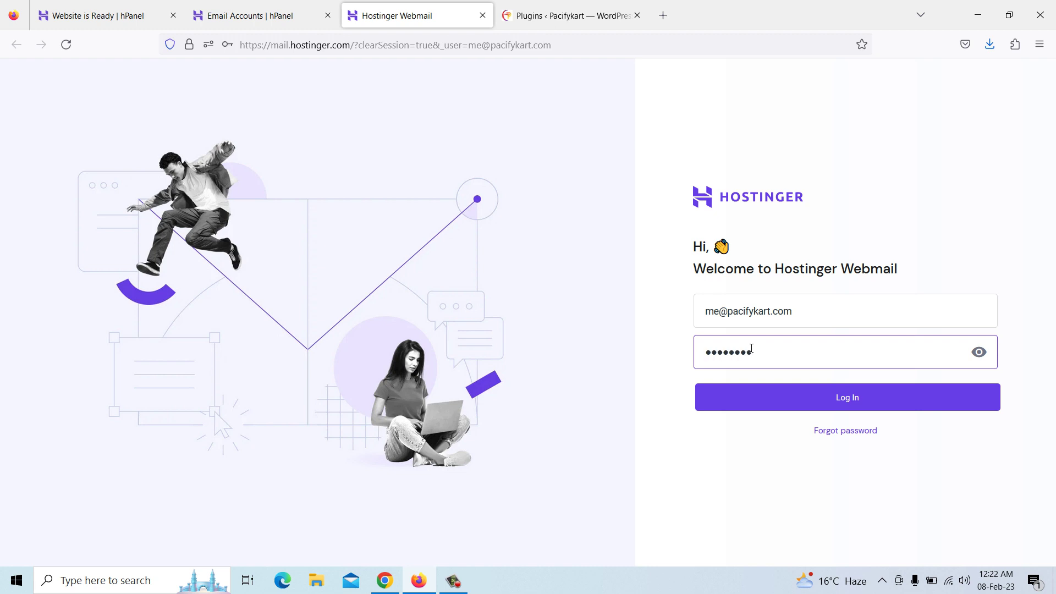
pyautogui.click(814, 397)
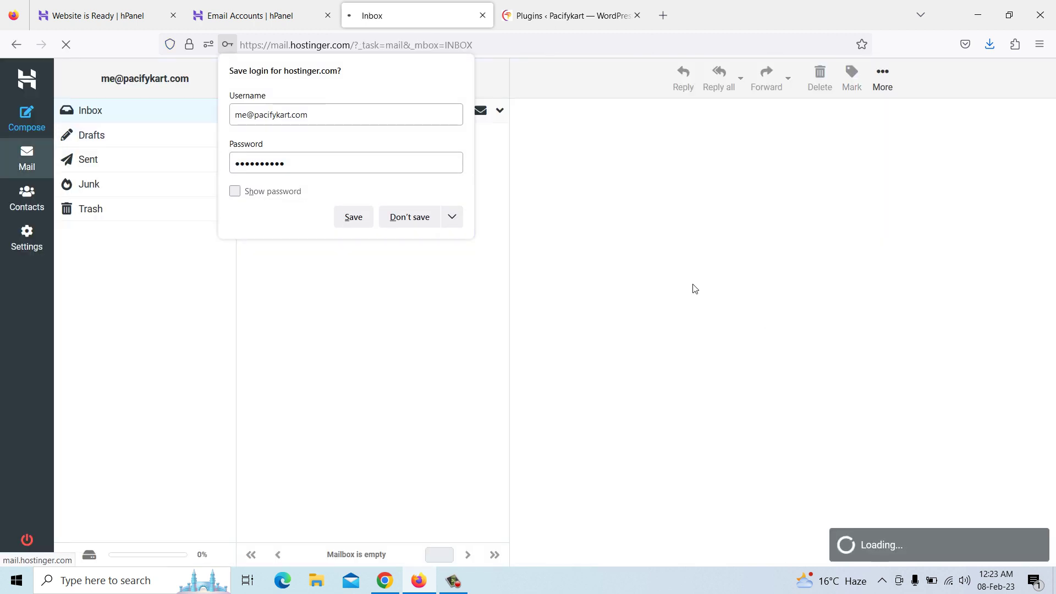
pyautogui.click(452, 218)
pyautogui.click(431, 243)
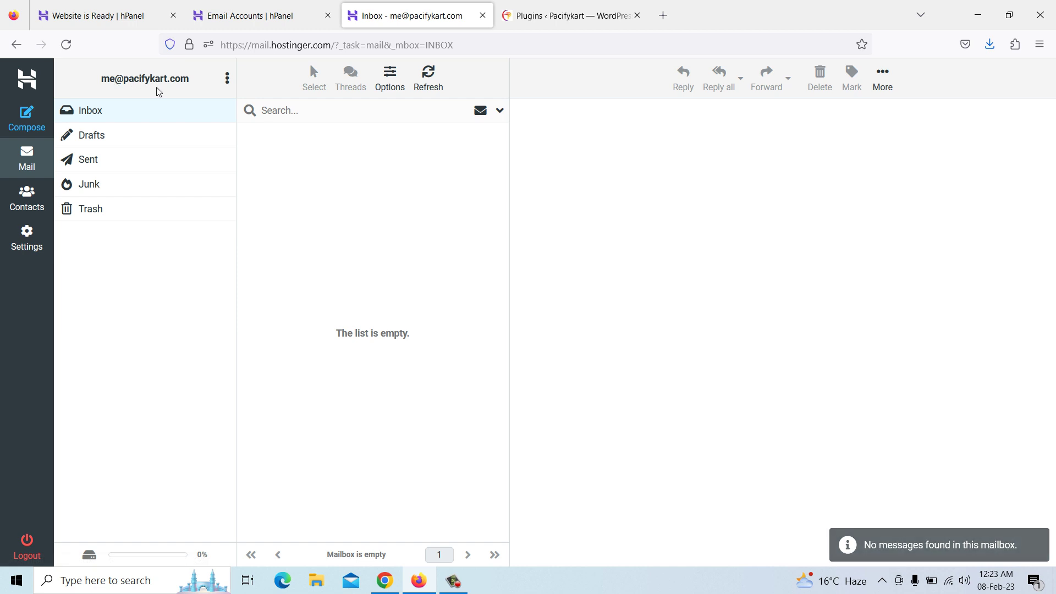
# Return to hPanel's Email Accounts page
pyautogui.click(249, 15)
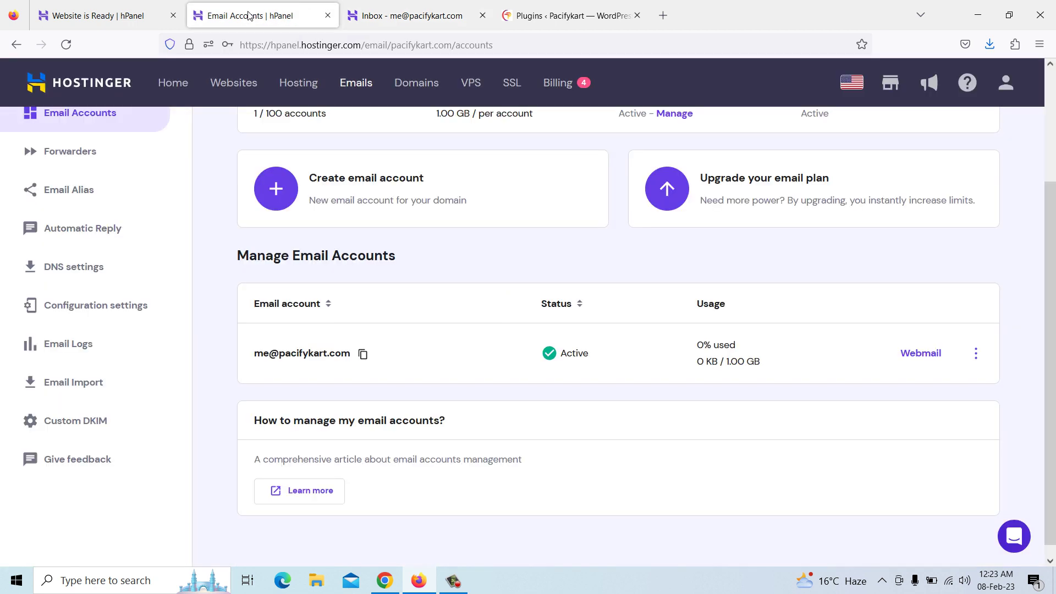
pyautogui.scroll(2, 378, 333)
pyautogui.scroll(1, 378, 333)
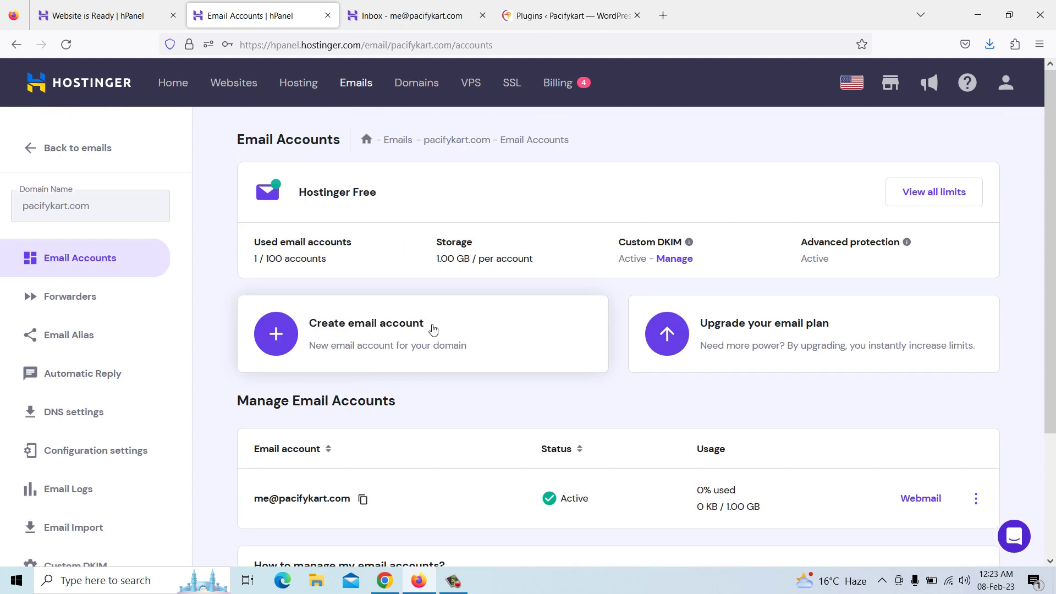
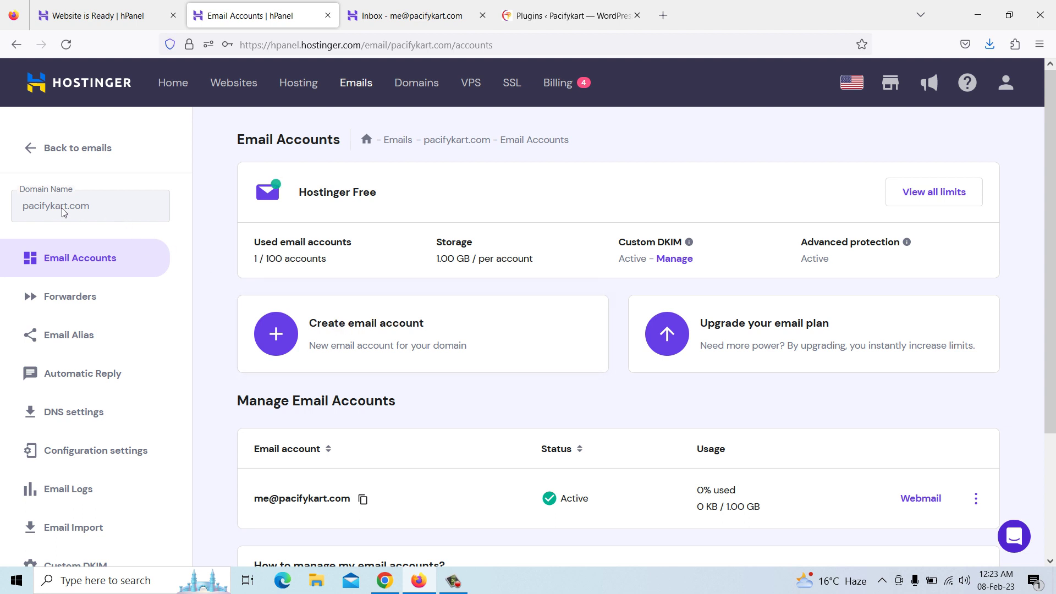
# Create a 'help' email account for pacifykart.com with a password, then complete the setup
pyautogui.click(364, 334)
pyautogui.click(358, 286)
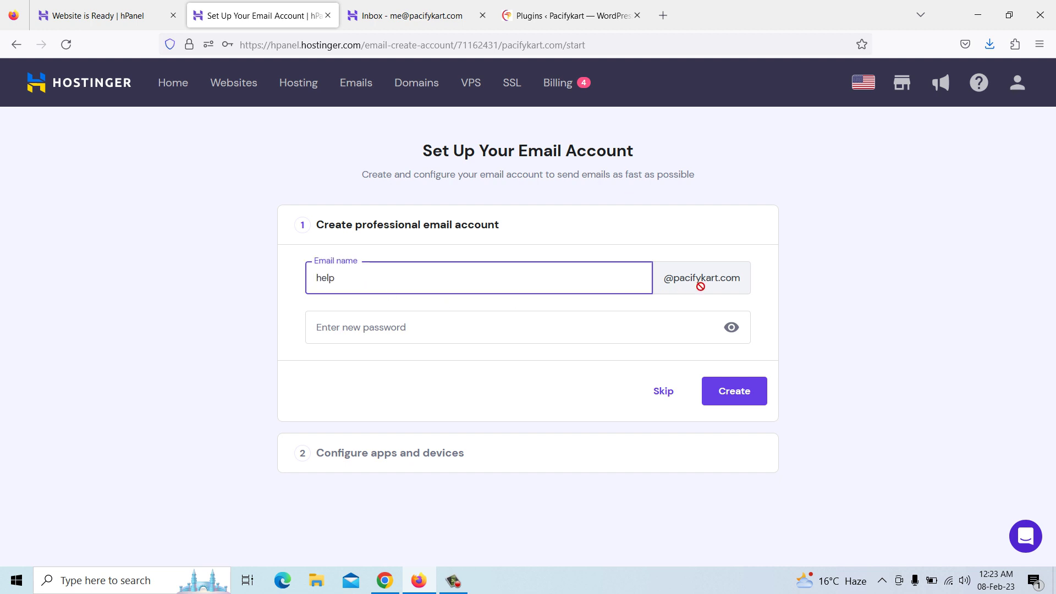
pyautogui.click(674, 325)
pyautogui.write('P@')
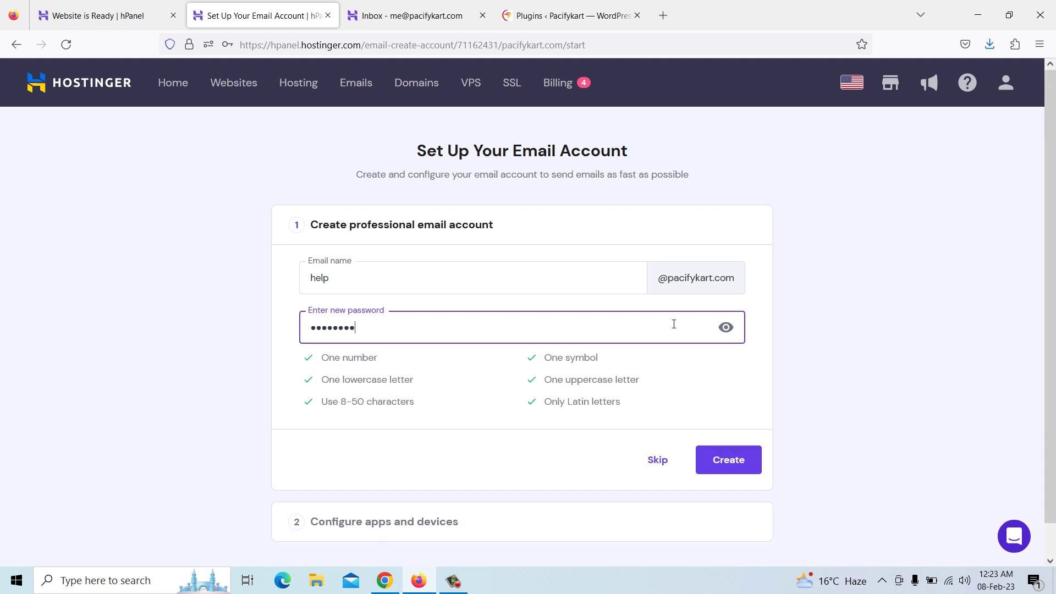
pyautogui.click(729, 461)
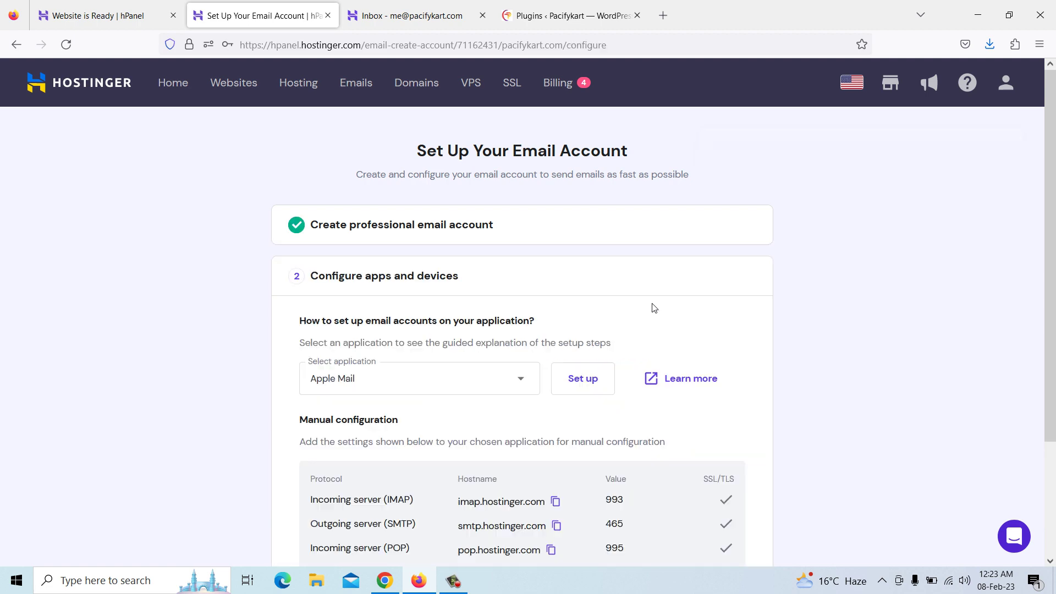
pyautogui.scroll(-3, 654, 308)
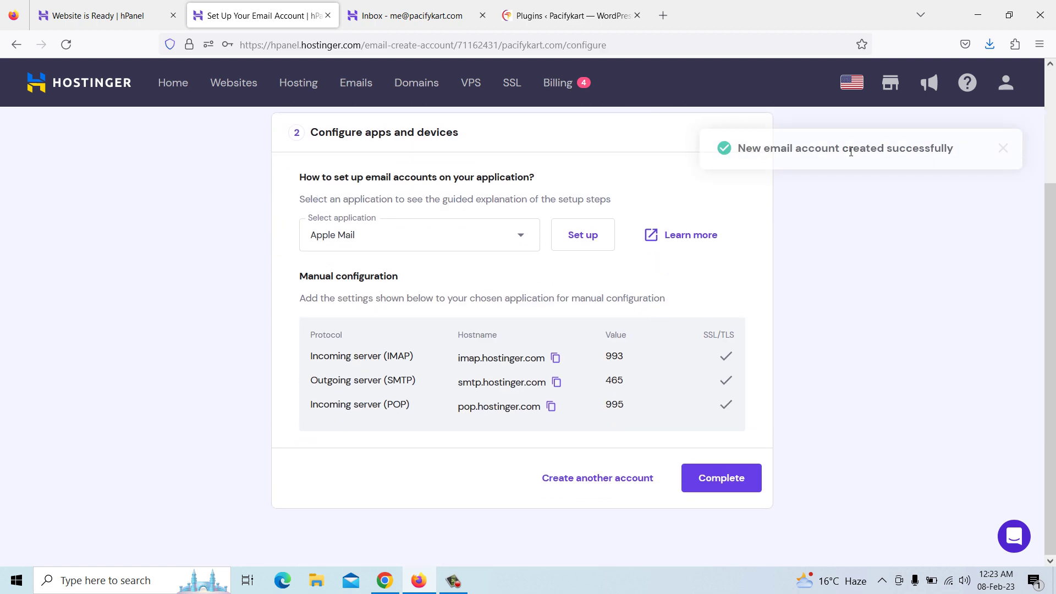
pyautogui.click(716, 484)
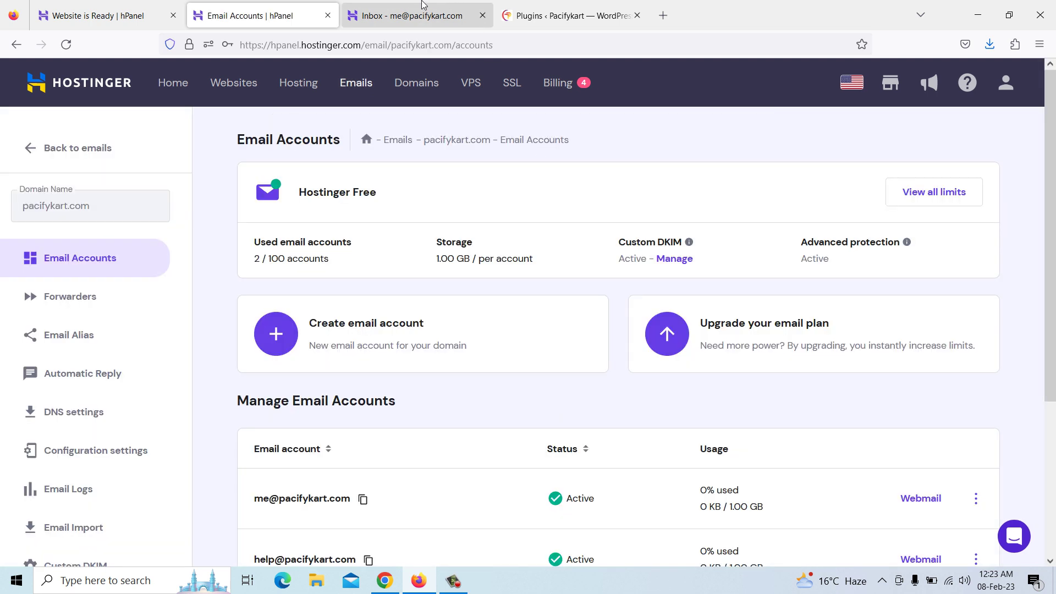
pyautogui.scroll(-3, 666, 330)
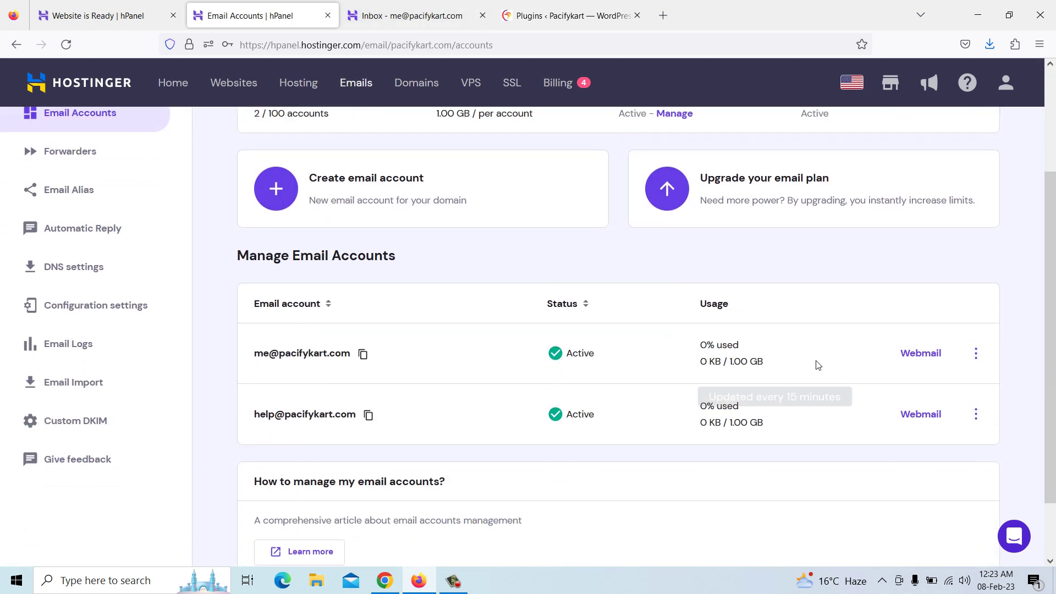
# Sign in to Webmail as the new help account, confirm its empty inbox, and log out
pyautogui.click(914, 417)
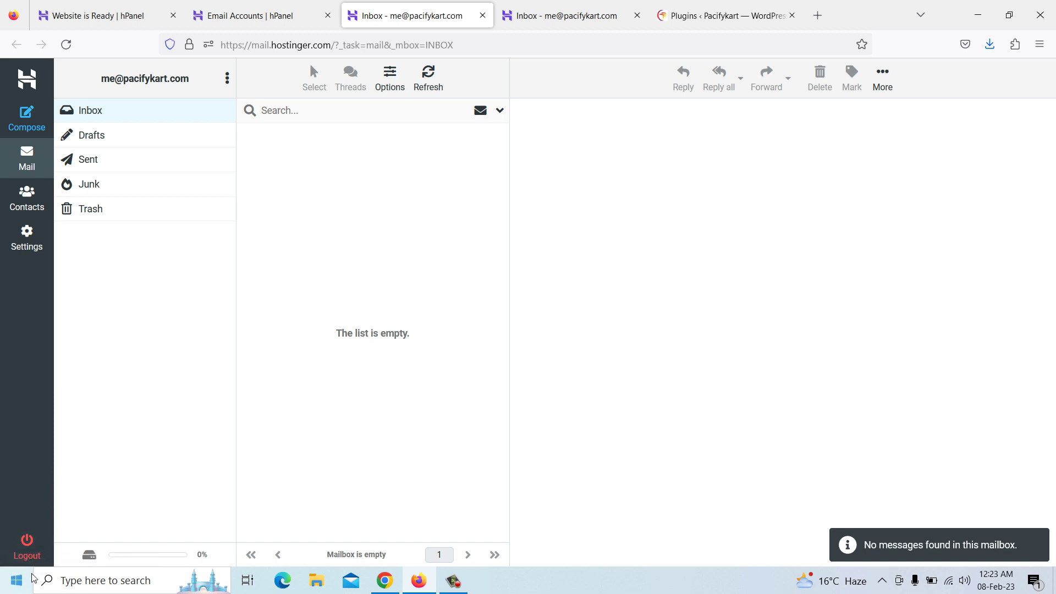
pyautogui.click(29, 552)
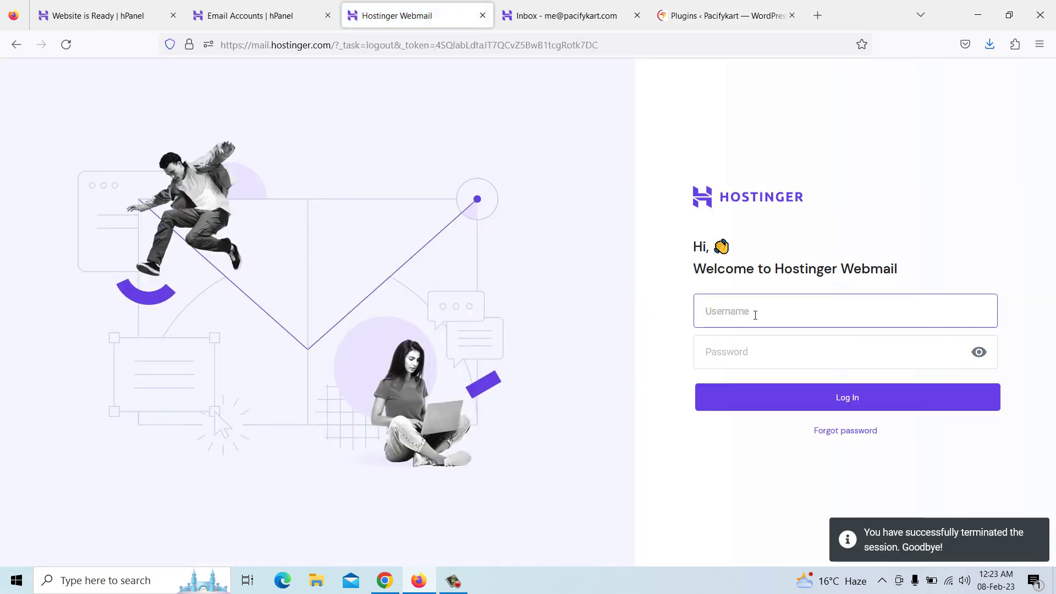
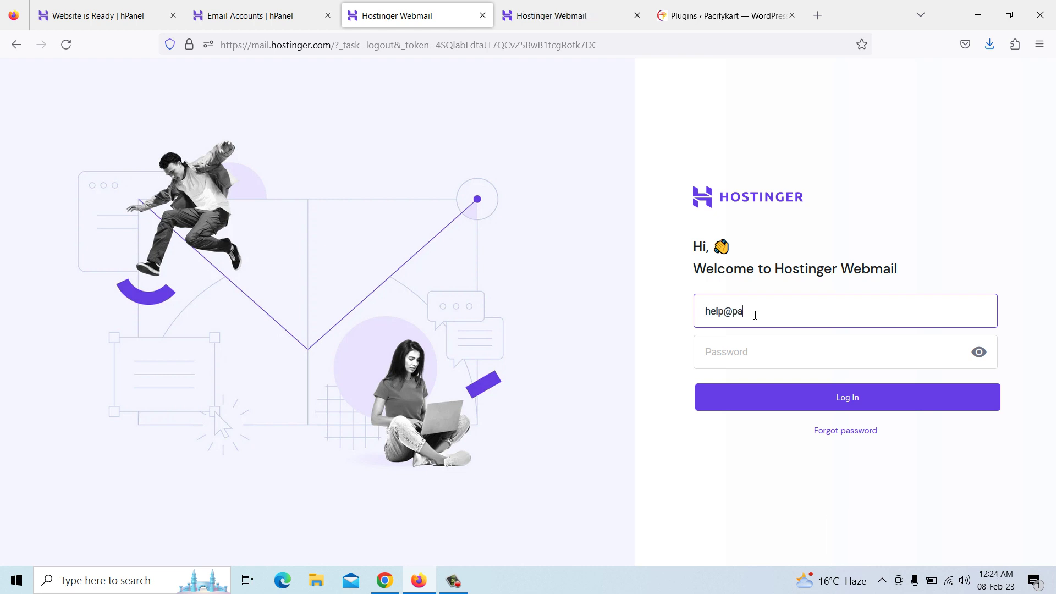
pyautogui.press('Tab')
pyautogui.write('•')
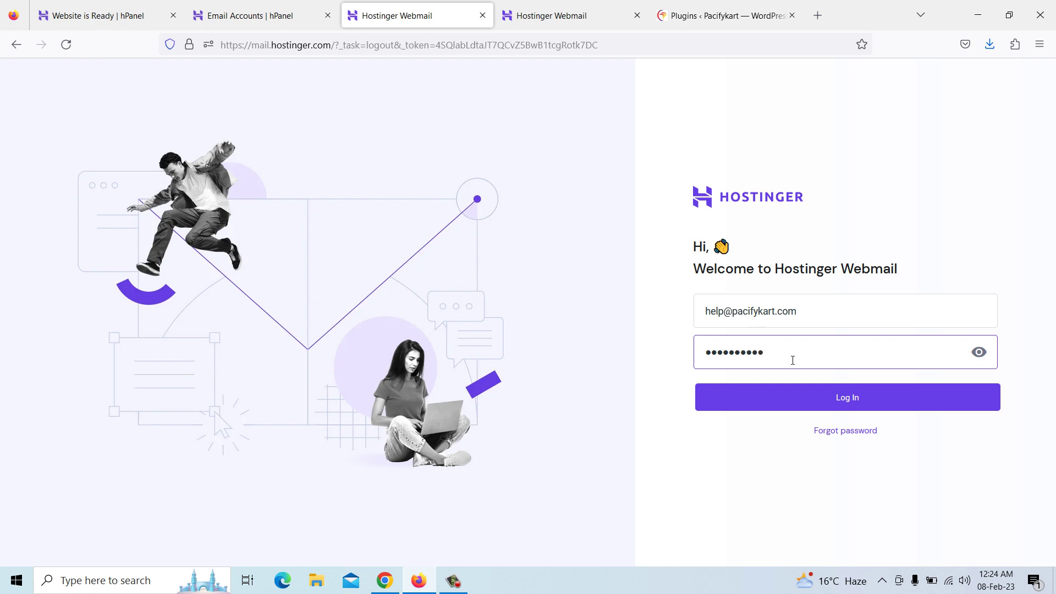
pyautogui.click(829, 398)
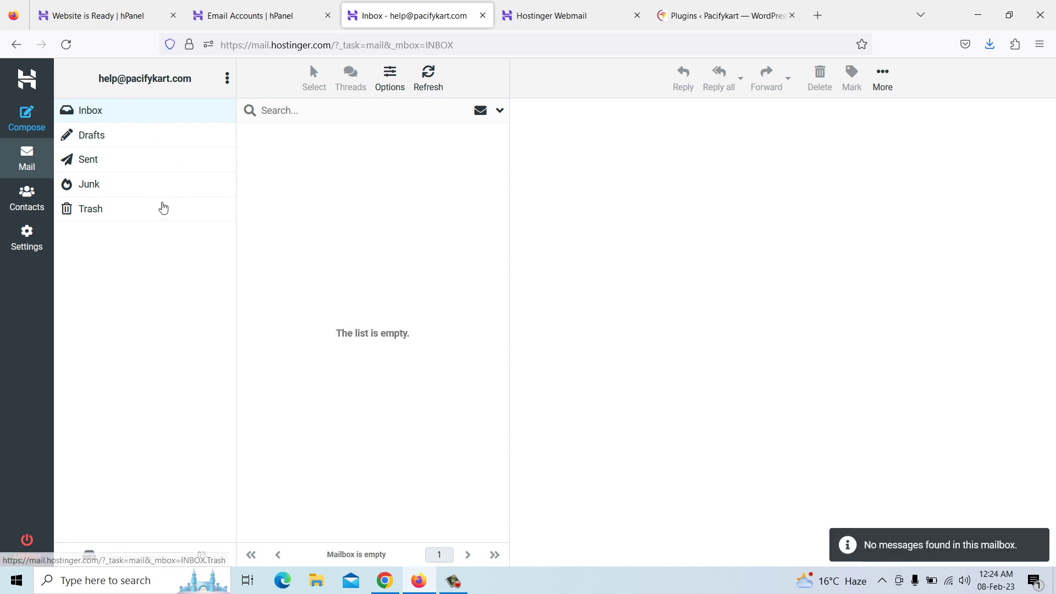
pyautogui.click(25, 541)
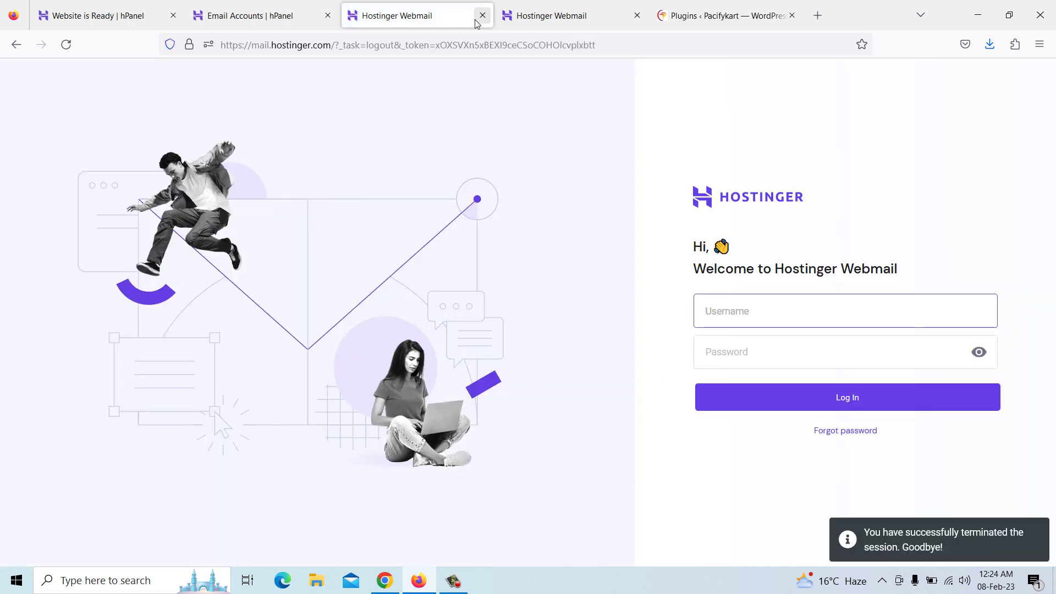
# Confirm pacifykart.com's SSL certificate is listed as Active, then go back to the hPanel Home dashboard
pyautogui.click(276, 18)
pyautogui.scroll(3, 278, 285)
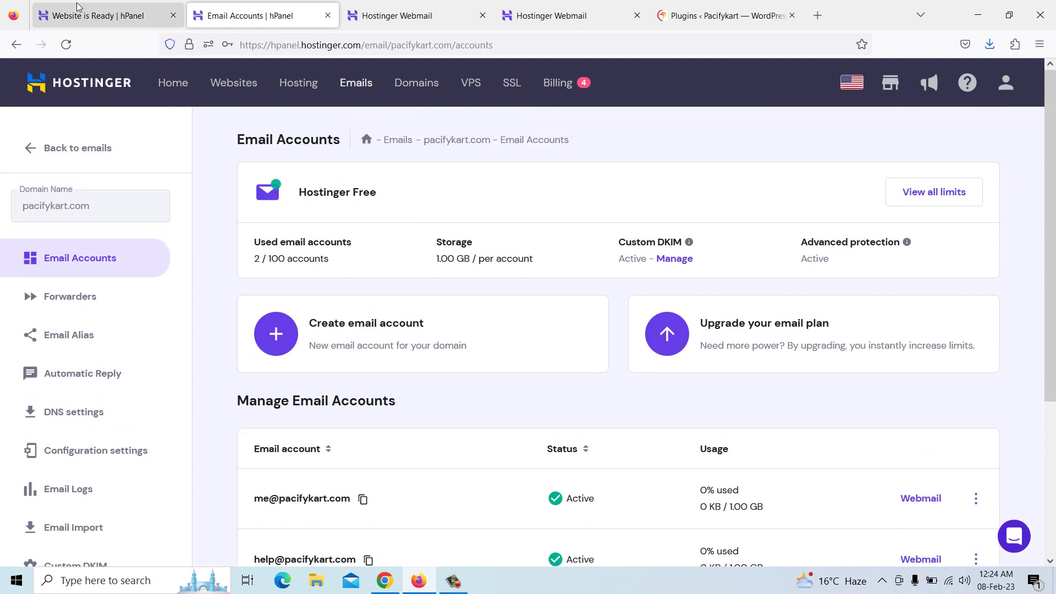
pyautogui.click(93, 19)
pyautogui.click(215, 20)
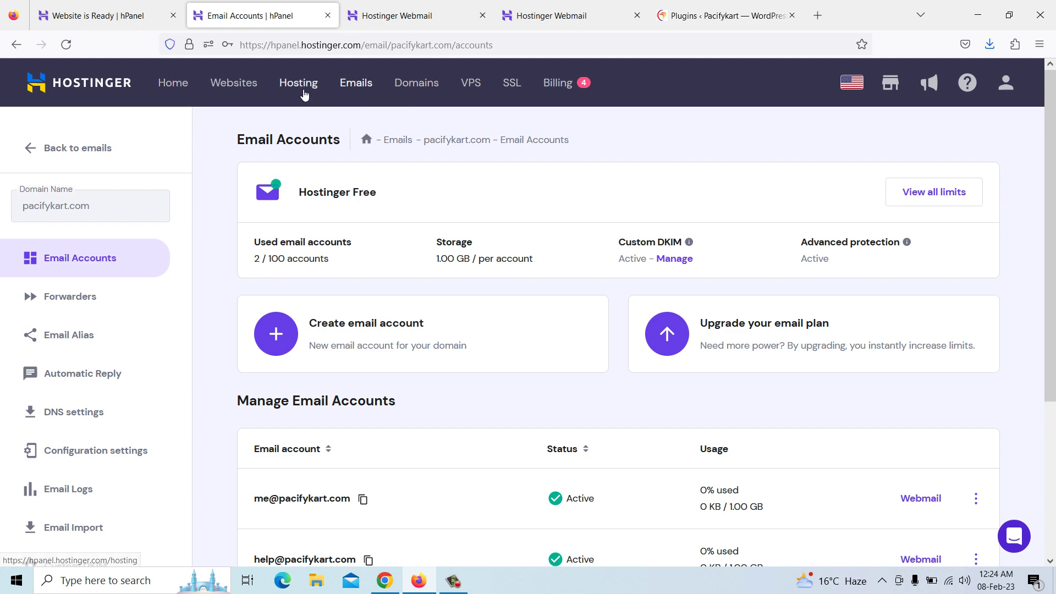
pyautogui.click(516, 92)
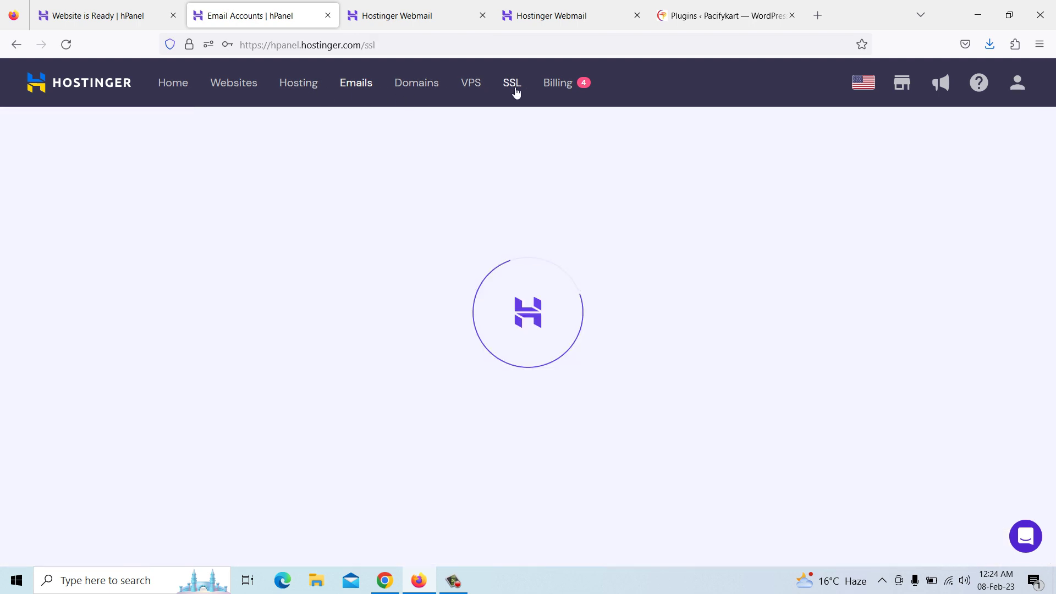
pyautogui.scroll(-4, 452, 338)
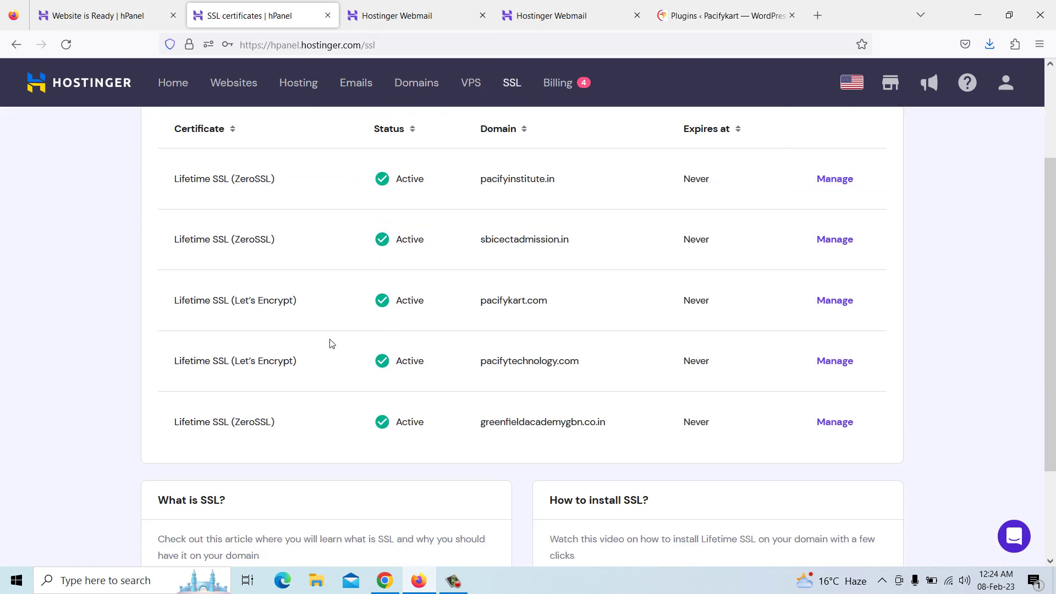
pyautogui.scroll(1, 506, 333)
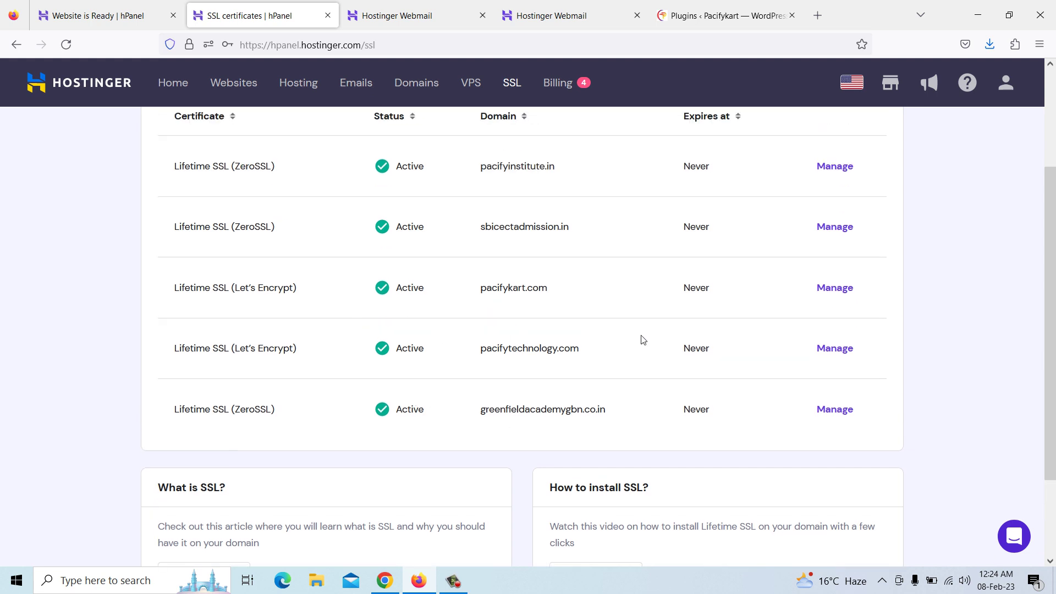
pyautogui.scroll(3, 716, 298)
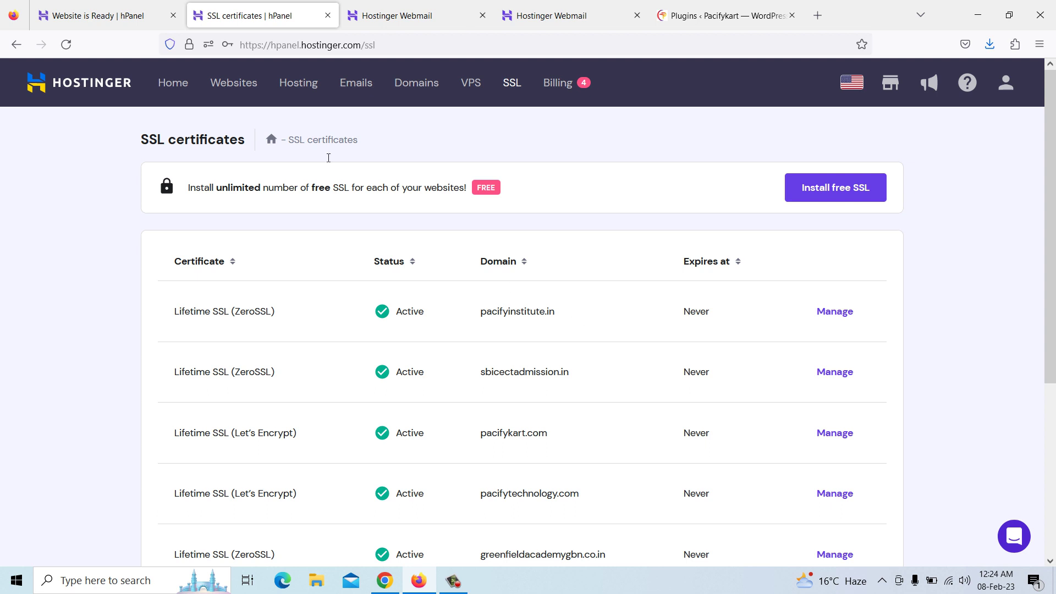
pyautogui.click(174, 86)
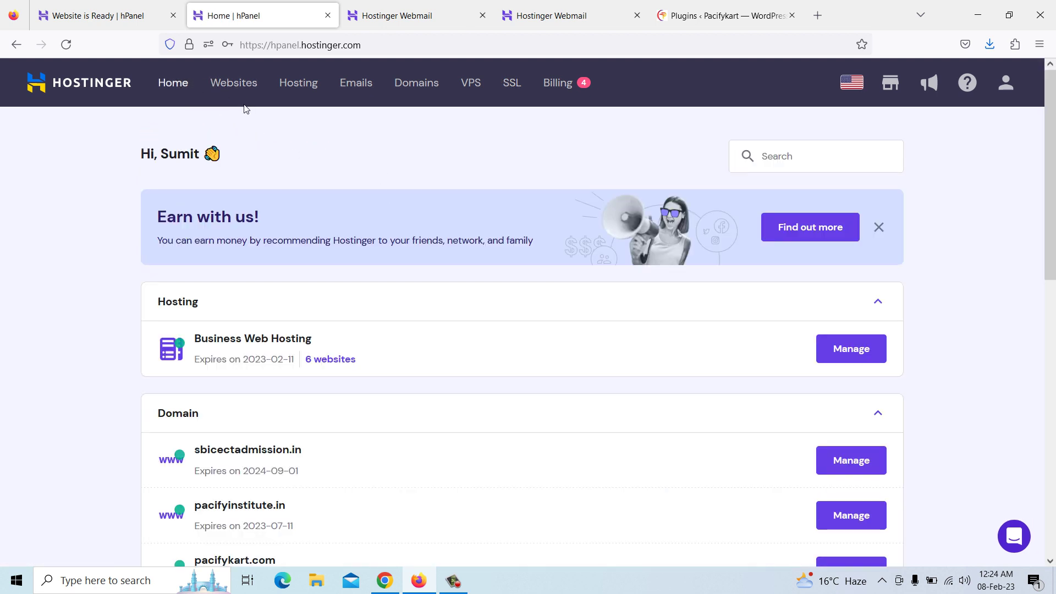
pyautogui.click(385, 580)
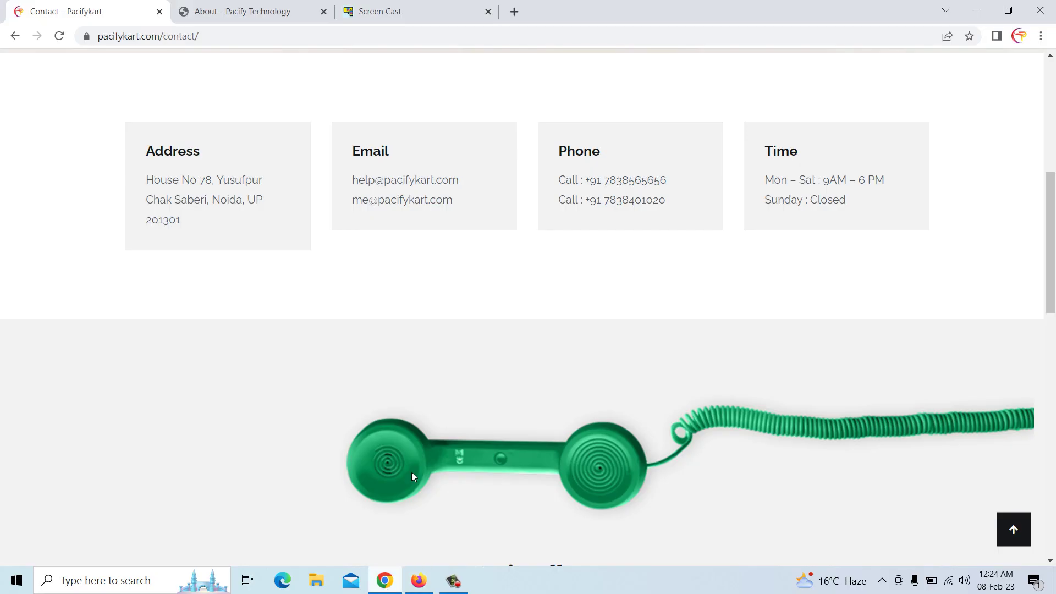
pyautogui.scroll(7, 390, 138)
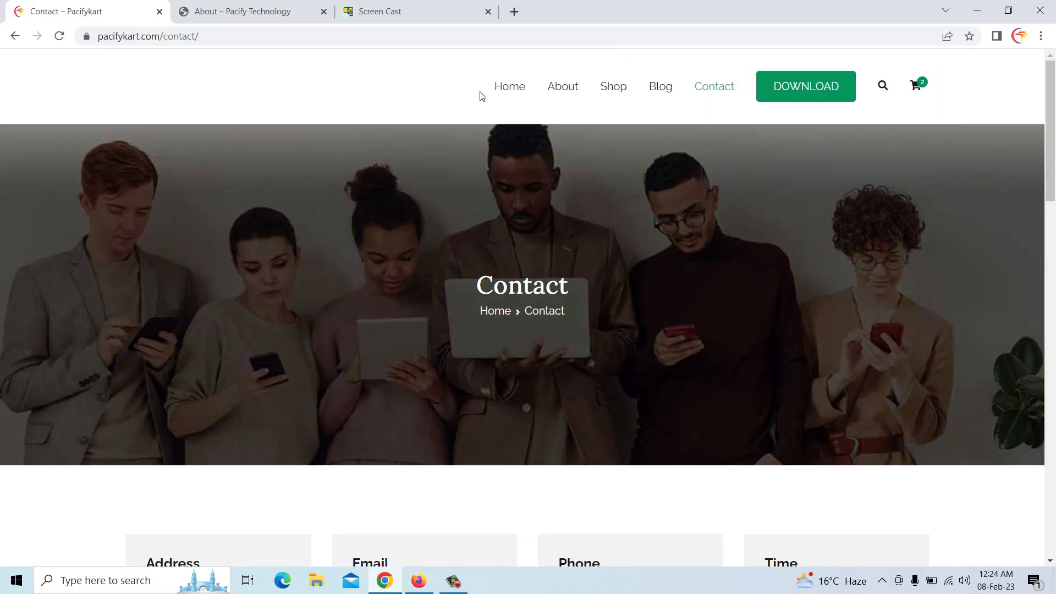
pyautogui.click(520, 90)
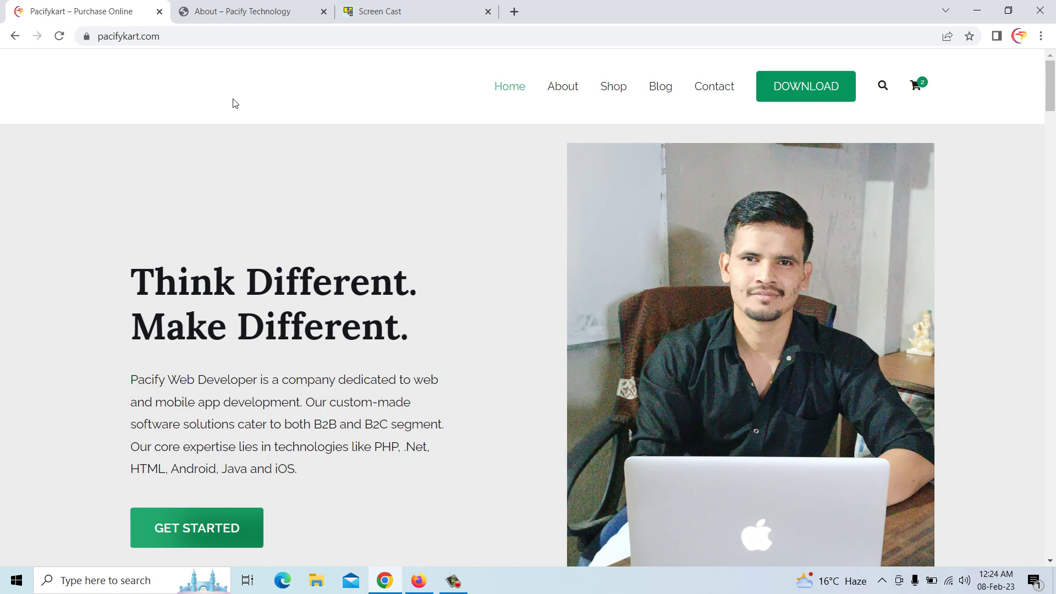
pyautogui.scroll(-15, 235, 104)
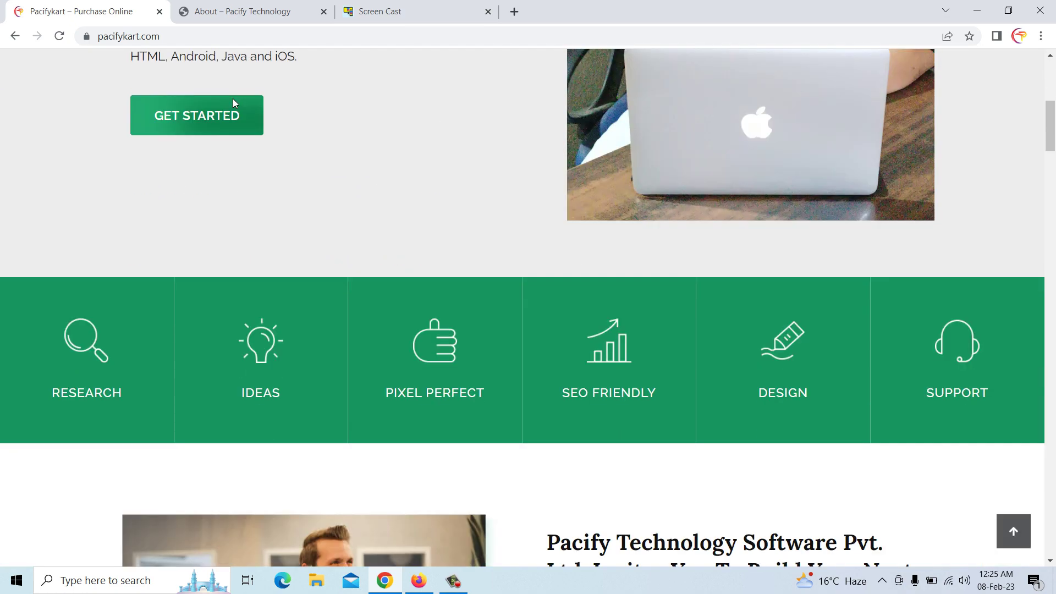
pyautogui.scroll(-20, 234, 102)
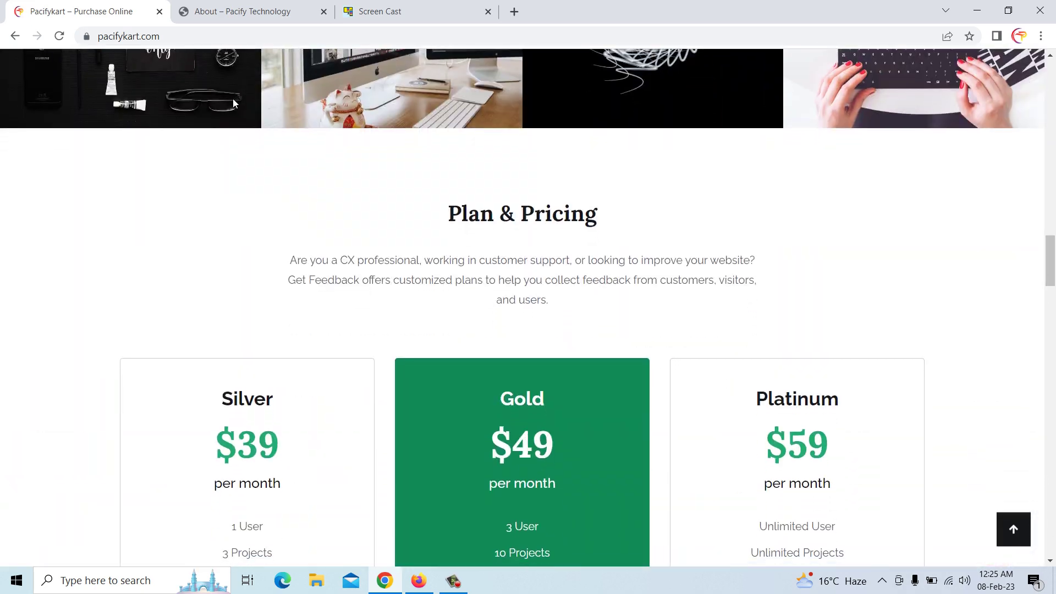
pyautogui.scroll(-20, 235, 103)
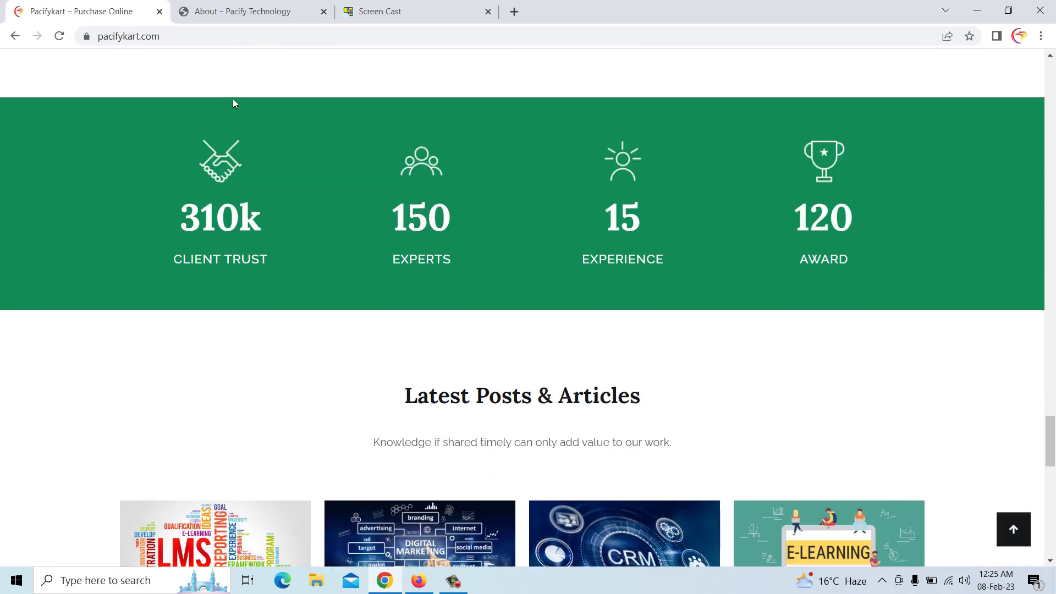
pyautogui.scroll(-4, 452, 321)
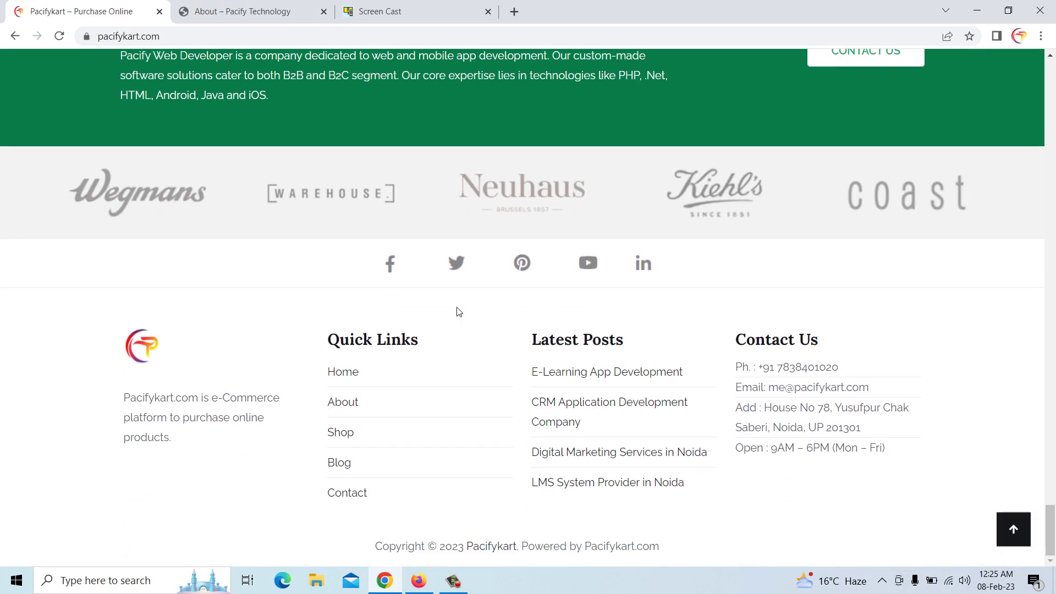
pyautogui.click(419, 581)
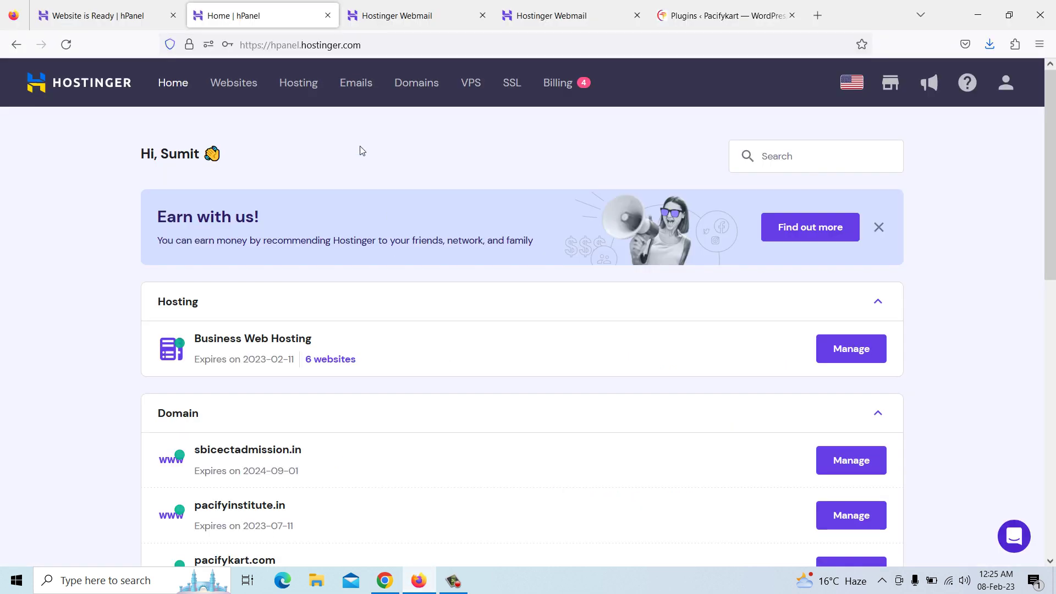
# Switch to the WordPress admin and scroll through the Home page
pyautogui.click(685, 16)
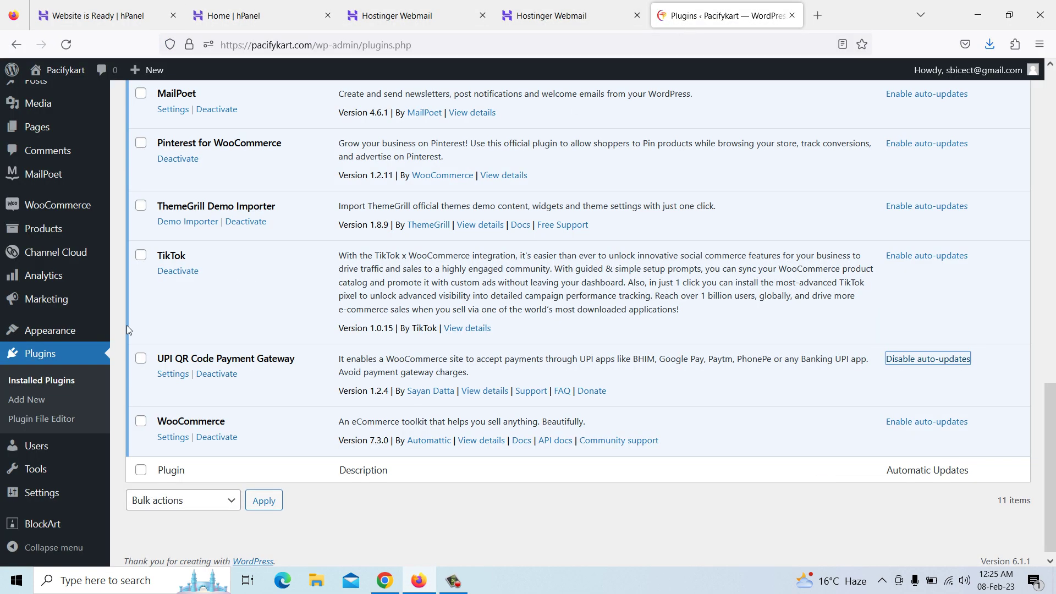
pyautogui.scroll(4, 44, 236)
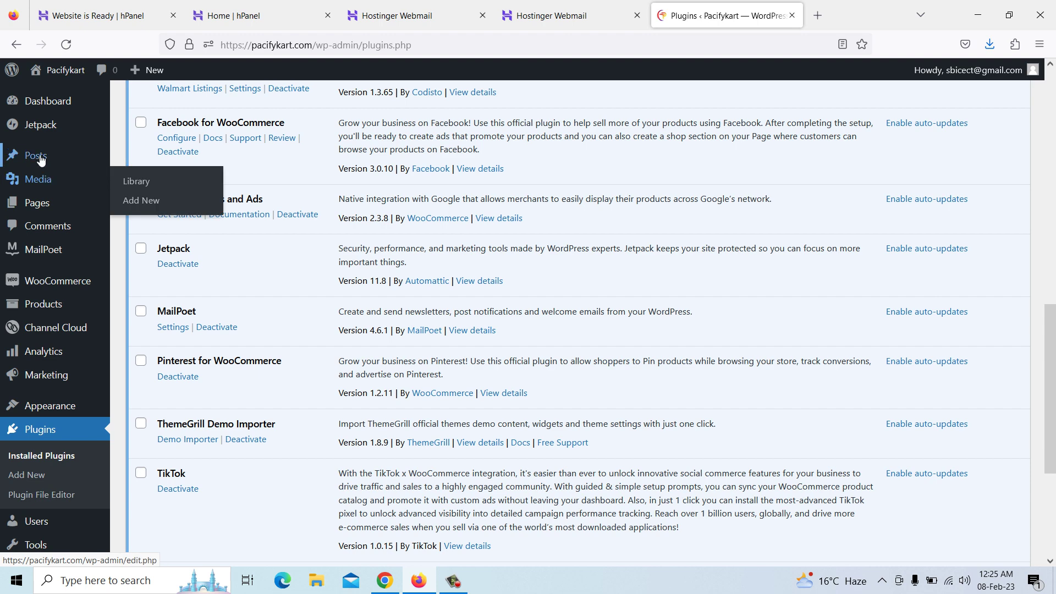
pyautogui.moveTo(38, 205)
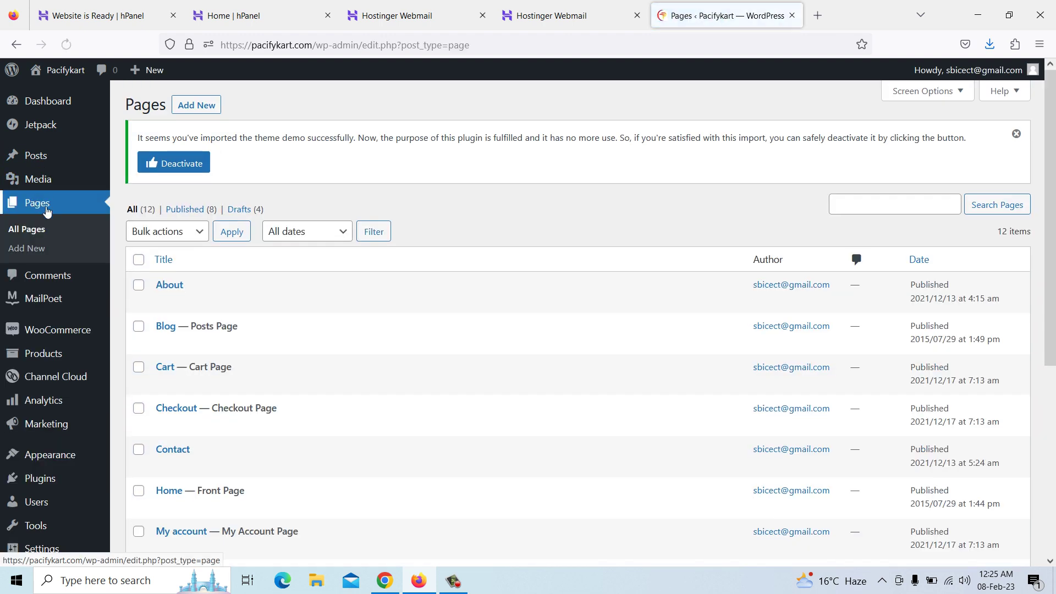
pyautogui.scroll(-2, 174, 437)
pyautogui.scroll(-2, 174, 440)
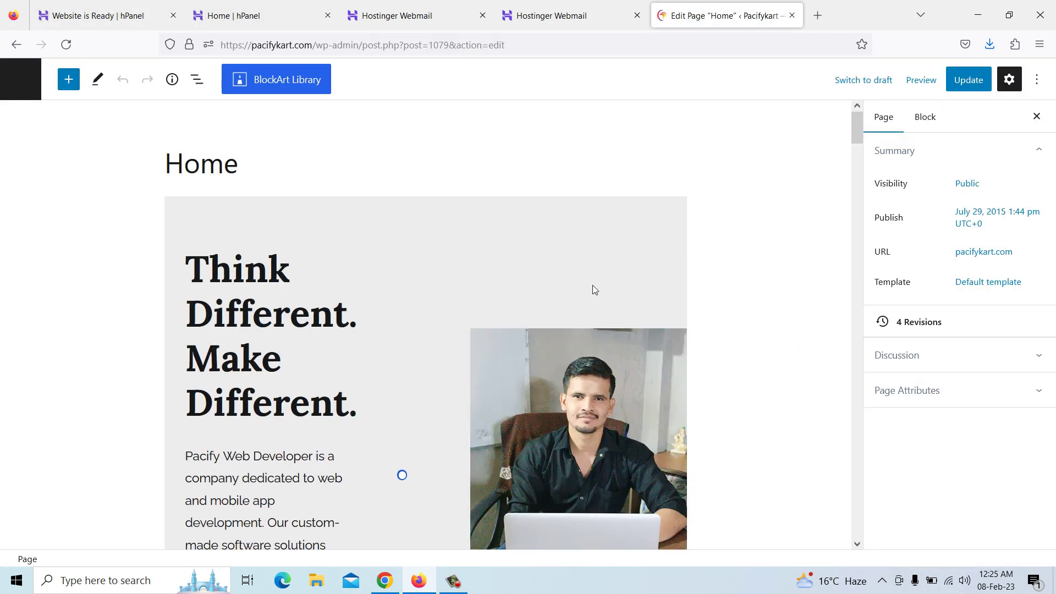
pyautogui.scroll(-10, 411, 335)
pyautogui.scroll(-10, 411, 335)
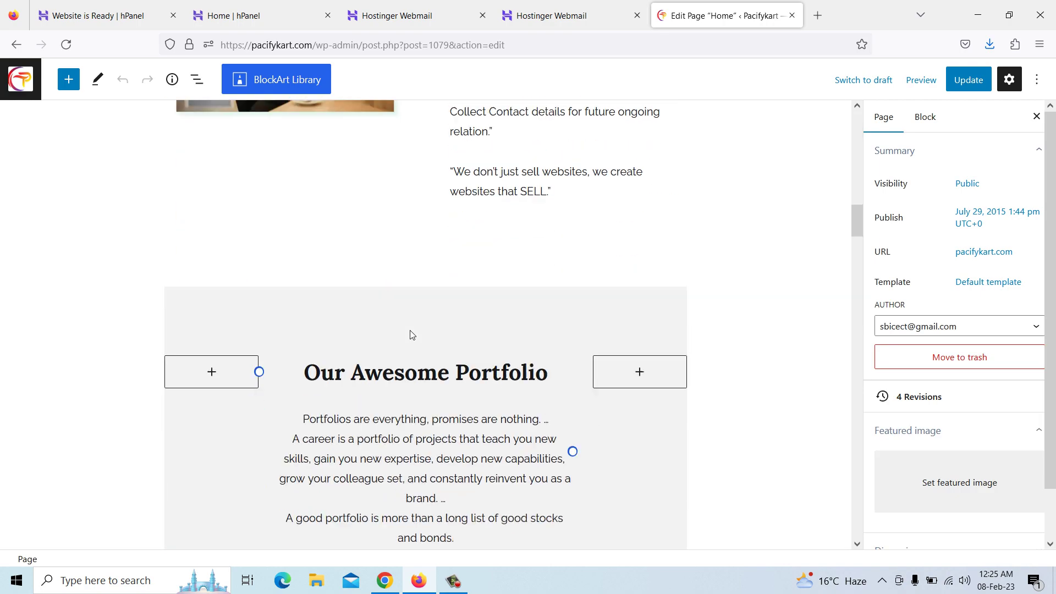
# Preview the Home page at Mobile and Tablet sizes, ending on Mobile
pyautogui.click(918, 92)
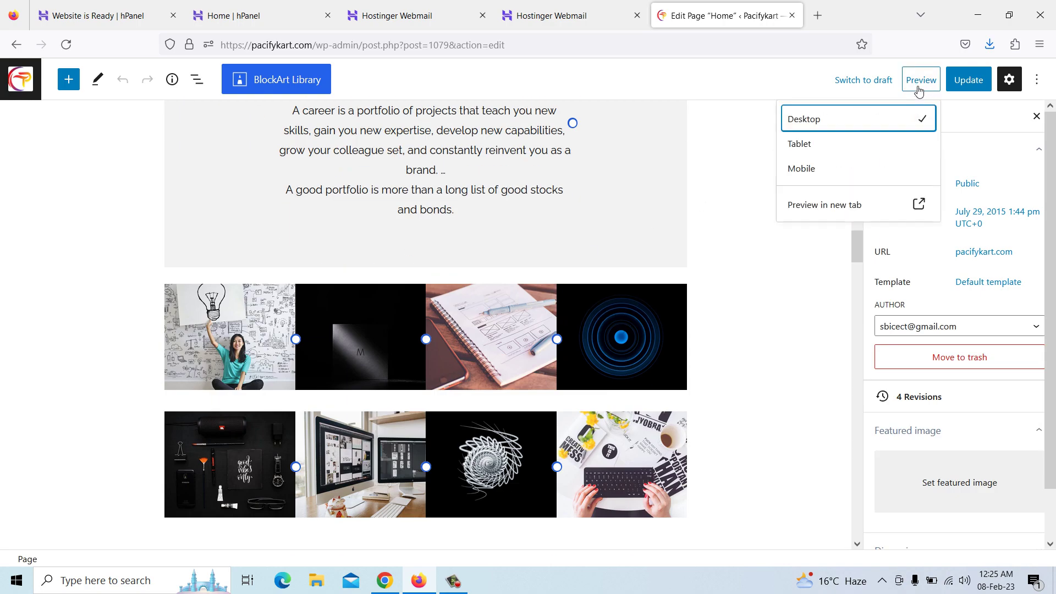
pyautogui.click(811, 174)
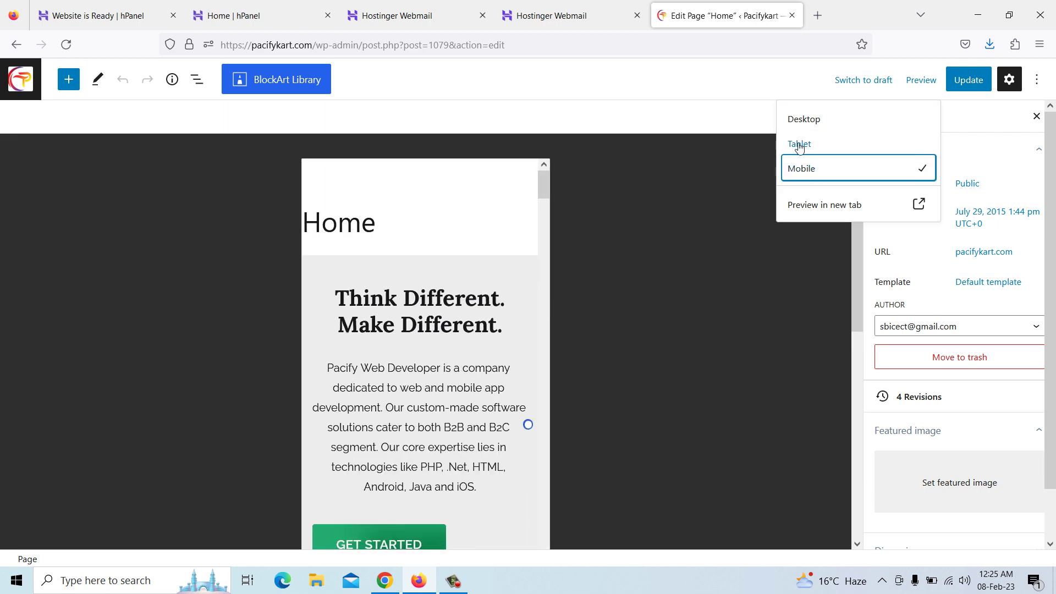
pyautogui.click(801, 145)
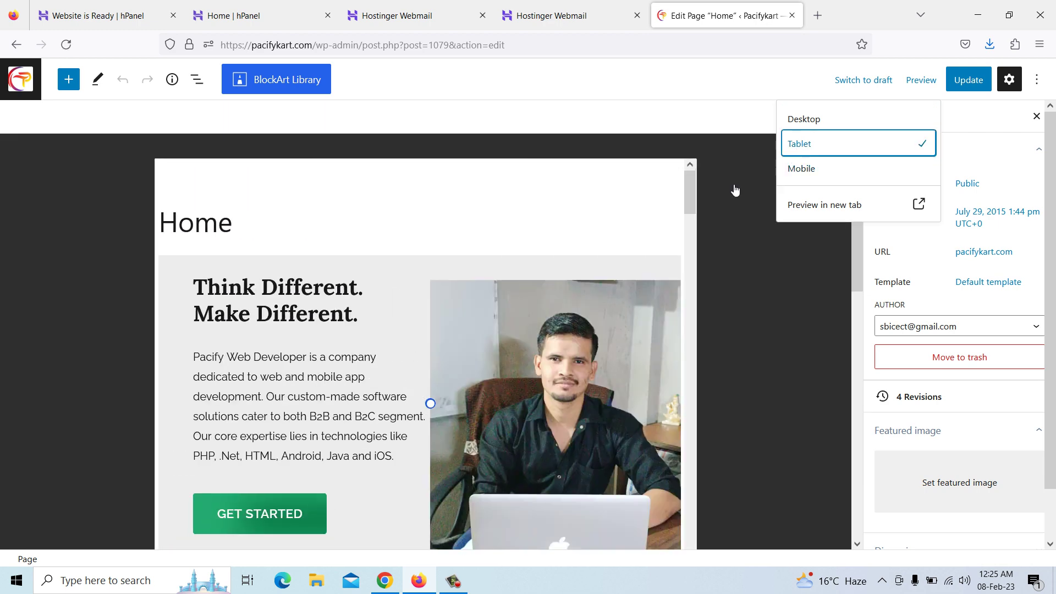
pyautogui.click(802, 122)
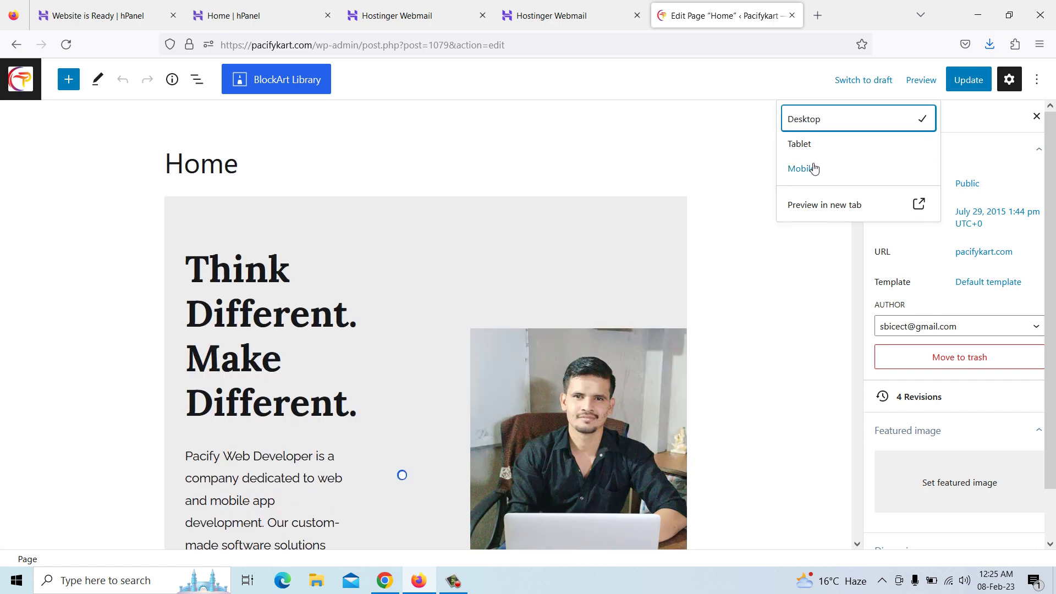
pyautogui.click(809, 168)
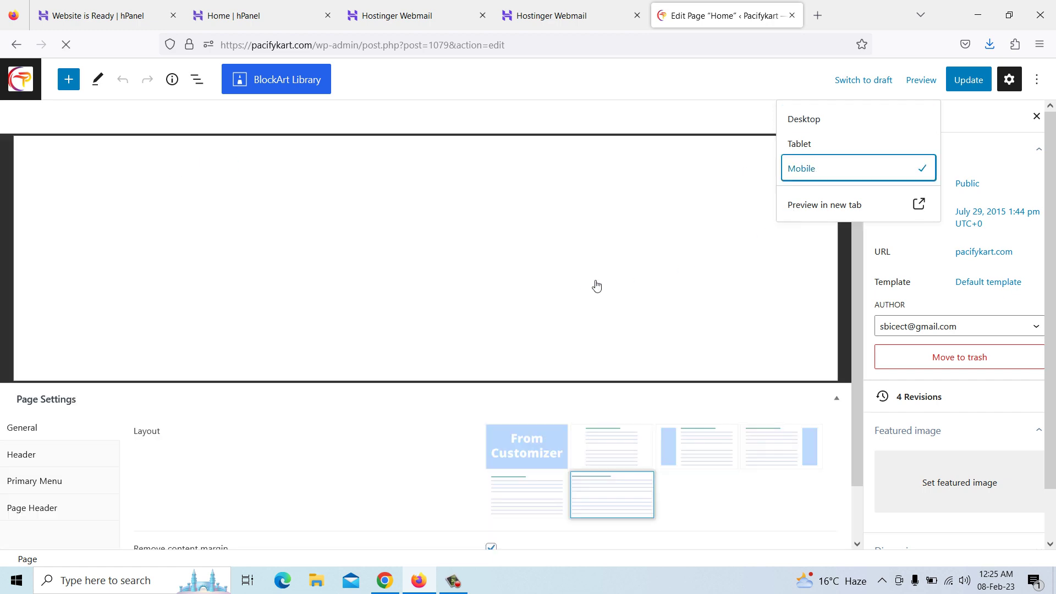
# Scroll through the mobile preview, then return to the Pages list
pyautogui.scroll(-7, 548, 276)
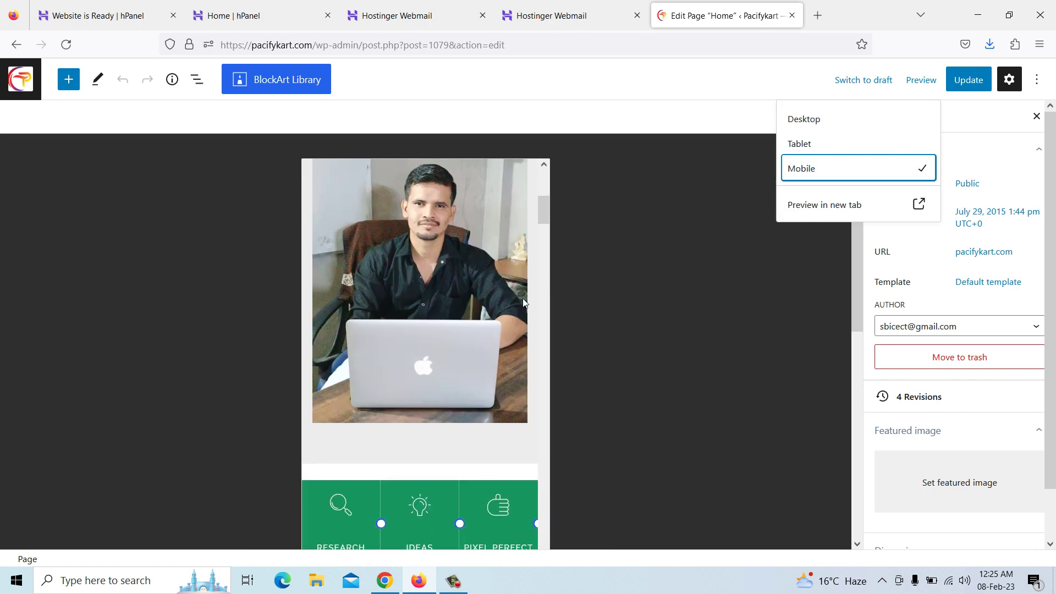
pyautogui.scroll(-10, 506, 313)
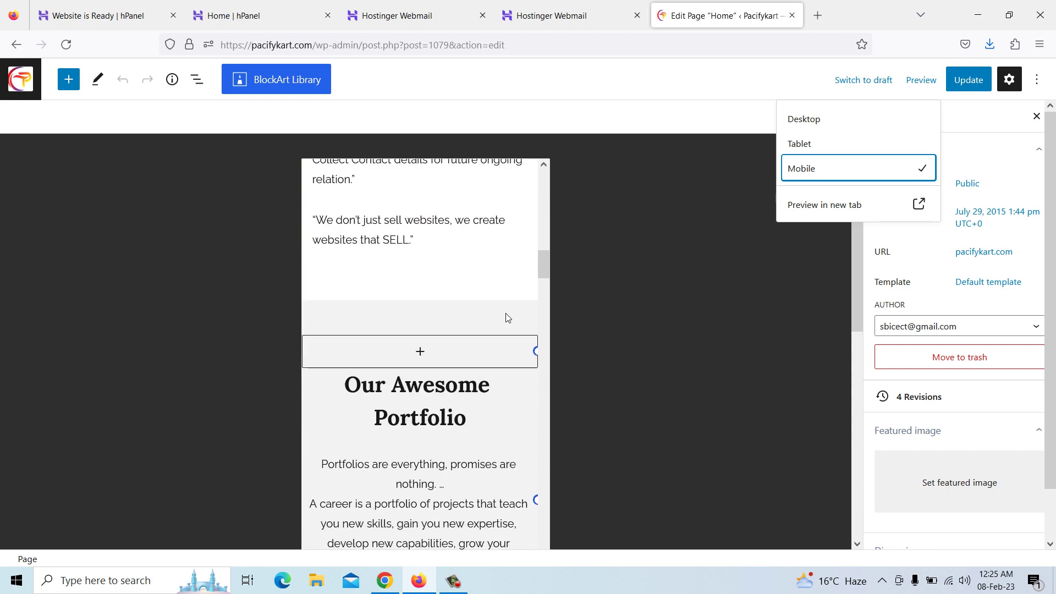
pyautogui.scroll(-10, 506, 312)
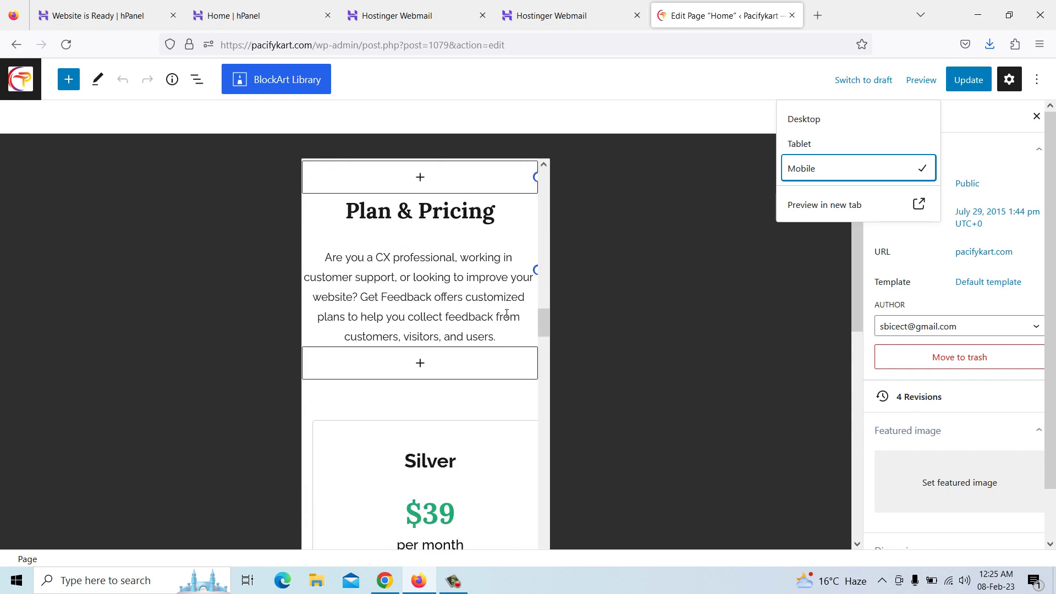
pyautogui.scroll(-10, 507, 318)
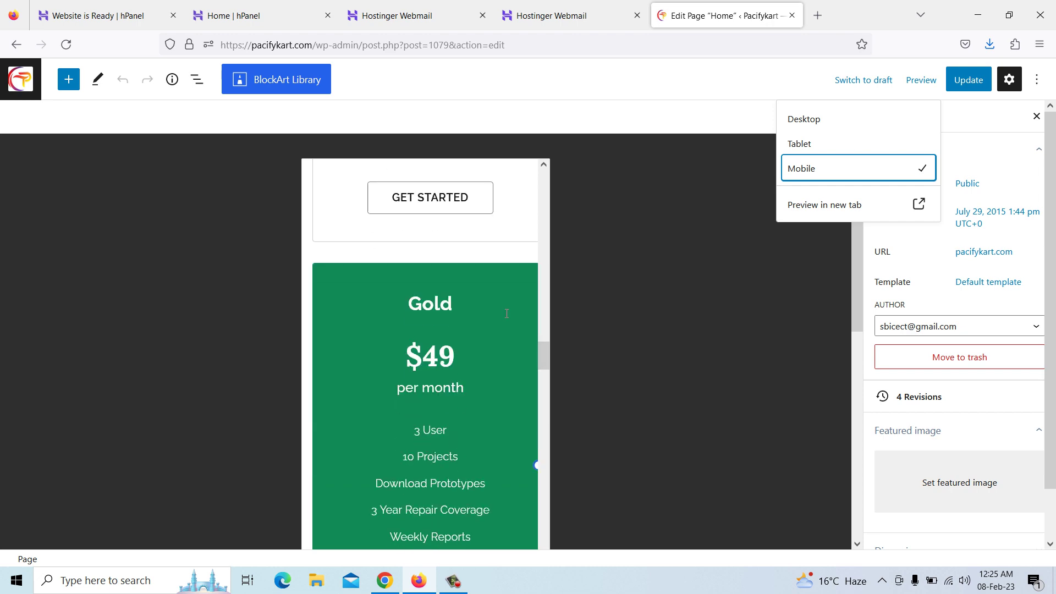
pyautogui.scroll(-10, 506, 318)
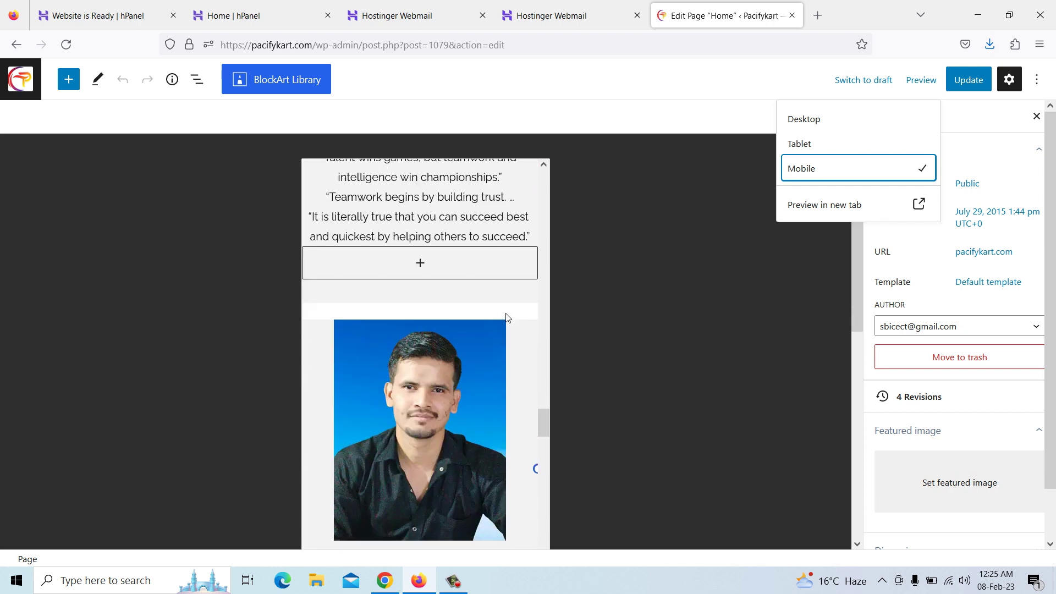
pyautogui.scroll(-10, 506, 318)
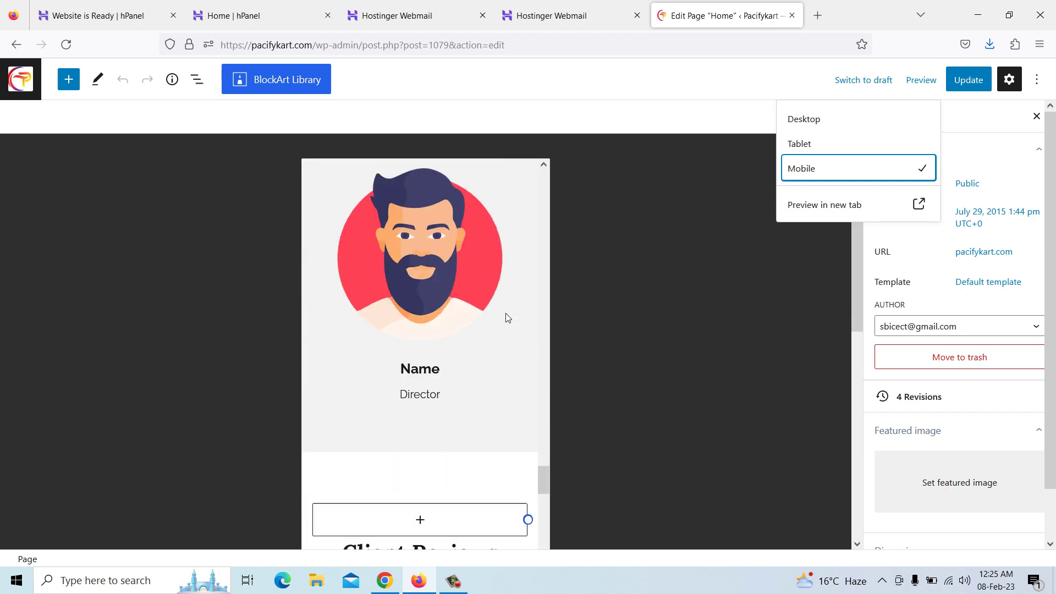
pyautogui.scroll(-10, 507, 313)
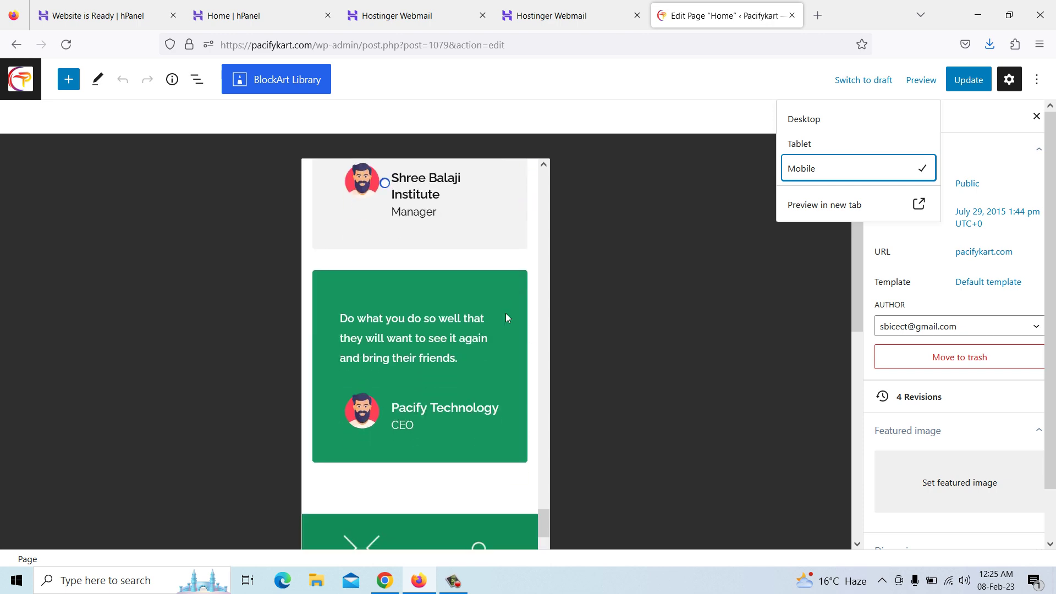
pyautogui.scroll(-5, 506, 318)
pyautogui.scroll(8, 507, 314)
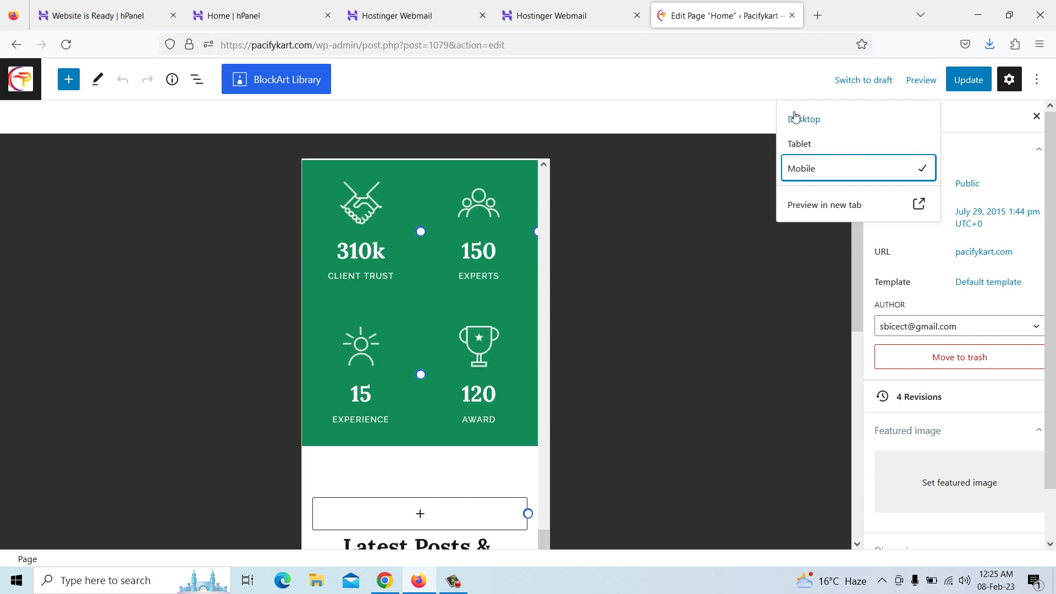
pyautogui.click(16, 44)
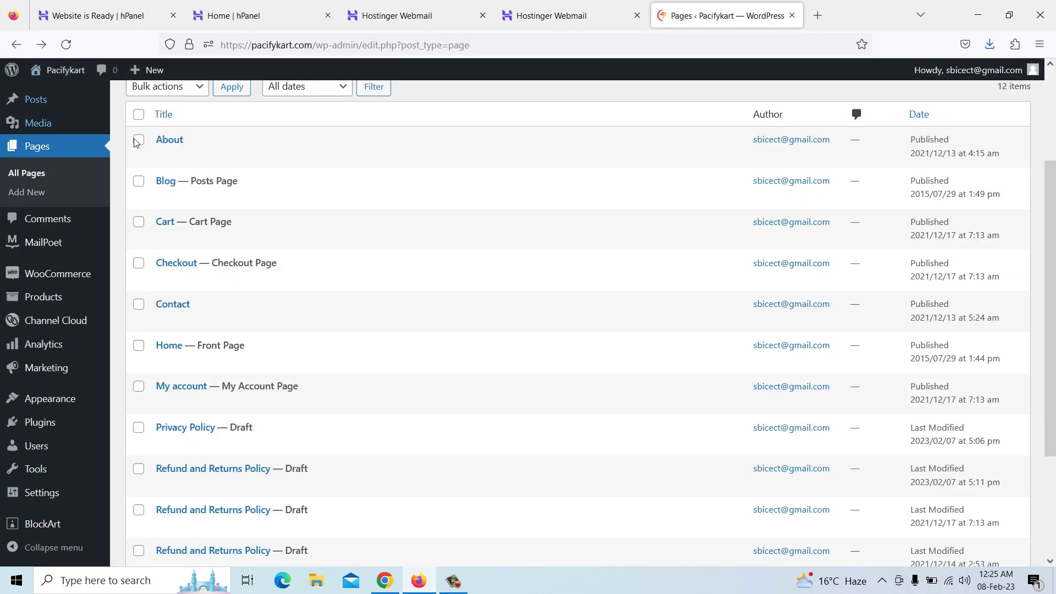
# Scroll the All Pages list down to the 'Privacy Policy — Draft' entry
pyautogui.scroll(-3, 205, 265)
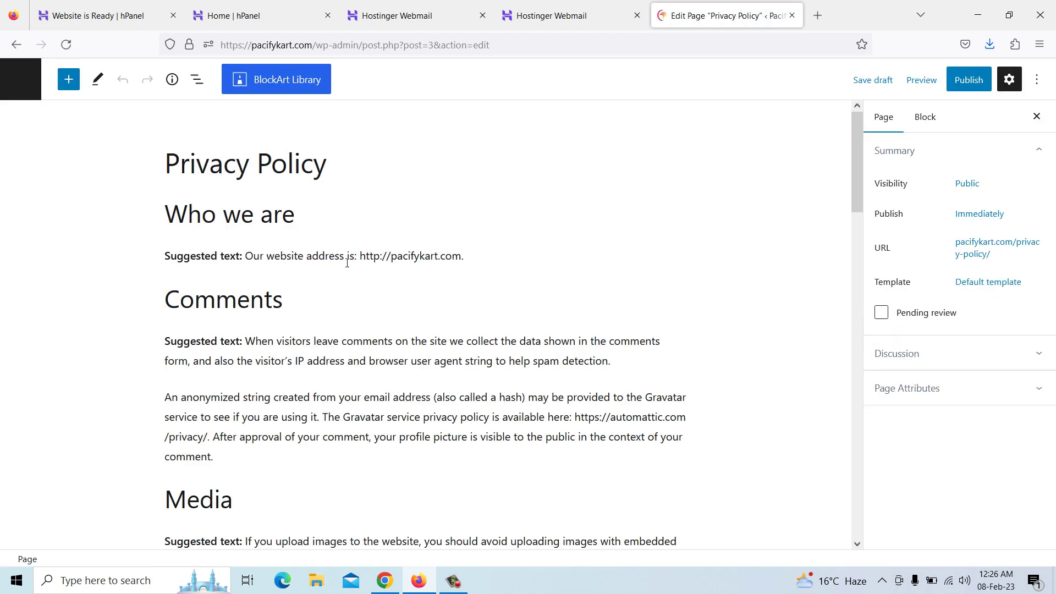
# Remove the 'Who we are' heading and its website address paragraph
pyautogui.click(331, 218)
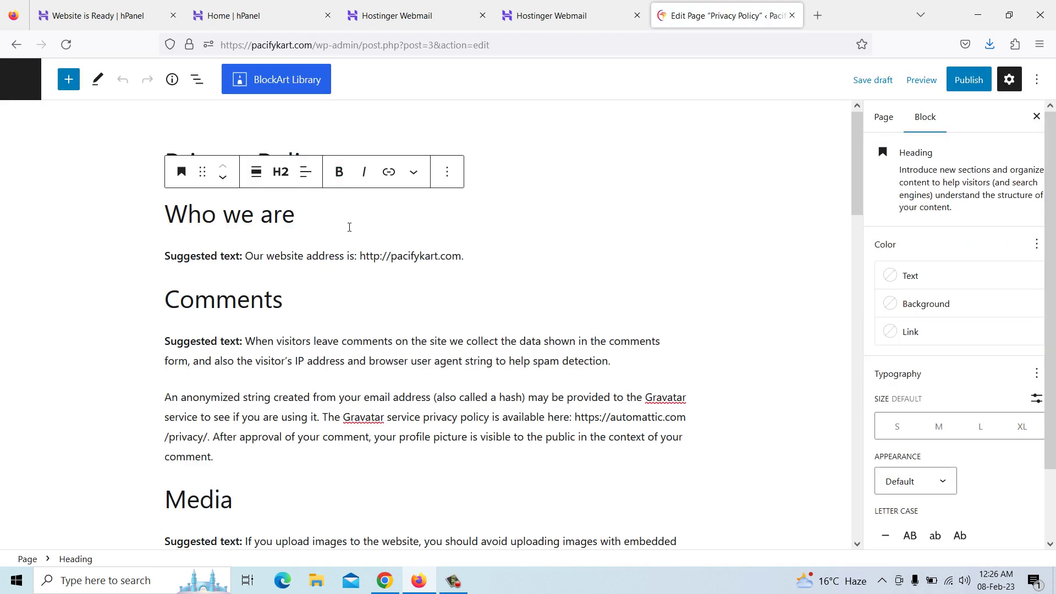
pyautogui.click(520, 254)
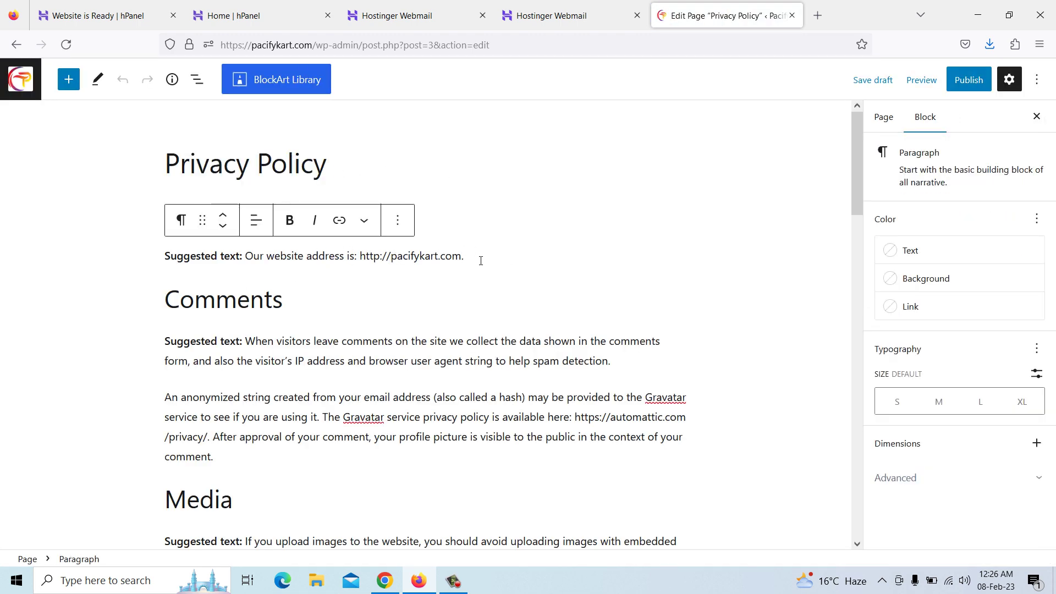
pyautogui.click(397, 221)
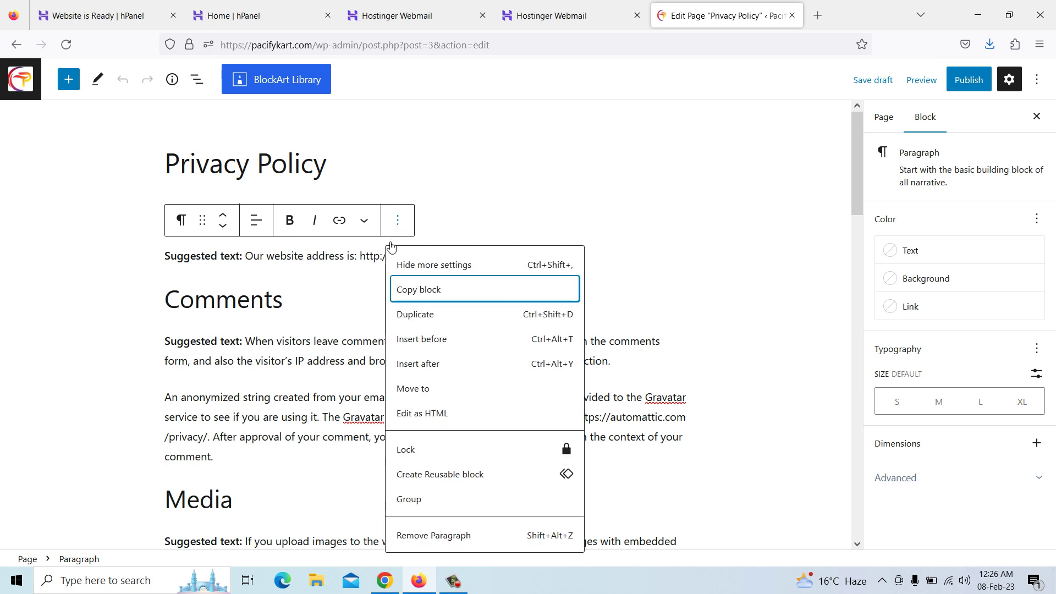
pyautogui.click(446, 531)
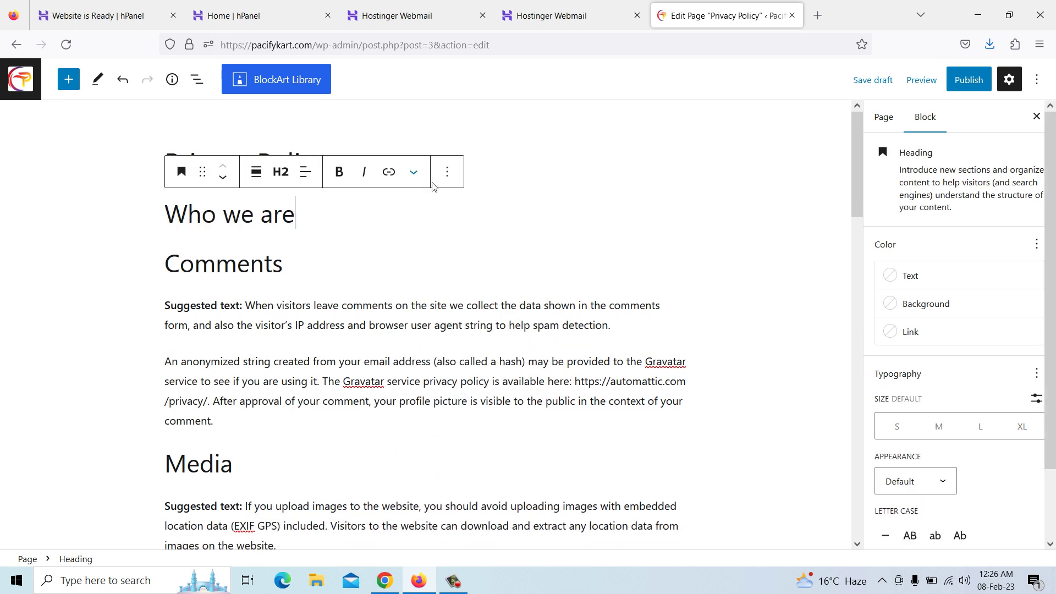
pyautogui.click(448, 172)
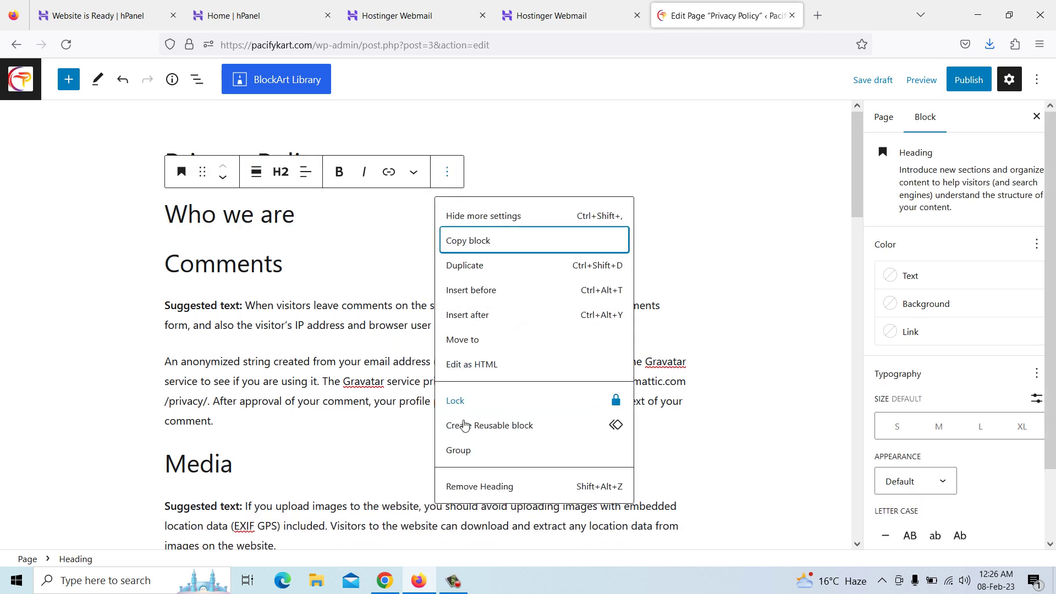
pyautogui.click(479, 490)
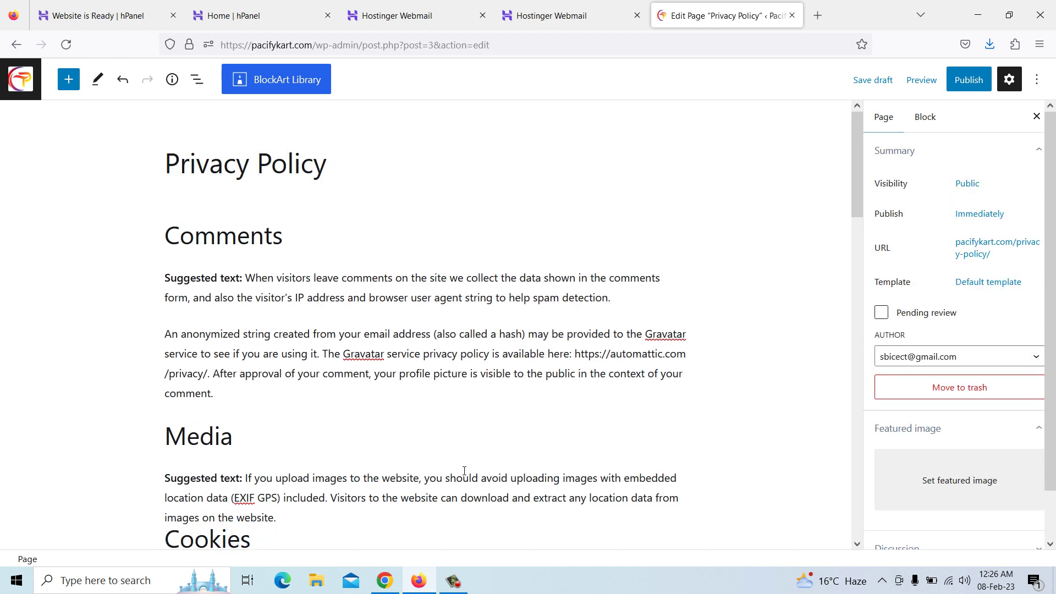
pyautogui.click(308, 215)
# Remove the Comments heading and its two suggested-text paragraphs
pyautogui.click(446, 172)
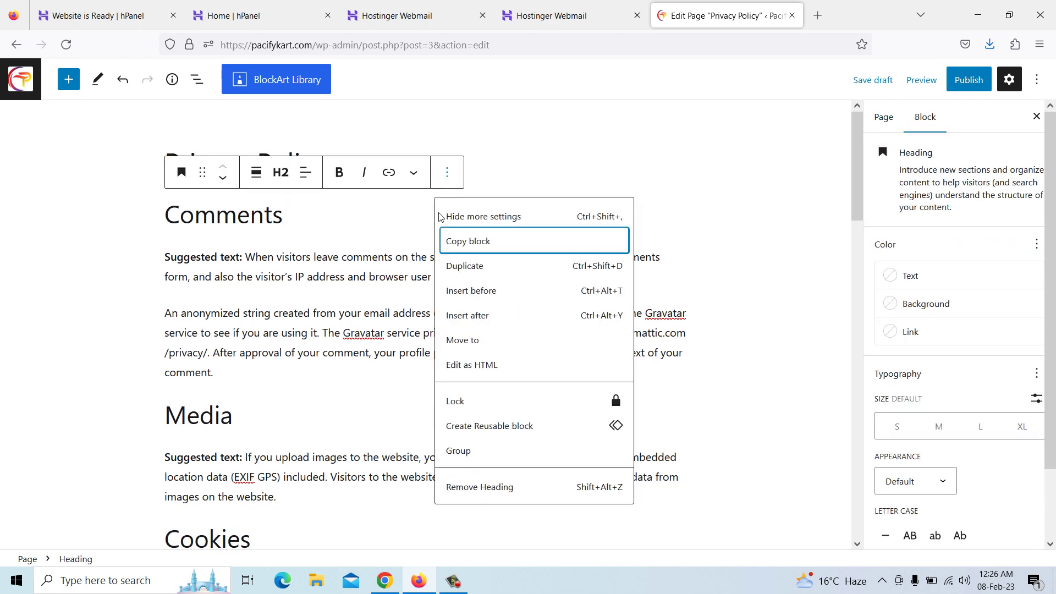
pyautogui.click(481, 484)
pyautogui.click(481, 227)
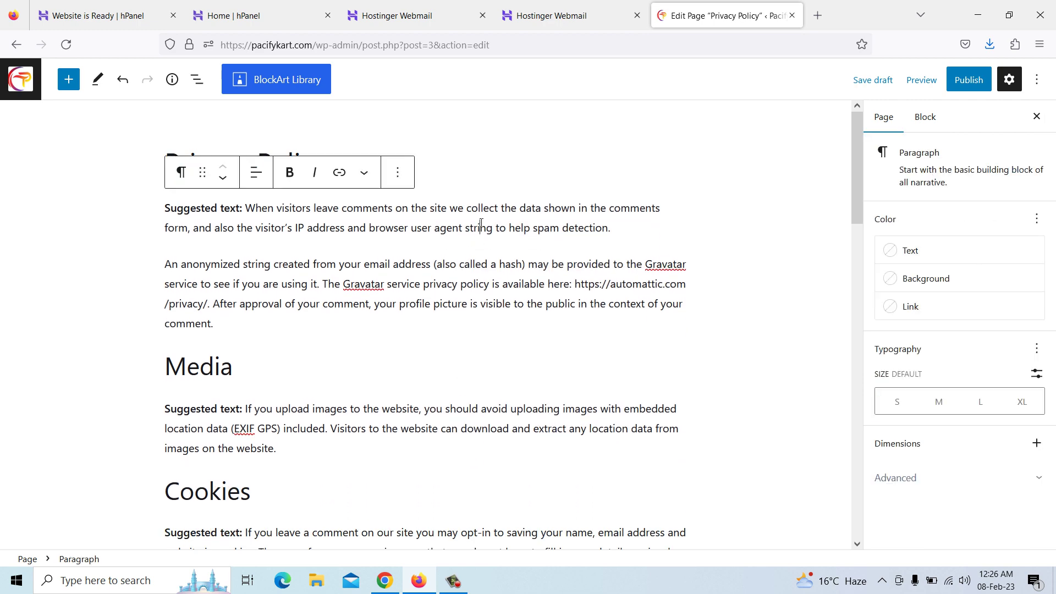
pyautogui.click(398, 172)
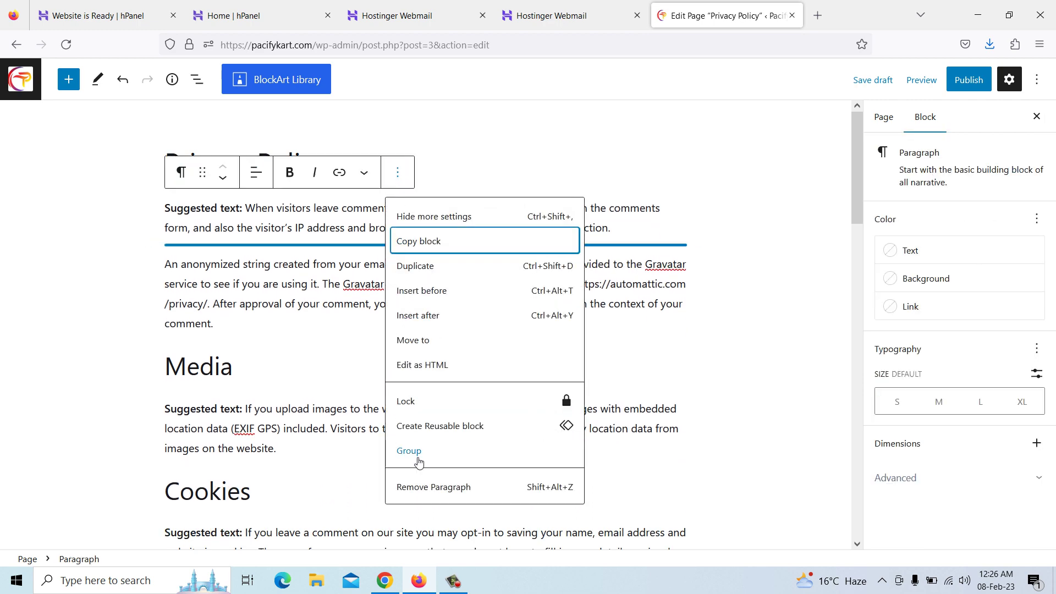
pyautogui.click(418, 486)
pyautogui.click(480, 248)
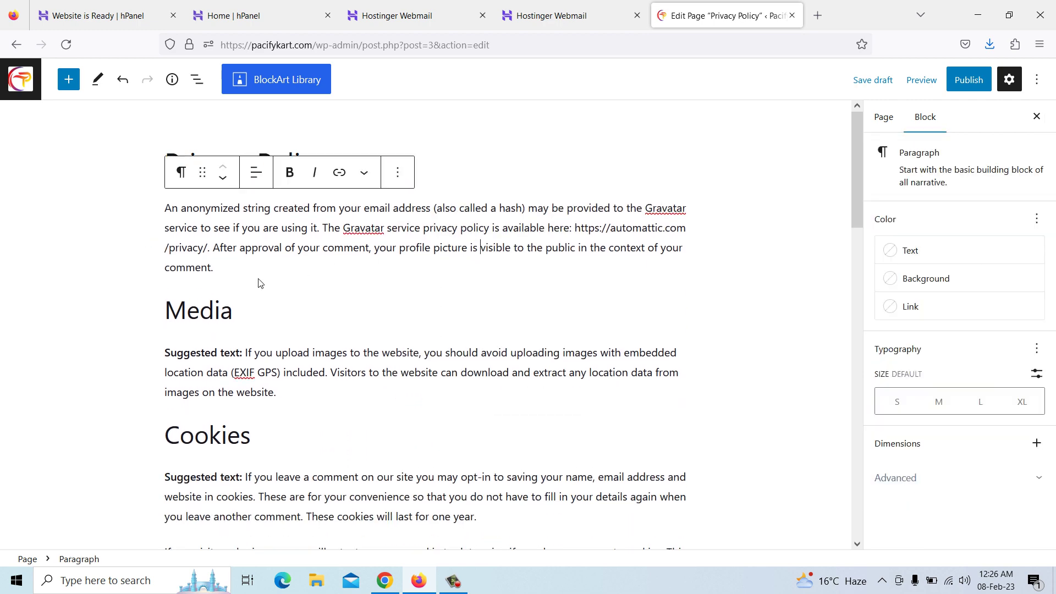
pyautogui.click(399, 174)
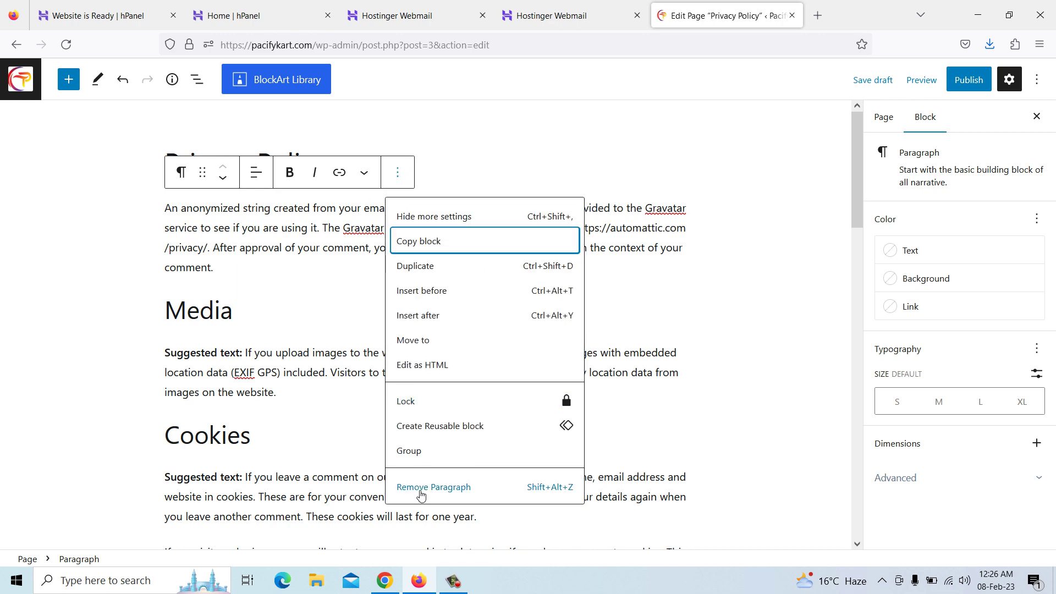
pyautogui.click(418, 487)
# Remove the Media heading and its image upload paragraph
pyautogui.click(318, 219)
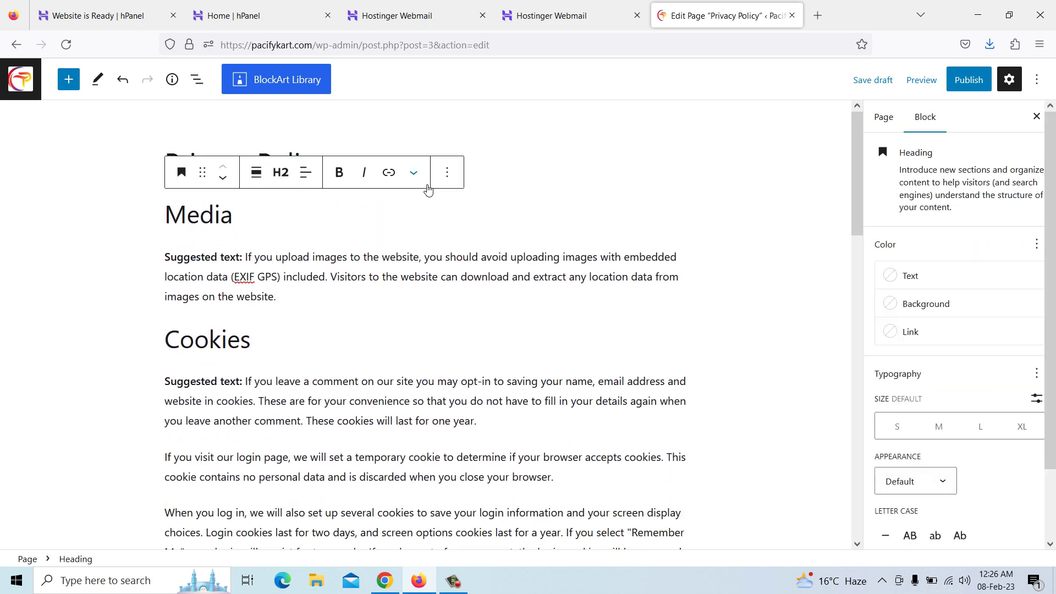
pyautogui.click(448, 173)
pyautogui.click(462, 486)
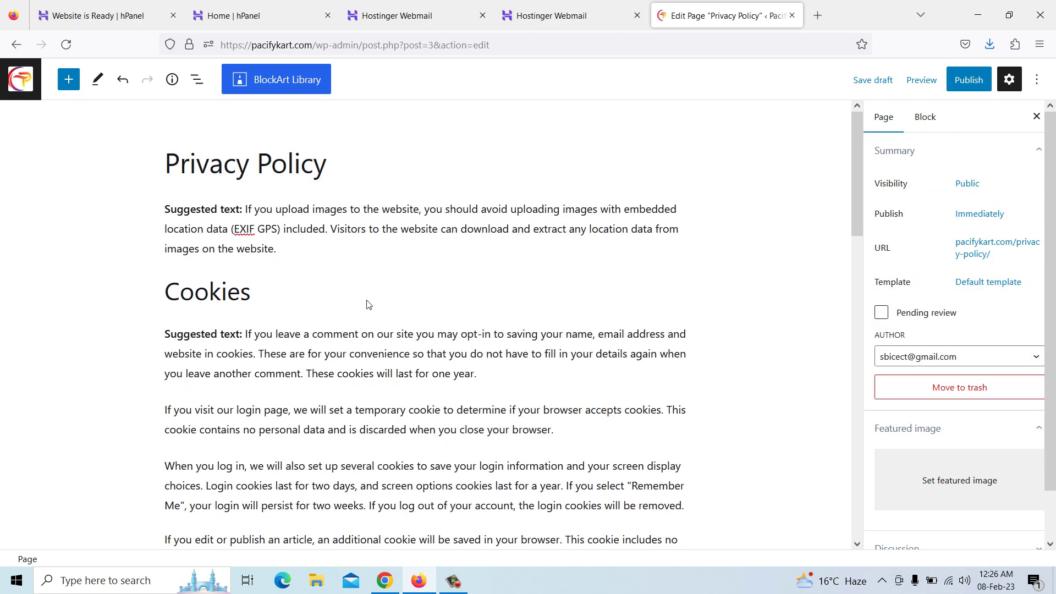
pyautogui.click(326, 255)
pyautogui.click(397, 174)
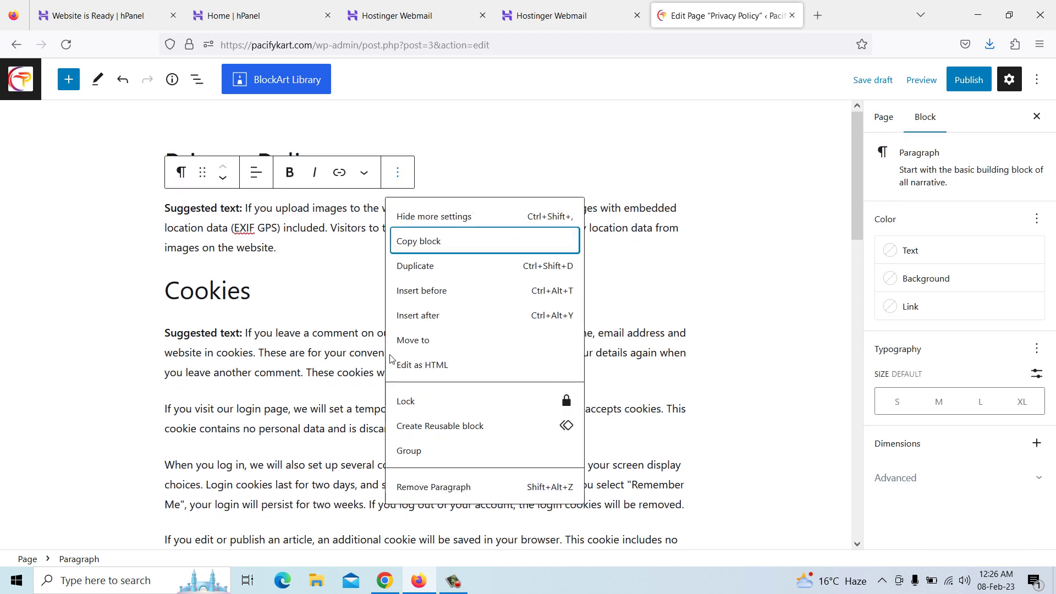
pyautogui.click(432, 487)
# Remove the Cookies heading and its comment, login-page and 'When you log in' paragraphs
pyautogui.click(270, 214)
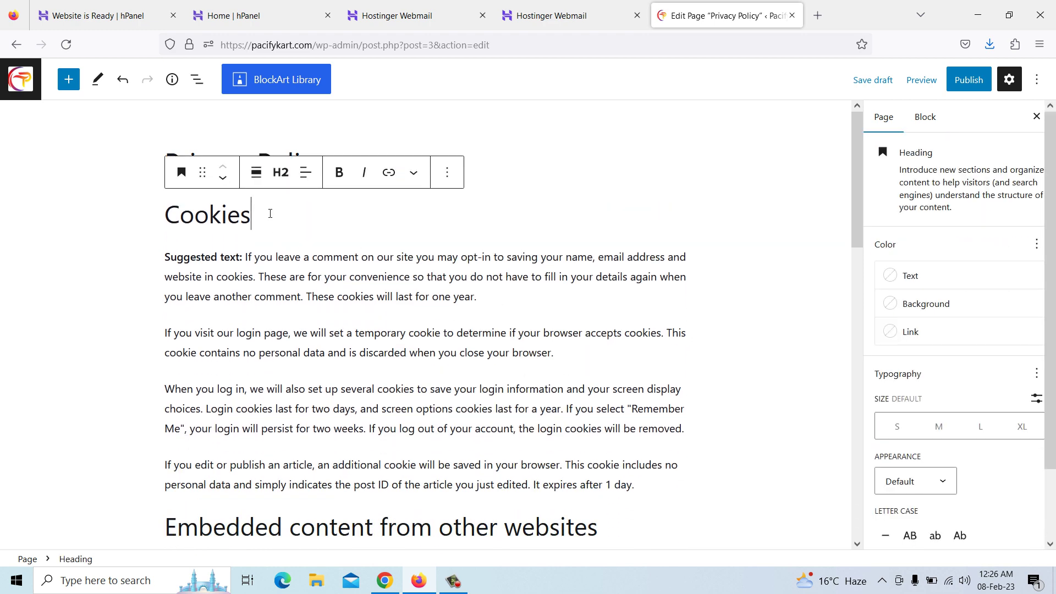
pyautogui.click(447, 172)
pyautogui.click(462, 486)
pyautogui.click(374, 253)
pyautogui.click(397, 173)
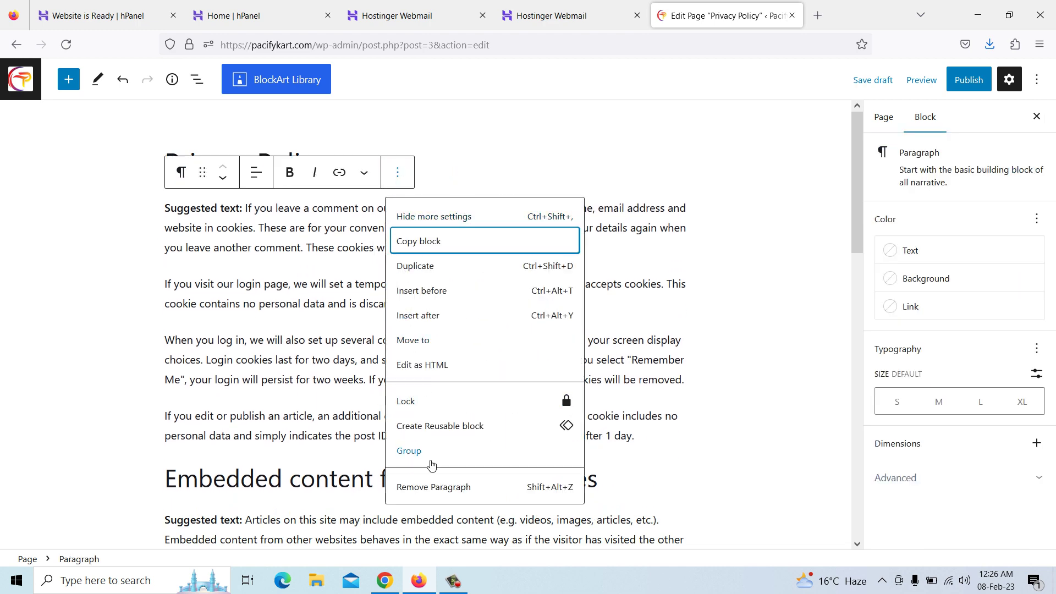
pyautogui.click(432, 486)
pyautogui.click(454, 220)
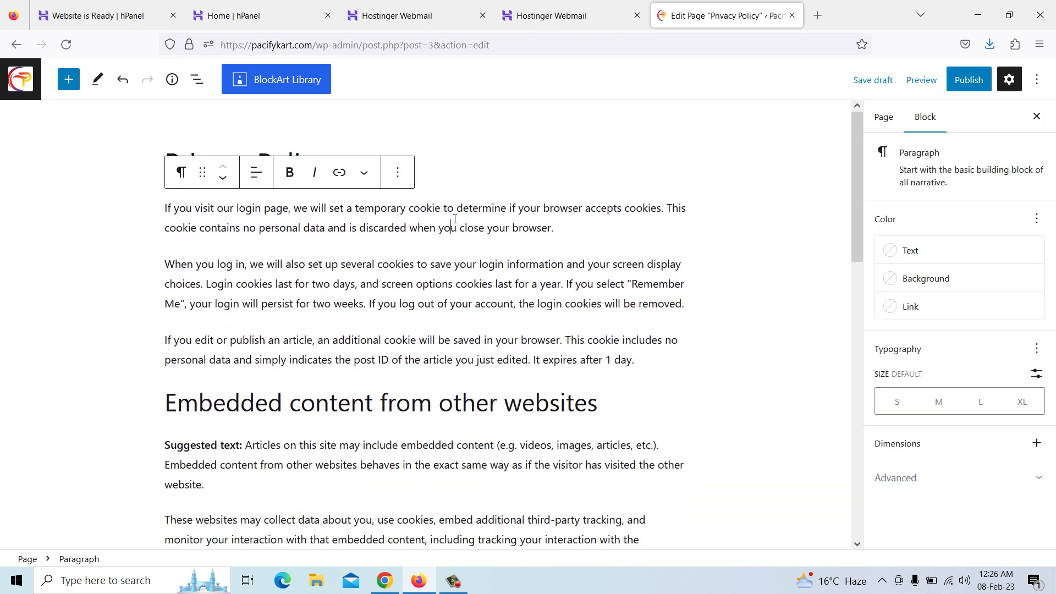
pyautogui.click(398, 173)
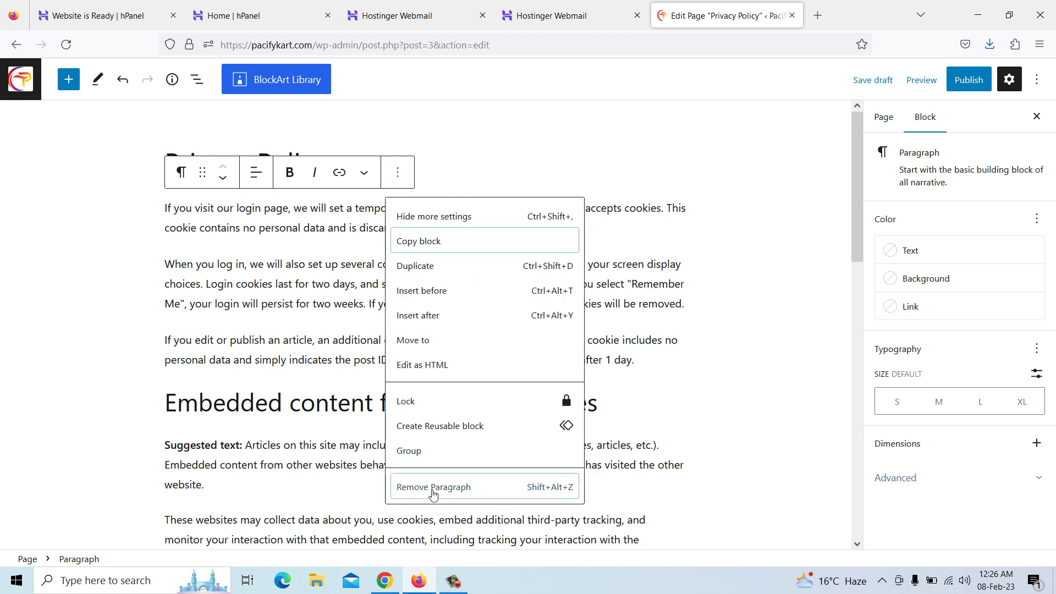
pyautogui.click(432, 487)
pyautogui.click(409, 249)
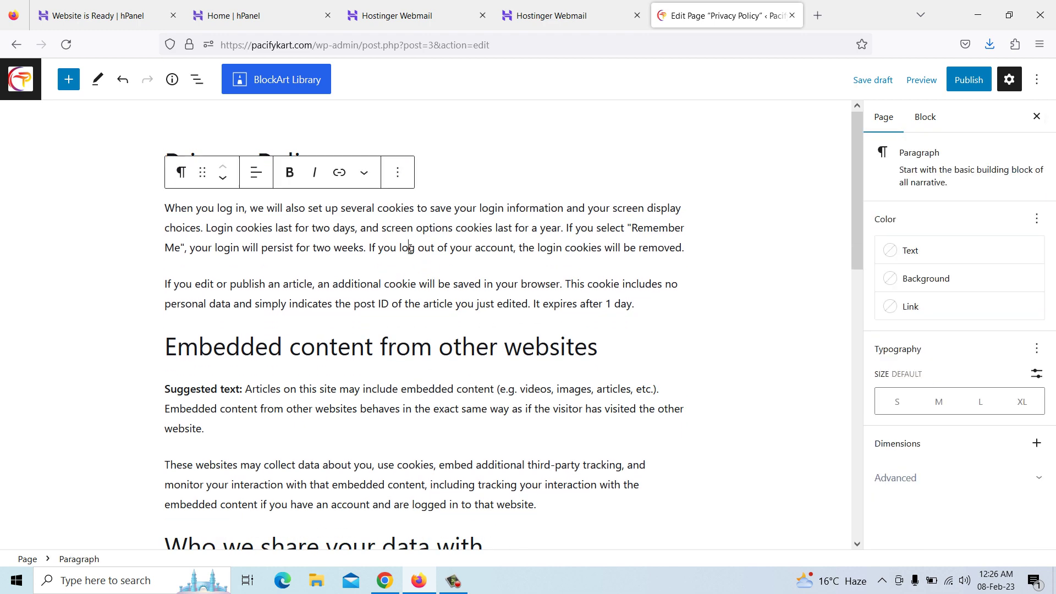
pyautogui.click(398, 172)
pyautogui.click(433, 486)
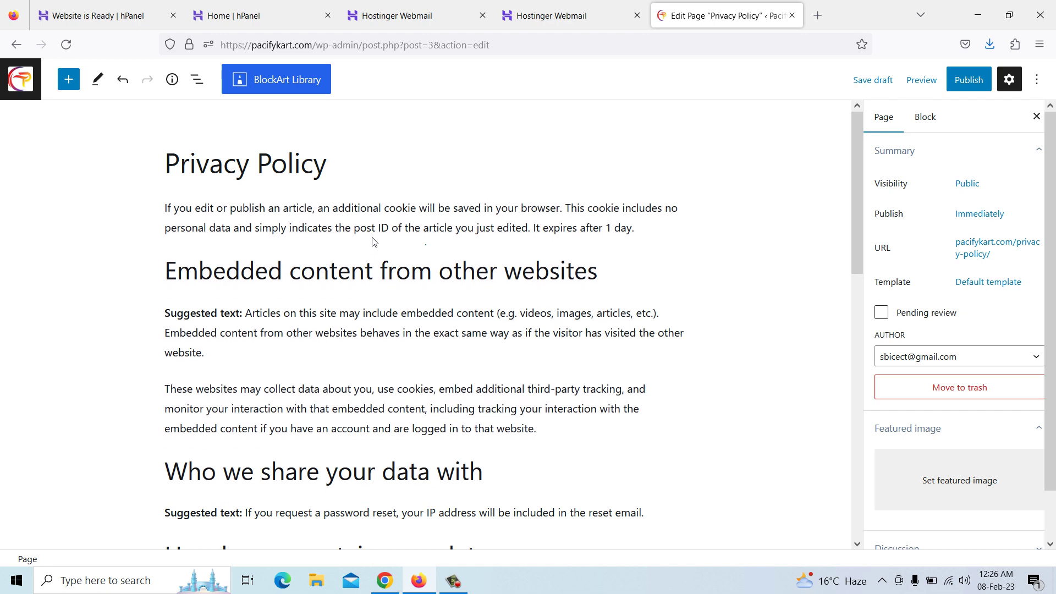
# Remove the 'If you edit…' paragraph and the 'Embedded content from other websites' section
pyautogui.click(380, 227)
pyautogui.click(398, 173)
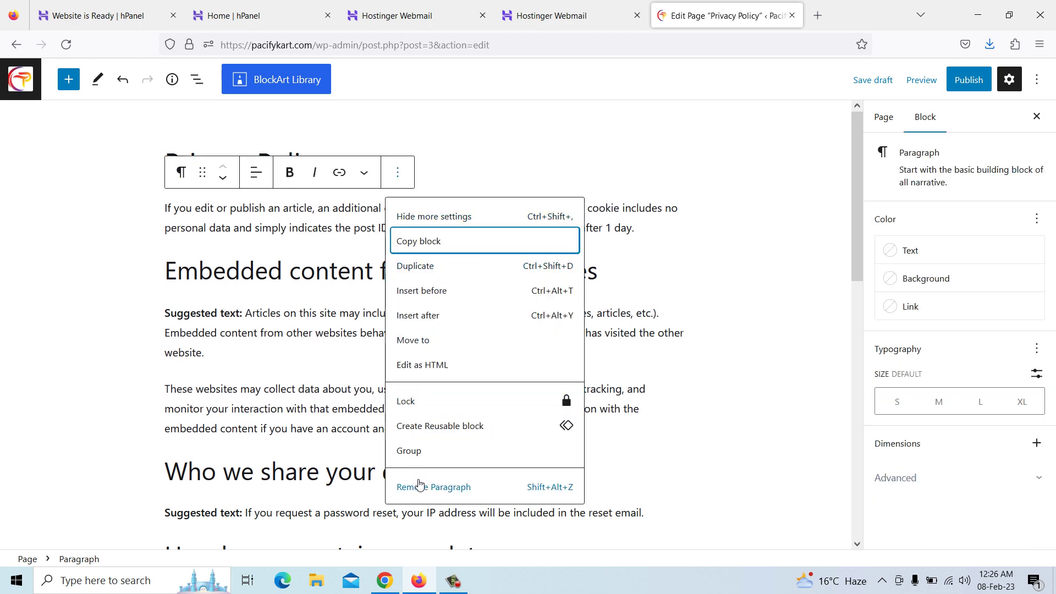
pyautogui.click(423, 485)
pyautogui.click(372, 222)
pyautogui.click(447, 175)
pyautogui.click(468, 486)
pyautogui.click(391, 227)
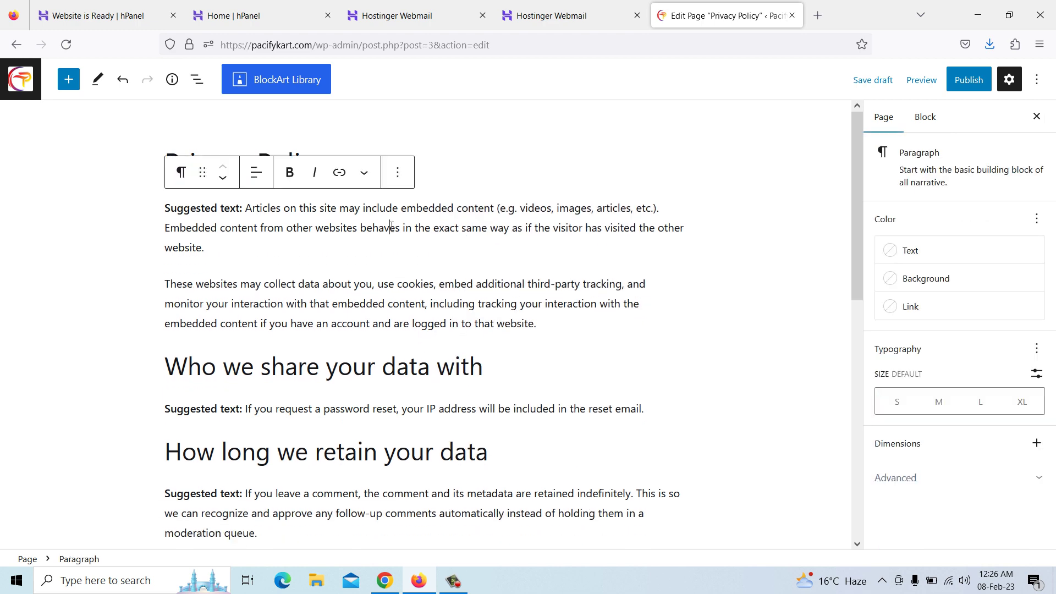
pyautogui.click(401, 174)
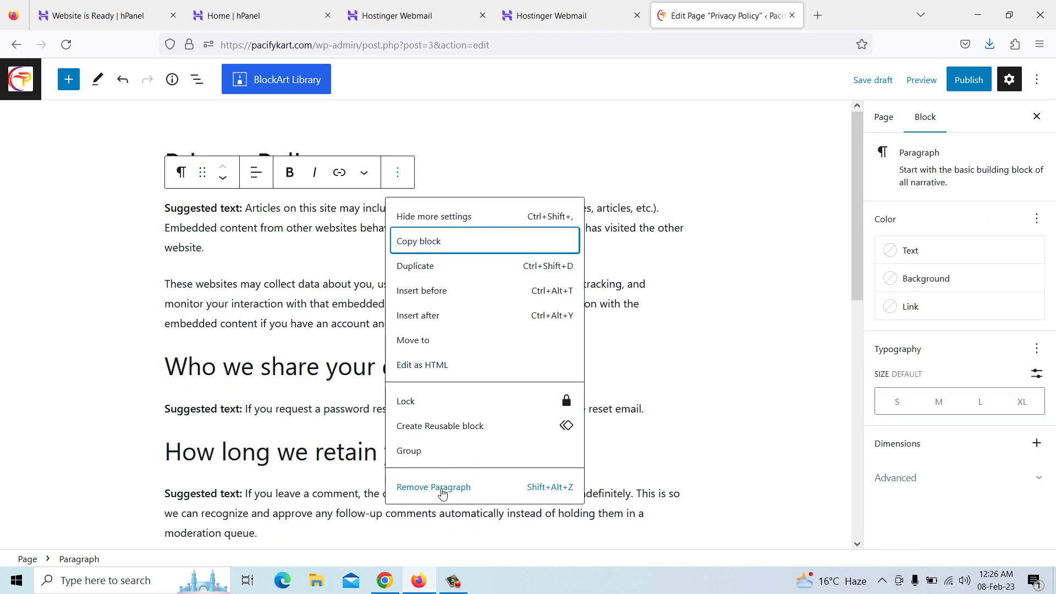
pyautogui.click(435, 485)
pyautogui.click(426, 228)
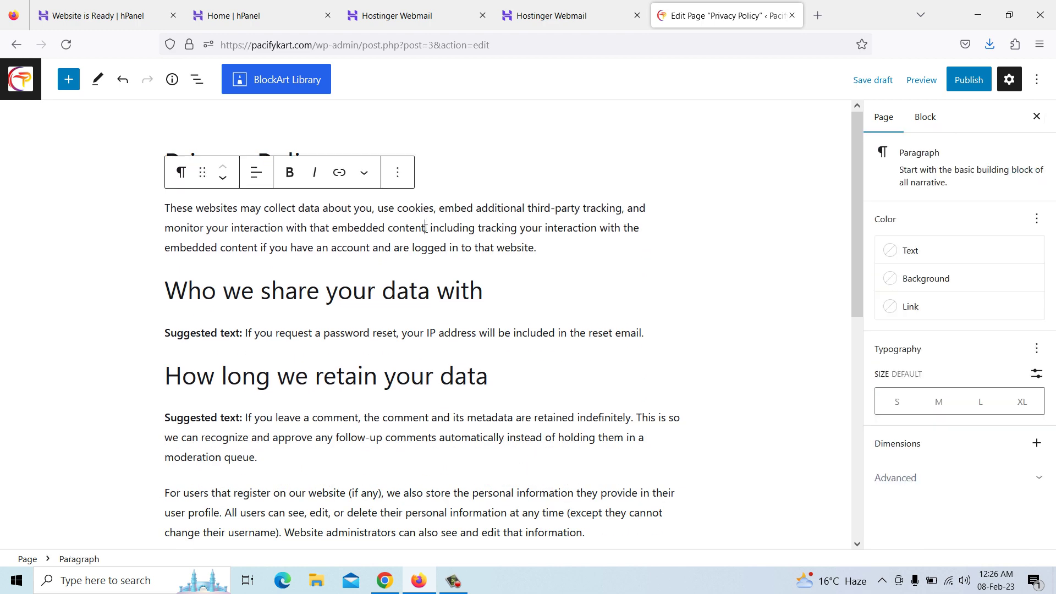
pyautogui.click(398, 173)
pyautogui.click(437, 487)
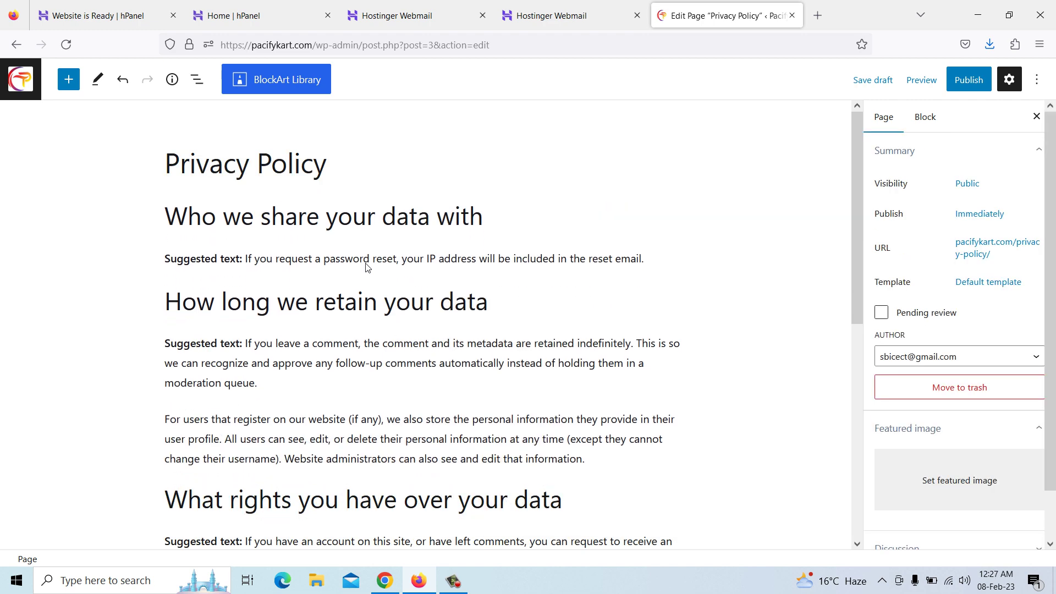
# Remove the 'Who we share your data with' heading and the spam-detection paragraph
pyautogui.click(366, 216)
pyautogui.click(440, 175)
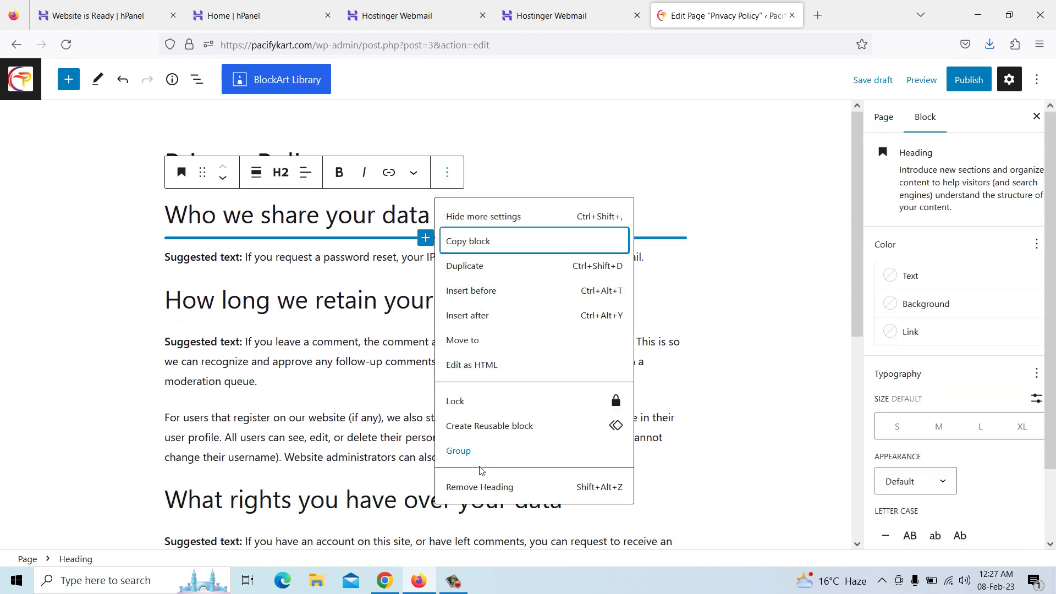
pyautogui.click(477, 486)
pyautogui.scroll(-6, 452, 391)
pyautogui.scroll(6, 450, 390)
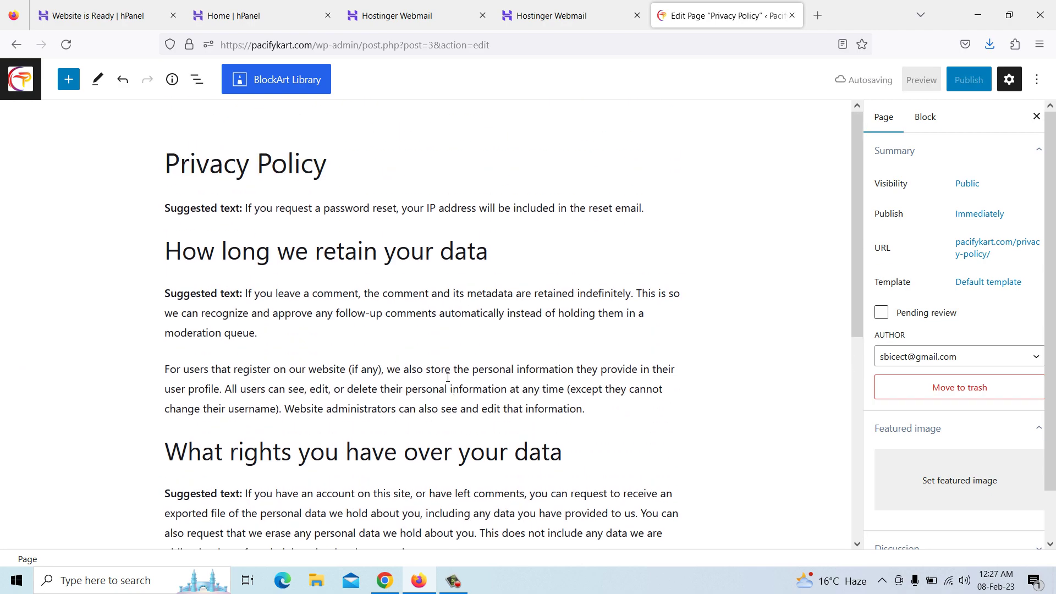
pyautogui.scroll(-5, 452, 388)
pyautogui.click(456, 271)
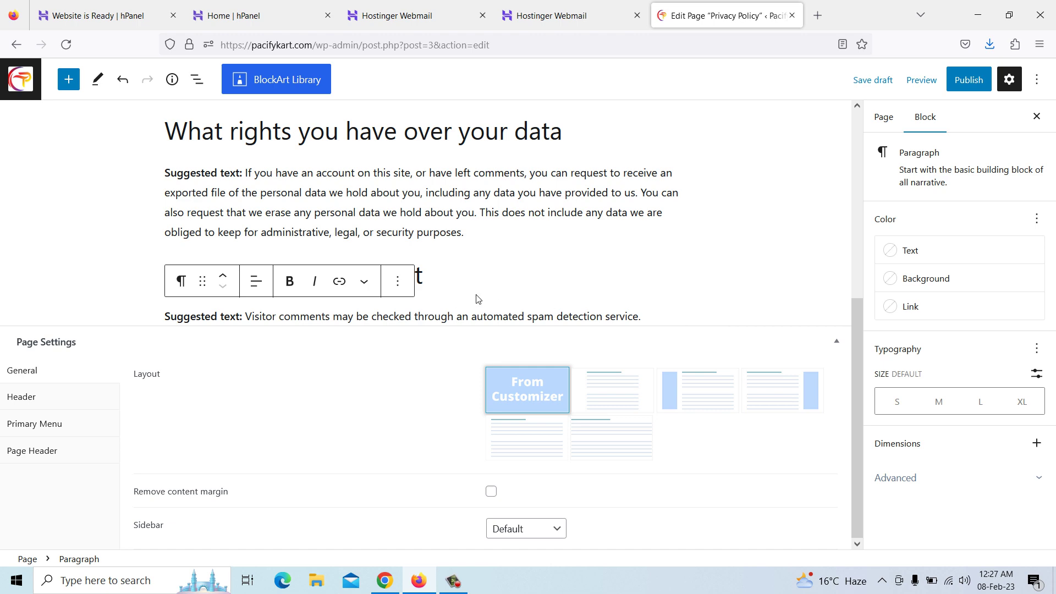
pyautogui.click(399, 283)
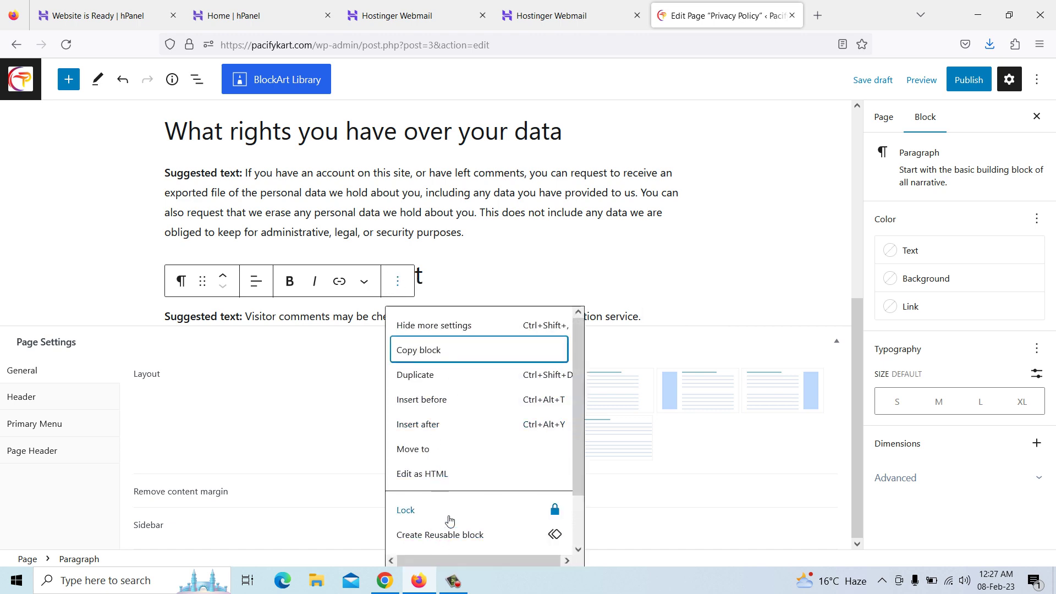
pyautogui.scroll(-2, 449, 526)
pyautogui.click(452, 536)
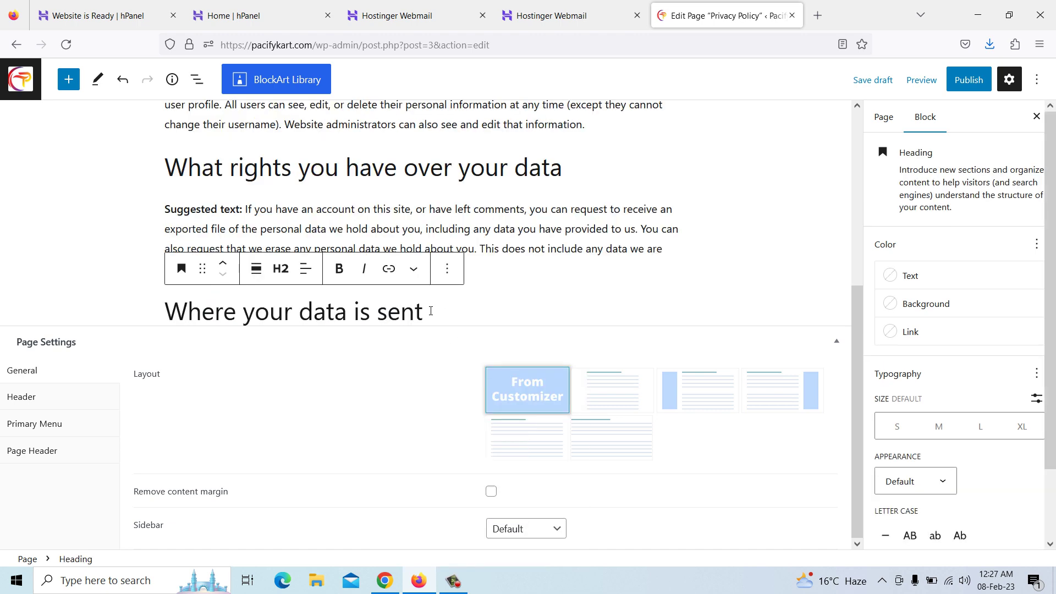
# Remove the 'Where your data is sent' and 'What rights you have over your data' headings and their paragraphs
pyautogui.click(447, 271)
pyautogui.scroll(-2, 475, 542)
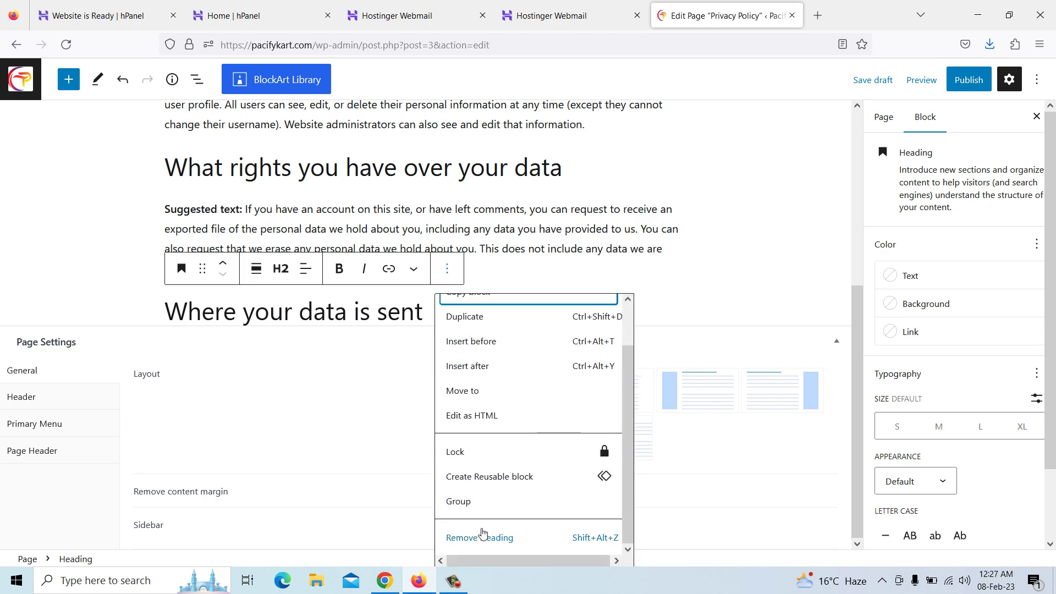
pyautogui.click(468, 537)
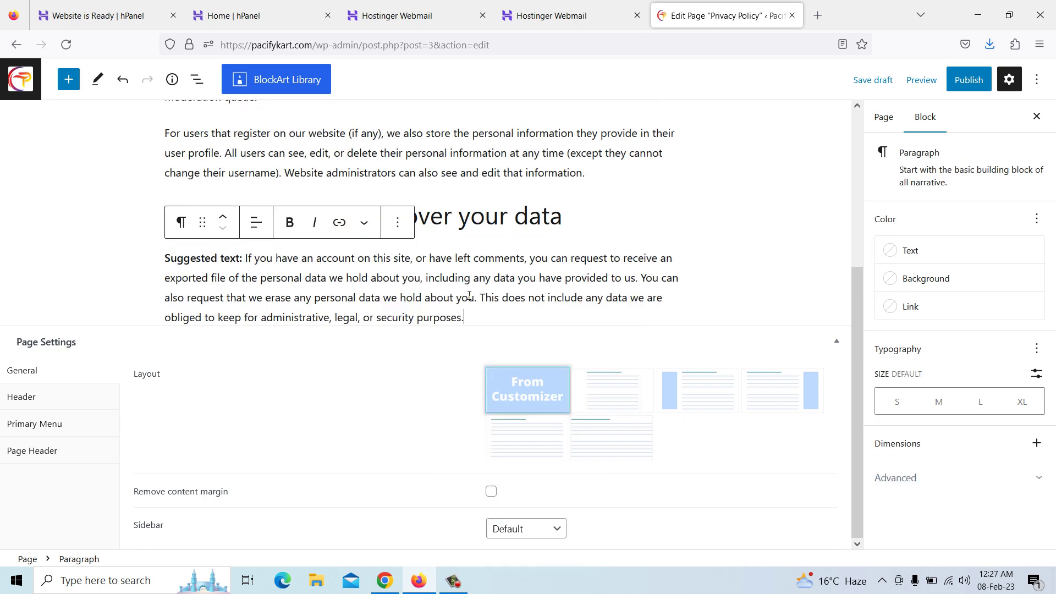
pyautogui.click(401, 222)
pyautogui.click(437, 537)
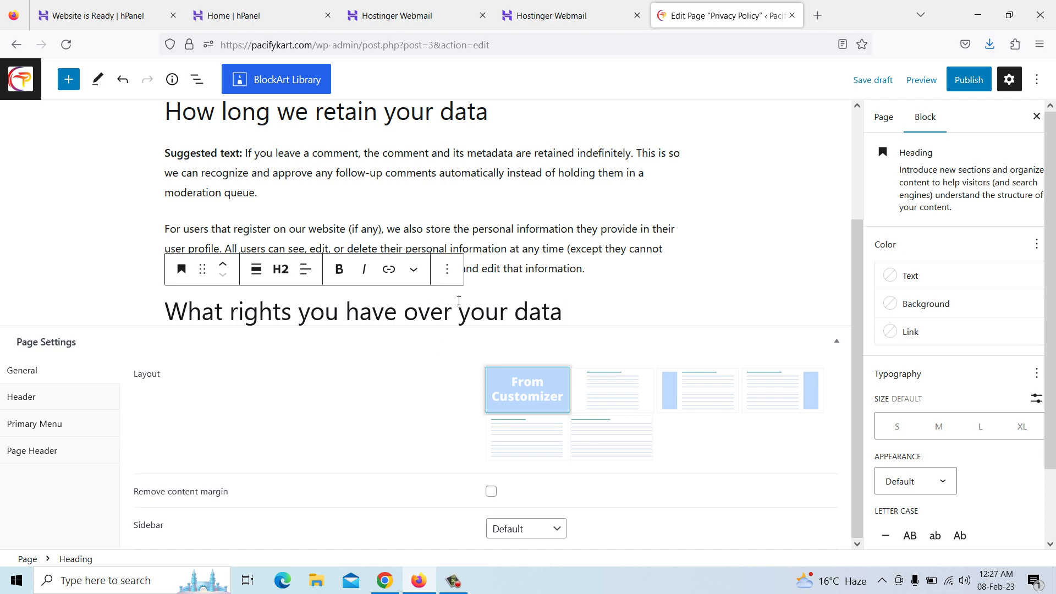
pyautogui.click(448, 270)
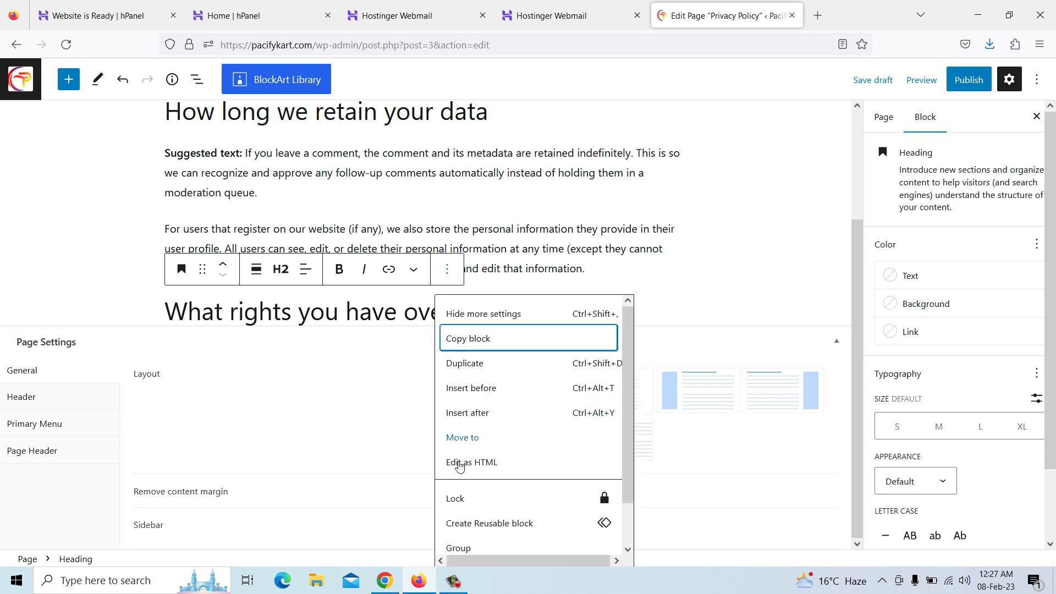
pyautogui.scroll(-2, 472, 537)
pyautogui.click(481, 538)
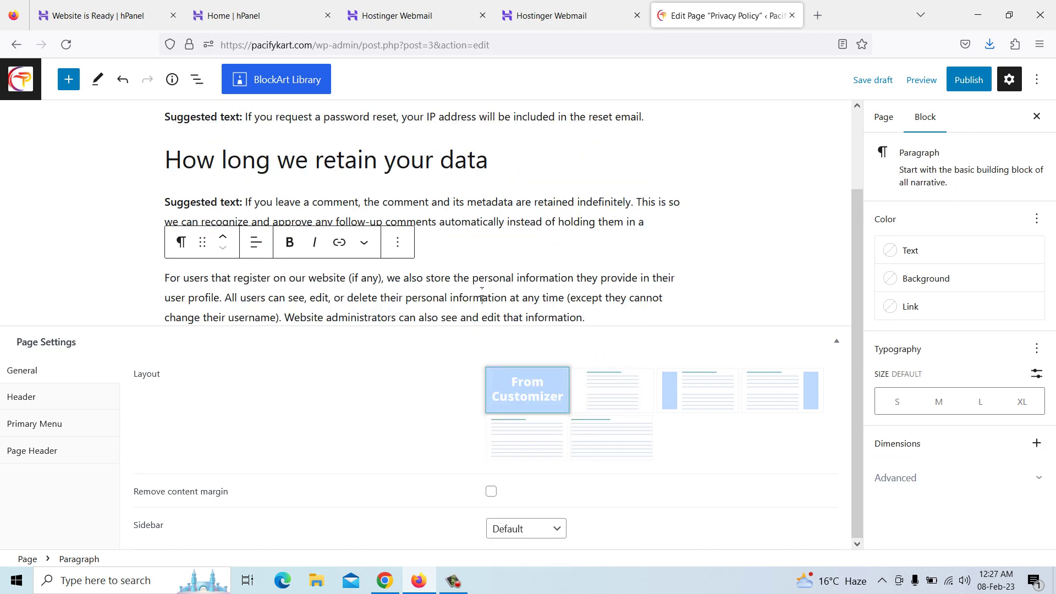
pyautogui.click(399, 243)
pyautogui.scroll(-2, 439, 537)
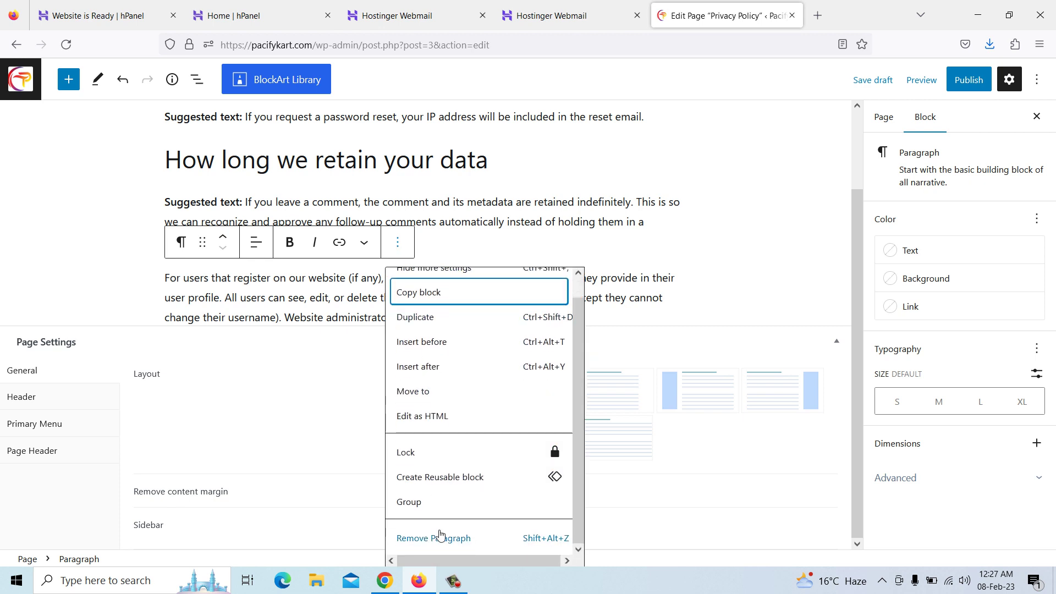
pyautogui.click(440, 542)
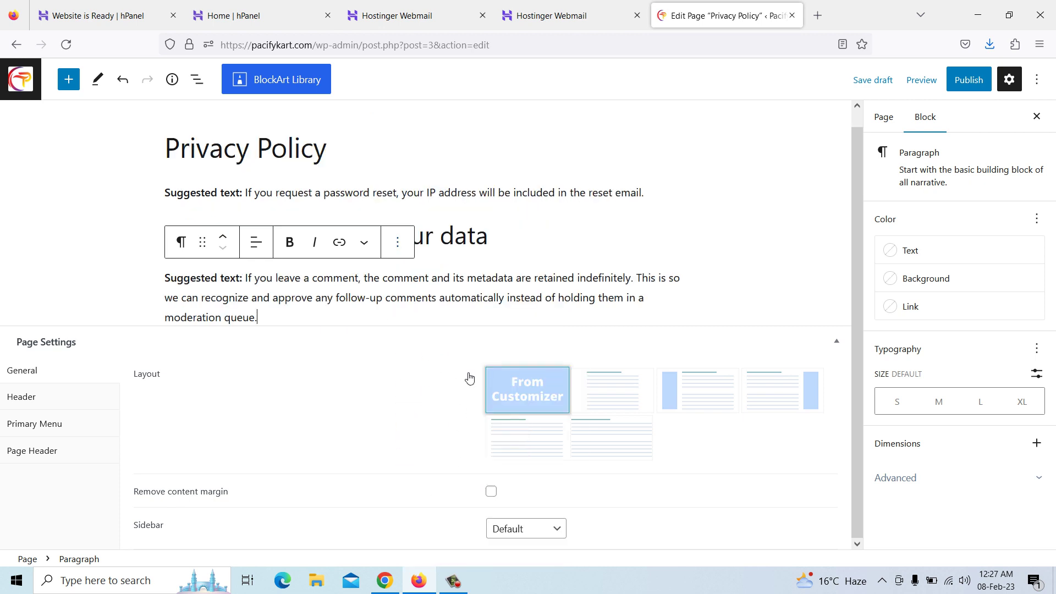
# Remove the password-reset paragraph, the 'How long we retain your data' heading and the final retention paragraph
pyautogui.click(439, 209)
pyautogui.click(398, 173)
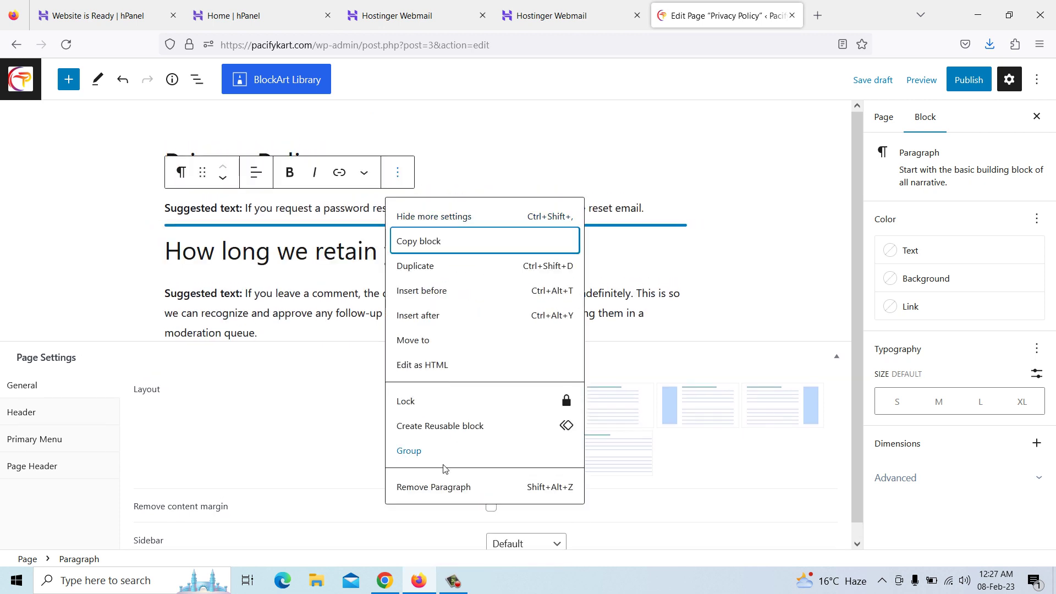
pyautogui.click(442, 484)
pyautogui.click(356, 216)
pyautogui.click(453, 173)
pyautogui.click(466, 482)
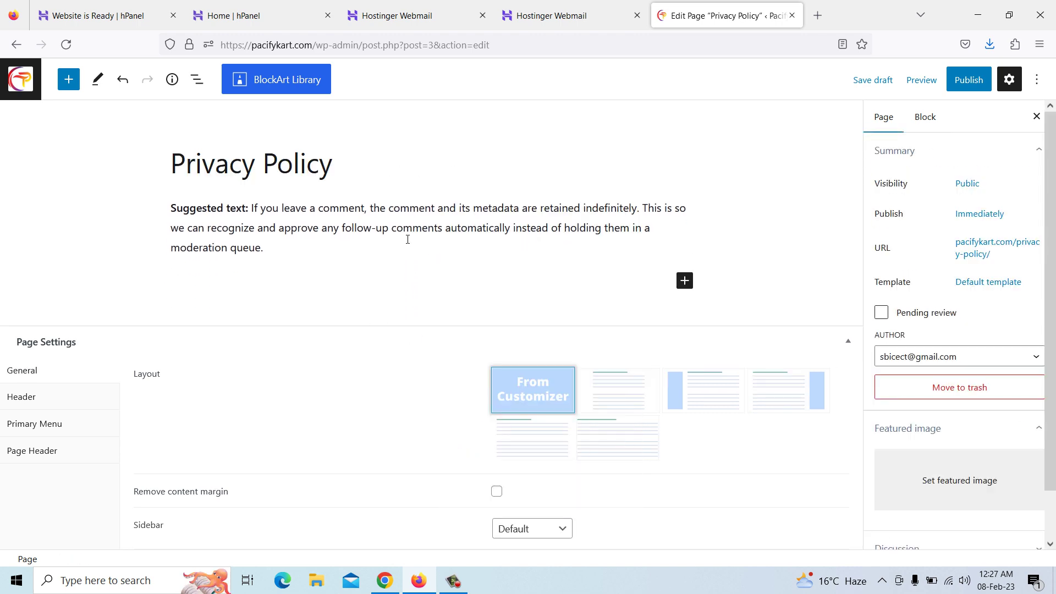
pyautogui.click(408, 242)
pyautogui.click(362, 174)
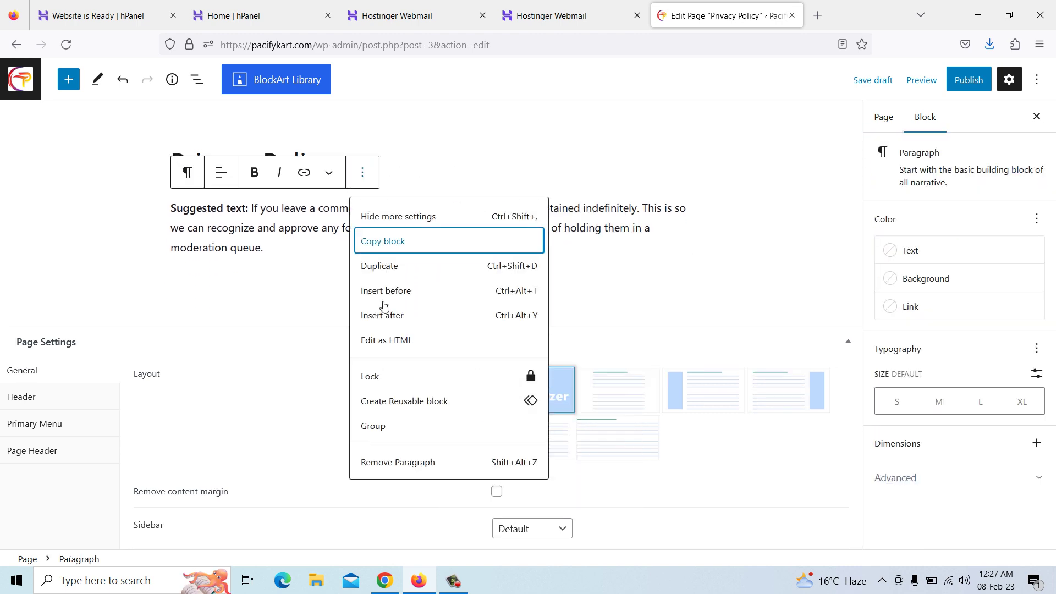
pyautogui.click(394, 471)
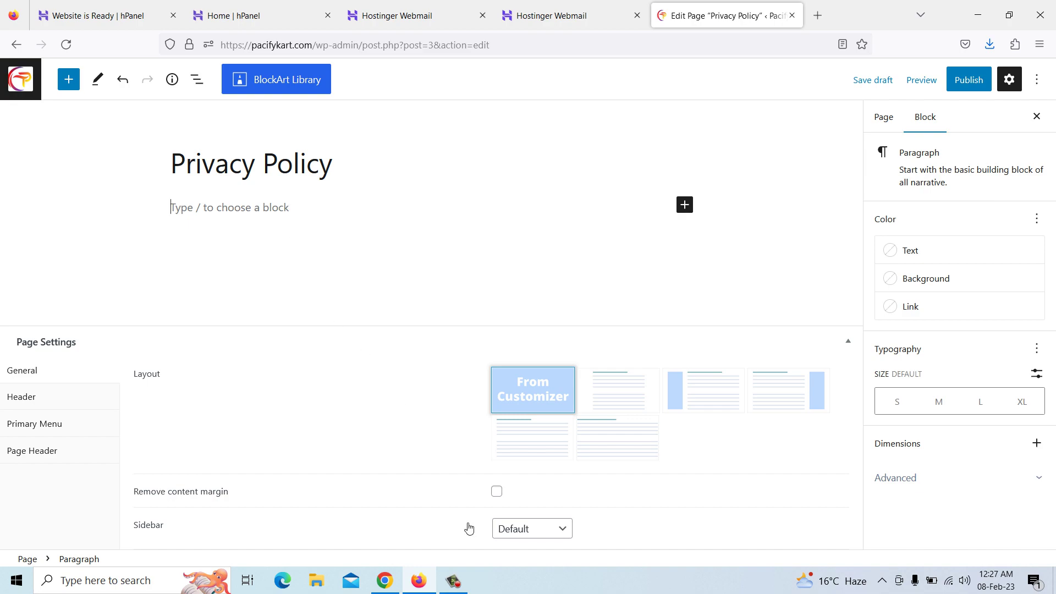
pyautogui.click(392, 578)
# Search Google for 'privacy policy for website' and scroll to the freeprivacypolicy.com result
pyautogui.scroll(20, 486, 345)
pyautogui.scroll(15, 486, 345)
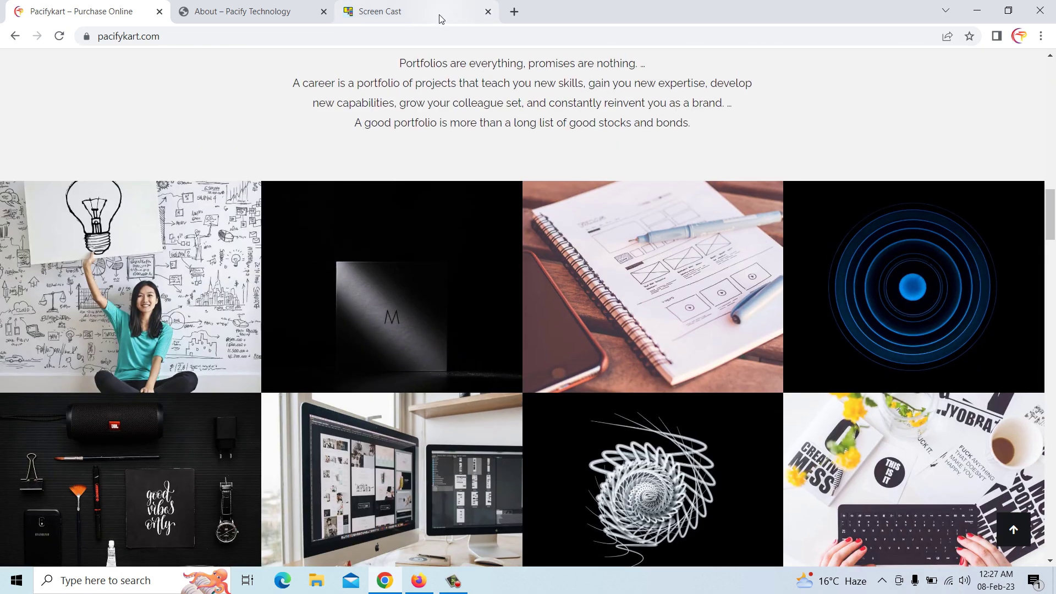
pyautogui.click(443, 18)
pyautogui.click(436, 33)
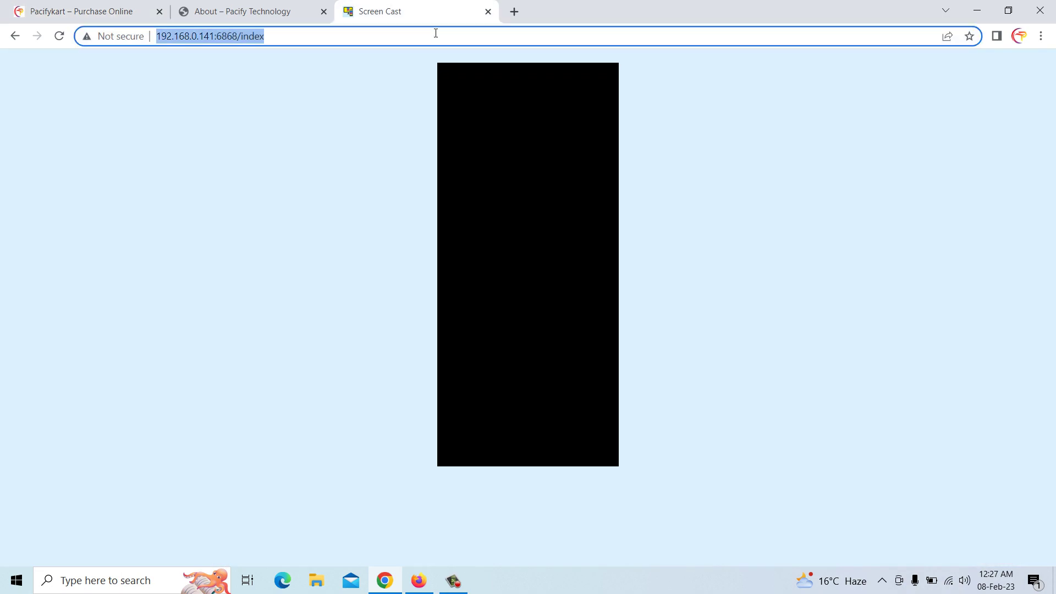
pyautogui.write('p')
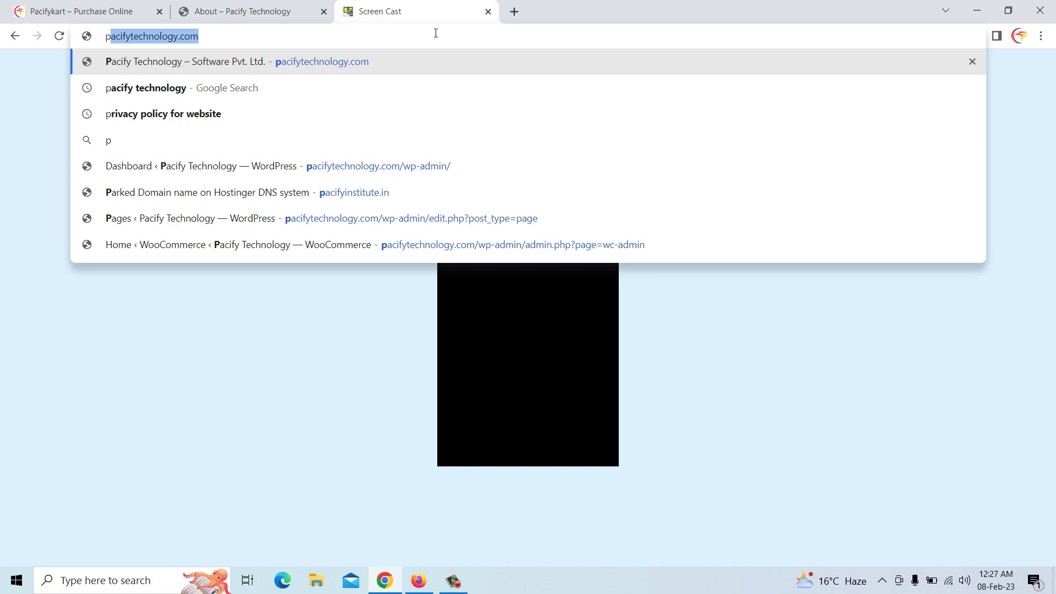
pyautogui.write('ri')
pyautogui.press('Return')
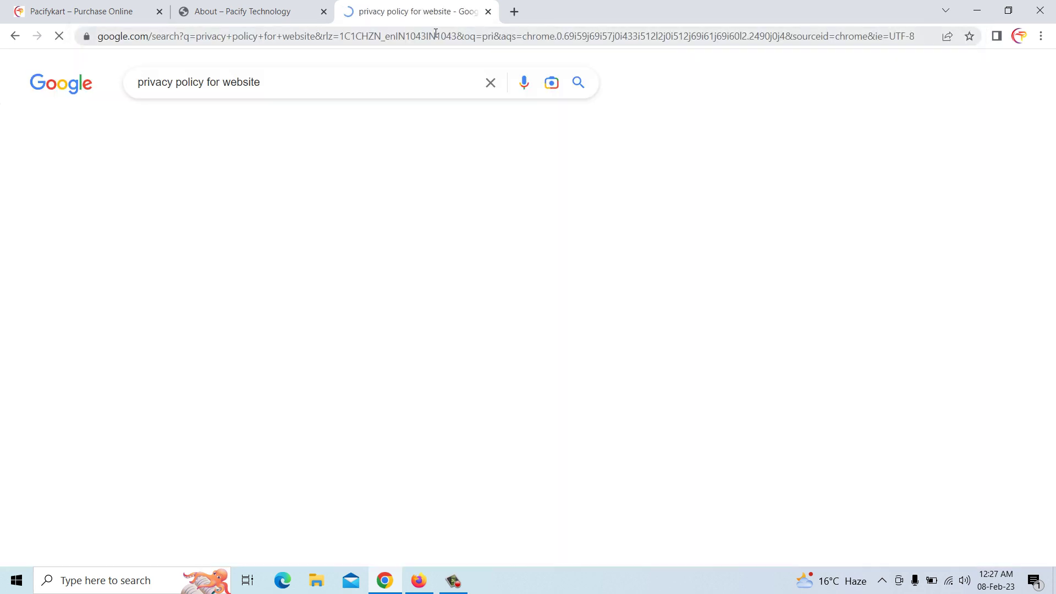
pyautogui.scroll(-5, 318, 300)
pyautogui.scroll(-7, 275, 352)
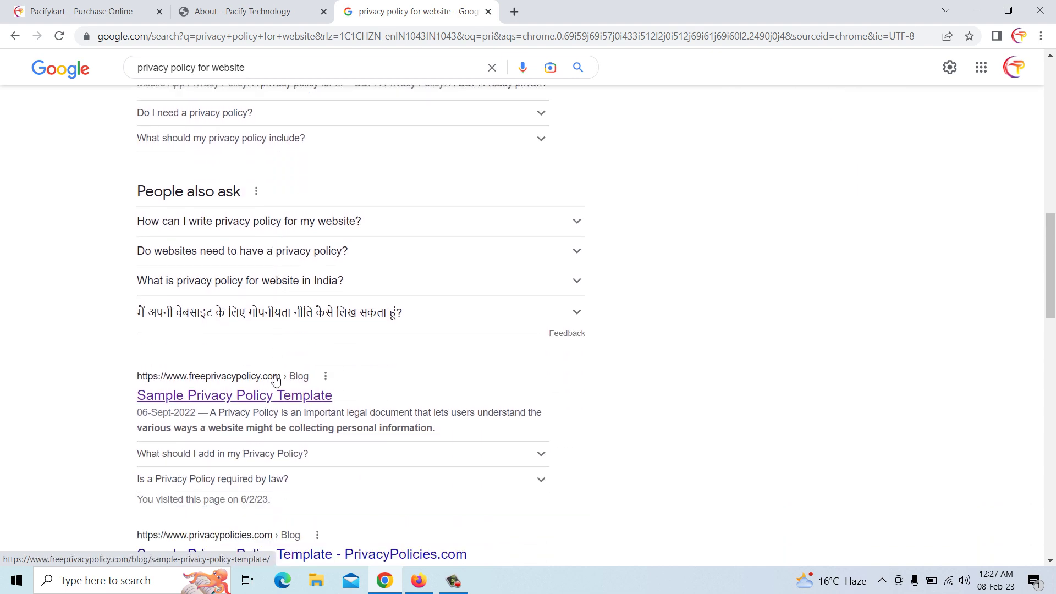
# Open the Free Privacy Policy Generator, choose Website as the platform, and advance to step two
pyautogui.click(247, 396)
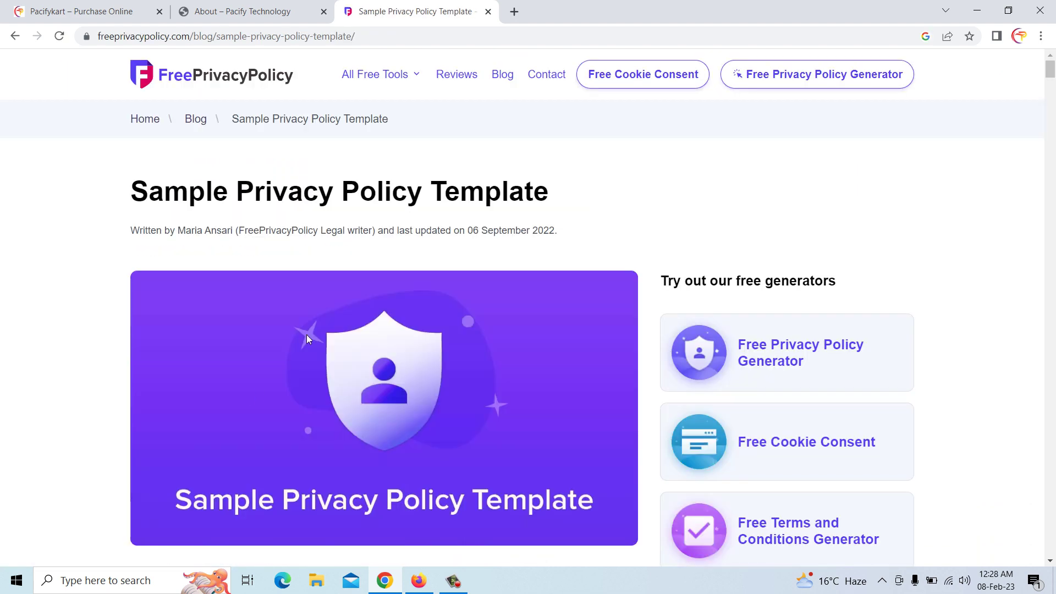
pyautogui.scroll(-1, 311, 242)
pyautogui.scroll(-3, 311, 240)
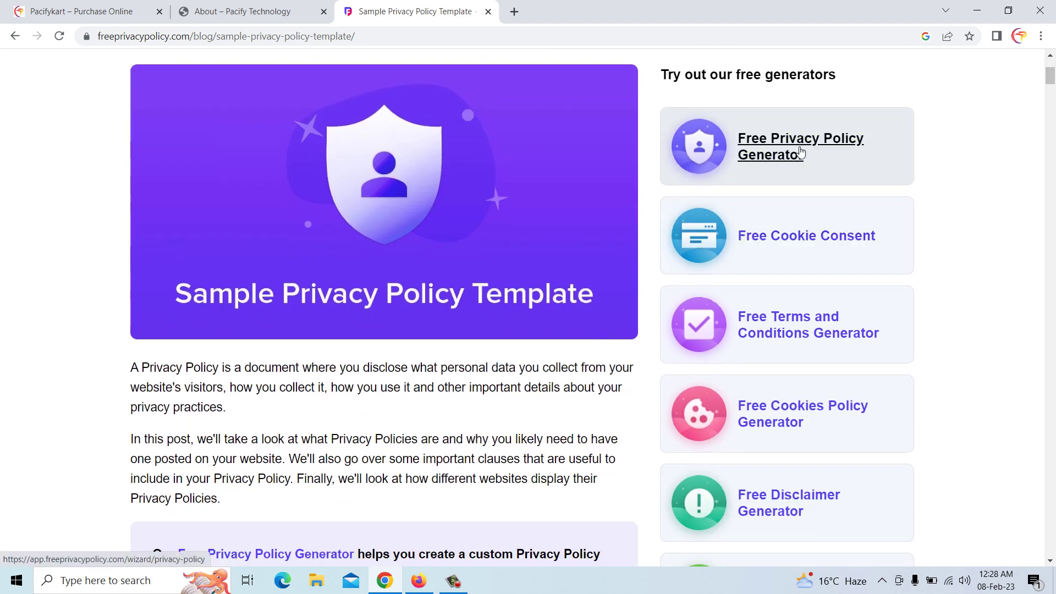
pyautogui.click(785, 153)
pyautogui.scroll(-3, 347, 347)
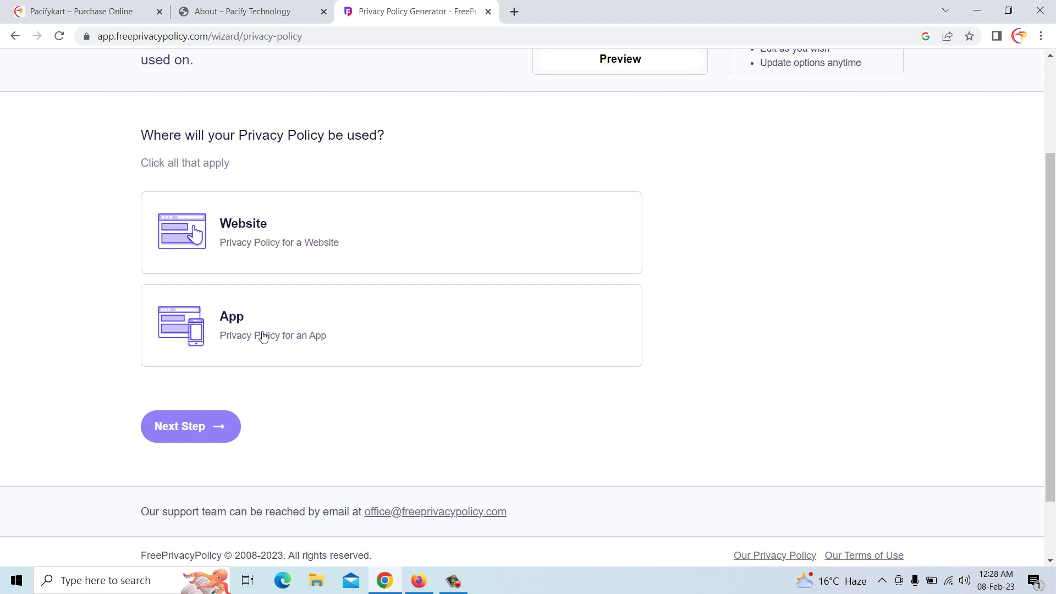
pyautogui.click(244, 230)
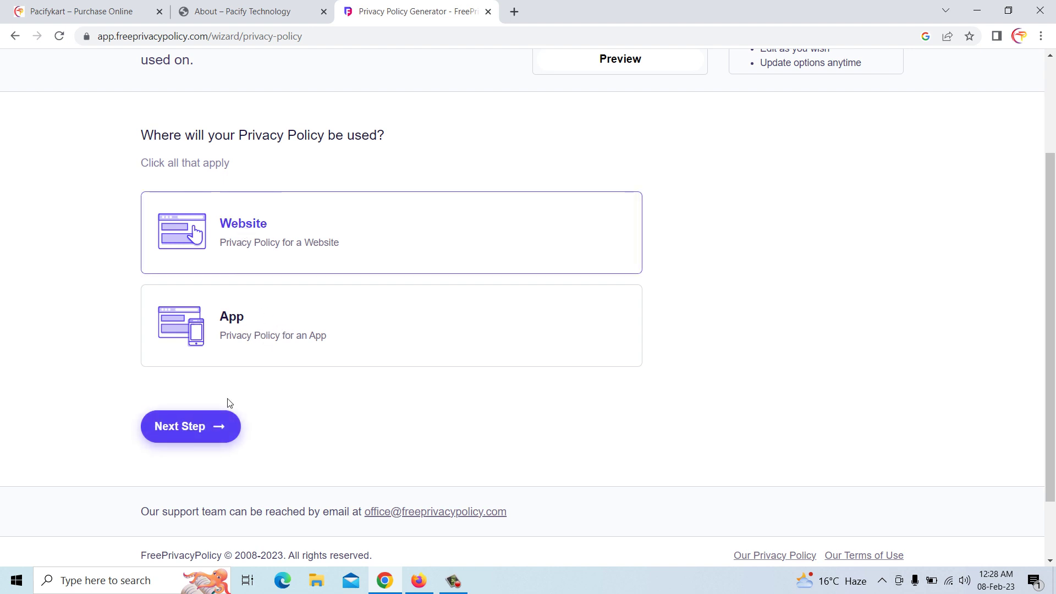
pyautogui.click(199, 426)
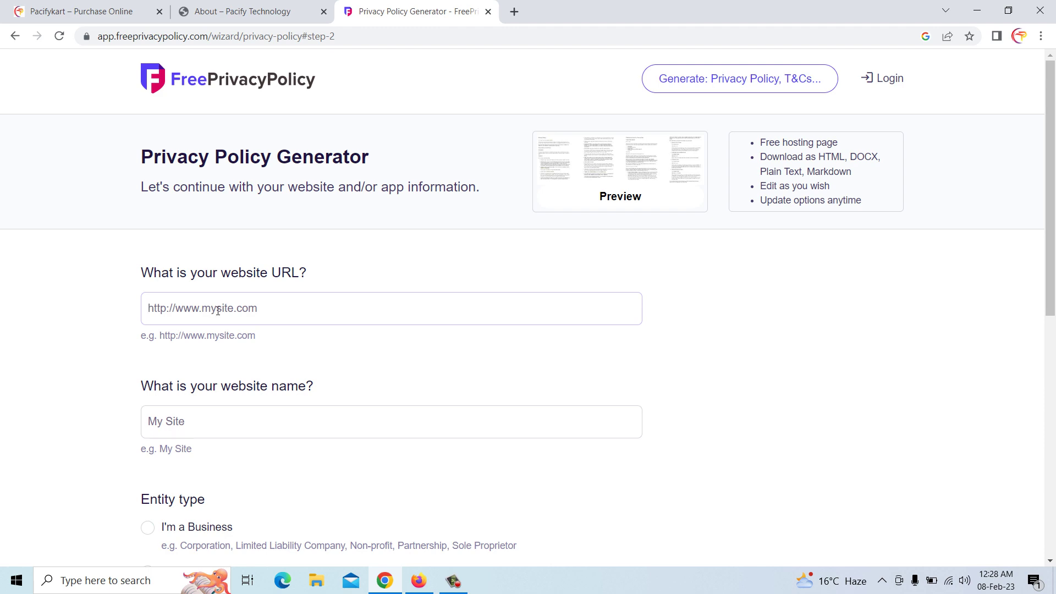
# Copy the Pacifykart site address and paste it as the generator's website URL
pyautogui.click(132, 7)
pyautogui.click(160, 39)
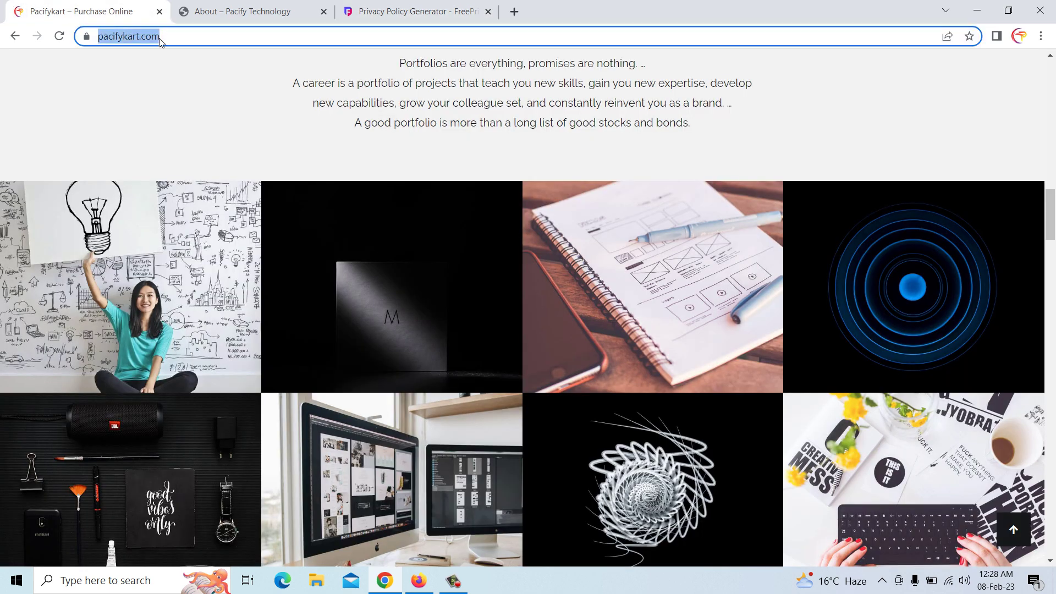
pyautogui.rightClick(160, 41)
pyautogui.click(214, 136)
pyautogui.click(364, 12)
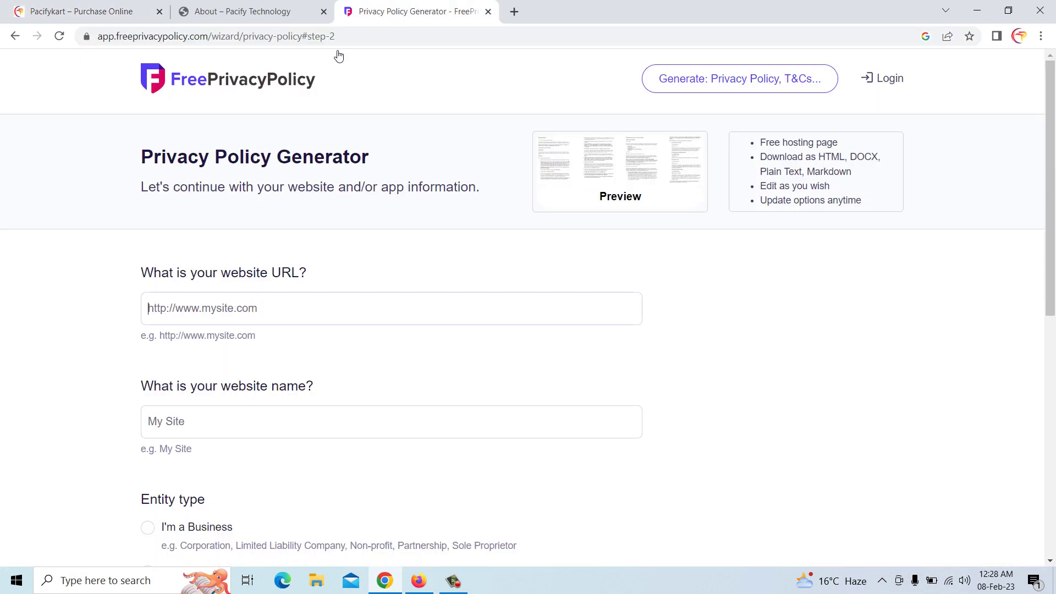
pyautogui.click(228, 309)
pyautogui.hotkey('ctrl', 'v')
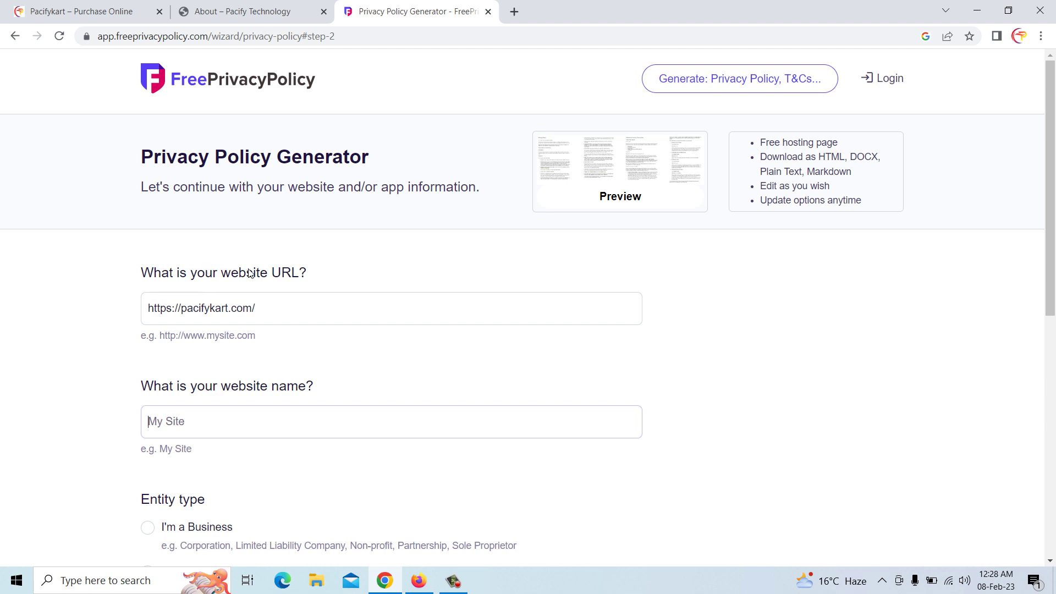
# Enter the Pacifykart website name, choose I'm a Business, and type the Pacifykart business name
pyautogui.click(222, 416)
pyautogui.write('Pacifykart')
pyautogui.scroll(-3, 233, 406)
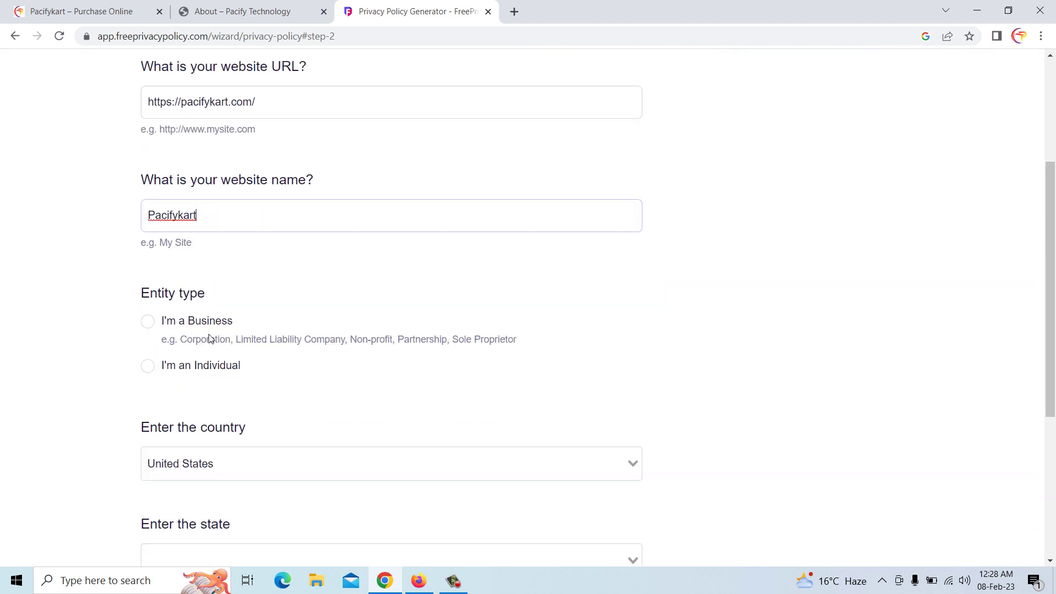
pyautogui.click(145, 322)
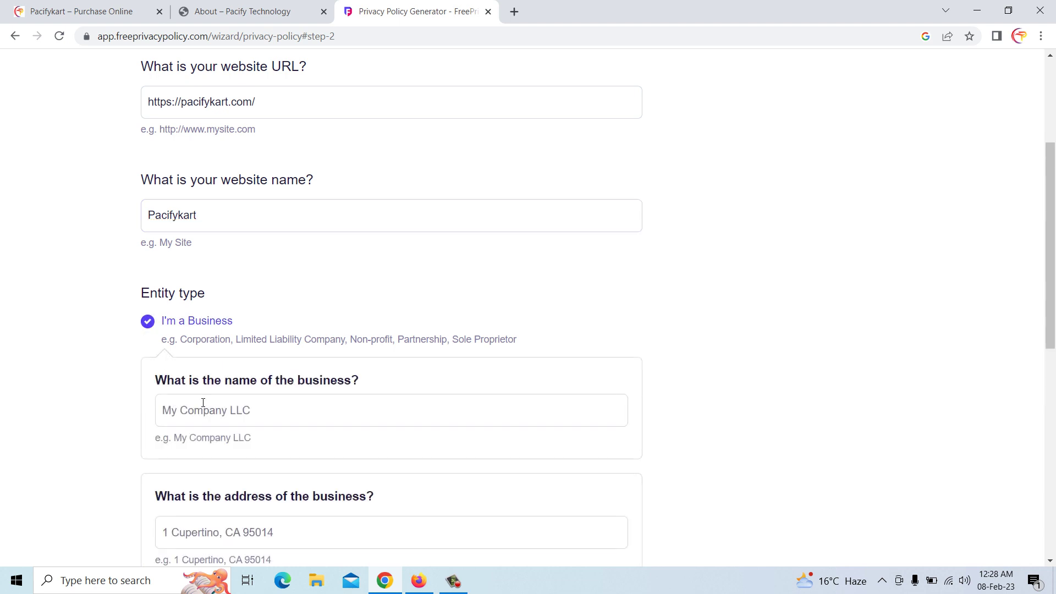
pyautogui.scroll(-1, 217, 412)
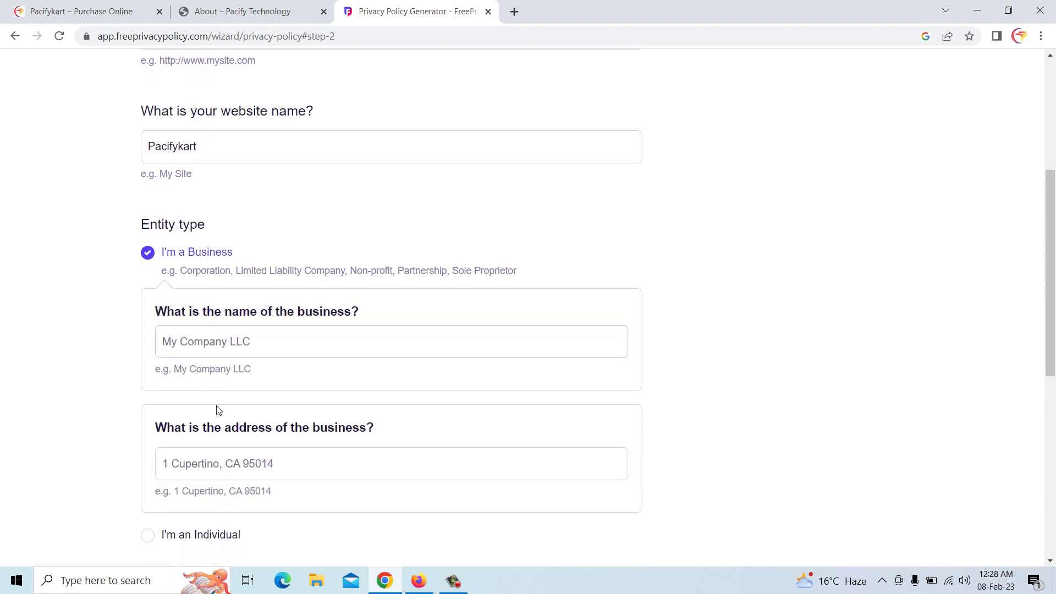
pyautogui.write('acify')
pyautogui.press('BackSpace')
pyautogui.press('BackSpace')
pyautogui.press('BackSpace')
pyautogui.press('BackSpace')
pyautogui.write('Pacify')
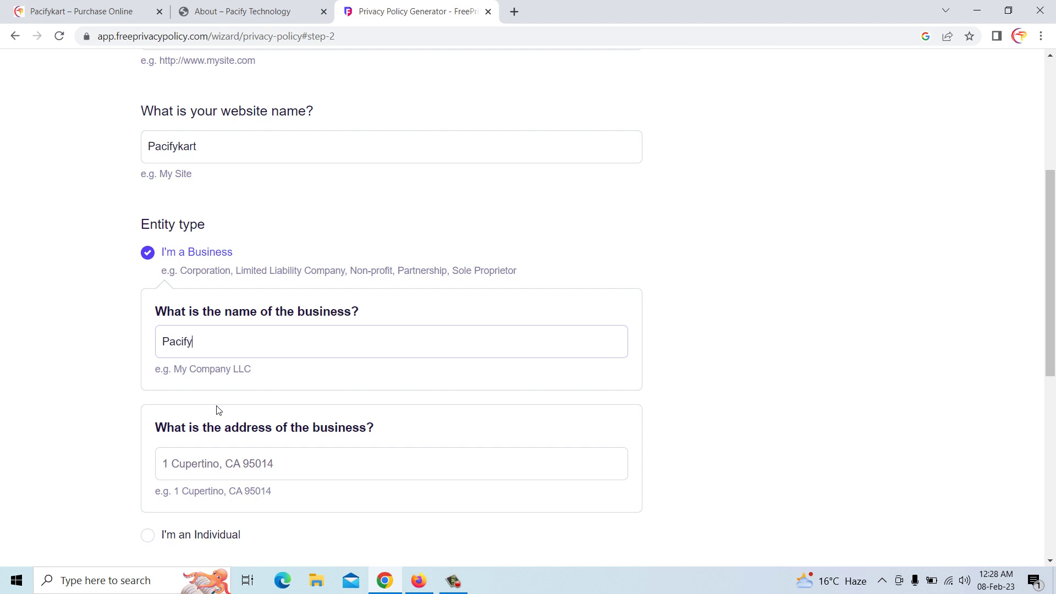
pyautogui.write('kart')
pyautogui.scroll(-2, 219, 410)
# Enter the business's full postal address in Noida, Uttar Pradesh
pyautogui.click(248, 332)
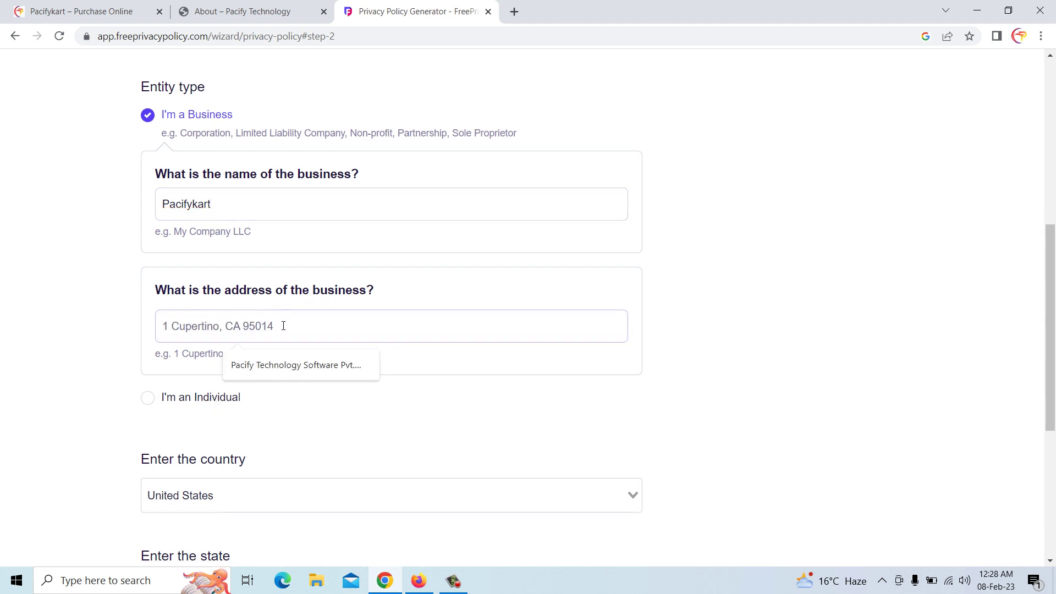
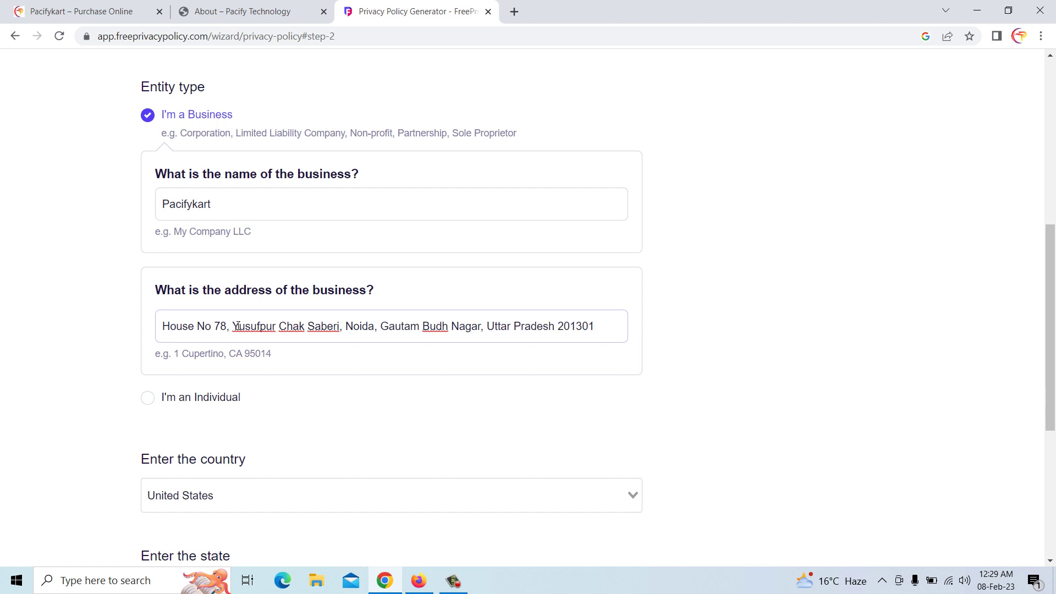
pyautogui.scroll(-4, 231, 328)
# Set the country to India and the state to Uttar Pradesh, then go to step 3
pyautogui.click(188, 284)
pyautogui.click(188, 285)
pyautogui.write('ind')
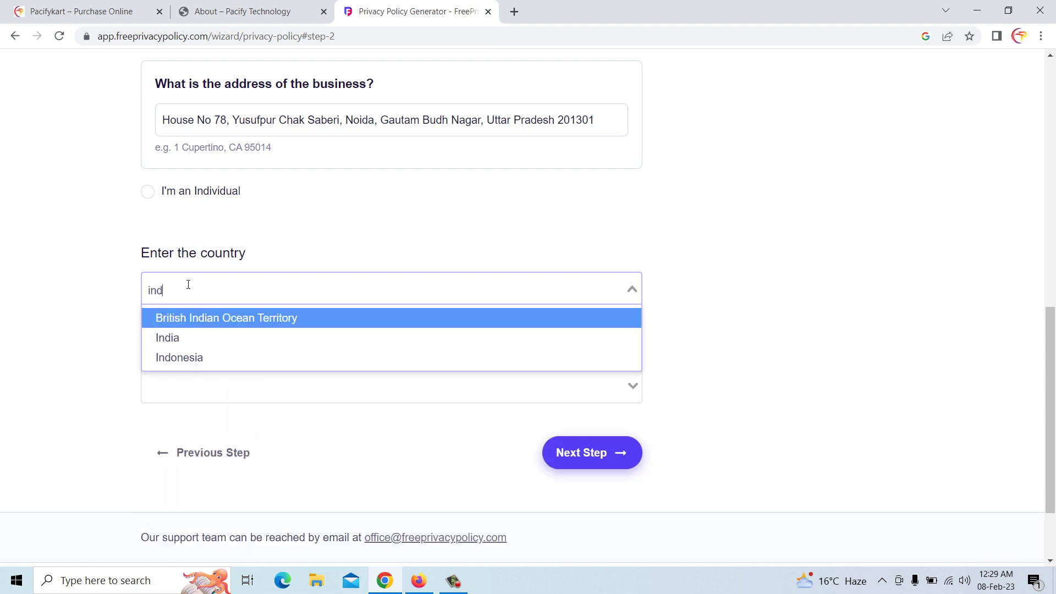
pyautogui.click(196, 346)
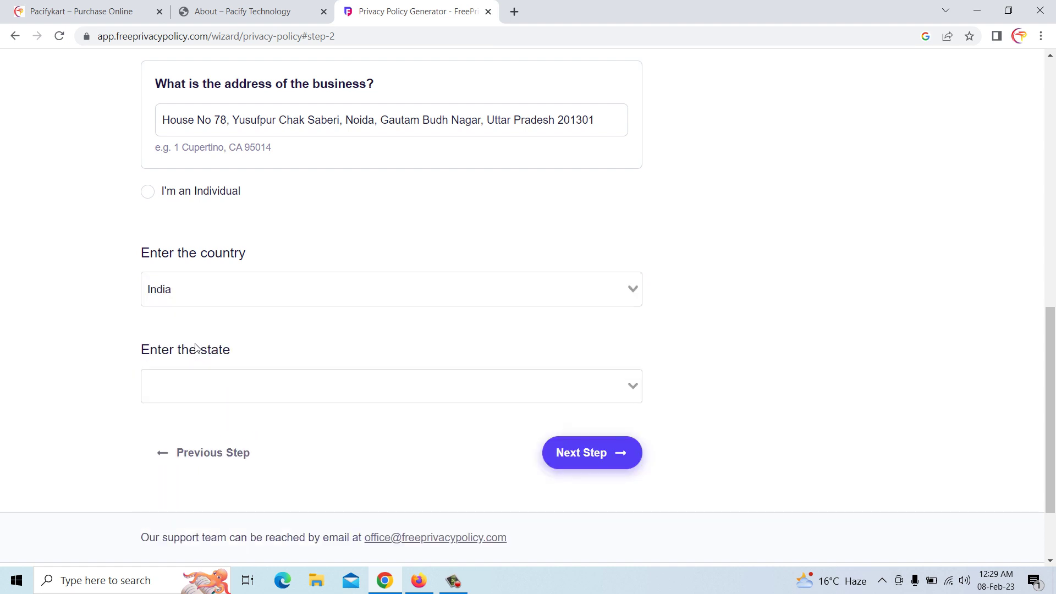
pyautogui.click(260, 379)
pyautogui.write('utt')
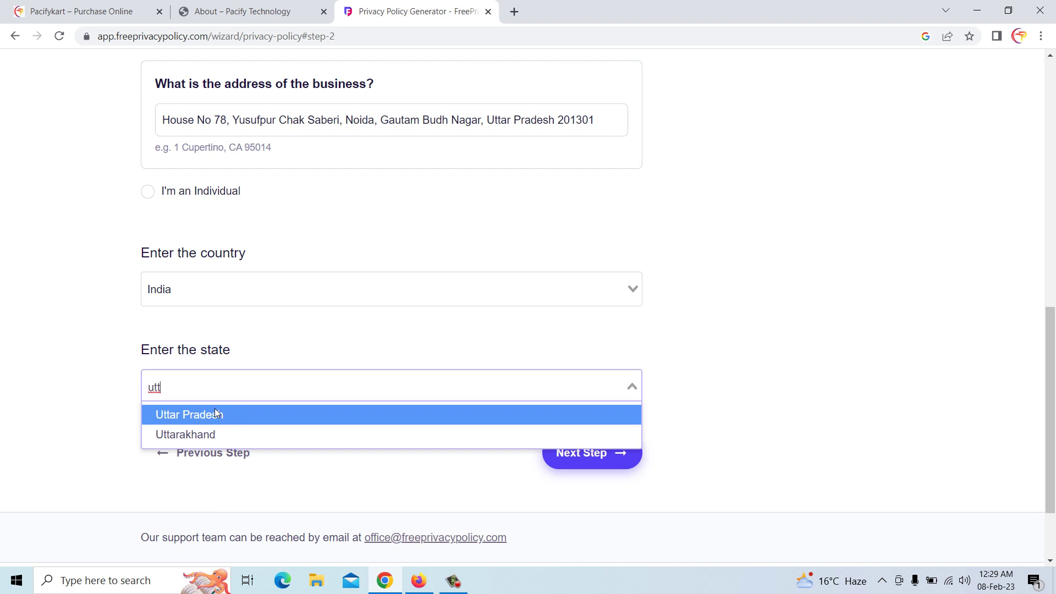
pyautogui.click(216, 414)
pyautogui.click(574, 456)
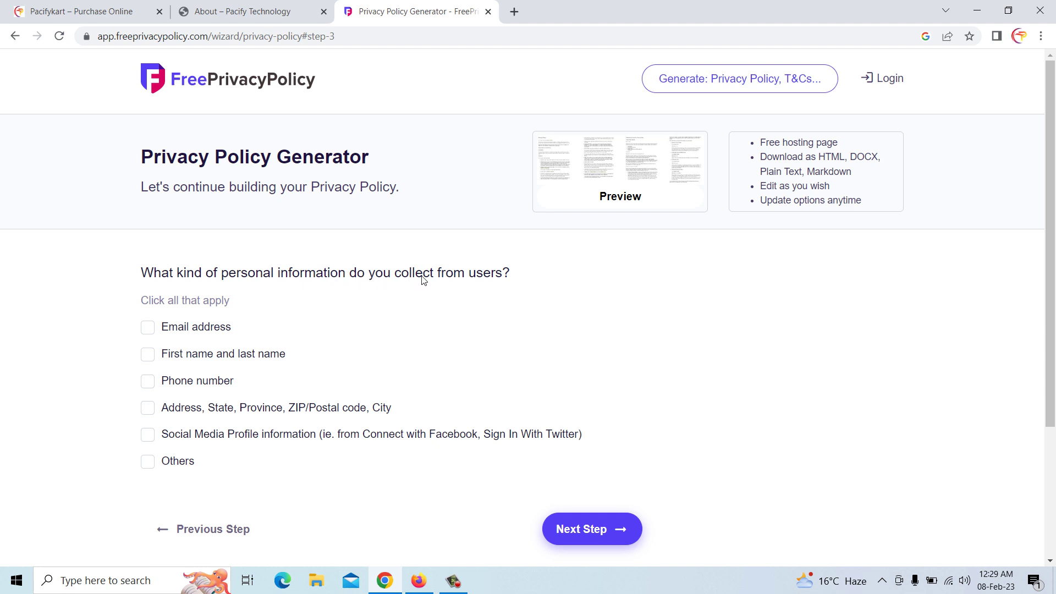
# Mark email, names, phone, postal address, social media and other information as collected
pyautogui.click(187, 328)
pyautogui.scroll(-1, 189, 325)
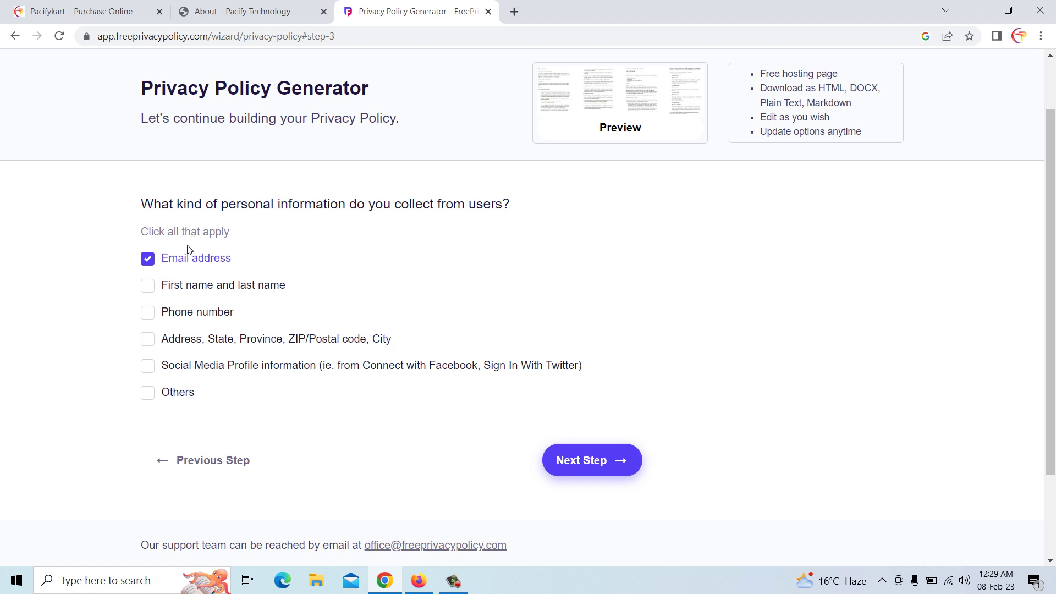
pyautogui.click(148, 287)
pyautogui.click(148, 314)
pyautogui.click(147, 341)
pyautogui.click(148, 369)
pyautogui.click(149, 396)
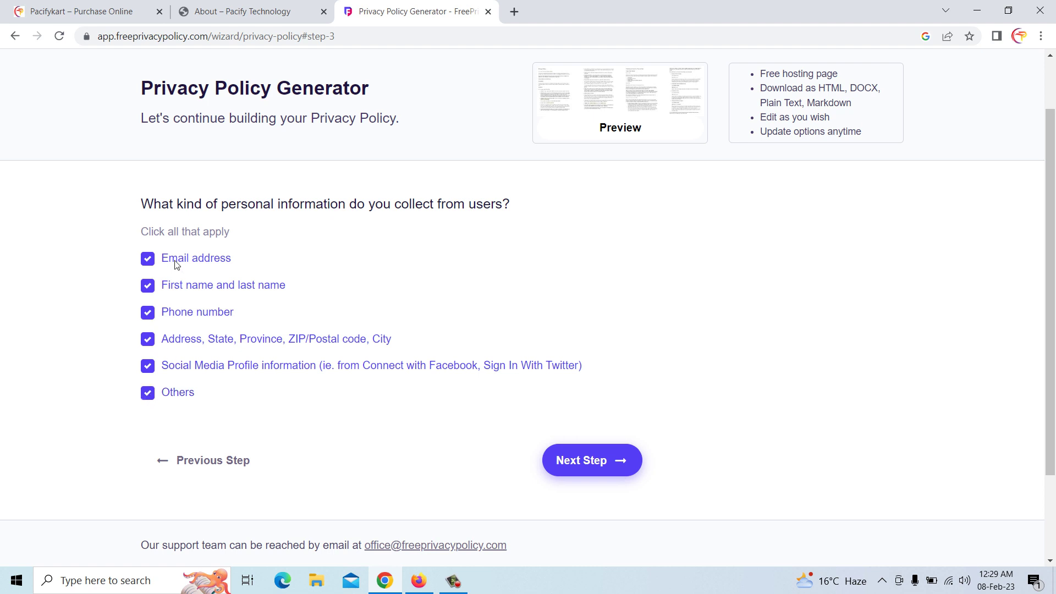
pyautogui.click(584, 470)
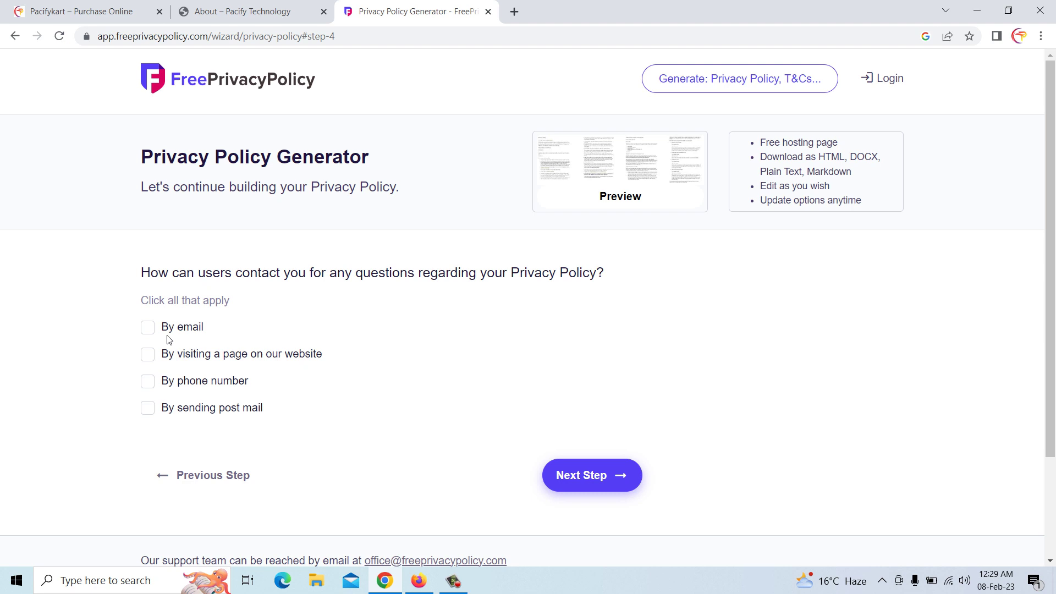
# Choose email as the contact method, enter the contact e-mail address, and continue
pyautogui.click(149, 329)
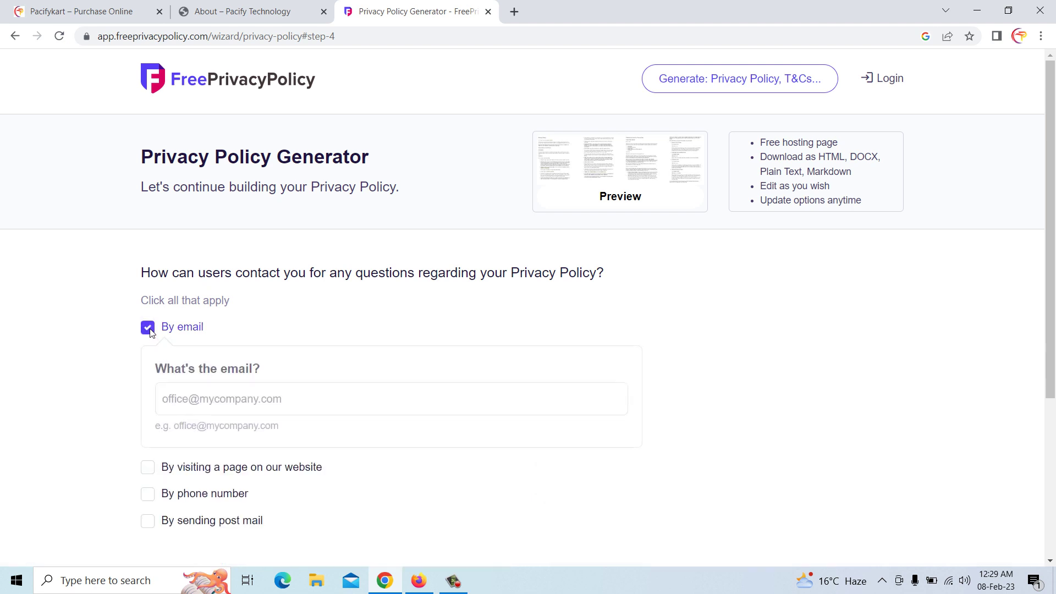
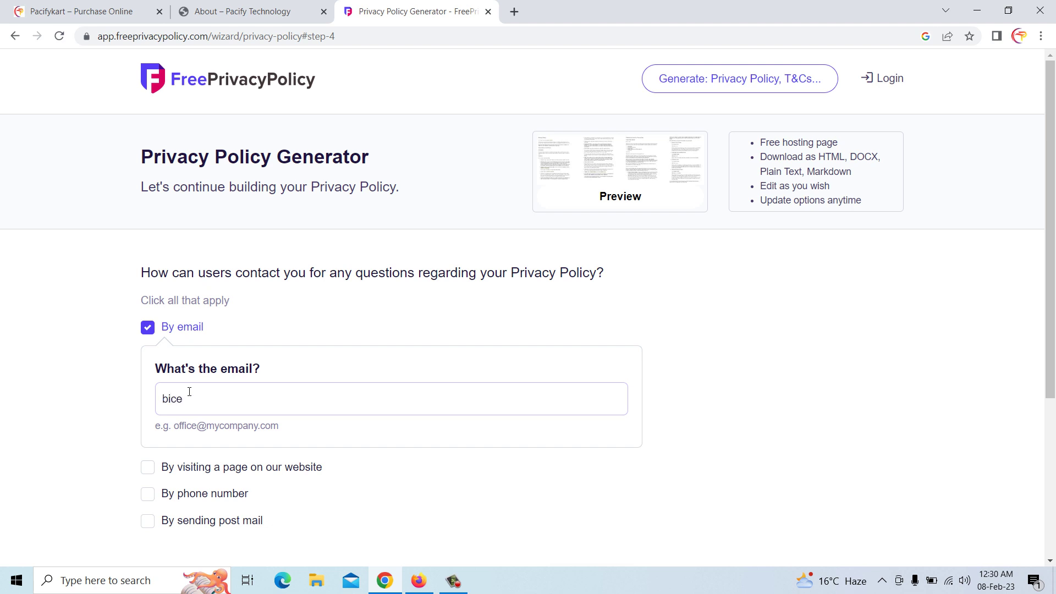
pyautogui.scroll(-3, 204, 397)
pyautogui.click(597, 456)
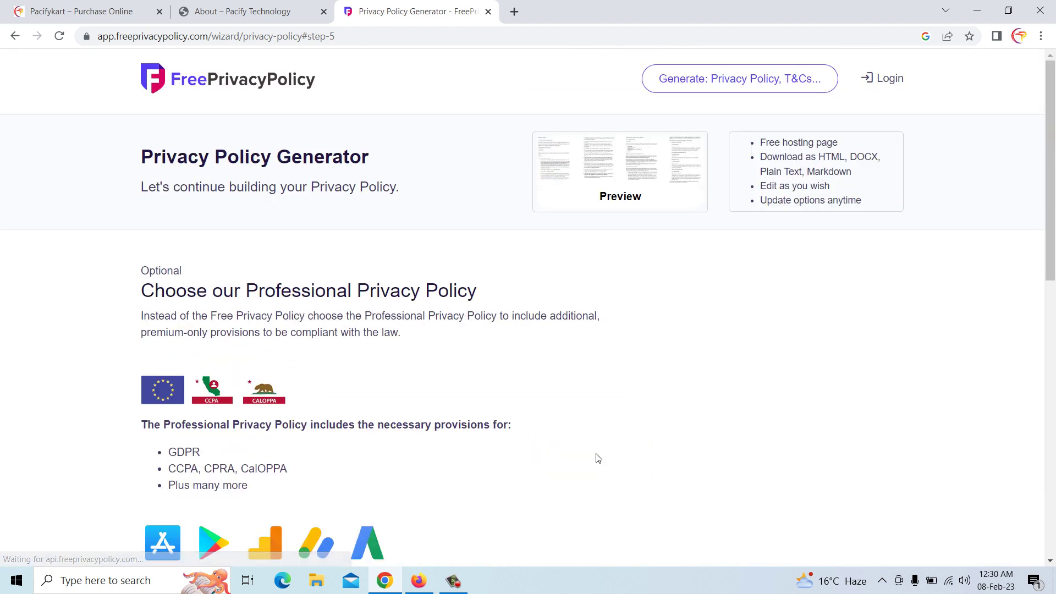
pyautogui.scroll(-8, 251, 395)
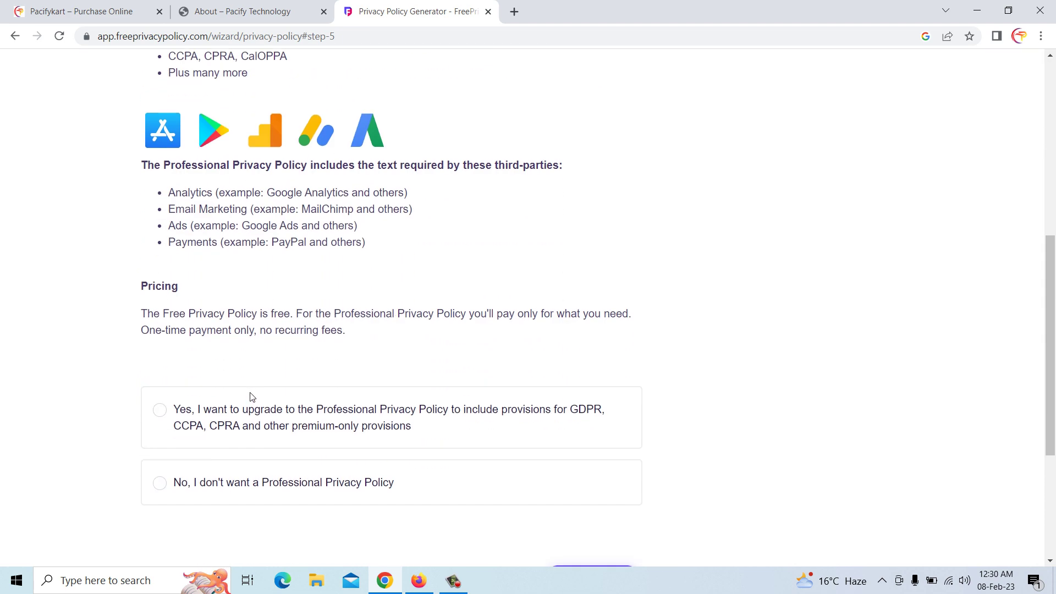
# Decline the Professional Privacy Policy, enter the delivery e-mail address, and generate the free policy
pyautogui.scroll(-1, 332, 430)
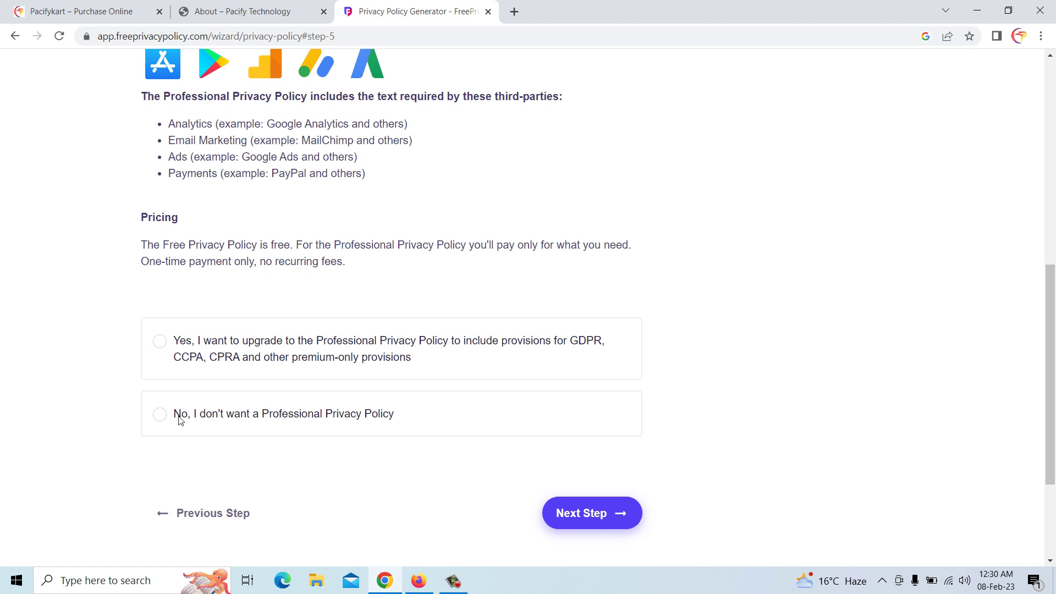
pyautogui.click(308, 421)
pyautogui.scroll(-3, 366, 415)
pyautogui.click(586, 389)
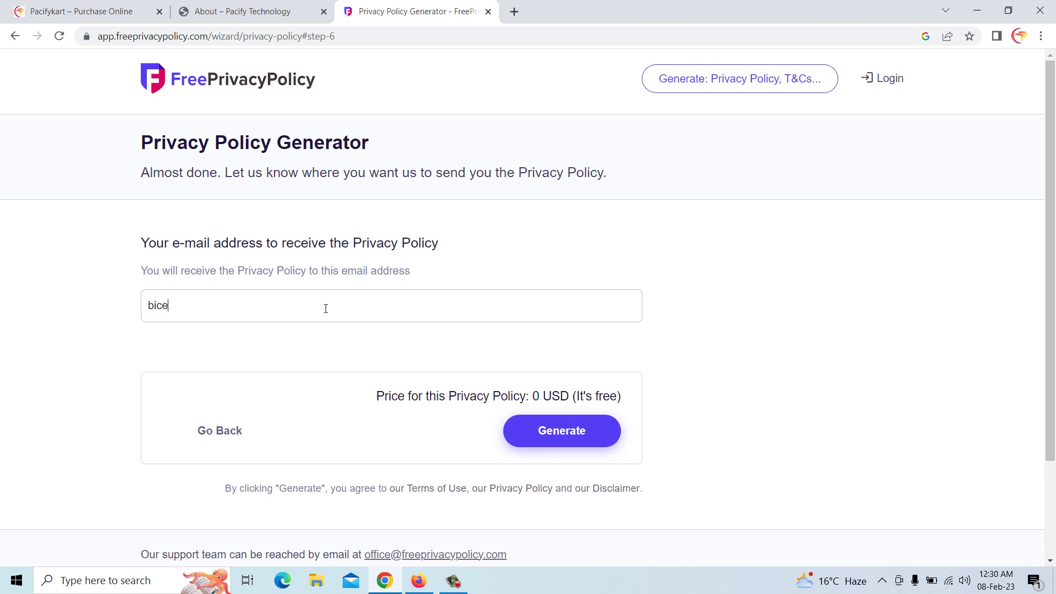
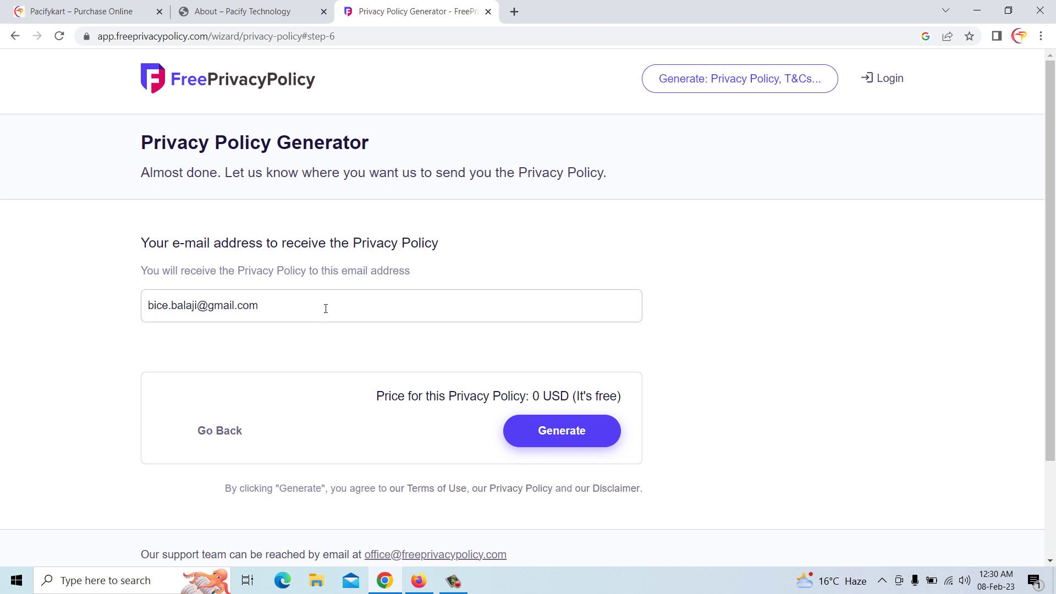
pyautogui.click(561, 433)
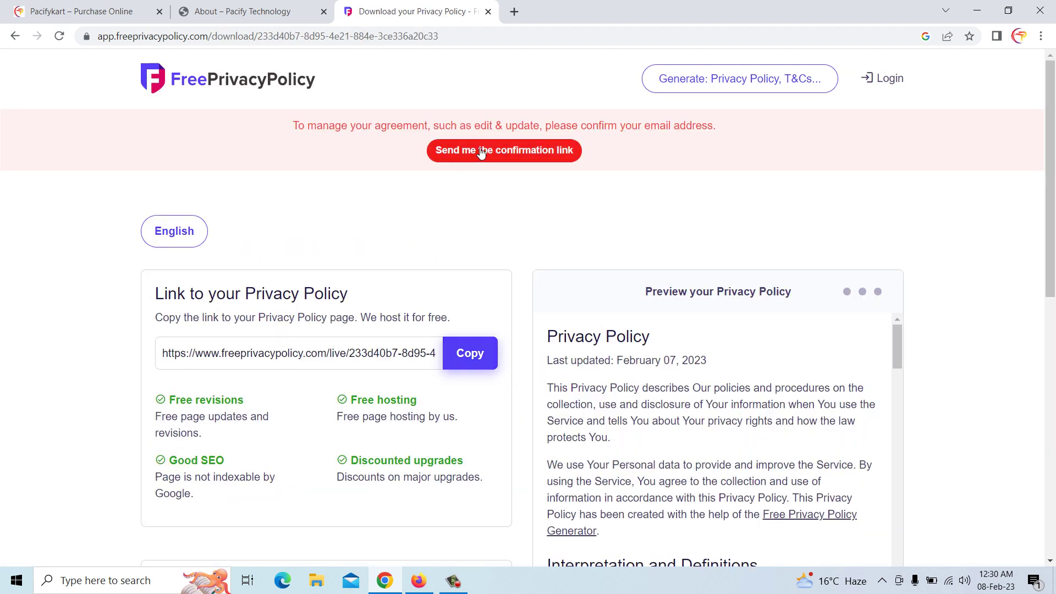
# Copy the hosted privacy policy link and load it in a new browser tab
pyautogui.click(467, 364)
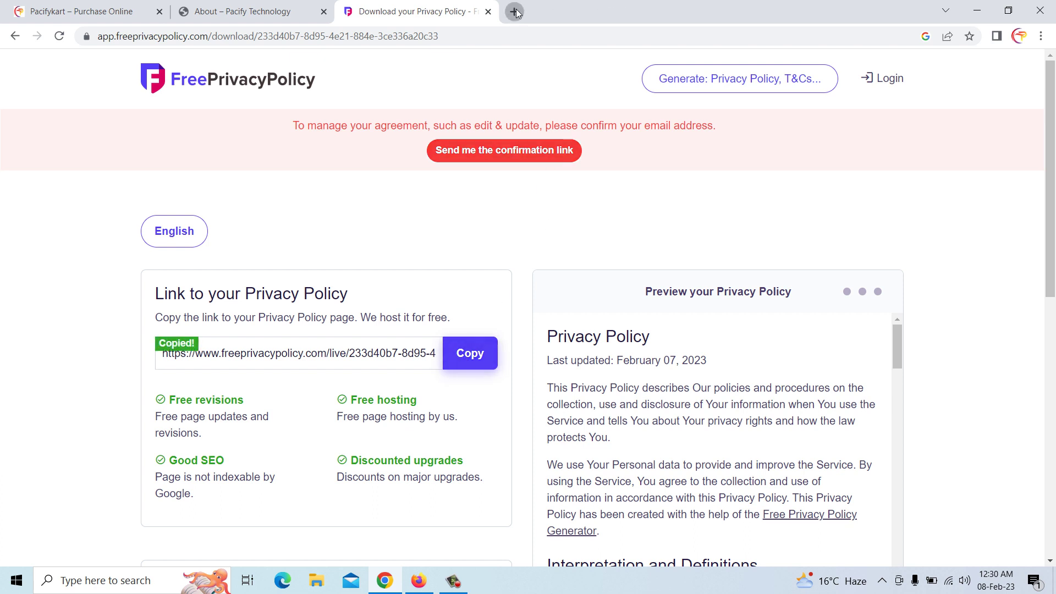
pyautogui.click(514, 11)
pyautogui.rightClick(516, 35)
pyautogui.click(564, 125)
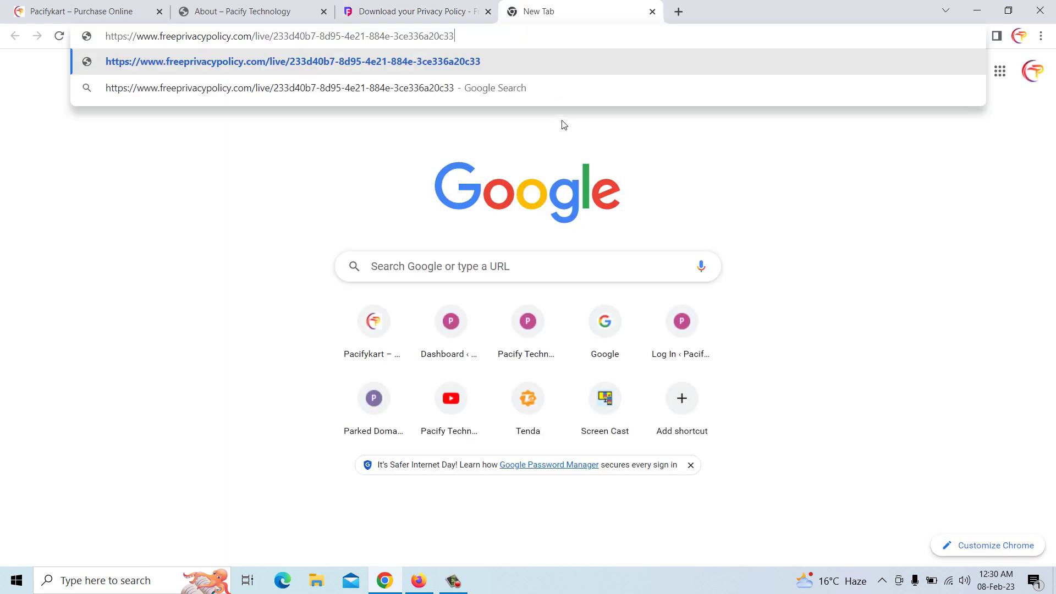
pyautogui.press('Return')
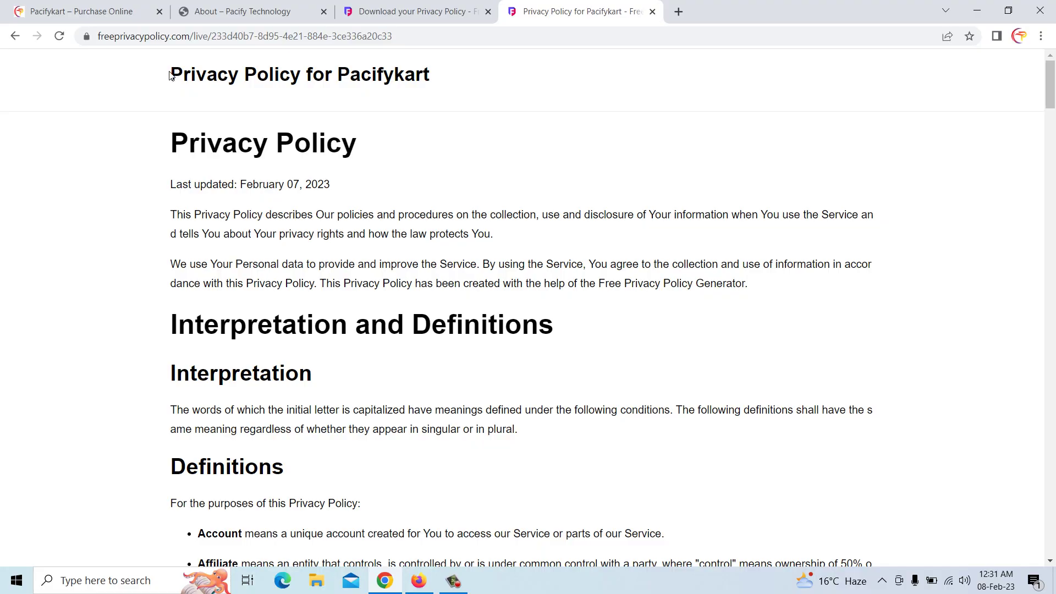
# Select and copy the full policy text, then return to the WordPress page editor
pyautogui.moveTo(170, 73); pyautogui.dragTo(668, 466)
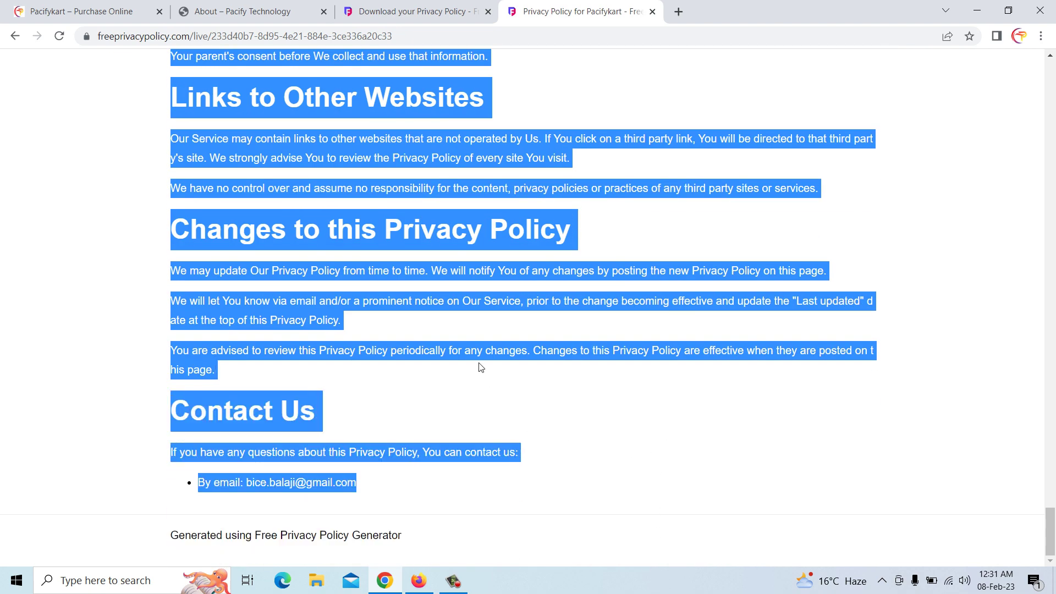
pyautogui.rightClick(465, 309)
pyautogui.click(509, 317)
pyautogui.click(243, 4)
pyautogui.click(362, 5)
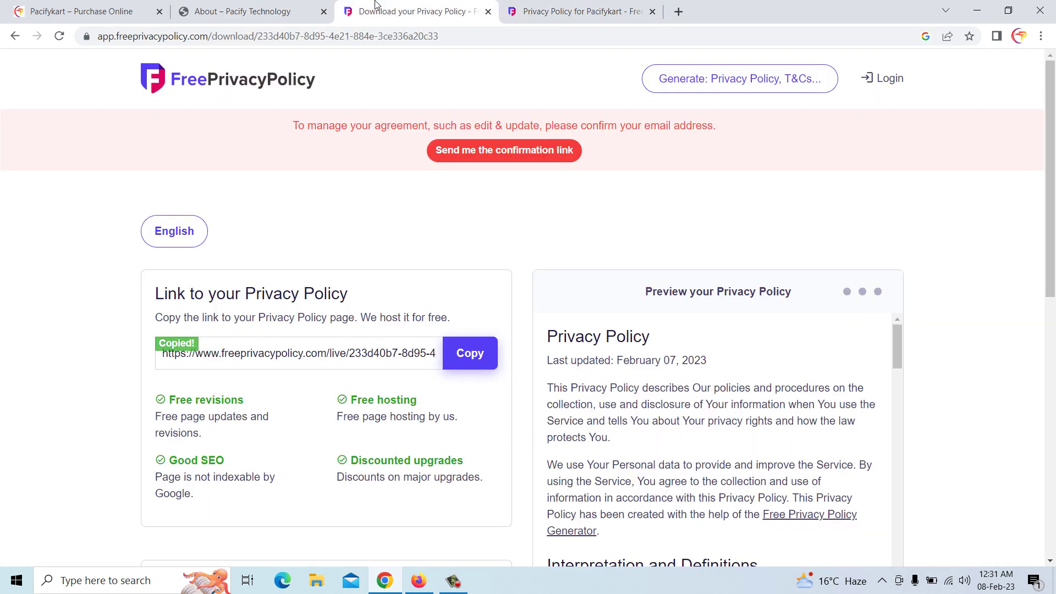
pyautogui.click(97, 4)
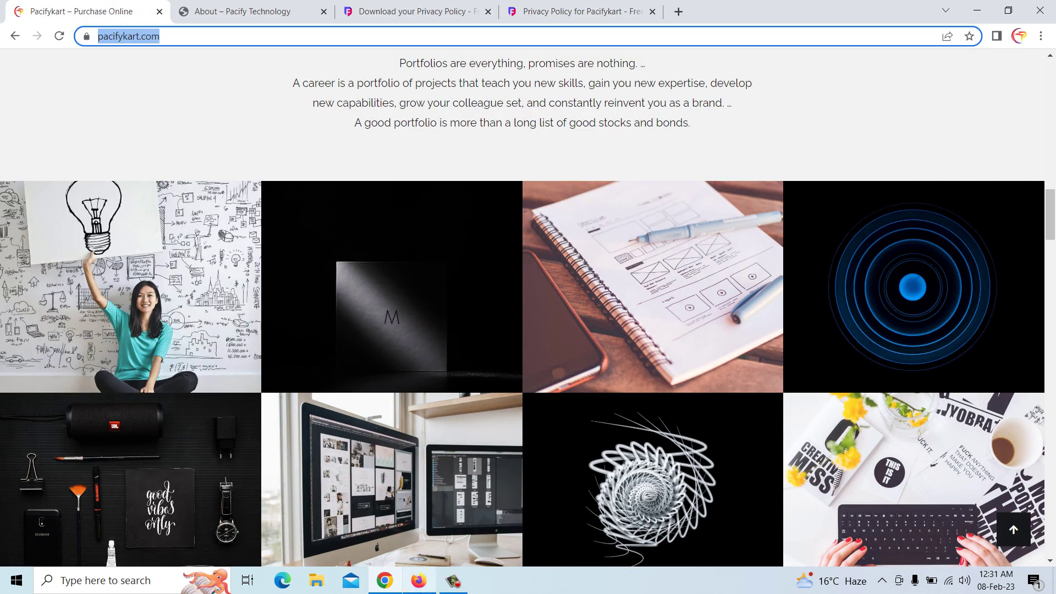
pyautogui.click(418, 581)
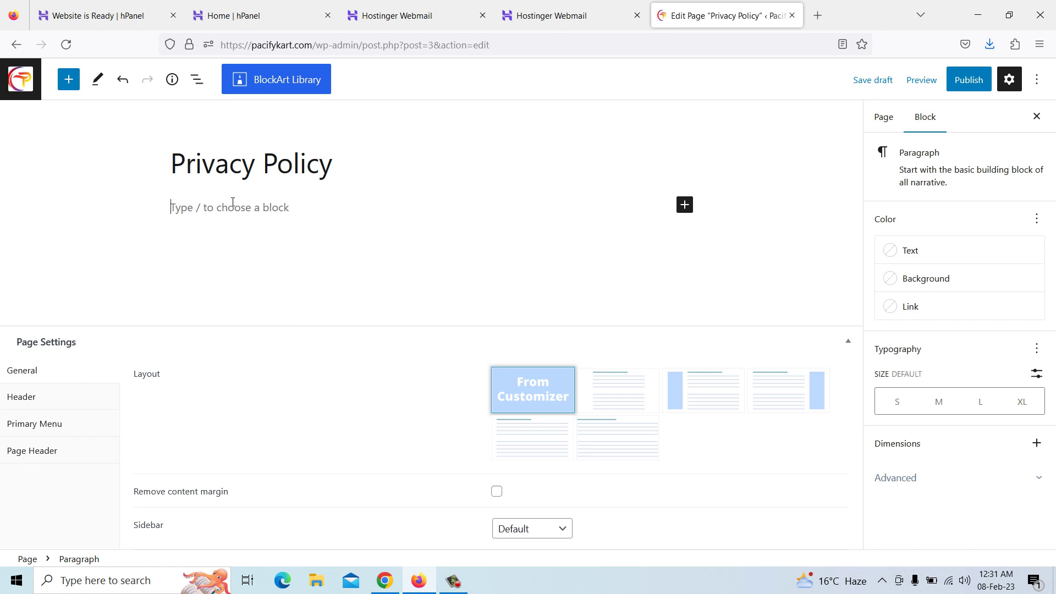
# Paste the copied policy into the Privacy Policy page, publish it, and return to Pages
pyautogui.hotkey('ctrl', 'v')
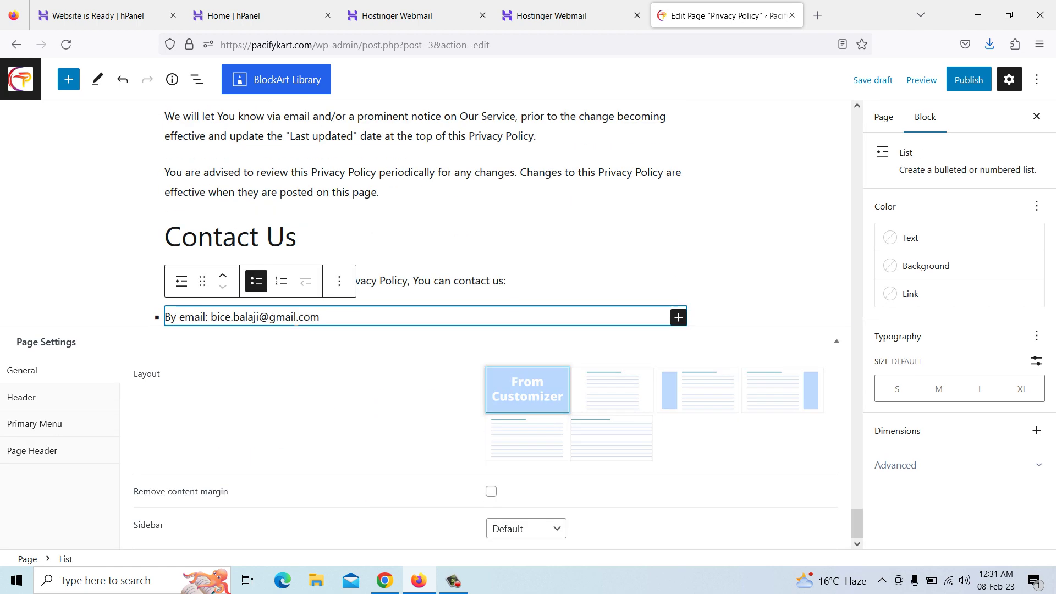
pyautogui.click(322, 187)
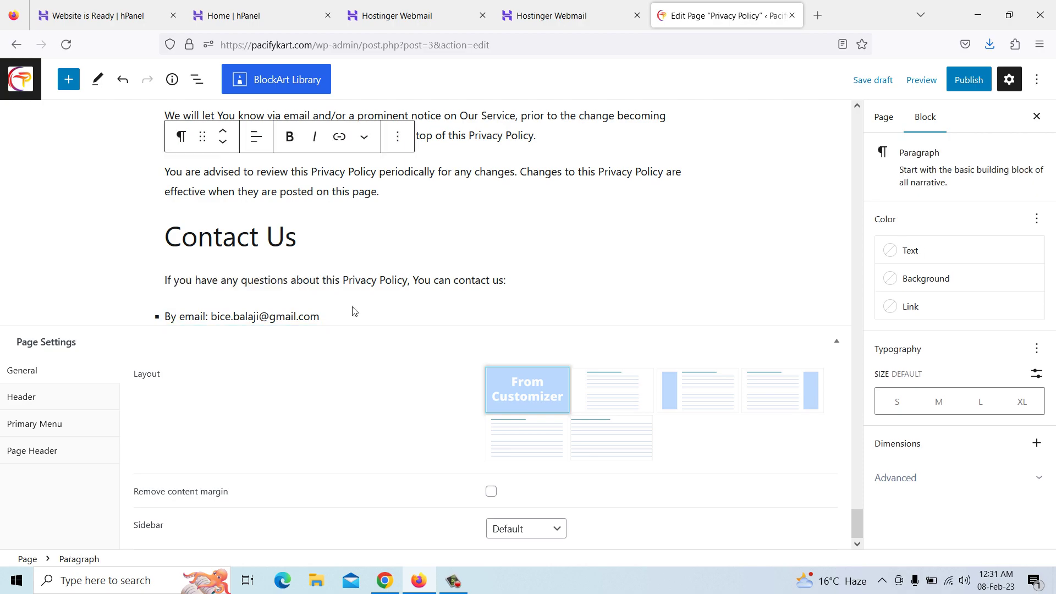
pyautogui.scroll(20, 354, 307)
pyautogui.scroll(20, 355, 307)
pyautogui.scroll(20, 355, 307)
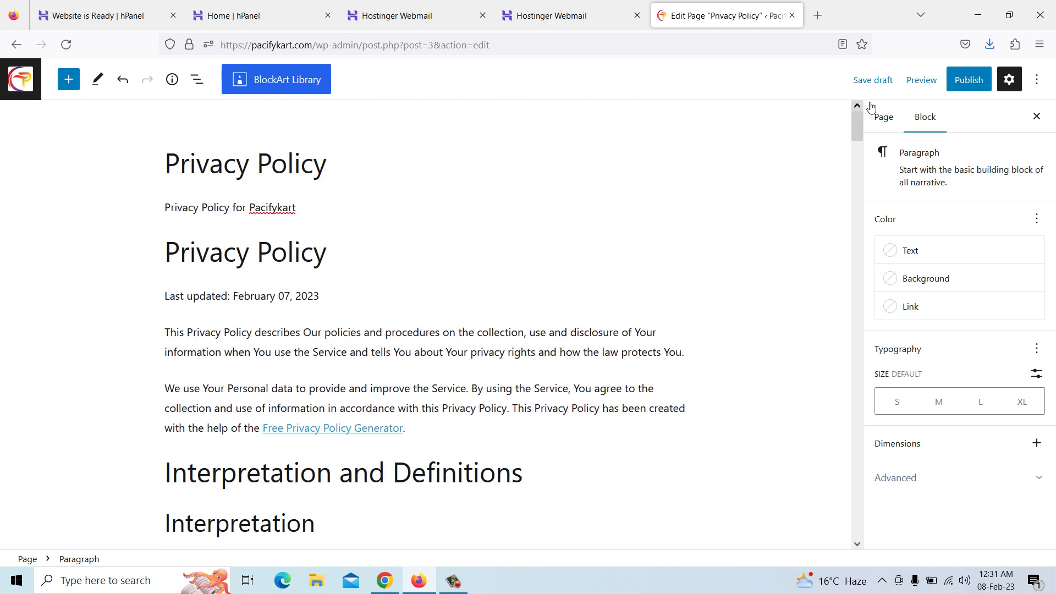
pyautogui.click(969, 80)
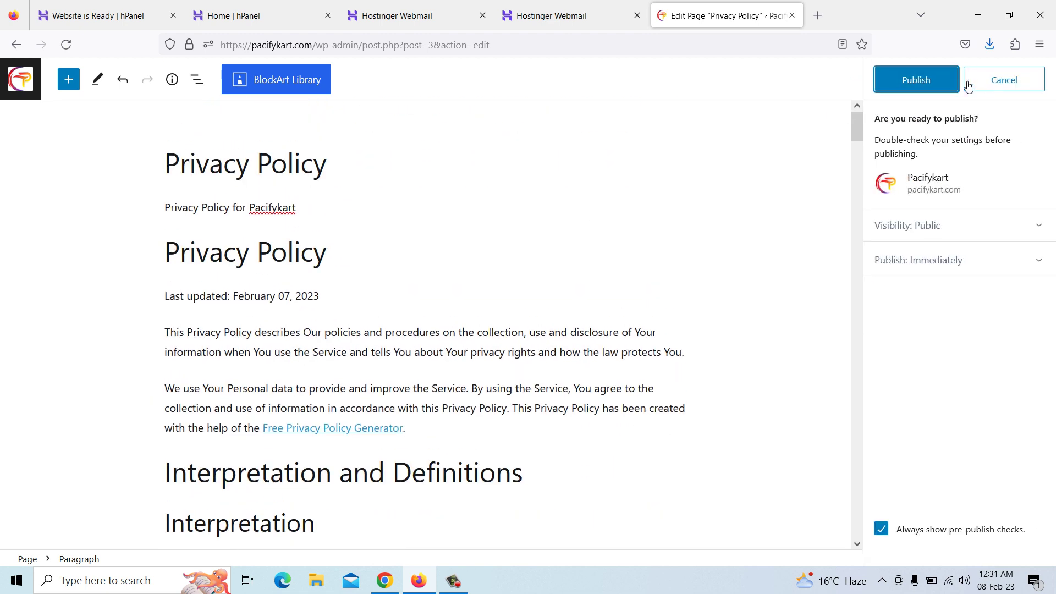
pyautogui.click(931, 81)
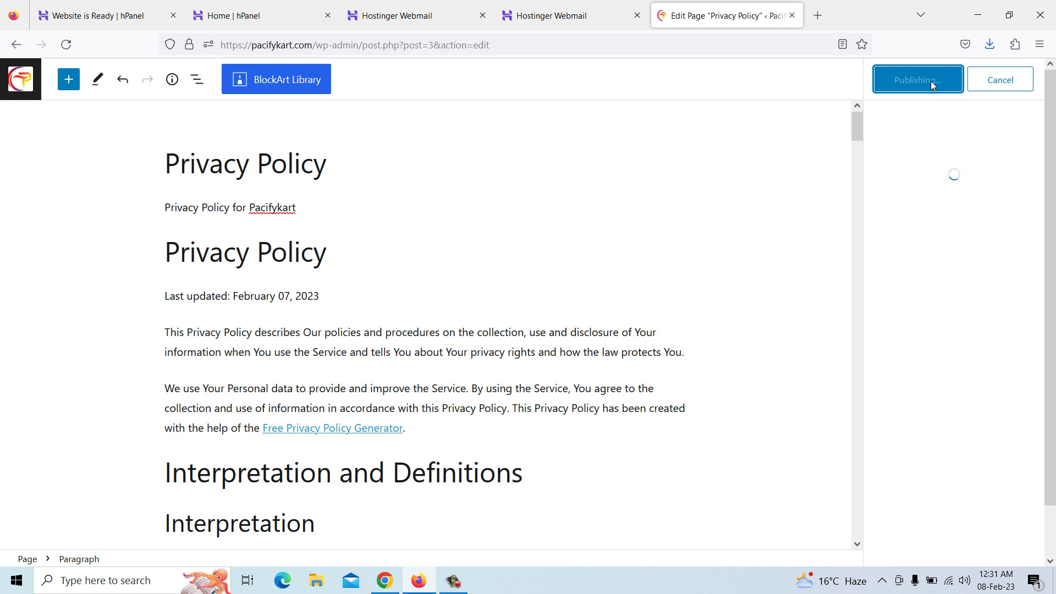
pyautogui.click(20, 89)
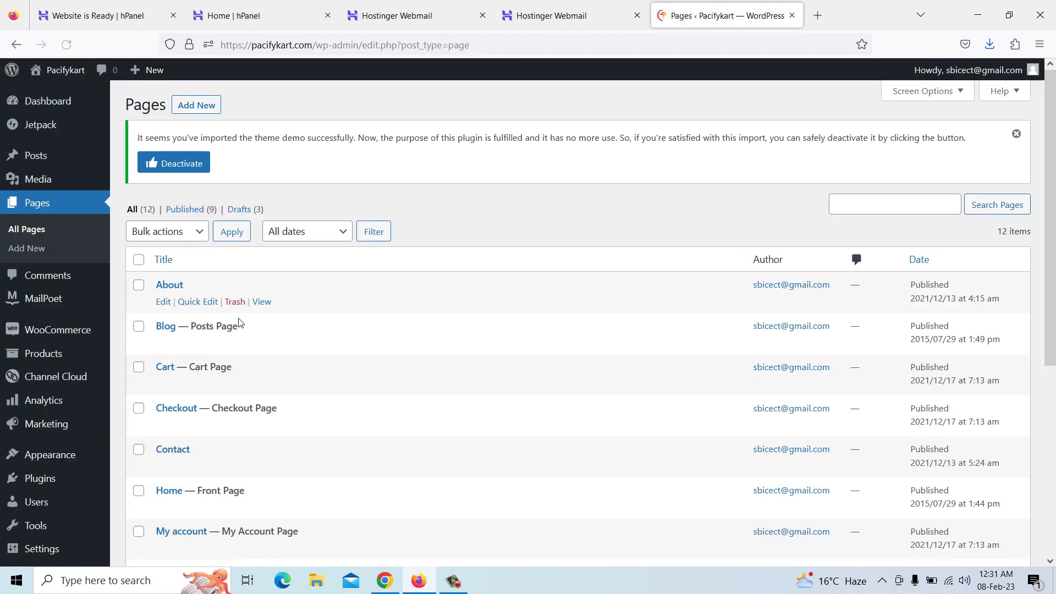
# Add Privacy Policy to the Main menu, nest it under Contact, and save the menu
pyautogui.scroll(-5, 240, 331)
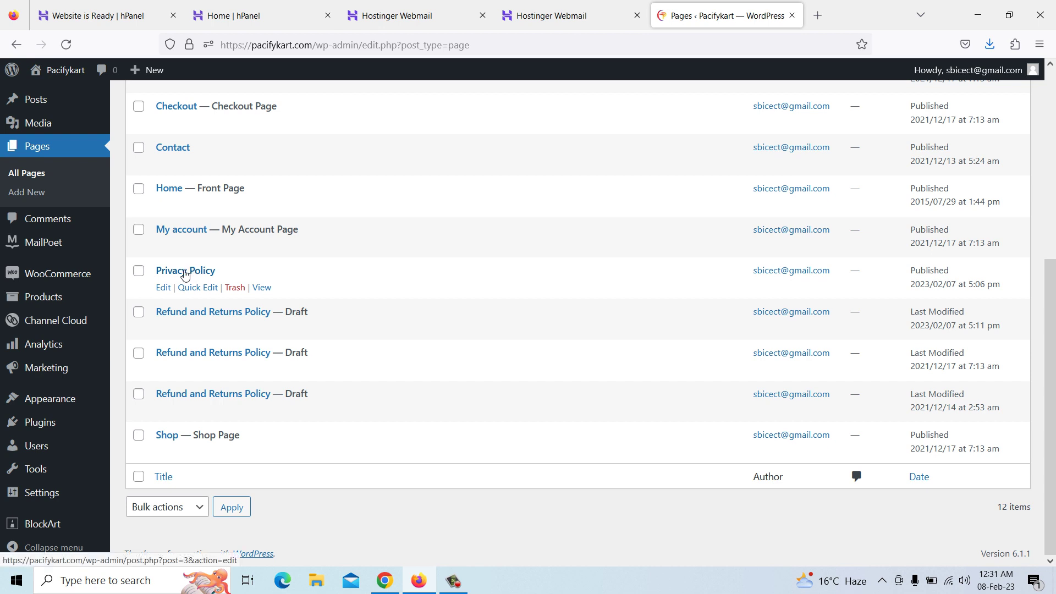
pyautogui.moveTo(52, 405)
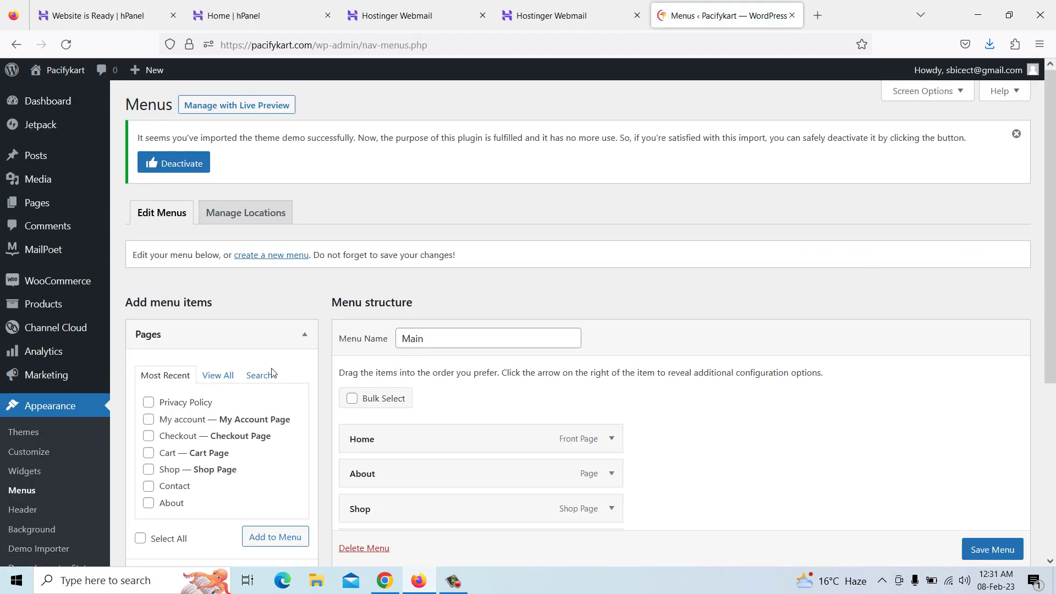
pyautogui.scroll(-4, 393, 382)
pyautogui.scroll(-1, 392, 383)
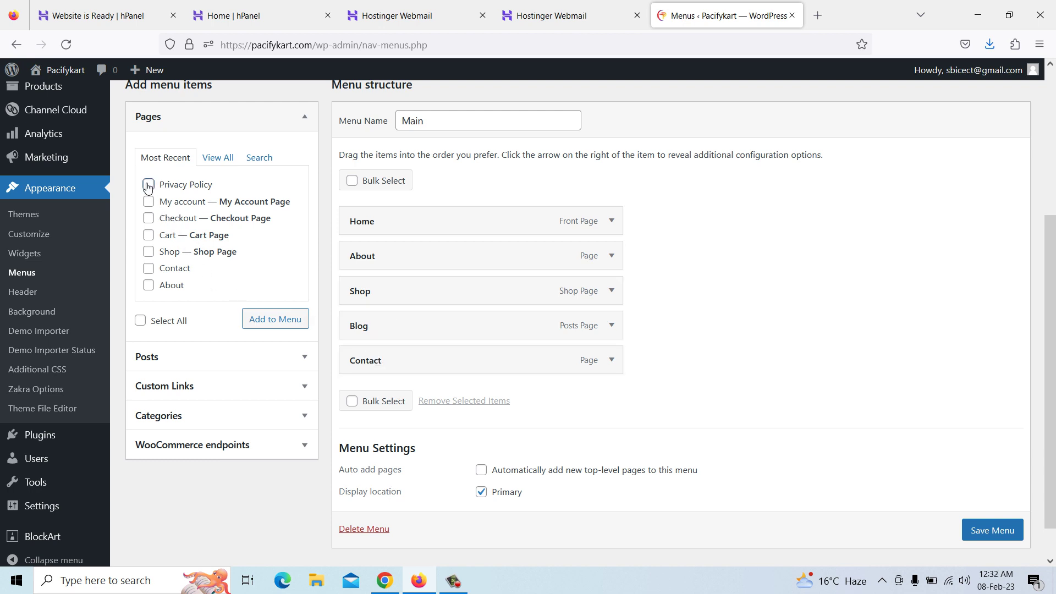
pyautogui.click(280, 324)
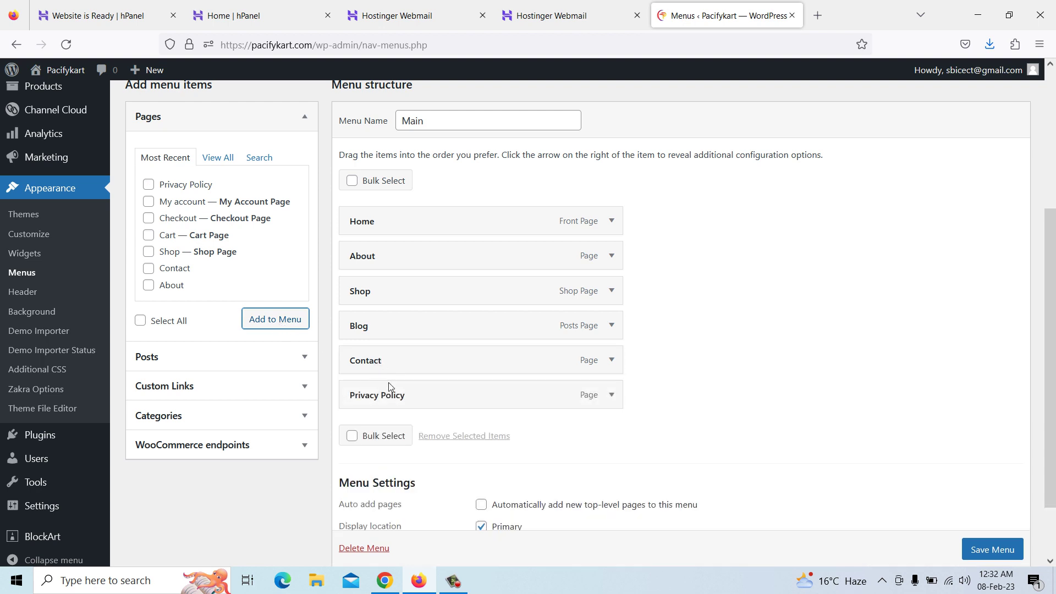
pyautogui.moveTo(389, 398); pyautogui.dragTo(409, 397)
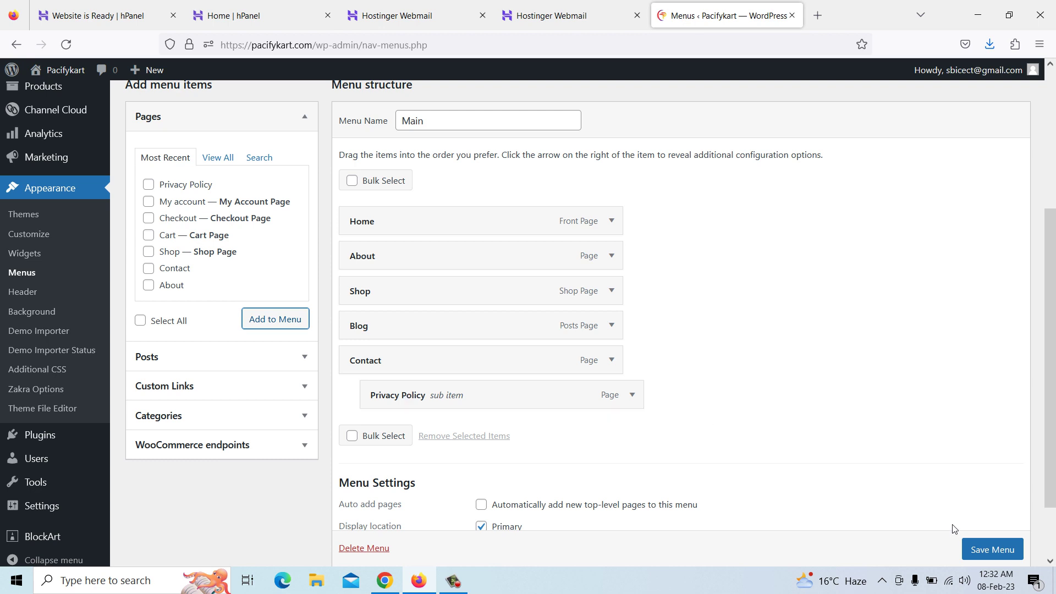
pyautogui.scroll(-1, 974, 544)
pyautogui.click(983, 532)
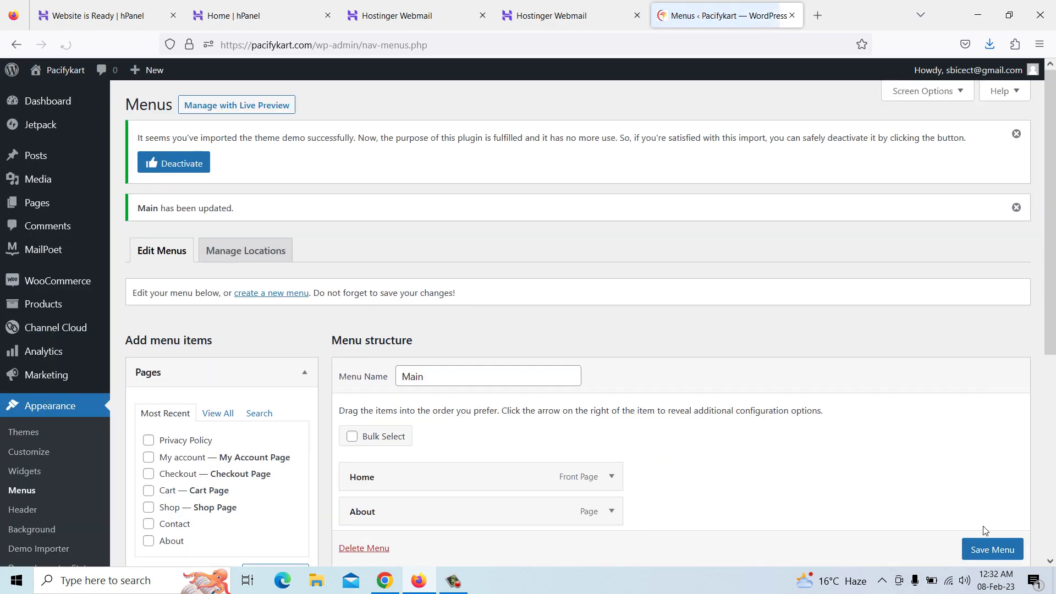
# Reload the live Pacifykart home page to pick up the updated menu
pyautogui.click(379, 580)
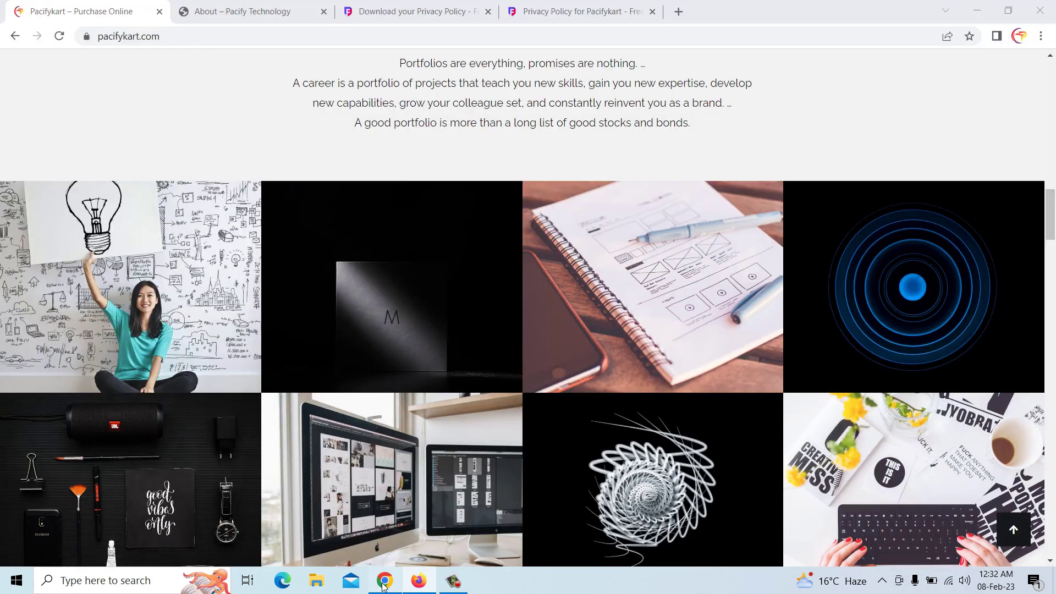
pyautogui.click(242, 11)
pyautogui.scroll(1, 356, 208)
pyautogui.scroll(20, 355, 208)
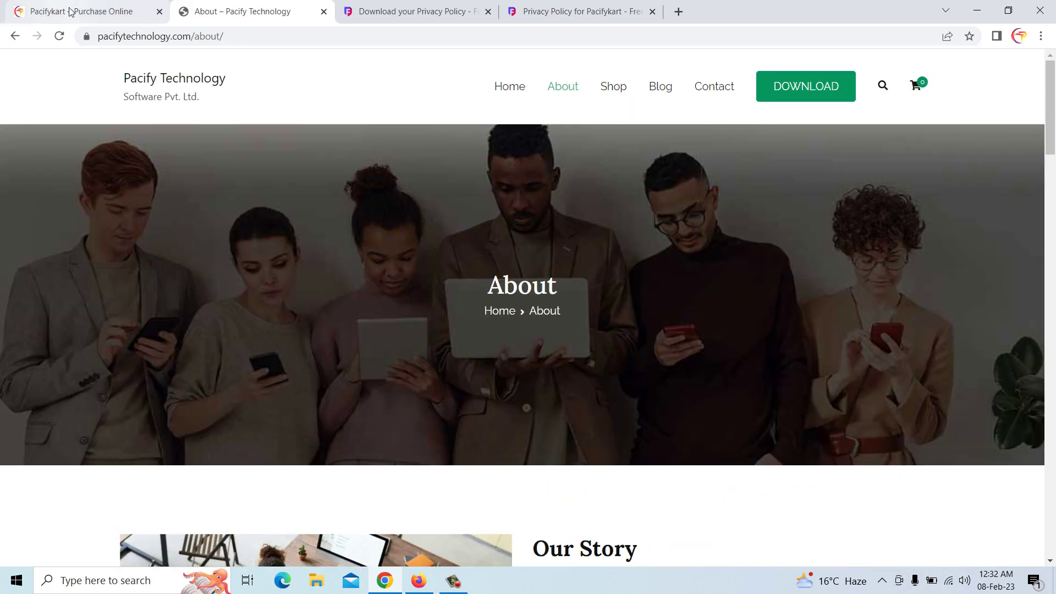
pyautogui.click(70, 11)
pyautogui.scroll(20, 263, 205)
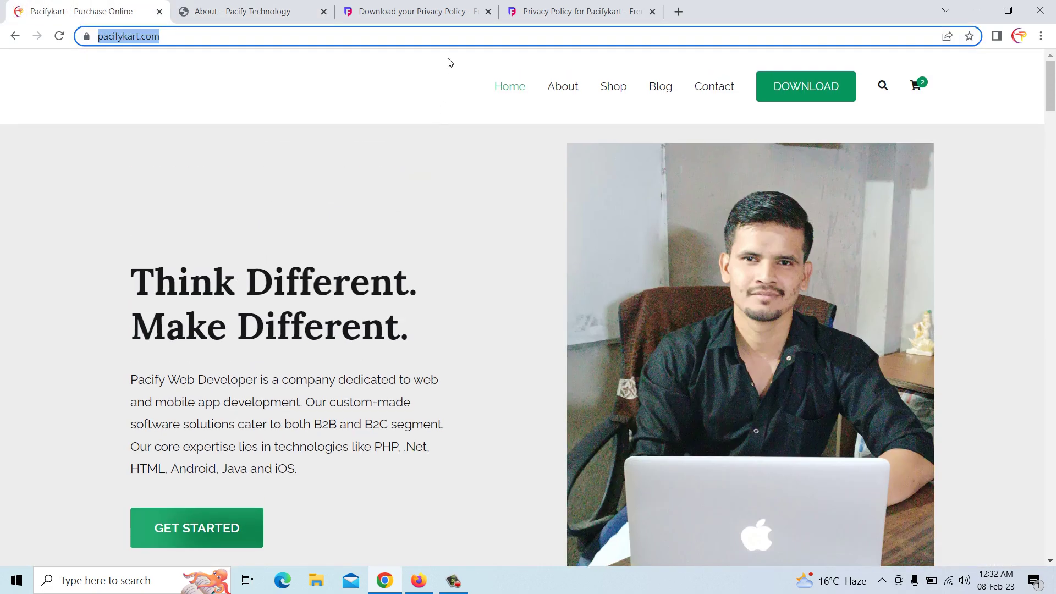
pyautogui.rightClick(415, 82)
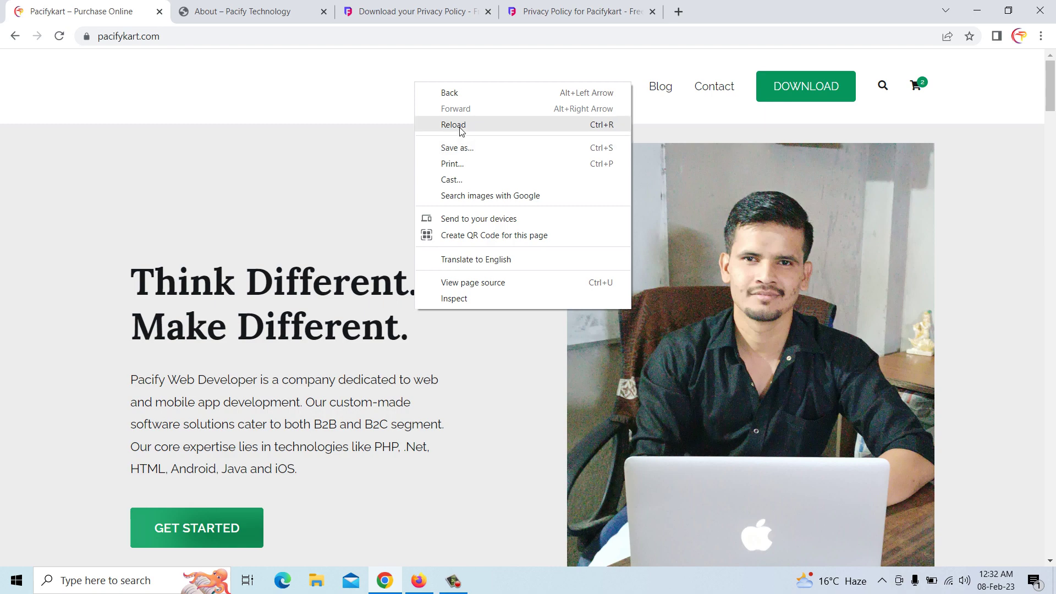
pyautogui.click(461, 125)
# Open Privacy Policy from the Contact menu, scroll through it, and return to Home
pyautogui.moveTo(720, 95)
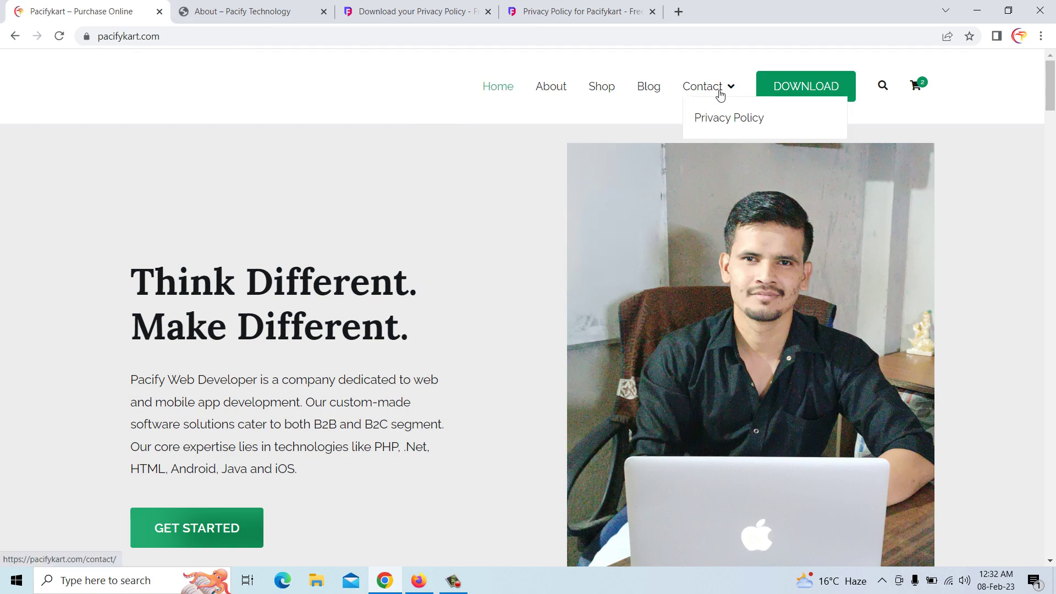
pyautogui.click(721, 123)
pyautogui.scroll(-5, 509, 245)
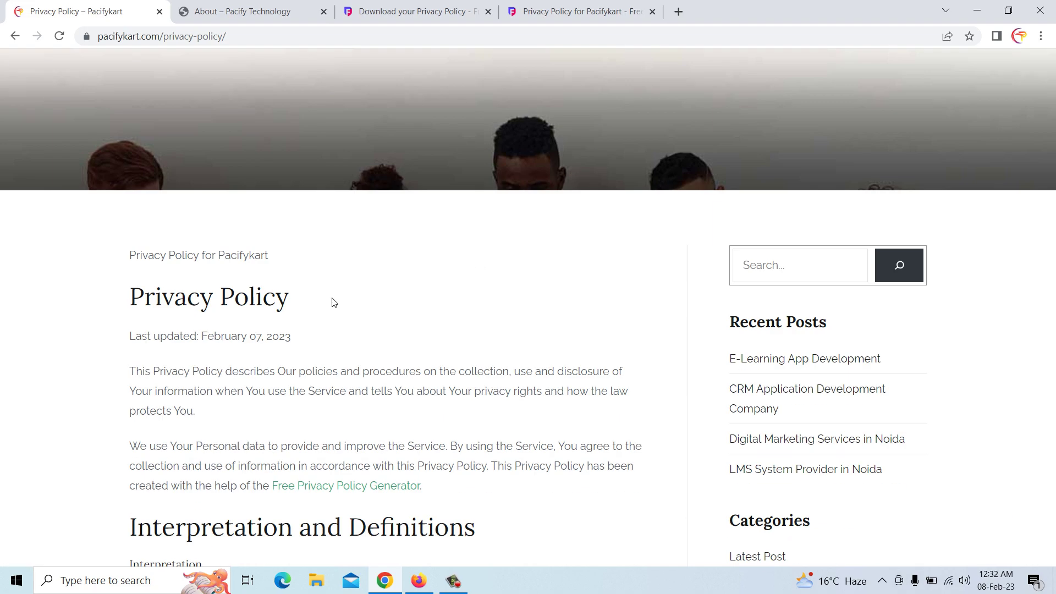
pyautogui.scroll(-10, 333, 302)
pyautogui.scroll(7, 332, 302)
pyautogui.scroll(-20, 332, 302)
pyautogui.scroll(-20, 333, 302)
pyautogui.scroll(-20, 333, 302)
pyautogui.scroll(-11, 332, 303)
pyautogui.scroll(5, 333, 302)
pyautogui.scroll(15, 332, 302)
pyautogui.scroll(15, 332, 302)
pyautogui.scroll(20, 332, 298)
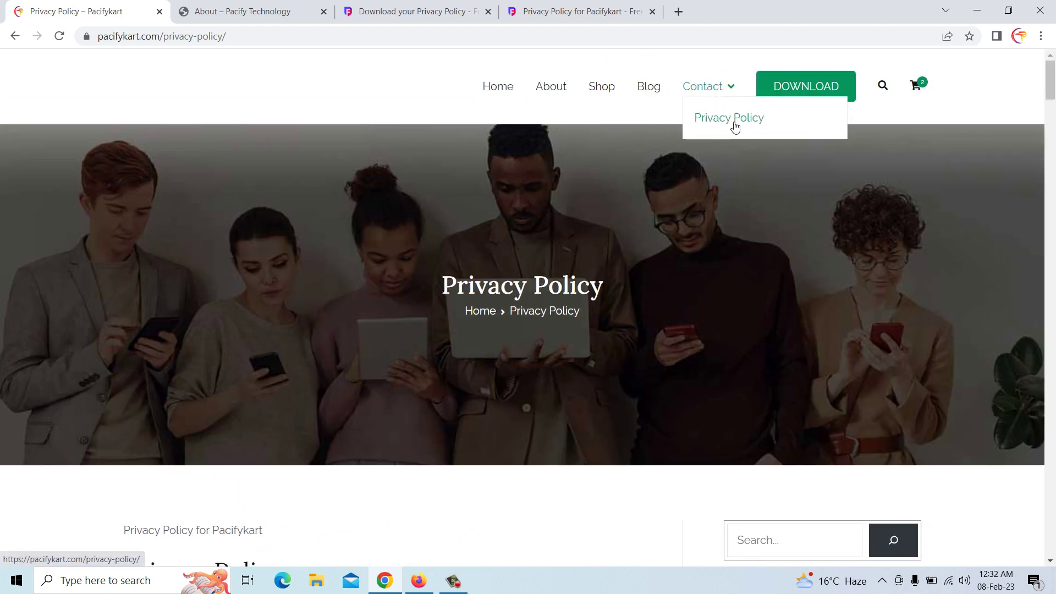
pyautogui.click(498, 89)
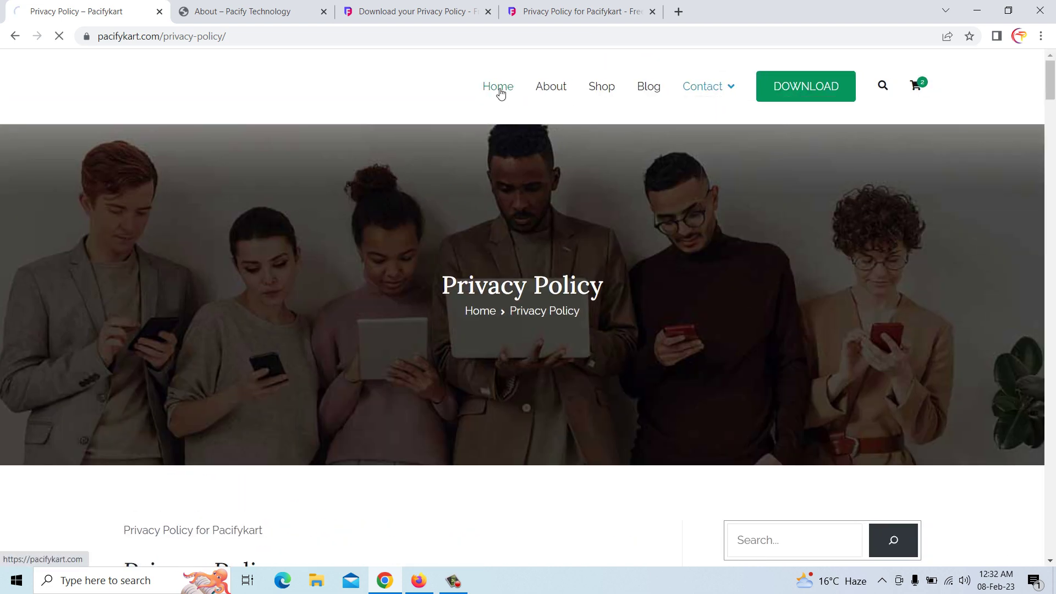
pyautogui.moveTo(688, 90)
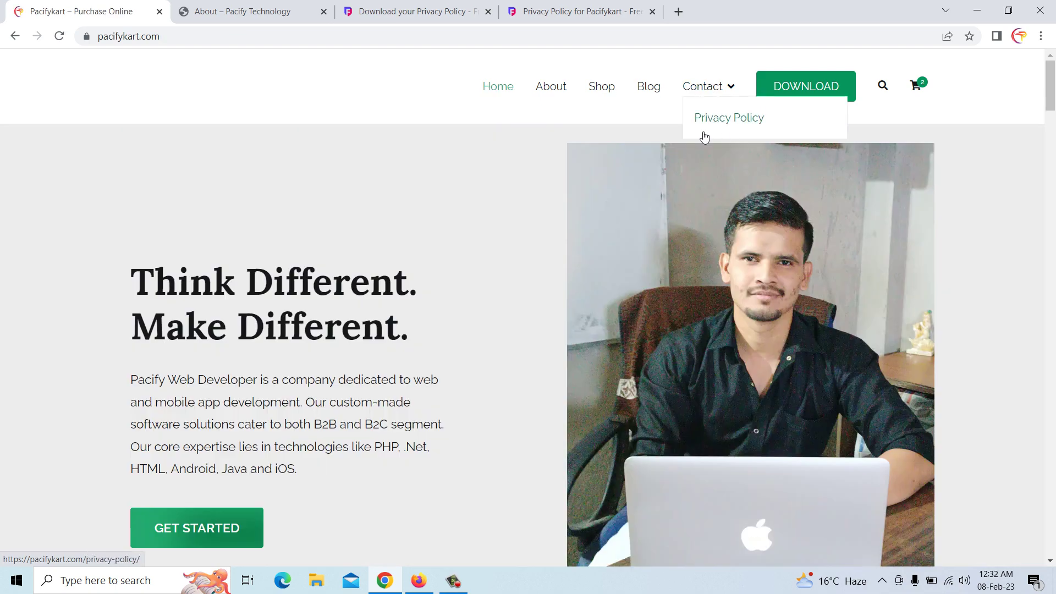
pyautogui.click(586, 12)
# Close the hosted policy and policy download tabs, leaving the About page showing
pyautogui.click(652, 12)
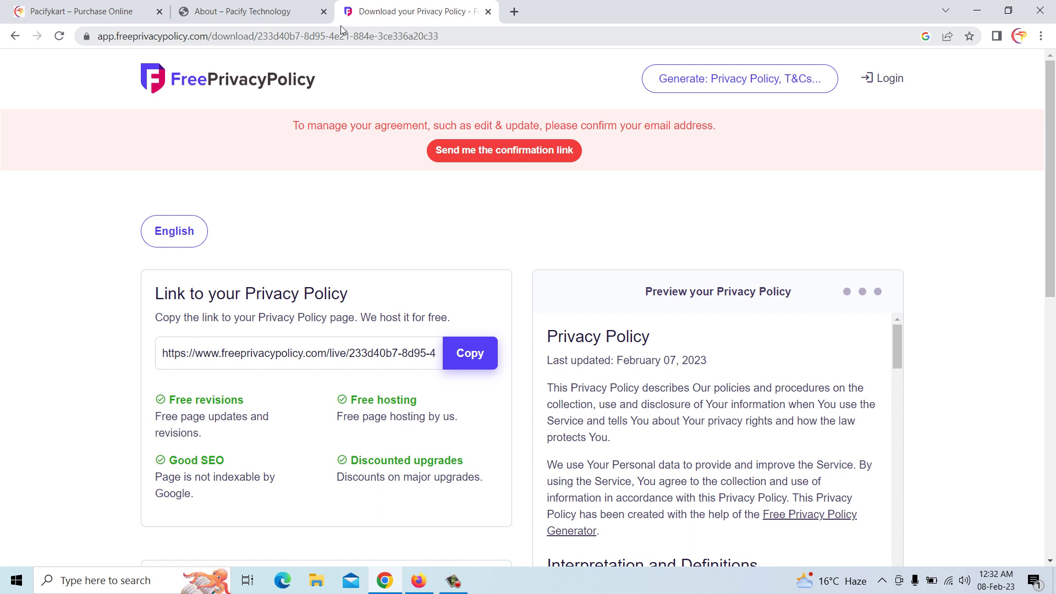
pyautogui.click(290, 12)
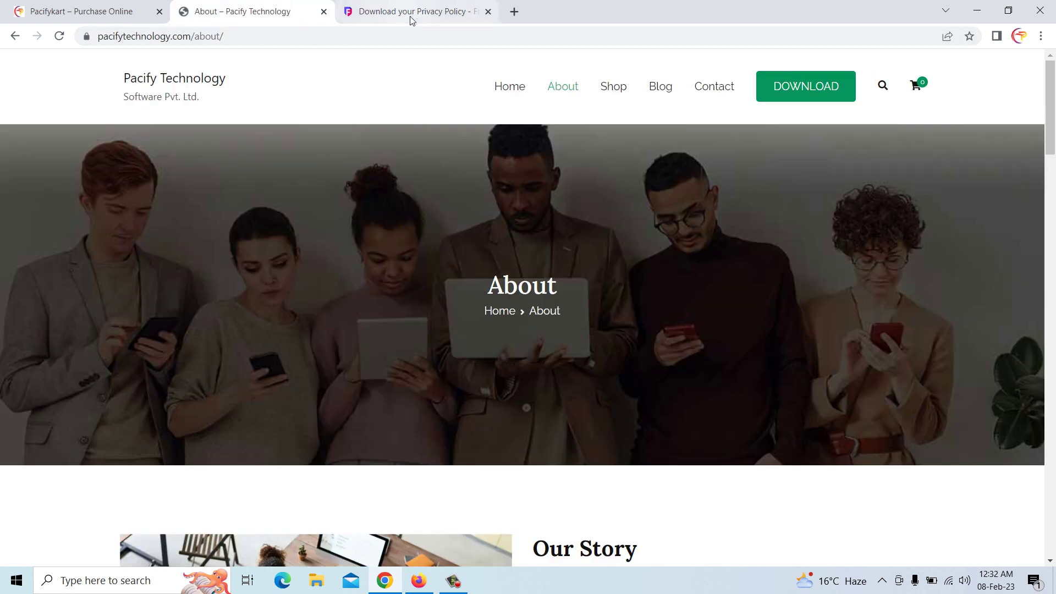
pyautogui.click(488, 12)
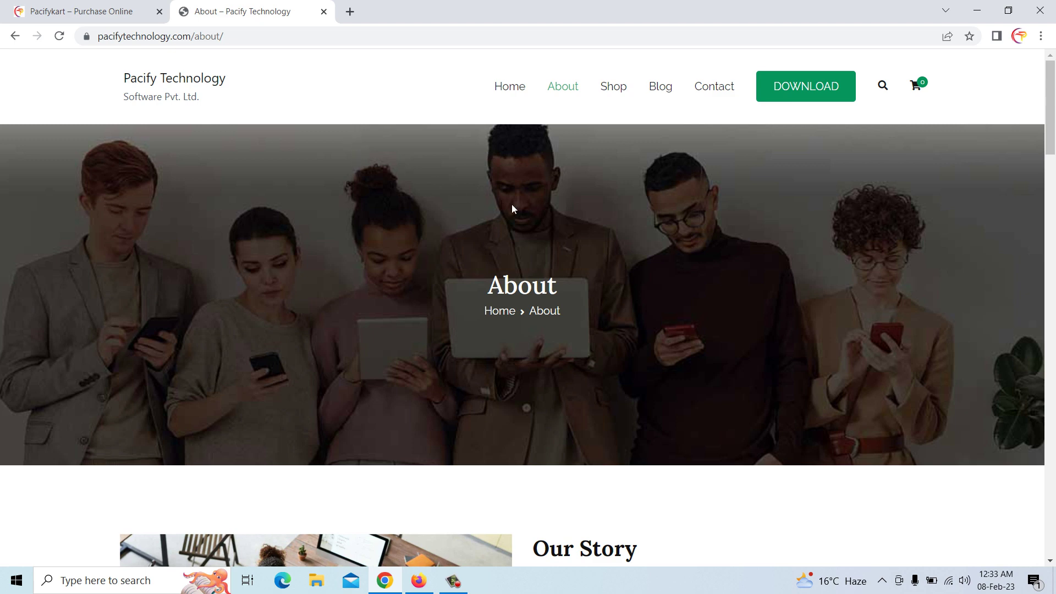
pyautogui.scroll(-5, 513, 209)
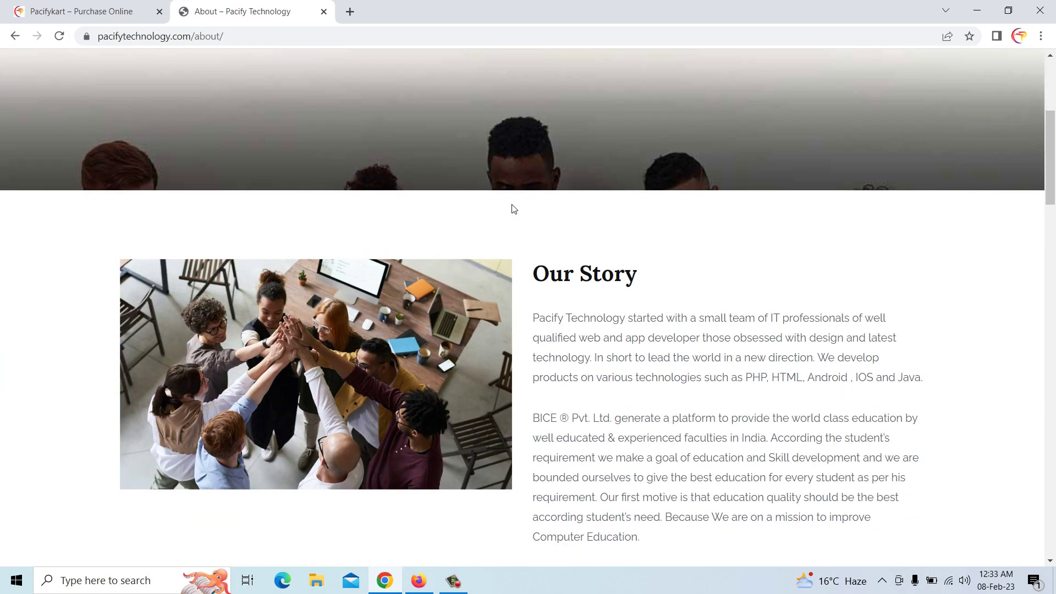
pyautogui.scroll(-12, 513, 209)
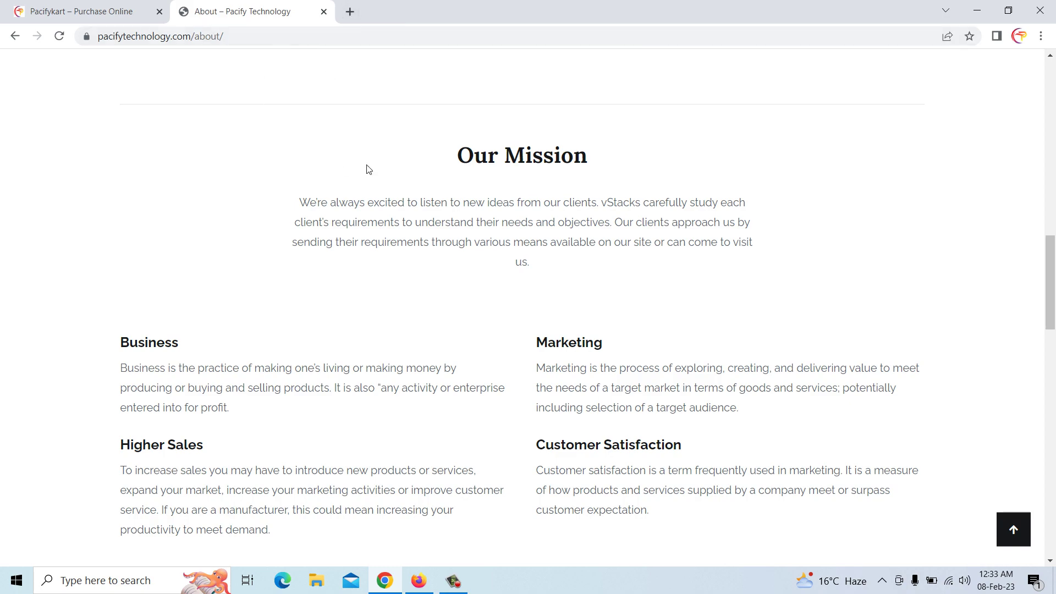
pyautogui.scroll(15, 363, 168)
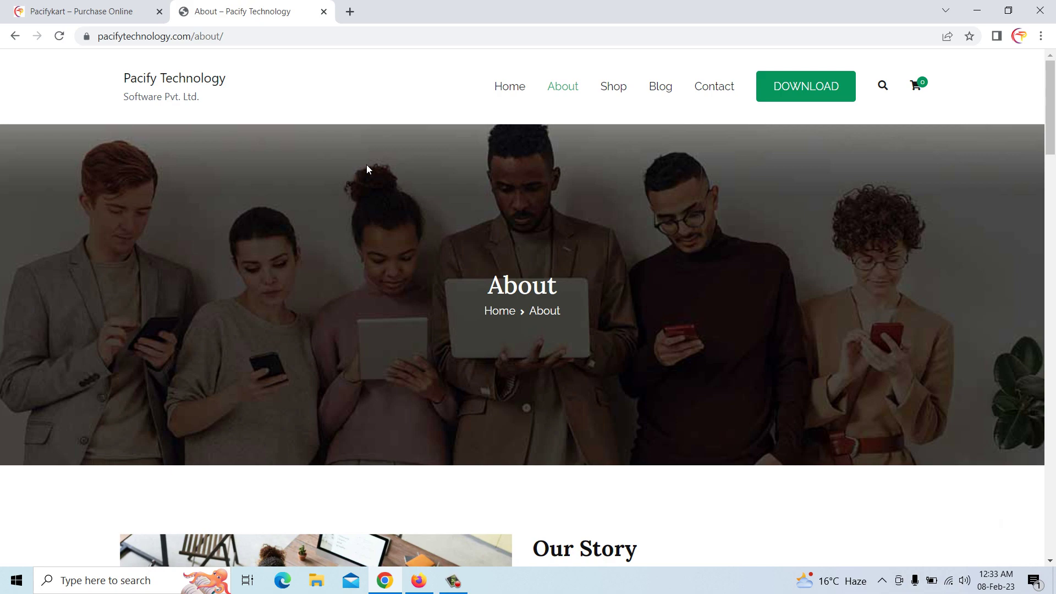